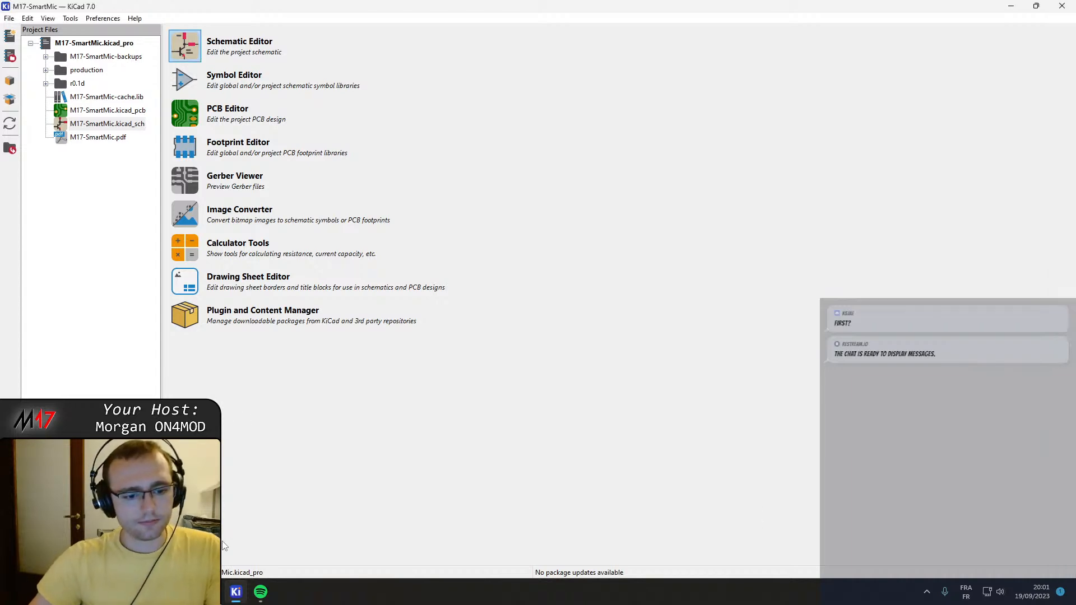
Close the music player and open the project's M17-SmartMic.kicad_pcb board file.
click(261, 592)
click(1062, 8)
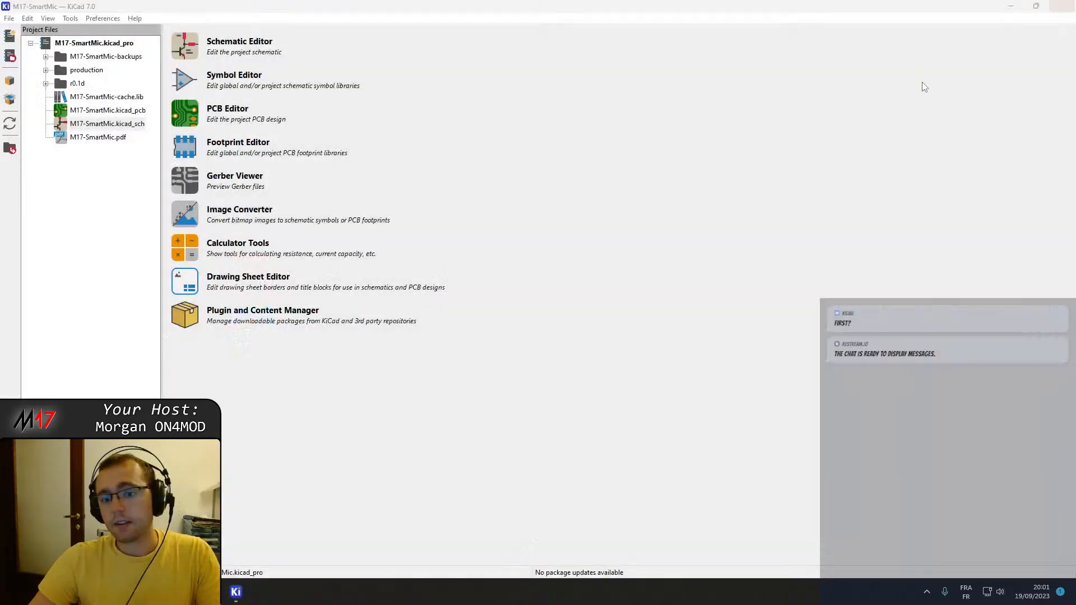
click(237, 593)
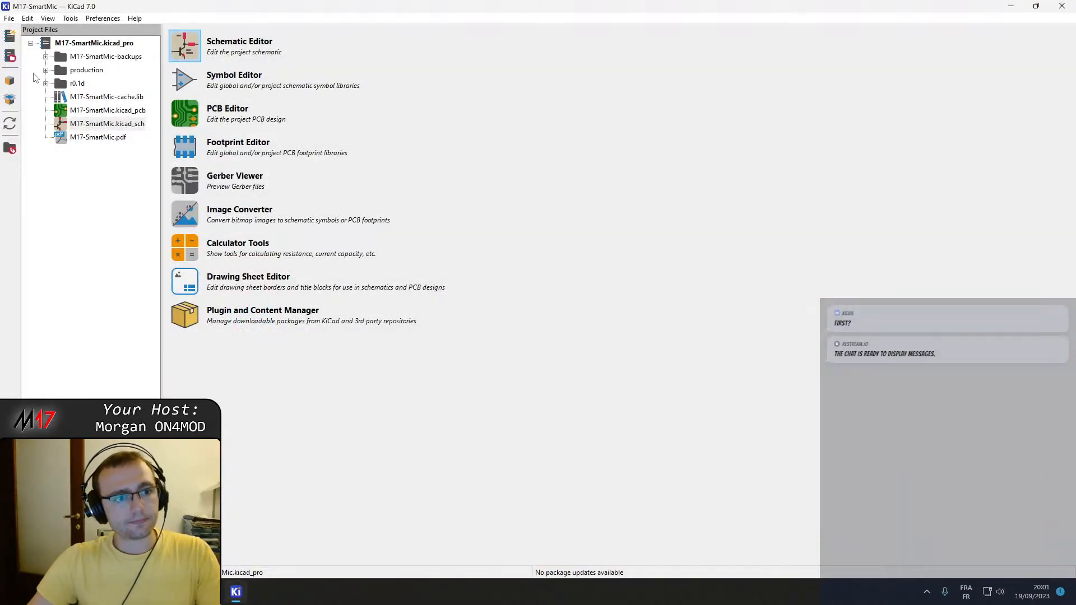
double_click(94, 112)
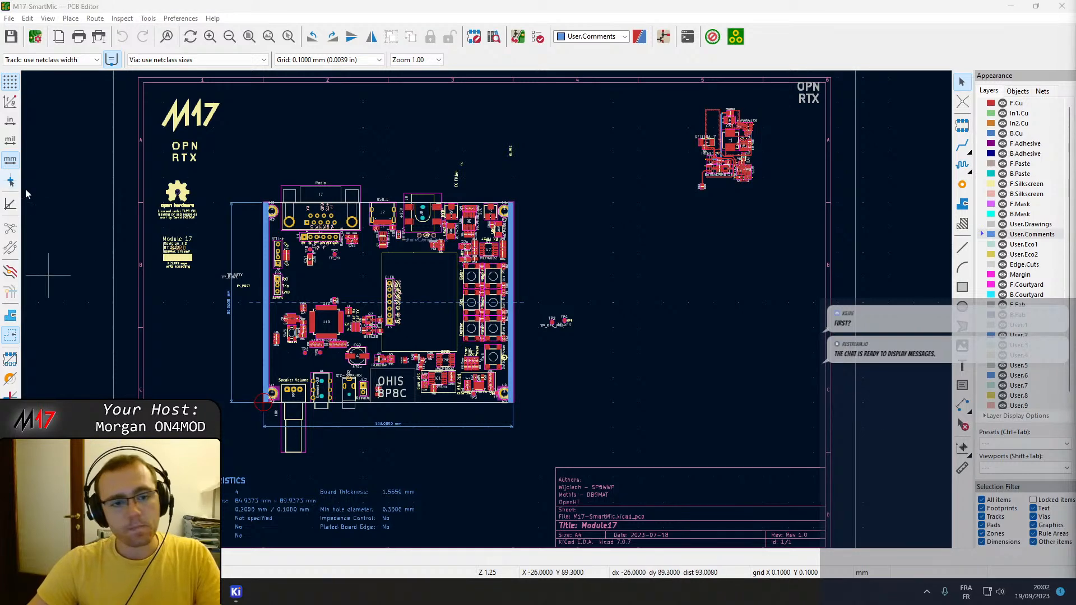
Examine the board layout as a whole and the area around C57, TP7, TP8 and the radio header.
scroll(390, 307, up, 3)
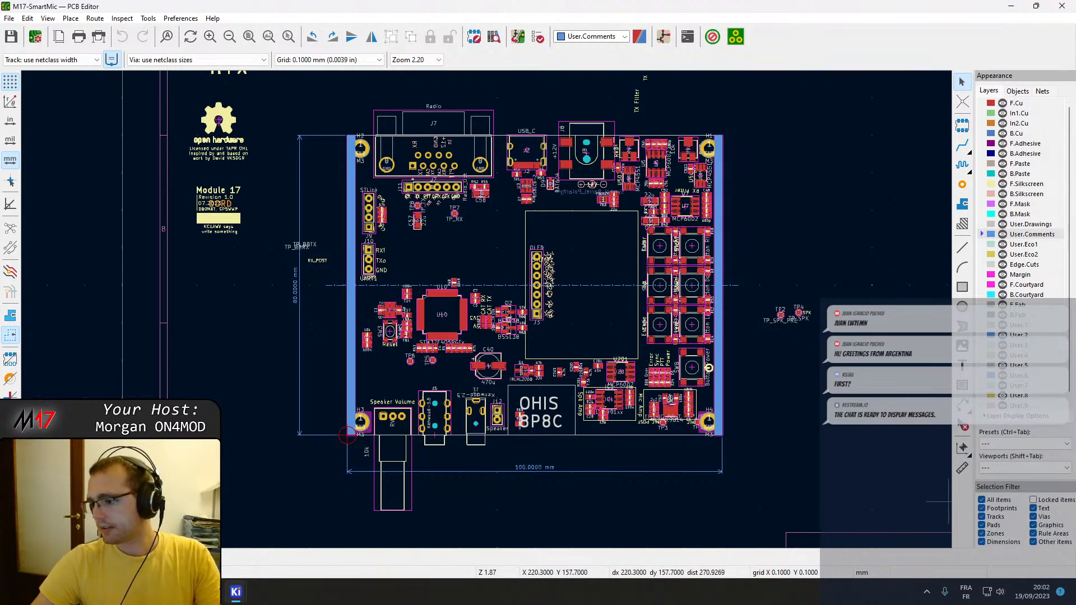
scroll(504, 323, up, 1)
middle_drag(711, 235, 650, 330)
scroll(409, 284, down, 3)
middle_drag(546, 345, 503, 342)
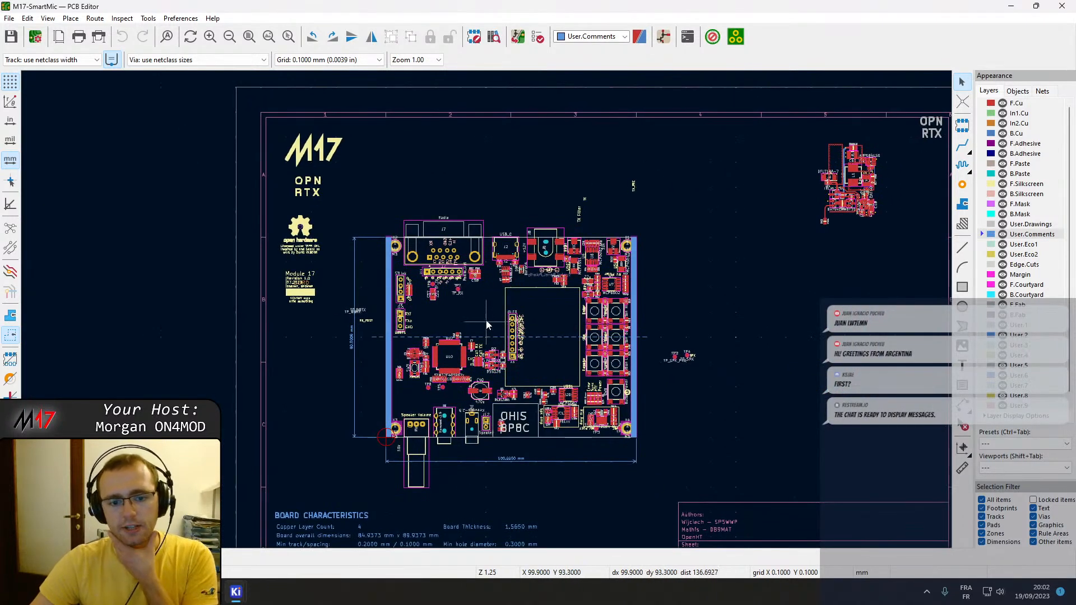
scroll(486, 314, up, 2)
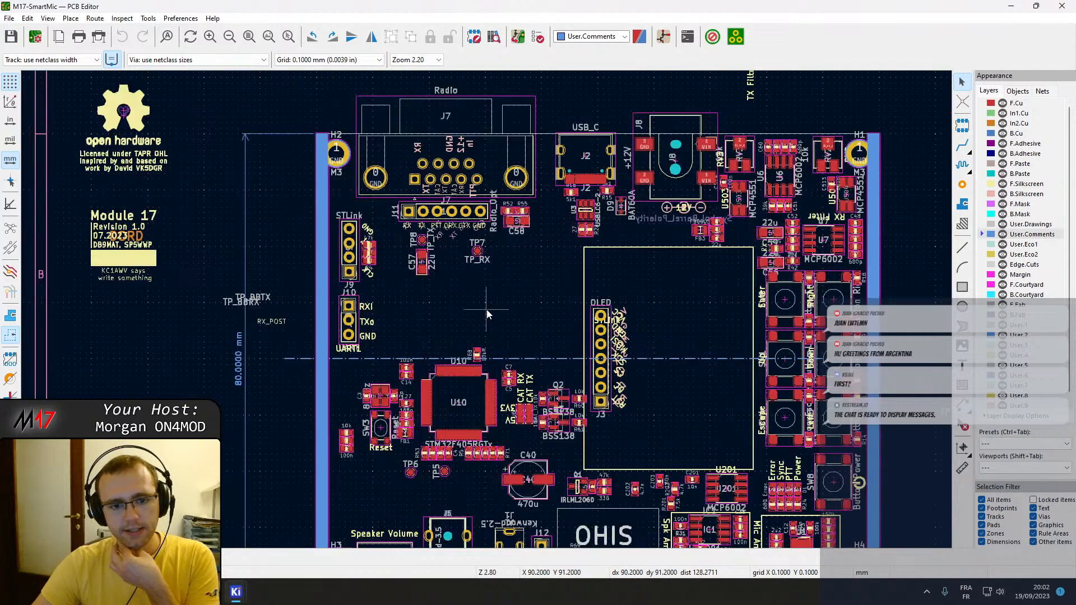
scroll(486, 309, up, 3)
click(365, 267)
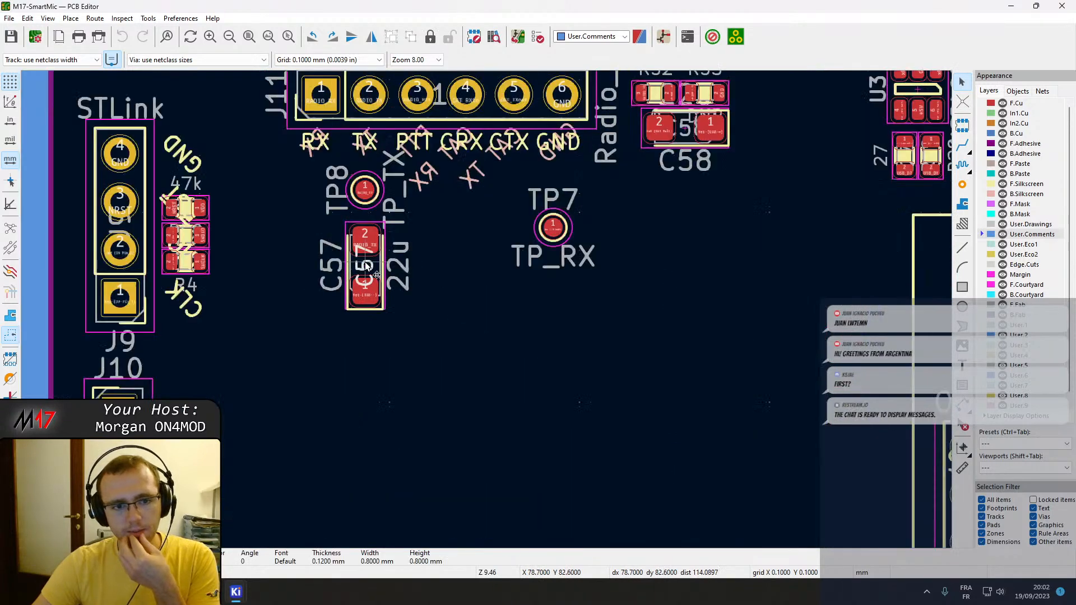
scroll(365, 268, down, 3)
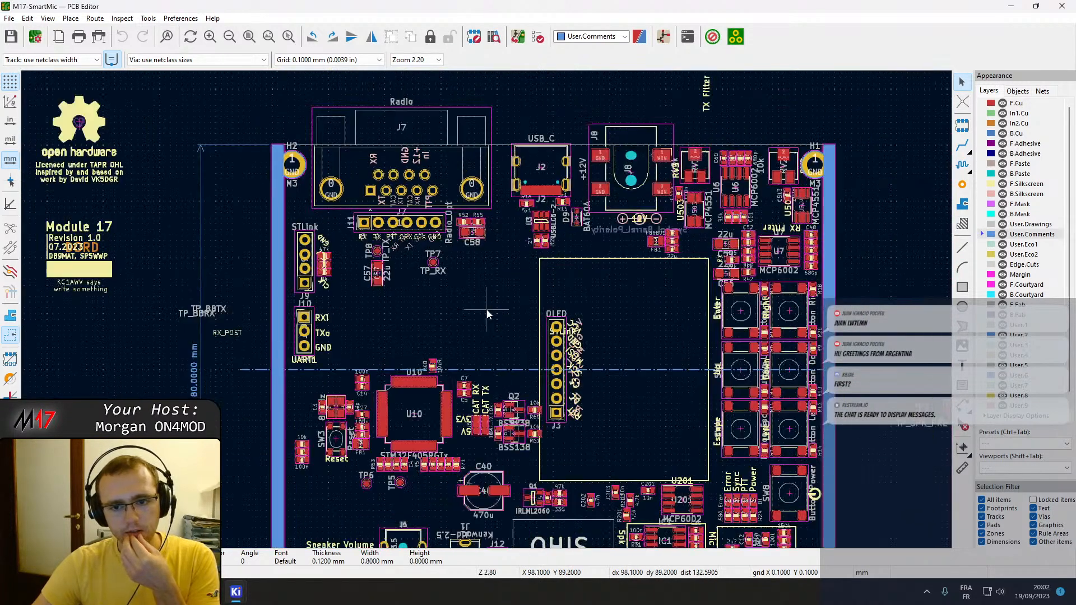
scroll(555, 277, down, 2)
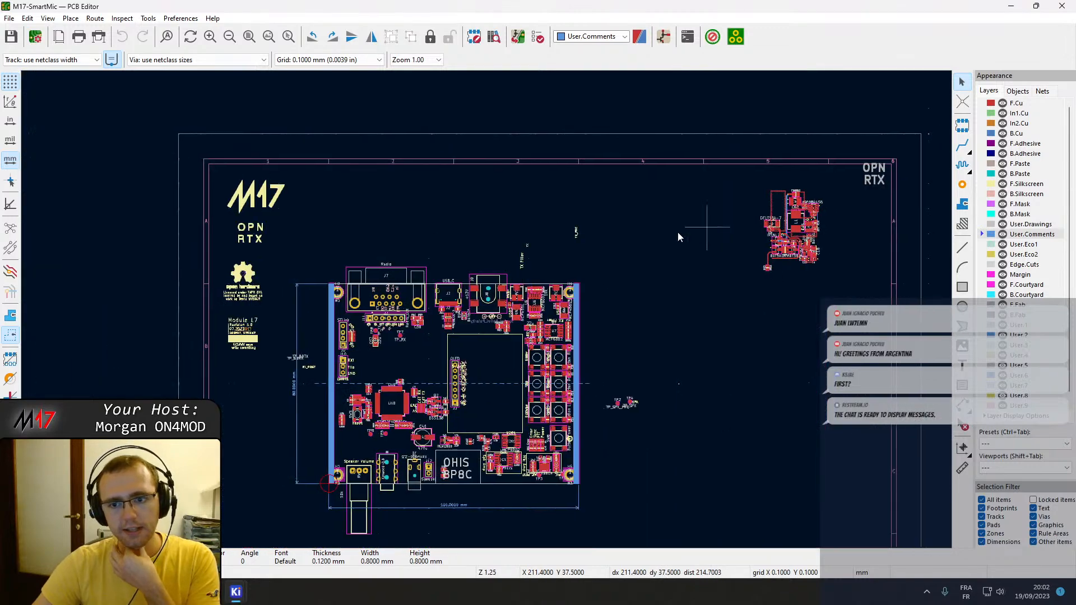
Rotate the separate component cluster near the OPN RTX text 90° counterclockwise and place it closer to the board, outside its right edge.
middle_drag(745, 225, 614, 237)
drag(629, 193, 725, 306)
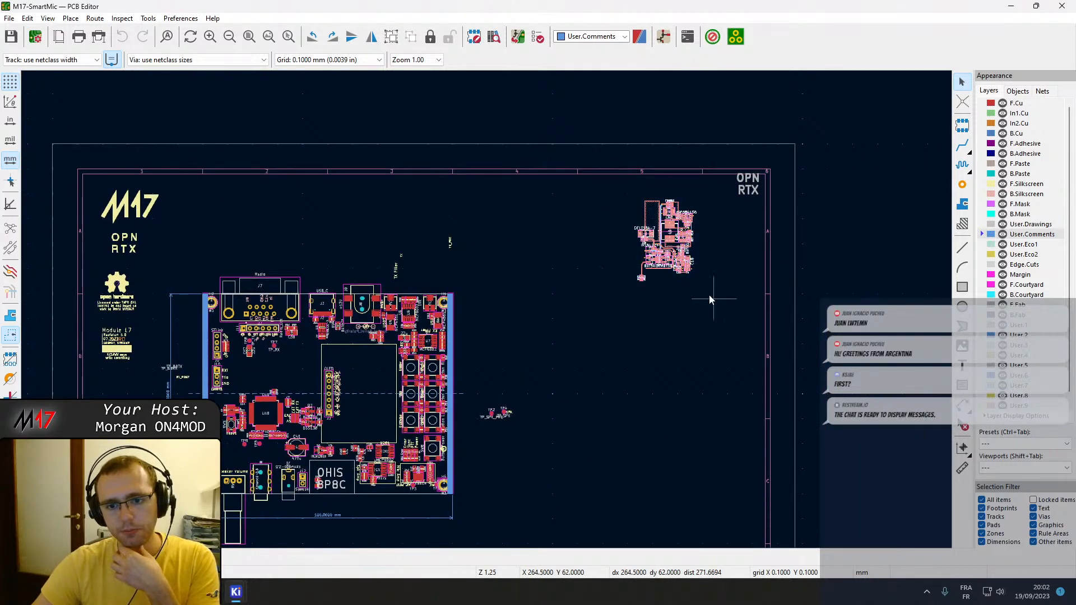
key(m)
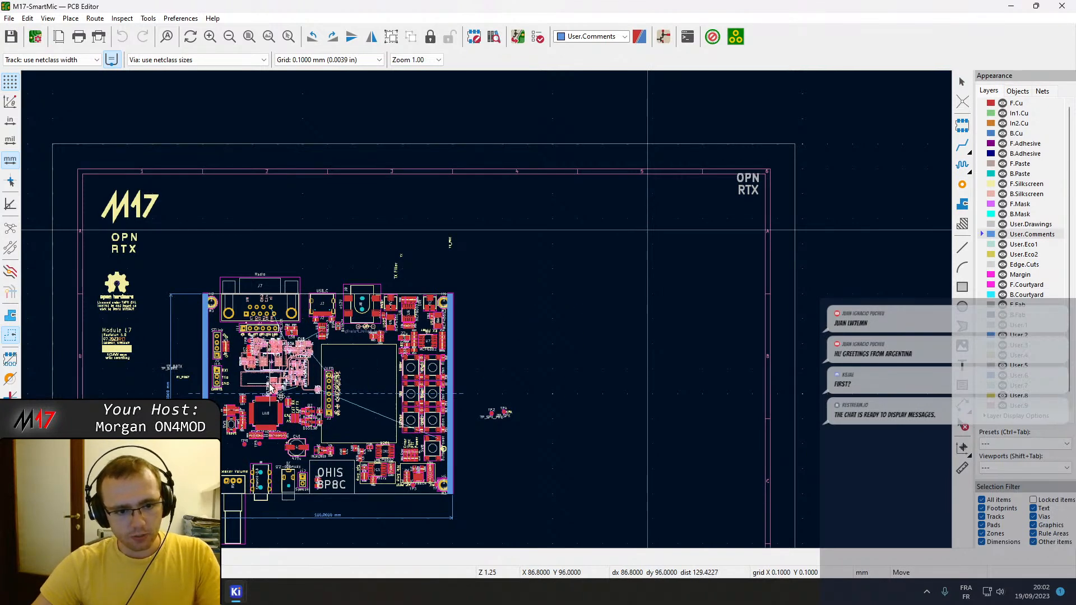
click(565, 334)
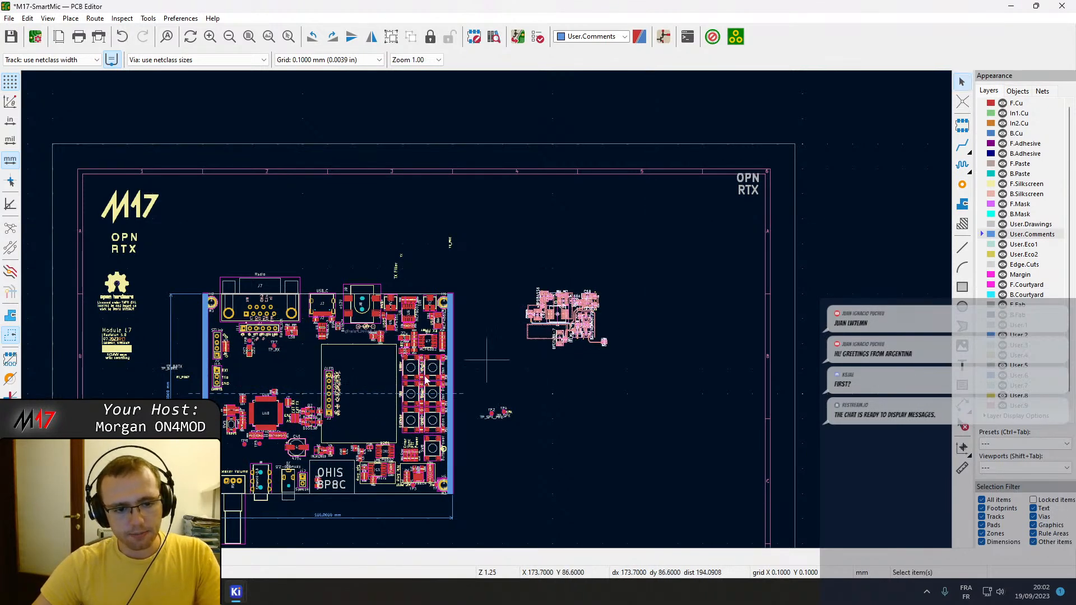
Examine the component placement across the board, from the OLED header and U10 to the bottom-edge connectors.
scroll(327, 388, up, 4)
middle_drag(474, 323, 503, 315)
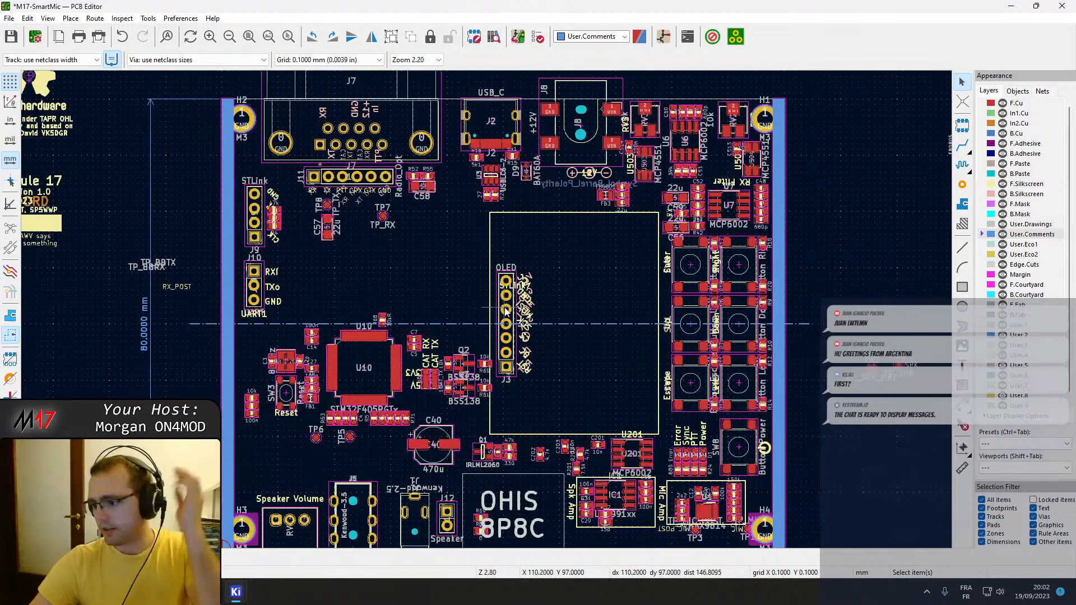
middle_drag(564, 196, 559, 223)
scroll(487, 310, up, 3)
scroll(486, 310, down, 5)
middle_drag(375, 337, 479, 308)
scroll(487, 310, up, 1)
scroll(487, 312, up, 2)
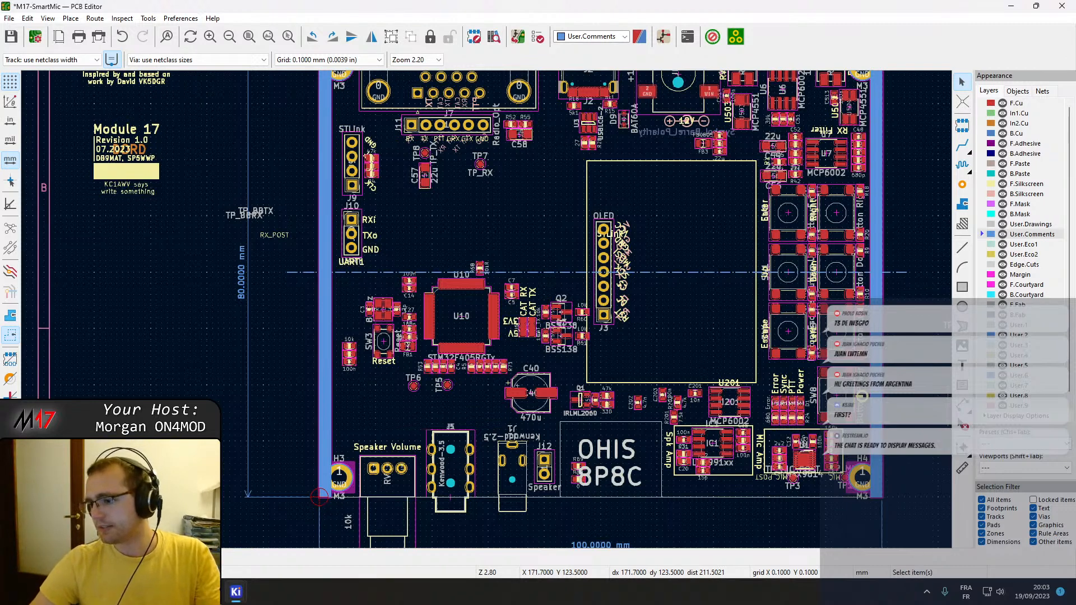
Examine the placement around radio connector J7, header J11 and C57, and the board's right half with the buttons and audio amplifiers.
middle_drag(487, 201, 517, 315)
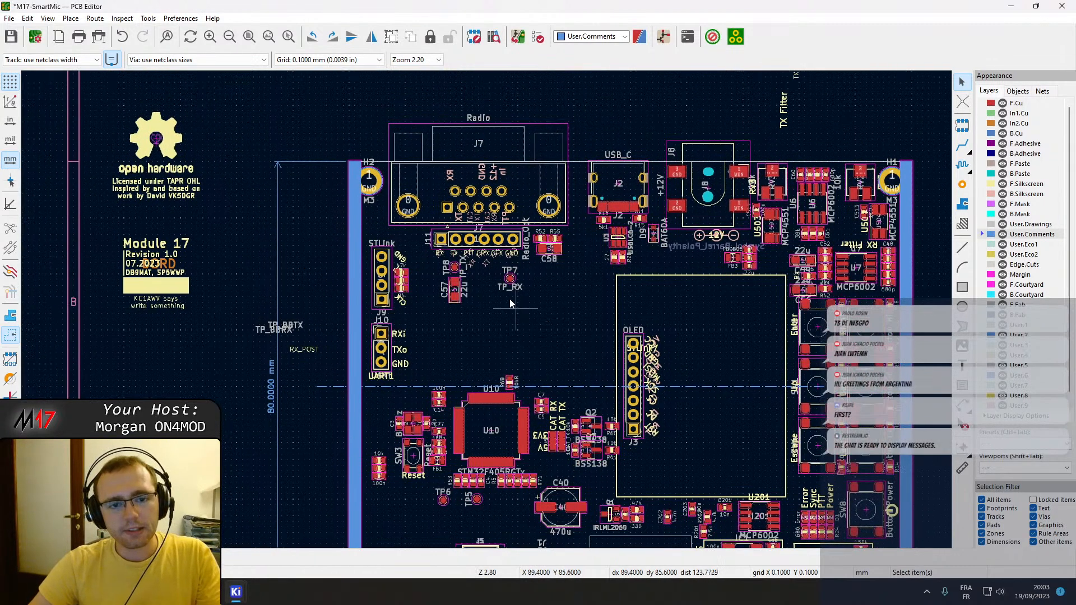
scroll(517, 316, up, 3)
middle_drag(525, 426, 547, 402)
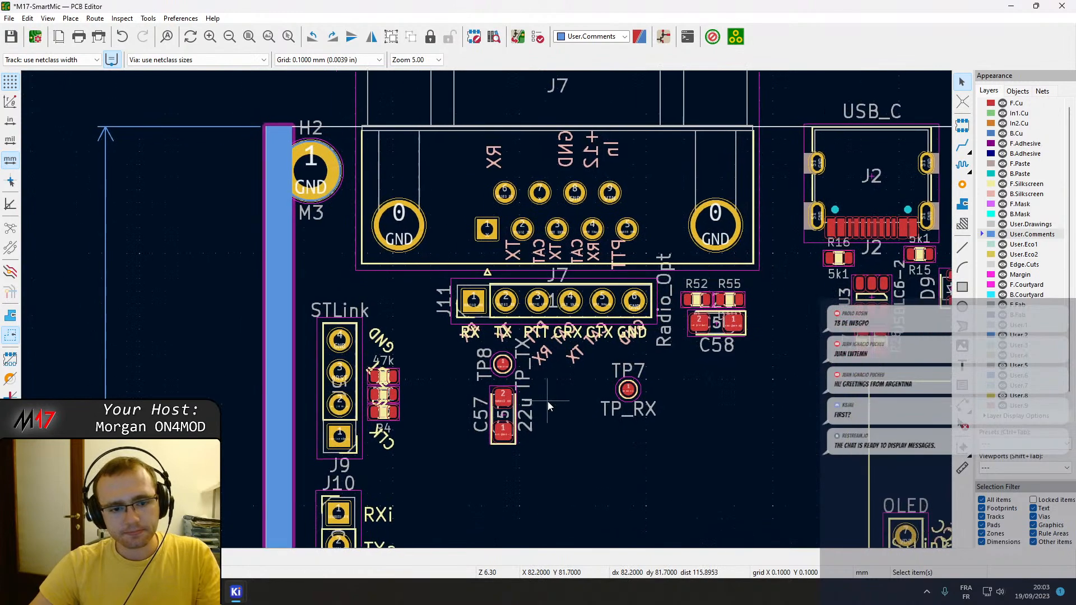
middle_drag(383, 397, 481, 339)
scroll(481, 339, down, 4)
scroll(500, 332, up, 1)
middle_drag(633, 242, 493, 268)
middle_drag(714, 328, 646, 231)
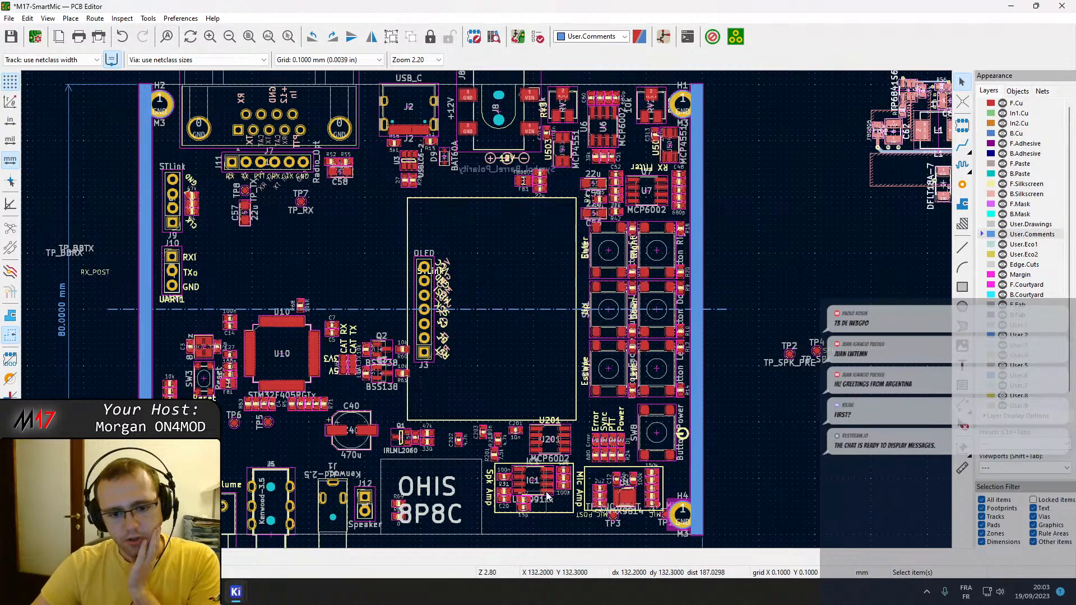
Move test point TP1 to just above mounting hole H4 and test point TP3 outside the board's right edge.
scroll(545, 490, up, 2)
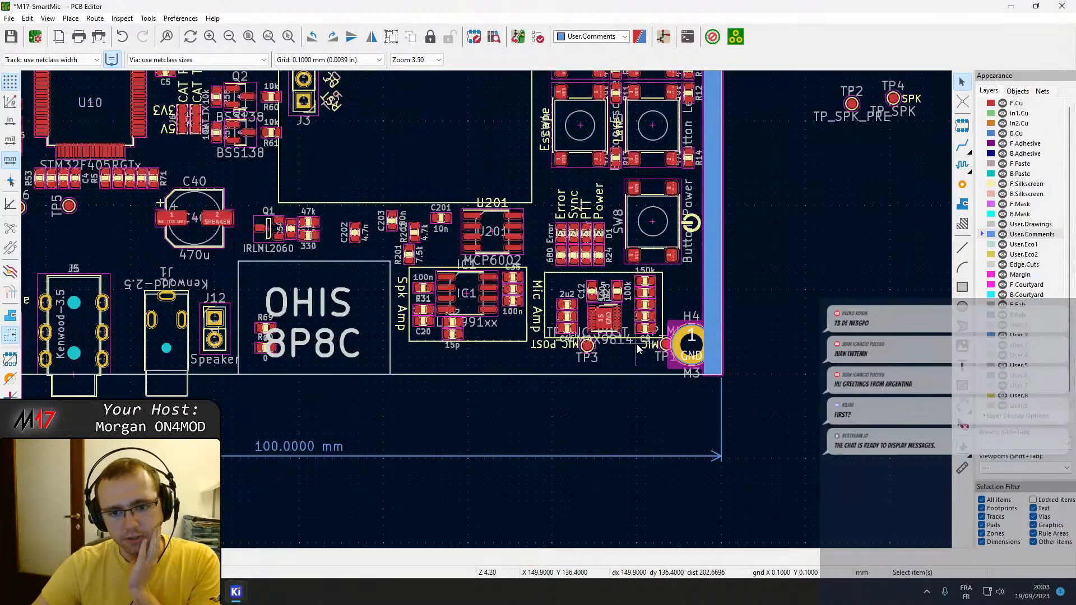
click(665, 347)
drag(665, 347, 680, 289)
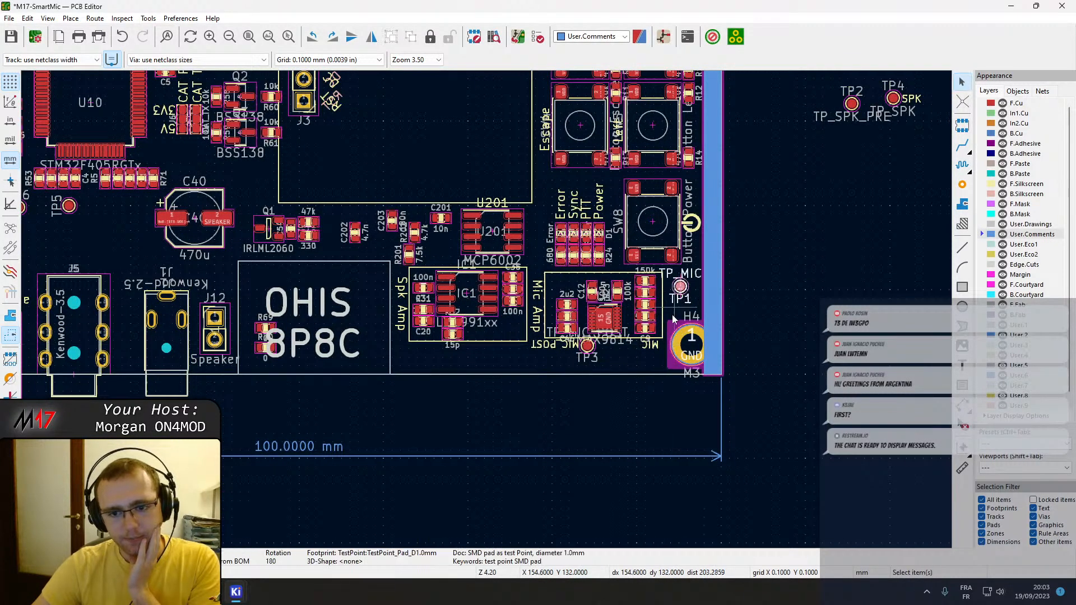
click(598, 356)
drag(599, 356, 802, 297)
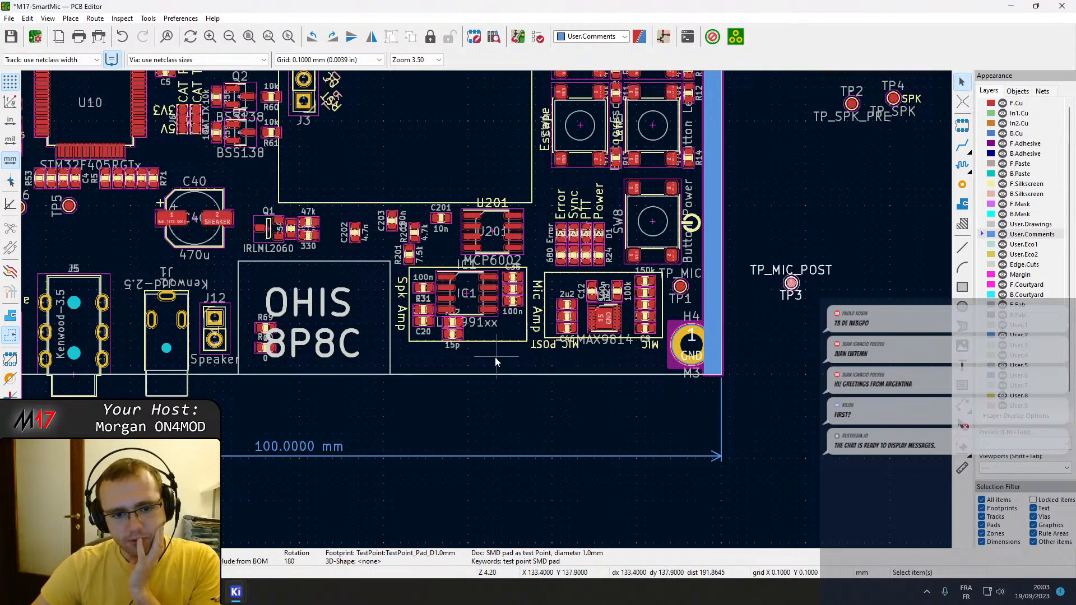
Examine the board again, focusing on the OHIS 8P8C connector area and the parts beside it.
scroll(521, 338, down, 3)
shift+scroll(509, 255, up, 3)
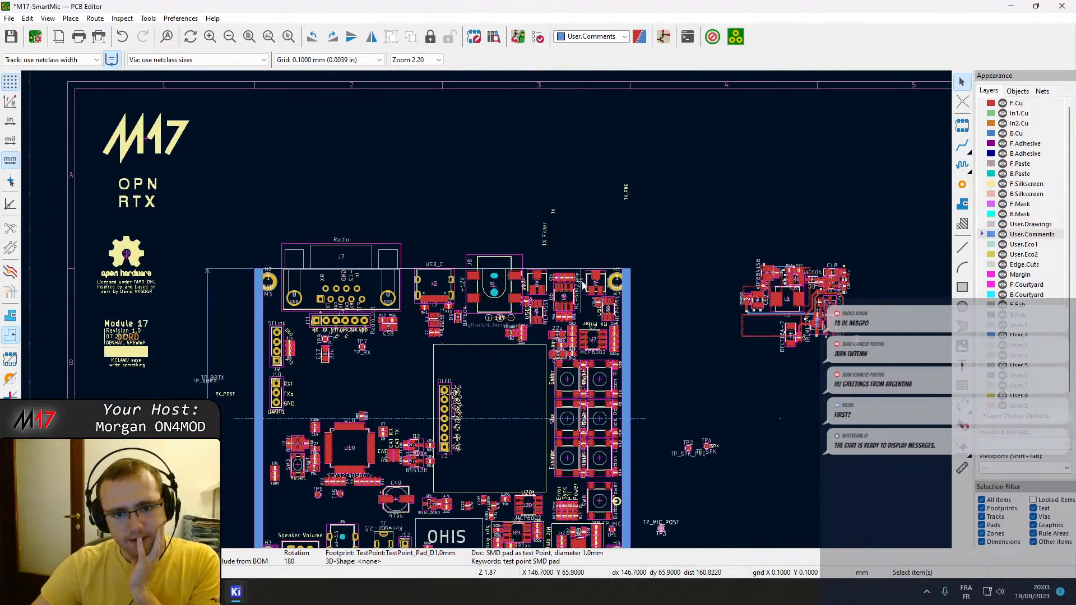
scroll(473, 348, up, 2)
middle_drag(329, 404, 495, 172)
middle_drag(490, 317, 463, 197)
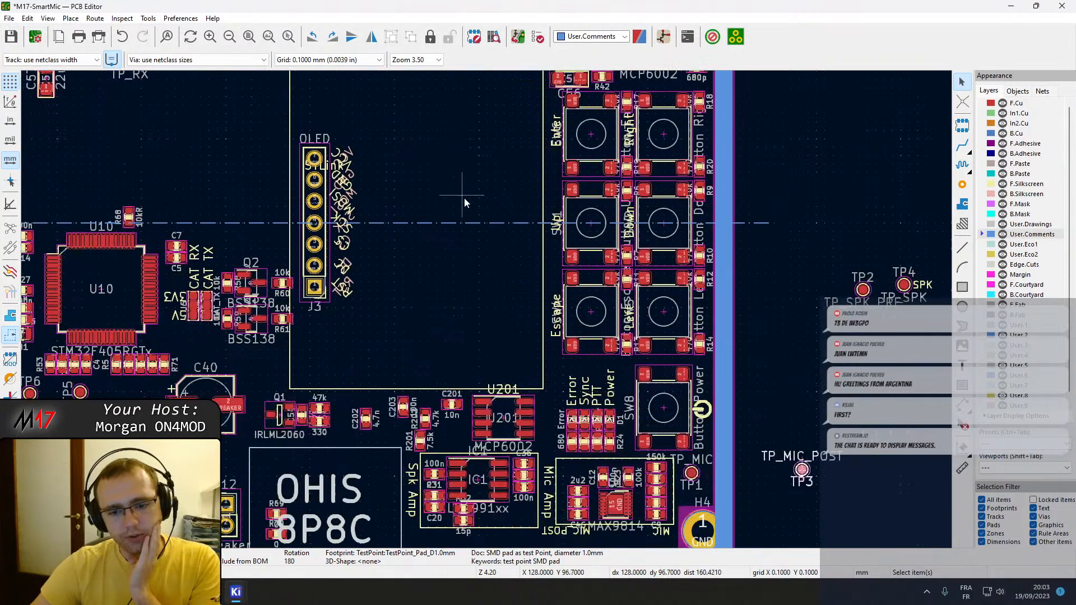
middle_drag(497, 365, 545, 228)
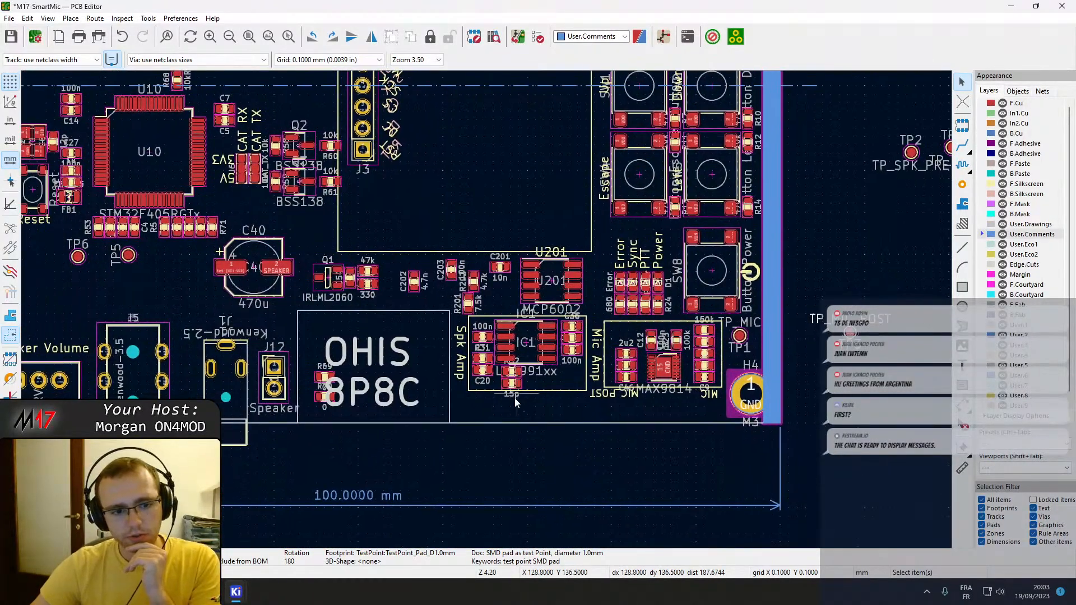
click(383, 398)
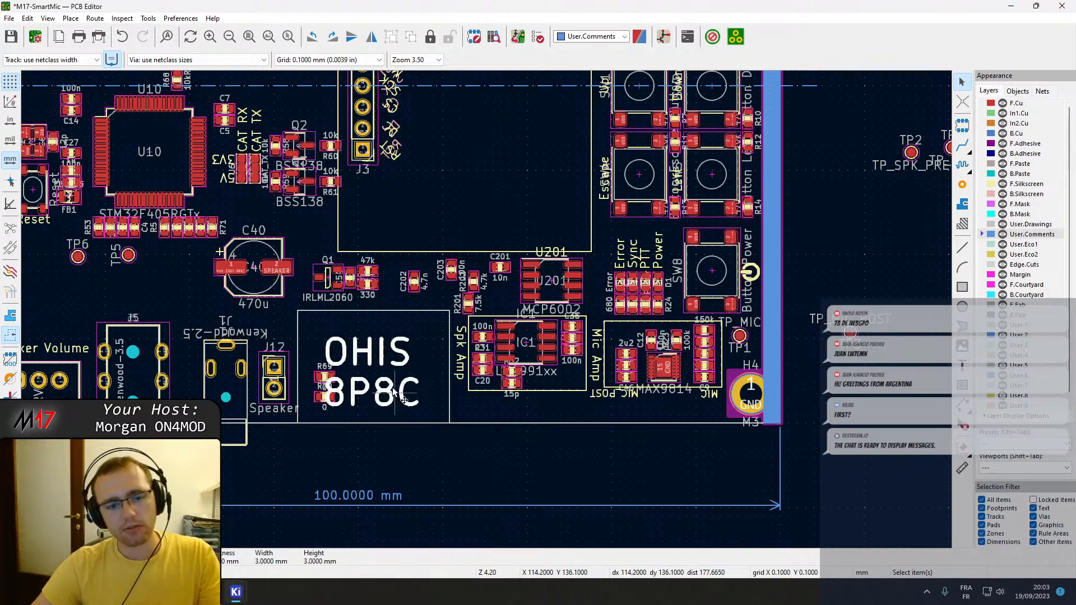
scroll(486, 310, up, 2)
middle_drag(486, 309, 568, 337)
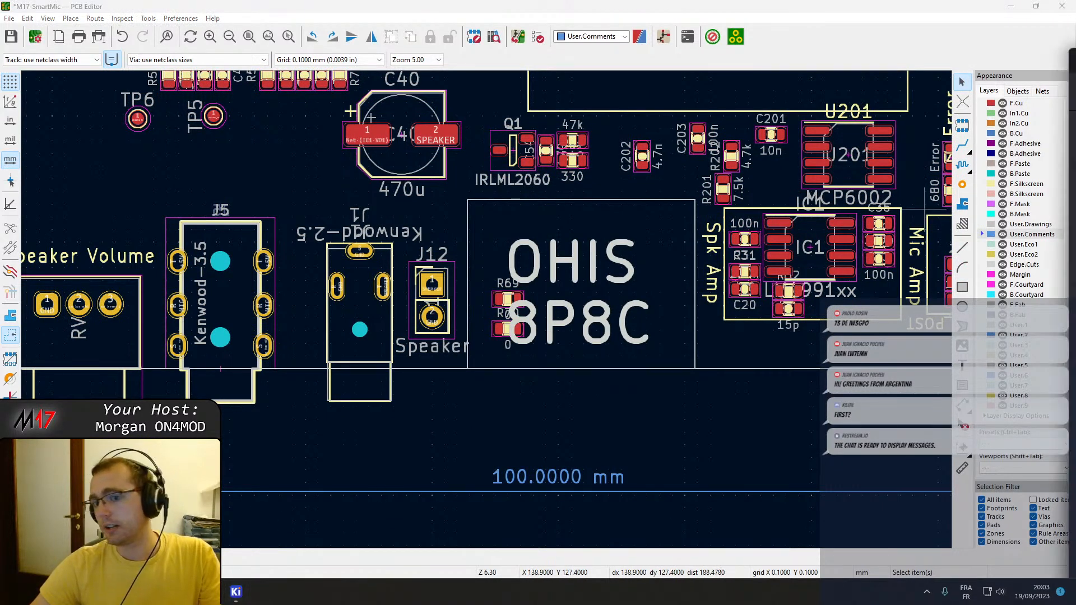
Switch to Firefox, search the web for lcsc and open the LCSC Electronics website.
drag(1075, 193, 566, 3)
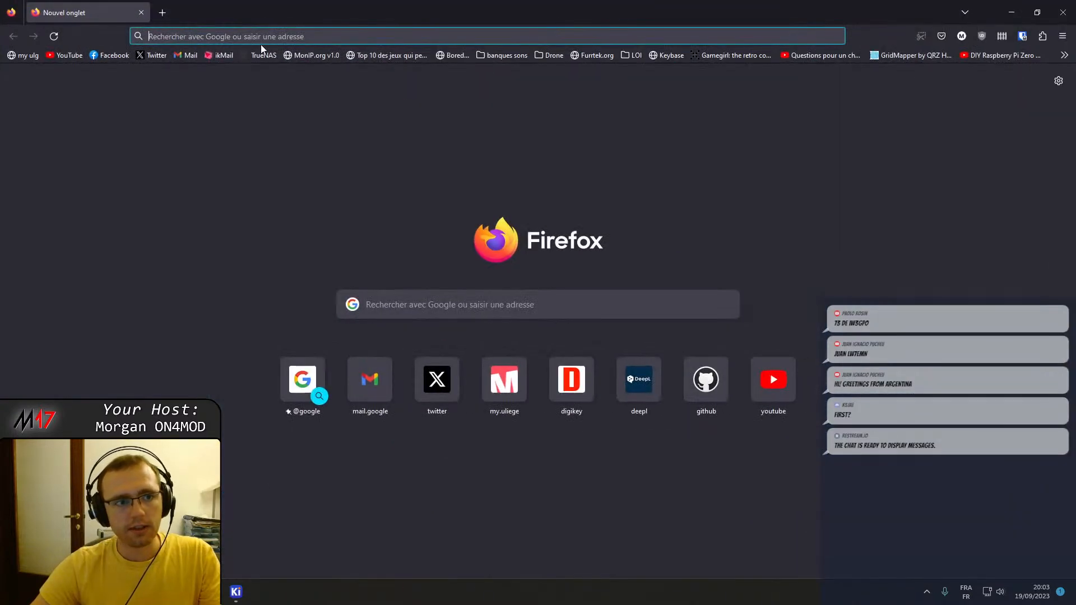
click(253, 36)
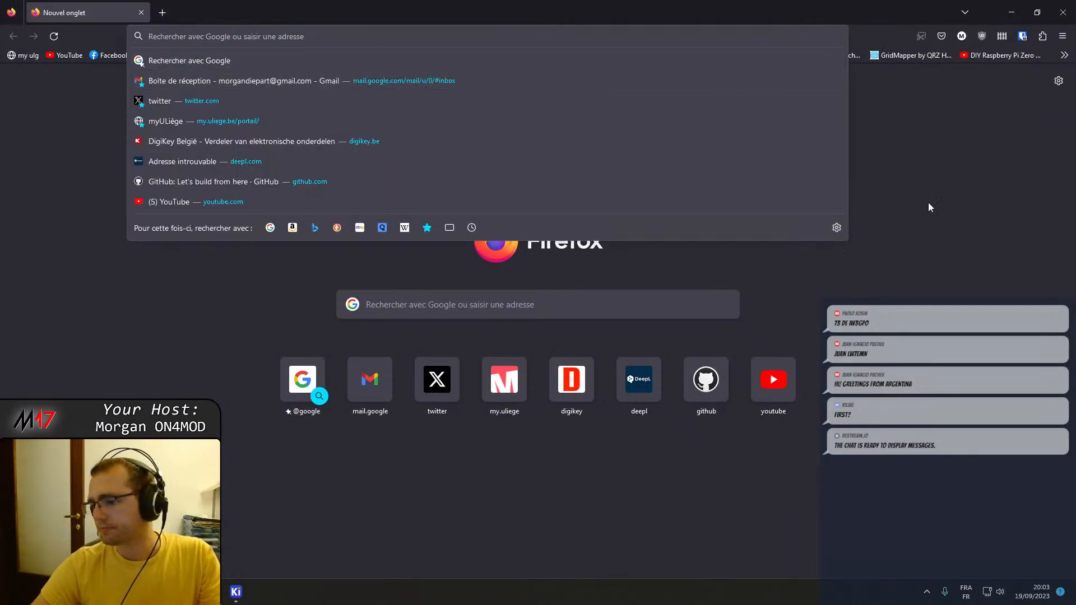
text(lcsc)
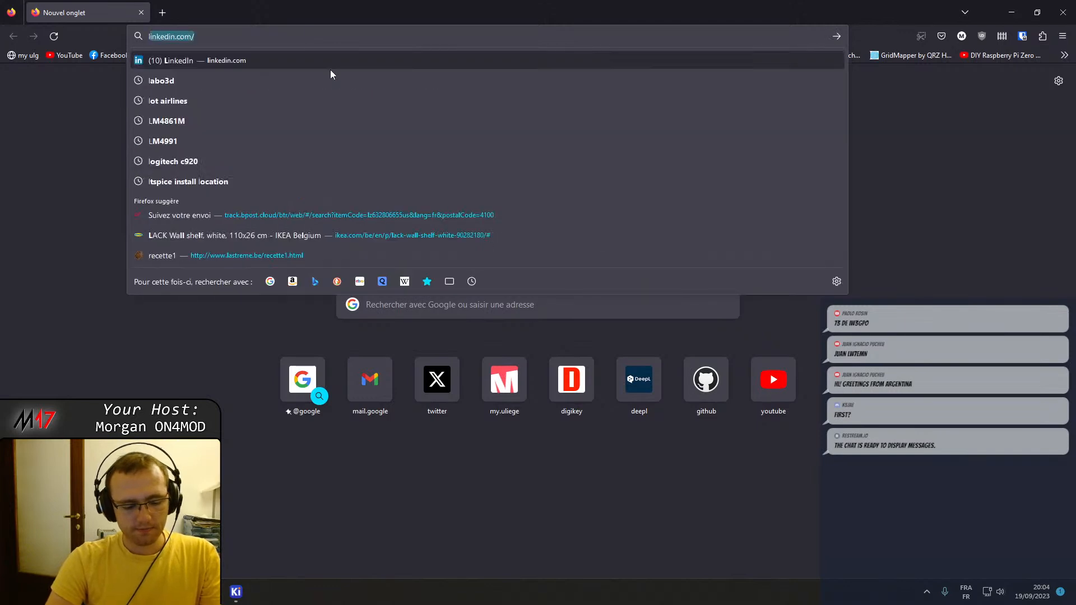
key(Return)
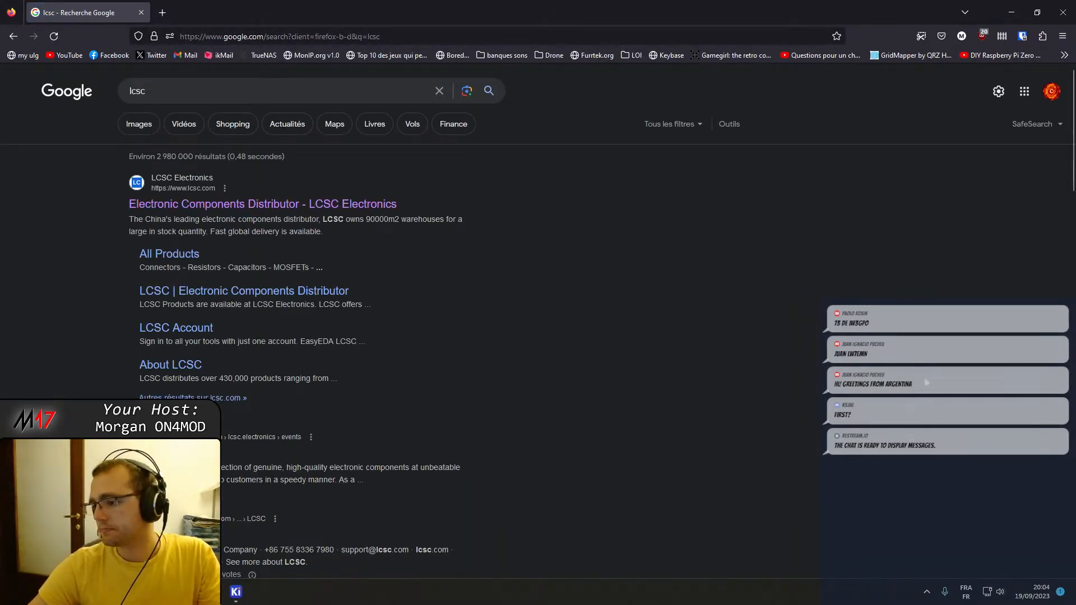
click(241, 205)
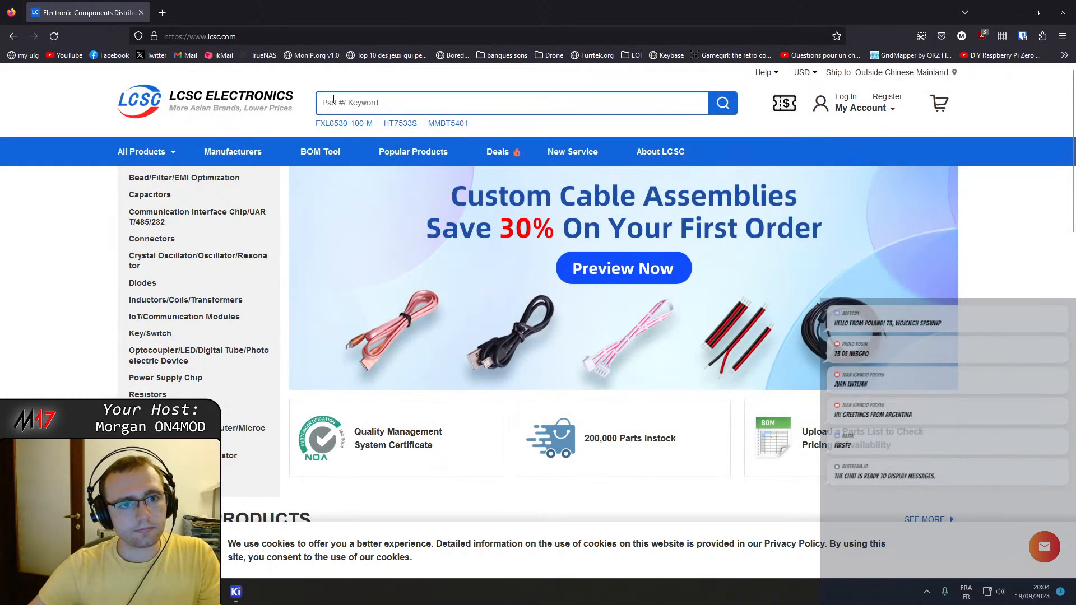
Search the LCSC catalogue for 8p8c and look over the matching parts.
text(8)
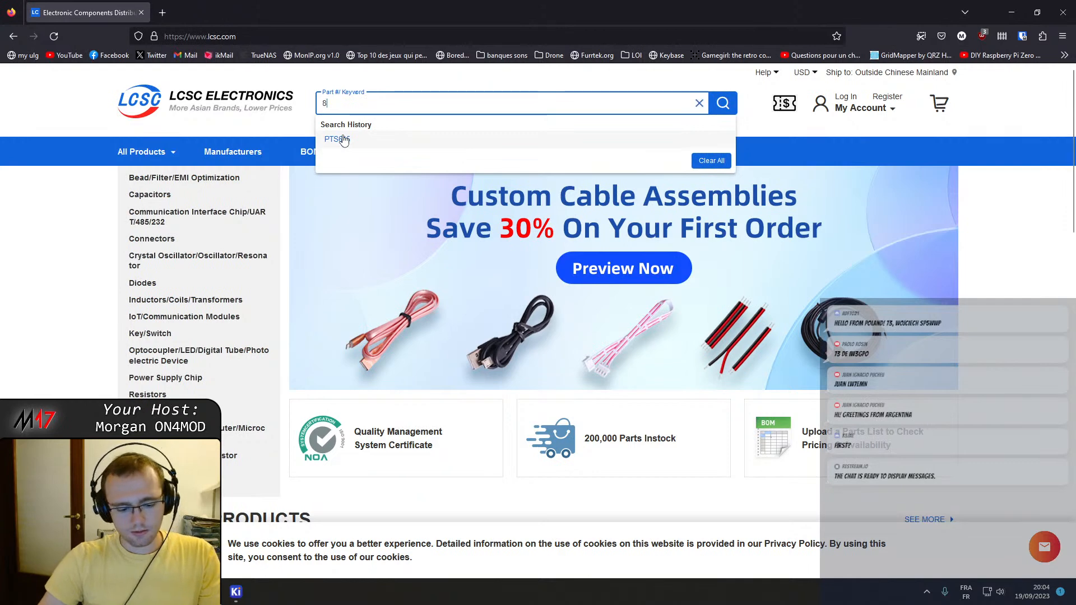
text(p8c)
key(Return)
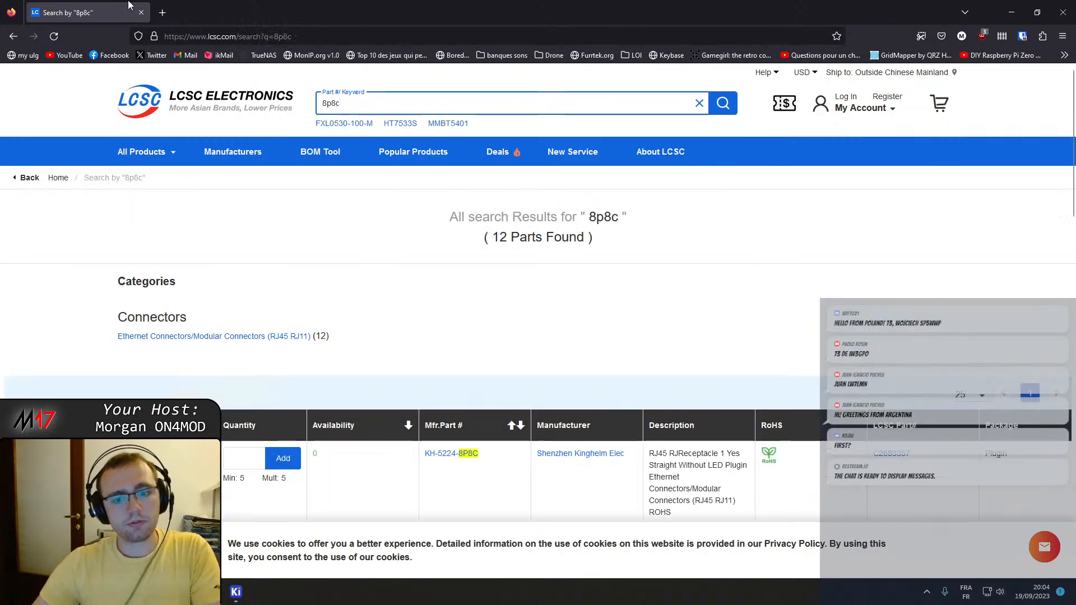
scroll(413, 348, down, 5)
scroll(305, 199, up, 3)
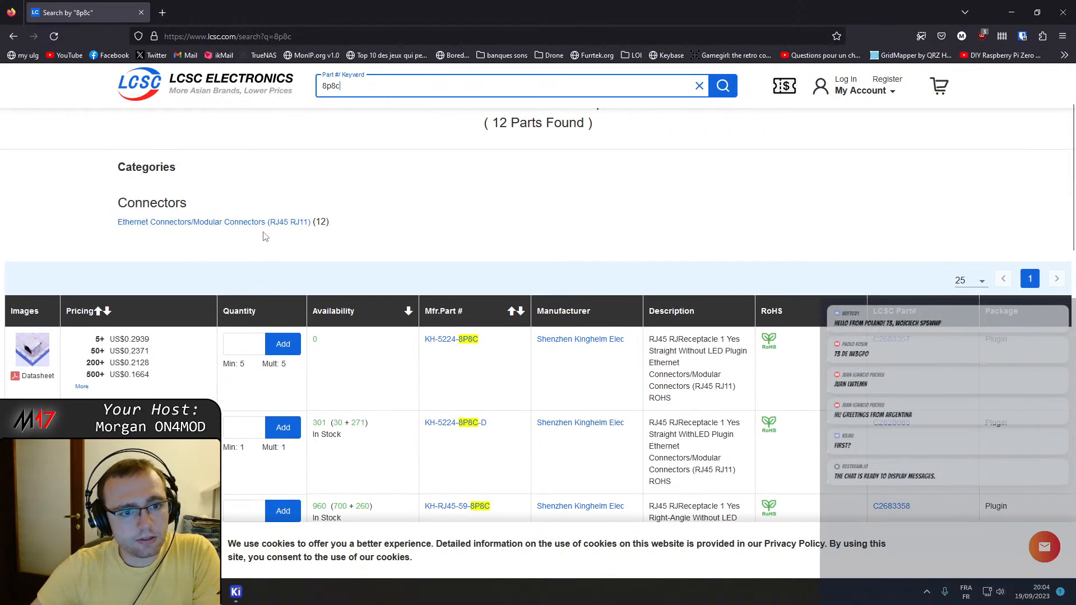
Open the Ethernet Connectors/Modular Connectors (RJ45 RJ11) category for the 8p8c search and browse its parts.
click(272, 223)
scroll(194, 321, down, 8)
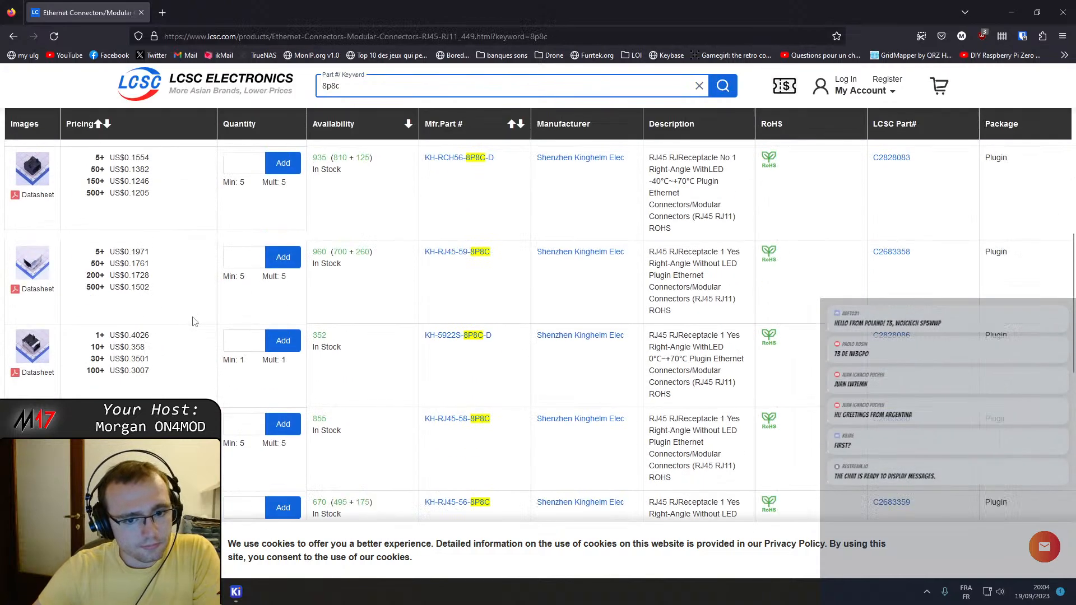
scroll(264, 280, up, 6)
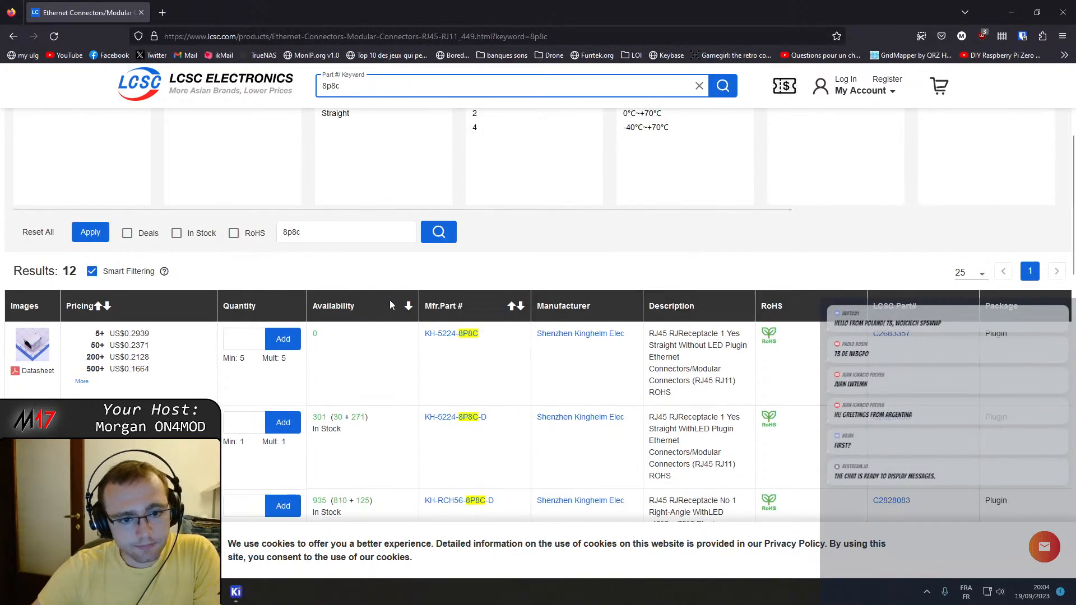
Limit the 8p8c connector results to in-stock parts and look through the remaining models, their prices and descriptions.
click(177, 234)
click(90, 232)
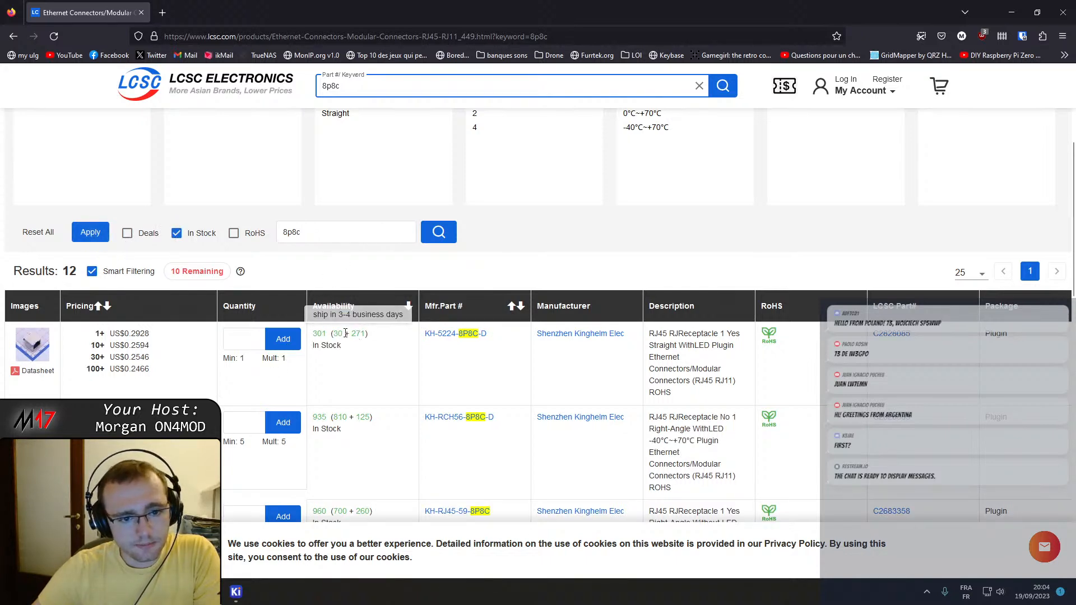
scroll(130, 358, down, 2)
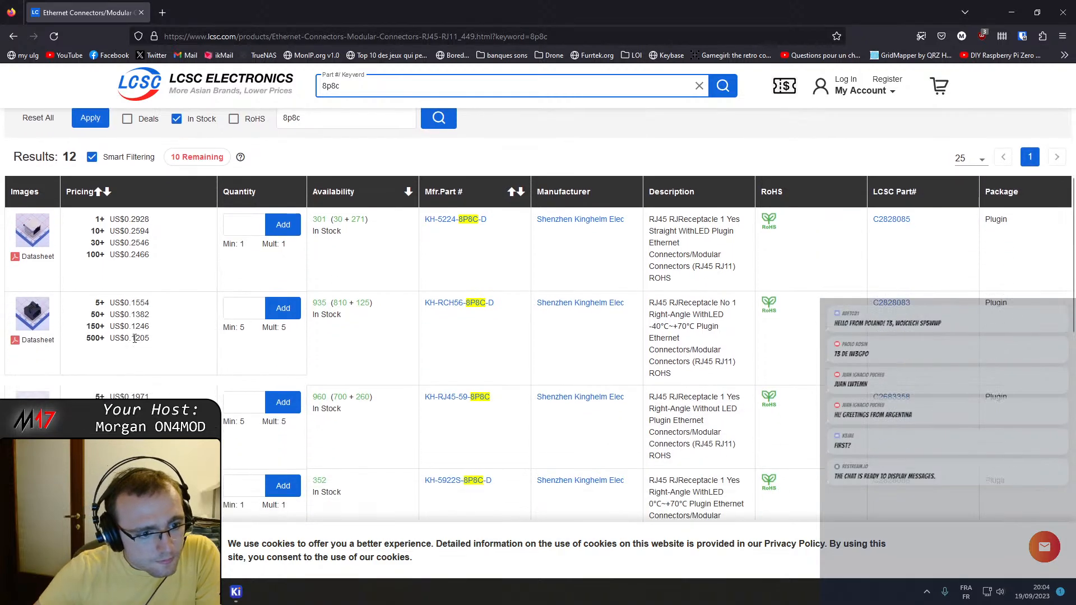
scroll(330, 318, down, 2)
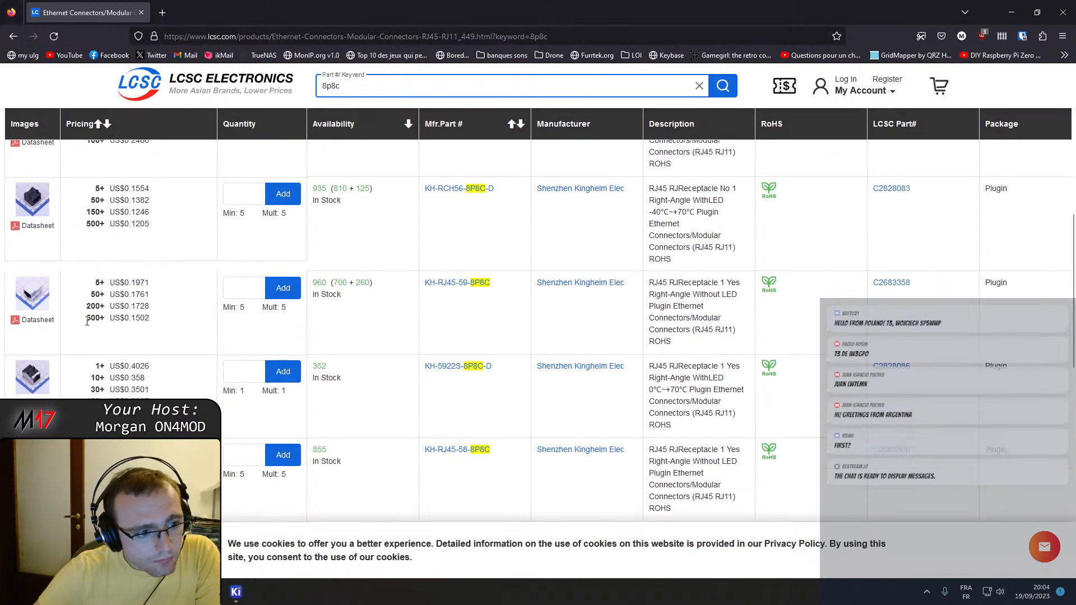
mouse_move(45, 302)
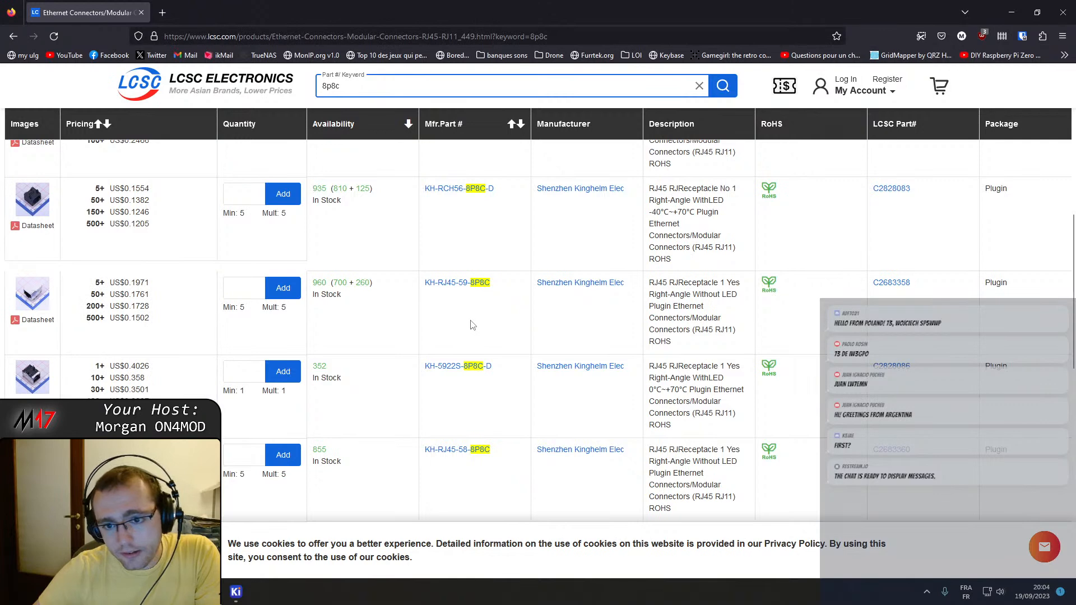
scroll(472, 325, up, 1)
scroll(673, 336, up, 1)
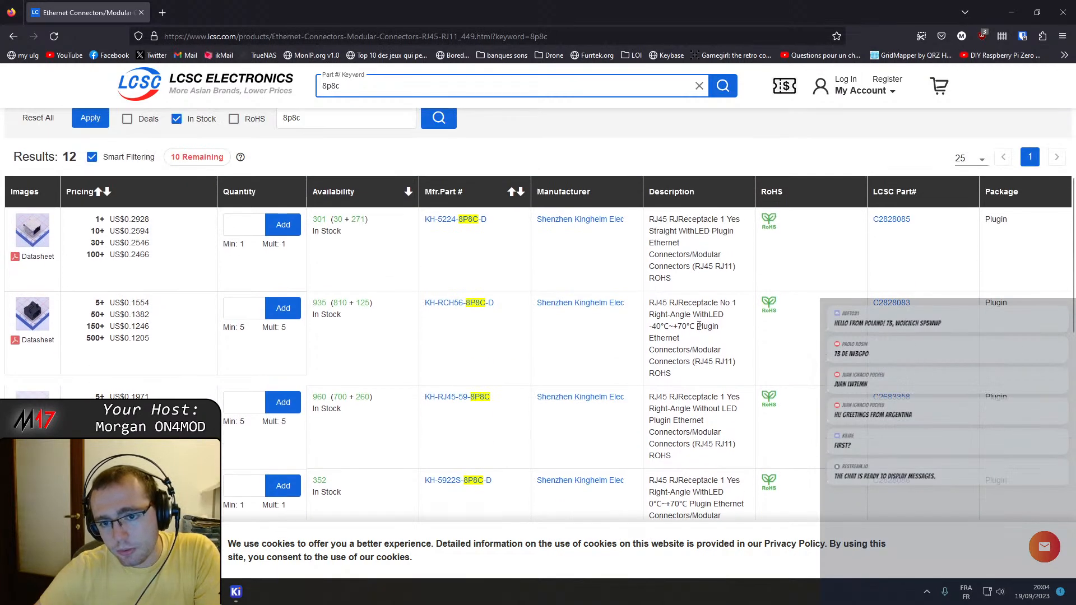
scroll(707, 336, down, 3)
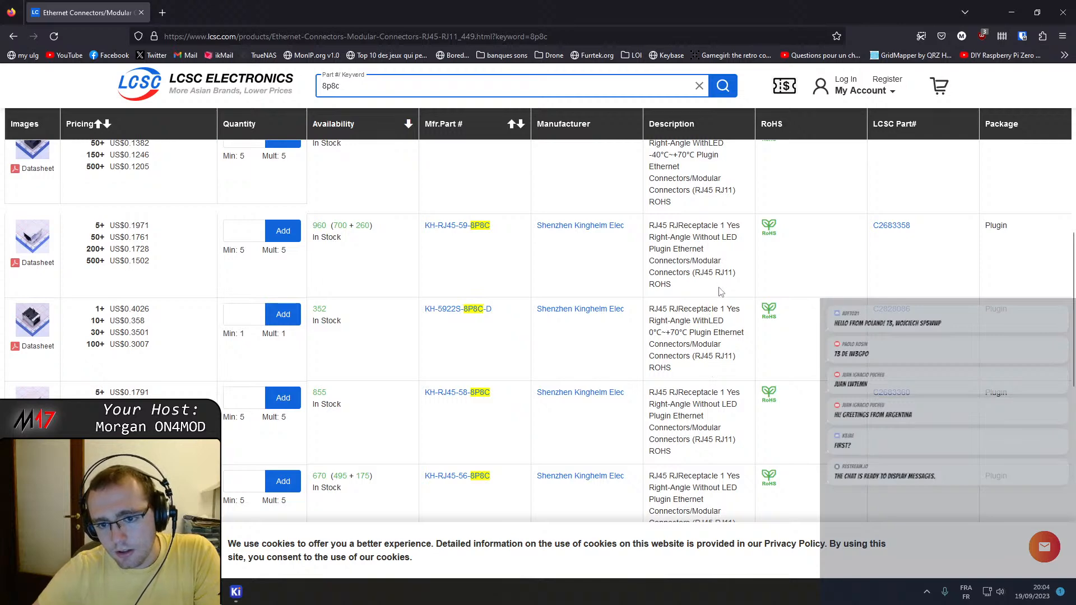
scroll(723, 297, down, 5)
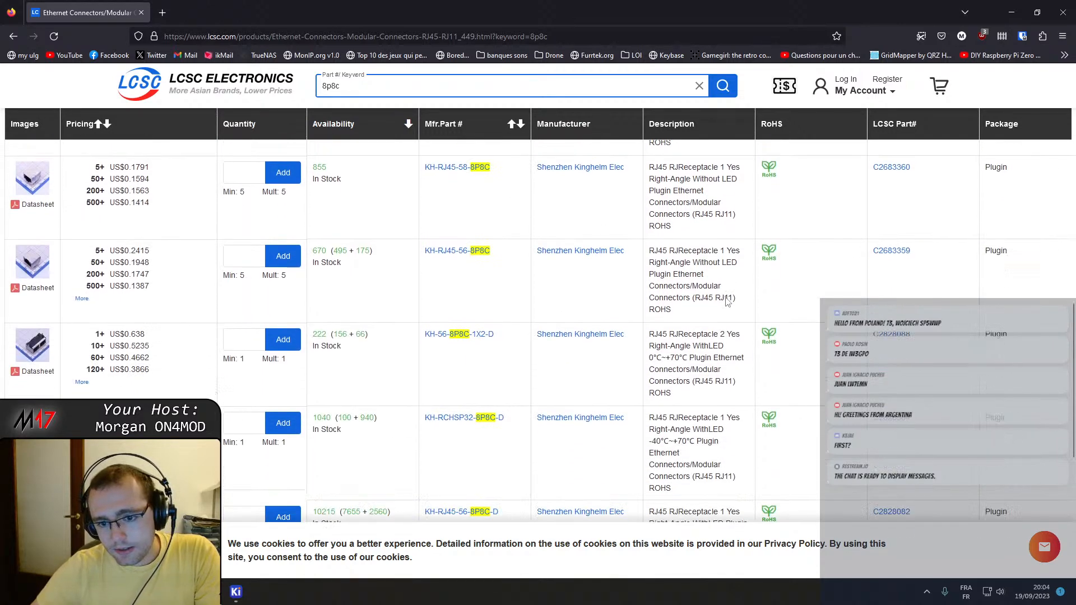
scroll(728, 302, up, 10)
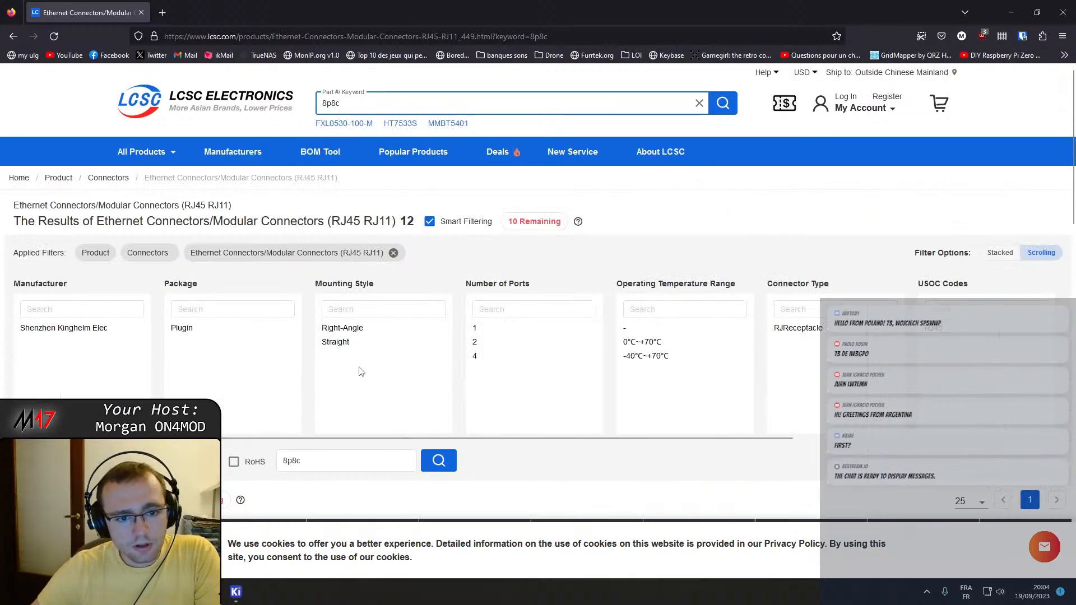
Filter the connector results to Without LED and check the full details of the remaining parts.
drag(750, 441, 959, 440)
click(815, 343)
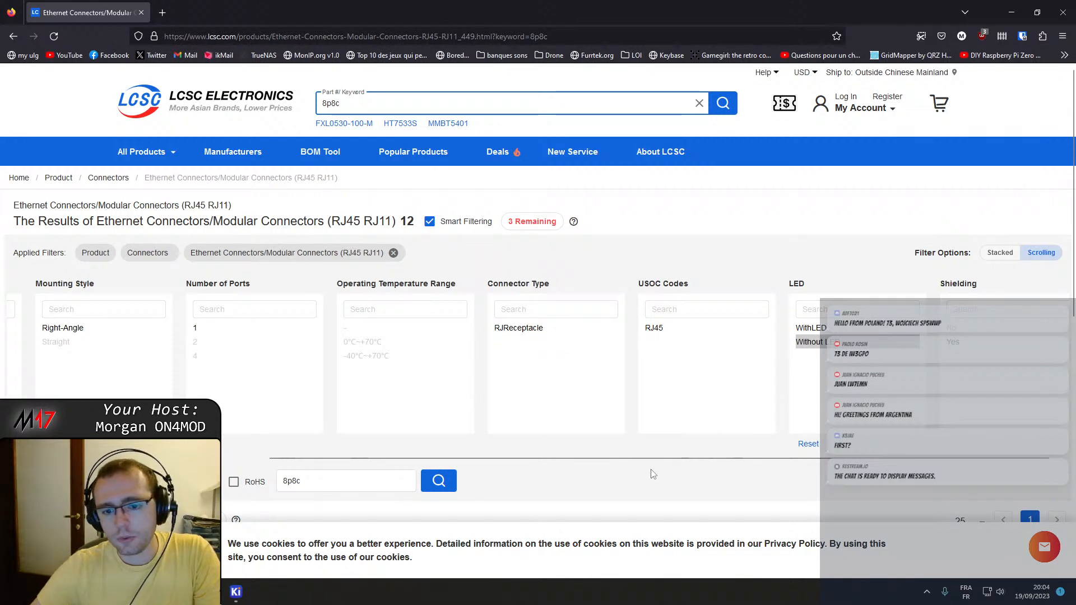
drag(655, 457, 713, 403)
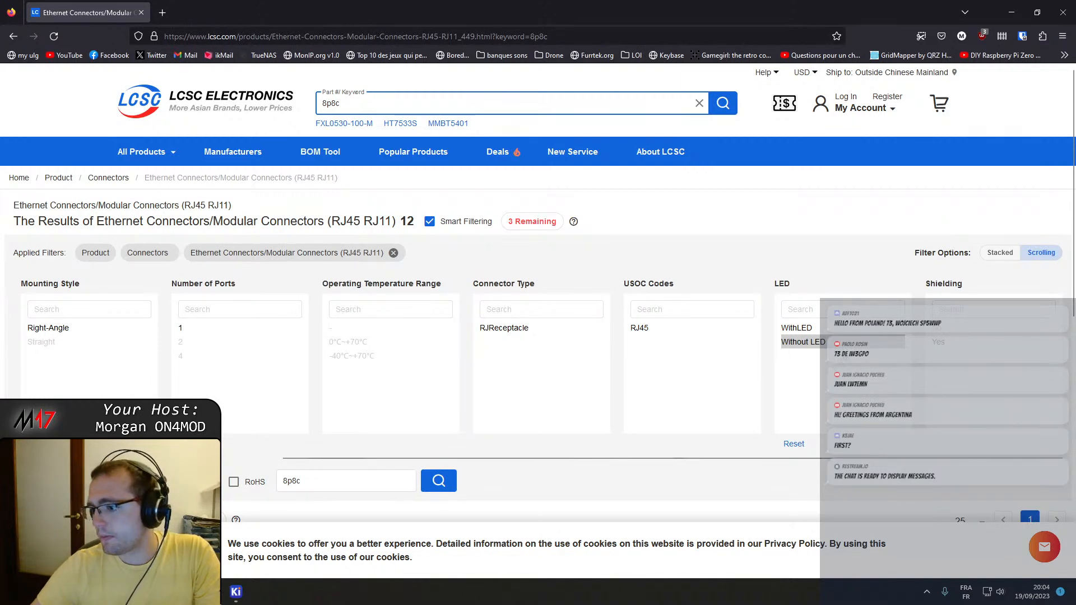
scroll(552, 261, down, 8)
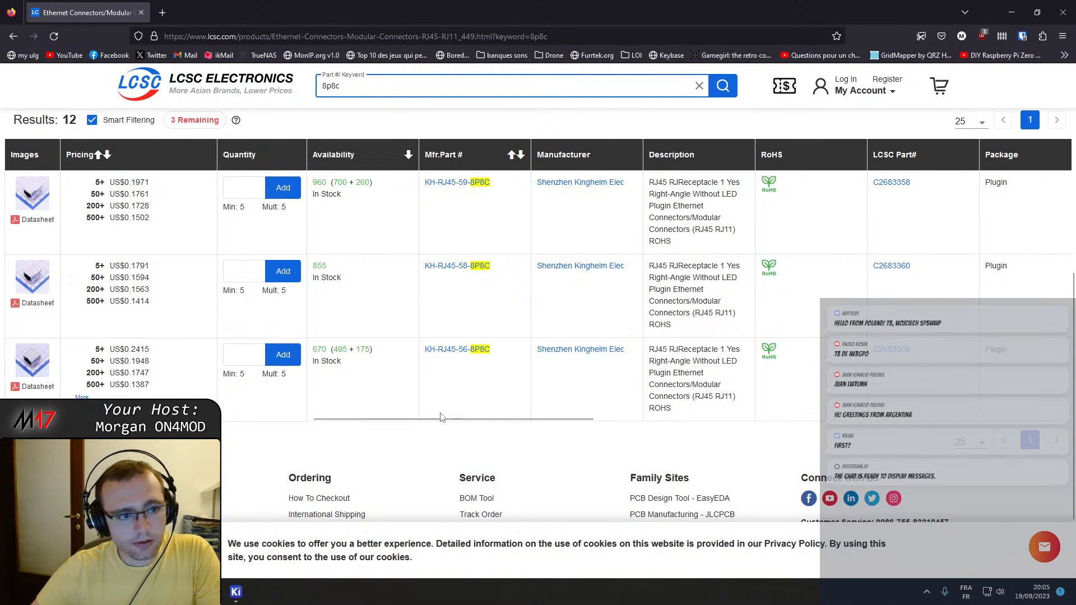
drag(444, 419, 973, 415)
drag(880, 417, 409, 411)
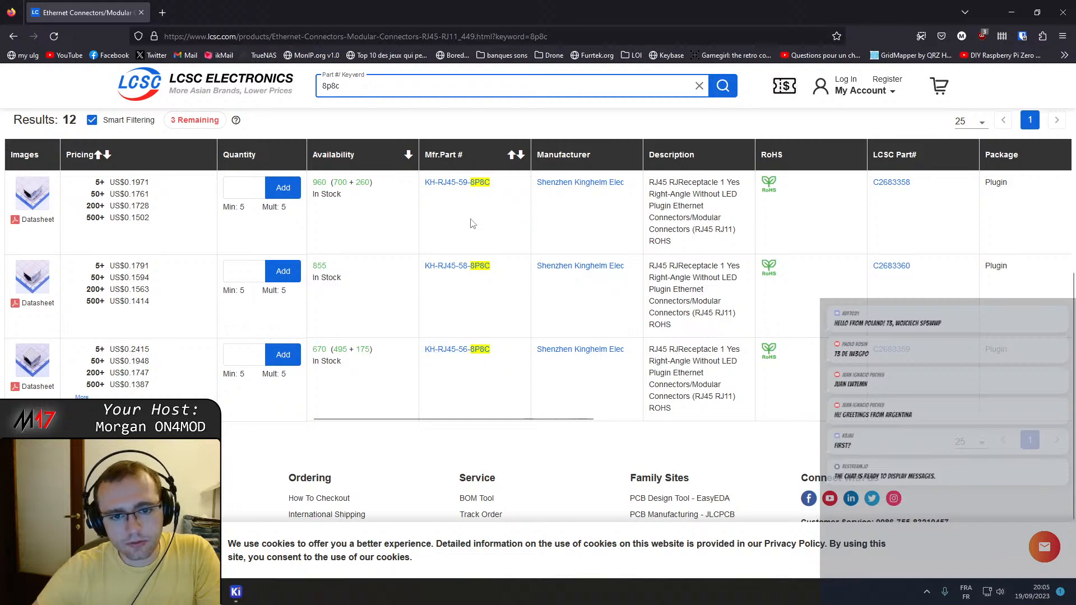
Open the KH-RJ45-59-8P8C product page and view its datasheet drawing.
click(463, 185)
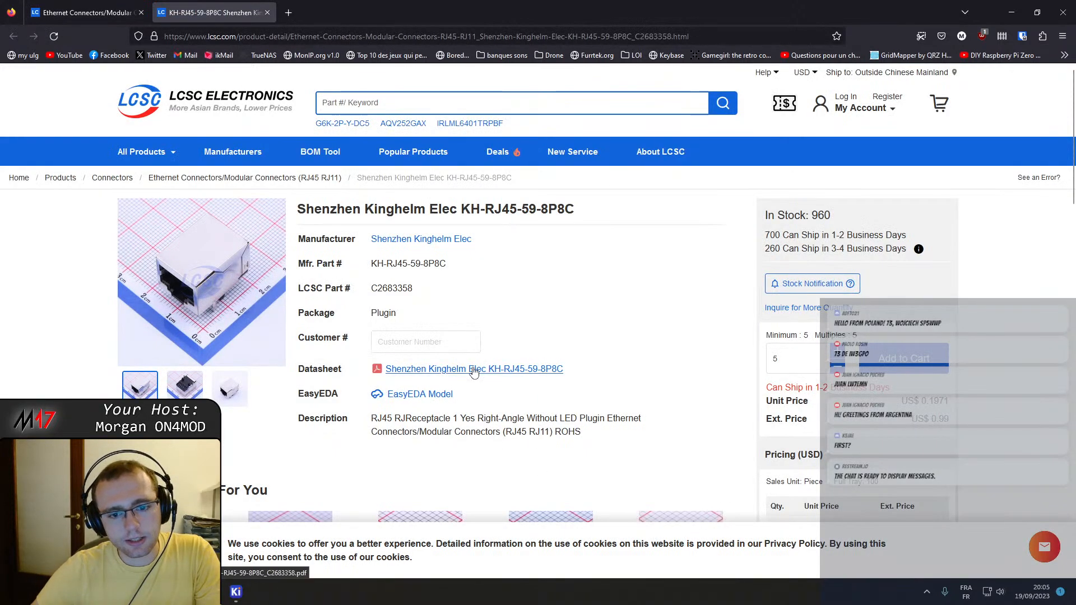
click(473, 369)
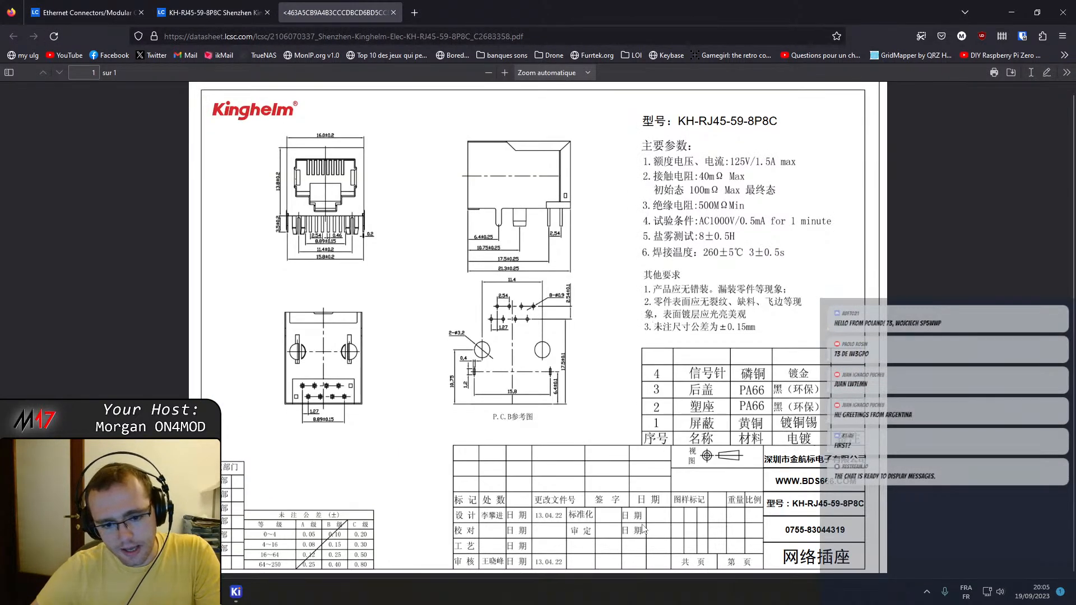
click(162, 8)
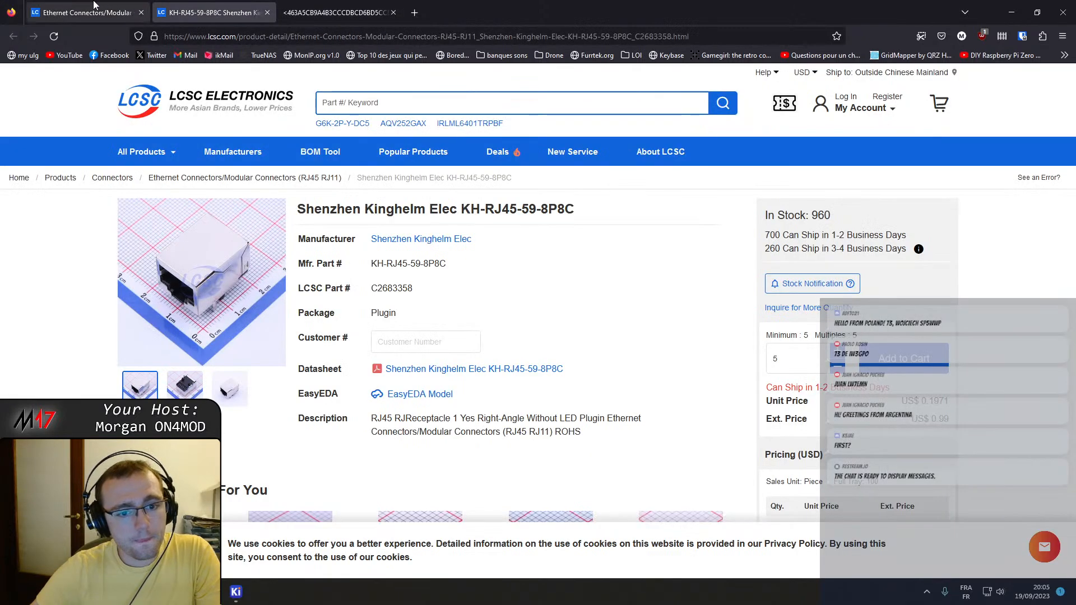
Return to the filtered results and open the KH-RJ45-58-8P8C and KH-RJ45-56-8P8C product pages in separate tabs.
click(94, 7)
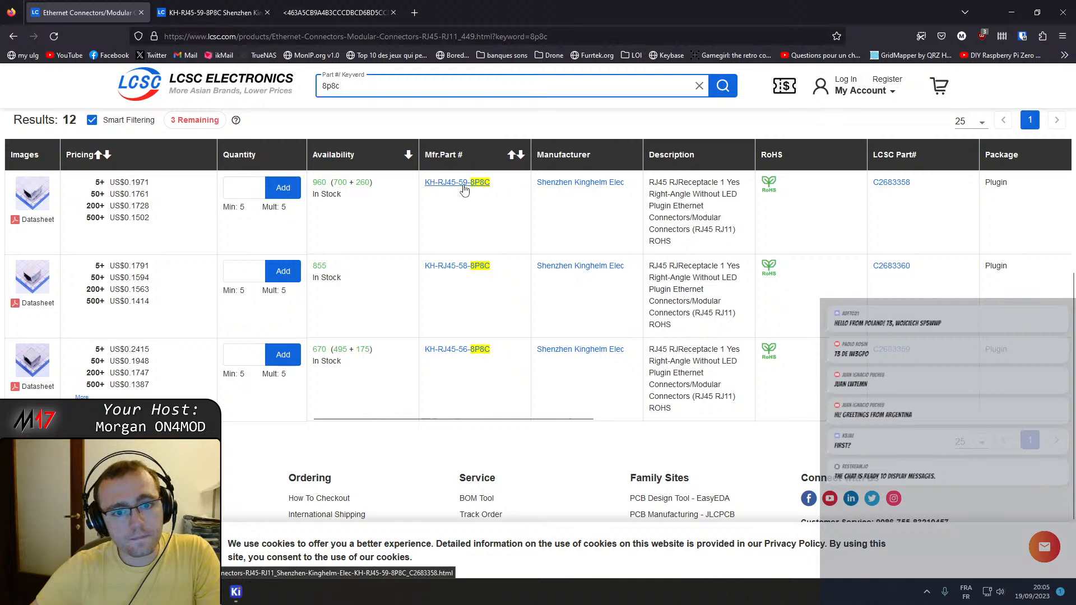
middle_click(464, 267)
middle_click(459, 350)
click(235, 14)
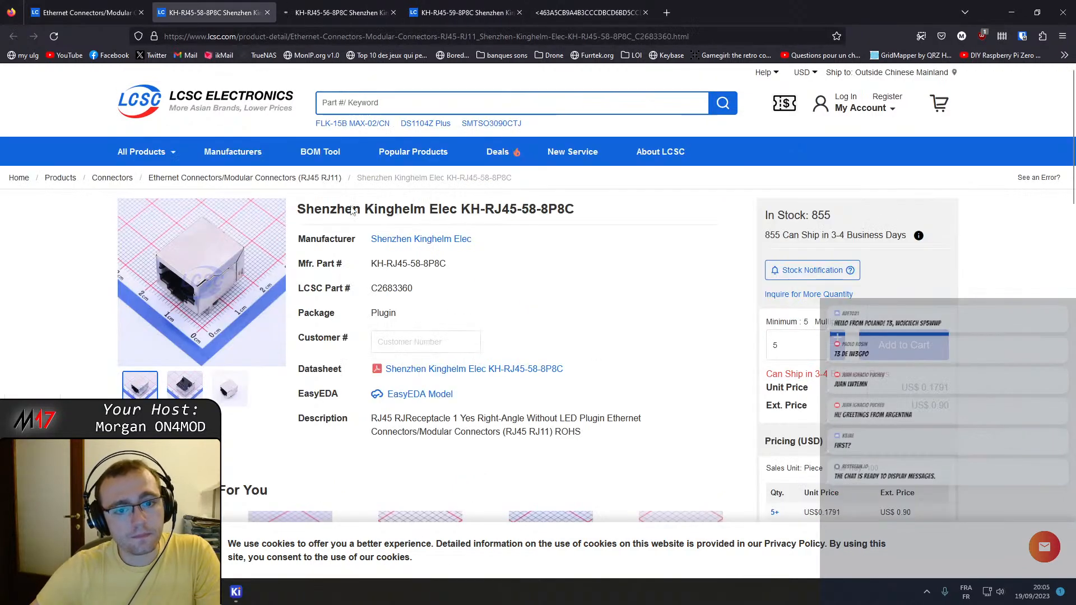
Open the datasheets of KH-RJ45-58-8P8C and KH-RJ45-56-8P8C and arrange the three datasheet tabs side by side.
middle_click(476, 368)
scroll(476, 365, down, 2)
click(440, 7)
middle_click(492, 369)
drag(833, 8, 358, 4)
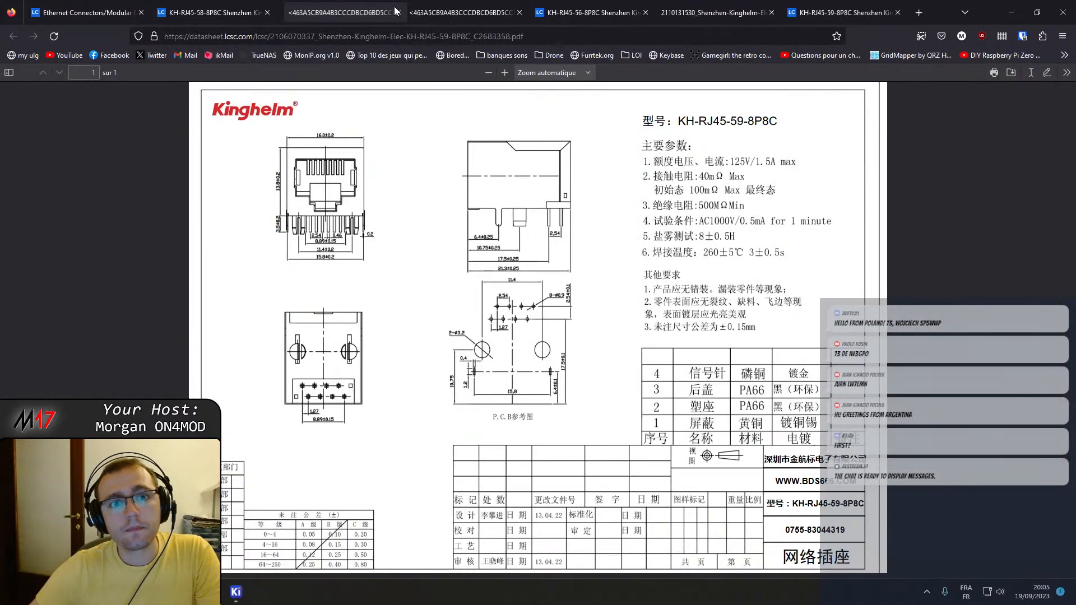
drag(686, 5, 566, 5)
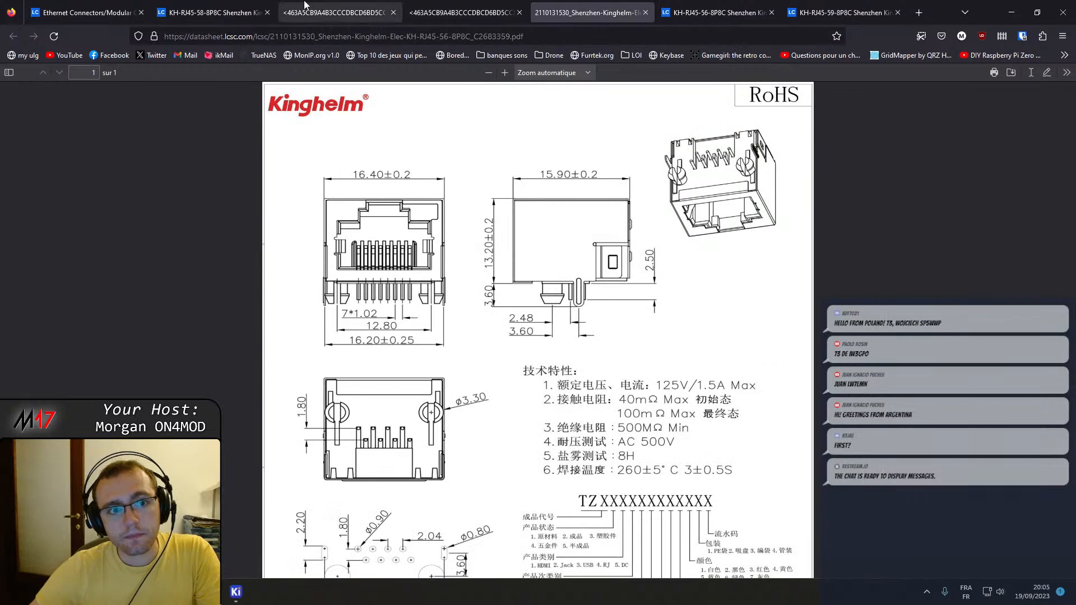
Compare the mechanical drawings in the KH-RJ45-59-8P8C, KH-RJ45-58-8P8C and KH-RJ45-56-8P8C datasheets.
click(337, 12)
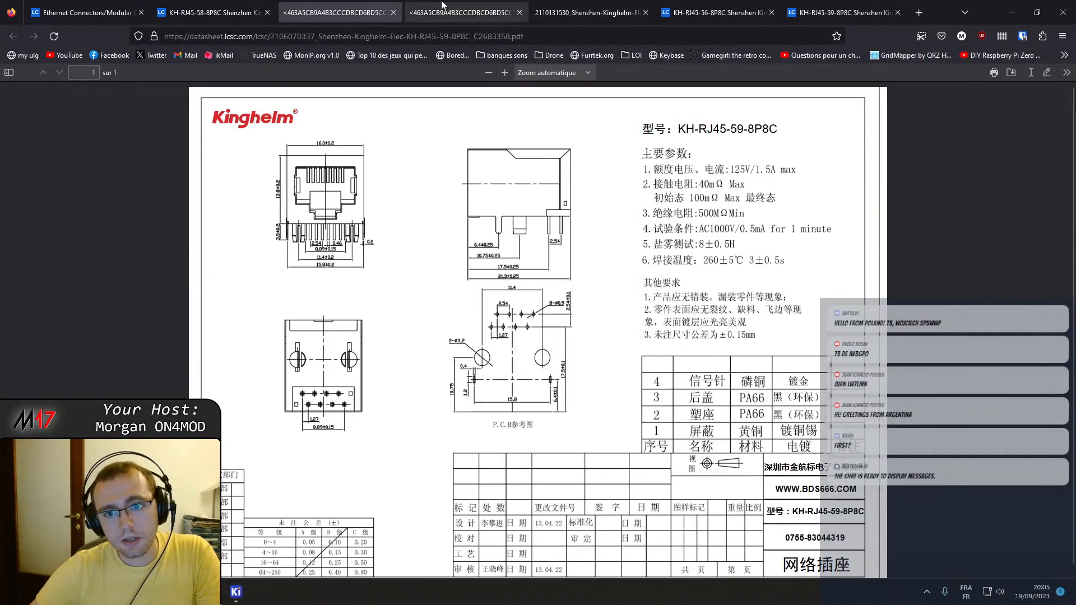
click(442, 5)
click(560, 9)
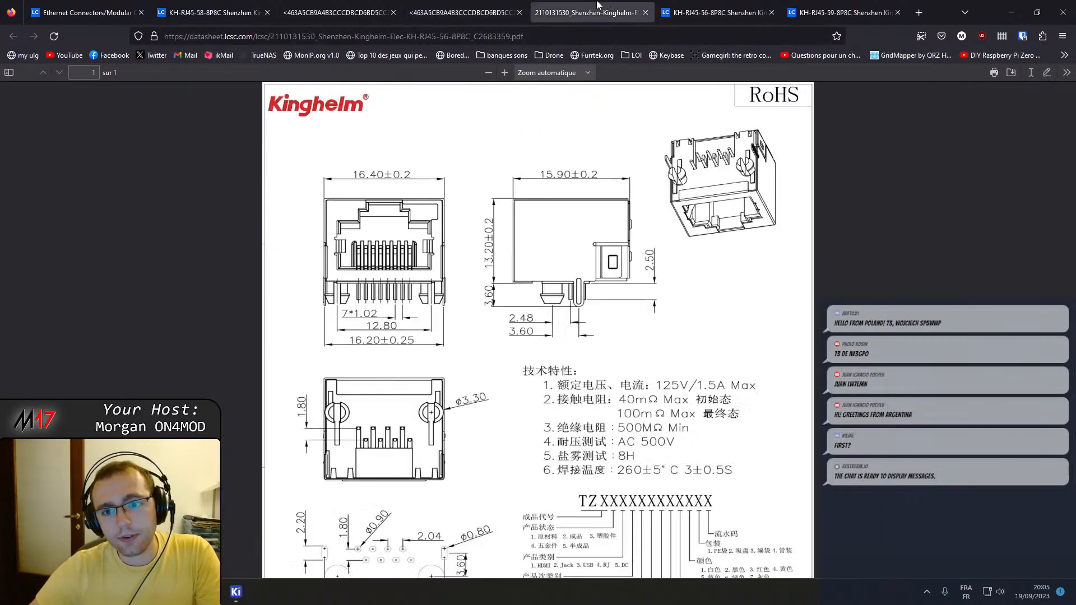
click(501, 5)
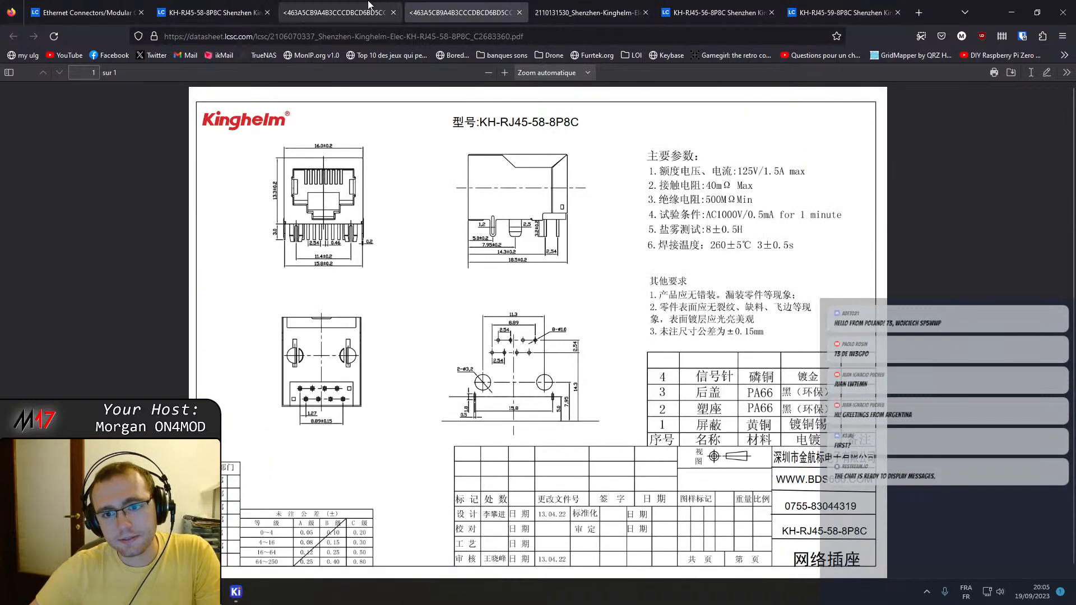
click(346, 6)
click(444, 5)
click(346, 6)
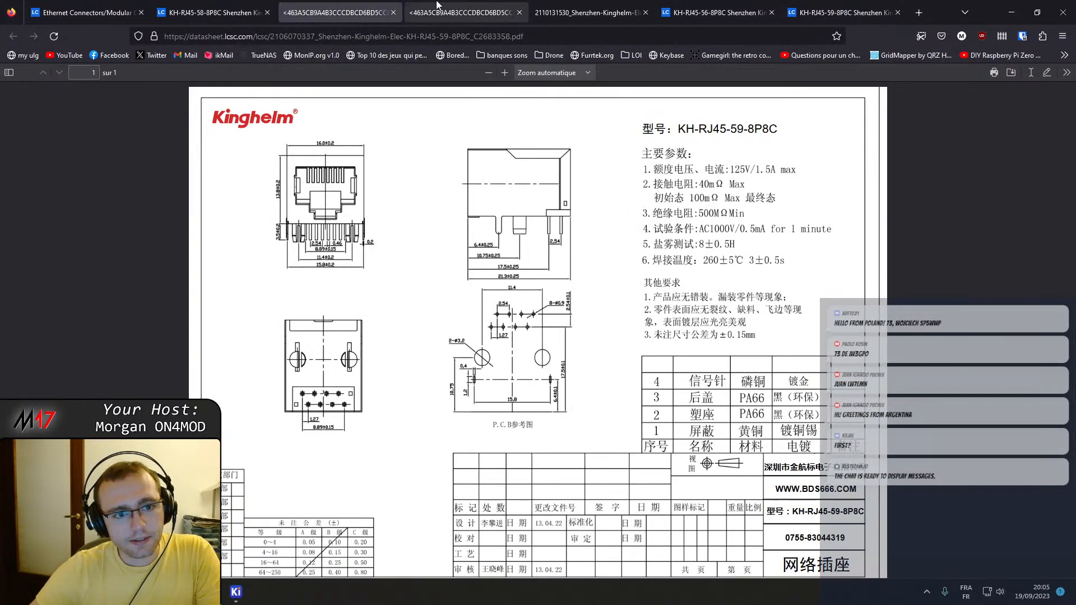
click(320, 6)
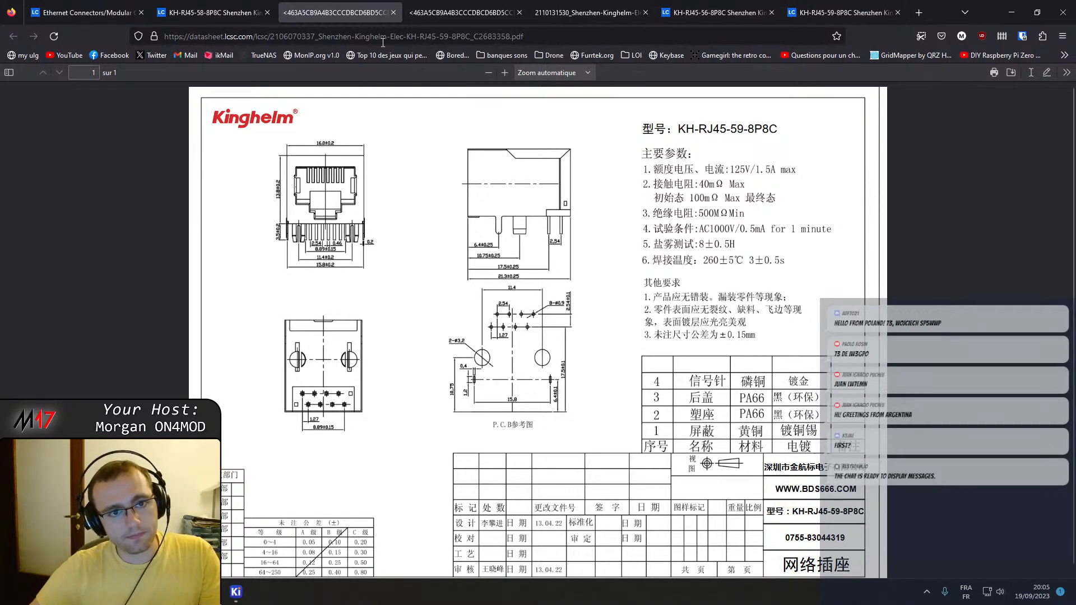
click(460, 6)
click(588, 7)
click(460, 7)
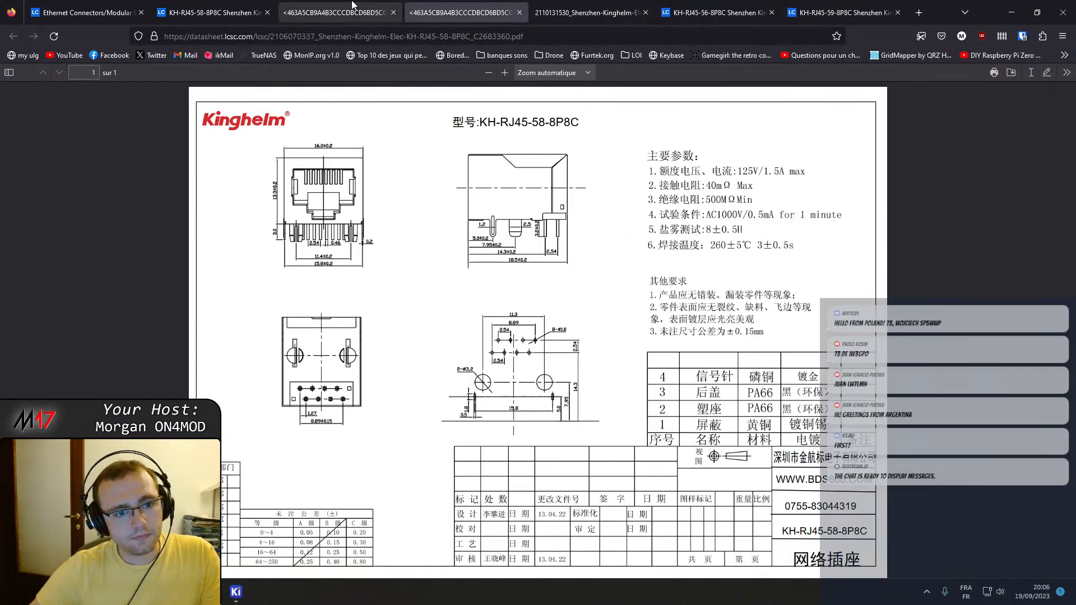
Examine the enlarged KH-RJ45-59-8P8C and KH-RJ45-58-8P8C drawings for body and footprint dimensions, checking against the KH-RJ45-56-8P8C datasheet.
click(358, 6)
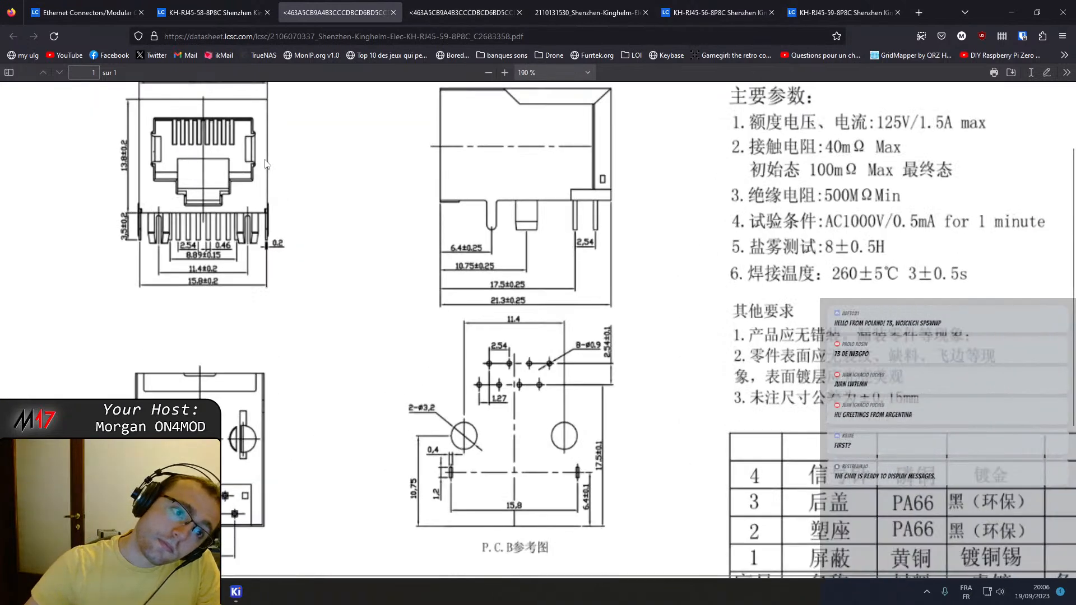
click(459, 13)
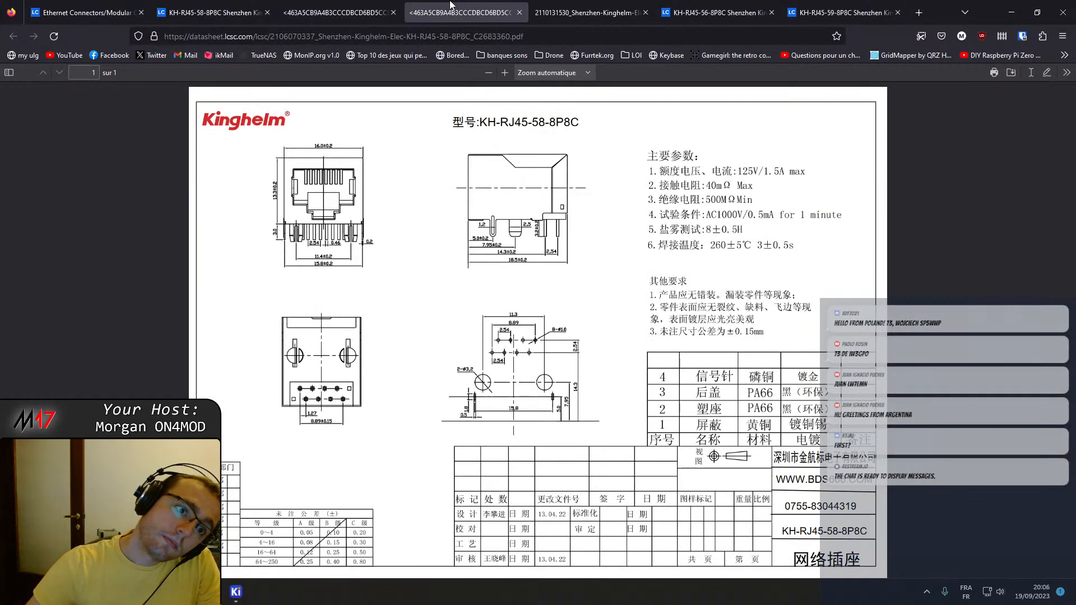
ctrl+scroll(317, 158, up, 3)
click(589, 5)
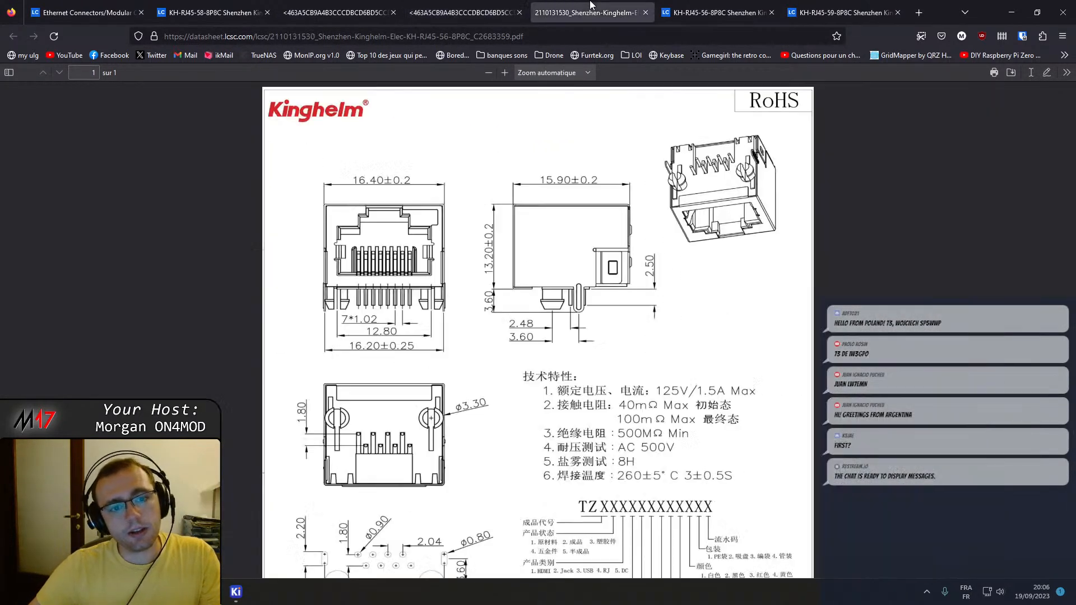
click(336, 12)
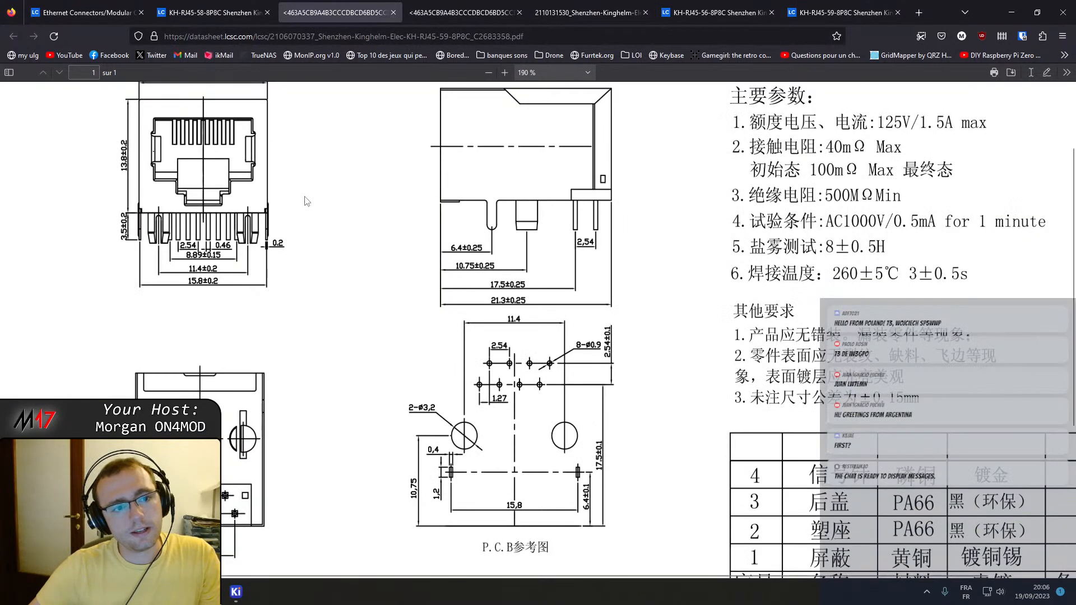
ctrl+scroll(312, 207, down, 3)
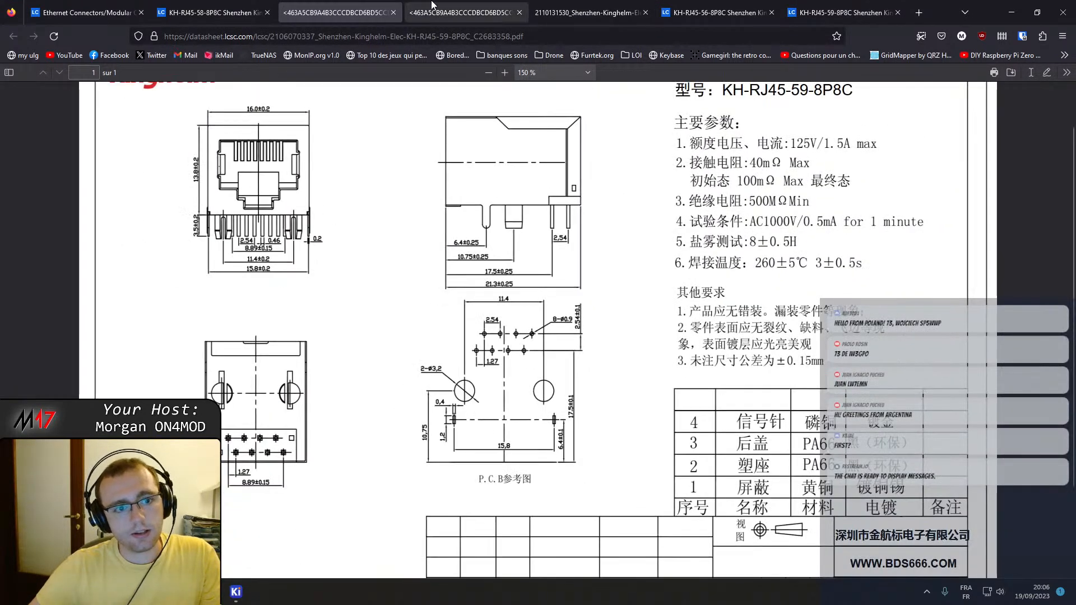
click(444, 8)
click(535, 7)
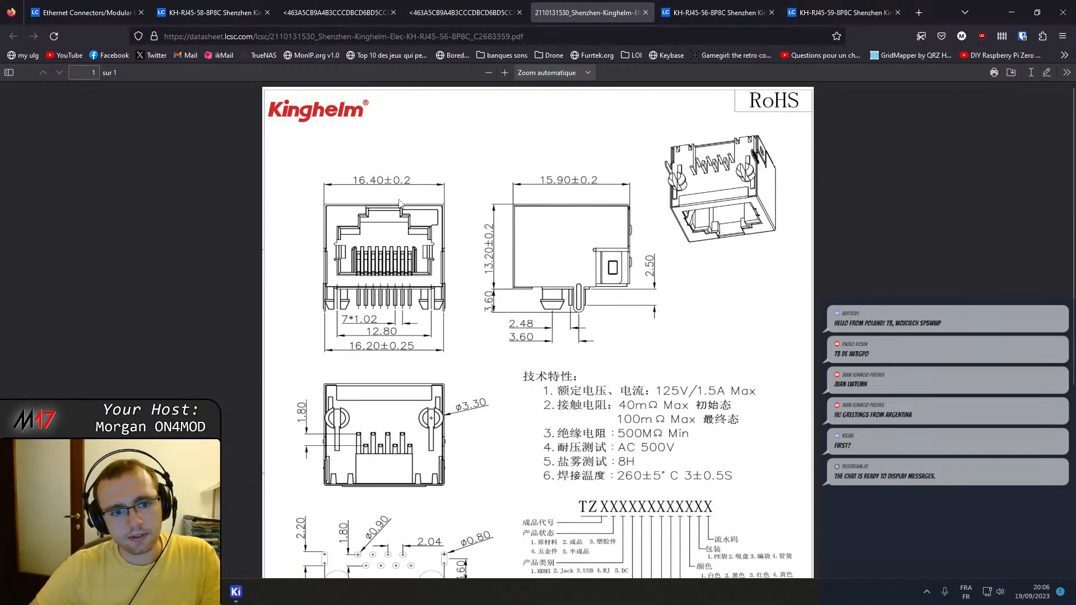
click(451, 7)
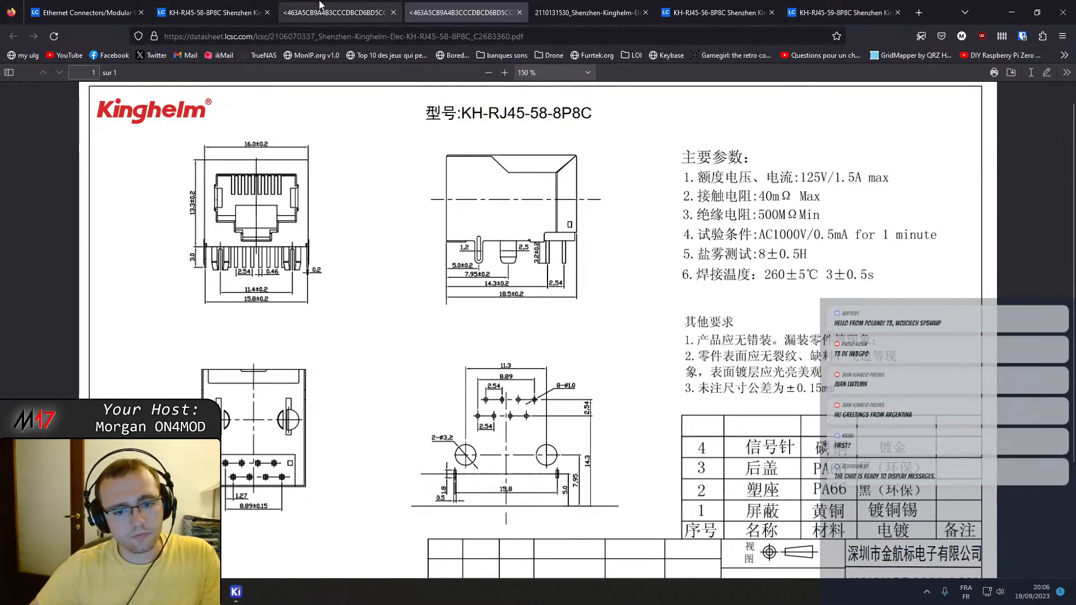
click(334, 12)
Open ohis.org in a new tab and find the links to the Open Headset Interconnect Standard resources.
click(912, 6)
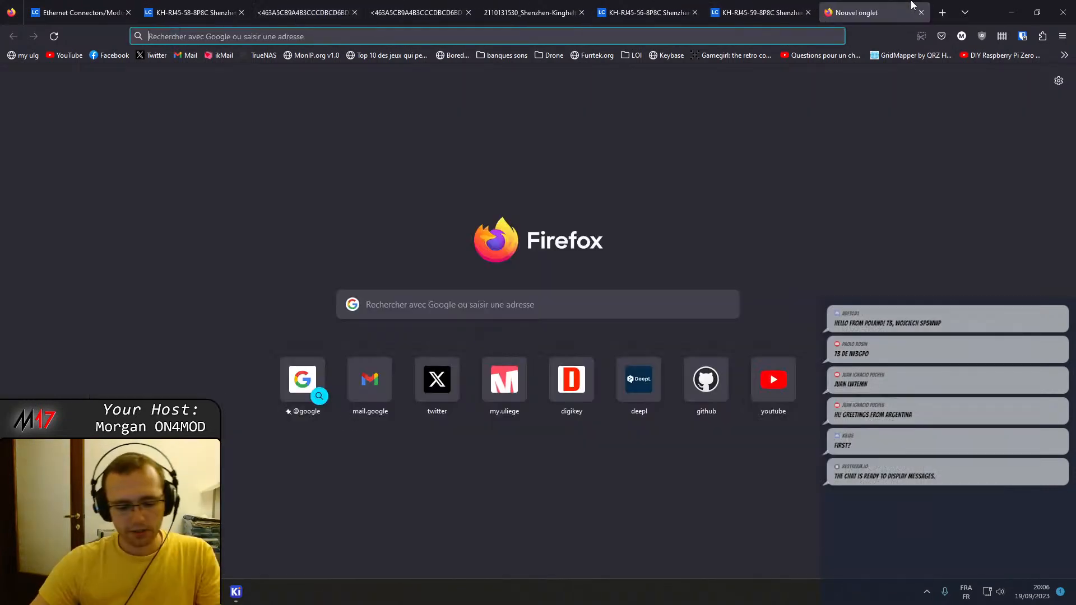
text(ohis.)
key(Return)
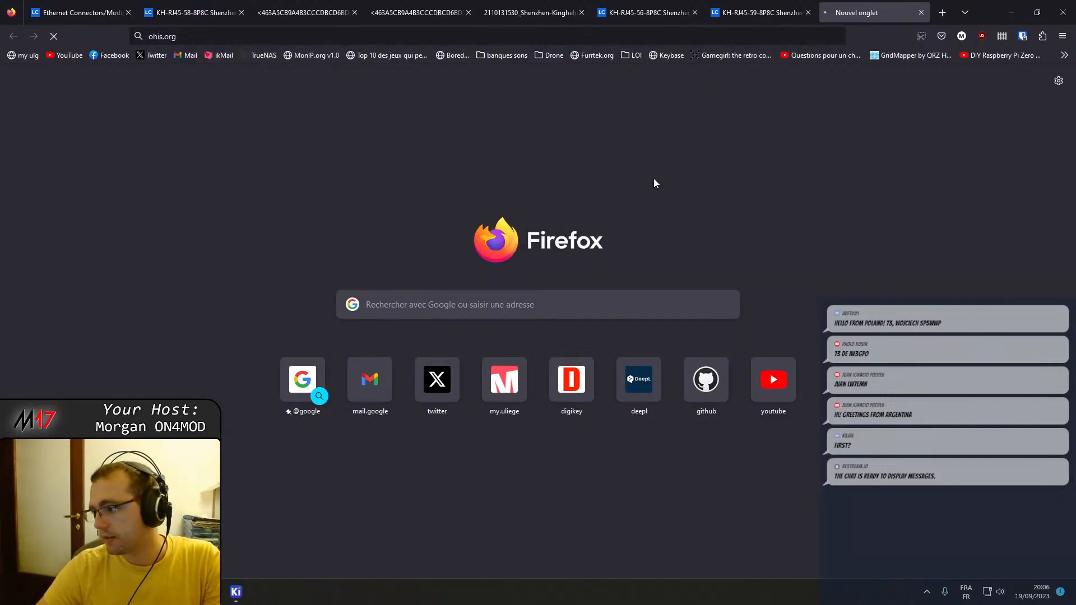
scroll(476, 349, down, 2)
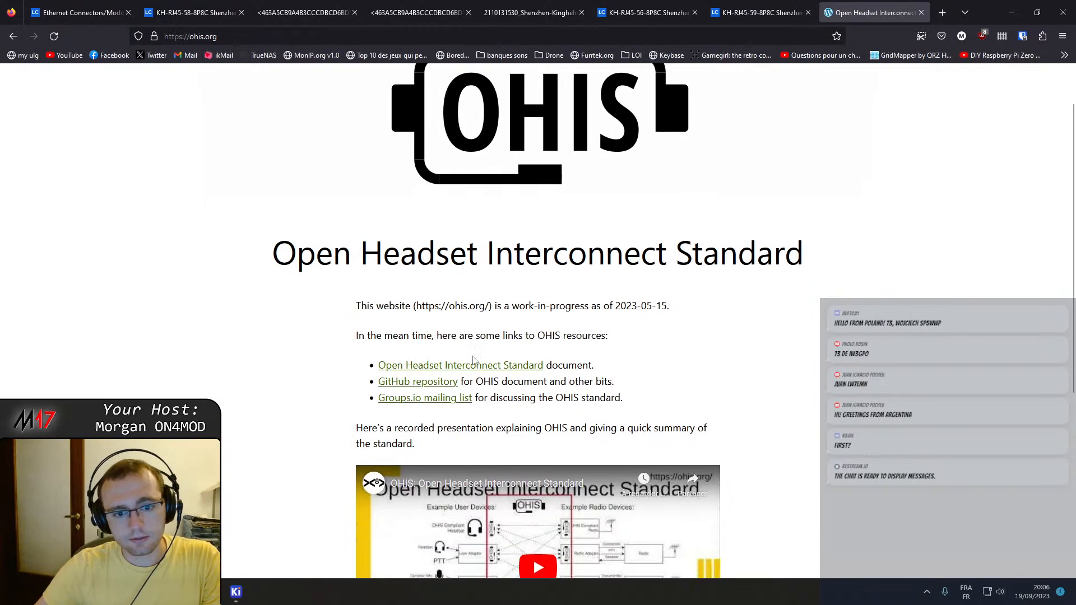
Open the Open Headset Interconnect Standard document and go to the pin table in its summary physical specification.
click(472, 370)
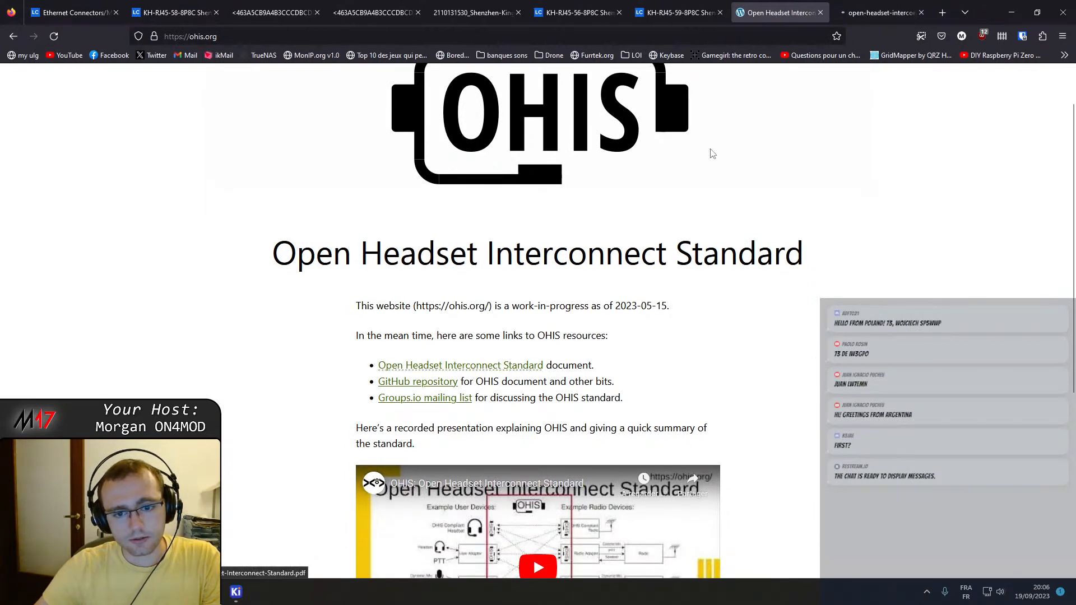
scroll(569, 228, down, 8)
scroll(567, 233, down, 4)
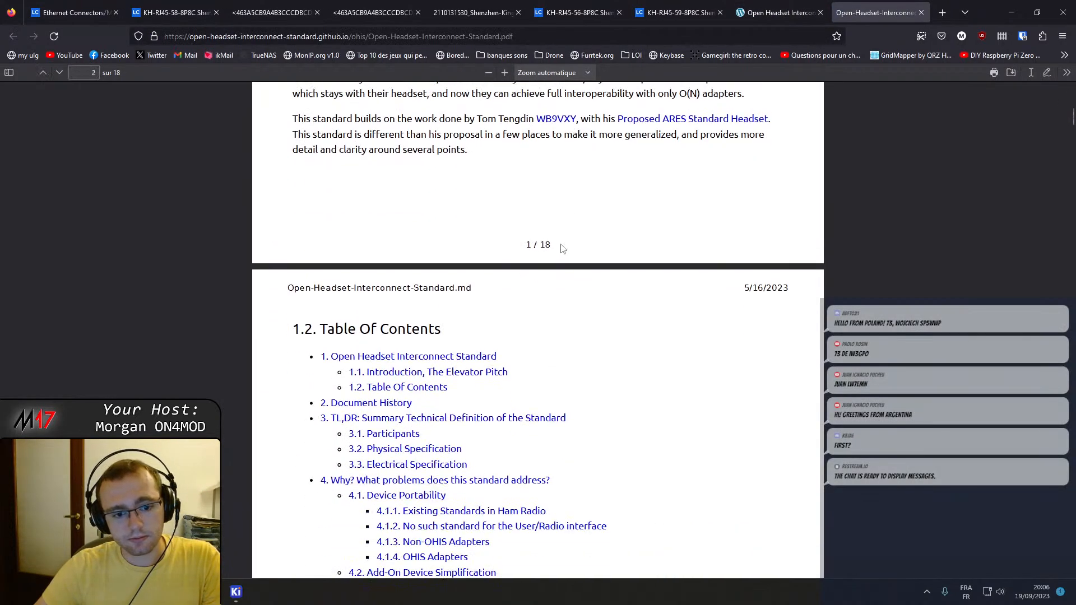
click(422, 432)
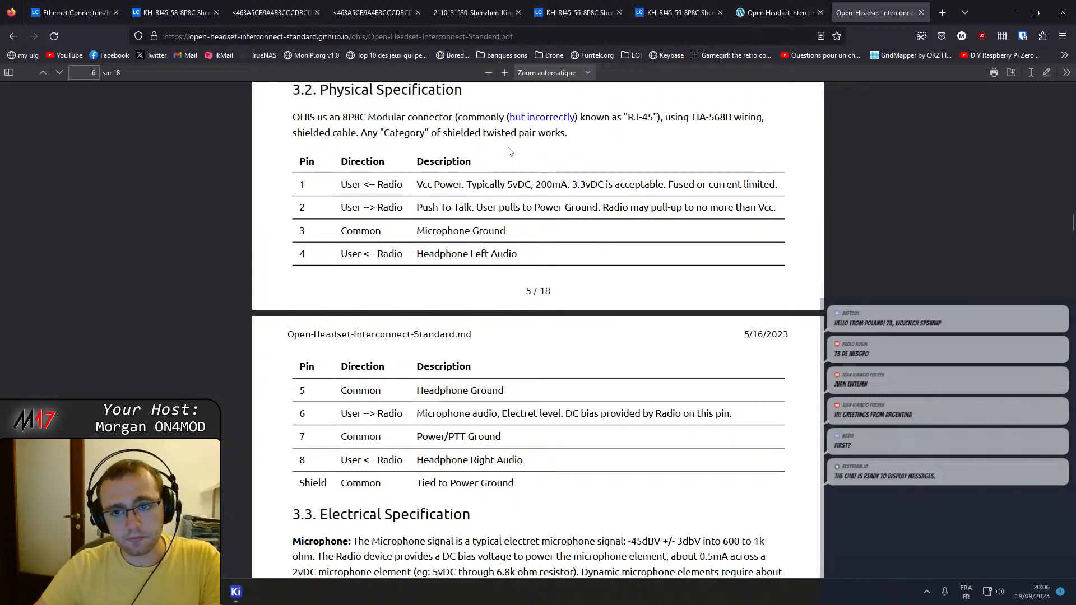
scroll(416, 239, down, 20)
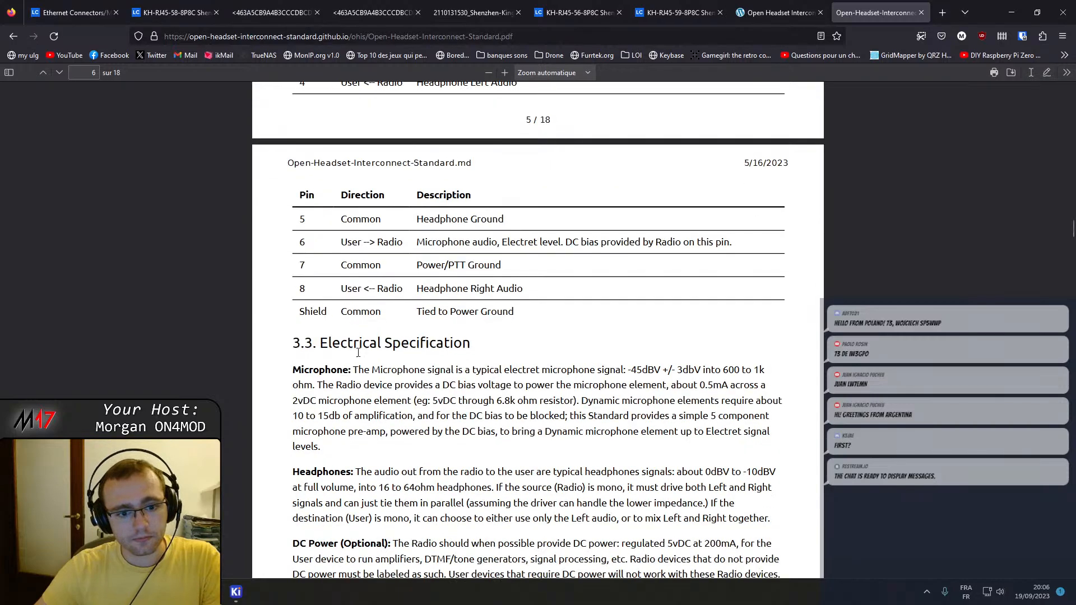
Read the standard's architecture and physical sections, covering the RJ-45, etherCON and DE-9 connector options and the sockets-or-pigtails rules.
scroll(360, 368, down, 15)
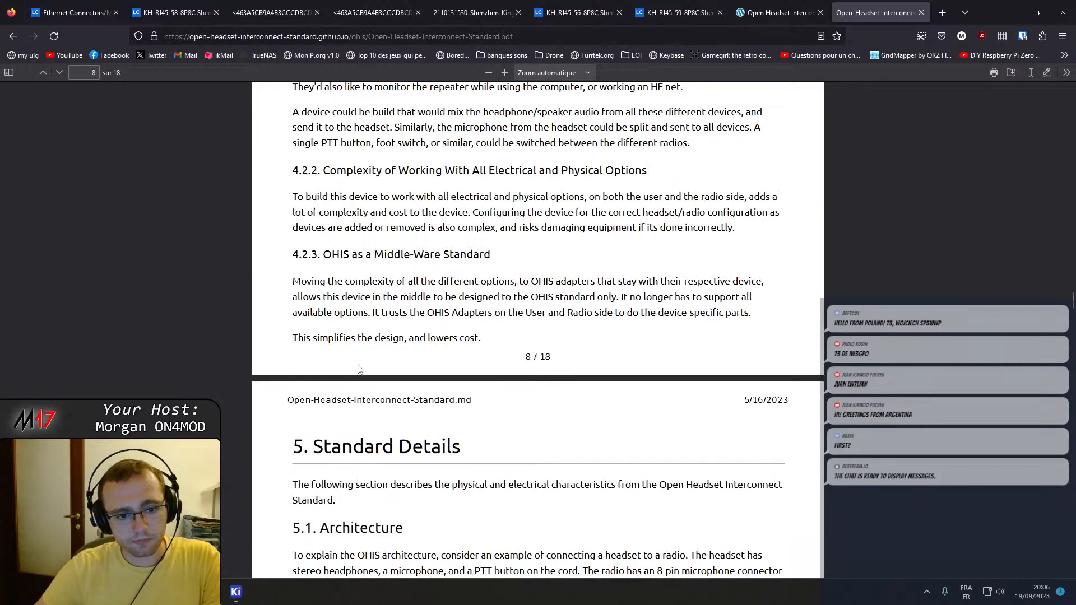
scroll(359, 369, down, 12)
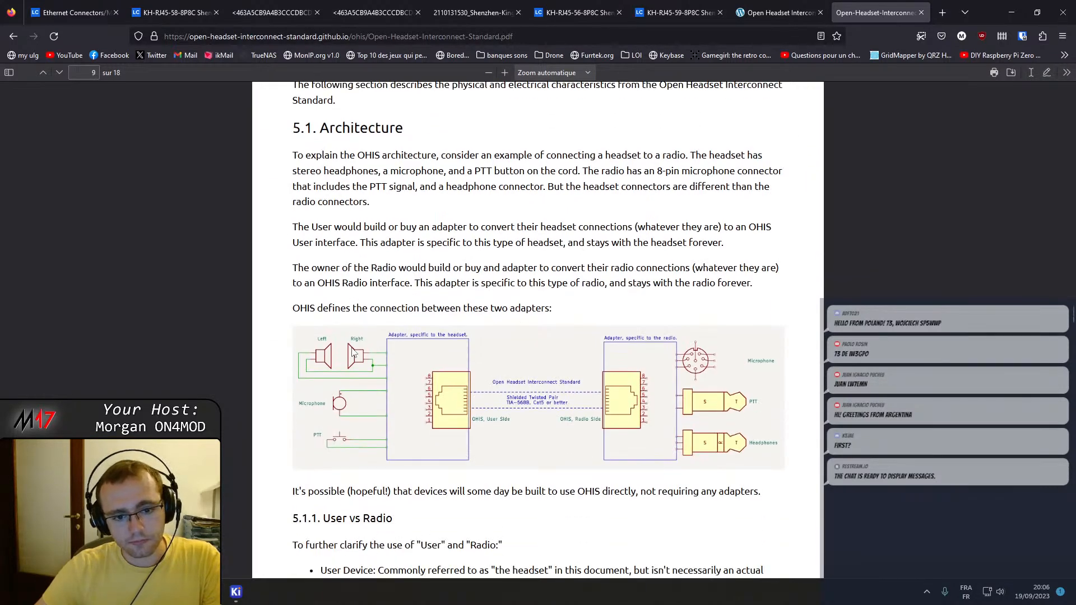
scroll(353, 352, down, 5)
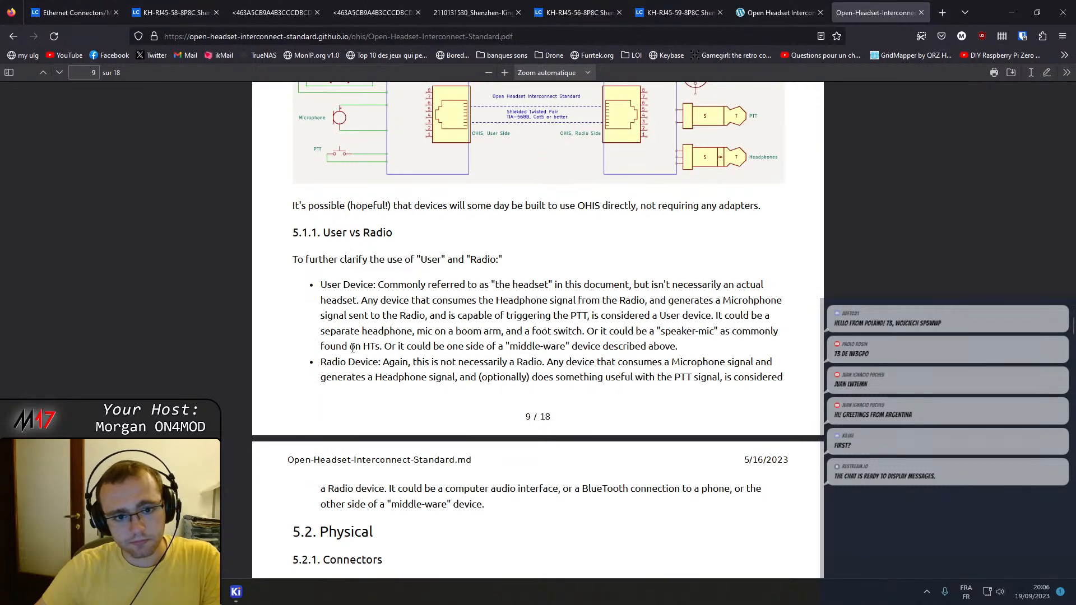
scroll(353, 348, down, 5)
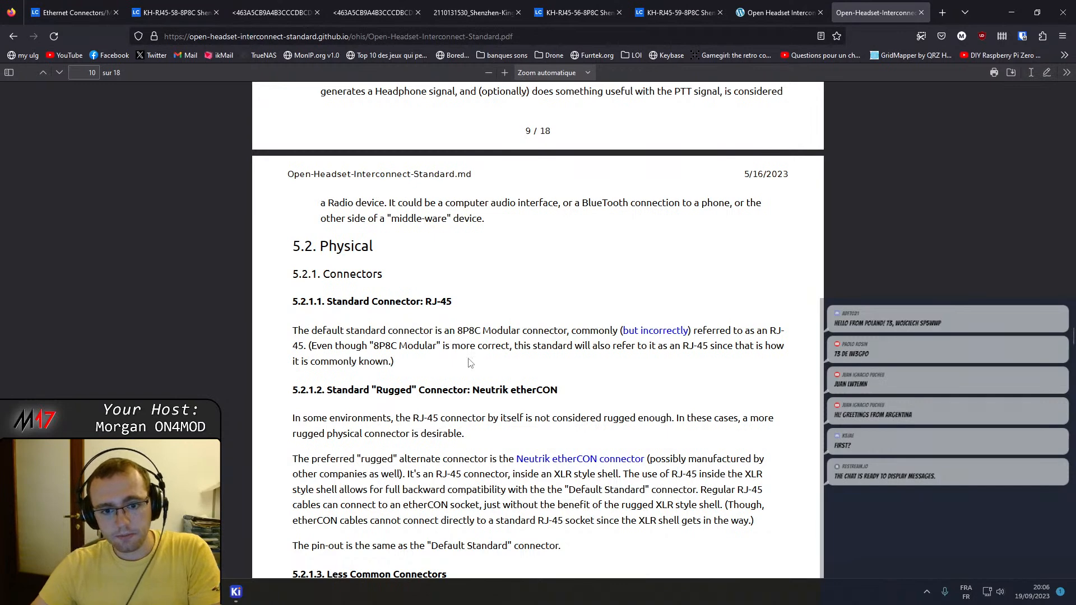
scroll(471, 364, down, 1)
scroll(482, 328, down, 2)
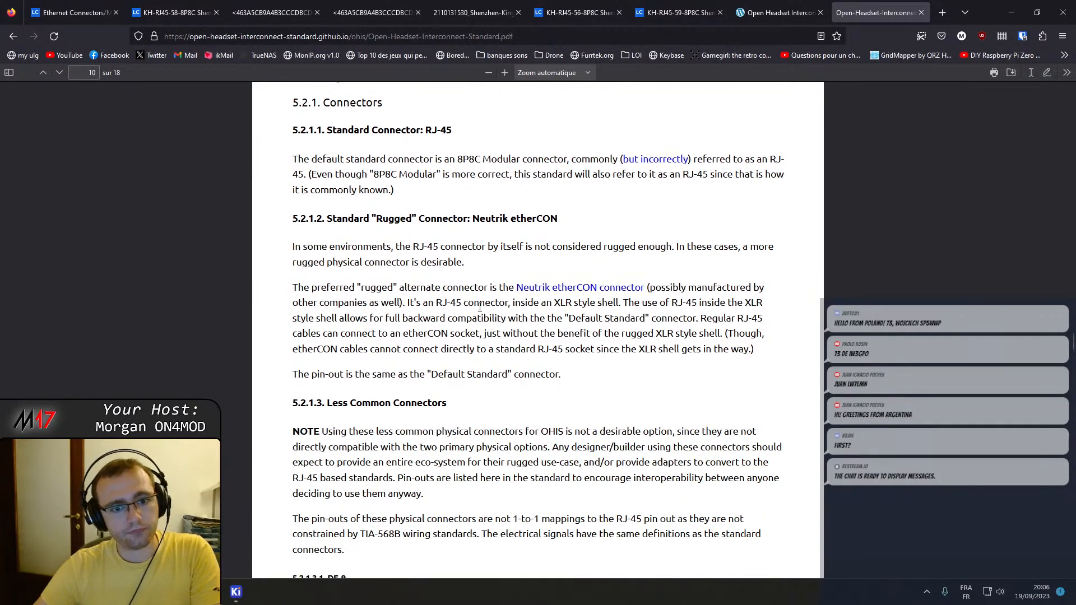
scroll(419, 318, down, 18)
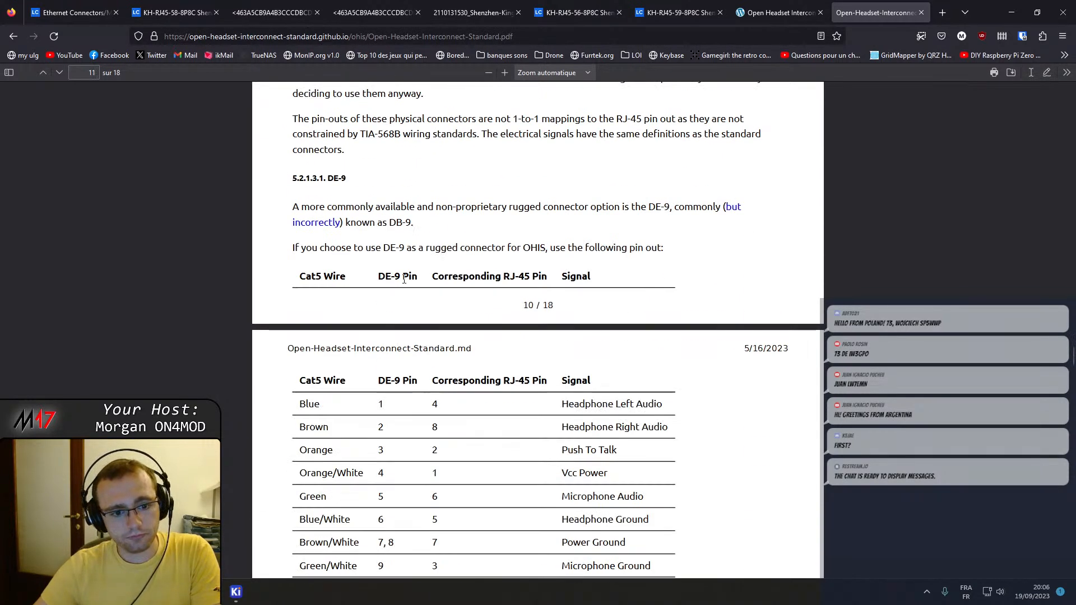
scroll(408, 283, down, 9)
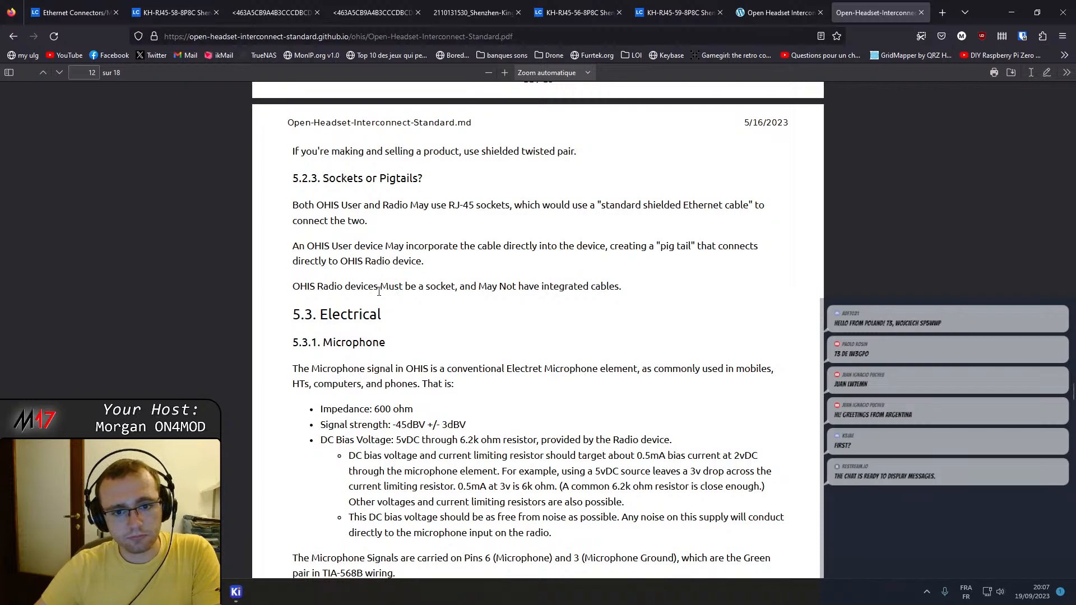
Read the electrical sections on microphone, headphone, power and PTT signals, and close the standard document.
scroll(379, 292, down, 10)
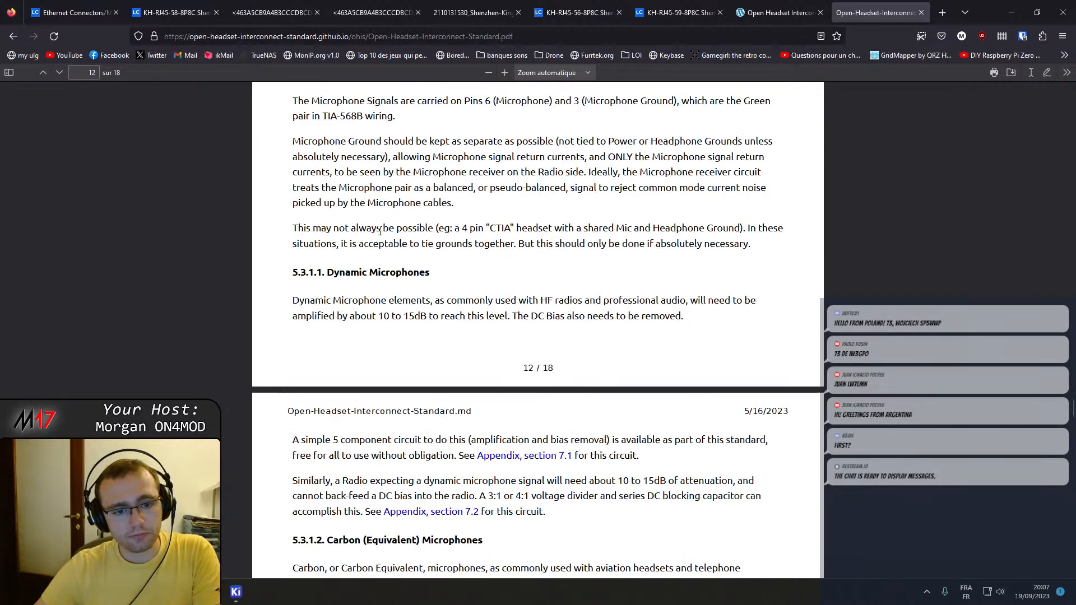
scroll(382, 209, down, 10)
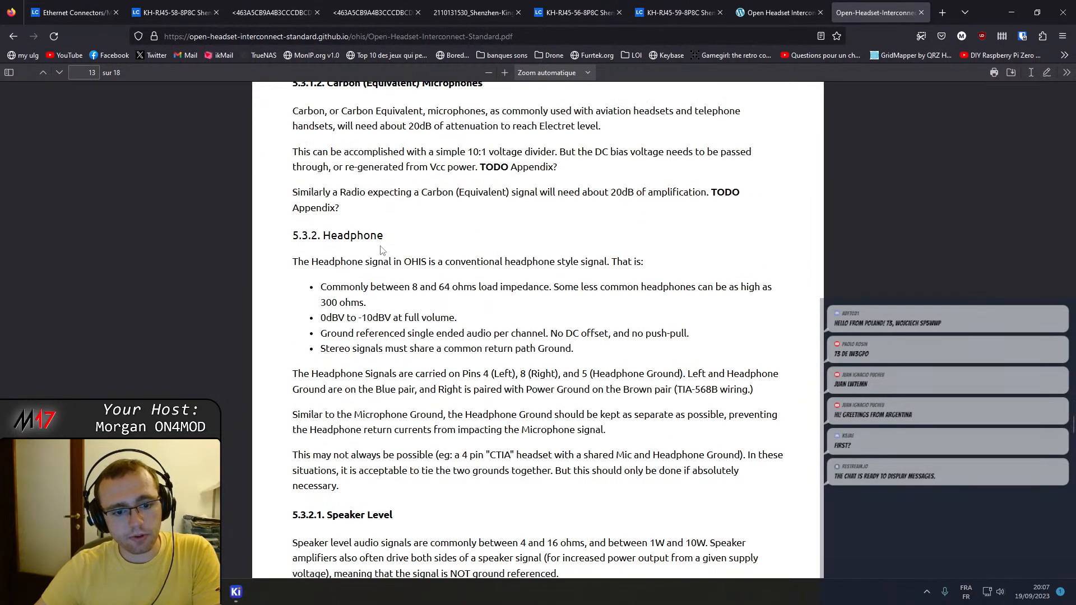
scroll(375, 271, down, 13)
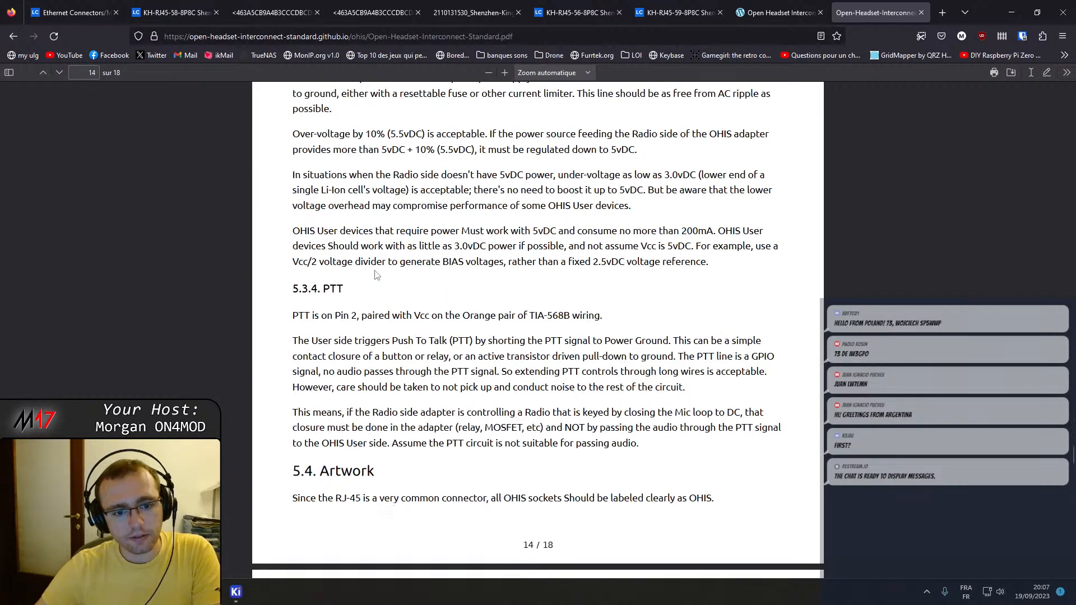
scroll(376, 275, down, 4)
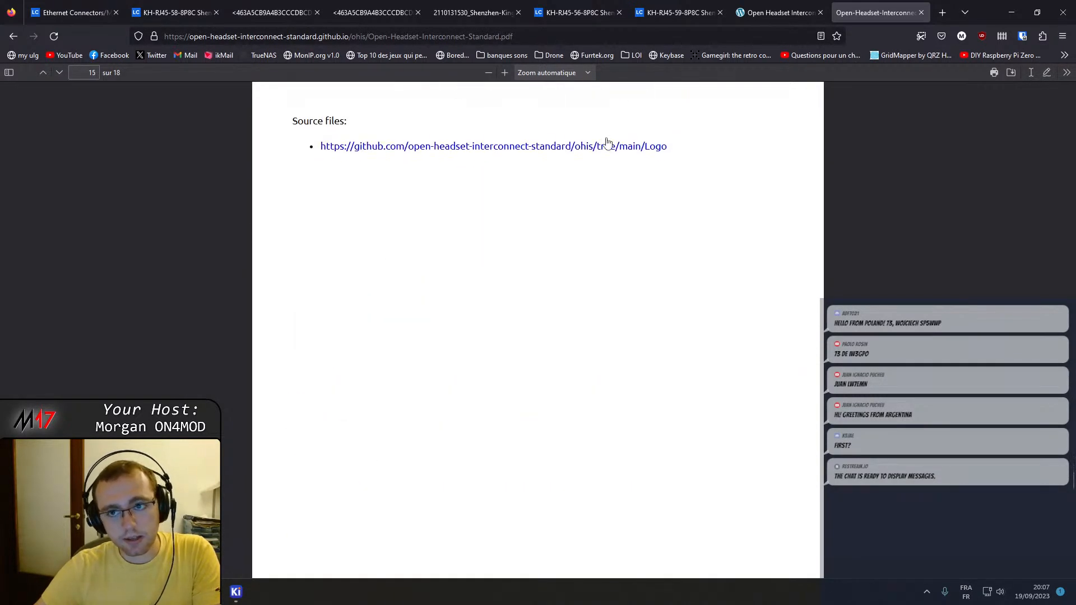
middle_click(872, 5)
Examine the KH-RJ45-59-8P8C product photo on LCSC and bring up the KH-RJ45-56-8P8C datasheet.
click(715, 5)
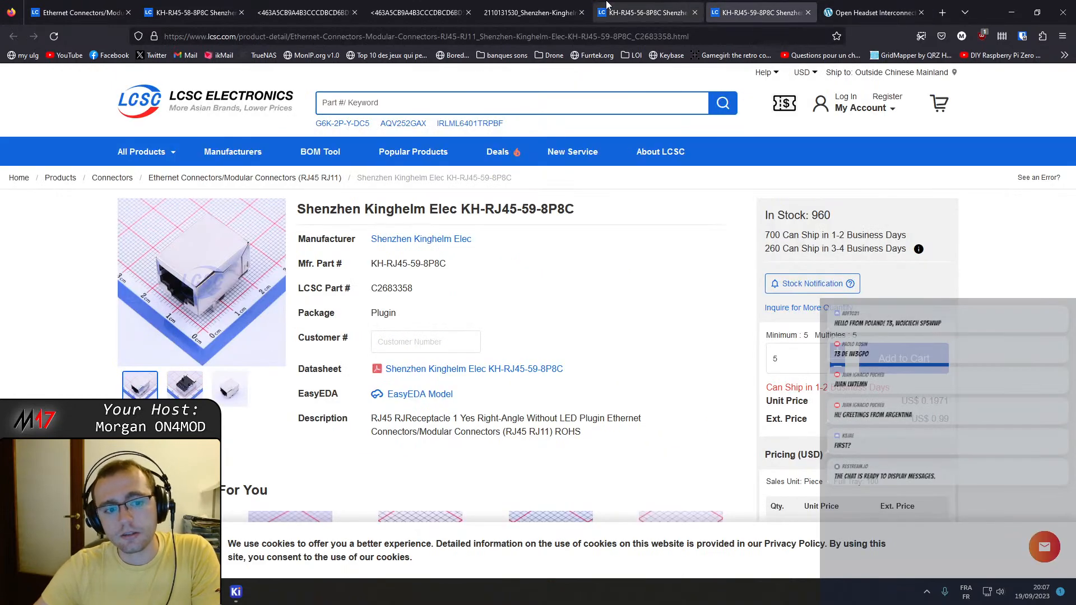
mouse_move(234, 325)
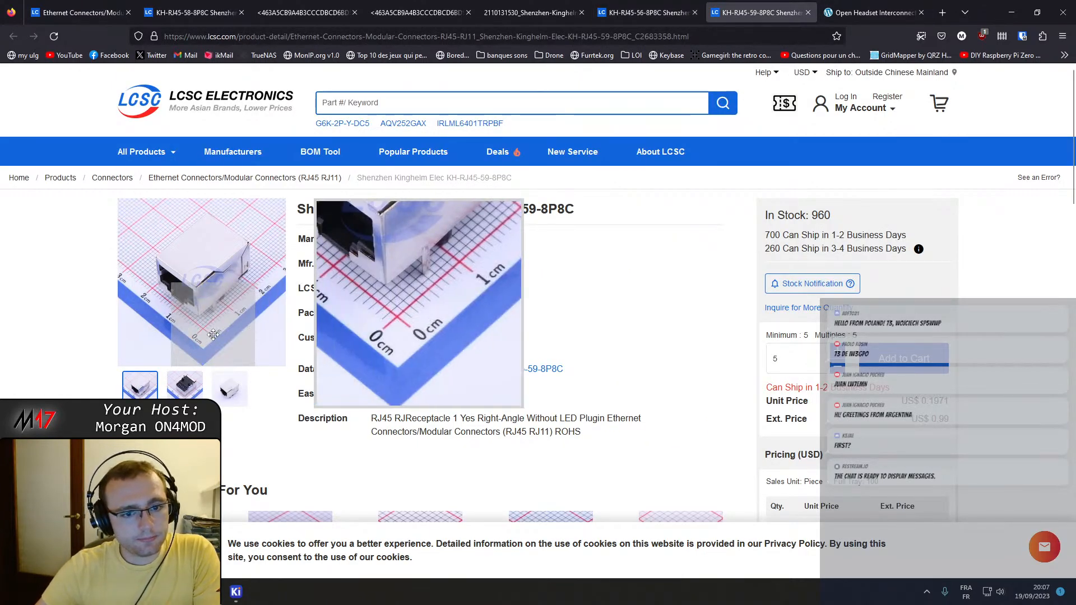
click(645, 9)
click(530, 8)
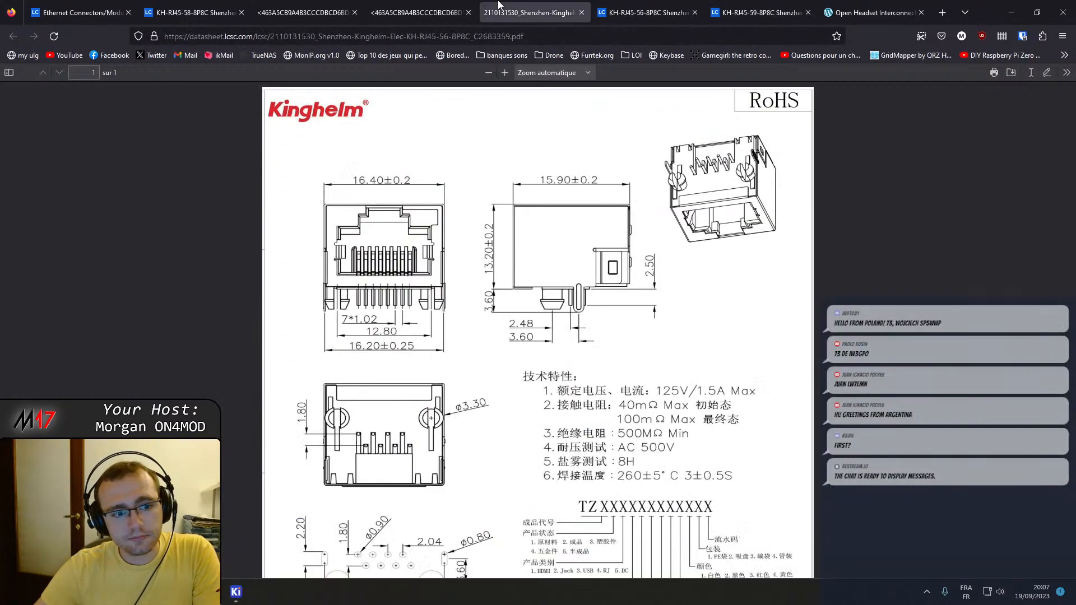
Check the KH-RJ45-58-8P8C and KH-RJ45-59-8P8C datasheets again and close the KH-RJ45-56-8P8C datasheet.
click(436, 5)
click(316, 5)
click(395, 6)
click(336, 6)
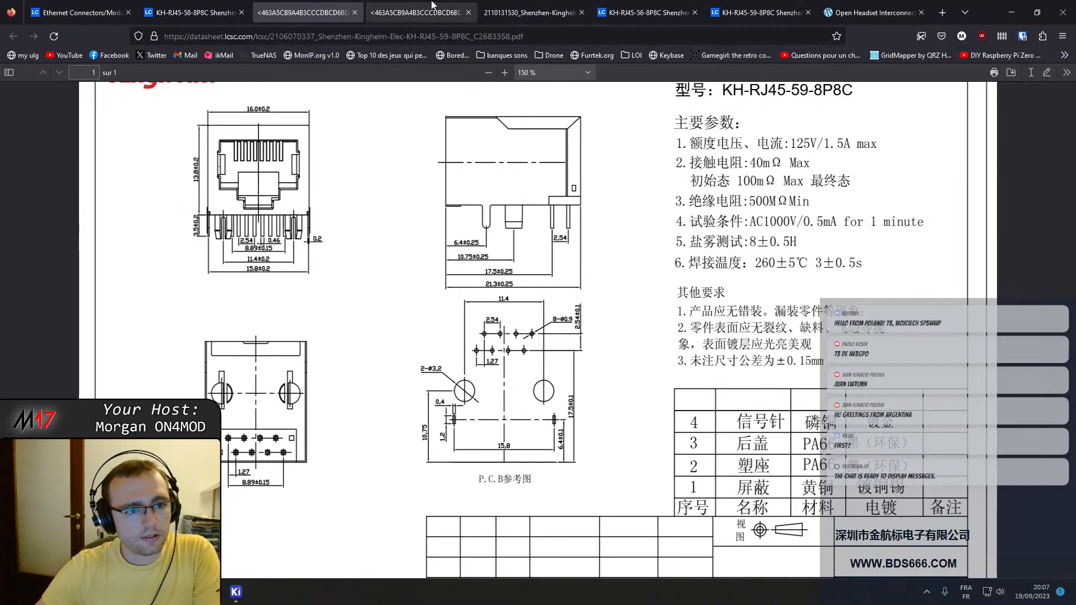
click(440, 4)
middle_click(522, 6)
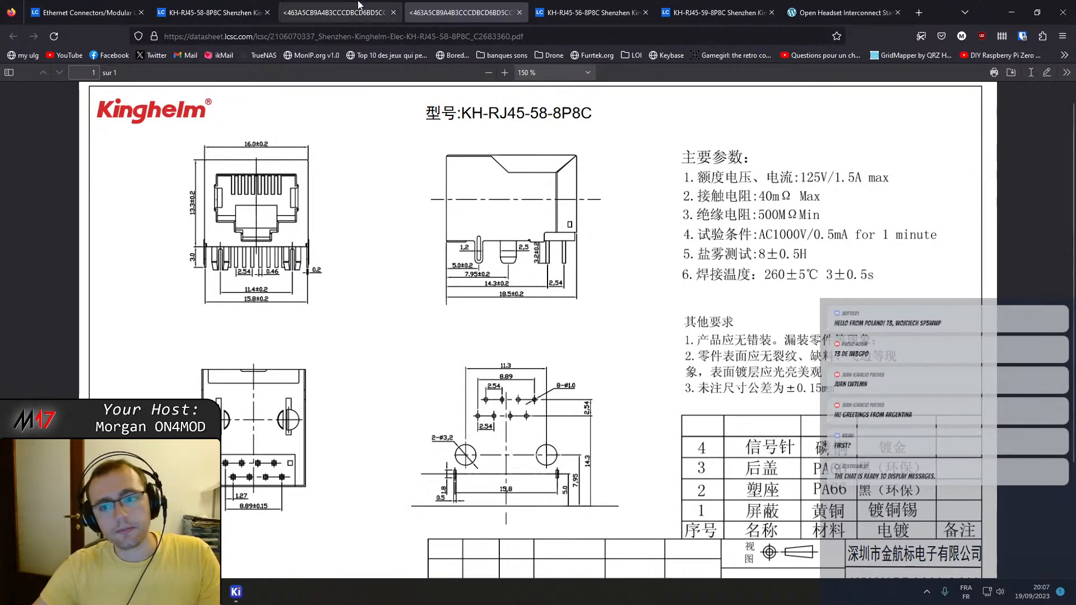
Alternate between the KH-RJ45-59-8P8C and KH-RJ45-58-8P8C datasheets to compare the overall body drawings.
click(337, 7)
click(515, 5)
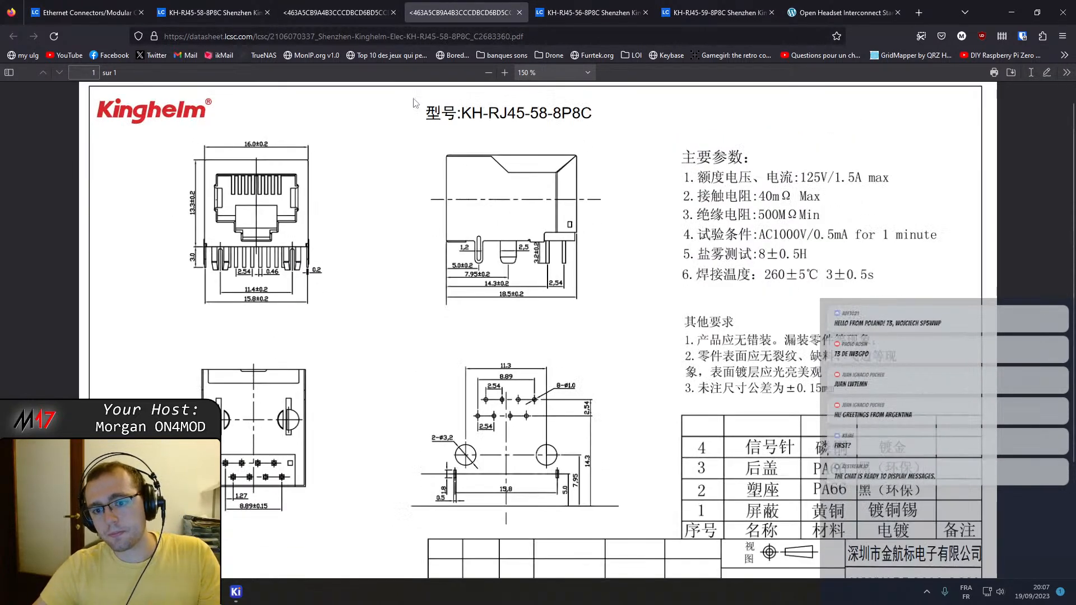
click(381, 10)
click(469, 5)
click(395, 6)
click(474, 6)
click(394, 3)
click(536, 4)
click(361, 3)
click(478, 3)
click(369, 7)
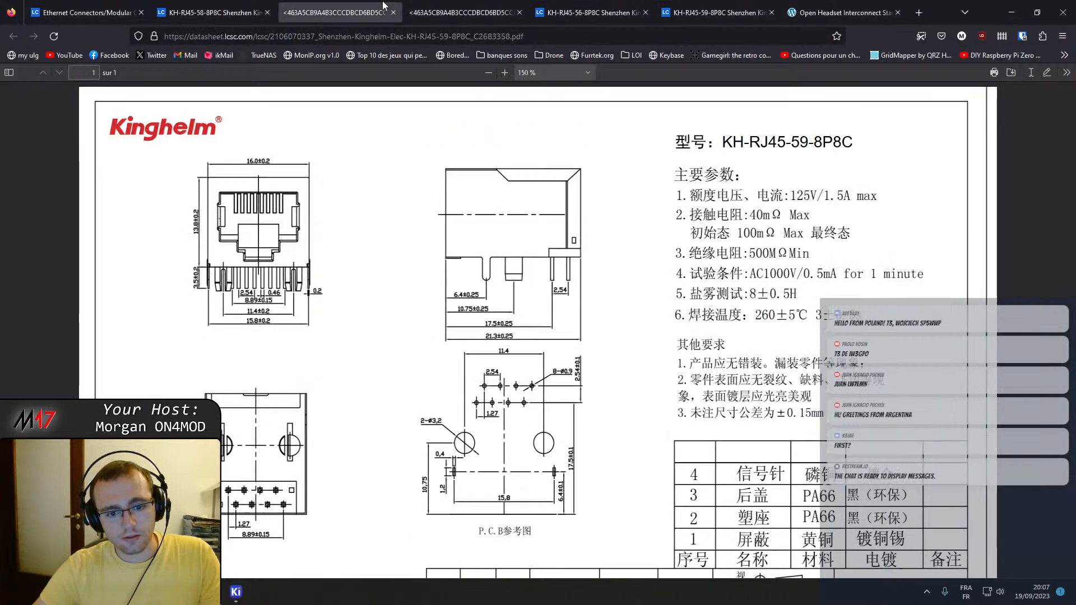
Enlarge the PCB footprint drawings in the KH-RJ45-59-8P8C and KH-RJ45-58-8P8C datasheets.
ctrl+scroll(594, 494, up, 2)
ctrl+scroll(594, 494, up, 2)
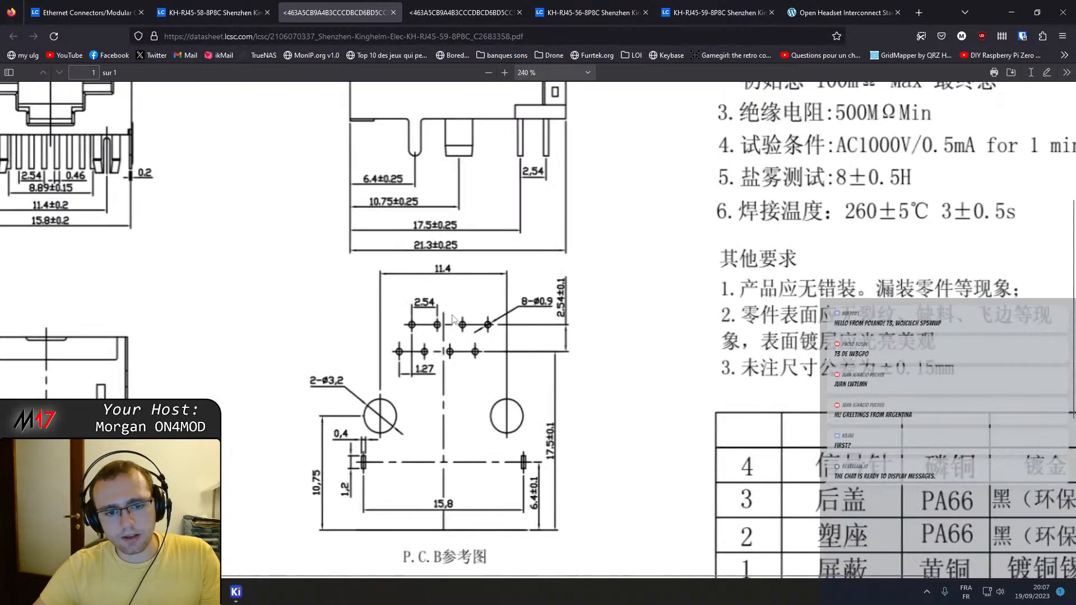
click(443, 7)
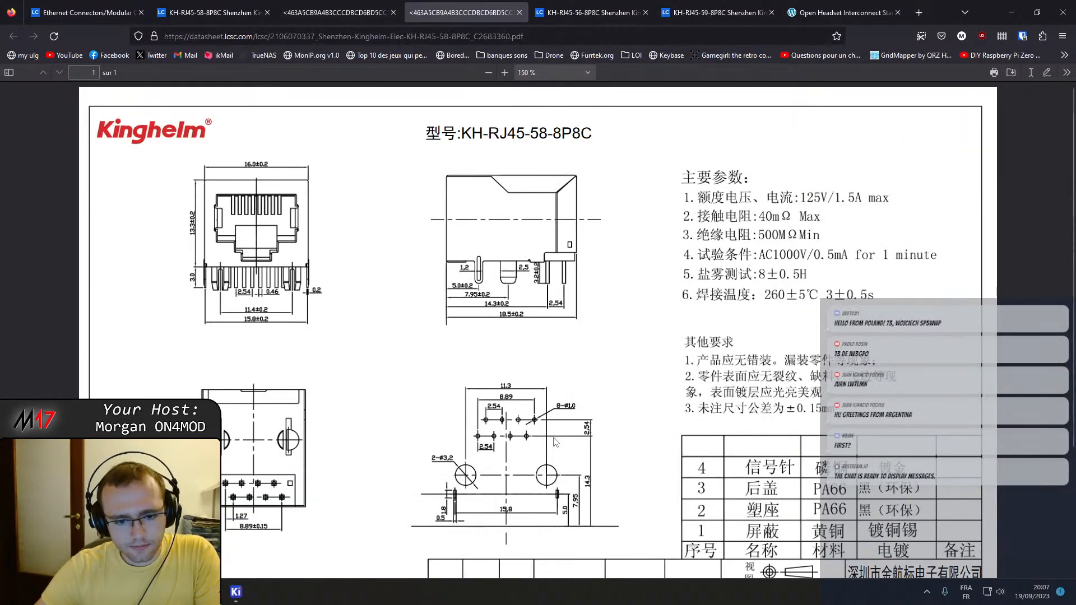
ctrl+scroll(570, 531, up, 8)
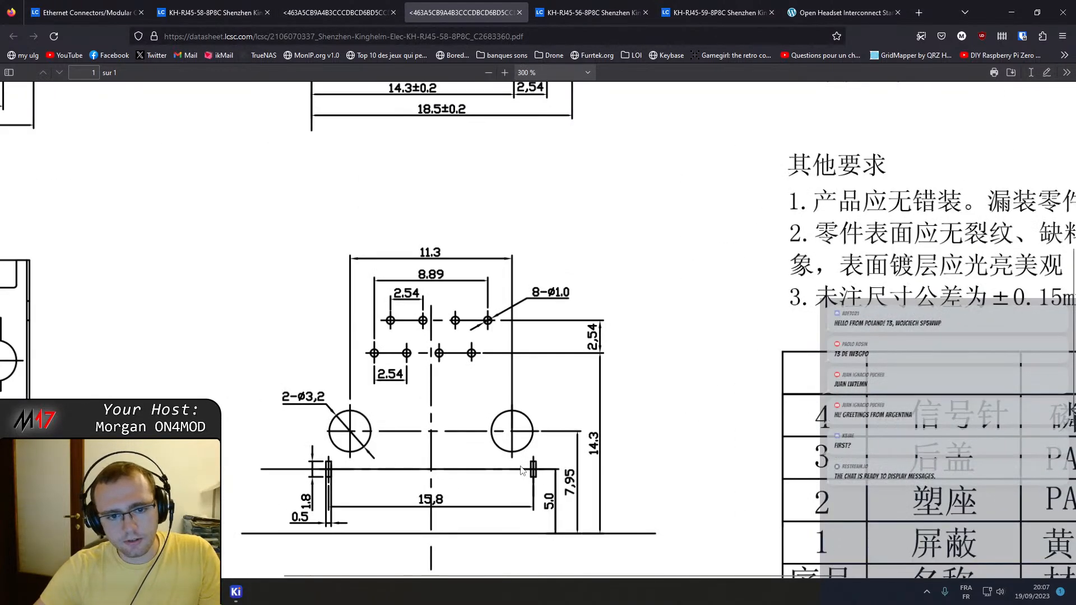
key(ctrl+Page_Up)
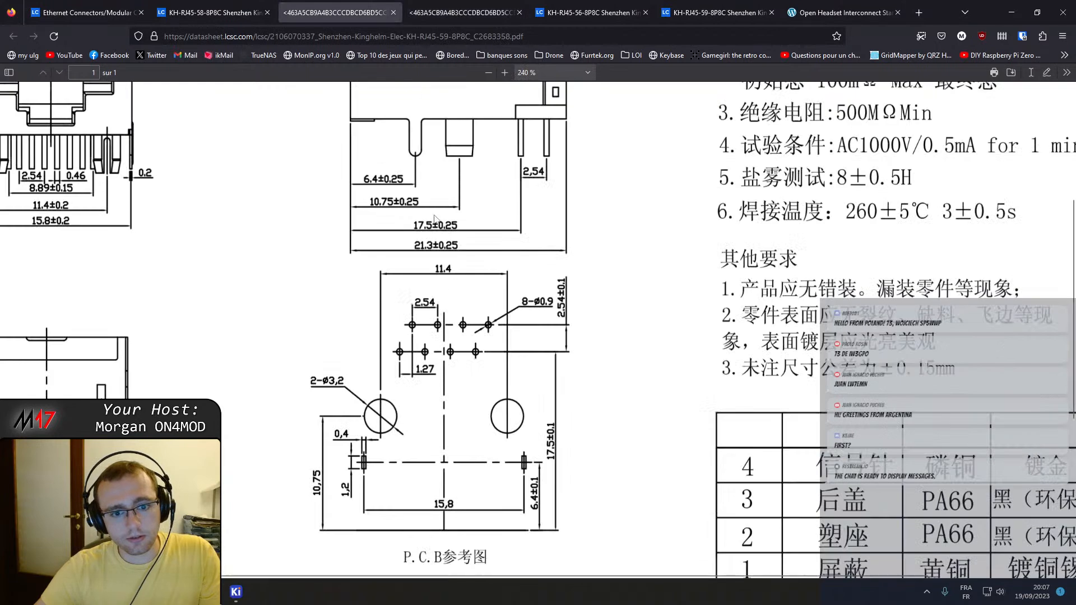
ctrl+scroll(455, 367, up, 3)
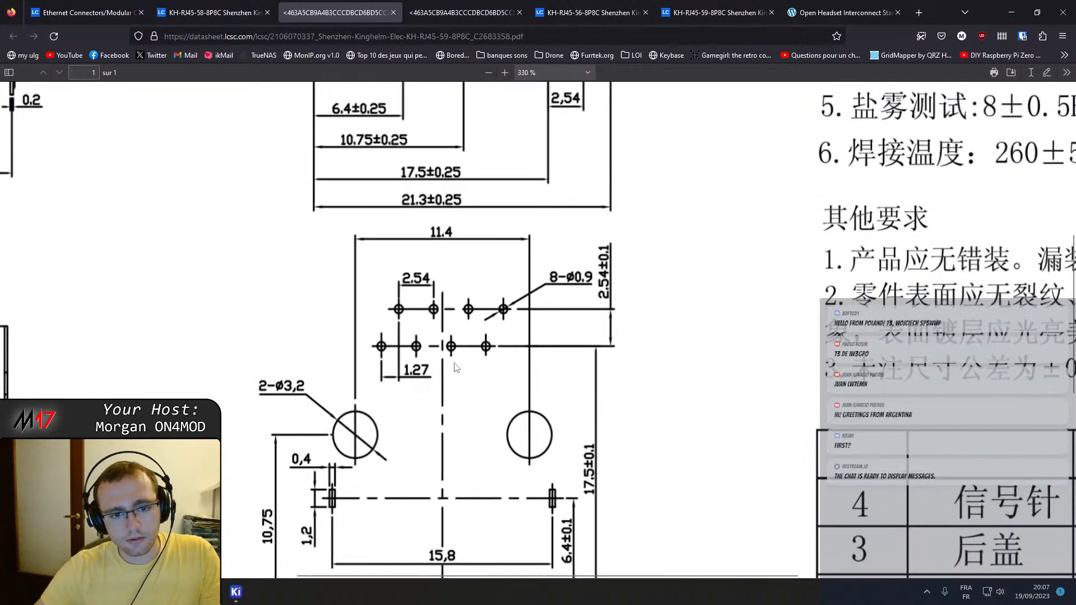
scroll(455, 365, down, 2)
Compare the pin, mounting-peg and shield-tab positions and hole sizes between the two enlarged connector footprints.
click(465, 8)
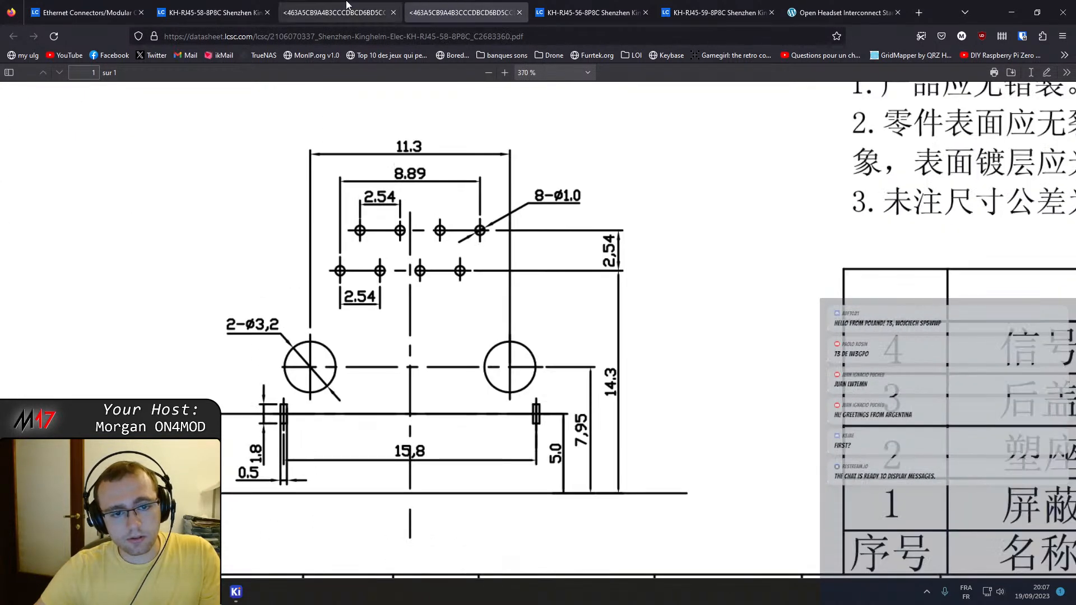
click(347, 5)
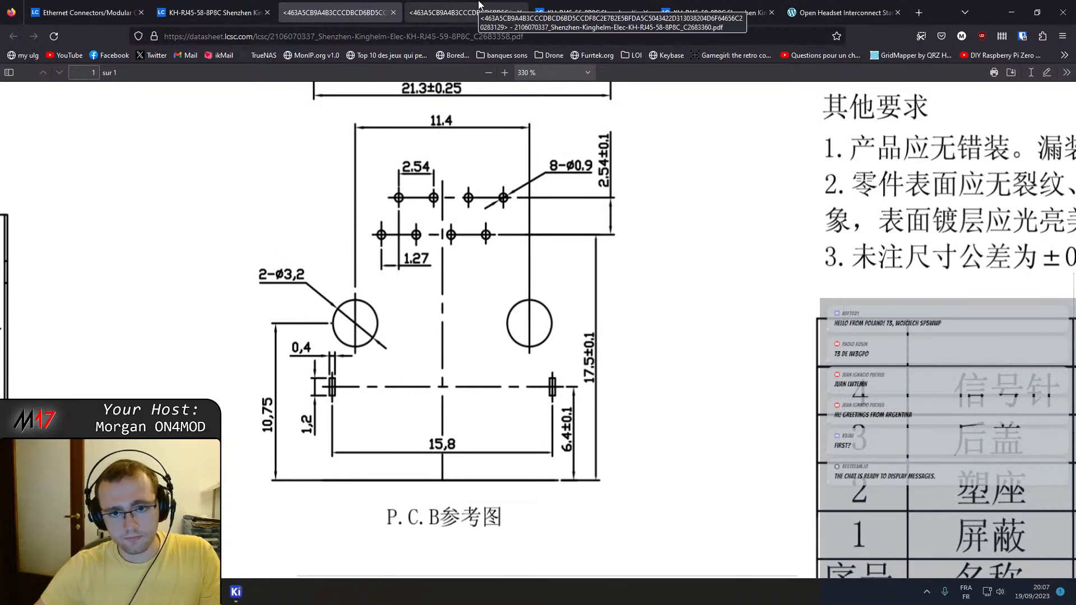
click(479, 6)
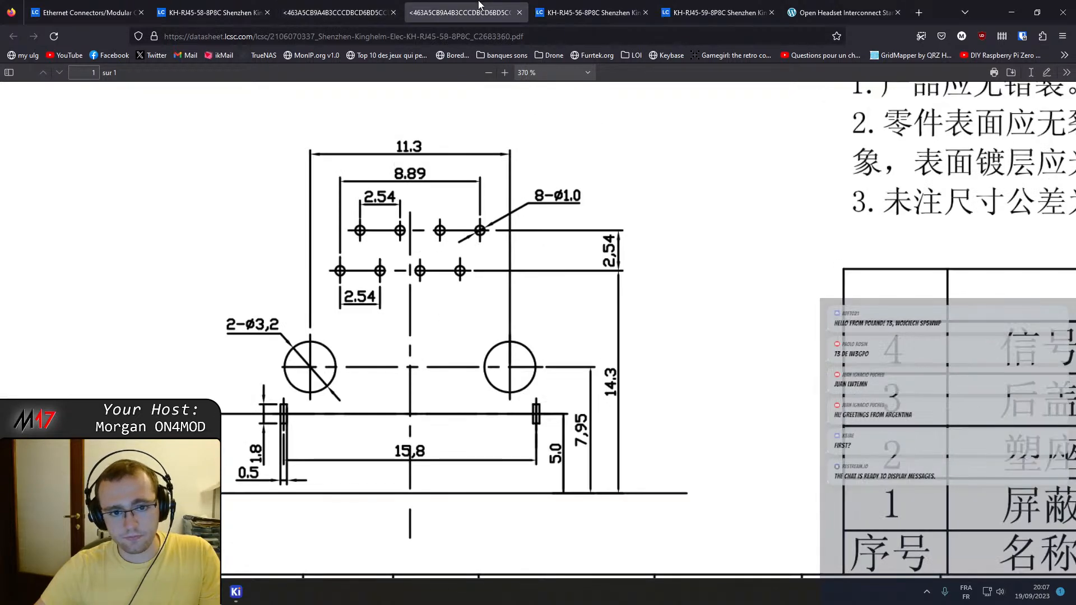
click(364, 4)
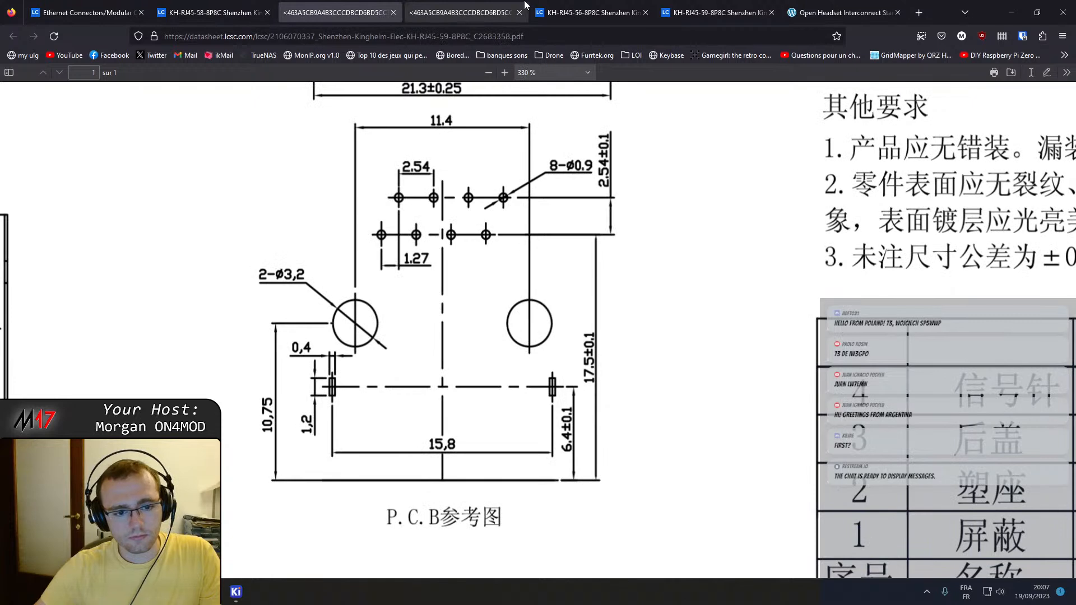
click(525, 5)
click(388, 4)
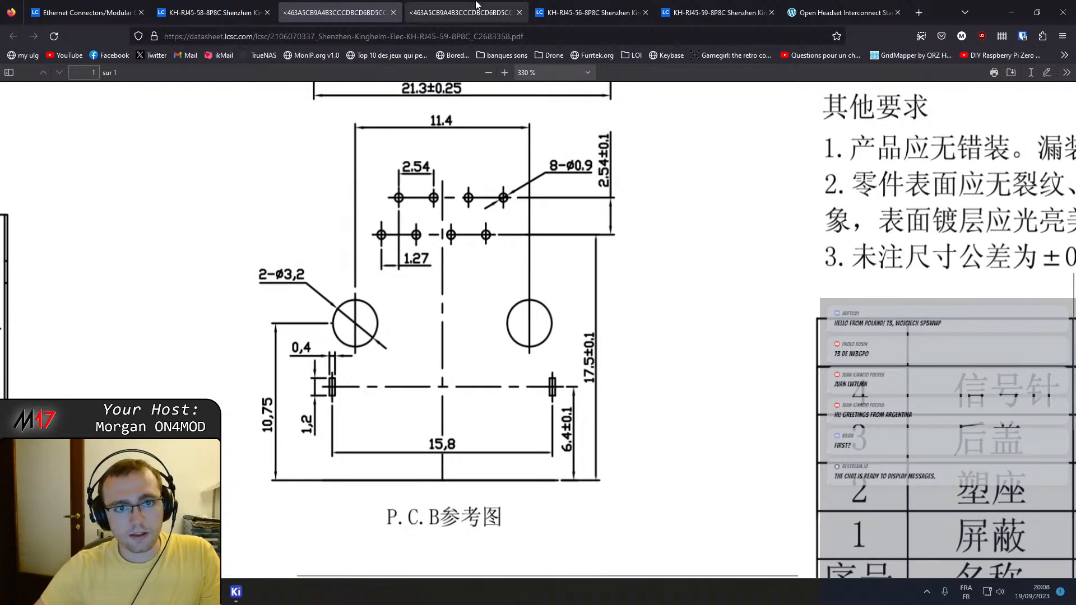
click(459, 13)
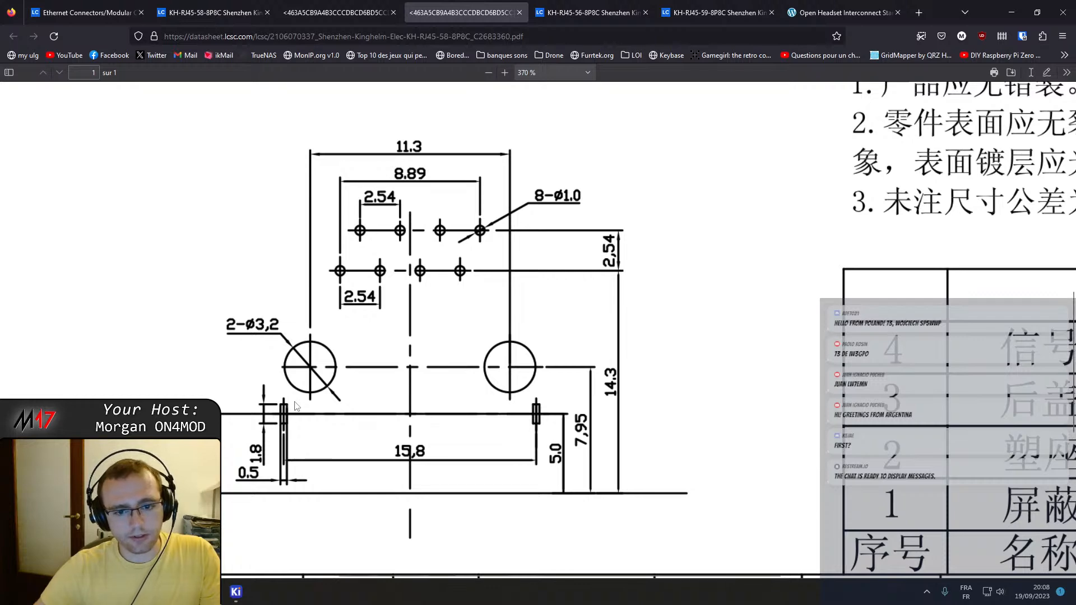
click(380, 6)
click(431, 5)
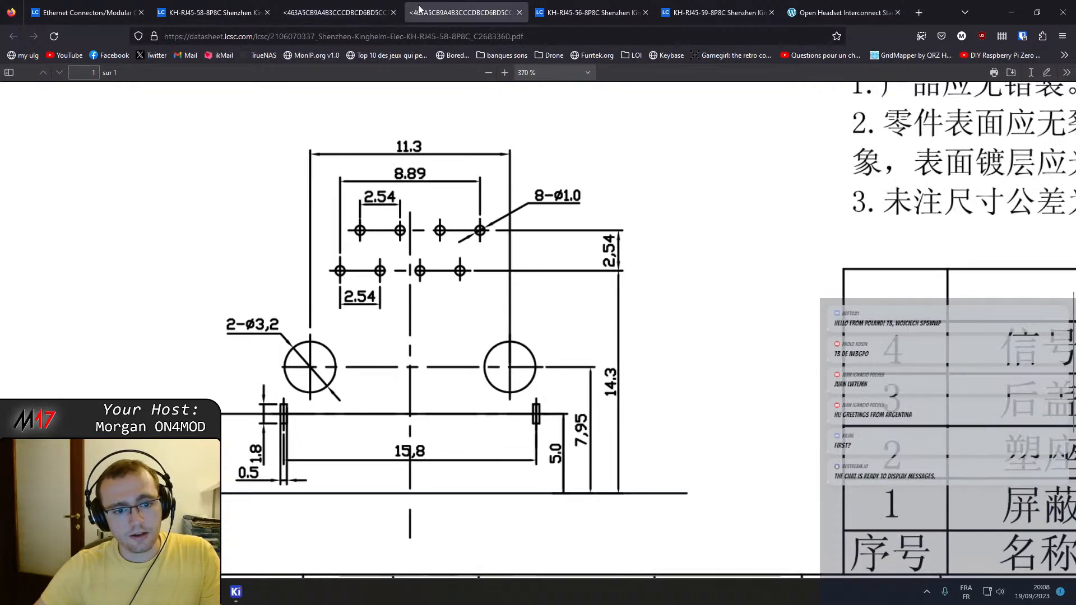
ctrl+scroll(381, 388, down, 1)
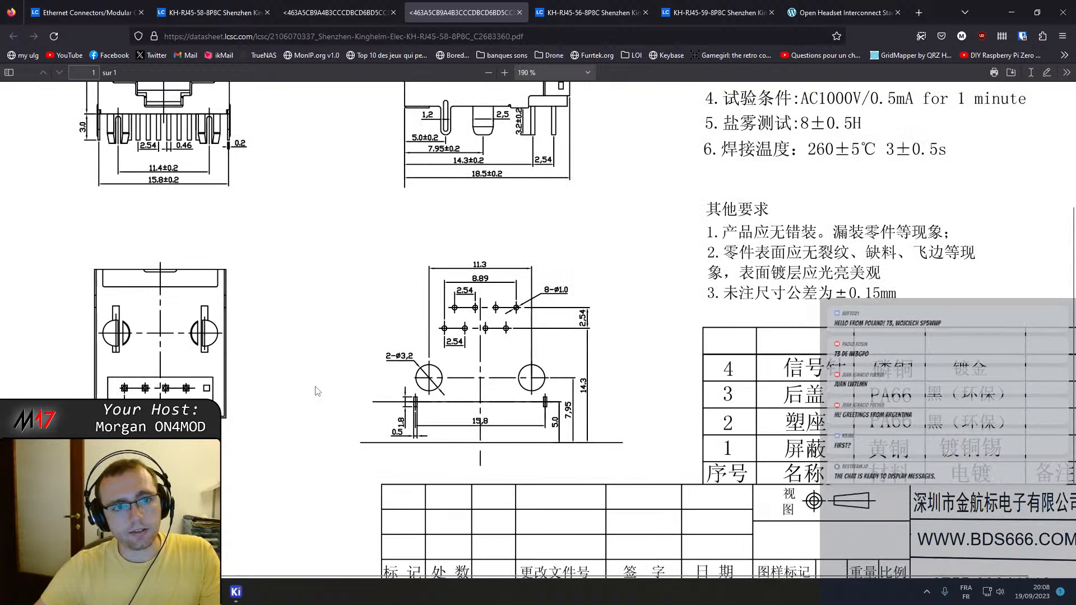
Recheck the side-view drawings and part numbers in the KH-RJ45-59-8P8C and KH-RJ45-58-8P8C datasheets.
ctrl+scroll(316, 389, down, 2)
click(213, 6)
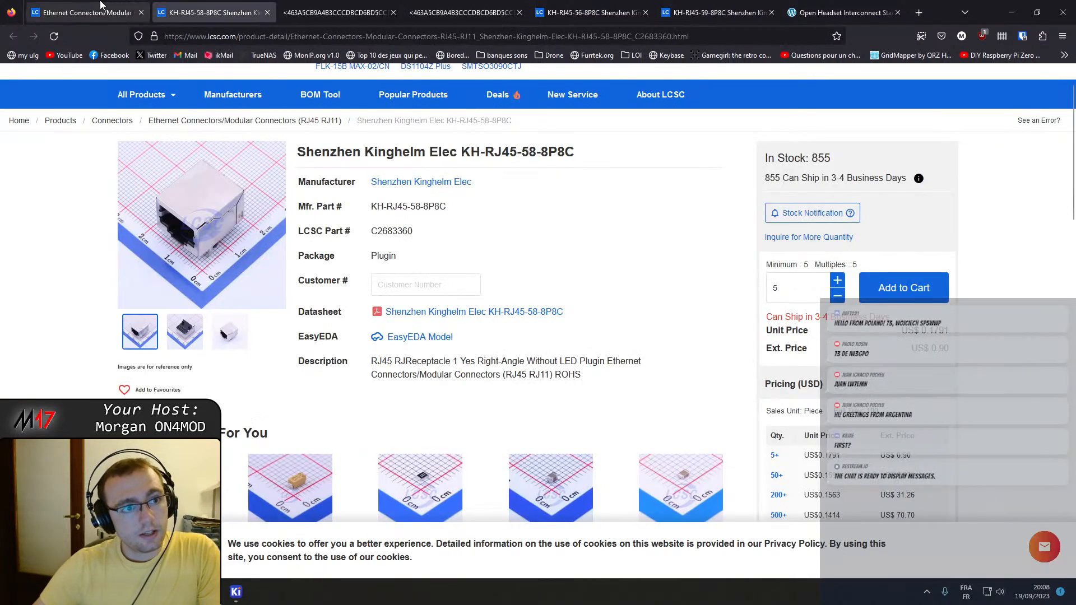
click(87, 12)
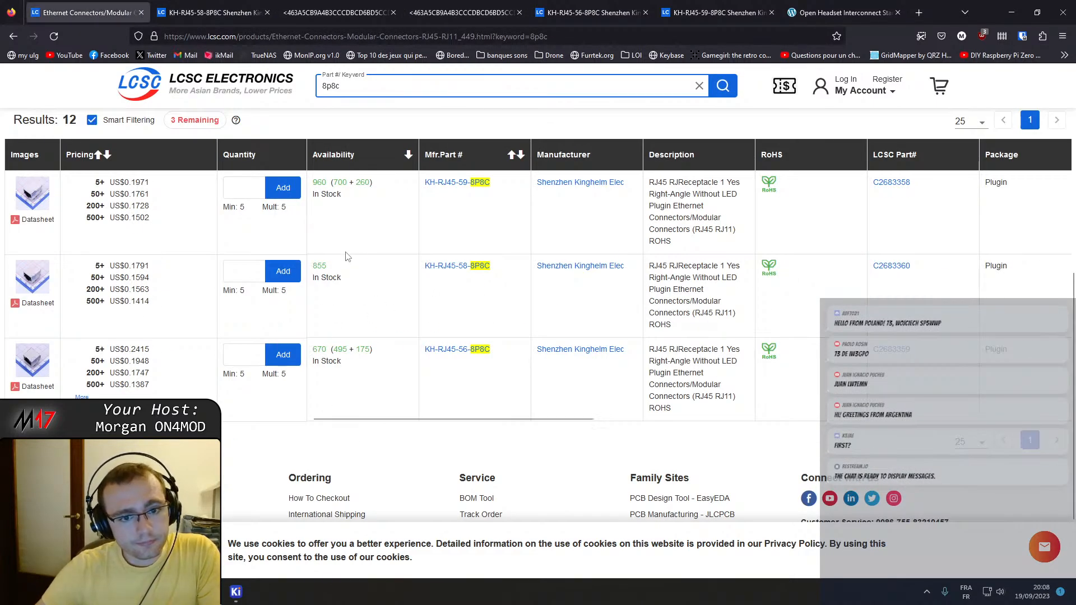
click(337, 12)
scroll(574, 324, up, 10)
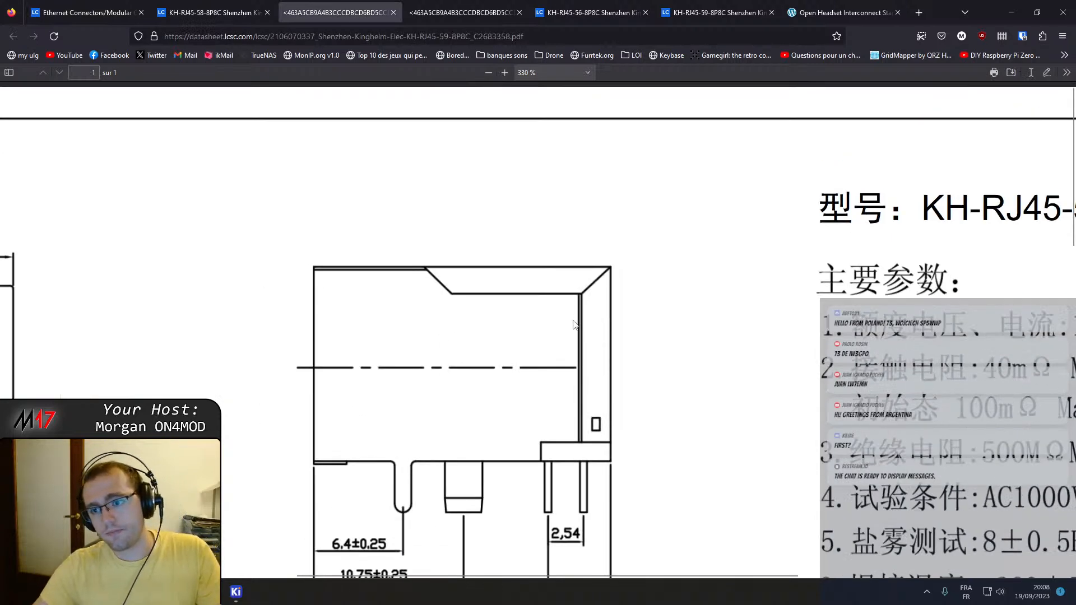
ctrl+scroll(582, 327, down, 3)
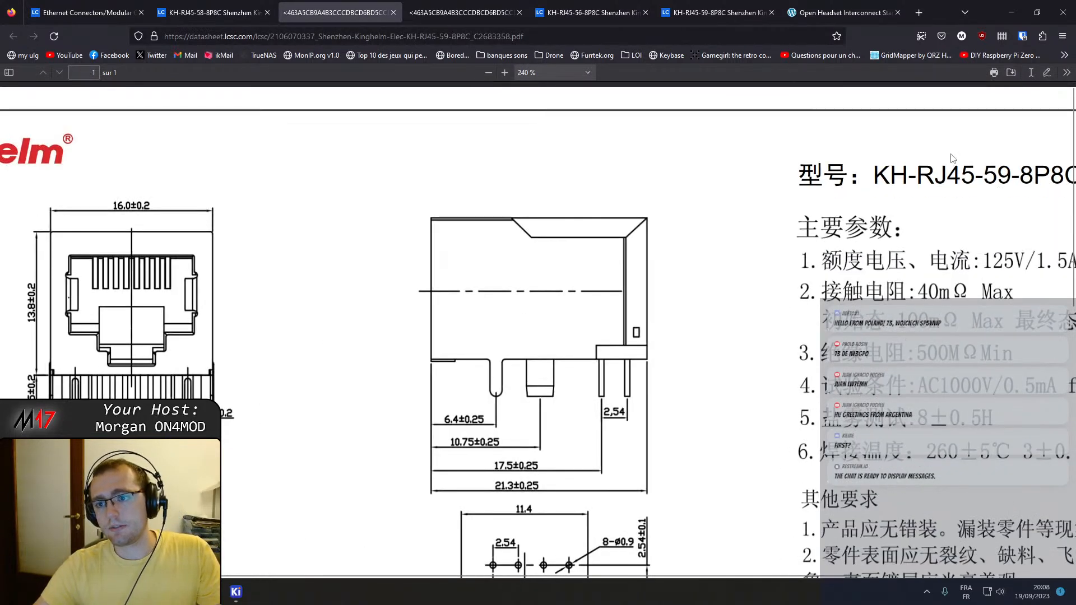
click(496, 6)
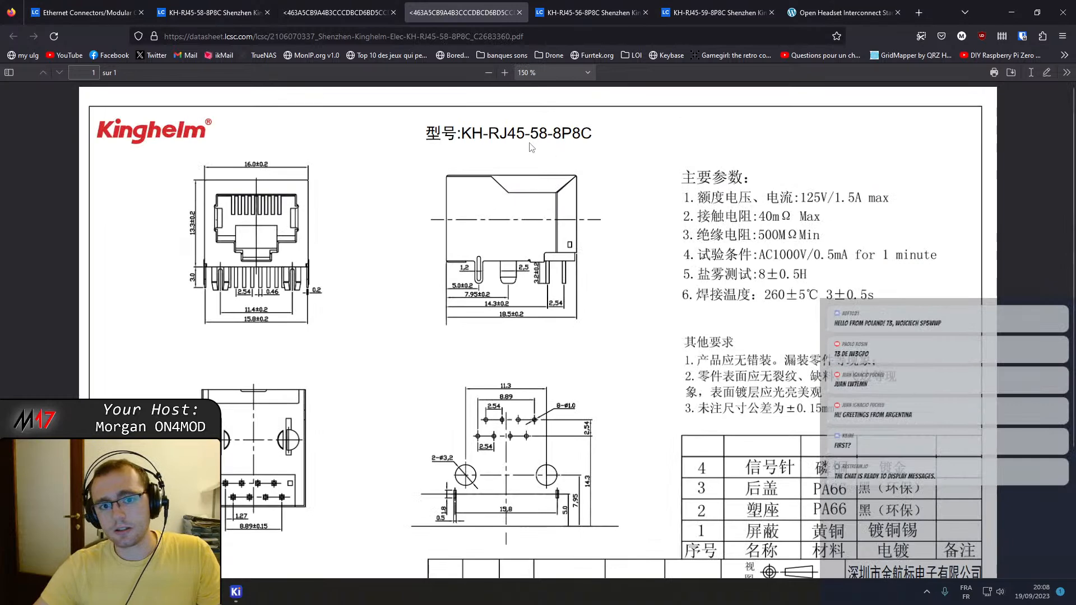
Review the specification columns of the 8p8c search results and copy the KH-RJ45-58-8P8C part number.
click(84, 13)
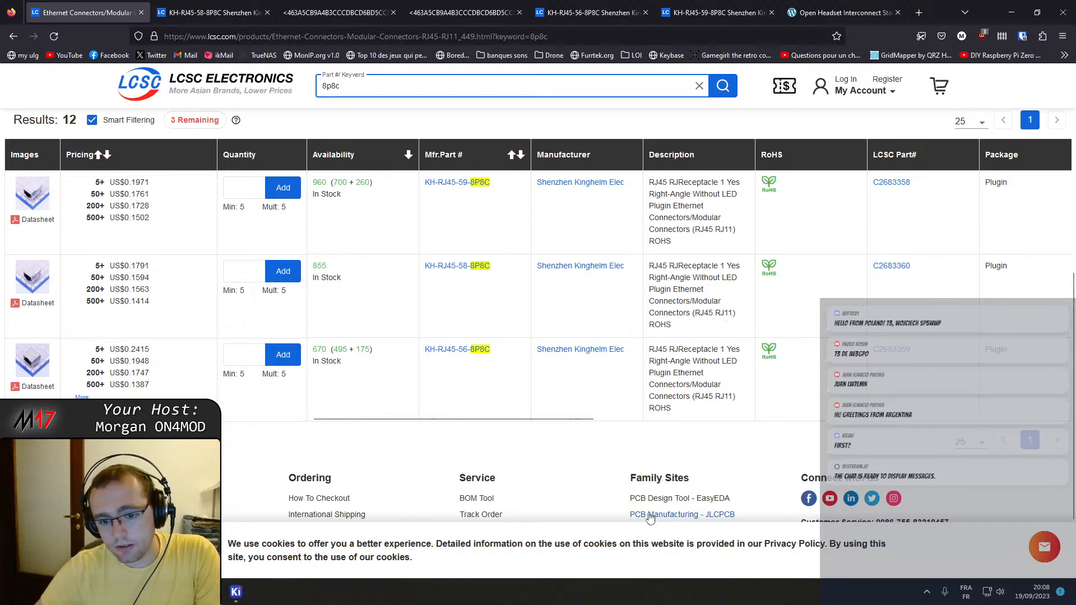
drag(499, 419, 968, 396)
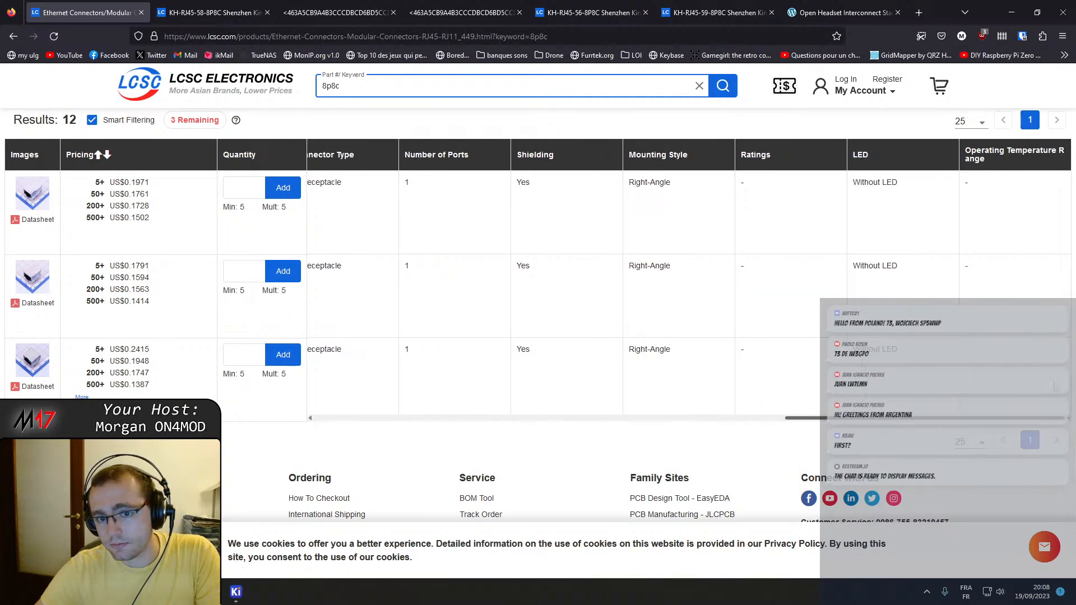
drag(1057, 386, 431, 415)
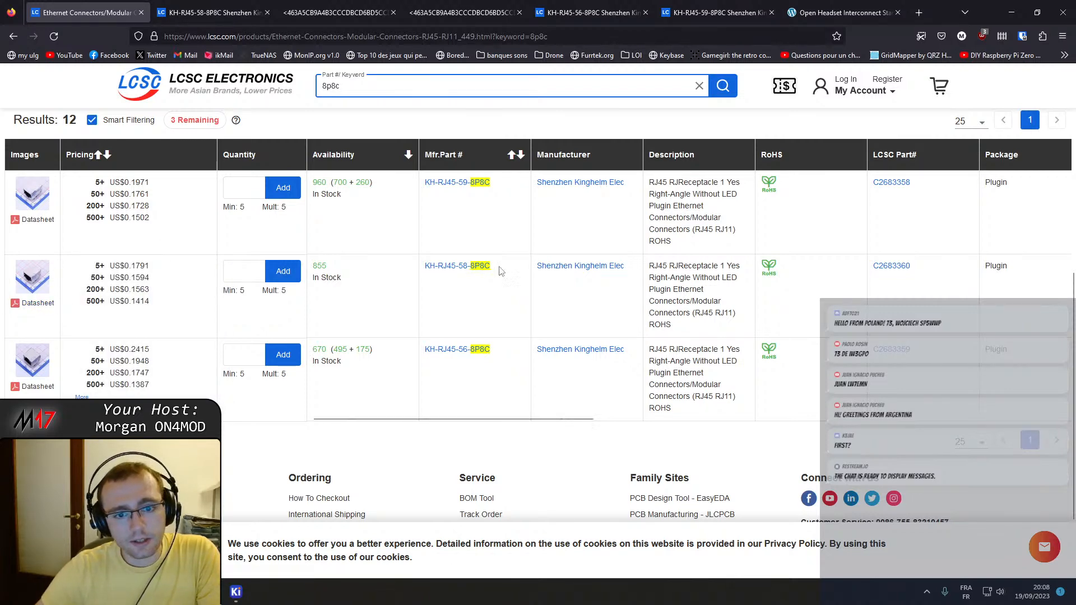
drag(499, 270, 426, 271)
key(ctrl+c)
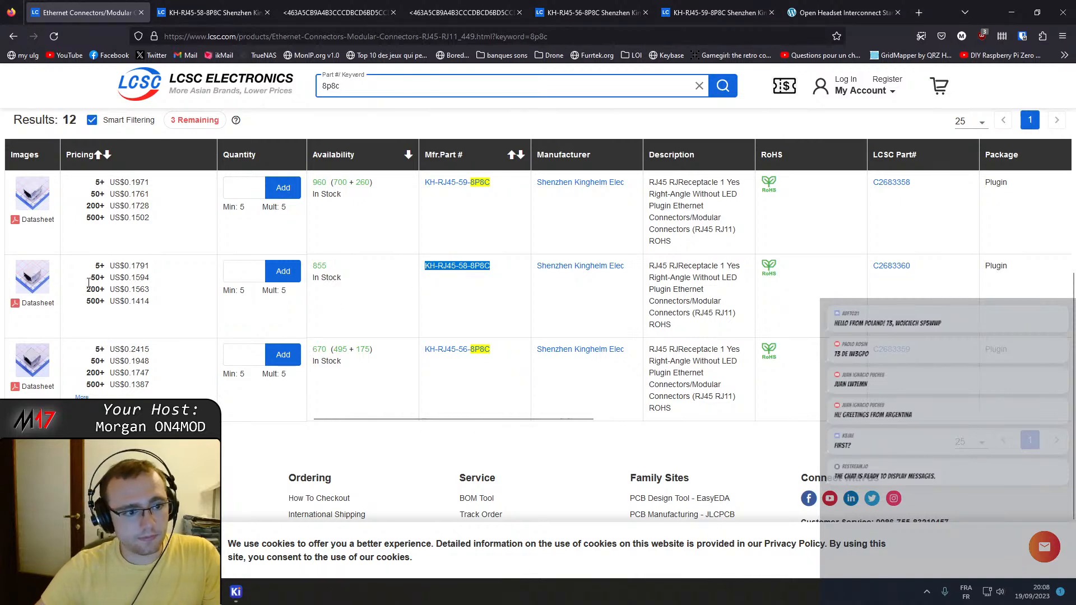
Close the KH-RJ45-59-8P8C datasheet and place the KH-RJ45-58-8P8C datasheet side by side with the PCB Editor.
click(308, 4)
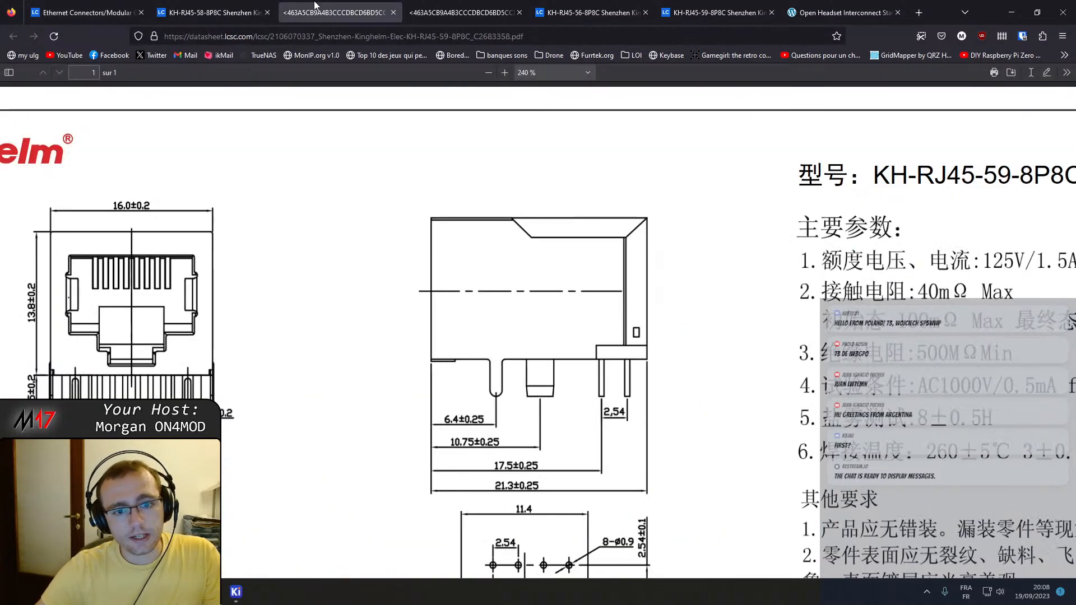
click(393, 11)
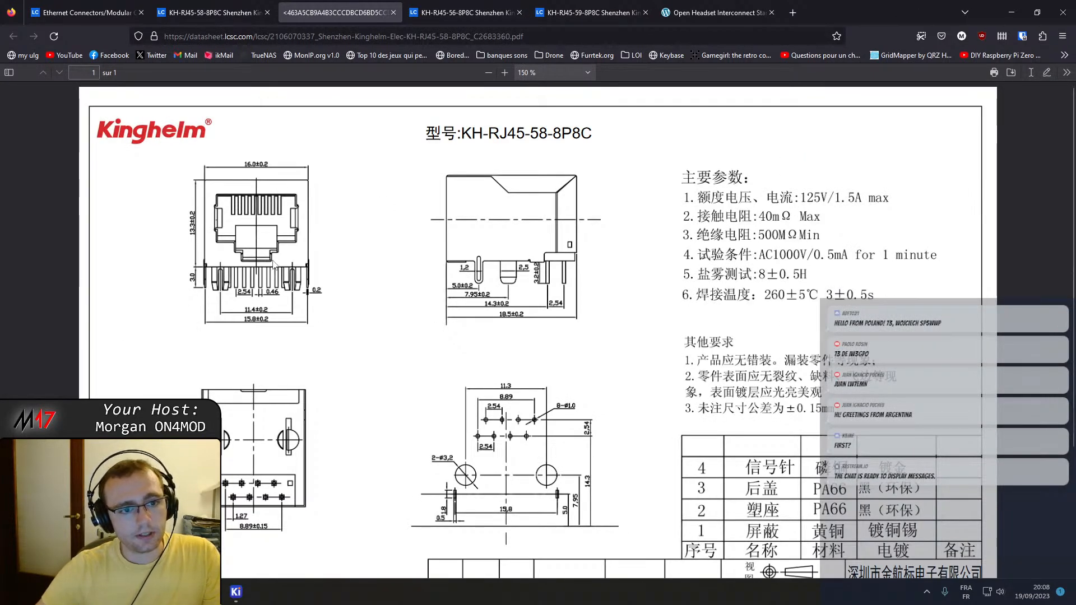
drag(790, 7, 1073, 112)
click(213, 224)
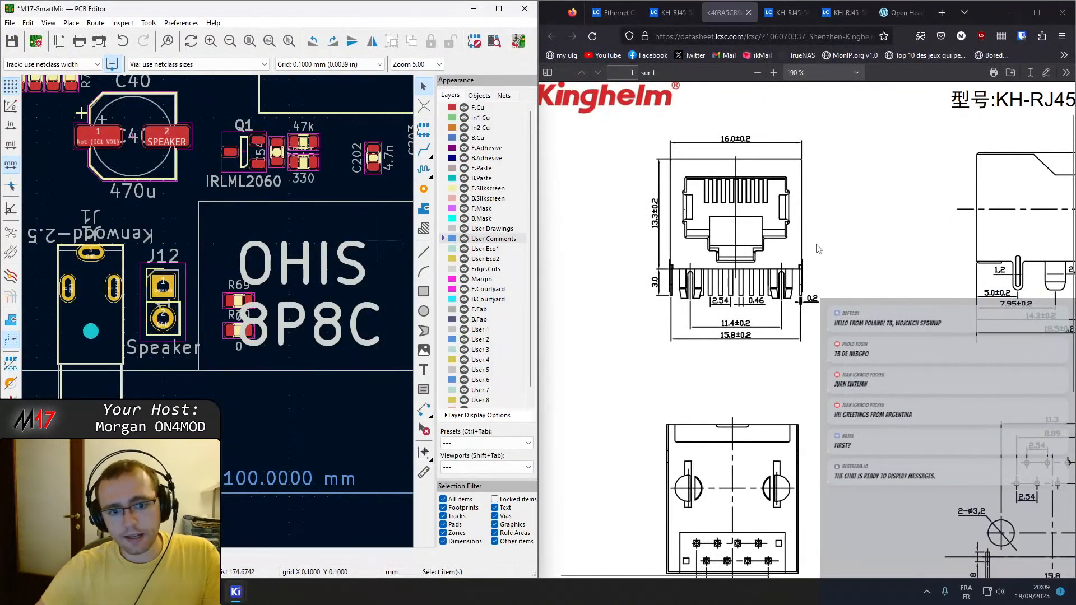
middle_drag(313, 363, 182, 362)
scroll(216, 311, down, 1)
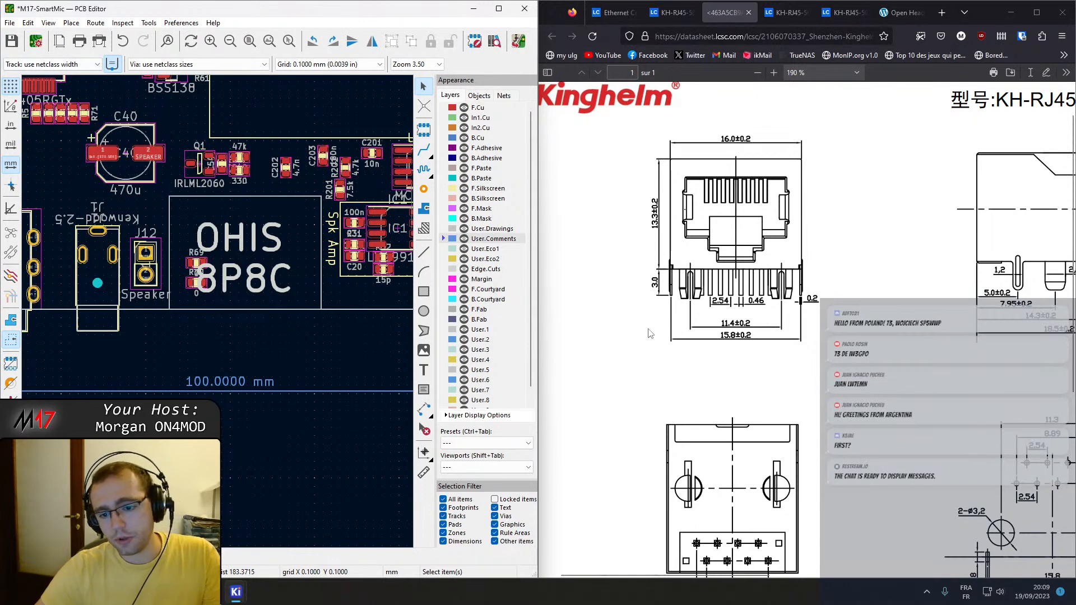
mouse_move(235, 593)
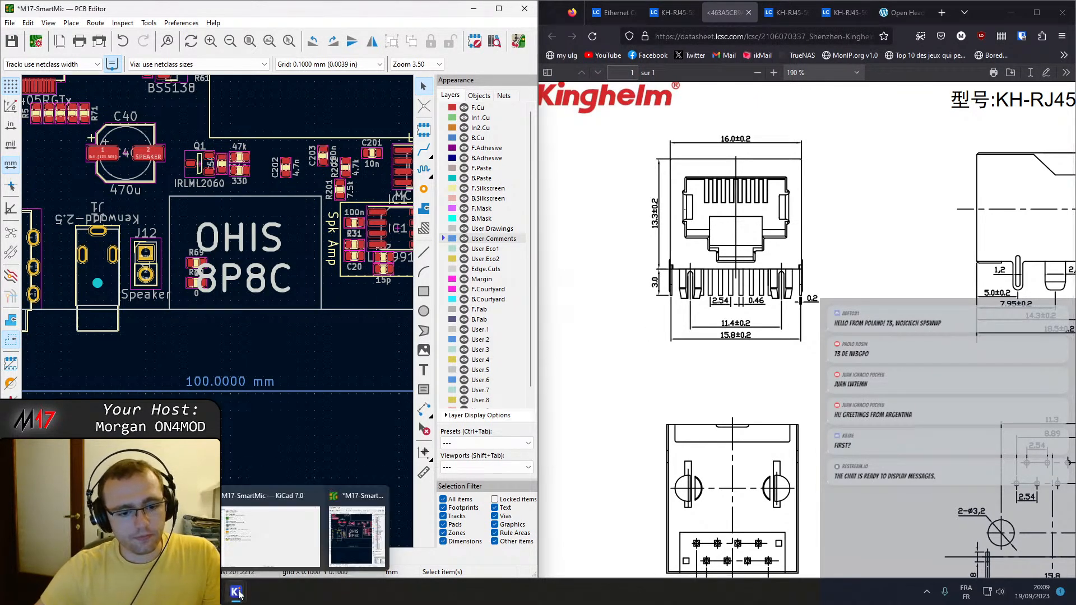
click(271, 529)
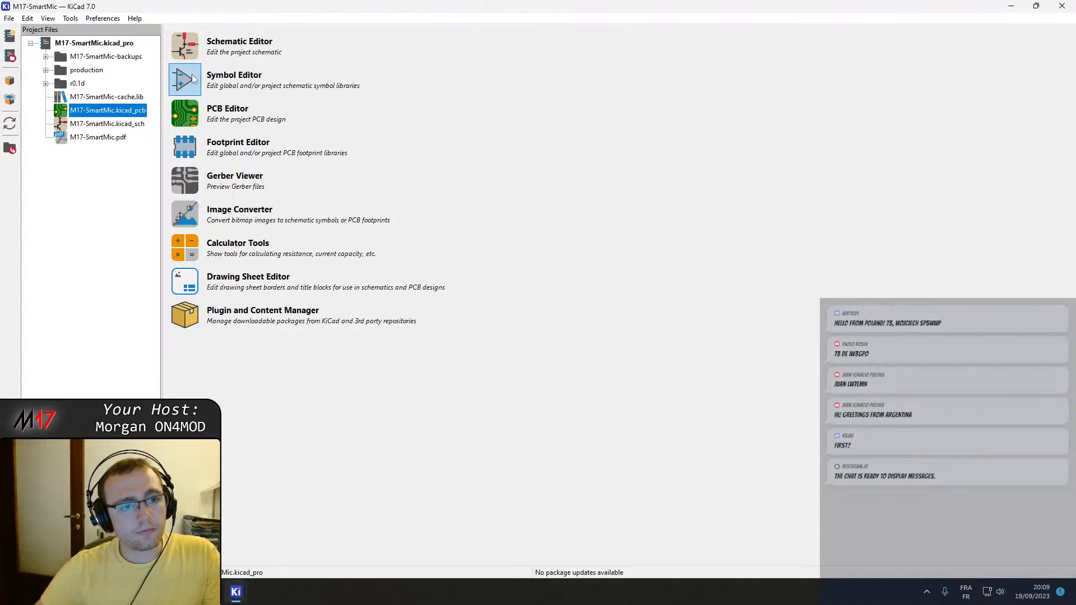
click(185, 115)
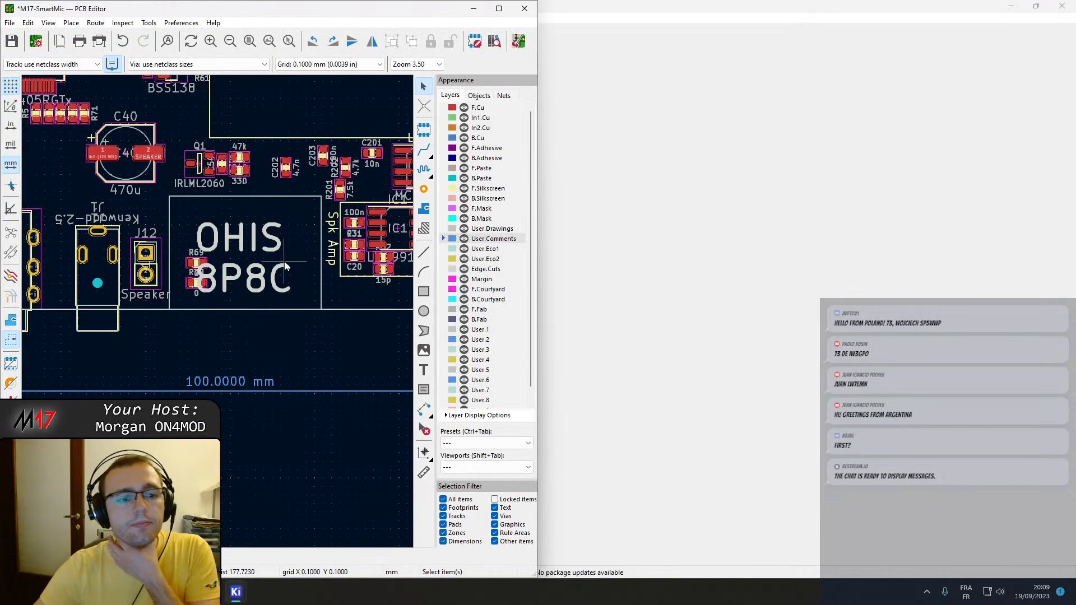
click(524, 9)
click(346, 307)
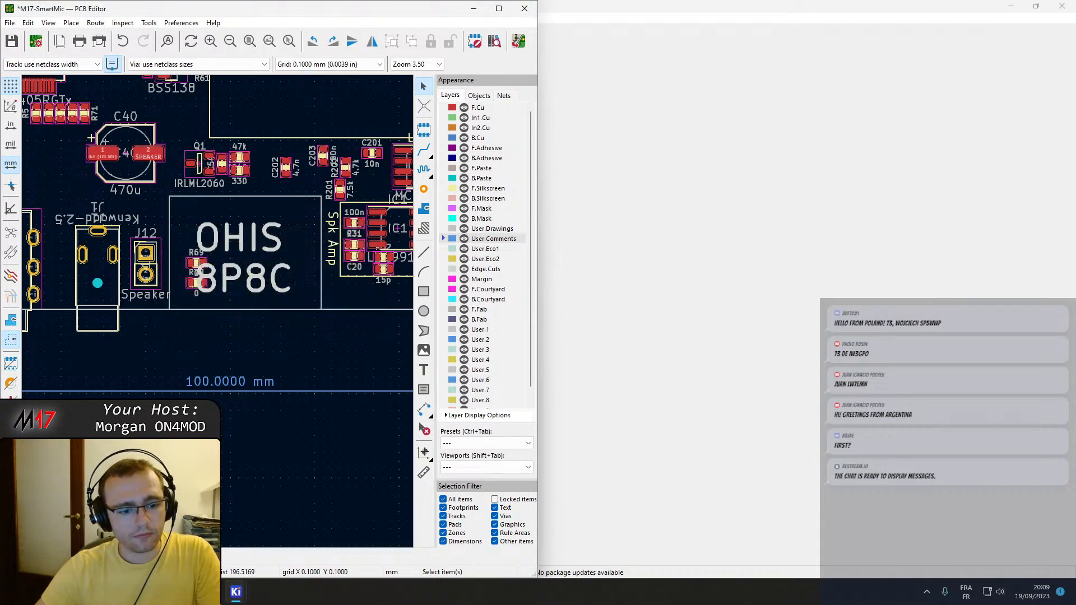
Open the Footprint Editor from the KiCad project manager and dismiss the SJ13523N pad warning.
click(249, 519)
click(184, 115)
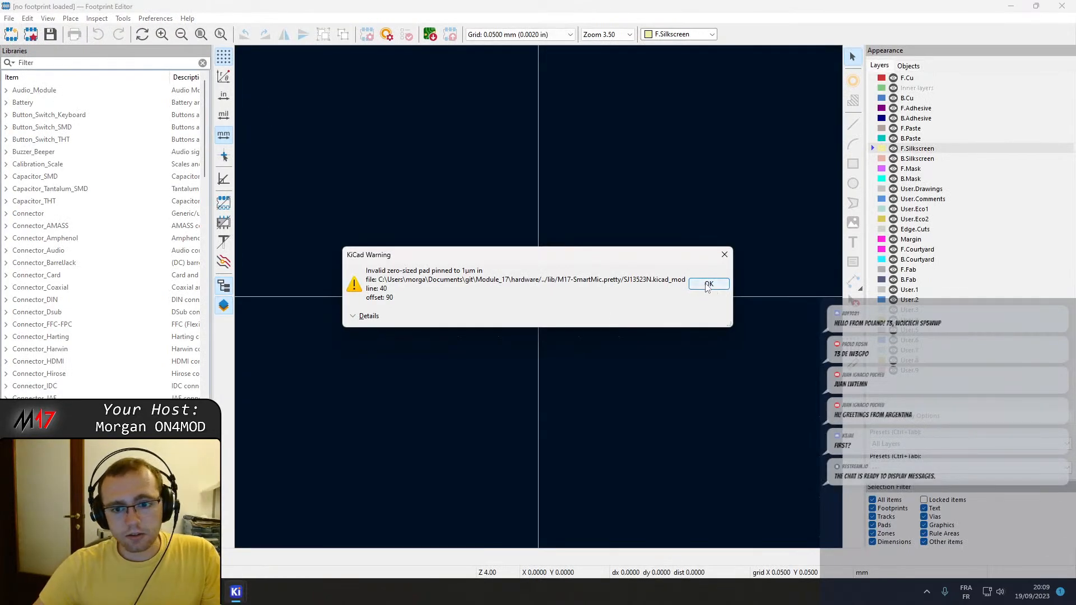
click(708, 284)
Try to find the project's footprint library by filtering the library list for "module17".
scroll(72, 289, down, 20)
scroll(72, 288, down, 9)
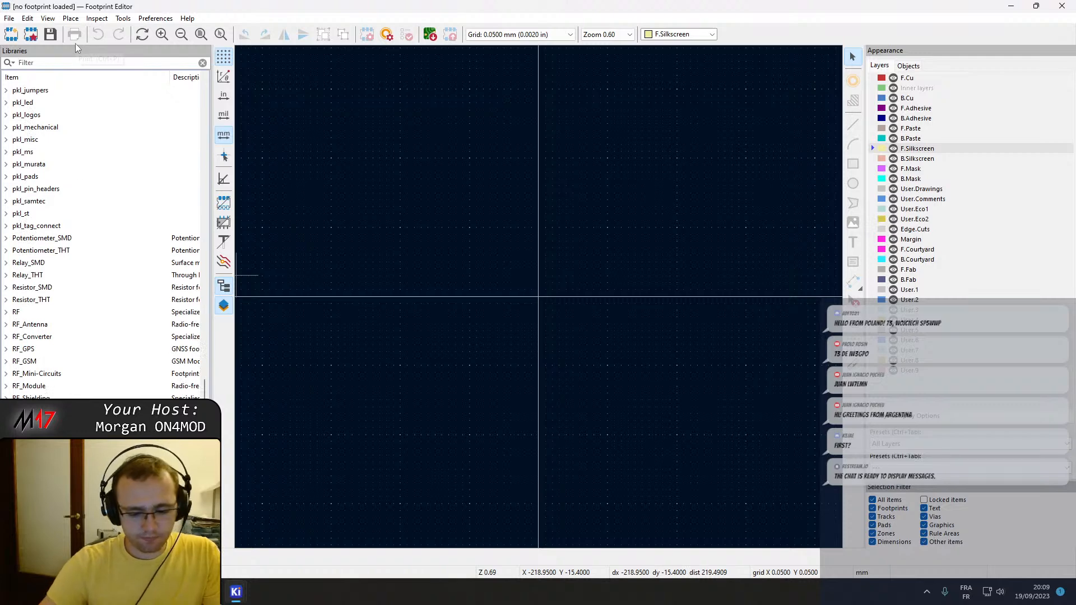
text(module17)
key(ctrl+a)
key(BackSpace)
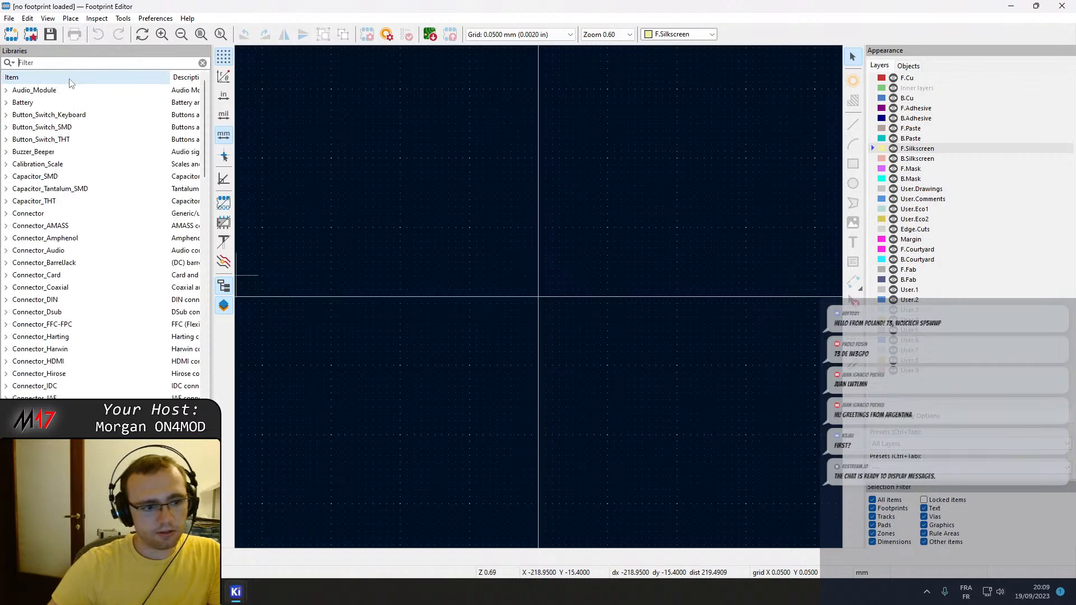
Create a new footprint named KH-RJ45-58-8P8C in the M17-SmartMic library and dismiss the pad warning.
scroll(71, 83, down, 20)
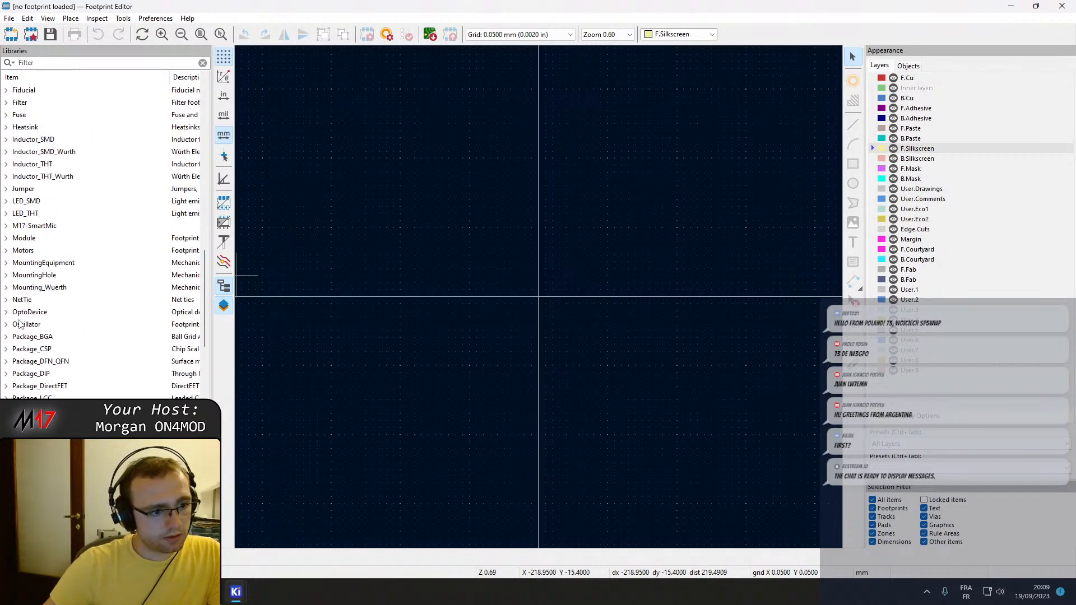
click(6, 226)
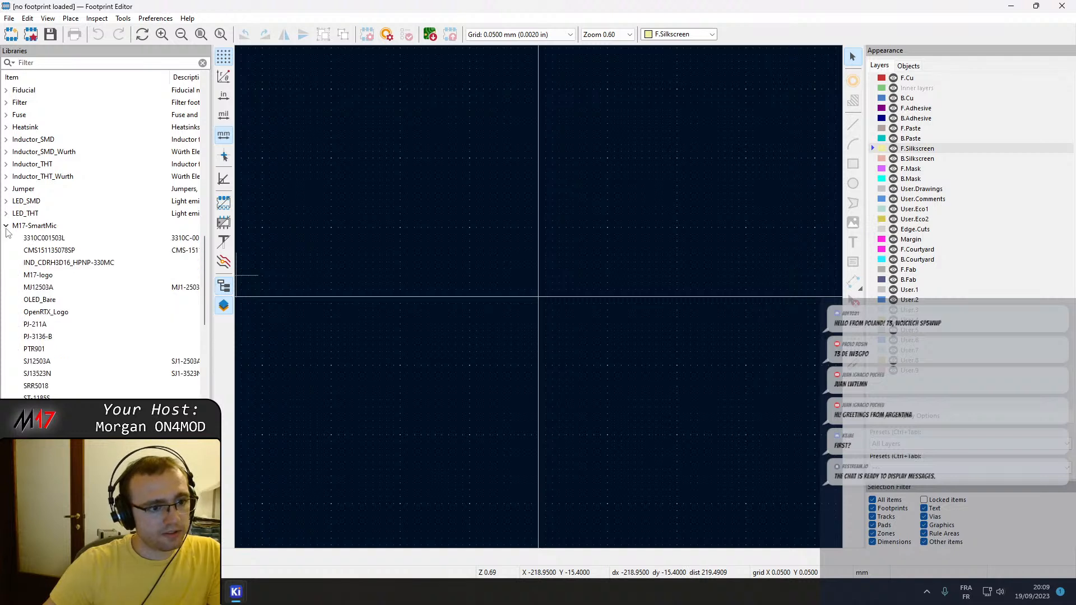
click(39, 227)
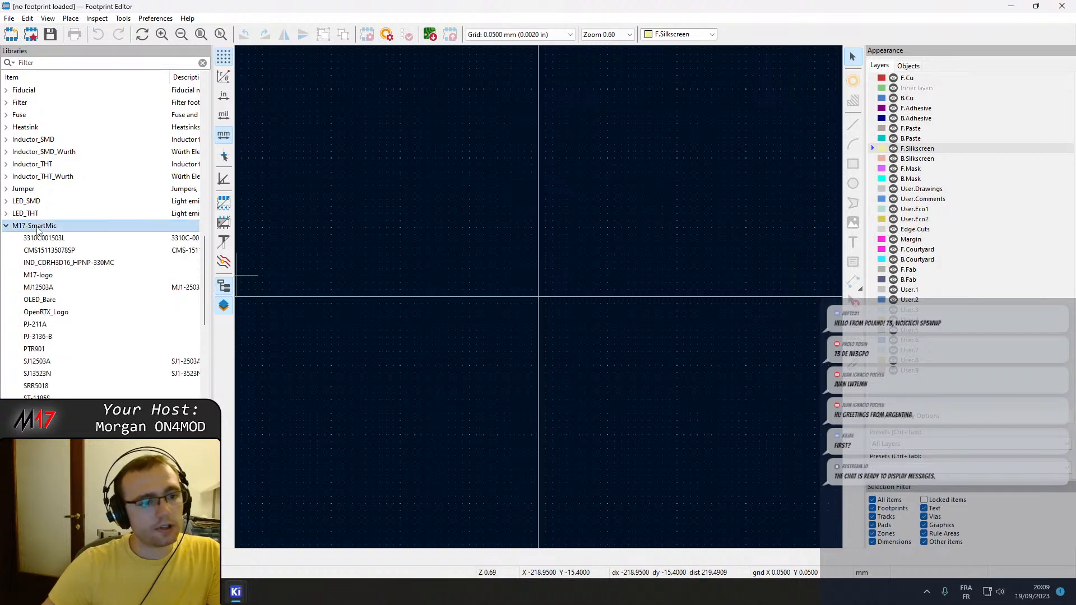
right_click(67, 231)
click(133, 254)
key(ctrl+v)
click(554, 326)
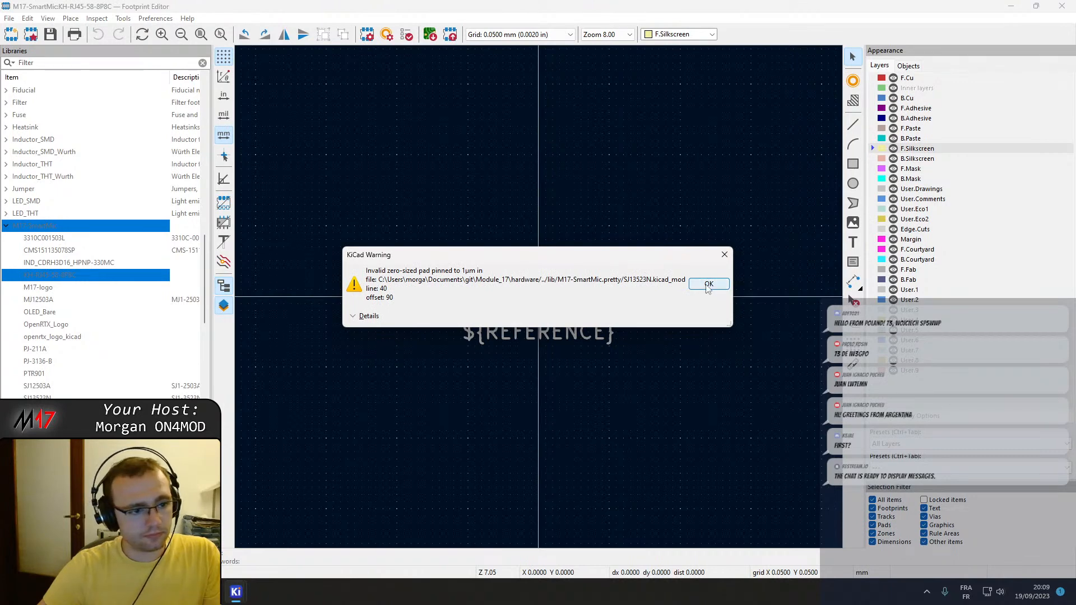
click(709, 284)
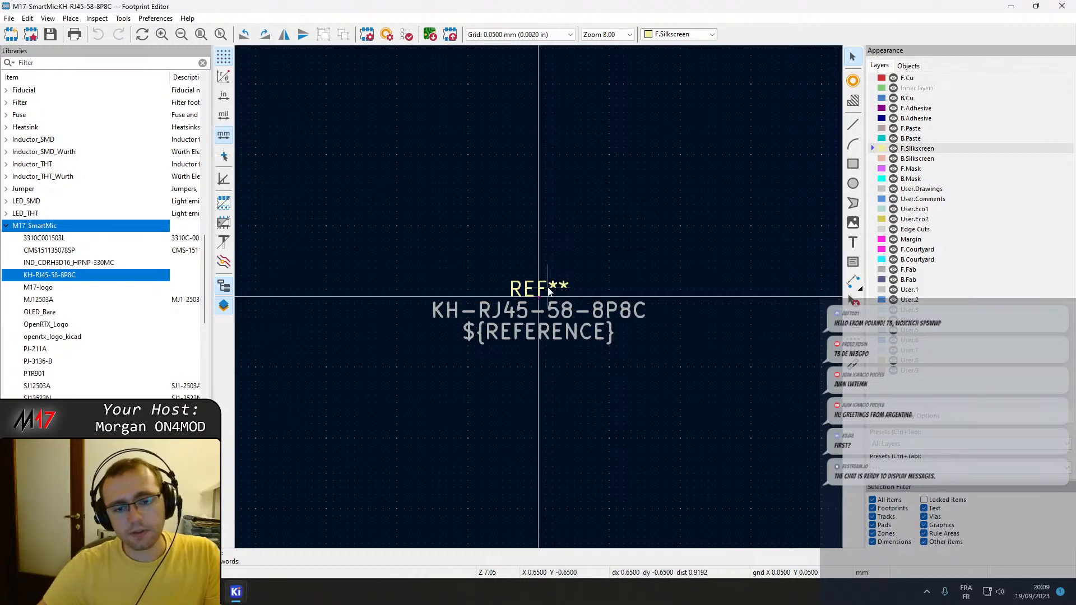
Place a widened Footprint Editor beside the KH-RJ45-58-8P8C datasheet and check the side view and recommended hole layout.
drag(695, 5, 1, 343)
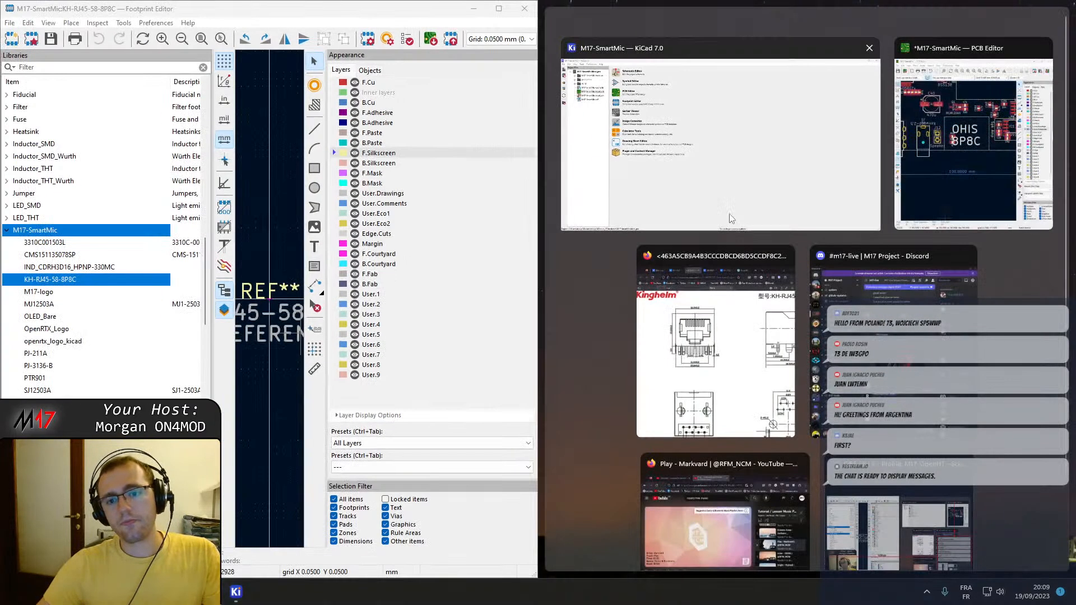
click(726, 338)
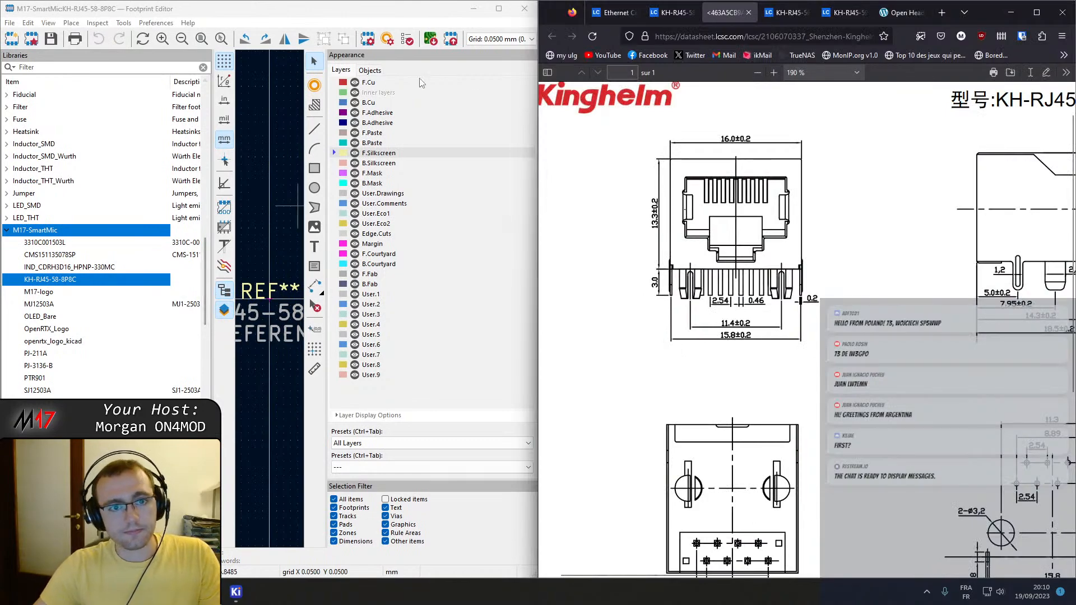
drag(542, 220, 790, 214)
scroll(864, 346, down, 5)
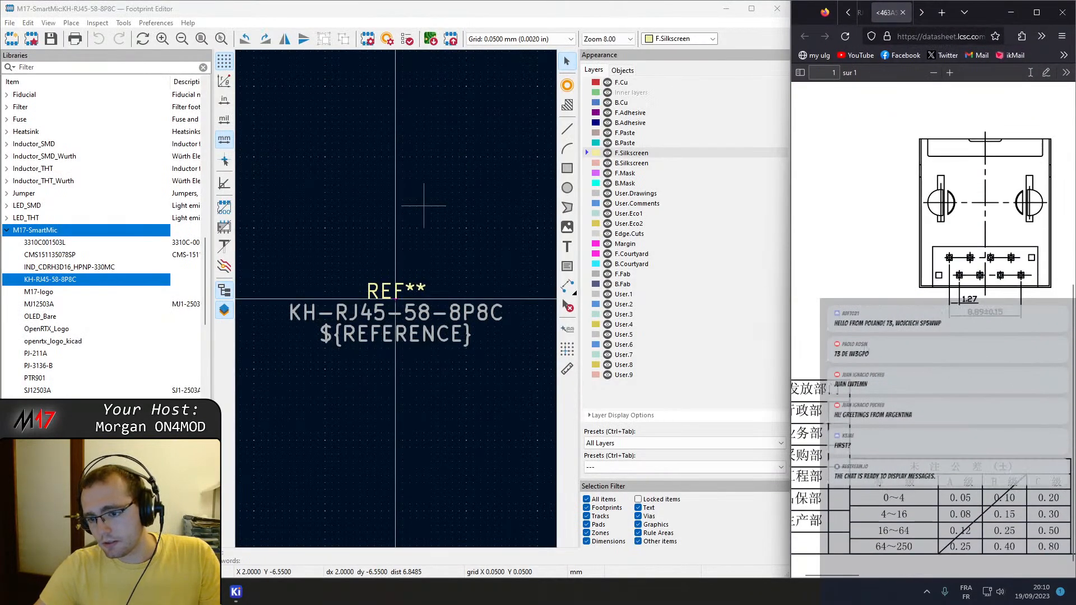
drag(856, 574, 954, 561)
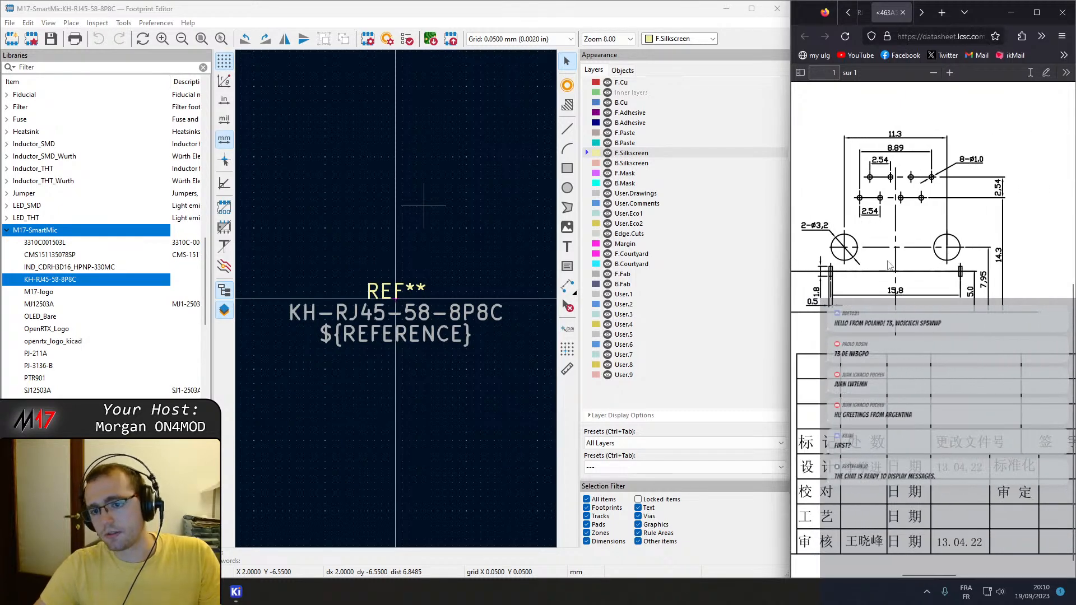
scroll(889, 265, up, 2)
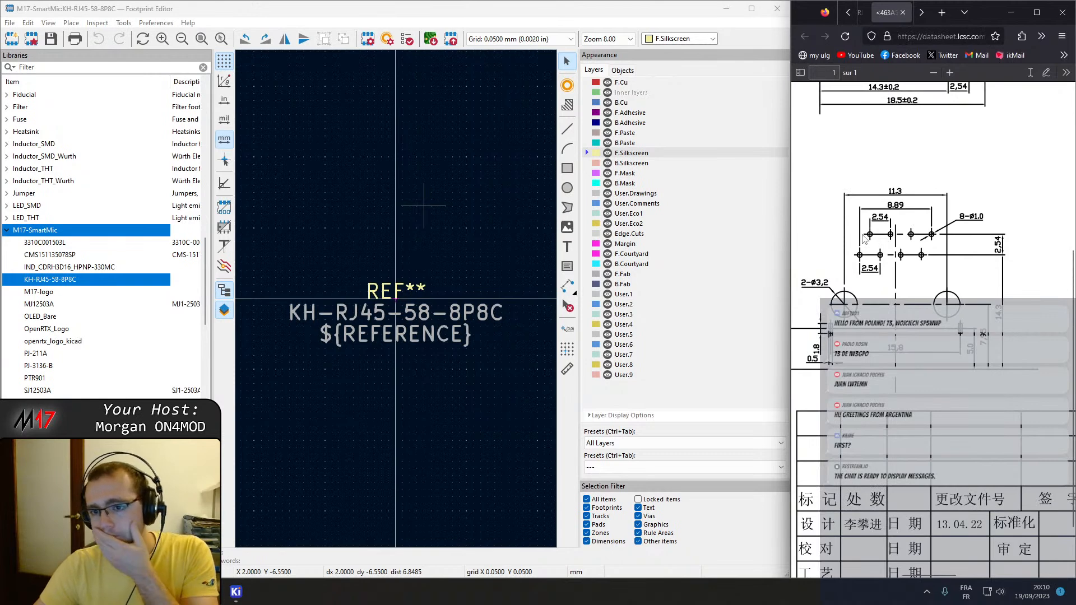
scroll(864, 234, up, 8)
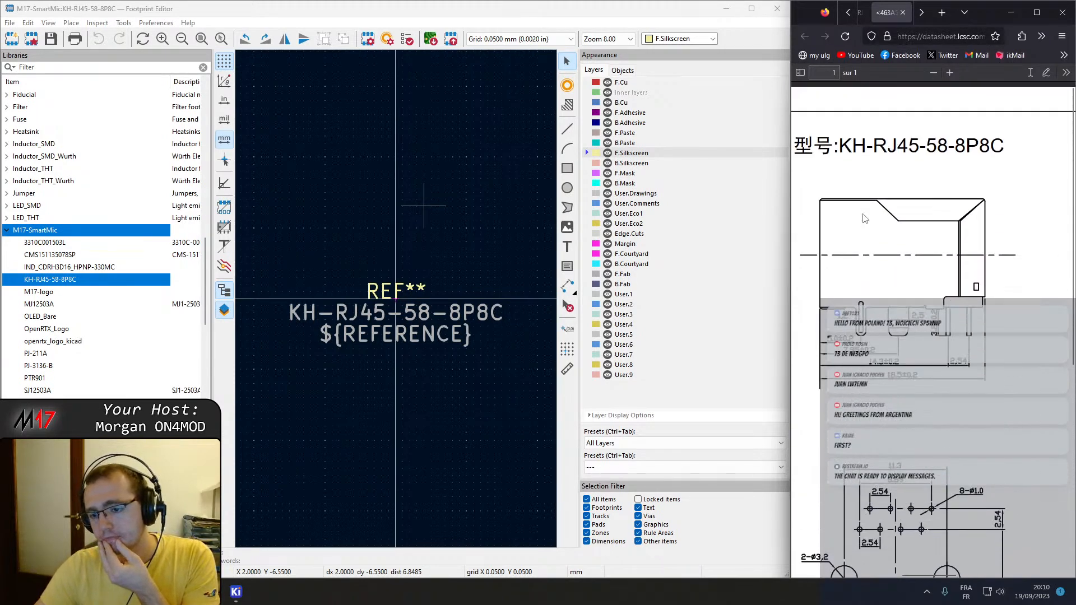
scroll(865, 219, down, 2)
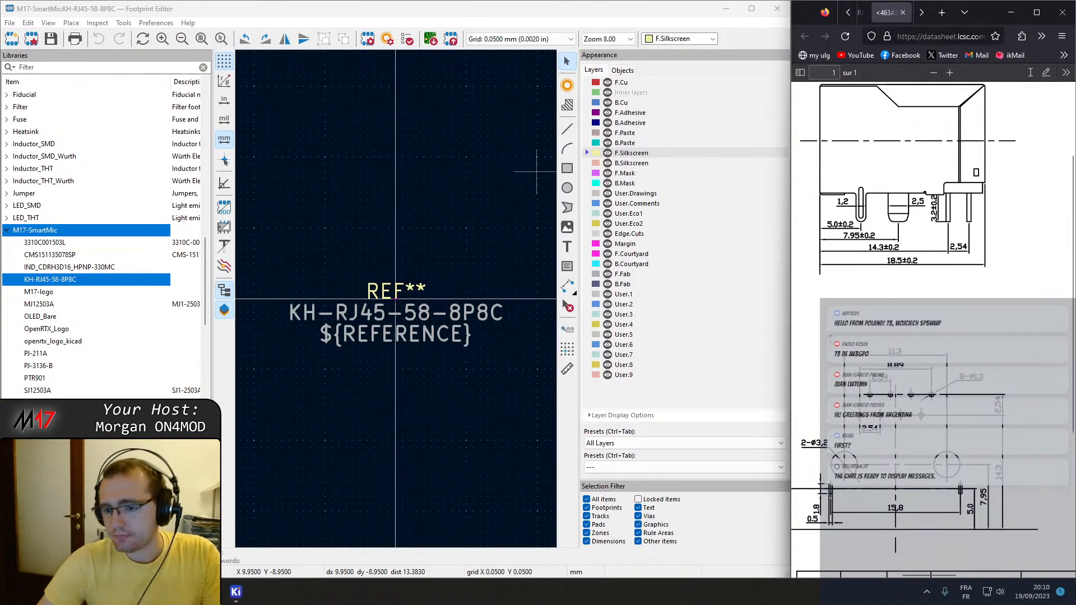
Place a pad at about X -4.15, Y -7.15 mm and change its type to Through-hole.
click(570, 84)
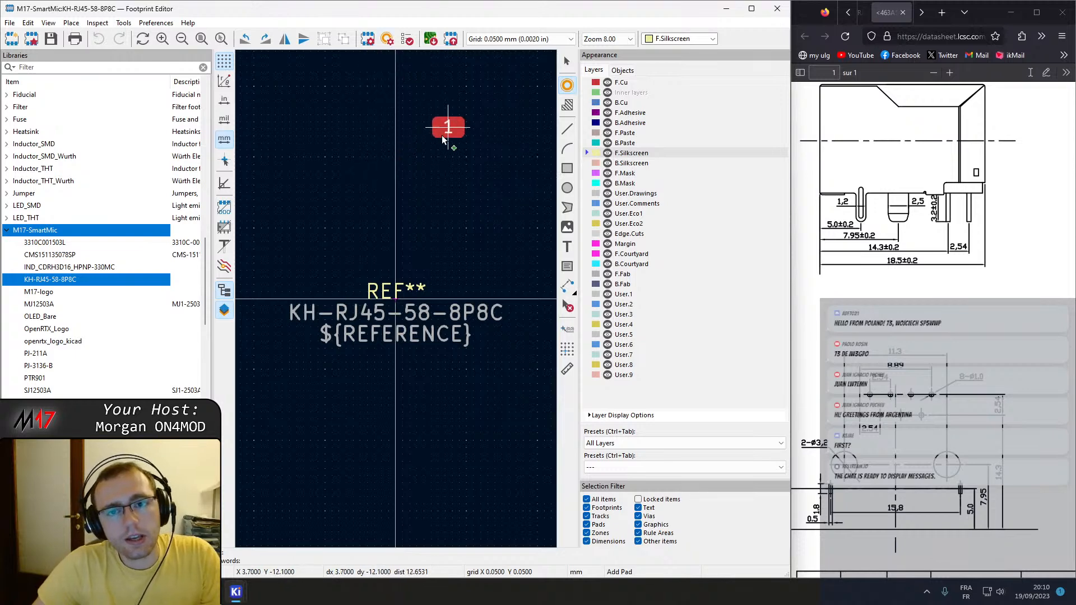
click(337, 197)
key(Escape)
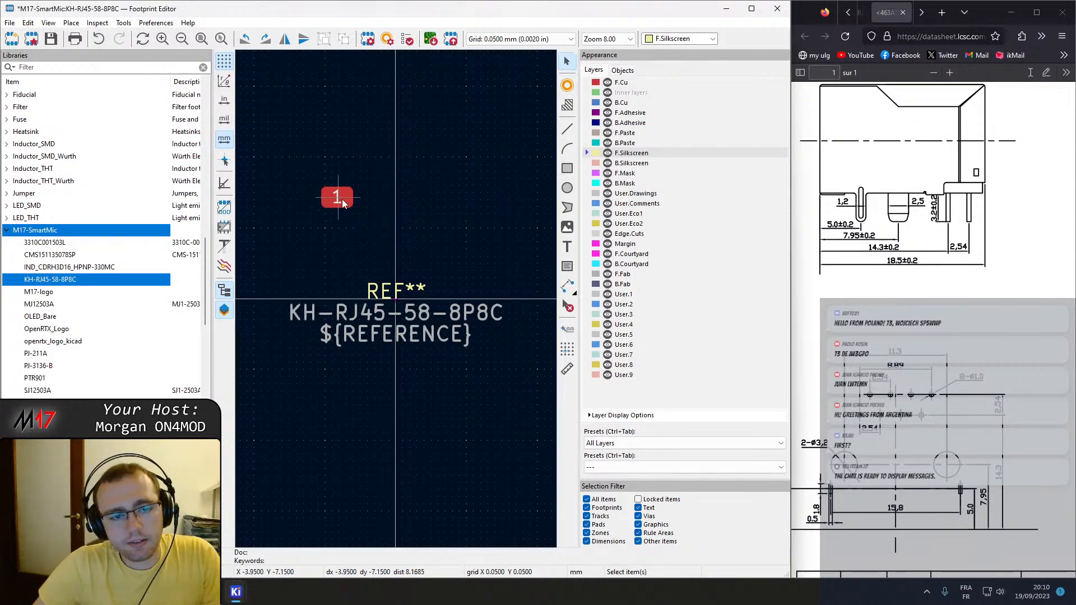
double_click(335, 199)
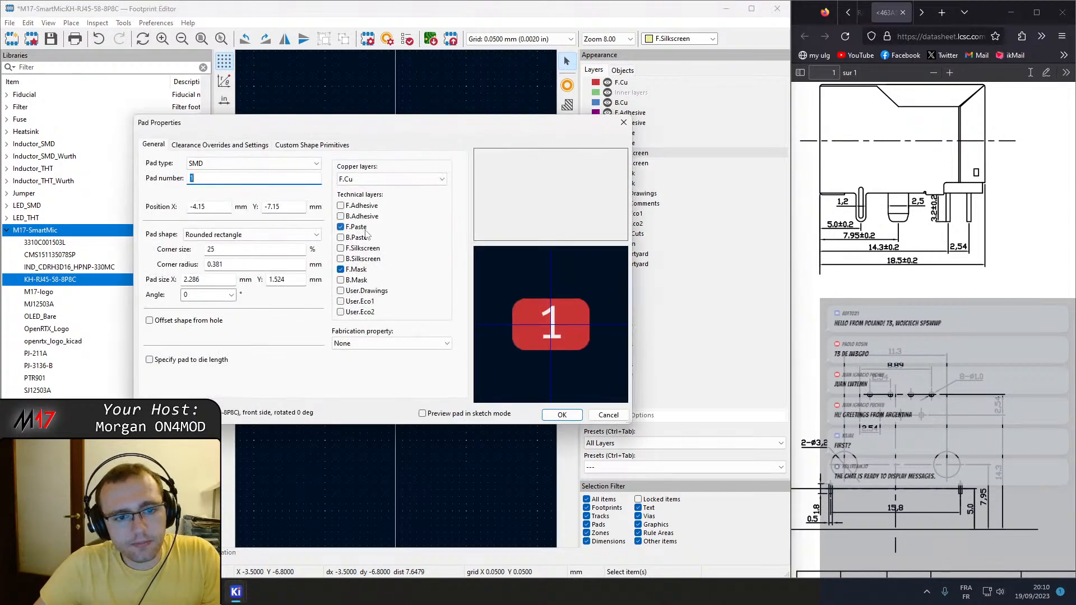
click(286, 164)
click(228, 176)
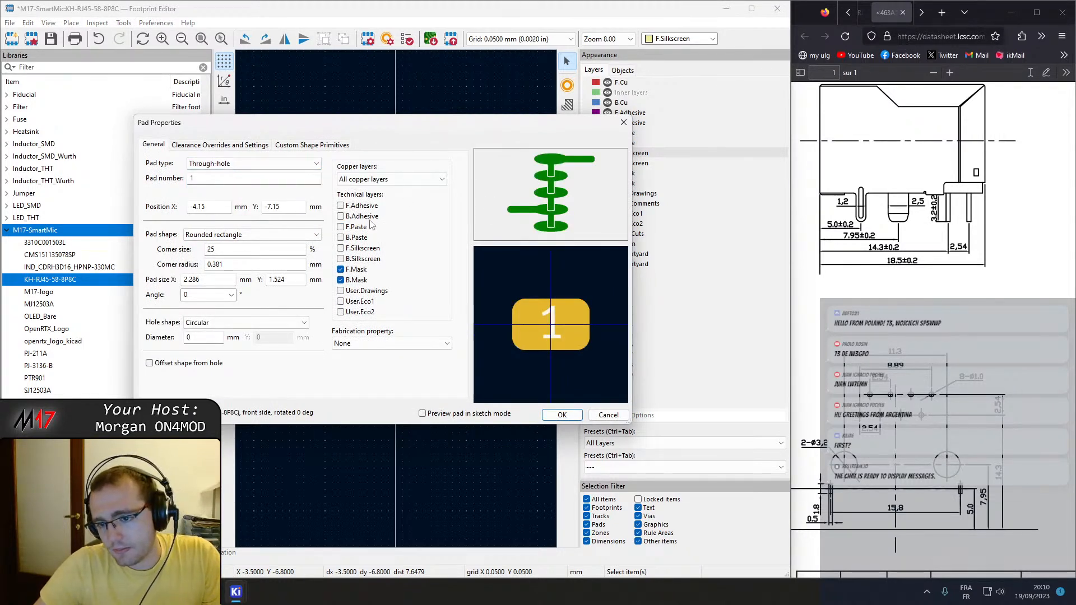
click(215, 179)
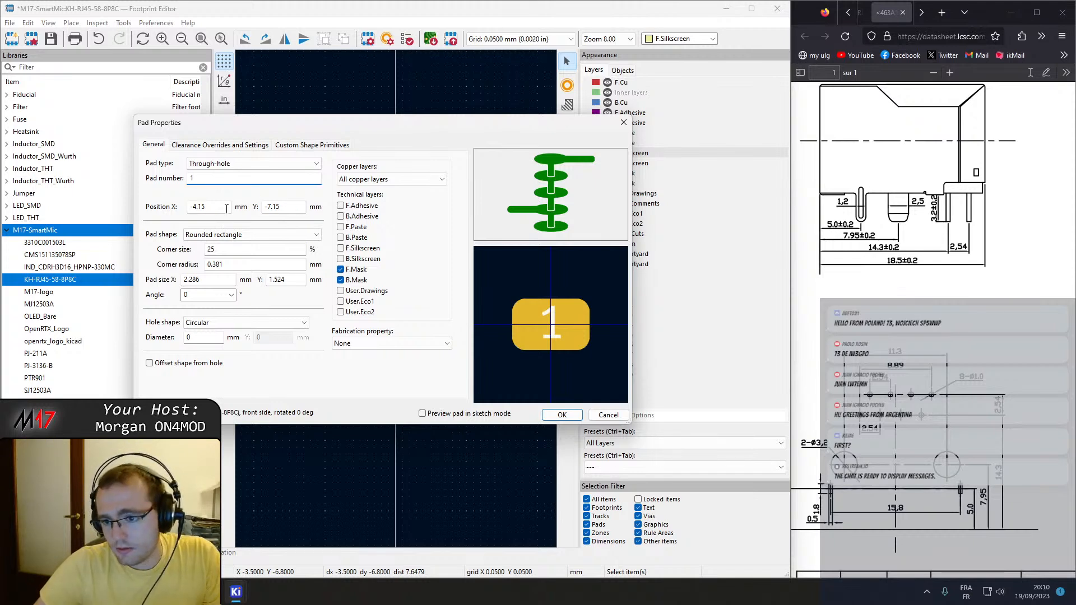
scroll(854, 281, up, 1)
scroll(855, 281, down, 1)
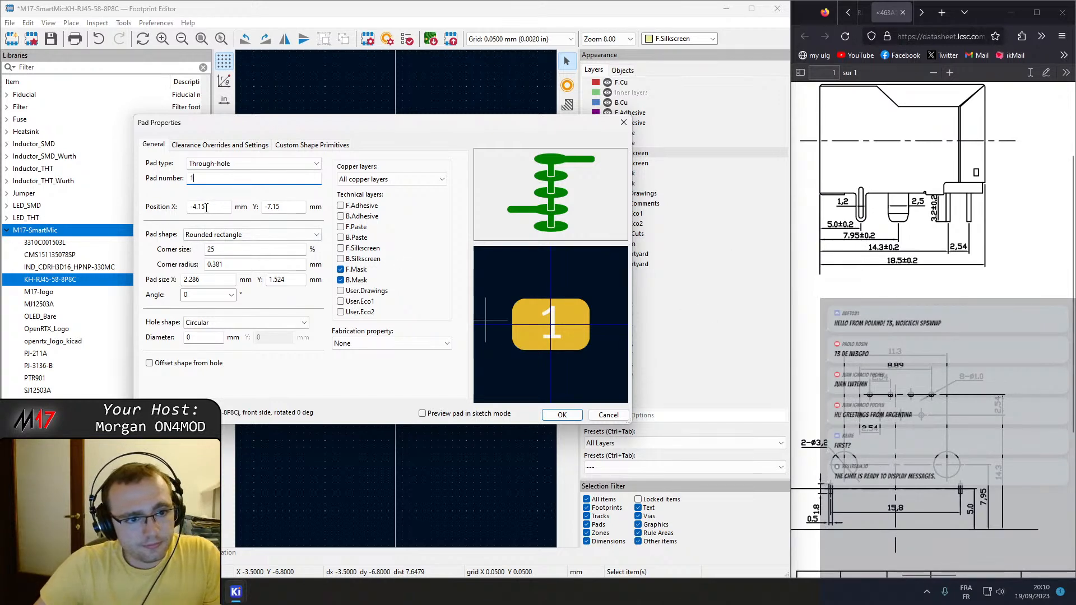
Make pad 1 circular with a 1 mm hole and a 2 mm pad diameter.
click(226, 236)
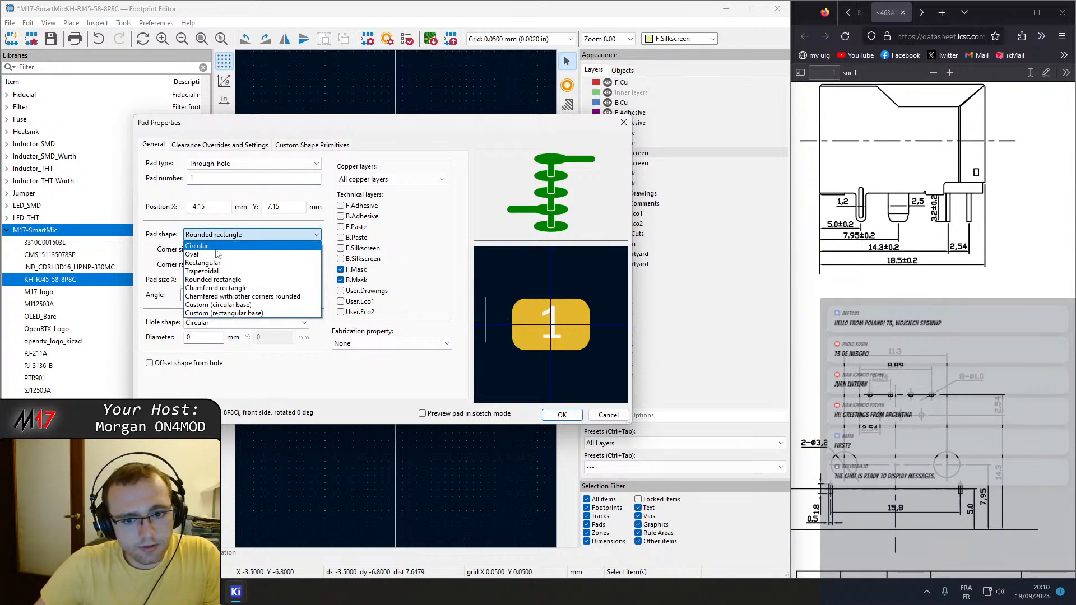
click(217, 249)
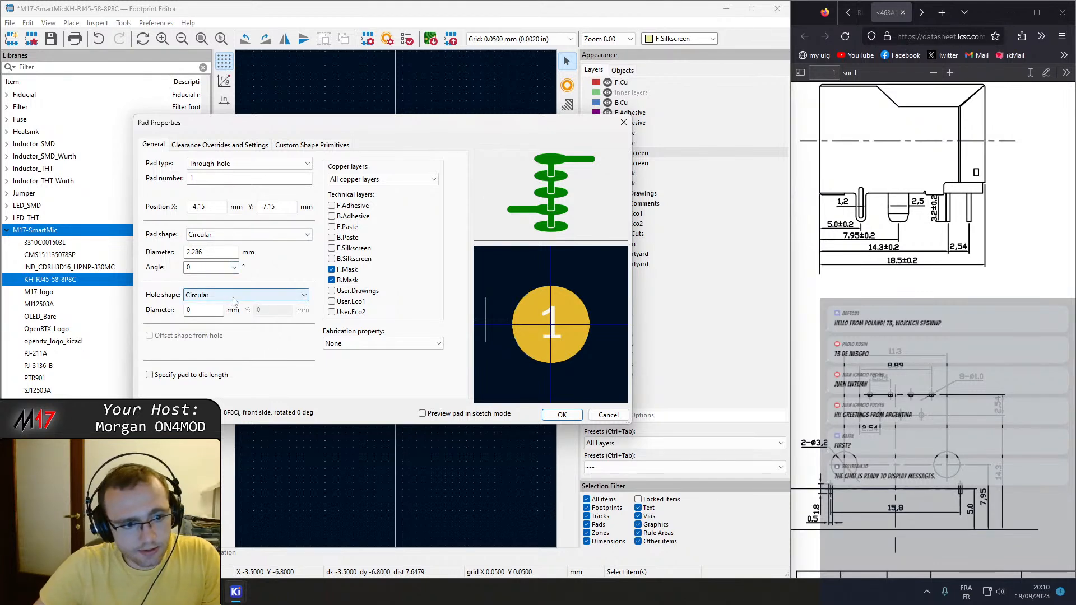
click(203, 310)
text(1)
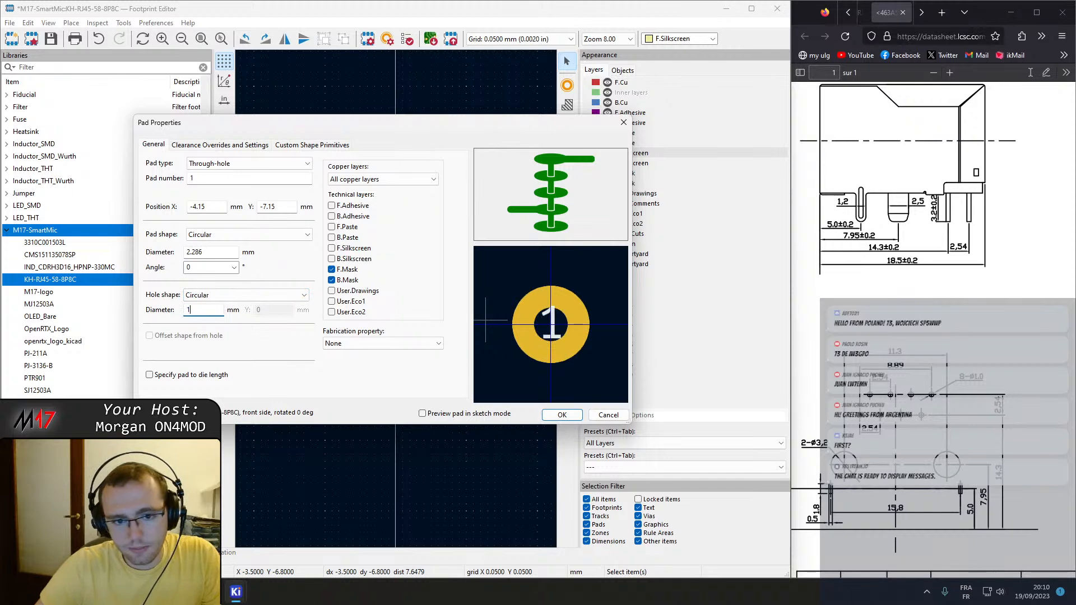
click(205, 252)
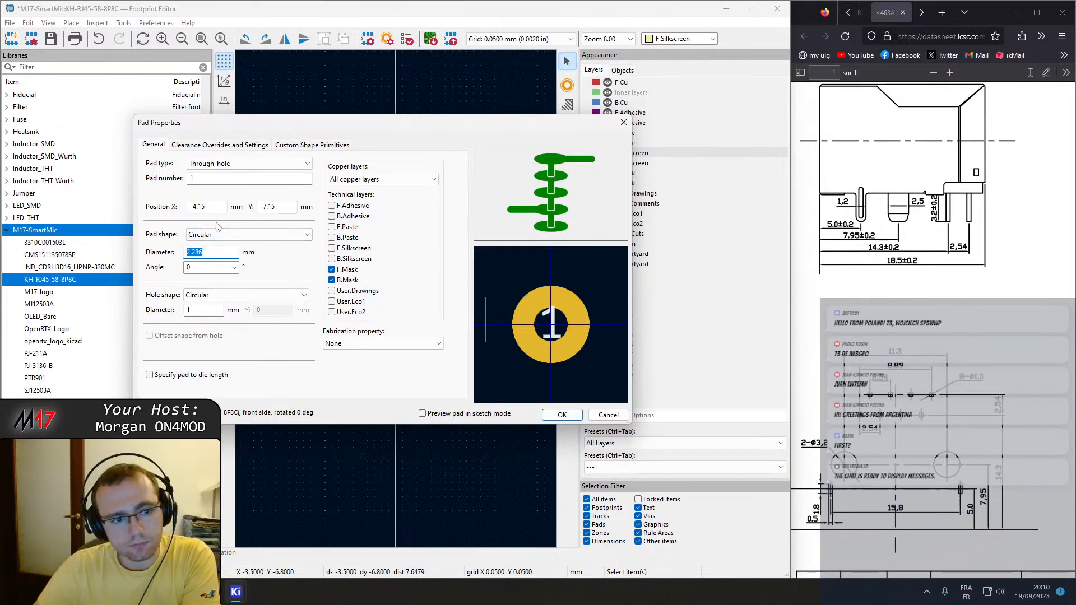
text(2)
click(242, 235)
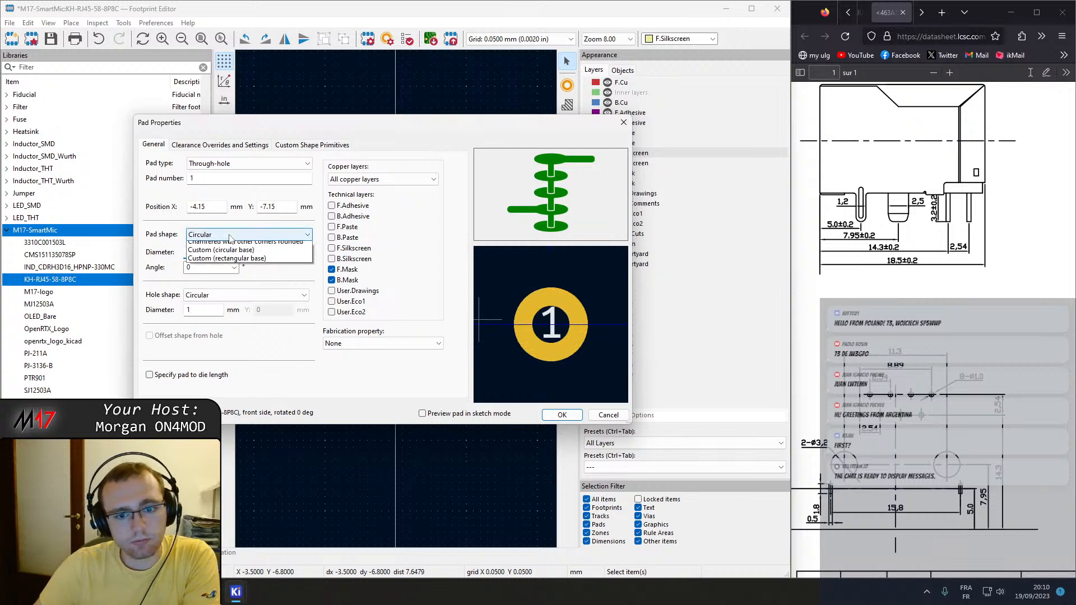
click(233, 236)
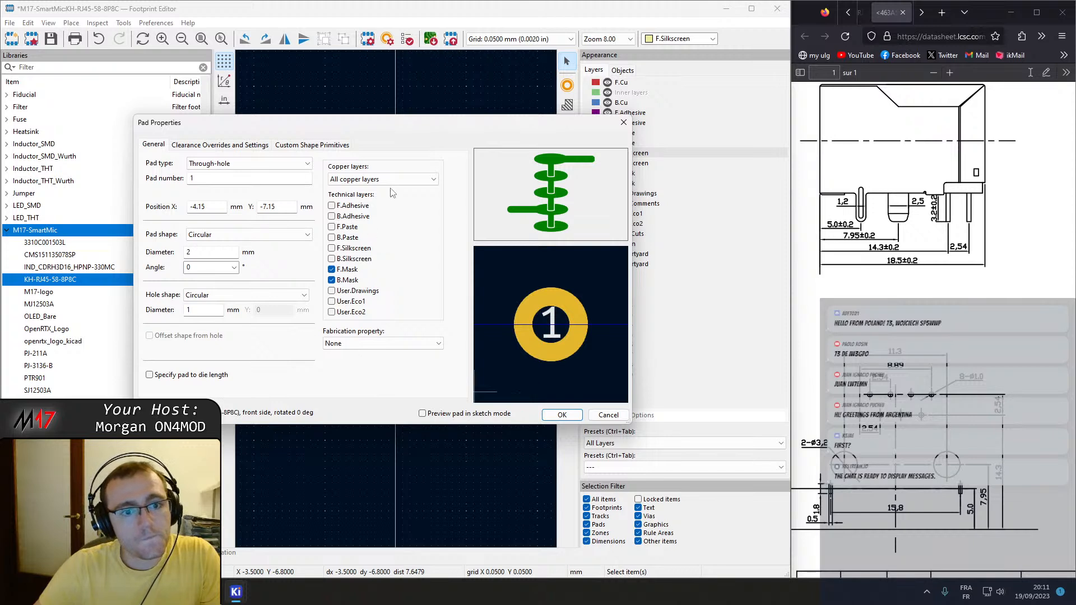
Check the pad's copper layer, clearance and custom shape options, keep all copper layers, and apply the pad properties.
click(405, 178)
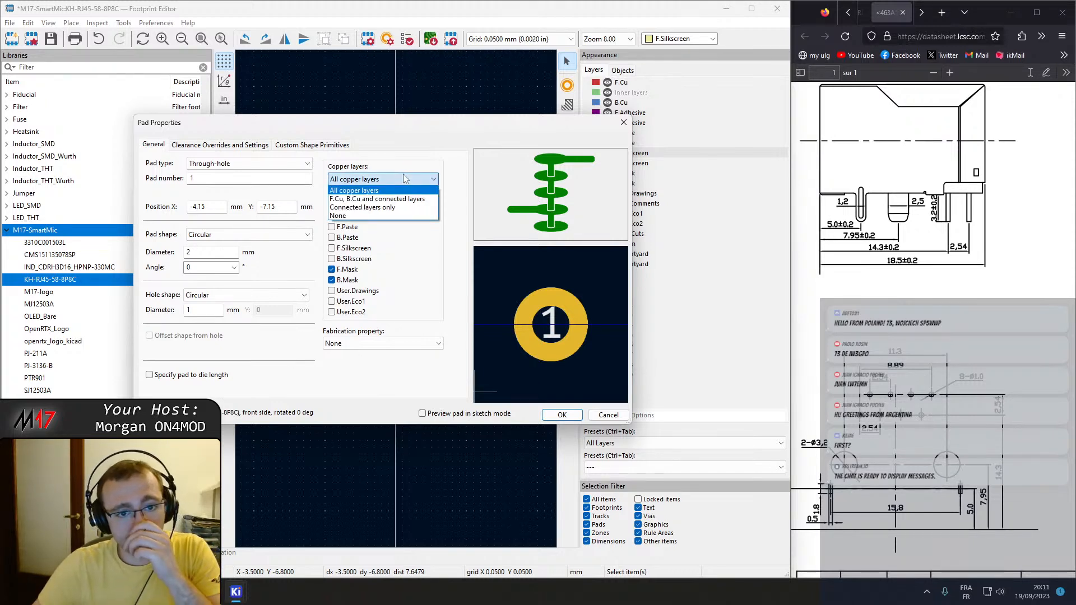
click(406, 179)
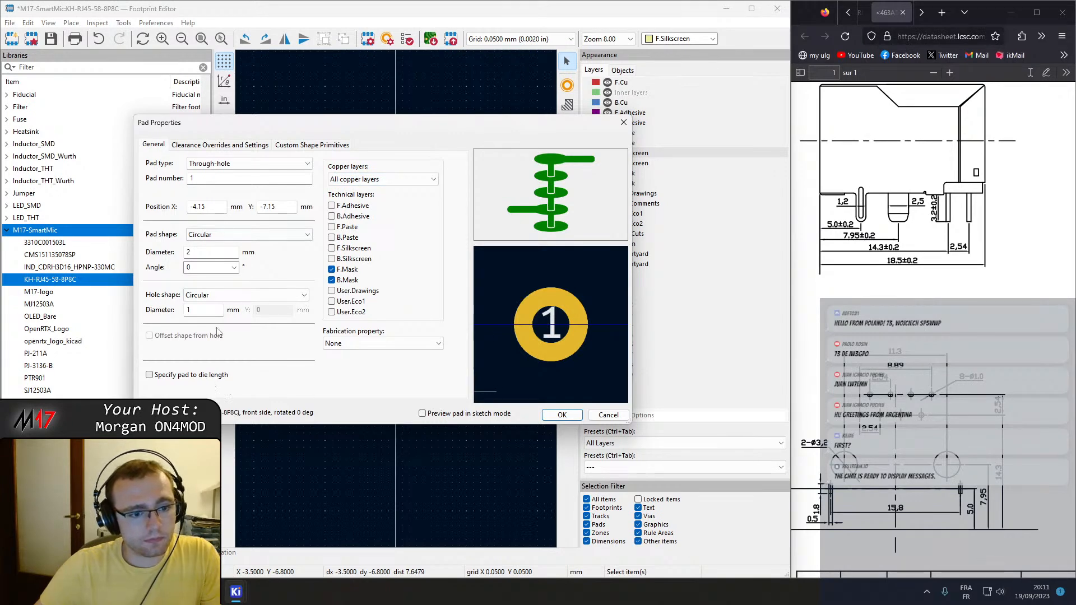
click(213, 146)
click(312, 145)
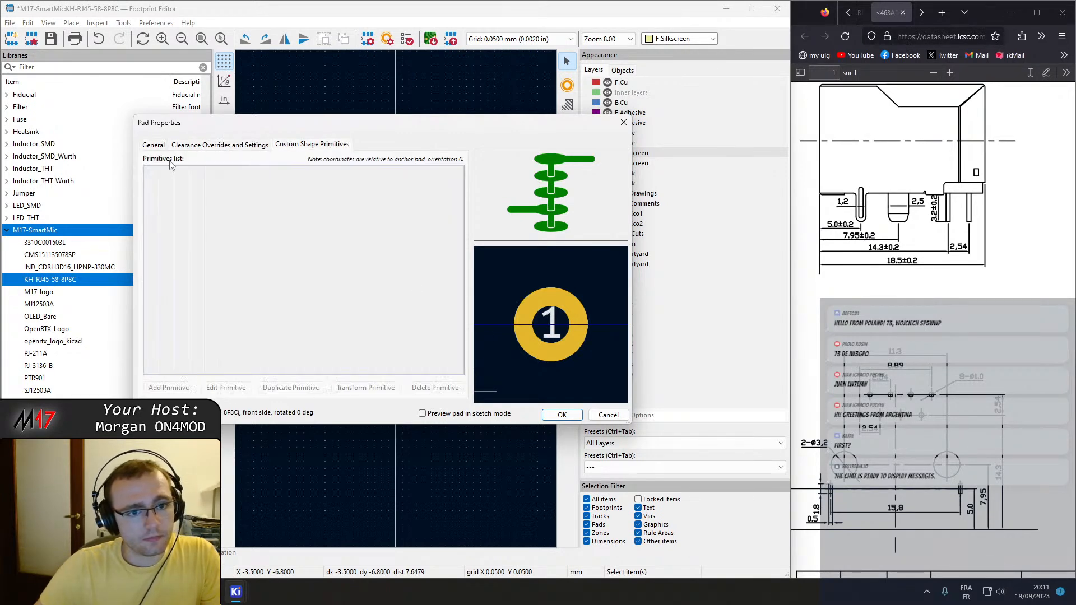
click(561, 415)
scroll(356, 257, up, 2)
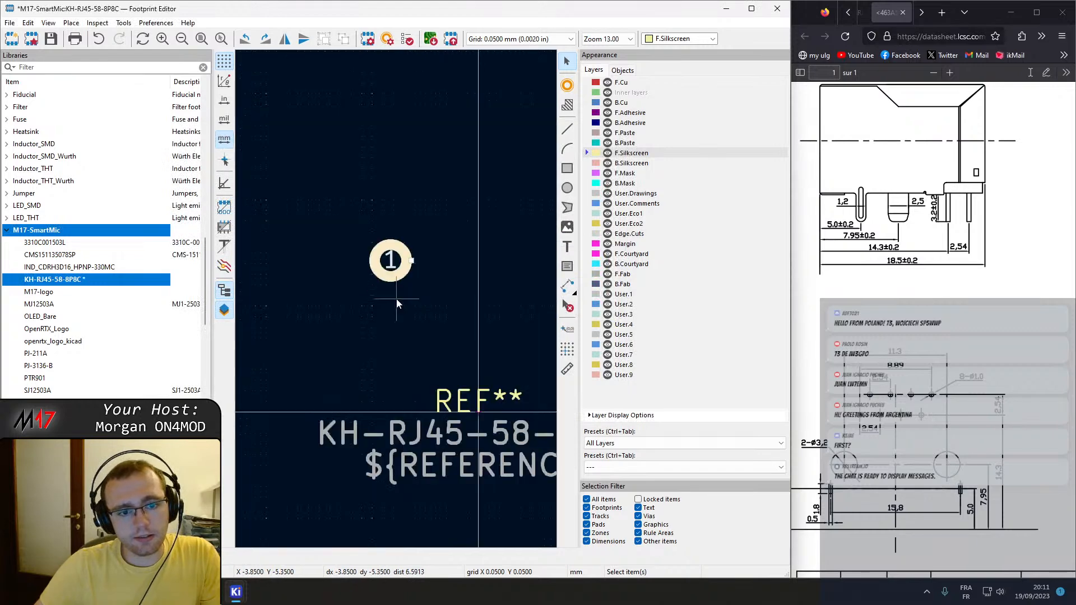
drag(412, 262, 444, 261)
key(ctrl+z)
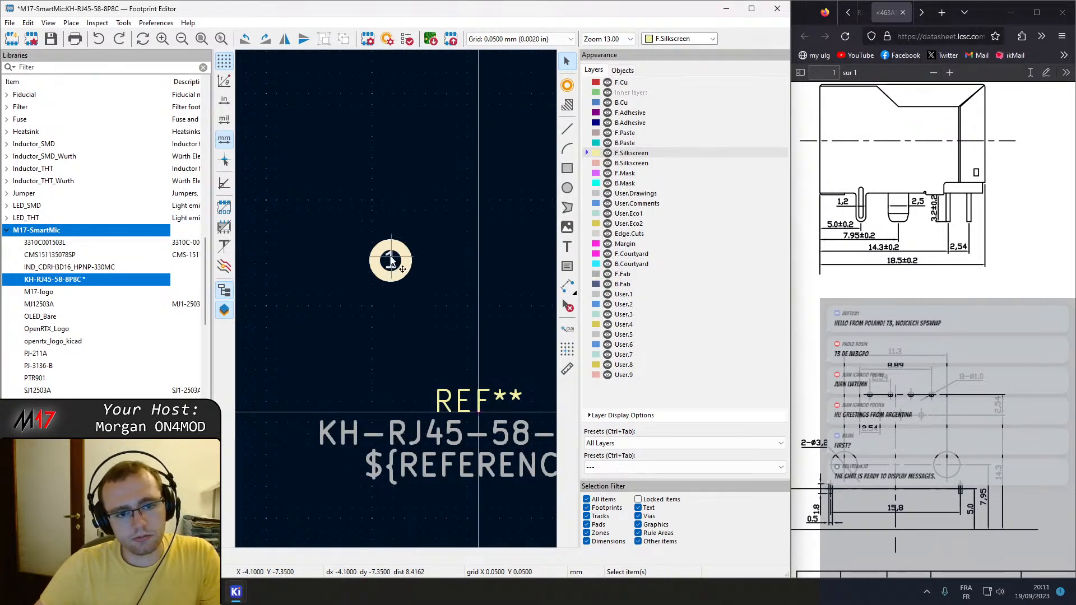
Keep pad 1 circular, set its fabrication property to Castellated pad (through hole only), and apply the properties.
double_click(392, 256)
click(222, 235)
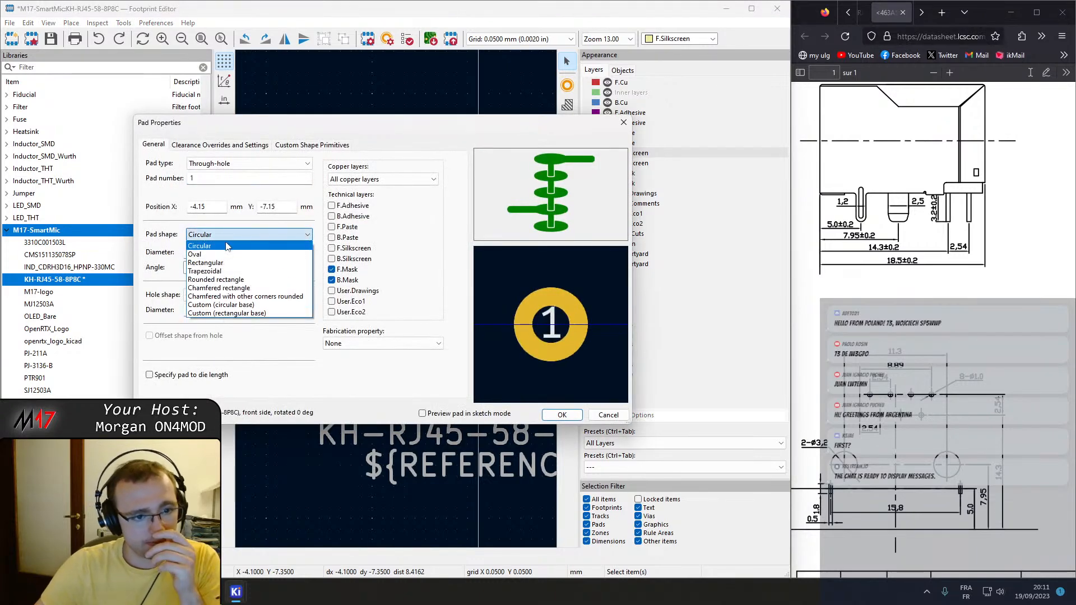
click(227, 247)
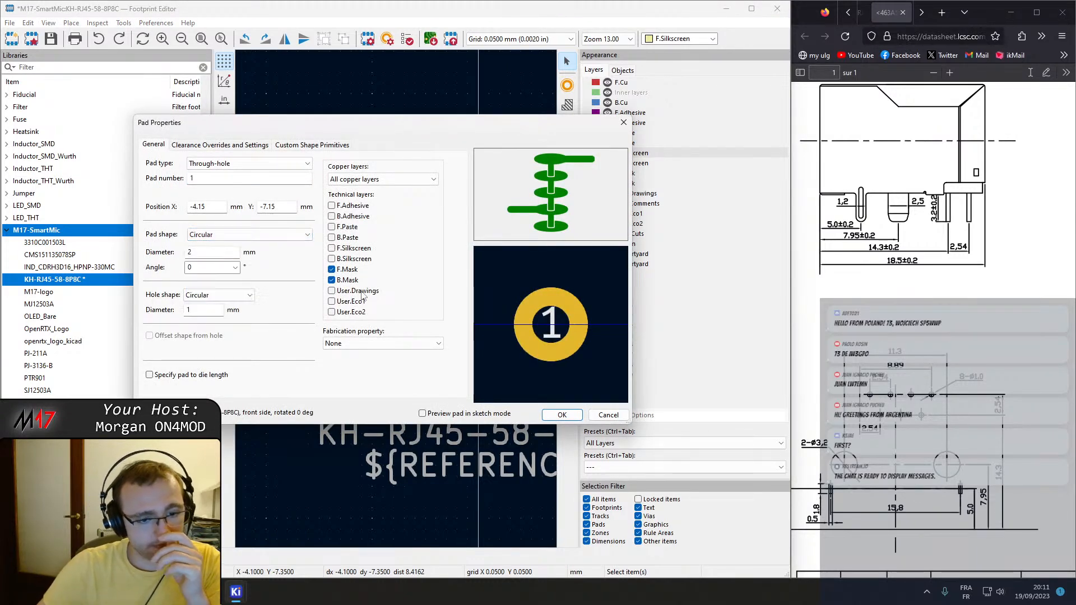
click(365, 344)
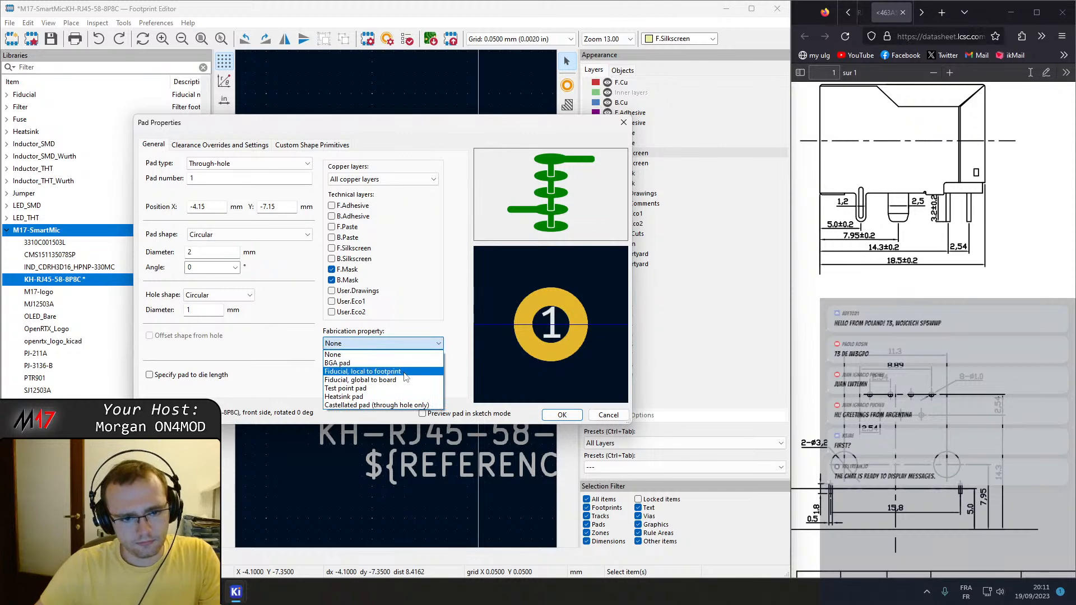
click(387, 406)
key(Return)
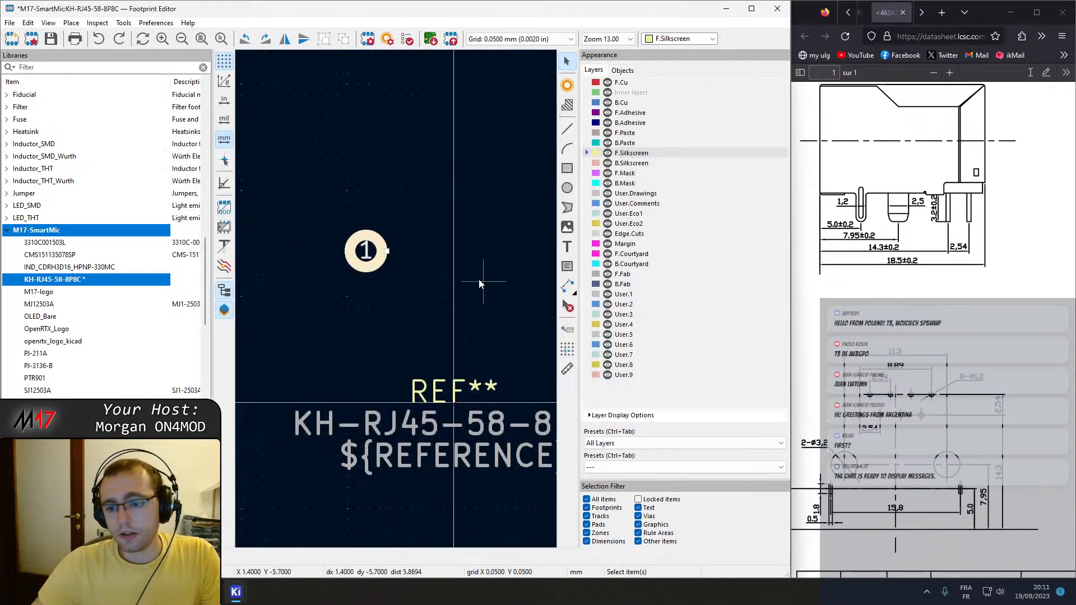
Duplicate the through-hole pad seven times, placing the copies in two roughly staggered rows above the origin.
key(ctrl+d)
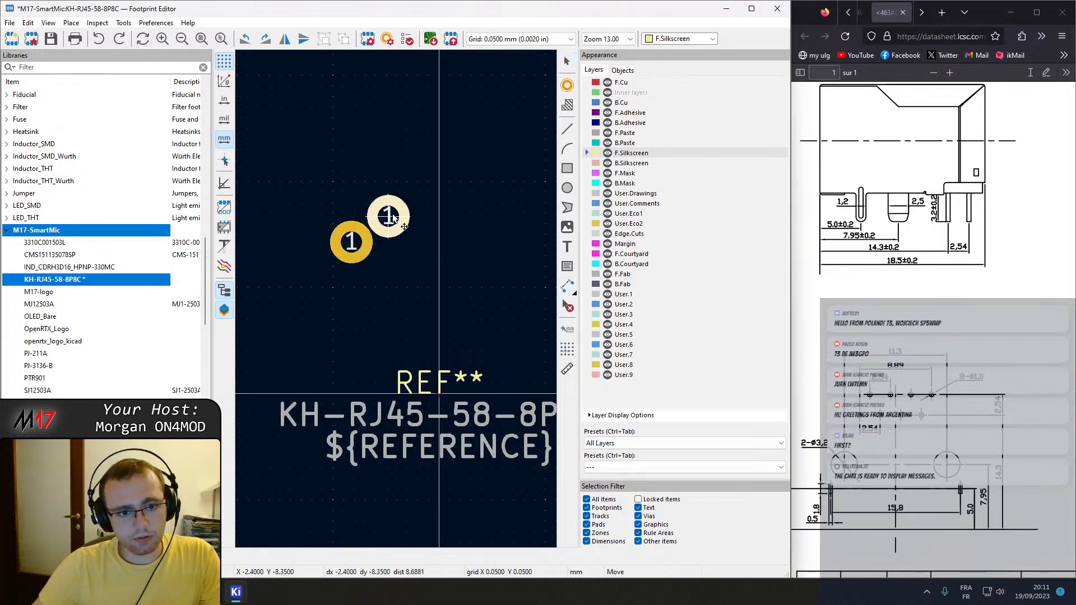
click(400, 200)
key(ctrl+d)
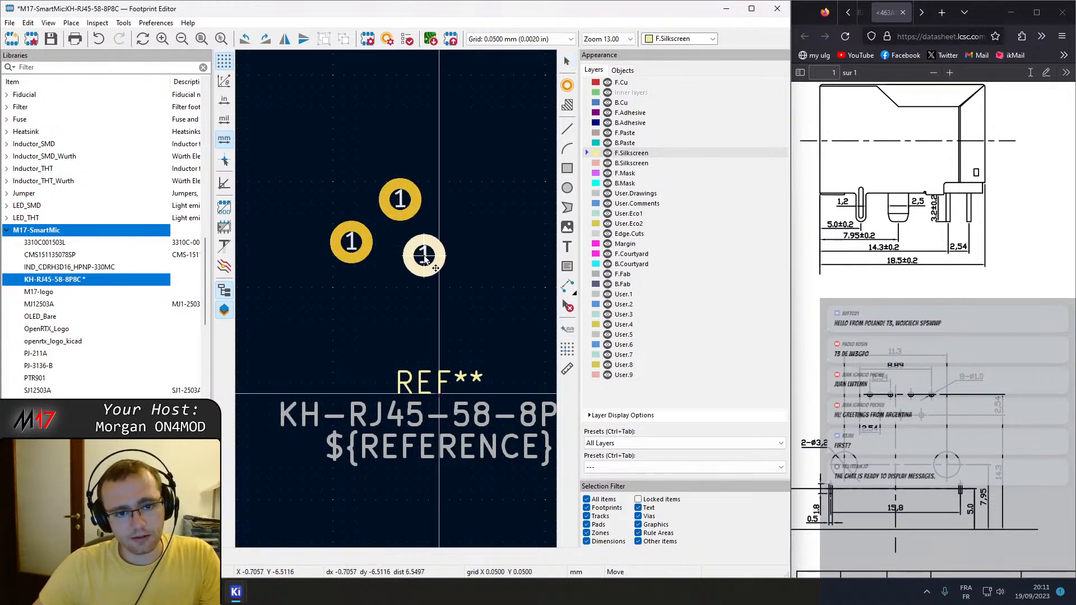
click(424, 256)
key(ctrl+d)
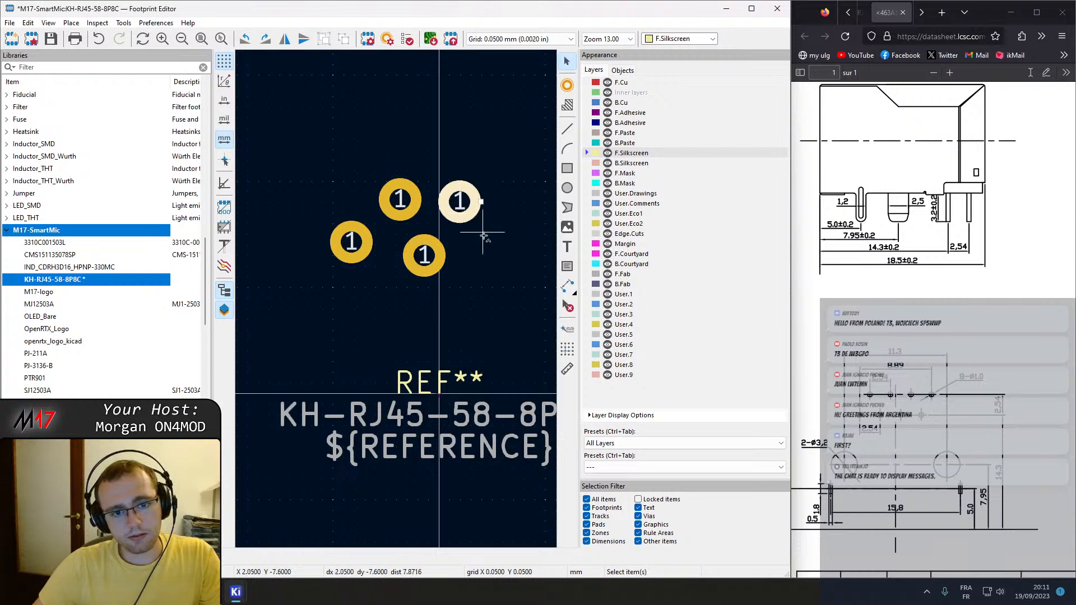
click(459, 202)
key(ctrl+d)
click(492, 264)
key(ctrl+d)
click(529, 202)
middle_drag(500, 242, 406, 234)
key(ctrl+d)
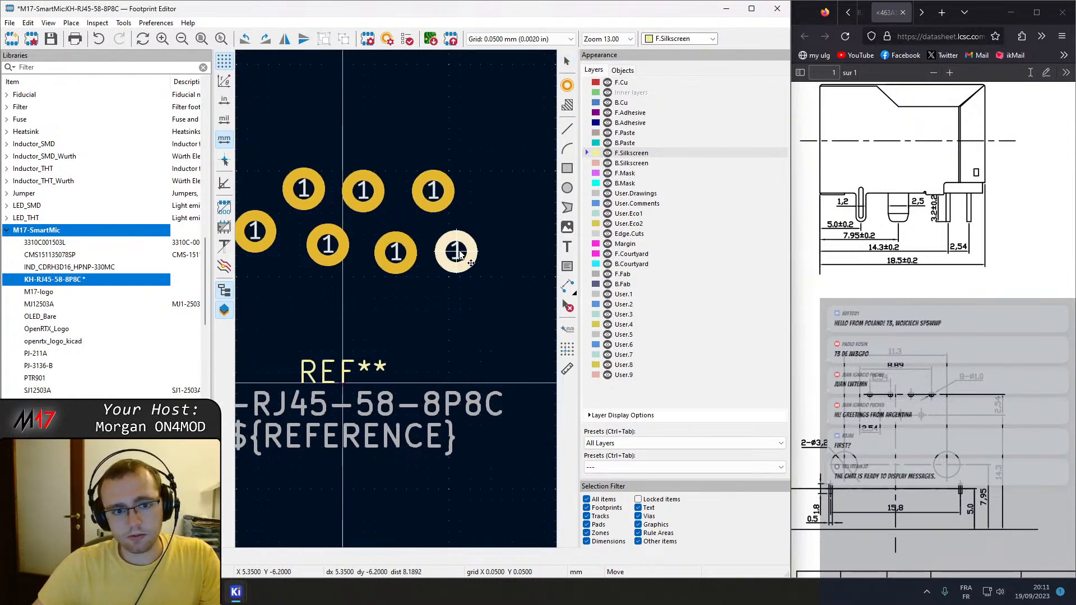
click(465, 252)
key(ctrl+d)
click(494, 189)
click(423, 316)
middle_drag(387, 317, 401, 301)
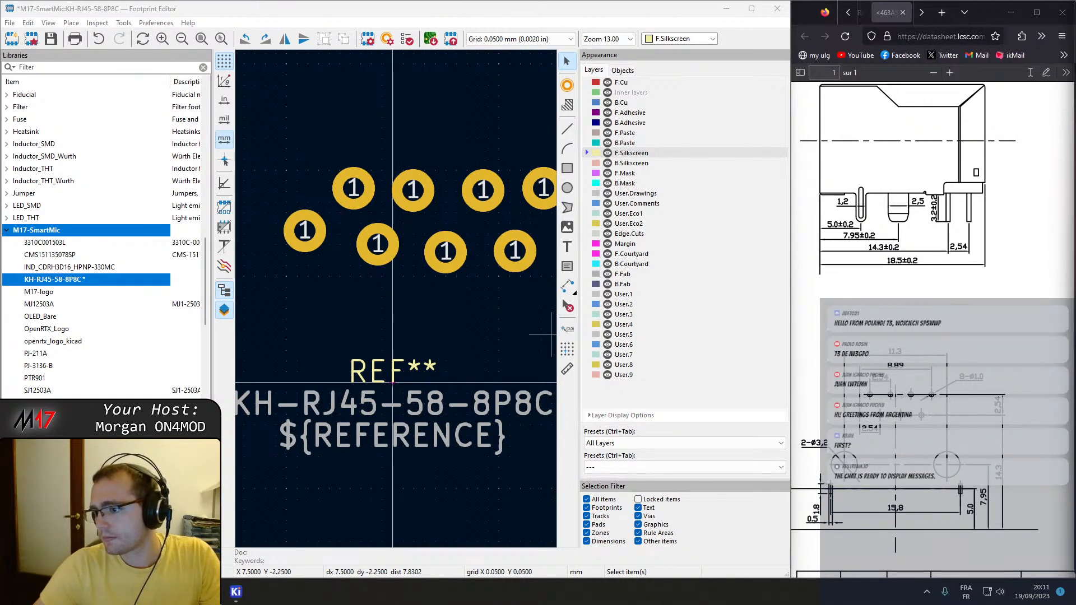
Narrow the side panels around the footprint canvas to make more room for the pad layout.
click(509, 10)
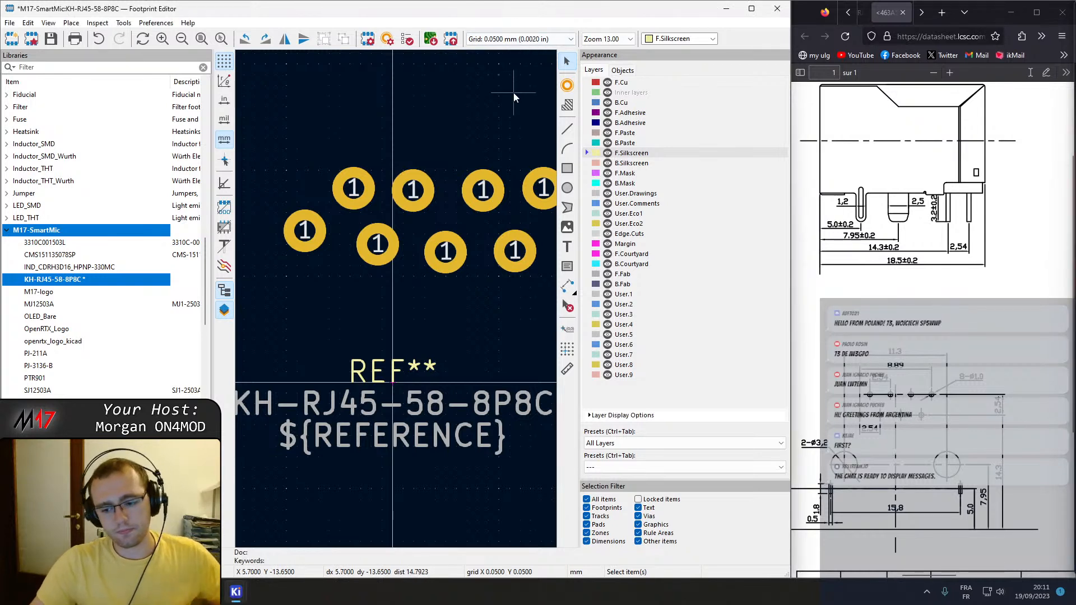
key(XF86AudioLowerVolume)
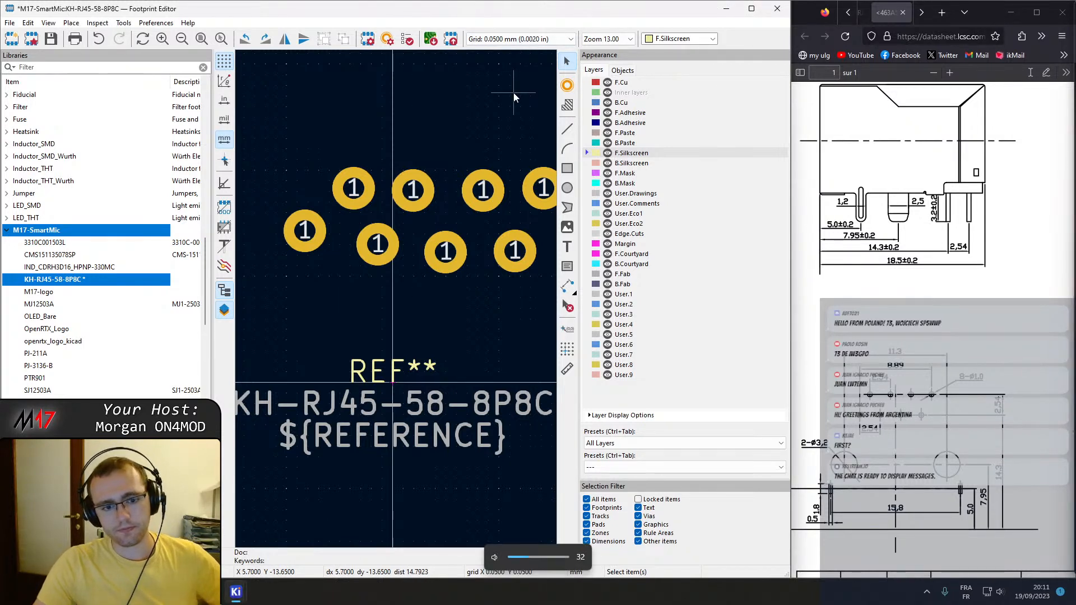
click(751, 9)
double_click(771, 5)
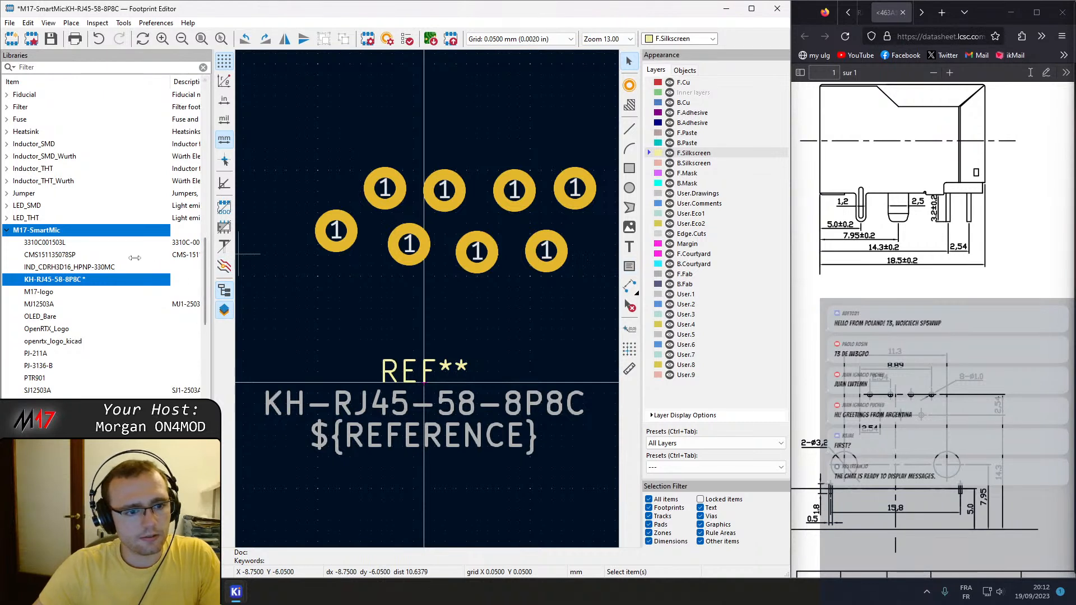
drag(138, 257, 137, 257)
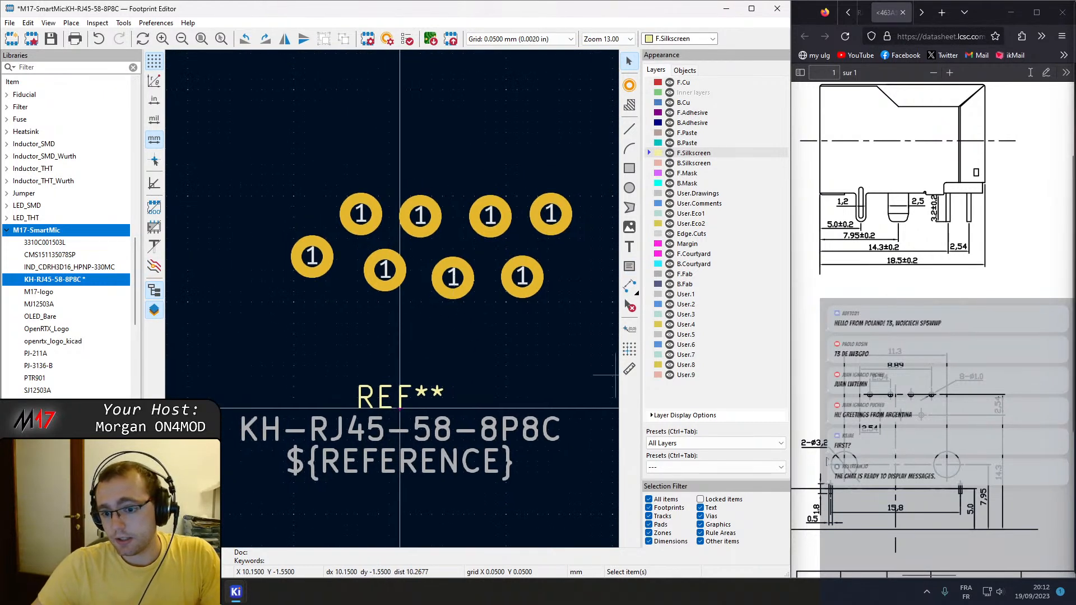
middle_drag(399, 408, 457, 293)
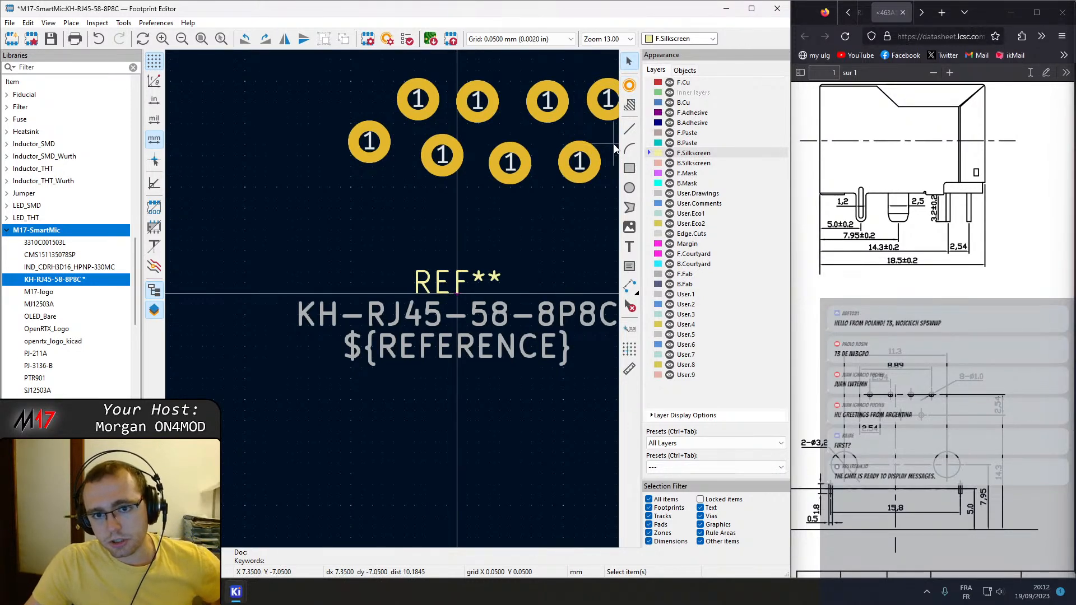
Place two new pads on either side of the origin below the contact pads, the first at about X -5.8, Y -2 mm.
click(630, 85)
click(334, 251)
click(570, 250)
key(Escape)
Make the pad at X -5.8, Y -2 mm an NPTH, Mechanical pad with a circular shape.
click(338, 254)
double_click(337, 254)
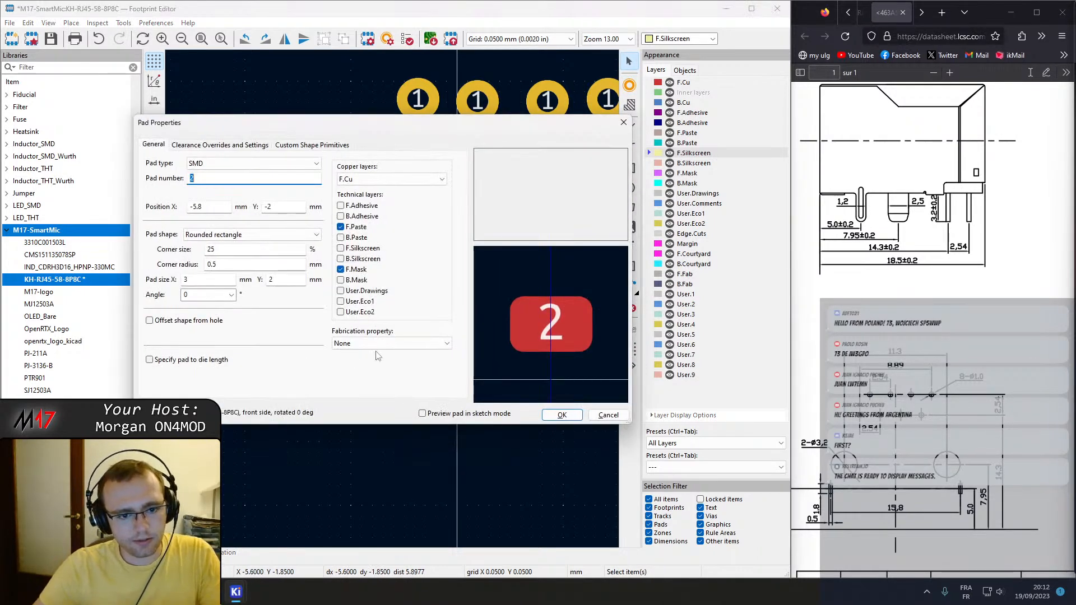
click(391, 342)
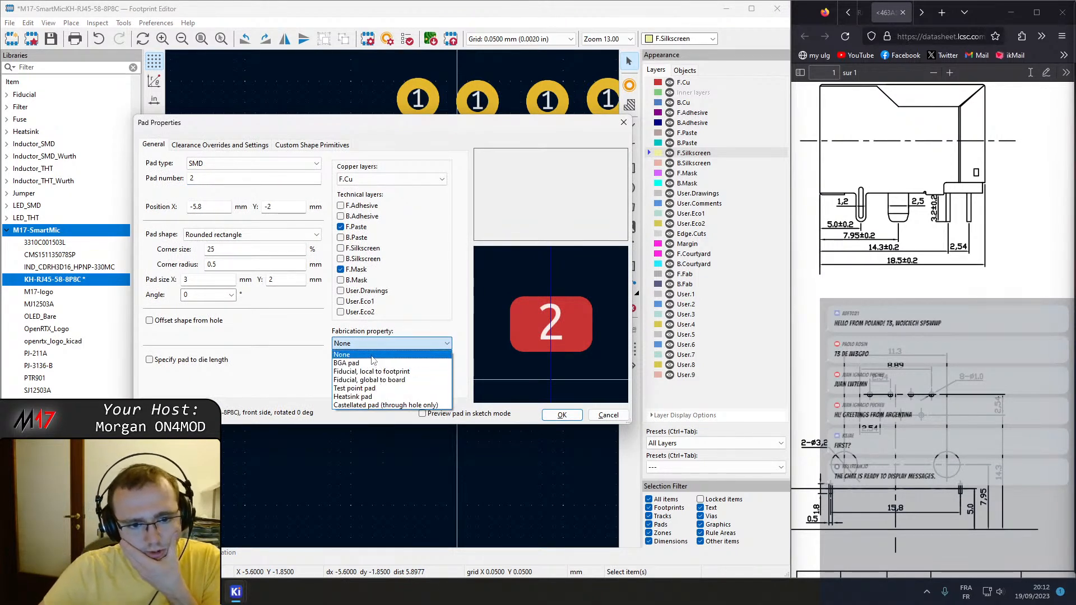
click(253, 234)
click(253, 235)
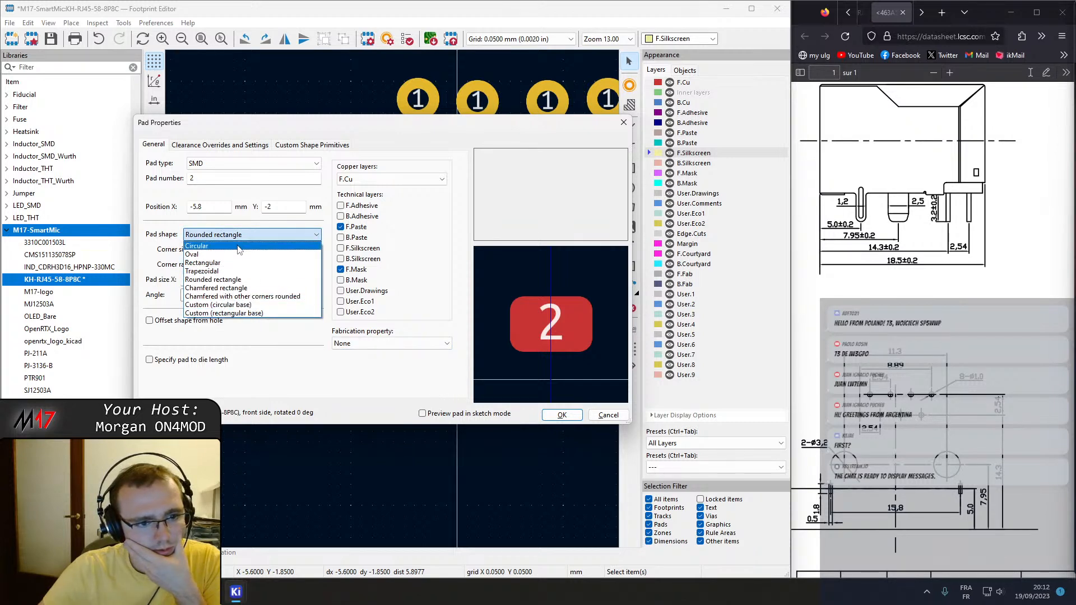
click(261, 374)
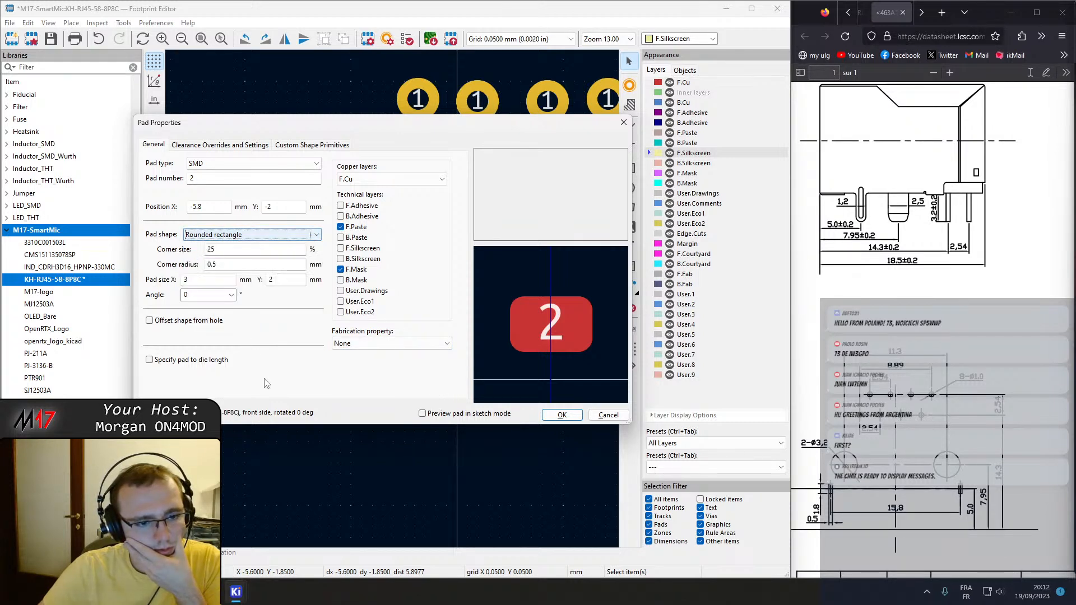
click(355, 345)
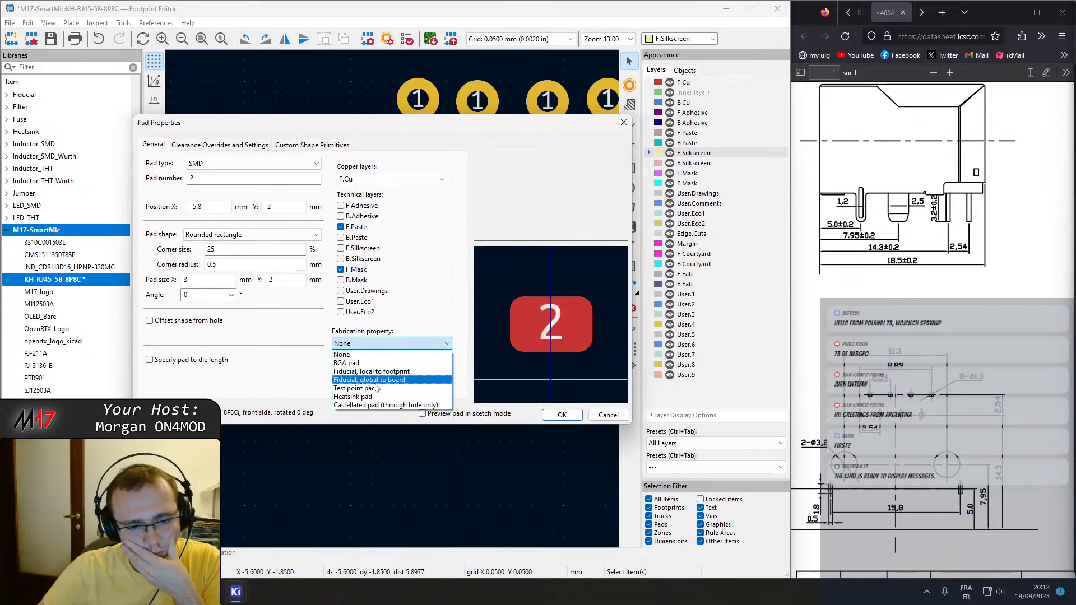
click(291, 357)
click(236, 163)
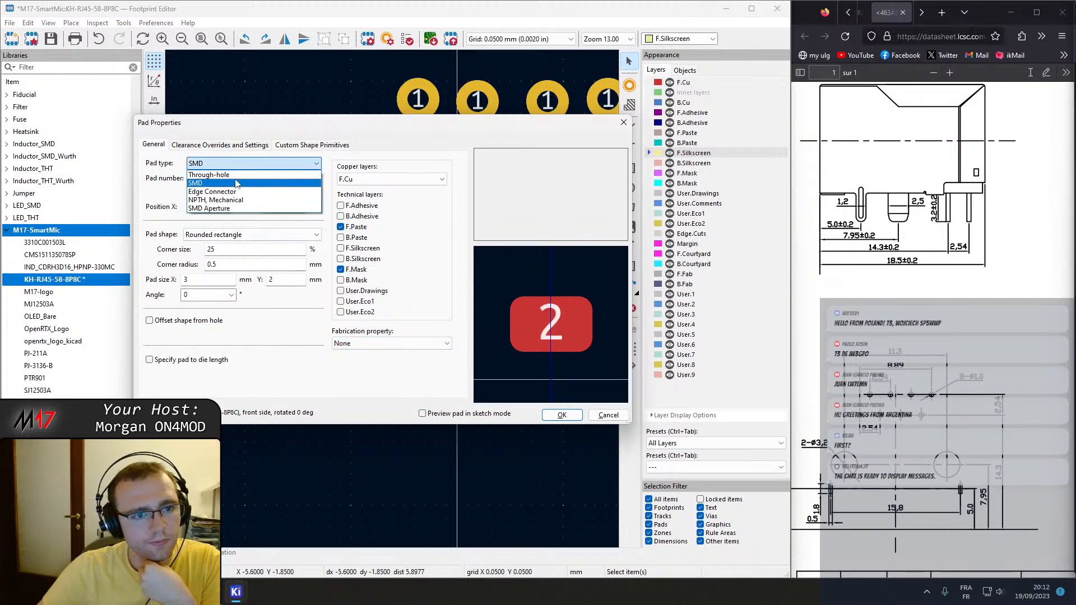
click(231, 200)
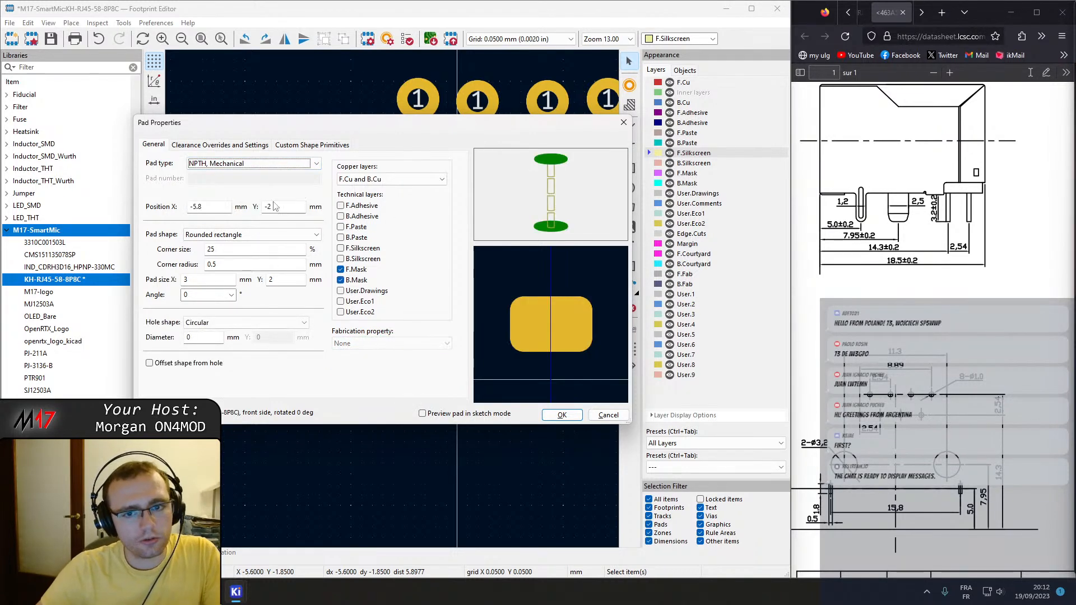
click(235, 236)
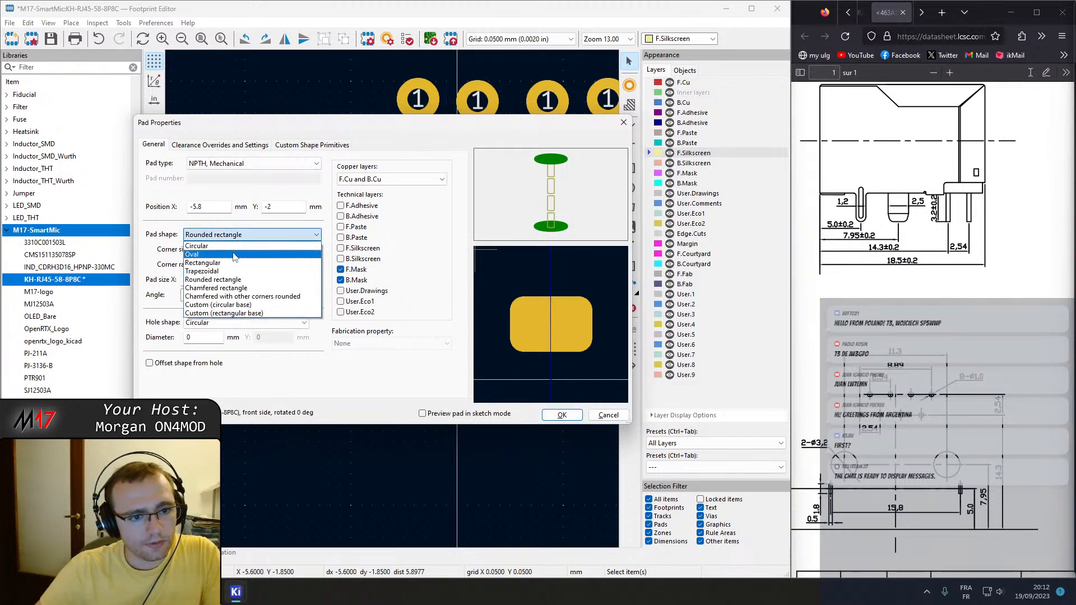
click(229, 247)
click(217, 165)
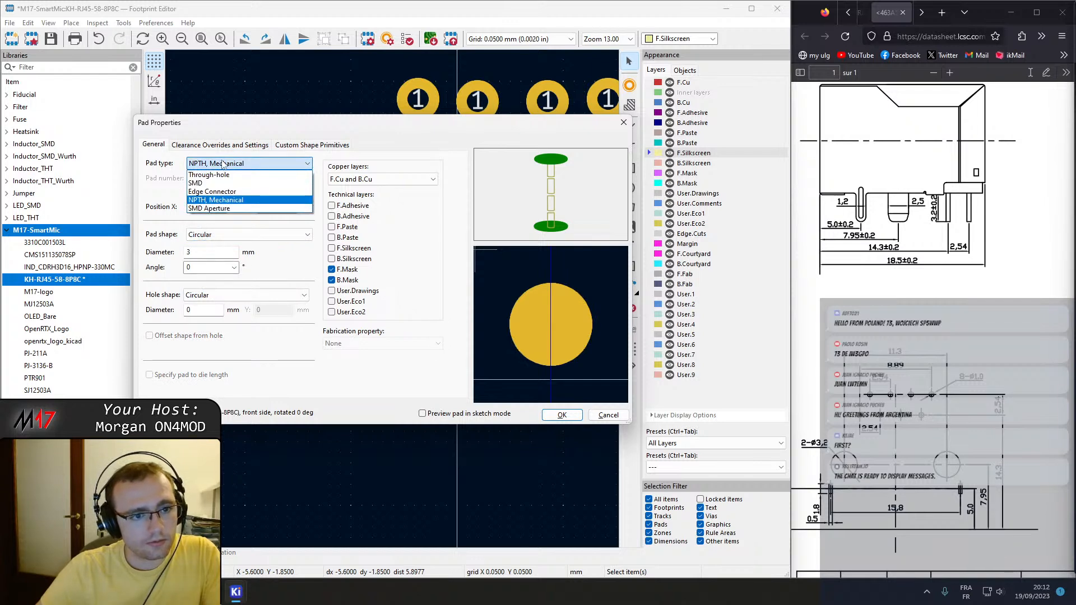
key(Up)
key(Up)
key(Up)
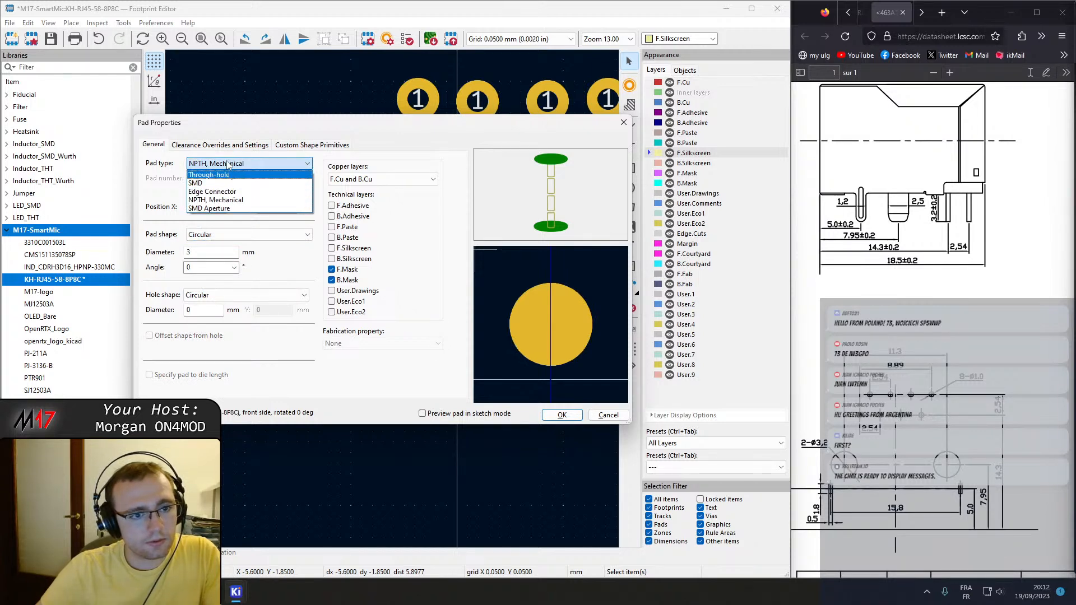
click(228, 163)
Keep the mechanical pad's hole circular, set both the hole and pad diameters to 3.2 mm, and apply the properties.
click(216, 296)
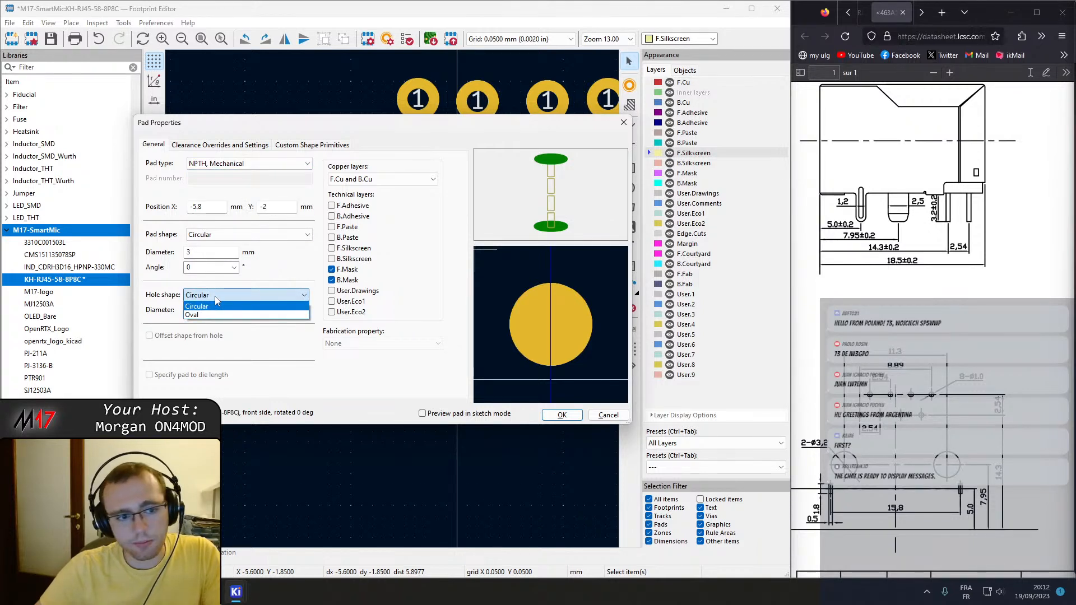
click(212, 307)
click(203, 310)
text(3.2)
click(200, 254)
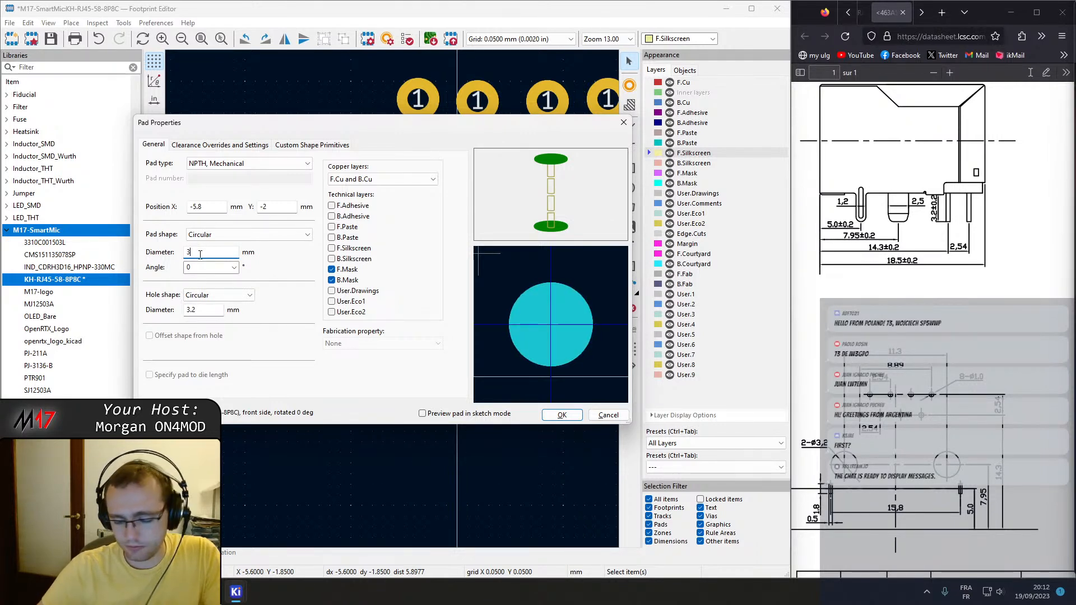
click(226, 235)
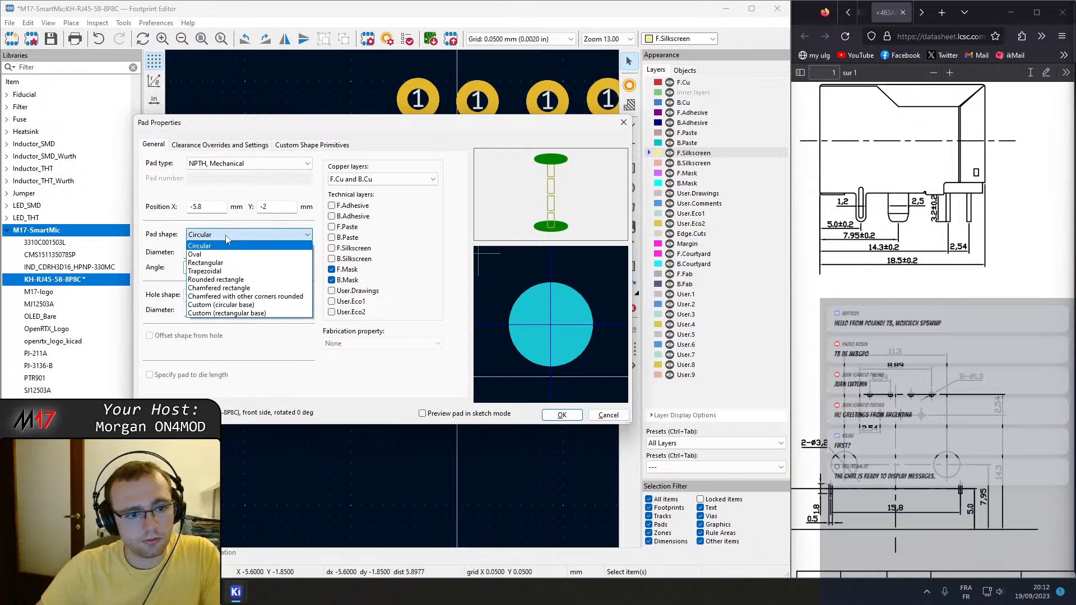
click(227, 239)
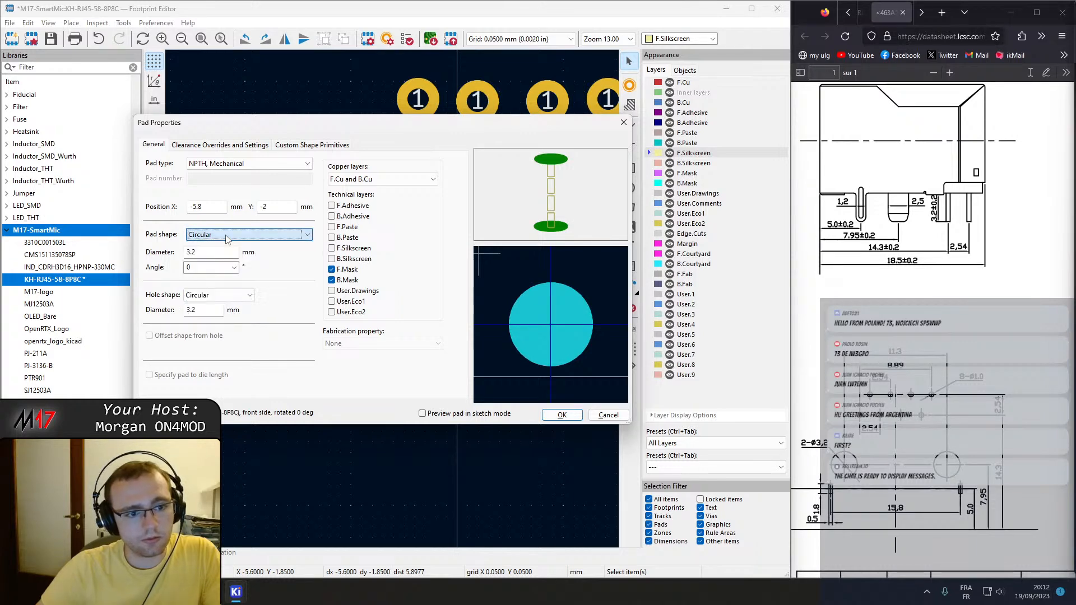
click(561, 415)
Duplicate the 3.2 mm mounting hole to about X 6.15, Y -1.85 mm and delete pad 3 beneath it.
scroll(411, 280, down, 2)
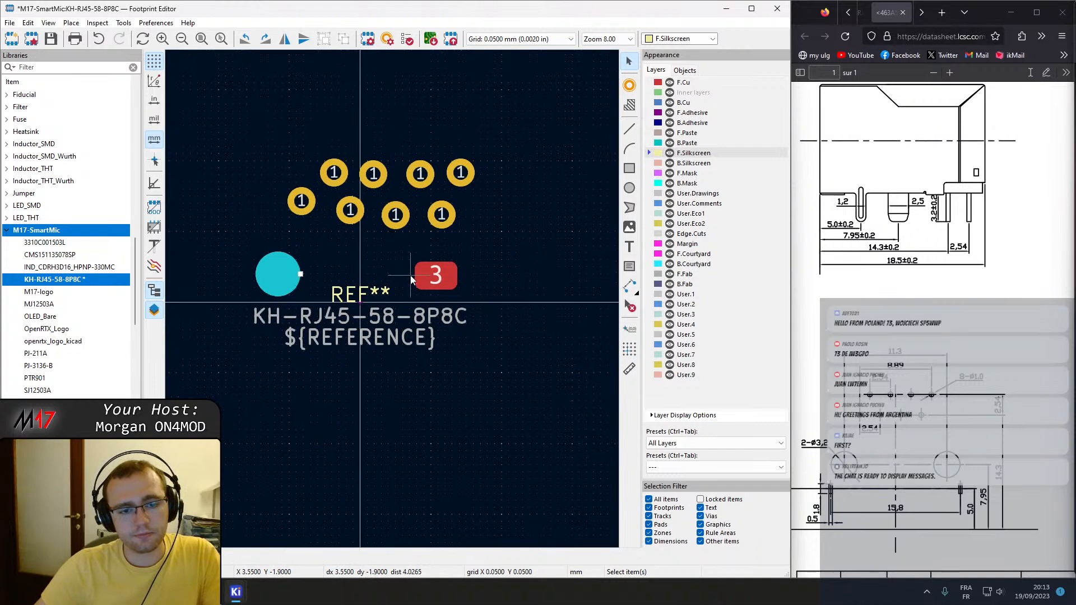
key(ctrl+d)
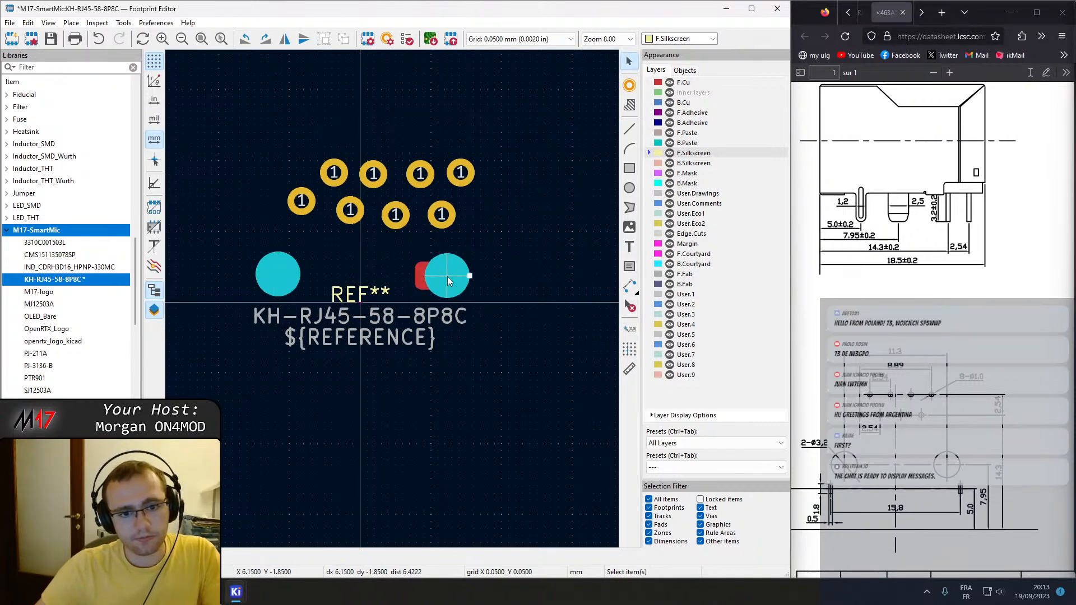
click(421, 280)
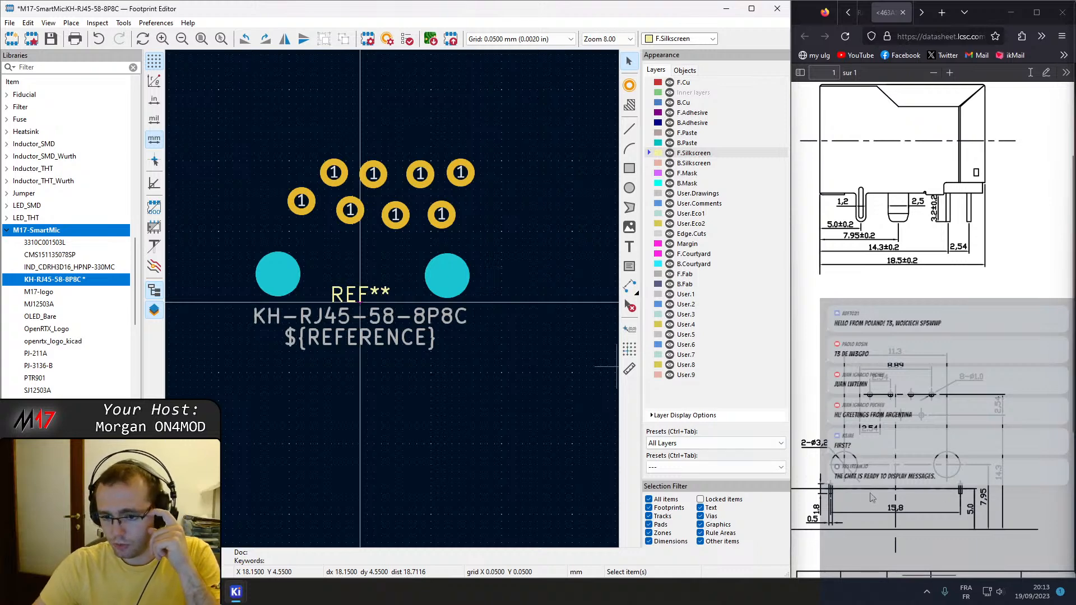
Start adding a pad below the mounting holes and change its properties to SMD type with a rectangular shape.
middle_drag(348, 338, 415, 296)
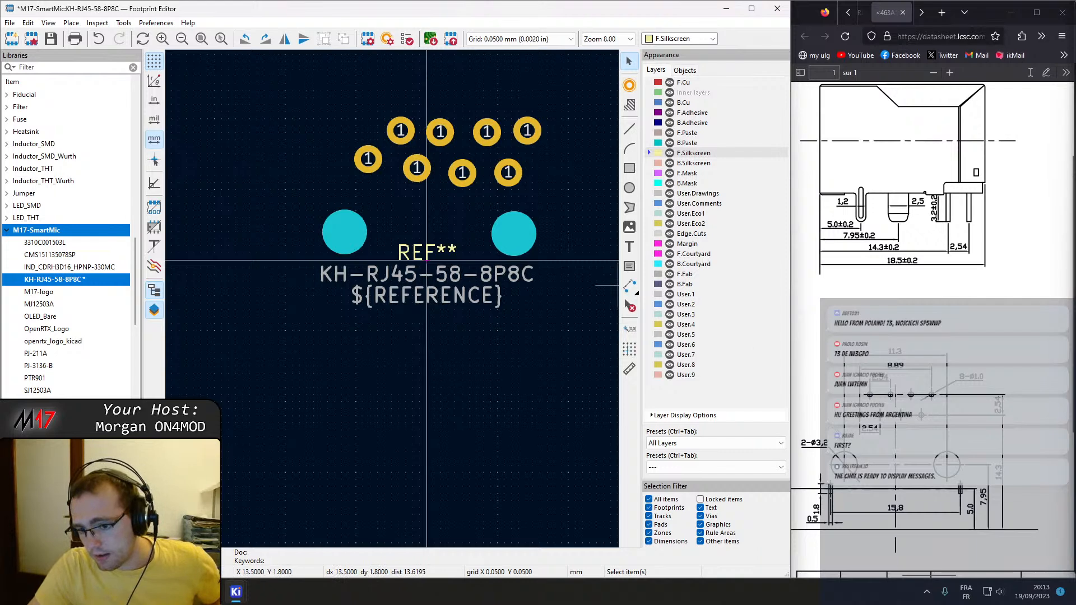
click(629, 86)
key(e)
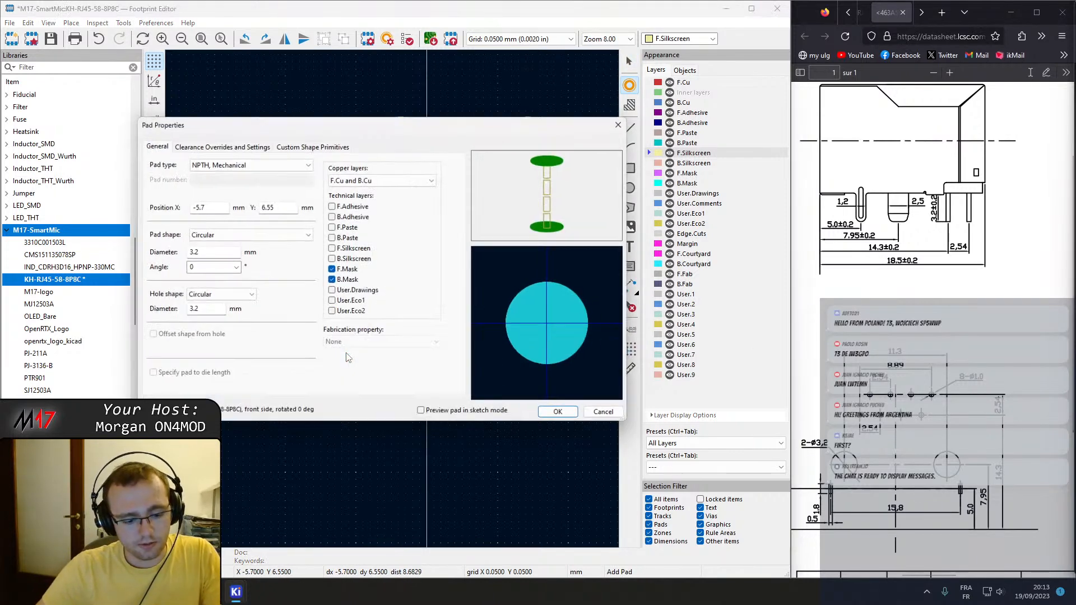
click(215, 164)
click(202, 183)
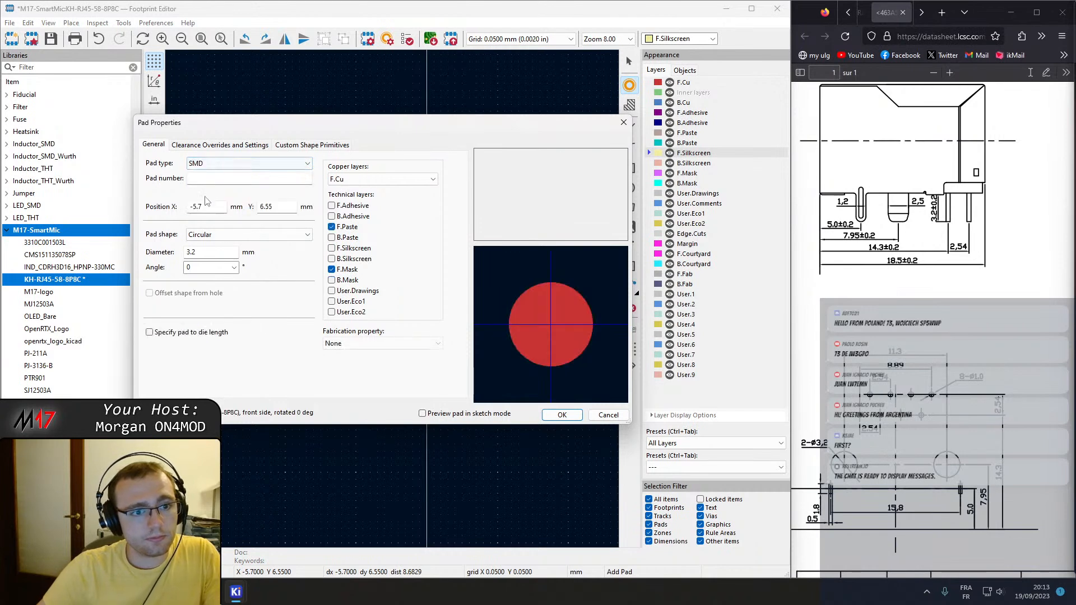
click(236, 235)
click(225, 263)
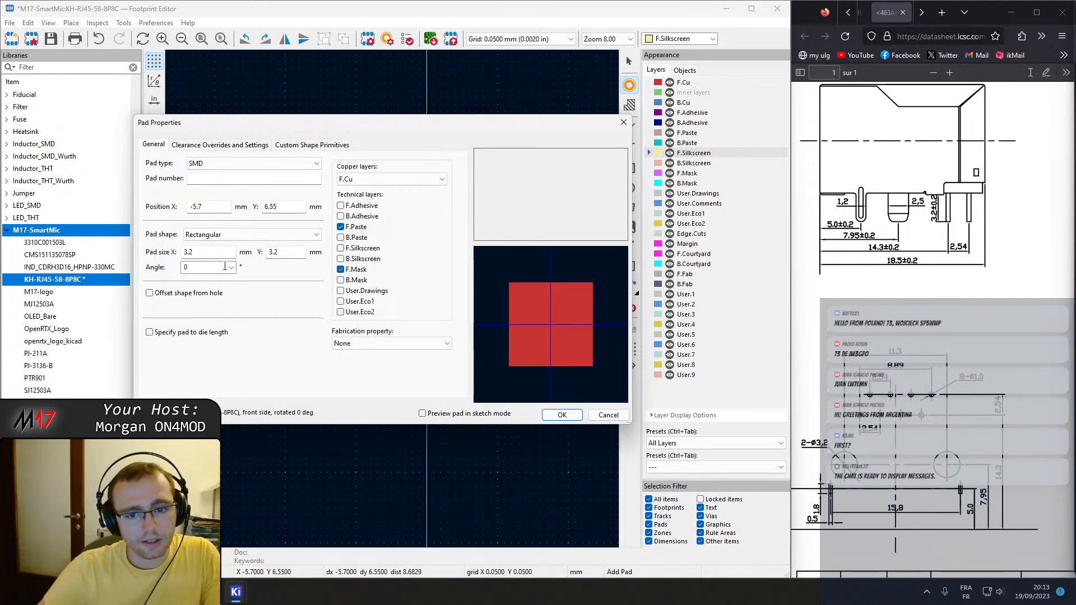
Set the rectangular pad's size to X 0.5 mm, Y 1.8 mm and apply the properties.
click(214, 256)
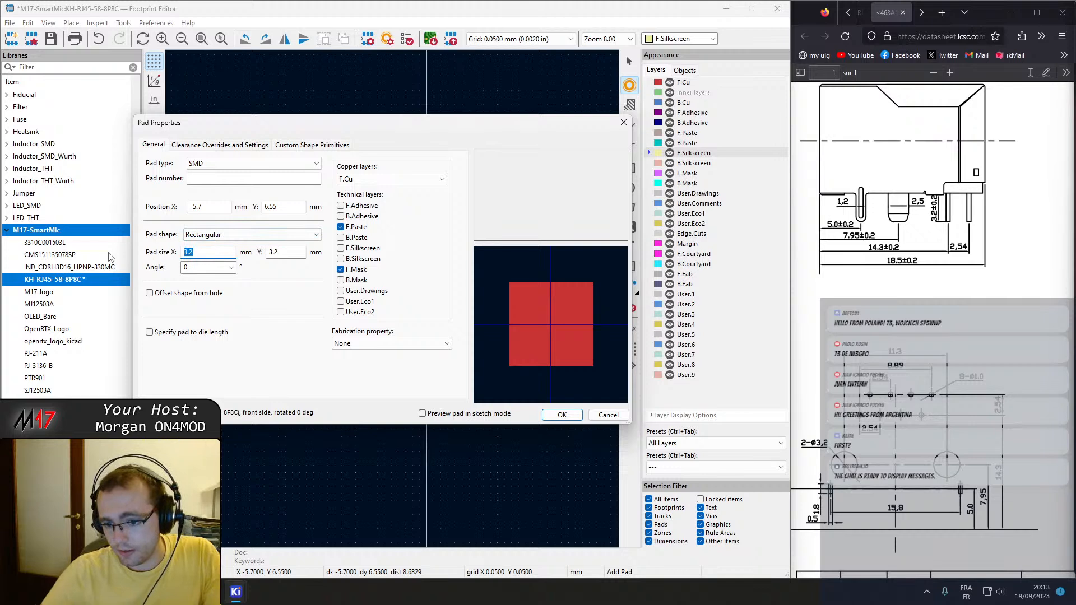
text(0.5)
key(Tab)
text(1.8)
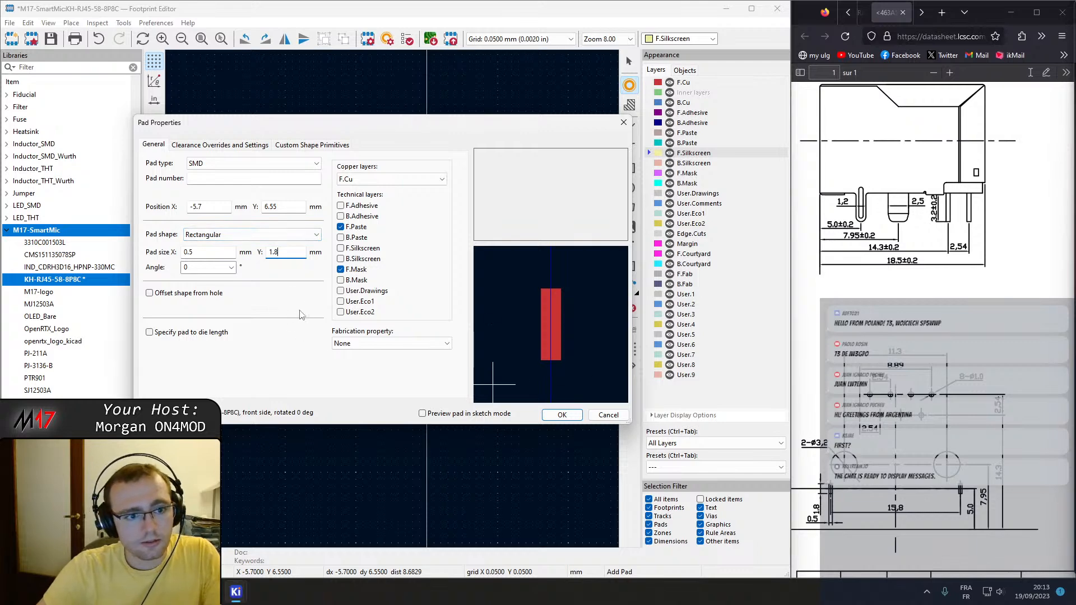
click(562, 416)
Place two of the rectangular SMD pads below the mounting holes, one on each side of the vertical axis.
click(329, 334)
click(542, 339)
key(Escape)
middle_drag(375, 391, 466, 375)
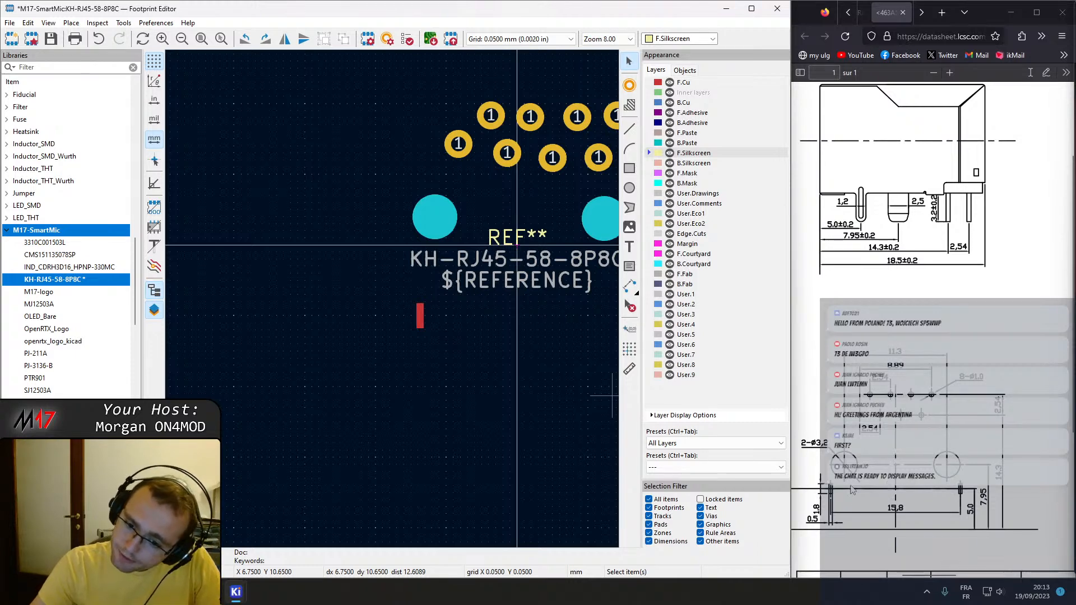
middle_drag(493, 337, 389, 328)
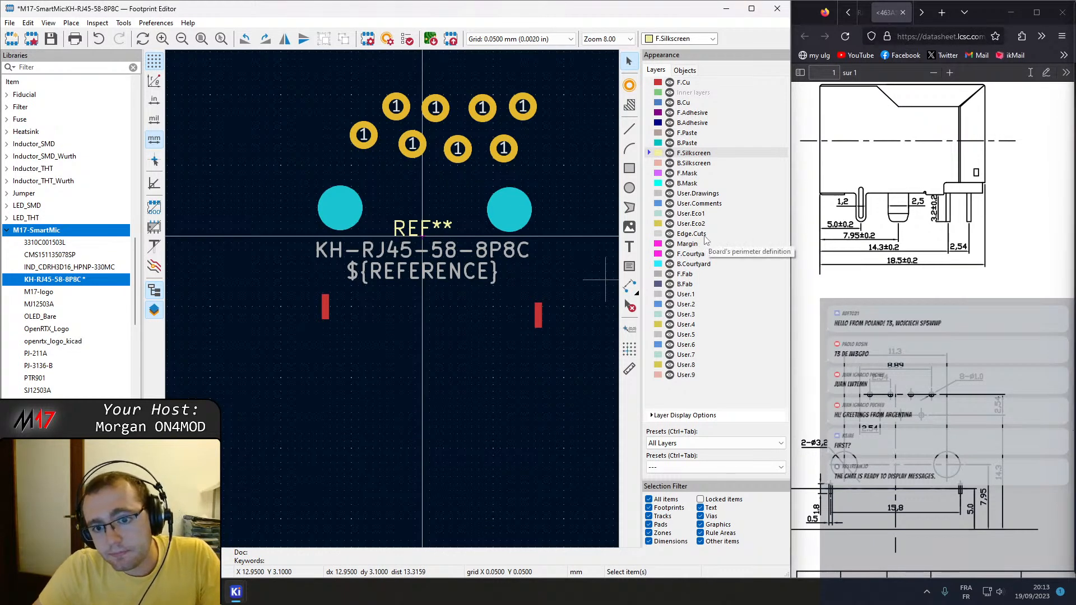
Draw a horizontal line about 14.5 mm long on the User.Drawings layer below the SMD pads, at about Y 10 mm.
click(701, 194)
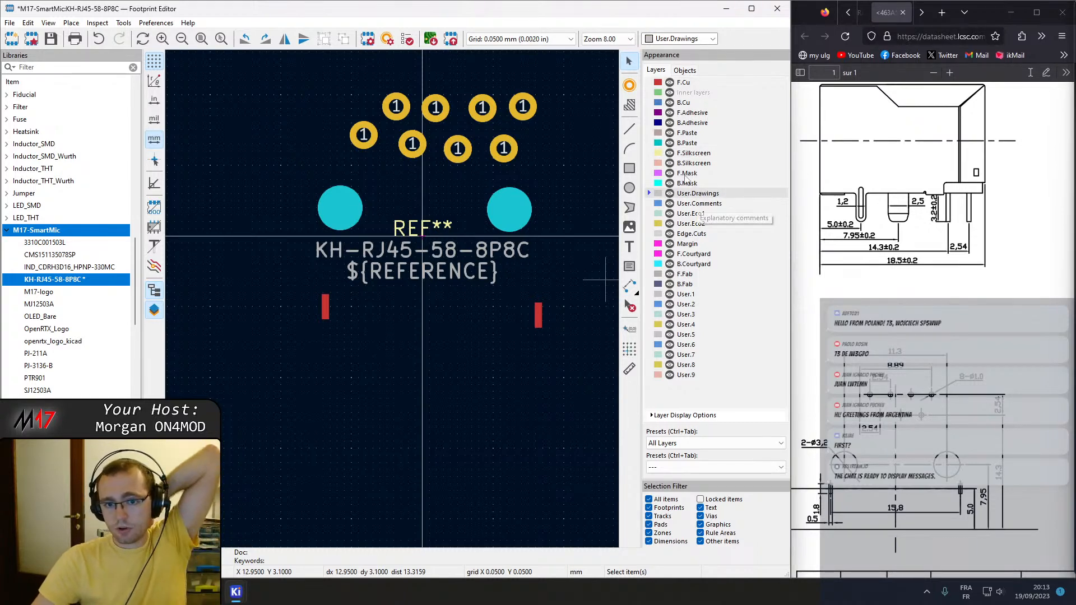
click(630, 128)
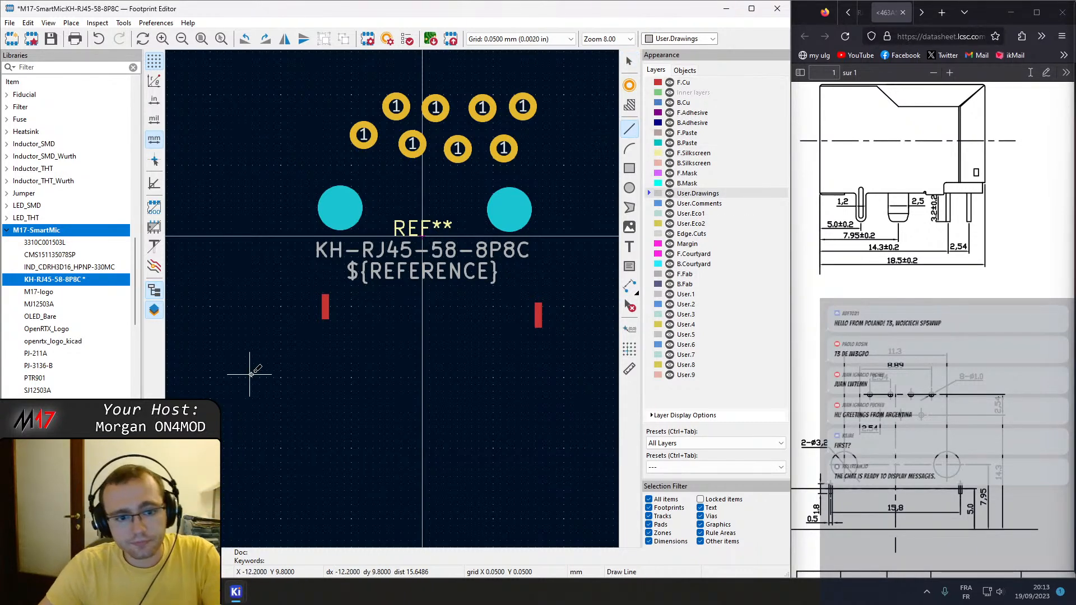
click(305, 376)
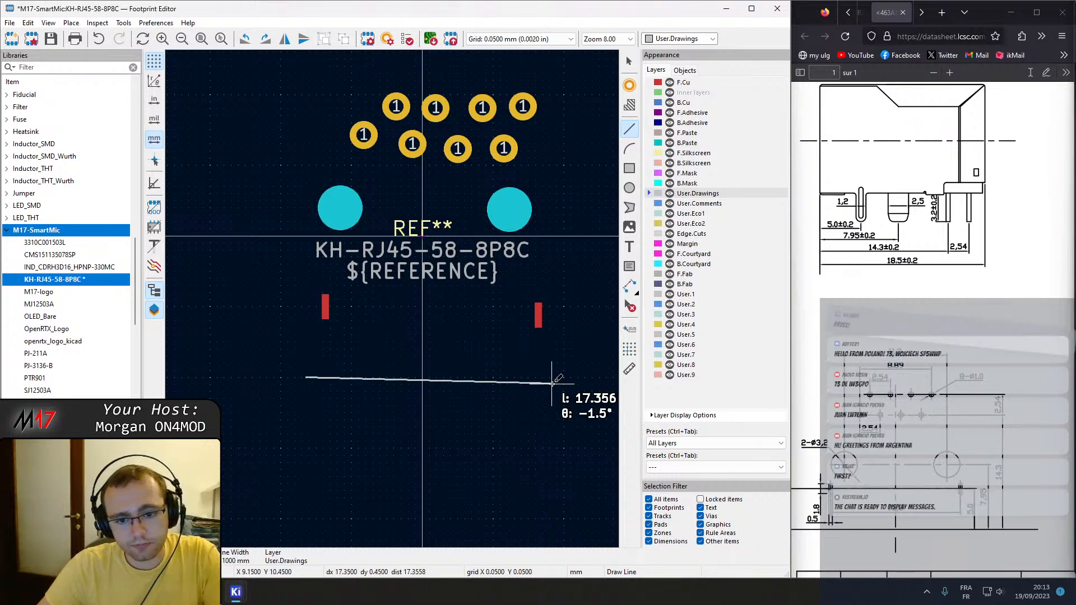
key(Escape)
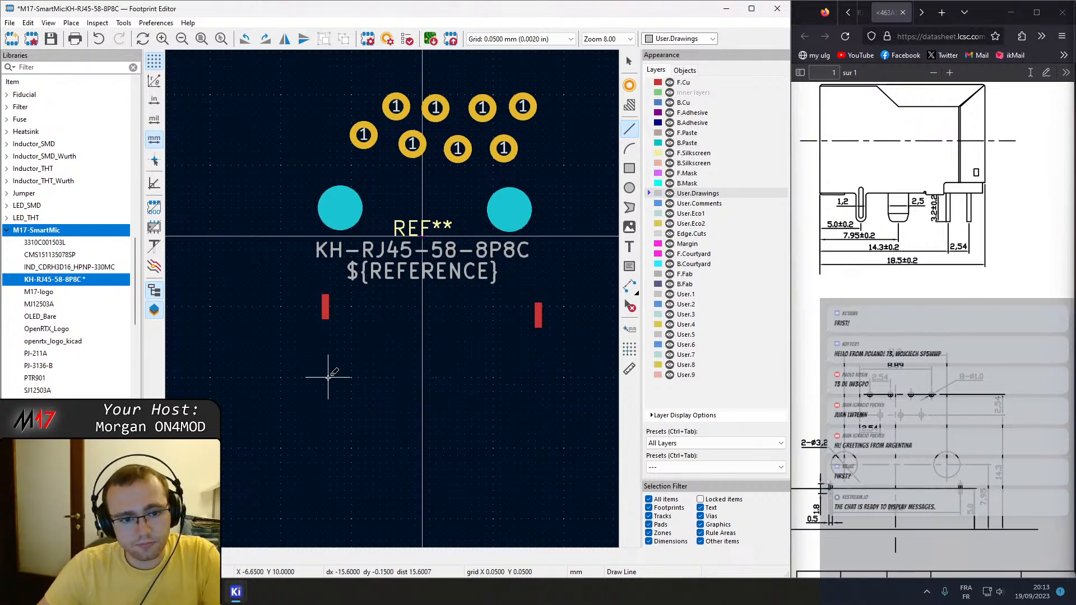
click(329, 377)
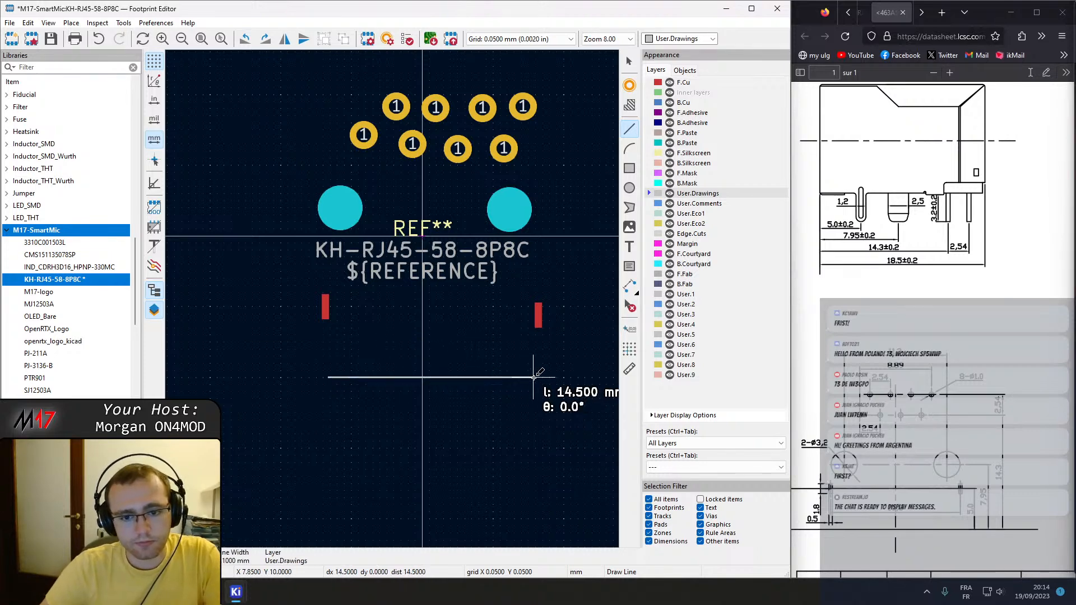
click(533, 377)
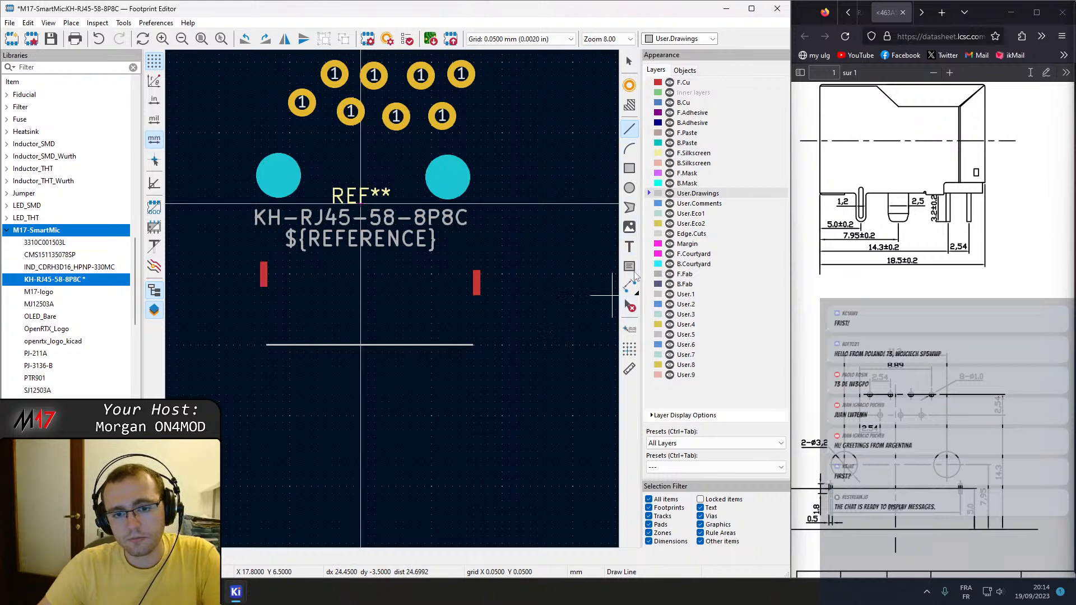
Add the text "Board Edge" on the User.Drawings layer just beyond the horizontal line's right end.
click(632, 251)
text(B)
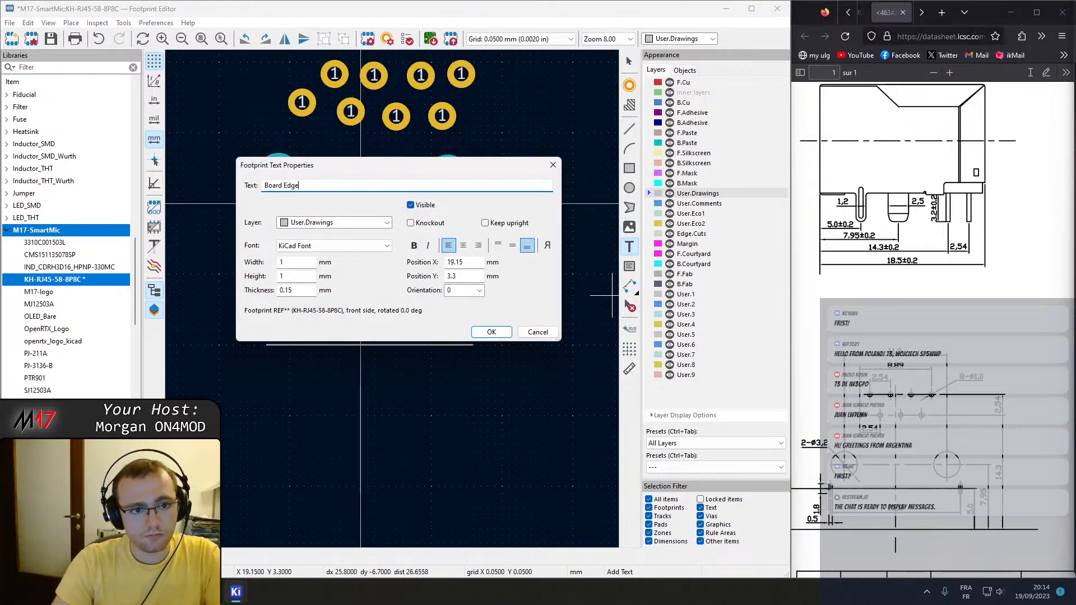
text(oard Edge)
key(Return)
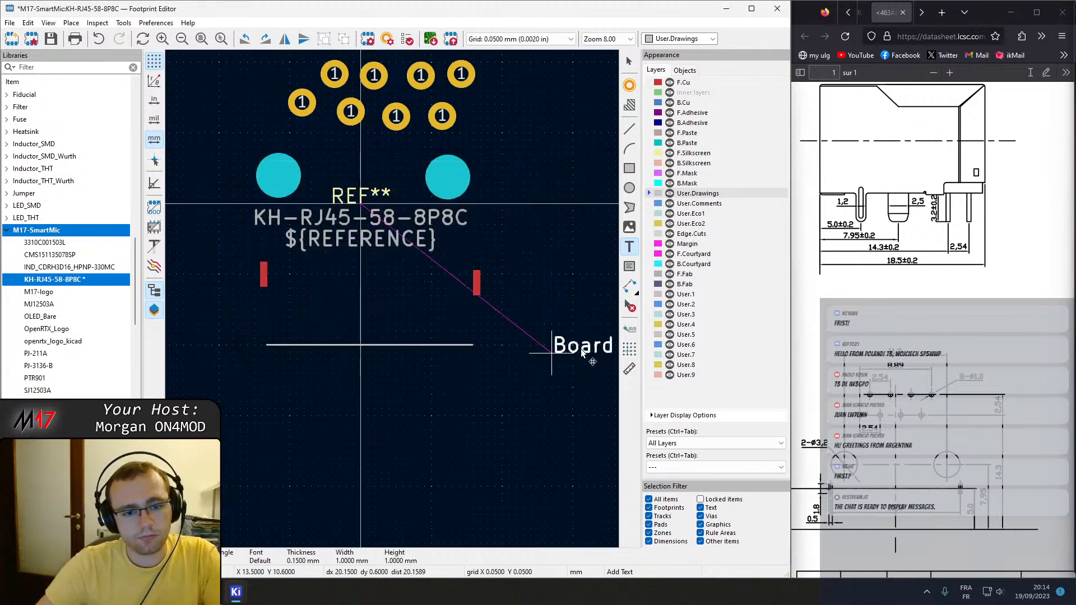
click(483, 363)
key(Escape)
middle_drag(376, 385, 447, 362)
drag(937, 575, 929, 573)
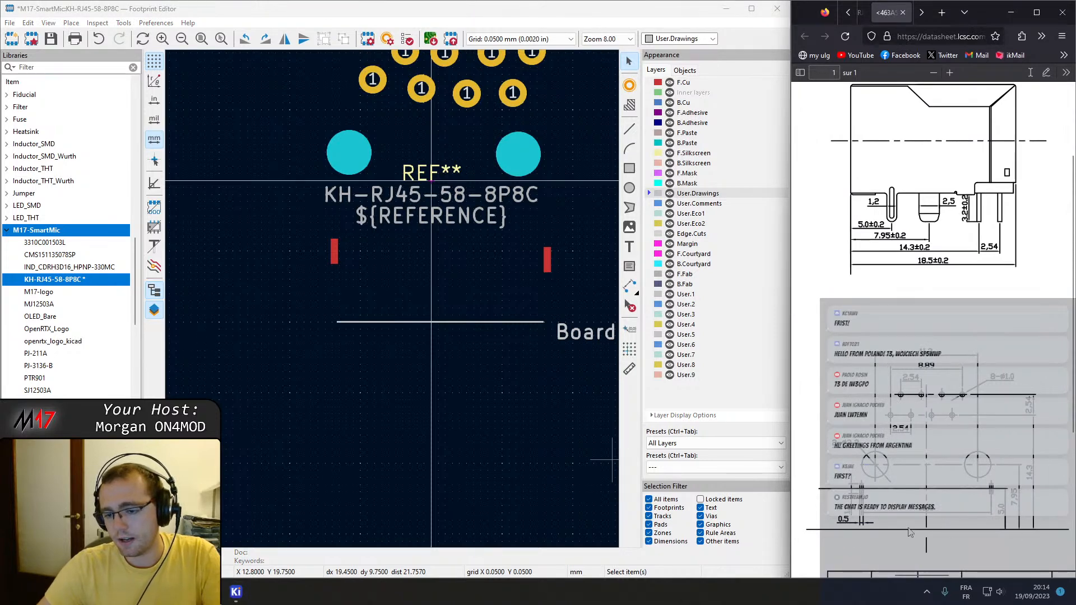
click(552, 402)
scroll(496, 362, up, 3)
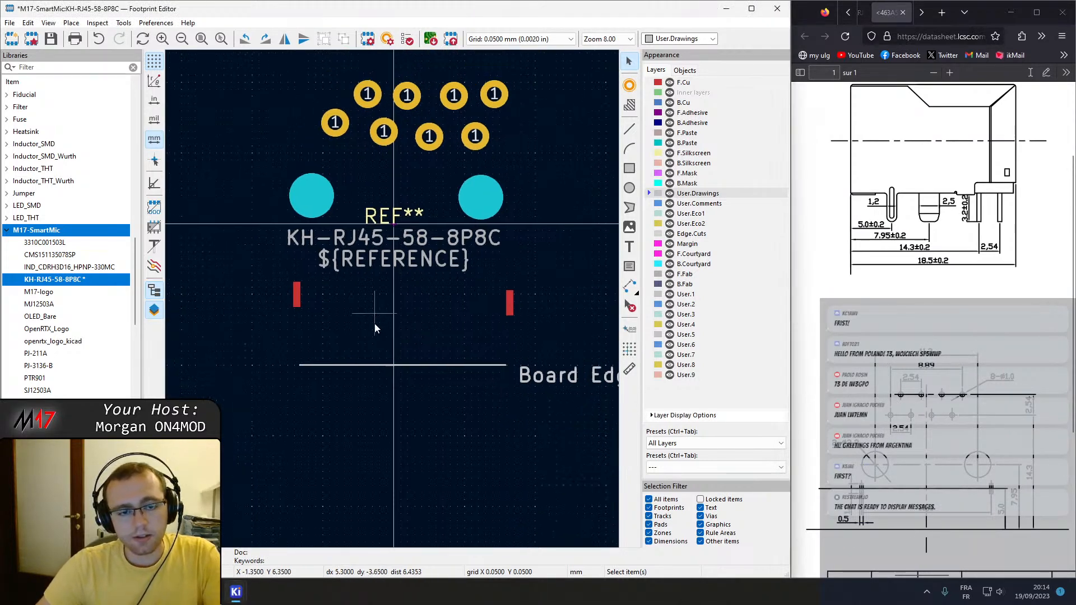
Move the pads, mounting holes, reference texts and horizontal line up together so the line lies on the origin's horizontal axis, roughly centred.
drag(299, 117, 546, 420)
drag(412, 334, 409, 241)
scroll(409, 241, up, 10)
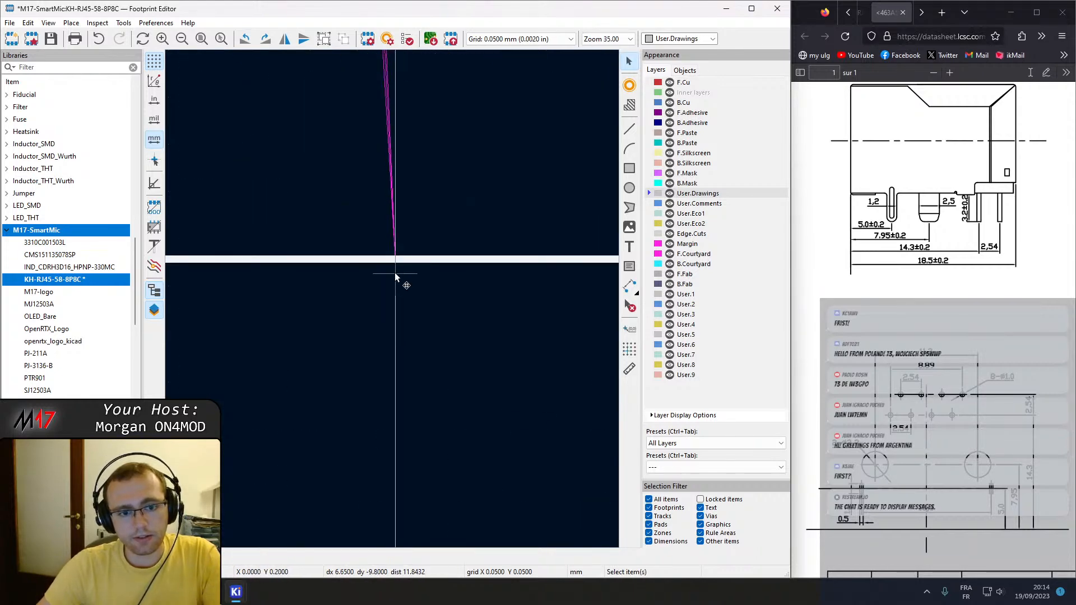
scroll(392, 299, down, 4)
middle_drag(582, 334, 305, 338)
scroll(453, 274, up, 3)
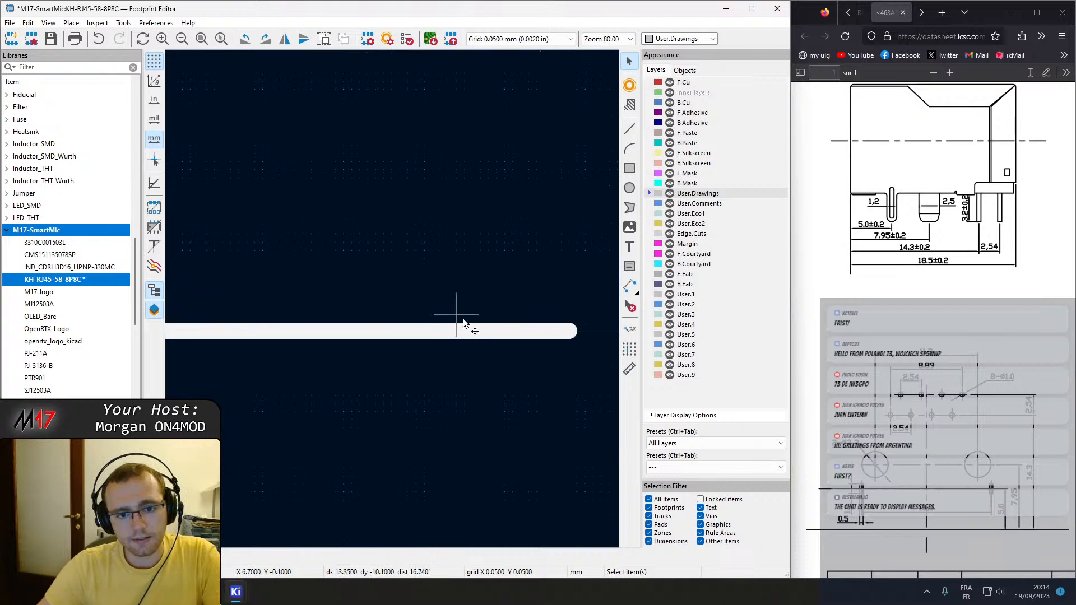
scroll(337, 331, down, 2)
scroll(241, 336, down, 2)
middle_drag(225, 332, 616, 275)
middle_drag(447, 277, 330, 328)
scroll(502, 318, down, 2)
middle_drag(503, 319, 392, 300)
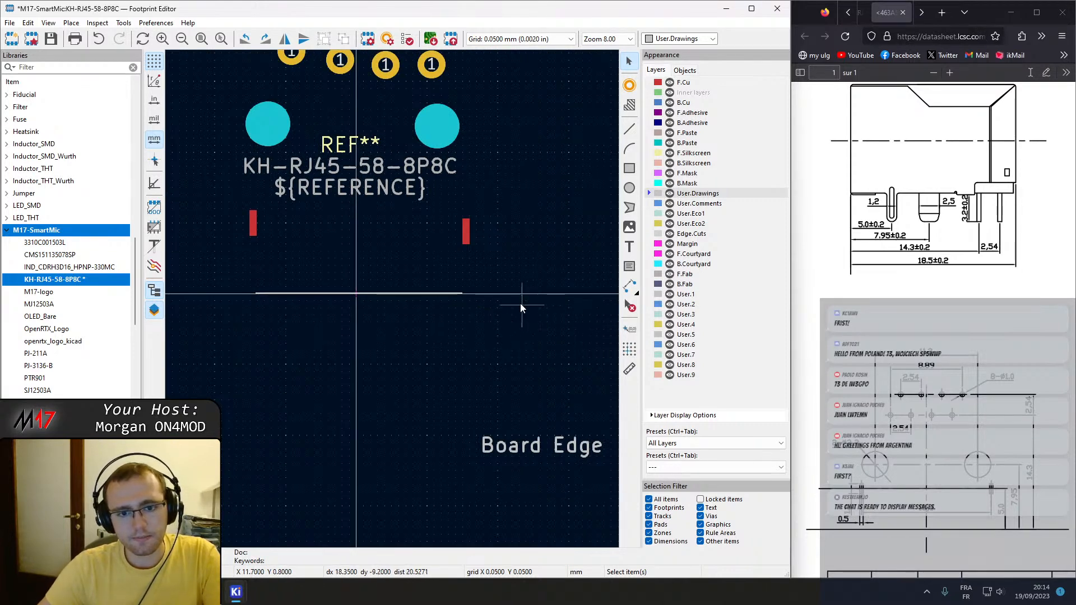
Set the right SMD pad's X position to 5 mm.
scroll(369, 292, up, 1)
scroll(399, 296, up, 1)
click(566, 251)
key(e)
drag(211, 206, 3, 207)
text(5)
key(Return)
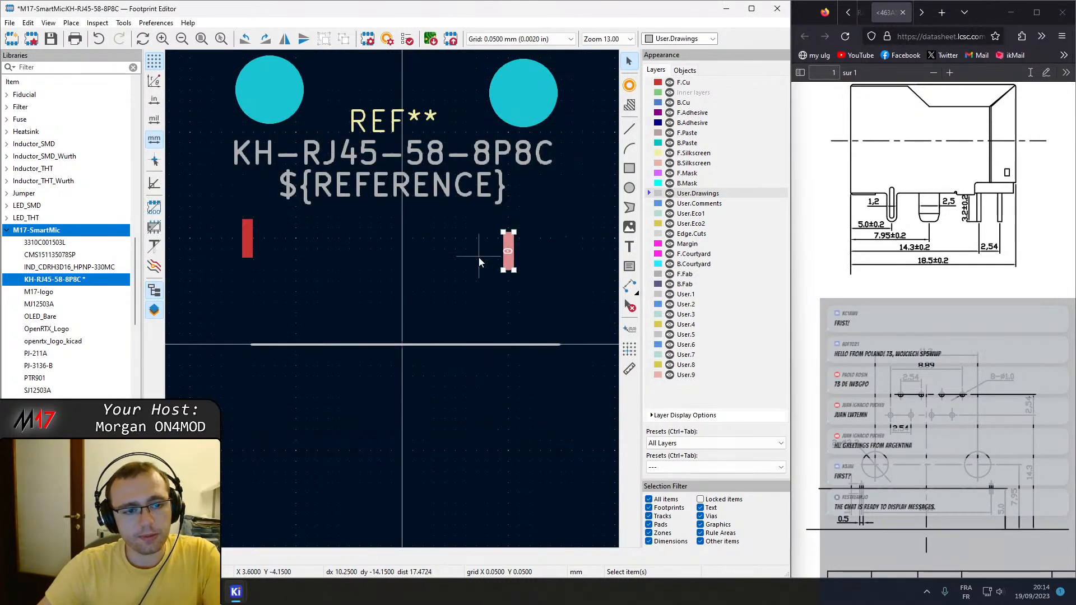
click(246, 239)
key(e)
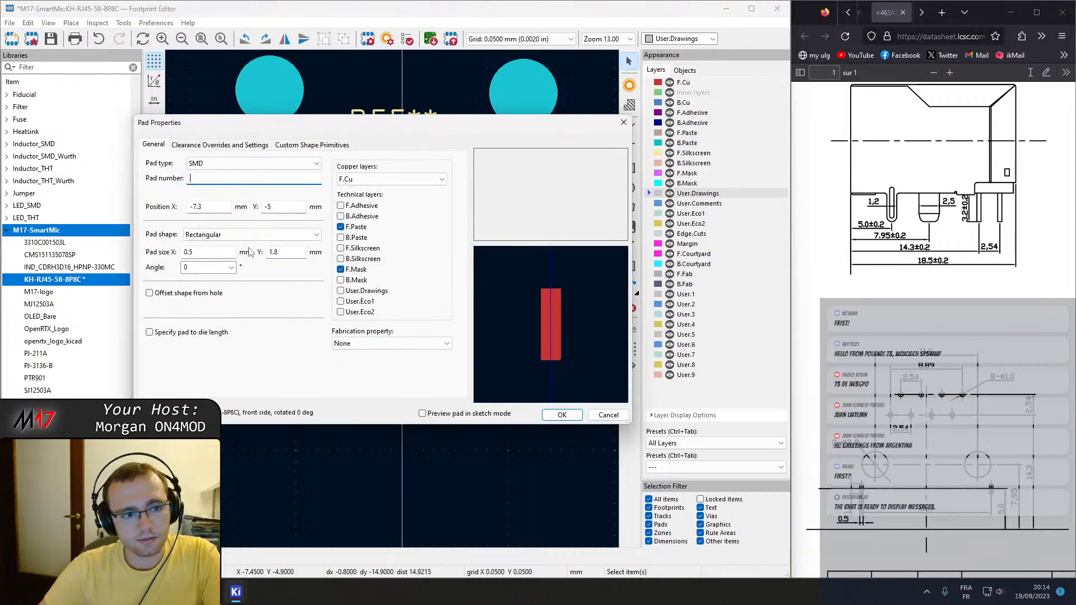
drag(213, 207, 97, 198)
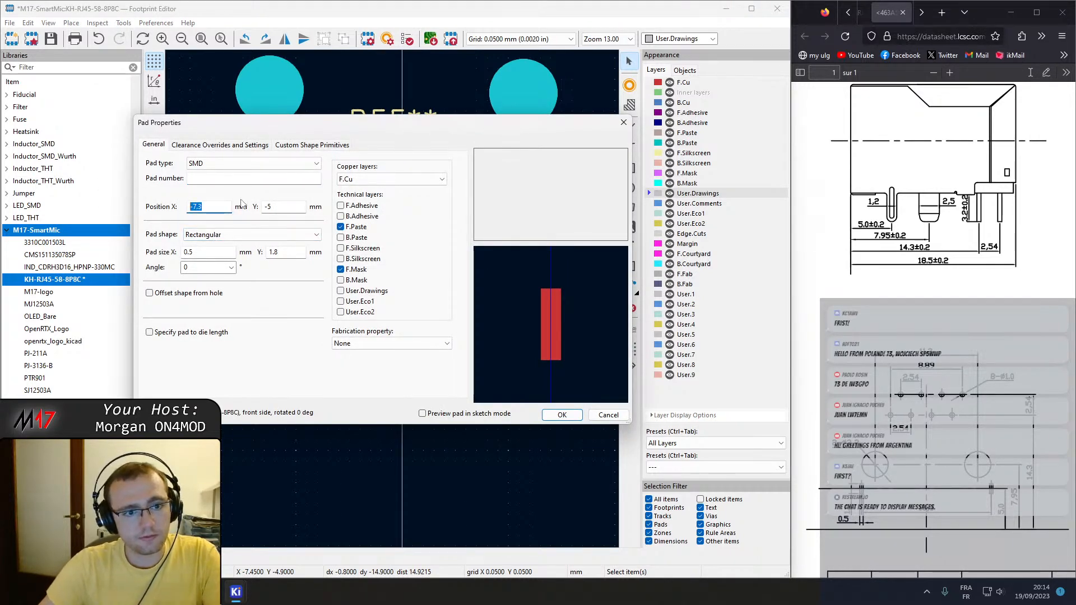
key(Tab)
text(-4.4)
key(Return)
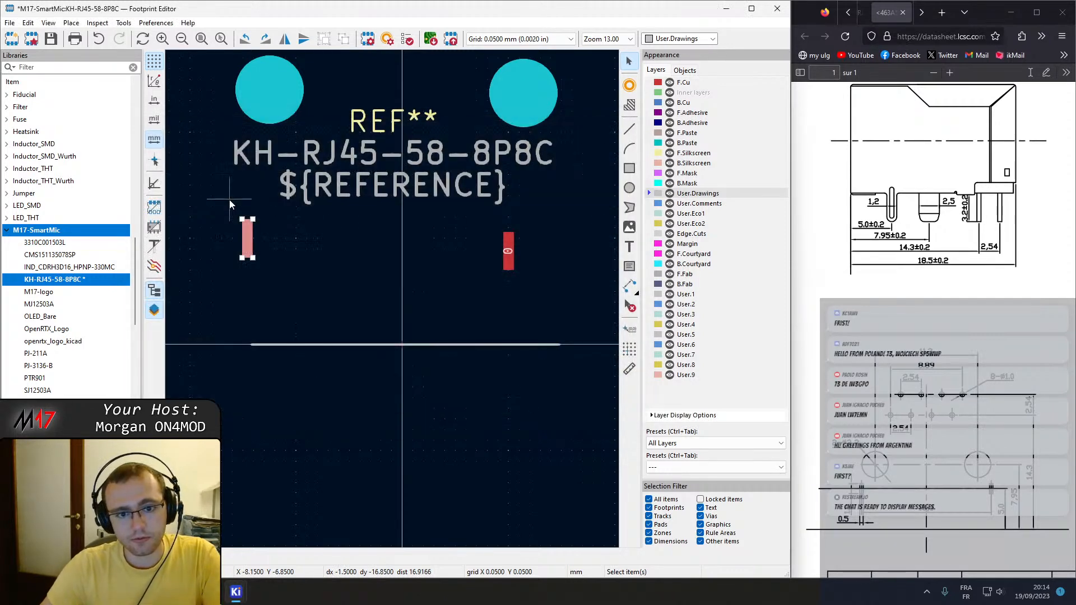
Position the right SMD pad at Y -5 mm and X 15.8*0.5 mm.
double_click(509, 251)
drag(284, 209, 122, 191)
text(-5)
key(Return)
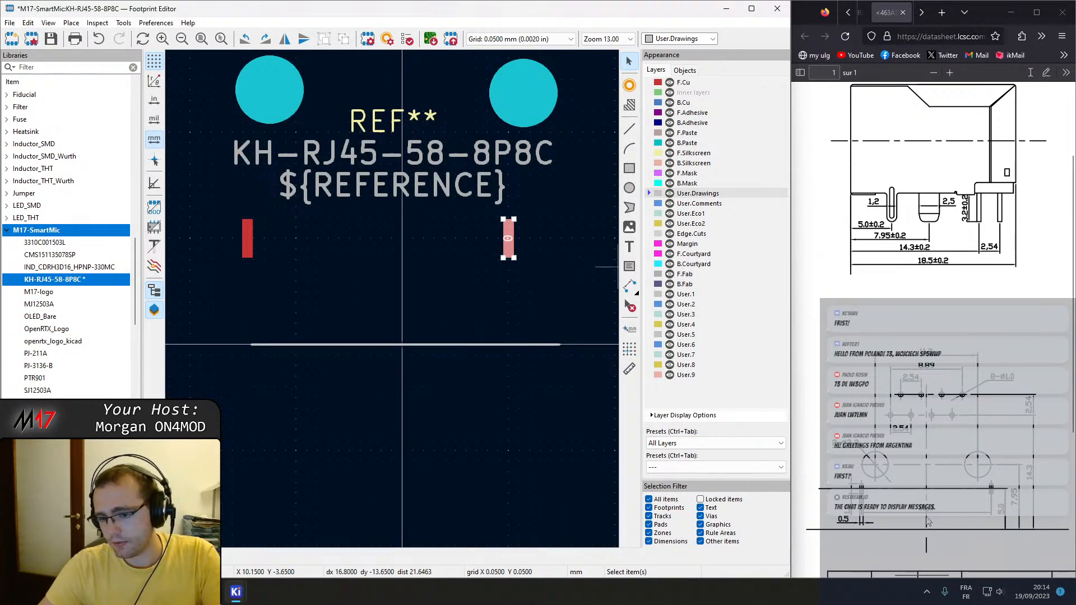
double_click(509, 238)
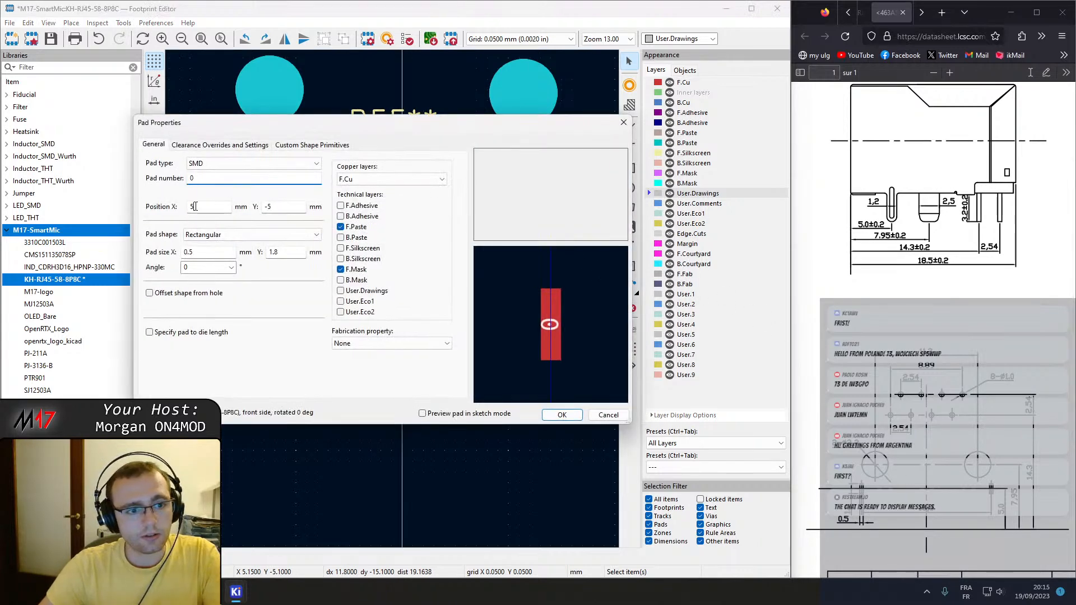
key(Tab)
text(15.8*0.5)
key(Return)
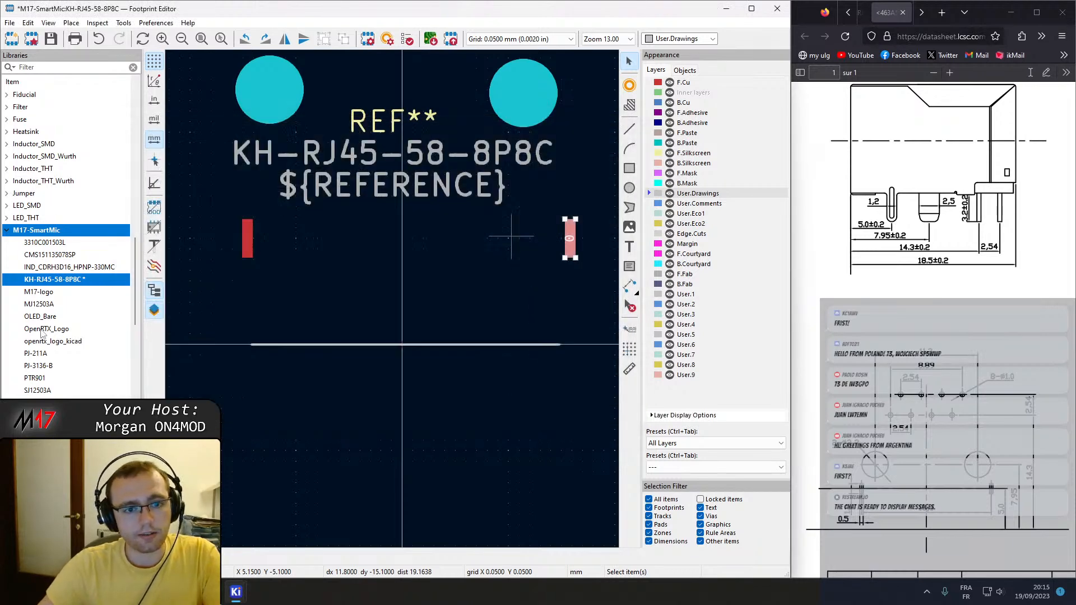
Set the left SMD pad's X position to -15.8*0.5 mm.
double_click(249, 232)
click(218, 204)
text(-15.8*0)
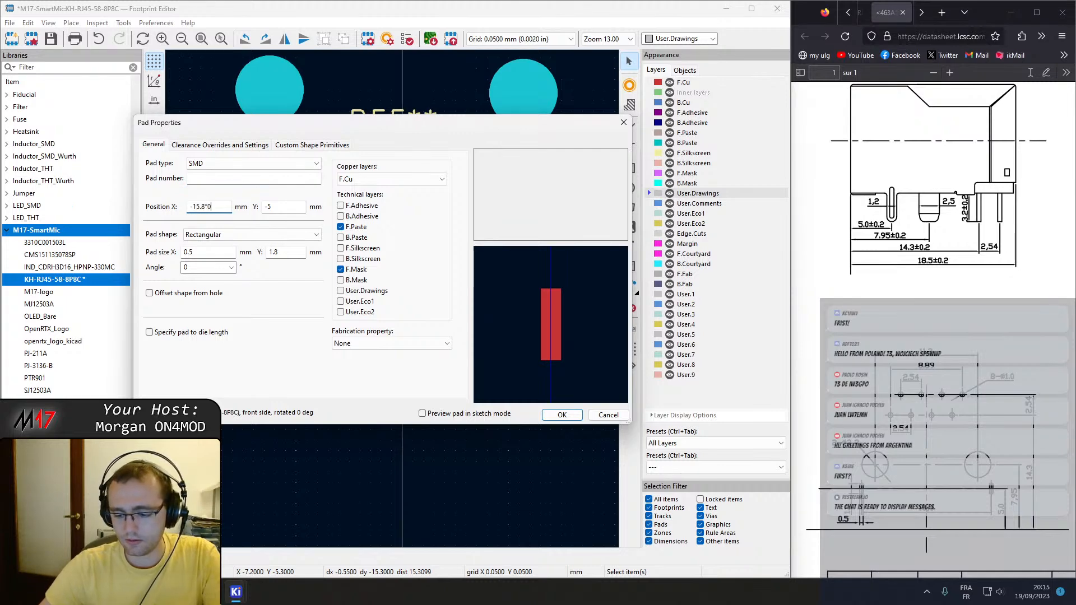
text(.5)
key(Return)
Set the left mounting hole's Y position to -7.95 mm.
scroll(422, 365, up, 2)
middle_drag(422, 359, 426, 365)
middle_drag(492, 293, 495, 297)
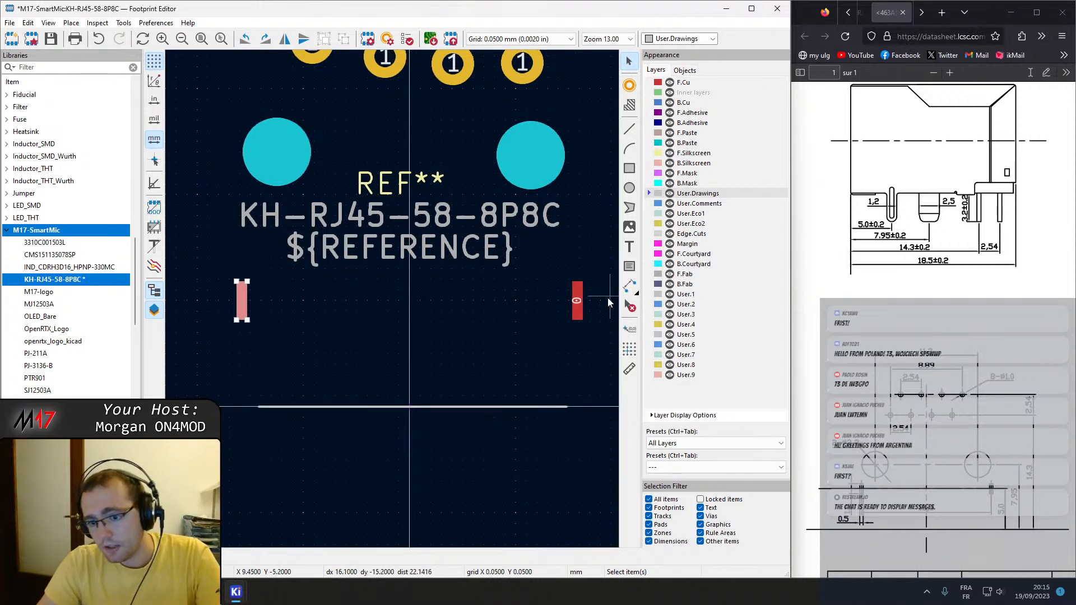
double_click(284, 165)
click(275, 206)
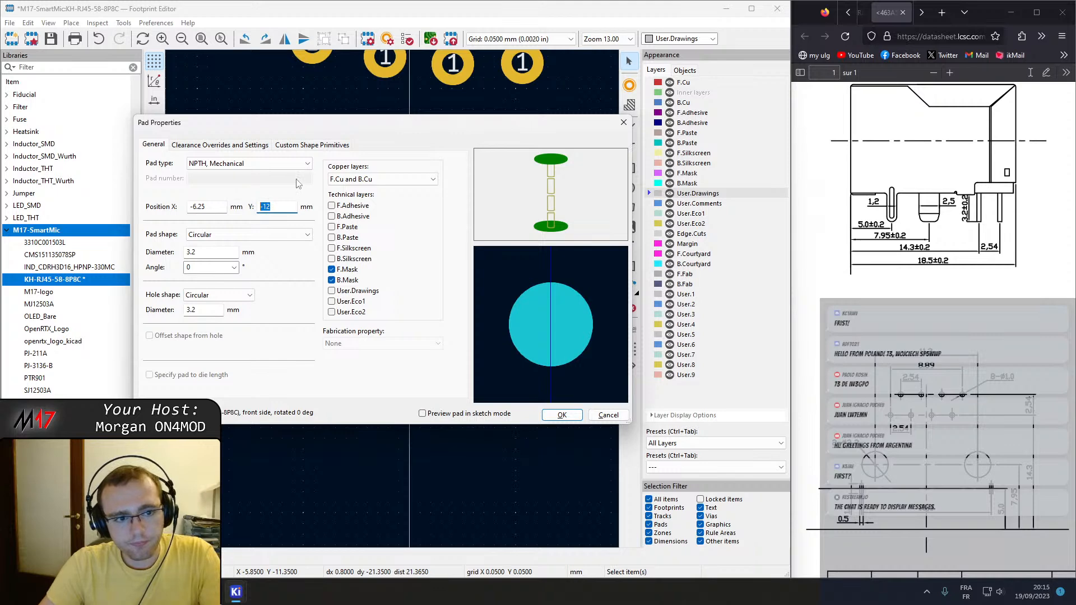
text(-)
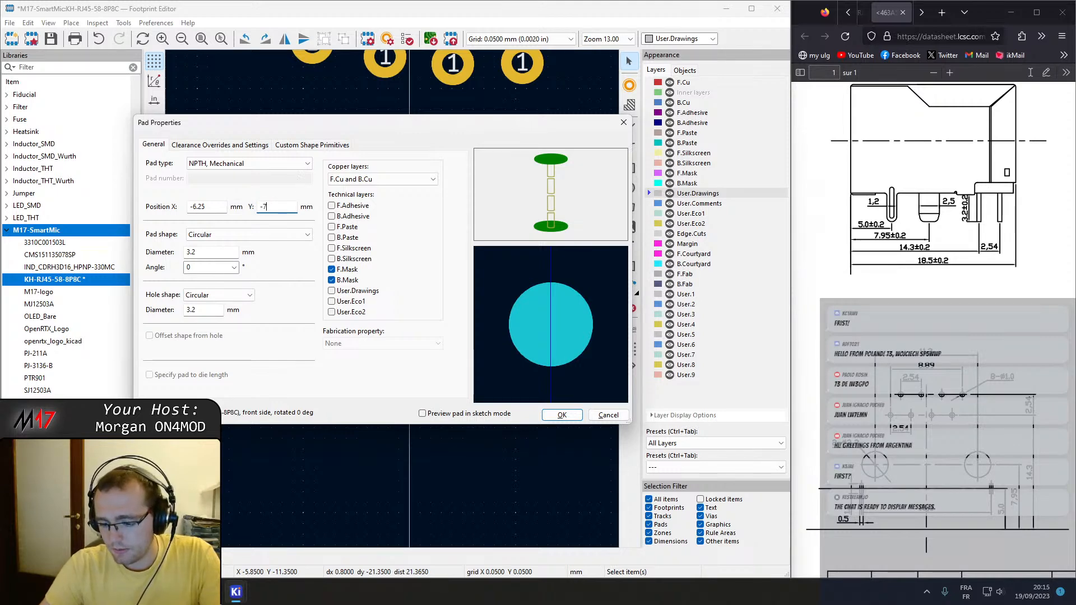
text(7.9)
key(Return)
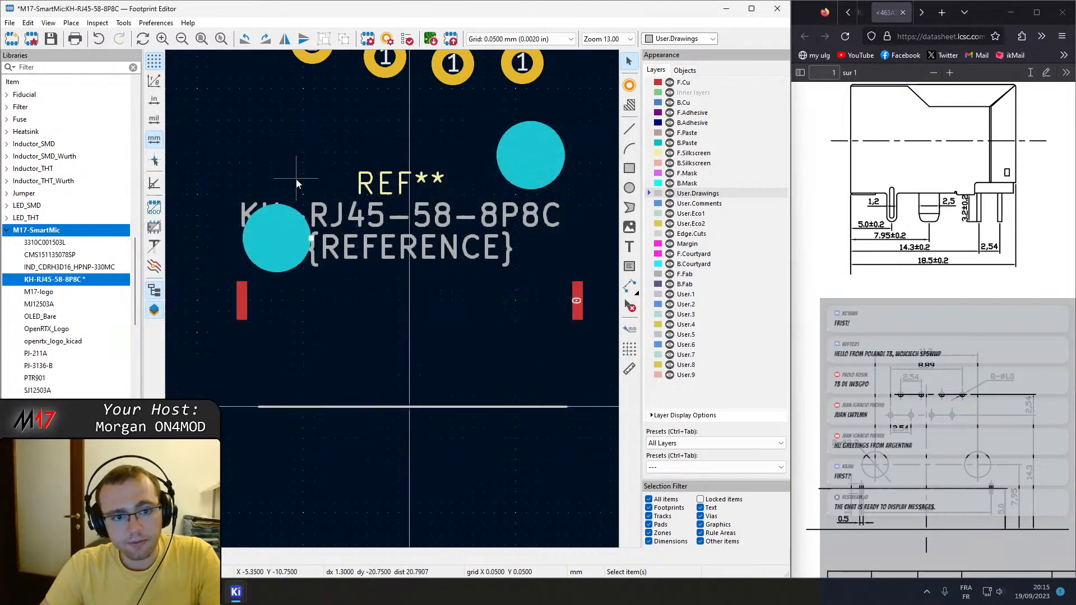
Set the right mounting hole's Y position to -7.95 mm.
double_click(528, 157)
double_click(277, 207)
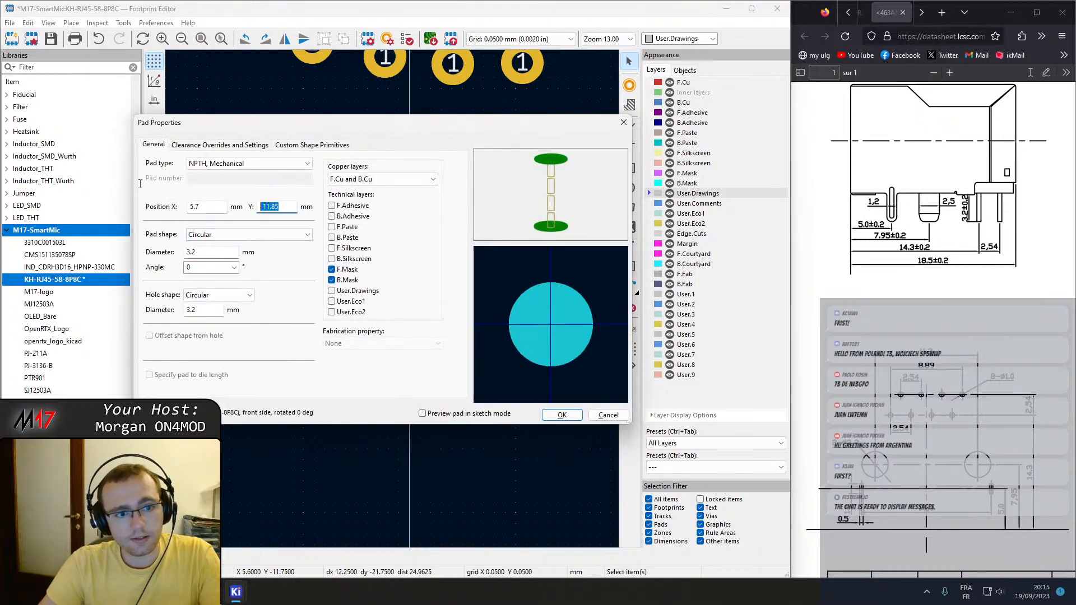
text(-)
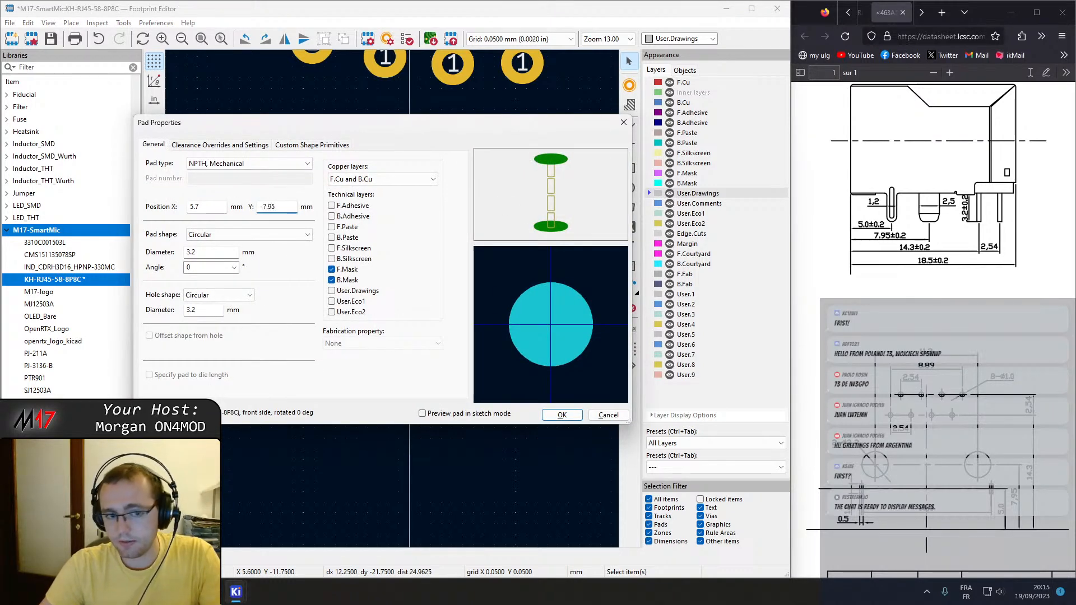
key(Return)
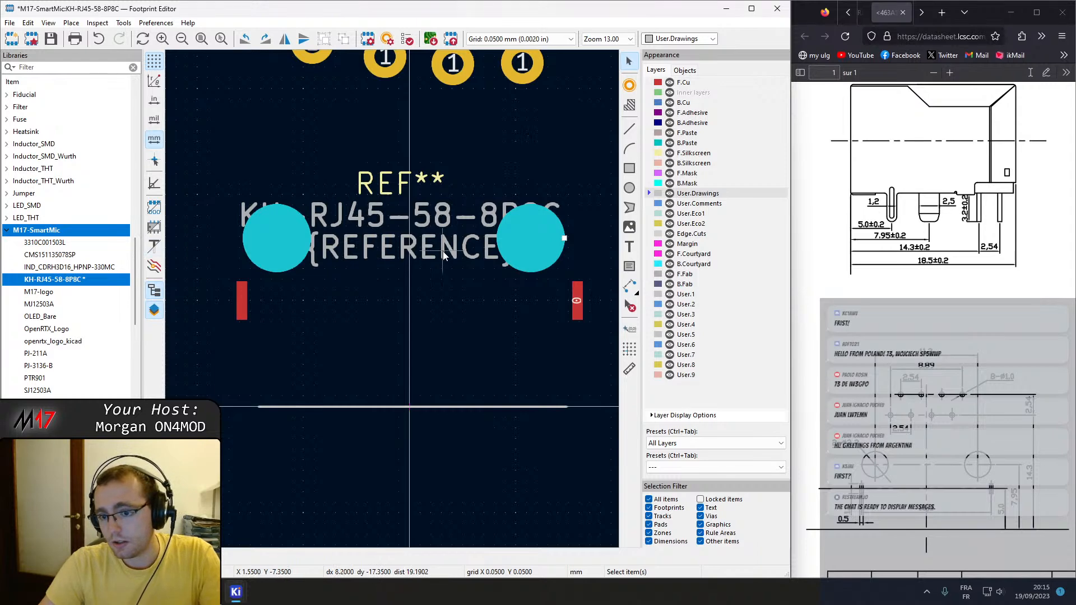
Set the left mounting hole's X position to -5.65 mm, half of 11.3 mm, and copy that value.
double_click(291, 227)
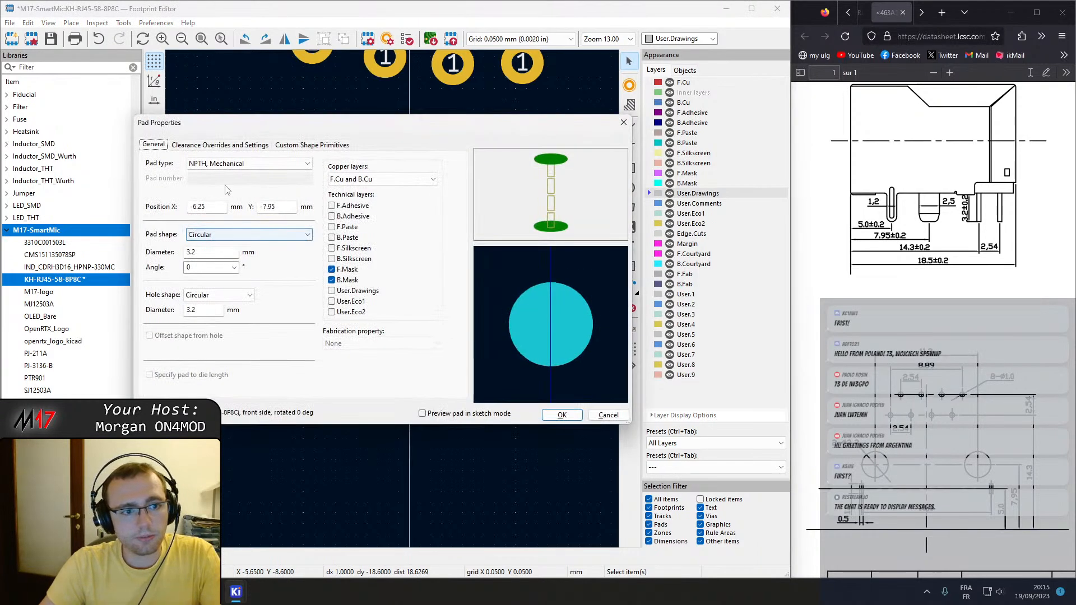
double_click(207, 207)
text(1)
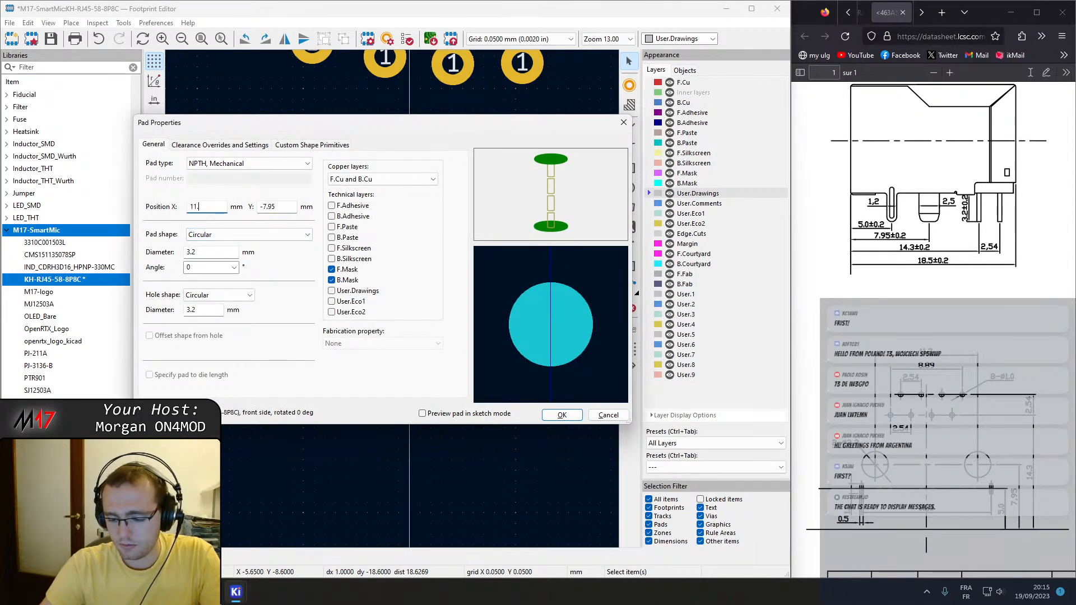
text(1.3*0.5*-1)
key(Return)
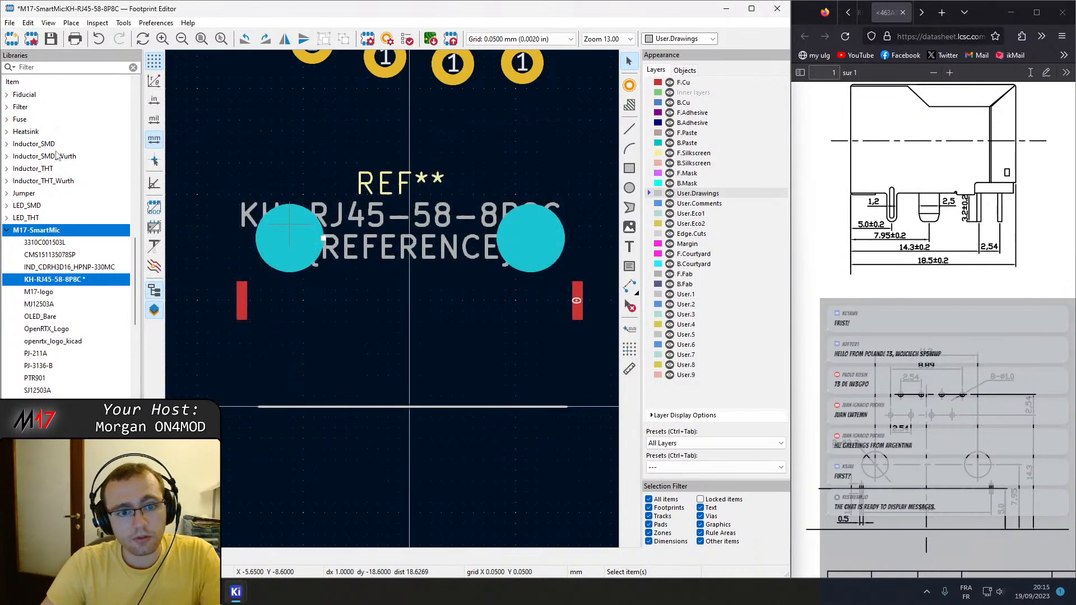
double_click(303, 250)
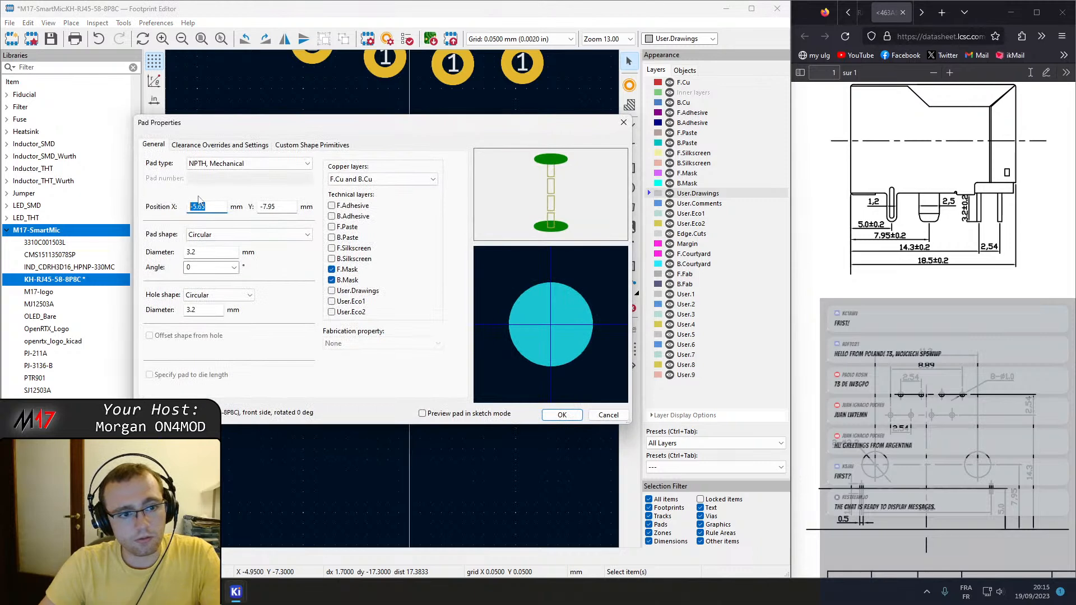
key(Return)
Try to reuse the copied -5.65 mm as the right mounting hole's X position, and undo the change.
double_click(541, 227)
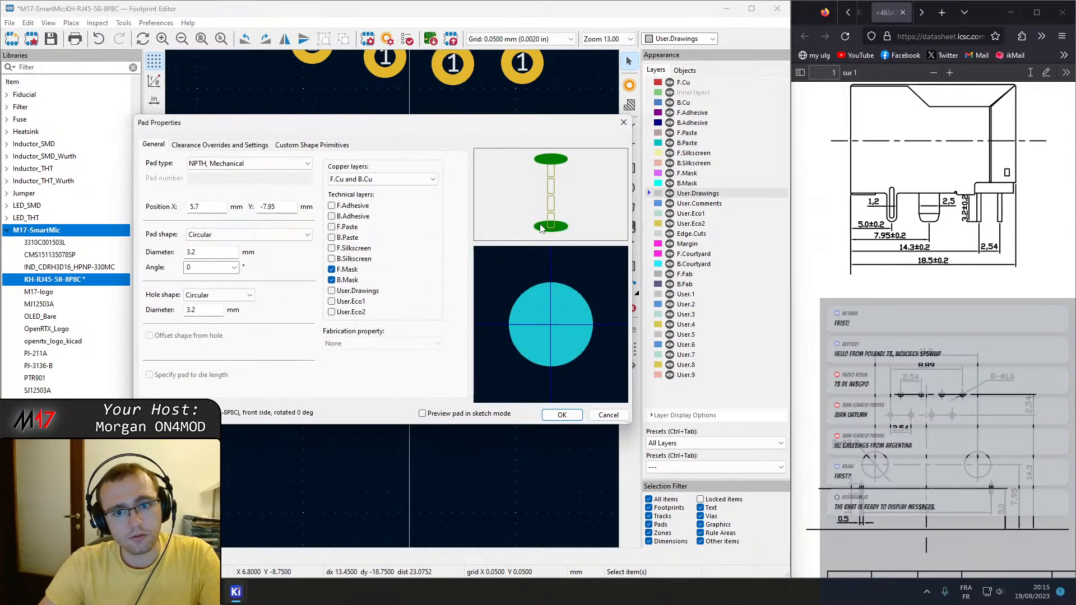
double_click(216, 208)
text(-5.65)
click(562, 415)
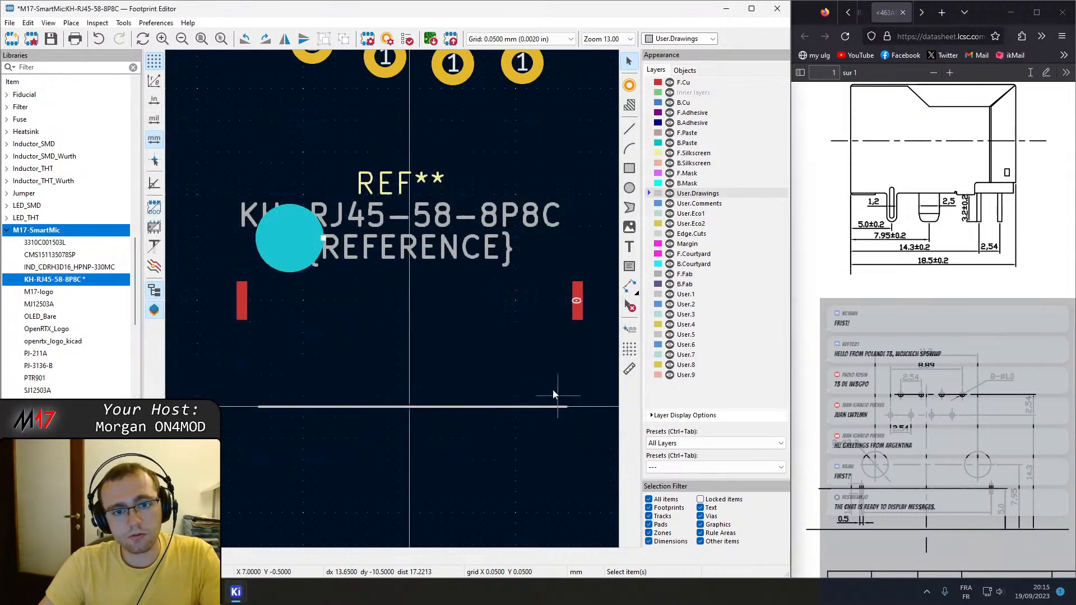
key(ctrl+z)
scroll(542, 371, down, 4)
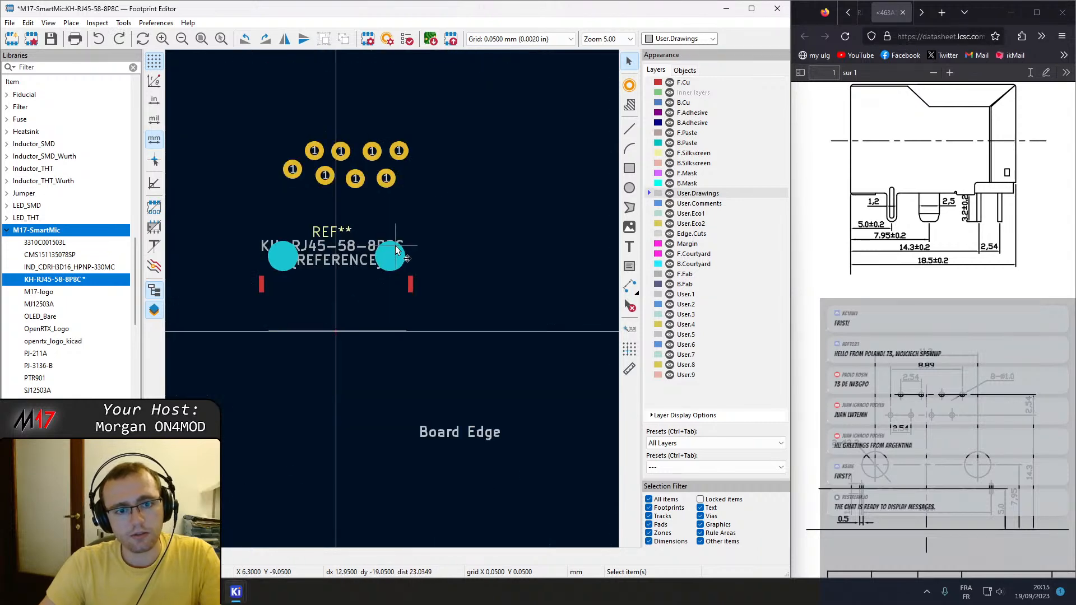
double_click(396, 250)
key(Escape)
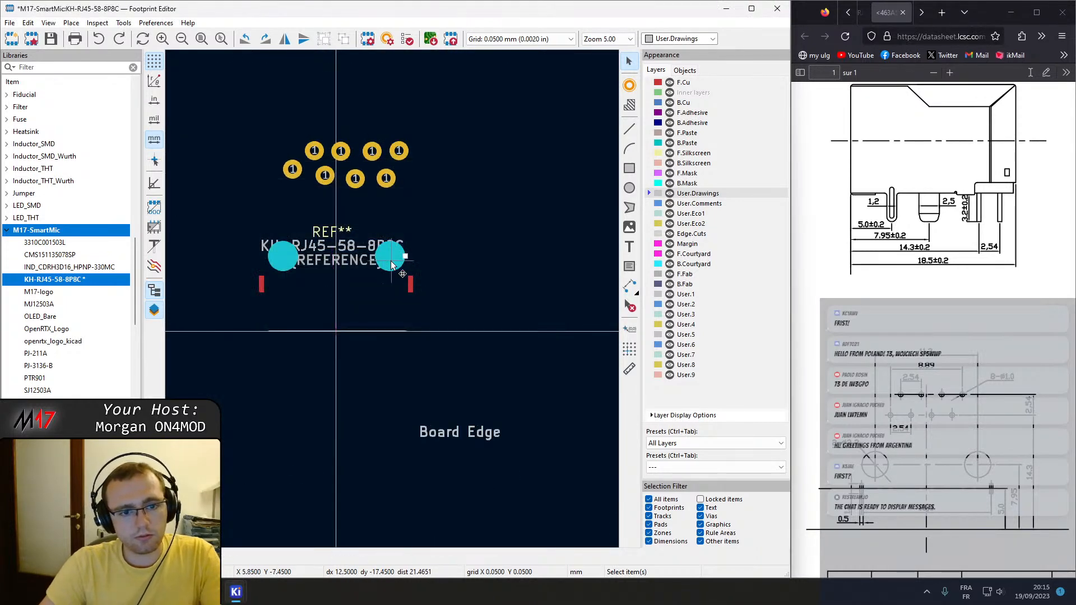
double_click(392, 265)
drag(217, 207, 48, 190)
text(-5.65)
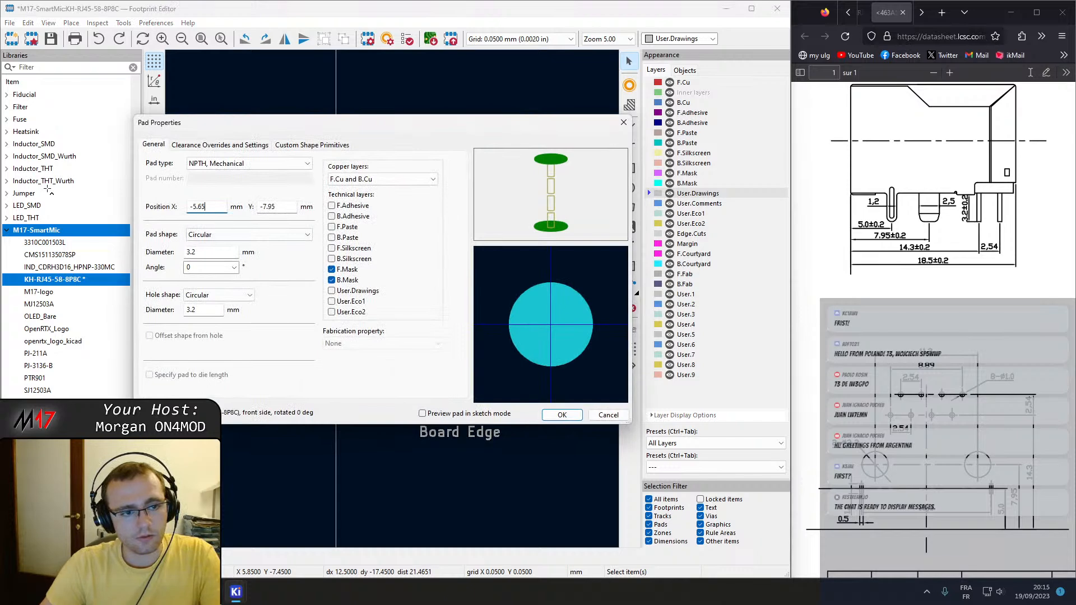
key(Return)
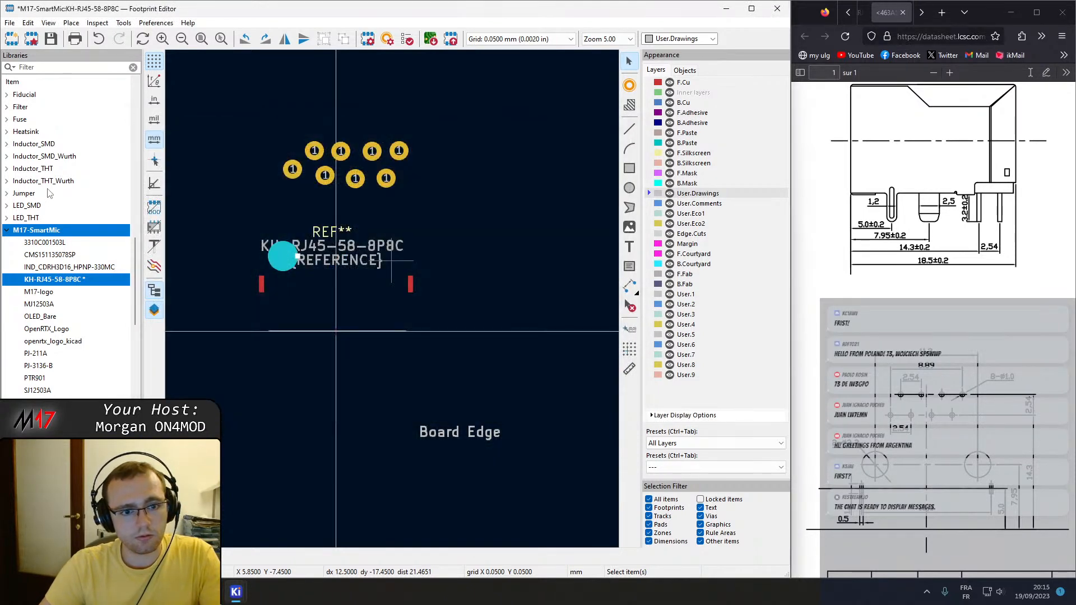
scroll(420, 254, up, 1)
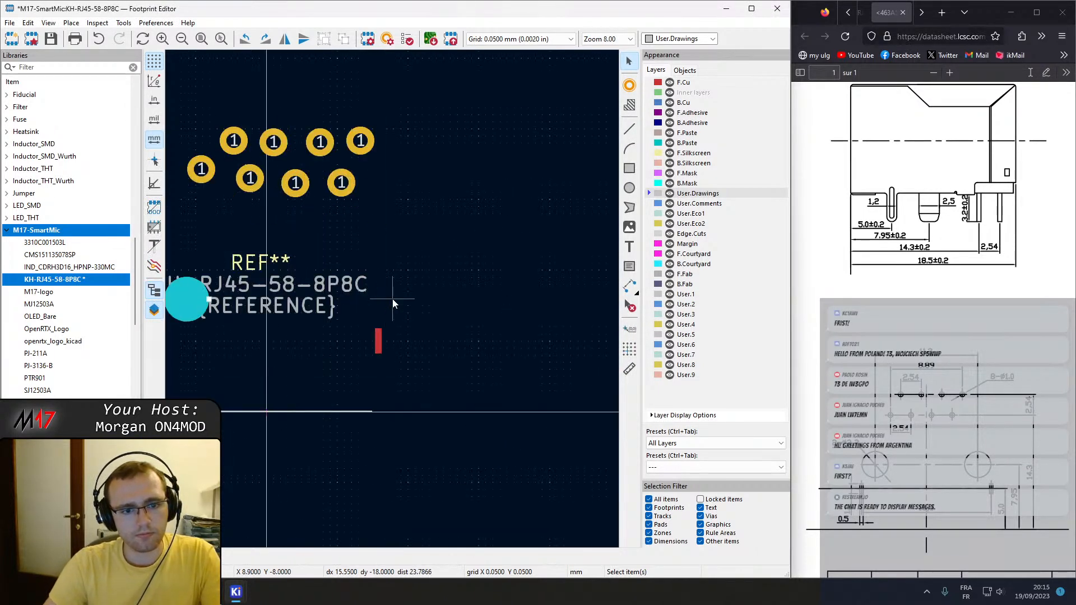
key(ctrl+z)
Set the right mounting hole's X position to 5.65 mm.
double_click(350, 298)
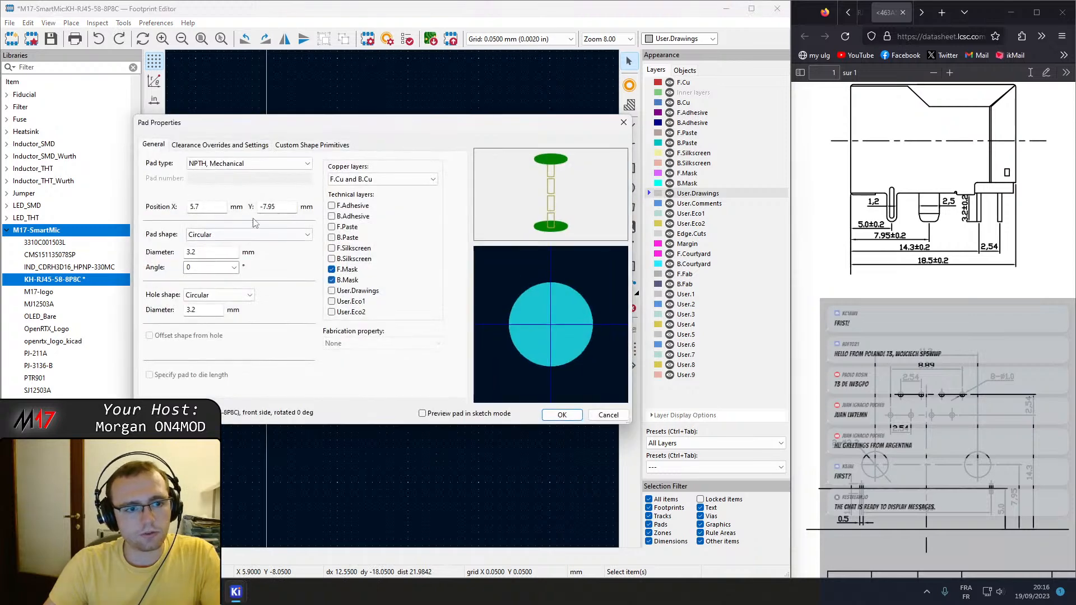
text(-5.65)
key(Return)
Set the leftmost lower-row contact pad's Y position to -14.3 mm.
middle_drag(382, 362, 486, 358)
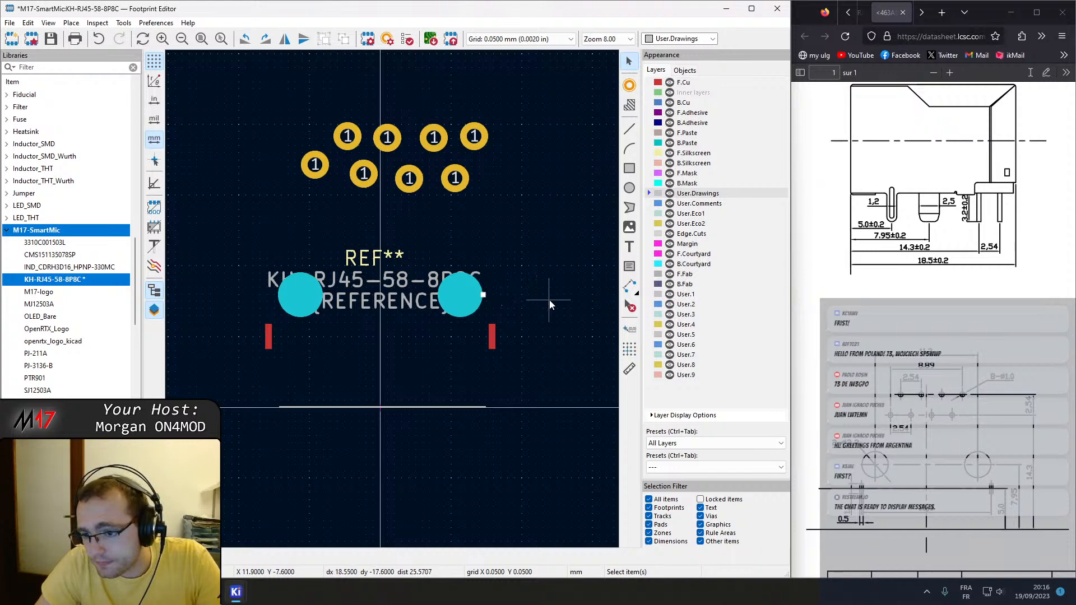
click(318, 172)
double_click(319, 173)
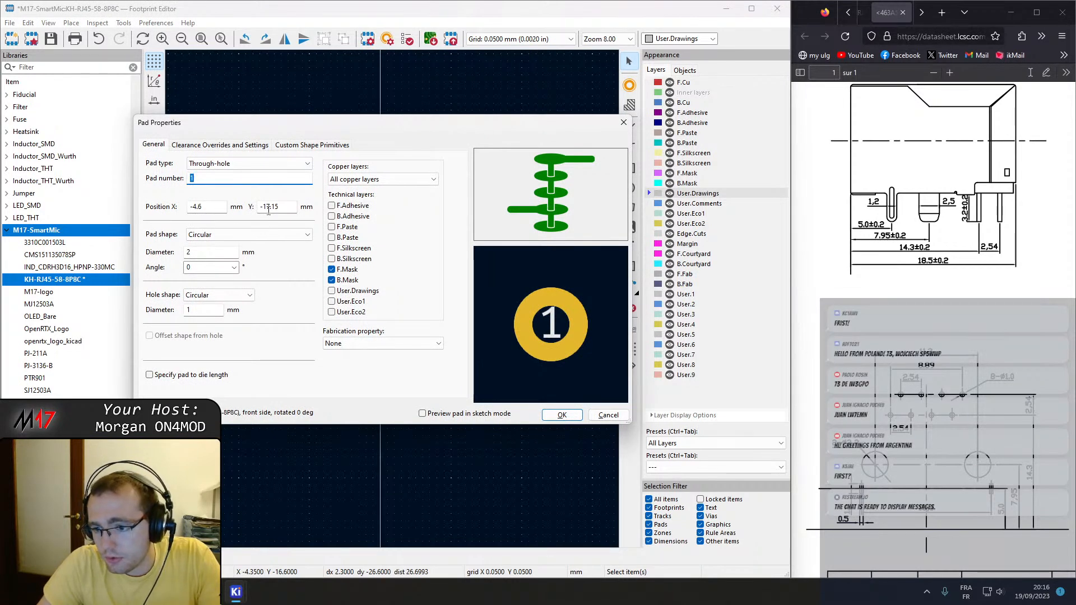
double_click(285, 206)
text(-1)
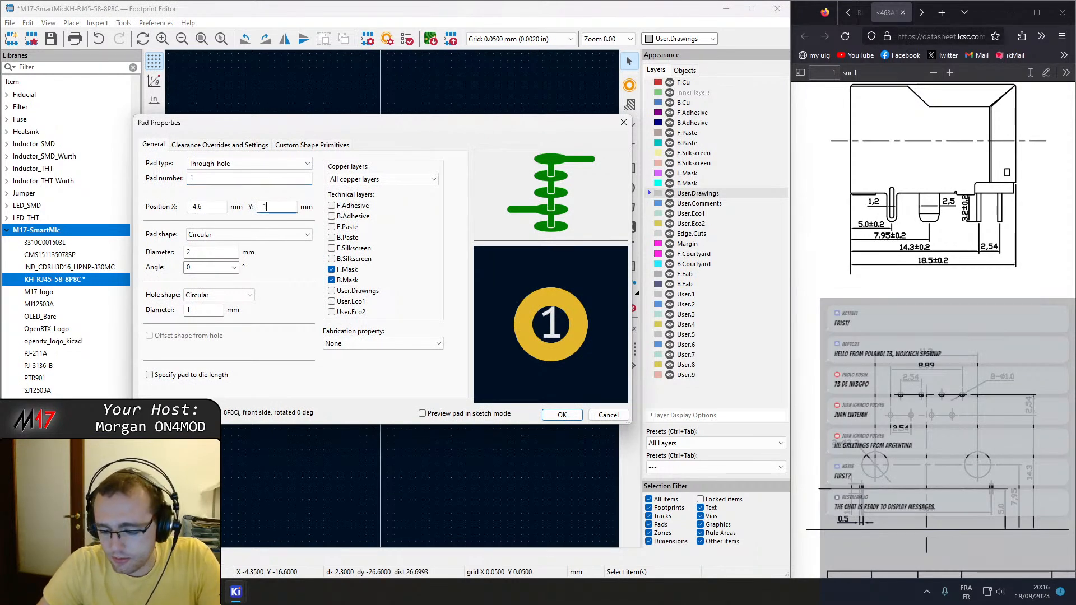
text(4.)
key(Return)
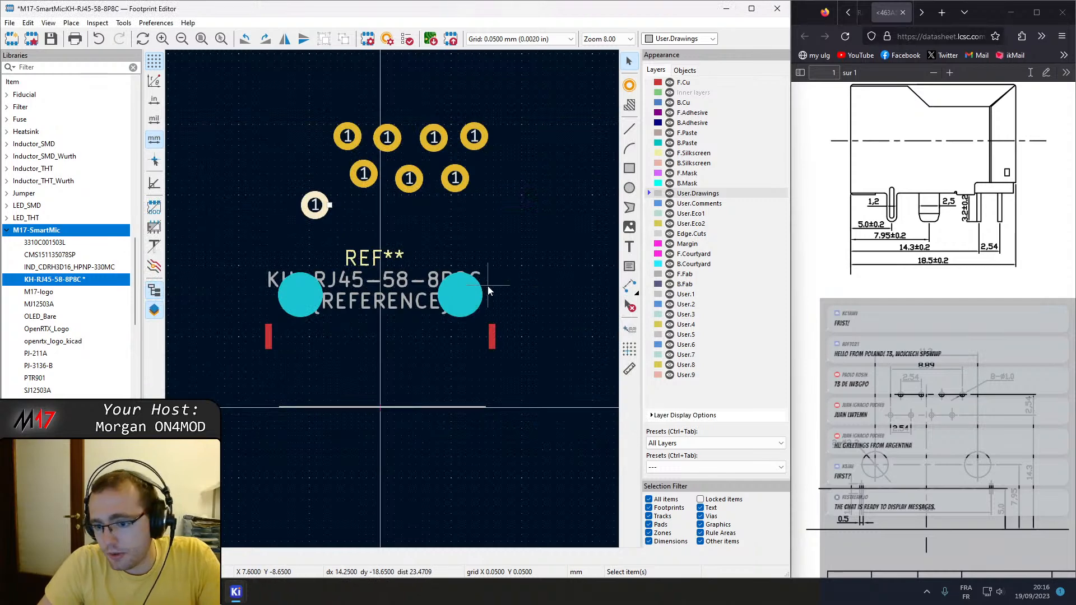
double_click(364, 175)
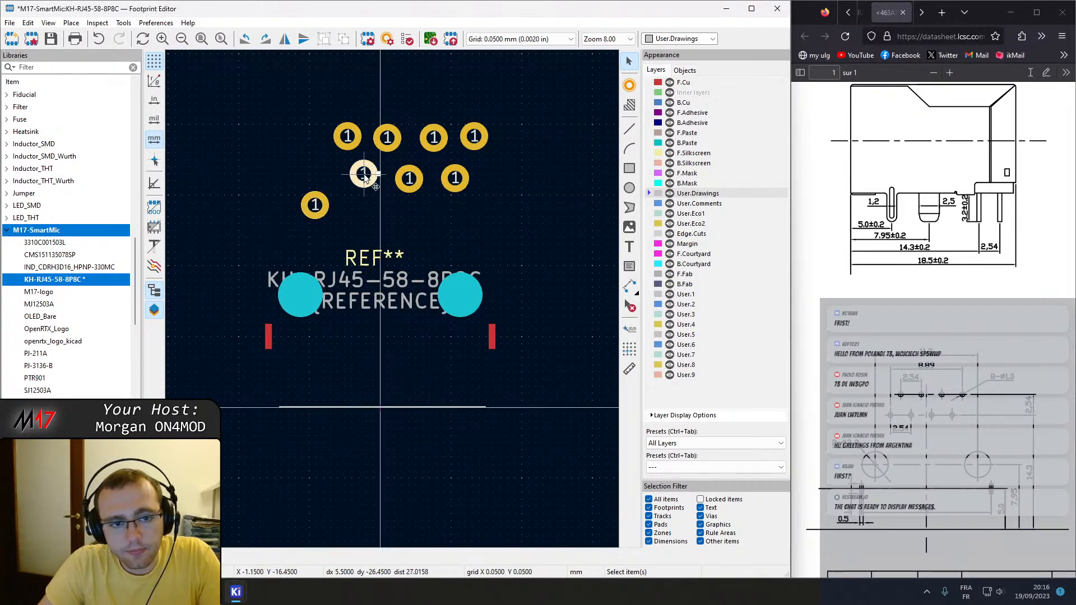
key(Escape)
click(315, 208)
Set the second lower-row contact pad's Y position to -14.3 mm and its pad number to 3.
double_click(364, 176)
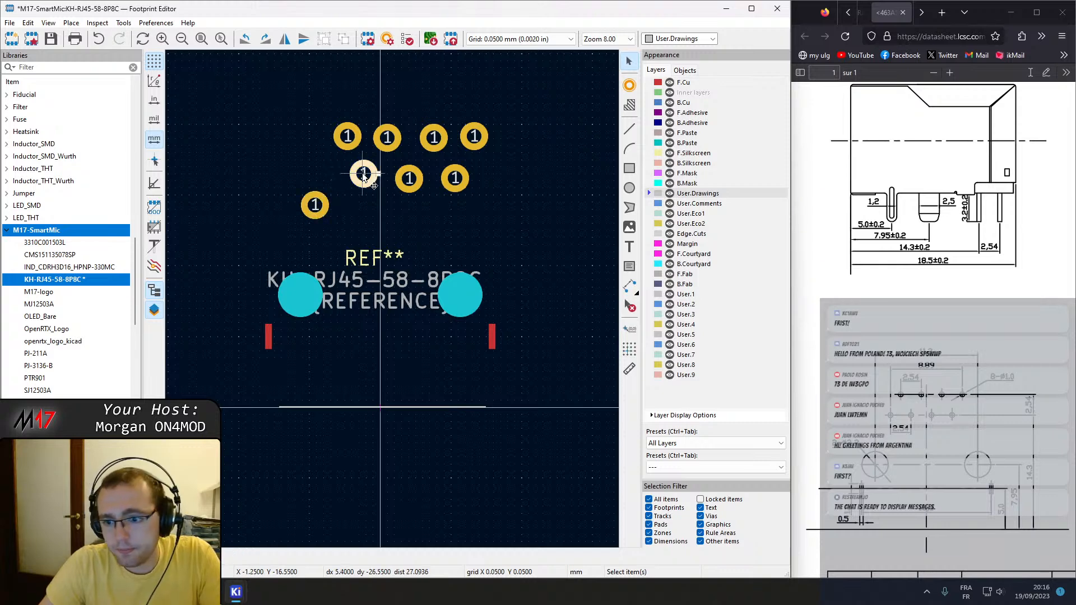
click(285, 206)
text(-14.3)
click(229, 178)
text(3)
key(Return)
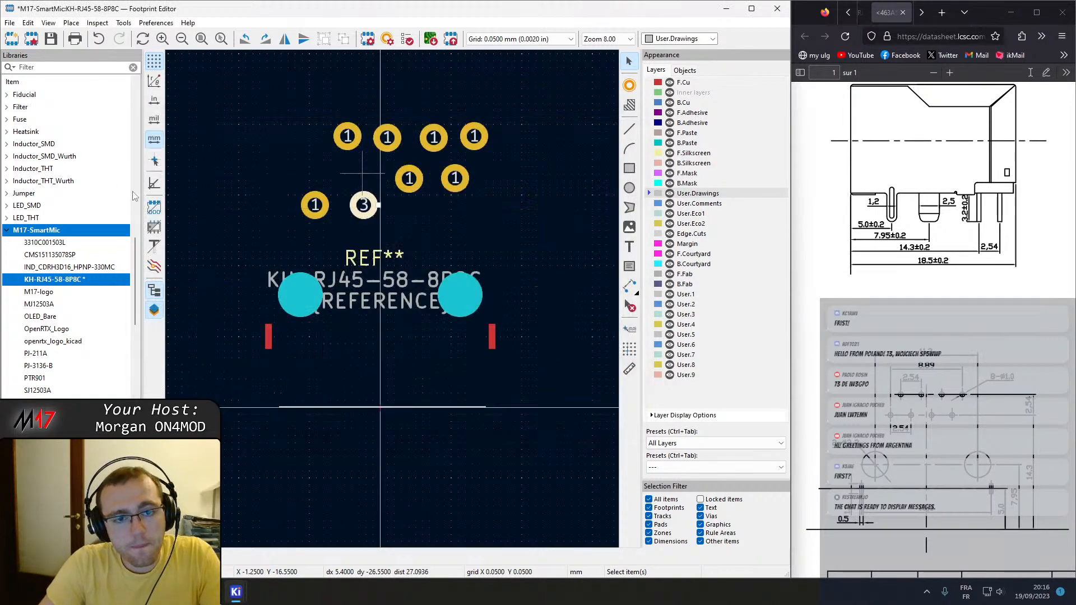
Set the third lower-row contact pad's Y position to -14.3 mm and its pad number to 5.
double_click(407, 178)
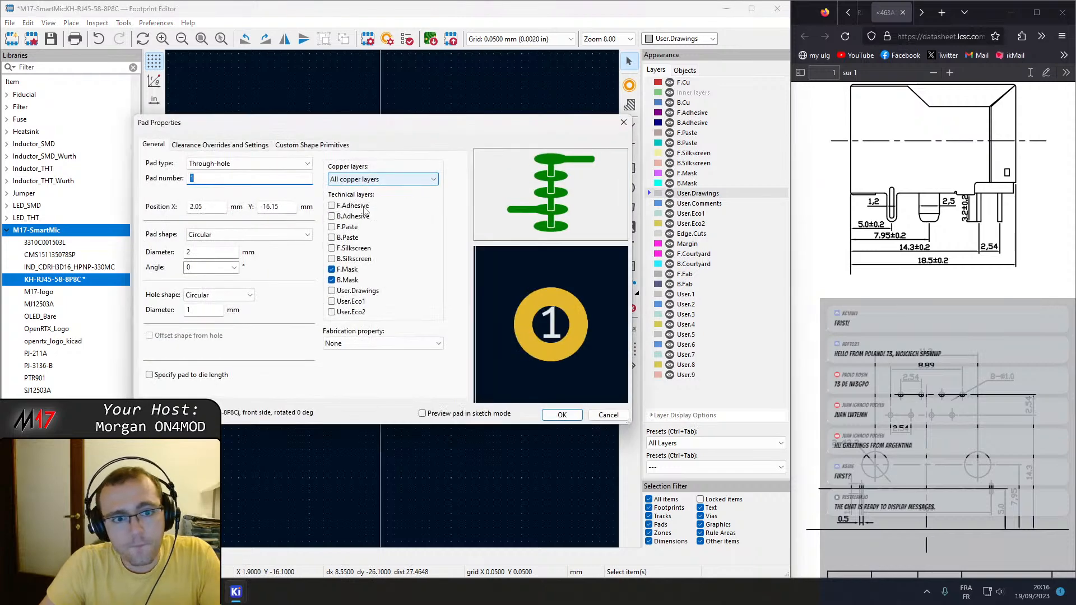
double_click(264, 206)
text(-1)
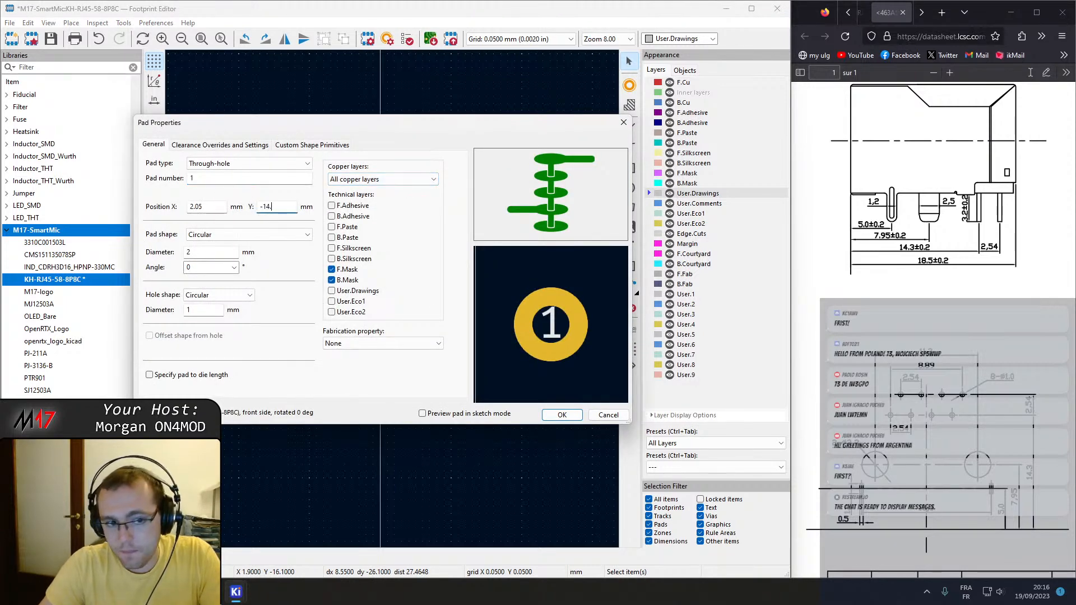
double_click(226, 179)
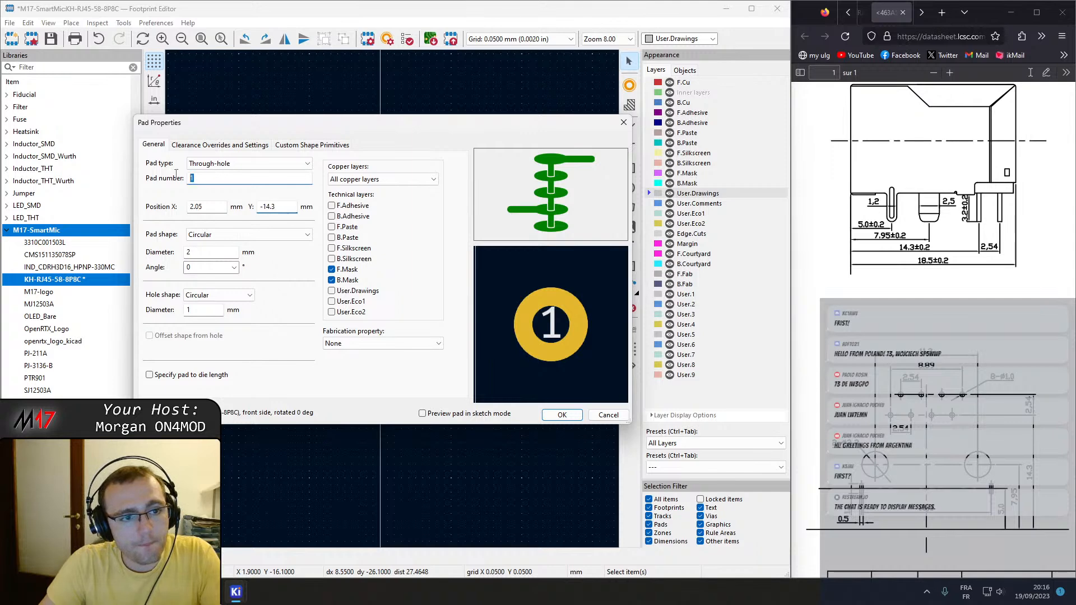
key(Return)
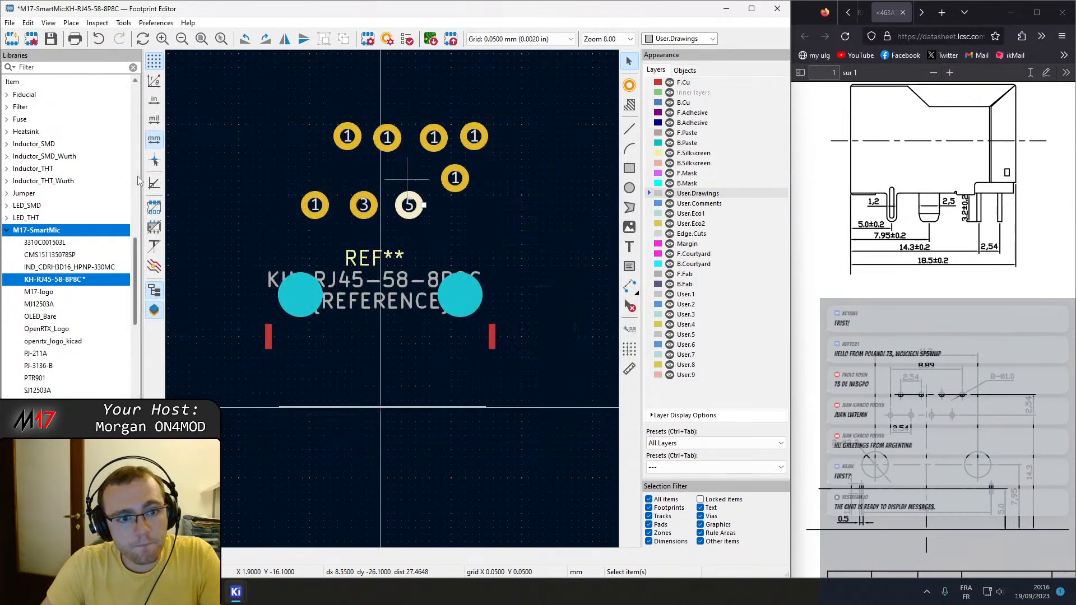
Set the rightmost lower-row contact pad's Y position to -14.3 mm and its pad number to 7.
double_click(455, 178)
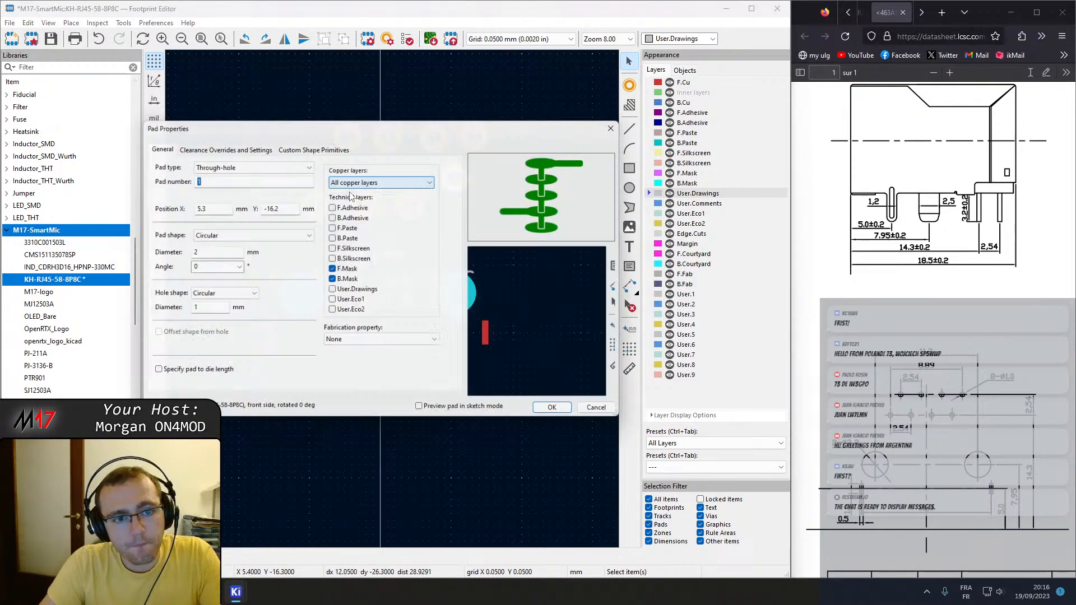
double_click(271, 206)
text(-14)
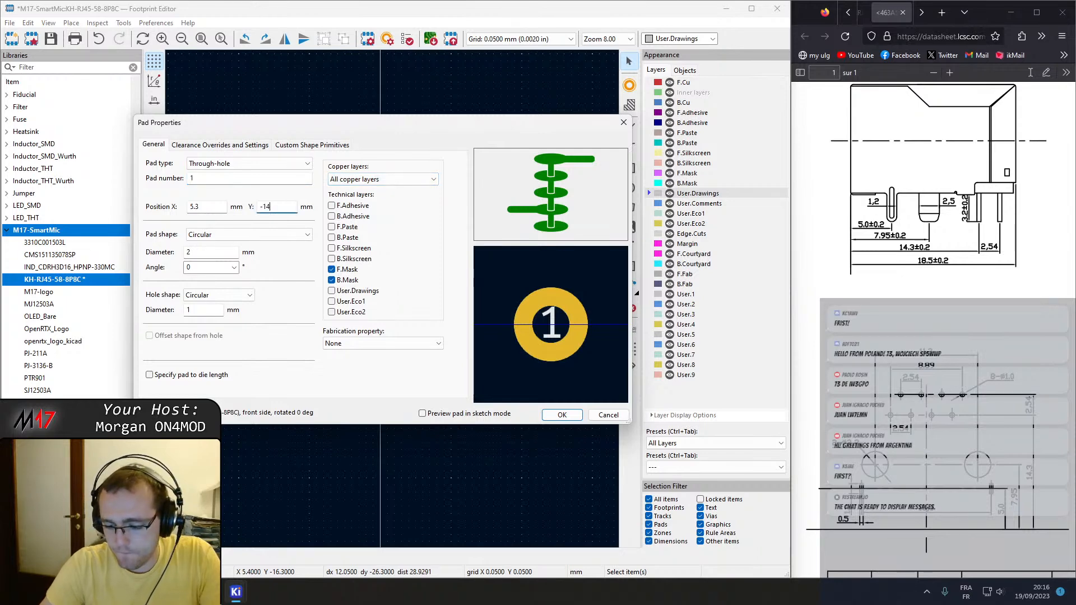
double_click(201, 178)
text(7)
key(Return)
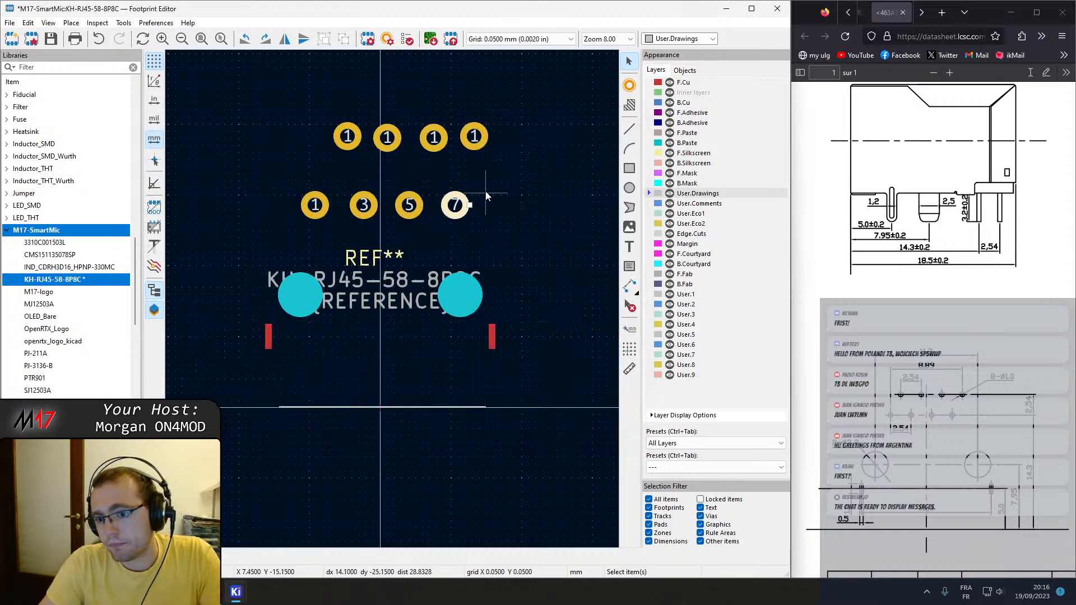
Set the leftmost upper-row contact pad's Y position to the expression -14.3-2.54 mm and copy that expression.
double_click(348, 136)
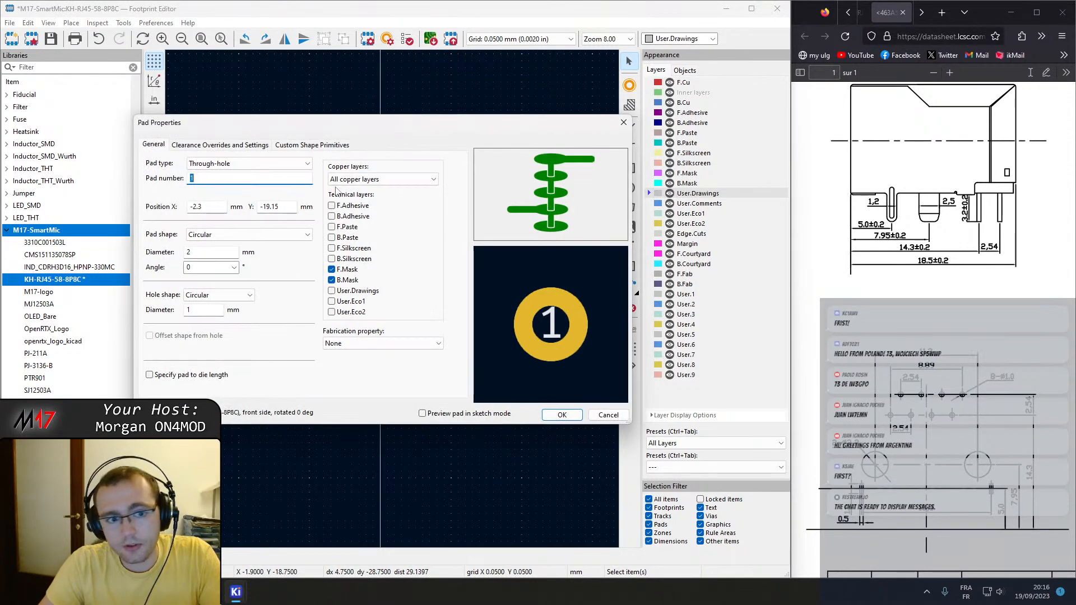
drag(284, 207, 173, 193)
text(-14)
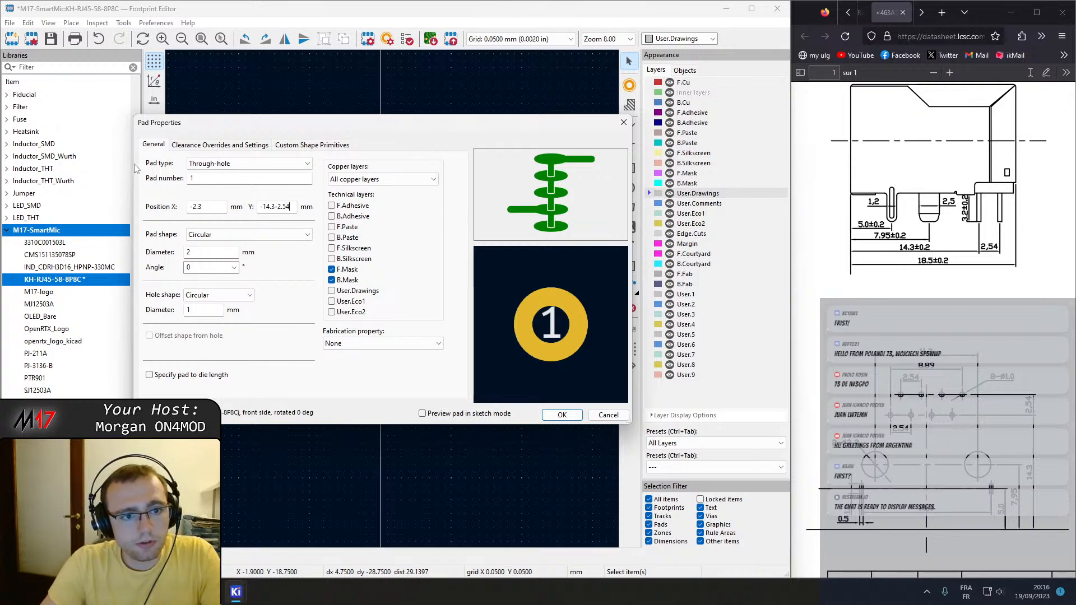
click(216, 208)
click(293, 211)
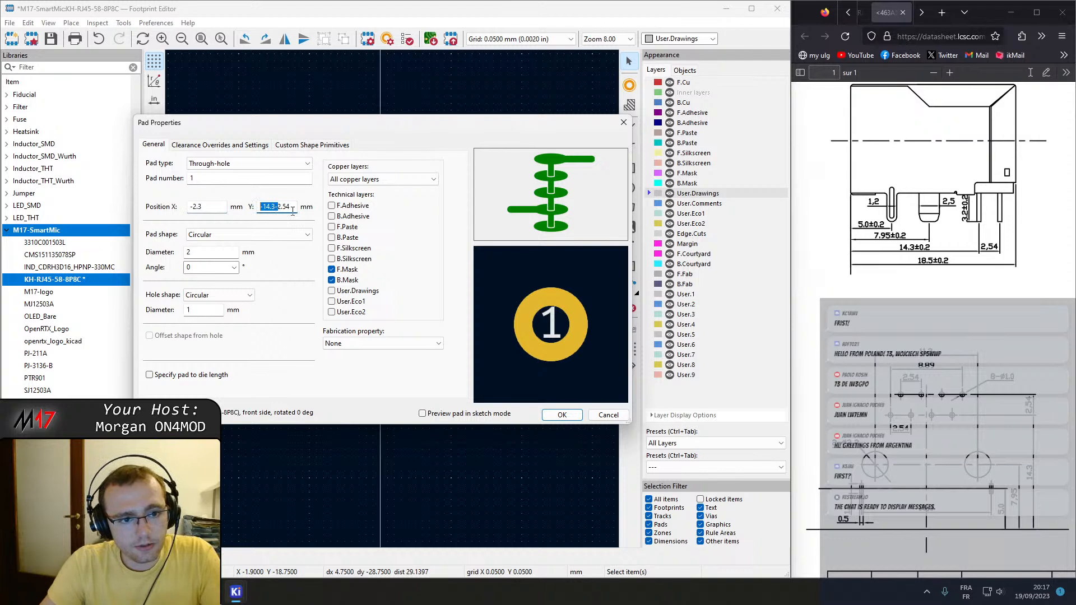
click(204, 206)
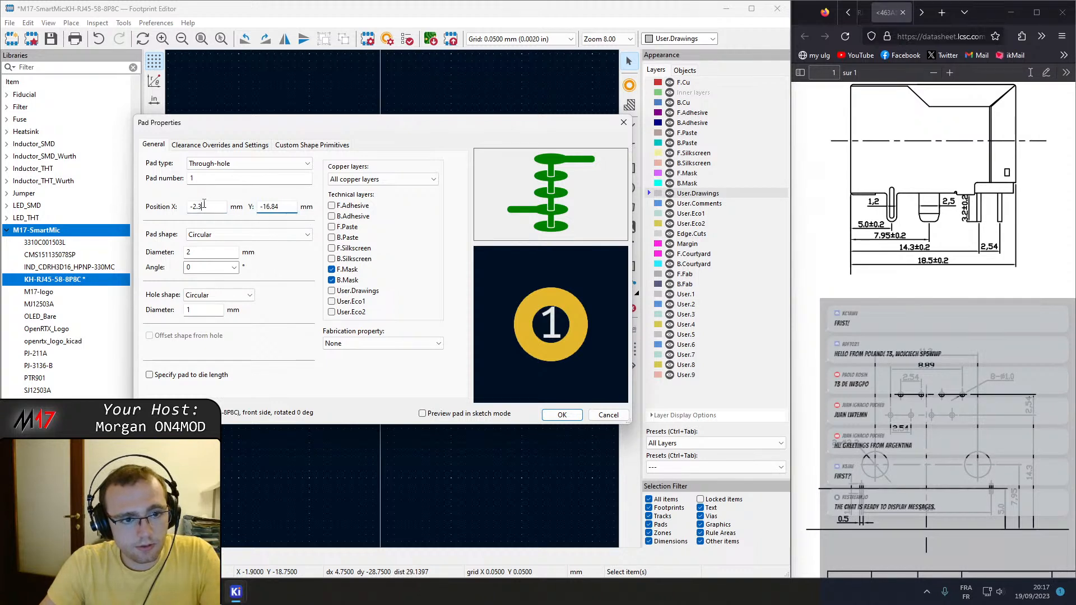
click(286, 206)
key(ctrl+c)
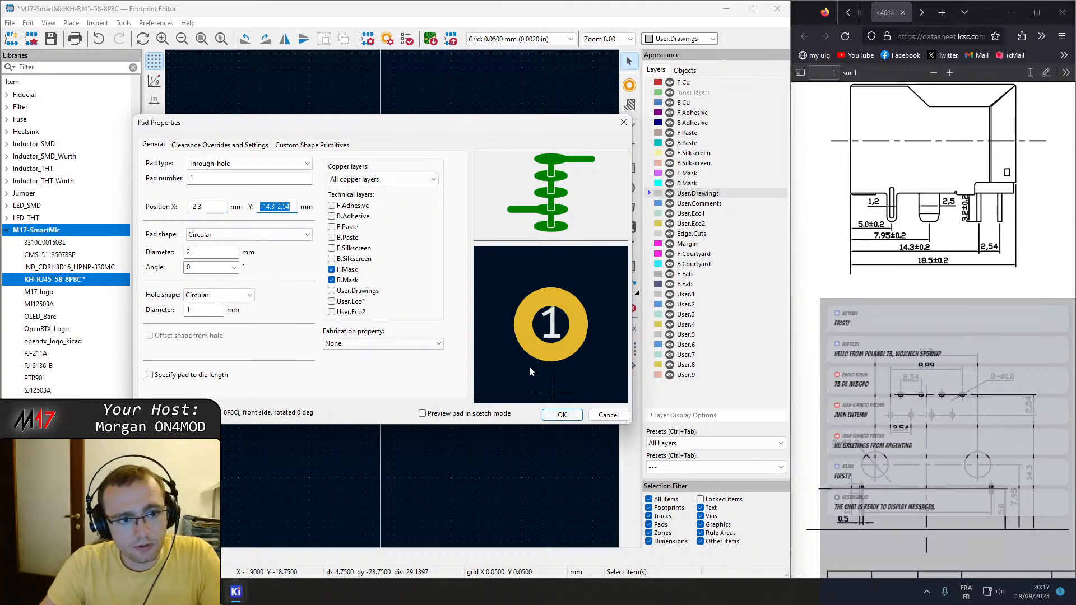
Number the leftmost upper-row contact pad 2 and apply its properties.
drag(202, 178, 112, 163)
text(2)
key(Return)
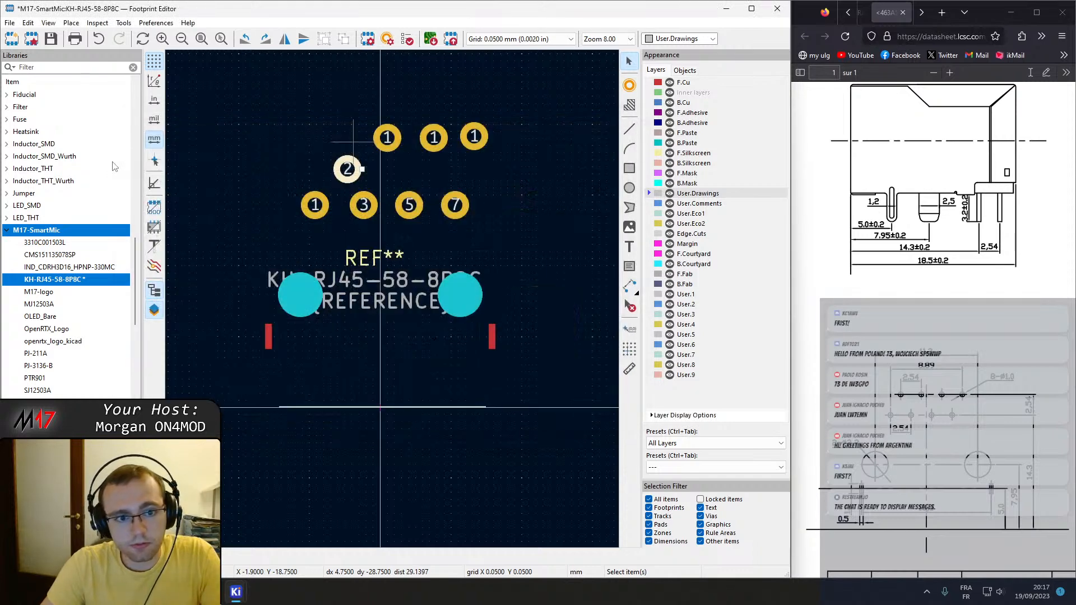
Number the second upper-row contact pad 4 and set its Y position to the copied -14.3-2.54 mm.
click(383, 148)
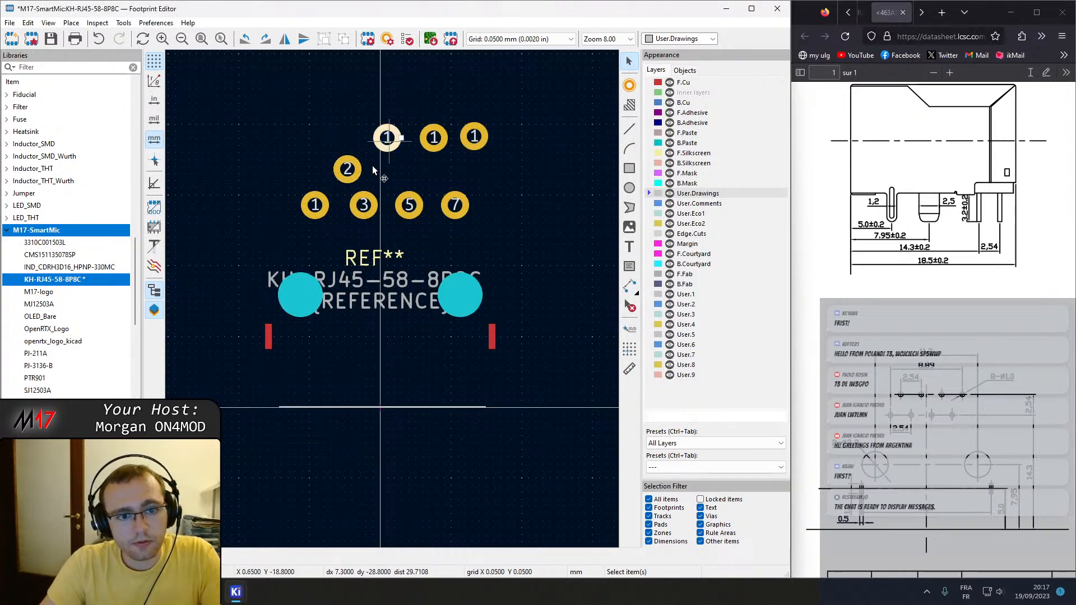
double_click(383, 148)
text(4)
drag(289, 207, 211, 210)
key(ctrl+v)
key(Return)
Number the third upper-row contact pad 6 and set its Y position to the copied -14.3-2.54 mm.
click(435, 138)
double_click(434, 137)
text(6)
key(Tab)
drag(290, 207, 162, 194)
text(-16.84)
key(Return)
Number the rightmost upper-row contact pad 8 and set its Y position to the copied -14.3-2.54 mm.
click(475, 137)
double_click(475, 136)
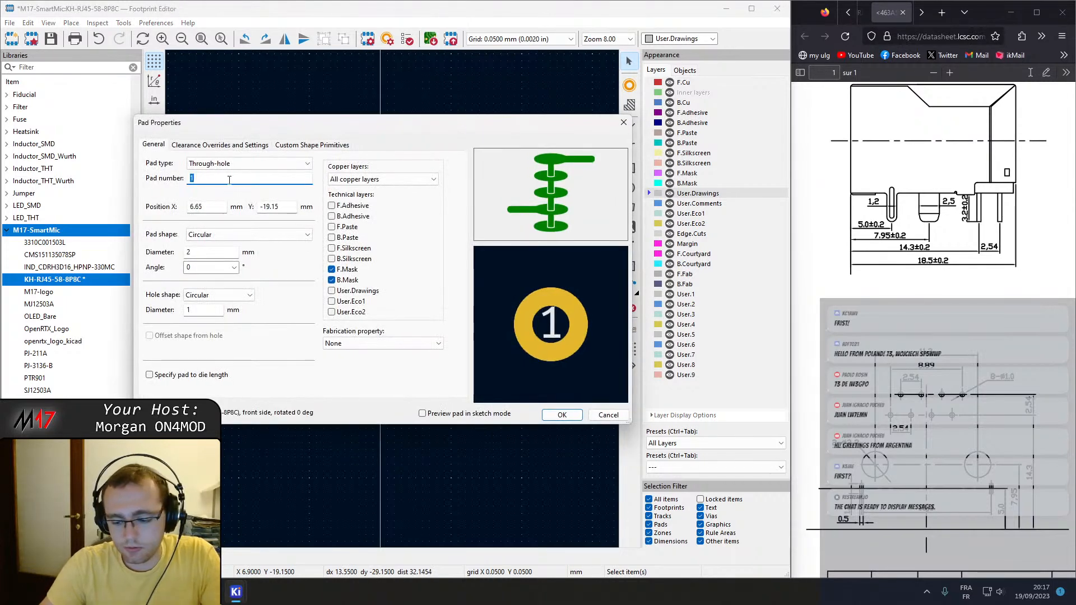
text(8)
key(Tab)
drag(297, 207, 167, 197)
key(ctrl+v)
key(Return)
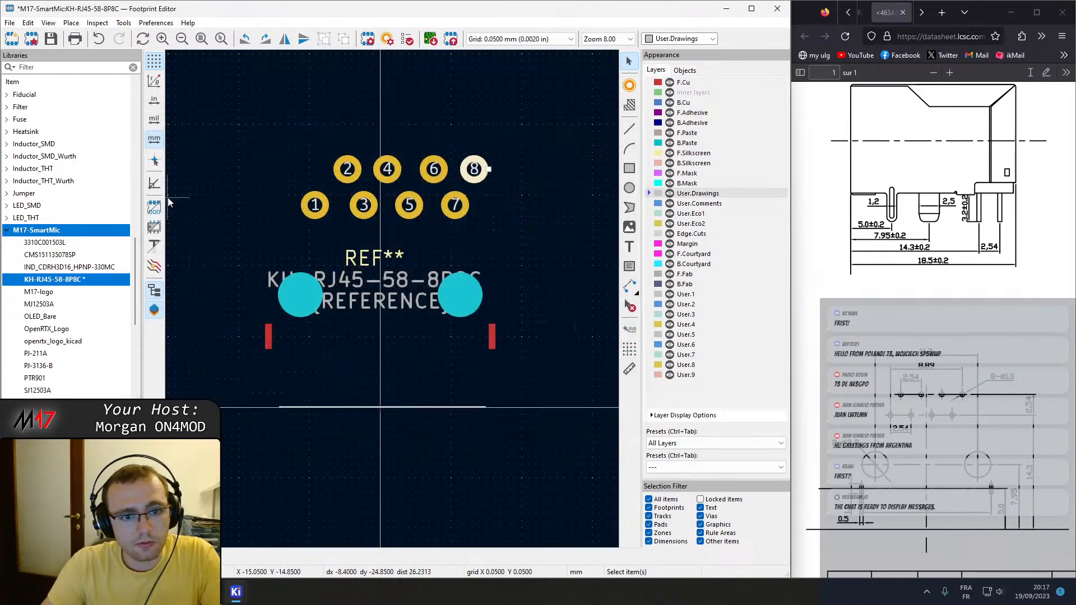
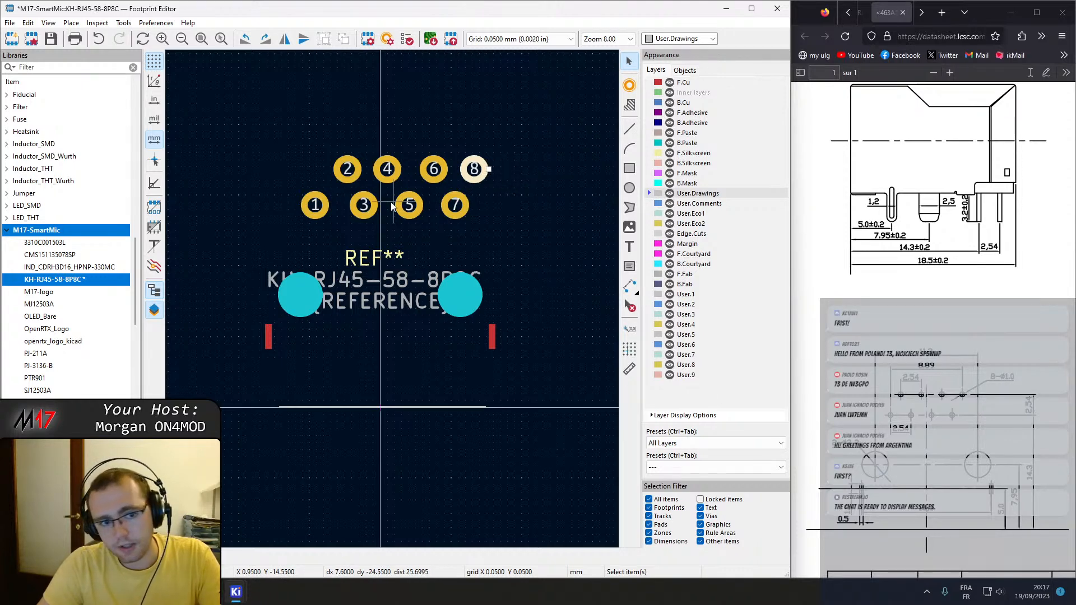
Set contact pad 1's X position to -0.5*8.89 mm, keeping it in the lower row.
double_click(316, 206)
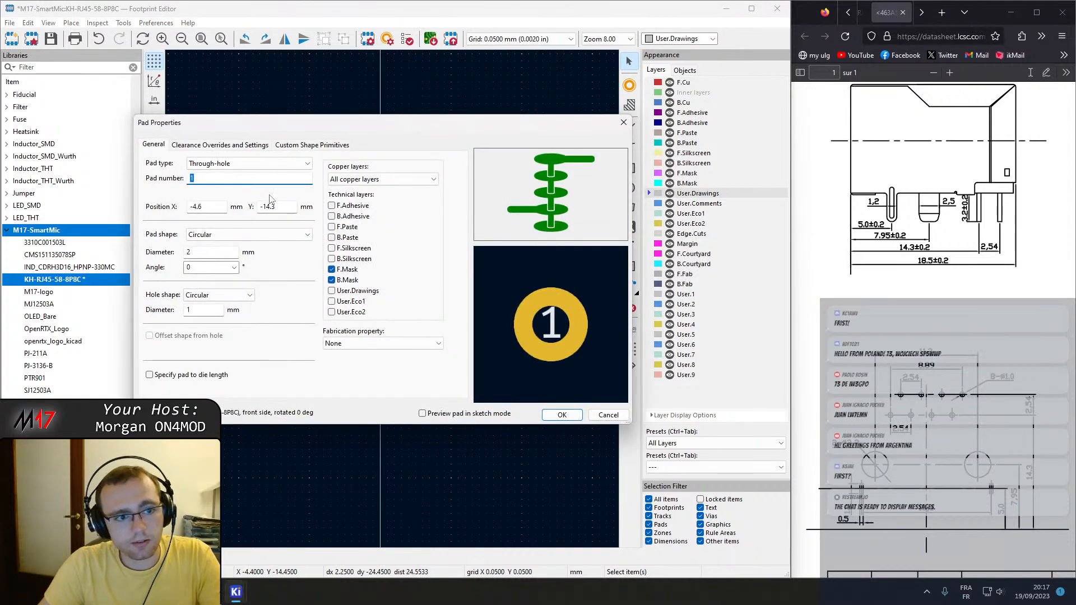
key(Tab)
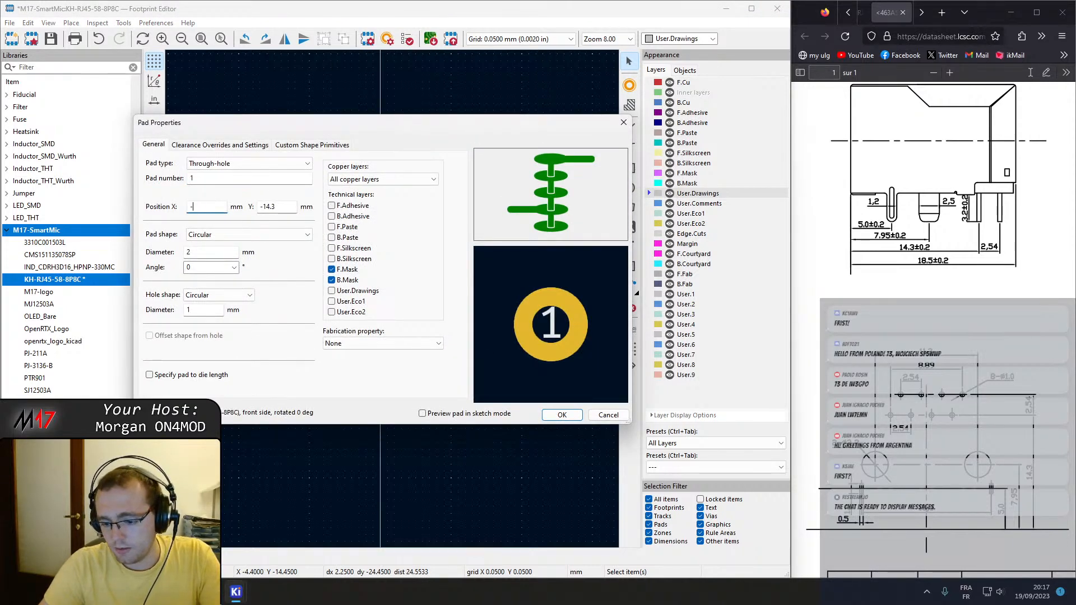
text(-0.5*8.89)
click(275, 209)
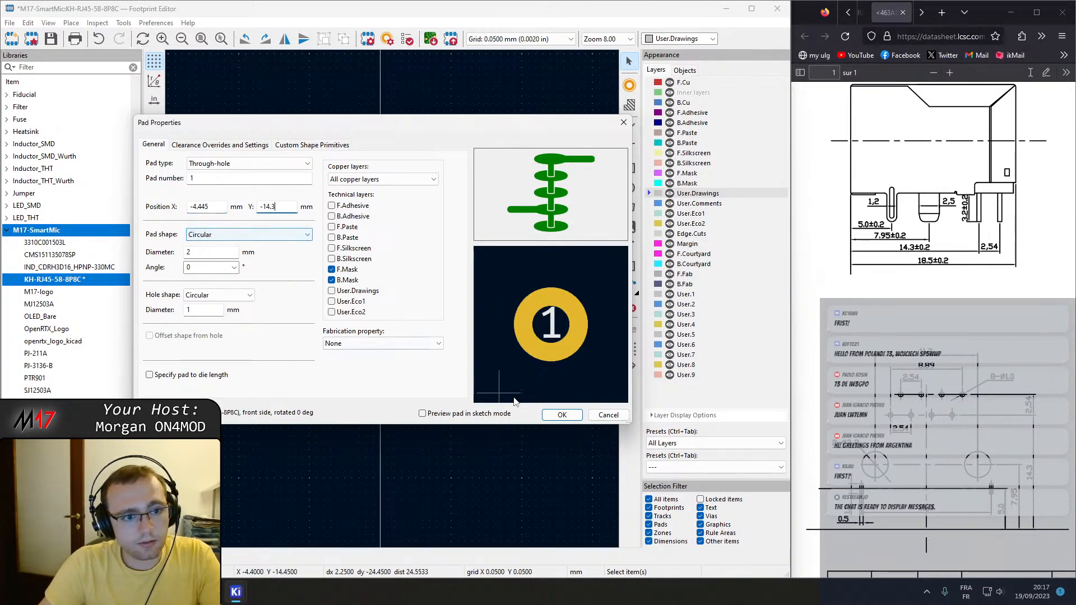
click(562, 415)
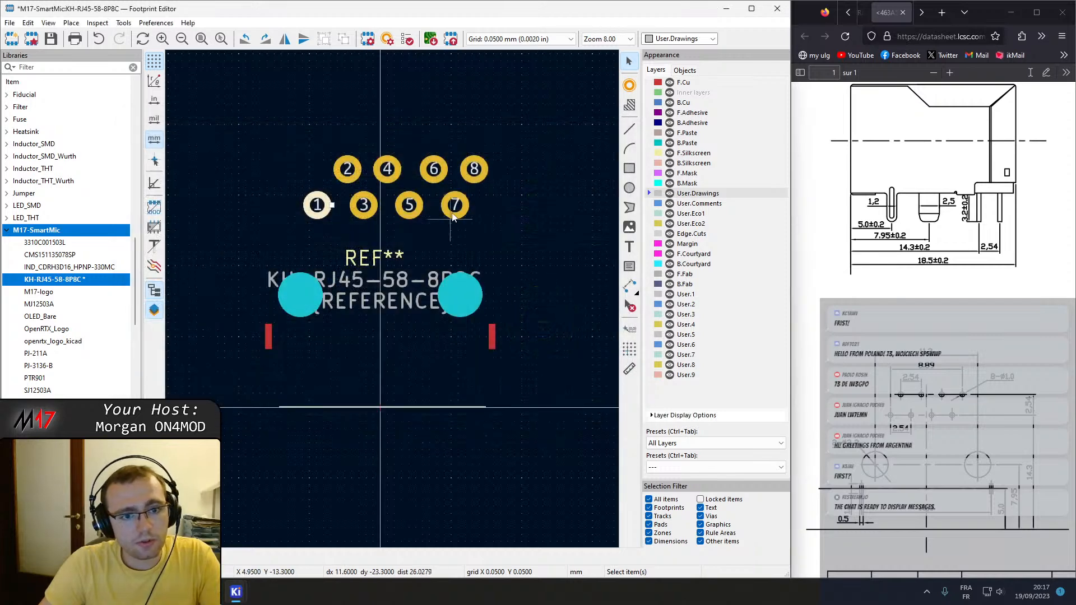
Set contact pad 8's X position to 4.445 mm.
key(e)
drag(214, 206, 114, 221)
text(4.44)
key(Return)
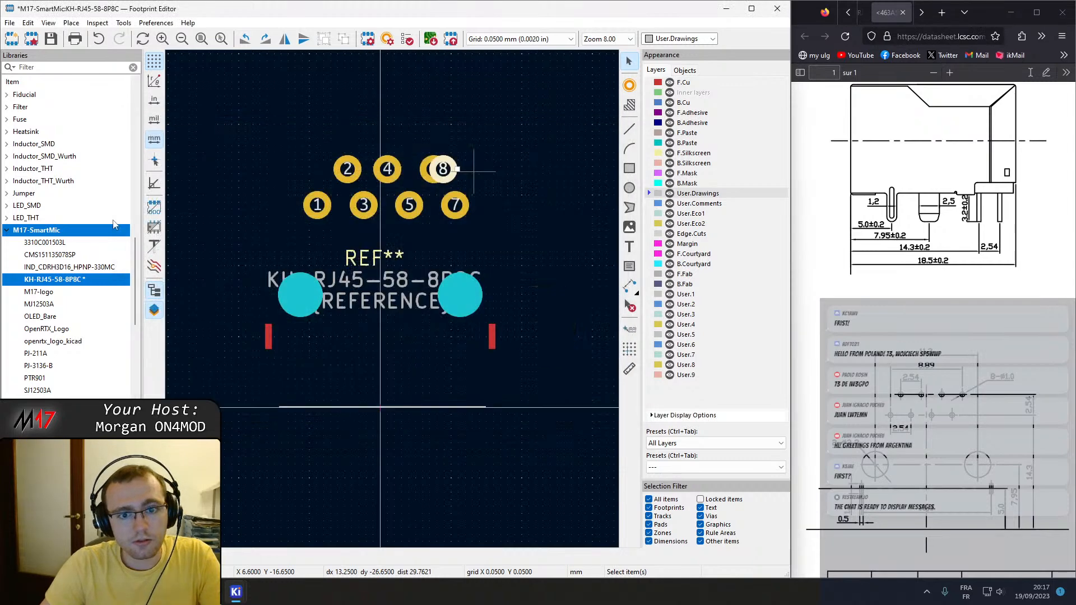
Check pad 8's X position and set contact pad 6's X position to 4.445-2.54 mm.
click(433, 172)
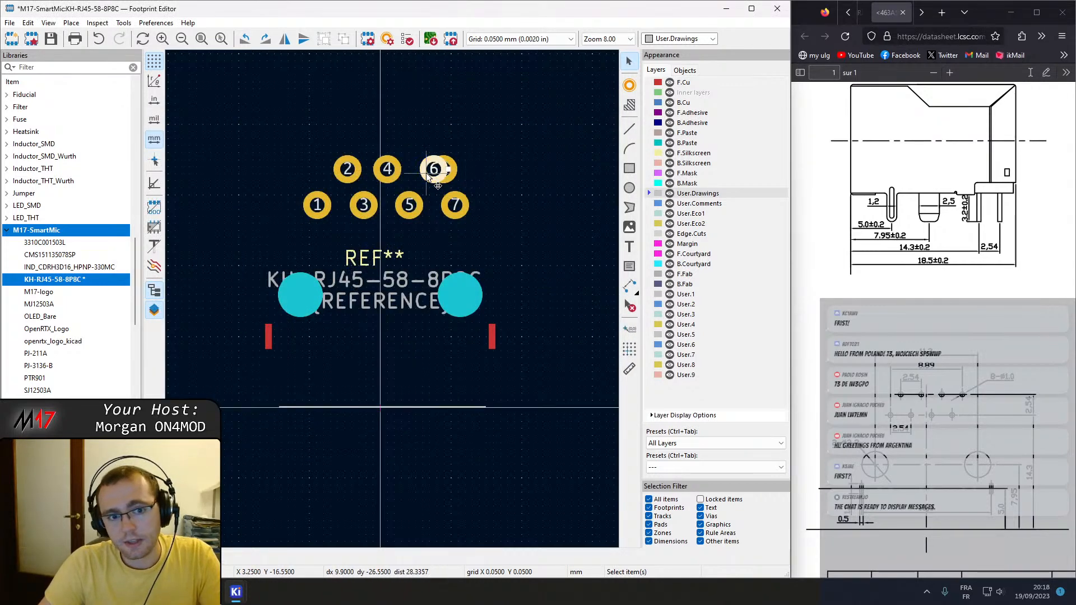
click(452, 174)
key(e)
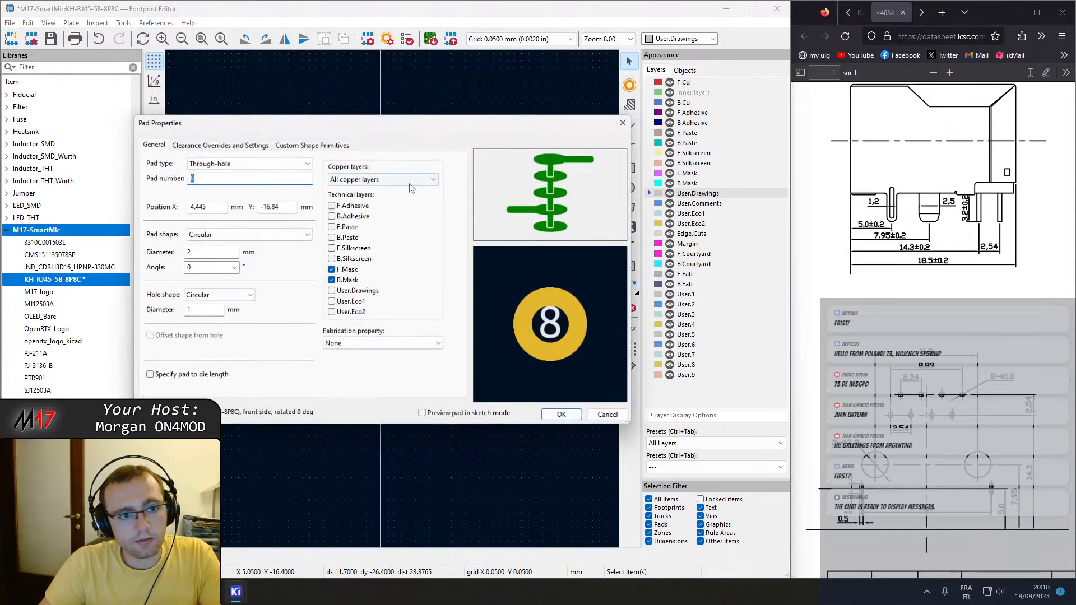
double_click(216, 205)
key(Escape)
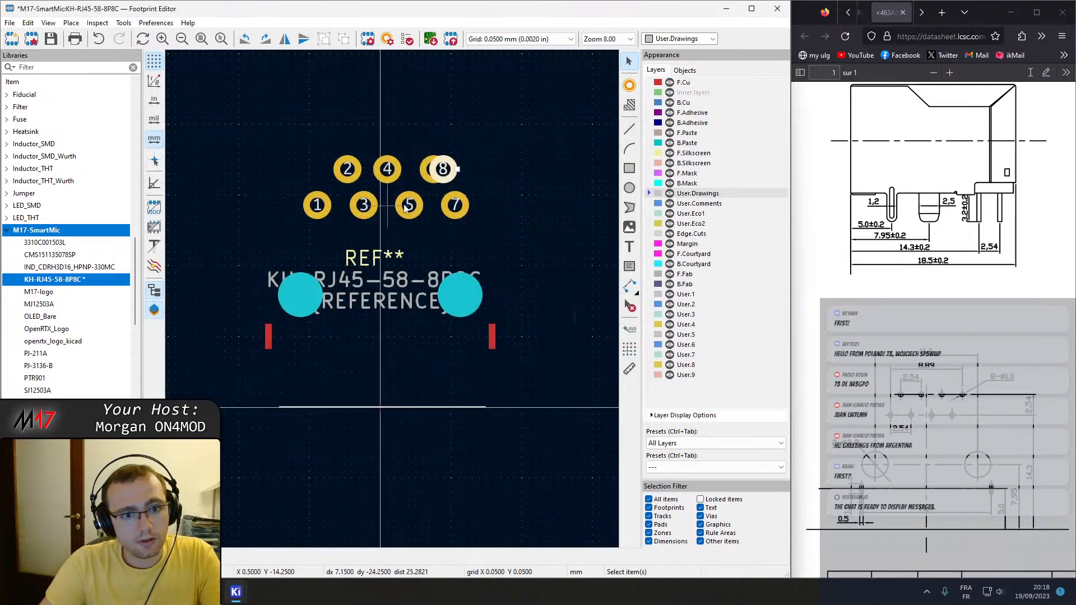
key(e)
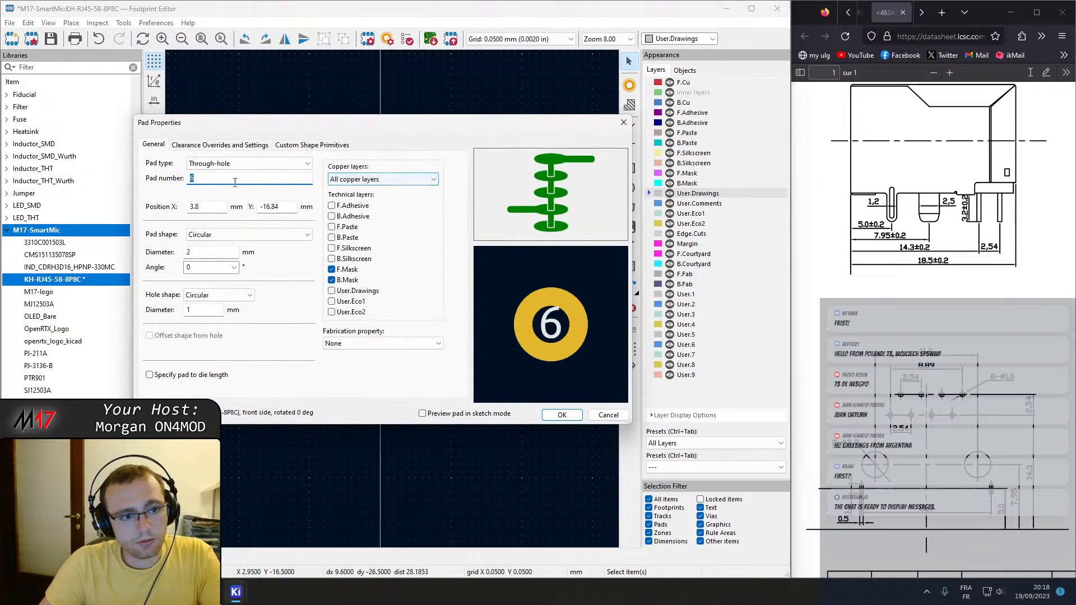
click(200, 207)
text(4.445-2.54)
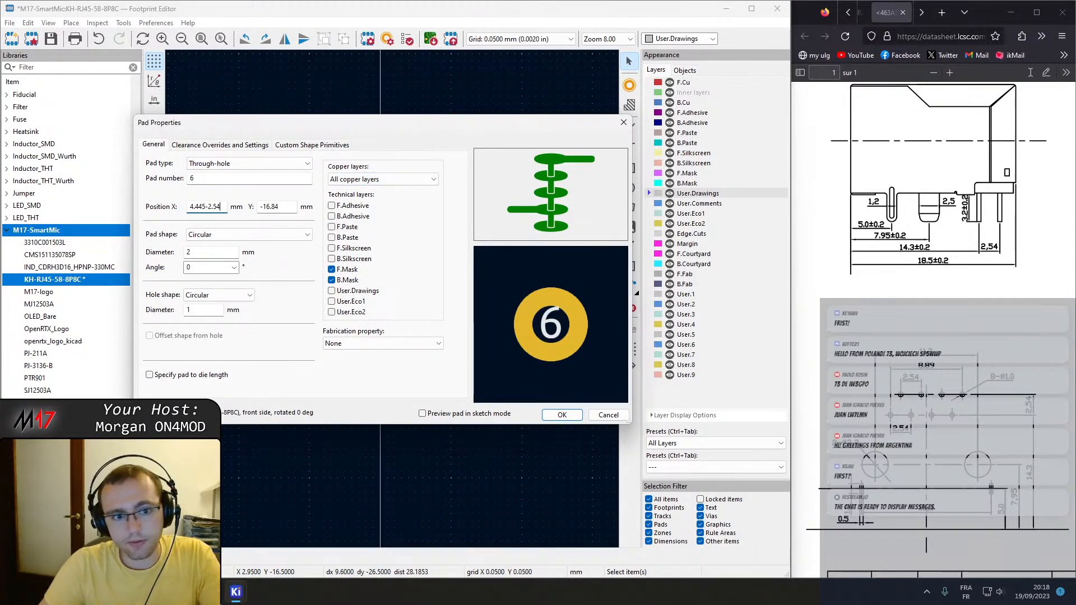
key(Return)
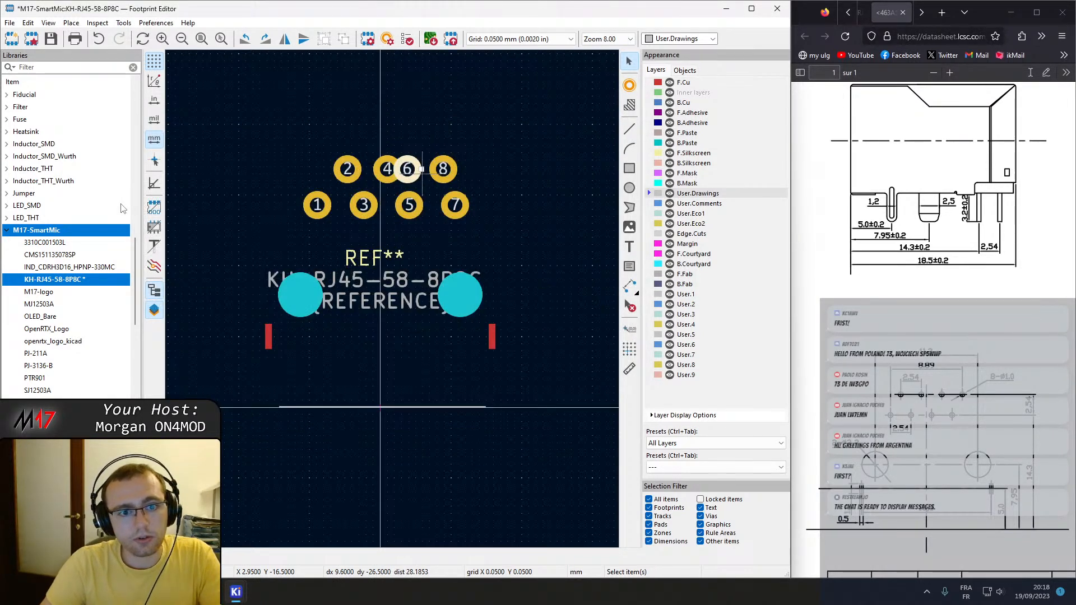
Set contact pad 4's X position to 4.445-2.54*2 mm.
double_click(388, 171)
click(213, 207)
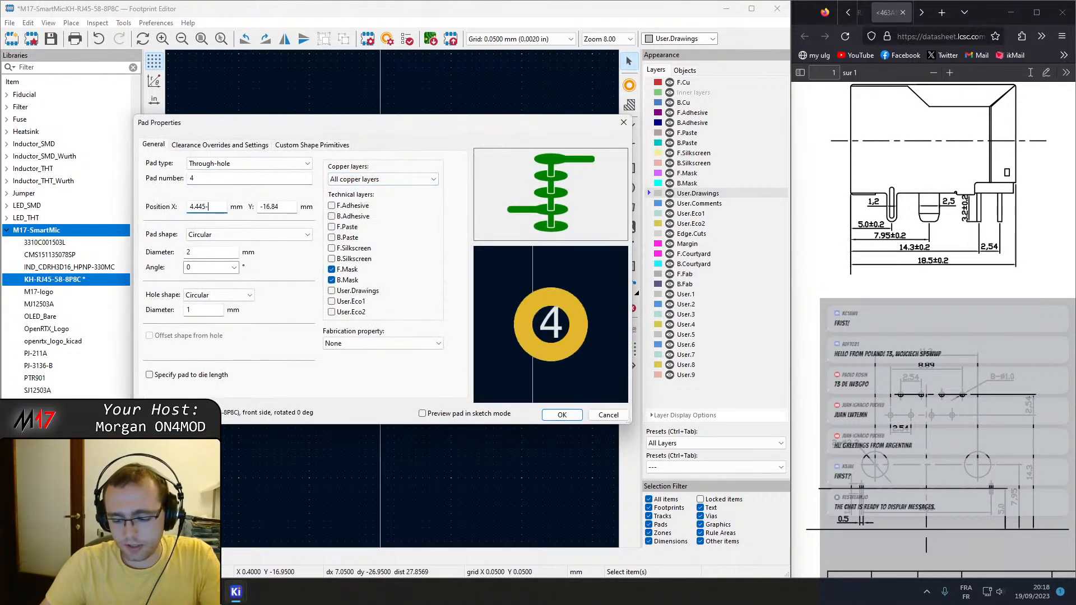
text(-2.54*2)
key(Return)
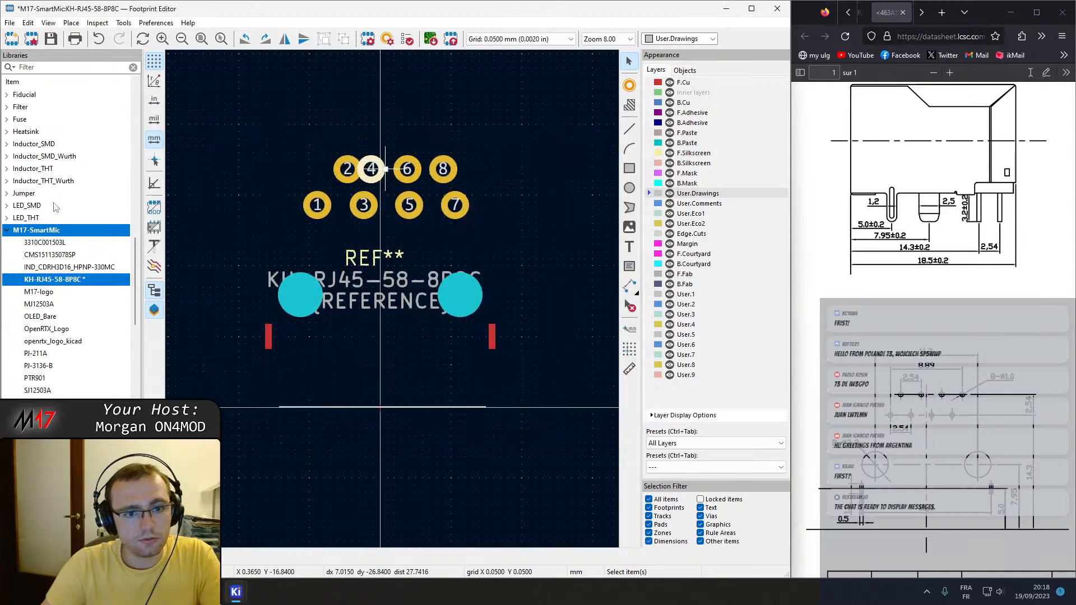
Set contact pad 2's X position to 4.445-2.54*3 mm.
click(351, 173)
double_click(352, 173)
click(213, 207)
text(-2.54)
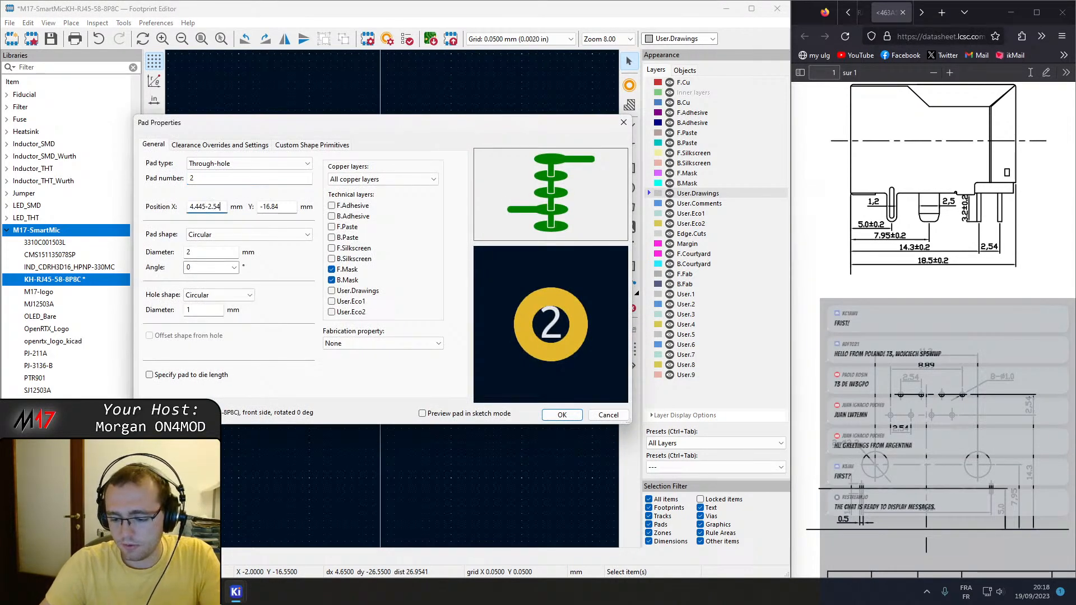
text(*3)
key(Return)
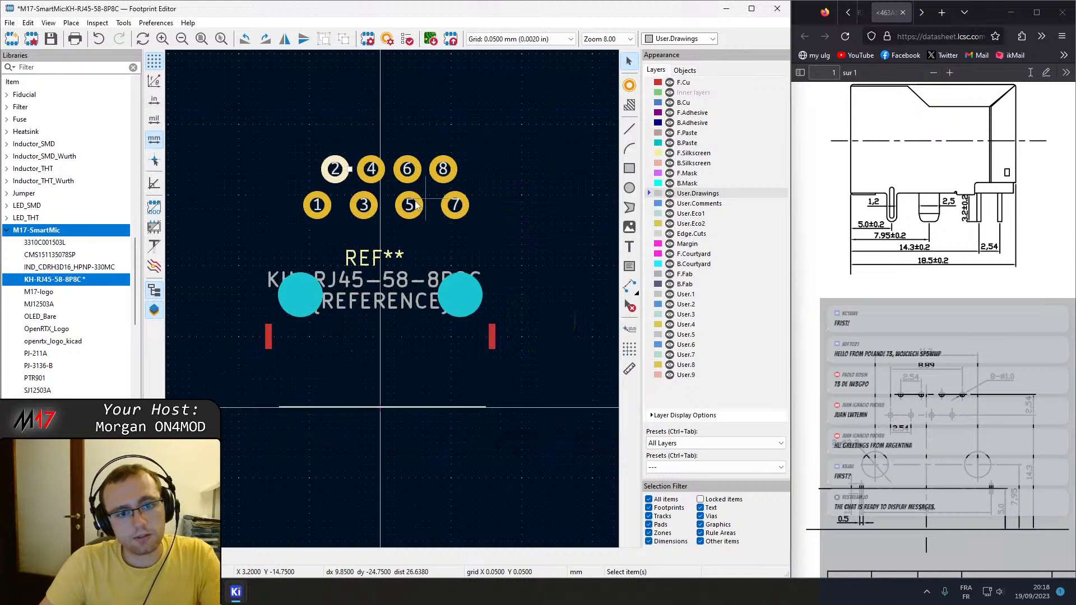
Set contact pad 3's X position to -4.445+2.54 mm.
double_click(365, 206)
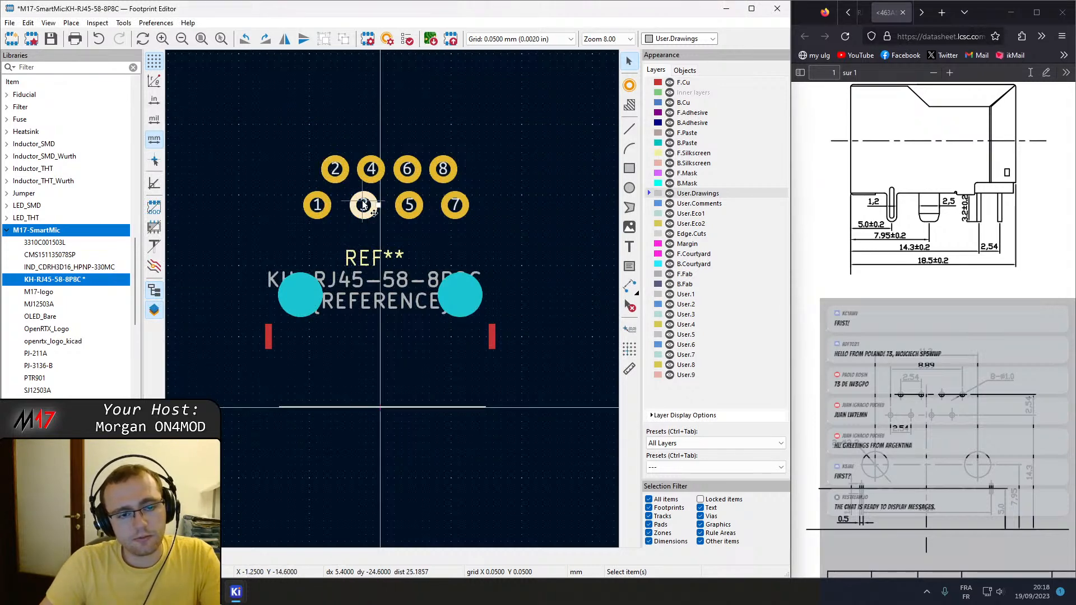
key(Tab)
text(-)
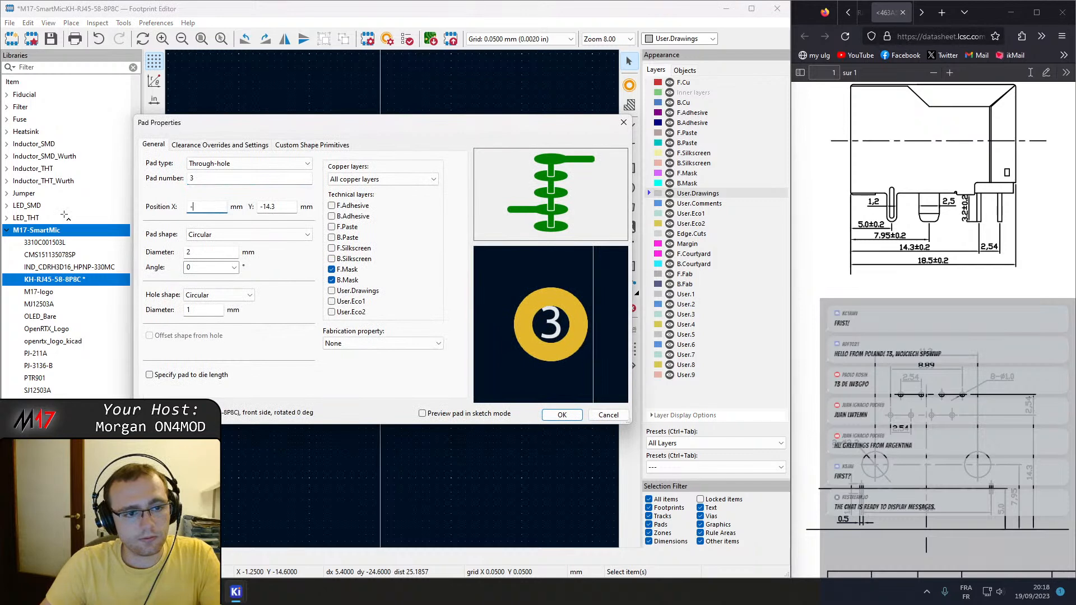
text(4.445+2.5)
key(Return)
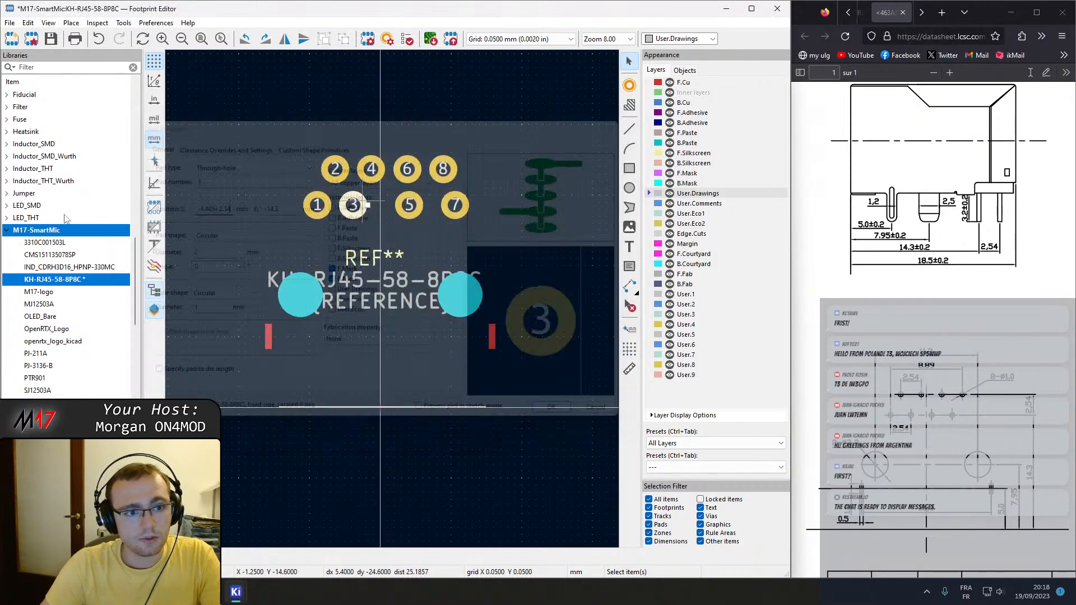
Set contact pad 5's X position to -4.445+2.54*2 mm.
double_click(409, 205)
key(Tab)
text(-4.445+2.54*2)
key(Return)
Set contact pad 7's X position to -4.445+2.54*3 mm and deselect the pad.
double_click(457, 207)
key(Tab)
text(4.445)
key(Home)
text(-)
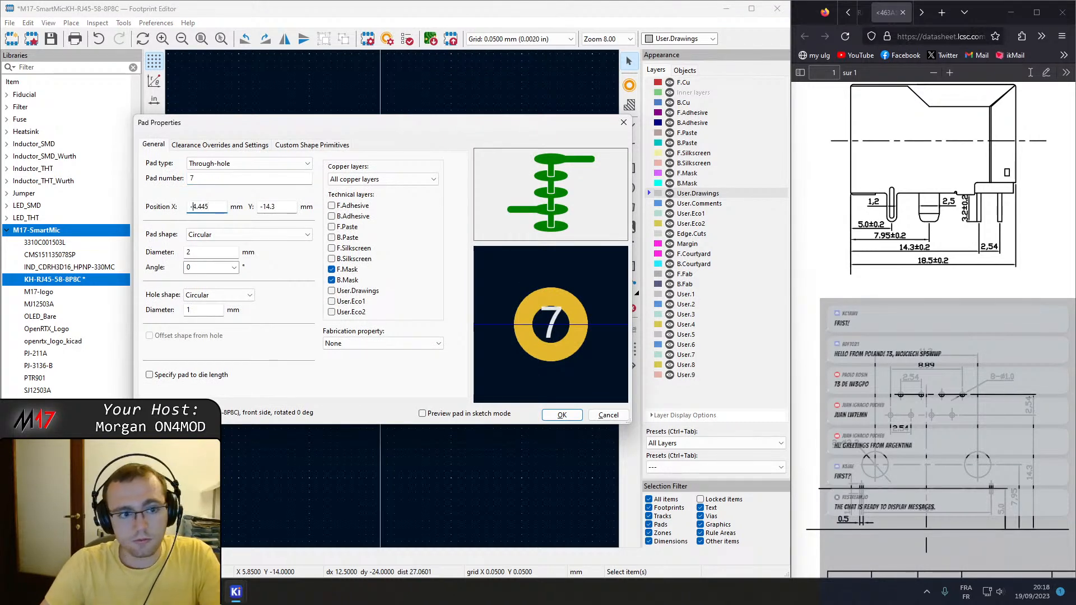
key(End)
text(+2.5)
key(Return)
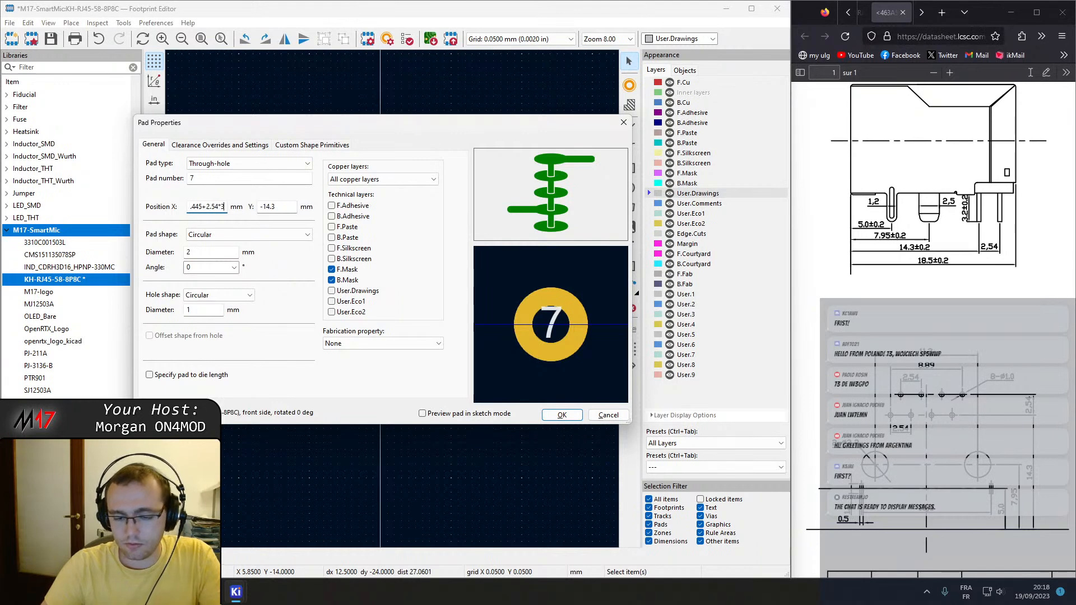
click(500, 215)
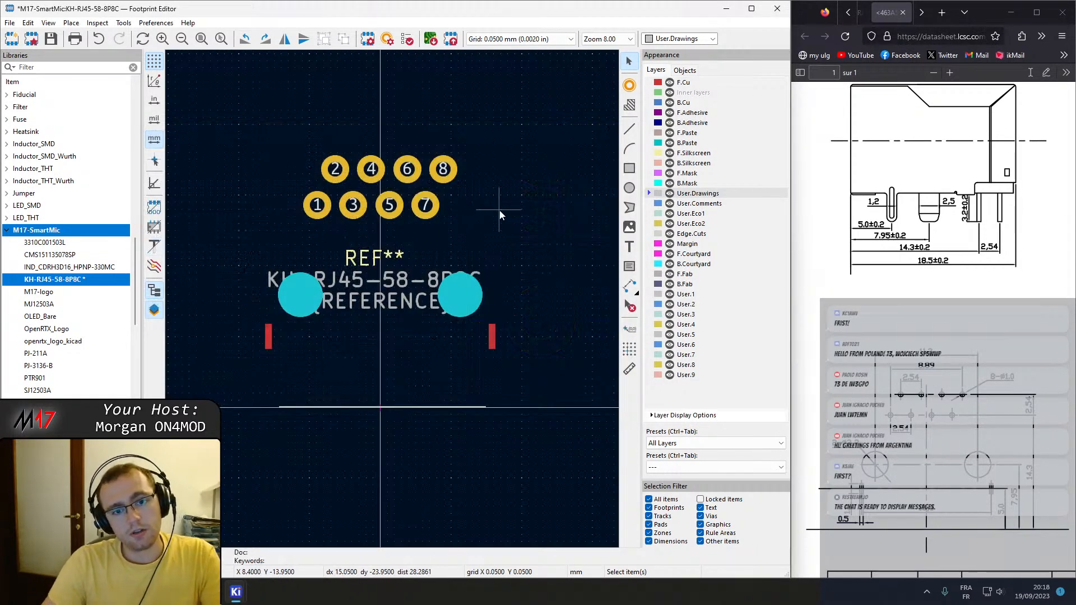
Compare the footprint's pad layout with the side view and recommended hole pattern in the KH-RJ45-58-8P8C datasheet.
middle_drag(480, 231, 507, 253)
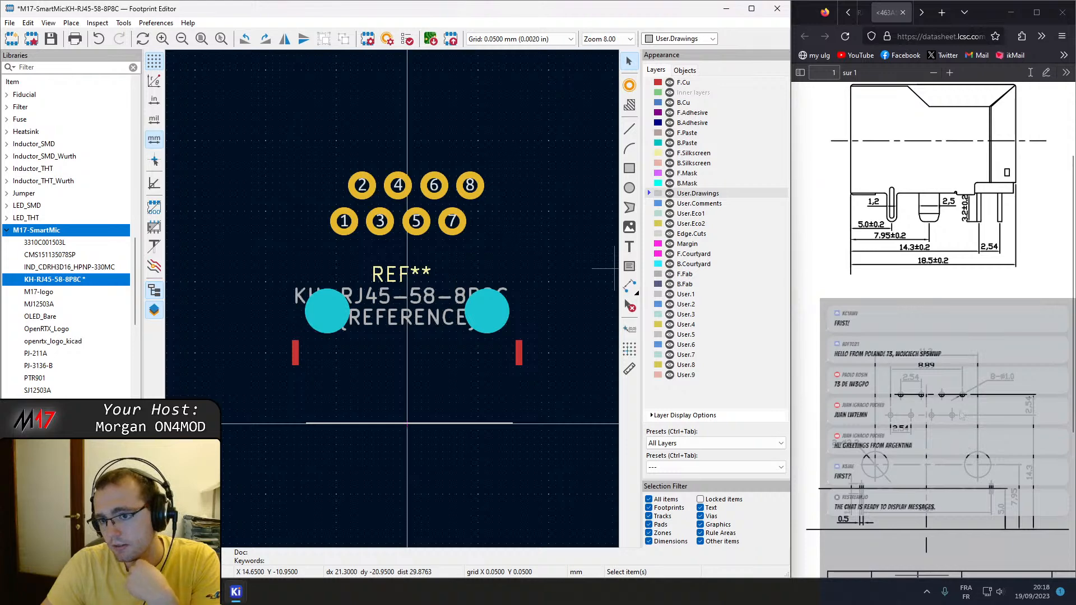
scroll(933, 224, up, 2)
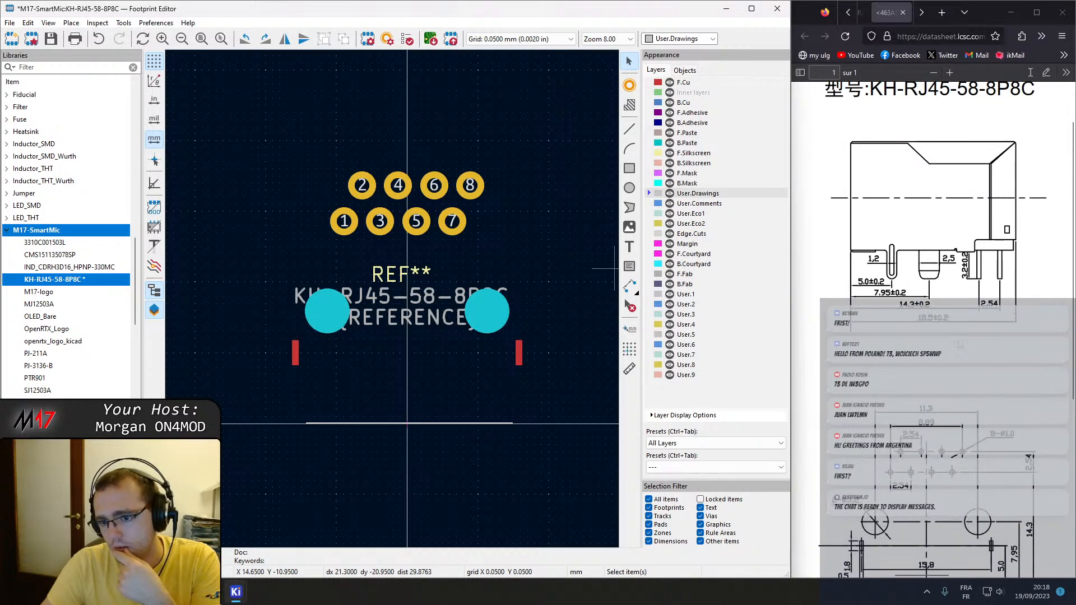
scroll(958, 345, down, 5)
scroll(958, 345, up, 5)
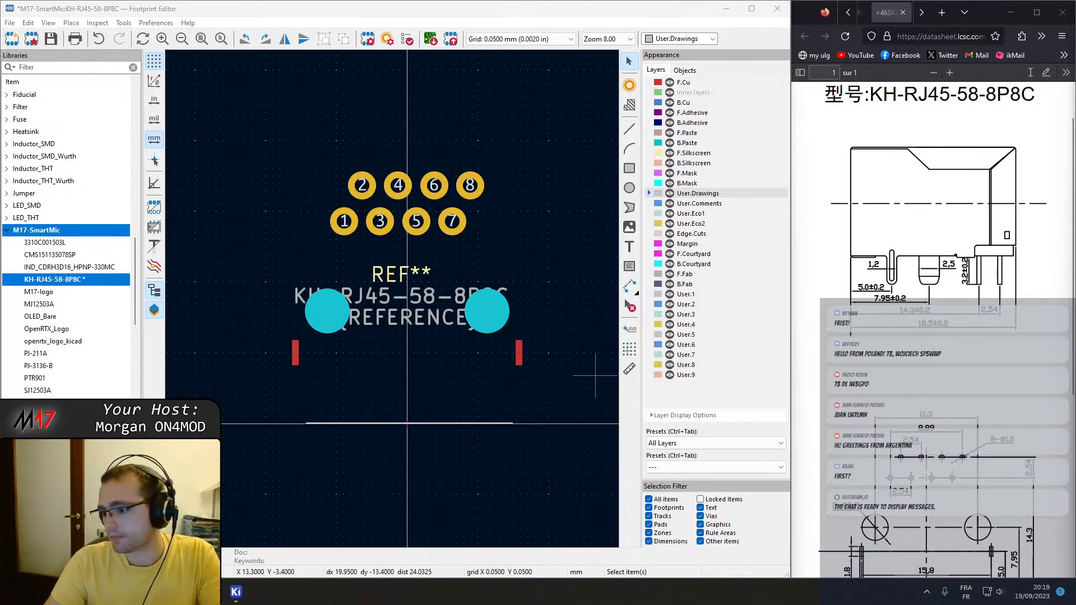
middle_drag(406, 342, 450, 392)
click(893, 361)
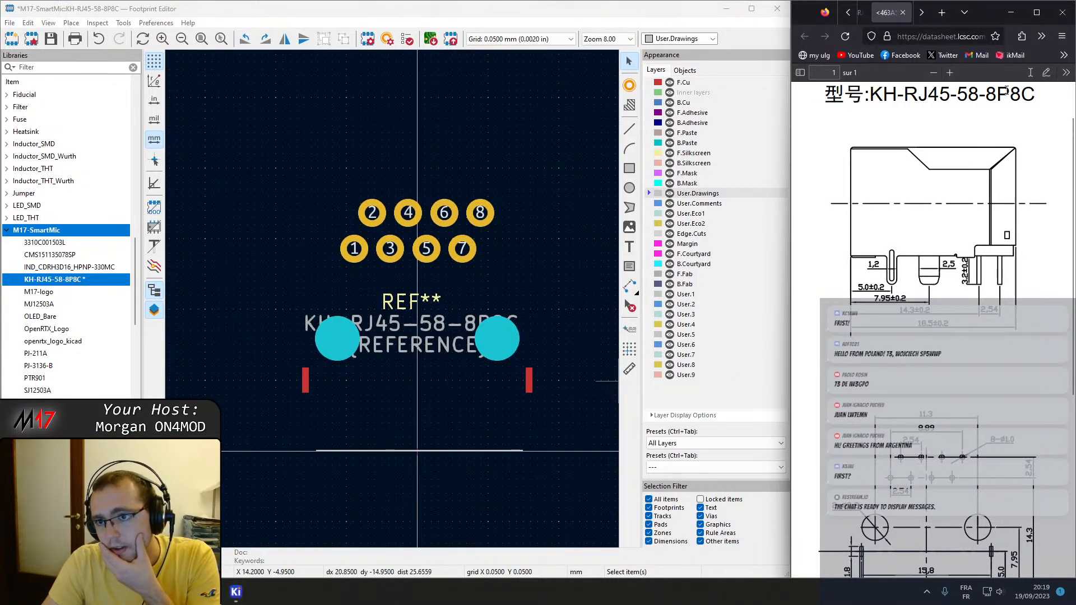
scroll(889, 365, down, 3)
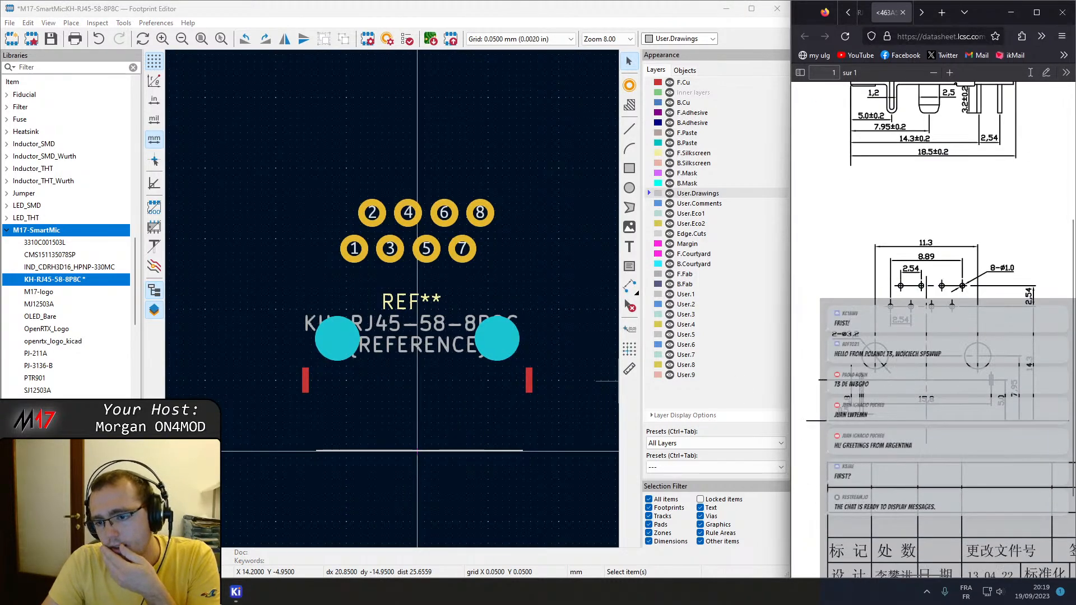
scroll(932, 245, up, 1)
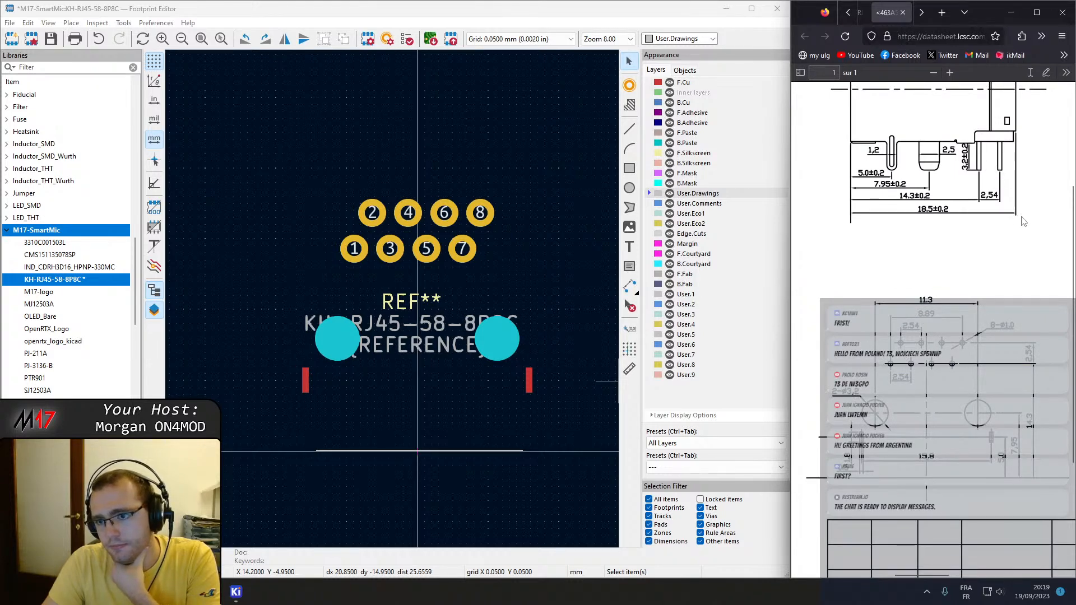
scroll(1022, 223, up, 3)
scroll(1025, 226, down, 3)
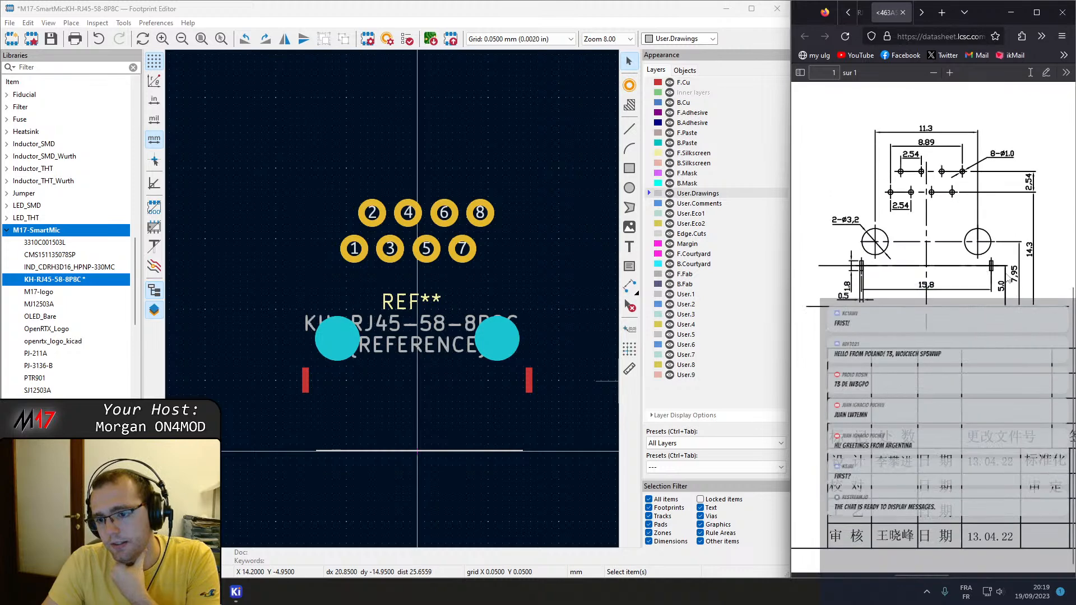
Maximize the datasheet window and examine the connector's front, side, bottom and hole pattern drawings together.
click(1037, 12)
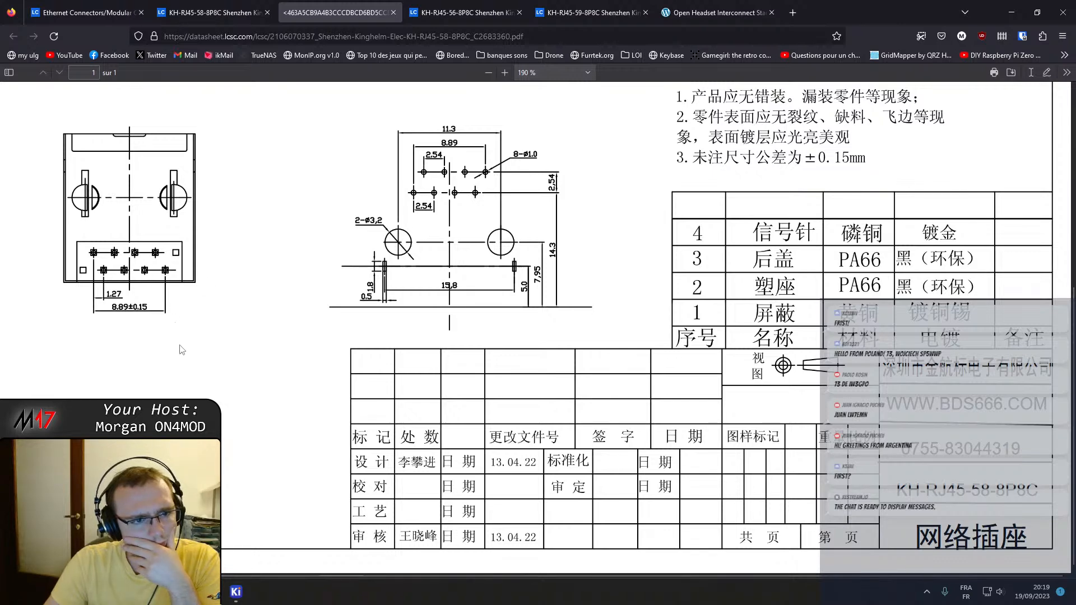
scroll(457, 297, up, 5)
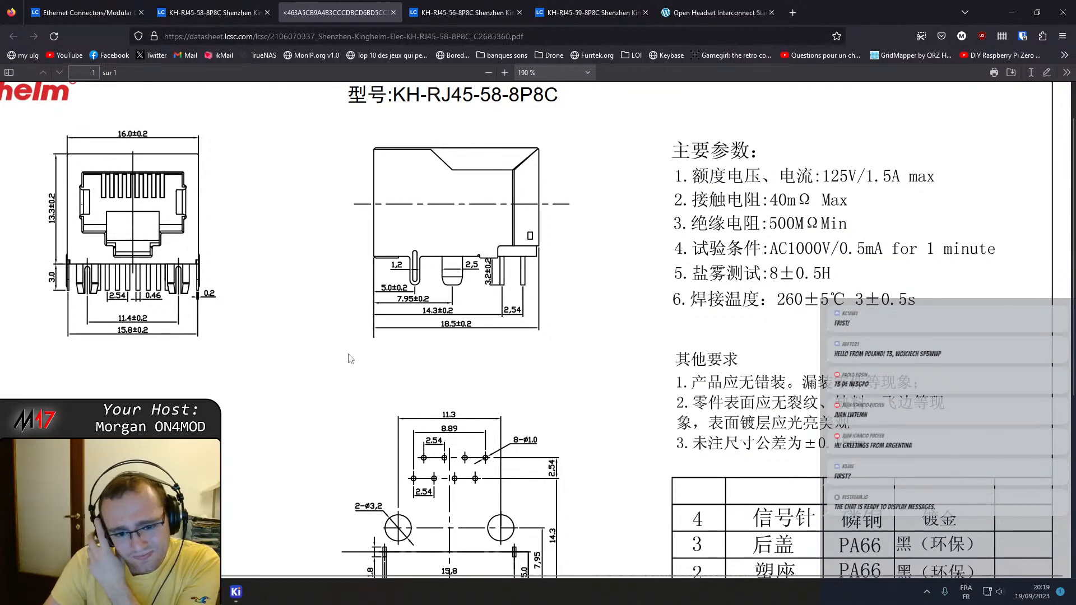
ctrl+scroll(352, 352, down, 2)
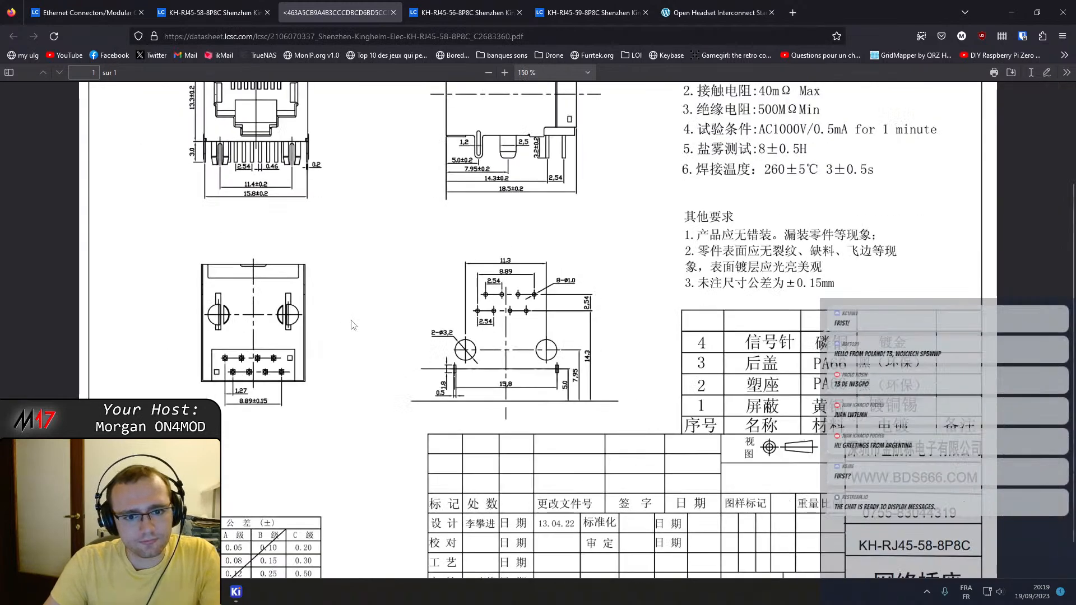
ctrl+scroll(351, 326, down, 1)
Search Google for the part number KH-RJ45-58-8P8C from the datasheet title and open its LCSC result in a new tab.
mouse_move(590, 133)
mouse_down()
mouse_move(490, 138)
mouse_move(487, 129)
mouse_move(589, 128)
mouse_up()
click(476, 127)
right_click(571, 126)
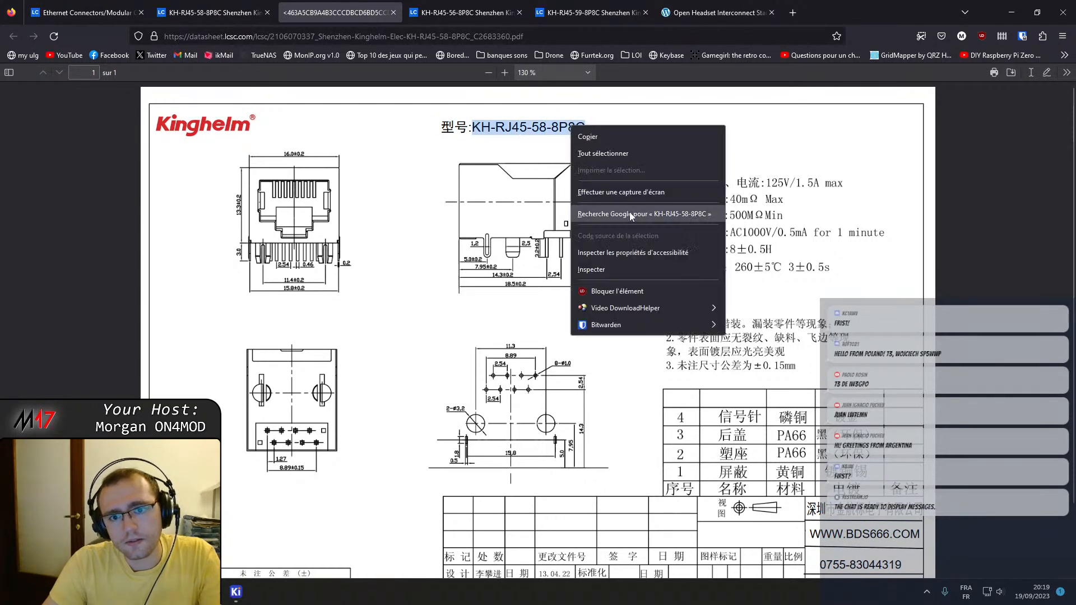
click(628, 215)
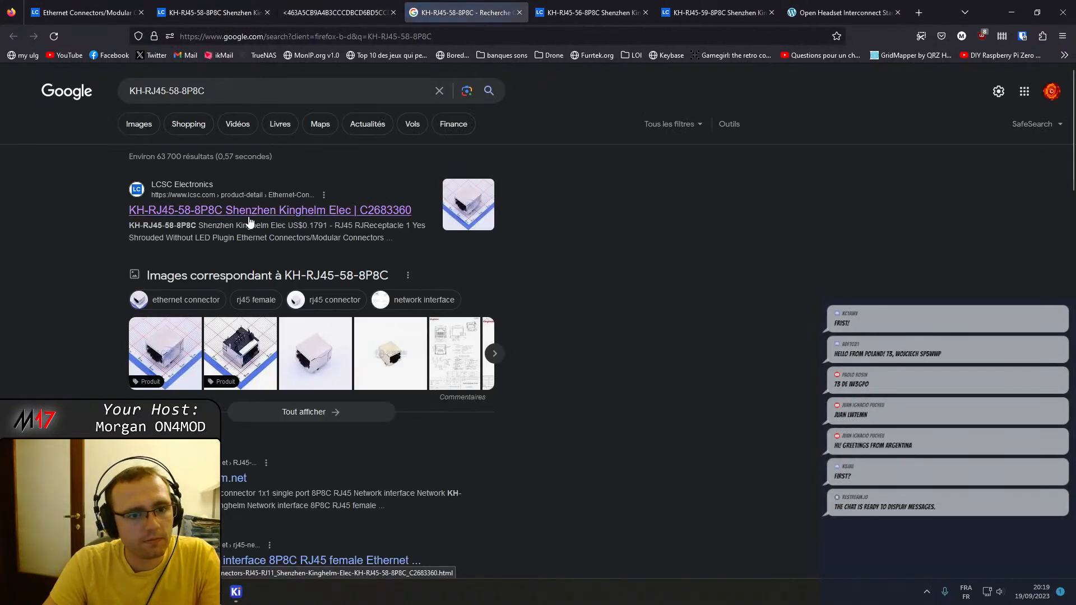
middle_click(249, 218)
Switch to the already open KH-RJ45-58-8P8C product page on LCSC and view the photo of the connector's underside.
click(229, 8)
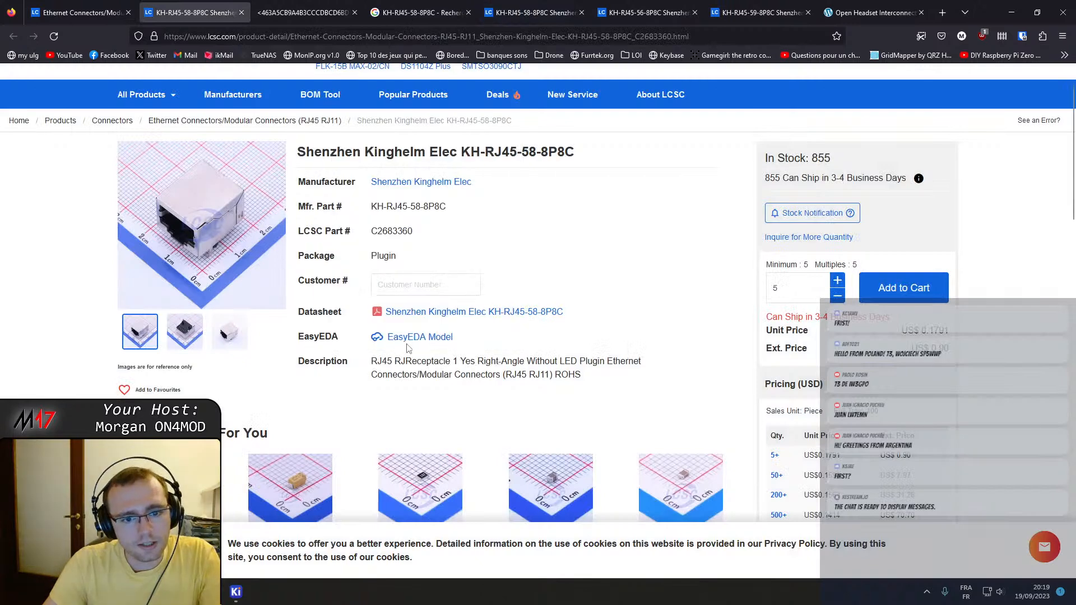
click(197, 338)
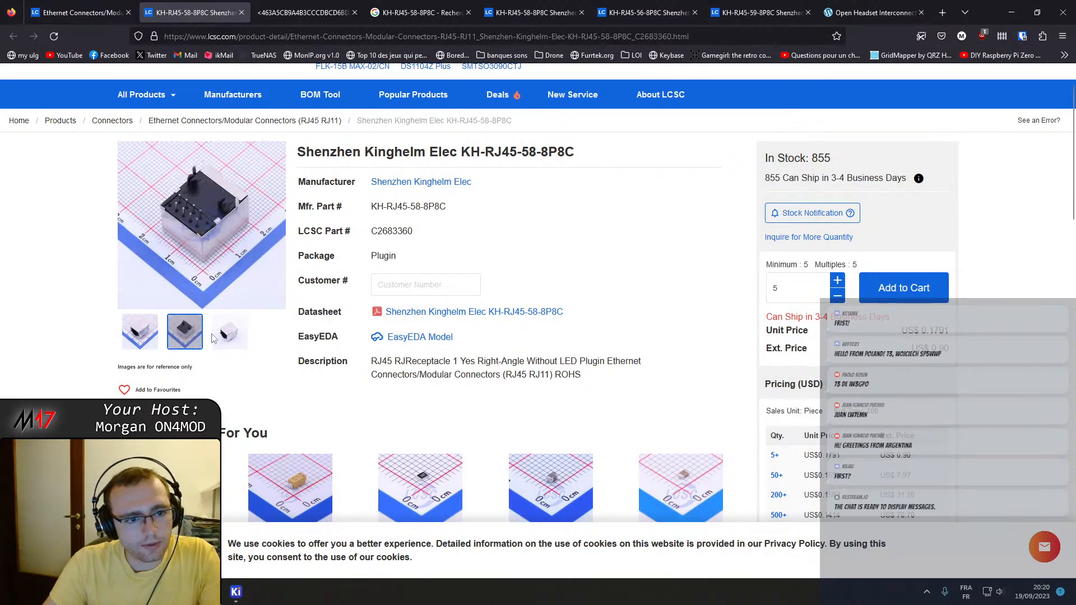
Examine the enlarged photo of the connector's underside and the specification table on the KH-RJ45-58-8P8C product page.
mouse_move(218, 201)
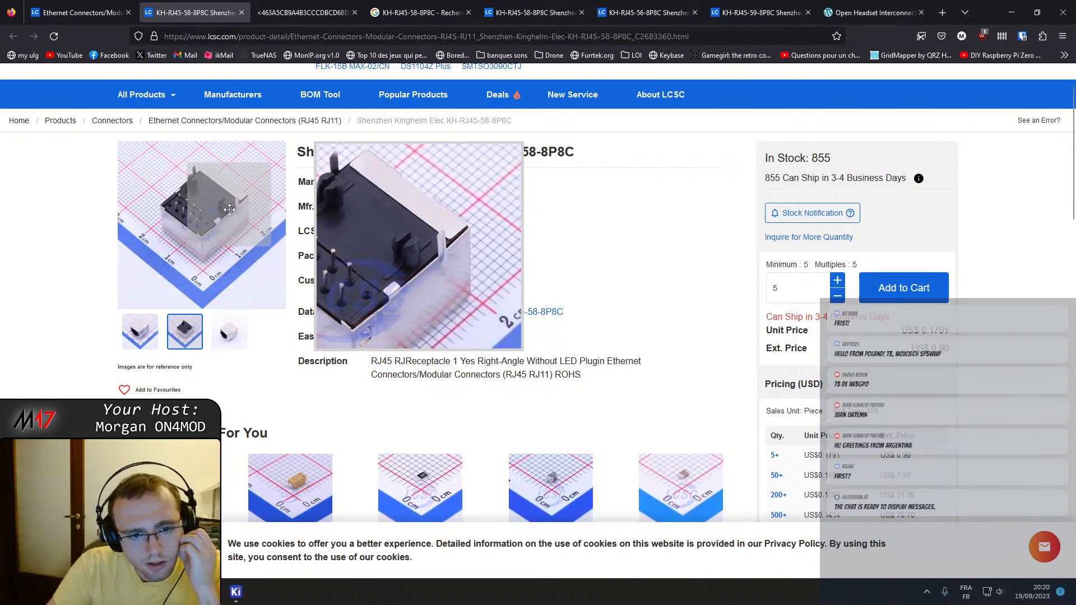
scroll(439, 321, down, 2)
scroll(439, 321, down, 5)
scroll(431, 310, down, 10)
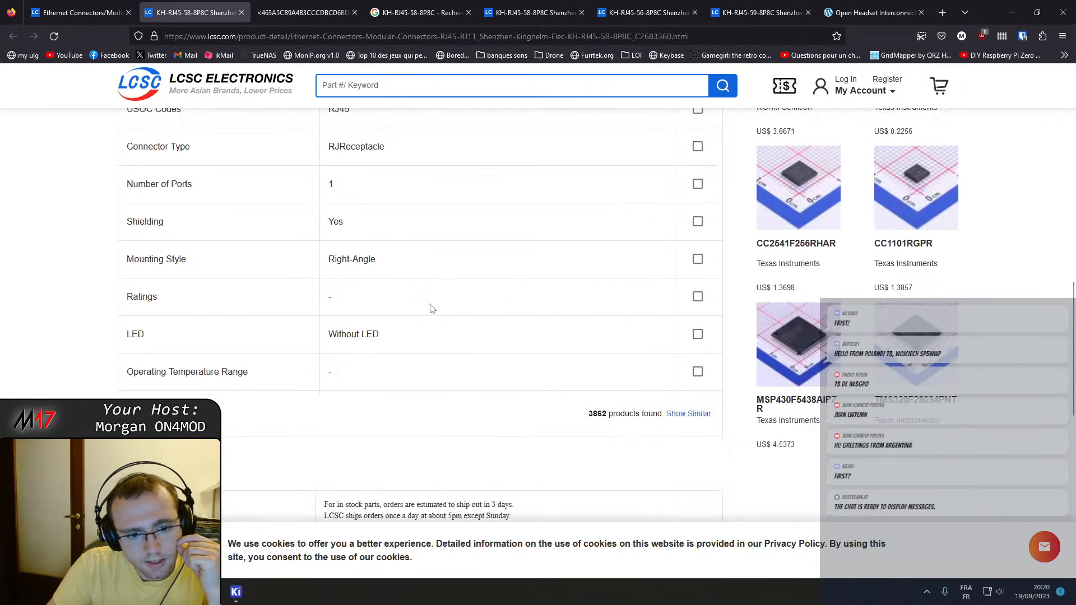
scroll(404, 365, up, 9)
scroll(404, 365, up, 10)
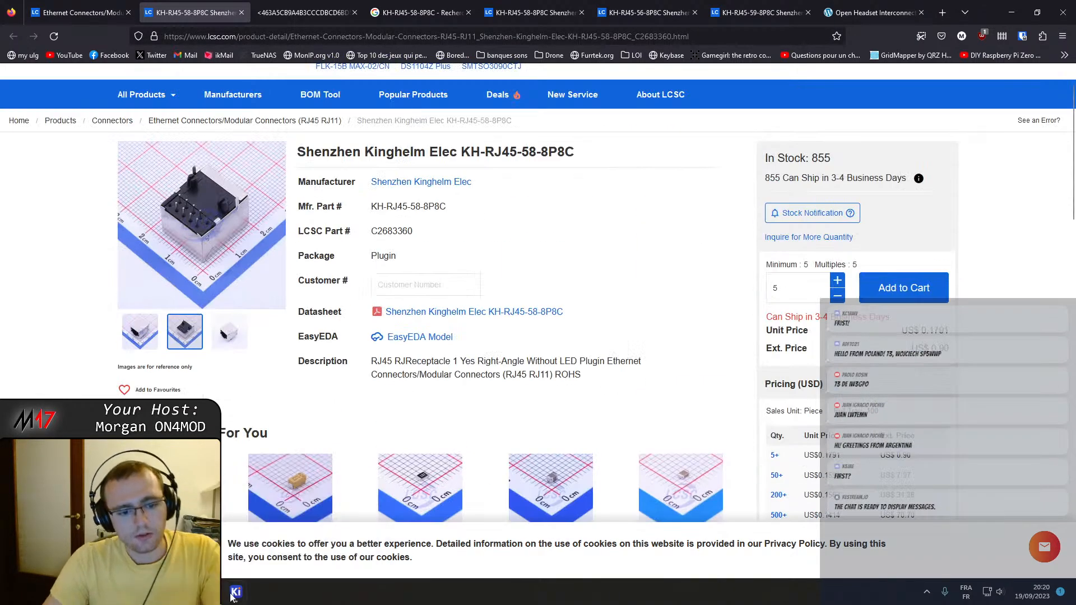
Switch to the KiCad Footprint Editor and change the left rectangular shield pad to the through-hole type.
mouse_move(235, 592)
click(316, 532)
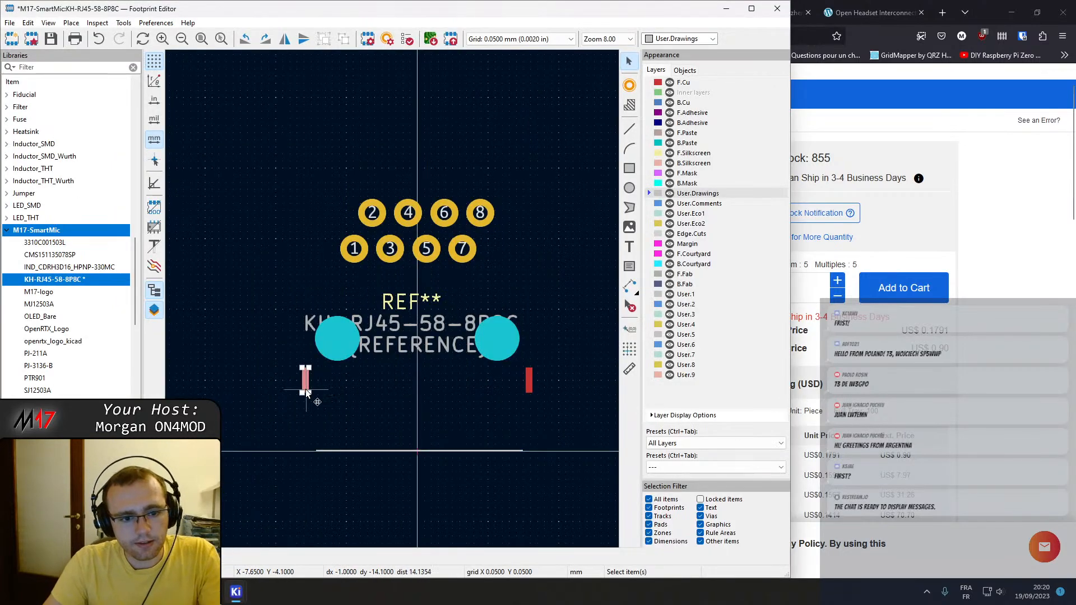
double_click(304, 387)
click(207, 236)
click(207, 236)
click(207, 236)
click(207, 236)
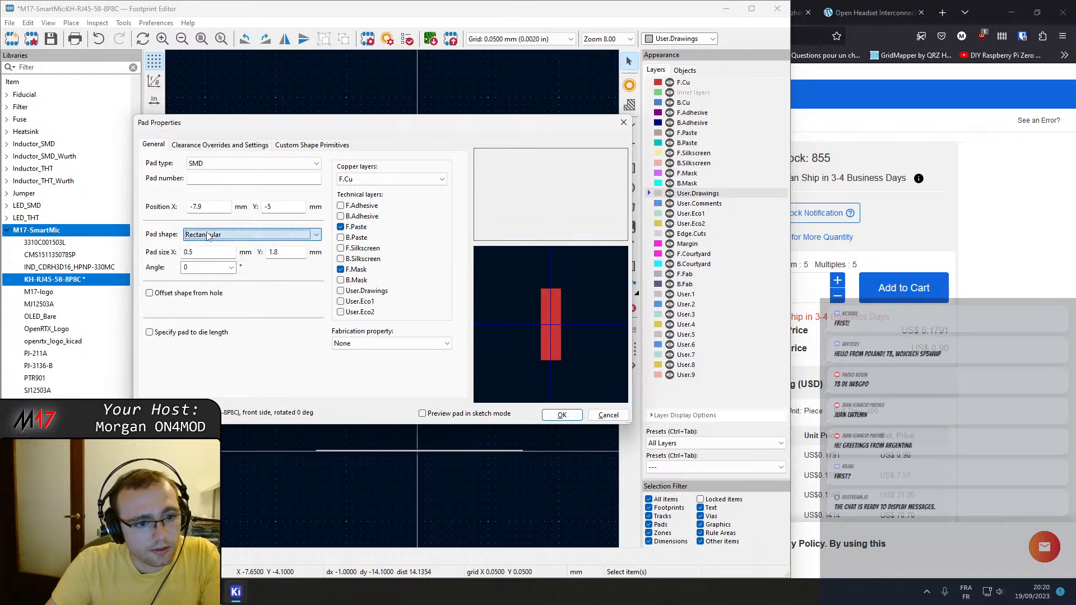
click(221, 163)
click(222, 176)
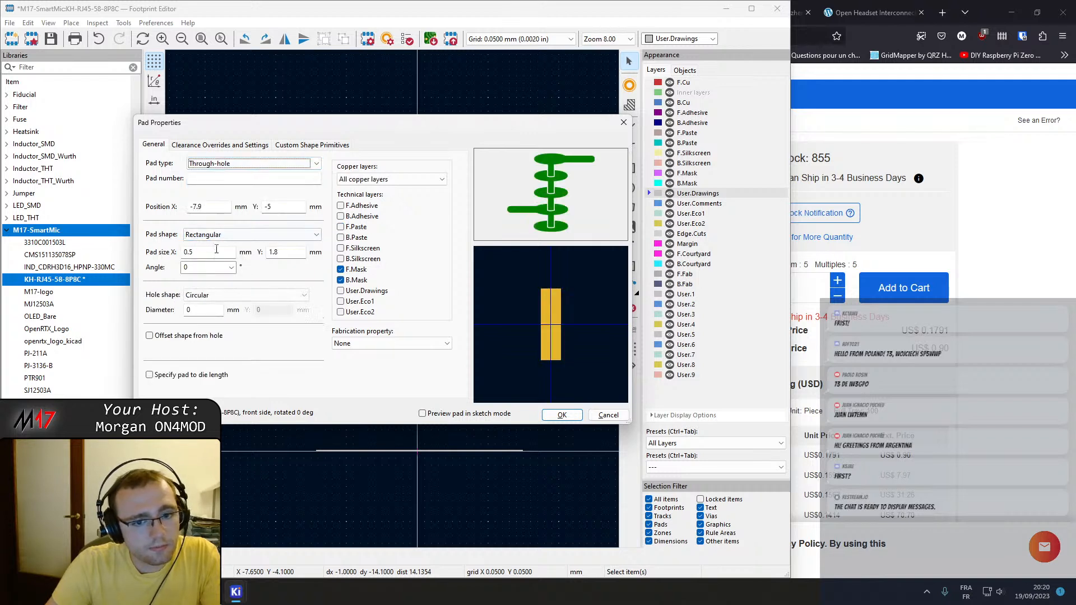
Give the left shield pad an oval hole measuring 0.5 mm in X and 1.8 mm in Y.
click(213, 295)
click(208, 314)
click(208, 312)
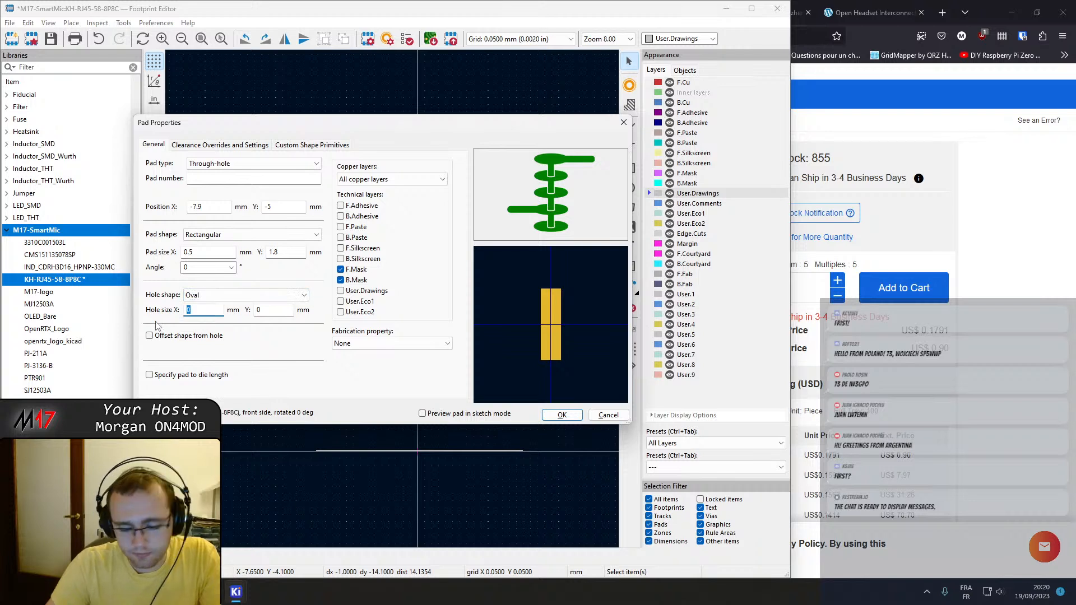
text(0)
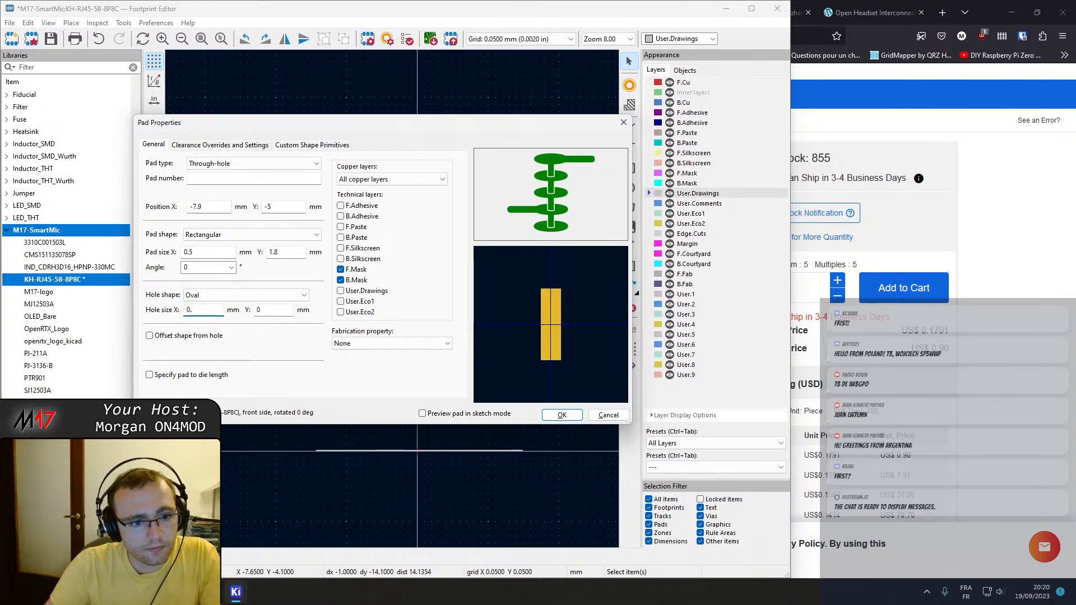
click(261, 312)
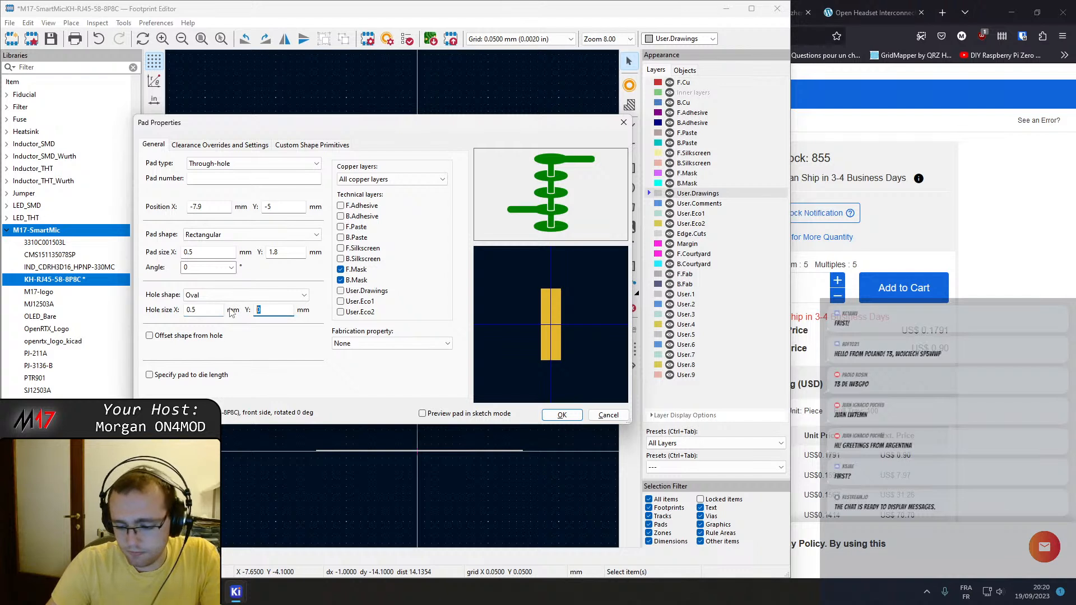
text(1.8)
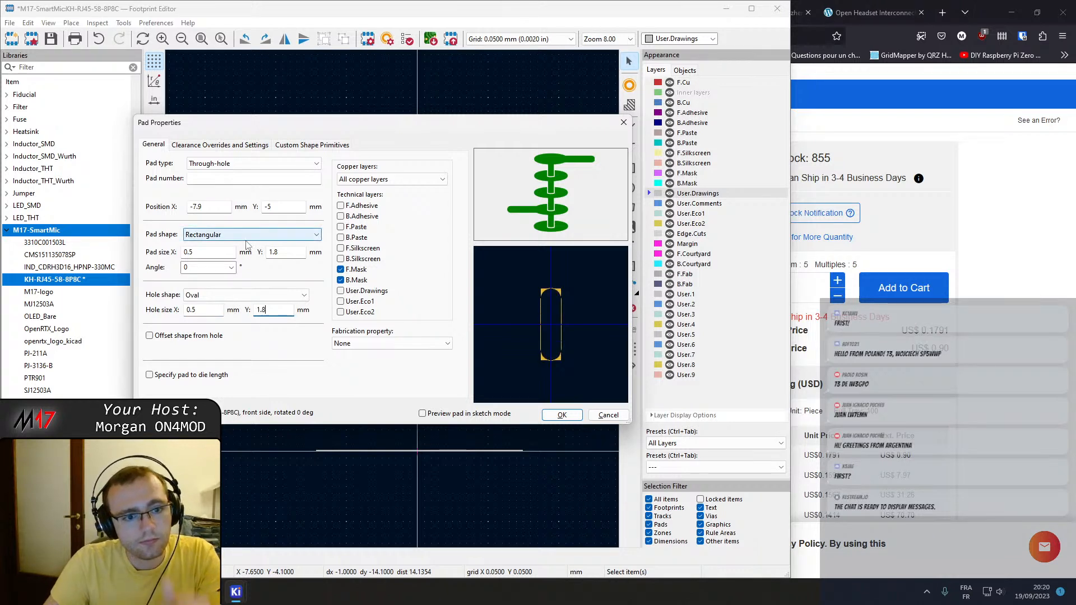
Set the left shield pad's size to 1 mm by 2.3 mm and its shape to a rounded rectangle.
click(231, 254)
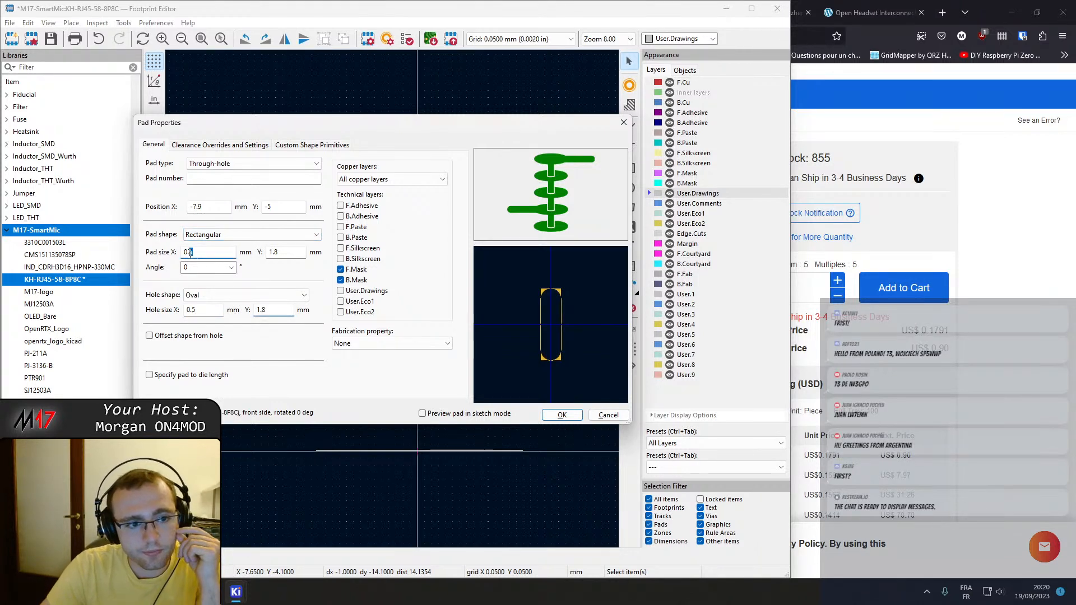
click(205, 252)
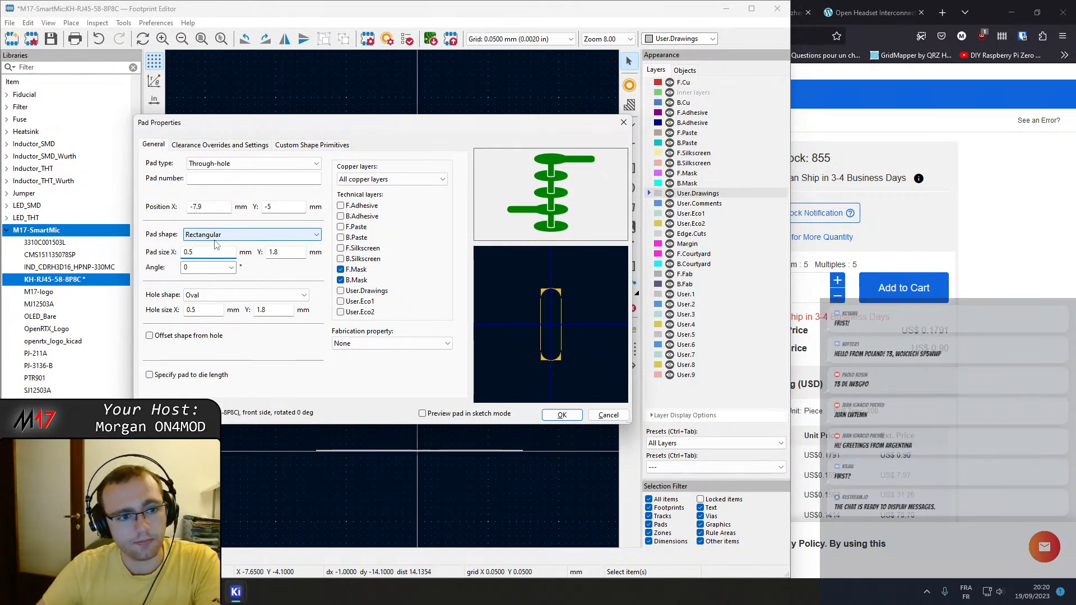
key(BackSpace)
text(1)
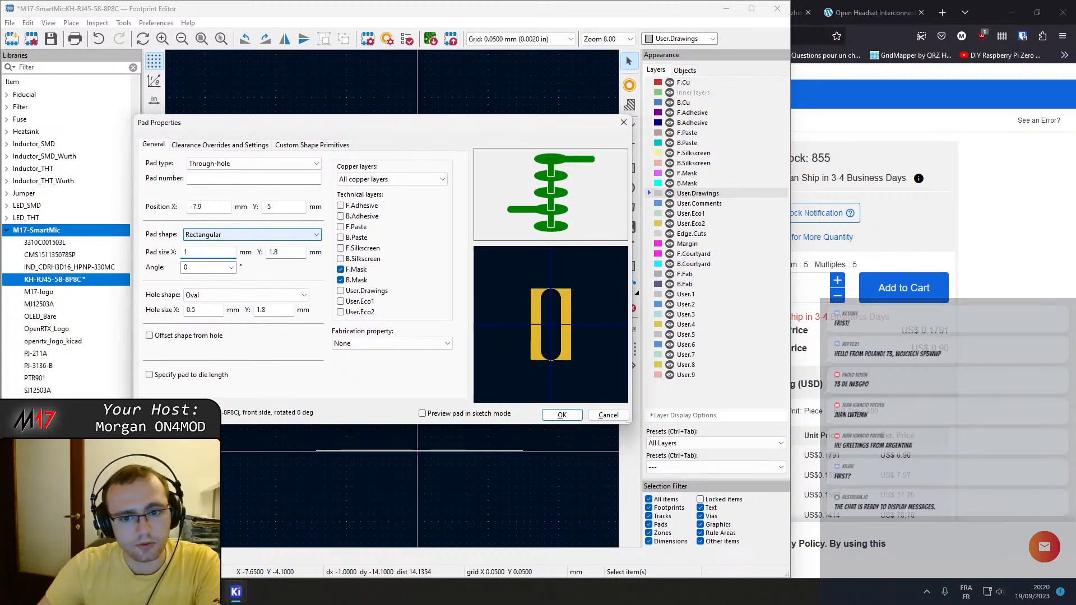
click(293, 251)
text(+0)
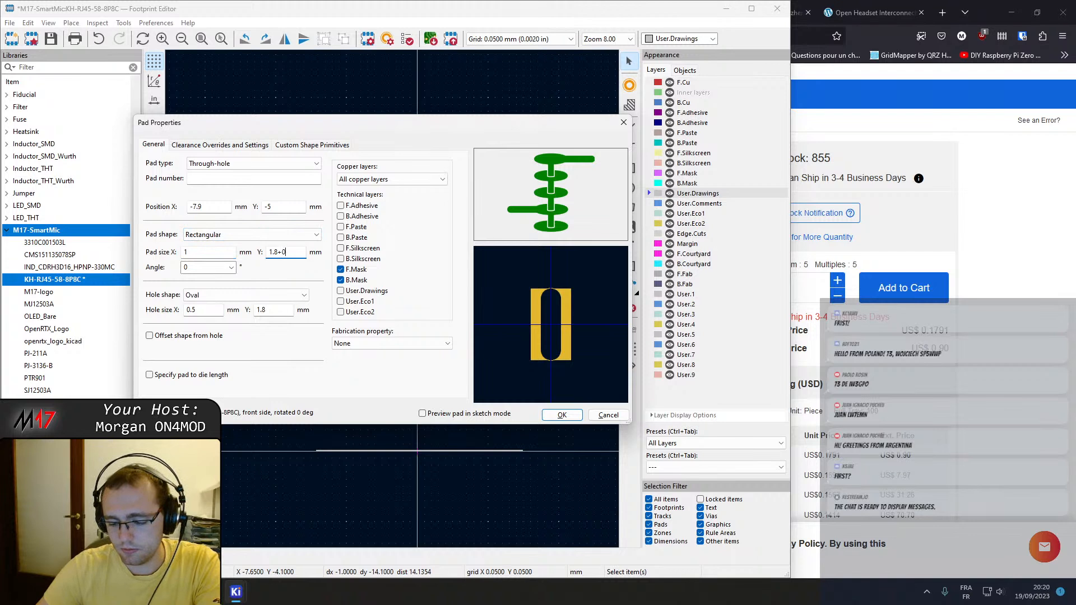
text(.5)
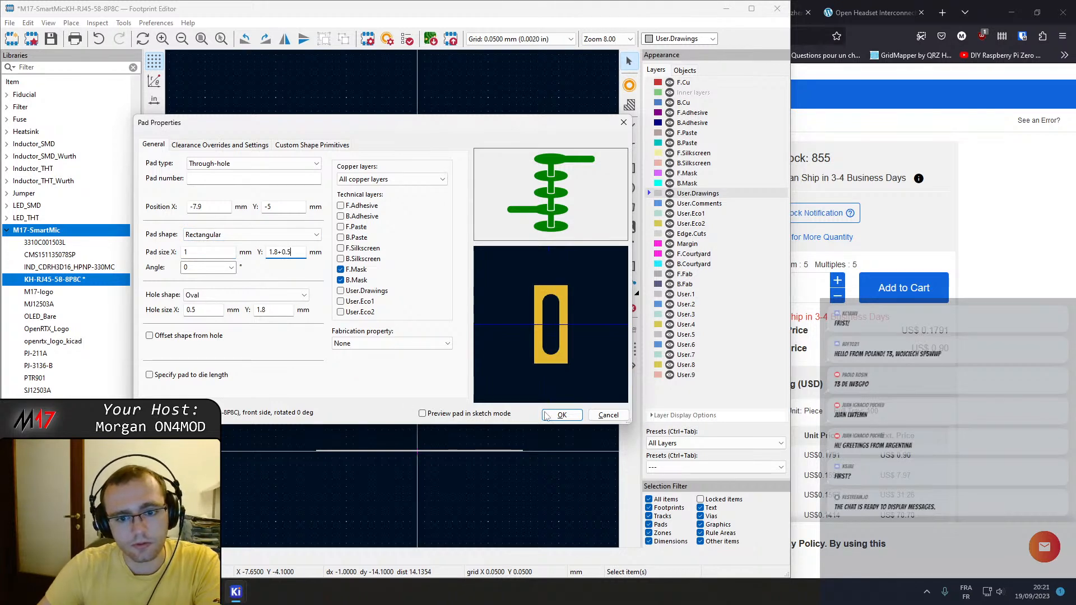
click(252, 234)
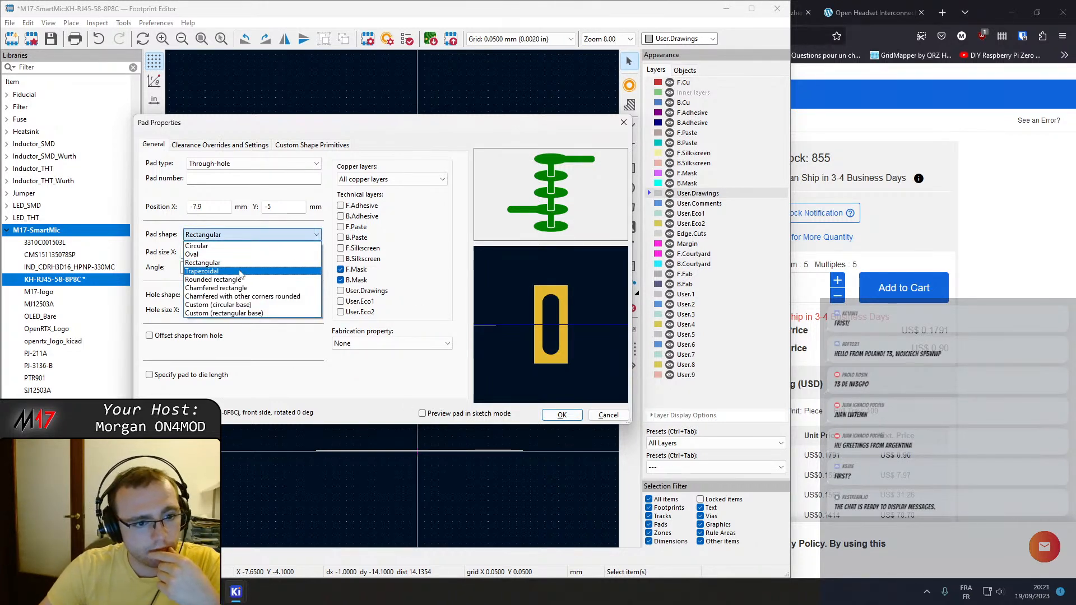
click(241, 280)
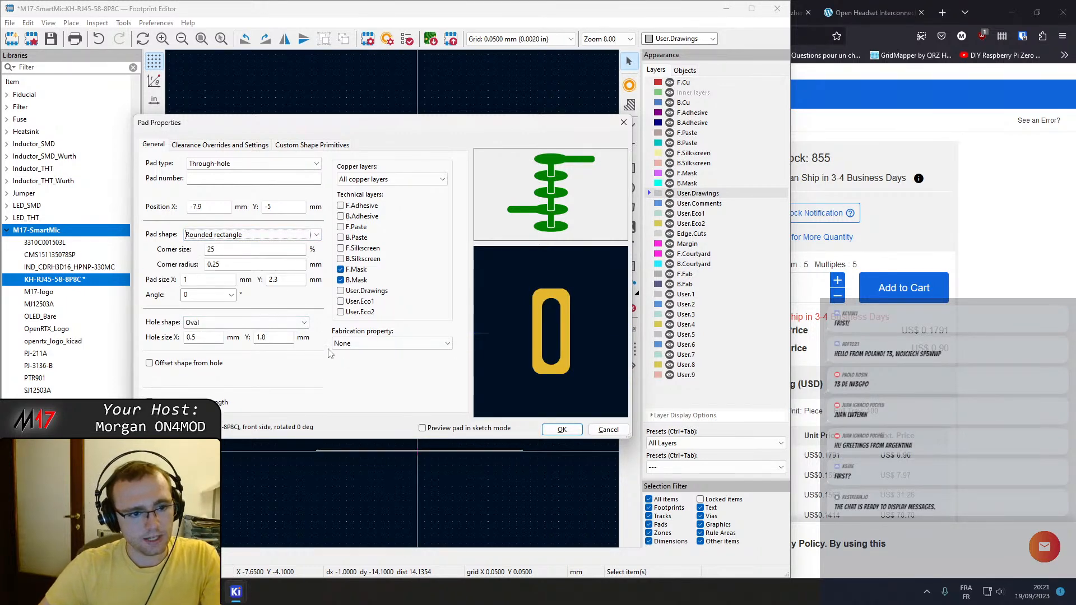
click(561, 430)
Copy the left shield pad's properties as the default and apply them to the right shield pad.
click(362, 405)
click(300, 380)
right_click(301, 380)
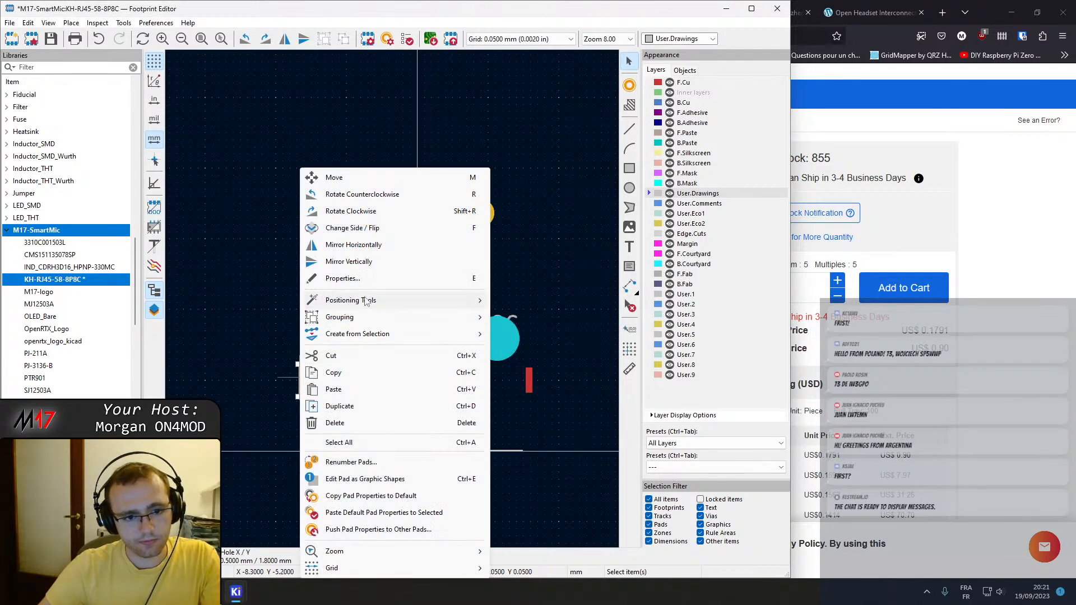
click(374, 497)
click(528, 381)
right_click(528, 381)
click(572, 512)
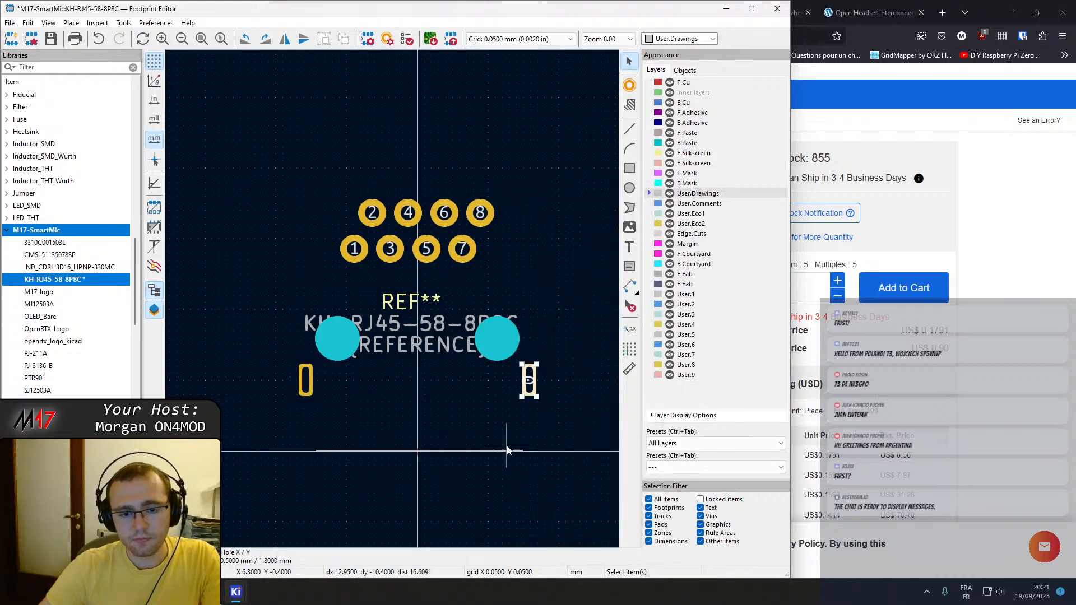
Set the pad number of both the left and right shield pads to SH.
double_click(305, 380)
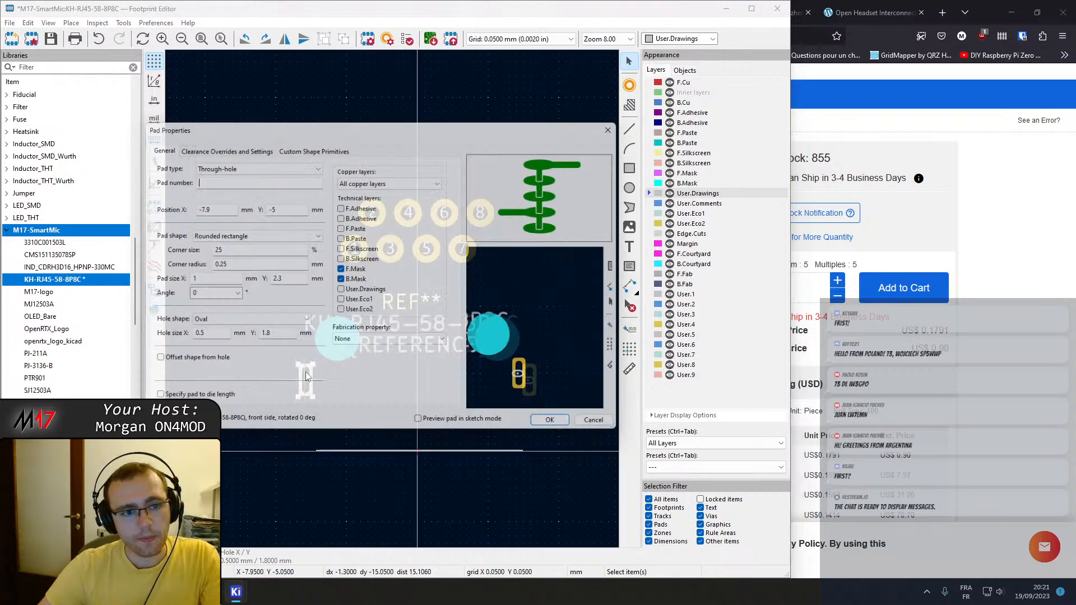
text(SH)
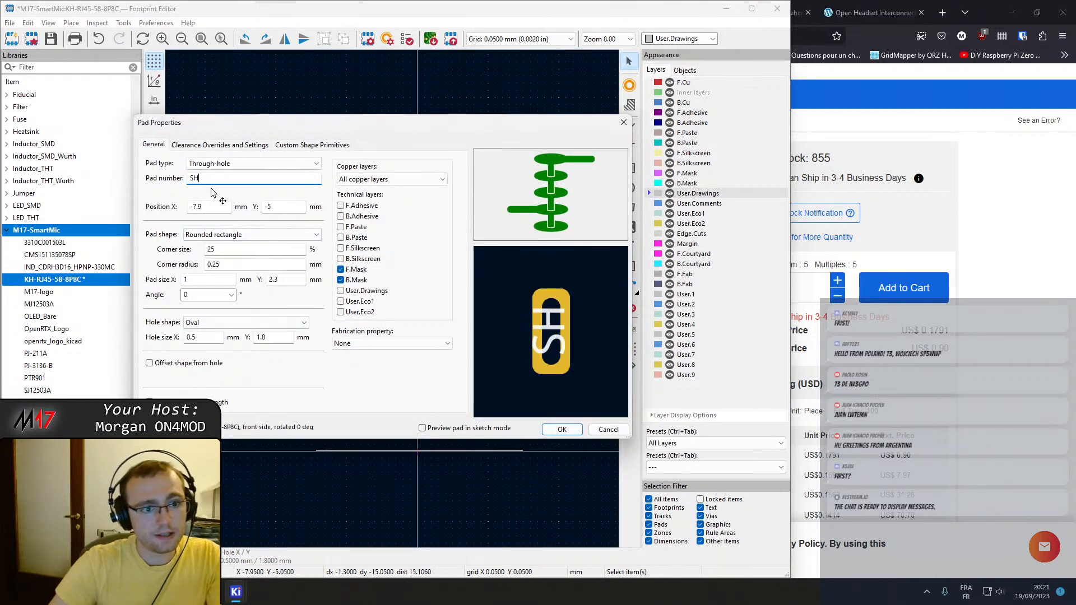
click(562, 428)
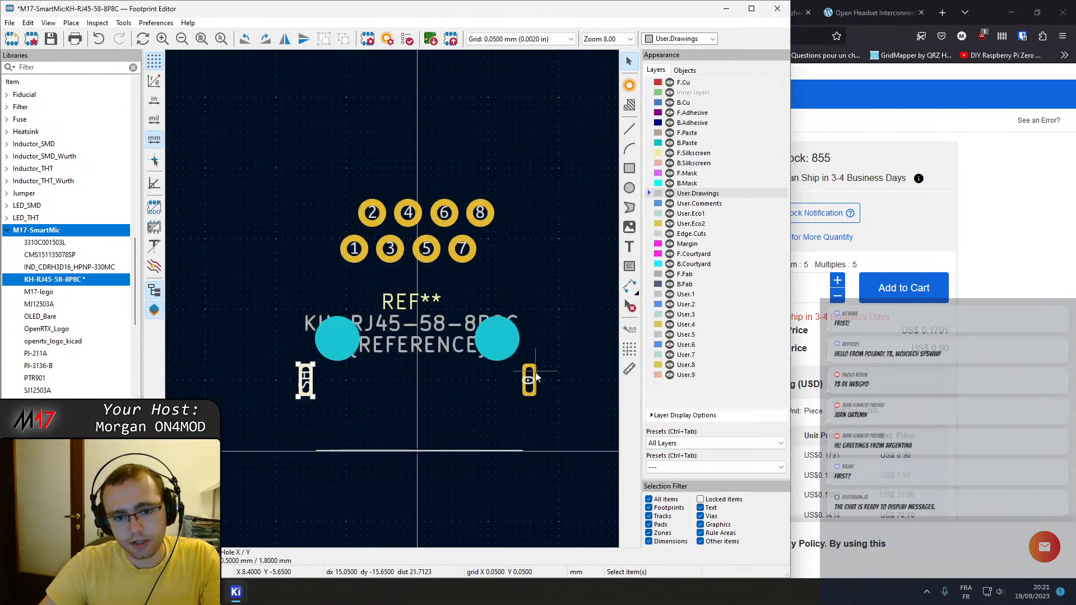
double_click(530, 377)
text(SH)
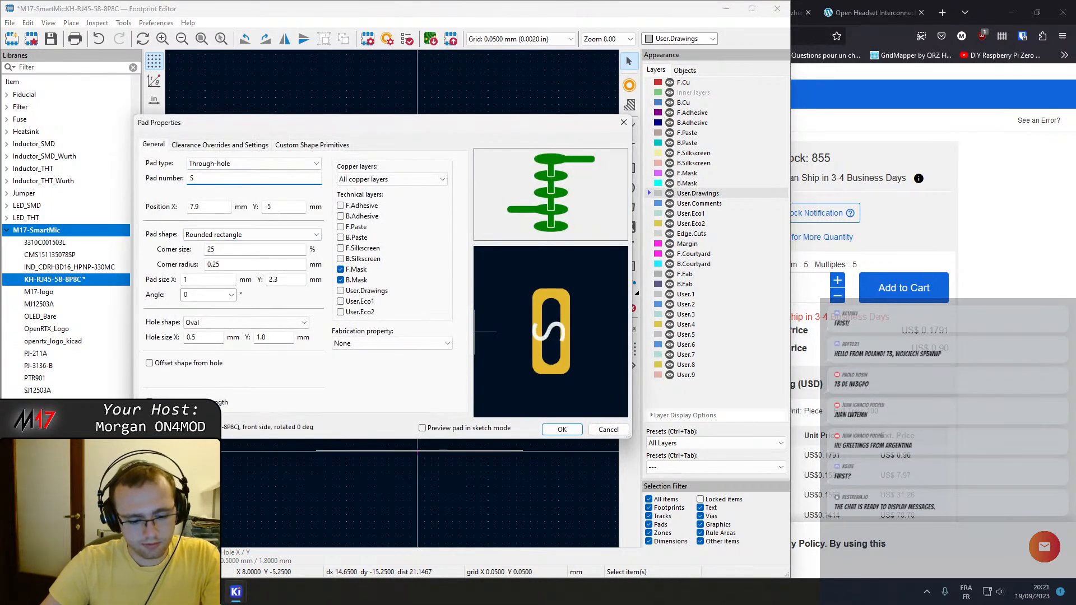
key(Return)
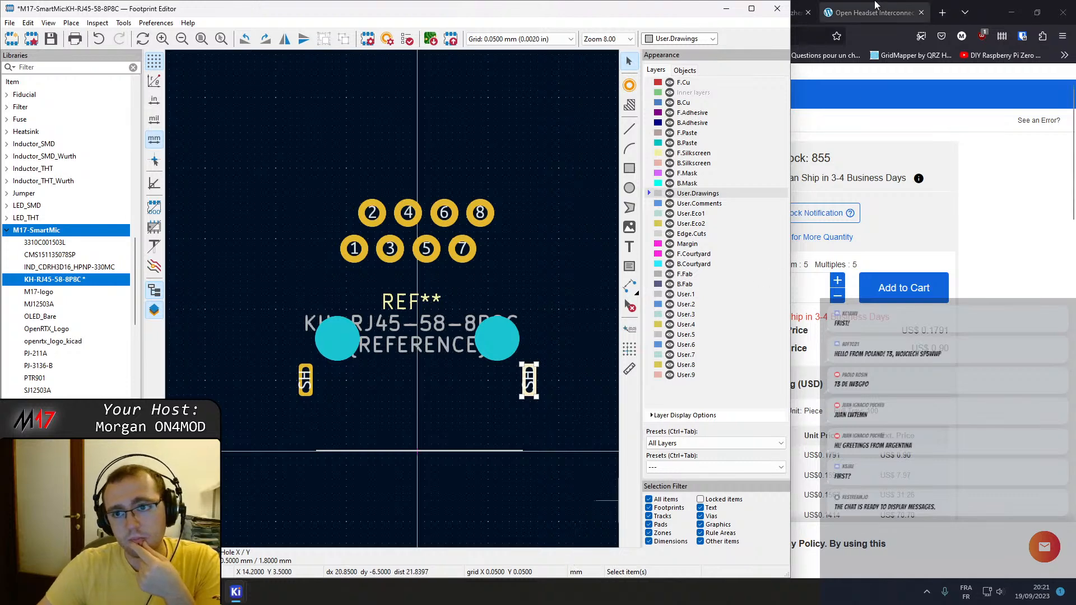
Switch to the browser and examine the recommended hole pattern and side view in the KH-RJ45-58-8P8C datasheet.
key(alt+Tab)
scroll(302, 314, down, 2)
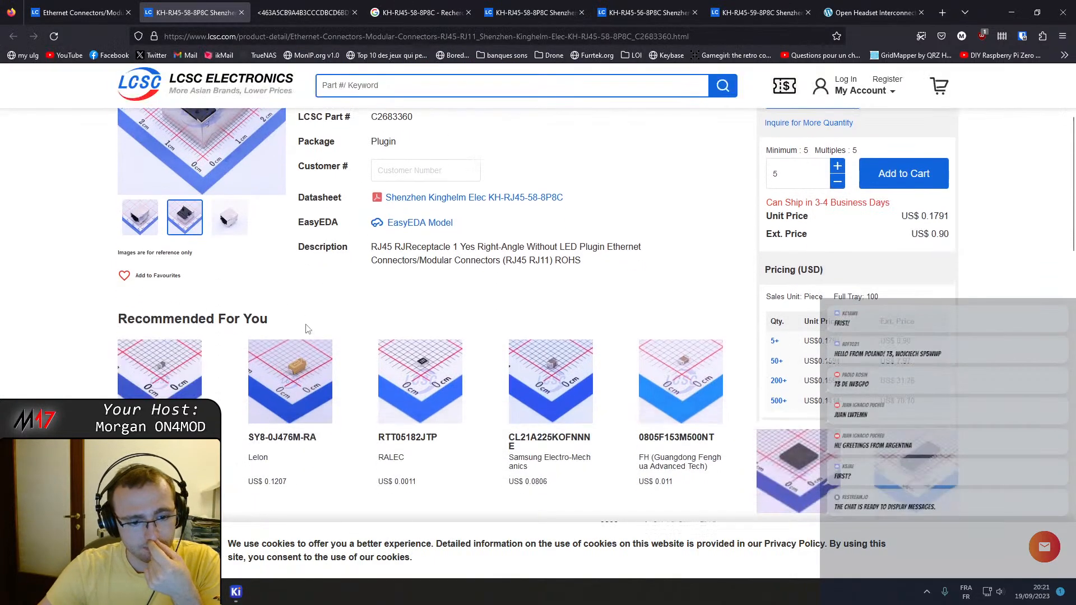
scroll(336, 364, up, 1)
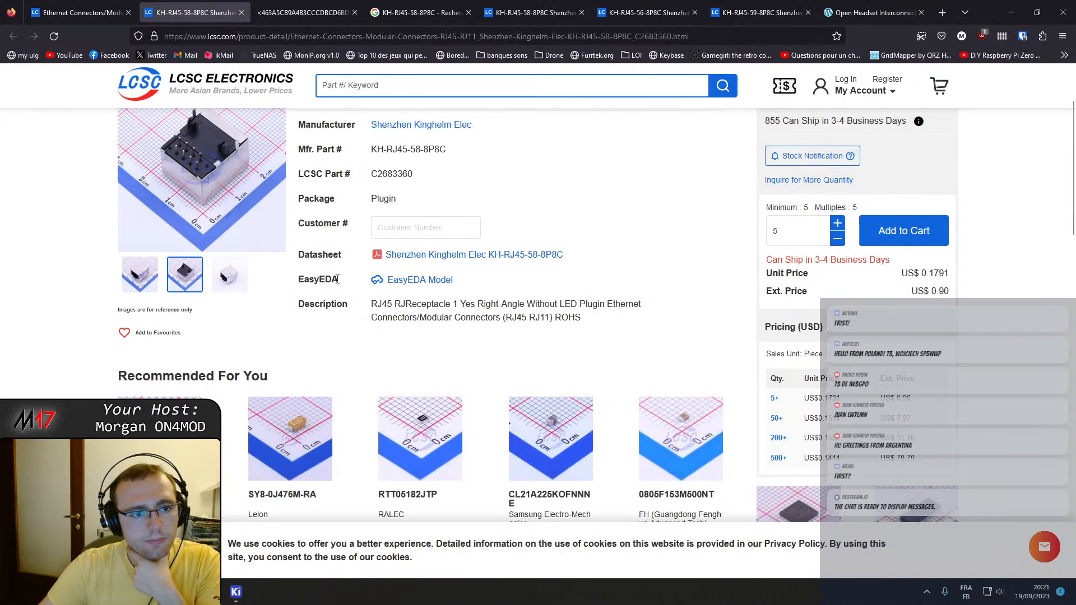
click(426, 259)
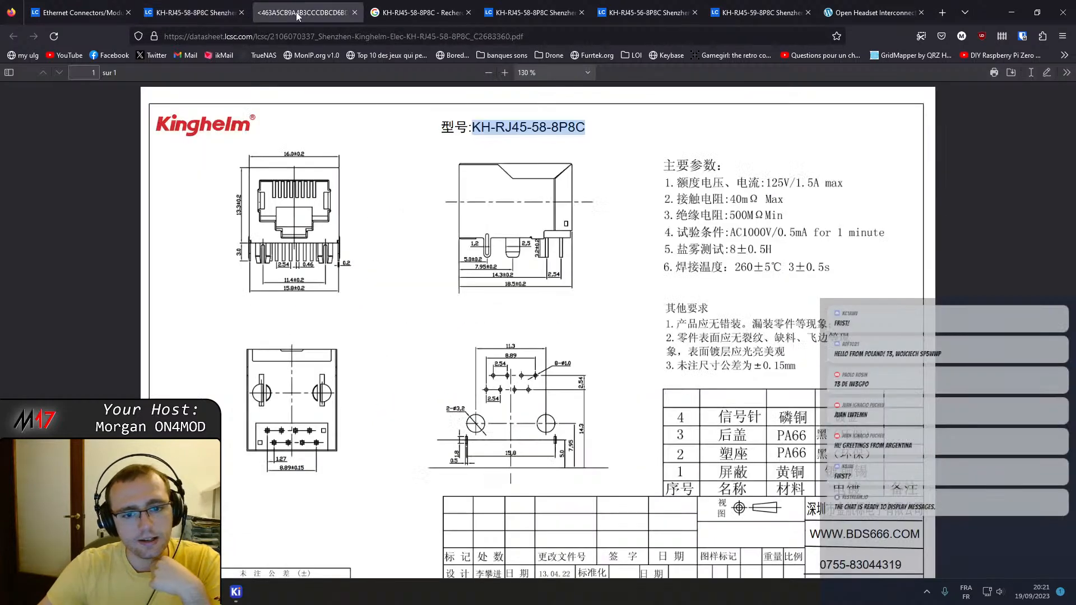
ctrl+scroll(496, 367, up, 2)
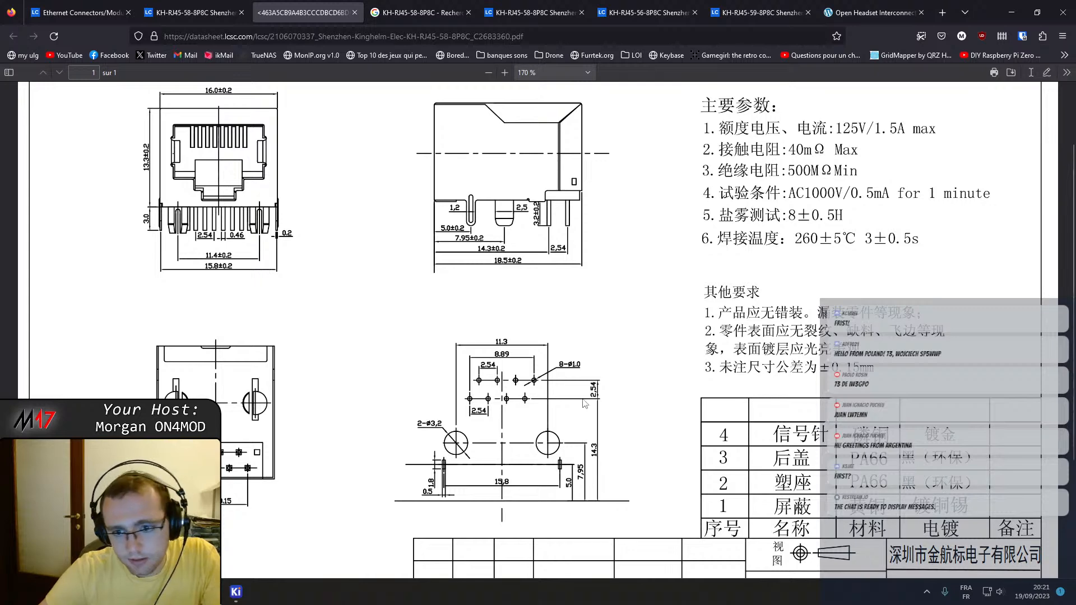
scroll(577, 418, down, 3)
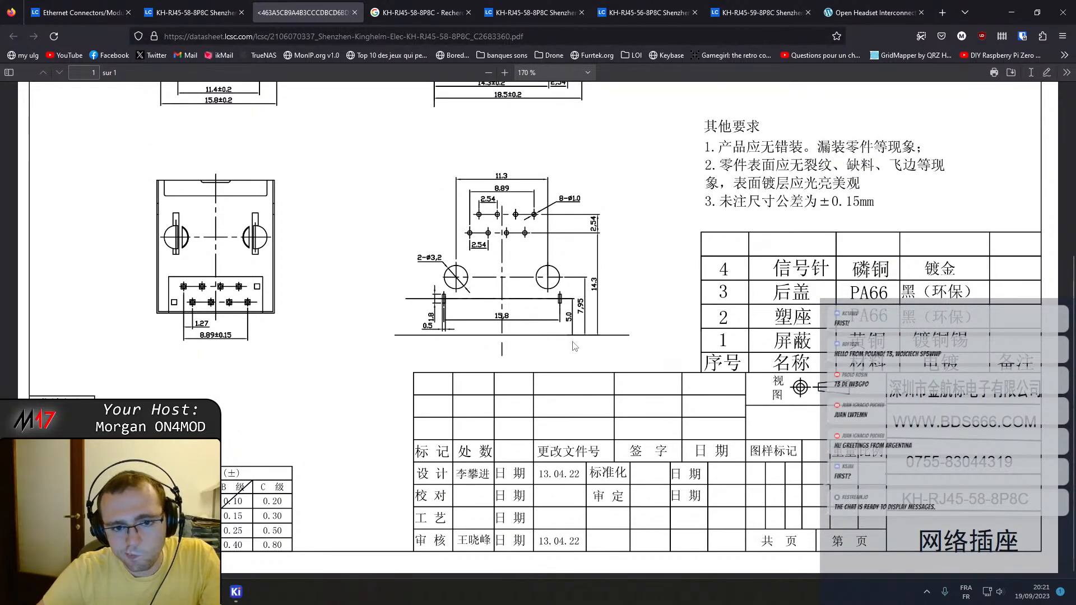
scroll(538, 342, up, 5)
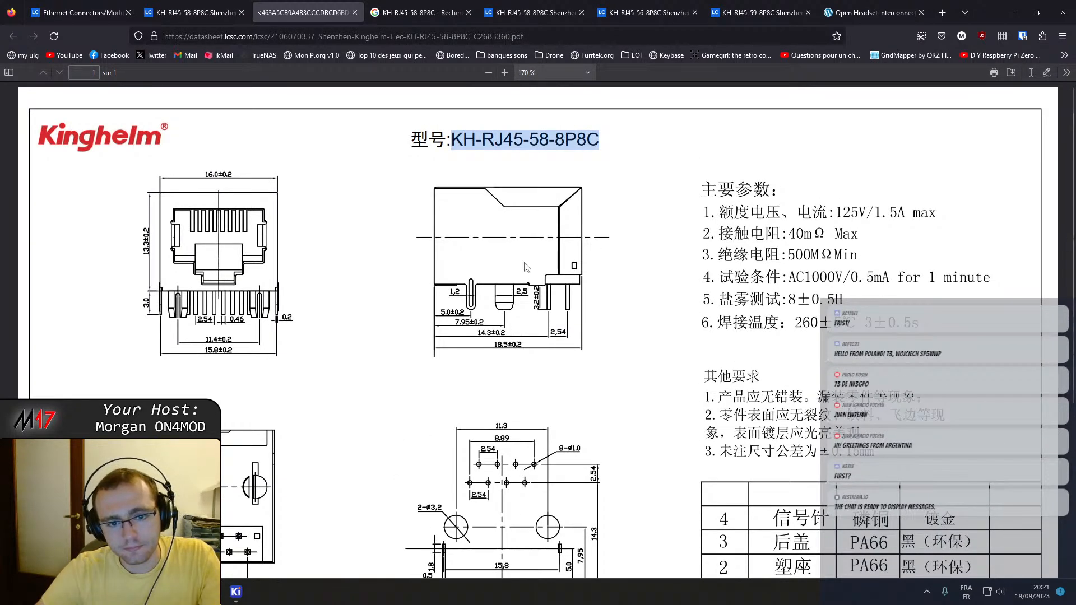
scroll(524, 349, down, 1)
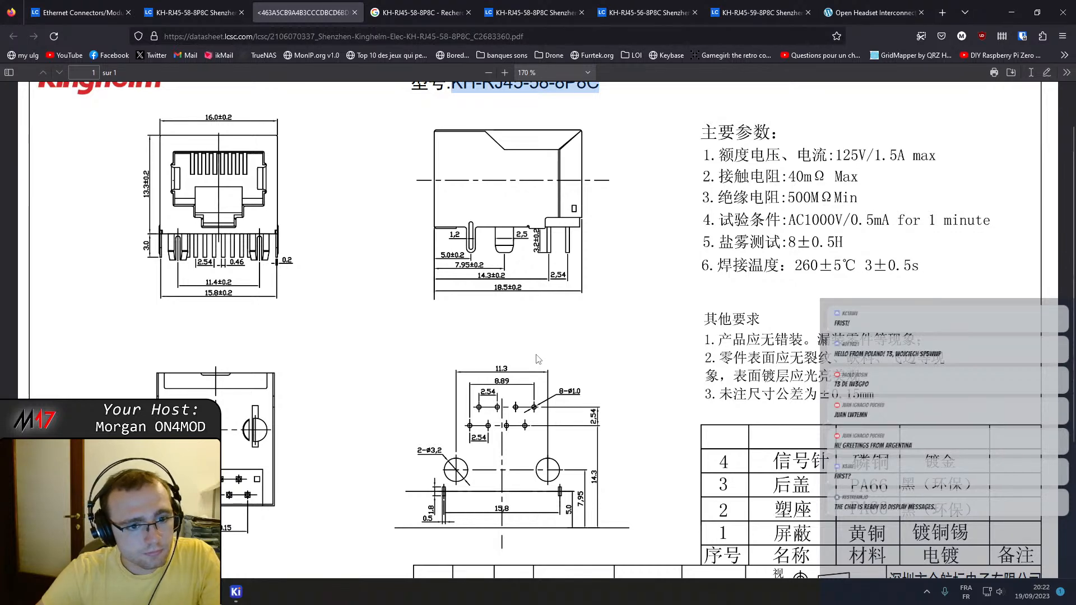
scroll(537, 358, down, 1)
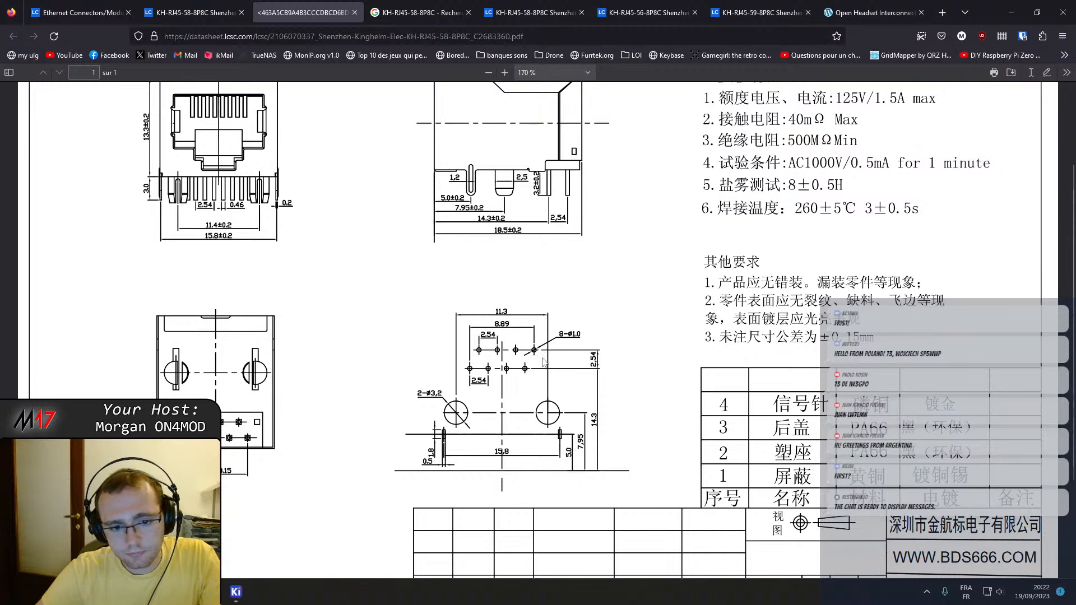
scroll(544, 362, up, 1)
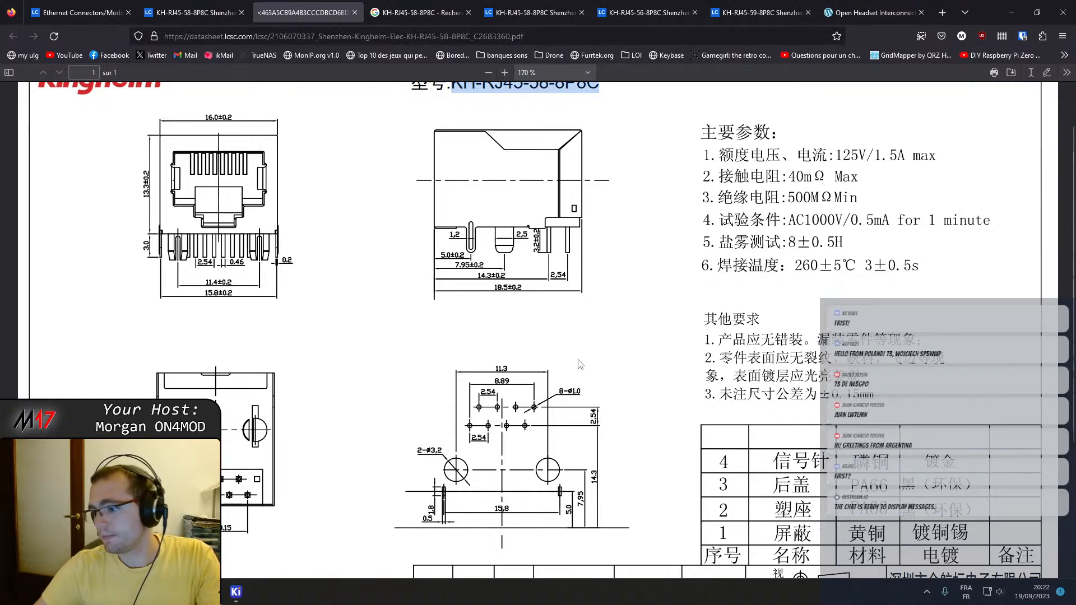
Return to the KiCad Footprint Editor, save the KH-RJ45-58-8P8C footprint and dismiss the library warning.
mouse_move(236, 592)
click(323, 523)
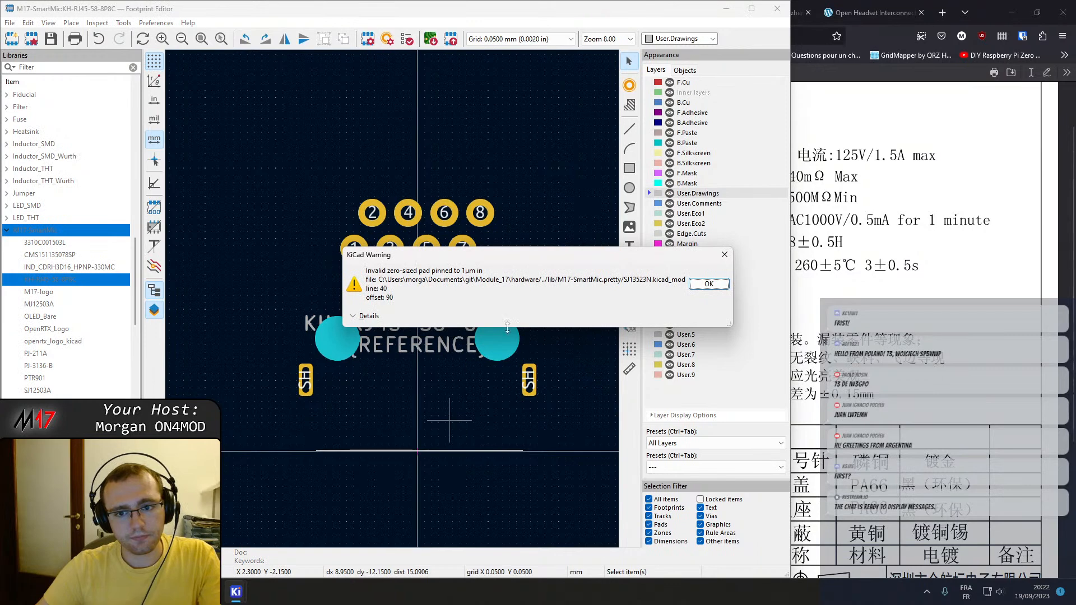
key(Return)
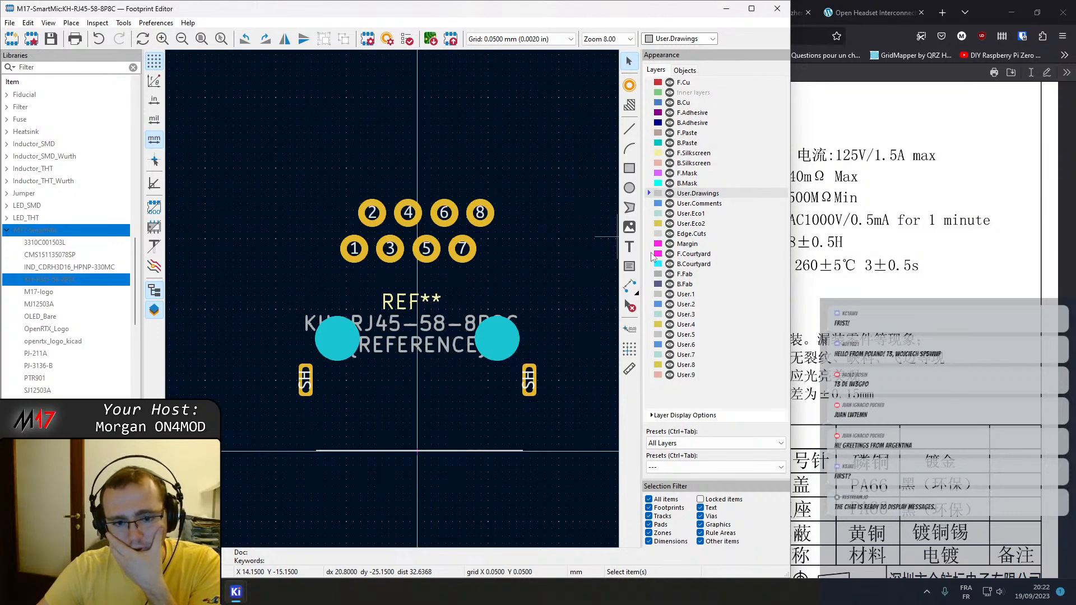
Set the board-edge reference line's start X to -9 mm and its end X to 9 mm.
click(442, 451)
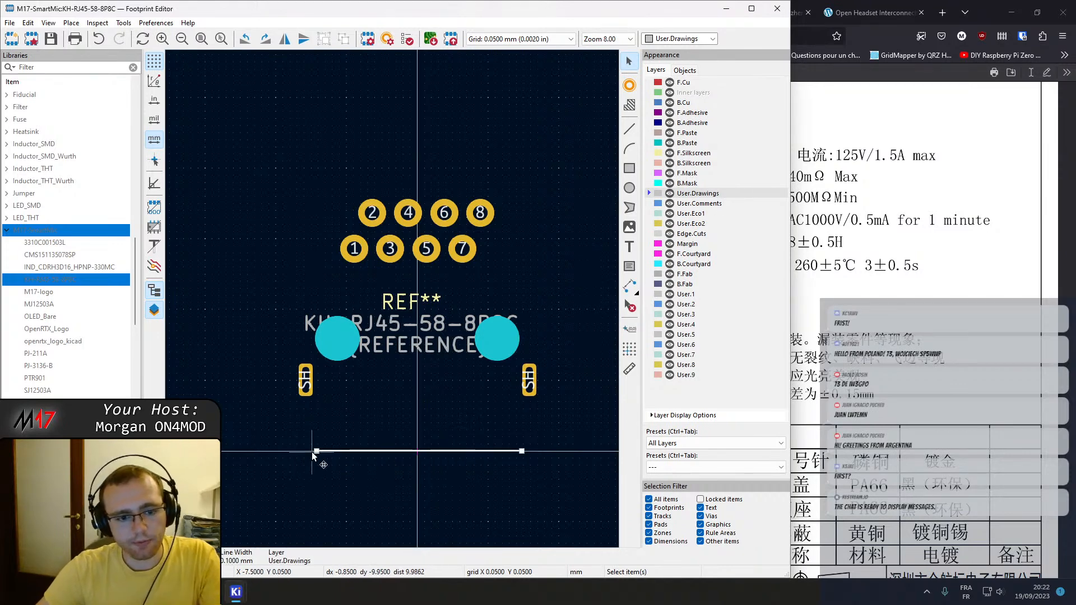
double_click(334, 450)
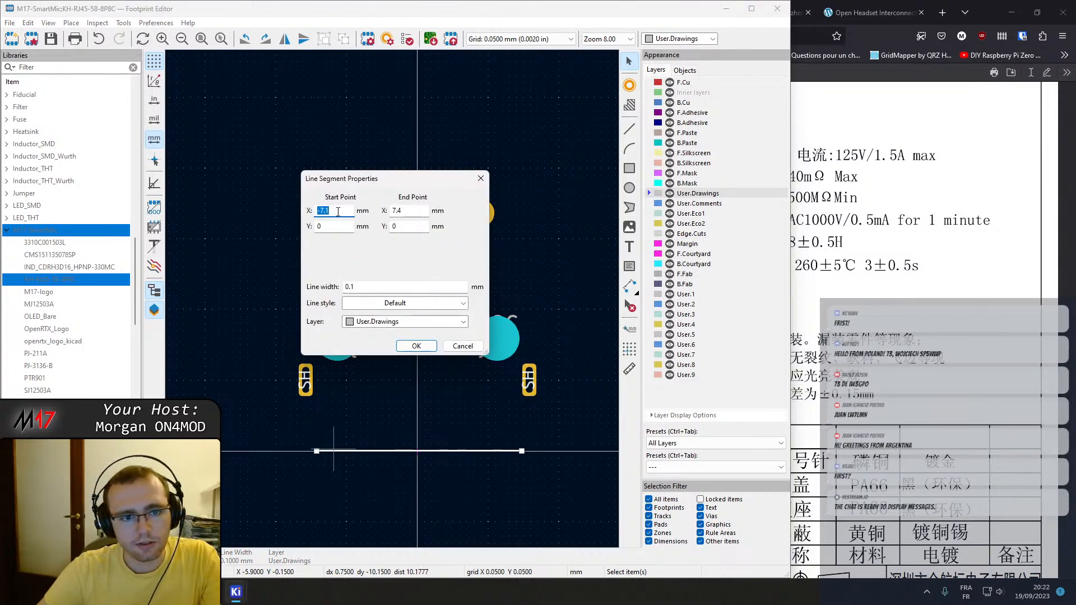
text(-)
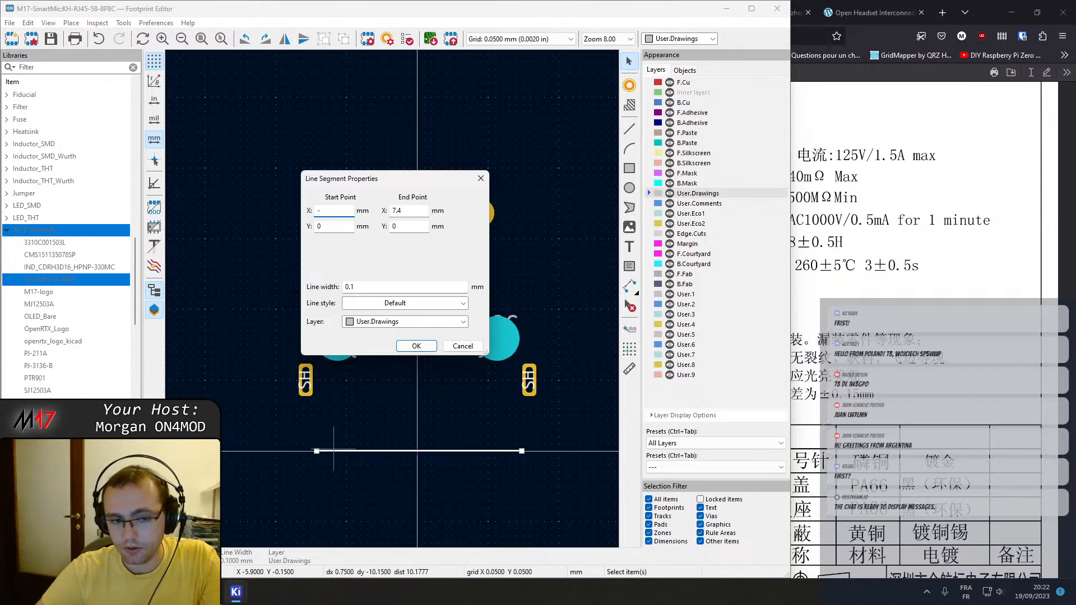
text(9)
click(410, 210)
text(9)
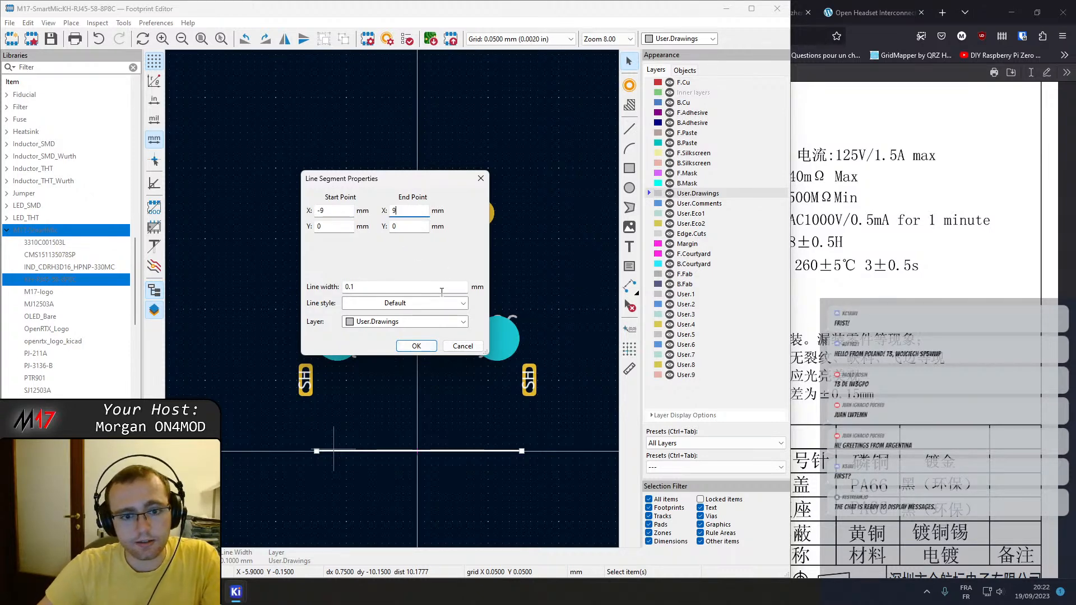
click(418, 346)
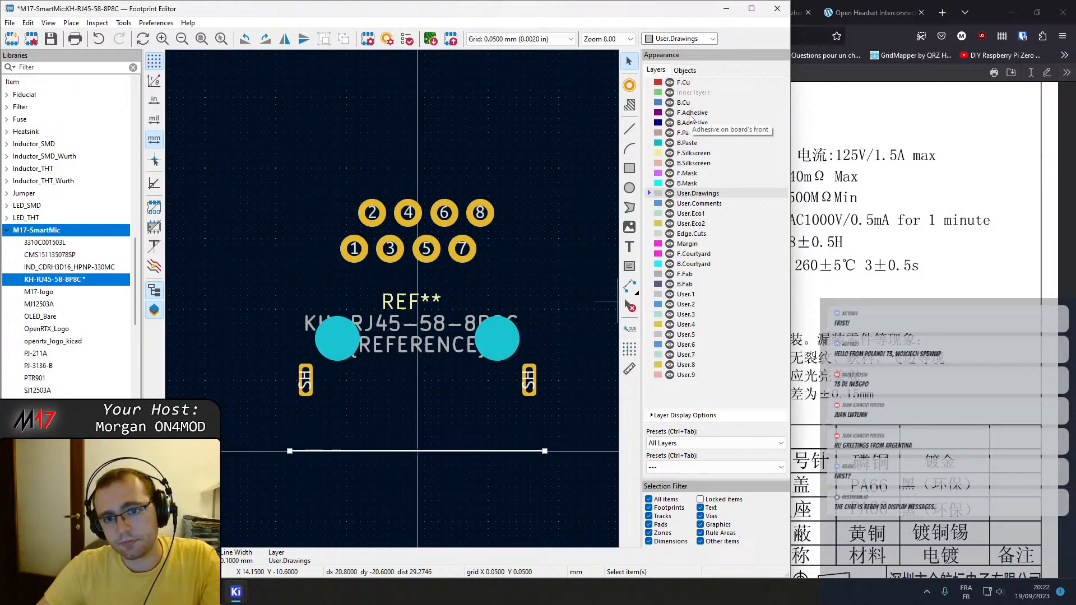
Make F.Silkscreen the active layer, then save the footprint and dismiss the library warning.
click(698, 154)
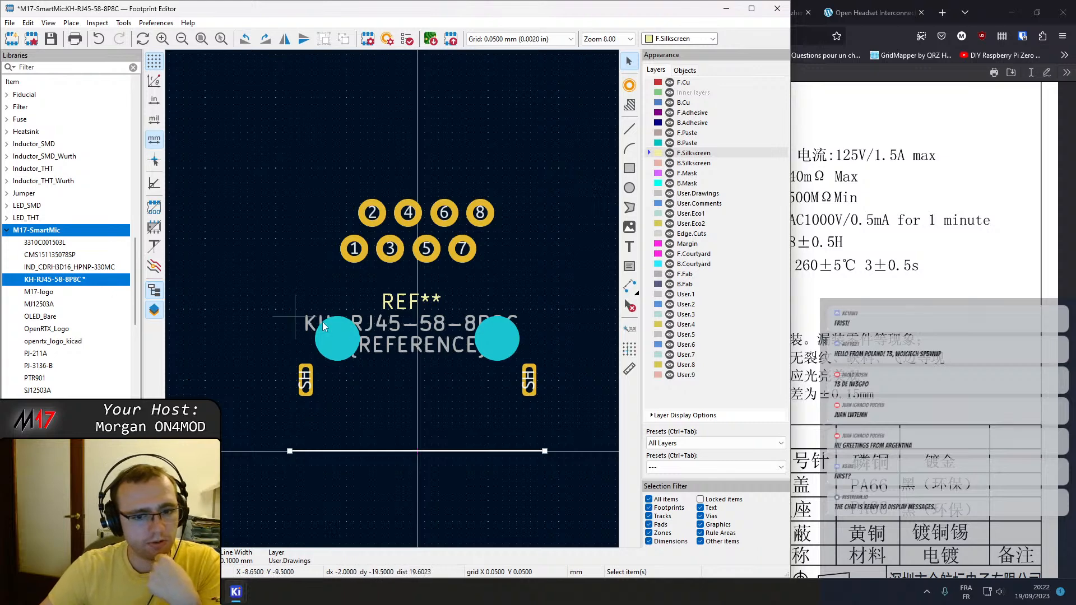
key(ctrl+s)
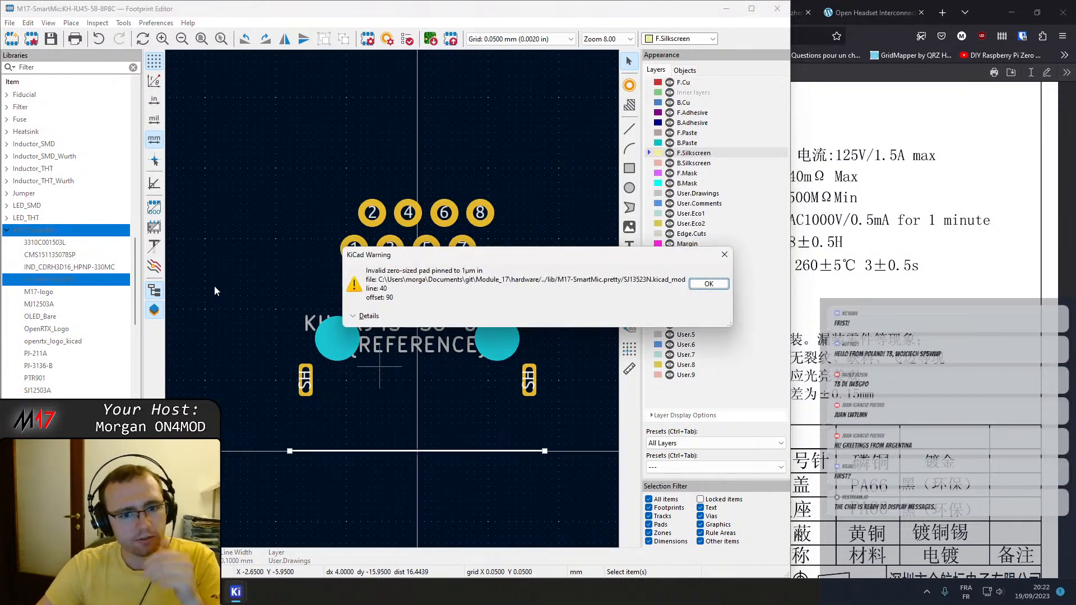
click(709, 284)
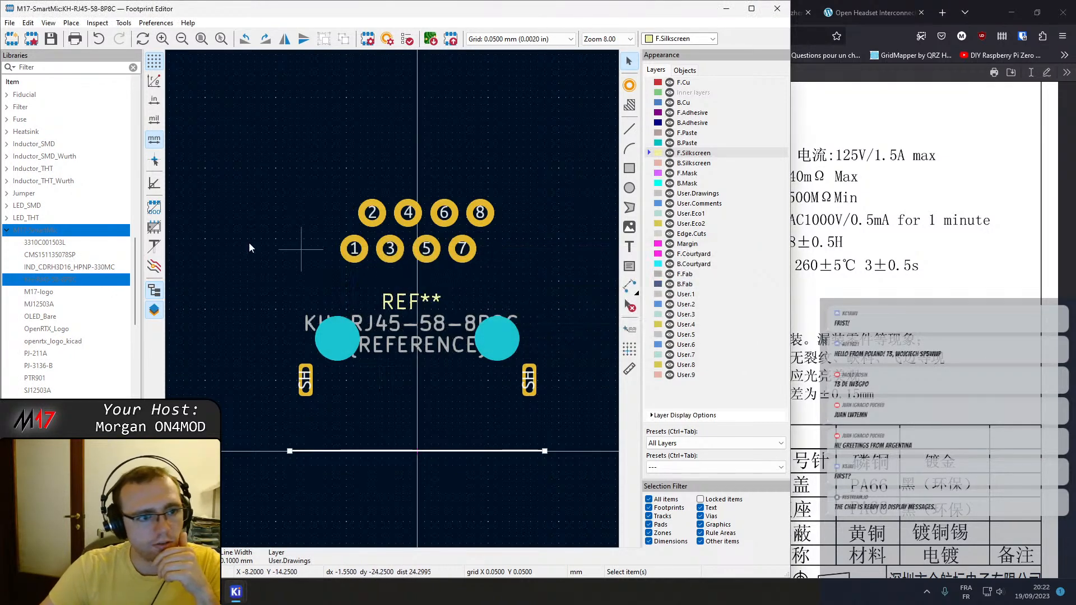
Search the footprint libraries for rj45 and compare the outlines and pads of the Abracon, Amphenol and Bel connectors.
click(32, 69)
text(rj45)
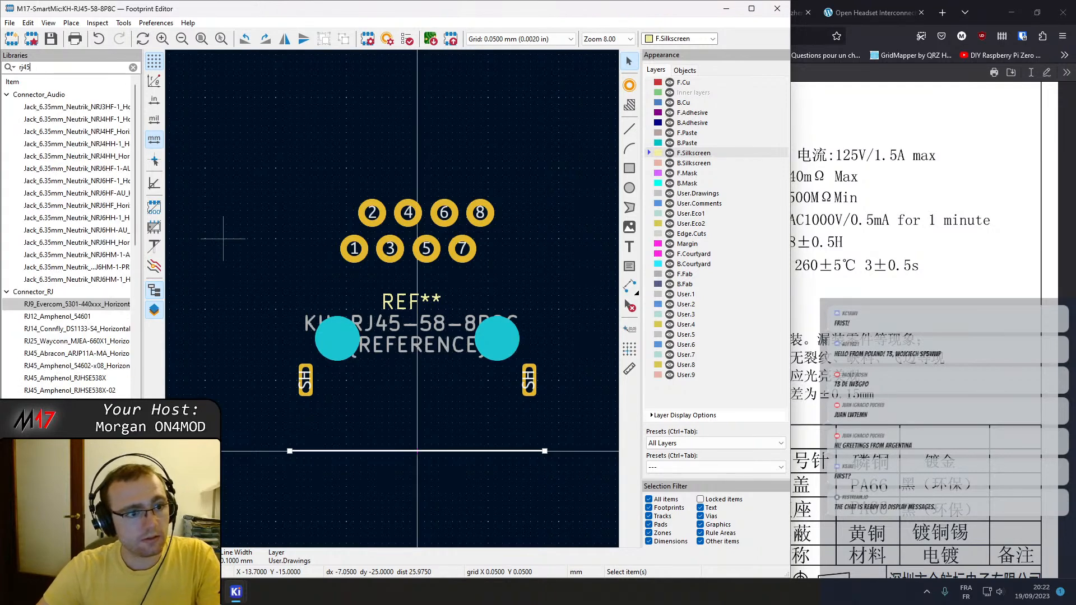
double_click(53, 108)
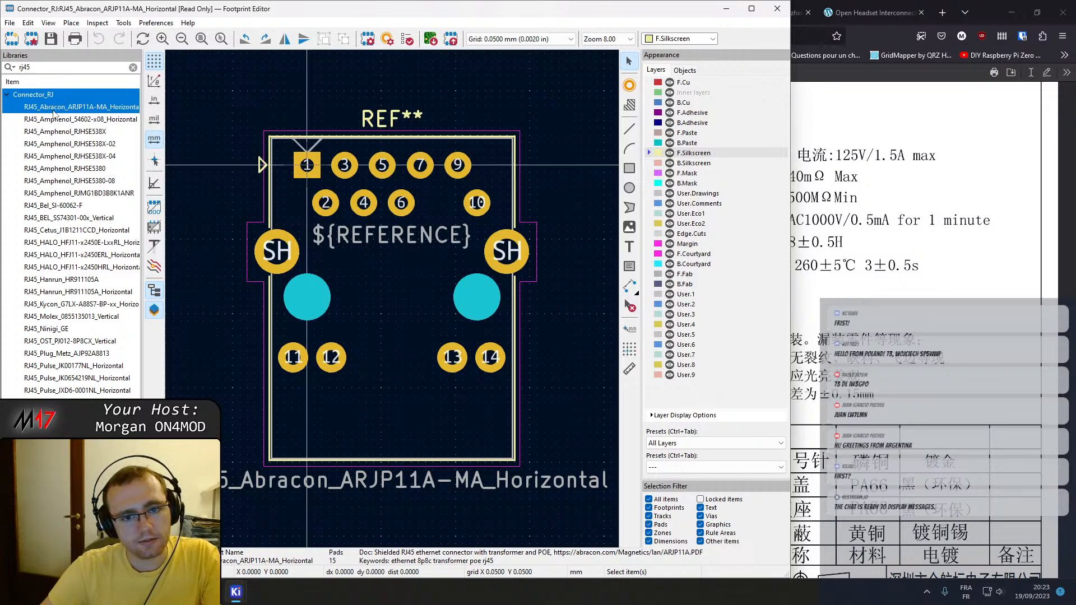
double_click(59, 120)
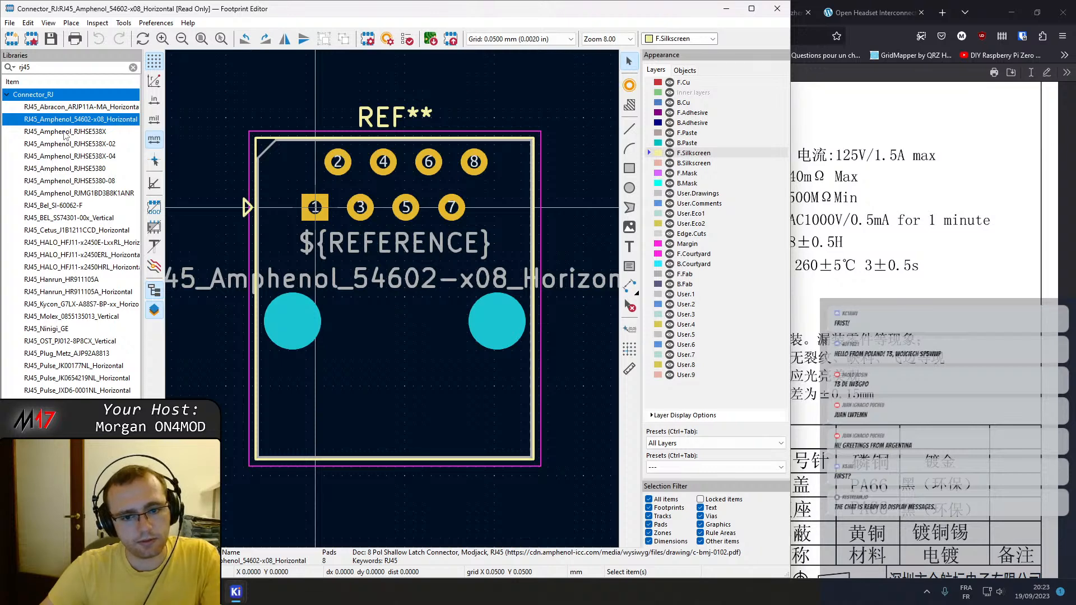
scroll(393, 303, down, 3)
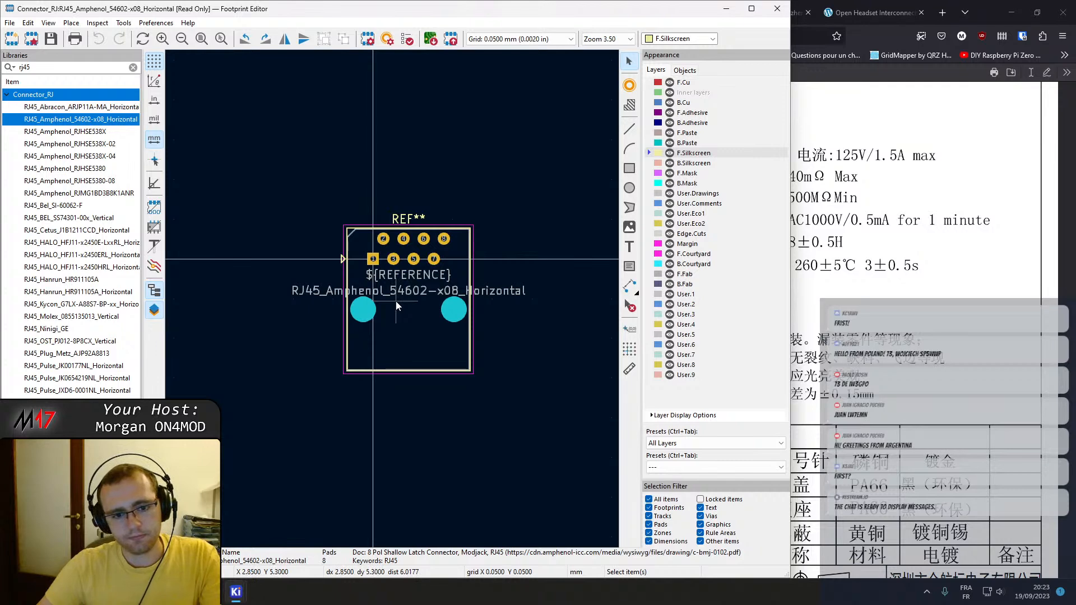
scroll(393, 304, up, 1)
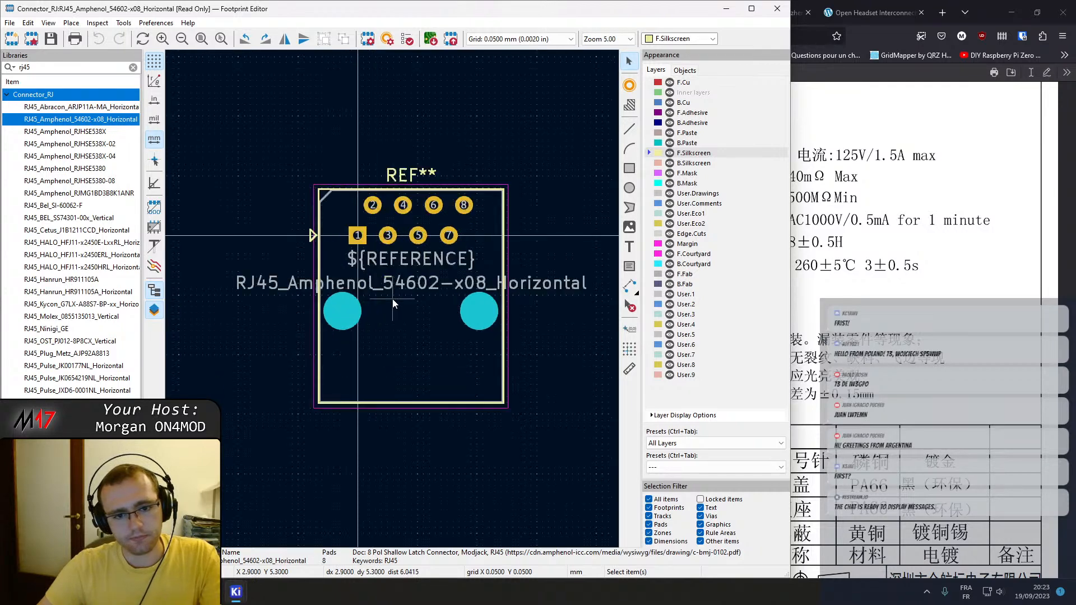
click(64, 136)
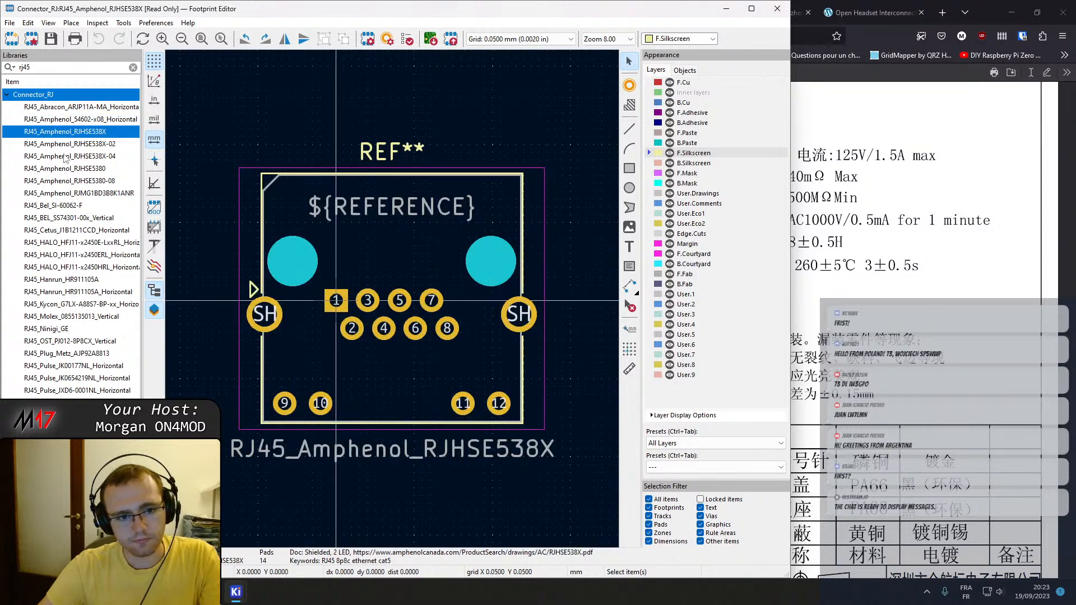
click(65, 146)
click(66, 156)
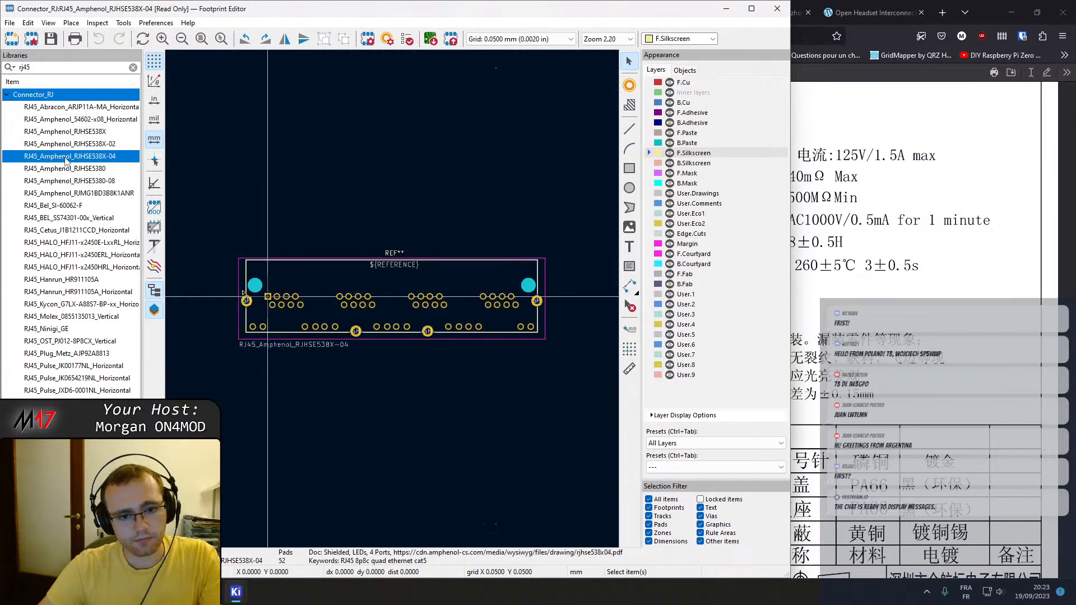
click(57, 211)
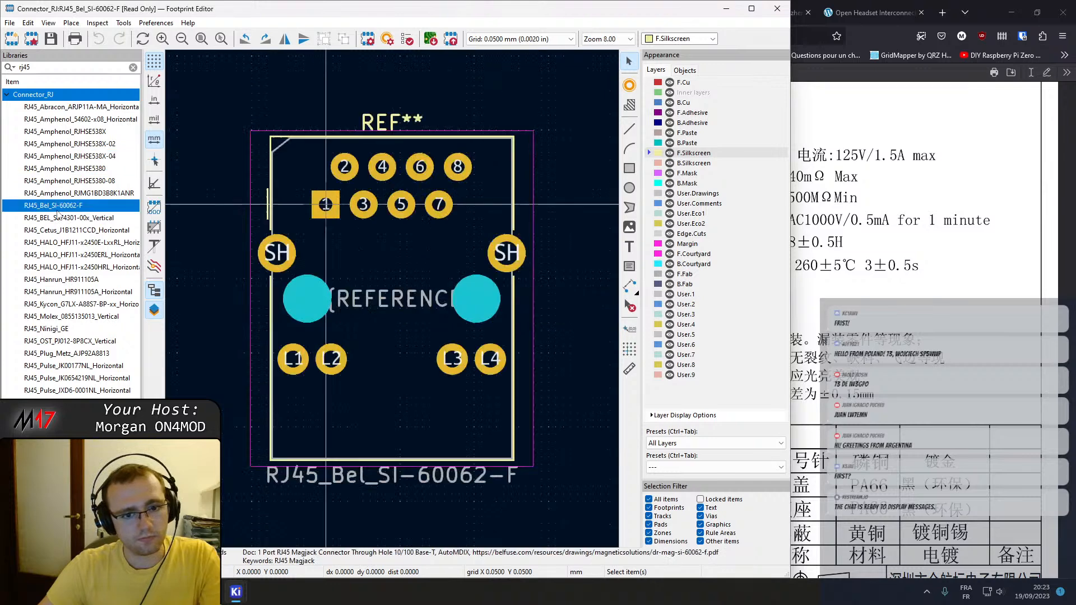
Reopen RJ45_Amphenol_54602-x08_Horizontal and inspect the pad and hole diameters of its pad 7.
click(62, 108)
click(72, 120)
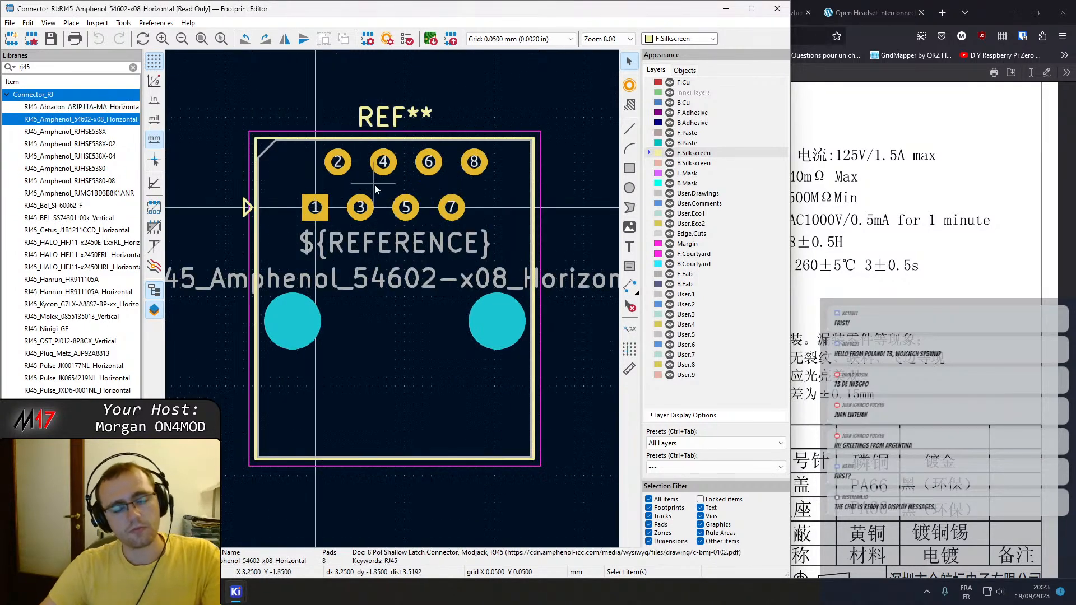
double_click(451, 208)
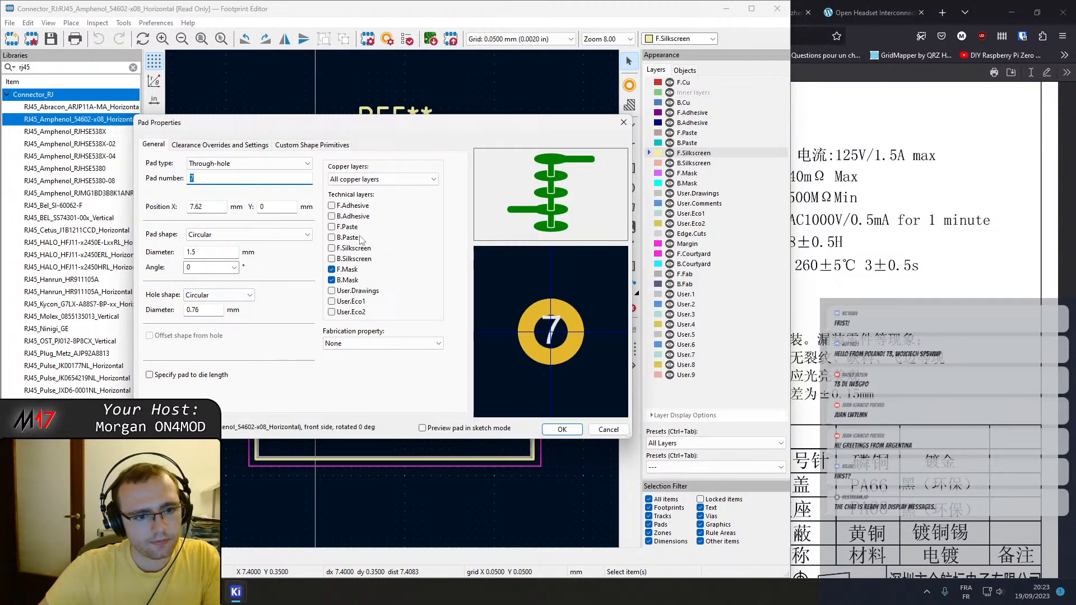
click(562, 429)
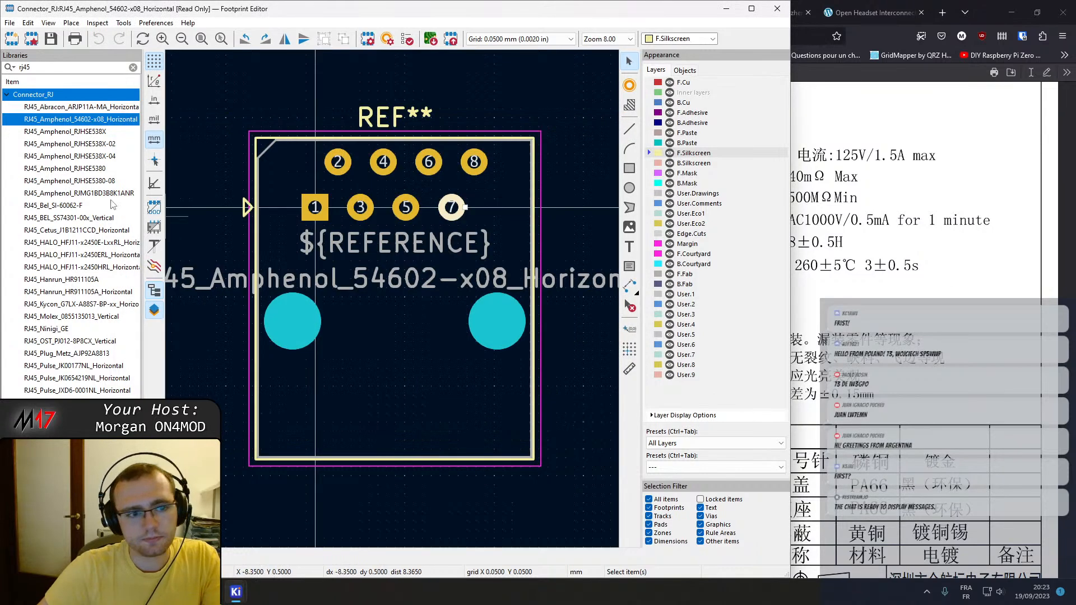
Clear the library filter and reopen the KH-RJ45-58-8P8C footprint from the M17-SmartMic library.
double_click(34, 67)
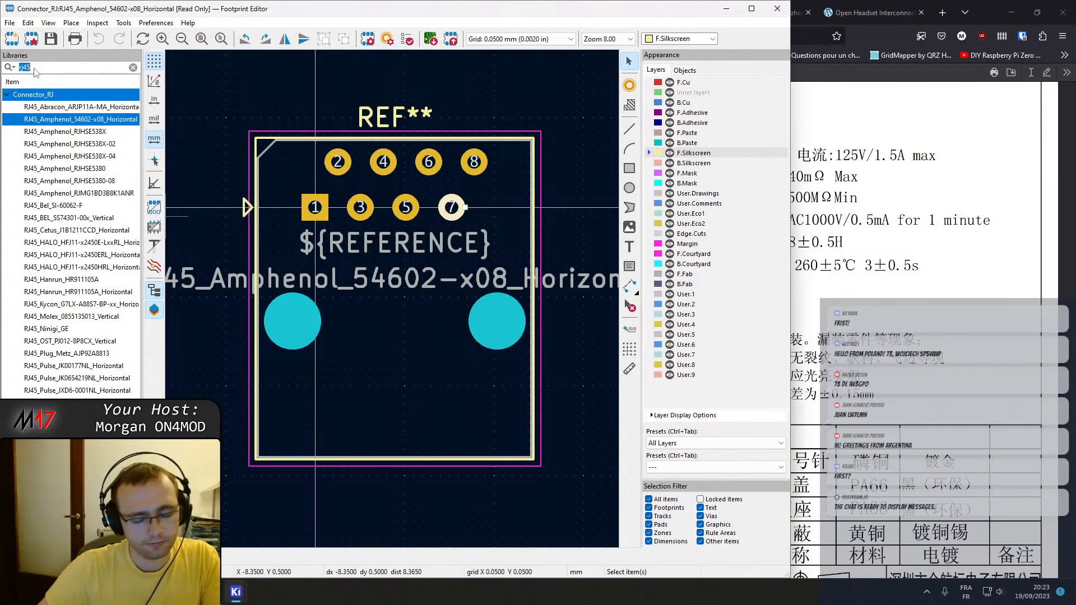
text(4.445)
key(BackSpace)
key(BackSpace)
key(BackSpace)
key(BackSpace)
key(BackSpace)
scroll(46, 335, down, 15)
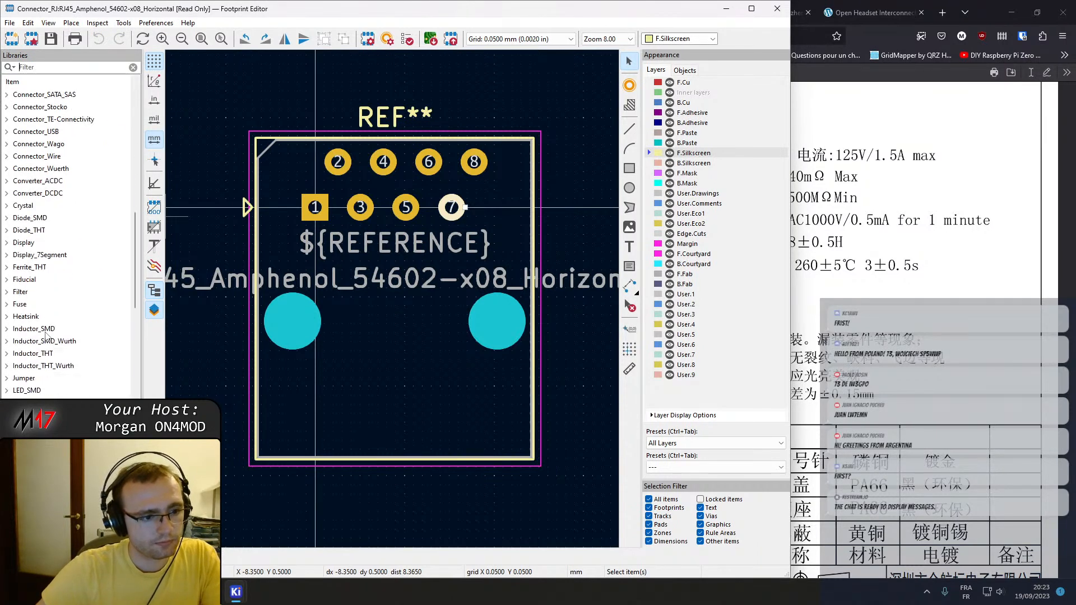
click(44, 329)
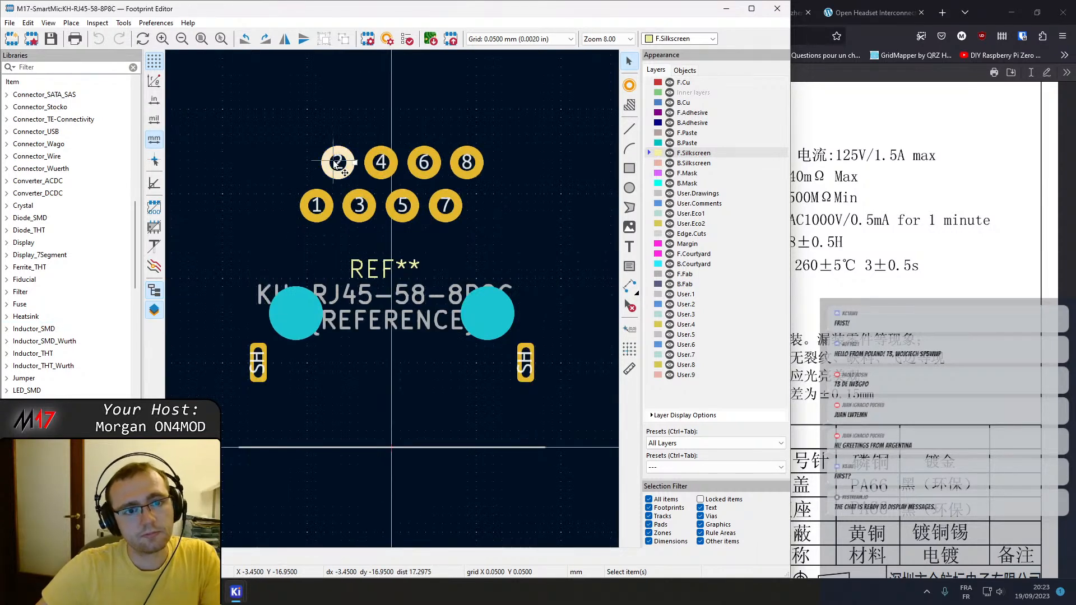
Set the diameter of pad 2 to 1.75 mm.
double_click(391, 202)
drag(196, 252, 155, 243)
text(1.75)
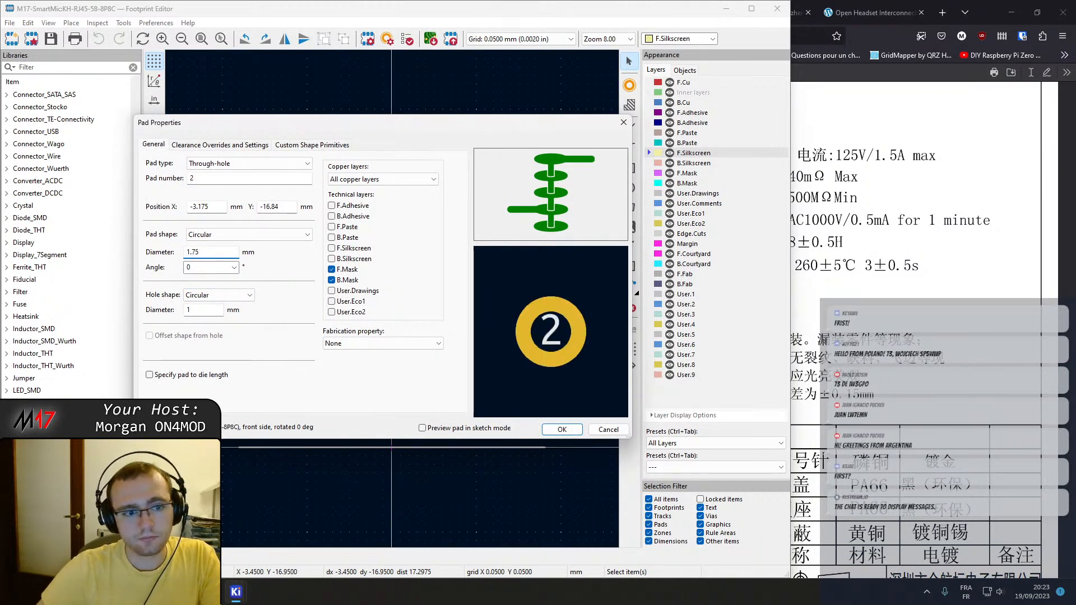
click(560, 429)
Copy pad 2's properties as the default, apply them to all eight signal pads, and save the footprint, dismissing the library warning.
right_click(337, 164)
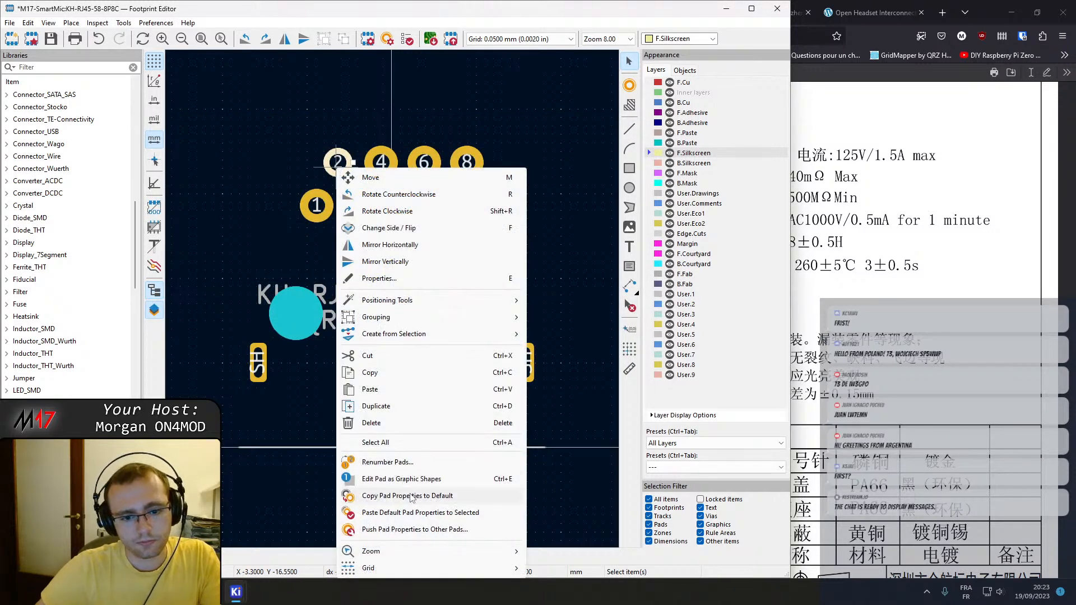
click(410, 496)
drag(501, 249, 224, 78)
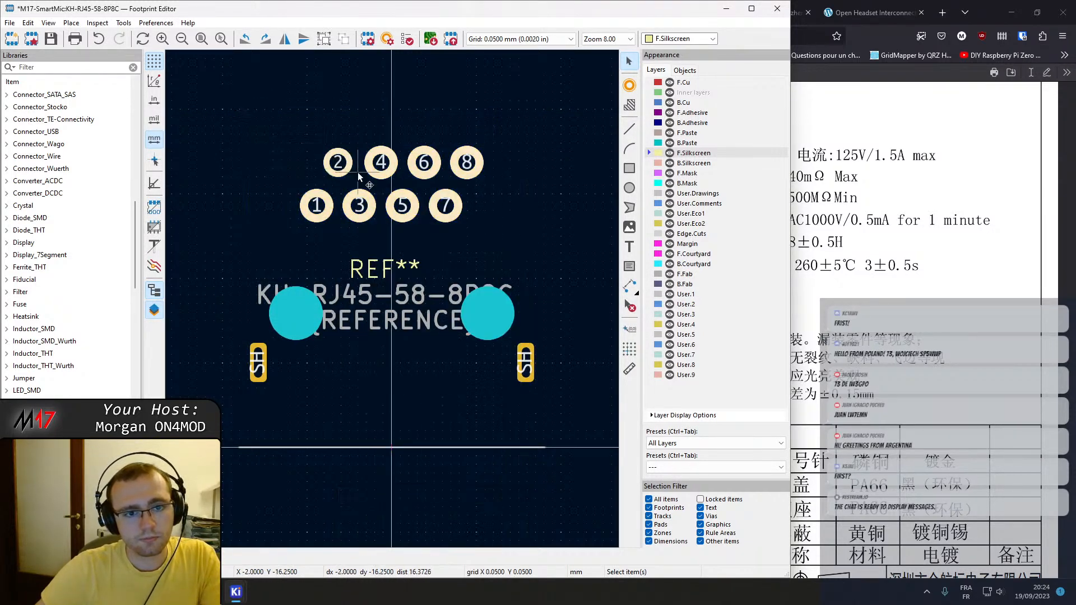
right_click(357, 173)
click(440, 518)
key(ctrl+s)
click(710, 282)
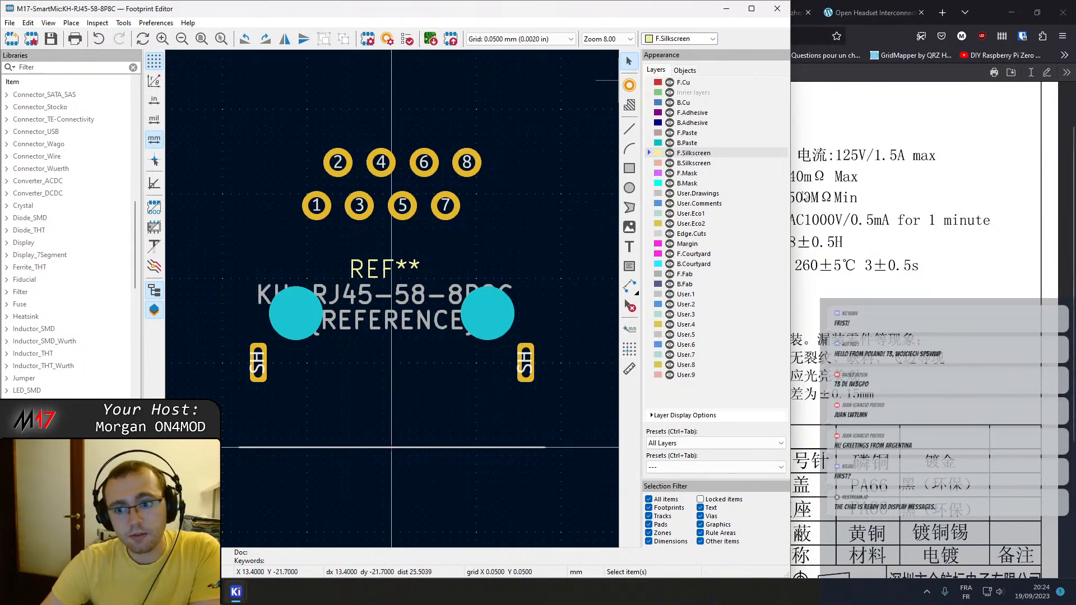
Switch to the browser and fit the window showing the KH-RJ45-58-8P8C datasheet beside the Footprint Editor.
click(835, 274)
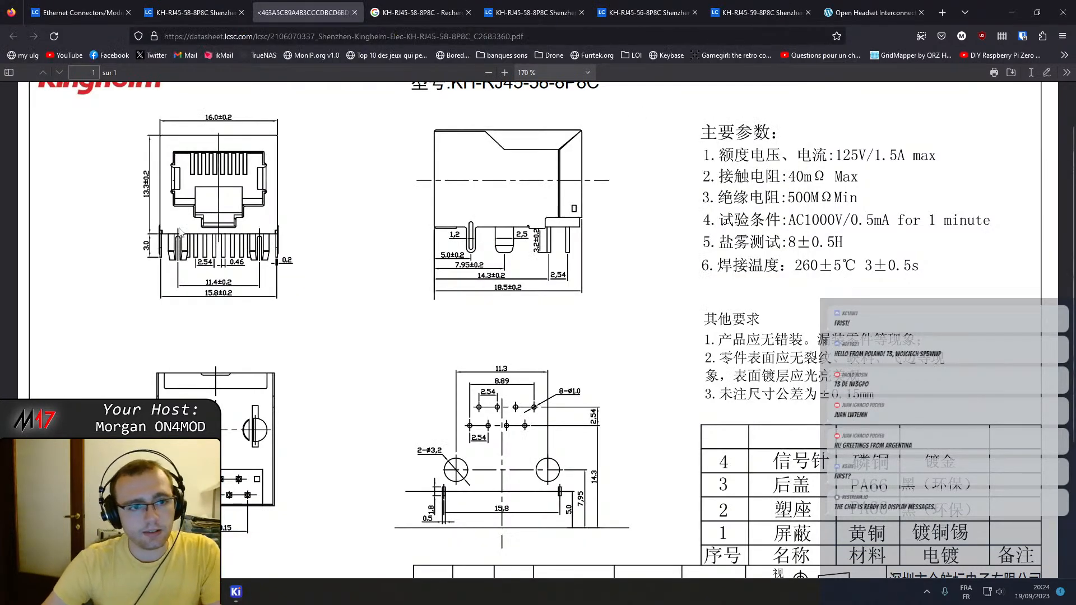
scroll(179, 232, up, 1)
drag(995, 8, 1075, 148)
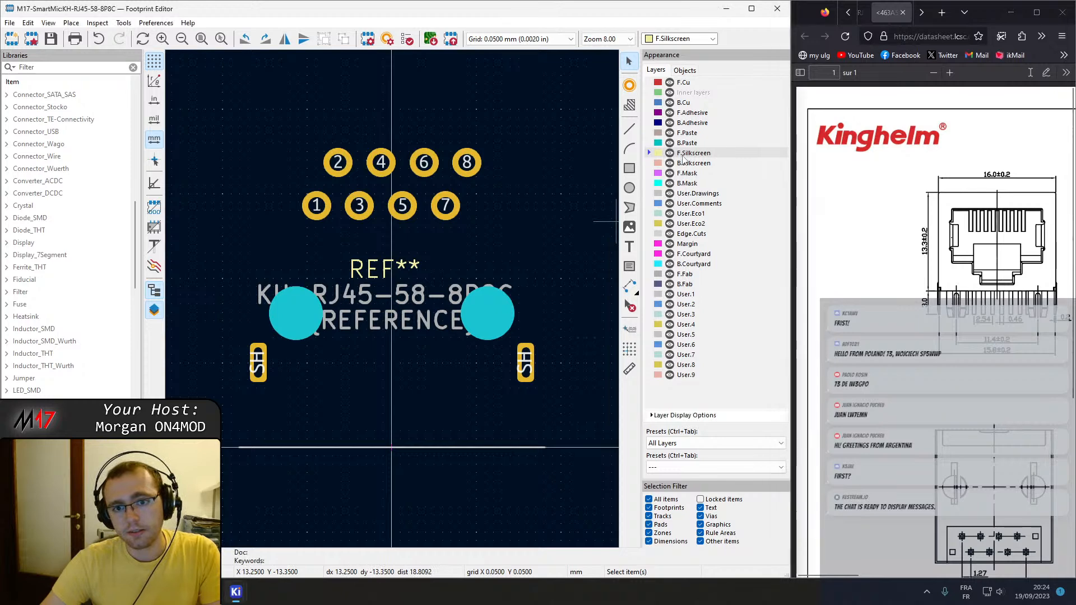
Draw a 16 × 18.25 mm silkscreen rectangle around the signal pads and mounting holes, and consult the datasheet's side view.
click(630, 168)
click(271, 97)
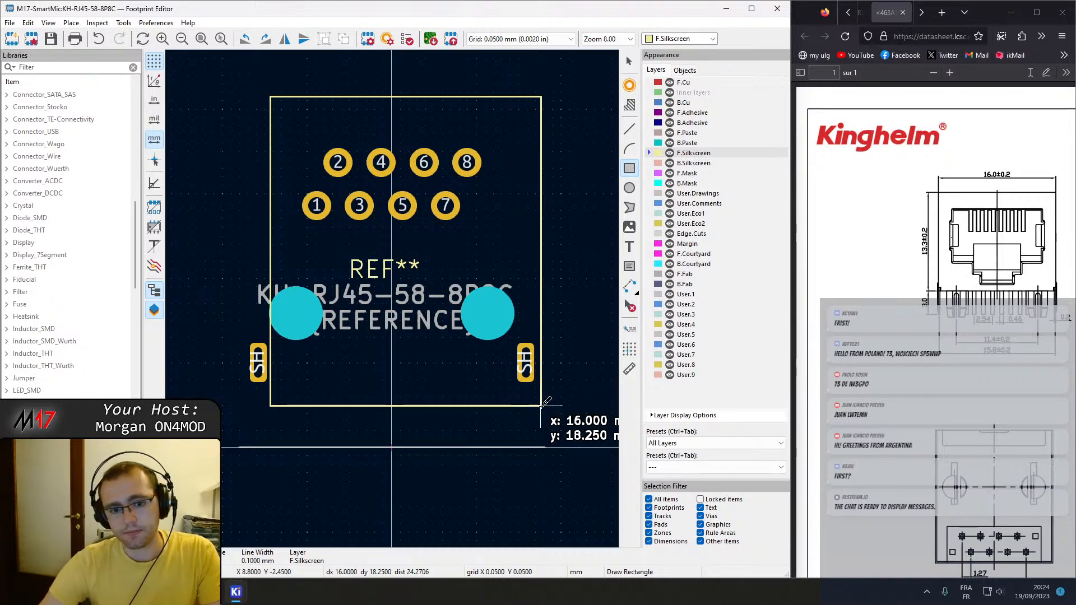
click(541, 405)
scroll(957, 506, down, 3)
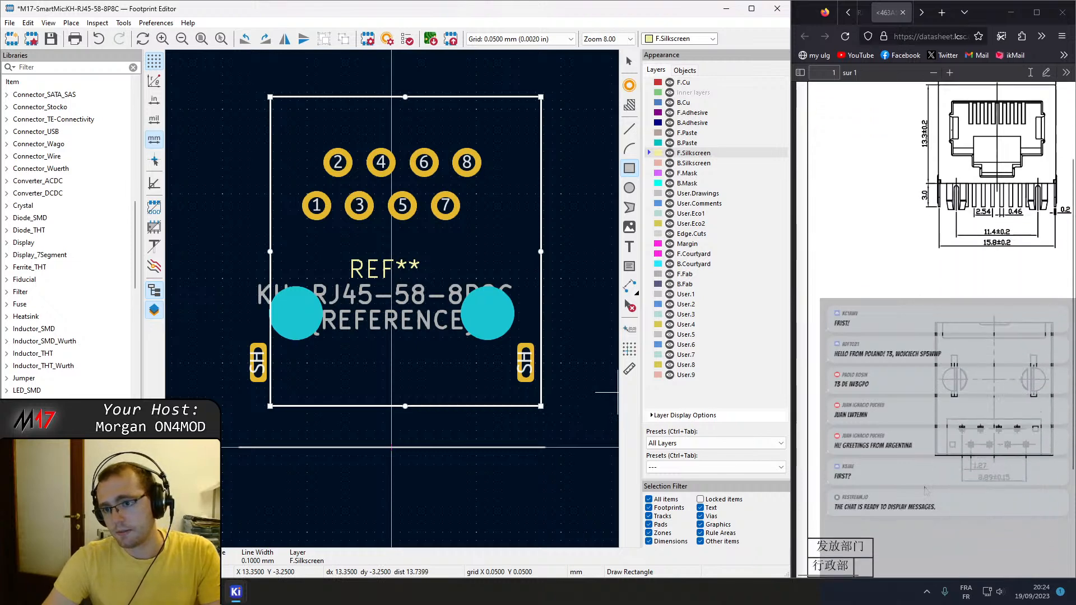
scroll(957, 506, up, 3)
ctrl+scroll(946, 556, up, 3)
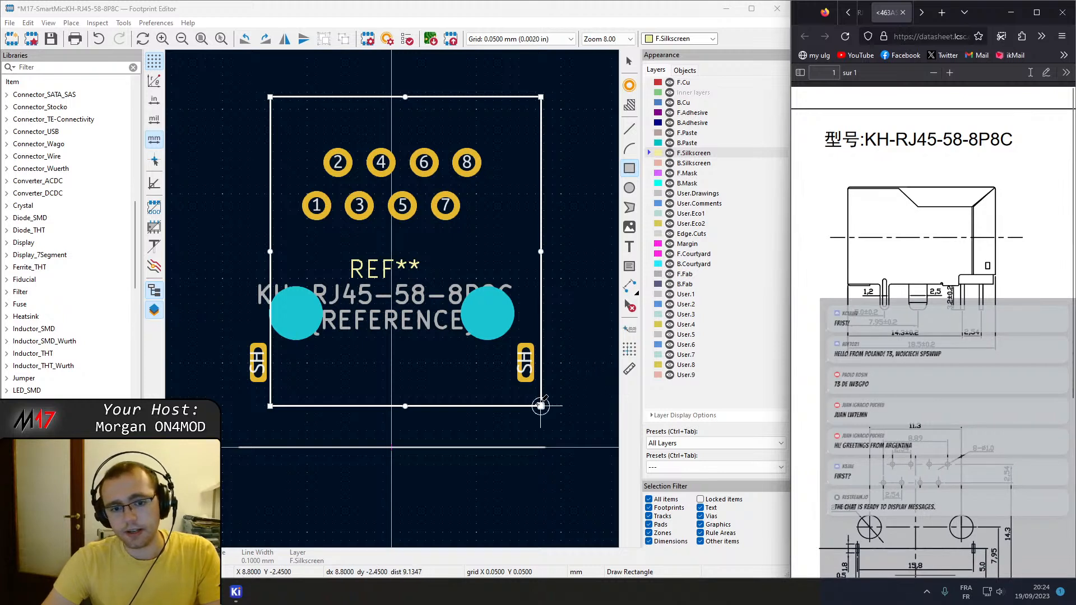
click(431, 406)
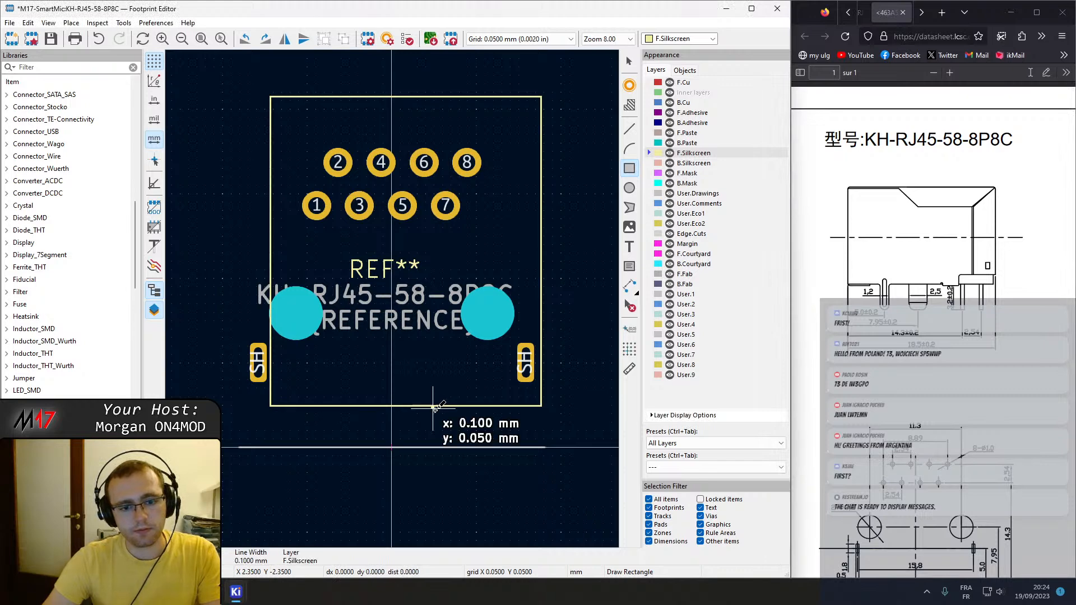
key(Escape)
key(Escape)
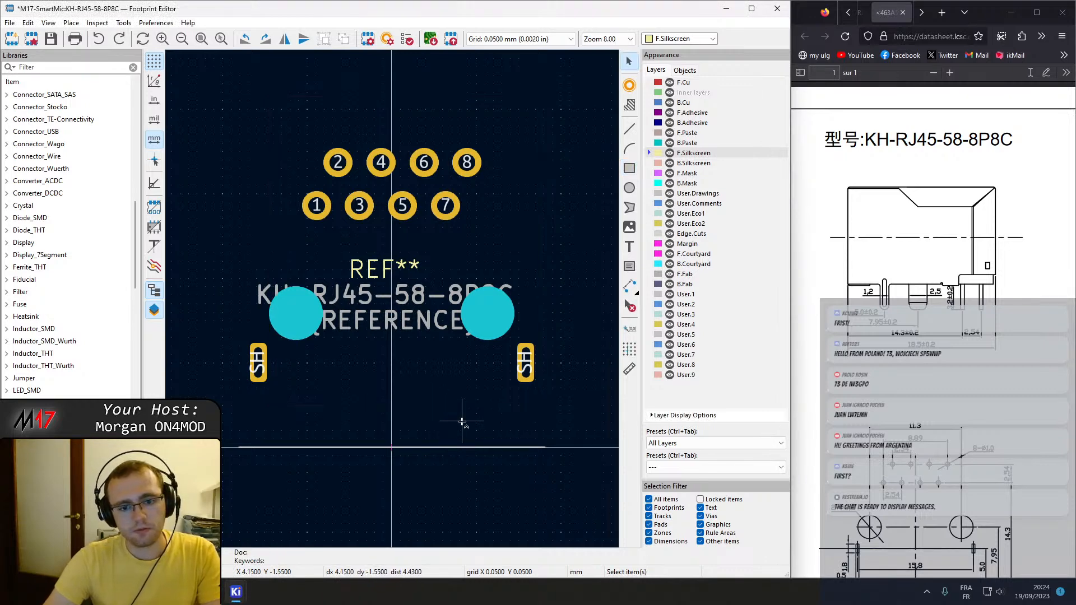
Set the silkscreen rectangle's start point to 0, 0 and its end point to 16, 18.5 mm.
click(457, 406)
double_click(457, 405)
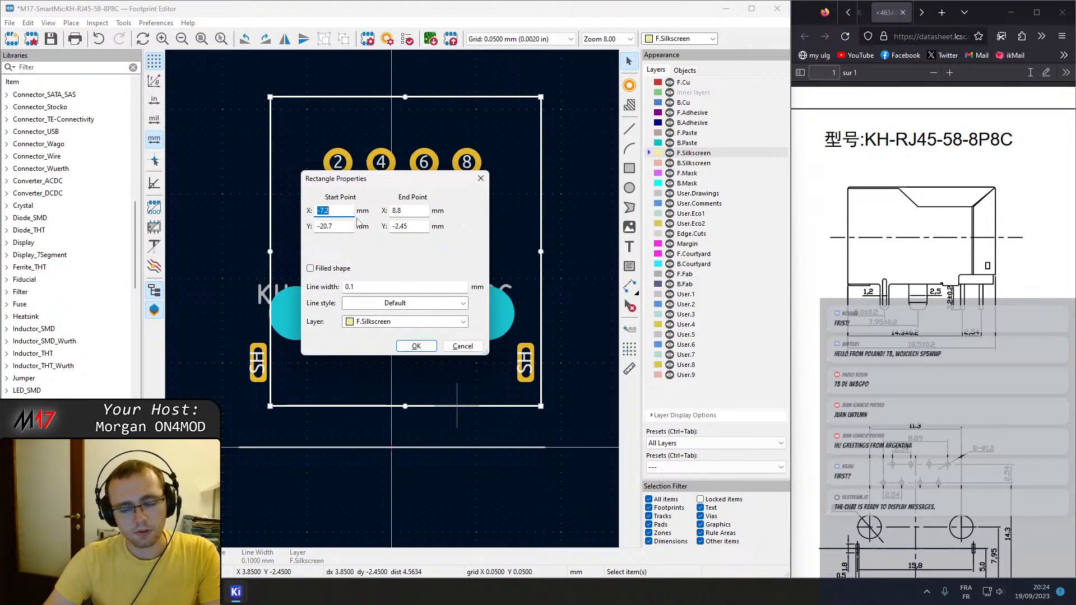
key(Tab)
text(0)
key(Tab)
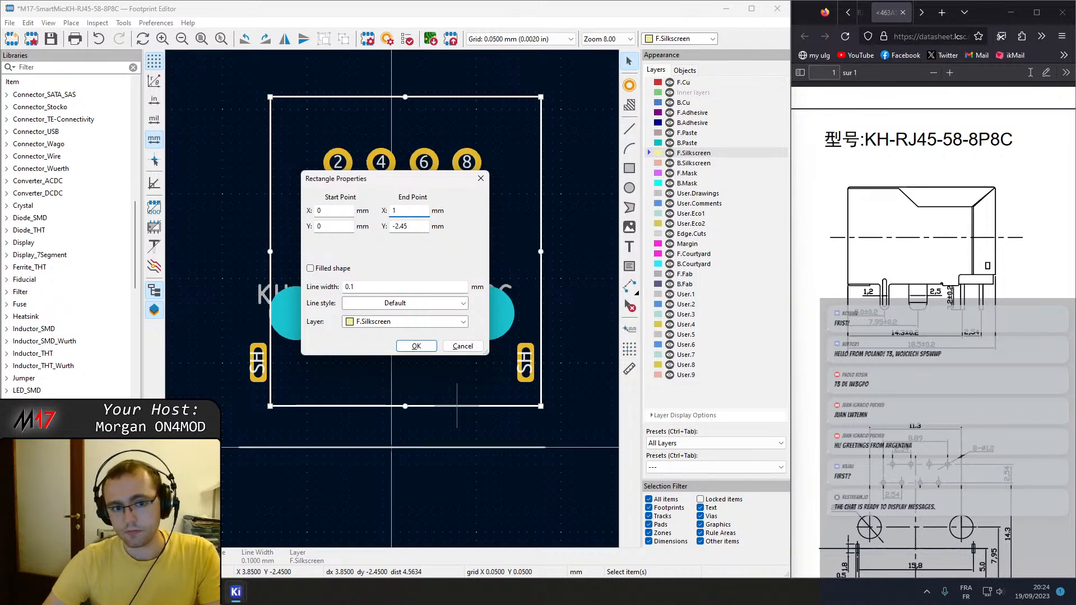
key(Tab)
text(18)
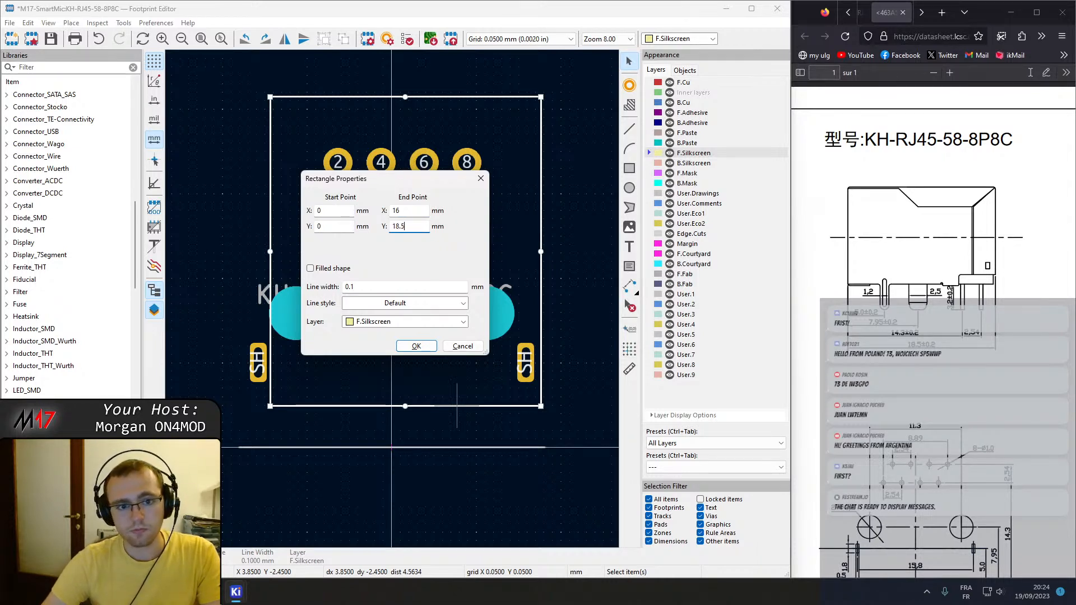
key(Return)
Move the silkscreen rectangle so the midpoint of its lower edge sits on the footprint origin, enclosing the pads.
scroll(392, 299, down, 5)
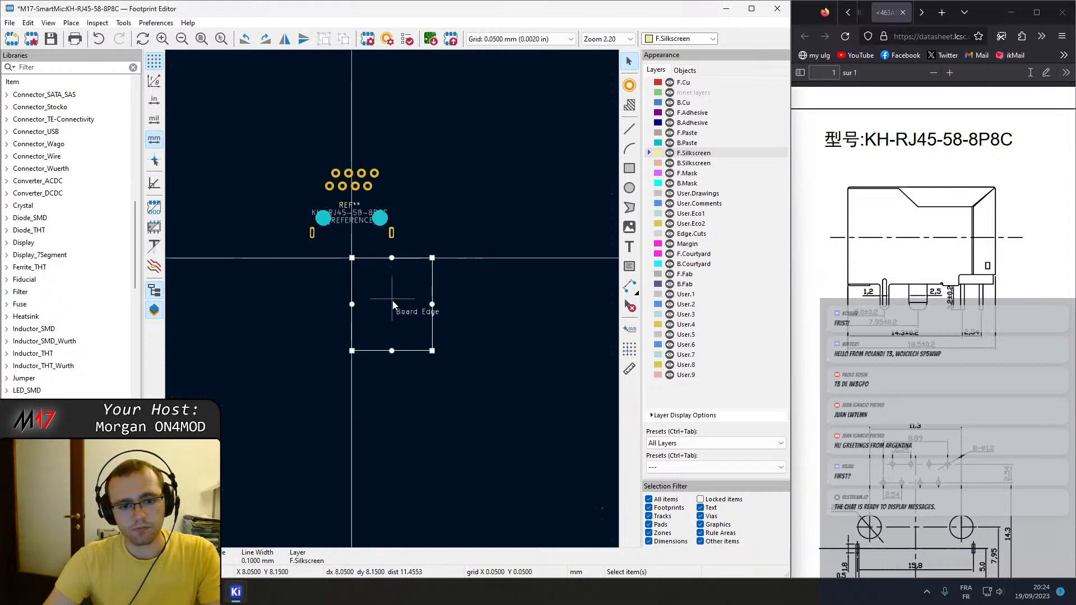
click(412, 350)
key(m)
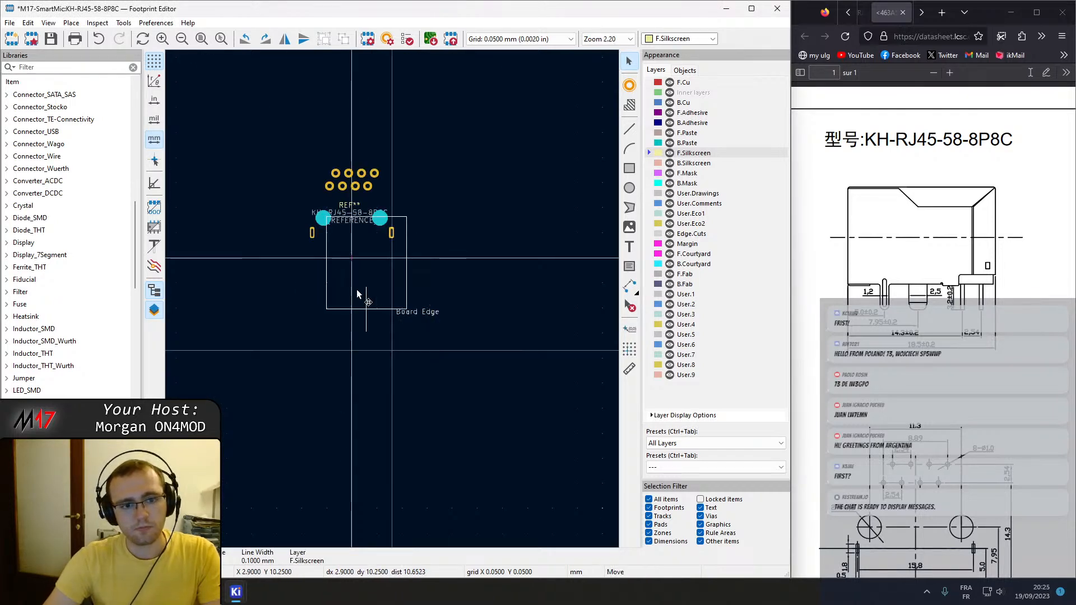
click(348, 257)
scroll(392, 299, up, 10)
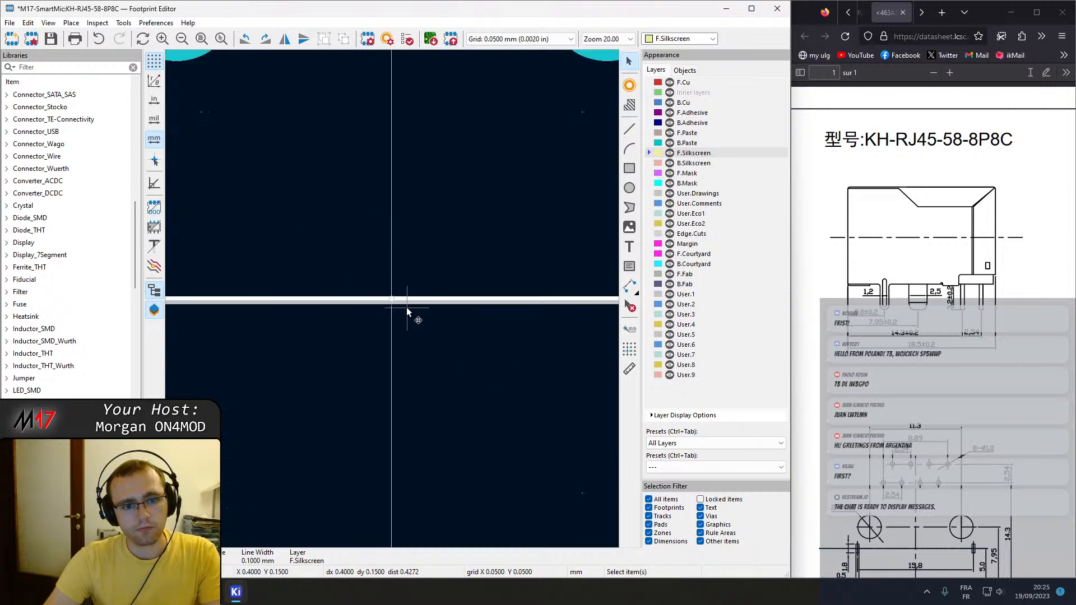
key(m)
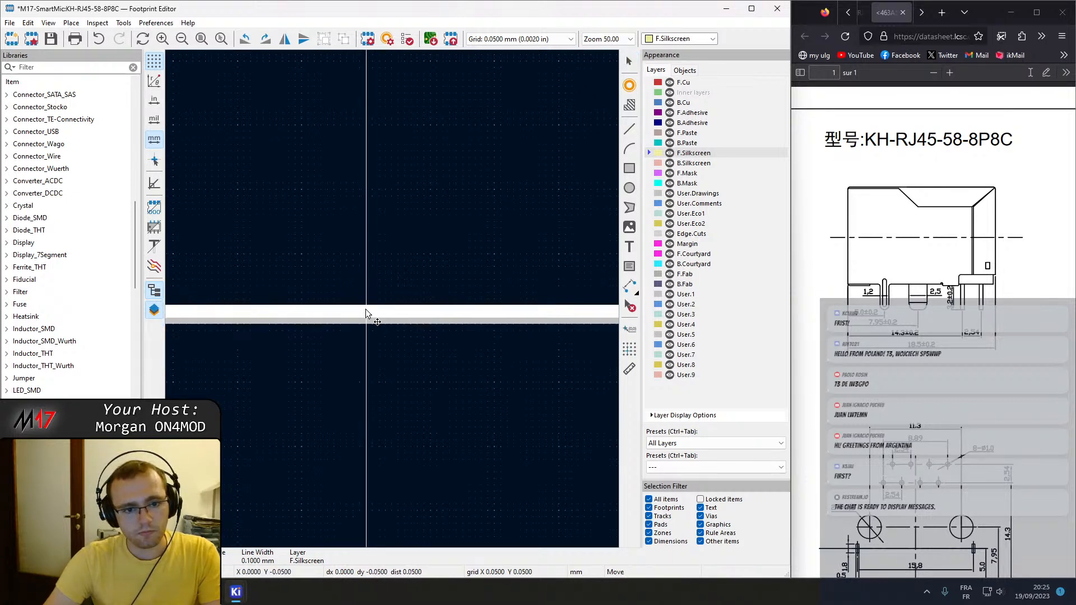
click(389, 346)
scroll(392, 325, down, 8)
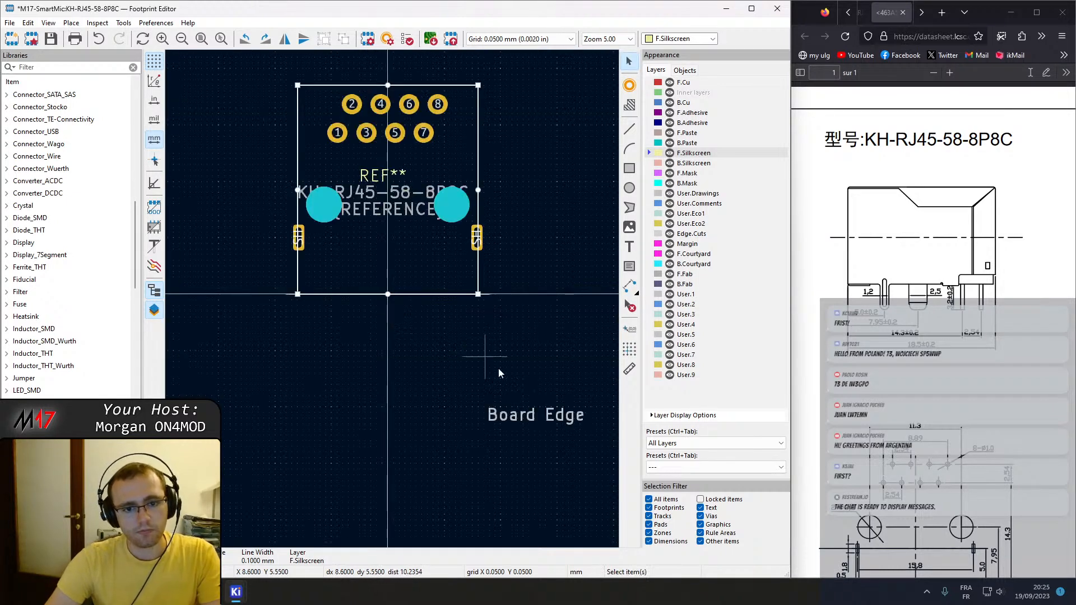
Move the Board Edge text beside the outline's lower right corner and justify it to the centre horizontally and vertically.
click(528, 424)
key(m)
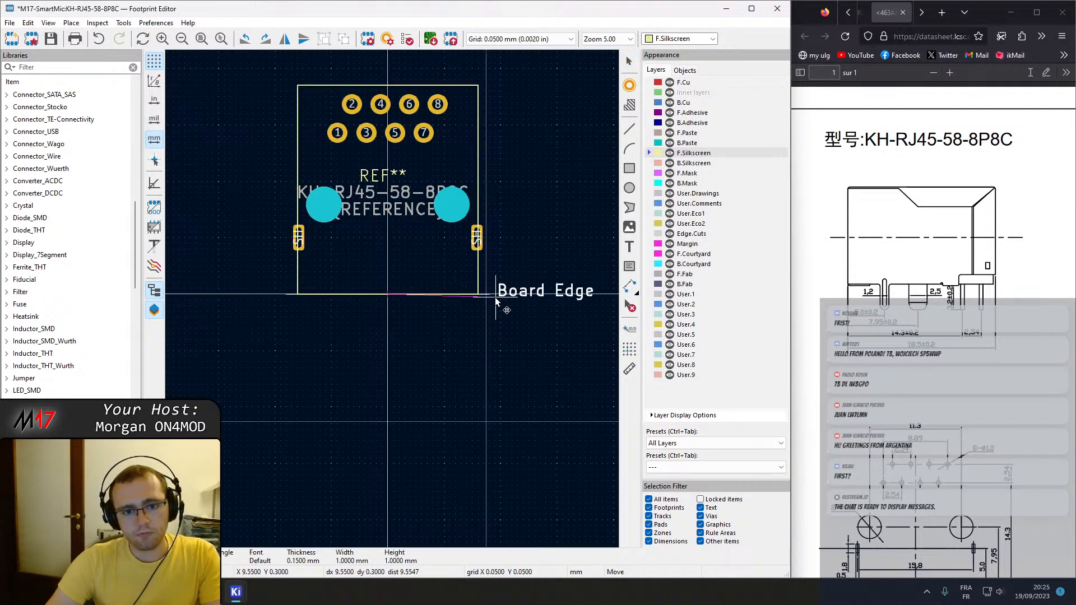
click(495, 298)
double_click(498, 297)
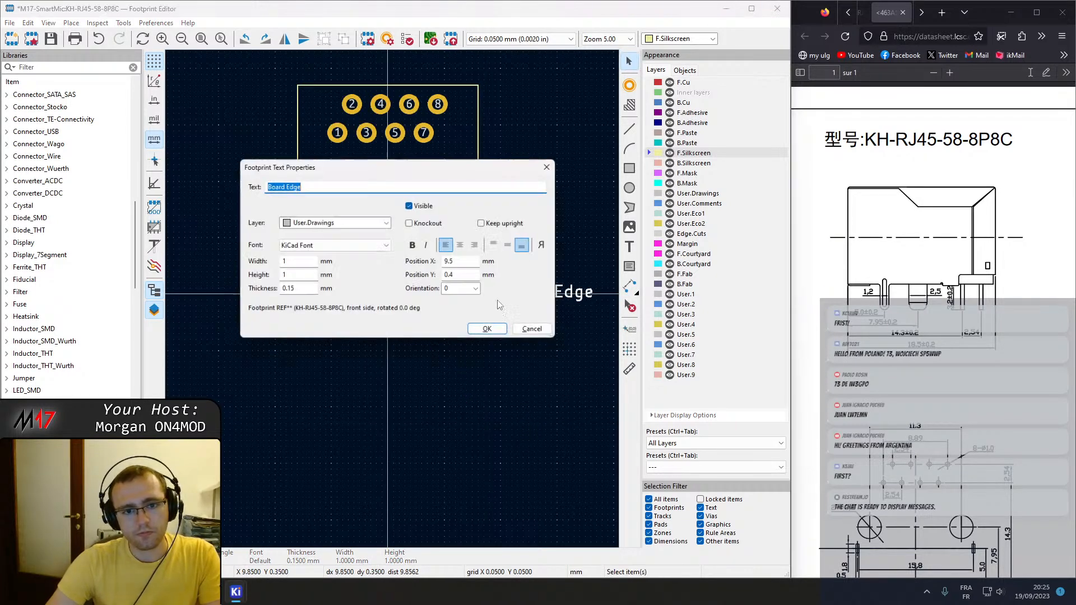
click(463, 245)
click(512, 245)
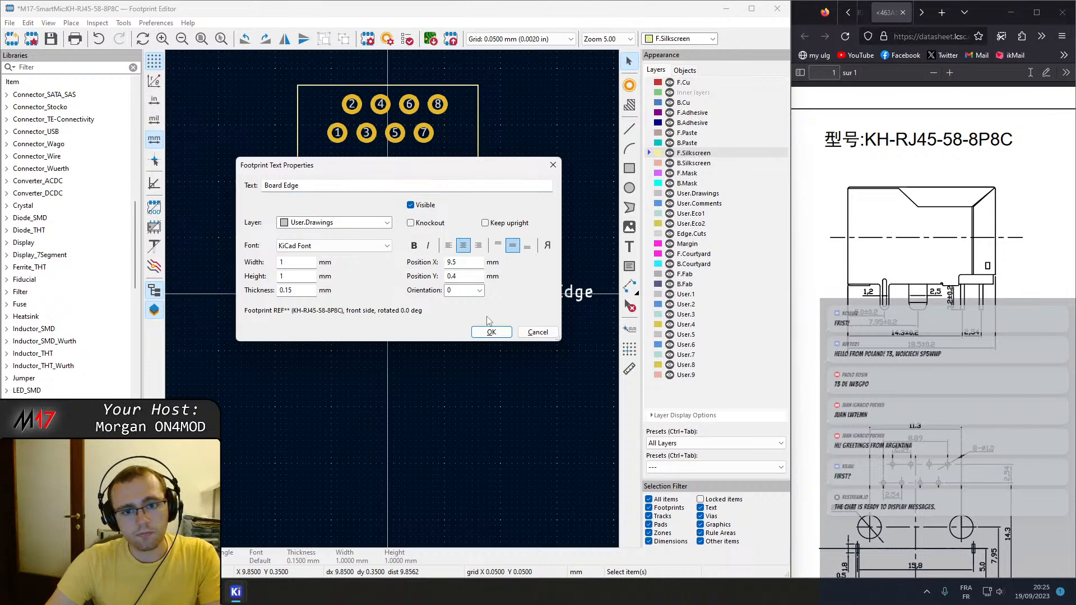
click(491, 332)
Reposition the centred Board Edge text in line with the board edge line, just beyond its right end.
scroll(482, 292, up, 5)
key(m)
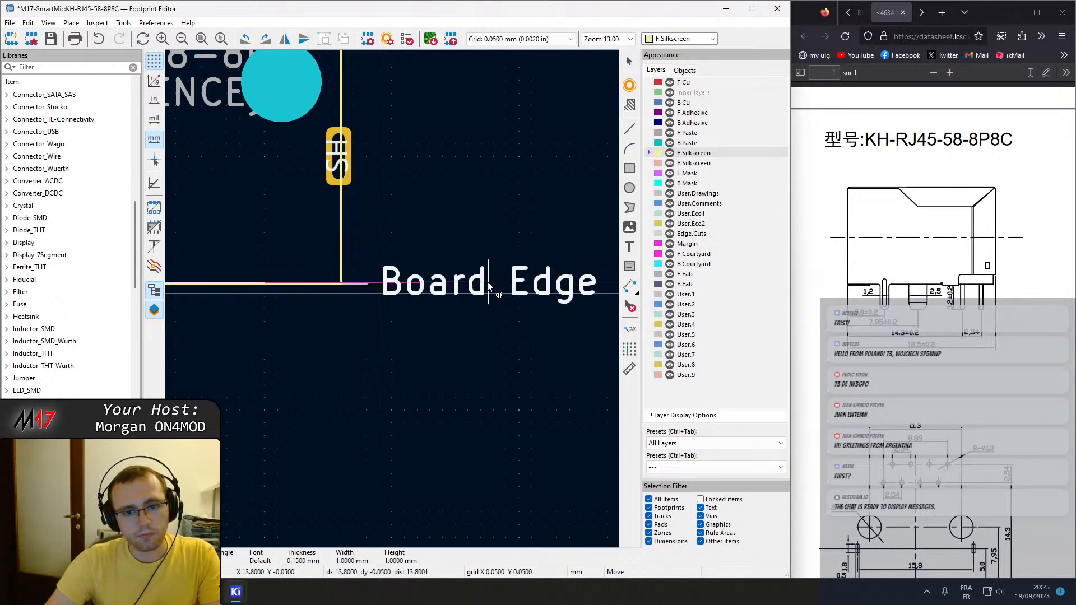
click(483, 284)
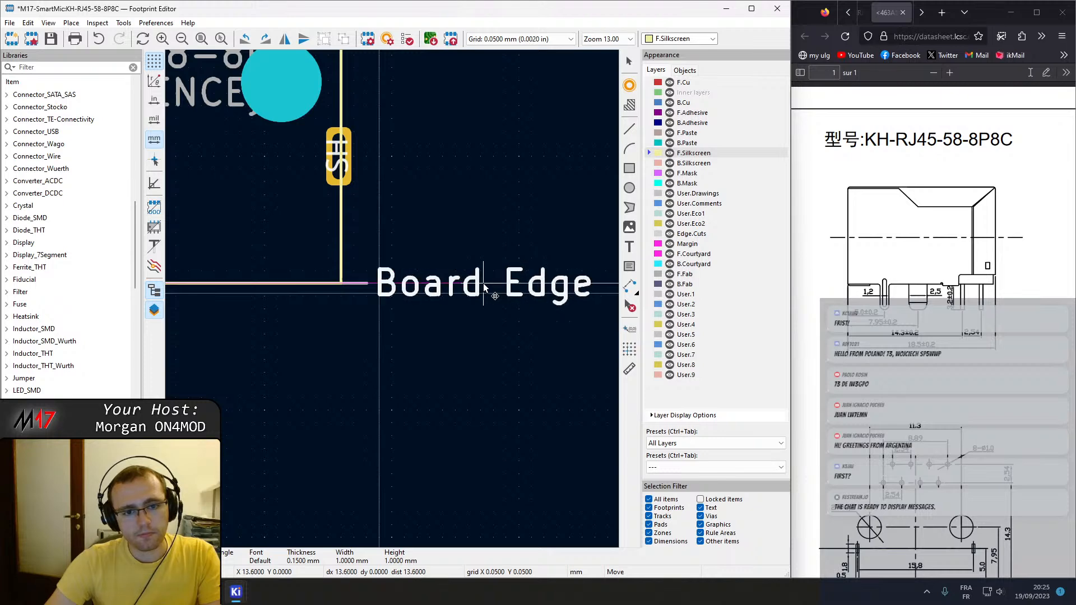
scroll(409, 258, down, 1)
scroll(381, 391, down, 1)
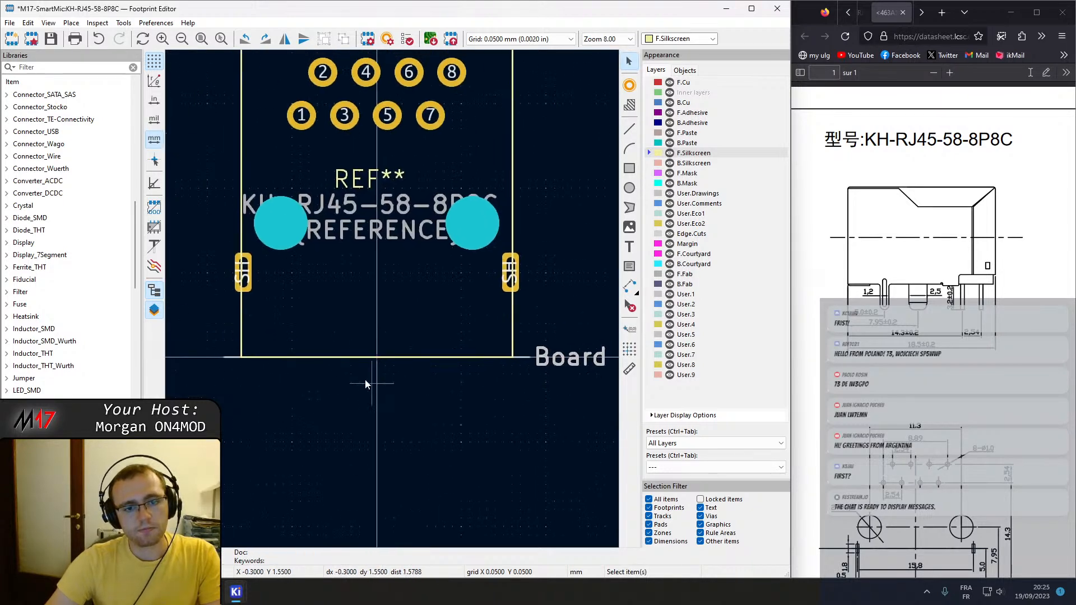
Widen the silkscreen rectangle around the shield pads by setting its start X to -9 and end X to 9 mm.
middle_drag(392, 212, 396, 301)
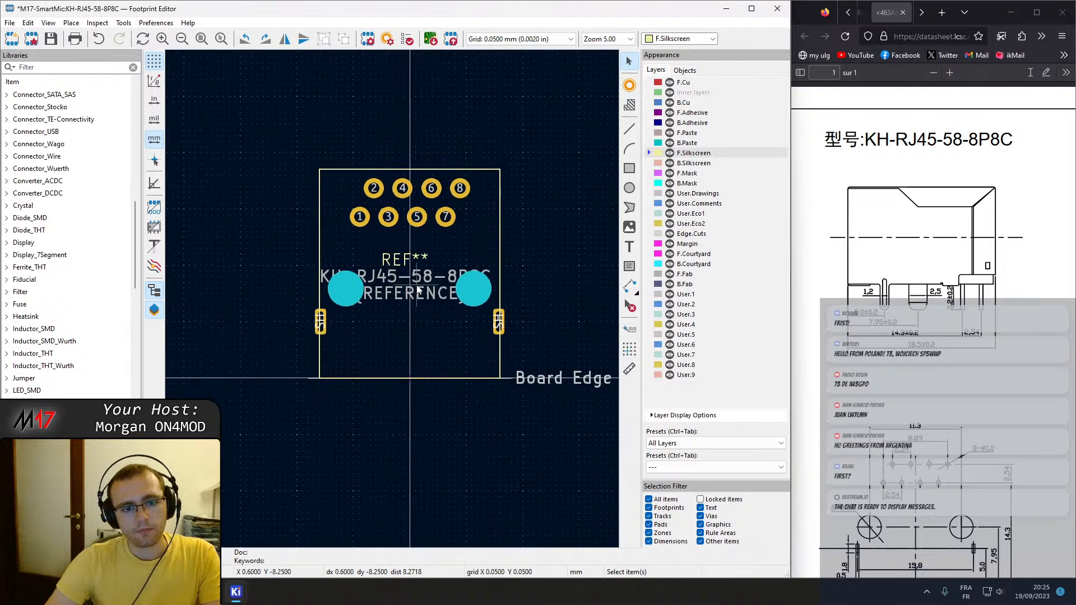
click(499, 346)
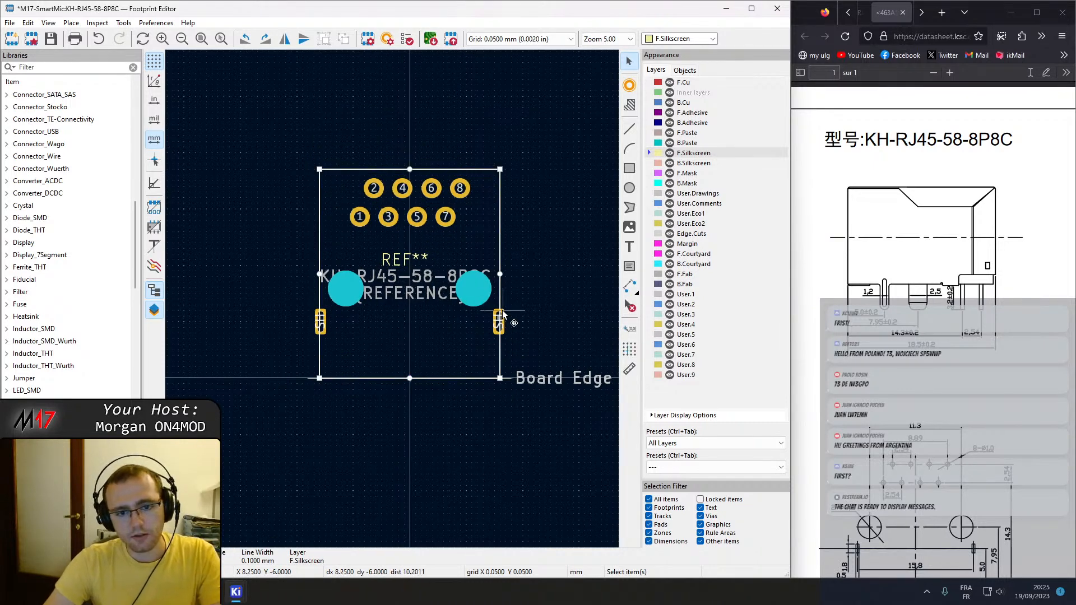
scroll(510, 336, up, 2)
middle_drag(341, 373, 543, 372)
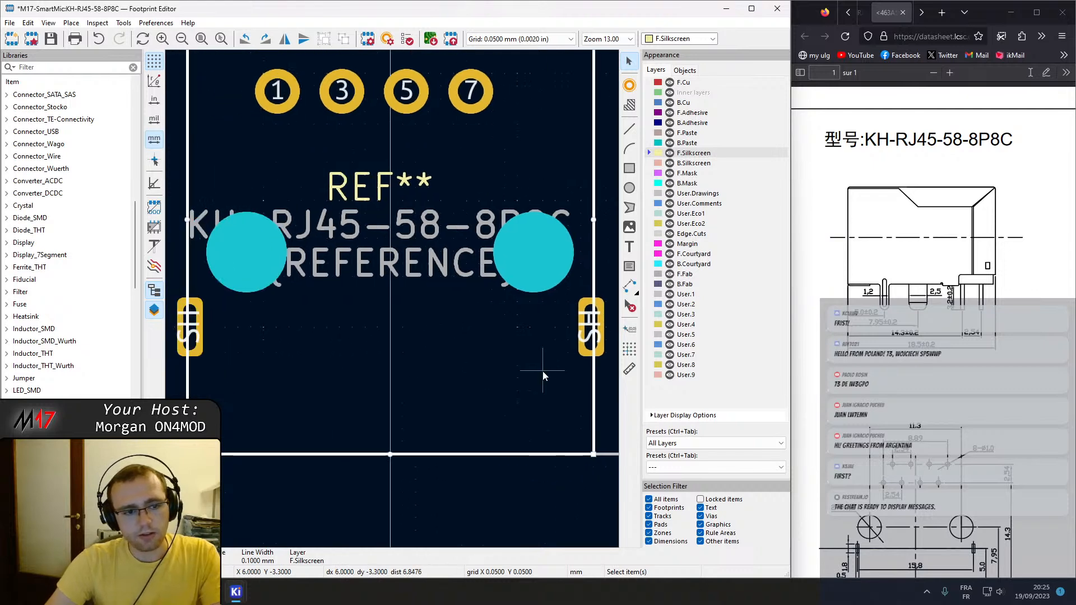
scroll(193, 321, down, 1)
middle_drag(531, 309, 370, 341)
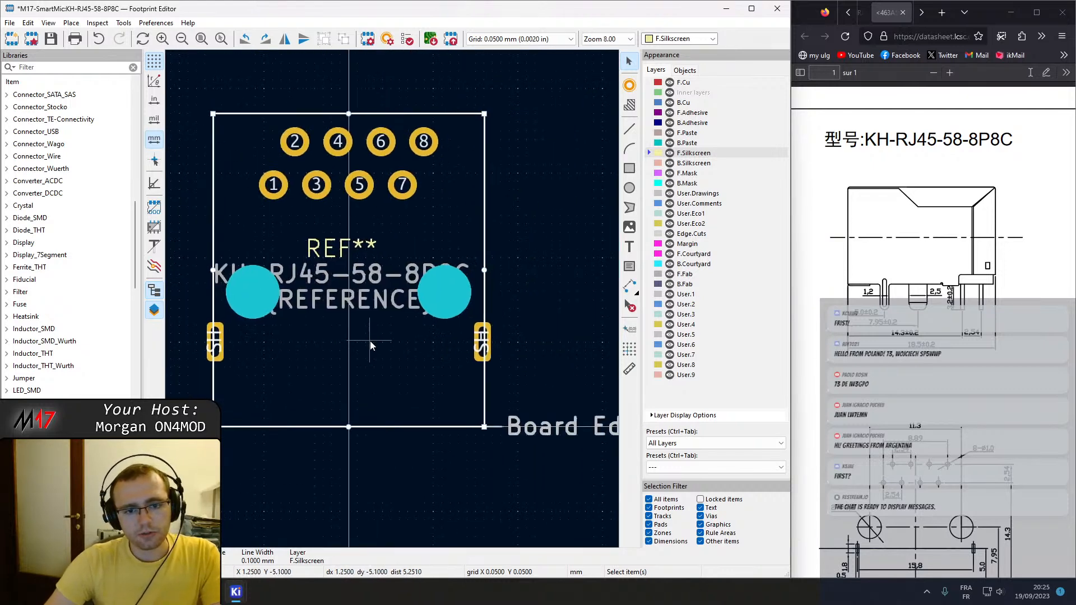
key(e)
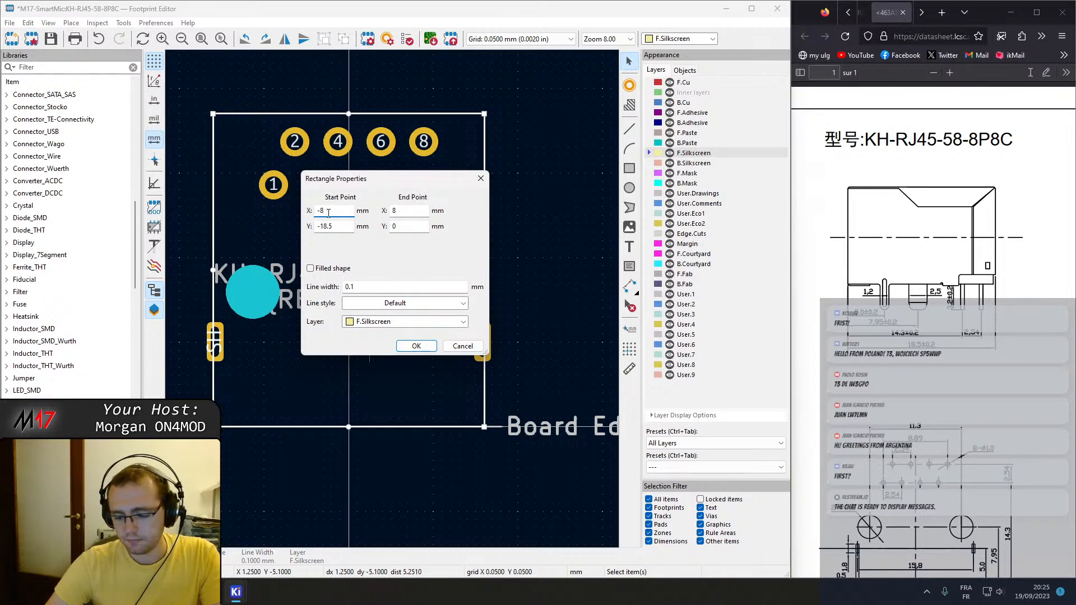
key(BackSpace)
text(9)
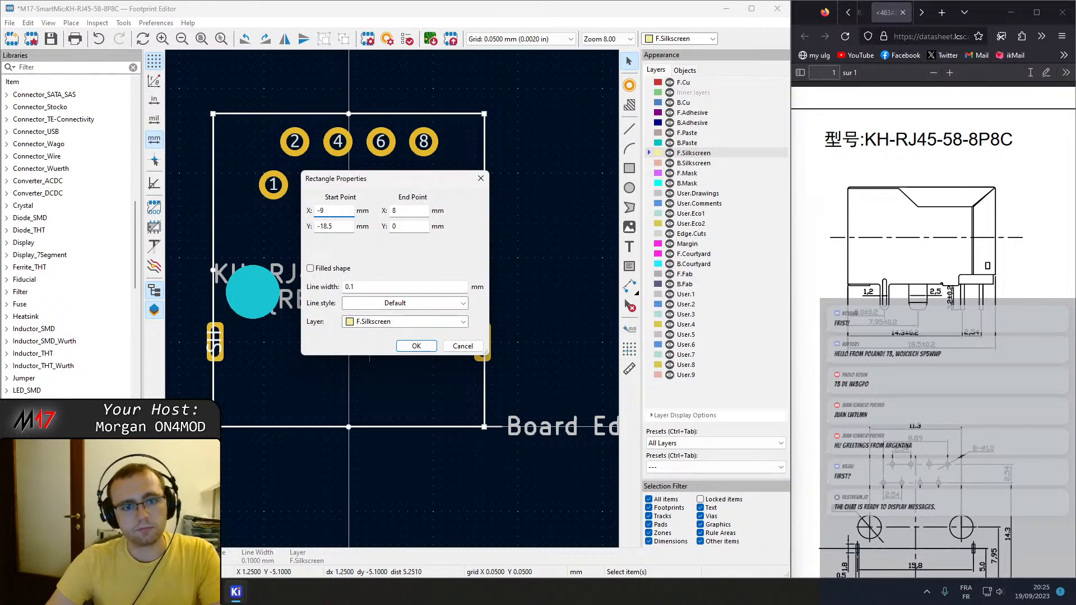
click(391, 212)
text(9)
key(Return)
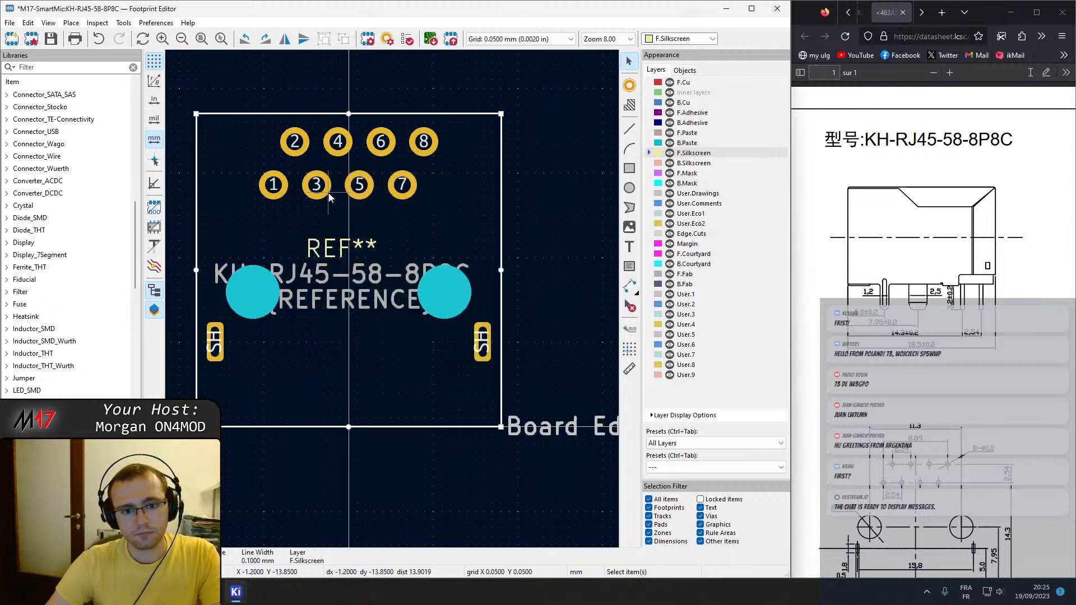
Set the silkscreen rectangle's start Y to -20 mm and save the footprint, dismissing the library warning.
double_click(369, 113)
click(341, 227)
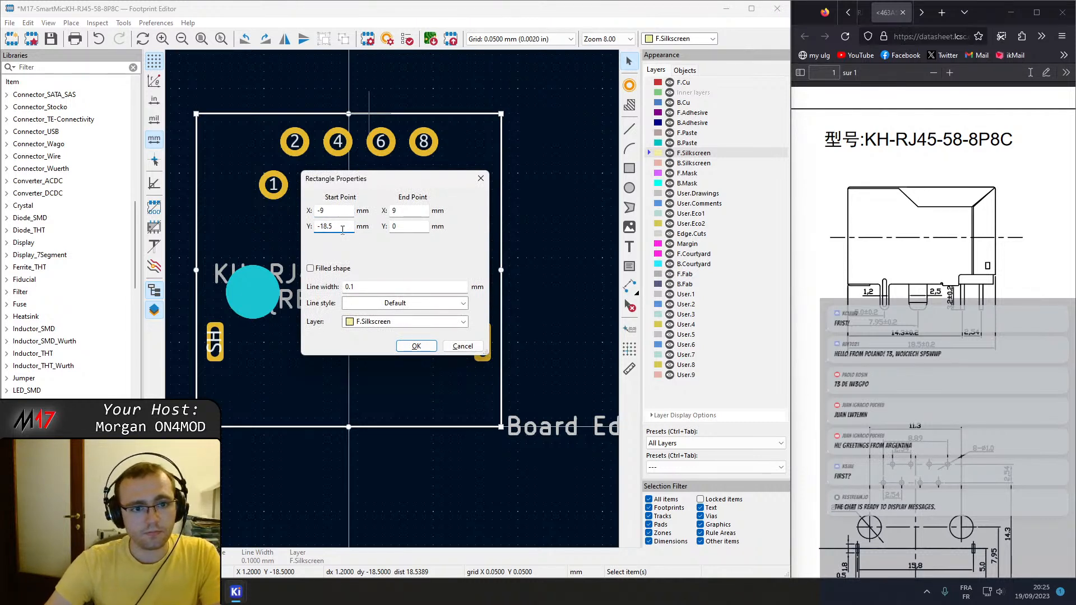
key(shift+End)
text(20)
key(Return)
click(561, 213)
scroll(561, 216, down, 3)
scroll(561, 217, up, 1)
key(ctrl+s)
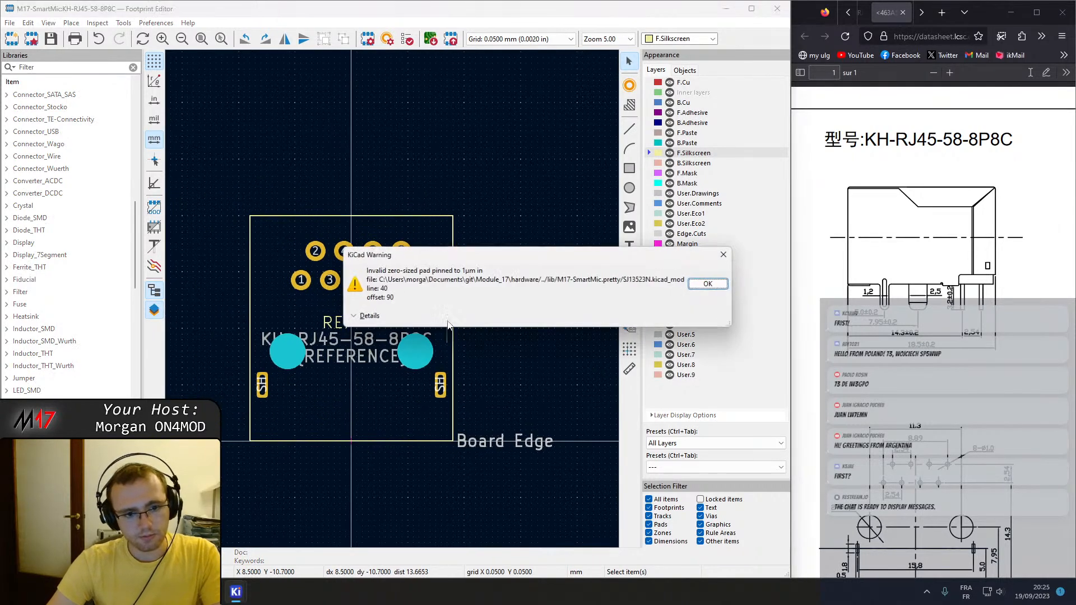
click(707, 285)
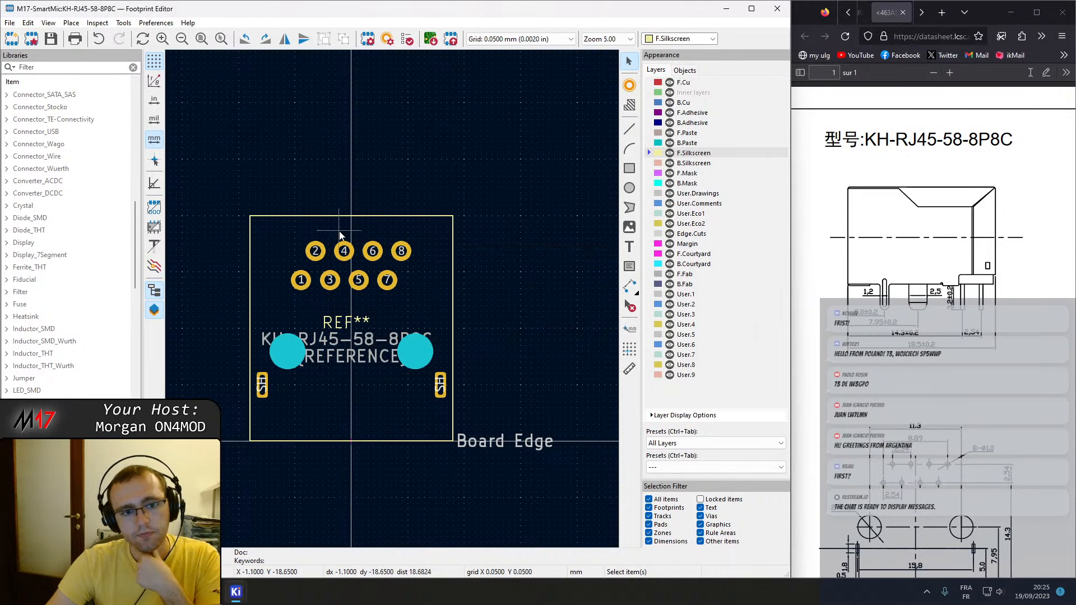
Set the silkscreen rectangle's start Y to -19.5 mm and save the footprint again, dismissing the library warning.
double_click(346, 218)
double_click(323, 227)
text(19.)
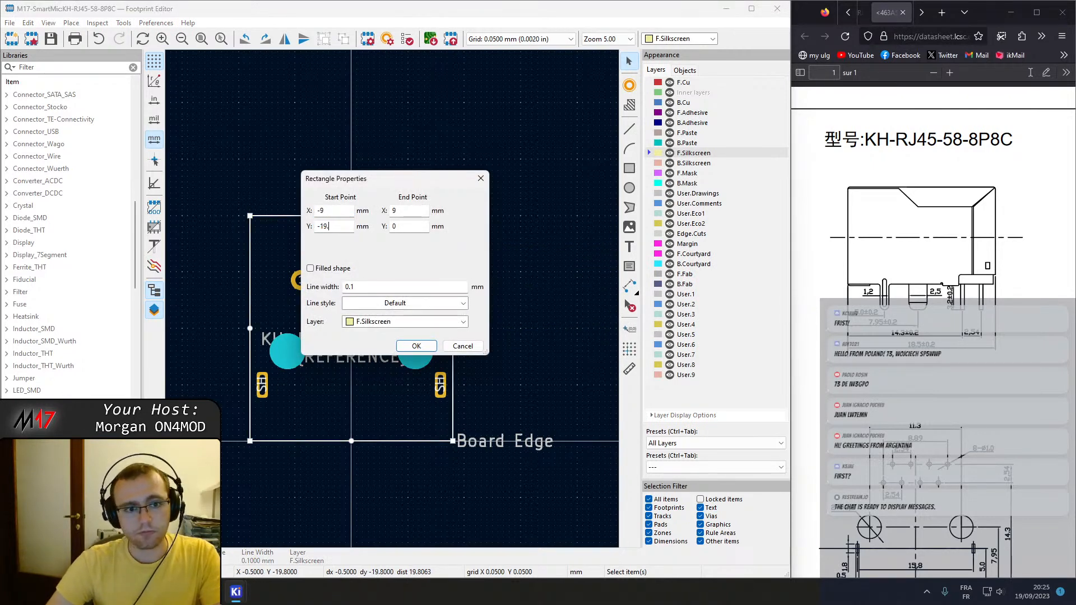
text(5)
key(Return)
key(ctrl+s)
key(Return)
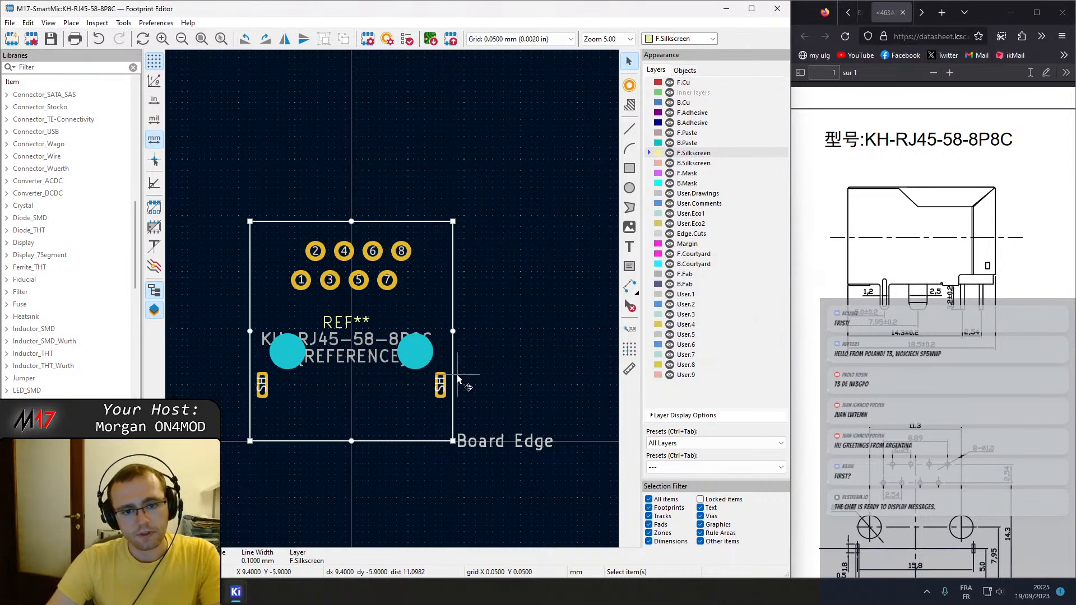
middle_drag(479, 355, 505, 332)
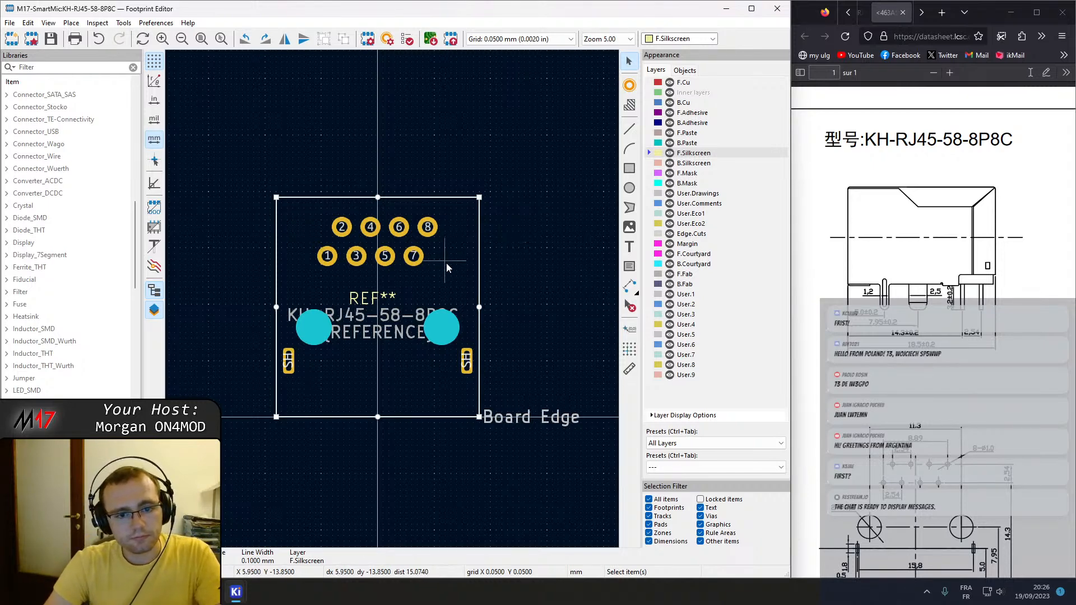
middle_drag(476, 267, 557, 227)
click(695, 255)
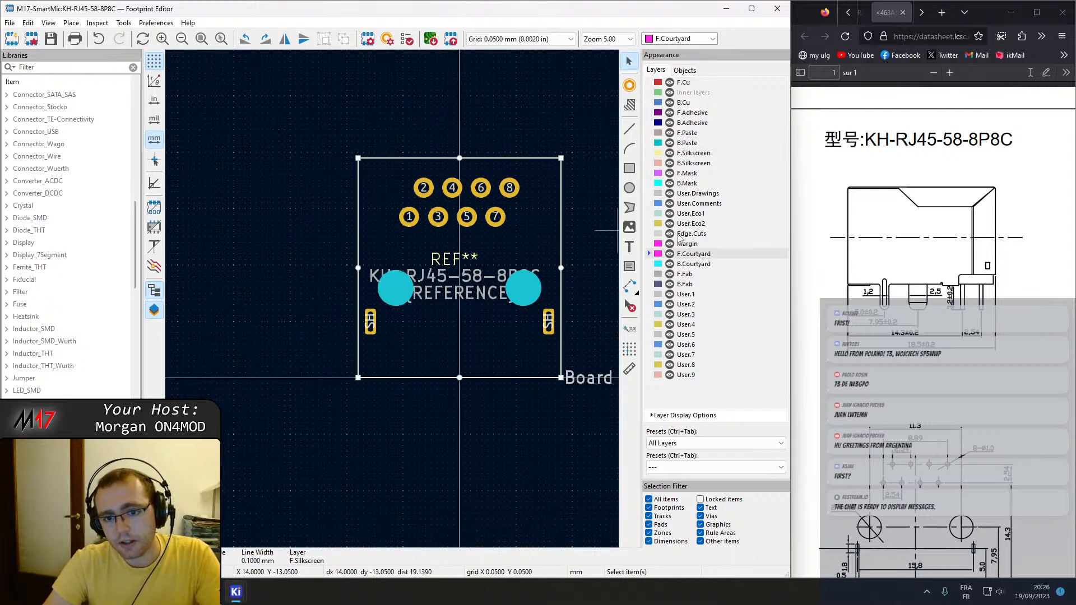
middle_drag(554, 210, 466, 208)
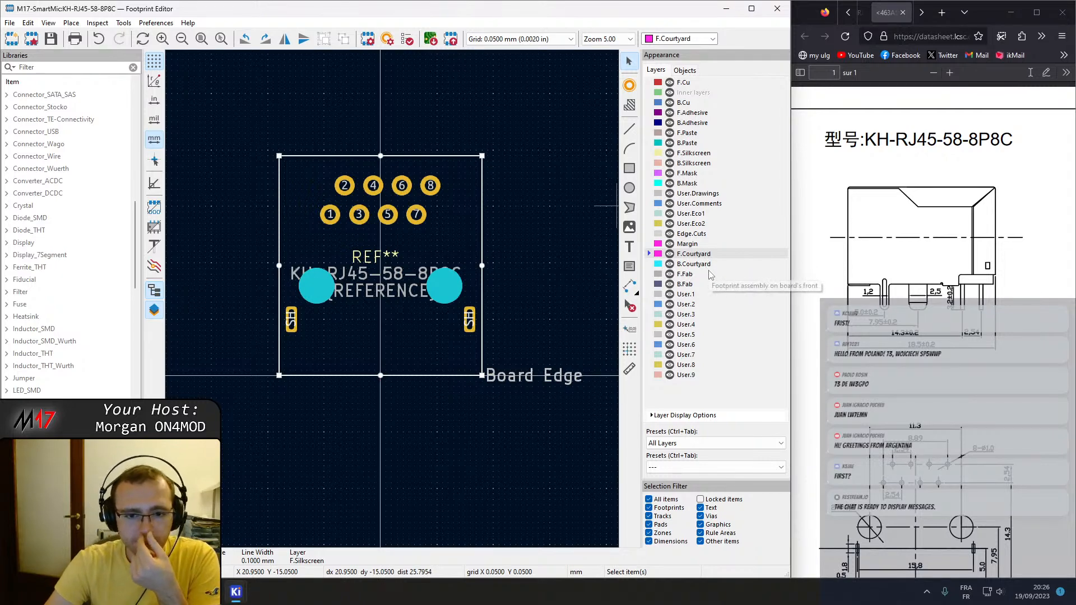
Draw a rectangle on the Margin layer inside the silkscreen outline, around the signal pads and mounting holes.
click(689, 248)
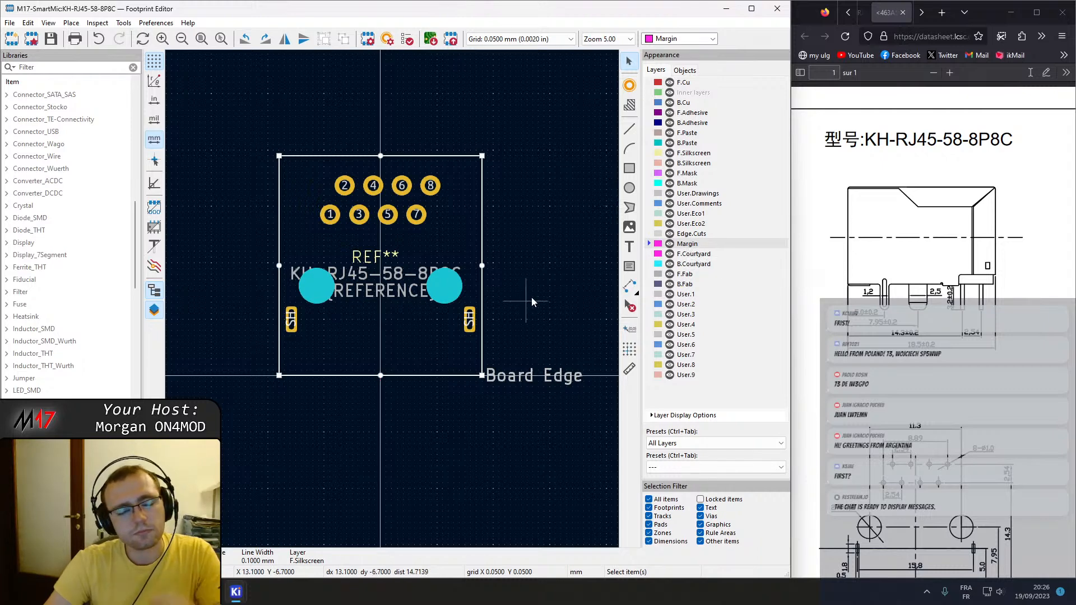
click(629, 169)
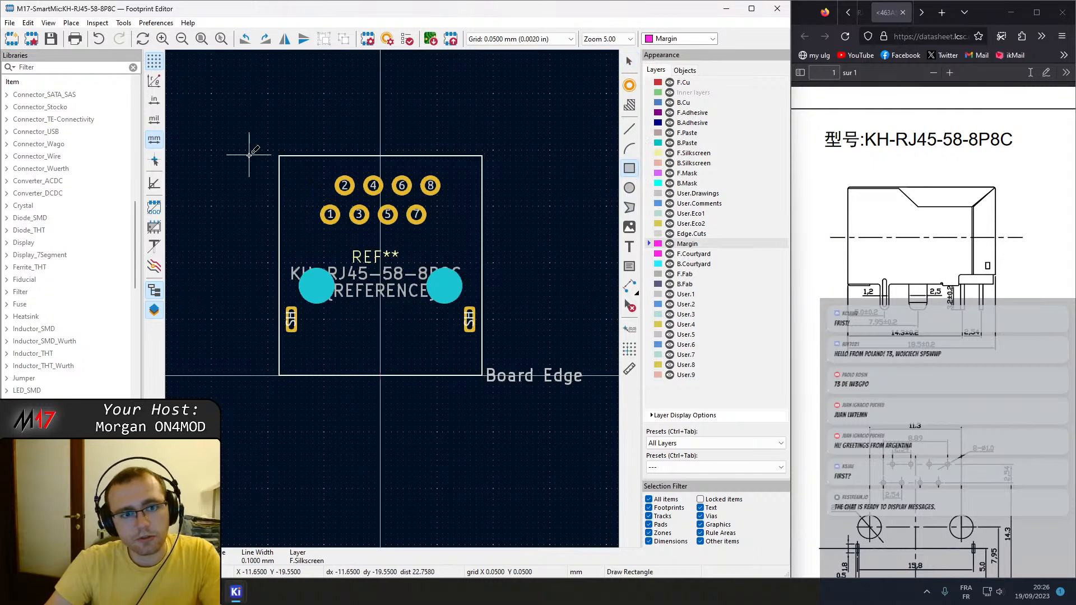
click(286, 164)
click(455, 360)
key(Escape)
Set the Margin rectangle's start point to 0, 0 and its end point to 16, 18.5 mm.
double_click(434, 360)
text(0)
key(Tab)
text(0)
key(Tab)
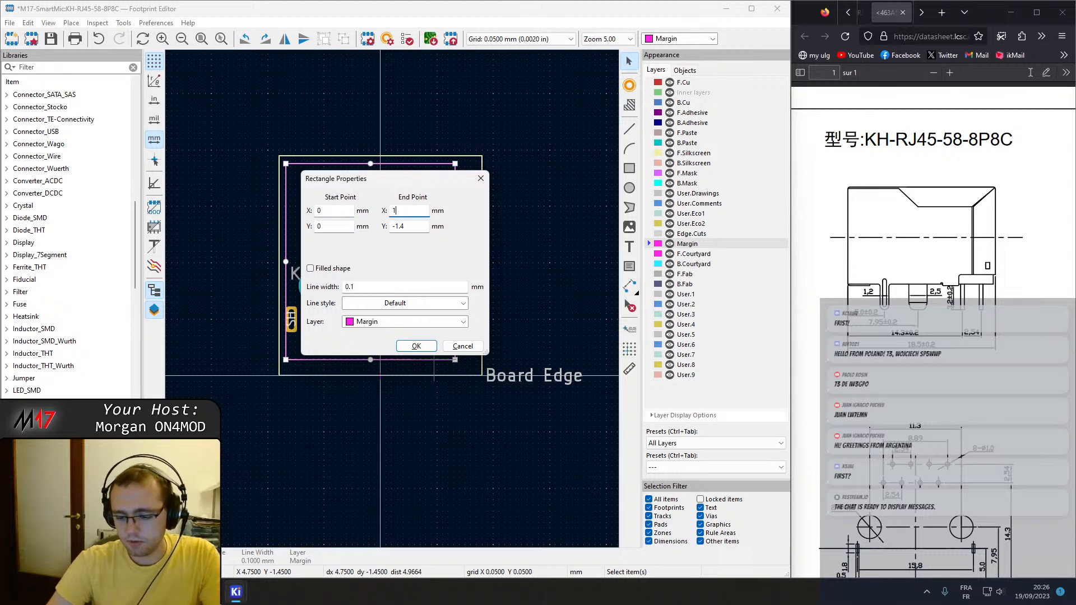
key(Tab)
text(18.7)
key(Return)
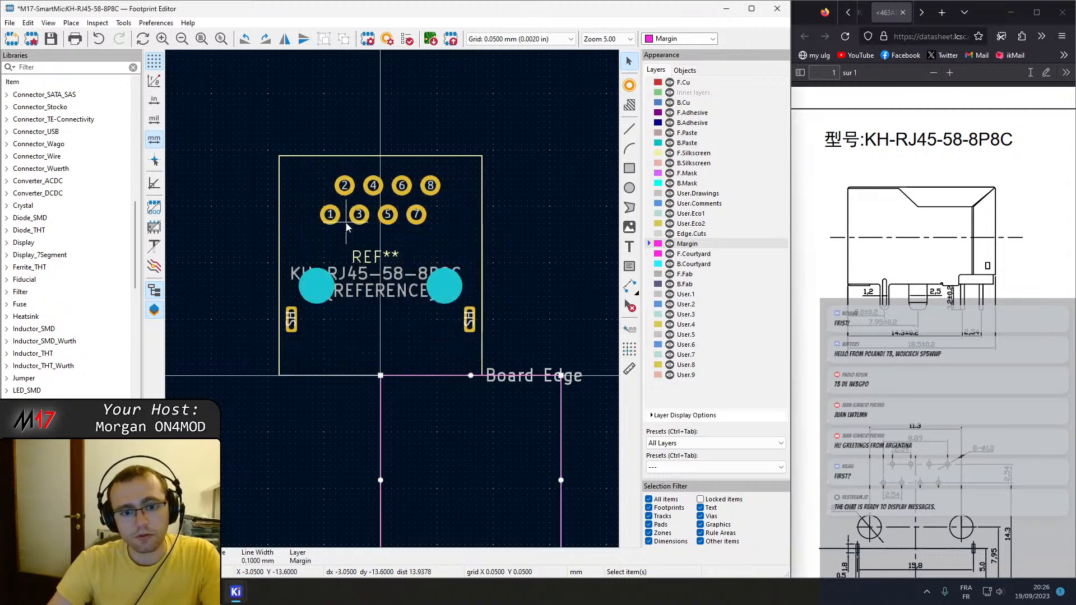
Move the Margin rectangle so the midpoint of its lower edge sits on the footprint origin, inside the silkscreen outline.
drag(562, 530, 469, 271)
scroll(365, 405, up, 4)
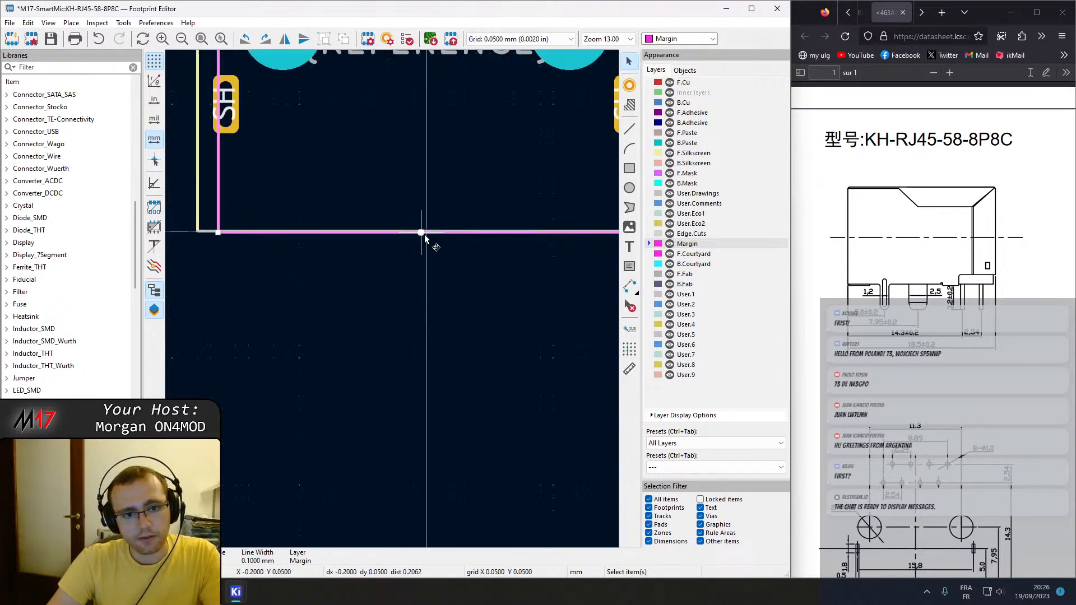
drag(432, 232, 425, 230)
scroll(425, 230, down, 4)
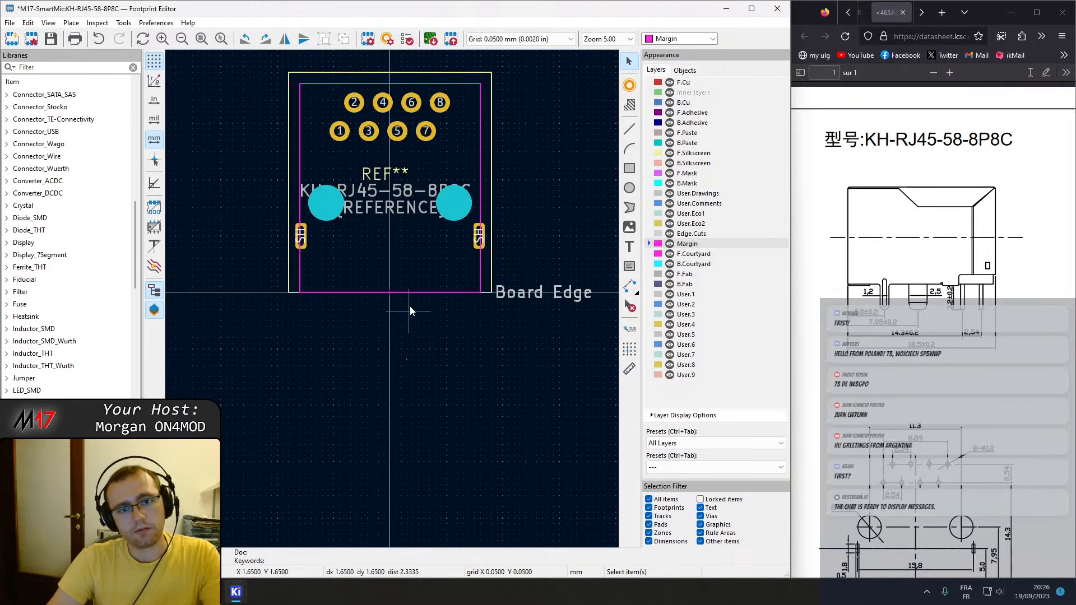
Set the Margin rectangle's start X to -8.5 mm and end X to 8.5 mm, and save the footprint, dismissing the library warning.
scroll(414, 235, up, 2)
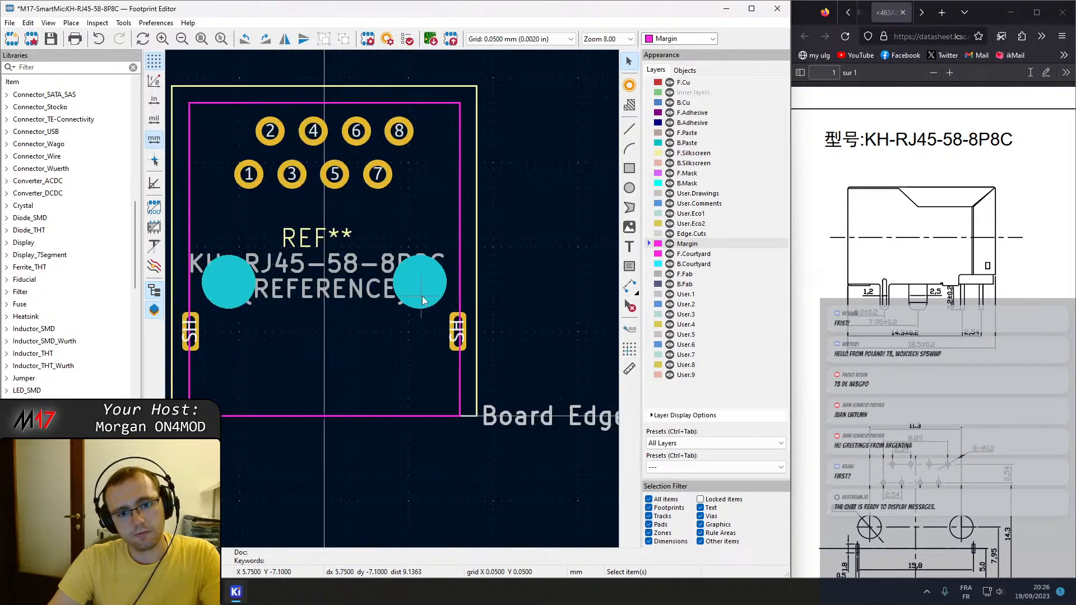
double_click(460, 276)
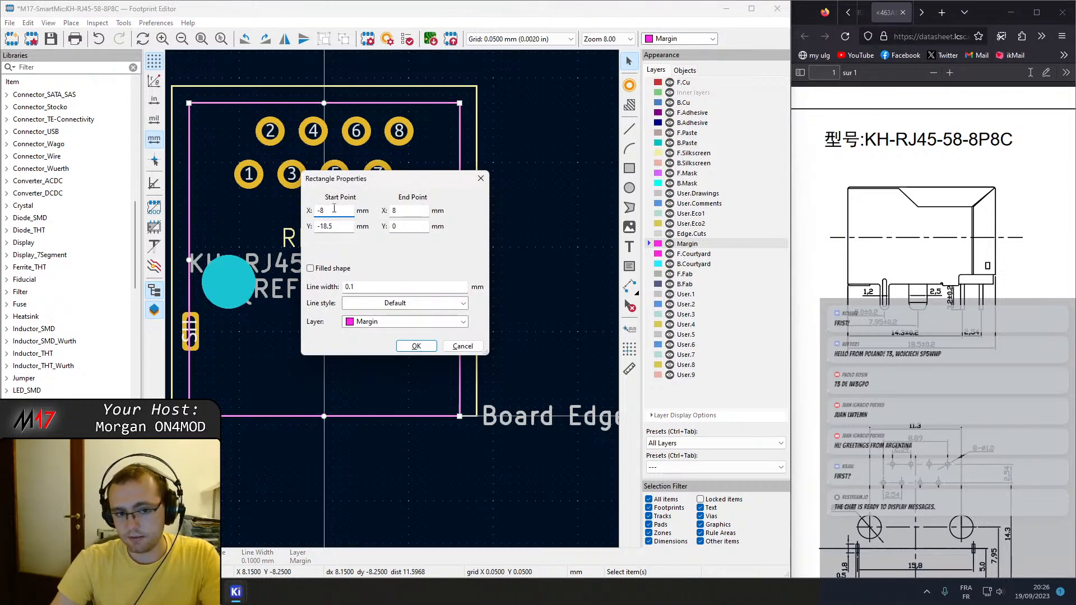
text(.5)
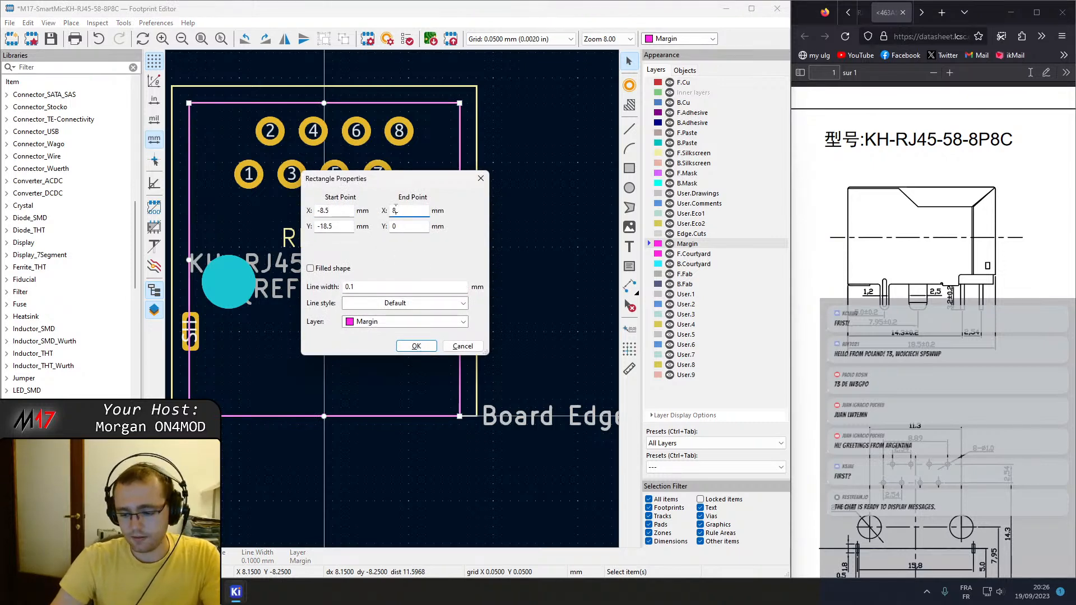
key(Return)
key(ctrl+s)
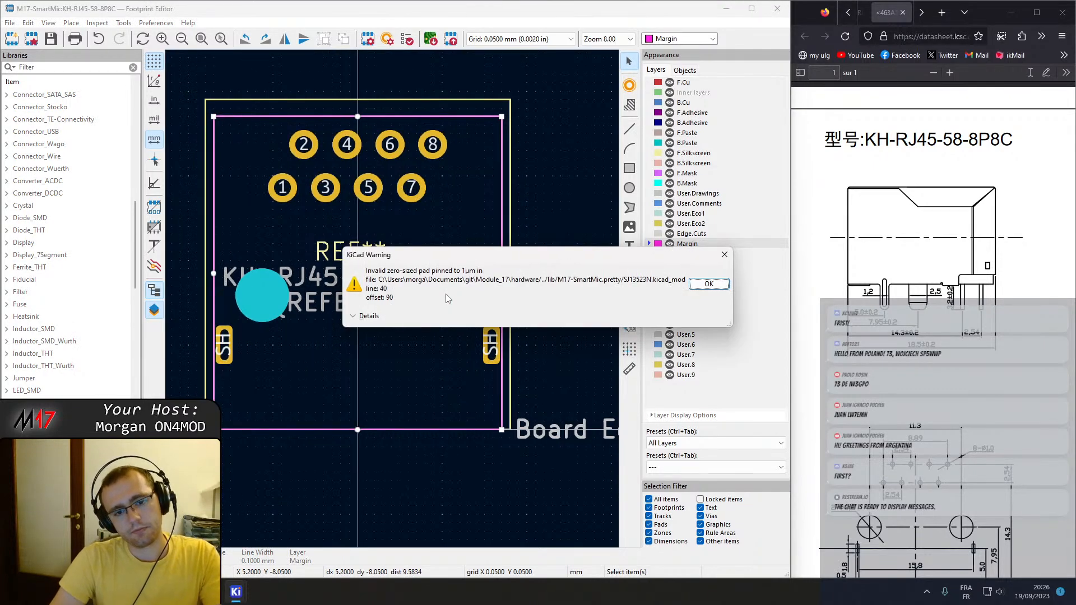
click(700, 284)
Duplicate the Margin rectangle in the same position and assign one of the two overlapping rectangles to the F.Courtyard layer.
click(712, 255)
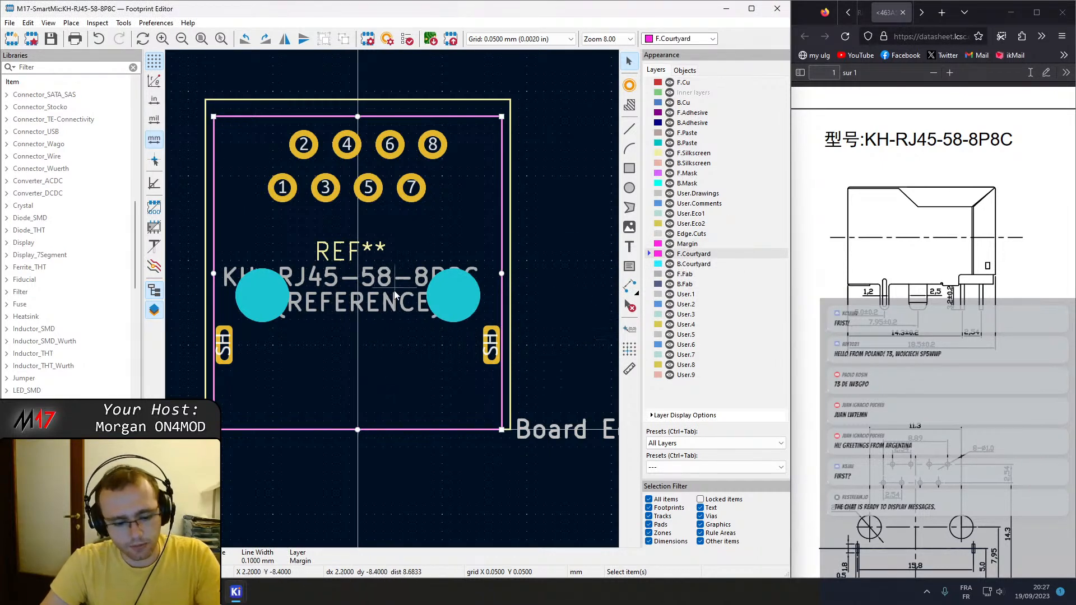
key(ctrl+c)
key(ctrl+v)
click(212, 117)
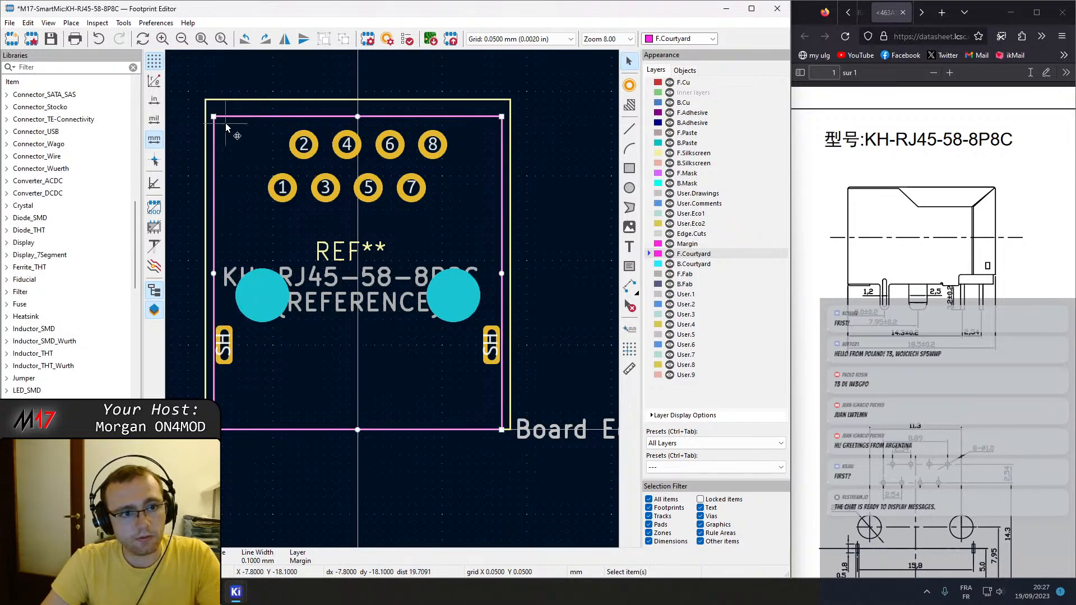
key(e)
click(386, 321)
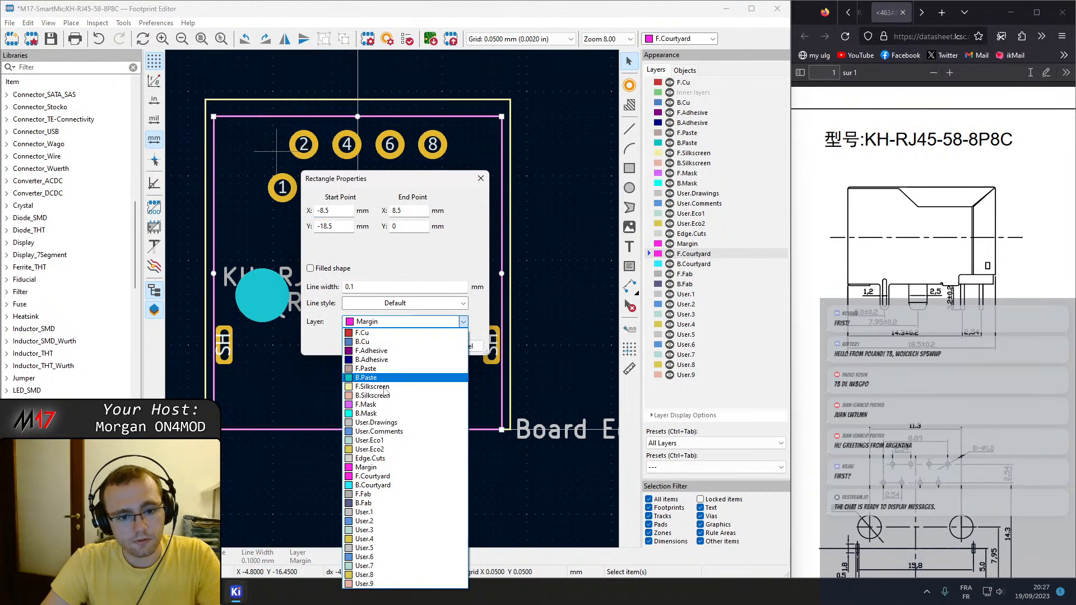
click(391, 476)
click(426, 346)
Assign the overlapping rectangle still on the Margin layer to B.Courtyard and save the footprint, dismissing the library warning.
key(m)
click(212, 116)
key(e)
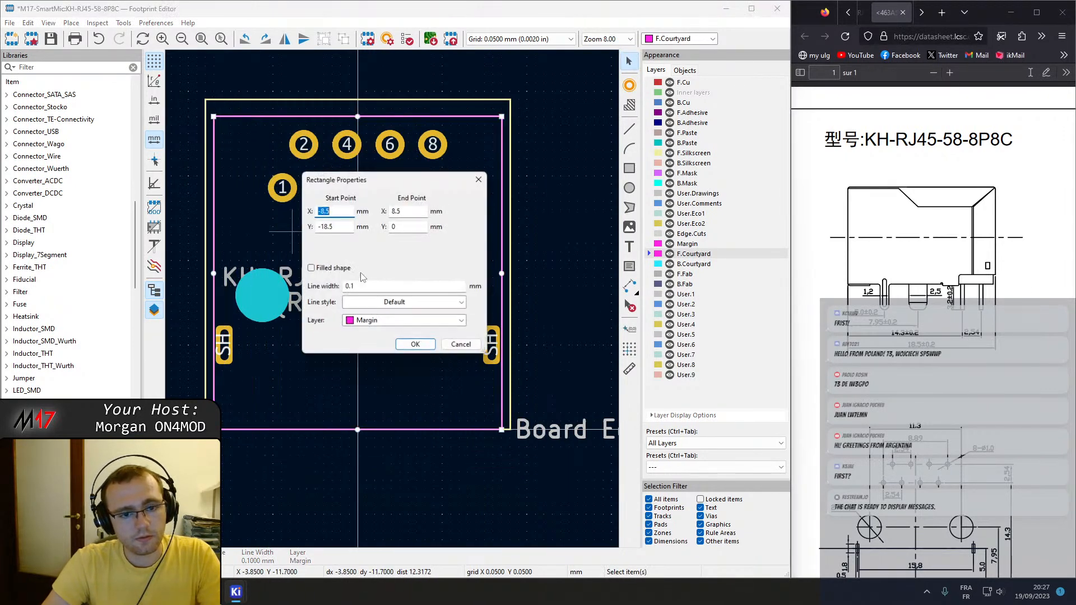
click(379, 324)
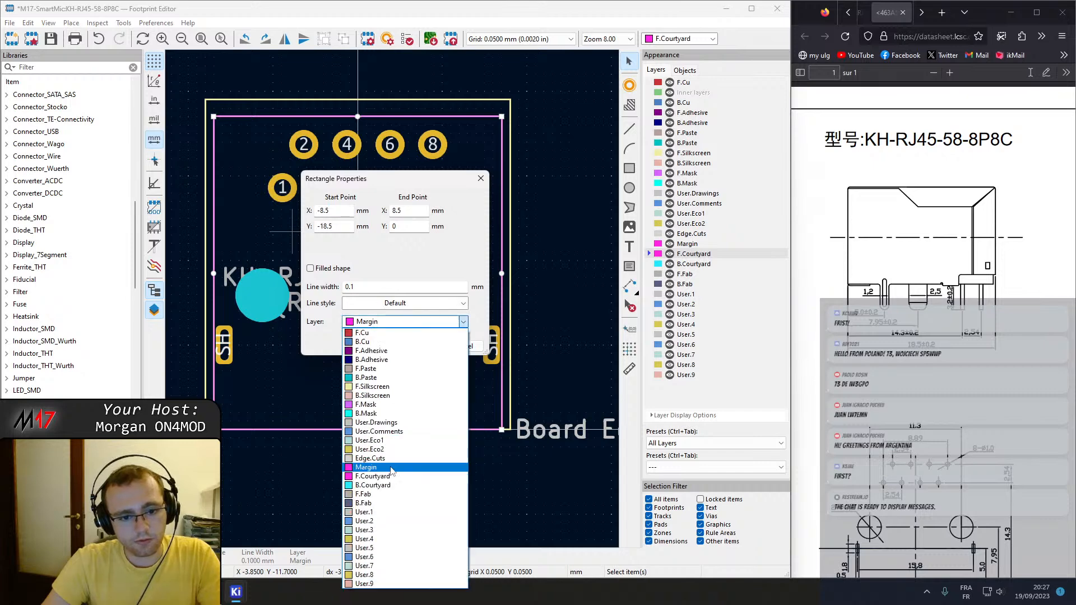
click(391, 487)
click(422, 349)
key(ctrl+s)
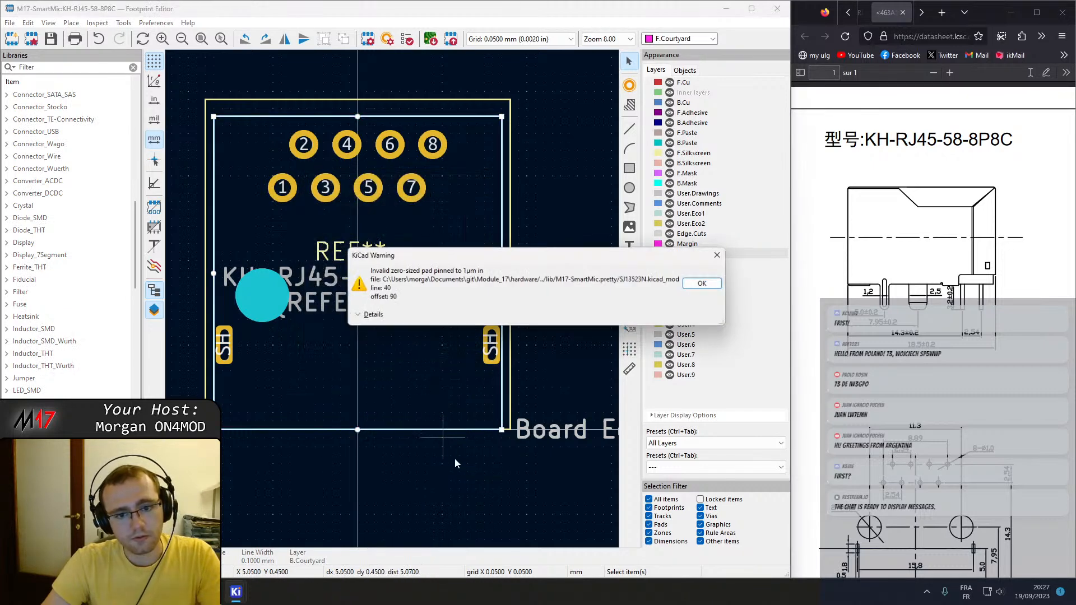
click(458, 477)
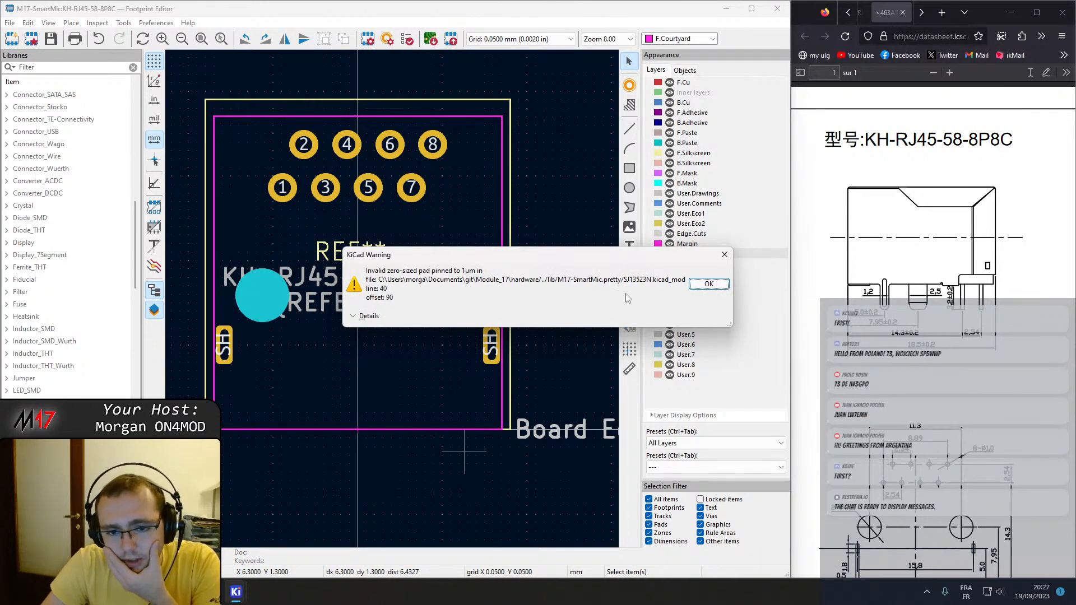
click(718, 286)
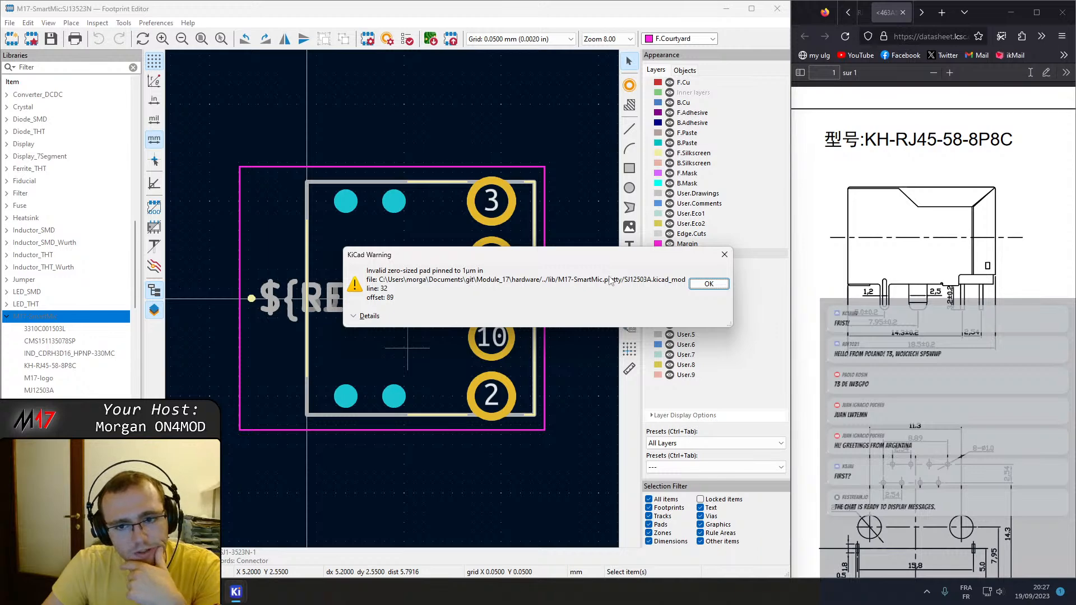
Examine the details of the zero-sized pad warning to identify the affected footprint files, and close the warning.
click(370, 316)
double_click(463, 347)
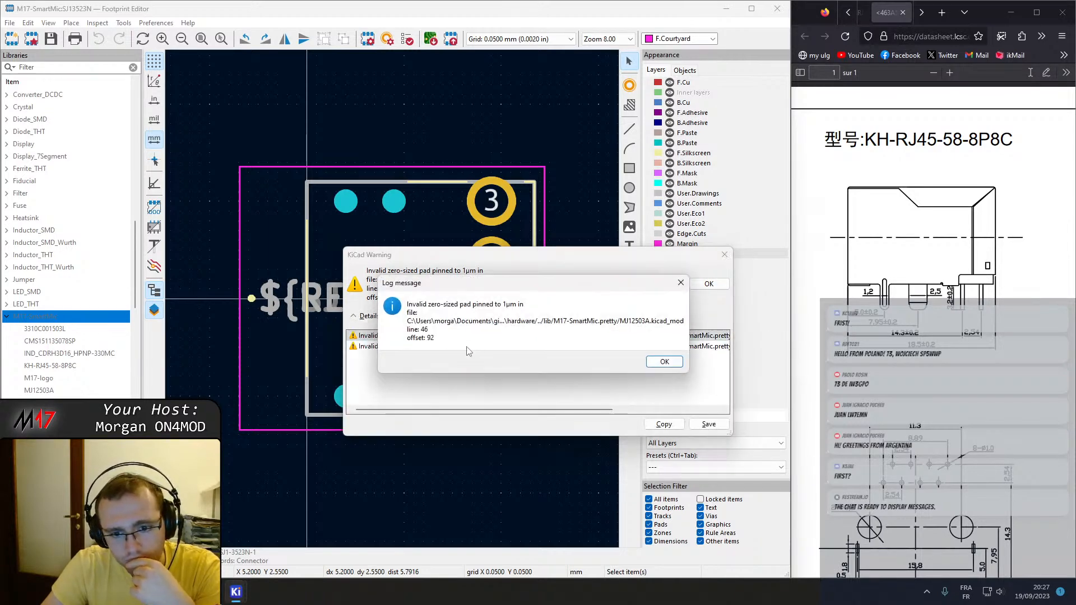
click(663, 362)
drag(513, 409, 626, 406)
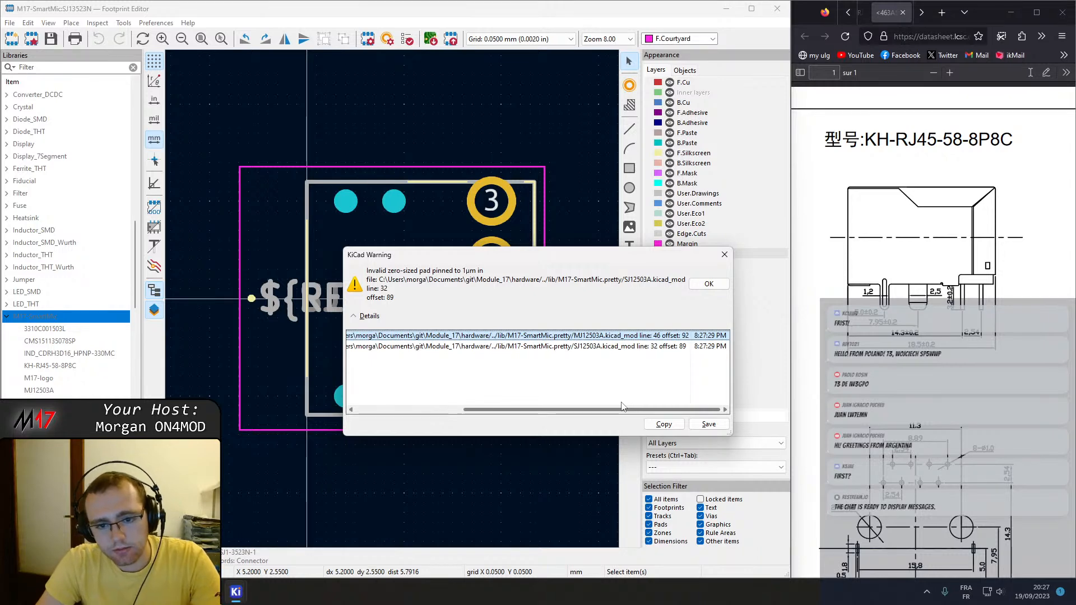
drag(621, 406, 485, 414)
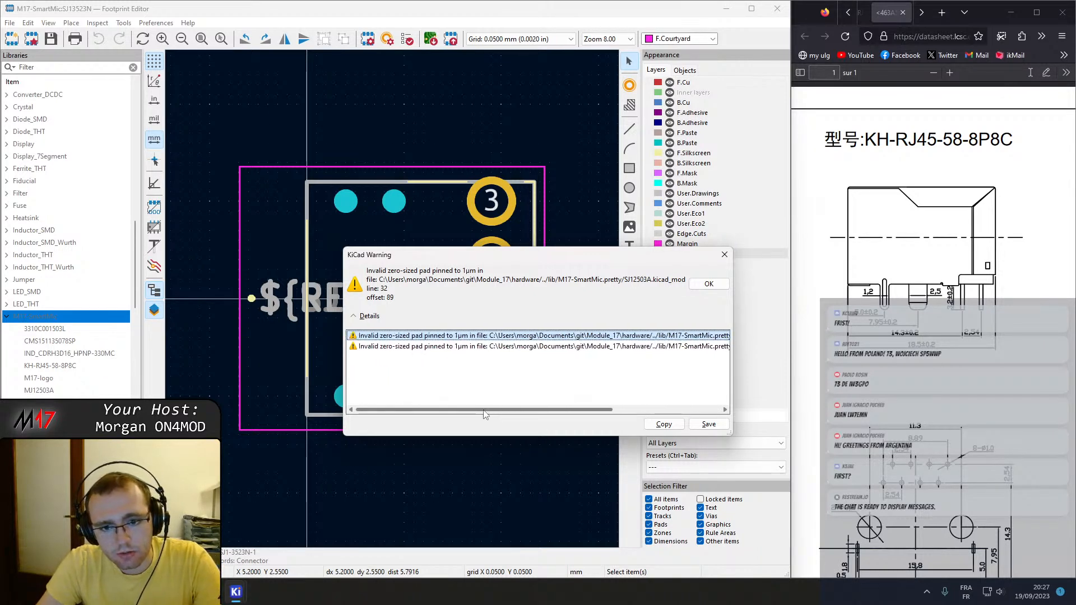
key(Escape)
Inspect pad 1 of the SJ13523N footprint and close its properties without changes.
scroll(497, 310, up, 1)
scroll(390, 298, down, 1)
middle_drag(331, 312, 373, 321)
click(345, 300)
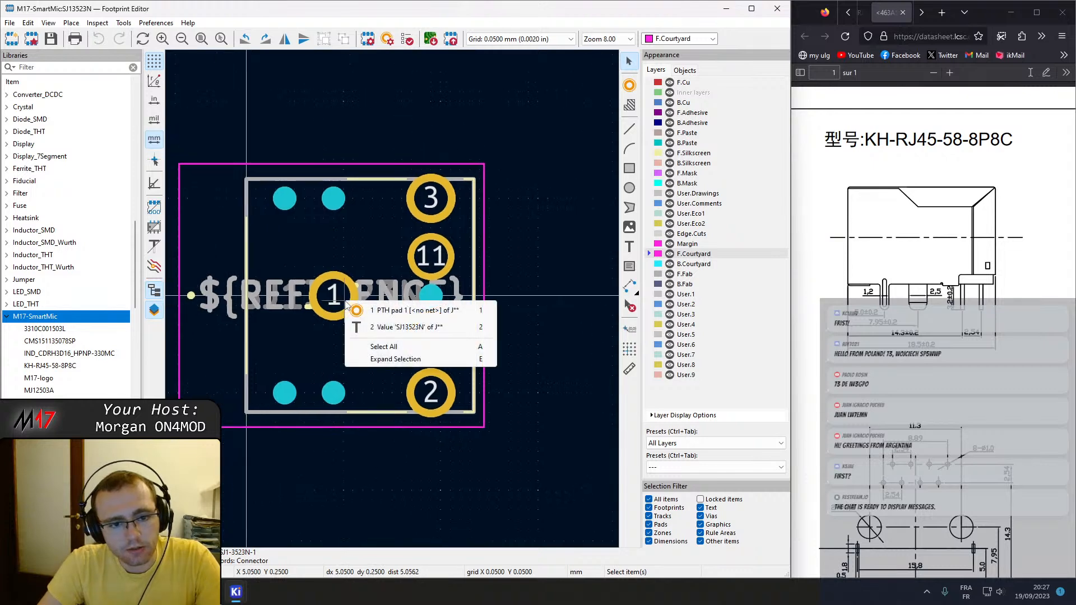
click(378, 307)
key(e)
key(Escape)
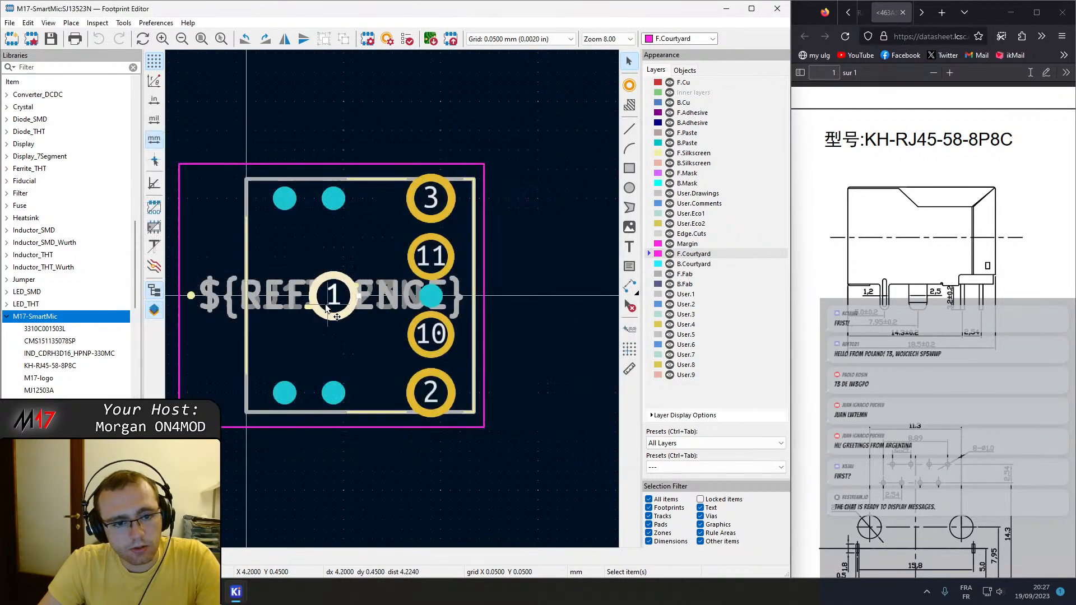
click(306, 310)
click(398, 137)
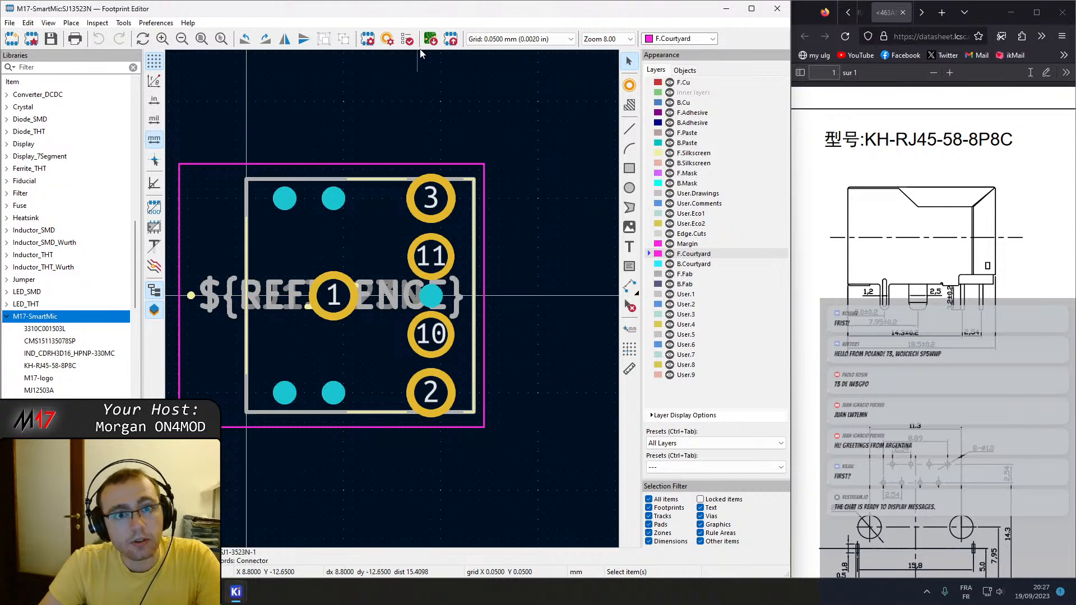
Review the SJ13523N footprint's general properties, clearance overrides and 3D model settings without changing them.
click(387, 38)
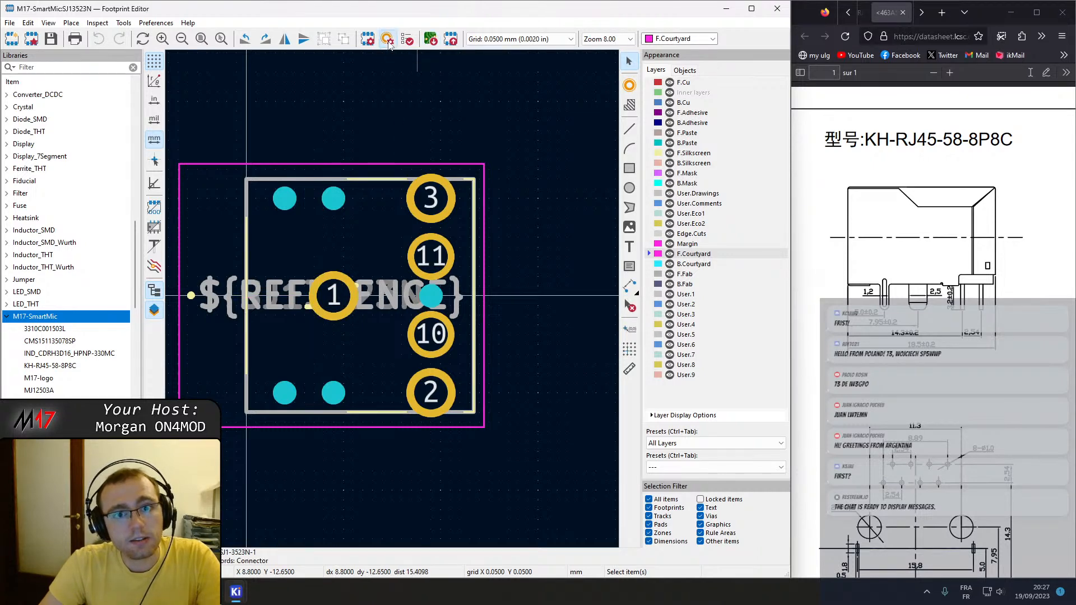
key(Escape)
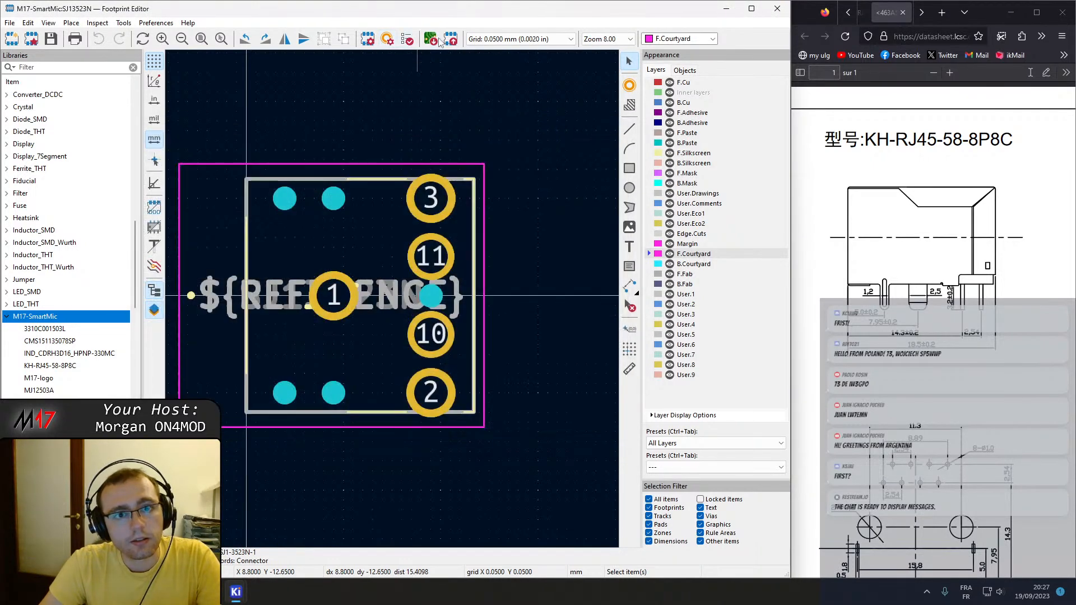
click(368, 38)
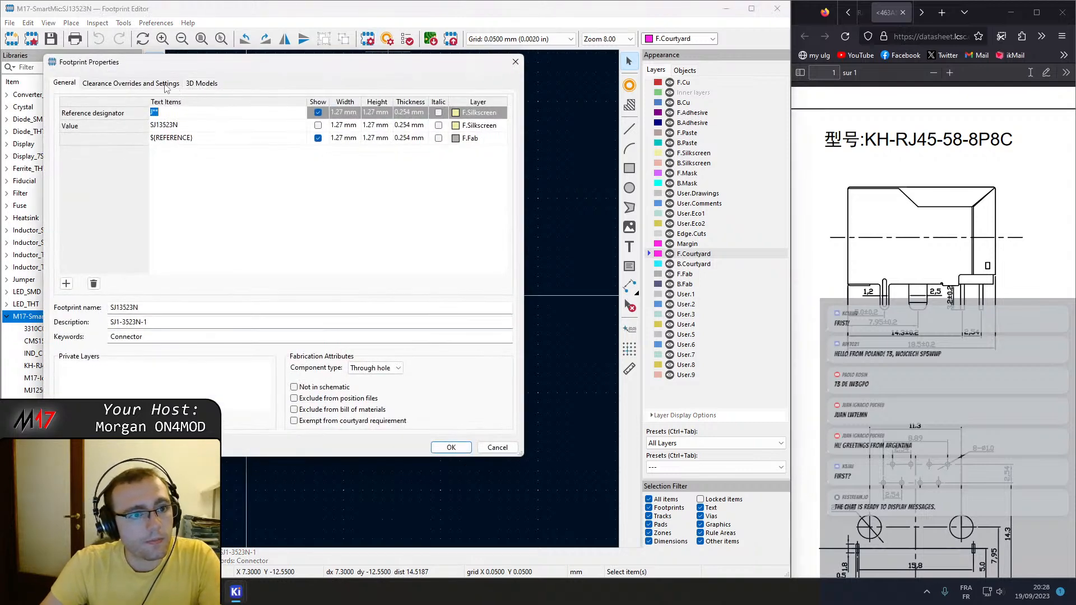
click(162, 84)
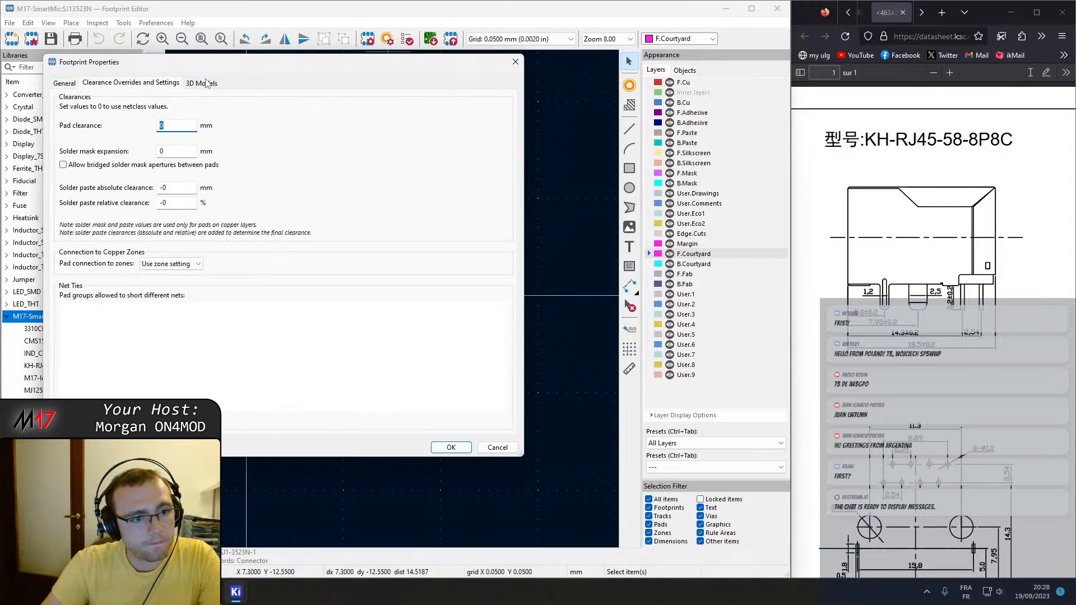
click(205, 82)
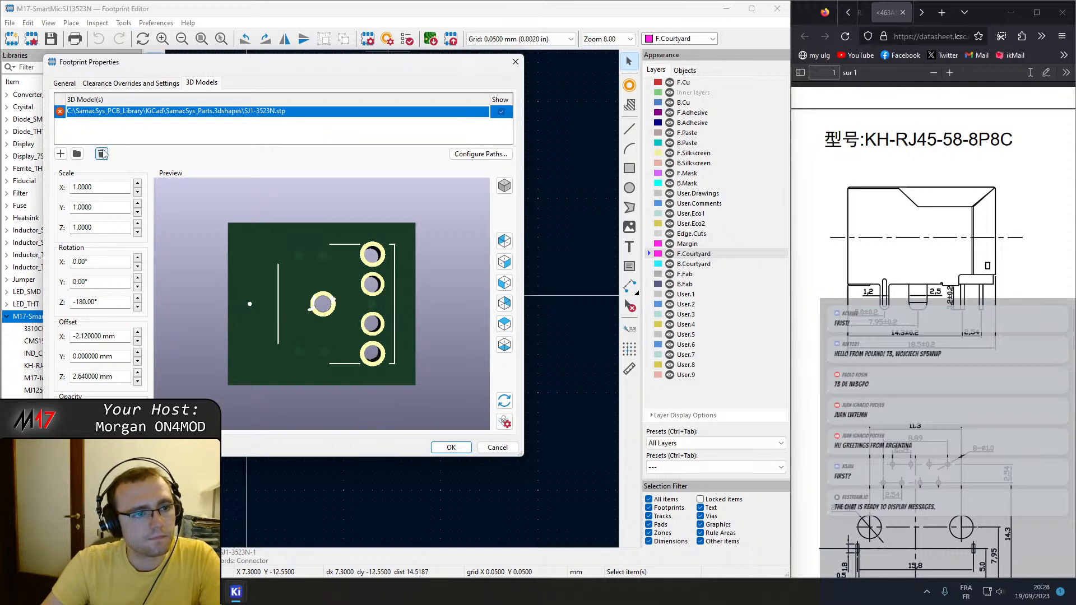
click(65, 83)
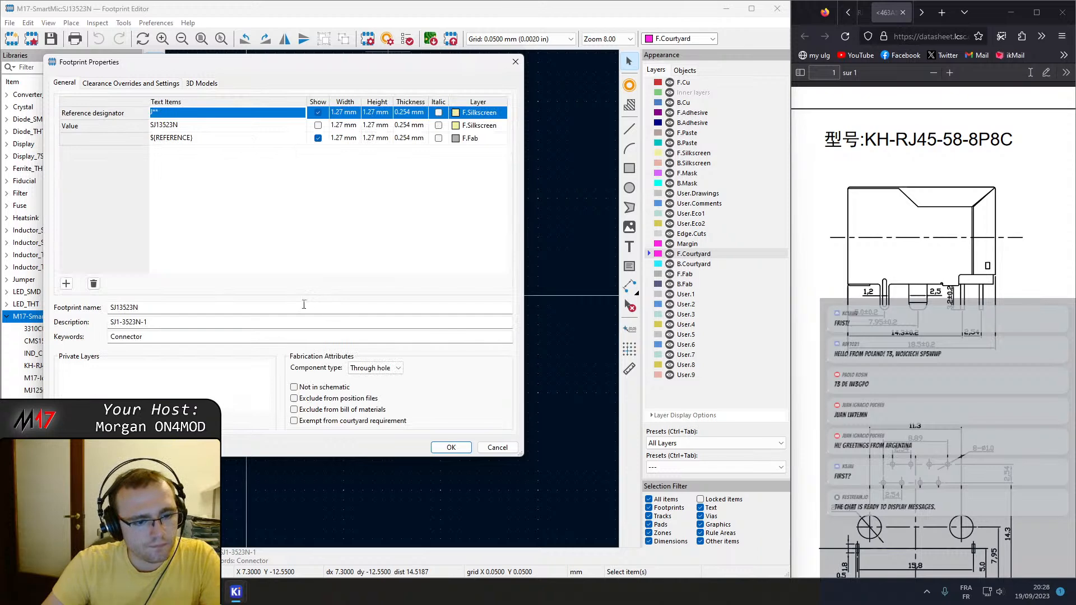
click(515, 63)
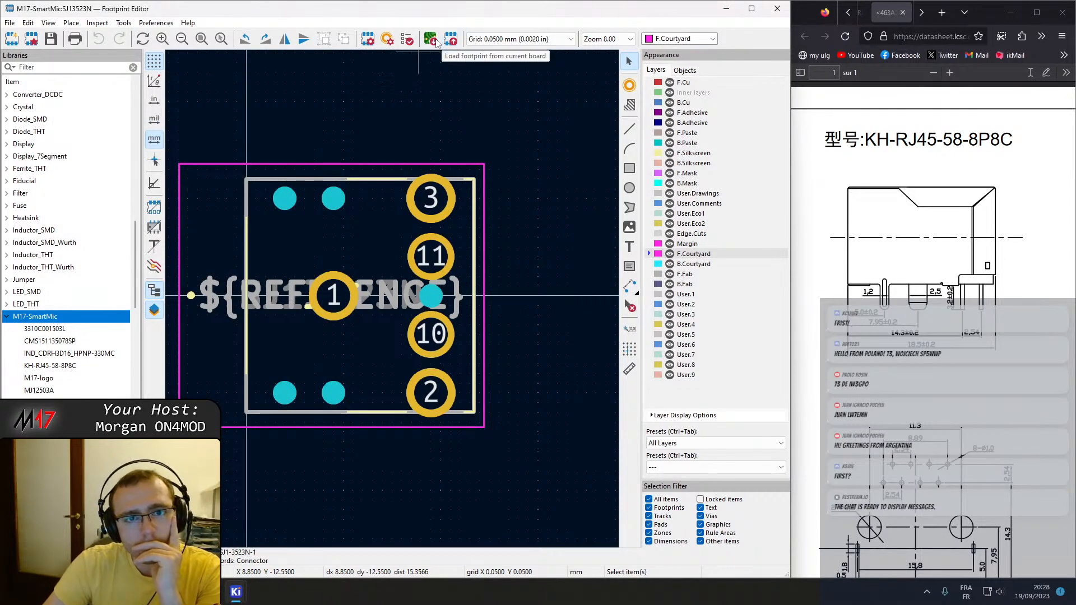
Run the footprint checker on SJ13523N and on the SJ12503A footprint from the M17-SmartMic library.
click(408, 40)
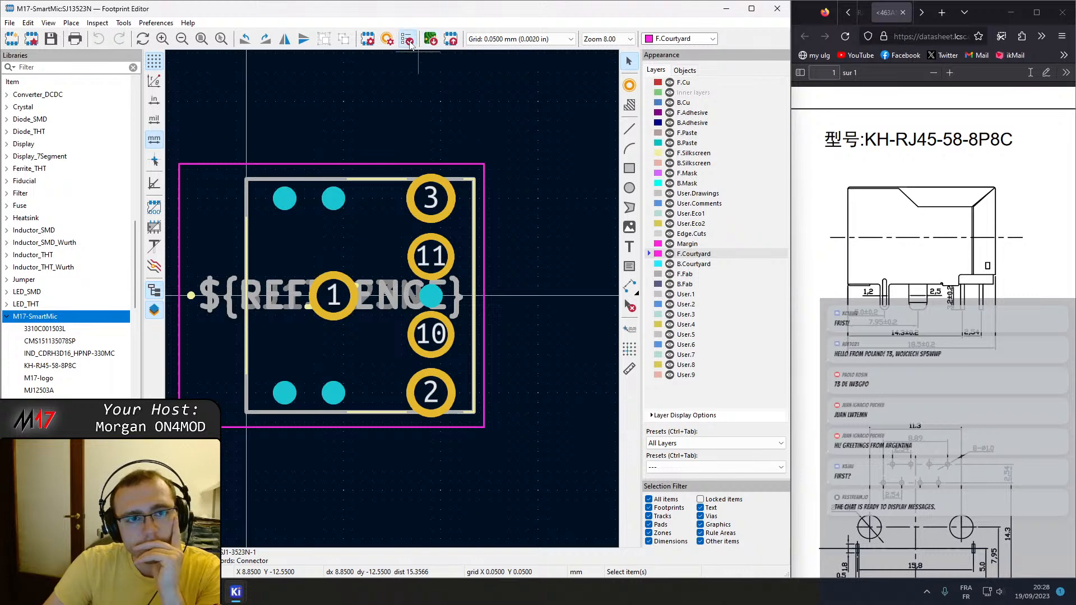
click(494, 372)
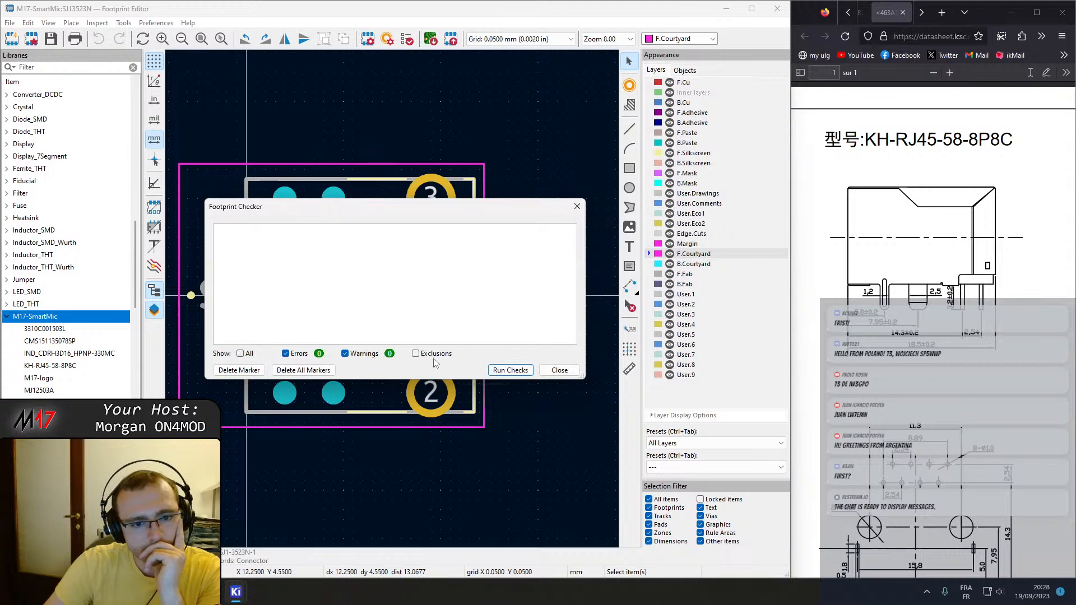
click(559, 370)
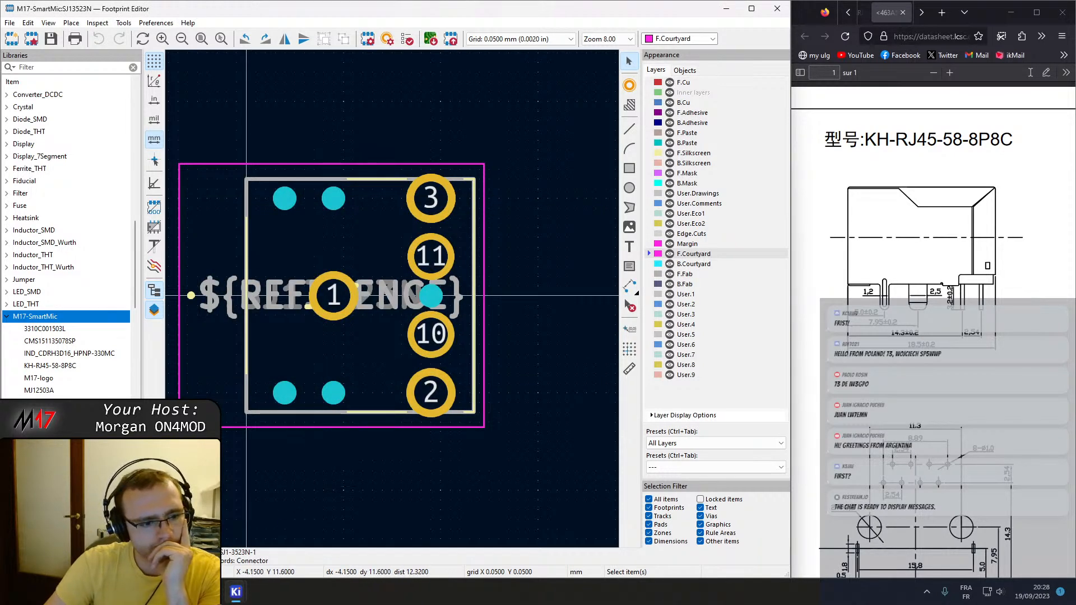
double_click(47, 504)
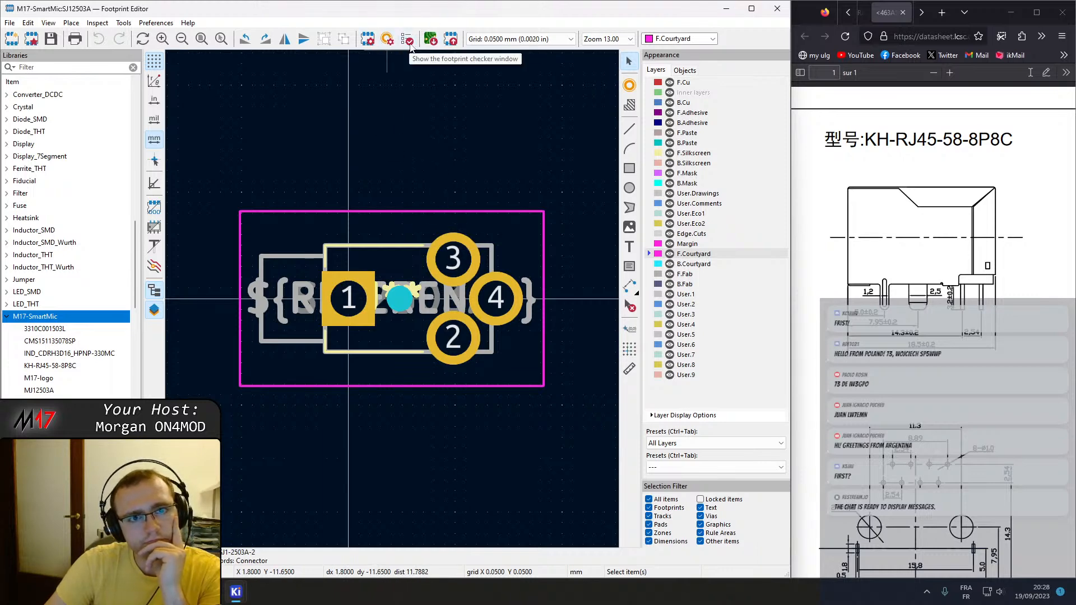
click(388, 39)
click(510, 370)
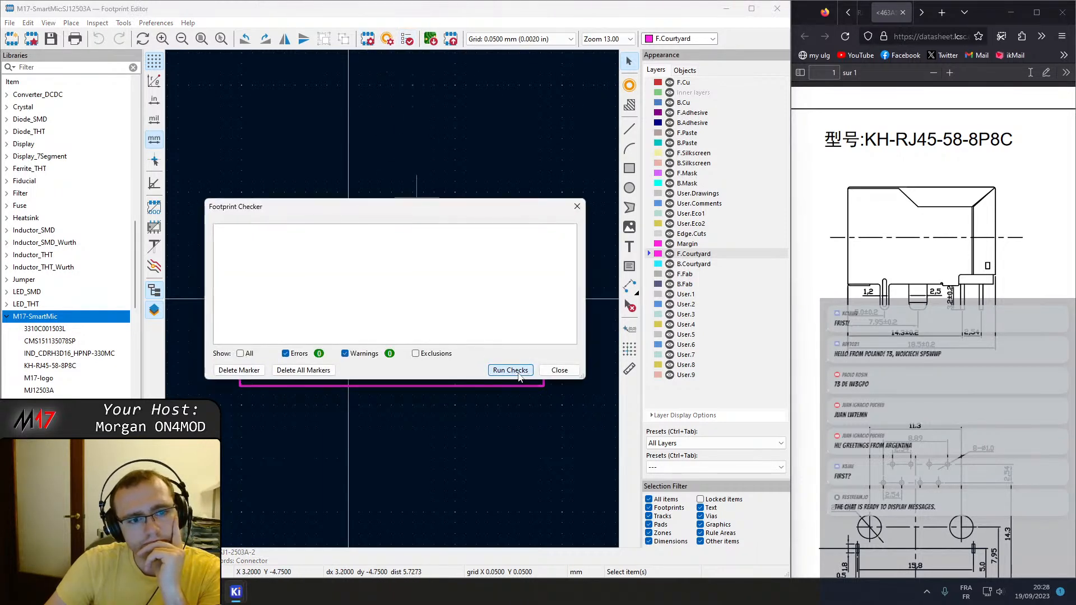
click(552, 371)
Return to the SJ13523N and SJ12503A footprints in turn, dismissing the zero-sized pad warnings, and locate MJ12503A in the M17-SmartMic library.
double_click(39, 416)
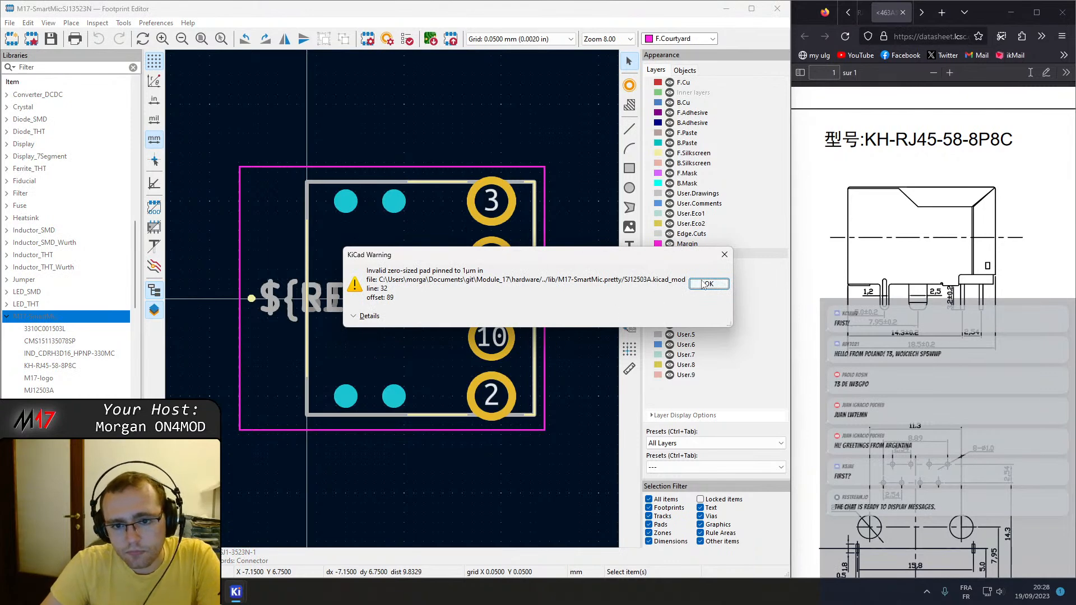
click(707, 284)
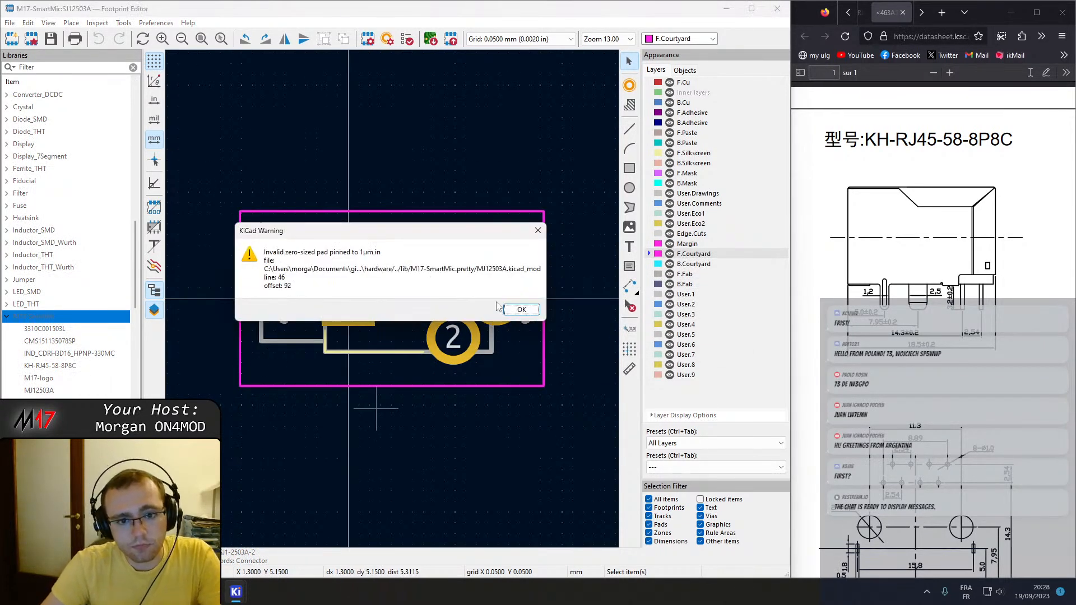
click(519, 311)
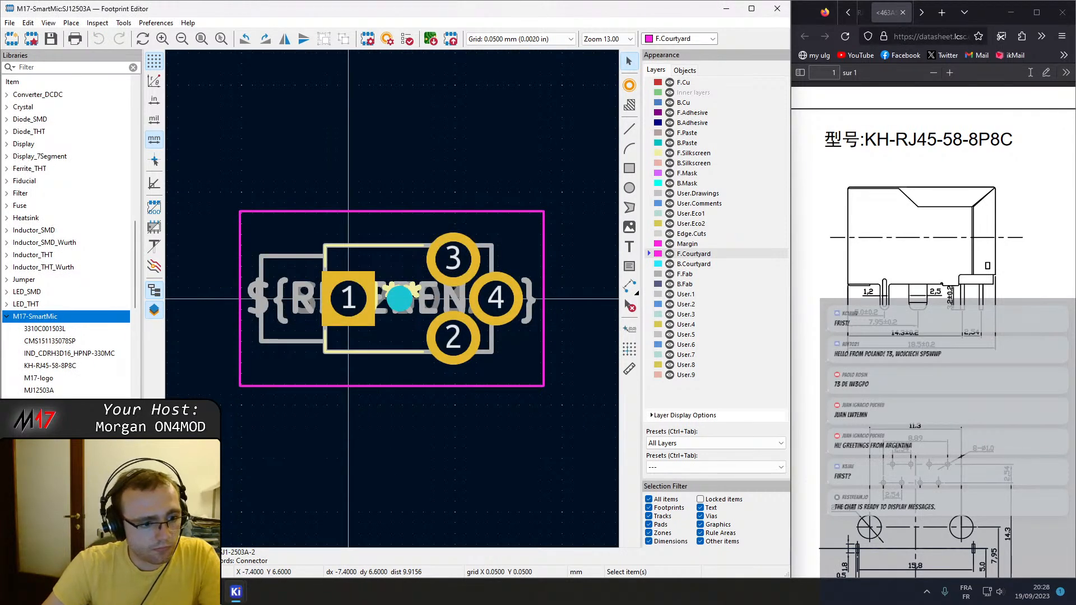
scroll(66, 242, down, 1)
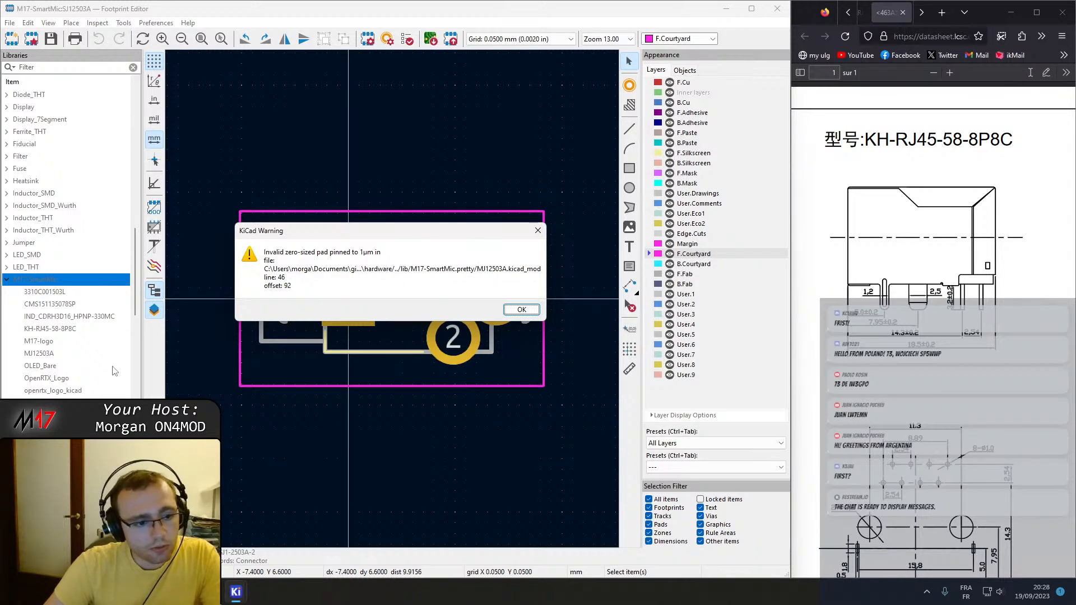
key(Return)
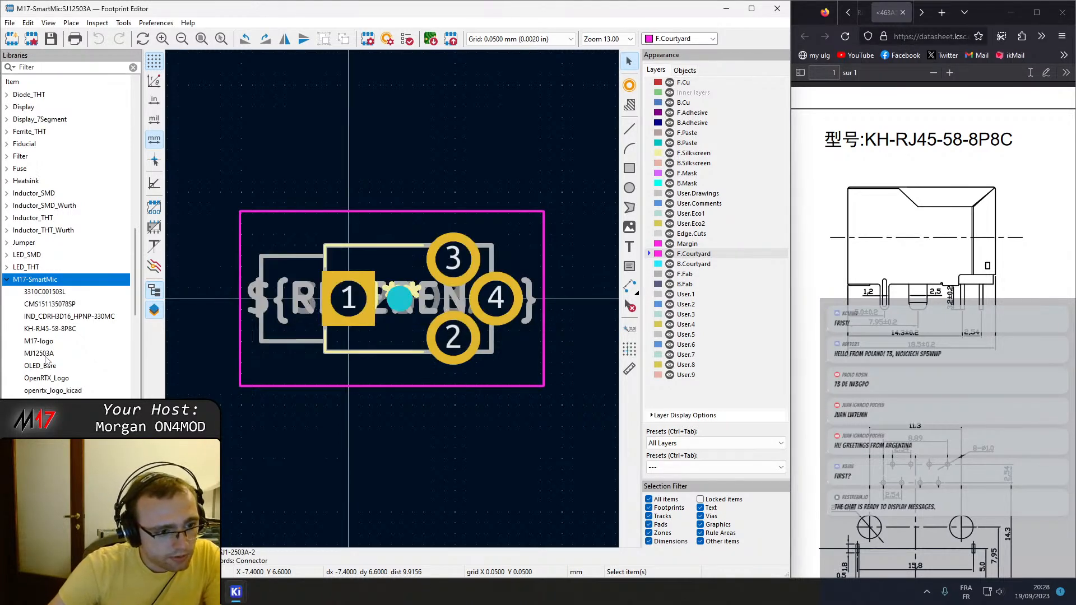
Look through the MJ12503A, openrtx_logo_kicad and SJ13523N footprints, then close the footprint editor.
double_click(46, 356)
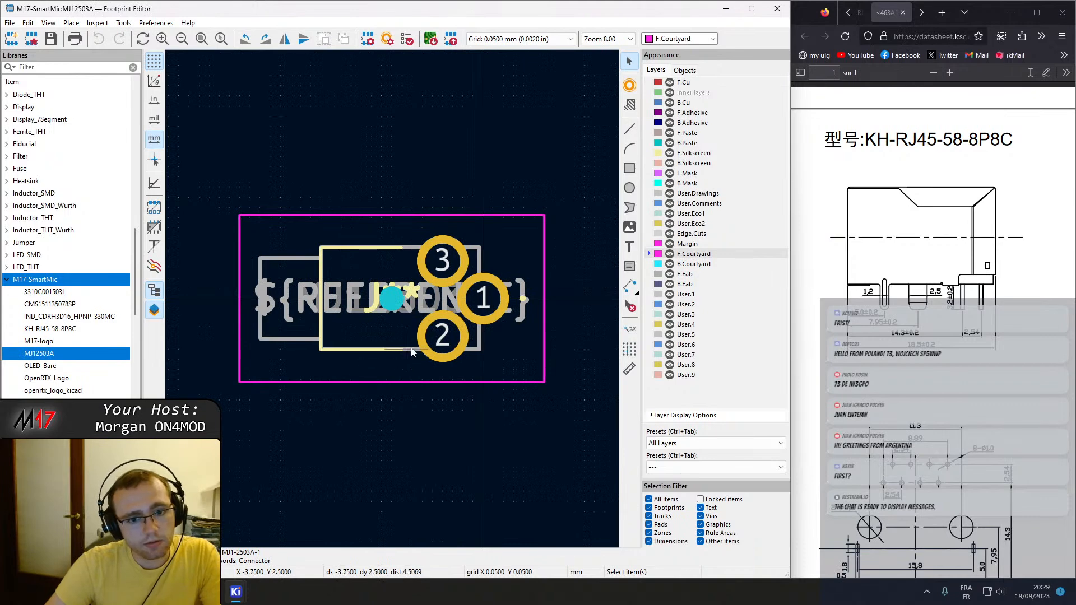
double_click(39, 391)
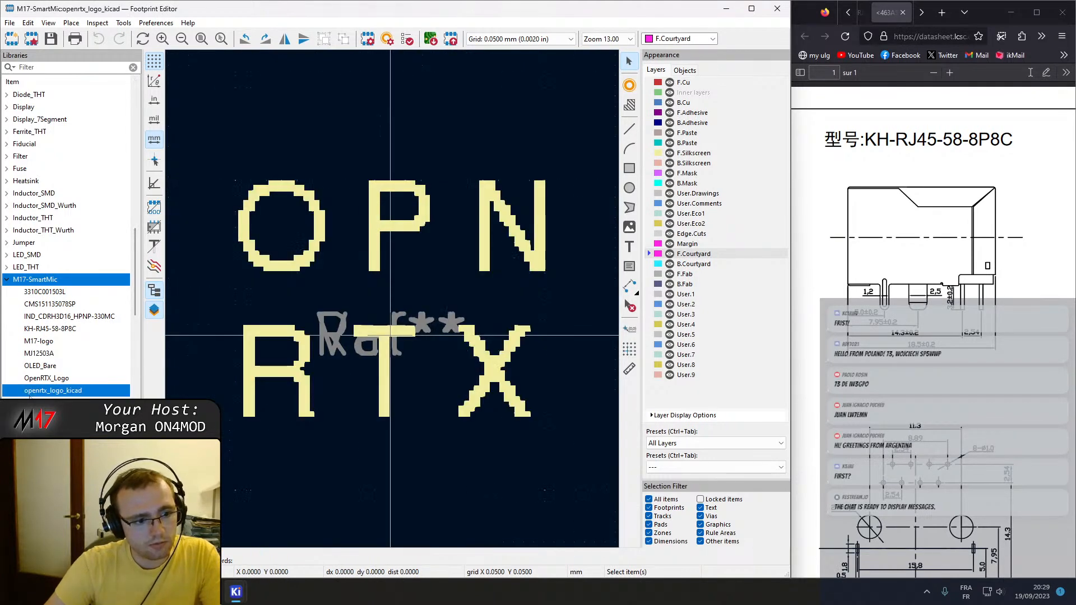
double_click(40, 403)
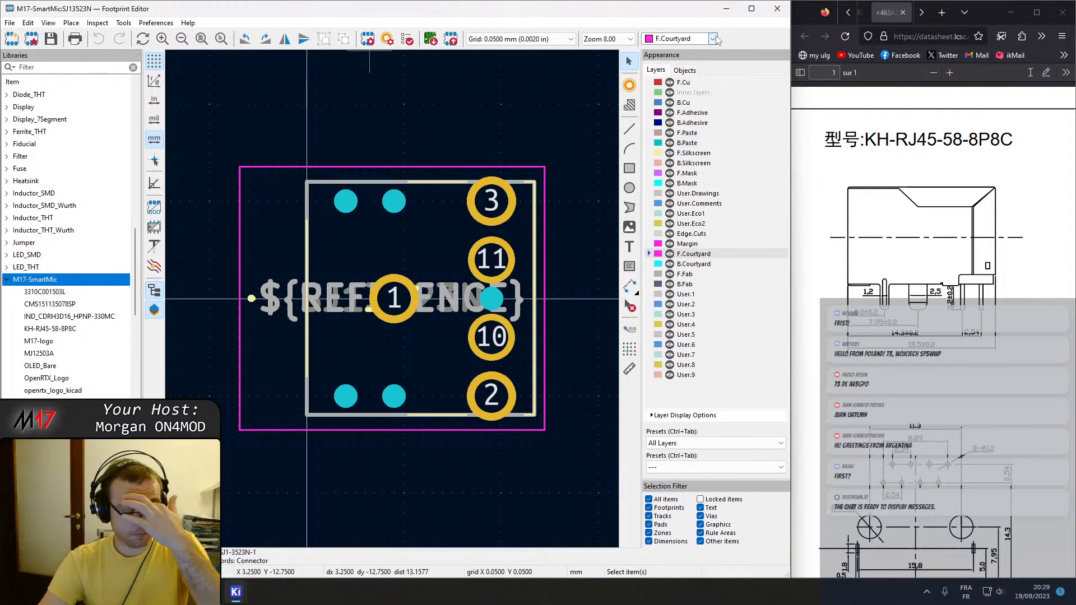
click(776, 9)
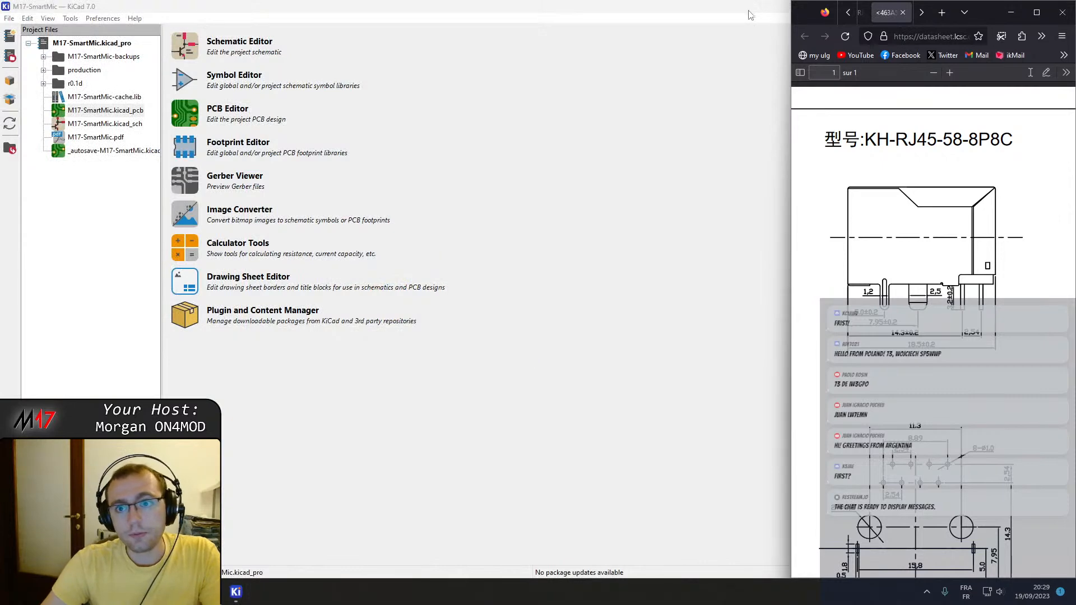
Bring up the PCB editor full-size and open the schematic's Connectors sheet from it.
click(749, 11)
click(1012, 5)
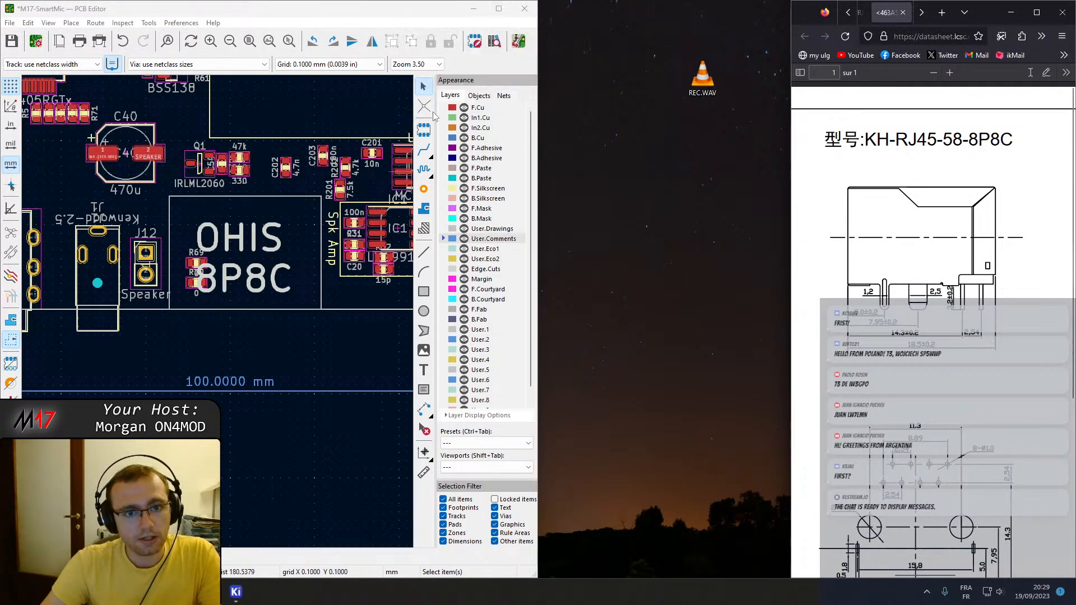
click(498, 9)
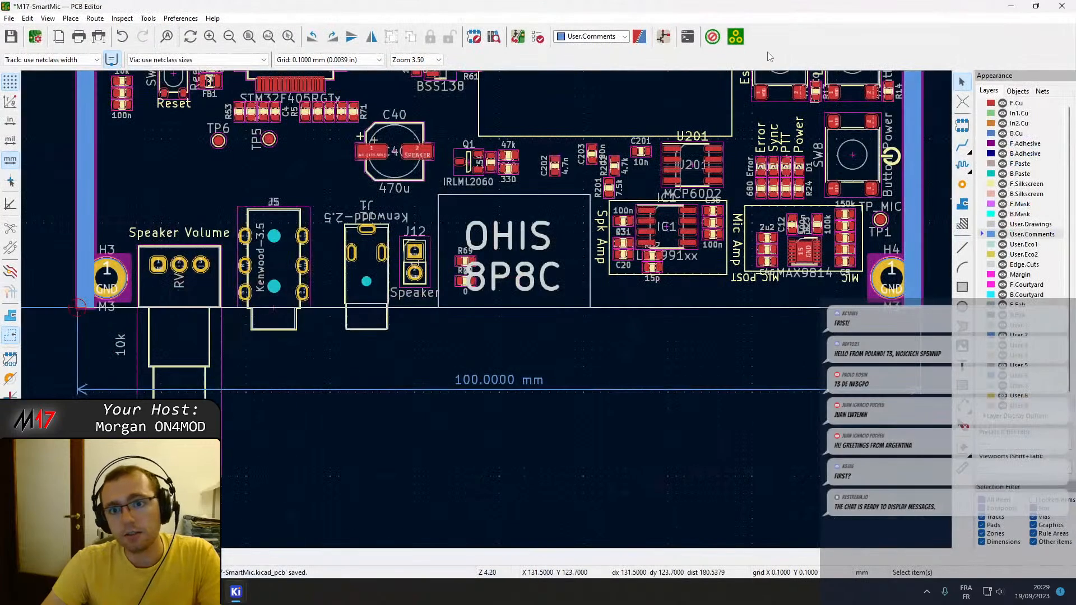
click(664, 36)
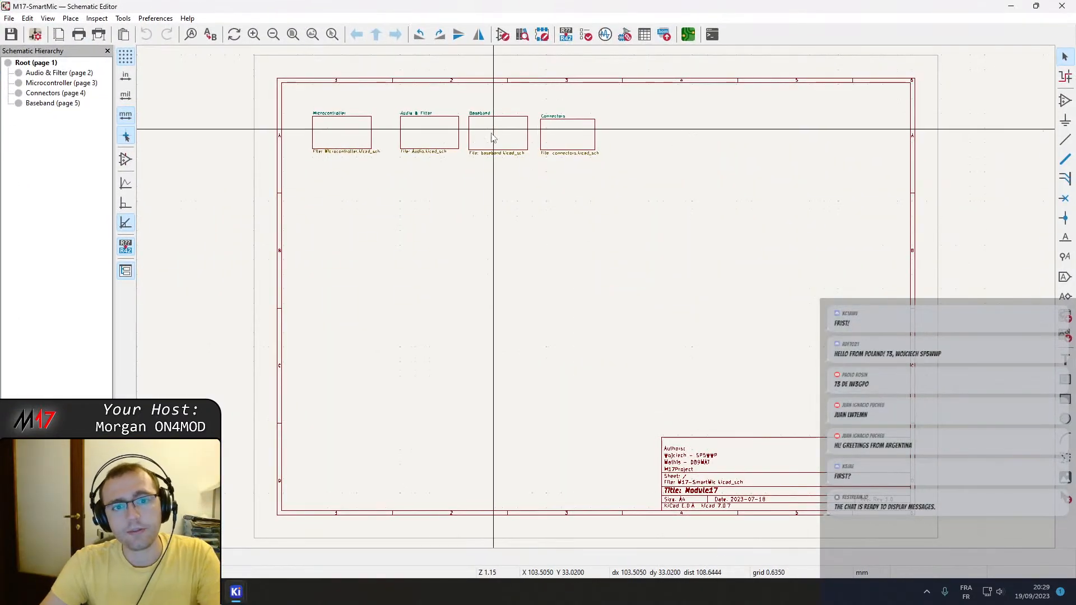
double_click(558, 135)
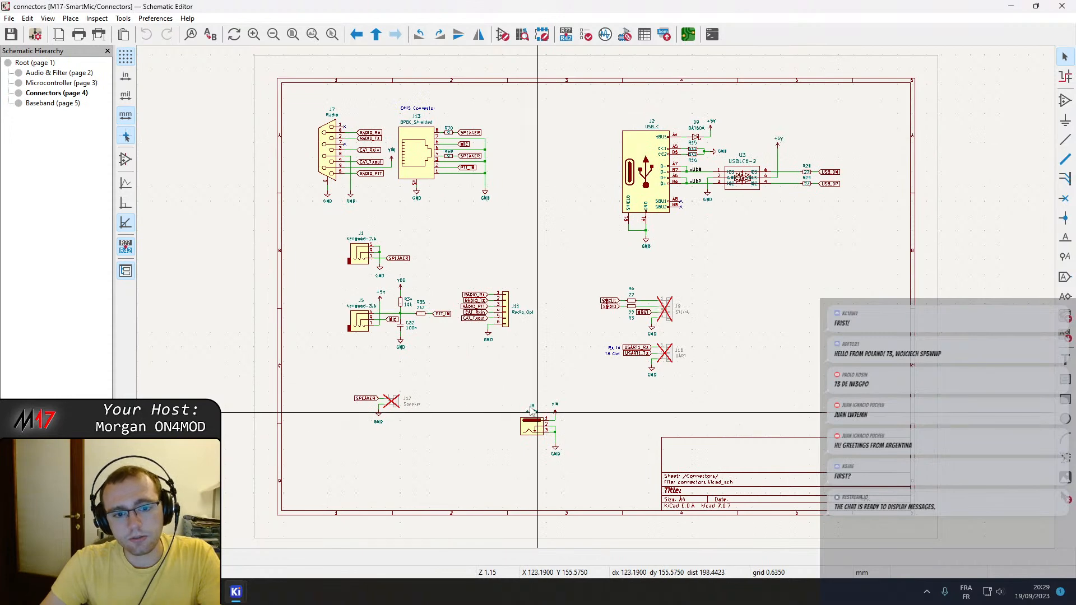
Assign the KH-RJ45-58-8P8C footprint from the M17-SmartMic library to the OHIS connector J13.
double_click(418, 158)
click(319, 139)
click(354, 138)
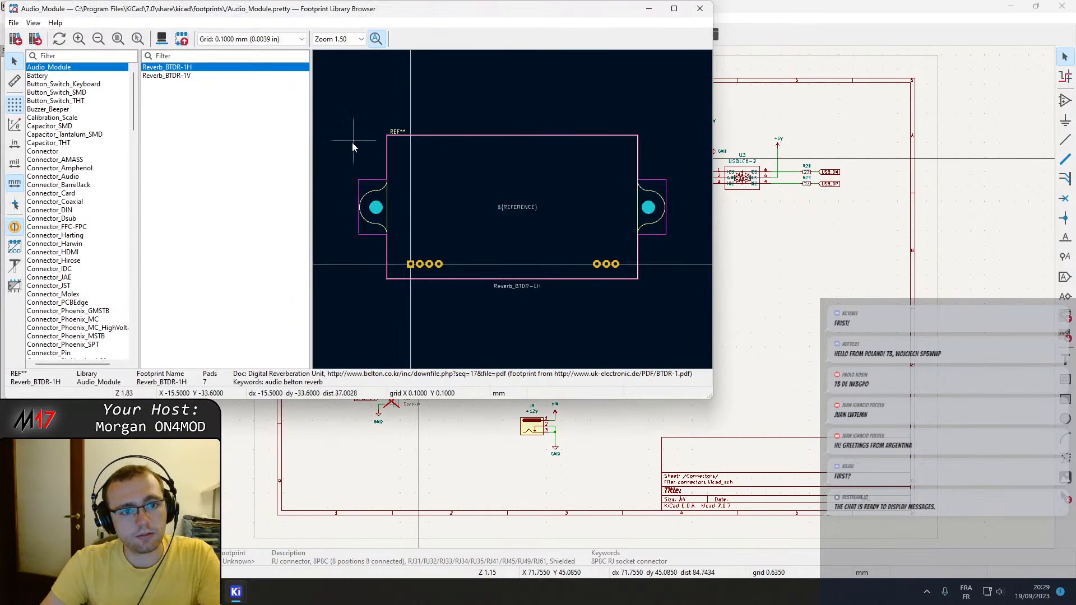
scroll(75, 285, down, 20)
scroll(76, 286, down, 20)
scroll(133, 312, down, 1)
drag(133, 311, 128, 211)
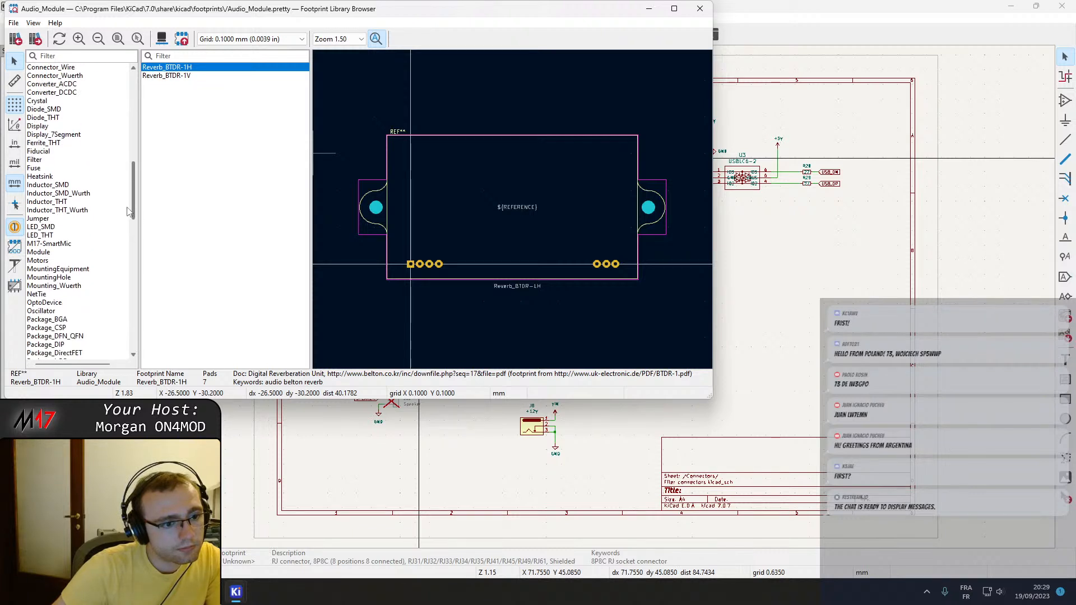
click(48, 243)
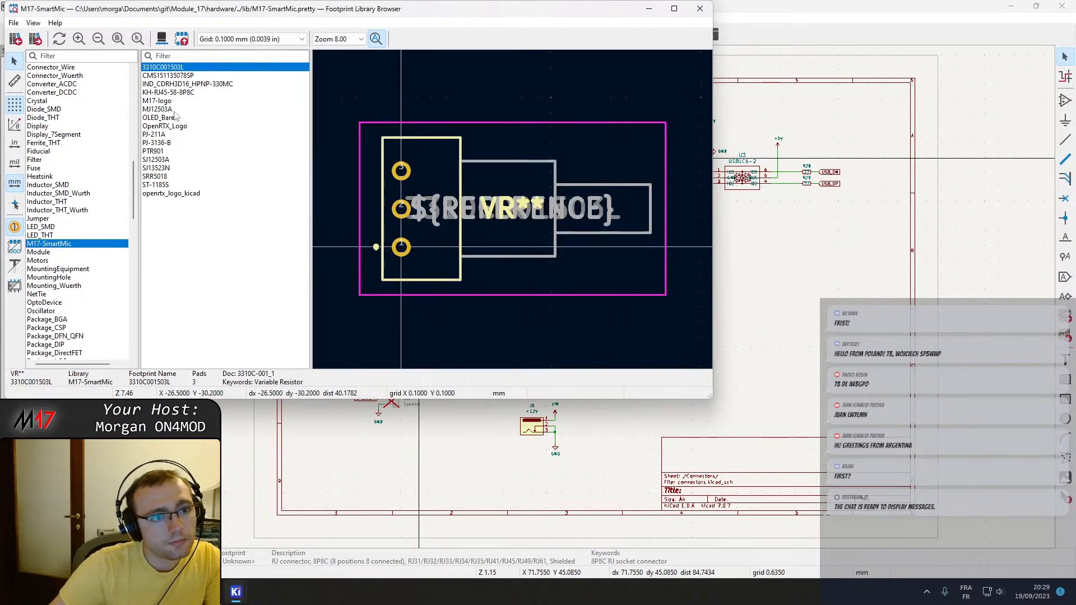
click(168, 92)
double_click(168, 91)
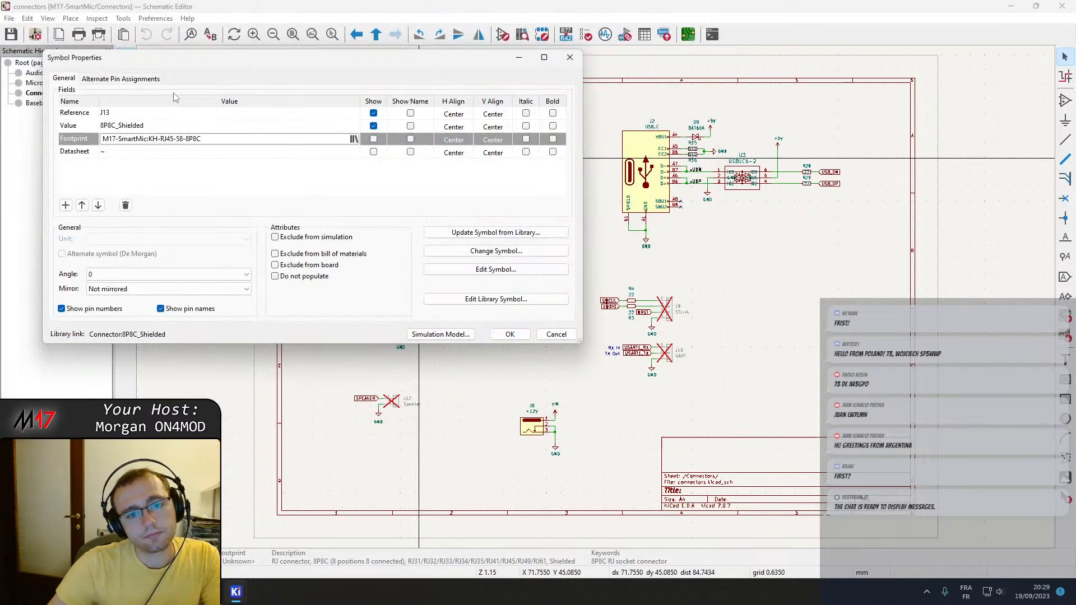
Set J13's value to the part name KH-RJ45-58-8P8C copied from the datasheet and save the schematic.
click(185, 153)
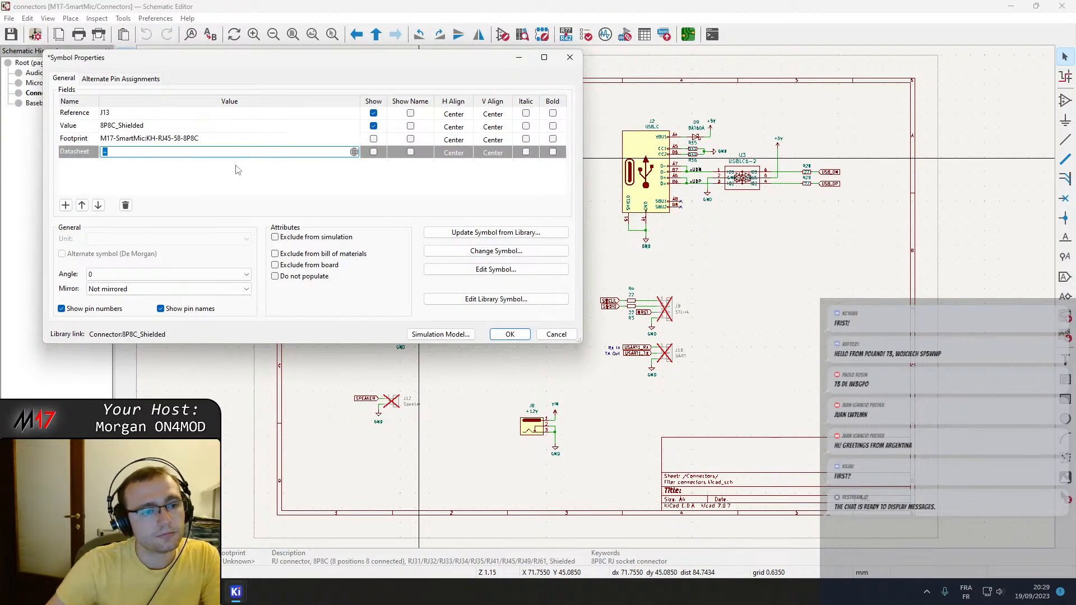
click(332, 185)
click(147, 127)
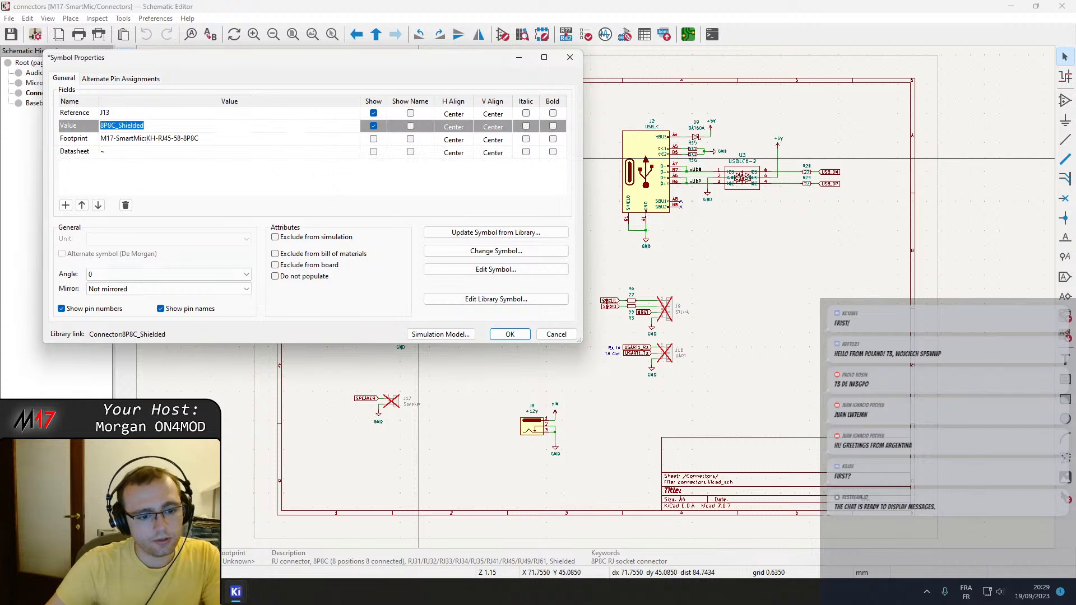
key(alt+Tab)
drag(867, 140, 1012, 141)
key(ctrl+c)
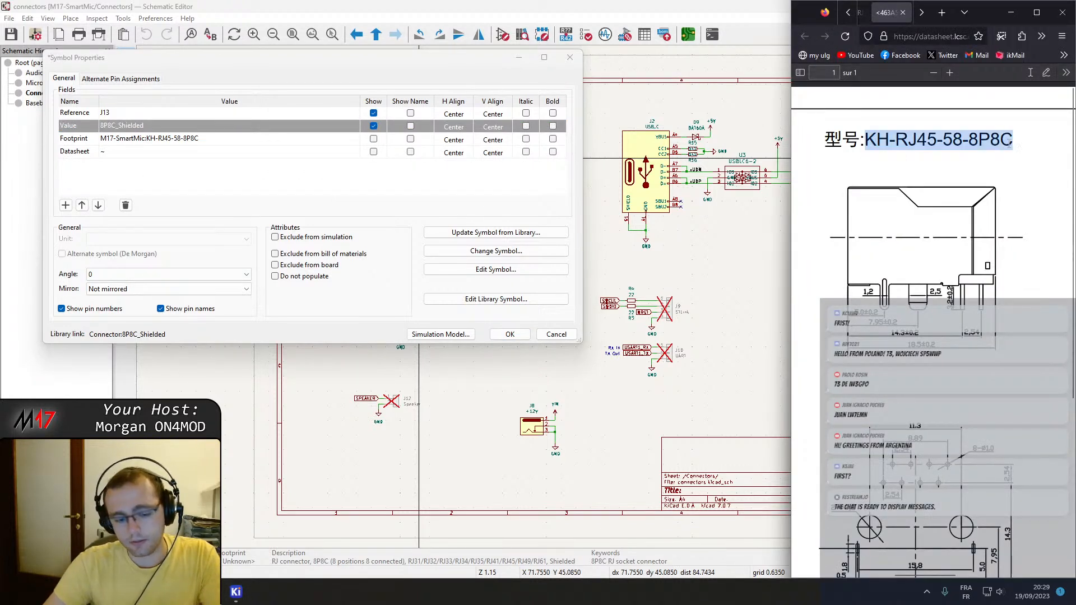
double_click(120, 129)
key(ctrl+v)
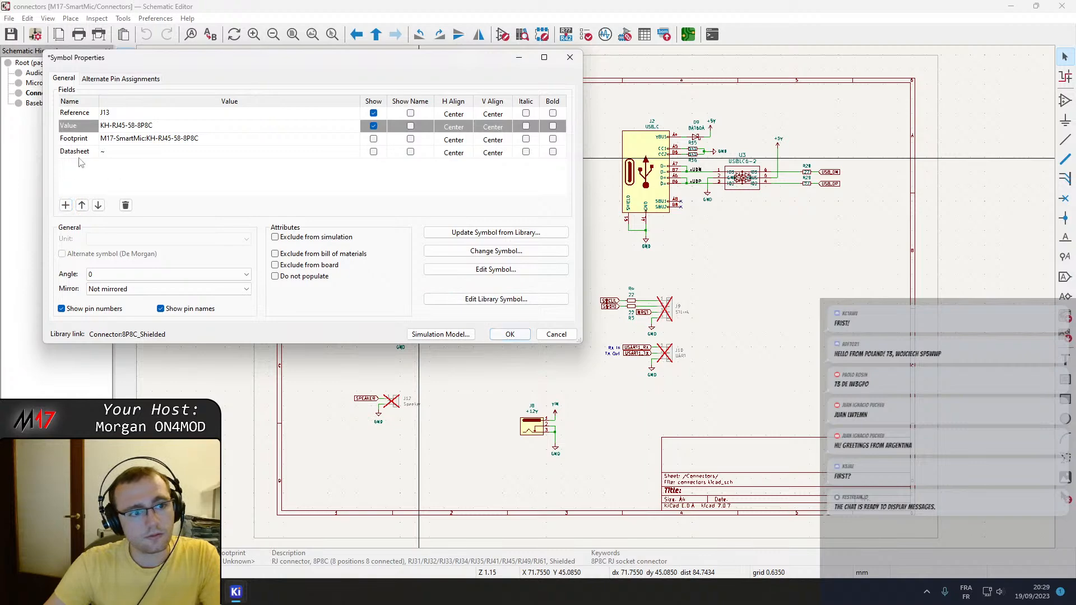
click(522, 336)
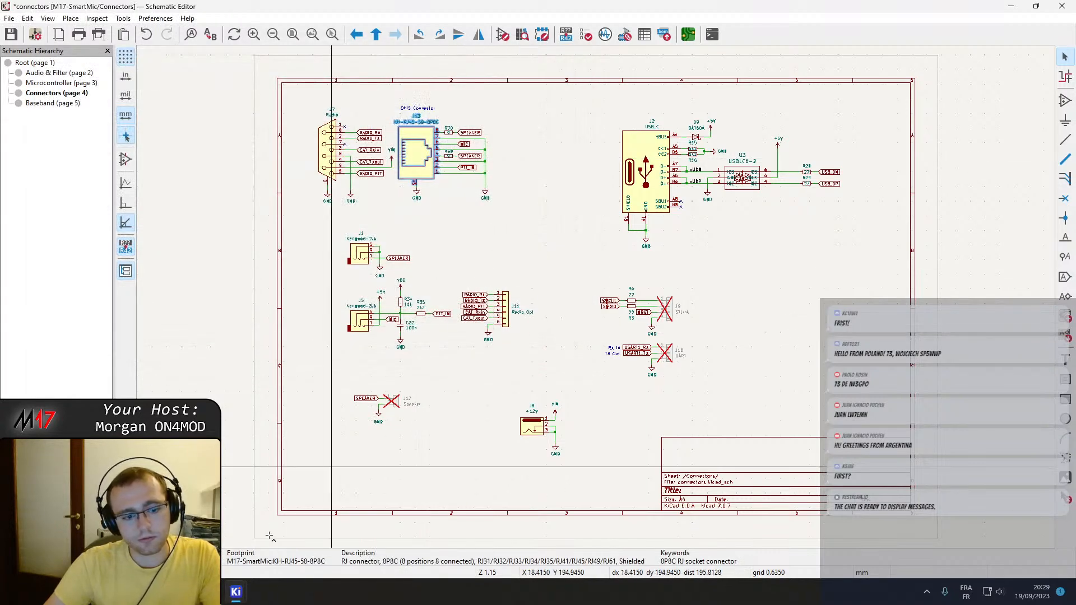
key(ctrl+s)
Copy the LCSC part number C2683360 from the connector's LCSC product page in the browser and return to the Connectors schematic.
mouse_move(233, 594)
mouse_move(284, 532)
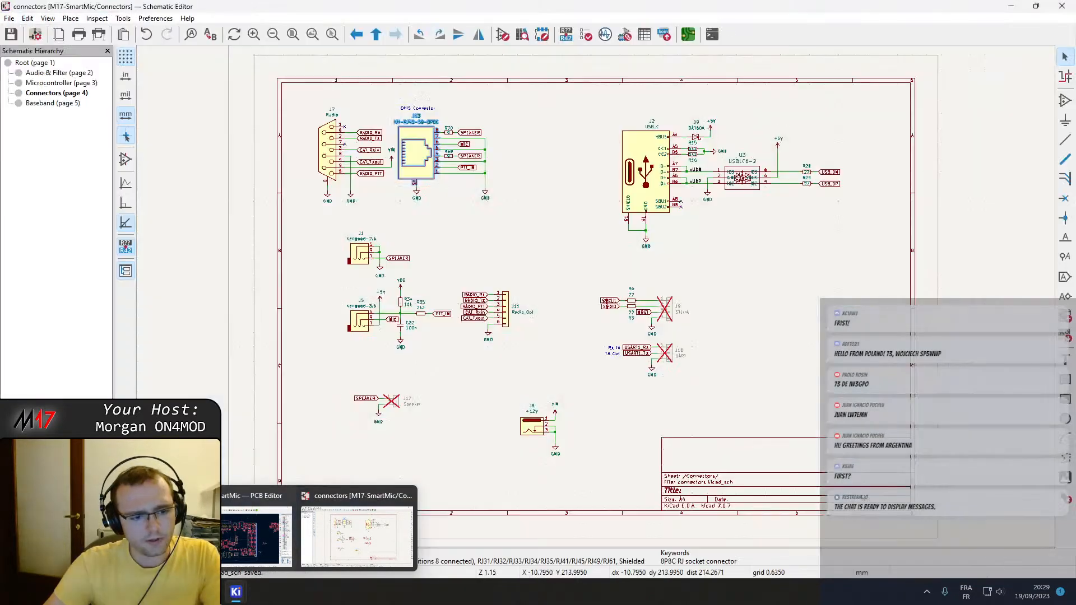
click(357, 533)
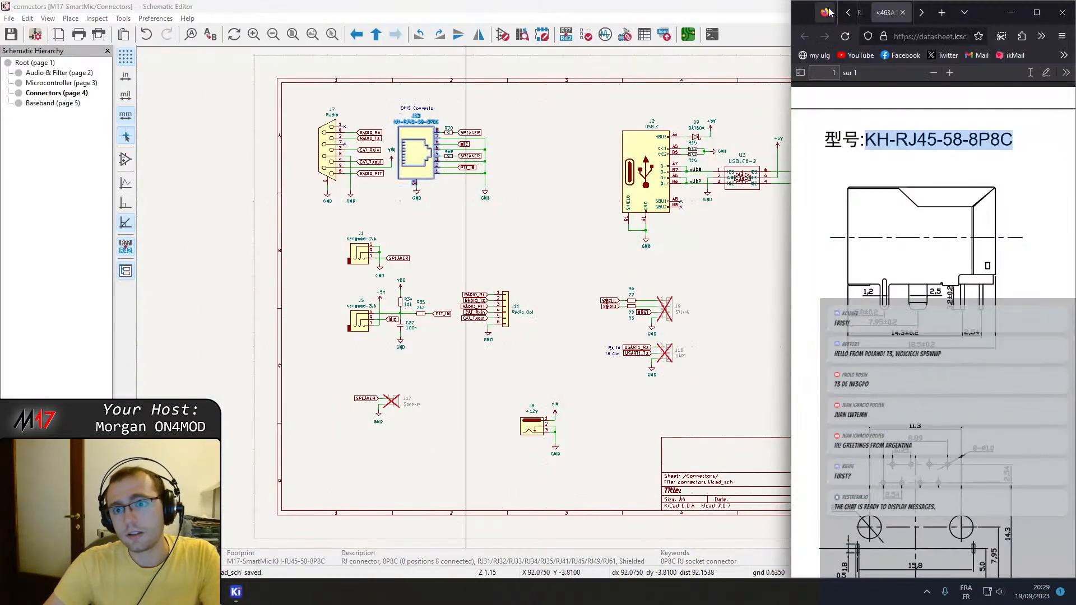
click(1037, 12)
click(188, 4)
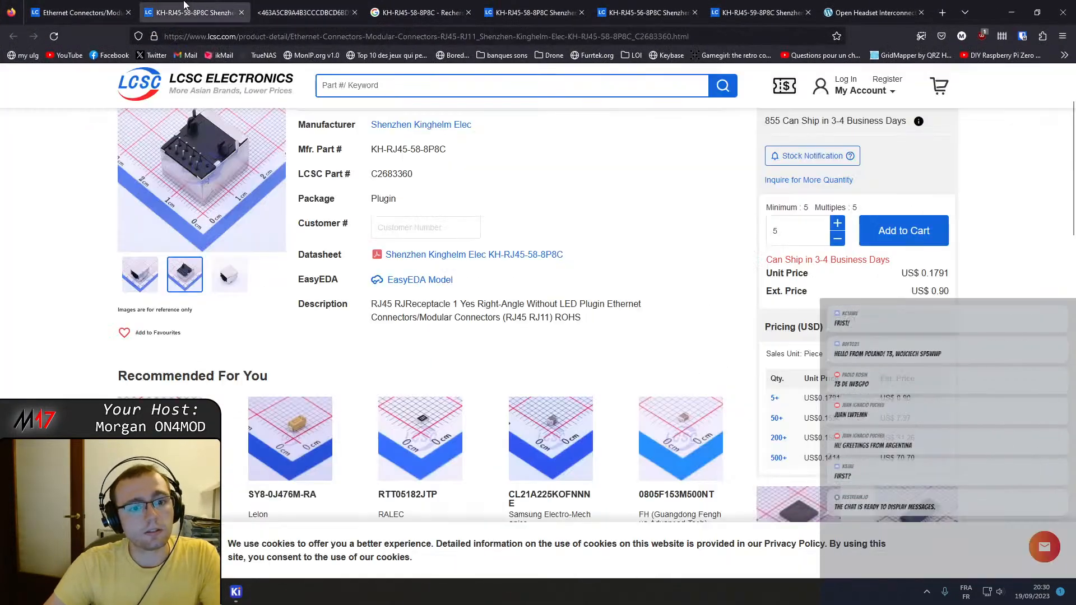
double_click(409, 174)
key(ctrl+c)
click(235, 591)
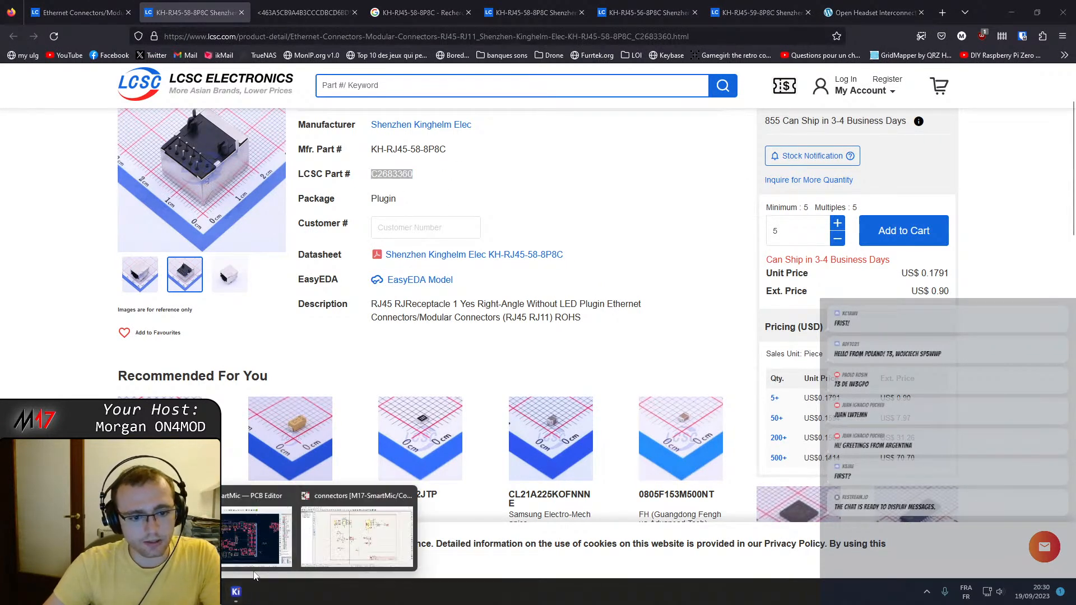
click(344, 539)
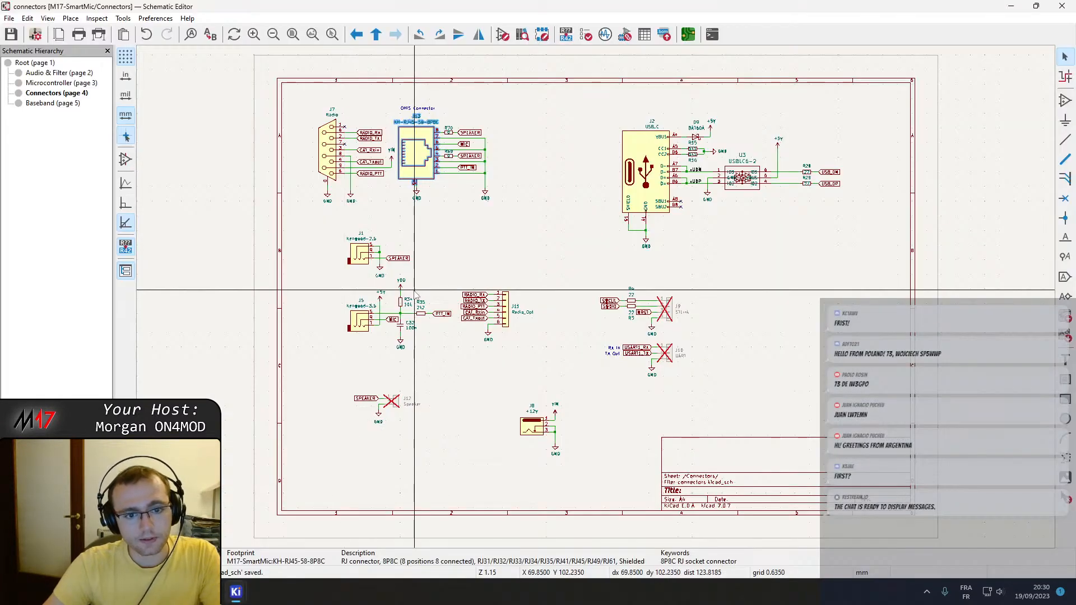
Check J7's field names, add an "LCSC Part #" field with value C2683360 to J13, and save the schematic.
double_click(329, 143)
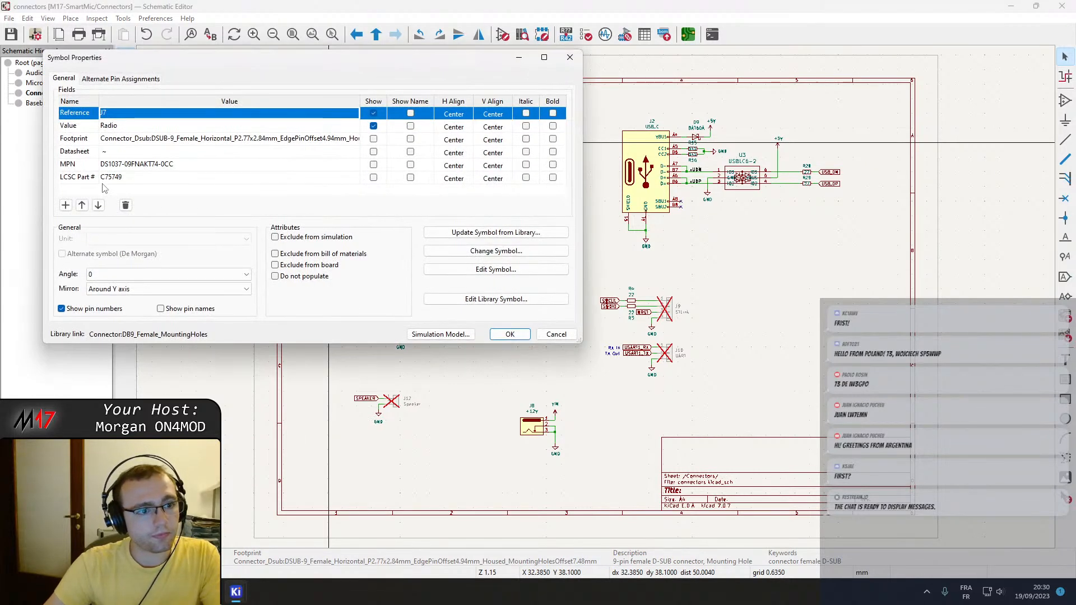
key(Escape)
double_click(428, 156)
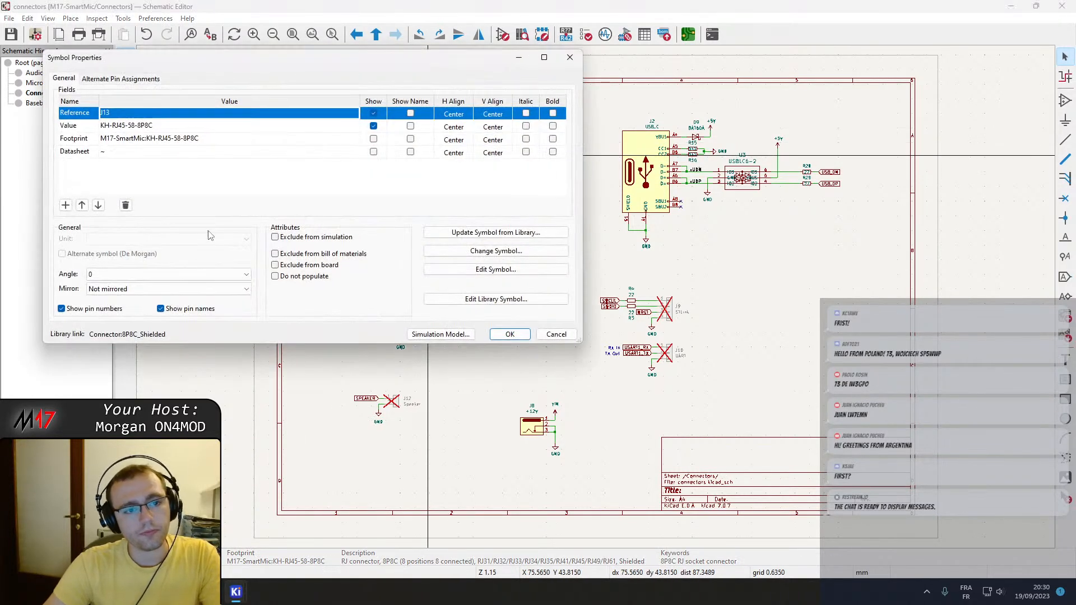
click(65, 205)
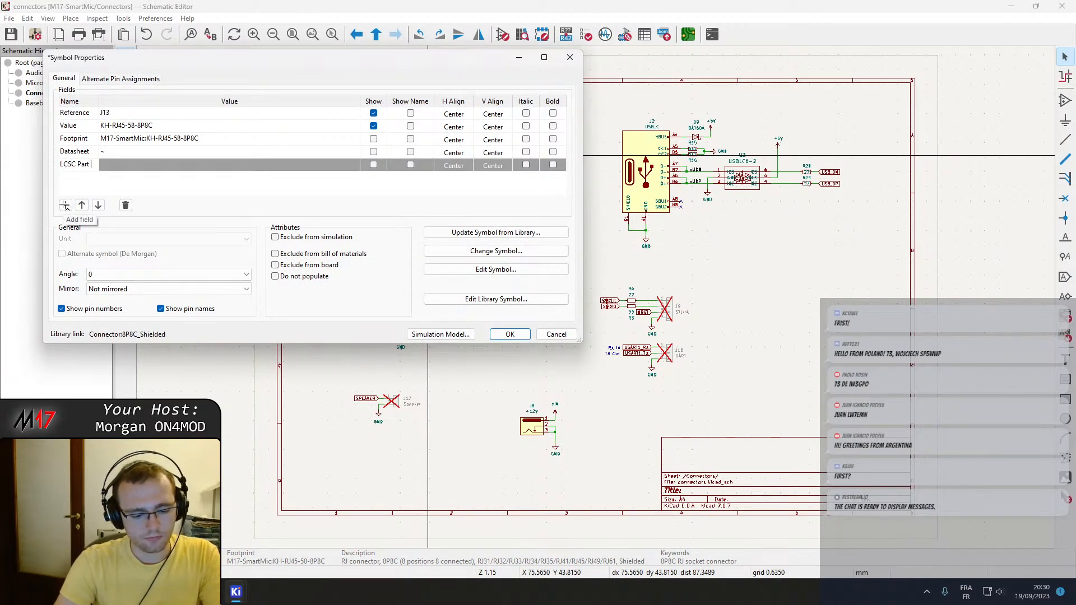
click(126, 166)
key(ctrl+v)
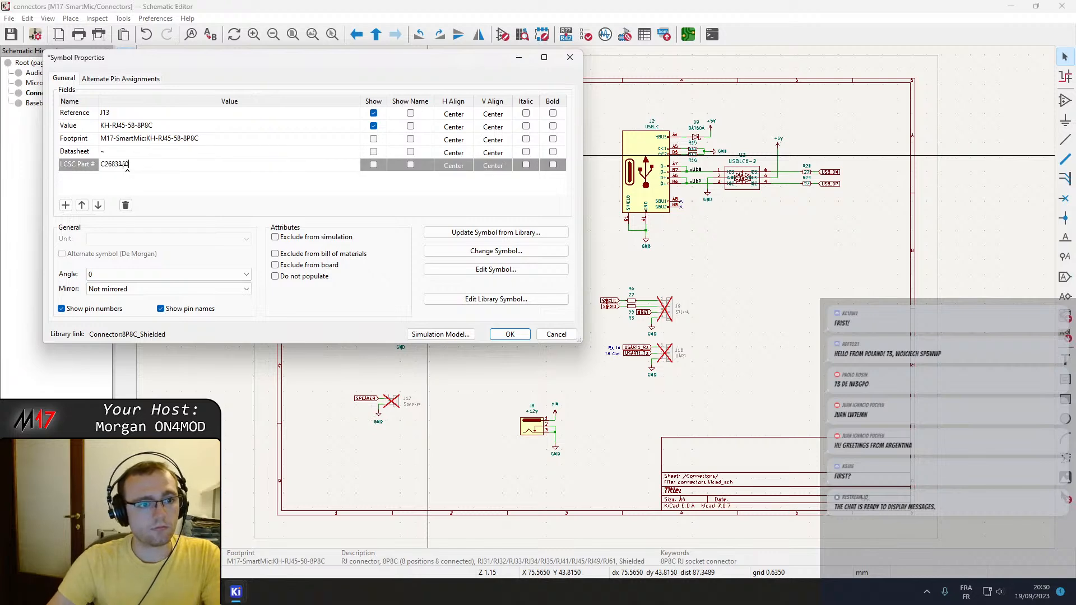
click(508, 334)
key(ctrl+s)
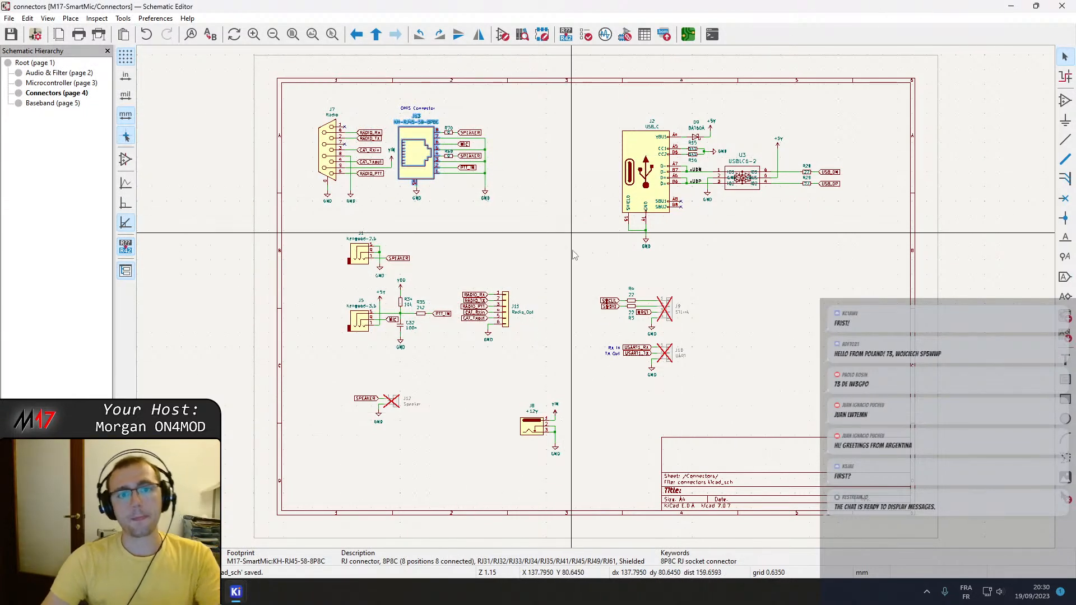
Check J7's fields again, add an MPN field to J13 holding the part name KH-RJ45-58-8P8C, and save the schematic.
double_click(330, 157)
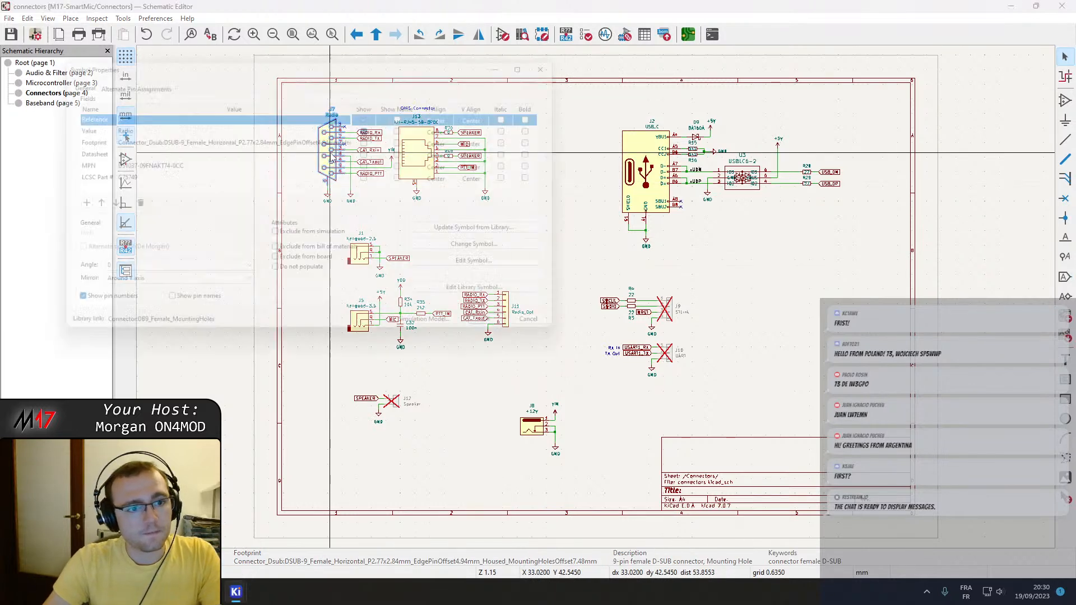
key(Escape)
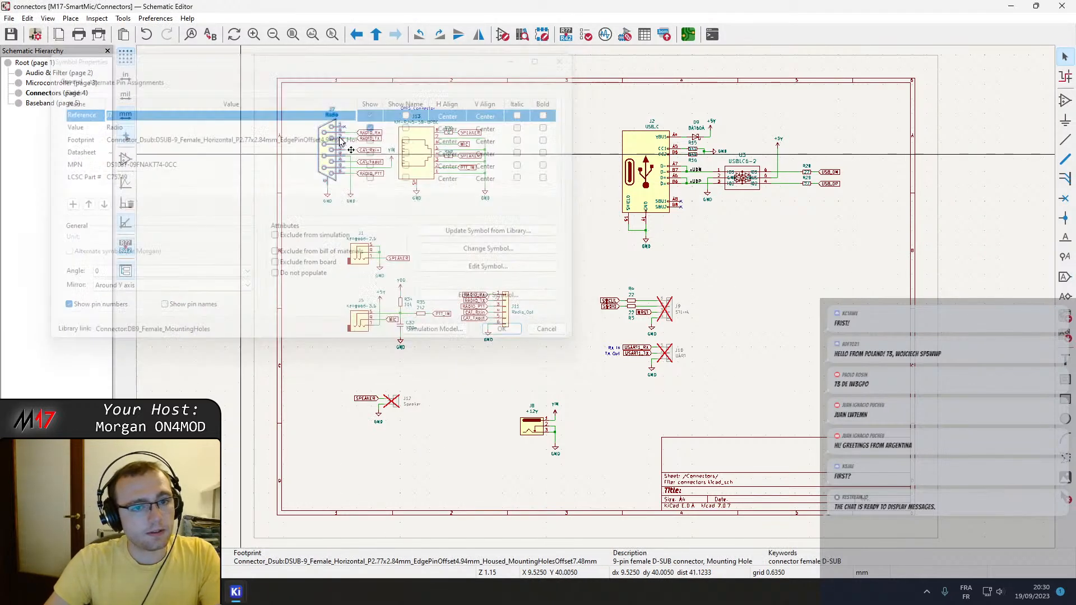
double_click(406, 158)
click(126, 125)
key(ctrl+c)
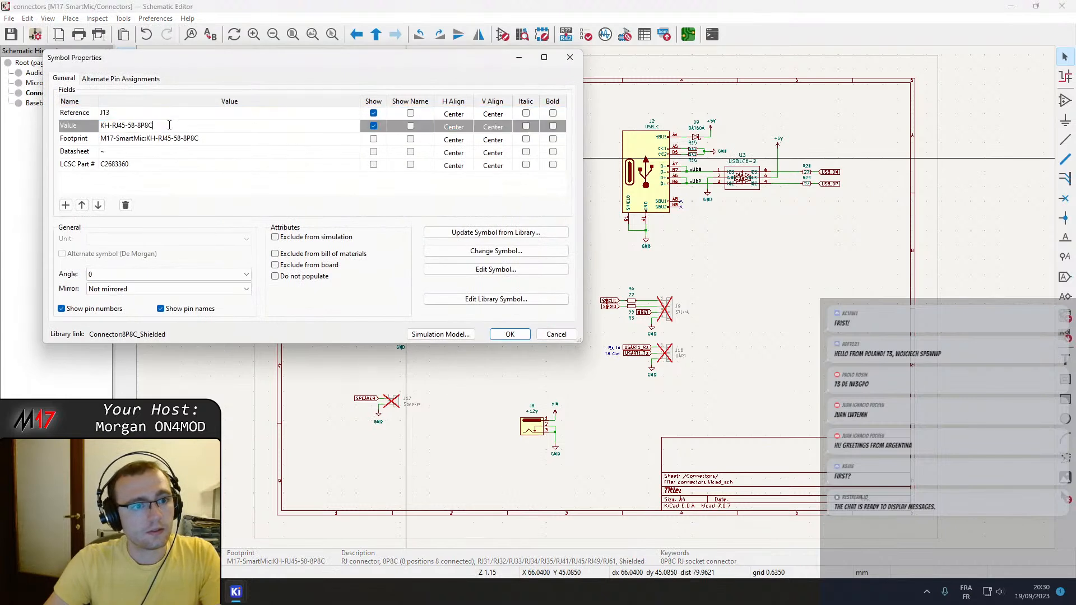
click(66, 205)
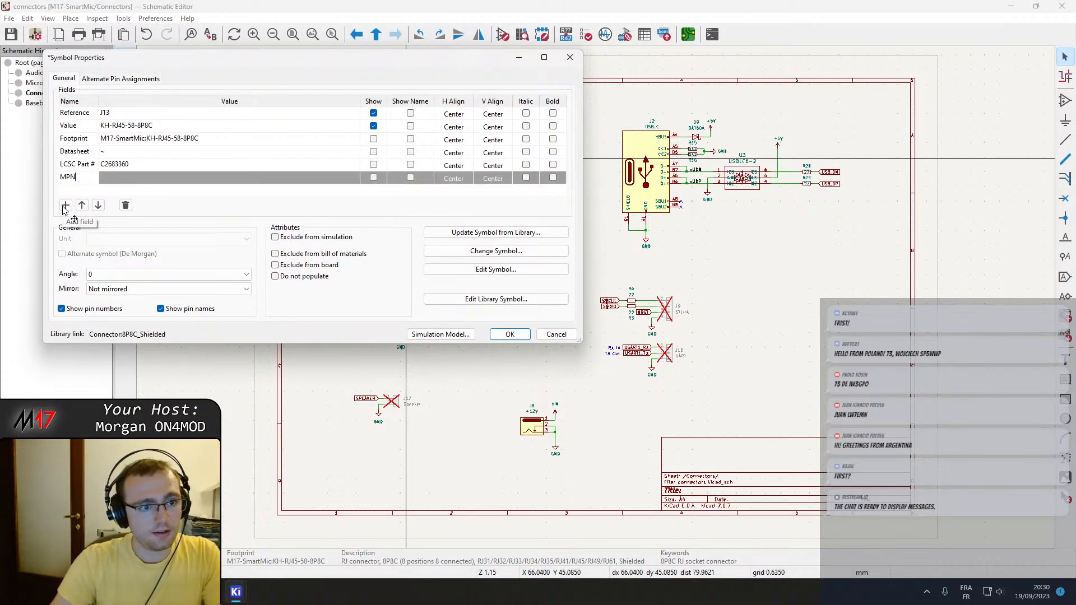
key(Tab)
key(ctrl+v)
click(509, 334)
key(ctrl+s)
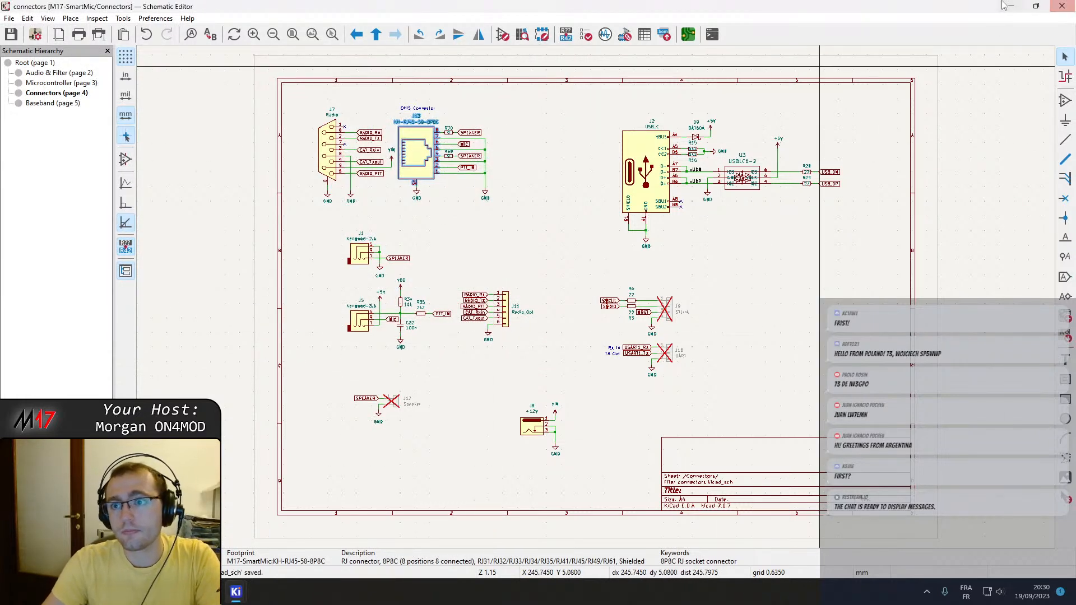
Update the PCB from the schematic to bring in J13 with its KH-RJ45-58-8P8C footprint.
click(688, 34)
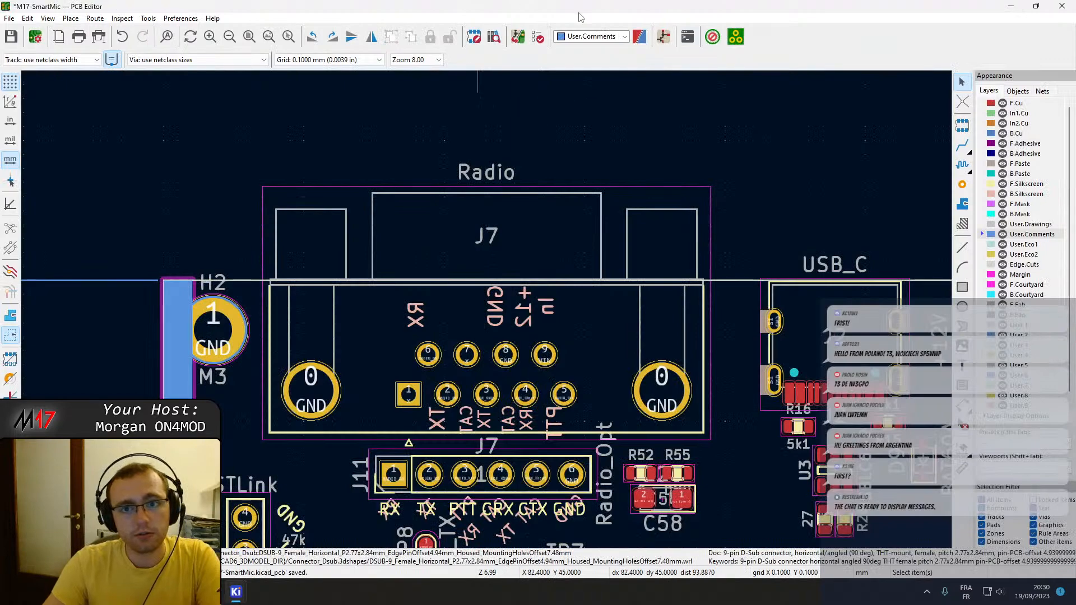
key(F8)
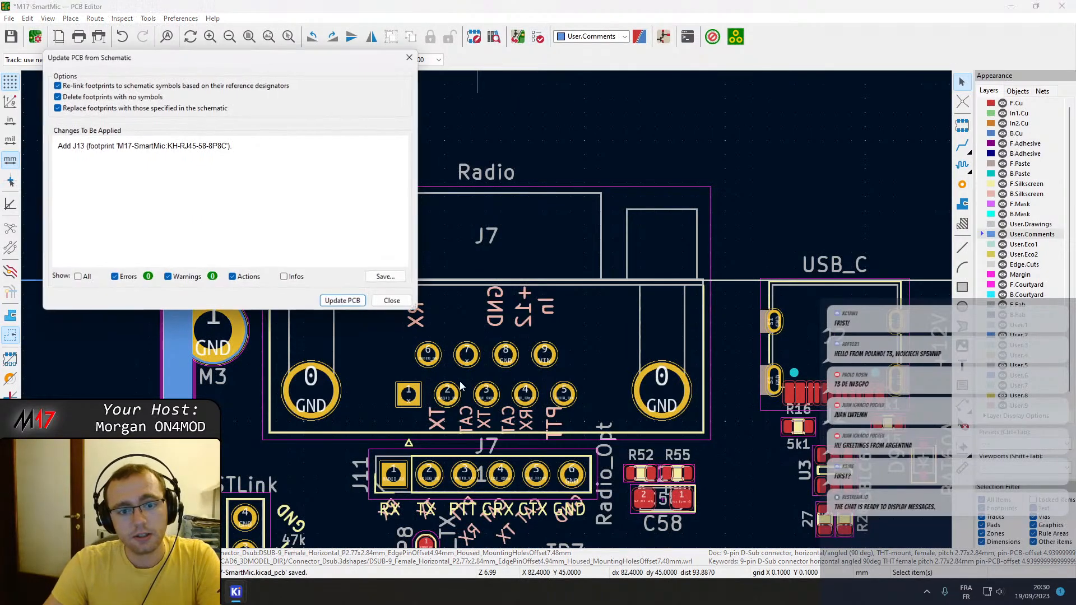
click(343, 300)
click(391, 301)
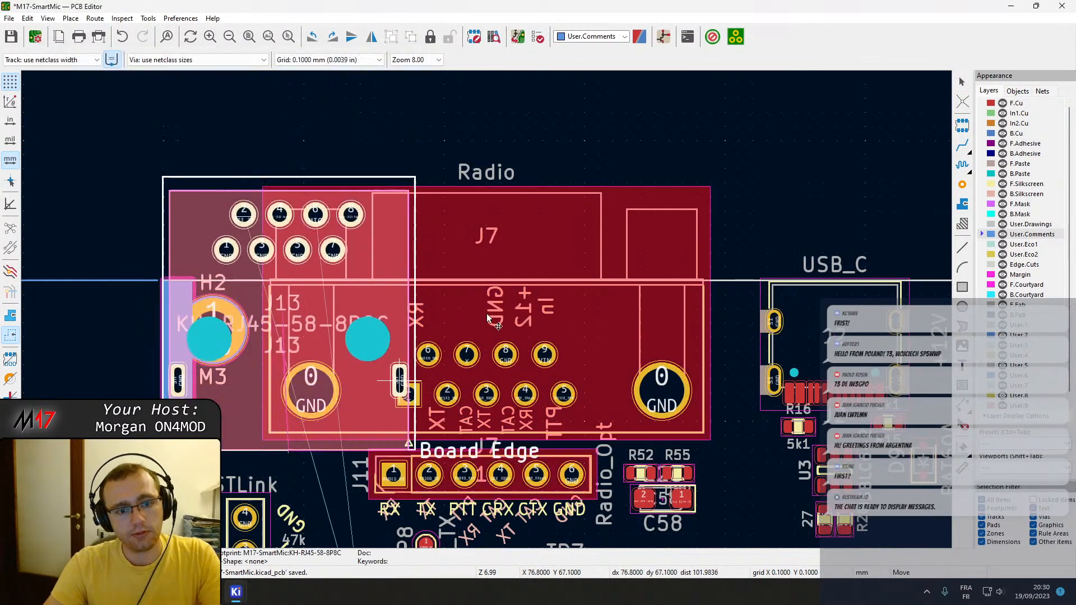
Place J13 just below the board's lower edge beneath the OHIS 8P8C placeholder, and remove the placeholder's label.
scroll(496, 286, down, 10)
scroll(546, 455, up, 6)
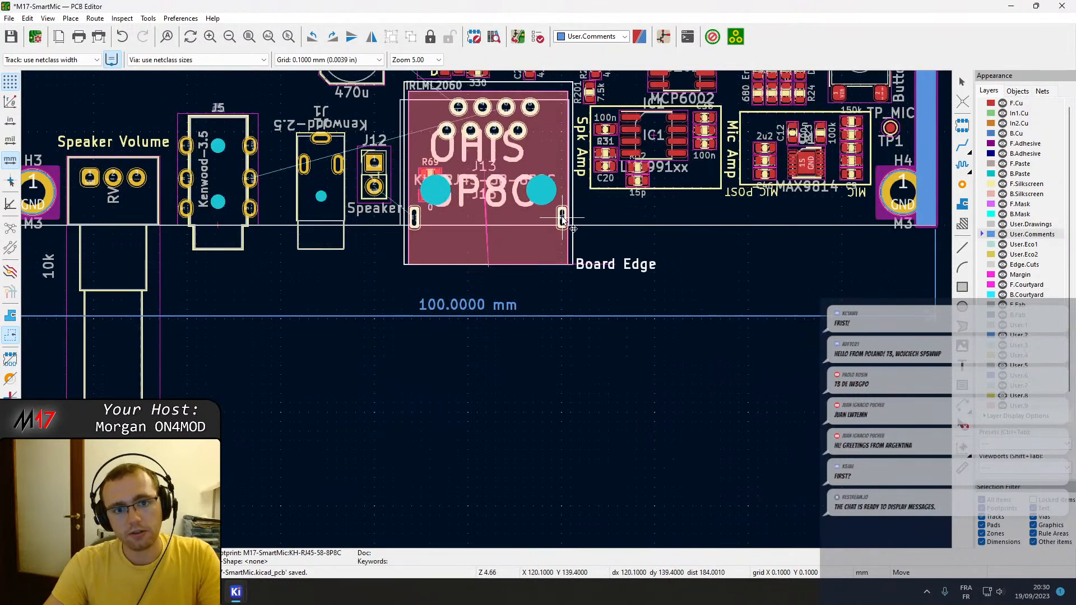
scroll(491, 348, down, 2)
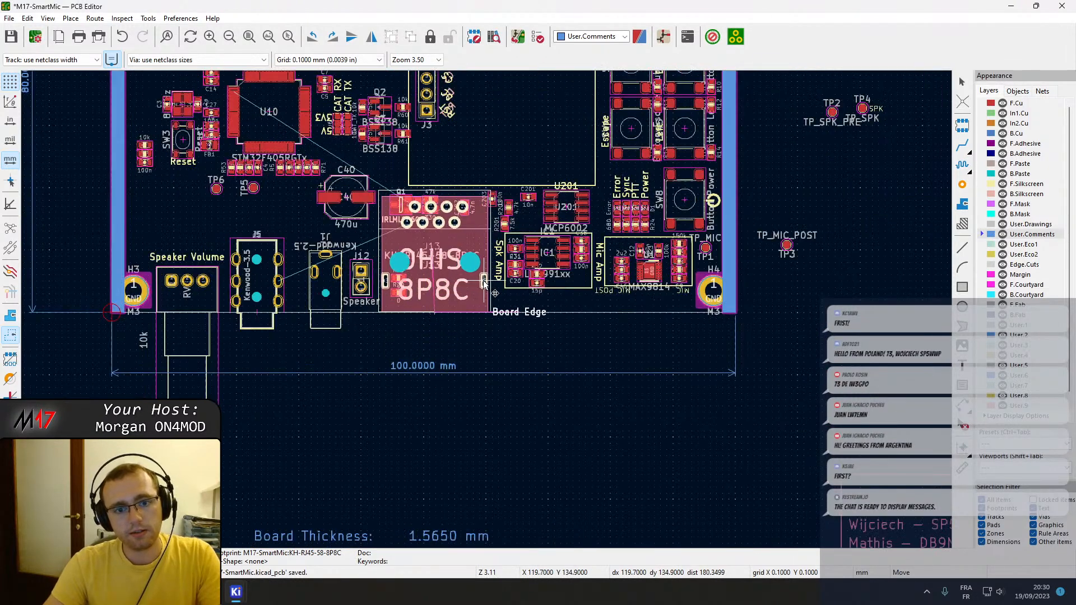
scroll(485, 282, up, 4)
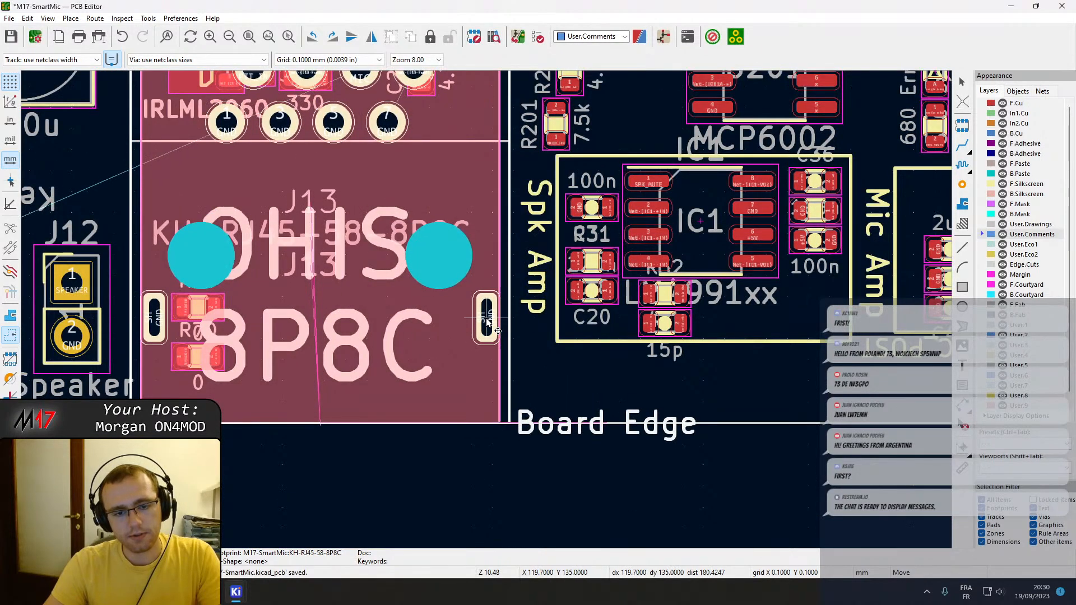
scroll(487, 327, down, 1)
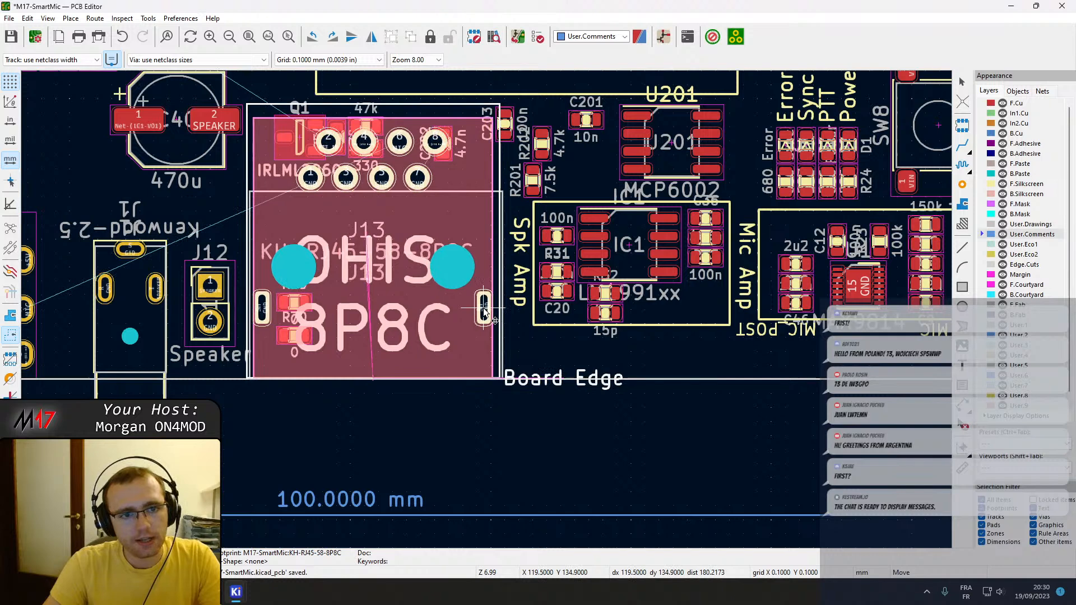
scroll(487, 314, down, 1)
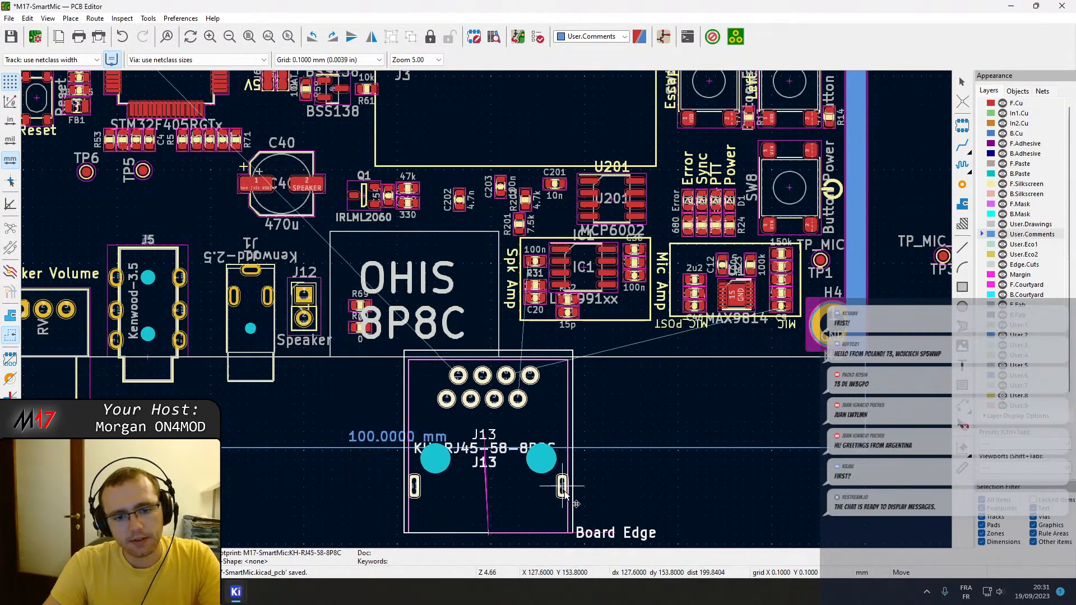
click(646, 469)
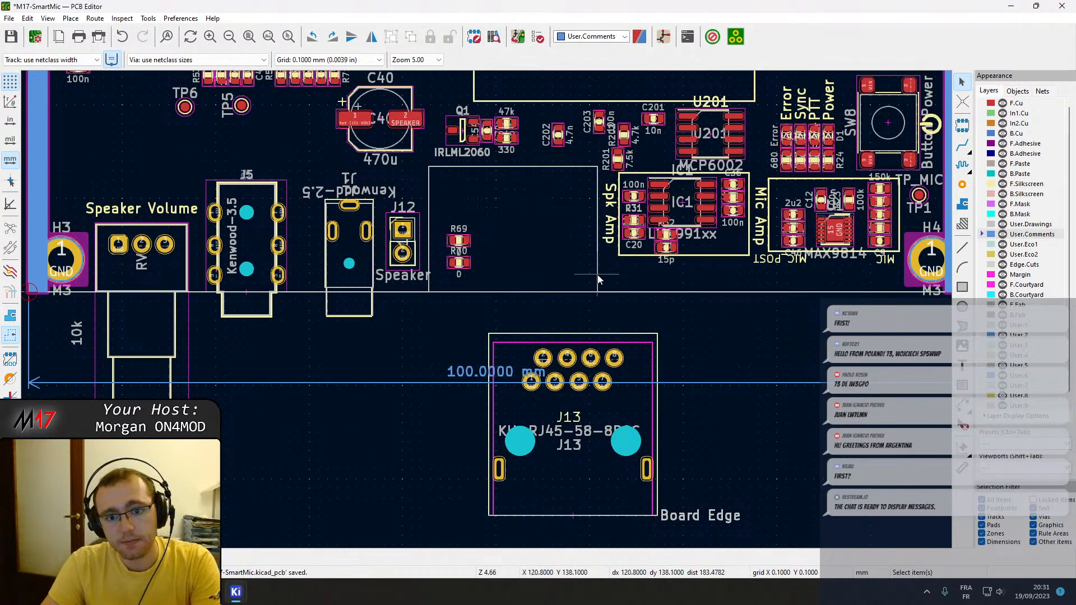
Move resistors R69 and R70 out of the connector area to above J5 and J1, and remove the remaining placeholder outline.
drag(459, 241, 282, 131)
drag(460, 269, 245, 147)
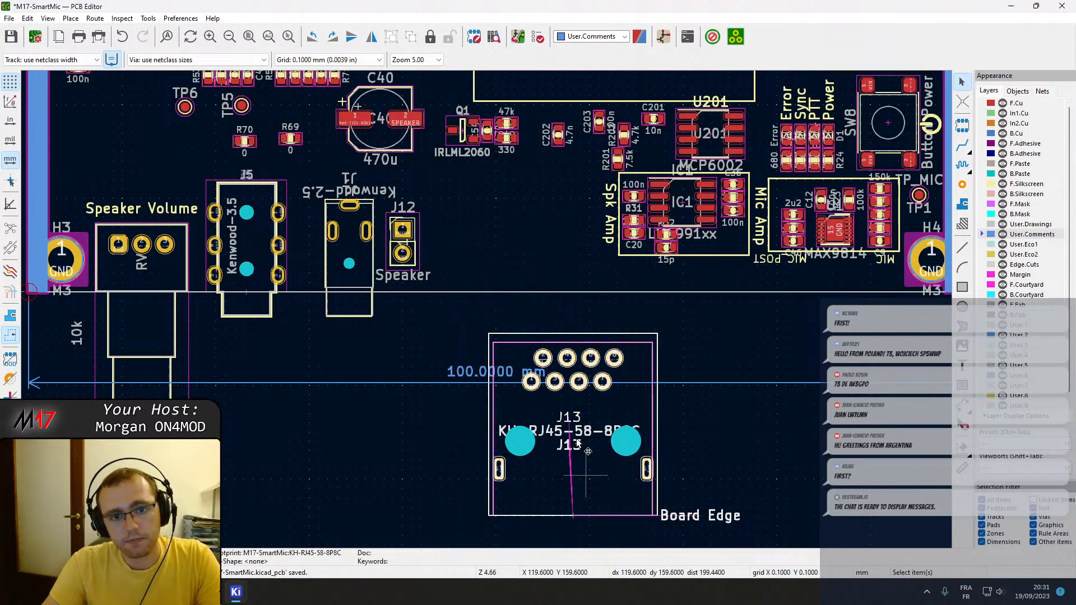
Move J13 up onto the board between J12 and the Spk Amp block, with its front extending past the lower board edge.
scroll(571, 307, up, 3)
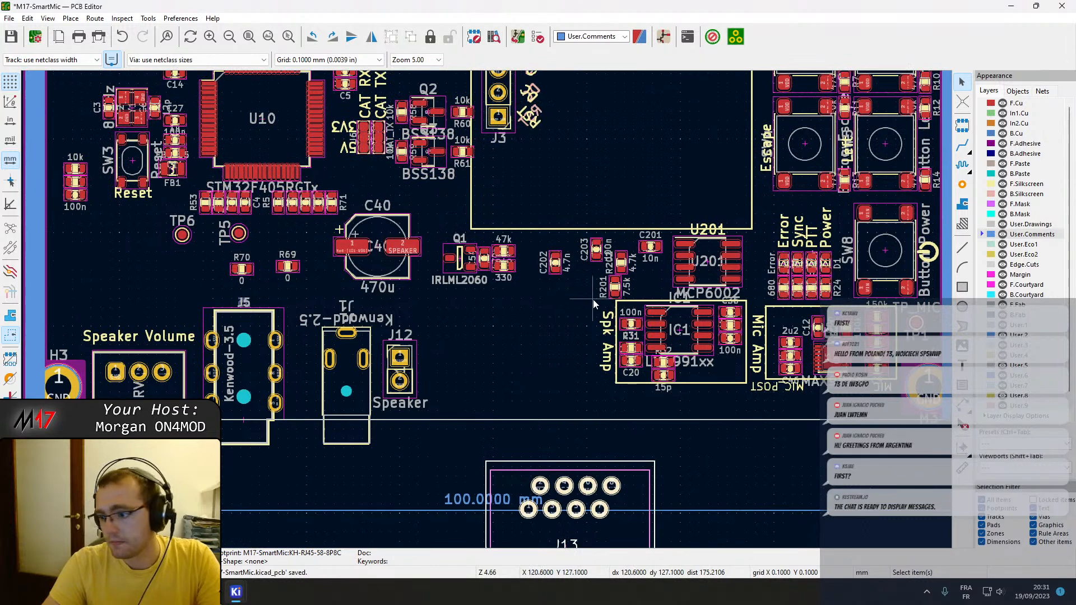
middle_drag(580, 293, 493, 405)
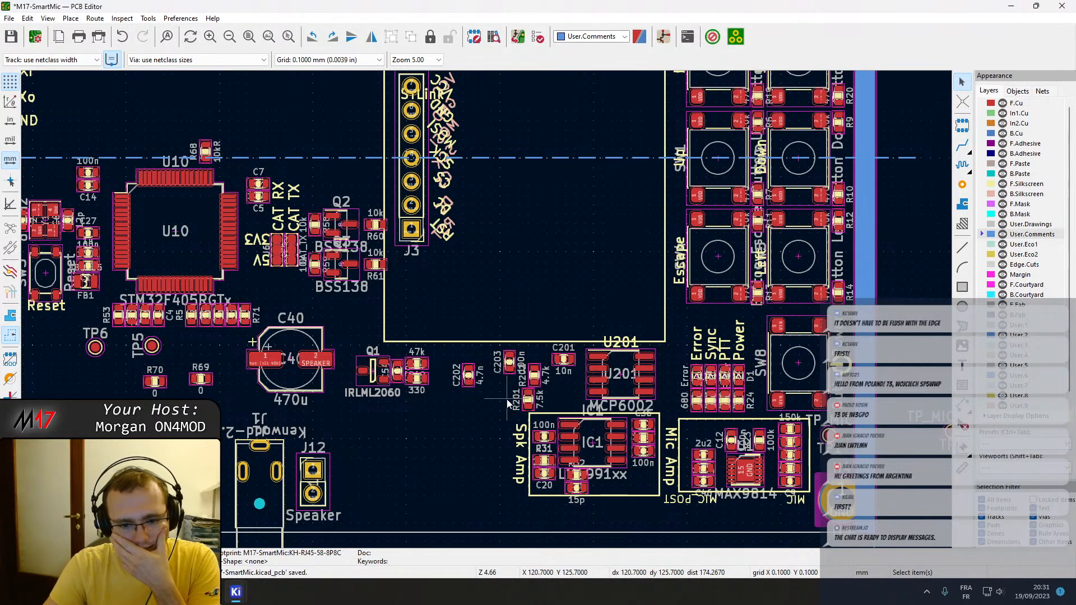
scroll(508, 401, down, 2)
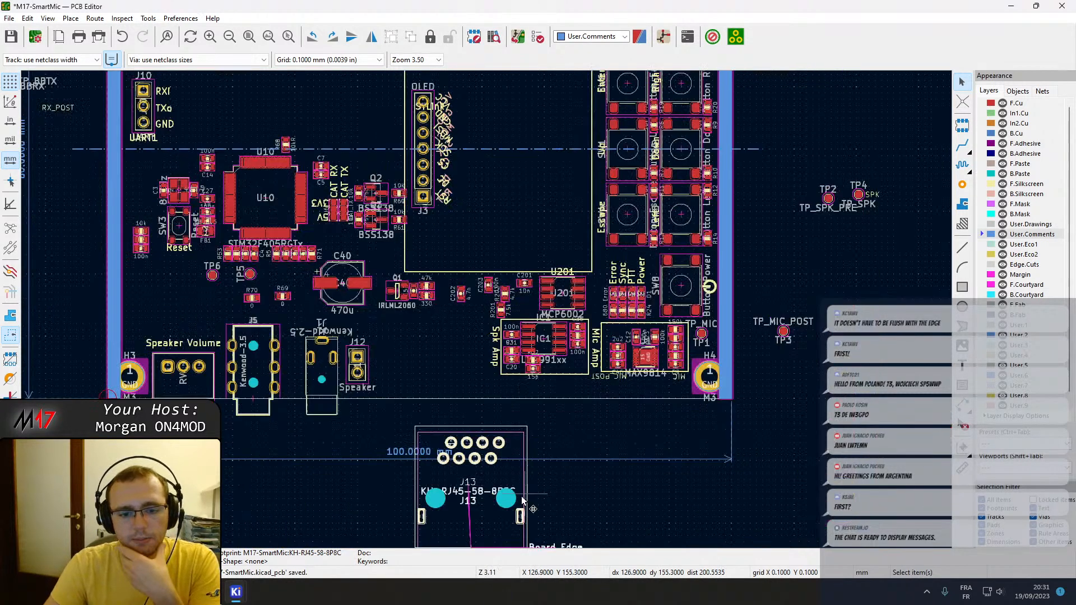
mouse_move(500, 481)
mouse_down()
mouse_move(464, 384)
mouse_move(473, 367)
mouse_up()
click(473, 371)
Compare how far J13 extends past the lower board edge with the neighbouring Kenwood jacks J1 and J5.
scroll(486, 314, up, 2)
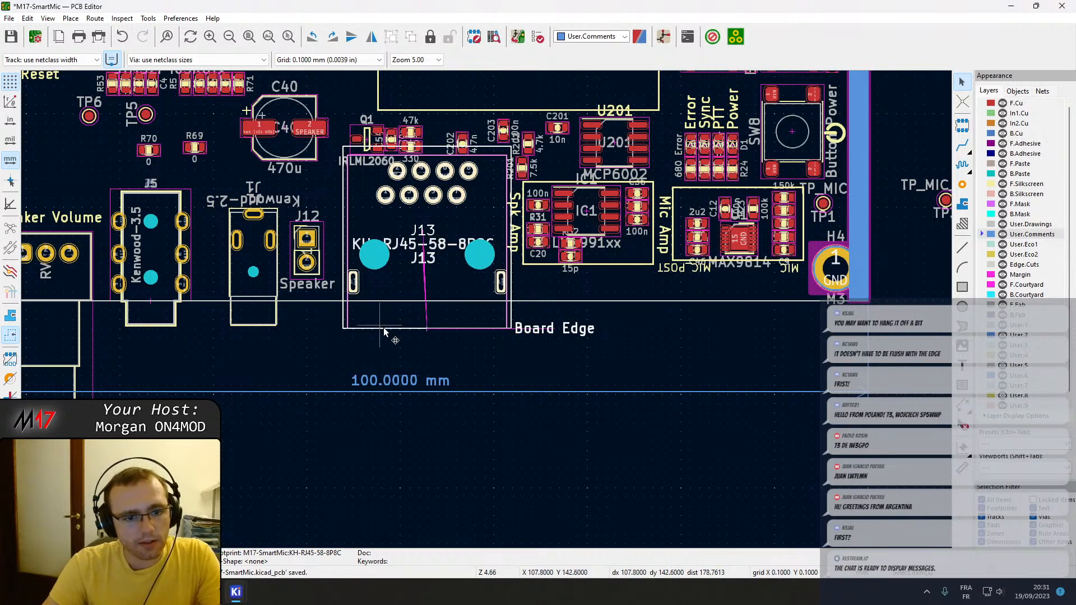
scroll(486, 314, up, 3)
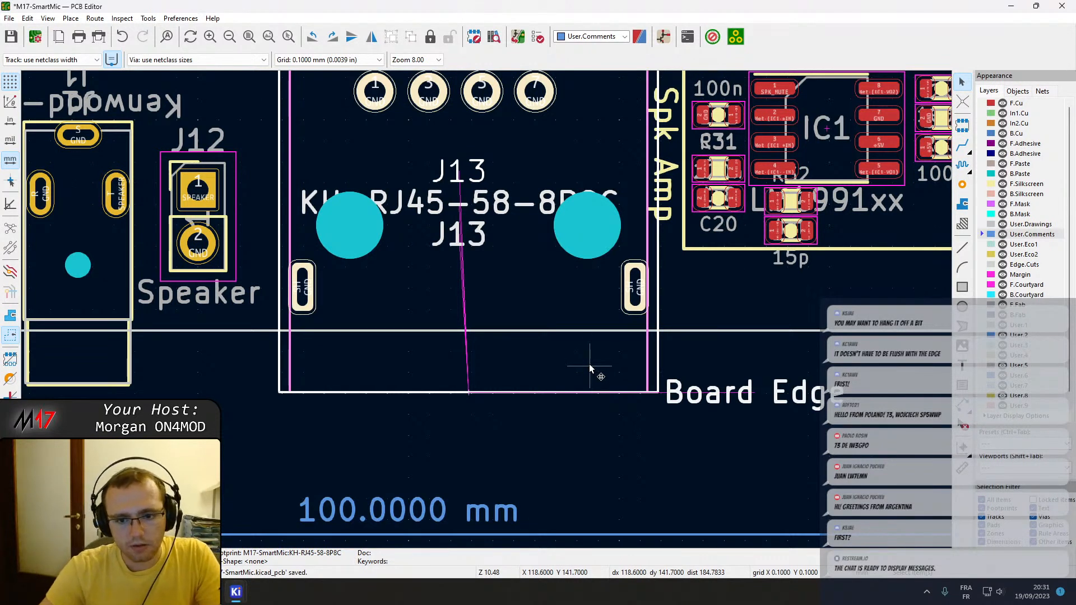
middle_drag(589, 364, 611, 461)
middle_drag(613, 369, 606, 463)
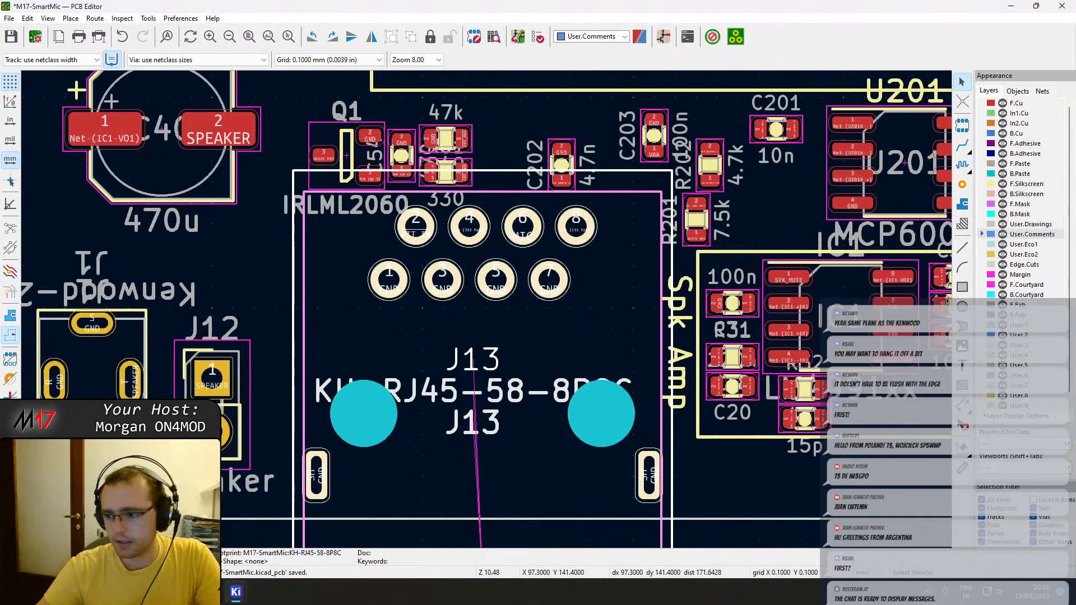
middle_drag(224, 492, 526, 287)
scroll(486, 309, up, 1)
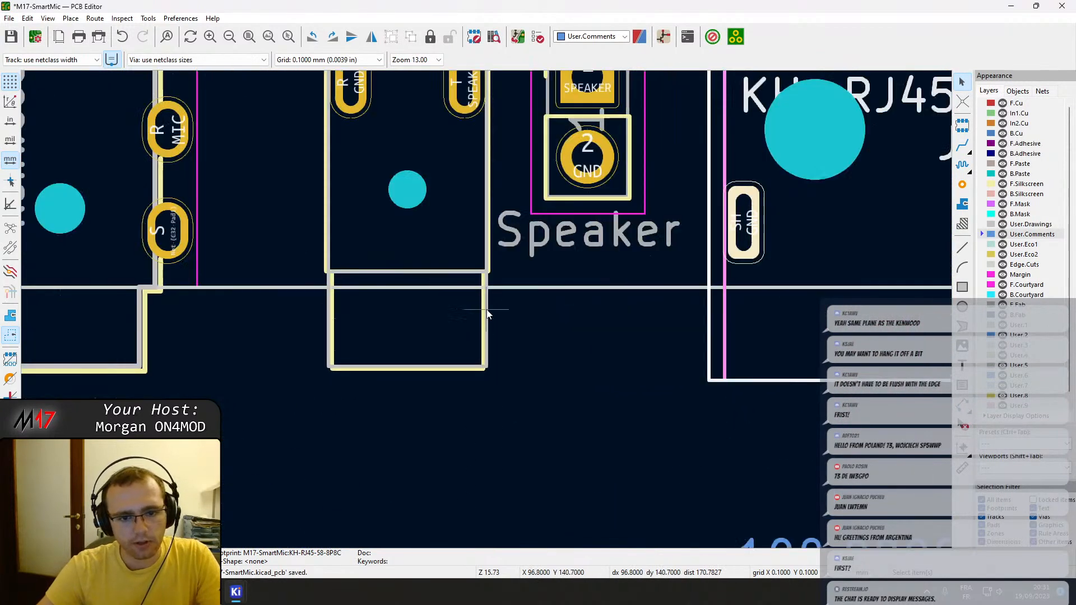
scroll(487, 310, down, 5)
scroll(720, 314, up, 5)
Draw a horizontal line about 100.1 mm long on User.Comments, 1.6 mm below the board's lower edge and starting at its H3 corner.
middle_drag(137, 297, 910, 275)
scroll(294, 312, down, 3)
middle_drag(309, 320, 897, 271)
scroll(559, 221, up, 4)
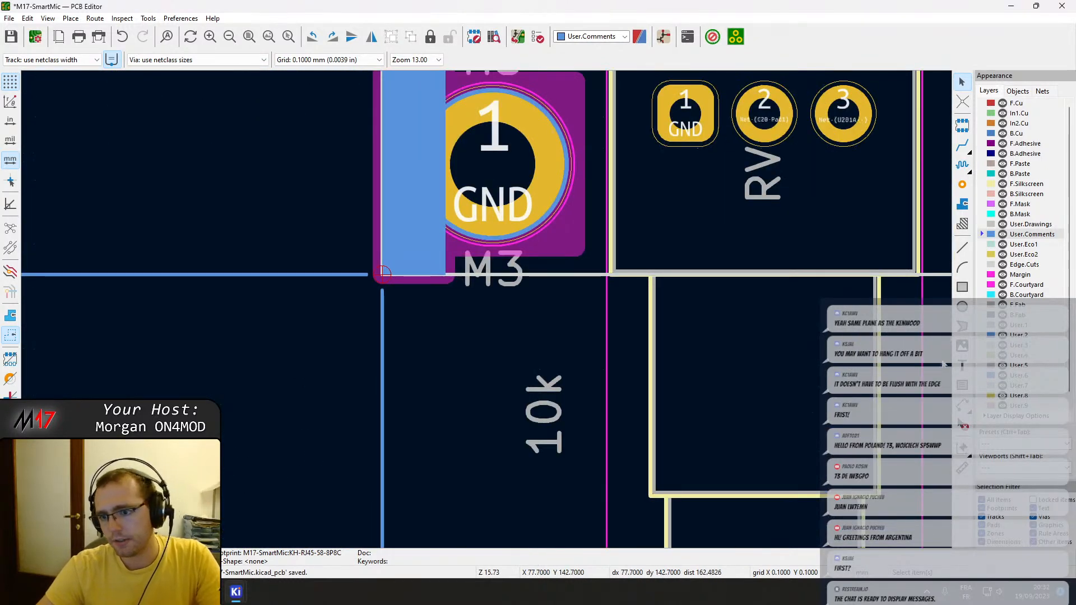
click(962, 250)
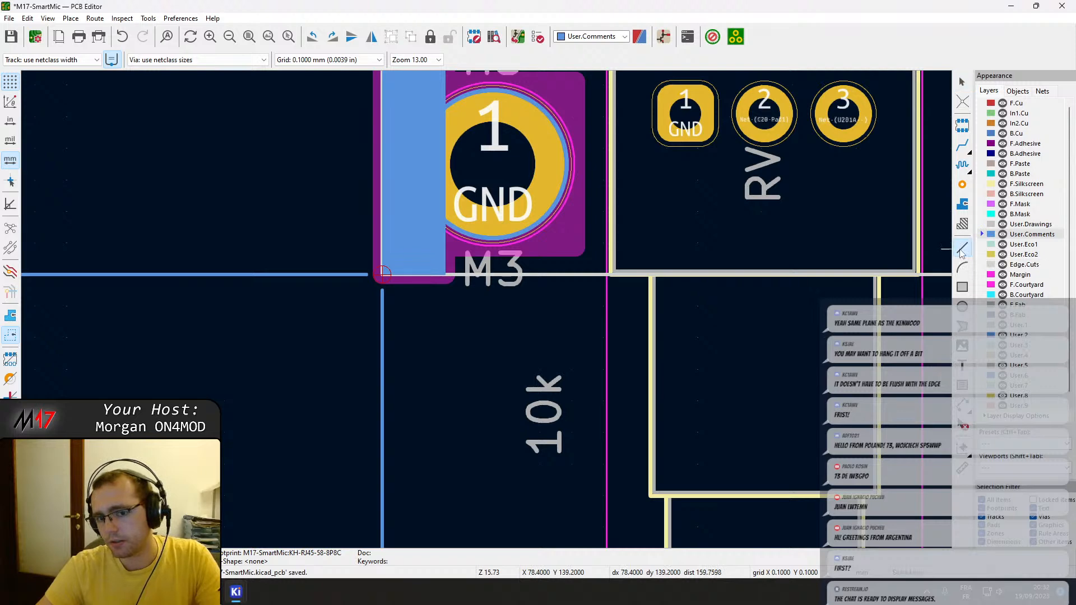
scroll(301, 247, up, 4)
click(530, 317)
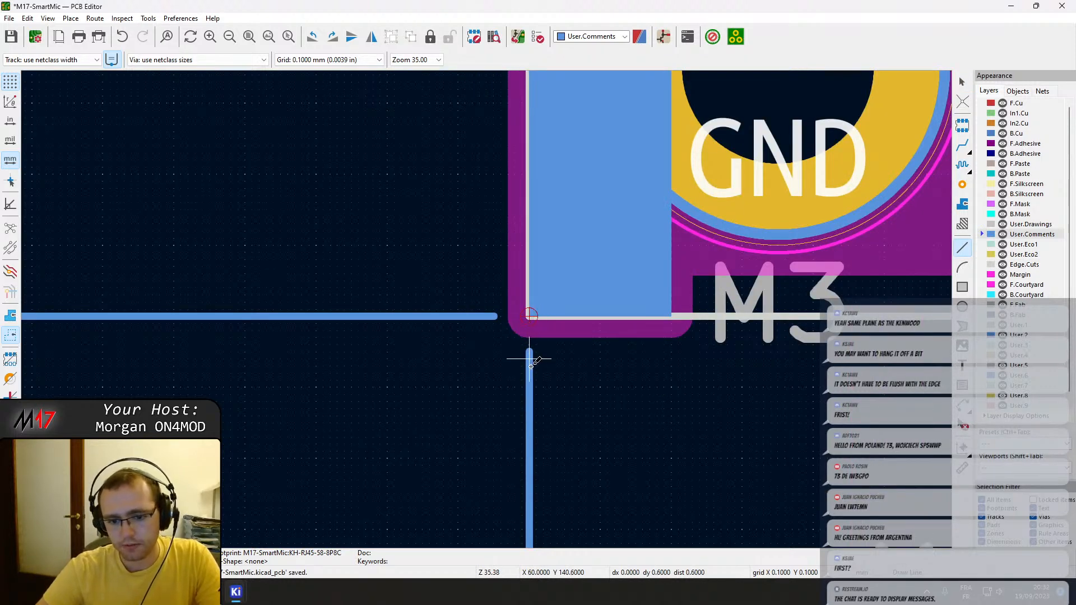
click(529, 429)
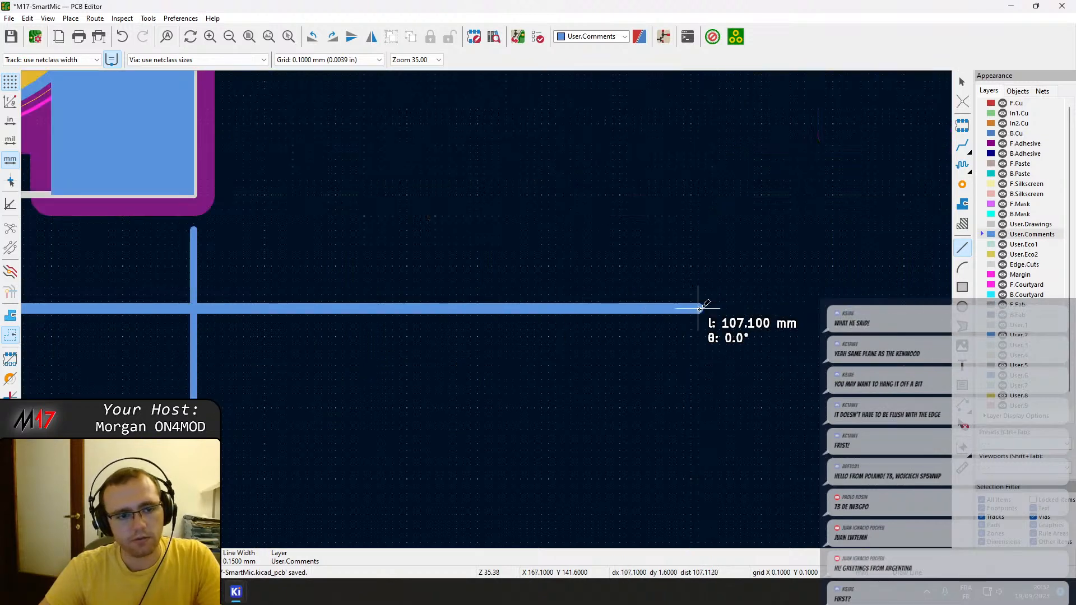
double_click(201, 310)
scroll(201, 309, down, 3)
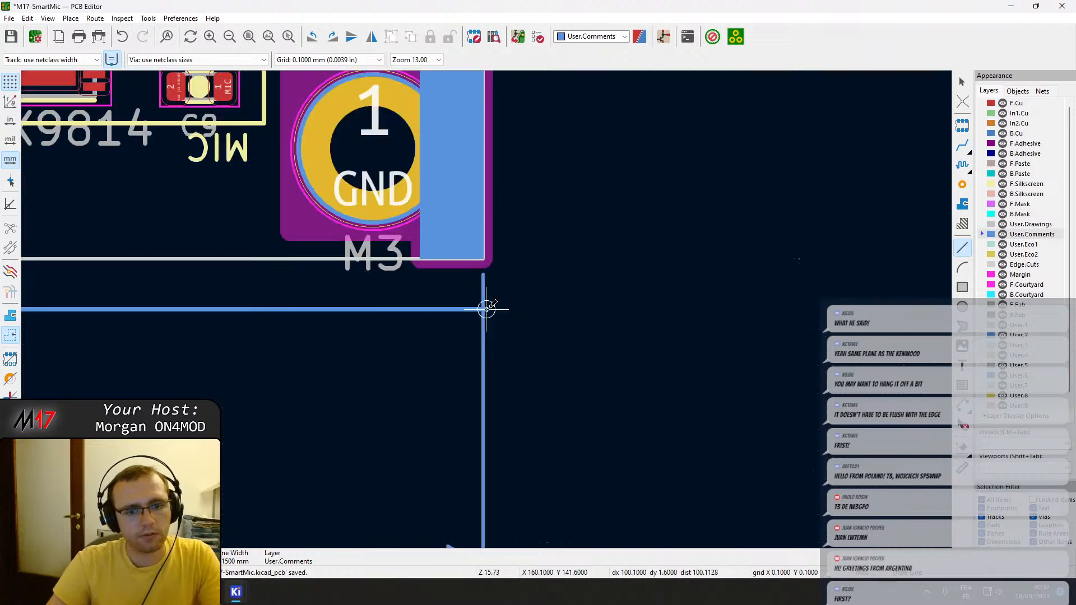
key(Escape)
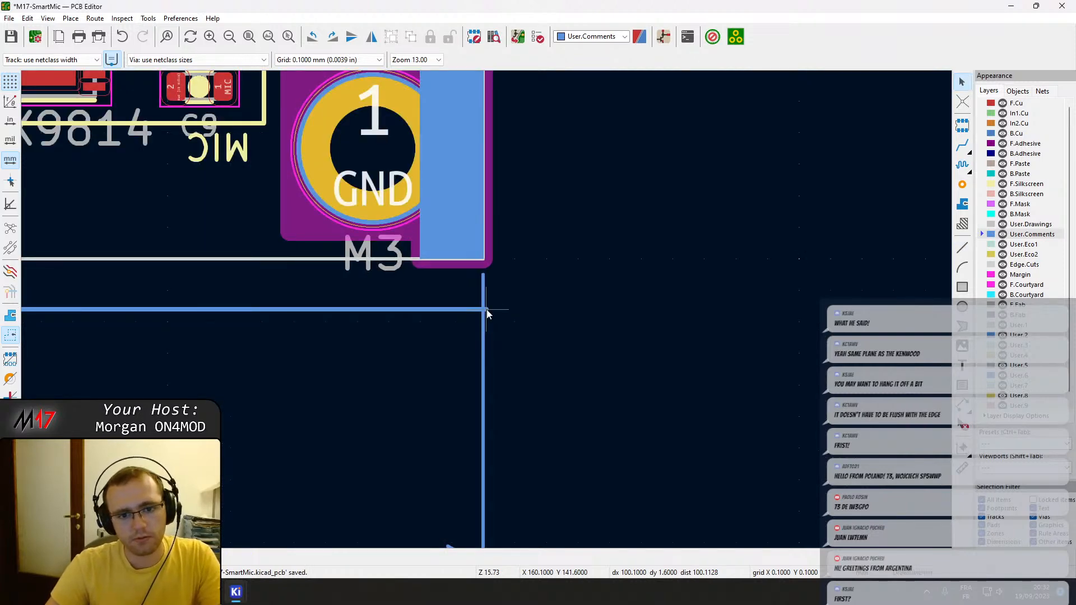
Set the line style of the new User.Comments line to Dashed.
double_click(457, 310)
click(404, 318)
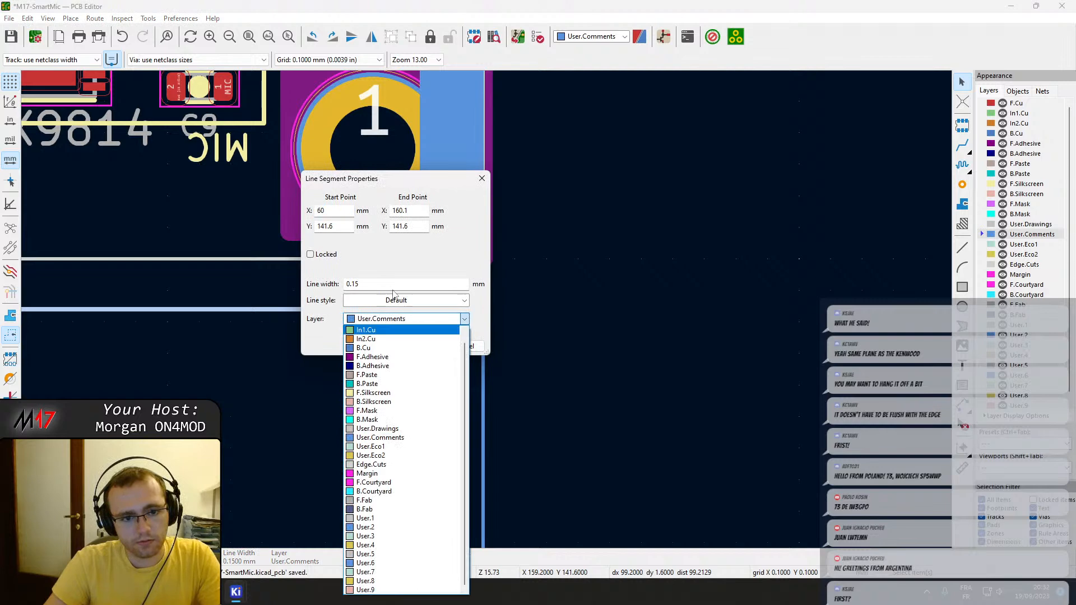
click(395, 300)
click(399, 325)
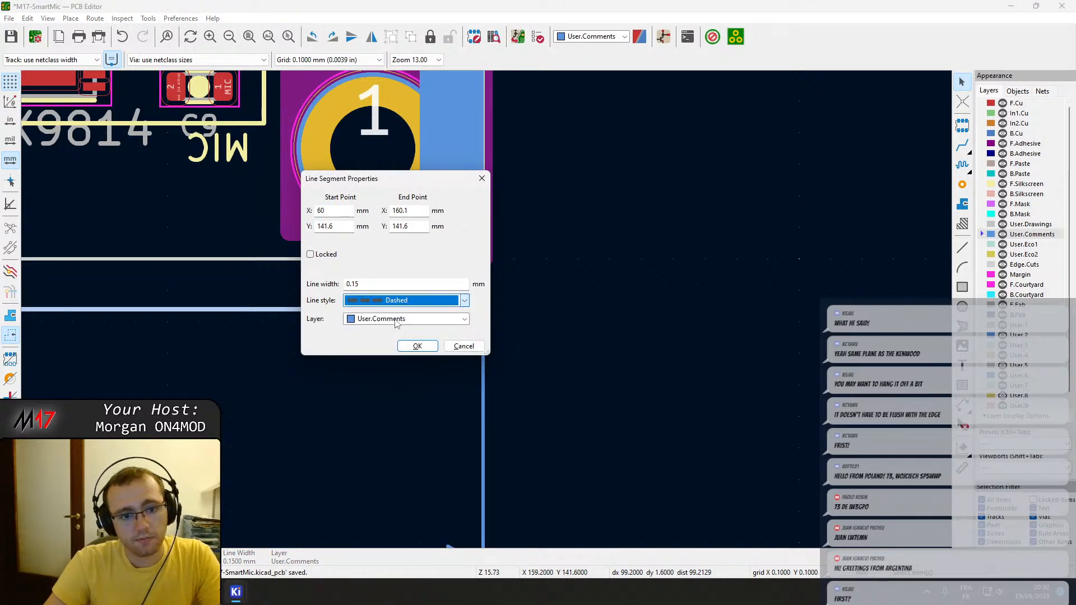
click(418, 345)
Examine how the volume control, Kenwood jacks and J13 sit relative to the board edge and the dashed line.
scroll(484, 309, down, 2)
scroll(241, 310, down, 1)
middle_drag(127, 300, 474, 263)
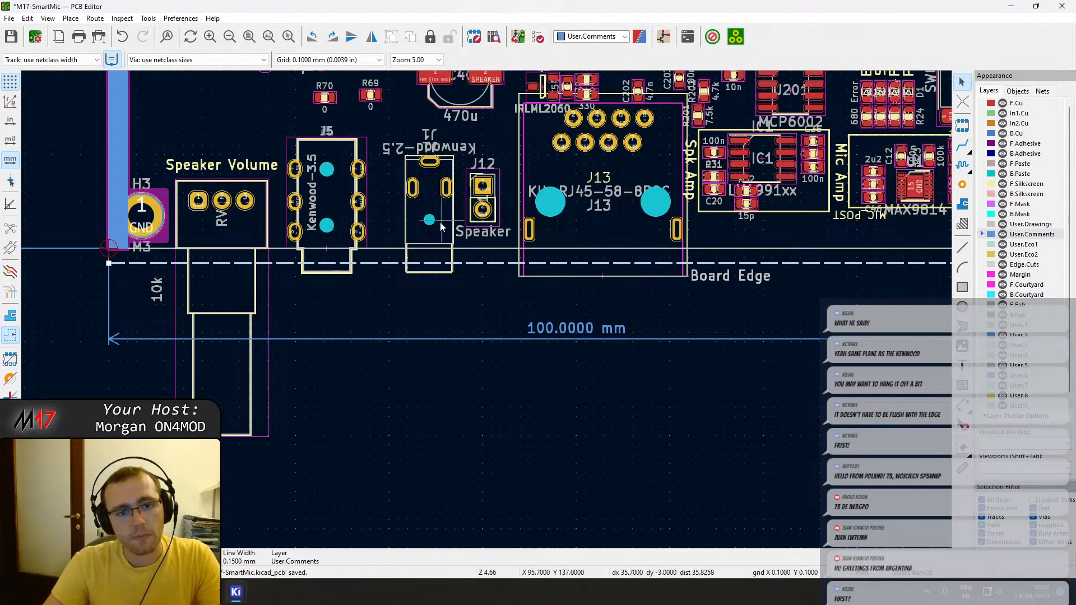
scroll(375, 241, up, 1)
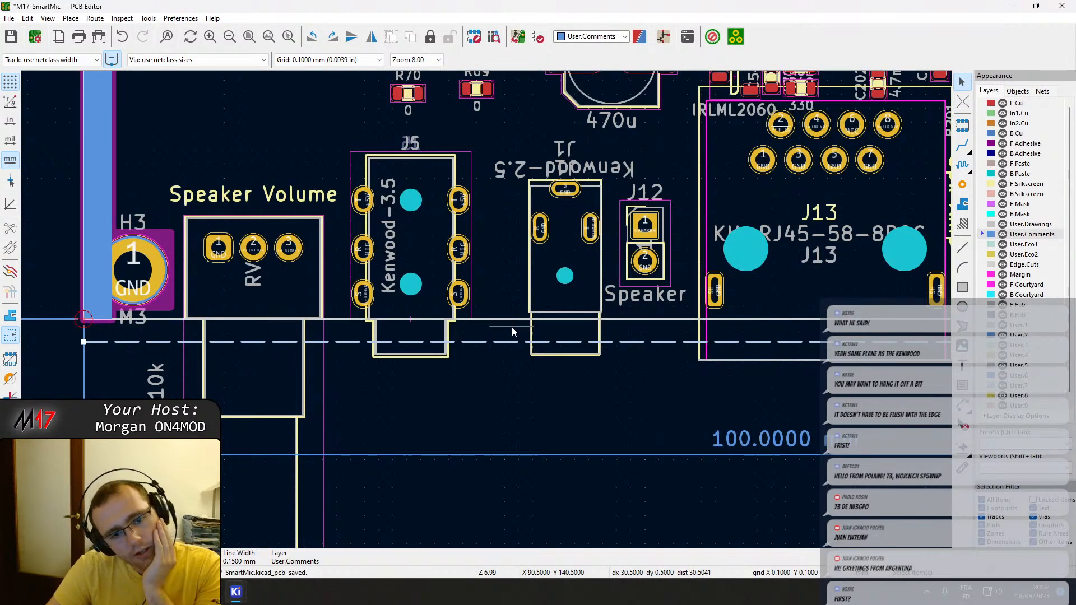
scroll(567, 322, down, 2)
scroll(573, 333, down, 1)
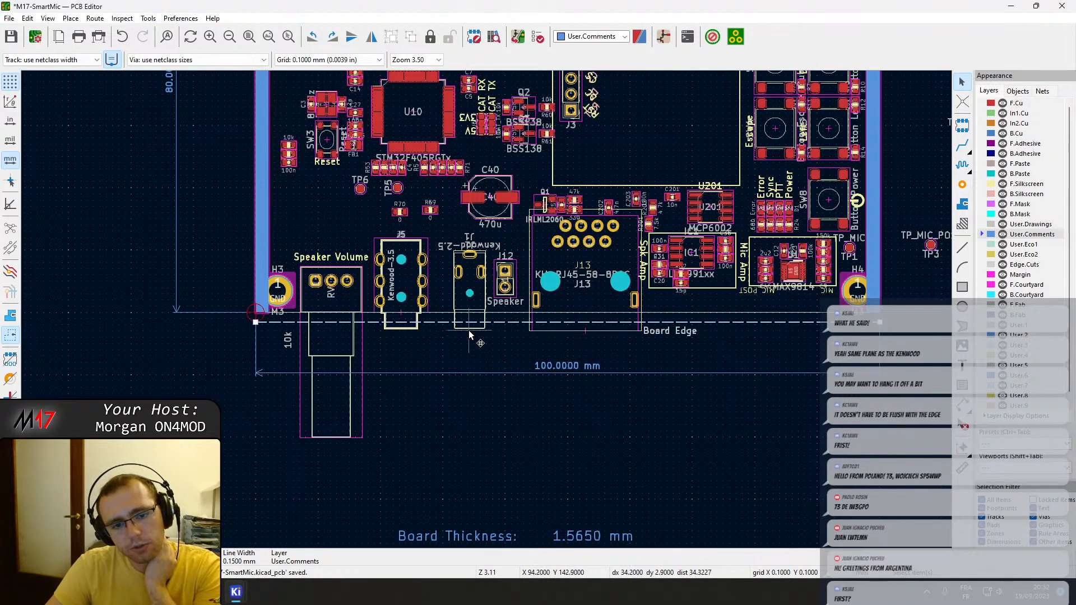
scroll(449, 330, up, 2)
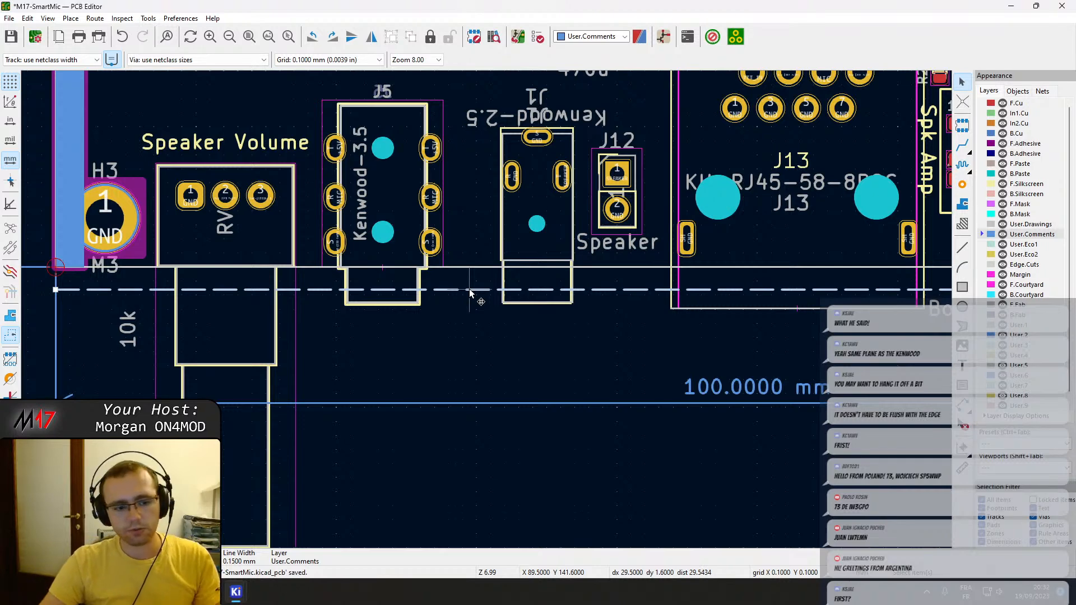
middle_drag(527, 329, 554, 385)
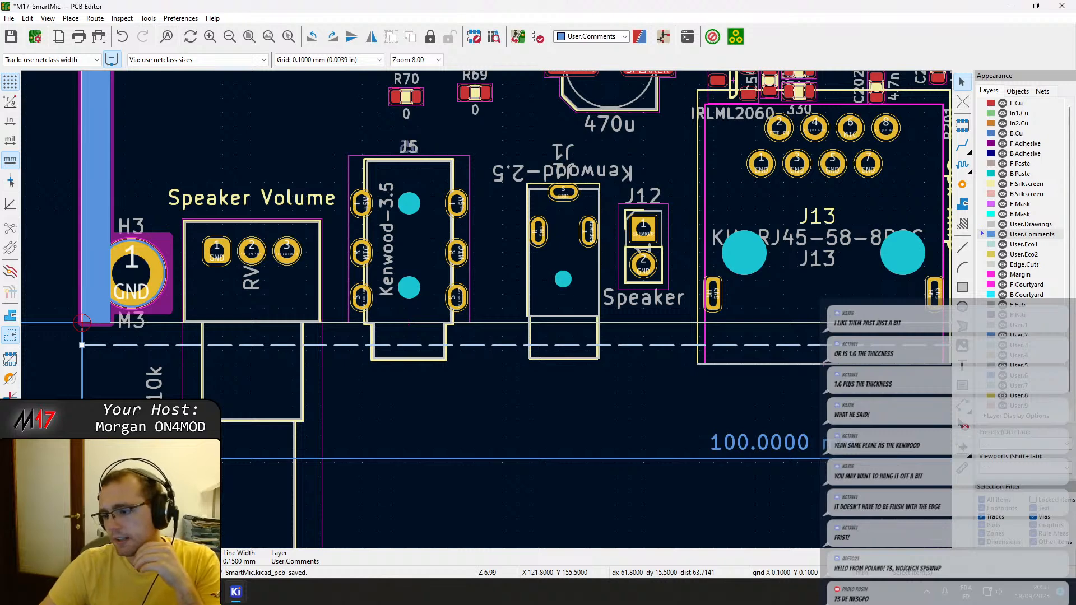
scroll(488, 311, down, 2)
middle_drag(527, 325, 533, 357)
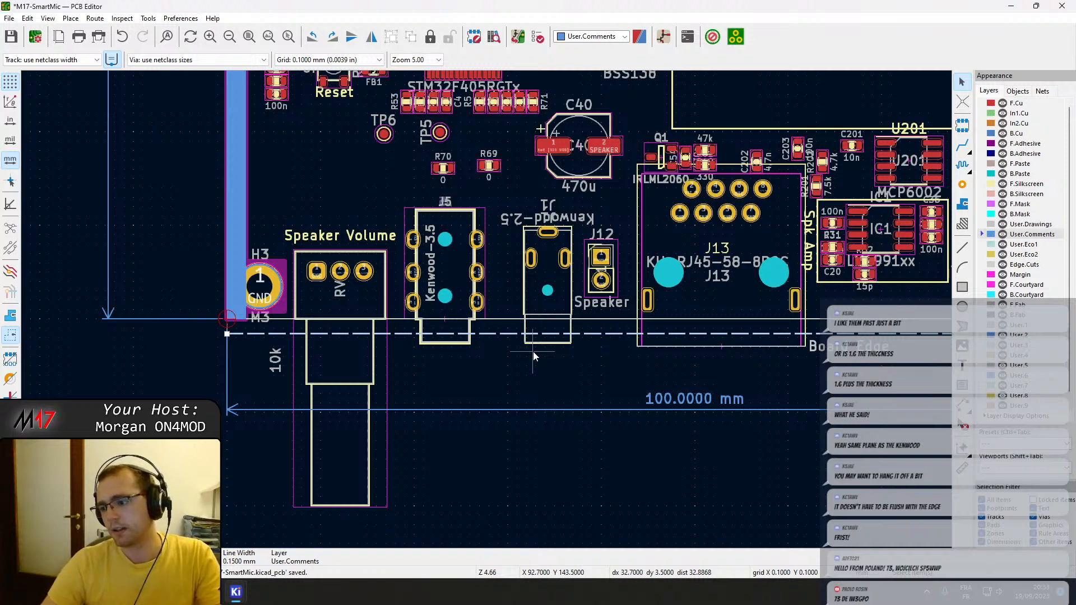
scroll(438, 361, down, 4)
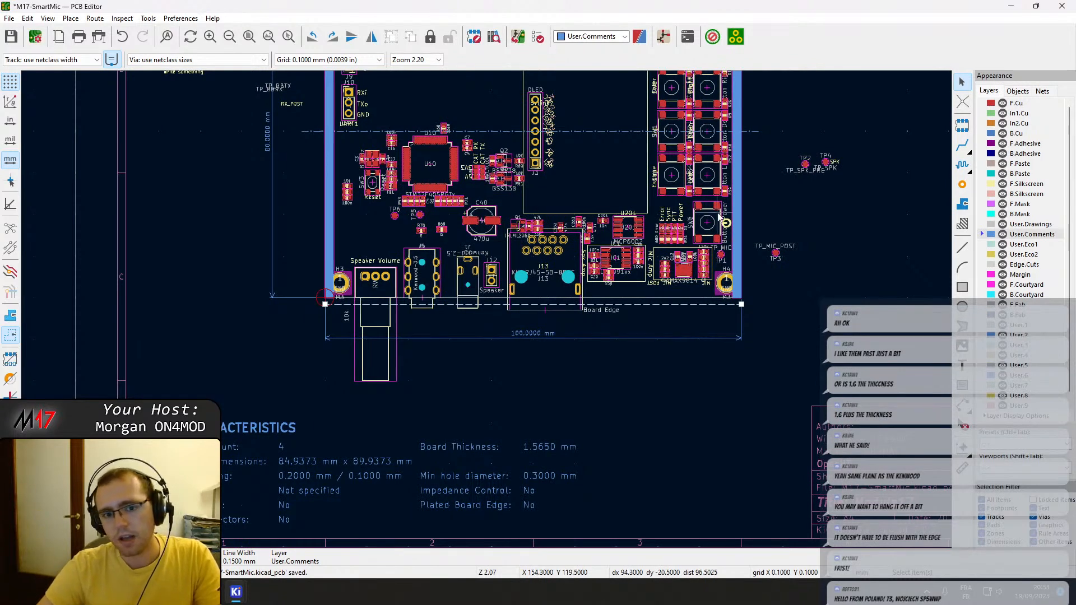
middle_drag(625, 197, 625, 358)
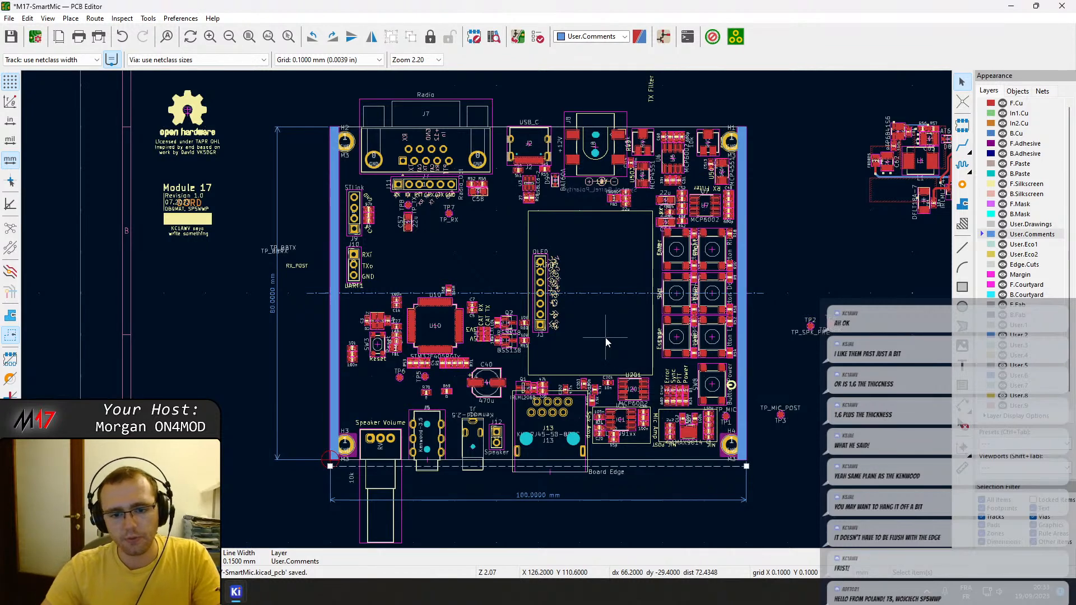
scroll(578, 340, up, 2)
middle_drag(489, 444, 489, 313)
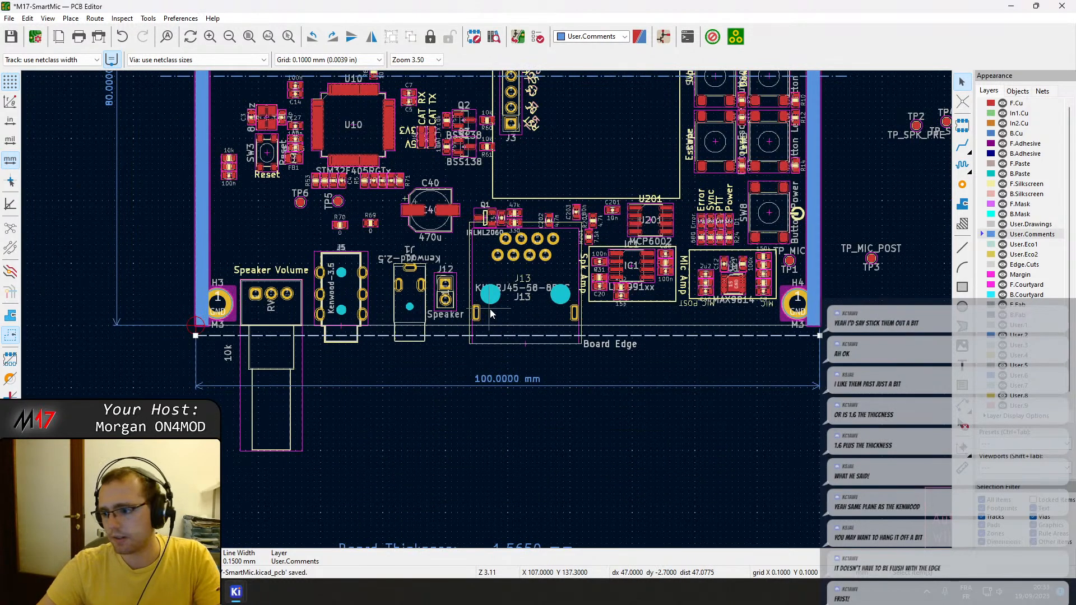
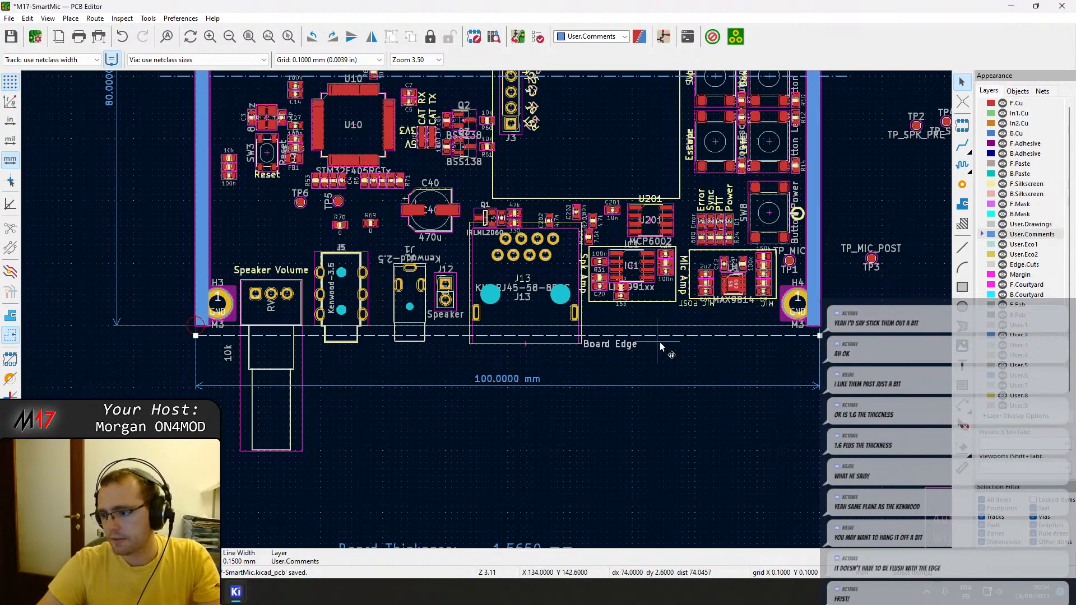
Move the speaker volume potentiometer inward until its bushing ends at the dashed line, and place the Speaker Volume label above its body.
scroll(347, 342, up, 6)
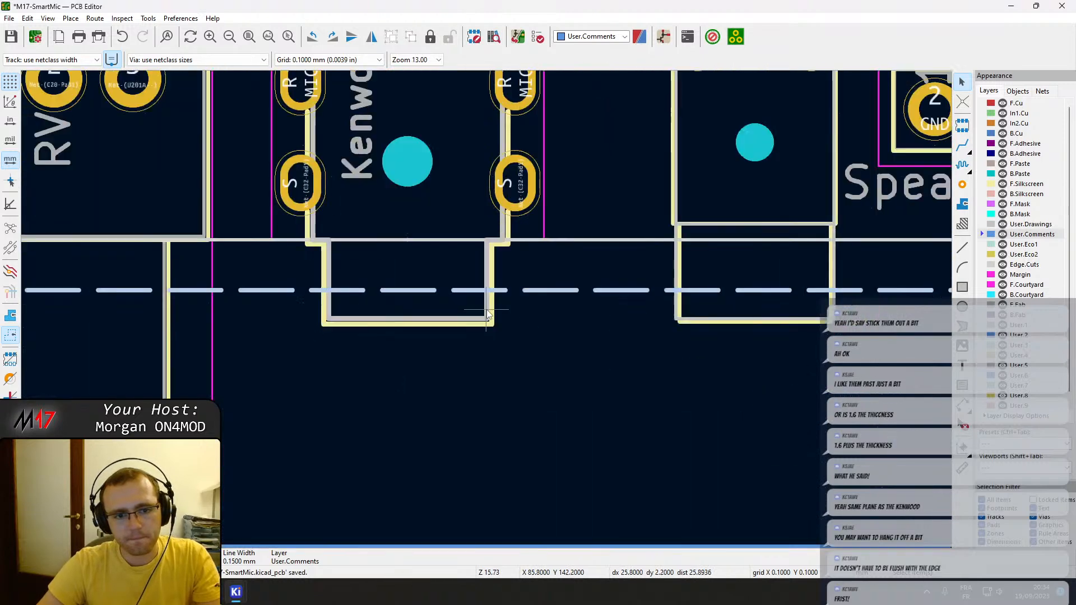
scroll(488, 315, up, 2)
key(space)
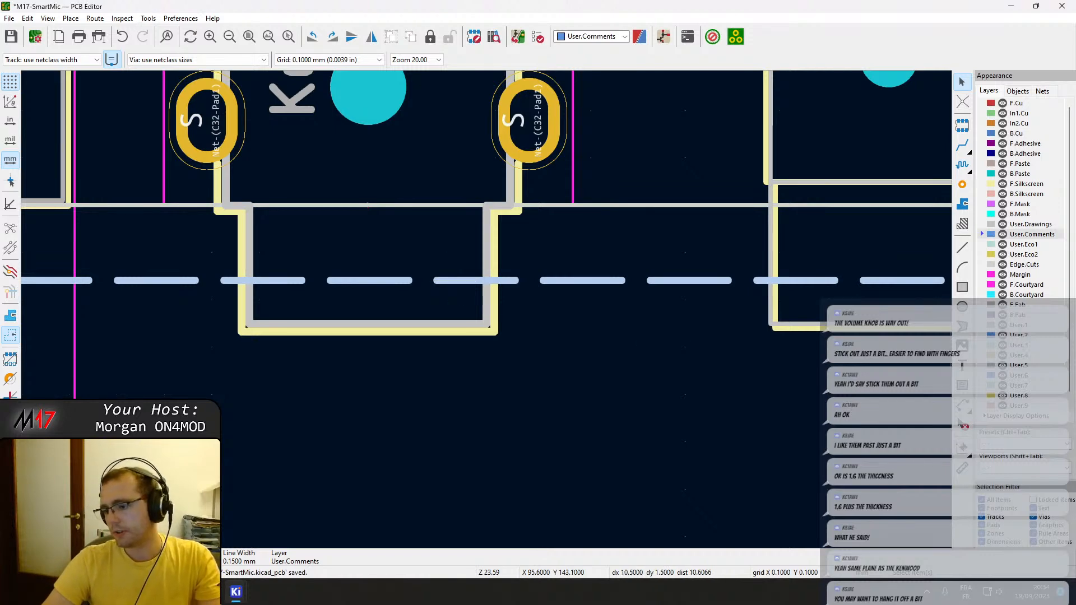
scroll(402, 301, down, 3)
middle_drag(308, 307, 391, 298)
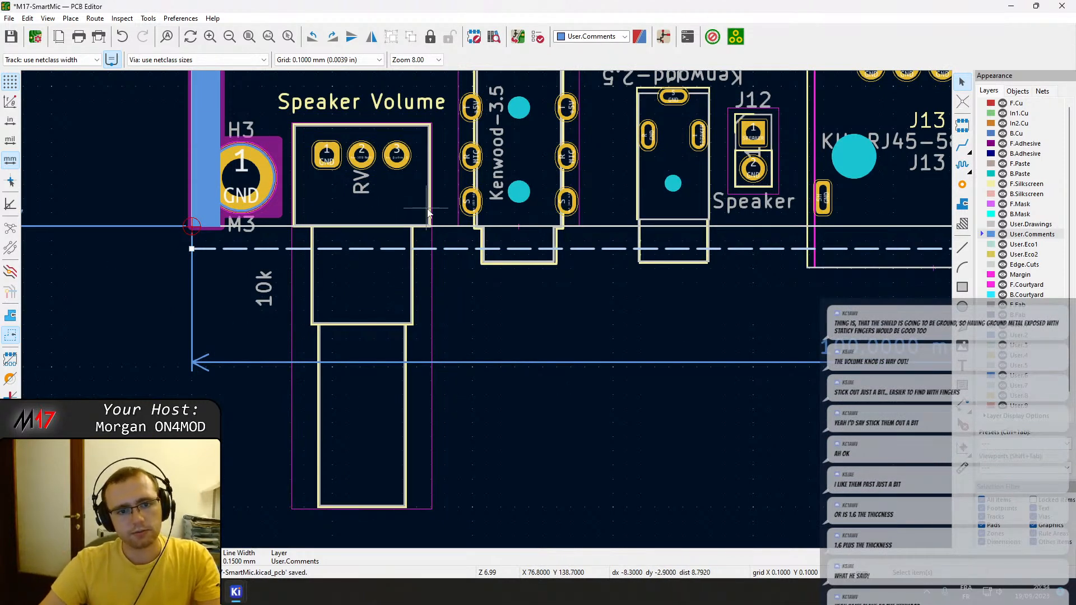
click(394, 200)
key(m)
middle_drag(400, 84, 401, 164)
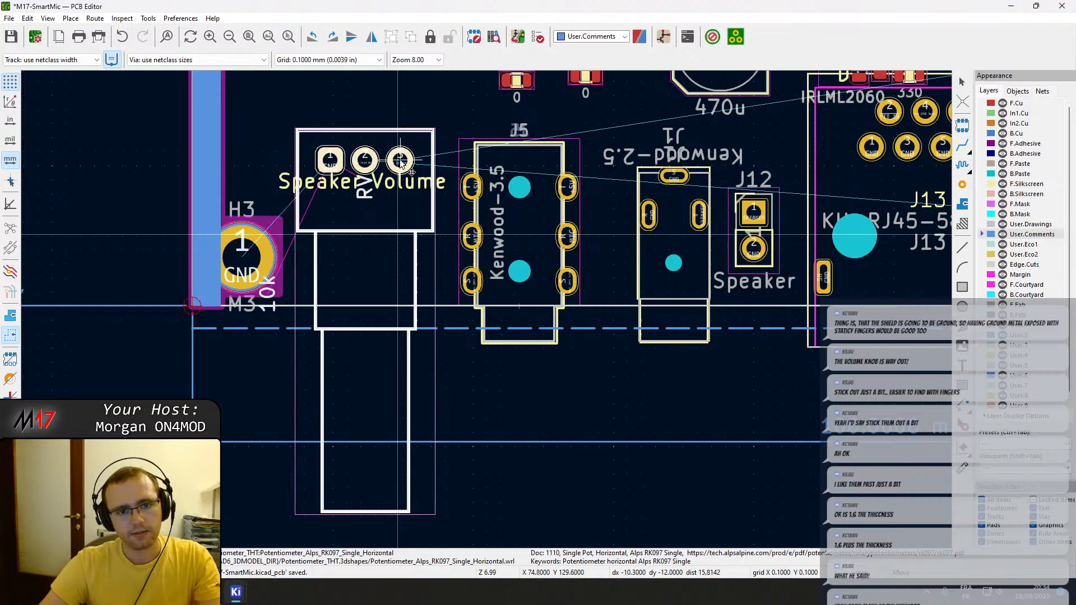
click(400, 161)
drag(360, 167, 364, 114)
click(363, 110)
Examine how far the Kenwood jacks J5 and J1 and the RJ45 connector J13 extend past the dashed line.
middle_drag(552, 315, 513, 303)
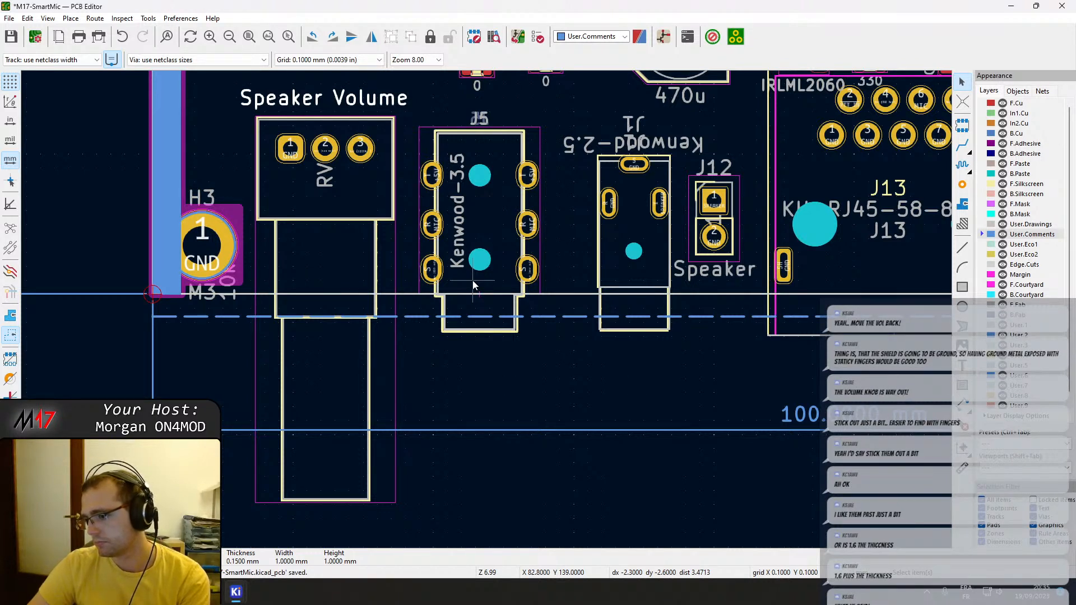
scroll(482, 280, right, 3)
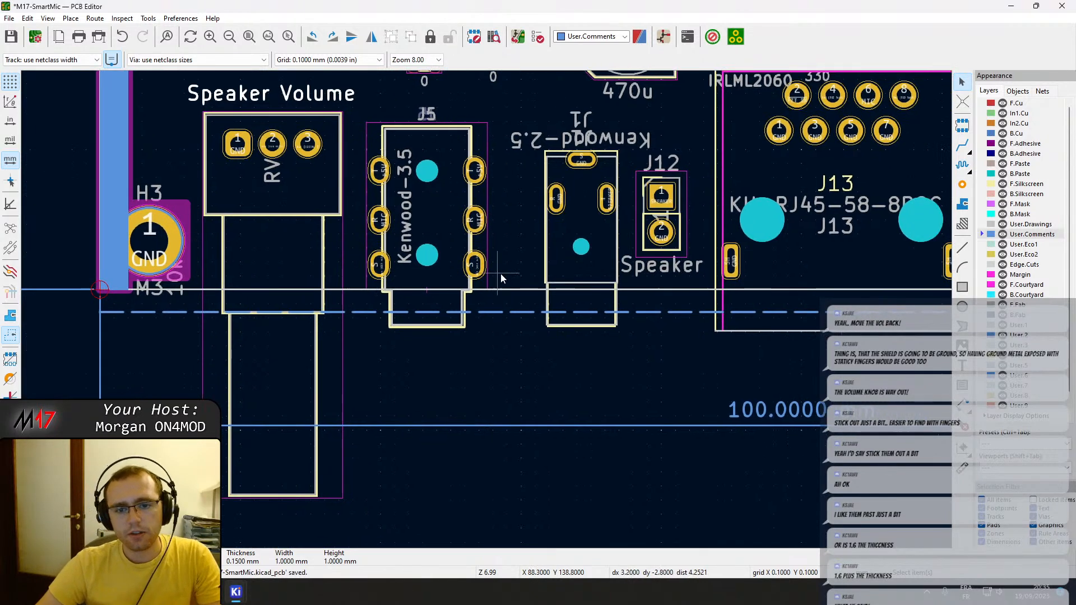
scroll(490, 271, up, 5)
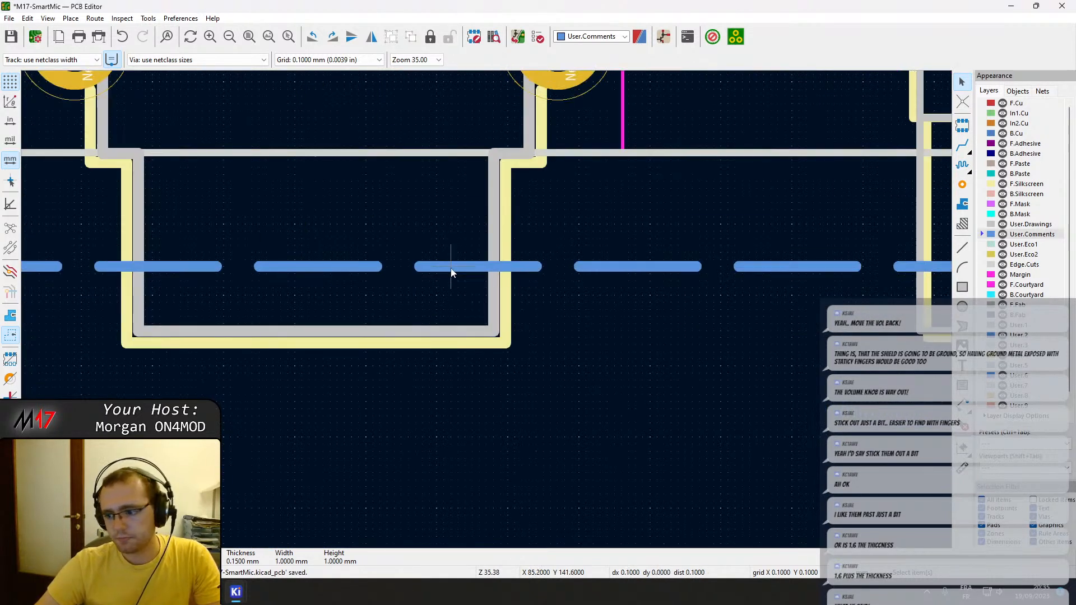
scroll(453, 273, down, 4)
scroll(437, 306, right, 4)
scroll(392, 303, down, 1)
click(593, 330)
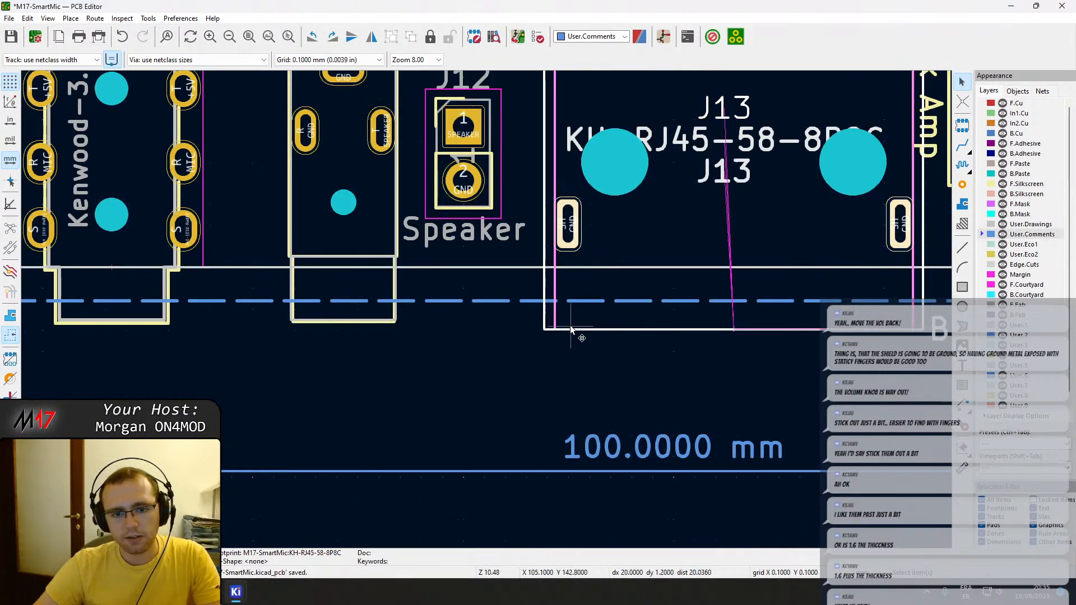
scroll(414, 324, up, 5)
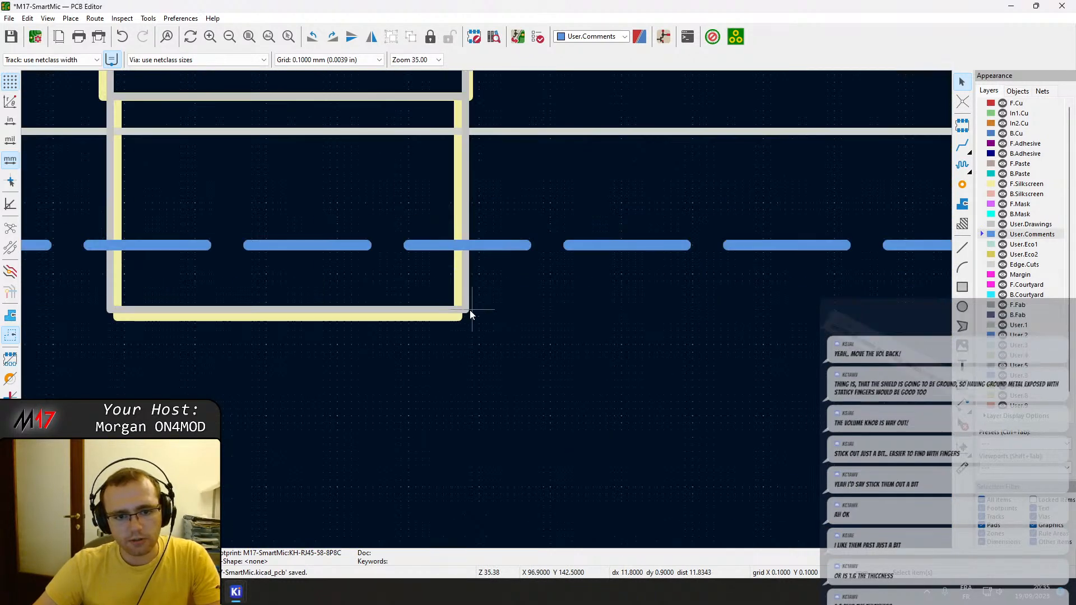
middle_drag(455, 308, 918, 304)
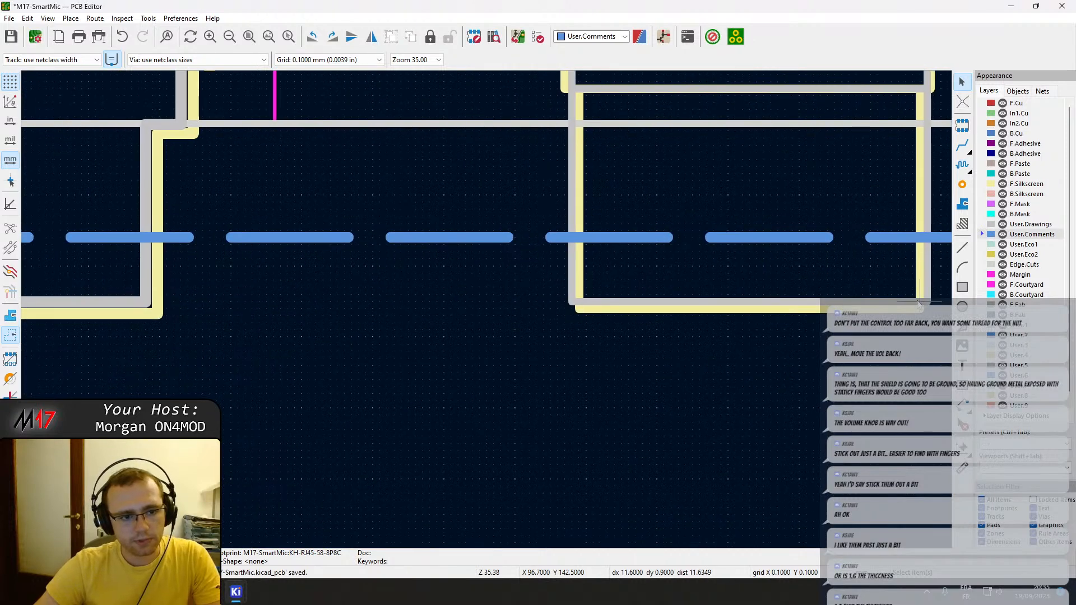
scroll(918, 304, down, 6)
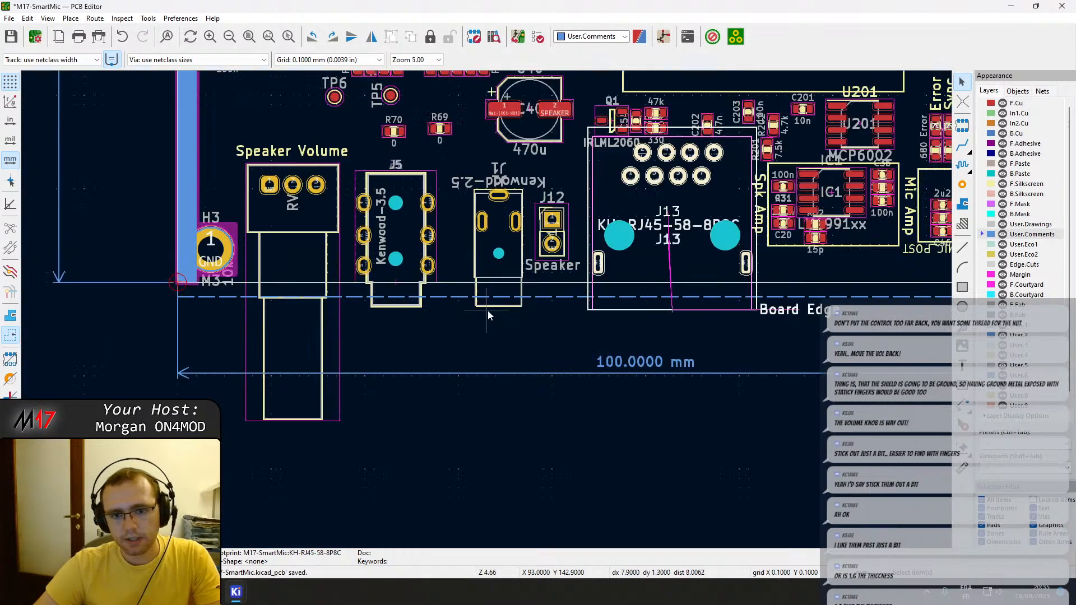
Move the dashed User.Comments line outward until it lies on the front faces of the Kenwood jacks.
click(460, 298)
key(m)
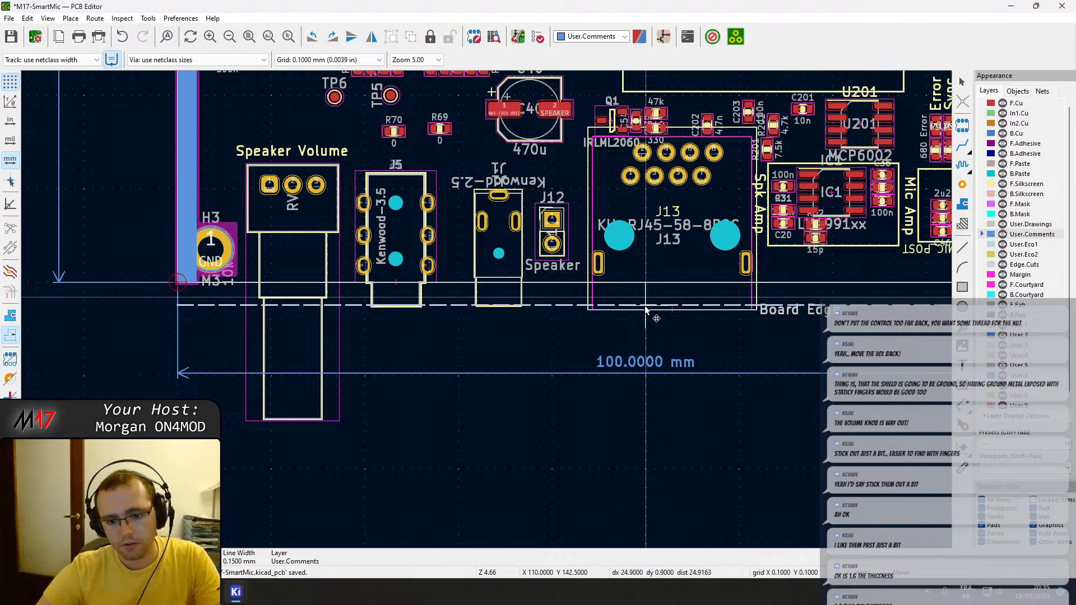
scroll(452, 307, up, 5)
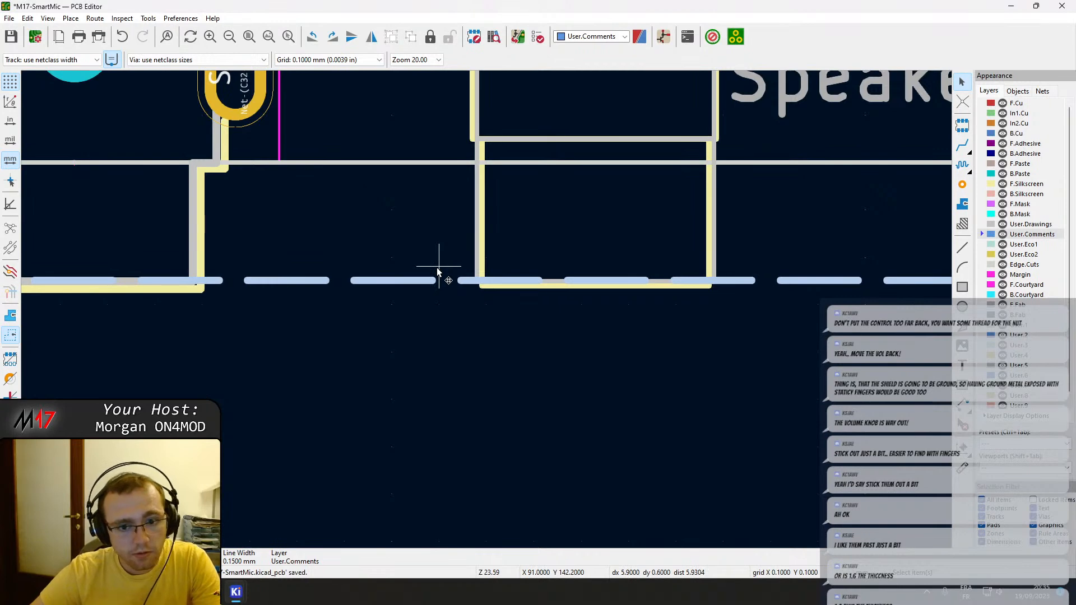
scroll(502, 309, down, 3)
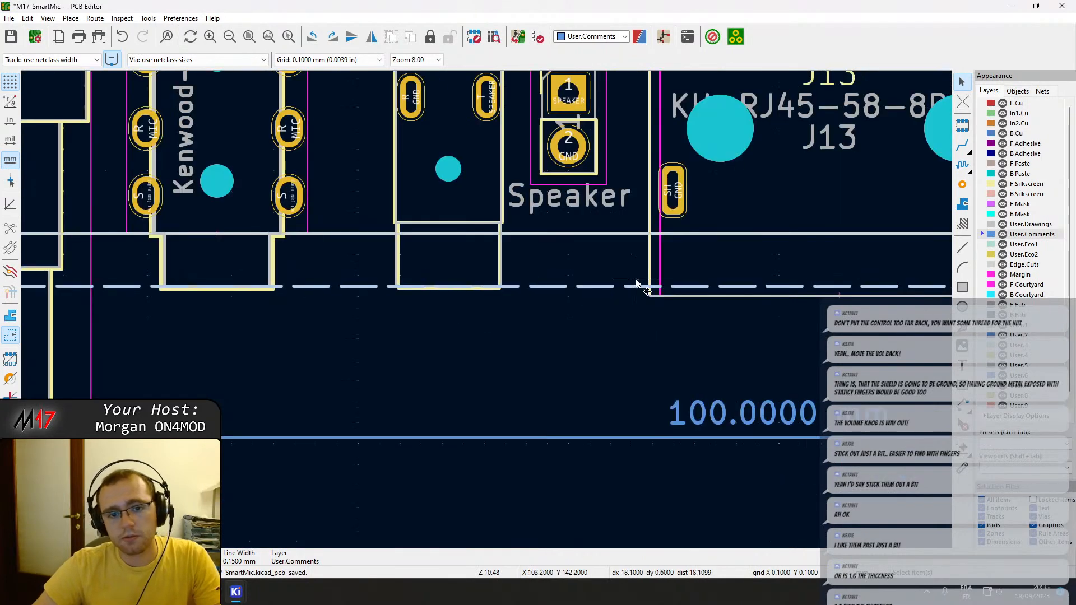
Move the RJ45 connector J13 inward until its front face lies on the dashed line.
middle_drag(637, 287, 404, 290)
click(480, 298)
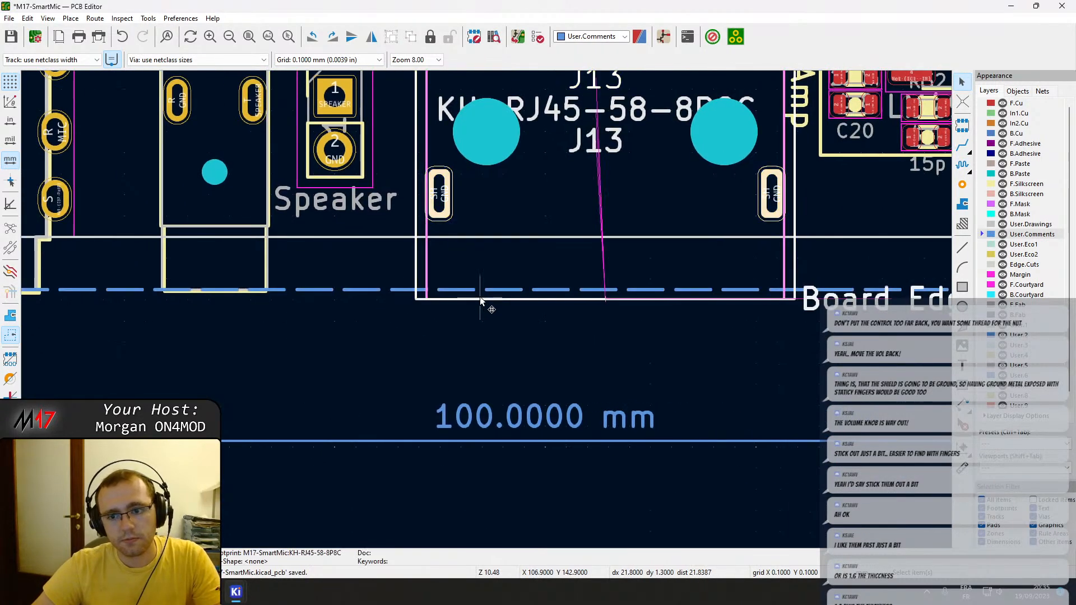
key(m)
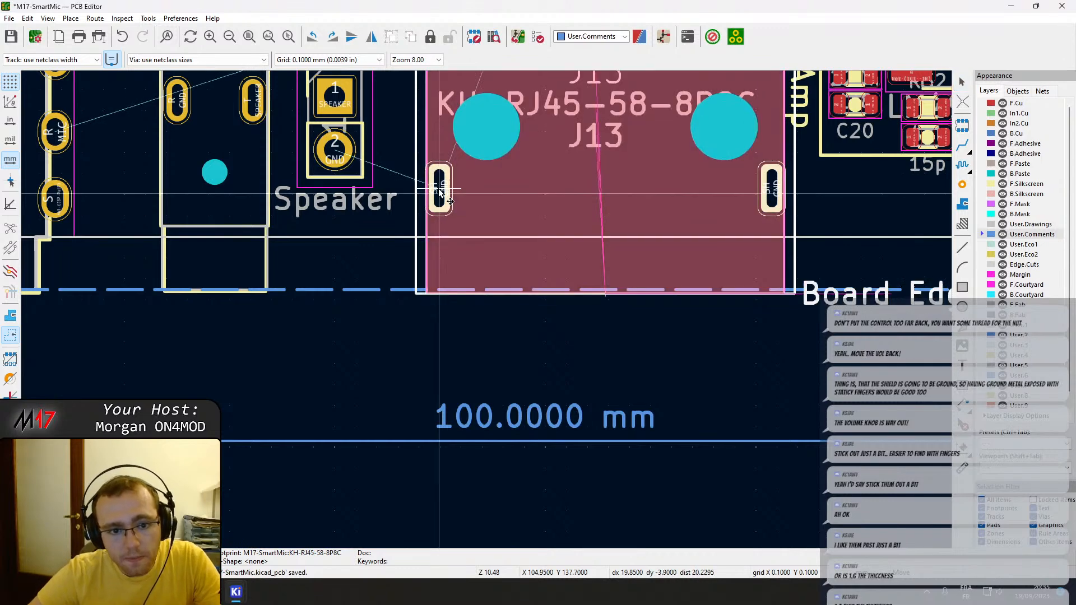
click(439, 189)
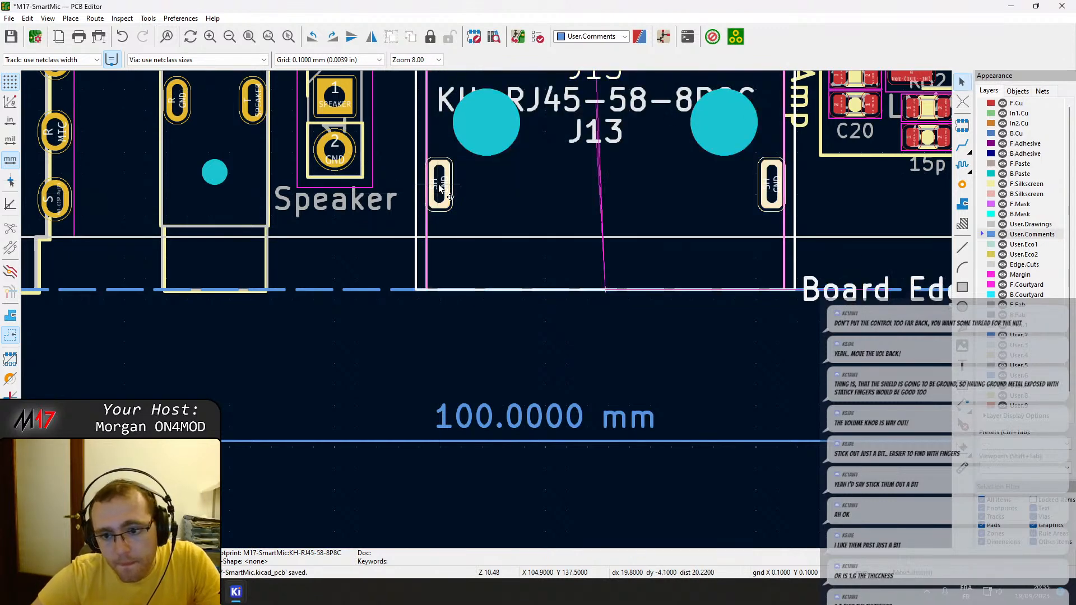
scroll(640, 325, down, 3)
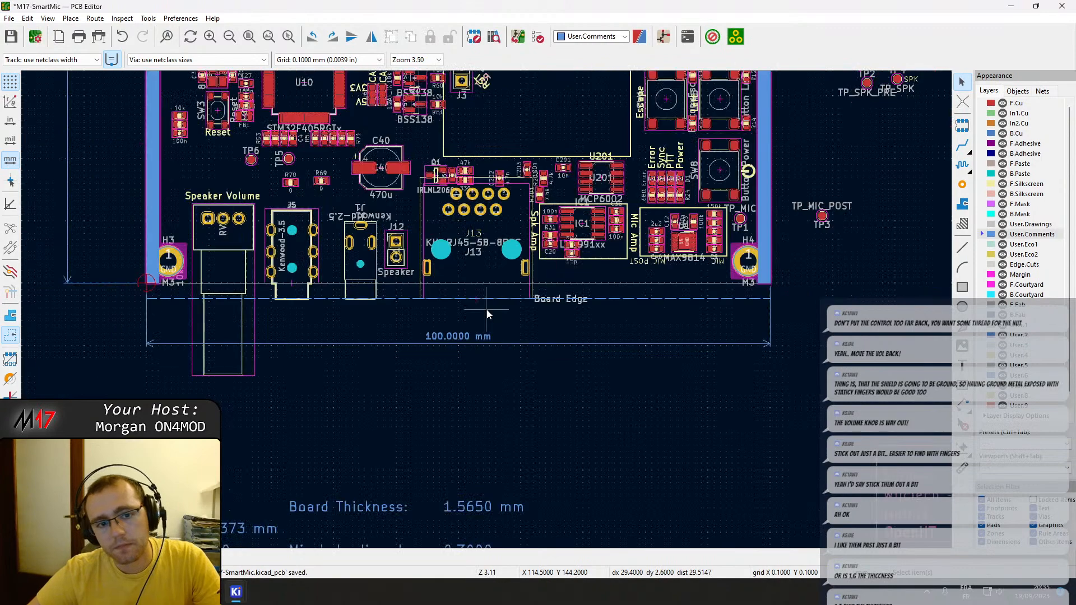
Move the speaker volume potentiometer outward until the end of its bushing meets the dashed line.
scroll(454, 248, up, 2)
scroll(504, 344, up, 2)
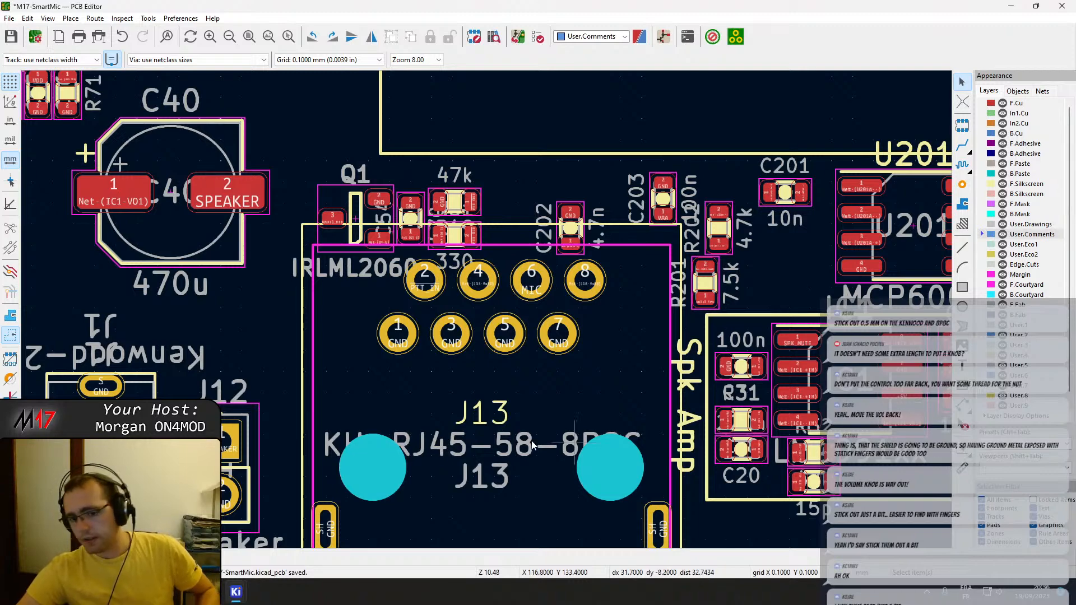
middle_drag(441, 414, 753, 325)
scroll(668, 381, down, 2)
middle_drag(308, 347, 577, 289)
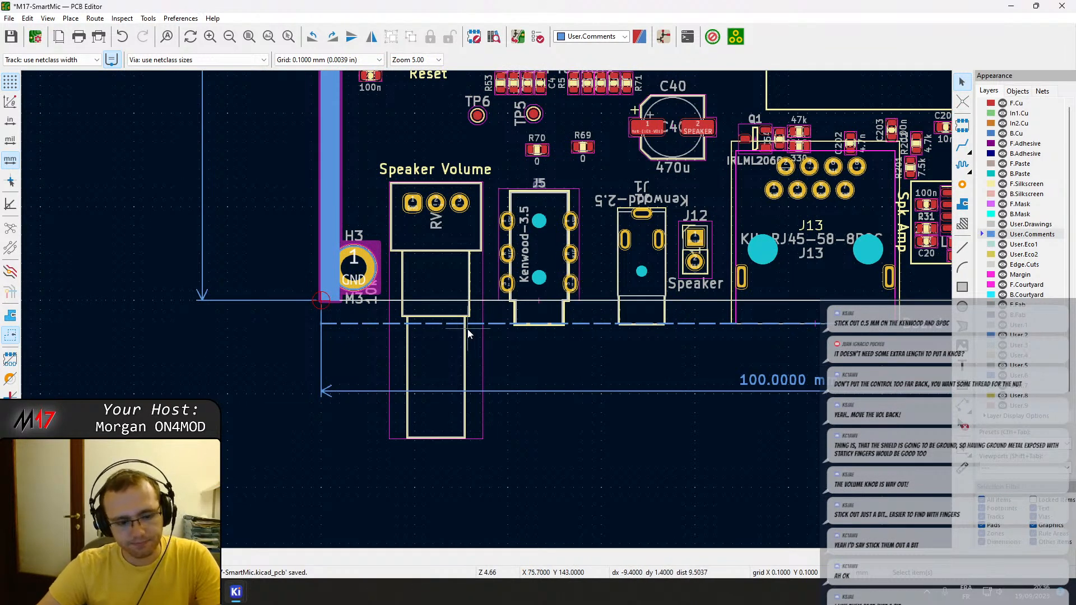
click(443, 331)
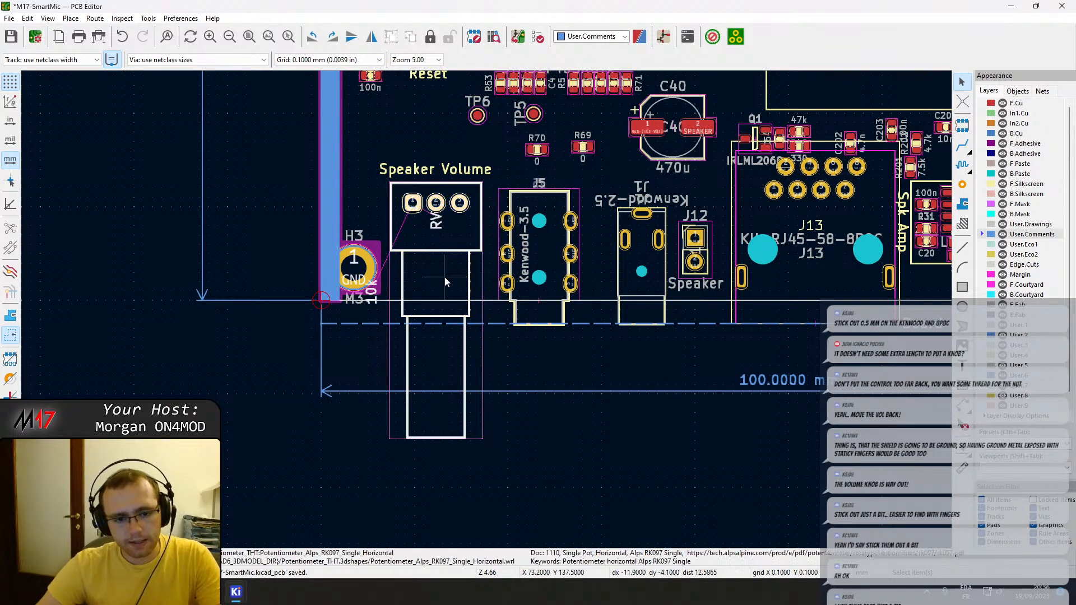
key(m)
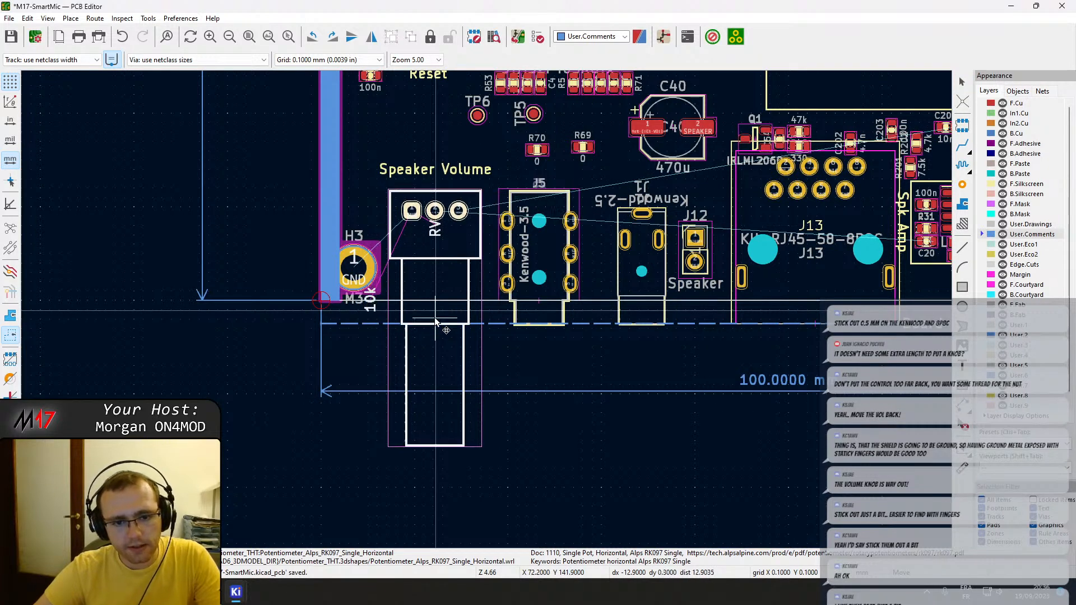
scroll(434, 317, up, 4)
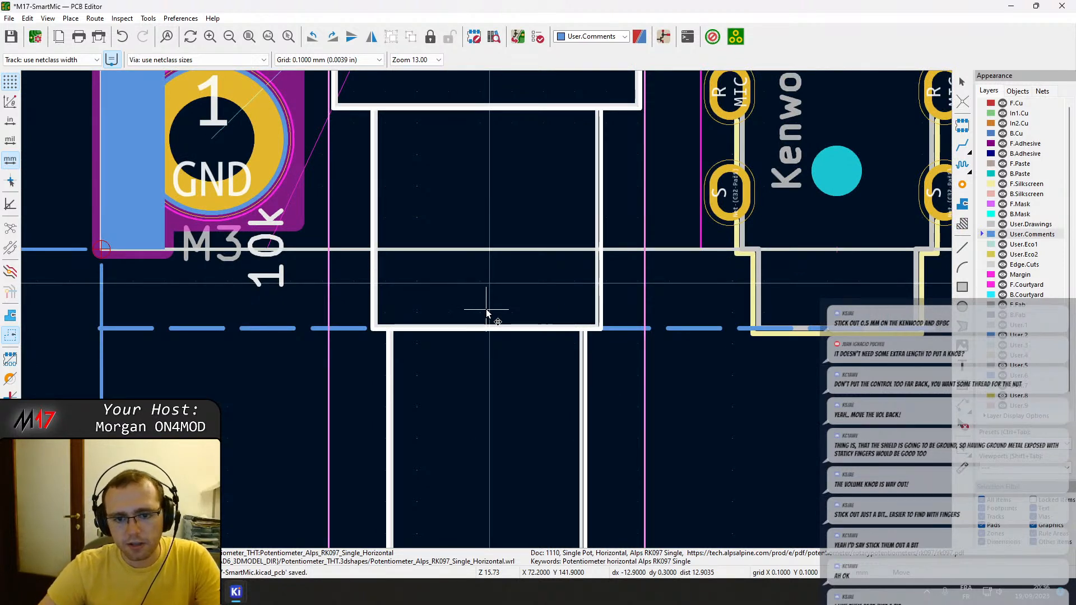
click(486, 314)
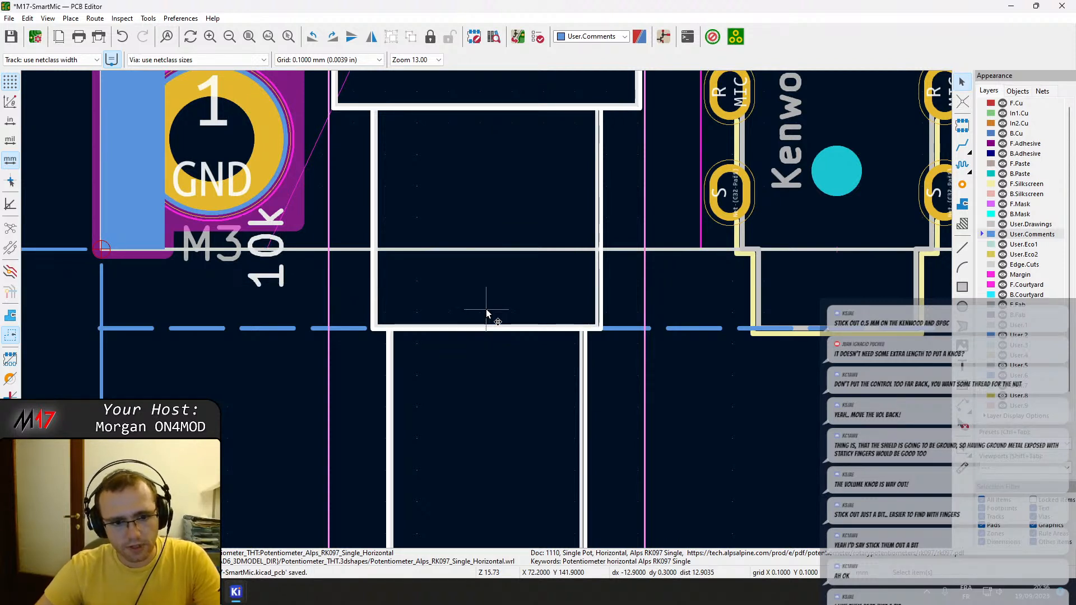
Move the speaker volume potentiometer a further 1.2 mm outward past the dashed line and save the board.
key(m)
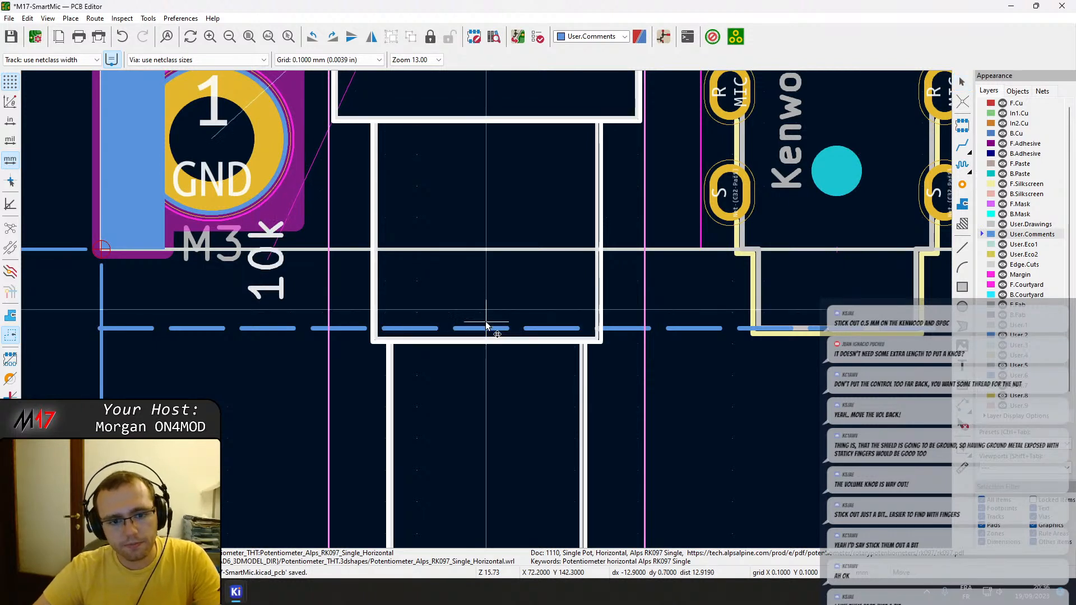
click(486, 355)
scroll(487, 354, down, 3)
key(ctrl+s)
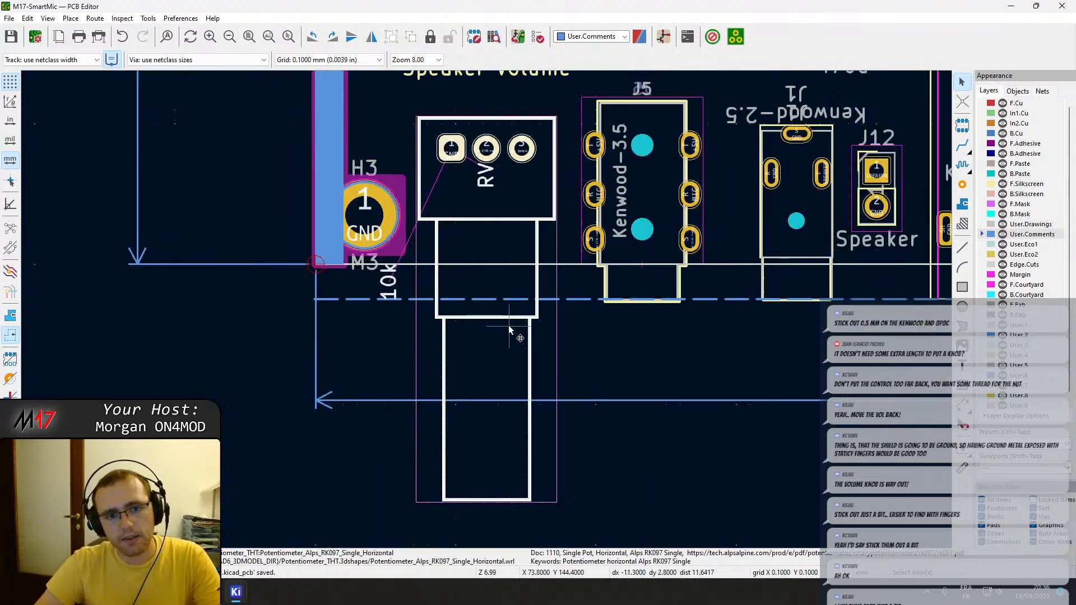
Measure the potentiometer bushing's overhang past the board edge and move the part another 0.3 mm outward.
scroll(489, 315, up, 3)
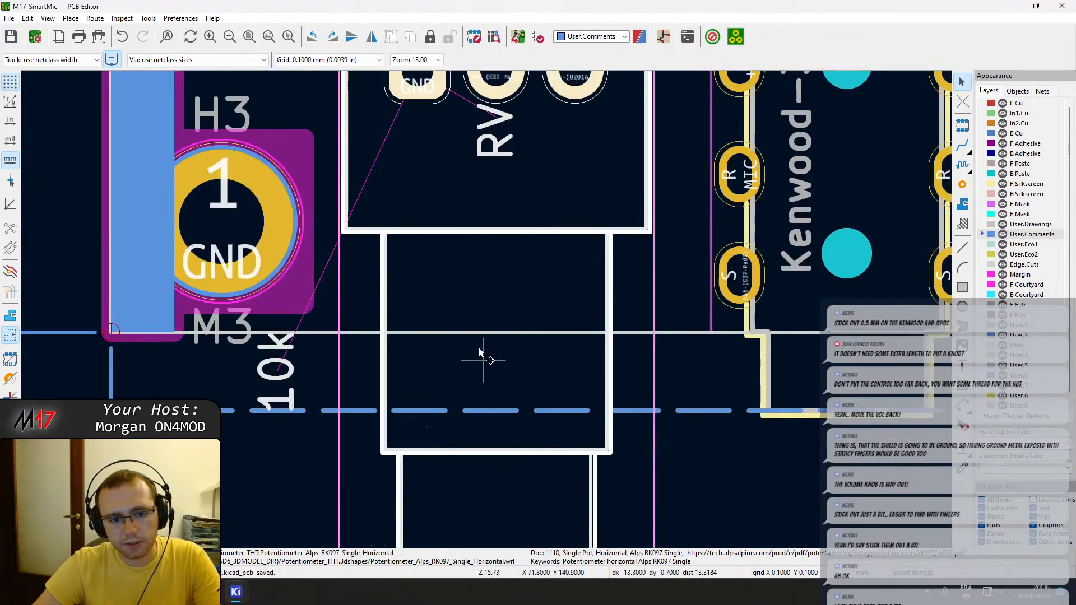
key(space)
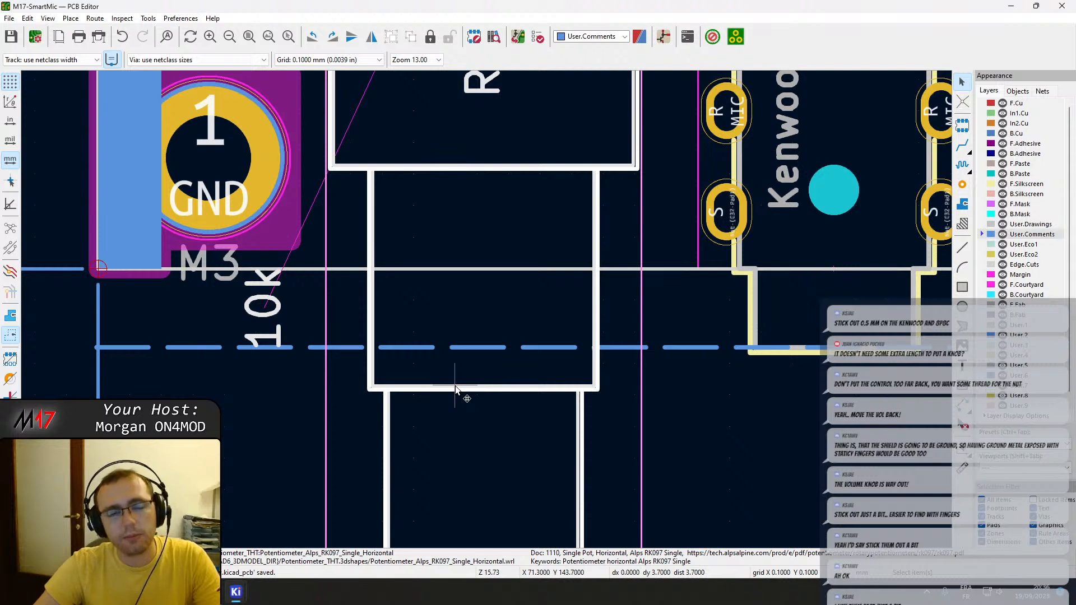
key(m)
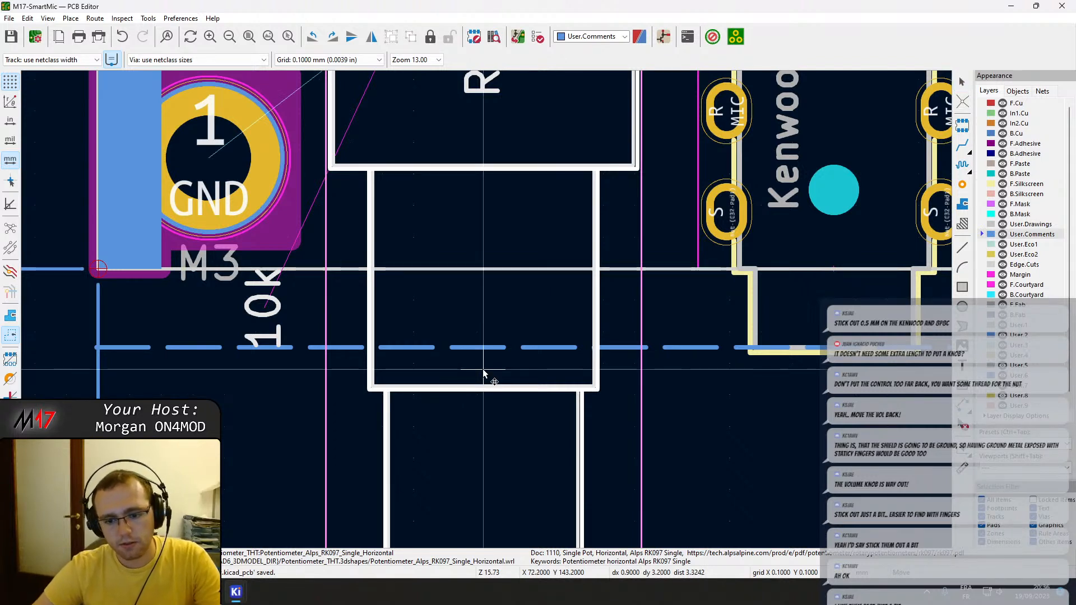
click(483, 379)
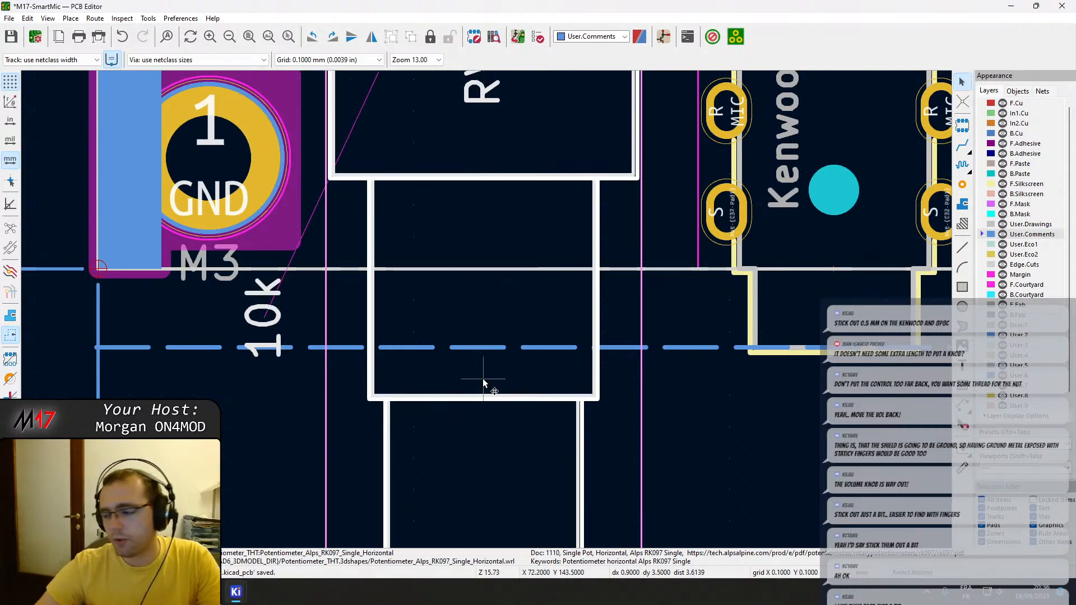
Delete the silkscreen outlines around the speaker and microphone amplifier circuits together with their Spk Amp and Mic Amp labels.
scroll(495, 297, down, 3)
middle_drag(501, 298, 348, 316)
middle_drag(584, 332, 310, 339)
scroll(685, 270, down, 2)
middle_drag(684, 270, 605, 307)
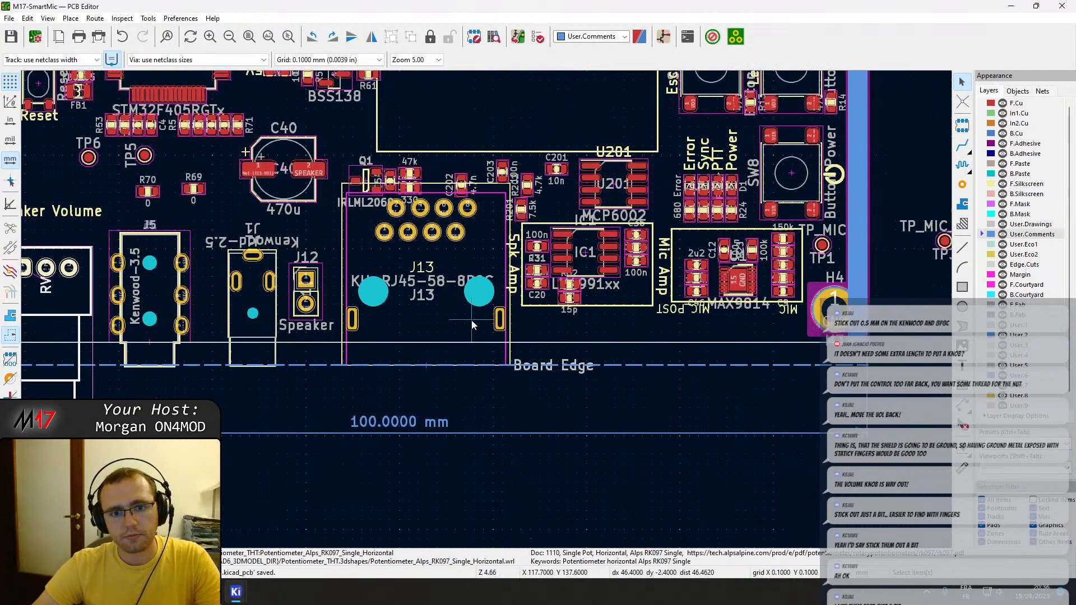
click(610, 306)
key(Delete)
click(515, 274)
key(Delete)
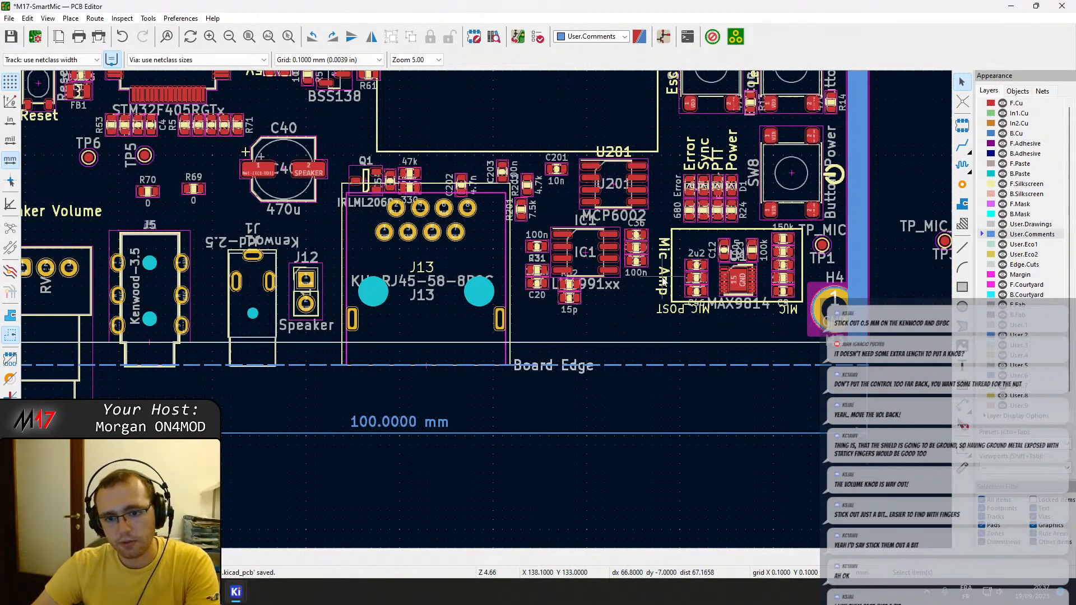
click(671, 282)
key(Delete)
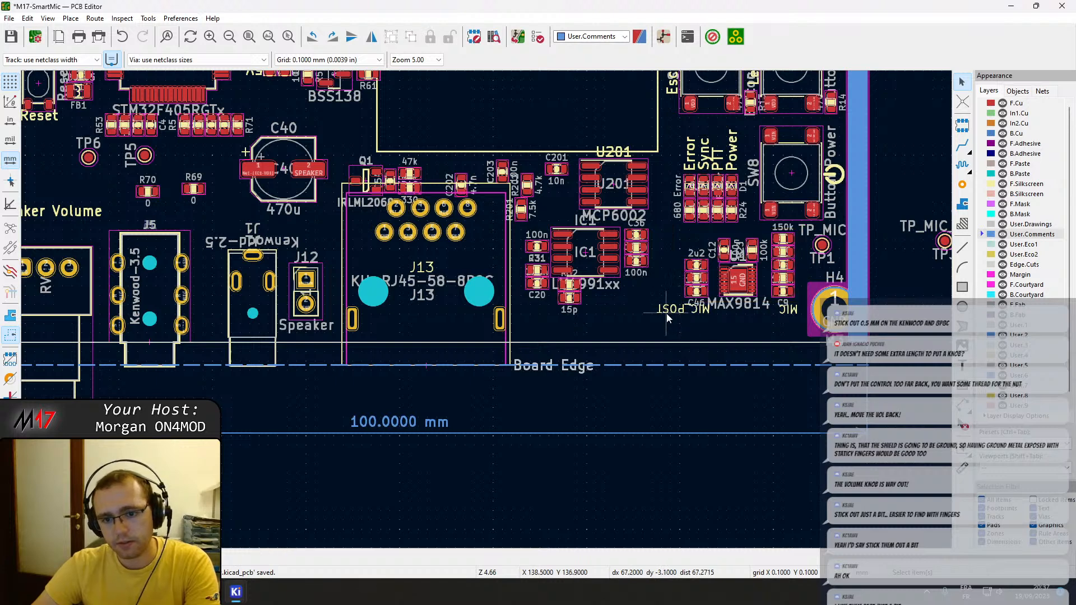
Delete the MIC_POST and MIC silkscreen labels beneath the MAX9814 microphone amplifier.
click(667, 312)
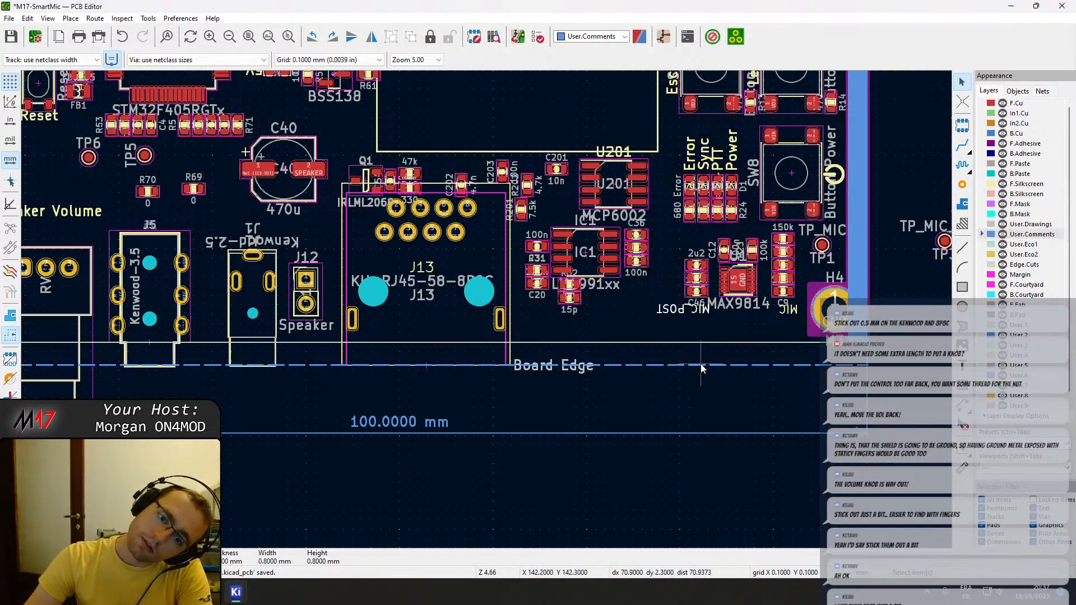
key(Delete)
click(796, 311)
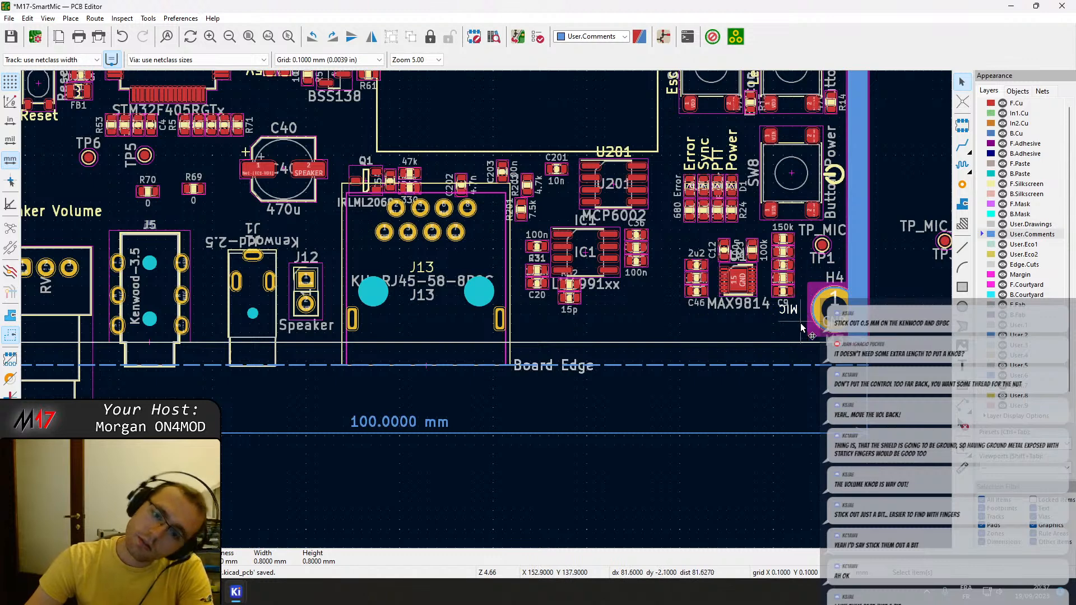
key(Delete)
Move the power symbol on the silkscreen to the other side of SW8, between the button and LED D1.
middle_drag(547, 239, 582, 297)
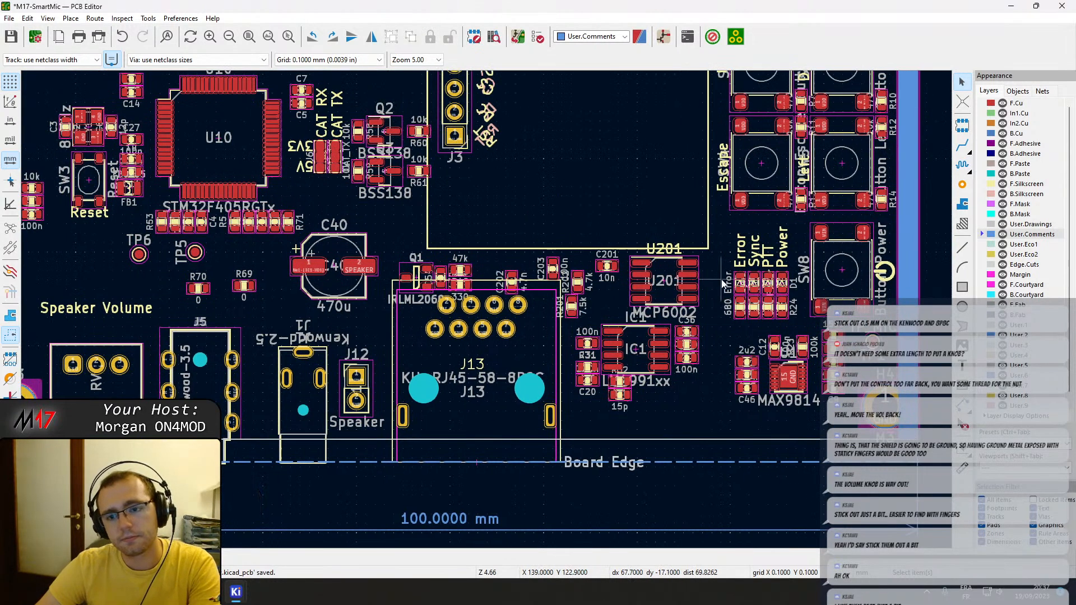
scroll(766, 260, up, 2)
scroll(487, 315, up, 2)
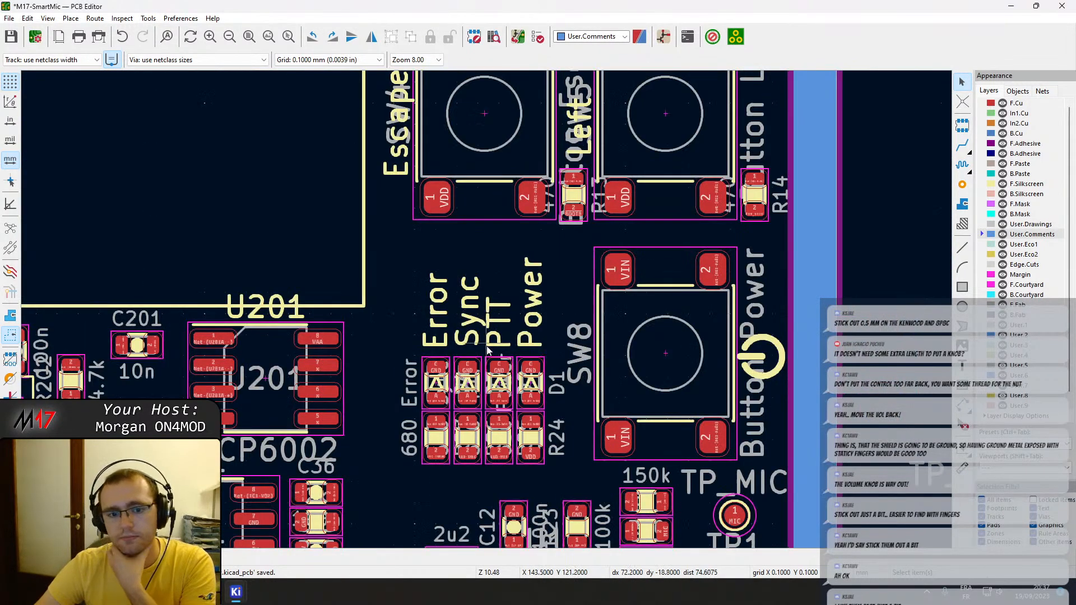
scroll(481, 383, down, 1)
middle_drag(488, 322, 495, 421)
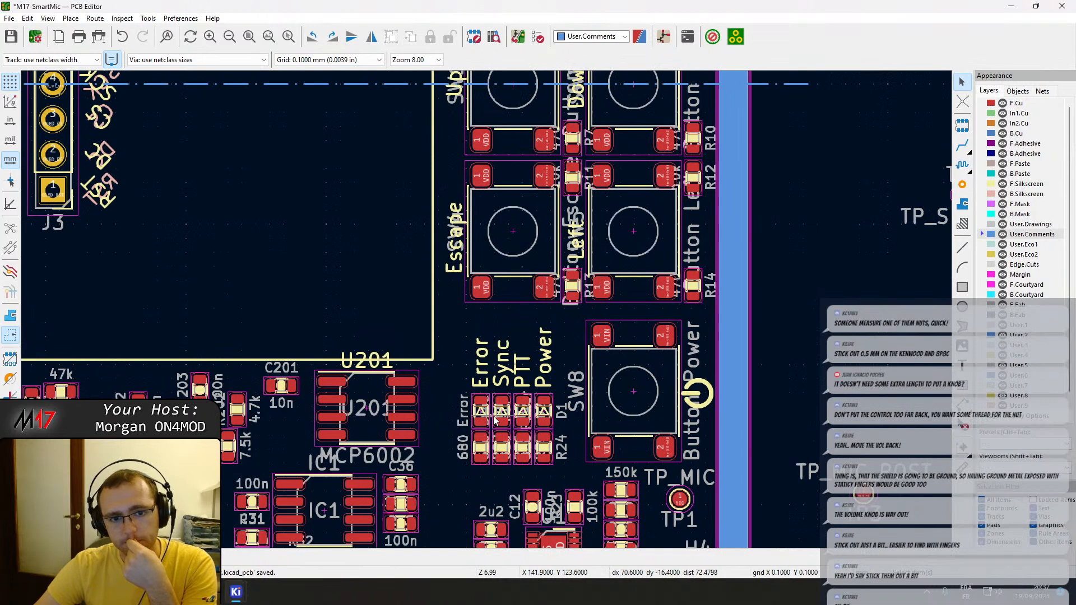
click(709, 409)
drag(710, 410, 579, 401)
scroll(579, 402, up, 4)
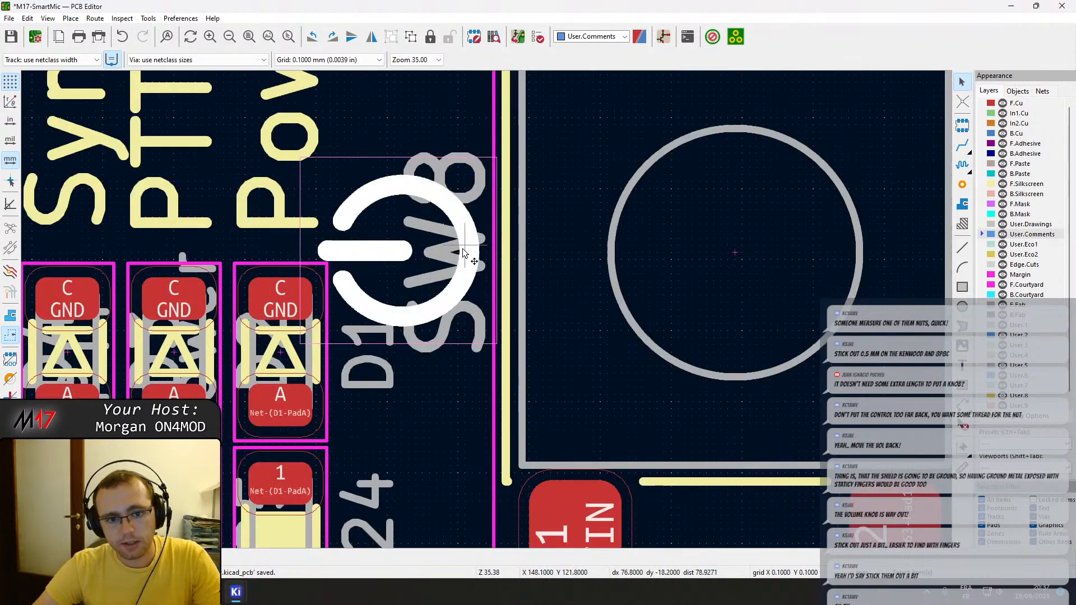
mouse_move(480, 258)
mouse_down()
mouse_move(487, 267)
mouse_move(481, 255)
mouse_up()
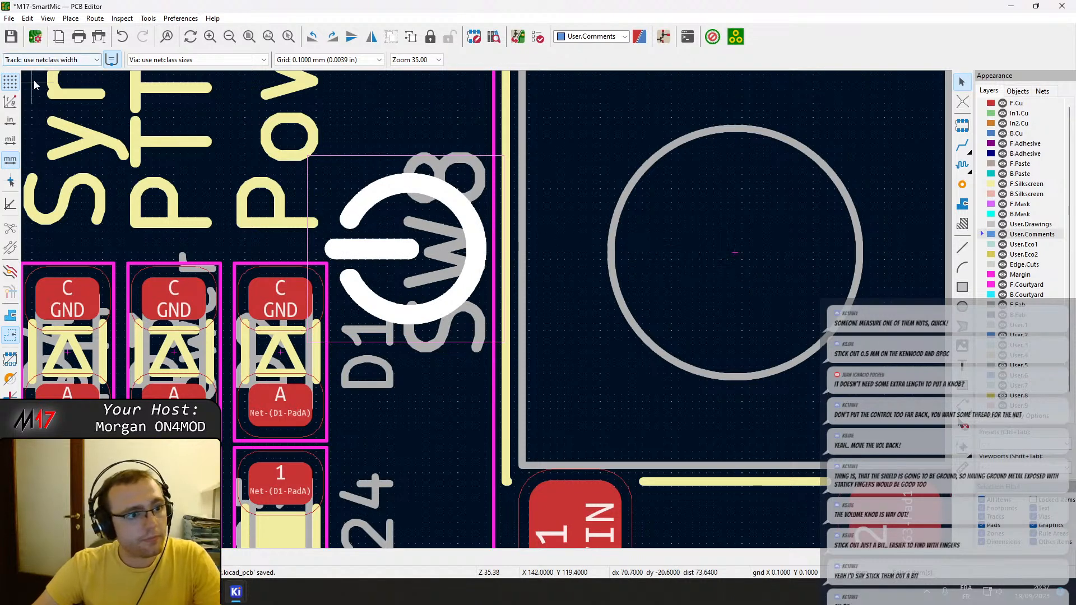
Move the four status LEDs, their resistors and silkscreen labels by -0.5 mm in X and save the board.
scroll(718, 261, down, 7)
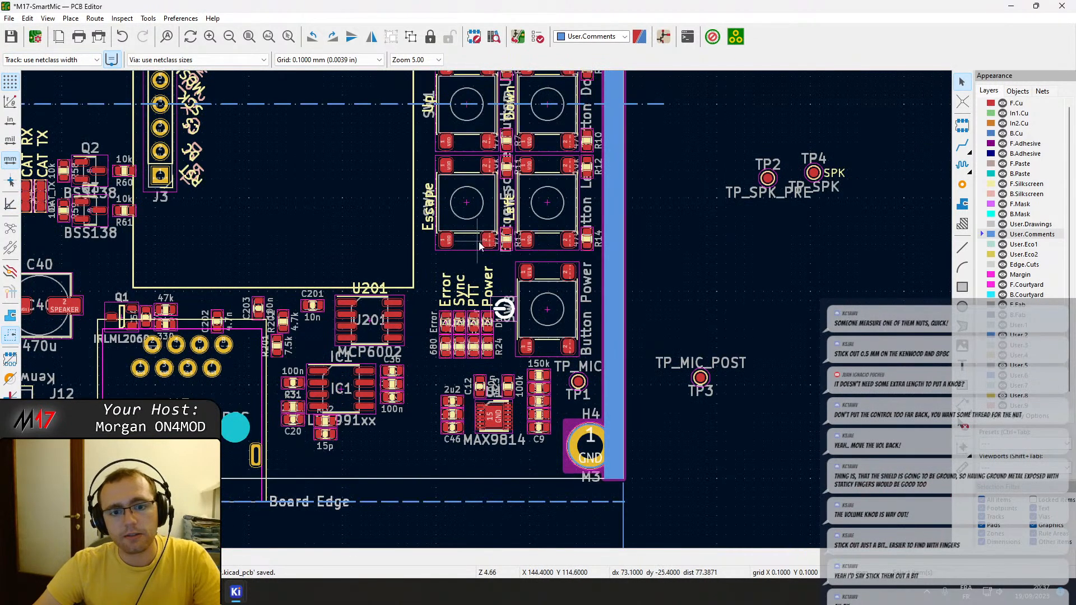
scroll(503, 290, up, 6)
middle_drag(488, 246, 490, 195)
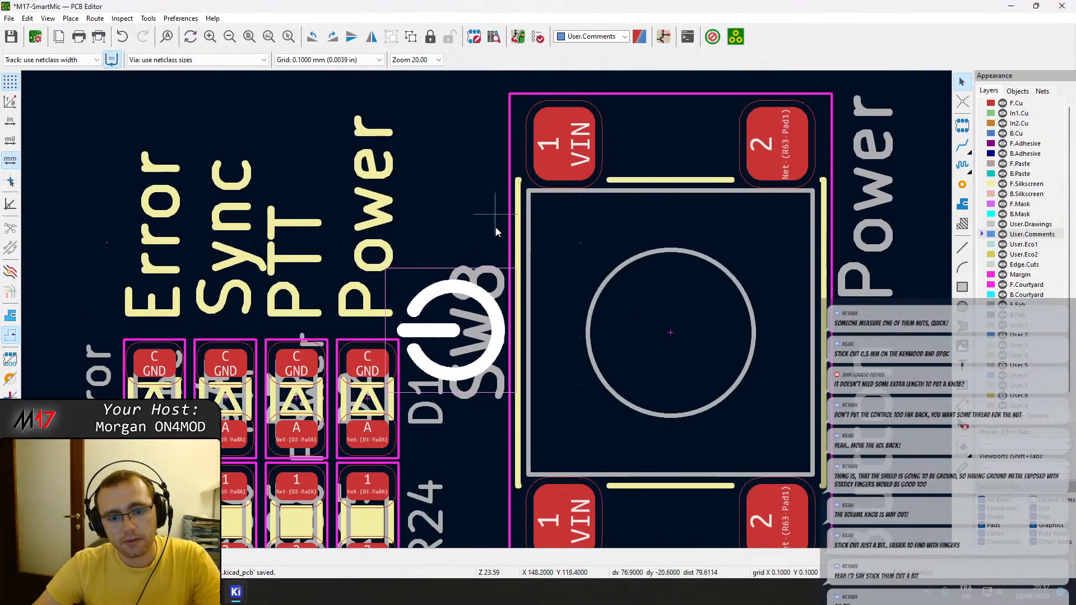
scroll(468, 342, down, 4)
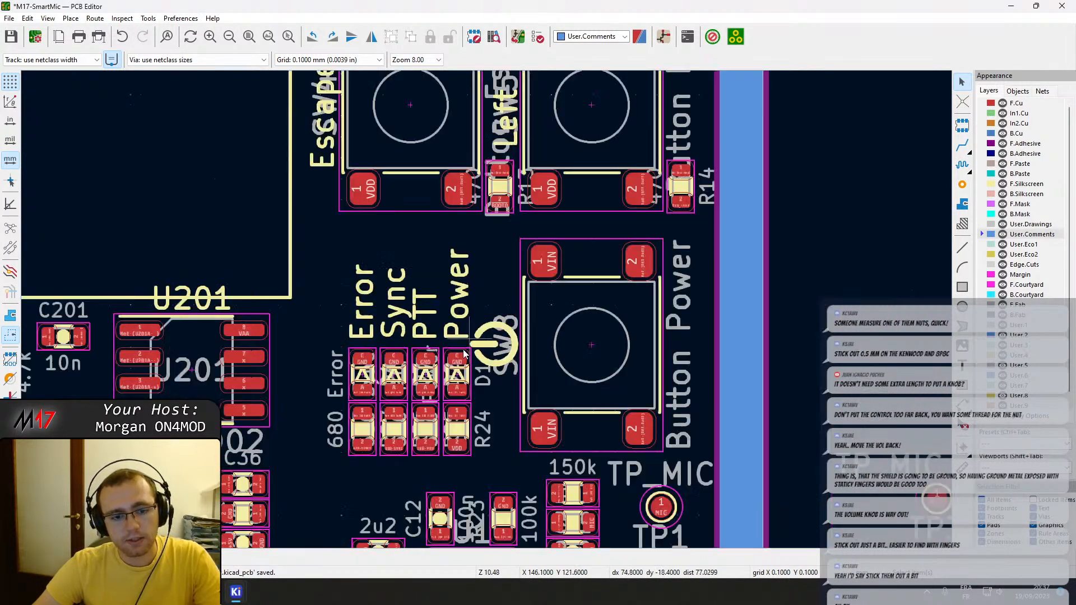
drag(549, 457, 397, 223)
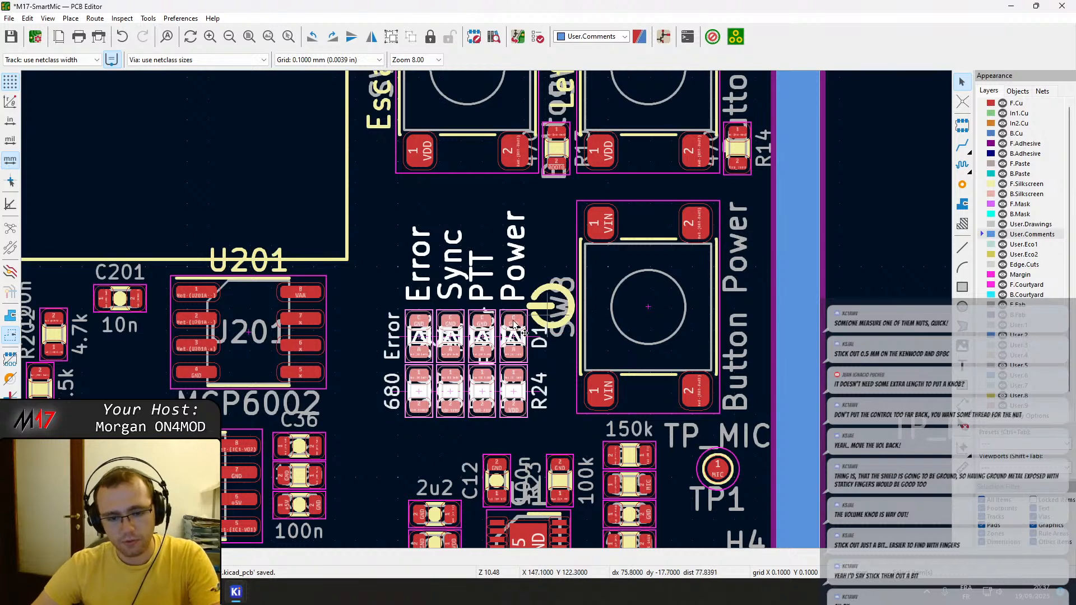
key(m)
key(Escape)
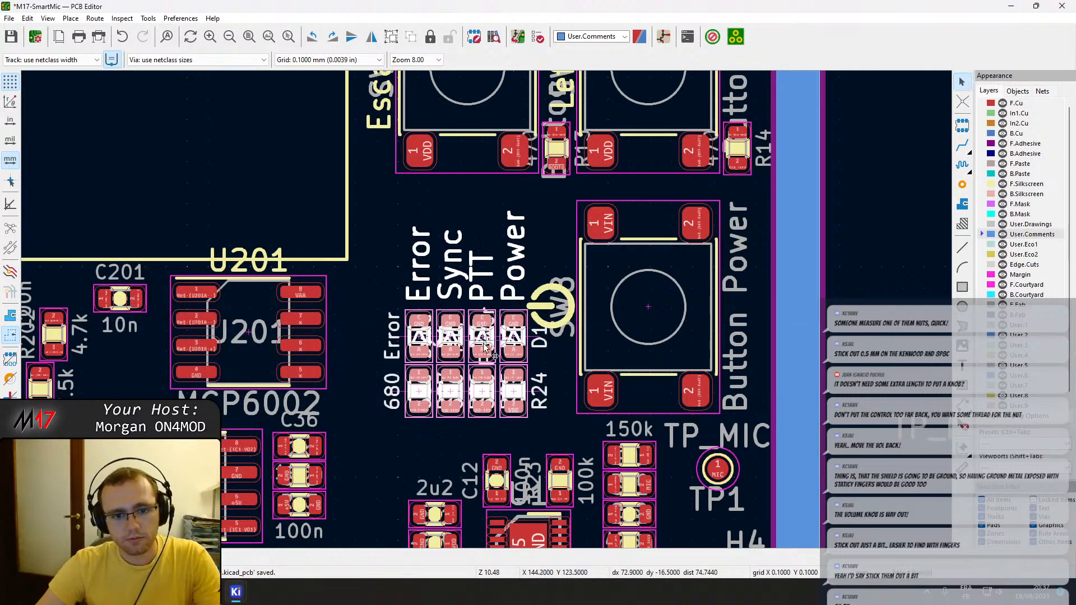
scroll(446, 353, up, 2)
right_click(487, 156)
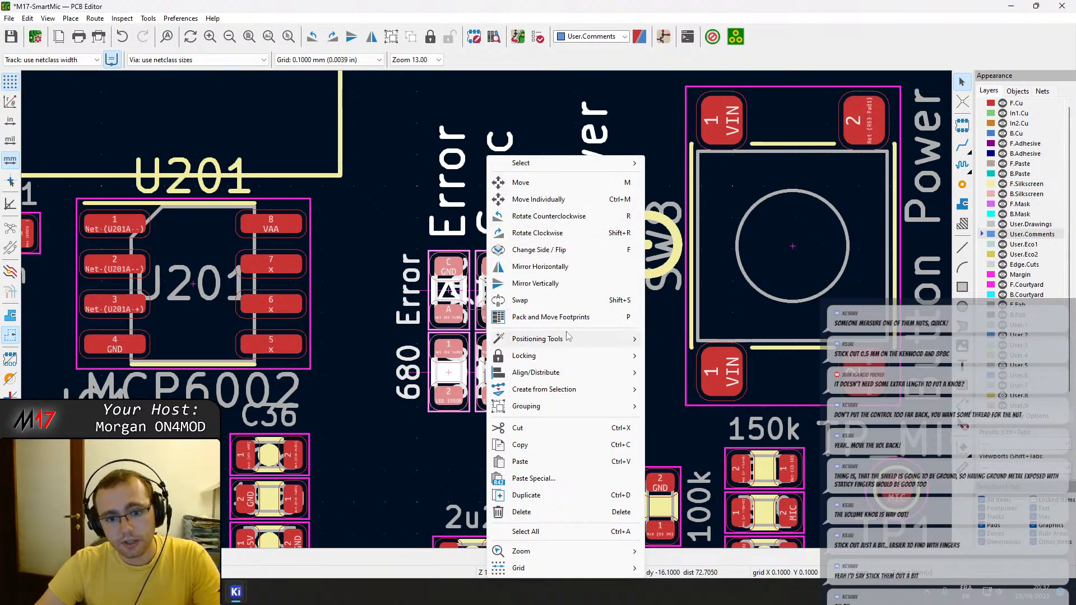
mouse_move(567, 338)
click(689, 339)
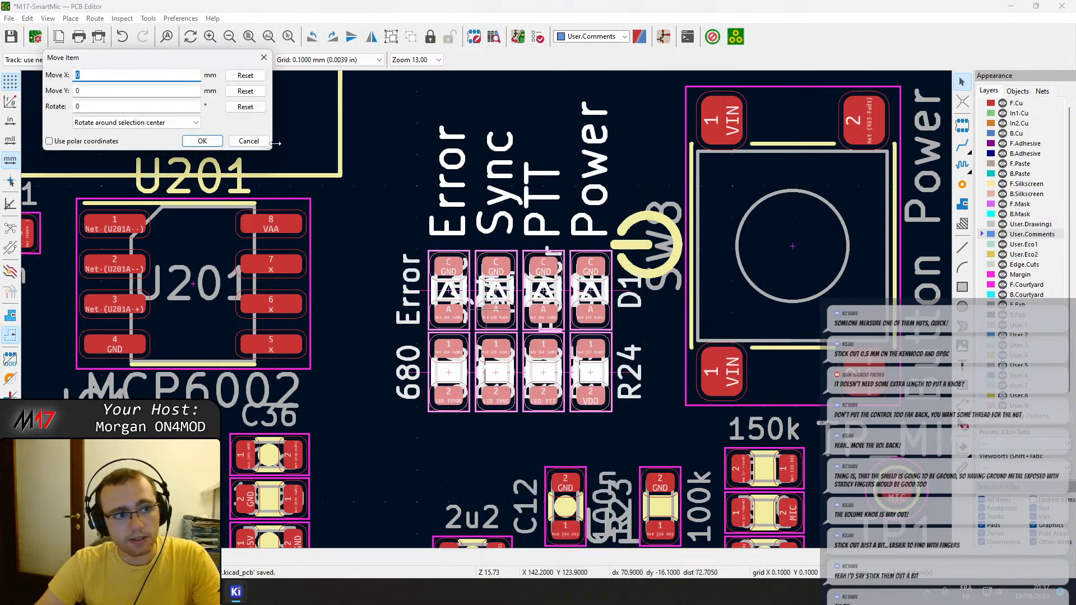
text(-0.5)
key(Return)
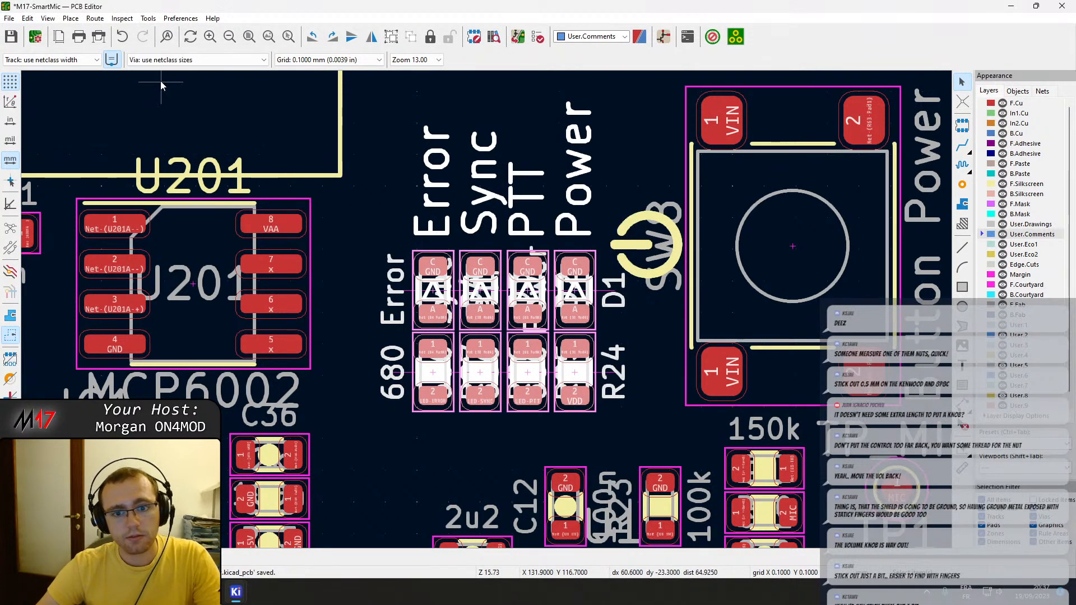
scroll(486, 309, down, 2)
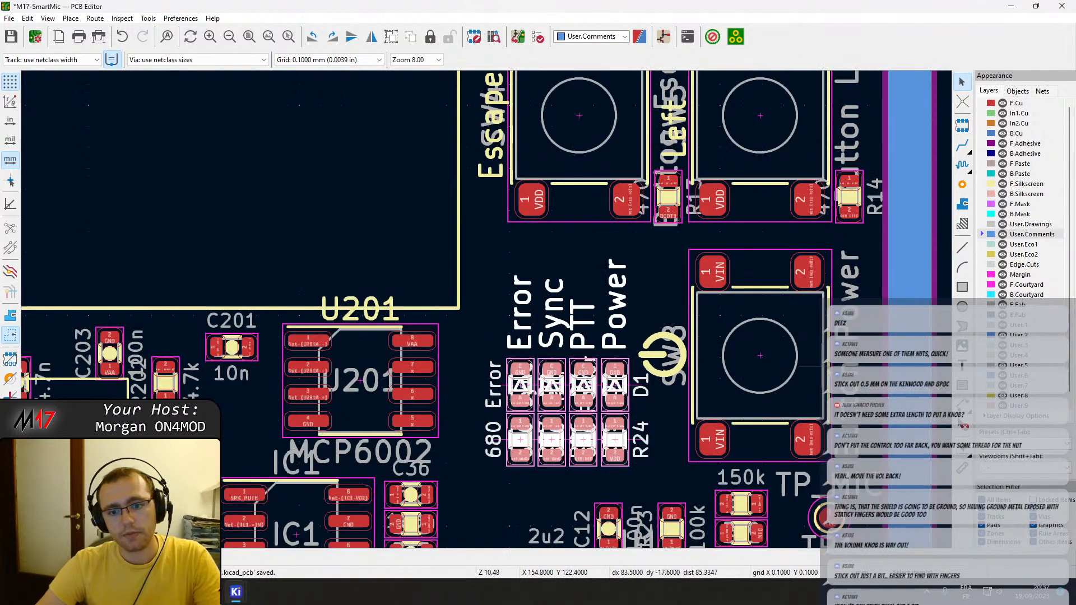
key(ctrl+s)
key(Escape)
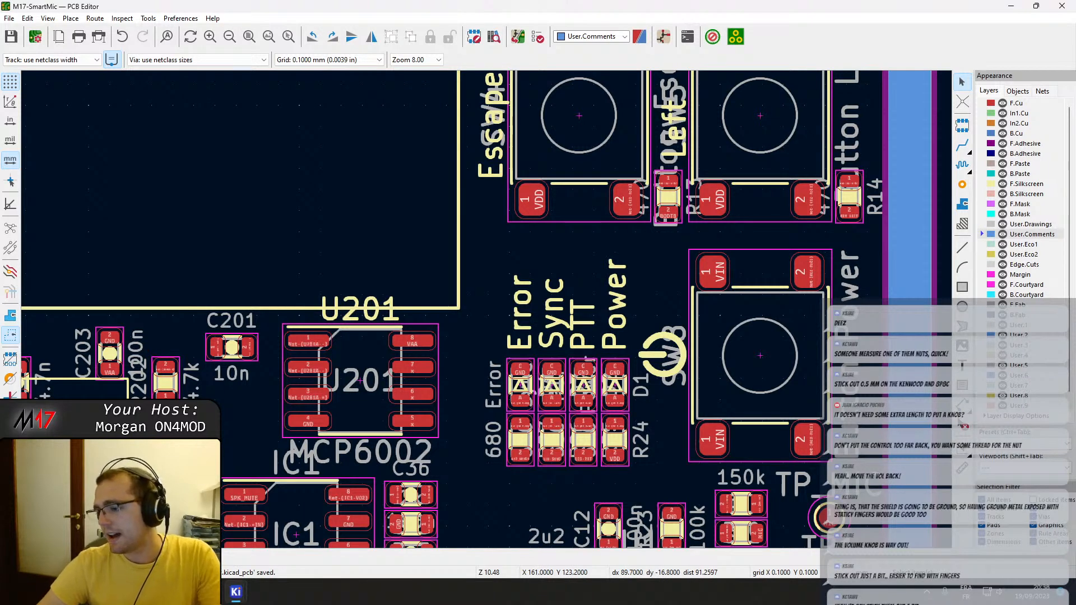
Select the speaker volume potentiometer on the board and switch to the Schematic Editor to find its symbol.
scroll(469, 321, down, 3)
scroll(470, 321, up, 2)
scroll(275, 386, up, 4)
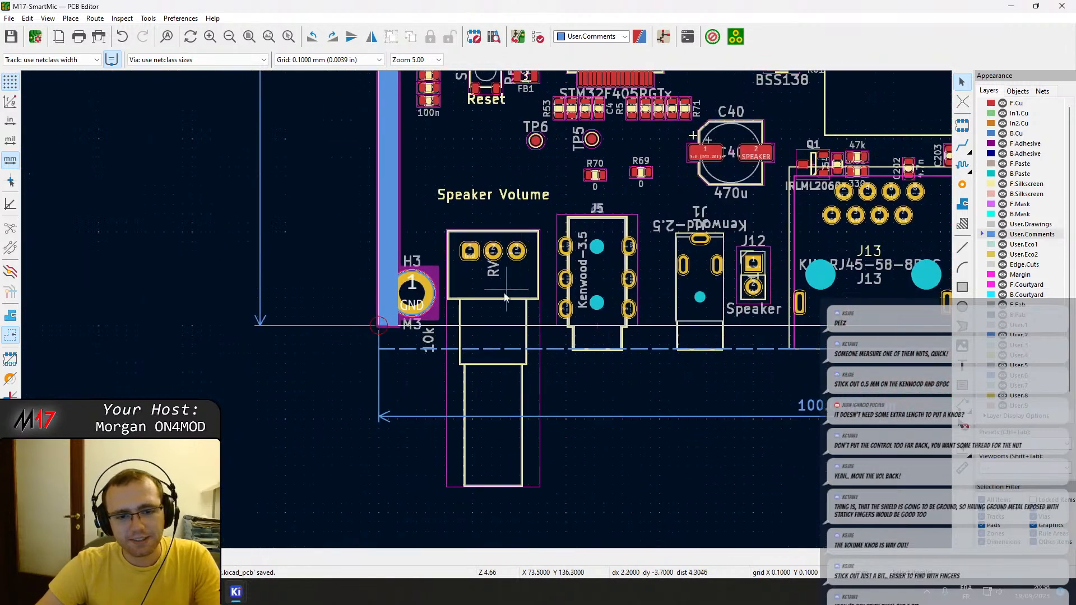
scroll(486, 310, down, 1)
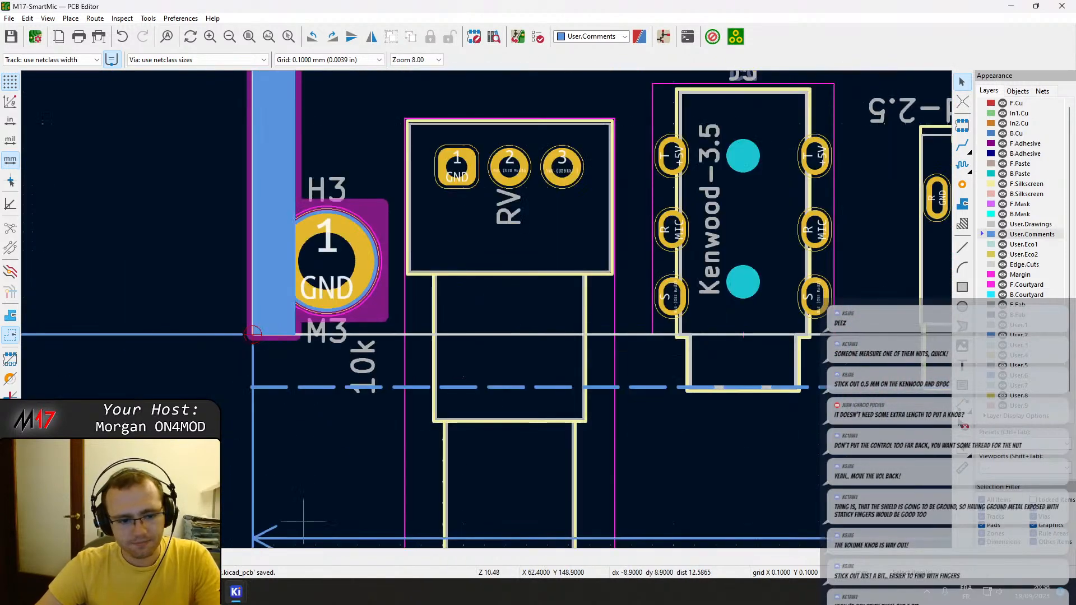
click(533, 252)
double_click(533, 253)
key(Escape)
mouse_move(238, 599)
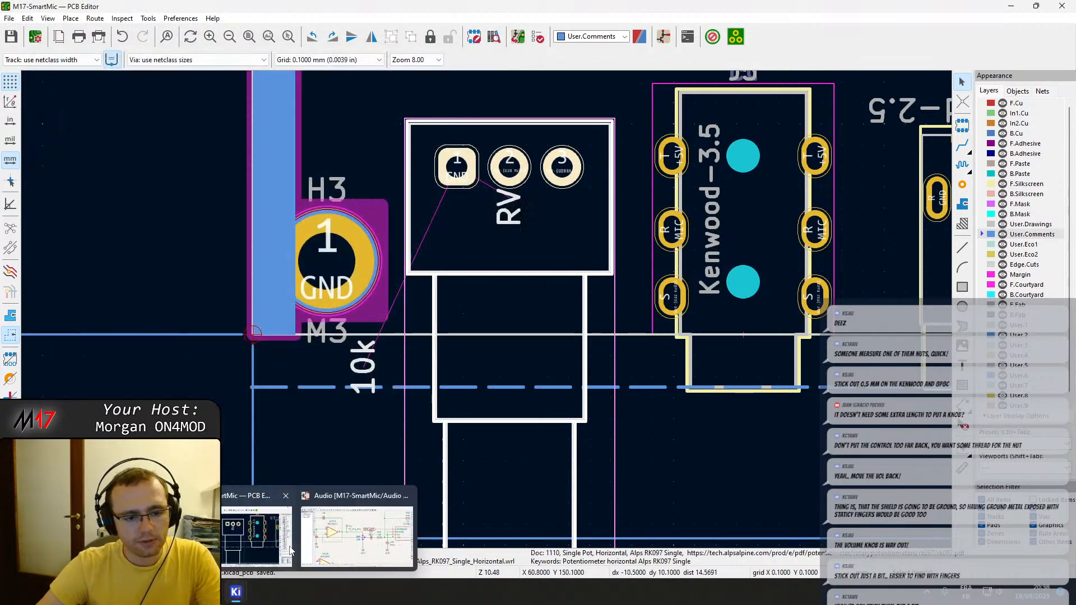
click(359, 533)
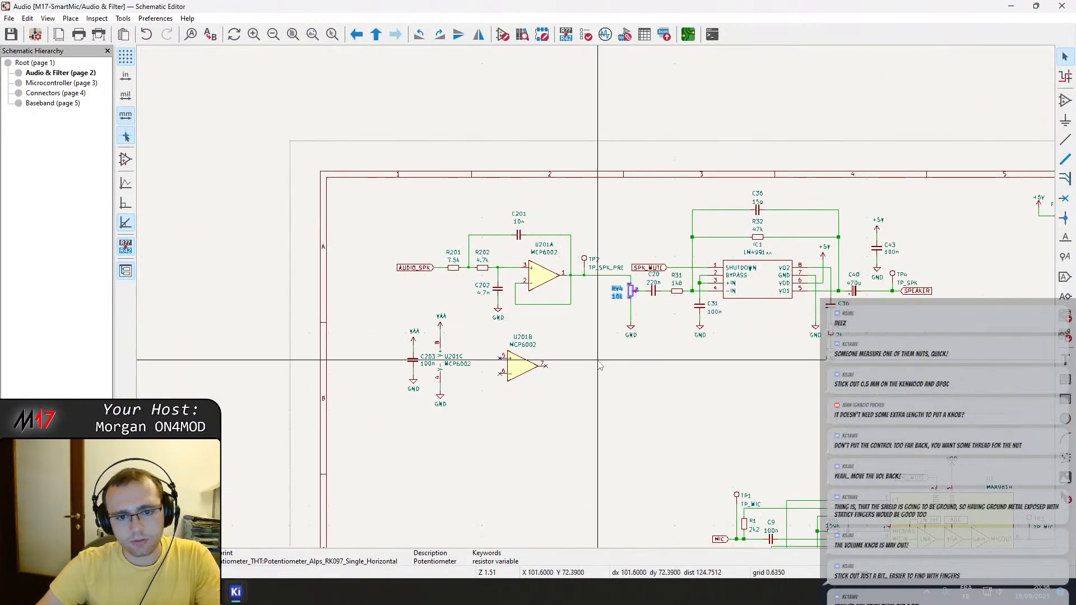
Open the symbol properties of potentiometer RV4 and copy its MPN, RK097111080R.
mouse_move(237, 593)
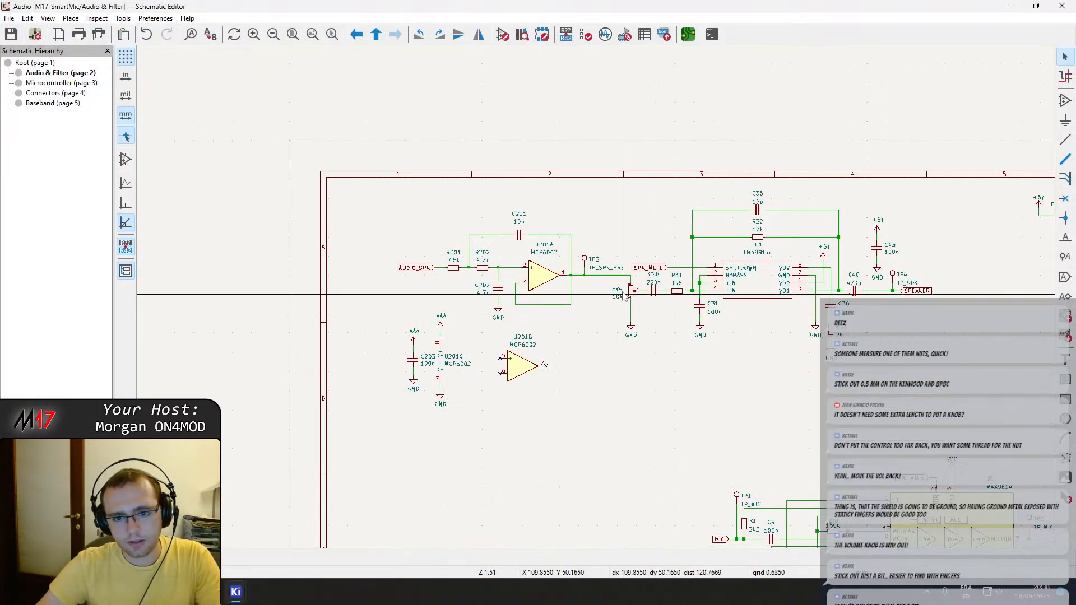
click(633, 291)
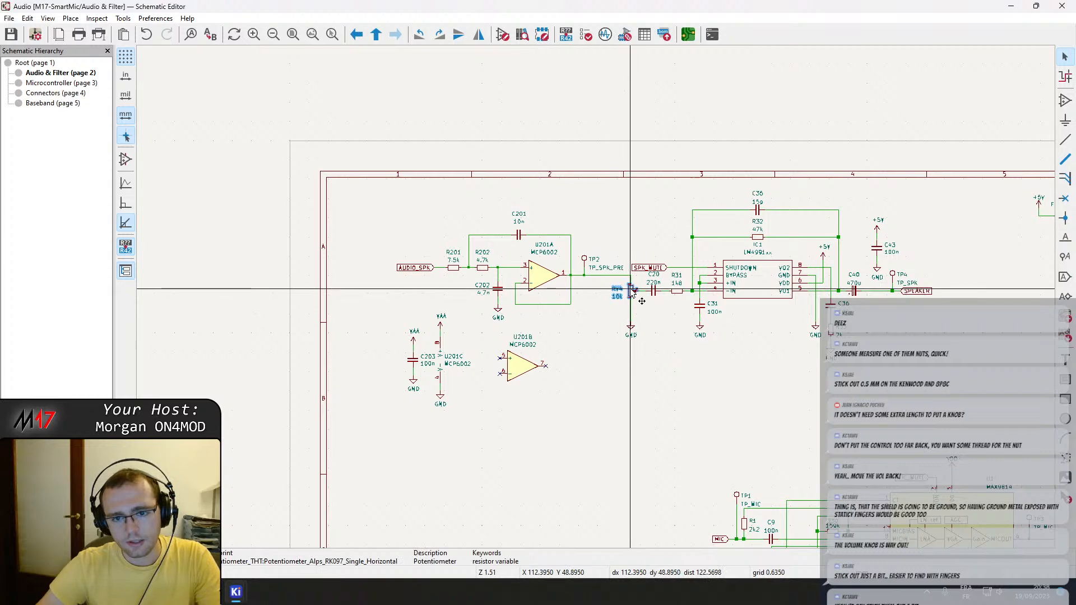
double_click(630, 289)
click(175, 168)
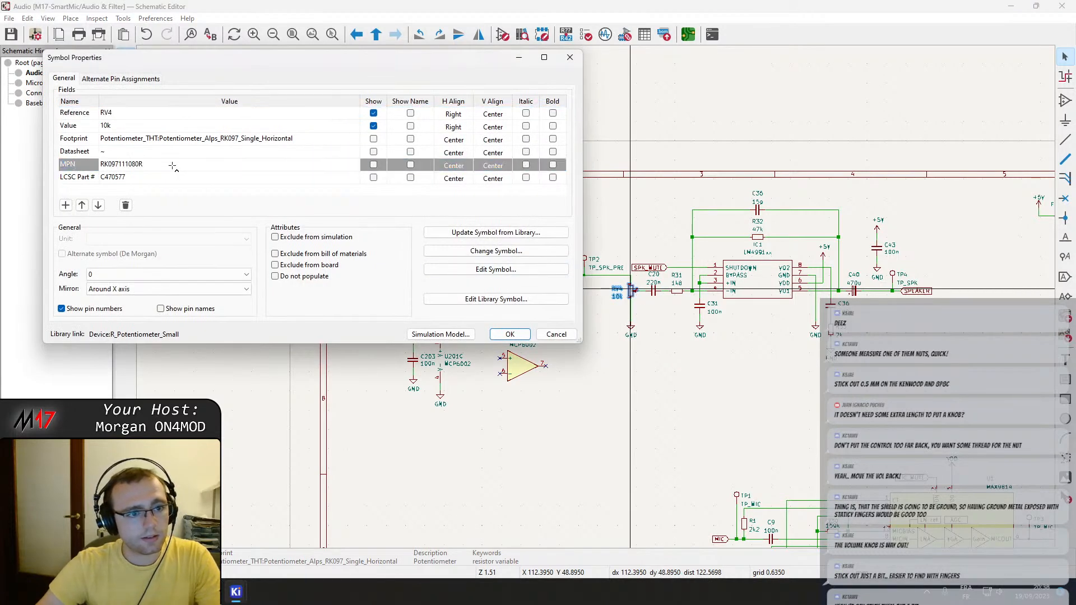
key(ctrl+Tab)
key(Escape)
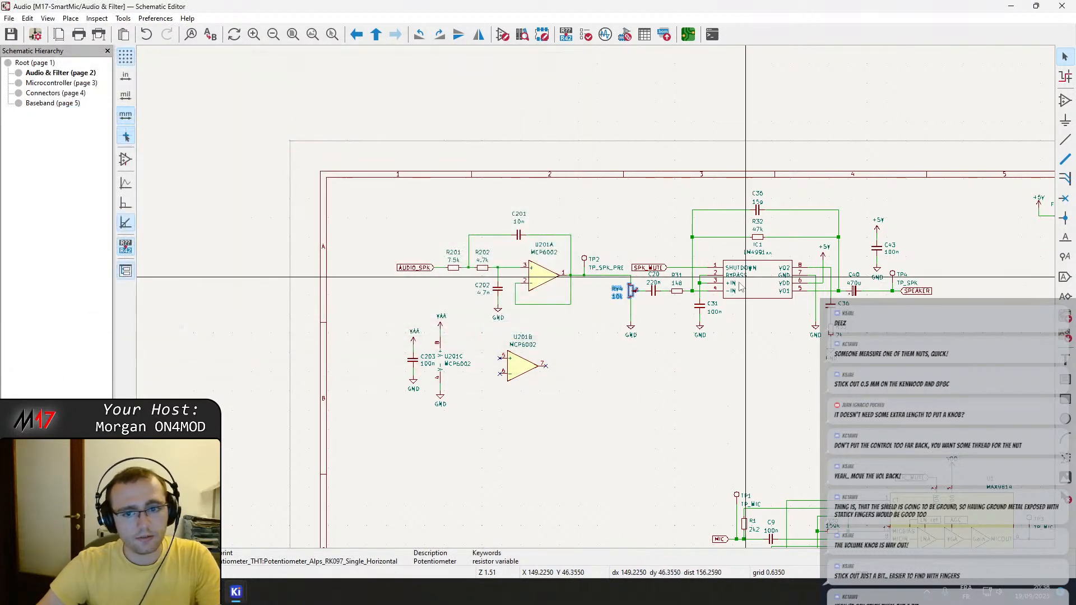
double_click(629, 288)
click(171, 168)
key(ctrl+c)
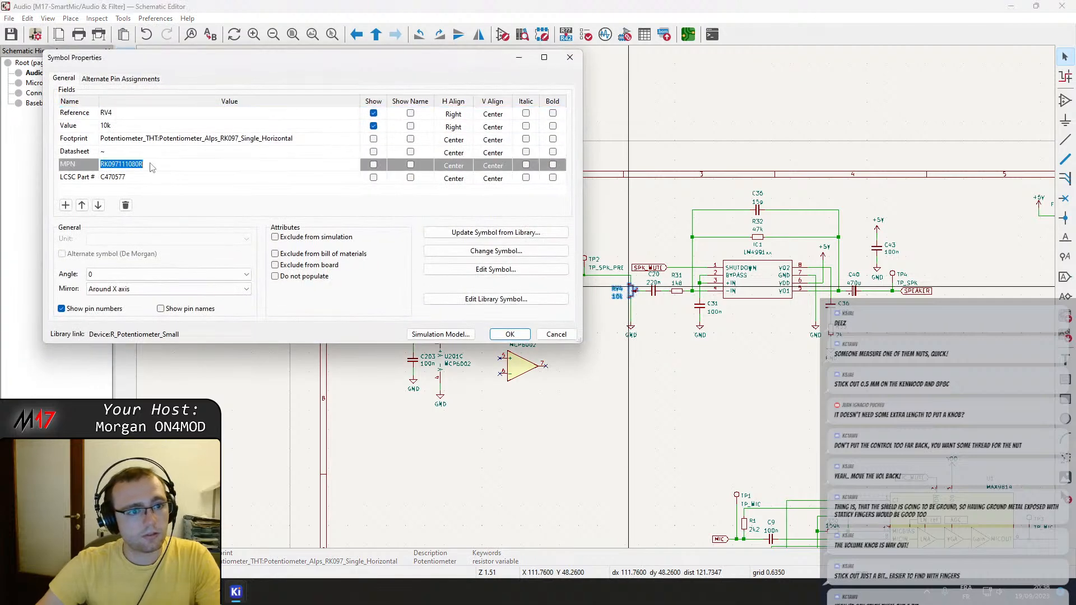
Switch to the browser, search Google for RK097111080R and open the Mouser result.
key(alt+Tab)
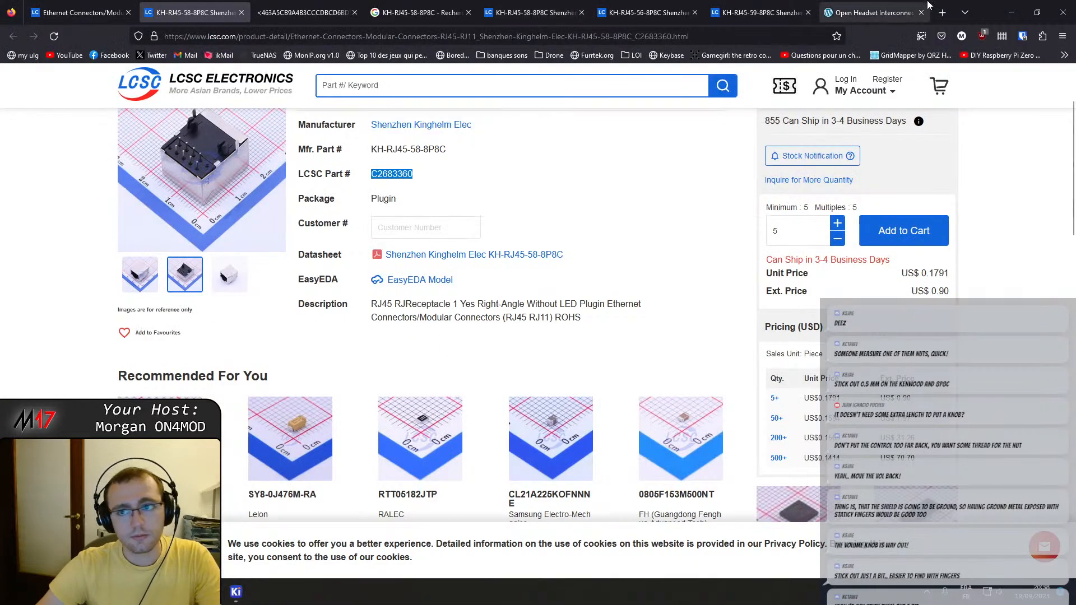
click(839, 13)
click(785, 28)
key(ctrl+v)
key(Return)
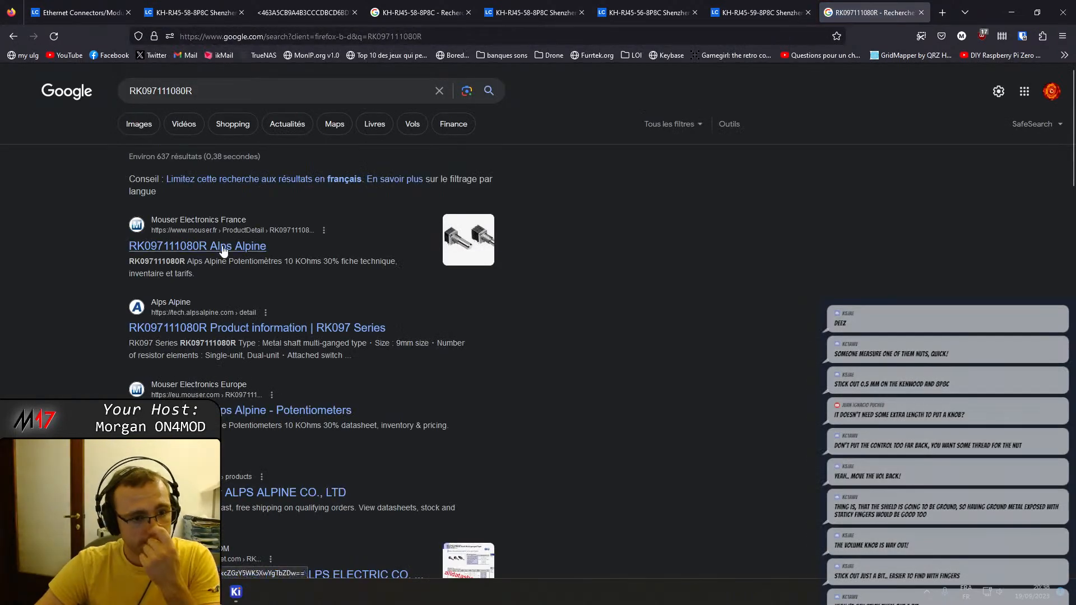
click(224, 247)
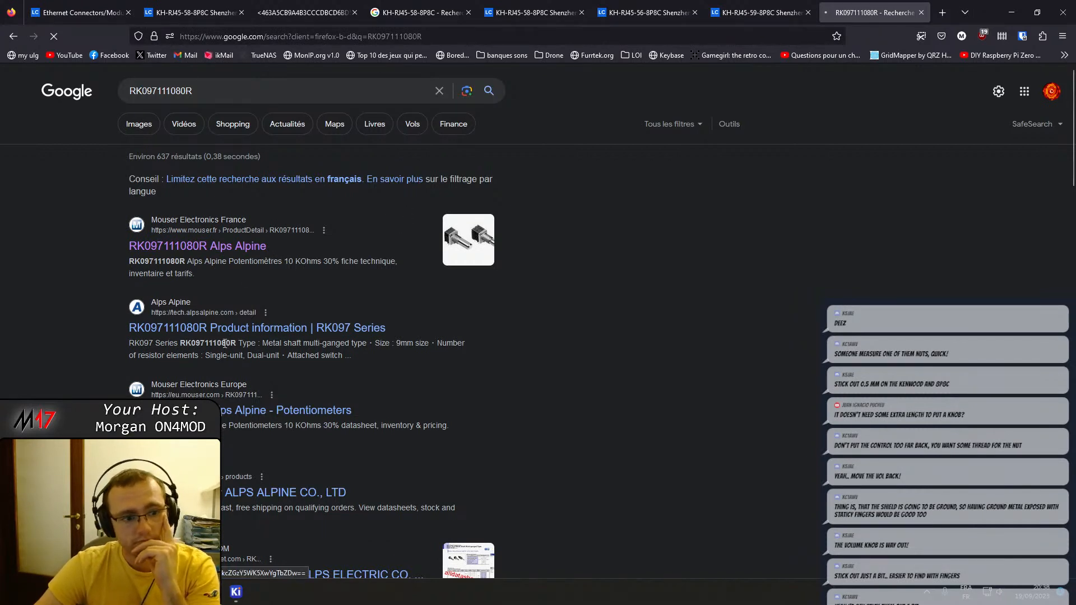
Open the Alps Alpine product page for RK097111080R in a new tab and review its specifications.
middle_click(244, 328)
click(873, 6)
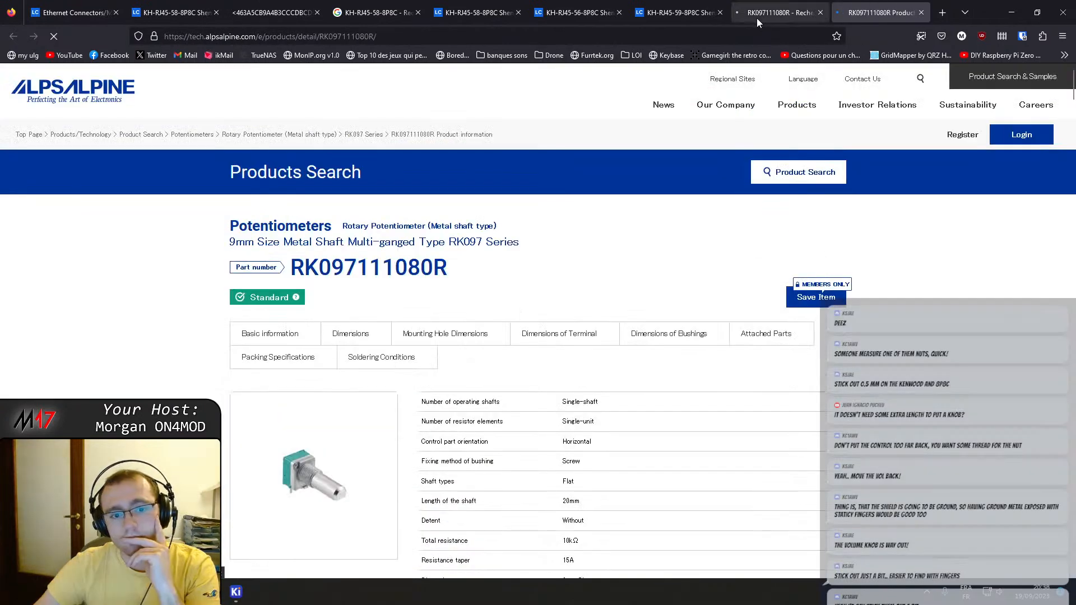
scroll(475, 163, down, 3)
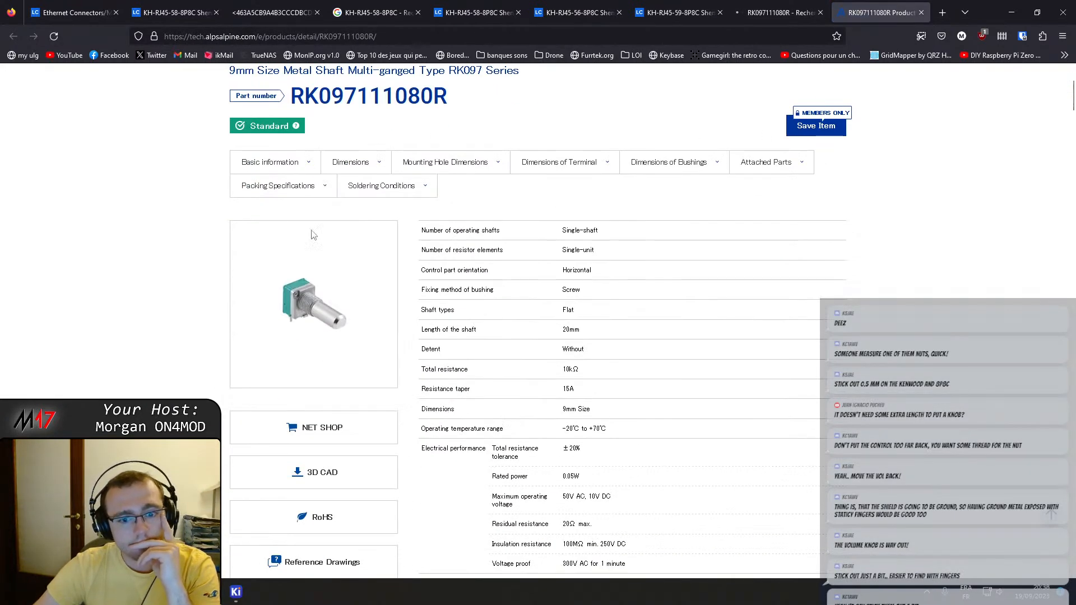
scroll(288, 182, down, 3)
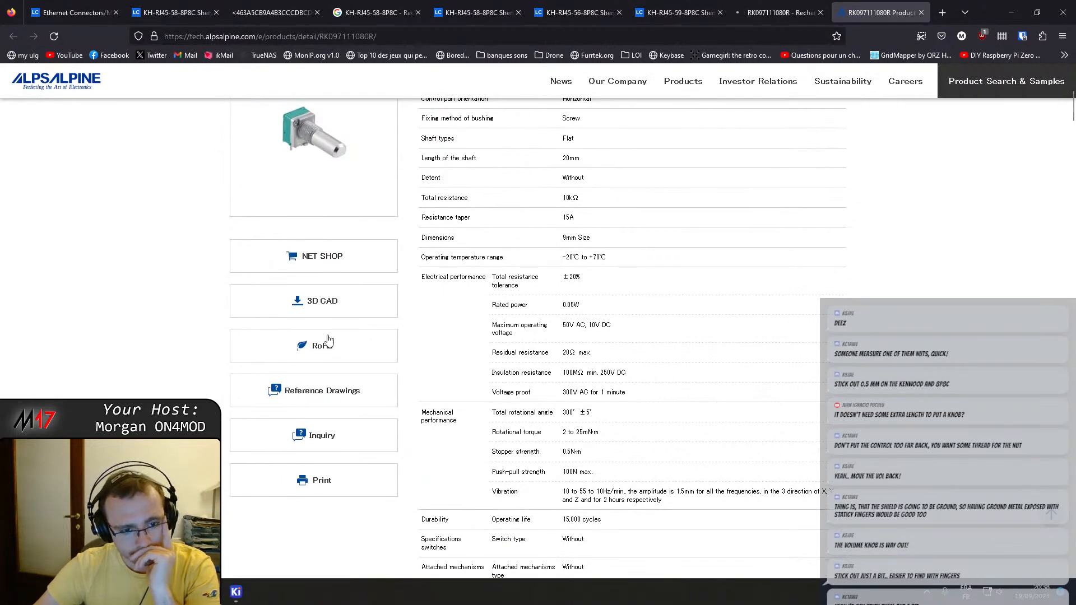
Open the Reference Drawings page for RK097111080R and look through its inquiry form.
middle_click(334, 389)
click(871, 6)
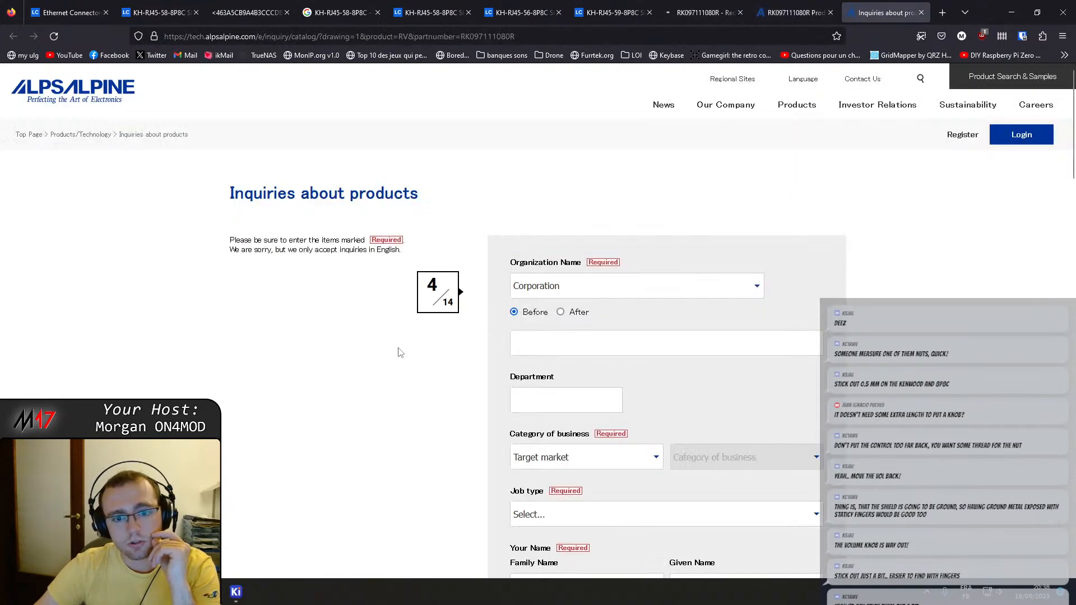
click(596, 290)
click(598, 290)
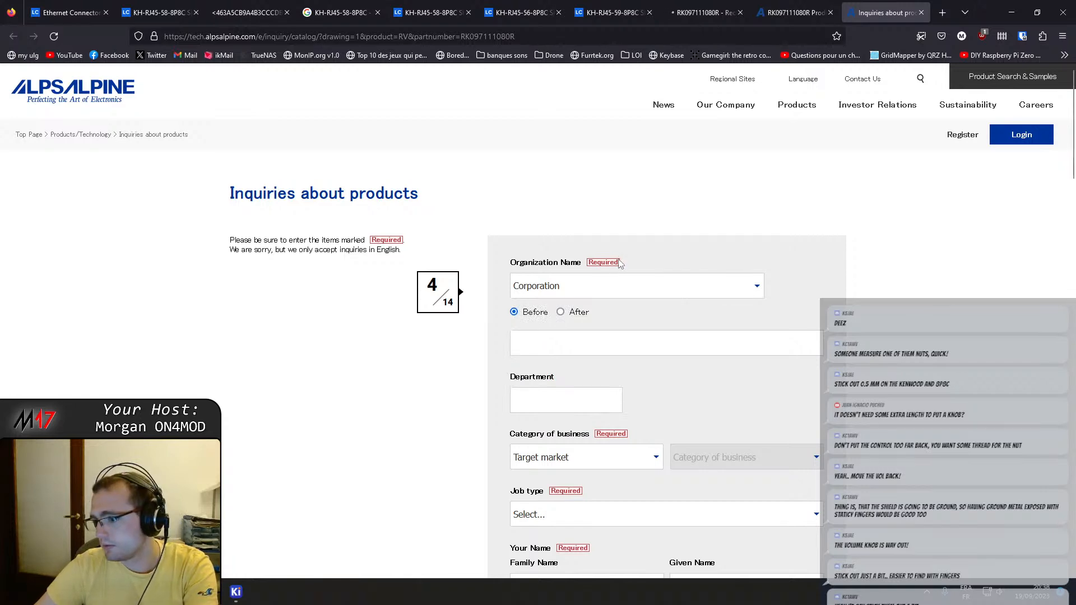
scroll(621, 264, down, 15)
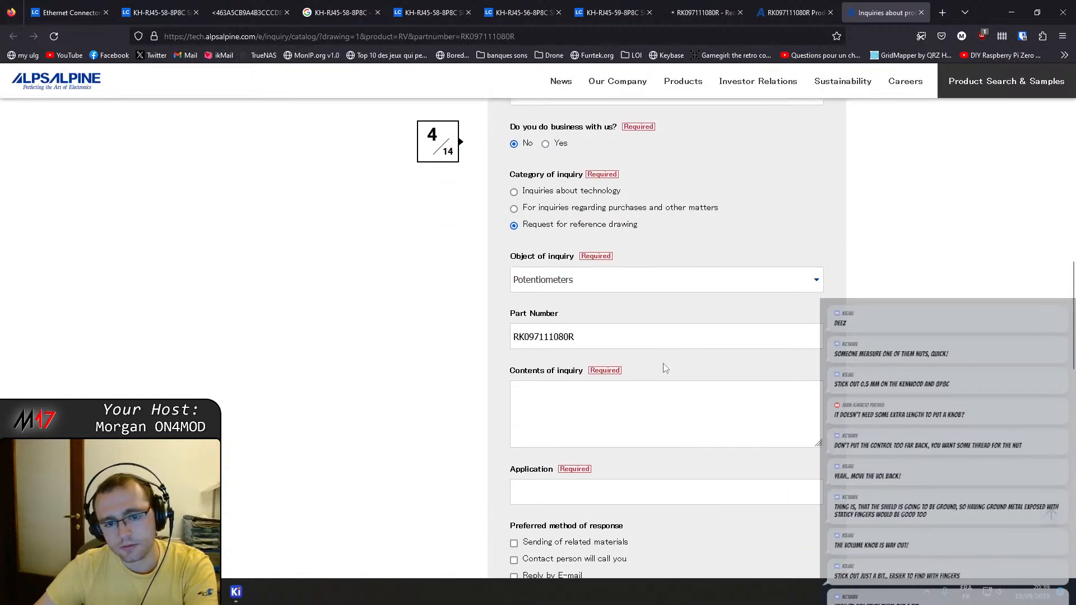
Return from the inquiry form to the RK097111080R product page and examine its Dimensions and Mounting Hole Dimensions drawings.
scroll(664, 369, down, 5)
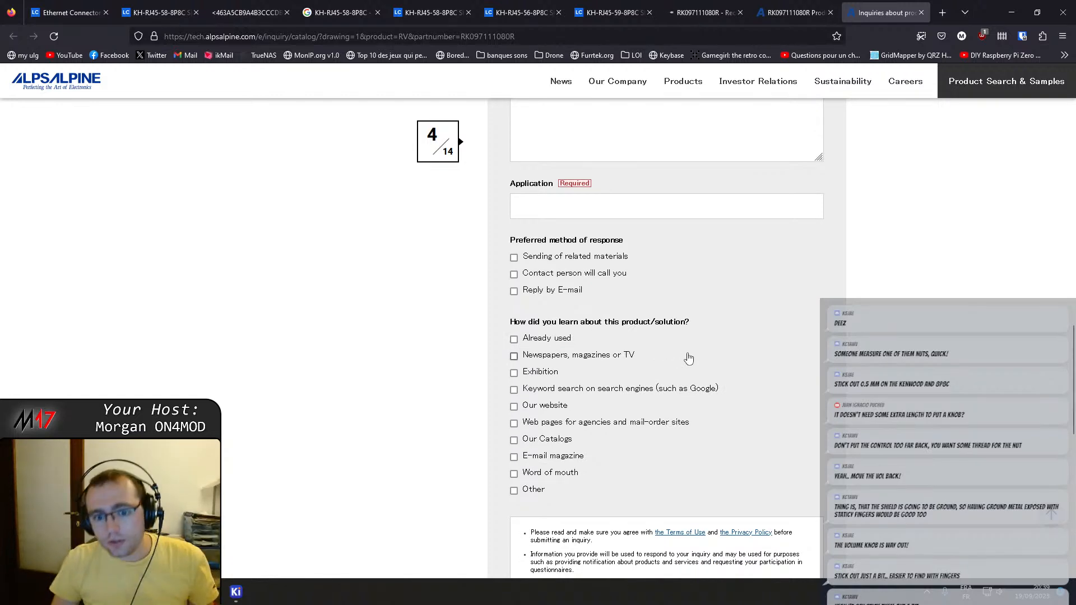
click(793, 13)
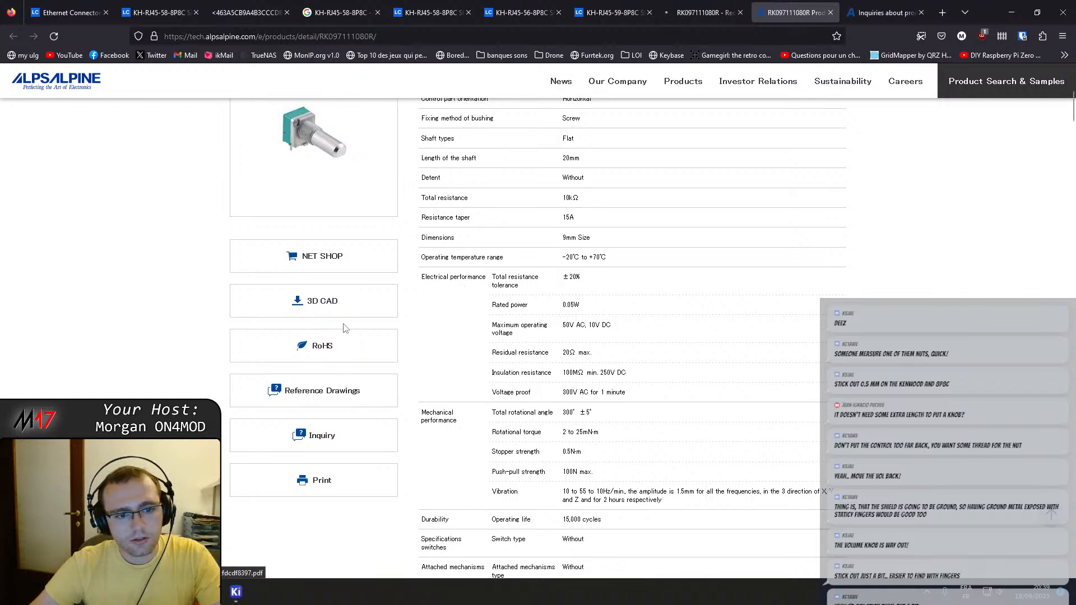
scroll(353, 303, down, 8)
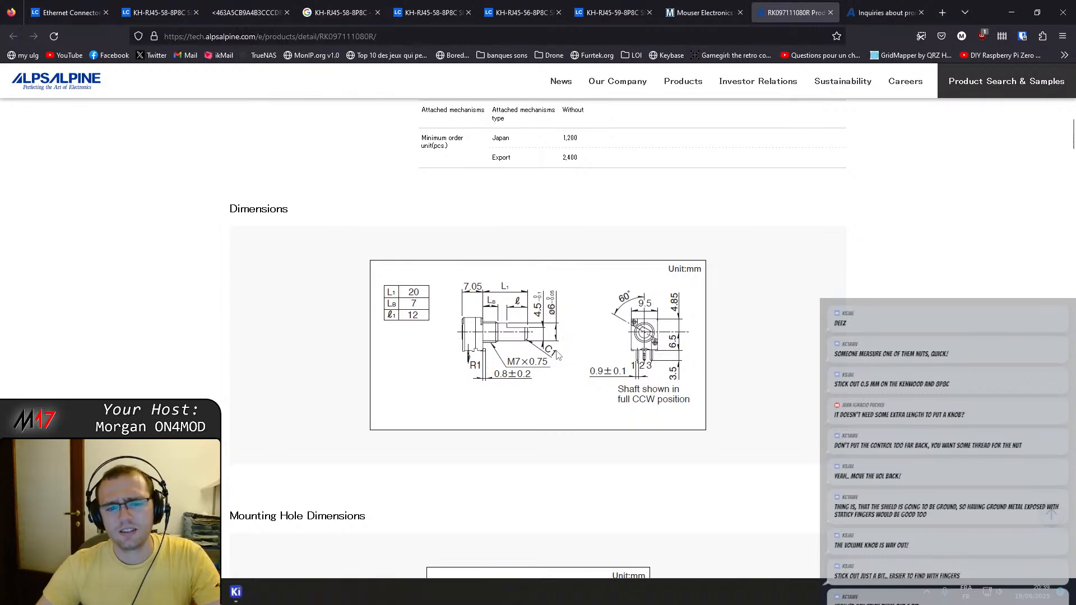
ctrl+scroll(516, 371, up, 4)
scroll(518, 370, down, 2)
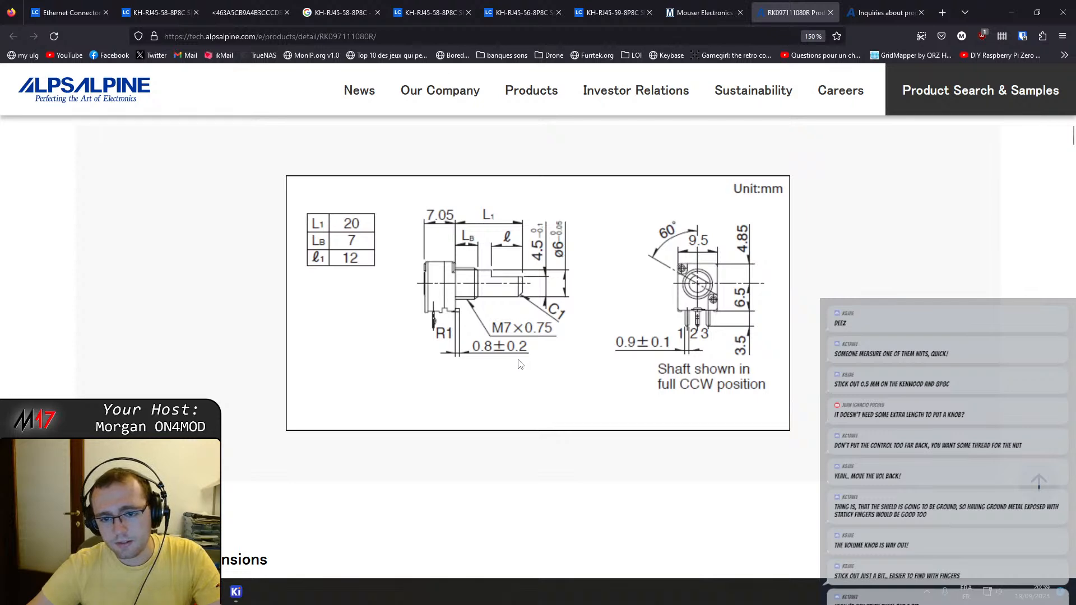
scroll(519, 364, down, 5)
scroll(520, 364, down, 8)
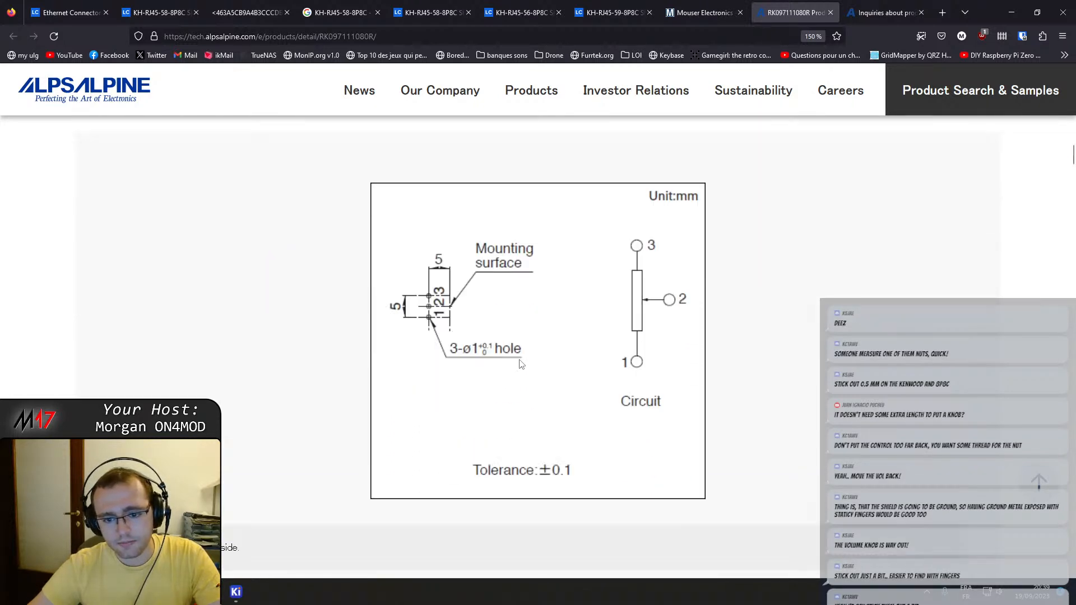
scroll(521, 365, up, 8)
scroll(521, 365, up, 8)
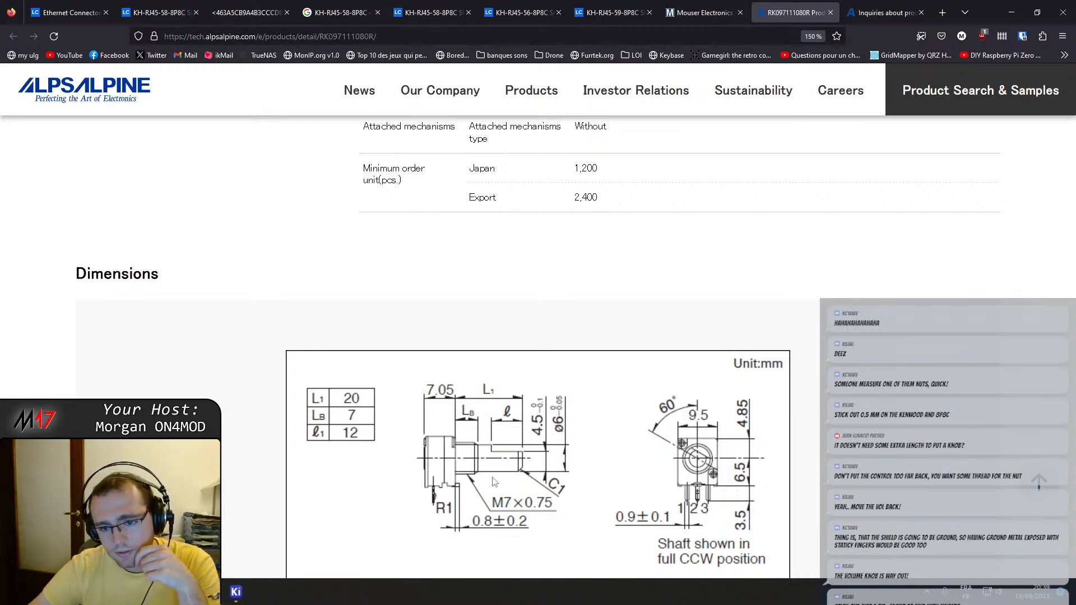
scroll(494, 482, down, 3)
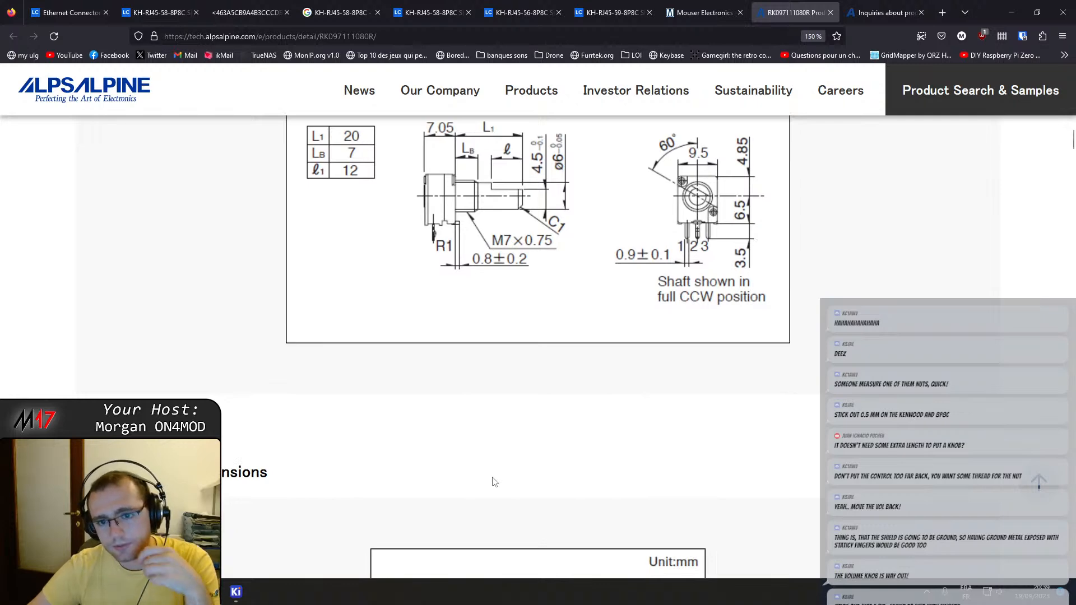
Examine the terminal, bushing, and attached nut and washer drawings of RK097111080R at normal page size.
key(ctrl+0)
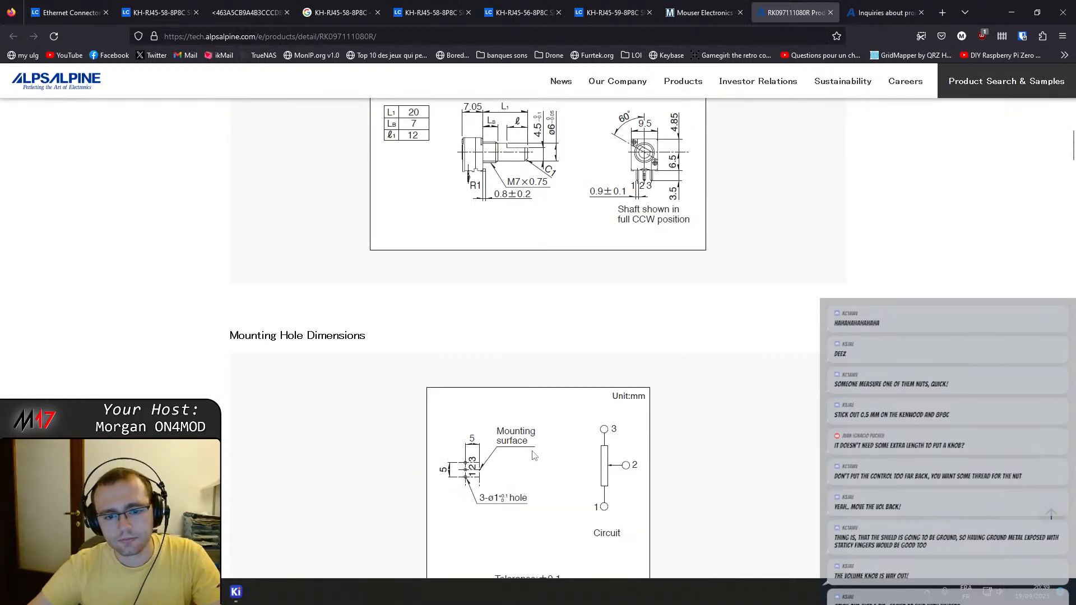
scroll(532, 459, down, 5)
scroll(534, 455, down, 1)
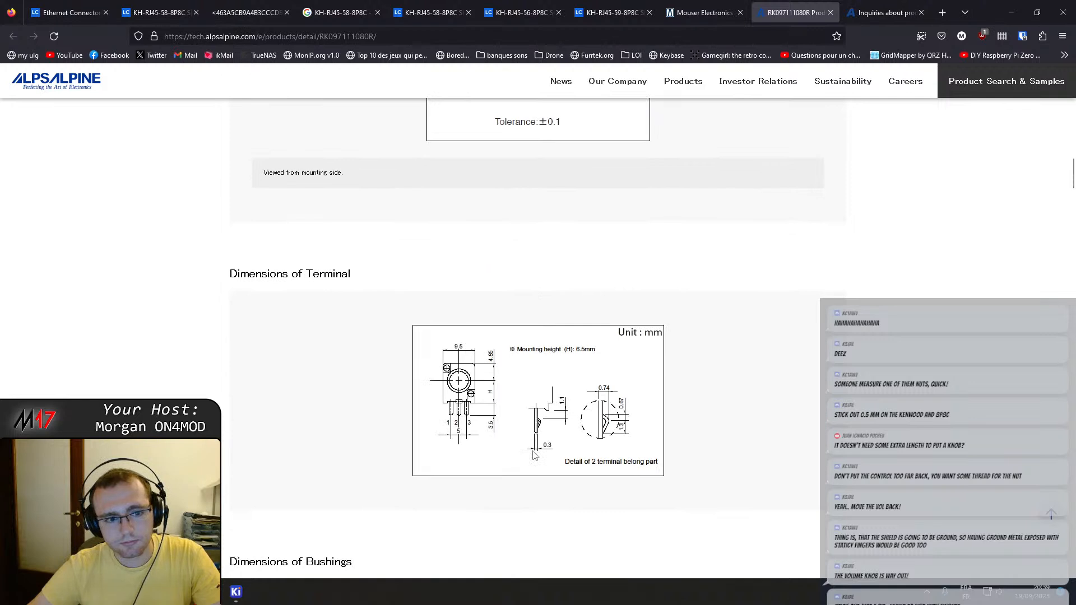
scroll(538, 461, down, 3)
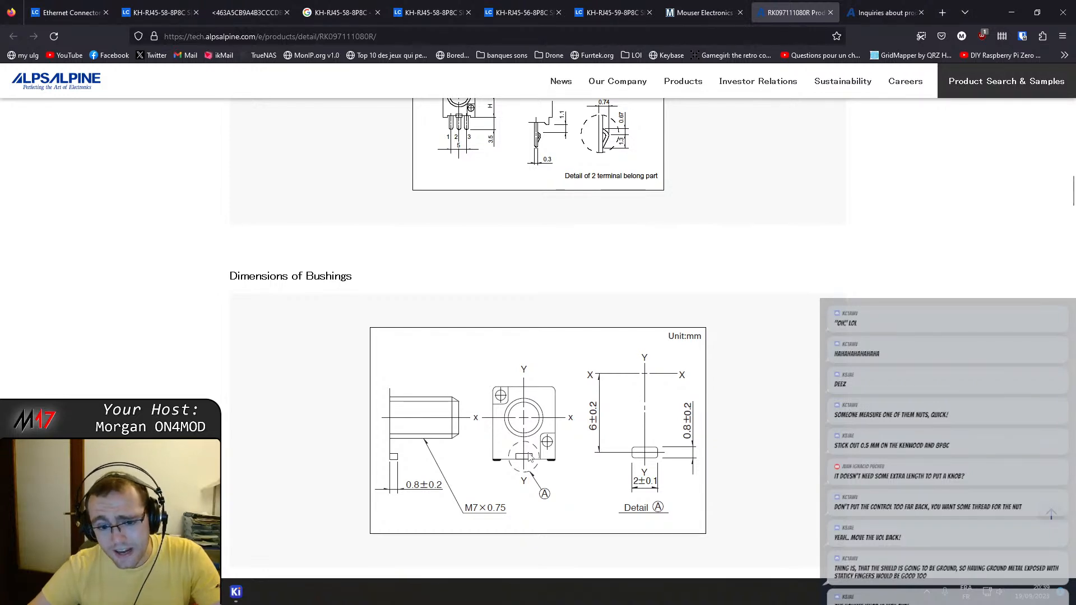
scroll(529, 457, down, 2)
scroll(530, 457, down, 3)
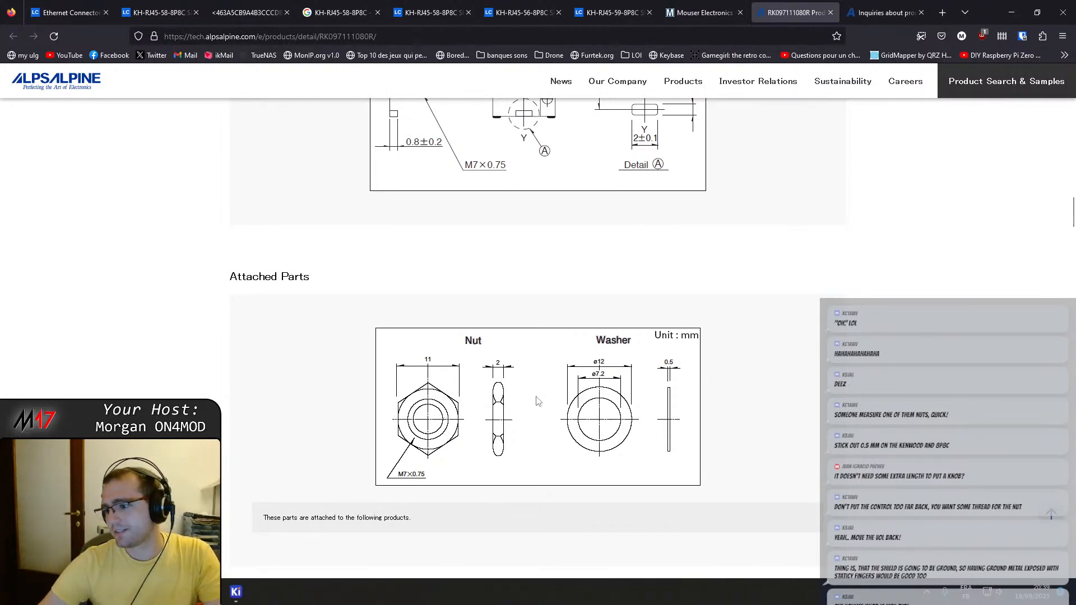
scroll(588, 449, down, 2)
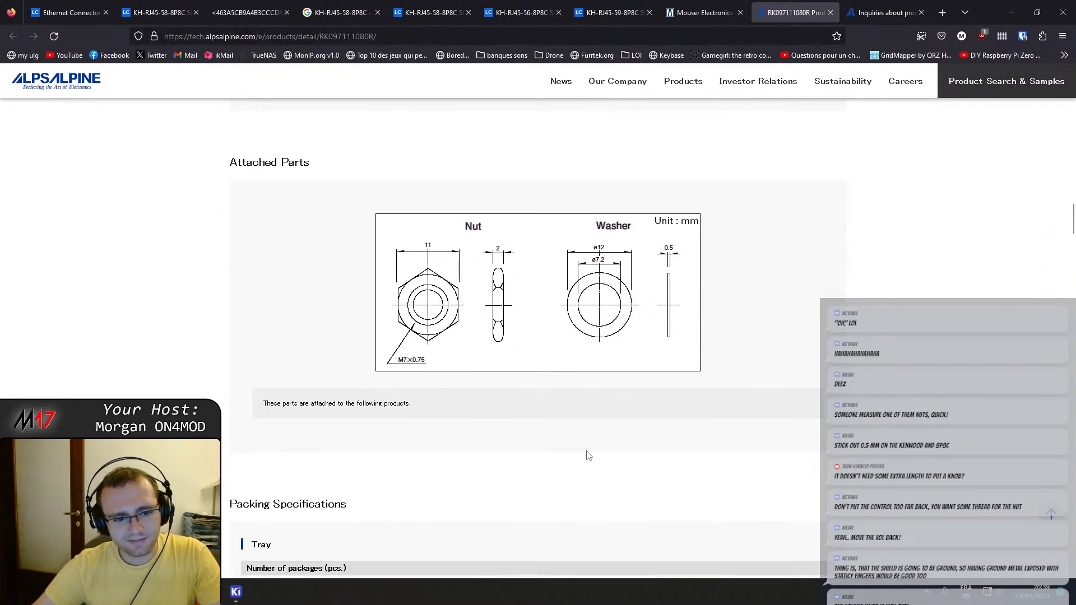
scroll(588, 453, down, 1)
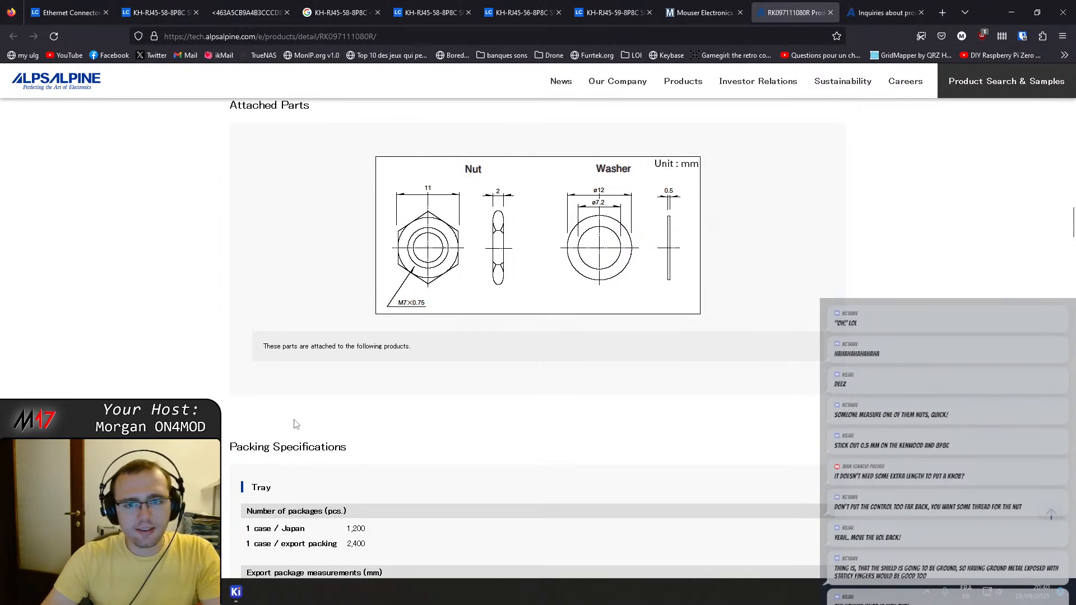
Switch to the Audio & Filter schematic to check potentiometer RV4, and return to the product page in the browser.
mouse_move(235, 592)
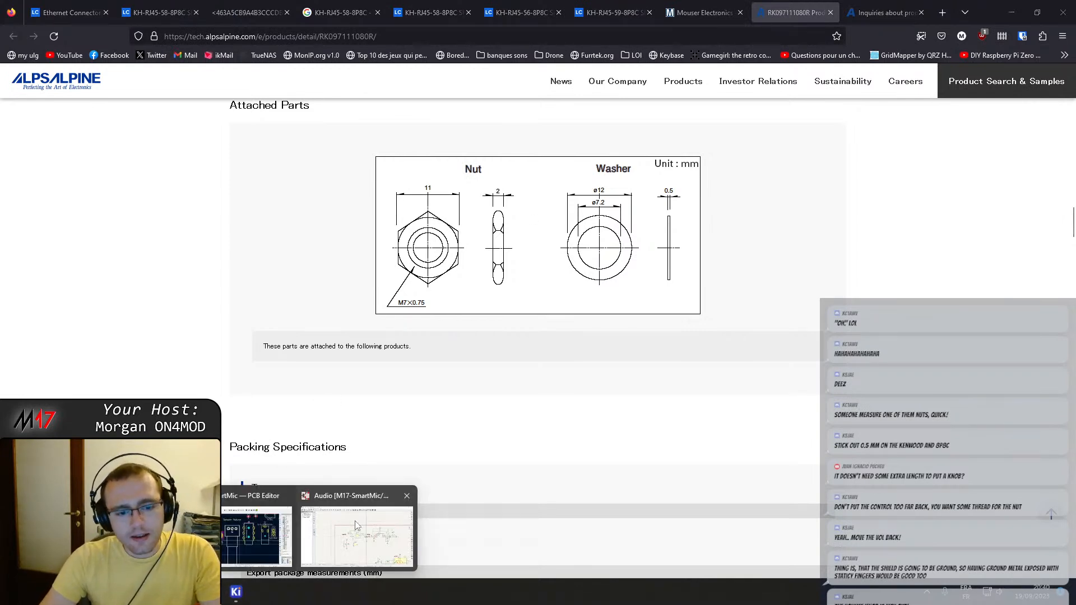
click(354, 524)
click(555, 335)
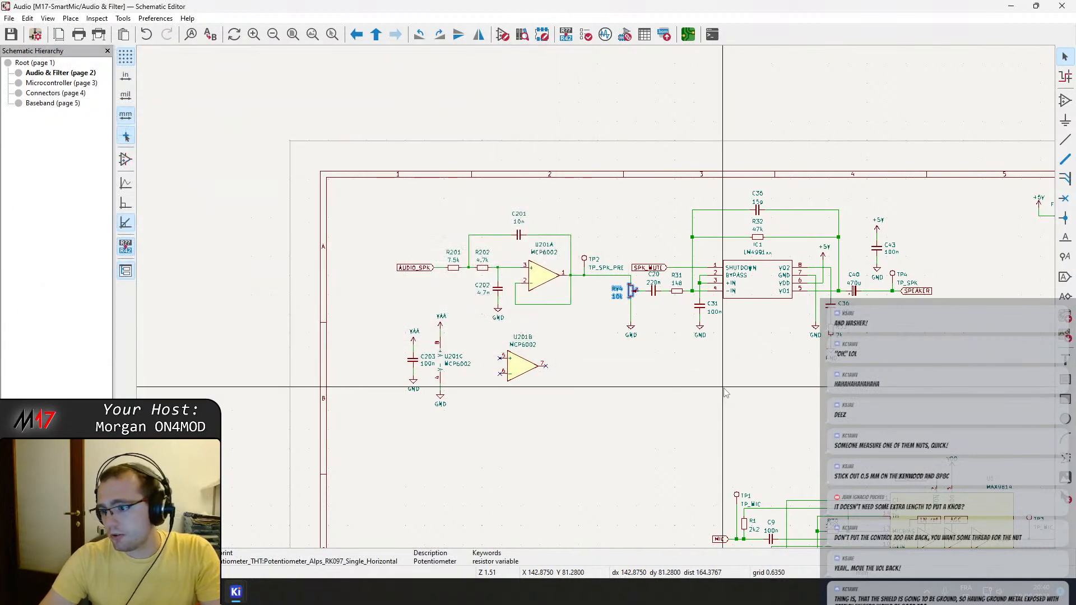
mouse_move(235, 592)
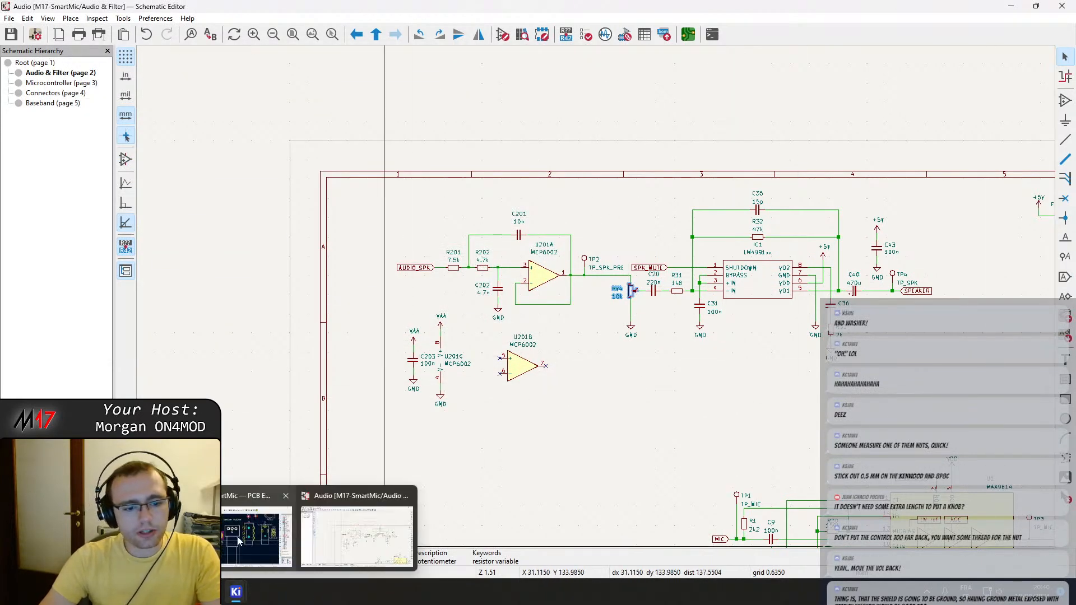
click(211, 592)
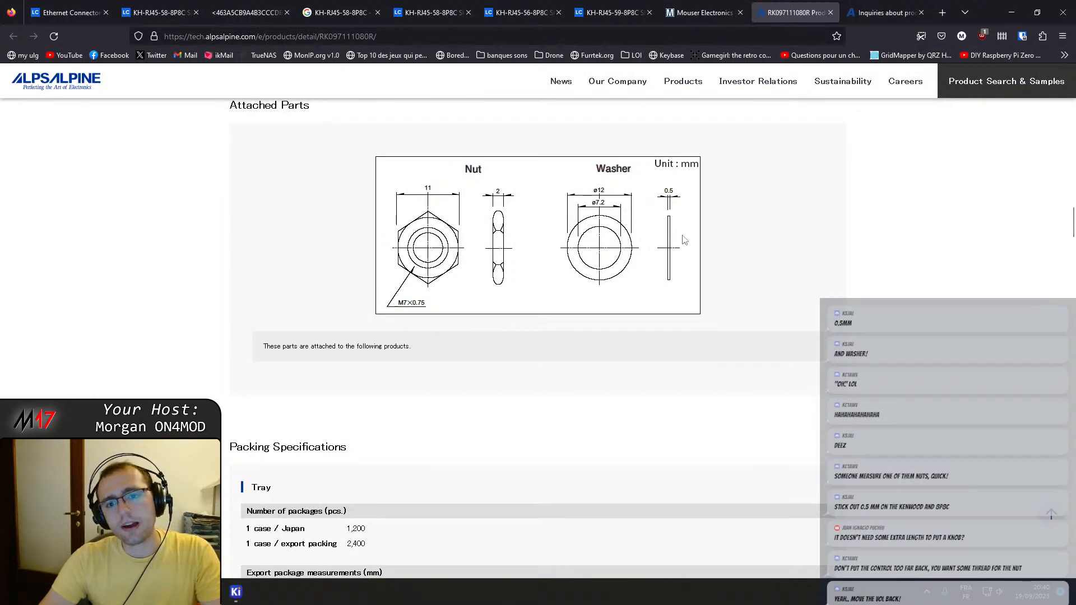
Recheck the nut and washer dimensions and skim the product page's remaining technical notes and mounting precautions.
scroll(688, 220, down, 2)
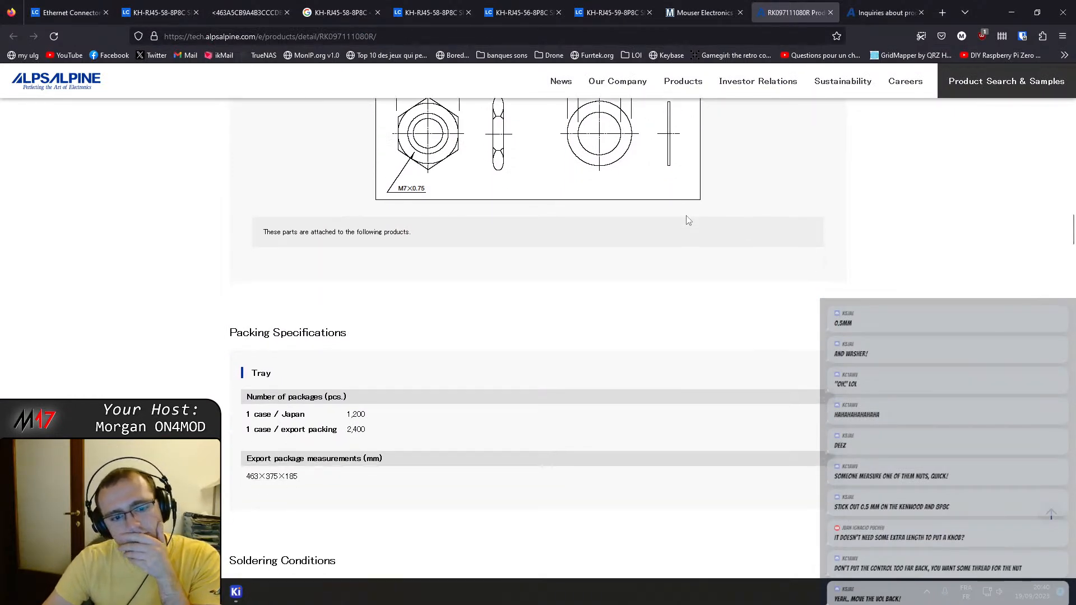
scroll(689, 219, up, 1)
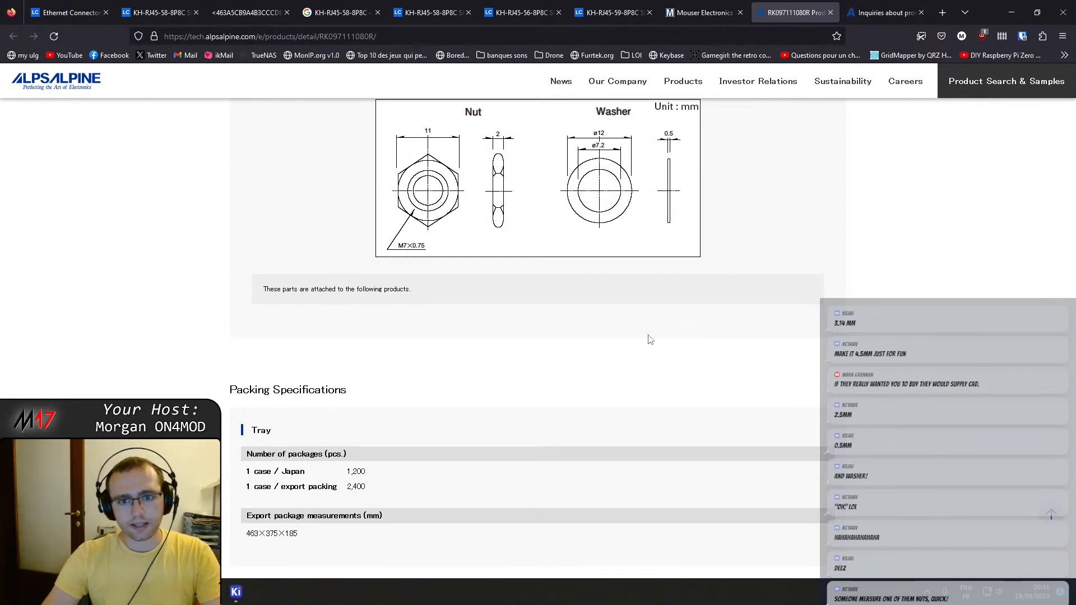
scroll(649, 339, up, 5)
scroll(295, 406, down, 4)
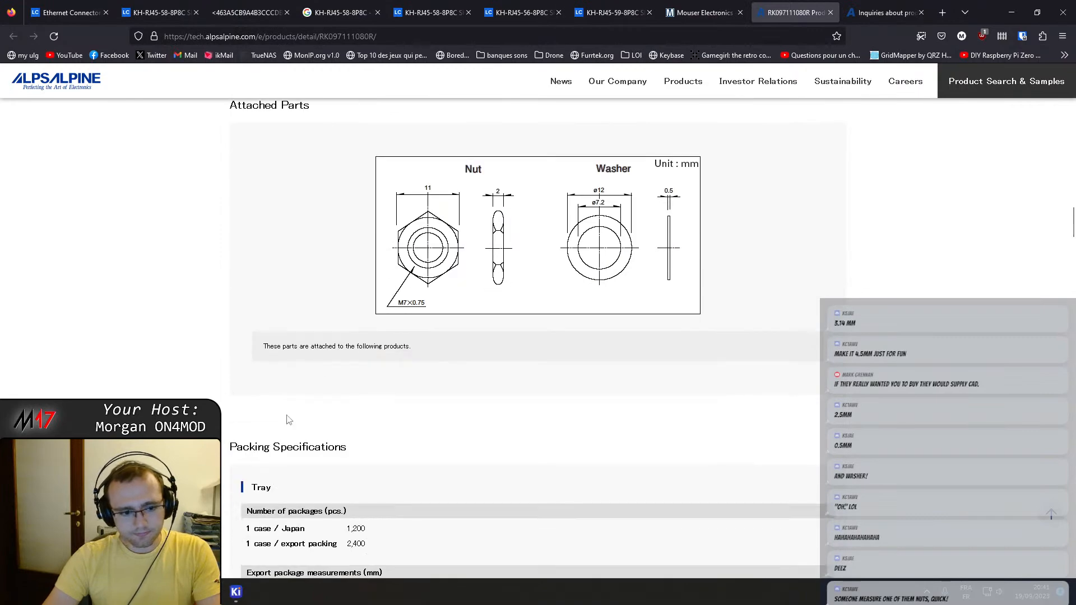
mouse_move(242, 601)
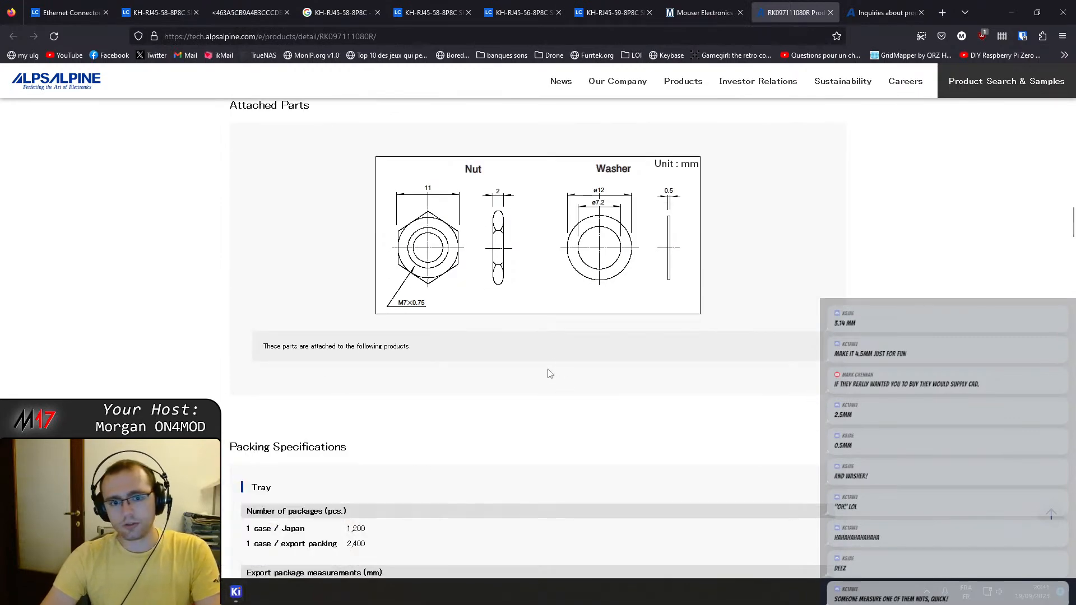
scroll(535, 364, down, 13)
scroll(535, 364, down, 20)
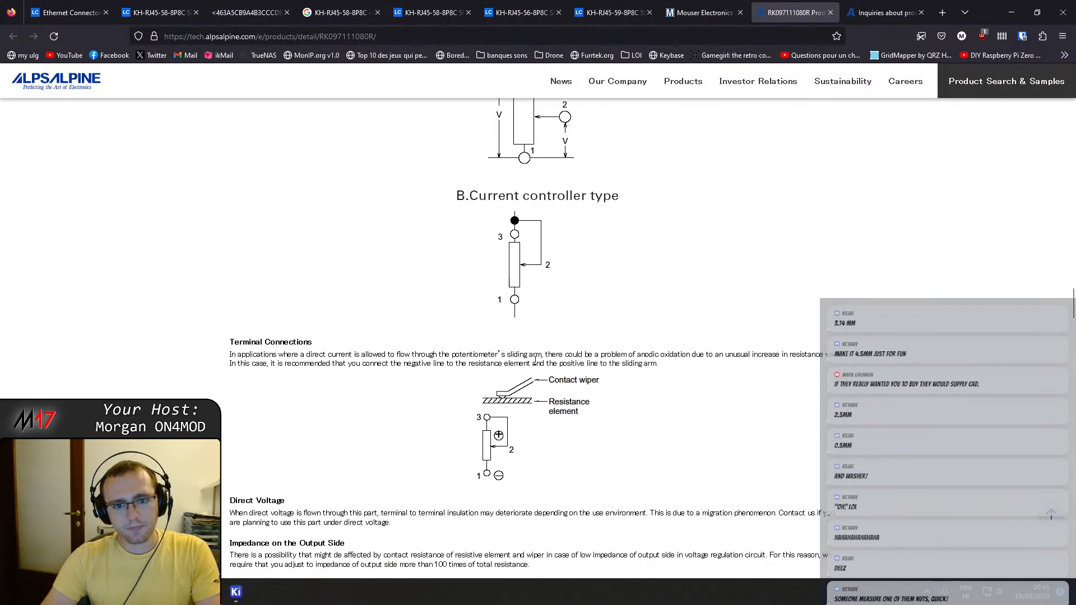
scroll(536, 360, down, 9)
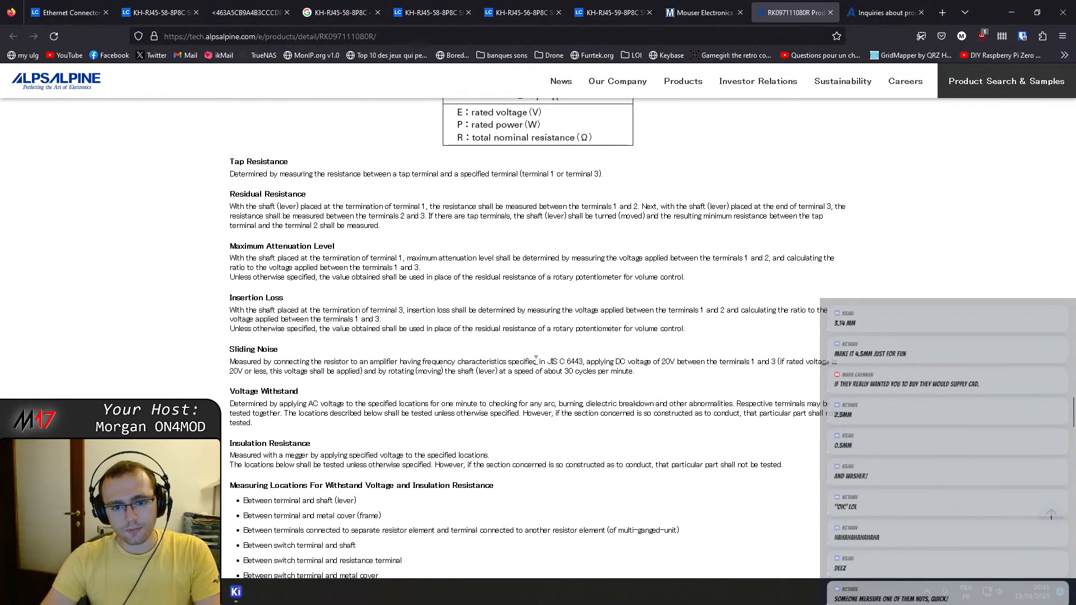
scroll(537, 365, down, 12)
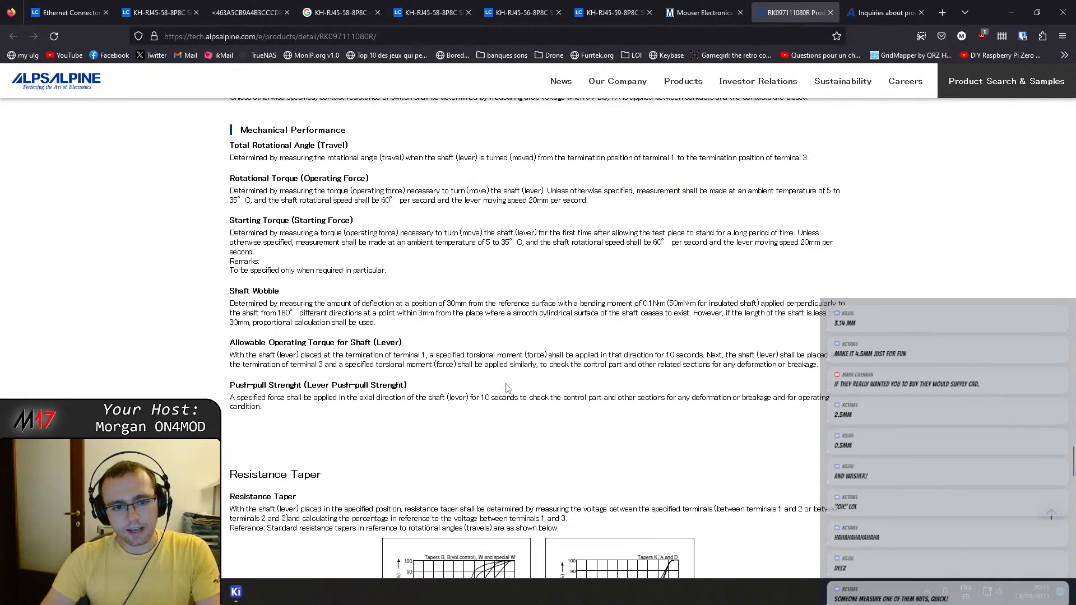
scroll(455, 436, down, 15)
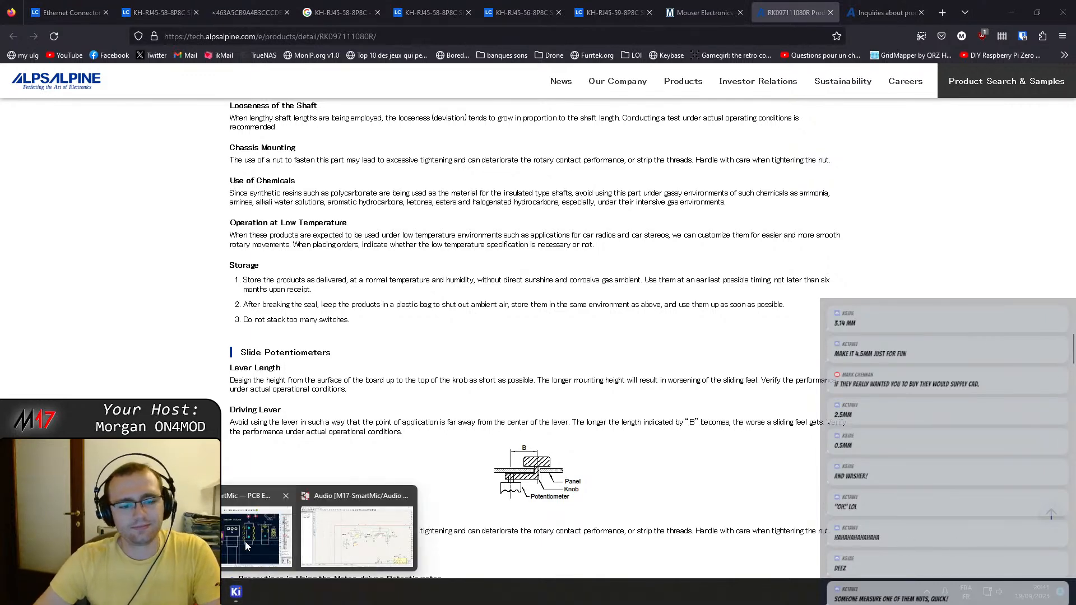
Switch to the PCB Editor, shift potentiometer RV4 slightly outward past the dashed panel line, and save the board.
click(369, 578)
scroll(530, 361, up, 5)
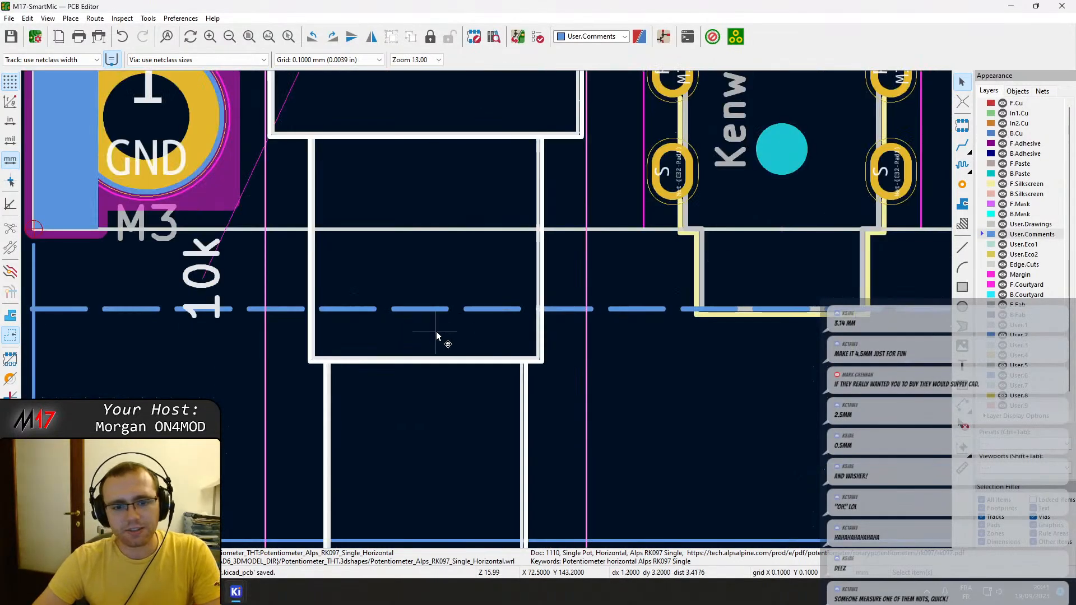
scroll(476, 367, up, 2)
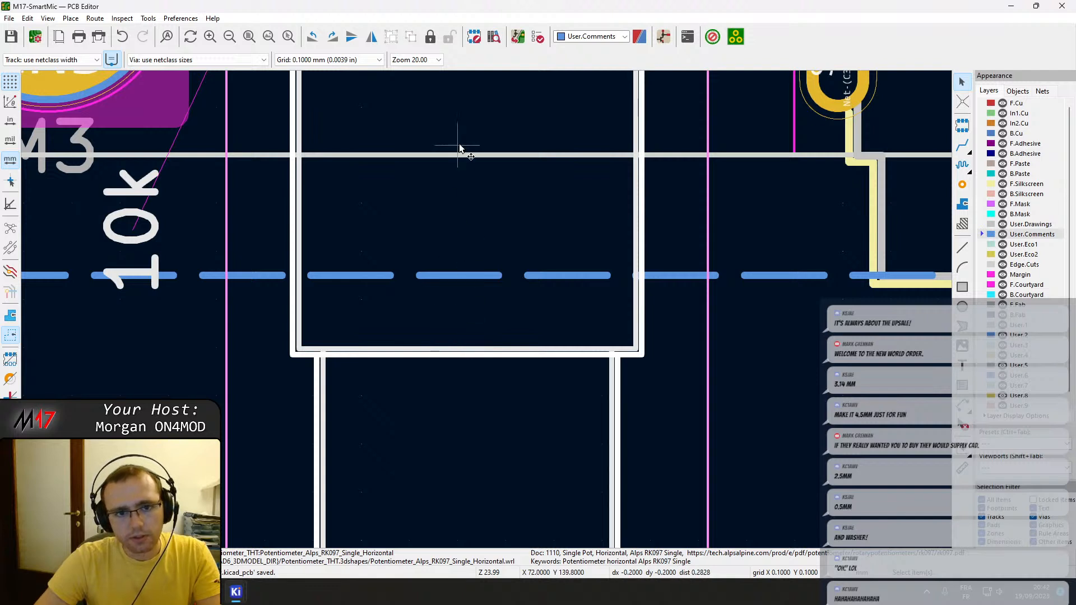
scroll(372, 361, down, 2)
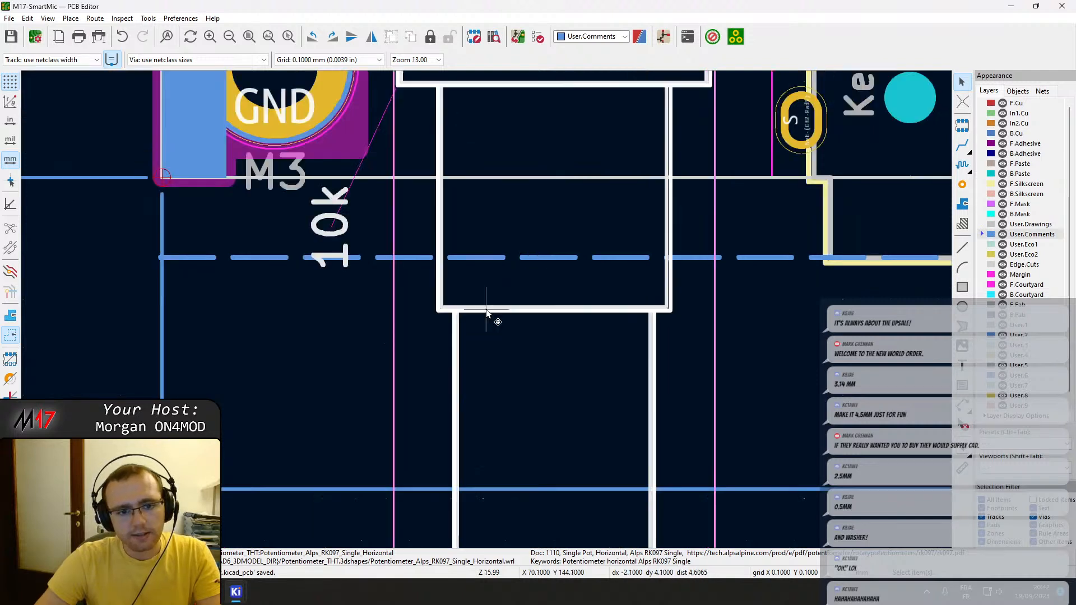
click(553, 292)
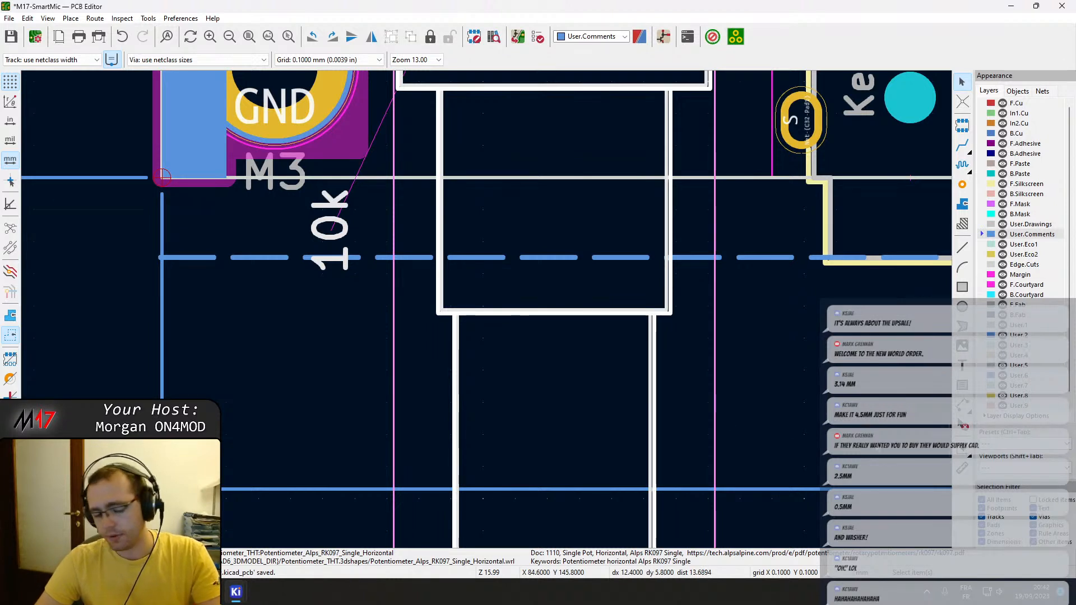
key(m)
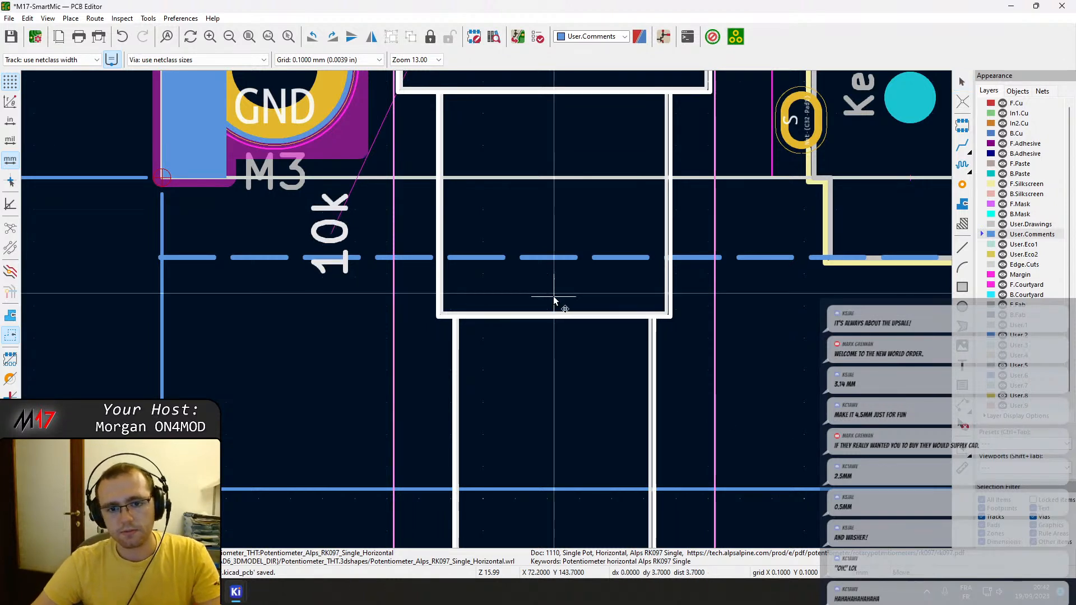
click(553, 303)
scroll(565, 285, down, 2)
middle_drag(485, 239, 475, 292)
scroll(476, 291, down, 2)
key(Escape)
scroll(446, 391, up, 2)
key(ctrl+s)
Create a text on User.Comments reading "Volume knob sticks out of the board by 1.6mm (PCB thickness for enclosure) +".
middle_drag(455, 354, 482, 341)
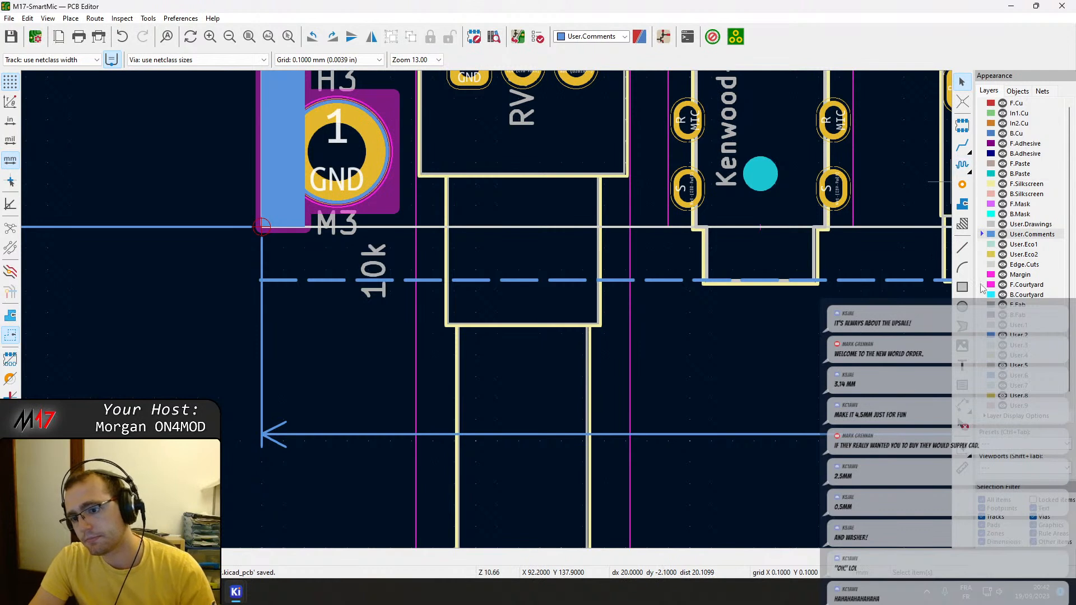
click(962, 366)
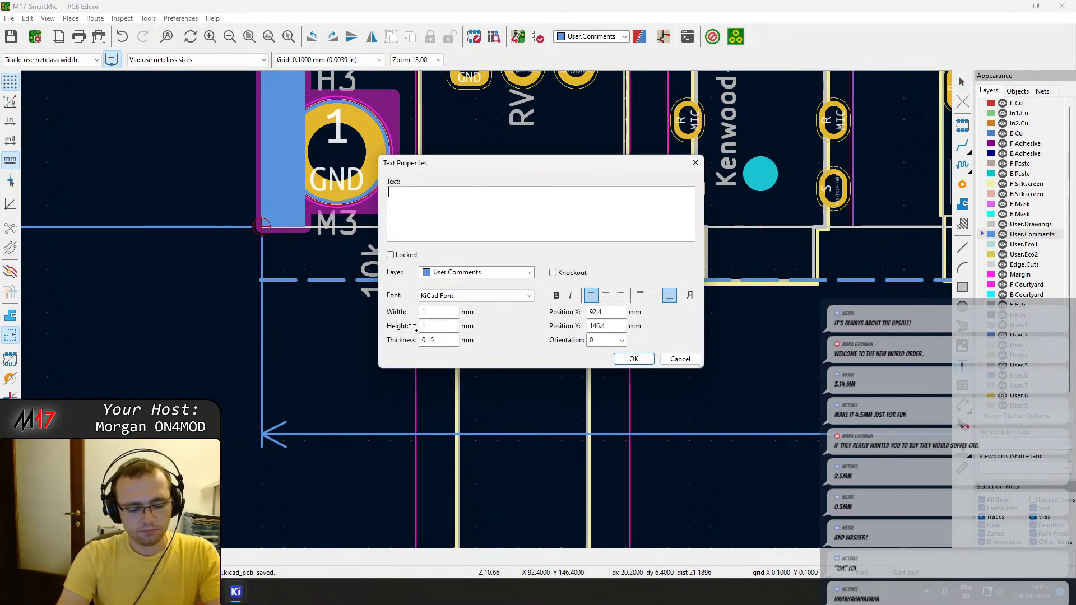
text(Vo)
text(lume know )
text(is)
key(BackSpace)
key(BackSpace)
key(BackSpace)
key(BackSpace)
key(BackSpace)
text(b sticks )
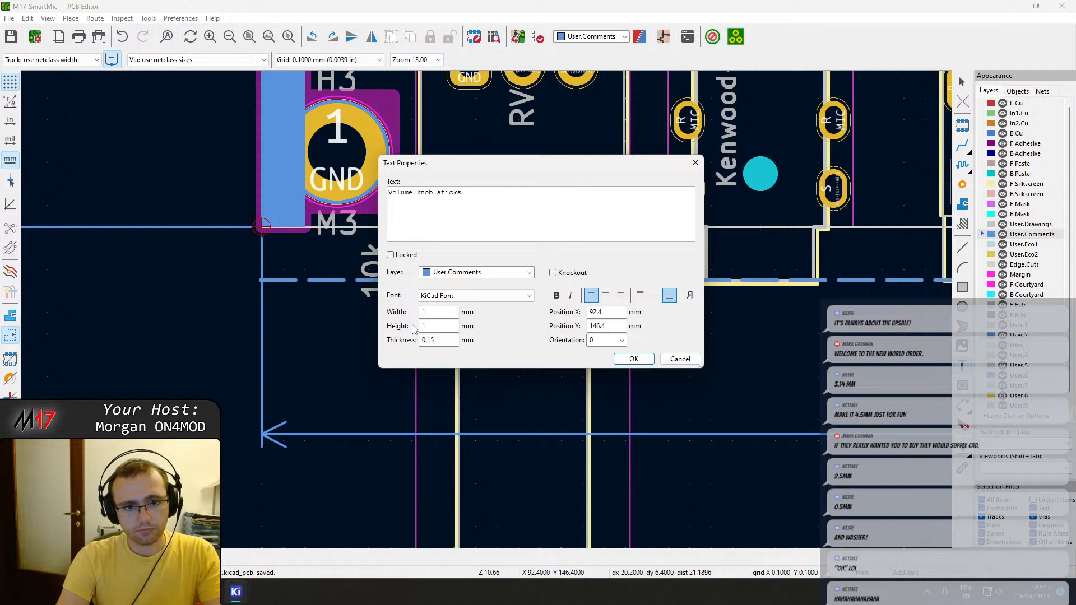
text(out of the board by)
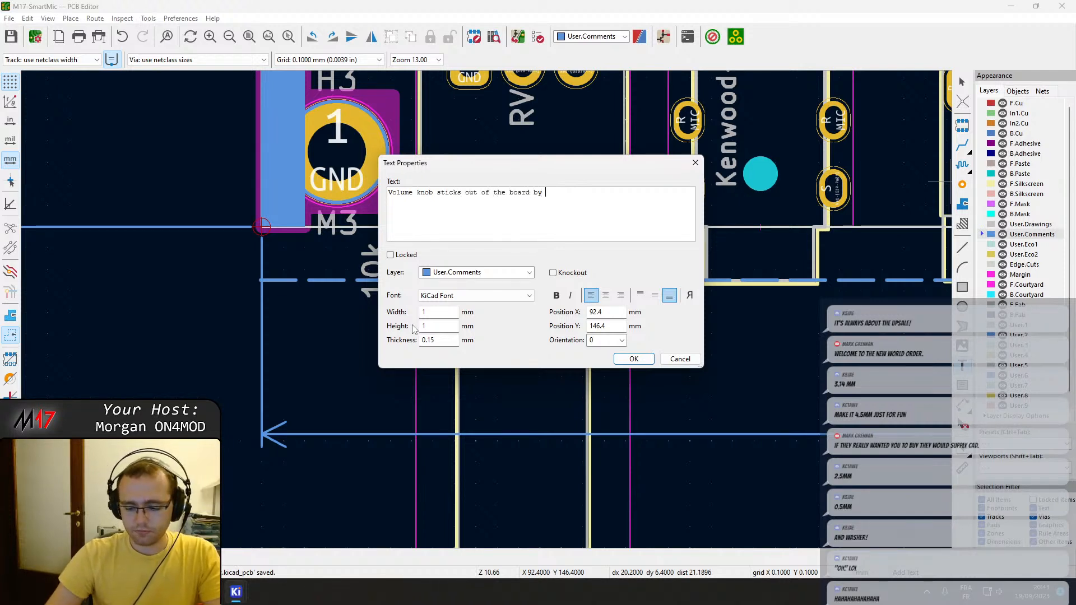
text( 1.6mm ()
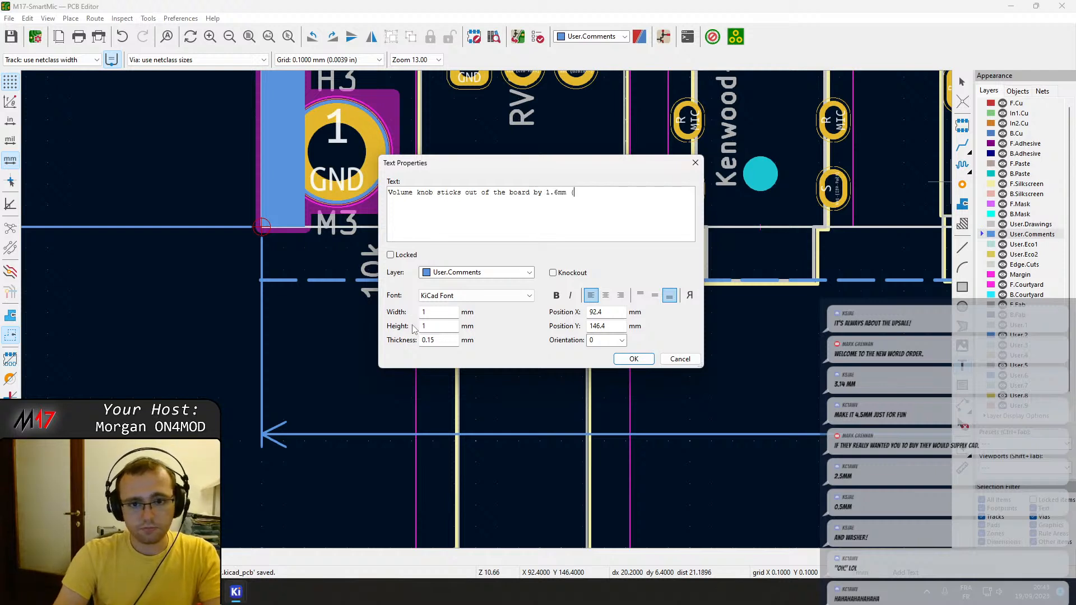
text(PCB thickness for encl)
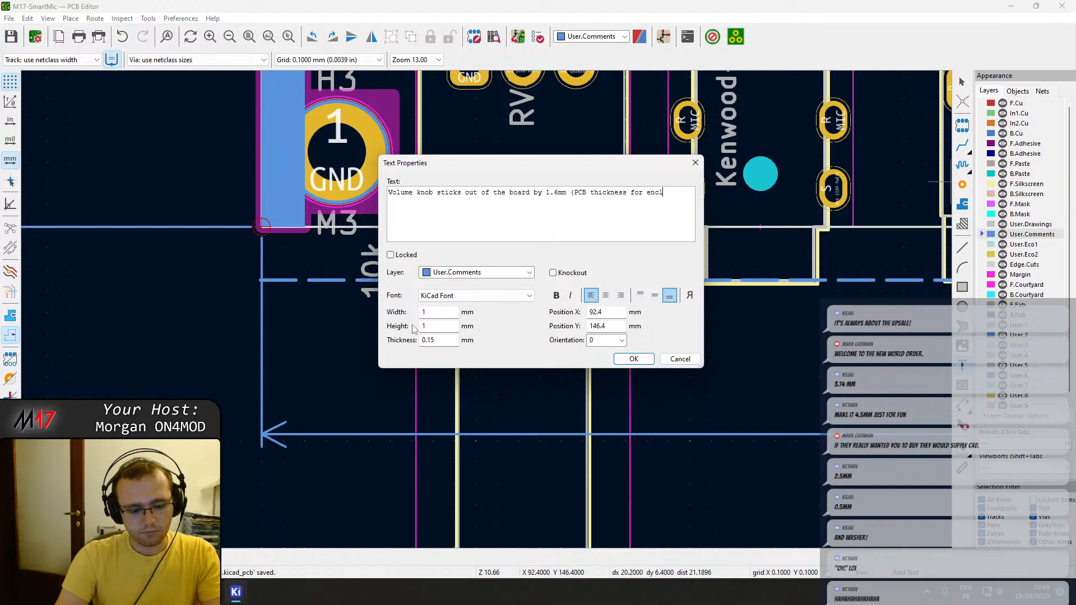
text(osure) +)
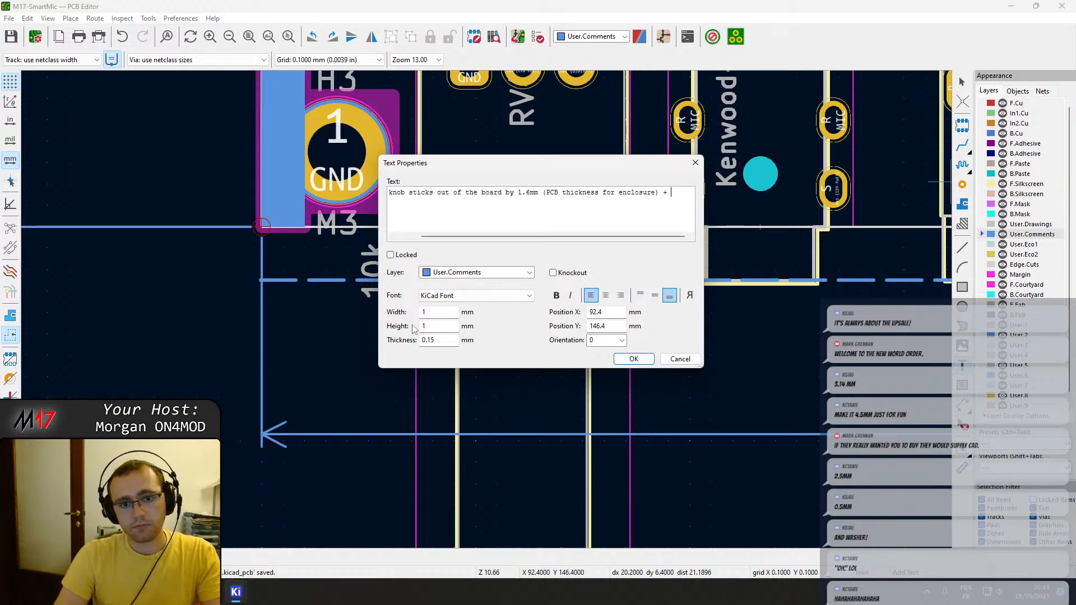
Add a colon after "by" in the volume knob note and put "1.6mm (PCB thickness for enclosure)" on its own line.
key(Left)
key(Left)
key(Left)
key(Left)
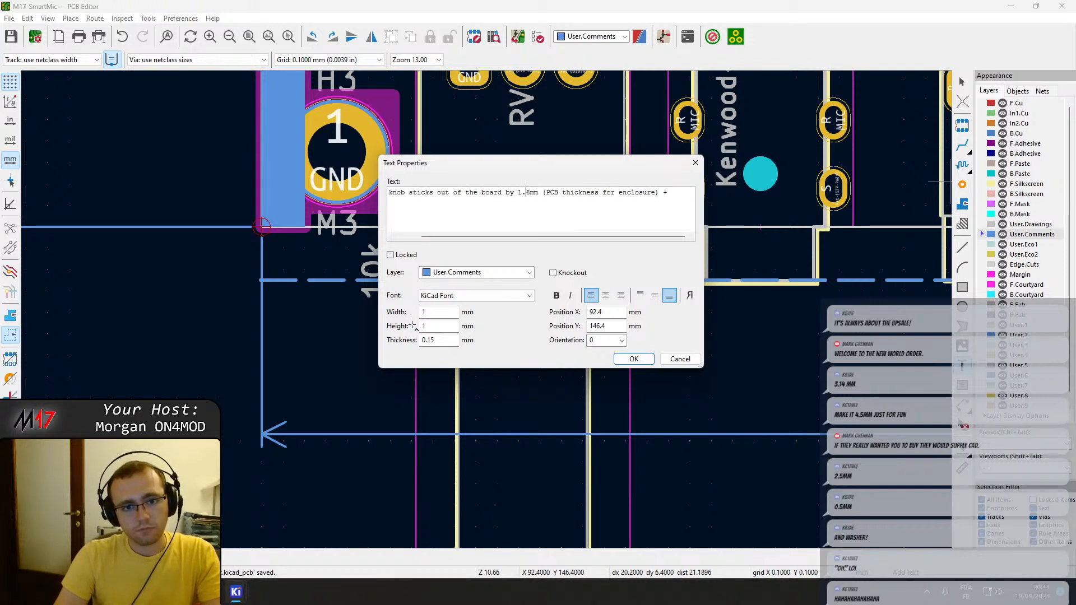
key(ctrl+Return)
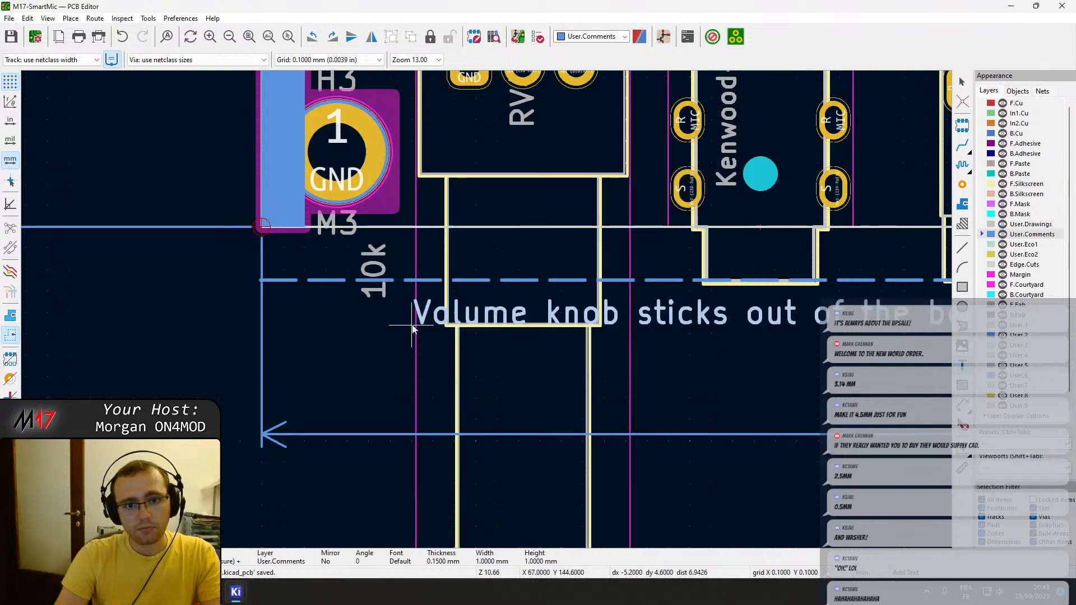
key(e)
key(End)
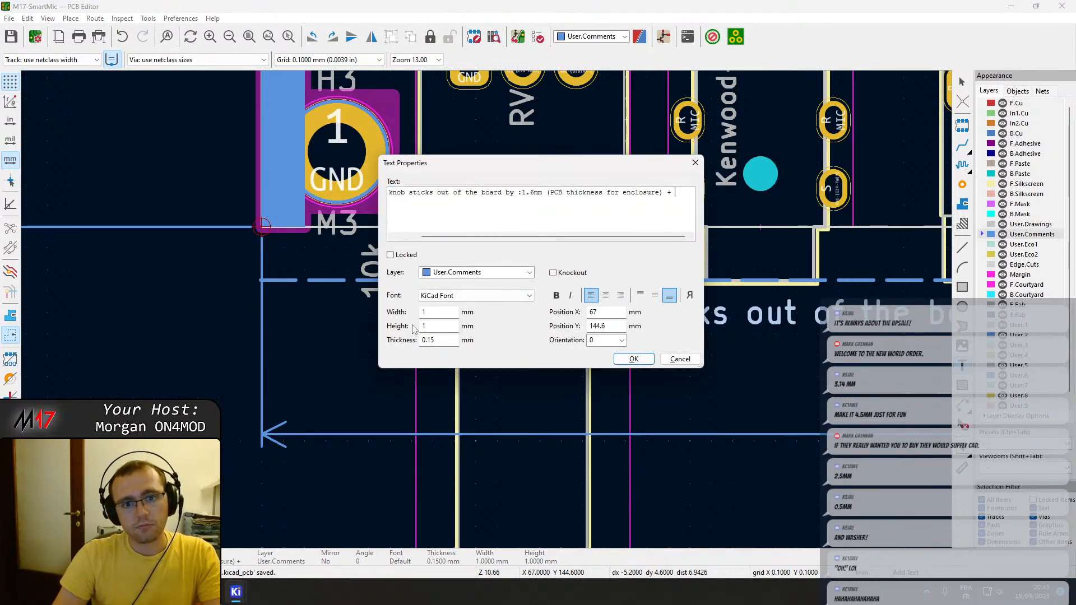
key(Left)
key(Left)
key(Left)
key(Left)
key(Left)
key(Left)
key(Left)
key(Left)
key(Left)
key(Left)
key(Left)
key(Return)
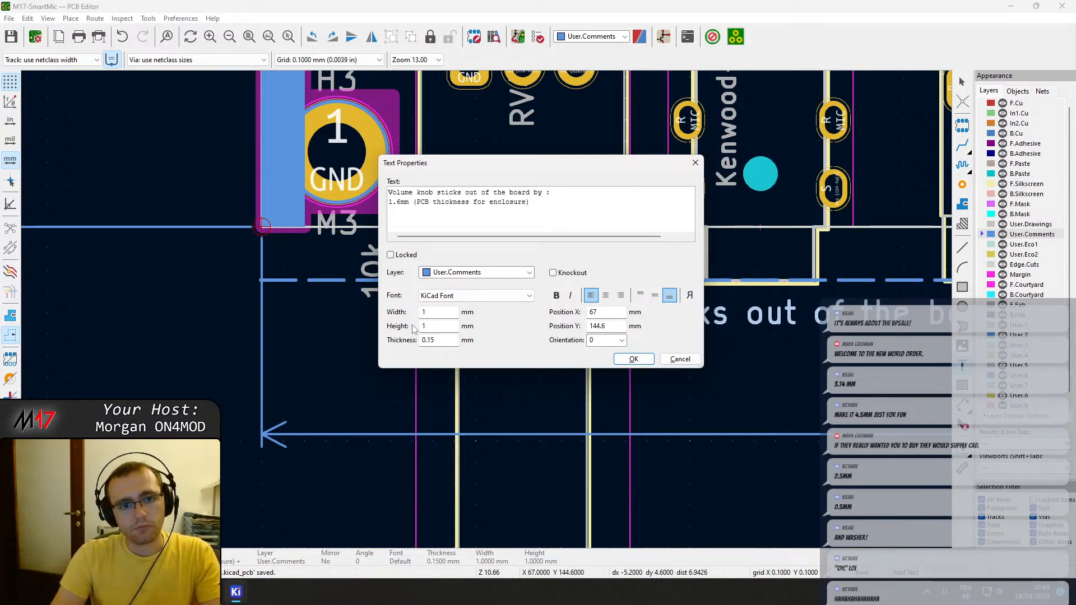
Add the lines "+ 2mm (nut thickness)" and "+ 0.5mm (washer thickness)" to the volume knob note.
text(+ 2mm (nut thi)
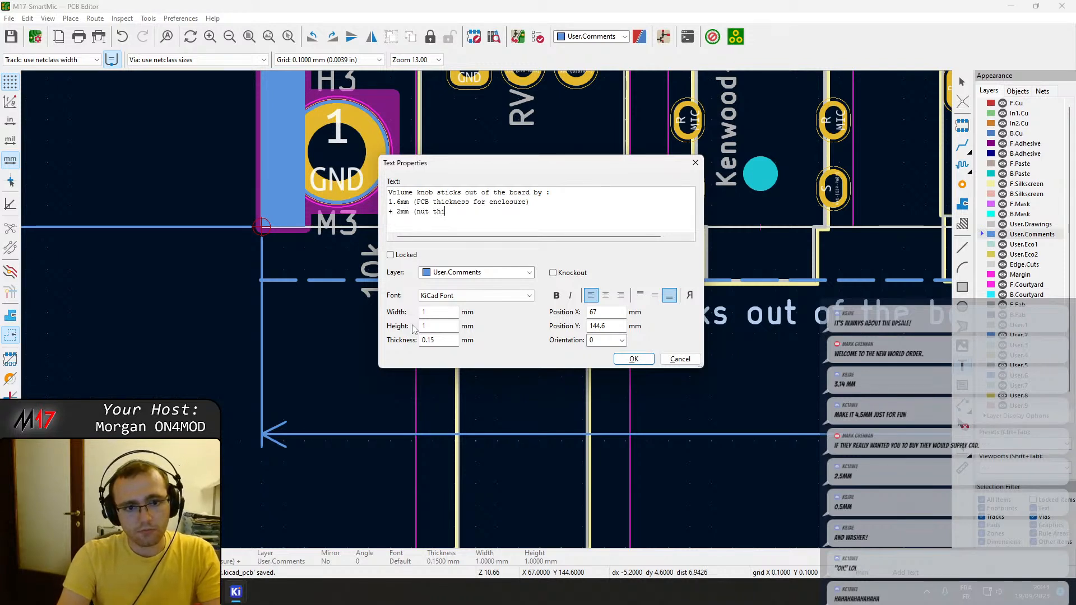
text(ckness)
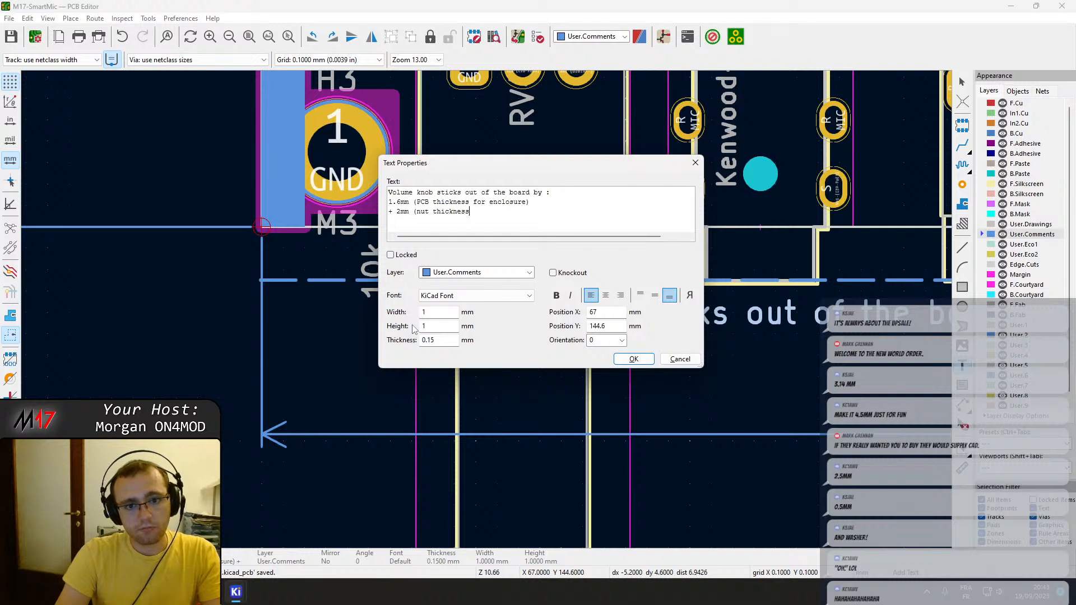
text() + 0.5)
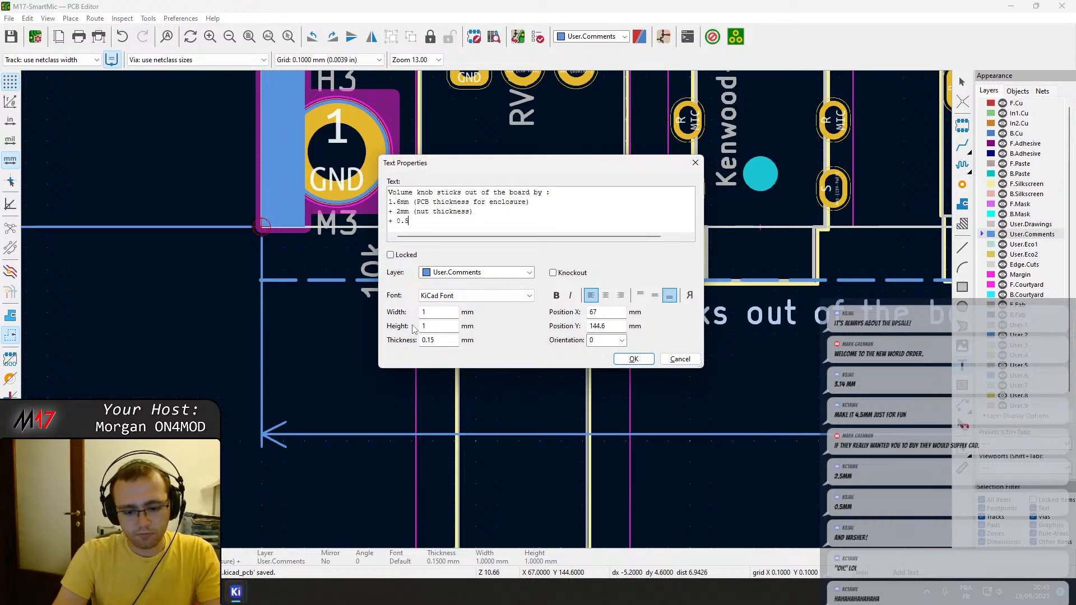
text(mm)
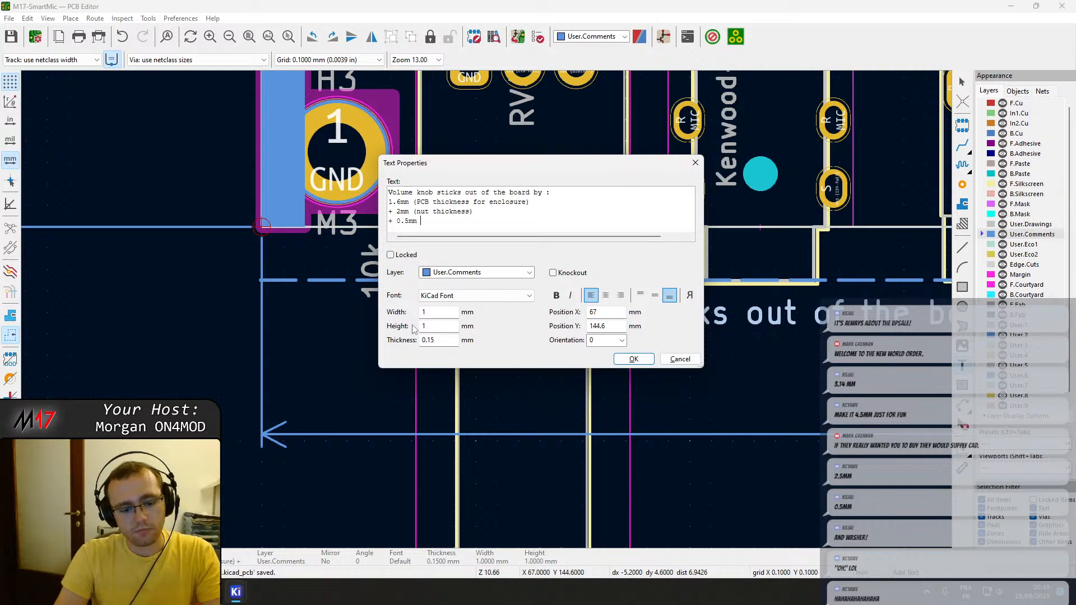
text( (washer thickness))
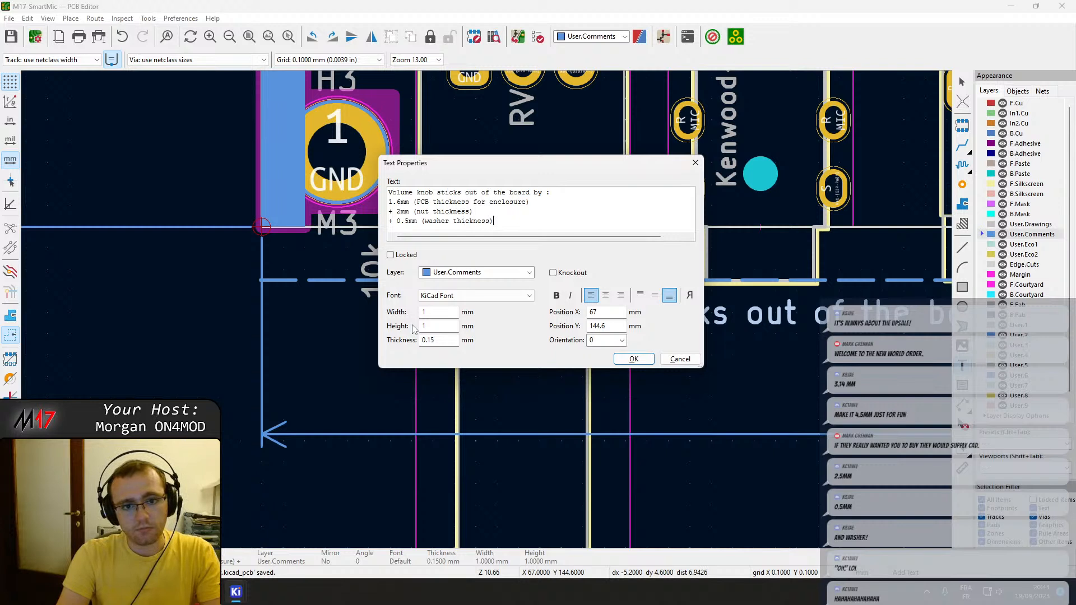
Finish the volume knob note with the lines "+ 0.4mm (tolerance margin)" and "= 4.5mm".
key(Return)
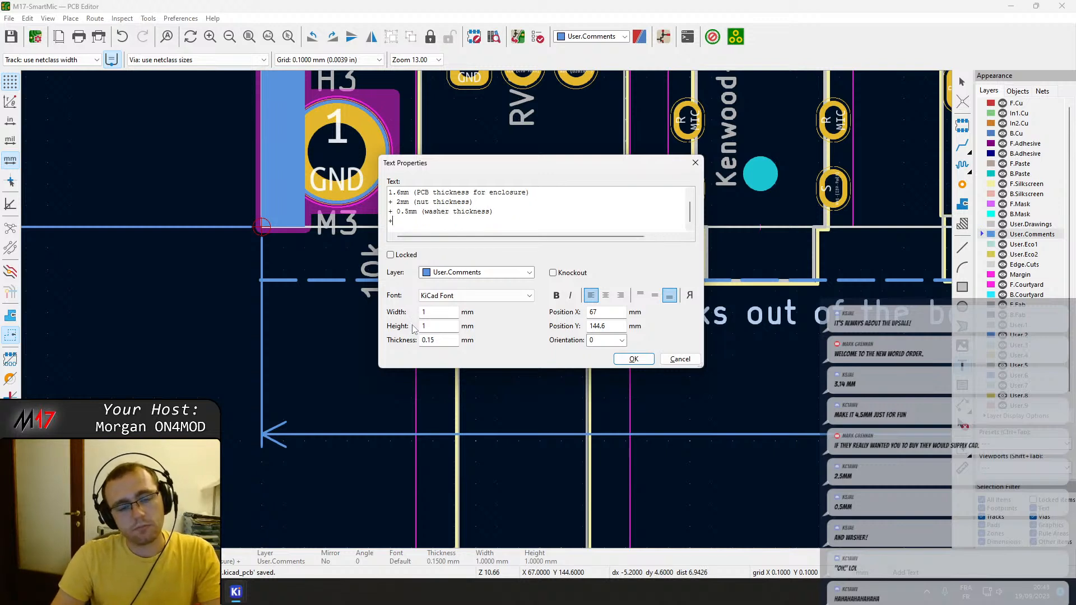
text(+0.4+)
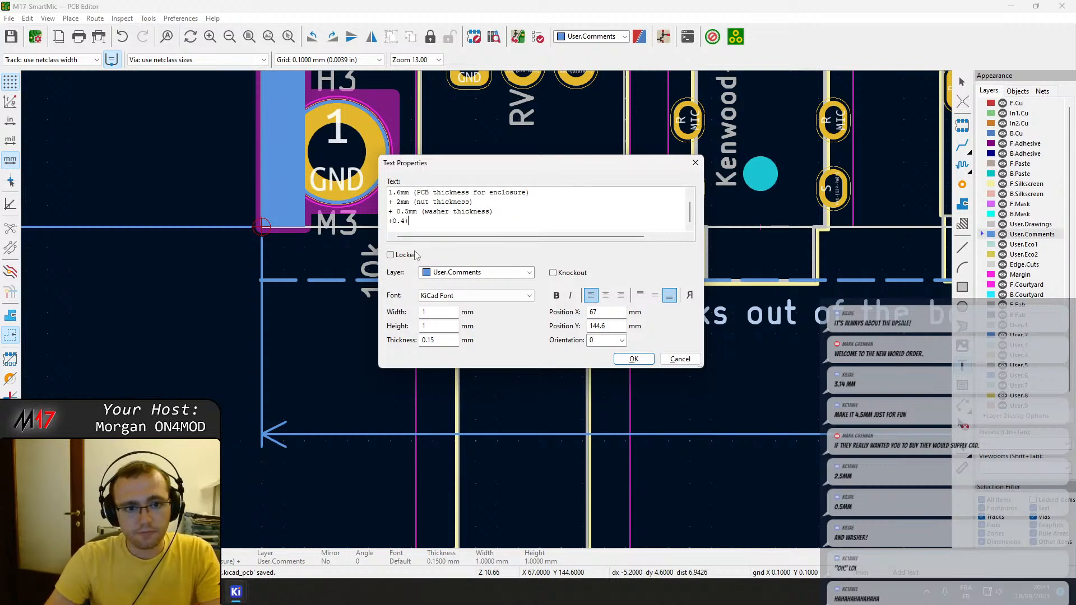
key(BackSpace)
text(mm)
key(Left)
key(End)
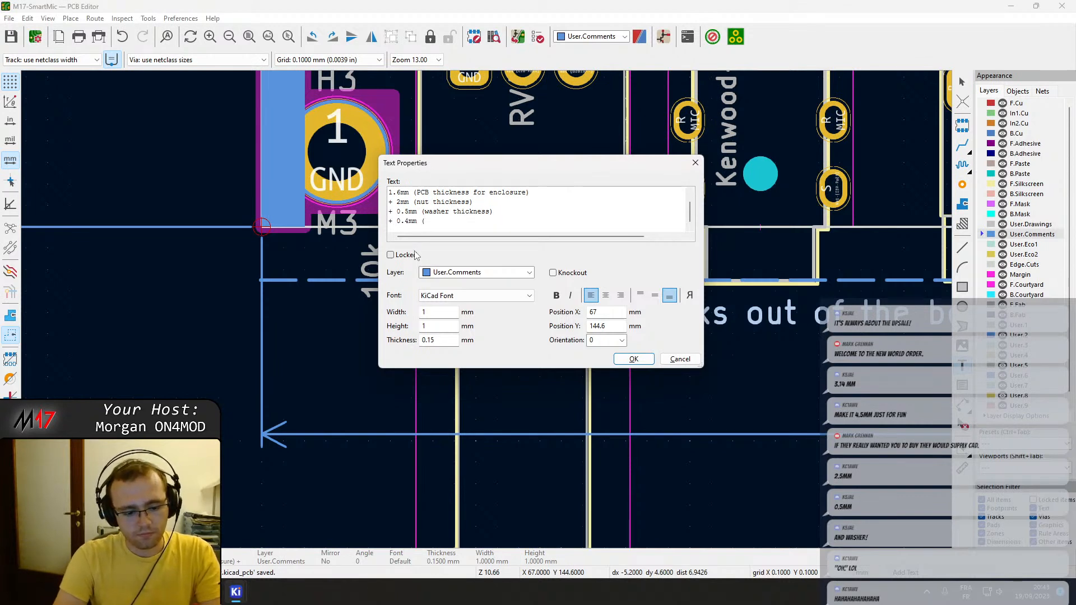
text((tolerance margin))
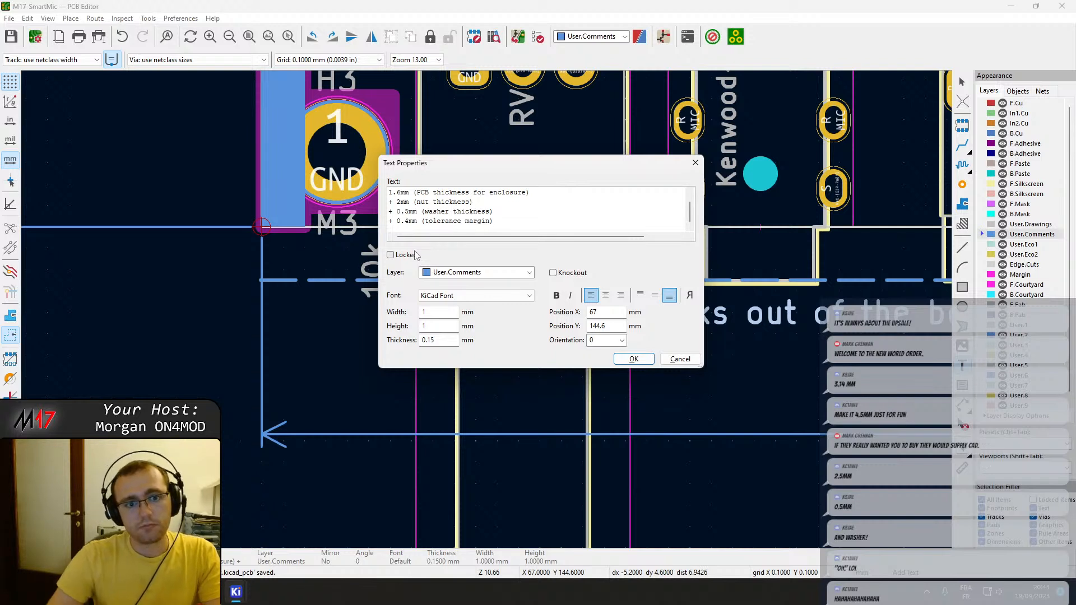
key(Return)
text(= 4.5mm)
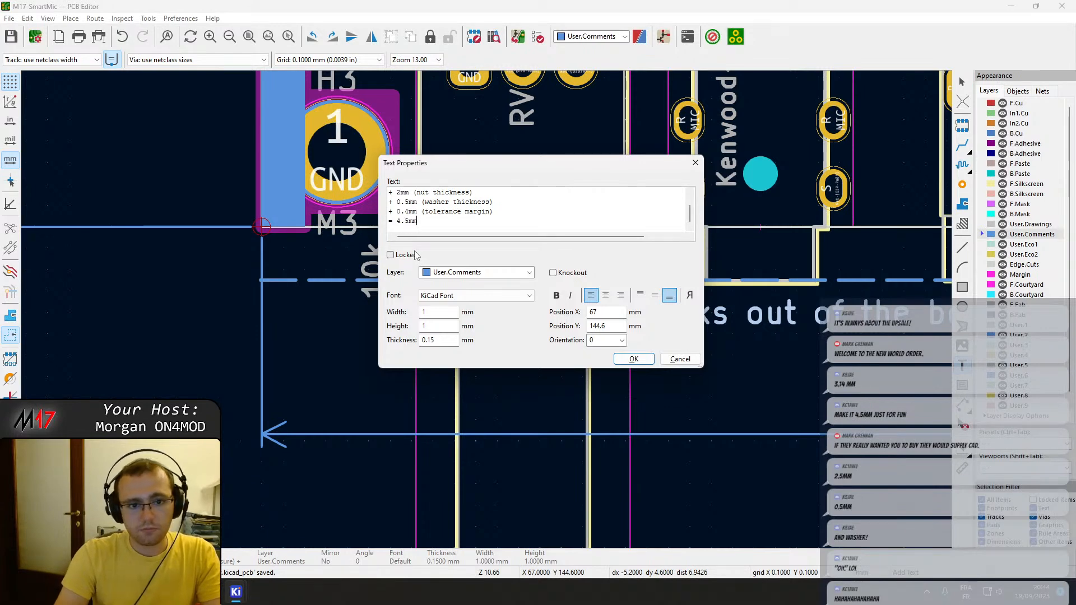
click(633, 359)
Place the volume knob note below the potentiometer's shaft outline and save the board.
scroll(637, 361, down, 5)
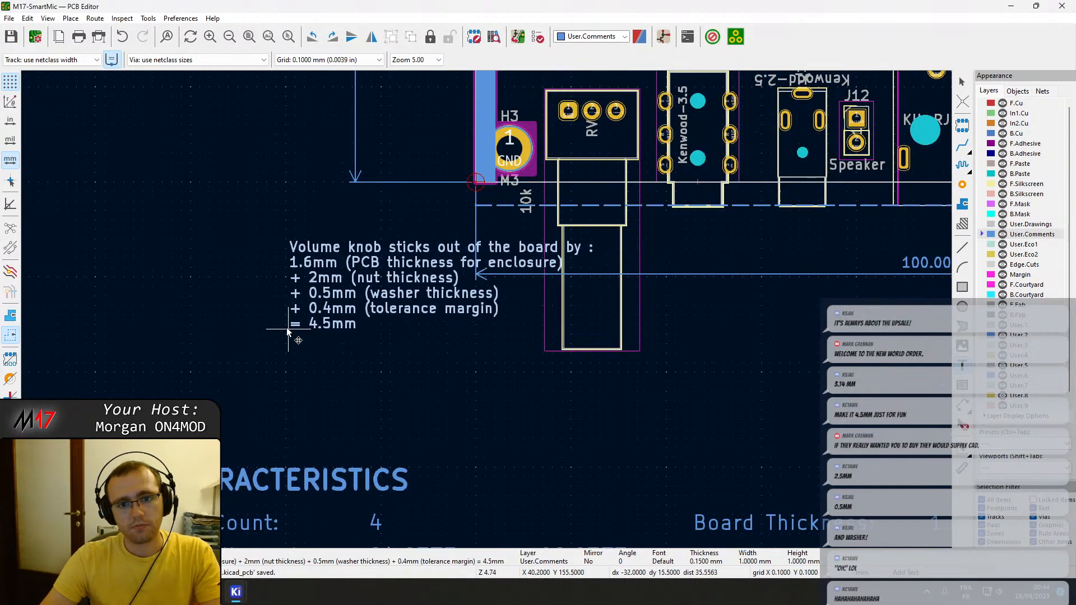
click(454, 447)
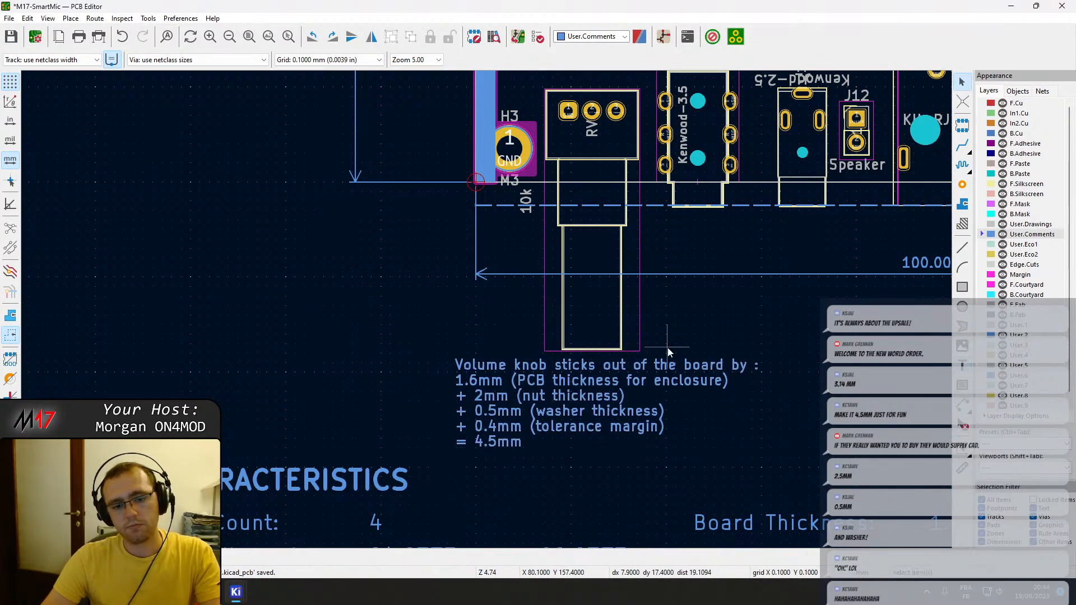
middle_drag(668, 347, 413, 365)
key(ctrl+s)
Compare the Edge.Cuts outline with the dashed User.Comments line, from mounting hole H4 back to the potentiometer and Kenwood connectors.
middle_drag(668, 289, 46, 300)
middle_drag(583, 297, 485, 299)
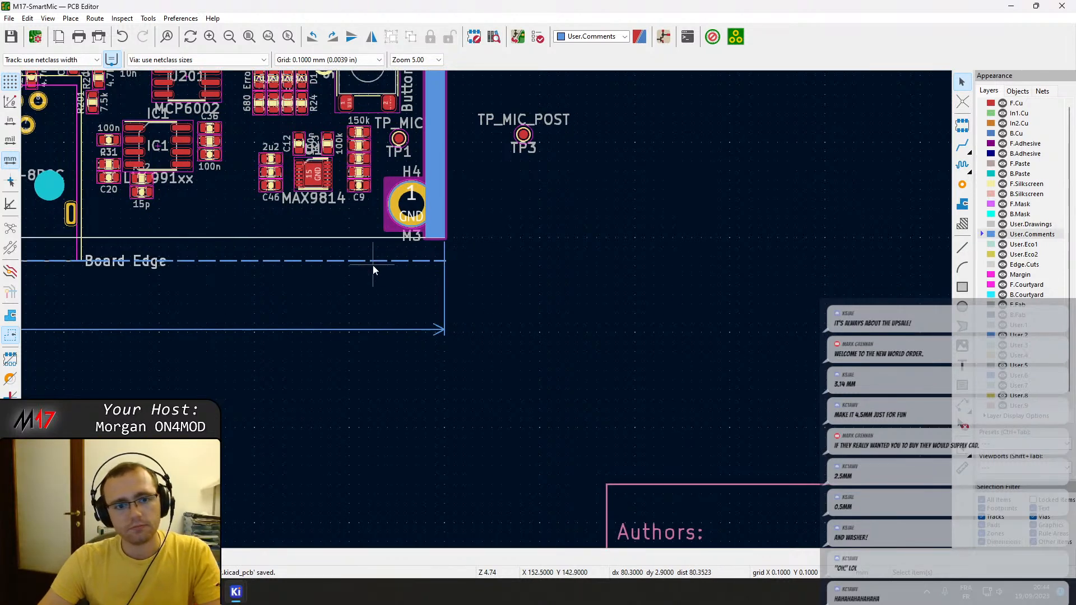
scroll(372, 265, up, 4)
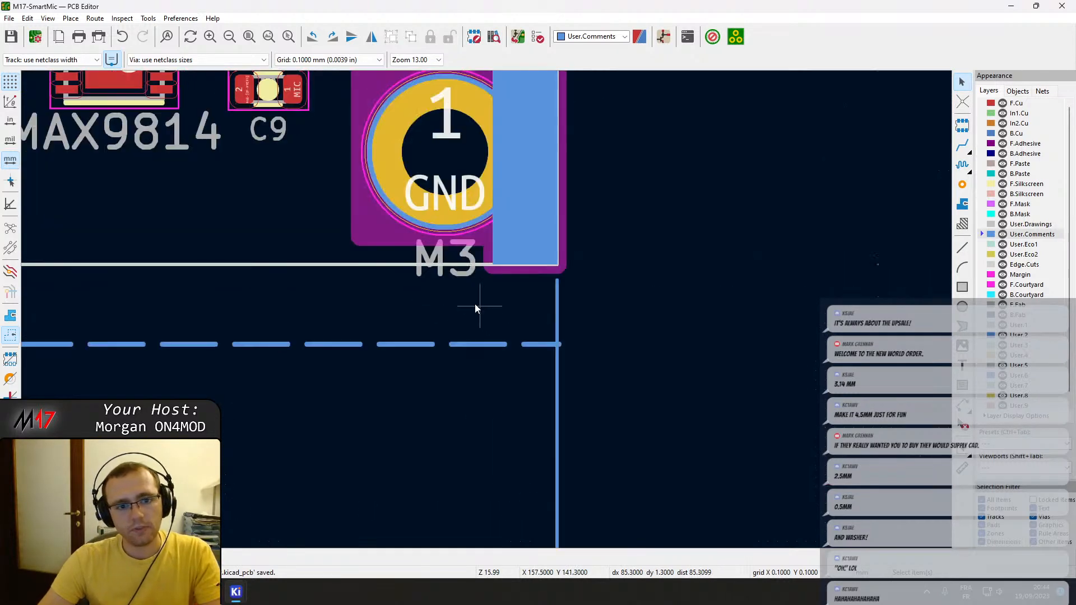
click(358, 265)
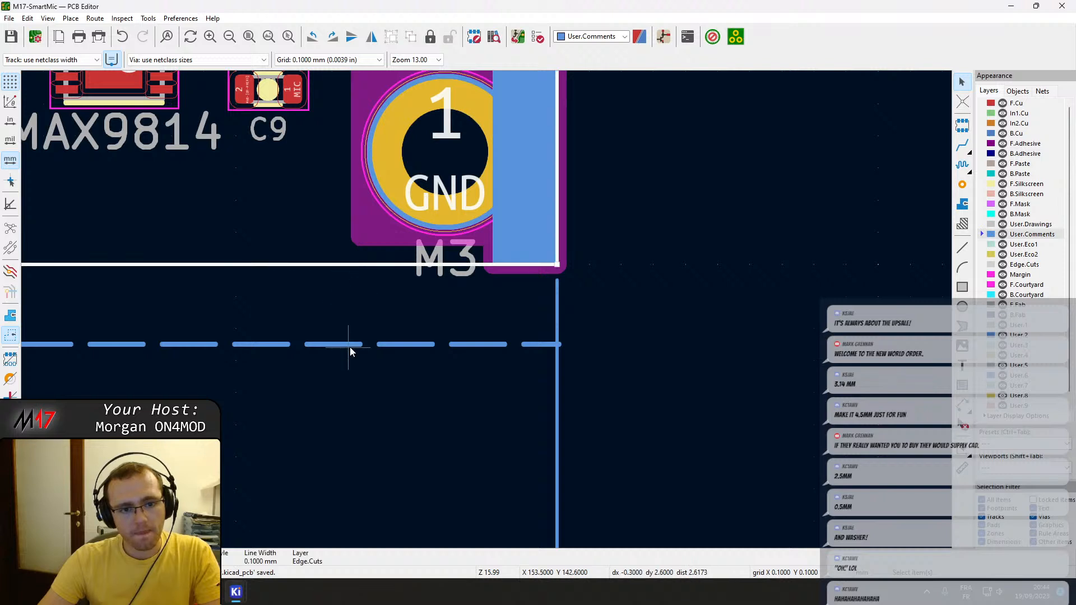
click(350, 345)
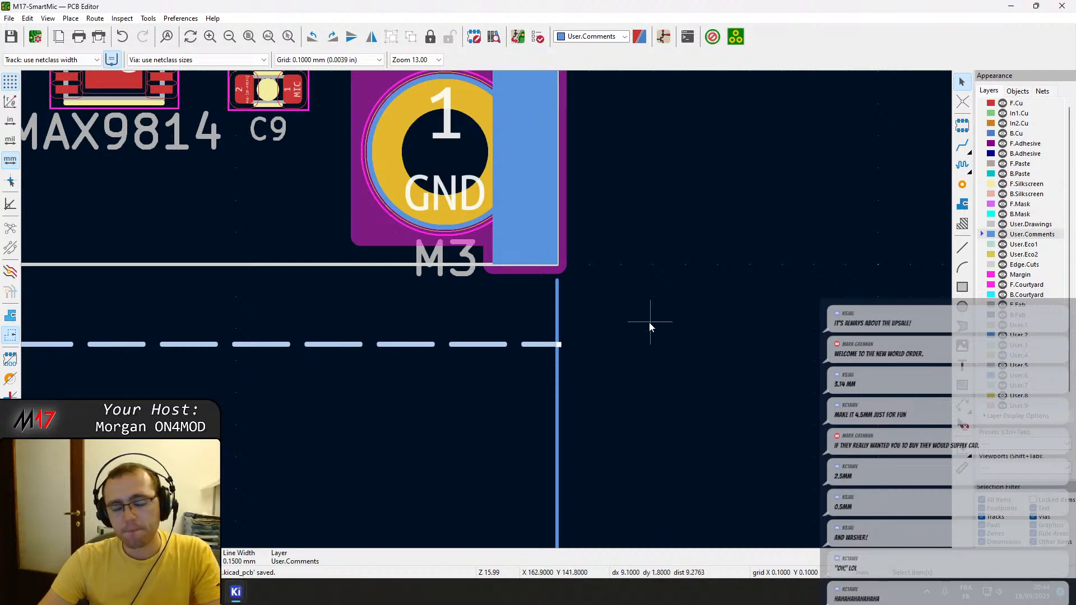
middle_drag(594, 323, 866, 304)
scroll(477, 312, down, 2)
middle_drag(269, 316, 884, 316)
mouse_move(407, 303)
middle_down()
mouse_move(838, 293)
mouse_move(739, 295)
middle_up()
middle_drag(550, 275, 486, 244)
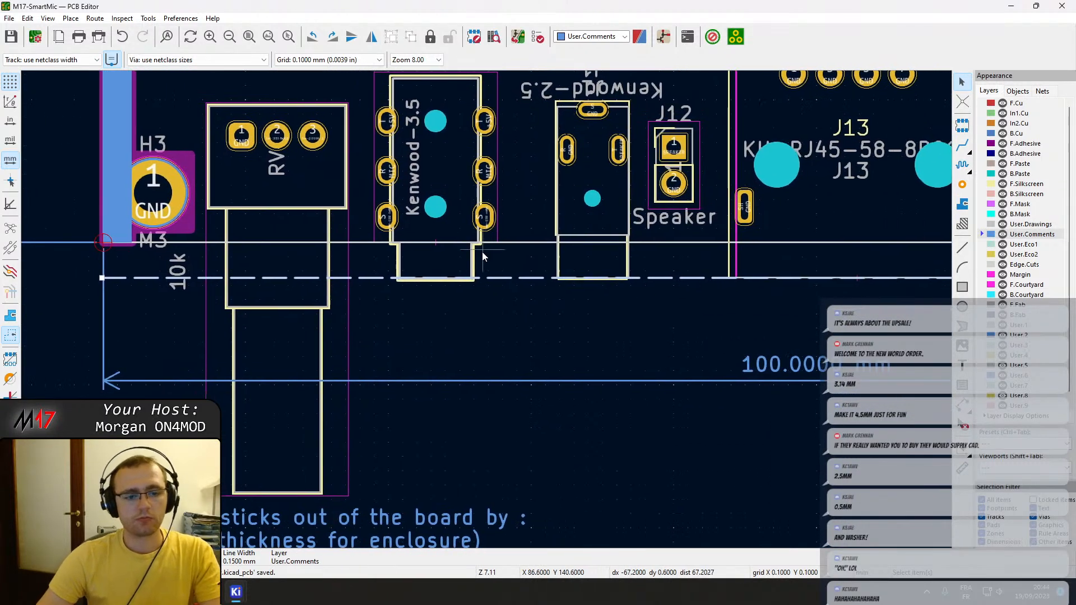
scroll(461, 339, down, 1)
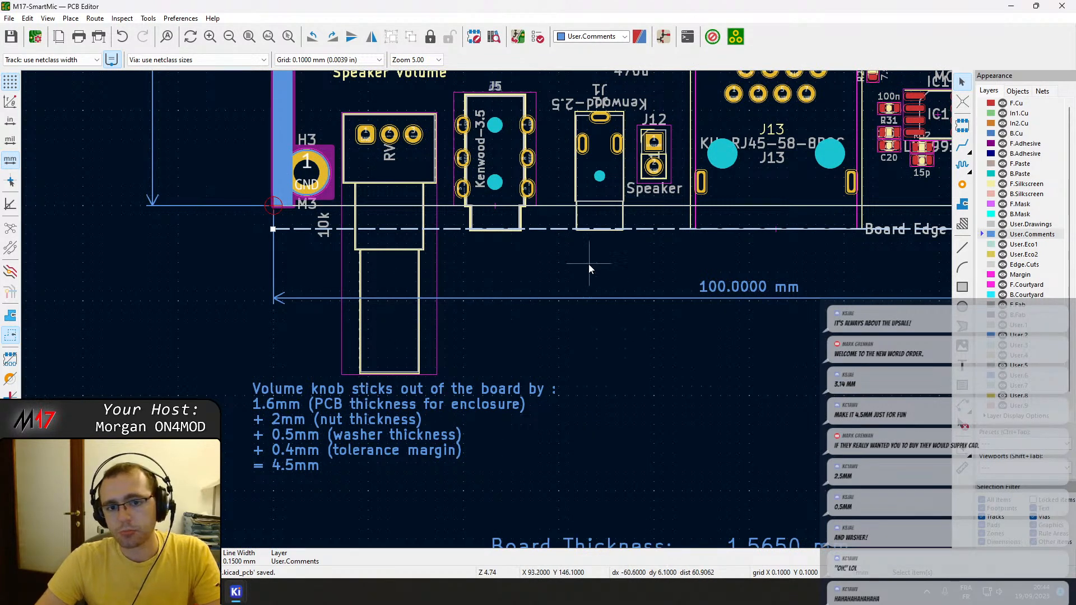
Examine the component layout along the board edge around J13, the LM4991xx amplifier IC1 and the MAX9814.
middle_drag(590, 270, 335, 367)
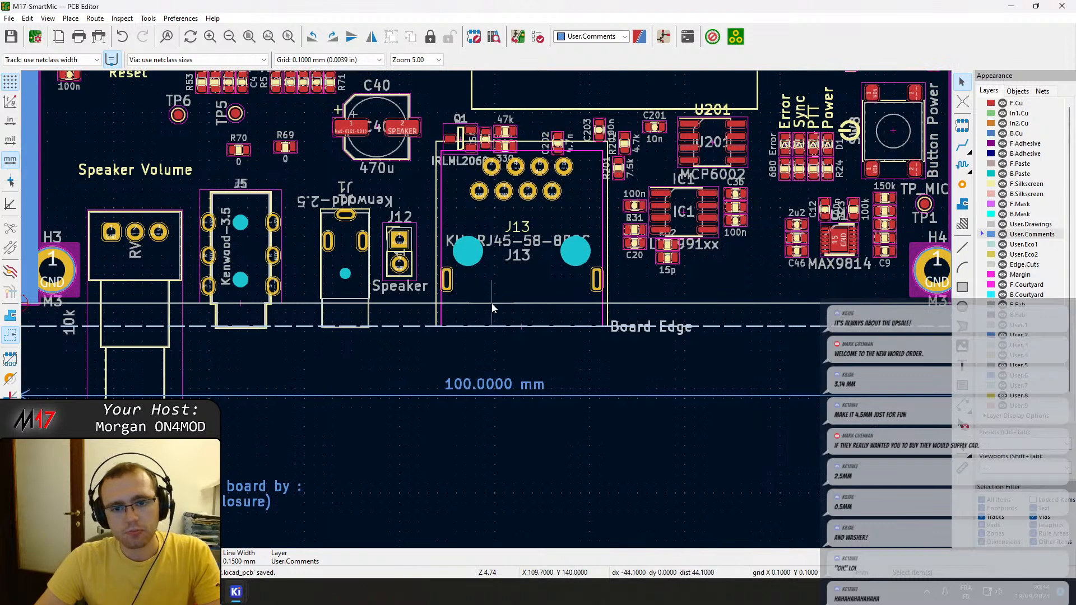
middle_drag(821, 269, 633, 286)
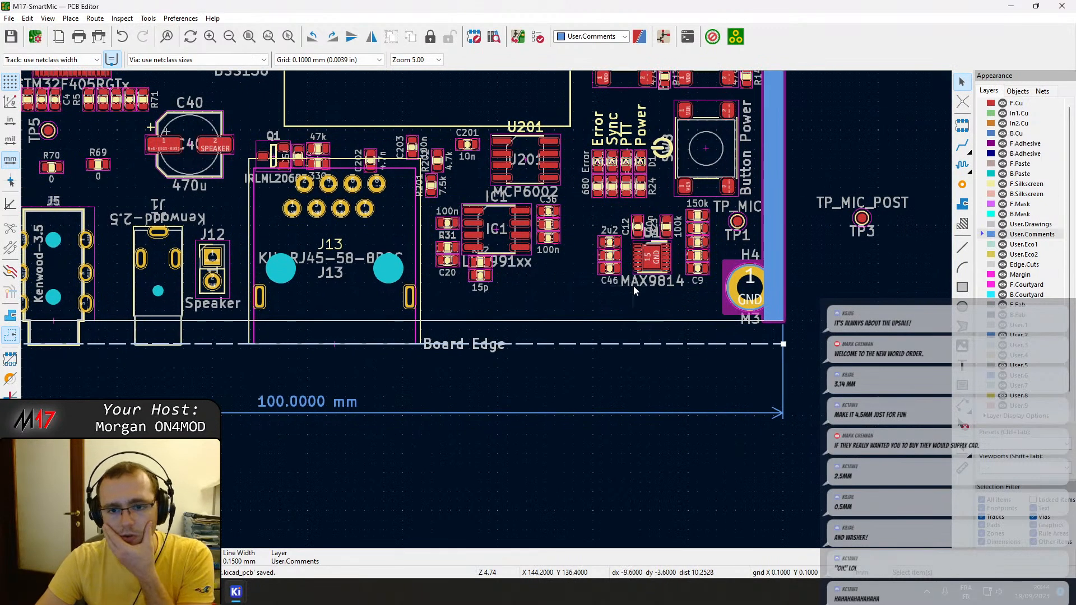
scroll(633, 286, up, 5)
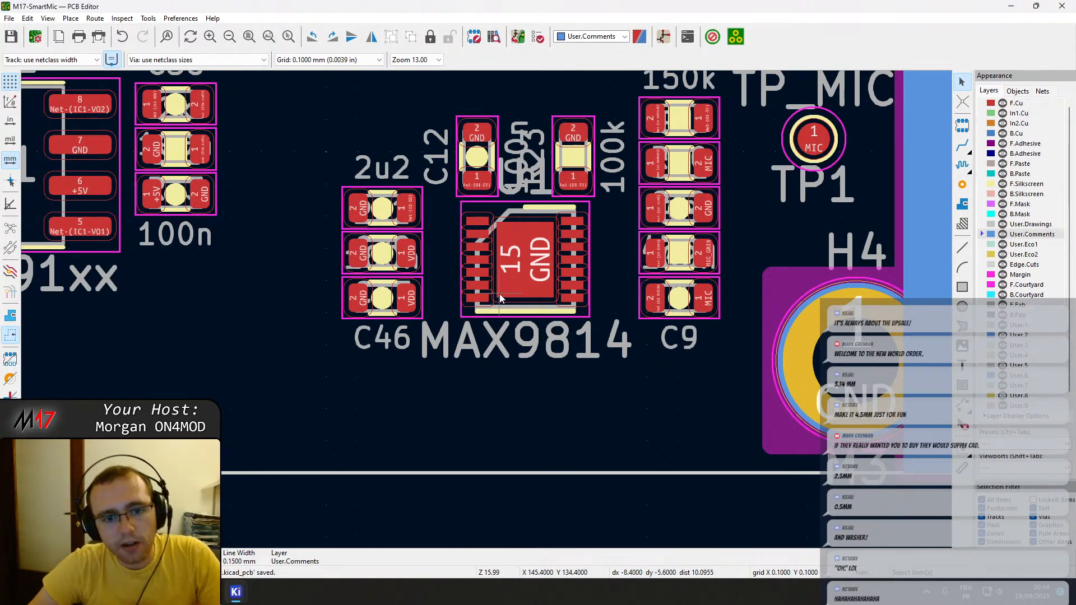
scroll(236, 346, down, 2)
scroll(593, 345, down, 1)
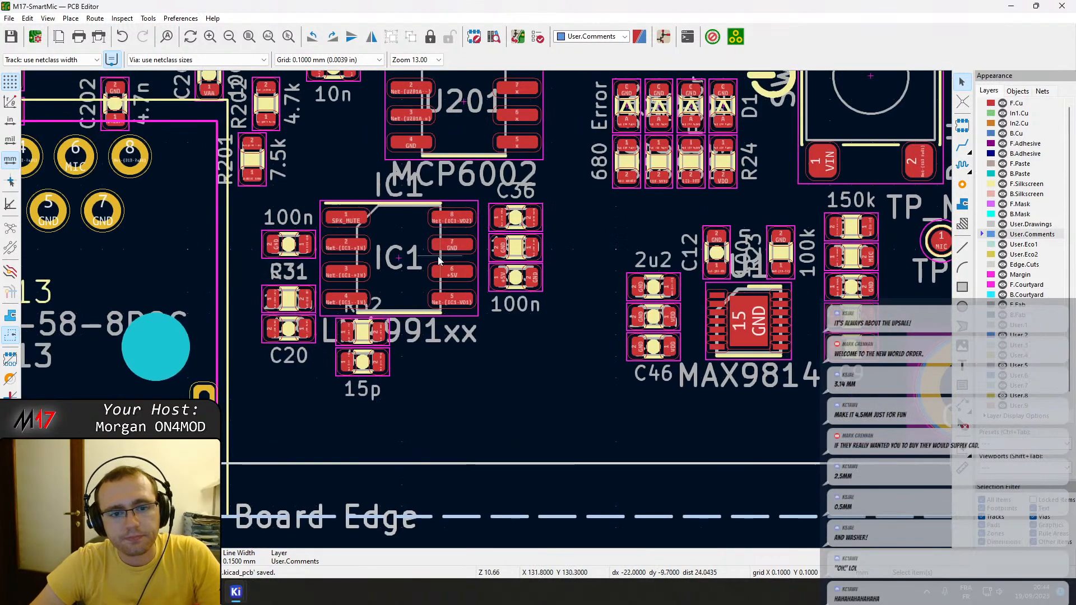
scroll(487, 314, down, 1)
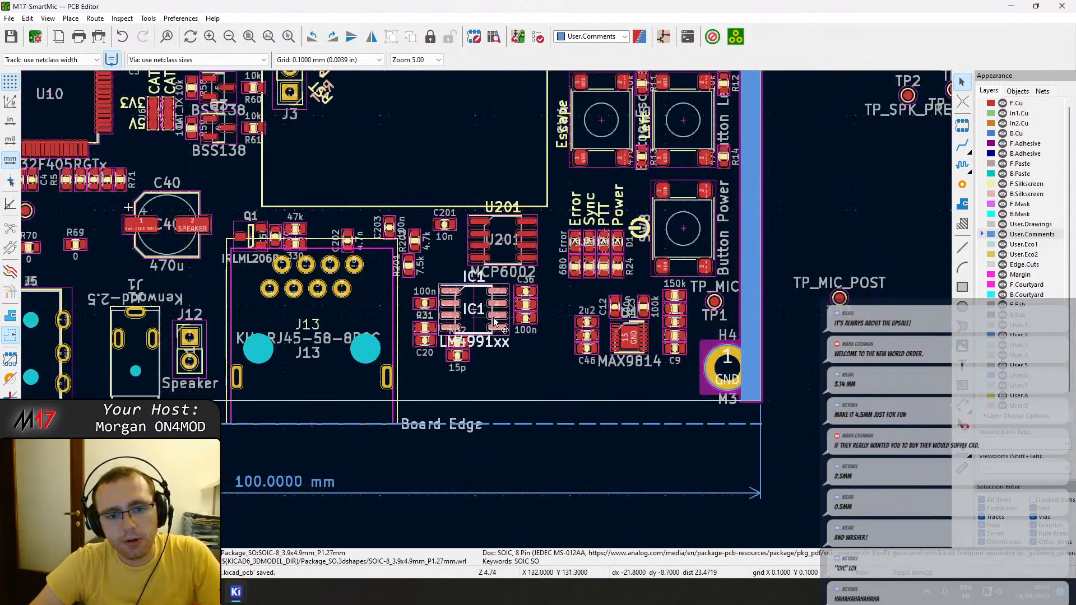
middle_drag(316, 322, 568, 336)
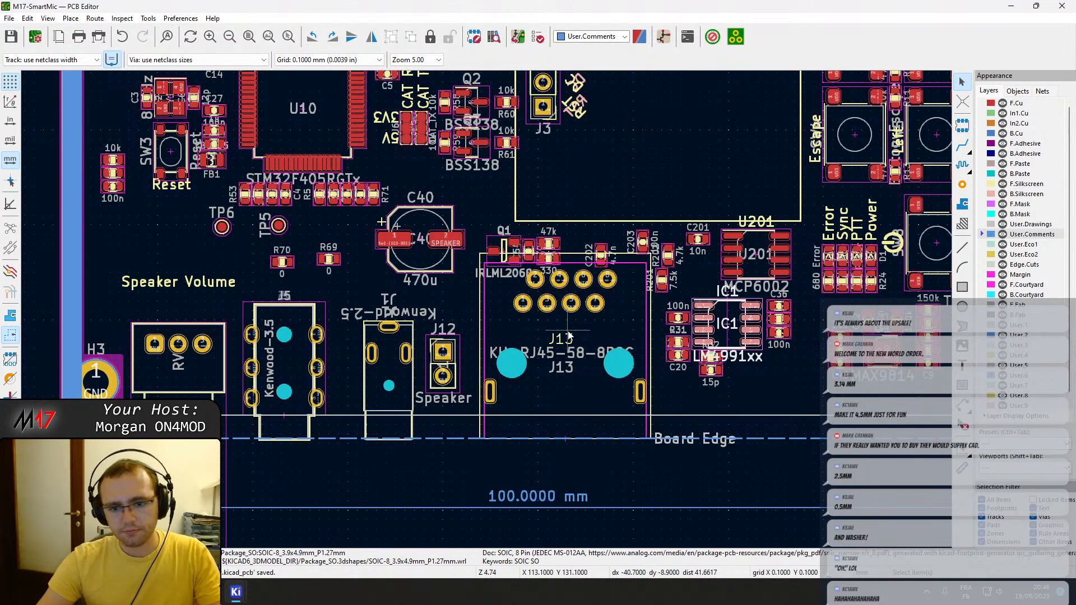
Examine the connectors along the lower board edge and the pads of Kenwood jacks J5 and J1, selecting an S pad of J5.
scroll(507, 380, down, 3)
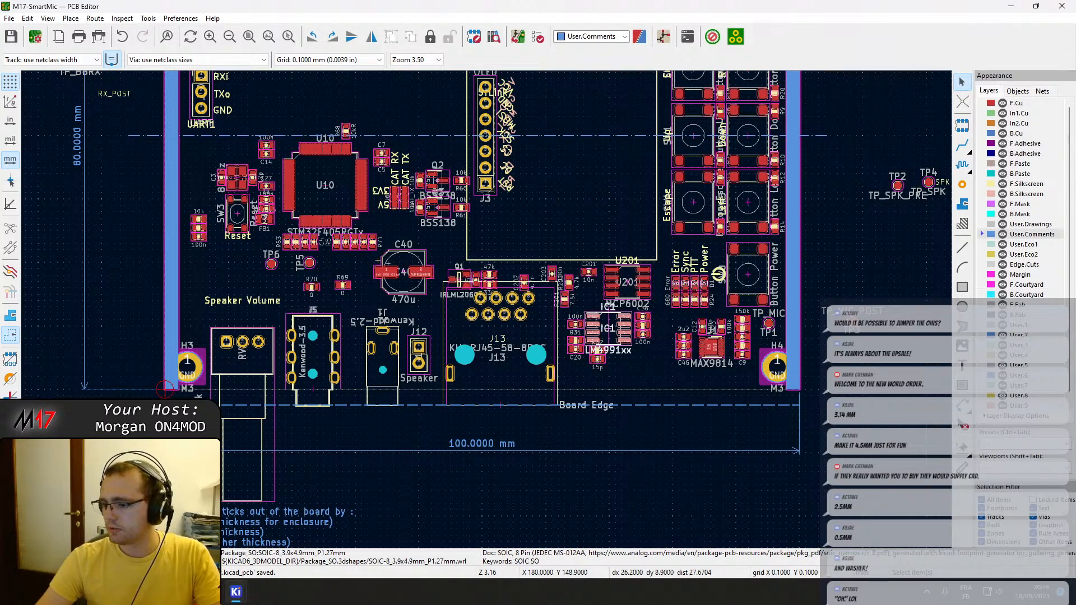
middle_drag(445, 257, 537, 413)
middle_drag(547, 371, 367, 254)
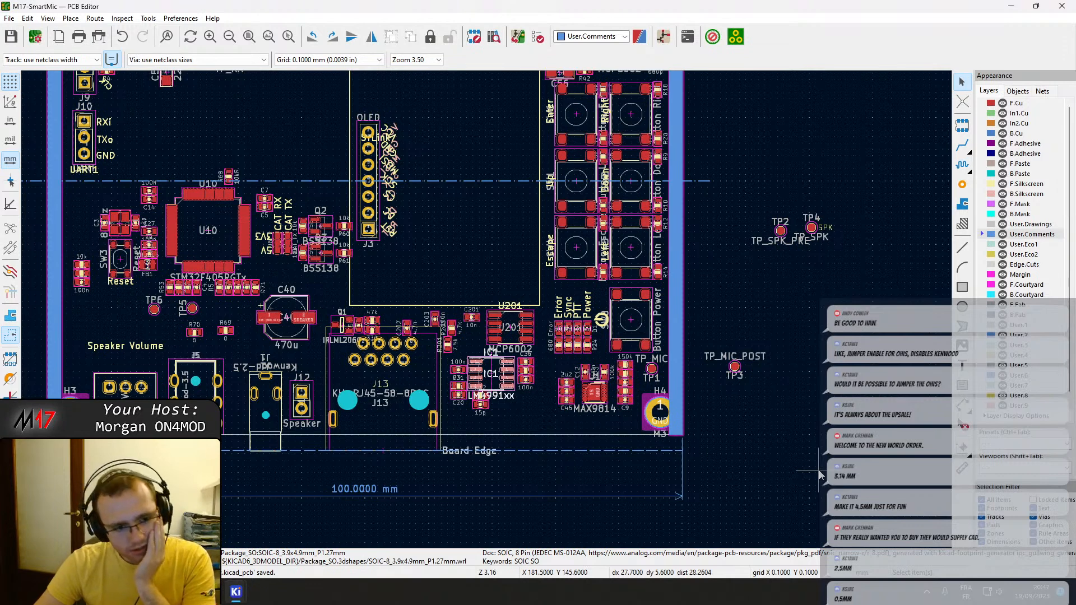
scroll(394, 422, down, 2)
middle_drag(486, 309, 491, 381)
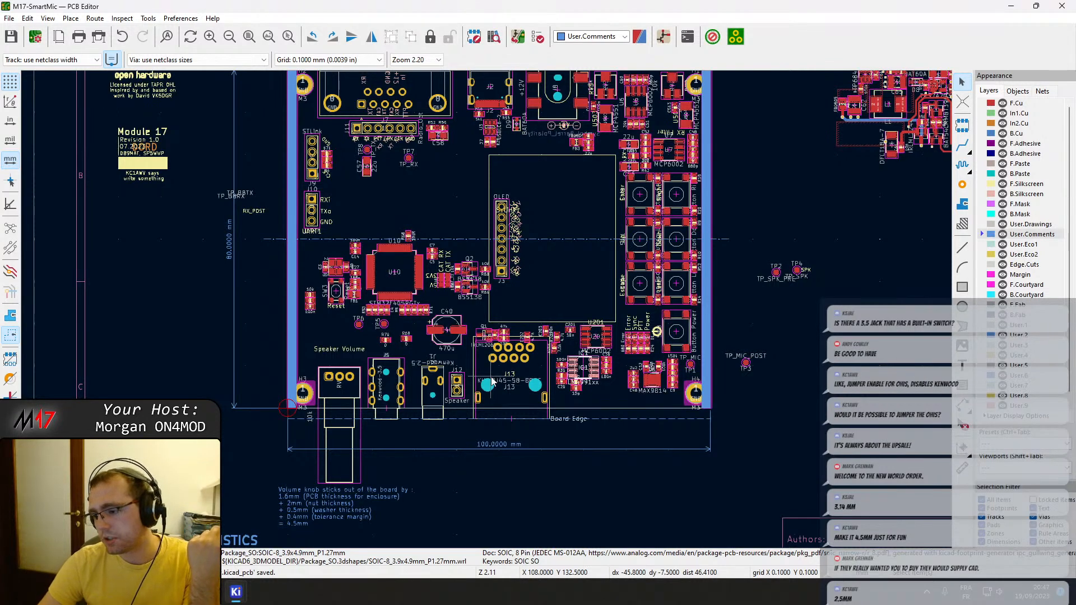
scroll(322, 428, up, 3)
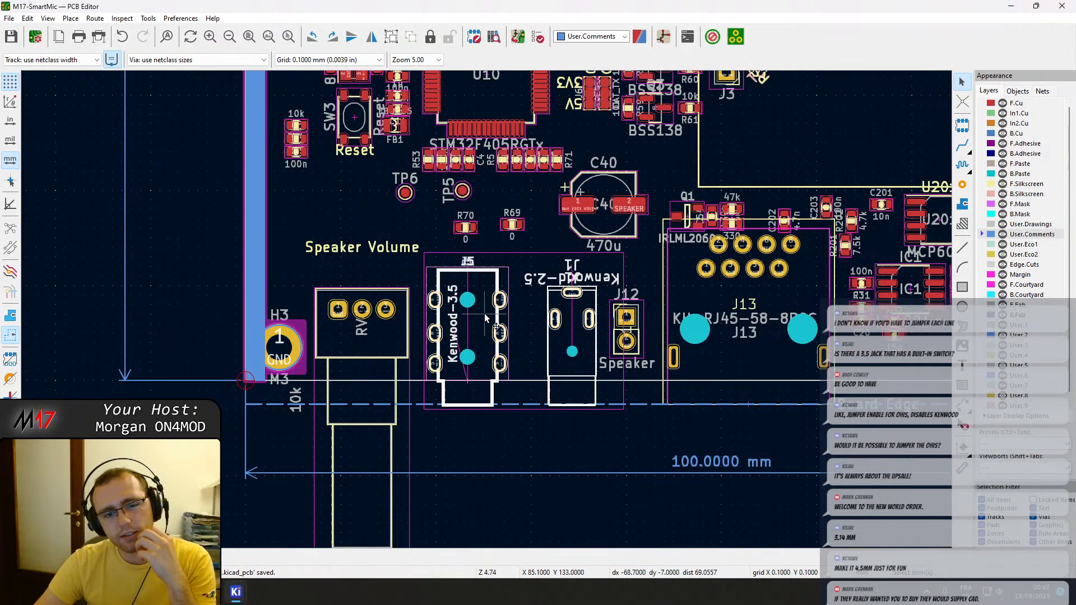
scroll(486, 317, up, 5)
scroll(486, 309, down, 2)
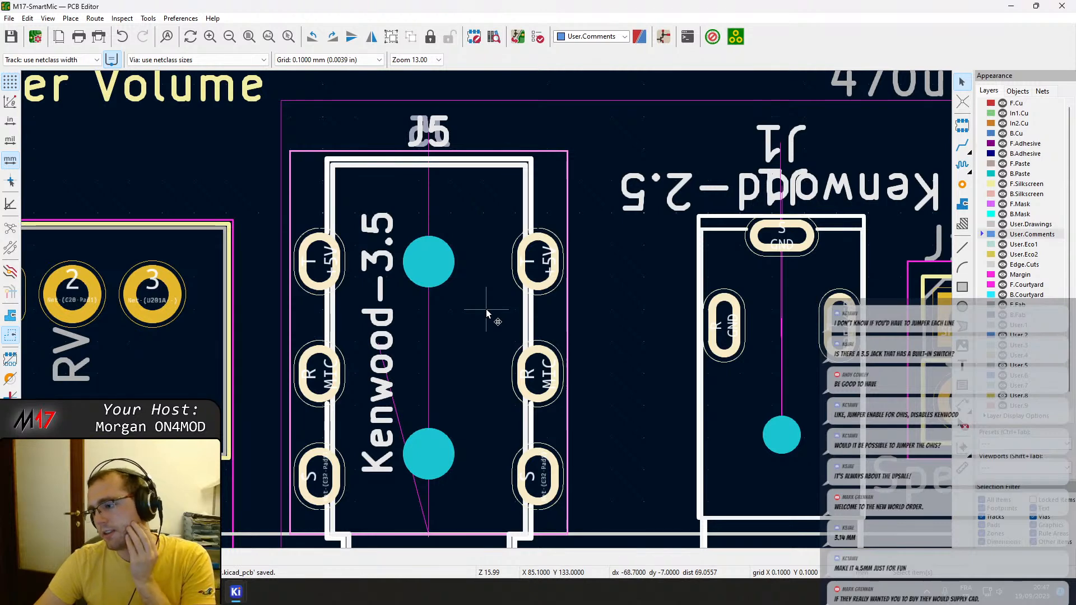
scroll(486, 308, down, 2)
middle_drag(504, 333, 409, 335)
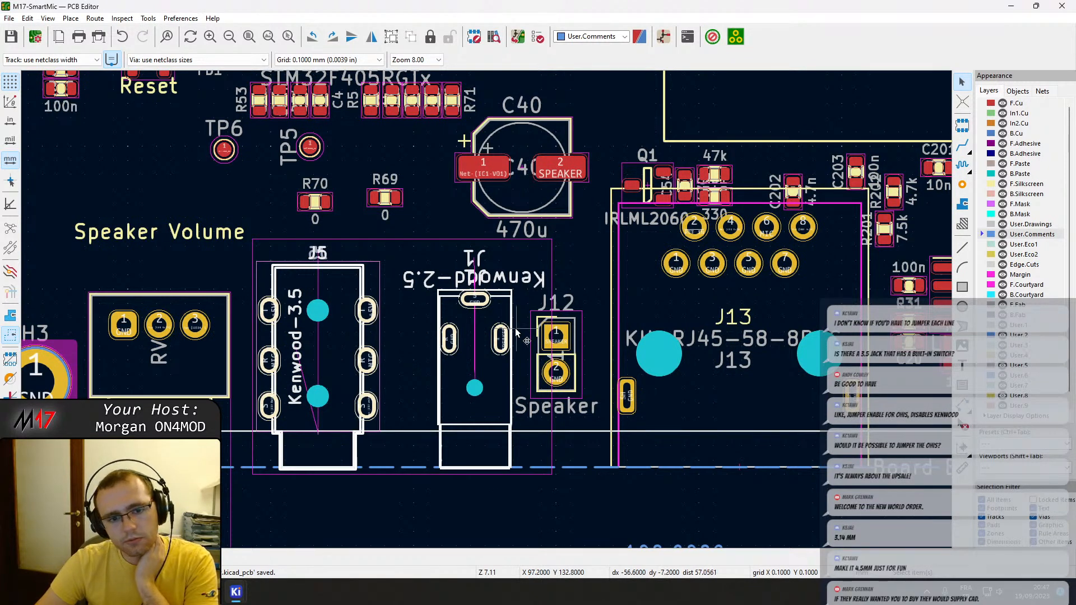
scroll(483, 313, up, 3)
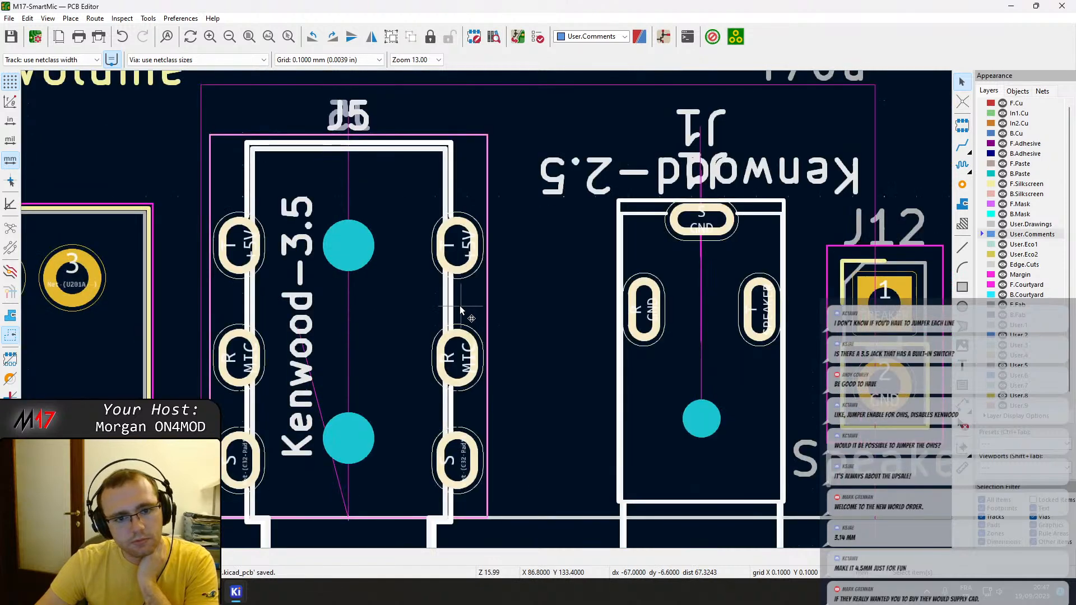
middle_drag(556, 318, 477, 300)
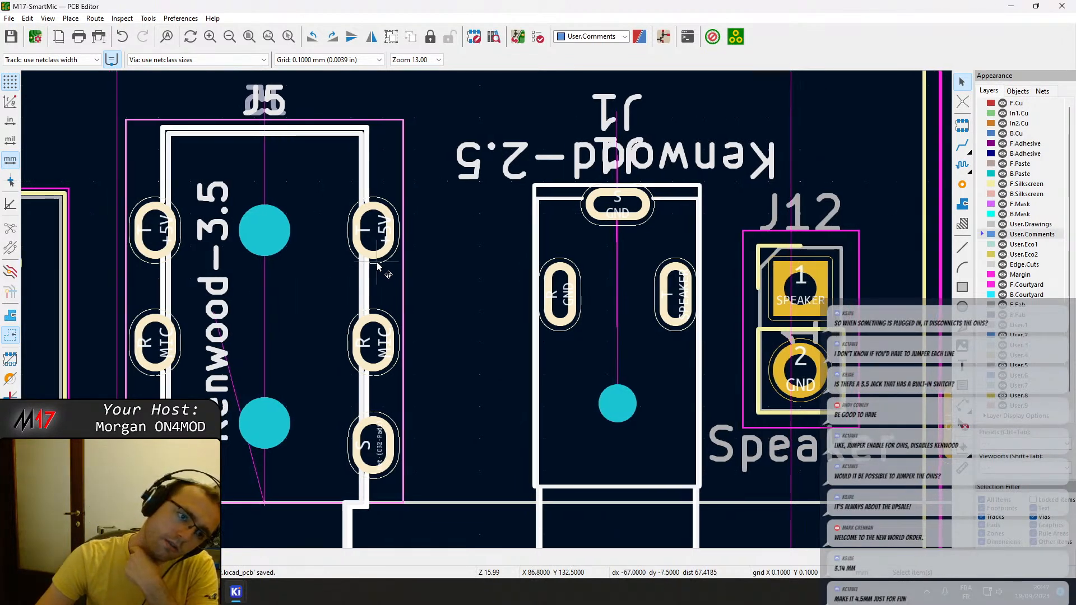
middle_drag(370, 266, 439, 259)
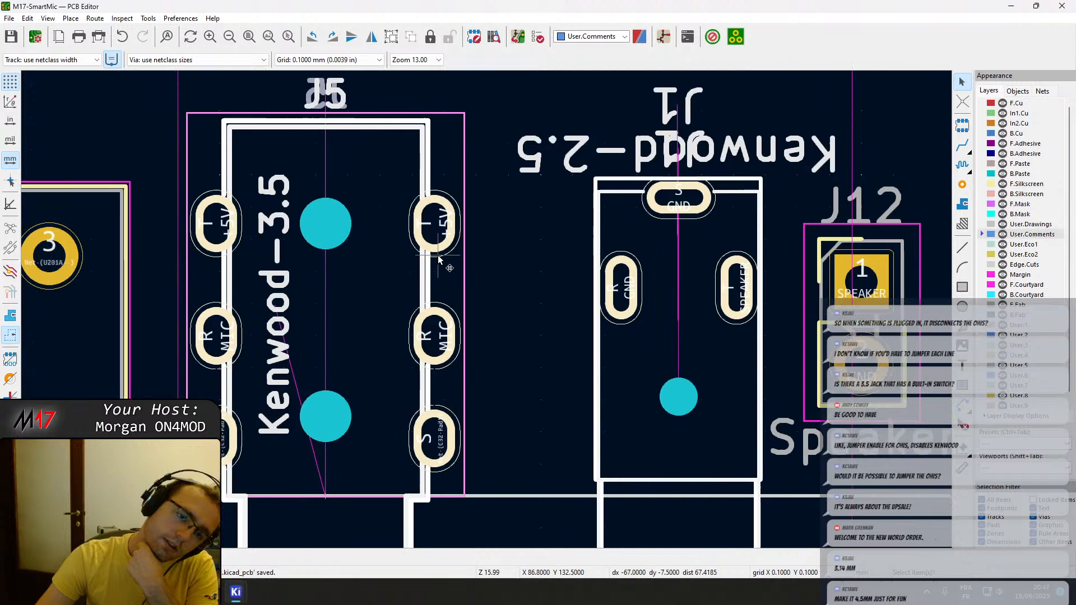
click(439, 452)
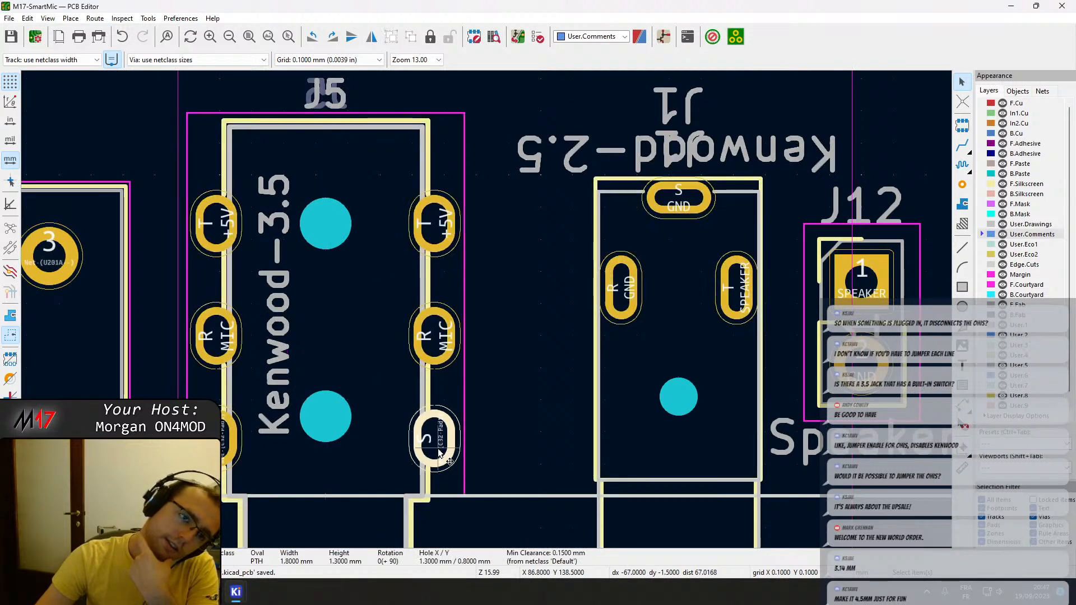
Examine the parts between RJ45 jack J13 and the MAX9814, including amplifier IC1 and the MCP6002, and select resistor R201.
scroll(438, 453, down, 2)
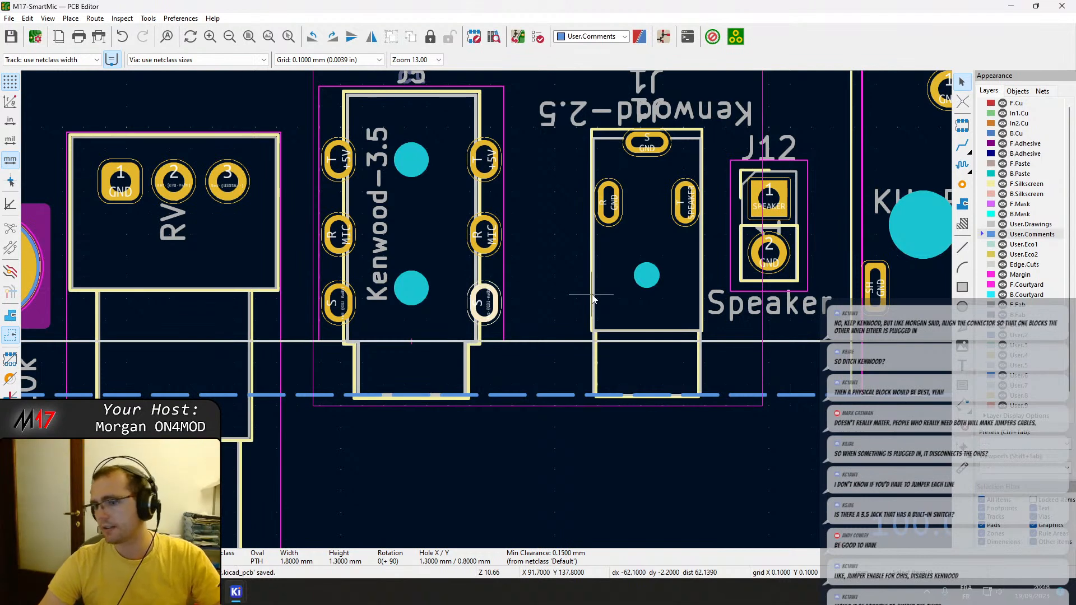
scroll(592, 297, down, 4)
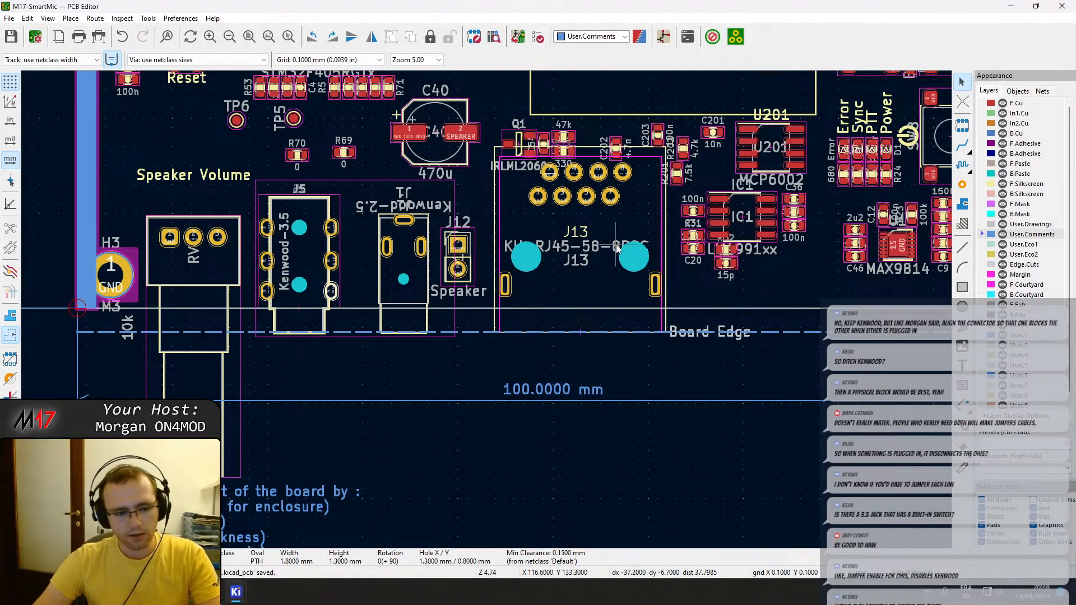
middle_drag(616, 250, 490, 378)
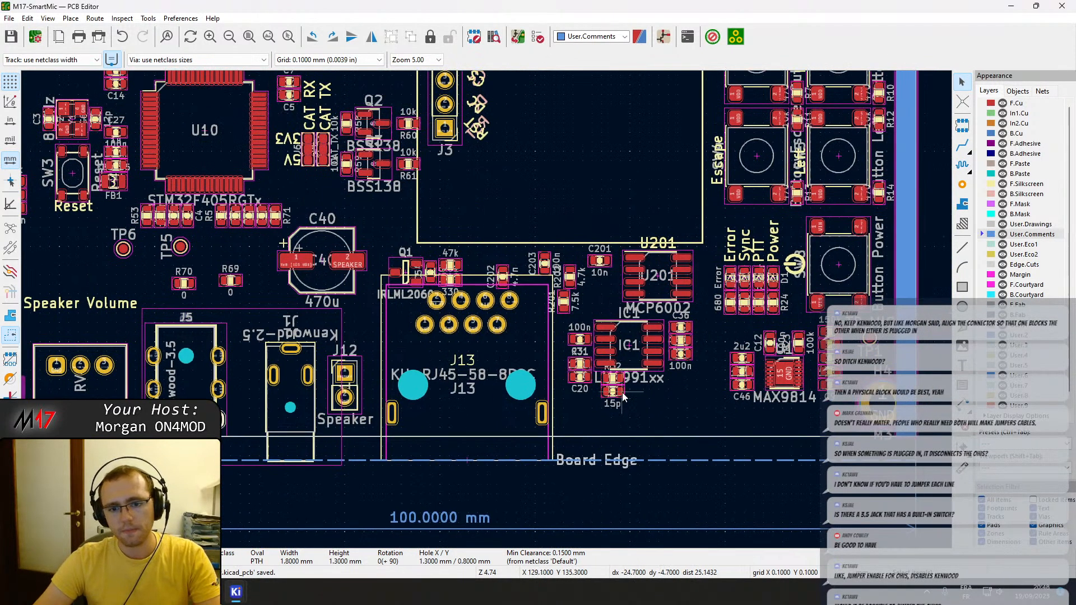
scroll(779, 370, up, 5)
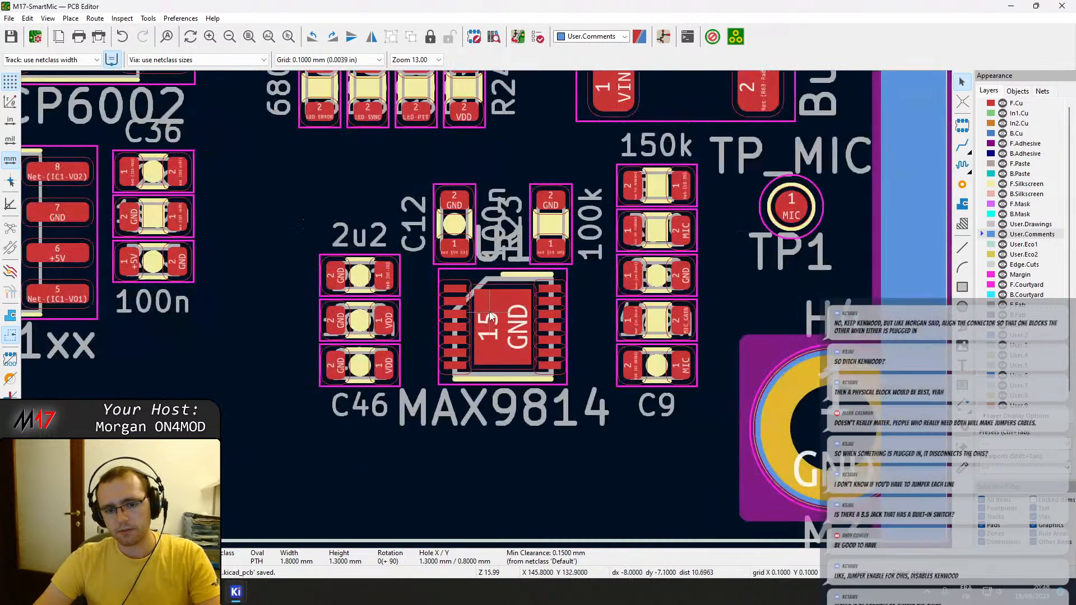
drag(512, 348, 529, 355)
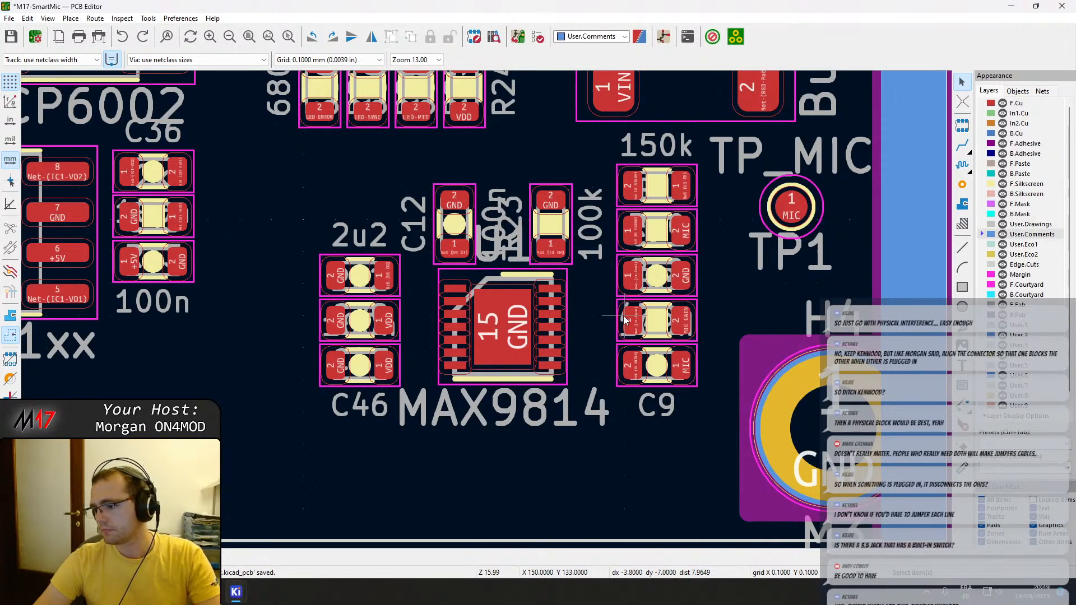
scroll(624, 315, down, 2)
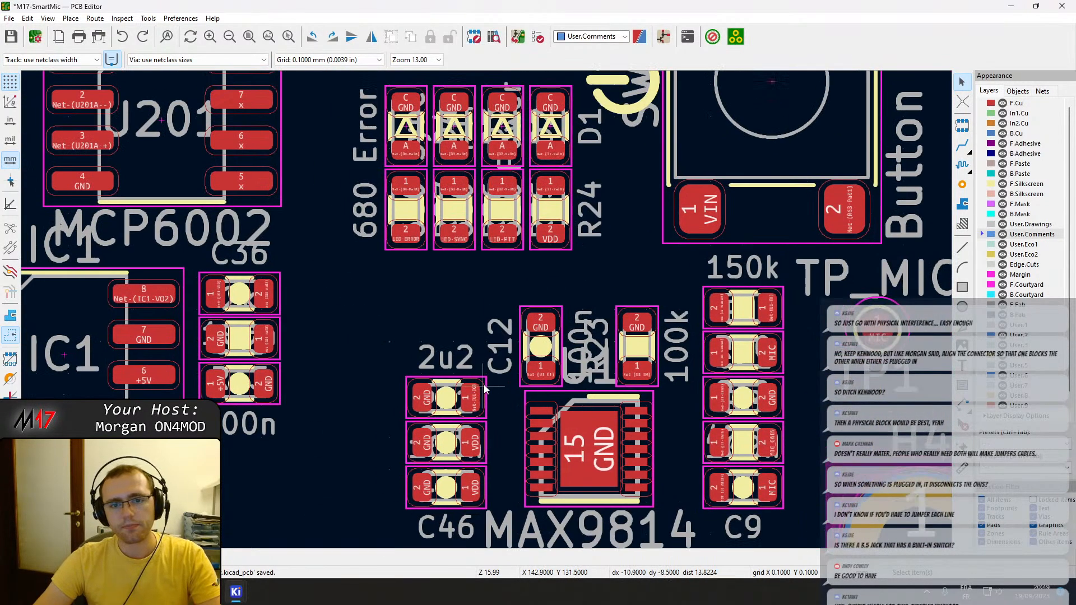
middle_drag(452, 247, 680, 294)
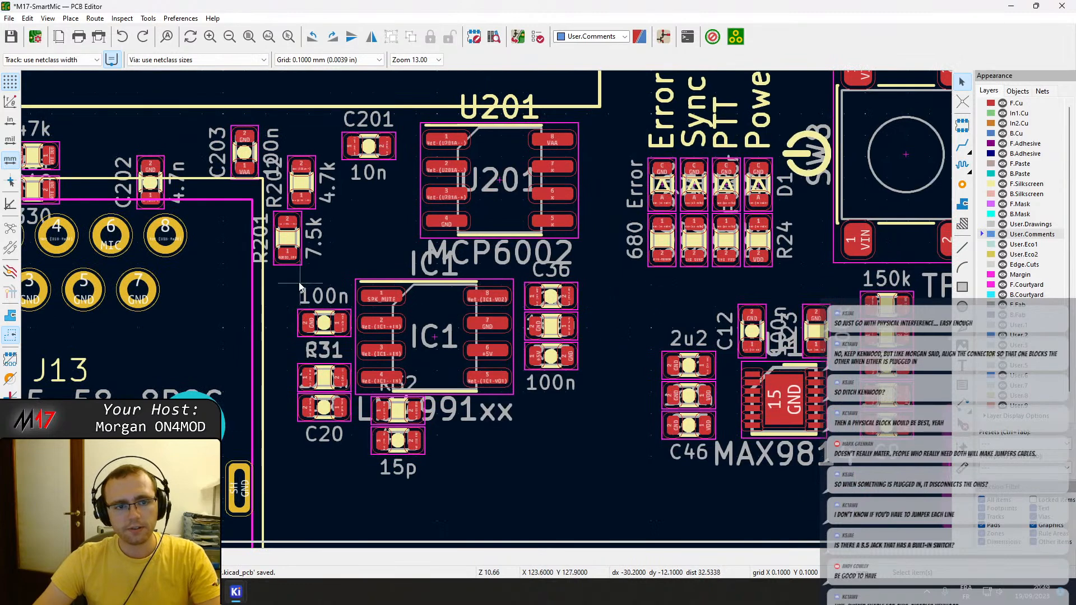
click(288, 238)
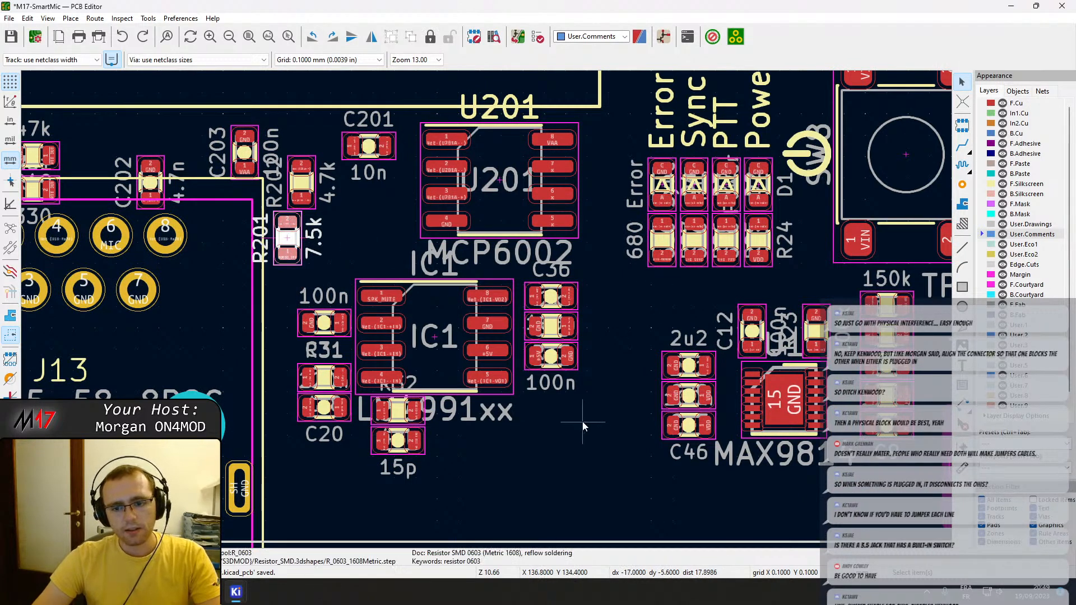
middle_drag(608, 367, 537, 342)
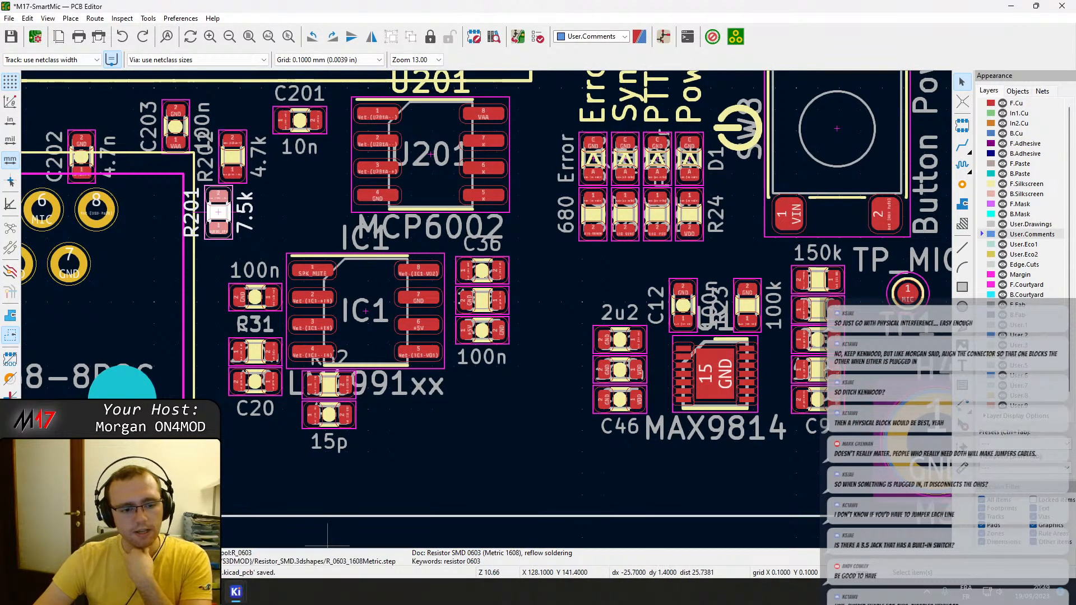
Bring up the Audio schematic and select the MAX9814 microphone amplifier (U1) on the board.
mouse_move(235, 592)
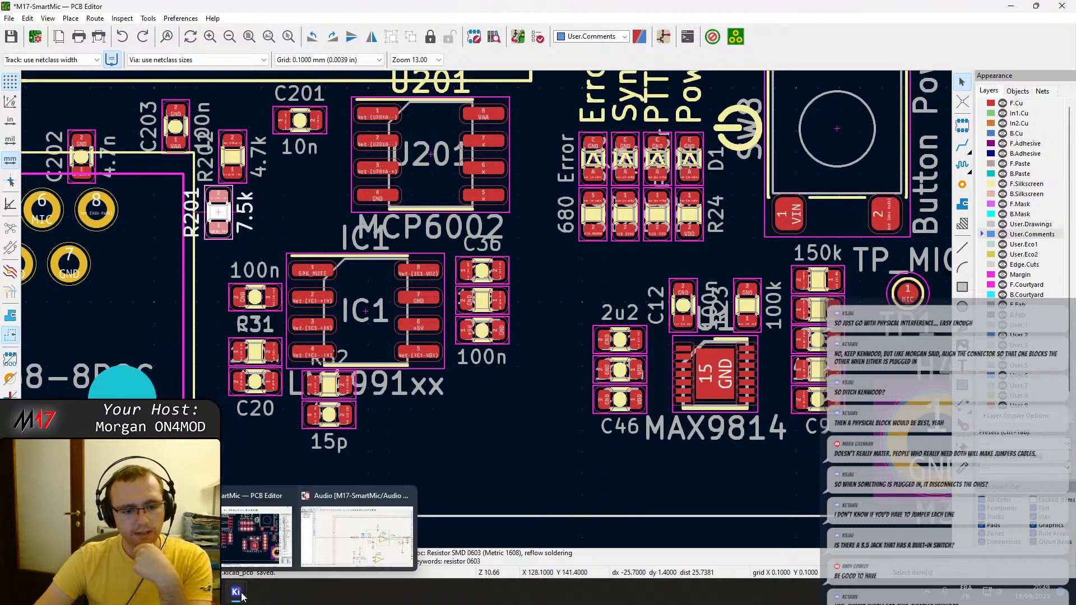
click(315, 539)
drag(719, 5, 1075, 9)
click(715, 374)
click(718, 428)
click(720, 381)
click(709, 350)
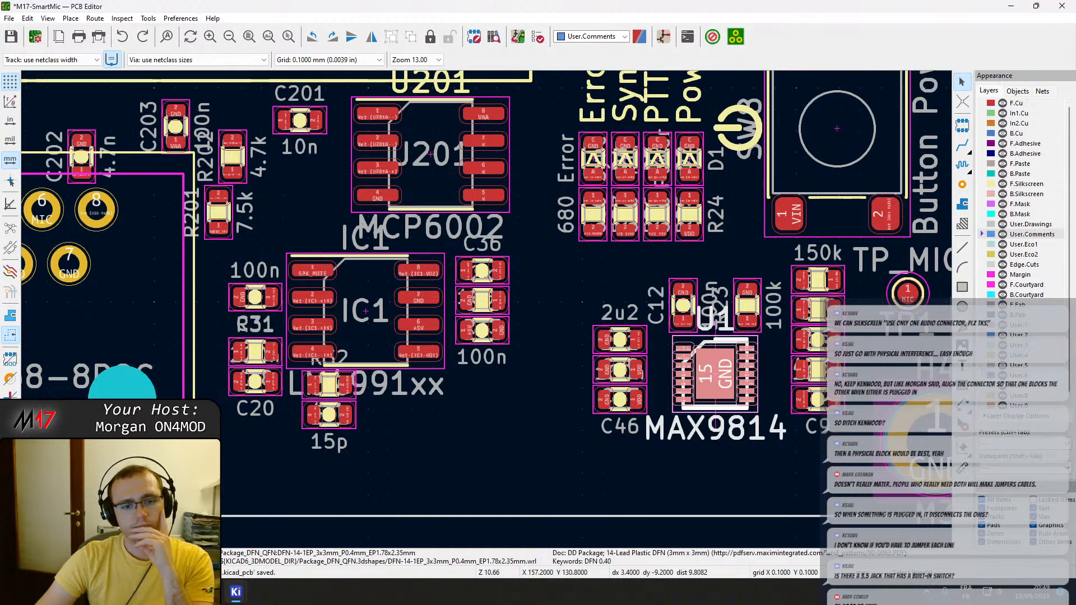
Move Q1 with its adjacent capacitor and the 47k and 330 resistors from above J13 into the display outline.
scroll(486, 309, down, 4)
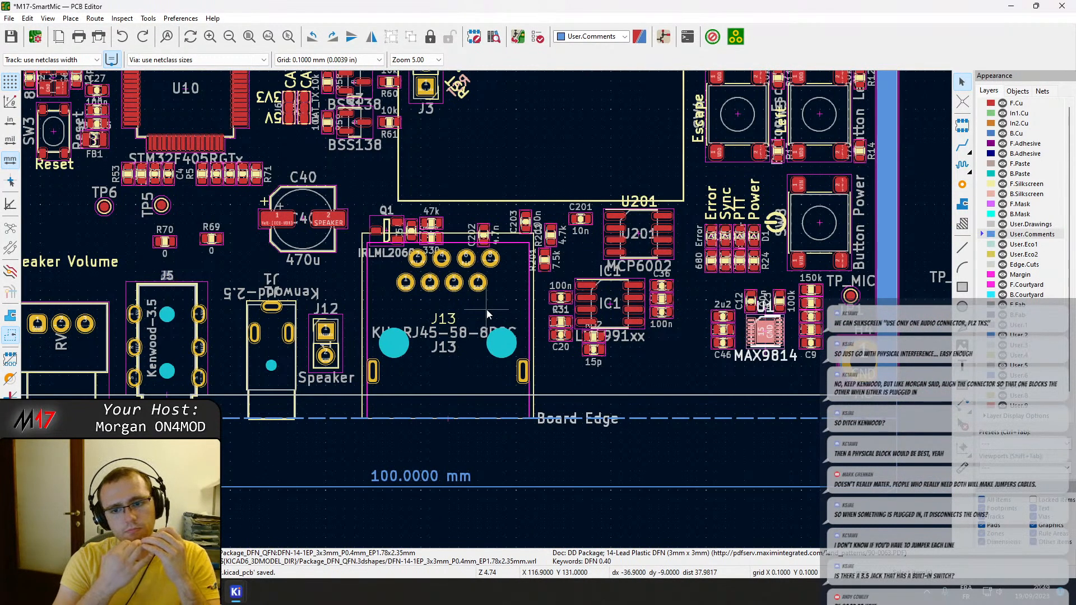
middle_drag(259, 258, 329, 288)
click(282, 271)
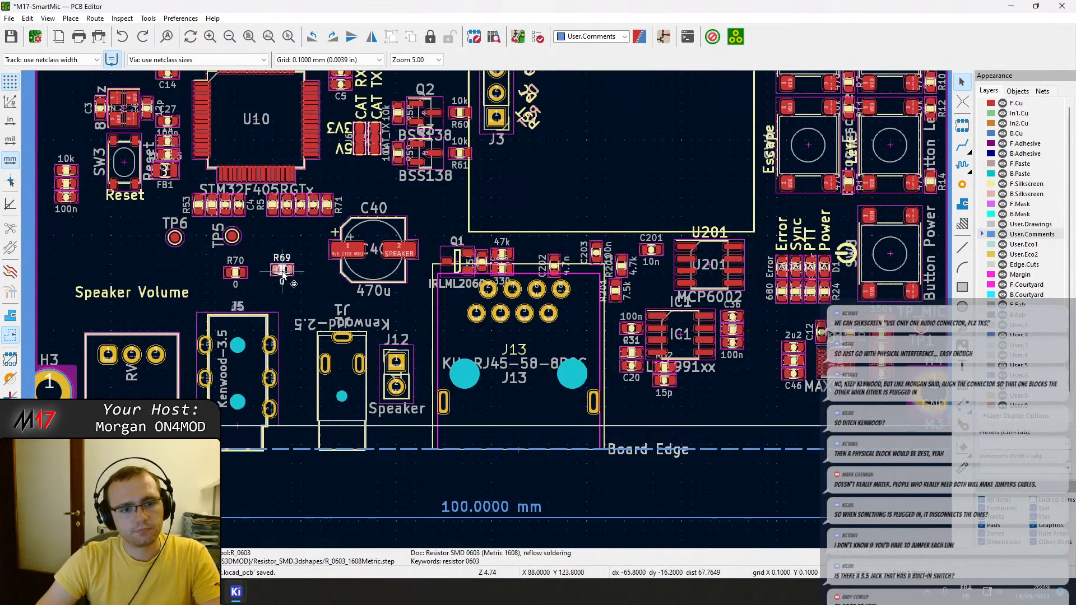
click(478, 259)
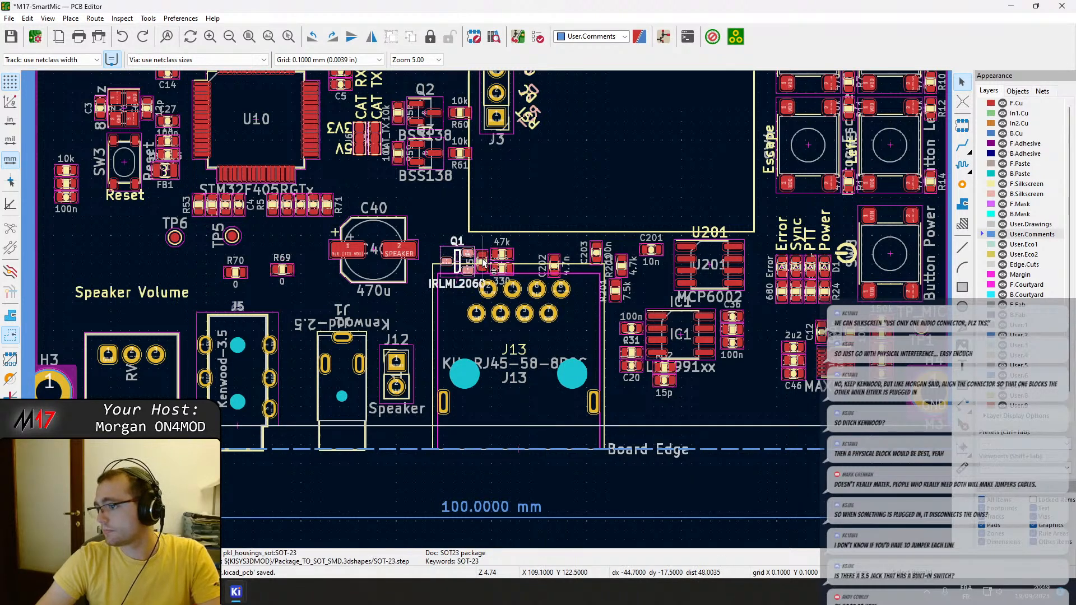
click(511, 266)
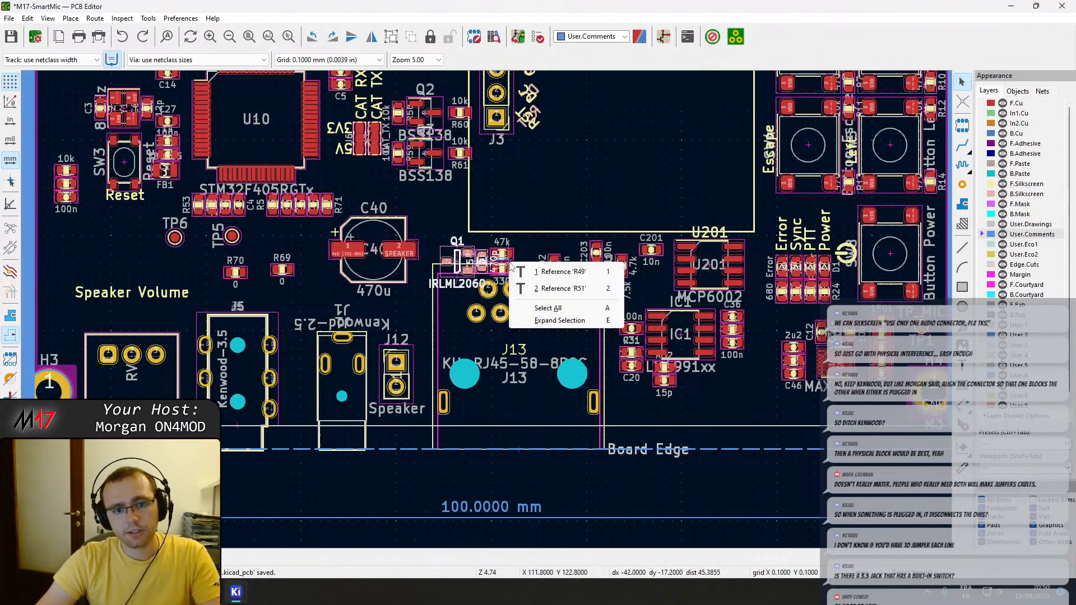
shift+click(503, 254)
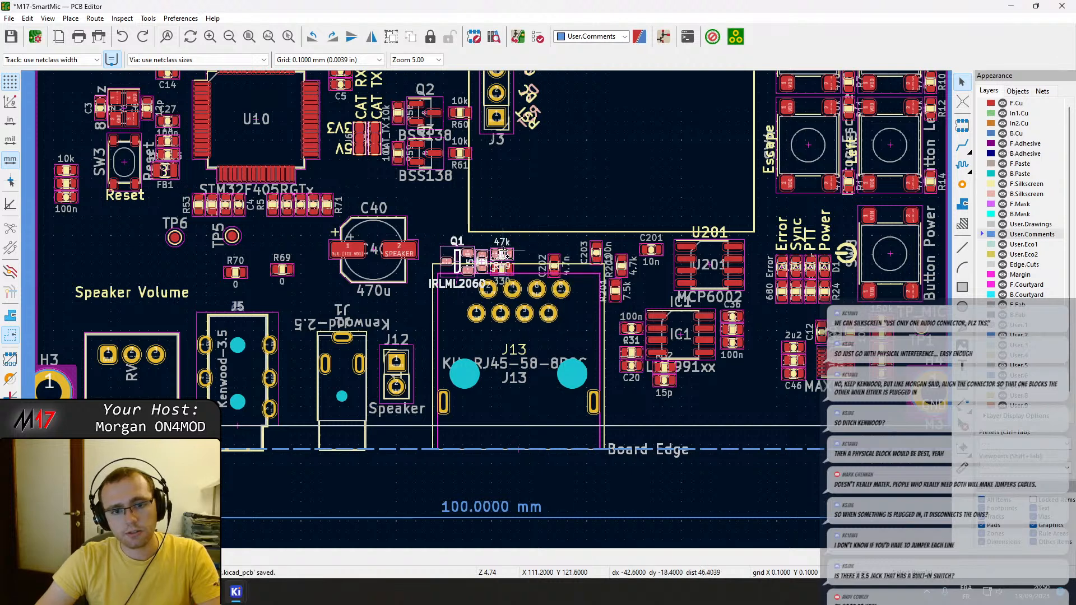
drag(504, 274, 541, 212)
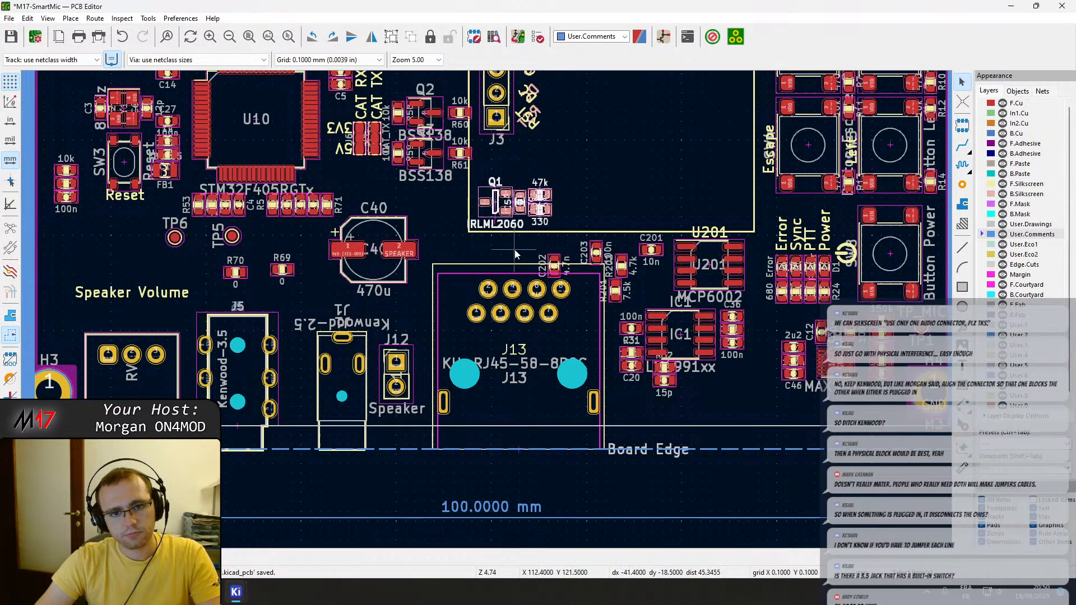
Move the 470u electrolytic capacitor C40 off the board, to free space below the board edge near the MAX9814.
click(374, 257)
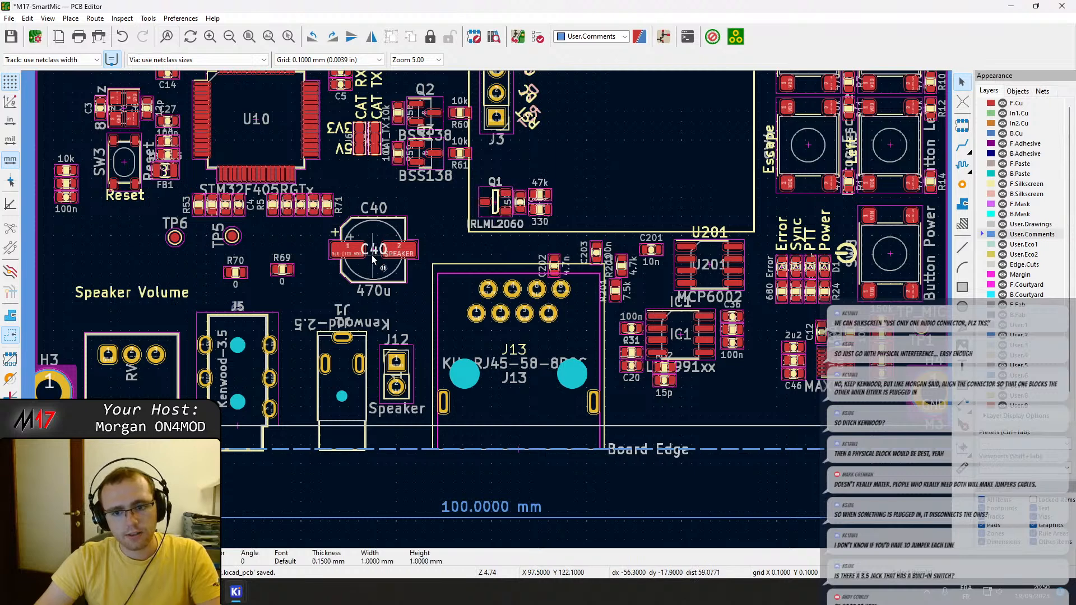
click(376, 271)
middle_drag(374, 264, 386, 179)
drag(386, 179, 794, 498)
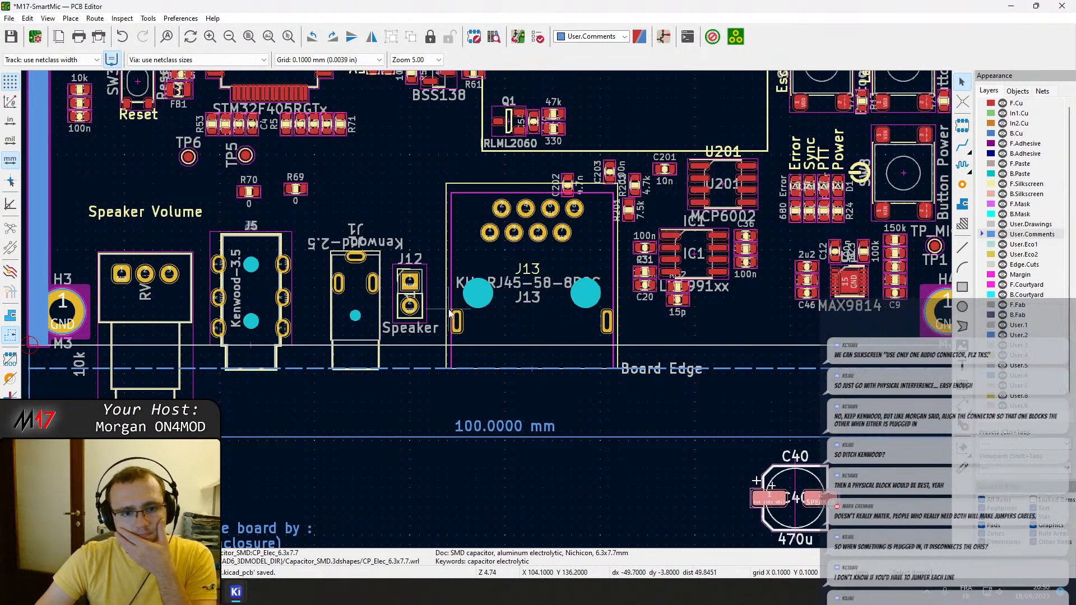
Move the speaker header J12 straight down off the board, below the 100 mm dimension line.
click(415, 294)
click(424, 295)
drag(424, 295, 408, 499)
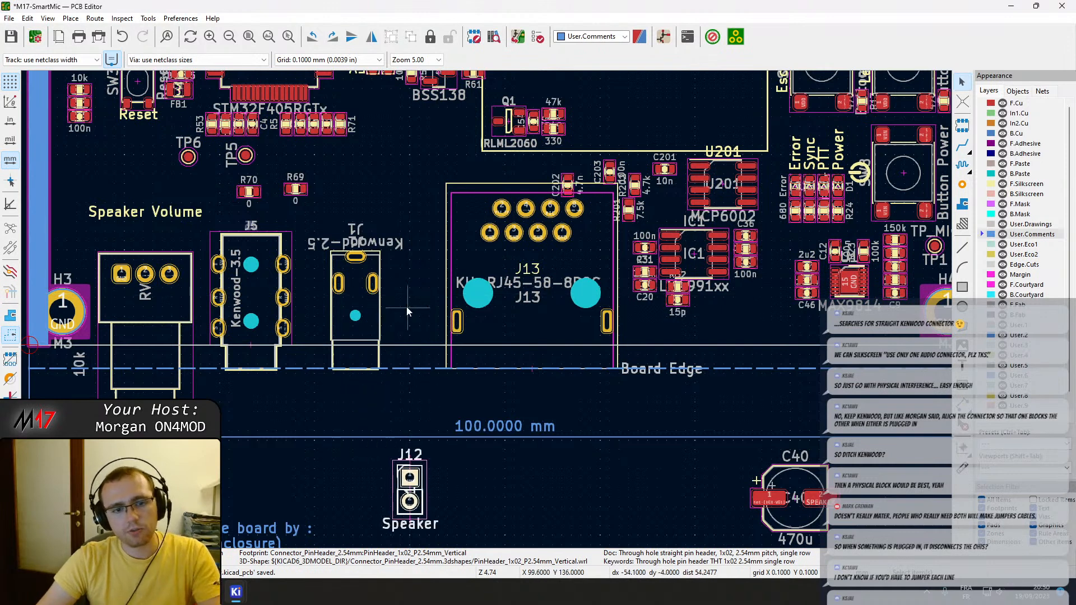
Examine the freed space between Kenwood jack J1 and RJ45 jack J13, selecting J13.
scroll(367, 284, up, 2)
middle_drag(368, 284, 488, 309)
scroll(405, 287, up, 3)
scroll(463, 313, down, 3)
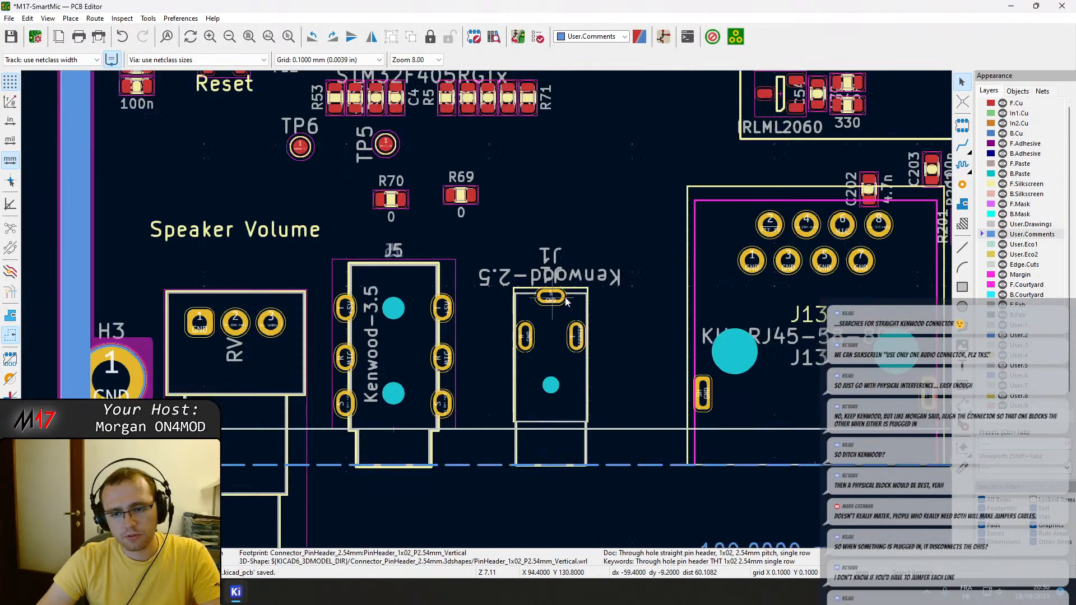
click(771, 379)
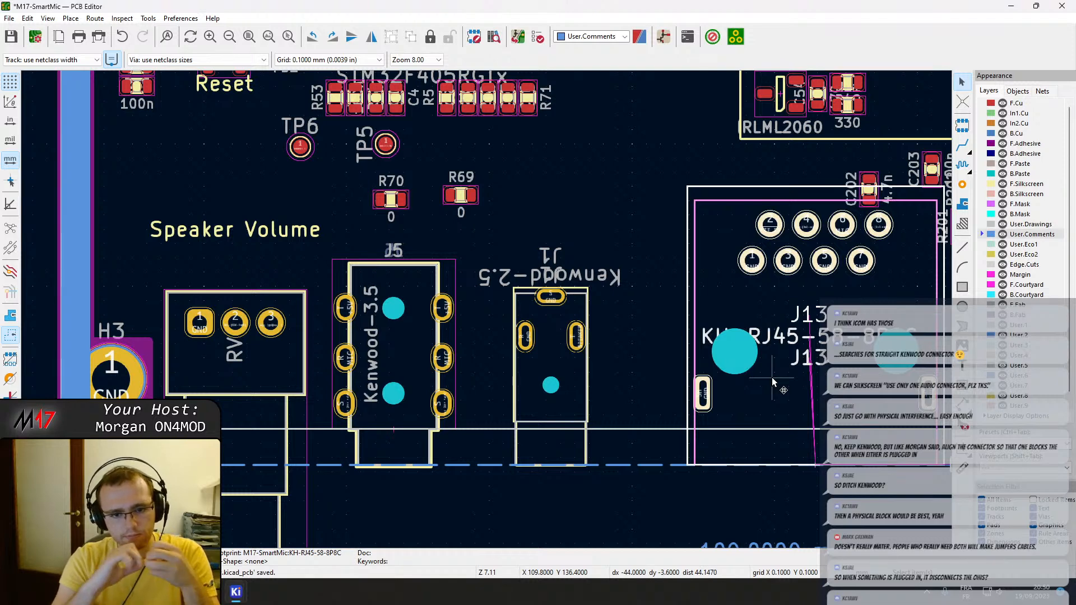
middle_drag(759, 311, 709, 323)
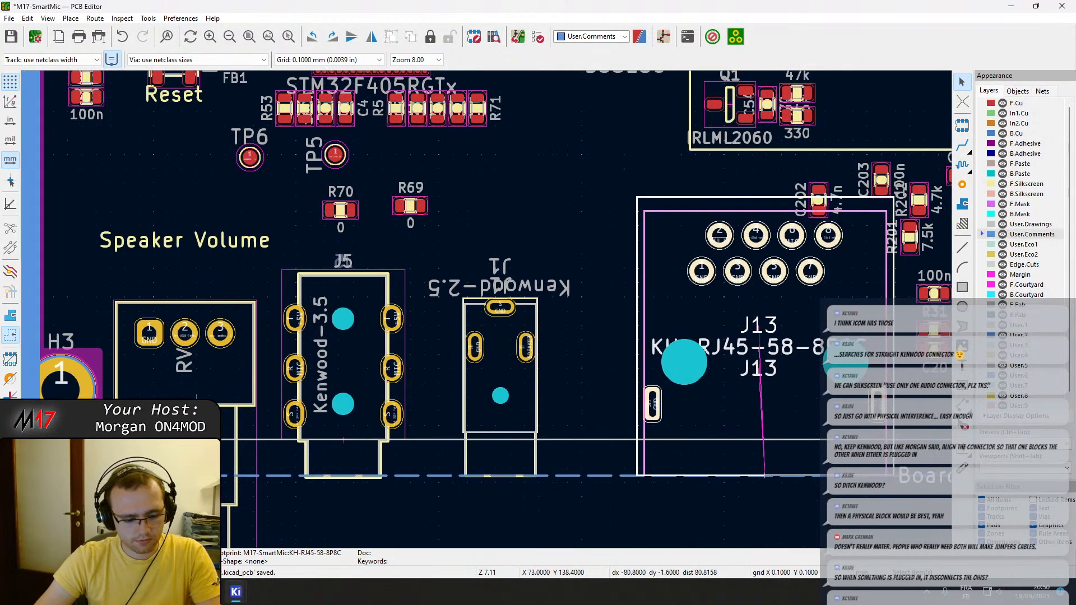
Try routing an F.Cu track between the two R pads of Kenwood jack J5.
key(x)
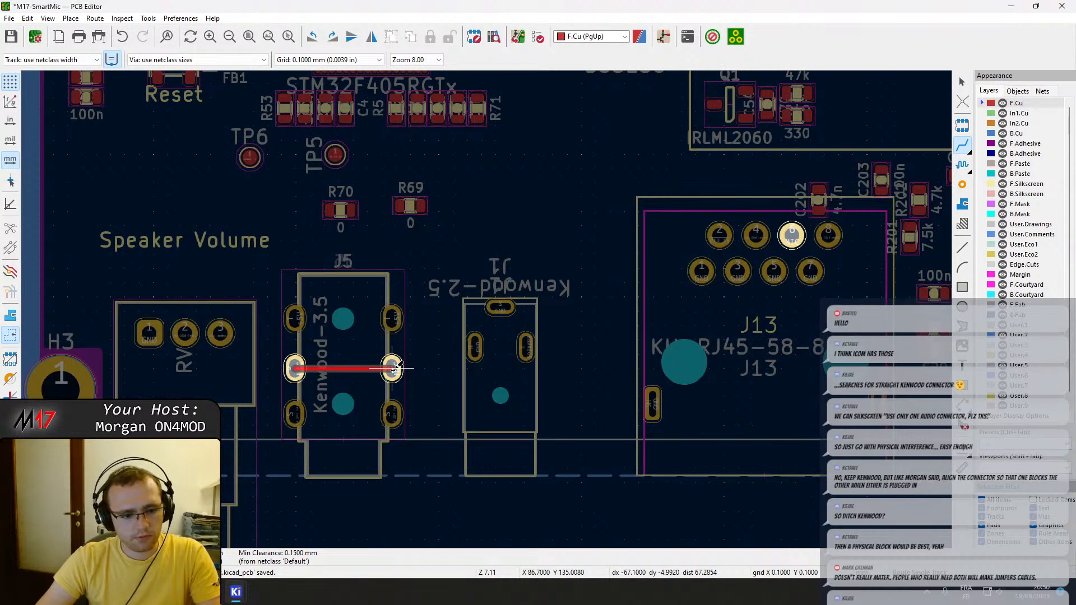
key(Escape)
In the board setup's net classes, set the Default class track width to 0.15 mm.
click(35, 36)
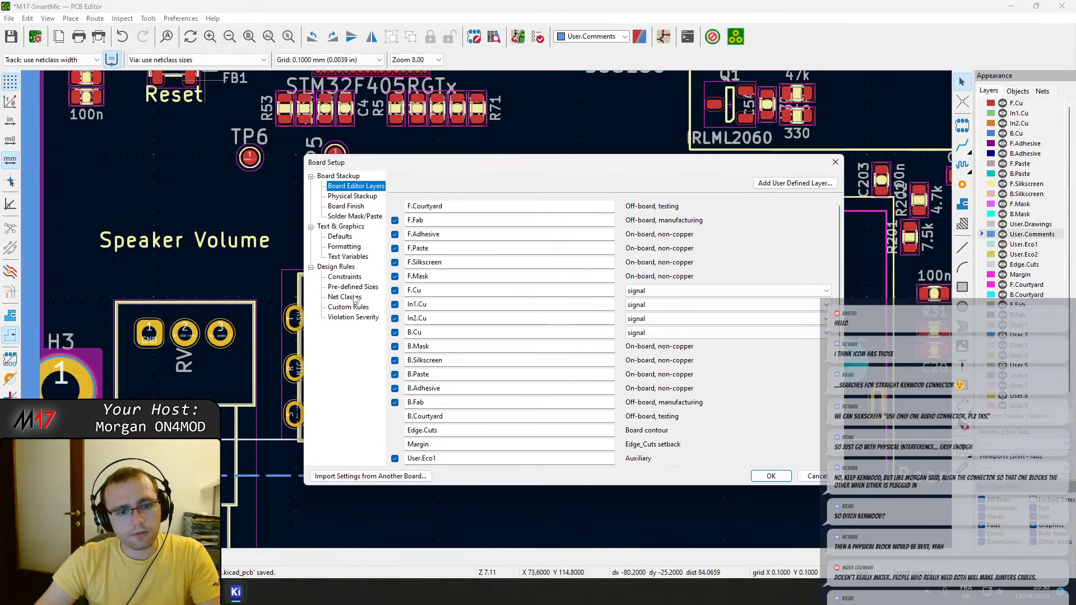
click(353, 288)
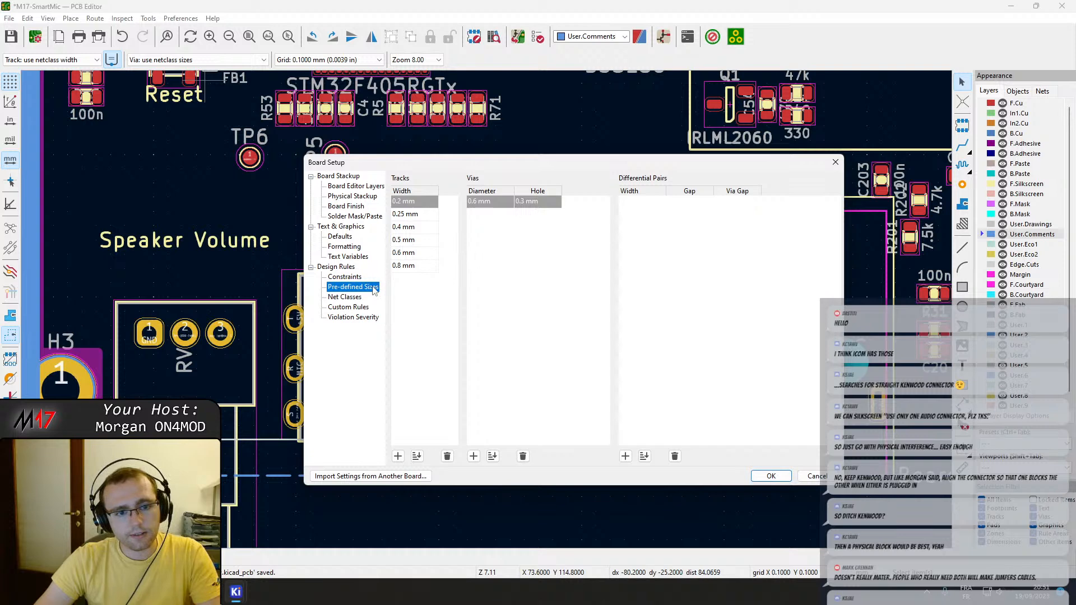
click(357, 298)
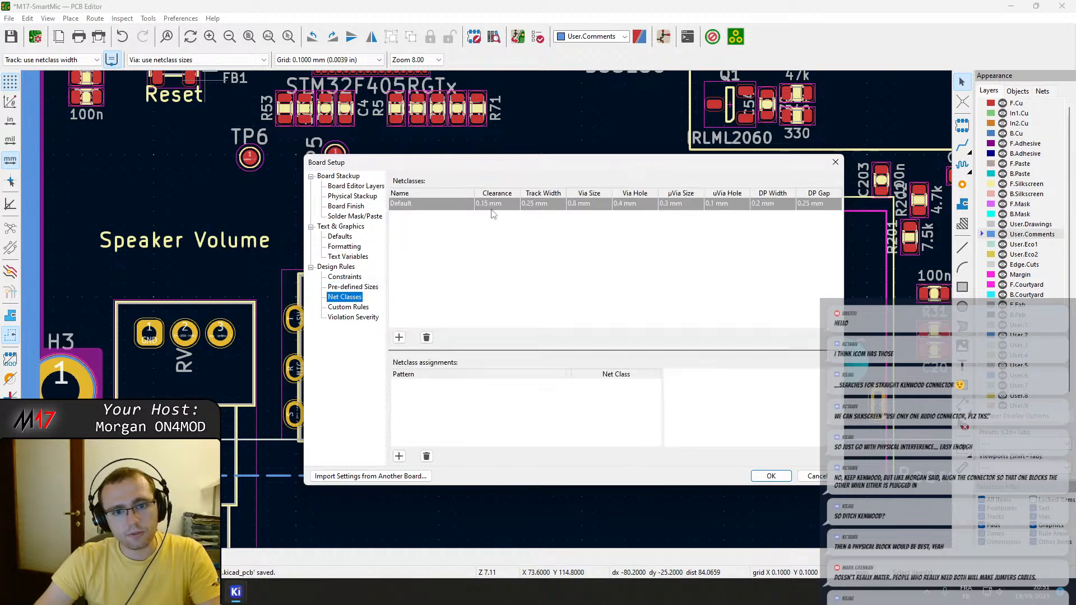
click(529, 206)
drag(533, 210, 528, 210)
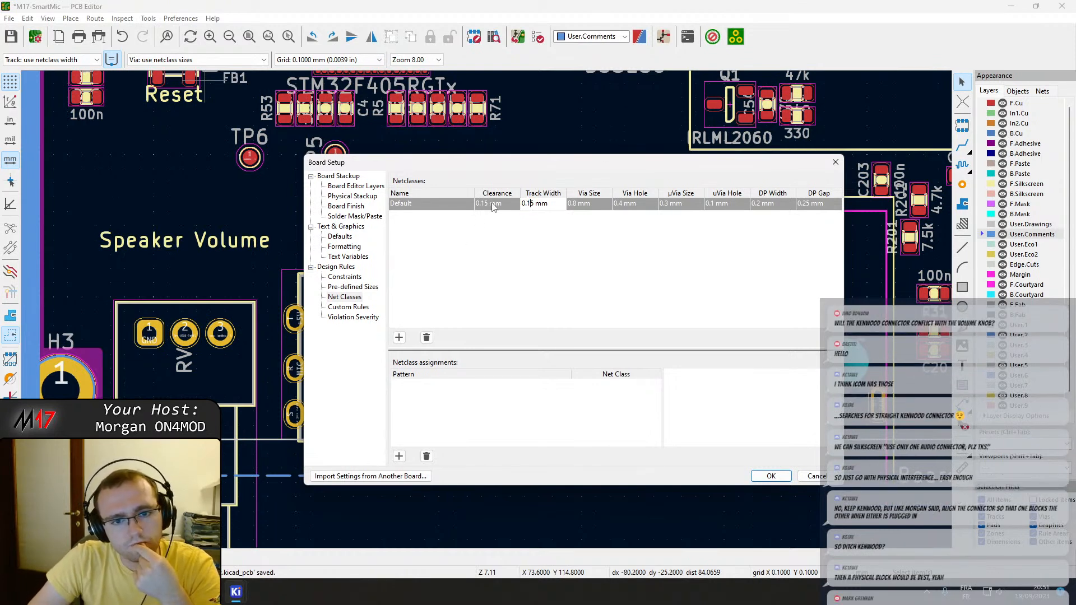
click(490, 204)
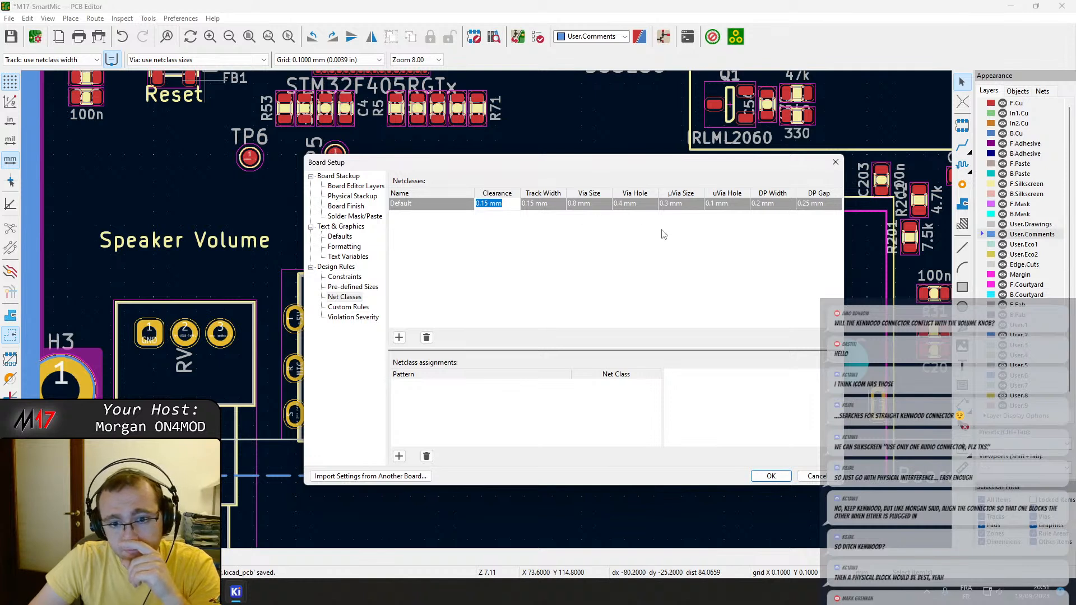
Set the Default net class via size to 0.6 mm and via hole to 0.3 mm, and accept the board setup.
click(576, 204)
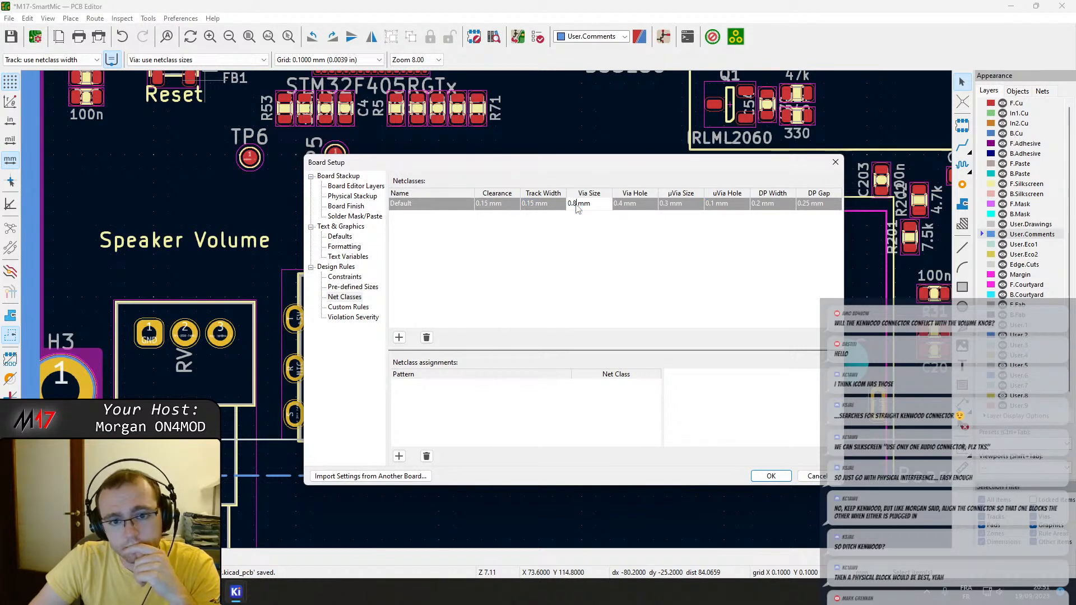
click(621, 205)
click(622, 206)
key(BackSpace)
text(3)
key(Return)
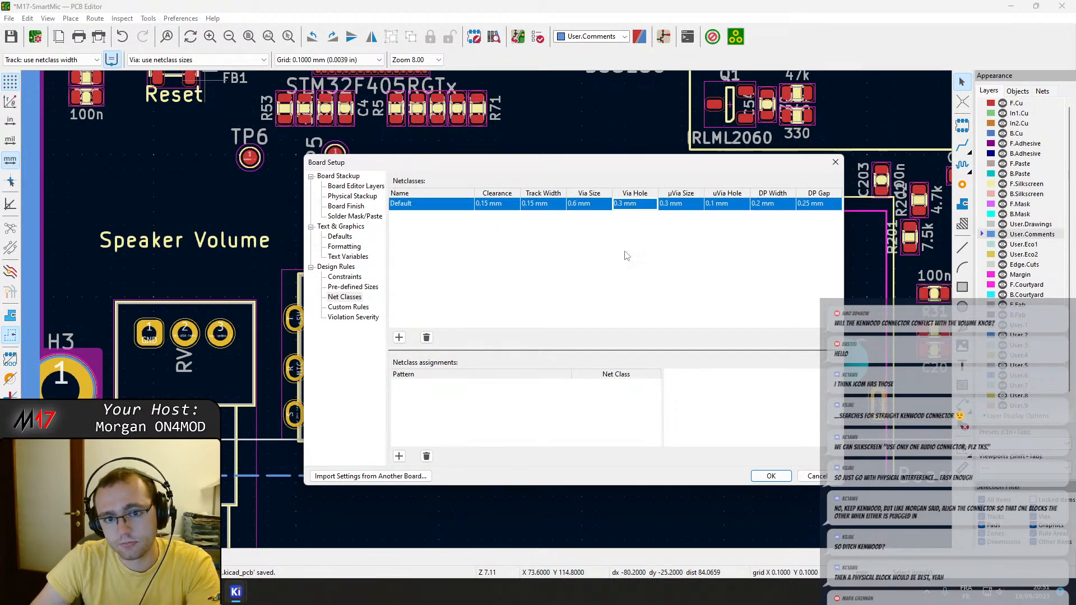
click(779, 478)
Inspect the size and hole of the GND vias near C23 and below D8 in the off-board power supply block.
scroll(779, 408, down, 8)
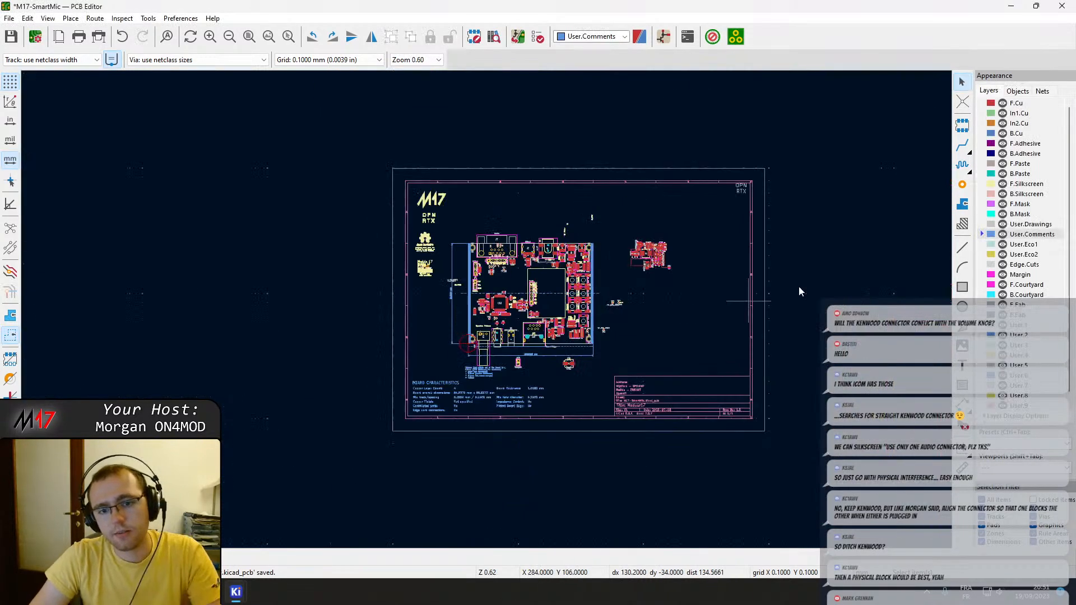
scroll(465, 335, up, 8)
scroll(476, 331, up, 3)
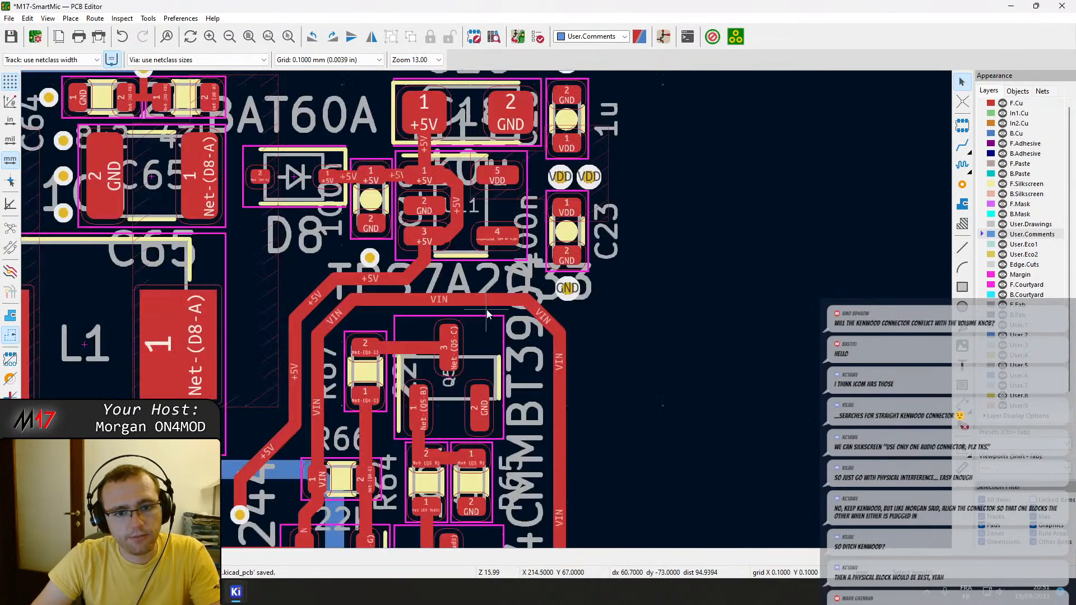
double_click(569, 288)
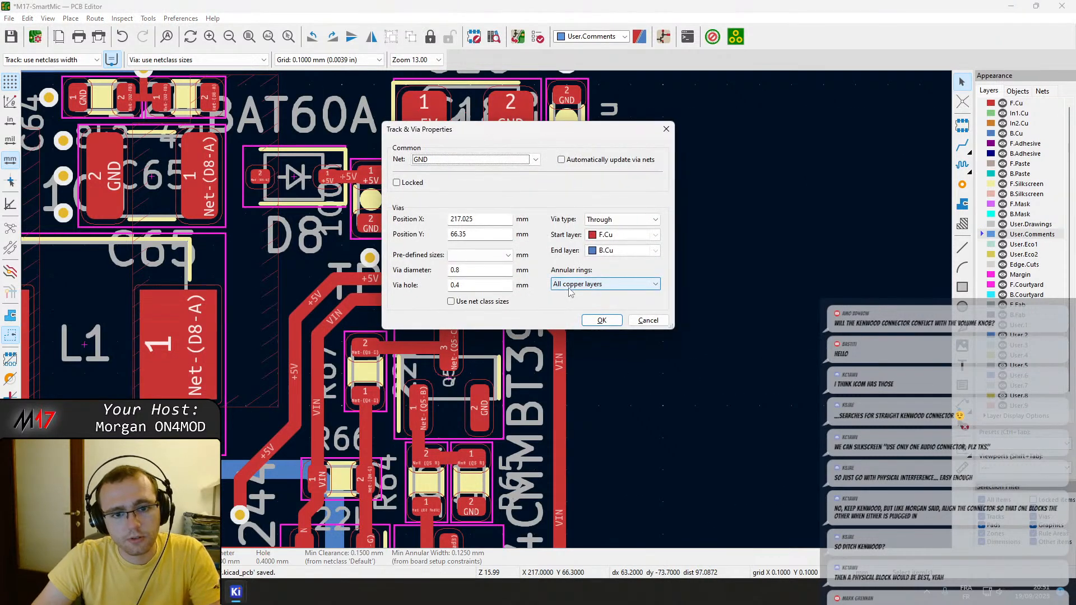
key(Escape)
double_click(369, 257)
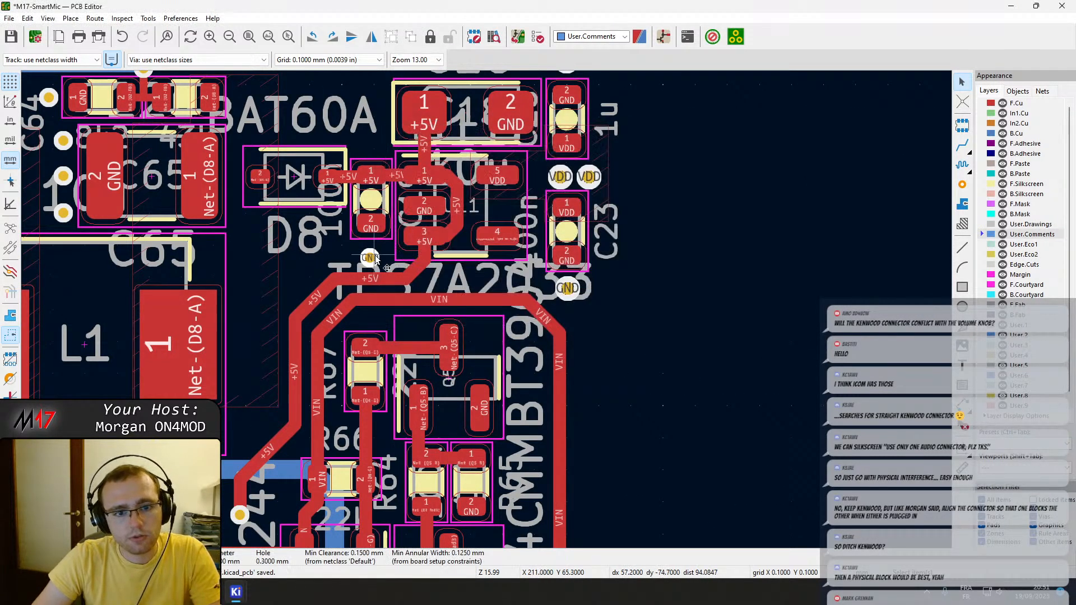
key(Escape)
scroll(714, 273, down, 3)
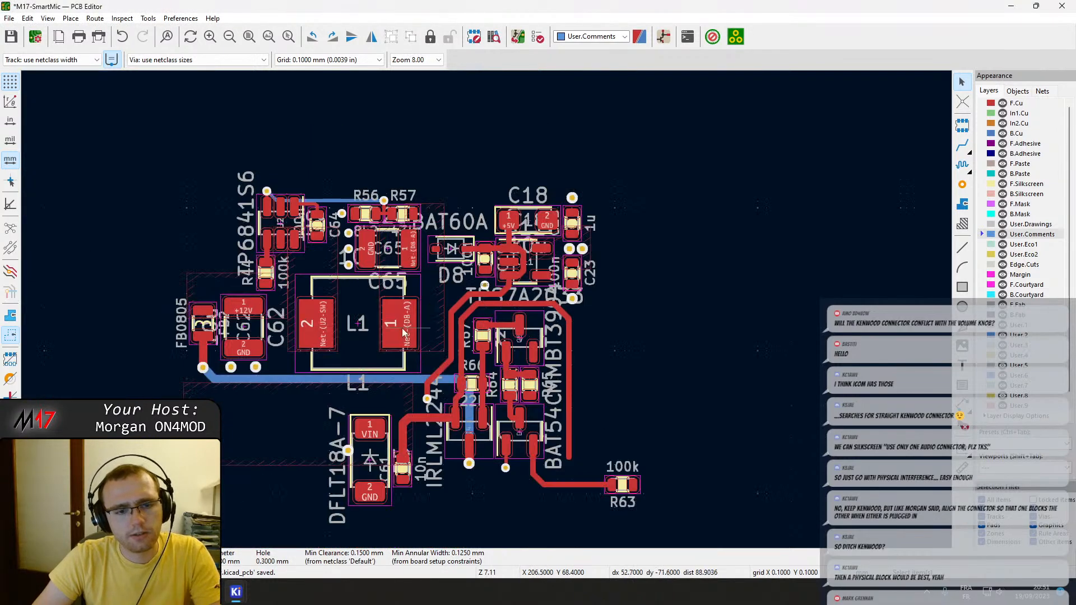
Switch to the browser, open JLCPCB in a new tab and start an instant quote for a 4-layer board.
key(alt+Tab)
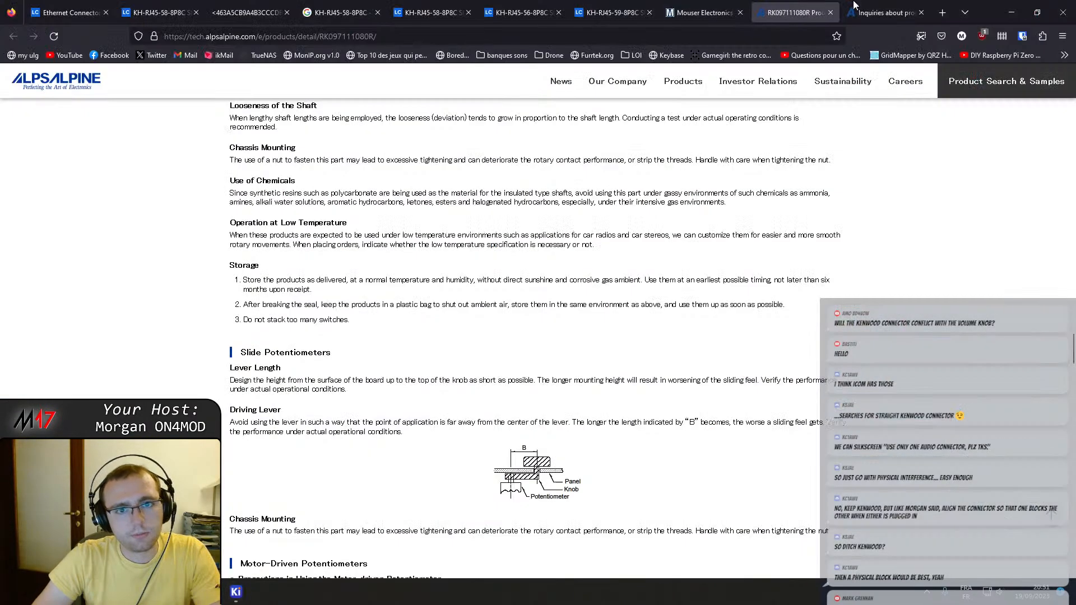
click(942, 12)
text(jlcpcb.com/)
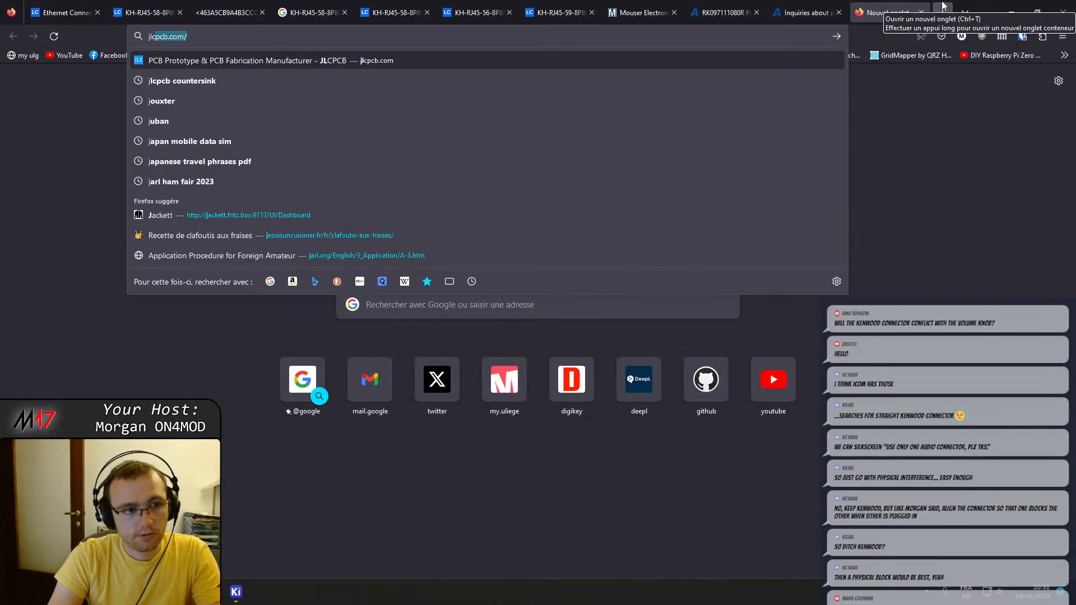
key(Return)
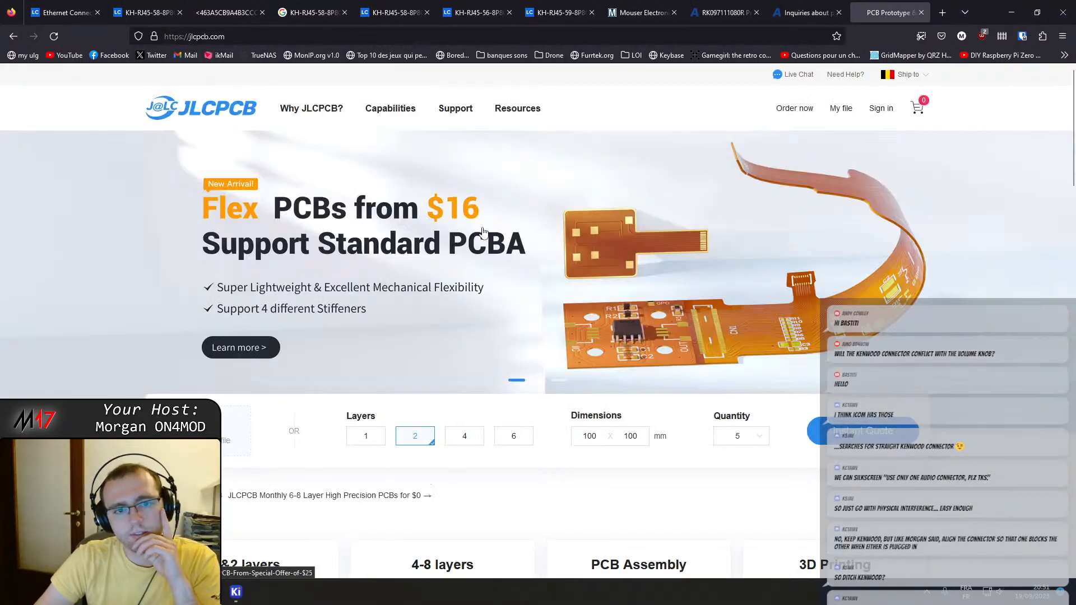
click(848, 428)
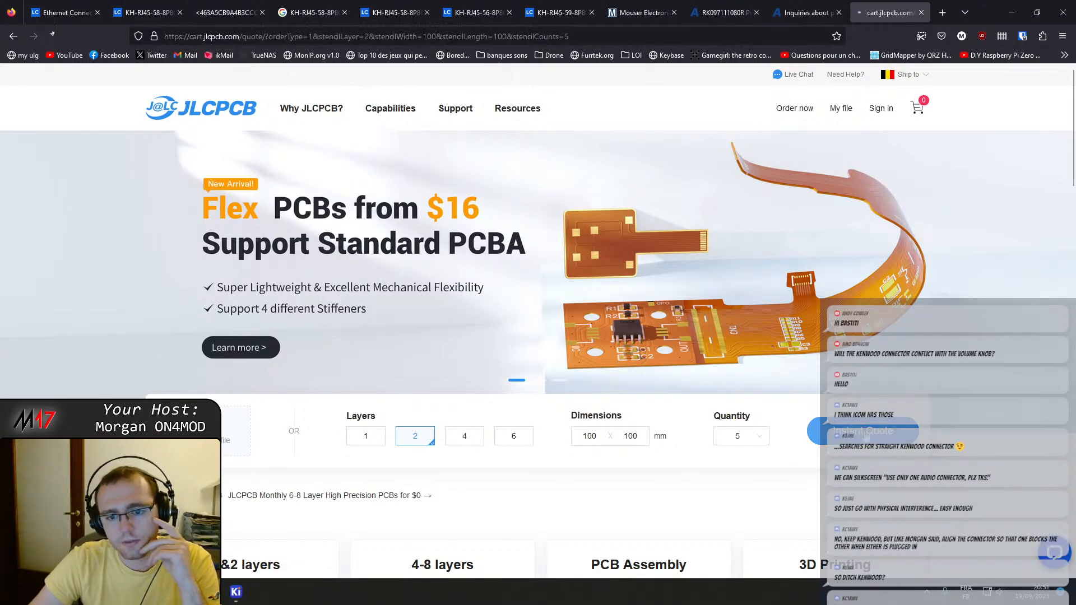
click(349, 342)
Examine the quote's minimum via hole size/diameter options, close the quote, and return to the KiCad PCB Editor.
scroll(437, 379, down, 1)
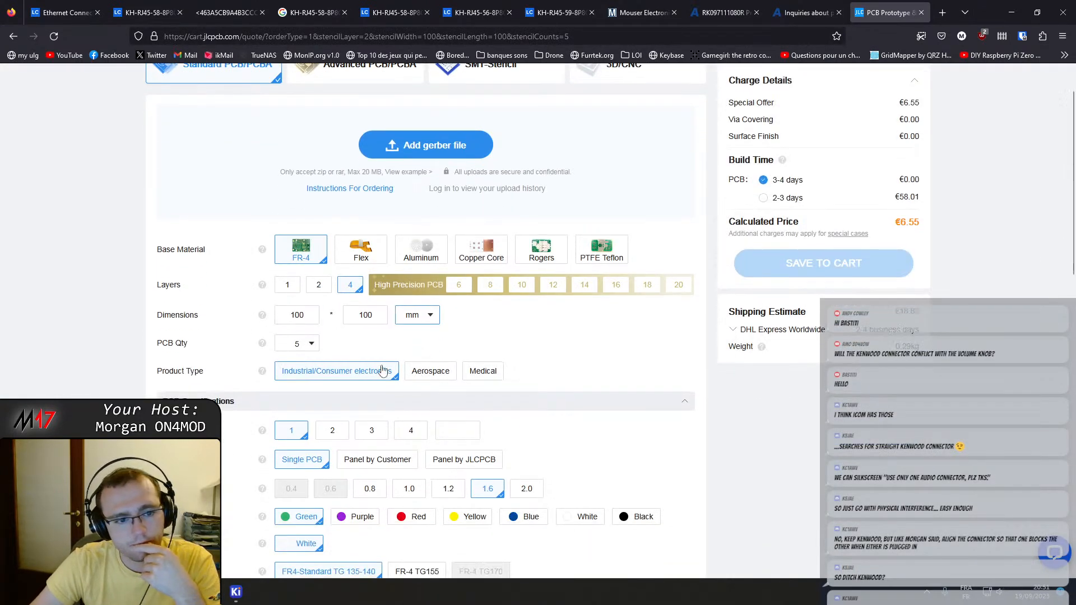
scroll(417, 252, down, 3)
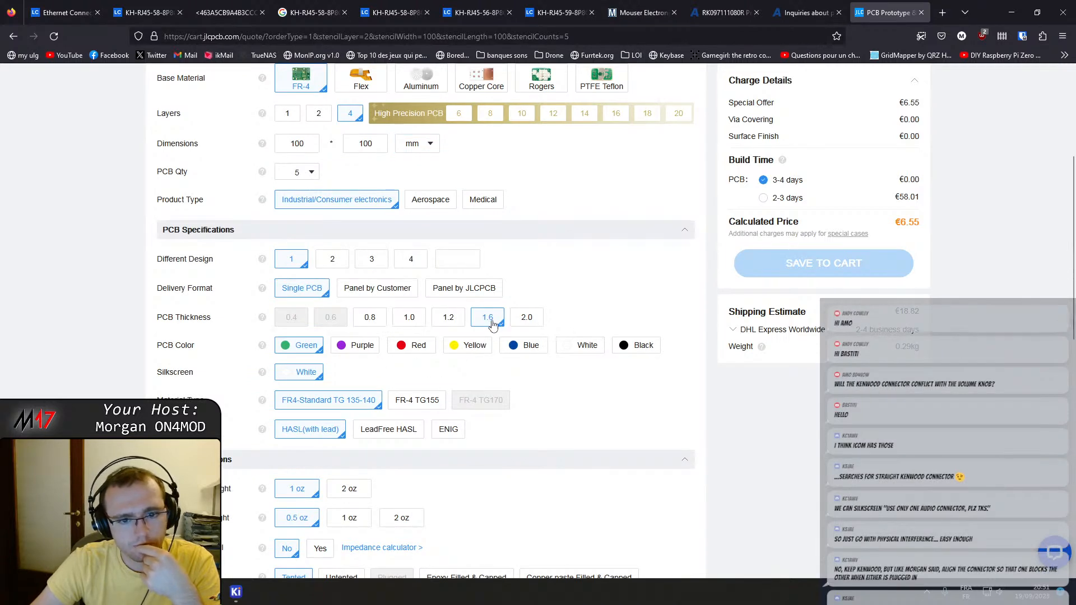
scroll(486, 369, down, 4)
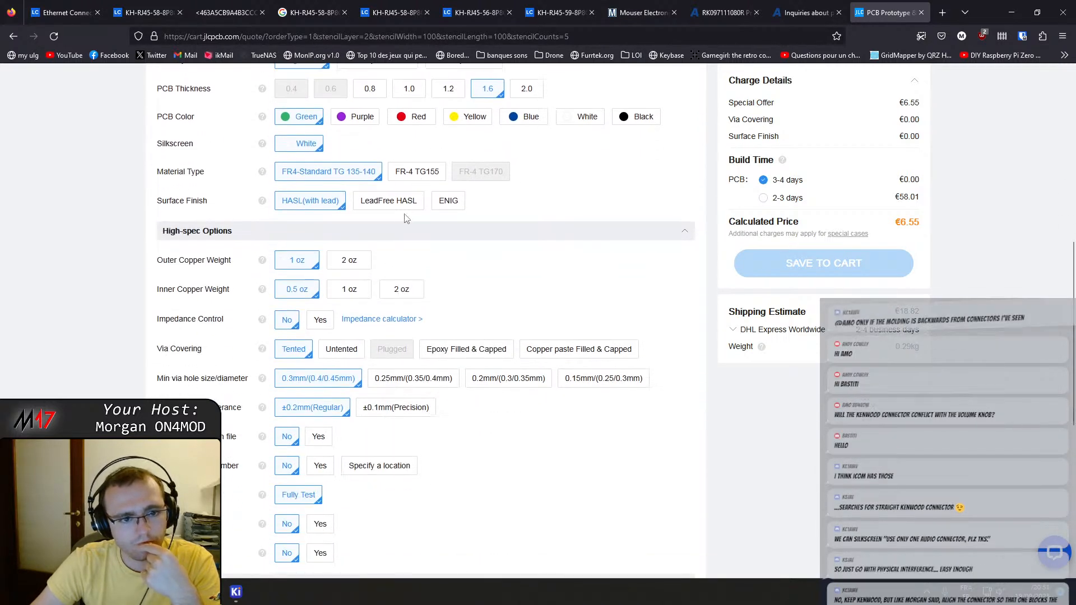
scroll(362, 320, down, 2)
mouse_move(392, 290)
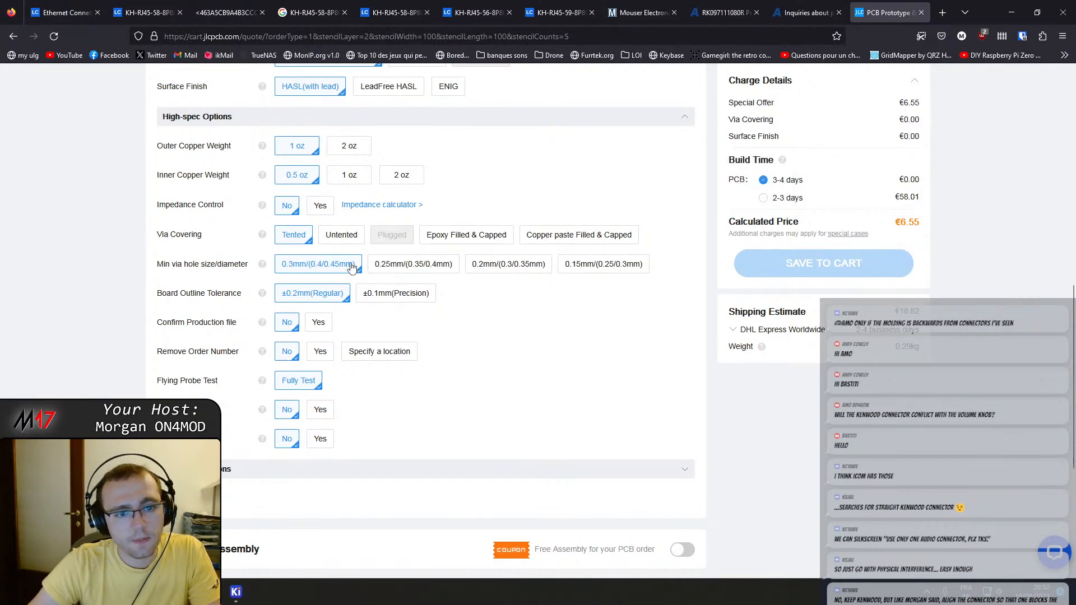
middle_click(887, 12)
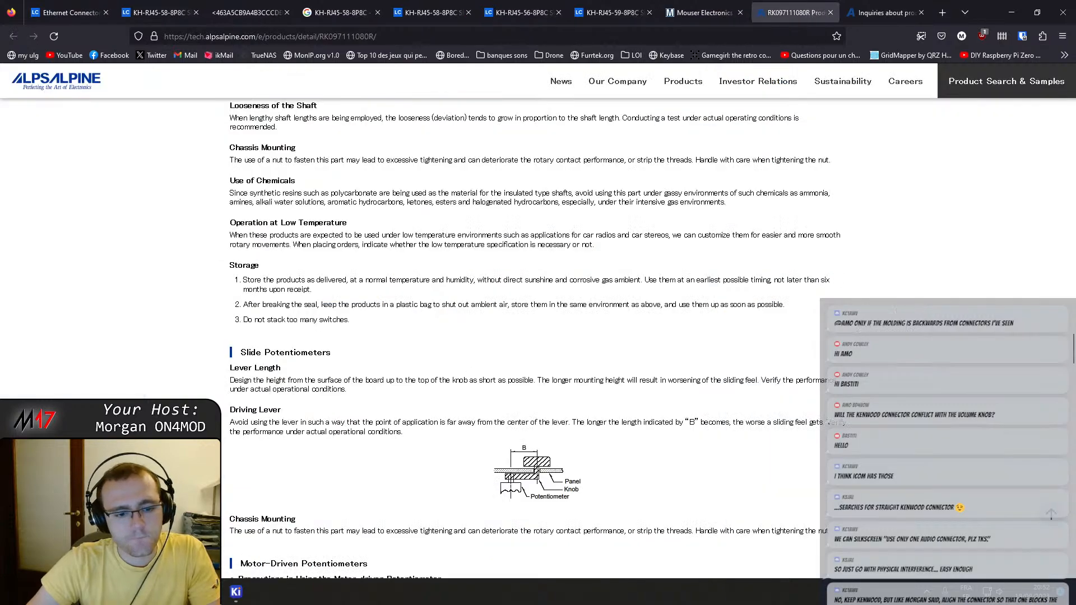
mouse_move(237, 592)
click(321, 523)
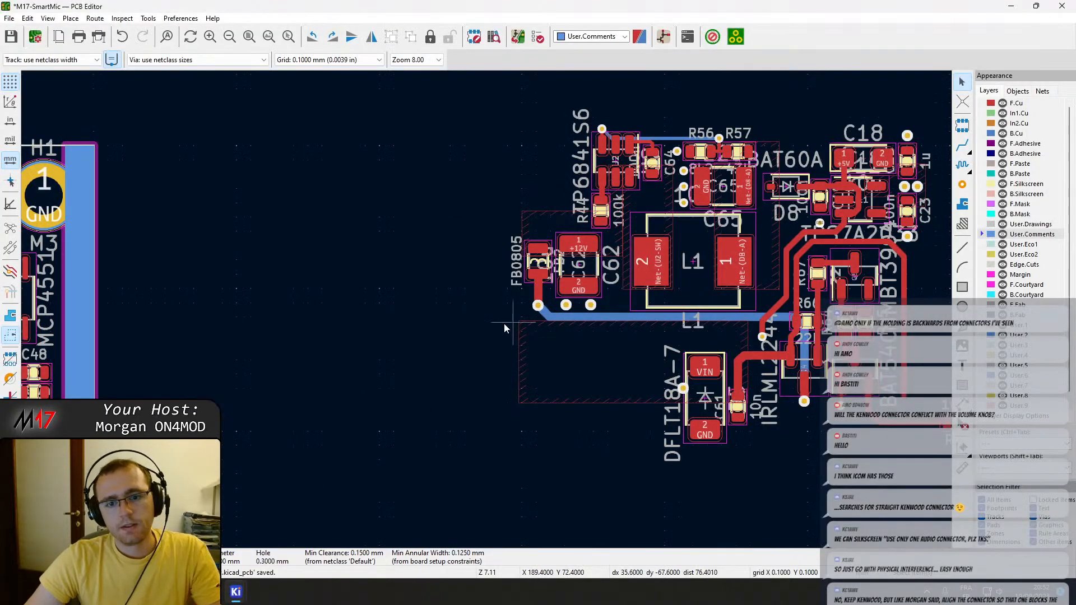
Route a horizontal F.Cu track between the two R (MIC) pads of Kenwood jack J5.
middle_drag(337, 350, 763, 264)
scroll(700, 310, down, 3)
middle_drag(477, 350, 778, 221)
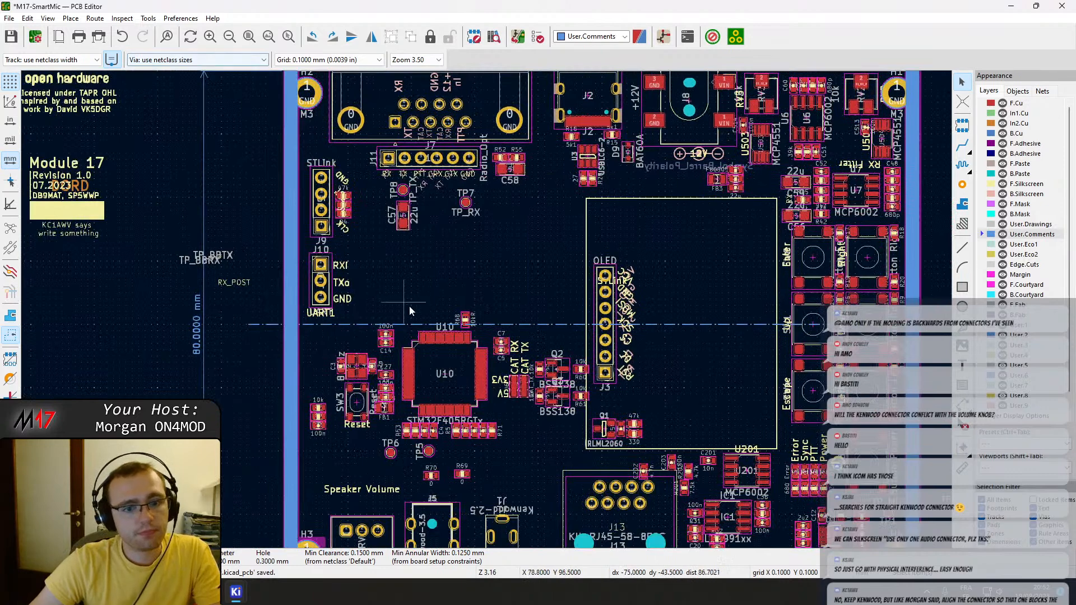
middle_drag(553, 298, 516, 169)
scroll(372, 392, up, 5)
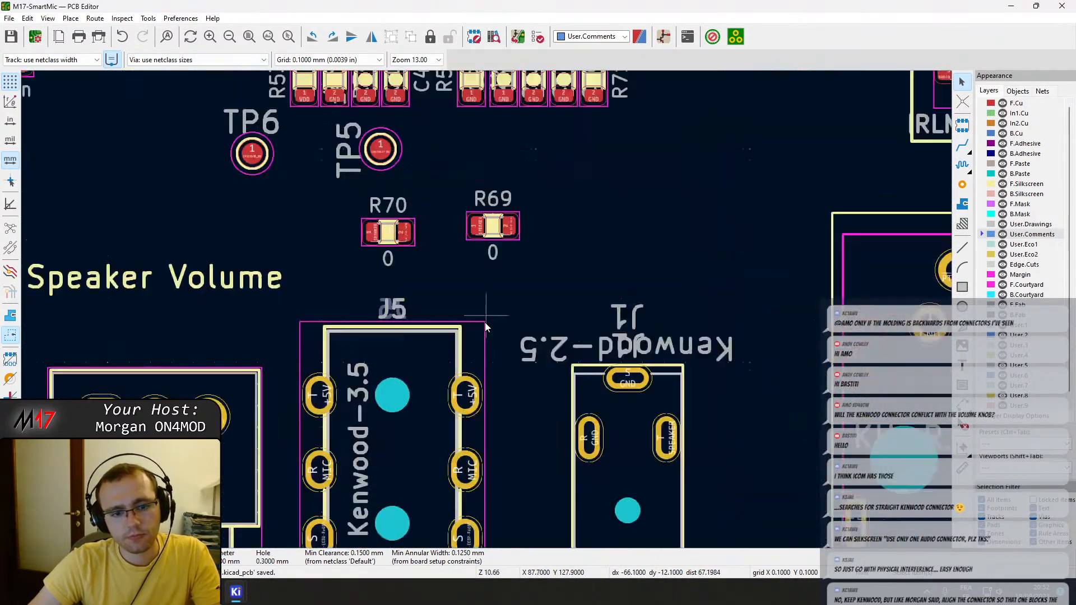
key(x)
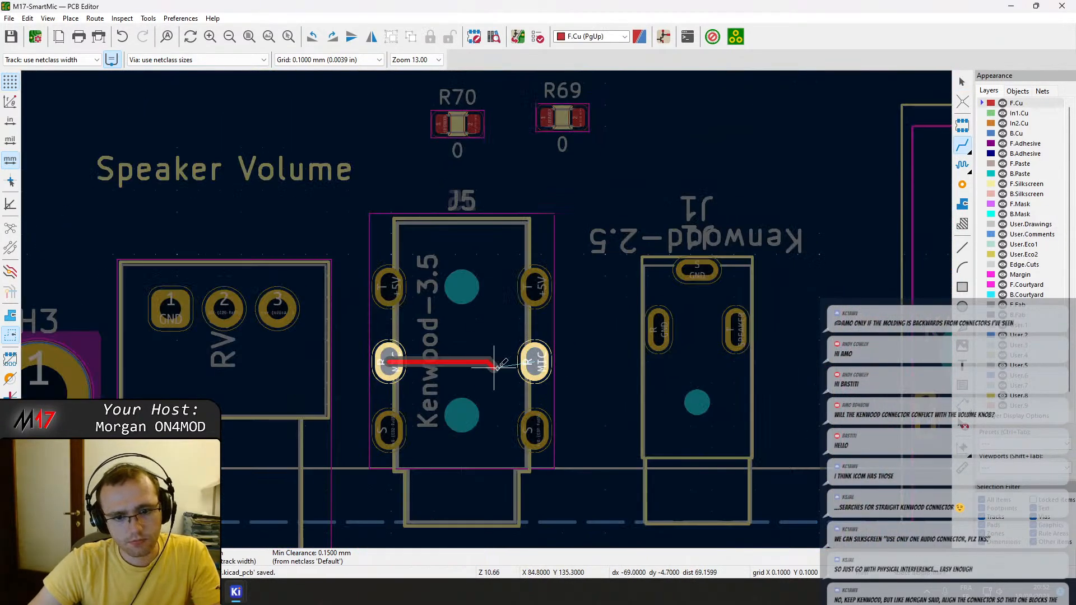
click(535, 361)
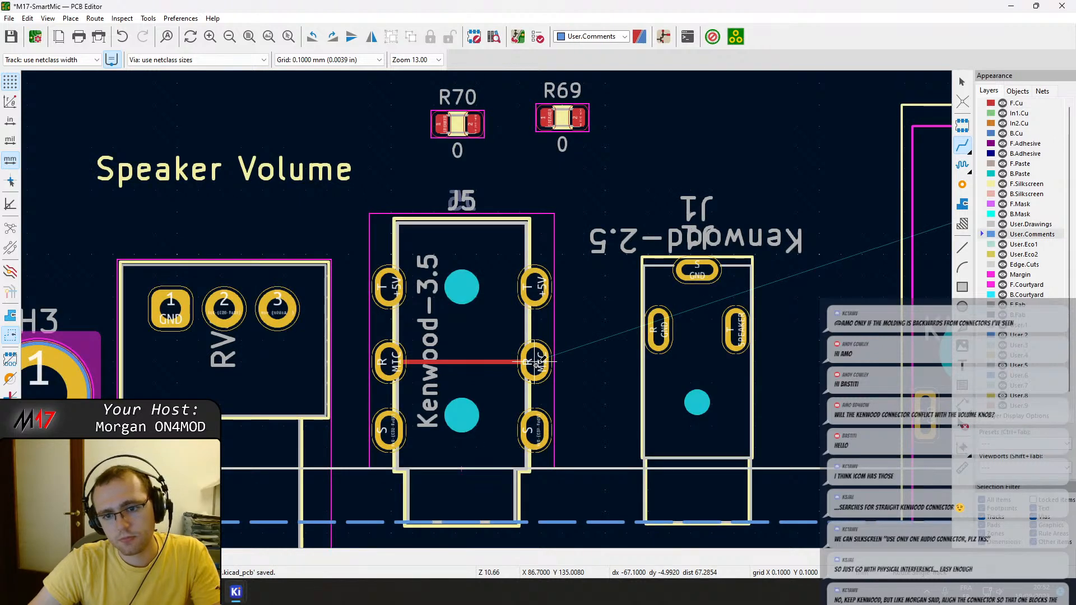
Route the MIC net on F.Cu from J5's R pad nearest J1, passing above J1, to pad 6 of RJ45 jack J13.
click(536, 362)
click(589, 335)
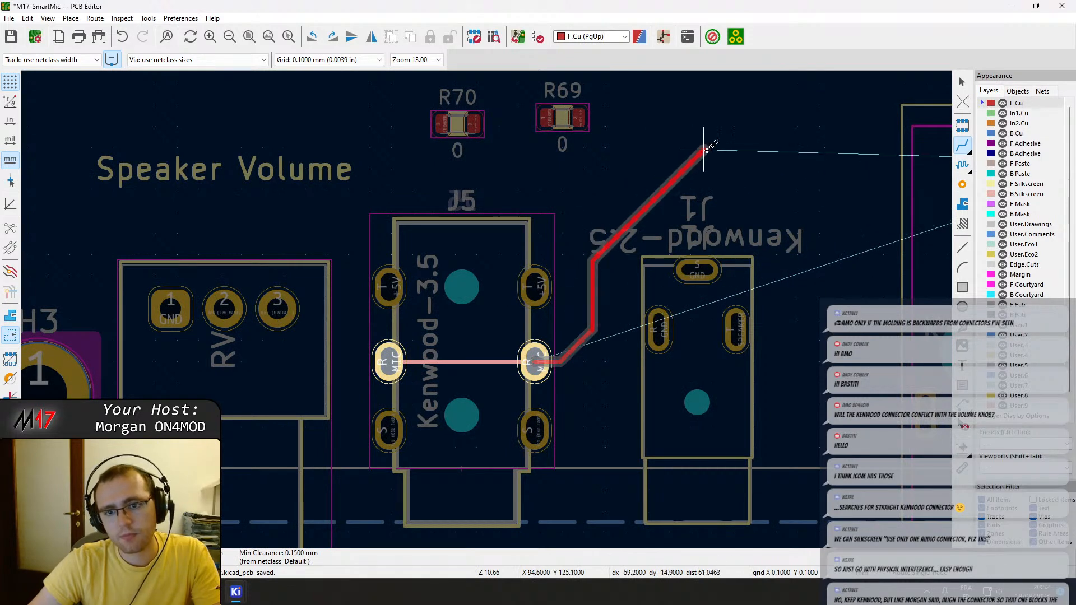
middle_drag(816, 136, 445, 167)
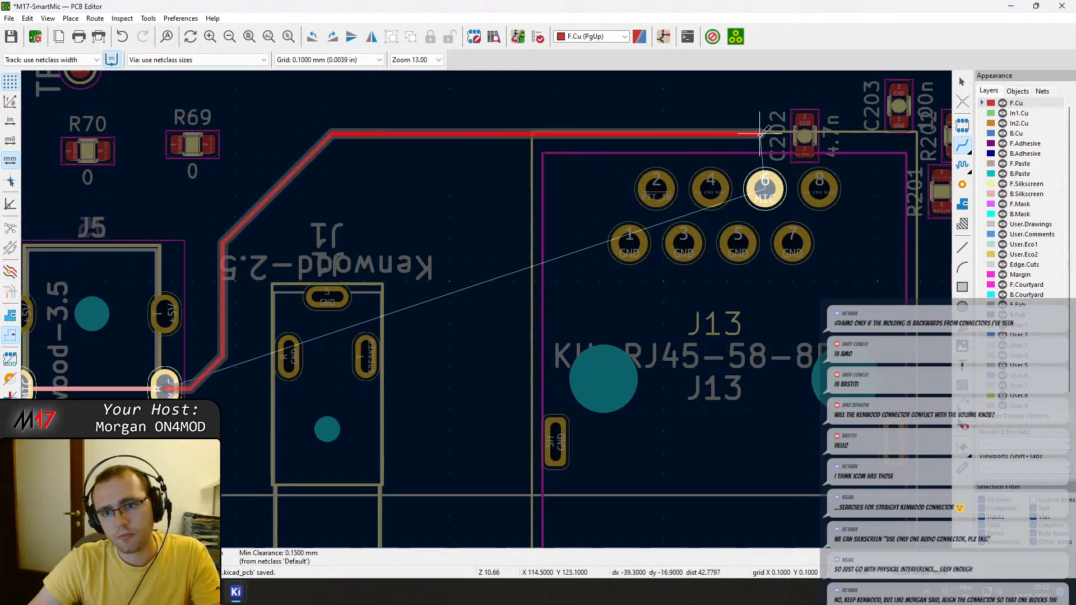
click(765, 188)
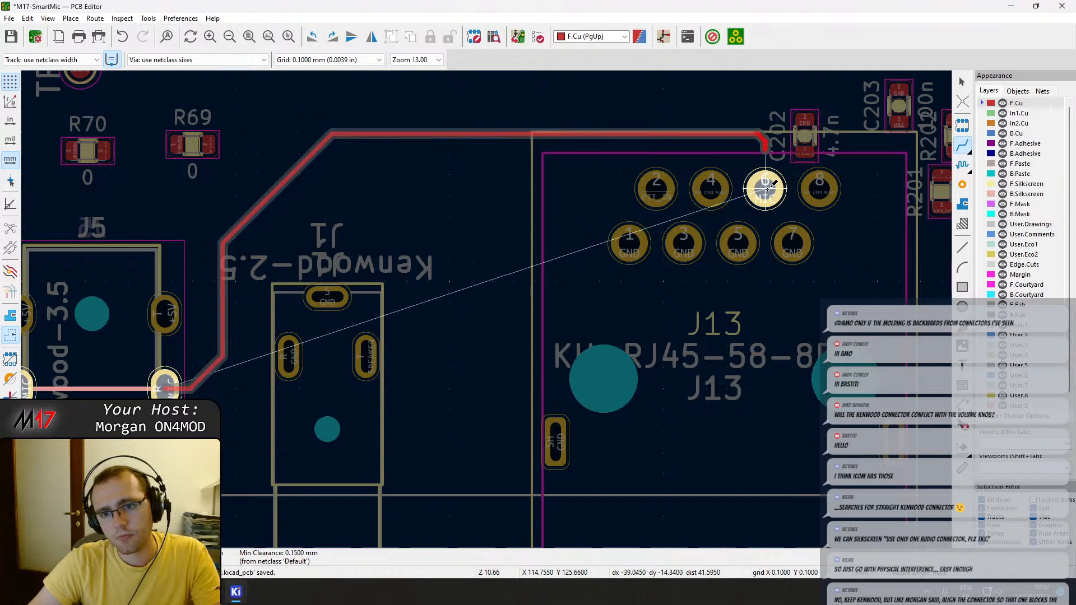
click(768, 189)
key(Escape)
middle_drag(771, 189, 625, 194)
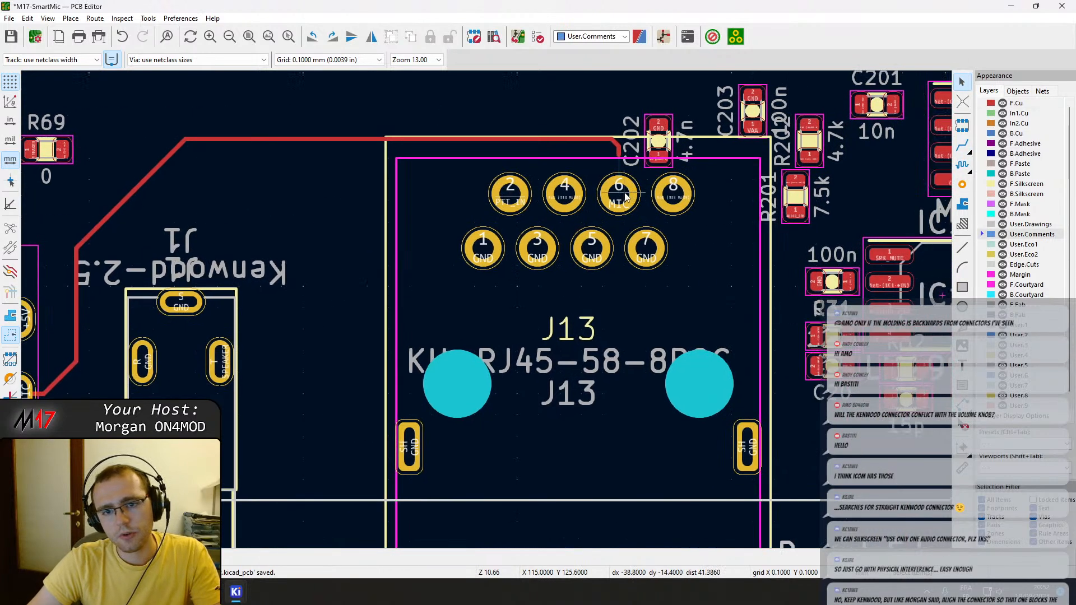
scroll(626, 196, up, 4)
click(475, 199)
scroll(477, 196, down, 4)
key(x)
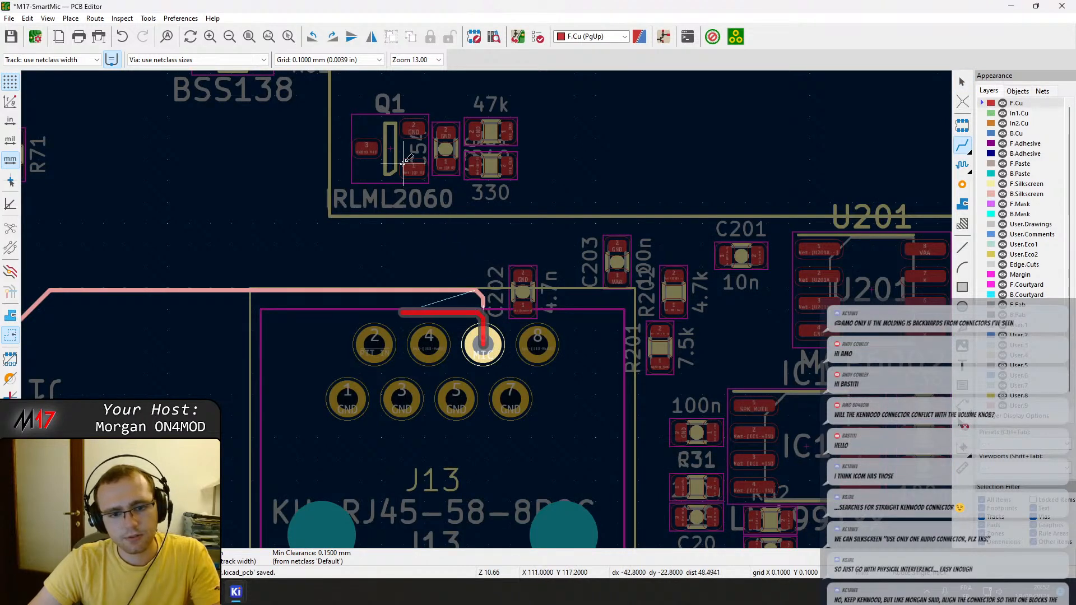
key(Escape)
Save the board with the newly routed MIC tracks.
scroll(484, 346, down, 3)
scroll(488, 316, up, 3)
key(ctrl+s)
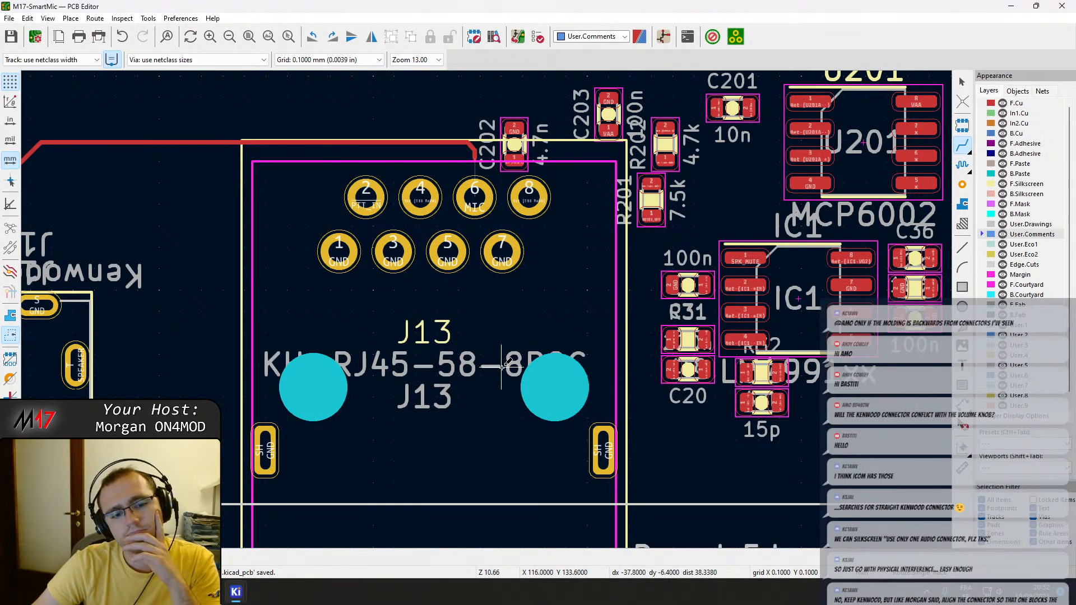
scroll(852, 342, up, 3)
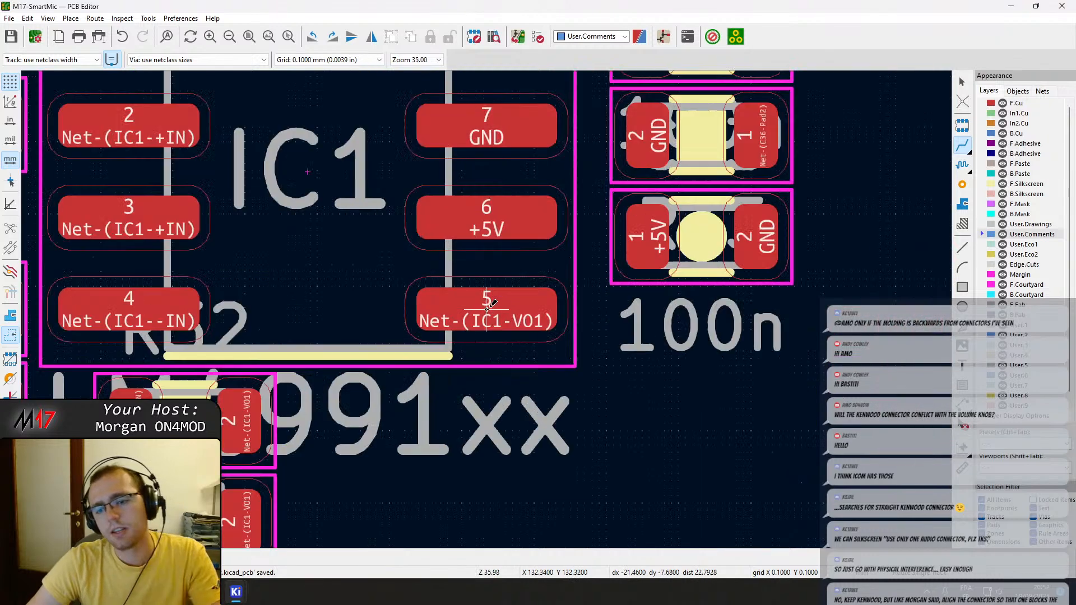
click(499, 367)
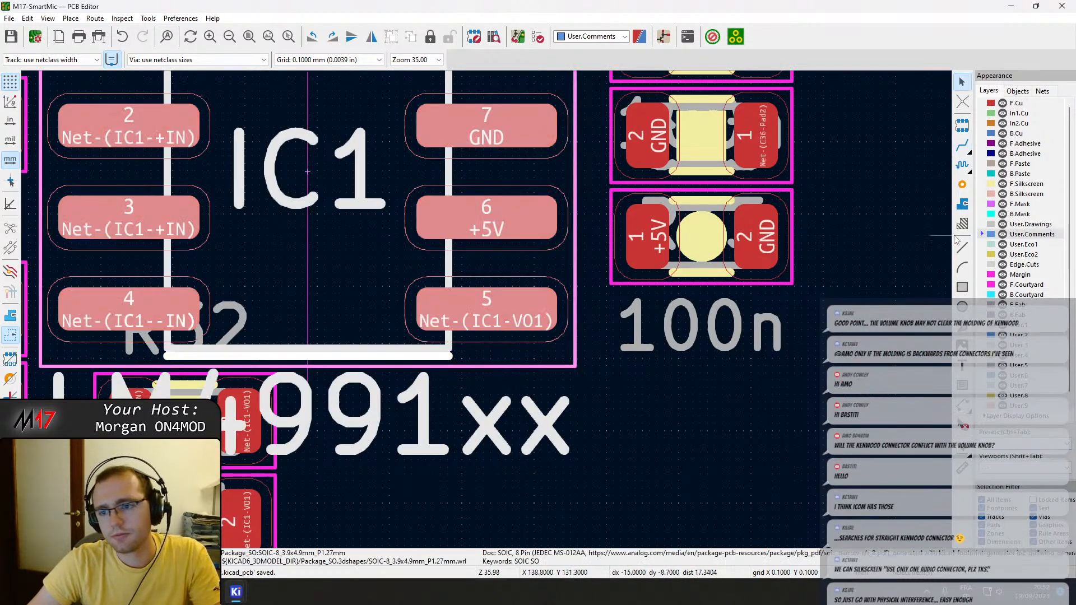
click(930, 265)
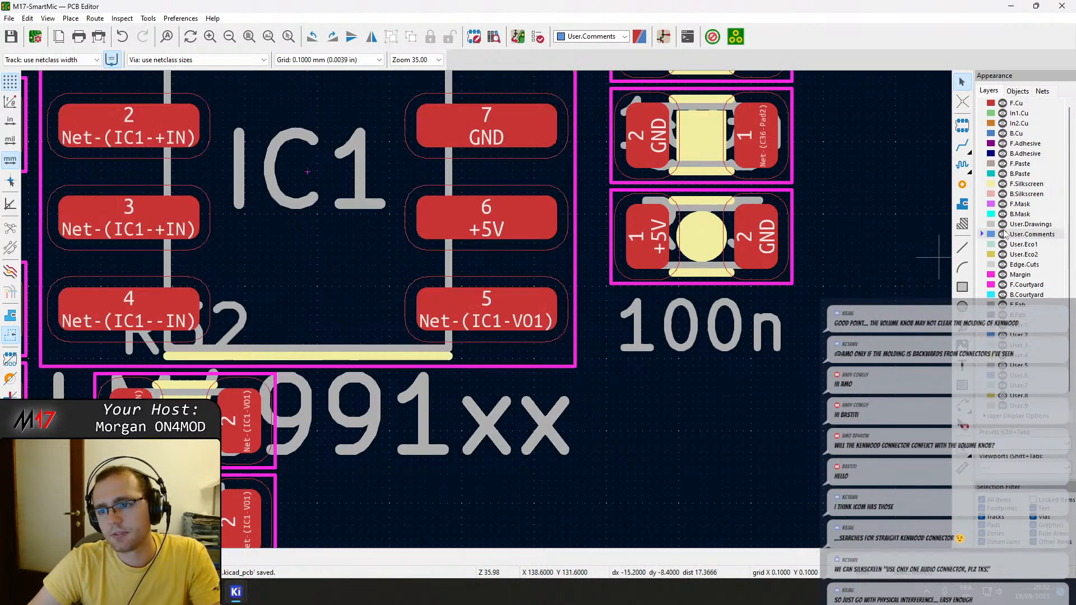
Hide the front and back courtyard layers across the board and check the remaining outlines of the connectors along the lower board edge.
click(1002, 285)
click(1002, 285)
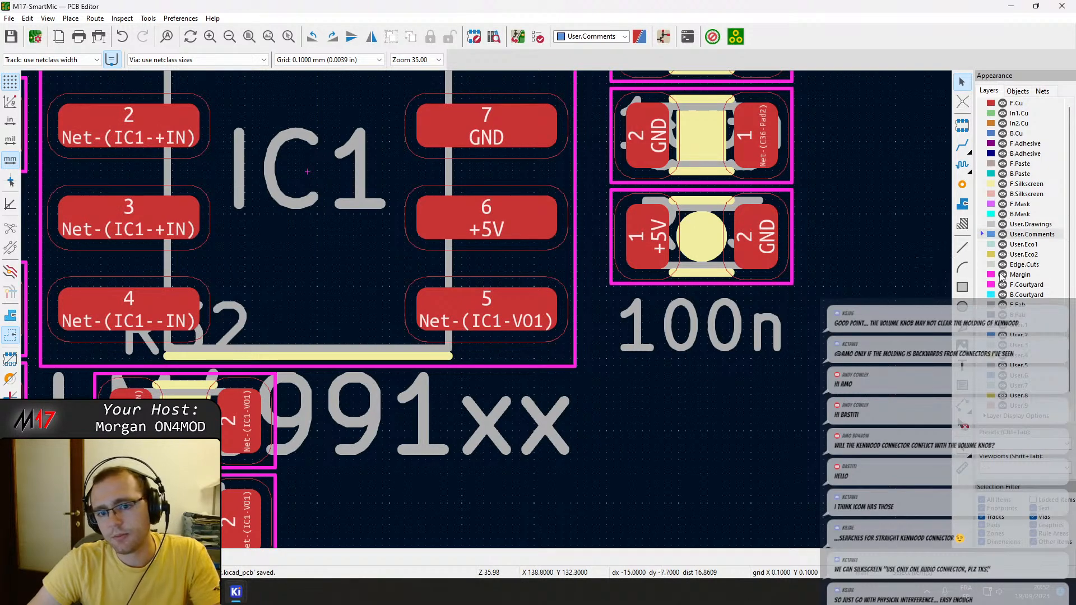
click(1002, 285)
click(1004, 301)
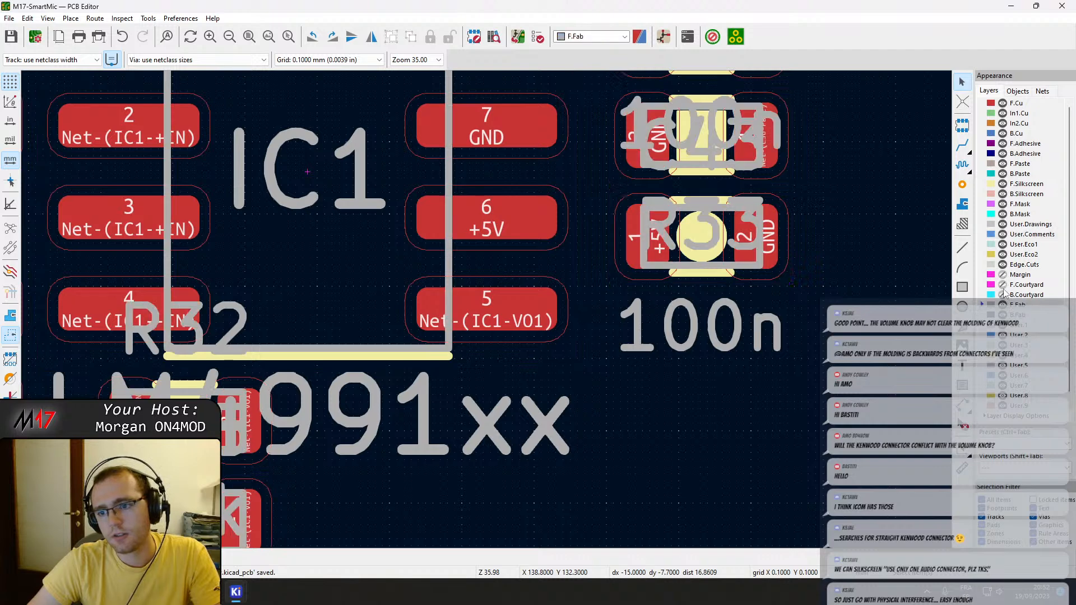
scroll(584, 314, down, 8)
middle_drag(481, 314, 521, 422)
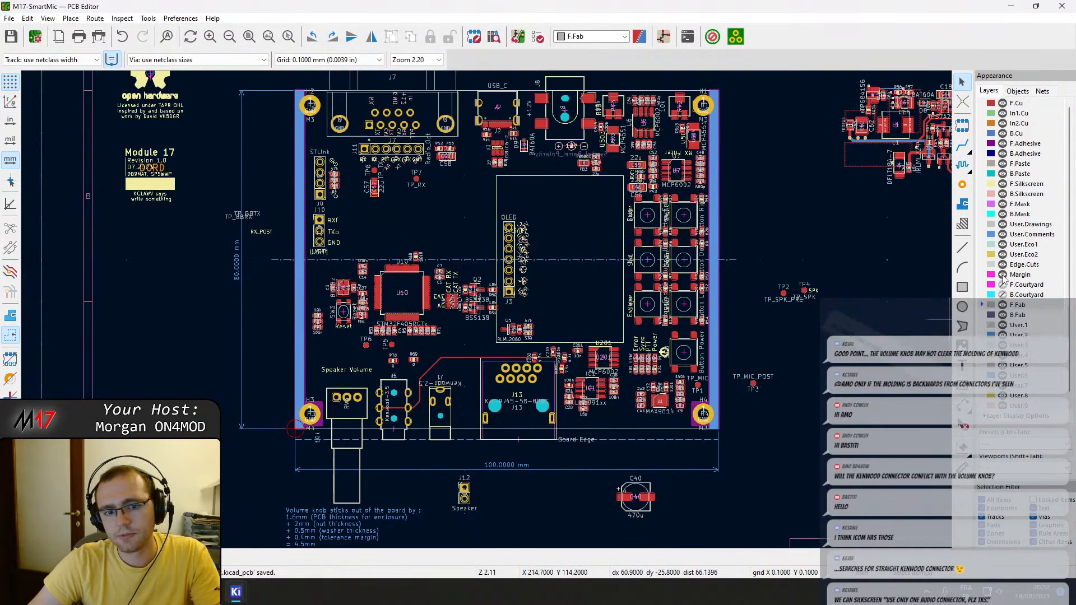
Switch to the Footprint Editor, make Margin the active layer, and hide the front and back courtyard layers.
click(236, 592)
click(184, 533)
click(185, 146)
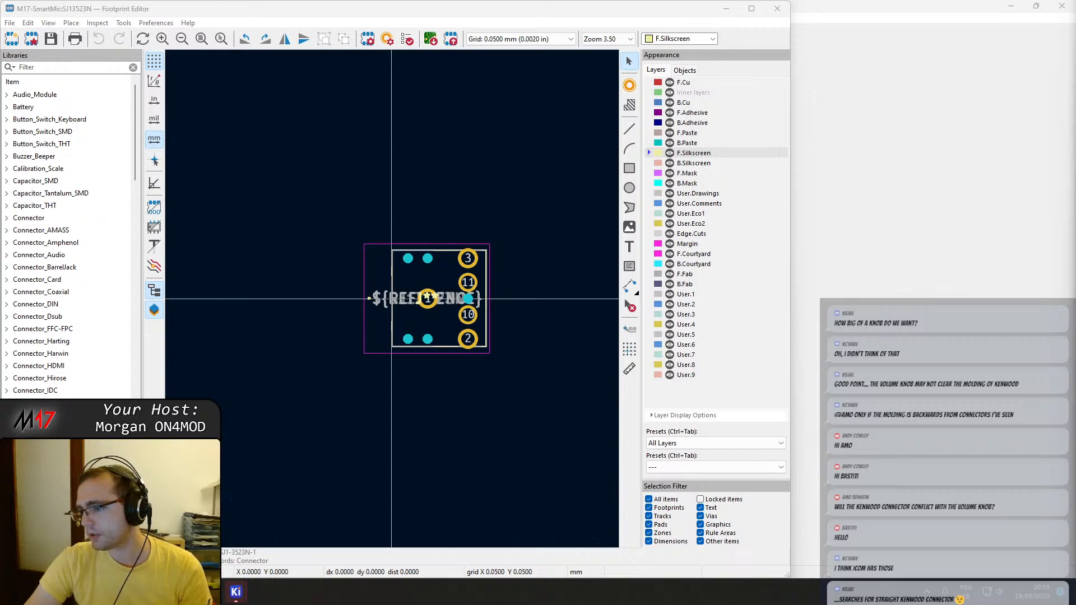
scroll(450, 301, up, 3)
scroll(367, 202, down, 2)
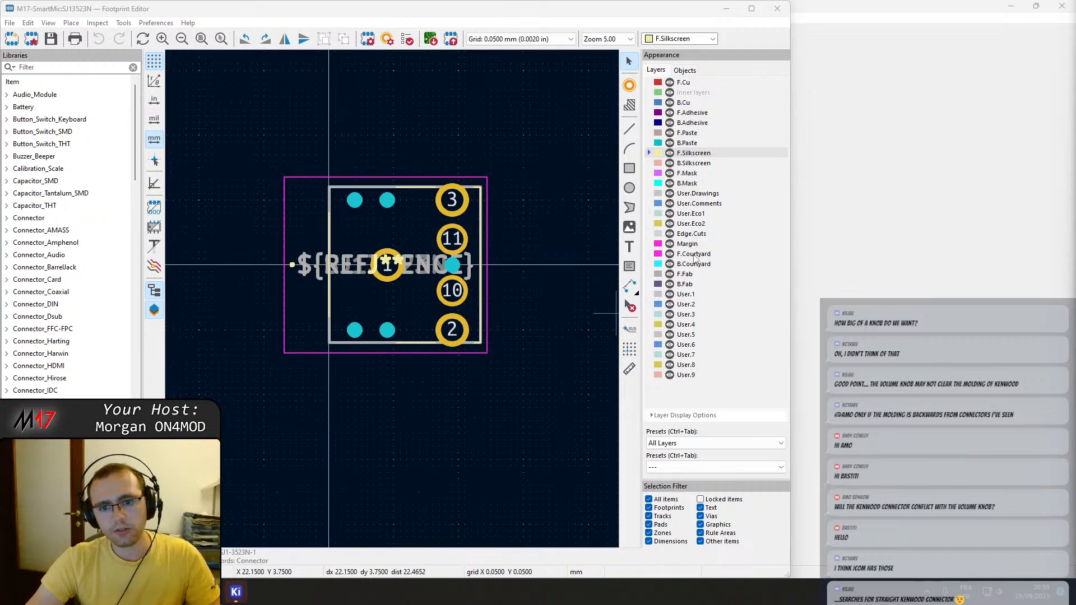
click(688, 244)
click(286, 290)
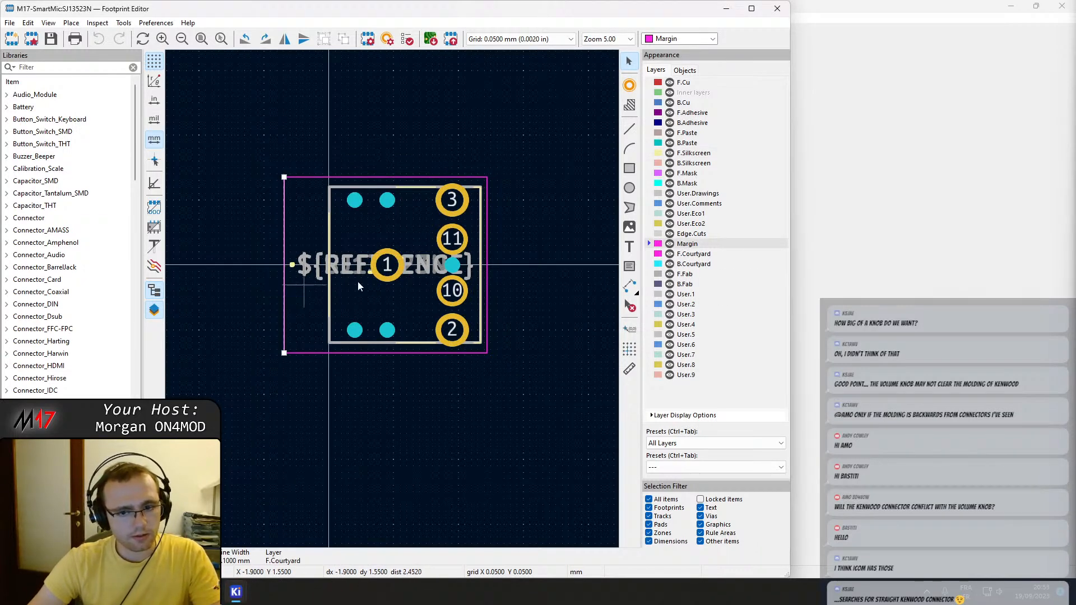
key(Escape)
click(670, 264)
click(670, 253)
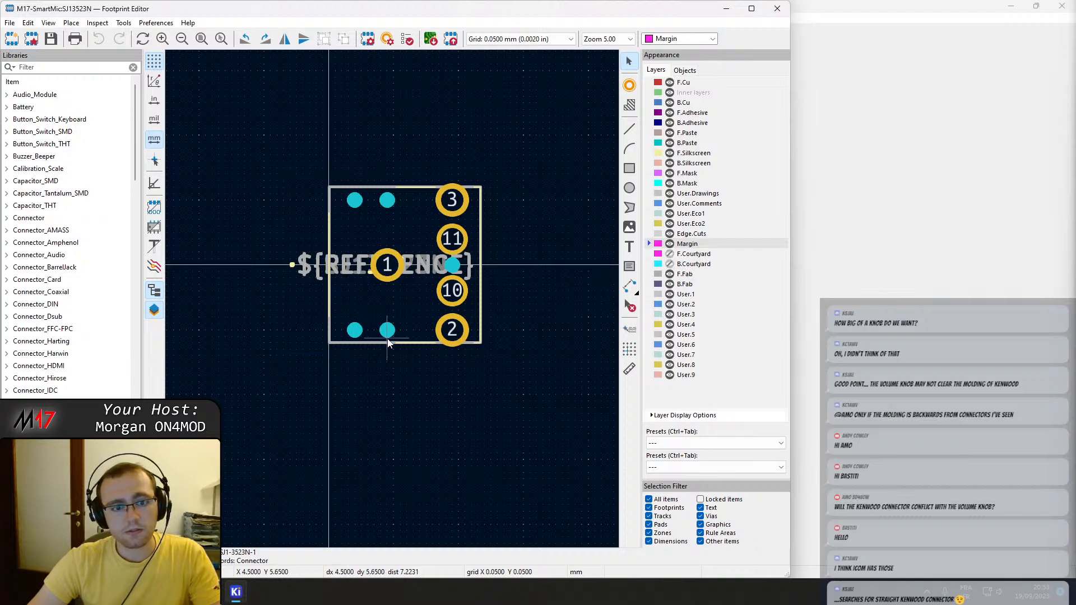
Filter the libraries for "smart", delete the Margin outline from footprint KH-RJ45-58-8P8C, and close the Footprint Editor.
text(smart)
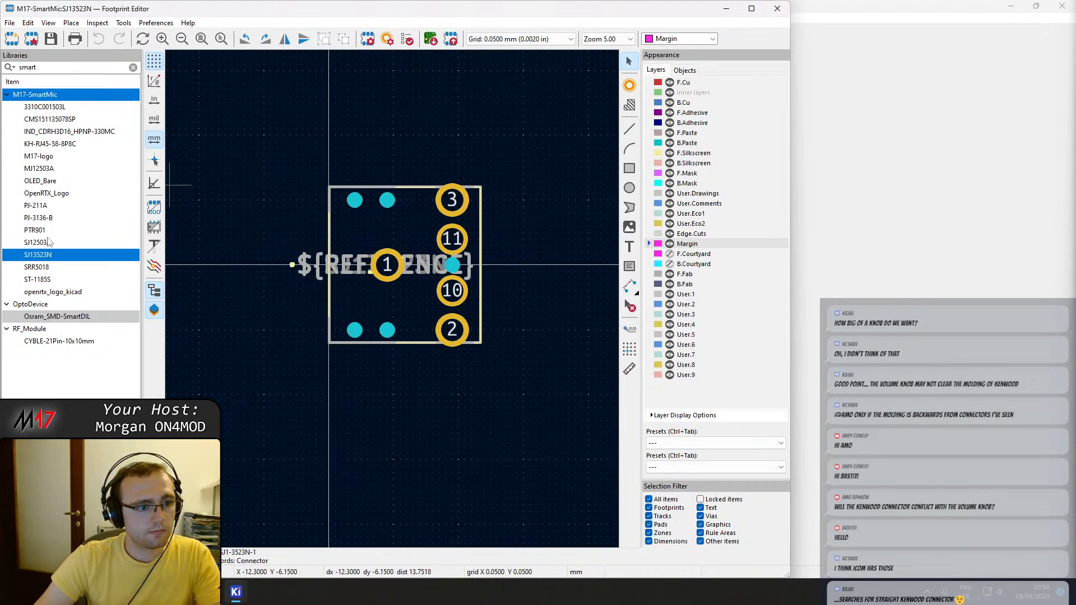
double_click(50, 143)
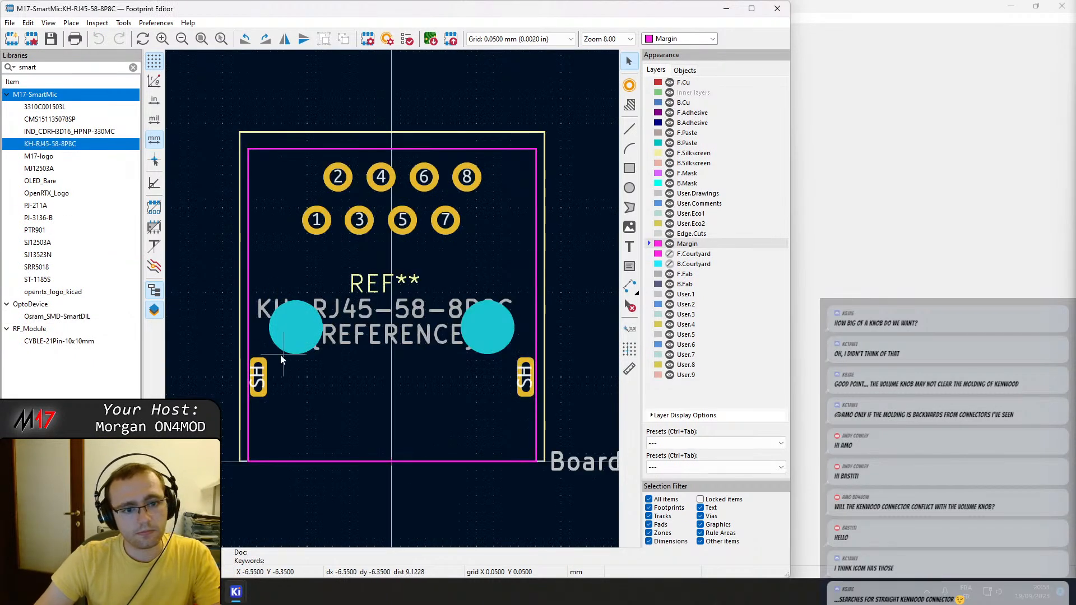
click(248, 317)
key(Delete)
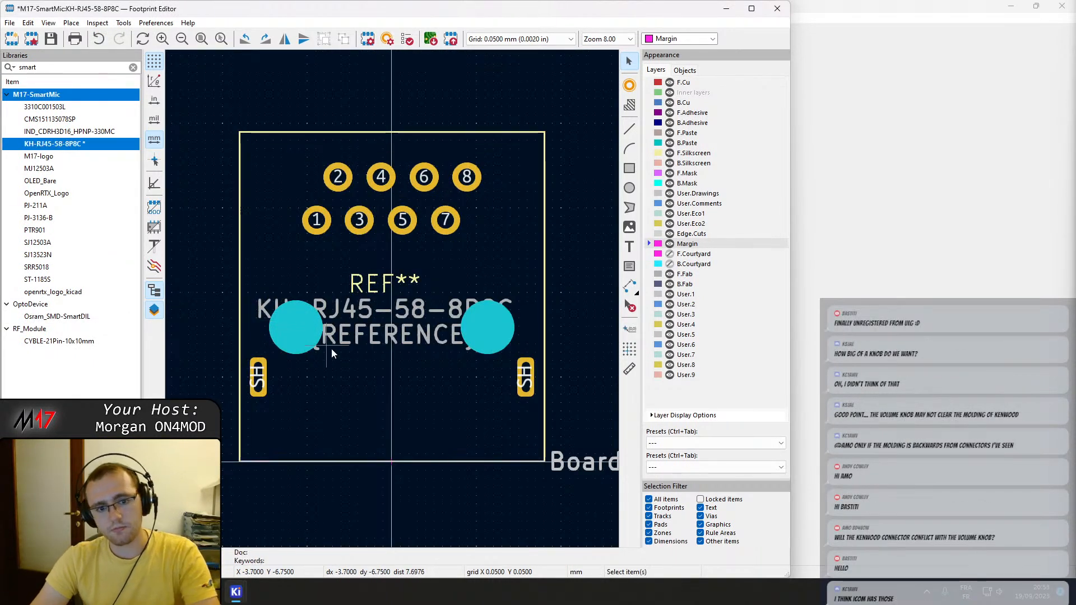
click(778, 9)
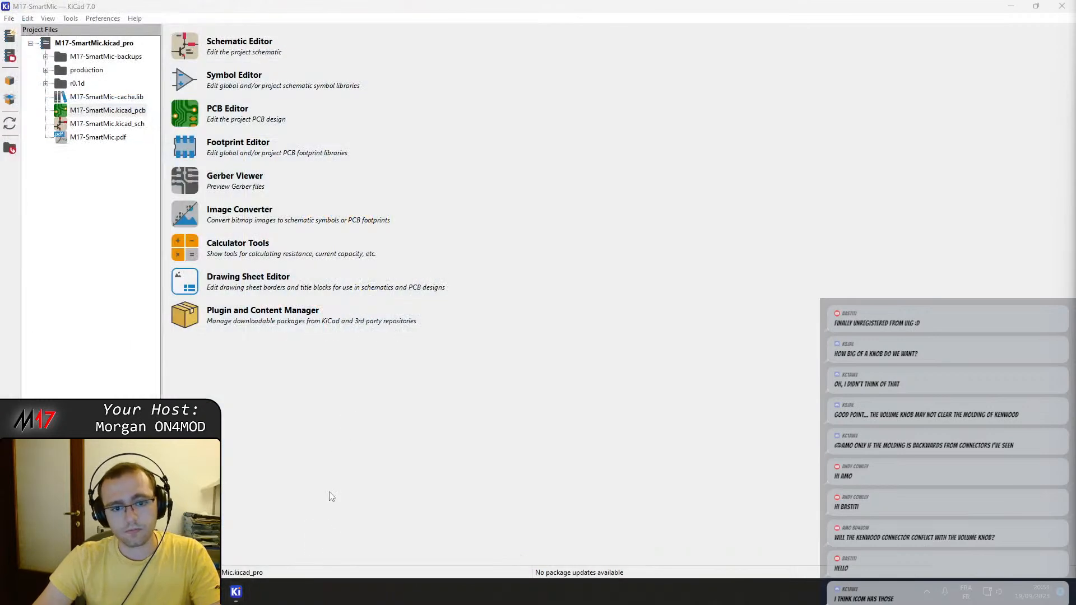
Return to the PCB Editor, update RJ45 jack J13's footprint from the library, and show the front courtyard layer again.
mouse_move(236, 592)
click(283, 535)
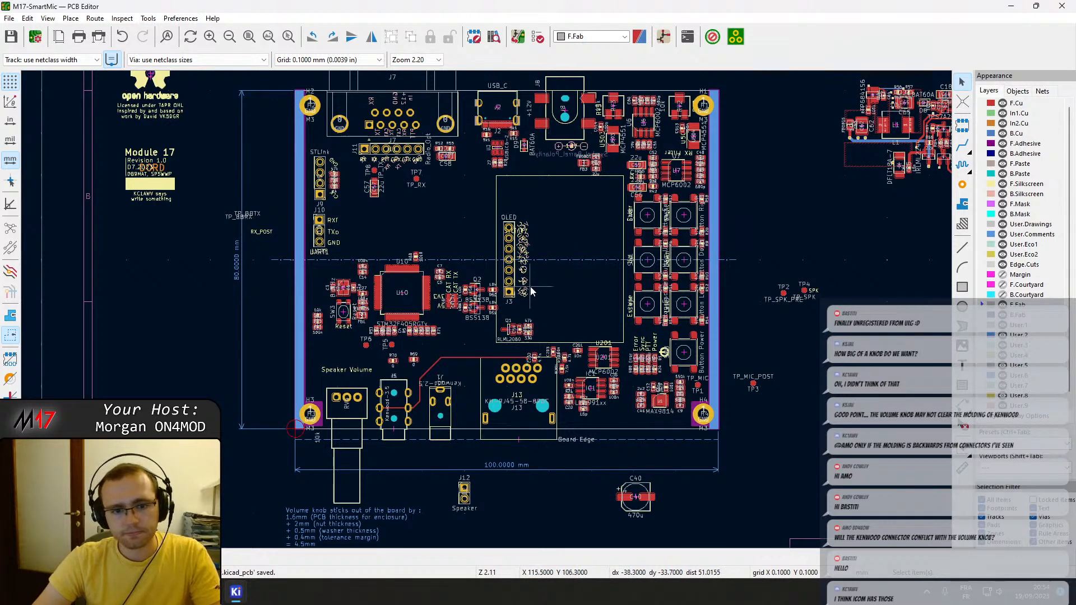
middle_drag(443, 366, 463, 325)
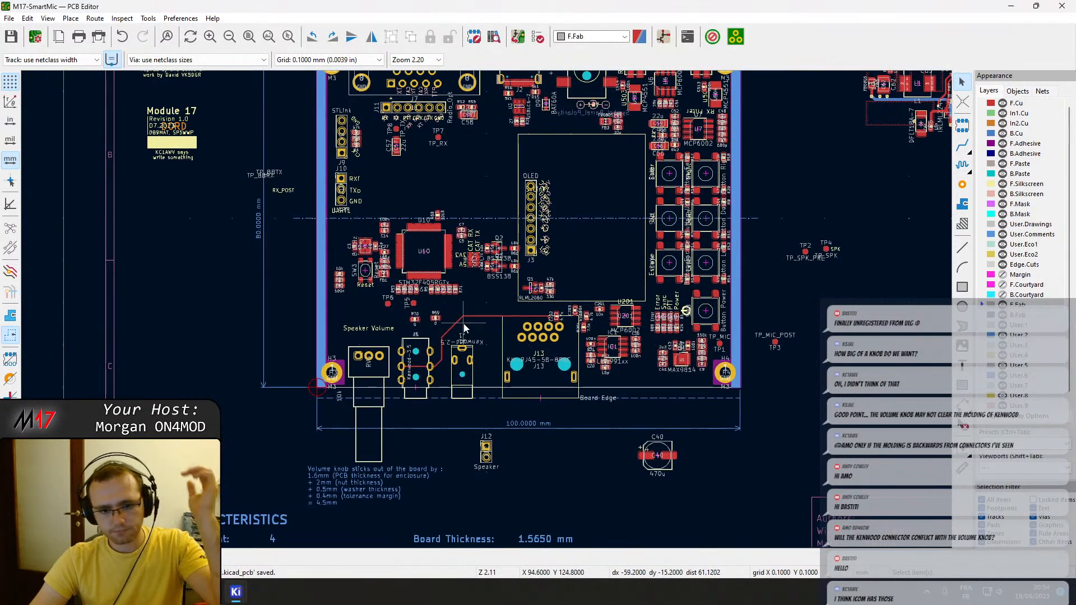
scroll(534, 359, up, 5)
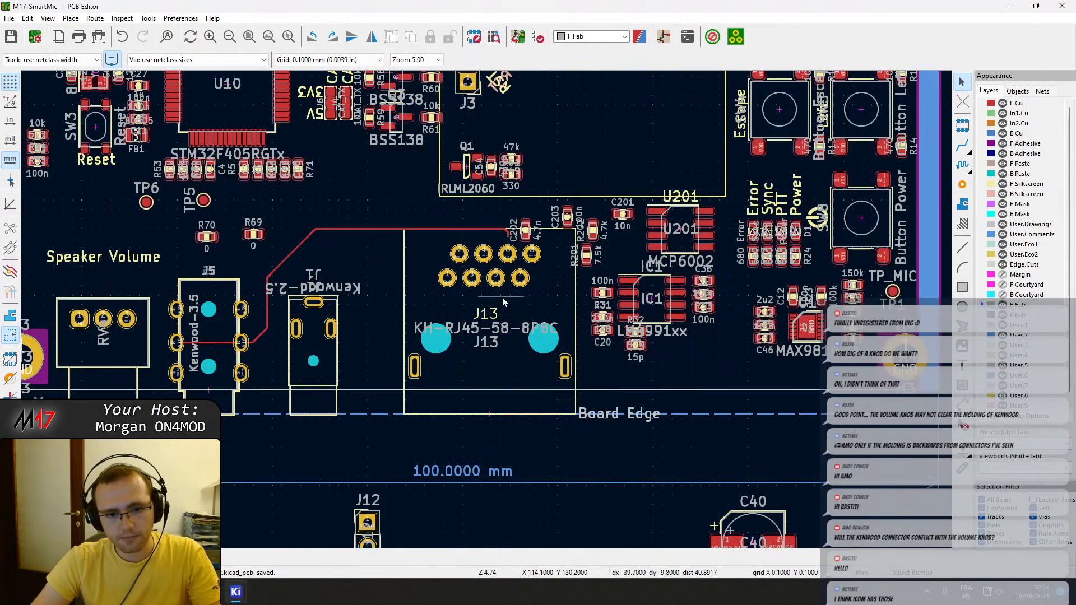
right_click(502, 297)
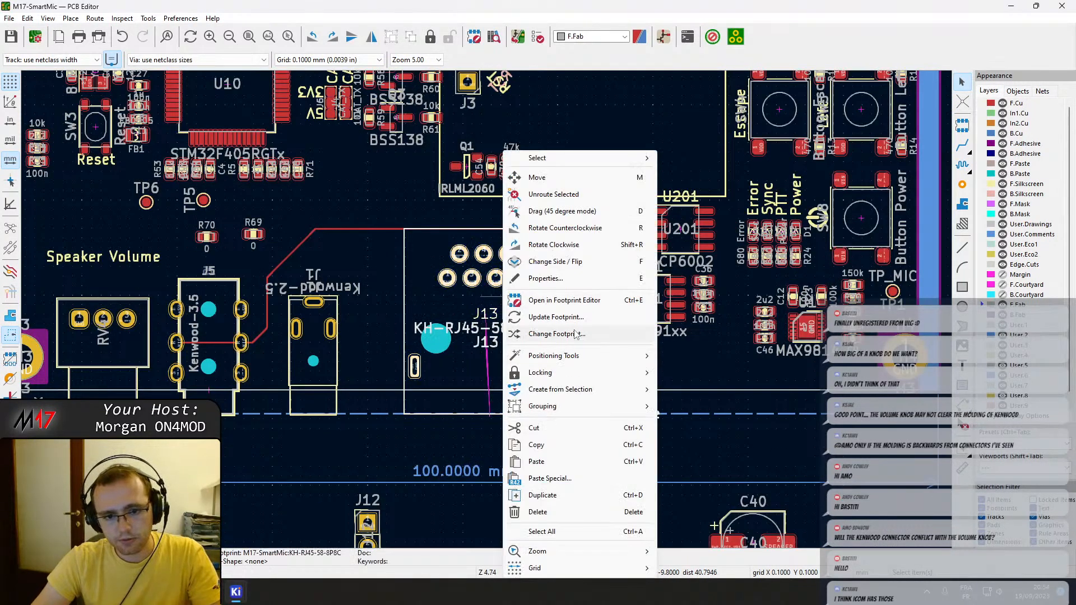
click(556, 316)
click(304, 385)
click(351, 385)
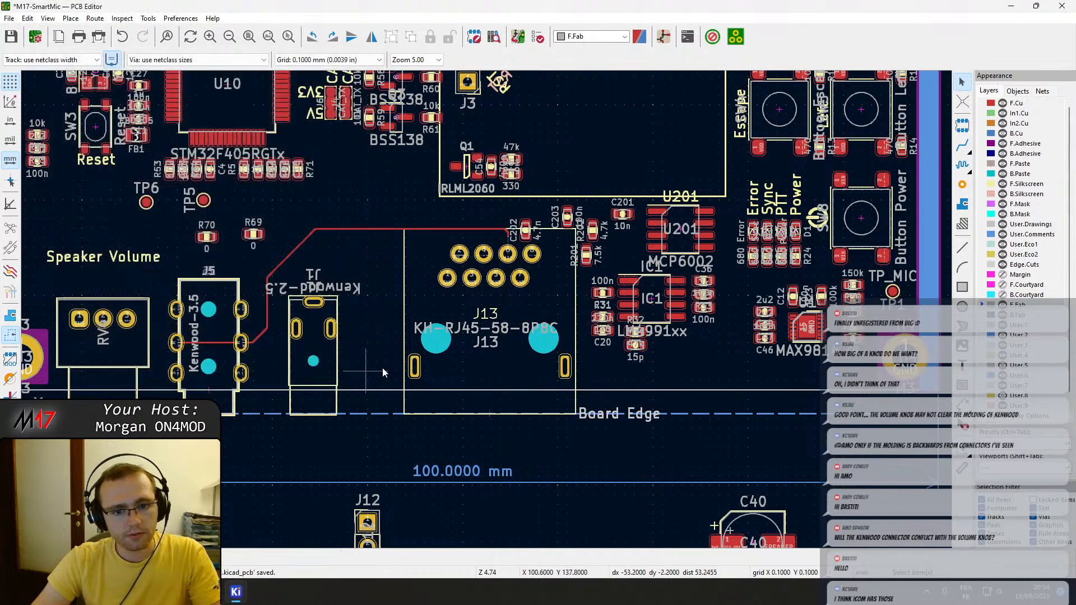
click(1003, 285)
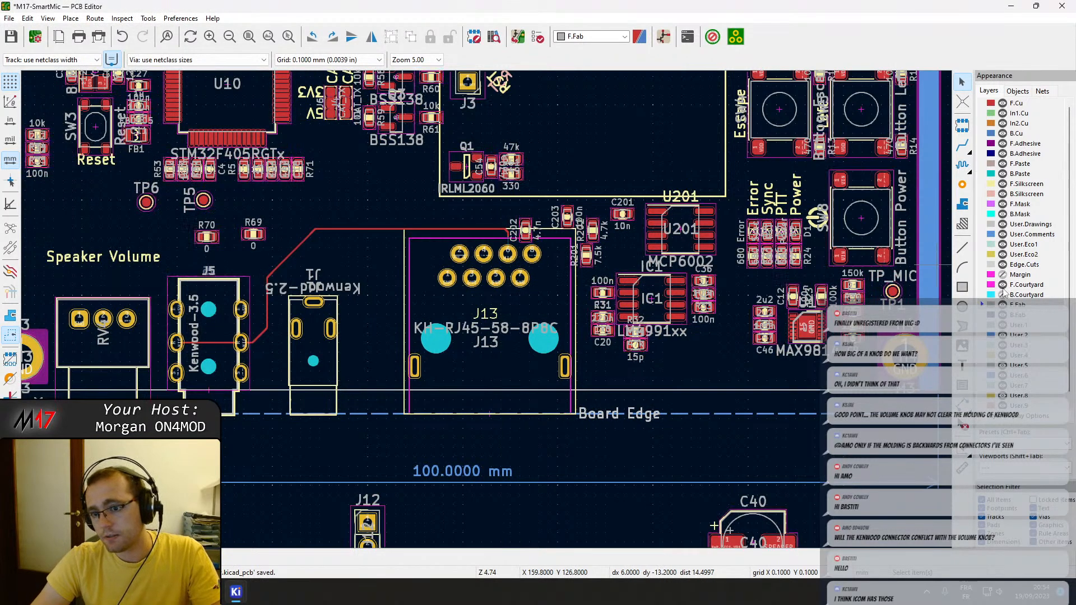
Extend the MIC track down to pad 6 of J13 and save the board.
scroll(428, 370, up, 4)
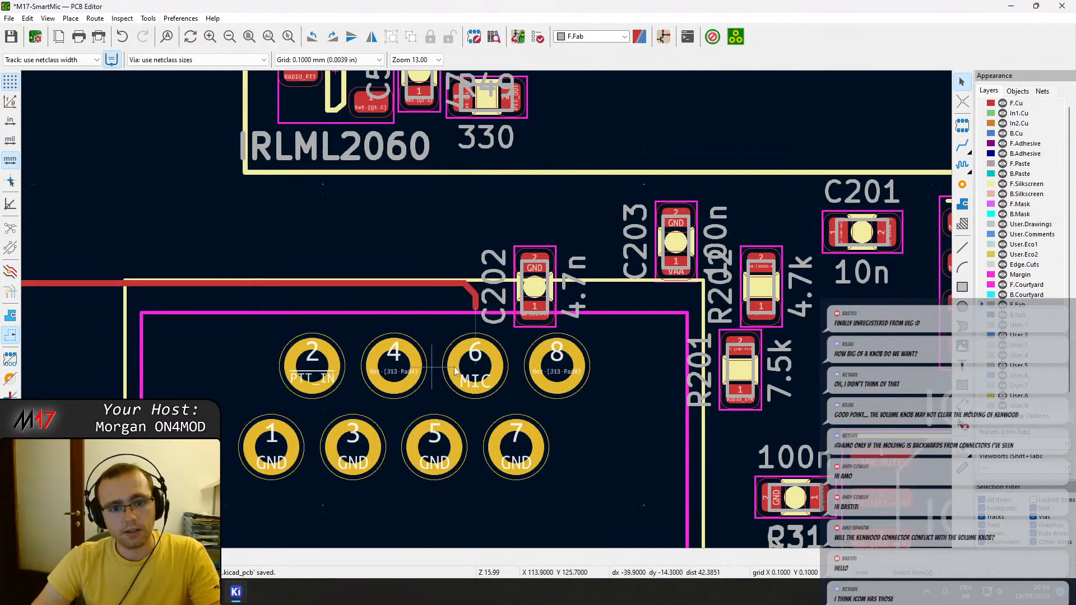
key(x)
click(476, 308)
key(Escape)
key(ctrl+s)
Clear the space above J13 pad 8 by moving R202 between R201 and U201, and C202 between C203 and C201.
scroll(426, 297, down, 2)
scroll(465, 303, up, 2)
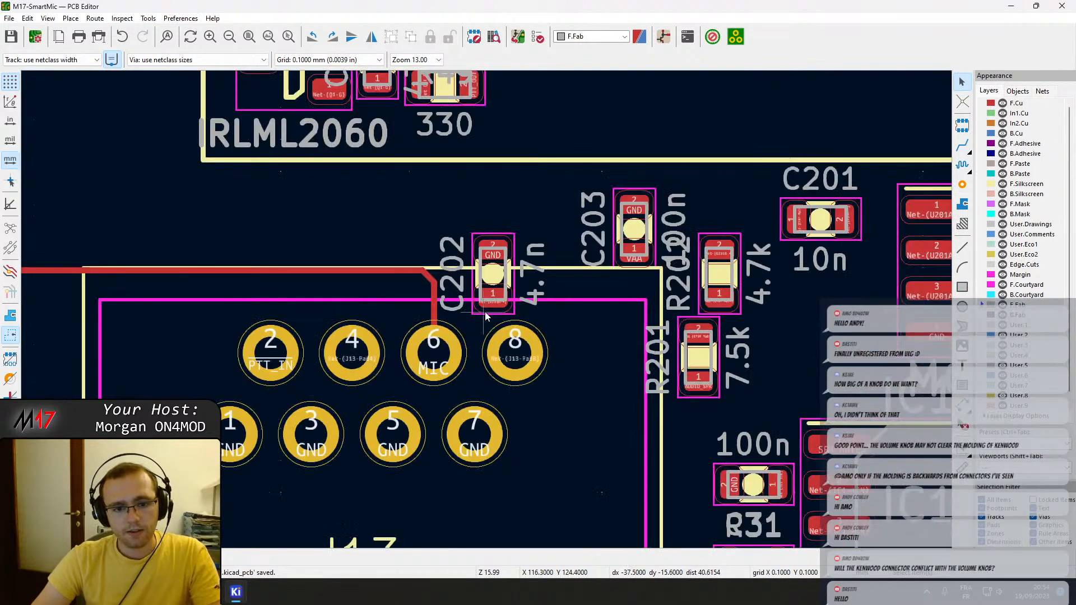
click(494, 283)
drag(494, 283, 100, 171)
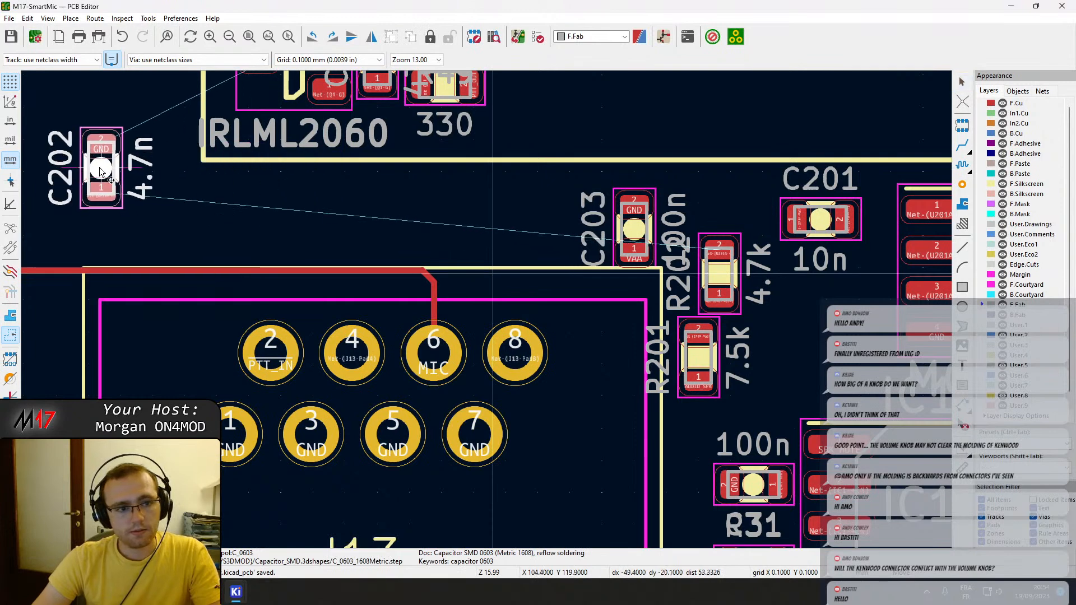
click(729, 280)
drag(729, 280, 811, 315)
middle_drag(811, 315, 704, 319)
drag(704, 320, 748, 358)
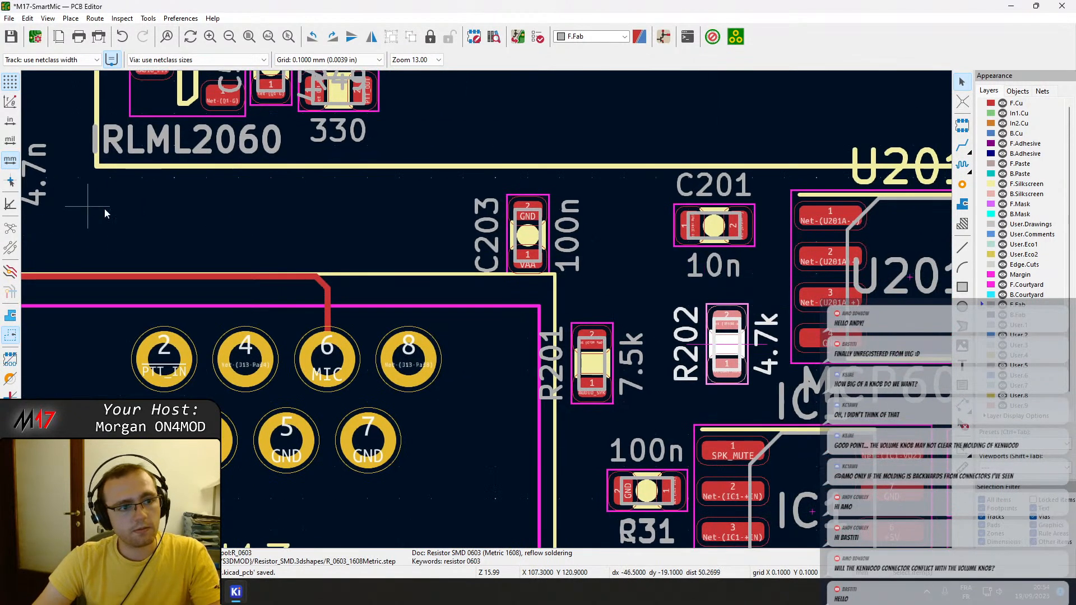
middle_drag(65, 194, 110, 203)
drag(40, 179, 675, 248)
scroll(807, 339, down, 2)
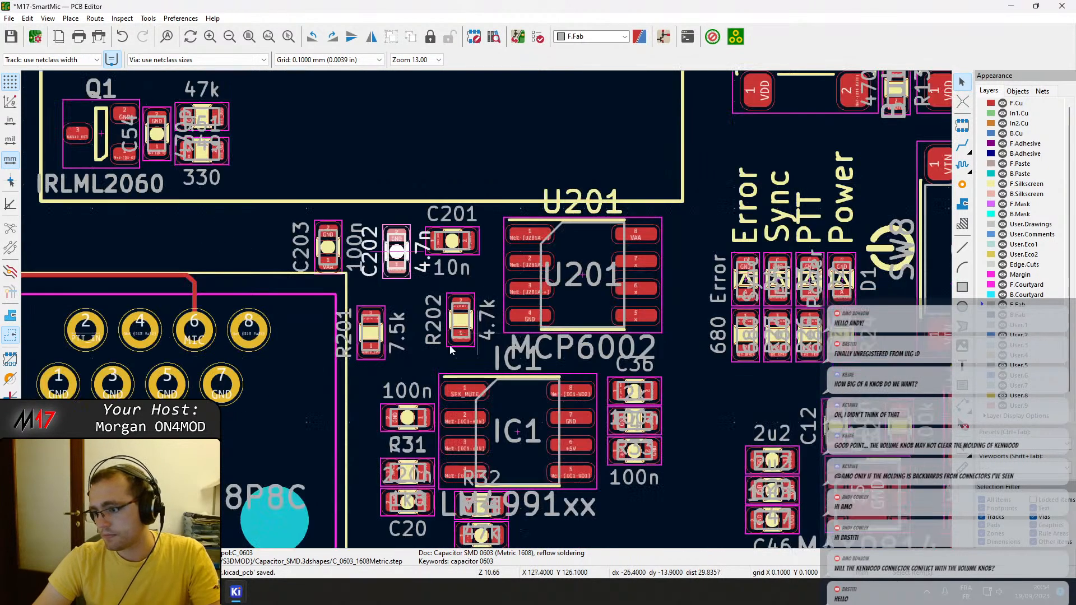
middle_drag(378, 361, 430, 301)
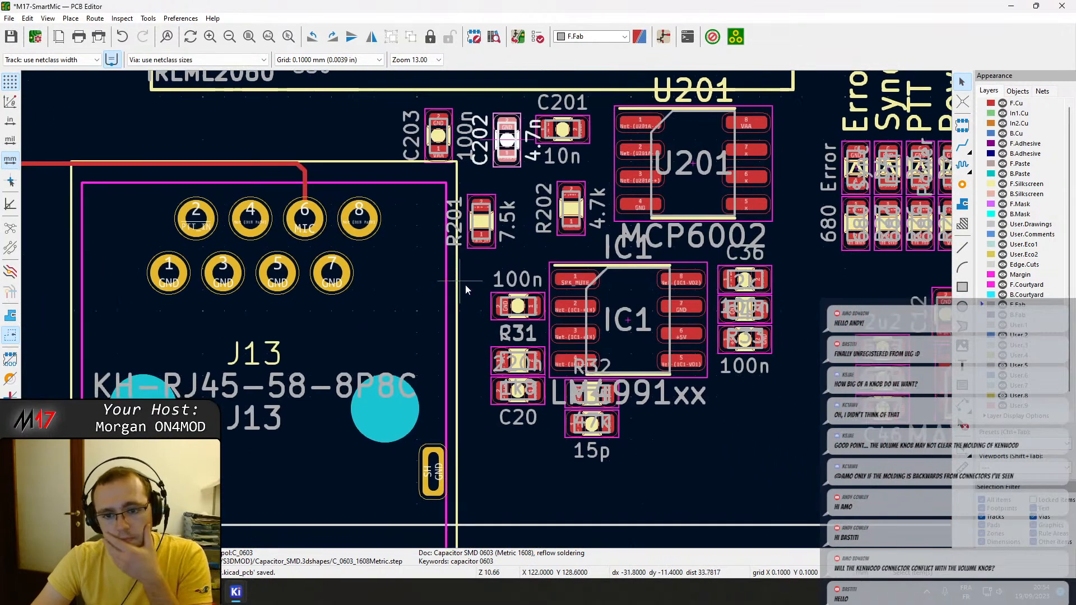
scroll(284, 270, down, 2)
scroll(284, 270, up, 4)
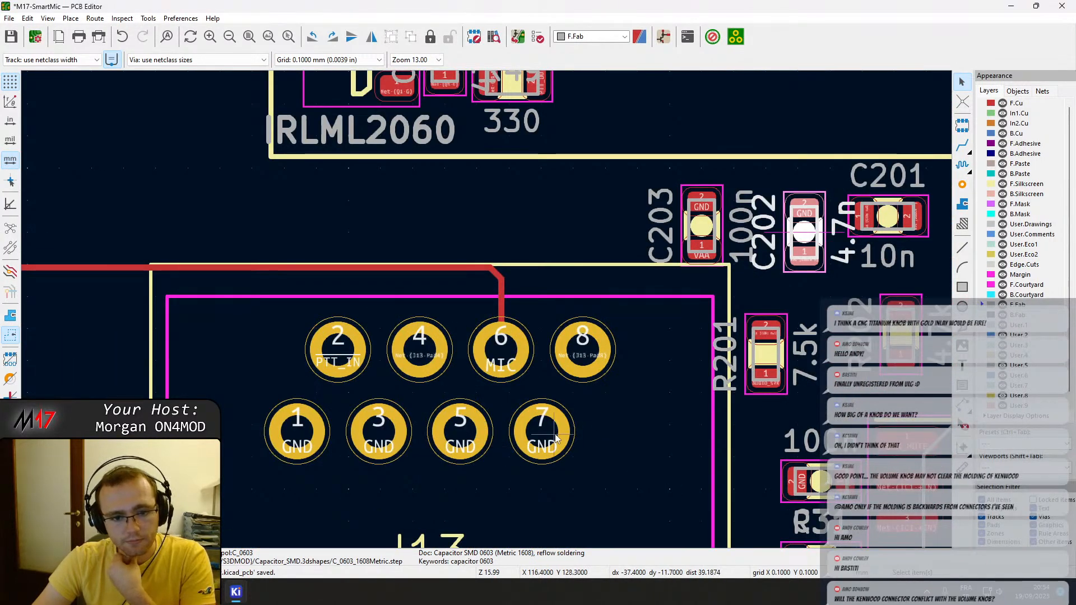
key(x)
scroll(487, 313, down, 4)
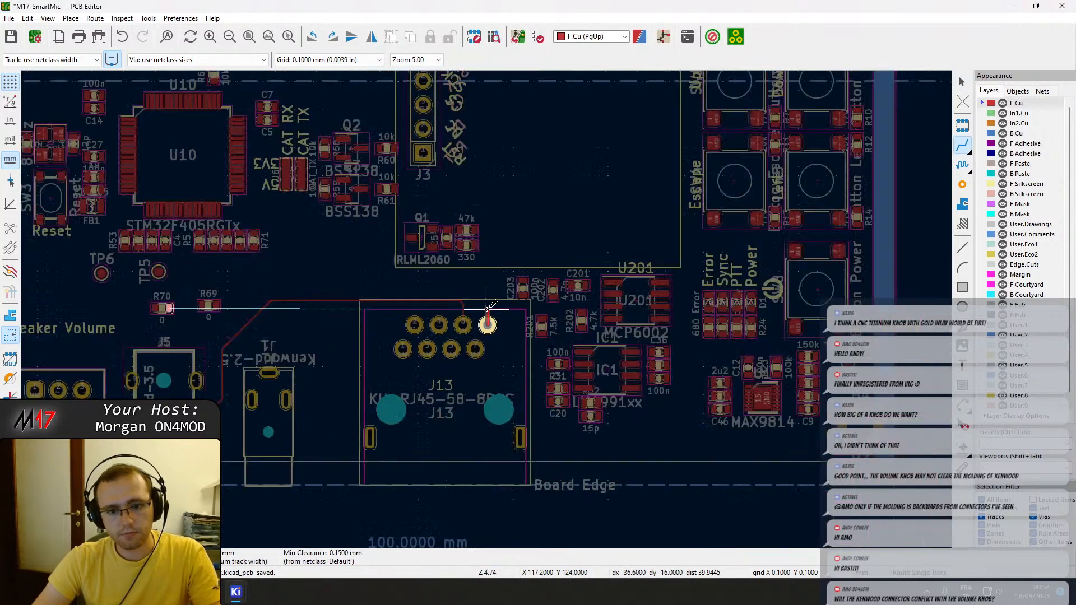
scroll(488, 308, up, 2)
key(Escape)
Move resistor R70 above J13 pad 8, beside C203, and rotate it 90° to stand vertically.
middle_drag(149, 336, 240, 291)
click(95, 302)
key(Escape)
key(Escape)
drag(103, 303, 582, 272)
key(r)
click(583, 272)
scroll(591, 324, up, 5)
key(x)
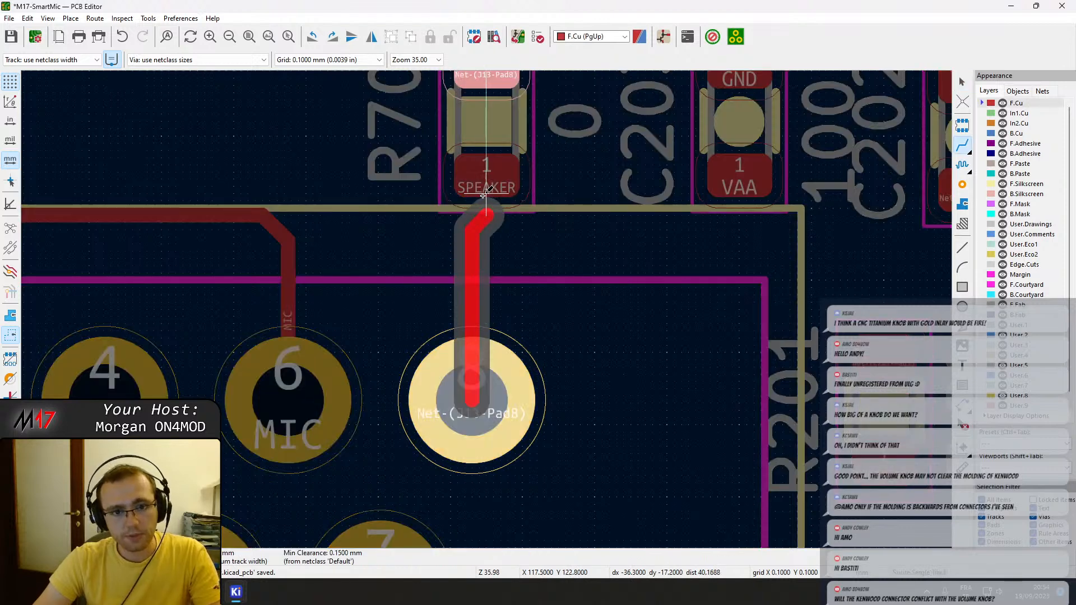
key(Escape)
middle_drag(448, 200, 477, 333)
scroll(479, 333, down, 3)
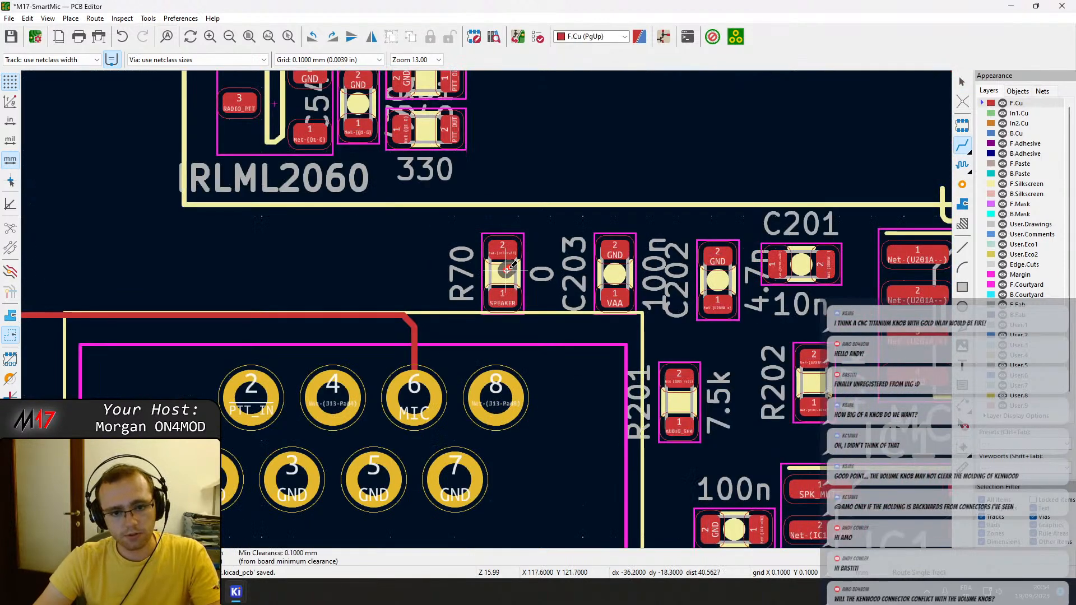
key(Escape)
Rotate R70 by 180° so its pad 2 faces J13 pad 8, and align it directly above that pad.
key(m)
key(r)
key(r)
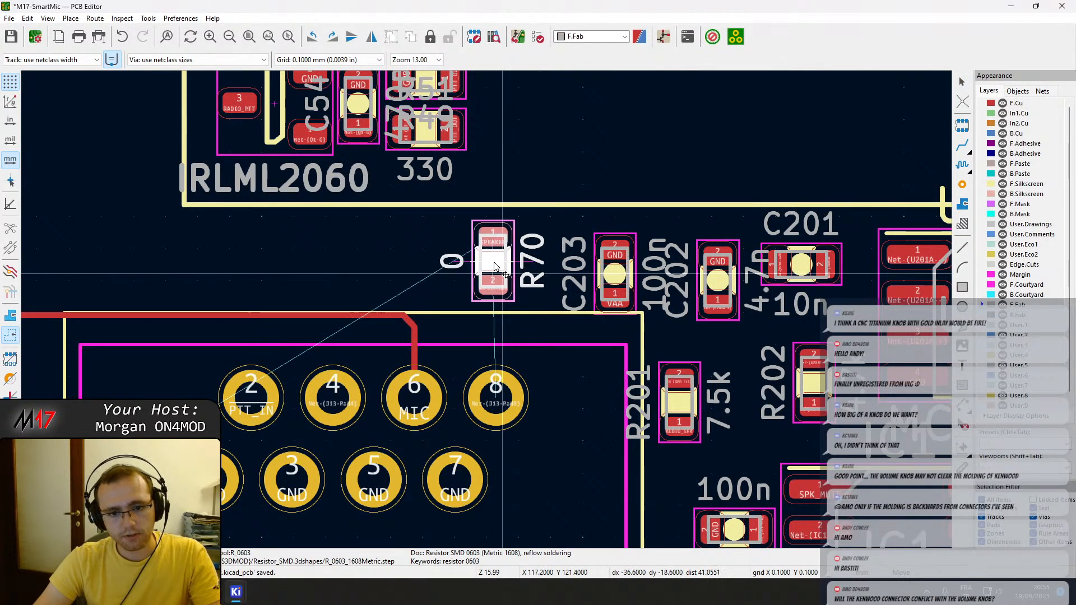
click(497, 267)
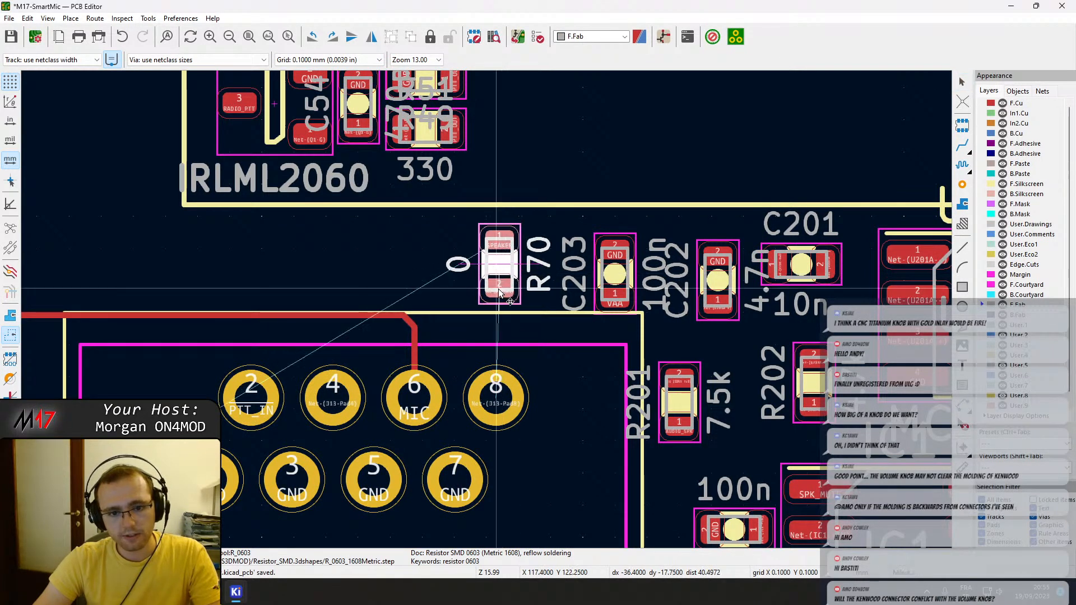
scroll(495, 380, up, 3)
scroll(493, 363, down, 3)
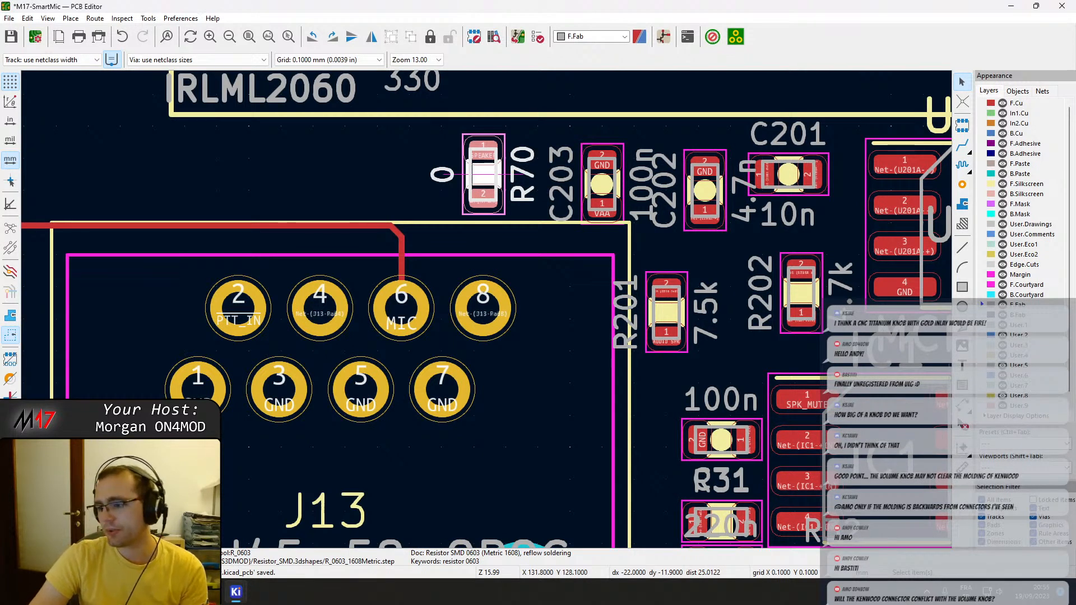
Move resistor R69 just above the MIC track, between J1 and J13.
scroll(598, 273, down, 3)
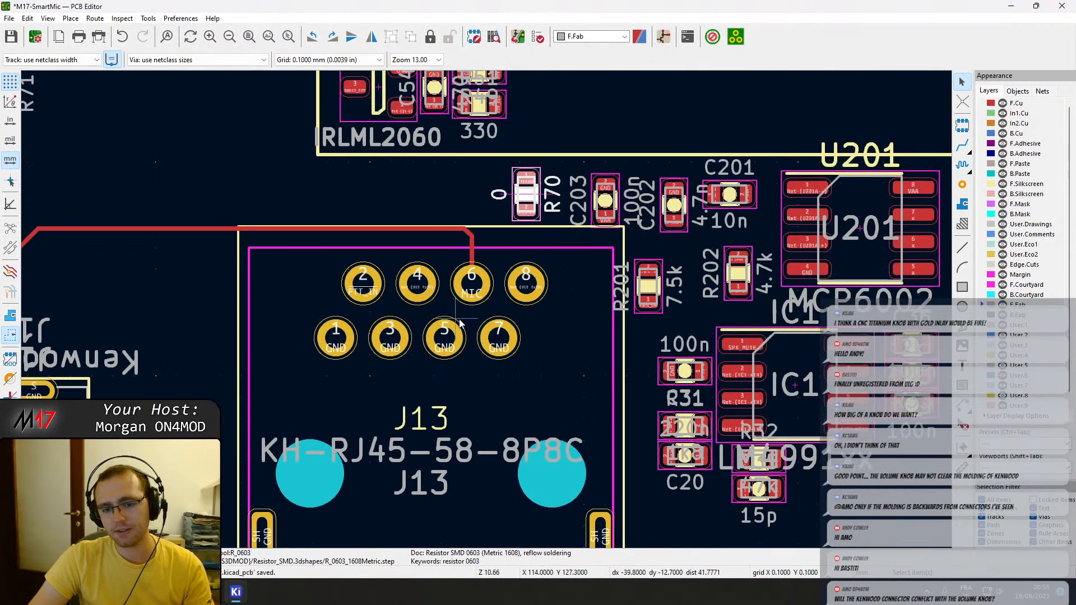
scroll(598, 274, up, 1)
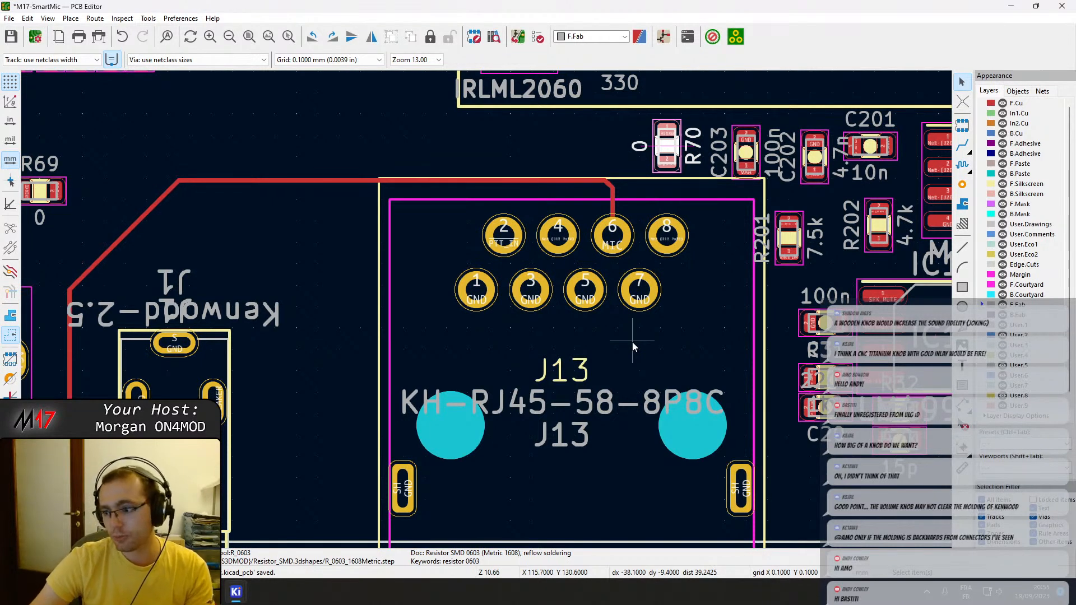
scroll(355, 322, down, 3)
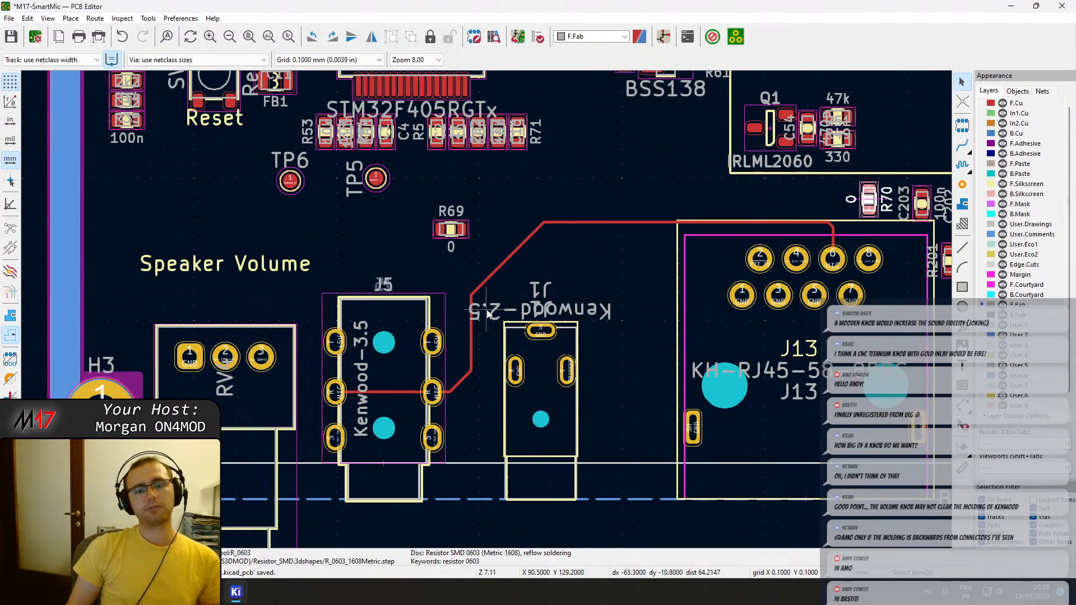
middle_drag(644, 191, 515, 197)
click(322, 233)
key(m)
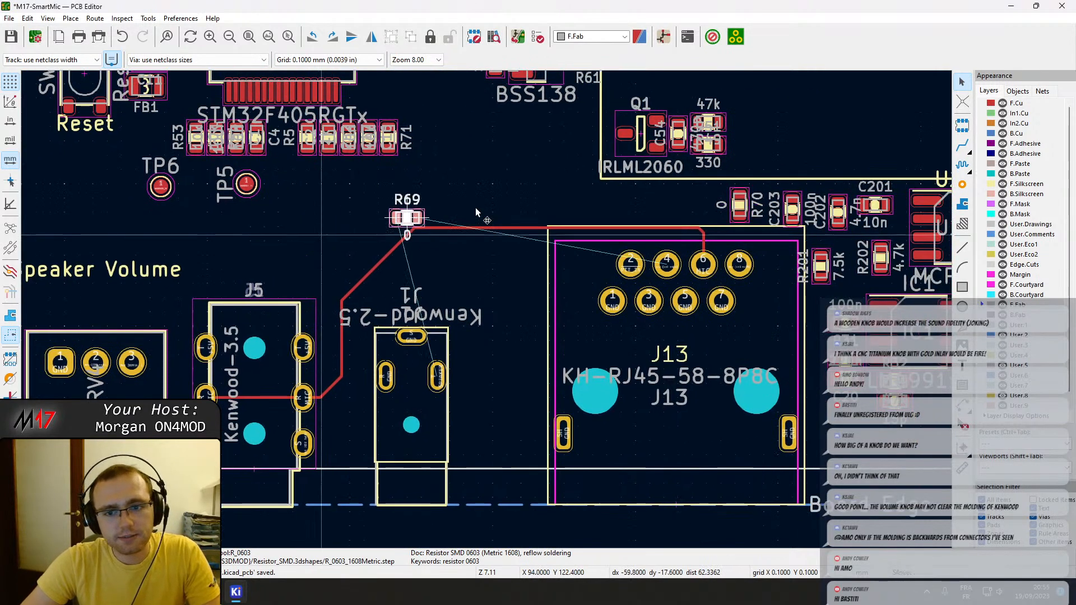
middle_drag(638, 207, 528, 215)
click(545, 218)
key(t)
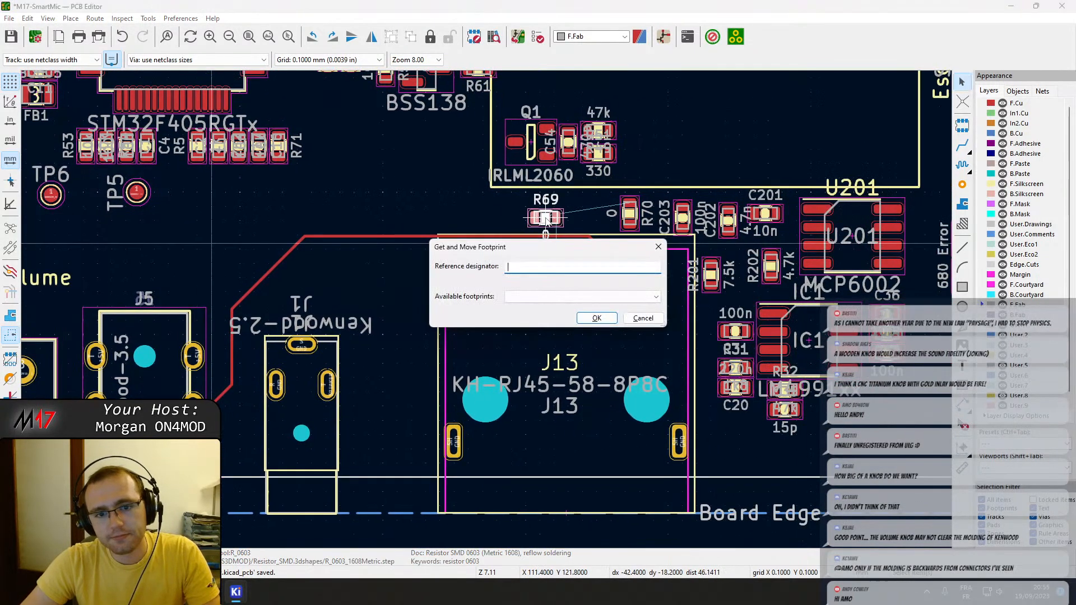
key(Escape)
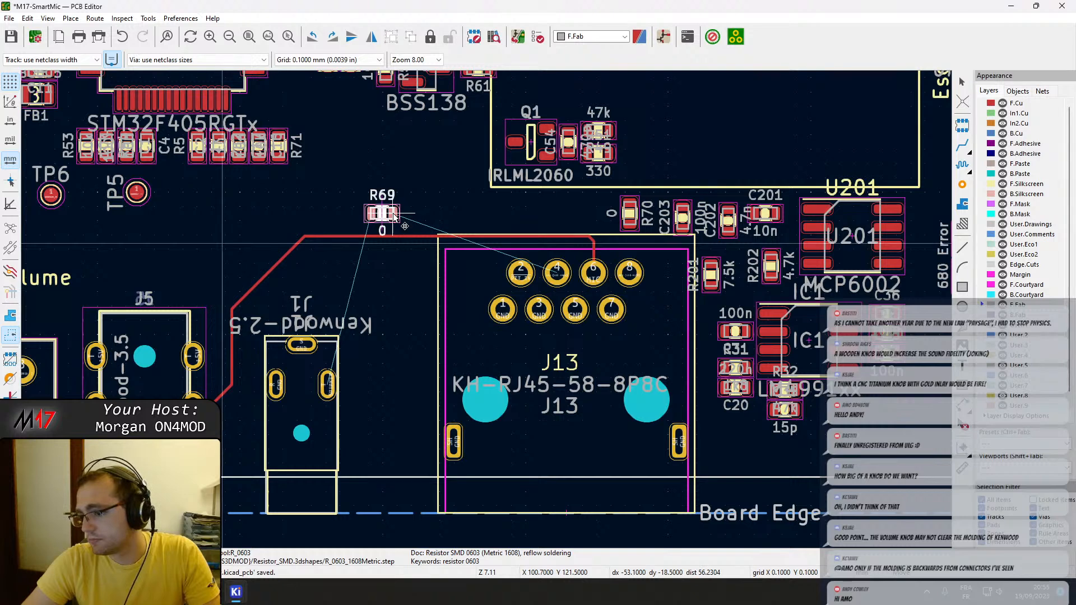
click(394, 216)
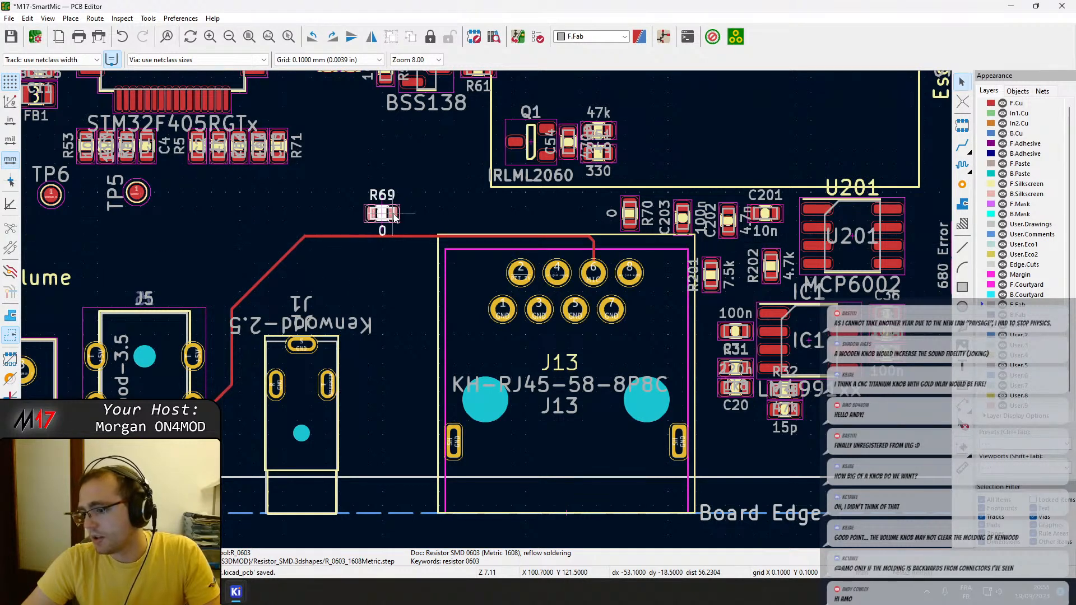
click(411, 230)
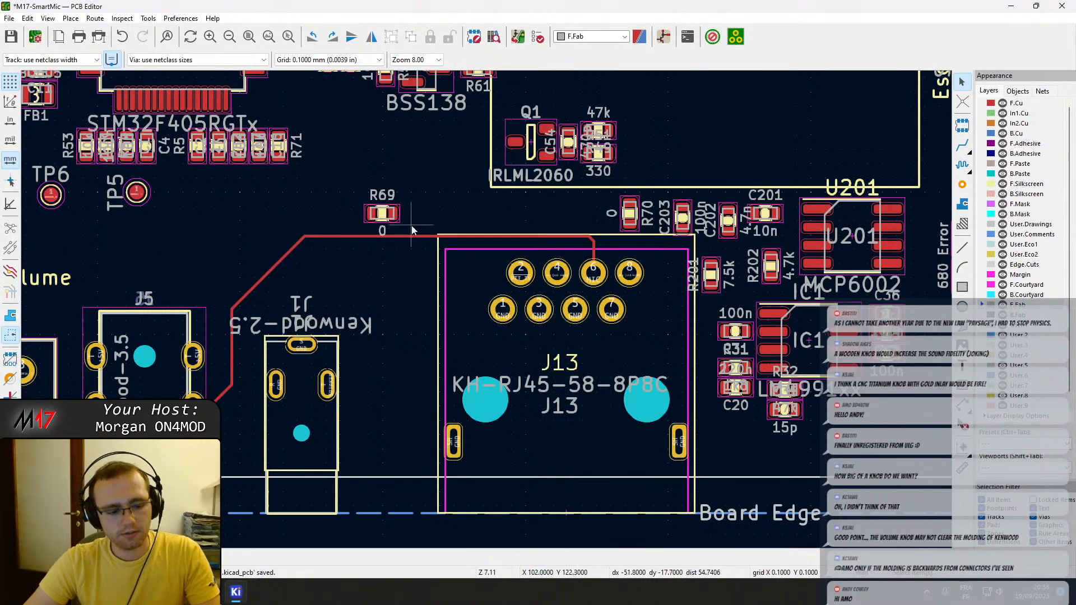
Move resistor R69 directly above J13 pad 2, keeping it horizontal.
click(394, 217)
key(m)
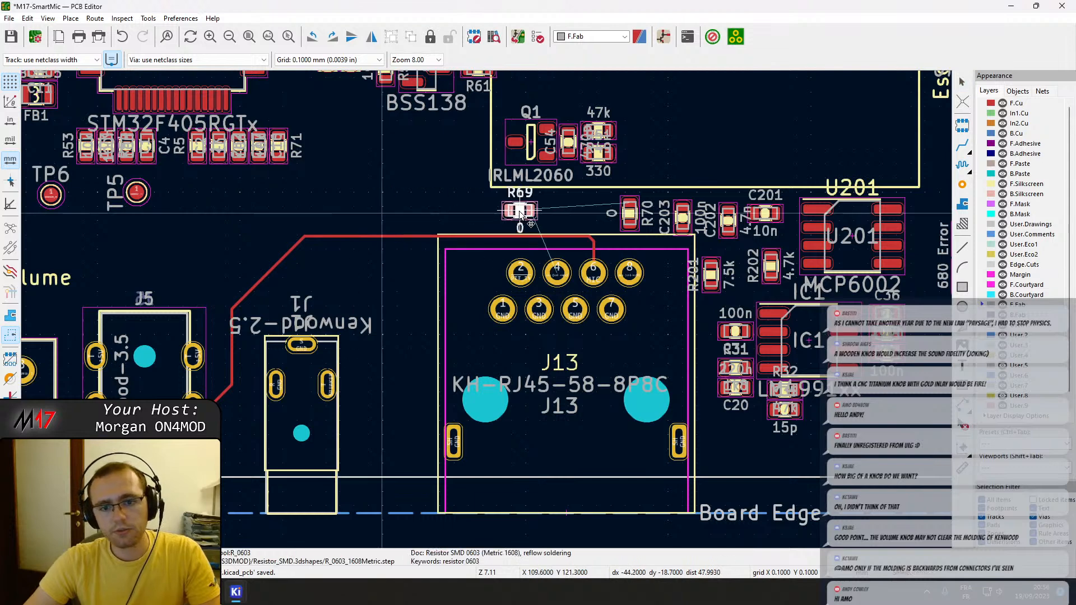
middle_drag(523, 210, 501, 208)
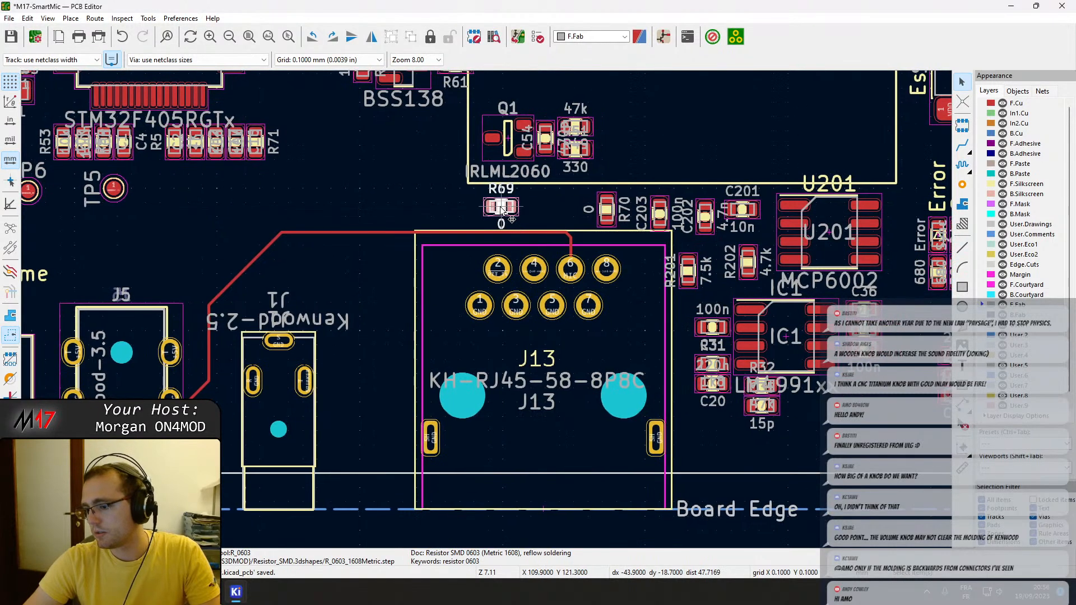
Reshape the MIC track's corner above J13 pad 6 by shifting its diagonal segment to make a longer chamfer.
scroll(585, 225, up, 2)
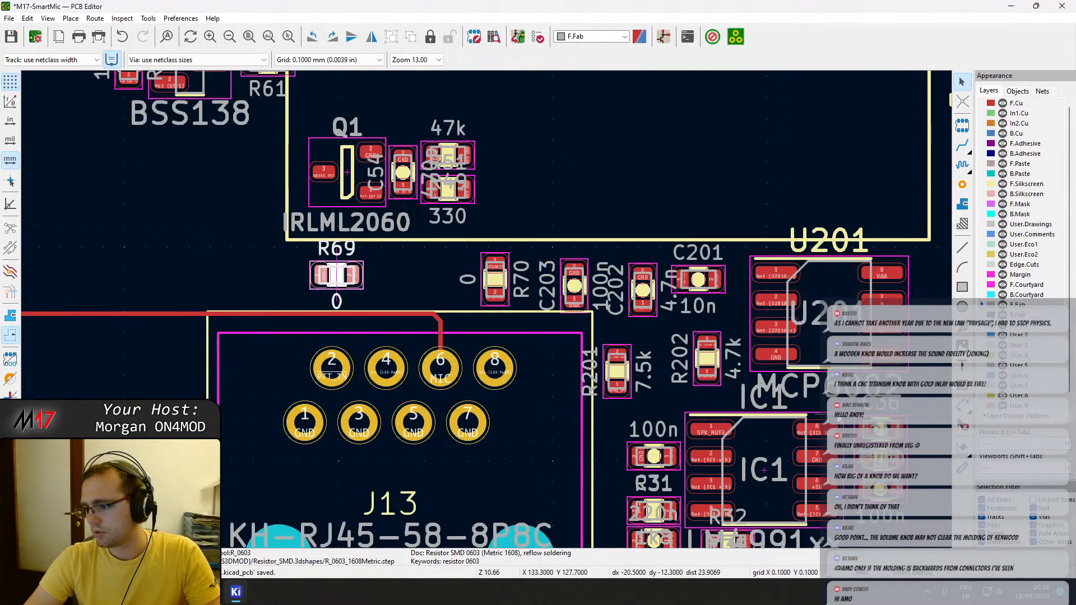
middle_drag(483, 325, 571, 359)
drag(451, 330, 438, 336)
click(541, 361)
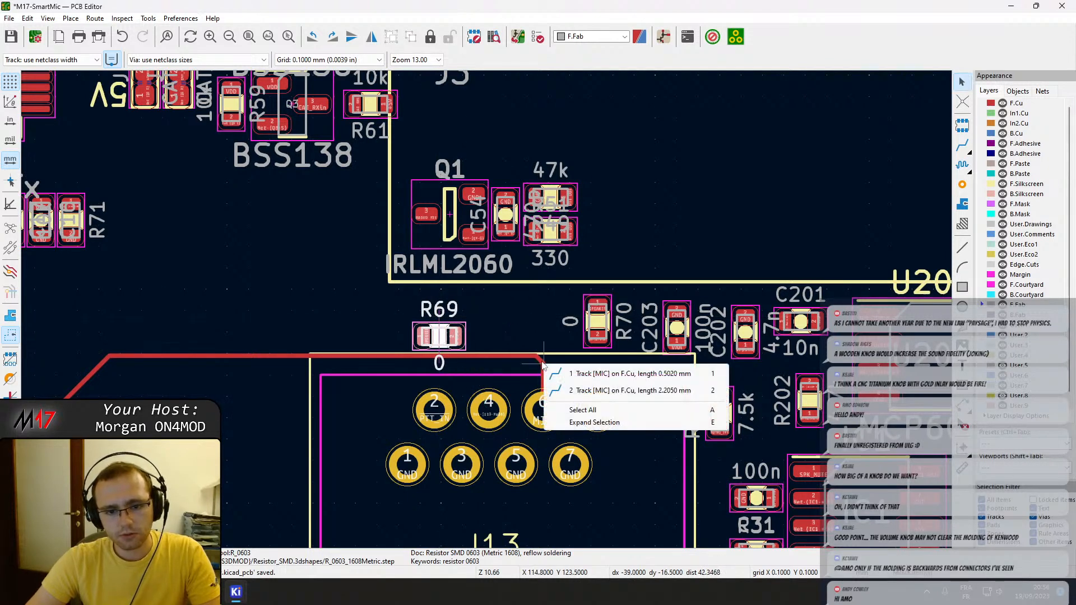
click(555, 374)
drag(542, 363, 504, 394)
Delete the MIC track segment by segment, from J13 pad 6 back to connector J5.
middle_drag(250, 428, 503, 279)
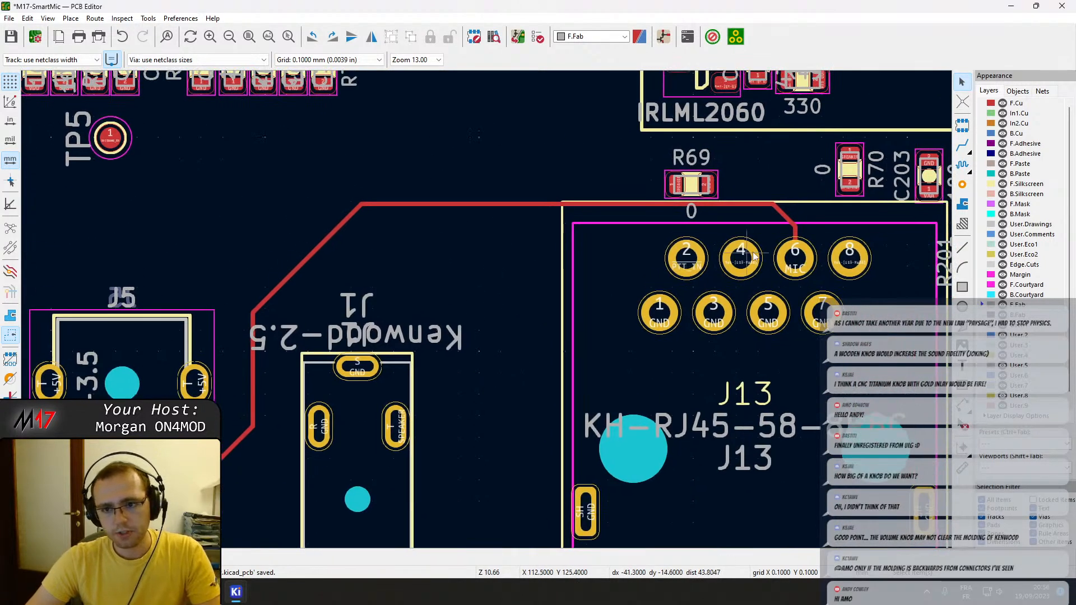
click(793, 225)
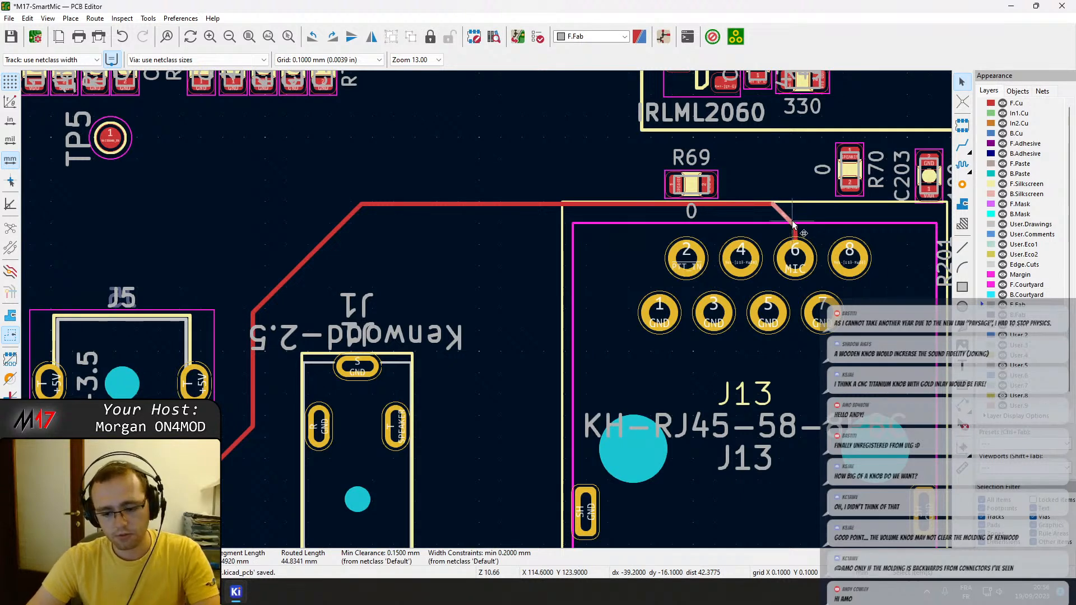
key(Delete)
click(796, 233)
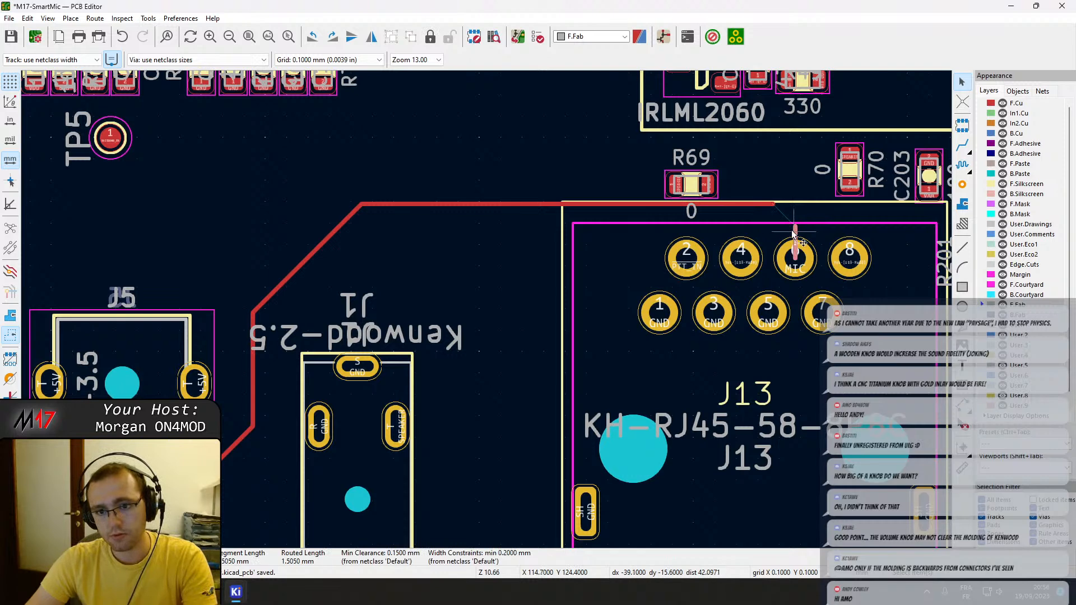
key(Delete)
click(769, 203)
key(Delete)
click(346, 220)
key(Delete)
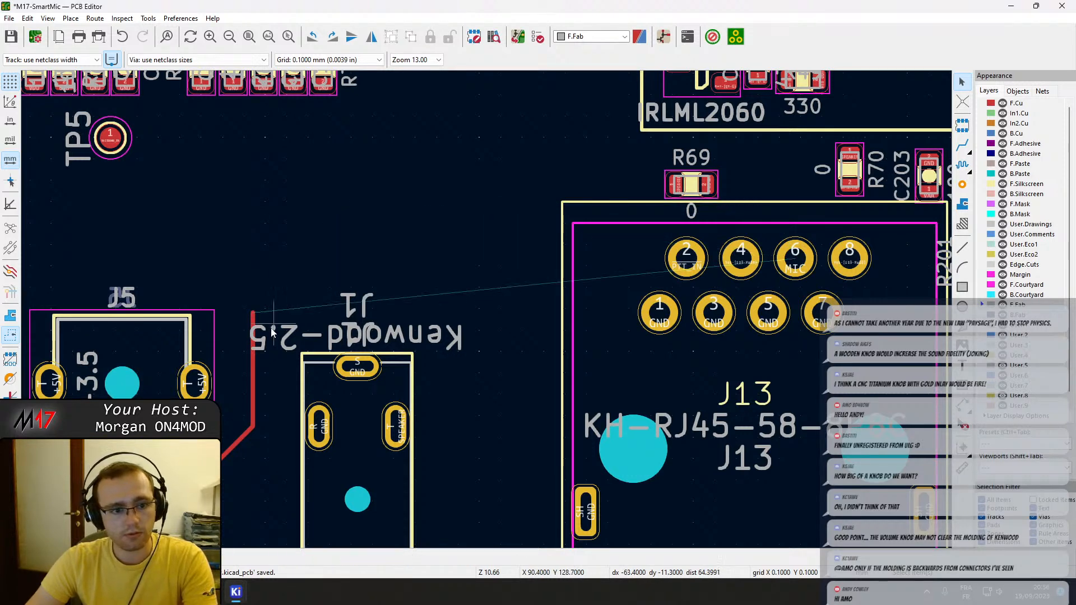
click(254, 364)
key(Delete)
click(241, 439)
key(Delete)
click(223, 456)
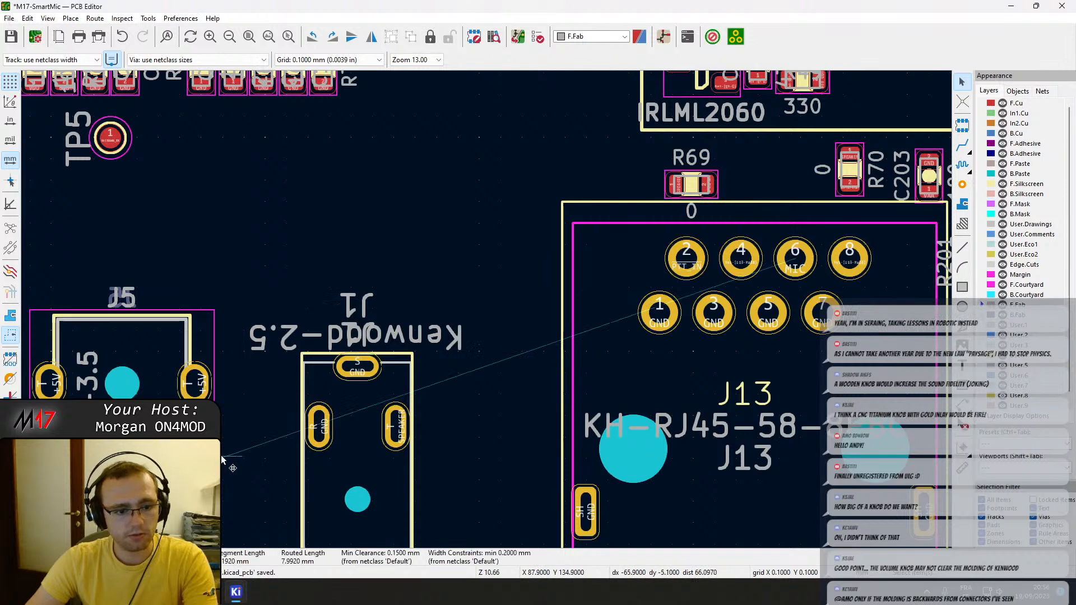
key(Delete)
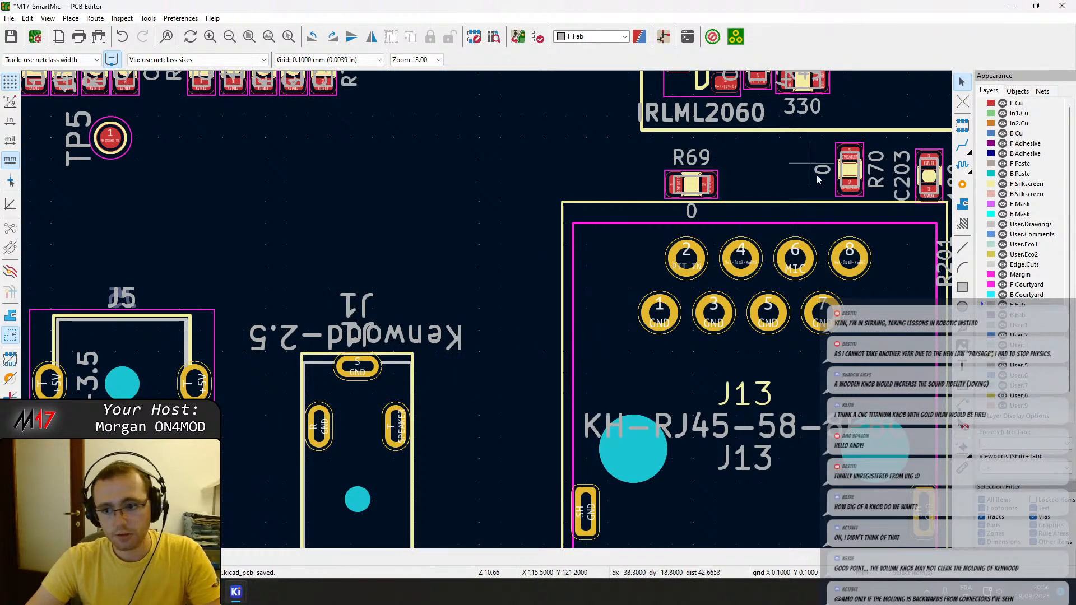
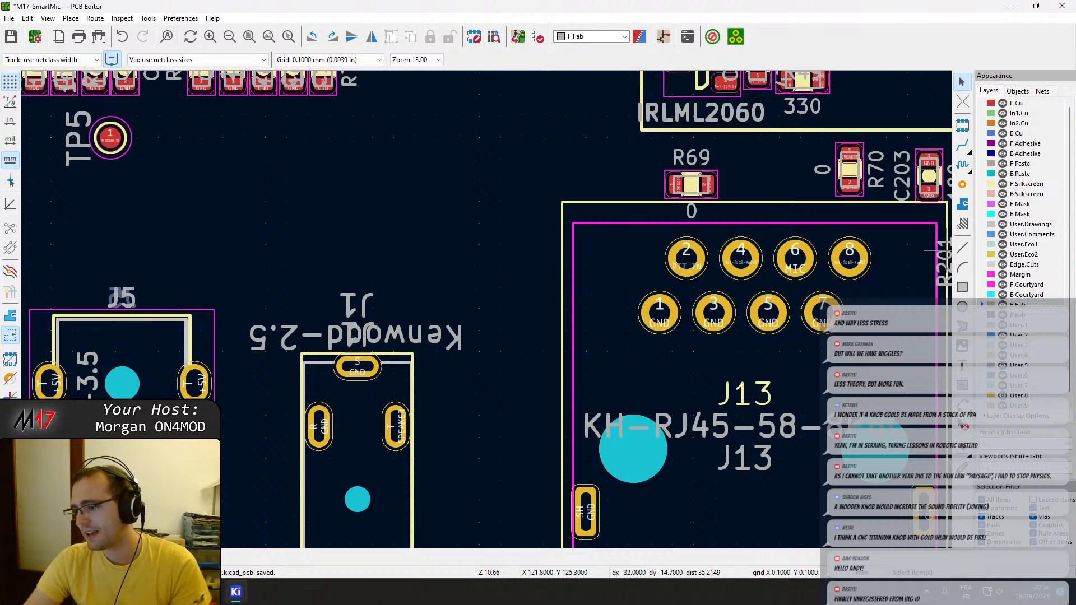
Route a MIC track on B.Cu across connector J5, linking its two R pads.
scroll(619, 307, down, 4)
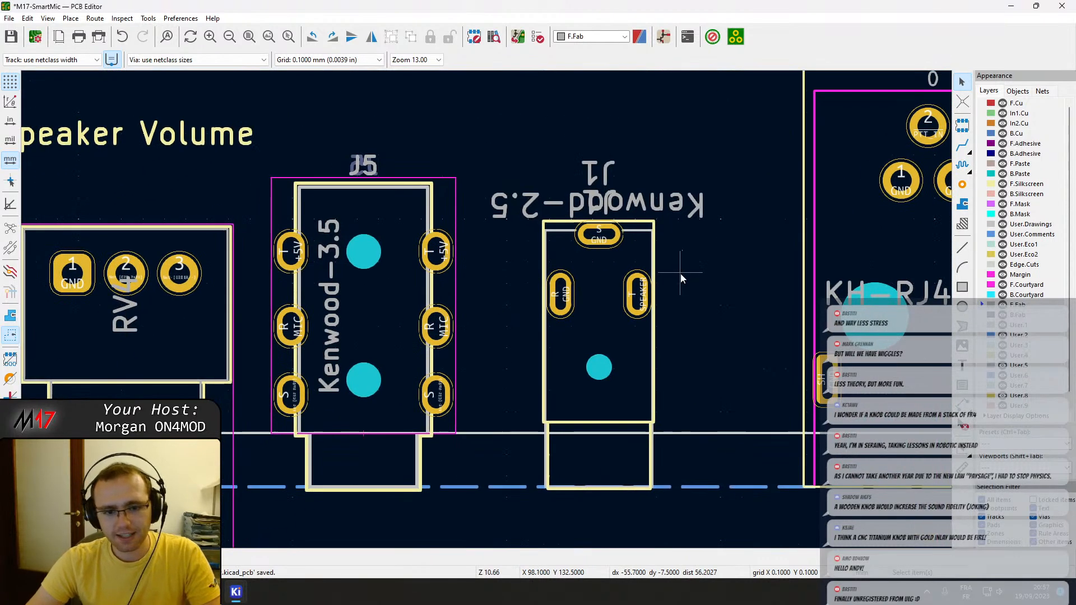
middle_drag(408, 308, 484, 347)
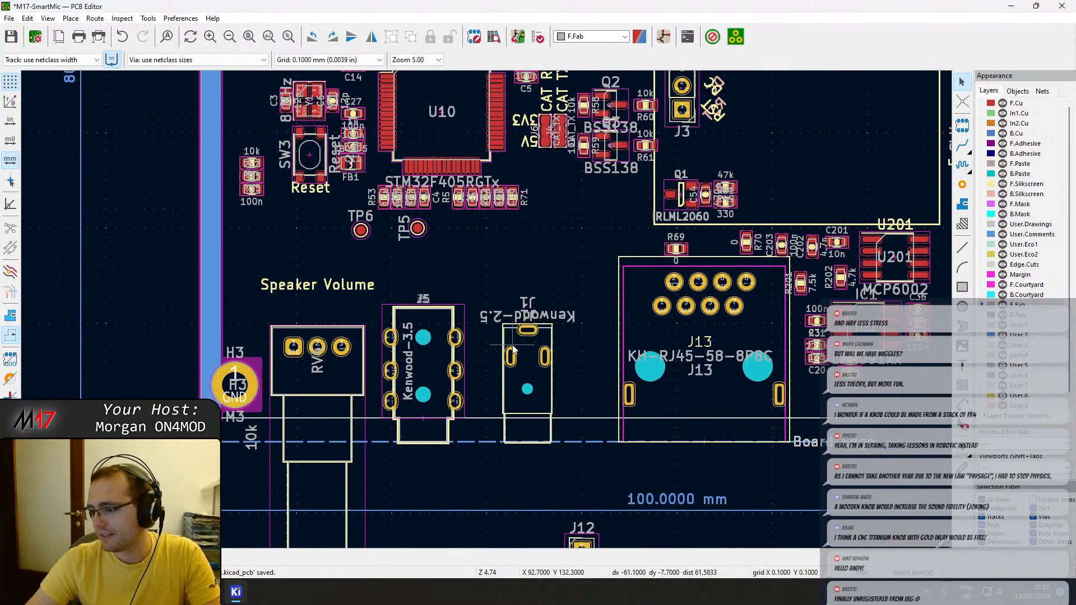
scroll(455, 350, up, 2)
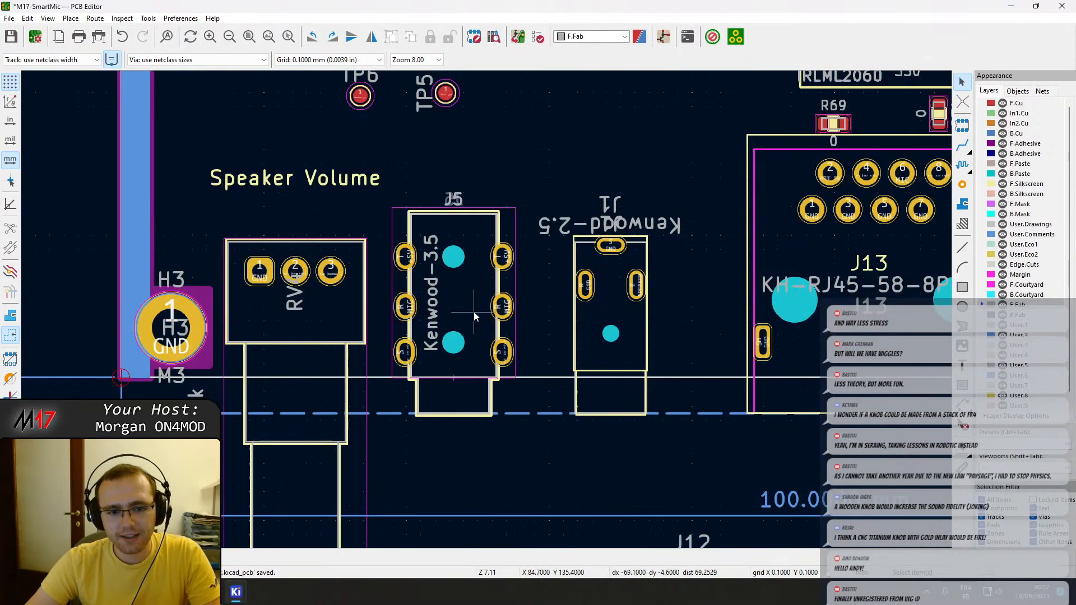
scroll(466, 321, up, 3)
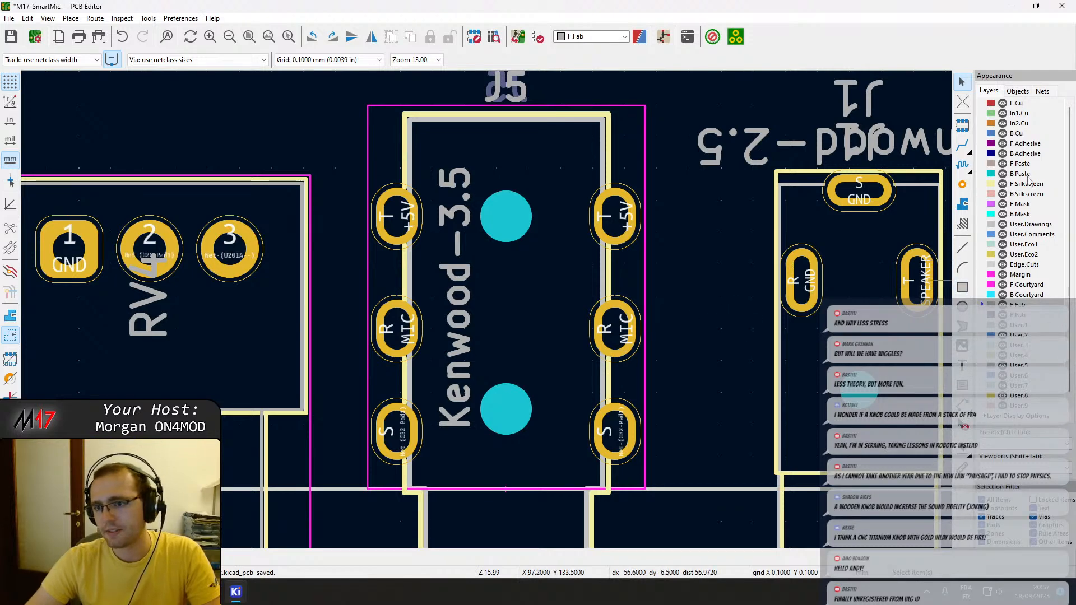
click(1024, 134)
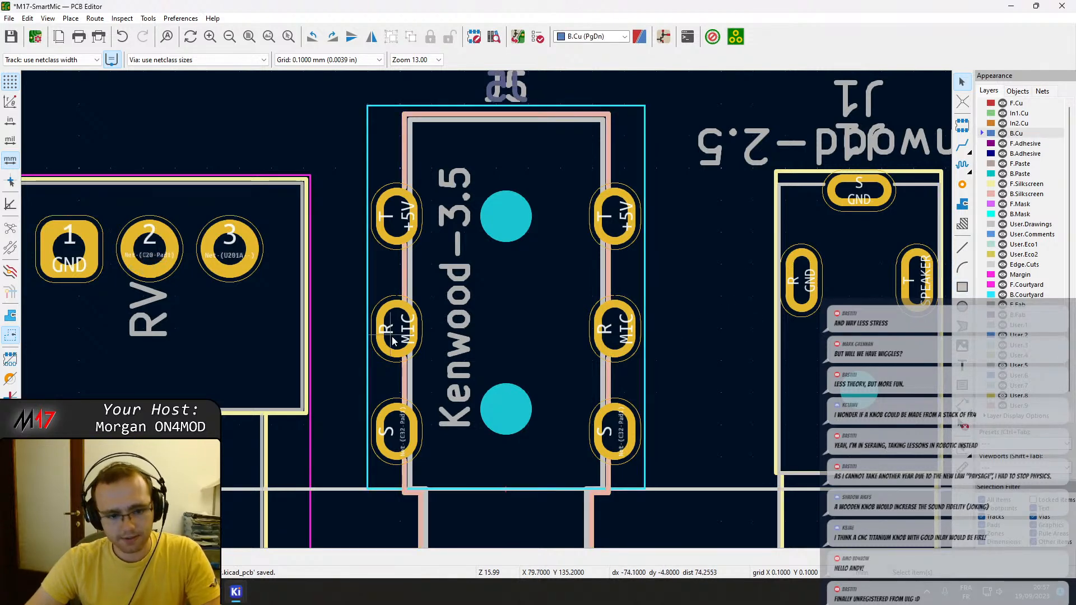
key(x)
click(615, 328)
Route the MIC net on B.Cu from J5's R pad nearest J1, around and above J1, to J13 pad 6.
click(615, 328)
middle_drag(880, 335, 425, 391)
scroll(729, 324, down, 1)
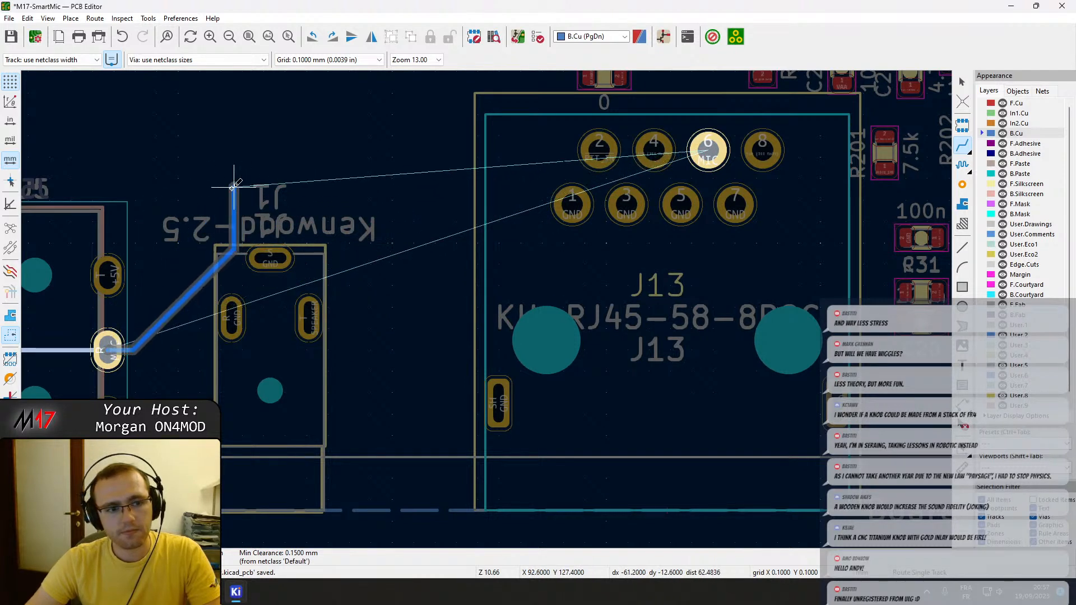
click(186, 164)
key(Escape)
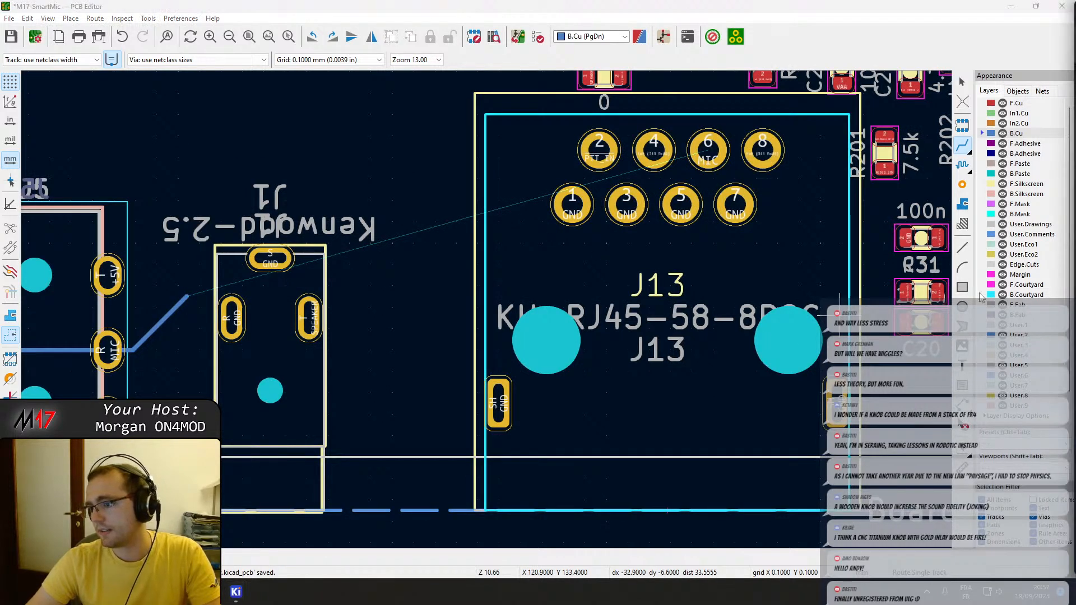
click(771, 5)
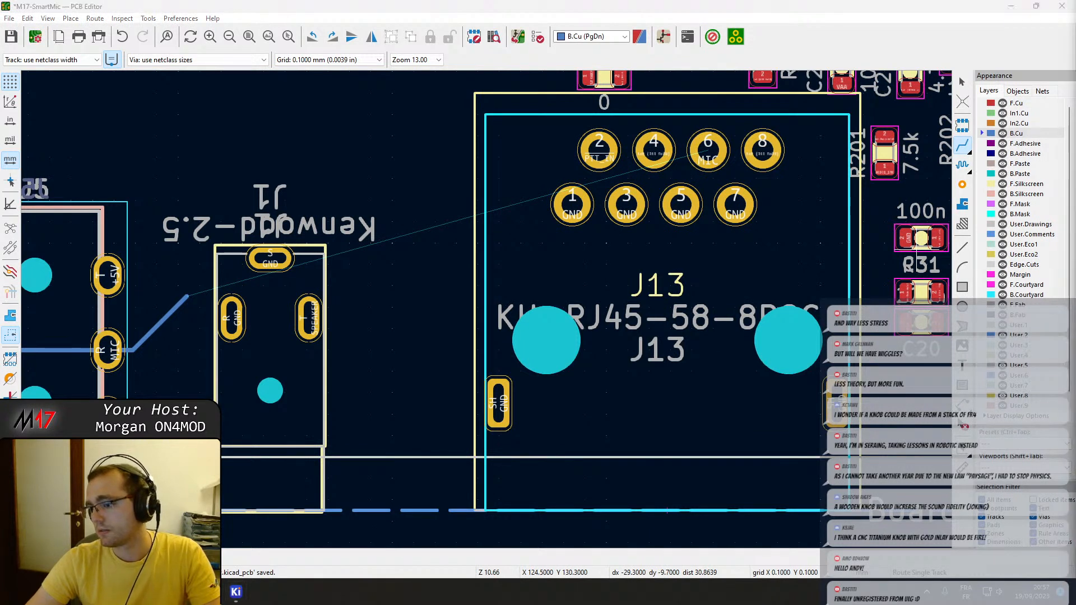
click(188, 293)
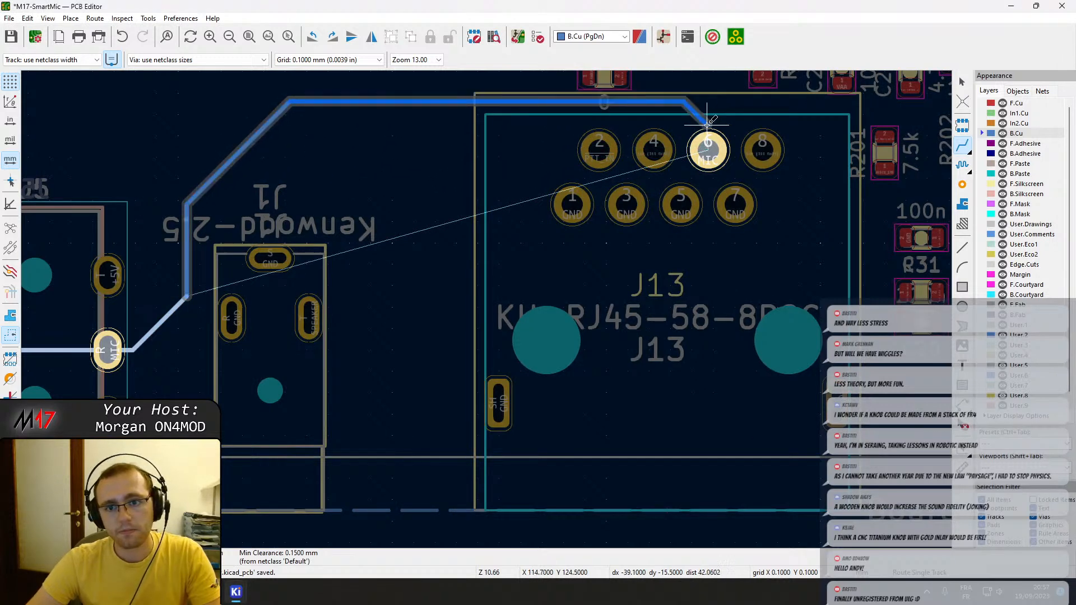
click(708, 146)
key(Escape)
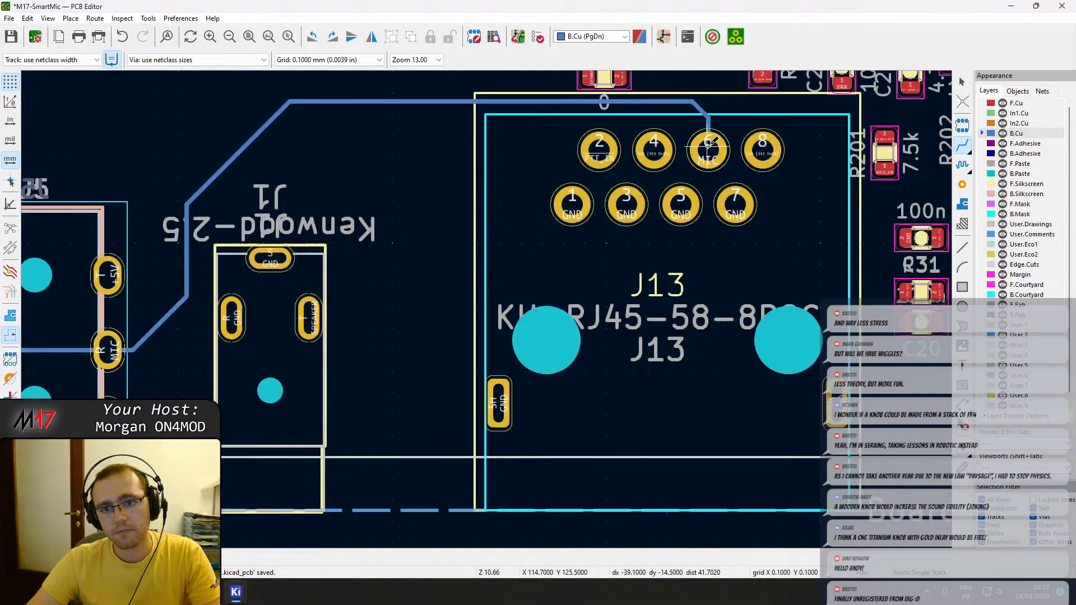
Make F.Cu the active layer and move resistor R69 to sit between and above J13 pads 2 and 4.
middle_drag(743, 132, 602, 337)
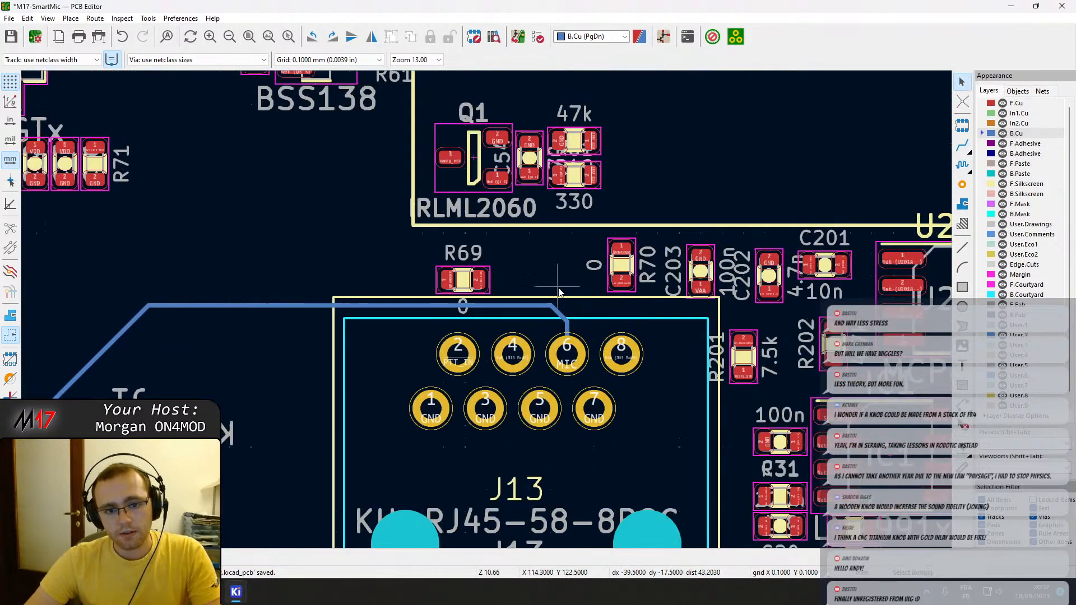
scroll(558, 286, up, 3)
click(267, 307)
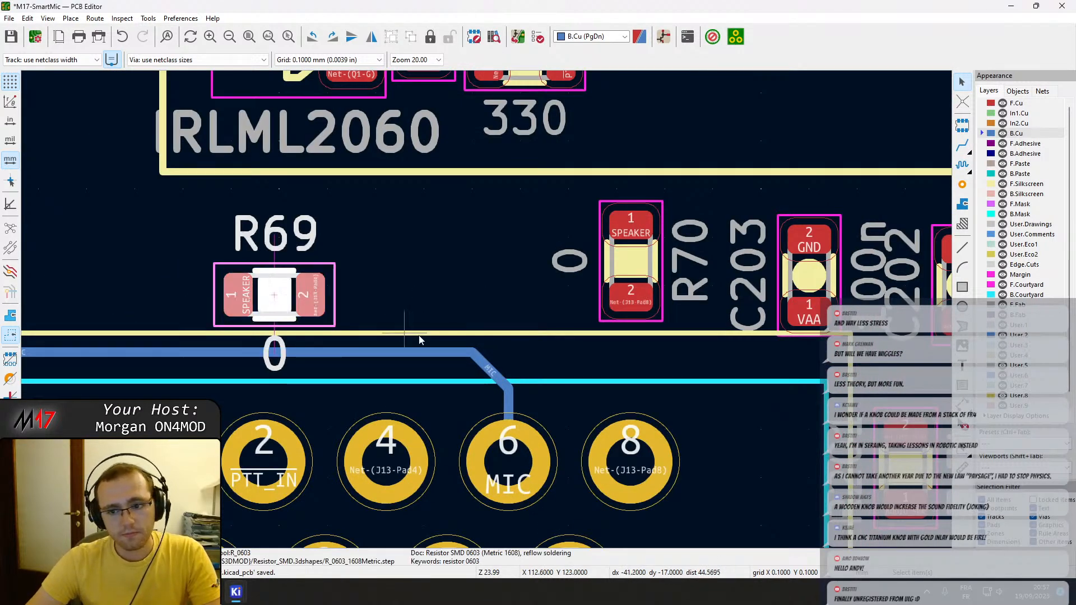
scroll(372, 319, down, 3)
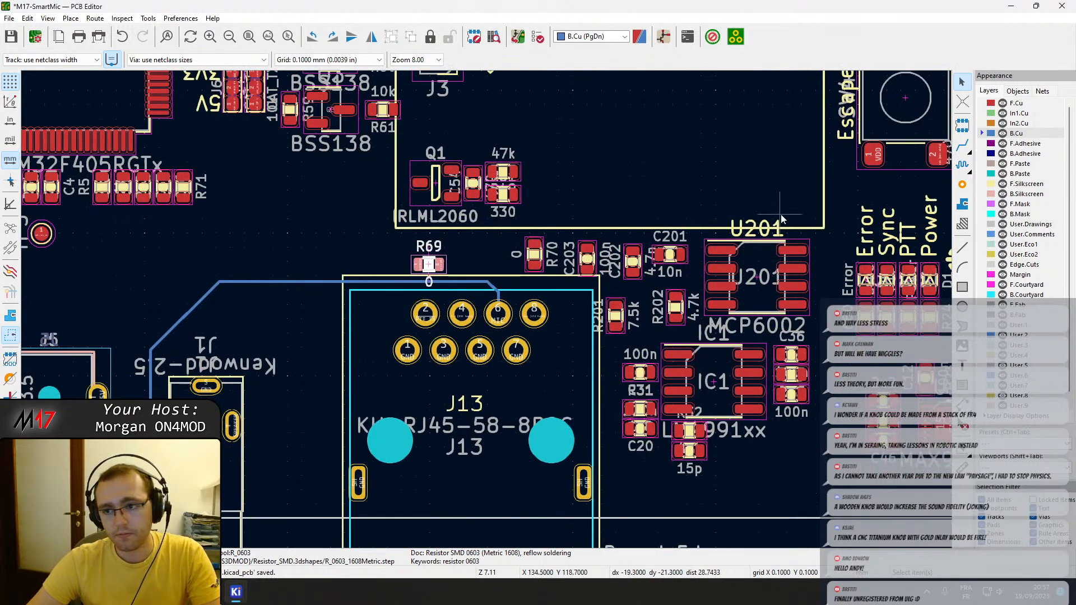
click(1022, 105)
scroll(547, 255, up, 2)
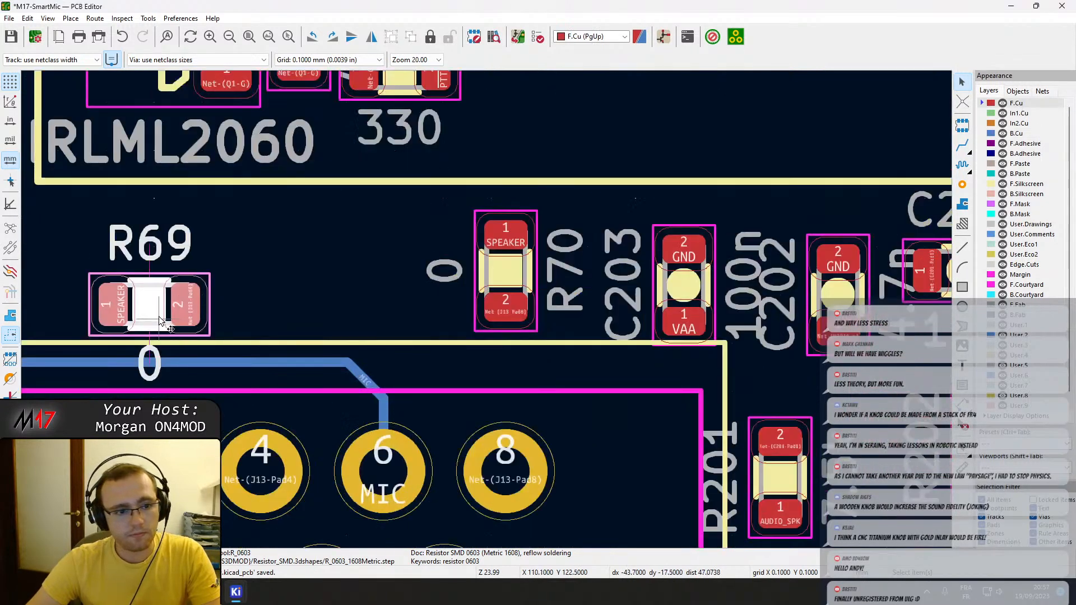
key(m)
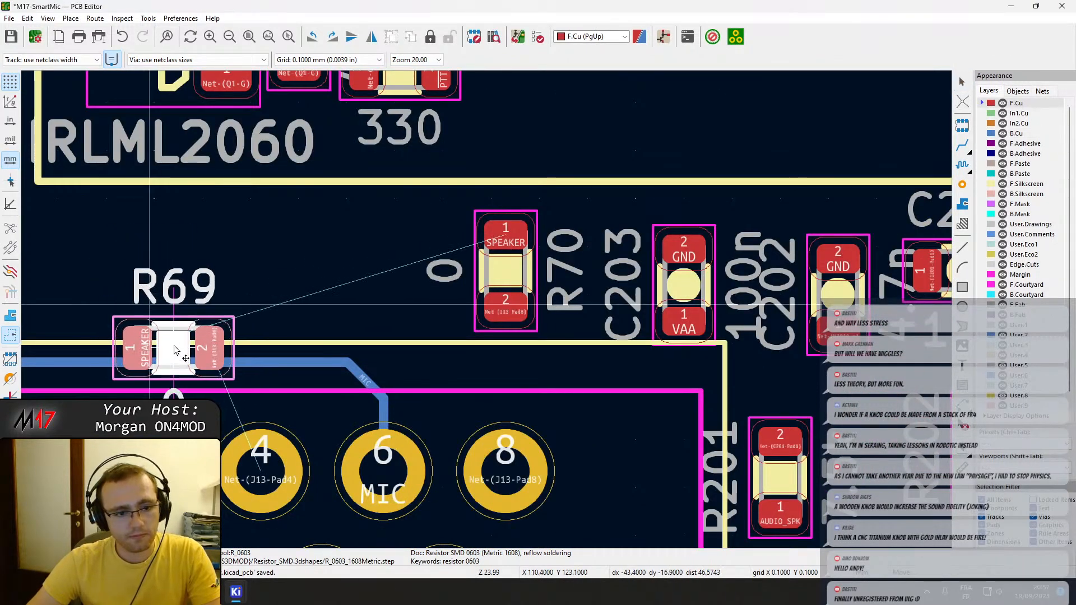
click(192, 296)
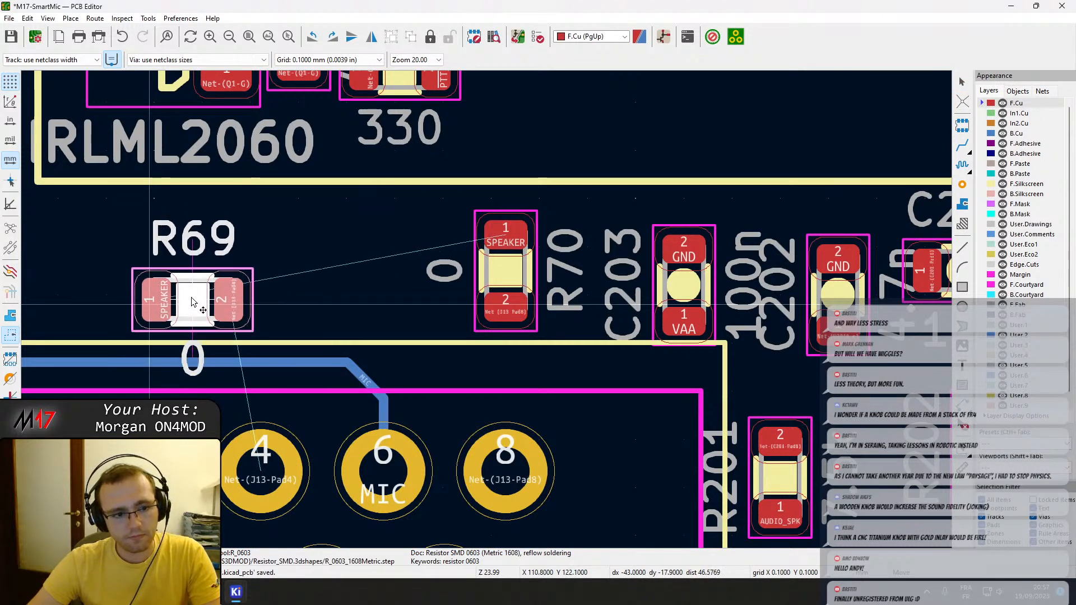
Stack resistor R70 horizontally directly above R69, with both placed above the MIC track and slightly left of J13 pad 1.
scroll(264, 474, down, 2)
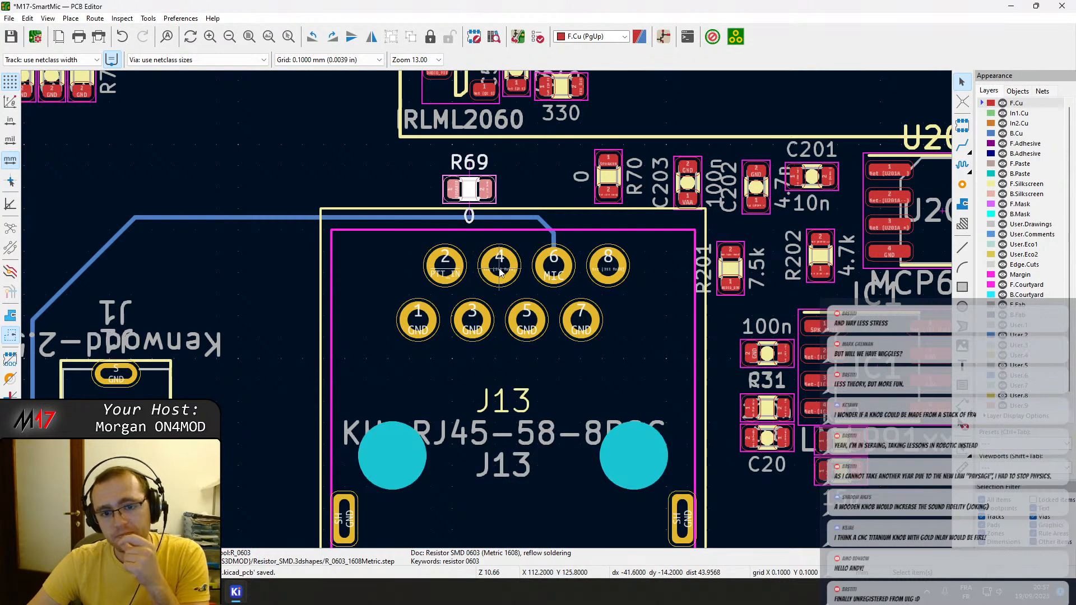
scroll(525, 184, up, 3)
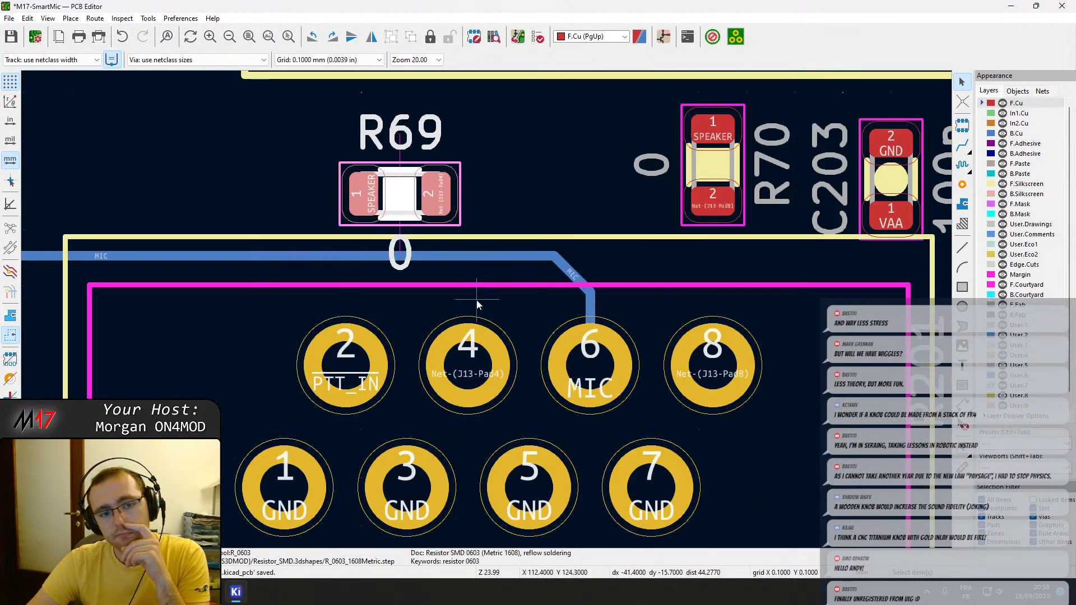
click(711, 175)
drag(711, 176, 402, 126)
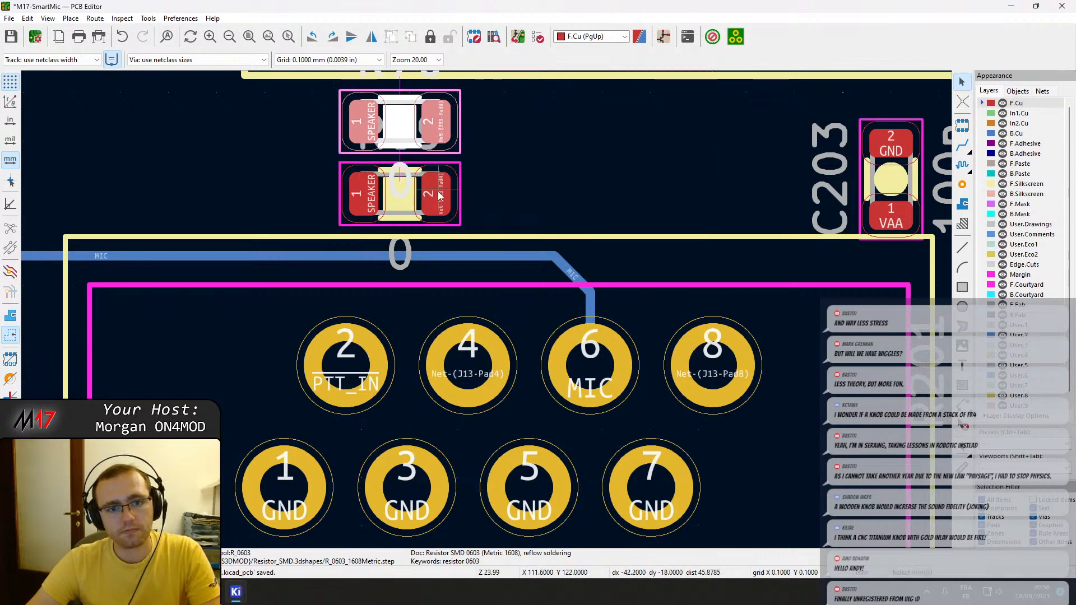
click(396, 207)
drag(397, 207, 216, 201)
drag(374, 130, 215, 133)
Route F.Cu tracks from R70 pad 2 to J13 pad 8 and from J13 pad 4 to R69 pad 2.
key(x)
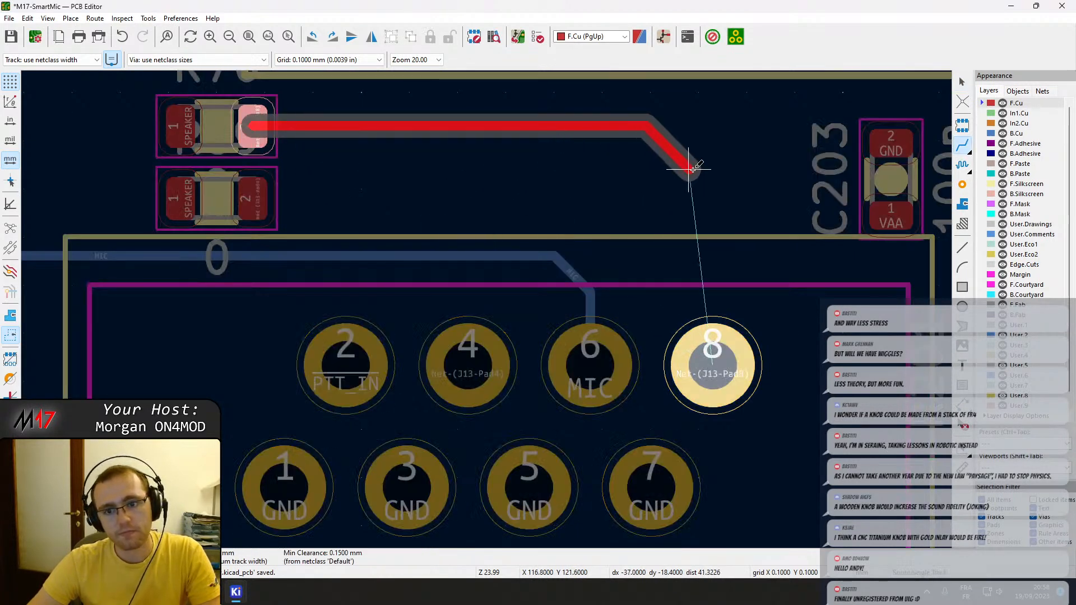
click(736, 333)
click(346, 364)
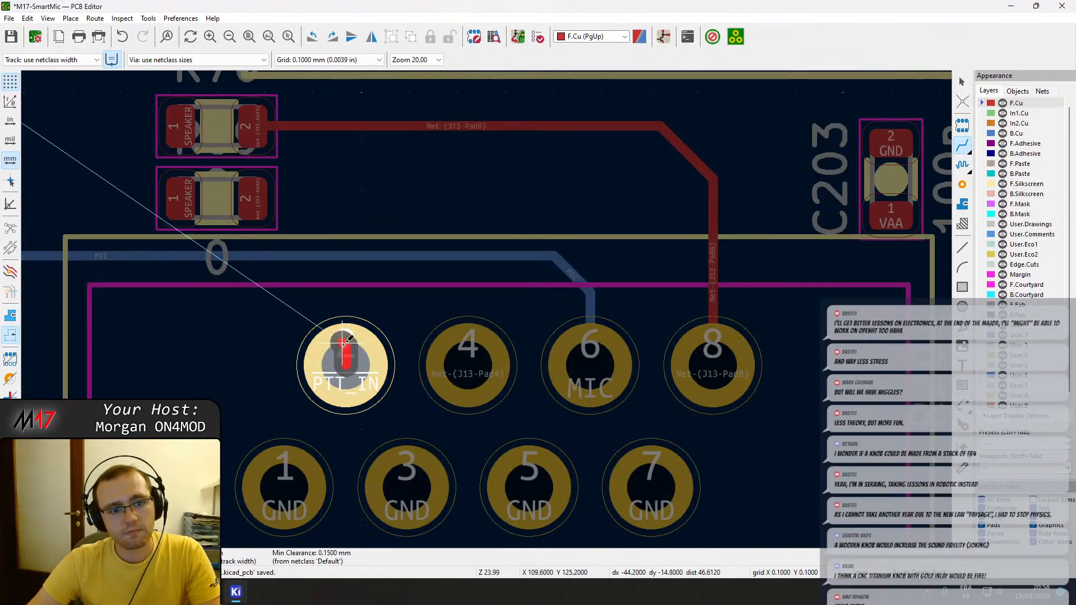
key(Escape)
click(467, 361)
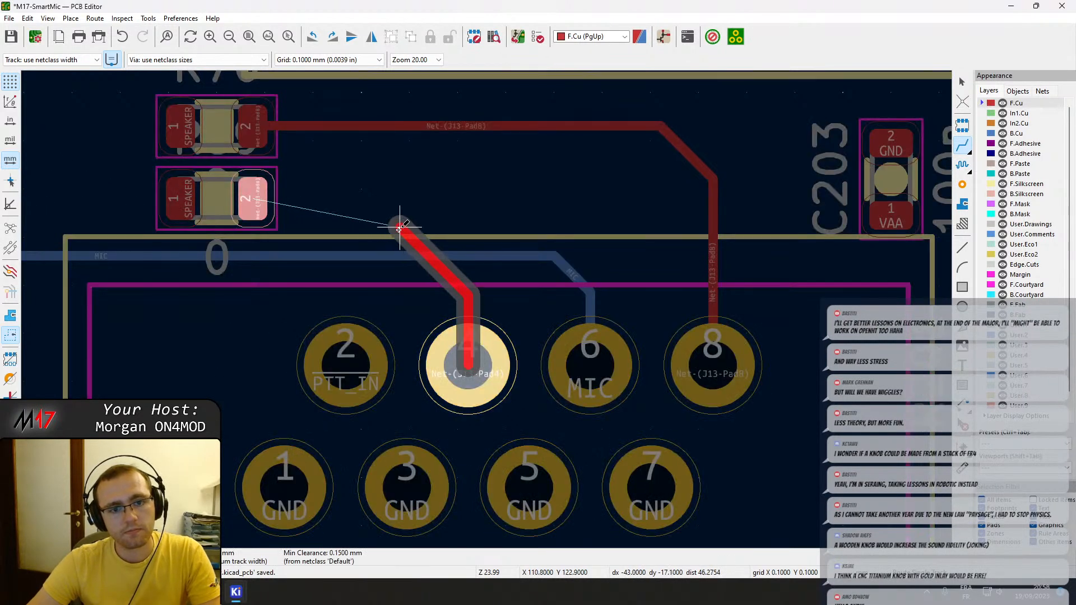
click(257, 199)
key(Escape)
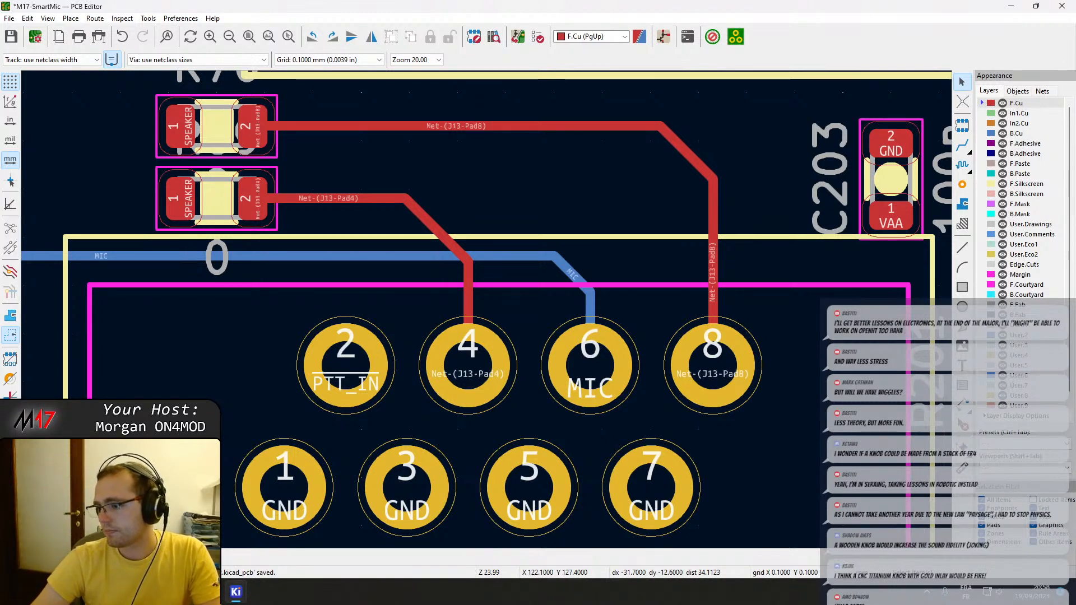
Save the board with the new resistor placement and J13 tracks.
scroll(493, 279, down, 1)
middle_drag(472, 304, 532, 343)
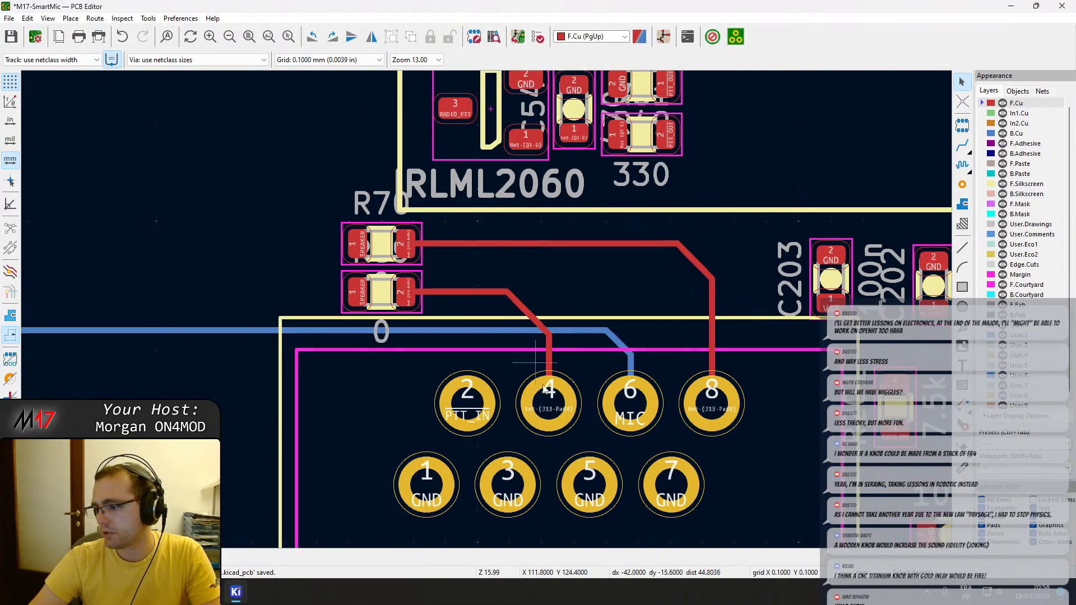
scroll(620, 428, down, 2)
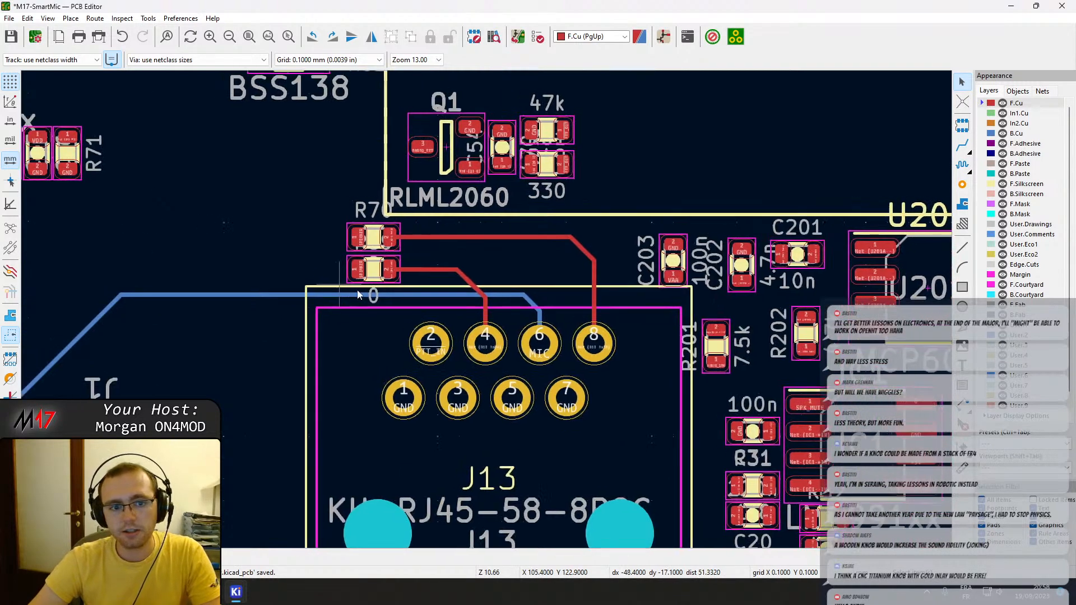
scroll(483, 342, up, 1)
key(ctrl+s)
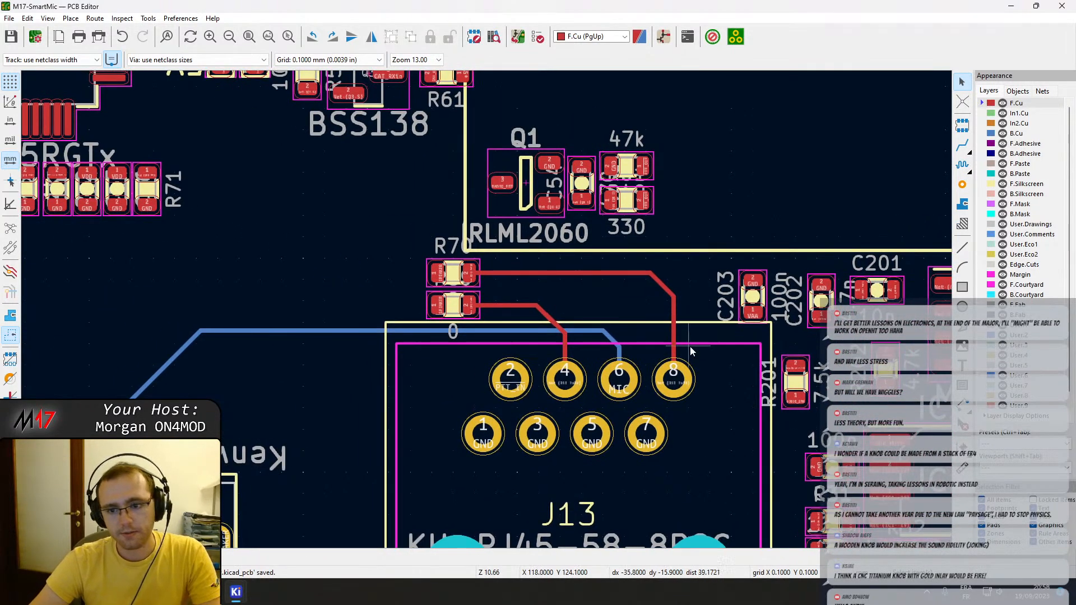
Examine the audio section beside J13, covering U201, IC1, the MAX9814 and their surrounding passives.
middle_drag(687, 347, 241, 276)
middle_drag(574, 450, 468, 430)
click(765, 225)
key(Escape)
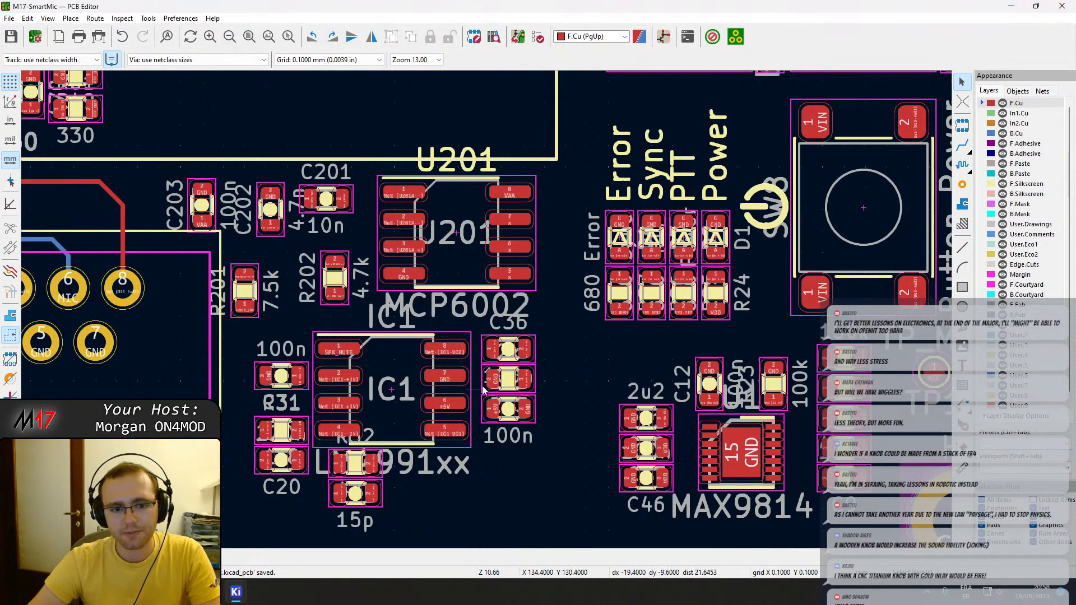
middle_drag(449, 462, 569, 384)
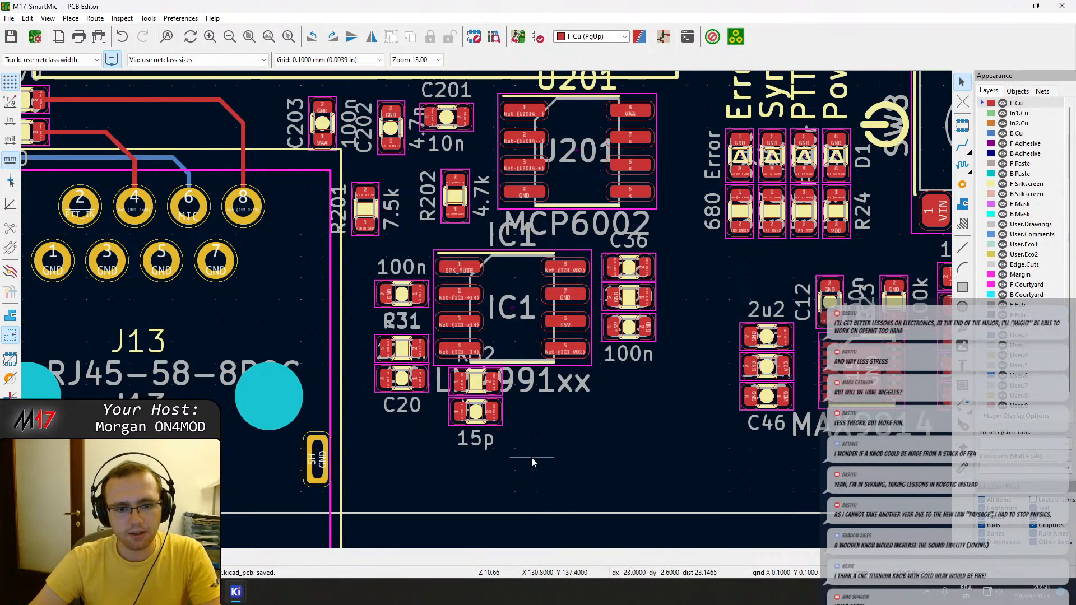
middle_drag(654, 415, 668, 477)
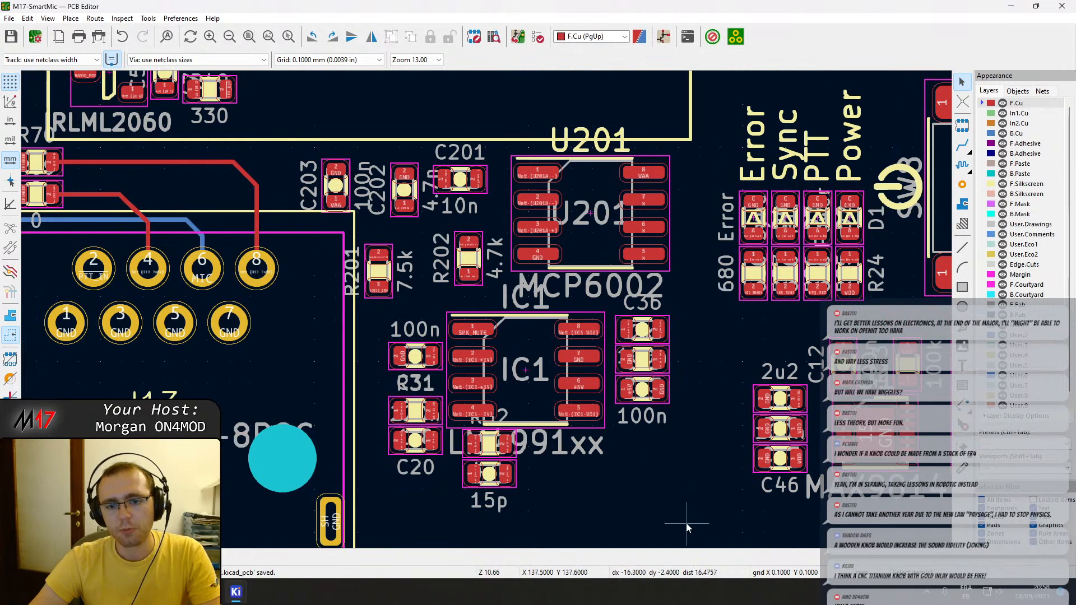
middle_drag(670, 517, 796, 420)
scroll(486, 310, down, 1)
scroll(392, 244, down, 1)
scroll(559, 262, up, 2)
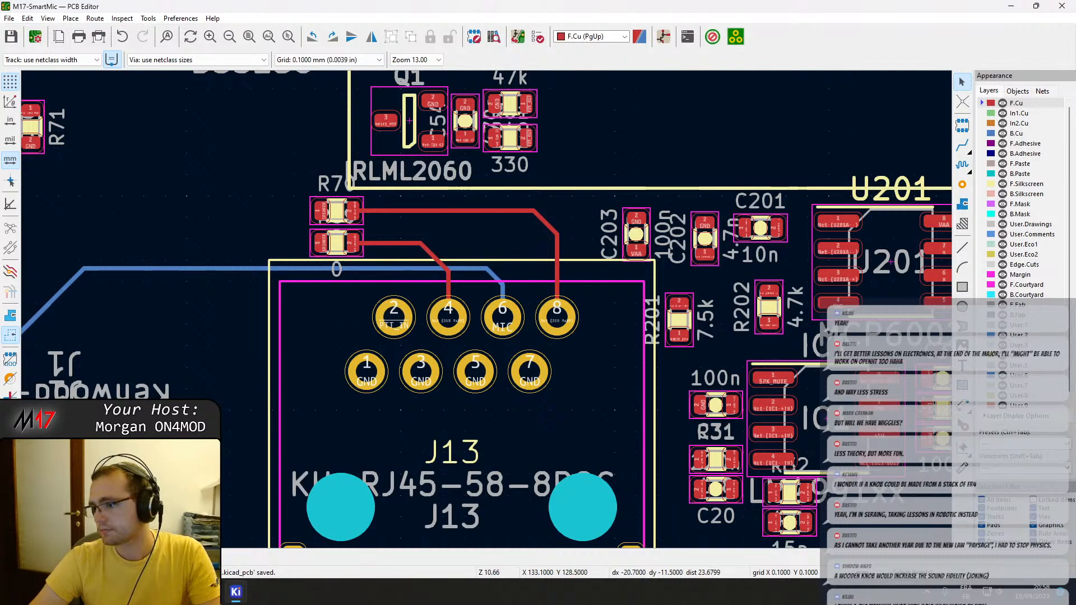
scroll(356, 406, down, 1)
middle_drag(543, 259, 370, 277)
middle_drag(742, 332, 428, 297)
middle_drag(544, 310, 567, 318)
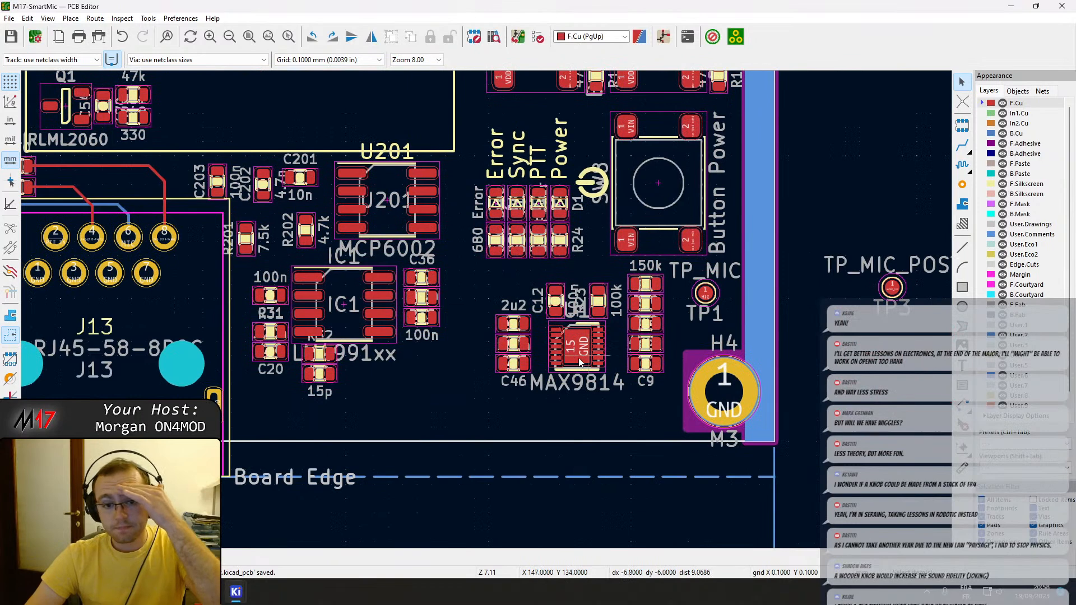
middle_drag(441, 331, 816, 363)
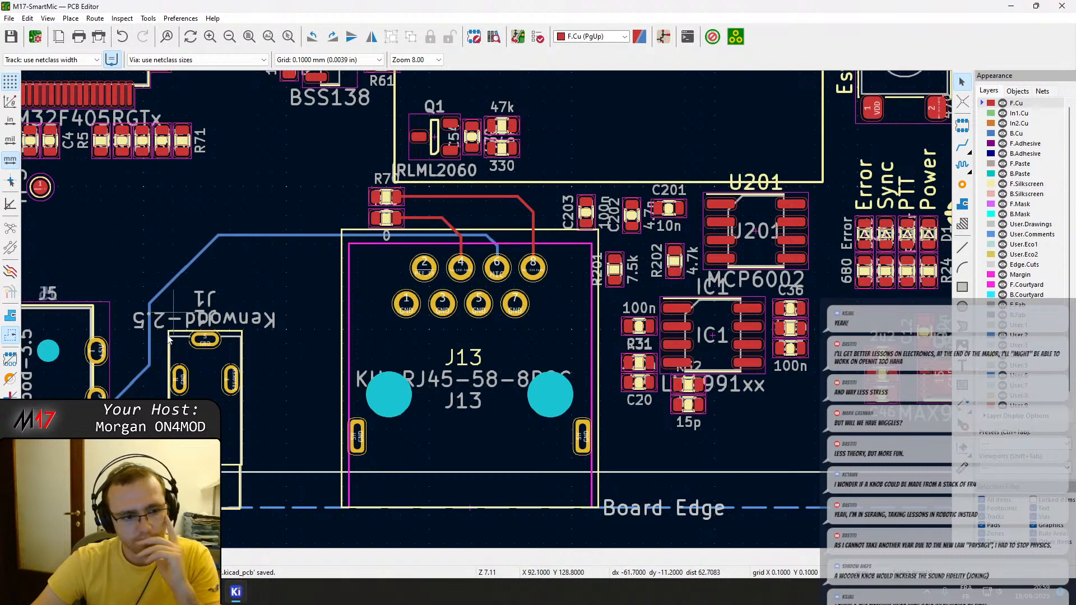
Reroute the MIC track on B.Cu from J5 straight beneath J1 and diagonally up to the existing segment above J13 pad 2.
key(x)
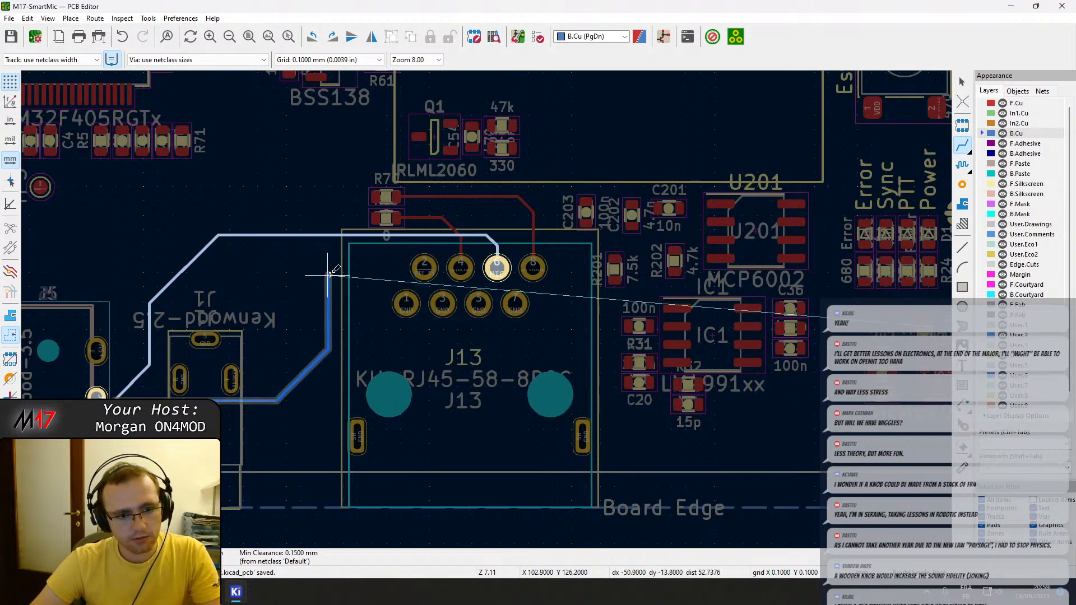
click(403, 235)
key(Escape)
scroll(395, 380, down, 3)
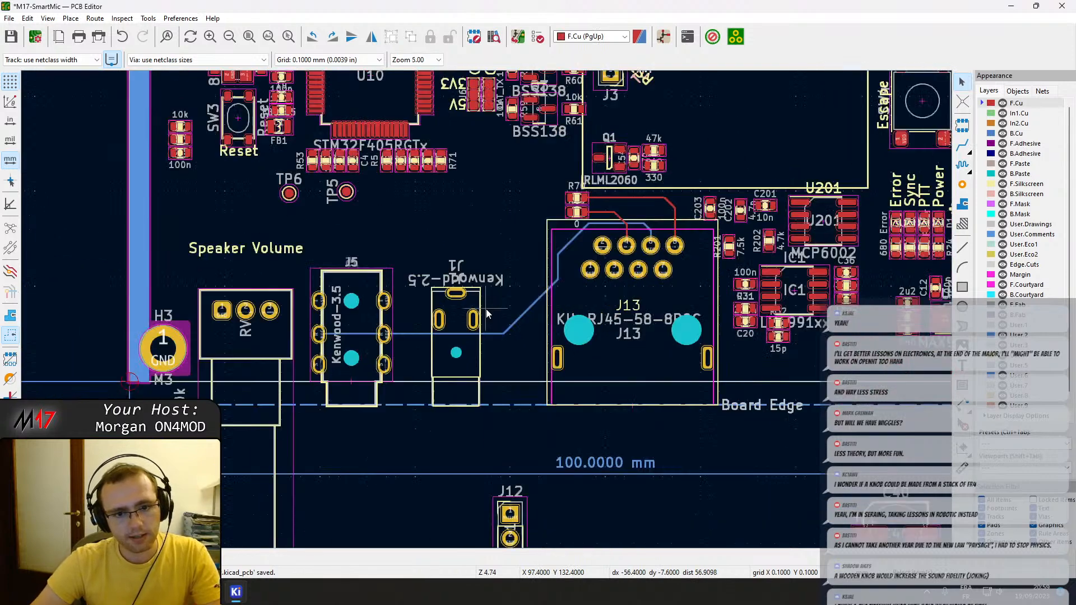
middle_drag(489, 326, 347, 348)
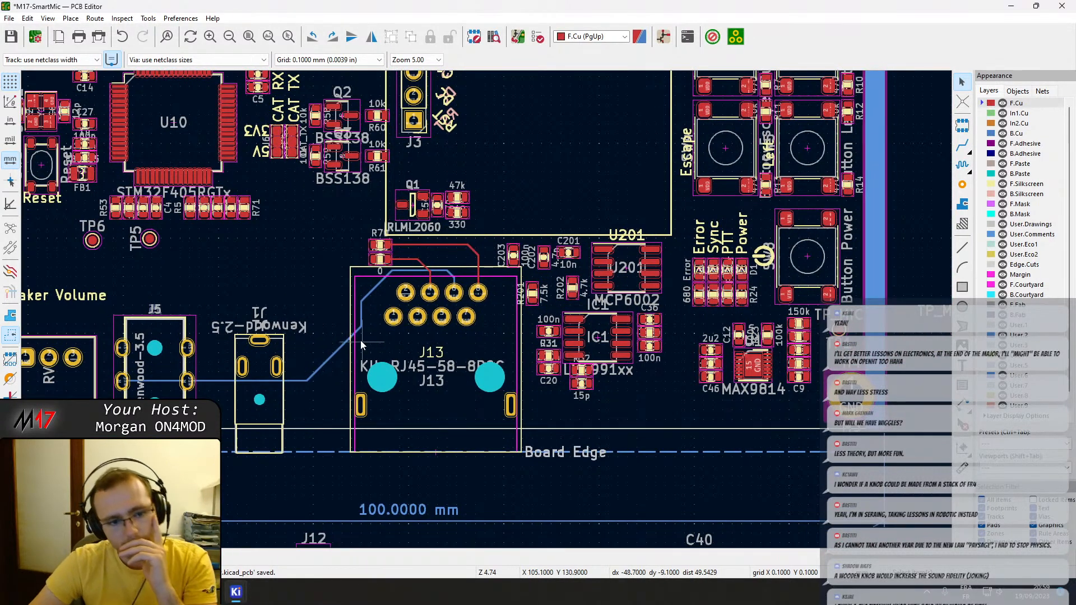
Undo the MIC track reroute and restore the F.Cu track between J13 pad 4 and R69.
key(ctrl+z)
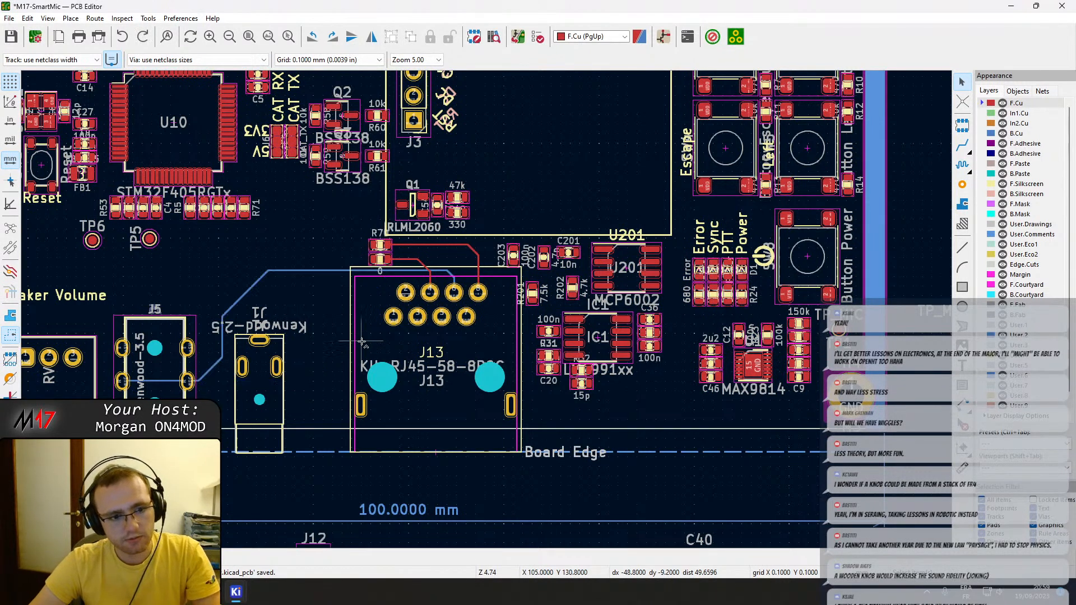
scroll(362, 342, up, 4)
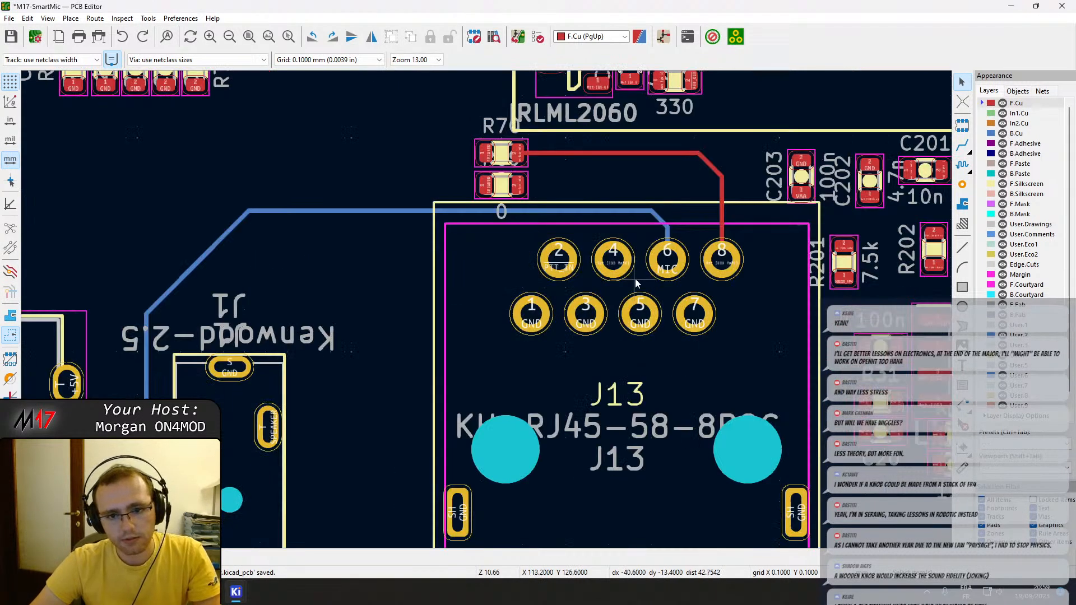
middle_drag(634, 278, 609, 278)
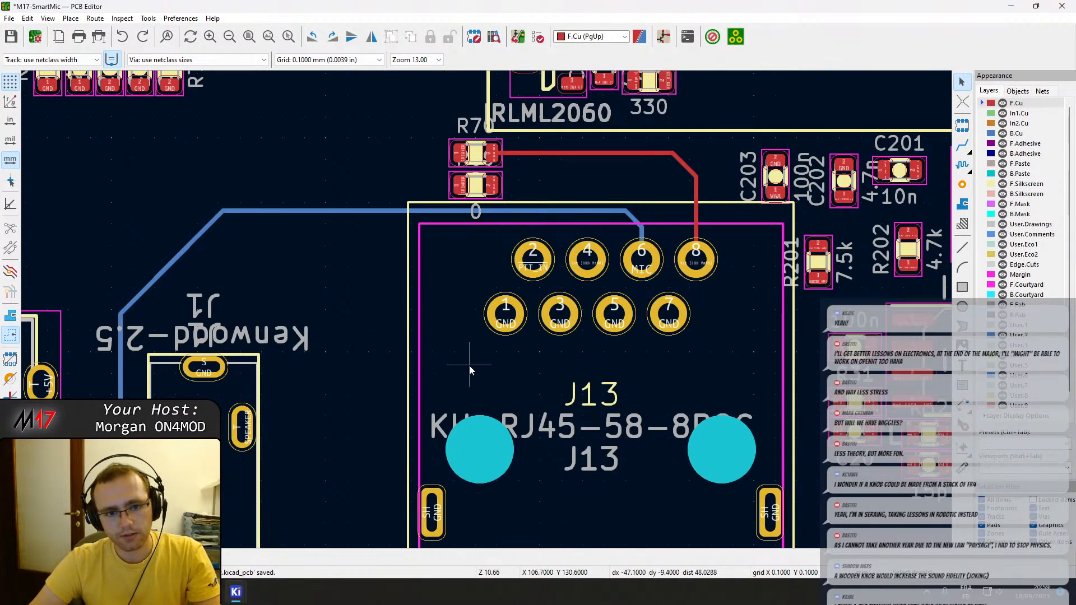
key(ctrl+y)
Review the placement of U201, IC1 and the MAX9814 circuitry relative to J13 and the board edge.
middle_drag(681, 335, 450, 294)
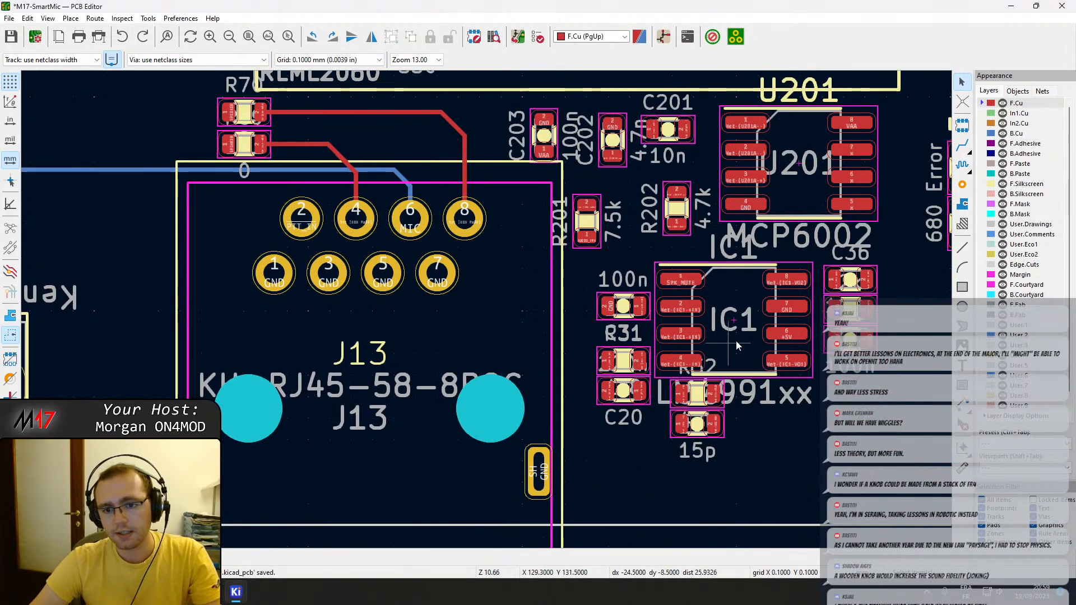
scroll(306, 343, down, 4)
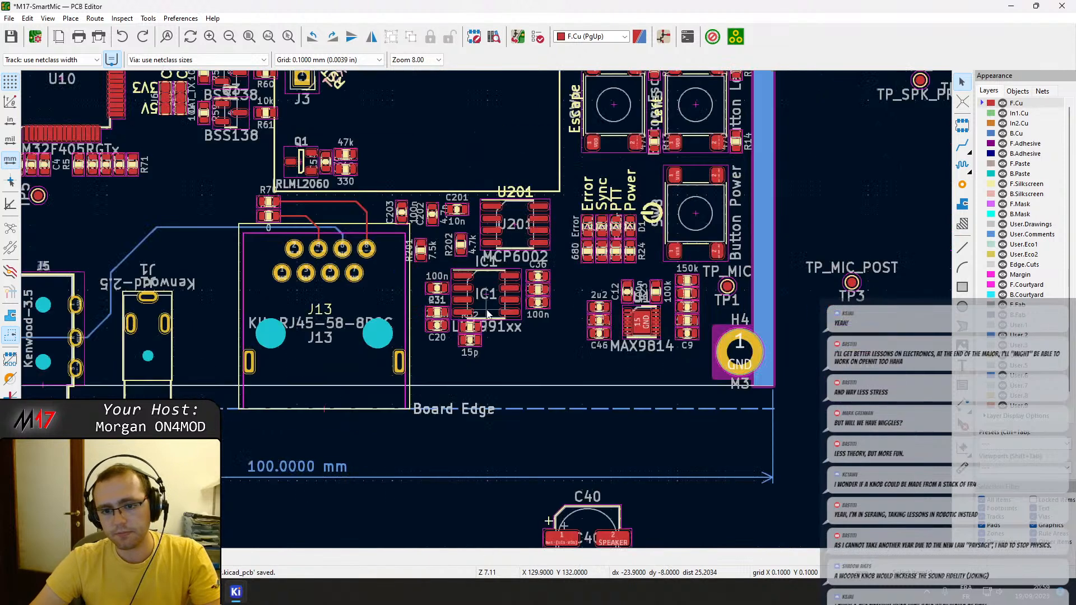
middle_drag(288, 340, 176, 309)
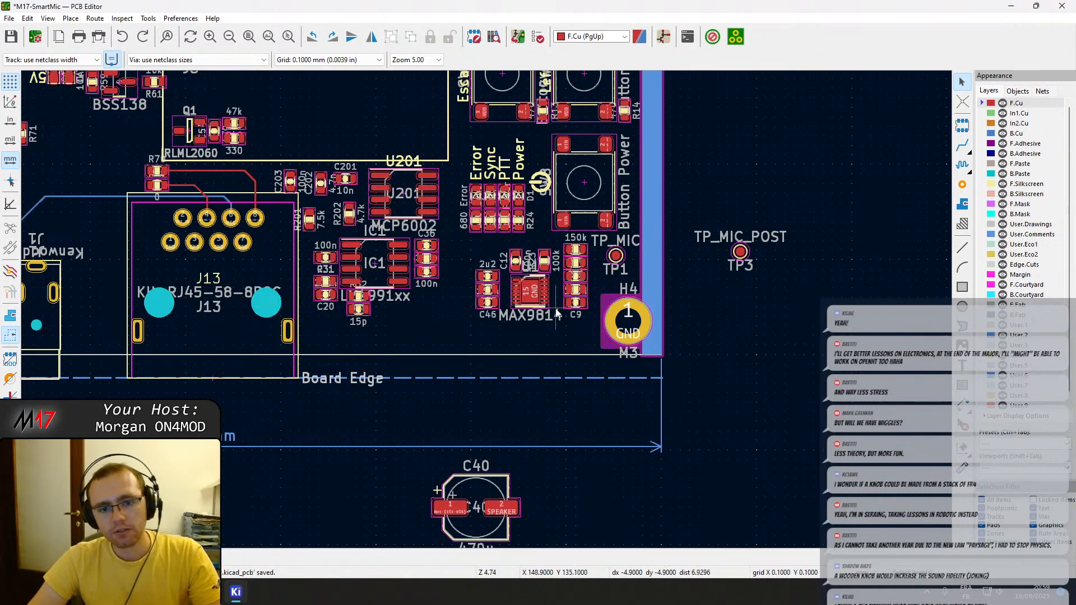
scroll(549, 303, up, 3)
click(476, 271)
key(Escape)
scroll(493, 330, down, 2)
middle_drag(434, 307, 704, 298)
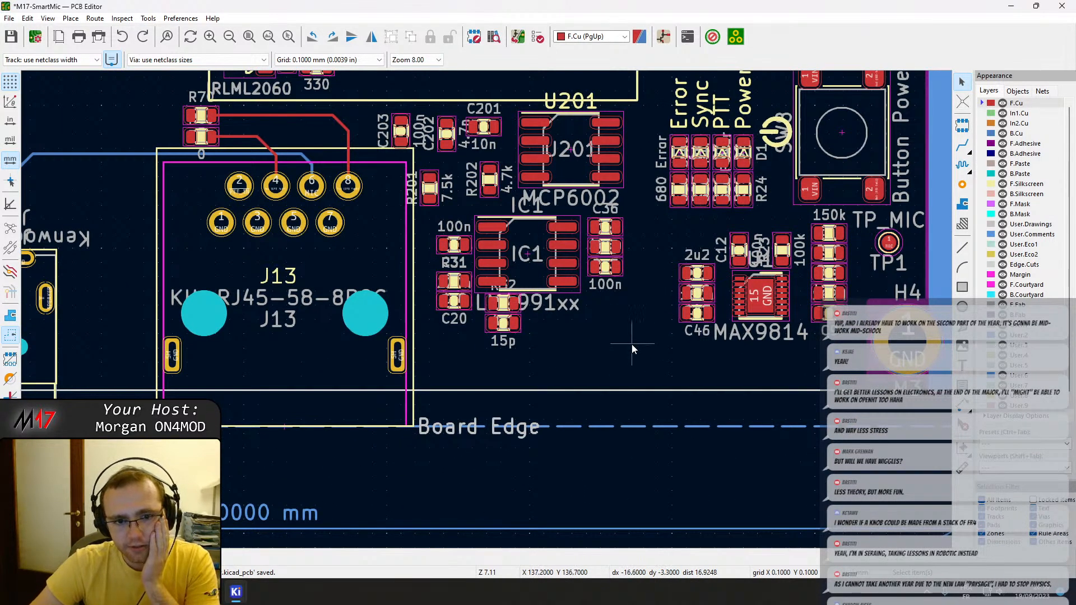
click(535, 159)
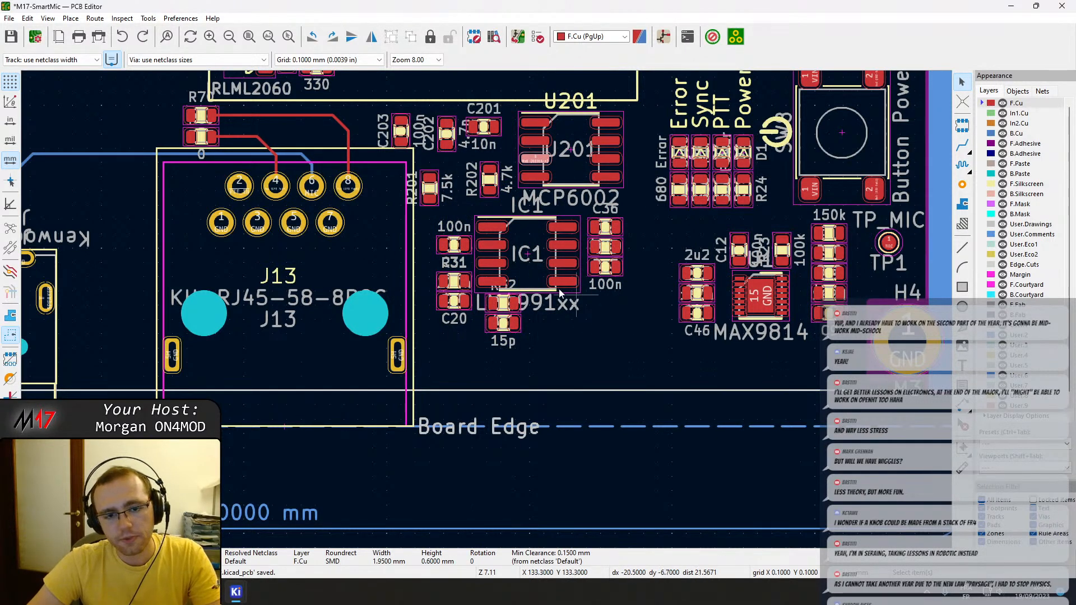
click(507, 308)
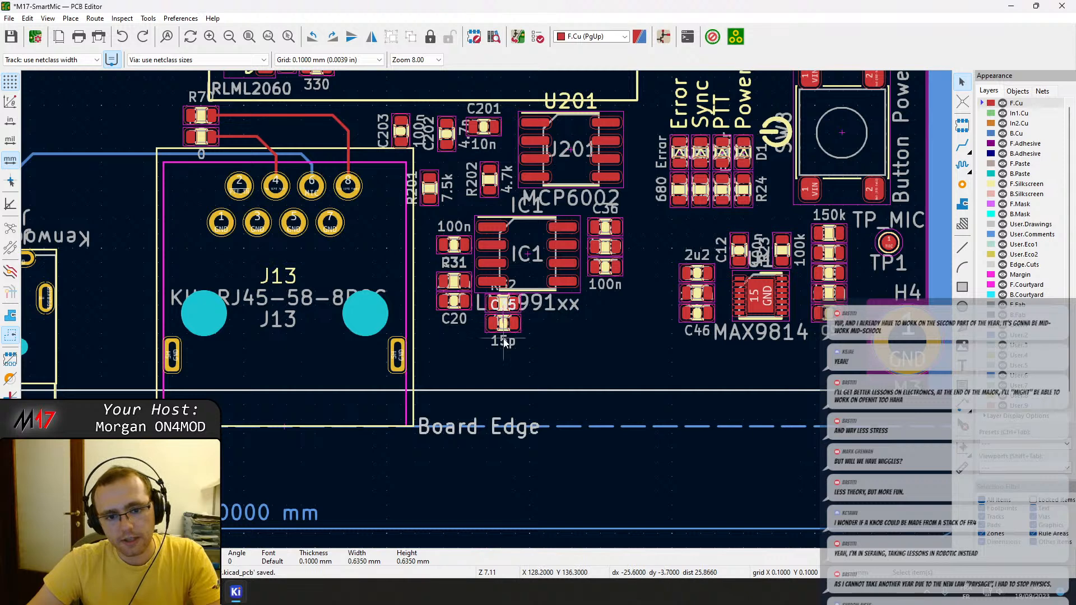
middle_drag(645, 339, 525, 351)
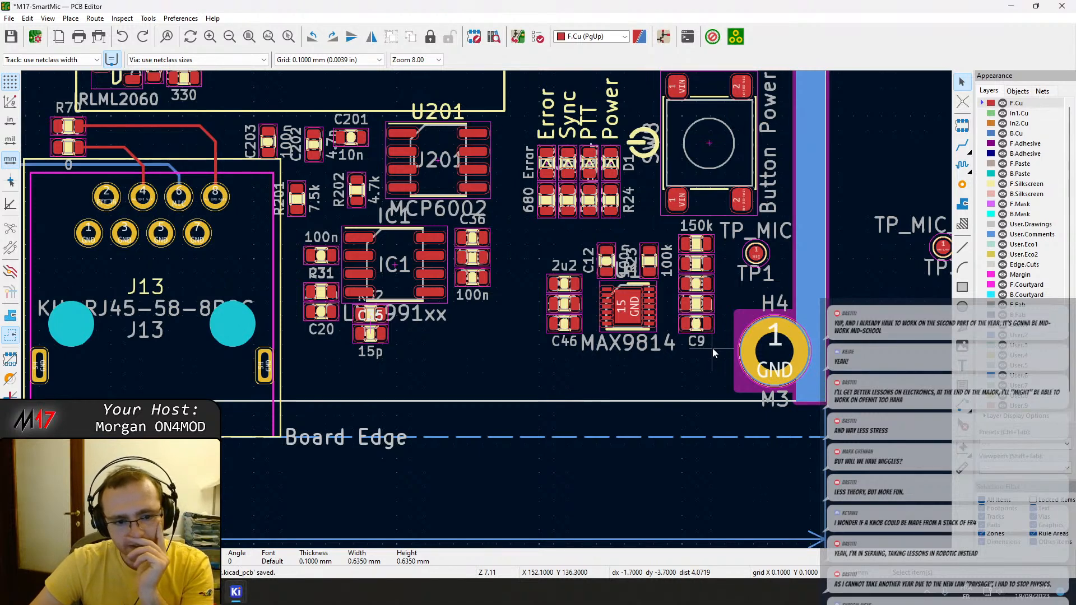
middle_drag(357, 314, 483, 389)
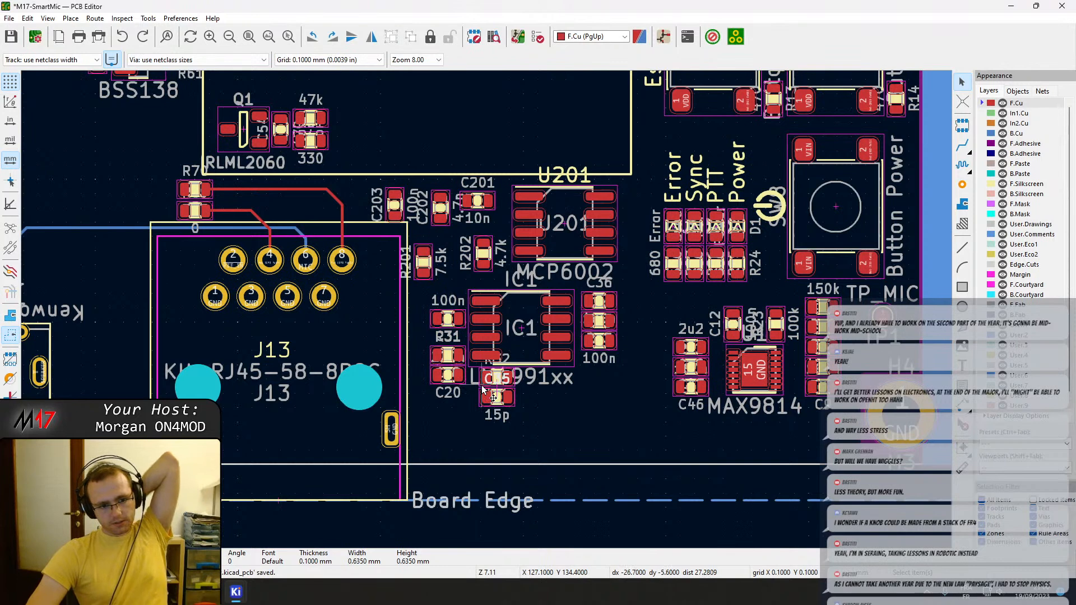
scroll(485, 385, down, 2)
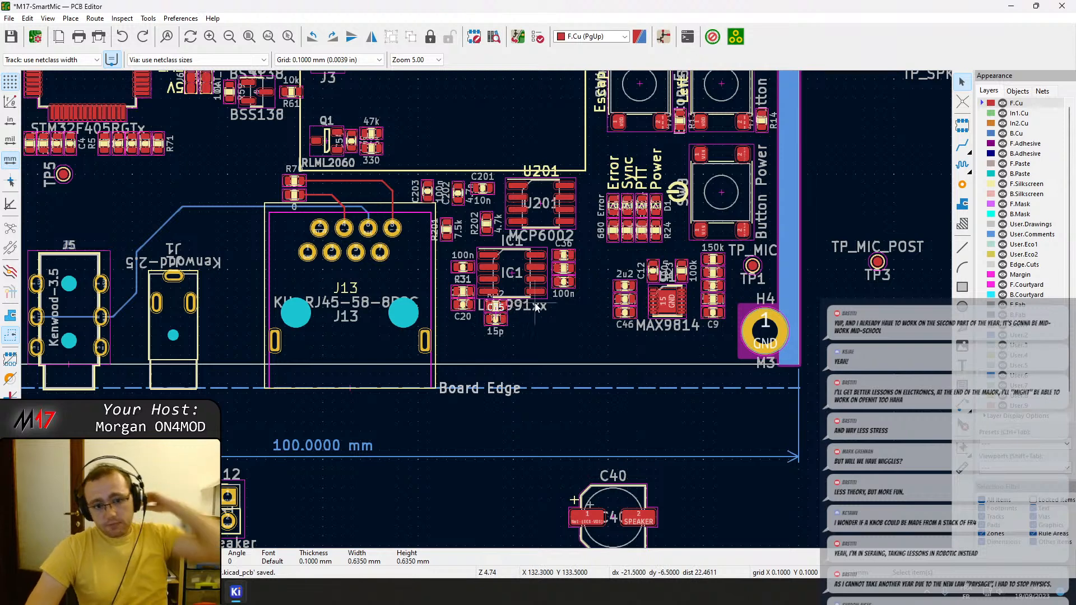
Move U201, IC1 and their surrounding passives off the board, beyond its lower-right corner.
drag(578, 328, 450, 191)
key(m)
middle_drag(856, 509, 742, 367)
click(734, 367)
middle_drag(575, 266, 637, 441)
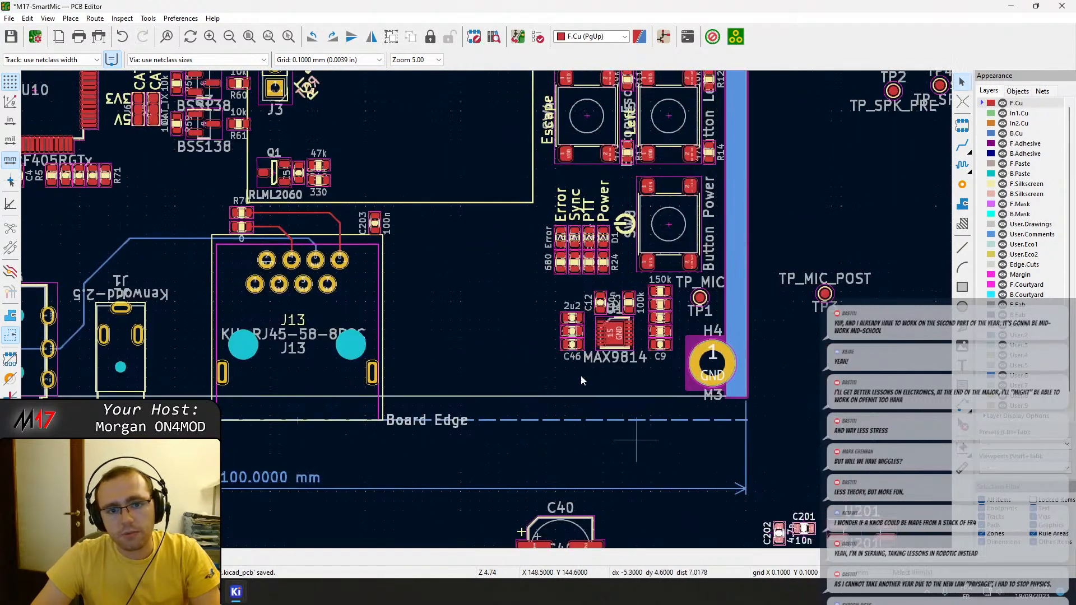
Move C203 to the relocated U201 and rotate it horizontally so its VAA pad faces U201 pin 8.
click(378, 222)
key(m)
middle_drag(728, 505, 746, 407)
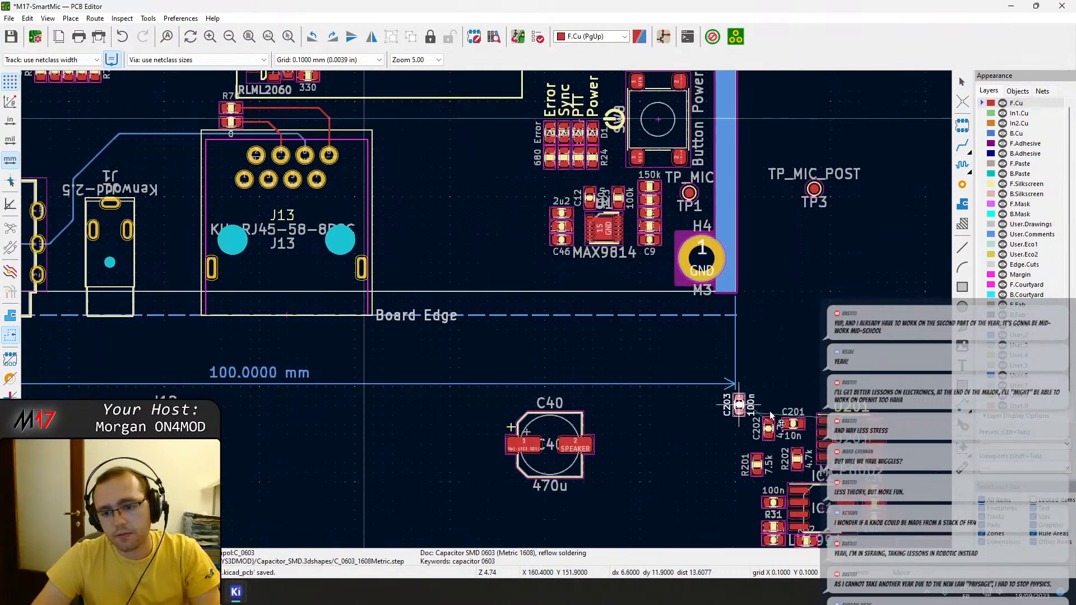
scroll(746, 411, up, 5)
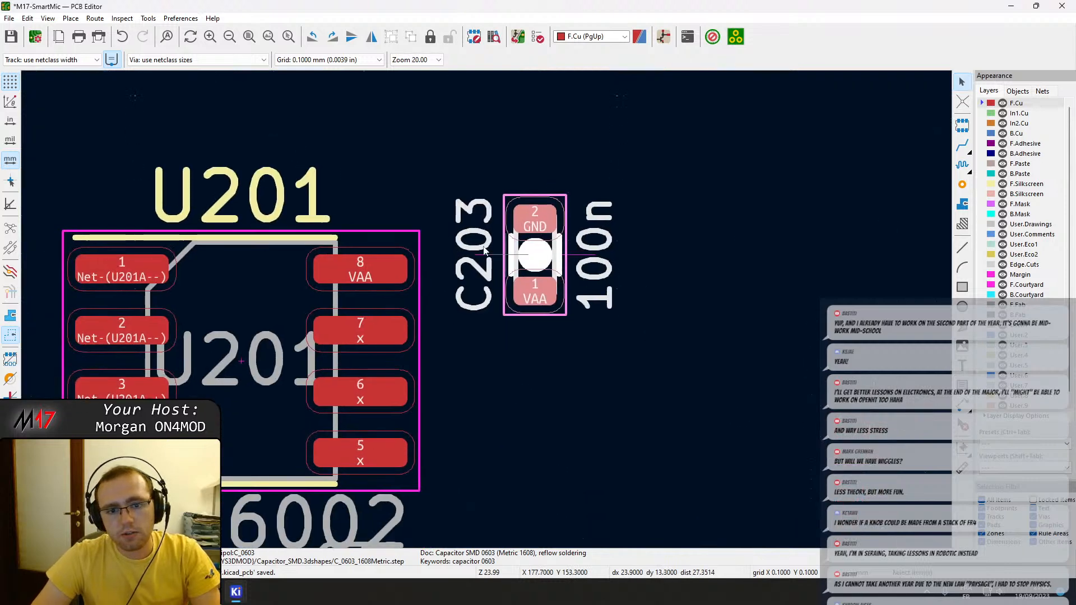
key(r)
key(r)
key(r)
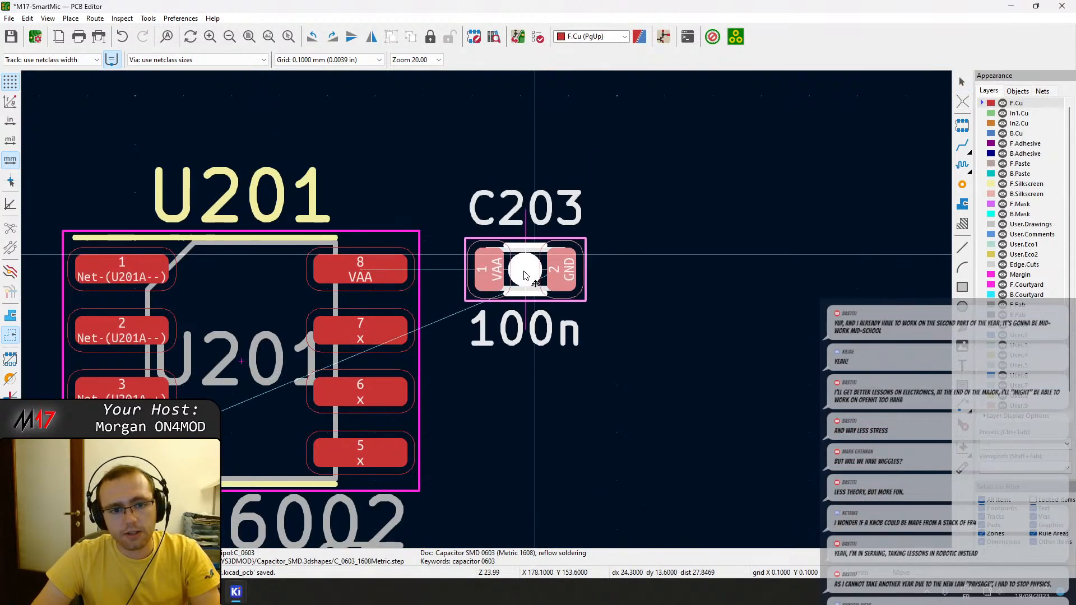
click(465, 280)
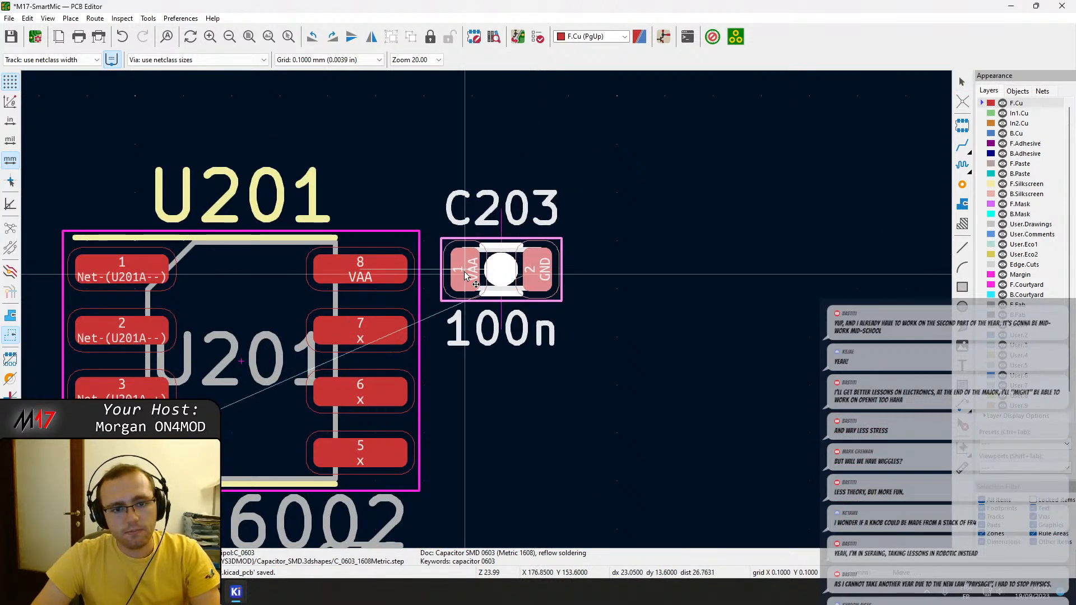
Place C201 beside U201 pin 1 and rotate R202 horizontally beside pin 3, with its pad 2 facing U201.
scroll(277, 284, down, 1)
key(m)
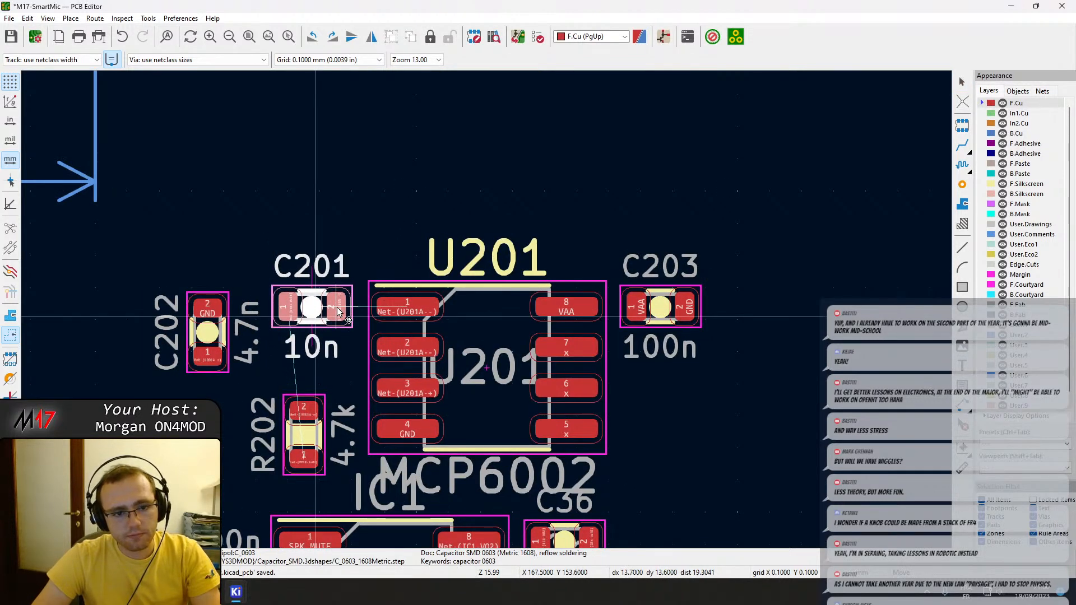
click(343, 312)
key(m)
key(r)
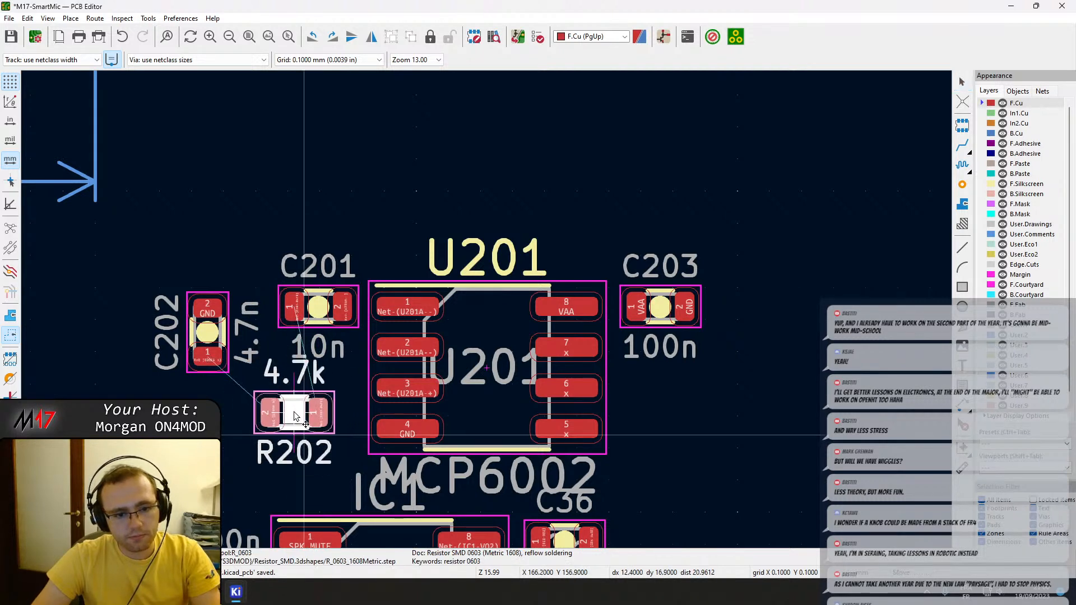
key(r)
key(r)
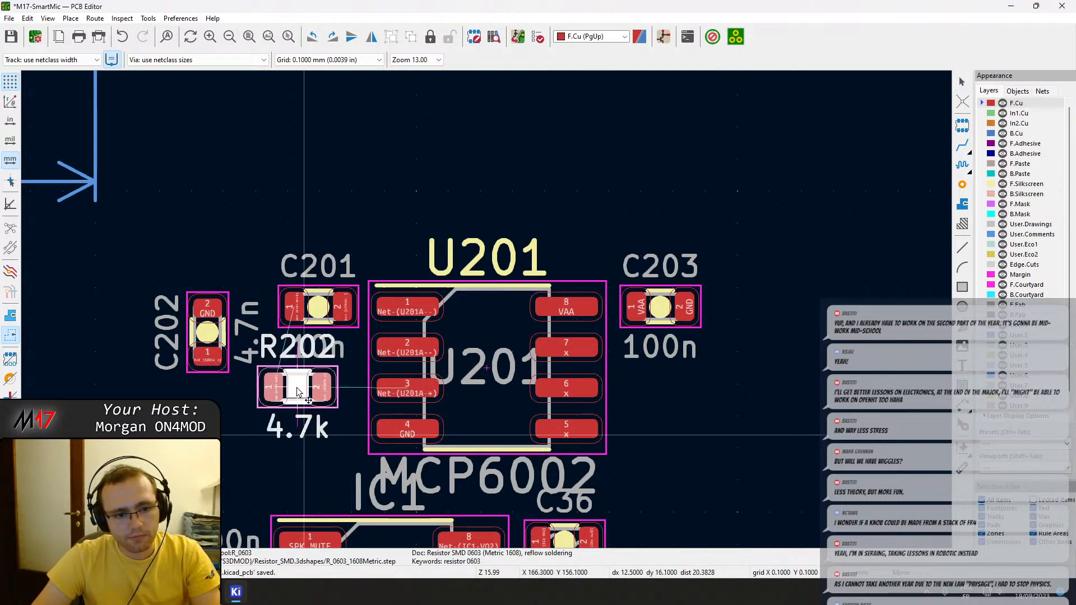
click(321, 390)
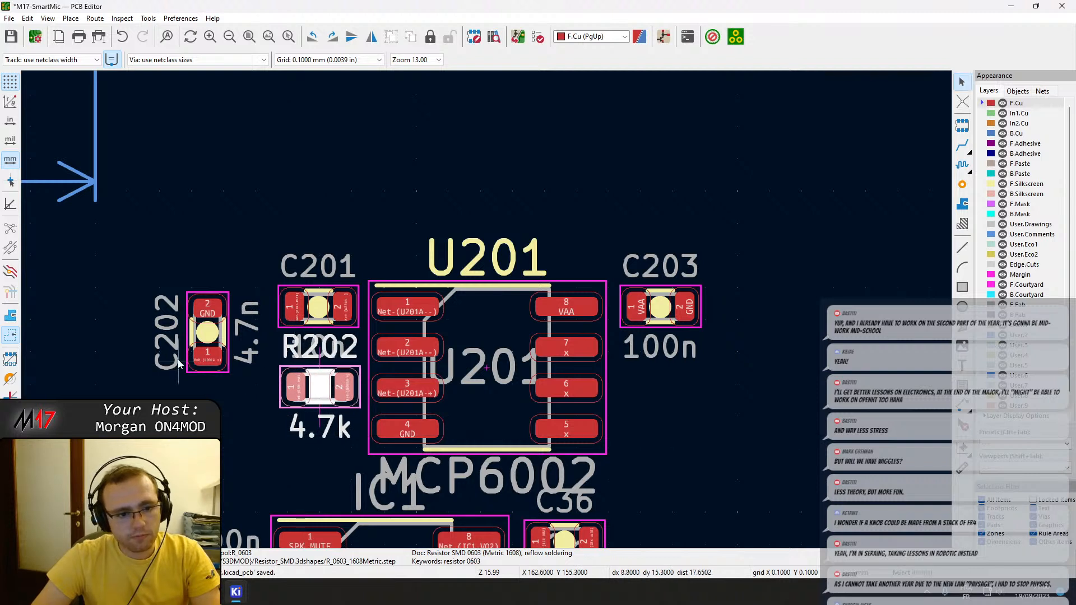
Rotate C202 horizontally and place it directly below R202 beside U201 pin 4, with its GND pad facing away from U201.
click(194, 335)
key(m)
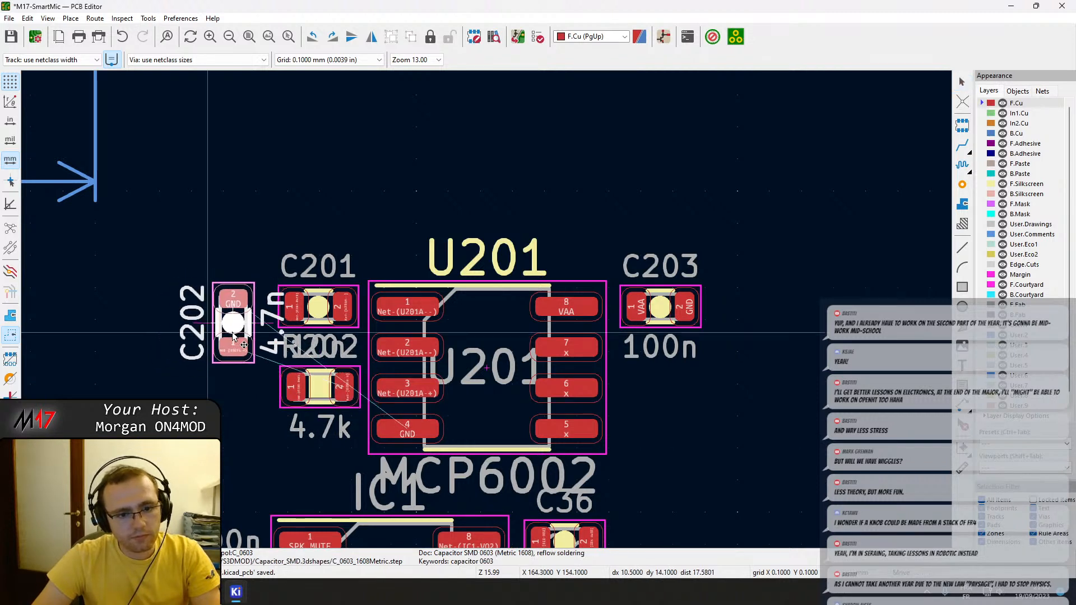
key(r)
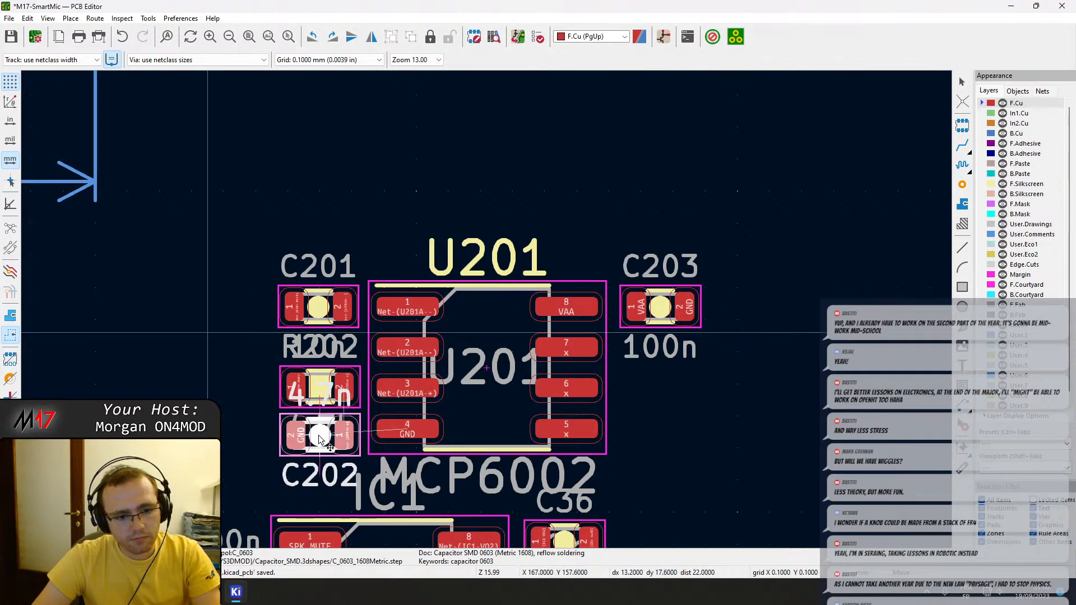
key(r)
key(r)
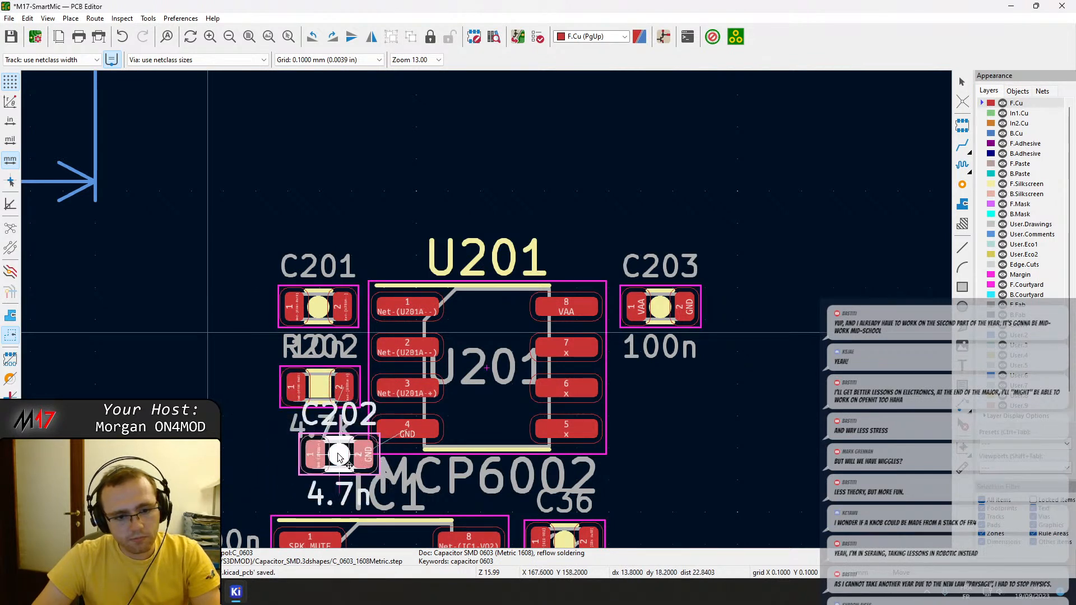
key(r)
key(r)
click(320, 440)
Rotate R201 horizontally and place it in line with R202, with its pad 1 facing R202.
click(163, 453)
key(m)
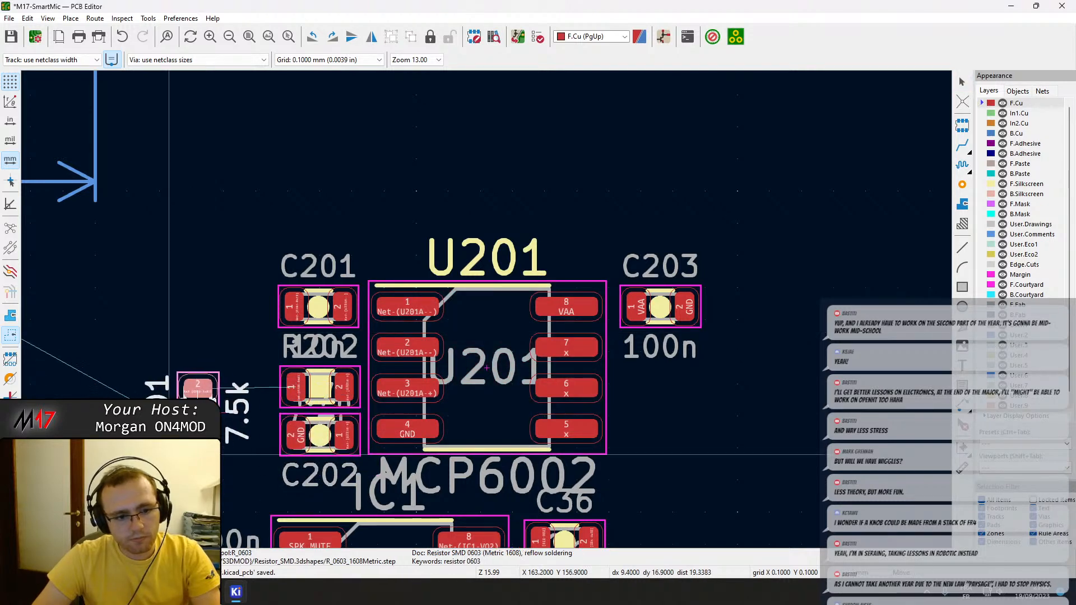
key(r)
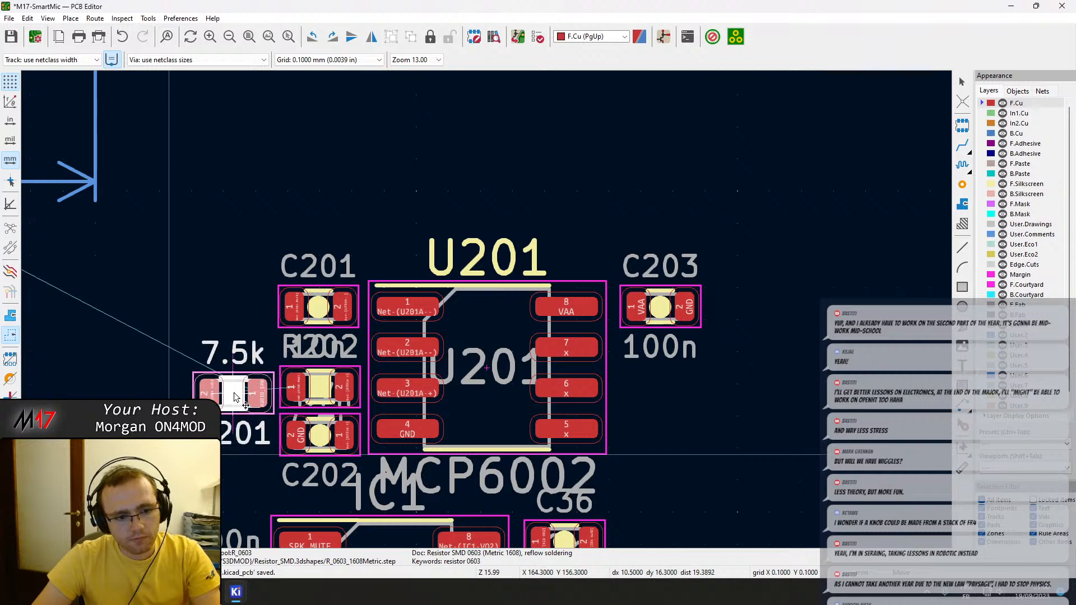
click(233, 394)
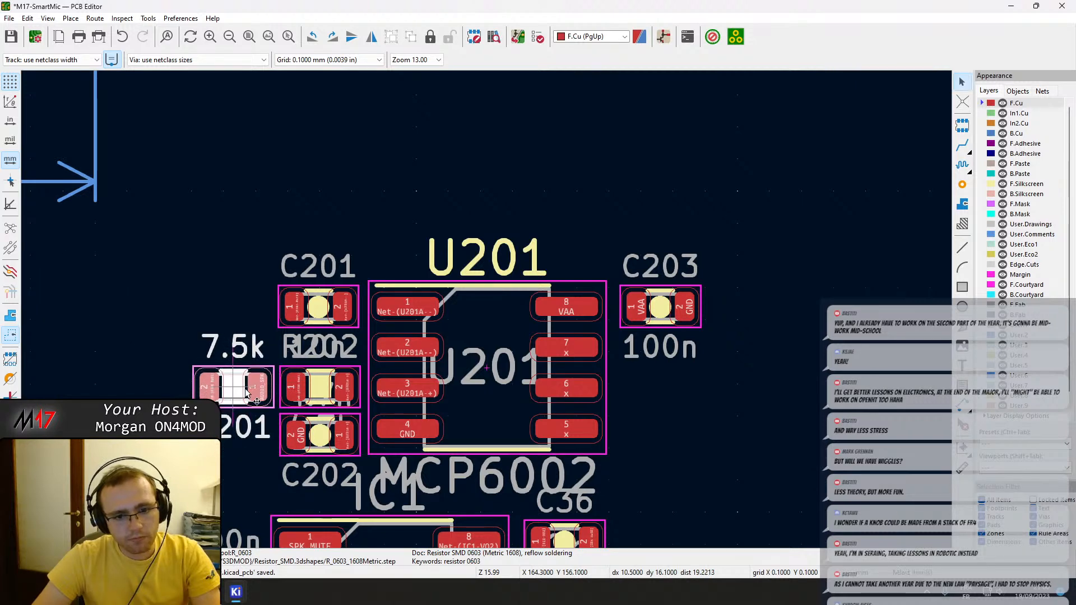
Move U201 and its passives up clear of IC1, and place the IC1 reference text on the centre of its body.
scroll(485, 327, down, 2)
drag(579, 337, 196, 197)
key(m)
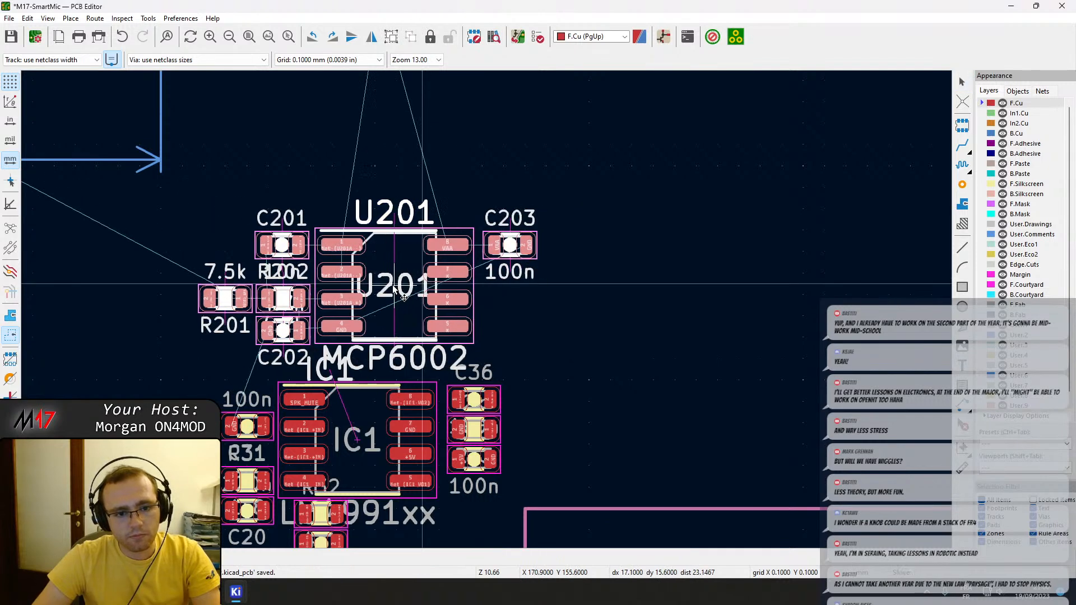
click(382, 237)
click(338, 359)
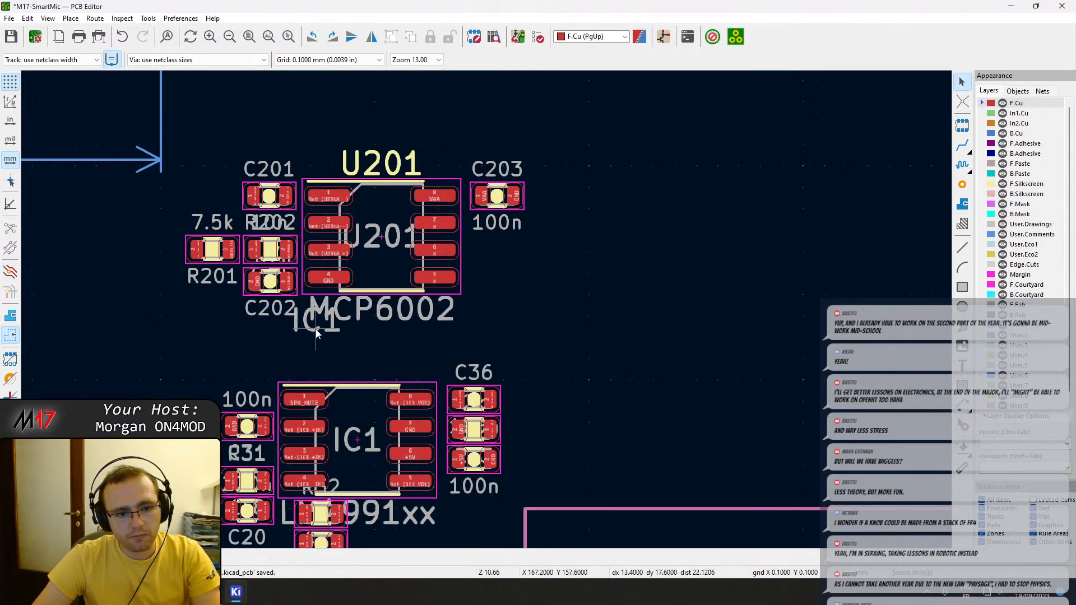
drag(316, 331, 329, 361)
drag(352, 441, 359, 443)
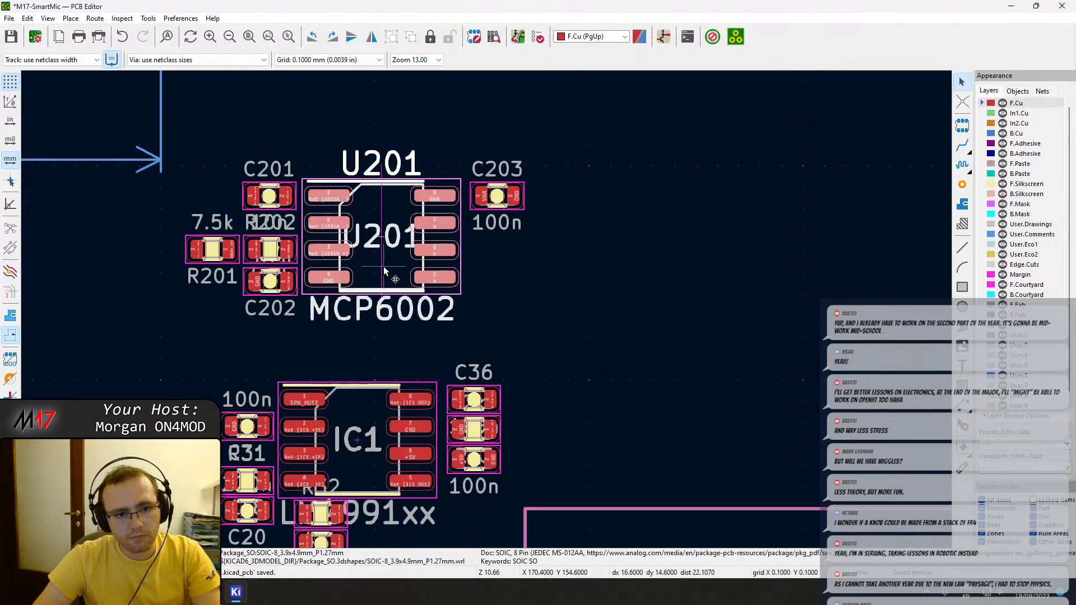
Move U201 together with C201, C202, C203, R201 and R202 down close above IC1.
drag(563, 306, 184, 166)
mouse_move(375, 258)
mouse_down()
mouse_move(371, 249)
mouse_move(353, 265)
mouse_move(364, 276)
mouse_up()
scroll(486, 314, down, 3)
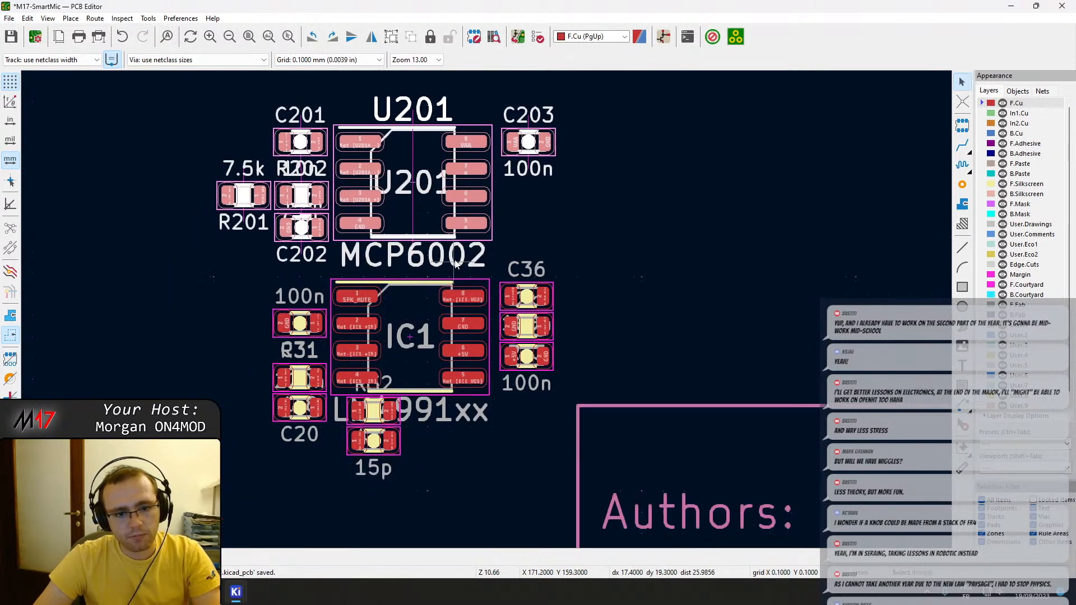
Try to shift the C47 reference text and capacitor C46 beside the MAX9814.
middle_drag(249, 188, 560, 418)
middle_drag(468, 328, 557, 514)
scroll(576, 362, up, 8)
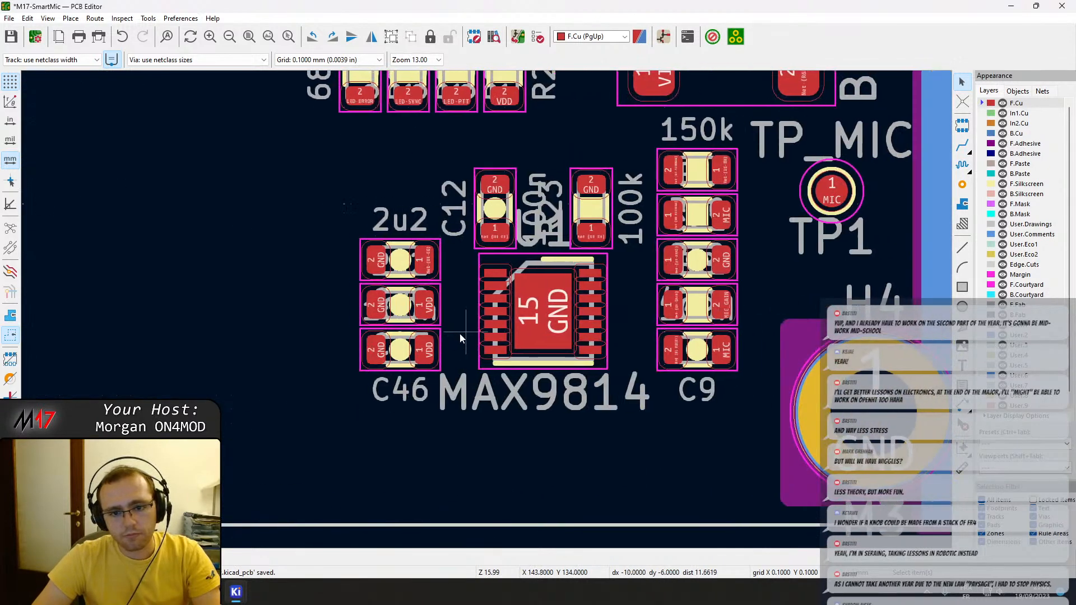
click(390, 327)
click(346, 330)
drag(343, 331, 357, 341)
key(ctrl+z)
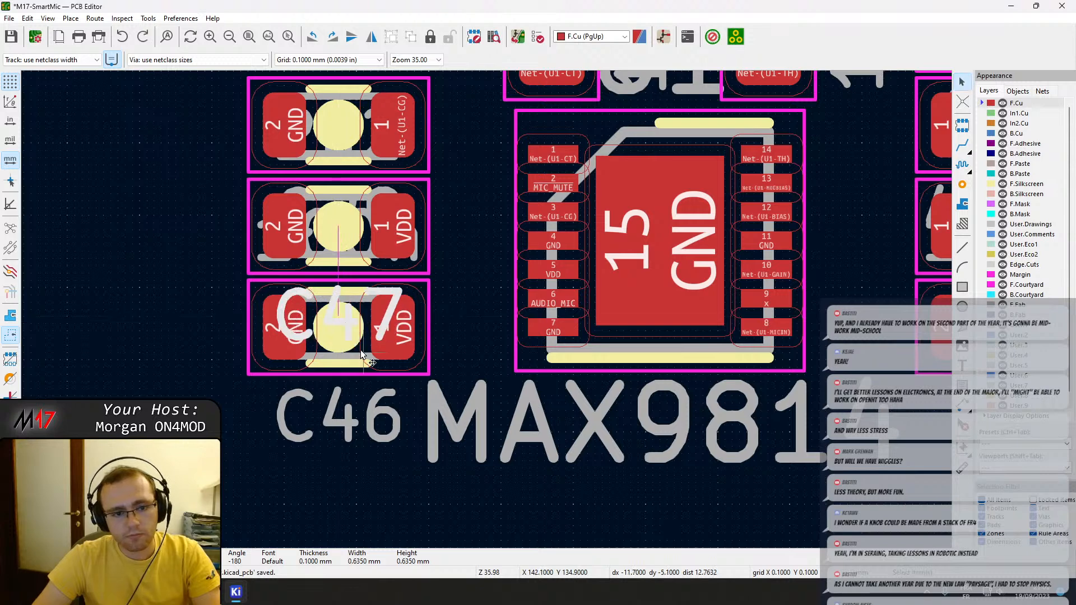
click(358, 351)
key(m)
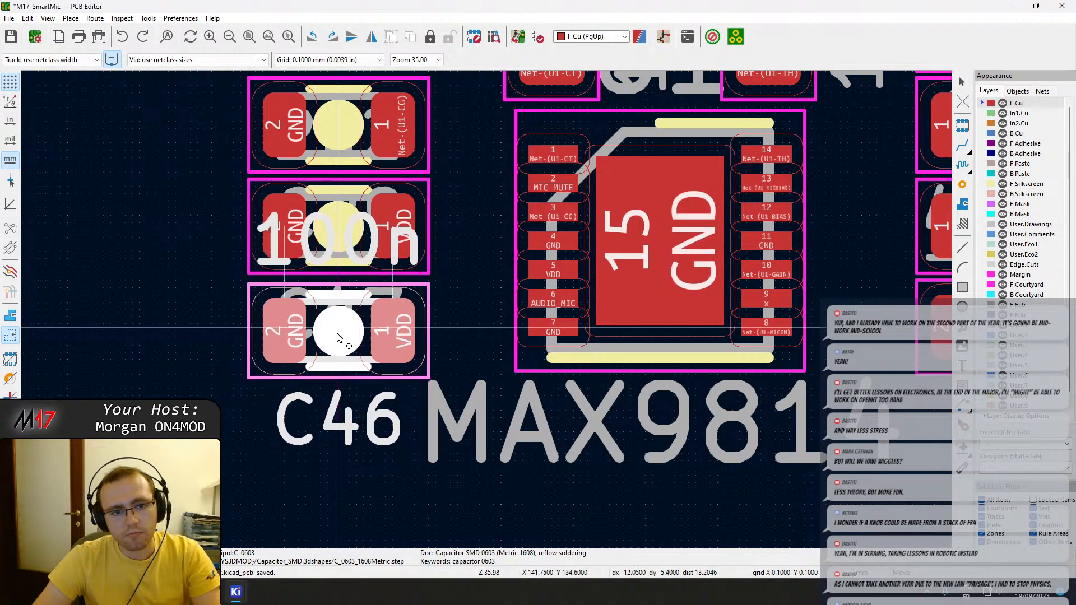
click(339, 331)
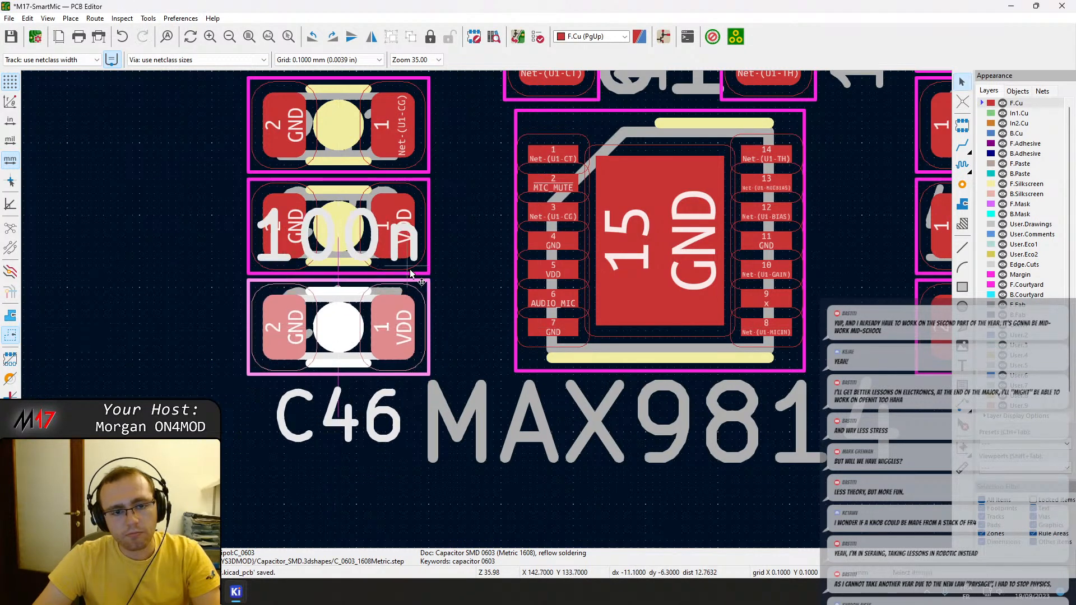
middle_drag(559, 243, 519, 280)
click(343, 175)
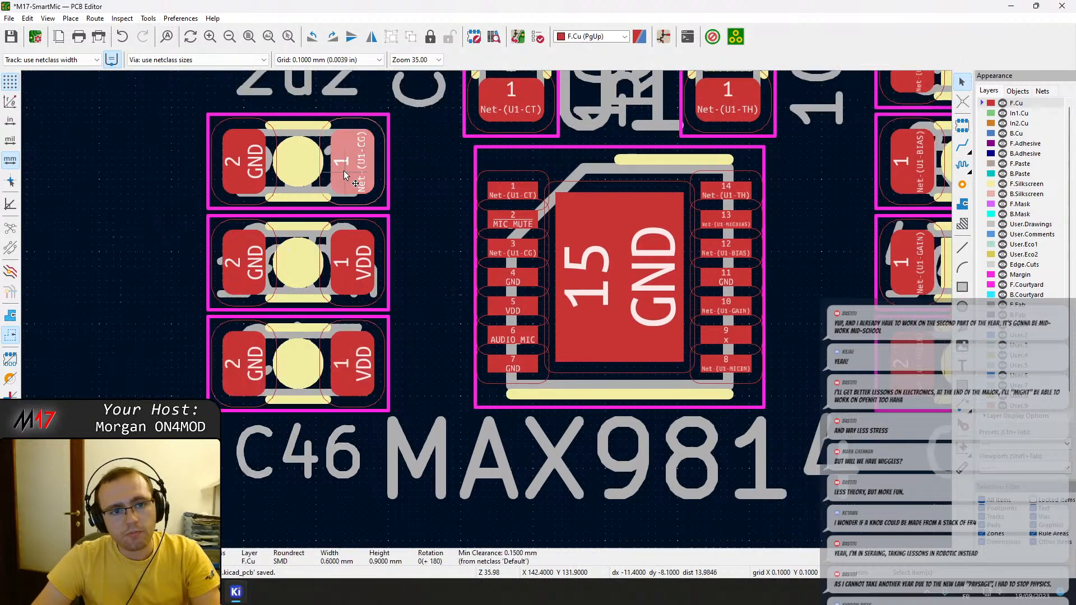
key(x)
key(Escape)
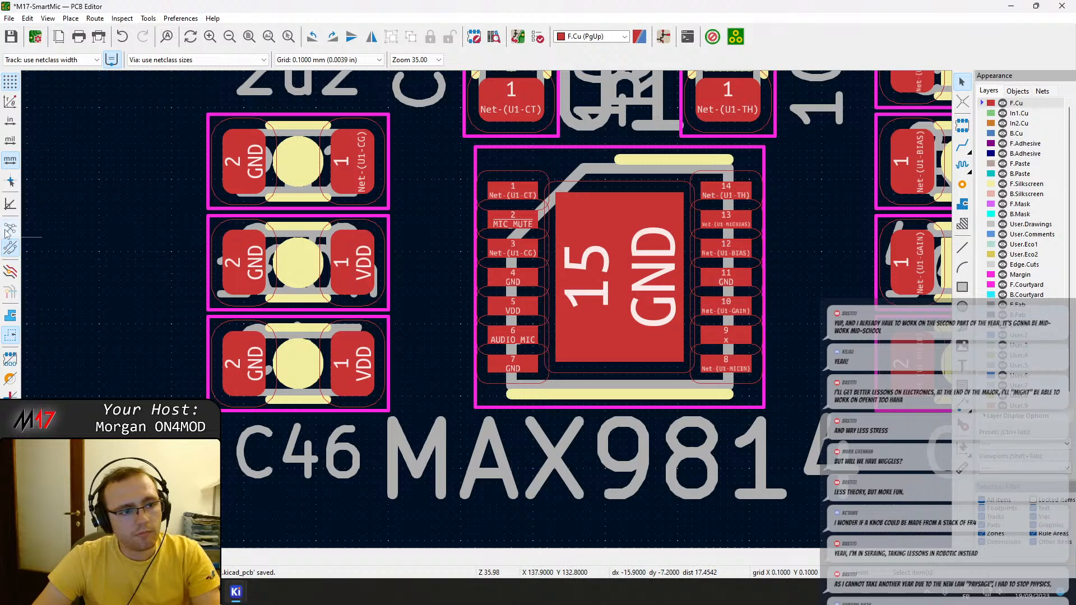
Show the board's ratsnest with curved connection lines.
scroll(488, 313, down, 3)
scroll(488, 314, down, 2)
click(11, 247)
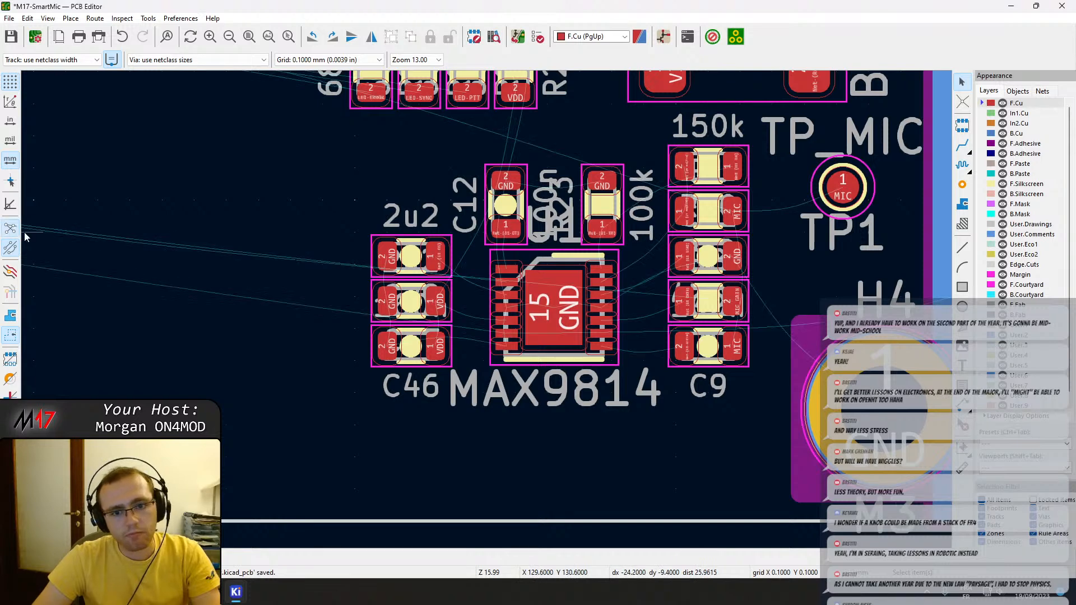
scroll(507, 307, up, 5)
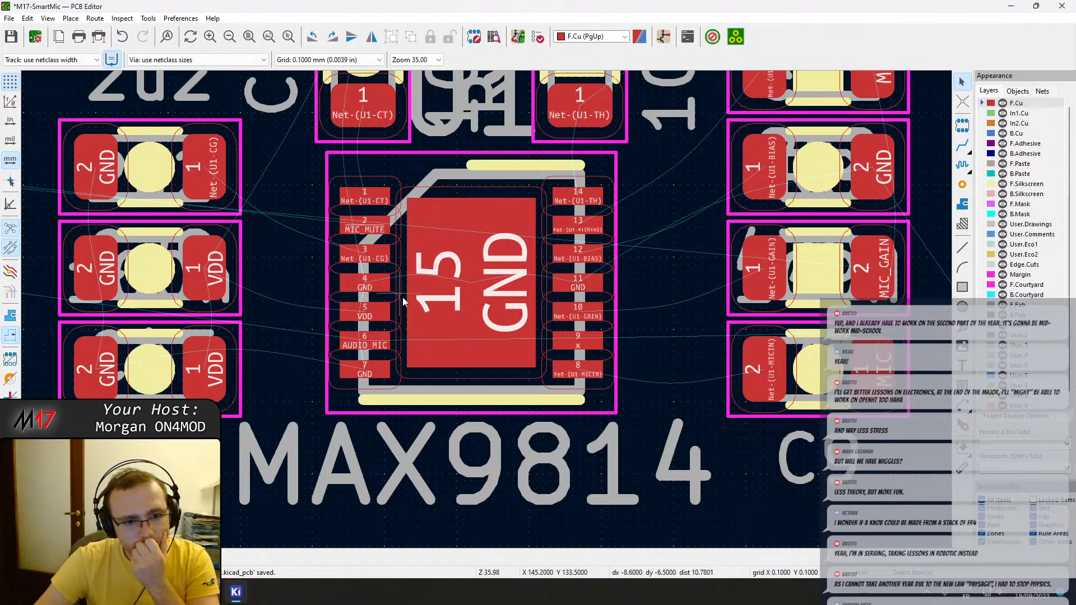
scroll(372, 339, down, 3)
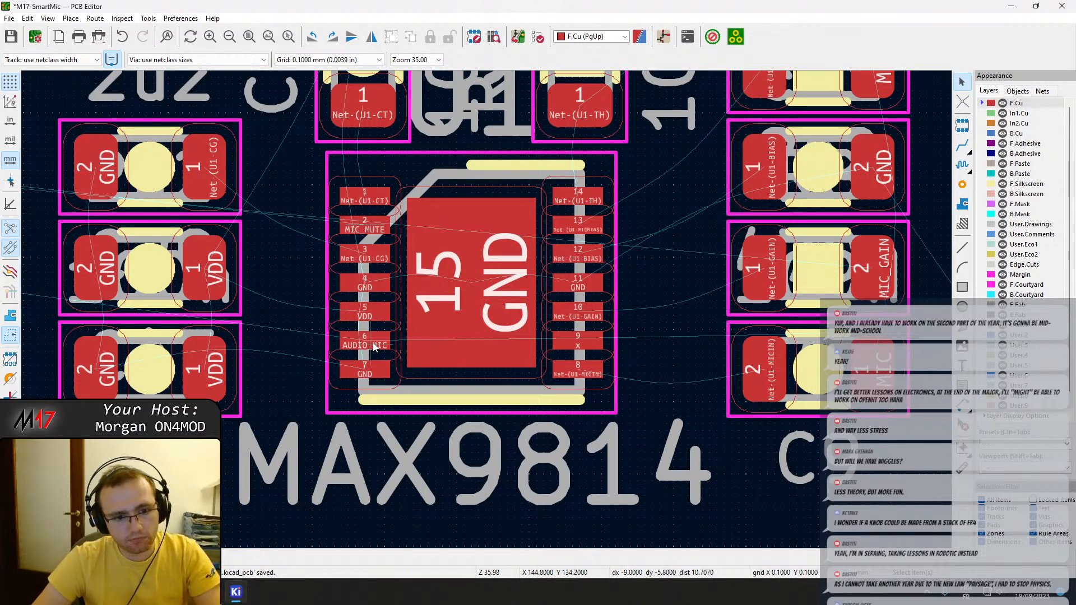
key(x)
scroll(373, 339, down, 3)
scroll(488, 309, down, 1)
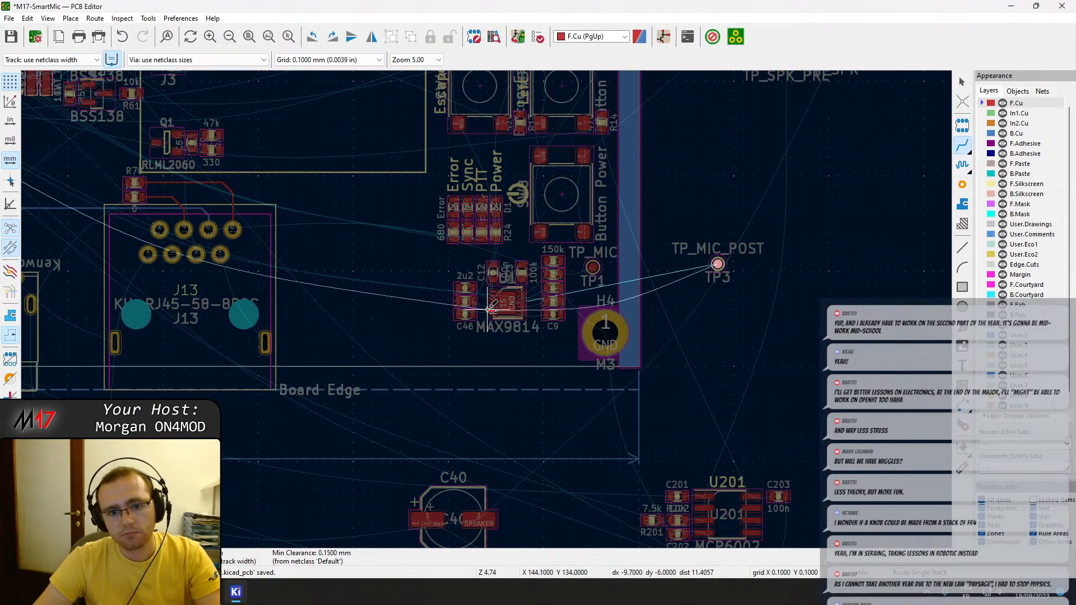
scroll(490, 308, up, 4)
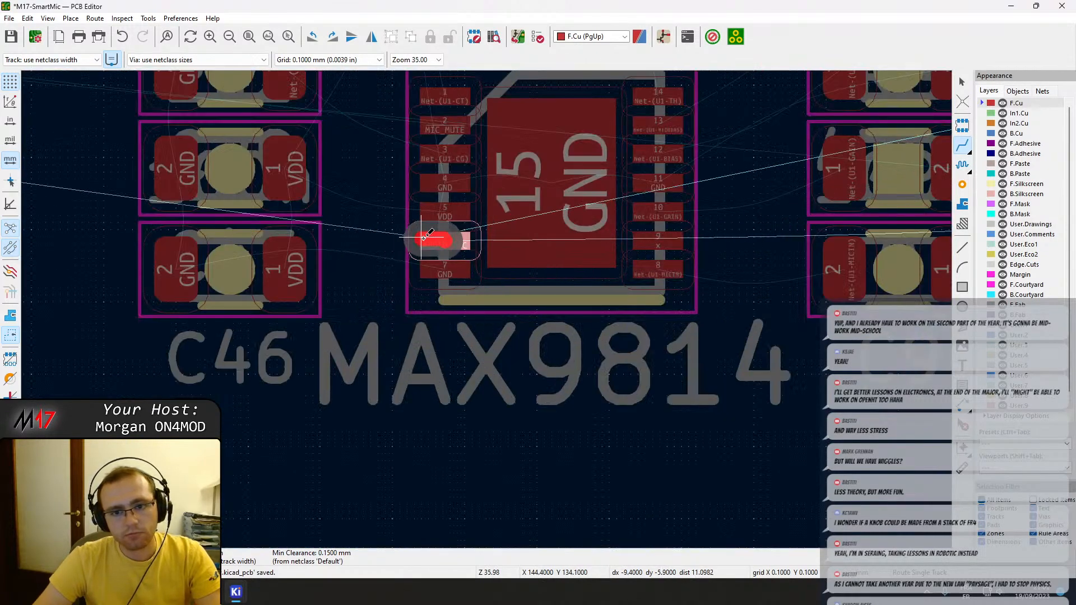
key(Escape)
middle_drag(457, 238, 515, 317)
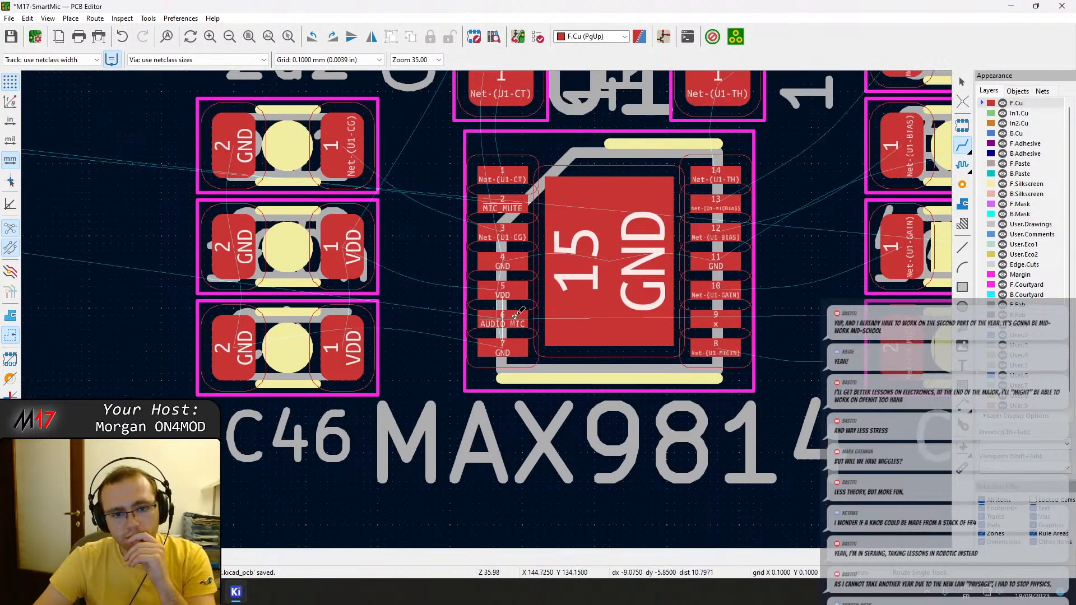
key(Escape)
Examine capacitors C47, C46, C29 and C12 and how their nets line up with the MAX9814 pins.
click(334, 289)
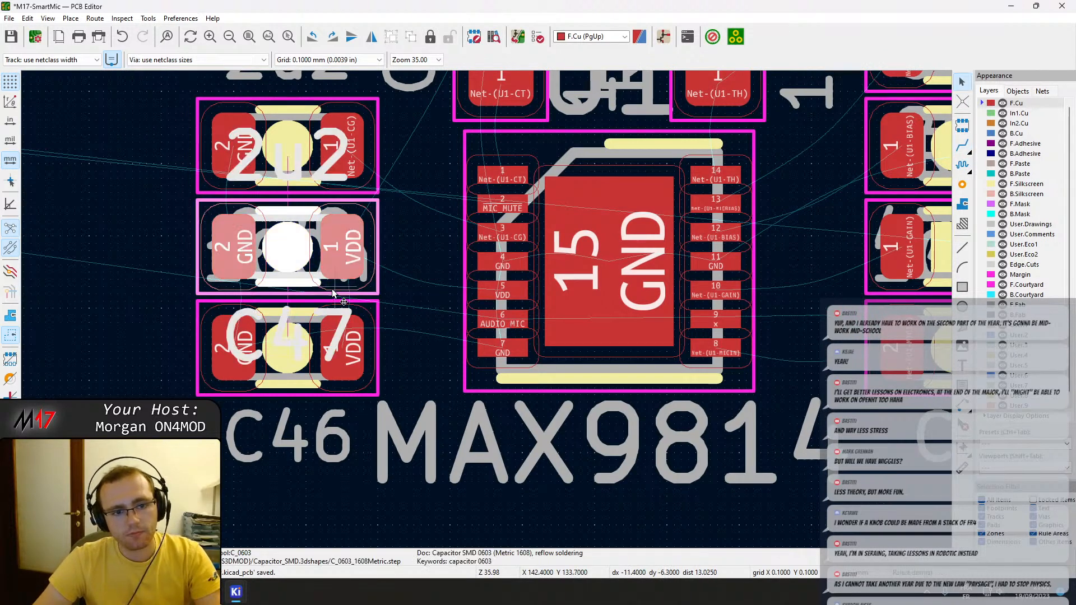
scroll(335, 292, down, 2)
scroll(486, 313, up, 2)
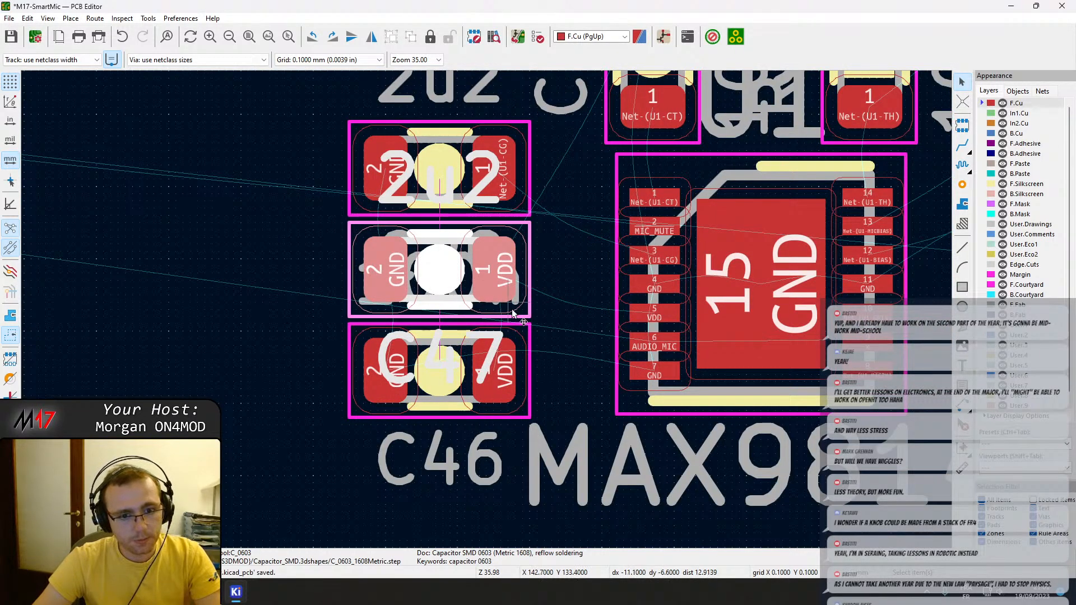
click(511, 413)
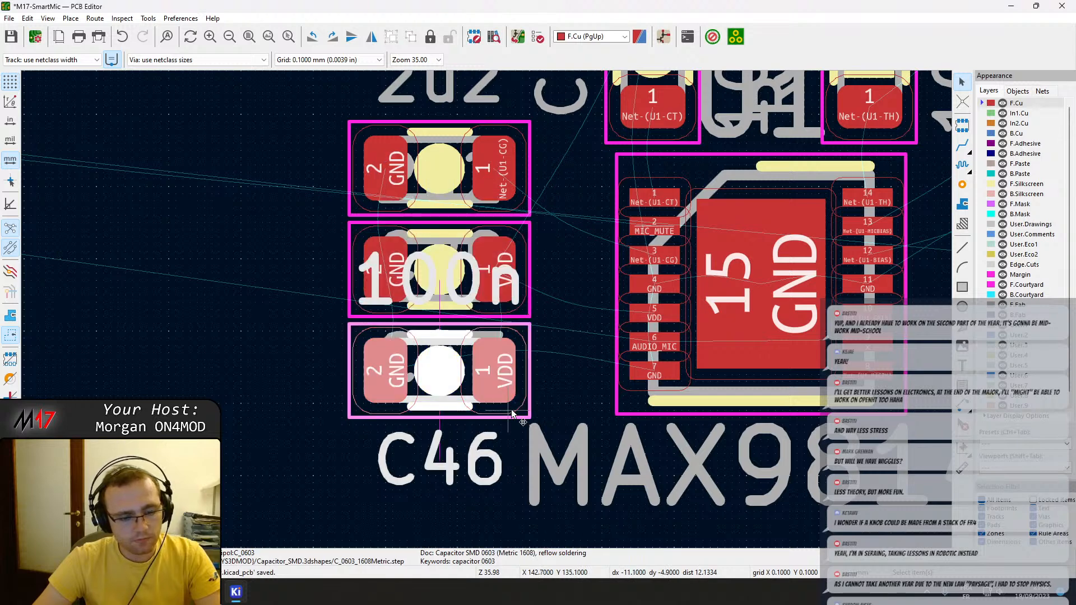
middle_drag(607, 281, 466, 300)
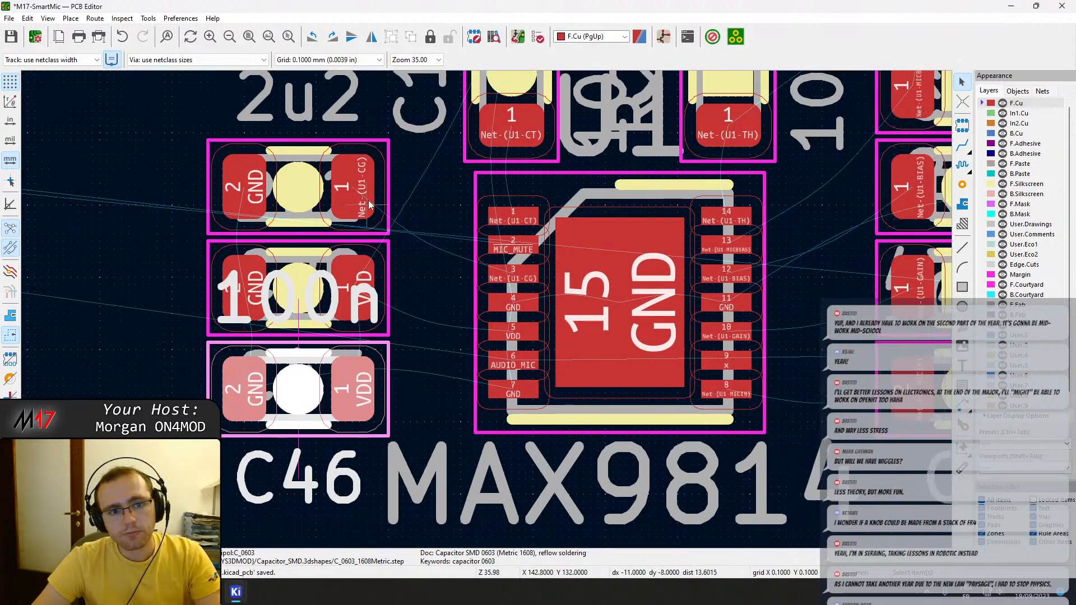
click(375, 230)
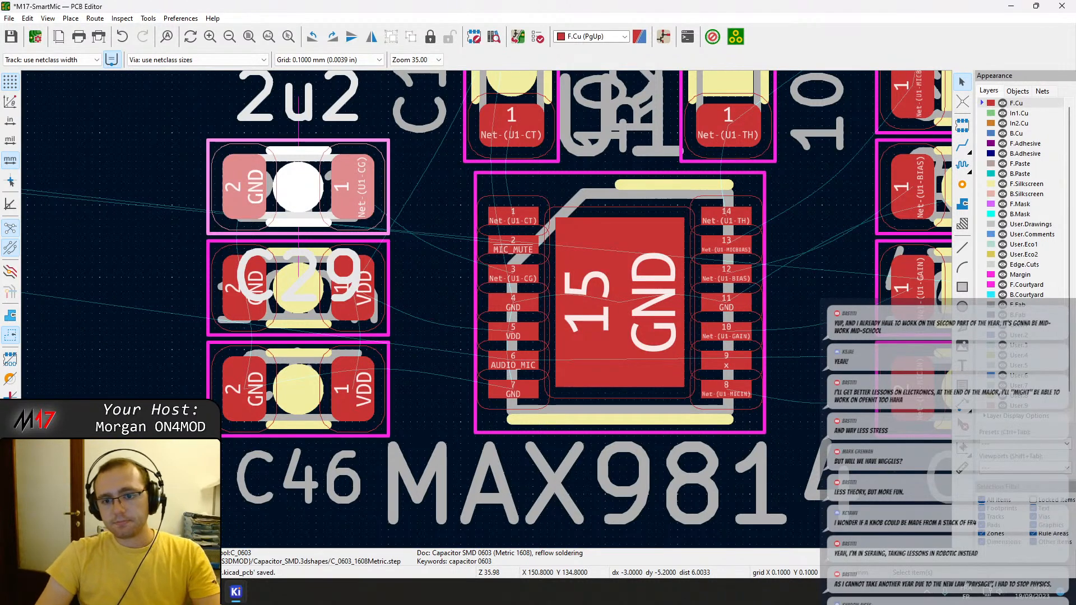
middle_drag(584, 250, 578, 353)
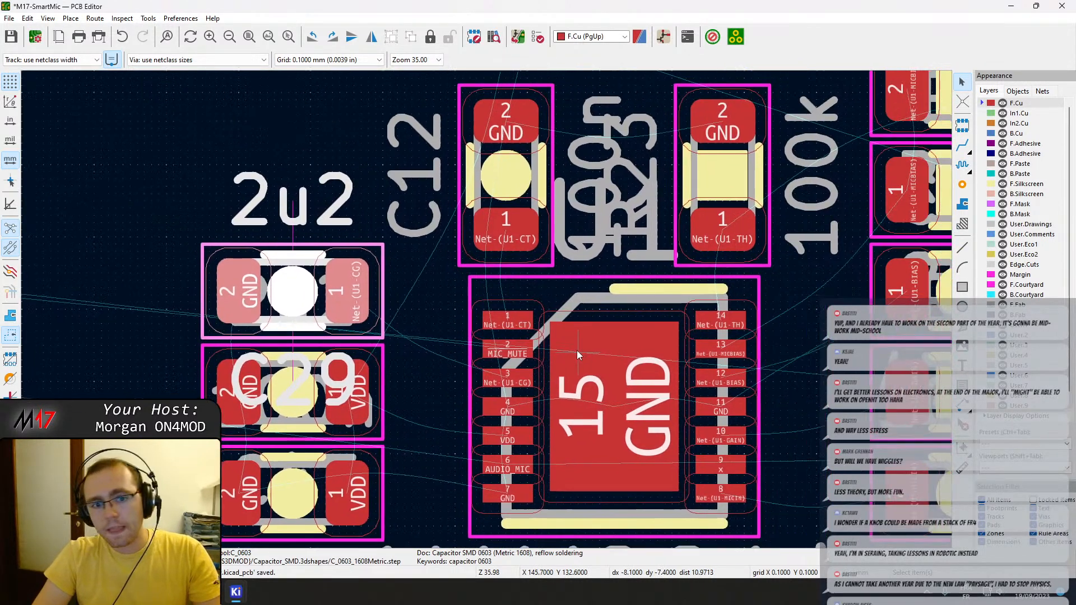
click(516, 201)
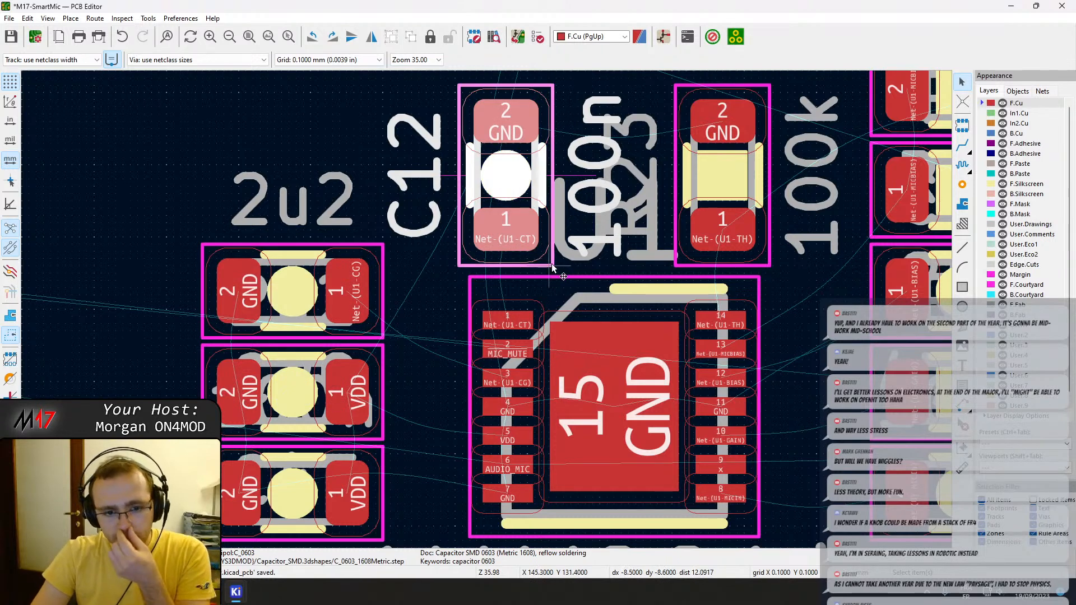
middle_drag(676, 316, 463, 296)
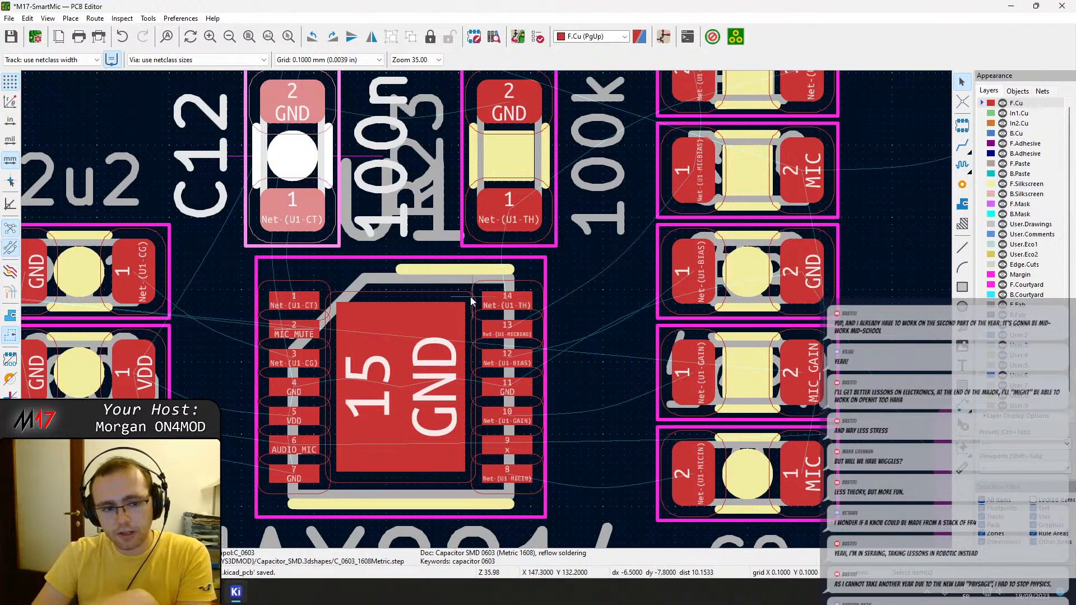
middle_drag(495, 348, 714, 276)
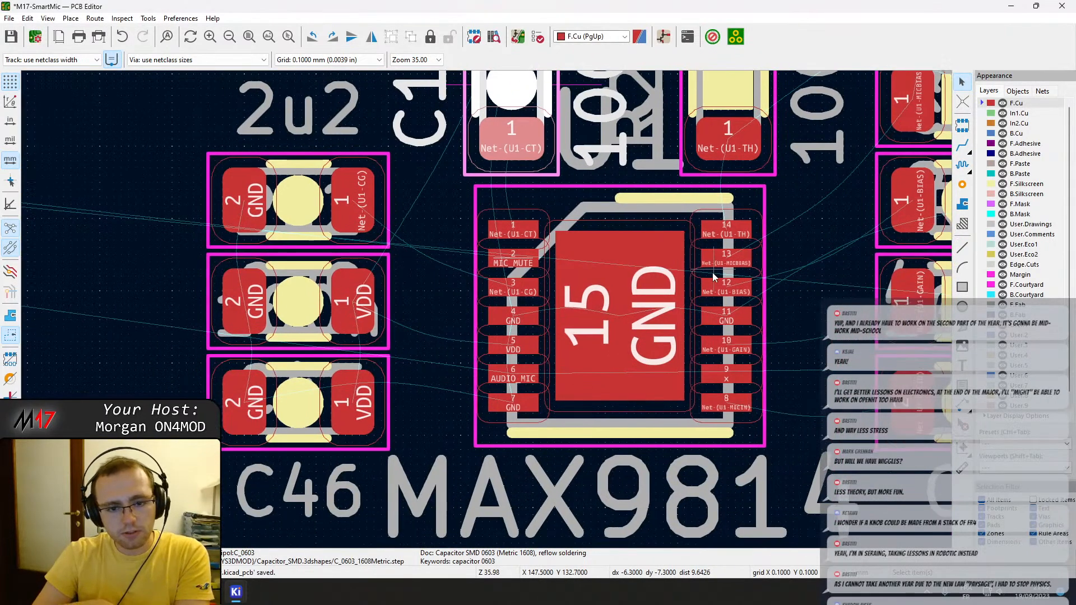
scroll(714, 276, down, 2)
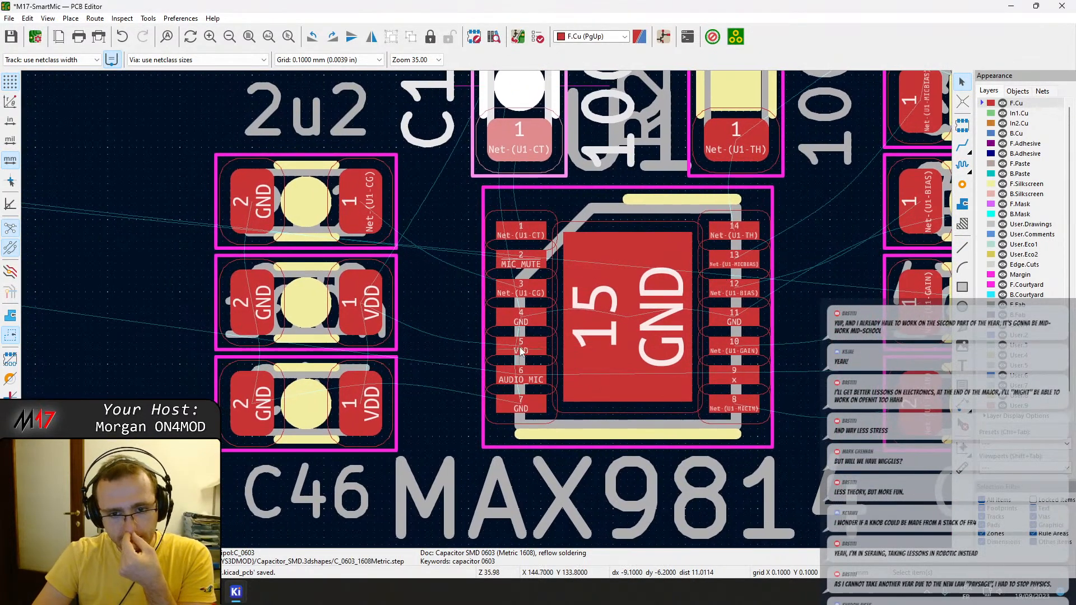
scroll(487, 309, down, 1)
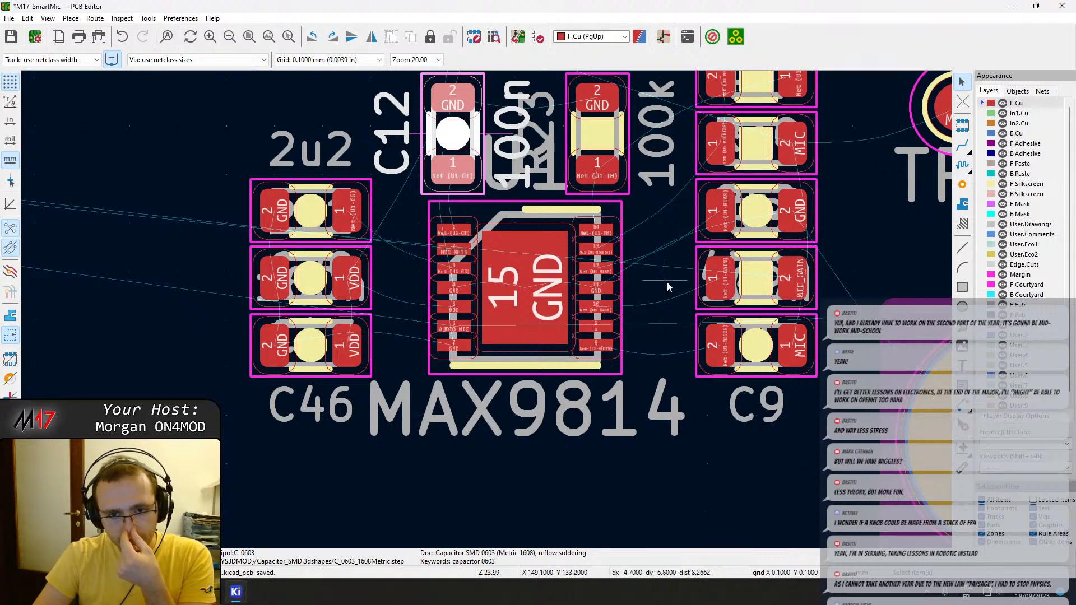
Examine C9 and the neighbouring passives on the MICIN side of the MAX9814.
middle_drag(666, 284, 596, 399)
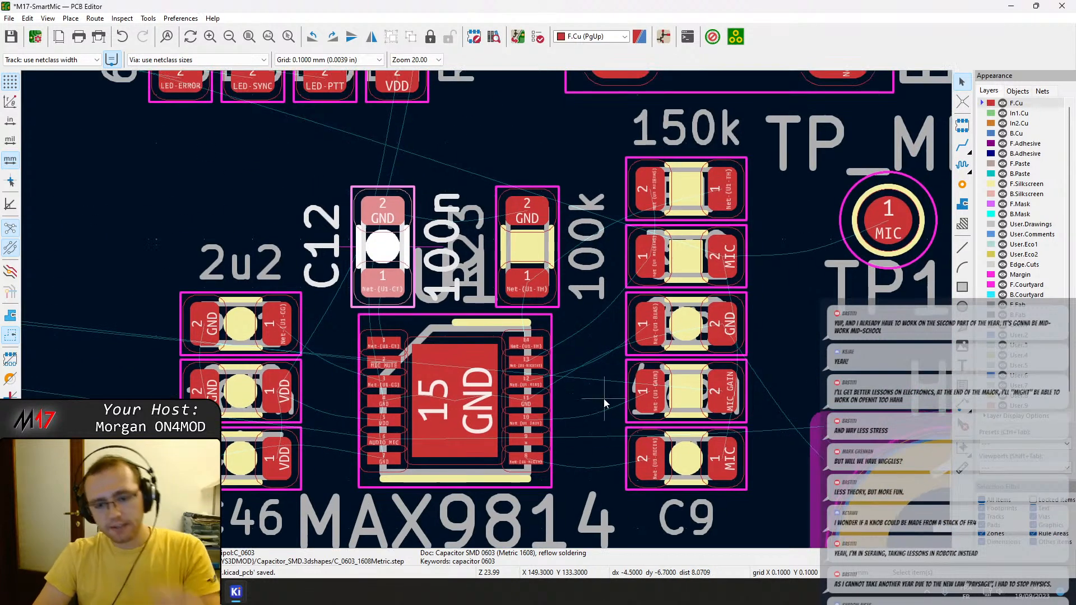
middle_drag(606, 349, 567, 304)
middle_drag(598, 444, 603, 276)
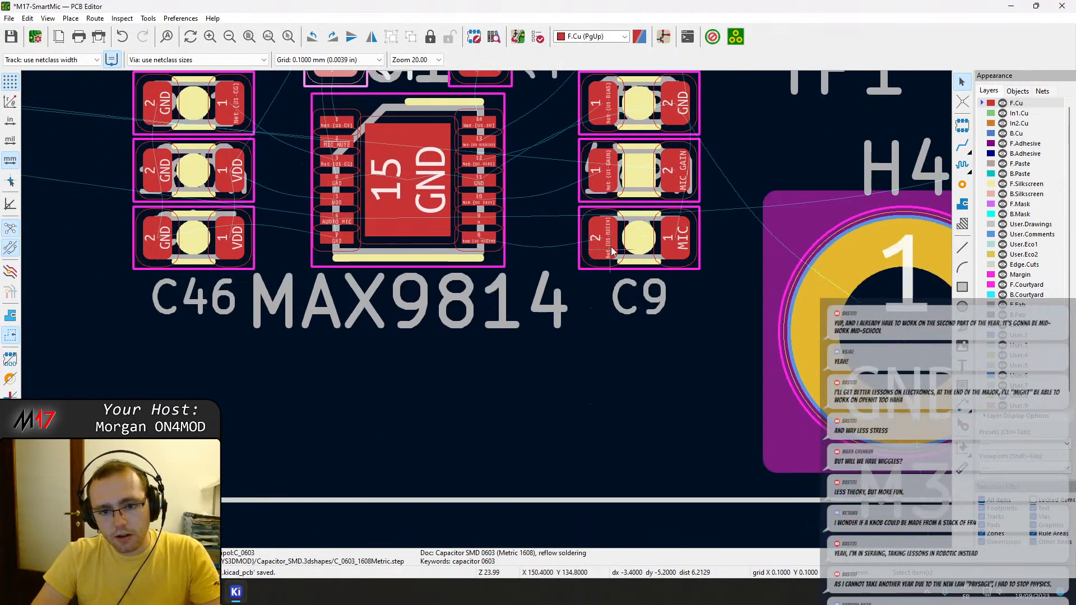
click(603, 275)
scroll(440, 241, up, 2)
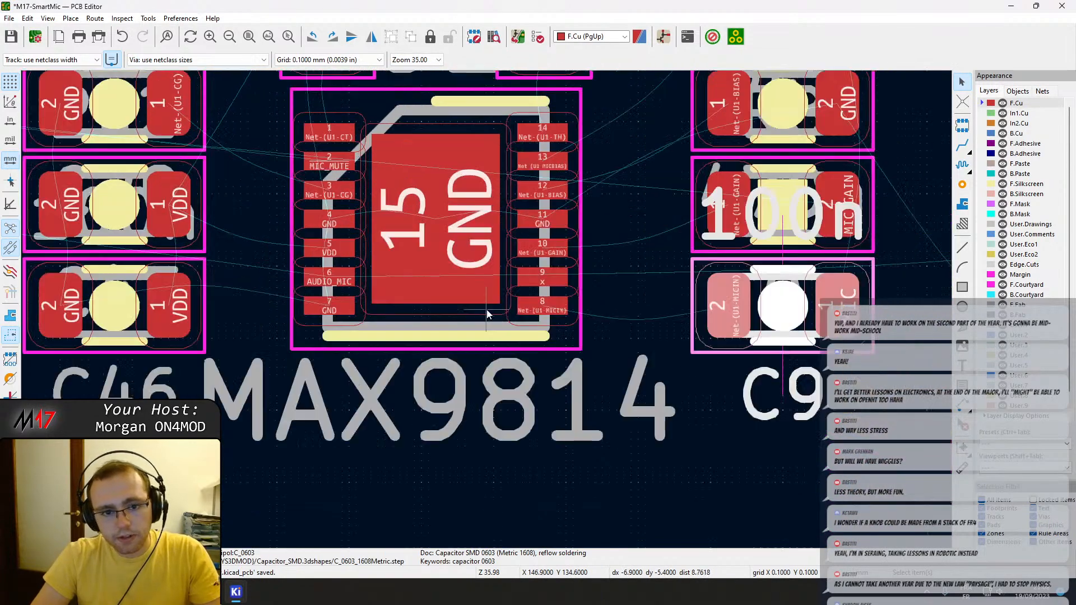
scroll(634, 354, down, 1)
middle_drag(494, 307, 463, 329)
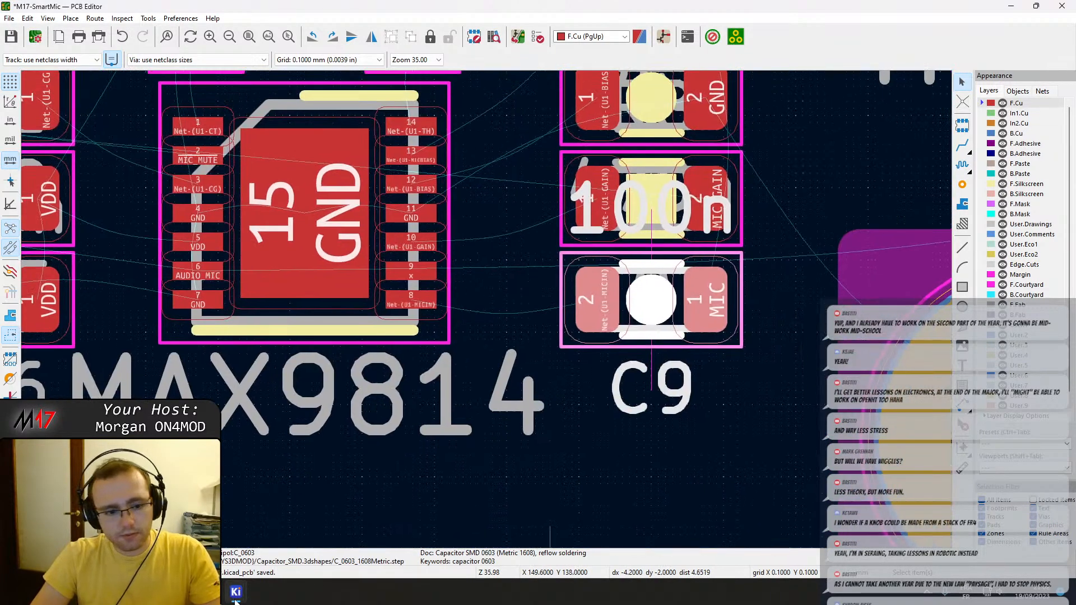
Select the RJ45 connector J13 together with the Kenwood jacks J1 and J5.
mouse_move(235, 591)
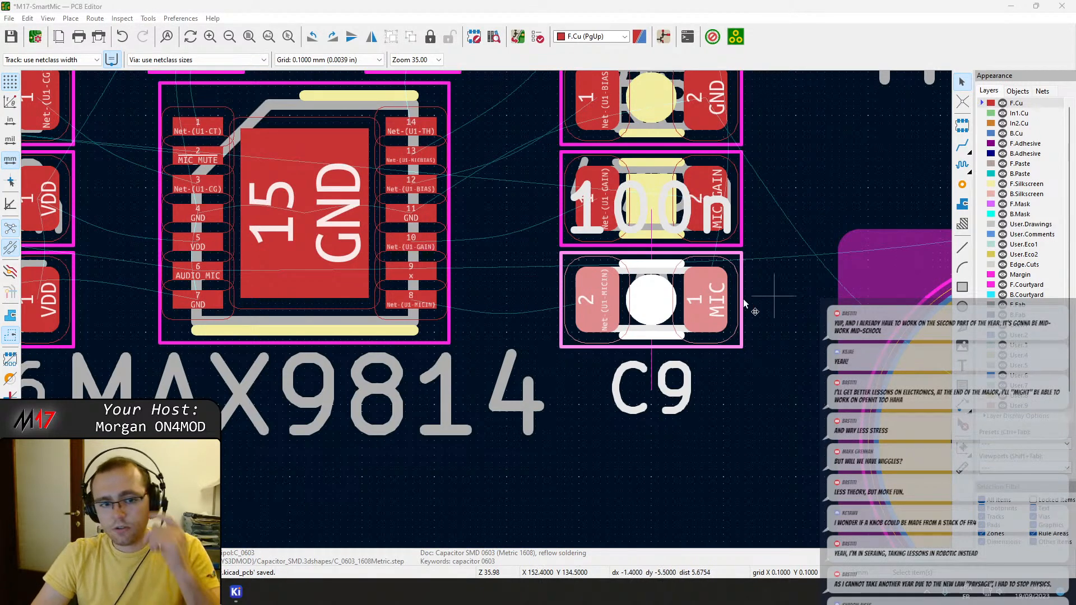
scroll(365, 311, down, 3)
scroll(527, 358, down, 3)
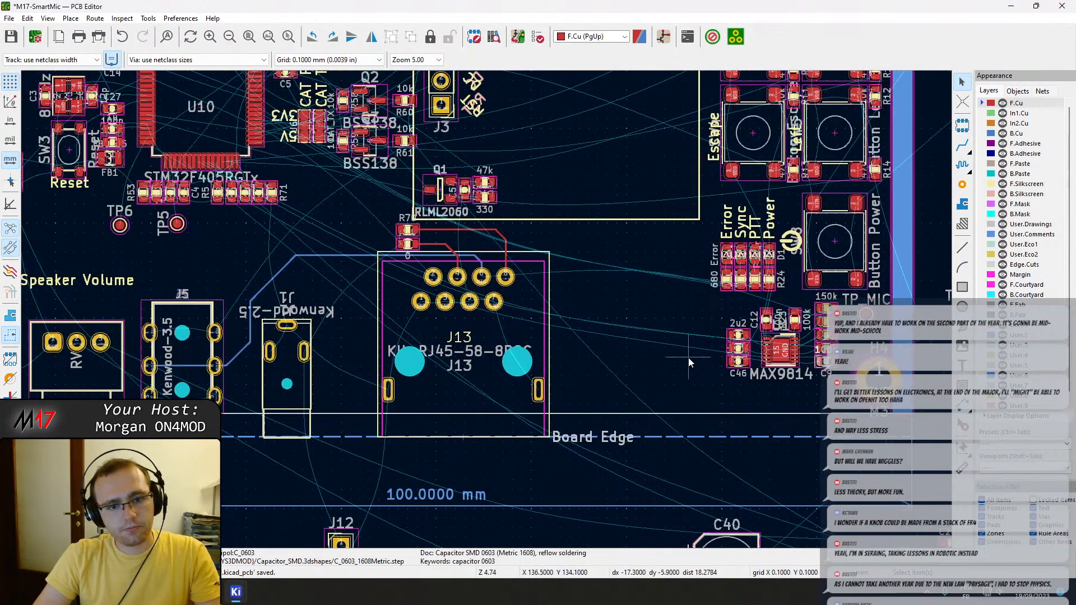
middle_drag(689, 359, 755, 323)
middle_drag(442, 329, 693, 304)
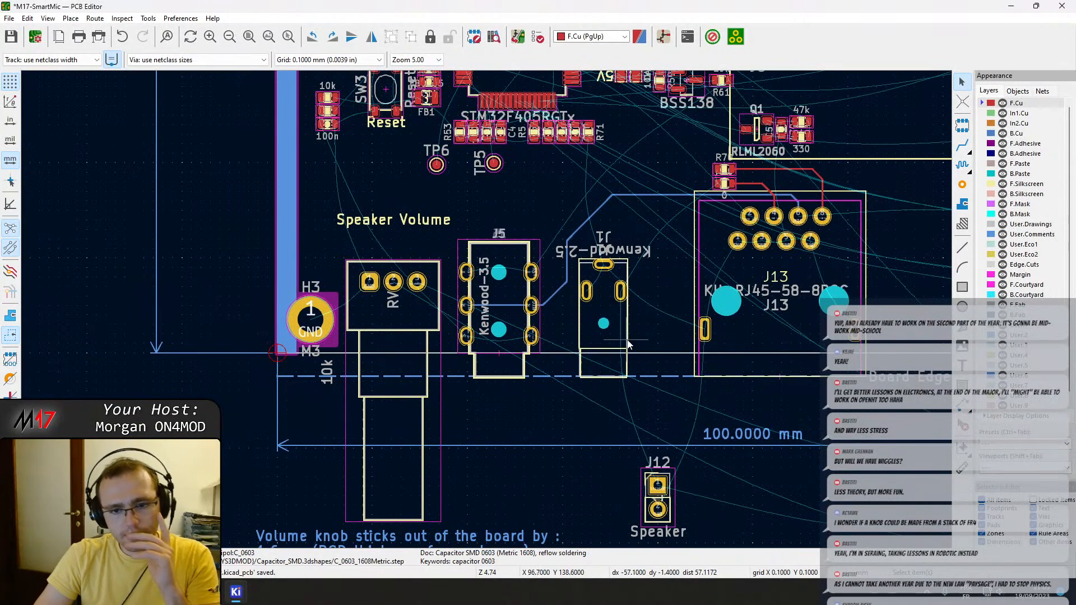
click(824, 303)
middle_drag(825, 302, 571, 299)
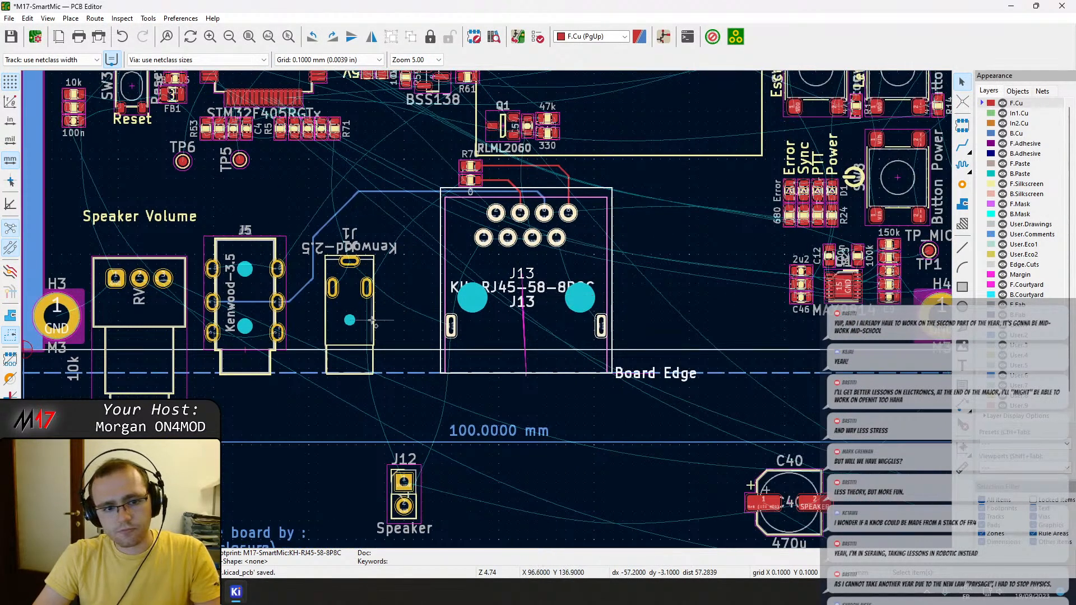
shift+click(355, 320)
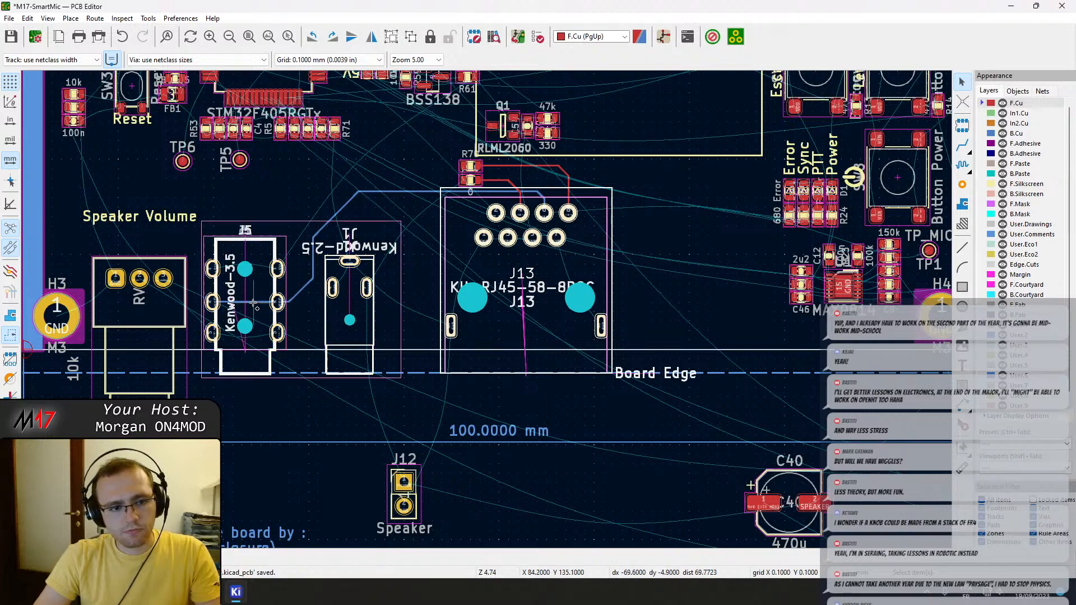
Add every segment of the back-copper MIC track between J5 and J13 pin 6 to the selection.
shift+scroll(292, 307, up, 2)
shift+scroll(289, 305, up, 2)
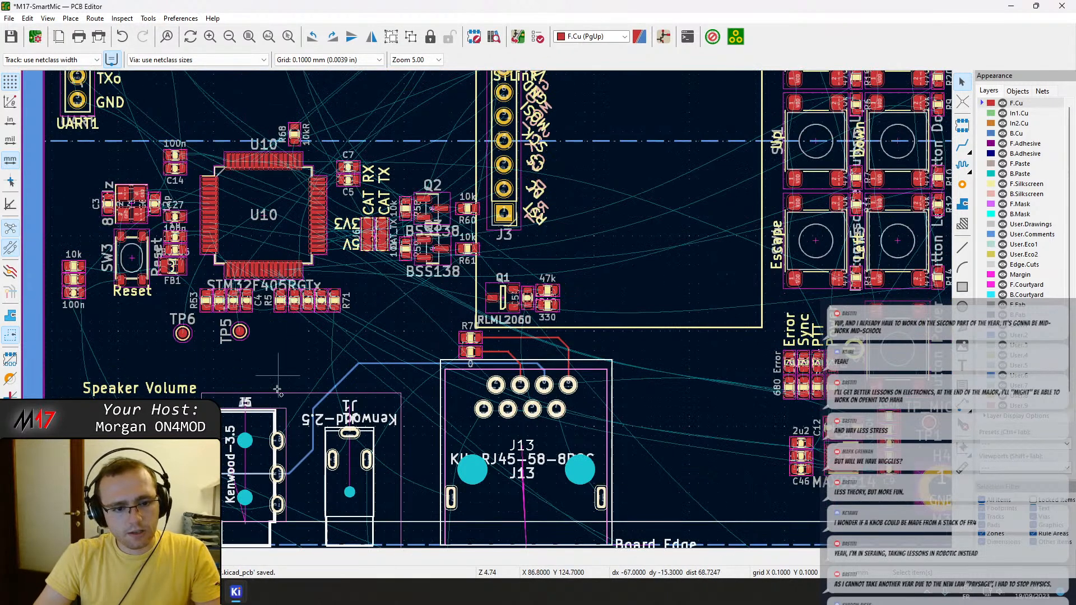
scroll(288, 494, up, 3)
shift+click(487, 249)
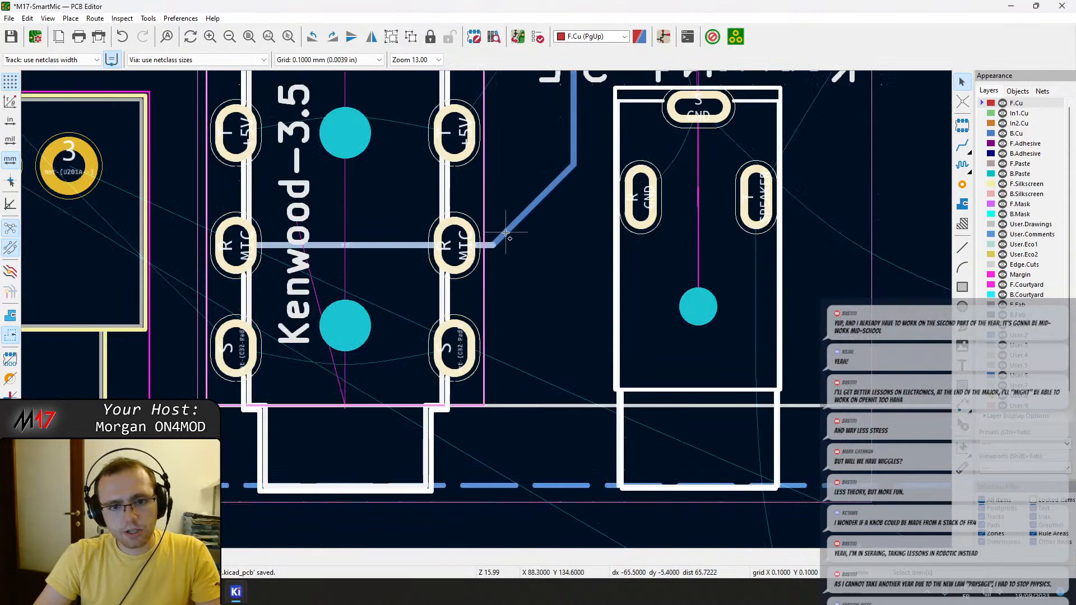
shift+click(506, 232)
shift+click(573, 110)
middle_drag(587, 130, 549, 258)
scroll(549, 258, down, 2)
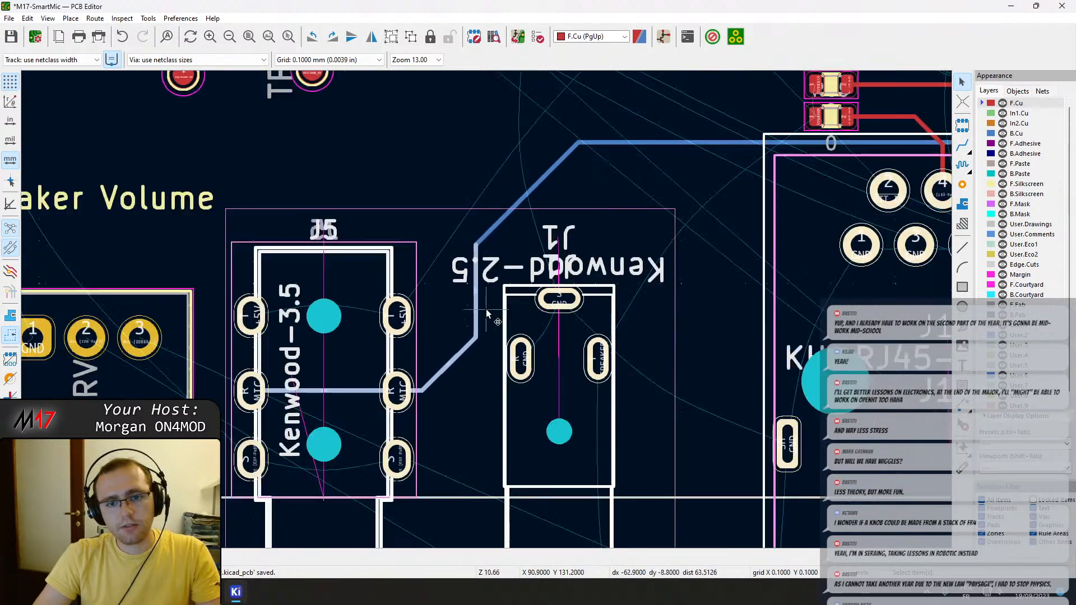
shift+click(503, 228)
shift+click(645, 141)
middle_drag(822, 176, 531, 183)
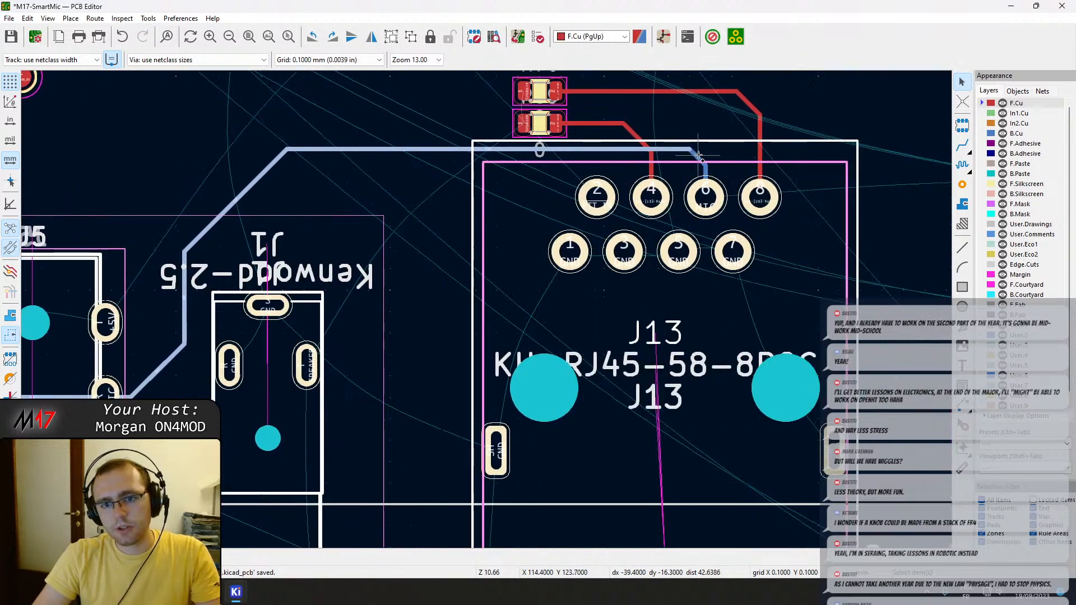
Add the front-copper tracks from J13 pins 8 and 4 and the two resistors they reach to the selection.
shift+click(761, 165)
shift+click(746, 100)
shift+click(712, 91)
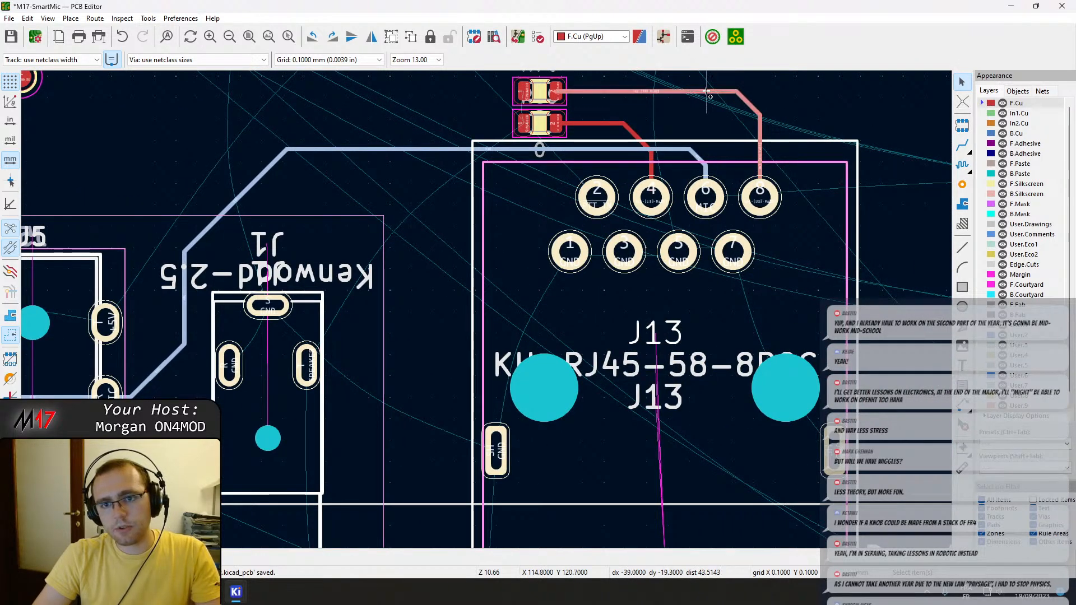
shift+click(591, 123)
shift+click(634, 134)
shift+click(651, 168)
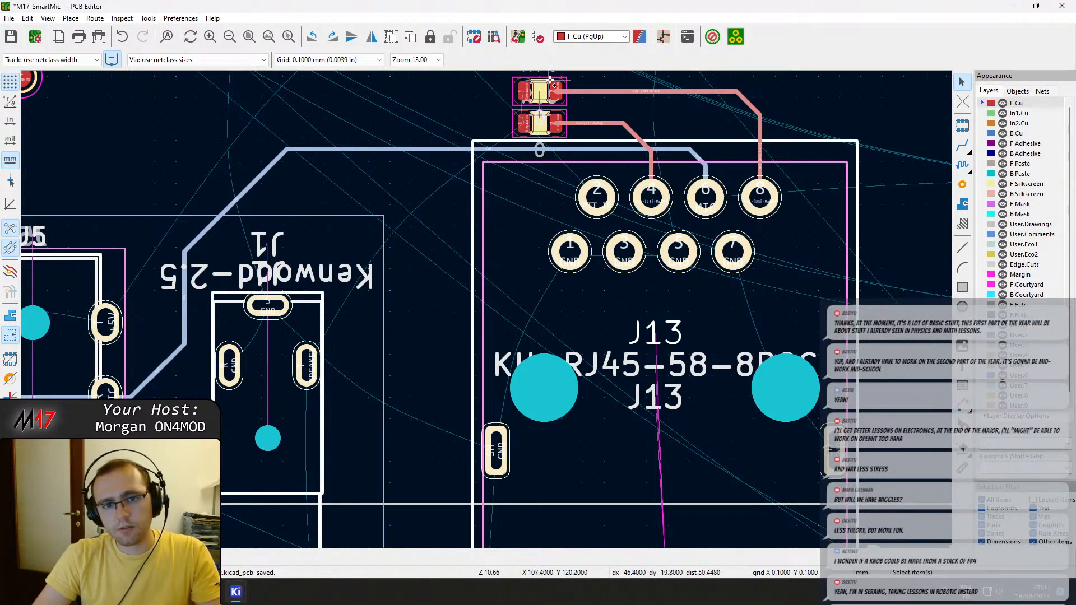
shift+click(544, 121)
shift+click(520, 83)
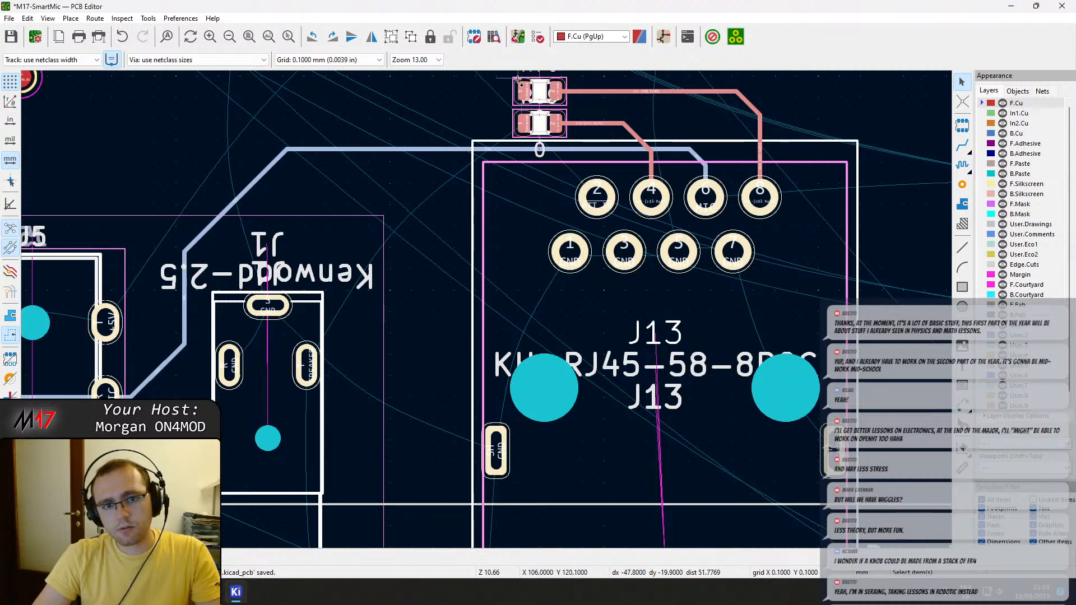
Try to shift the selected J13, J1, J5, tracks and resistors exactly 10 mm along X.
scroll(707, 197, down, 4)
key(m)
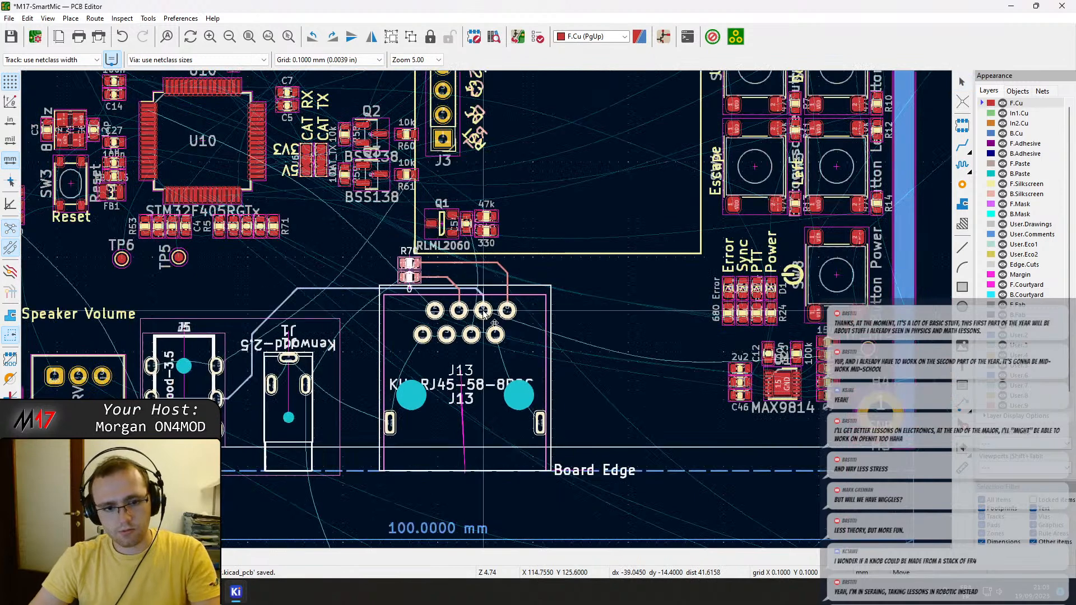
click(483, 313)
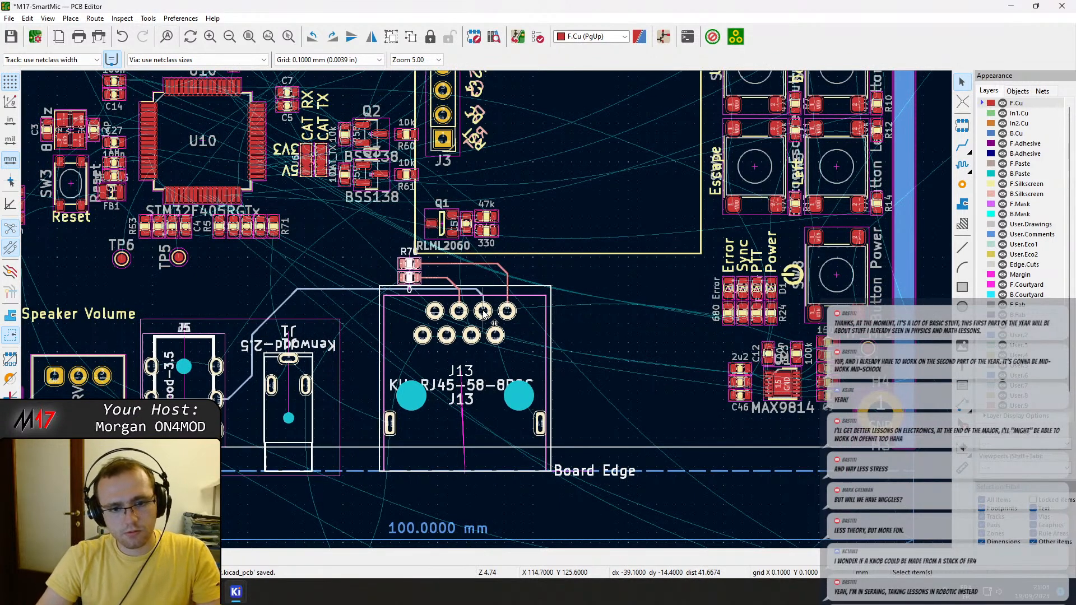
right_click(483, 312)
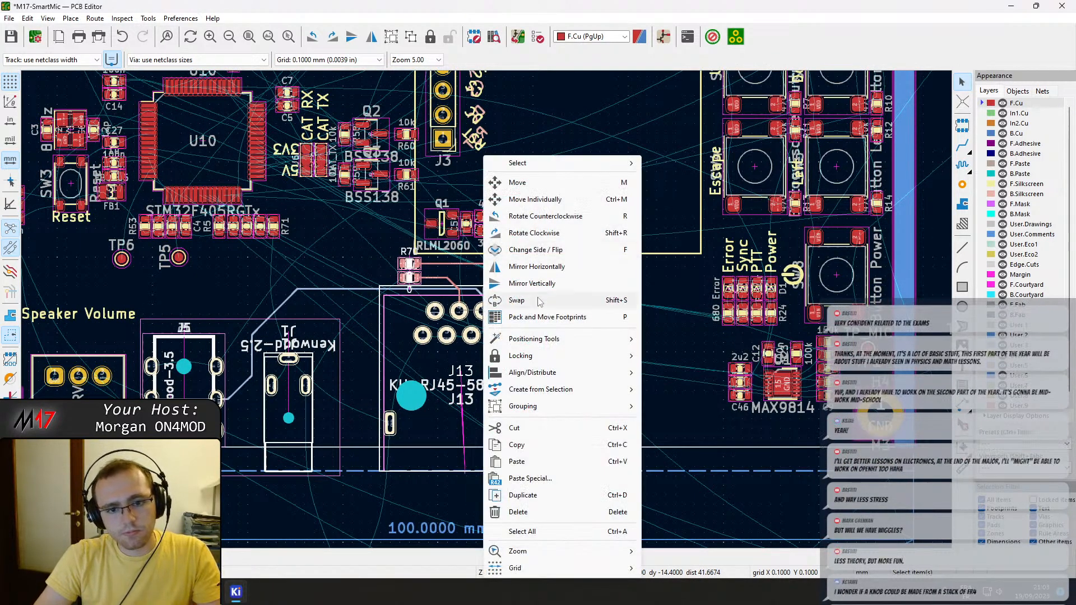
mouse_move(552, 343)
click(685, 340)
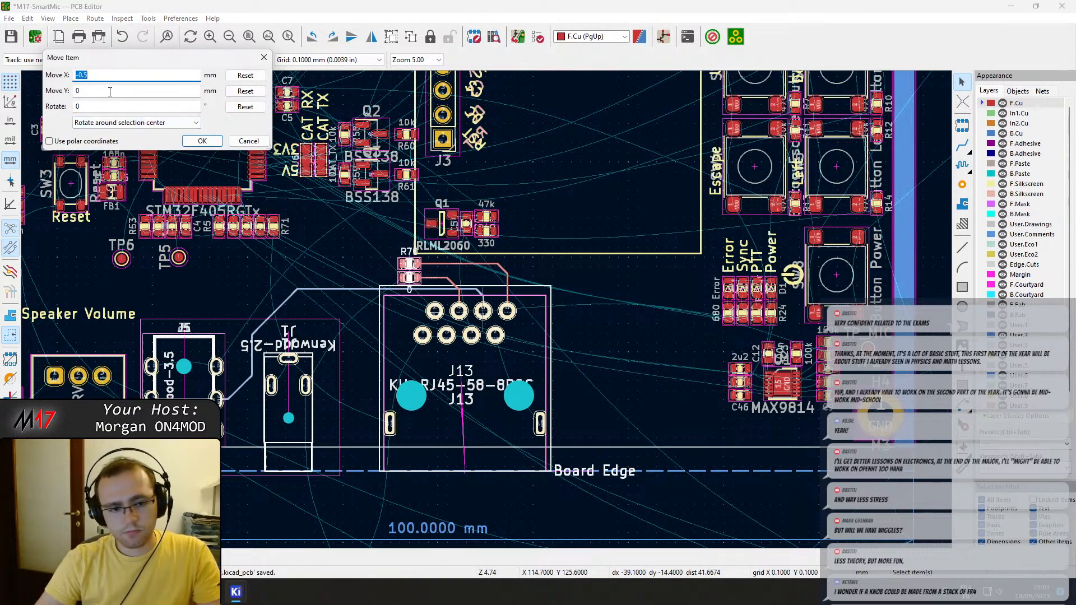
text(10)
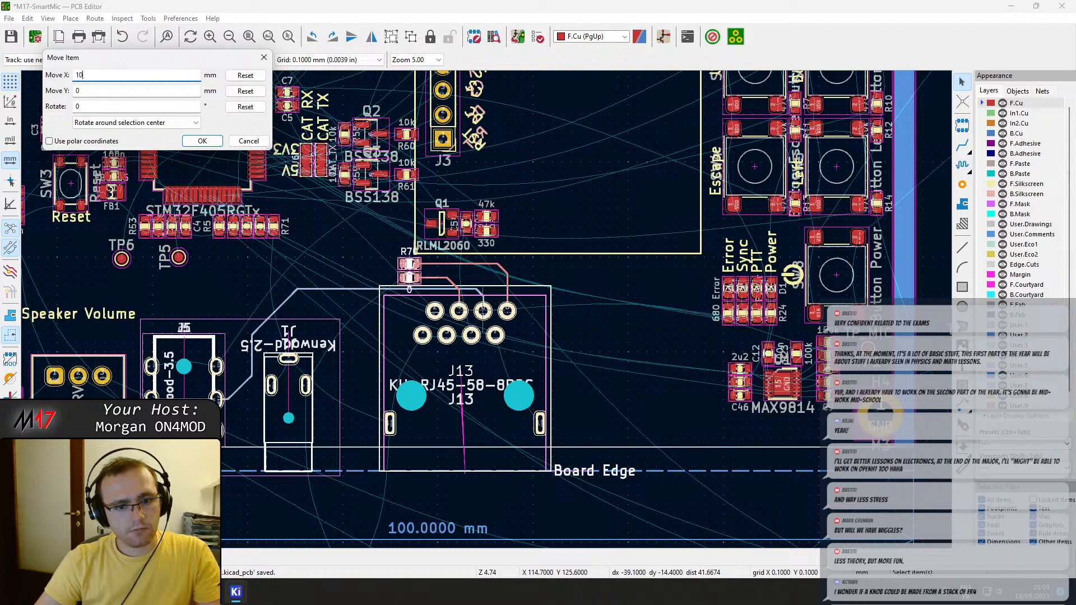
key(Return)
scroll(100, 197, down, 1)
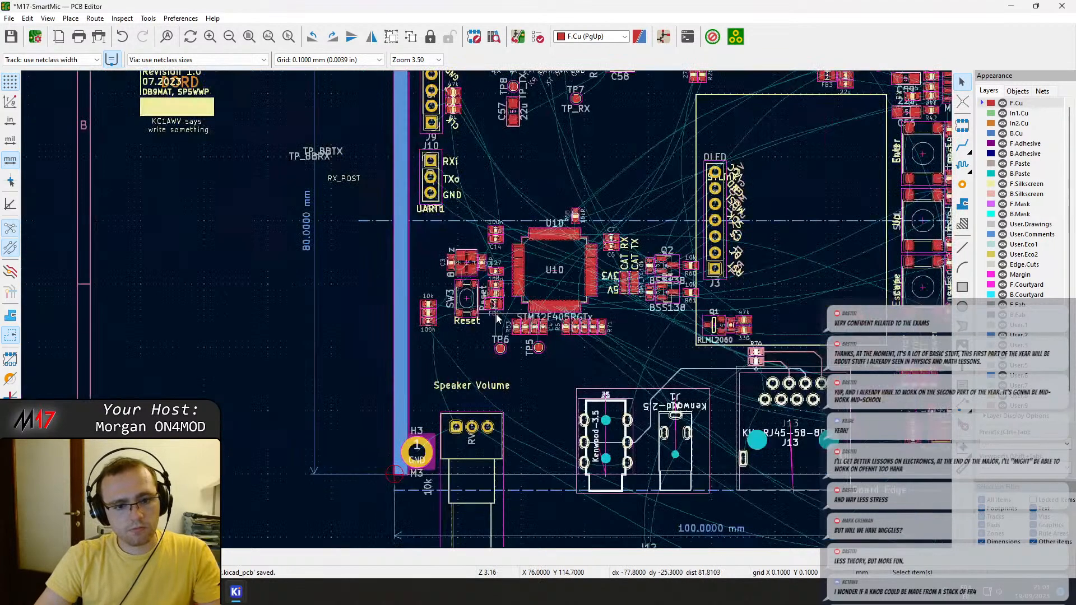
scroll(495, 315, up, 1)
key(ctrl+z)
Move the selected J13, J1, J5, tracks and resistors together about 7 mm along X, away from the volume potentiometer.
right_click(588, 454)
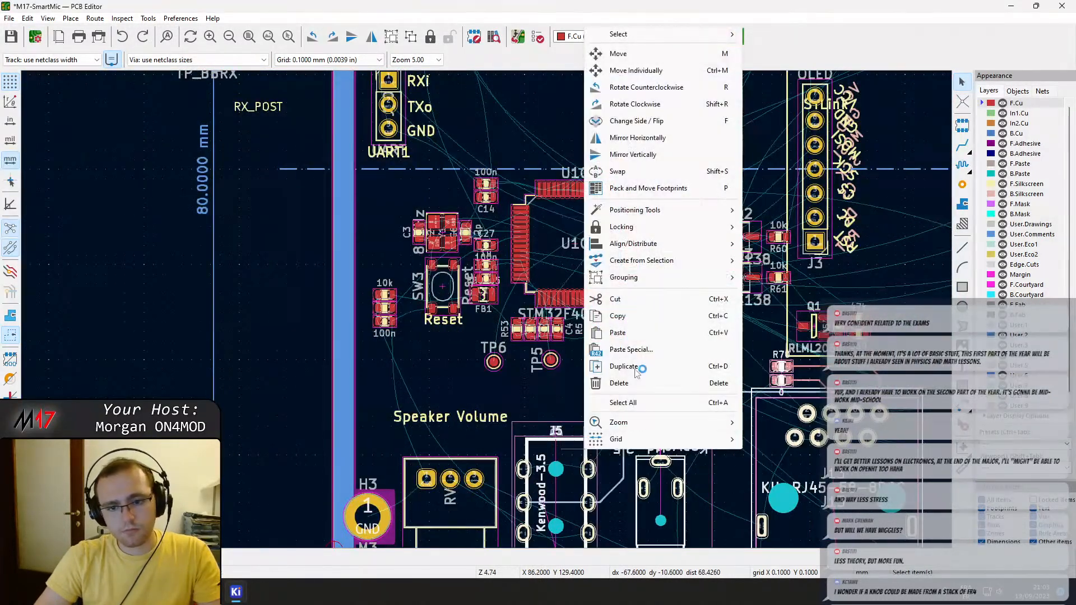
mouse_move(669, 214)
click(774, 217)
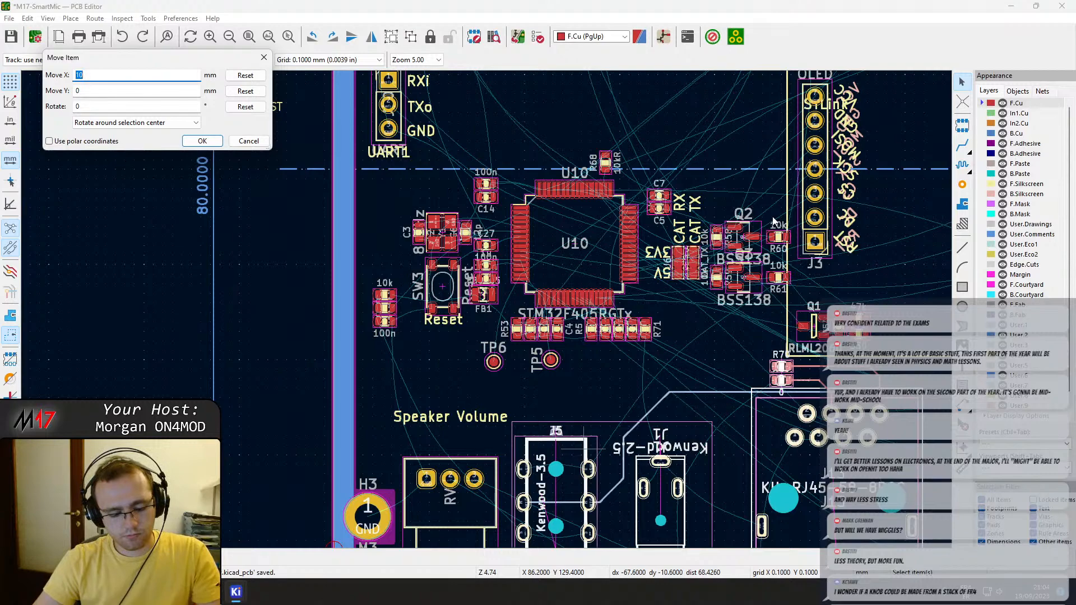
key(Return)
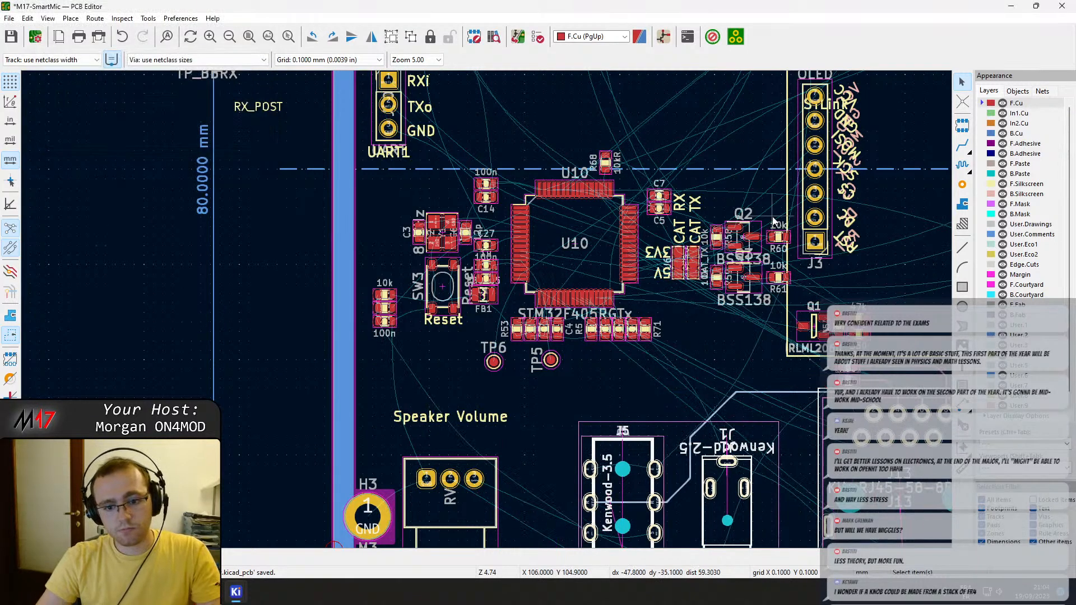
middle_drag(751, 445, 371, 305)
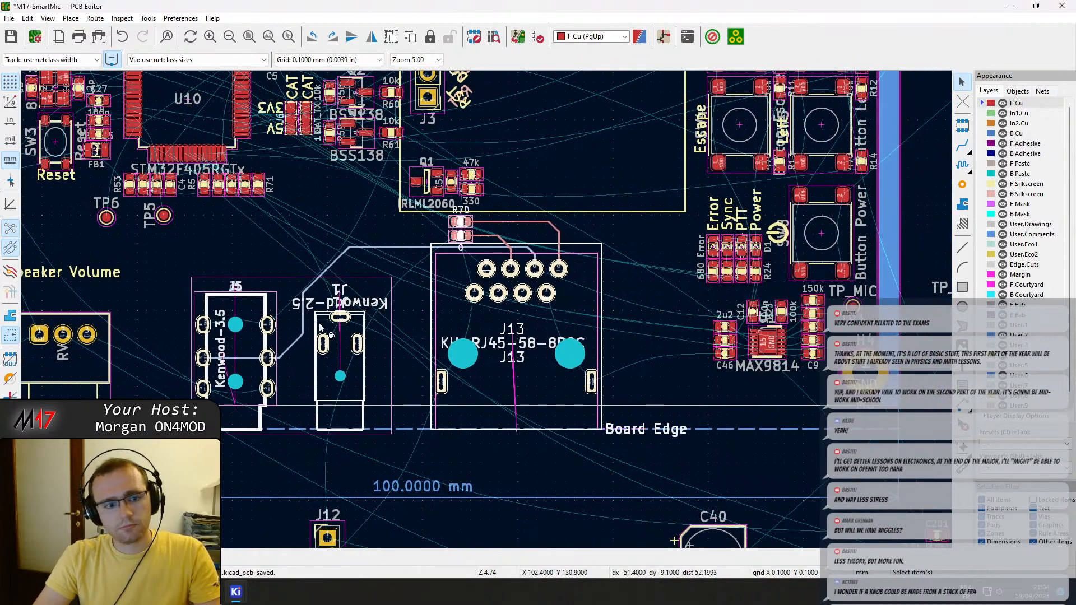
middle_drag(282, 307, 393, 307)
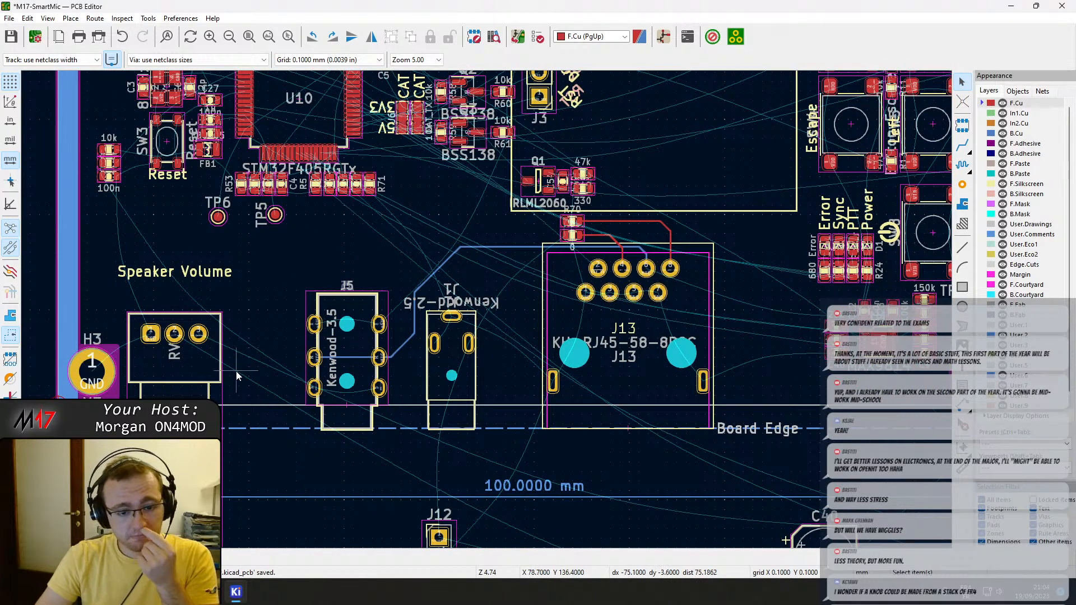
Lower the Speaker Volume silkscreen text so it sits just above the volume potentiometer's outline.
drag(176, 275, 176, 308)
click(174, 304)
scroll(451, 375, down, 1)
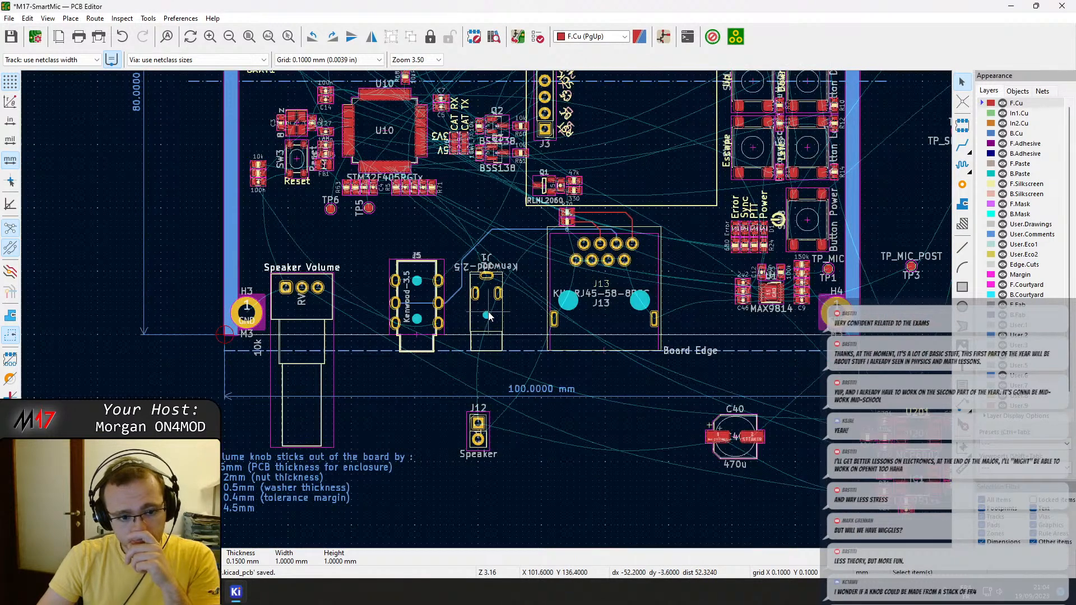
Try to move the volume potentiometer to the other side of J13.
click(312, 331)
drag(314, 332, 713, 356)
key(ctrl+z)
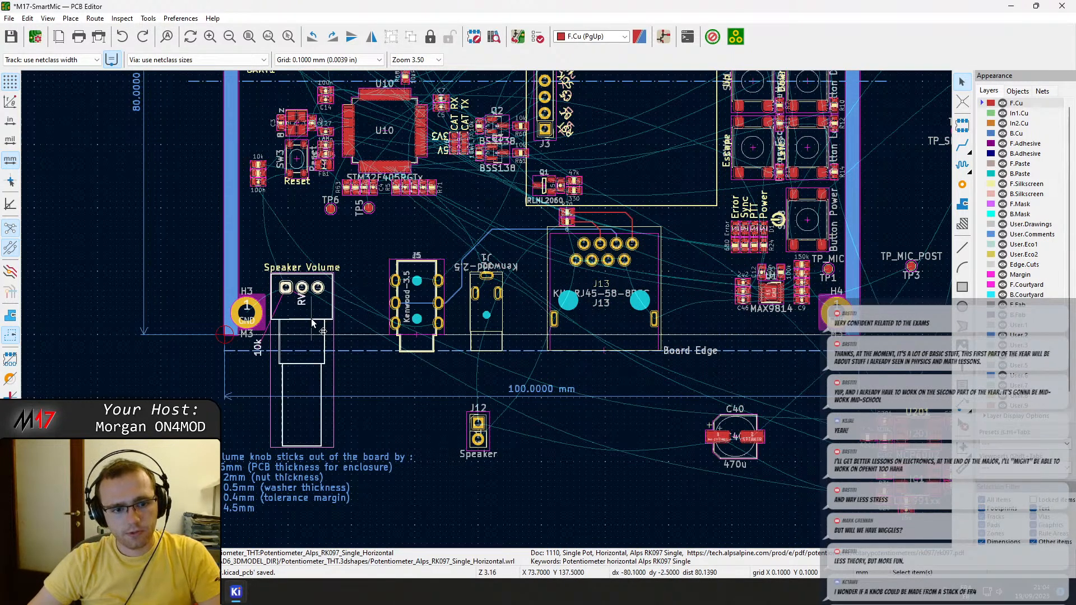
Move the volume potentiometer horizontally by 62.4 mm into the gap between J13 and the MAX9814 circuit, centring pin 2 at X 134.6, Y 132.5.
key(m)
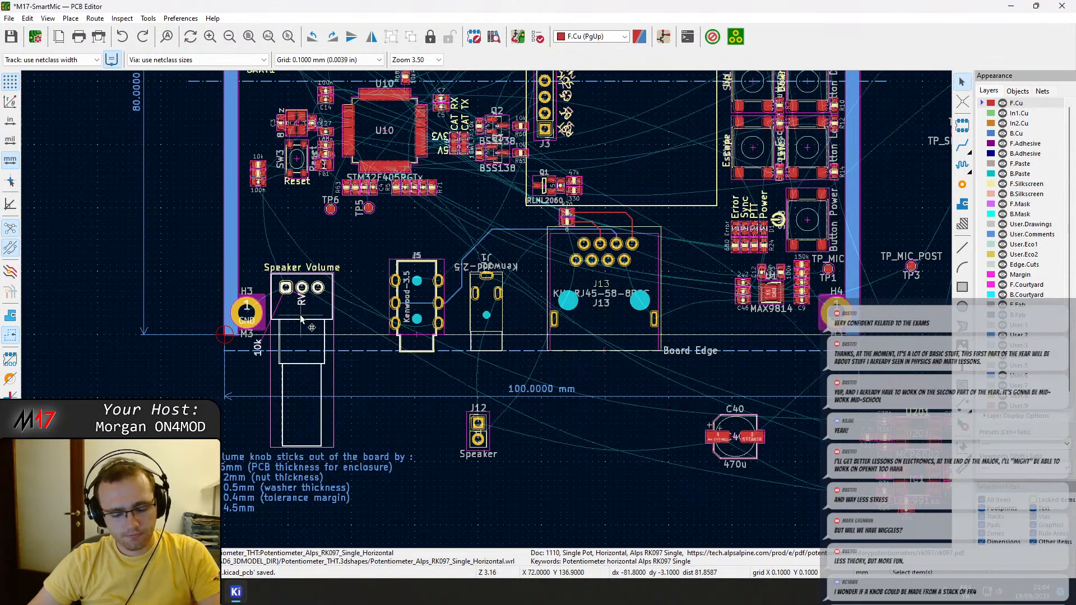
click(301, 289)
scroll(301, 288, up, 5)
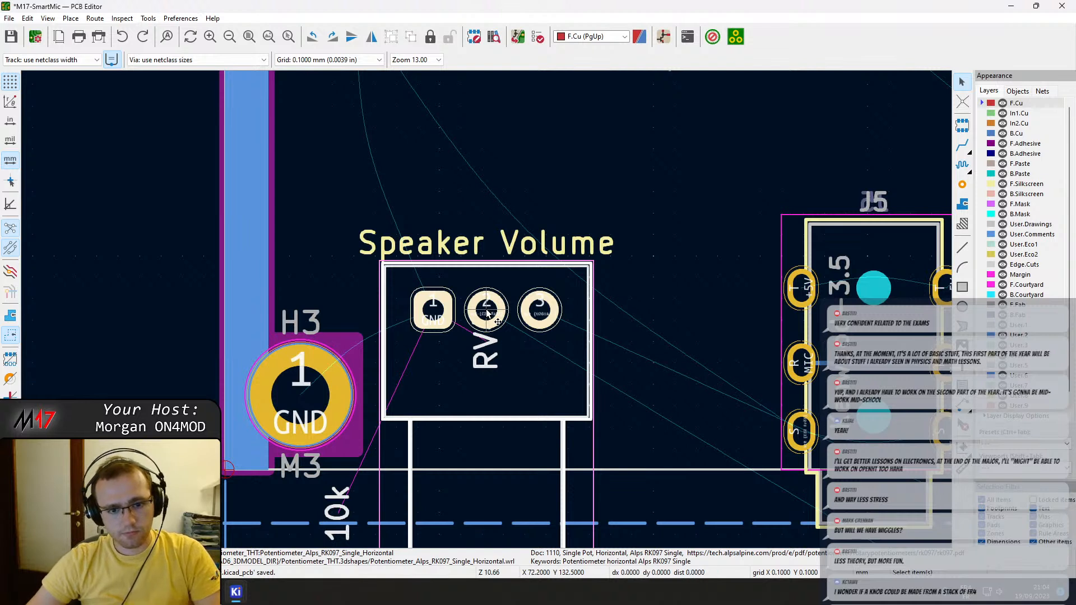
key(m)
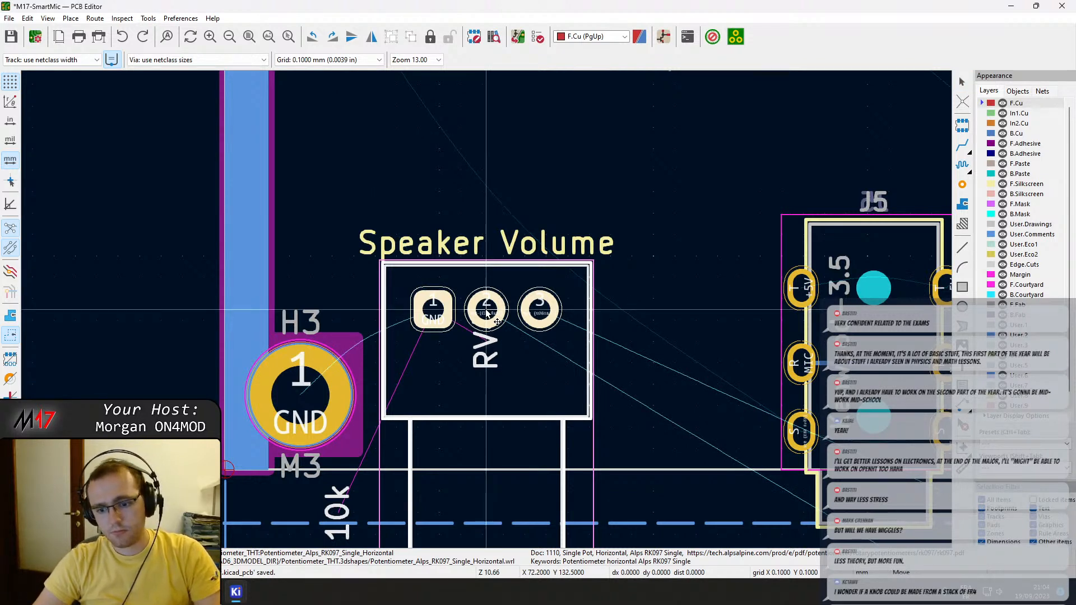
key(Right)
key(Right)
key(Right)
key(Right)
key(ctrl+Right)
key(ctrl+Right)
key(ctrl+Right)
key(ctrl+Right)
key(ctrl+Right)
key(ctrl+Right)
key(ctrl+Right)
key(ctrl+Right)
key(ctrl+Right)
key(ctrl+Right)
key(ctrl+Right)
key(ctrl+Right)
key(ctrl+Right)
key(ctrl+Right)
key(ctrl+Right)
key(ctrl+Right)
key(ctrl+Right)
key(ctrl+Right)
key(ctrl+Right)
key(ctrl+Right)
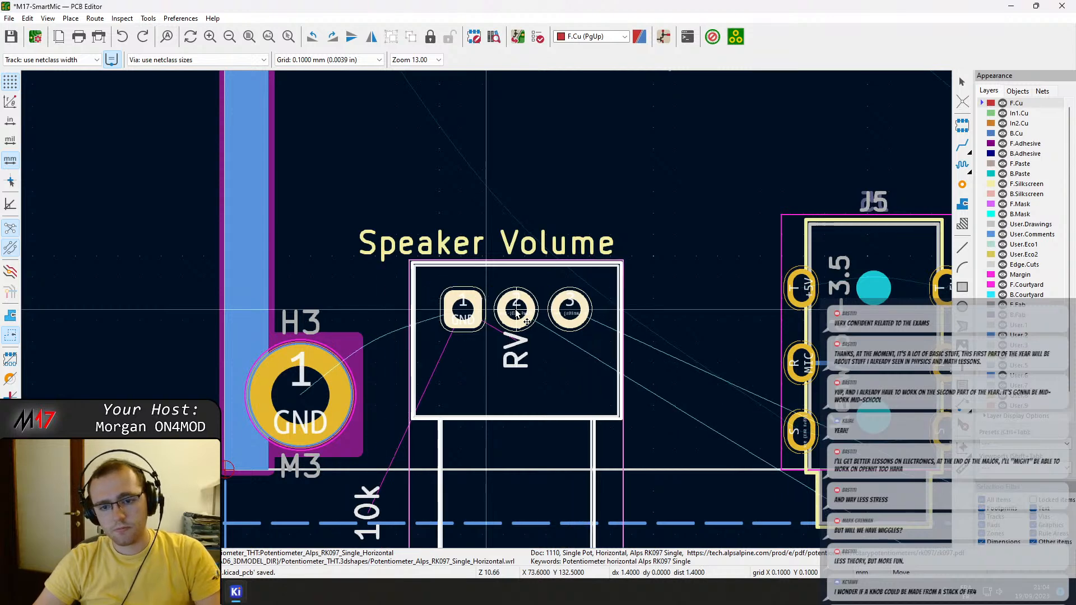
key(ctrl+Right)
key(ctrl+Right)
key(ctrl+Right)
key(ctrl+Right)
key(ctrl+Right)
key(ctrl+Right)
key(ctrl+Right)
key(ctrl+Right)
key(ctrl+Right)
key(ctrl+Right)
key(ctrl+Right)
key(ctrl+Right)
key(ctrl+Right)
key(ctrl+Right)
key(ctrl+Right)
key(ctrl+Right)
key(ctrl+Right)
key(ctrl+Right)
key(ctrl+Right)
key(ctrl+Right)
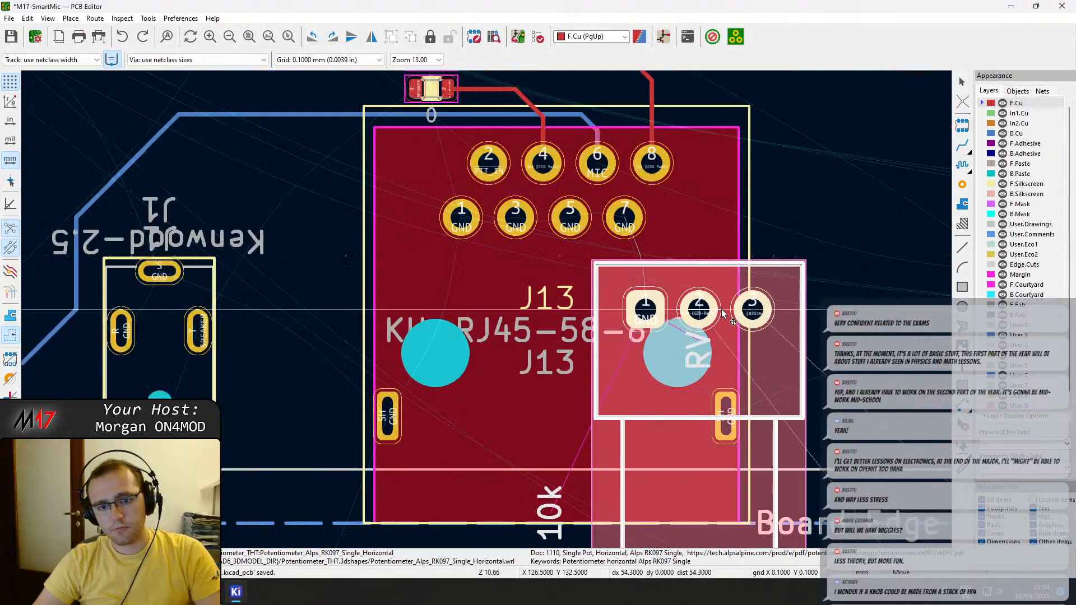
key(ctrl+Left)
key(ctrl+Left)
key(ctrl+Left)
key(ctrl+Left)
key(ctrl+Left)
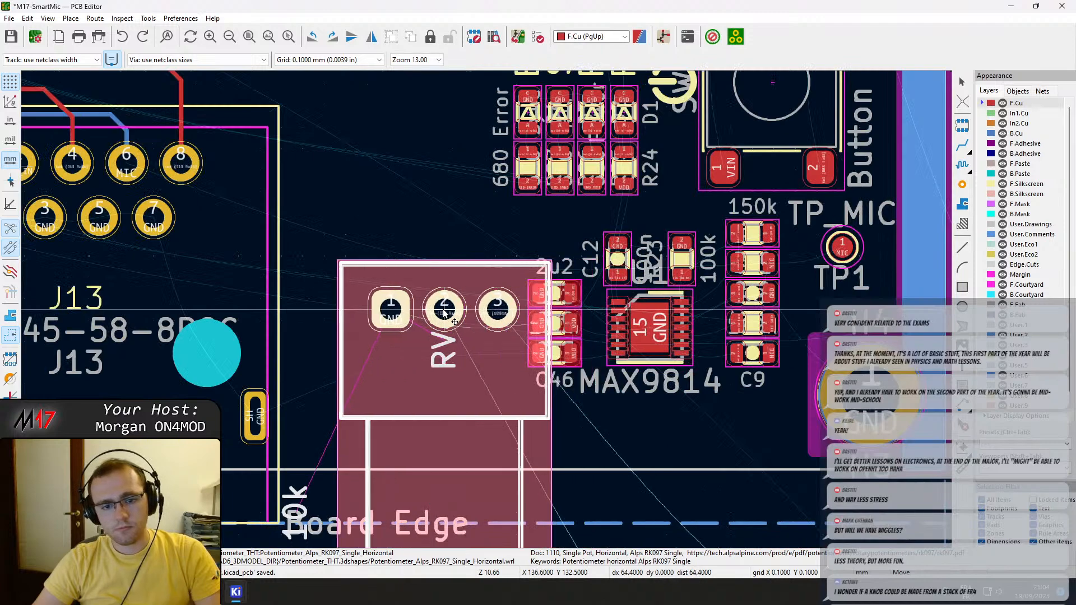
click(402, 312)
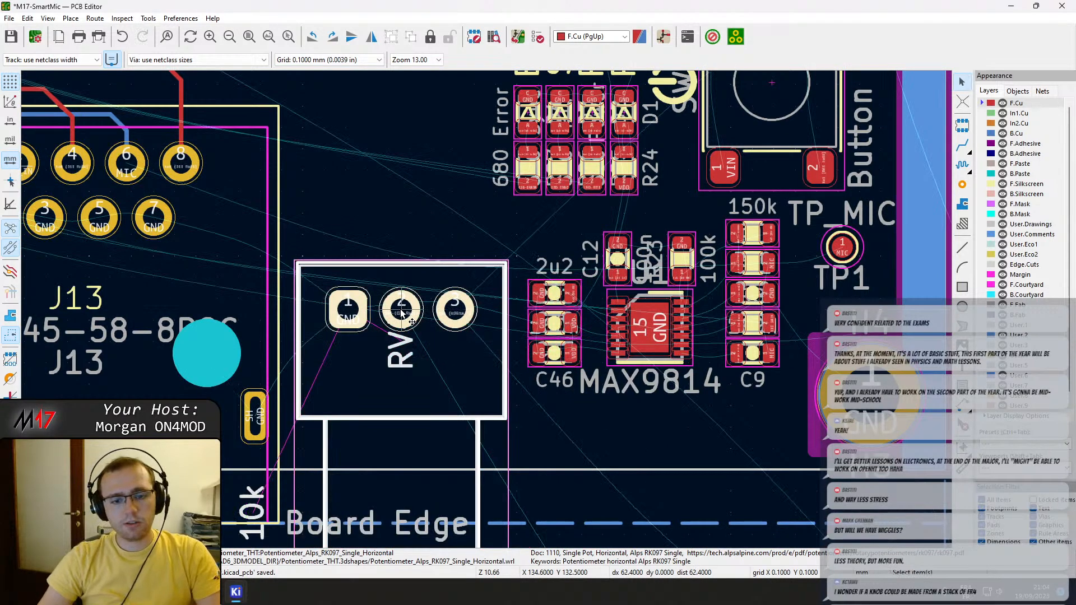
Select Kenwood jacks J5 and J1 with their MIC track segments and move them 16.6 mm horizontally toward mounting hole H3.
scroll(401, 312, down, 5)
middle_drag(421, 348, 709, 306)
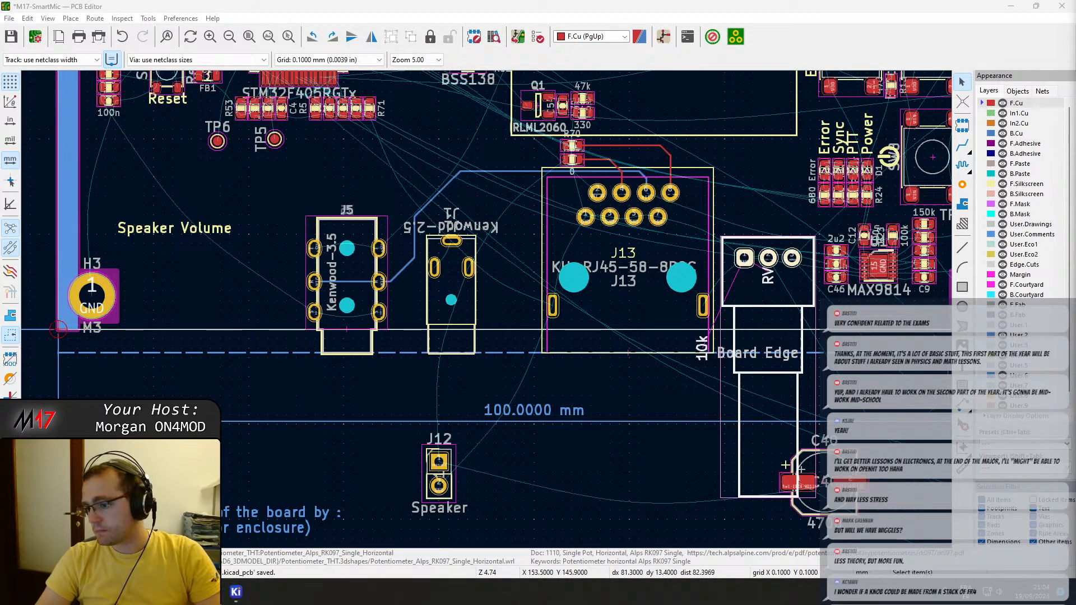
middle_drag(457, 350, 561, 378)
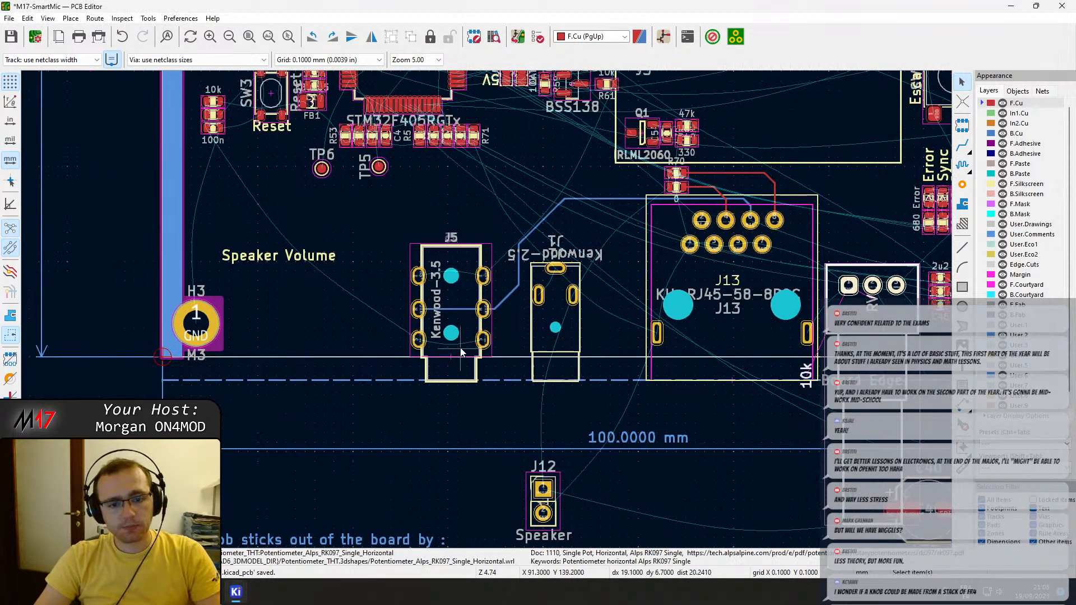
drag(384, 192, 639, 386)
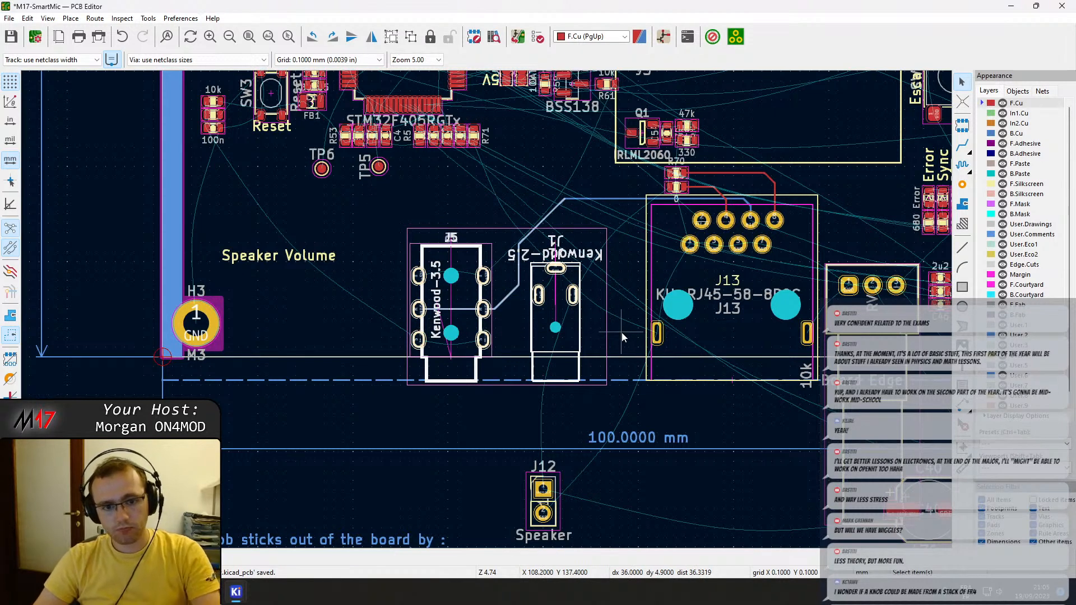
key(m)
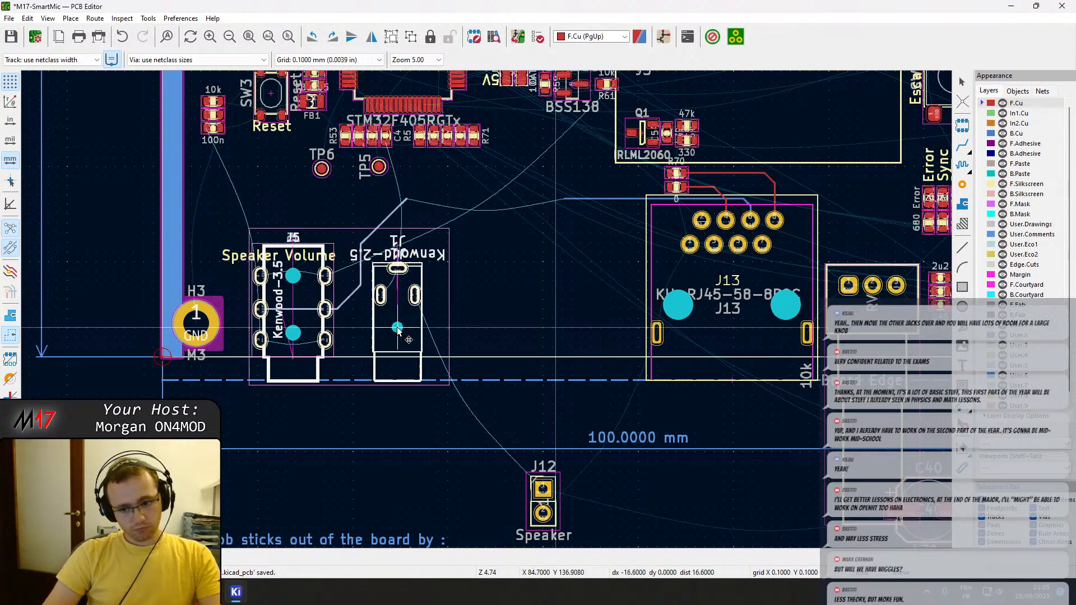
click(398, 331)
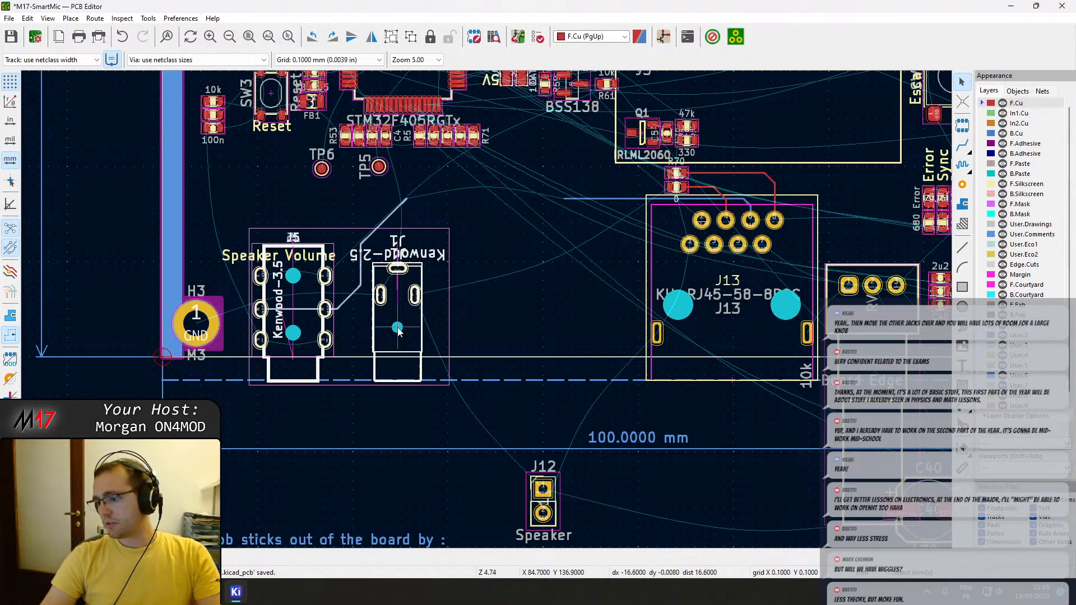
Move J13 with its resistors, tracks and Board Edge label toward J1 until its MIC track meets the segment from J5.
scroll(626, 444, down, 3)
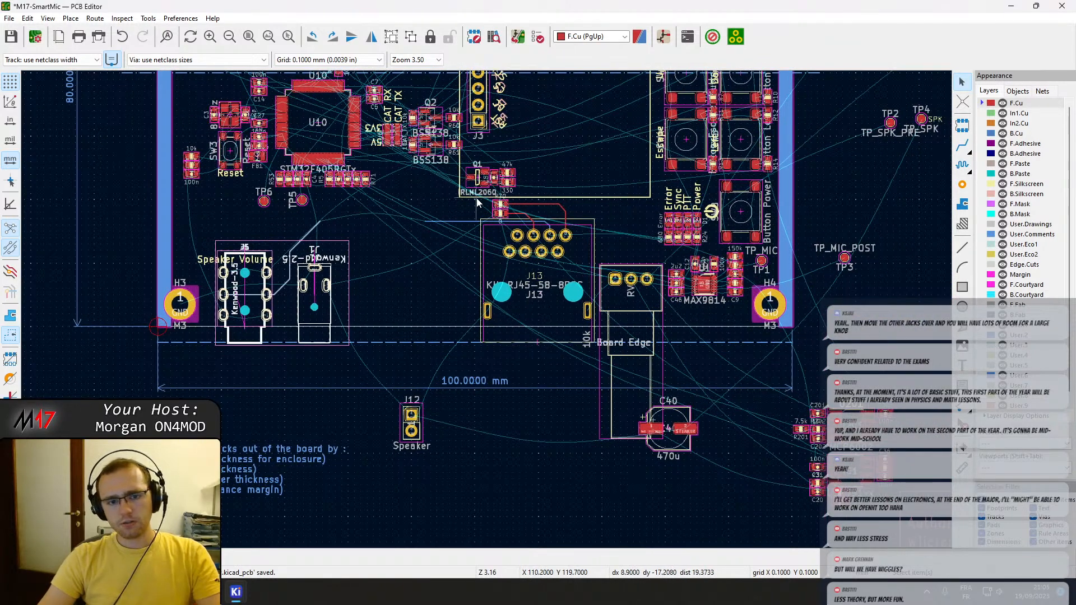
drag(471, 201, 430, 200)
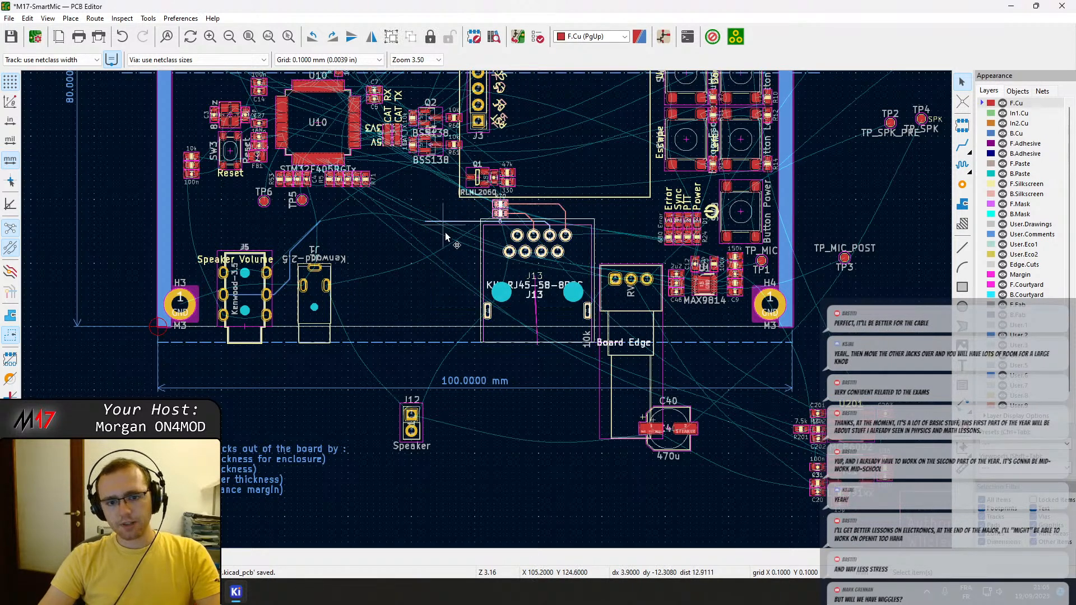
key(m)
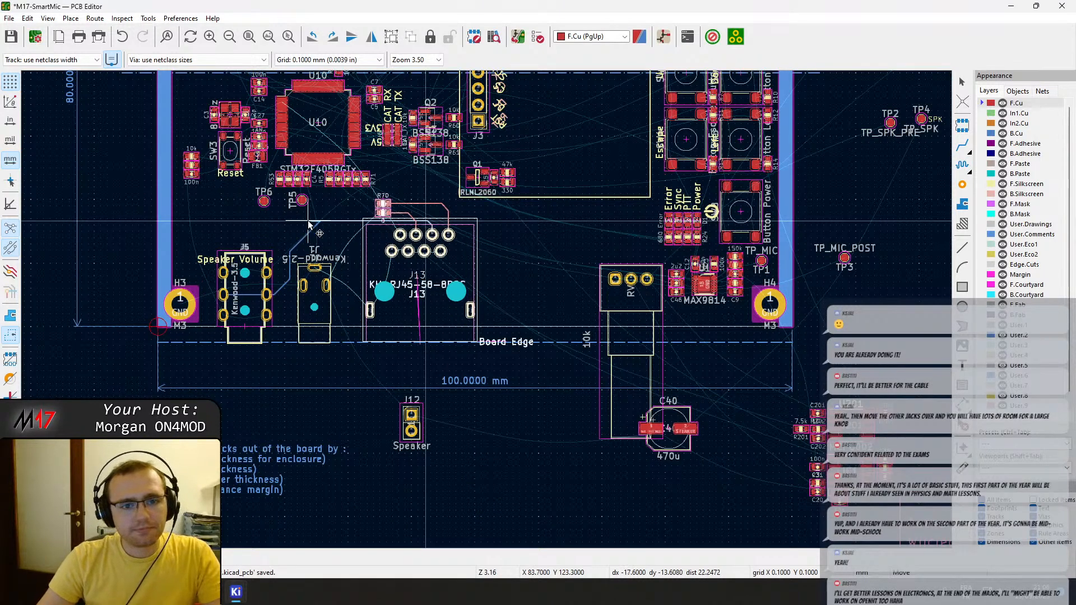
click(309, 226)
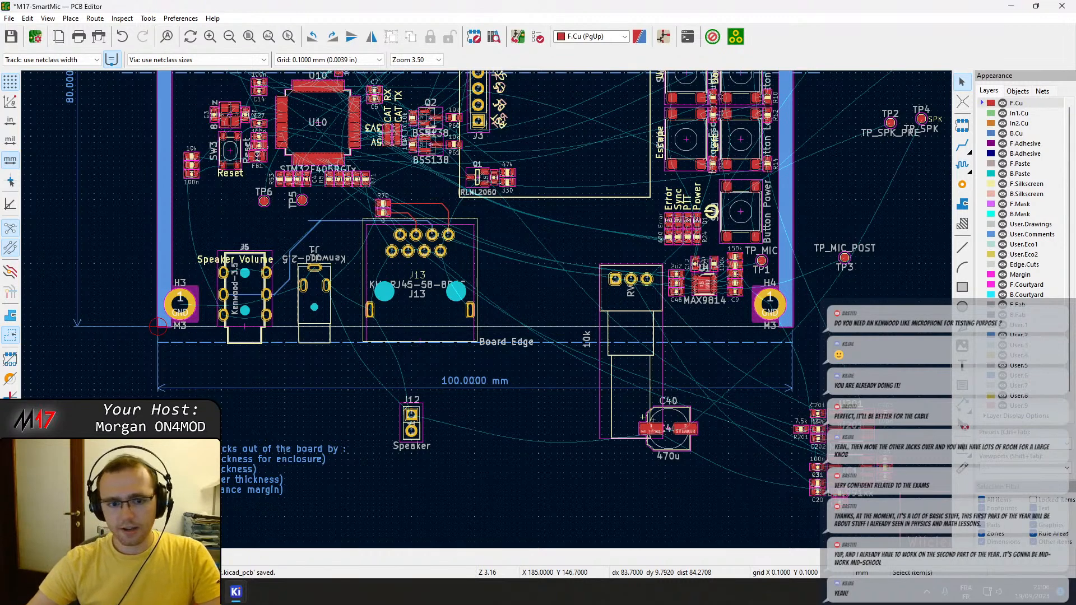
Shift the volume potentiometer toward J13 along the board edge, placing pin 2 at X 125.6, Y 132.5.
click(634, 305)
scroll(634, 304, up, 3)
key(m)
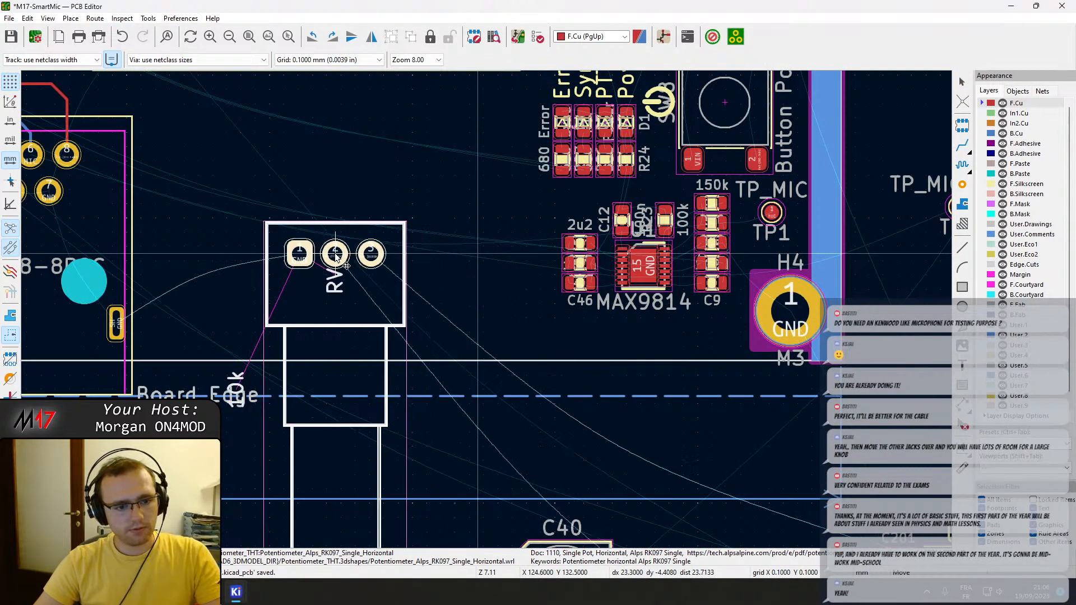
click(349, 254)
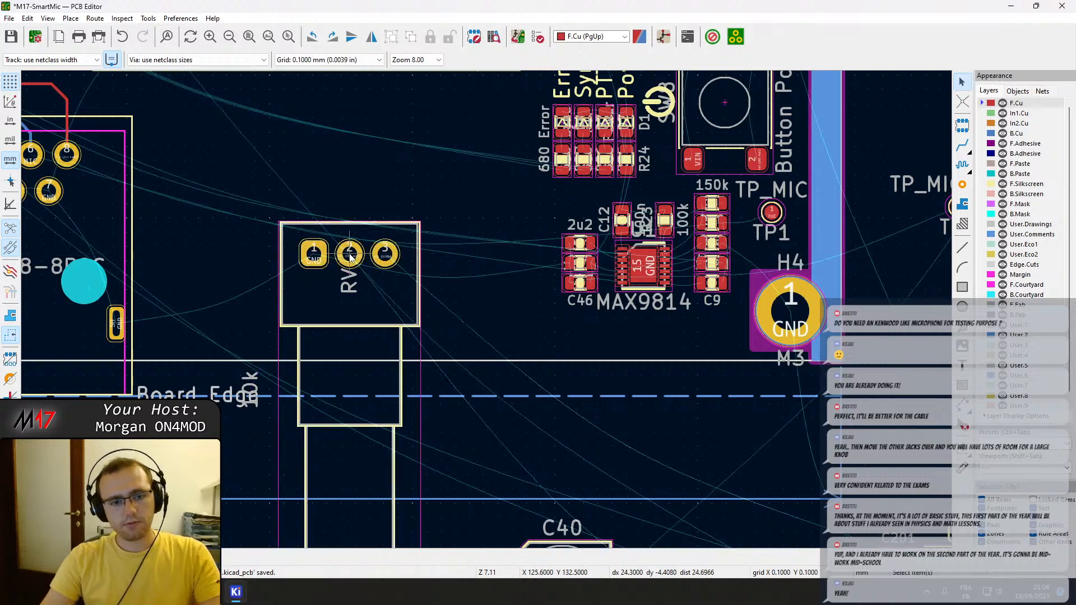
Rotate the 470u capacitor C40 upright with its positive pad facing up and place it between J13 and the volume potentiometer.
scroll(350, 254, down, 5)
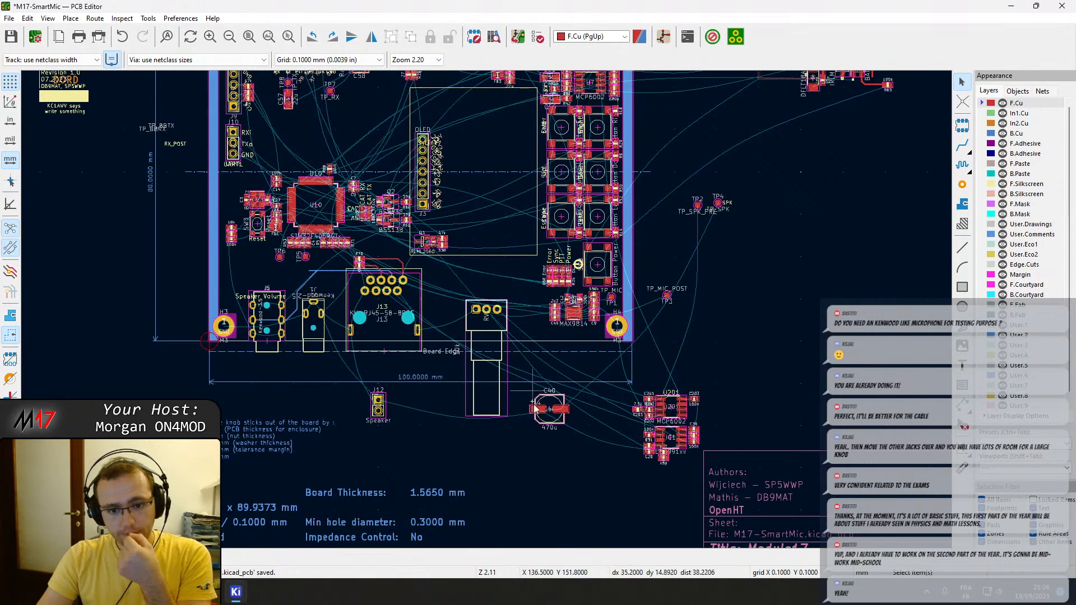
scroll(457, 365, up, 2)
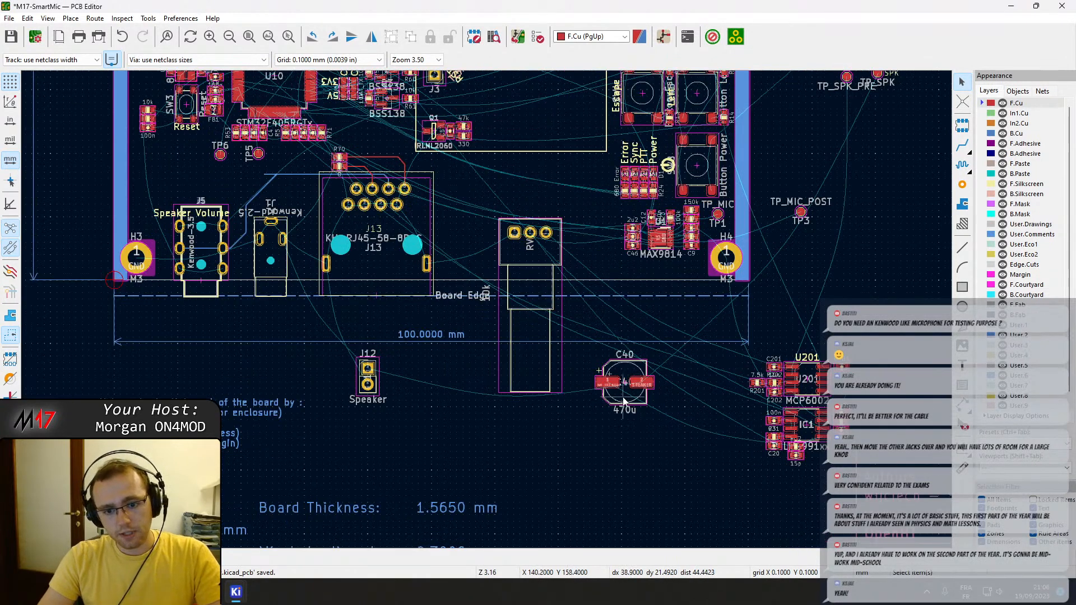
key(r)
drag(623, 401, 467, 243)
key(r)
key(r)
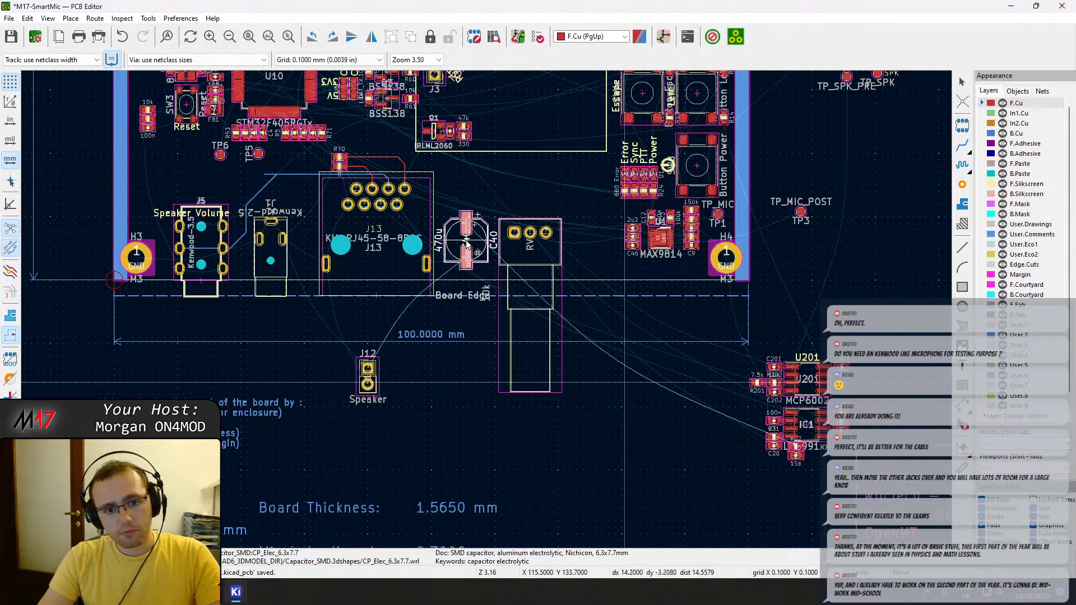
click(467, 243)
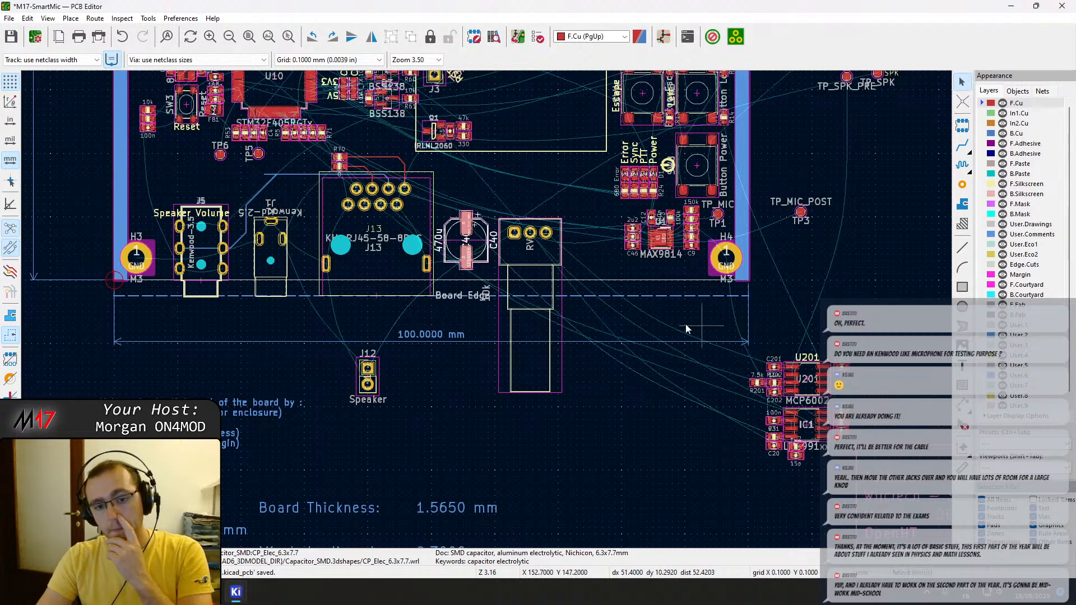
Move resistor R32 away from IC1 and place the 15p capacitor C35 centred below the IC1 amplifier.
scroll(486, 310, up, 3)
middle_drag(739, 370, 592, 321)
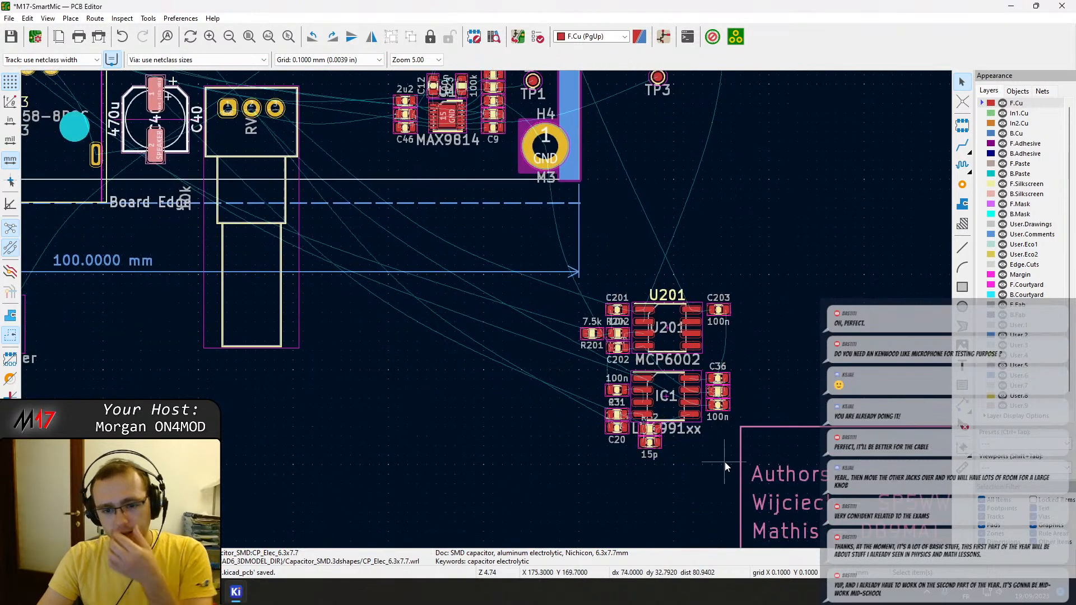
scroll(645, 439, up, 2)
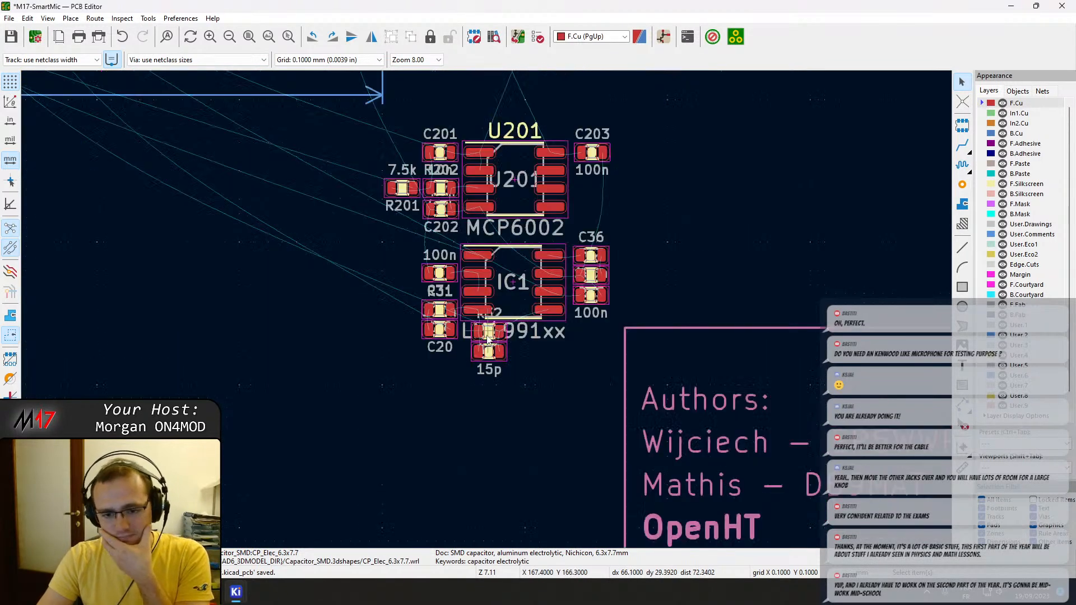
click(494, 348)
drag(495, 347, 656, 209)
drag(489, 352, 548, 252)
scroll(488, 388, up, 4)
middle_drag(548, 252, 533, 364)
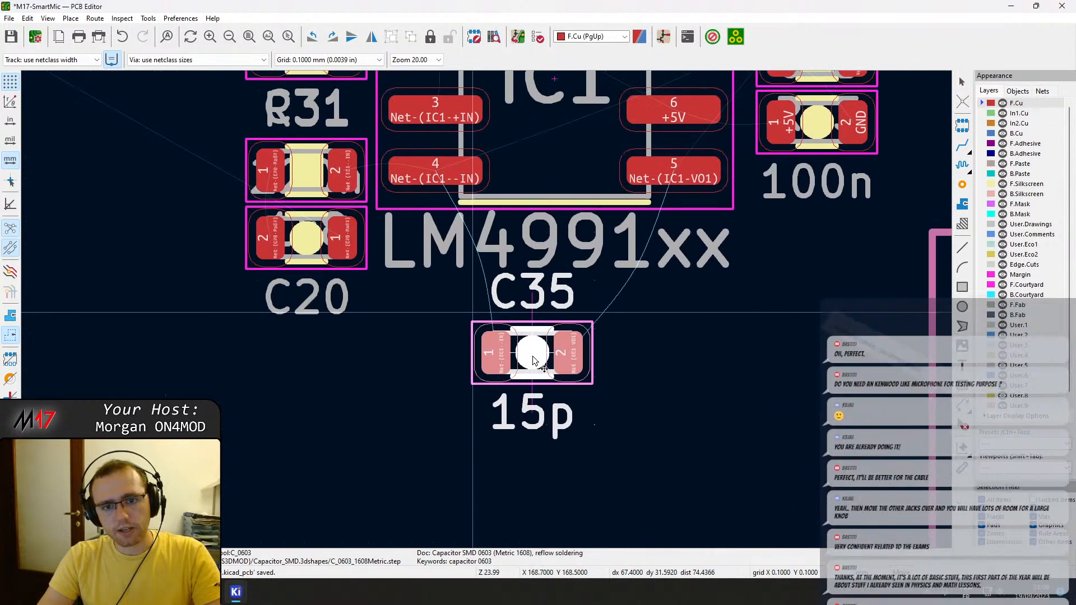
click(548, 377)
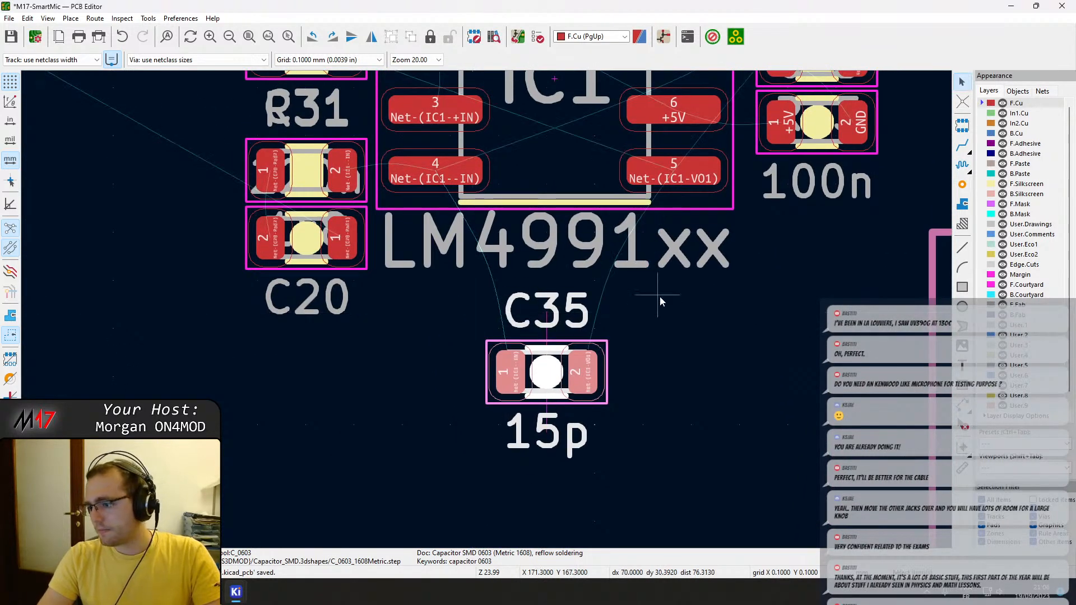
Place the 47k resistor R32 directly above C35, between it and IC1, with their pads aligned.
scroll(660, 301, down, 2)
scroll(486, 309, down, 2)
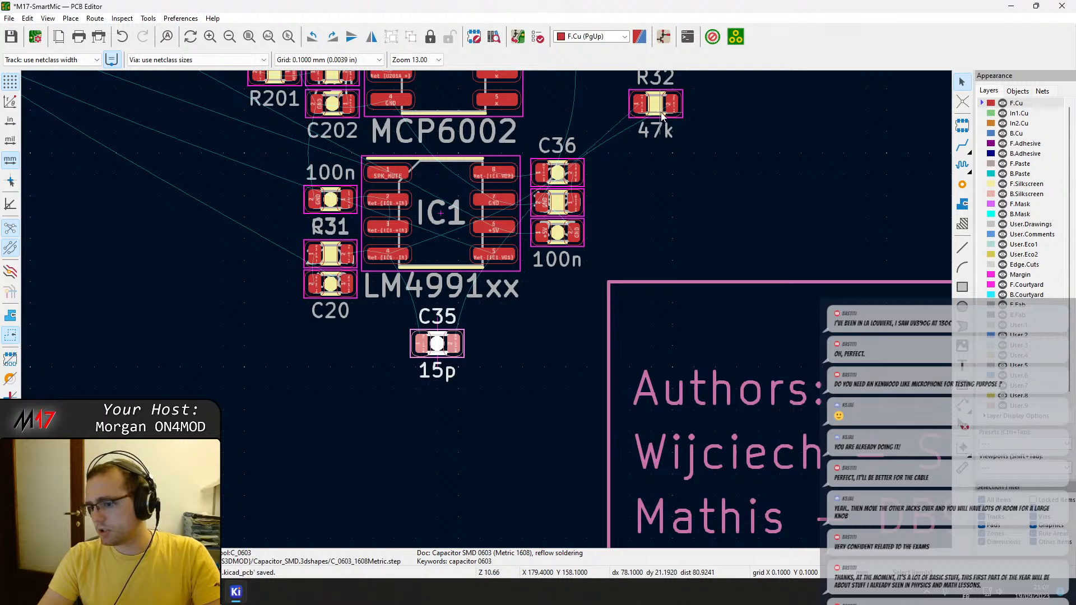
drag(662, 115, 437, 313)
scroll(437, 312, up, 2)
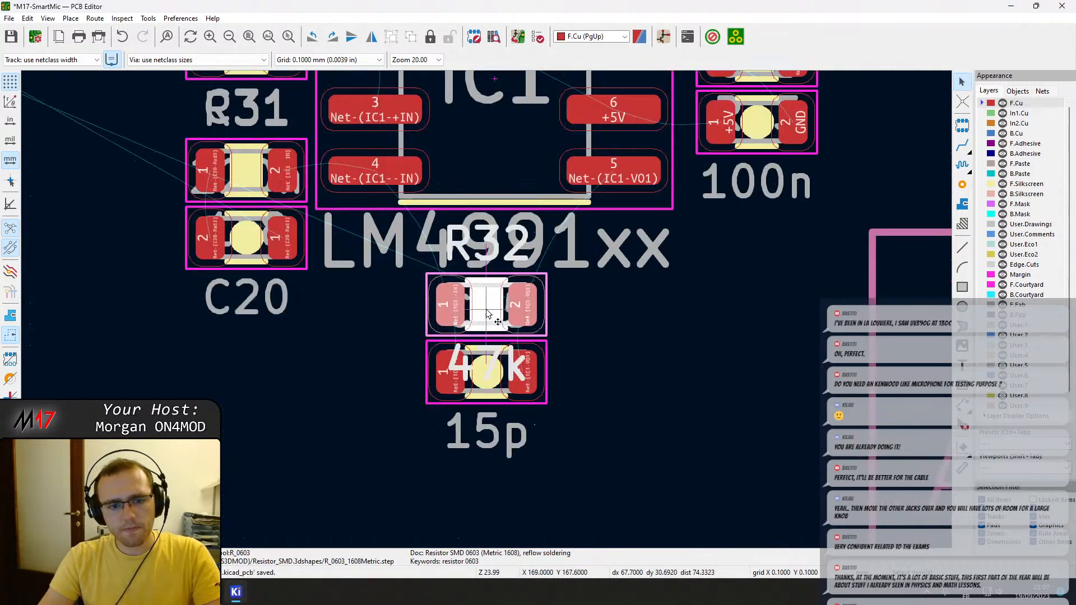
click(558, 304)
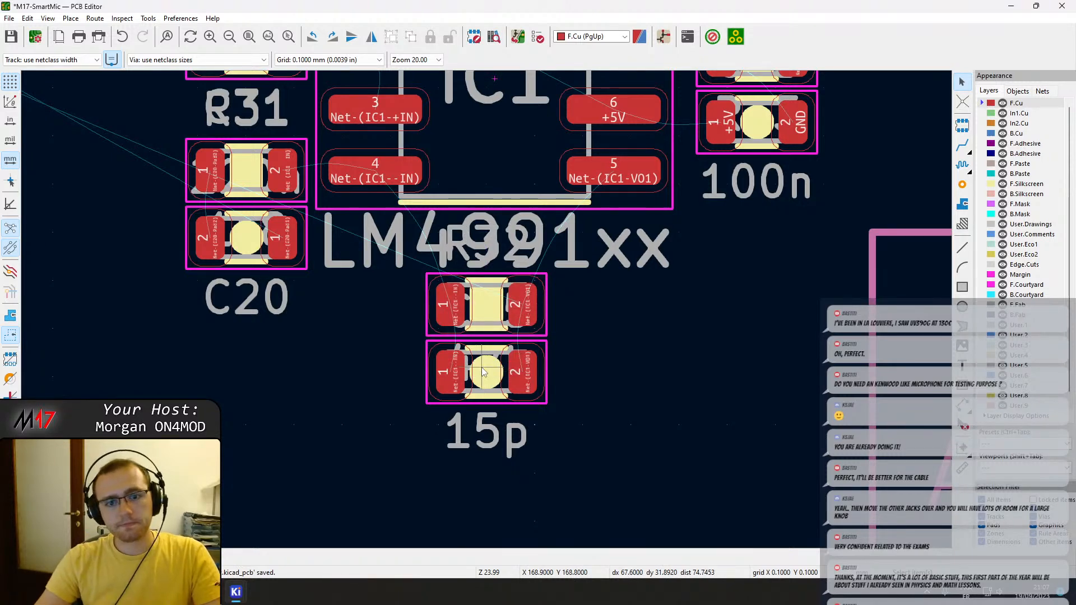
Route an F.Cu track between U201 pin 3 and pad 2 of resistor R202.
scroll(489, 288, down, 1)
scroll(513, 258, down, 1)
middle_drag(488, 303, 551, 419)
scroll(485, 325, up, 1)
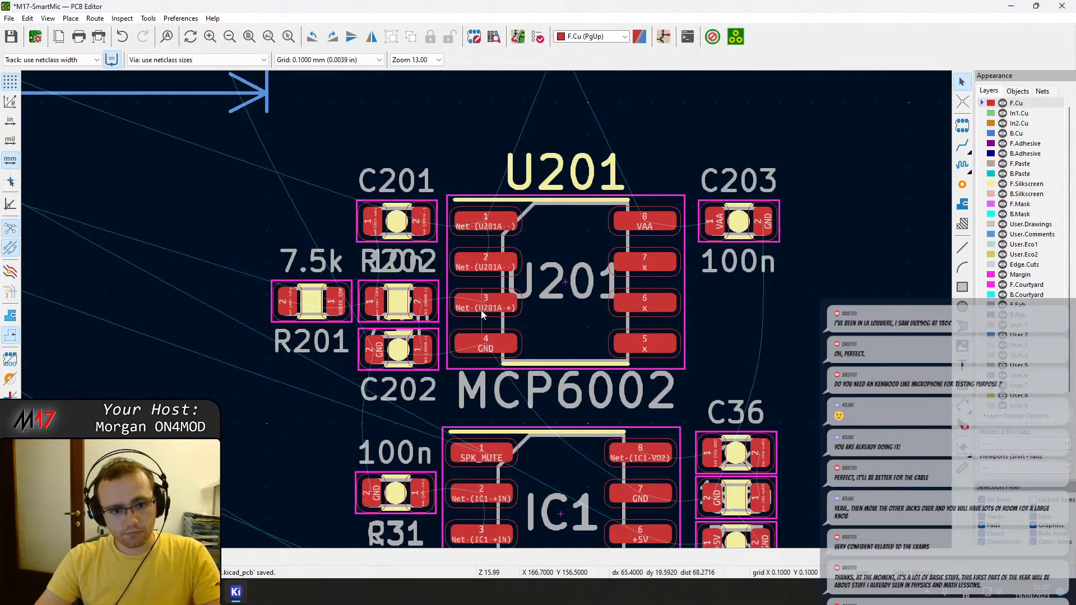
key(x)
click(421, 307)
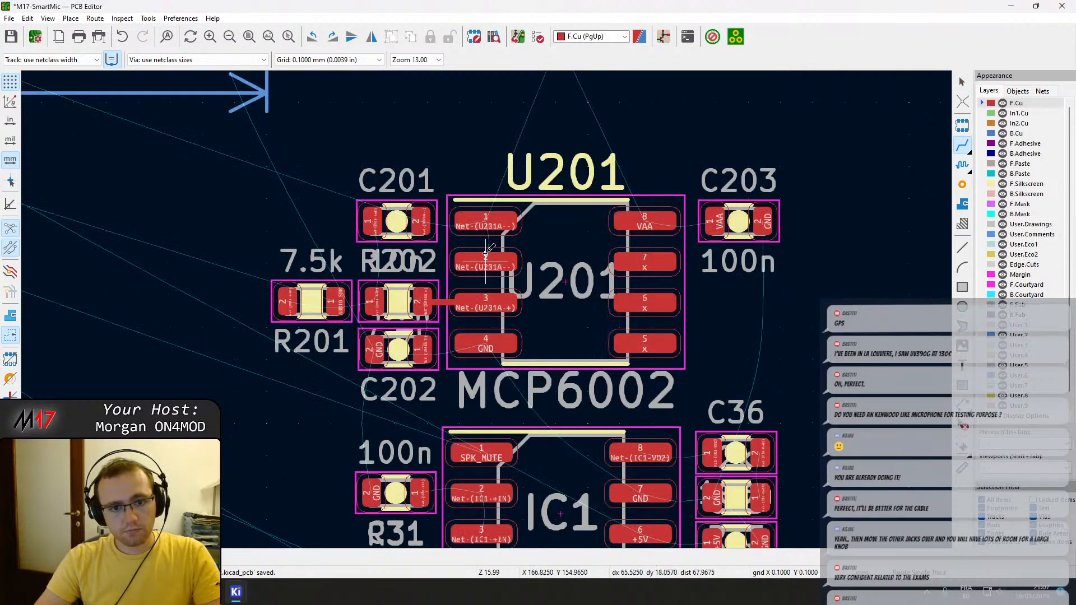
Route U201 pin 2 to pin 1 and continue the net from pin 1 to pad 2 of C201.
click(486, 259)
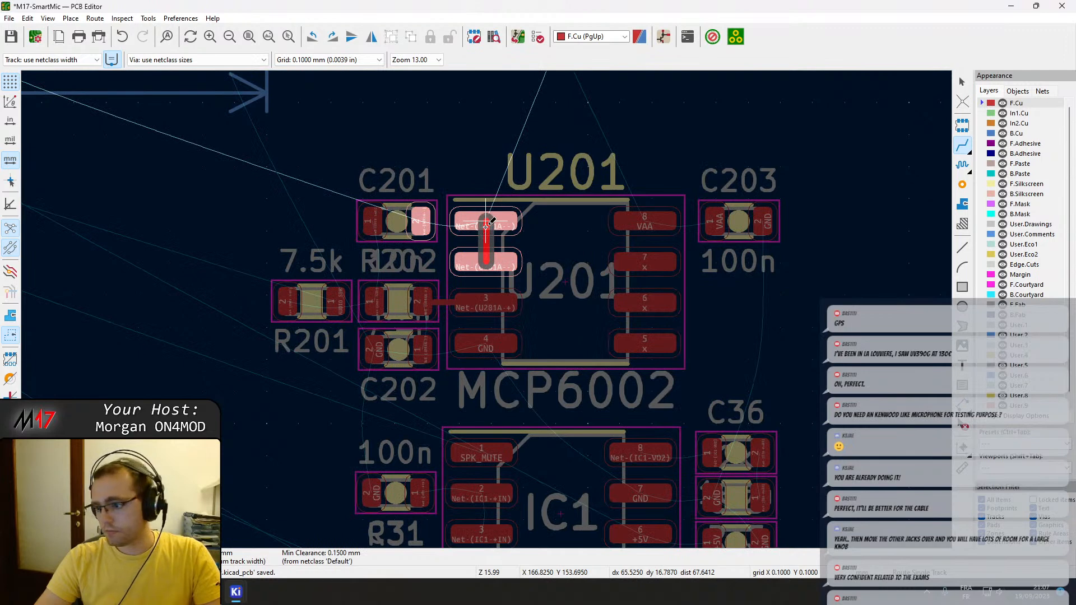
click(485, 225)
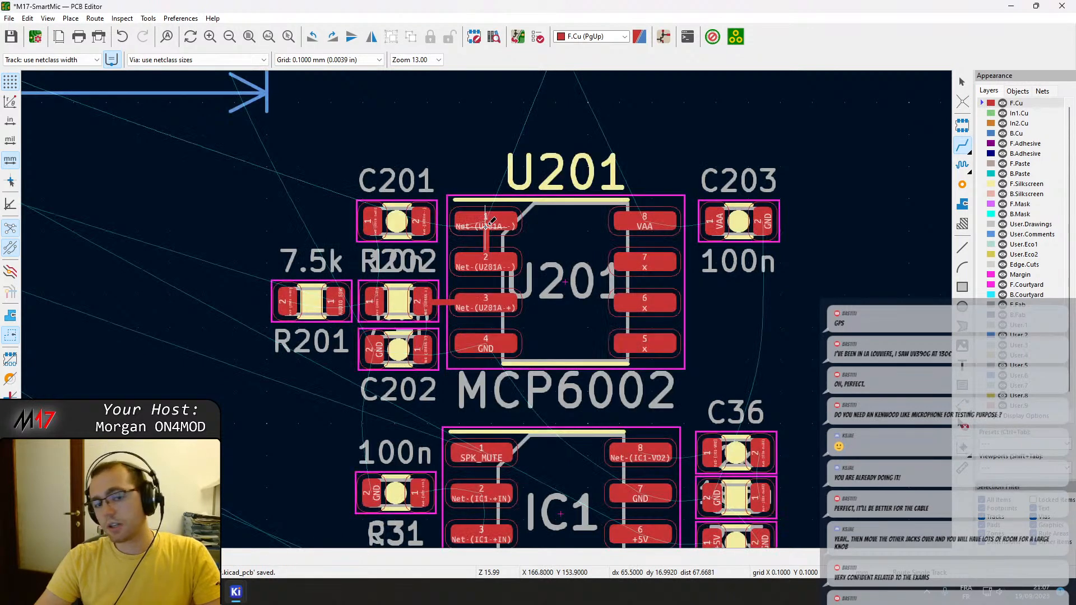
click(490, 223)
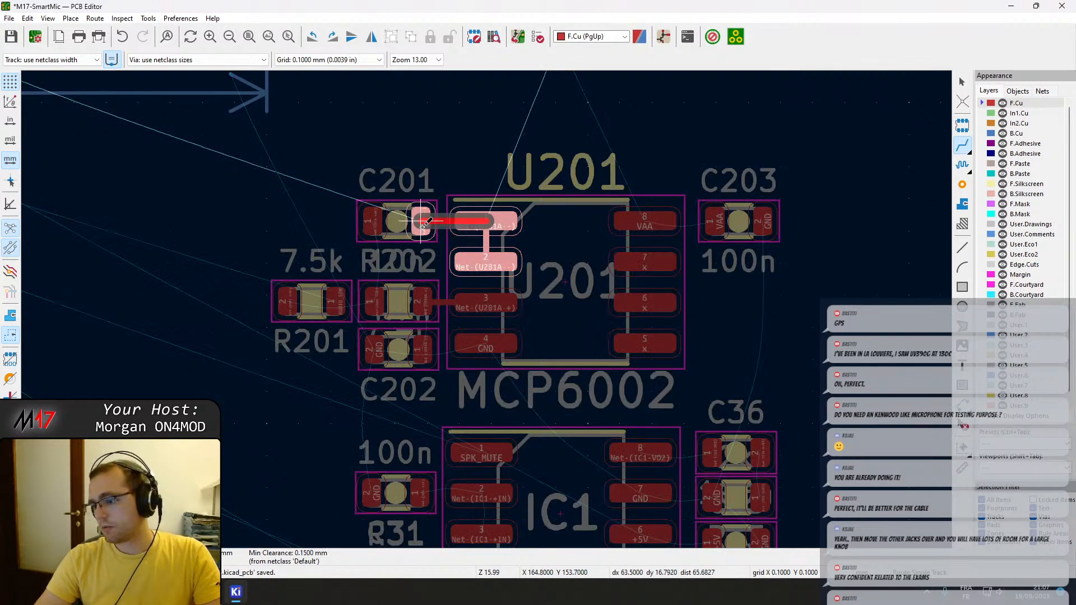
click(423, 224)
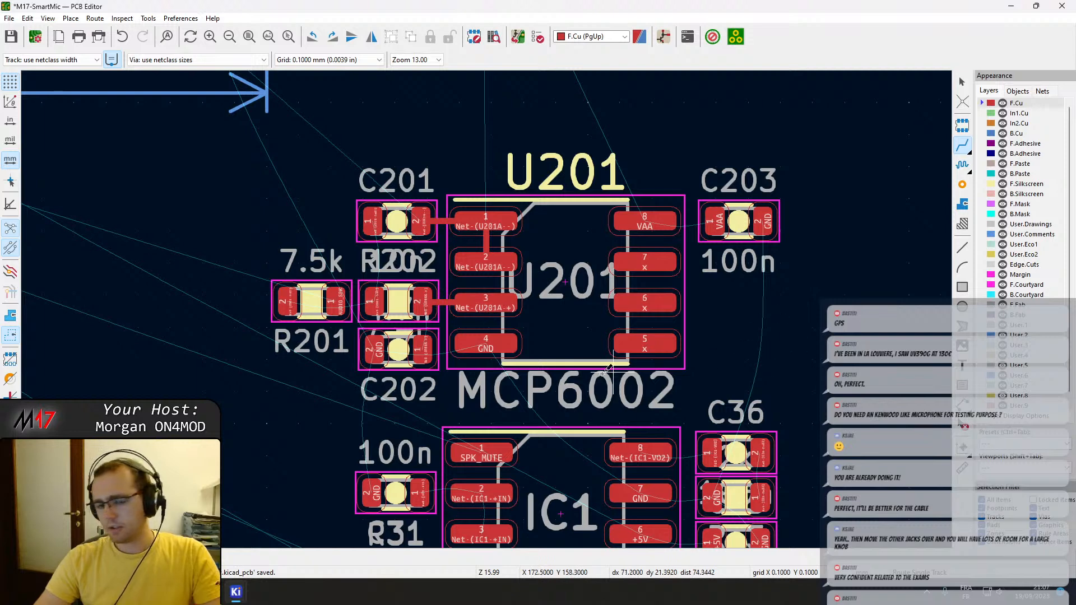
scroll(417, 317, up, 2)
click(419, 287)
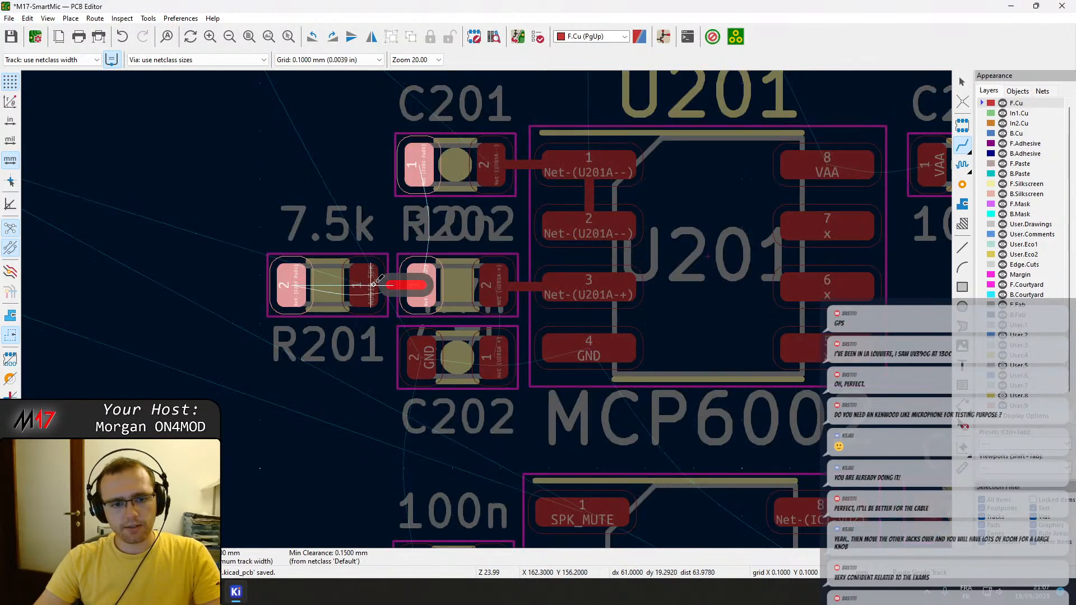
key(Escape)
key(Escape)
Rotate R201 by 180 degrees and route its pad 2 through pad 1 of R202 to pad 1 of C201.
click(324, 296)
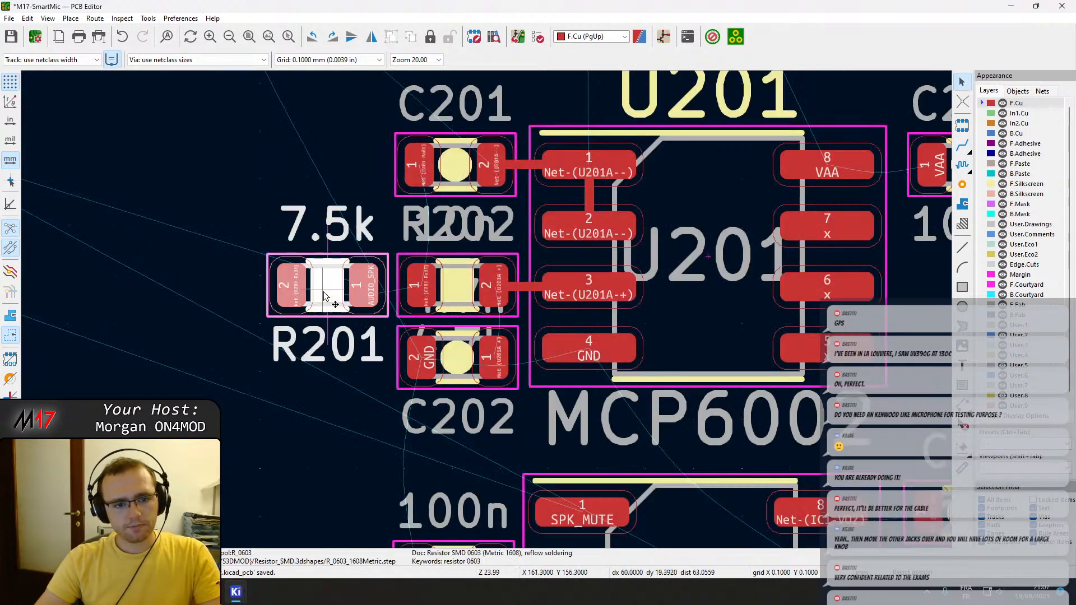
key(r)
key(r)
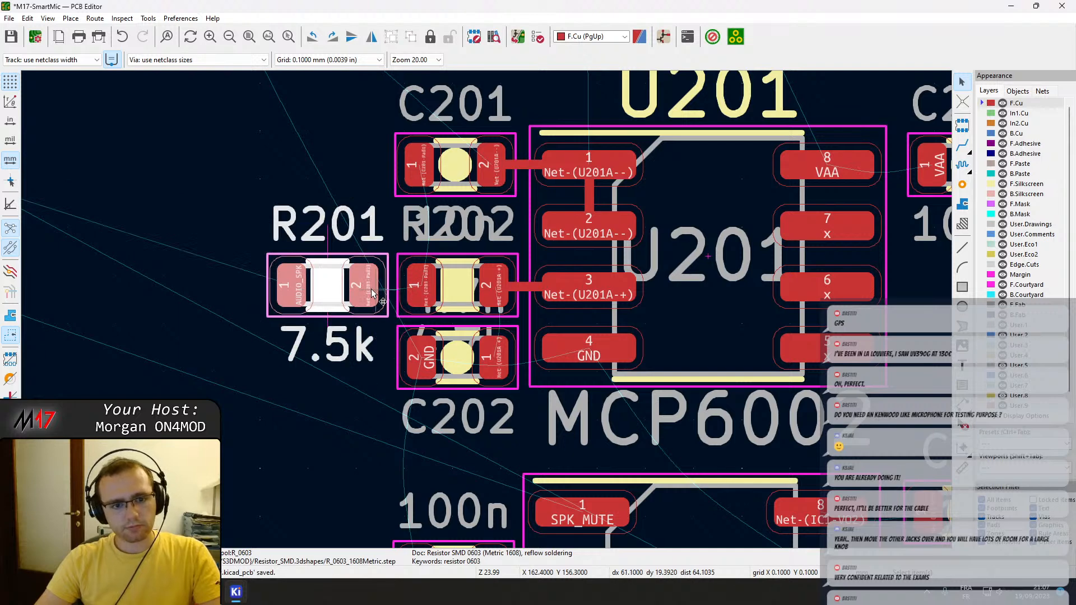
key(x)
click(418, 285)
click(418, 284)
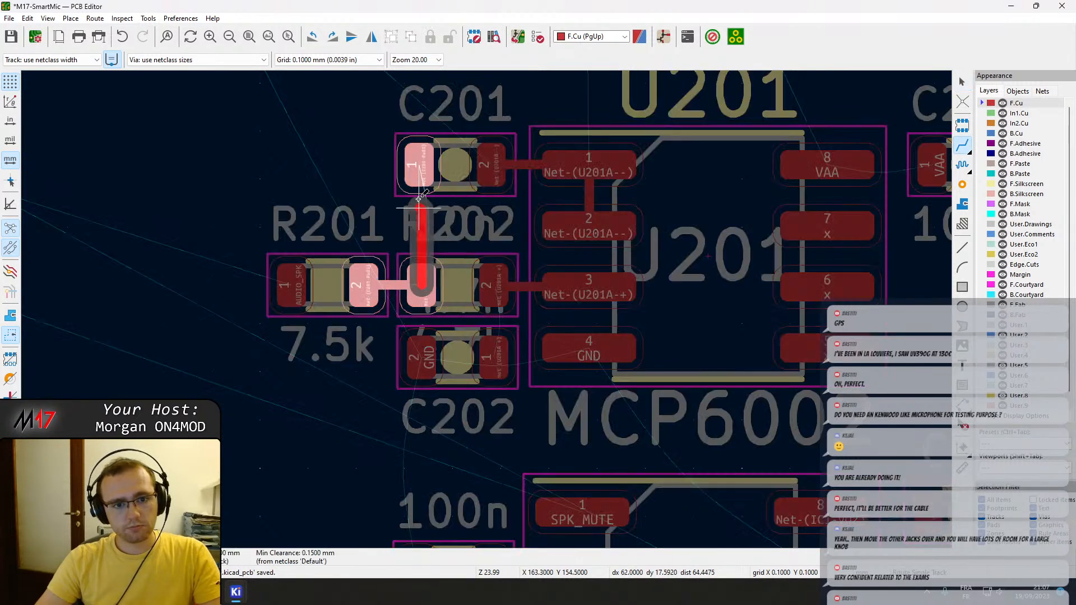
click(416, 170)
Route the VAA track from U201 pin 8 to pad 1 of capacitor C203.
middle_drag(616, 191, 348, 176)
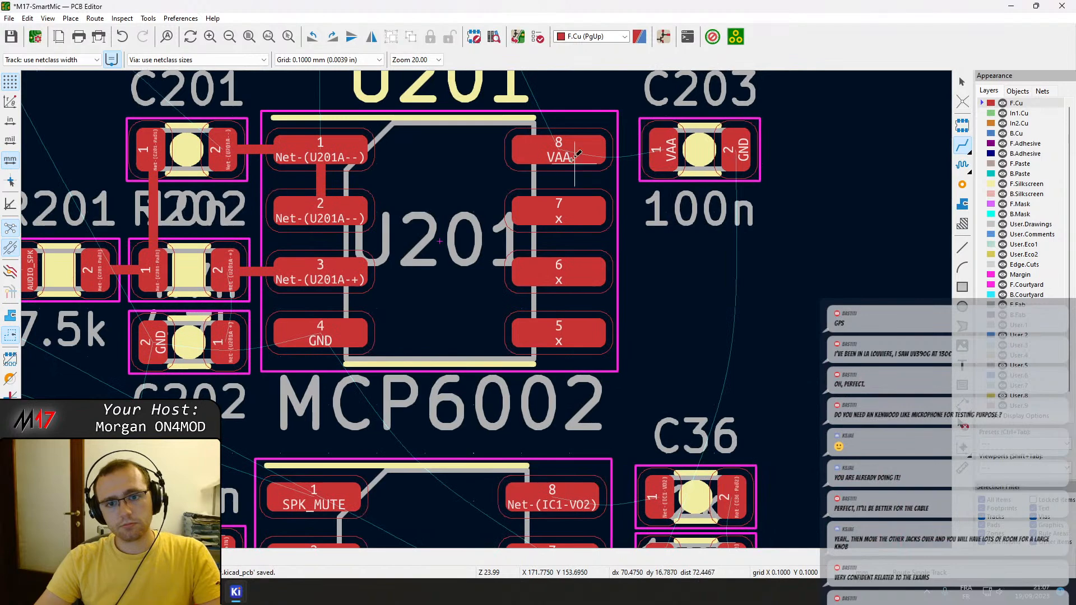
click(562, 153)
click(665, 145)
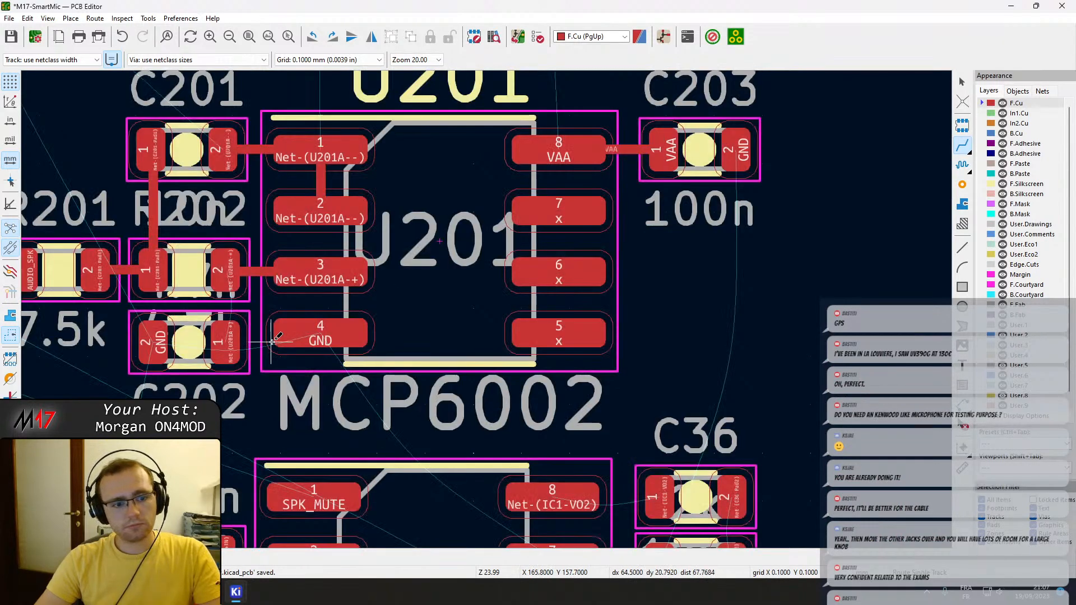
Route IC1 pin 8 to pad 1 of C36 and IC1's GND pin 7 to pad 2 of R33.
middle_drag(293, 354, 338, 207)
click(616, 351)
click(695, 351)
click(596, 412)
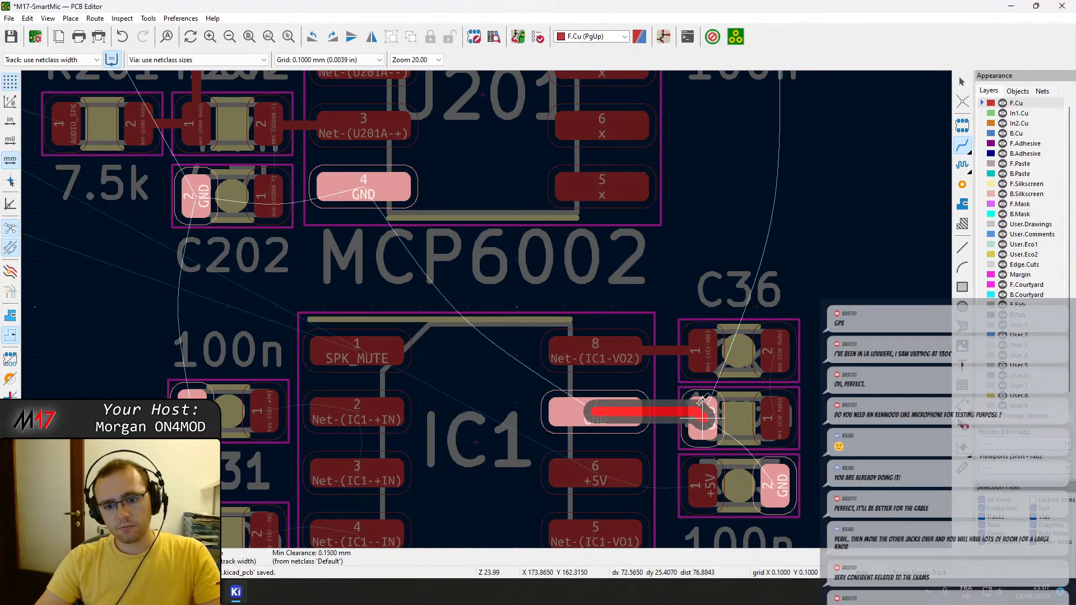
click(701, 411)
key(Escape)
Nudge C36, R33 and C43 slightly closer to IC1, keeping them stacked in one evenly spaced column.
scroll(698, 390, up, 2)
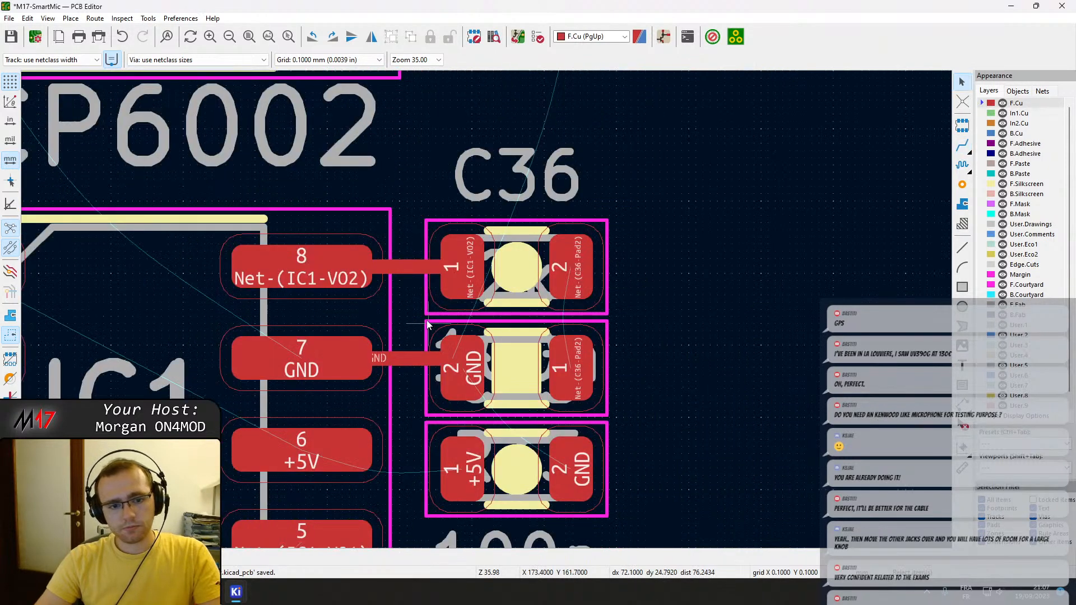
scroll(476, 324, up, 1)
click(591, 270)
drag(600, 242, 582, 242)
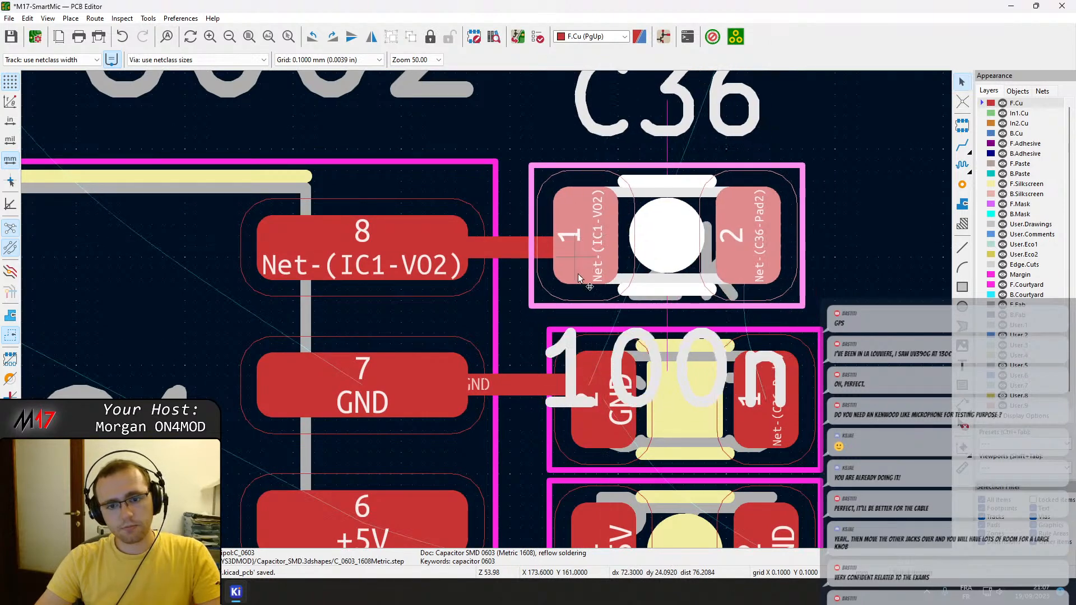
click(599, 417)
drag(600, 417, 586, 386)
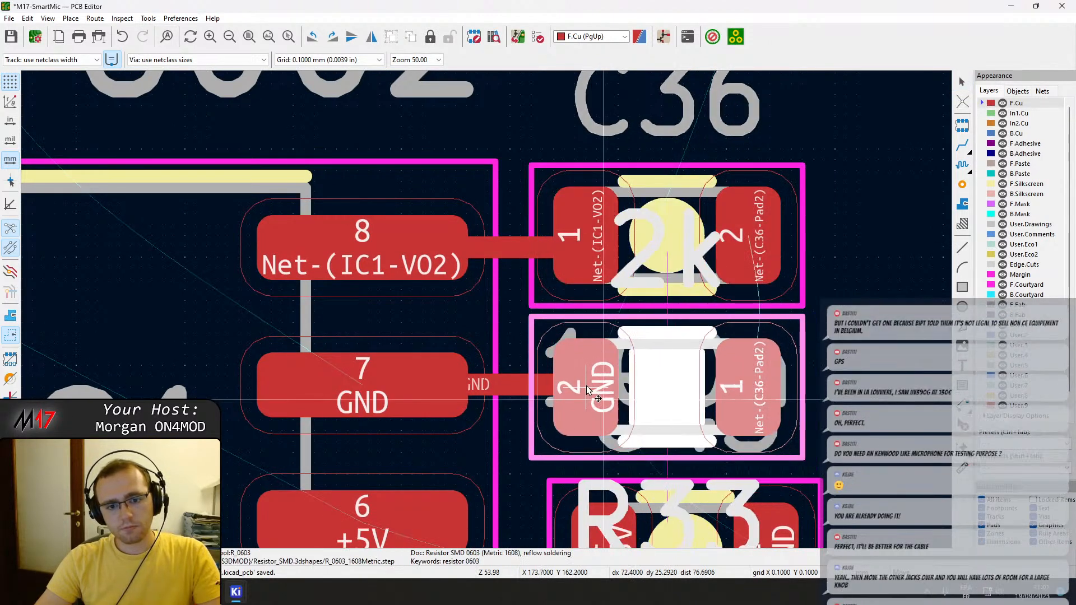
scroll(586, 385, down, 3)
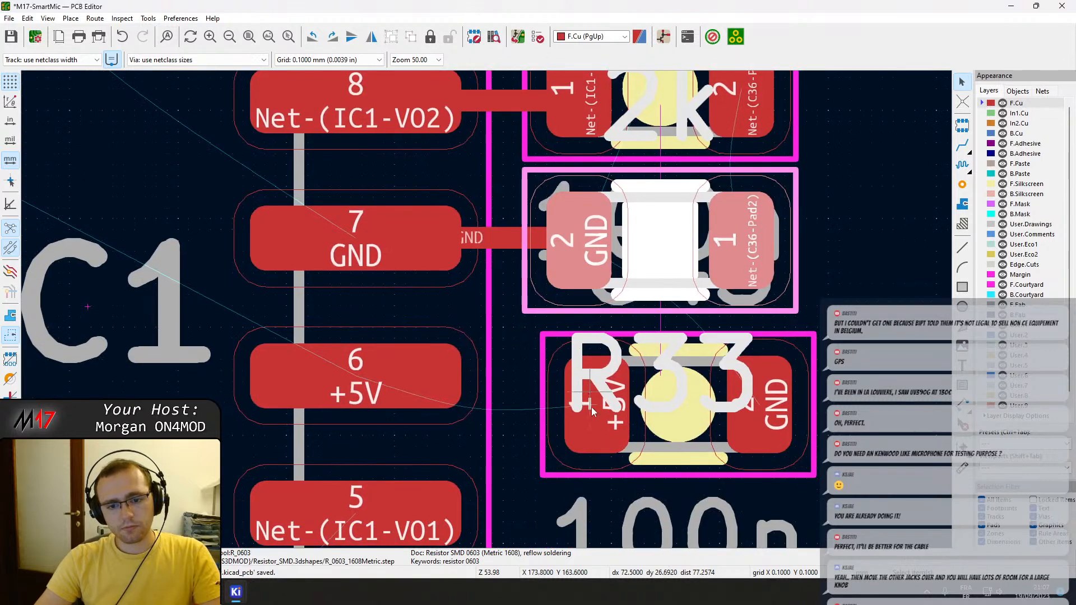
drag(600, 425, 583, 394)
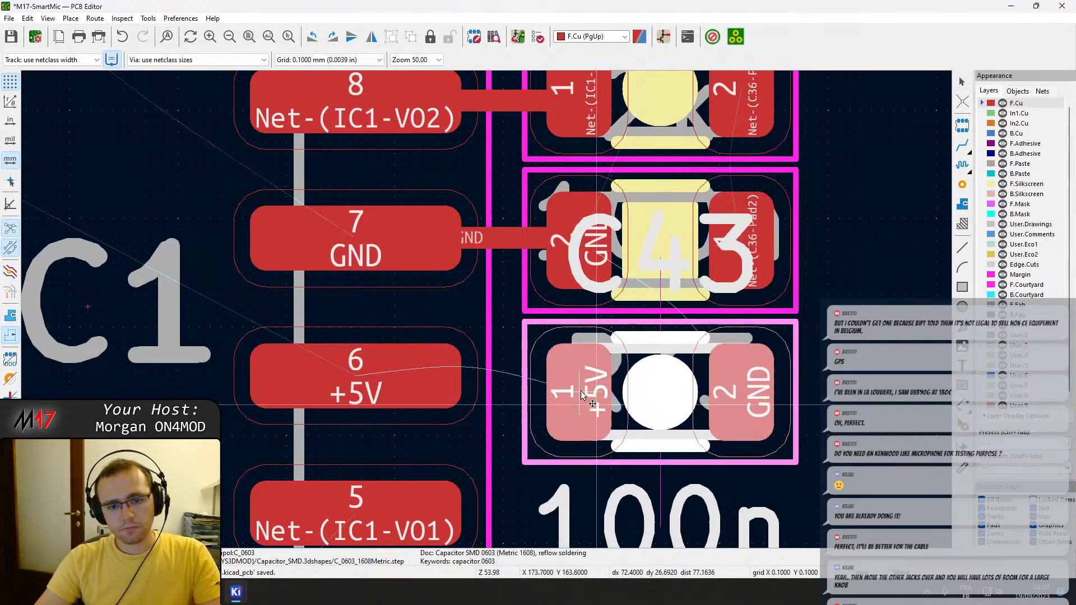
Route the +5V track between C43 pad 1 and IC1 pin 6 and straighten it in line with the pin's centre.
key(x)
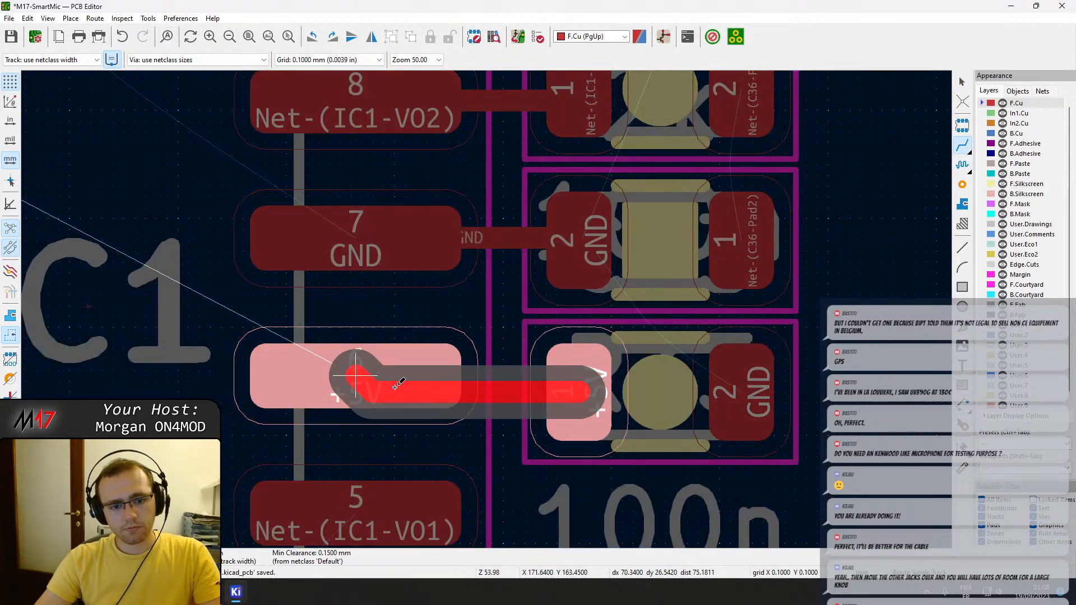
click(395, 386)
click(507, 392)
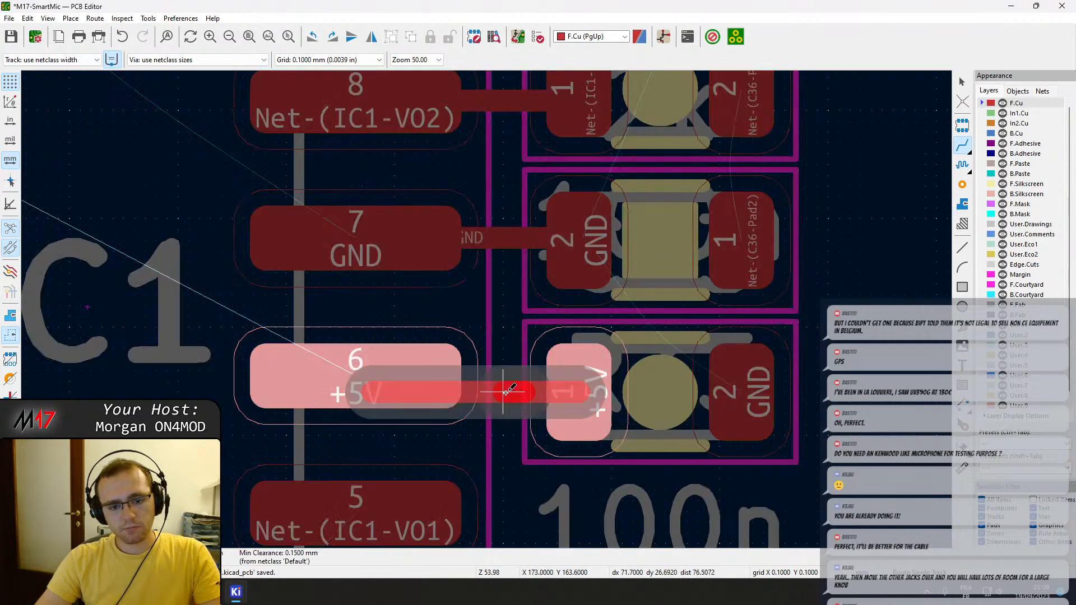
key(Escape)
key(Escape)
drag(506, 393, 425, 376)
key(Escape)
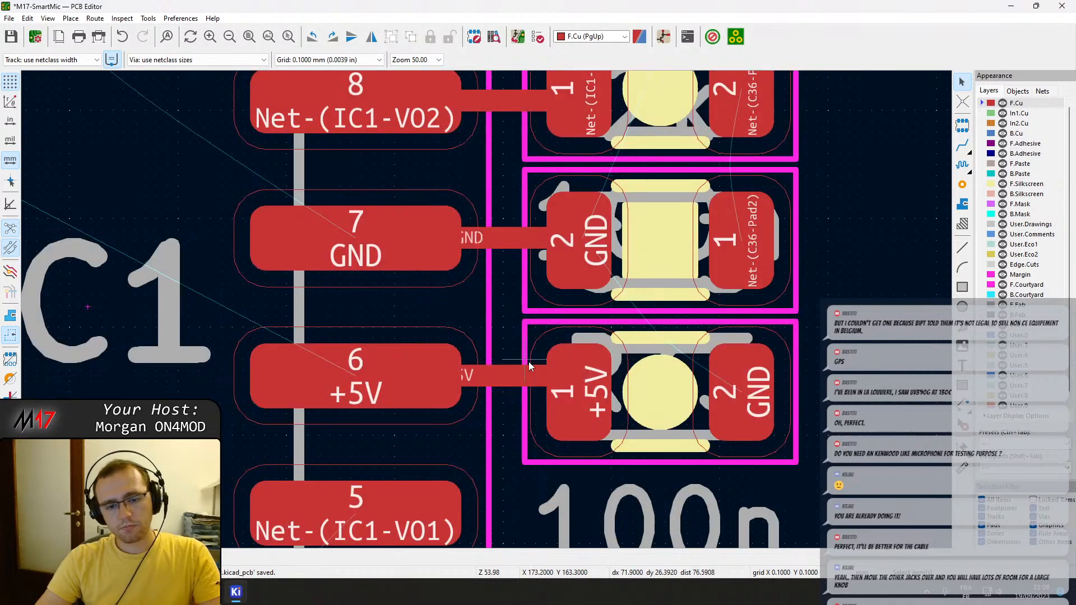
Route pad 2 of R31 to IC1 pin 4 and continue the track down to pad 1 of R32.
scroll(415, 340, down, 2)
scroll(583, 271, down, 3)
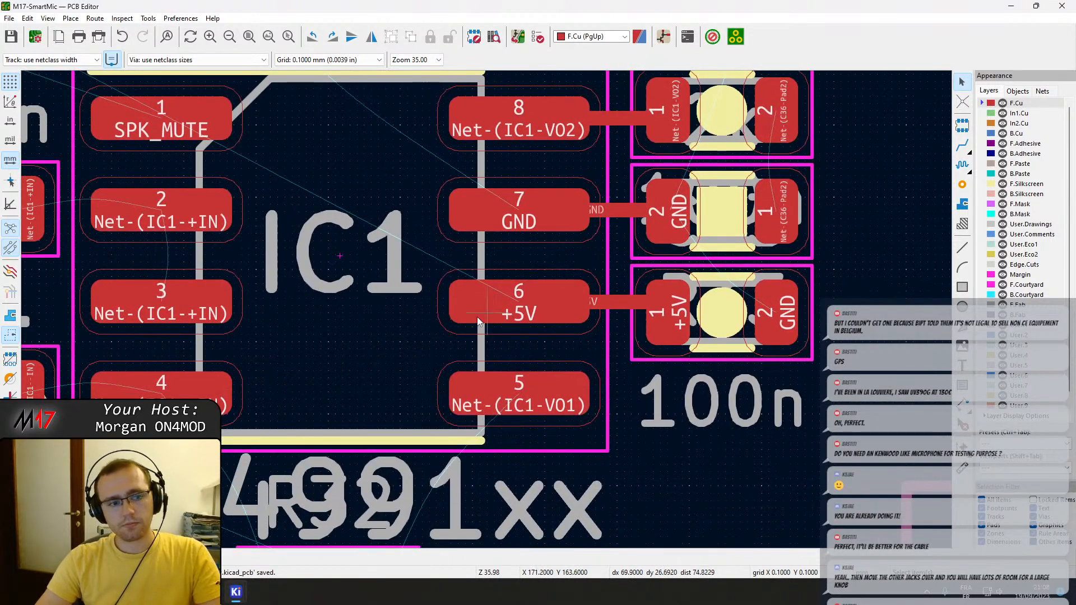
scroll(695, 292, up, 2)
middle_drag(694, 289, 699, 290)
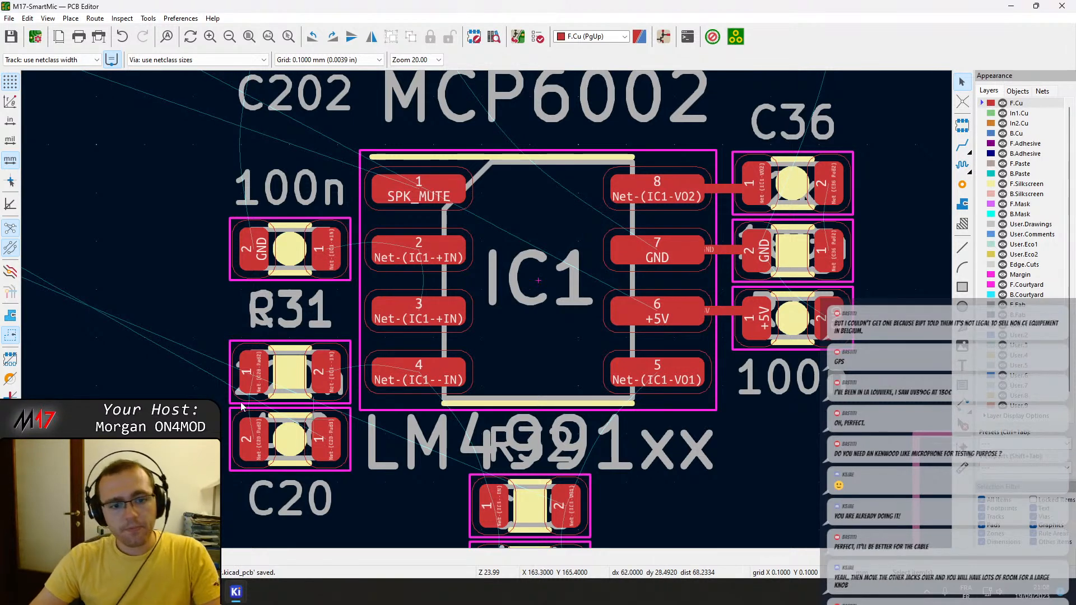
key(x)
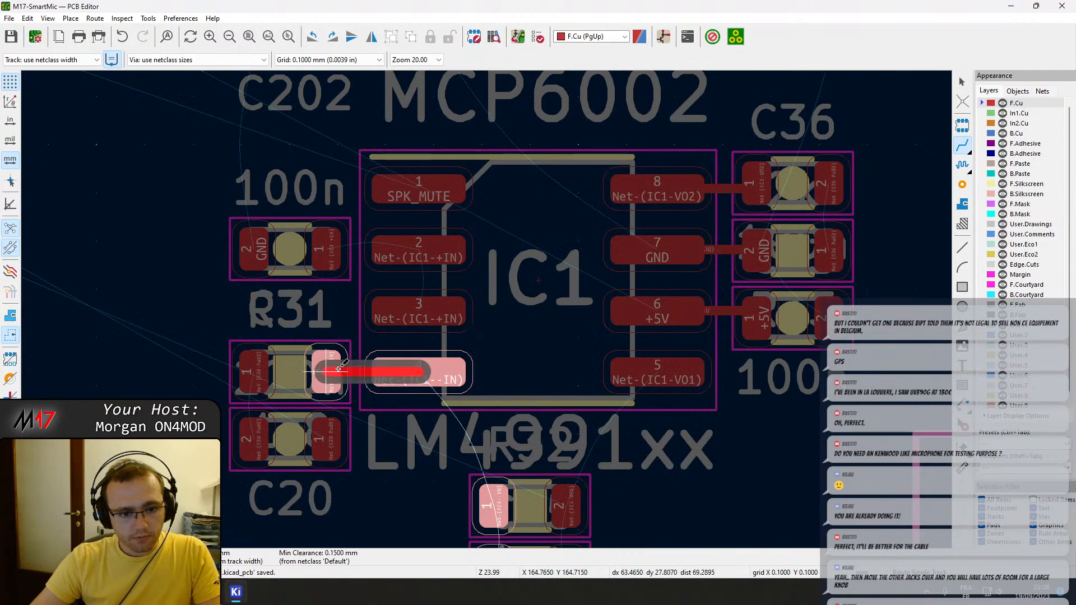
click(332, 372)
click(431, 381)
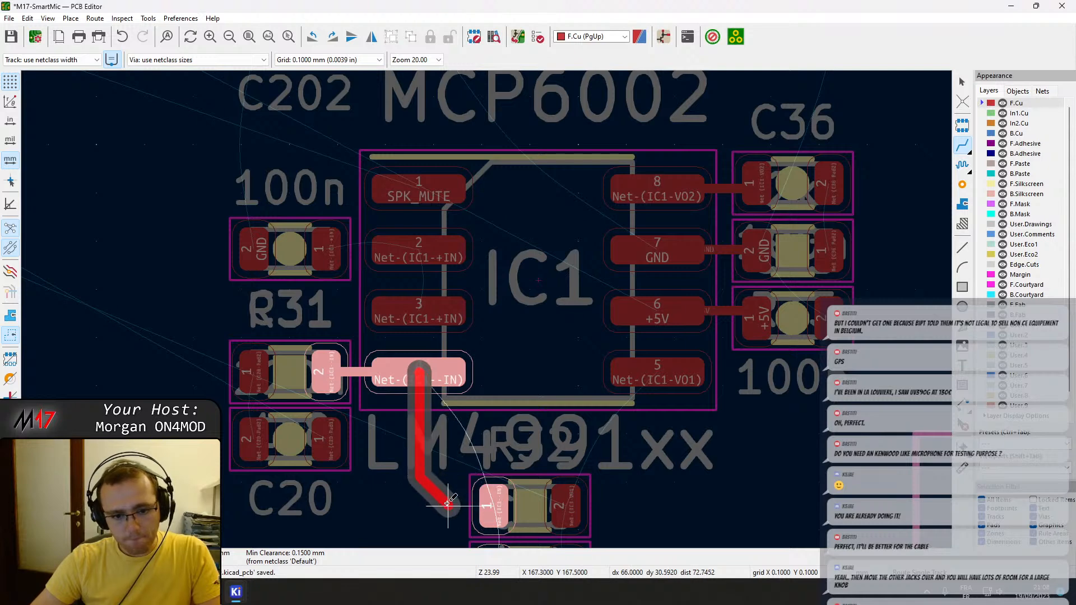
click(496, 504)
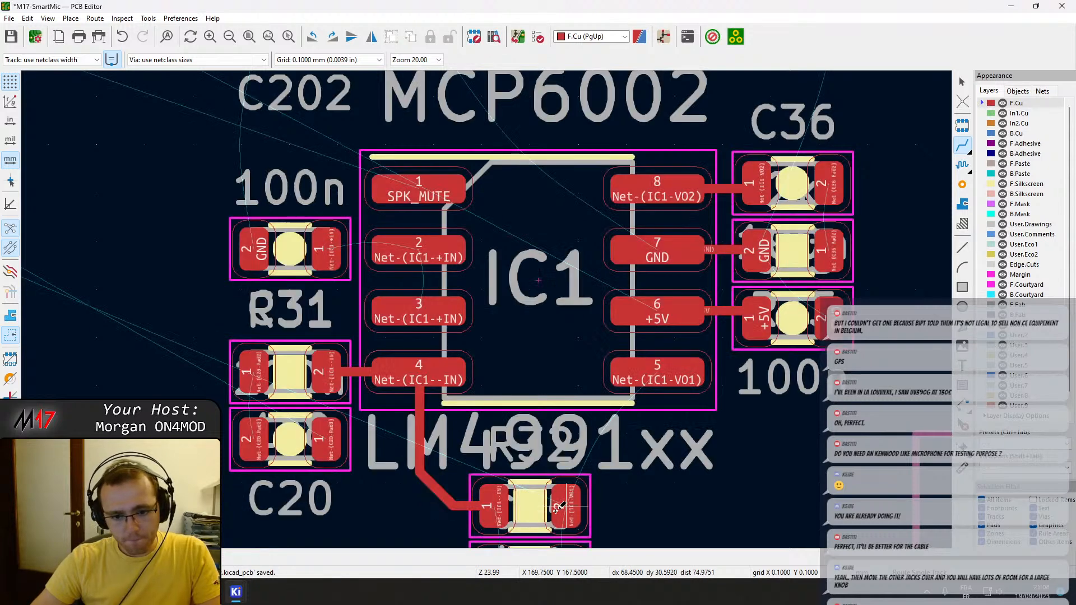
Route IC1 pin 5 down and across to pad 2 of R32 with a 45-degree bend.
click(656, 374)
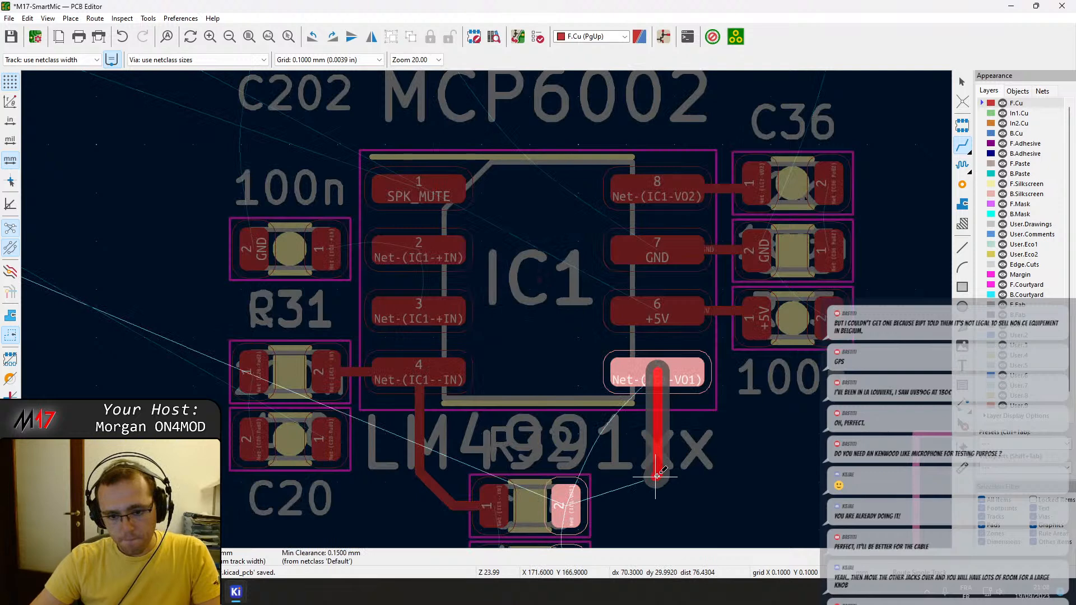
click(656, 476)
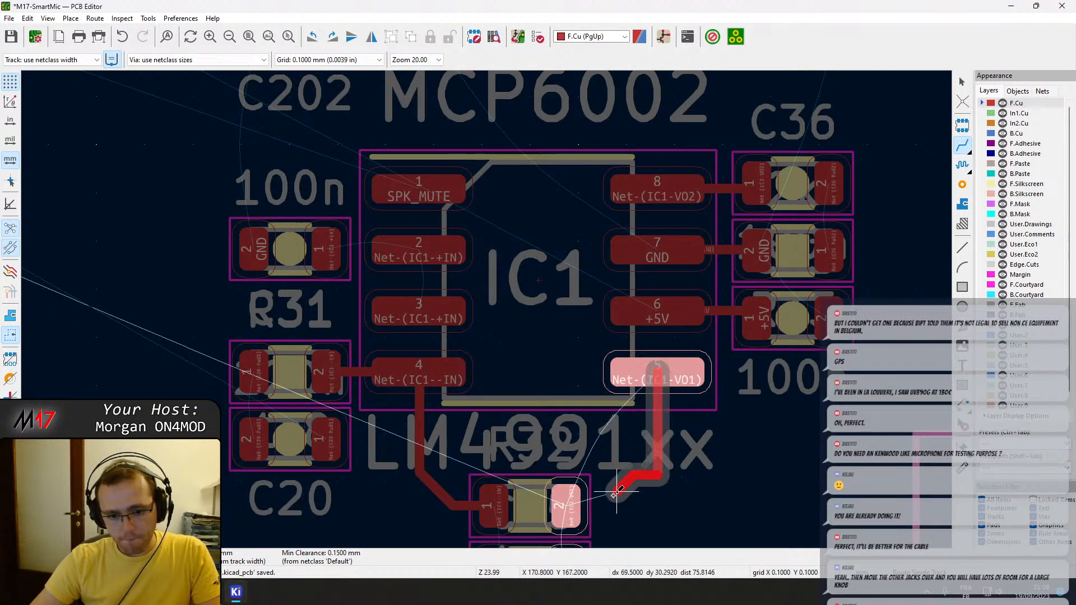
click(583, 498)
middle_drag(603, 450, 587, 382)
key(Escape)
Connect both pads of R32 to the matching pads of the 15p capacitor directly below it.
middle_drag(556, 314, 553, 234)
key(x)
click(474, 362)
click(546, 426)
click(547, 363)
key(Escape)
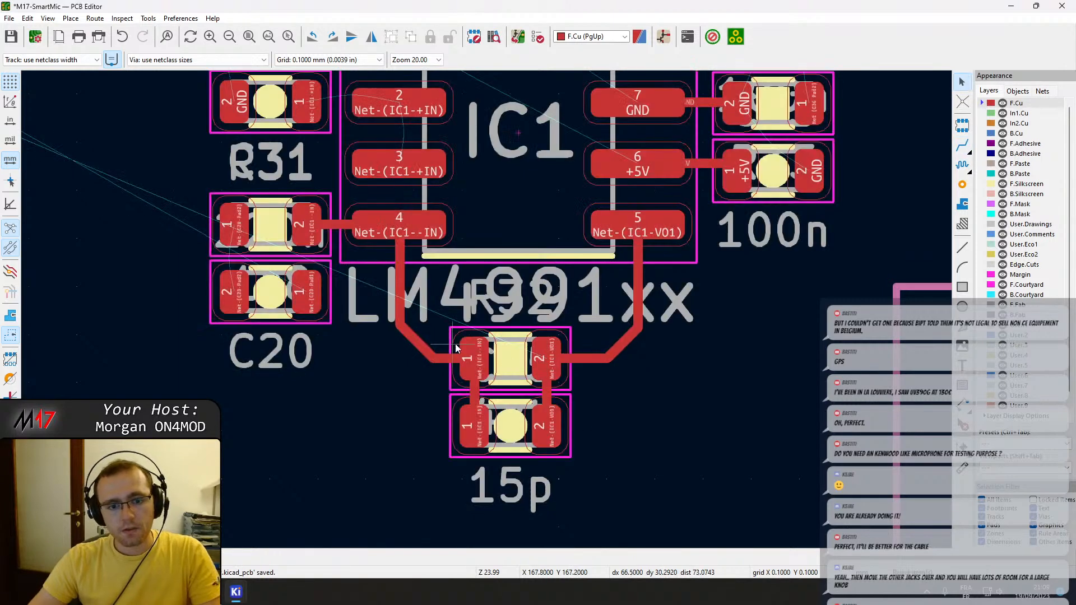
Move R32 and the 15p capacitor closer to IC1 with their tracks attached, stacking them centred beneath the chip.
click(511, 363)
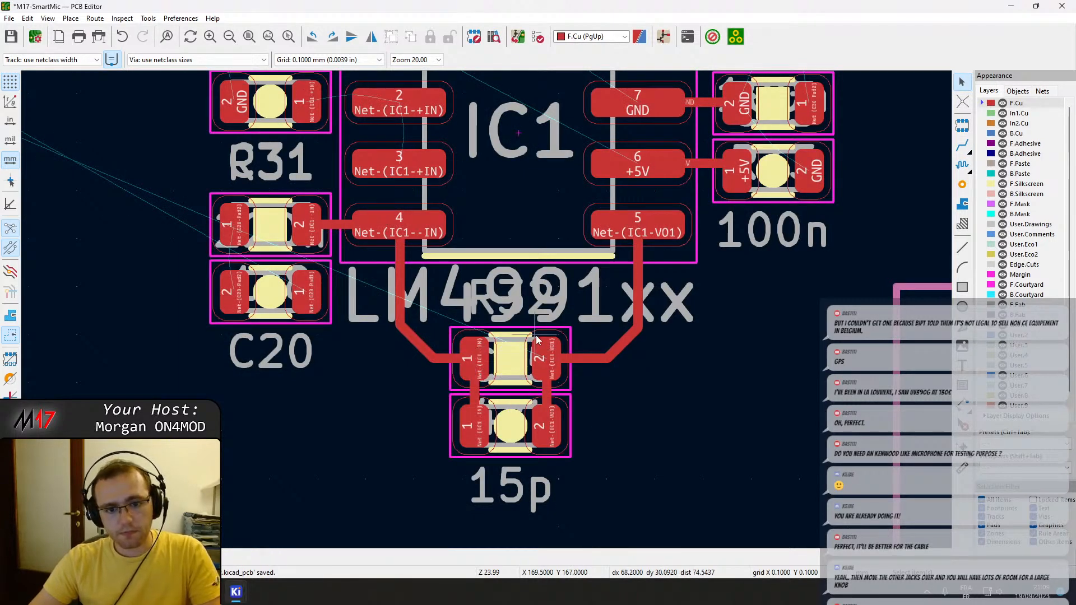
click(537, 339)
right_click(512, 347)
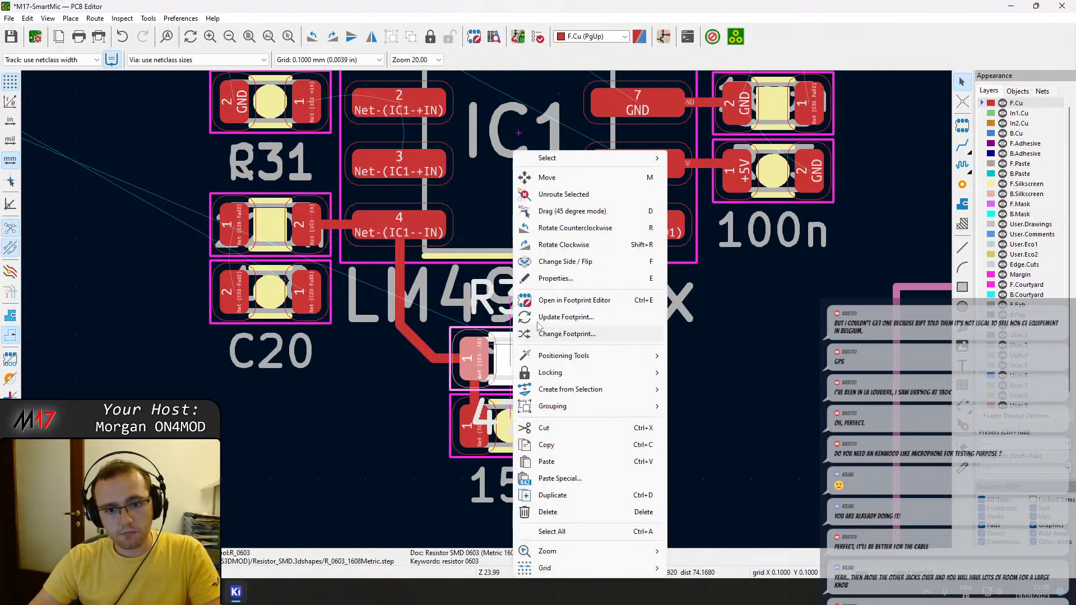
mouse_move(555, 381)
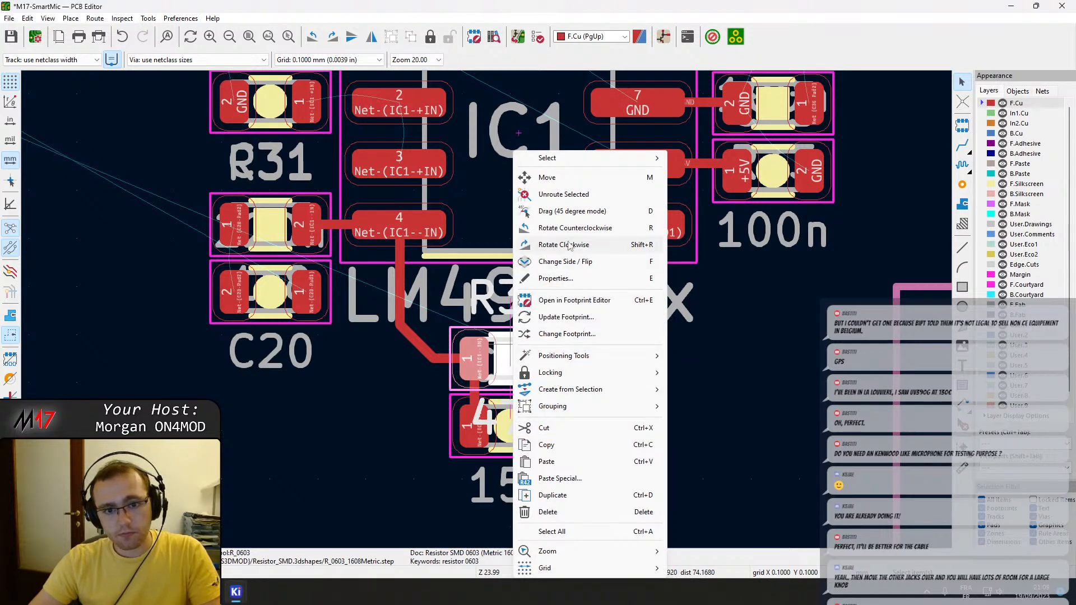
click(558, 211)
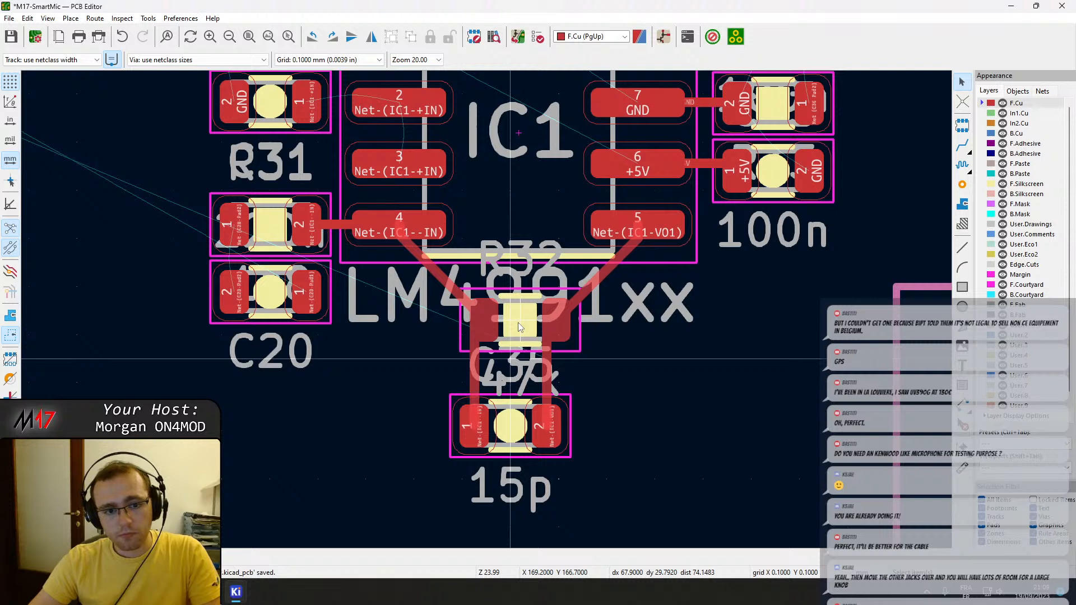
click(518, 322)
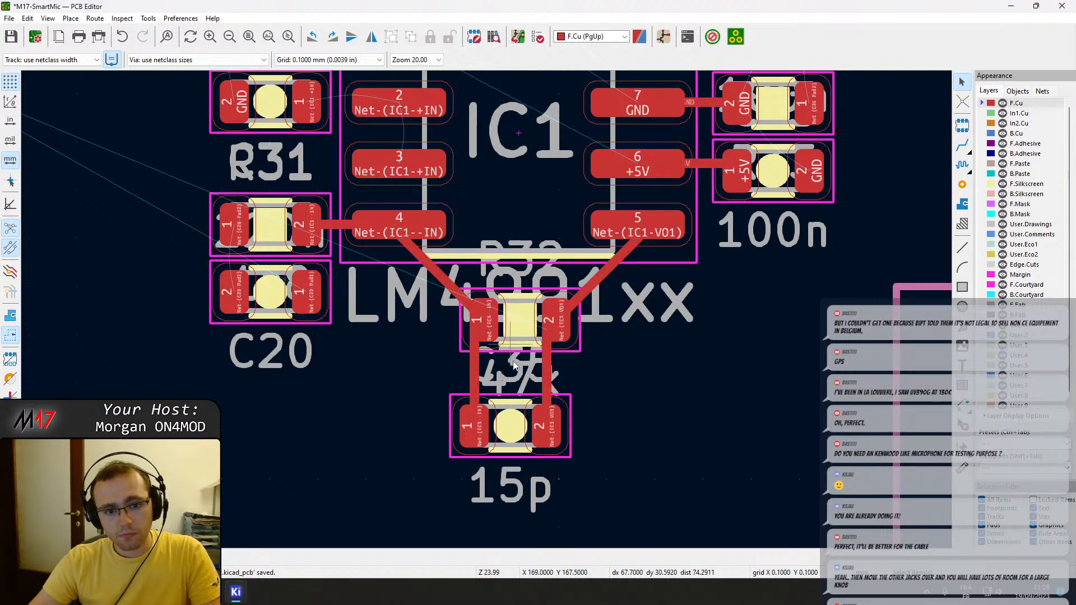
click(552, 412)
key(g)
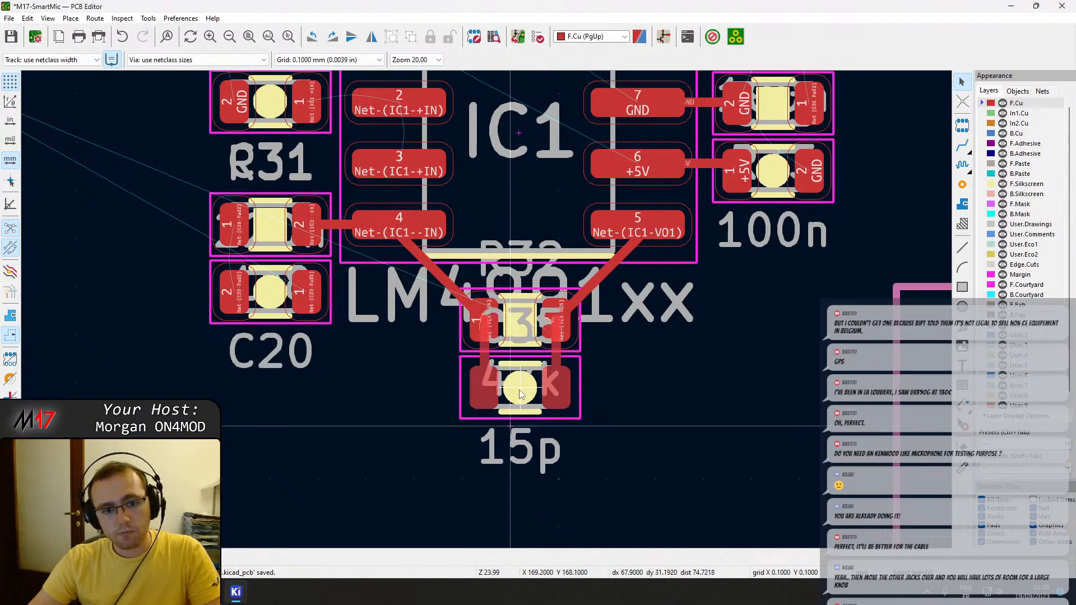
click(520, 389)
Reshape the tracks from IC1 pins 4 and 5 so both enter R32's pads horizontally after a 45-degree bend.
click(439, 276)
key(d)
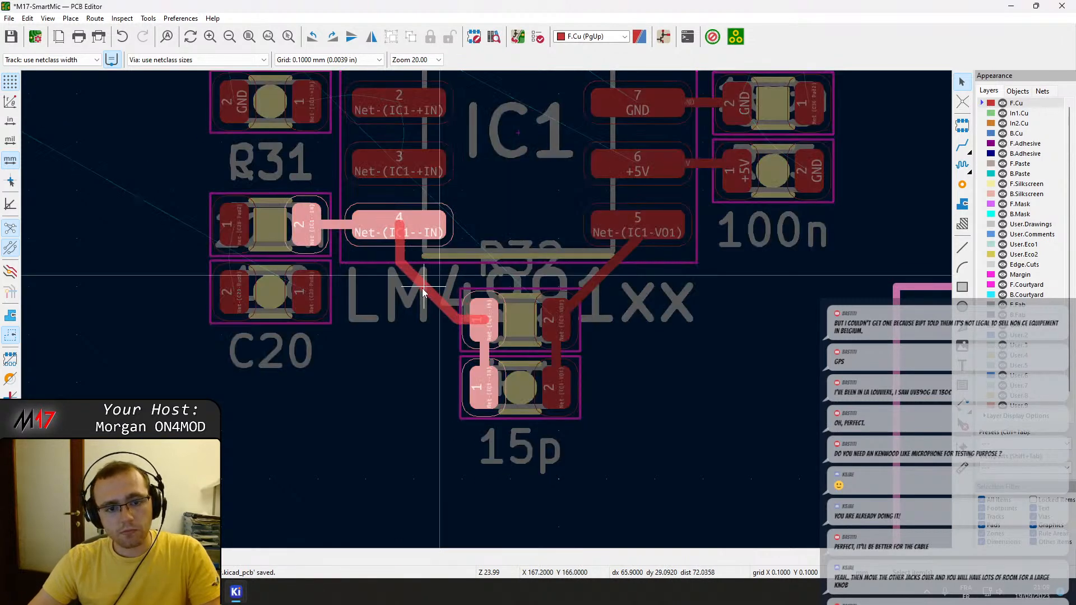
click(423, 291)
click(597, 277)
key(d)
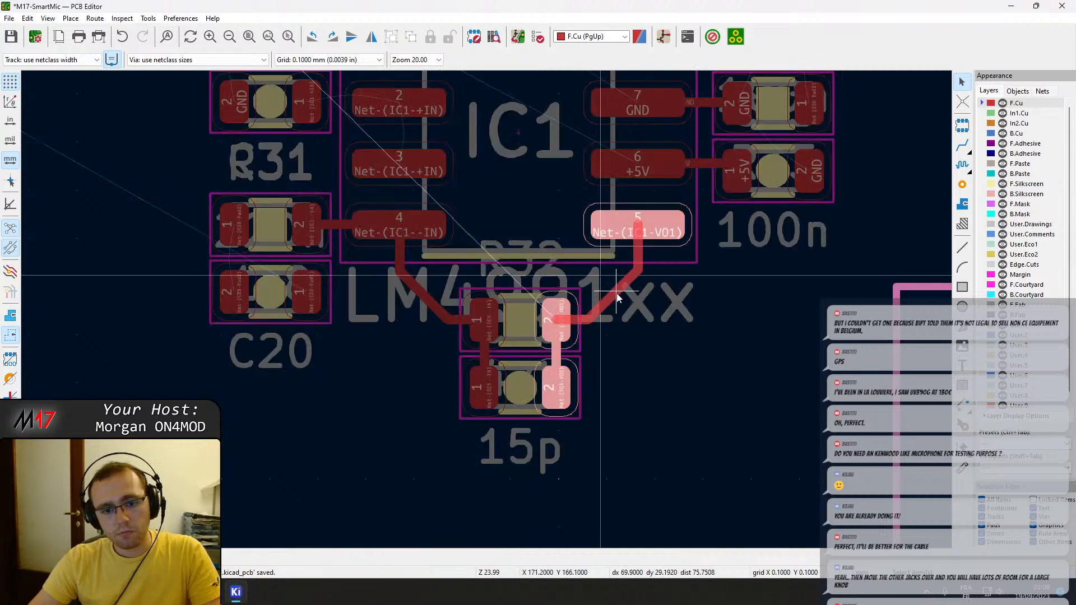
click(617, 298)
middle_drag(603, 387, 666, 448)
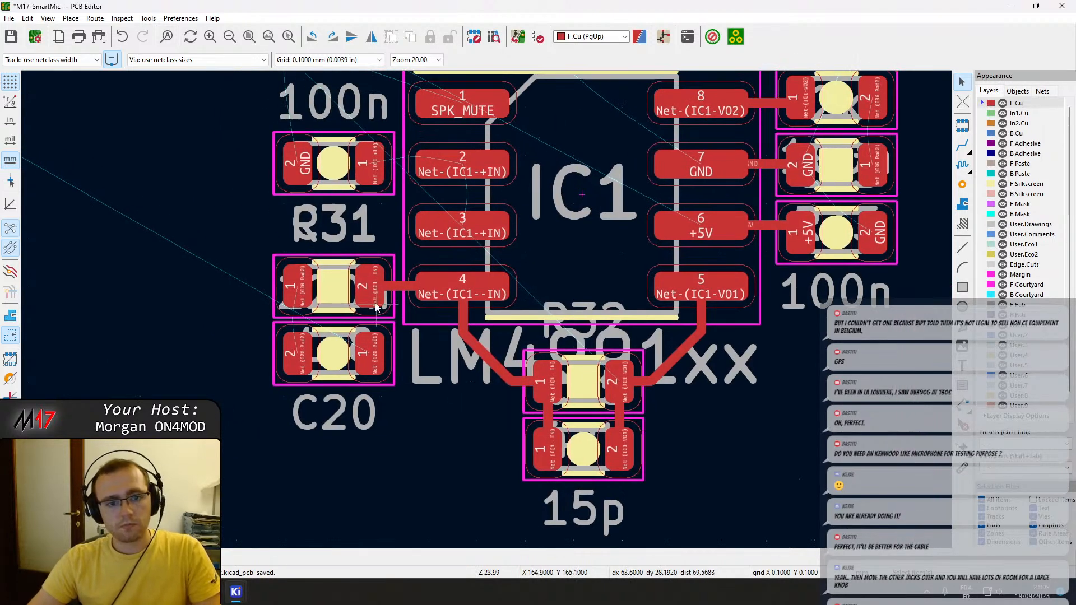
Route IC1 pin 2 to pin 3 and to pad 1 of the 100n capacitor beside it.
middle_drag(381, 273, 424, 341)
key(x)
click(503, 232)
click(504, 231)
click(412, 230)
middle_drag(643, 265, 525, 275)
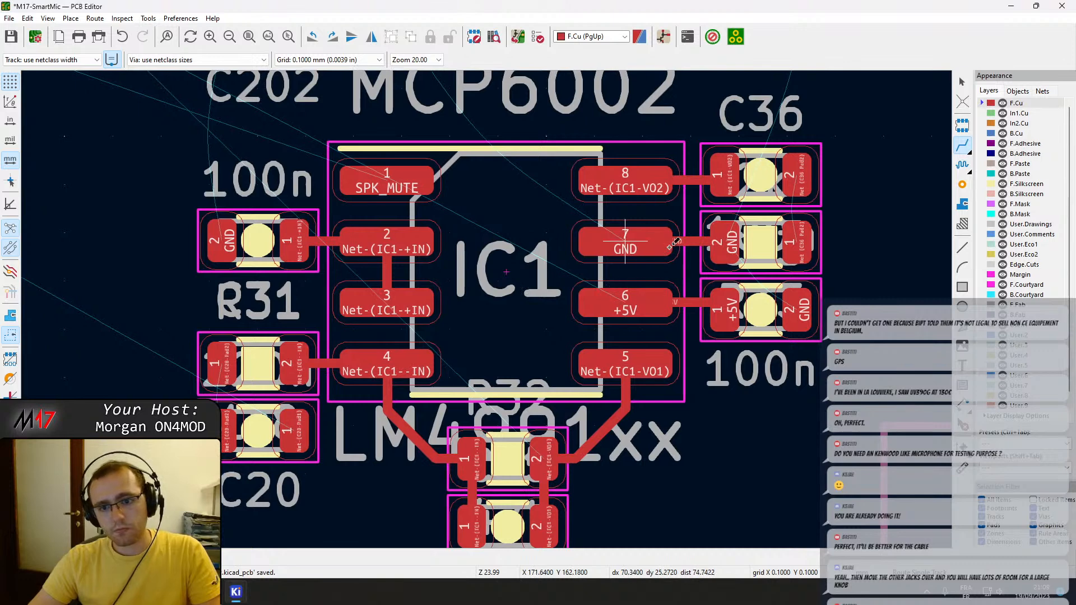
key(Escape)
Delete the GND track between IC1 pin 7 and R33, and shift R33 slightly away from IC1.
click(694, 242)
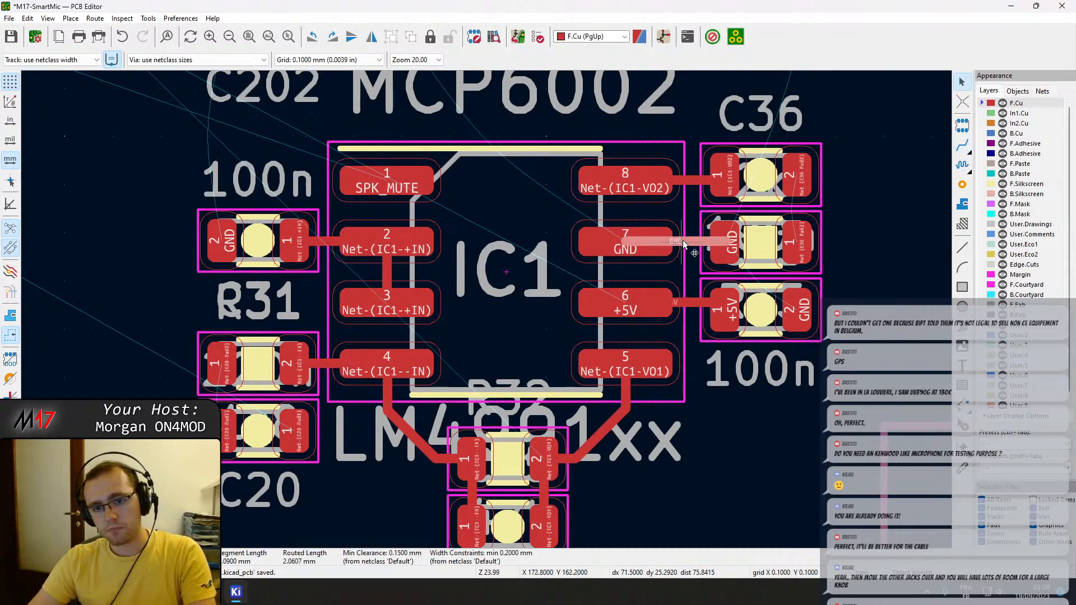
key(Delete)
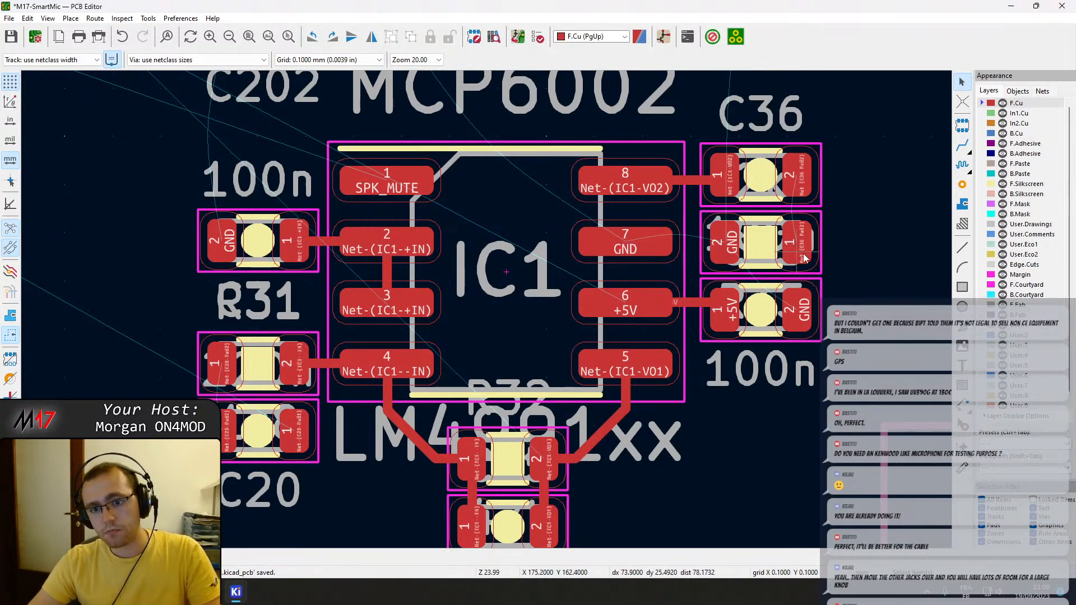
middle_drag(734, 247, 714, 262)
click(747, 258)
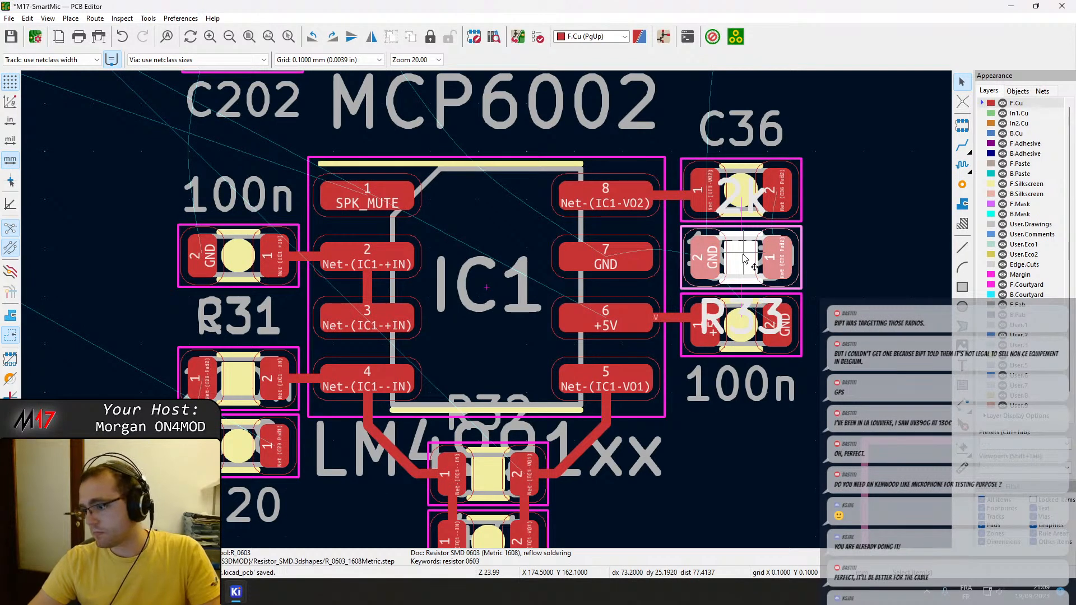
drag(744, 259, 762, 261)
scroll(539, 408, down, 3)
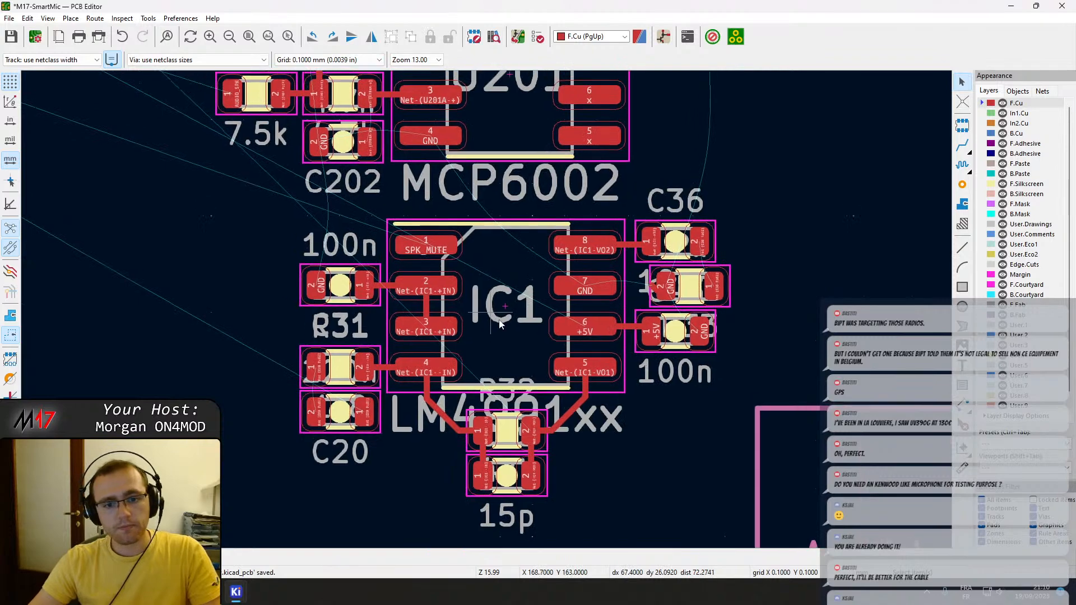
middle_drag(534, 270, 532, 350)
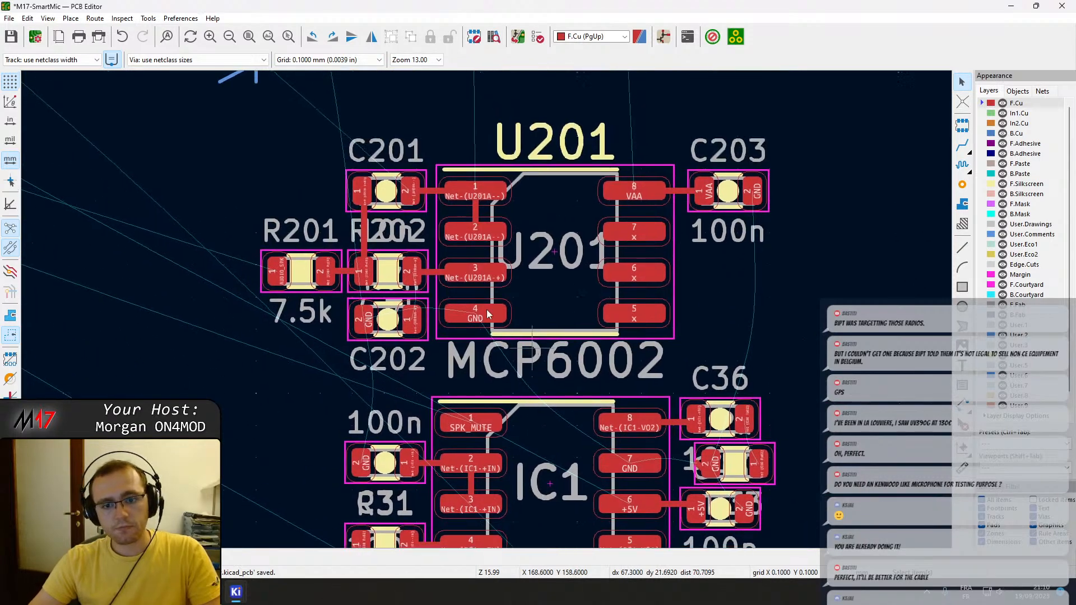
scroll(531, 351, down, 2)
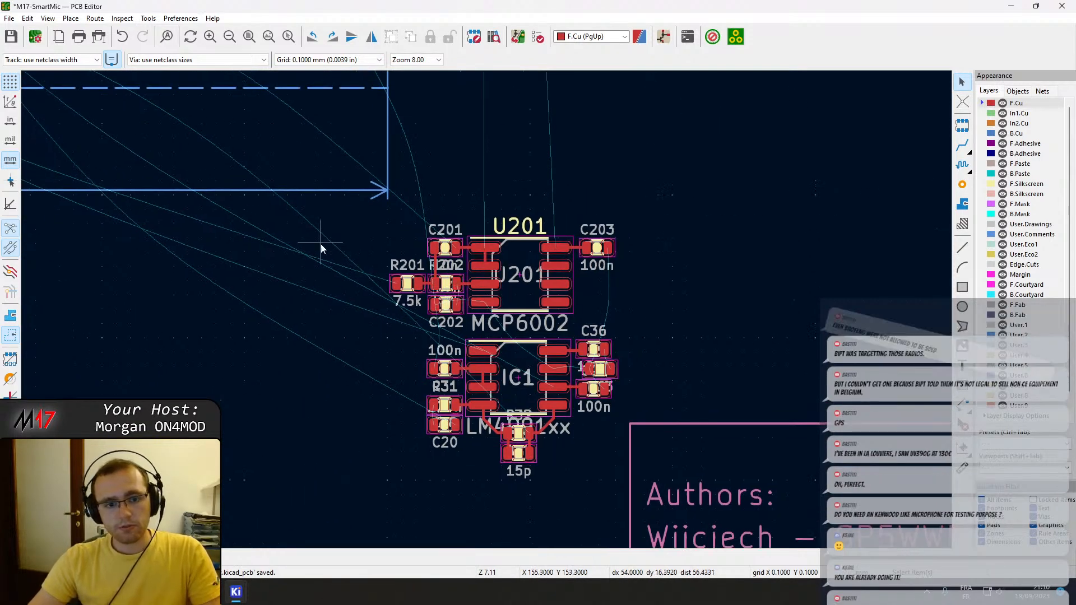
middle_drag(325, 241, 552, 505)
scroll(389, 280, up, 3)
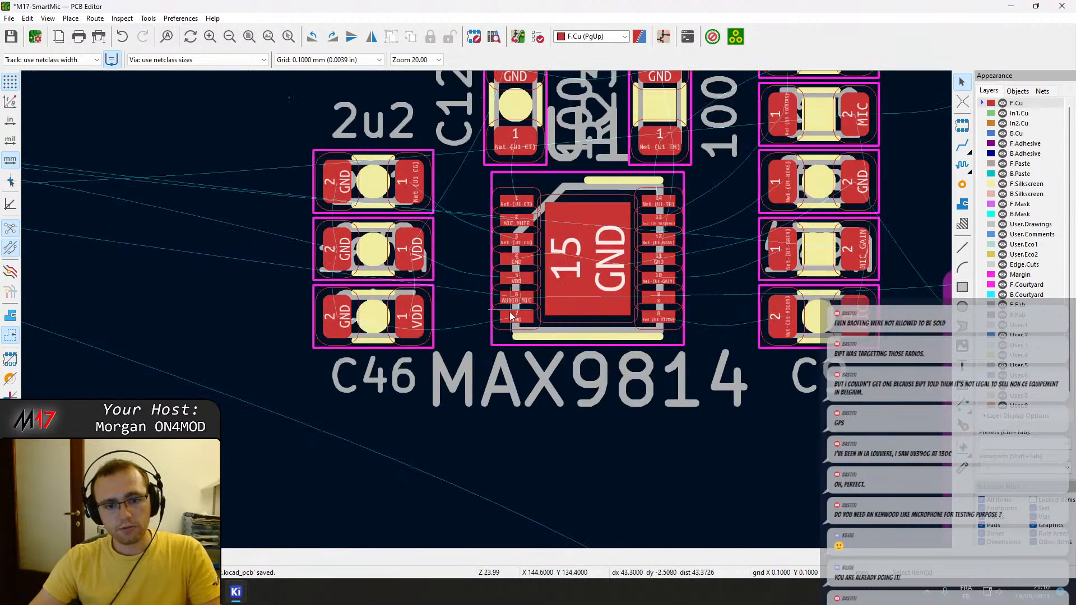
key(x)
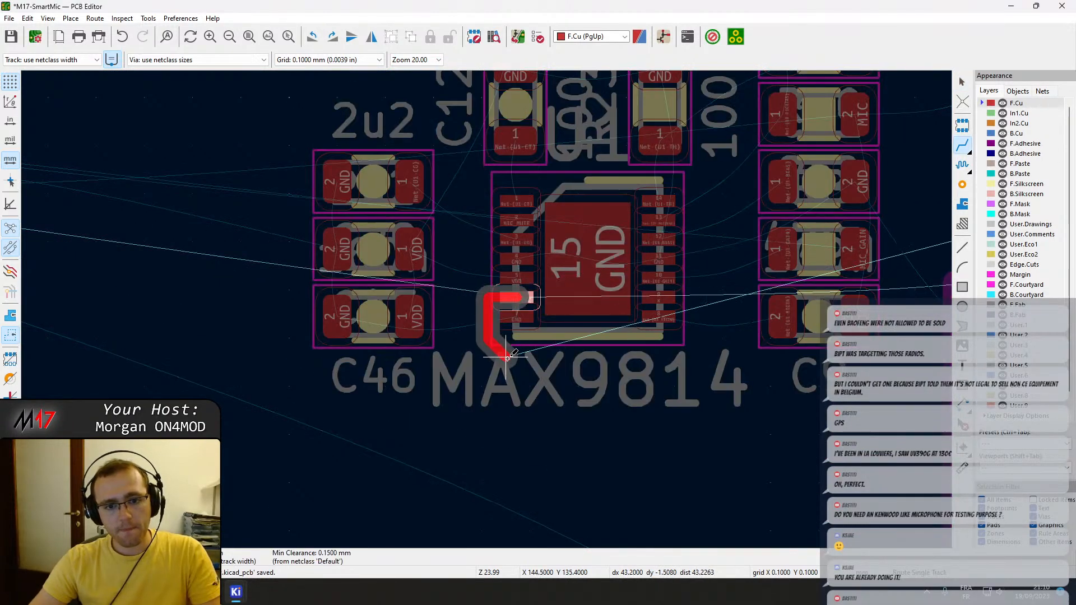
scroll(476, 295, up, 2)
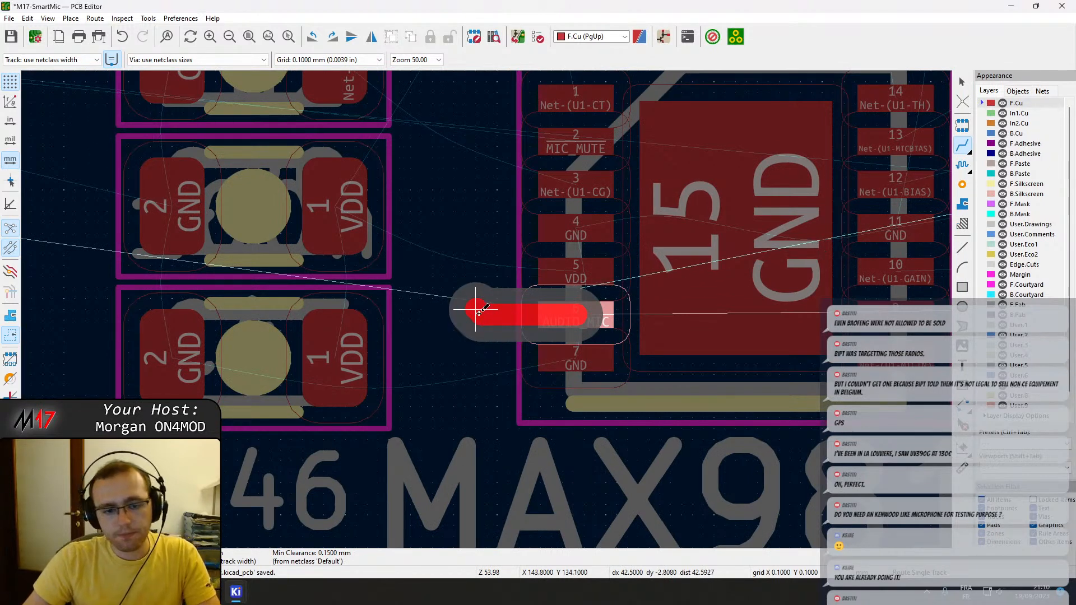
key(v)
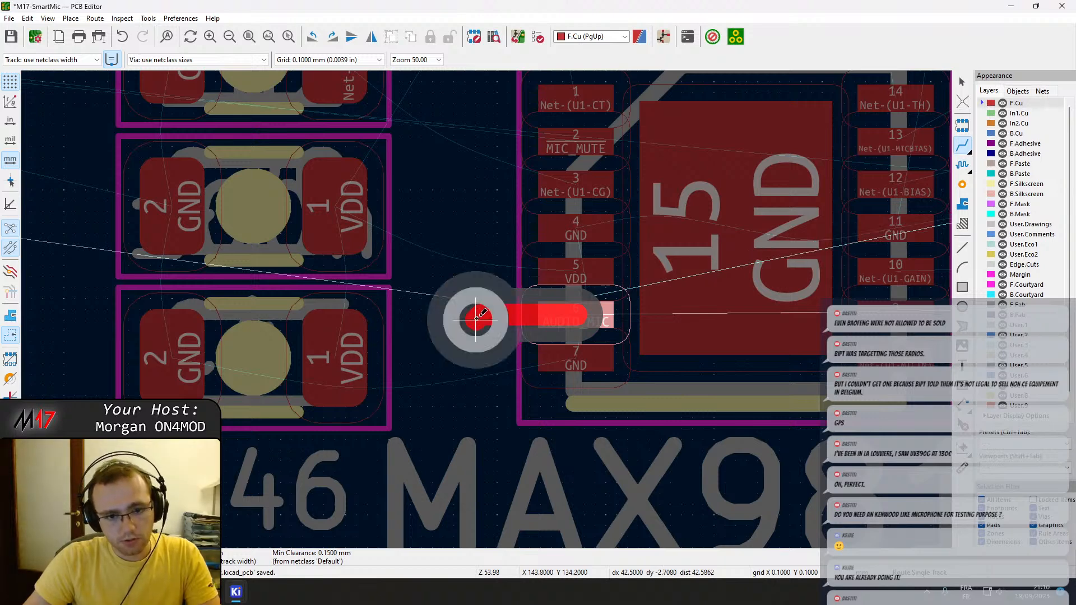
key(Escape)
key(Escape)
click(702, 301)
click(579, 319)
key(Escape)
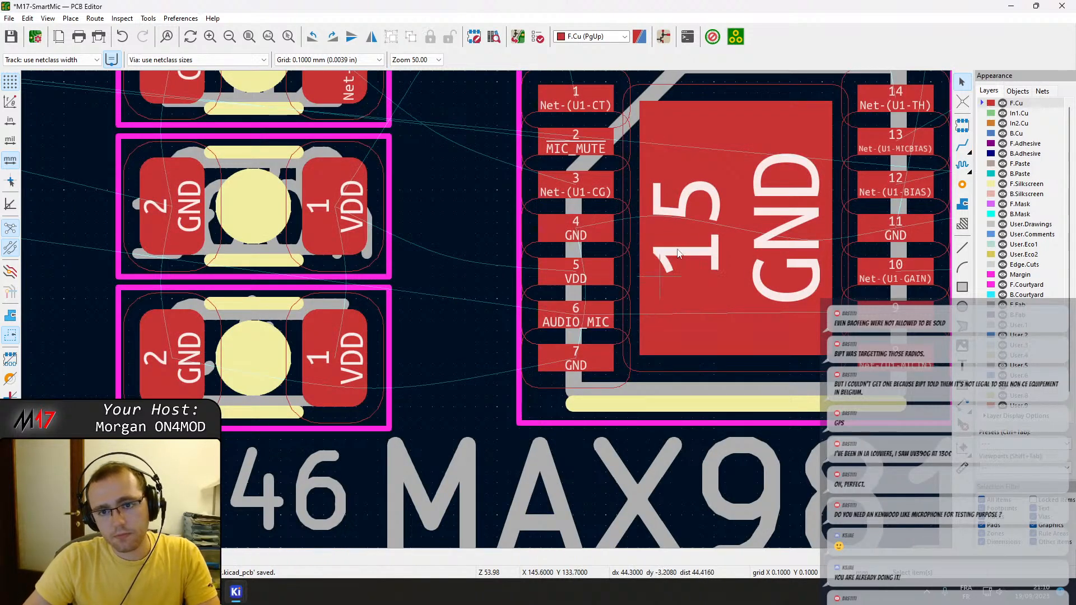
Route AUDIO_MIC from pin 6 of the MAX9814 to a via beside the chip, continuing on B.Cu past C46.
click(715, 94)
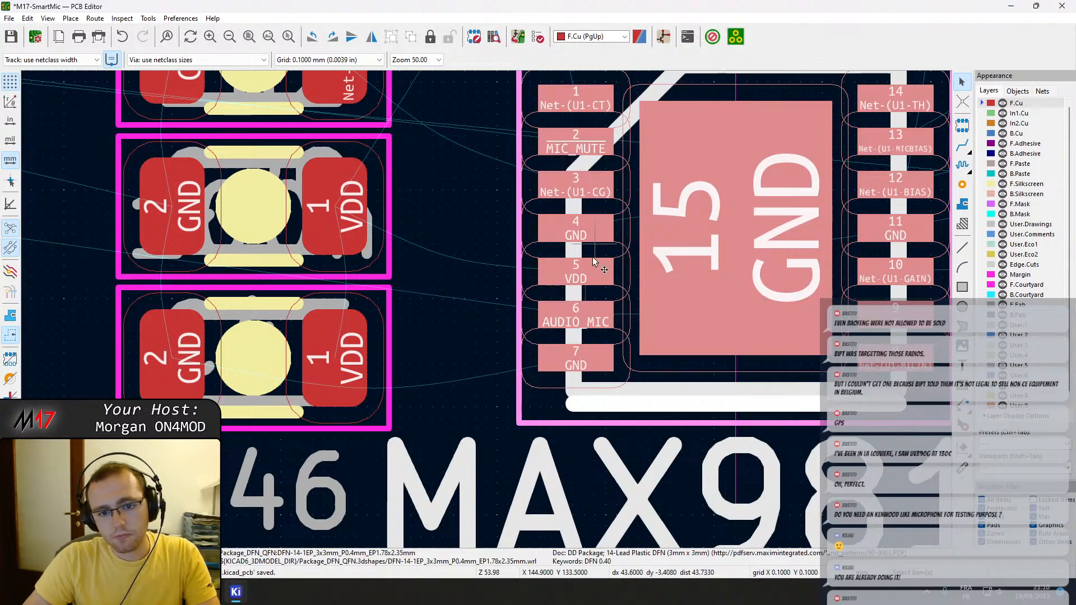
key(x)
key(Page_Down)
key(Page_Up)
click(573, 315)
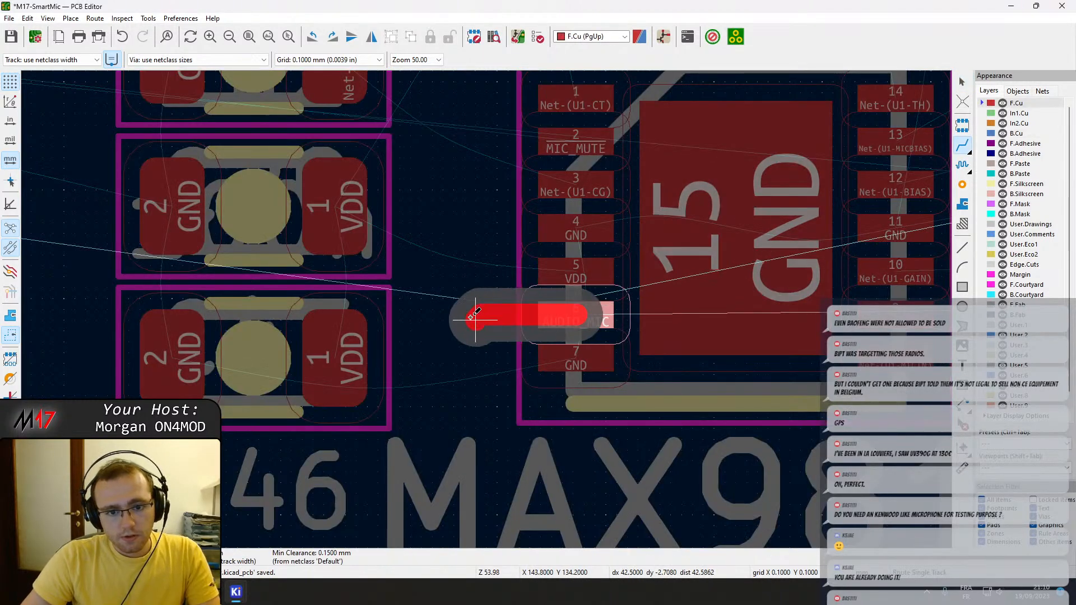
key(Page_Down)
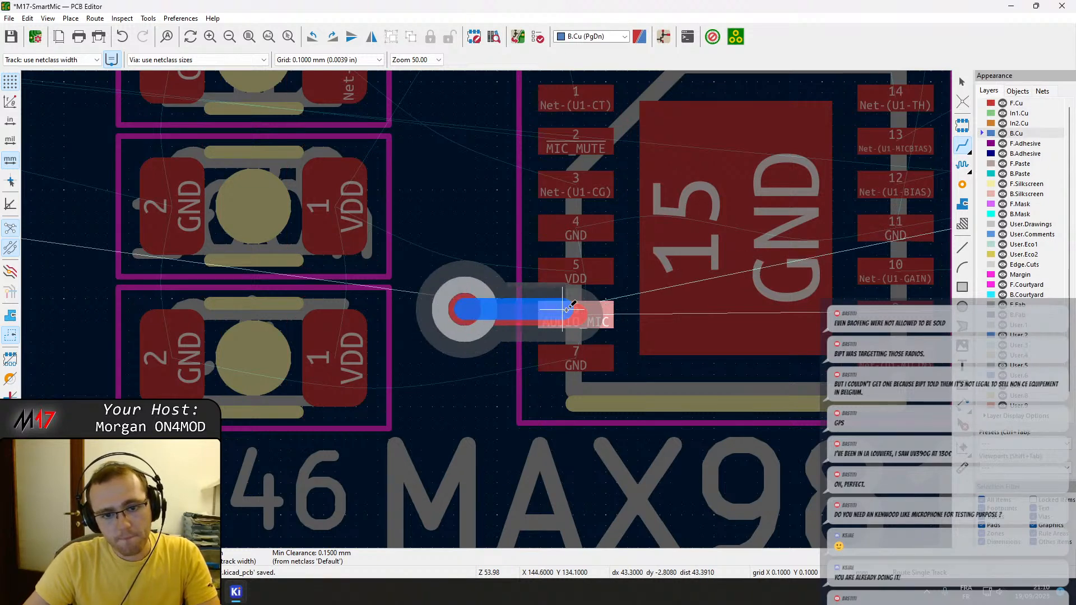
scroll(338, 288, down, 5)
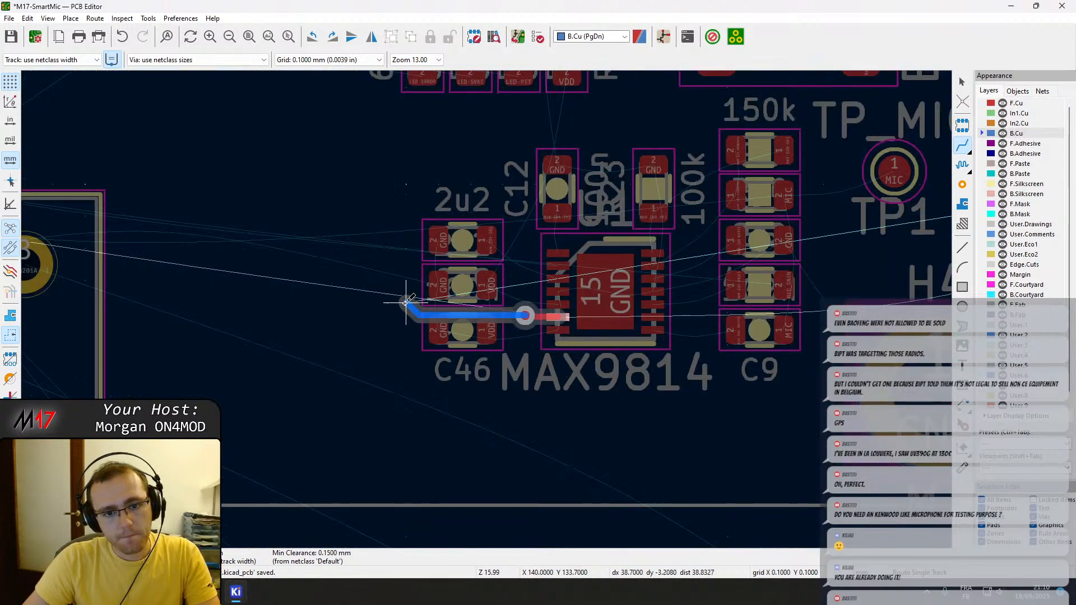
click(409, 302)
key(Escape)
key(Escape)
Join the VDD pads of C46 and the capacitor above it on F.Cu, and route them to U1 pin 5.
scroll(566, 336, up, 5)
middle_drag(375, 306, 486, 379)
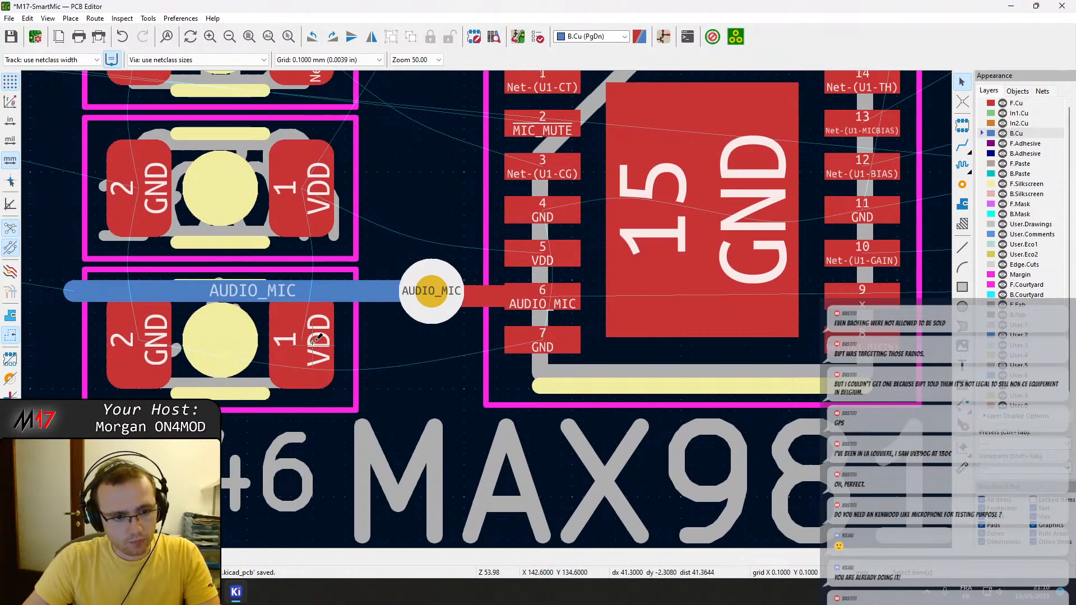
key(x)
click(311, 209)
click(306, 193)
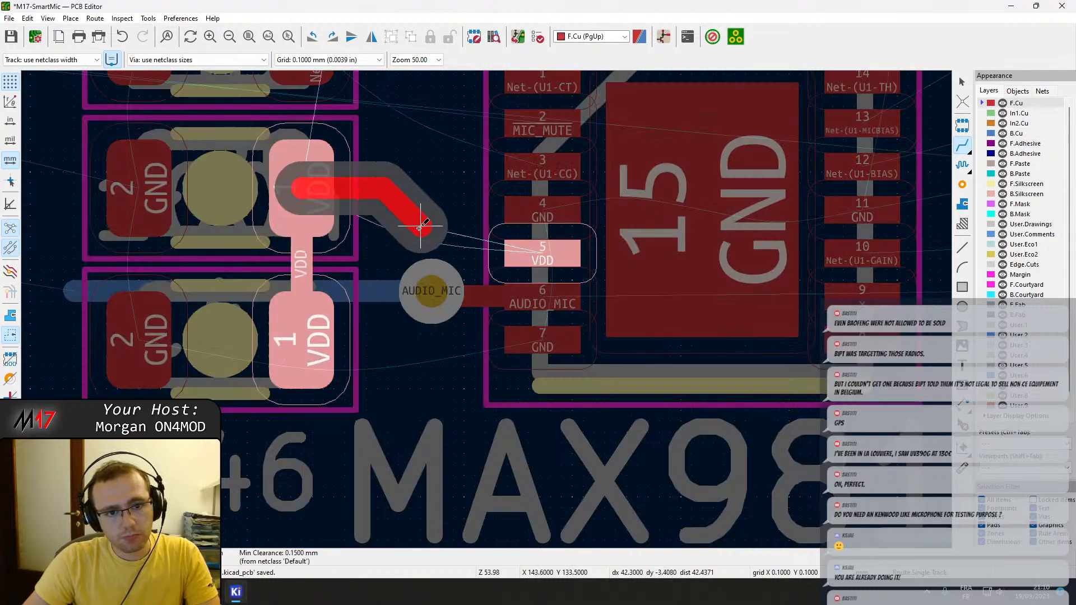
click(509, 244)
Route U1 pin 3, Net-(U1-CG), to pad 1 of the 2u2 capacitor on F.Cu.
middle_drag(438, 194, 453, 304)
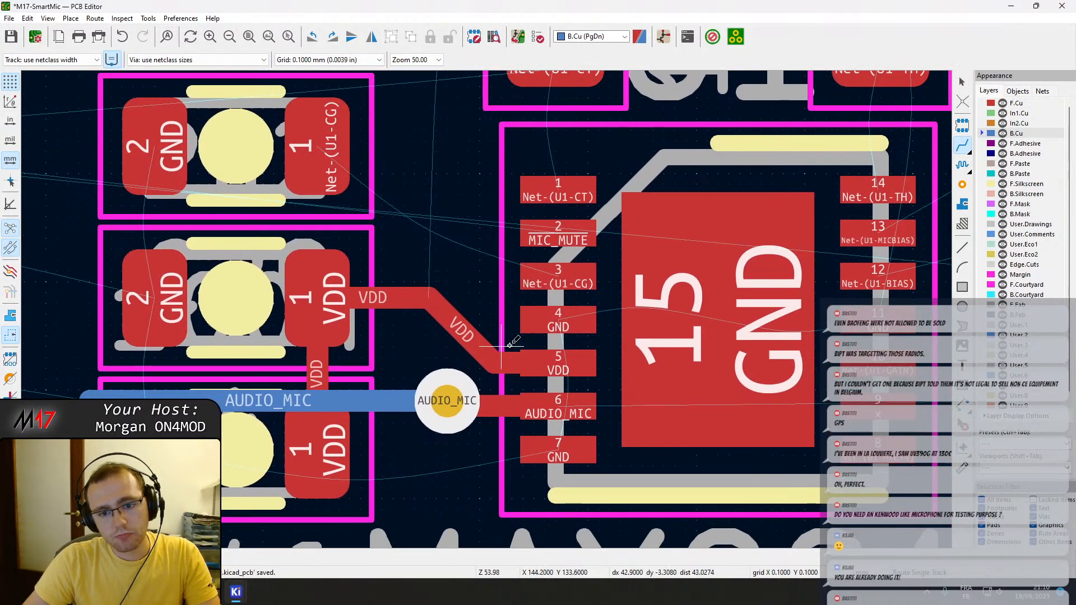
click(559, 274)
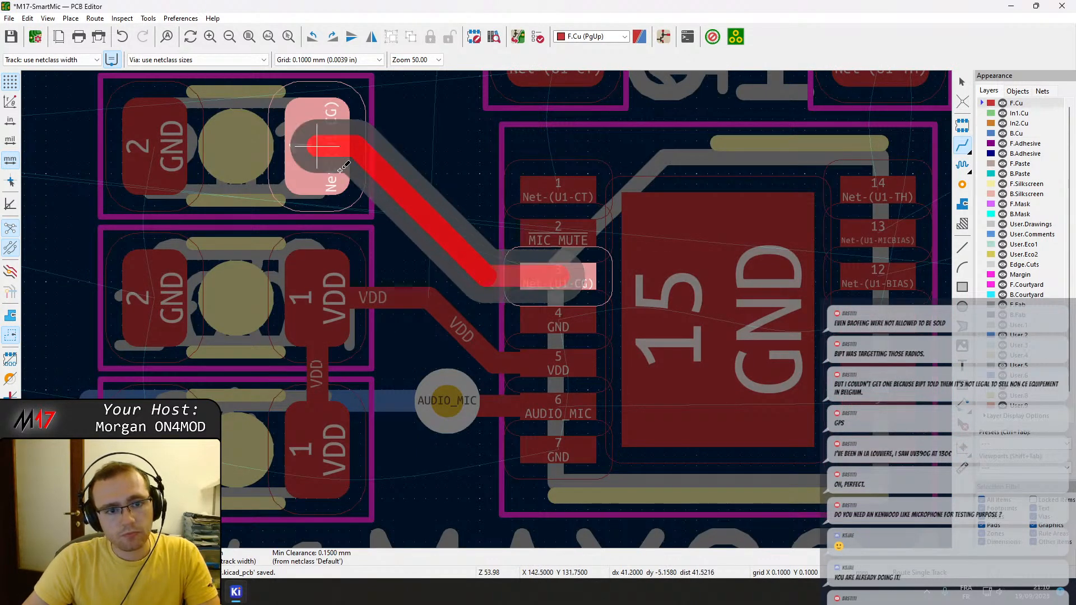
click(350, 164)
key(Escape)
Shift the VDD track slightly away from the Net-(U1-CG) track, and smooth the kink in the latter near U1 pin 3.
click(402, 194)
drag(402, 194, 339, 186)
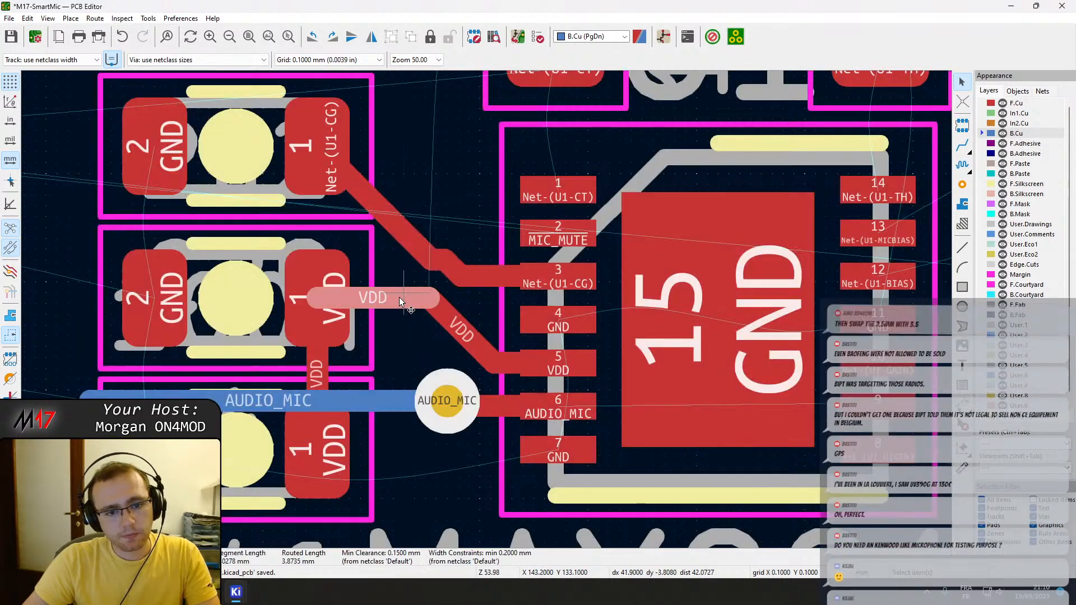
drag(396, 297, 404, 316)
click(441, 262)
click(447, 267)
mouse_move(446, 265)
mouse_down()
mouse_move(437, 280)
mouse_move(460, 277)
mouse_up()
scroll(559, 235, down, 2)
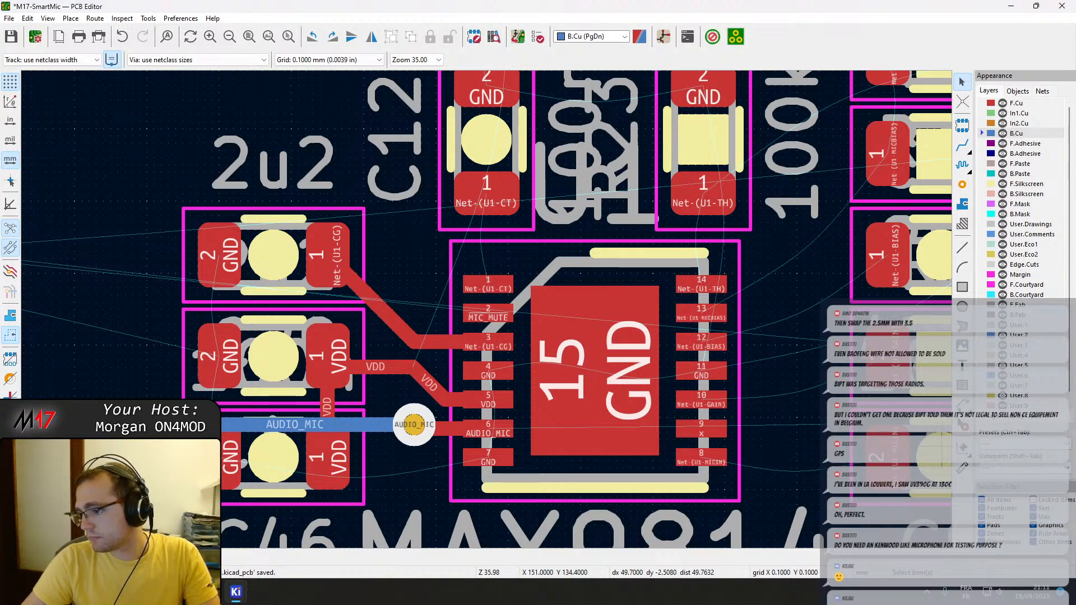
scroll(633, 319, down, 7)
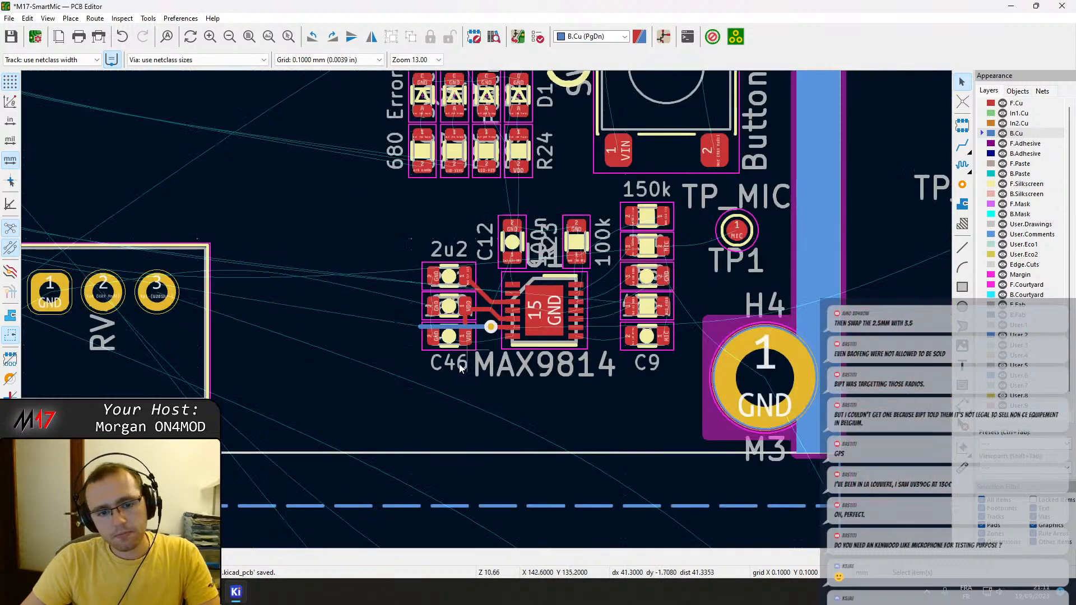
Trim the overhanging end of the horizontal MIC track on B.Cu back to its diagonal segment near J1, and save the board.
middle_drag(427, 312, 732, 306)
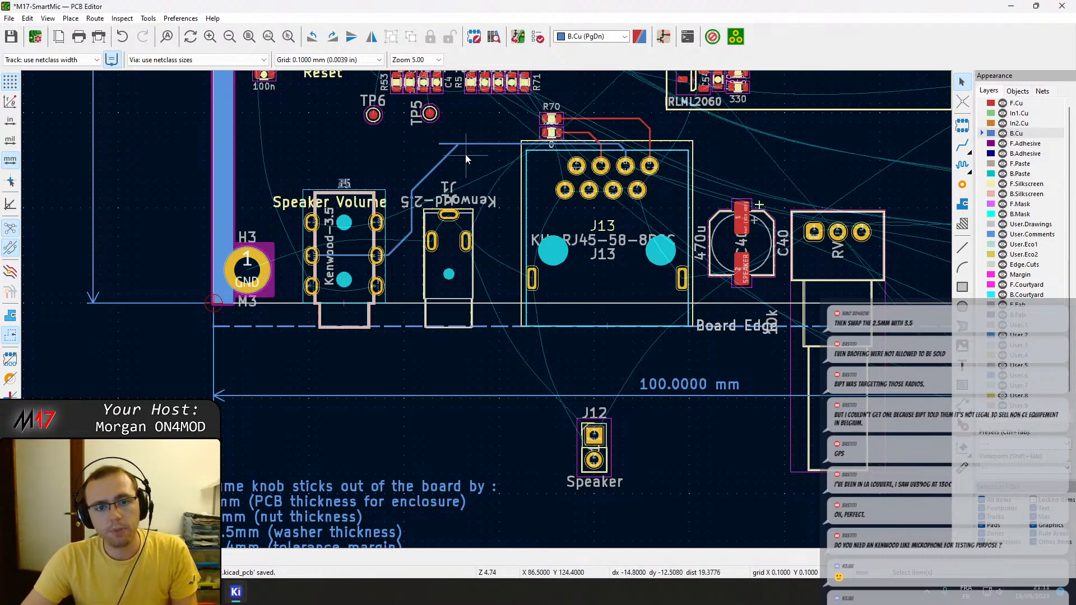
scroll(460, 140, up, 4)
click(431, 334)
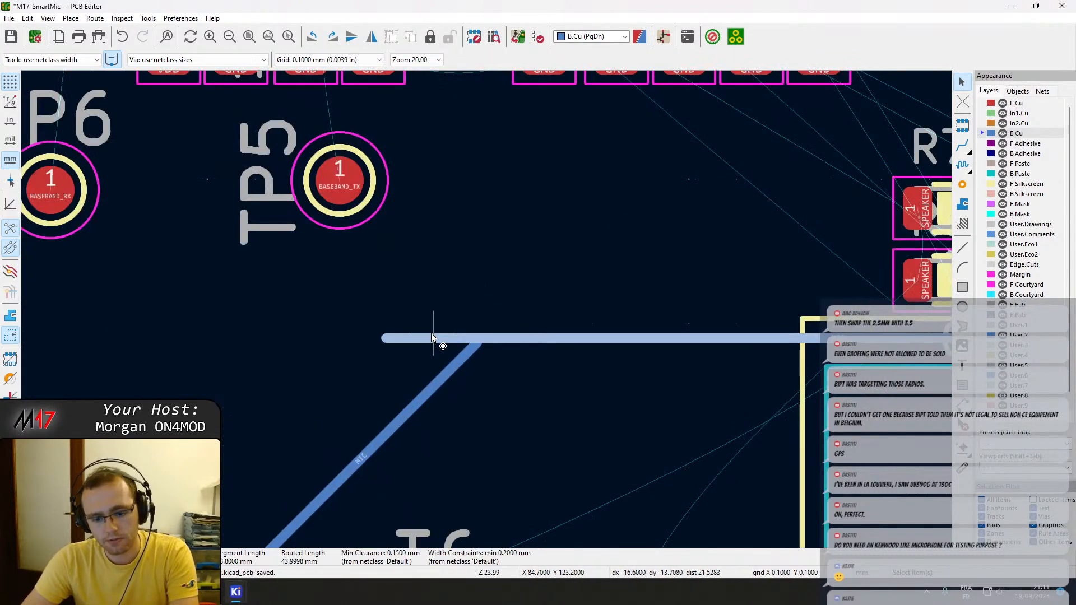
drag(383, 338, 476, 344)
scroll(531, 375, down, 2)
middle_drag(541, 343, 365, 290)
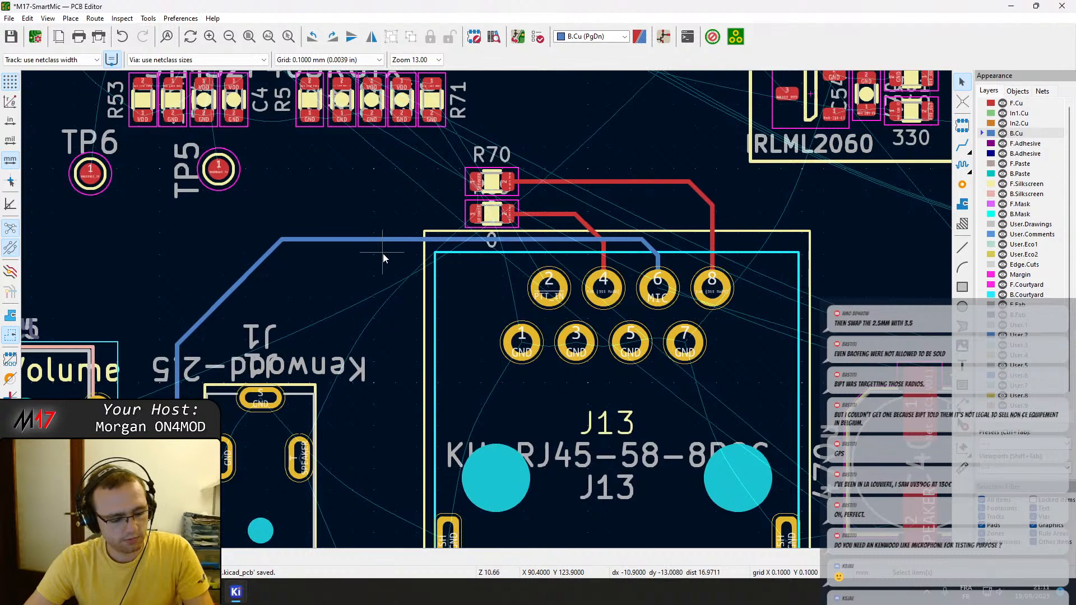
key(ctrl+s)
Move the 100n capacitor C9 closer to U1, placing its Net-(U1-MICIN) pad beside pin 8 of the MAX9814.
scroll(476, 320, down, 4)
middle_drag(485, 329, 517, 285)
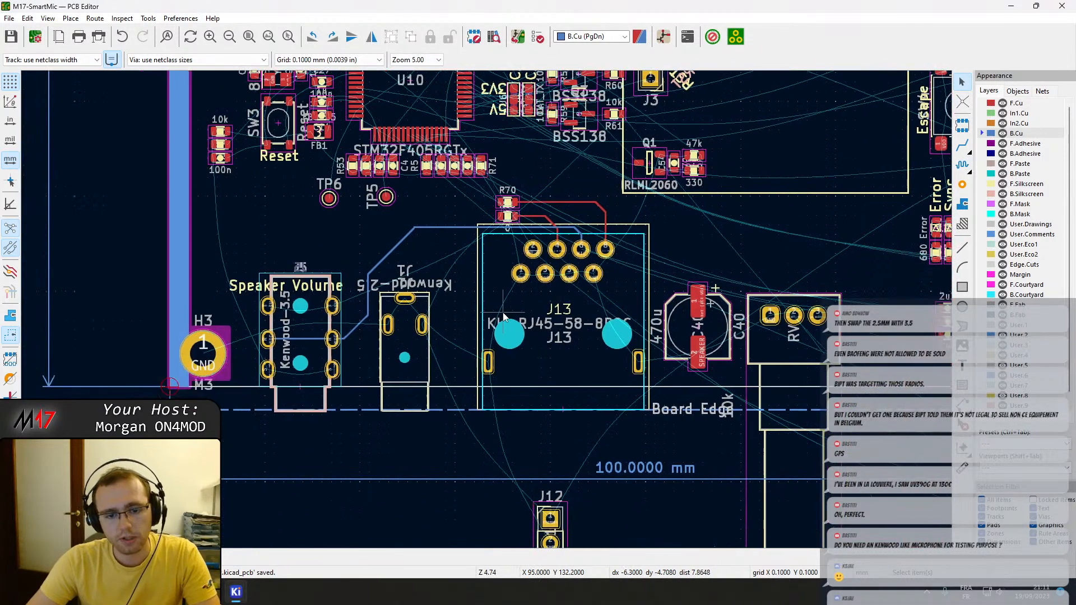
middle_drag(598, 312, 230, 225)
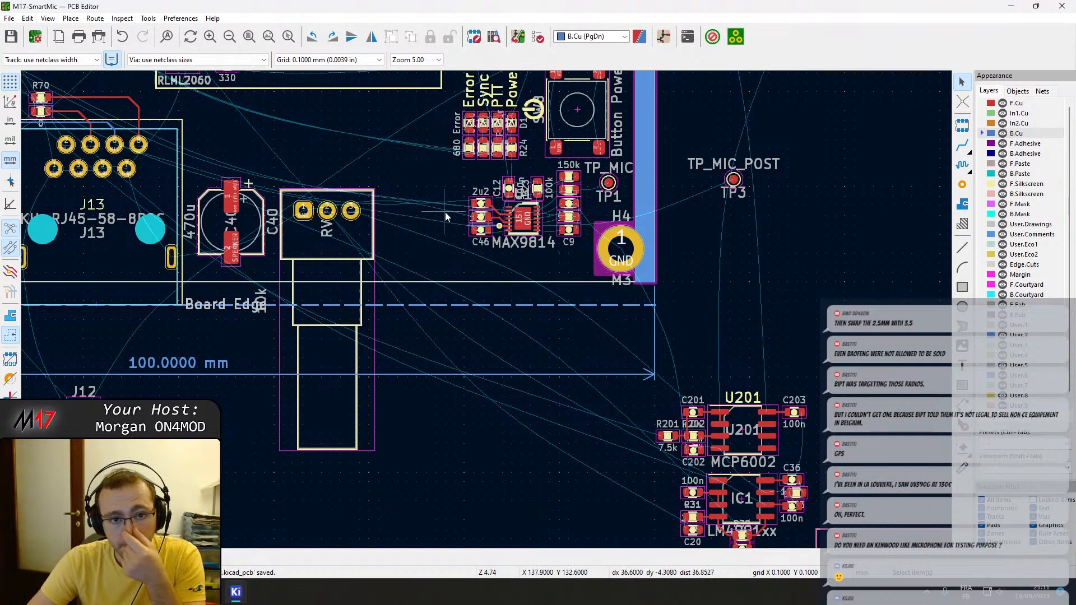
scroll(537, 241, up, 5)
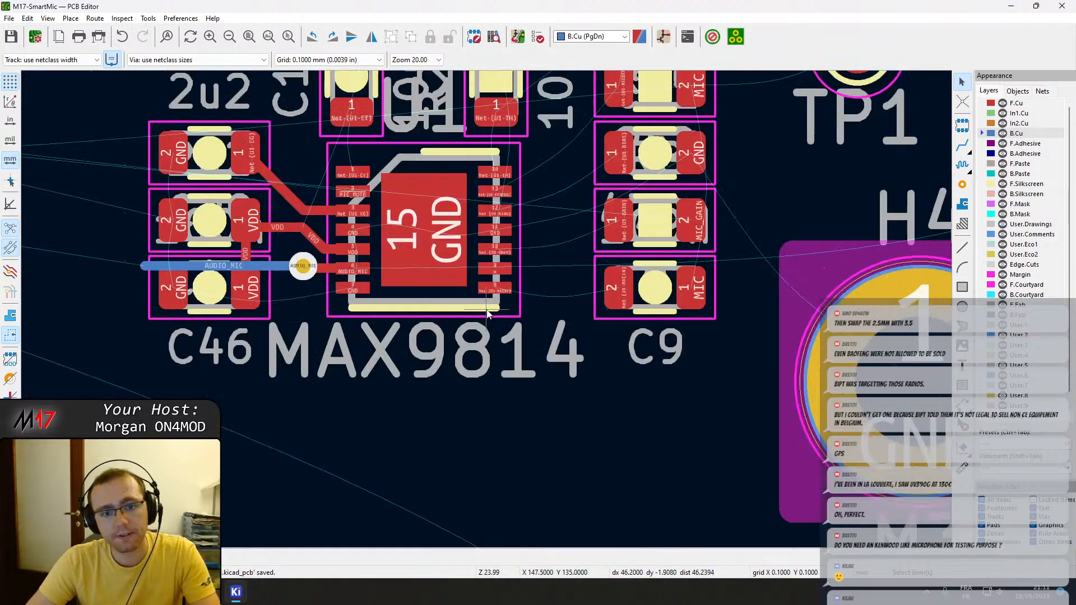
scroll(611, 296, up, 2)
click(607, 299)
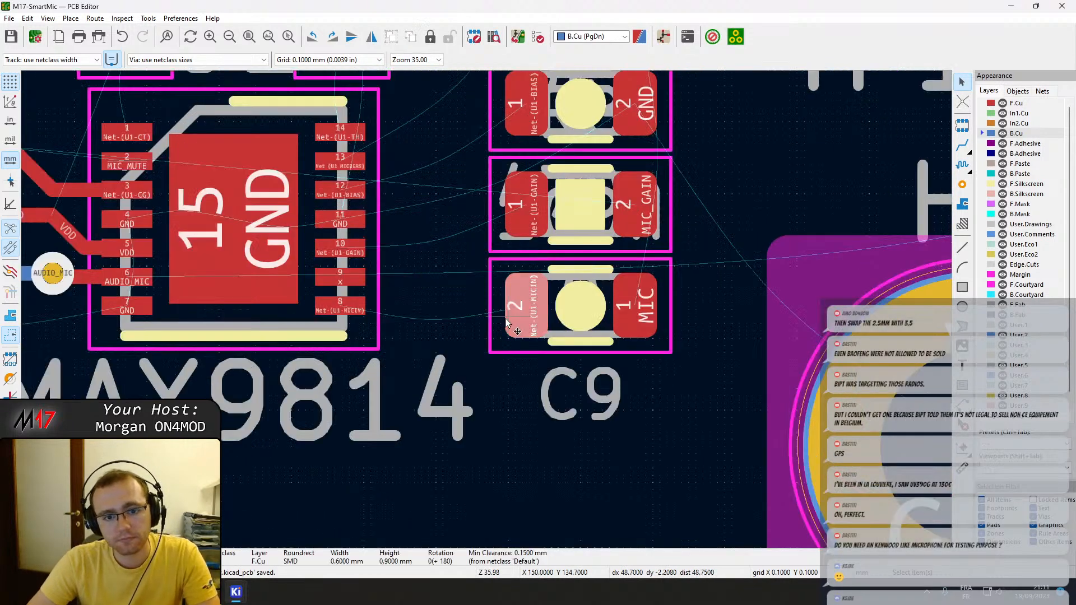
click(493, 321)
drag(493, 321, 445, 323)
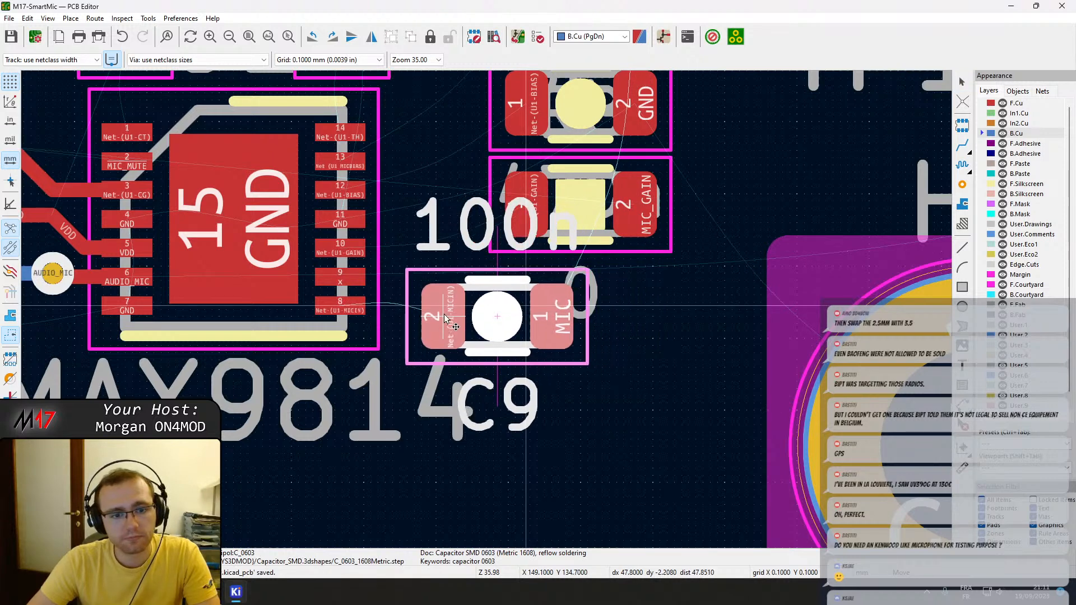
Move resistor R8 closer to U1, directly above C9 and aligned with it.
click(502, 244)
drag(502, 244, 449, 219)
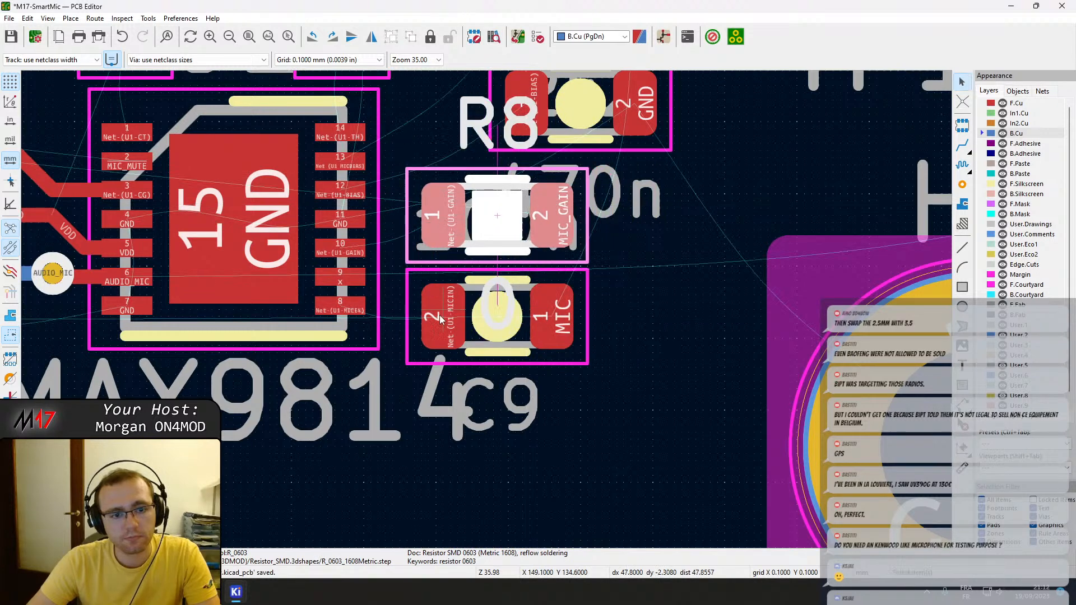
click(422, 342)
drag(419, 345, 441, 337)
drag(442, 218, 443, 231)
middle_drag(450, 178, 453, 239)
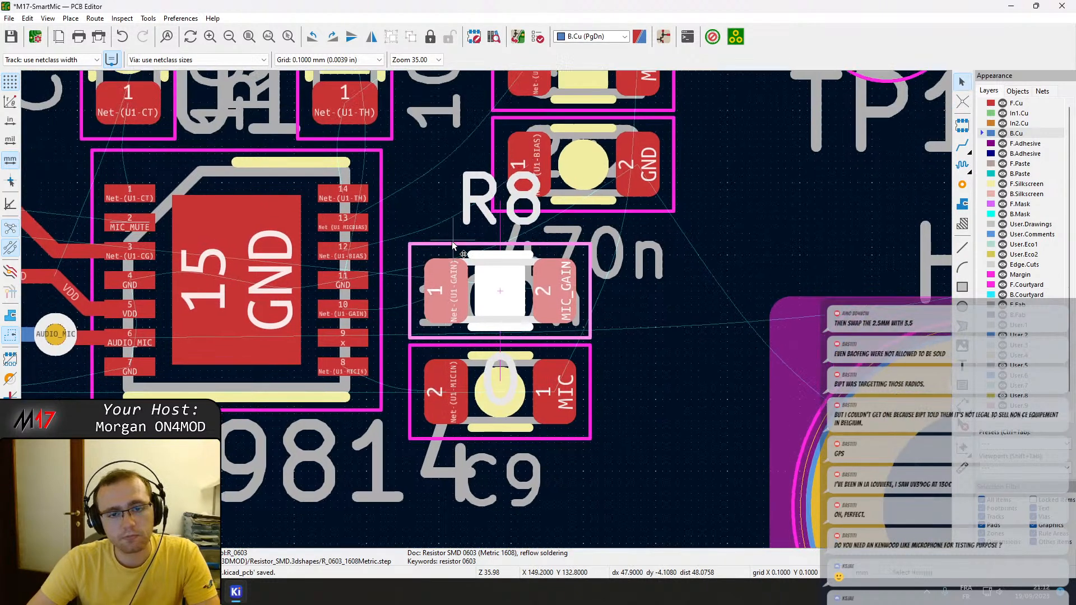
Move the 470n capacitor C21 closer to U1, directly above R8.
double_click(503, 198)
key(Escape)
key(Escape)
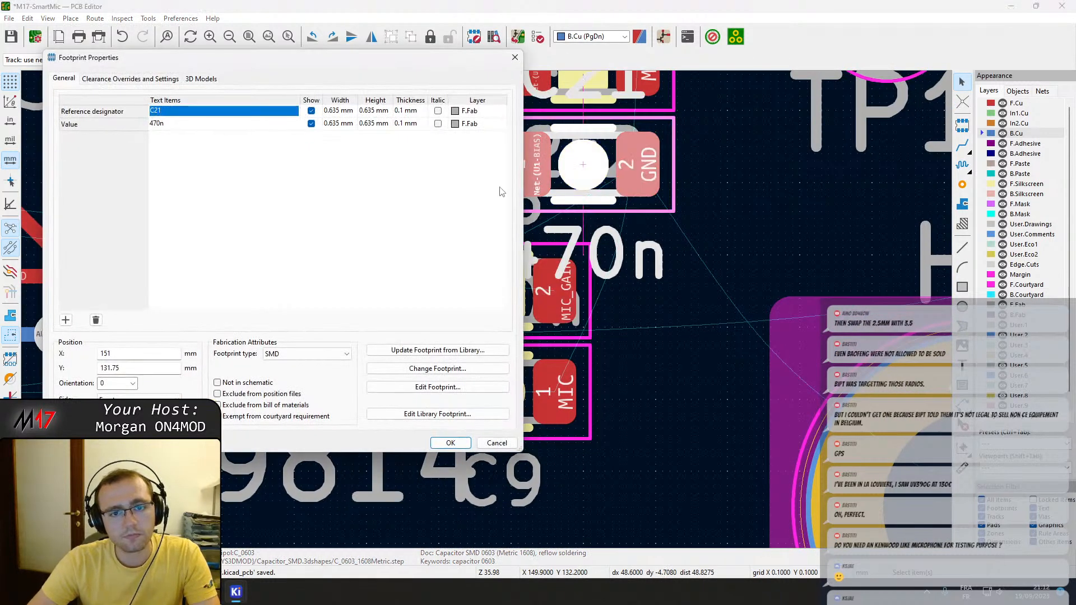
key(m)
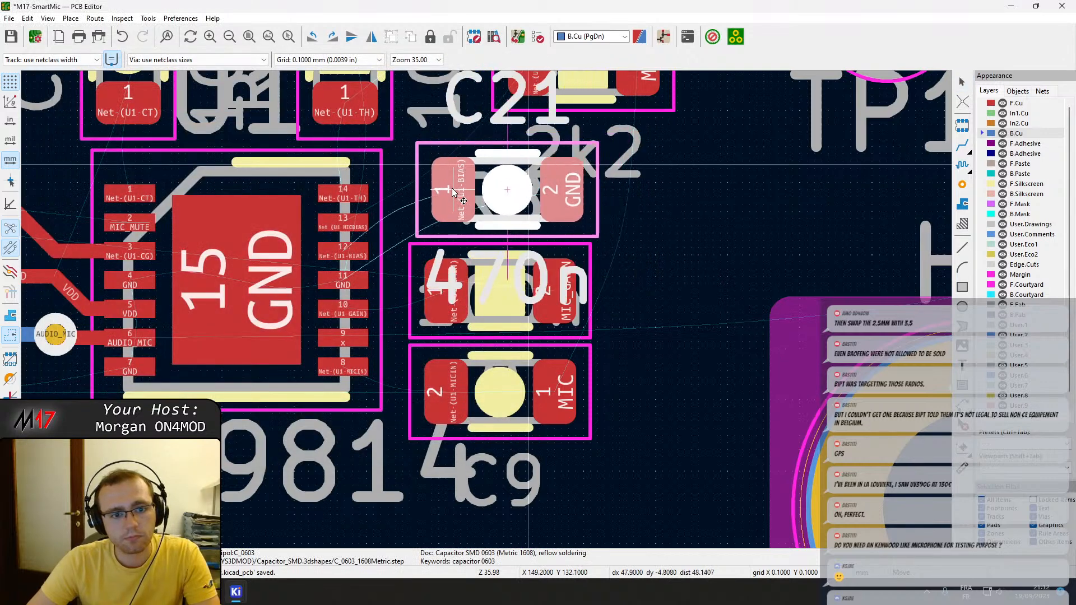
click(450, 195)
middle_drag(467, 217, 508, 336)
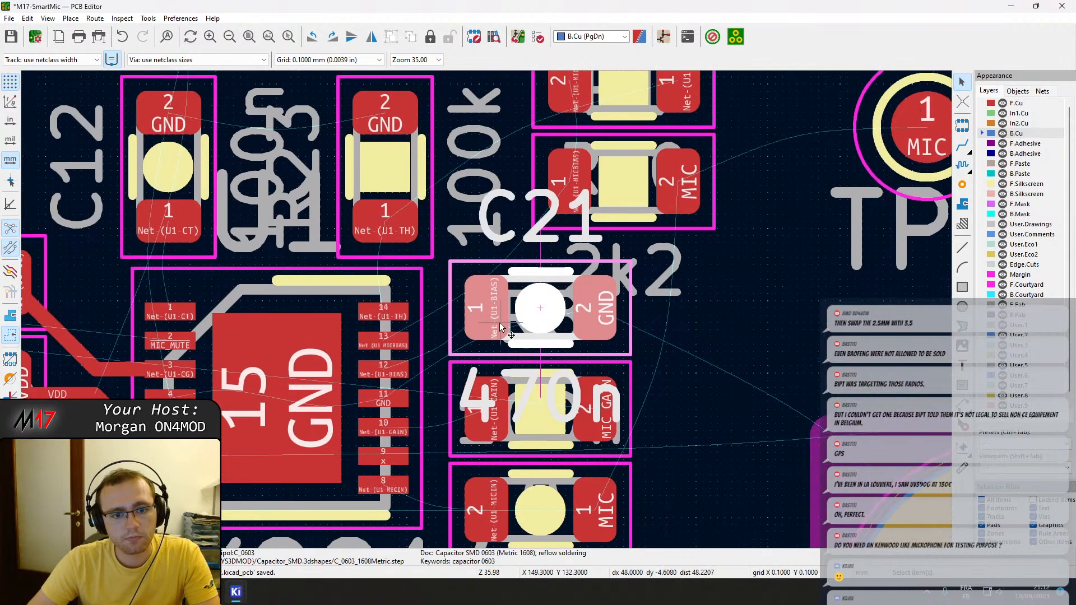
click(563, 227)
Shift R23 left and C12 right so that both sit more centrally above U1.
drag(409, 258, 326, 223)
drag(212, 243, 262, 242)
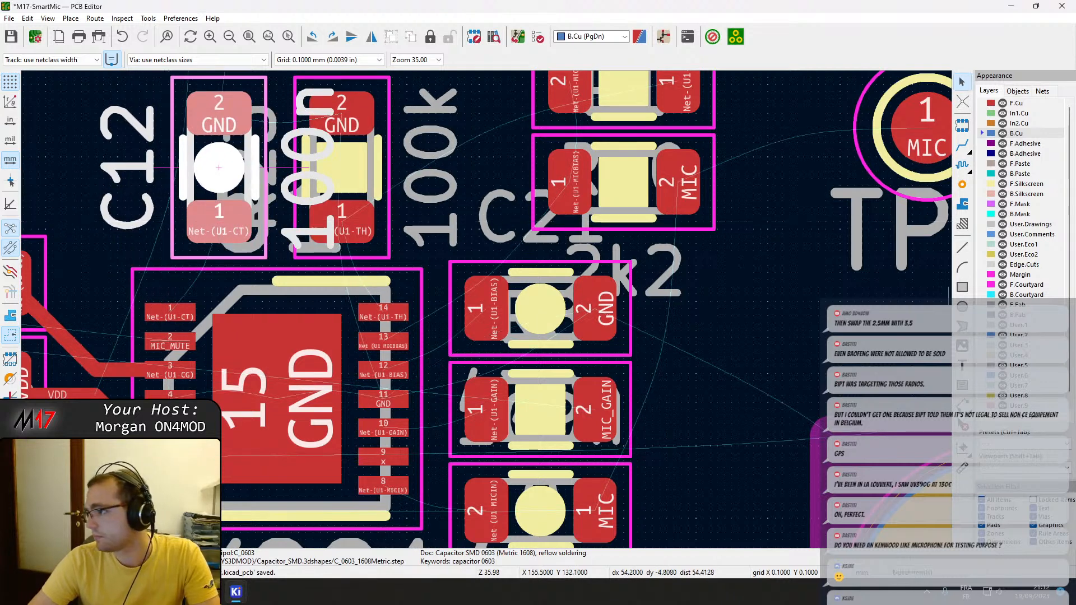
click(368, 254)
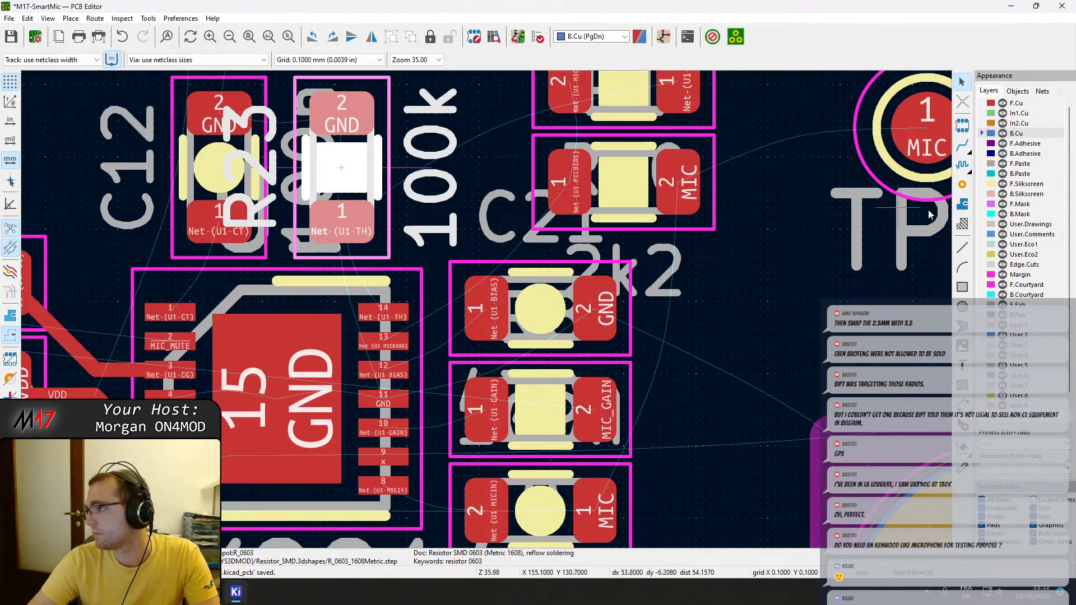
Move the 2k2 resistor R1 out of the way, and place the 150k resistor R30 directly above C21.
click(541, 220)
click(545, 182)
key(m)
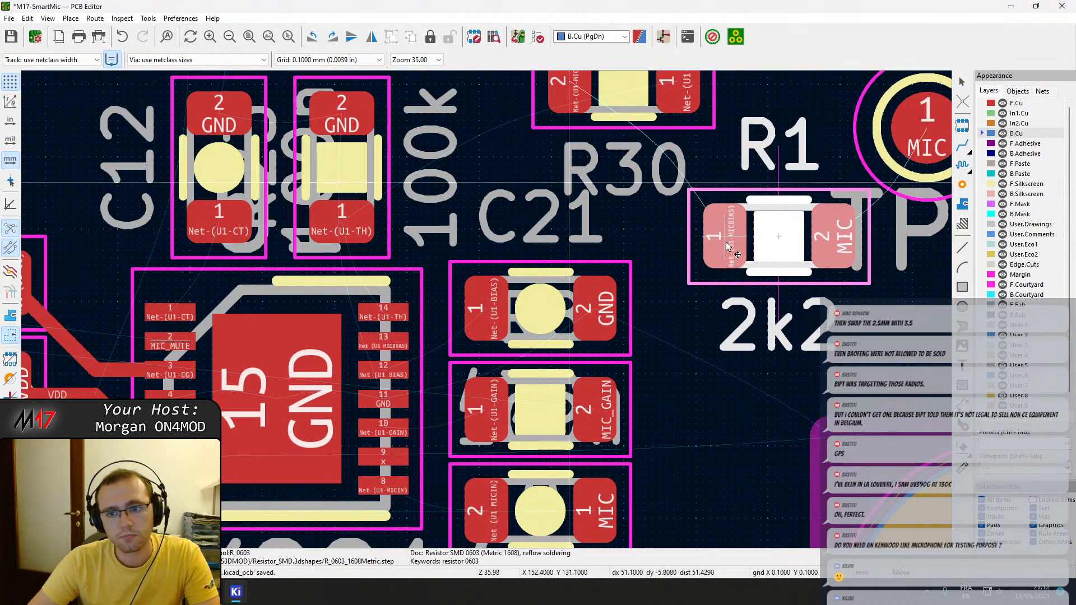
middle_drag(652, 230, 665, 319)
click(455, 80)
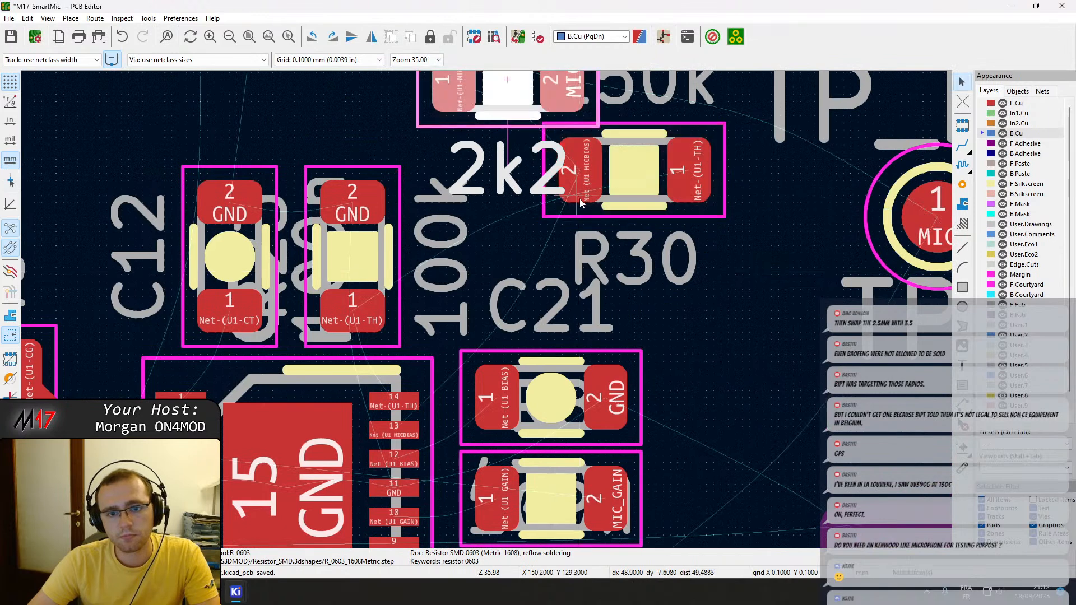
click(582, 209)
key(m)
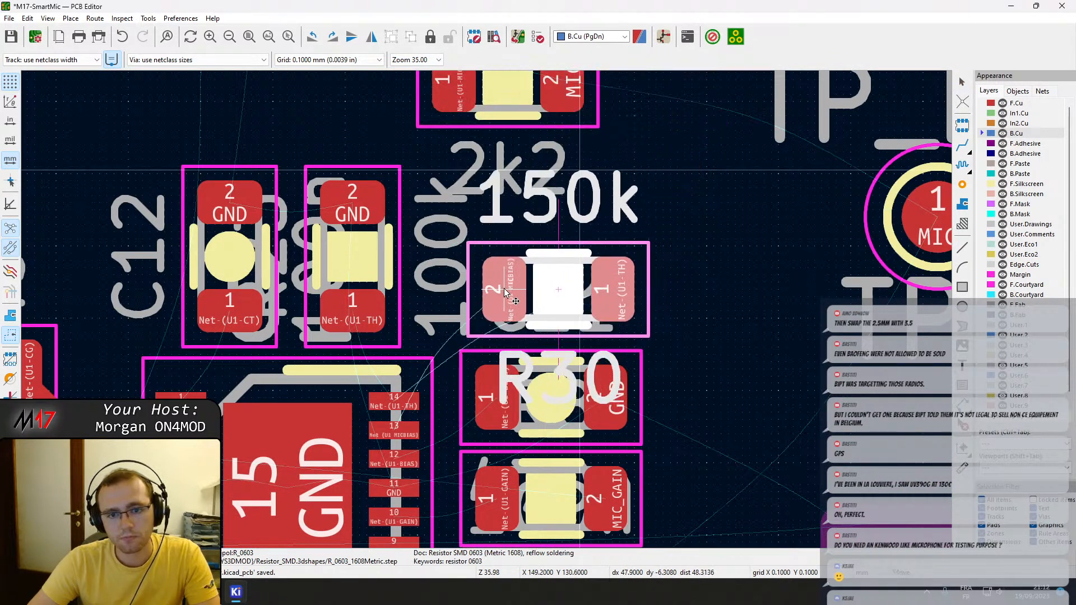
click(504, 292)
Place R1 directly above R30, and align both resistors with the column of C21, R8 and C9.
click(577, 122)
key(m)
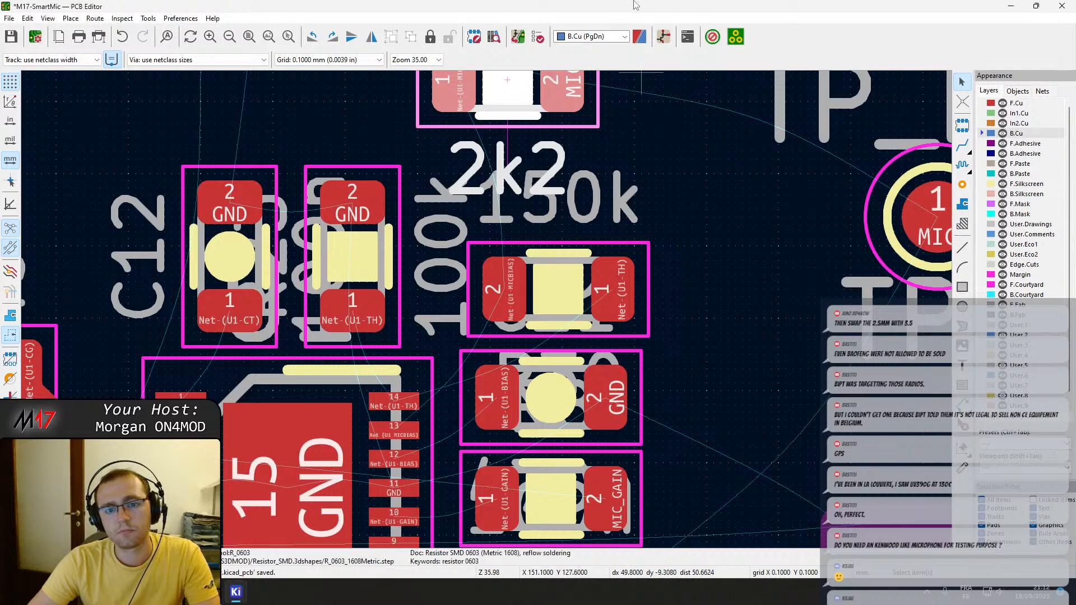
drag(454, 82, 505, 190)
middle_drag(496, 316, 527, 223)
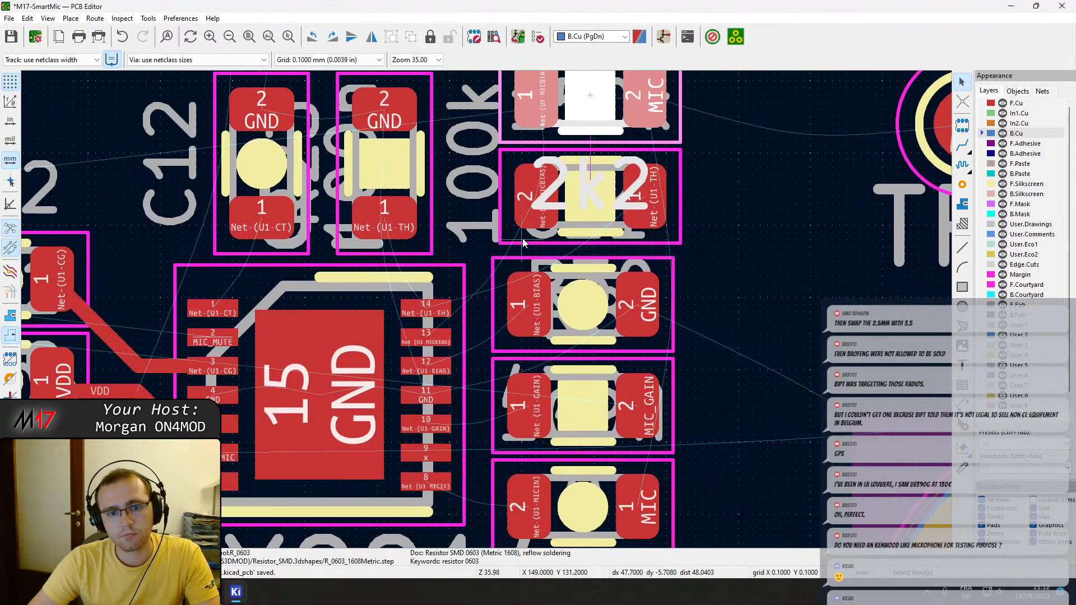
click(519, 233)
key(m)
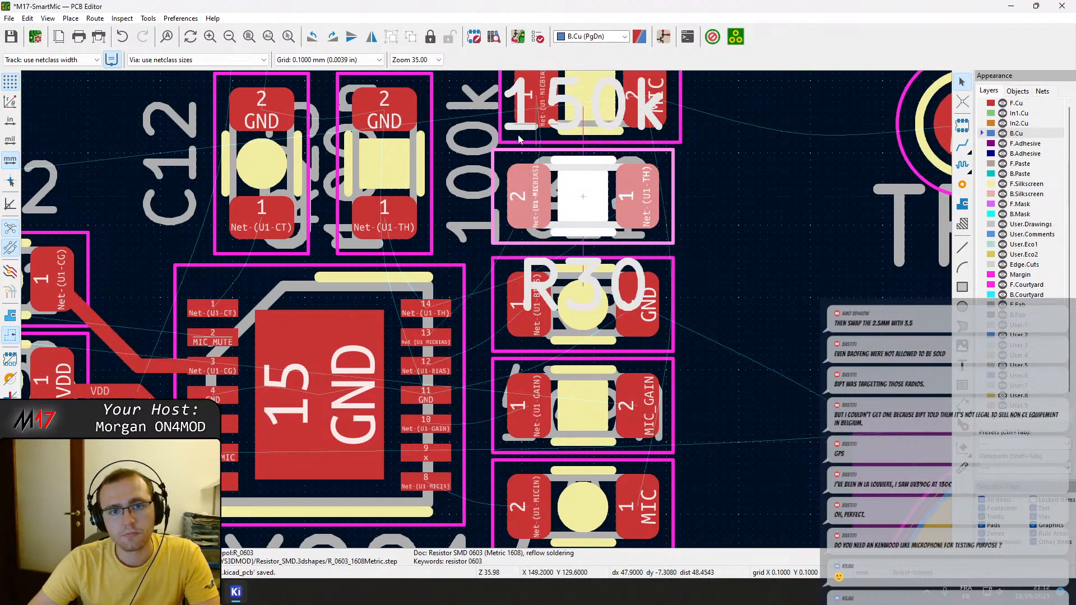
click(527, 99)
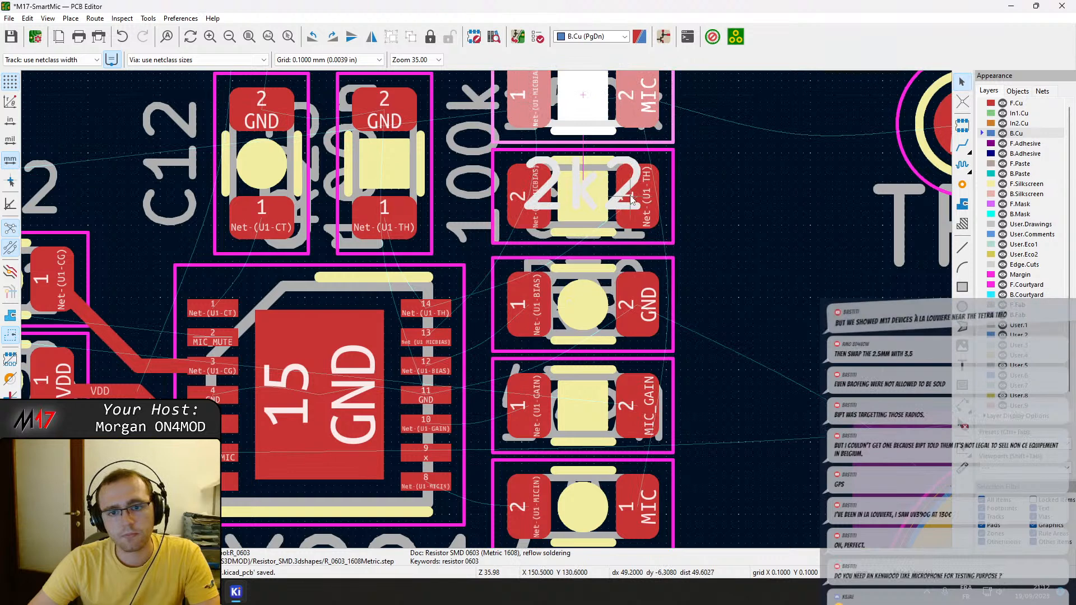
key(x)
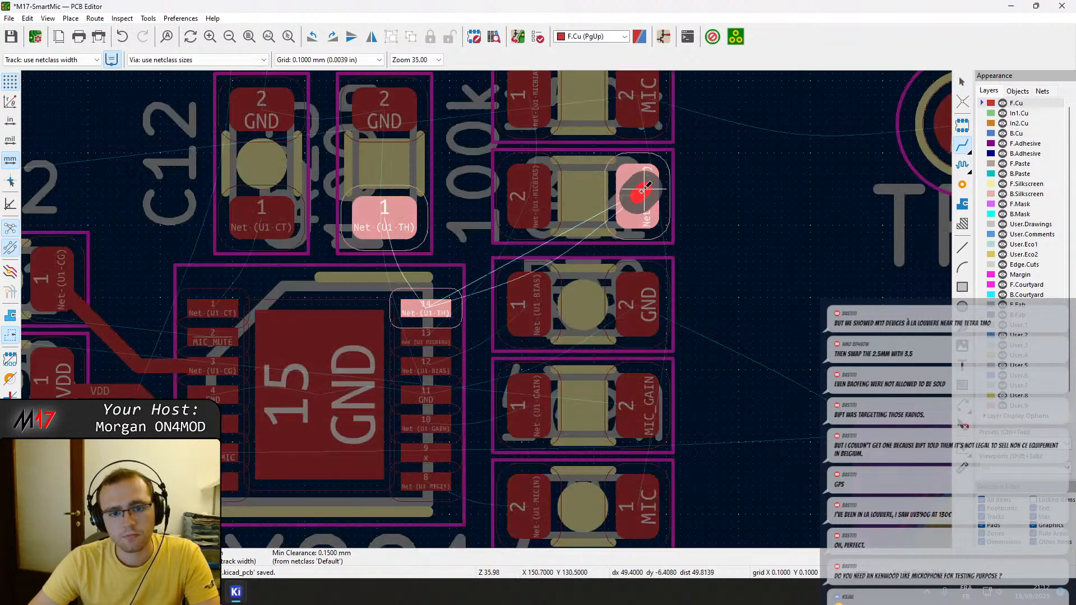
key(Escape)
click(528, 193)
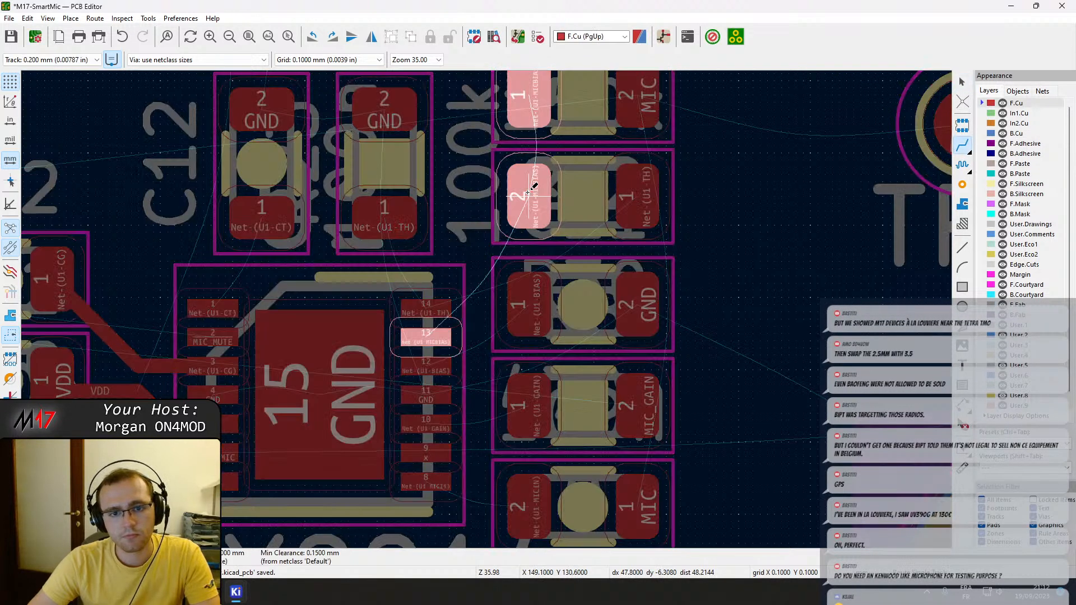
key(Escape)
click(639, 194)
key(Escape)
key(Escape)
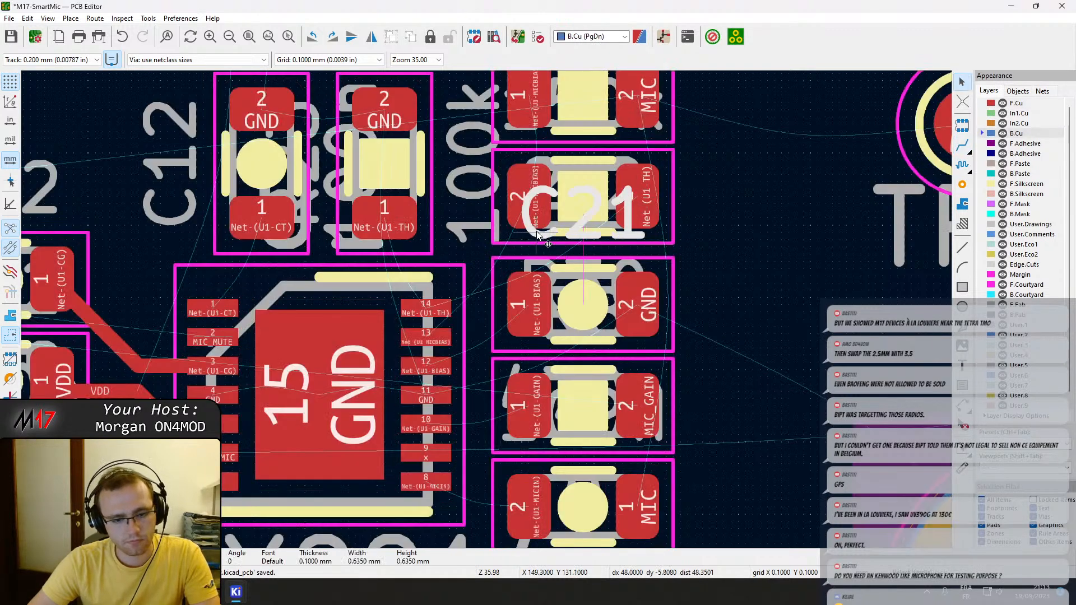
Rotate R30 by 180 degrees, and route its pad 2, Net-(U1-MICBIAS), between R30 and C21 to U1 pin 13 on F.Cu.
click(526, 231)
key(r)
key(r)
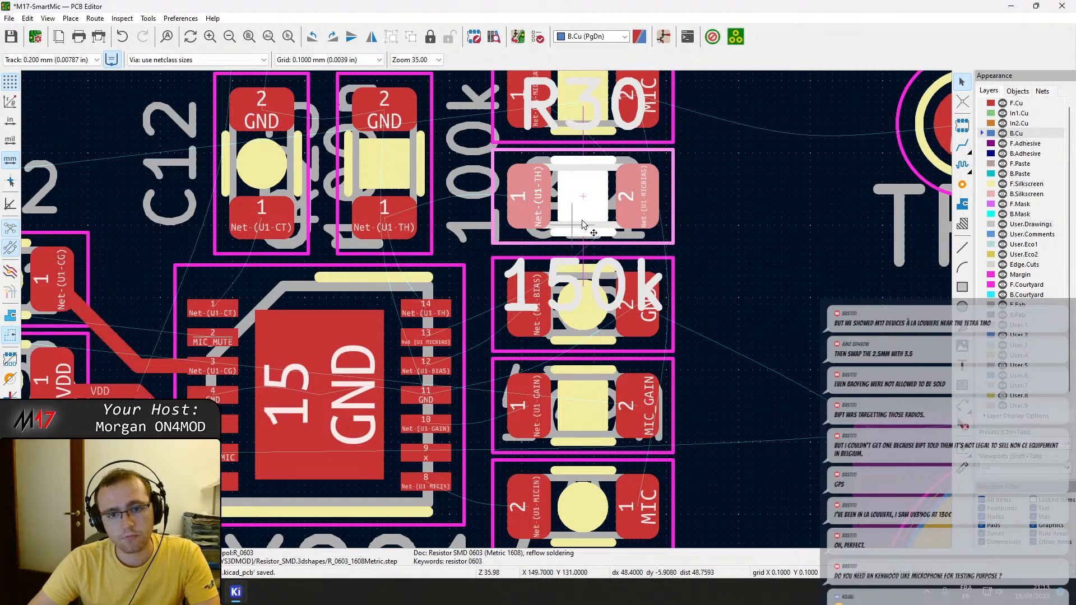
key(x)
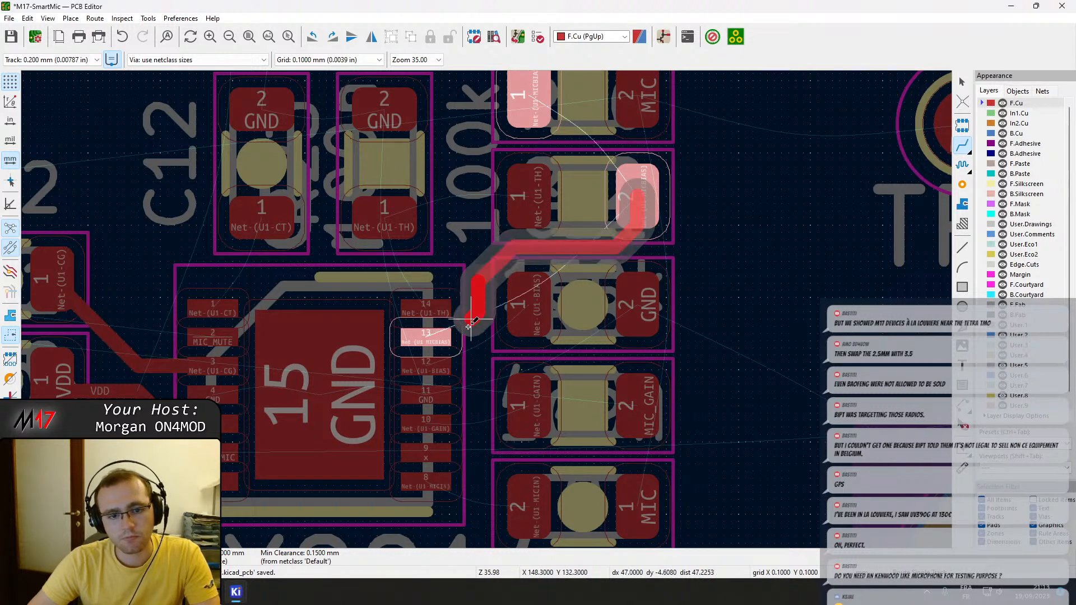
click(444, 334)
key(Page_Down)
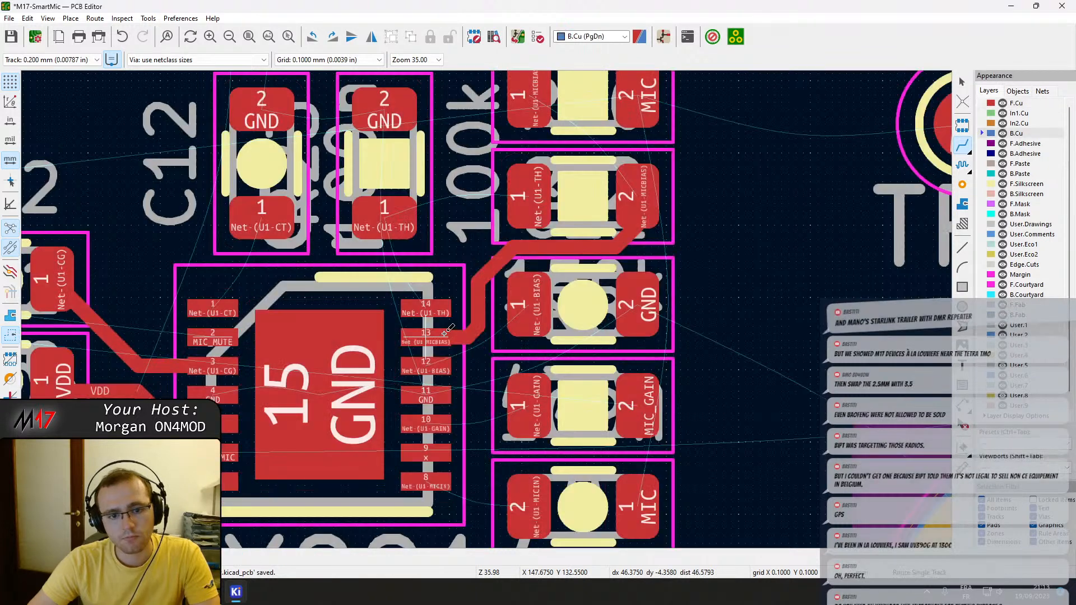
Route U1 pin 12, Net-(U1-BIAS), to pad 1 of C21 and pin 10, Net-(U1-GAIN), to pad 1 of R8 on F.Cu.
click(444, 363)
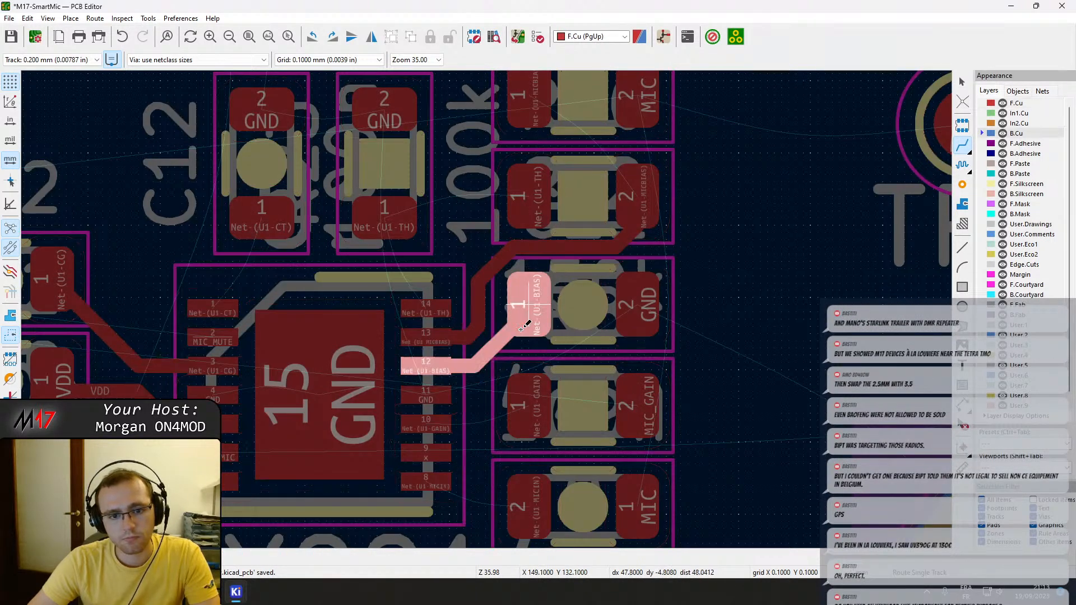
click(527, 324)
click(439, 424)
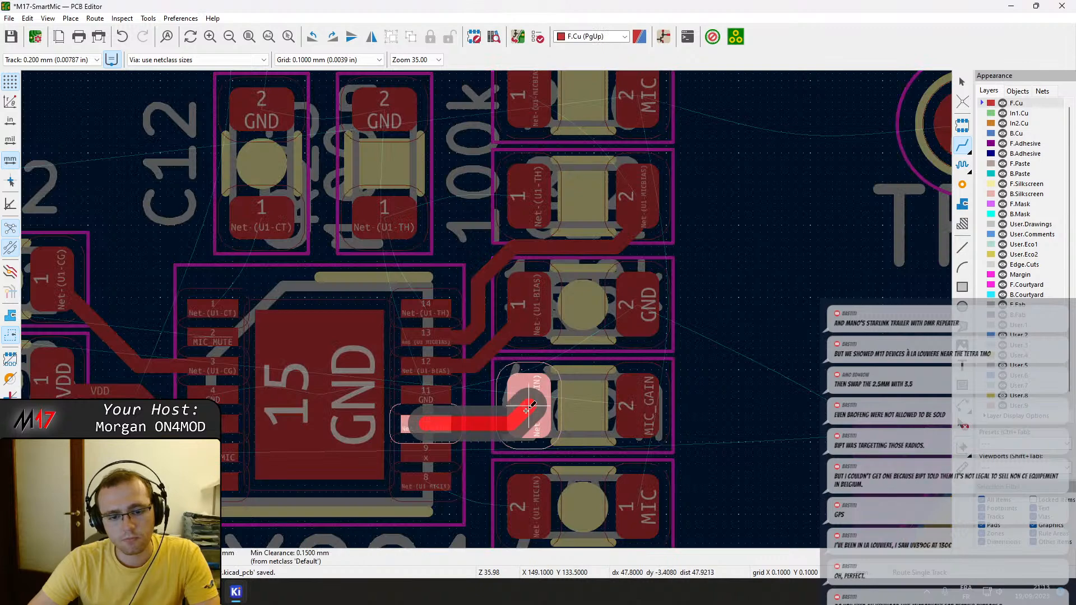
click(526, 411)
Route U1 pin 8, Net-(U1-MICIN), to pad 2 of C9 on F.Cu.
click(433, 480)
click(527, 500)
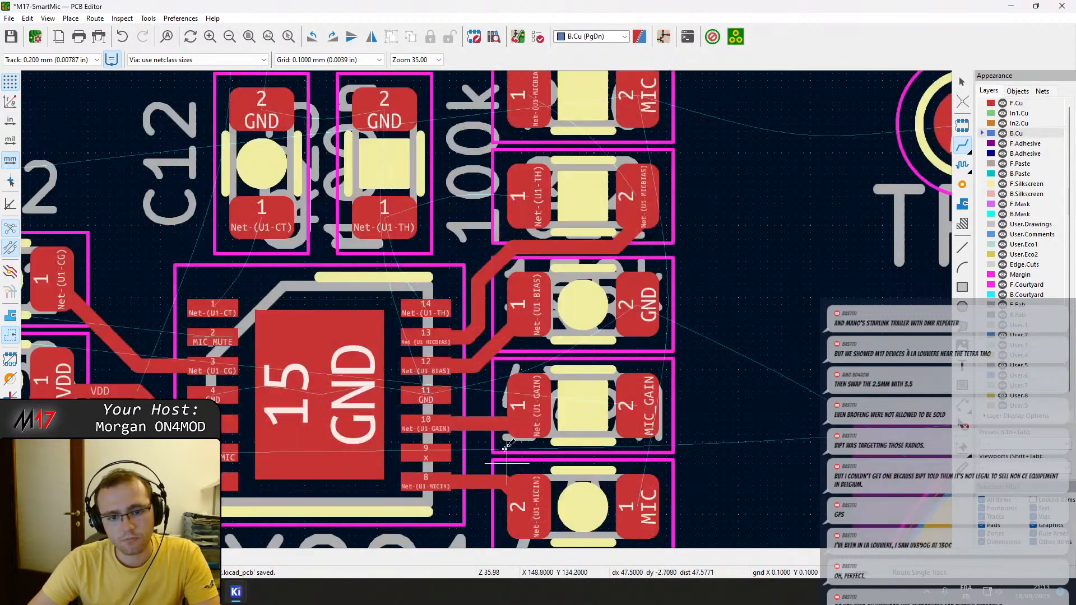
scroll(507, 479, up, 3)
click(504, 485)
key(Escape)
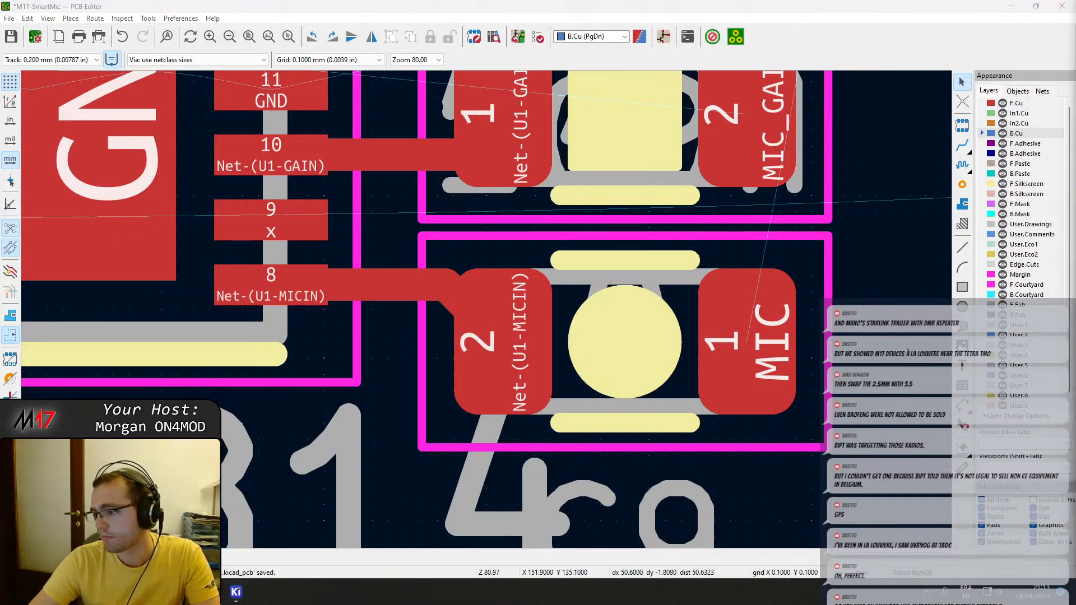
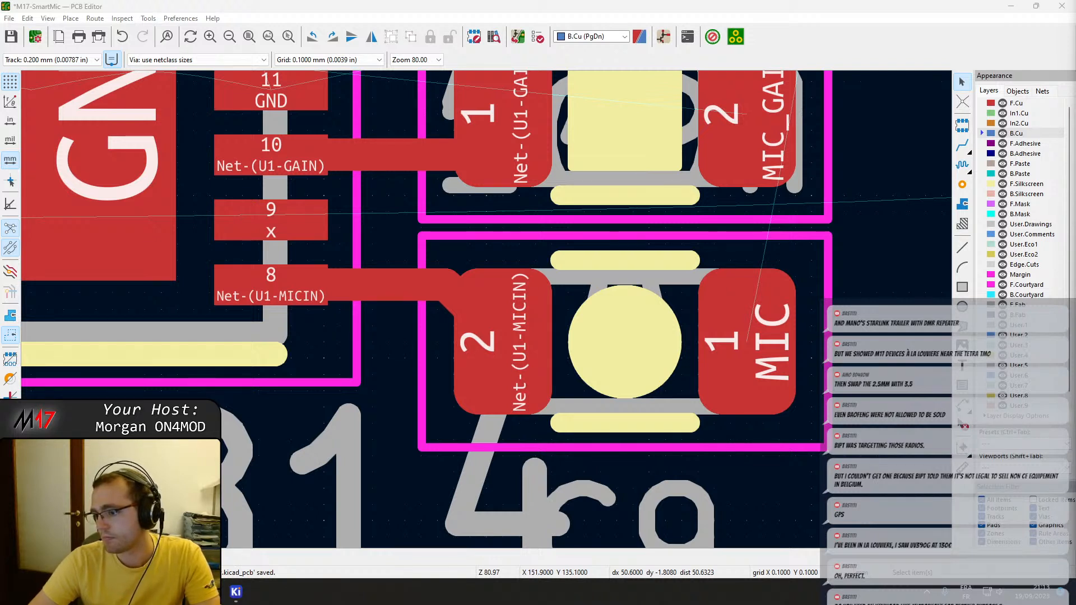
Adjust the Net-(U1-MICIN) connection by moving capacitor C9 one 0.1 mm grid step towards pin 8 of the MAX9814.
click(452, 300)
click(459, 304)
key(d)
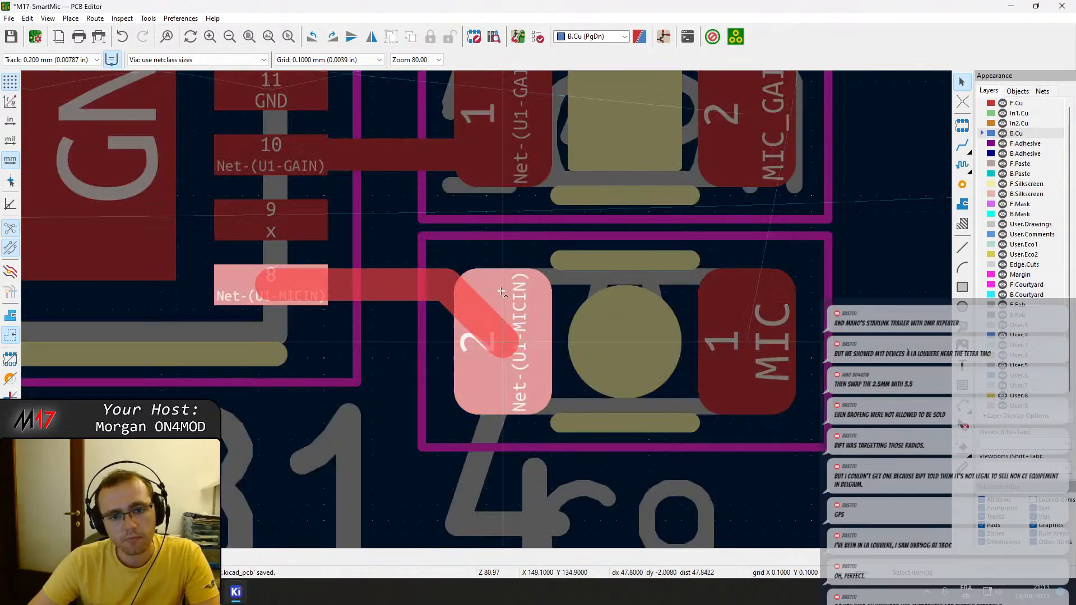
click(473, 308)
drag(514, 314, 483, 271)
click(480, 318)
click(469, 356)
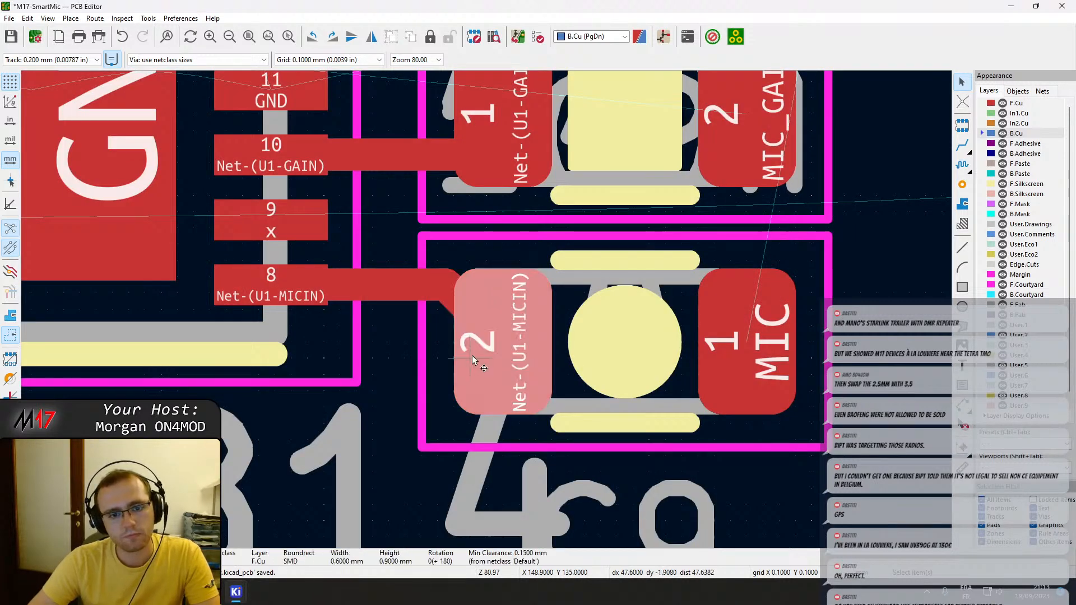
key(m)
click(485, 341)
Route an F.Cu trace from MAX9814 pin 14 to the Net-(U1-TH) pad of the resistor above the chip.
scroll(485, 358, down, 2)
middle_drag(485, 356, 483, 368)
click(492, 368)
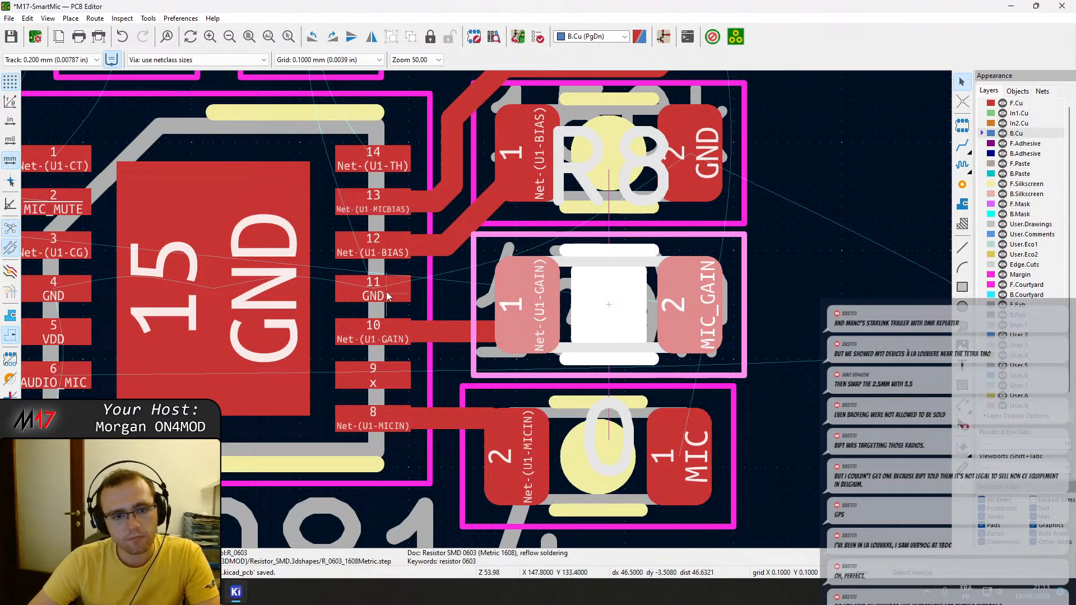
middle_drag(386, 271, 398, 349)
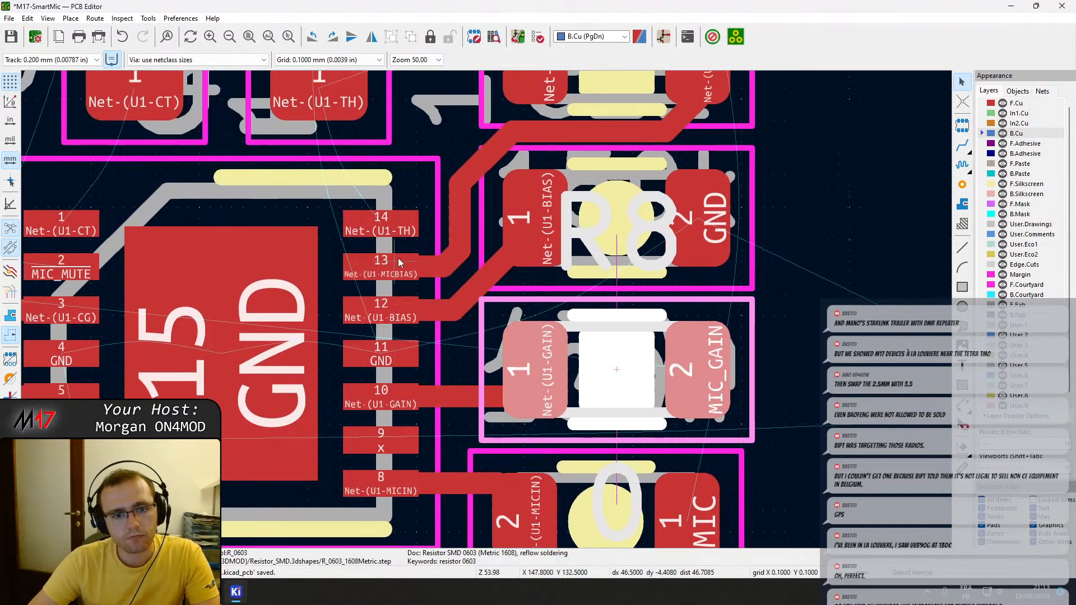
key(x)
middle_drag(377, 144, 349, 326)
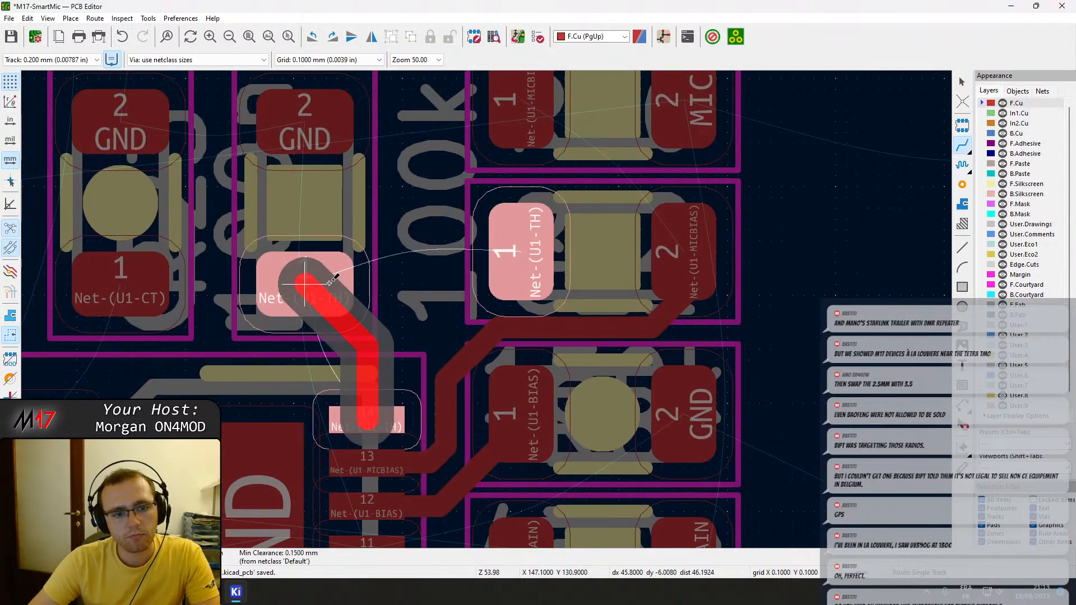
click(330, 283)
click(382, 349)
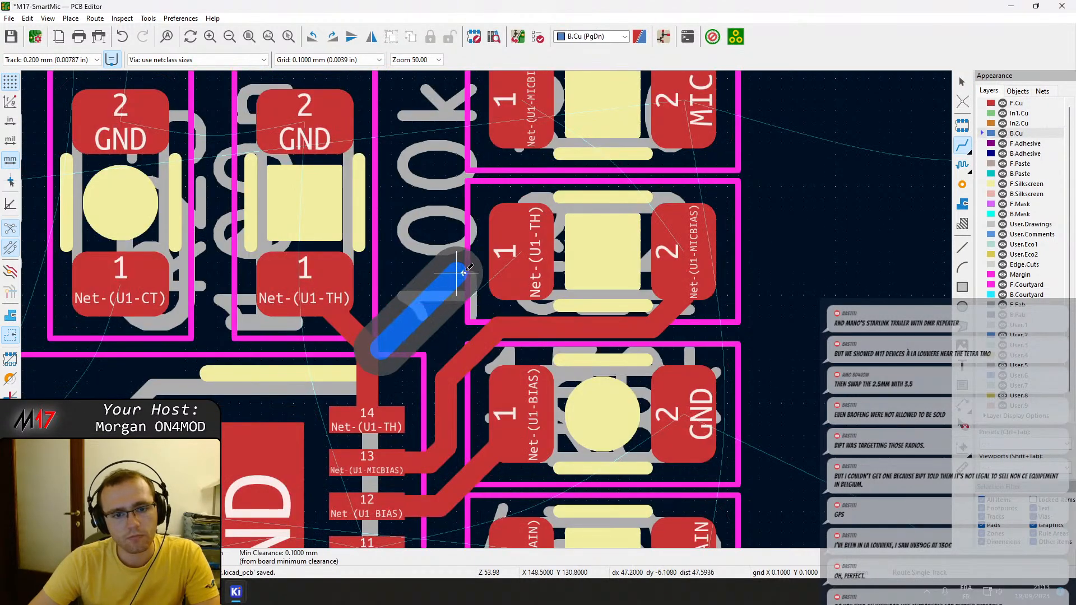
key(Escape)
key(Escape)
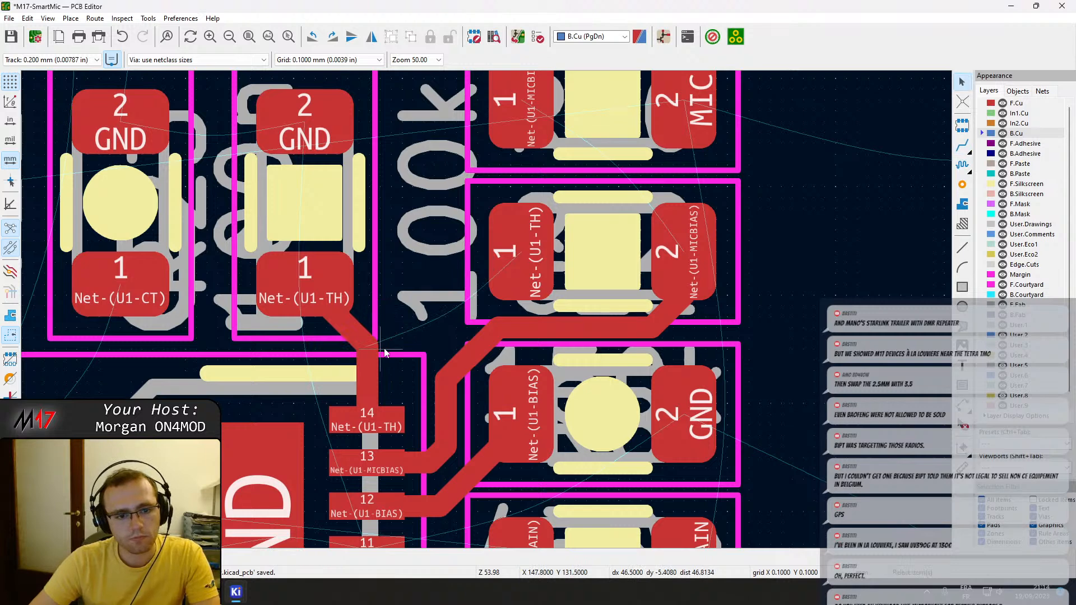
Branch the Net-(U1-TH) trace on F.Cu from its bend above pin 14 to pad 1 of the neighbouring resistor.
key(x)
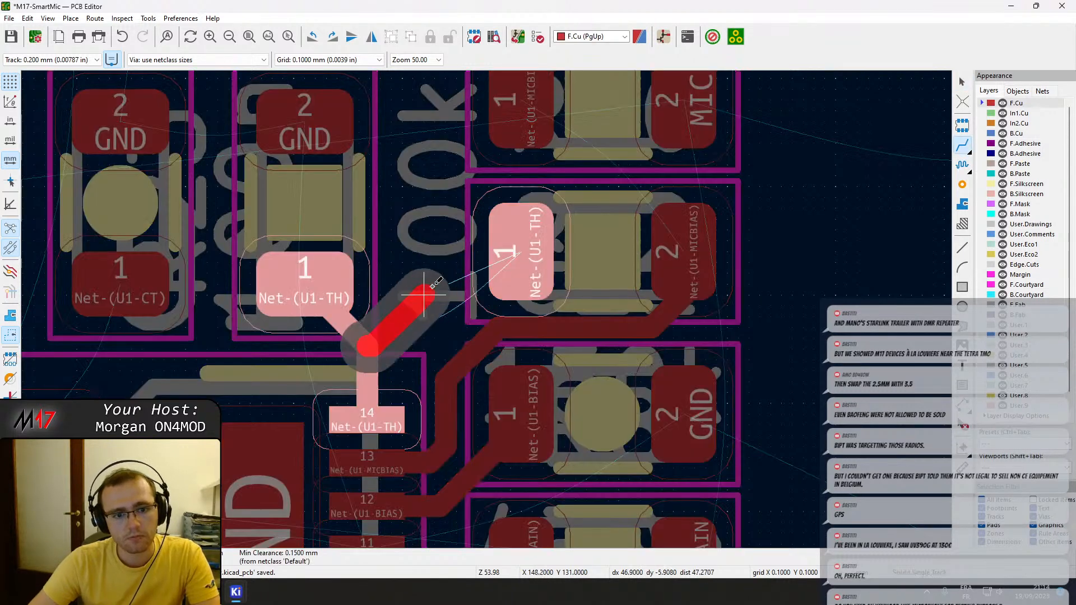
click(514, 255)
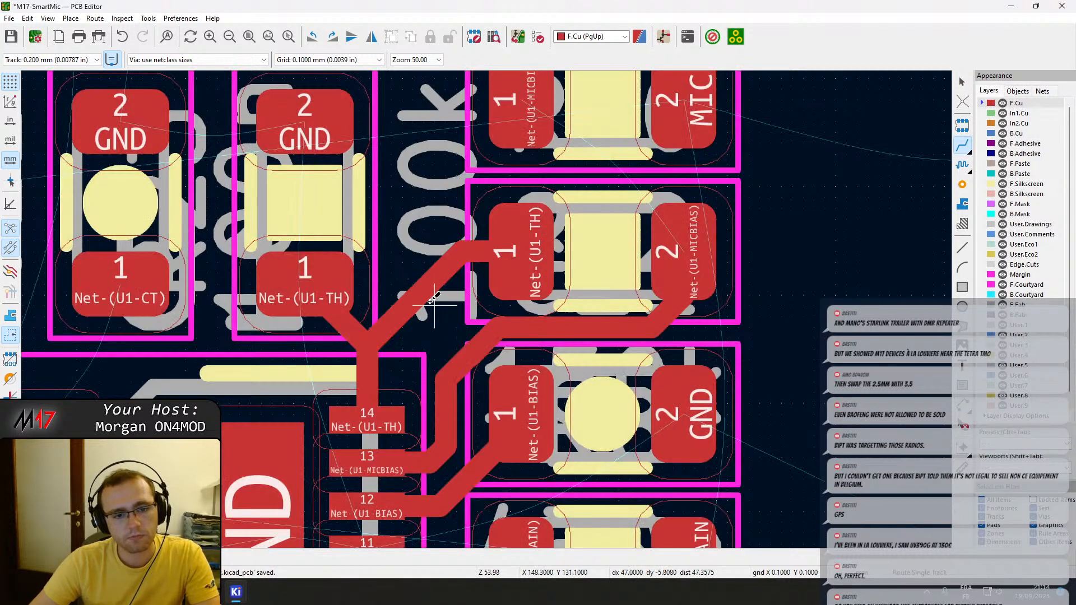
scroll(538, 311, up, 2)
click(539, 310)
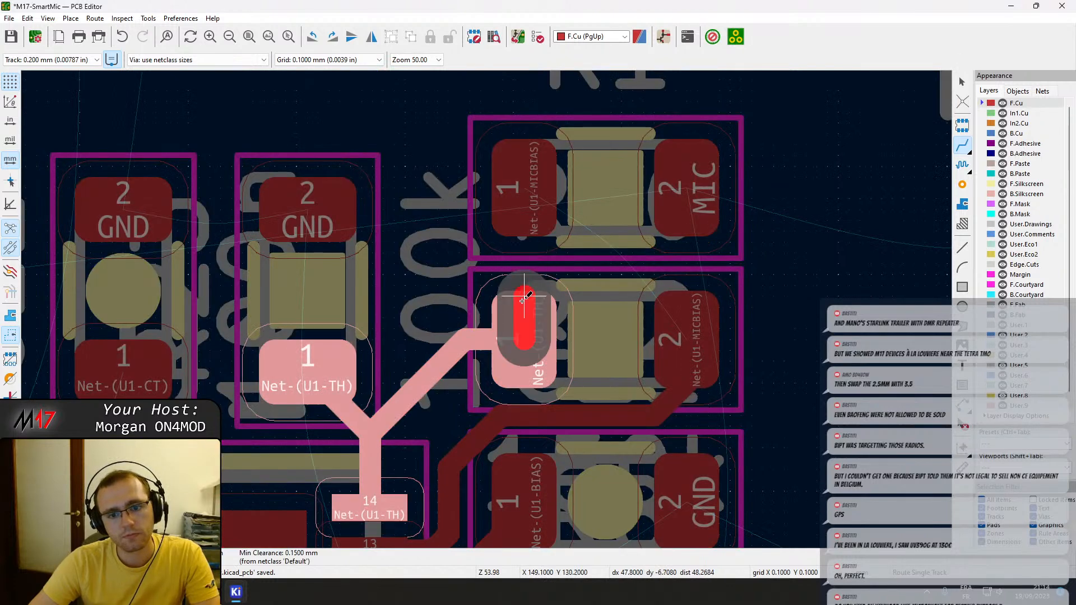
key(Escape)
click(689, 318)
key(Escape)
key(Escape)
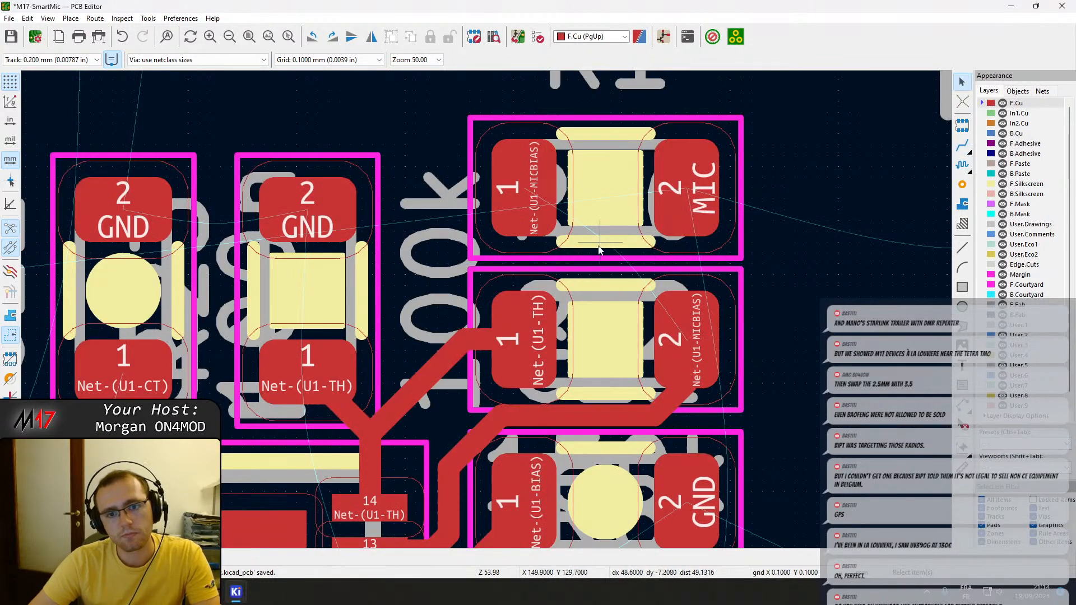
Rotate the 2k2 resistor by 180° and route Net-(U1-MICBIAS) between its pad 1 and pad 2 of the resistor below.
click(590, 256)
key(r)
key(r)
key(x)
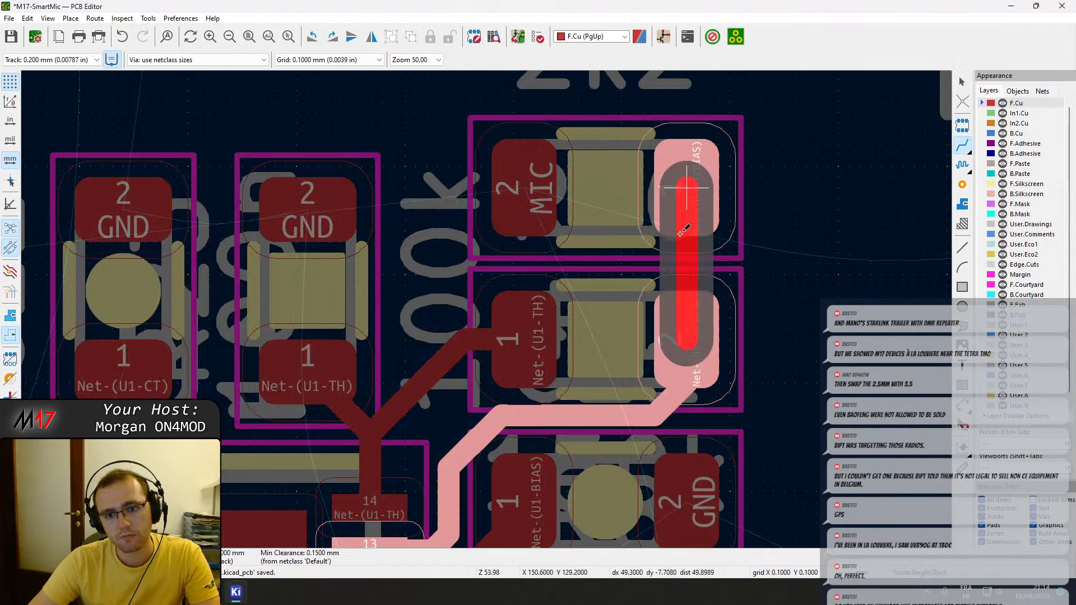
click(682, 197)
key(Escape)
Route the Net-(U1-CT) trace on F.Cu from pad 1 of capacitor C12 to pin 1 of the MAX9814.
scroll(708, 309, down, 1)
scroll(487, 314, down, 3)
scroll(485, 311, up, 2)
scroll(482, 308, down, 3)
scroll(478, 301, up, 1)
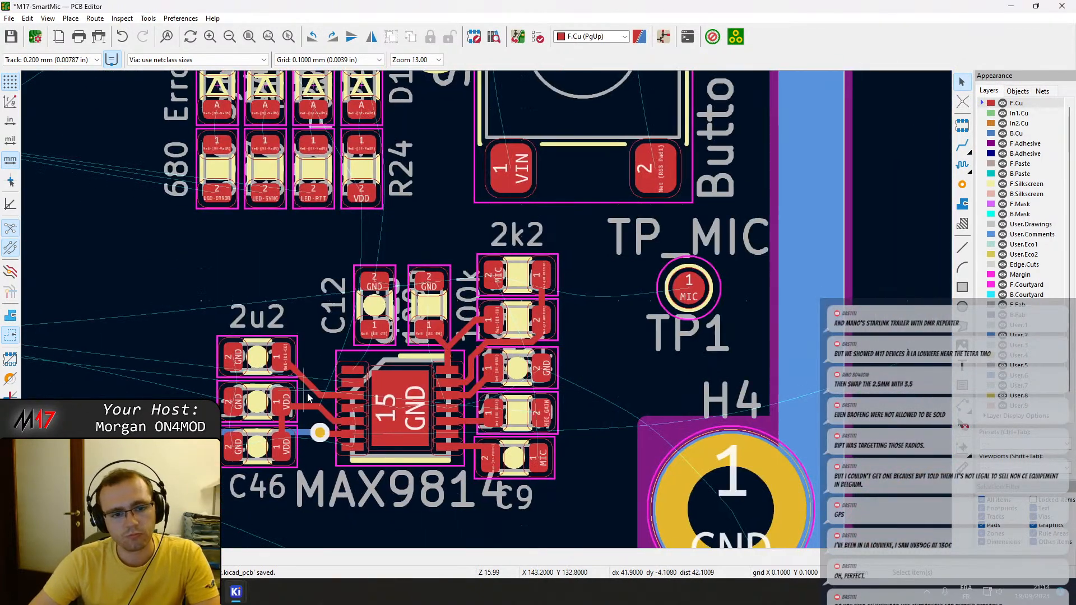
scroll(303, 392, up, 3)
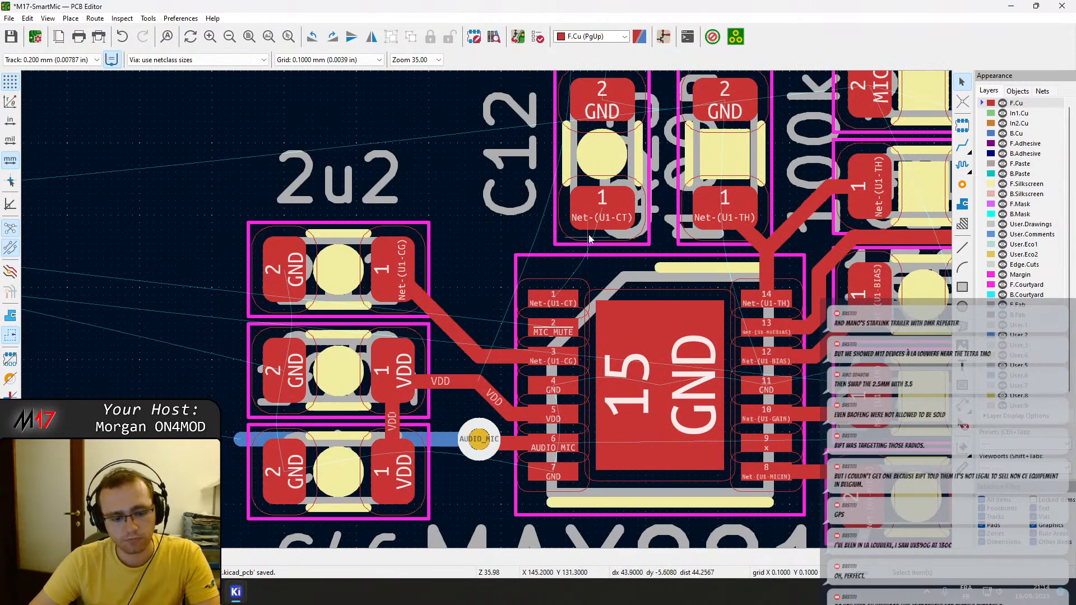
key(x)
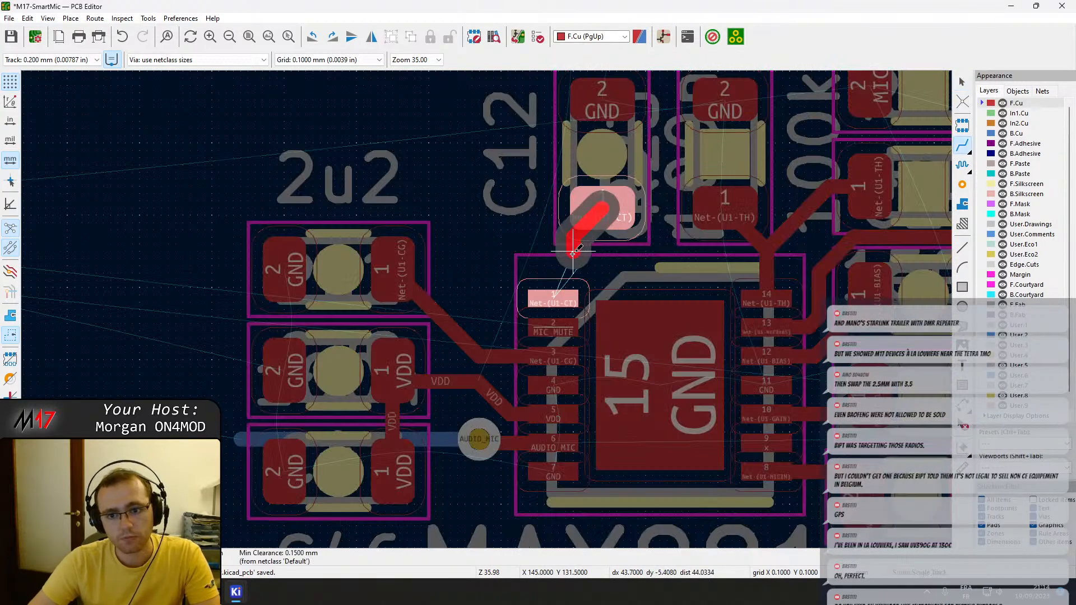
click(555, 295)
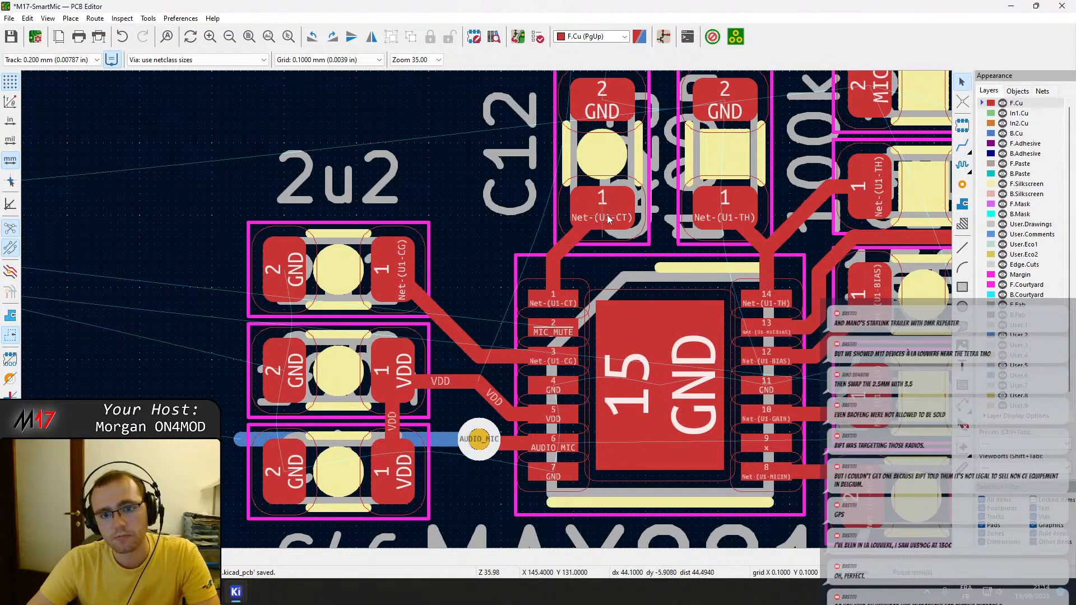
Move capacitor C12 one 0.1 mm grid step towards the resistor beside it and save the board.
click(643, 239)
click(641, 240)
click(646, 246)
key(m)
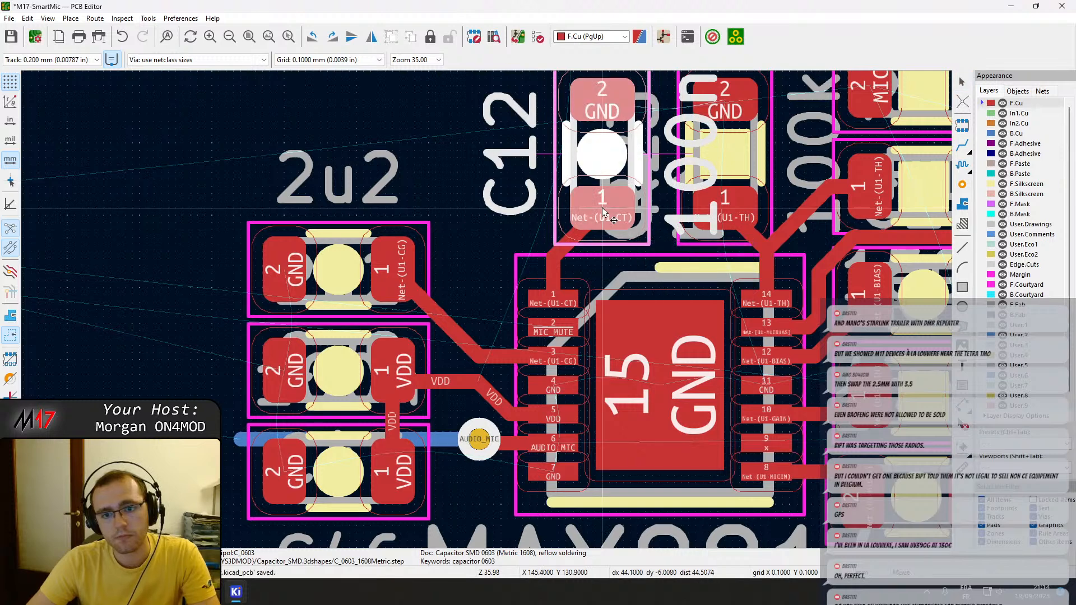
click(612, 213)
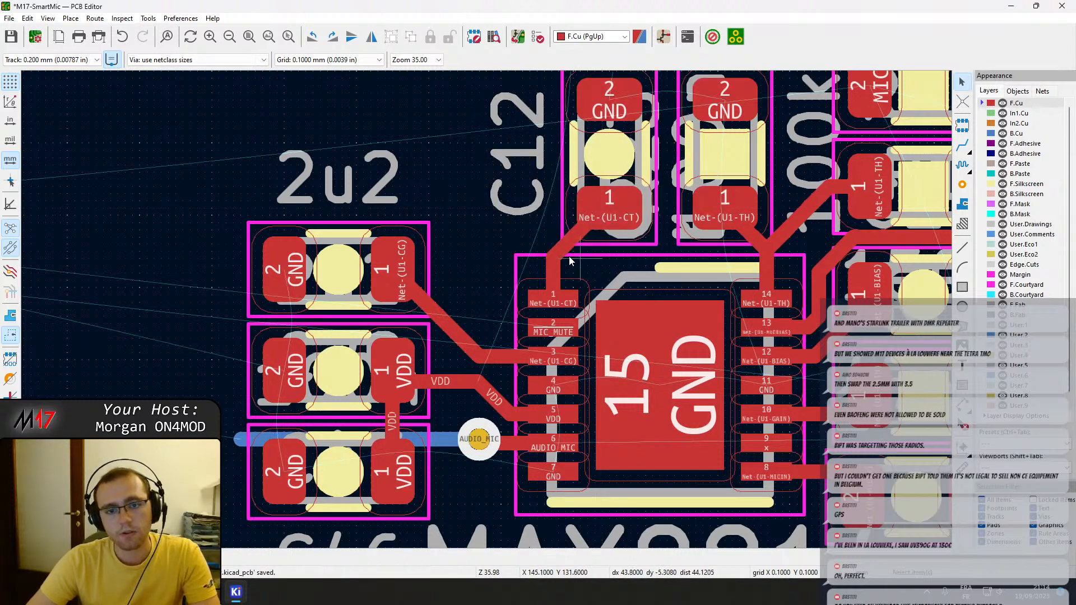
key(ctrl+s)
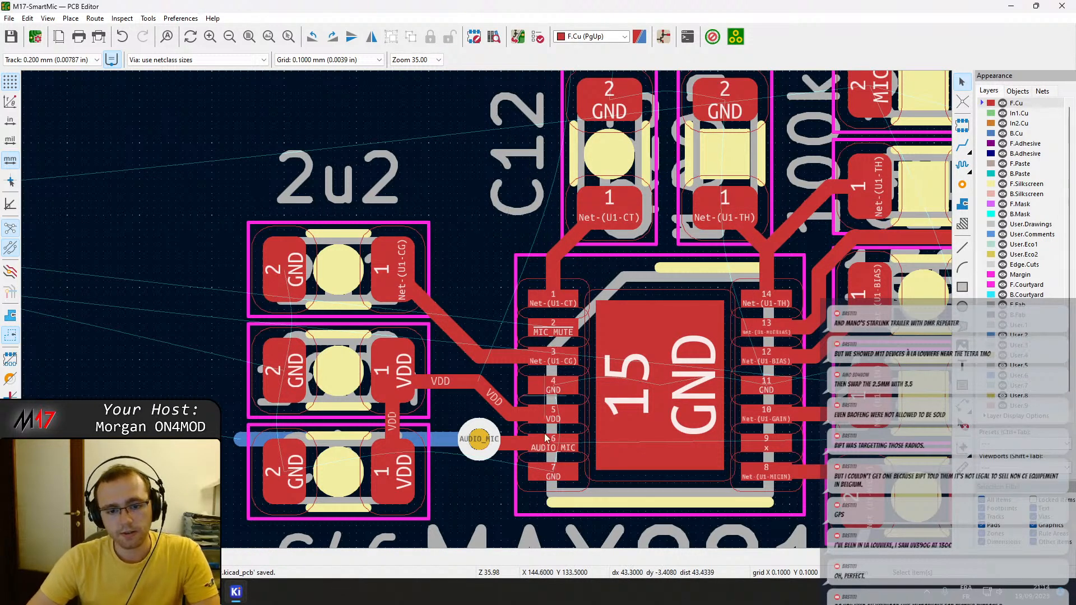
Move the whole MAX9814 circuit, with its surrounding parts and traces, to the free area above connector J5.
middle_drag(603, 479, 496, 399)
scroll(487, 312, down, 2)
middle_drag(488, 233, 526, 285)
scroll(510, 393, down, 1)
scroll(374, 261, down, 1)
middle_drag(374, 261, 536, 347)
drag(556, 308, 740, 424)
key(m)
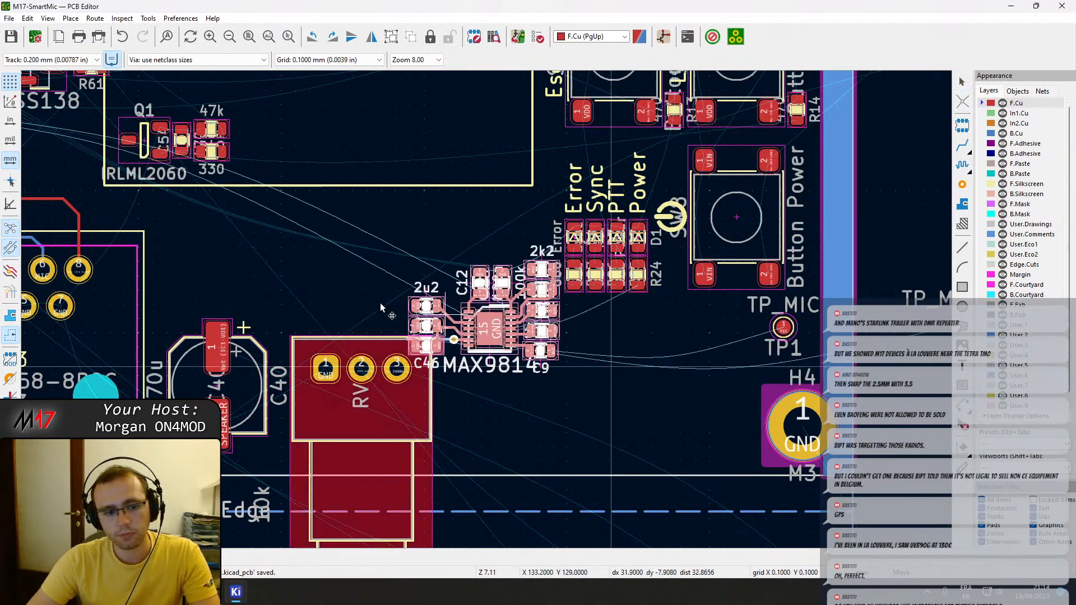
middle_drag(214, 281, 666, 353)
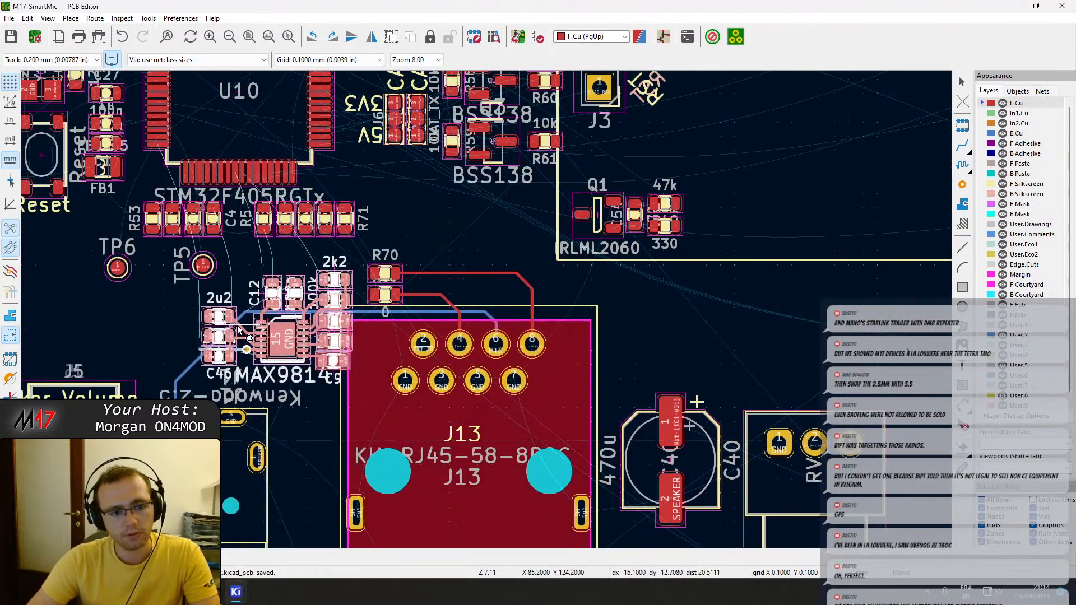
middle_drag(241, 308, 580, 289)
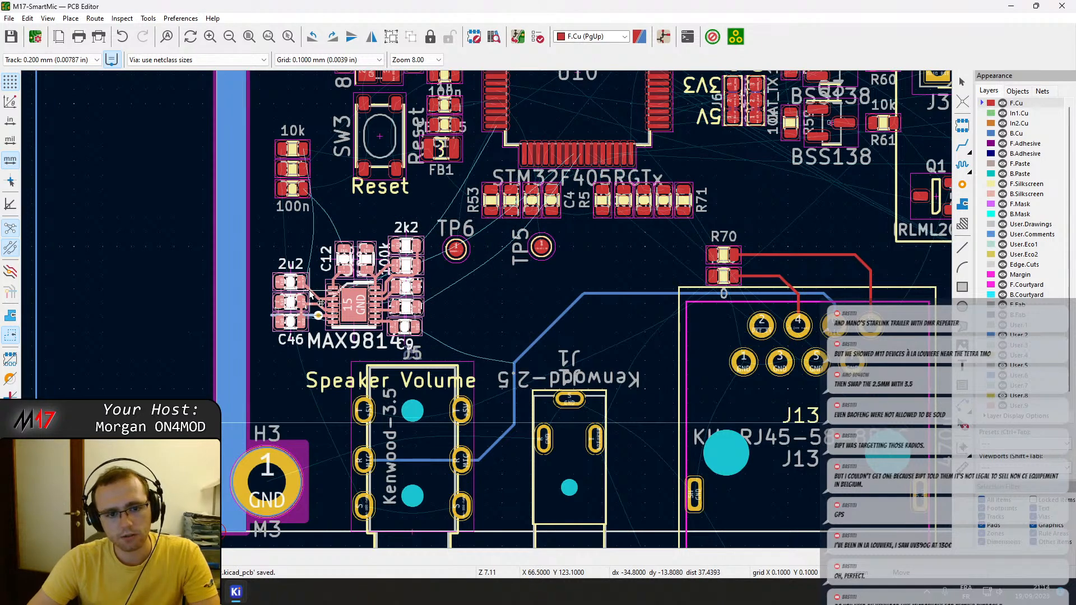
click(310, 294)
Move the "Speaker Volume" silkscreen text from connector J5 to just above the volume potentiometer.
scroll(460, 343, down, 2)
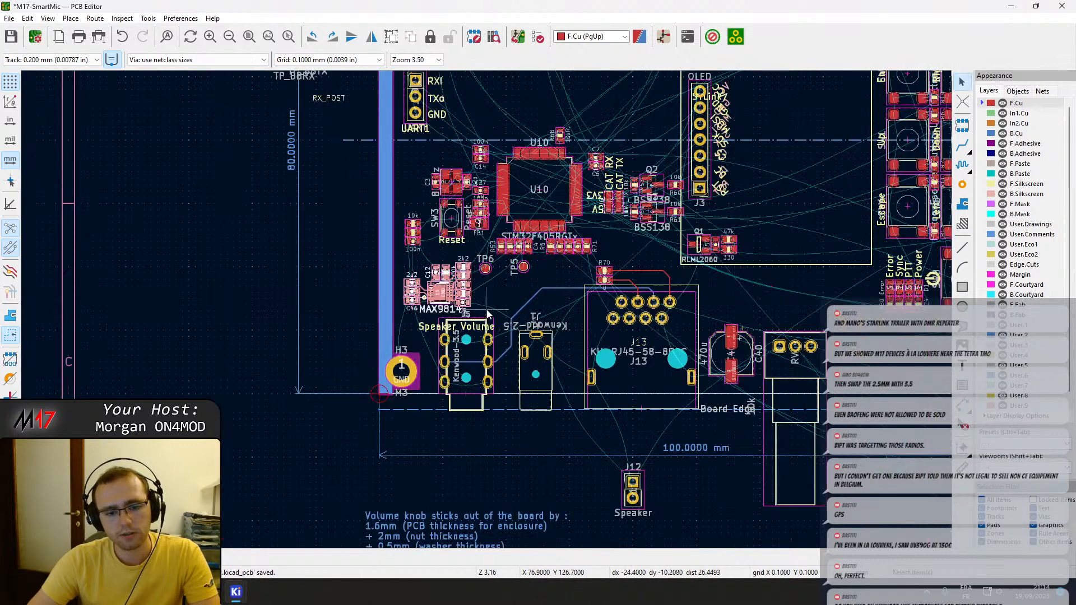
scroll(486, 310, up, 1)
click(469, 339)
drag(470, 339, 223, 310)
key(ctrl+z)
scroll(297, 241, down, 3)
middle_drag(240, 221, 432, 334)
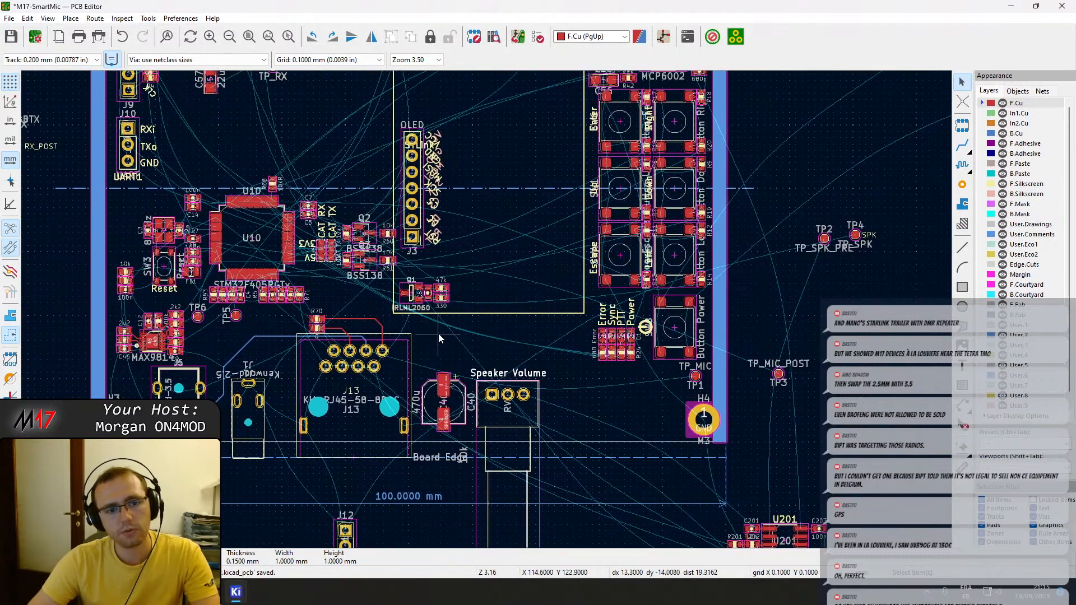
scroll(431, 335, up, 3)
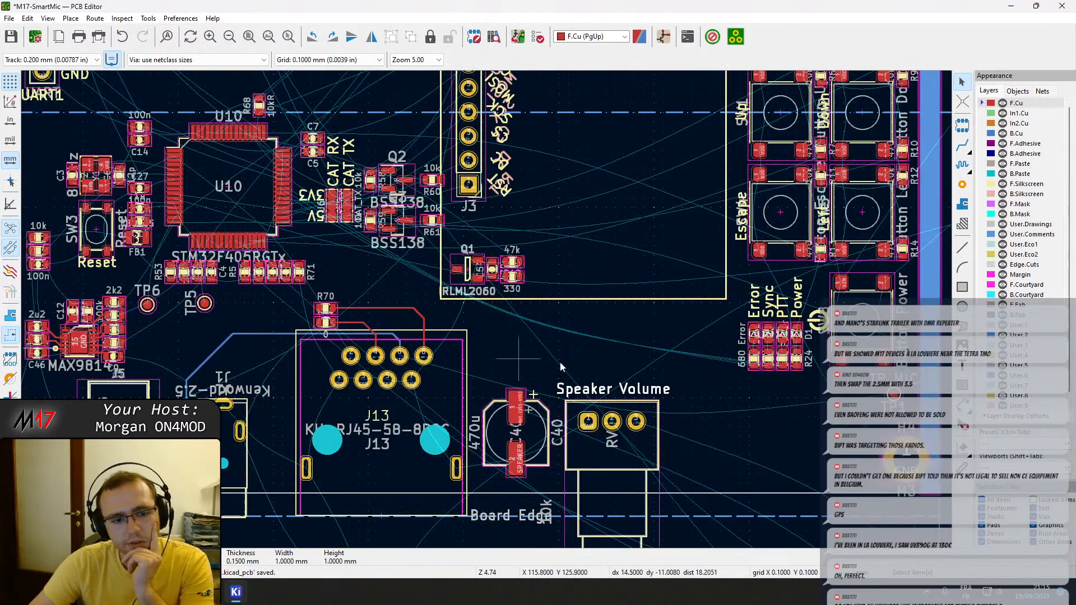
middle_drag(325, 354, 497, 328)
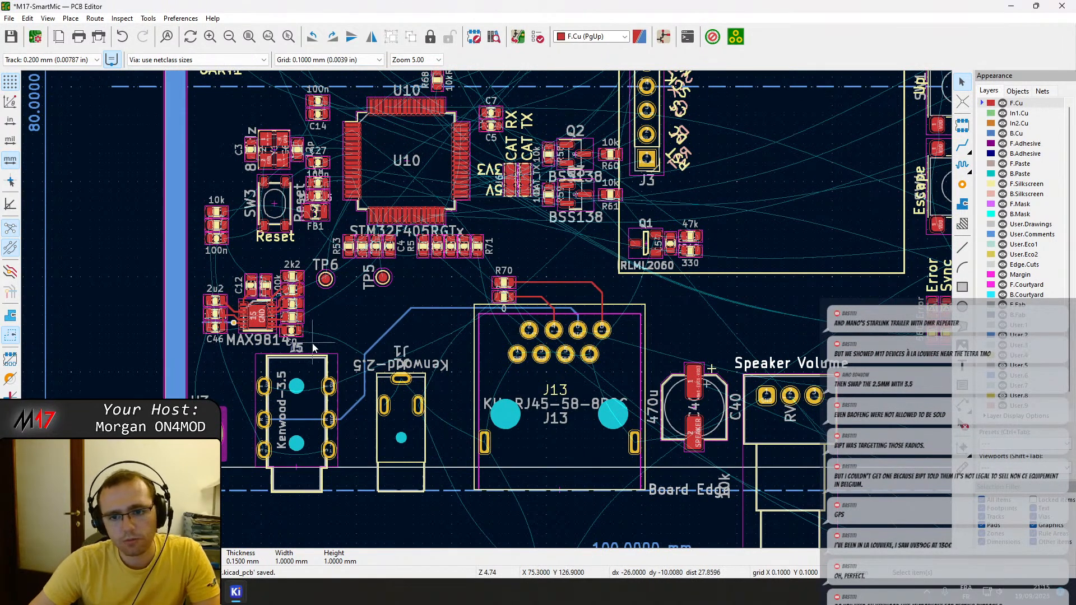
drag(301, 338, 198, 258)
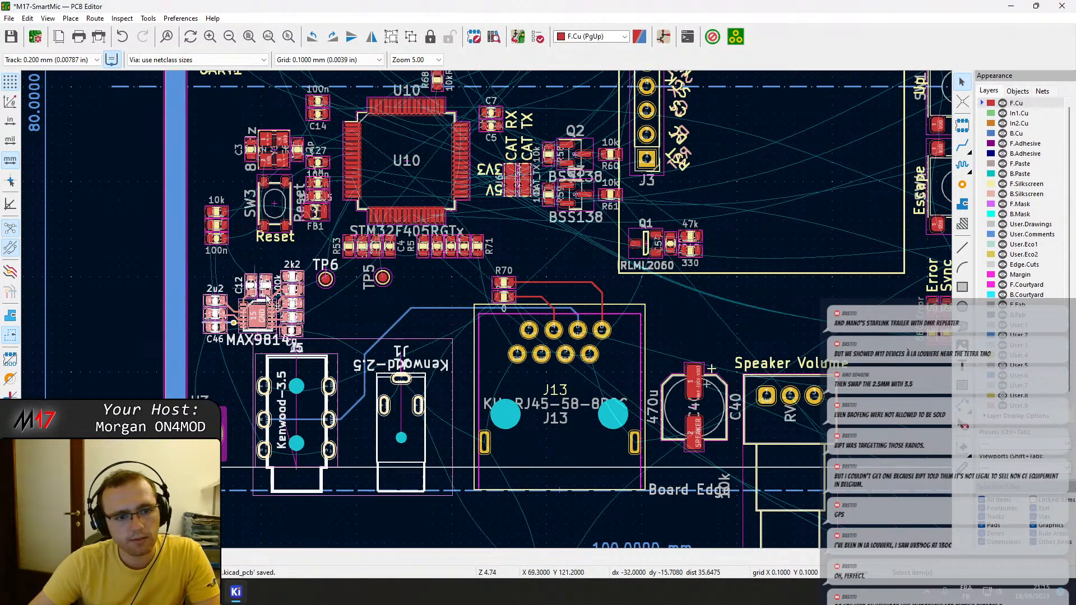
ctrl+click(316, 364)
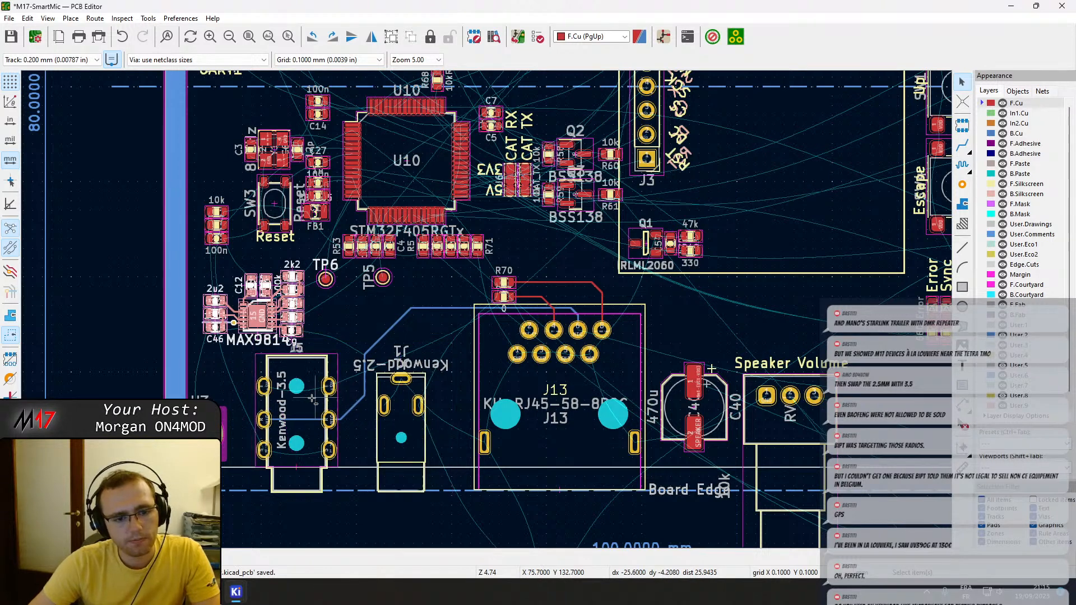
drag(355, 433, 320, 414)
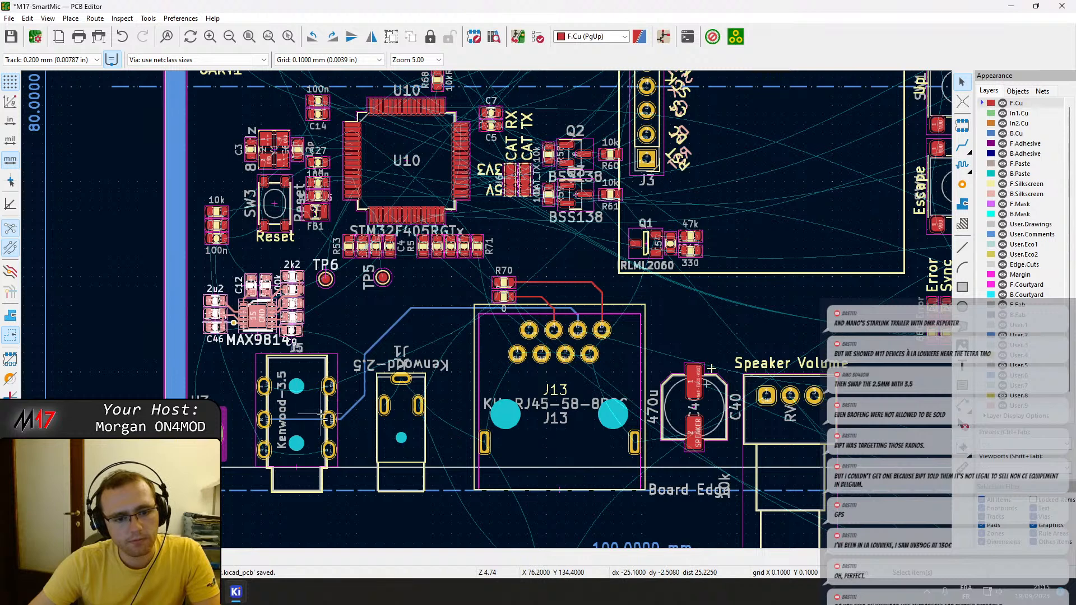
click(303, 331)
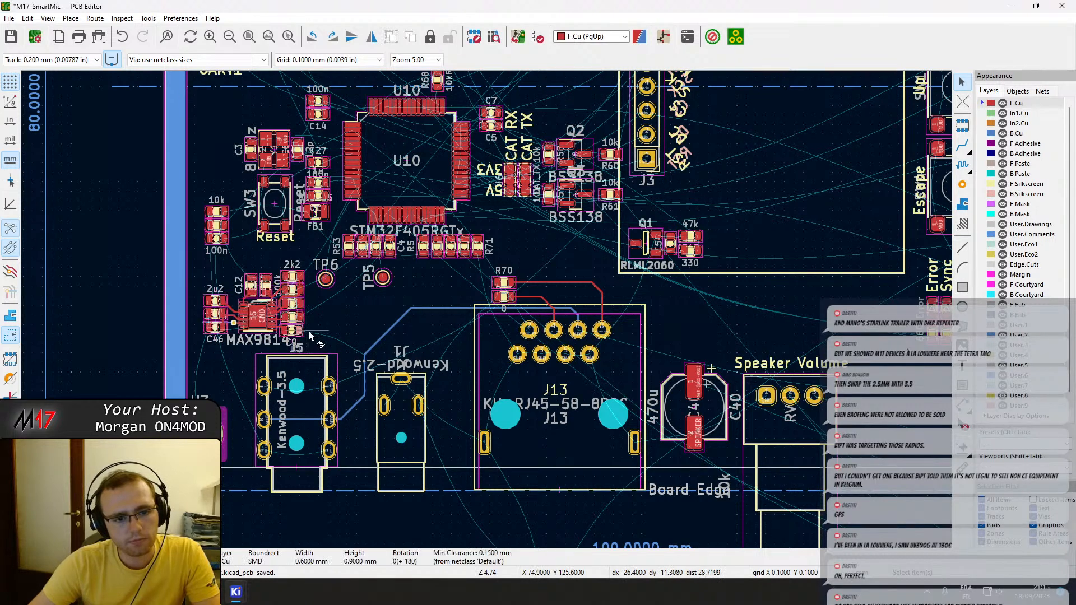
click(318, 347)
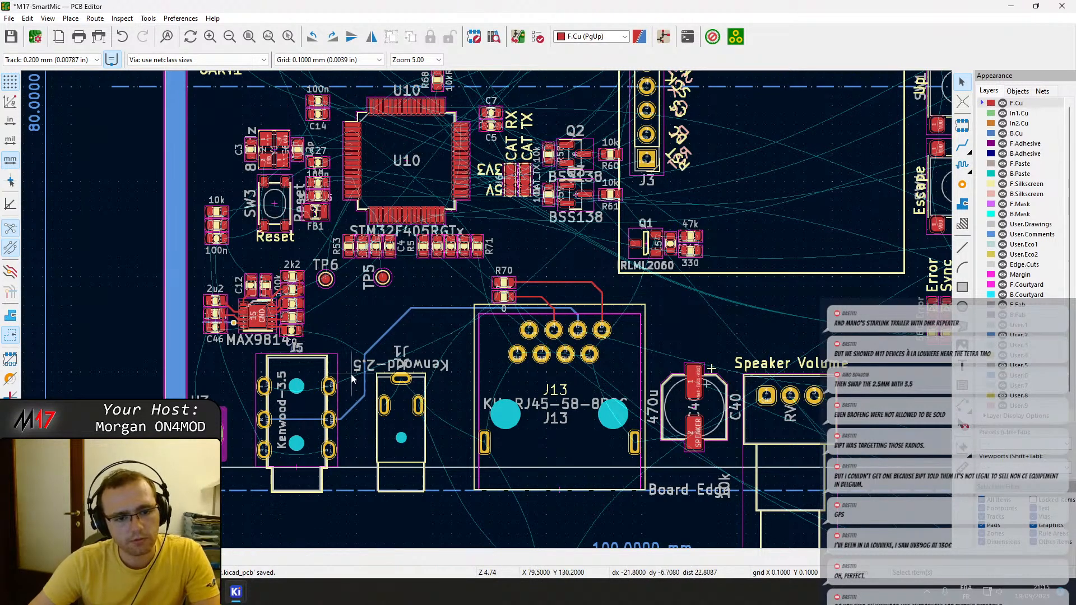
Select the MAX9814 circuit, try it above capacitor C40, and place it back just above connector J5.
drag(199, 257, 330, 361)
drag(252, 318, 704, 317)
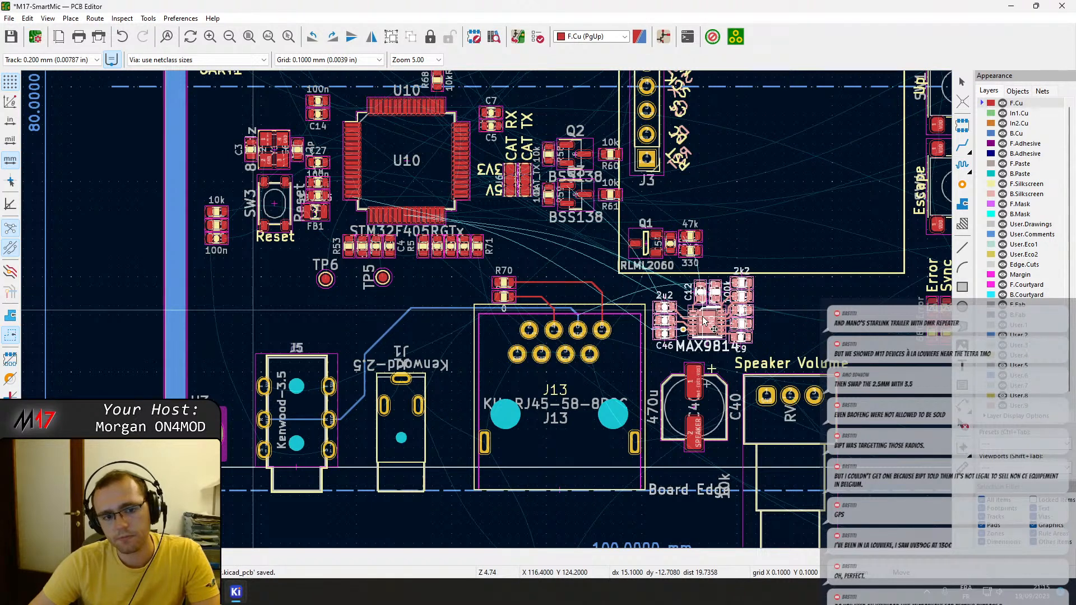
drag(705, 321, 252, 312)
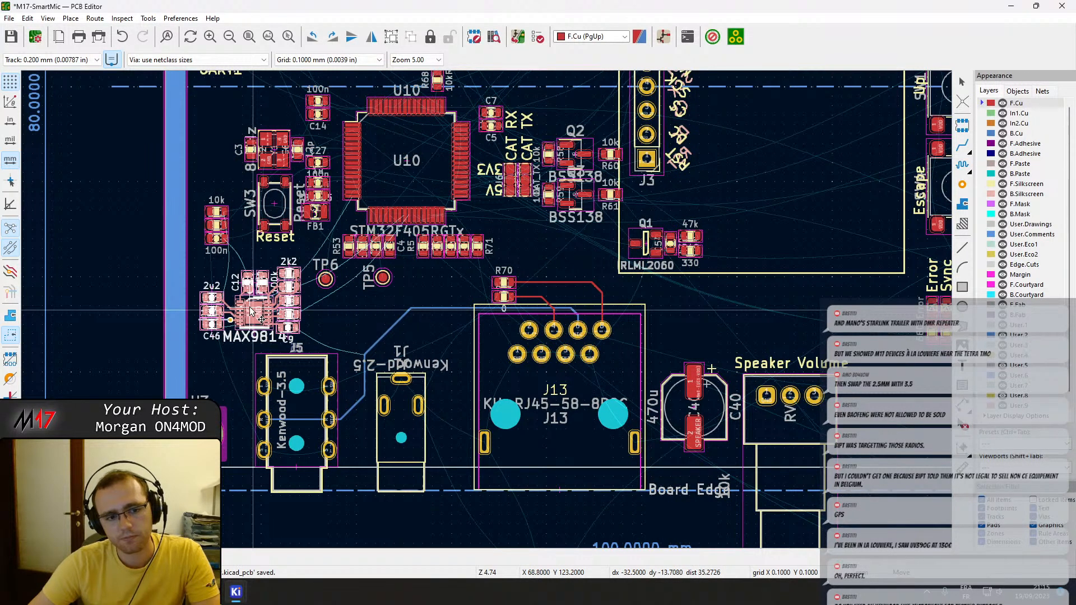
click(252, 312)
click(390, 329)
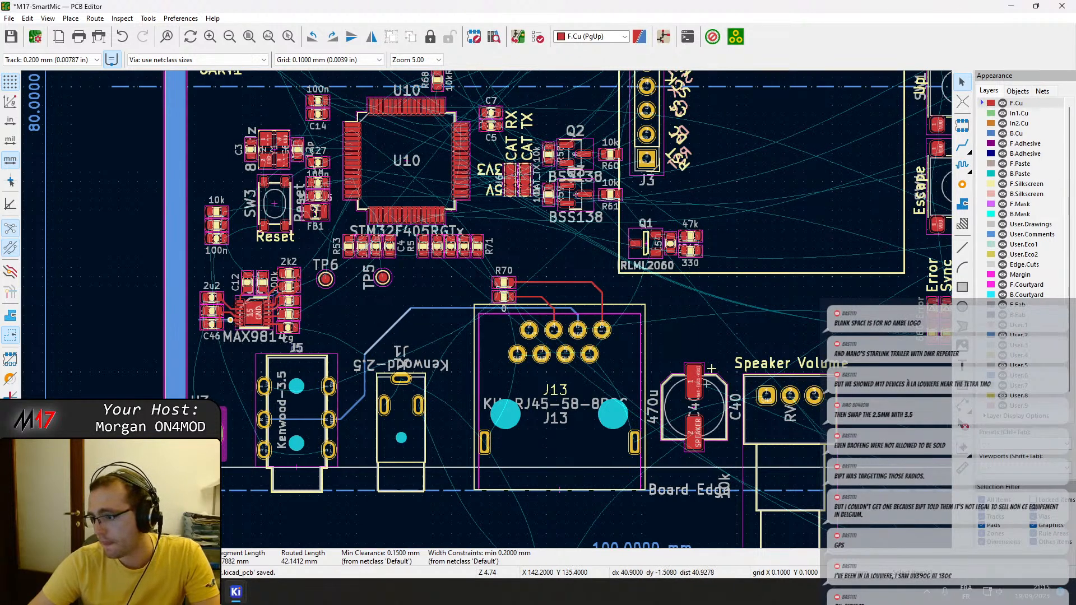
Move the Q1 IRLML2060 circuit with its neighbouring parts to the free area just above connector J1.
middle_drag(695, 360, 440, 340)
middle_drag(751, 323, 776, 338)
middle_drag(346, 299, 455, 340)
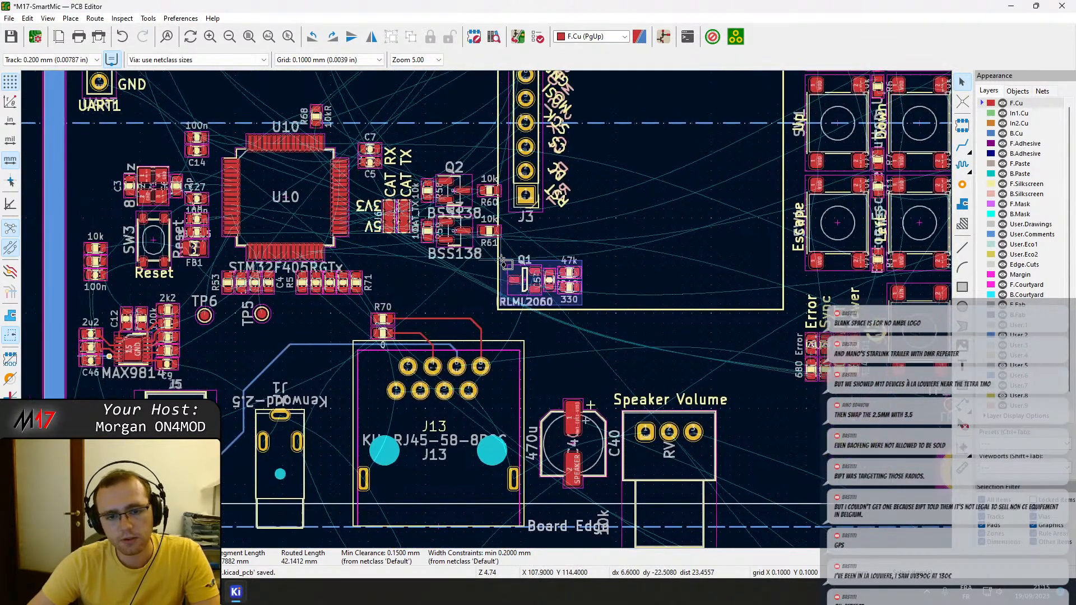
drag(517, 294, 243, 358)
Move the U201 MCP6002 circuit with its parts and tracks above the volume potentiometer and rotate it 180°.
middle_drag(633, 387, 292, 325)
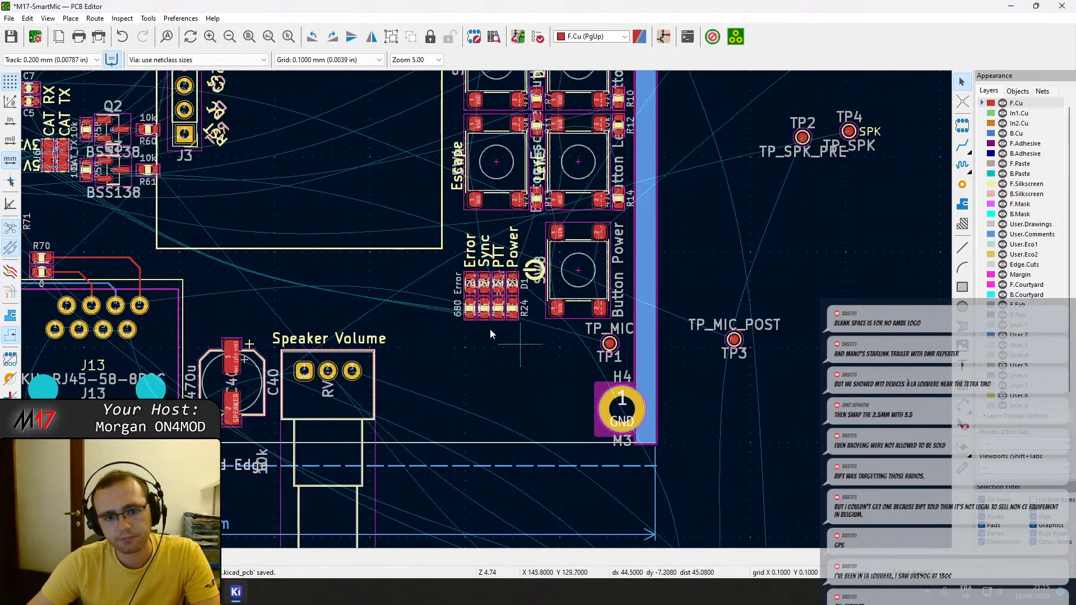
scroll(504, 340, down, 2)
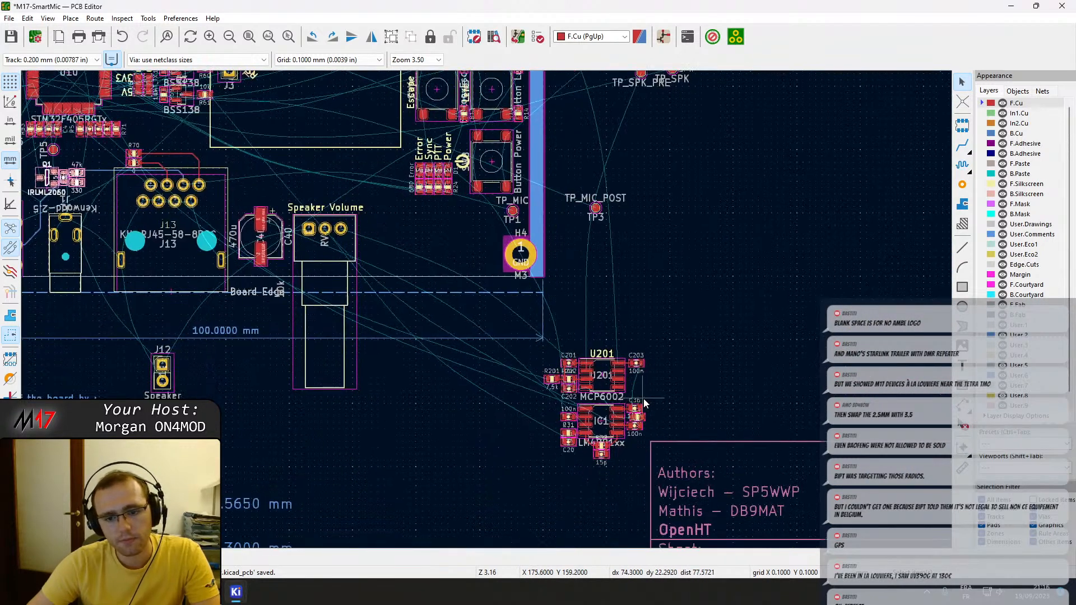
drag(646, 399, 540, 342)
drag(603, 381, 327, 183)
scroll(326, 182, up, 4)
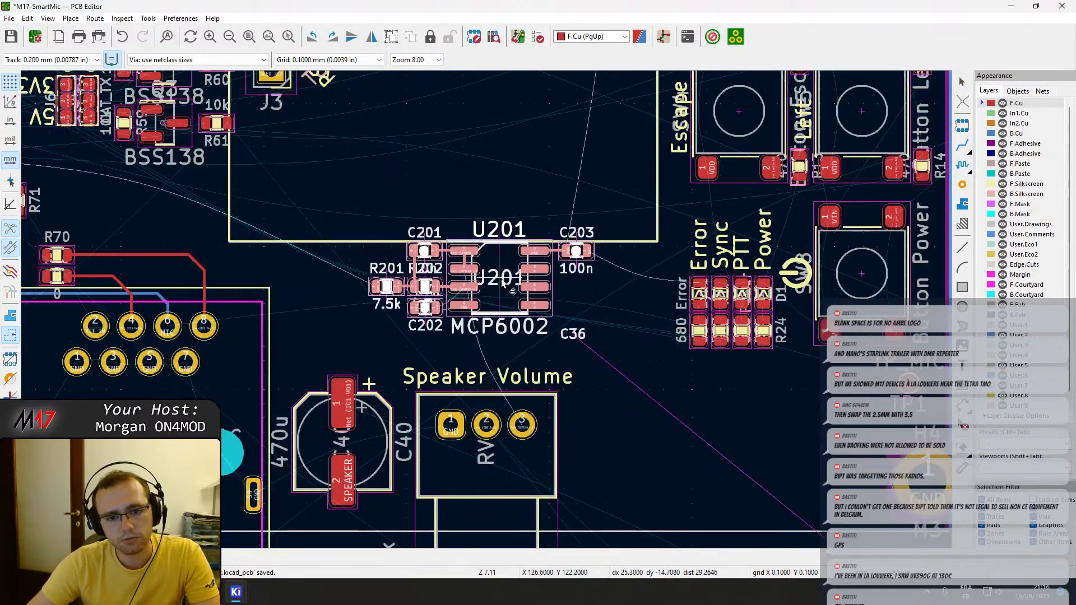
drag(502, 298, 486, 313)
key(r)
key(r)
scroll(486, 313, up, 6)
scroll(486, 312, up, 1)
scroll(486, 313, down, 3)
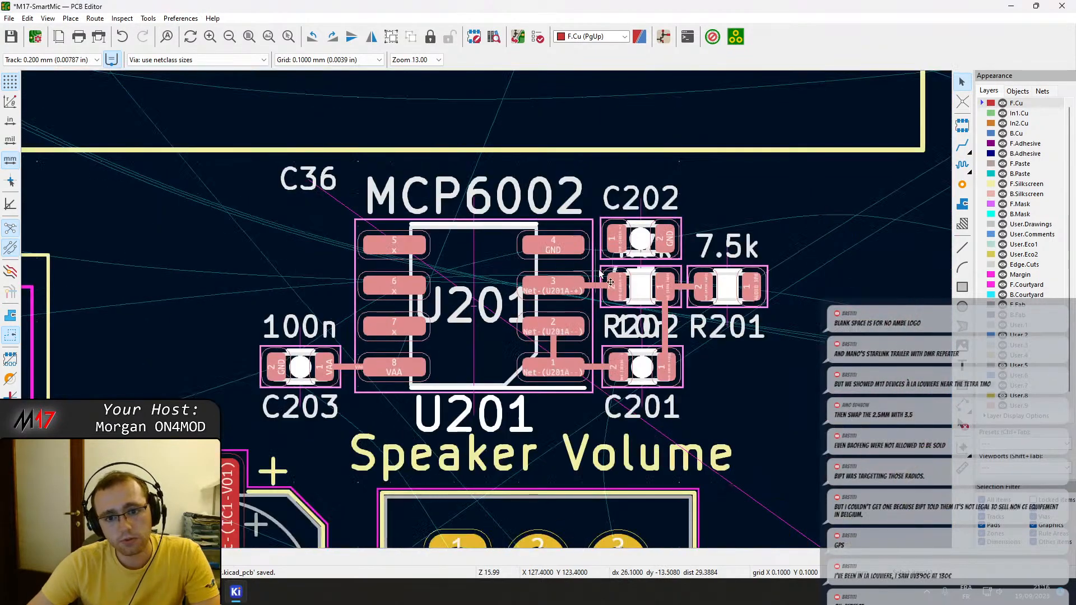
scroll(672, 423, down, 2)
Try the U201 circuit in the free area between the volume potentiometer and mounting hole H4.
middle_drag(558, 410, 361, 247)
scroll(363, 263, down, 2)
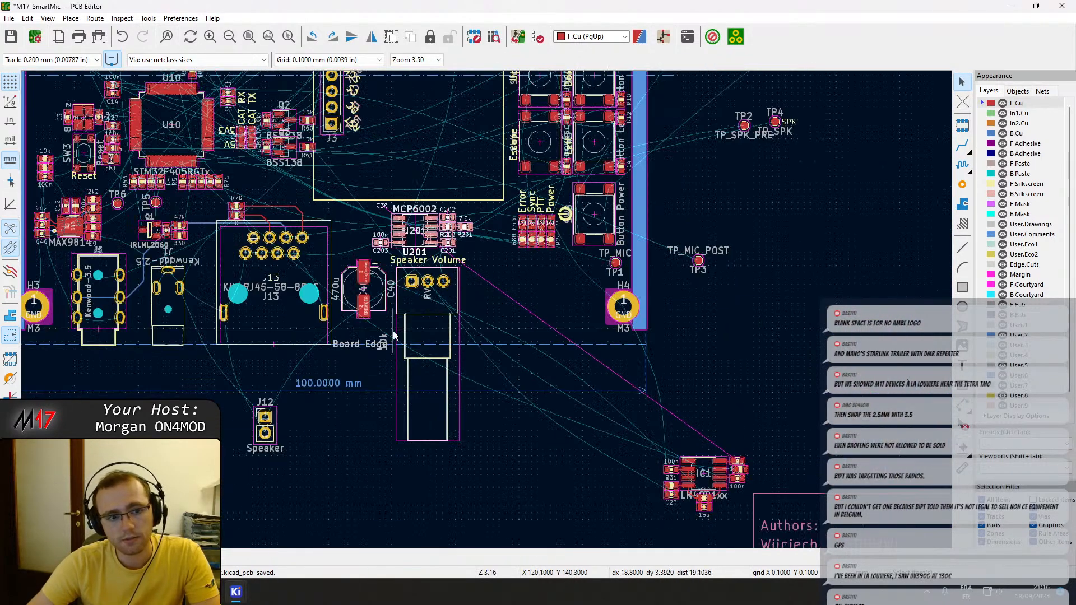
drag(418, 237, 522, 296)
Rotate the IC1 amplifier circuit 180° and place it between the volume potentiometer and H4, moving U201 back above the potentiometer.
drag(670, 458, 767, 546)
drag(692, 476, 608, 477)
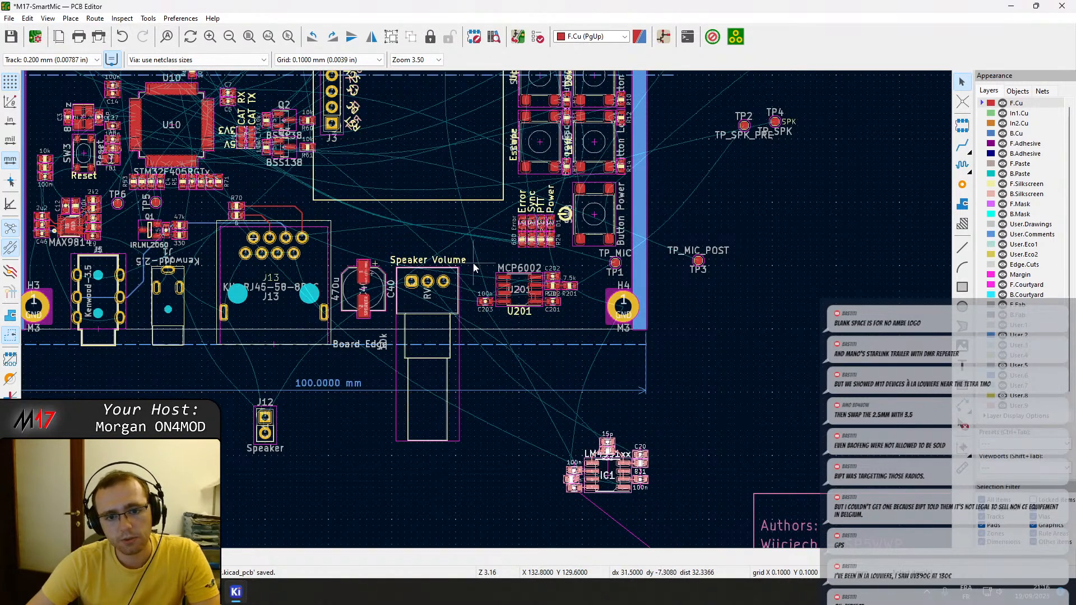
drag(503, 280, 385, 221)
drag(553, 429, 531, 301)
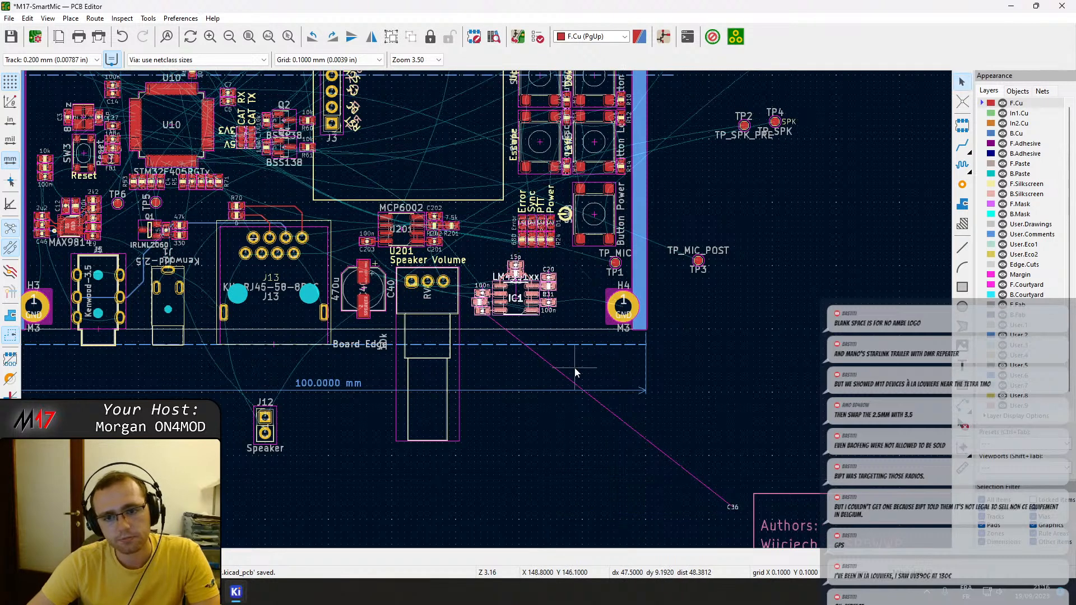
Route a front copper track from pin 3 of the volume potentiometer to pad 2 of capacitor C201.
middle_drag(734, 317, 807, 375)
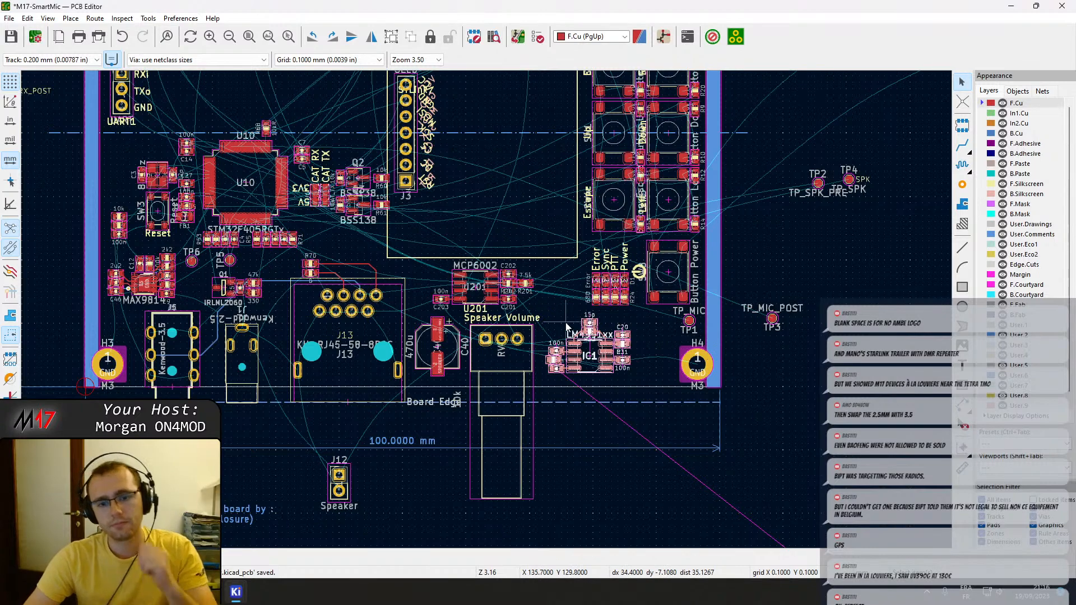
scroll(532, 298, up, 5)
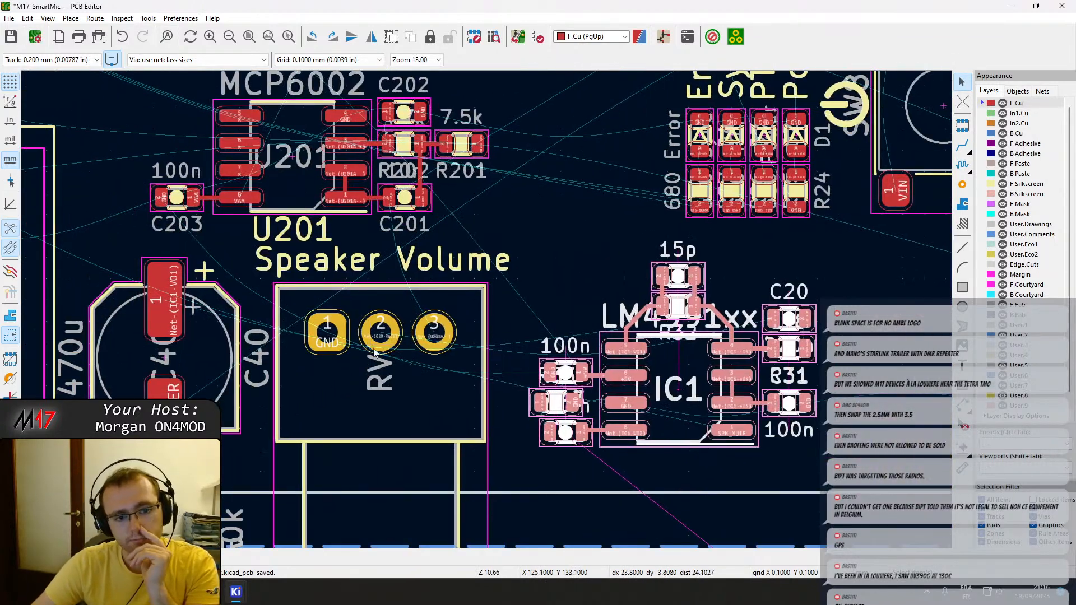
scroll(415, 346, up, 1)
scroll(504, 303, down, 1)
key(Escape)
click(500, 338)
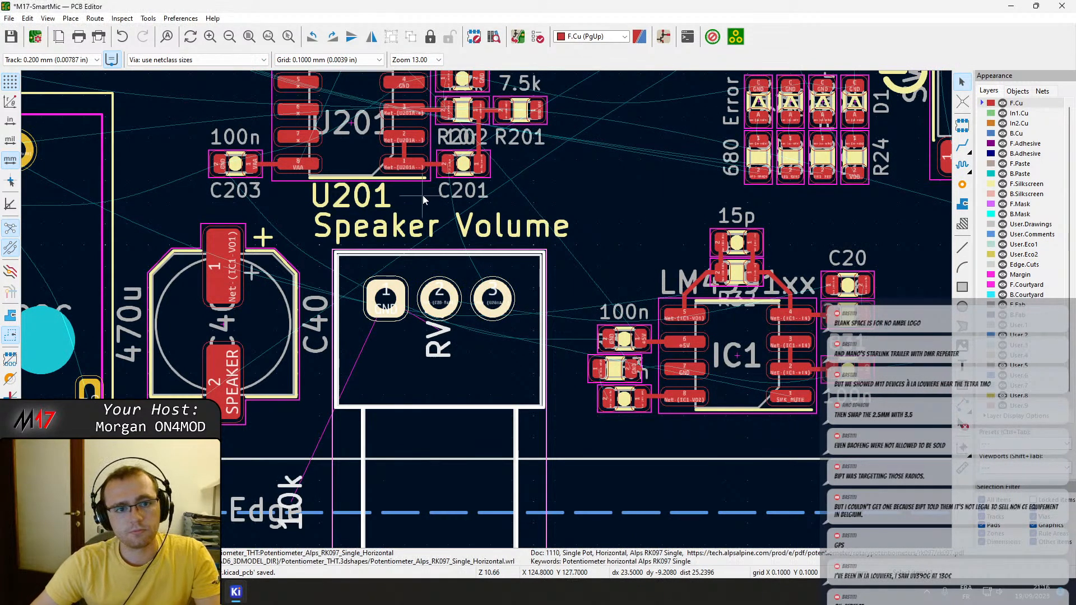
middle_drag(422, 198, 483, 288)
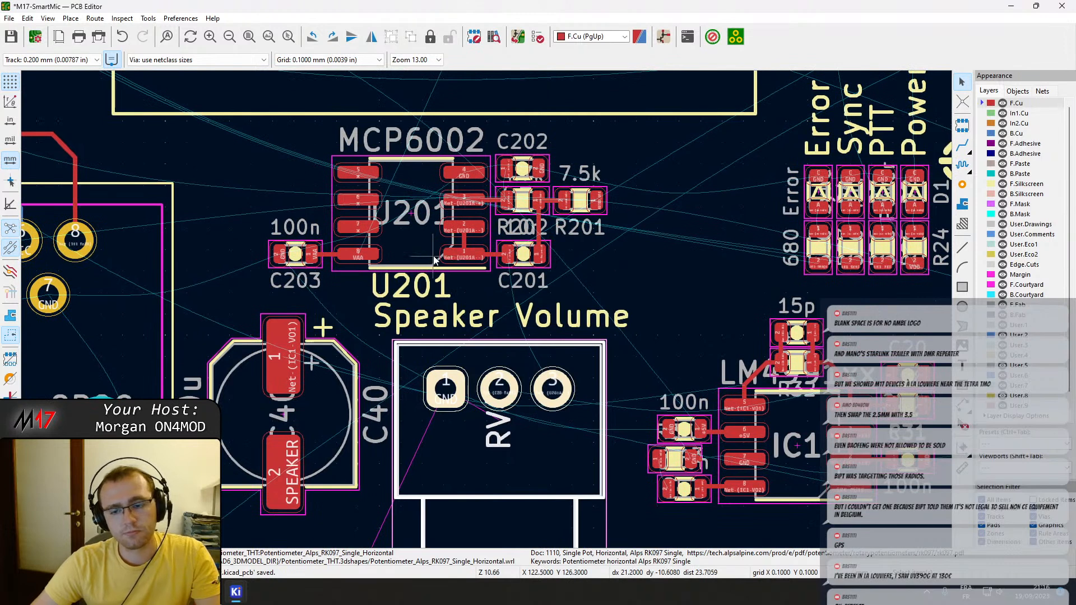
click(433, 255)
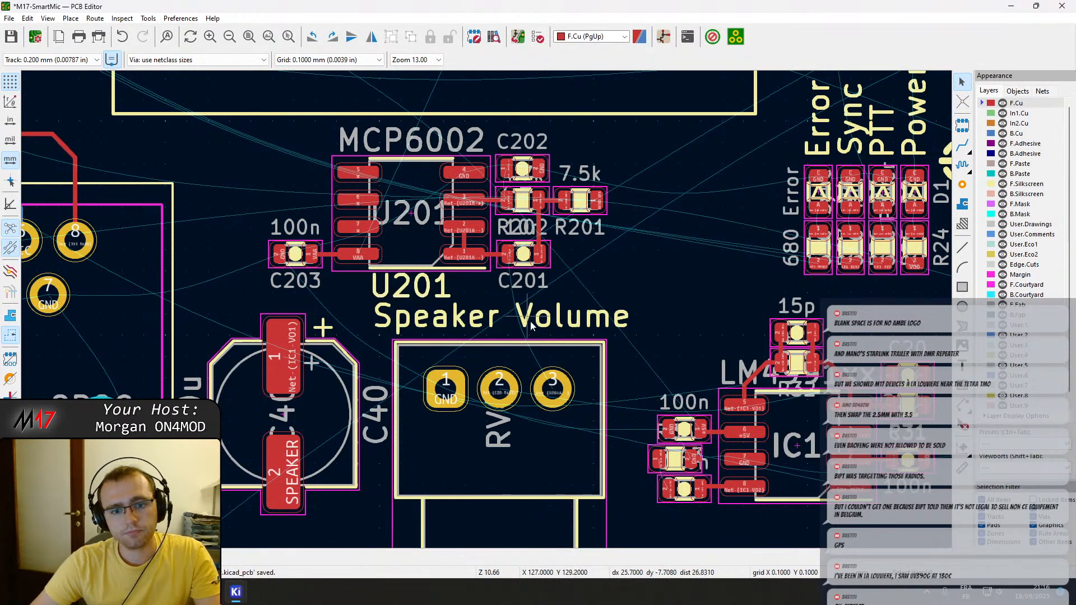
key(x)
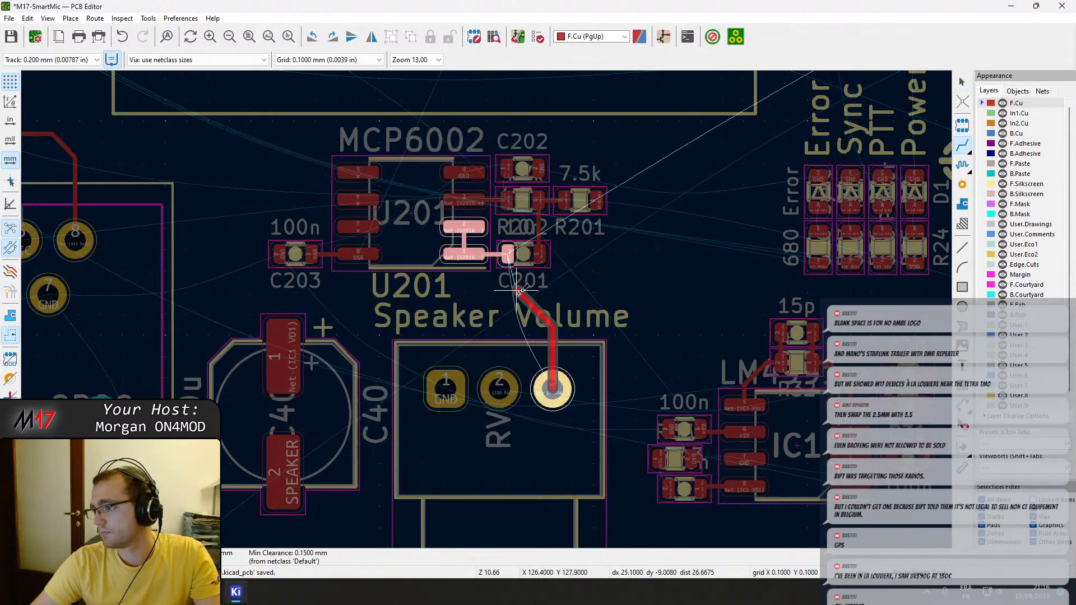
key(Escape)
key(Escape)
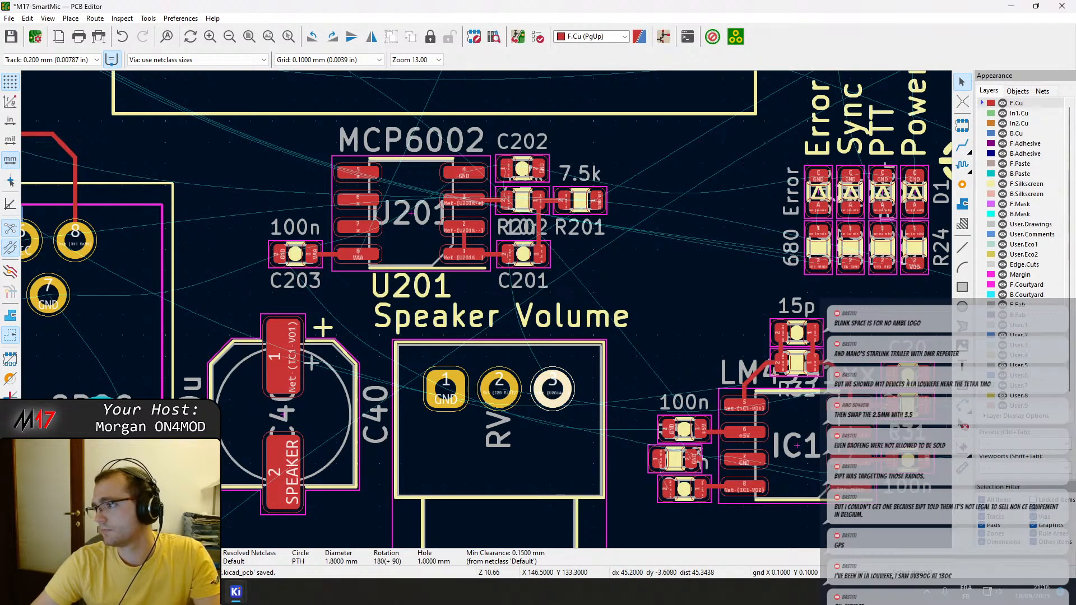
key(x)
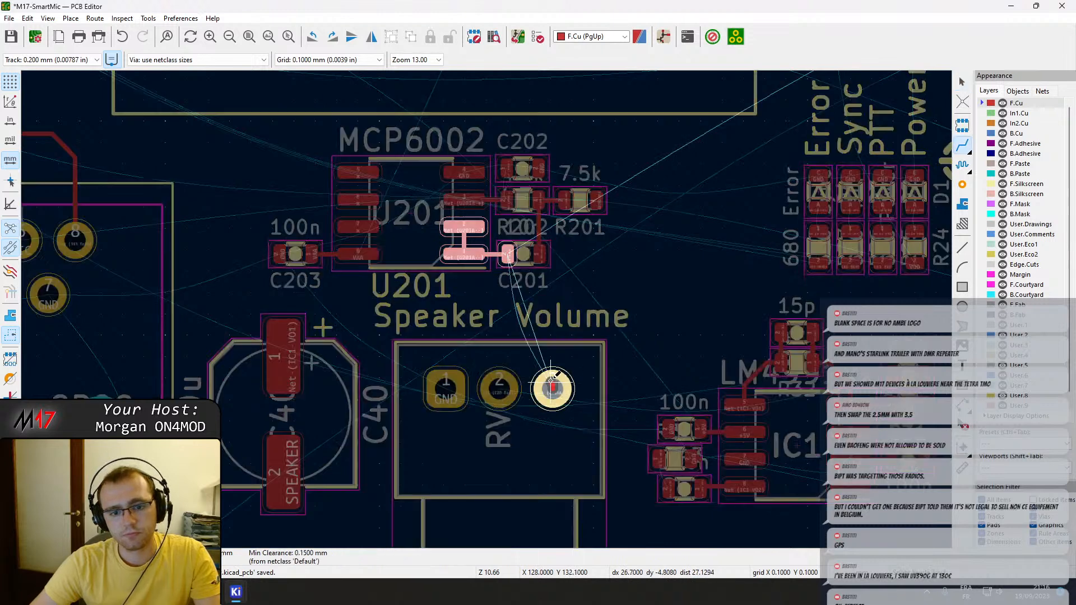
click(509, 253)
click(498, 388)
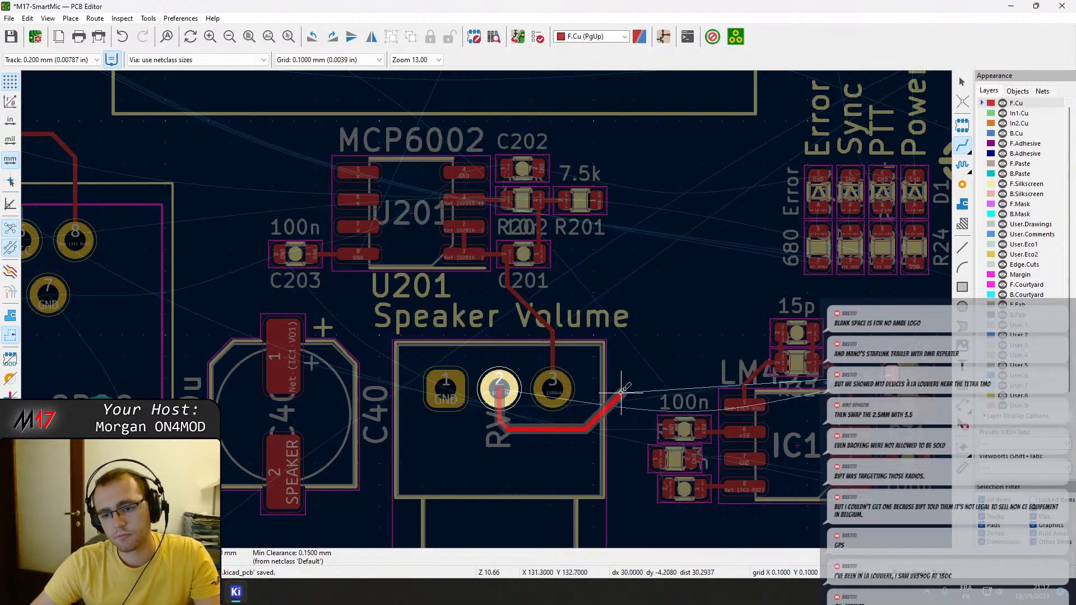
key(Escape)
key(Escape)
Select the whole IC1 amplifier circuit, rotate it 180° and place it beside the volume potentiometer.
middle_drag(677, 386, 574, 326)
mouse_move(551, 221)
mouse_down()
mouse_move(867, 497)
mouse_move(850, 459)
mouse_move(849, 473)
mouse_move(532, 227)
mouse_up()
key(r)
key(r)
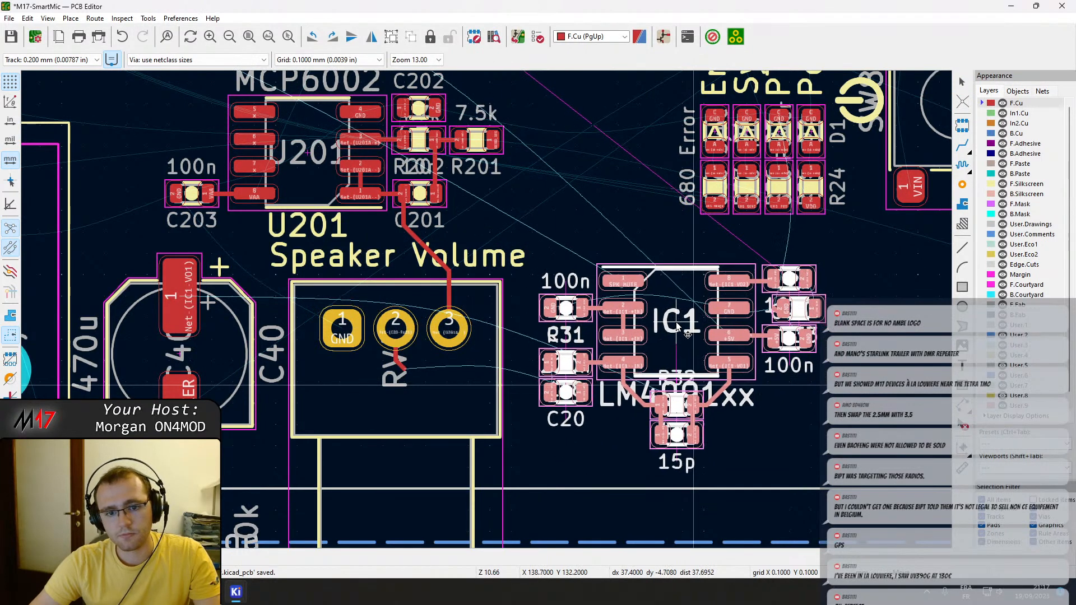
click(676, 322)
Route a front copper track from pin 2 of the volume potentiometer around to pad 1 of capacitor C20.
key(x)
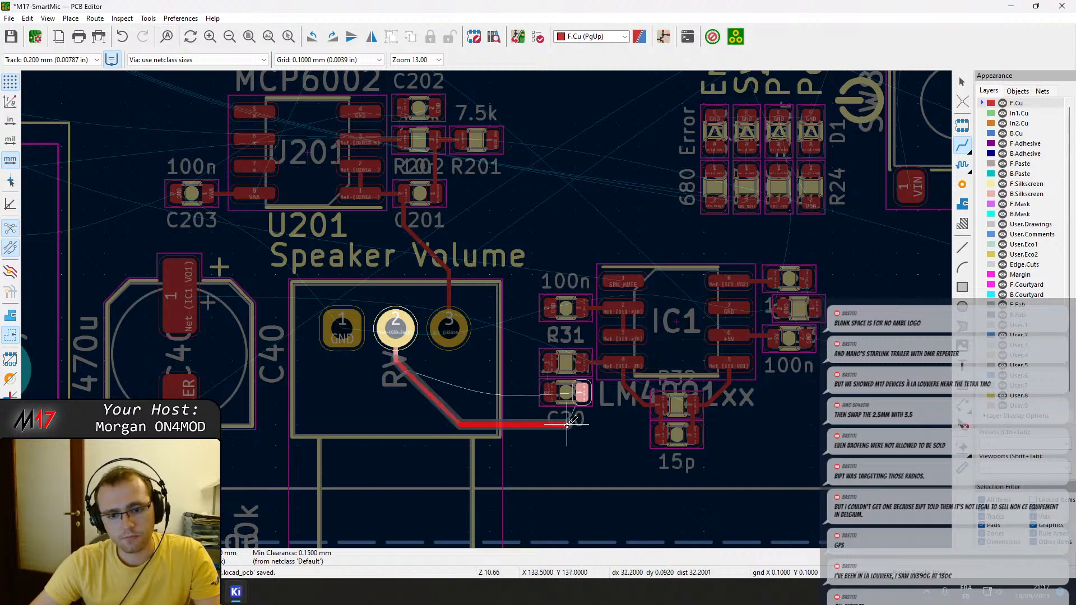
click(583, 414)
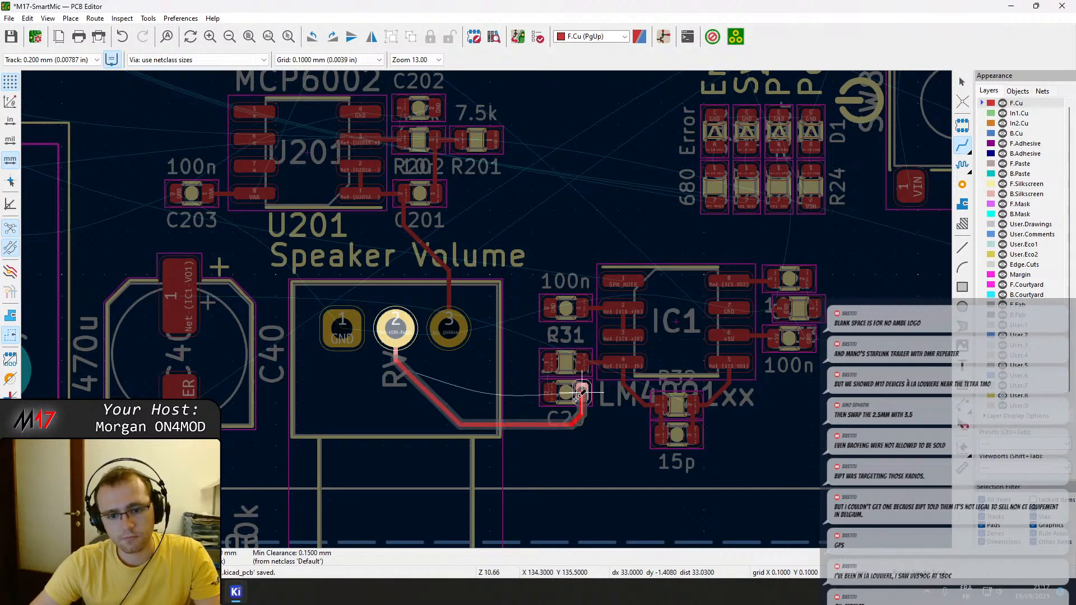
scroll(633, 353, up, 2)
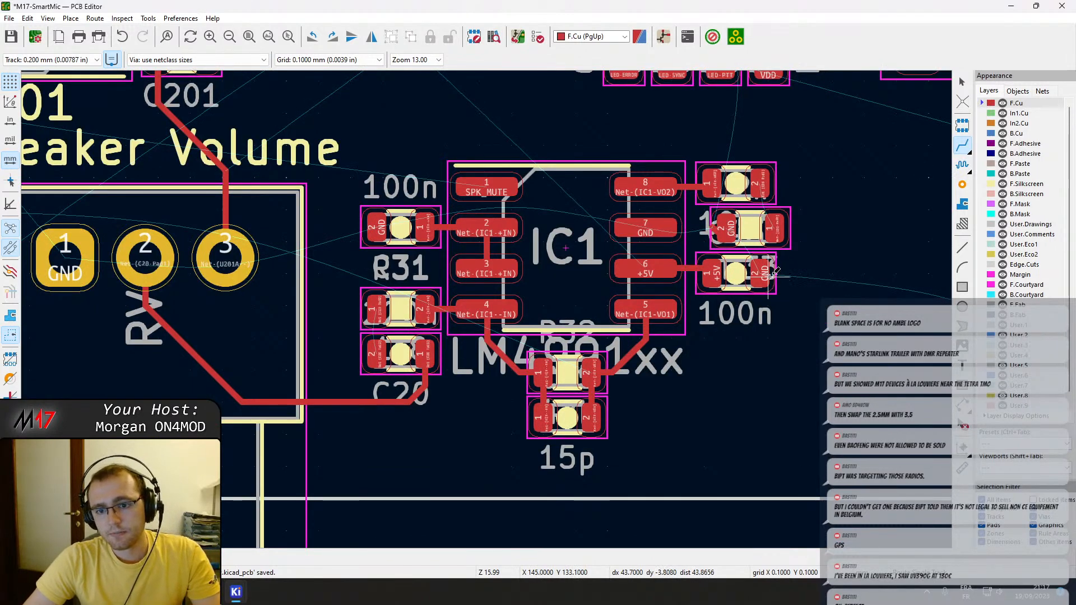
middle_drag(492, 226, 571, 297)
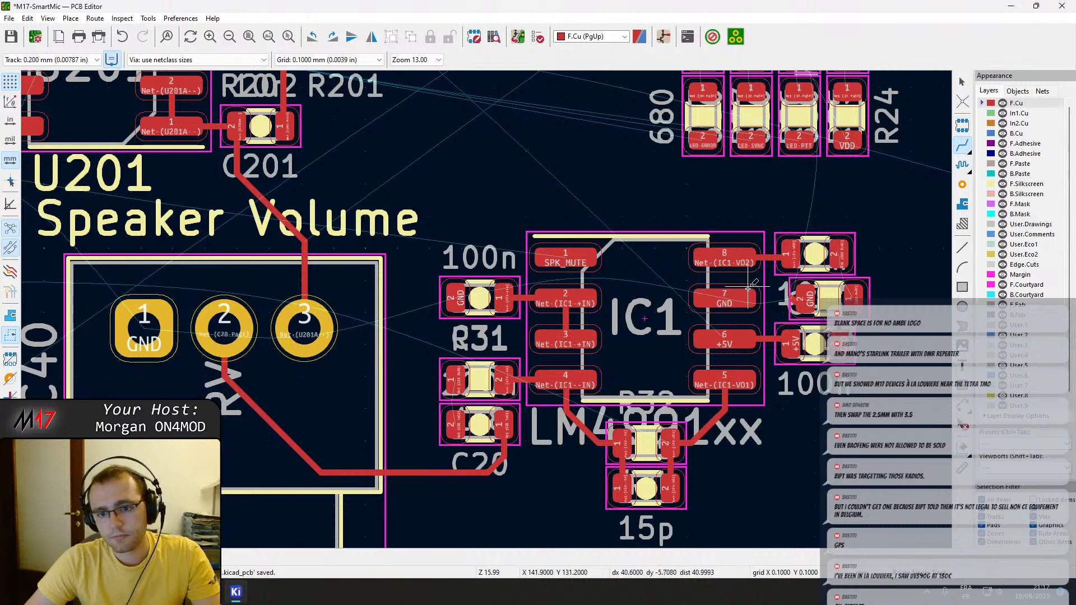
click(840, 253)
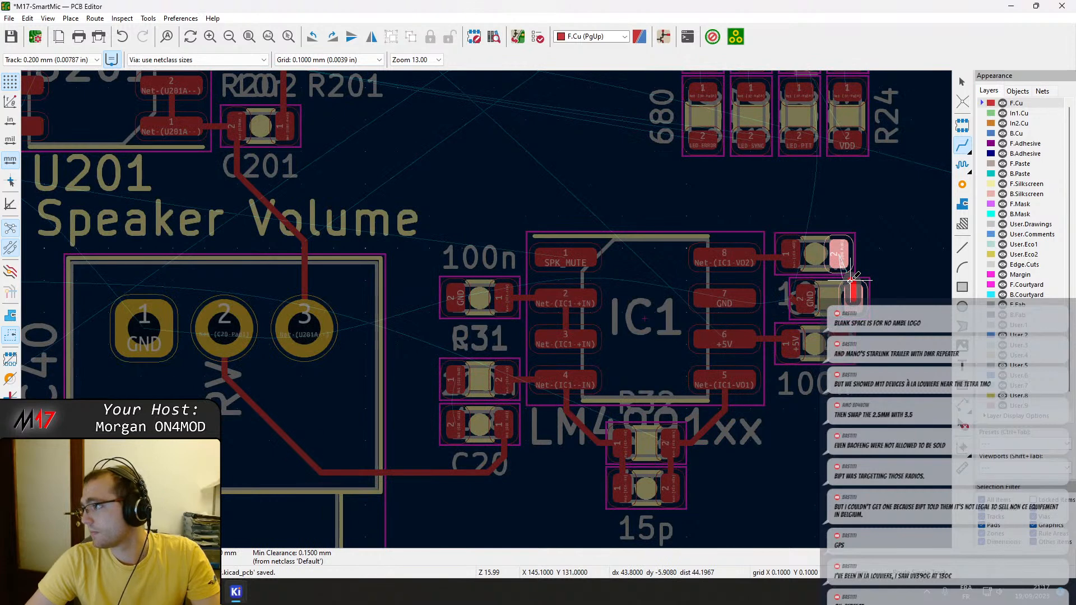
key(Escape)
key(Escape)
Move the 2k resistor R33 from between the two capacitors beside IC1 to directly above capacitor C36.
click(855, 297)
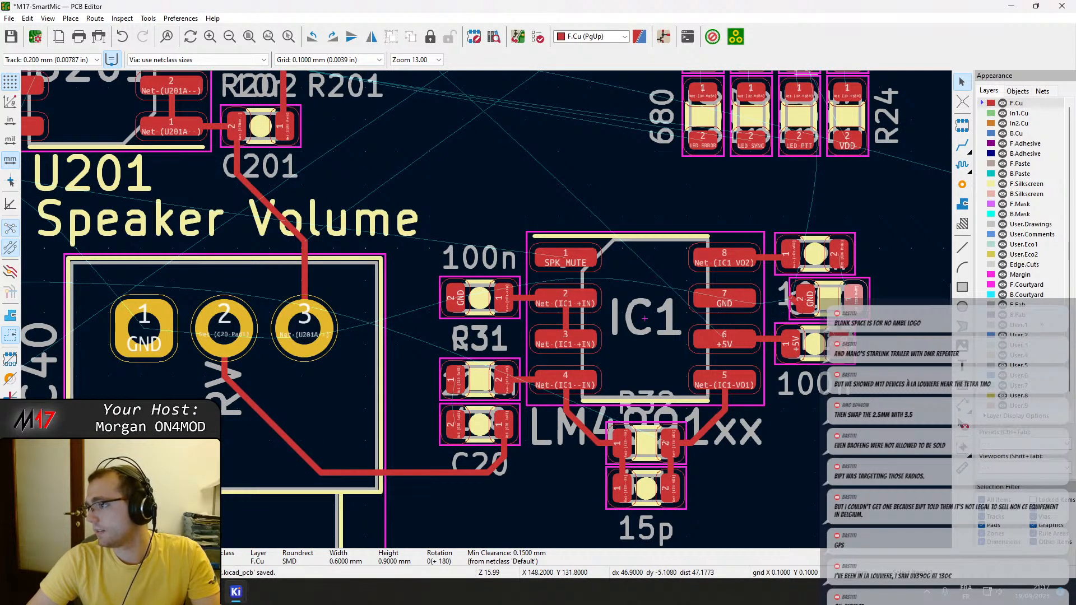
scroll(873, 272, up, 4)
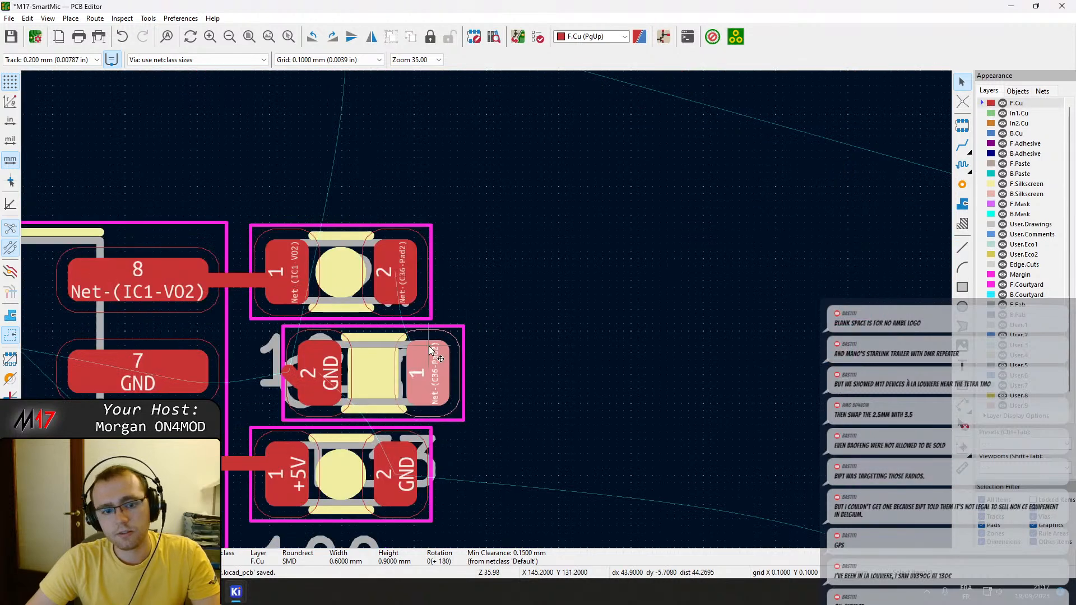
click(365, 392)
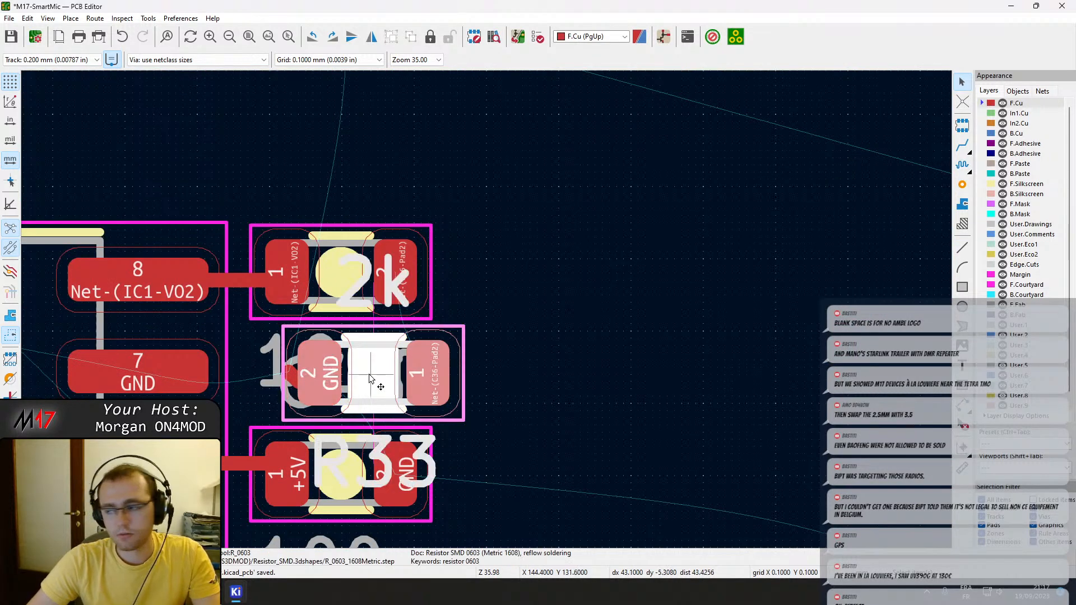
drag(373, 386, 342, 172)
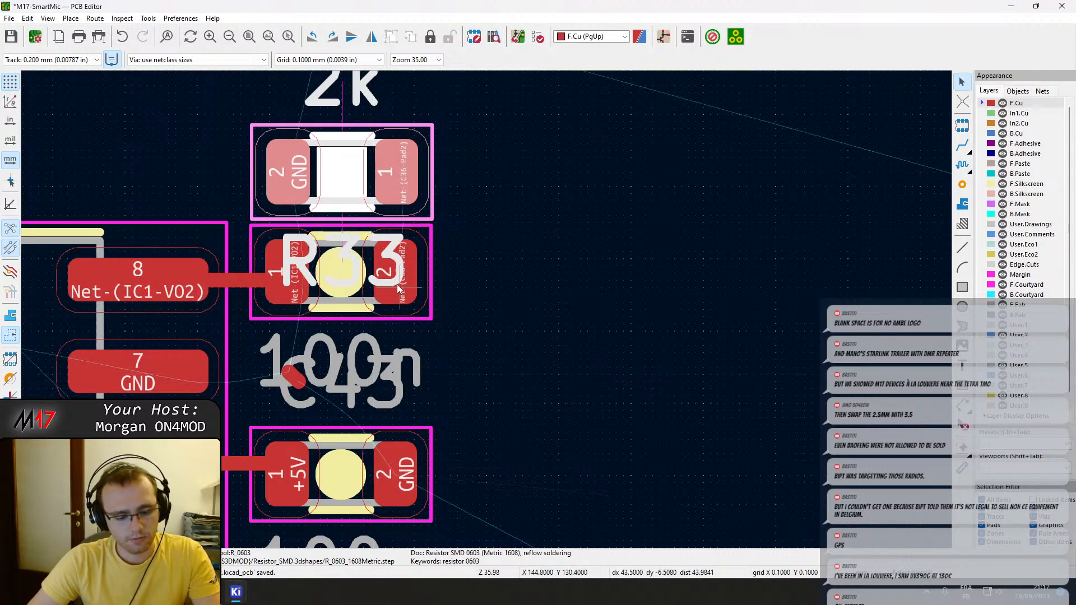
Route a track from pad 2 of C36 to pad 1 of R33 and delete the leftover track stub at R33's former GND pad.
key(x)
click(400, 173)
key(Escape)
click(296, 383)
key(Delete)
scroll(295, 378, down, 4)
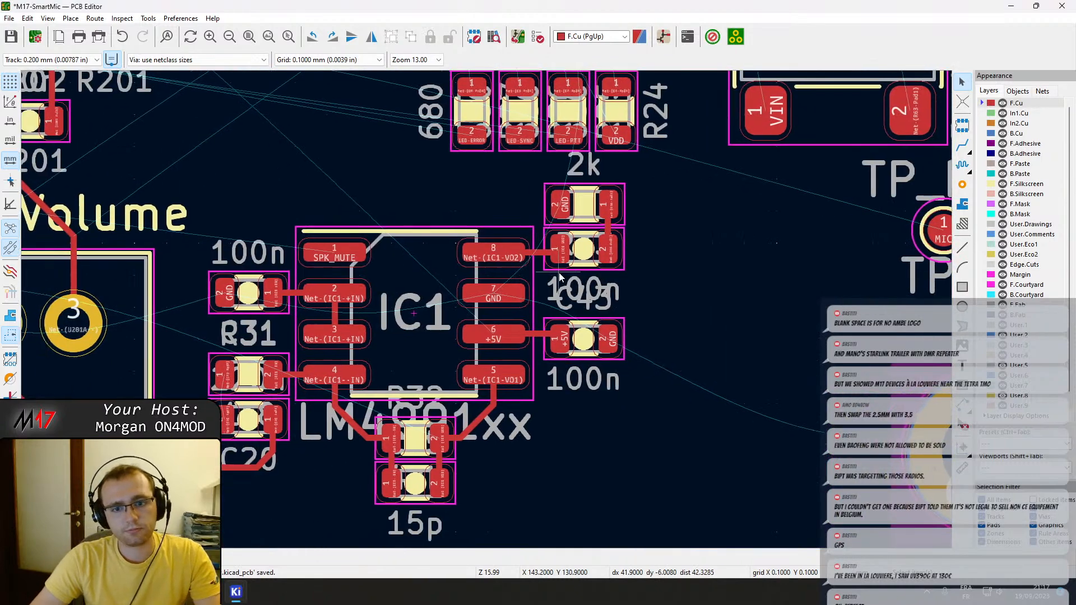
Move R33 and C36 together down towards capacitor C43 and reroute the track from IC1 pin 8 to C36 pad 1.
middle_drag(559, 272, 556, 302)
scroll(560, 313, up, 1)
drag(576, 312, 444, 180)
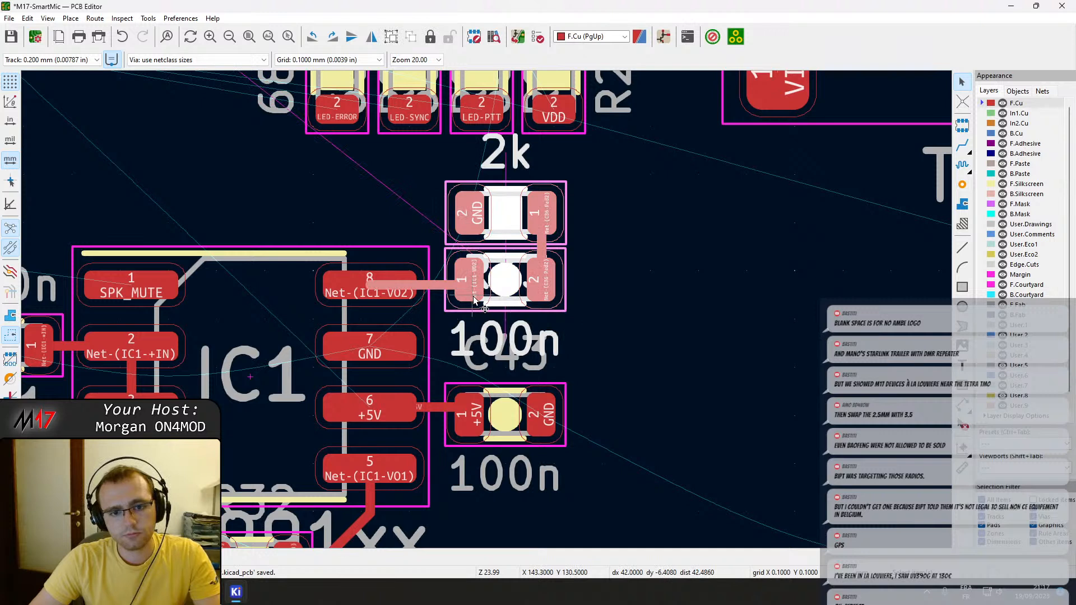
ctrl+shift+click(442, 288)
drag(477, 289, 477, 312)
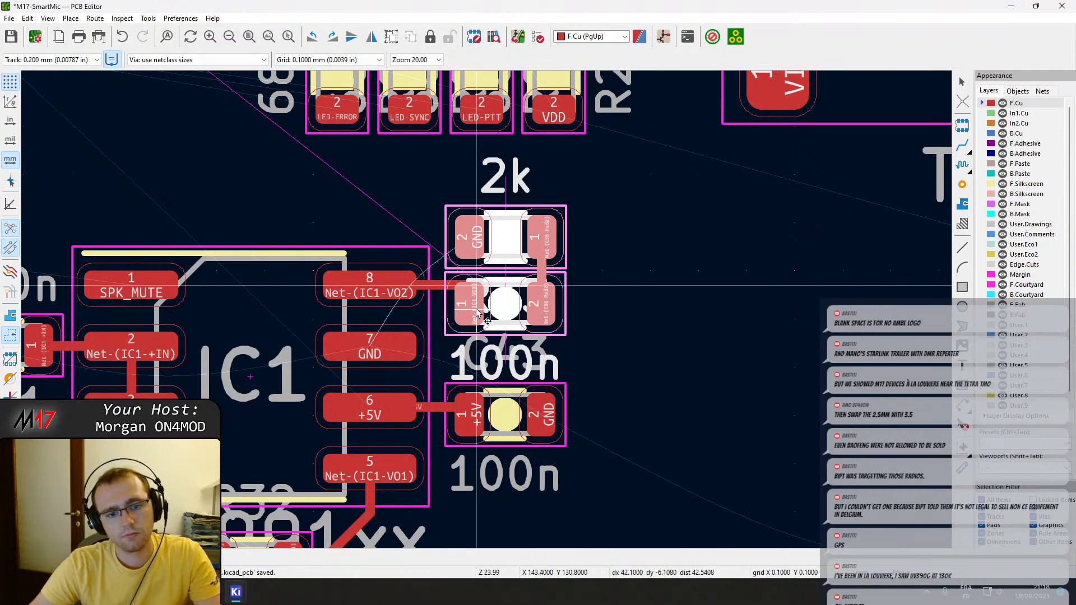
click(477, 313)
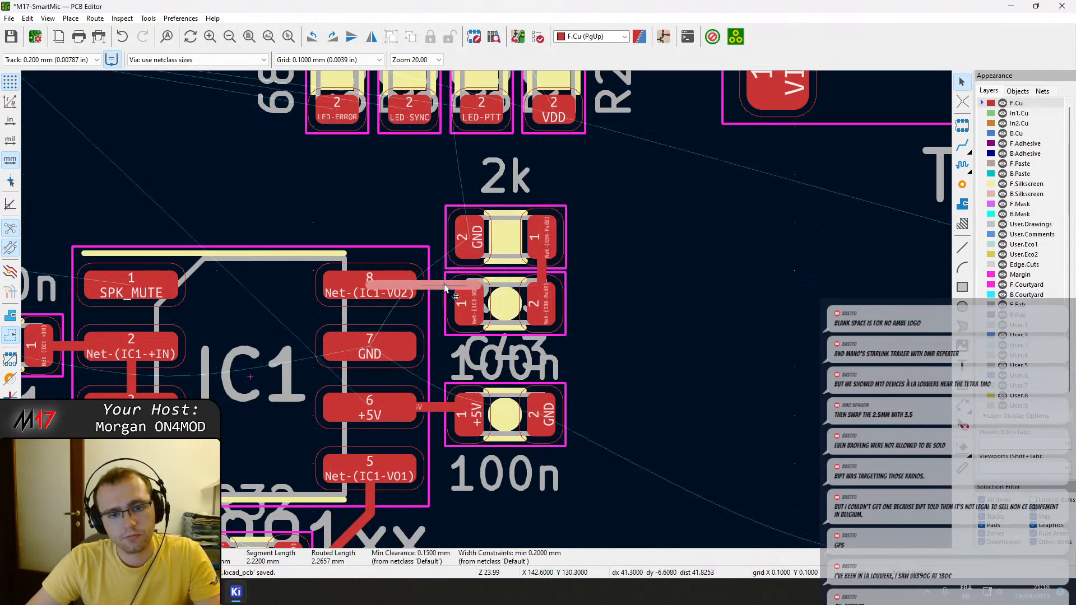
key(x)
scroll(484, 316, up, 4)
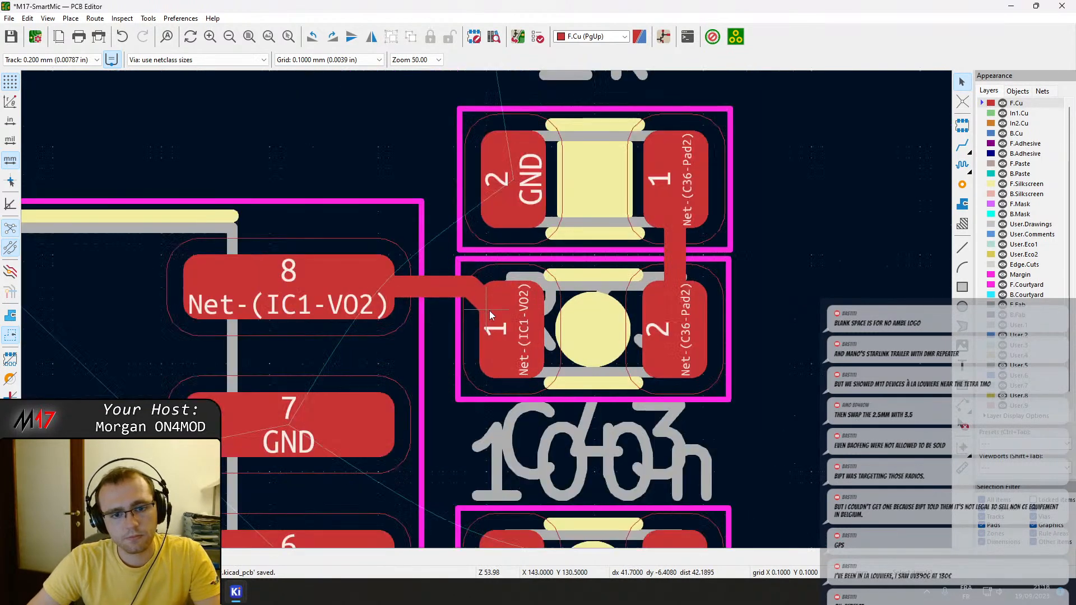
Nudge C36 slightly down towards C43, move R33 down by the same small amount, and save the board.
click(560, 312)
key(m)
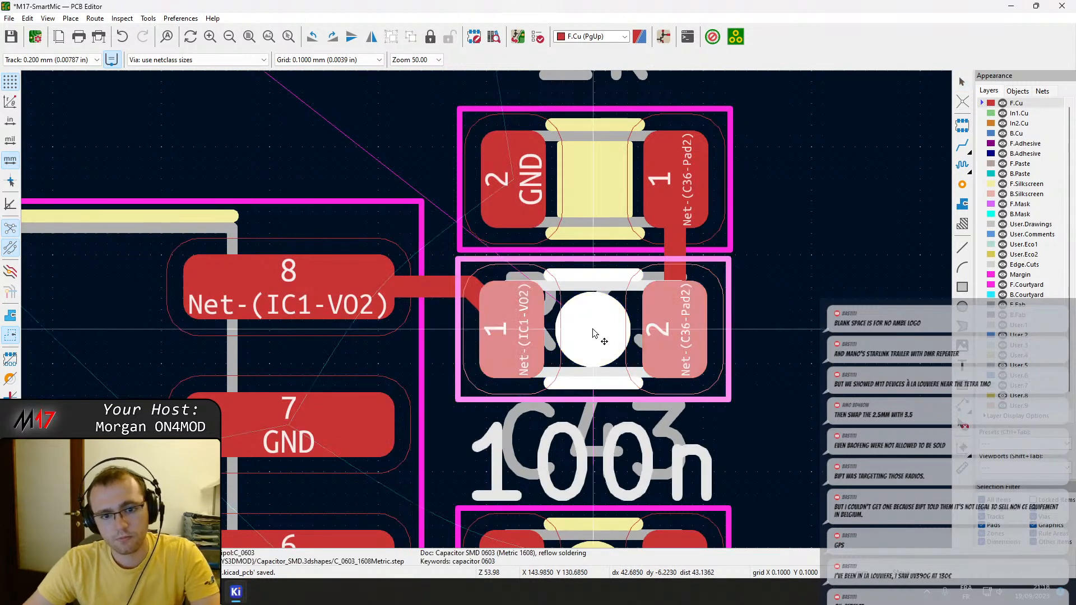
click(593, 341)
key(Escape)
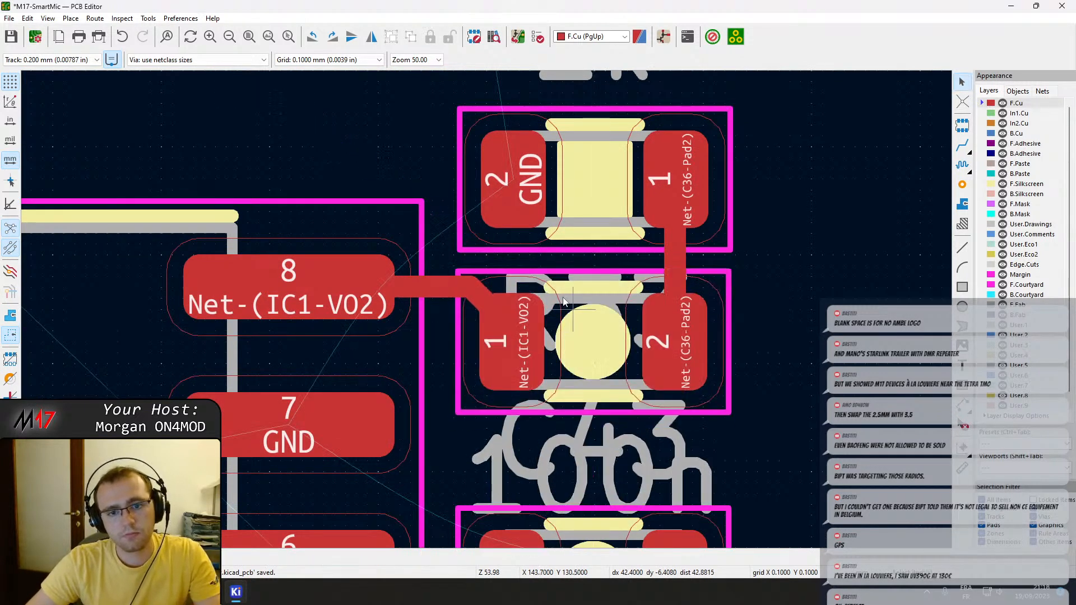
click(527, 238)
key(Escape)
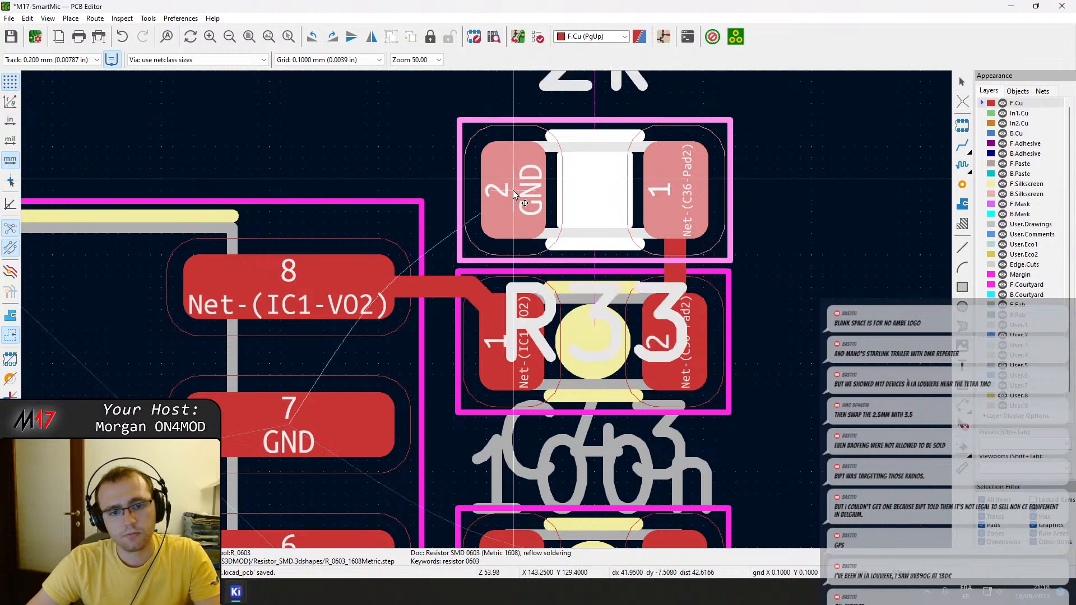
scroll(512, 190, down, 2)
key(ctrl+s)
scroll(543, 347, down, 1)
middle_drag(423, 310, 492, 230)
middle_drag(418, 362, 645, 294)
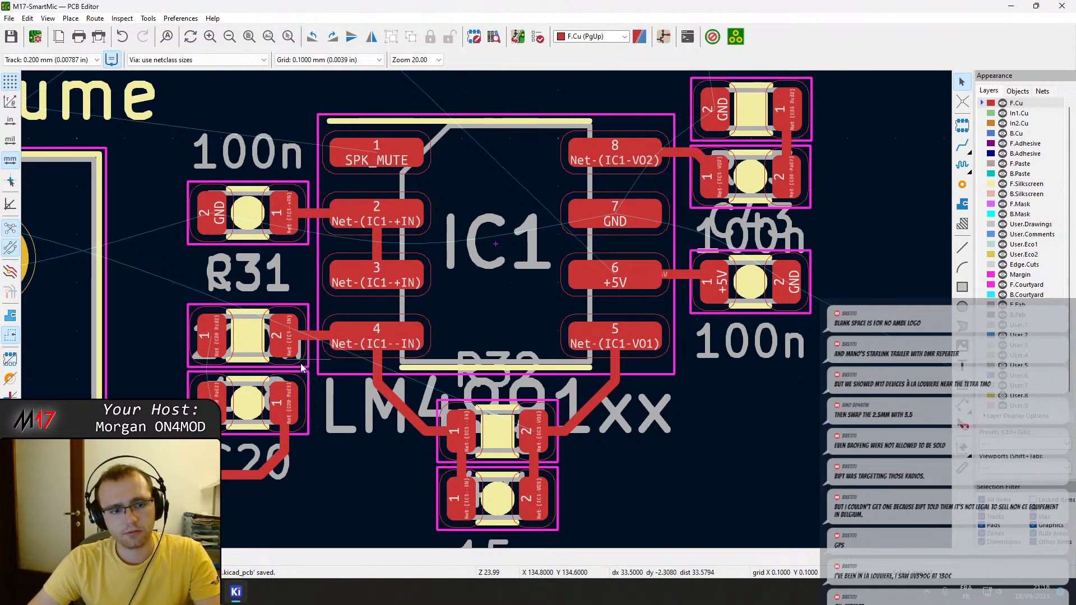
scroll(414, 307, down, 2)
middle_drag(415, 307, 534, 316)
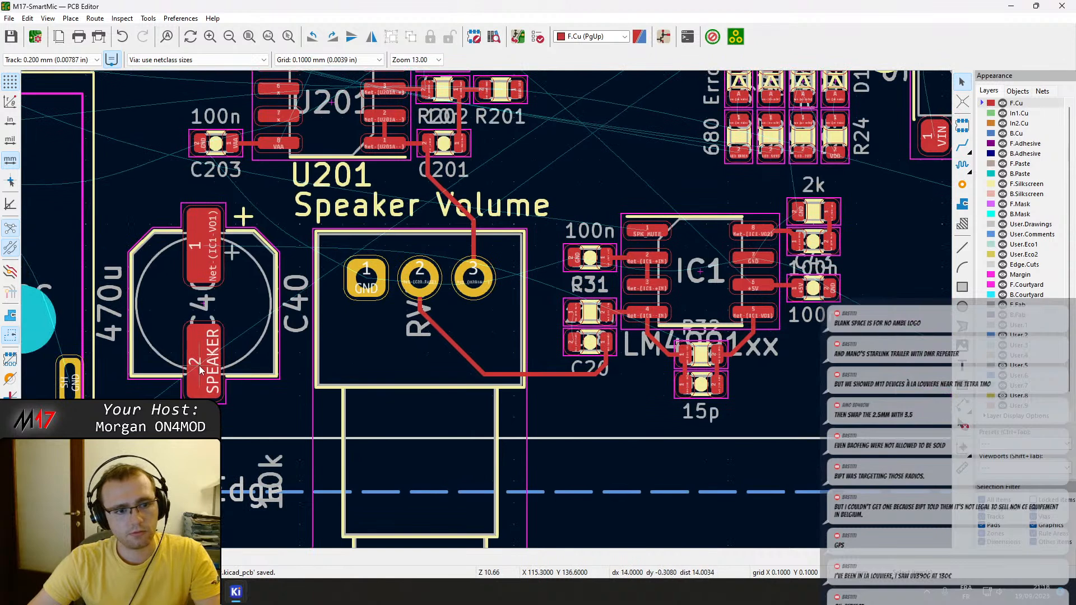
key(x)
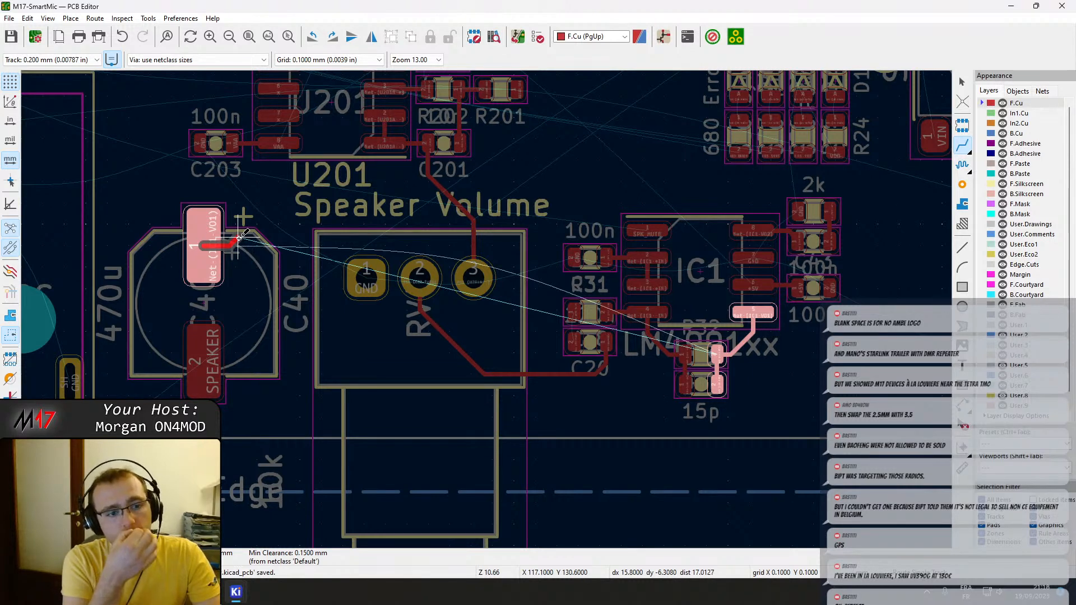
key(Escape)
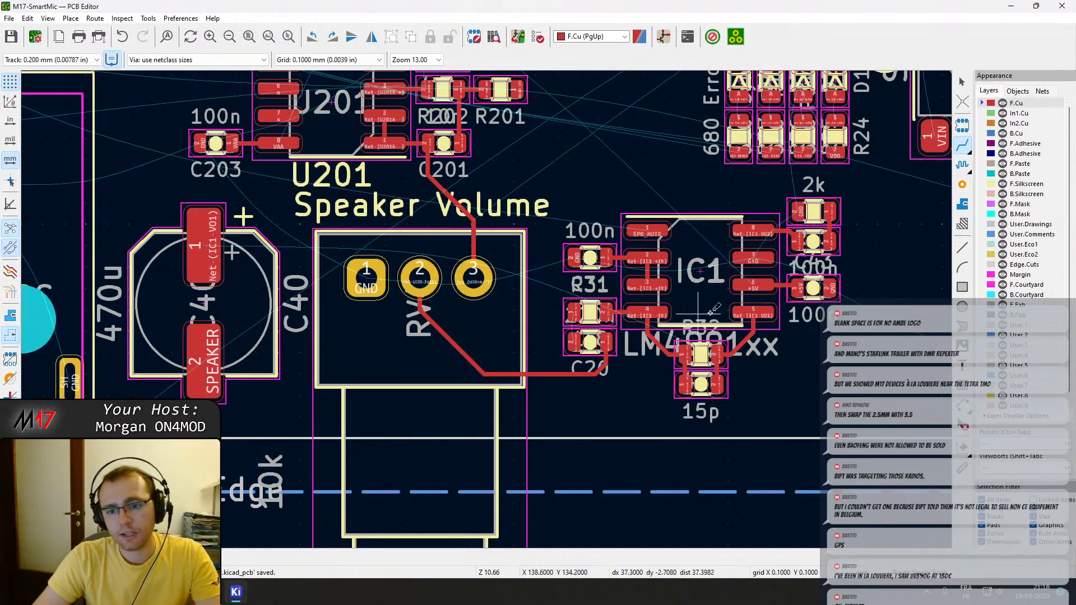
scroll(759, 316, up, 3)
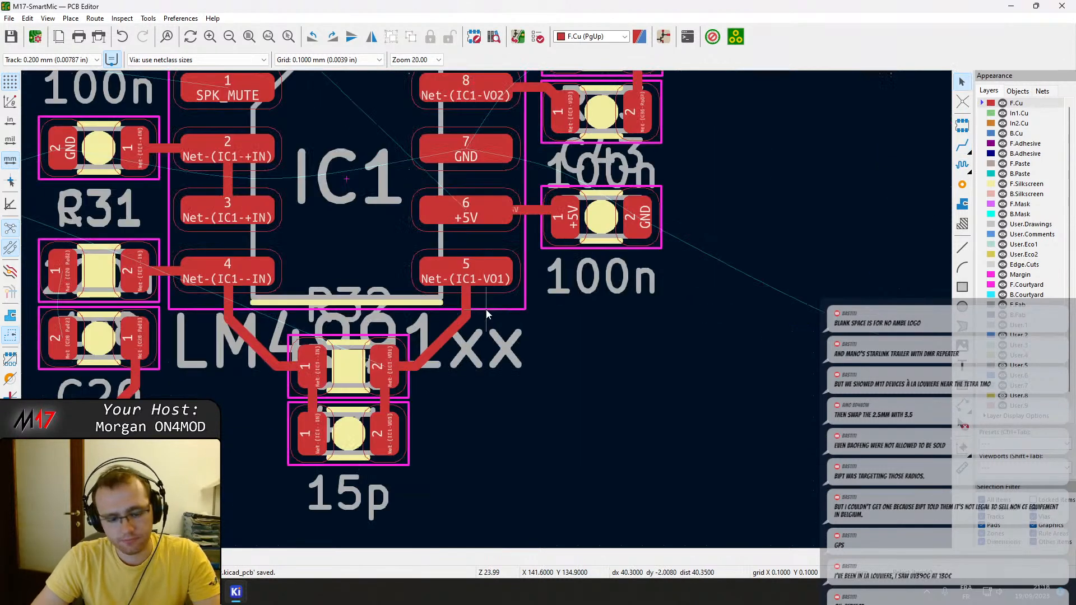
key(x)
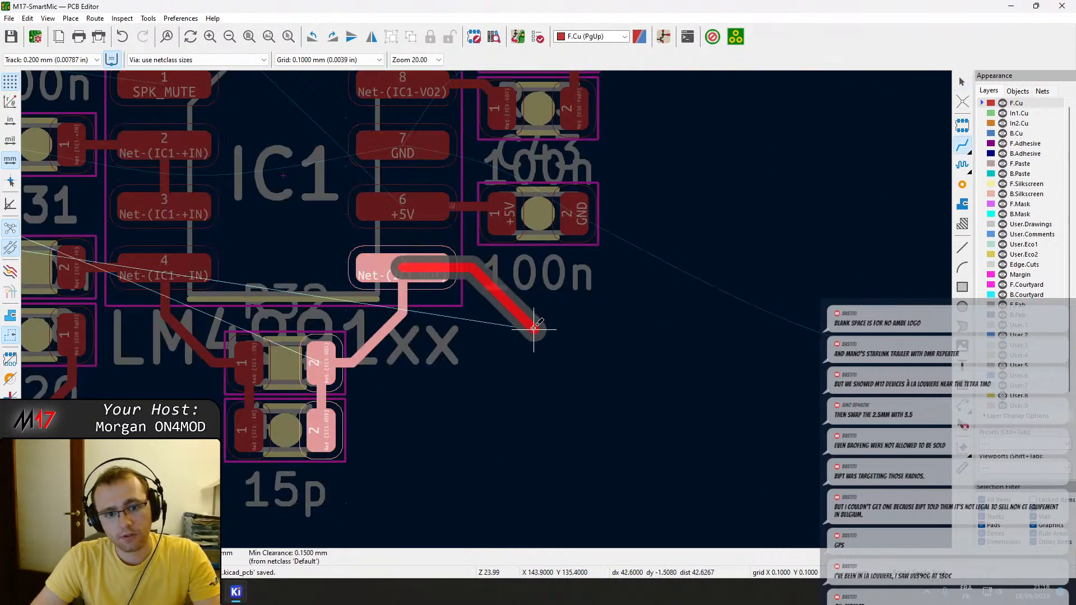
key(Escape)
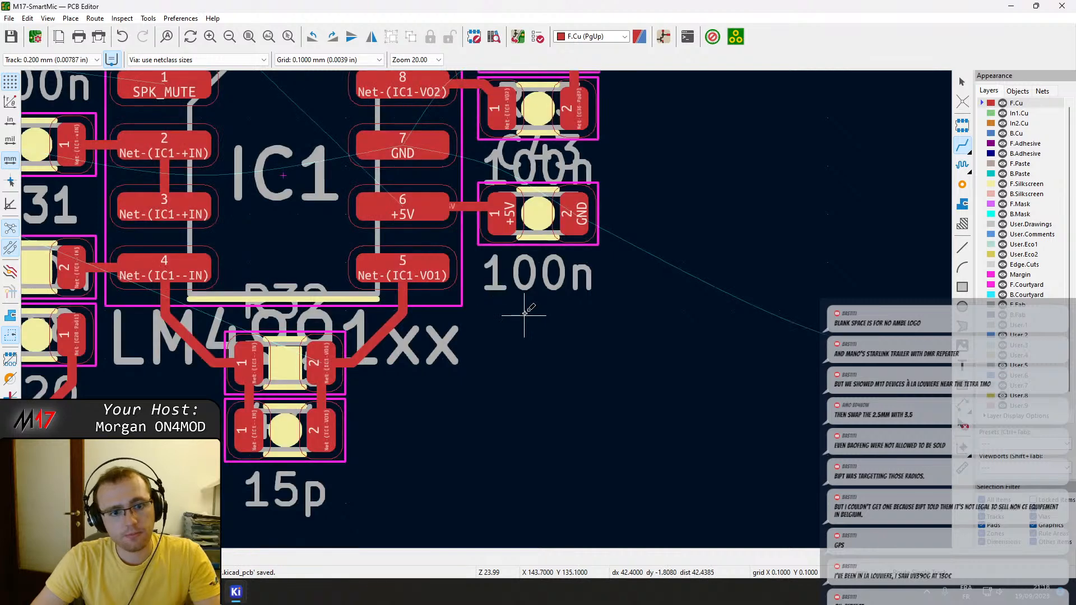
Route a front copper stub about 1.9 mm long straight out of IC1 pin 5 and set its width to 0.5 mm.
click(401, 272)
click(534, 308)
key(Escape)
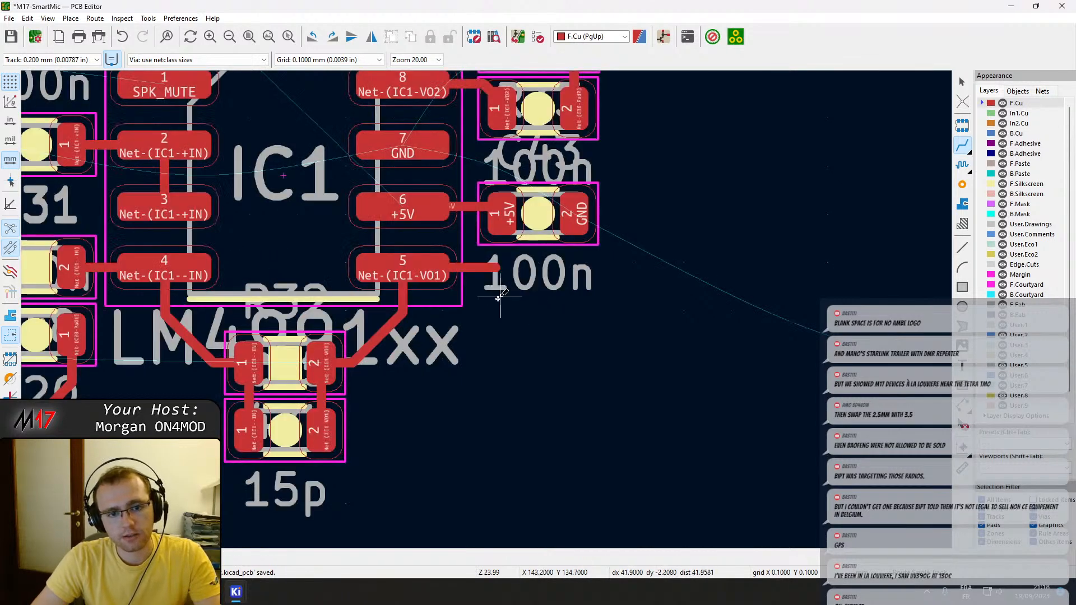
key(Escape)
double_click(467, 270)
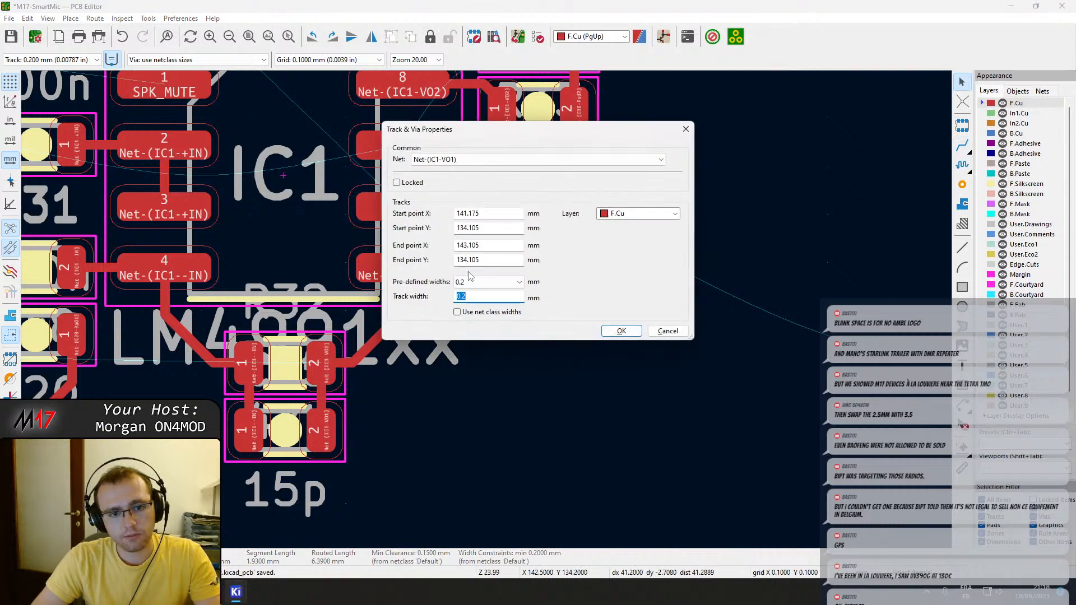
click(490, 283)
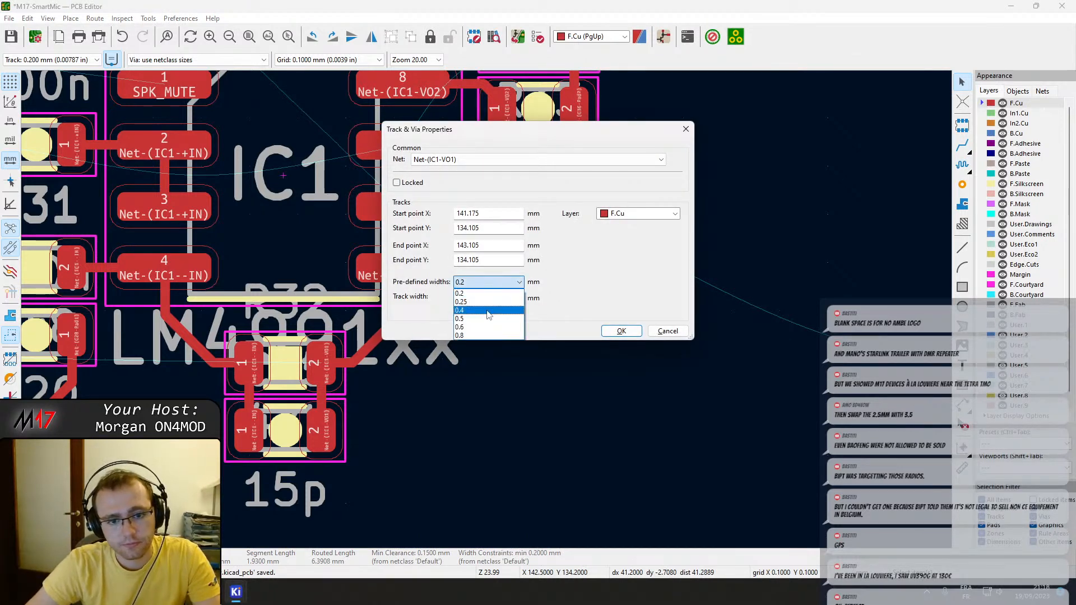
click(487, 319)
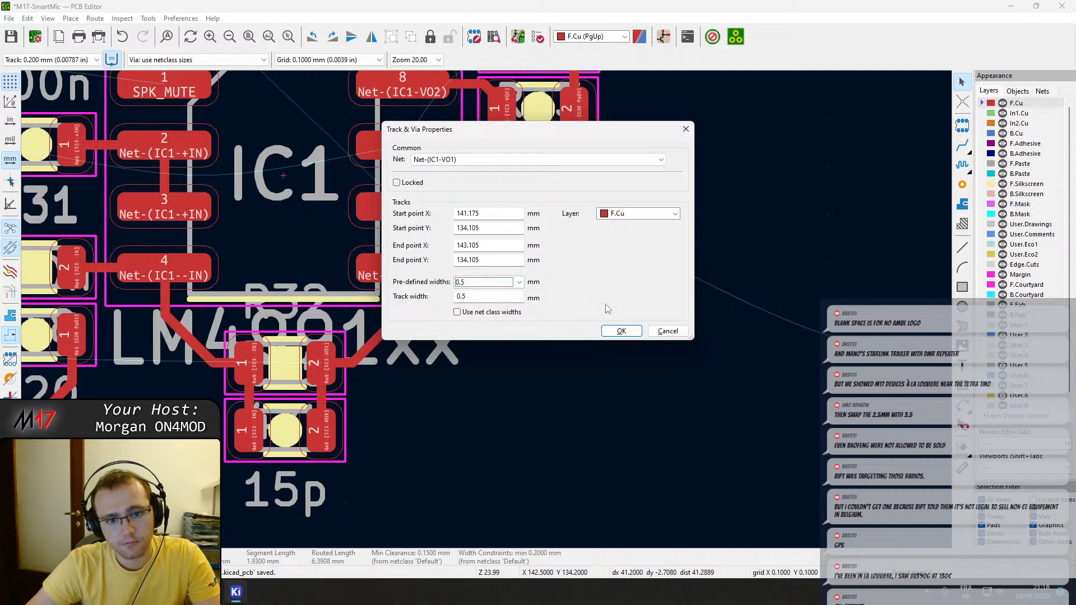
click(621, 330)
Extend the 0.5 mm track from IC1 pin 5 to a through via and set the via to 0.8 mm diameter with a 0.4 mm hole.
key(x)
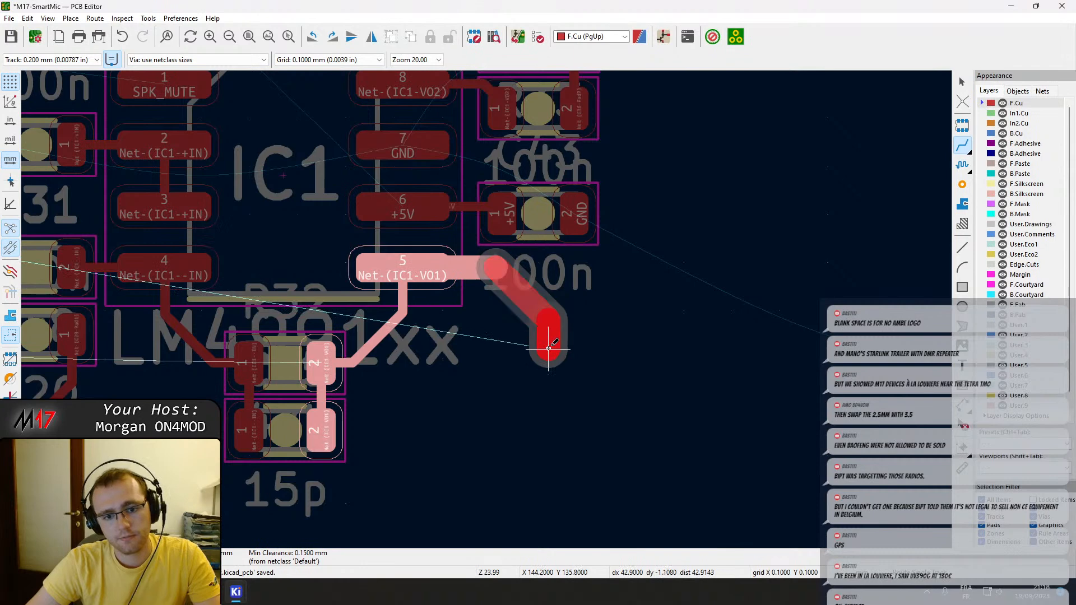
key(v)
click(548, 348)
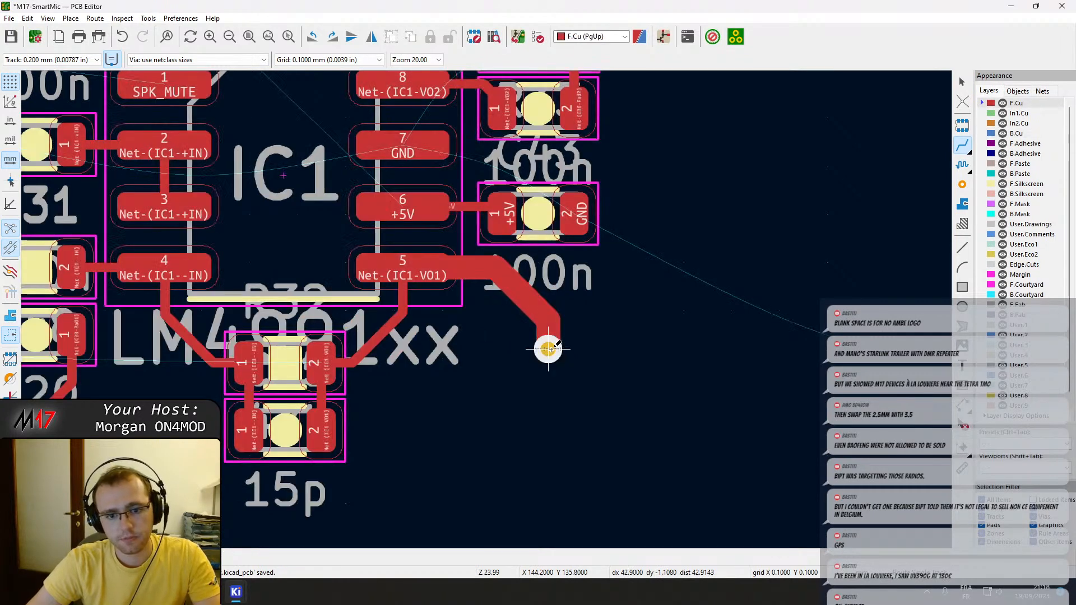
key(Escape)
key(Escape)
click(551, 360)
key(e)
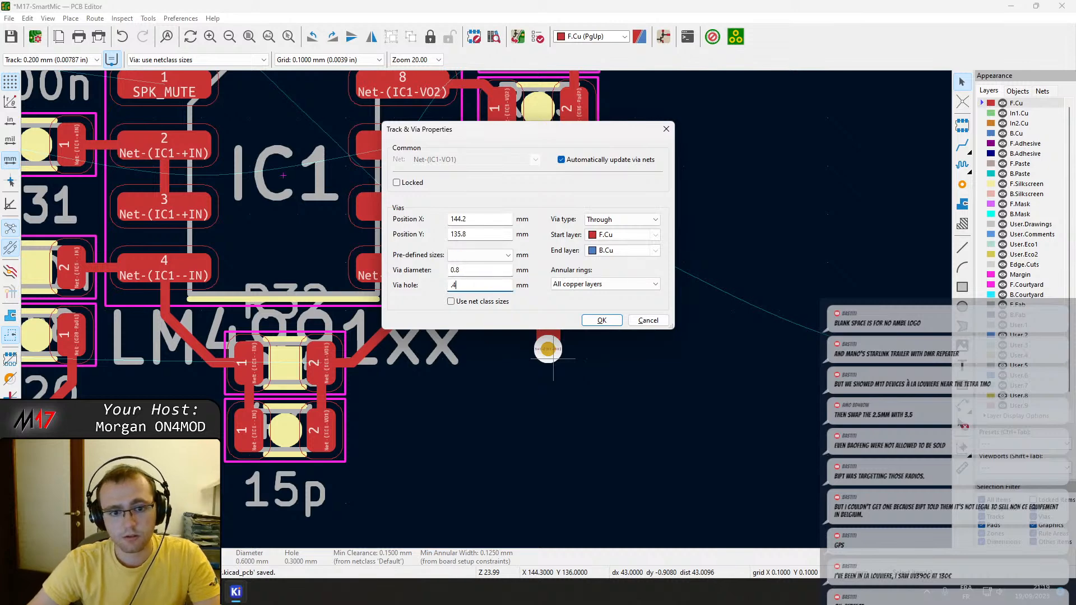
key(Return)
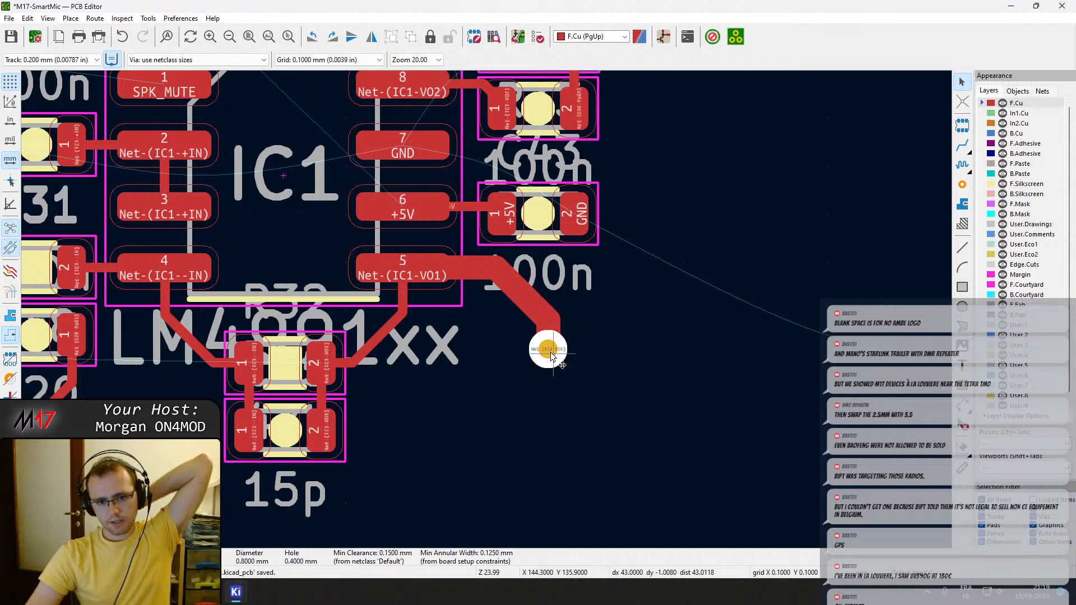
Route a back copper track from the via near IC1 pin 5 under the volume potentiometer to a new via beside C40 pad 1.
key(x)
click(468, 275)
key(Page_Down)
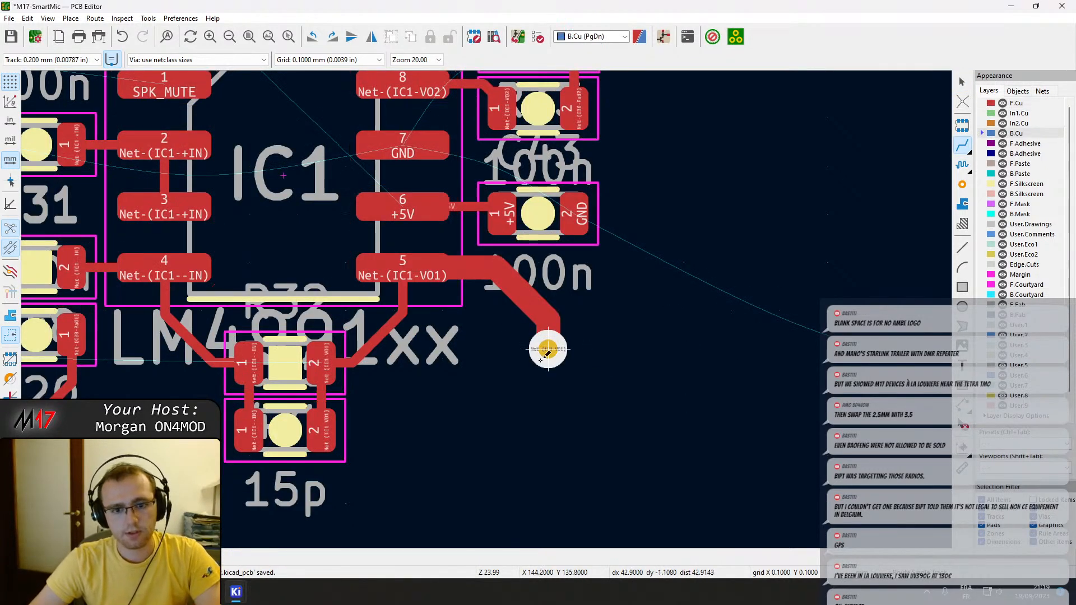
key(x)
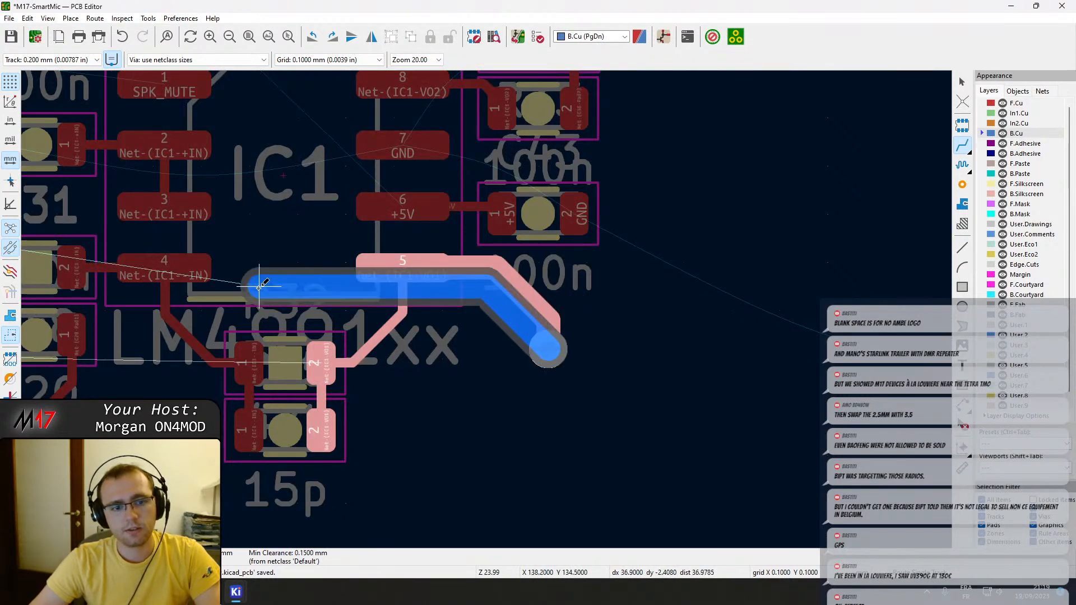
scroll(241, 273, down, 2)
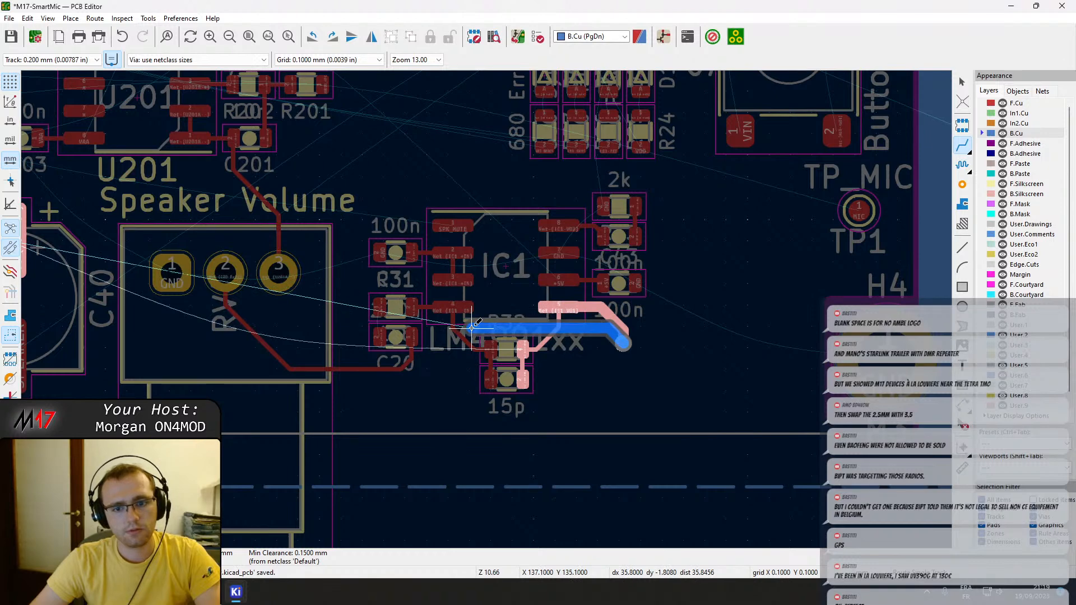
middle_drag(130, 347, 288, 353)
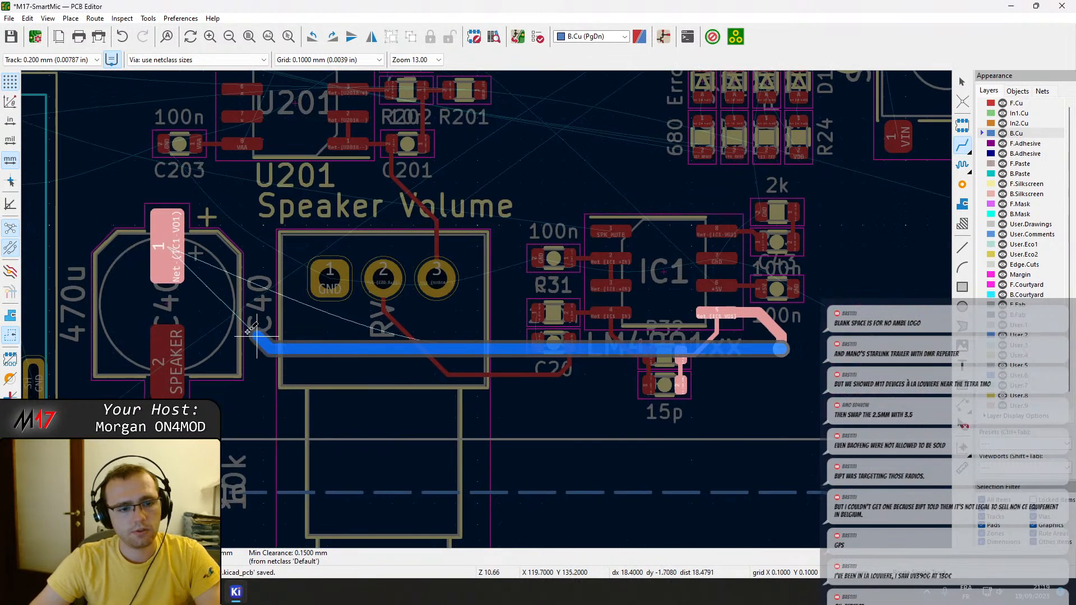
click(224, 295)
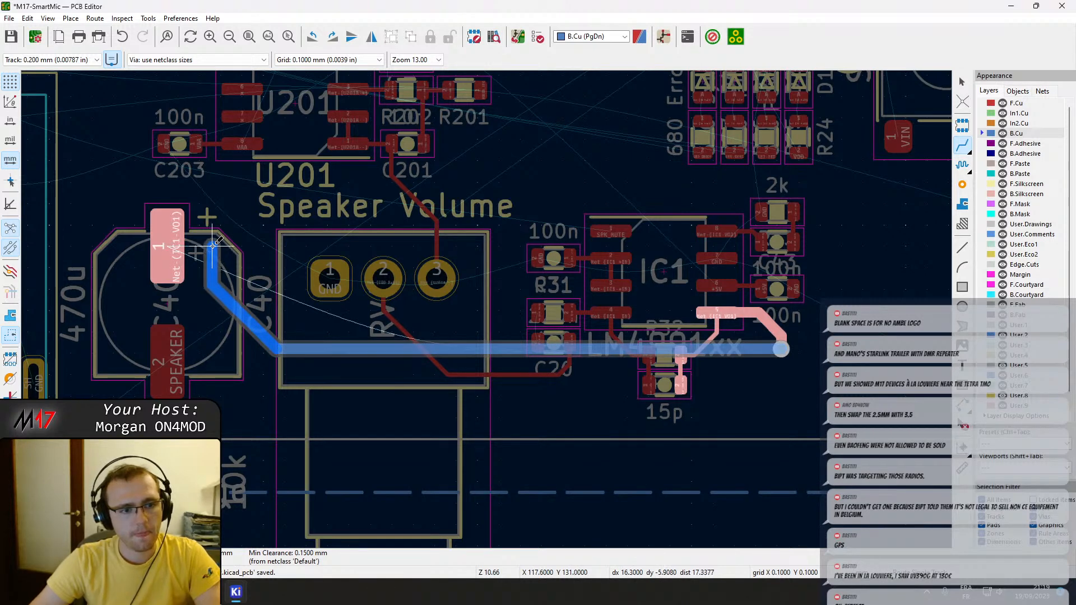
key(Page_Up)
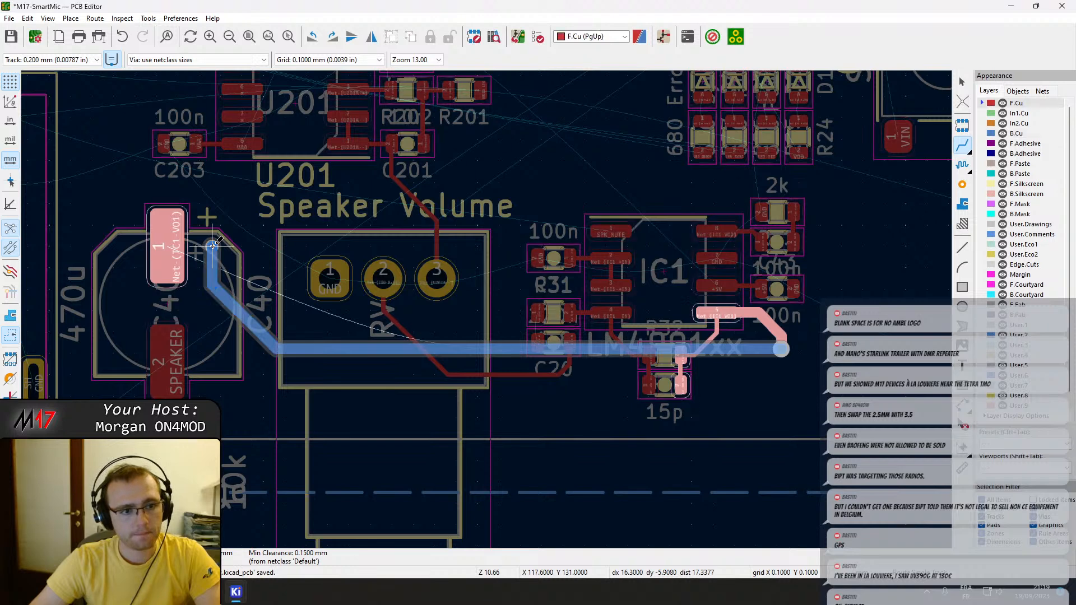
scroll(213, 245, up, 4)
Connect the via beside C40 to C40 pad 1 with a short front copper track.
key(Page_Down)
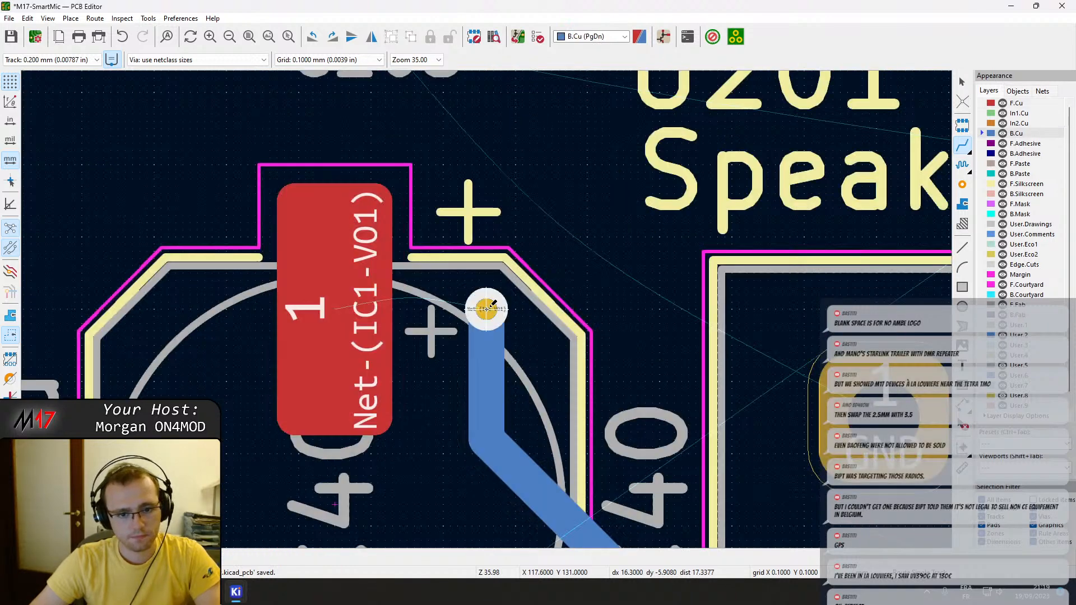
key(Page_Up)
key(Page_Down)
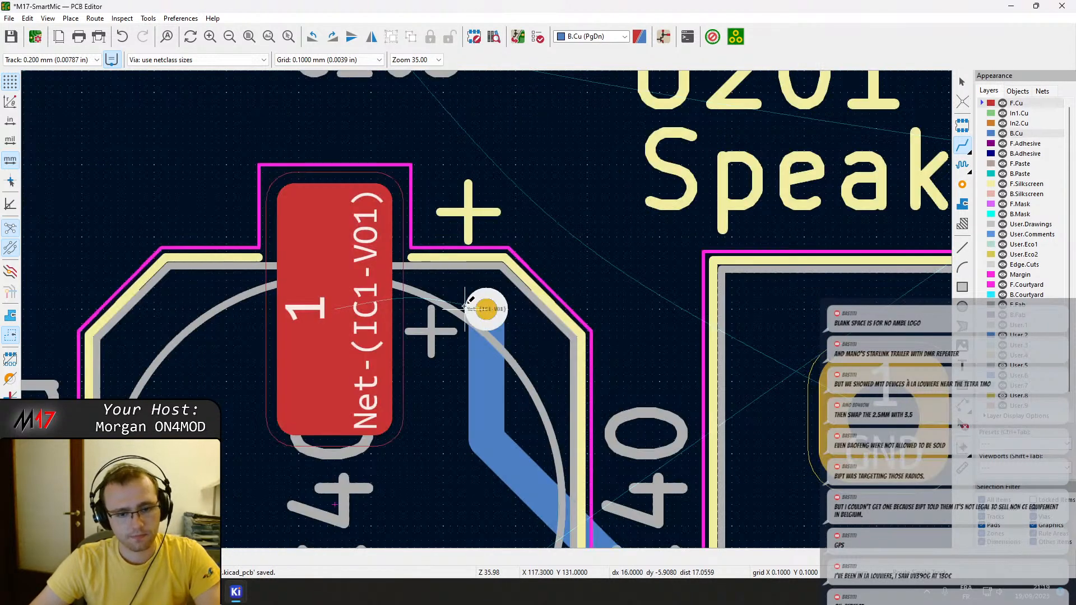
key(Page_Up)
click(336, 307)
Route a 3 mm front copper stub from C40 pad 2 towards J13 and set its width to 0.5 mm.
scroll(492, 346, down, 4)
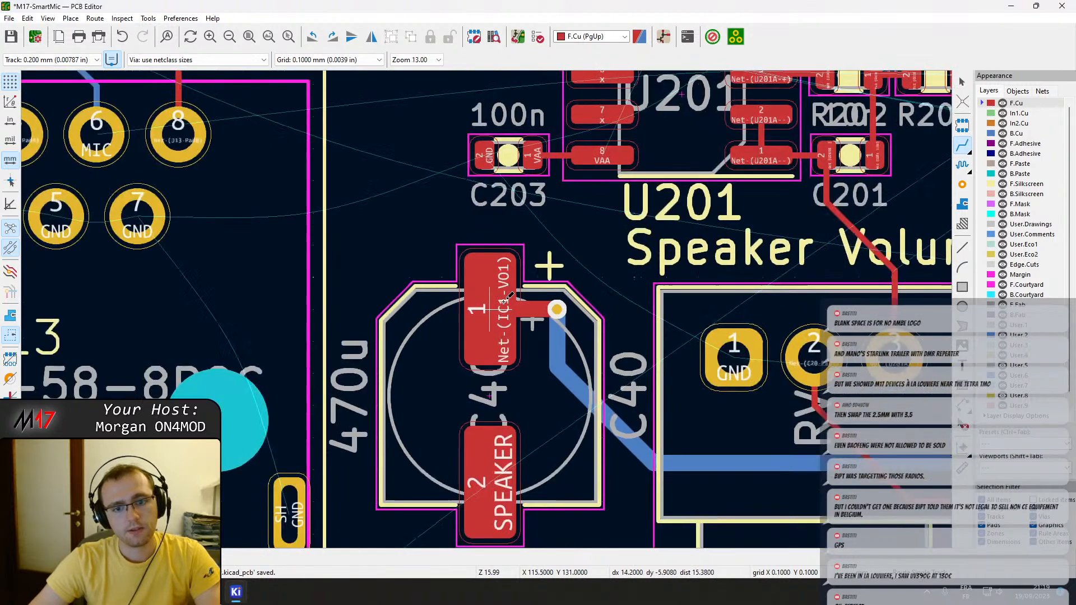
click(496, 379)
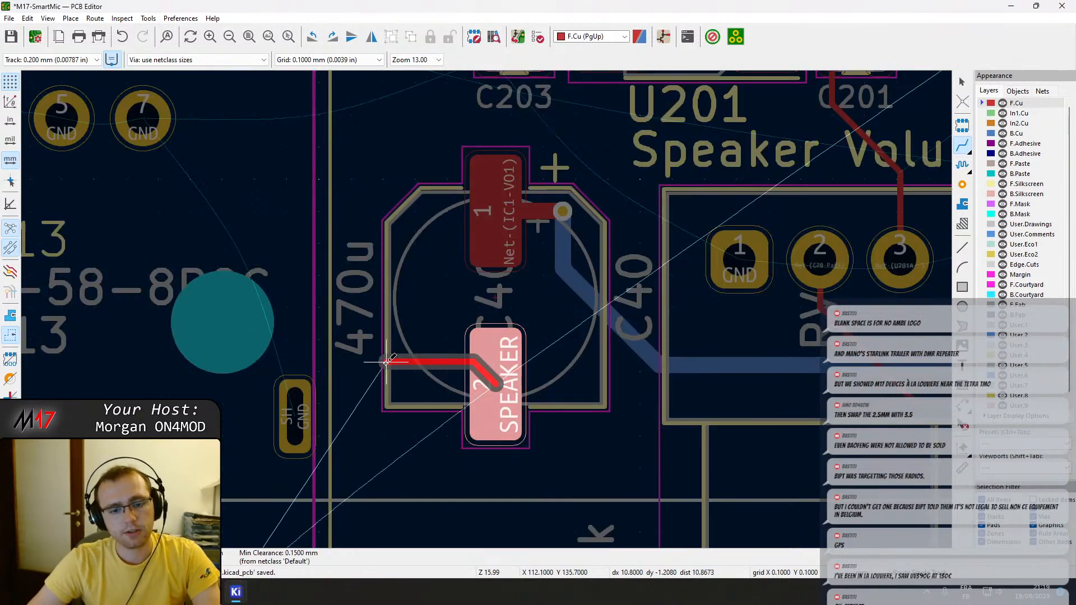
double_click(402, 387)
double_click(419, 386)
text(0.5)
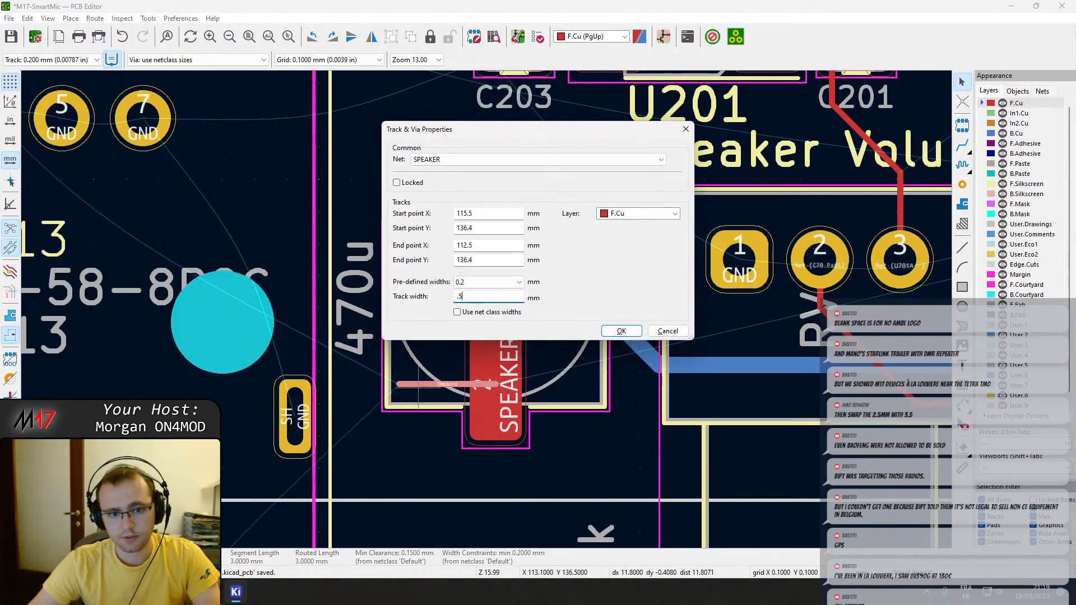
key(Return)
click(364, 326)
Extend the 0.5 mm SPEAKER track from the C40 stub across J13 to the nearest pad of the Kenwood-2.5 jack.
scroll(365, 331, down, 3)
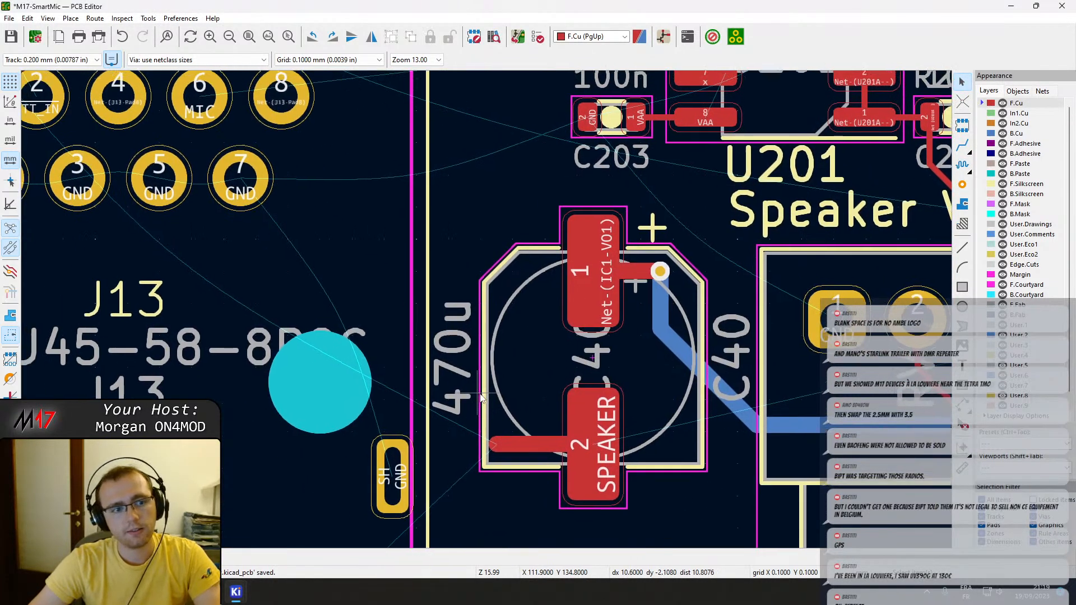
middle_drag(480, 303, 513, 431)
key(x)
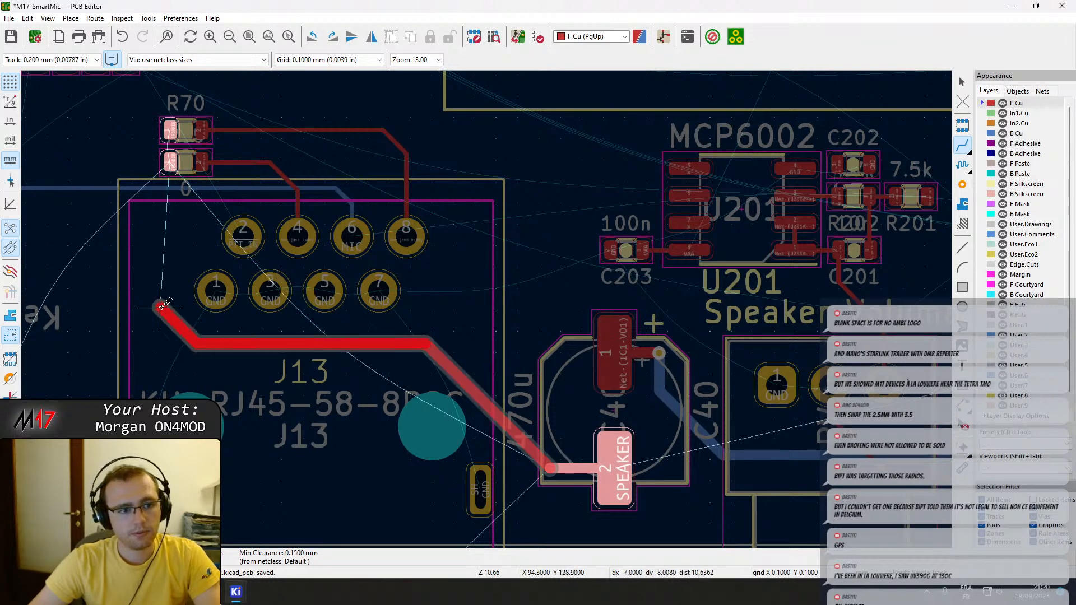
scroll(108, 336, down, 3)
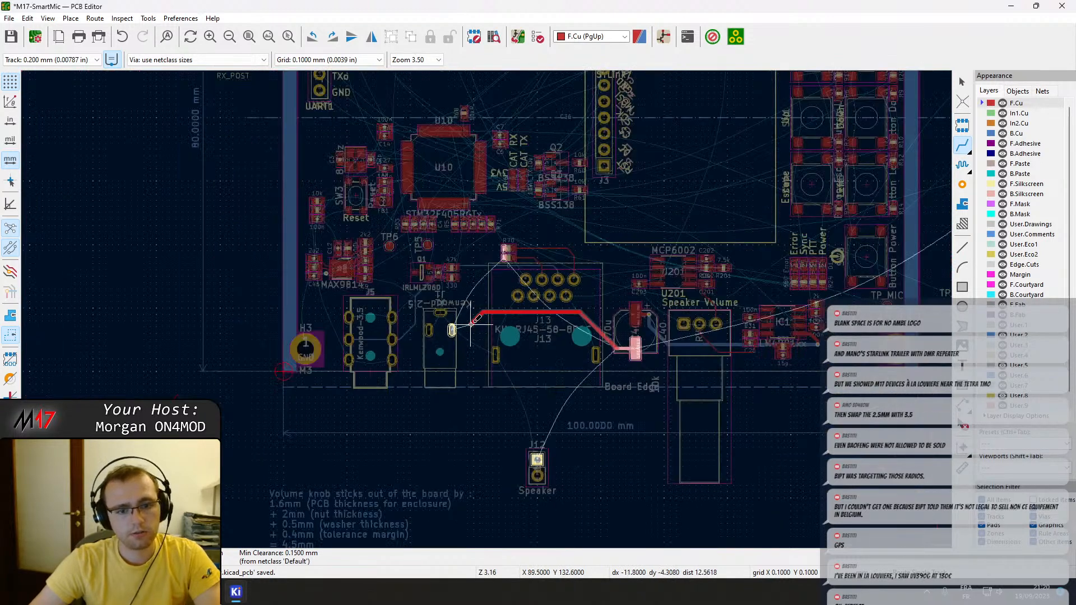
scroll(454, 324, up, 2)
click(451, 321)
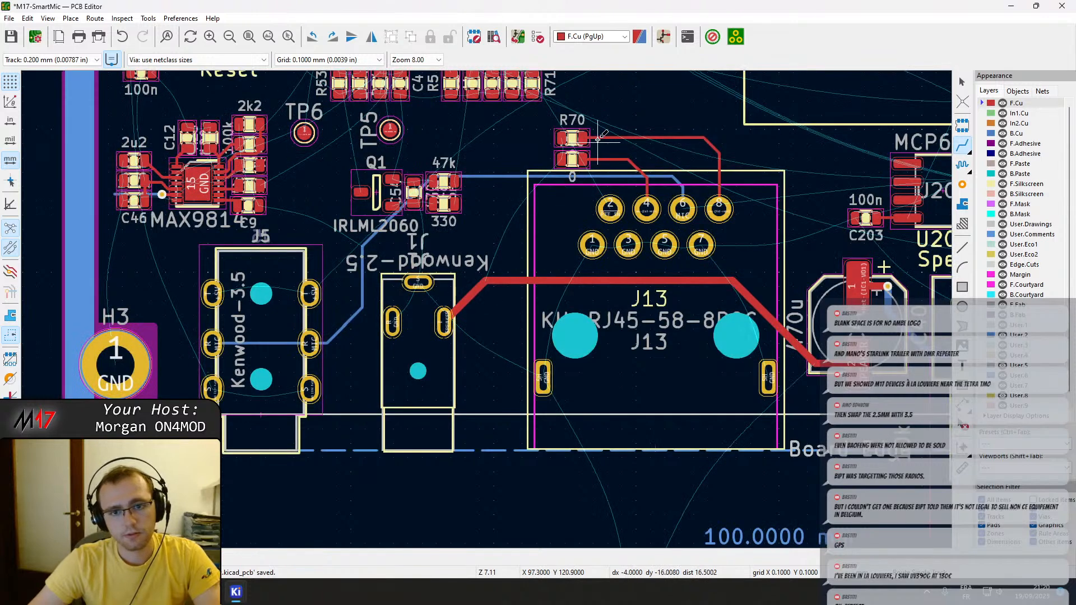
Route a front copper branch from the SPEAKER track over J13 up through pad 1 of R69 and R70, and save the board.
click(561, 138)
click(561, 160)
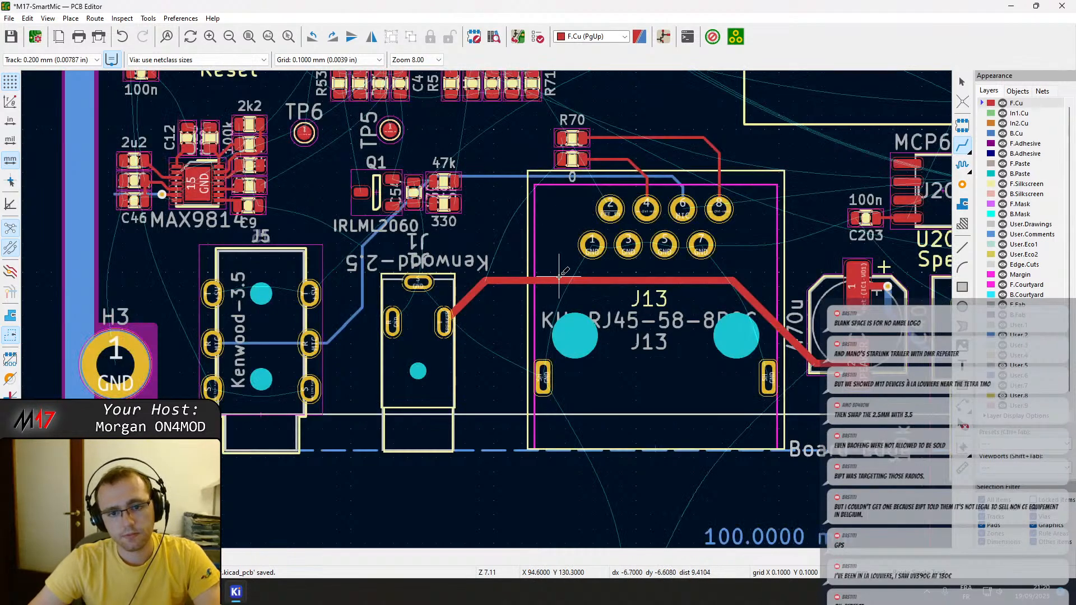
click(563, 279)
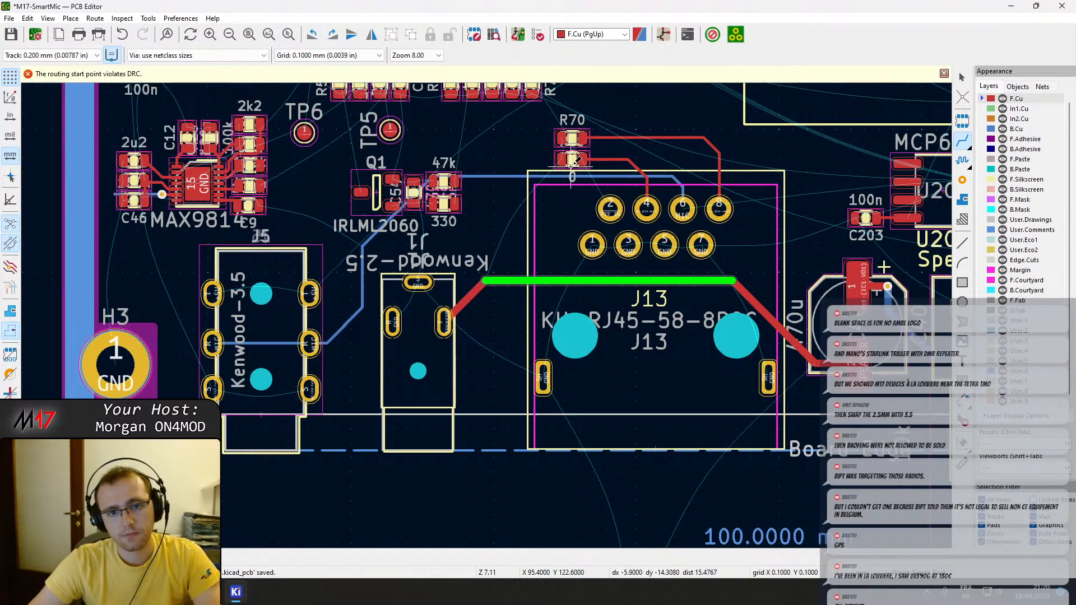
click(563, 281)
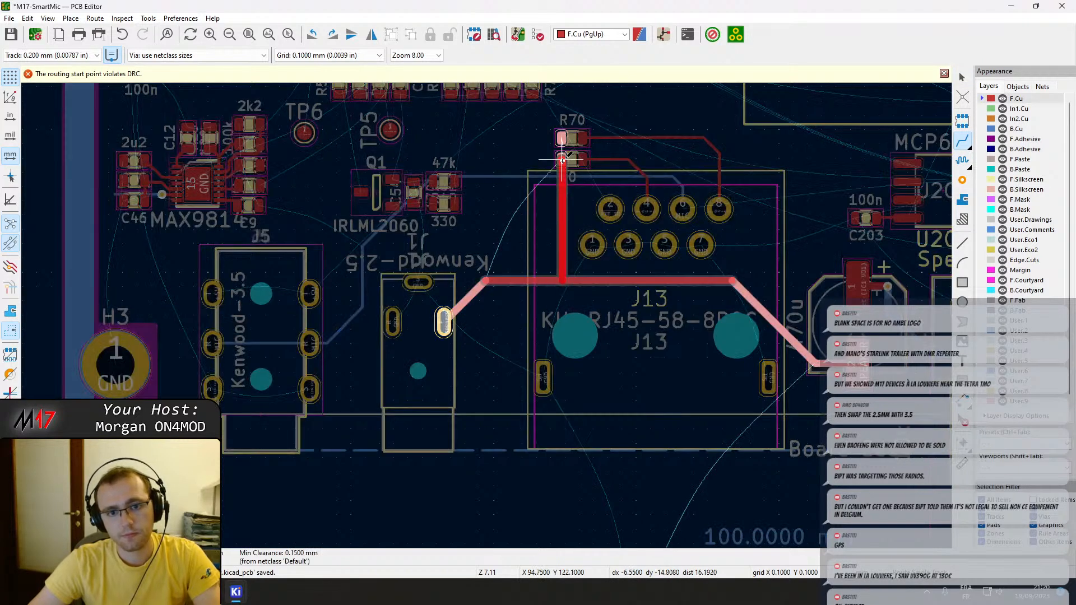
scroll(562, 160, up, 5)
click(493, 329)
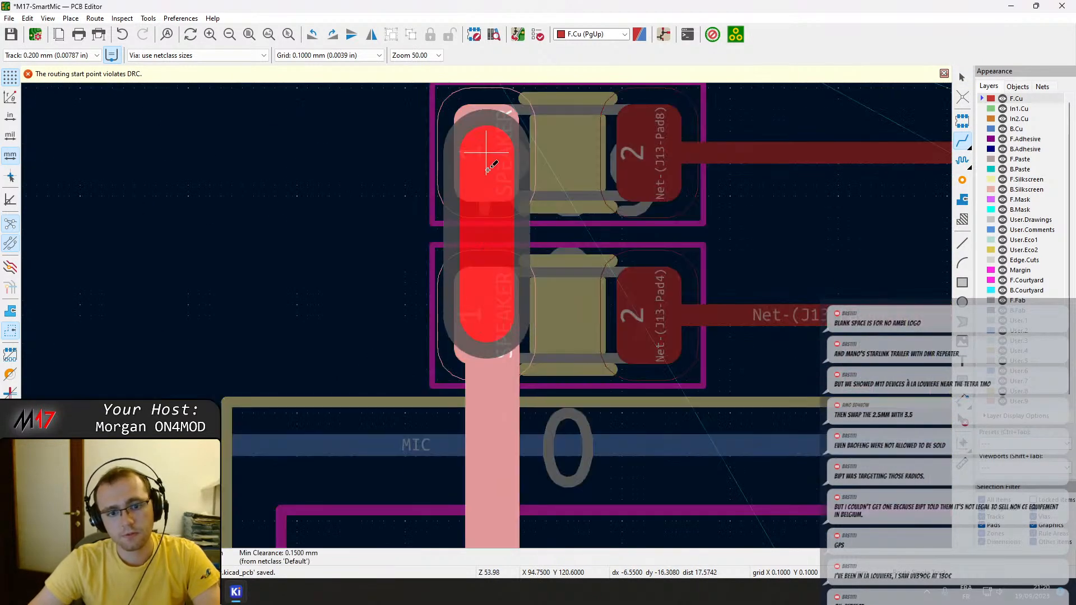
click(489, 167)
click(490, 316)
key(Escape)
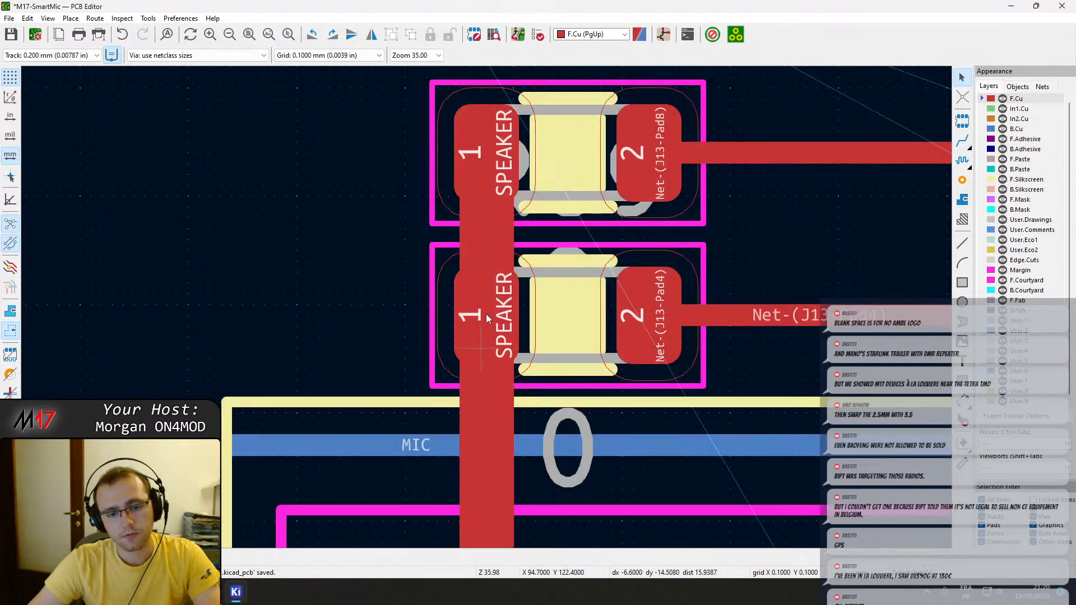
scroll(485, 352, down, 5)
key(ctrl+s)
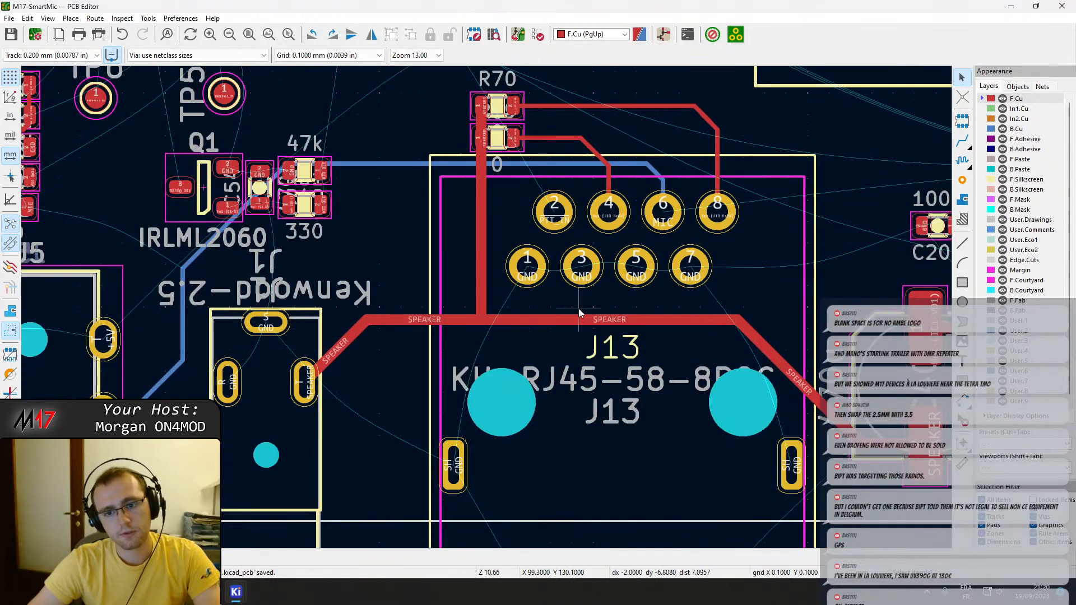
Set the width of all three track segments between R70 pad 2 and J13 pad 8 to 0.5 mm.
scroll(616, 289, down, 2)
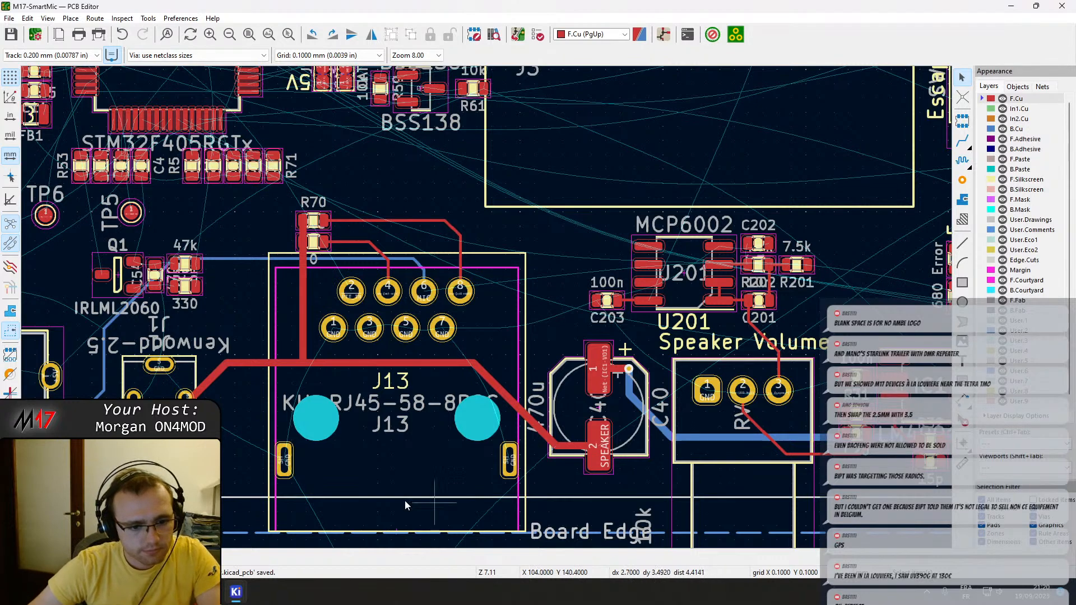
scroll(490, 312, down, 2)
scroll(535, 321, up, 4)
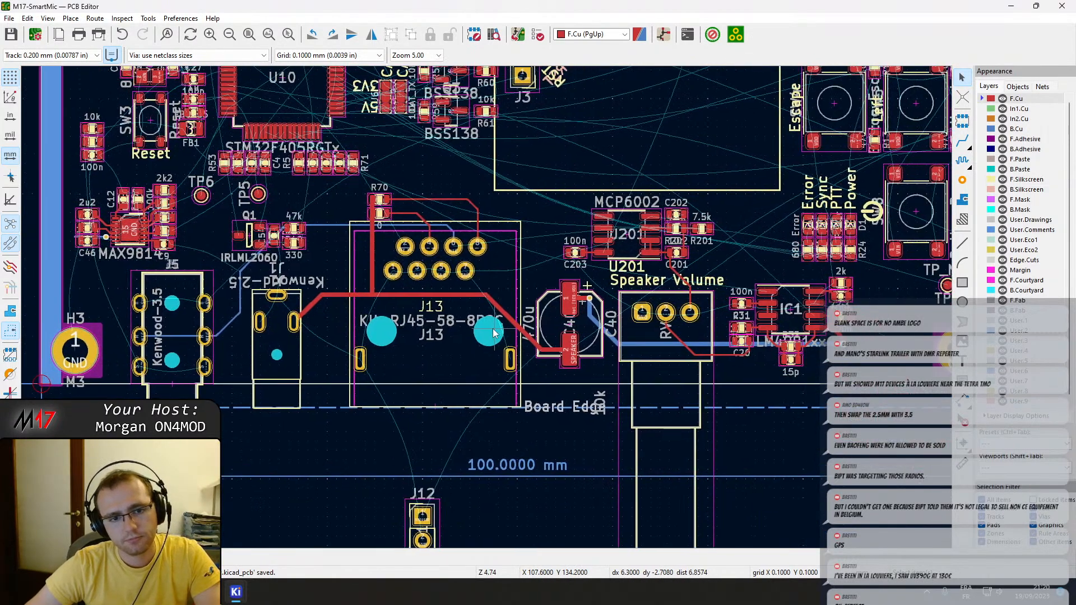
scroll(479, 348, up, 2)
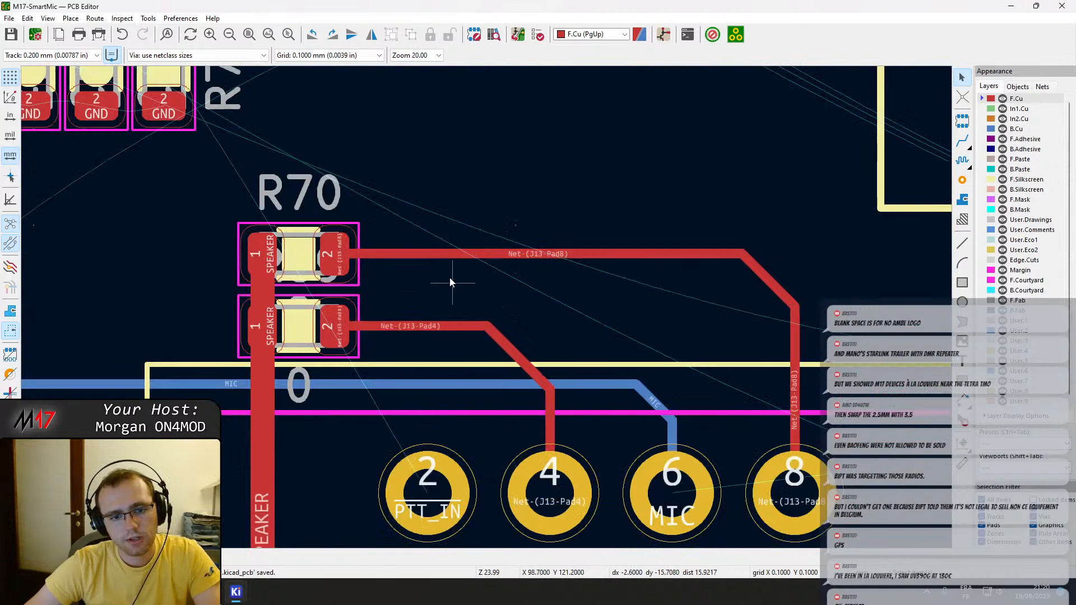
click(440, 253)
shift+click(767, 285)
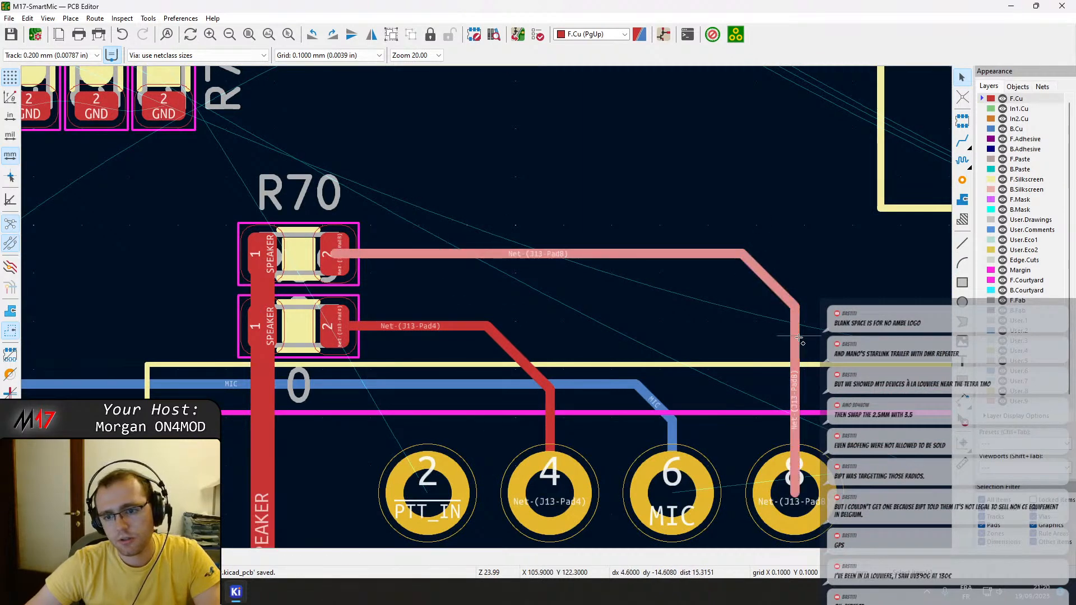
shift+click(796, 351)
key(e)
key(Return)
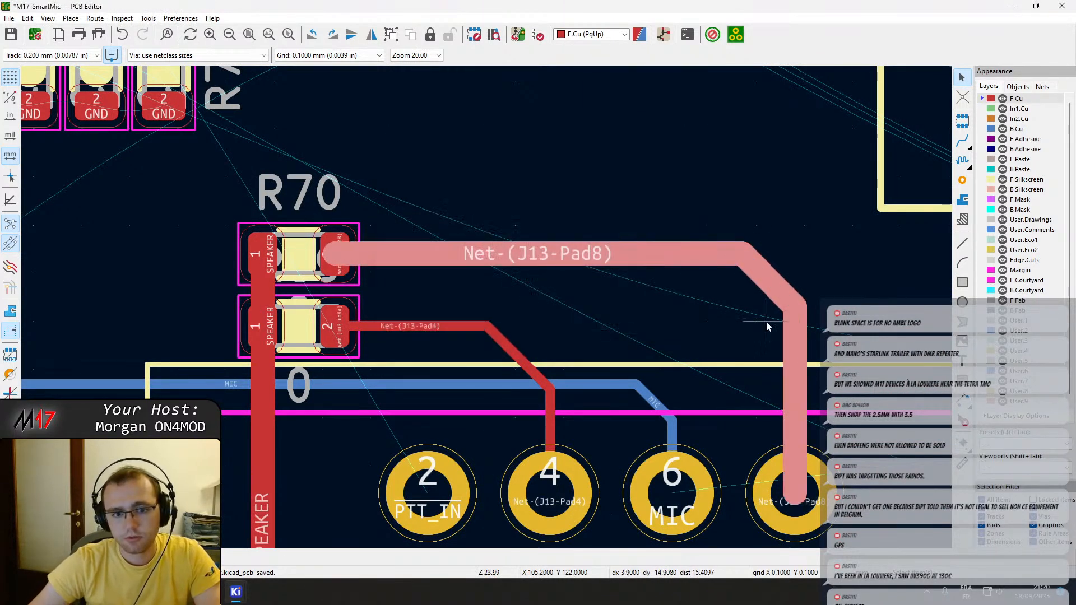
Set the width of the track segments between R69 pad 2 and J13 pad 4 to 0.5 mm, and save the board.
click(437, 326)
shift+click(515, 356)
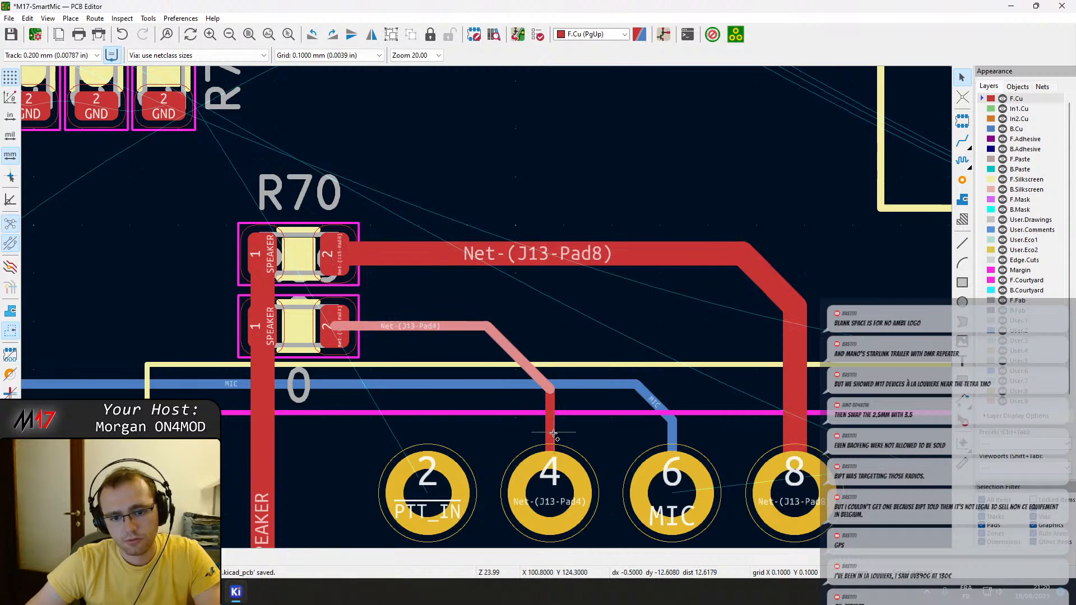
shift+click(549, 429)
text(e0.5)
key(Return)
key(Escape)
key(ctrl+s)
scroll(505, 374, down, 3)
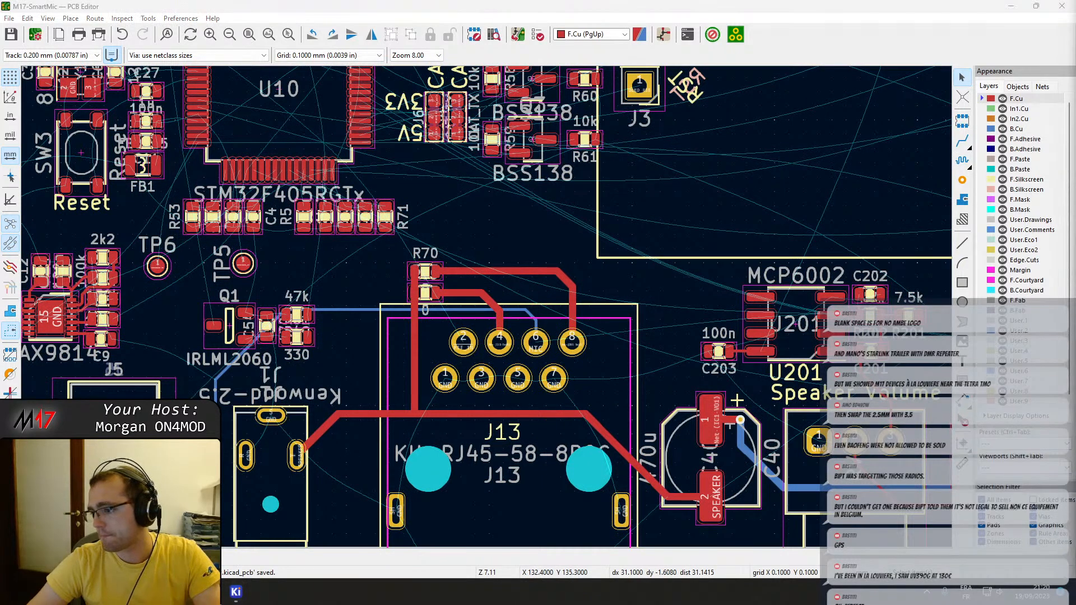
Examine the speaker circuit routing between J13, C40, the U201 amplifier, the volume potentiometer and IC1.
middle_drag(372, 326, 499, 336)
middle_drag(650, 246, 393, 189)
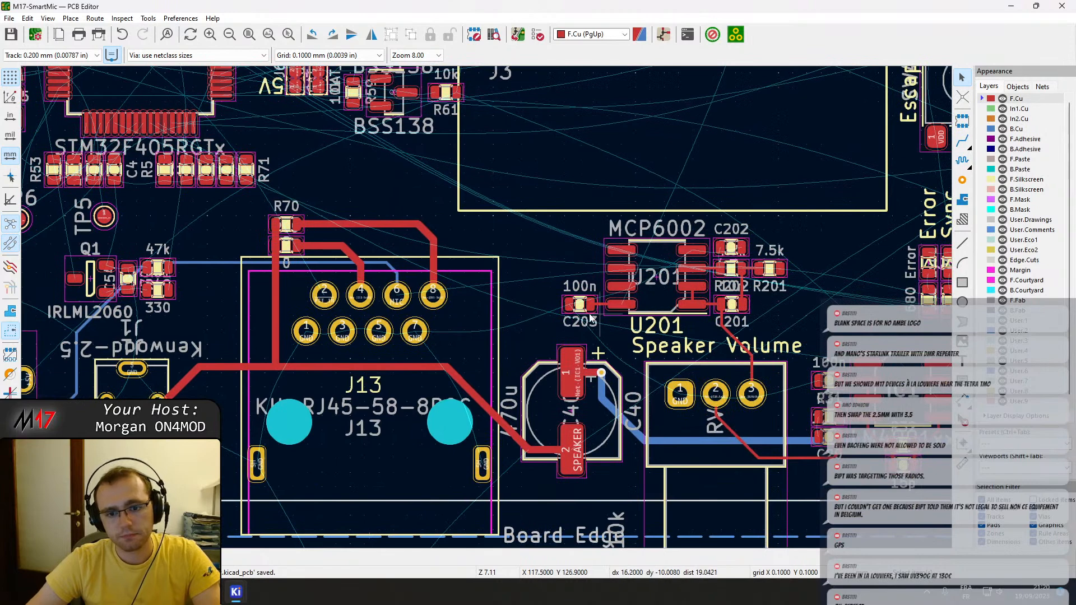
scroll(619, 320, up, 5)
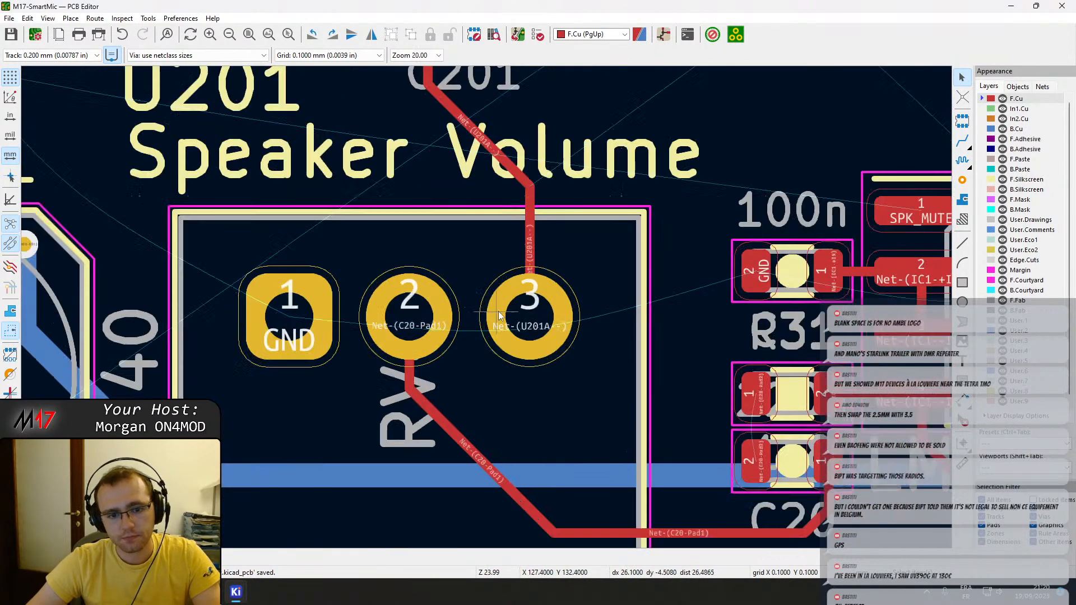
scroll(488, 312, down, 4)
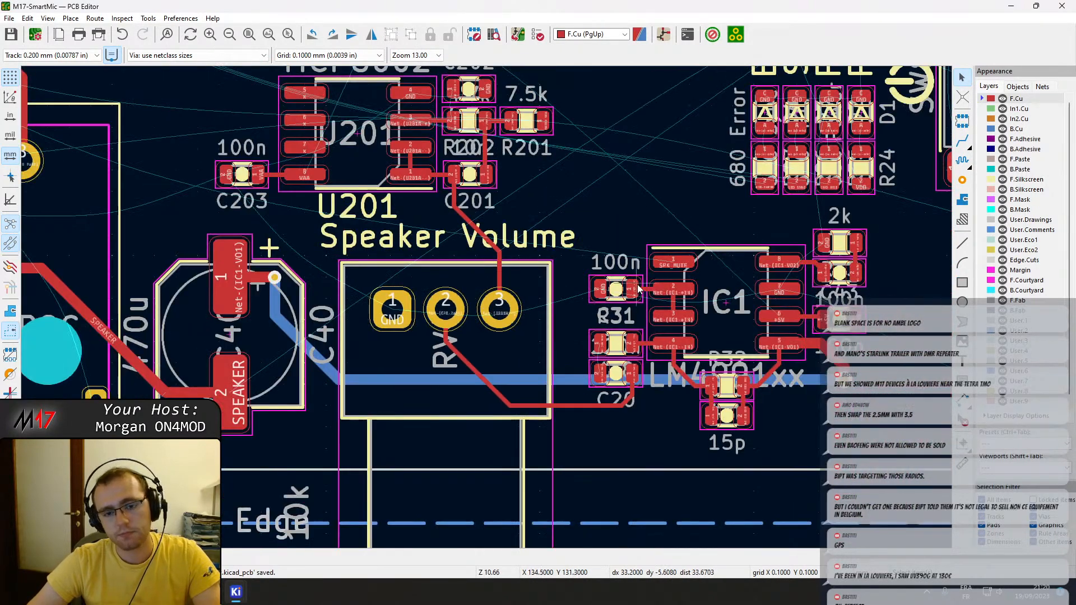
scroll(487, 312, up, 2)
scroll(488, 312, down, 3)
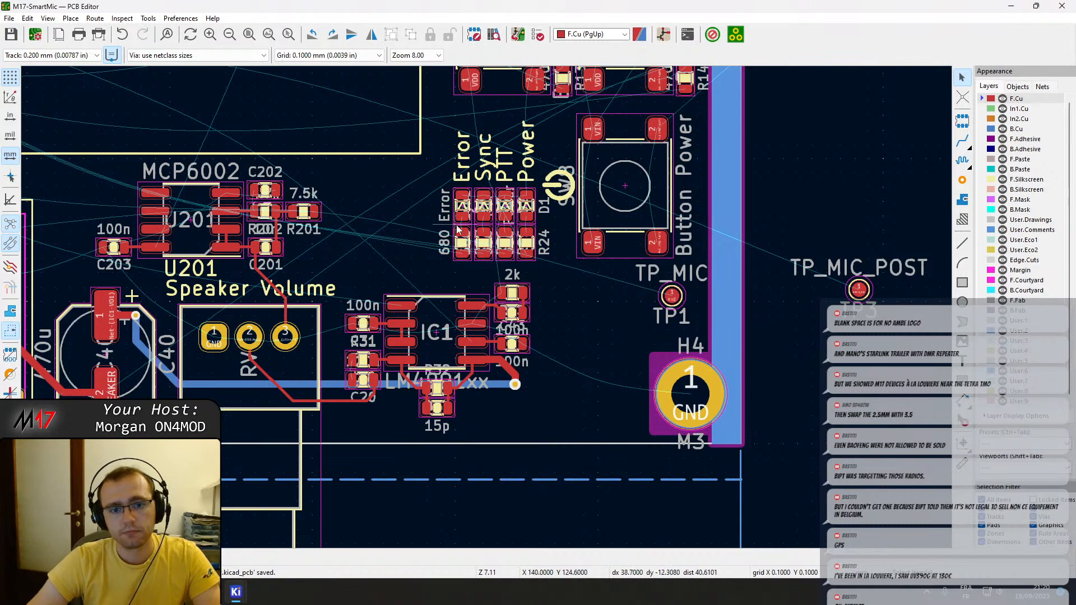
middle_drag(455, 225, 560, 307)
middle_drag(422, 330, 748, 298)
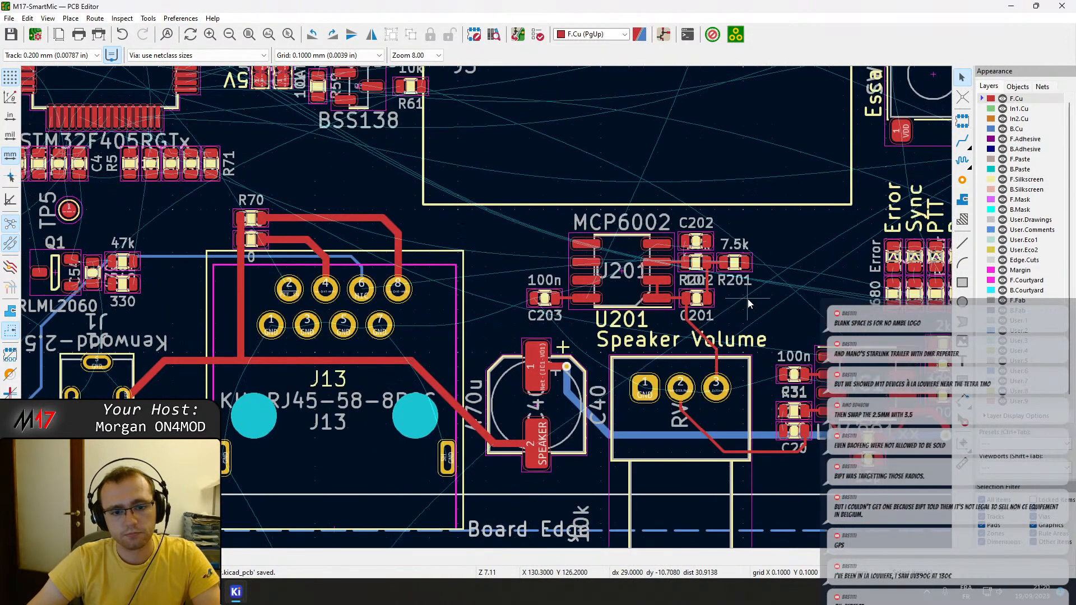
middle_drag(375, 296, 671, 326)
scroll(670, 325, up, 2)
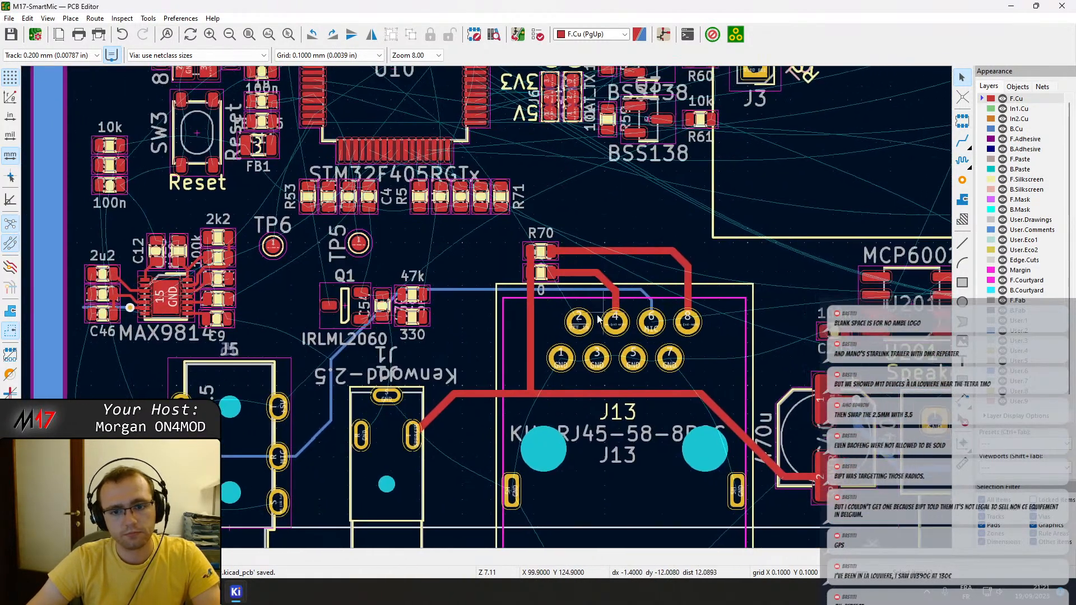
key(x)
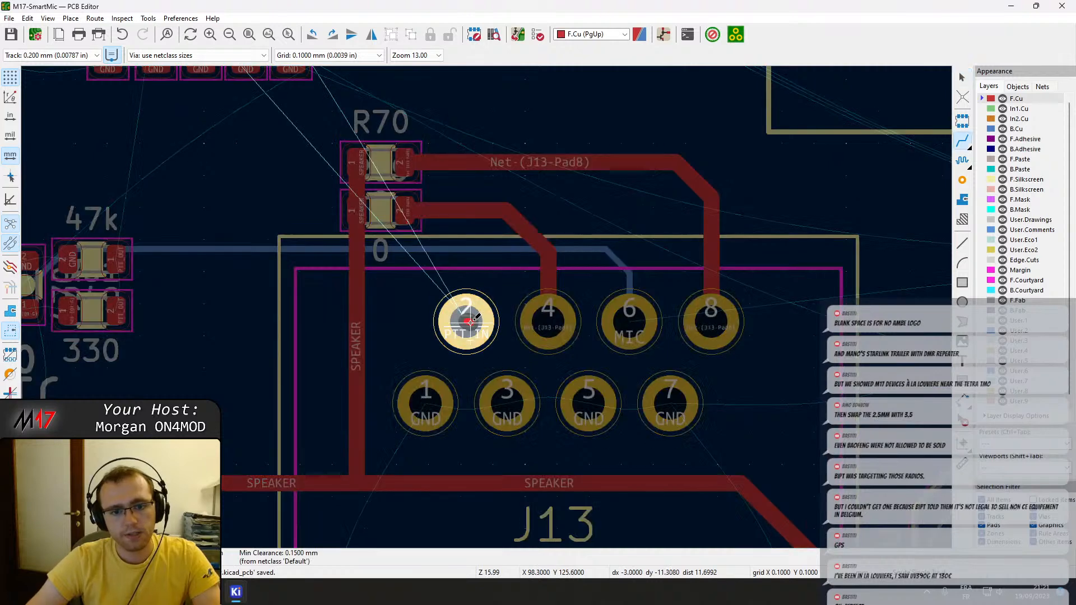
scroll(486, 307, down, 1)
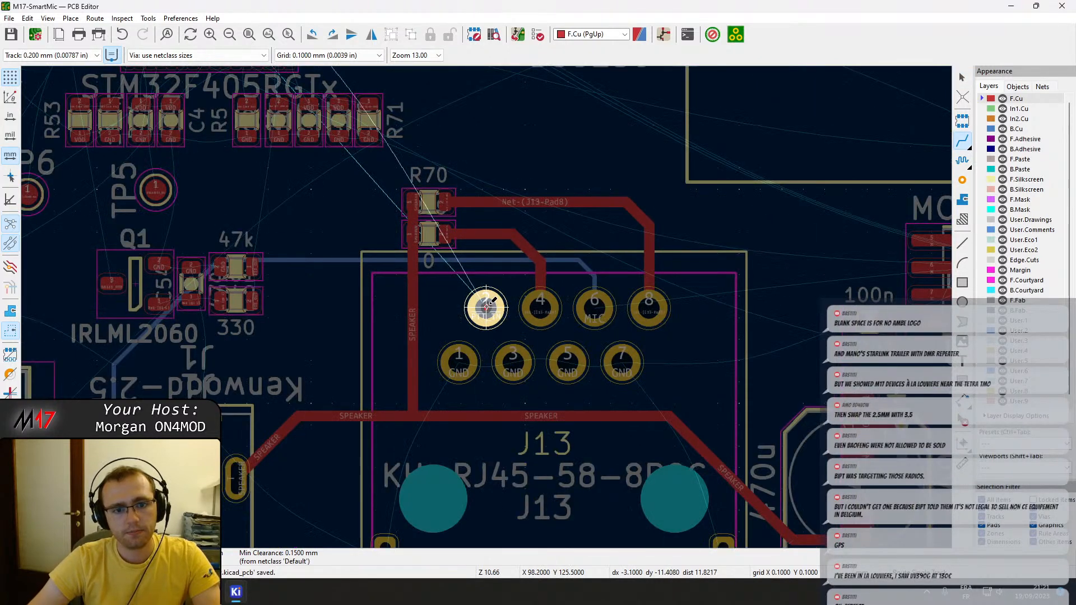
key(Escape)
Rotate R70 by 180° and move it with R69 to the free area between J13 and U201, stacked with R70 on top.
middle_drag(628, 313, 411, 266)
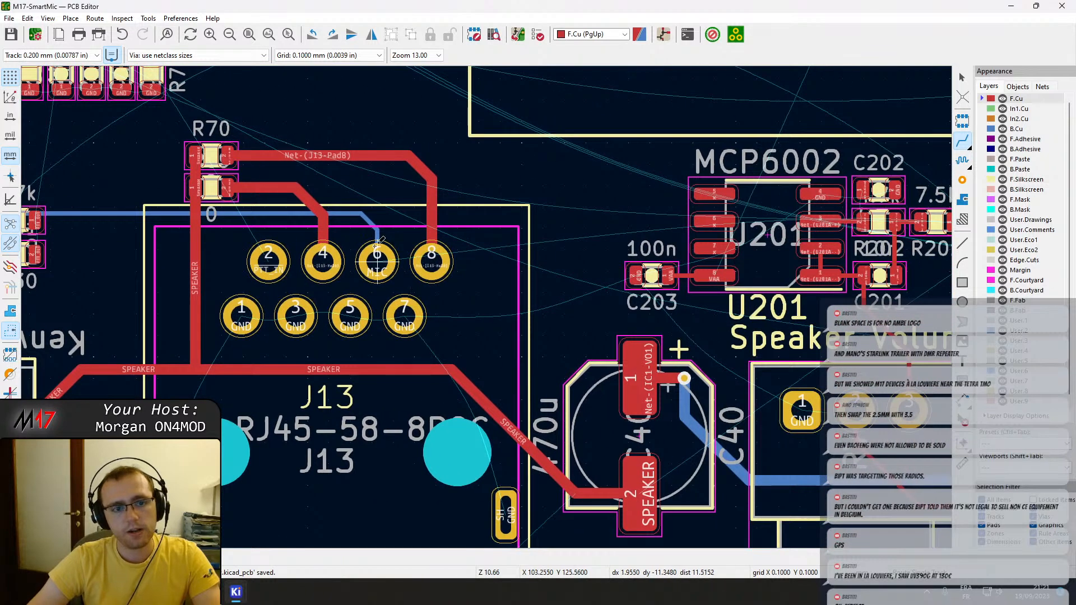
click(216, 153)
drag(216, 153, 511, 158)
key(r)
key(r)
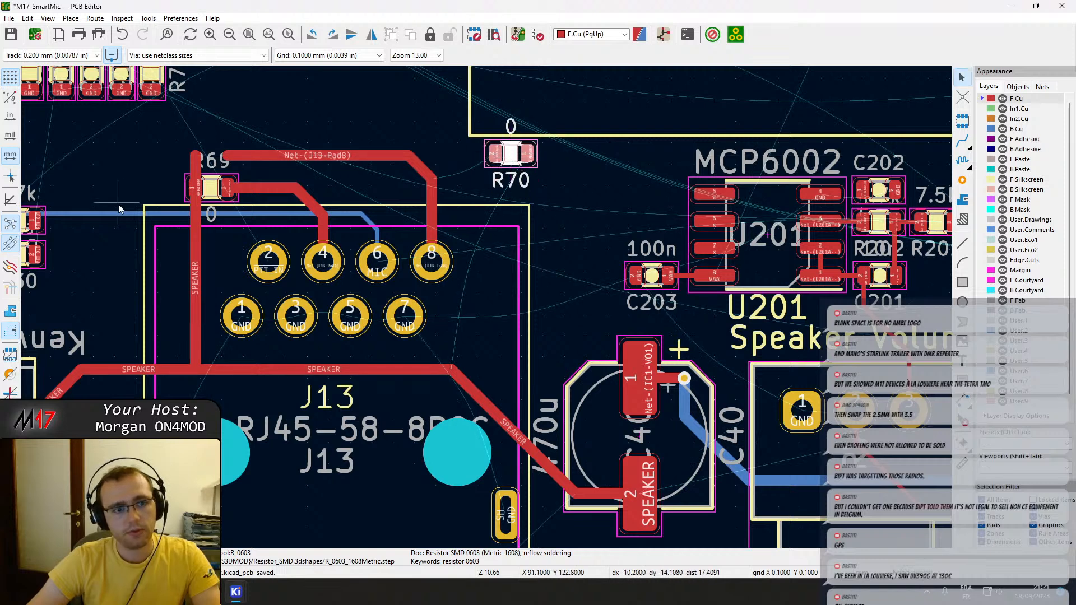
click(213, 185)
drag(213, 185, 511, 189)
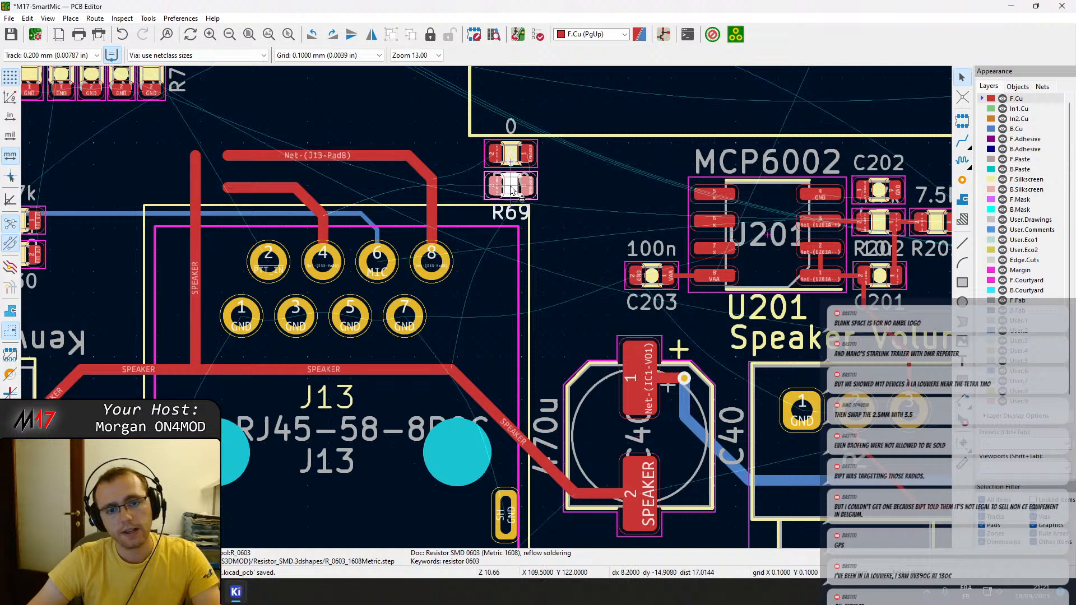
click(339, 158)
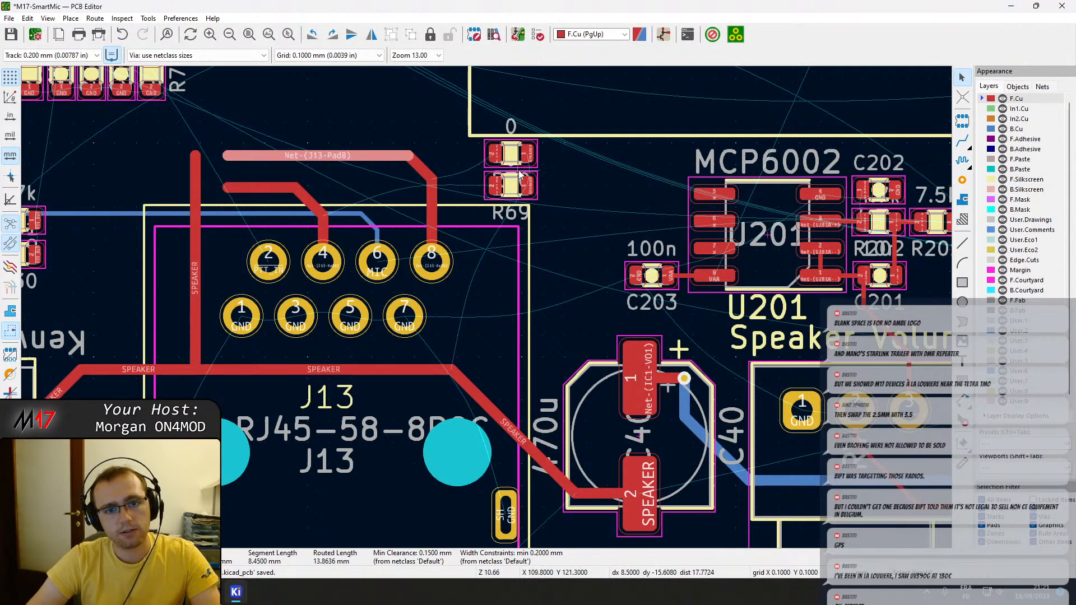
click(512, 153)
key(m)
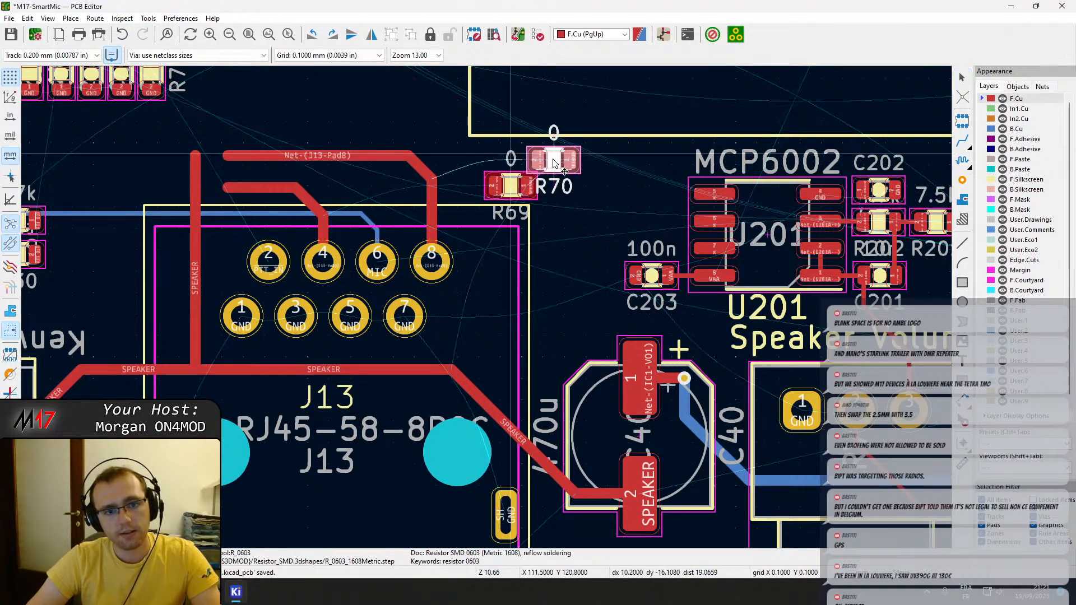
click(510, 155)
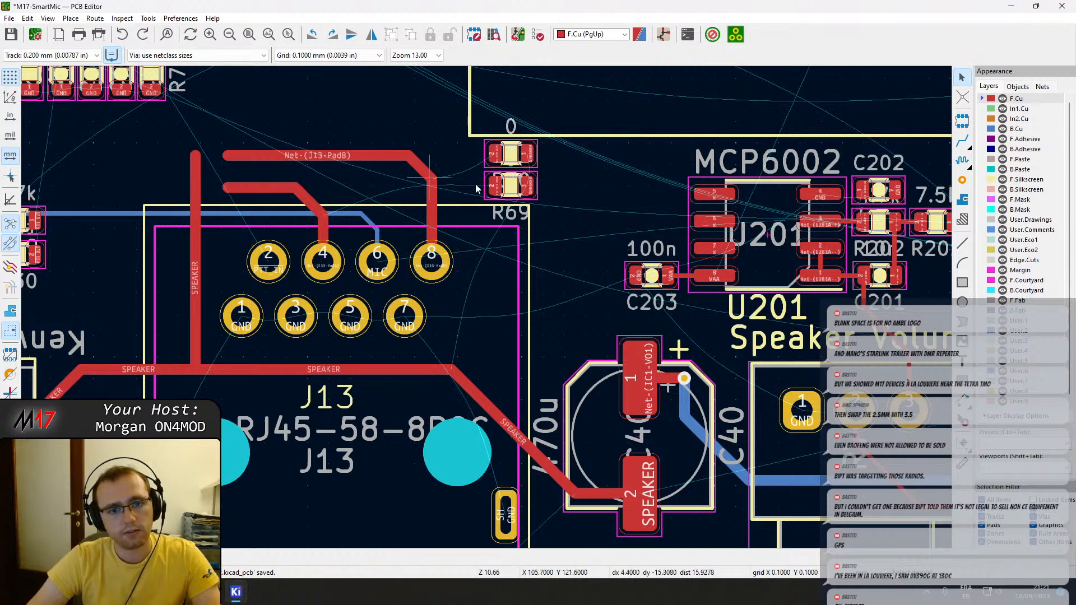
Swap the stacking order of the two resistors between J13 and U201, placing R69 directly above R70.
click(512, 189)
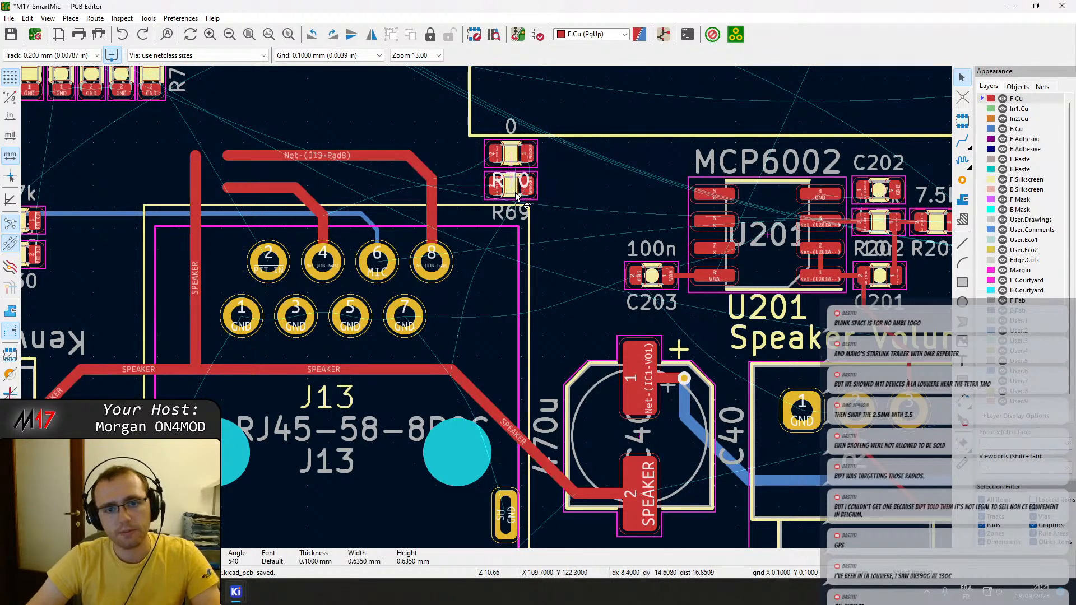
click(517, 194)
key(m)
click(562, 161)
click(497, 164)
key(m)
click(546, 170)
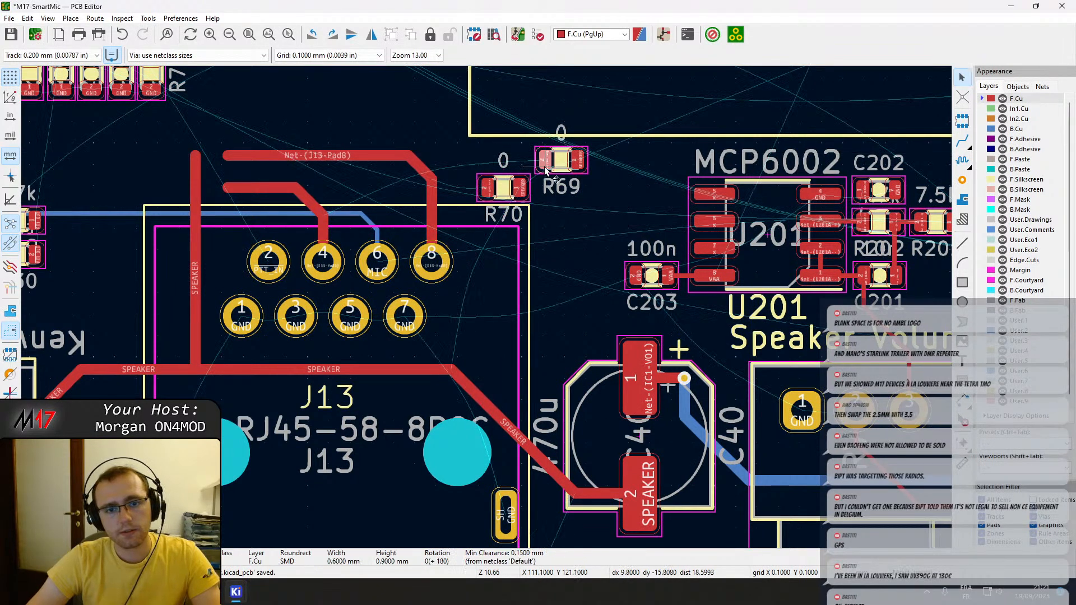
drag(544, 175, 489, 160)
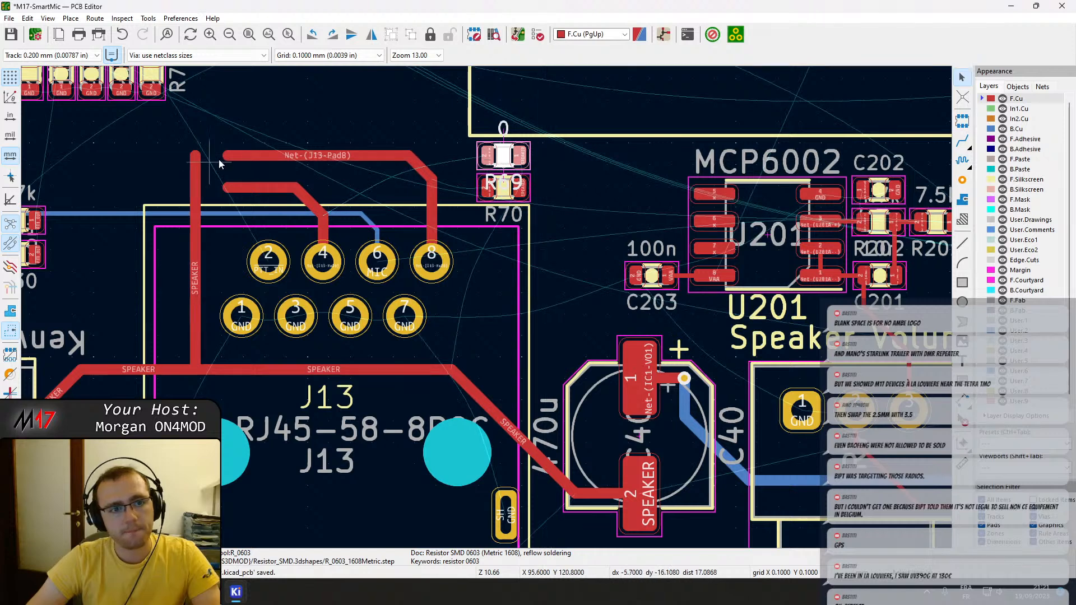
Delete the old horizontal and diagonal front copper segments of the J13 pad 8 route.
click(274, 161)
key(Delete)
click(421, 168)
key(Delete)
Route a front copper track from J13 pad 8 to the nearest pad of R70, removing the leftover stub and chamfering the corner.
key(x)
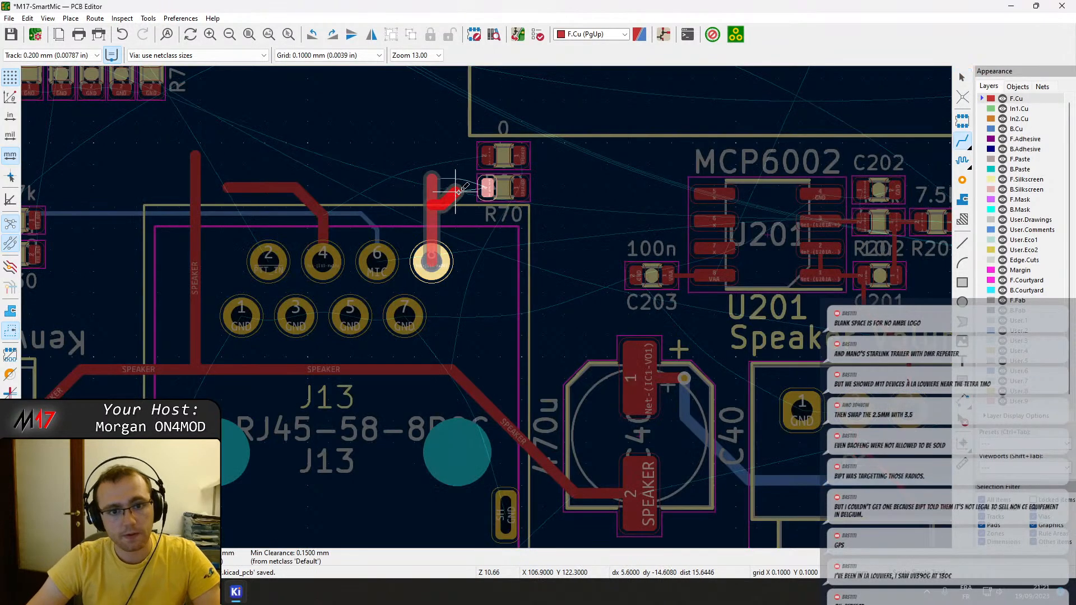
click(488, 189)
key(Delete)
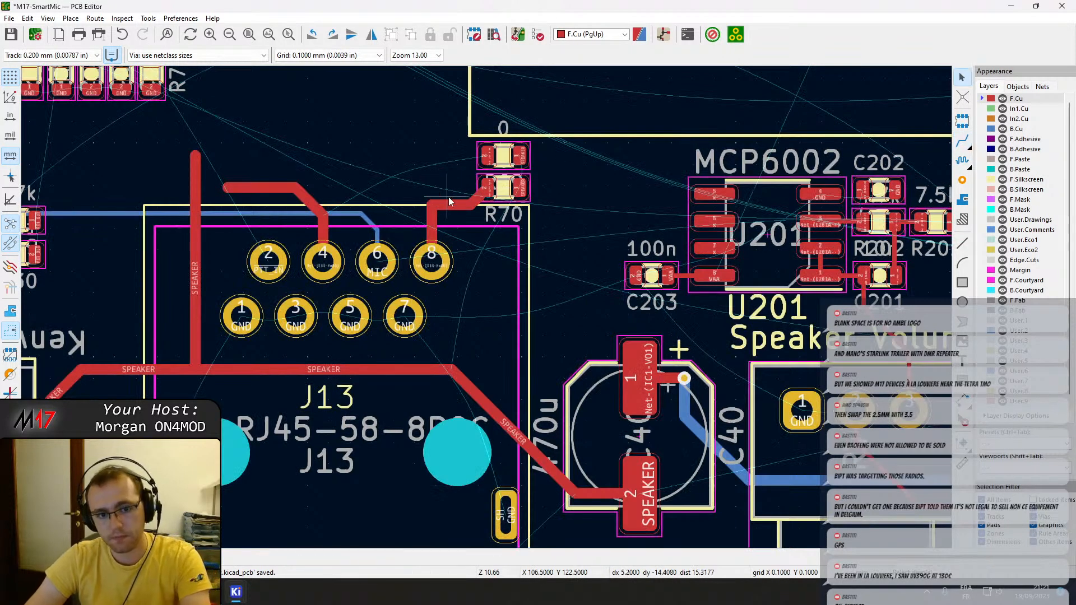
key(x)
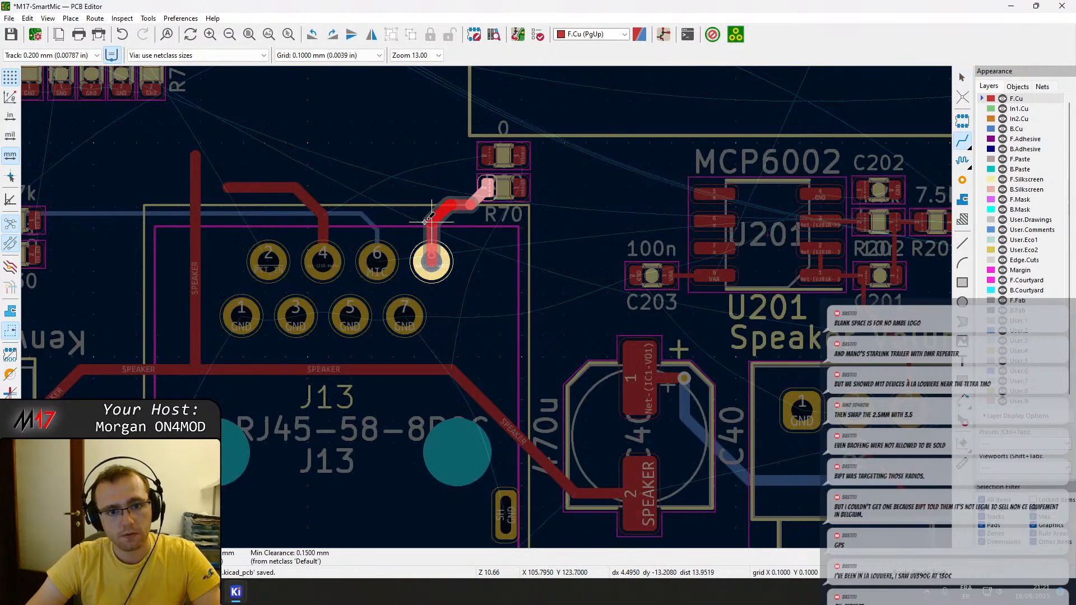
click(429, 220)
key(Escape)
Delete the old diagonal and horizontal front copper segments of the J13 pad 4 route.
click(311, 204)
key(Delete)
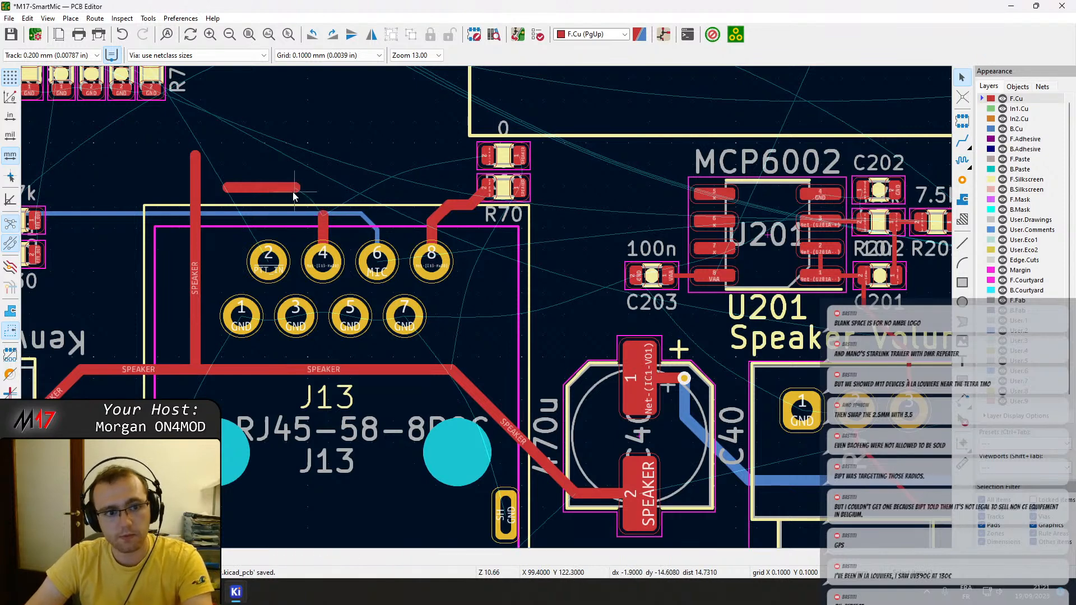
click(285, 189)
key(Delete)
Delete the vertical SPEAKER branch that runs up from the horizontal SPEAKER track past J13 pad 2.
click(190, 183)
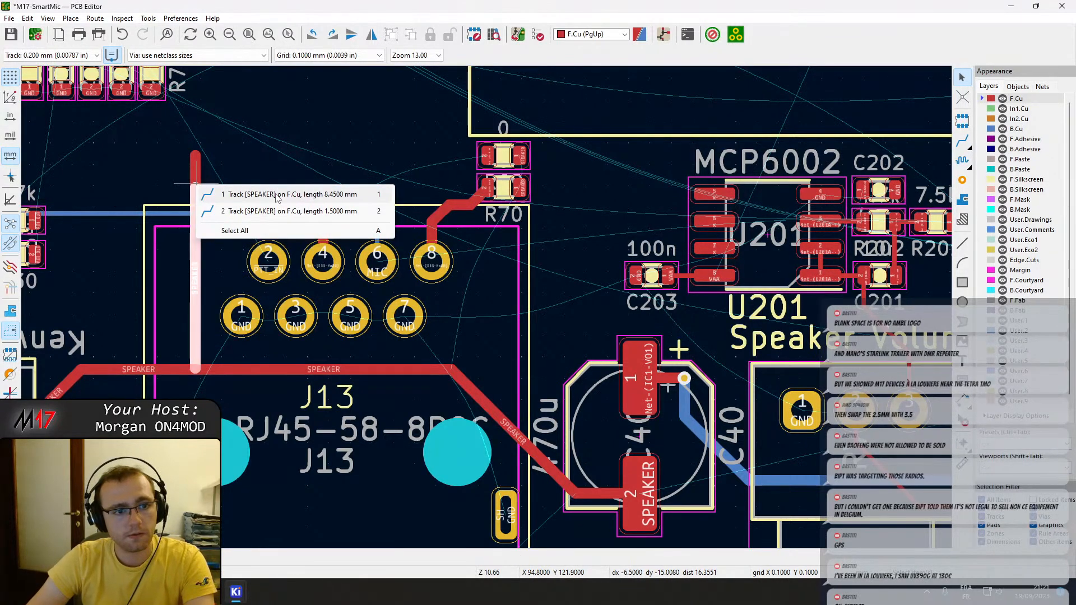
click(275, 197)
key(Delete)
click(199, 172)
key(Delete)
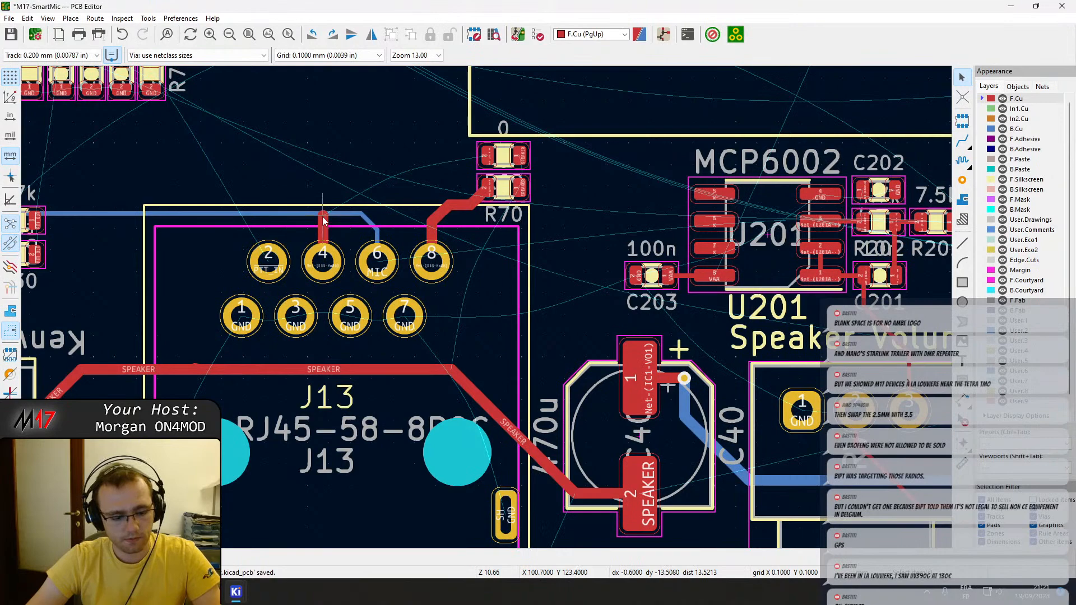
Route a front copper track from the J13 pad 4 stub to pad 2 of R69.
key(x)
click(486, 157)
Replace the jogged end of the J13 pad 8 track with a straight run into R70 pad 2 and save the board.
click(478, 203)
key(Delete)
drag(474, 204, 455, 191)
key(x)
click(489, 184)
double_click(480, 192)
key(Escape)
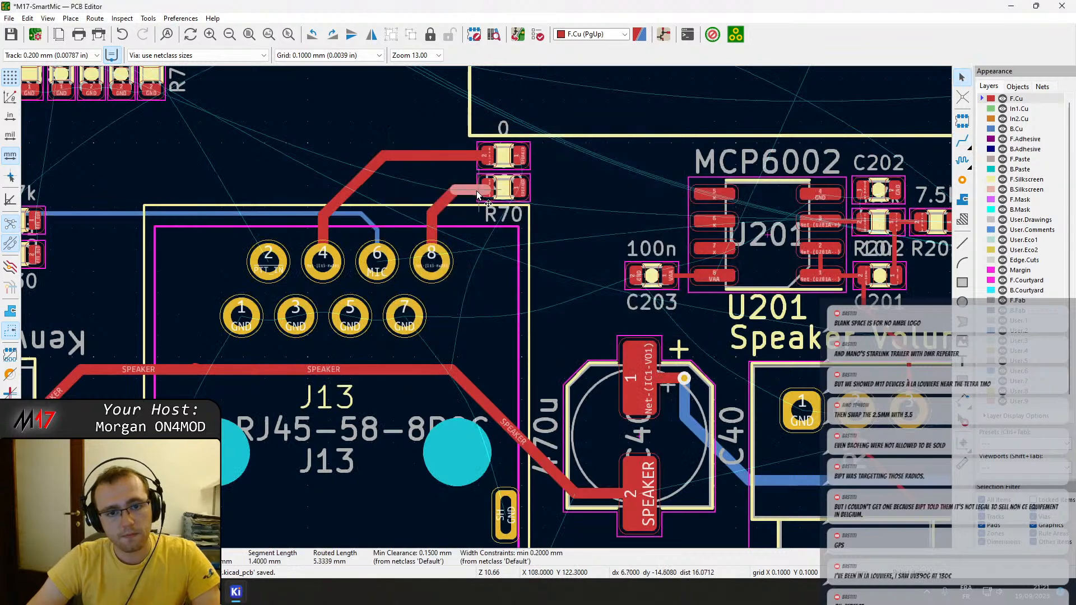
scroll(480, 192, up, 3)
click(436, 338)
mouse_move(436, 338)
mouse_down()
mouse_move(404, 337)
mouse_move(429, 339)
mouse_up()
key(ctrl+s)
scroll(537, 384, down, 2)
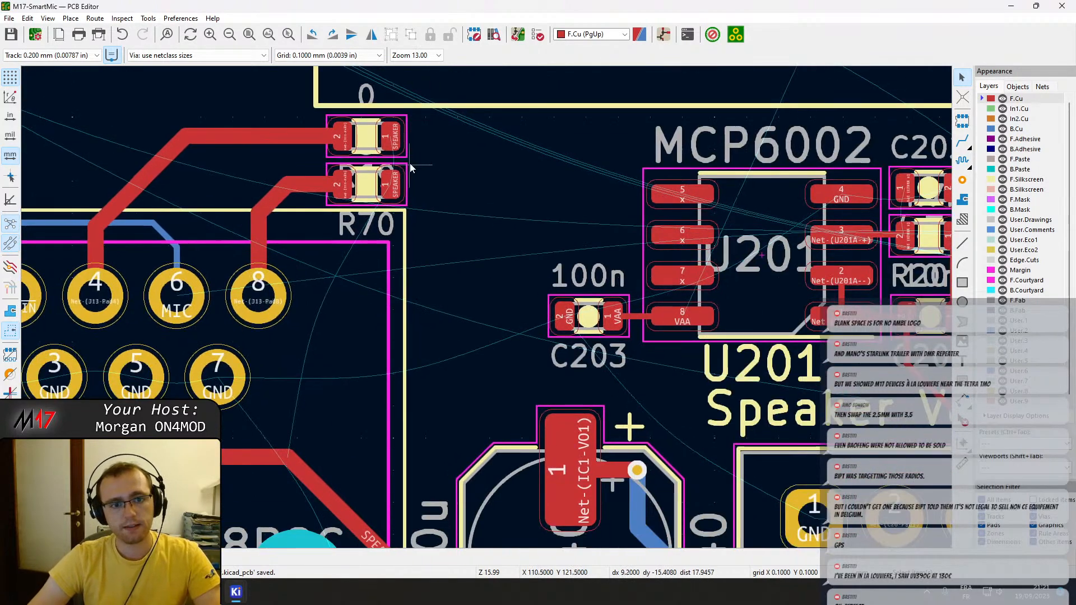
Route a short vertical front copper track joining the SPEAKER pads of R69 and R70.
key(x)
click(390, 184)
key(Escape)
double_click(393, 170)
key(Escape)
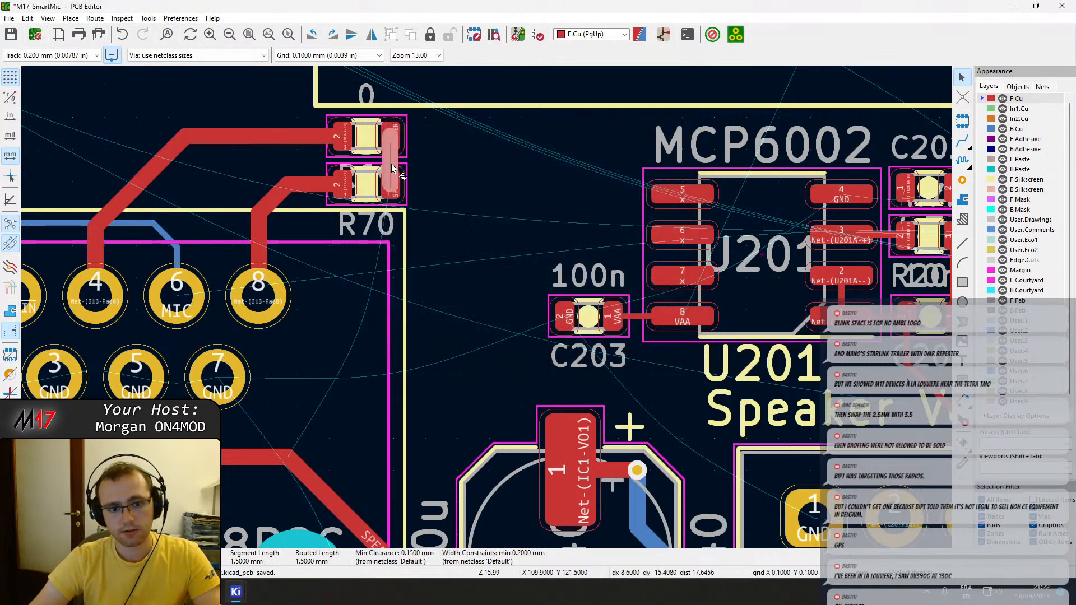
Route a vertical front copper track from R70 pad 1 down to the diagonal SPEAKER track leading to C40.
key(x)
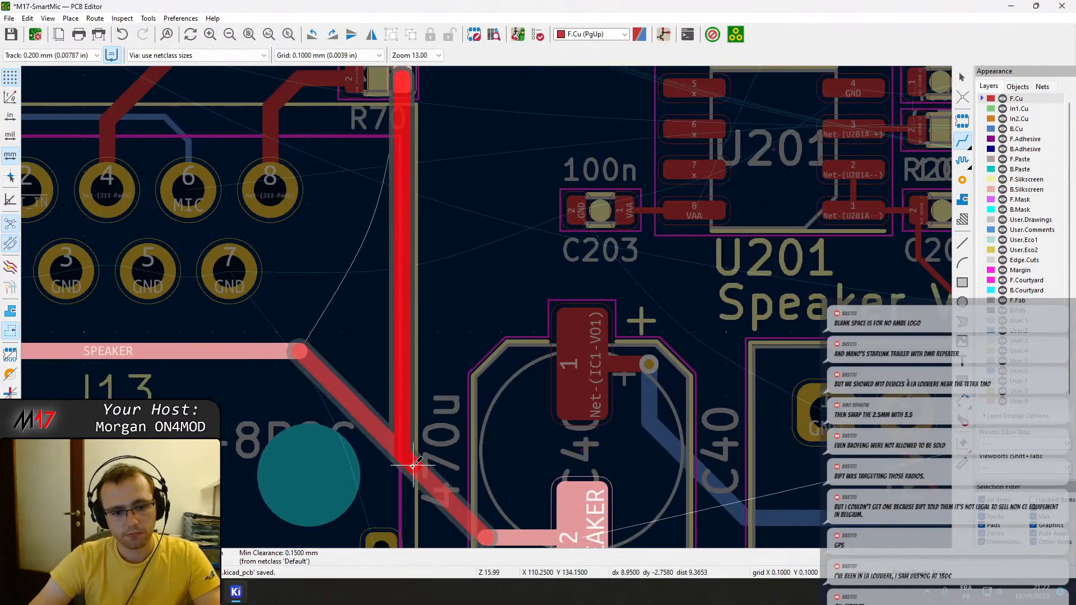
click(413, 433)
key(Escape)
Reshape the old diagonal SPEAKER segment so the horizontal track meets the new vertical one squarely, then save the board.
click(345, 407)
drag(344, 407, 408, 359)
drag(417, 412, 403, 409)
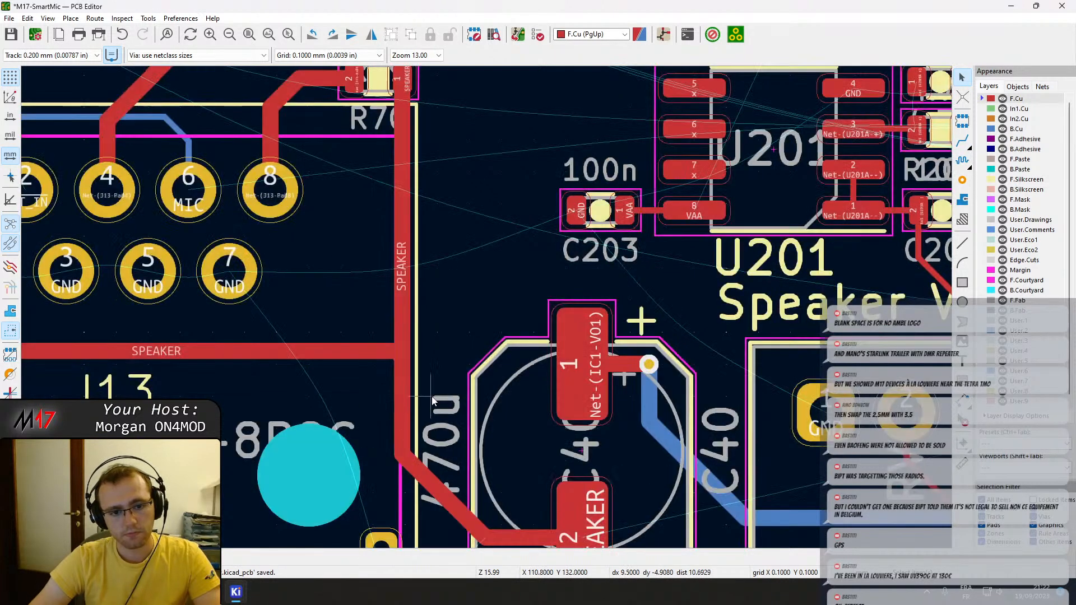
click(397, 352)
click(429, 382)
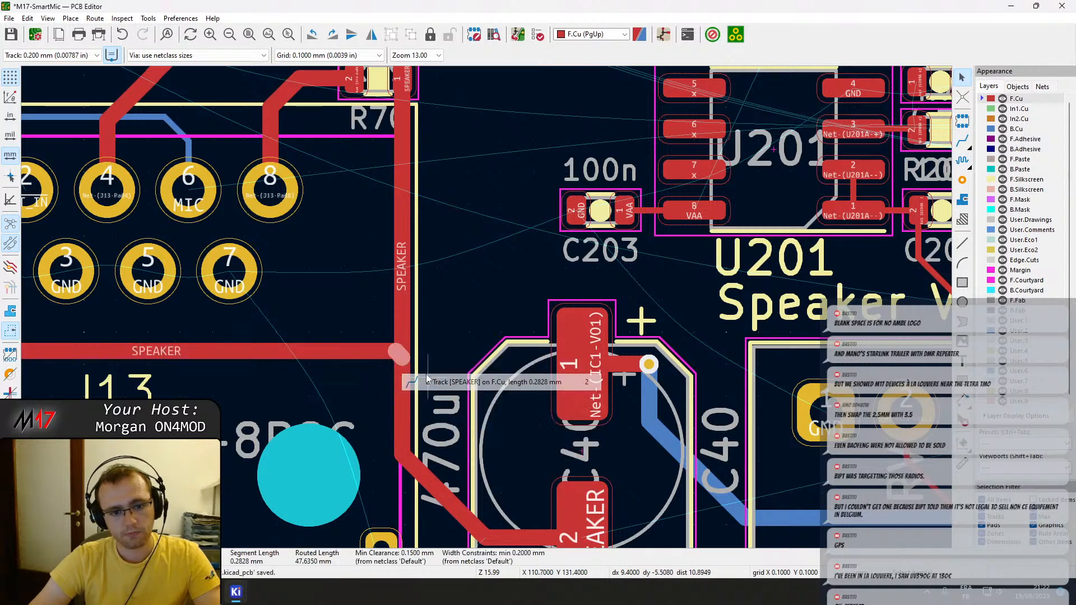
drag(403, 355, 404, 352)
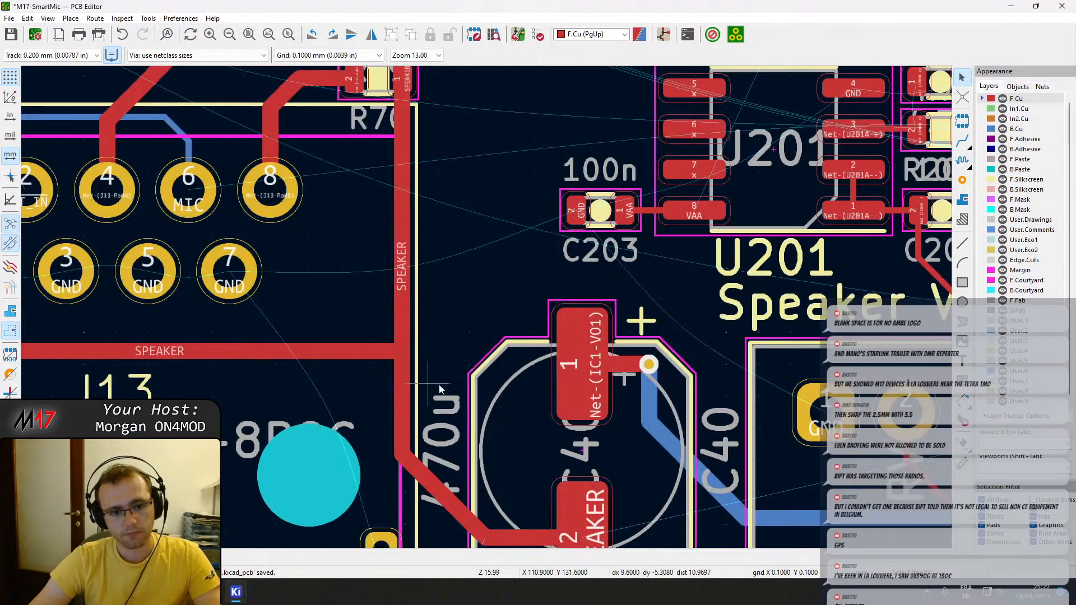
scroll(448, 382, down, 1)
key(ctrl+s)
Reduce the width of the SPEAKER track segment between R69 pad 1 and R70 pad 1.
scroll(502, 243, down, 1)
middle_drag(481, 282, 507, 345)
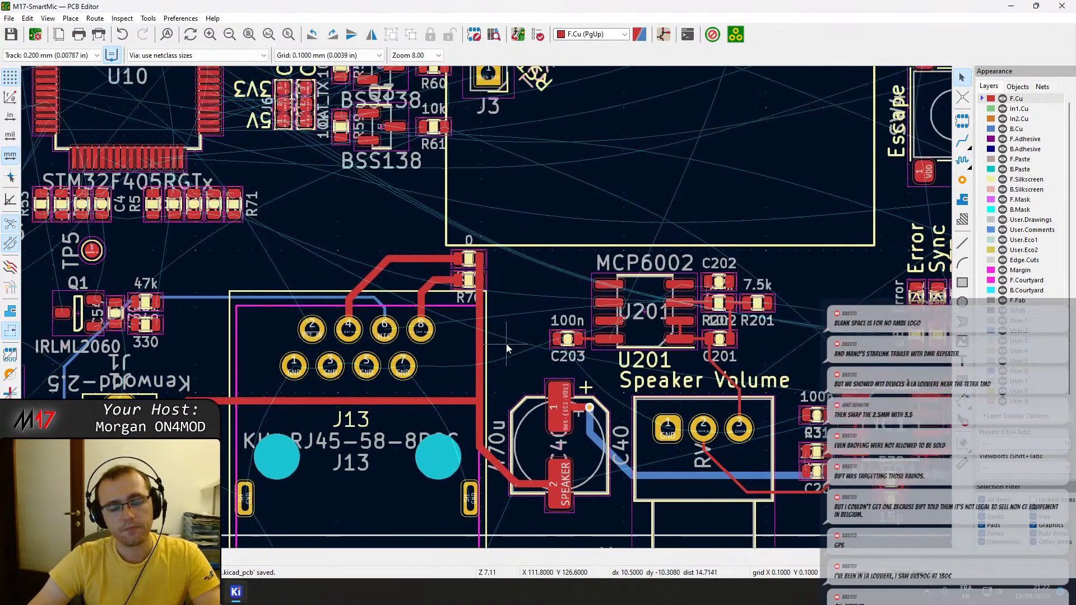
scroll(487, 312, up, 3)
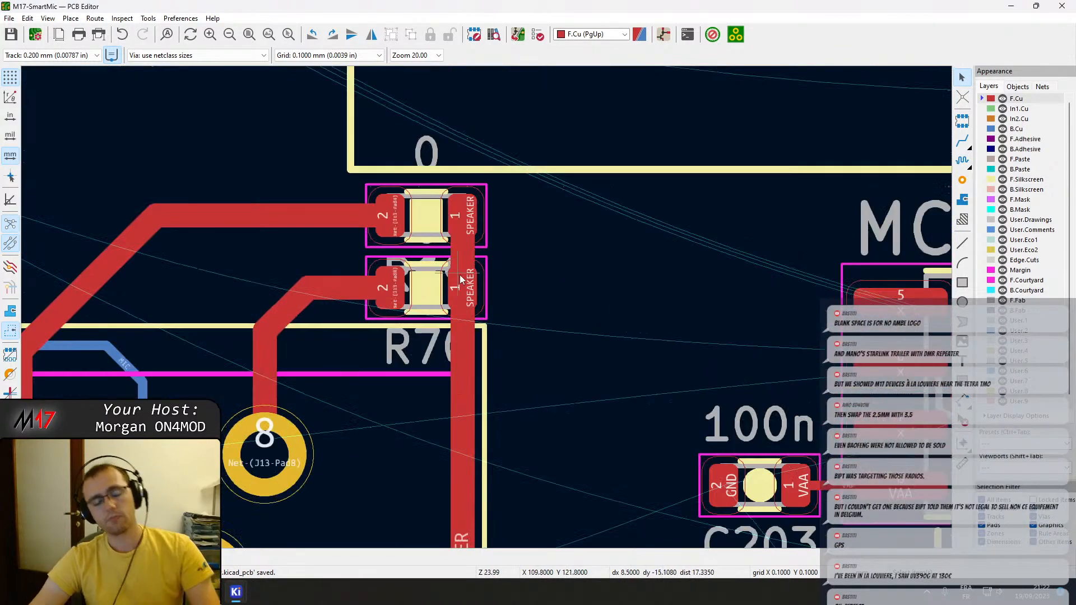
scroll(486, 313, down, 1)
scroll(486, 313, down, 1)
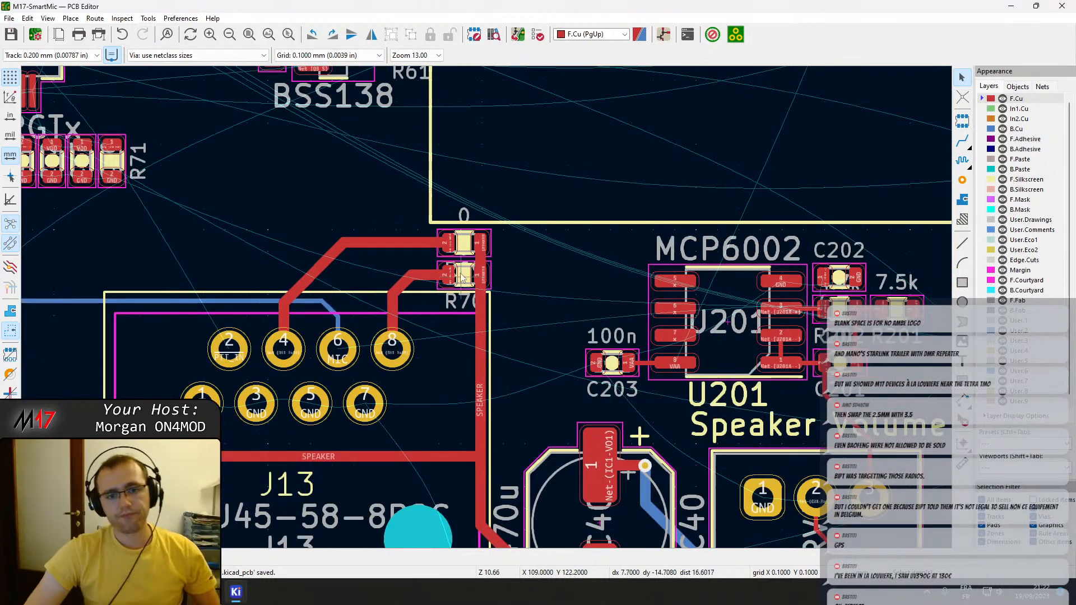
scroll(487, 312, up, 3)
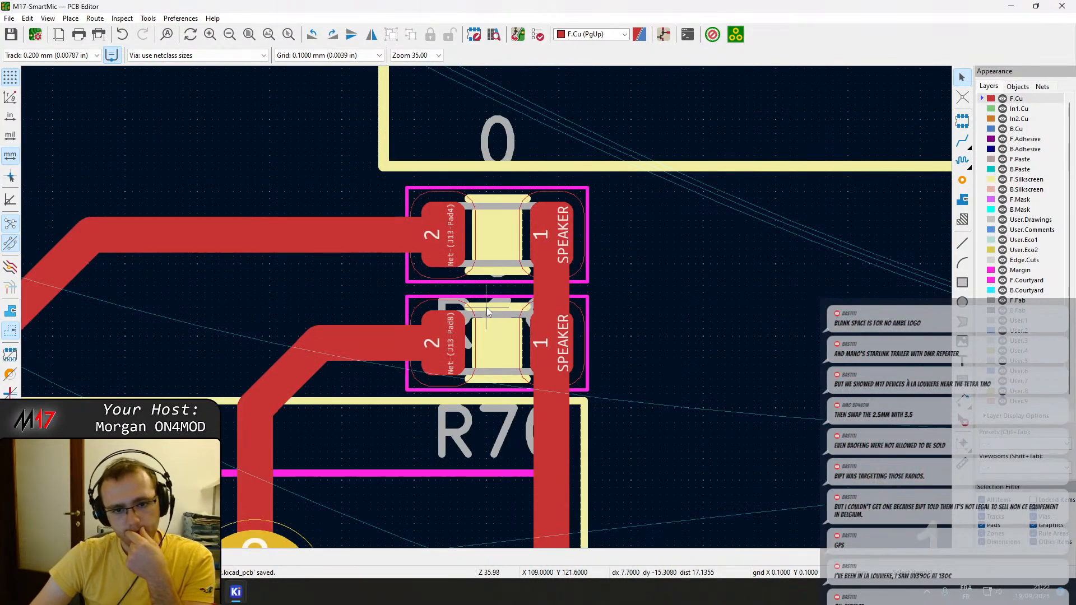
click(546, 295)
key(e)
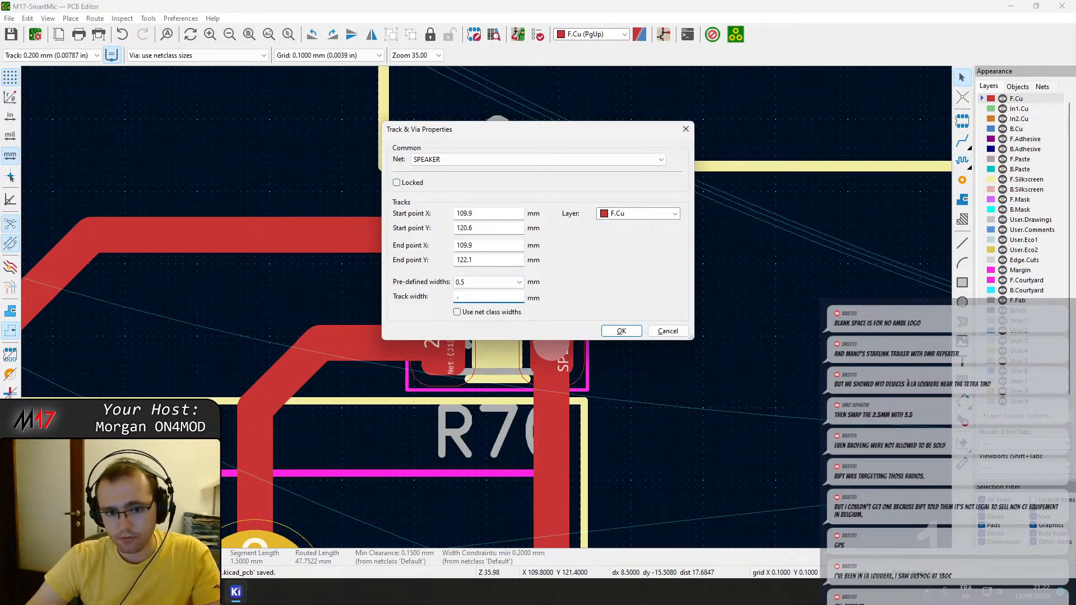
key(Return)
Shorten the wide tracks from J13 pads 4 and 8 so they end just before pad 2 of R69 and R70.
click(408, 234)
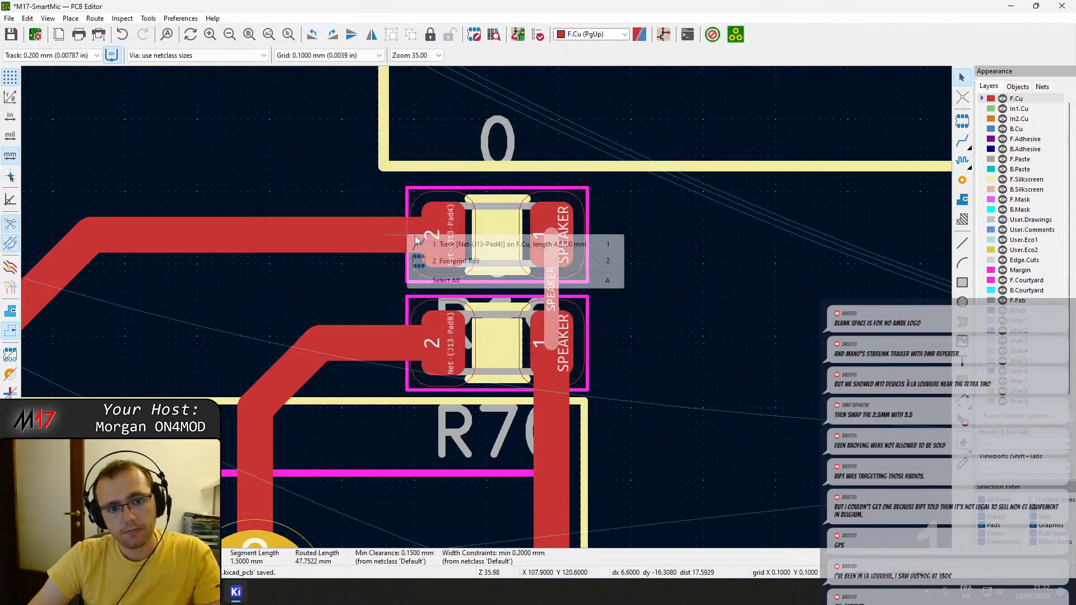
click(440, 240)
drag(440, 240, 394, 235)
click(409, 346)
drag(446, 344, 403, 348)
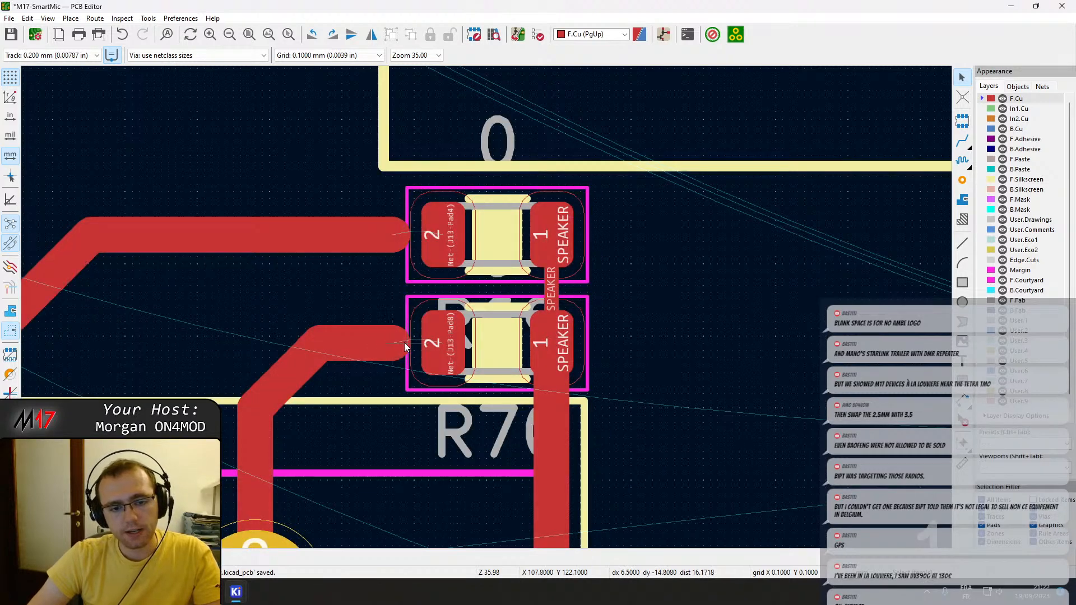
double_click(395, 344)
key(Escape)
drag(404, 344, 385, 343)
click(403, 232)
drag(404, 232, 392, 234)
Route narrow neck-down tracks from pad 2 of R69 and R70 to the ends of their wide tracks.
key(x)
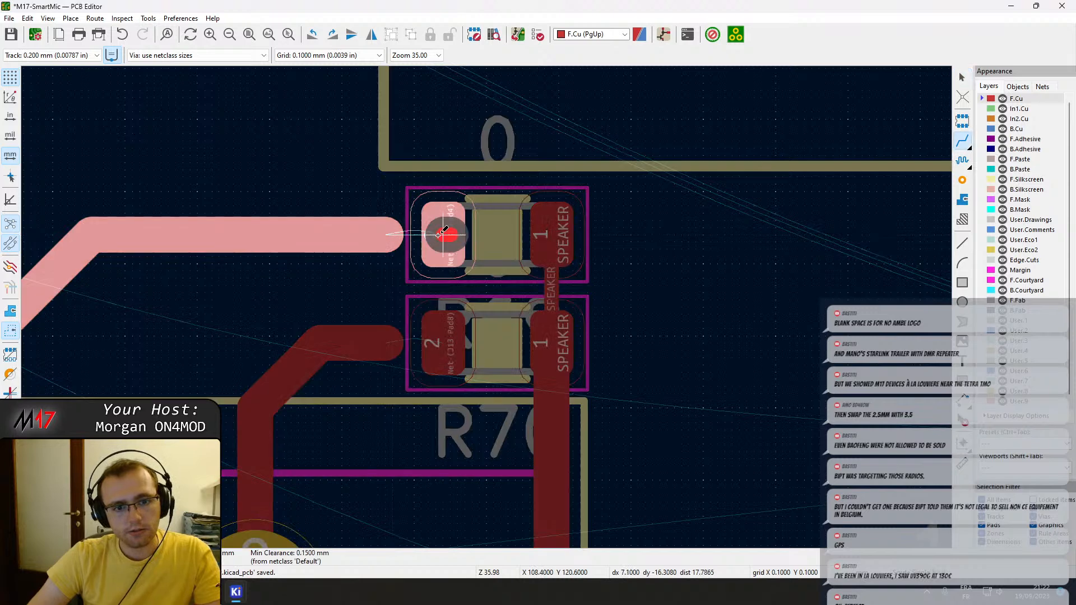
click(392, 235)
click(443, 343)
click(385, 343)
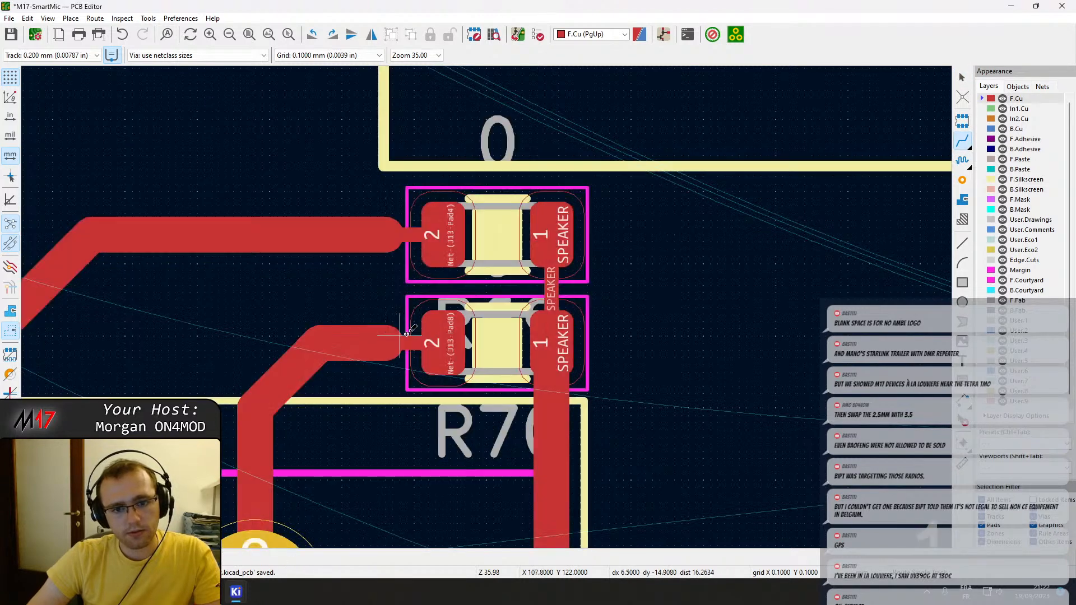
click(552, 349)
click(552, 350)
key(Escape)
Shorten the wide vertical SPEAKER track so it ends just below R70 pad 1.
click(551, 348)
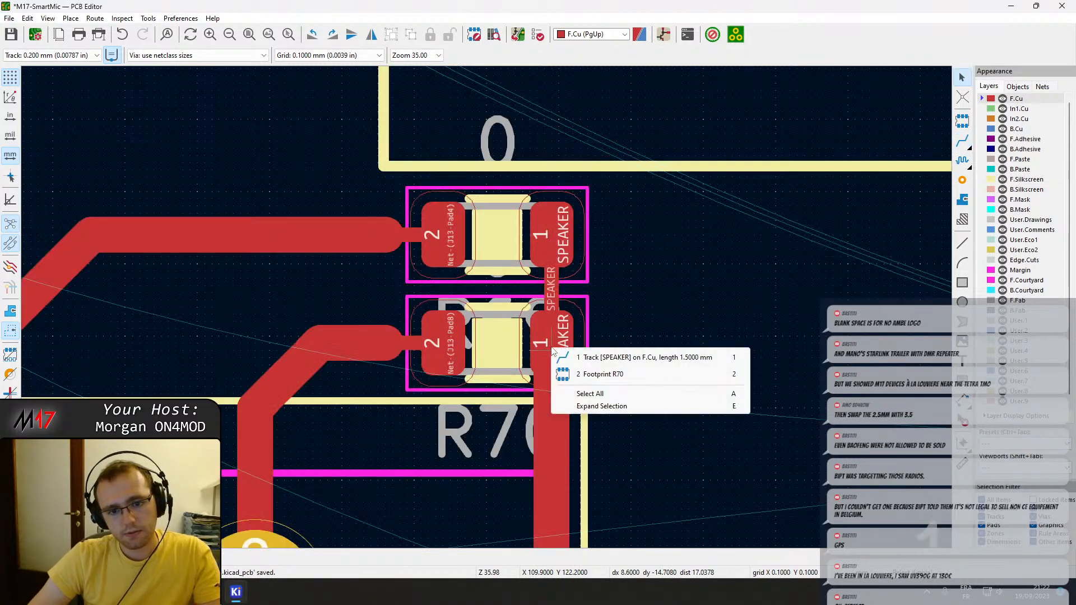
click(581, 360)
click(566, 385)
click(580, 394)
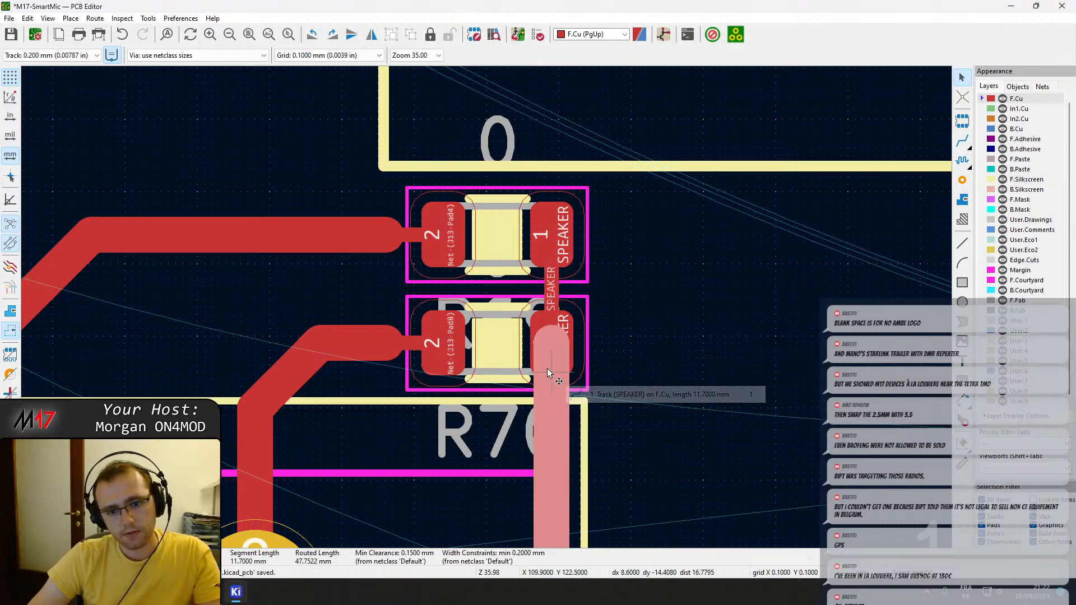
drag(549, 343, 555, 392)
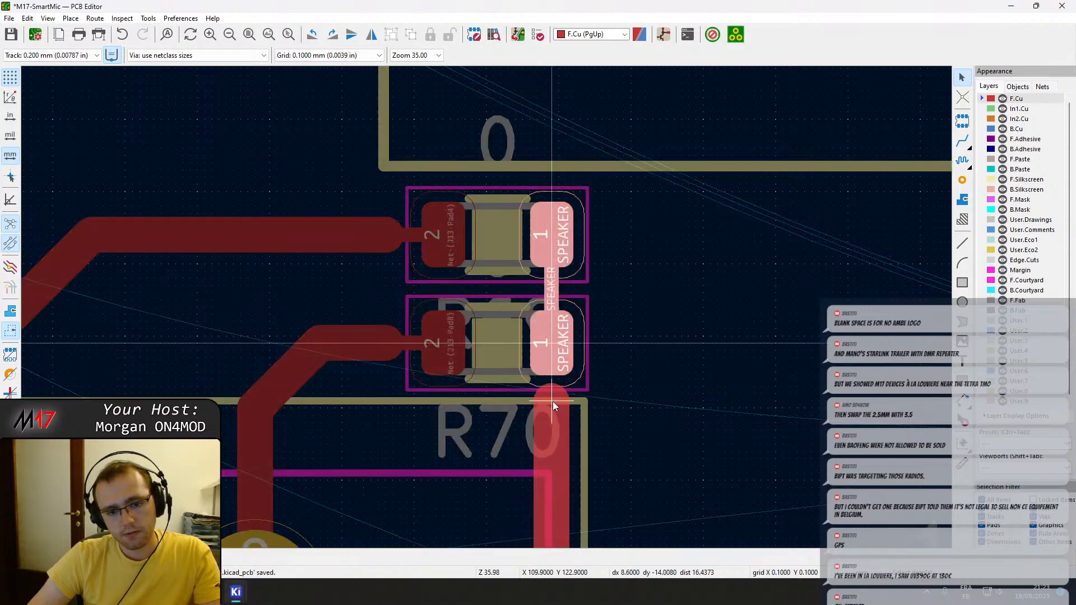
Route a narrow neck-down track from R70 pad 1 to the end of the wide vertical SPEAKER track.
key(x)
click(553, 408)
key(Escape)
click(553, 364)
click(554, 403)
key(Escape)
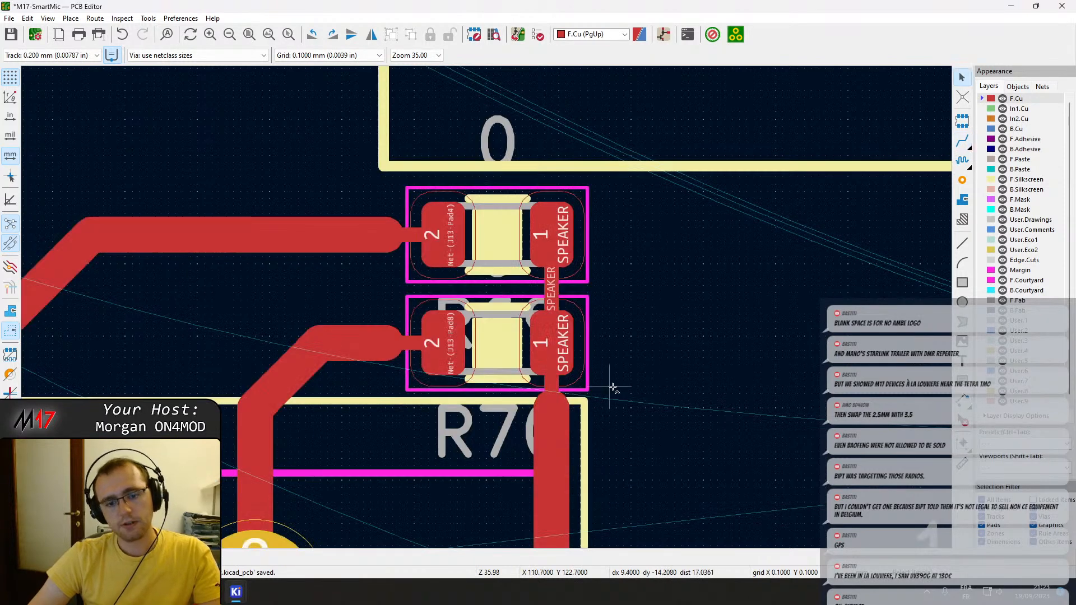
Examine the finished R69 and R70 routing and the layout of the U201 circuit above the speaker volume potentiometer.
scroll(612, 392, down, 2)
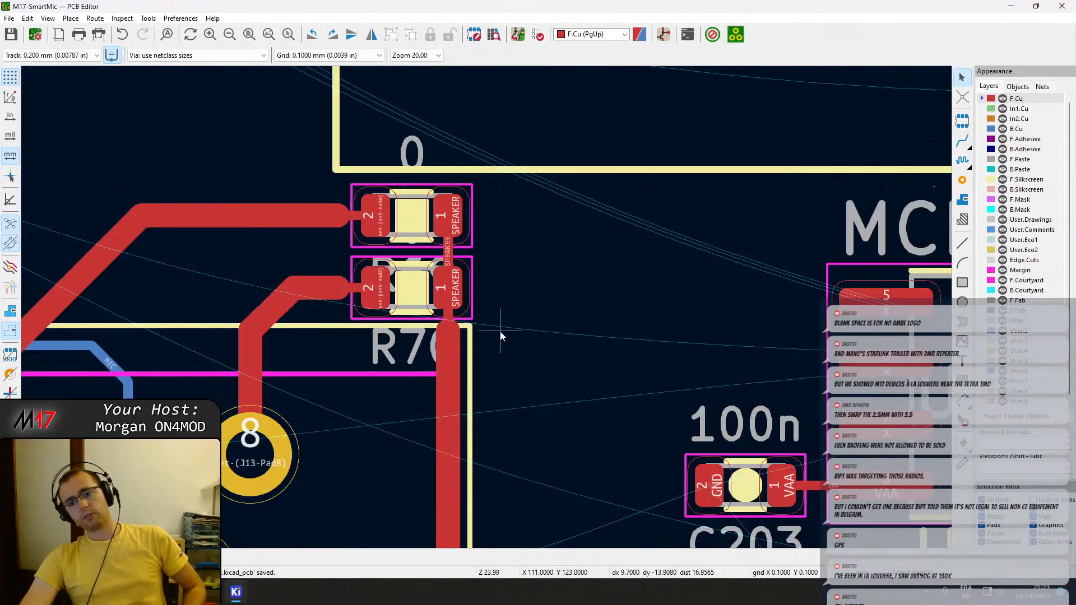
middle_drag(482, 325, 574, 288)
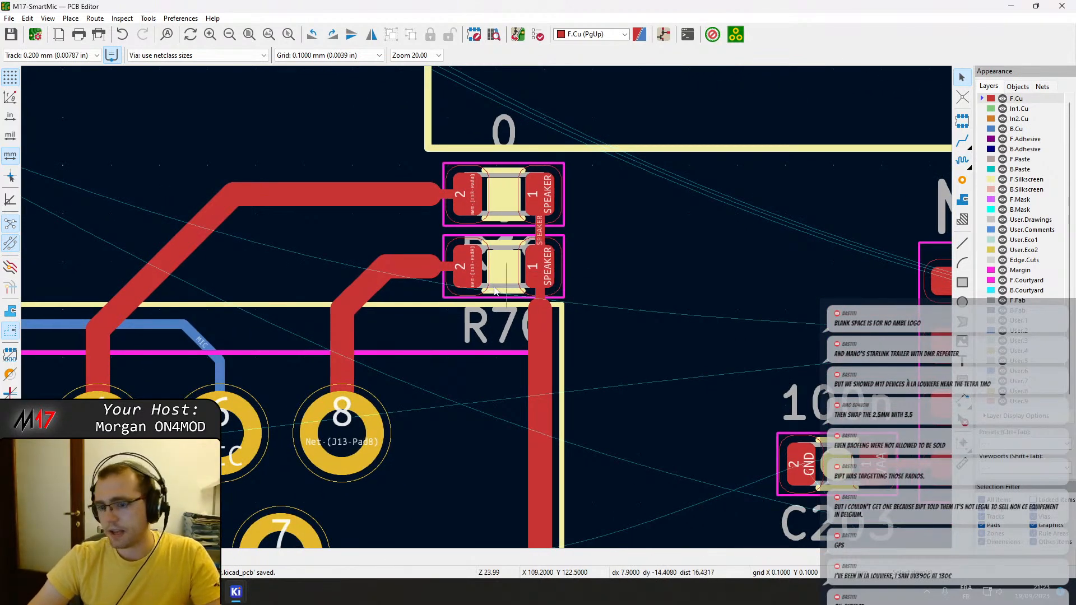
scroll(437, 288, down, 2)
middle_drag(453, 367, 469, 330)
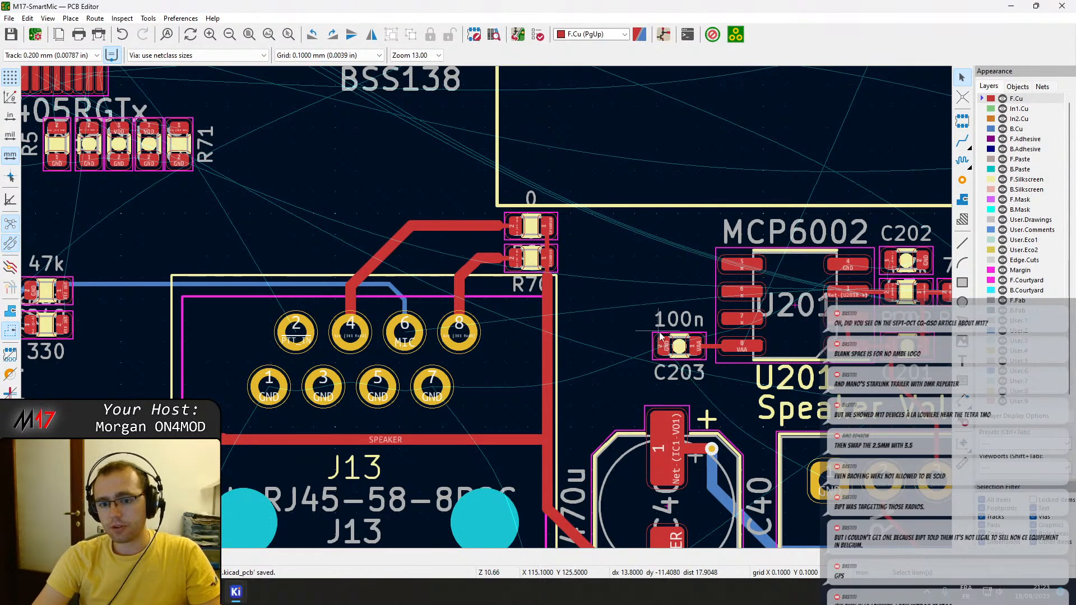
middle_drag(661, 335, 506, 294)
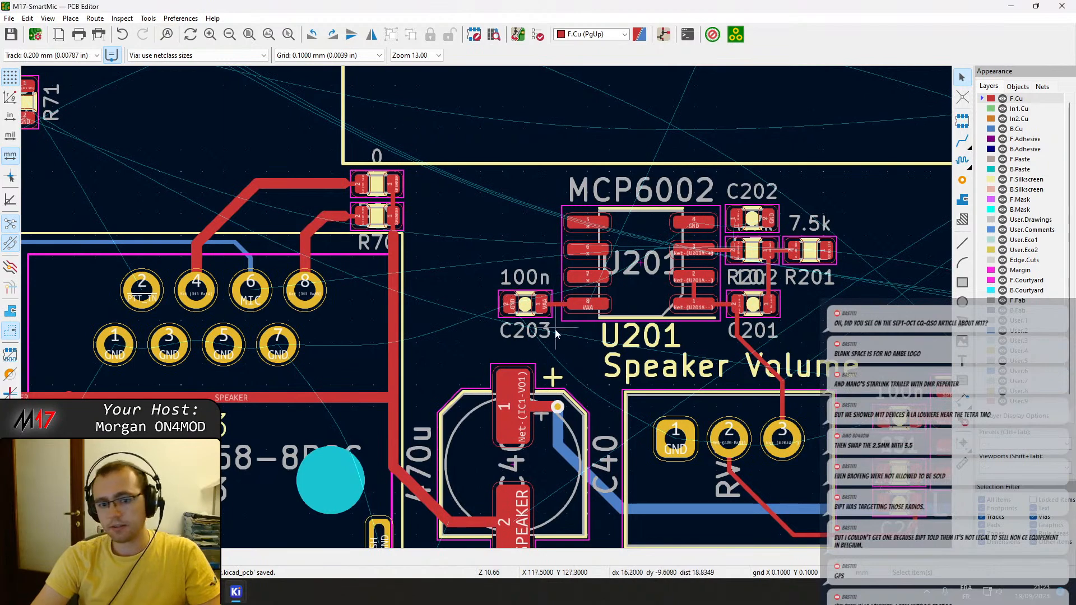
middle_drag(604, 370, 463, 286)
middle_drag(567, 245, 466, 283)
scroll(658, 220, up, 3)
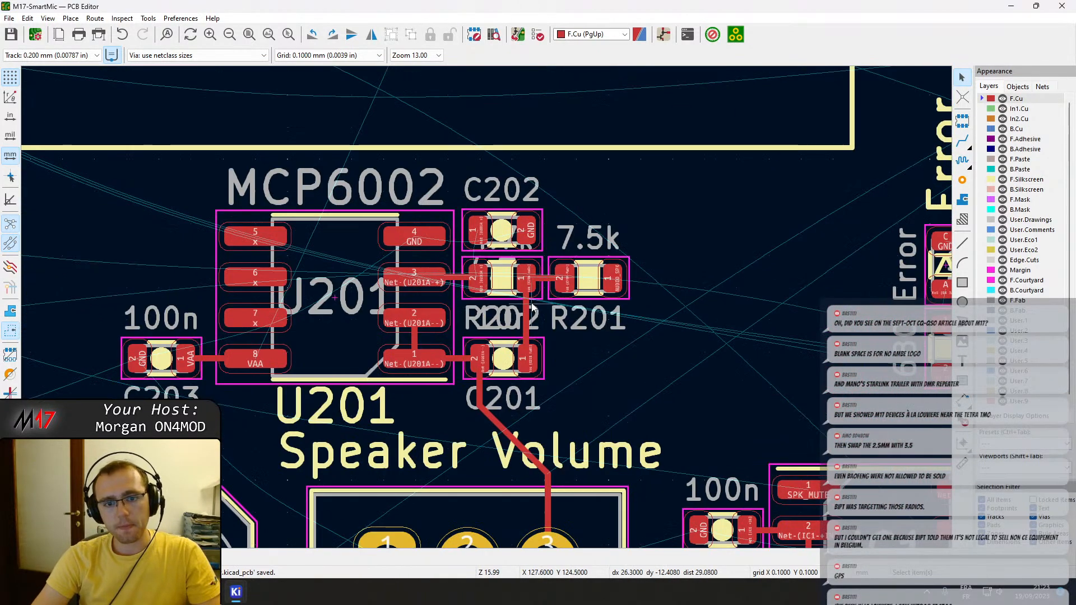
scroll(515, 313, down, 1)
scroll(493, 325, down, 3)
middle_drag(493, 327, 539, 328)
Move U201 with its surrounding resistors, capacitors and tracks closer to the speaker volume potentiometer, lining up C201 pad 2 with potentiometer pad 3.
drag(592, 335, 357, 241)
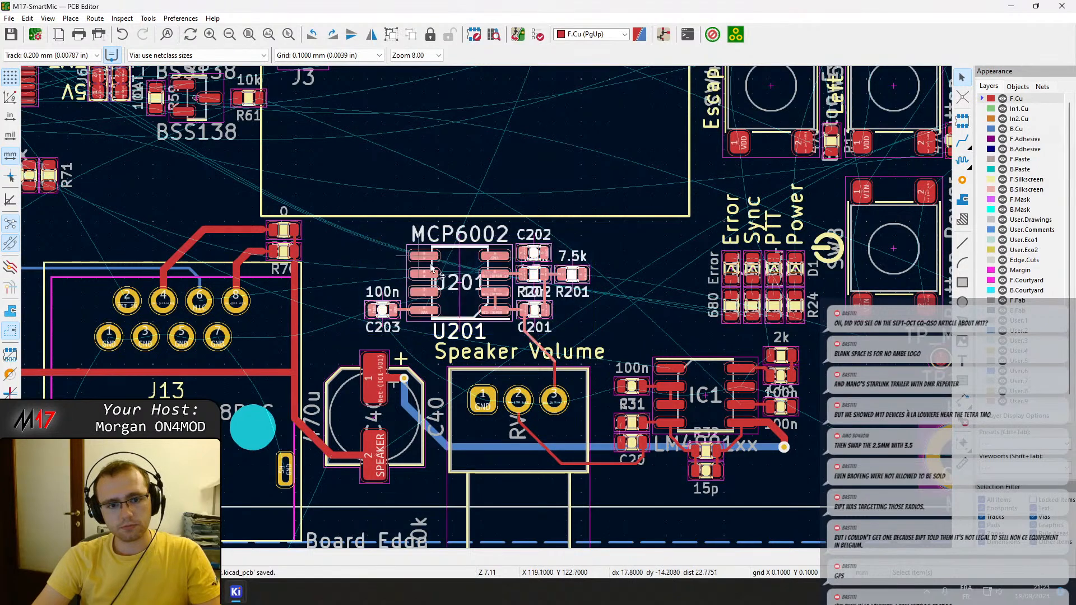
drag(471, 295, 500, 307)
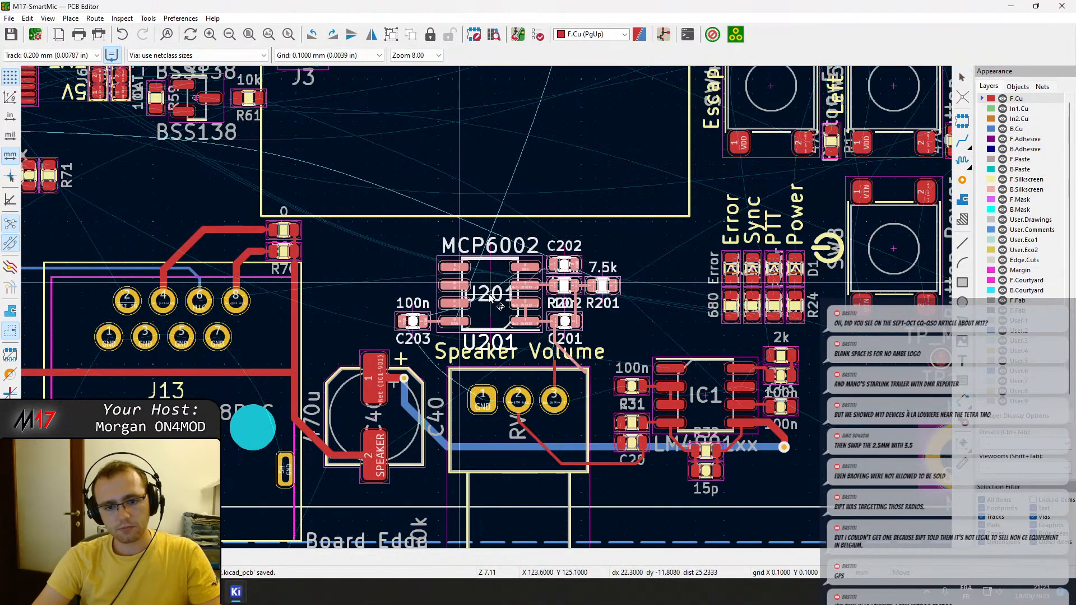
click(500, 307)
scroll(594, 347, up, 3)
Straighten the track between C201 pad 2 and pad 3 of the speaker volume potentiometer, and save the board.
click(356, 371)
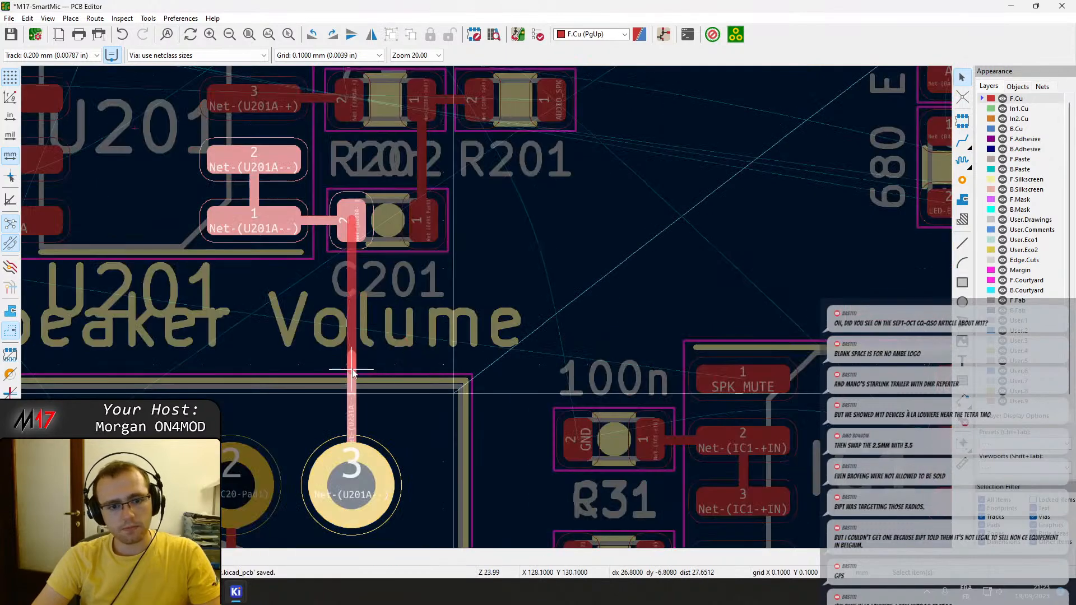
click(353, 366)
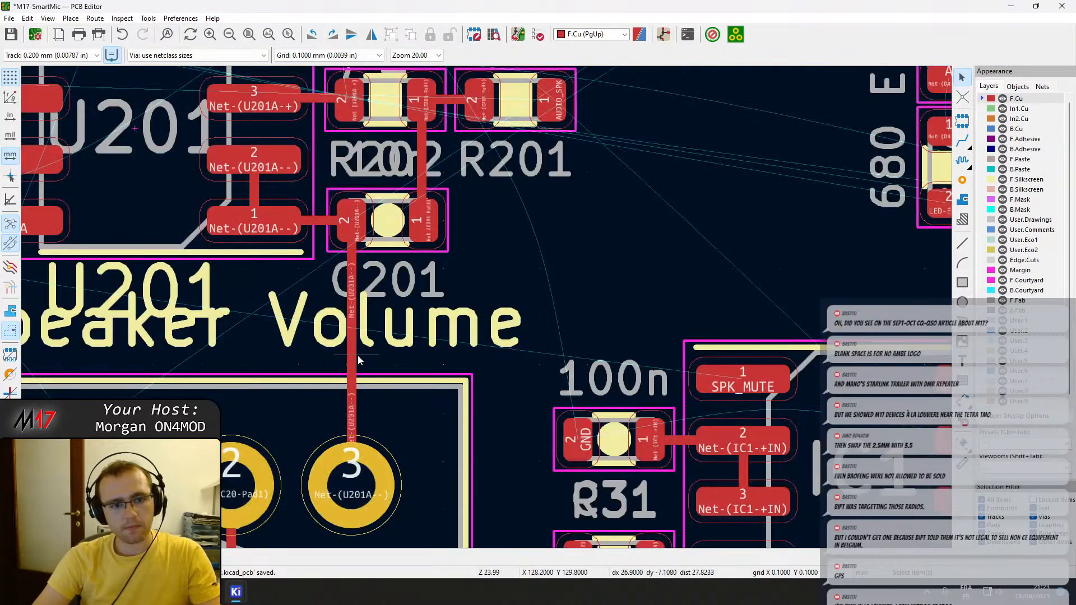
click(357, 356)
key(Escape)
key(ctrl+s)
Move the U201 silkscreen reference from the Speaker Volume label to the upper edge of the op-amp.
scroll(469, 323, down, 2)
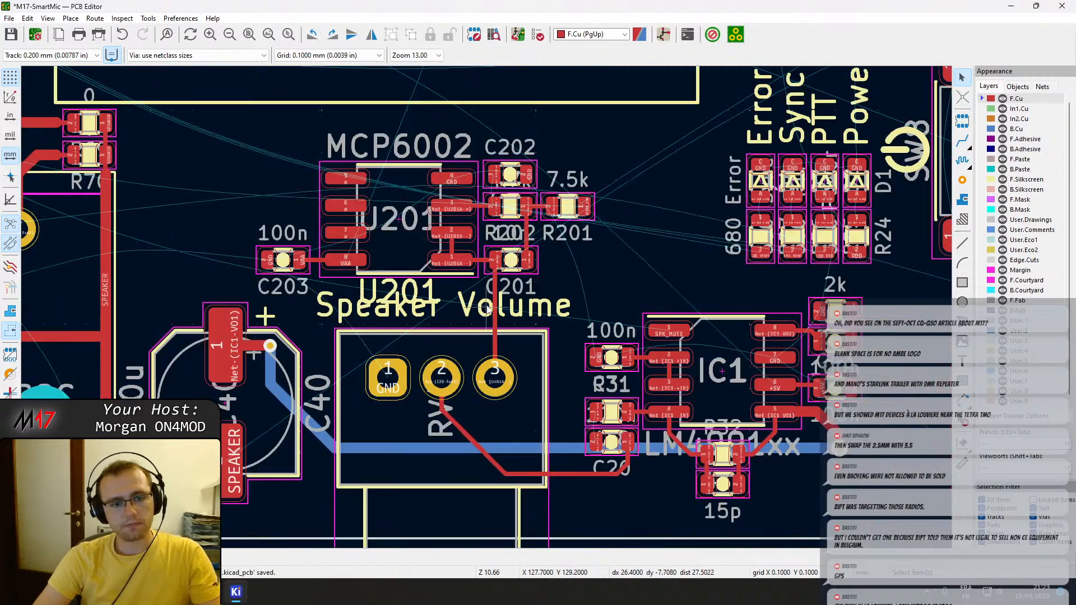
drag(463, 318, 442, 170)
scroll(452, 269, down, 1)
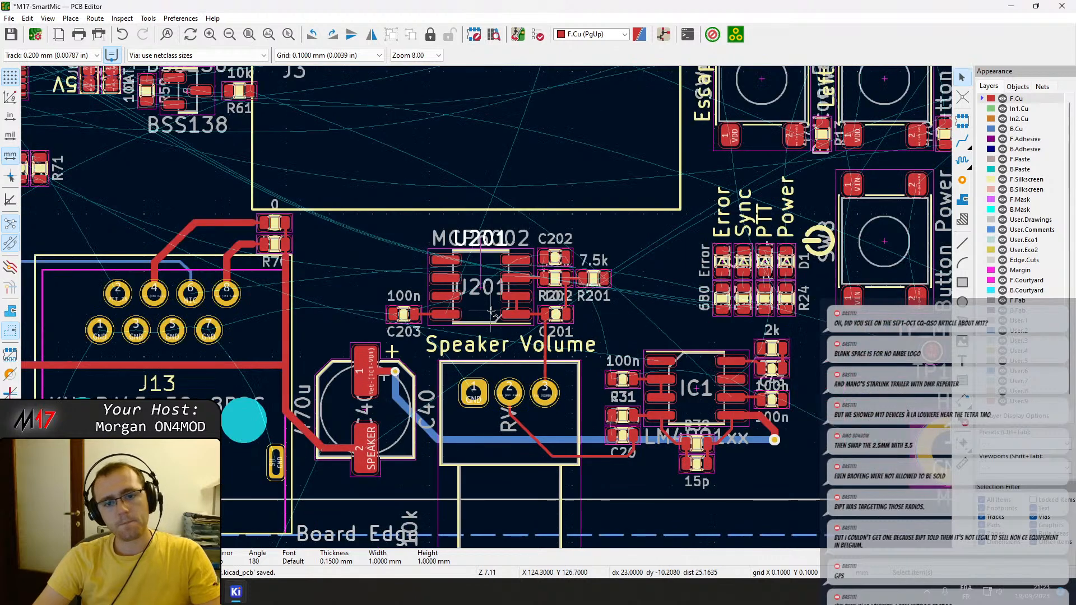
middle_drag(308, 311, 390, 308)
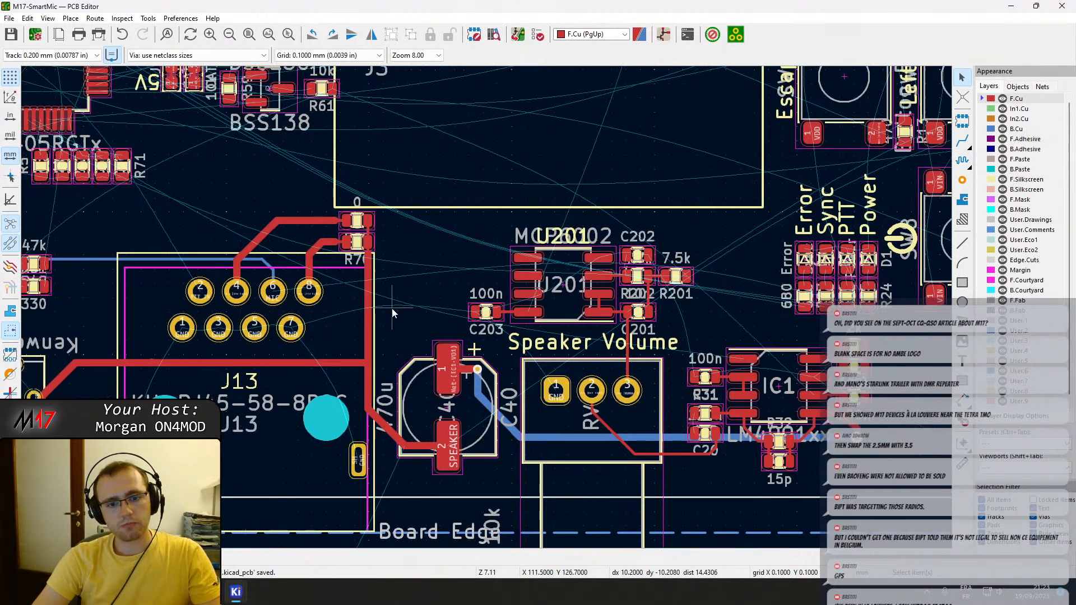
Examine the component placement and routing around J13, C40, the speaker volume potentiometer, IC1 and U201.
scroll(434, 356, down, 1)
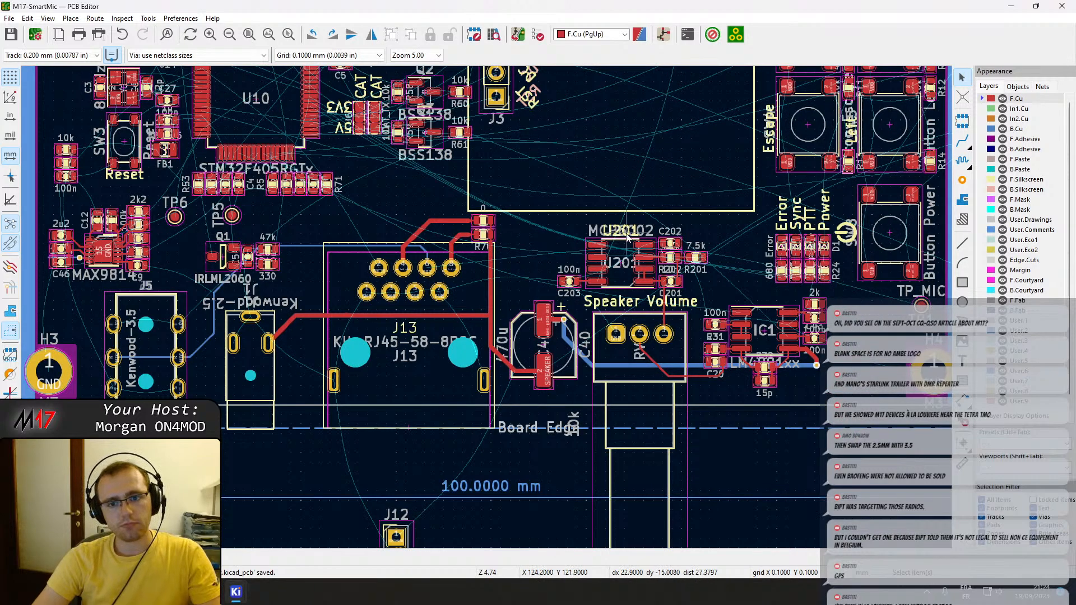
scroll(650, 241, down, 1)
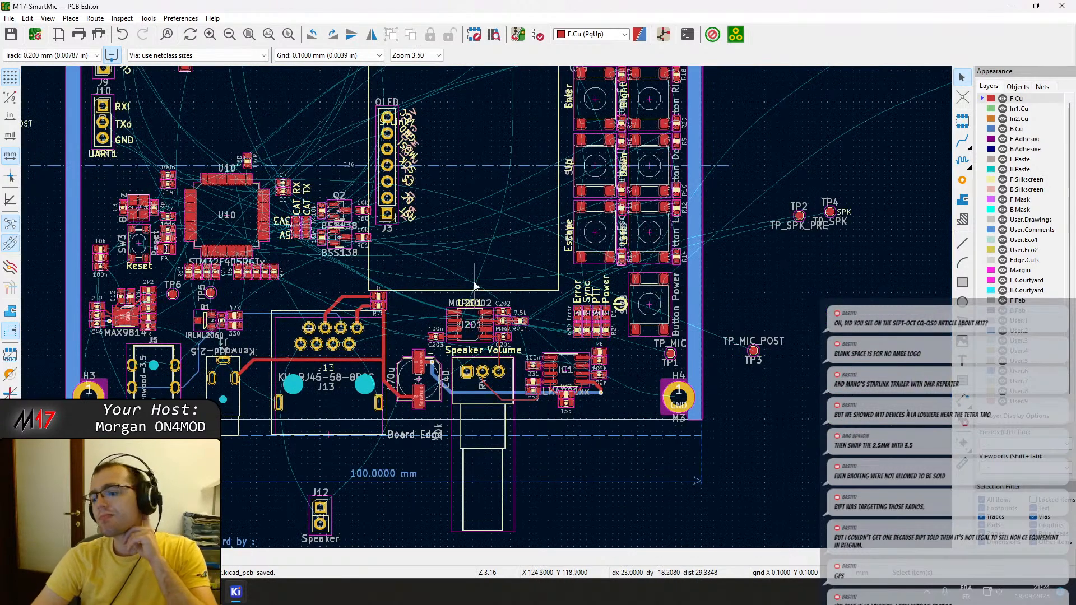
scroll(442, 262, up, 2)
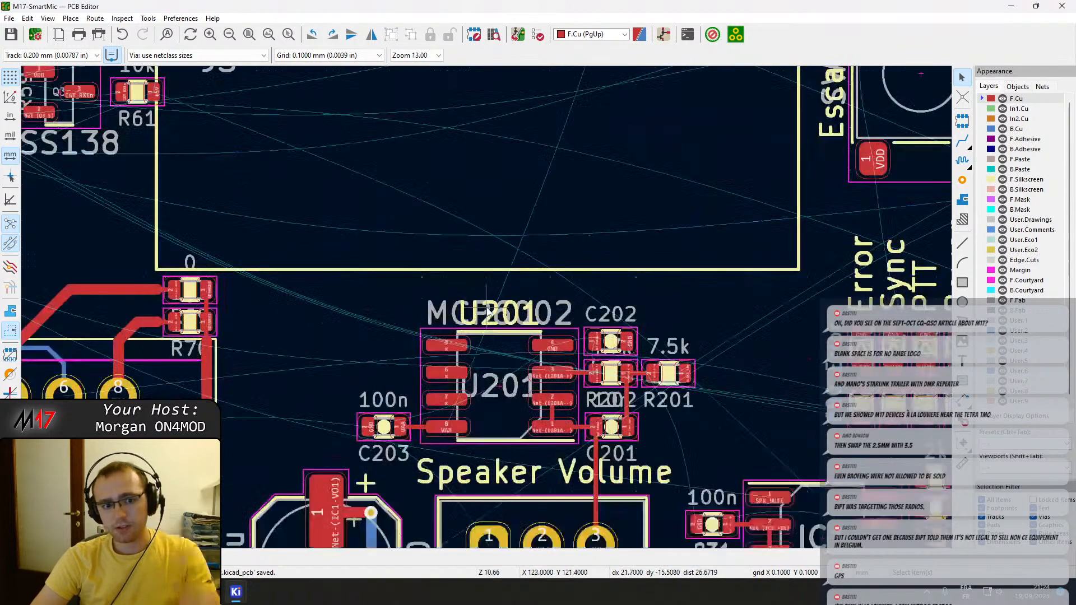
middle_drag(525, 319, 838, 286)
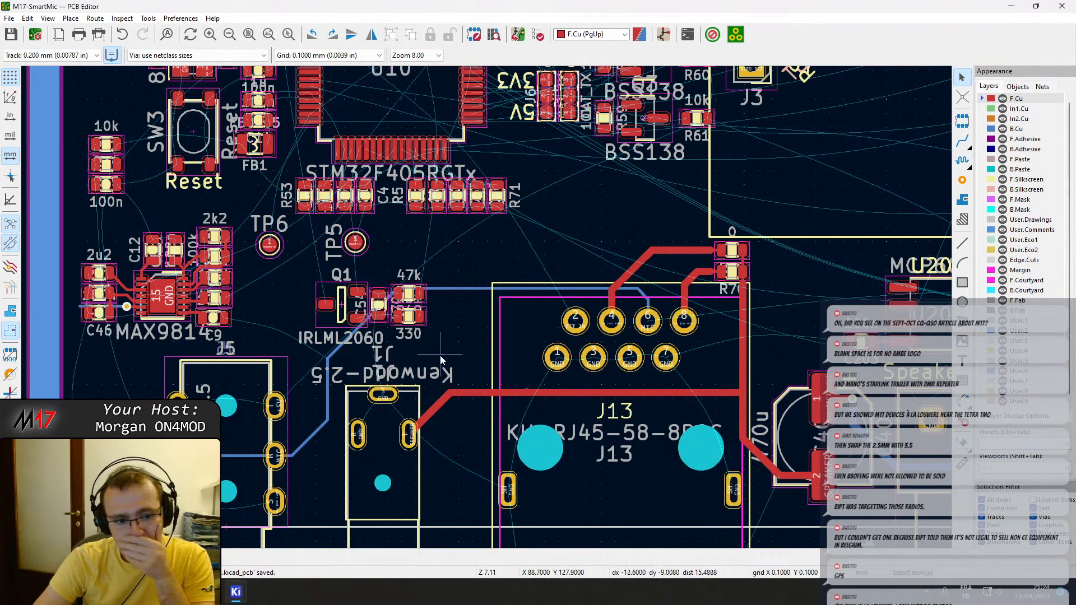
middle_drag(580, 427, 483, 386)
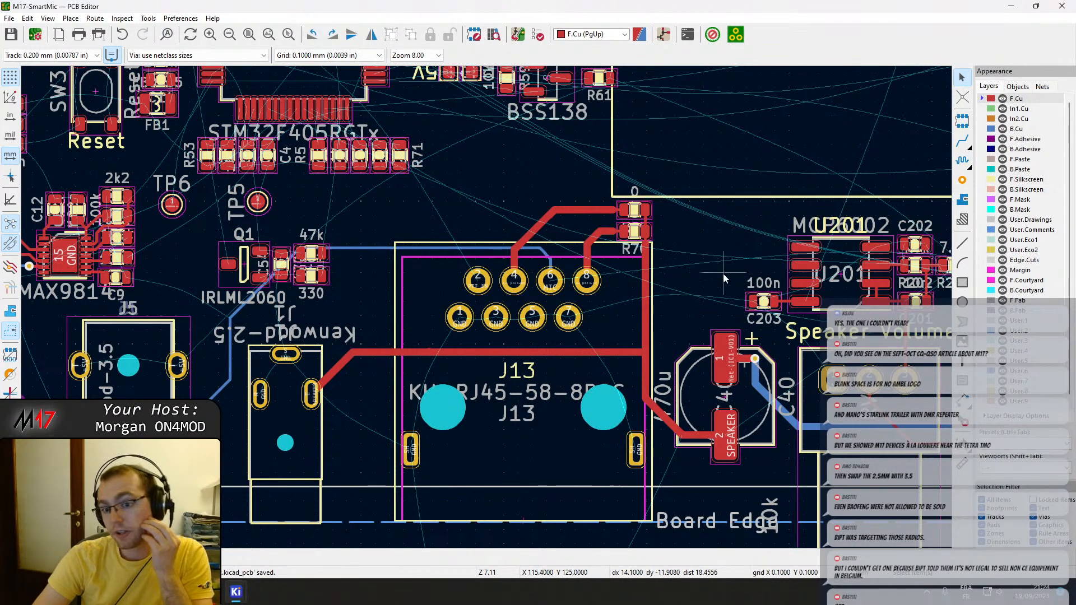
scroll(692, 280, right, 1)
scroll(691, 275, right, 5)
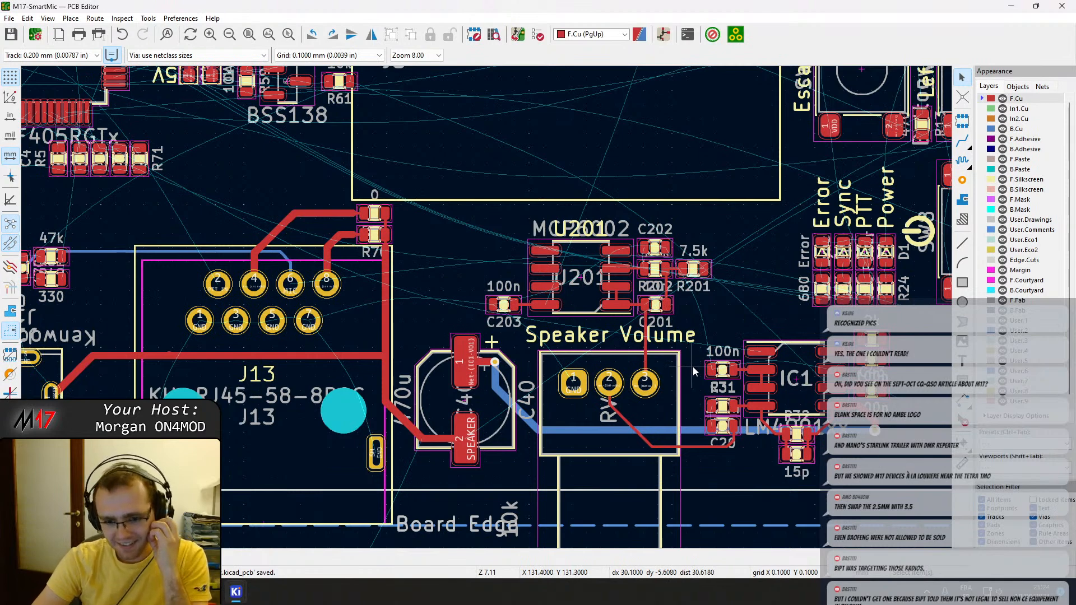
scroll(692, 367, up, 3)
middle_drag(429, 236, 453, 314)
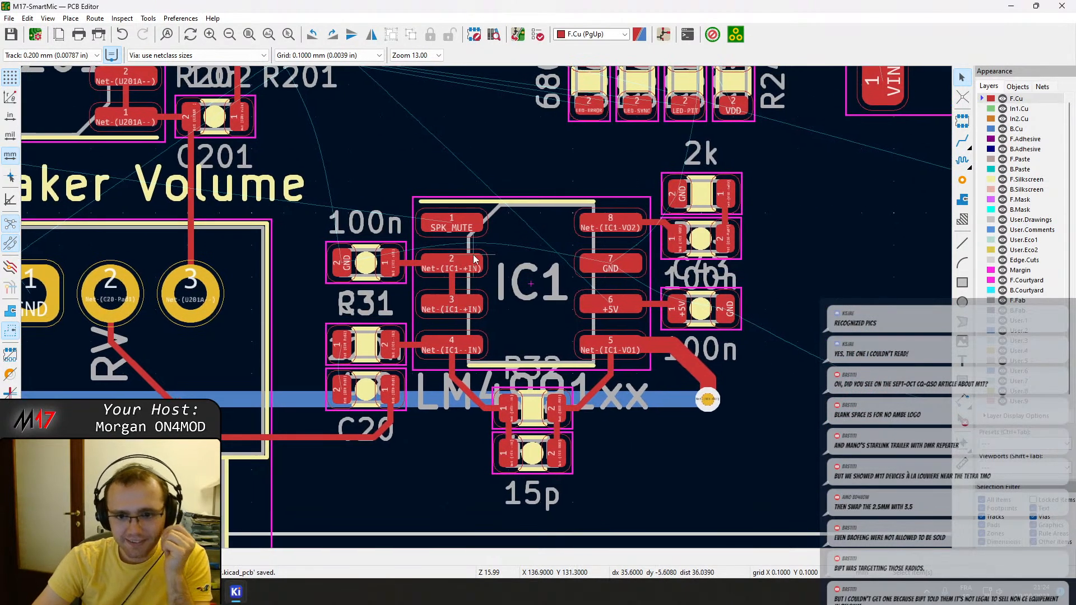
middle_drag(473, 259, 506, 323)
middle_drag(471, 237, 605, 372)
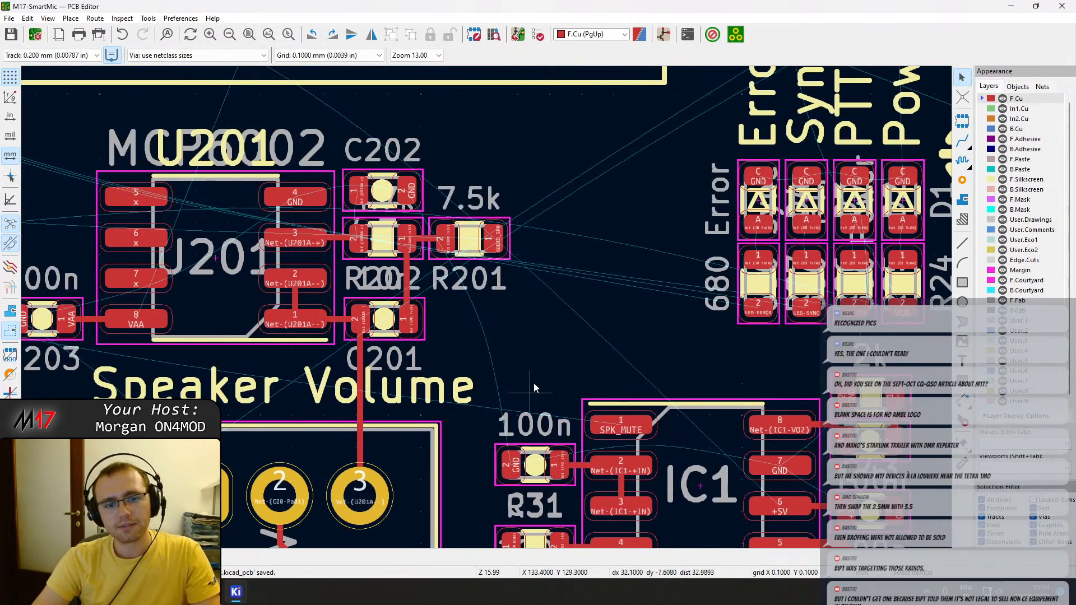
Examine the overall board layout, the remaining unrouted connections, and the pads of the J1 and J5 Kenwood jacks.
scroll(582, 333, down, 2)
middle_drag(582, 329, 602, 370)
scroll(376, 268, down, 1)
middle_drag(365, 322, 616, 441)
scroll(495, 309, down, 5)
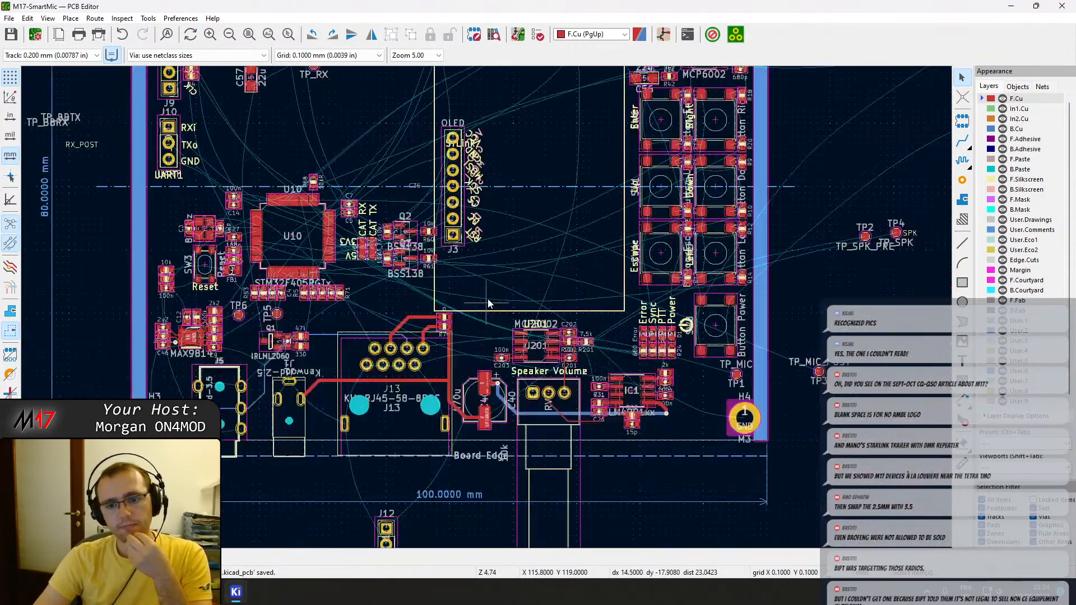
scroll(486, 308, up, 9)
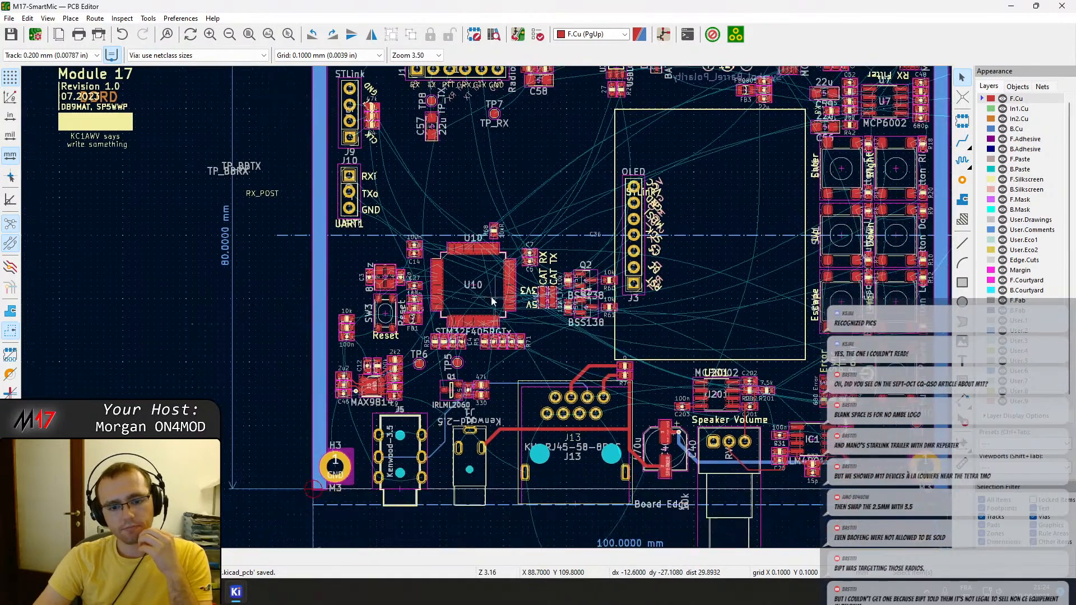
scroll(487, 307, down, 2)
scroll(465, 277, up, 2)
scroll(488, 311, down, 3)
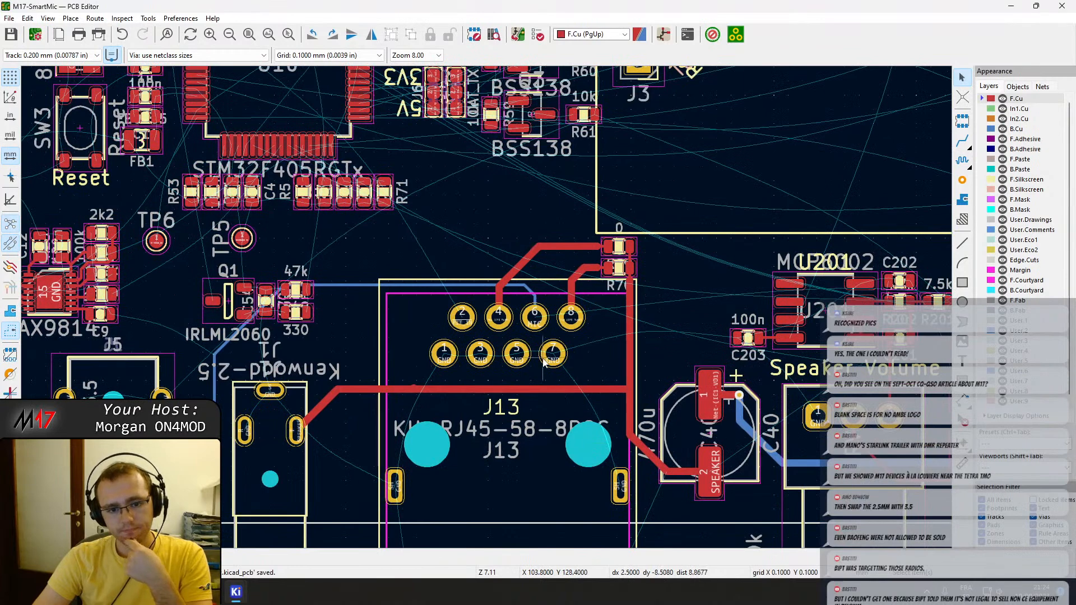
scroll(244, 430, up, 3)
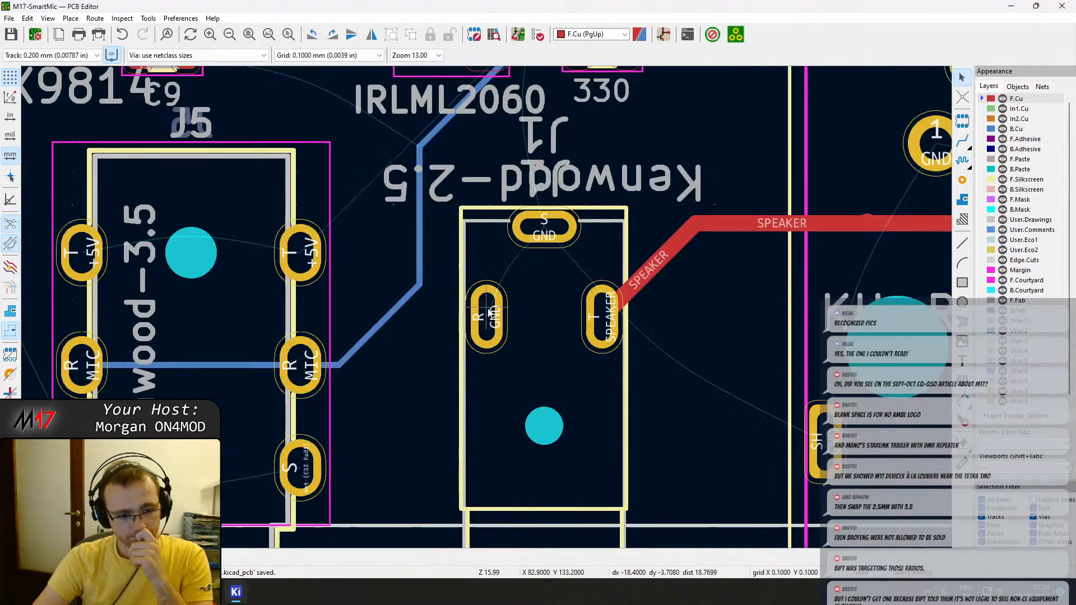
scroll(495, 319, down, 10)
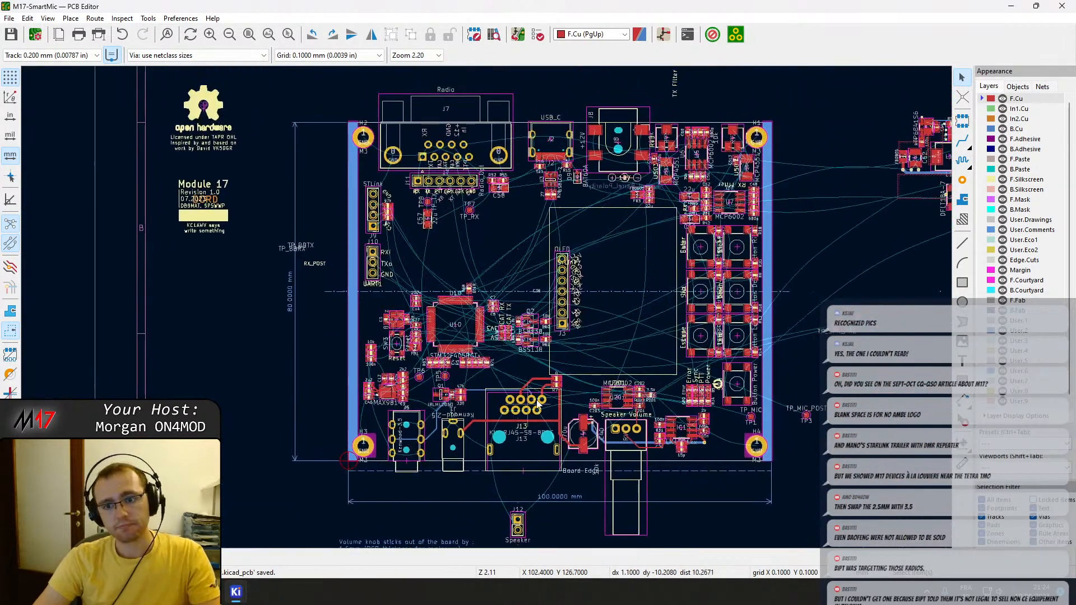
Start a filled copper zone on layer In1.Cu at the board's upper-left corner, at X 60, Y 60.
click(1014, 119)
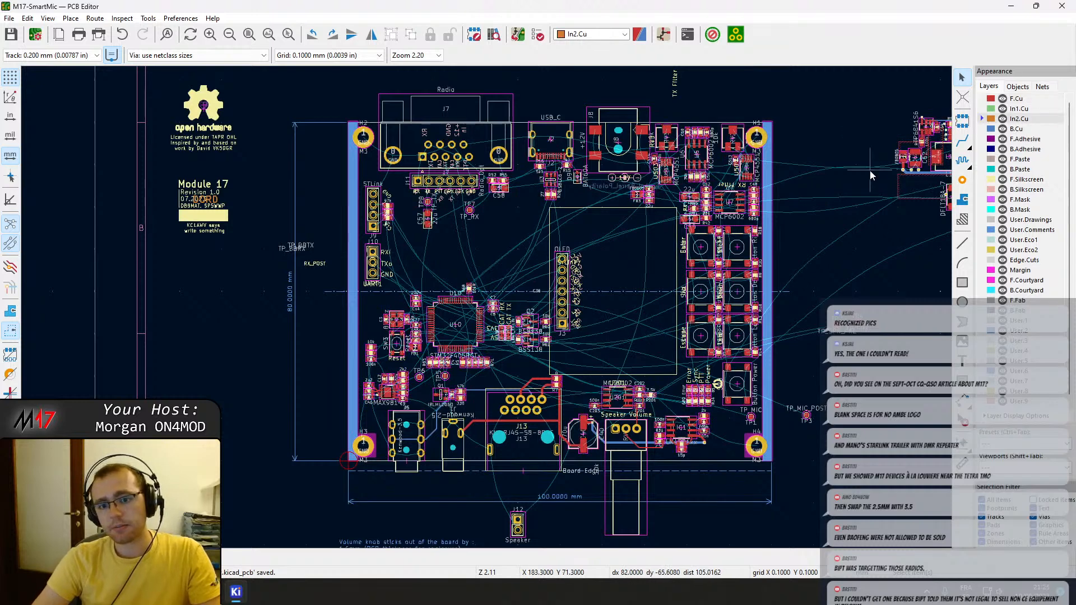
click(1016, 109)
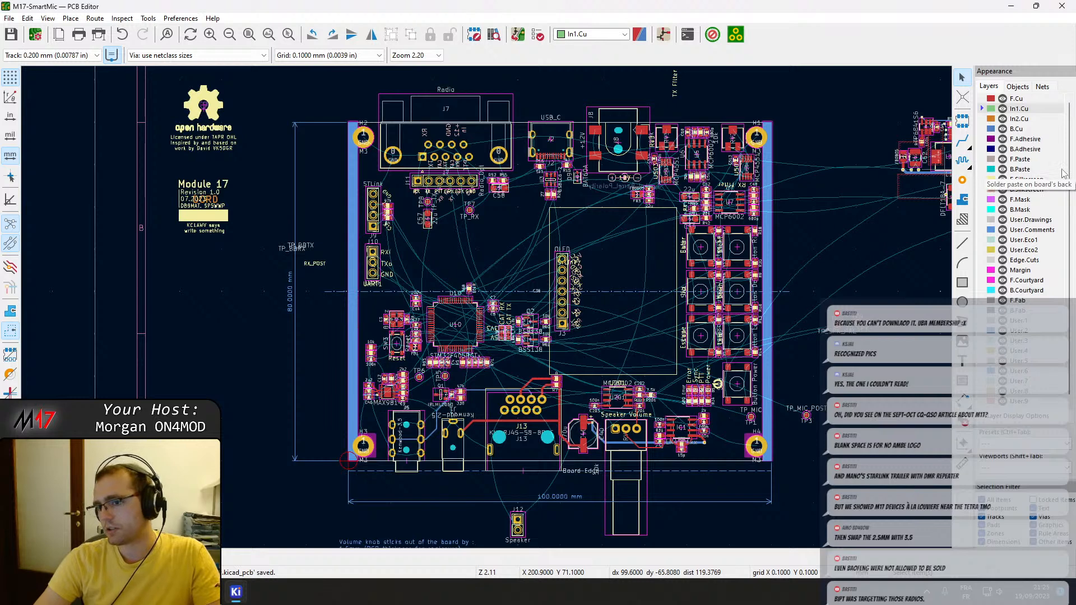
middle_drag(503, 241, 487, 224)
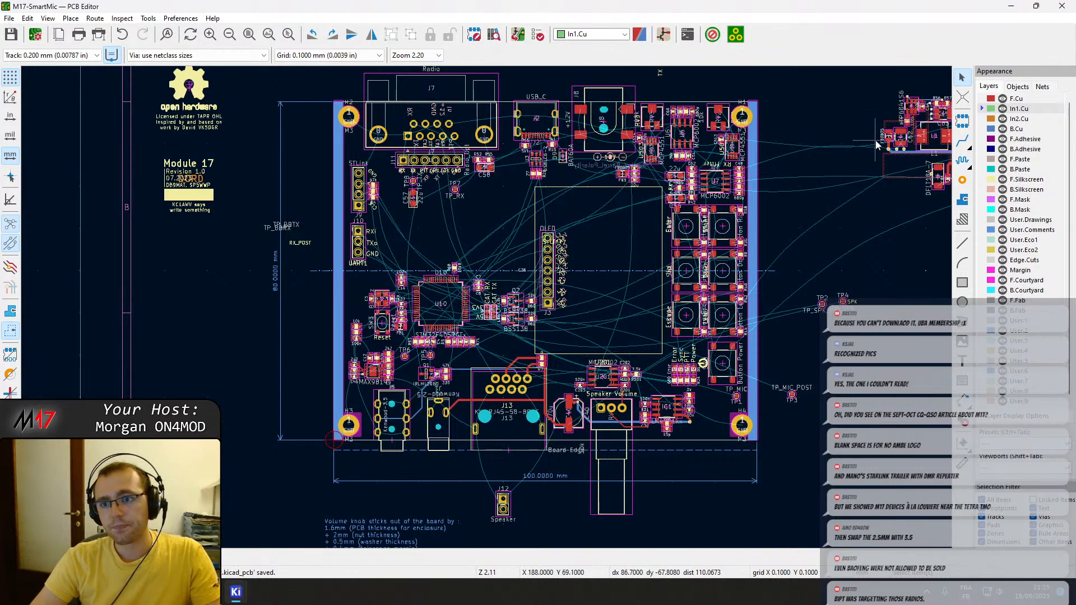
click(963, 200)
scroll(337, 112, up, 7)
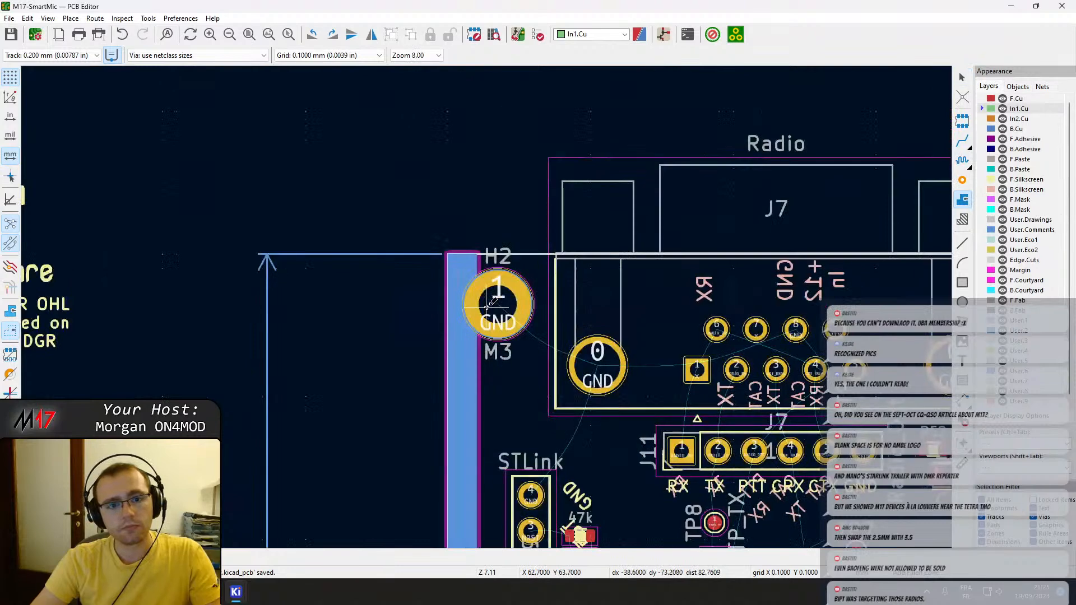
scroll(486, 297, up, 6)
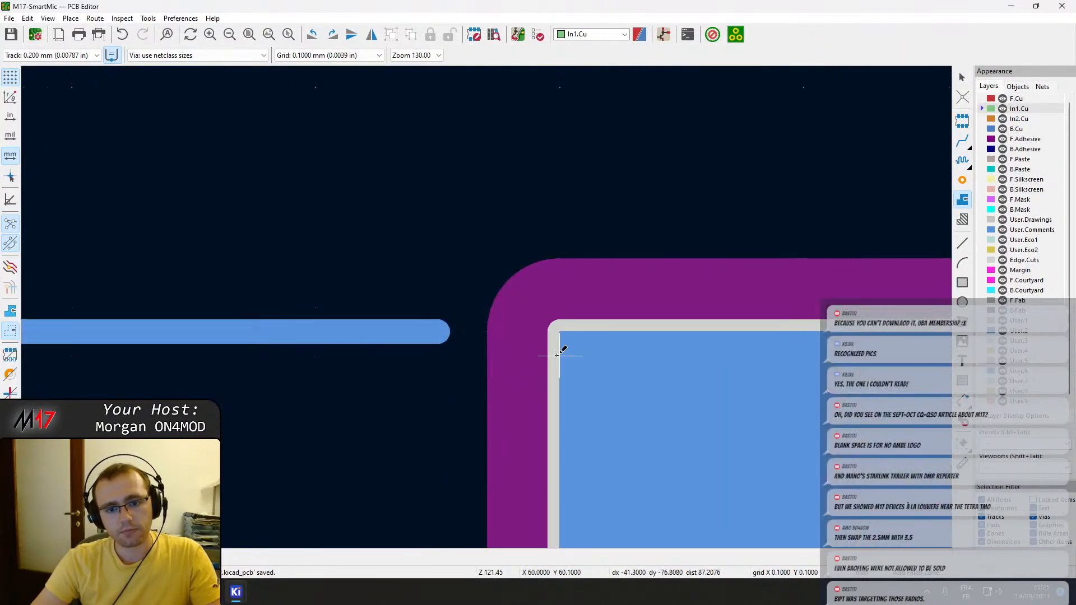
click(559, 331)
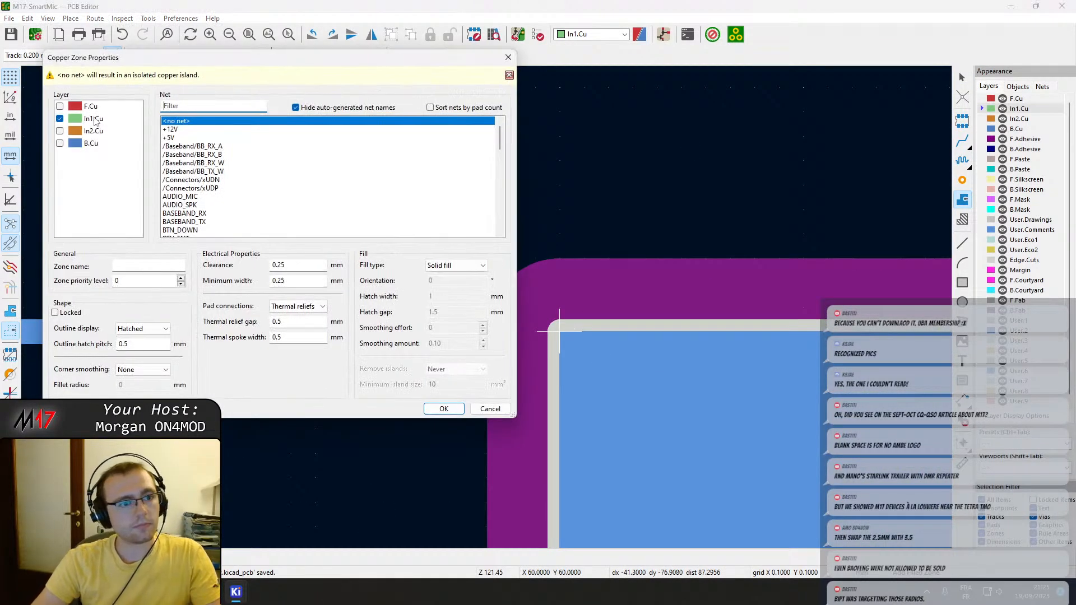
Assign the new In1.Cu zone to the GND net, keeping solid fill and thermal reliefs.
scroll(206, 202, down, 15)
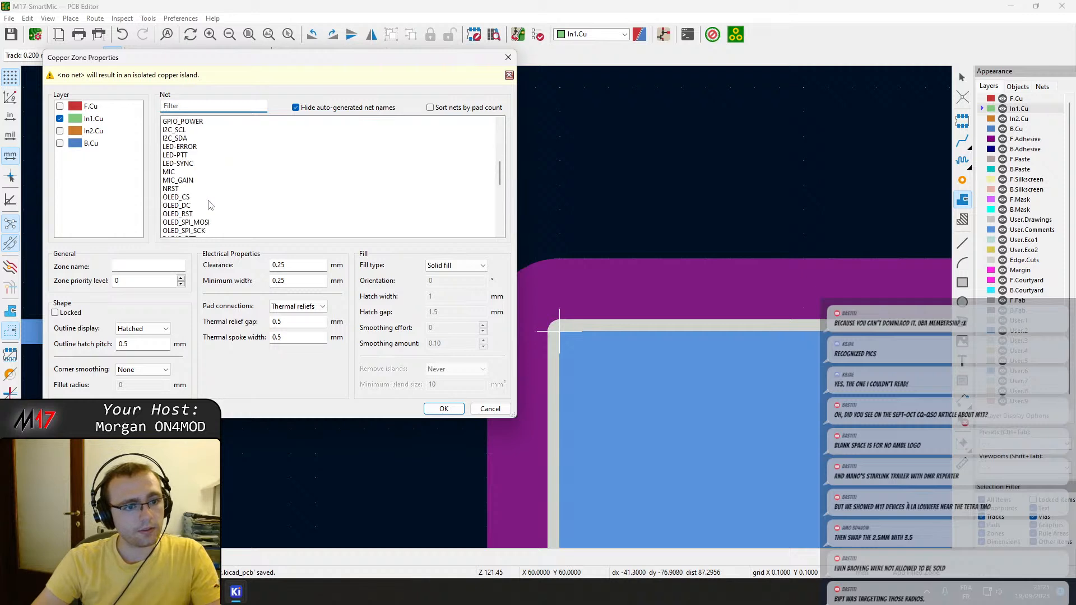
scroll(209, 203, down, 1)
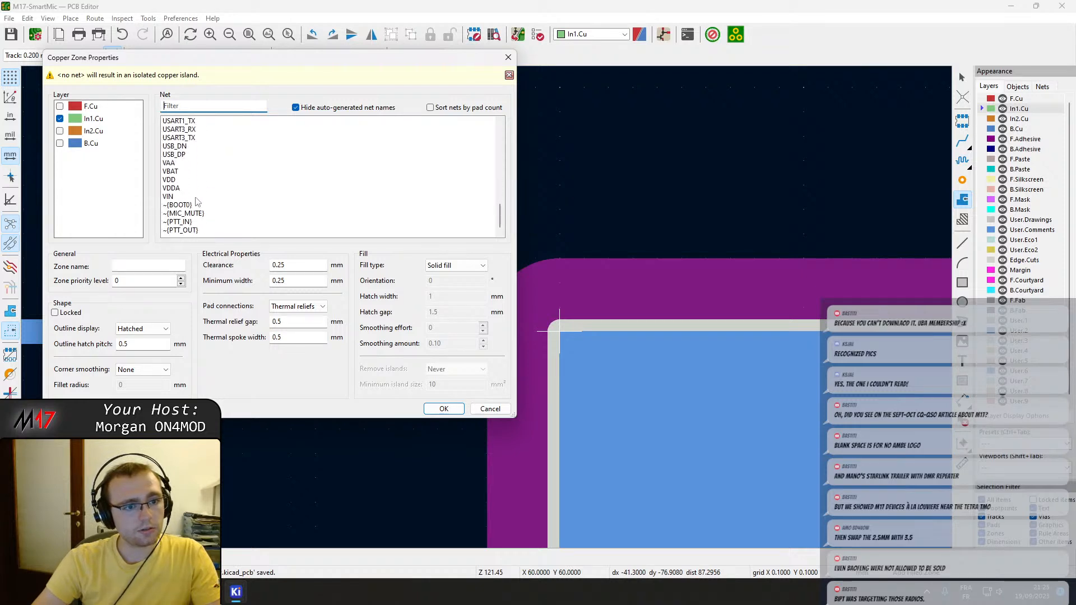
text(gn)
click(186, 130)
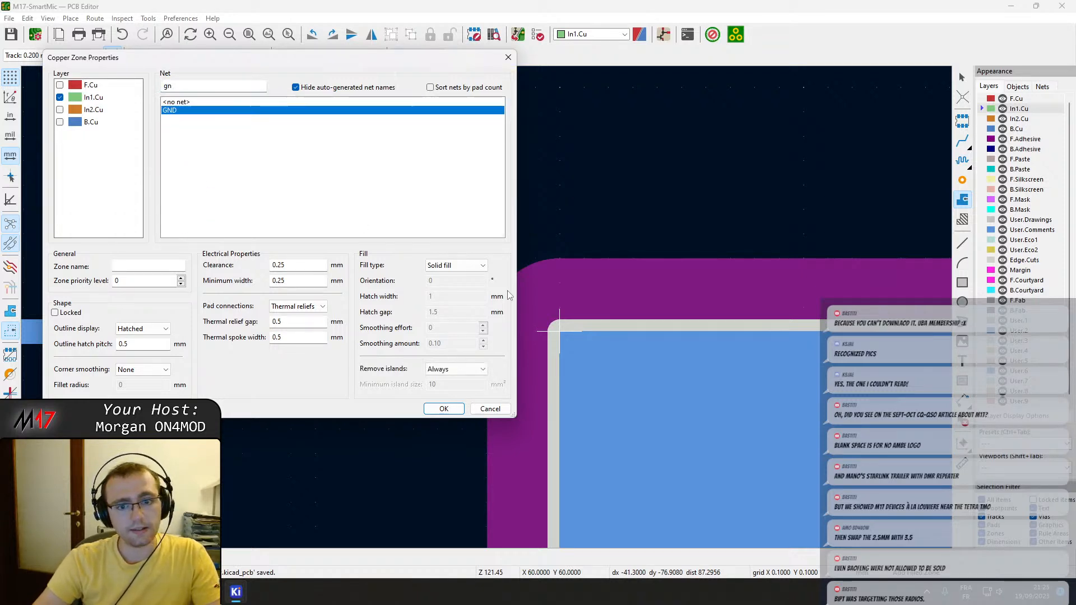
click(443, 408)
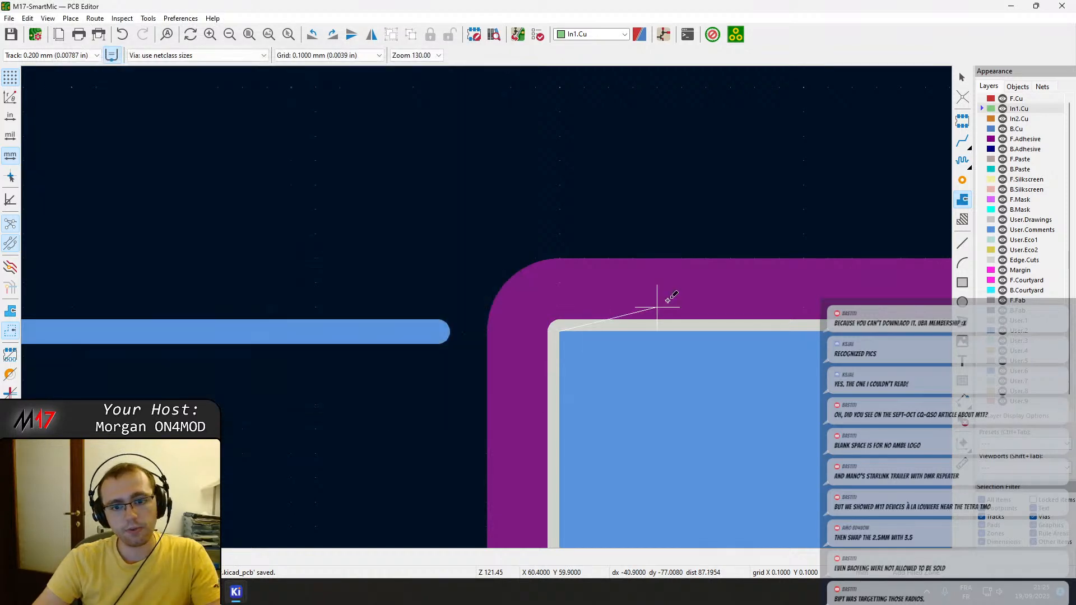
Outline the zone along the board edge through all four board corners, closing it at X 60, Y 60.
scroll(667, 300, up, 5)
scroll(667, 288, down, 3)
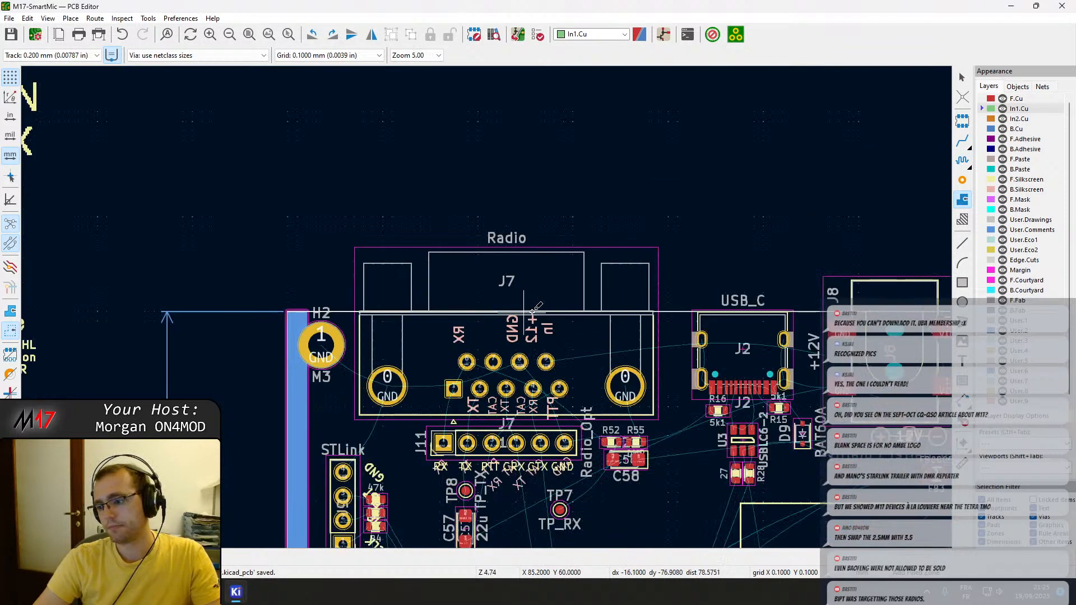
scroll(516, 299, down, 3)
scroll(516, 298, up, 5)
scroll(516, 300, up, 8)
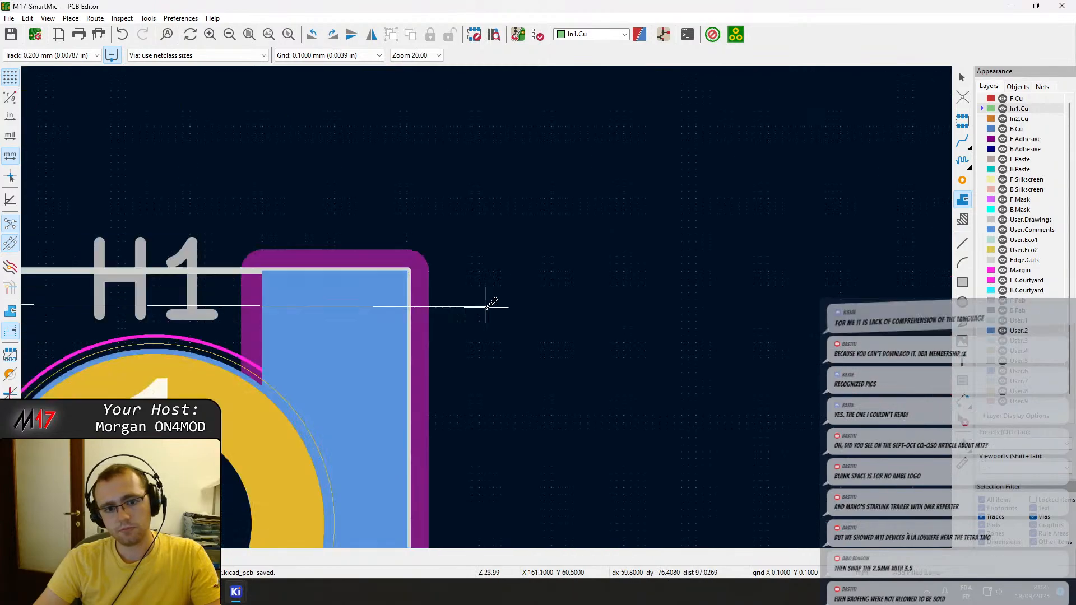
scroll(492, 303, down, 12)
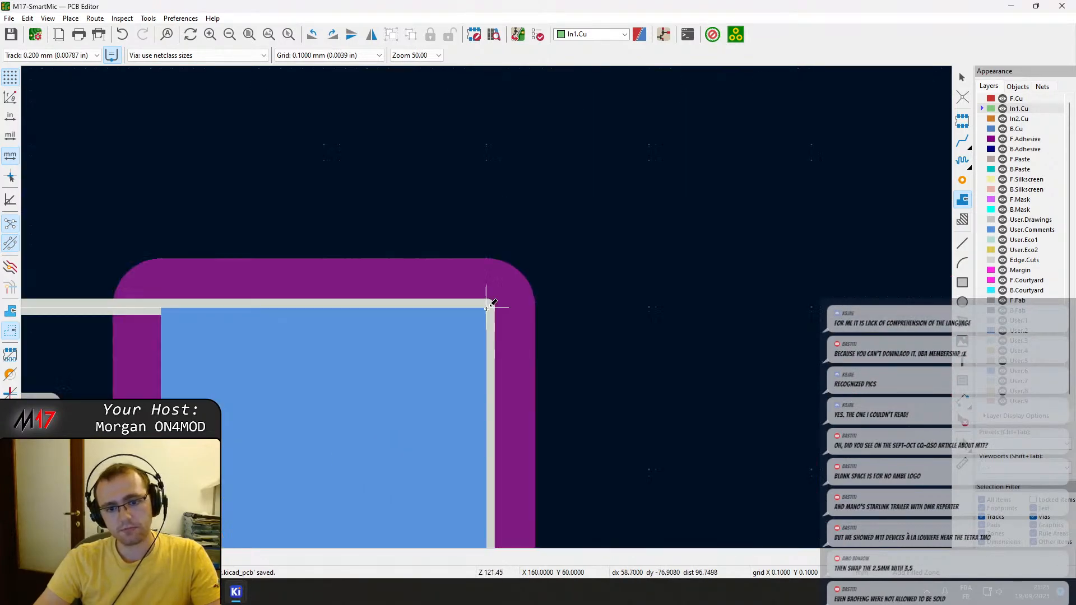
scroll(486, 306, up, 9)
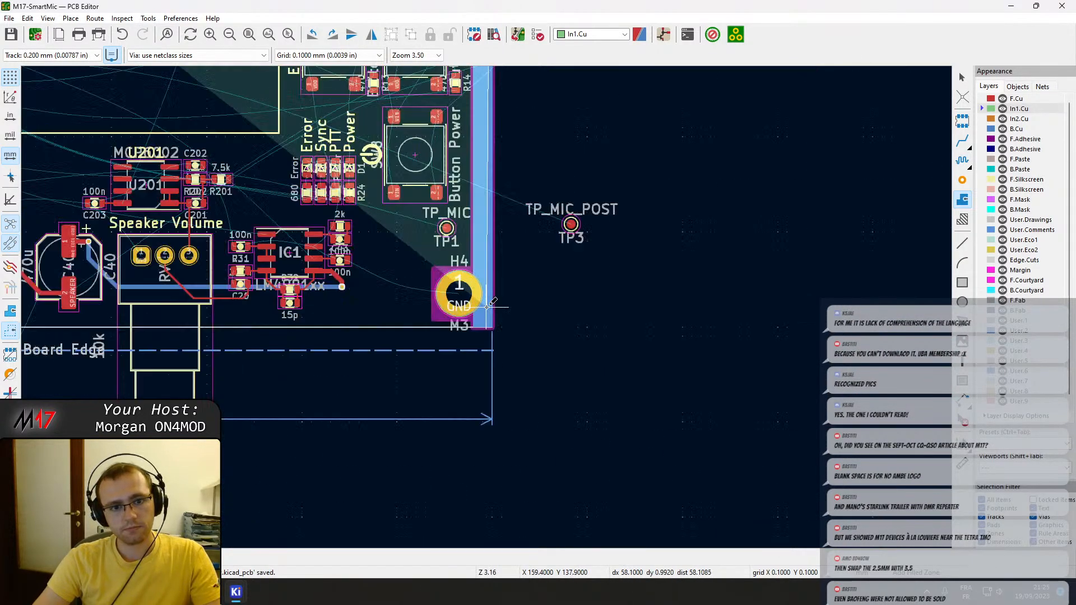
scroll(535, 275, down, 7)
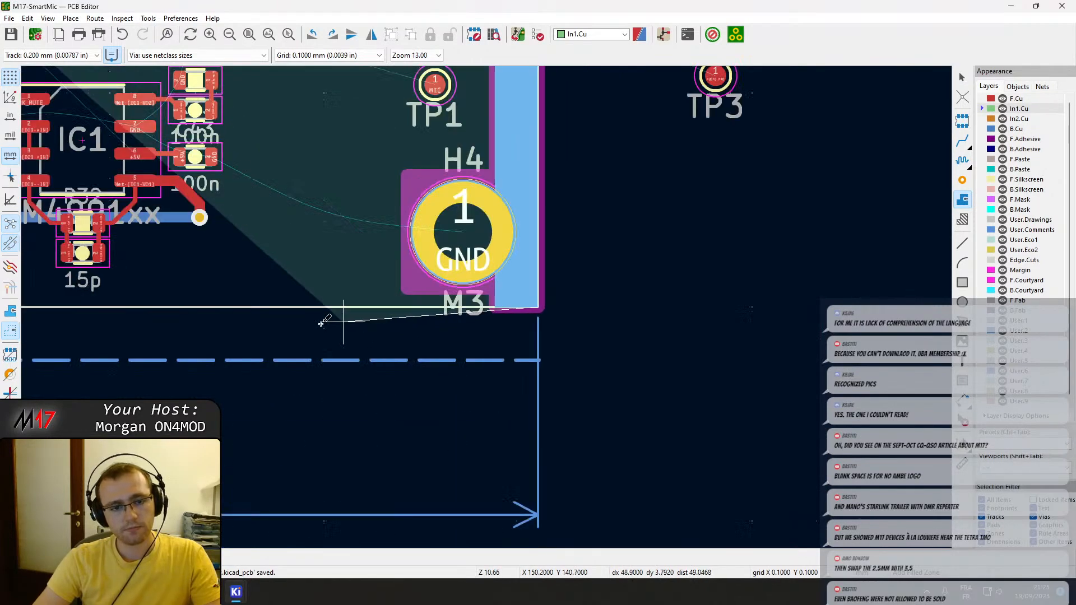
scroll(487, 307, up, 2)
scroll(487, 307, up, 4)
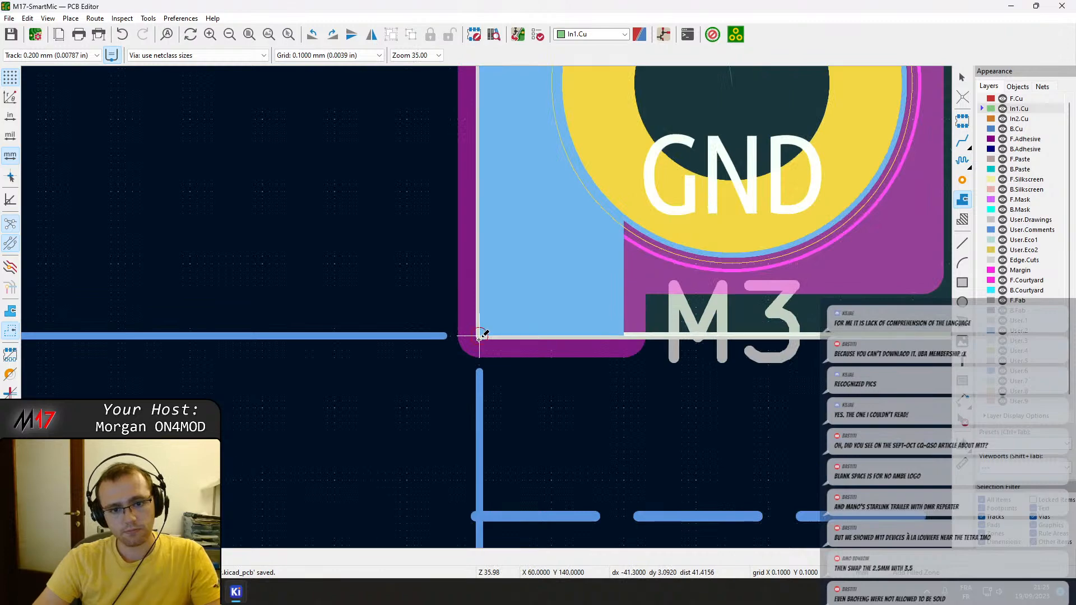
scroll(487, 307, down, 5)
scroll(488, 307, up, 6)
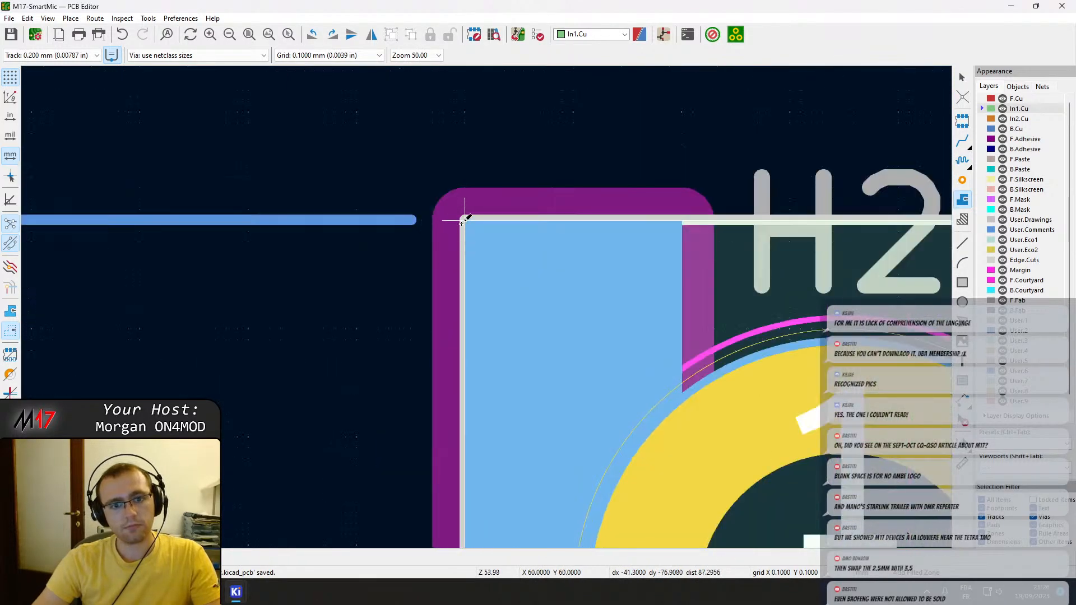
click(461, 222)
Fill all copper zones on the board and deselect the new ground zone.
scroll(477, 299, down, 3)
key(b)
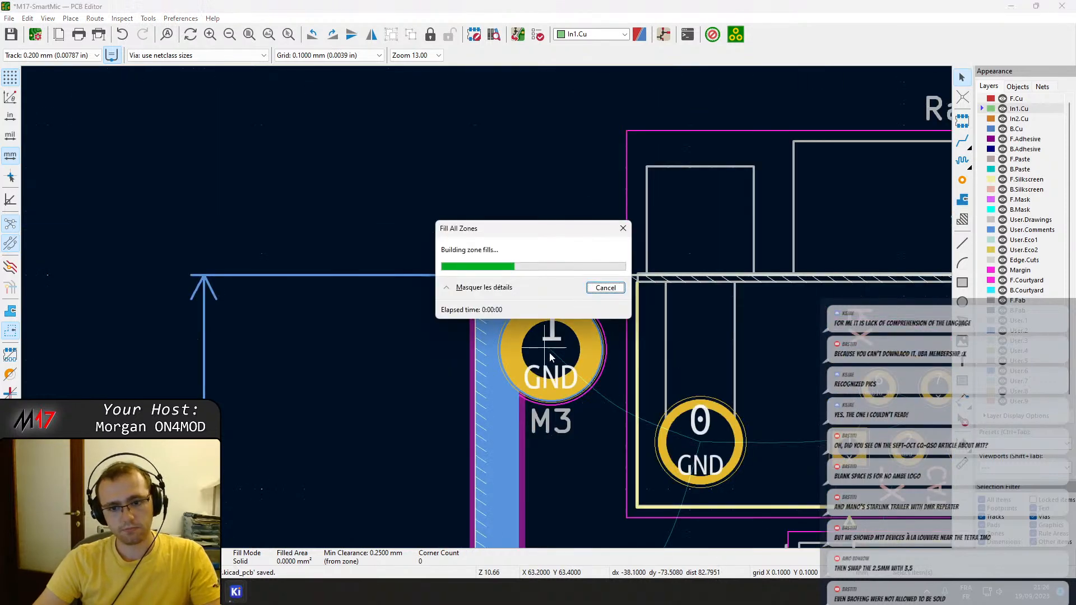
scroll(549, 352, down, 3)
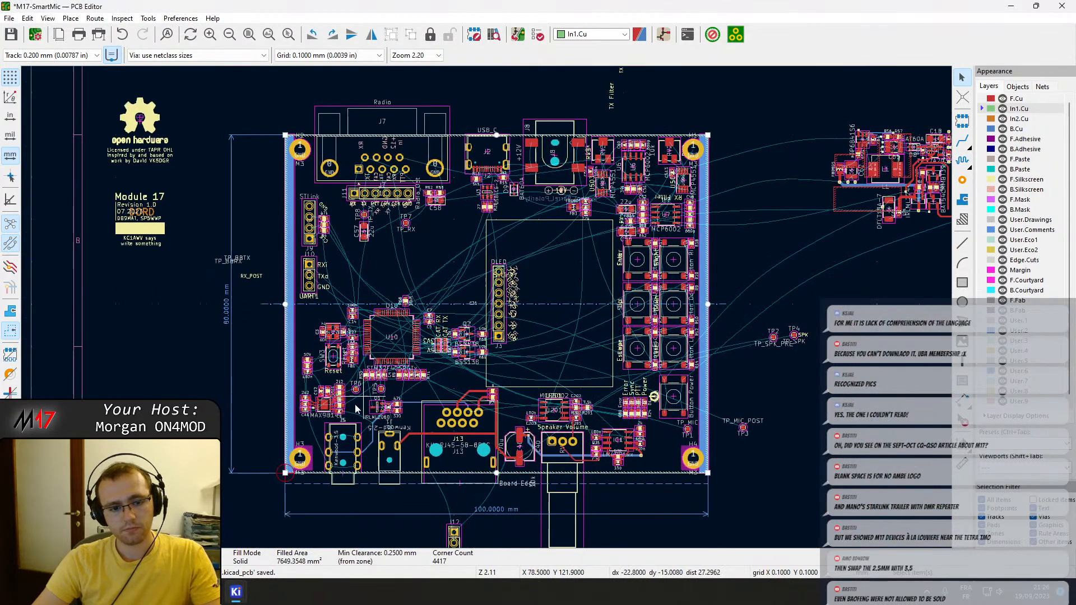
key(Escape)
scroll(720, 497, down, 2)
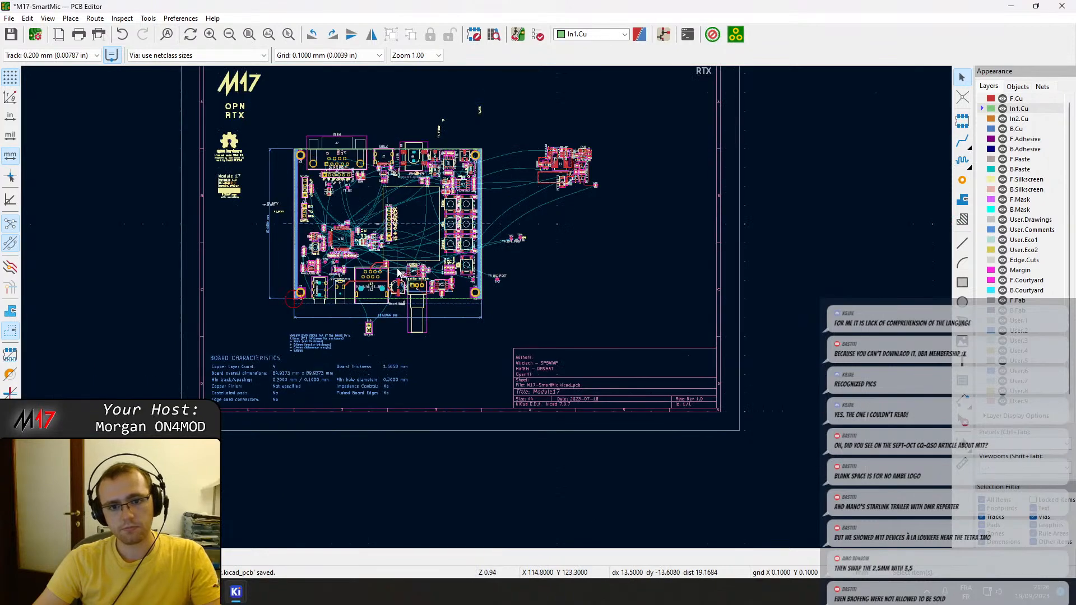
scroll(398, 273, up, 5)
scroll(376, 406, up, 1)
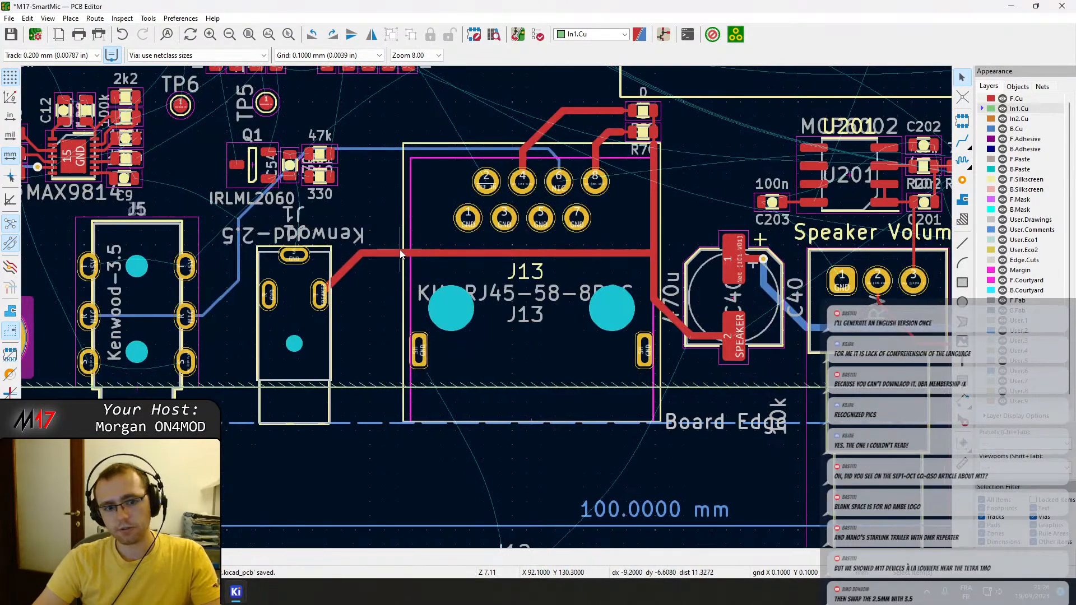
scroll(394, 254, down, 1)
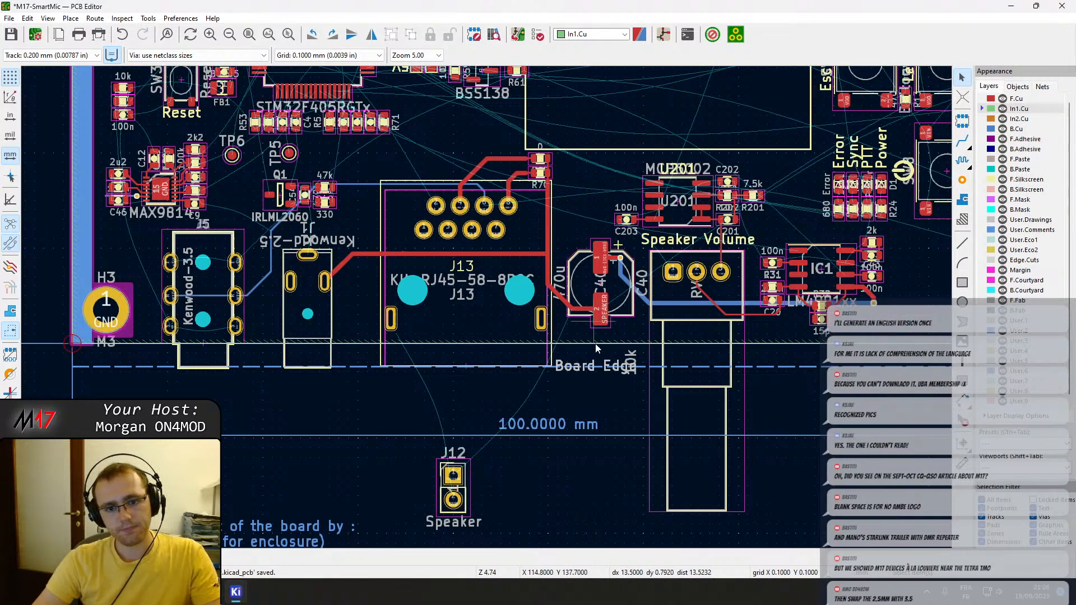
Move speaker header J12 onto the board, between J13 and U201, just above capacitor C40.
click(469, 491)
drag(458, 485, 587, 199)
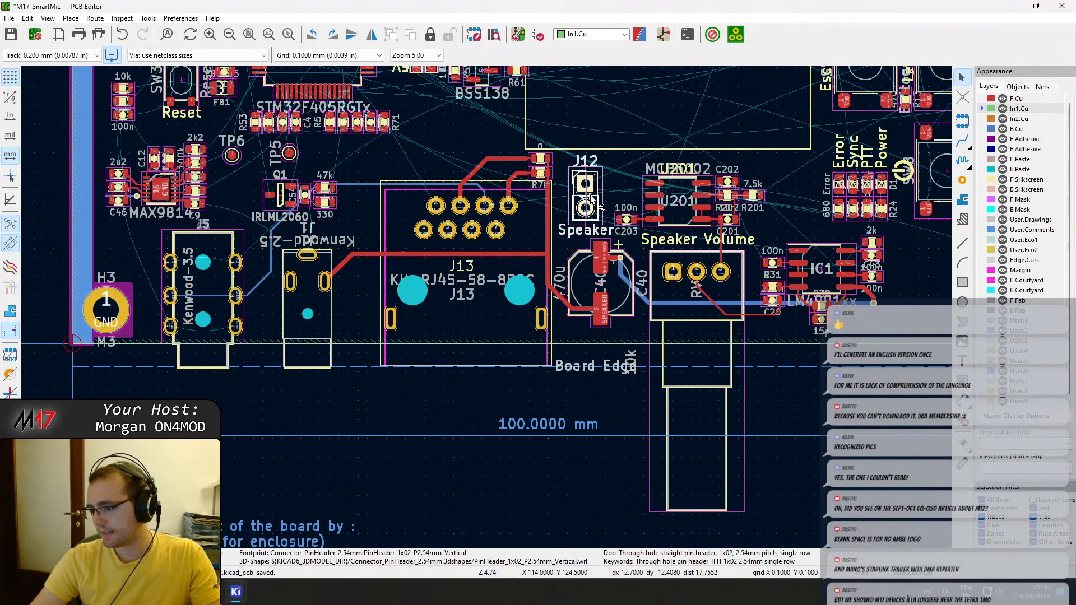
middle_drag(235, 203, 387, 335)
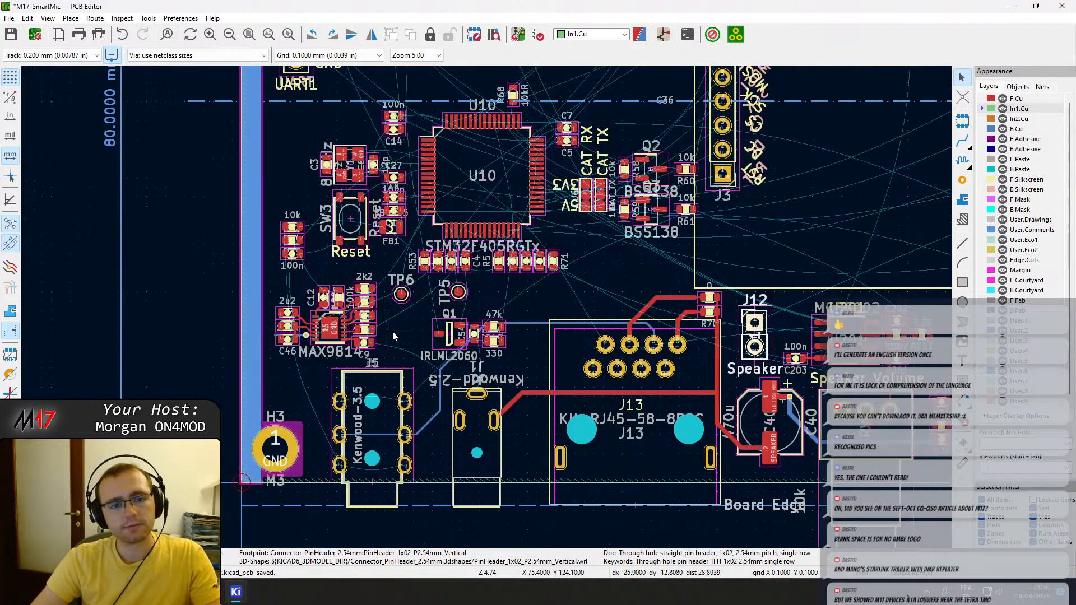
Examine the Kenwood jack area and the pad nets of the status LEDs and their resistors beside the power button.
scroll(419, 358, up, 3)
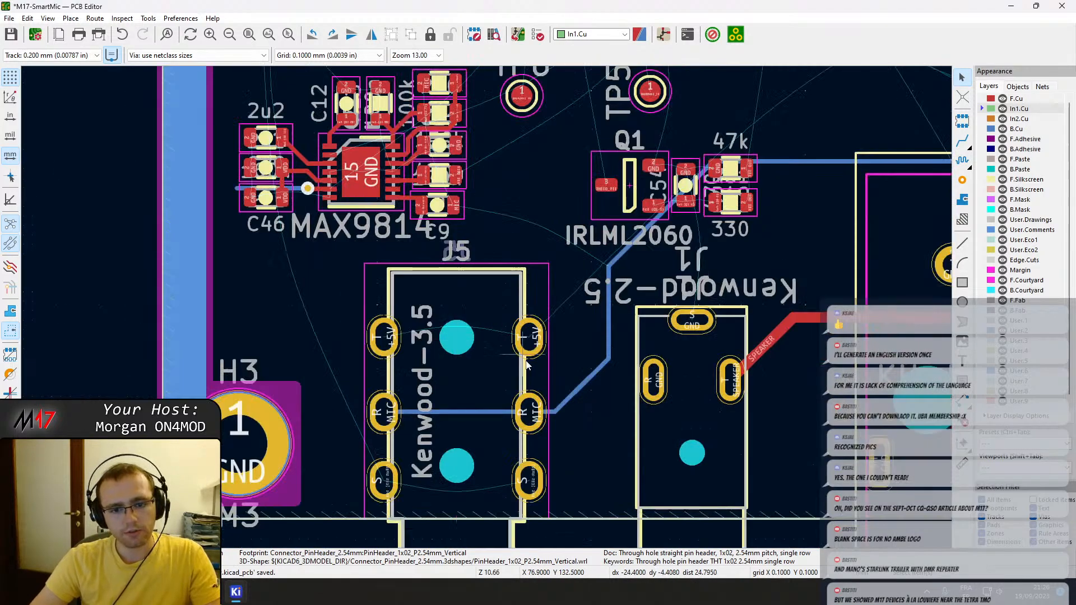
scroll(526, 362, down, 3)
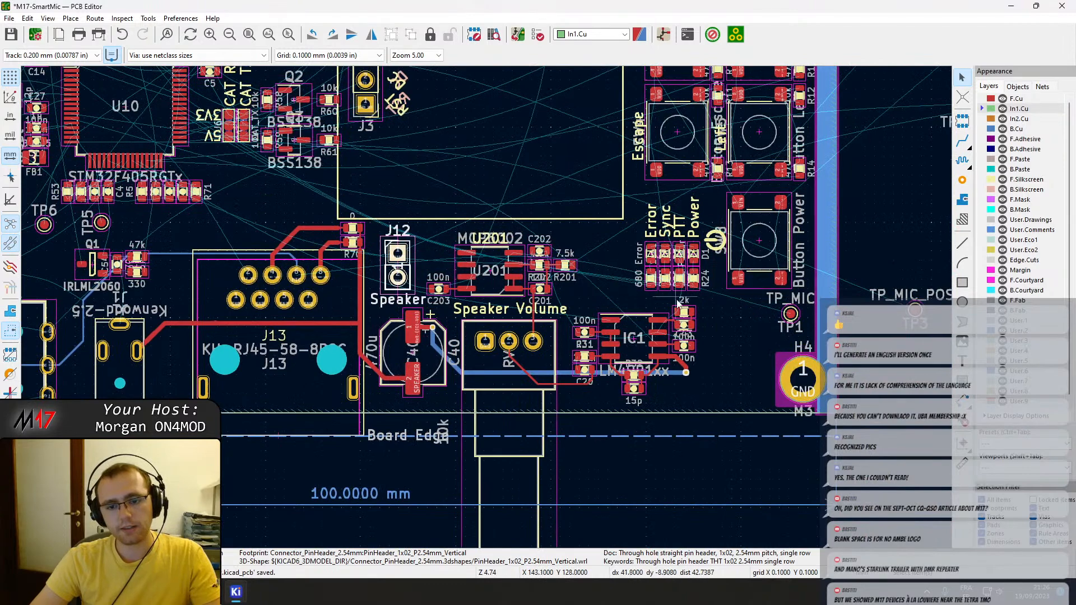
scroll(655, 346, up, 2)
middle_drag(384, 189, 744, 314)
middle_drag(477, 268, 448, 365)
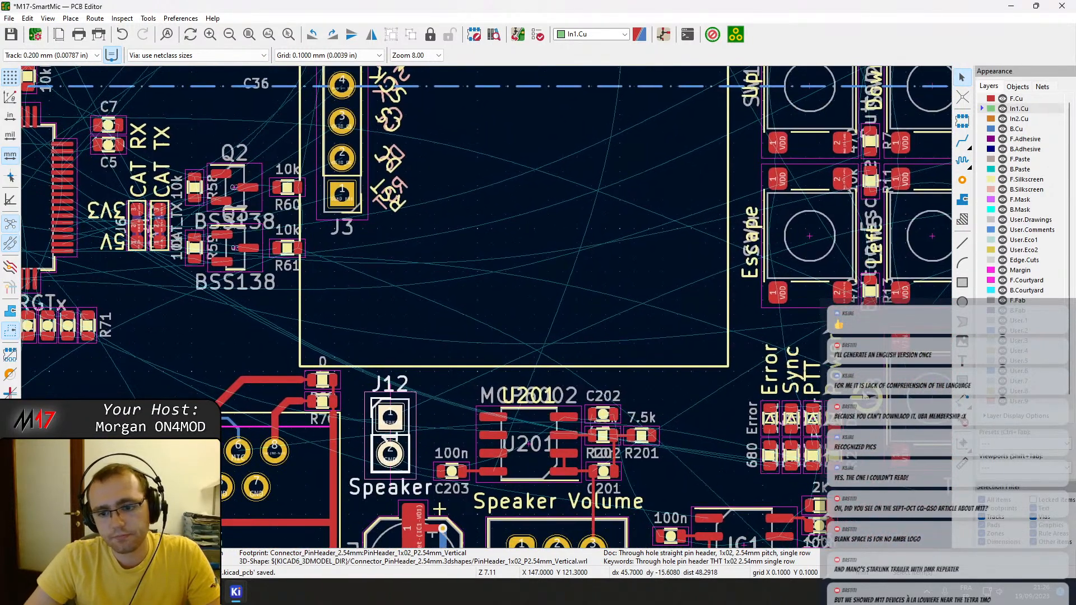
scroll(813, 443, up, 5)
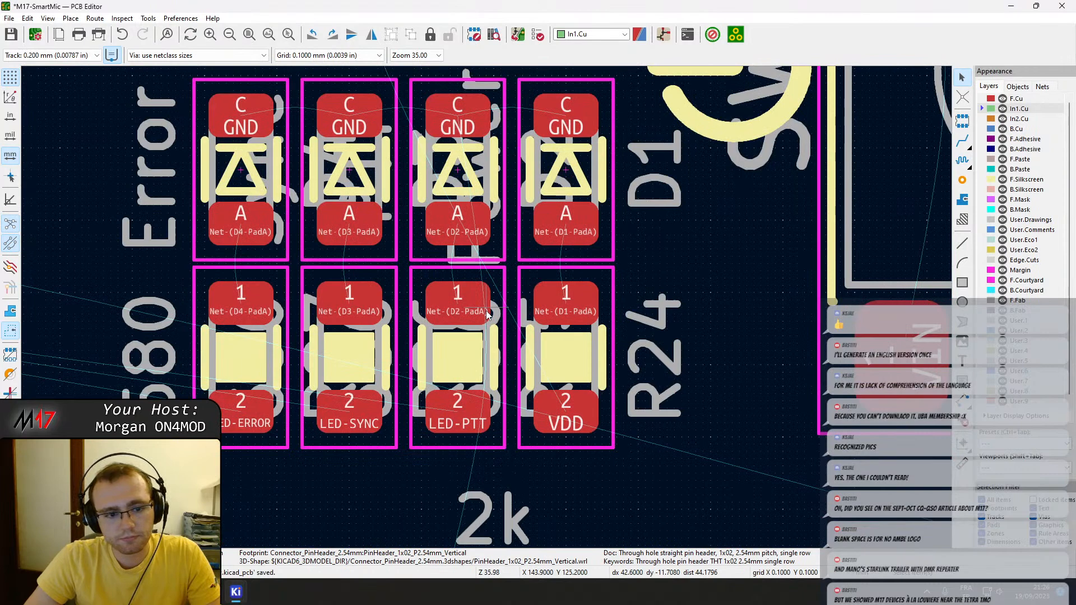
scroll(486, 311, down, 3)
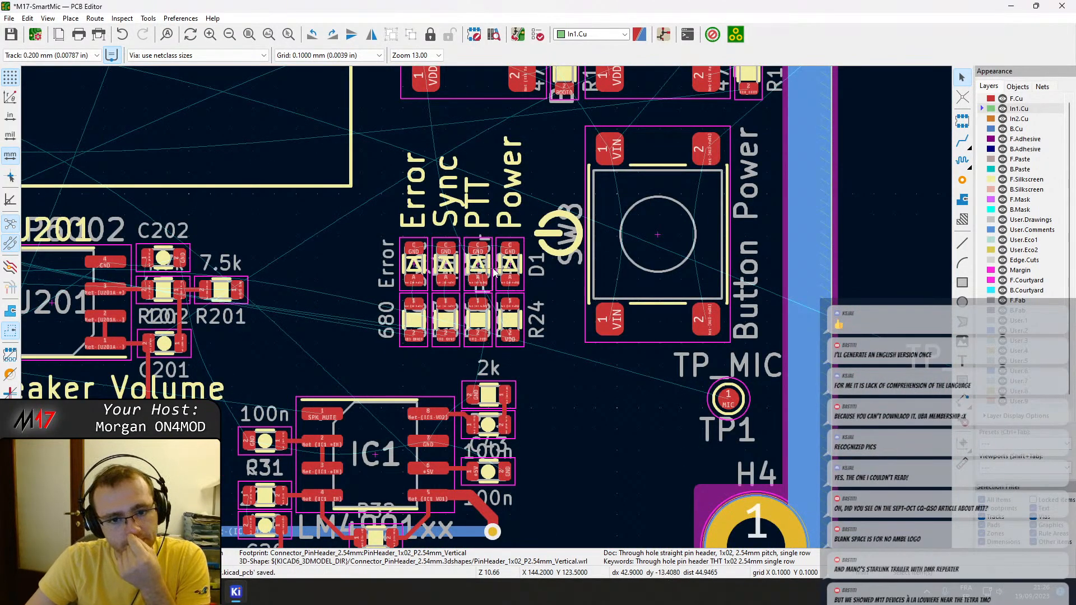
scroll(501, 270, down, 3)
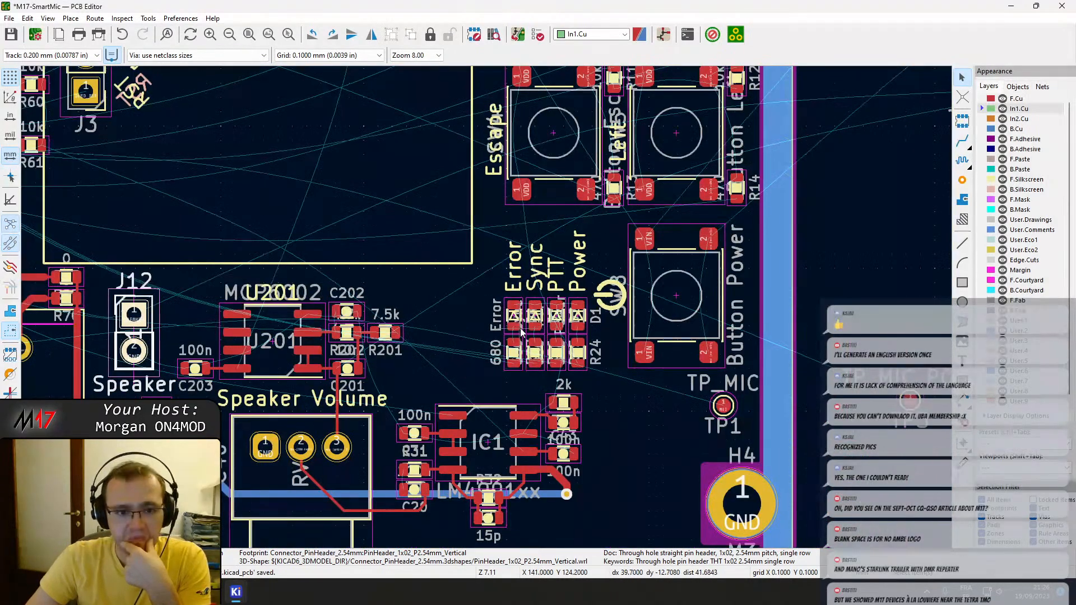
middle_drag(333, 318, 399, 322)
scroll(617, 358, up, 9)
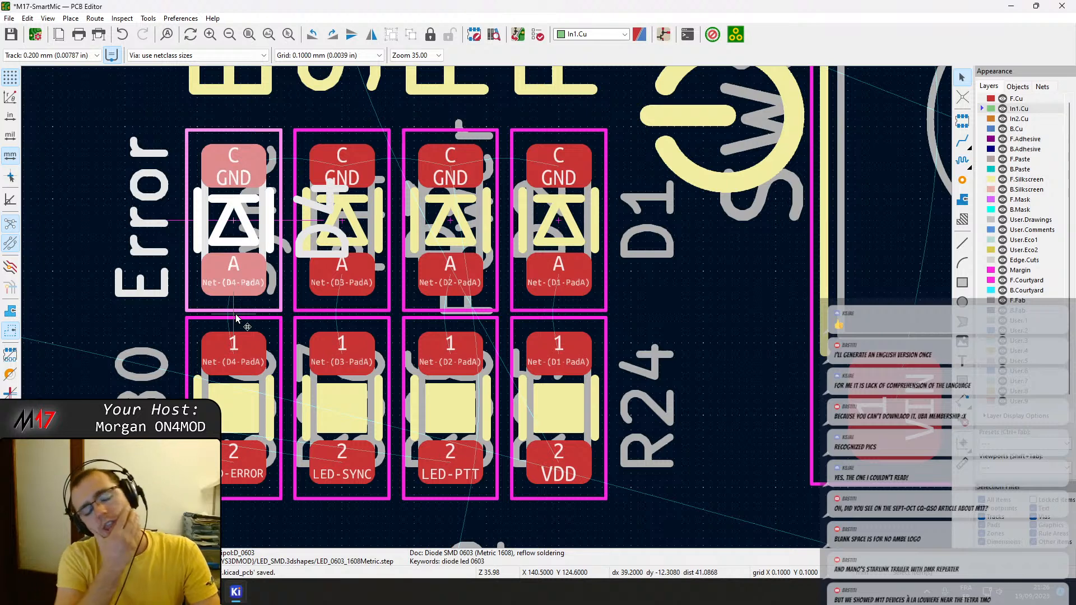
scroll(487, 312, down, 6)
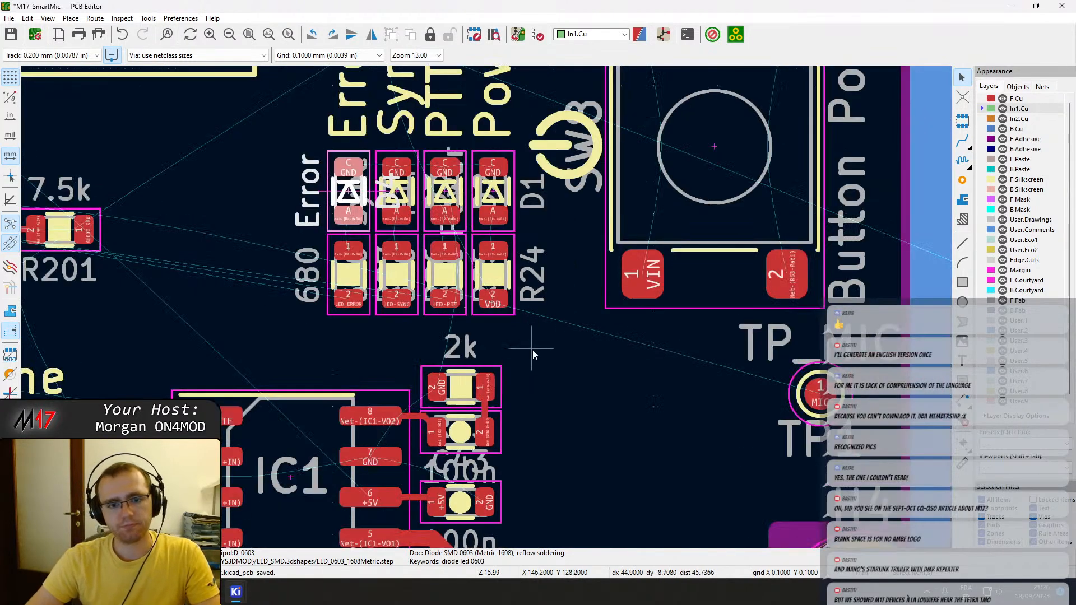
drag(517, 326, 326, 129)
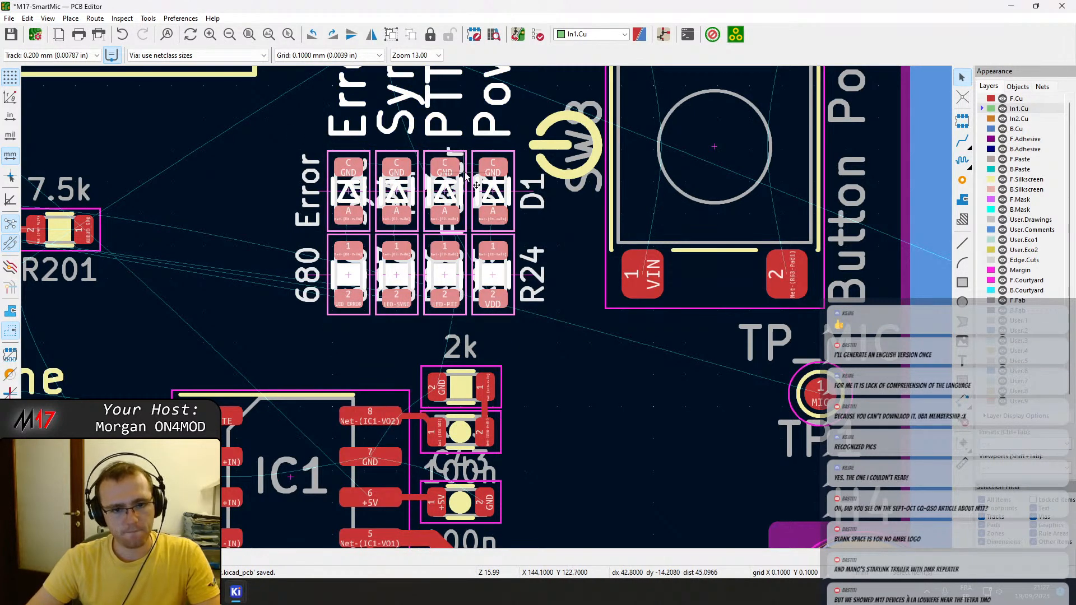
scroll(465, 175, down, 2)
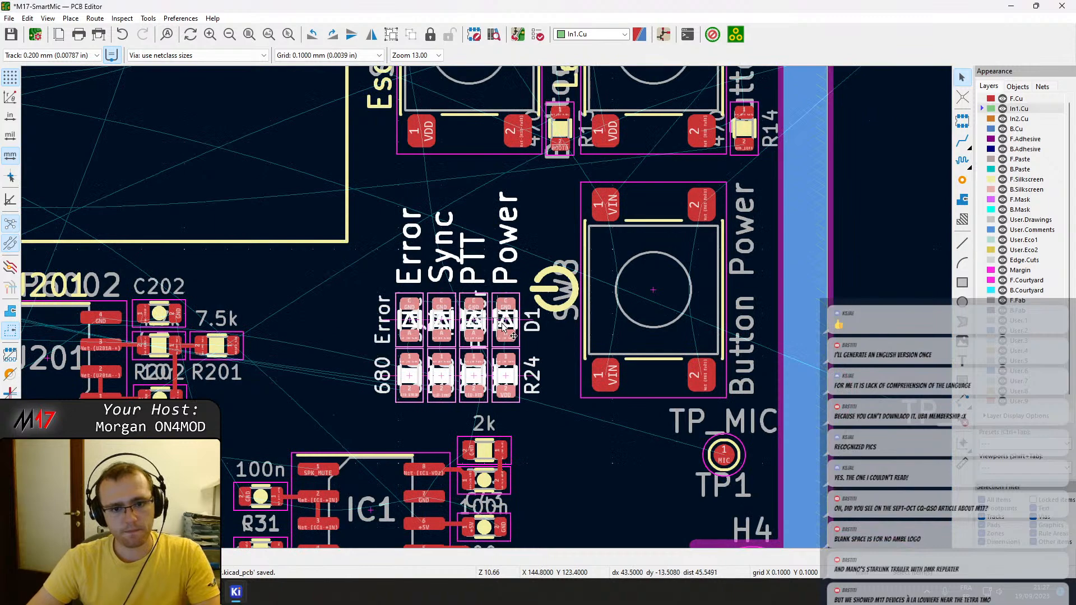
click(526, 358)
drag(526, 412, 391, 192)
drag(474, 287, 672, 247)
scroll(805, 344, down, 1)
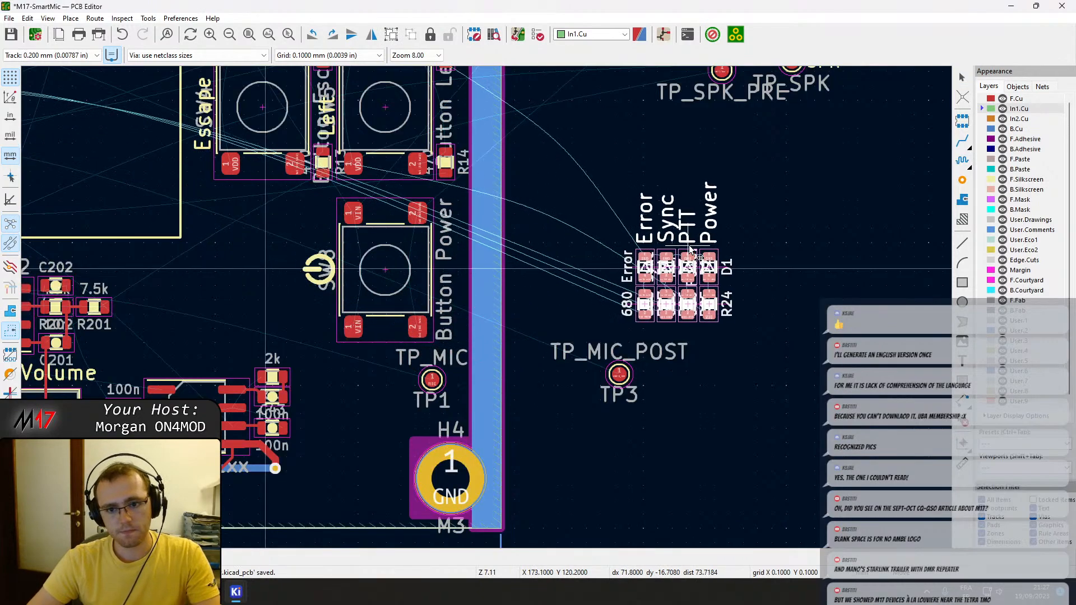
key(Escape)
key(x)
click(704, 250)
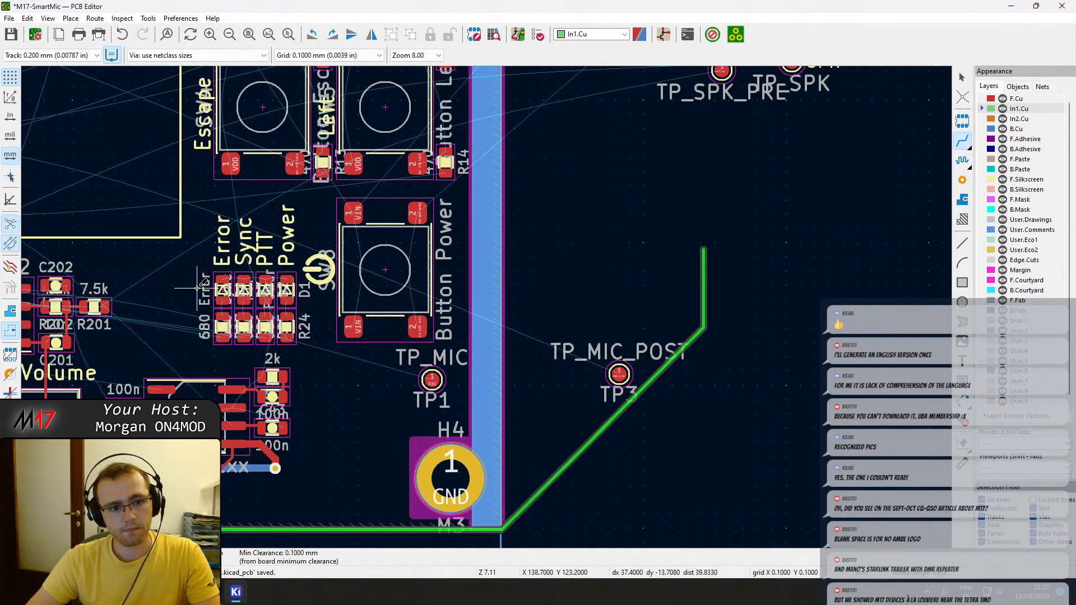
key(Escape)
key(Escape)
drag(297, 350, 213, 270)
scroll(248, 278, up, 3)
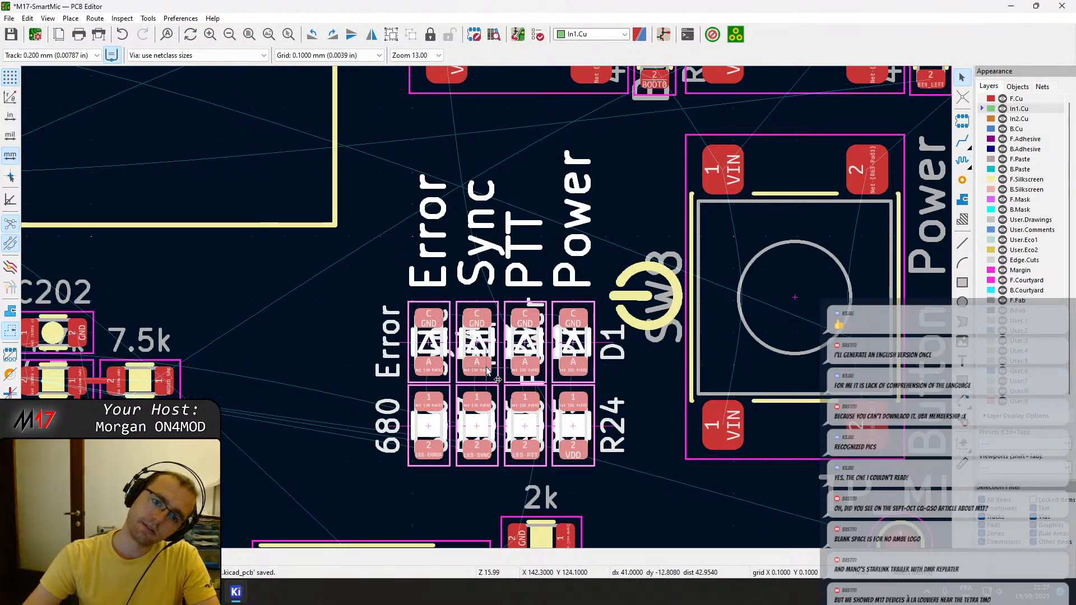
scroll(487, 369, down, 2)
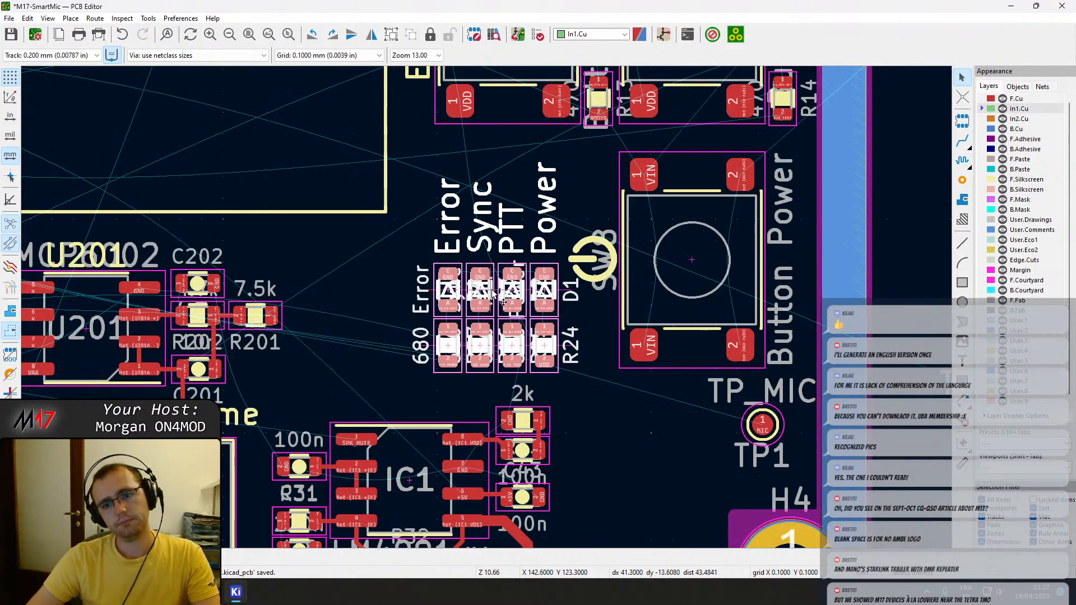
scroll(564, 207, up, 2)
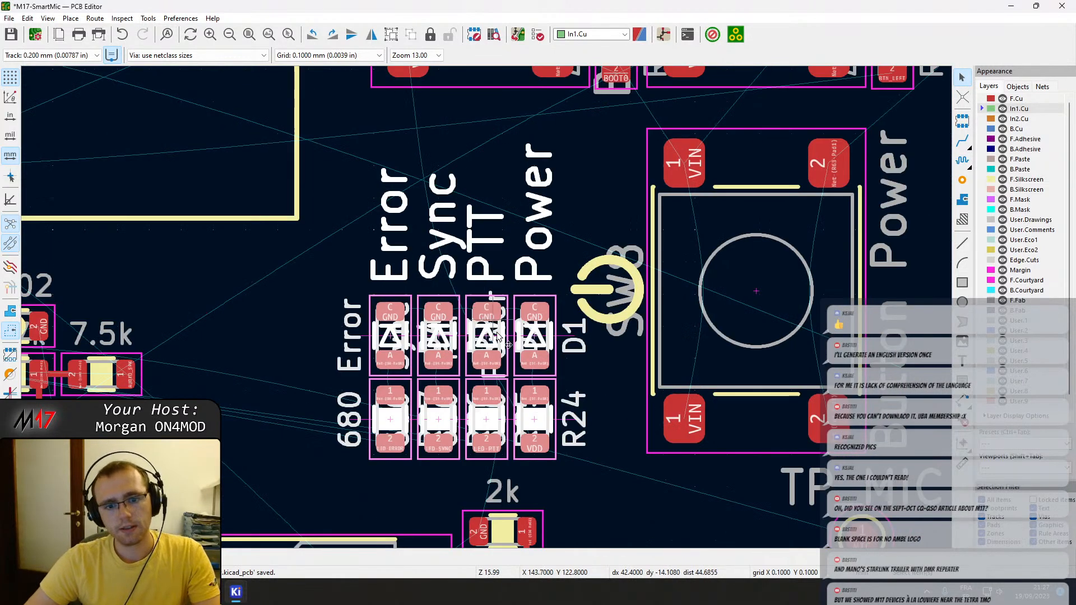
Move resistor R24 directly above Power LED D1 and rotate it 180 degrees.
click(551, 425)
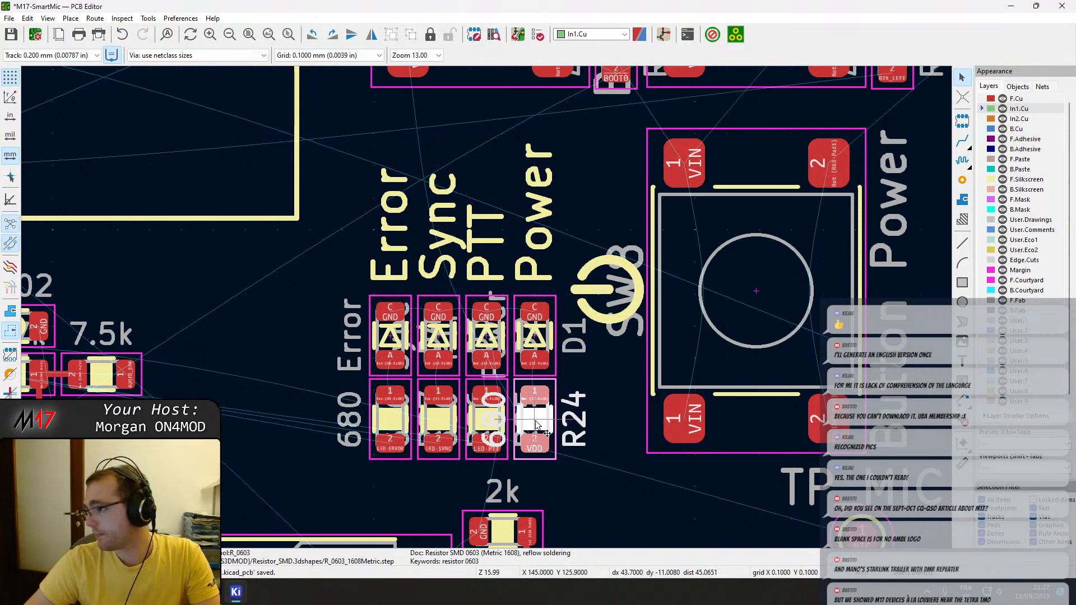
drag(535, 424, 531, 218)
key(e)
key(Escape)
key(Escape)
key(r)
key(r)
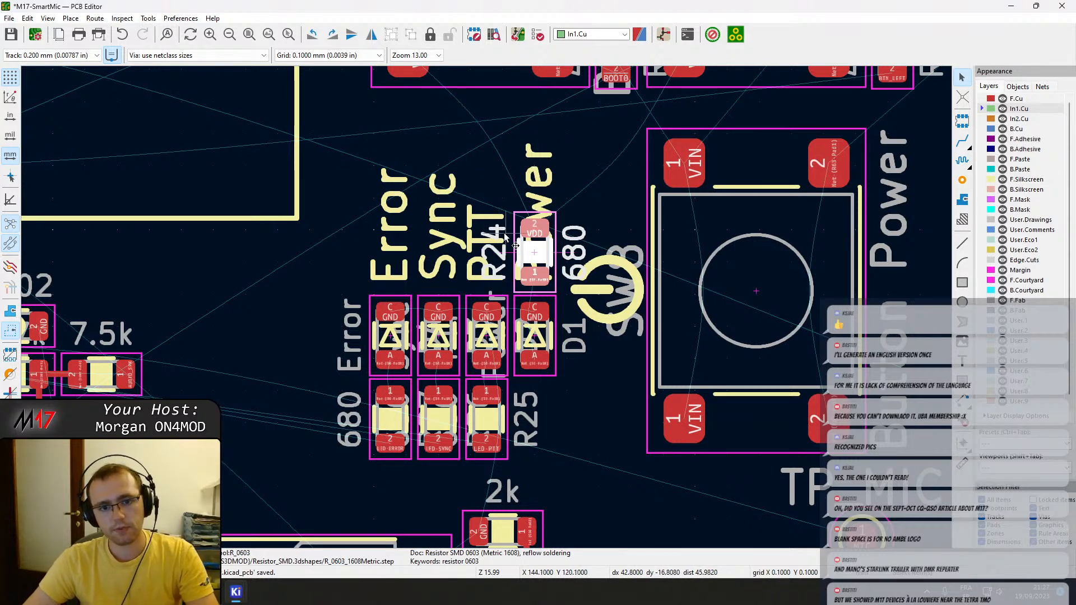
Rotate LEDs D1, D2, D3 and D4 by 180 degrees so their anodes face the upper side.
scroll(416, 324, down, 2)
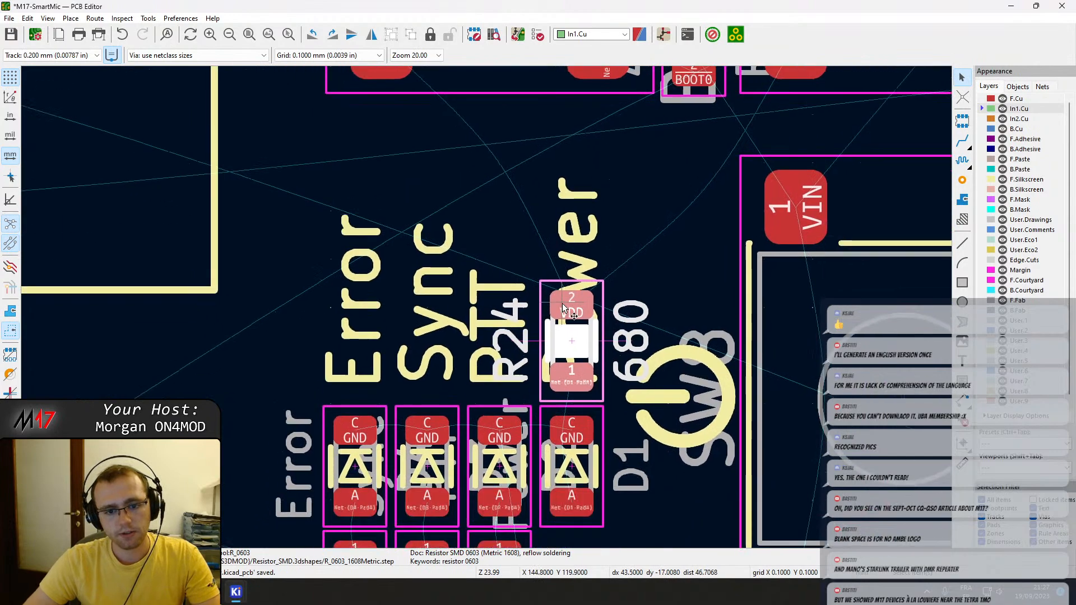
scroll(416, 324, down, 2)
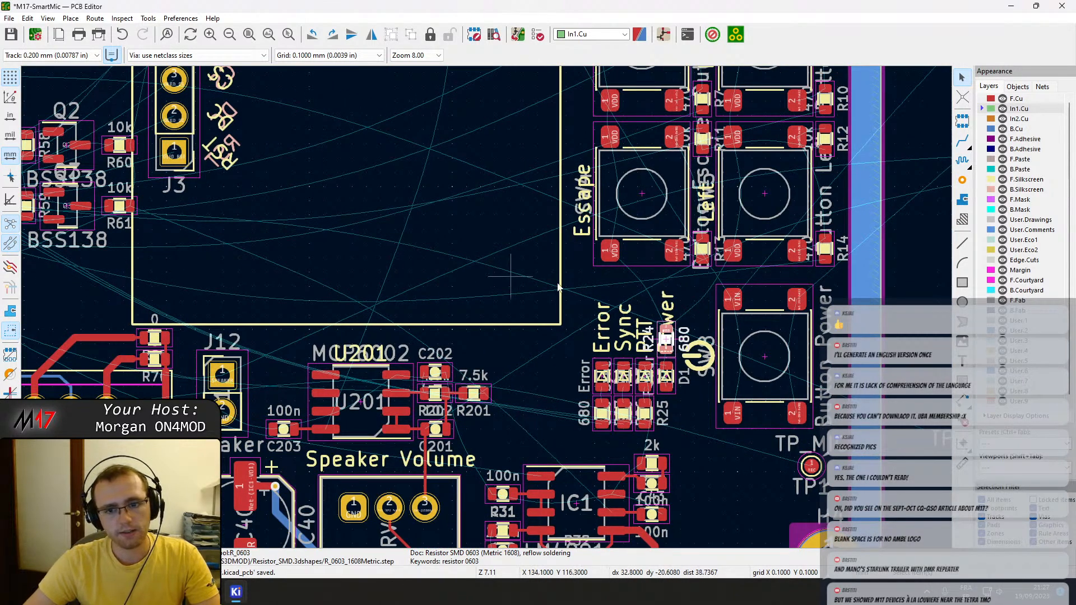
scroll(661, 380, up, 2)
scroll(664, 376, up, 2)
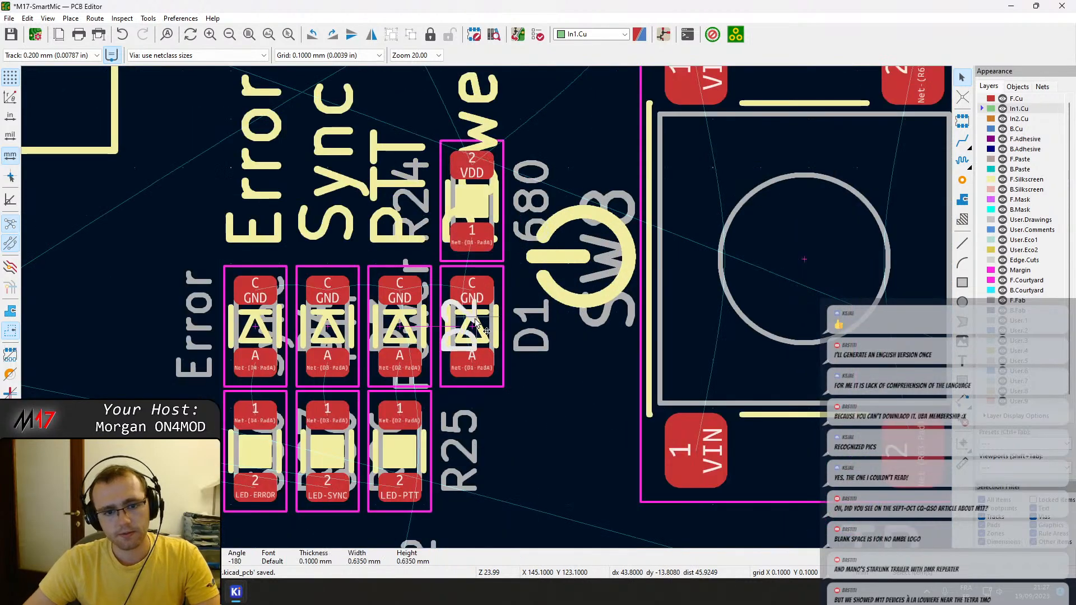
click(494, 299)
key(r)
key(r)
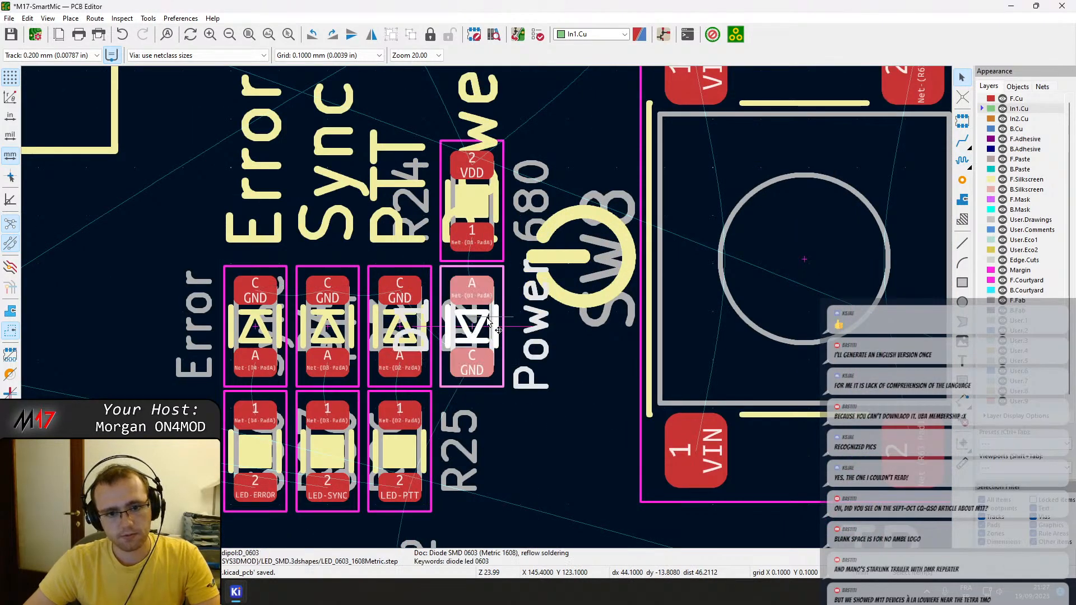
click(418, 295)
key(r)
key(r)
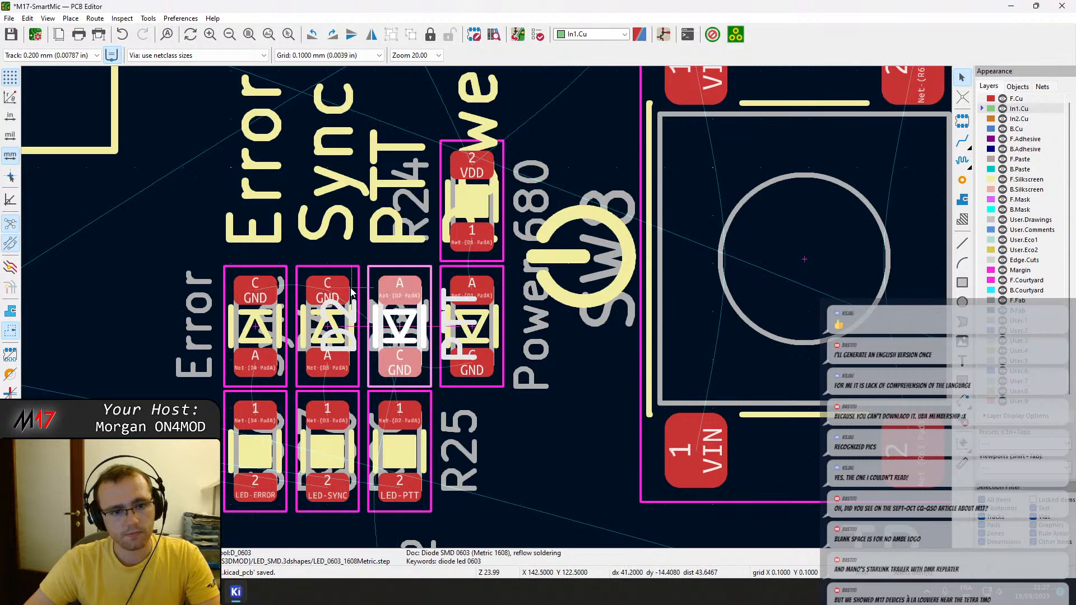
click(317, 290)
key(r)
key(r)
click(282, 288)
key(r)
key(r)
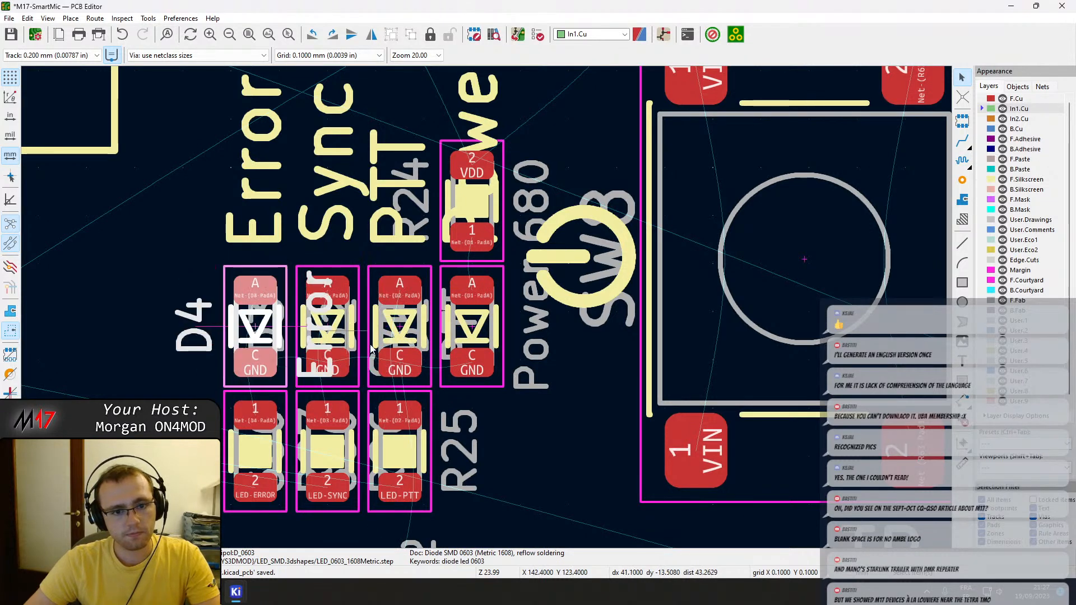
Move the PTT LED resistor R25 above LED D2 and rotate it 180 degrees.
click(419, 410)
click(428, 498)
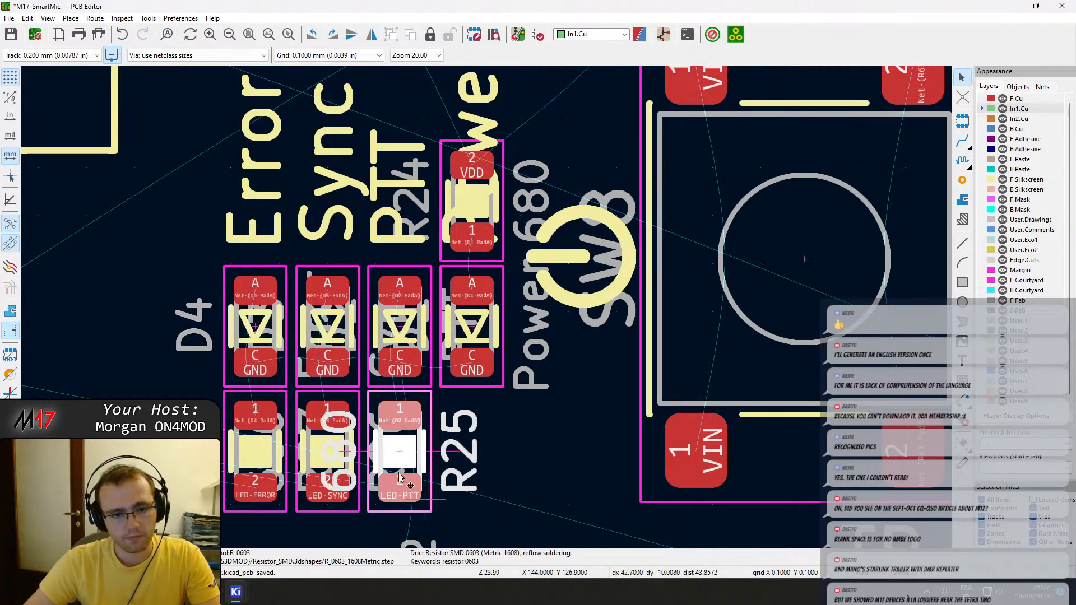
key(m)
key(r)
key(r)
click(400, 169)
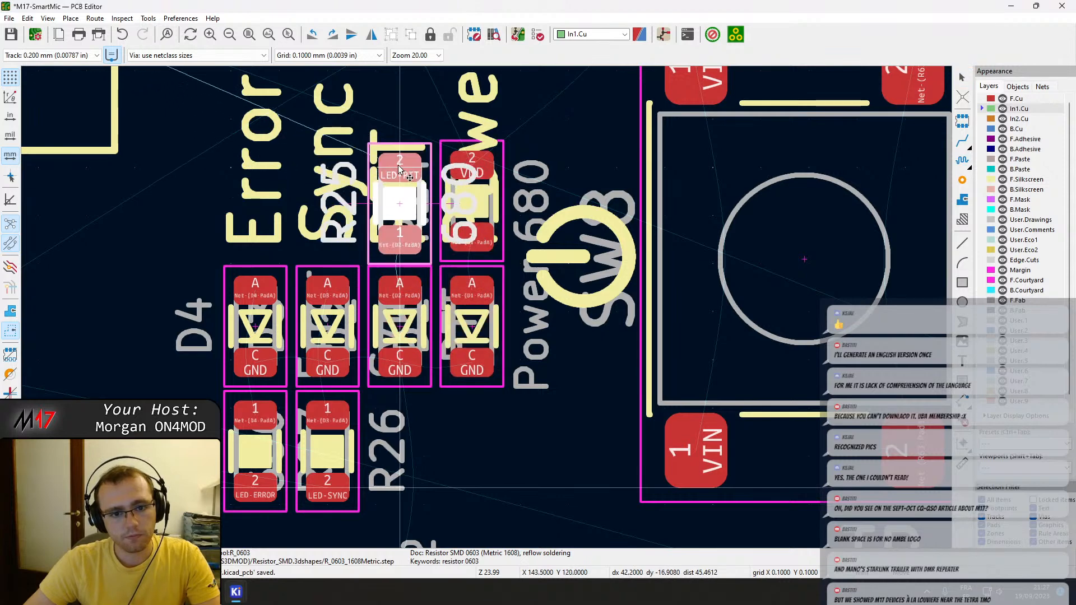
Nudge R25 vertically so it lines up with R24 in the resistor row.
scroll(399, 238, up, 3)
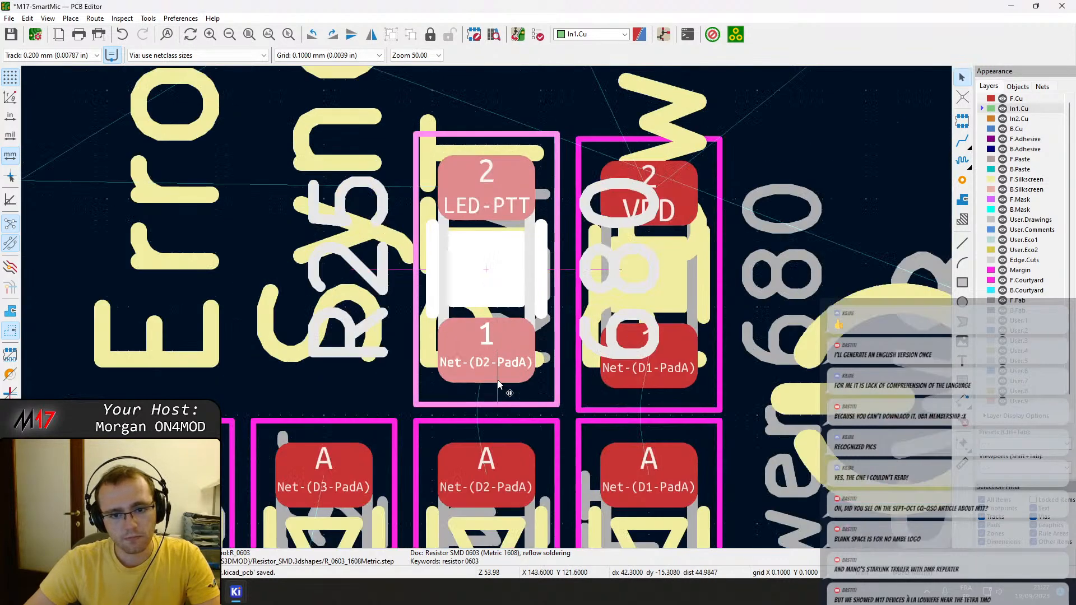
key(m)
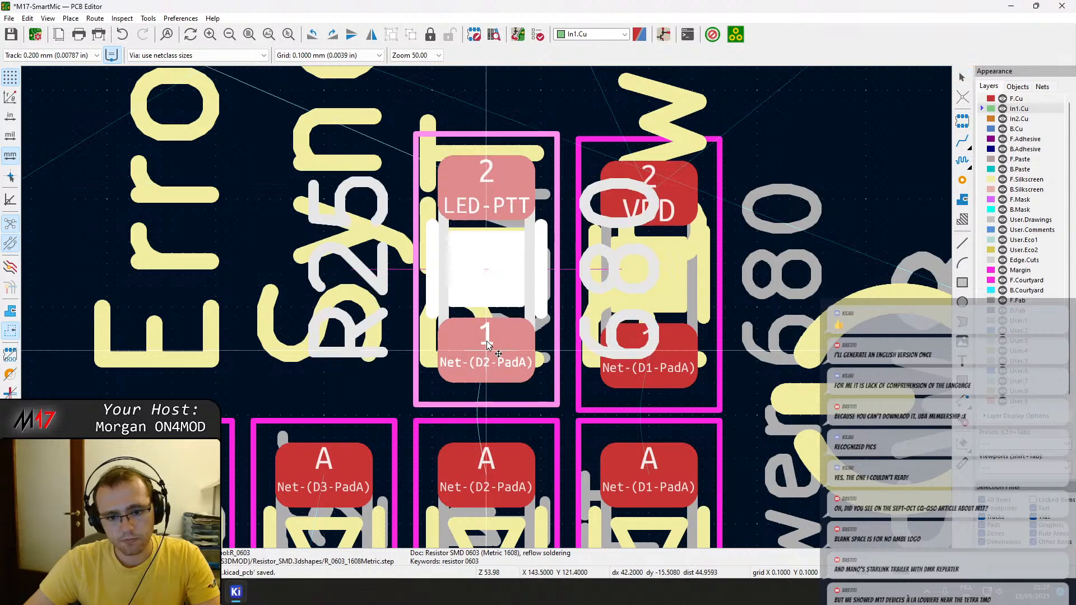
click(487, 340)
key(m)
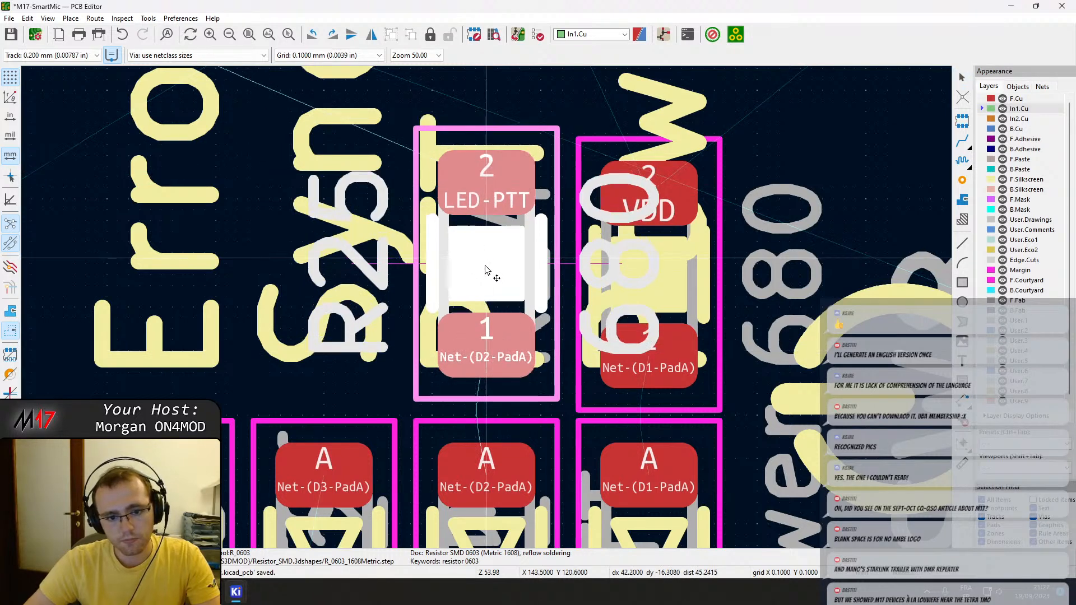
click(487, 272)
Move the Sync LED resistor R26 above LED D3, in line with R25, and rotate it 180 degrees.
scroll(379, 415, down, 1)
middle_drag(443, 527, 448, 482)
click(459, 532)
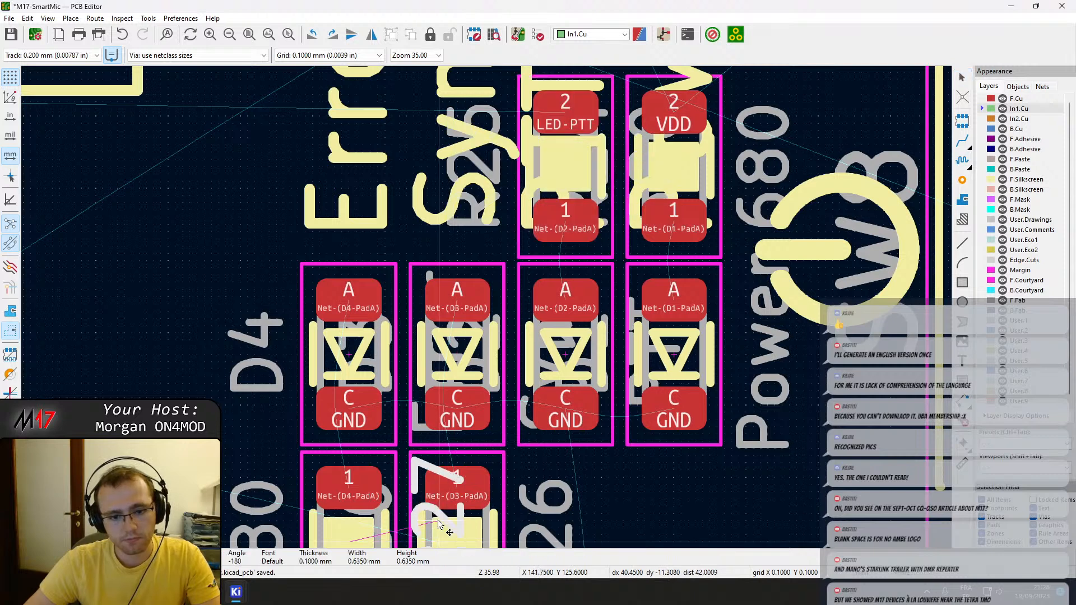
click(478, 534)
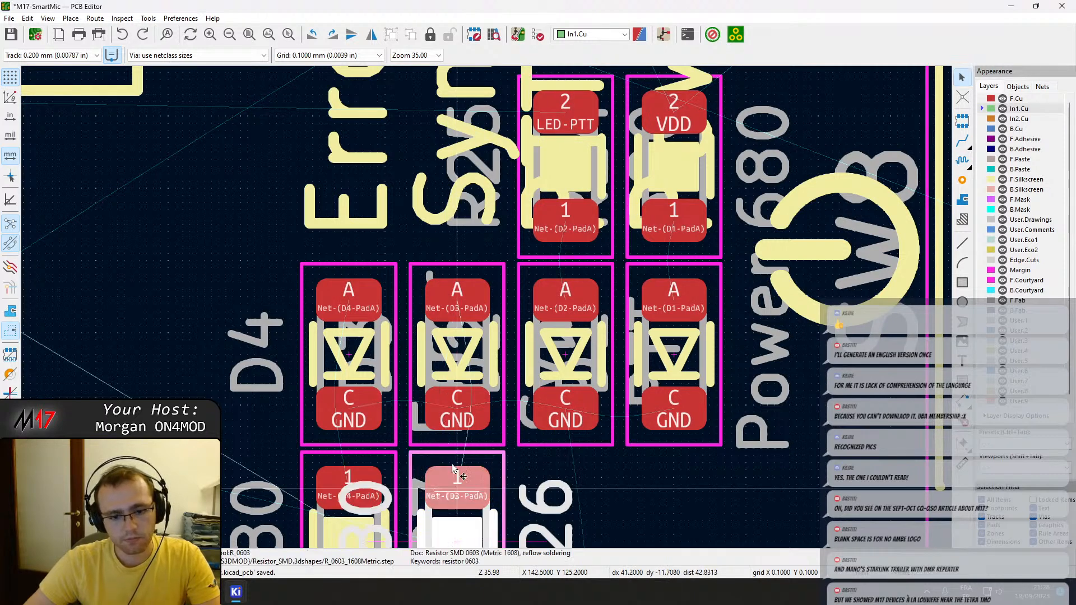
key(m)
key(r)
key(r)
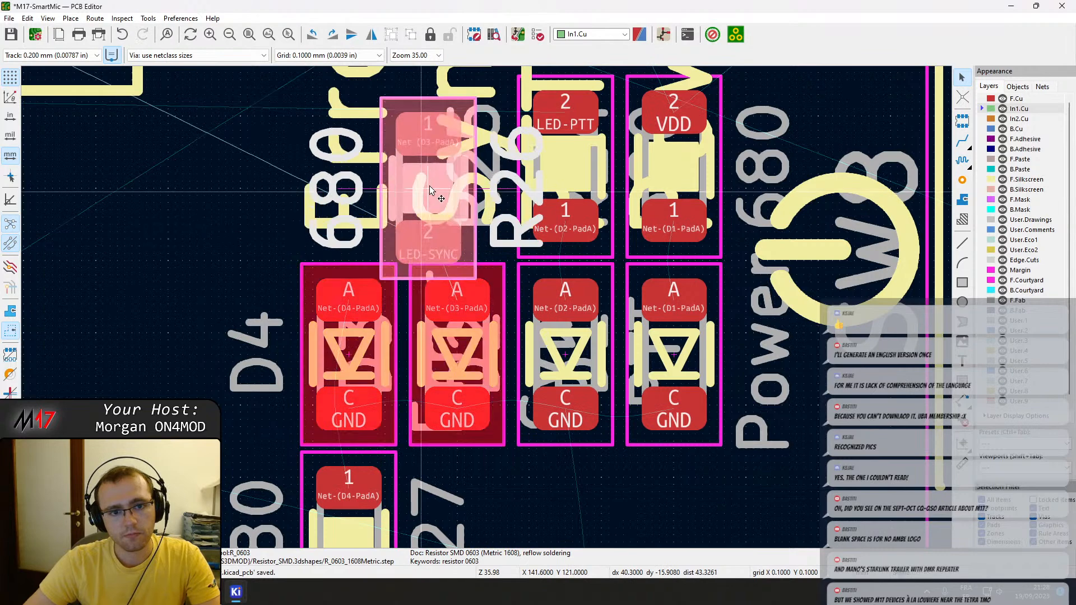
click(459, 168)
Move the Error LED resistor R27 above LED D4, in line with R26, and rotate it 180 degrees.
click(353, 539)
key(m)
key(r)
key(r)
click(344, 197)
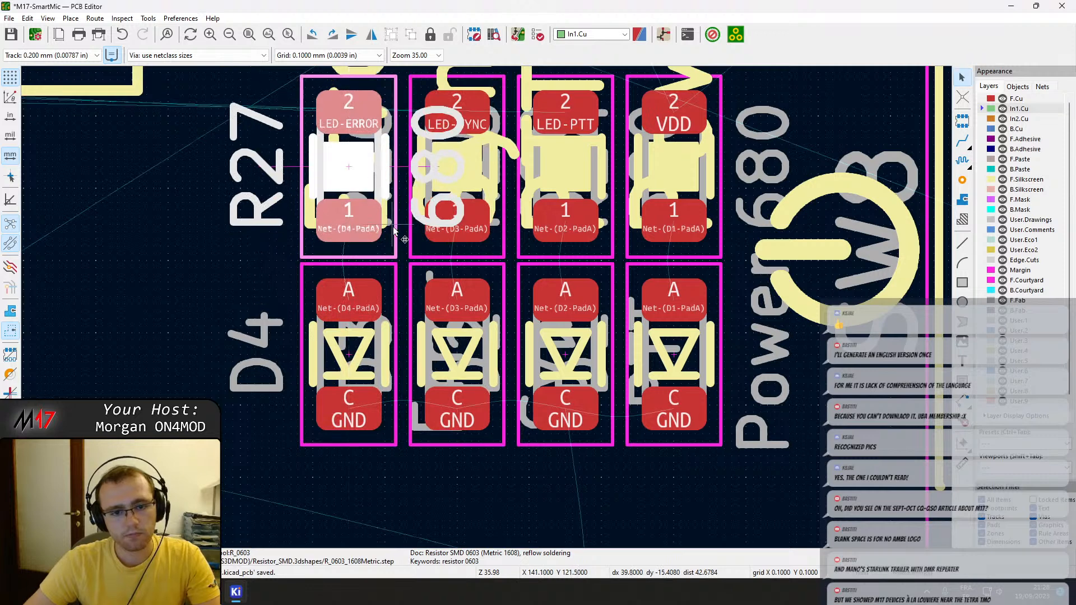
Right-justify the Error silkscreen label and move it below LED D4 at X 140.5, Y 124.7 mm.
scroll(391, 230, down, 4)
click(444, 174)
drag(449, 171, 454, 381)
double_click(453, 387)
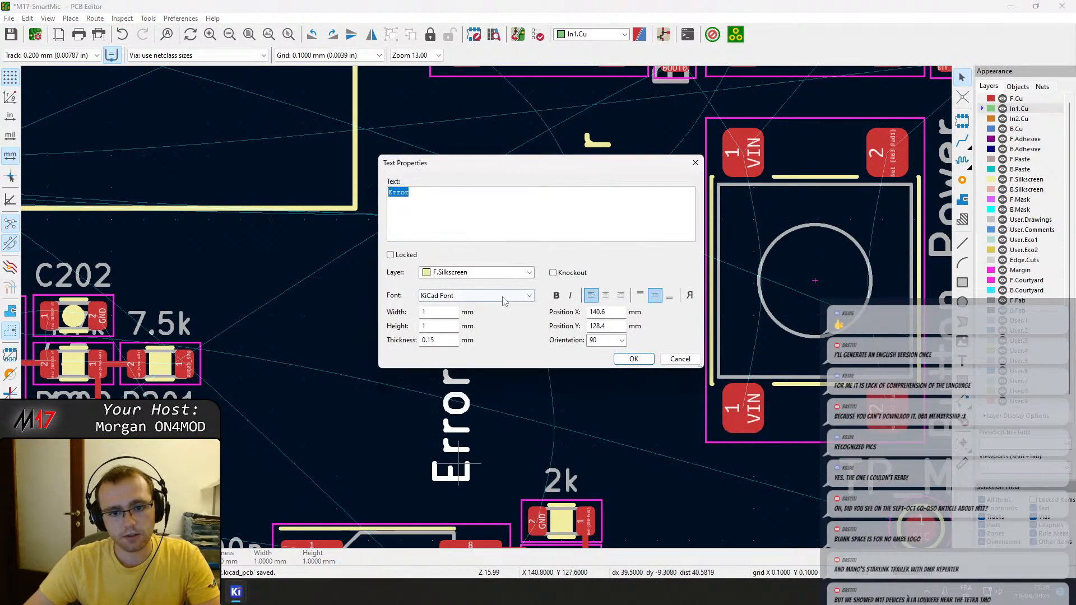
click(634, 359)
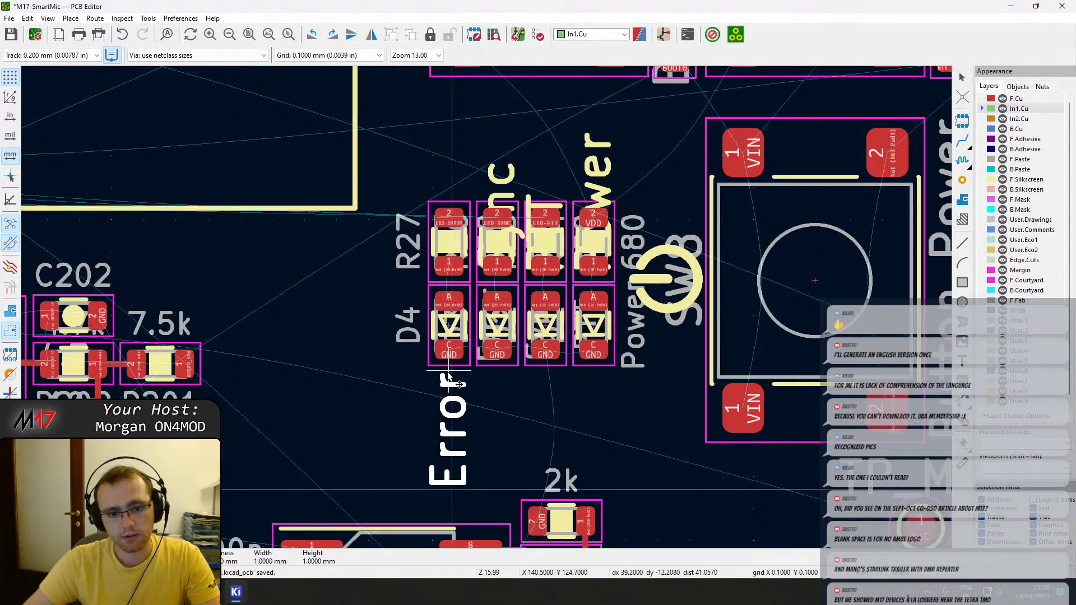
double_click(449, 376)
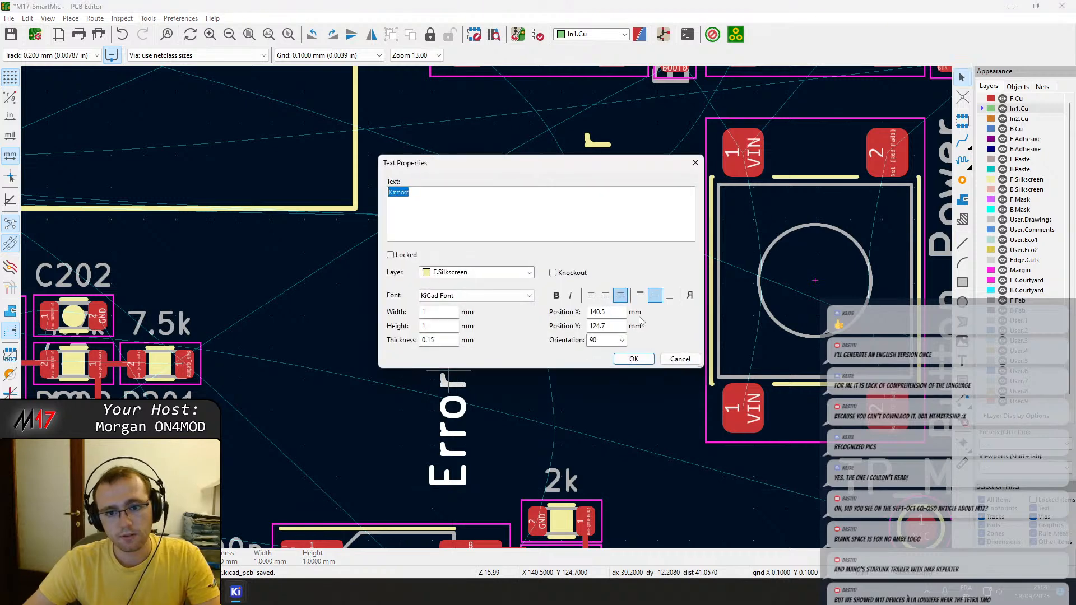
click(634, 359)
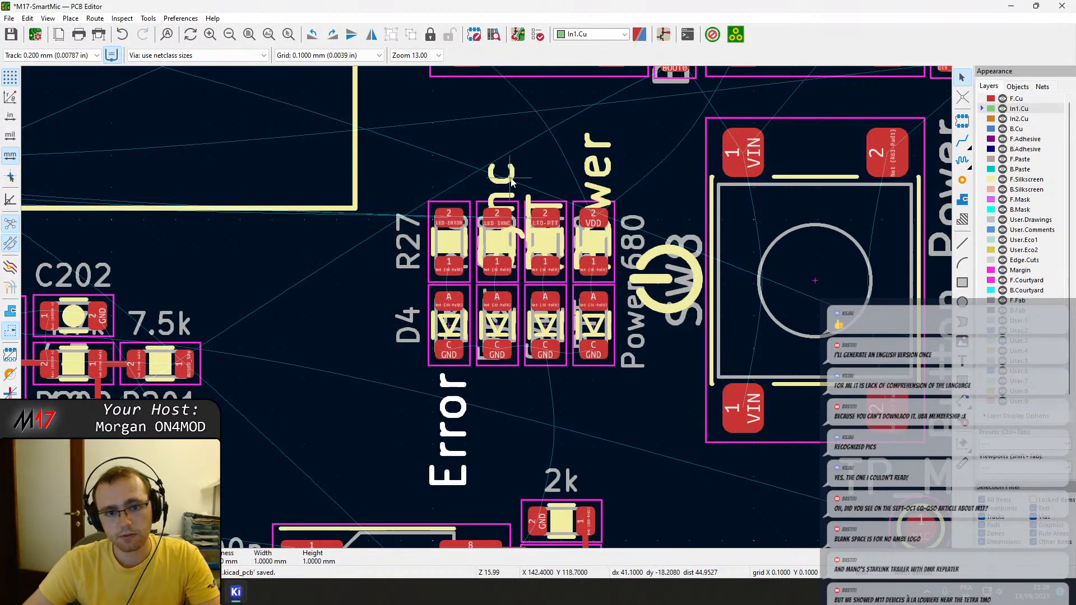
Set the Sync silkscreen label to right justification in its text properties.
key(m)
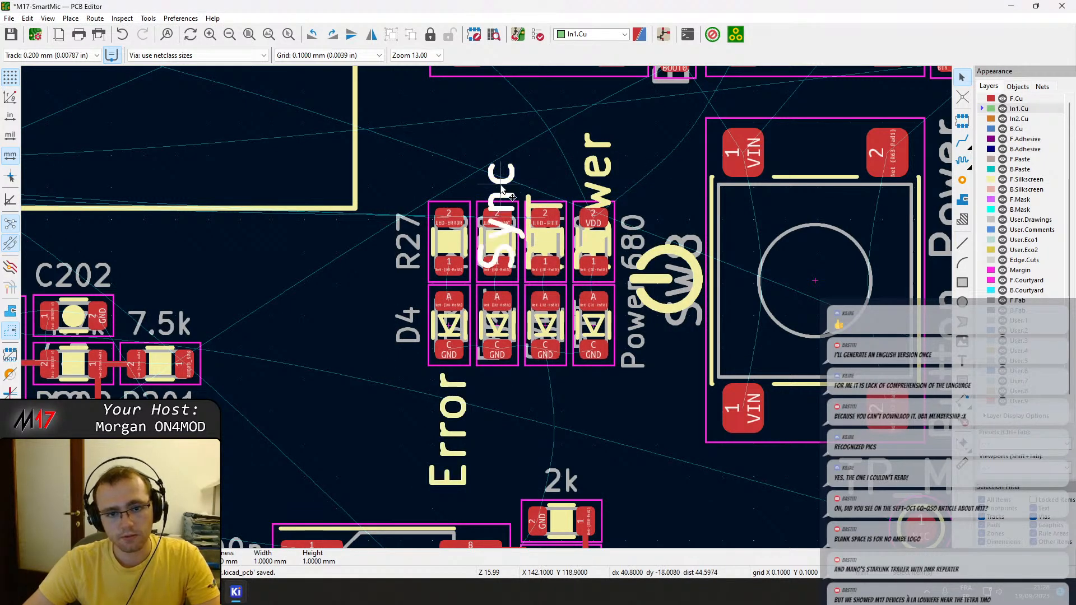
double_click(501, 186)
click(621, 296)
click(632, 360)
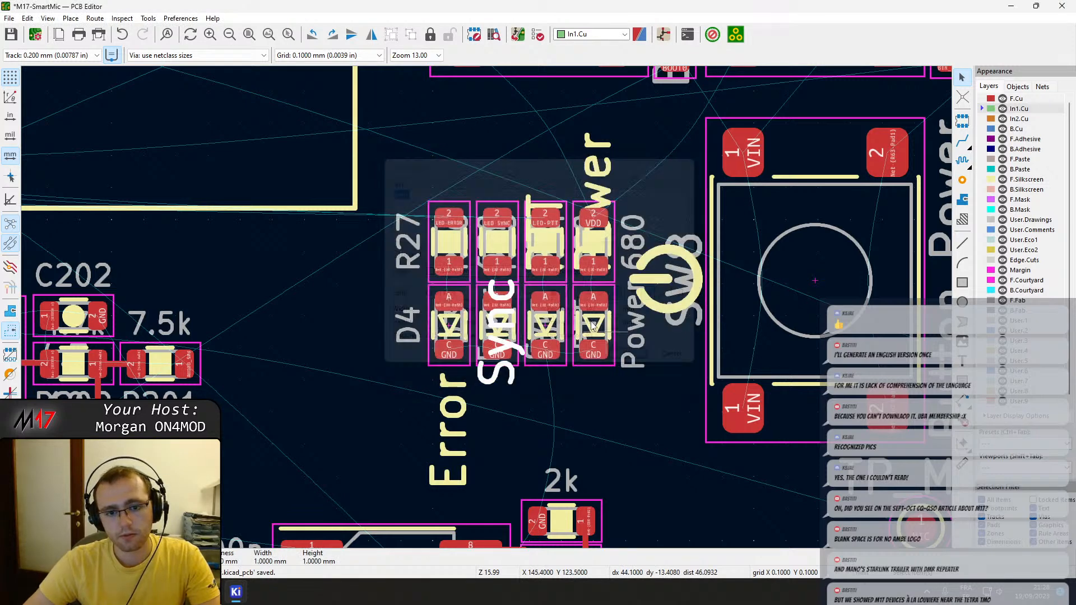
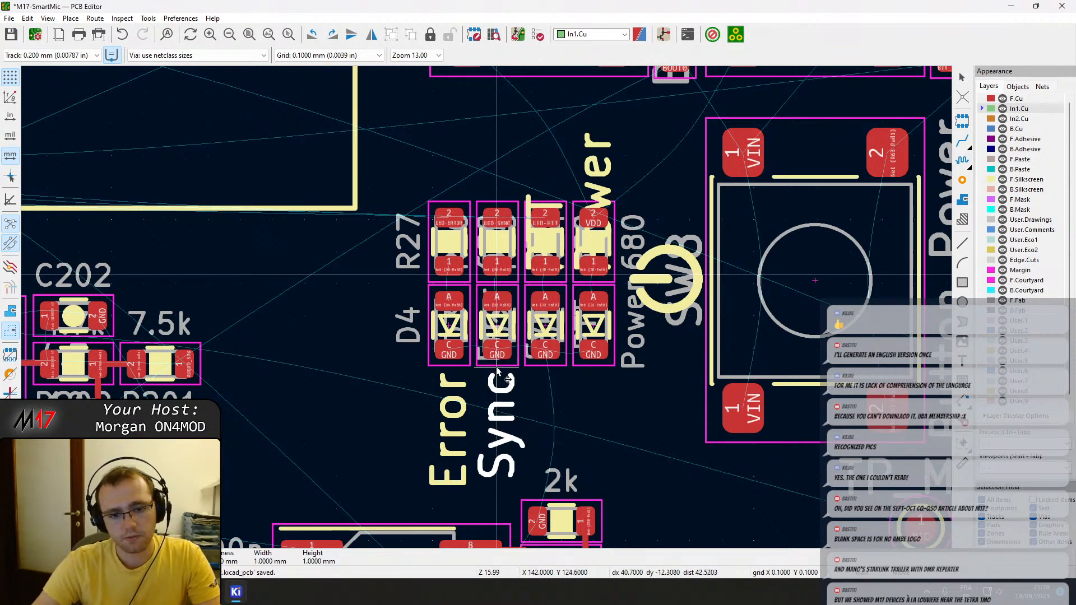
Place the Sync silkscreen label below LED D3 at X 142.0, Y 124.6 mm and compare its position with the Error label.
scroll(496, 370, up, 5)
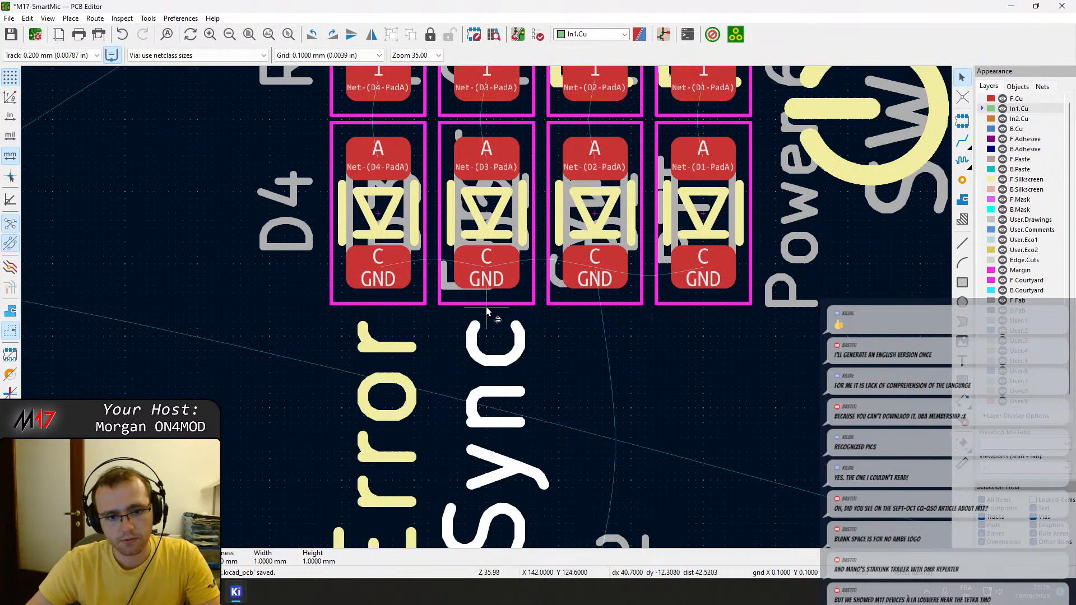
click(487, 311)
click(363, 350)
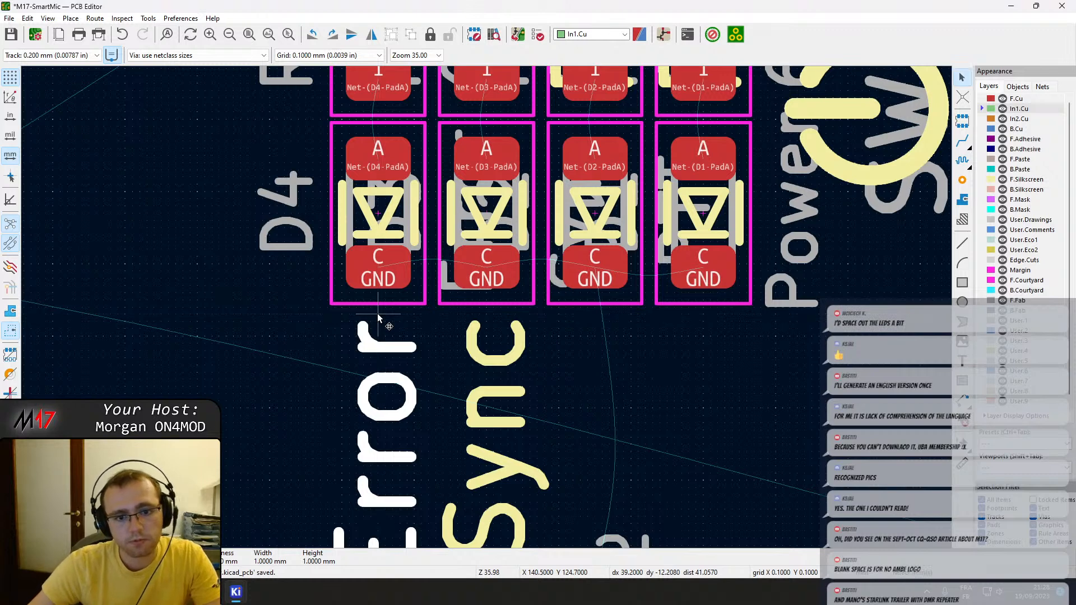
click(467, 335)
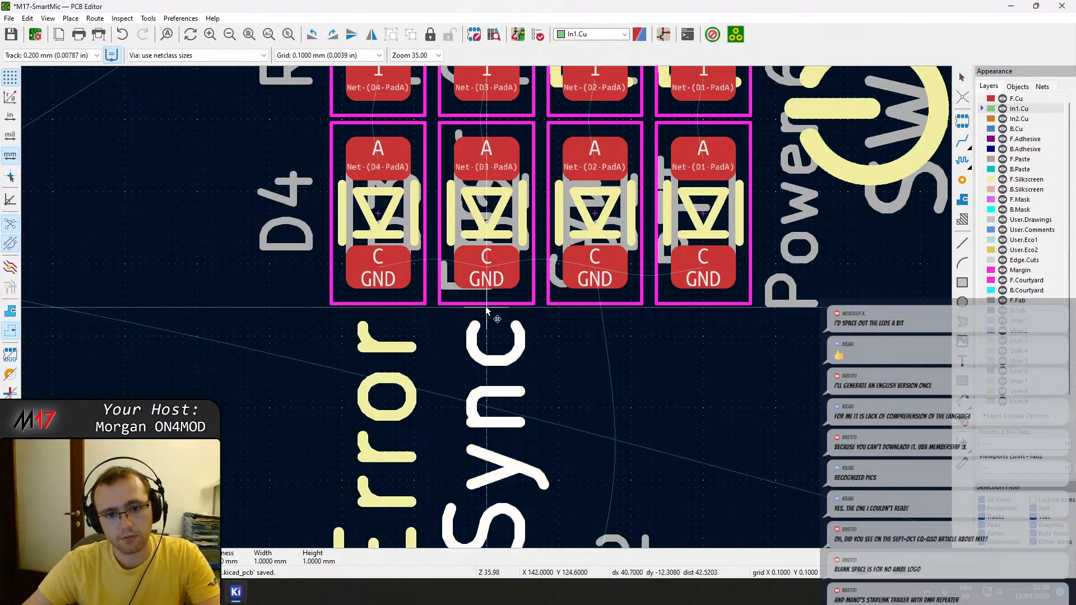
Move the Error silkscreen label up to X 140.5, Y 124.6 mm, level with the Sync label.
double_click(376, 348)
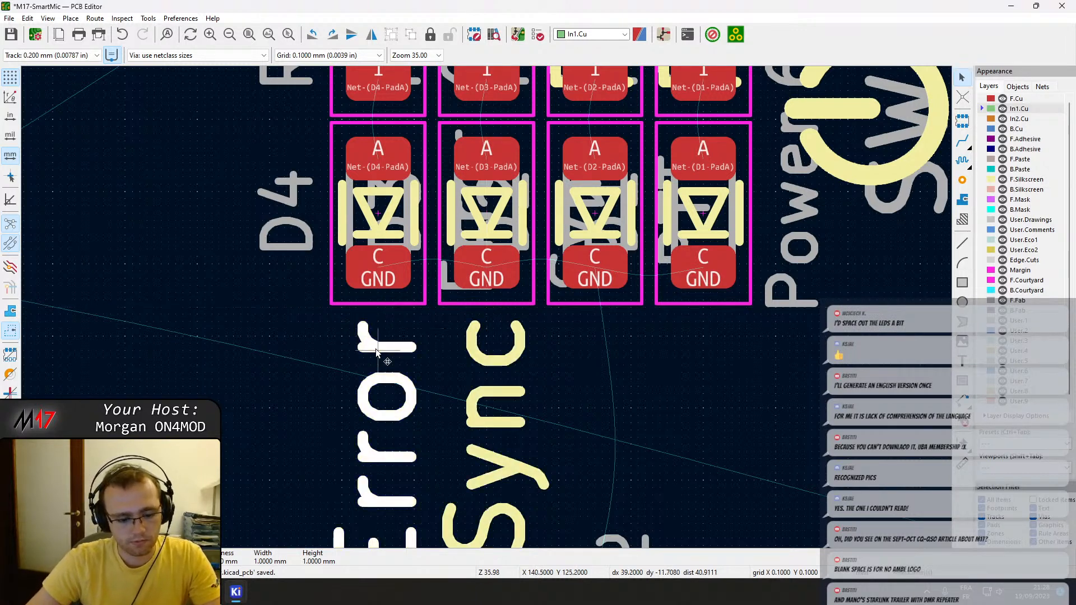
key(Escape)
key(m)
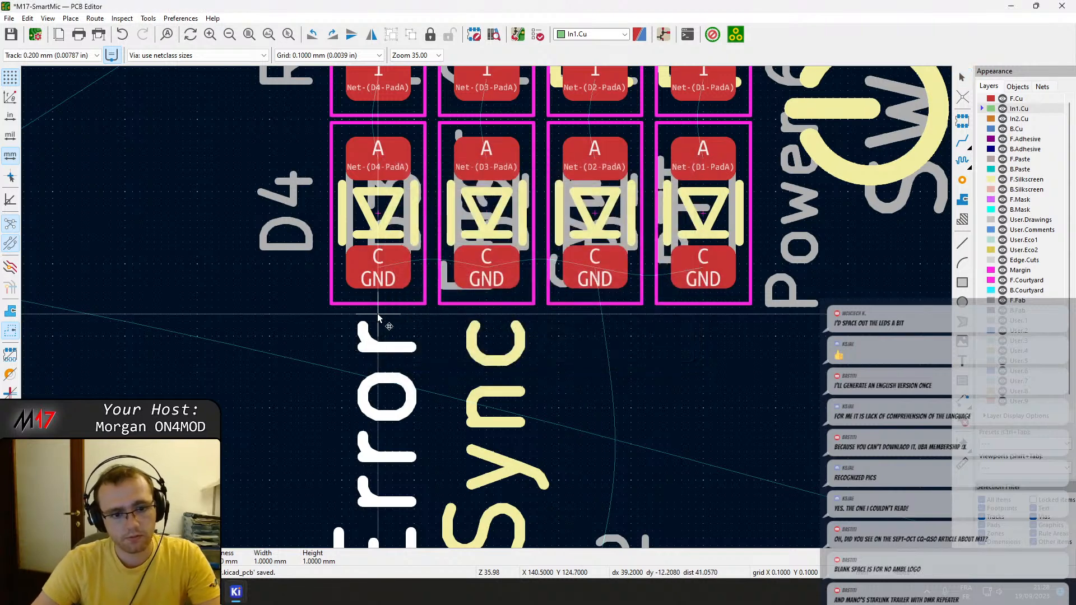
key(Up)
click(377, 306)
scroll(686, 308, down, 2)
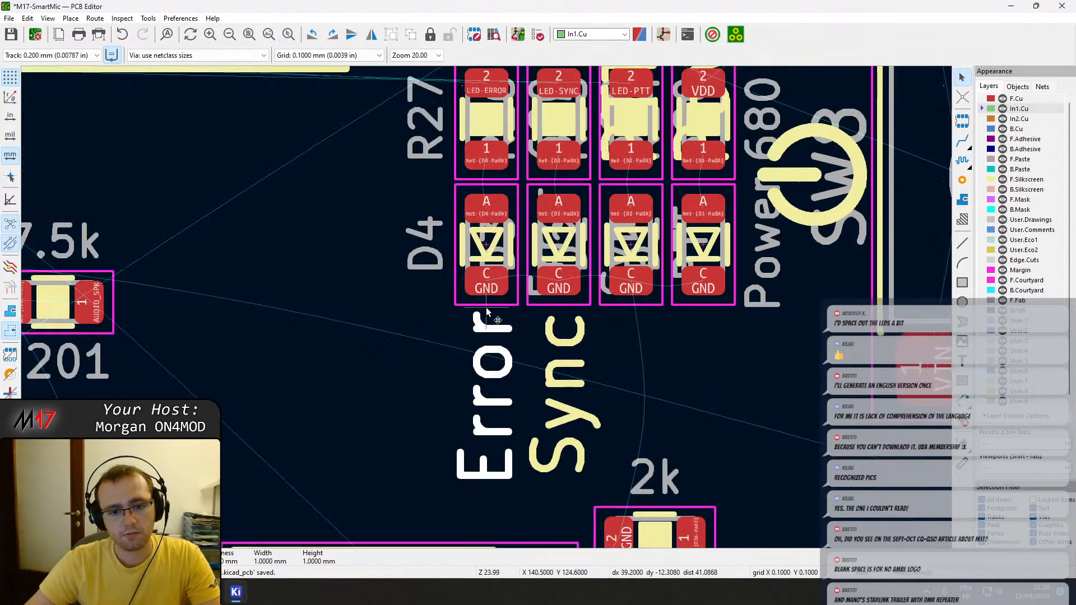
Right-justify the PTT silkscreen label and move it below LED D2 at X 143.5, Y 124.6 mm.
middle_drag(594, 371, 529, 367)
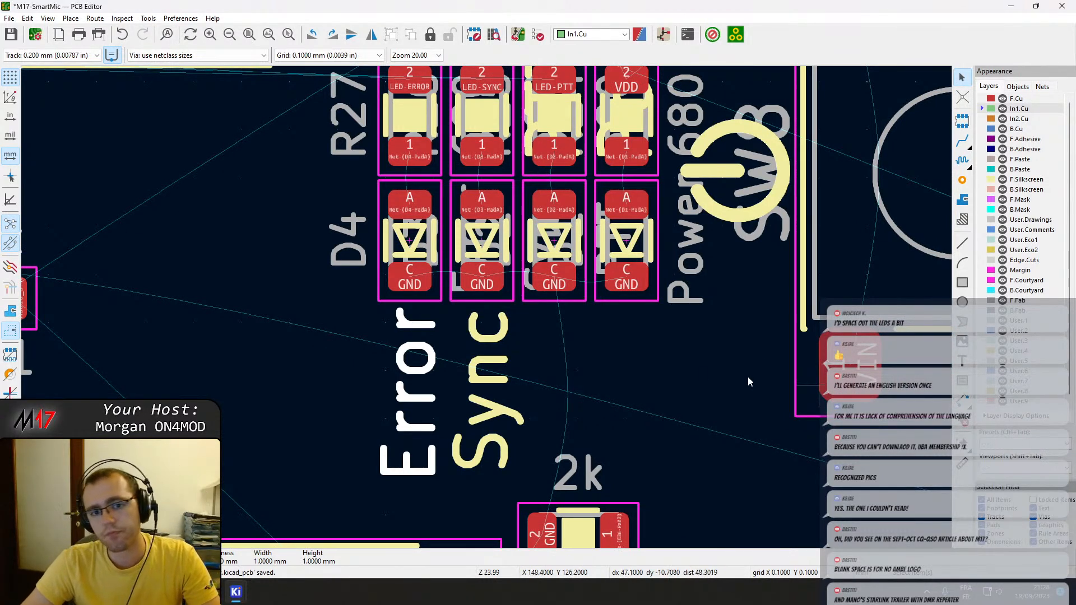
scroll(369, 406, down, 3)
scroll(349, 432, up, 2)
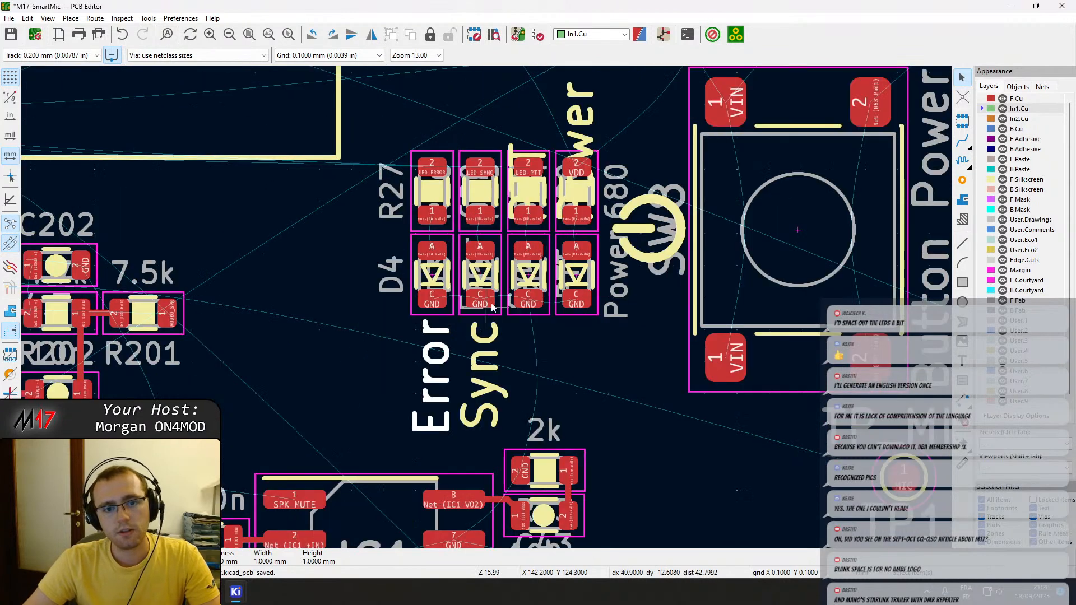
click(515, 152)
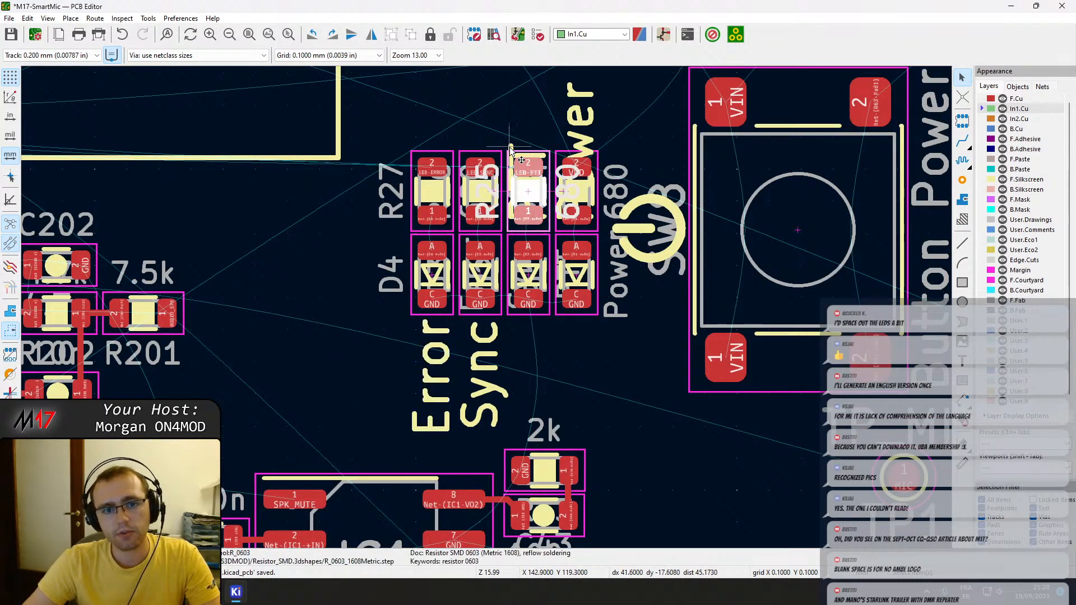
click(512, 145)
key(e)
click(619, 297)
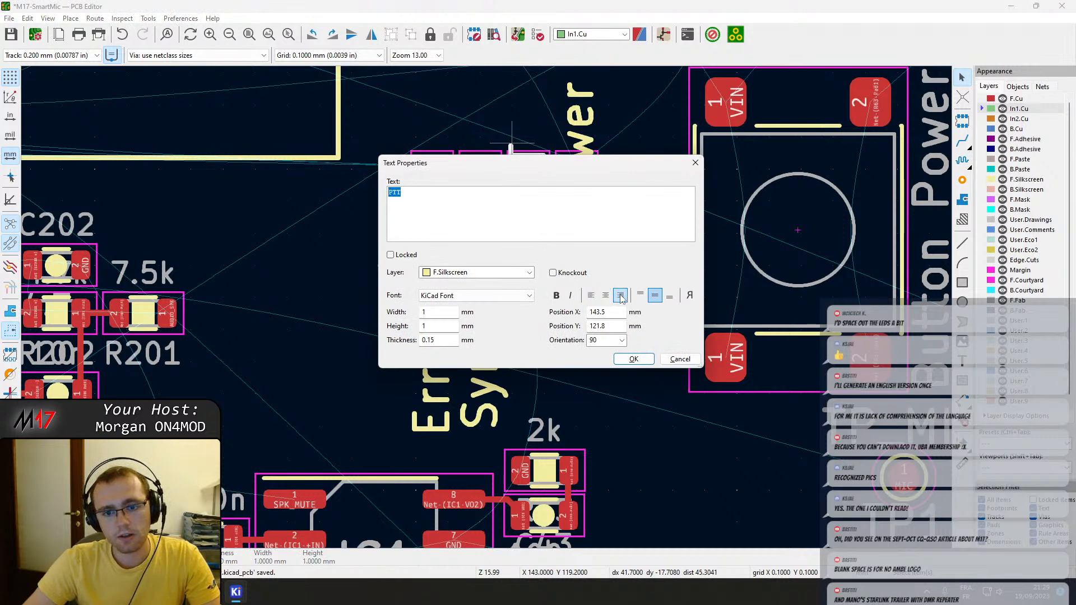
click(646, 359)
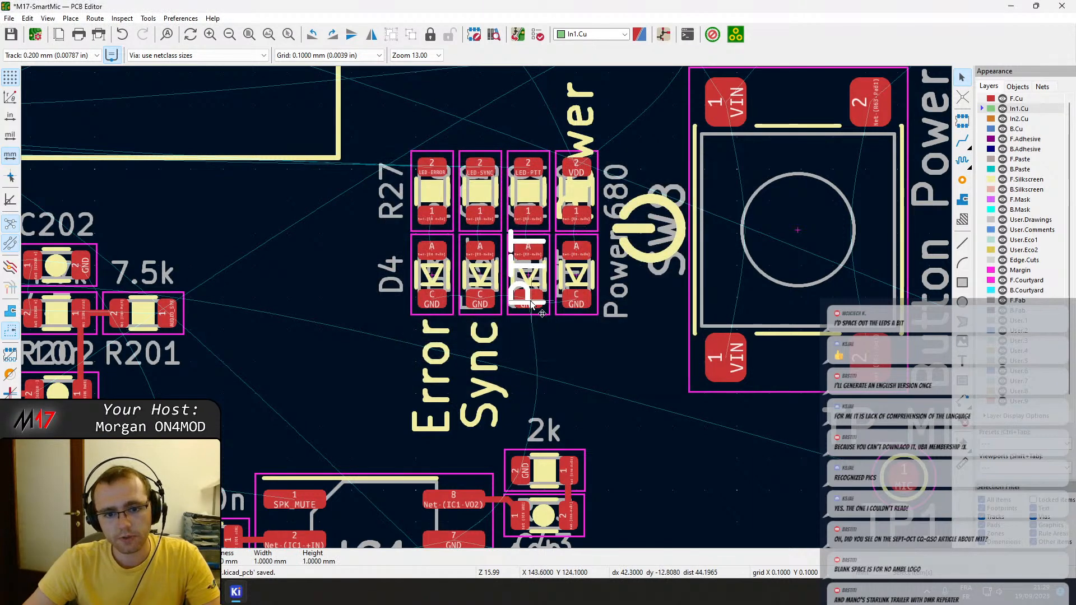
key(m)
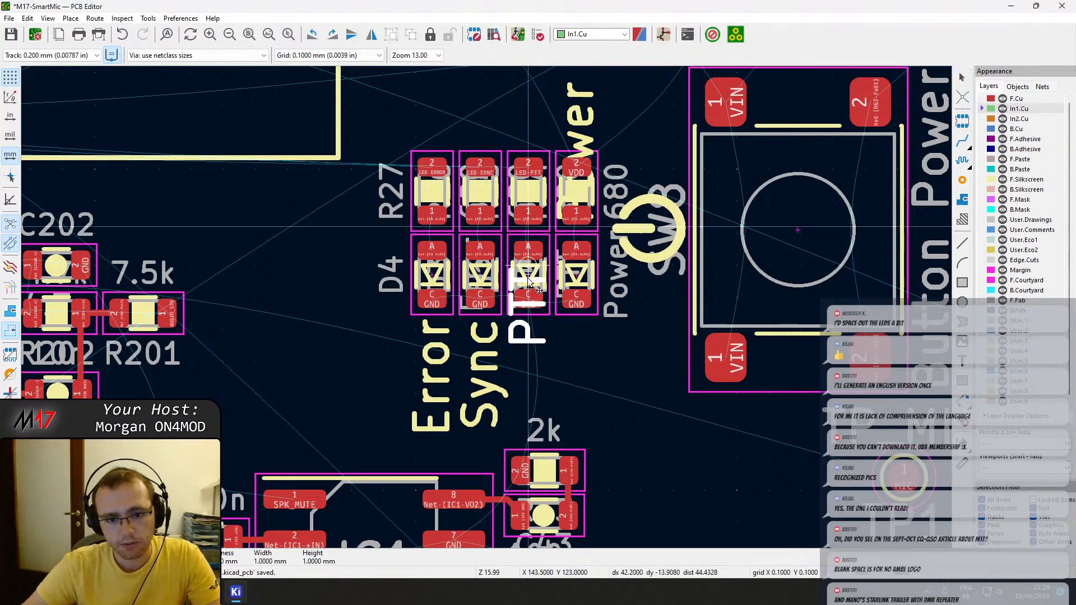
click(529, 321)
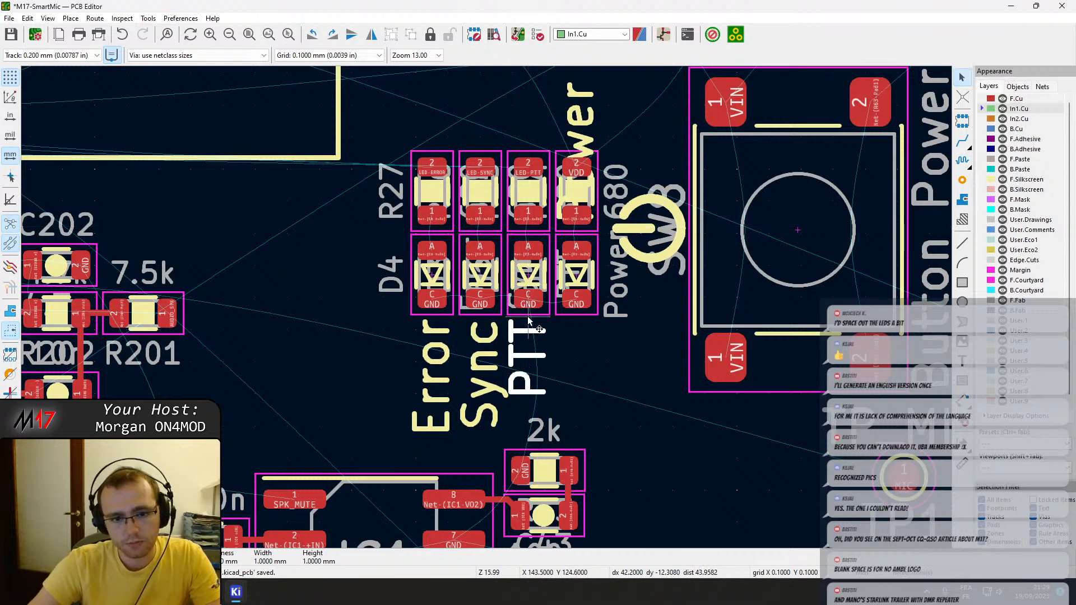
Right-justify the Power silkscreen label and move it below LED D1 at X 145.0, Y 124.6 mm.
double_click(586, 123)
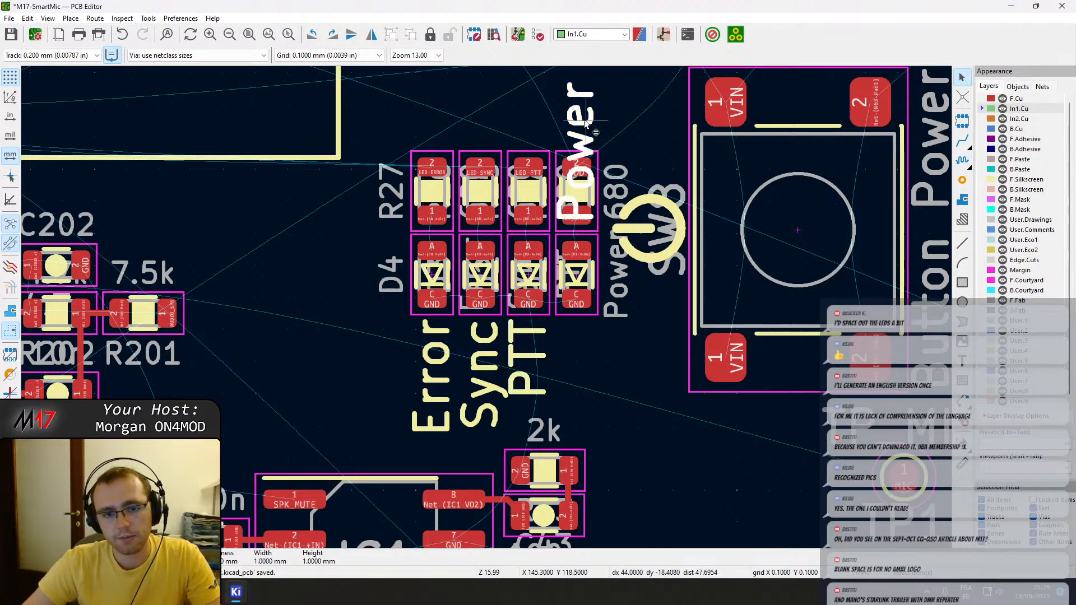
key(Escape)
key(m)
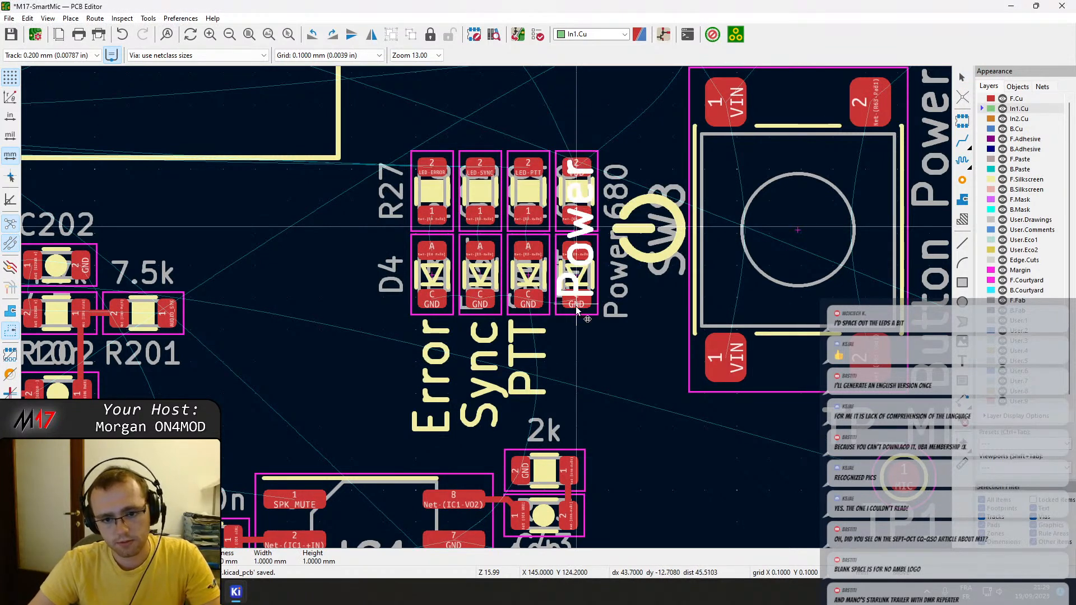
double_click(598, 324)
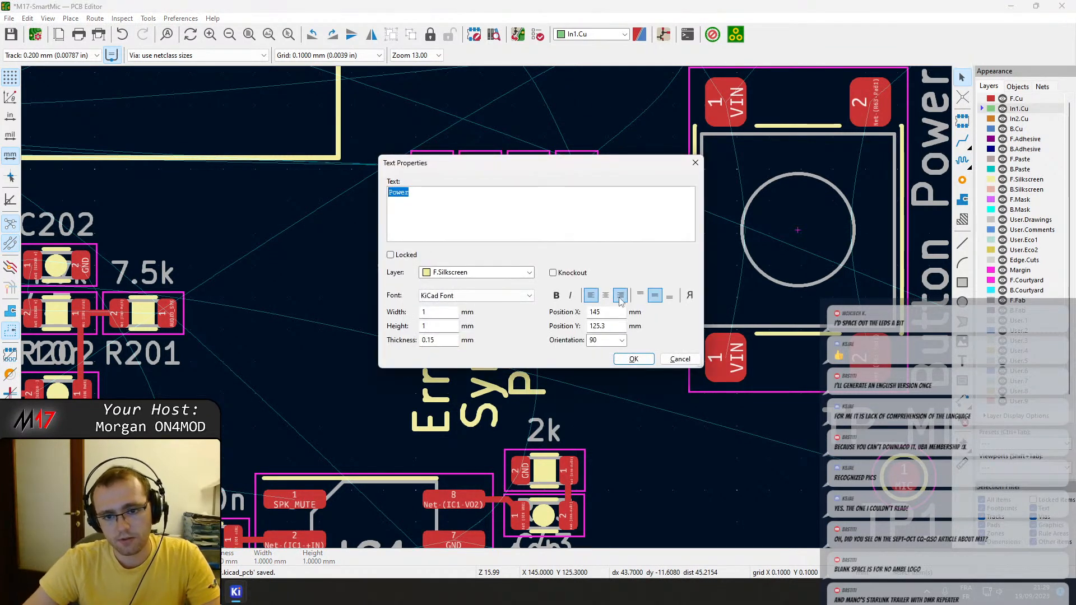
click(628, 359)
key(m)
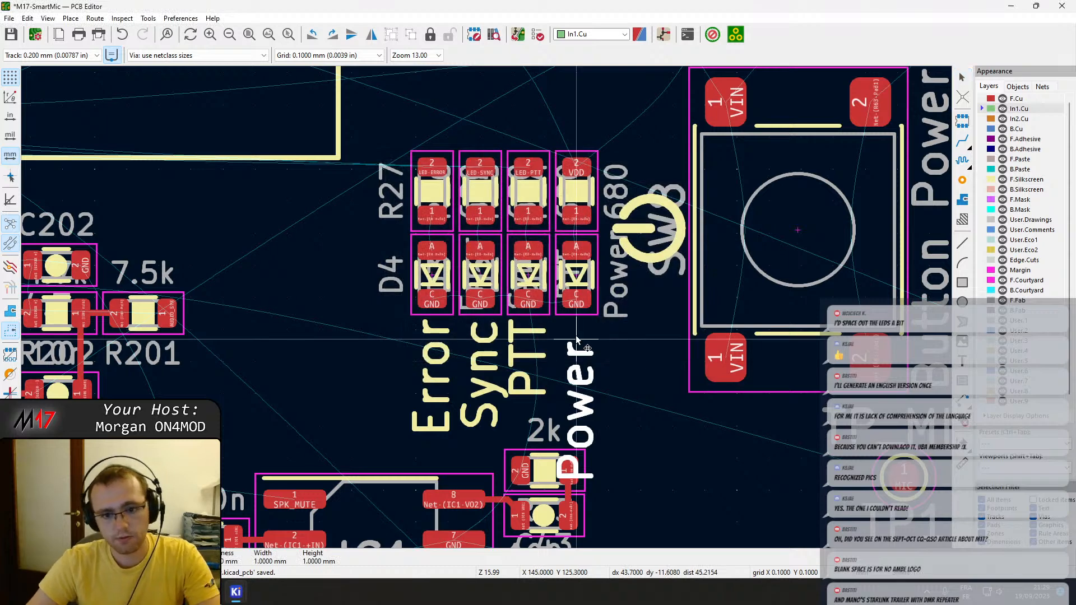
click(577, 321)
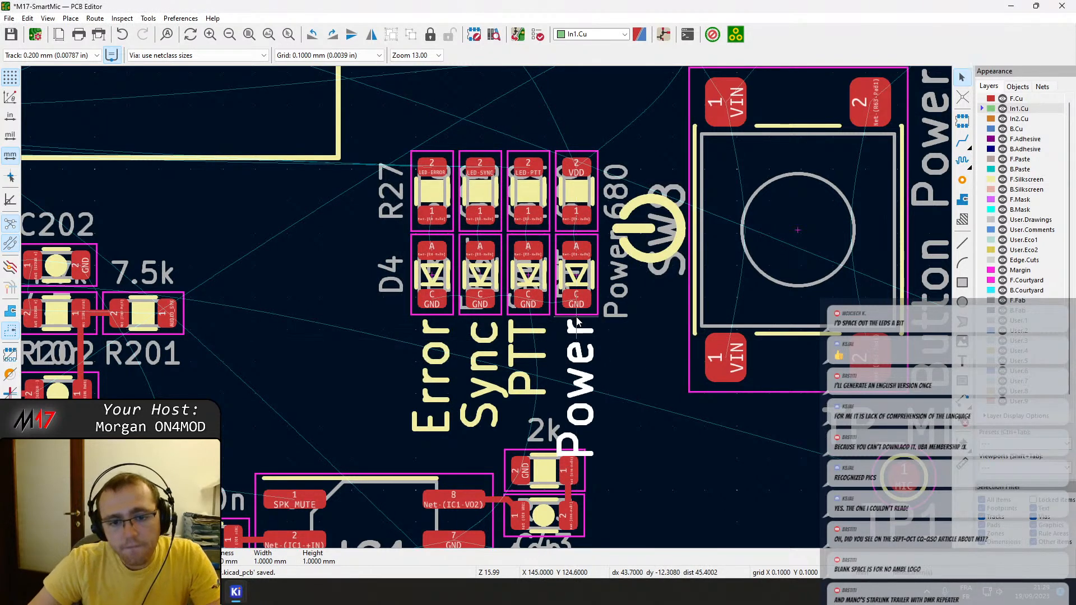
Move all four status LEDs with their resistors and labels up as one block, placing R27 at X 140.5, Y 118.1 mm.
scroll(577, 314, down, 2)
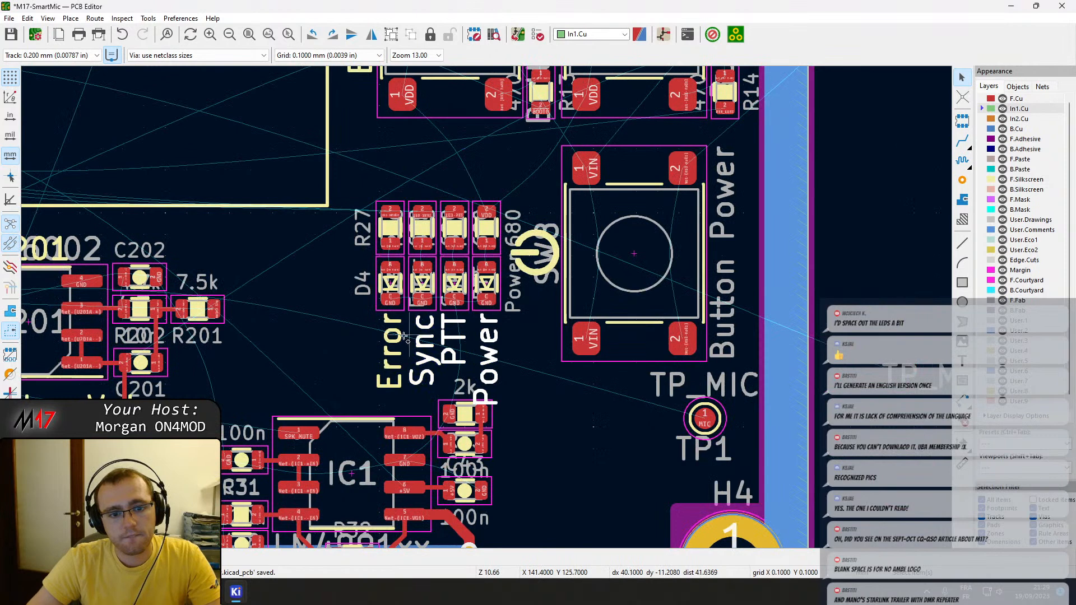
drag(503, 322, 338, 175)
drag(386, 233, 390, 174)
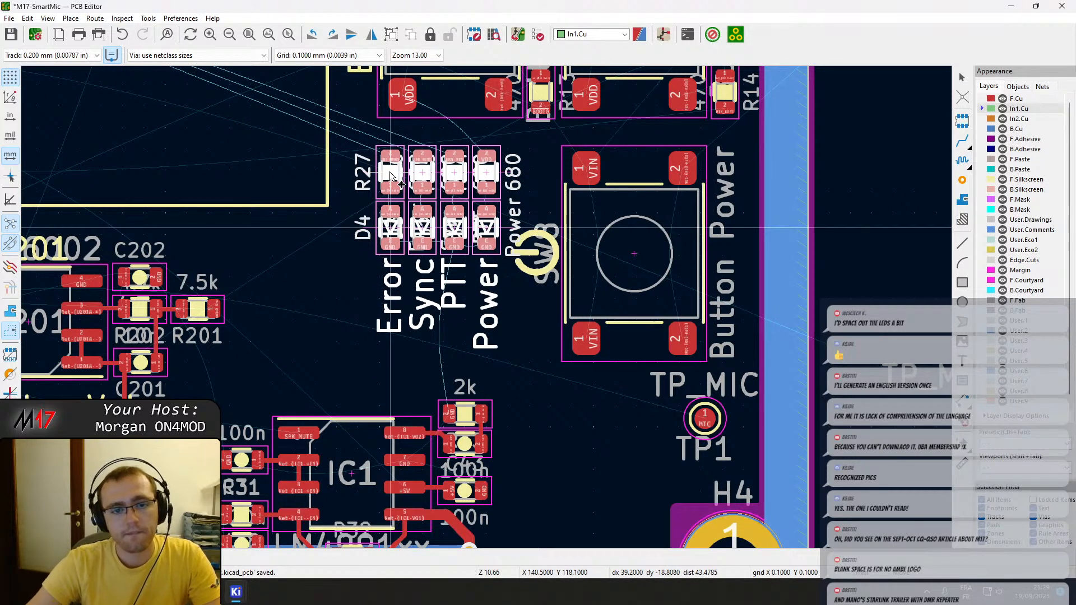
scroll(399, 200, up, 2)
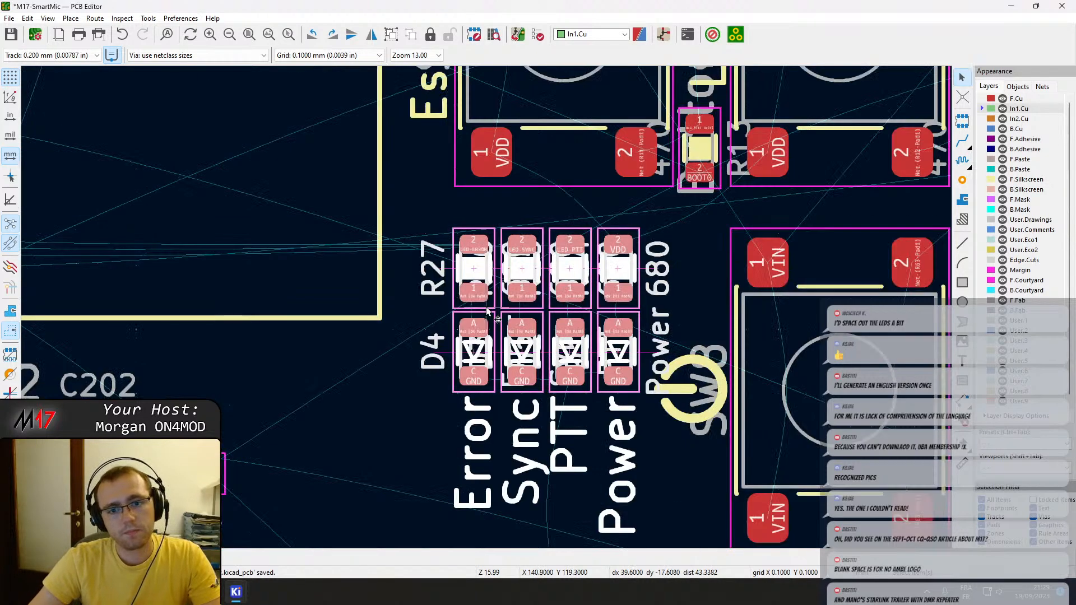
Shift the Error, Sync and PTT columns with their labels about 0.3 mm left, widening the gap to the Power column.
scroll(573, 499, up, 2)
scroll(486, 307, down, 2)
scroll(486, 307, down, 2)
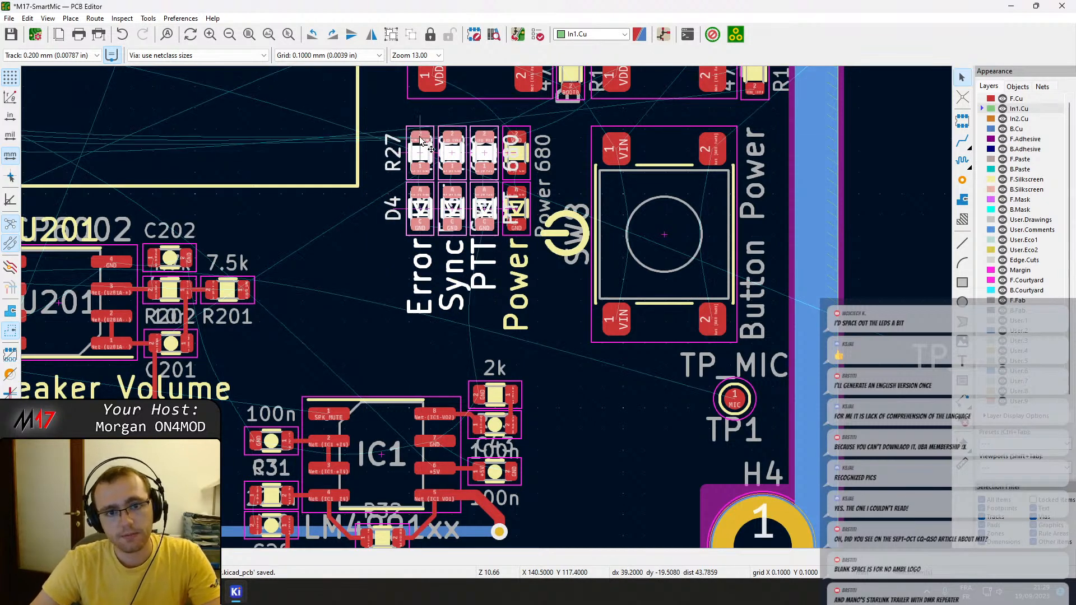
scroll(419, 139, up, 2)
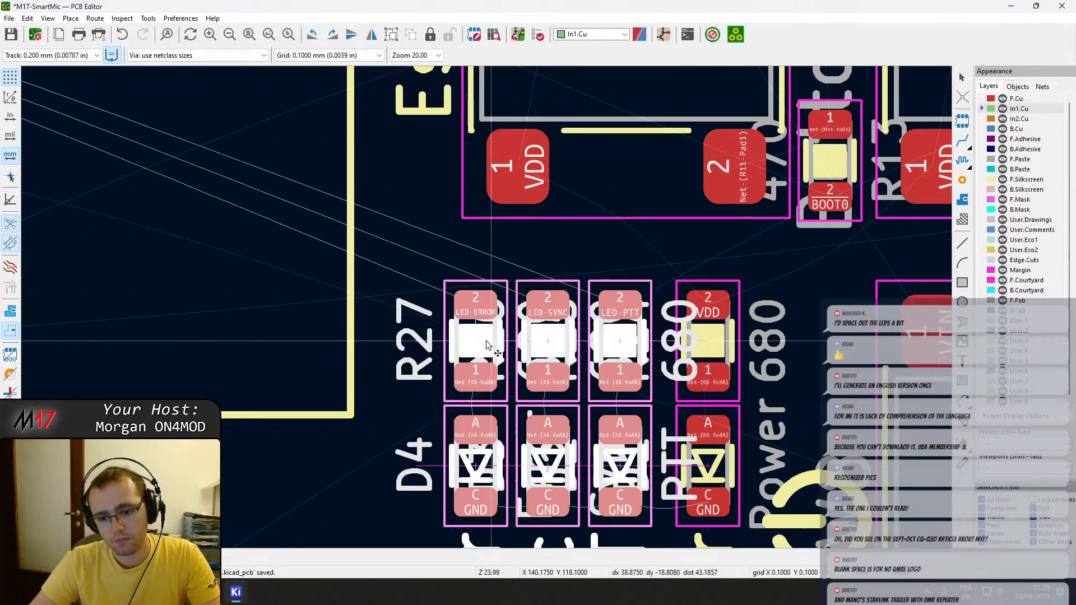
key(space)
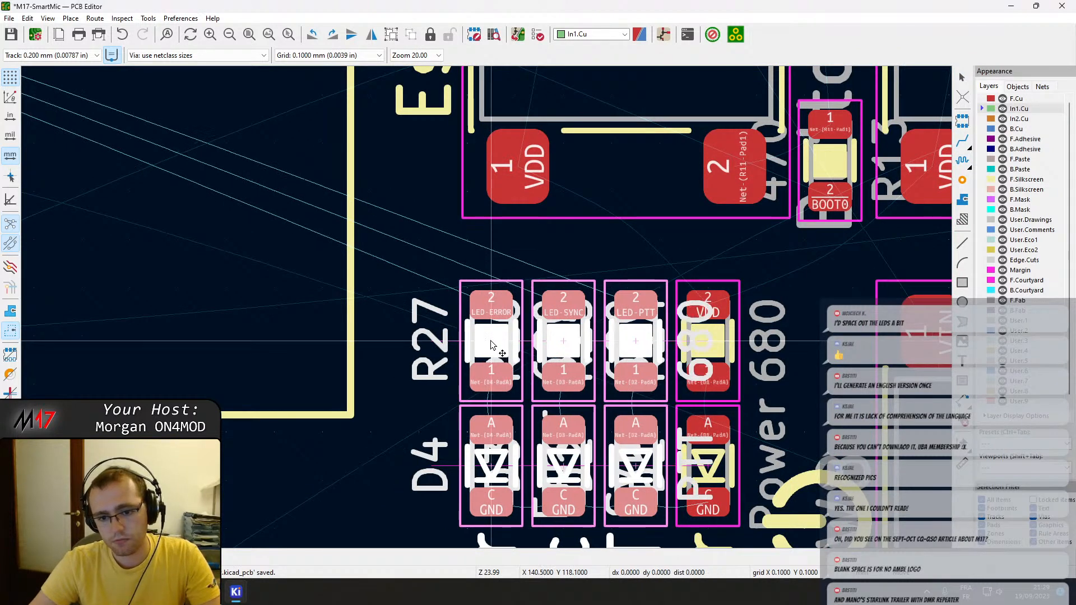
click(486, 341)
middle_drag(549, 348, 575, 215)
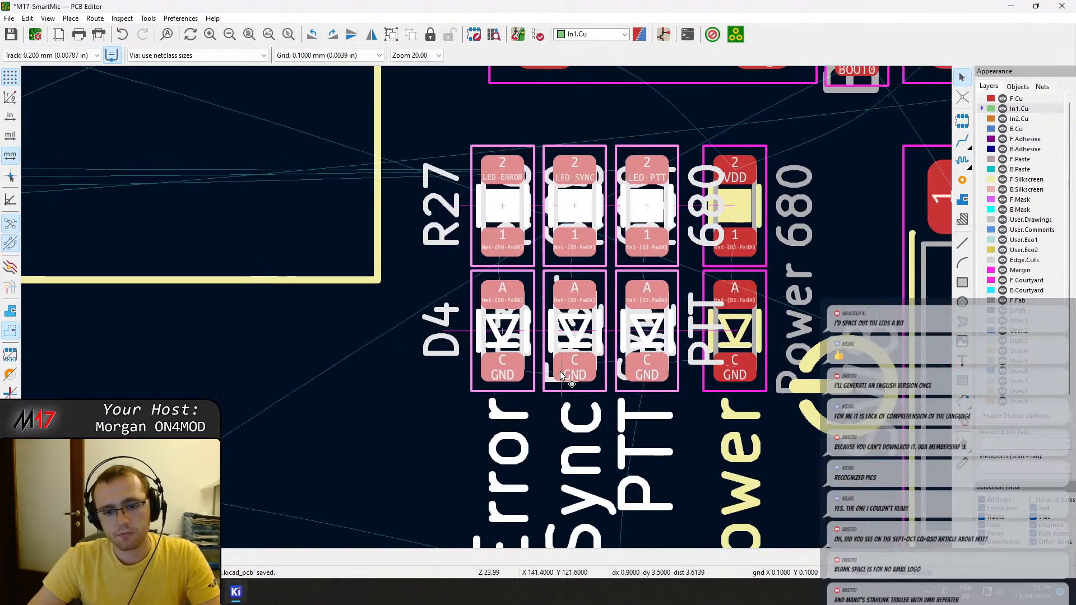
Shift the Error and Sync columns with their labels about 0.3 mm further left, matching the gap between PTT and Power.
middle_drag(561, 377, 575, 238)
click(600, 428)
key(m)
click(581, 265)
scroll(605, 406, down, 2)
drag(487, 358, 395, 92)
middle_drag(396, 102, 412, 199)
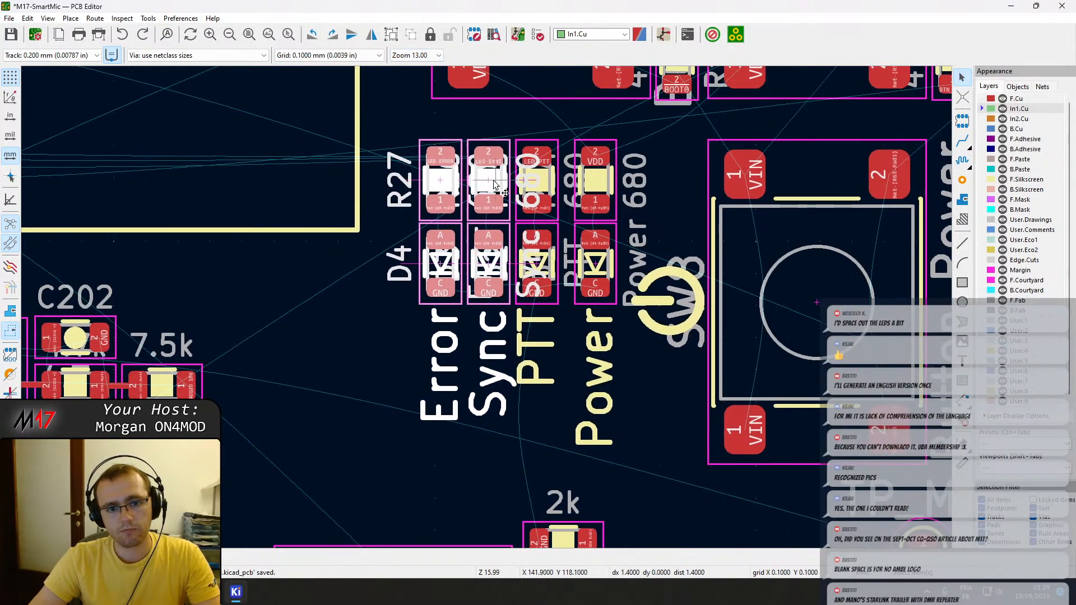
key(m)
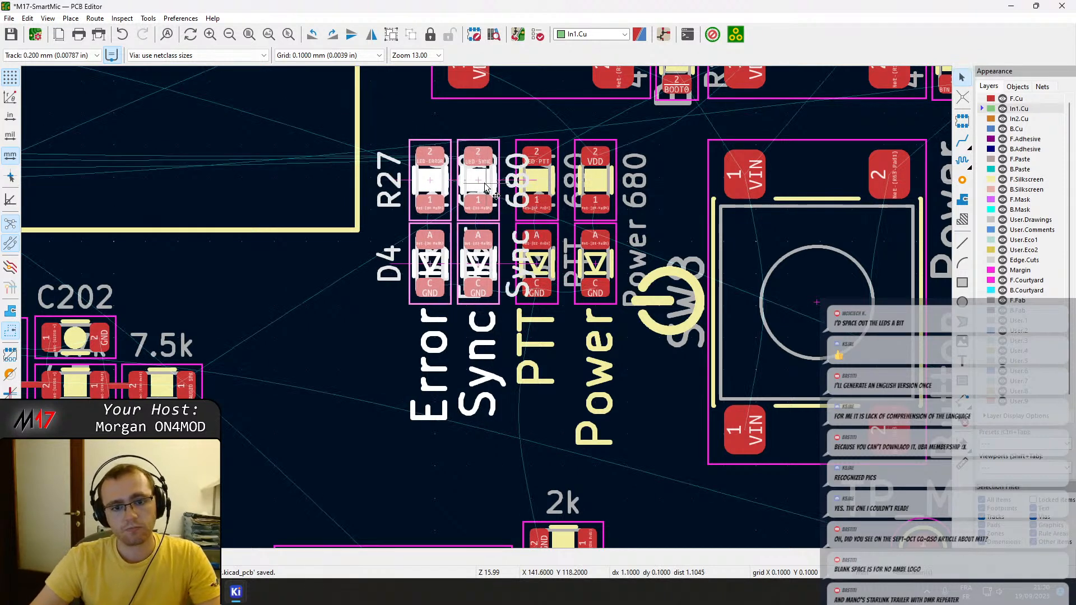
click(485, 188)
Shift the Error LED D4, resistor R27 and their label about 0.3 mm left so all four columns are evenly spaced.
drag(438, 465, 396, 202)
key(m)
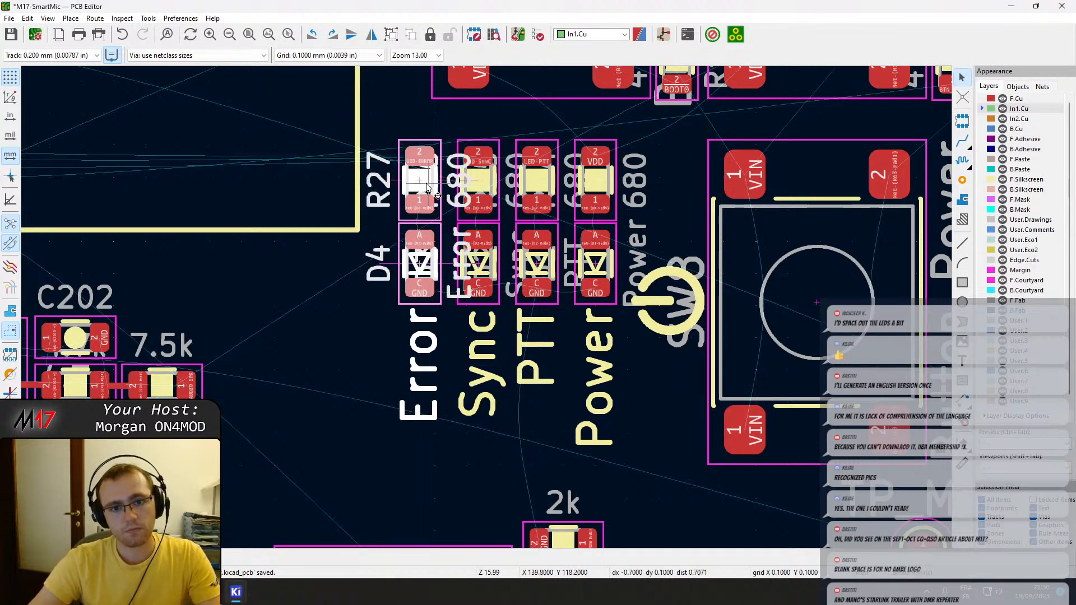
click(428, 189)
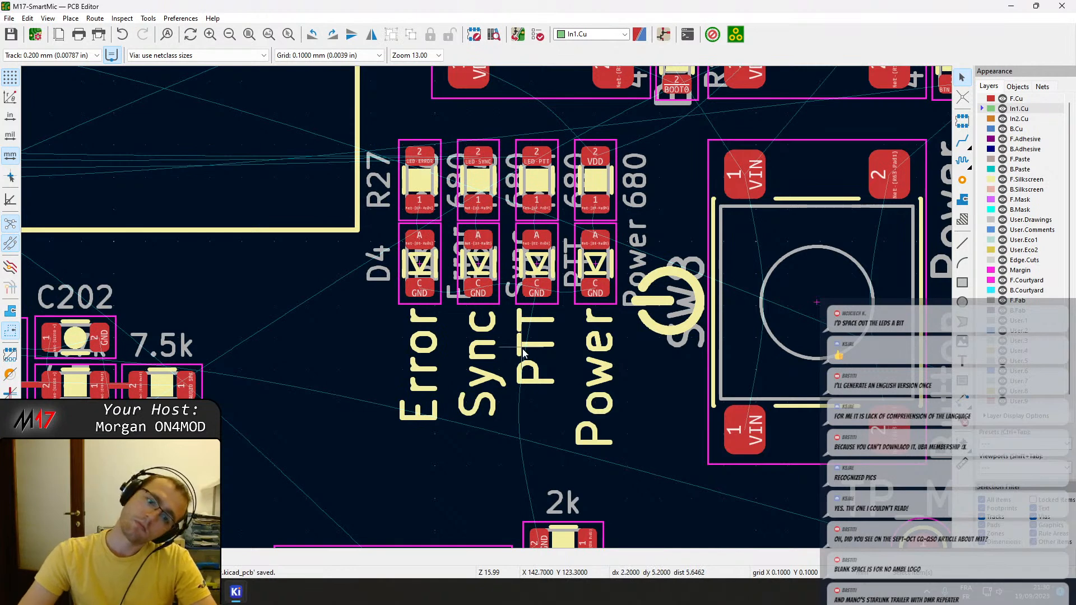
Move the whole block of status LEDs, resistors and labels about 0.3 mm left, away from power button SW8.
scroll(418, 230, down, 2)
drag(569, 367, 409, 164)
key(m)
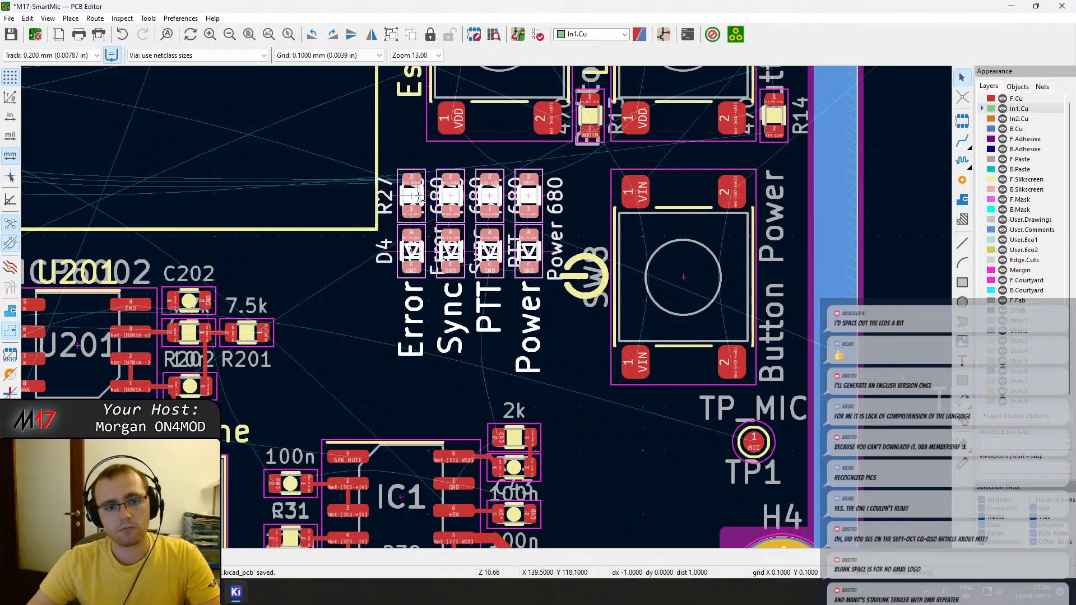
click(420, 197)
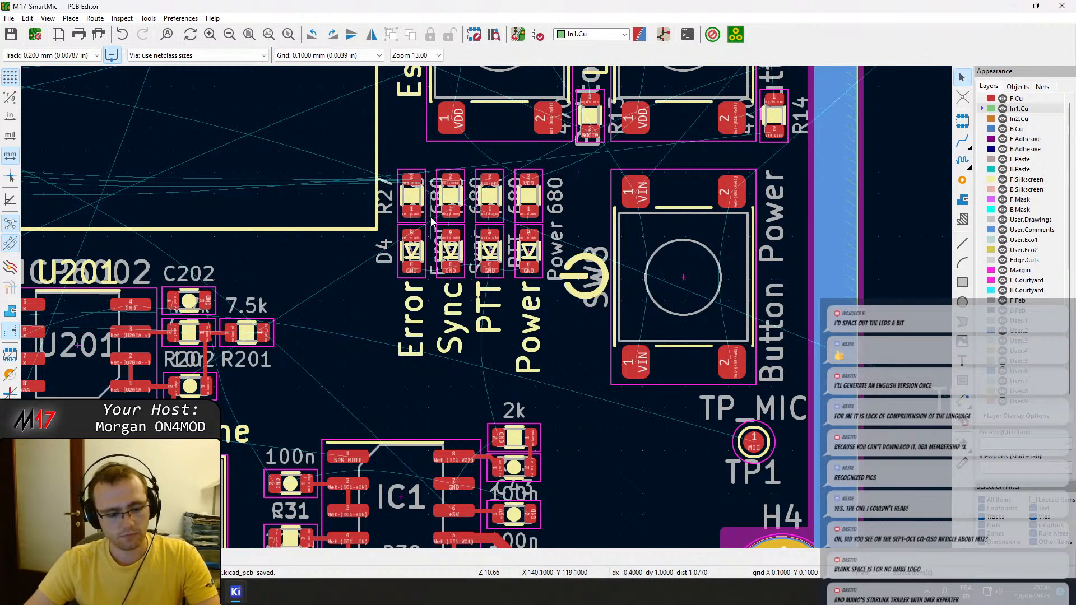
Examine the status LEDs, their silkscreen labels and the surrounding button and display areas in the 3D viewer, and close it.
click(47, 18)
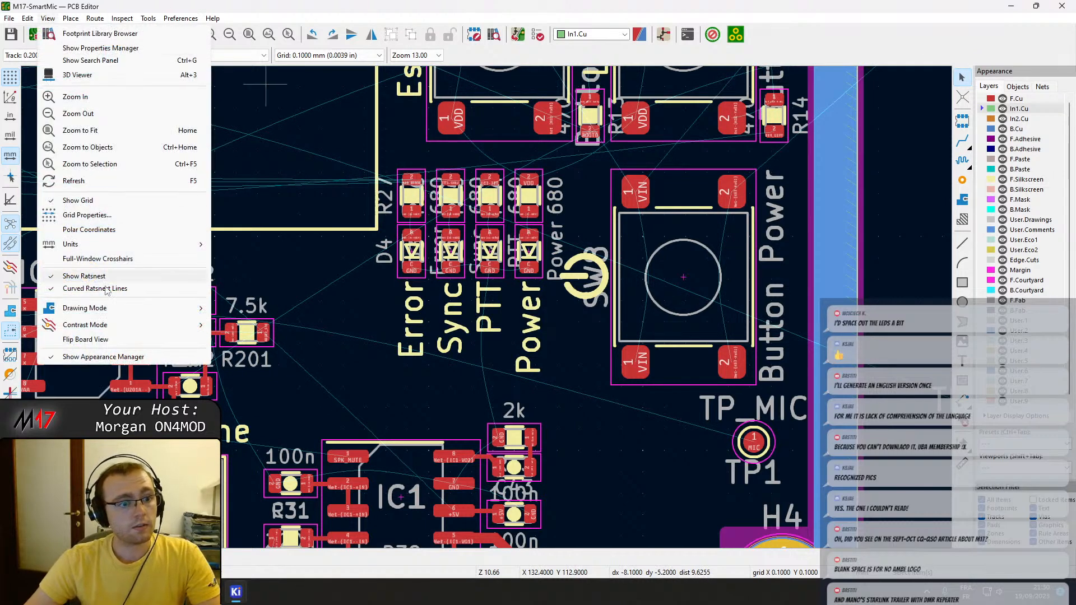
click(79, 75)
drag(658, 365, 552, 292)
scroll(470, 427, up, 3)
middle_drag(491, 392, 851, 314)
scroll(791, 442, up, 5)
middle_drag(889, 390, 691, 304)
drag(594, 412, 613, 449)
middle_drag(780, 424, 676, 361)
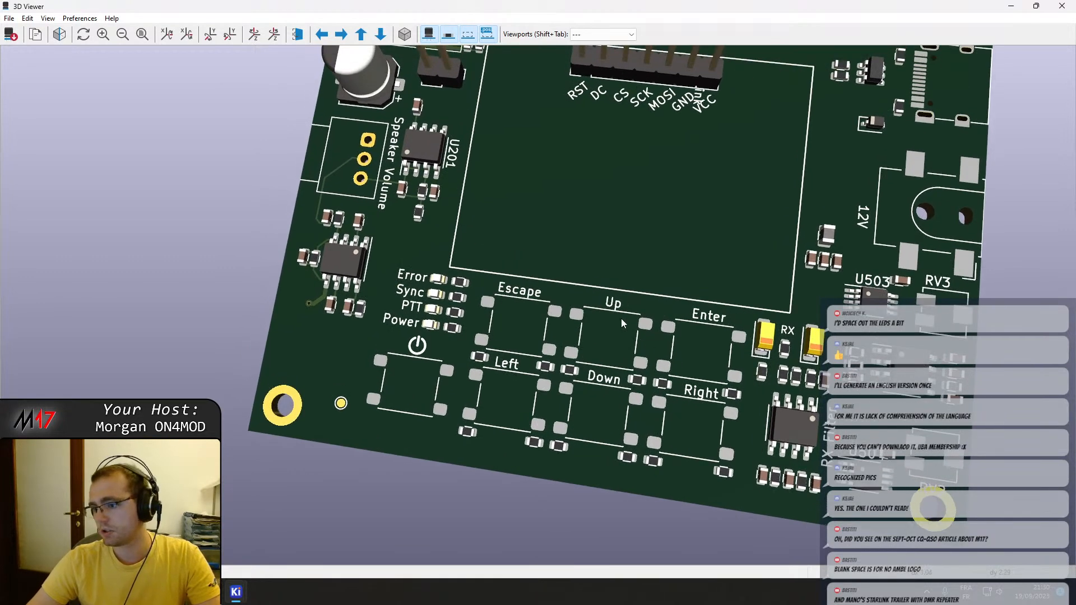
middle_drag(501, 286, 532, 429)
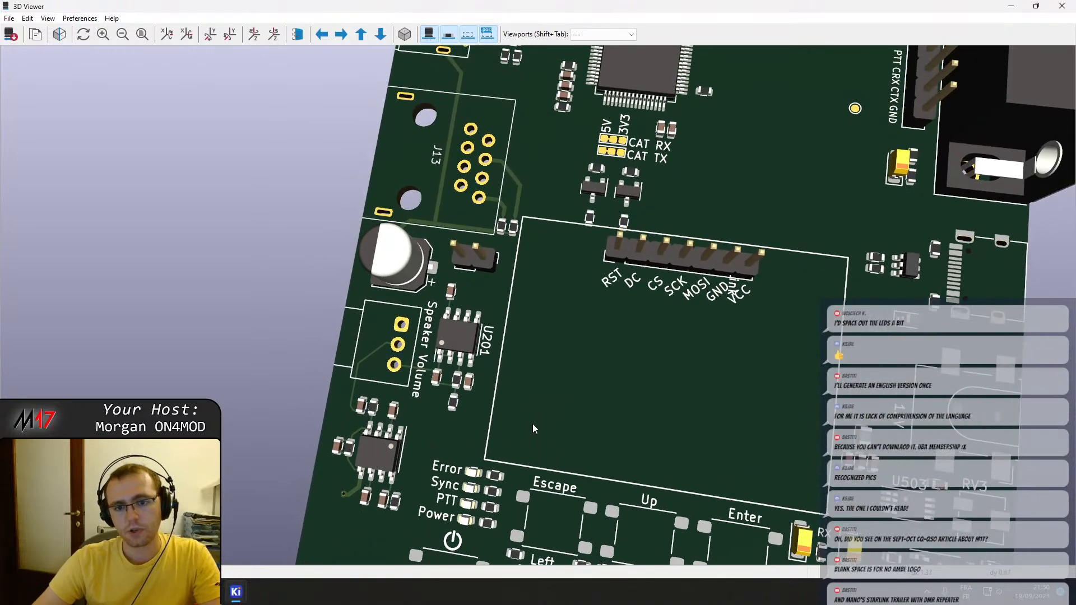
click(1060, 6)
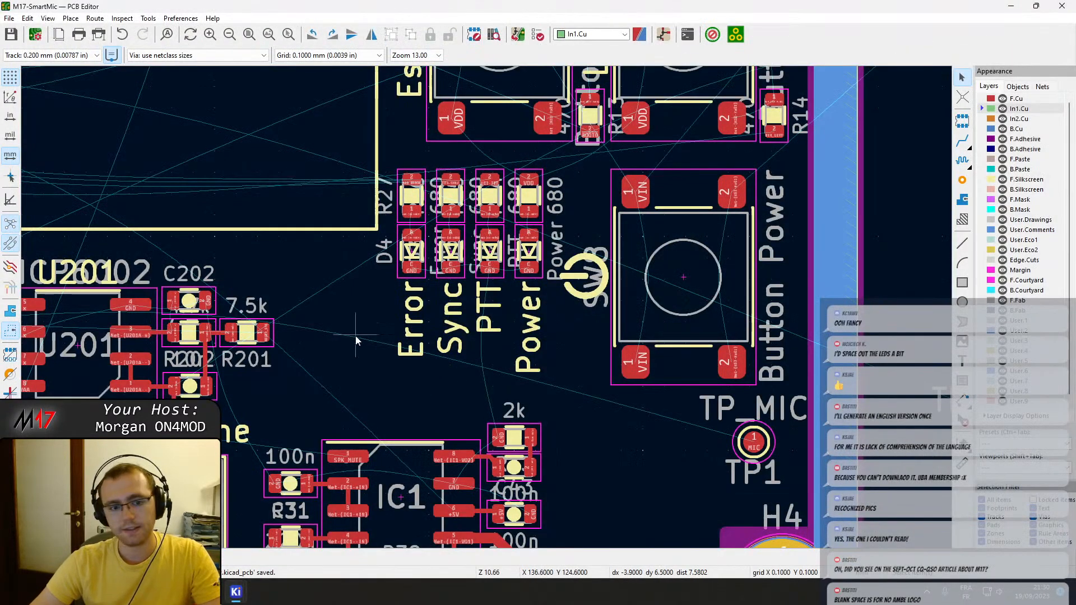
Look over the board layout around the speaker amplifier, bottom-edge connectors, microcontroller U10 and MAX9814 microphone circuit.
middle_drag(356, 337, 564, 195)
scroll(495, 315, down, 2)
middle_drag(486, 307, 542, 255)
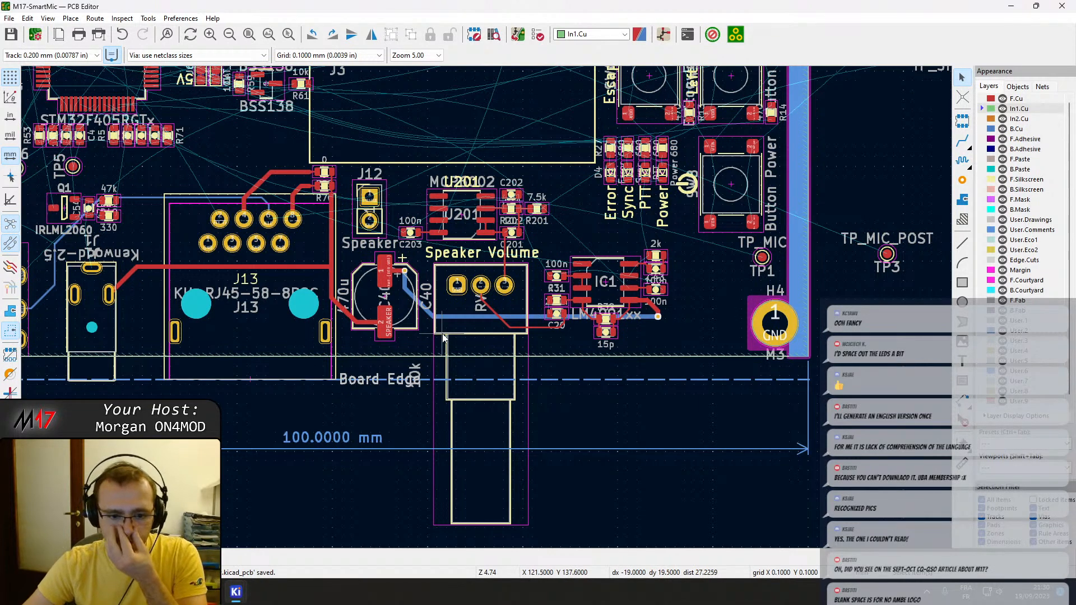
middle_drag(436, 285, 707, 376)
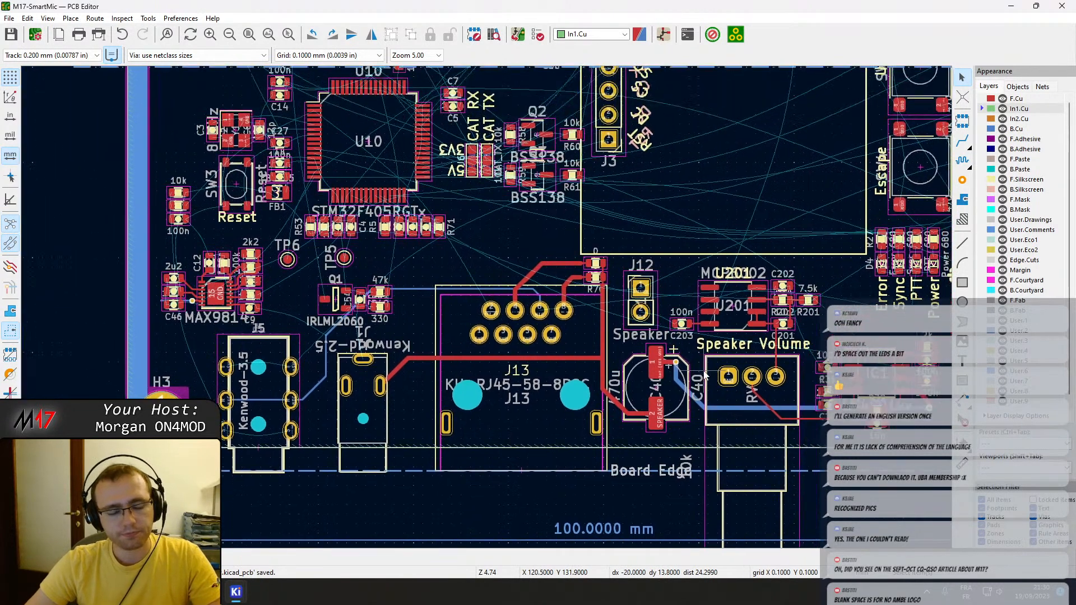
scroll(420, 277, down, 3)
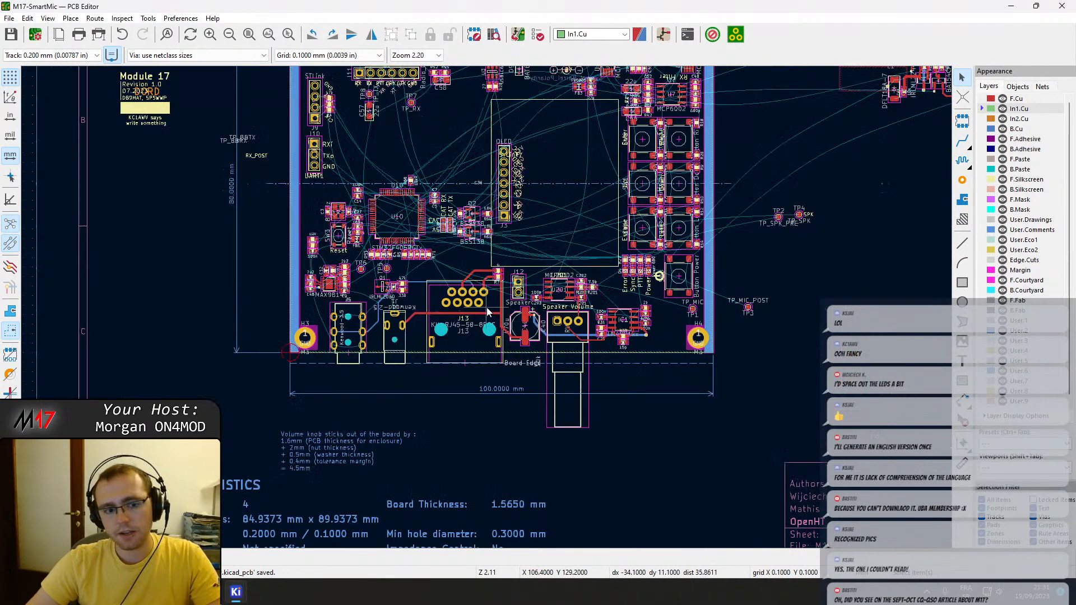
middle_drag(572, 266, 581, 380)
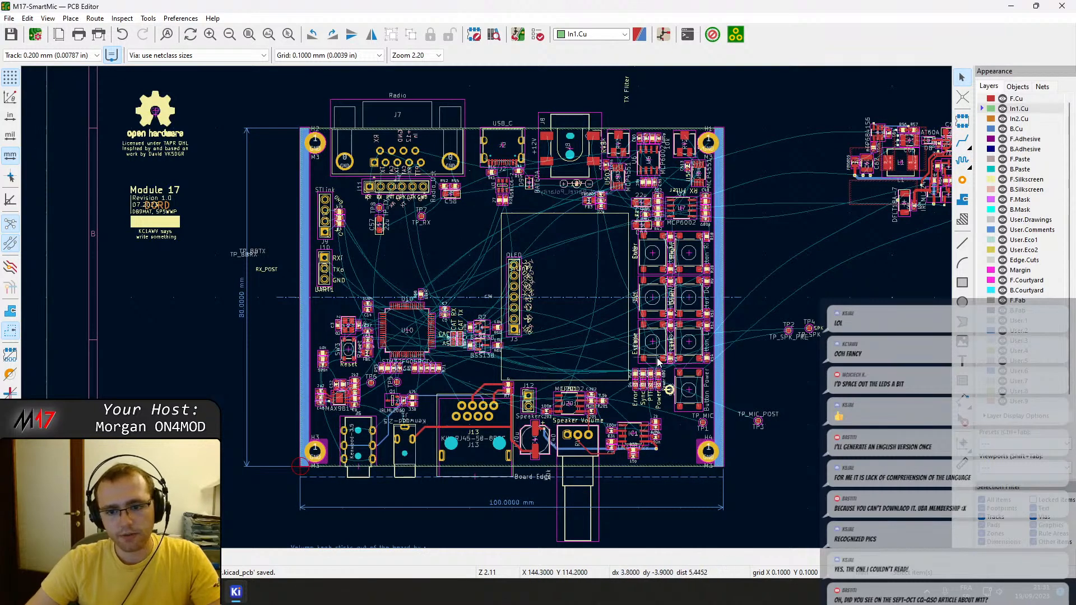
scroll(448, 229, up, 4)
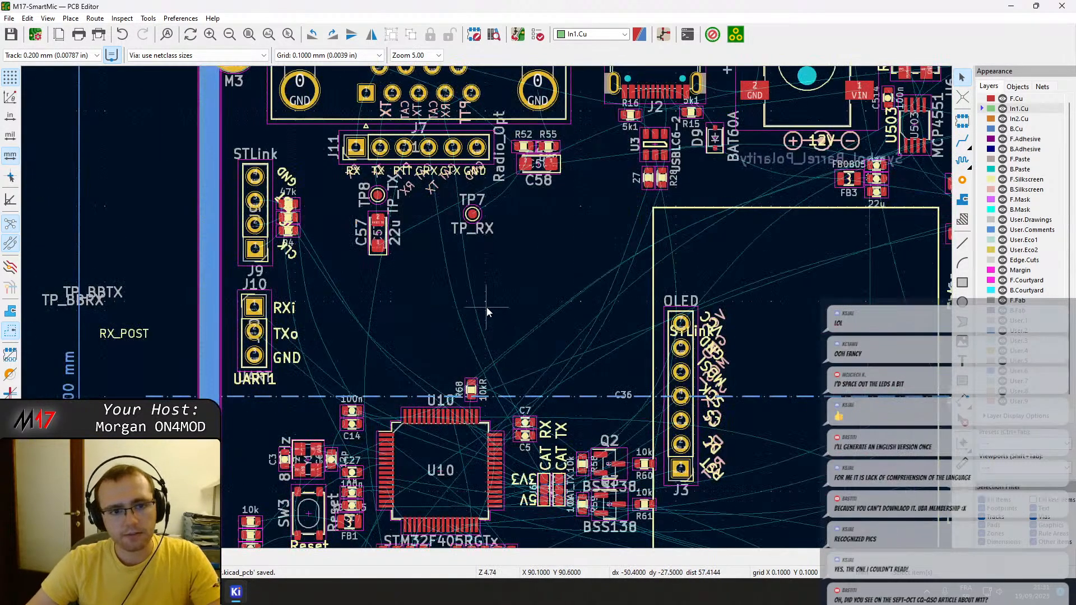
middle_drag(582, 317, 572, 236)
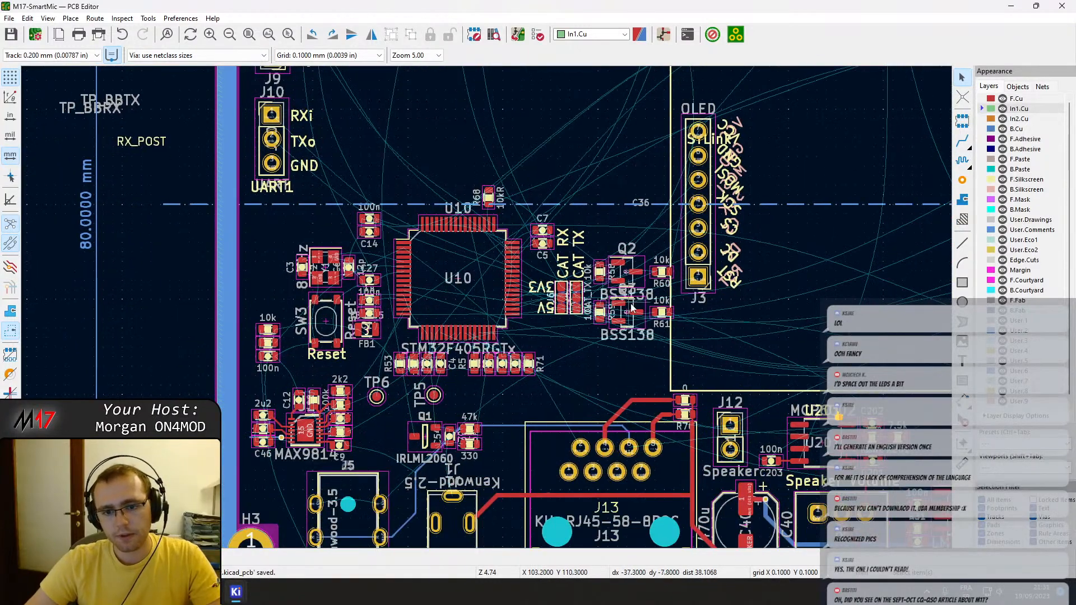
scroll(478, 341, up, 4)
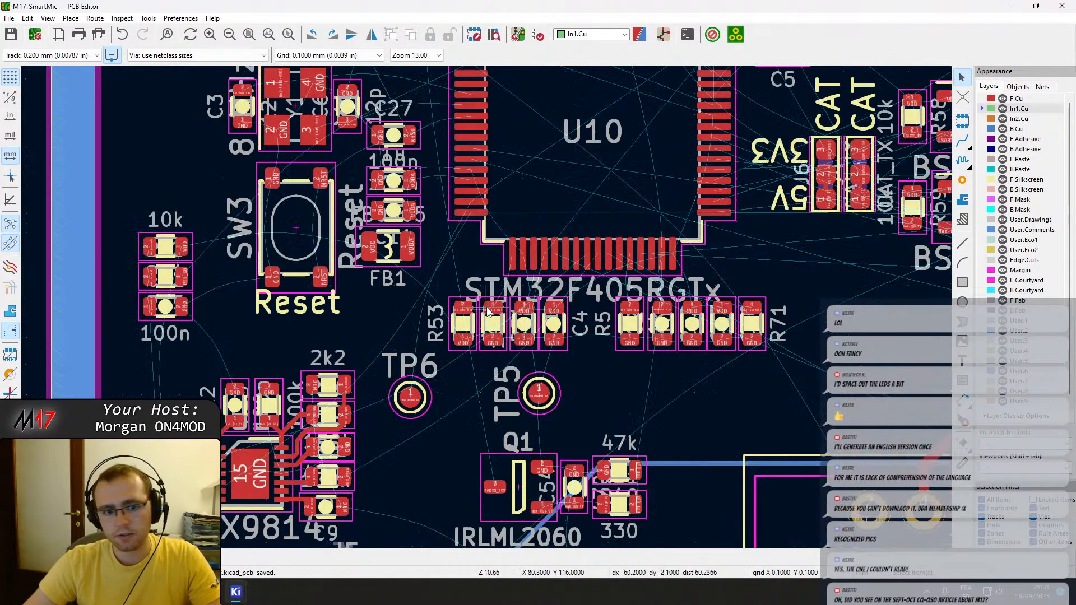
scroll(478, 341, down, 4)
middle_drag(594, 392, 260, 294)
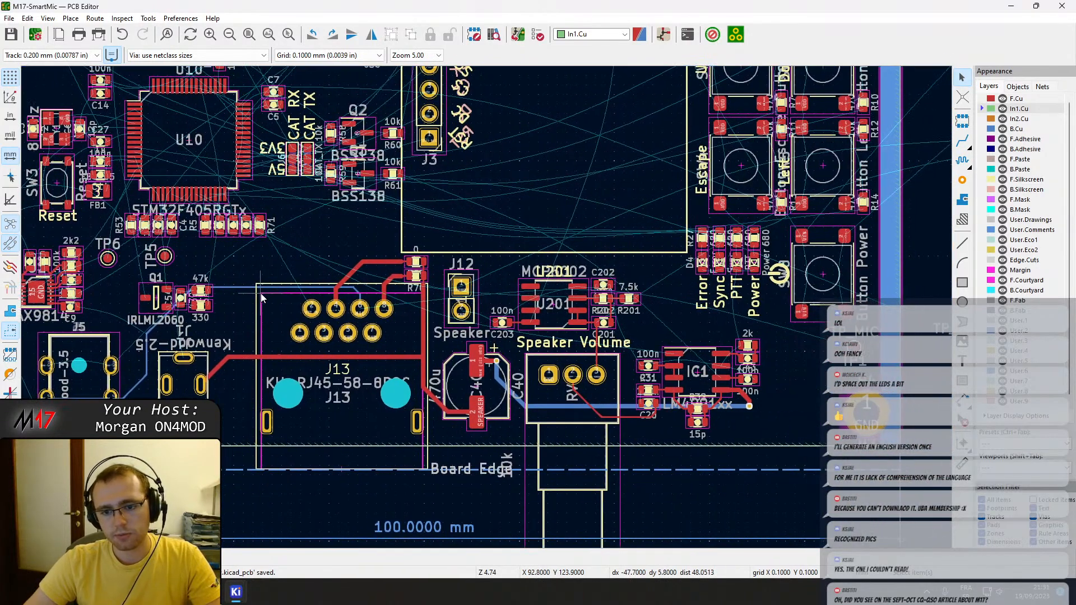
middle_drag(332, 339, 598, 325)
Route a 0.2 mm MIC track on F.Cu from pad 1 of C9 to the B.Cu MIC track's bend above J5, ending in a via.
scroll(246, 277, up, 5)
middle_drag(495, 308, 195, 276)
key(x)
scroll(531, 344, down, 3)
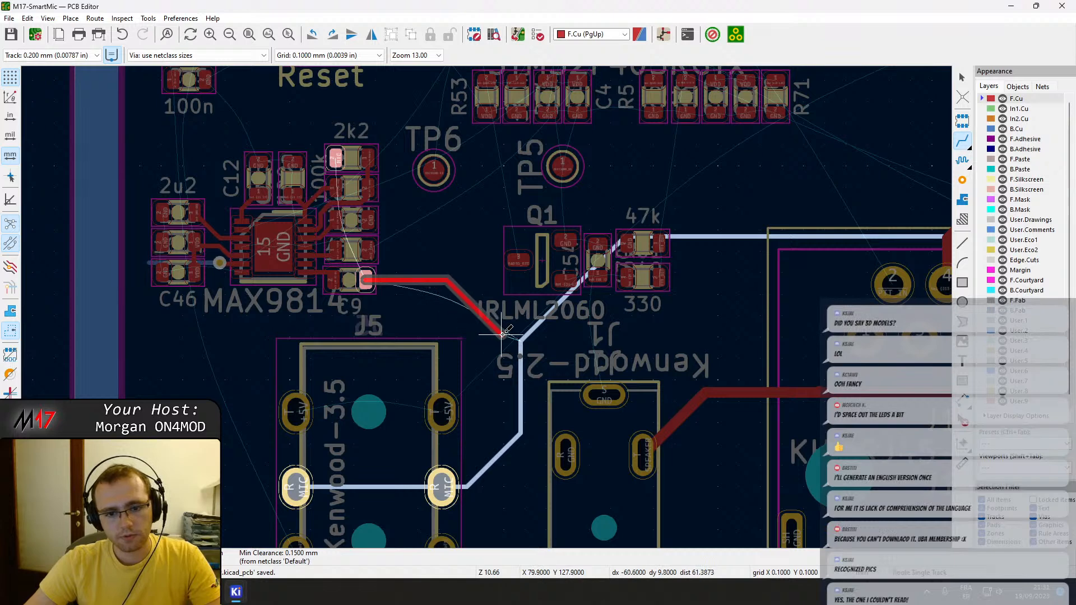
scroll(475, 330, up, 5)
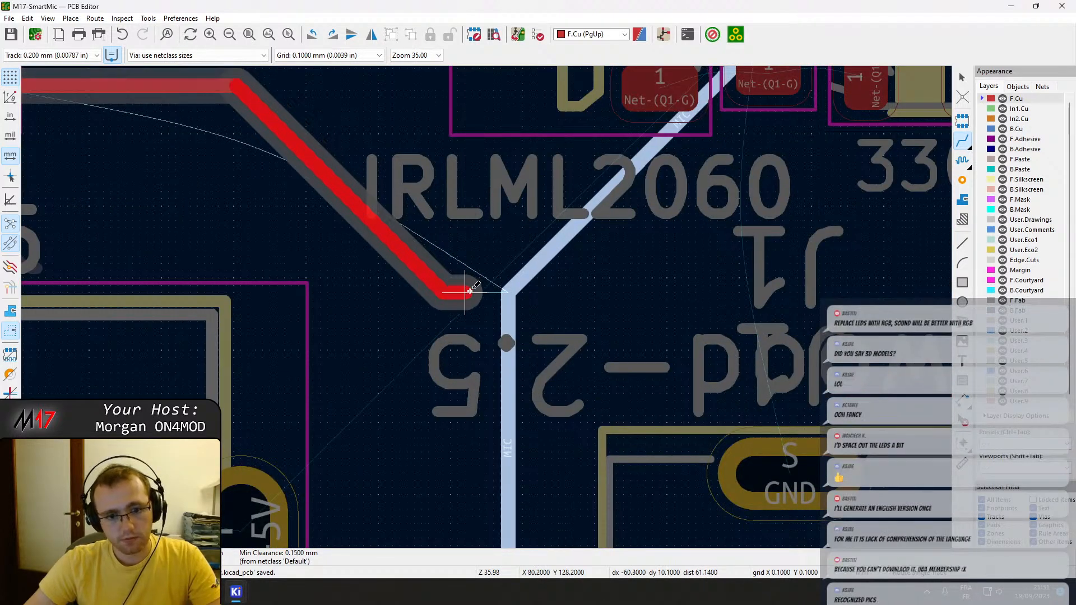
key(v)
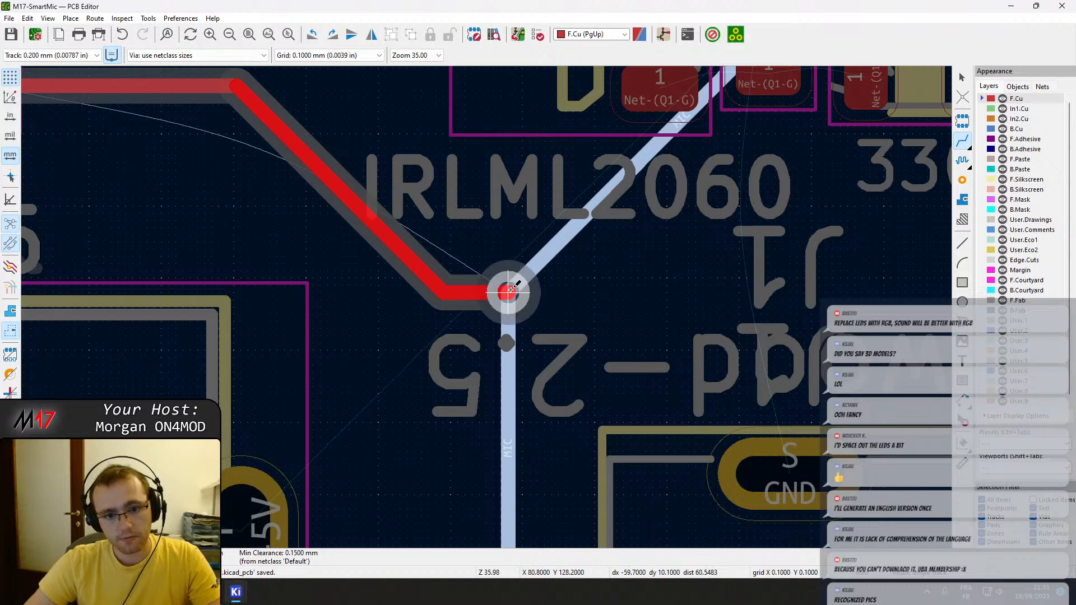
click(511, 290)
key(Escape)
scroll(551, 328, down, 2)
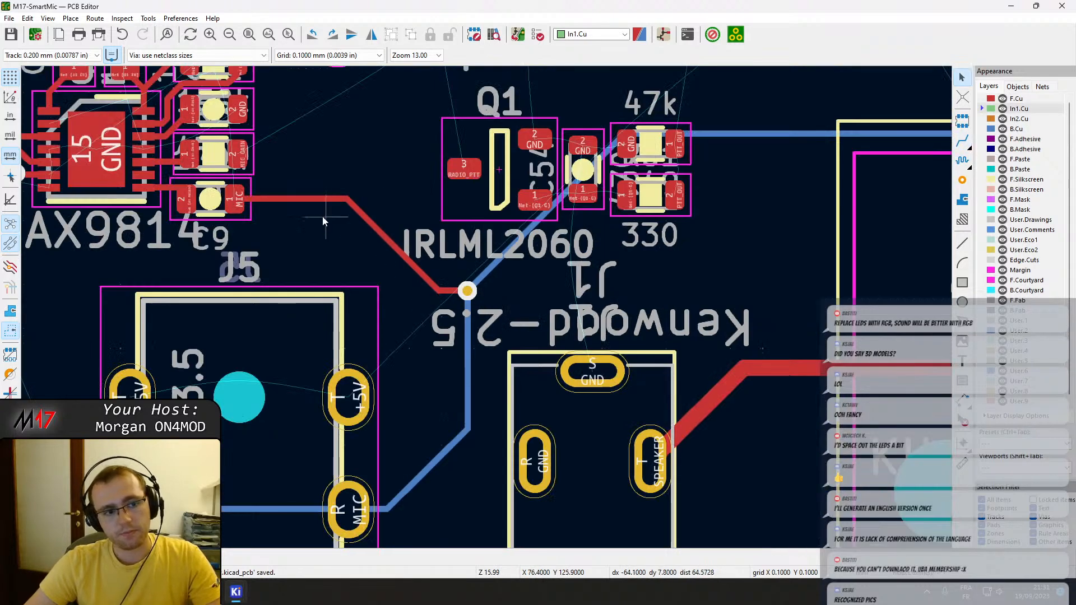
Route a short MIC_GAIN track on F.Cu from the gain resistor's pad 2 above C9 towards Q1, leaving its end open.
scroll(396, 286, down, 2)
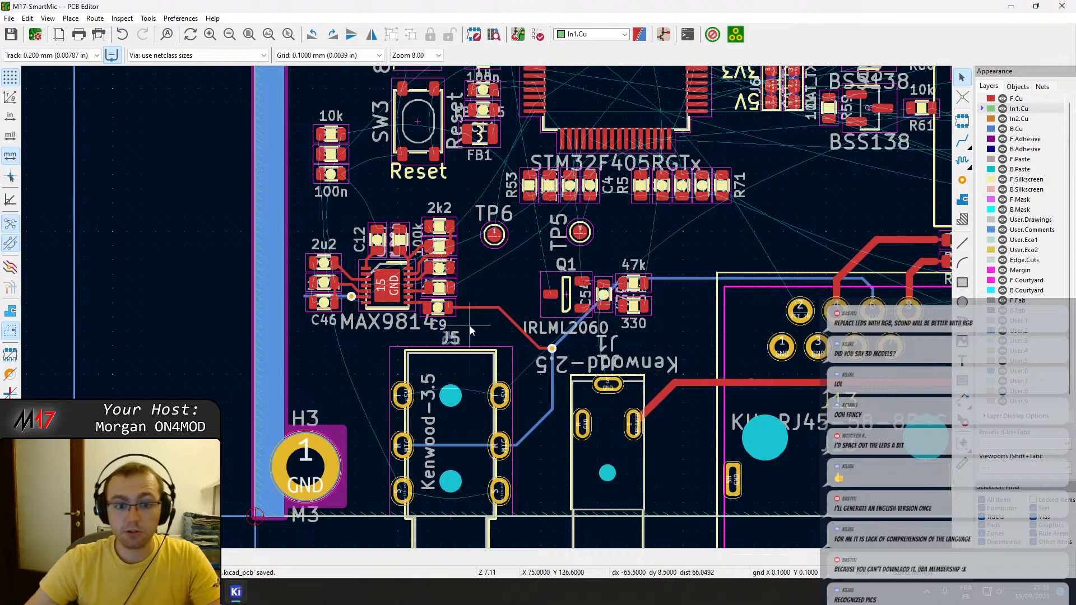
middle_drag(449, 291, 464, 303)
scroll(465, 303, up, 2)
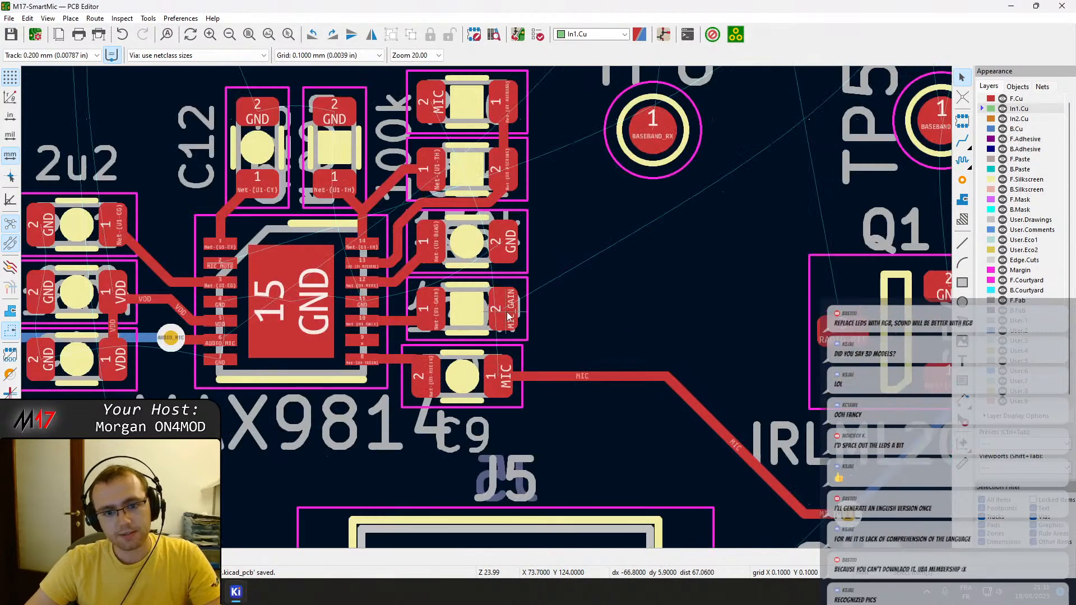
key(x)
scroll(616, 252, down, 2)
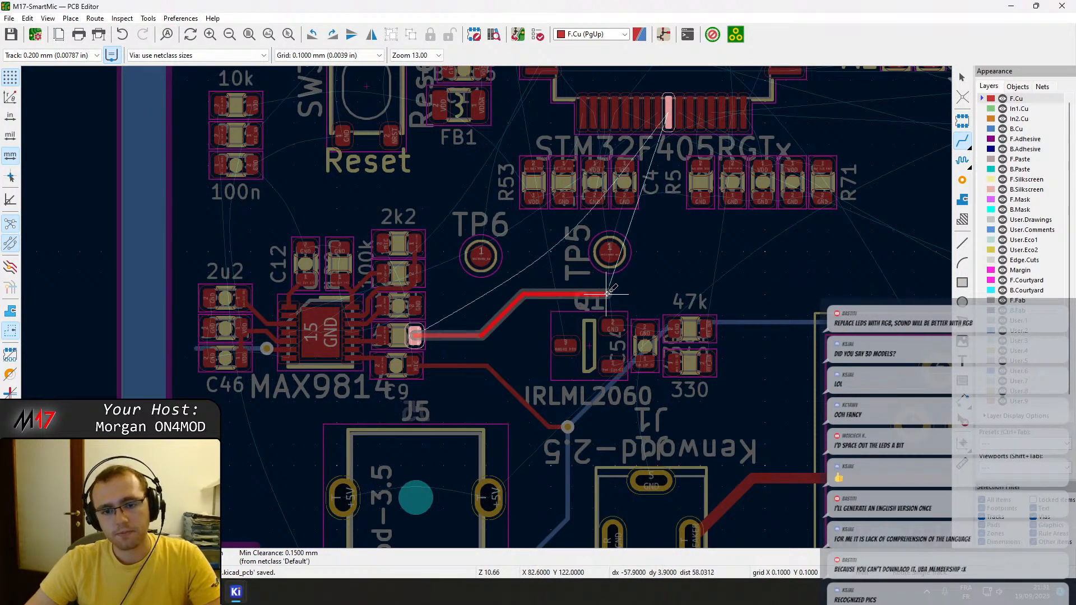
key(Escape)
scroll(367, 280, up, 2)
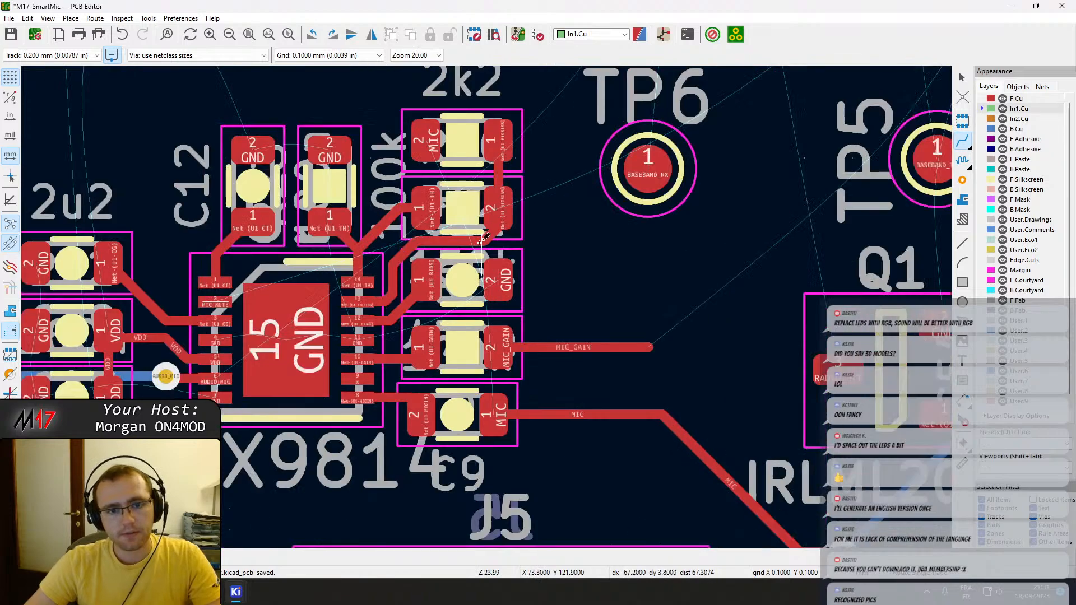
click(491, 140)
scroll(491, 140, down, 5)
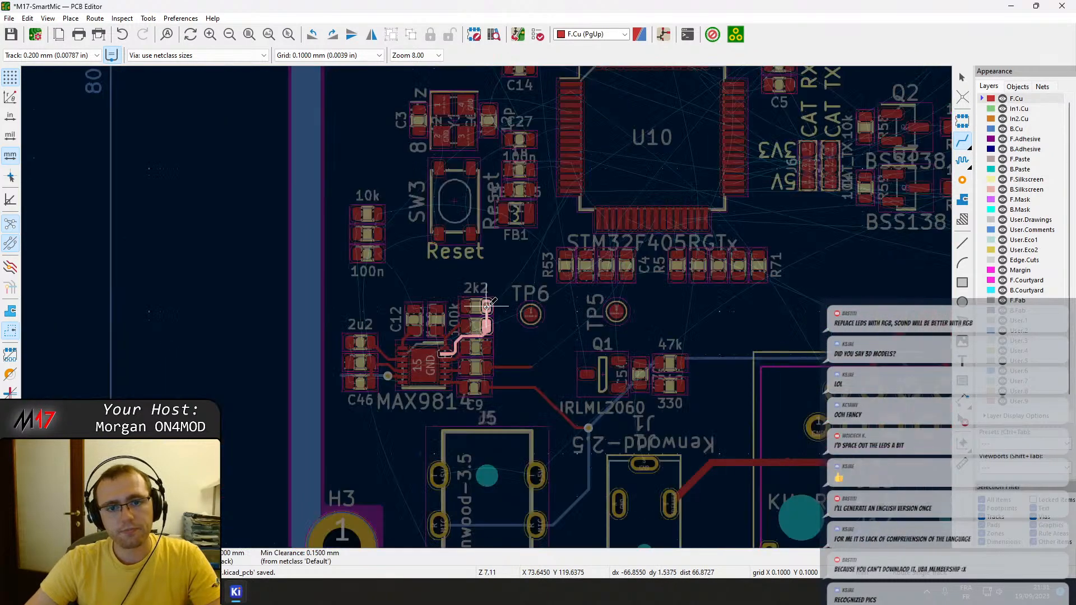
key(Escape)
Route a short F.Cu track straight up from the MIC pad of the 2k2 resistor and end it with a via.
scroll(487, 307, up, 3)
click(464, 306)
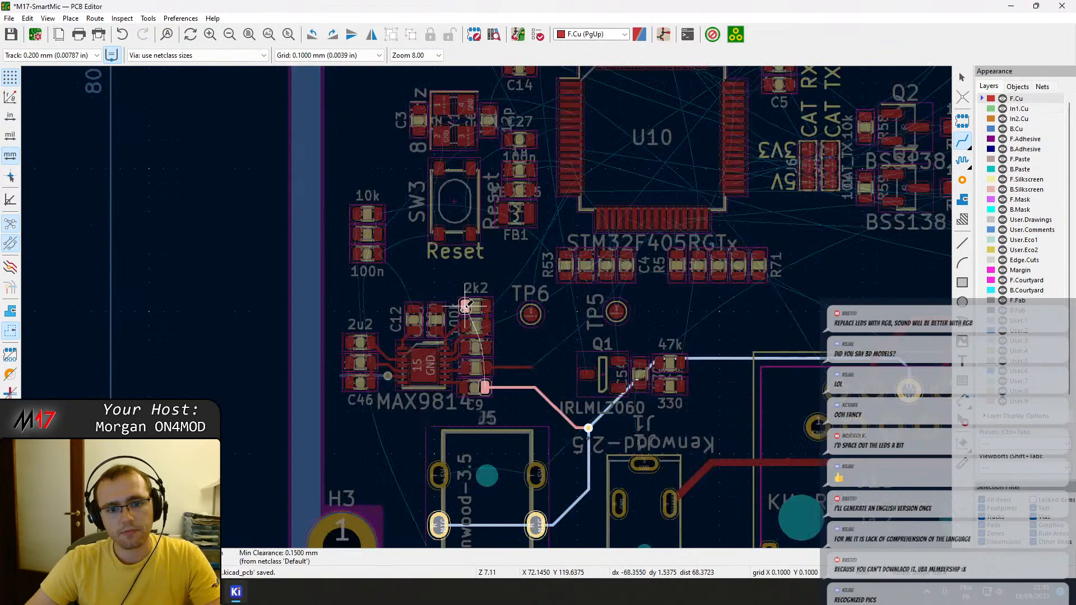
scroll(468, 297, up, 2)
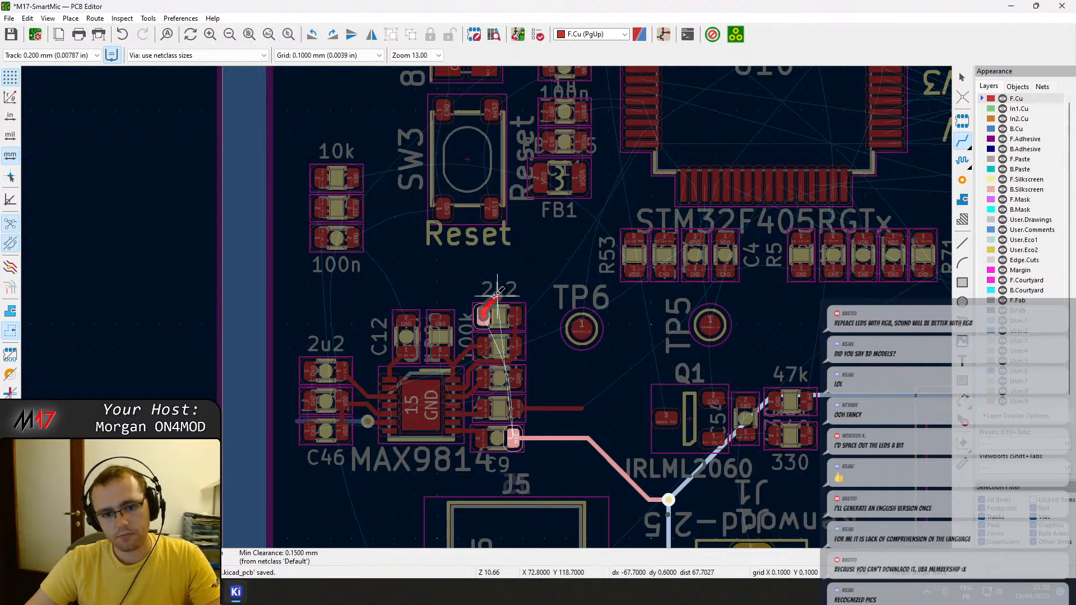
scroll(503, 295, up, 2)
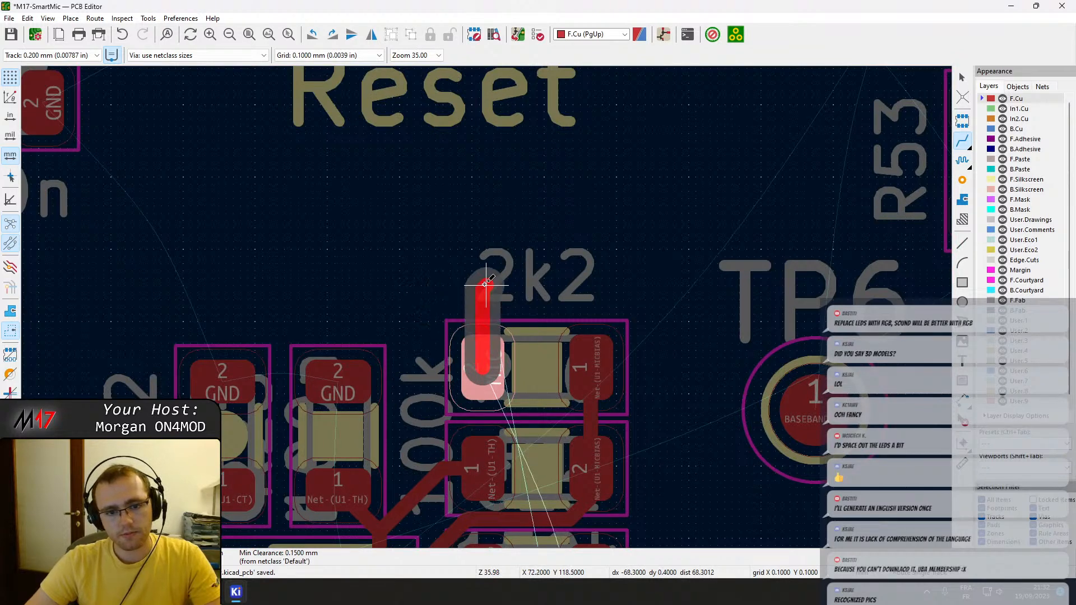
key(v)
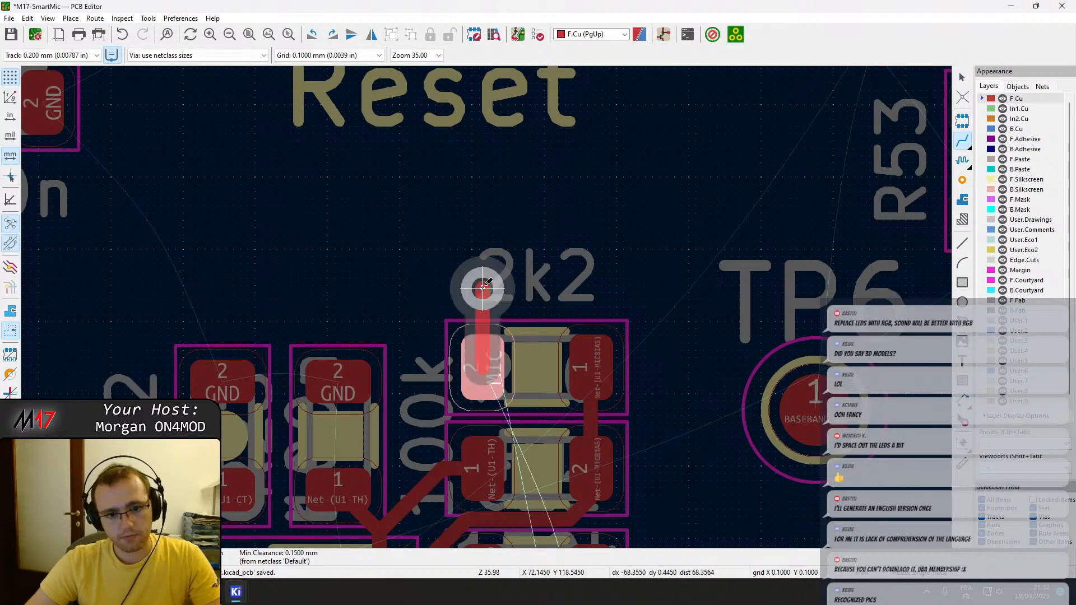
double_click(481, 287)
click(482, 288)
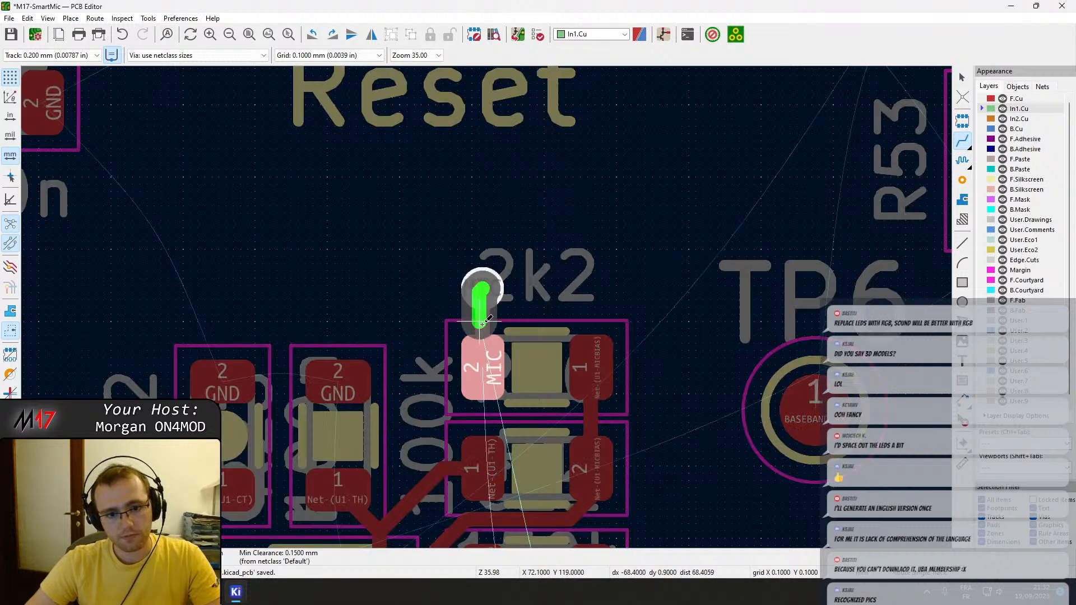
key(Escape)
key(Page_Up)
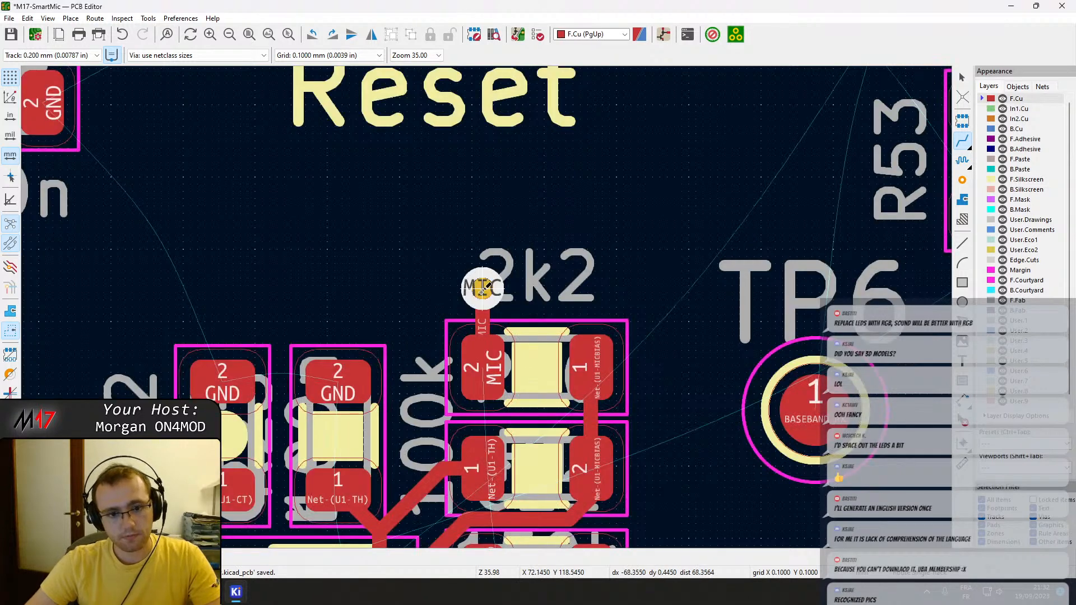
click(482, 287)
key(Escape)
Route the MIC net on B.Cu from the 2k2 resistor's via down past the resistor column, ending in a via on C9's MIC track.
key(Page_Down)
click(483, 288)
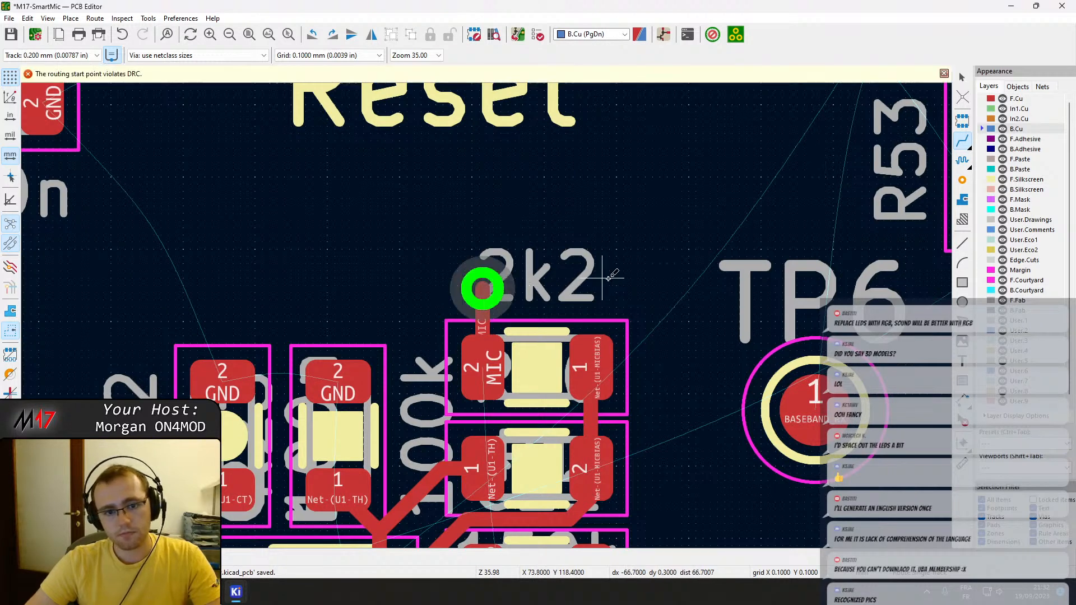
click(481, 288)
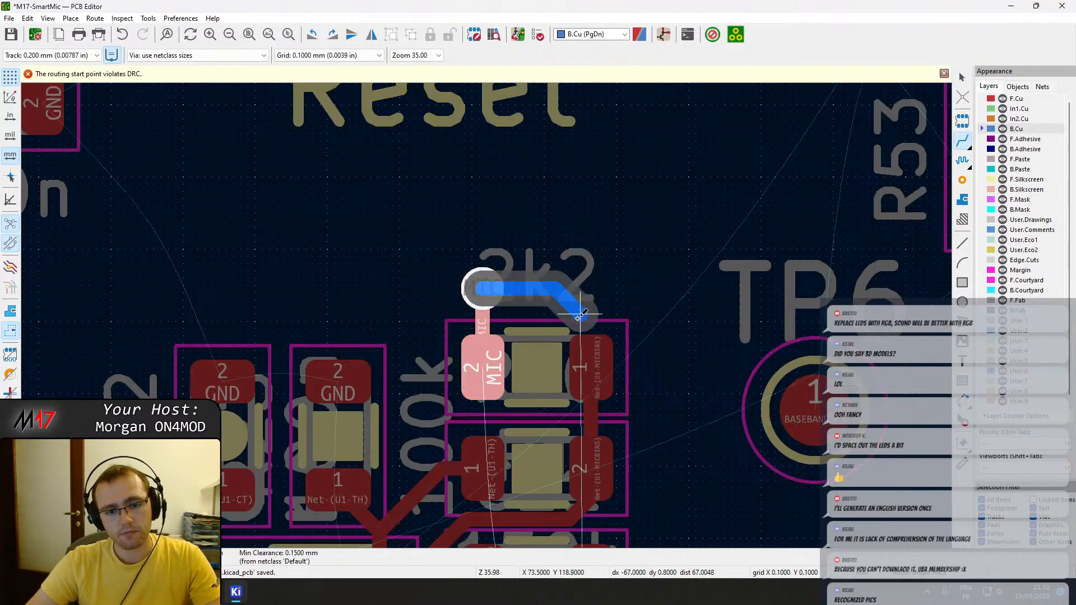
scroll(507, 408, down, 4)
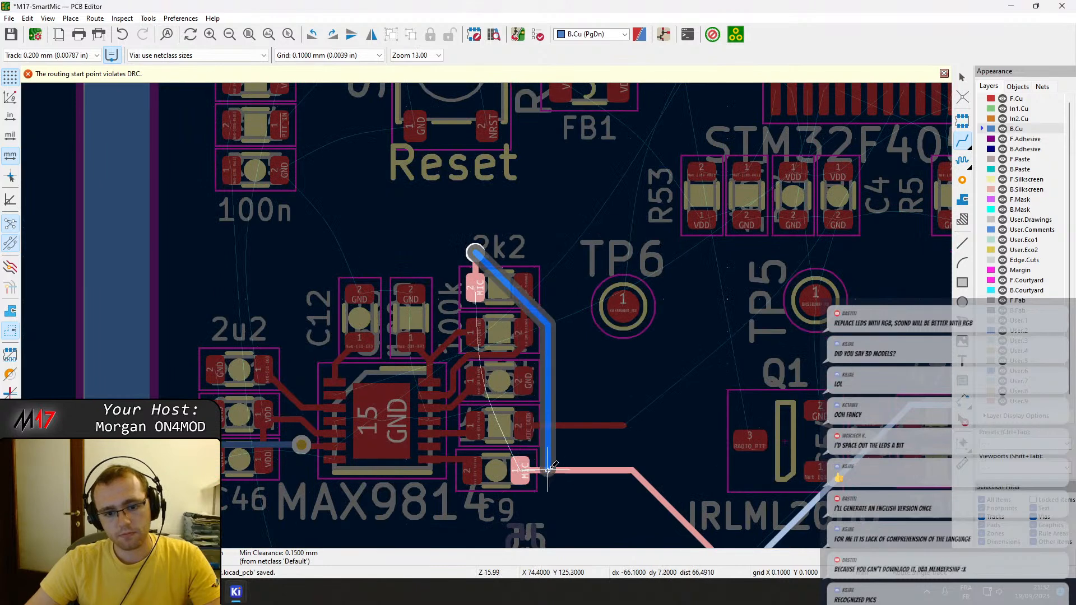
scroll(548, 467, down, 2)
key(Escape)
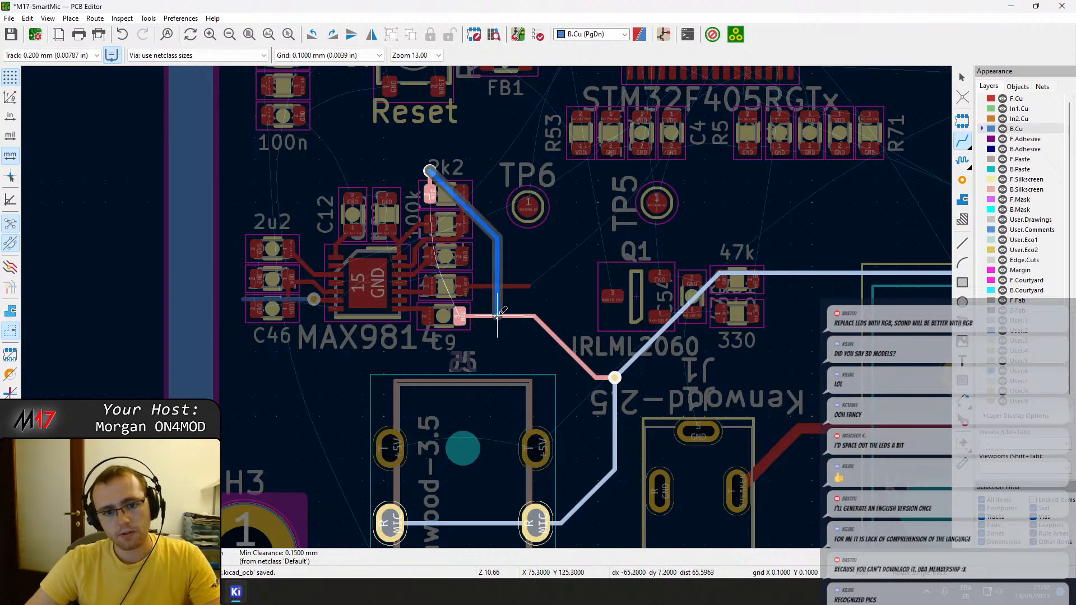
scroll(497, 316, up, 5)
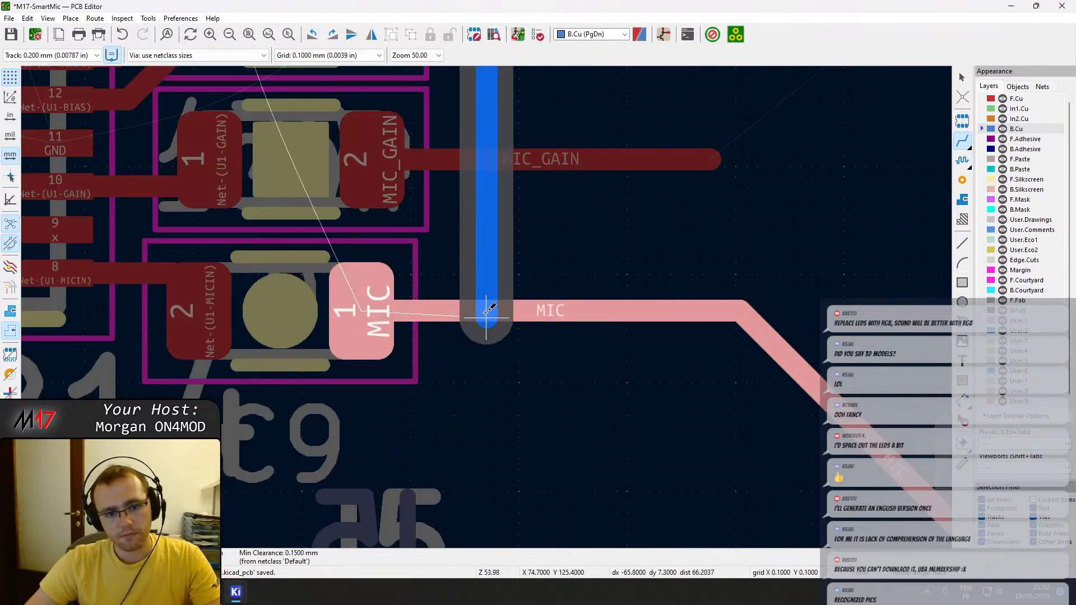
key(v)
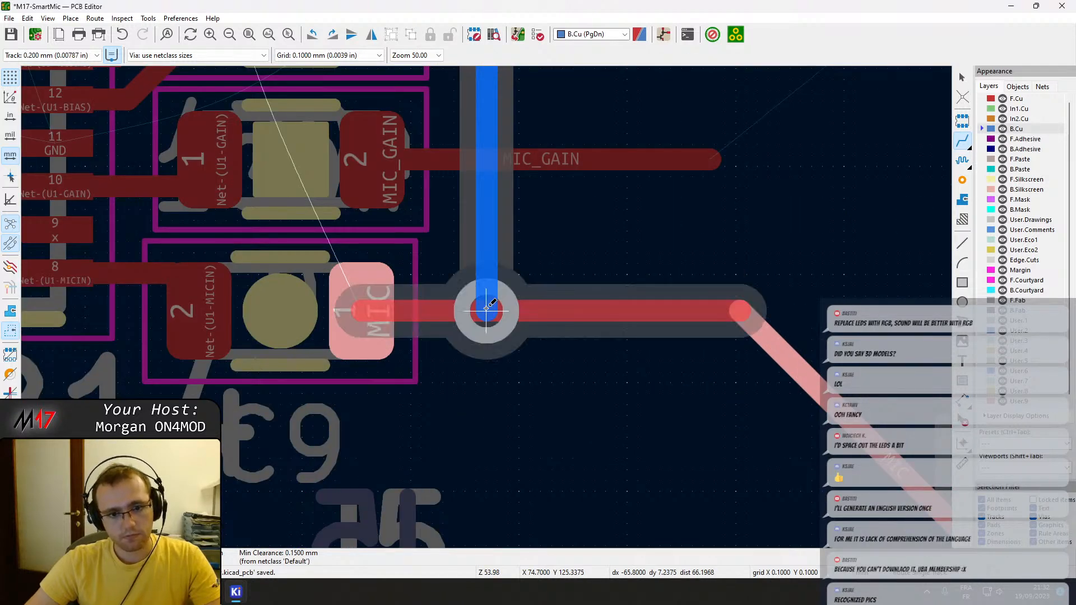
click(486, 310)
Route the MIC track on B.Cu from the via beside C9 to the MIC junction above J5, replacing the F.Cu path.
click(486, 310)
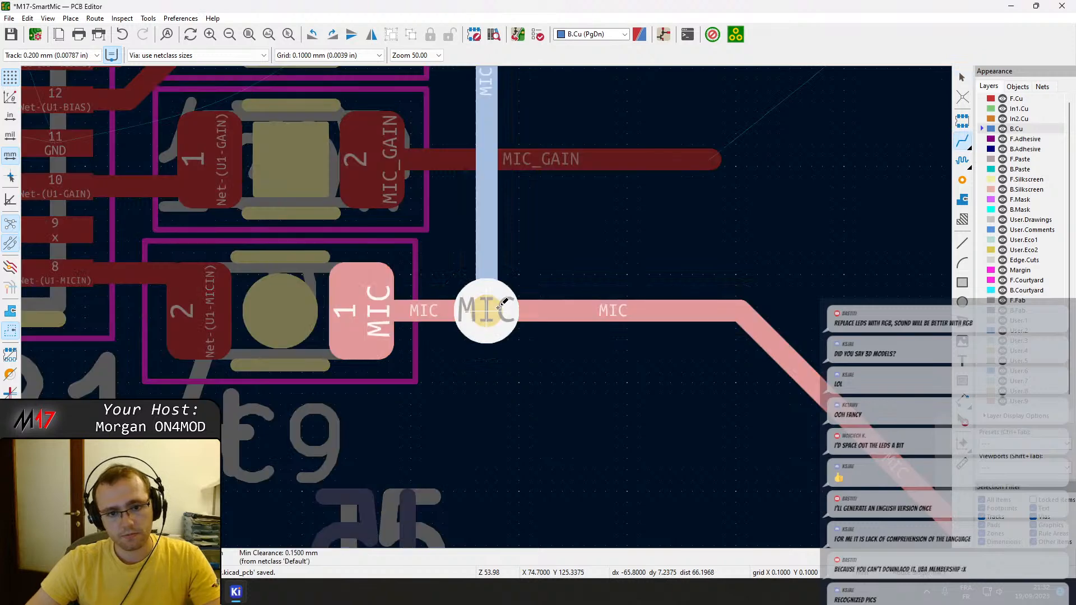
scroll(681, 313, down, 4)
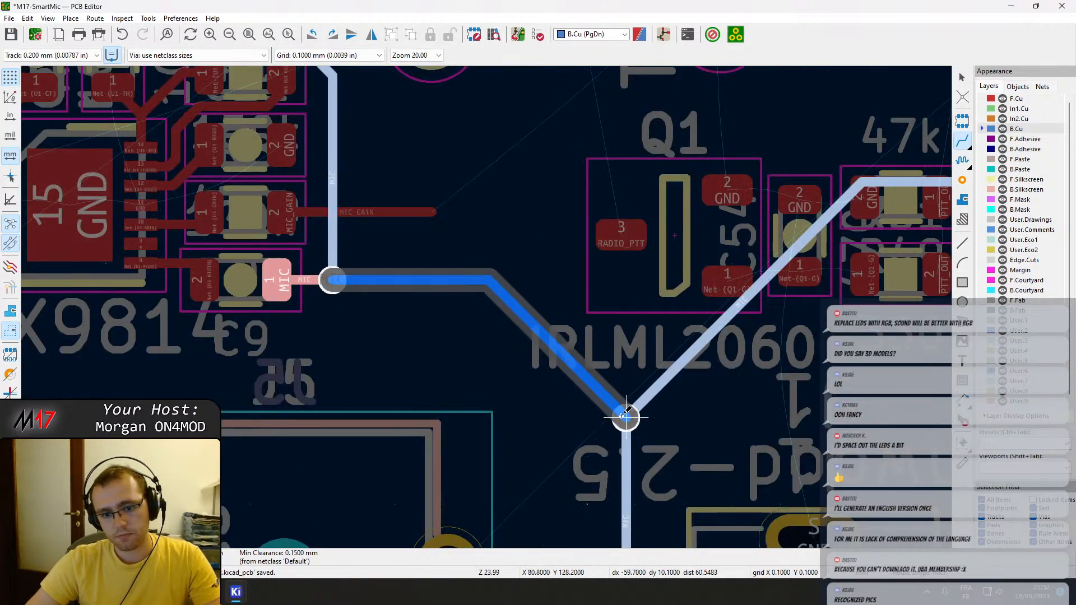
click(626, 417)
key(Escape)
Delete the redundant MIC via at the B.Cu track junction above J5 and save the board.
click(626, 423)
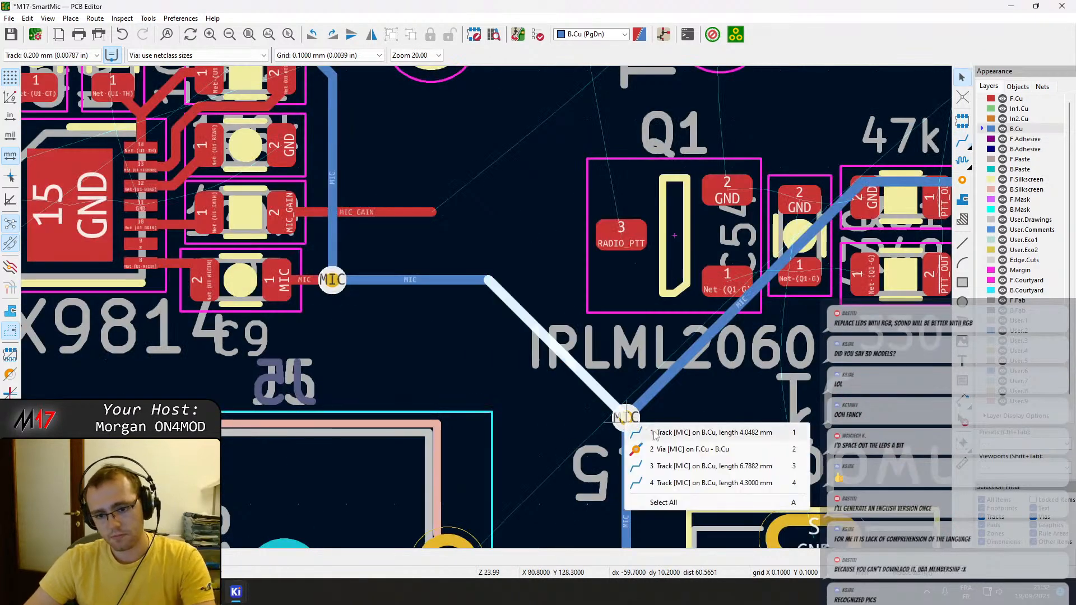
click(671, 451)
key(Delete)
scroll(488, 302, down, 2)
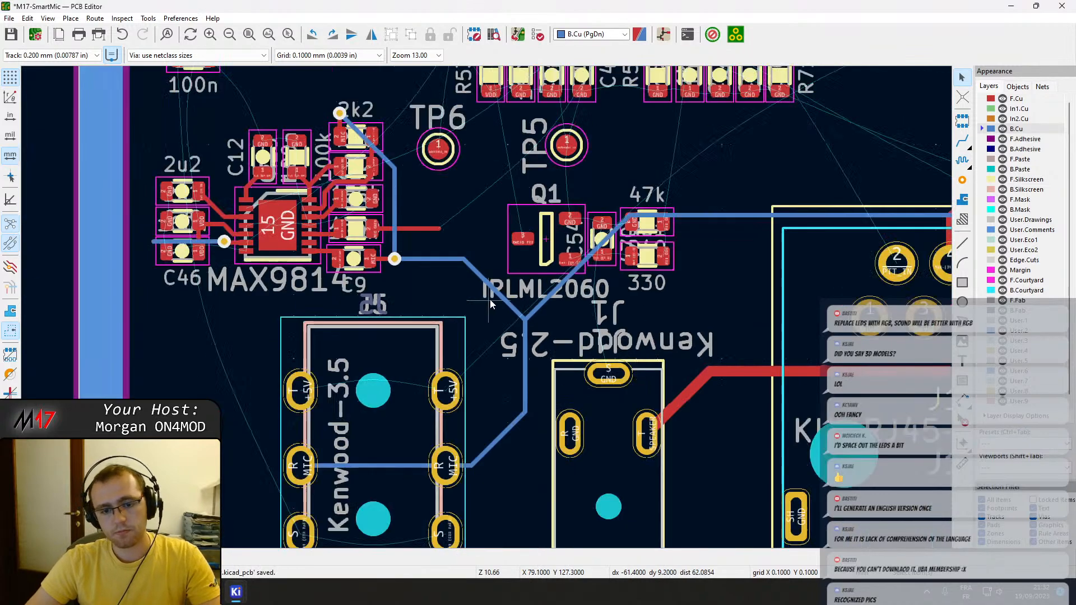
scroll(488, 303, up, 4)
key(ctrl+s)
scroll(450, 287, down, 3)
Reshape the B.Cu MIC track so it runs around the 2k2 resistor's top and right side instead of crossing its pad.
middle_drag(449, 287, 495, 321)
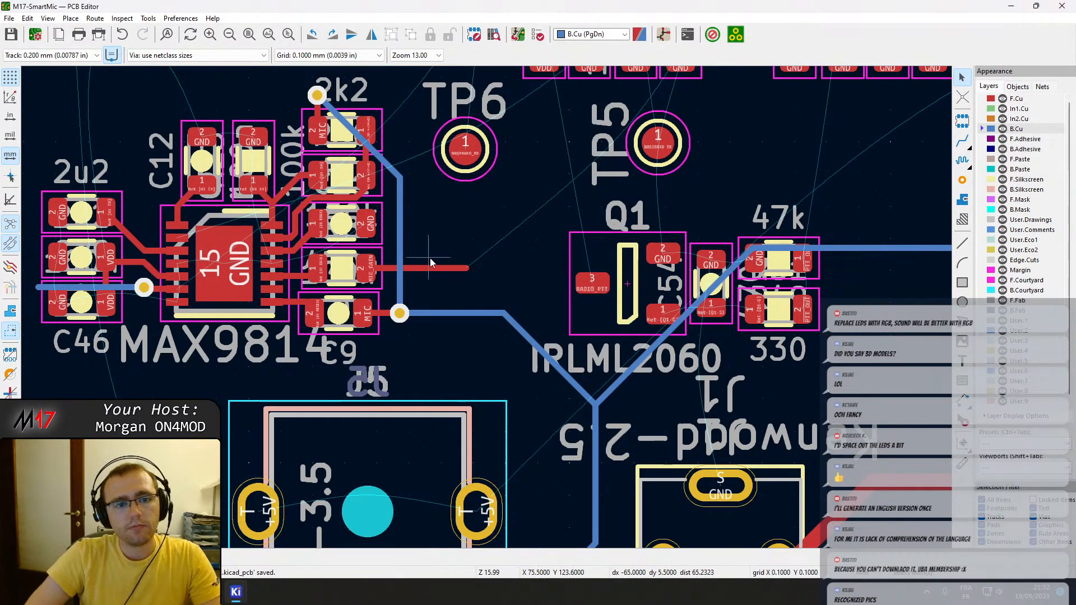
scroll(354, 168, up, 2)
click(503, 297)
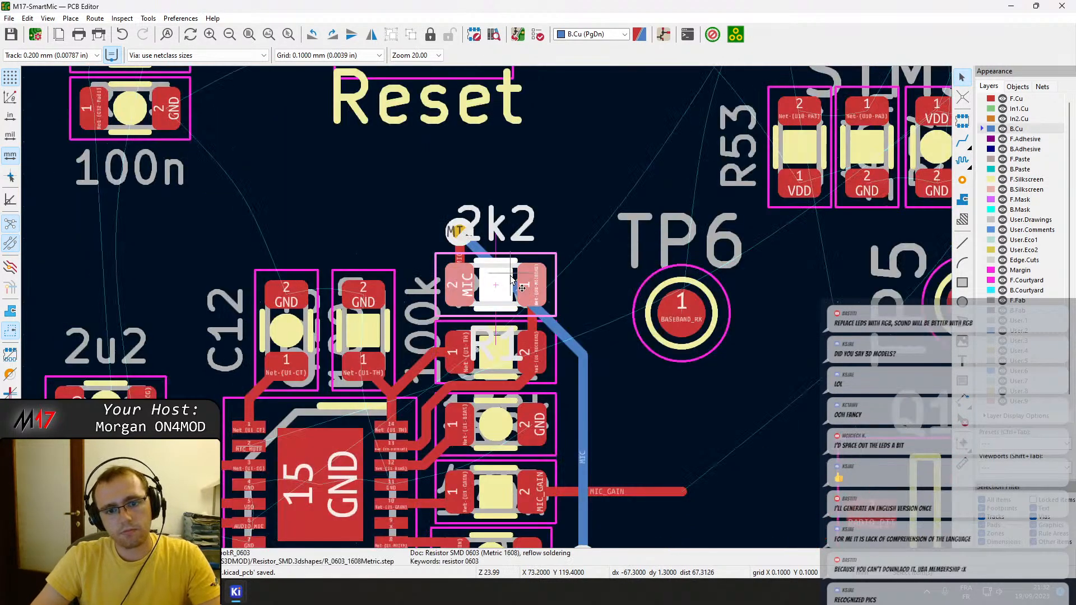
click(566, 341)
key(d)
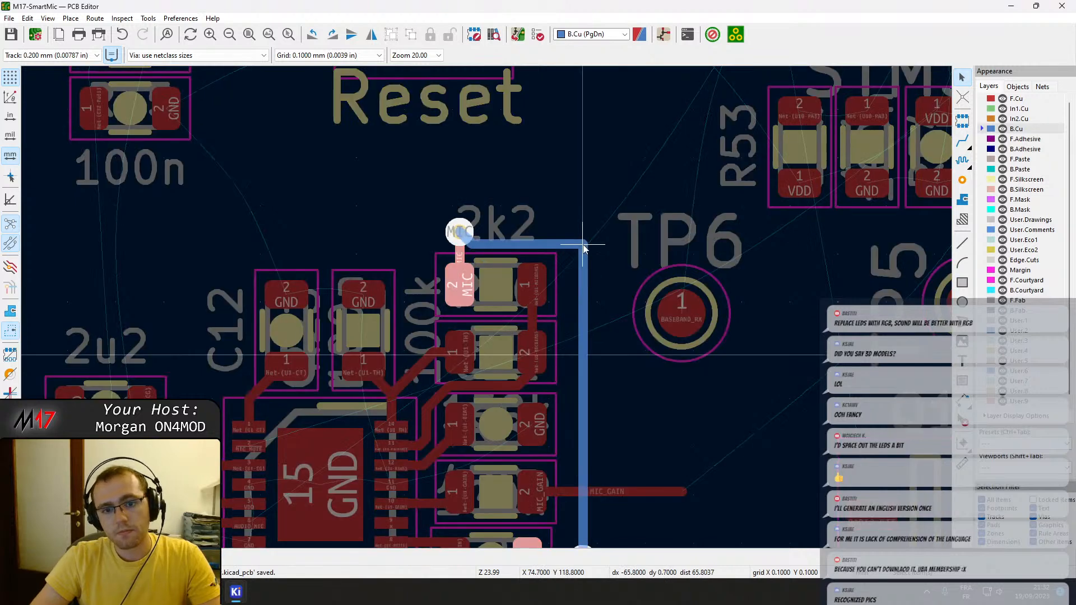
click(556, 237)
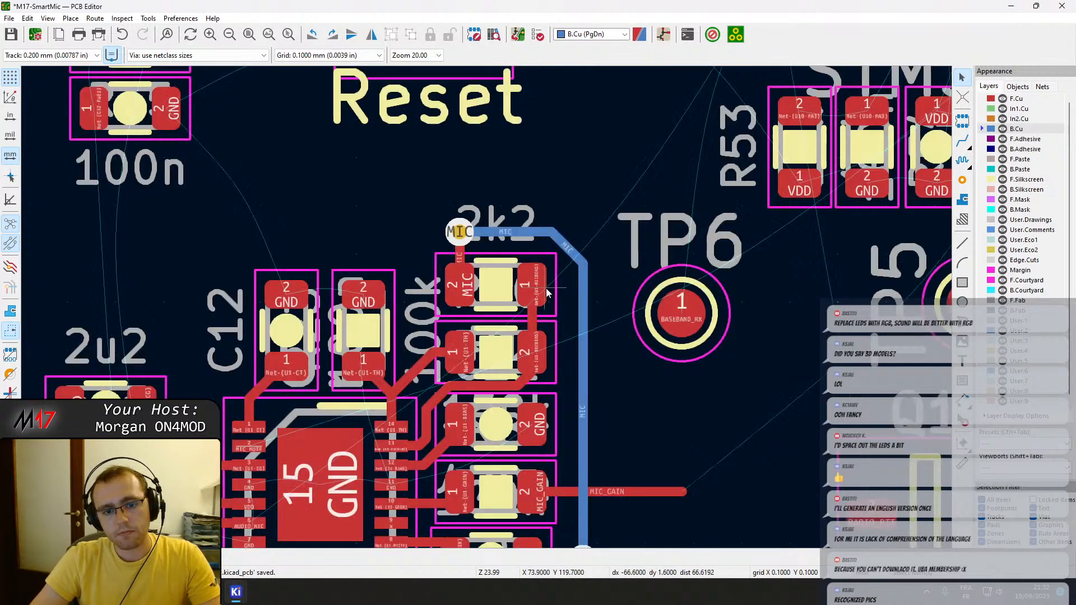
middle_drag(395, 318, 534, 287)
middle_drag(329, 301, 370, 139)
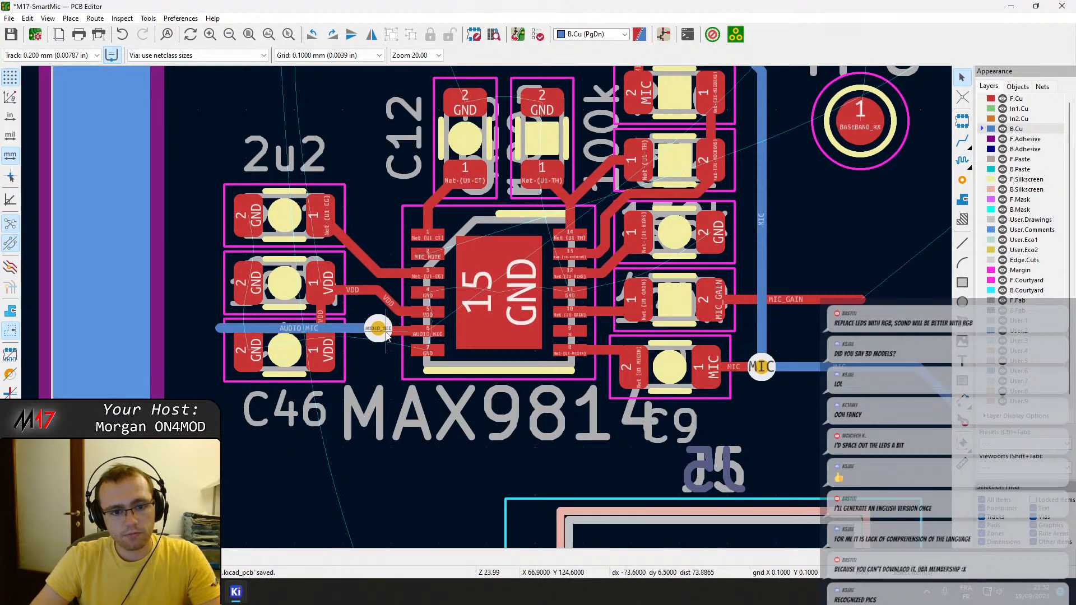
key(x)
scroll(392, 332, down, 5)
scroll(487, 297, up, 5)
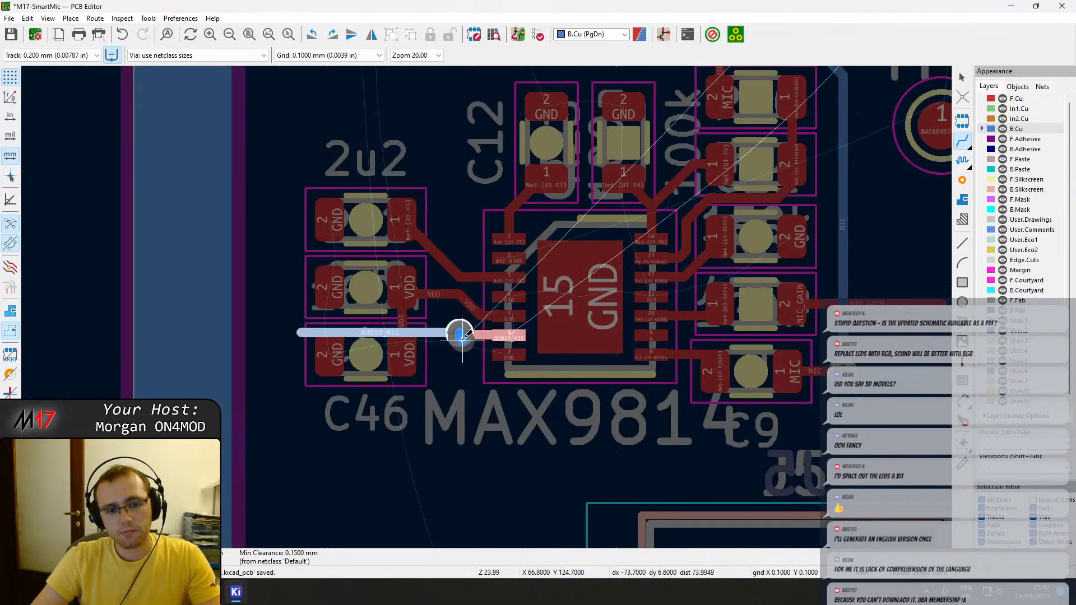
key(Escape)
key(Escape)
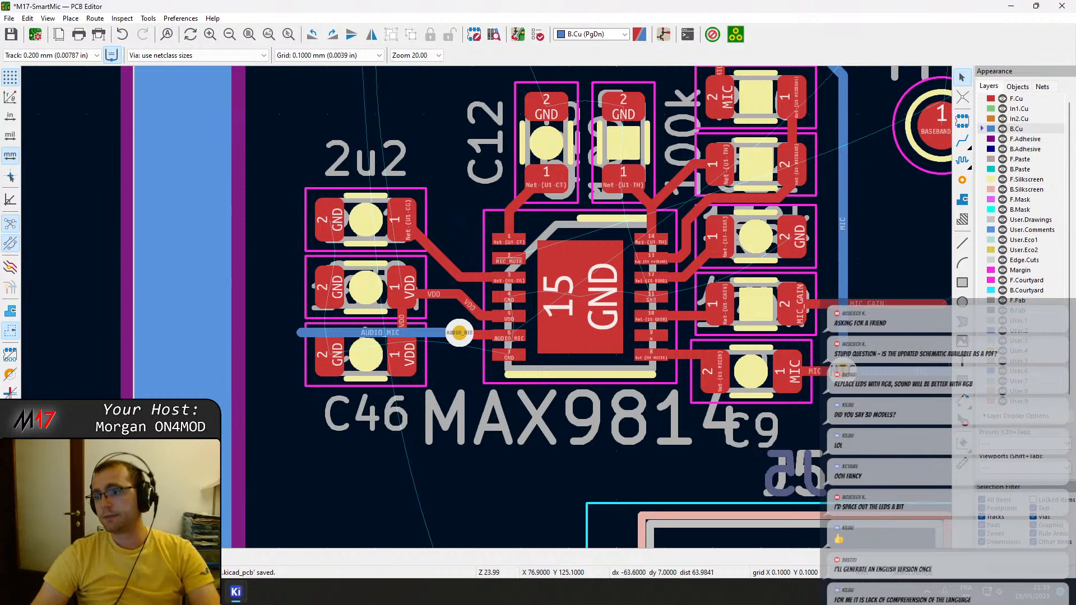
Delete the B.Cu AUDIO_MIC track that crosses above C46 and save the board.
click(361, 334)
key(Delete)
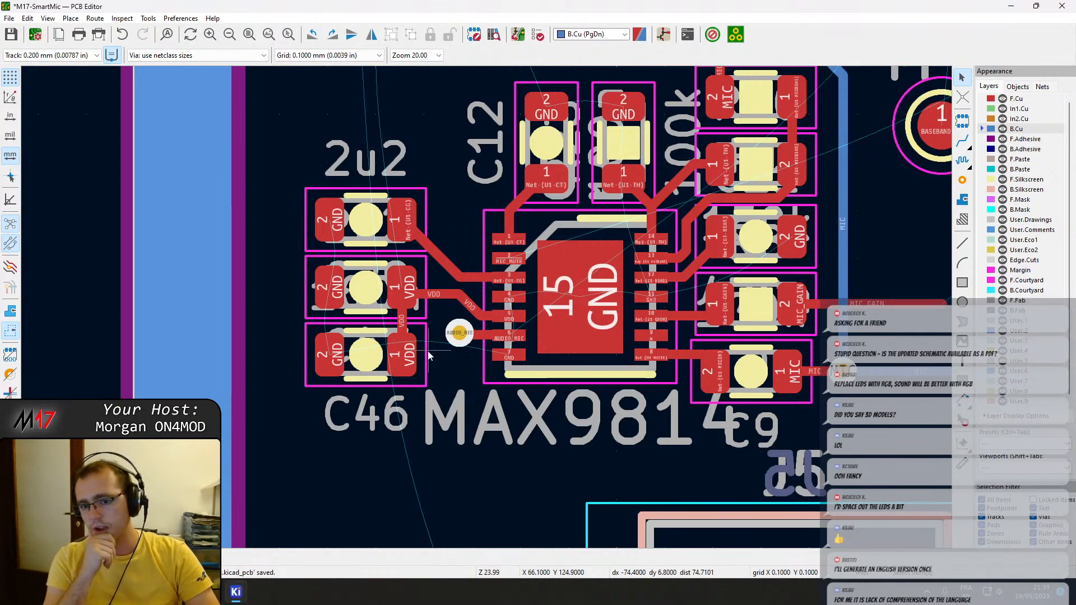
scroll(494, 312, down, 2)
middle_drag(594, 293, 401, 536)
scroll(463, 436, down, 5)
scroll(429, 441, up, 2)
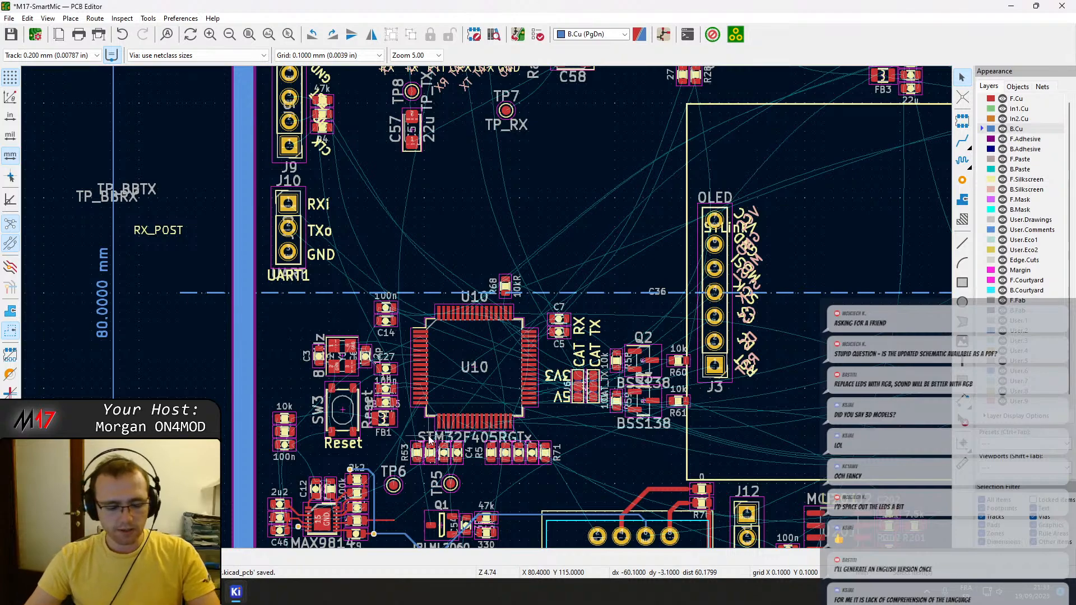
scroll(393, 256, down, 3)
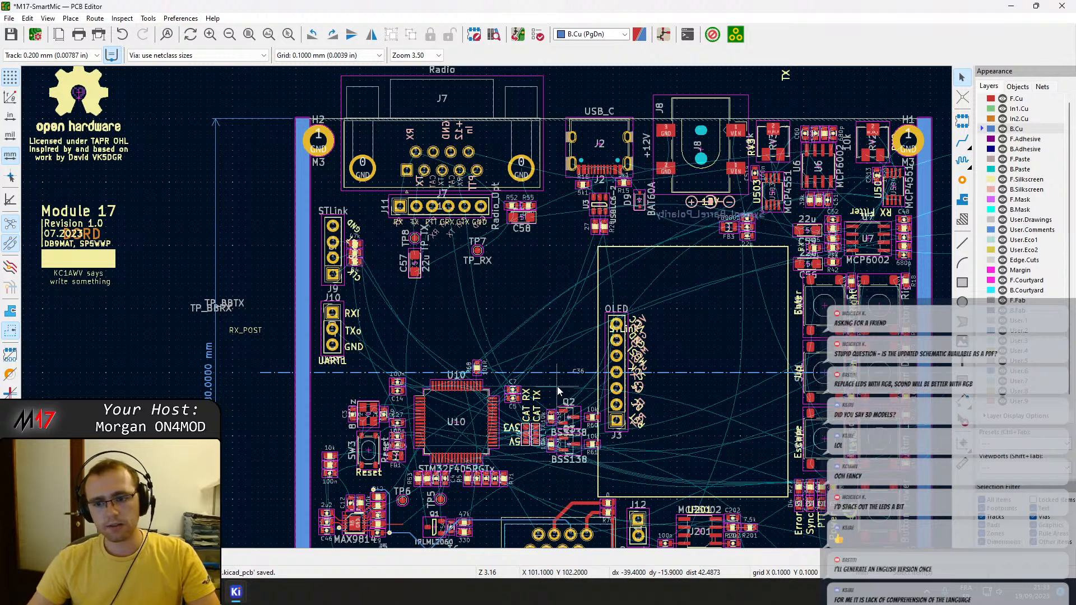
key(ctrl+s)
Shift the AUDIO_MIC via beside the MAX9814 slightly down so it lines up with pin 6.
middle_drag(496, 410, 610, 217)
scroll(488, 324, up, 7)
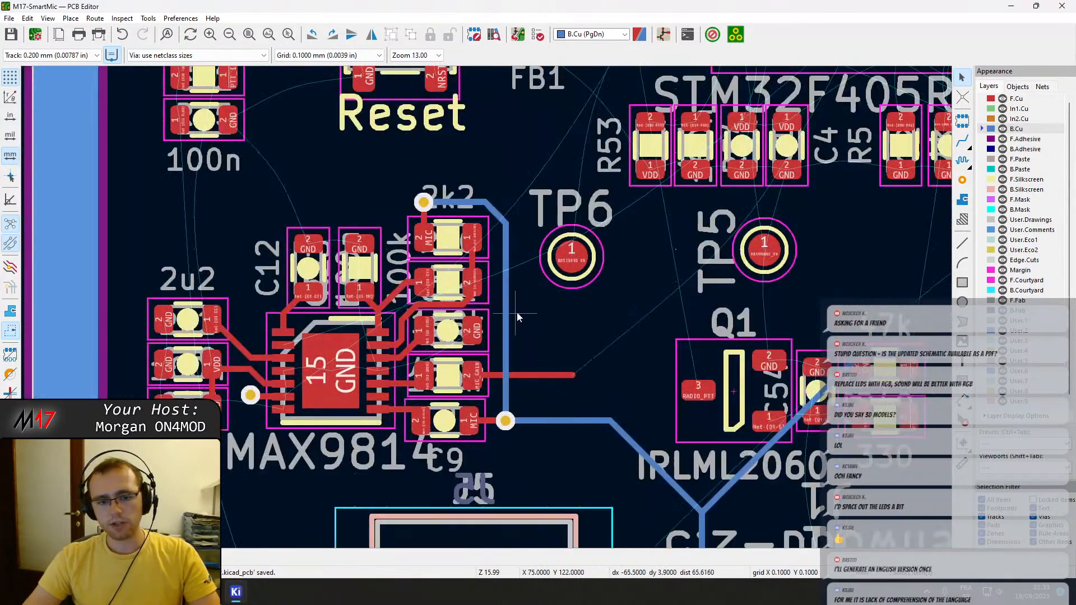
scroll(488, 312, up, 4)
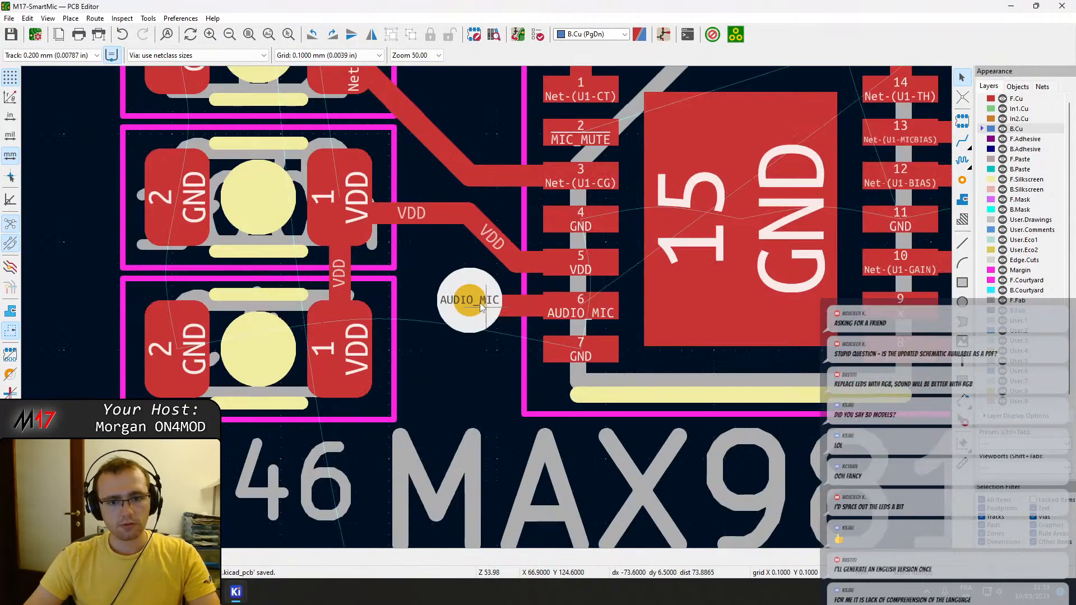
click(479, 308)
key(d)
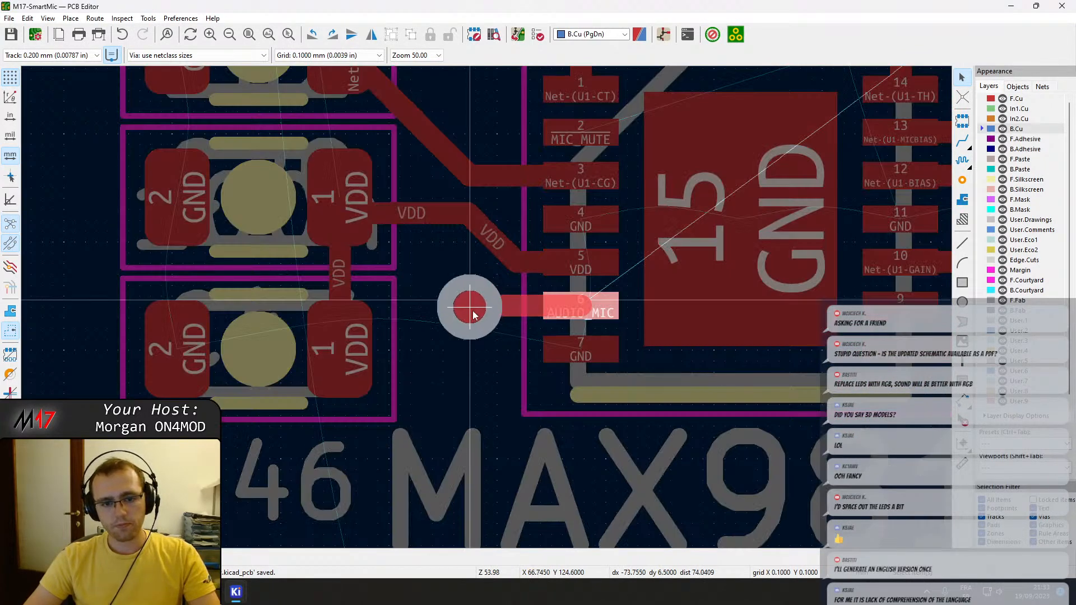
click(473, 311)
Route AUDIO_MIC on B.Cu from the MAX9814's via up around C12 and diagonally to a new via below U10 pin 16.
key(x)
scroll(541, 289, down, 6)
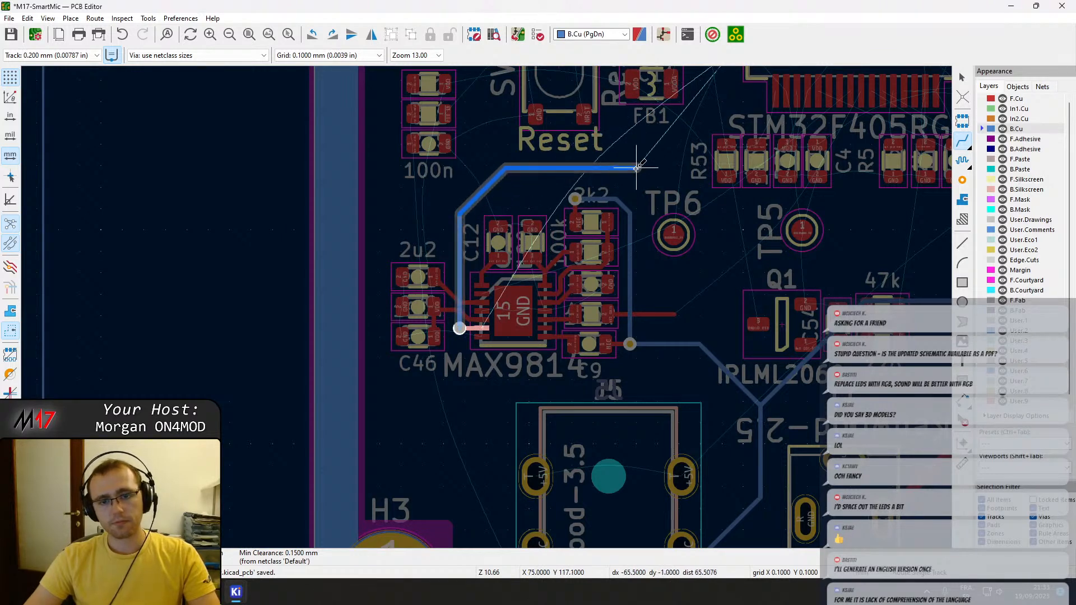
scroll(636, 165, up, 2)
scroll(486, 306, down, 2)
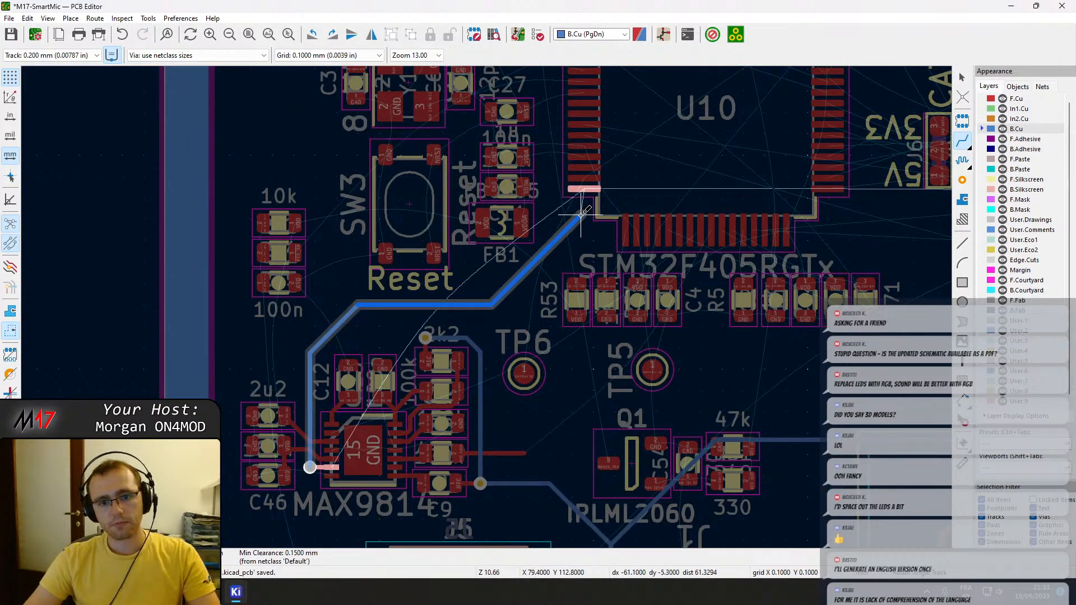
scroll(580, 208, up, 2)
scroll(486, 306, up, 2)
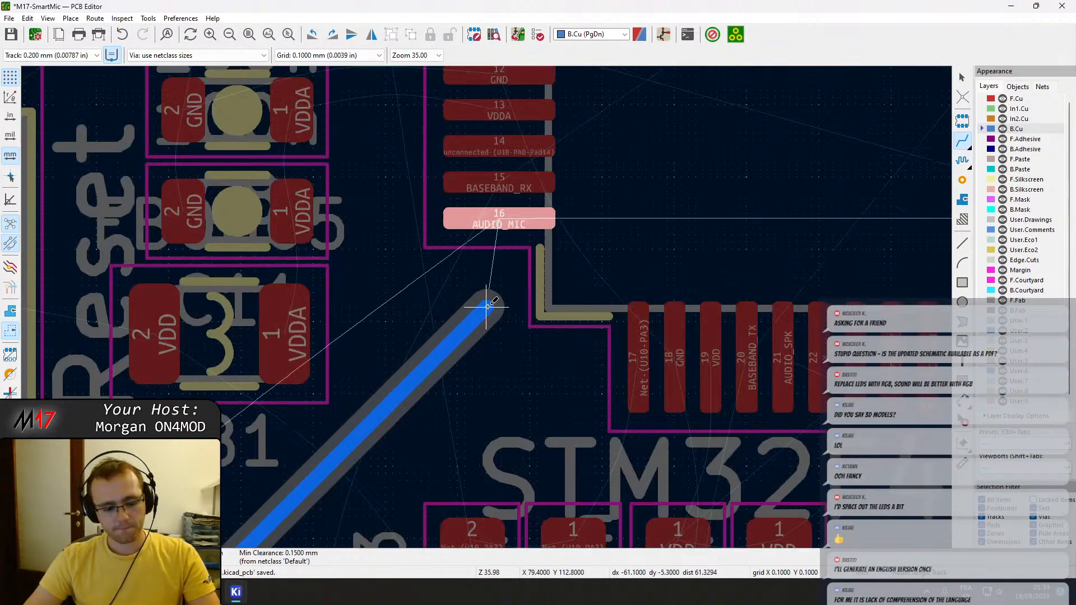
key(v)
click(487, 304)
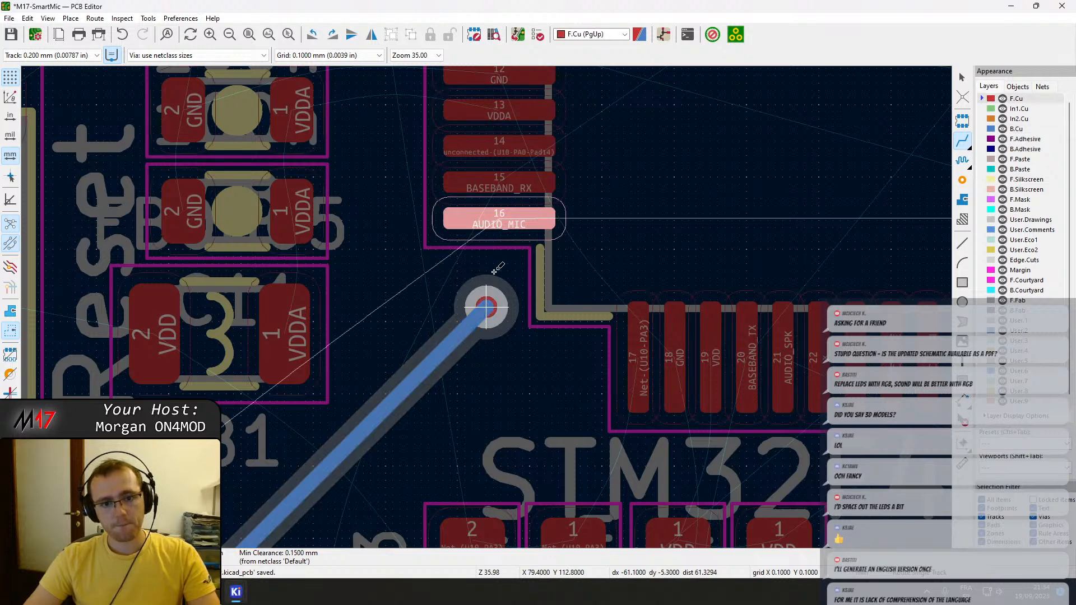
Finish the AUDIO_MIC connection with a short F.Cu track from the new via up to U10 pin 16.
key(slash)
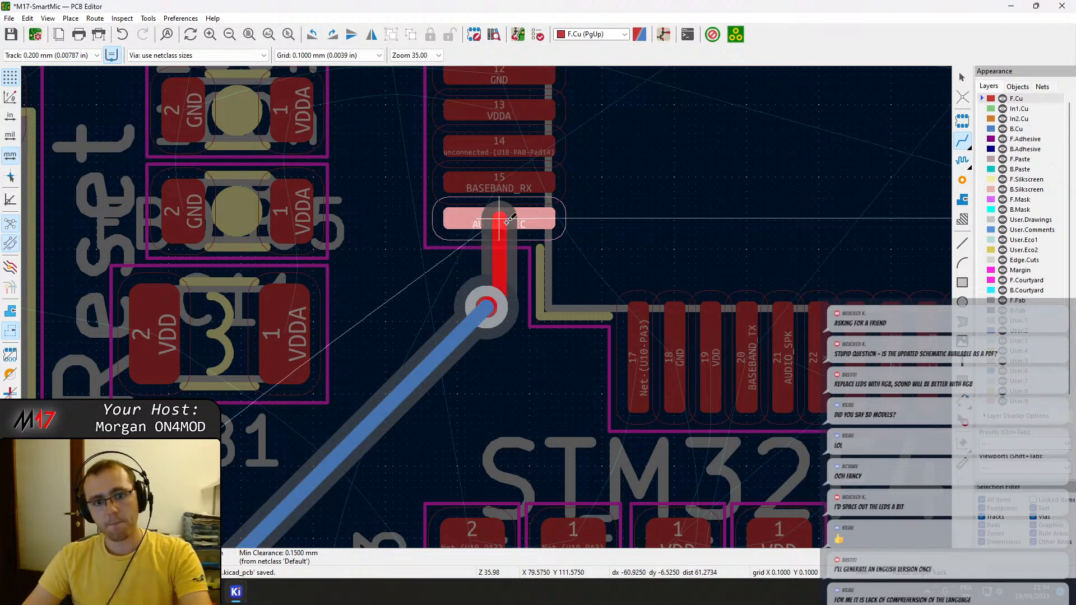
click(507, 223)
key(Escape)
Shift the AUDIO_MIC via near U10 pin 16 diagonally down-left, away from the U10 courtyard, and save the board.
click(489, 312)
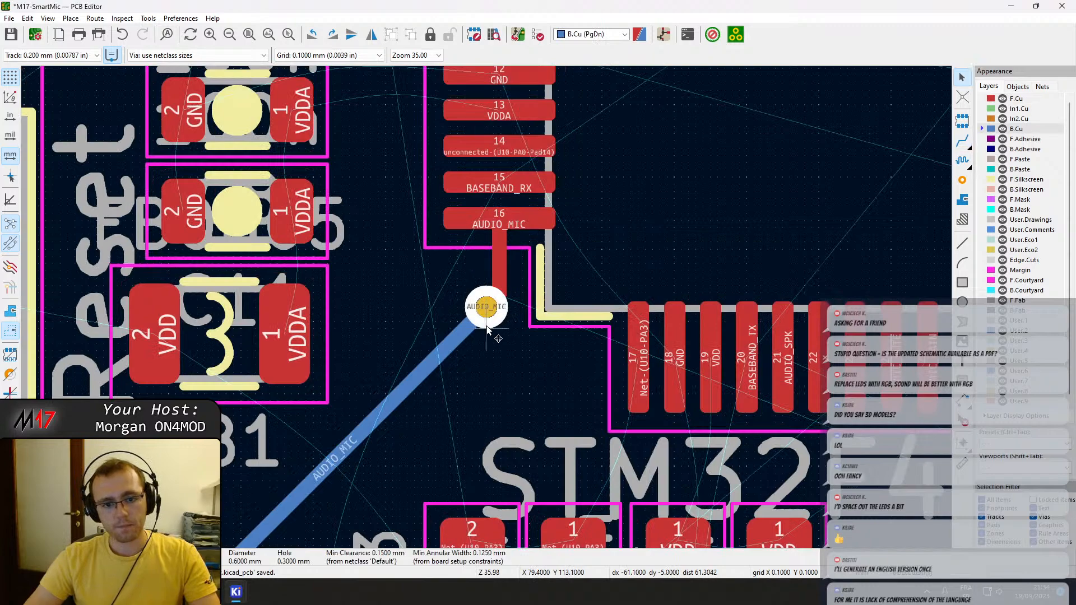
key(d)
click(475, 326)
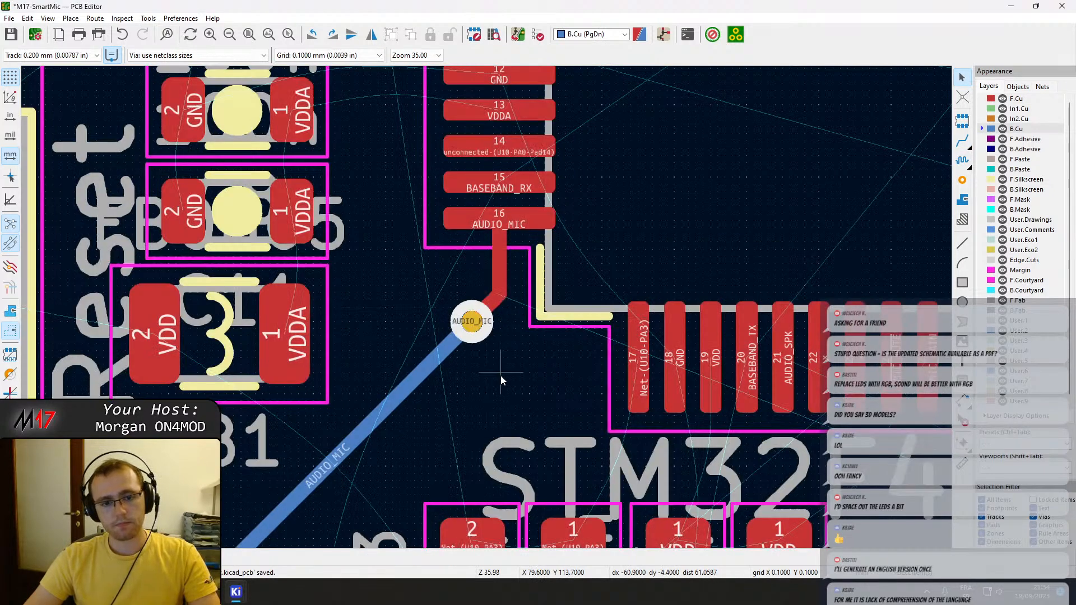
scroll(501, 376, down, 2)
key(ctrl+s)
middle_drag(397, 394, 487, 315)
scroll(374, 399, up, 2)
scroll(462, 318, down, 5)
scroll(471, 306, up, 4)
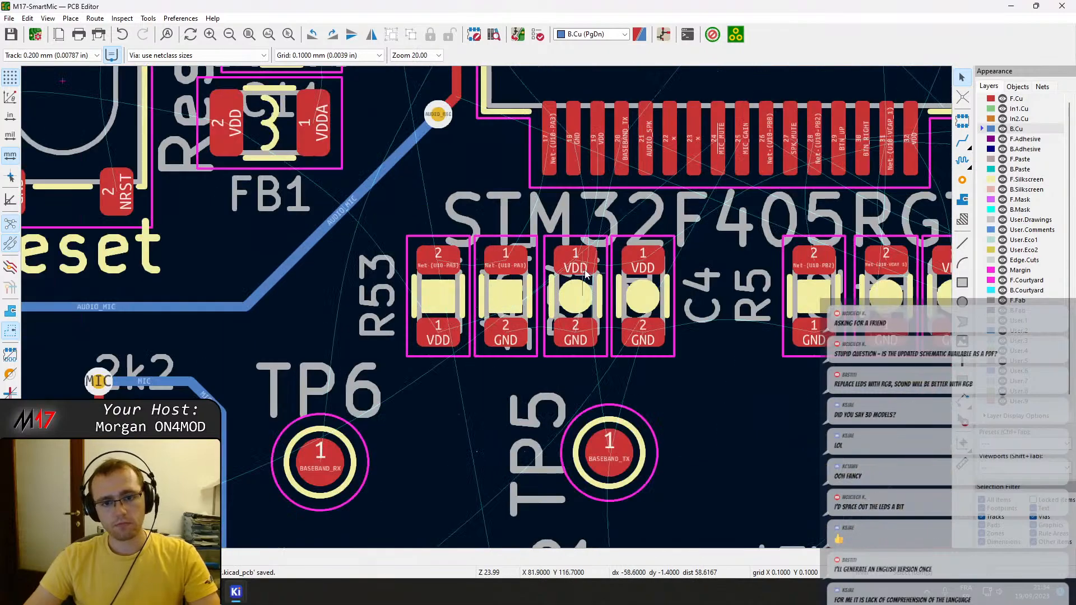
key(x)
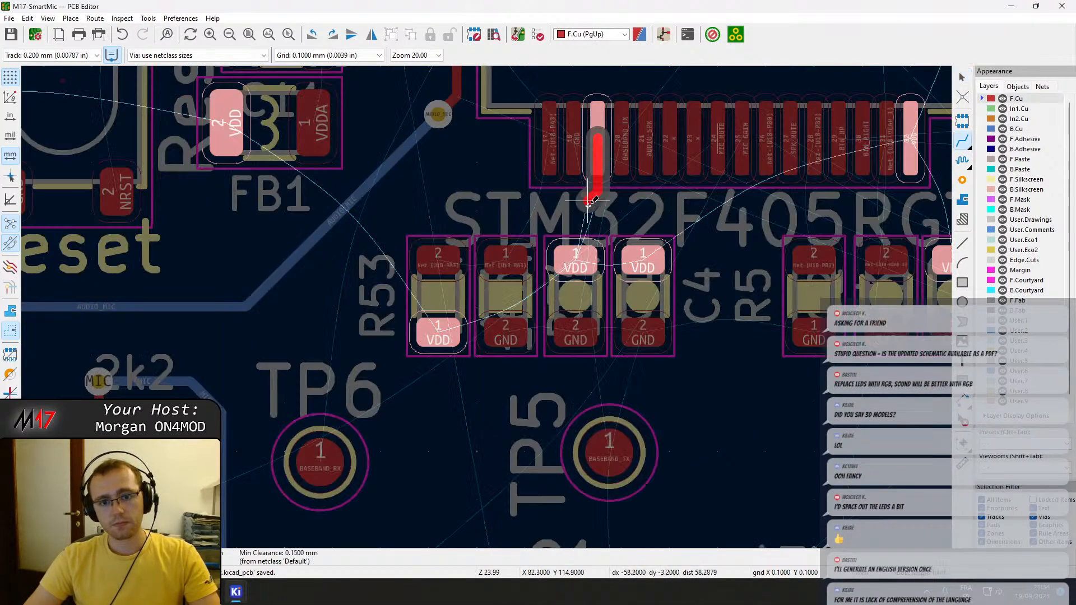
middle_drag(587, 246, 497, 254)
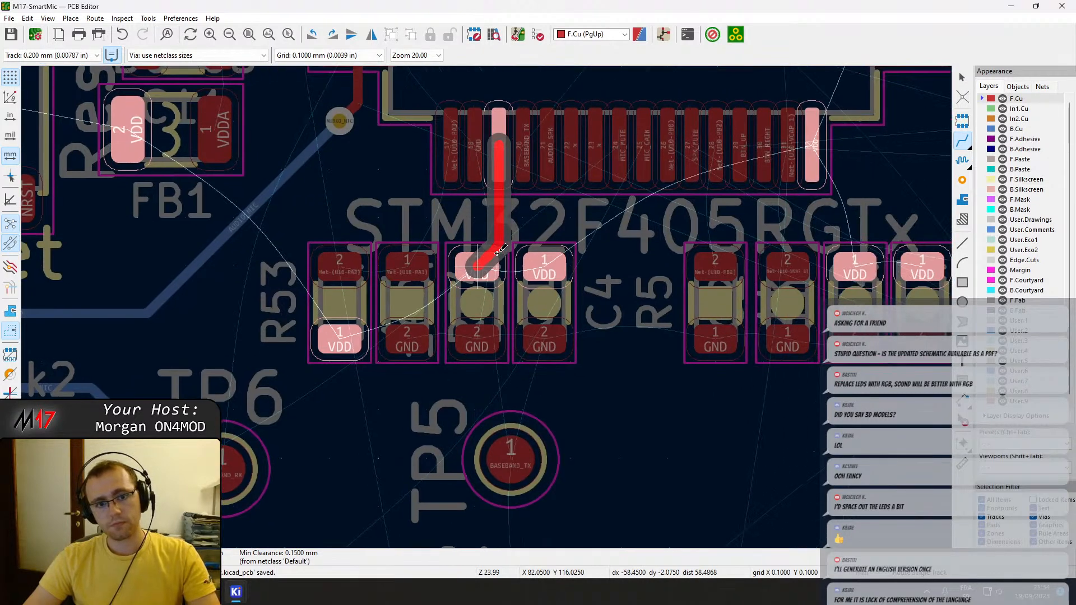
key(Escape)
key(Escape)
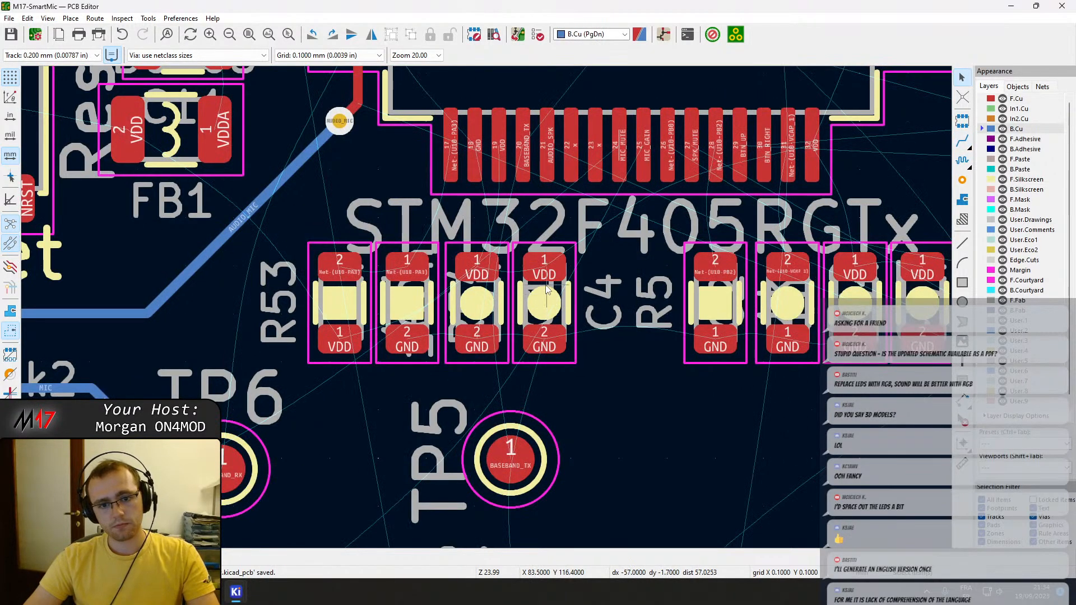
Move capacitor C4 onto C1's position in the row of parts below U10 pin 19.
click(536, 286)
drag(535, 287, 544, 330)
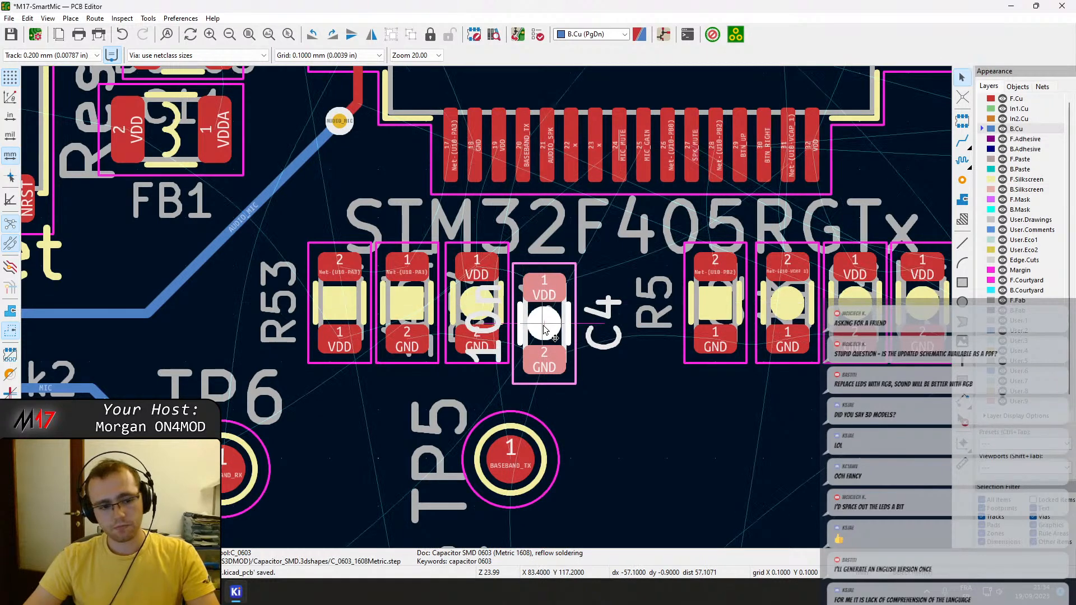
click(458, 358)
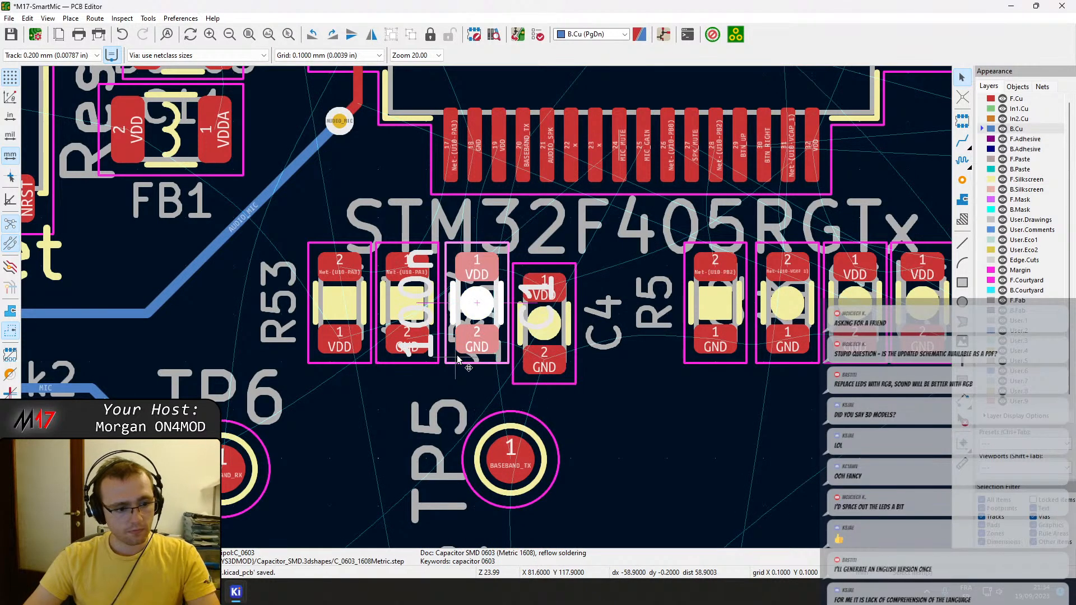
click(537, 315)
drag(533, 302, 479, 271)
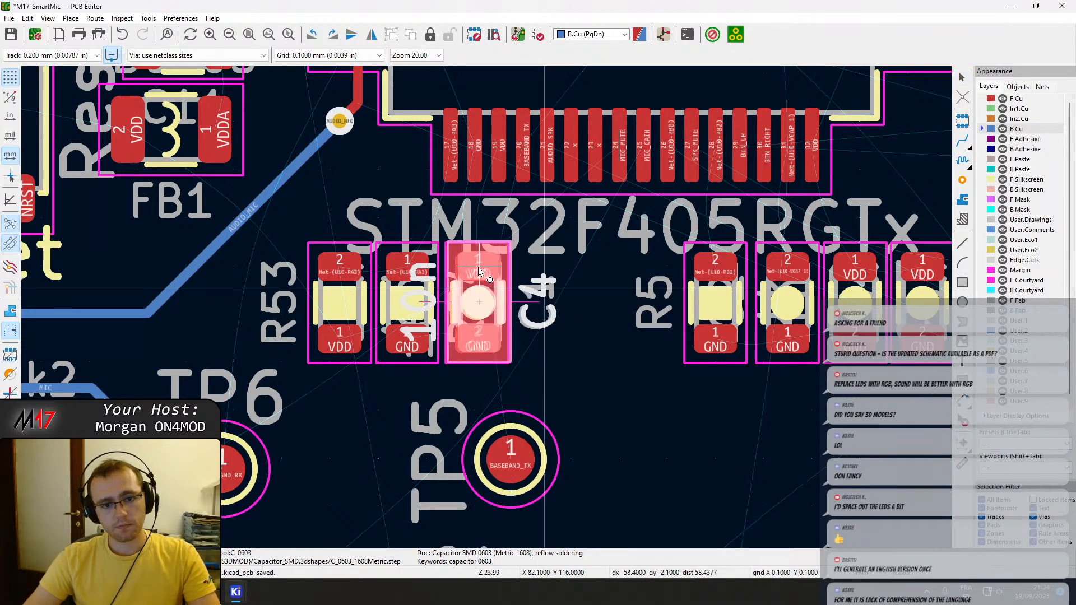
click(479, 271)
Pick footprint C1 from the overlapping pair and place it to the right of C4, slightly lower.
click(485, 290)
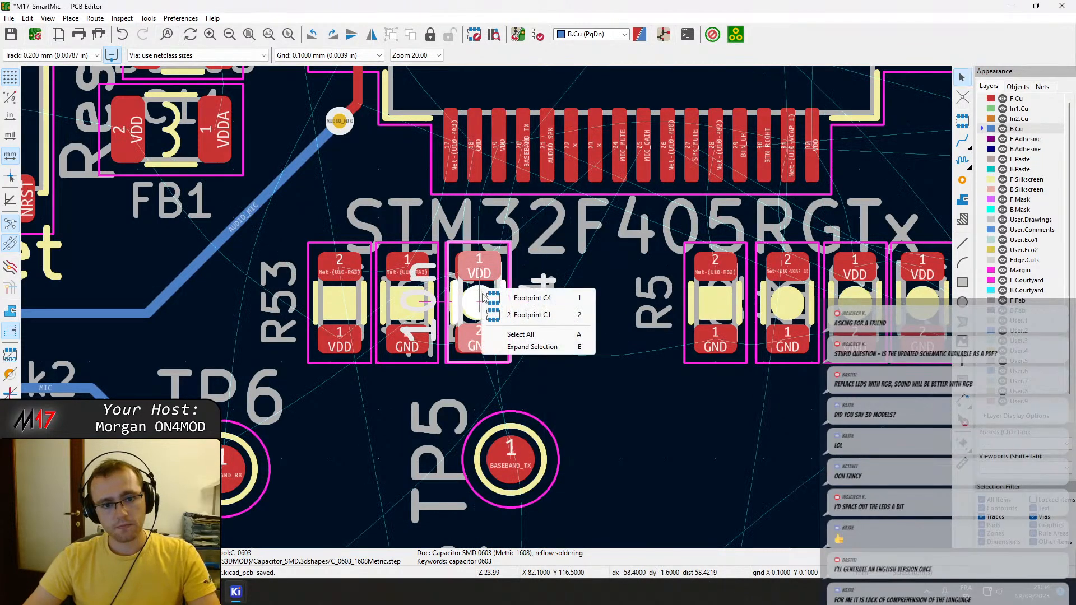
click(527, 315)
drag(479, 303, 541, 351)
click(543, 350)
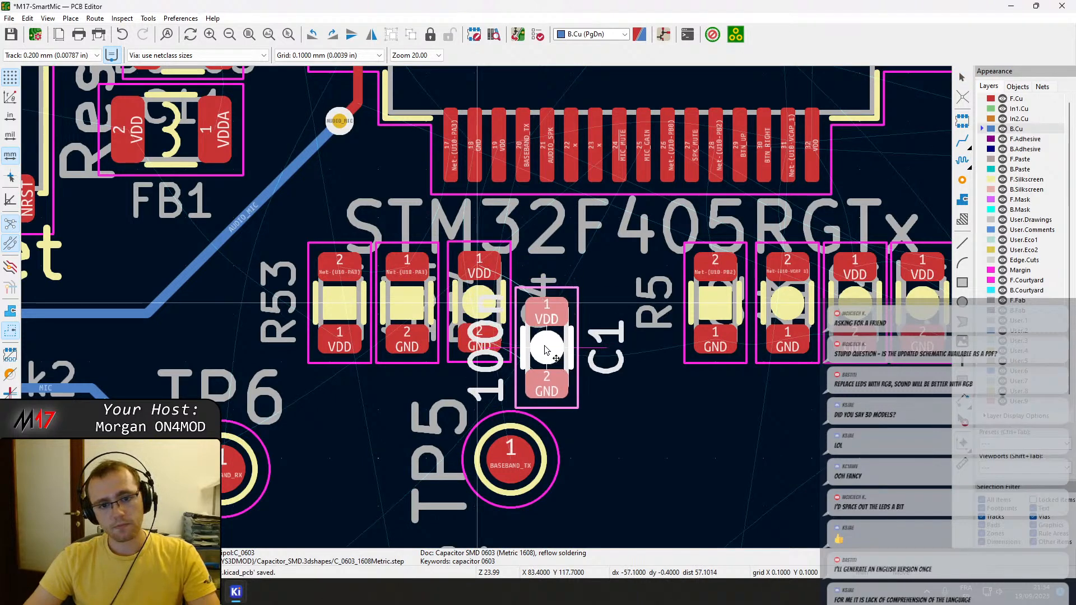
Route VDD on F.Cu between pad 1 of C1 and pad 1 of C4, nudging C1 up and tidying the diagonal segment.
key(x)
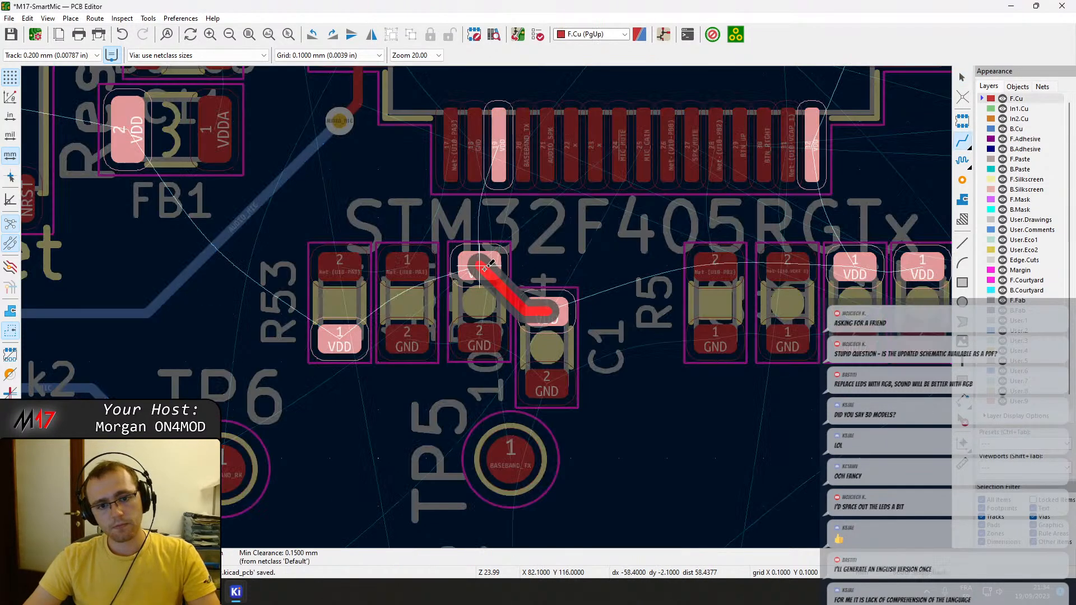
click(484, 269)
scroll(526, 272, up, 3)
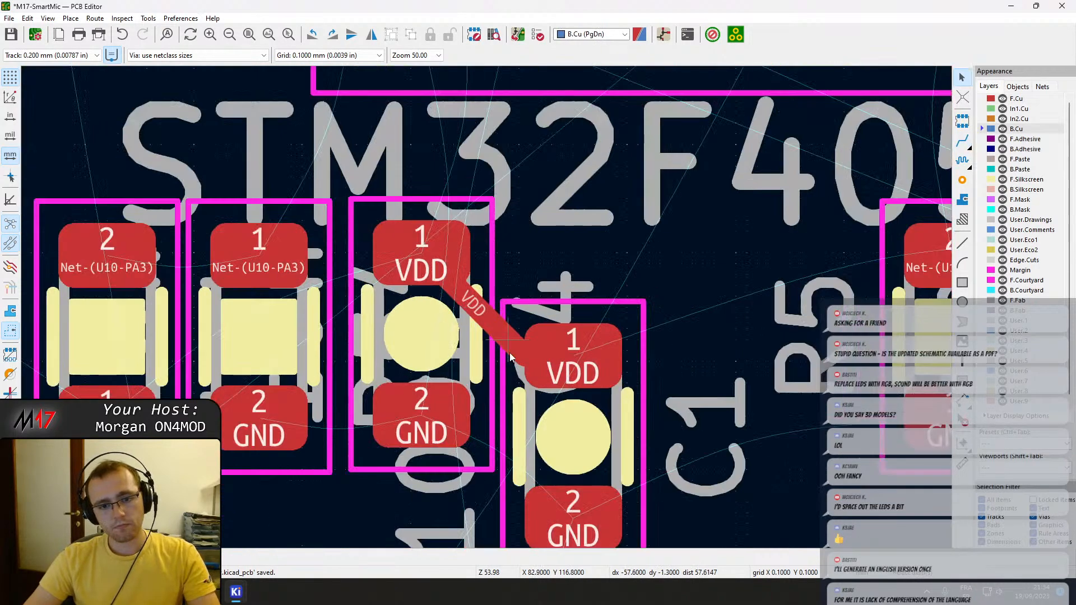
drag(515, 322, 543, 341)
click(518, 290)
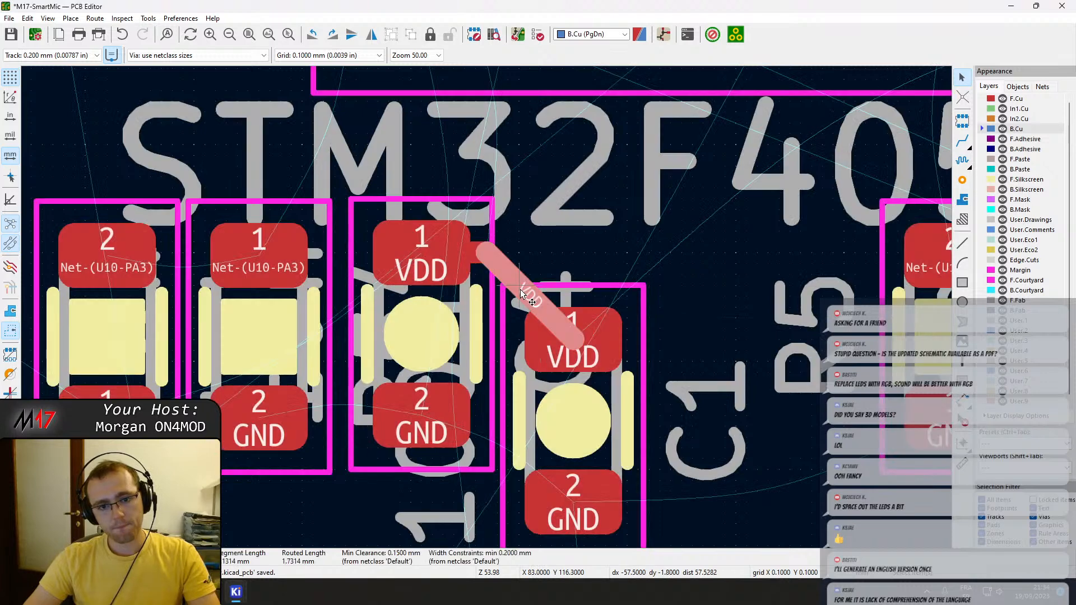
Route VDD on F.Cu from C4's pad 1 up to U10 pin 19 and save the board.
key(x)
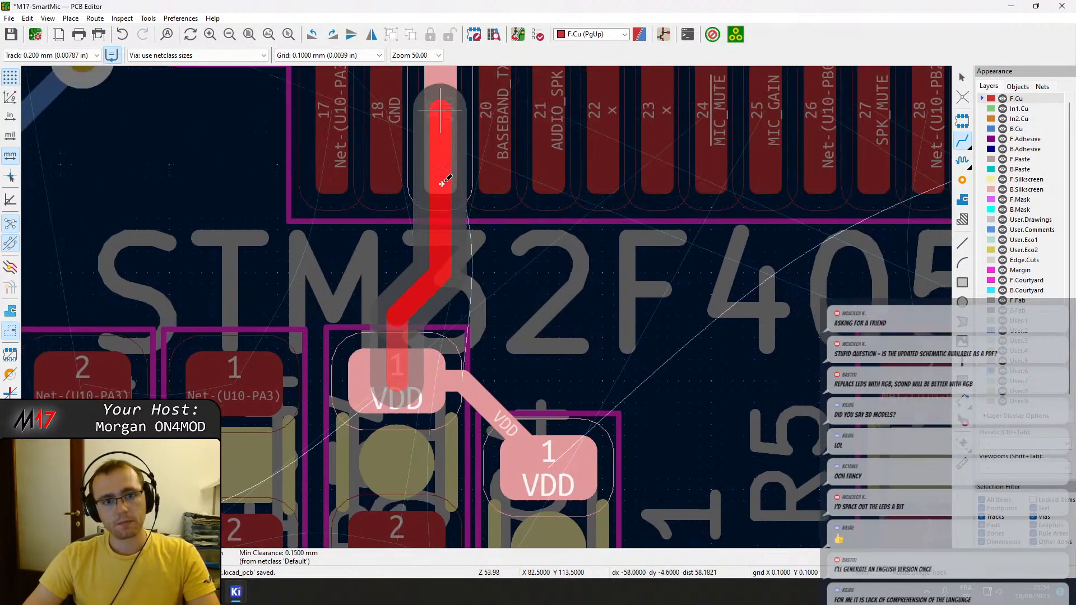
click(441, 107)
key(Escape)
key(ctrl+s)
Start a trial track from U10 pin 20 to see where BASEBAND_TX leads, and abandon it.
scroll(453, 291, down, 1)
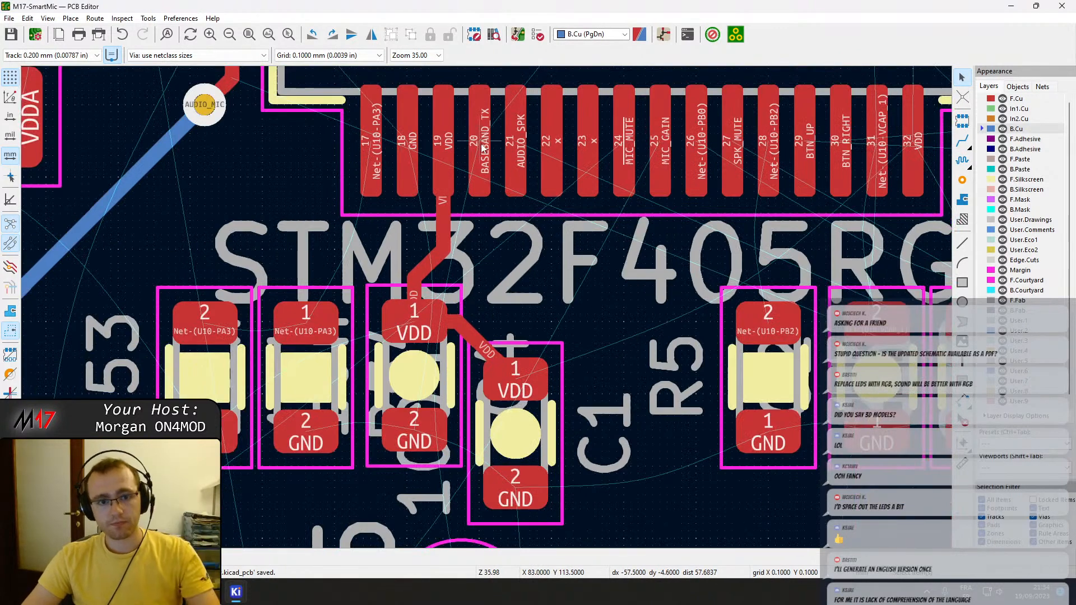
key(x)
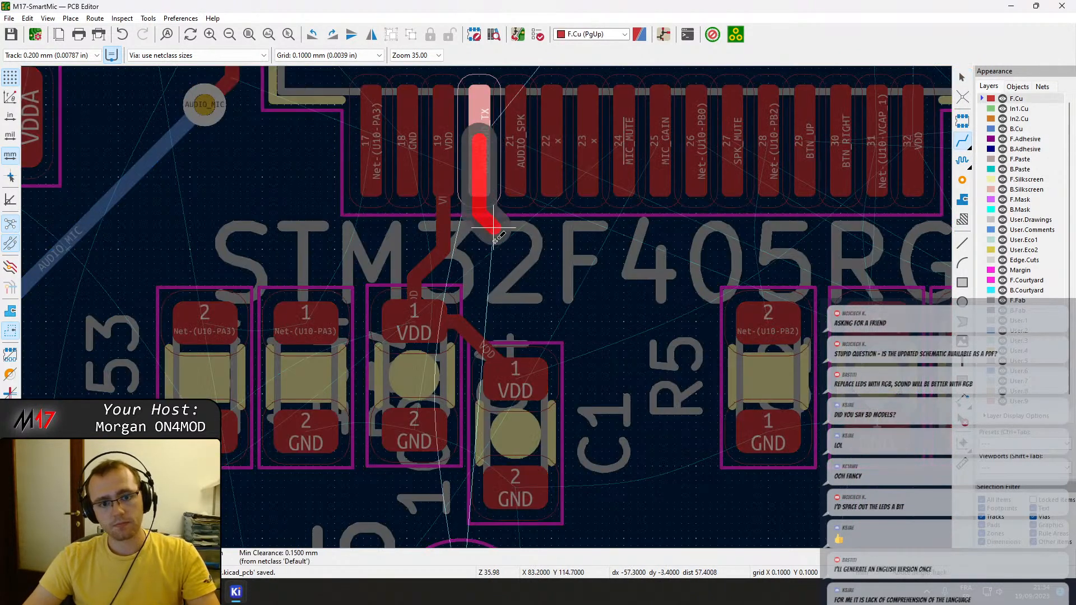
scroll(480, 288, down, 3)
scroll(476, 403, up, 1)
scroll(487, 306, down, 3)
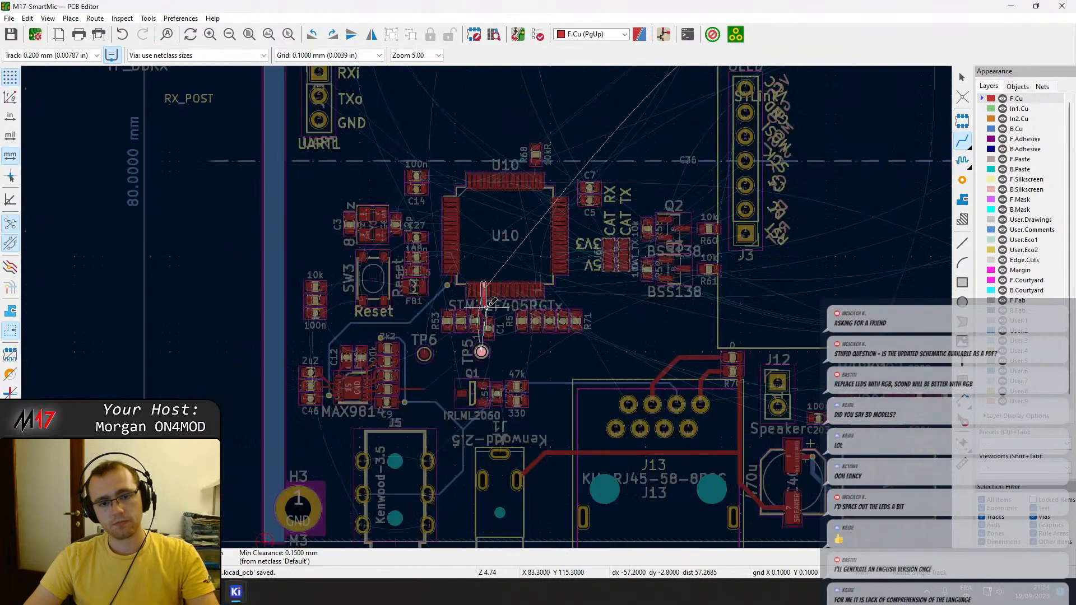
scroll(478, 372, up, 1)
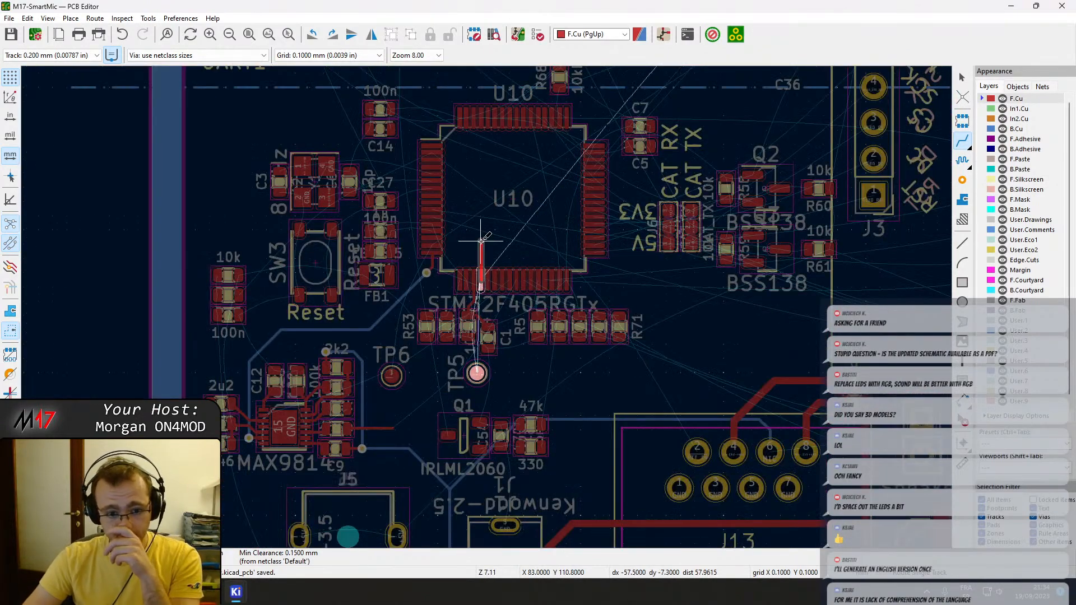
key(Escape)
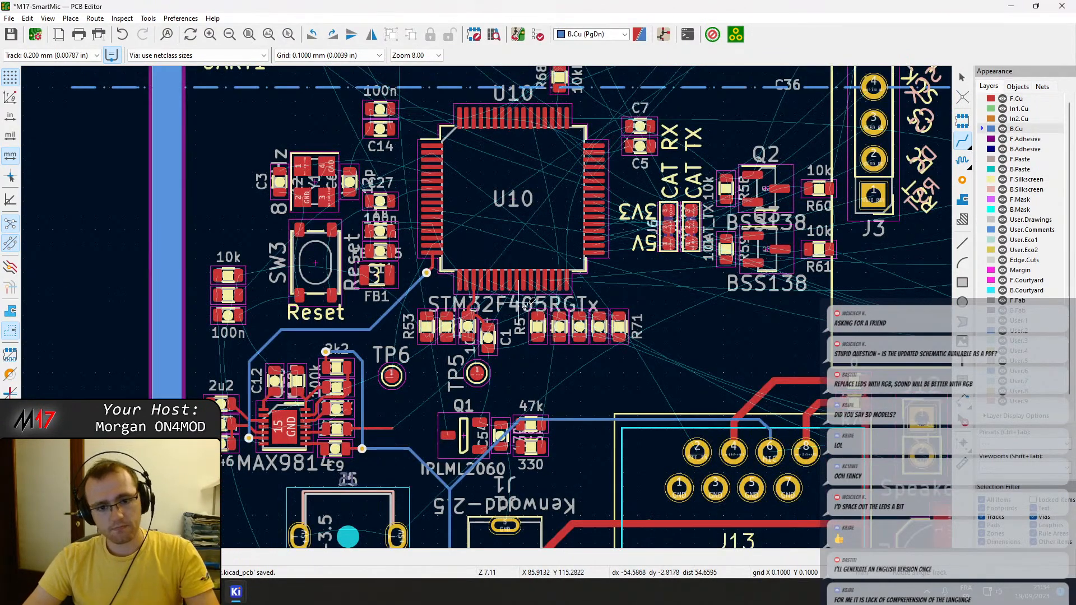
Undo the VDD tracks at U10 pin 19 and the repositioning of capacitors C1 and C4.
key(ctrl+z)
key(ctrl+z)
key(ctrl+z)
key(ctrl+z)
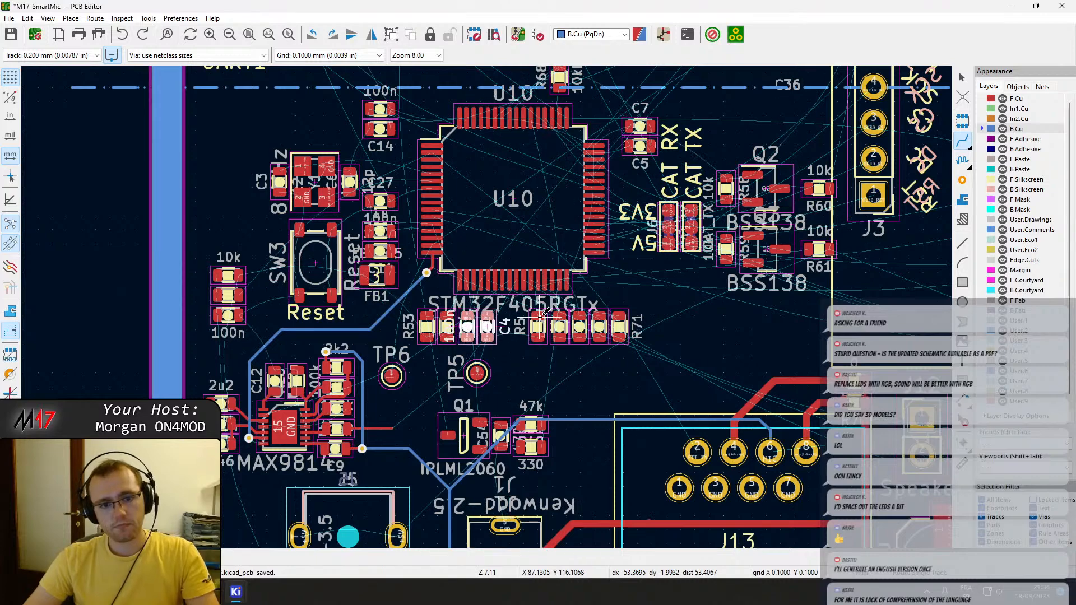
key(Escape)
Examine U10's surroundings and pick it up briefly to inspect its airwires, leaving it in place.
scroll(493, 308, down, 3)
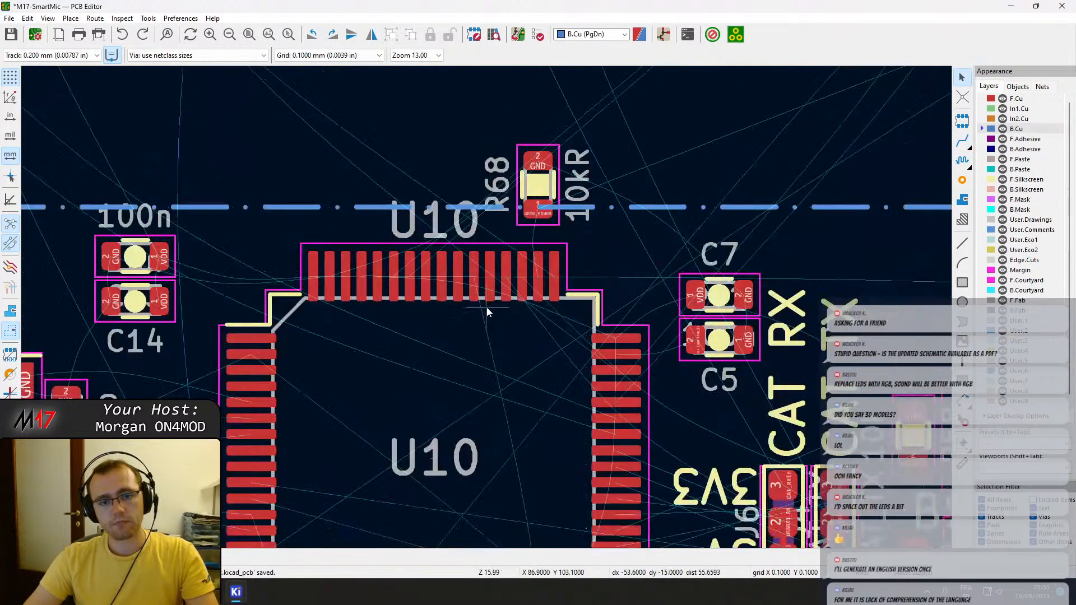
scroll(490, 344, up, 3)
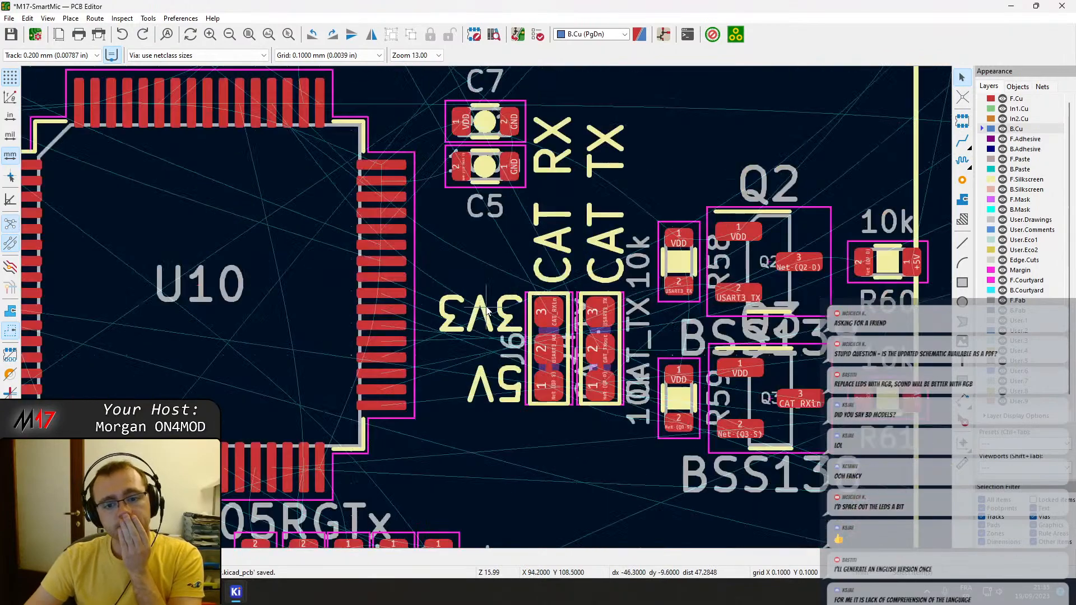
scroll(273, 275, down, 4)
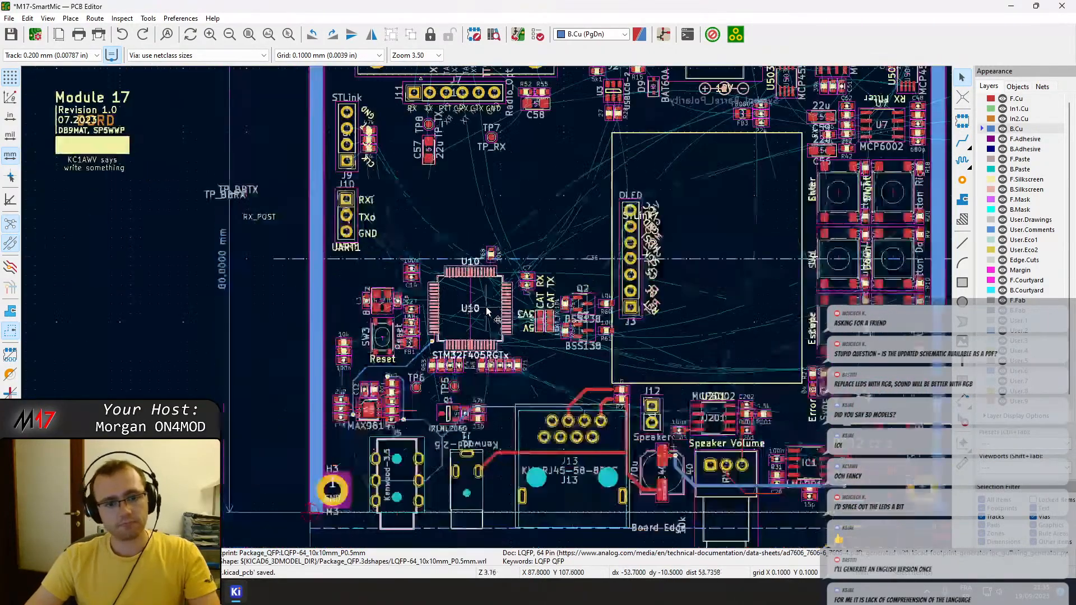
key(m)
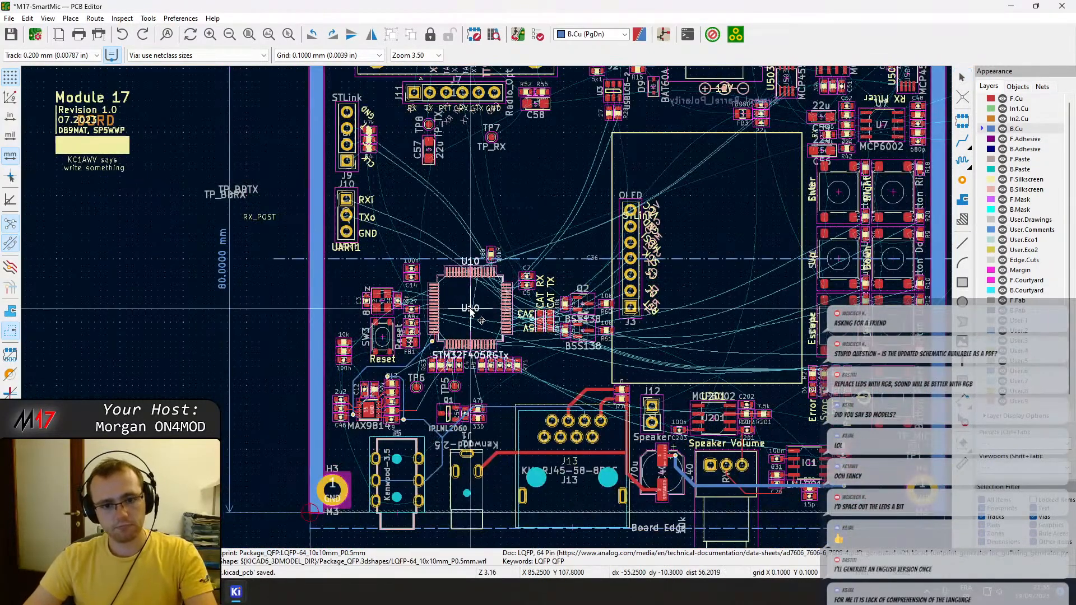
key(Escape)
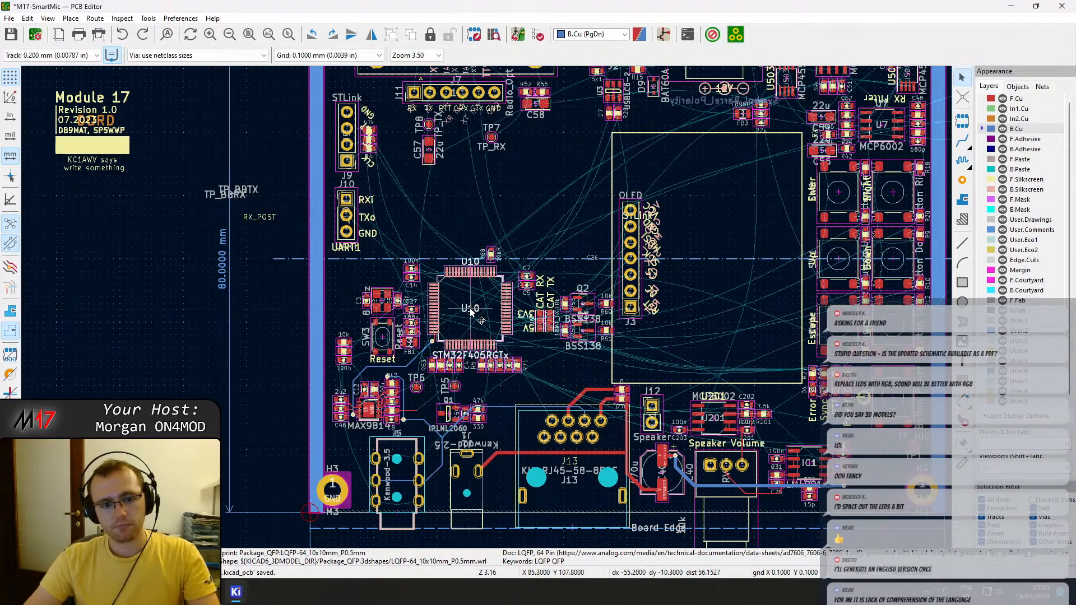
Hide the board's ratsnest and pick up U10 temporarily to inspect only its own connections.
click(11, 226)
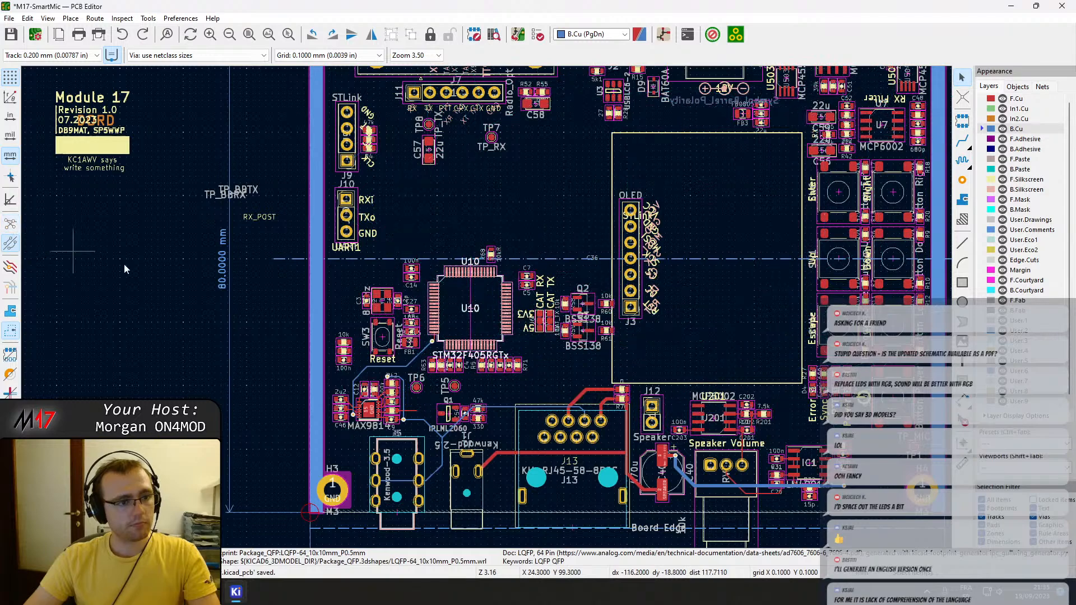
key(m)
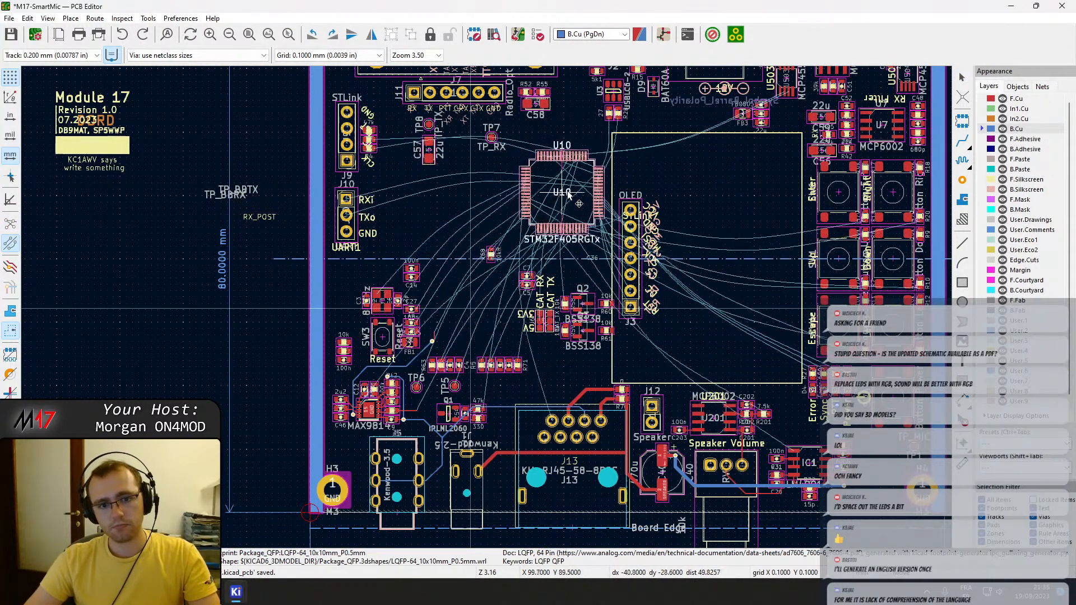
click(475, 335)
scroll(448, 337, up, 5)
middle_drag(303, 319, 496, 321)
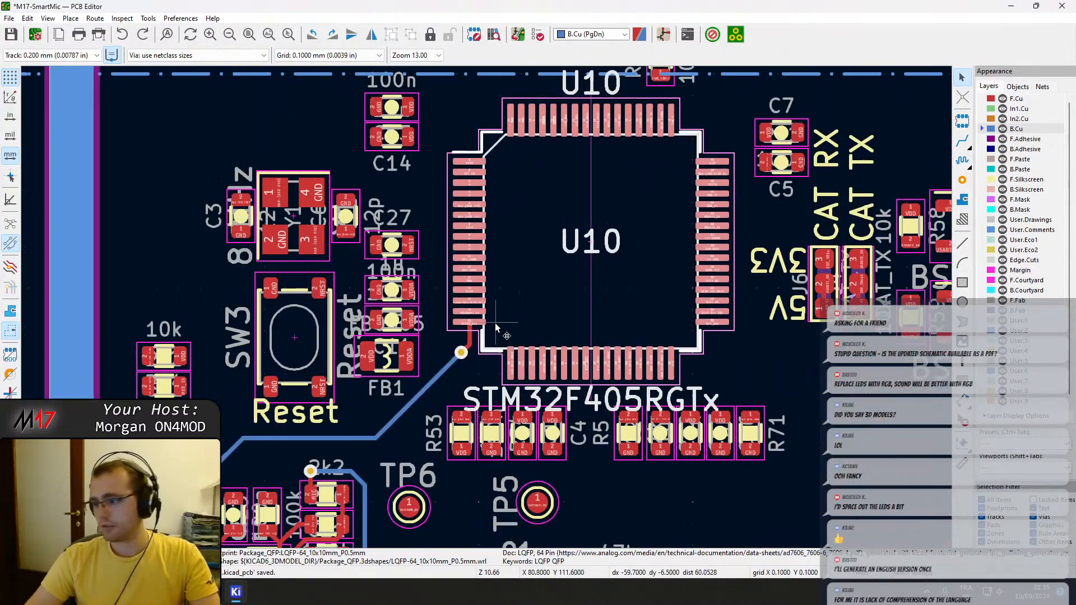
Start a trial F.Cu track from U10 pin 15 to trace where BASEBAND_RX leads, and abandon it.
scroll(435, 386, up, 2)
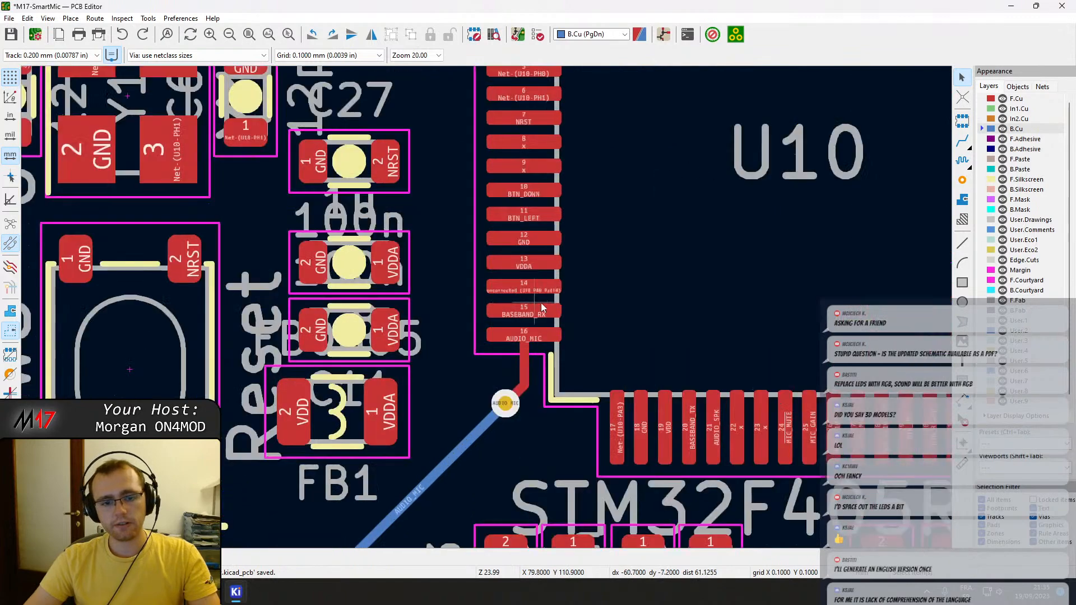
key(x)
click(535, 309)
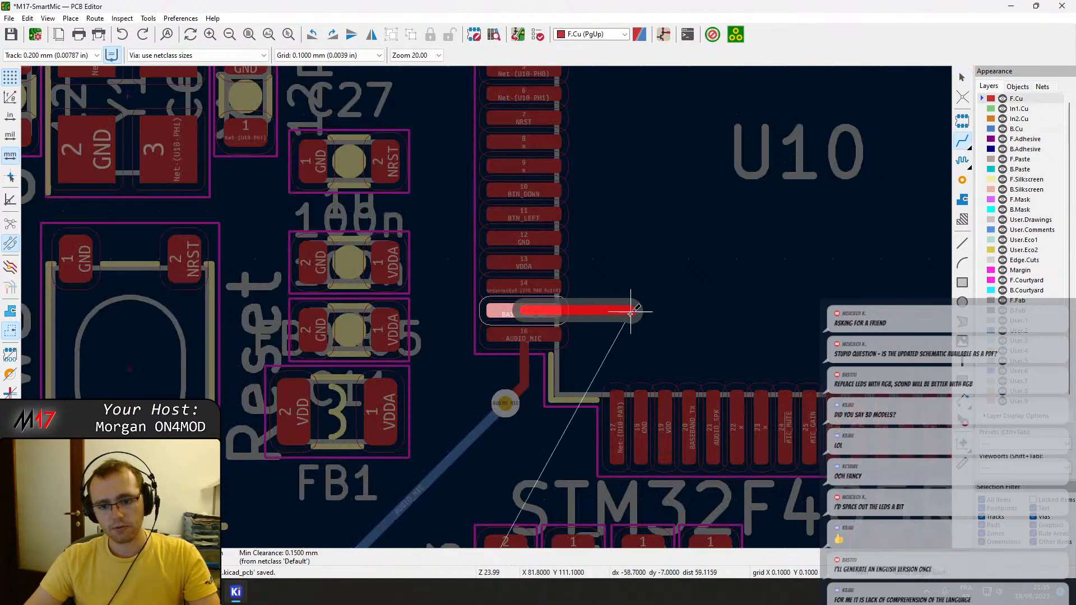
scroll(657, 317, down, 4)
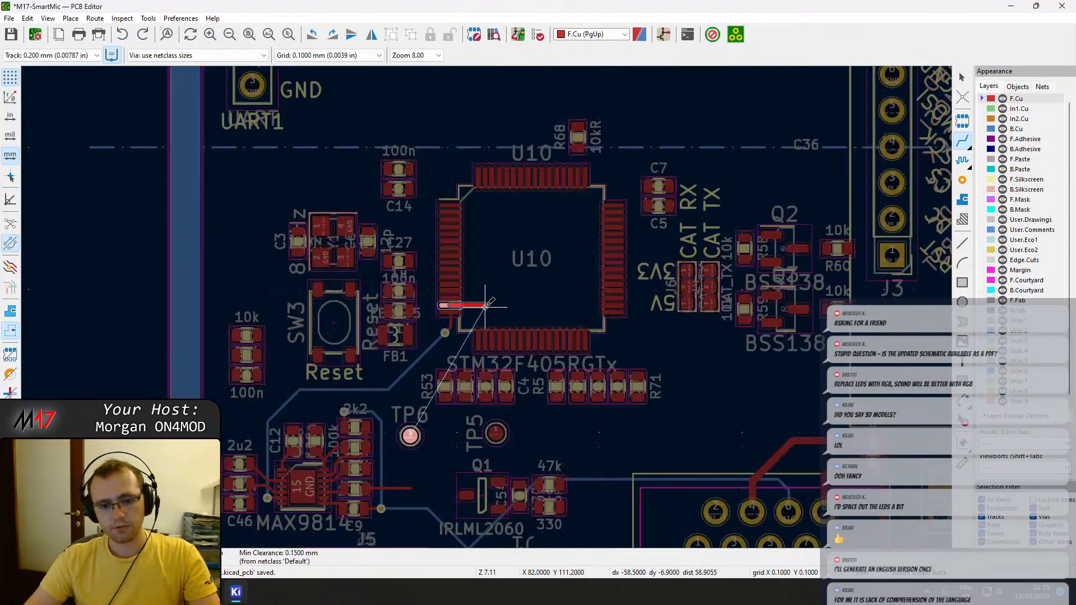
scroll(481, 300, down, 3)
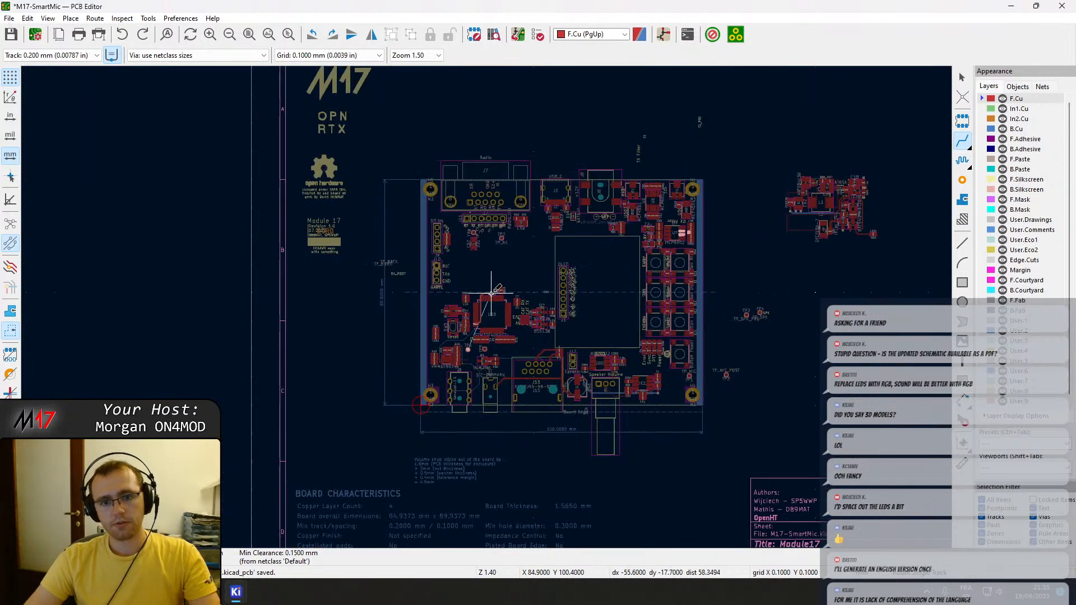
scroll(494, 294, up, 1)
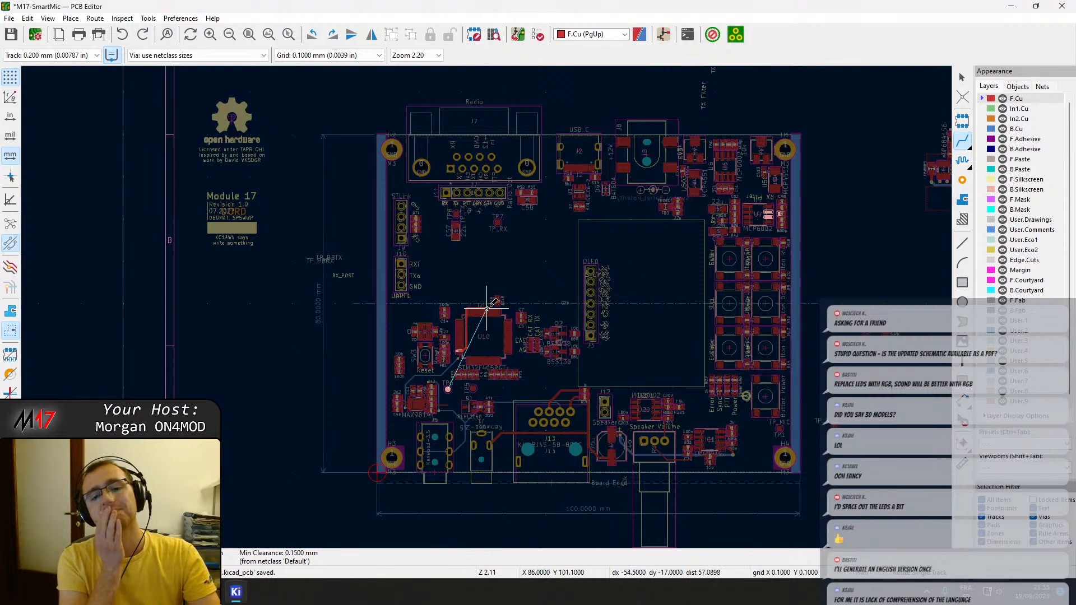
key(Page_Down)
Start a trial F.Cu track from U10's SPI1_SCK pin to look for its destination on the board, and abandon it.
scroll(487, 308, up, 7)
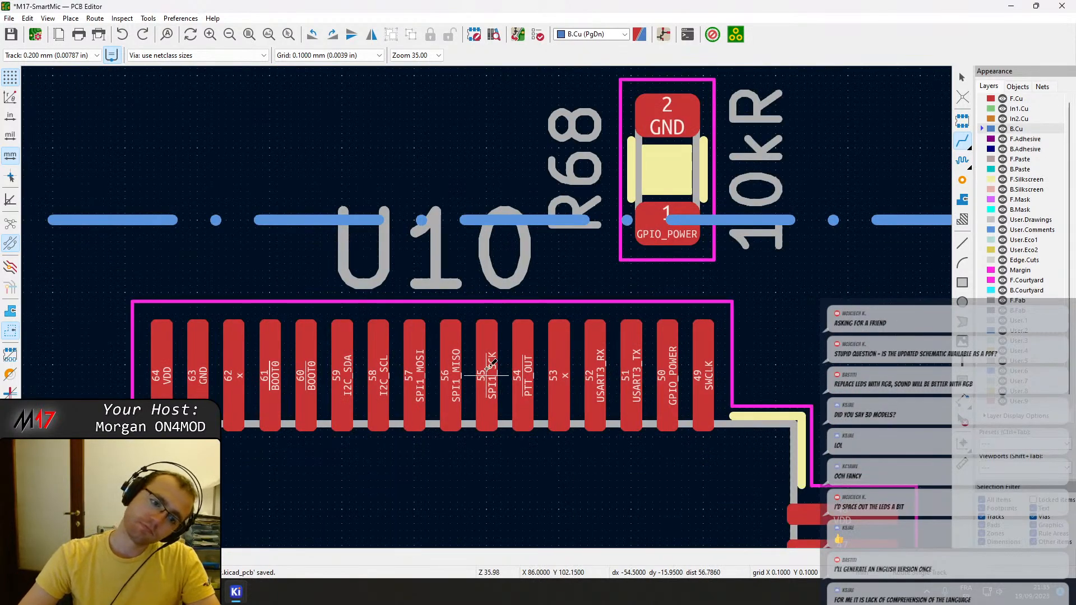
key(Page_Up)
scroll(491, 305, down, 8)
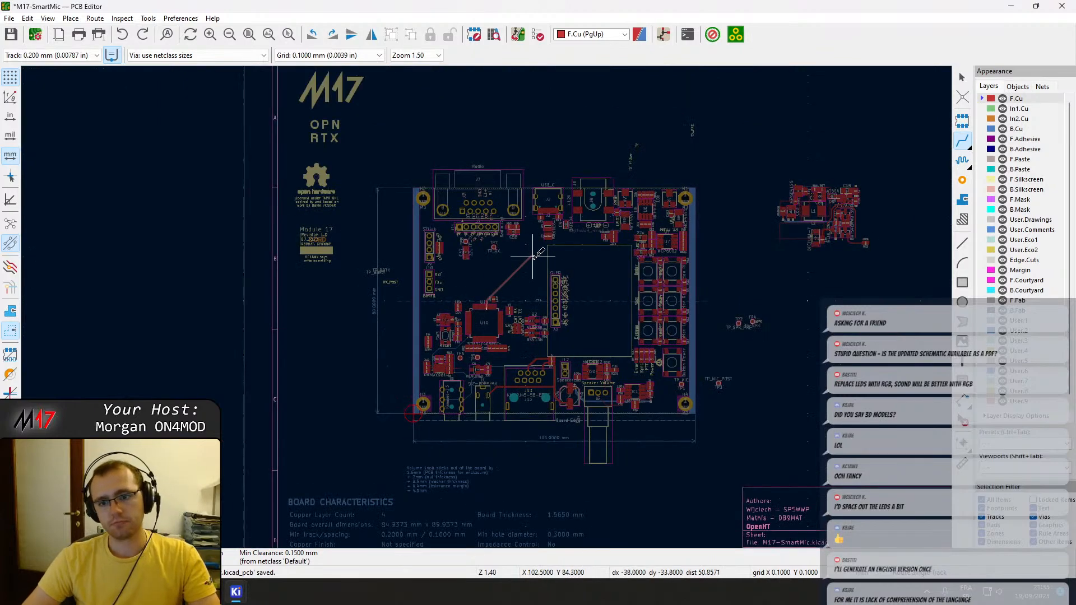
scroll(574, 300, down, 4)
scroll(487, 307, up, 4)
scroll(487, 307, up, 2)
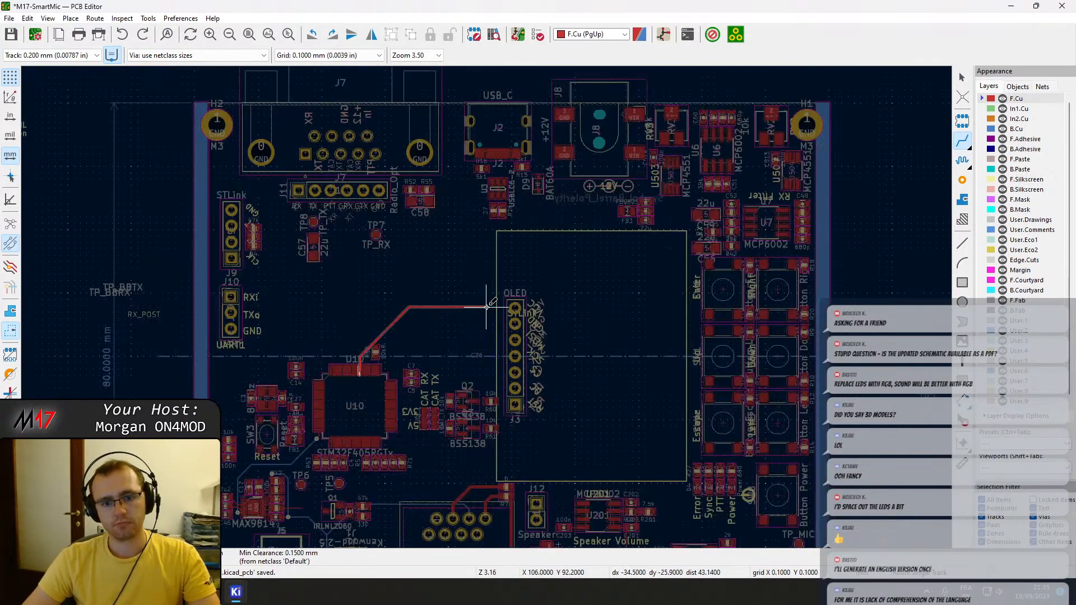
scroll(486, 307, down, 1)
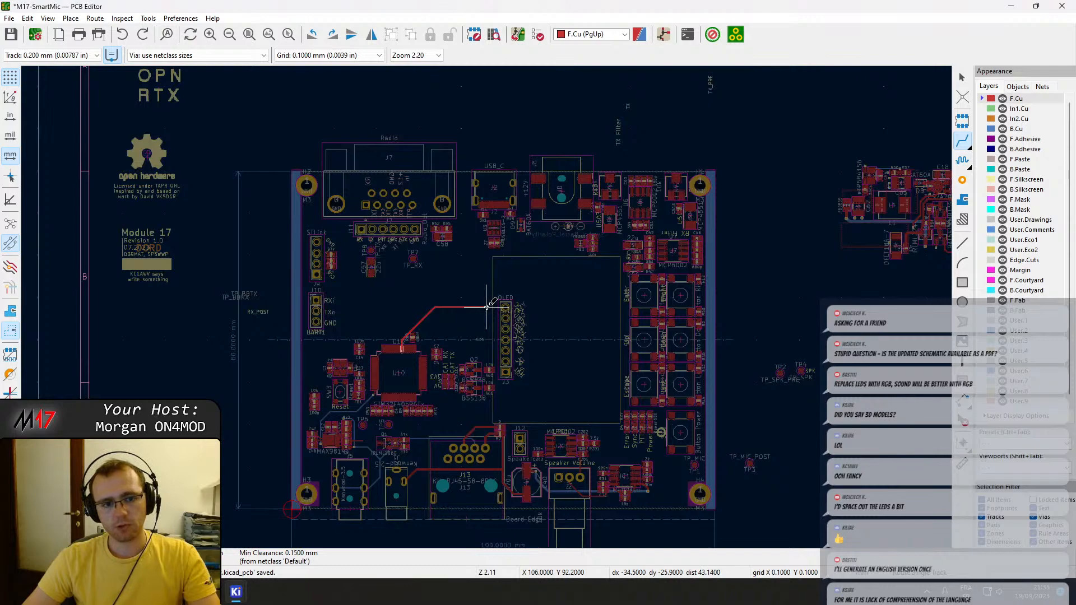
scroll(486, 307, up, 3)
key(Page_Down)
Show the ratsnest again and check U10 pin 56 (SPI1_MISO) for a destination with a trial track, and abandon it.
scroll(452, 355, up, 5)
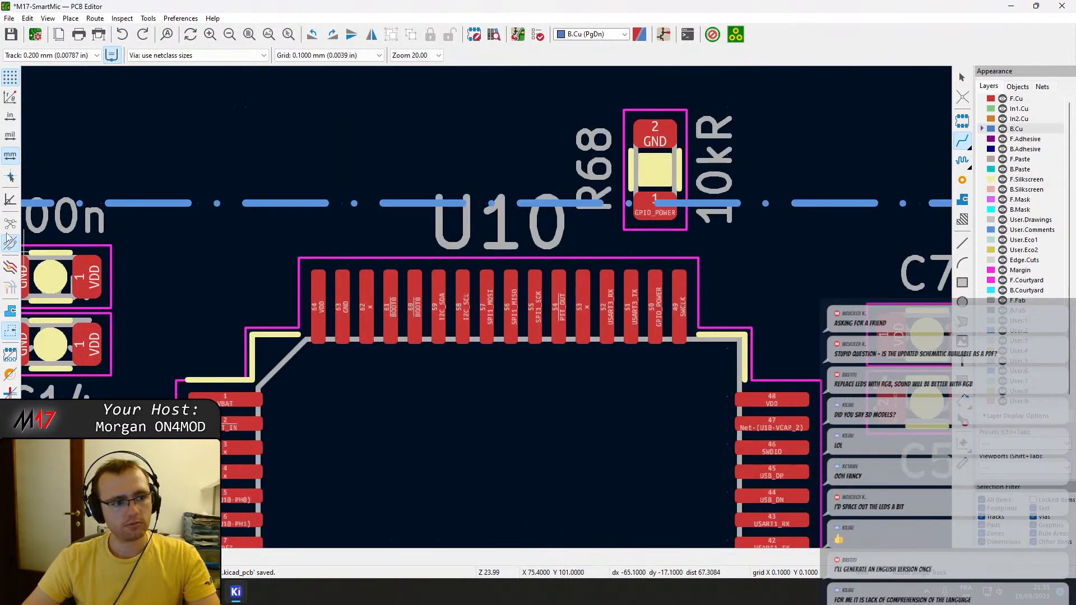
scroll(488, 306, up, 5)
click(487, 280)
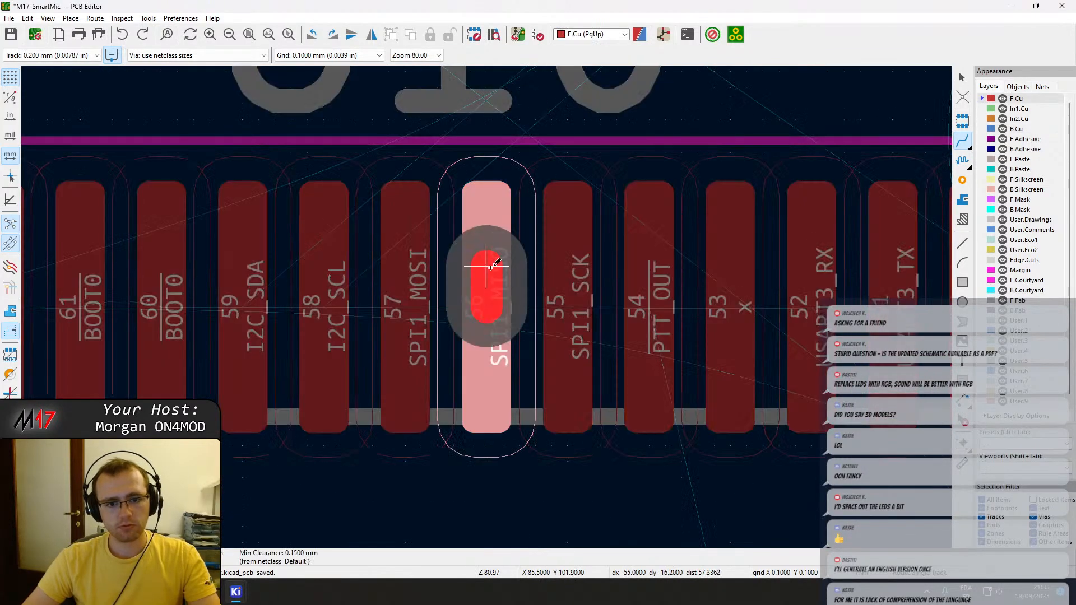
scroll(486, 280, down, 6)
key(Page_Up)
scroll(493, 416, down, 8)
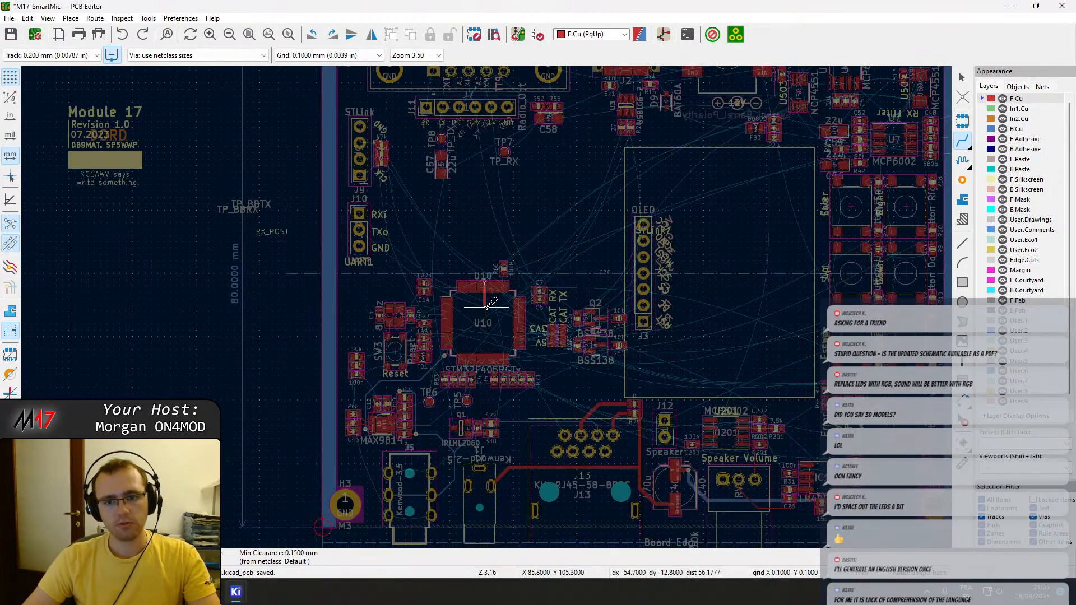
scroll(487, 306, up, 3)
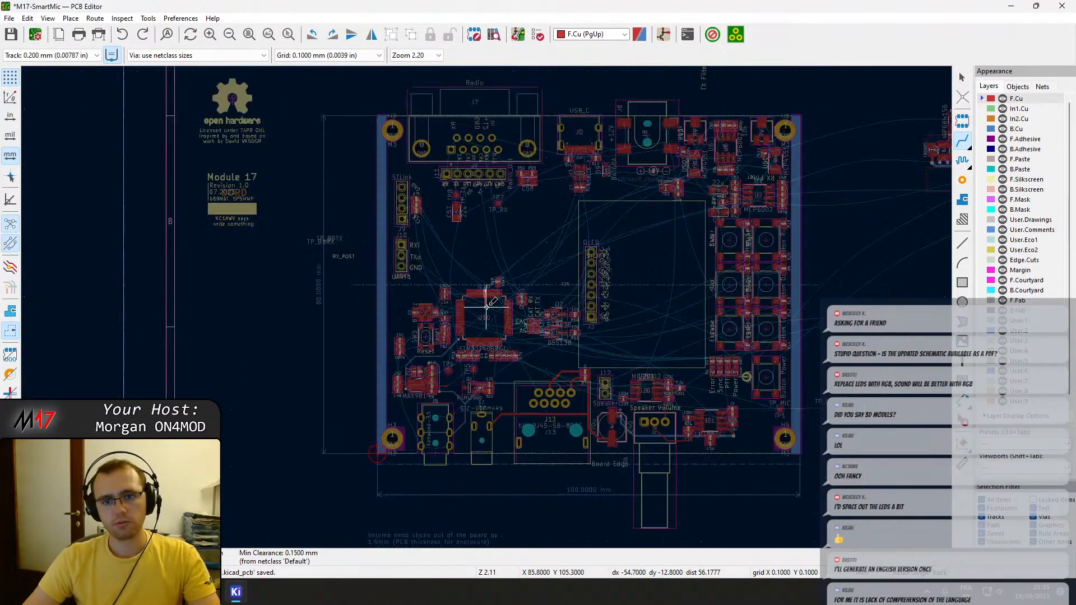
key(Escape)
key(Page_Down)
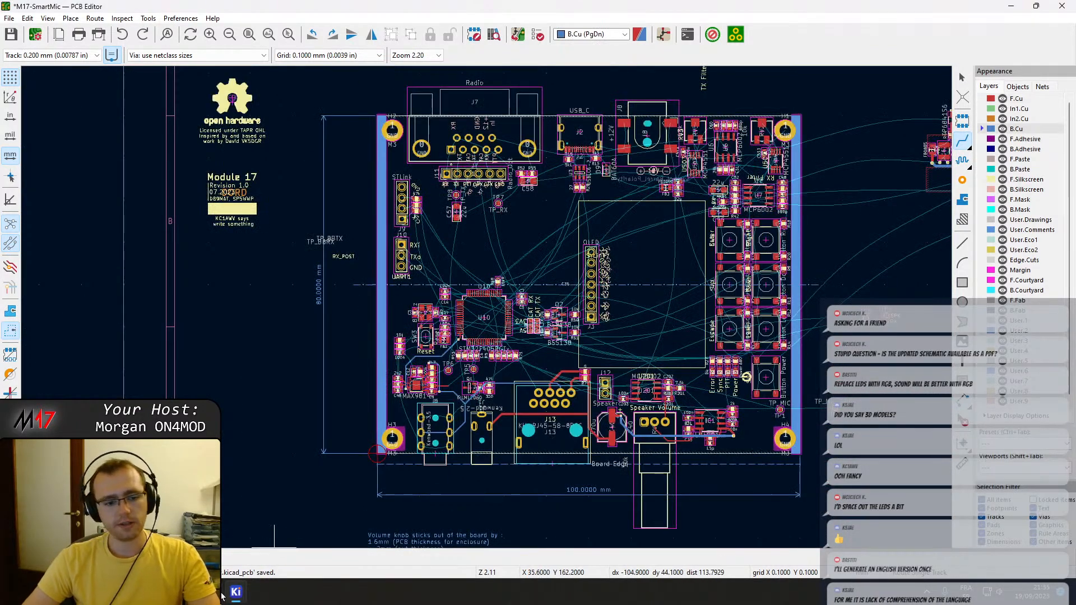
Switch to the Schematic Editor and examine U10's SPI1 and OLED pin assignments on the Microcontroller sheet.
mouse_move(246, 601)
click(193, 537)
click(181, 111)
drag(1075, 23, 593, 1)
click(729, 249)
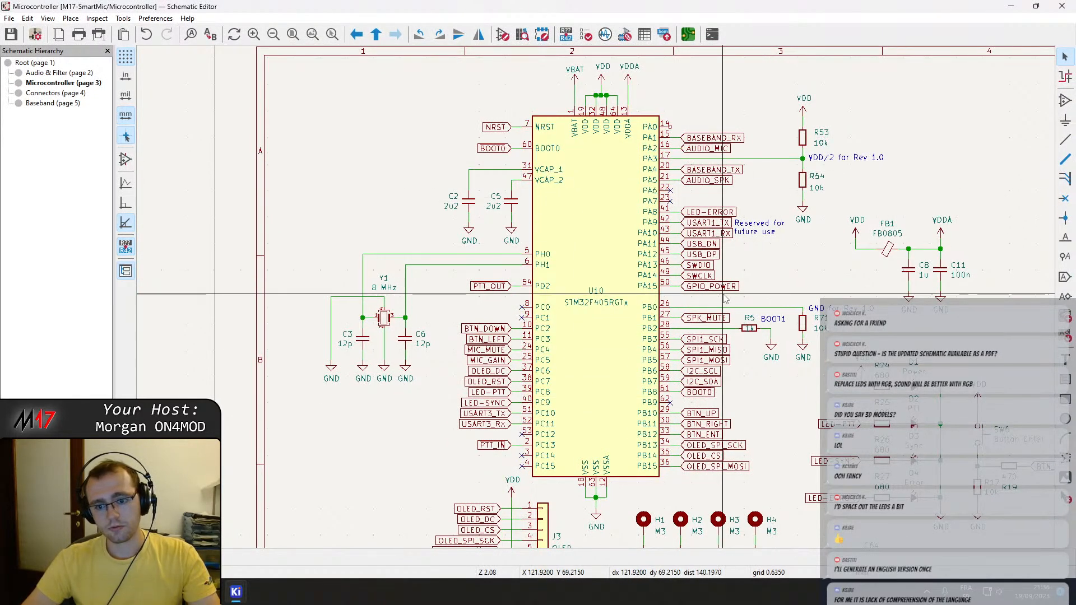
scroll(724, 268, down, 1)
middle_drag(721, 271, 674, 229)
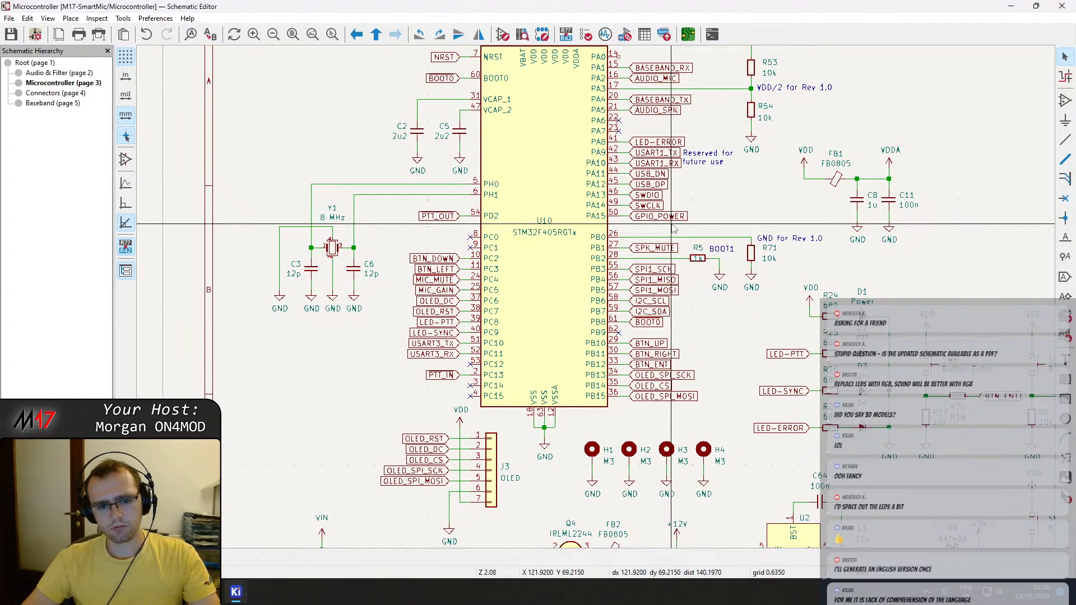
middle_drag(671, 225, 672, 223)
mouse_move(236, 594)
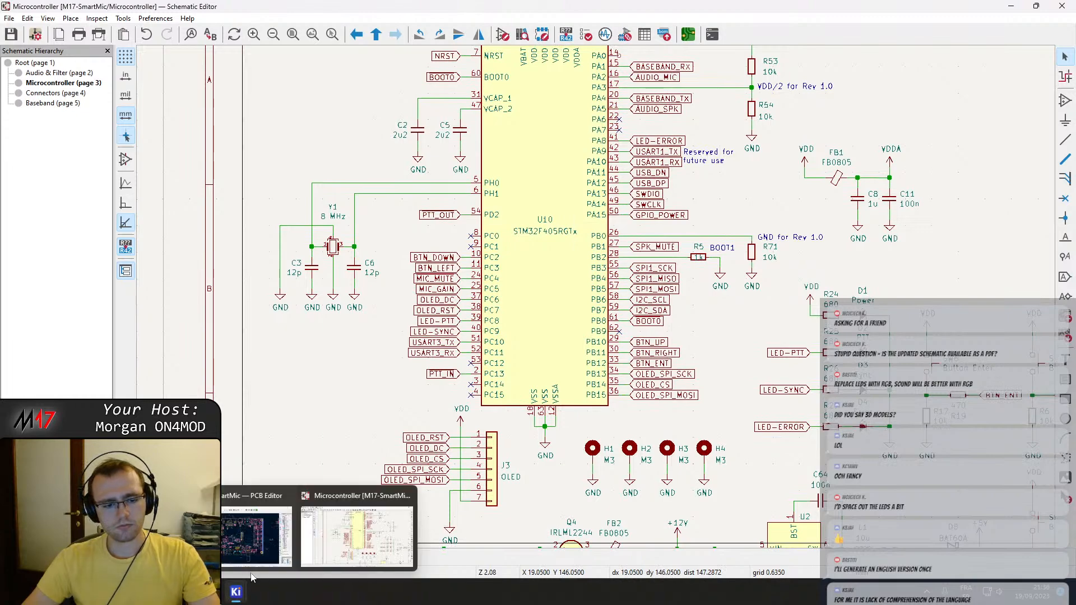
Return to the PCB Editor and check the SPI1_MISO connection at U10 pin 56 with another trial track.
click(263, 533)
scroll(505, 147, up, 6)
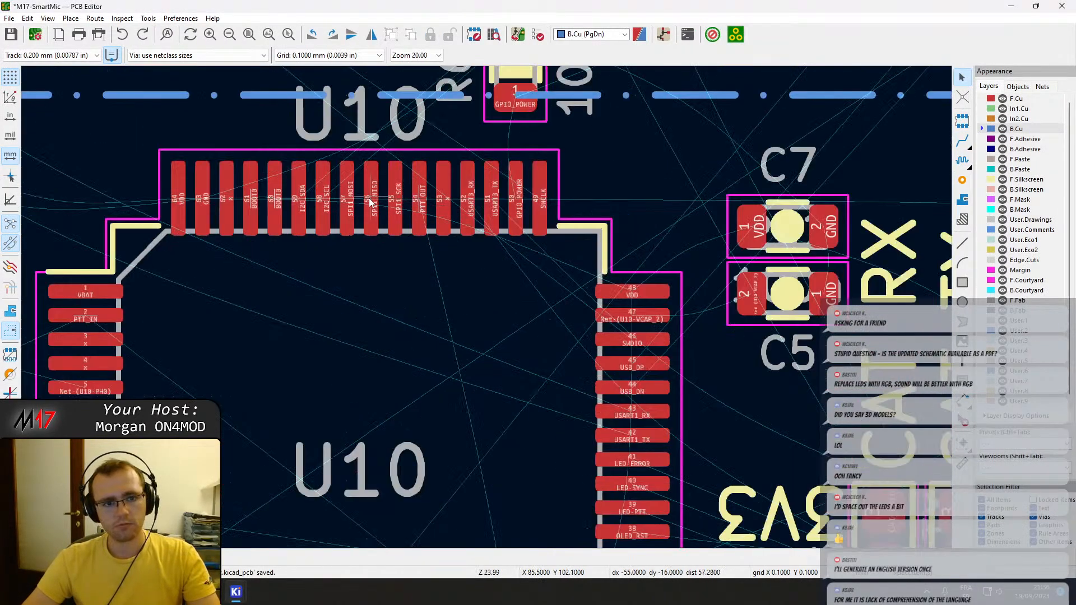
key(x)
scroll(371, 203, down, 4)
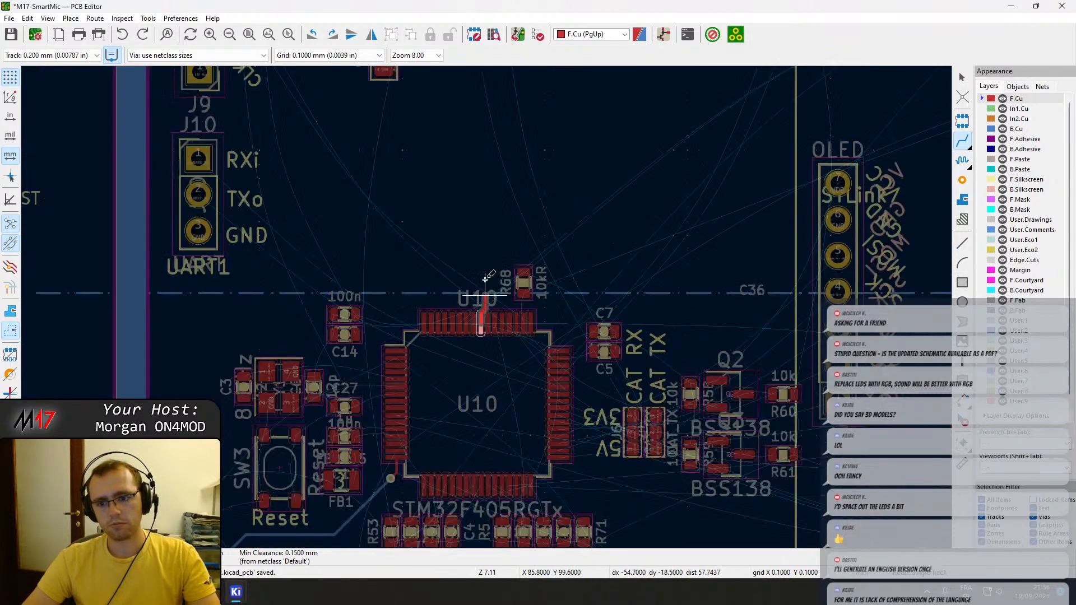
key(v)
Check where J3's OLED_SPI_SCK pin connects on U10 with a trial B.Cu track, and abandon it.
scroll(838, 292, up, 3)
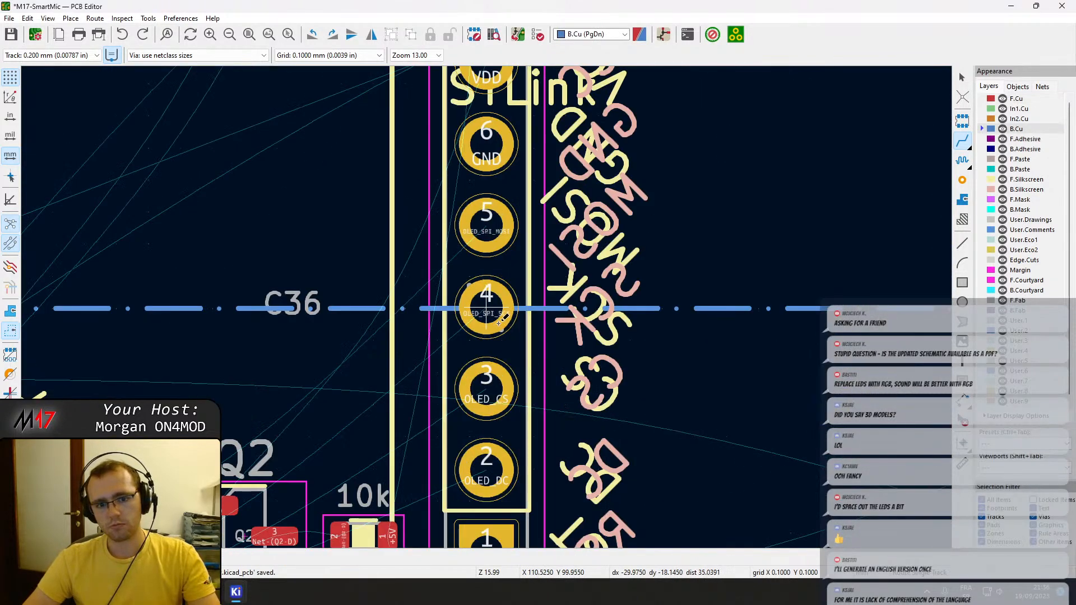
scroll(499, 333, down, 3)
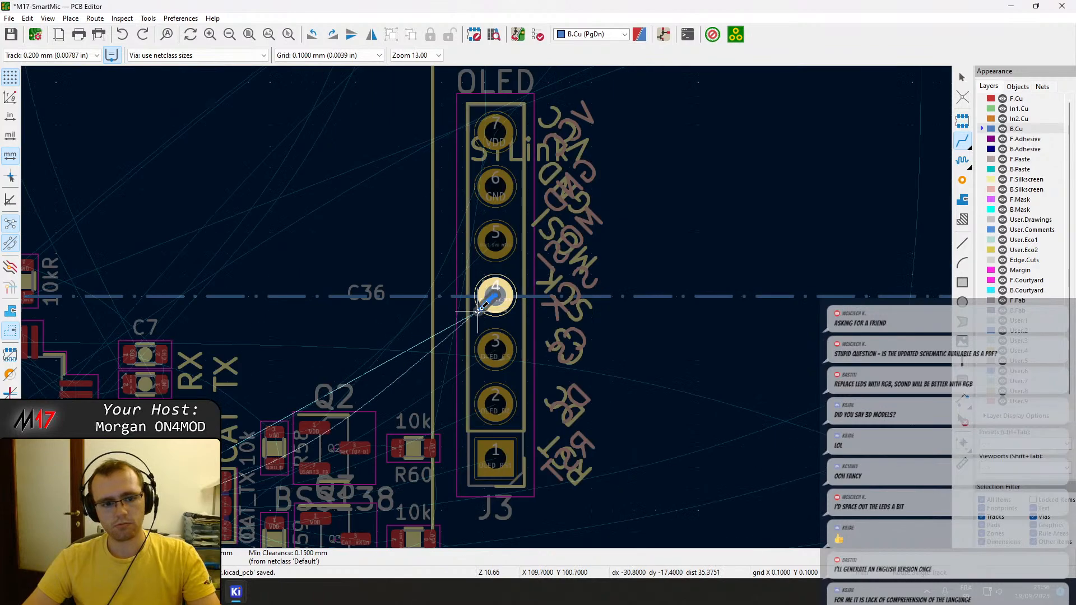
scroll(493, 308, up, 6)
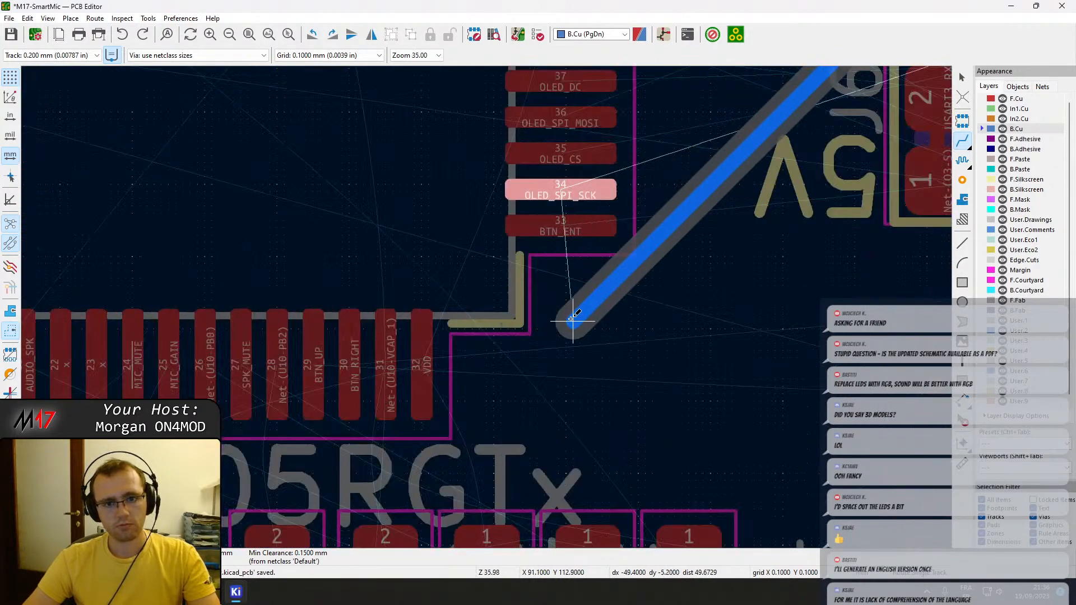
key(Escape)
key(Escape)
Switch to the Schematic Editor and search the Microcontroller sheet for other uses of the SPI1_MISO label.
mouse_move(235, 592)
click(364, 524)
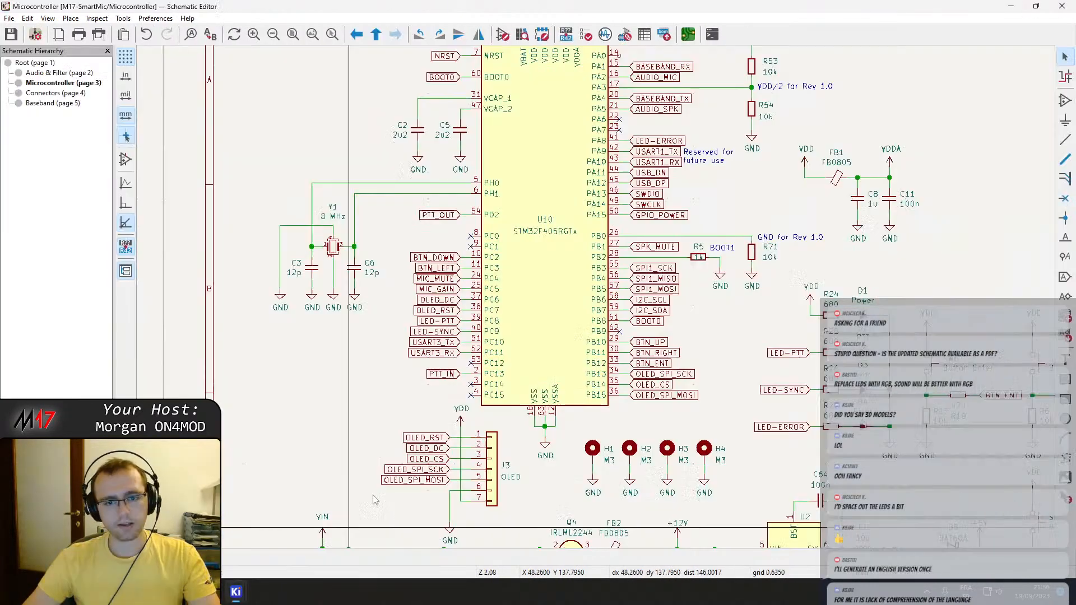
middle_drag(550, 271, 454, 342)
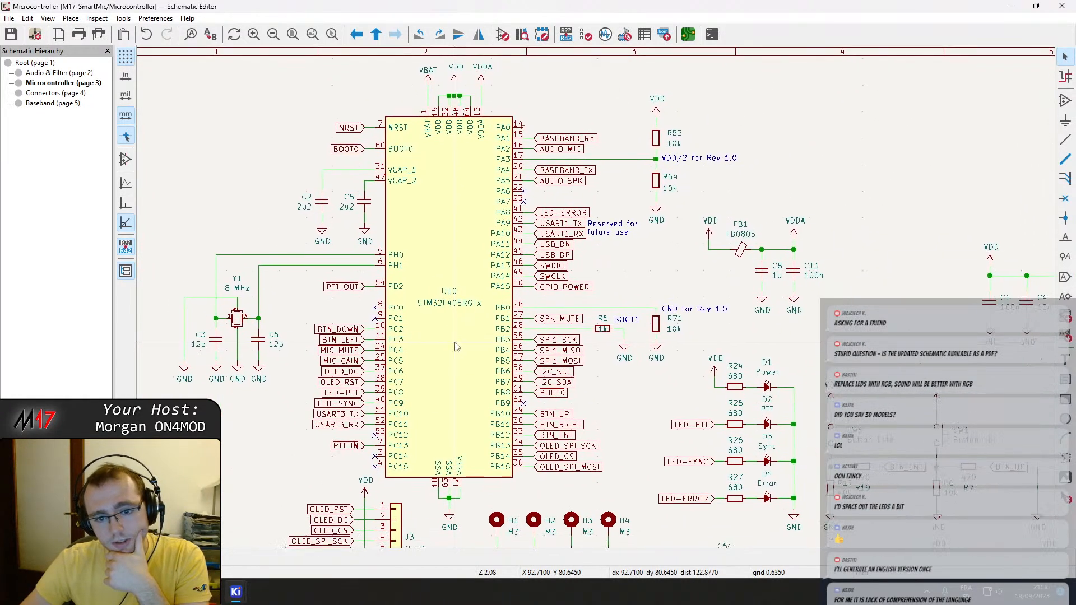
click(554, 361)
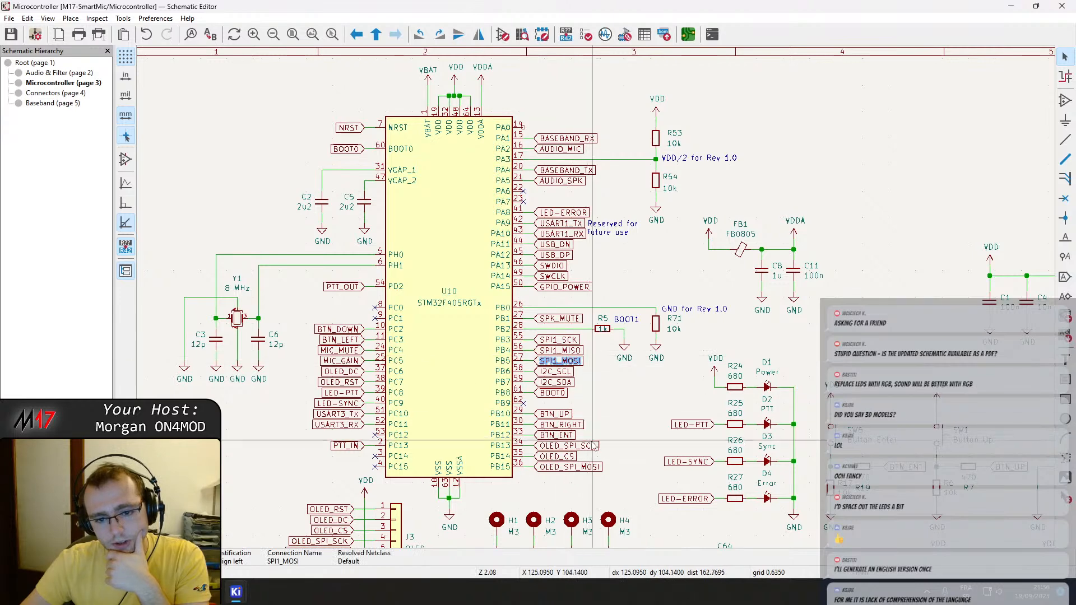
click(576, 350)
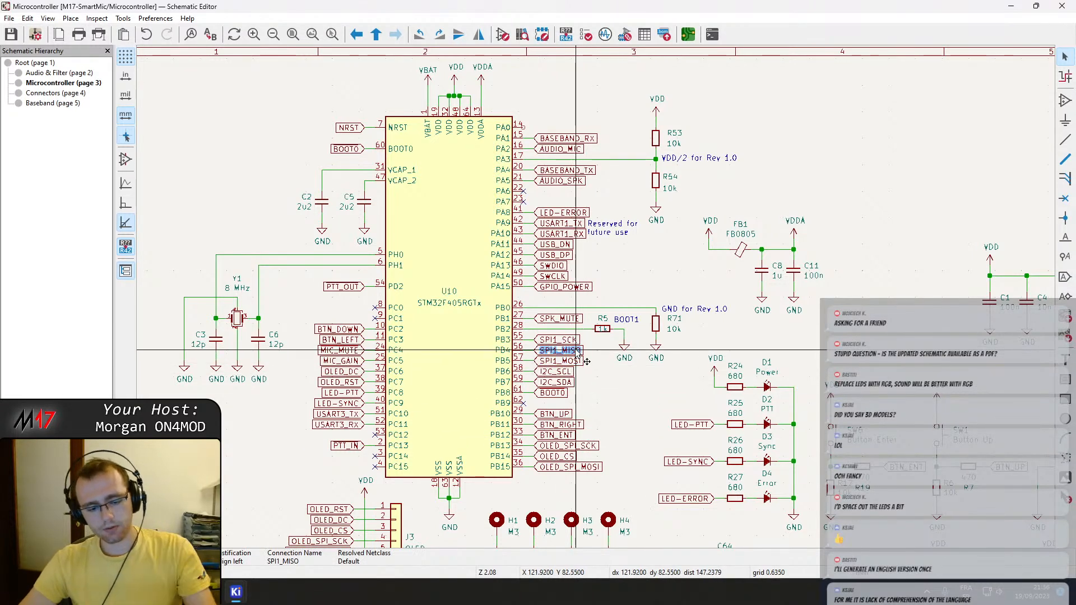
key(ctrl+f)
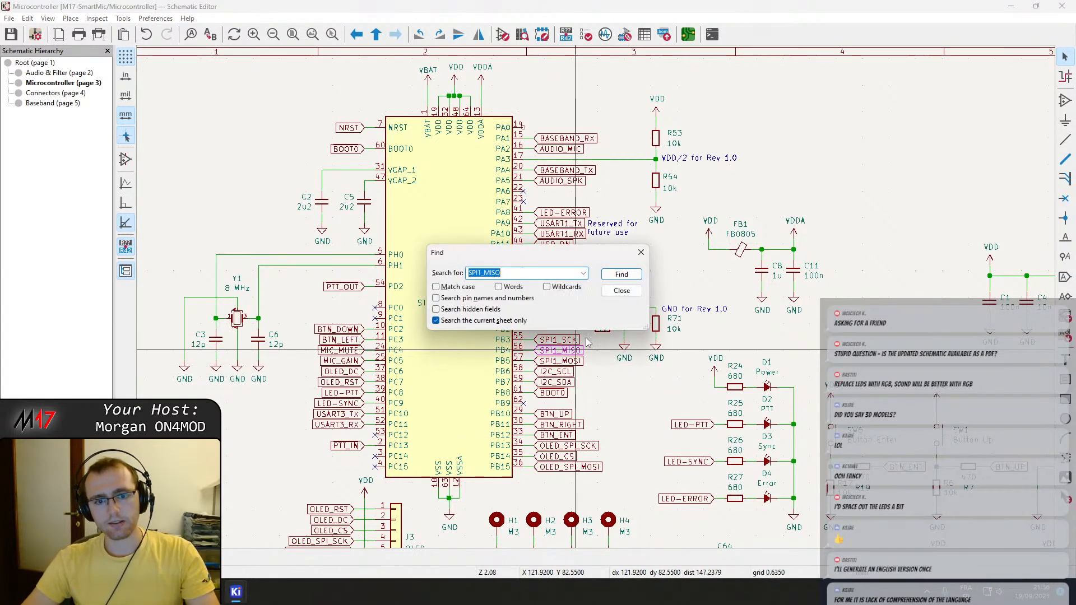
click(622, 274)
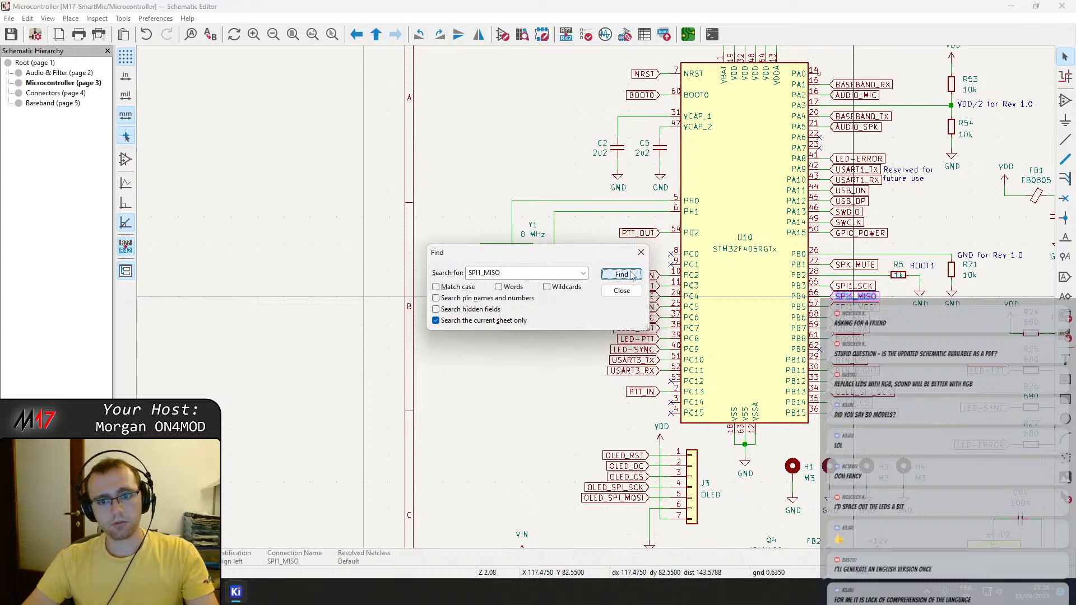
click(622, 291)
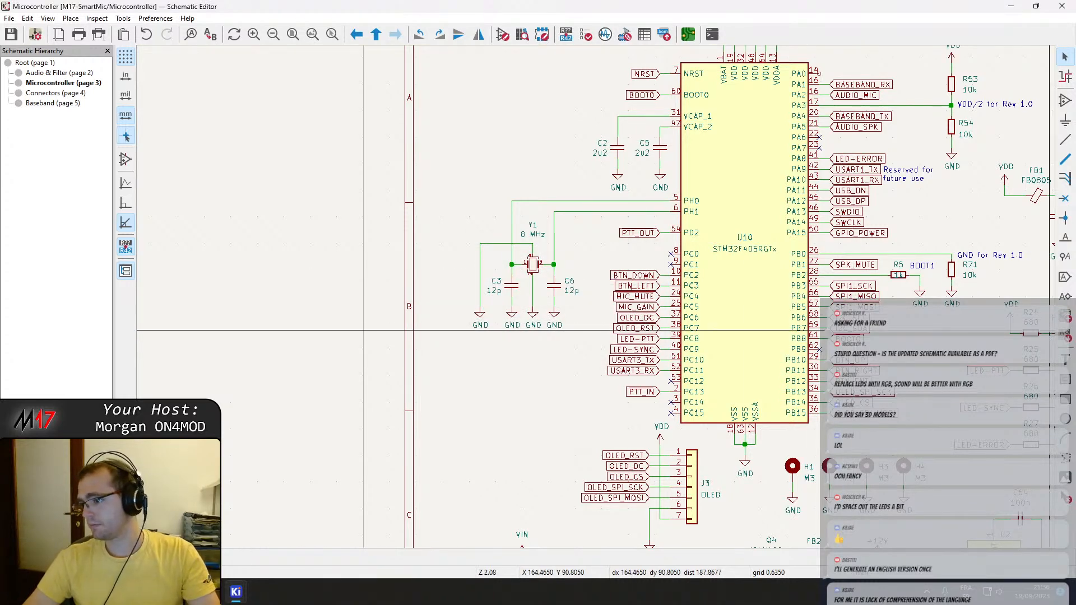
Delete the SPI1_SCK, SPI1_MISO and SPI1_MOSI labels and their wires from U10 pins 55, 56 and 57.
middle_drag(890, 297, 663, 258)
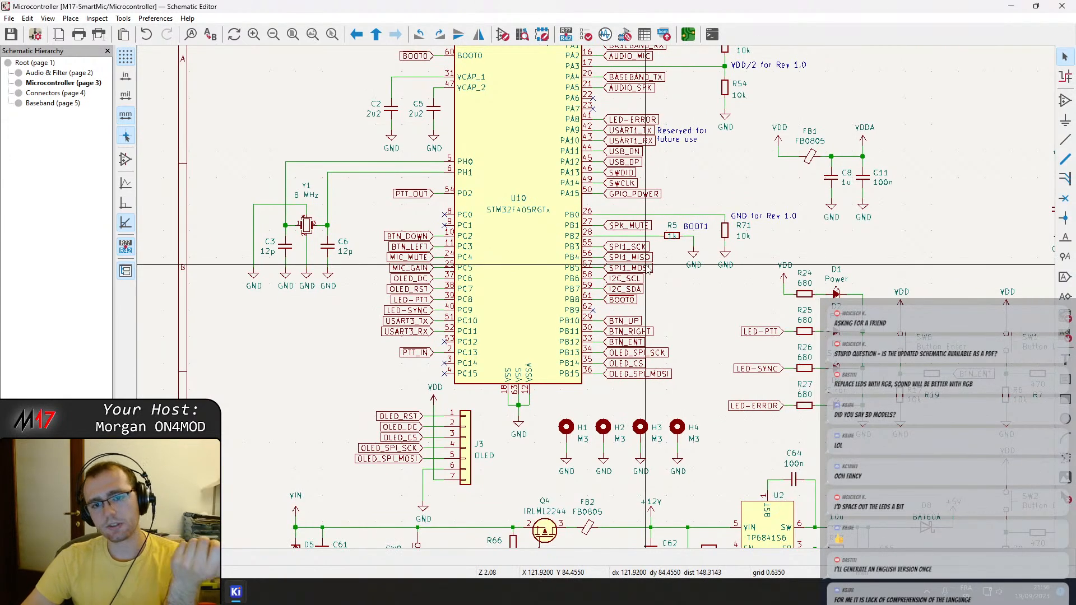
click(648, 268)
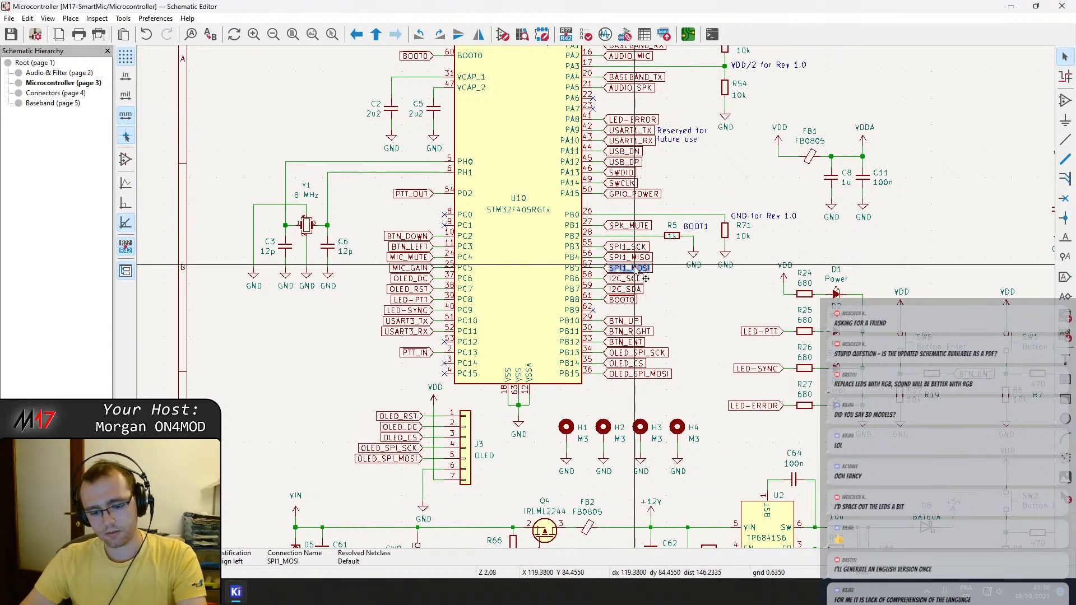
scroll(636, 266, up, 5)
click(581, 255)
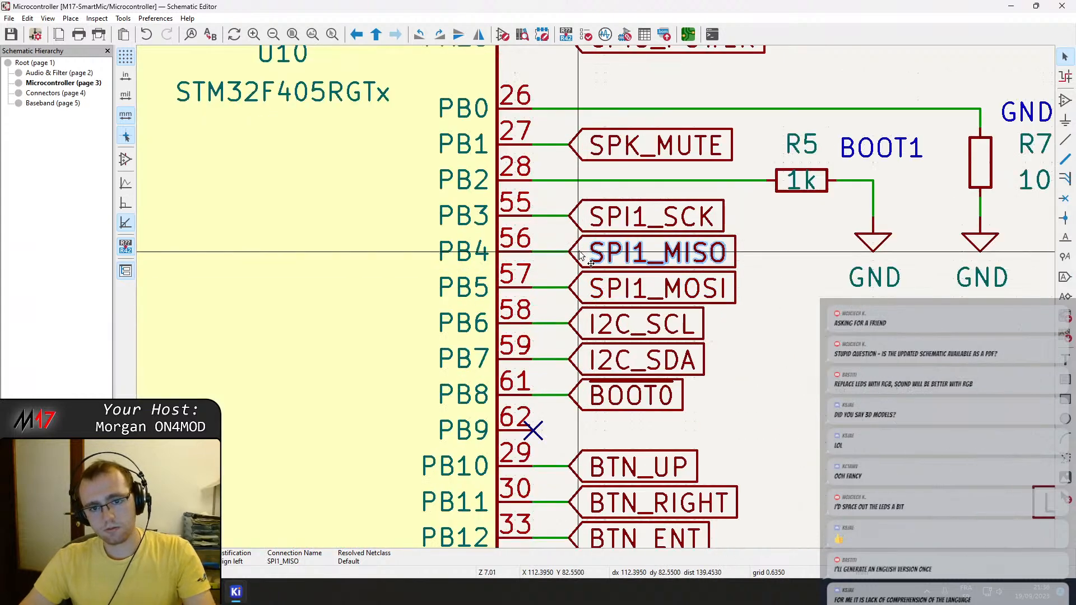
key(Delete)
click(580, 288)
key(Delete)
click(563, 252)
key(Delete)
click(565, 281)
key(Delete)
click(580, 223)
key(Delete)
click(561, 218)
key(Delete)
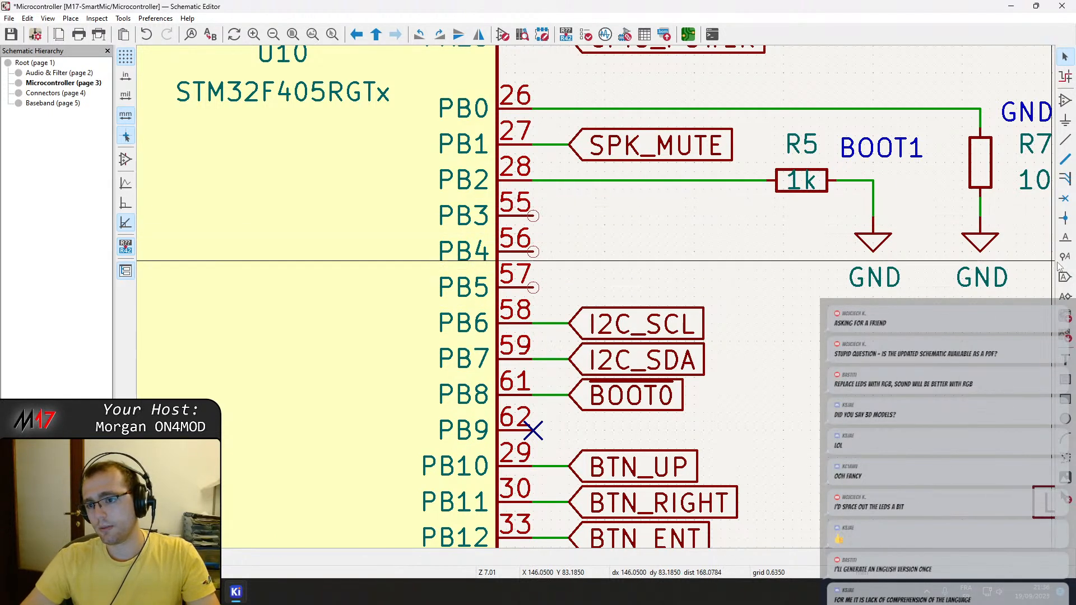
Place no-connect flags on U10 pins PB3, PB4 and PB5 and save the schematic.
click(1064, 198)
click(533, 215)
click(533, 252)
click(533, 288)
key(Escape)
key(ctrl+s)
scroll(652, 295, down, 4)
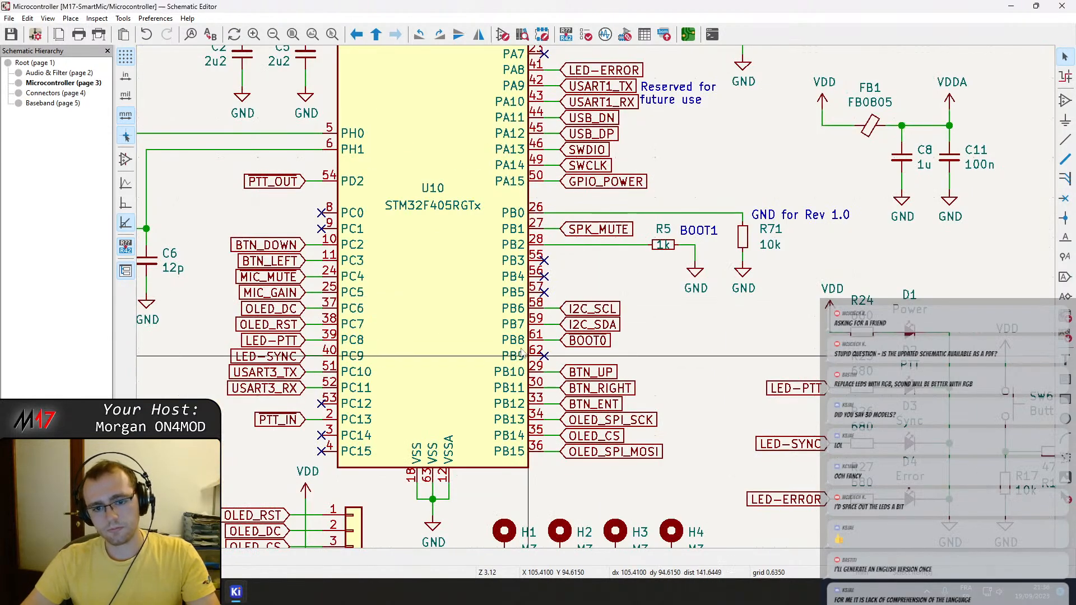
Return to the PCB Editor and examine the net assignments of the pins on each side of U10.
middle_drag(527, 356, 602, 407)
click(235, 592)
click(253, 540)
scroll(437, 303, down, 2)
scroll(437, 220, down, 2)
scroll(503, 163, down, 2)
middle_drag(488, 236, 553, 321)
scroll(515, 356, up, 5)
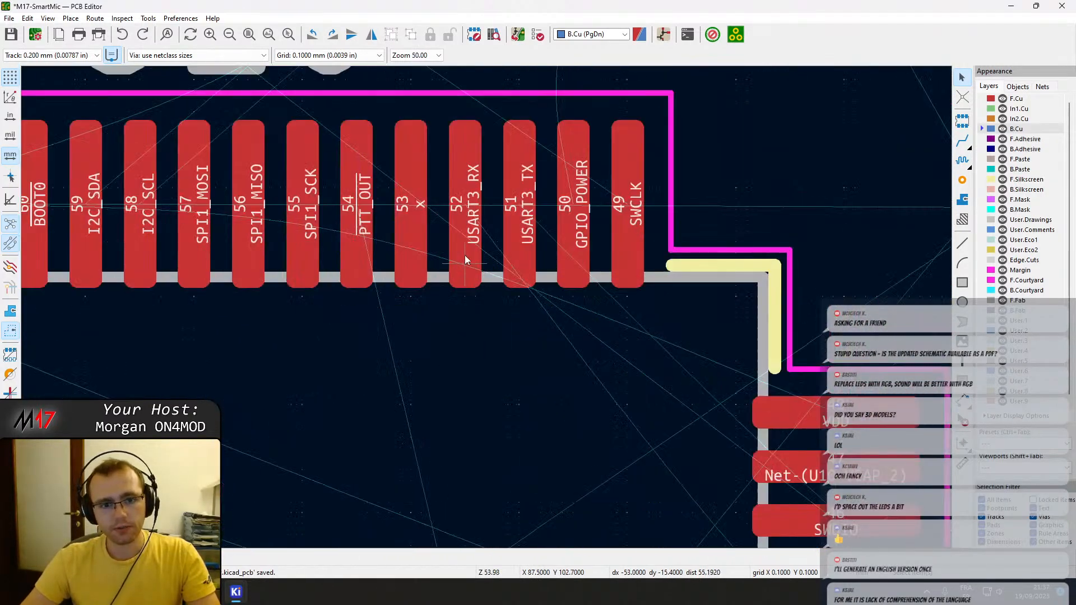
middle_drag(250, 264, 694, 299)
scroll(693, 300, down, 1)
middle_drag(145, 410, 297, 131)
middle_drag(300, 464, 334, 247)
middle_drag(511, 395, 439, 129)
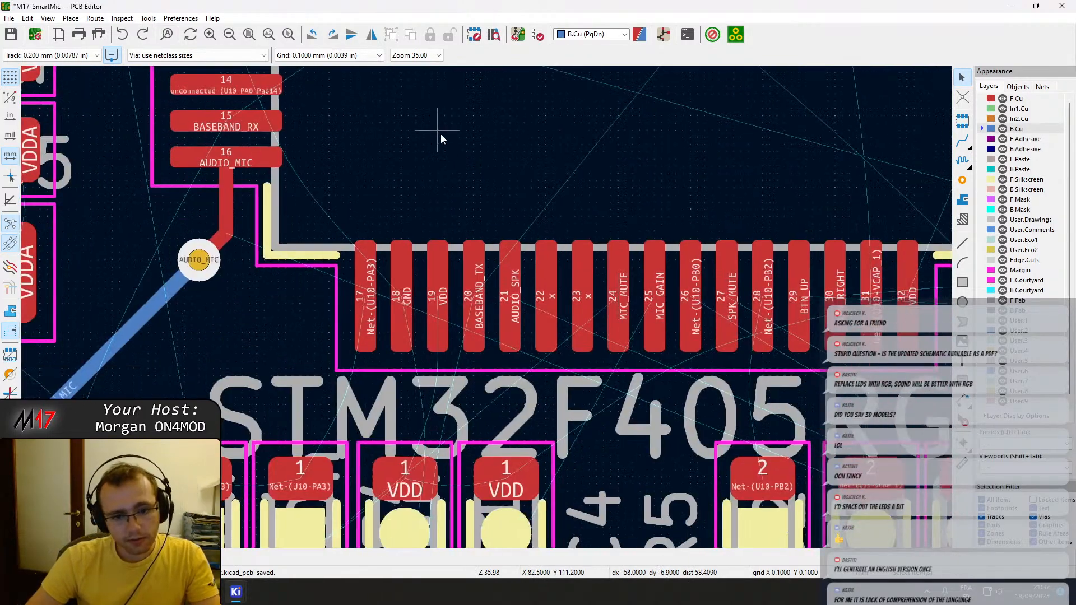
middle_drag(675, 206, 207, 458)
middle_drag(469, 184, 476, 421)
scroll(477, 420, down, 4)
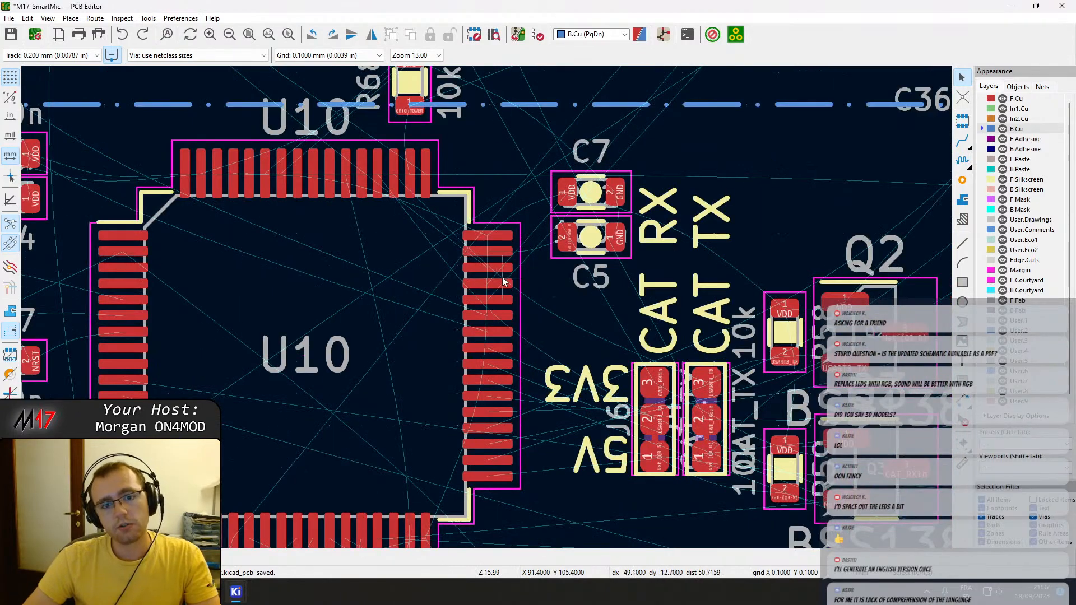
Check where U10's SWDIO and USB_DP pins lead with trial F.Cu tracks, and abandon them.
key(x)
scroll(515, 266, up, 5)
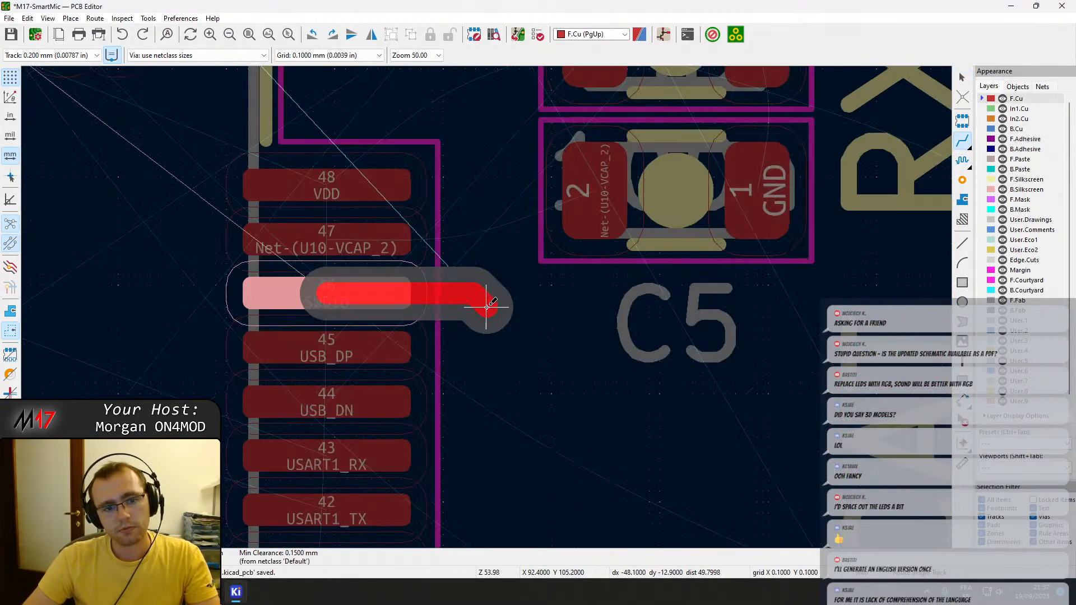
key(Escape)
click(380, 344)
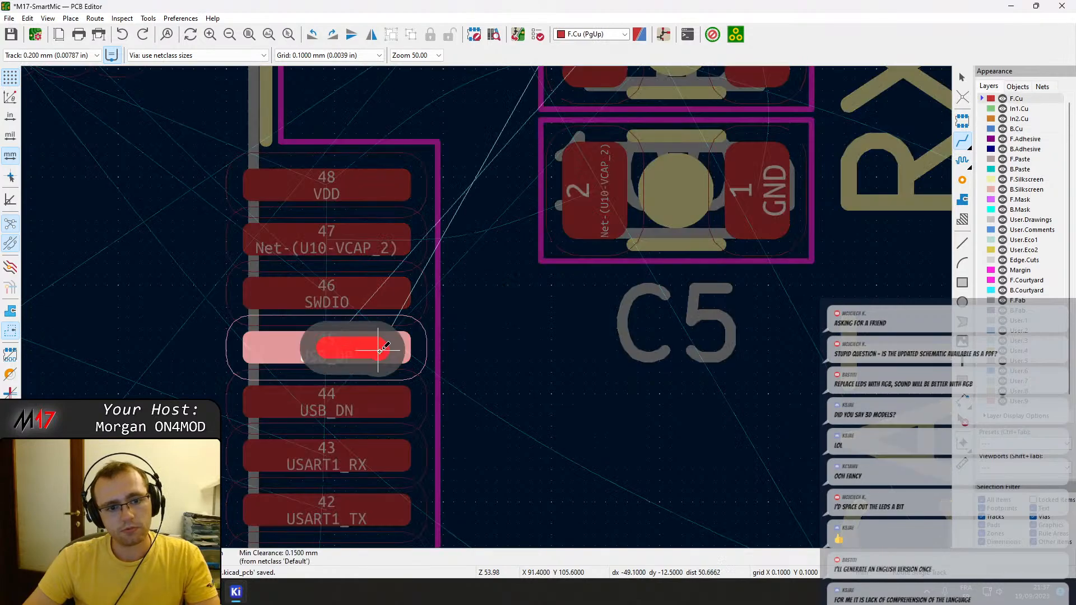
scroll(380, 345, down, 8)
scroll(487, 307, down, 4)
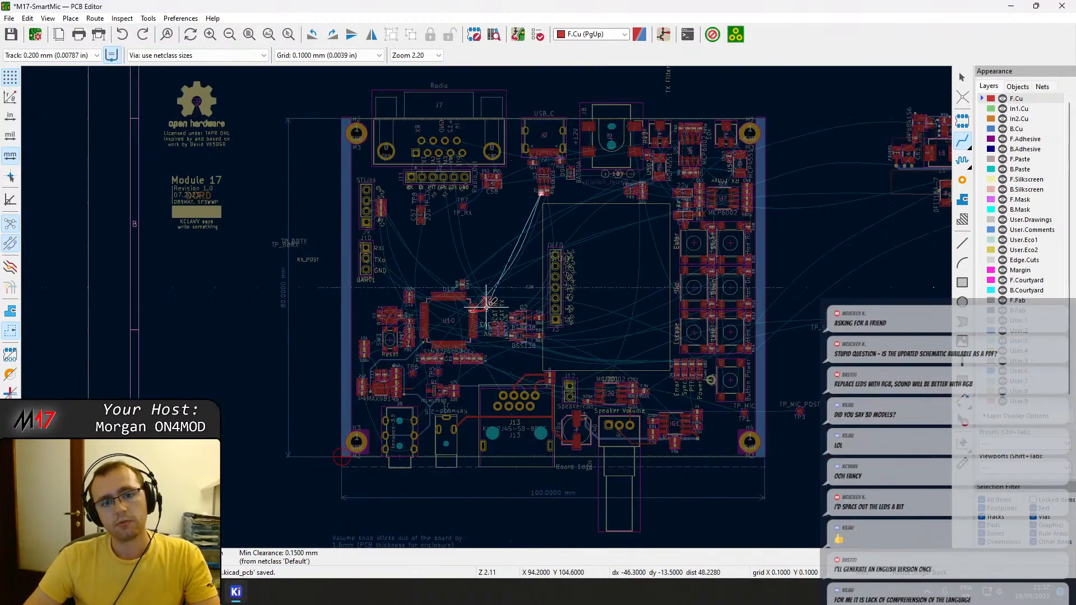
scroll(486, 306, up, 4)
scroll(486, 307, down, 3)
key(Page_Down)
Route Net-(U10-PB2) on F.Cu from R5 pad 2 straight to U10 pin 28, and abandon the extra track begun on VCAP_1.
scroll(479, 319, up, 7)
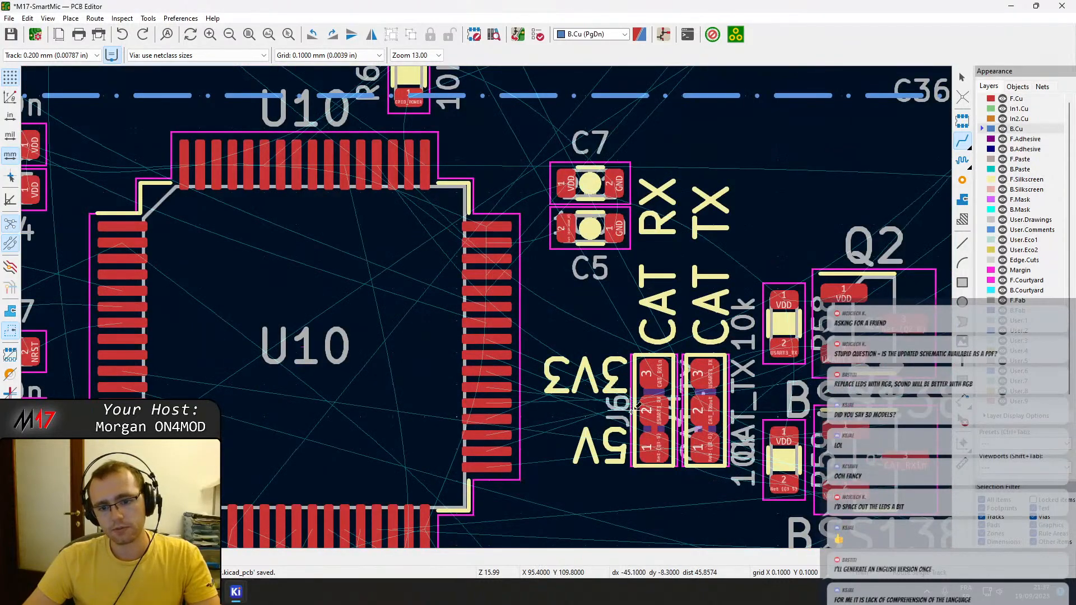
scroll(667, 408, down, 2)
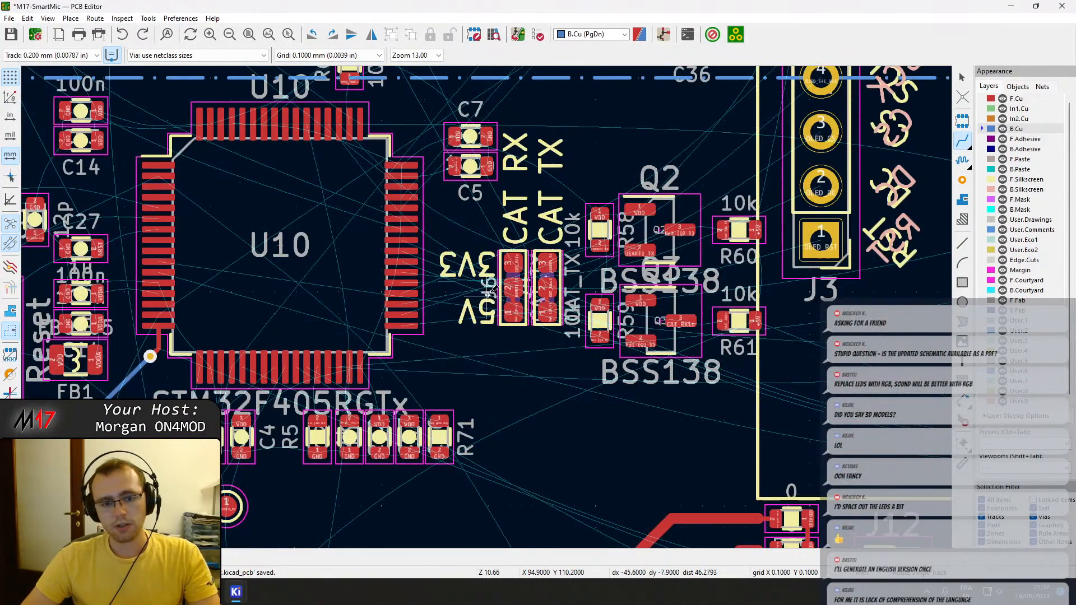
scroll(546, 283, down, 3)
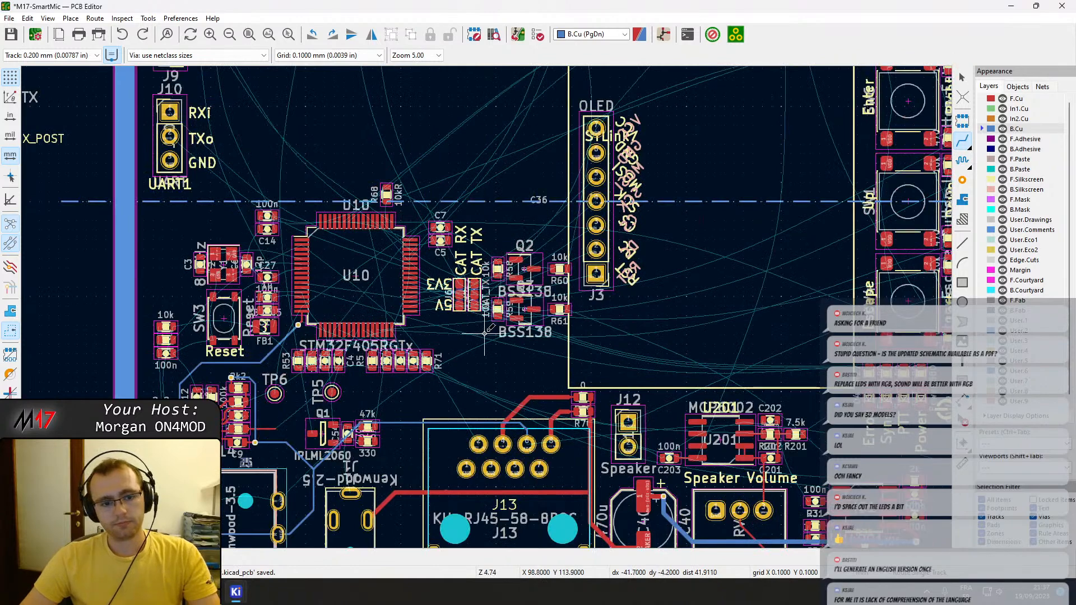
scroll(484, 333, down, 1)
scroll(485, 319, up, 3)
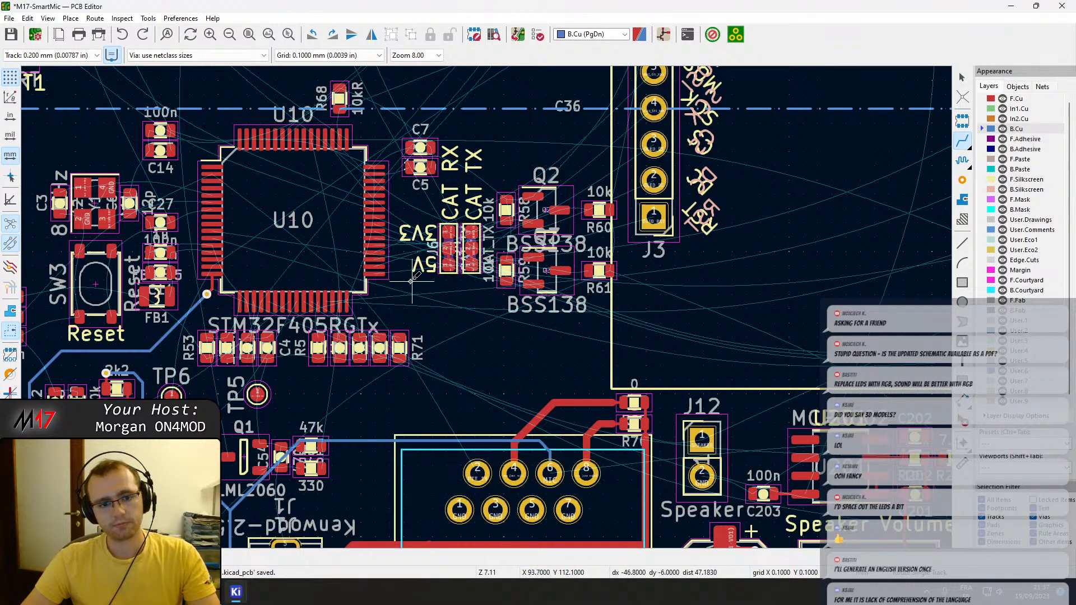
scroll(490, 303, up, 5)
click(460, 283)
click(457, 168)
click(527, 280)
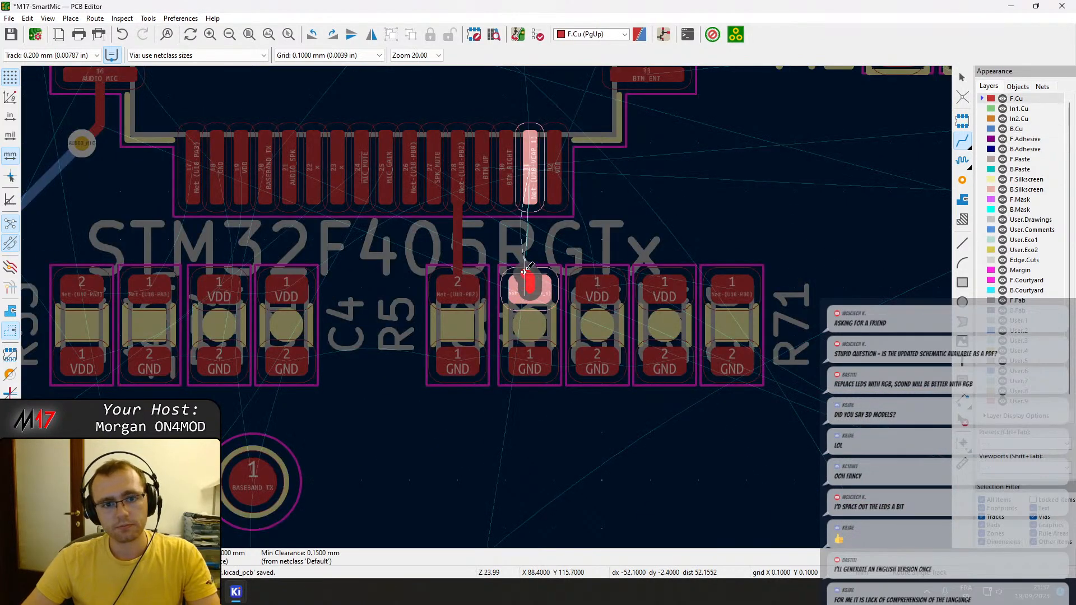
scroll(524, 272, up, 1)
scroll(487, 307, up, 1)
scroll(486, 307, down, 1)
key(Escape)
key(Escape)
Identify the parts in the row below U10 from R5 to R71, and move R71 into the gap between C4 and R5.
mouse_move(236, 592)
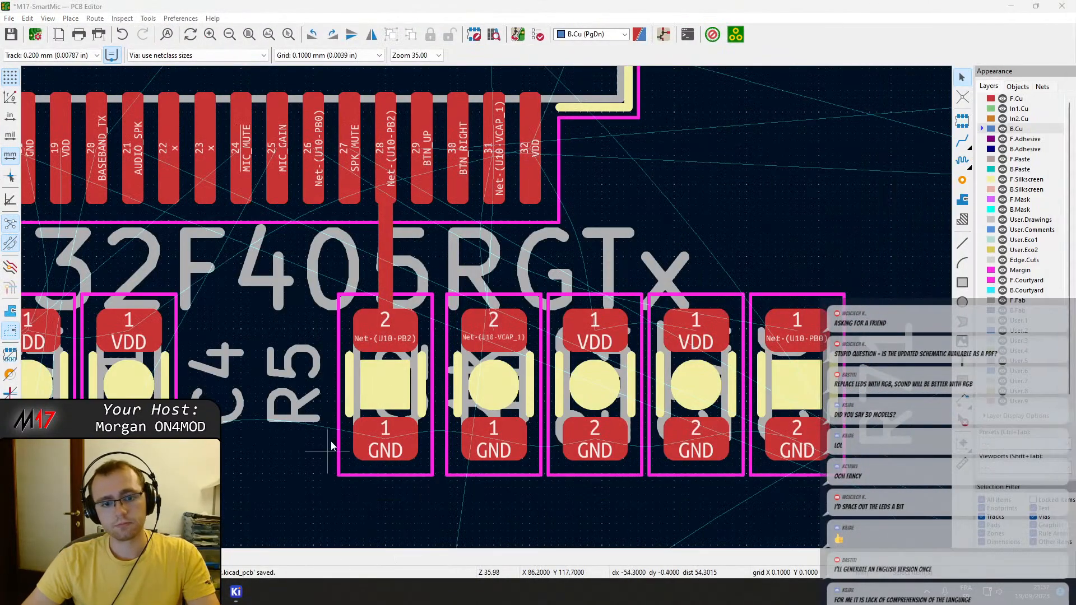
click(423, 315)
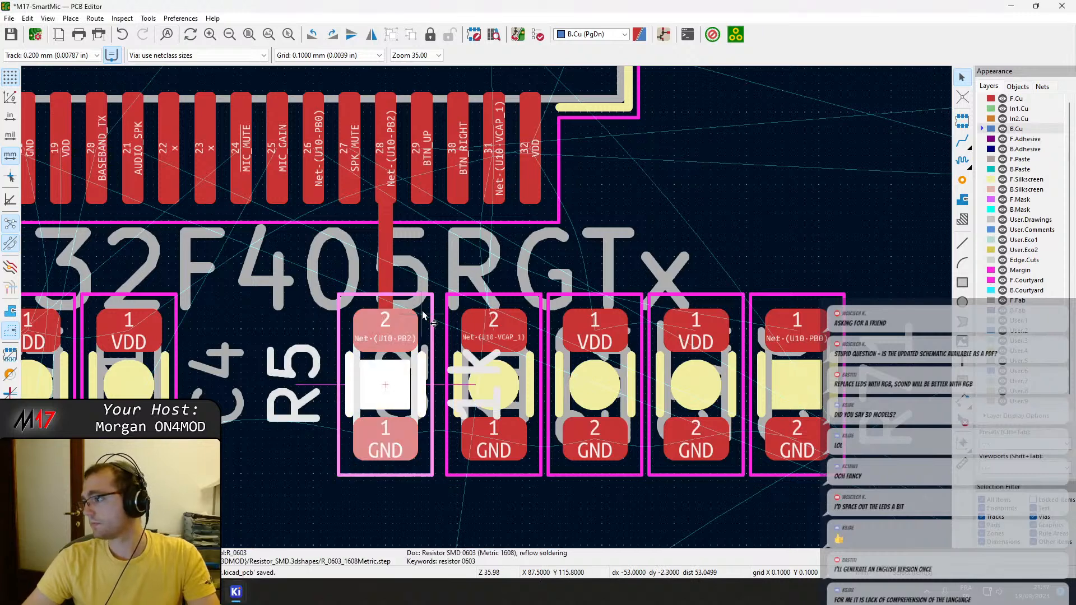
click(467, 309)
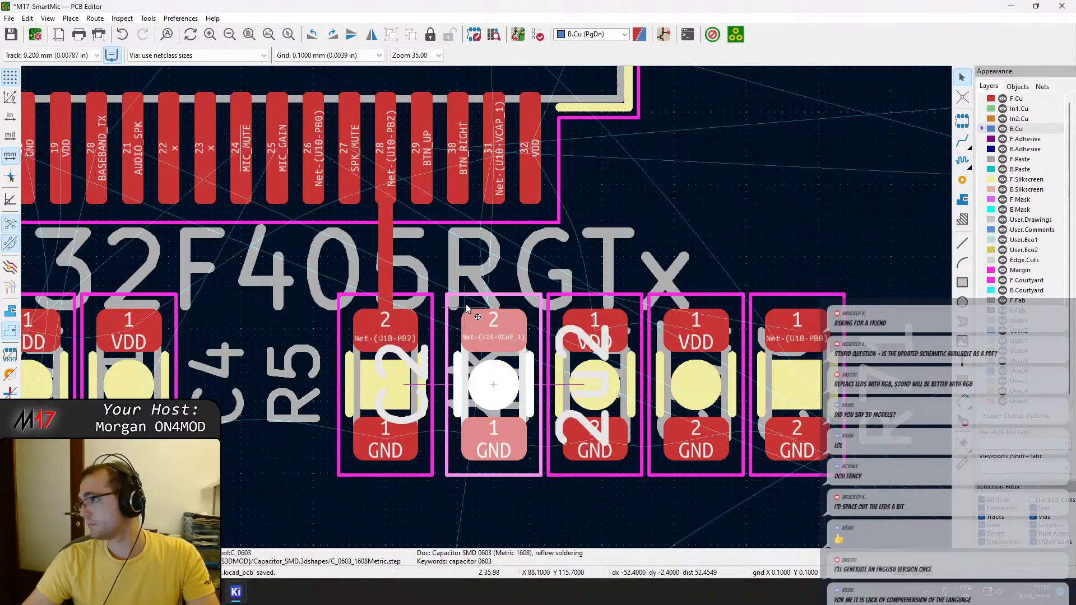
click(580, 304)
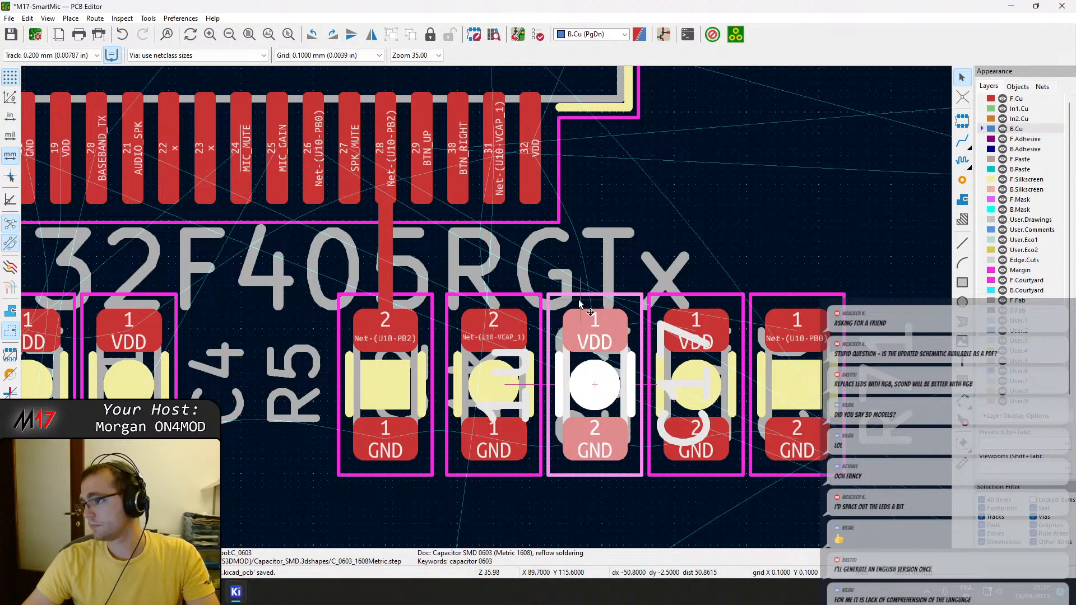
click(731, 302)
click(838, 297)
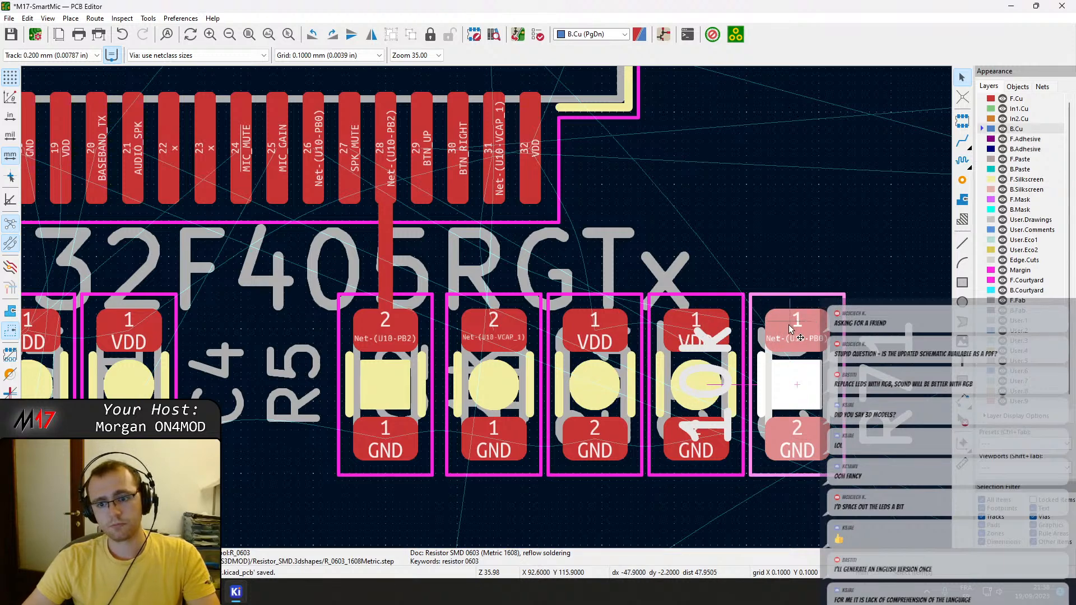
key(x)
drag(795, 331, 281, 329)
key(x)
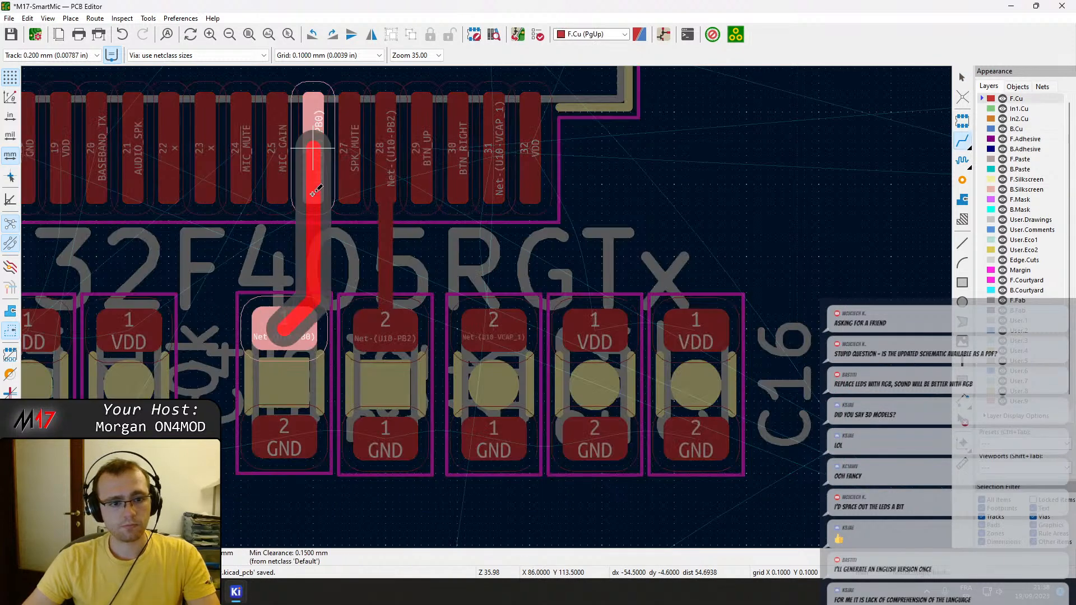
key(Escape)
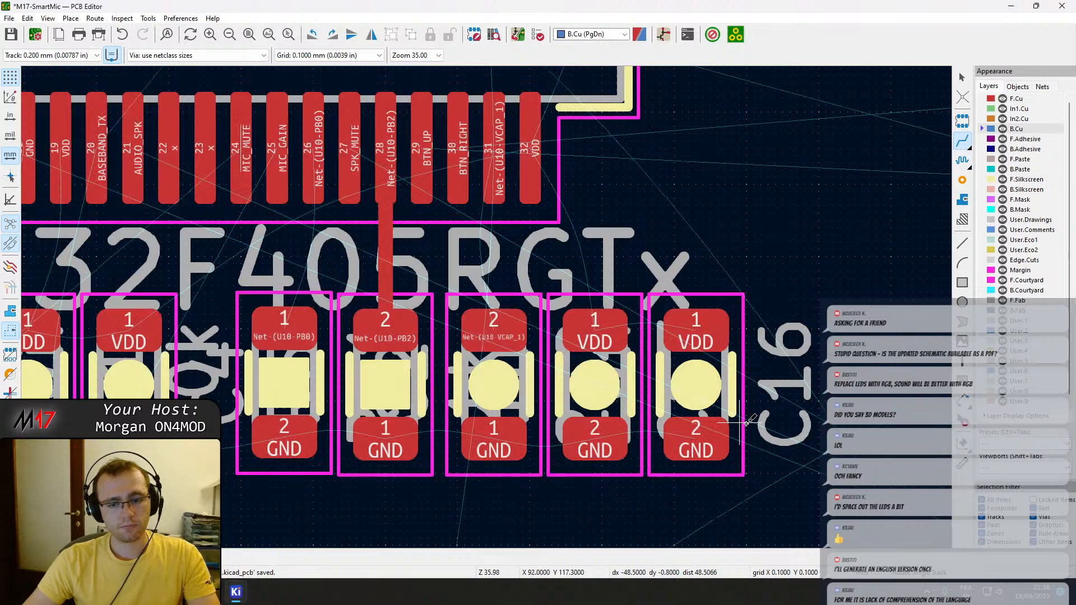
Shift the R71-to-C16 row to align R71 with U10 pin 26, and route Net-(U10-PB0) straight between them on F.Cu.
mouse_move(728, 489)
mouse_down()
mouse_move(387, 403)
mouse_move(285, 324)
mouse_move(301, 339)
mouse_move(311, 334)
mouse_up()
key(x)
click(312, 332)
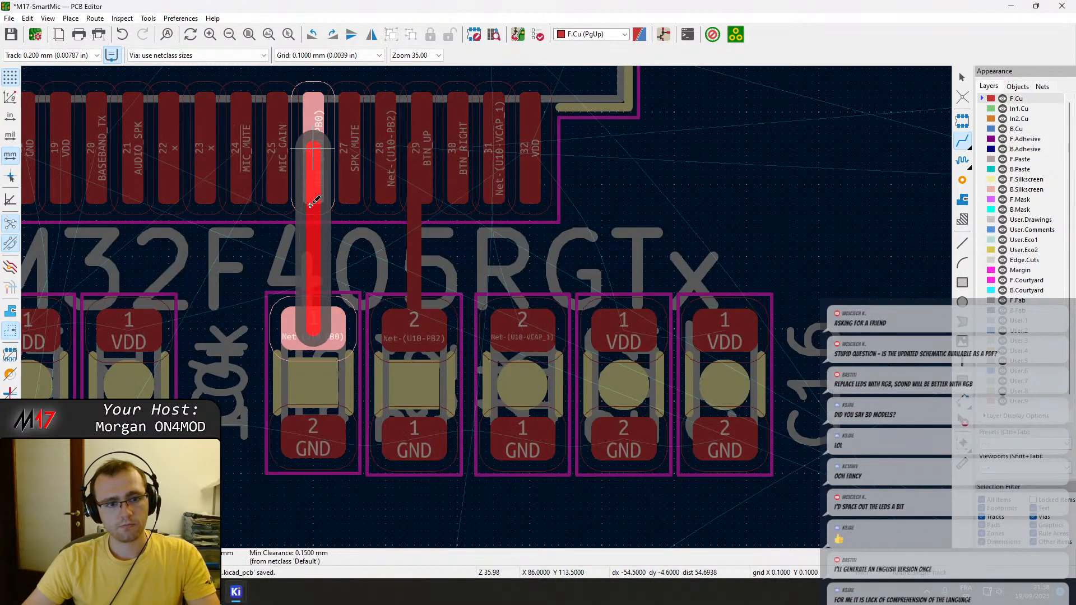
click(312, 190)
key(Escape)
Delete the F.Cu track of Net-(U10-PB2) between R5 pad 2 and U10.
click(406, 231)
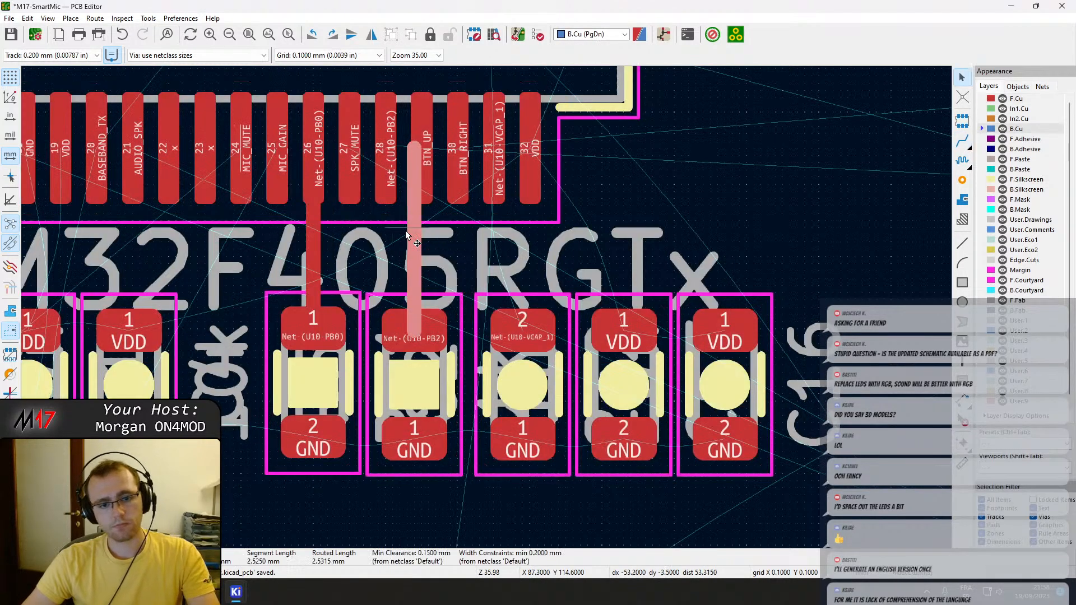
key(Delete)
middle_drag(277, 319, 464, 309)
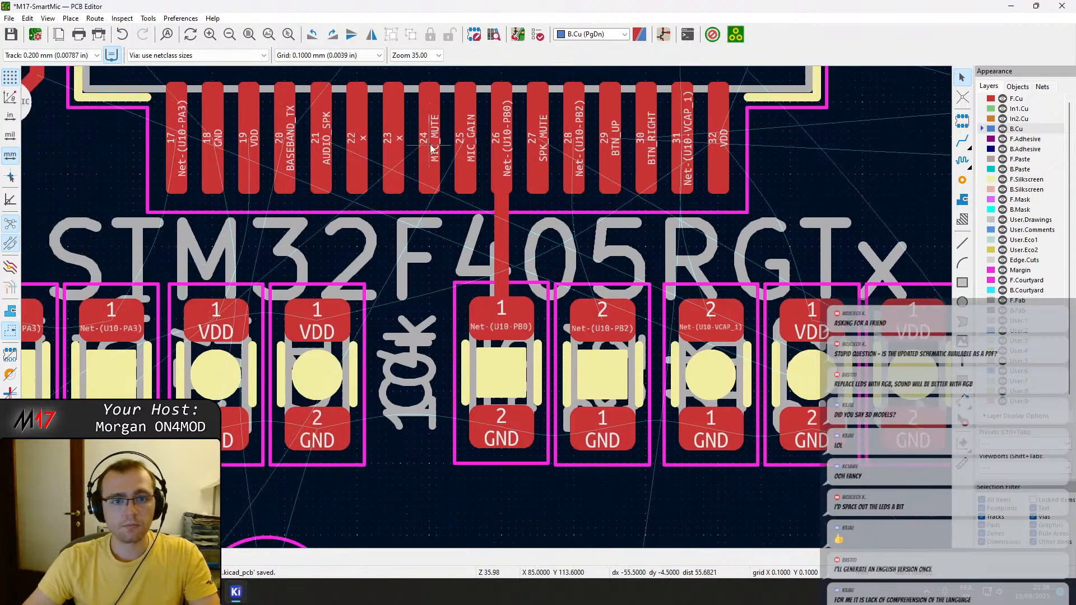
Check where U10's MIC_MUTE pin and its neighbour lead with trial F.Cu tracks, and abandon them.
key(x)
scroll(432, 196, down, 8)
scroll(488, 305, up, 4)
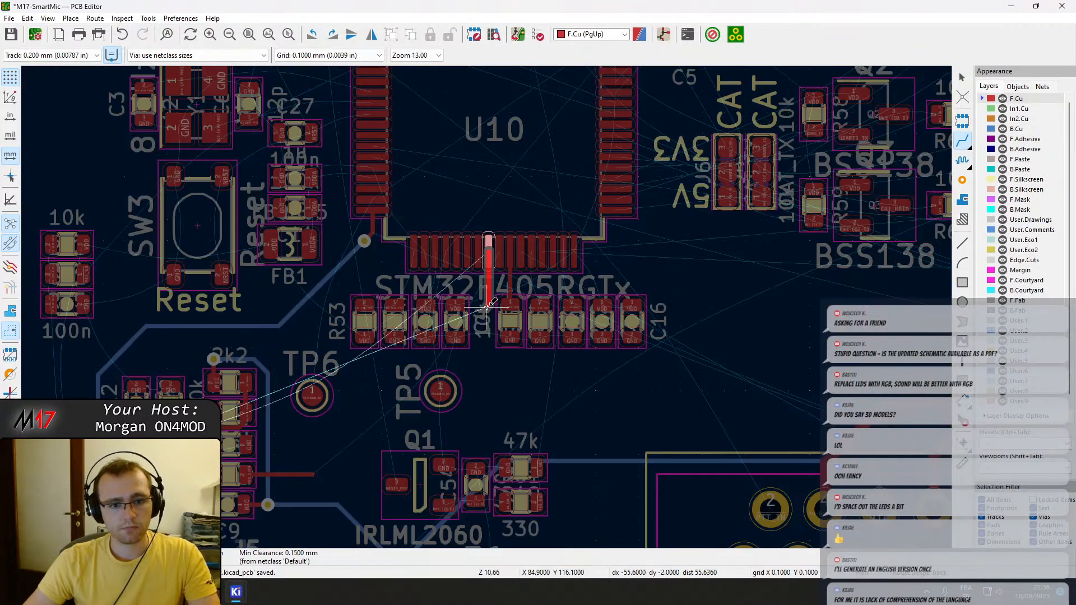
scroll(488, 306, up, 2)
scroll(488, 306, down, 4)
scroll(486, 307, up, 2)
key(Escape)
click(469, 239)
scroll(481, 321, down, 4)
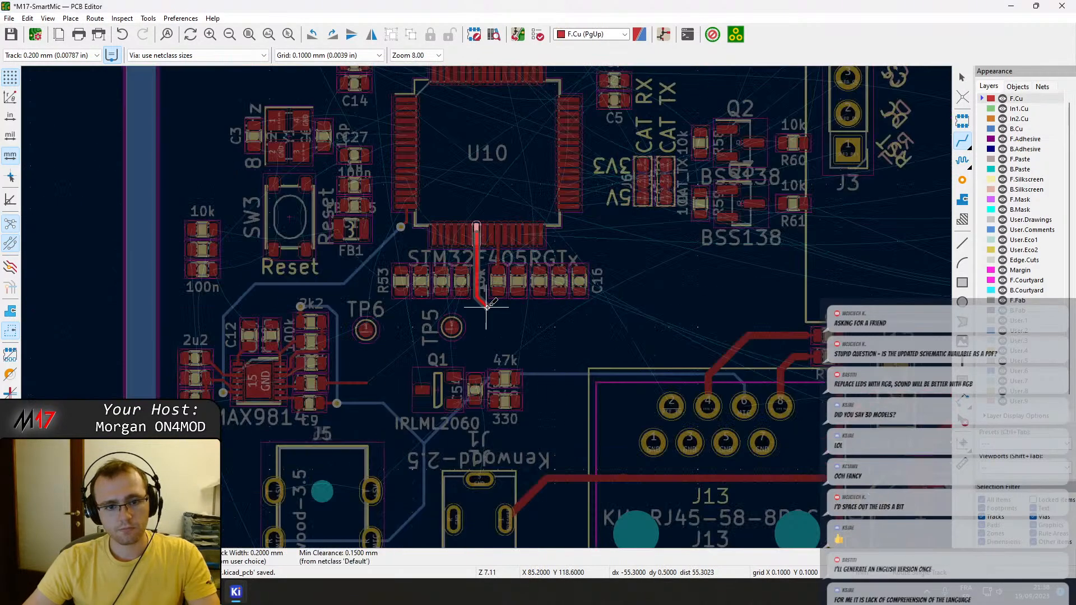
scroll(476, 269, up, 6)
middle_drag(447, 209, 450, 399)
key(Escape)
key(v)
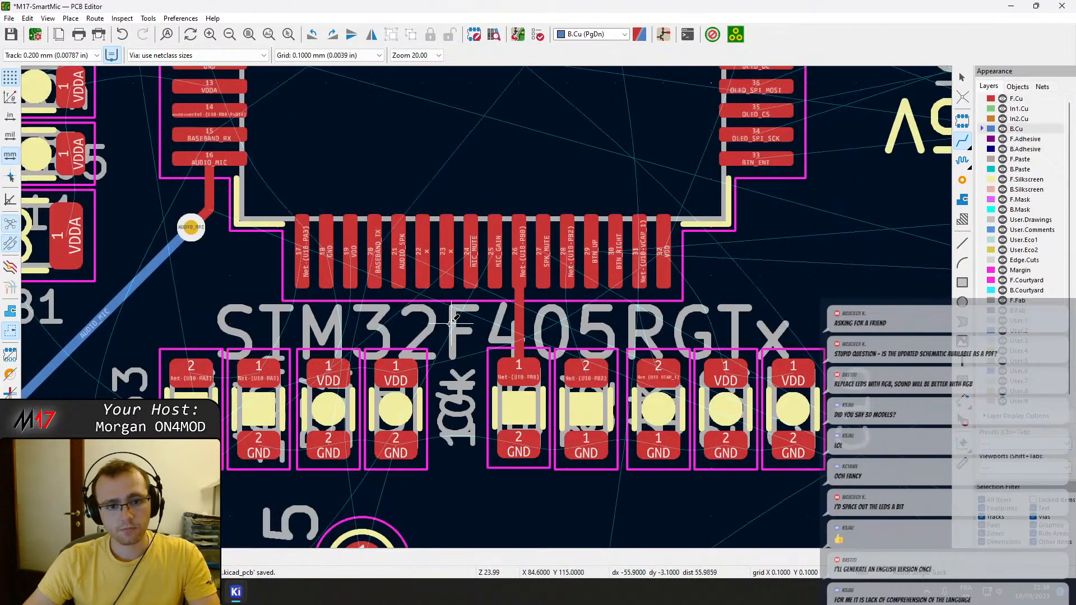
Check where U10's AUDIO_SPK and BASEBAND_TX pins lead with trial F.Cu tracks, and abandon them.
click(400, 264)
scroll(400, 267, down, 6)
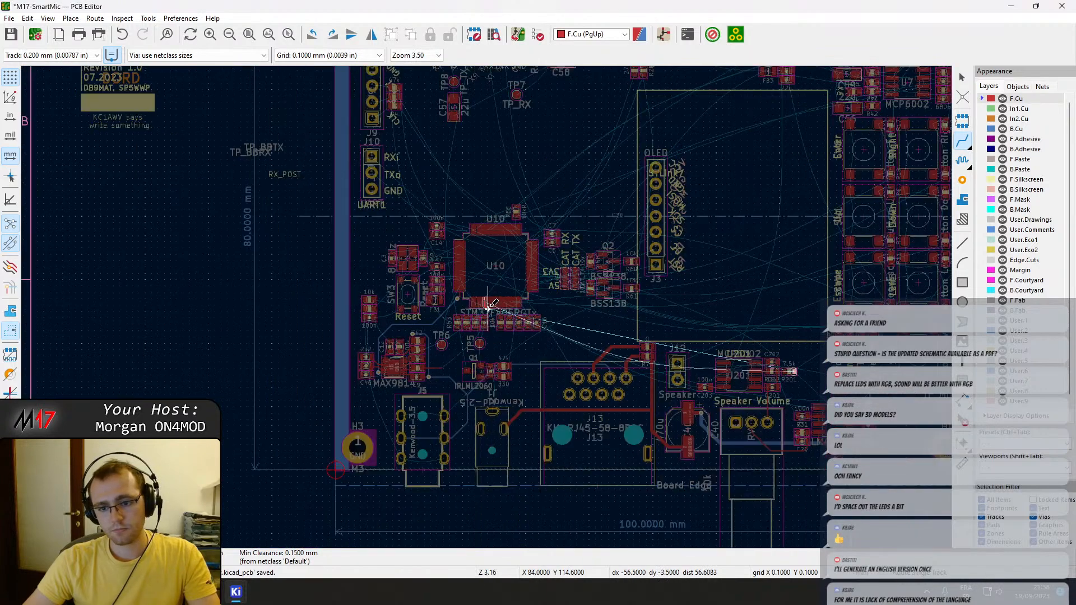
scroll(488, 307, up, 3)
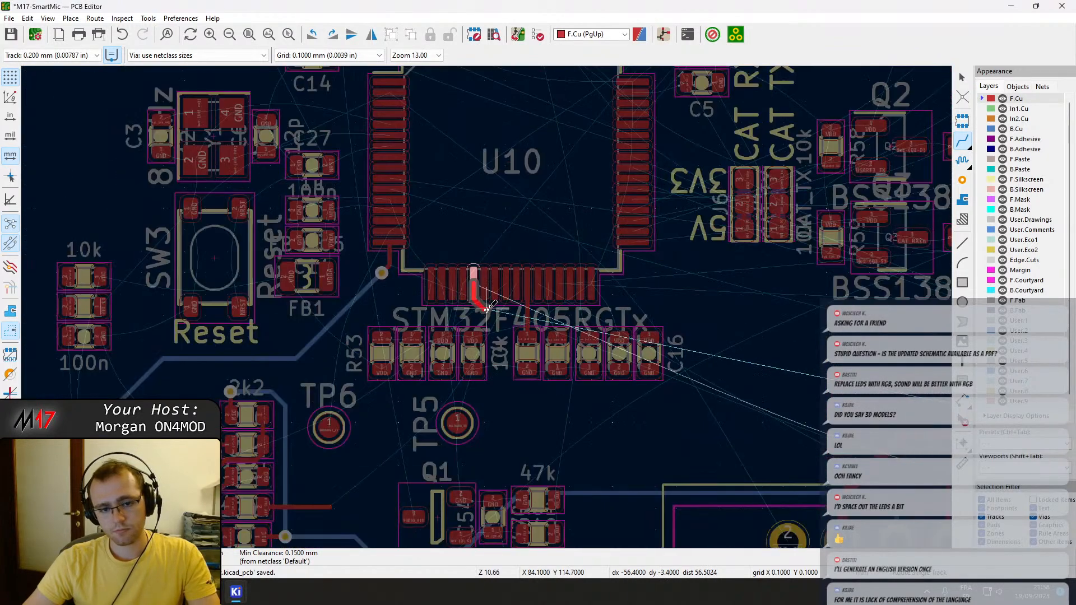
key(Escape)
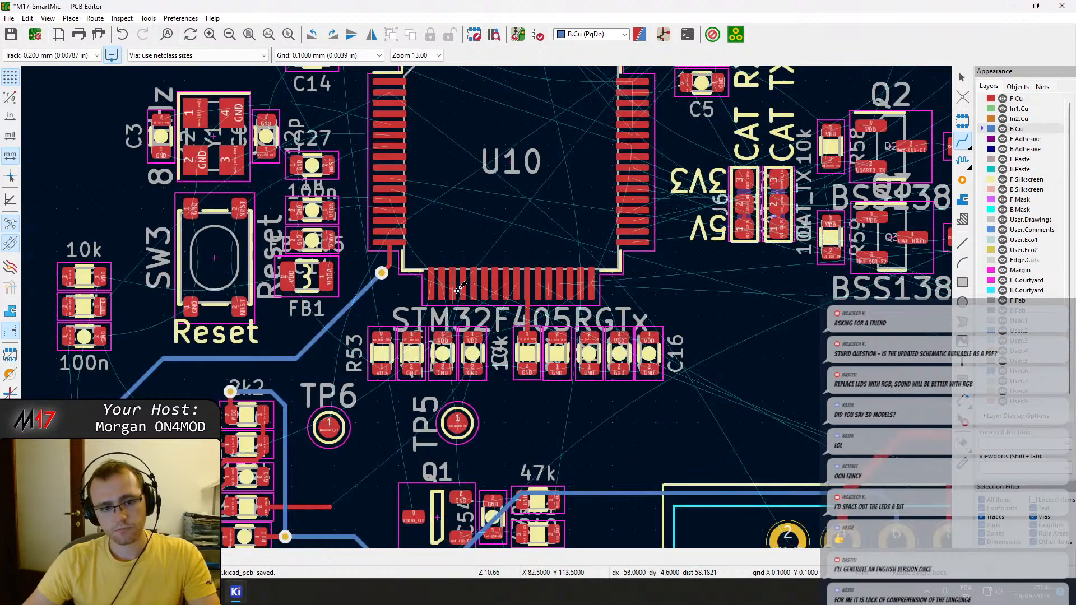
click(463, 284)
scroll(464, 284, down, 3)
scroll(488, 307, up, 4)
scroll(483, 303, down, 7)
scroll(489, 307, up, 14)
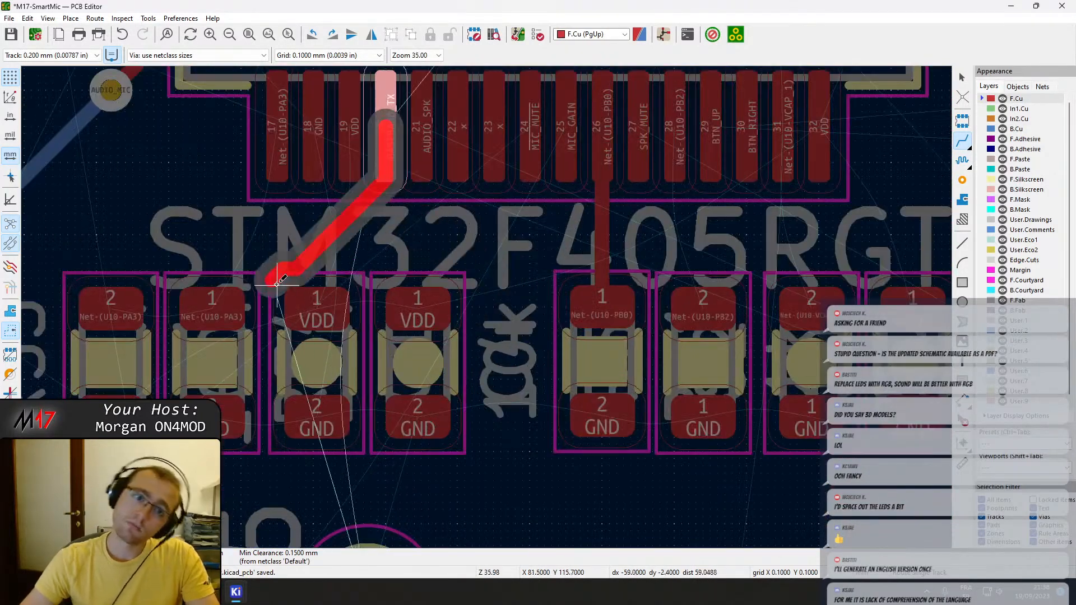
key(Escape)
key(Escape)
key(x)
scroll(489, 305, down, 11)
scroll(488, 305, up, 15)
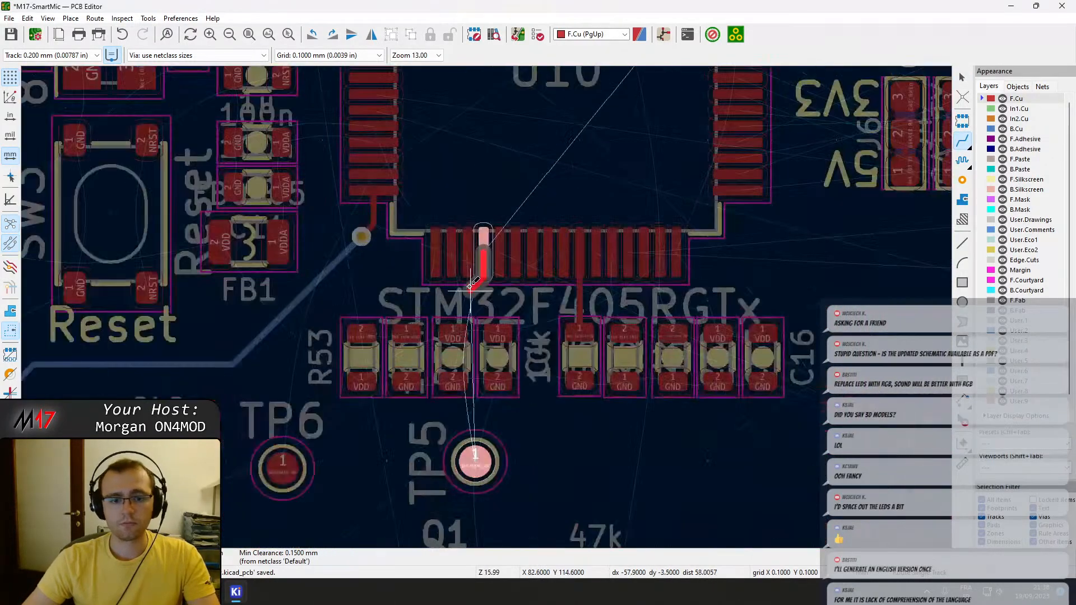
key(Page_Down)
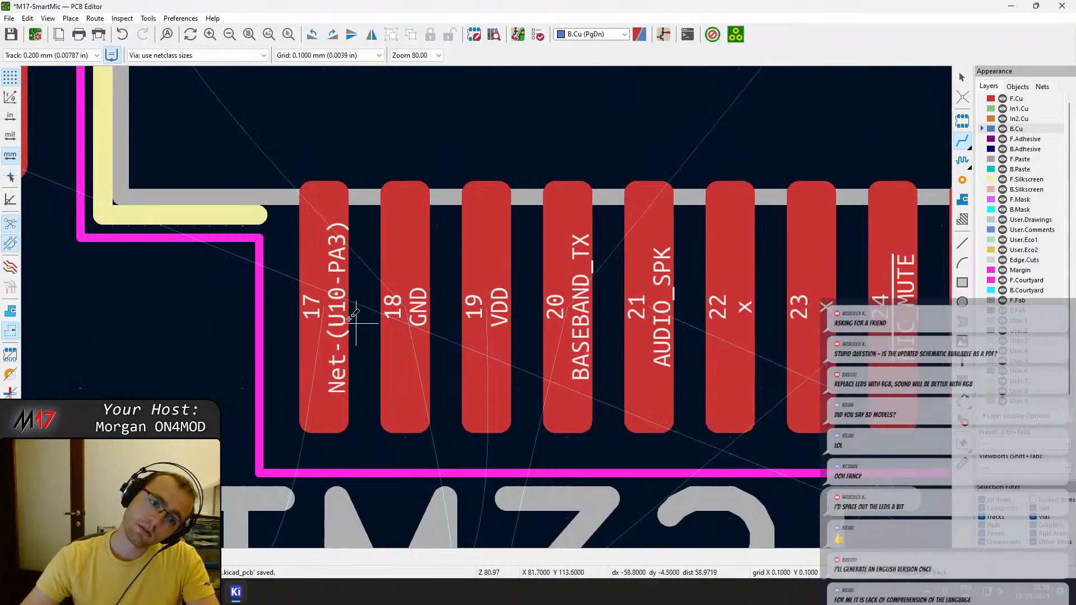
Check which parts U10 pin 17, Net-(U10-PA3), connects to with a trial F.Cu track, and abandon it.
scroll(488, 305, down, 6)
click(488, 305)
scroll(488, 305, down, 3)
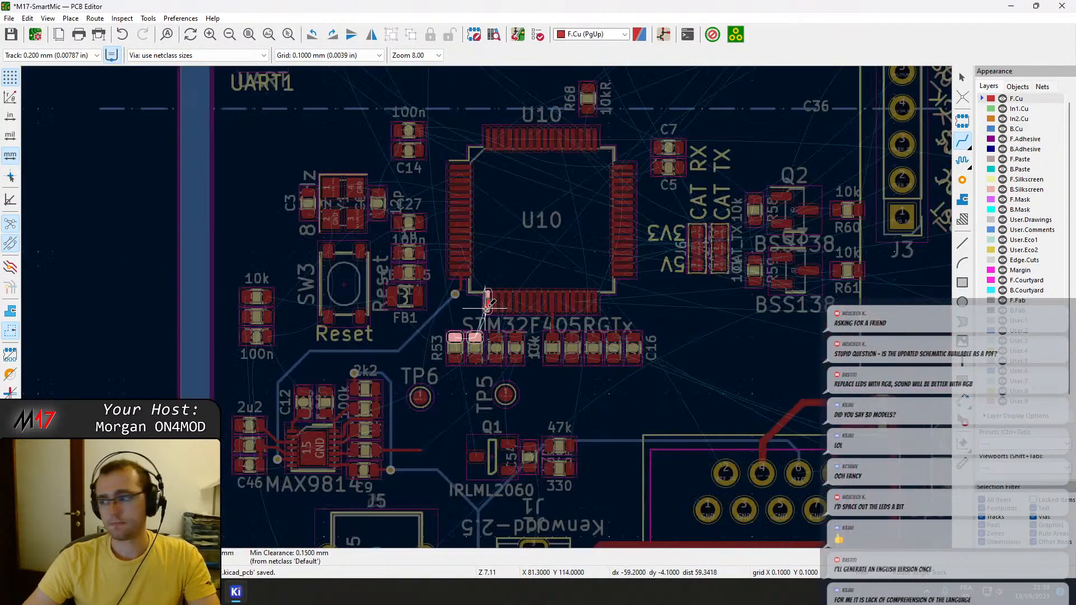
key(Page_Down)
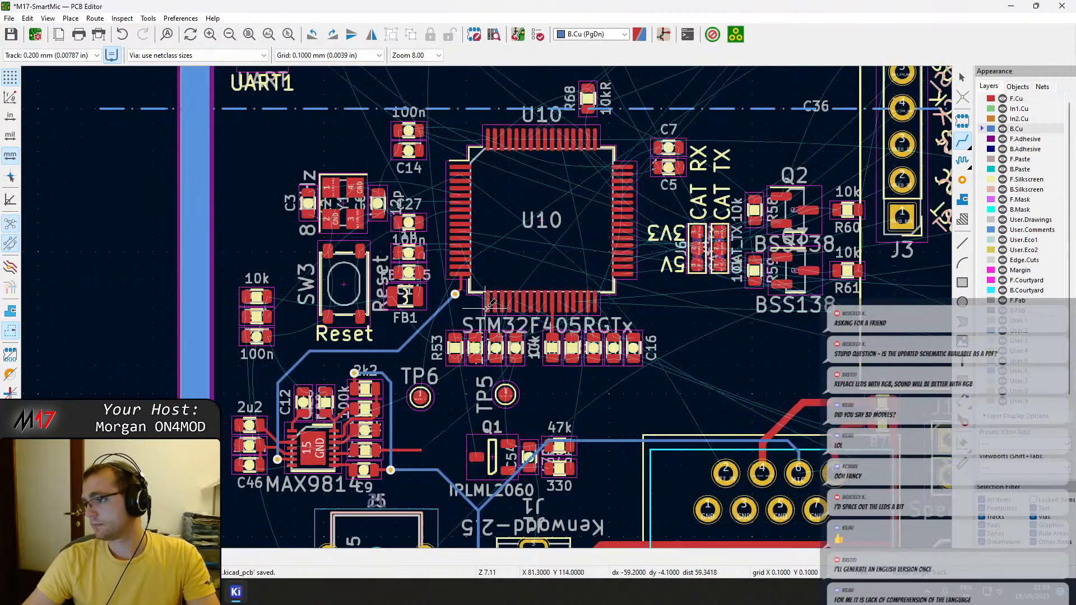
key(Escape)
Examine the row of parts starting at R53 below U10 and the USB connector area around J2 and U3.
click(476, 342)
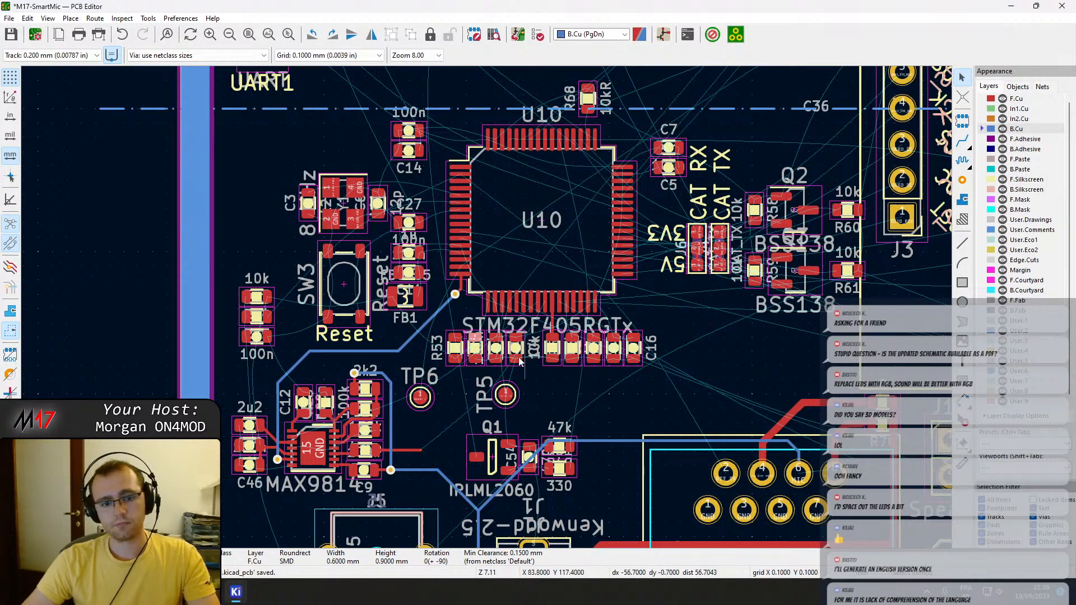
scroll(486, 308, up, 3)
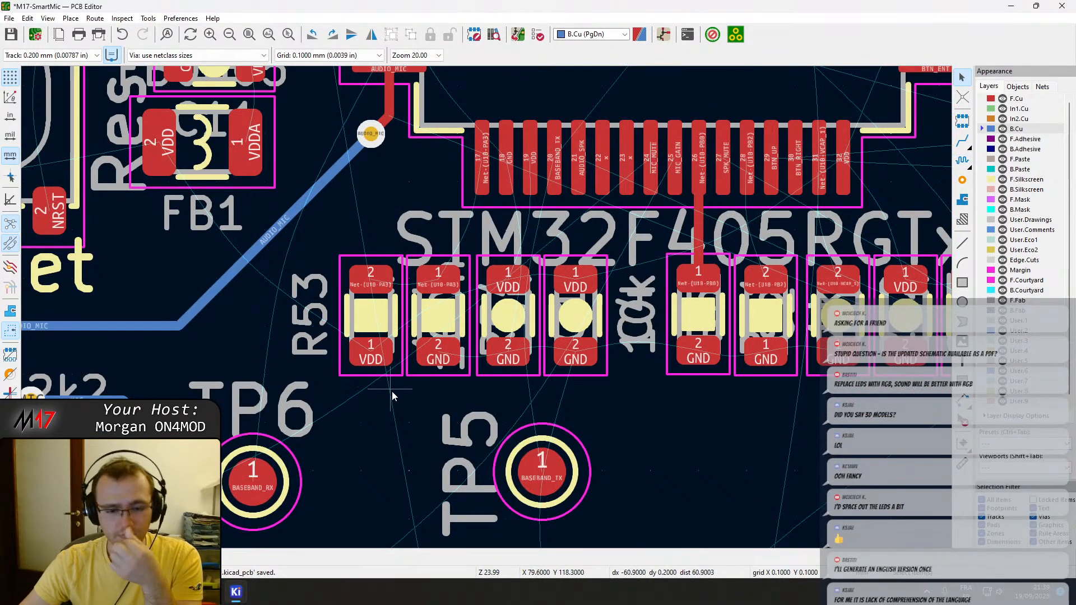
scroll(511, 352, down, 1)
middle_drag(409, 289, 538, 427)
middle_drag(605, 272, 241, 396)
scroll(695, 360, down, 2)
middle_drag(383, 148, 437, 428)
scroll(638, 239, up, 2)
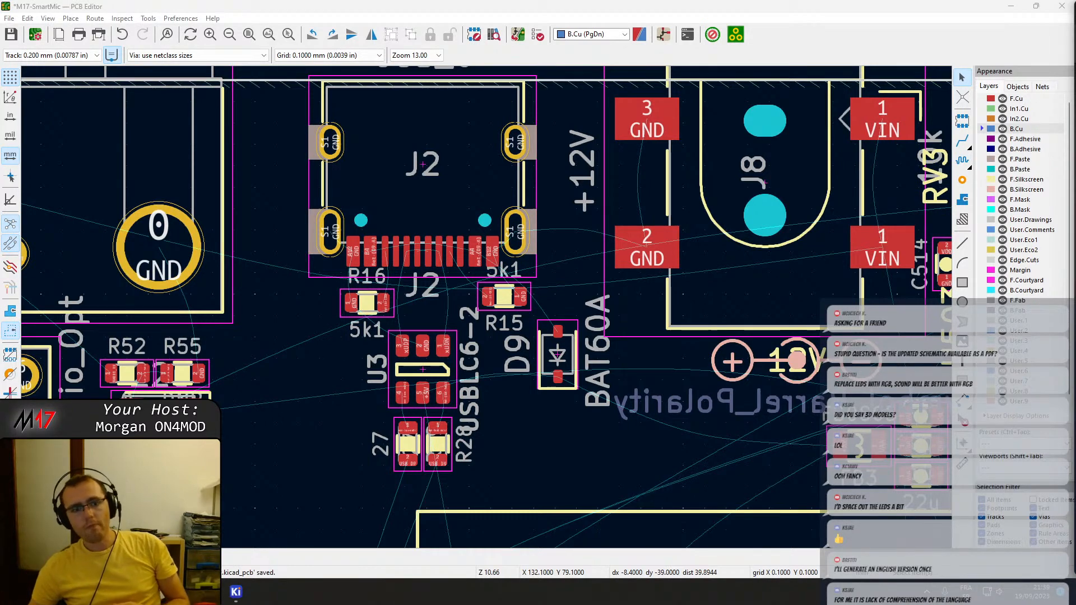
scroll(319, 345, down, 5)
scroll(486, 307, up, 7)
scroll(489, 304, up, 2)
Check where a pin near the upper end of U10's left side leads with a trial F.Cu track, and abandon it.
middle_drag(325, 284, 431, 261)
key(Page_Up)
scroll(431, 261, down, 10)
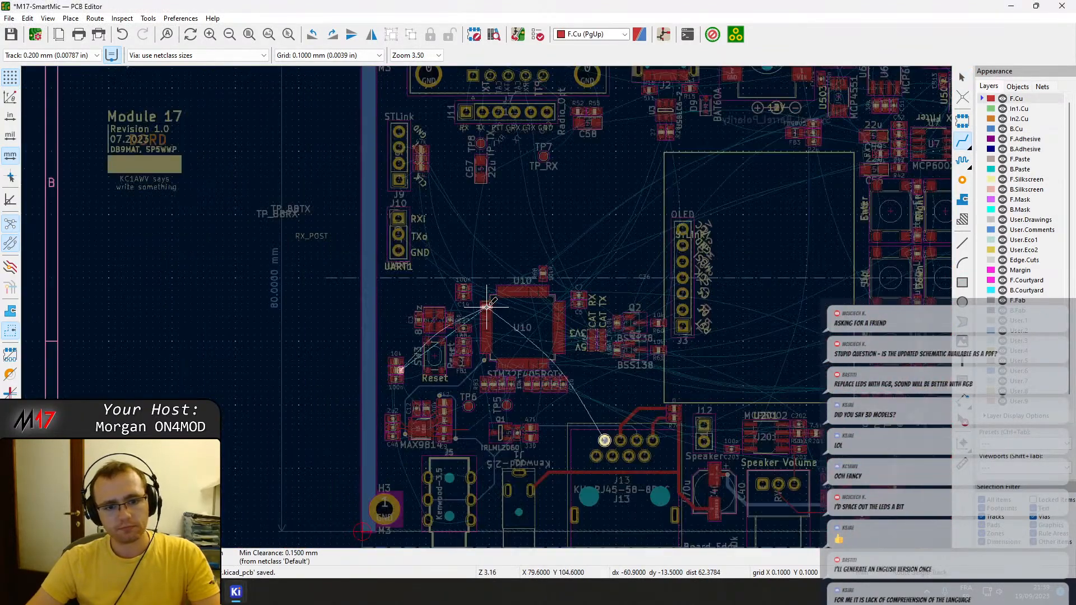
scroll(487, 307, up, 3)
scroll(487, 307, down, 1)
middle_drag(487, 307, 565, 149)
key(Escape)
key(Escape)
click(365, 292)
click(417, 304)
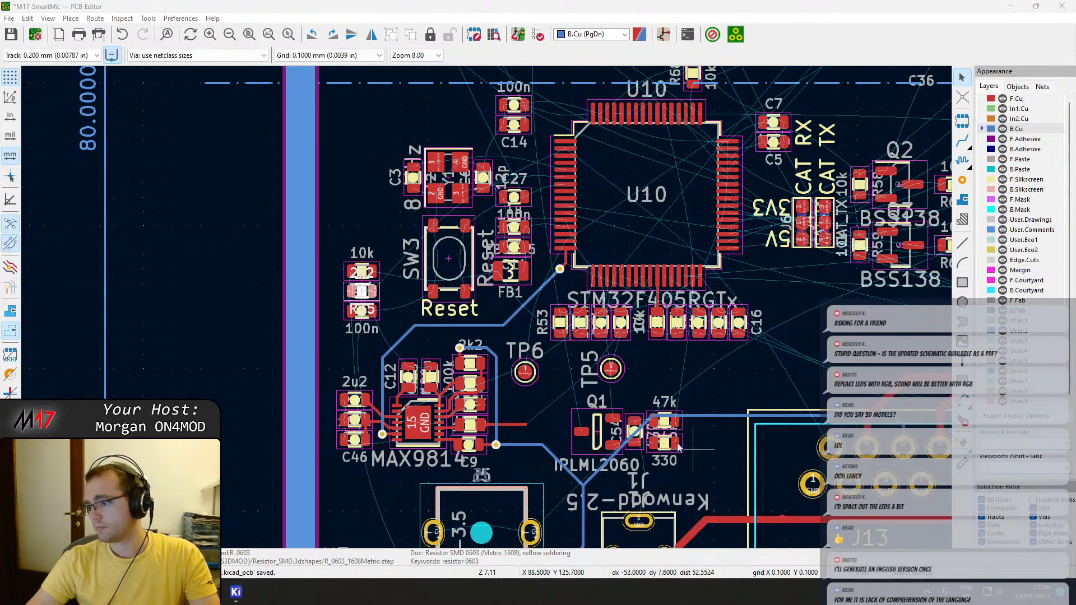
key(m)
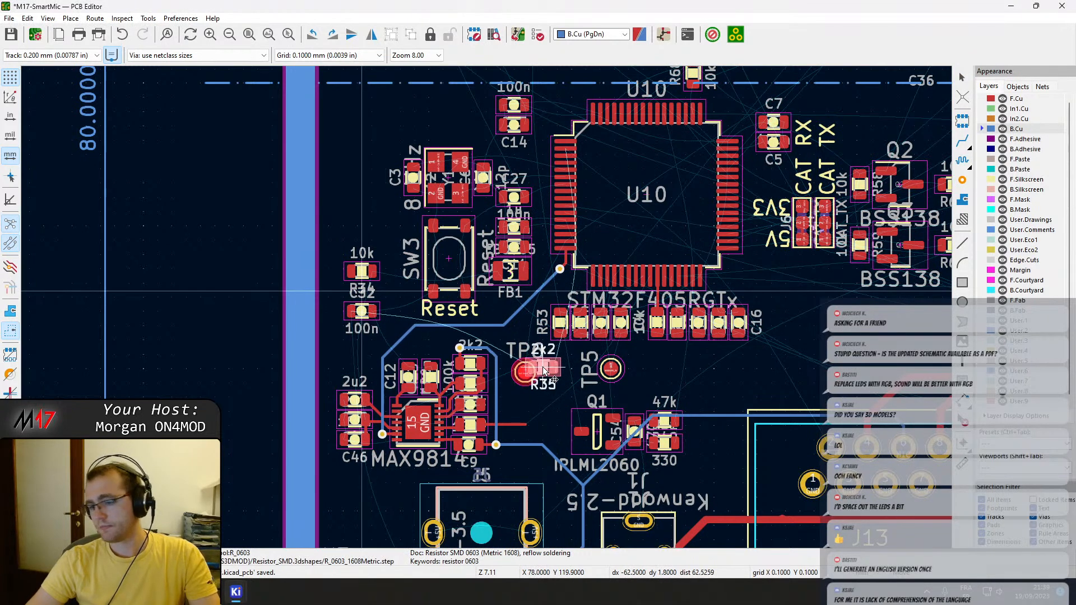
key(Escape)
key(Escape)
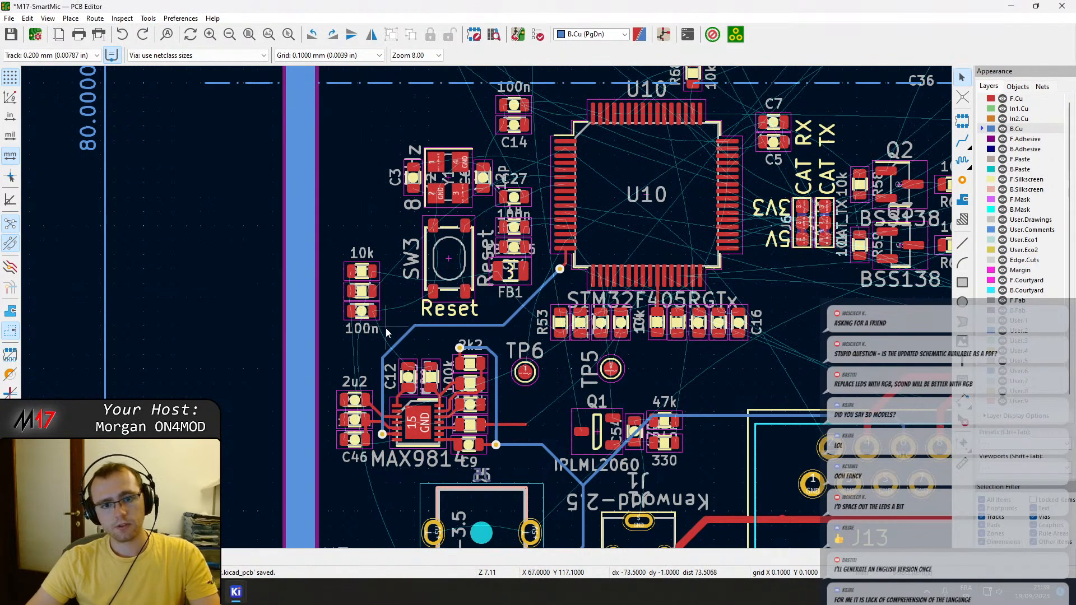
Examine the placement around reset switch SW3, the Kenwood jacks and mounting hole H3, and the overall board layout.
click(456, 275)
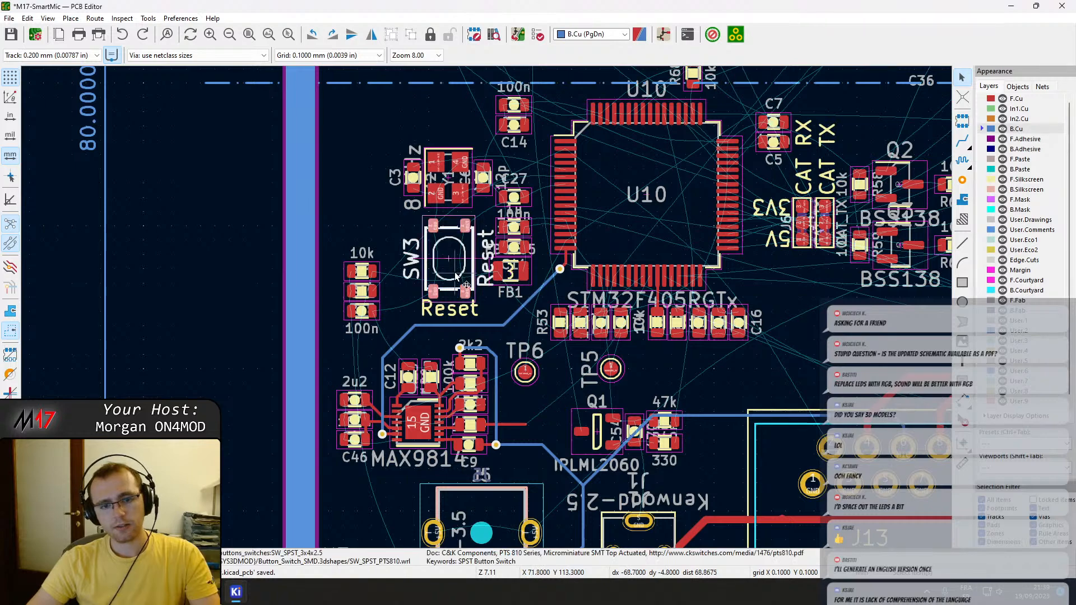
scroll(457, 274, down, 5)
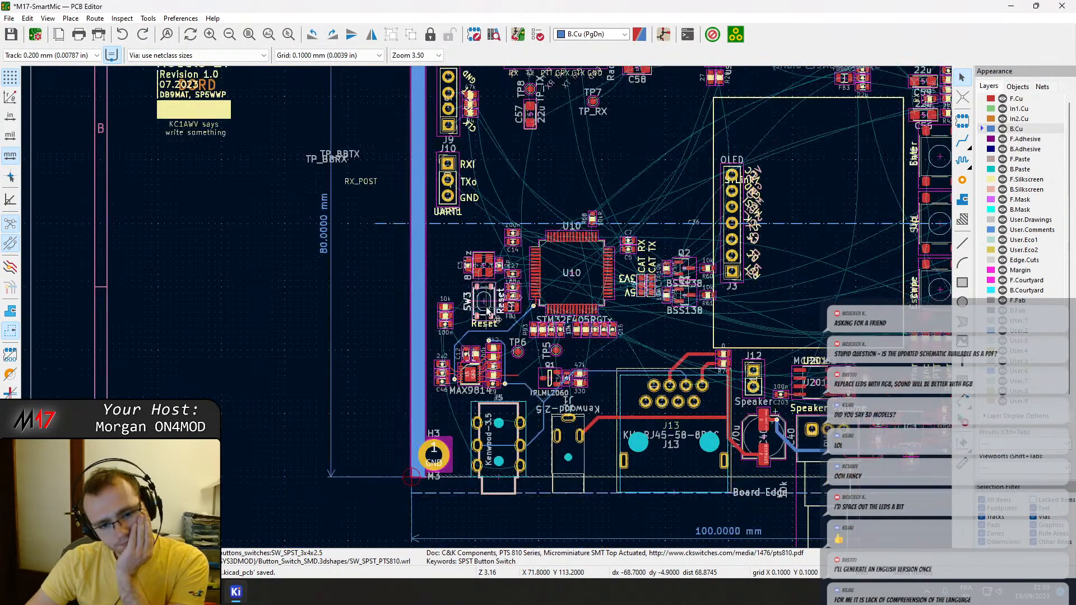
scroll(486, 310, up, 2)
scroll(486, 309, down, 1)
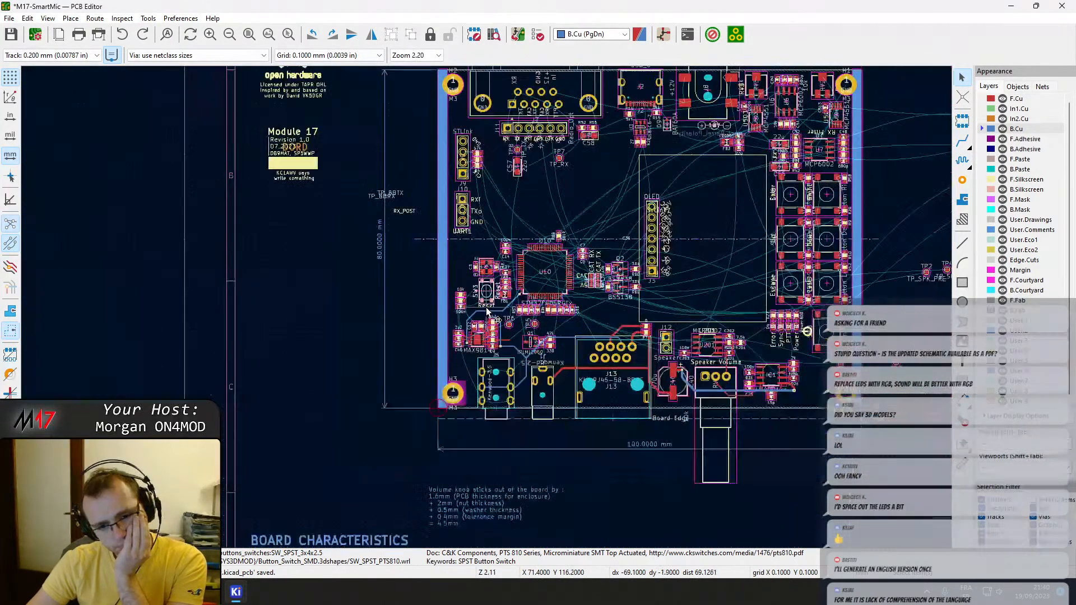
middle_drag(489, 312, 482, 384)
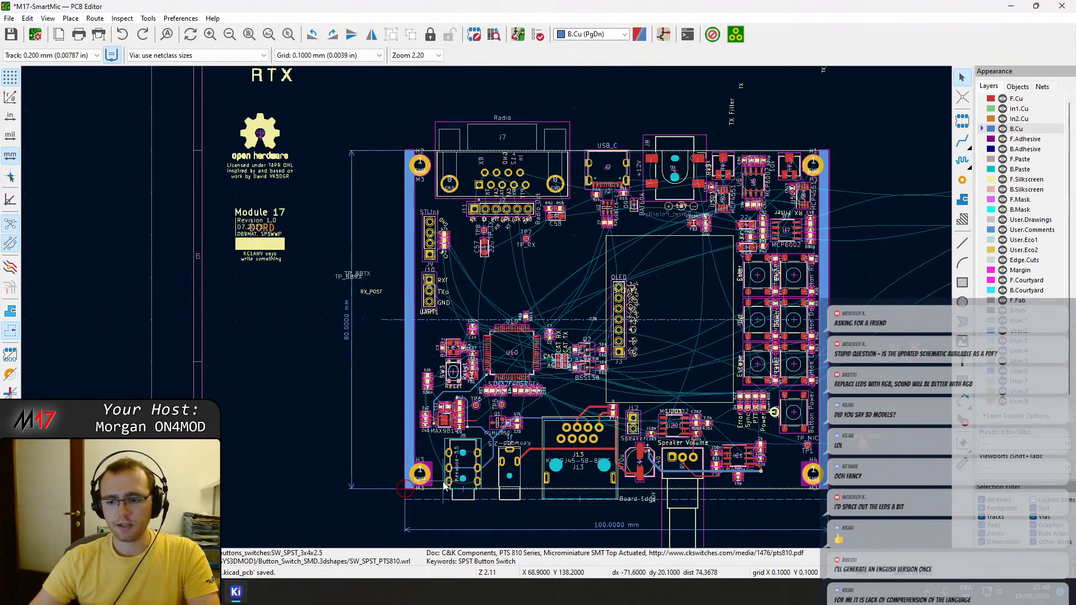
scroll(444, 485, up, 3)
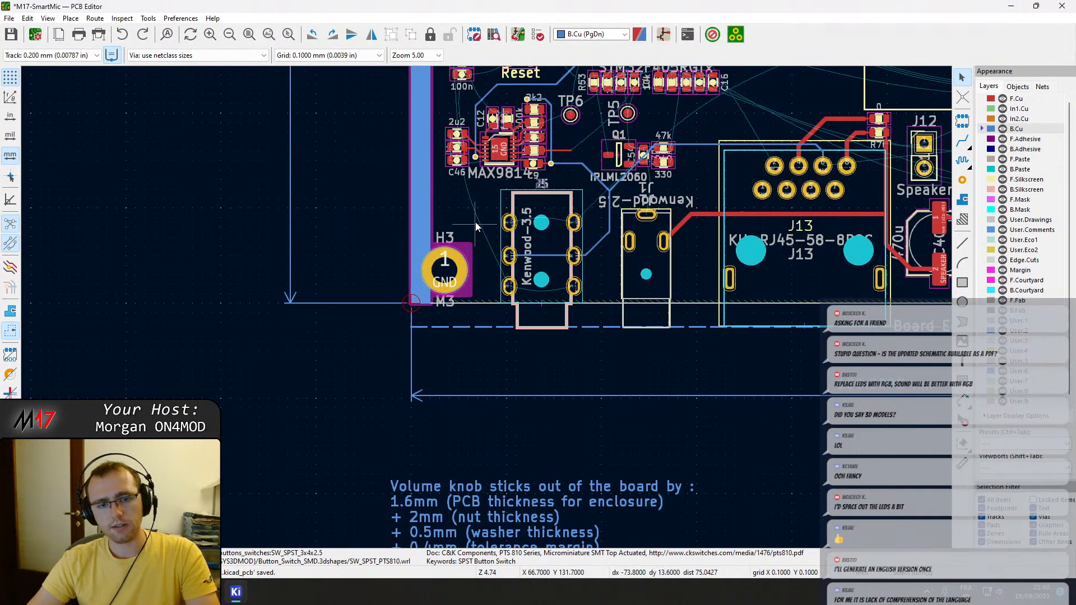
middle_drag(471, 185, 497, 305)
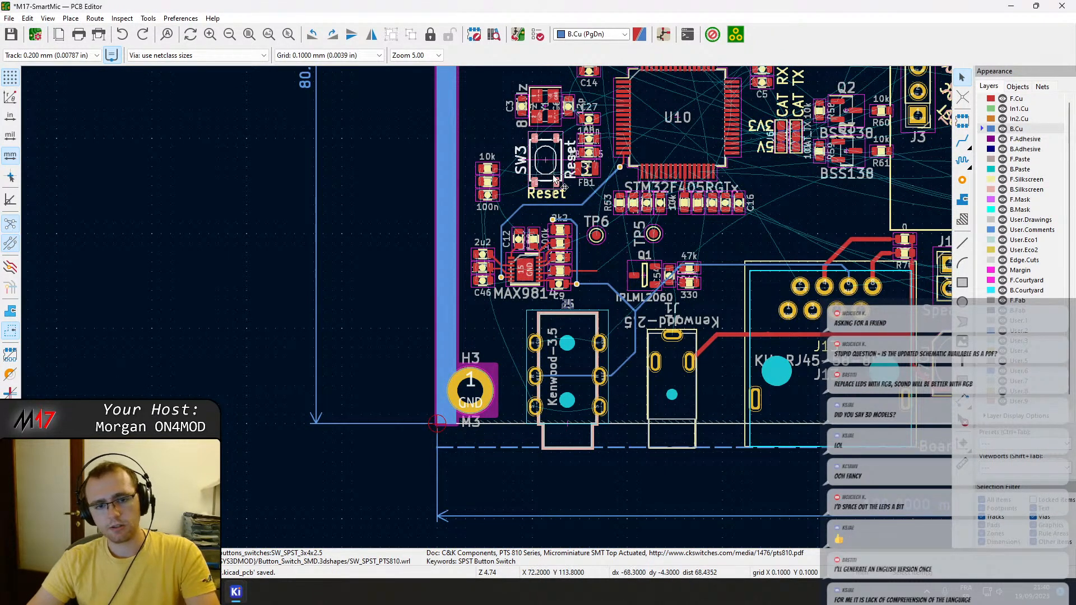
middle_drag(542, 164, 538, 288)
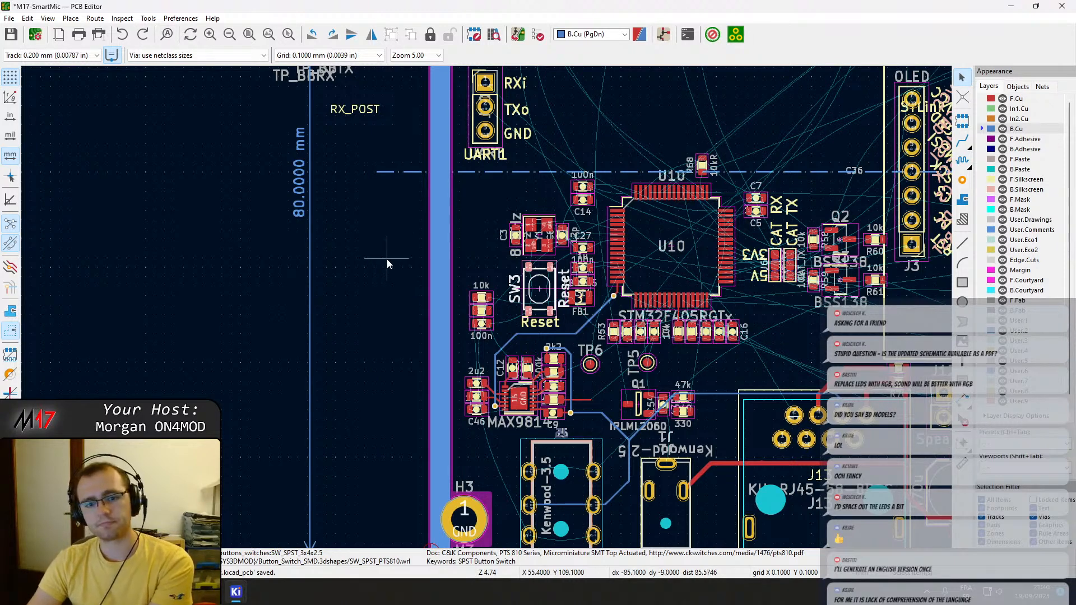
scroll(488, 310, down, 2)
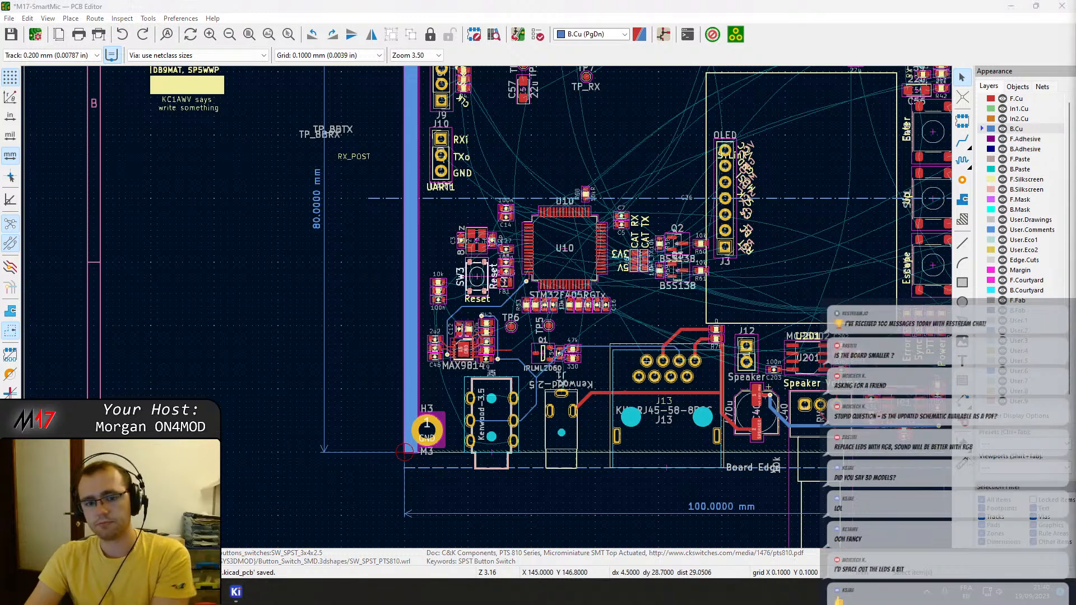
scroll(683, 353, down, 2)
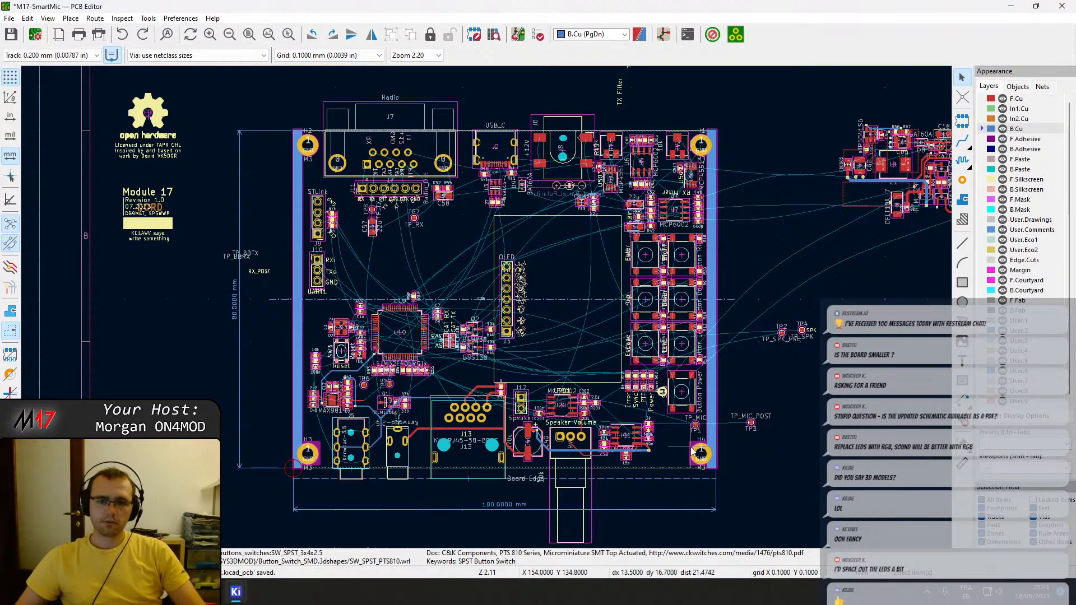
Move test point TP5 from below U10 to outside the board's upper edge, at about X 148.5, Y 56.0 mm.
middle_drag(447, 257, 521, 272)
scroll(427, 418, up, 5)
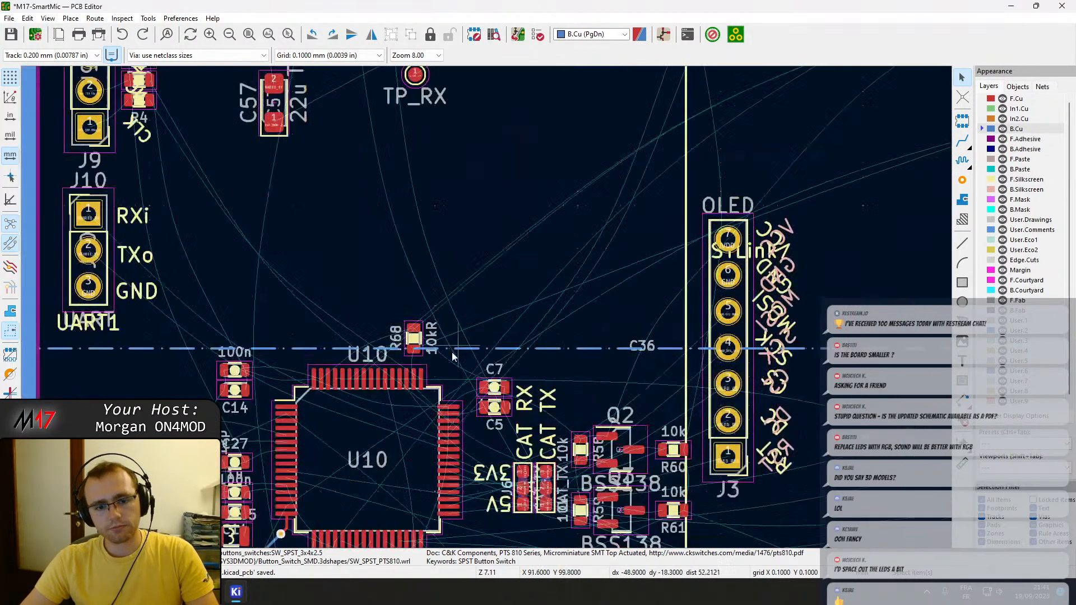
click(475, 401)
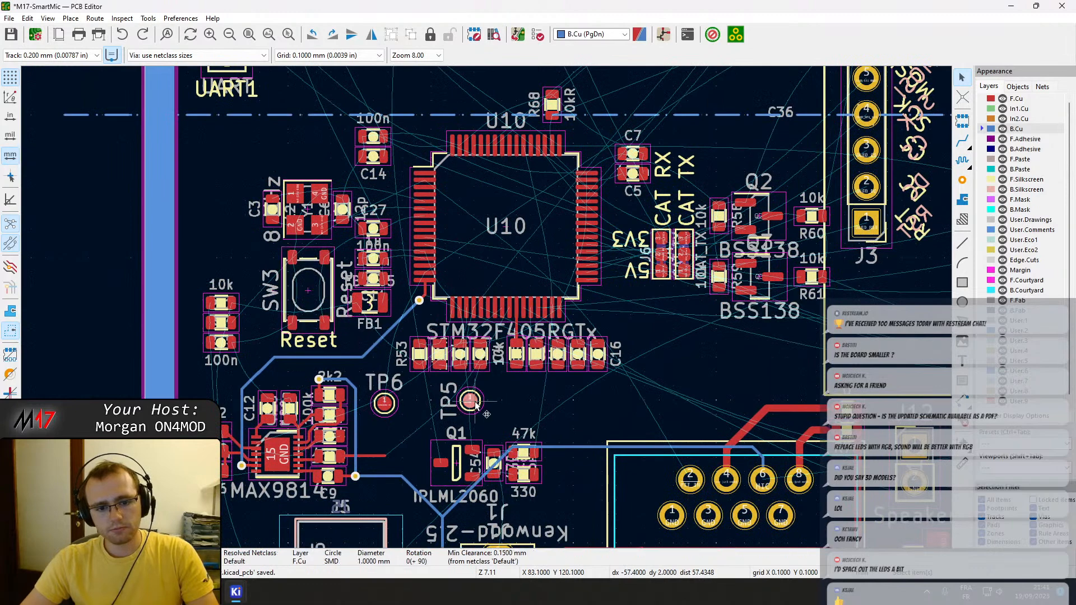
key(m)
scroll(618, 370, down, 1)
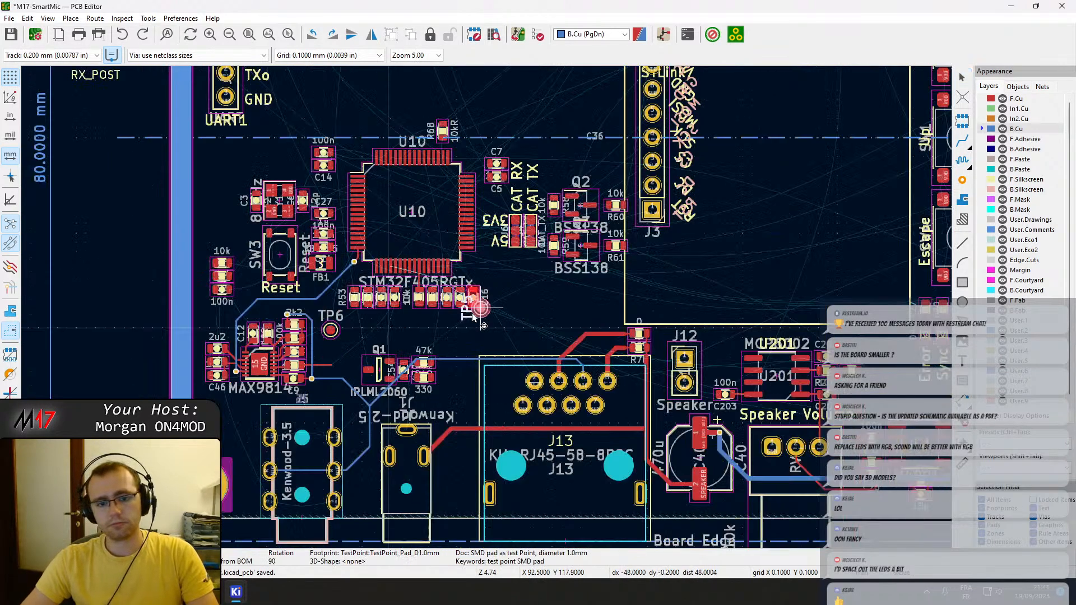
scroll(558, 136, down, 2)
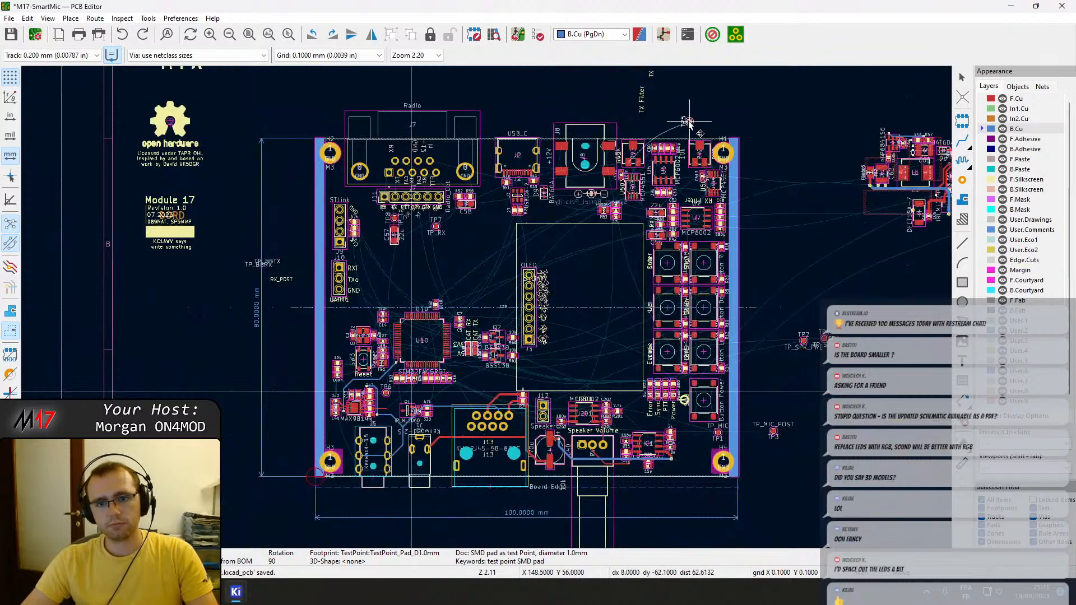
Move test point TP6 from below U10 to just outside the board's right edge, near its upper end.
scroll(497, 382, up, 2)
key(m)
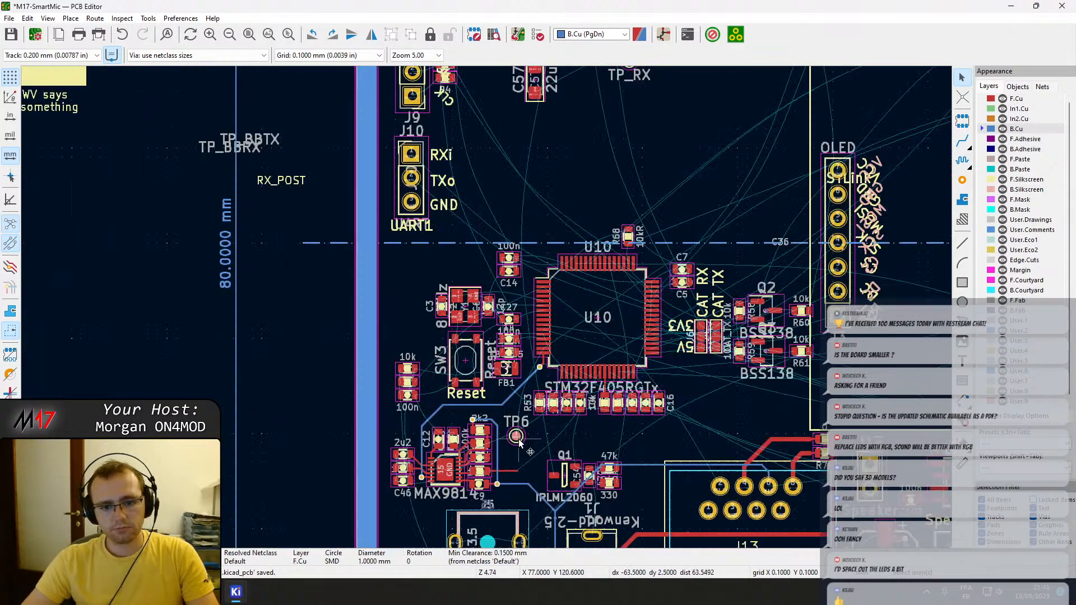
scroll(714, 310, down, 2)
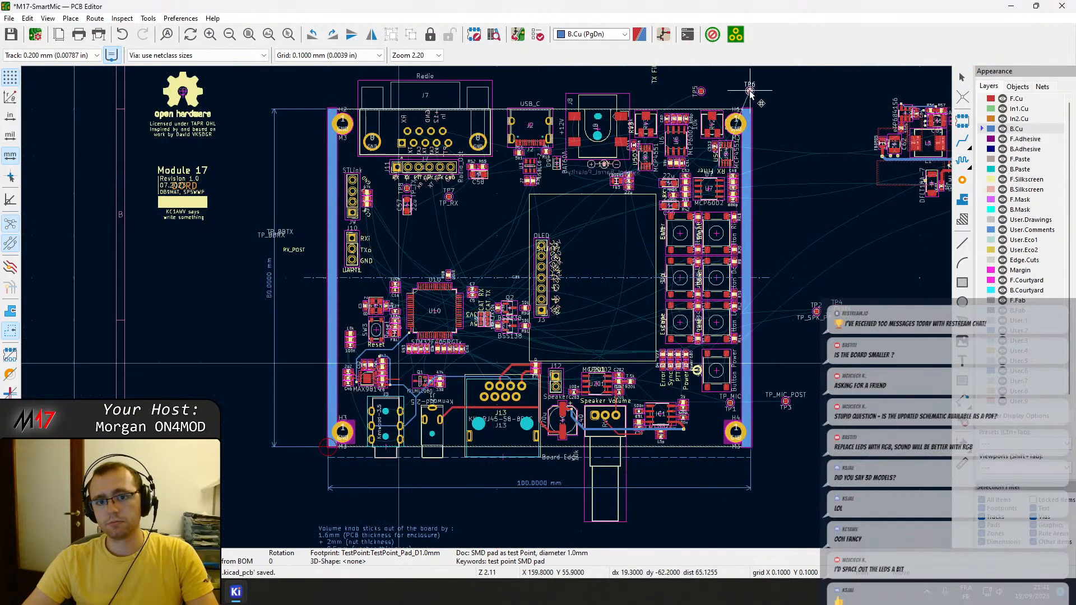
click(770, 183)
Move reset switch SW3 from beside U10 to outside the board's left edge.
scroll(436, 327, up, 3)
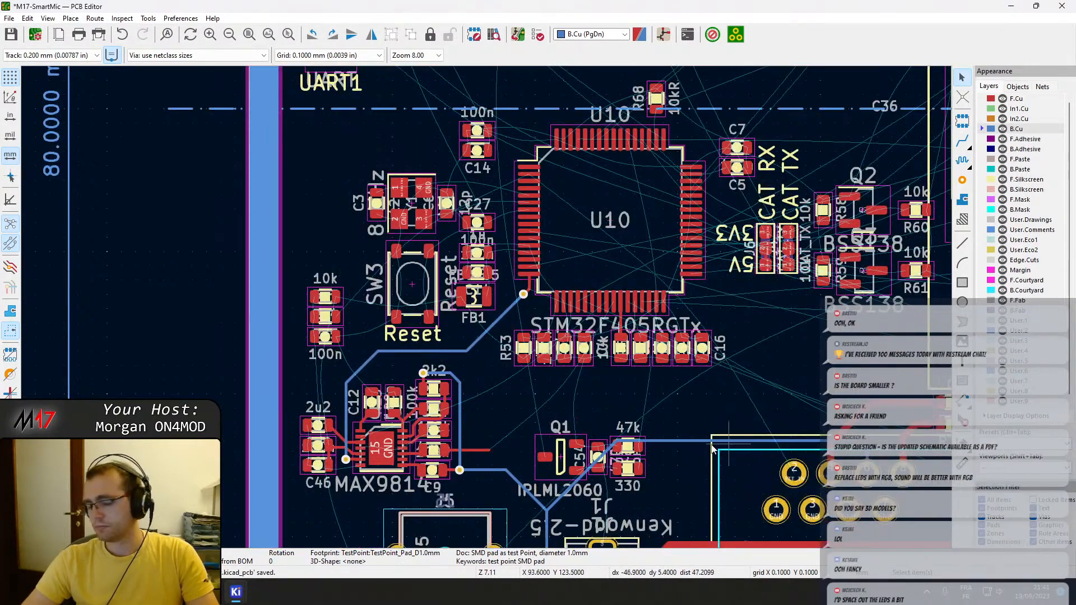
click(409, 304)
key(m)
scroll(374, 421, down, 2)
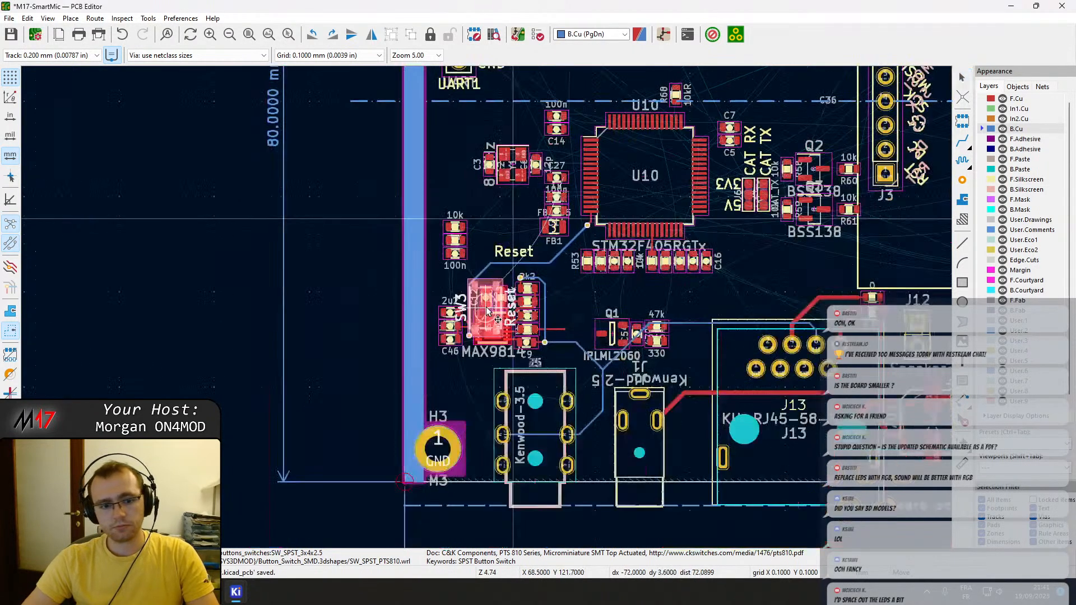
click(265, 394)
Shift the lower-edge group of J5, J1, J13, J12, the volume potentiometer, U201, IC1 and their tracks slightly to the right.
middle_drag(702, 432, 335, 372)
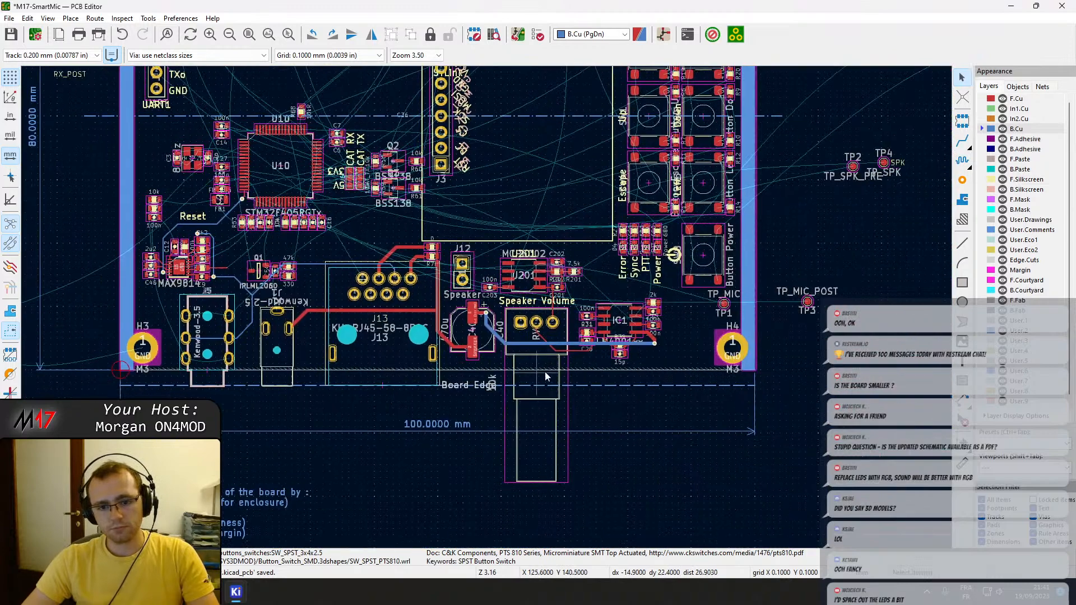
drag(671, 363, 531, 290)
shift+drag(590, 363, 401, 247)
shift+drag(488, 363, 331, 250)
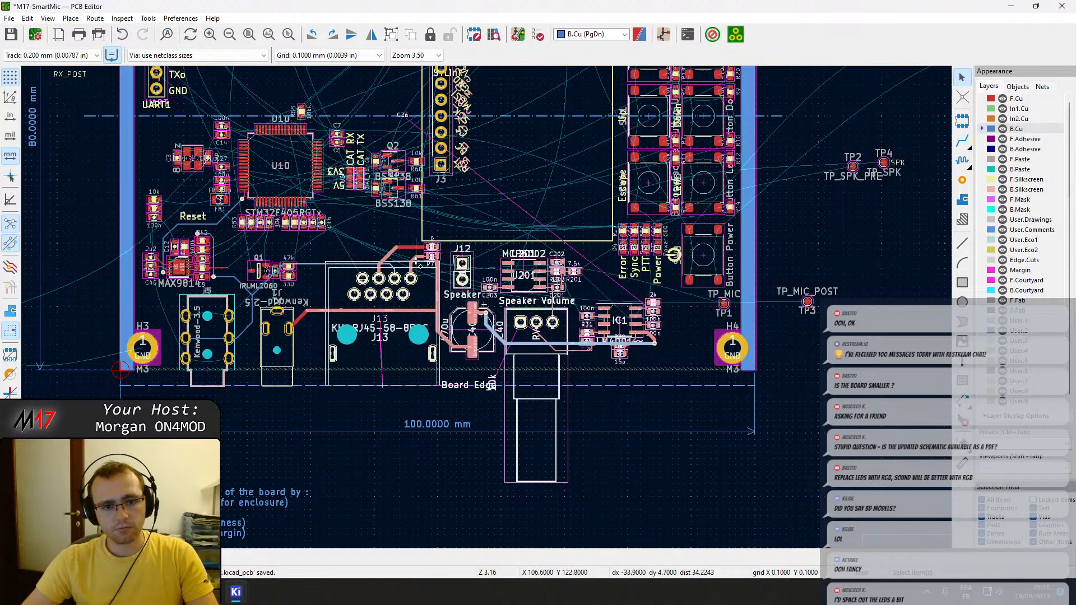
shift+drag(311, 359, 168, 274)
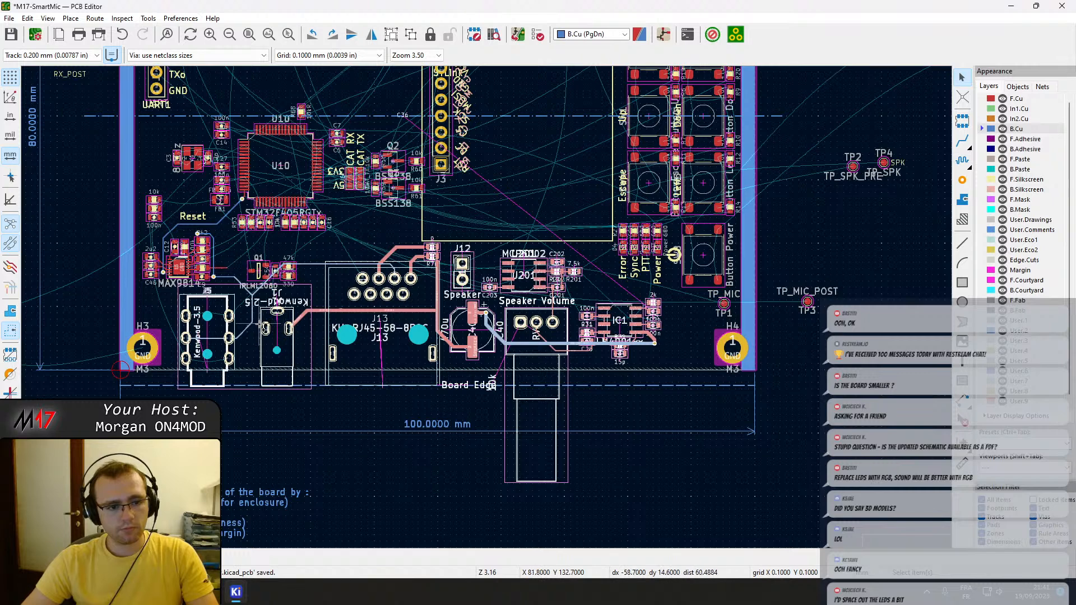
shift+scroll(240, 295, up, 2)
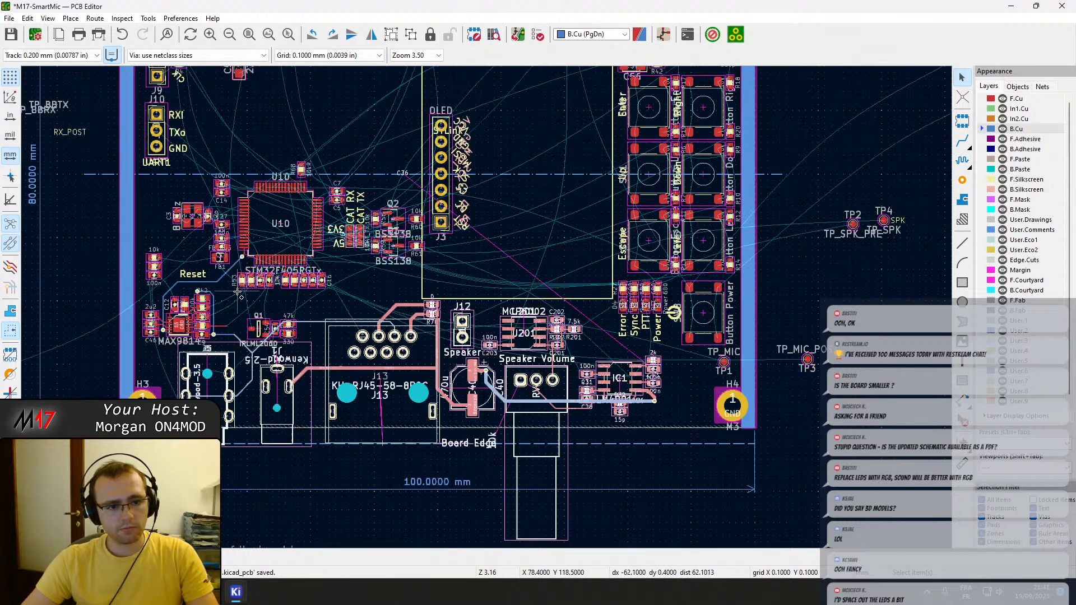
shift+scroll(238, 294, down, 2)
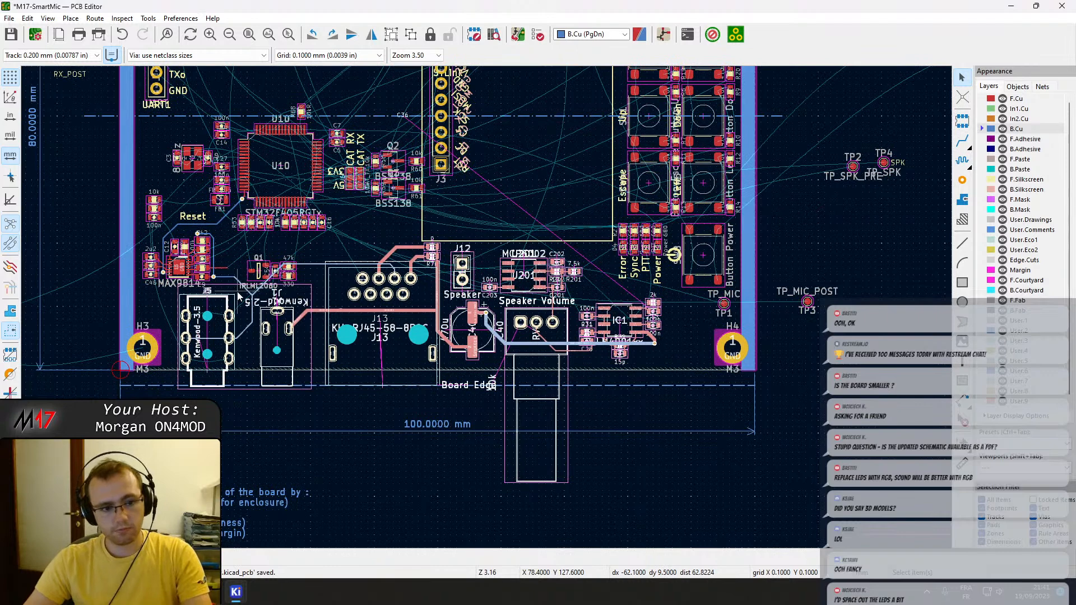
key(m)
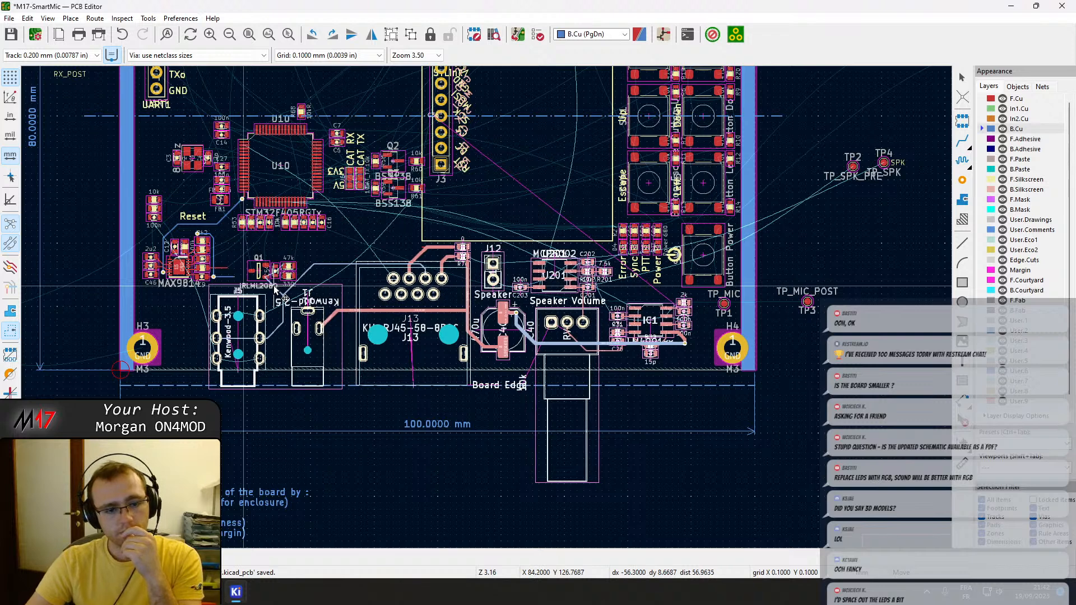
click(275, 289)
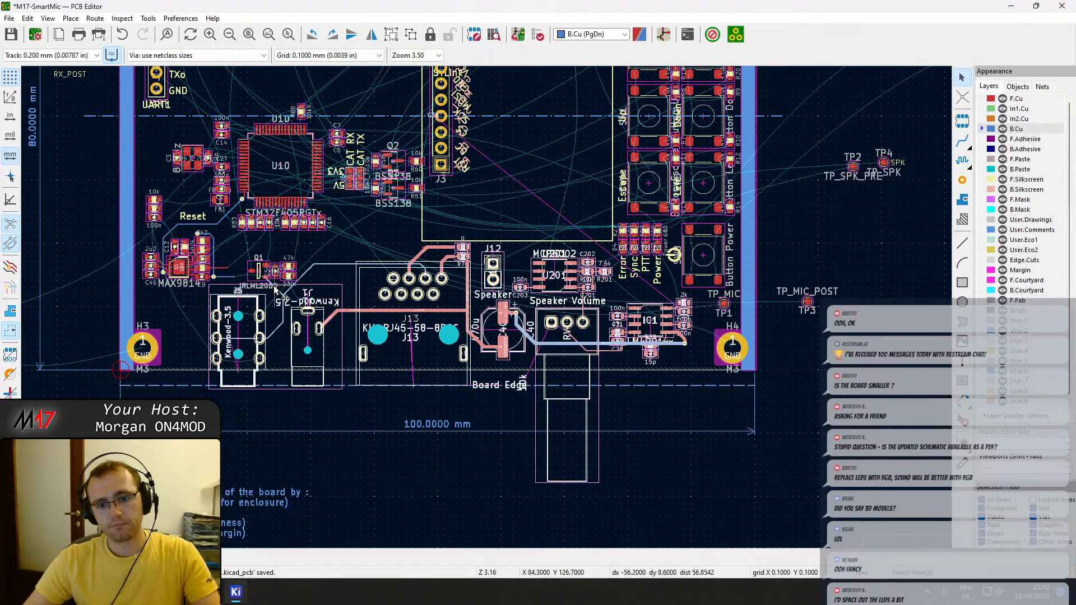
Reconnect the B.Cu MIC track between the via beside C9 and the track corner at Q1, and save the board.
middle_drag(224, 302, 448, 335)
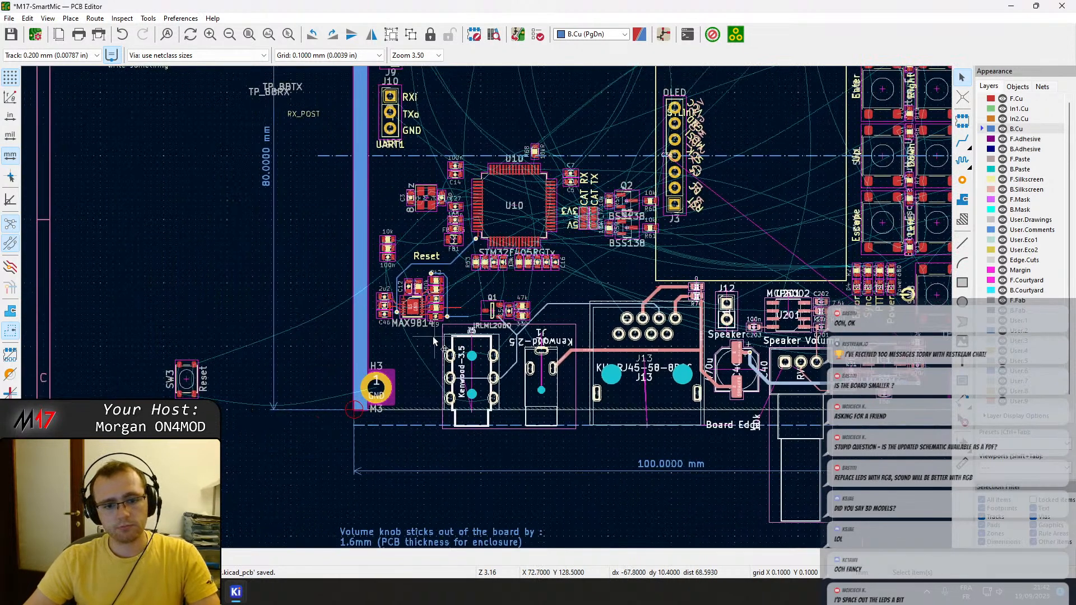
scroll(486, 307, up, 5)
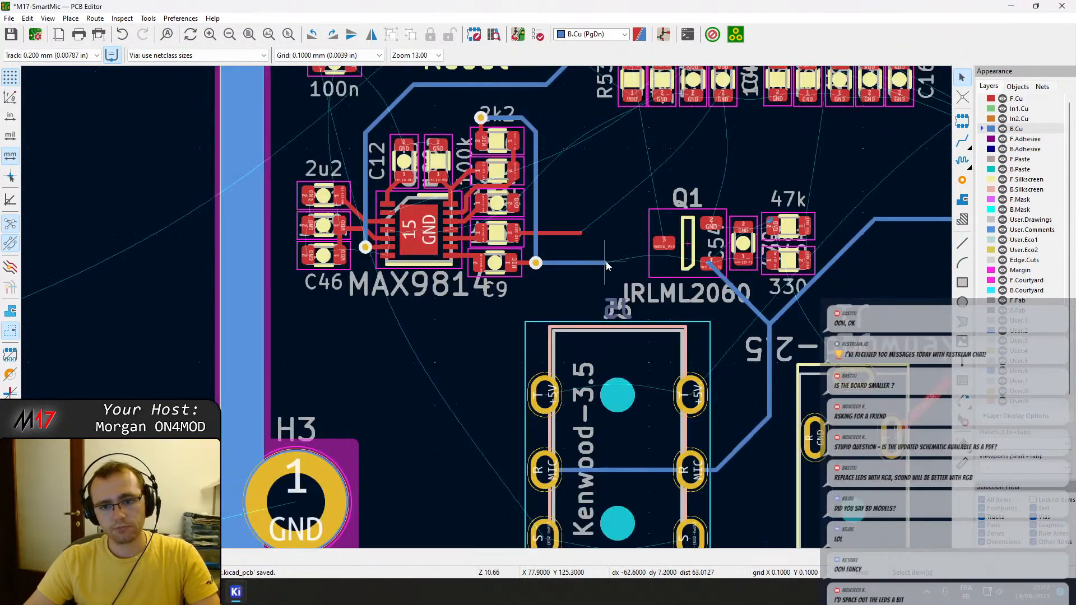
key(x)
click(712, 265)
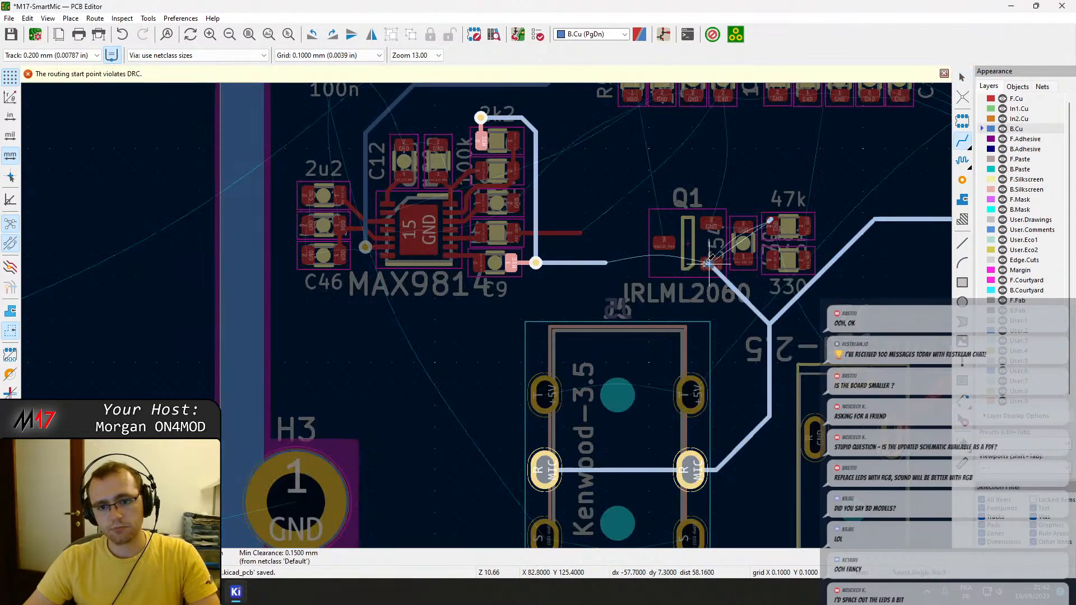
click(593, 263)
key(Escape)
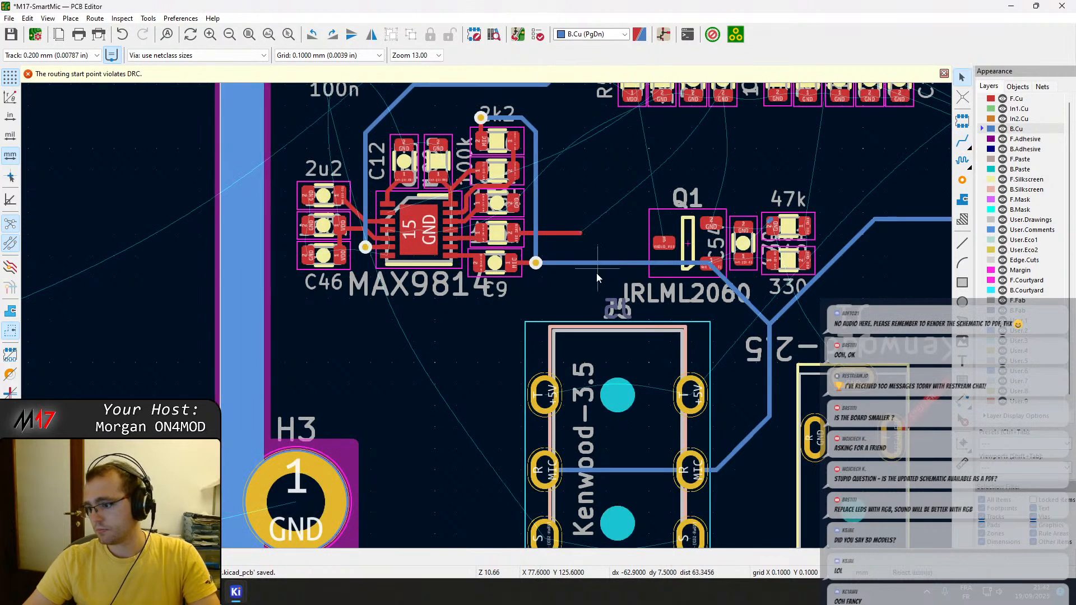
key(ctrl+s)
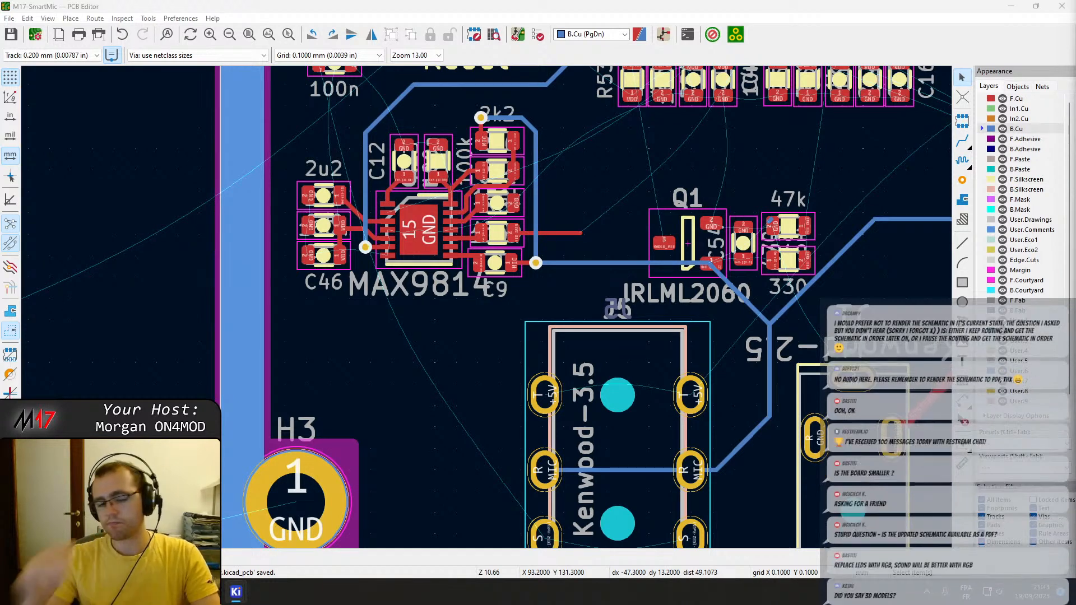
Move reset switch SW3 onto the board's lower edge, between mounting hole H3 and the Kenwood jack J5.
scroll(354, 324, down, 3)
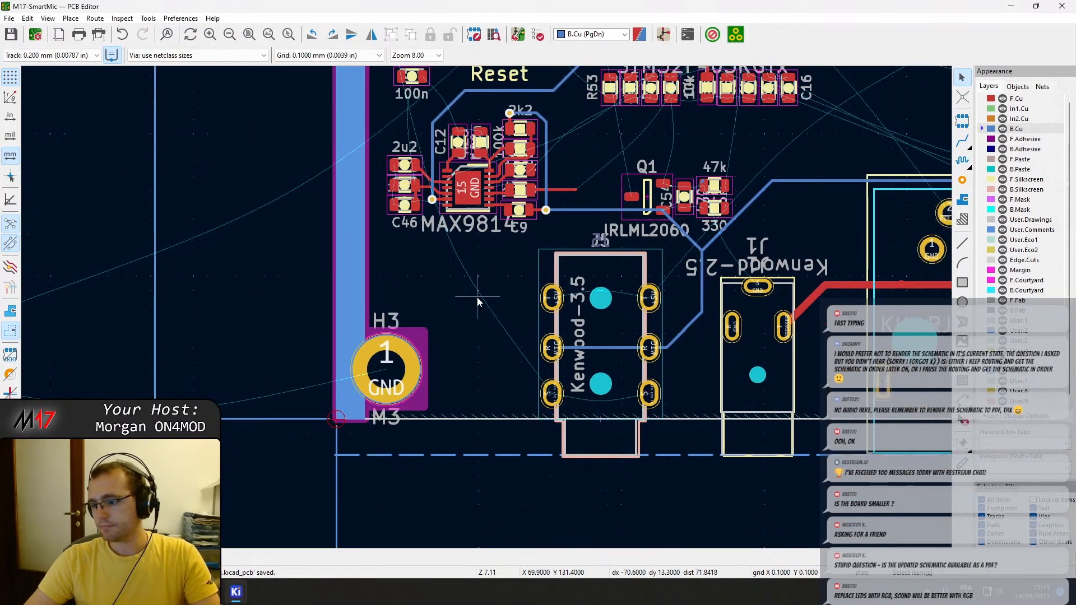
middle_drag(509, 244, 518, 320)
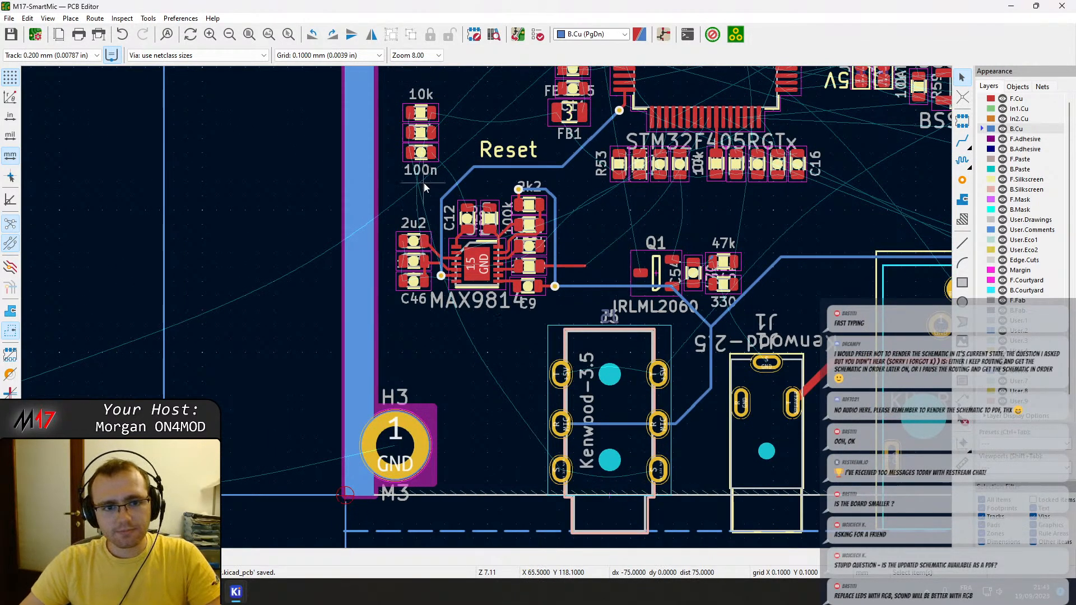
middle_drag(516, 90, 499, 250)
scroll(499, 251, down, 6)
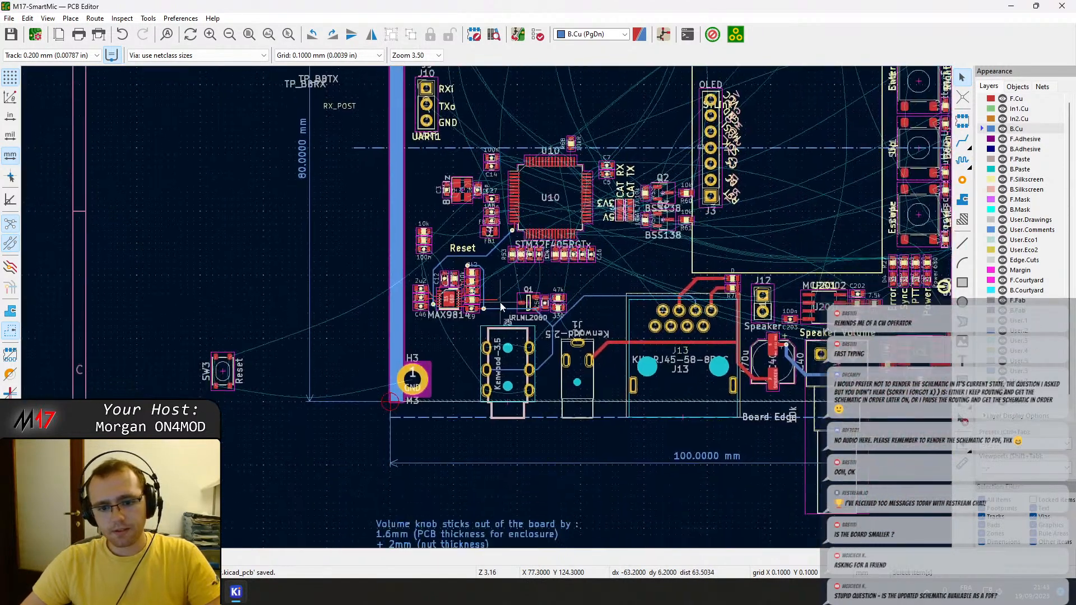
scroll(491, 317, down, 2)
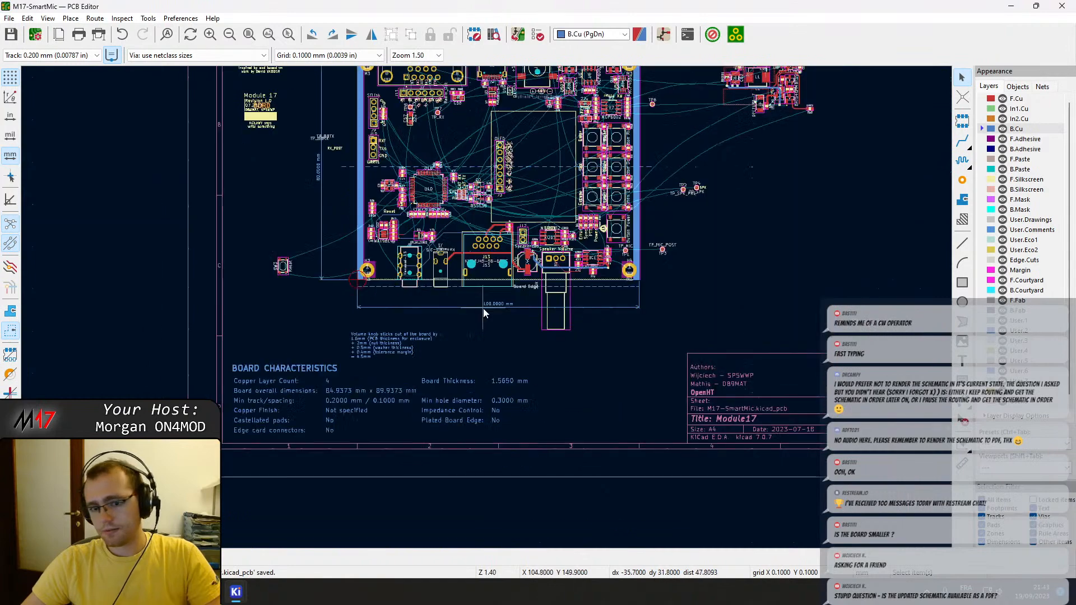
scroll(267, 253, up, 8)
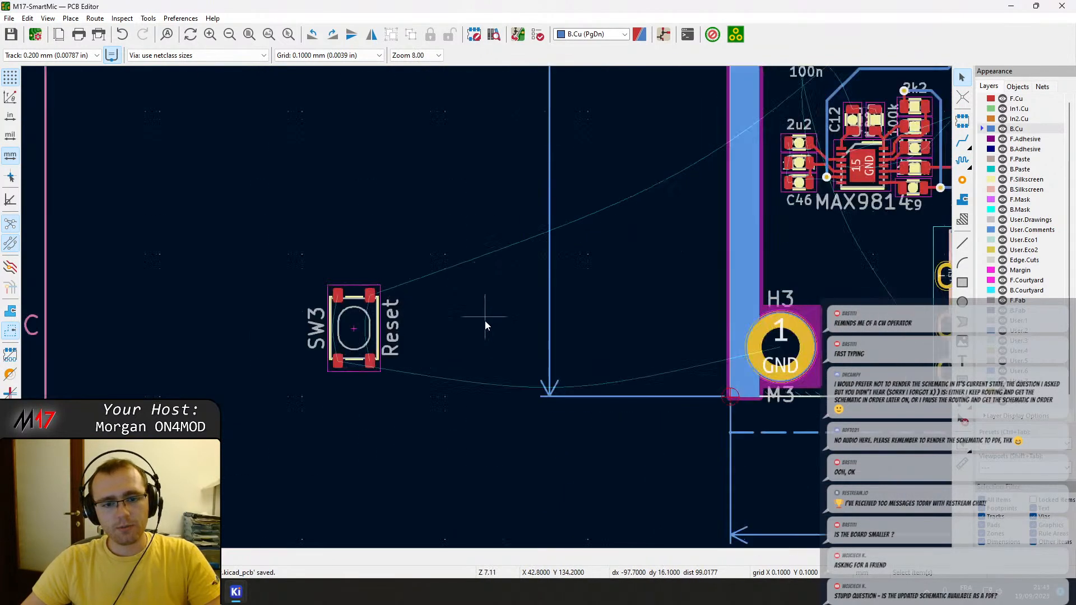
click(357, 336)
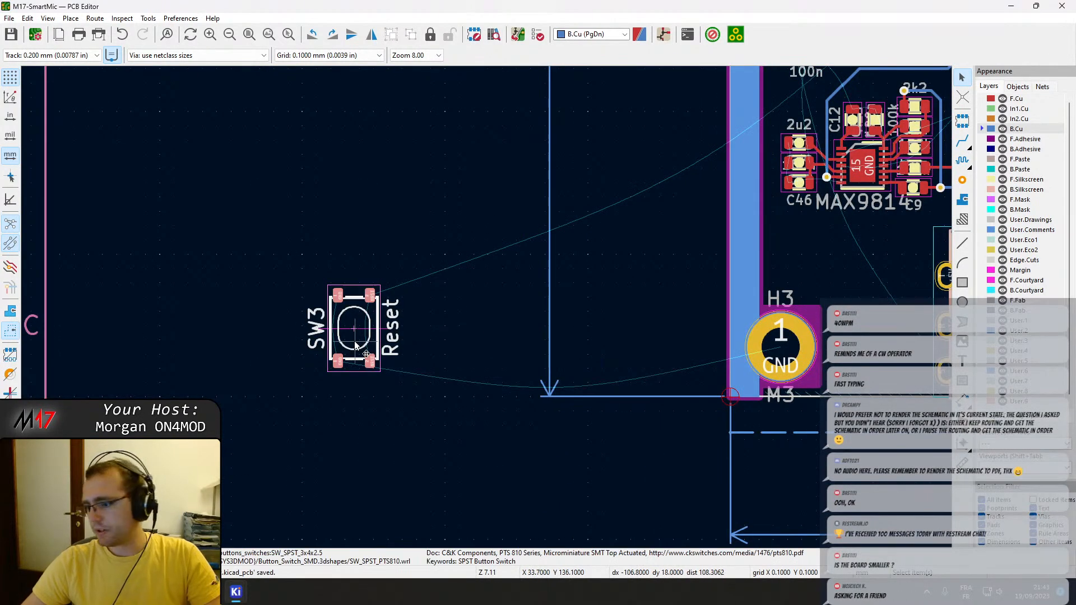
drag(355, 347, 744, 322)
middle_drag(734, 283, 587, 286)
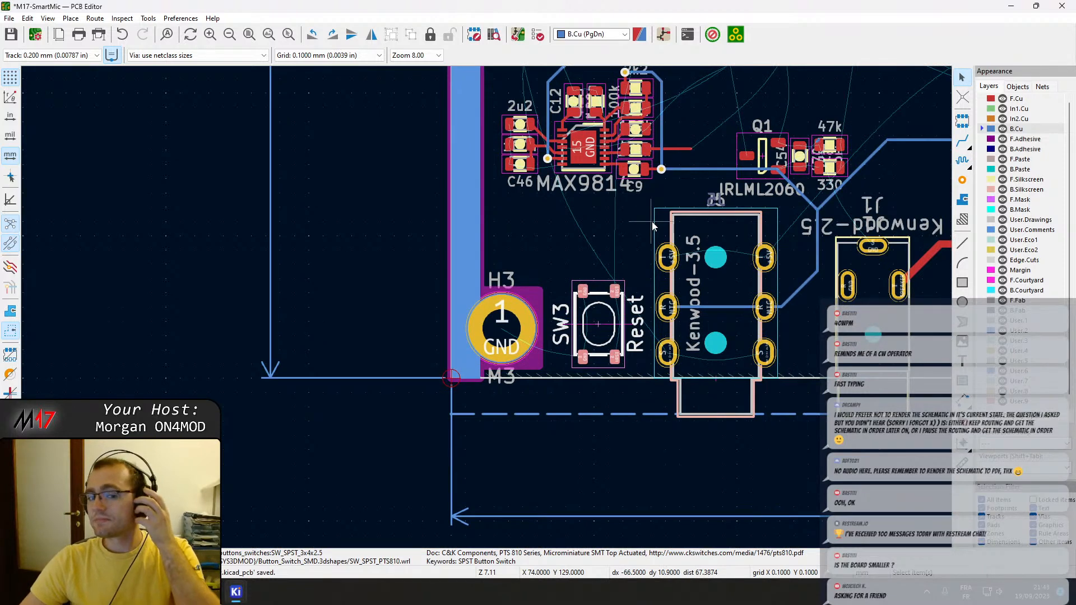
Check which parts share the net of SW3's GND pad with a trial F.Cu track, and abandon it.
key(x)
scroll(617, 286, down, 3)
scroll(487, 305, up, 2)
scroll(486, 307, up, 1)
scroll(486, 305, down, 1)
key(Escape)
key(x)
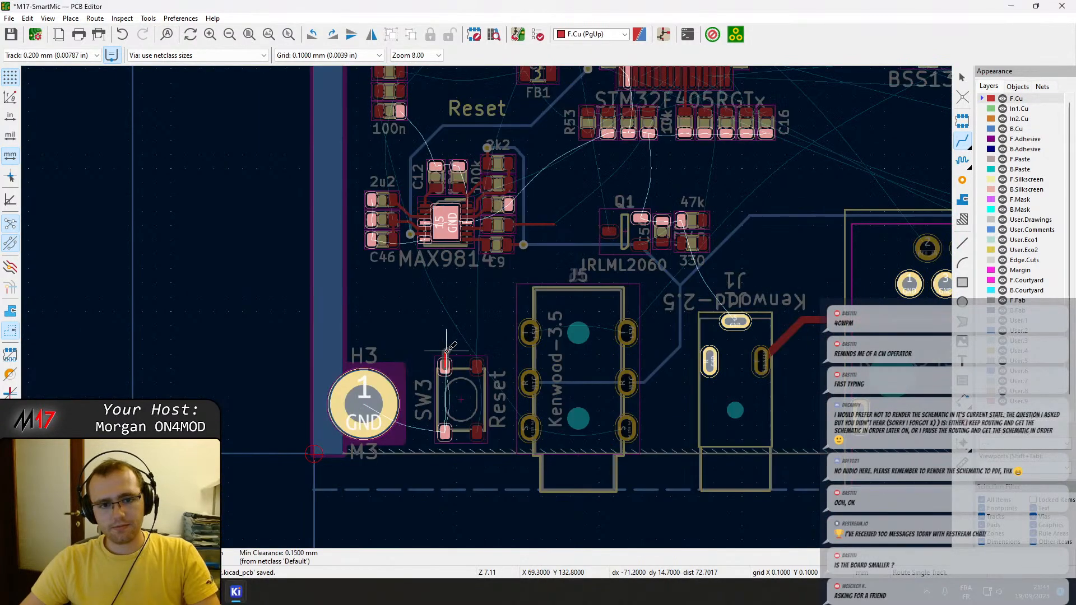
key(Escape)
key(b)
key(Escape)
Trace the net of SW3's NRST pad with a trial F.Cu track, abandon it, and inspect capacitor C27 beside U10.
middle_drag(470, 315, 489, 390)
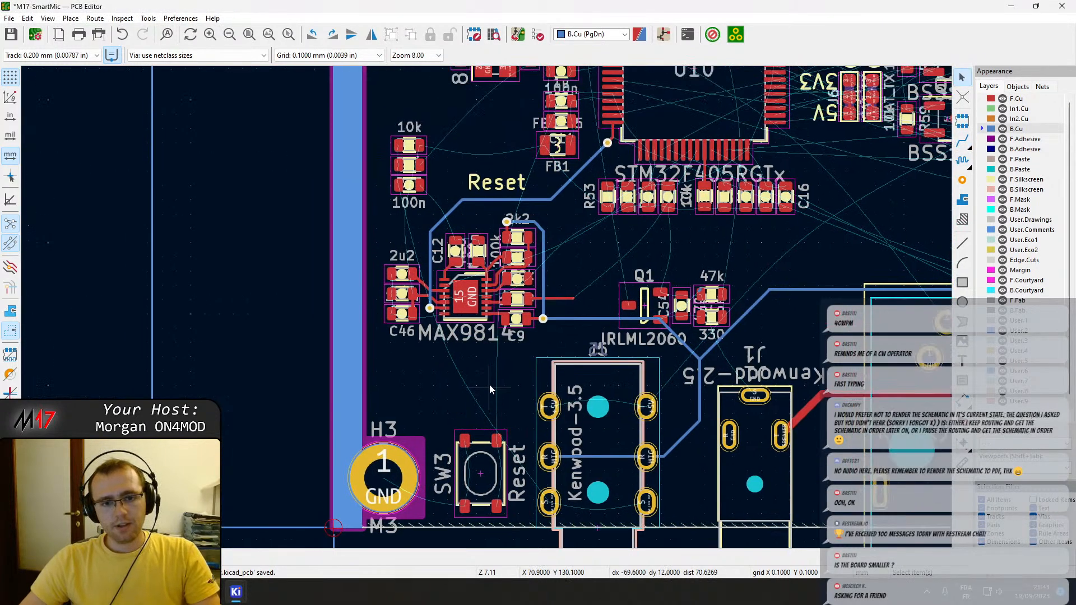
key(x)
scroll(499, 373, down, 2)
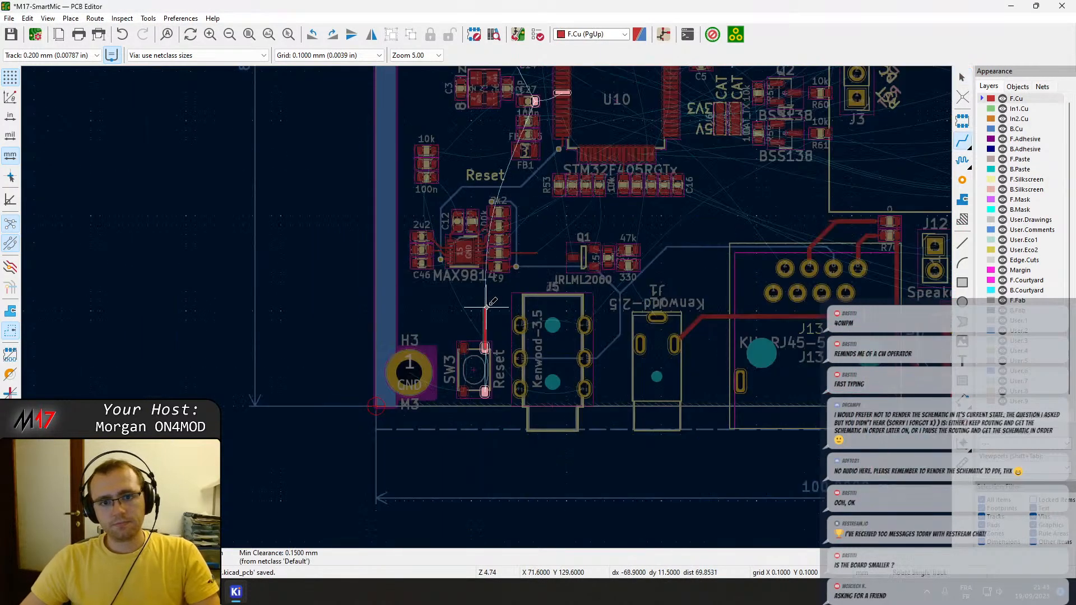
scroll(486, 307, down, 1)
middle_drag(486, 307, 493, 496)
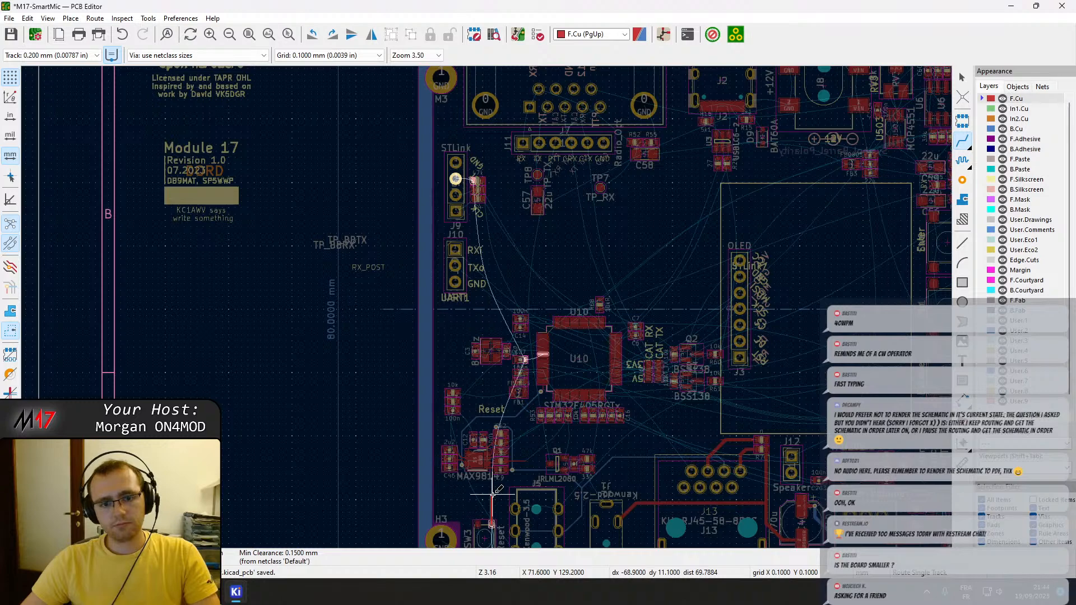
scroll(492, 497, up, 1)
middle_drag(482, 278, 471, 397)
key(Escape)
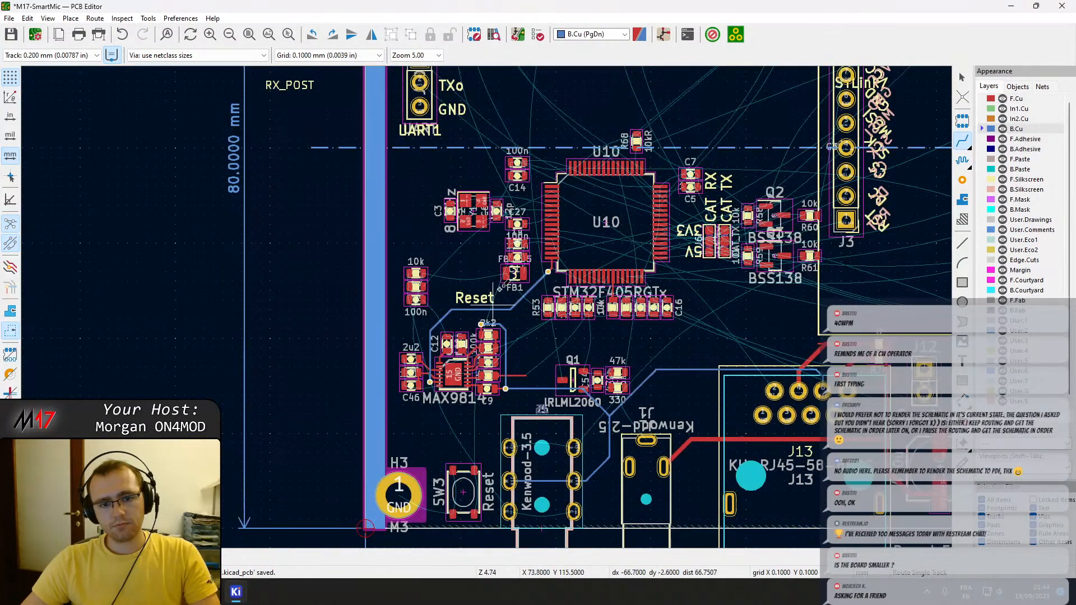
scroll(510, 245, up, 4)
key(Escape)
click(536, 219)
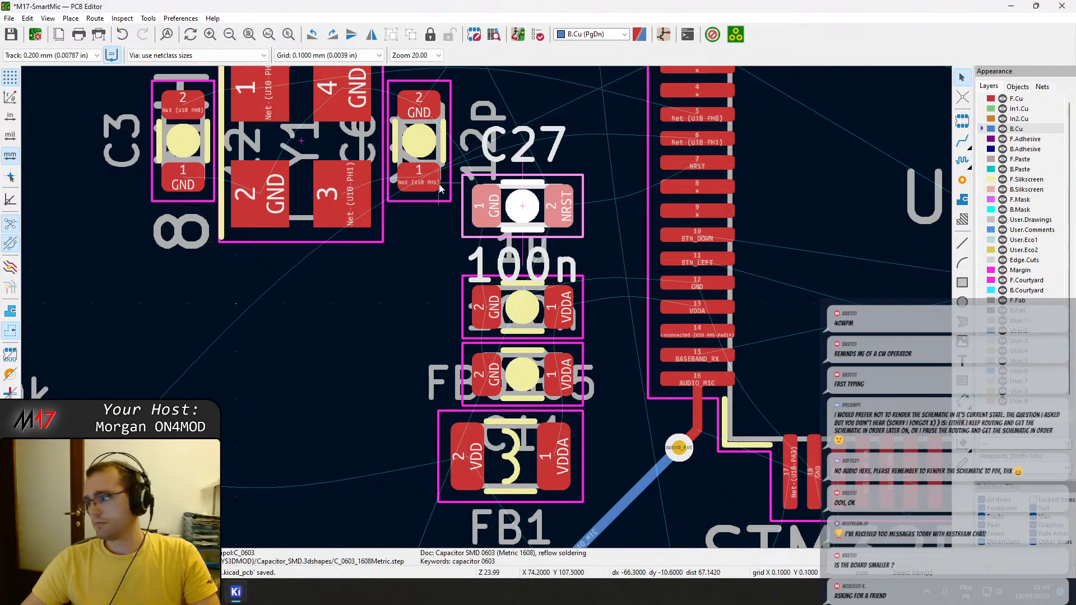
Move the 47k resistor R50 from beside the STLink header J9 to just above SW3.
scroll(443, 183, down, 2)
middle_drag(467, 315, 580, 532)
middle_drag(444, 115, 504, 439)
scroll(571, 262, up, 2)
click(449, 284)
click(474, 298)
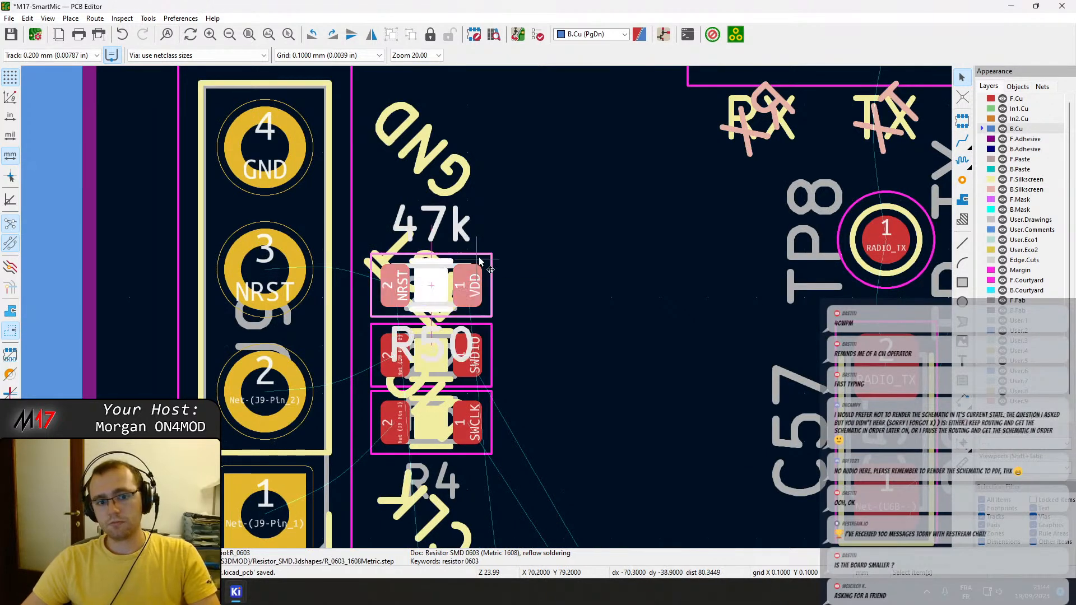
key(m)
scroll(484, 263, down, 3)
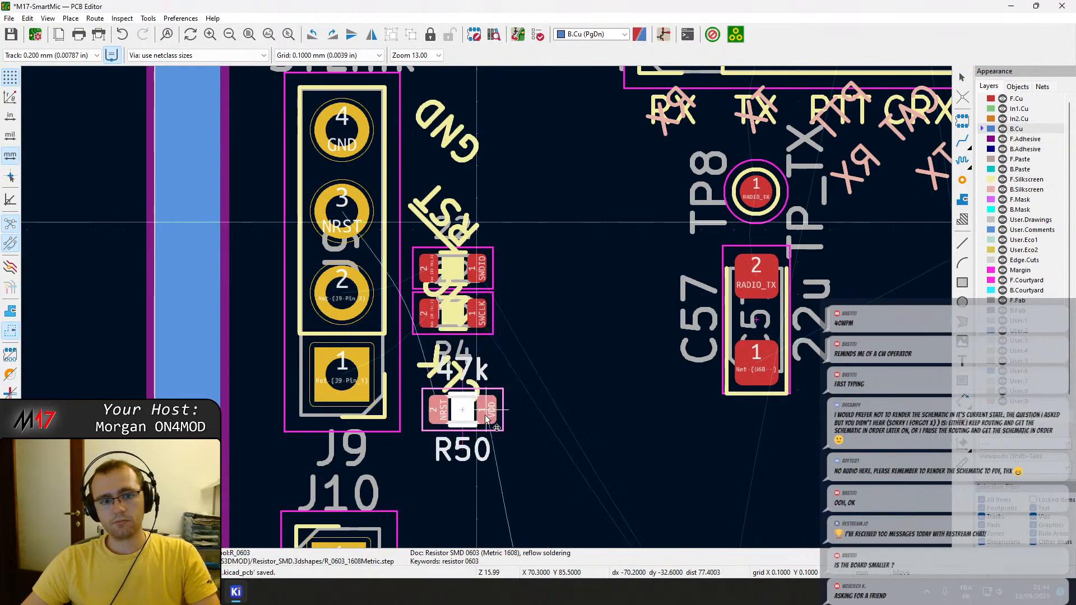
scroll(486, 413, down, 5)
middle_drag(503, 491, 542, 133)
click(542, 324)
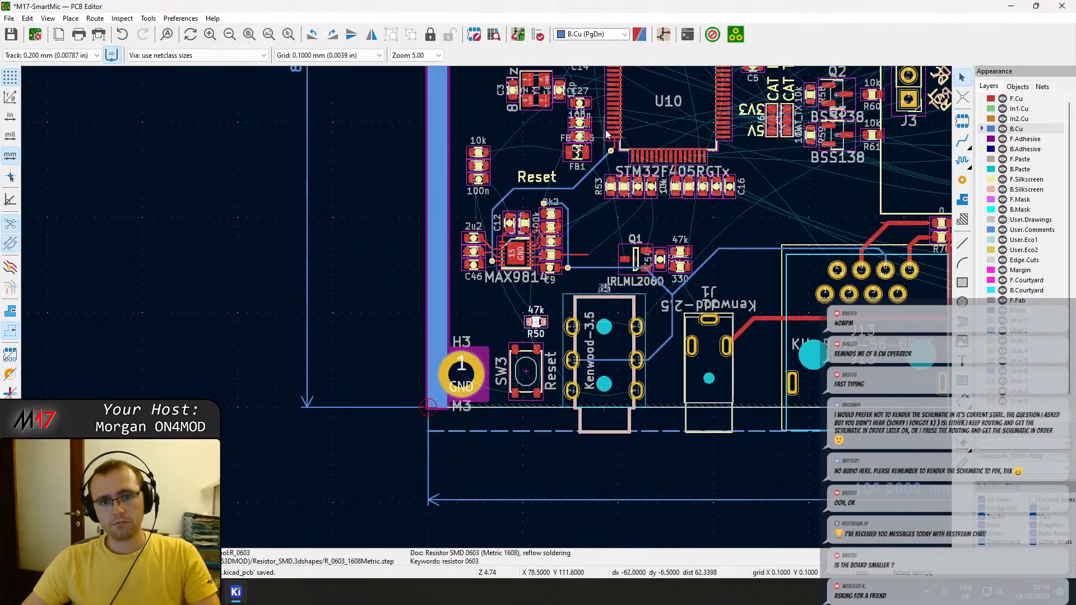
Move the 100n capacitor C27 from beside U10 to above SW3, just left of R50.
scroll(605, 145, up, 5)
key(m)
right_drag(308, 471, 445, 167)
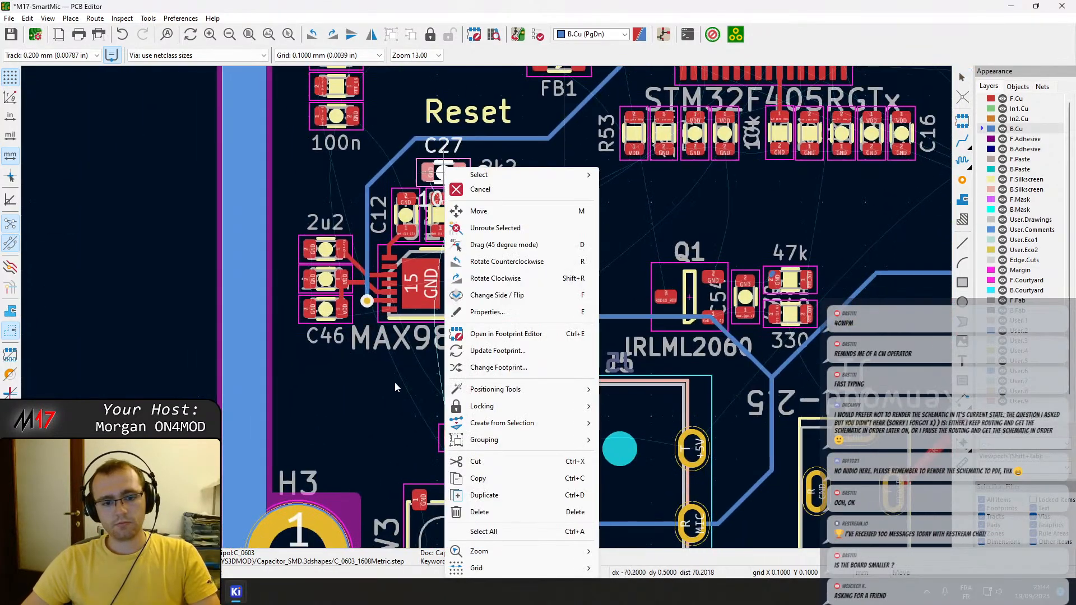
click(422, 347)
right_drag(429, 348, 524, 211)
drag(524, 212, 484, 458)
scroll(499, 472, up, 3)
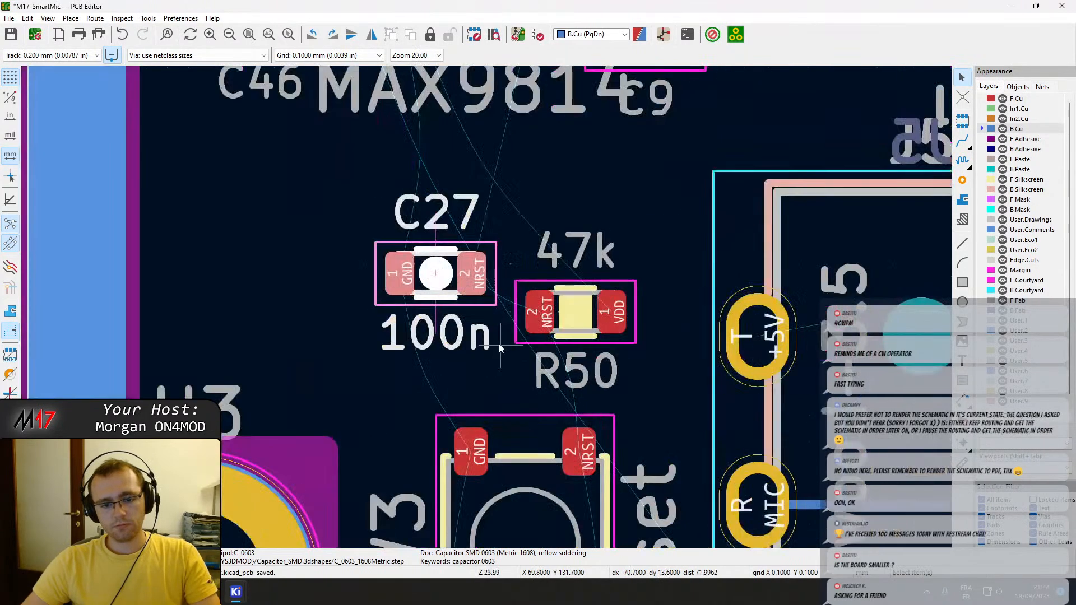
right_drag(500, 348, 476, 249)
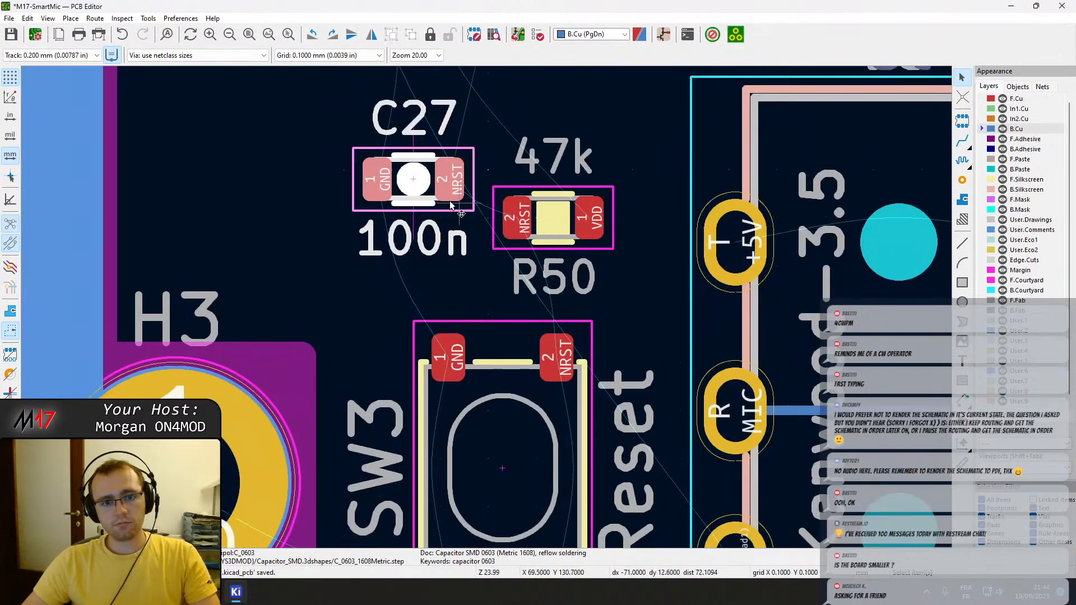
Turn the 47k resistor R50 by 180° and place it directly above capacitor C27 with their NRST pads aligned.
click(586, 247)
drag(587, 247, 382, 111)
key(r)
key(r)
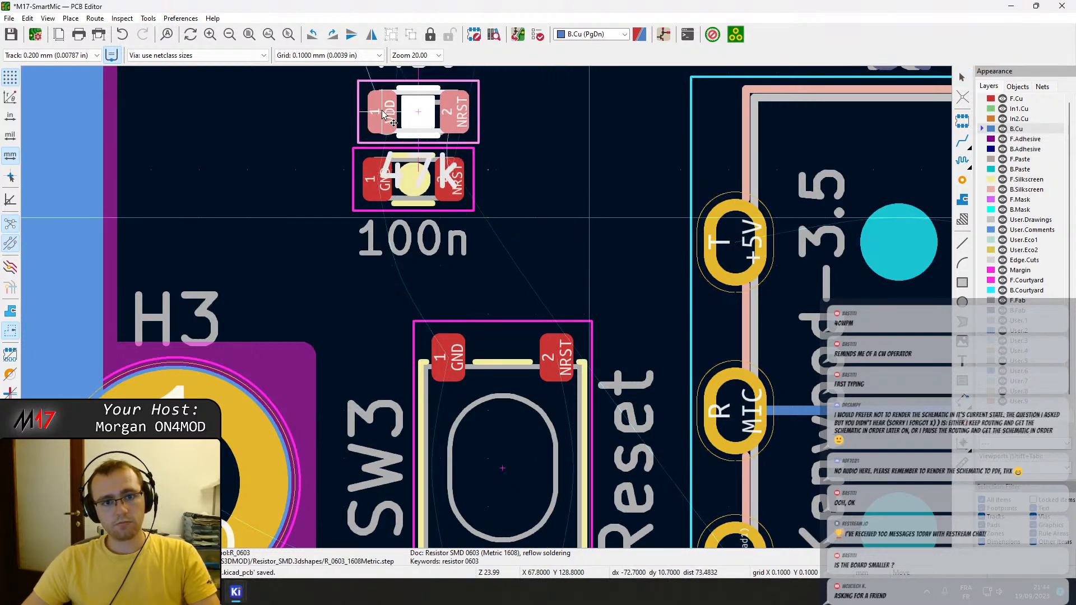
click(382, 112)
Move R50 and C27 together to just above SW3, lining up their NRST pads with SW3's upper NRST pad.
click(470, 130)
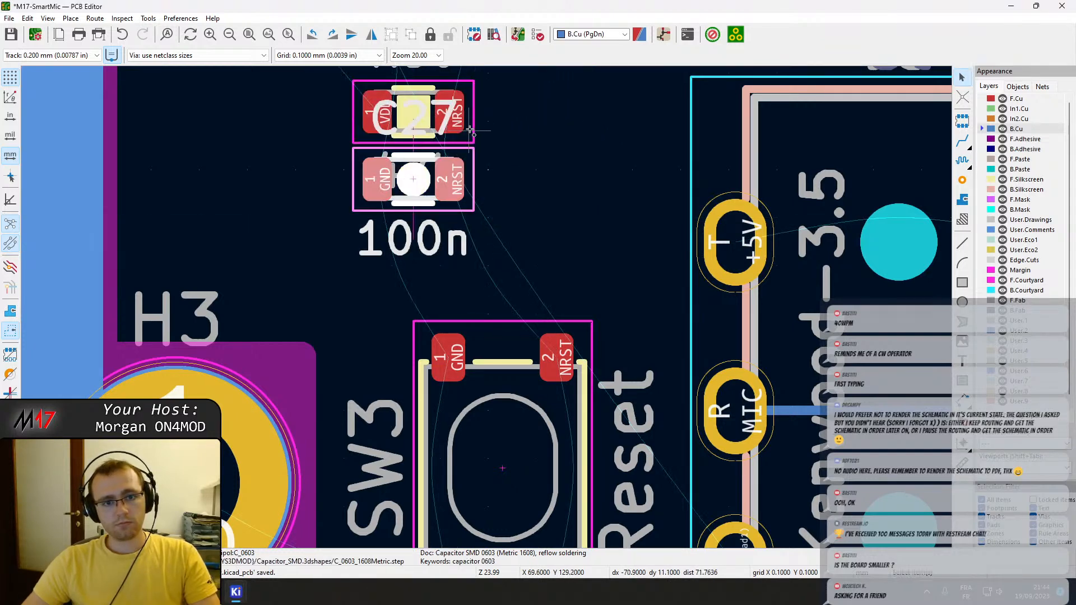
drag(471, 131, 555, 207)
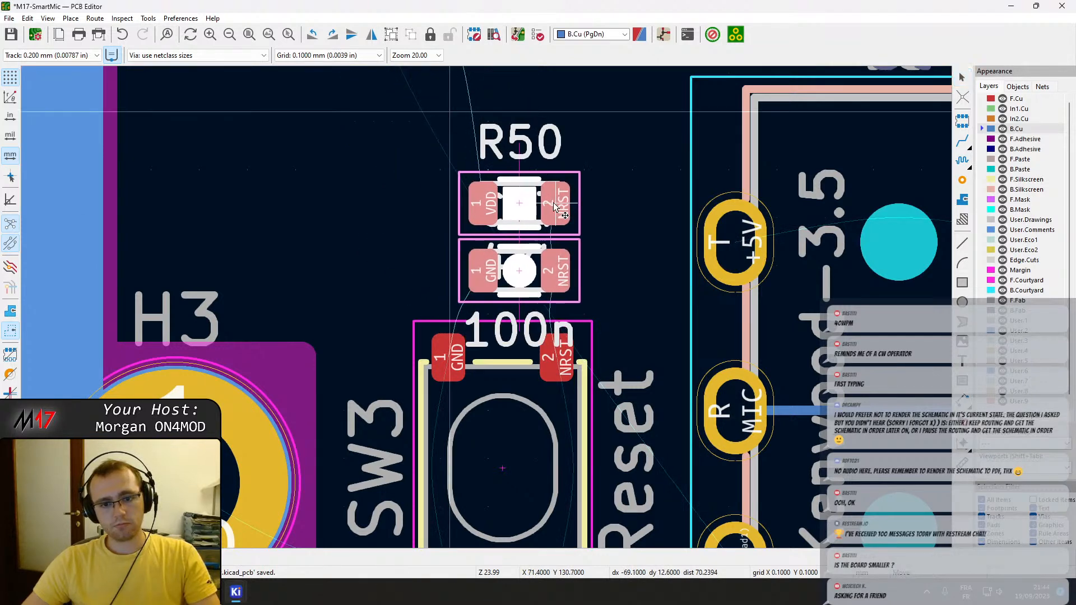
click(554, 208)
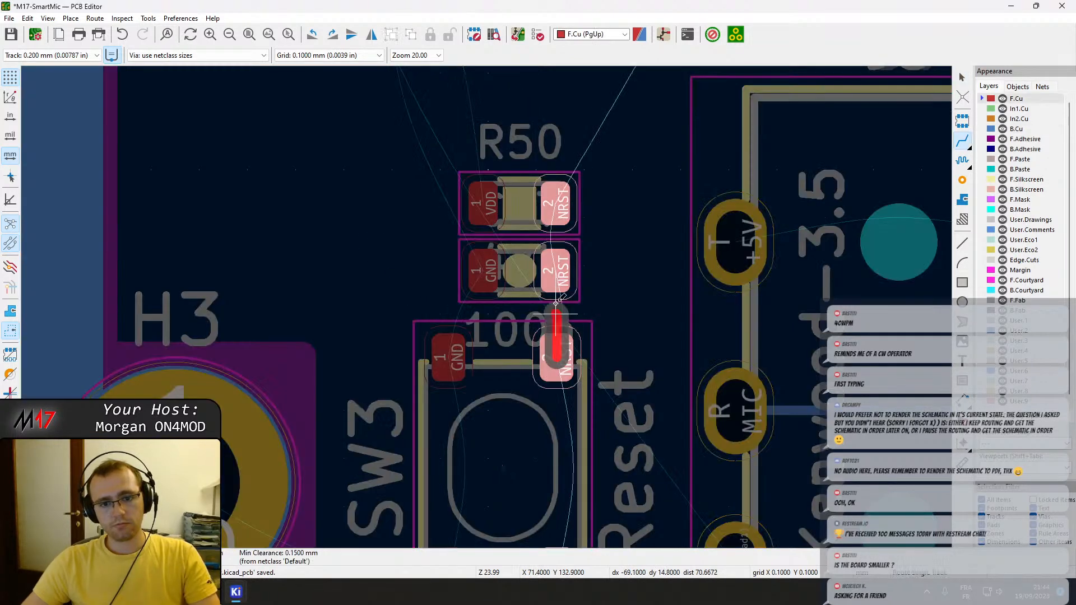
Route the NRST net on F.Cu through R50, C27 and both NRST pads of SW3, and save the board.
click(556, 270)
click(555, 270)
click(555, 203)
click(558, 345)
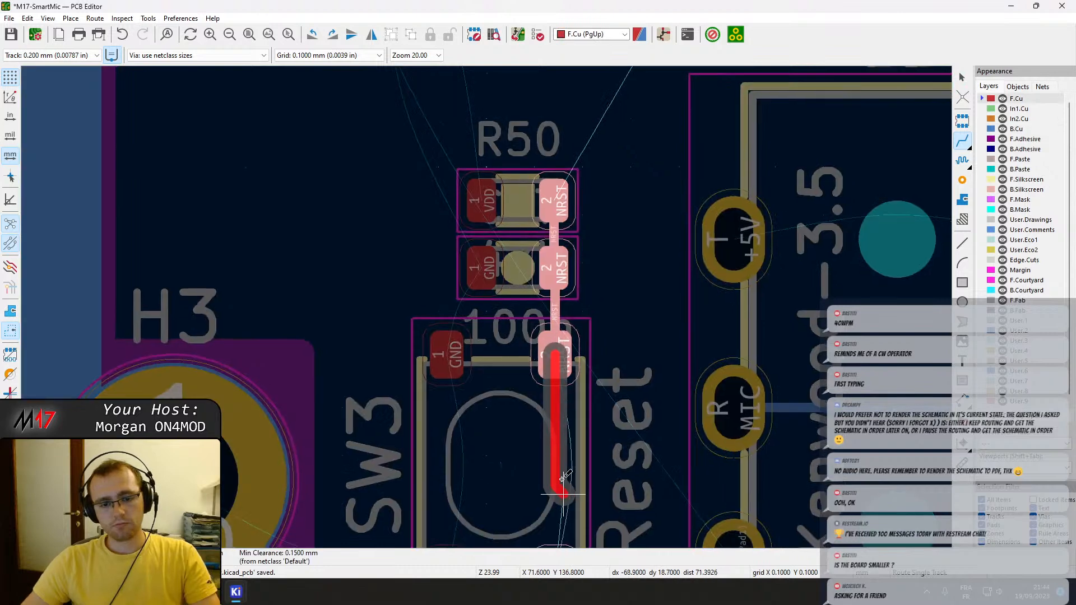
middle_drag(569, 501, 559, 309)
click(550, 378)
scroll(543, 271, down, 1)
key(Escape)
middle_drag(438, 257, 436, 273)
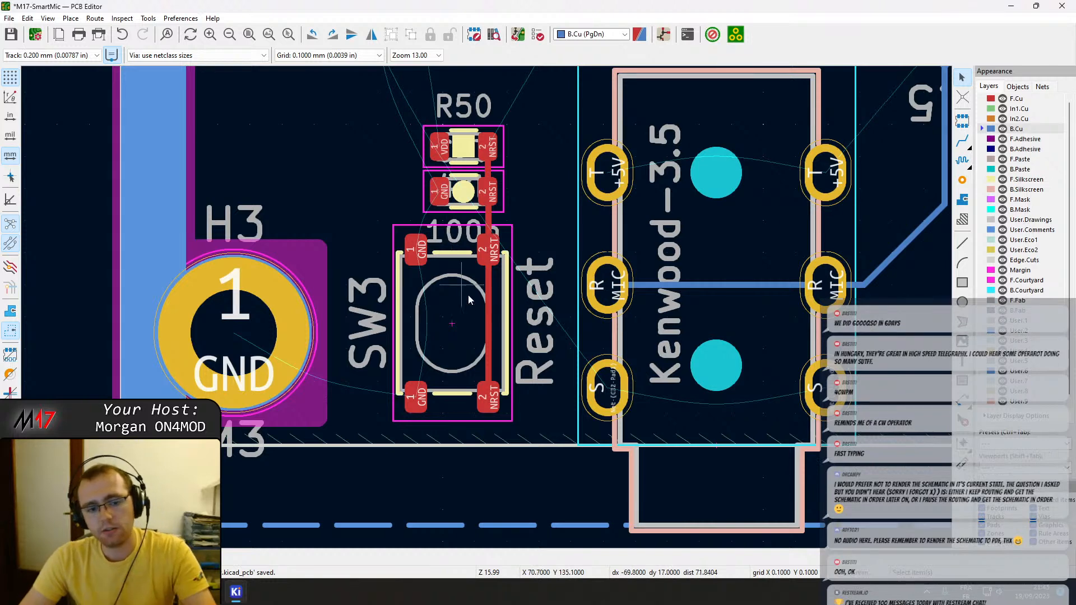
scroll(465, 289, down, 2)
scroll(486, 300, down, 2)
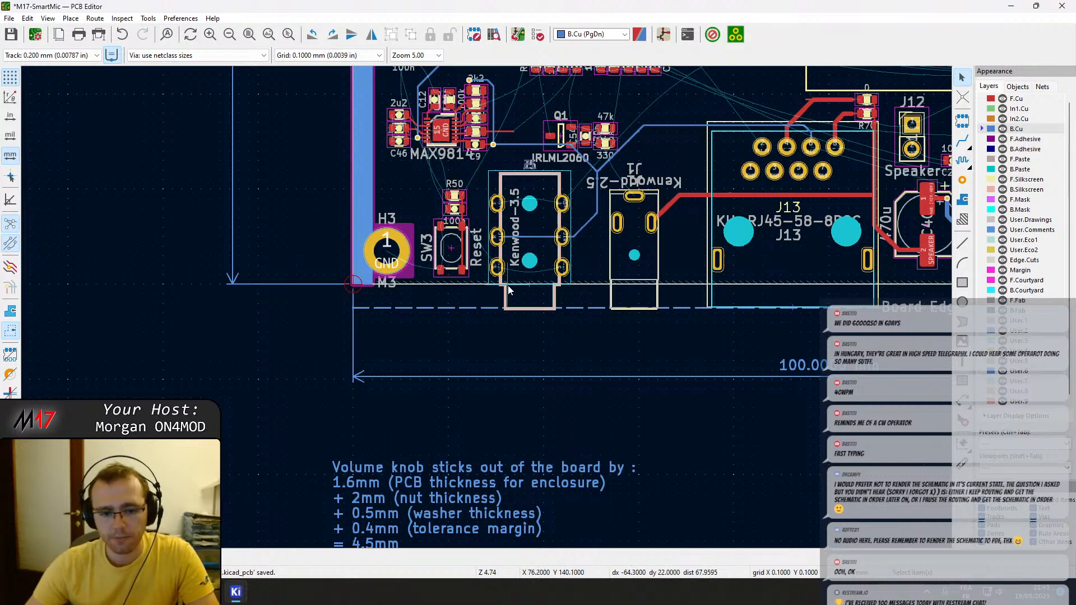
key(ctrl+s)
Examine ferrite bead FB1 beside U10, check its VDDA pad's net with a trial F.Cu track, and abandon it.
middle_drag(458, 209, 486, 415)
scroll(652, 250, up, 2)
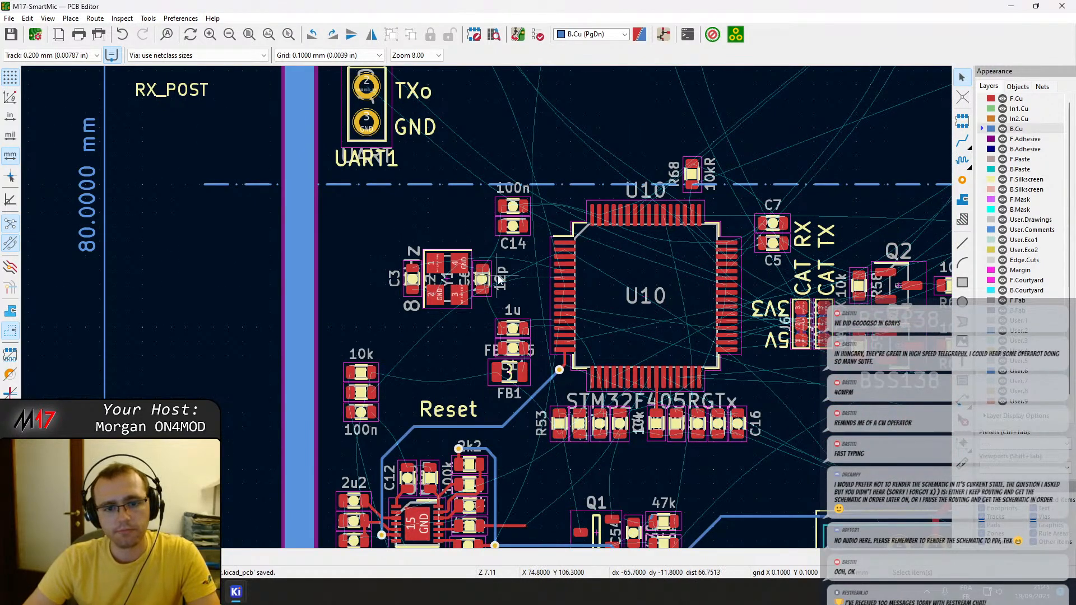
scroll(504, 280, up, 4)
scroll(486, 307, down, 4)
scroll(470, 361, down, 2)
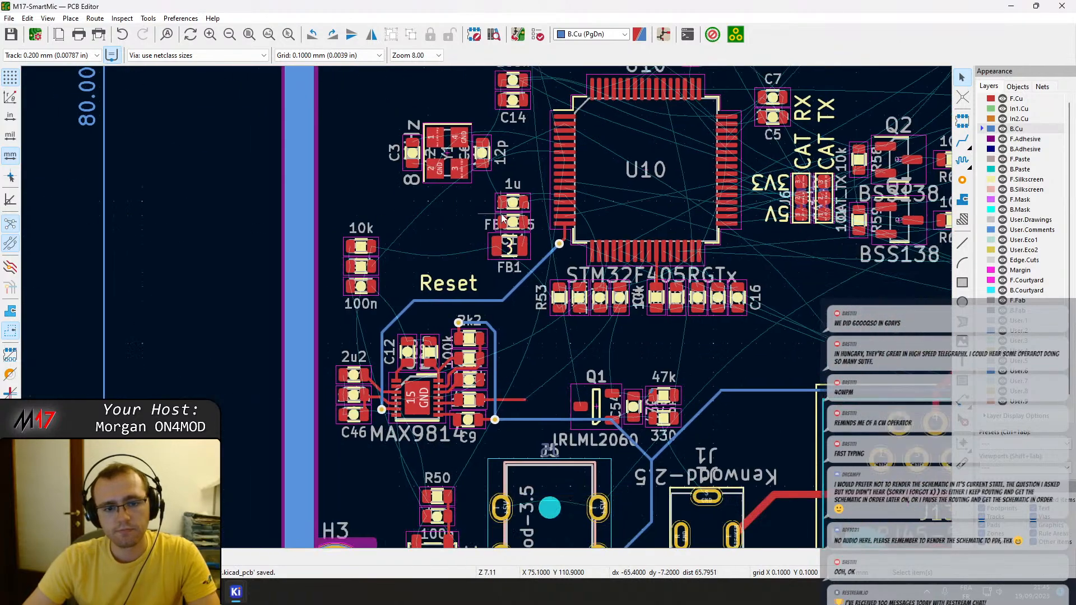
scroll(508, 327, up, 5)
click(508, 326)
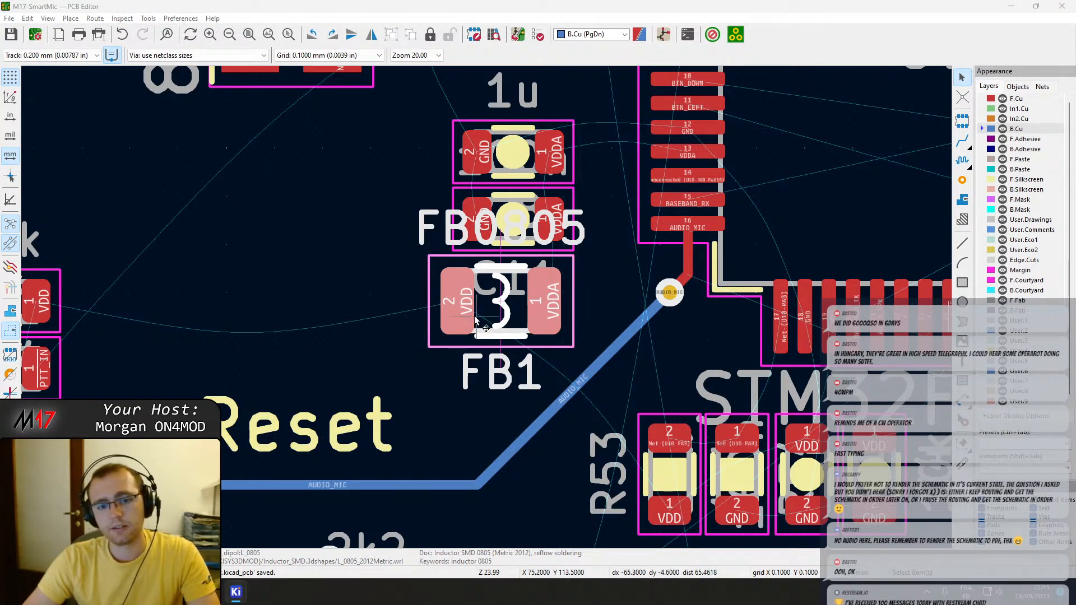
scroll(493, 314, down, 2)
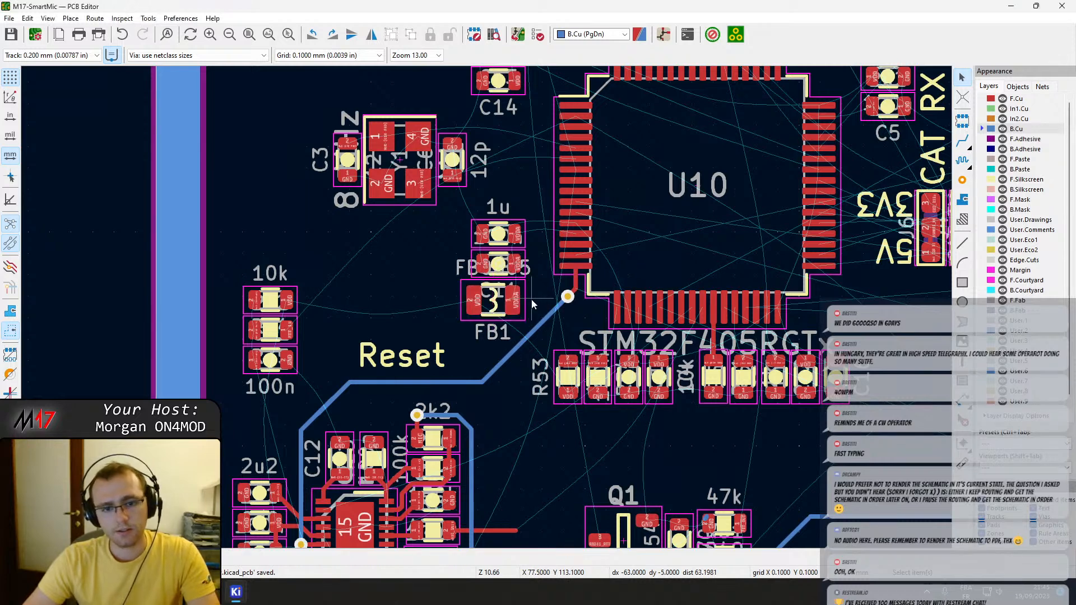
key(x)
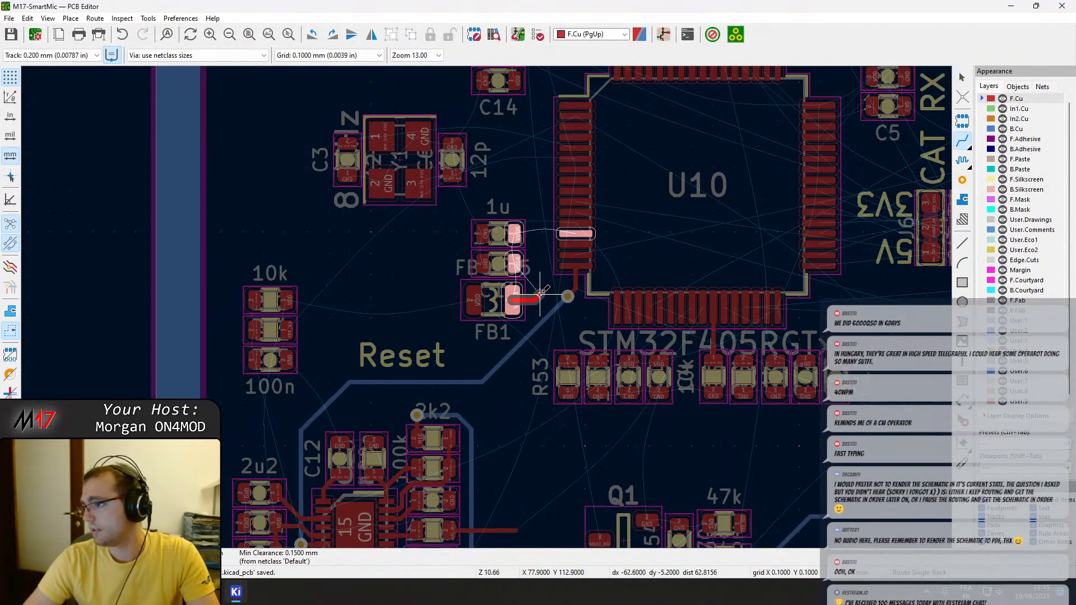
key(Escape)
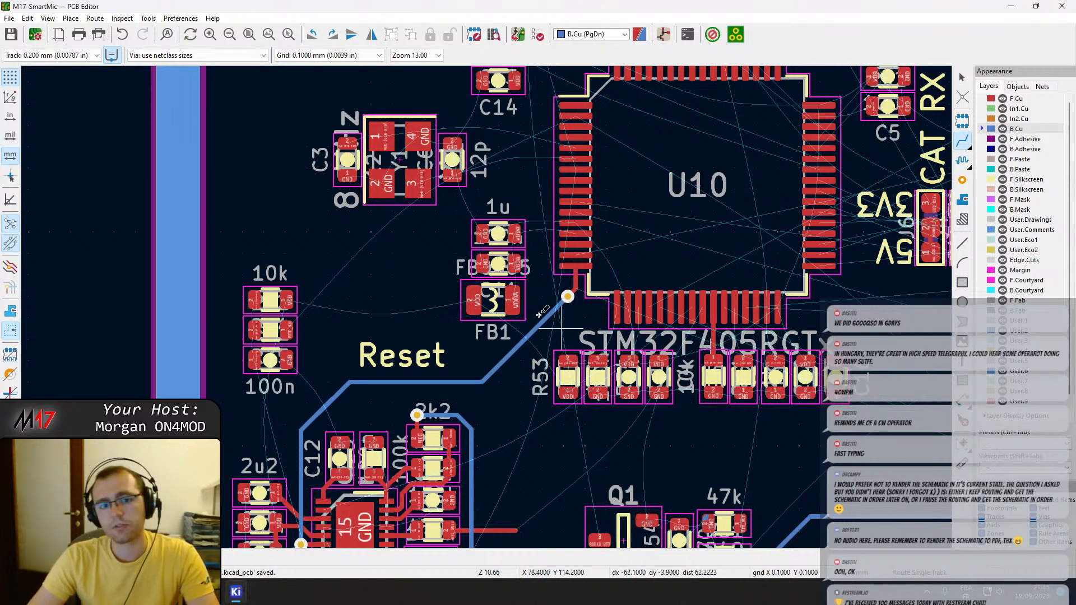
Try an F.Cu track from FB1's VDDA pad to the capacitor above it, and undo it.
scroll(498, 259, up, 3)
click(539, 350)
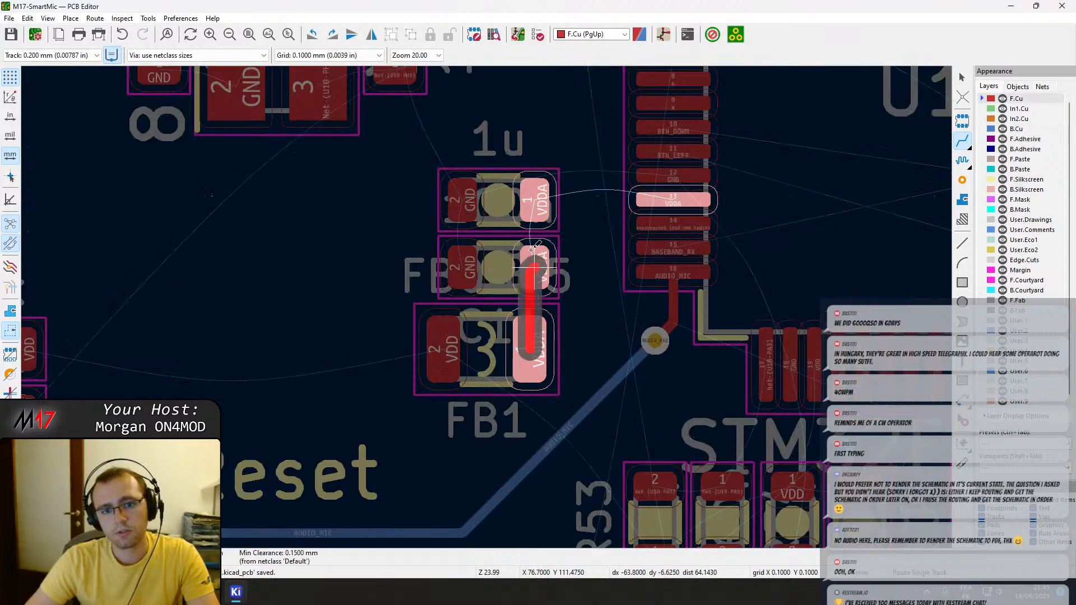
click(541, 268)
click(537, 281)
key(Escape)
key(Escape)
key(ctrl+z)
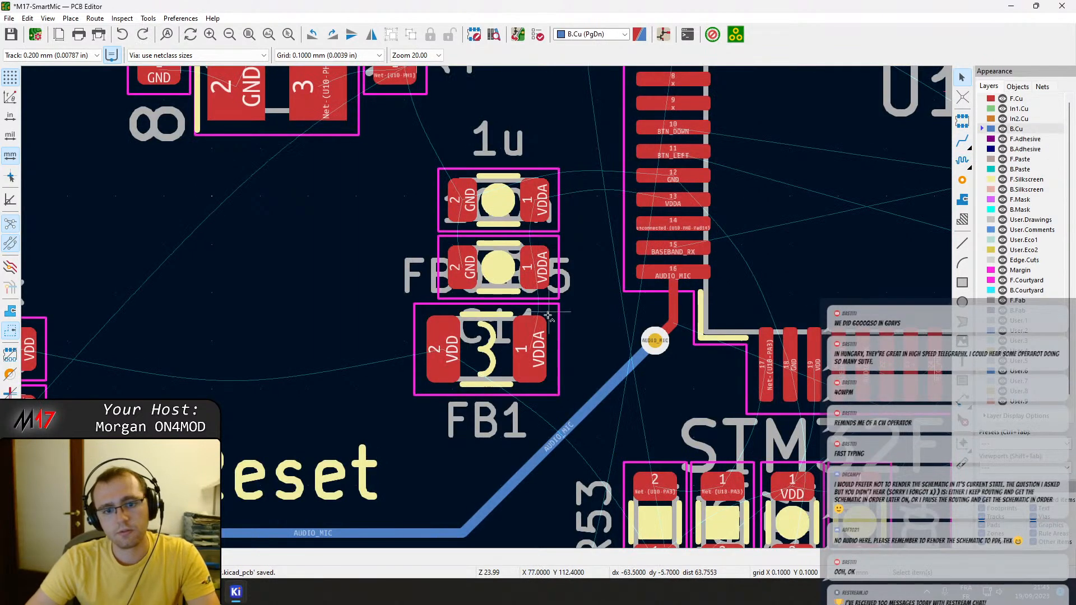
Shift FB1 slightly so its VDDA pad lines up with the VDDA pads of the two capacitors above.
click(534, 351)
key(m)
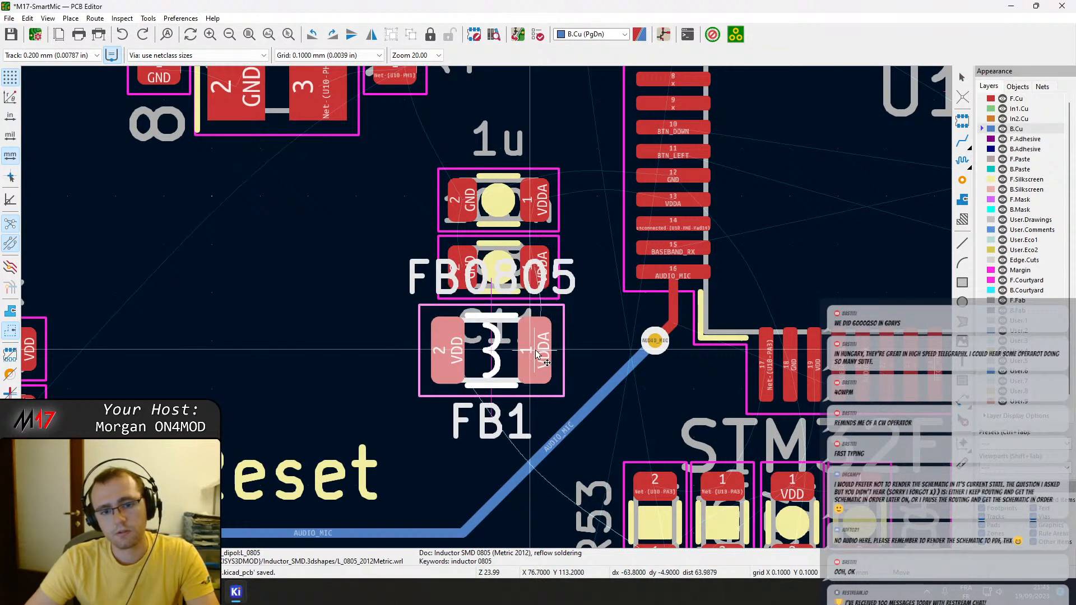
click(536, 355)
Route VDDA on F.Cu from FB1 through both capacitors to pin 13 of U10, and save the board.
key(x)
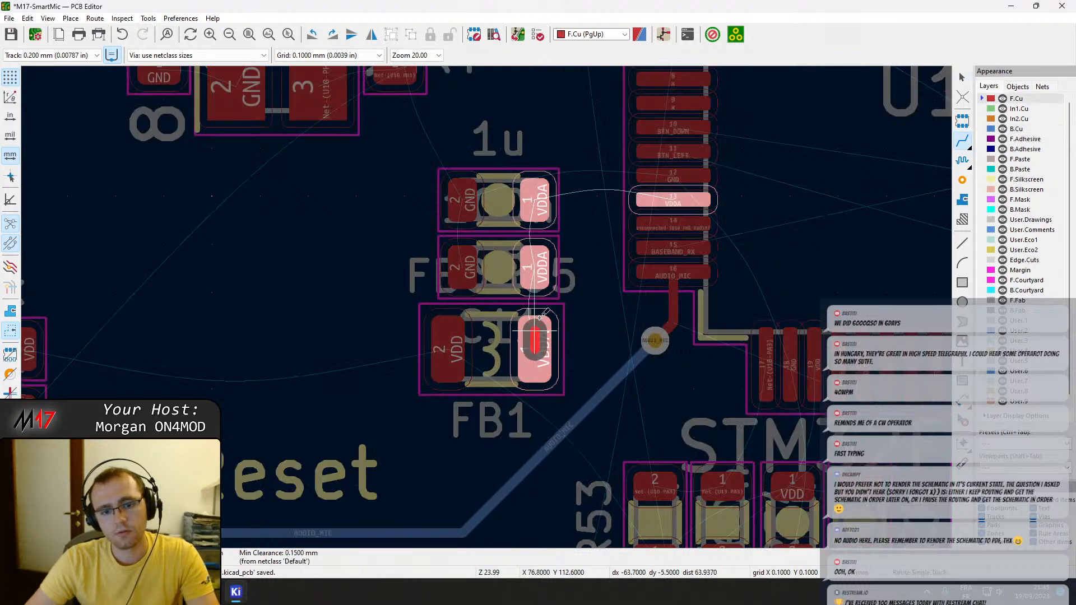
click(538, 222)
click(538, 200)
click(680, 202)
key(Page_Down)
key(Escape)
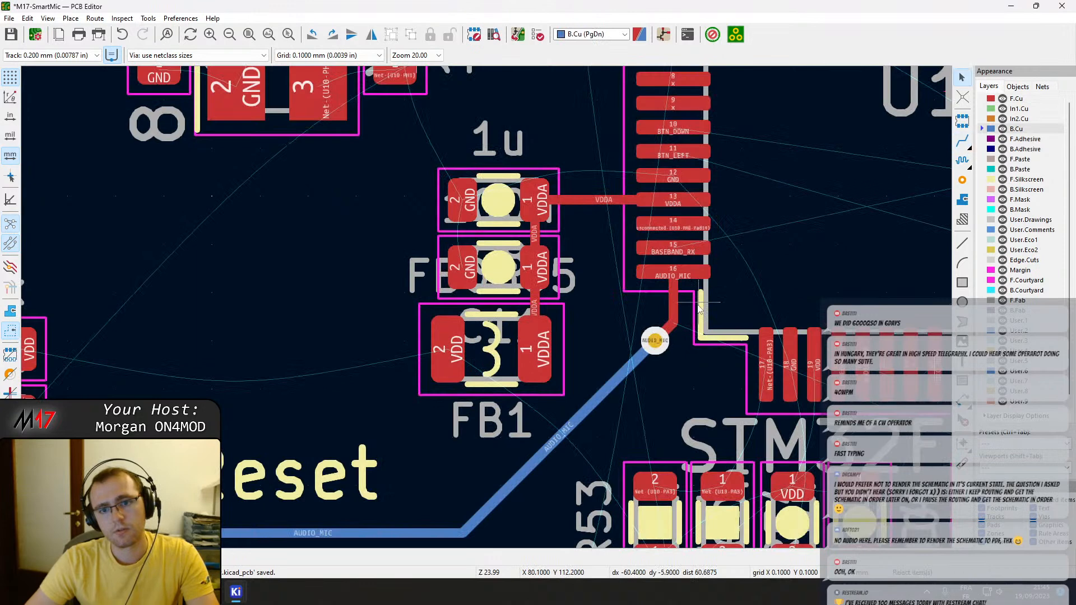
key(ctrl+s)
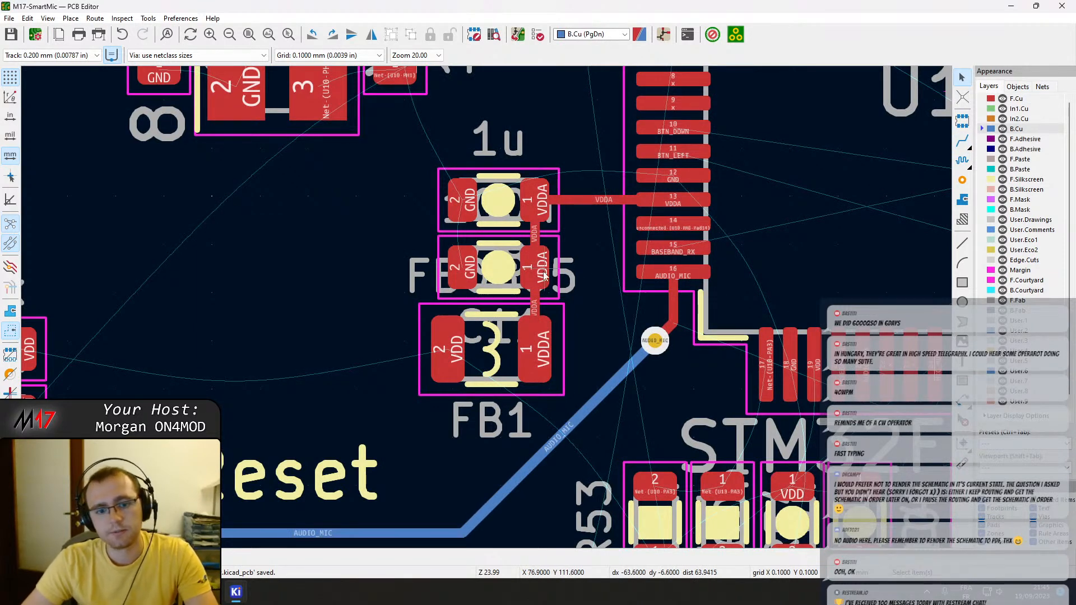
Examine the stack of 10k resistor R74, the resistor below it and the 100n capacitor above the MAX9814.
scroll(442, 347, down, 2)
scroll(239, 356, up, 1)
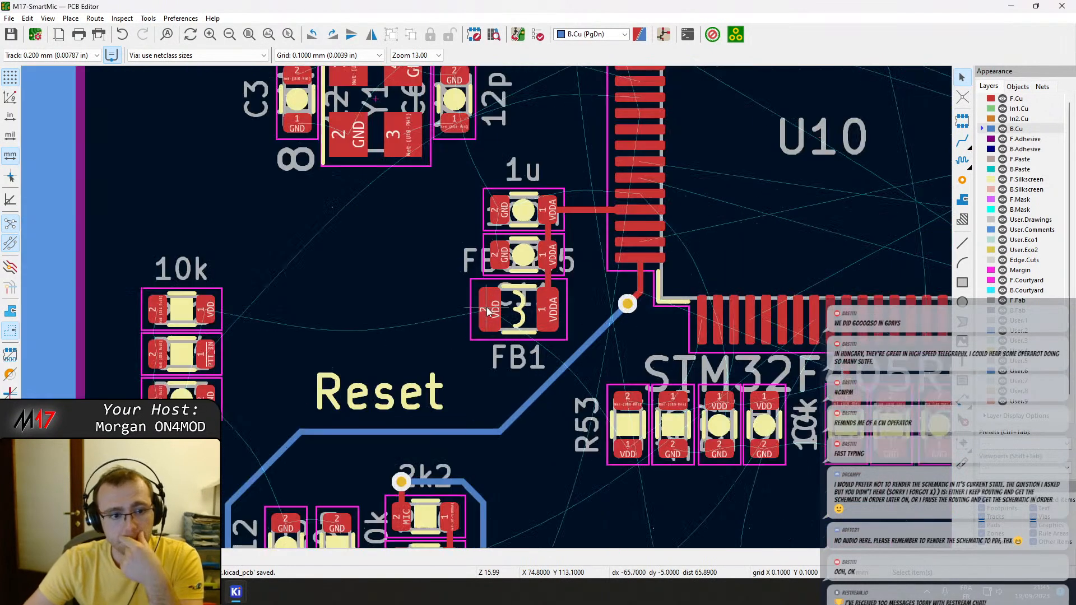
click(216, 303)
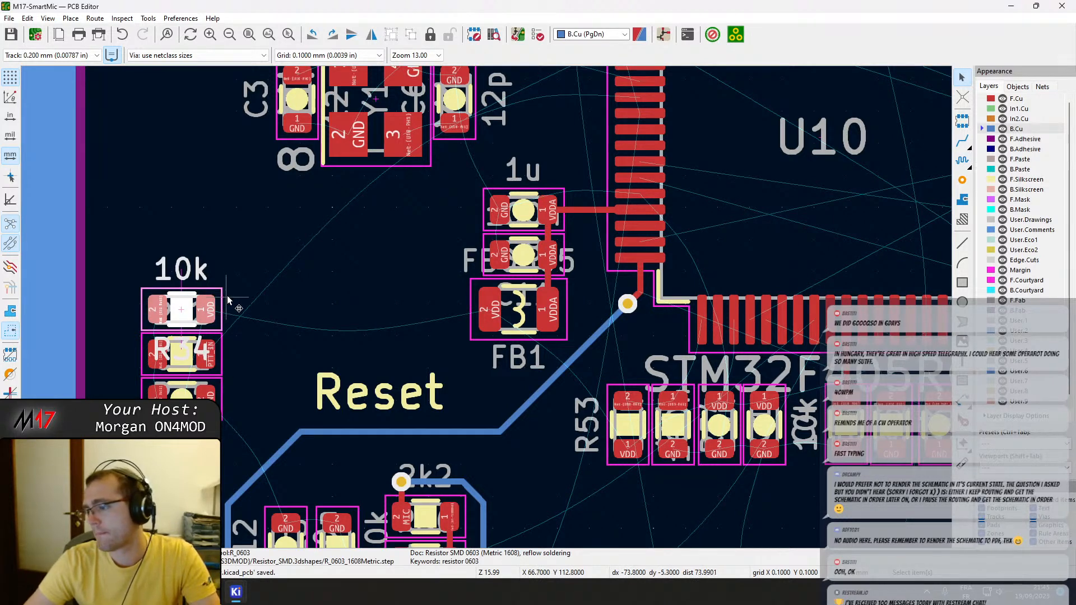
scroll(514, 378, down, 2)
middle_drag(514, 378, 448, 98)
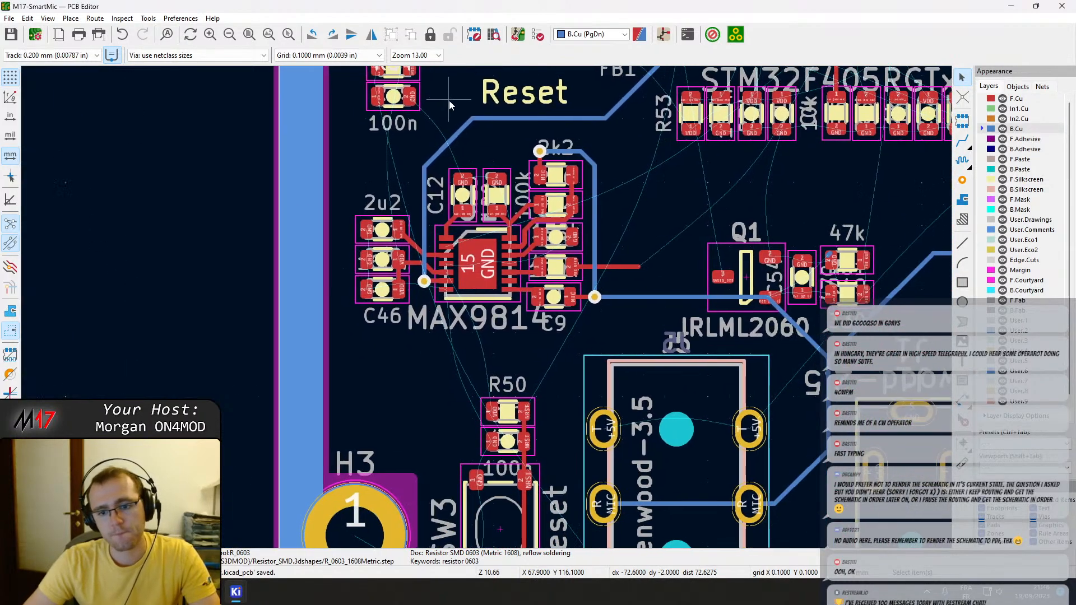
scroll(464, 115, down, 1)
middle_drag(550, 405, 518, 298)
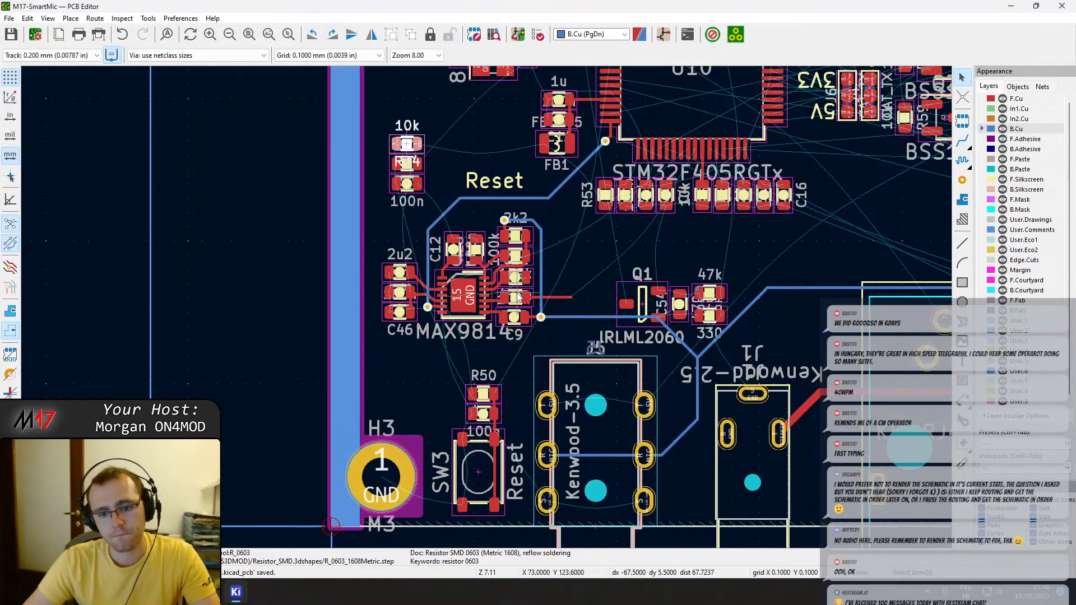
middle_drag(463, 256, 502, 305)
click(459, 223)
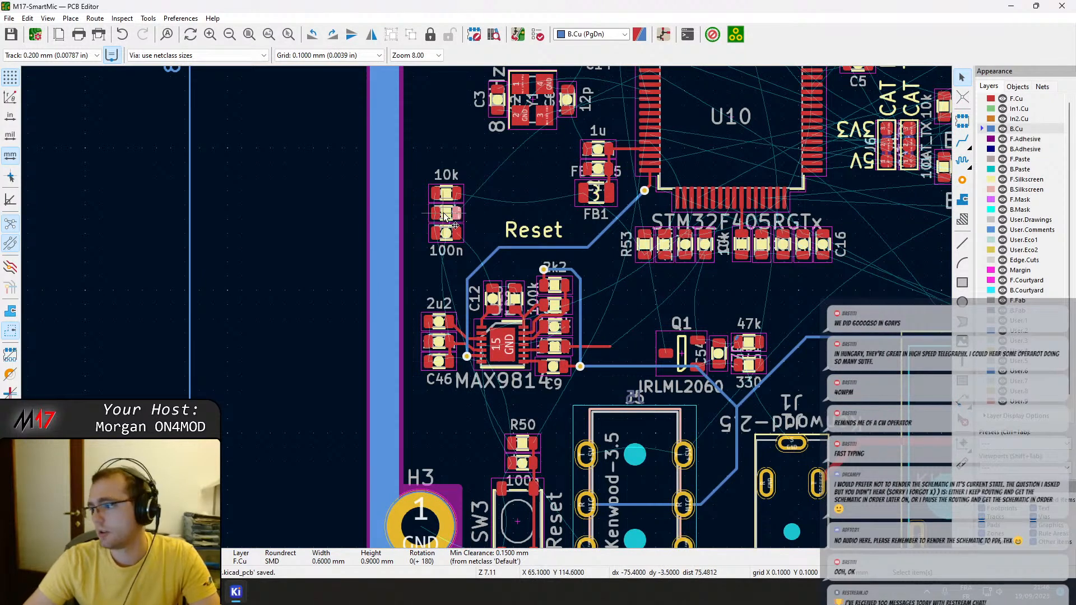
click(450, 245)
click(449, 237)
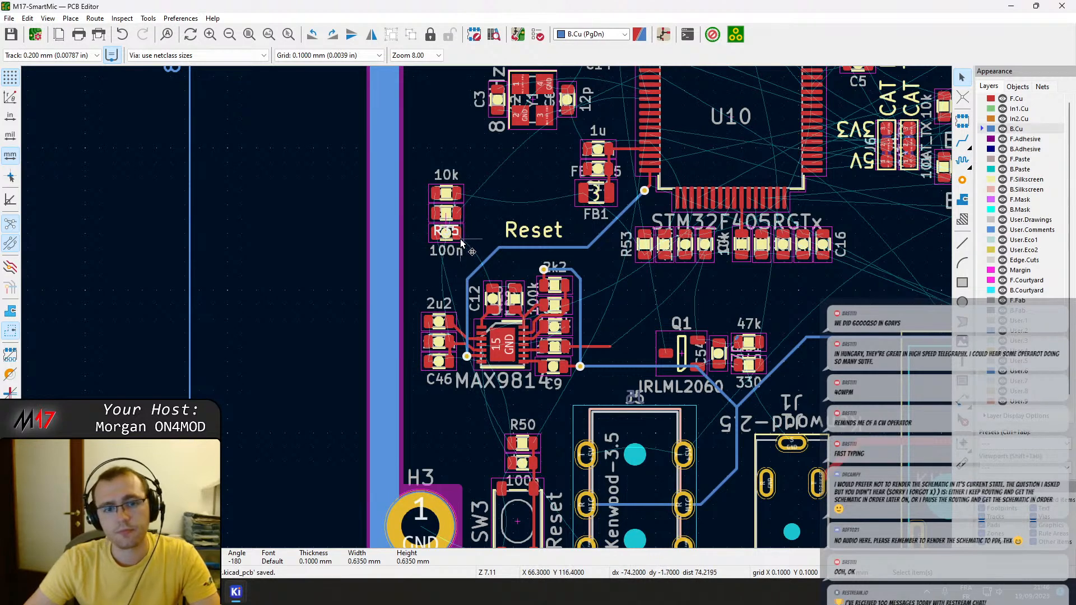
click(460, 245)
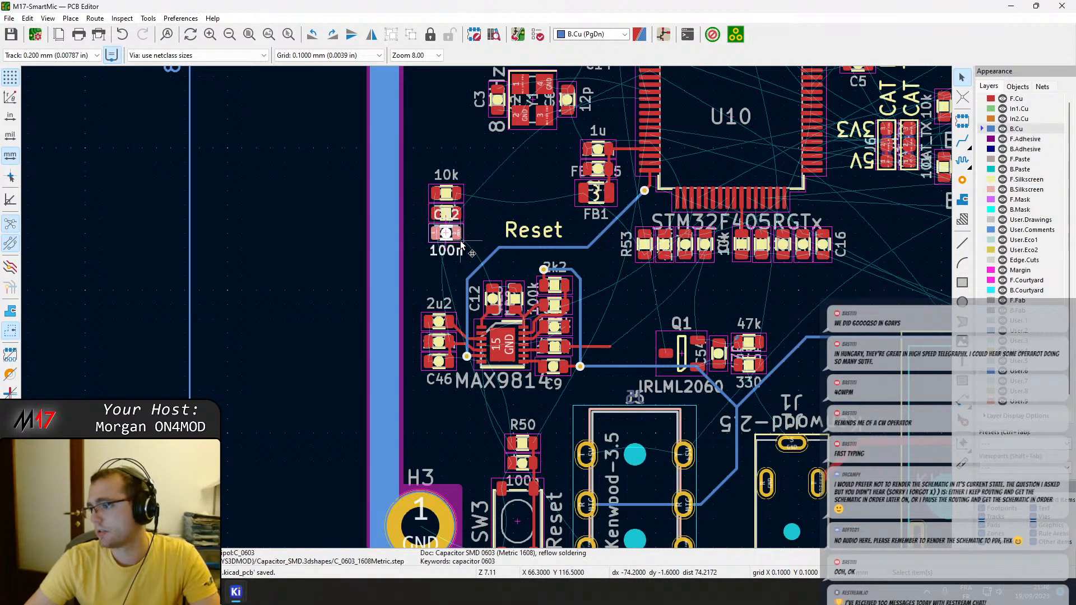
Move R74, the resistor below it and their 100n capacitor together to outside the lower board edge, below SW3.
mouse_move(469, 249)
mouse_down()
mouse_move(435, 180)
mouse_move(466, 268)
mouse_up()
key(ctrl+z)
drag(423, 172, 475, 258)
key(m)
middle_drag(554, 459, 542, 301)
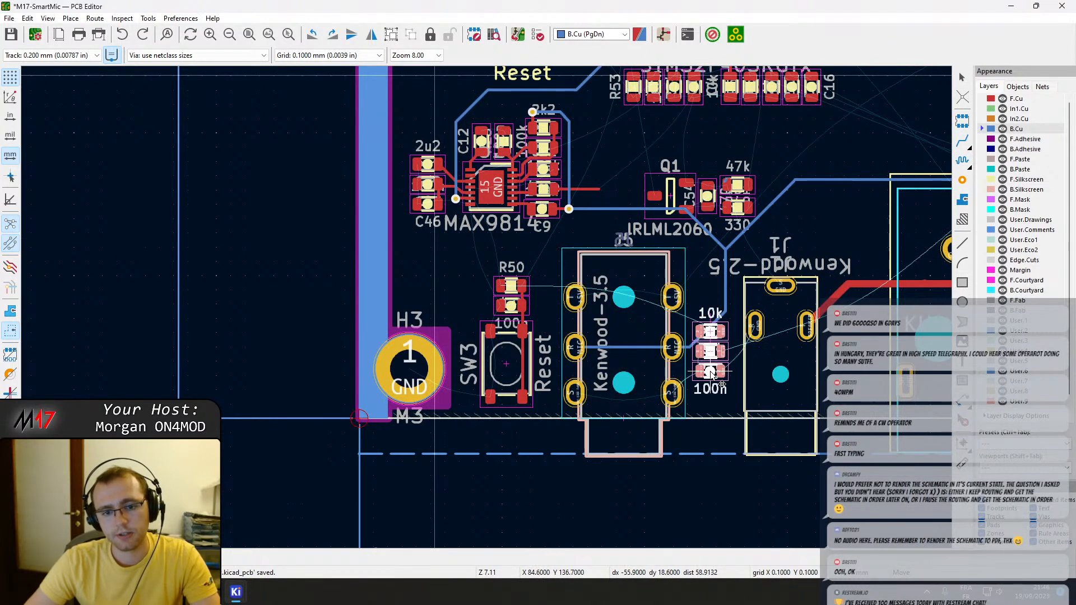
click(538, 518)
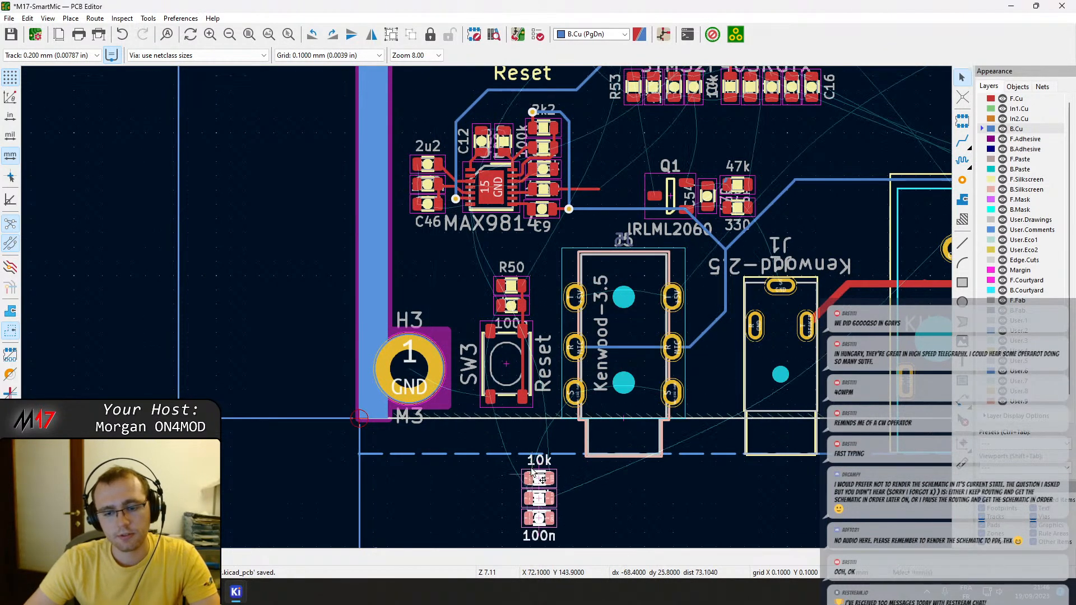
Rotate the 7.5k resistor R201 upright and place its pad 2 at the end of the track beside R202.
scroll(561, 313, down, 3)
scroll(560, 313, up, 2)
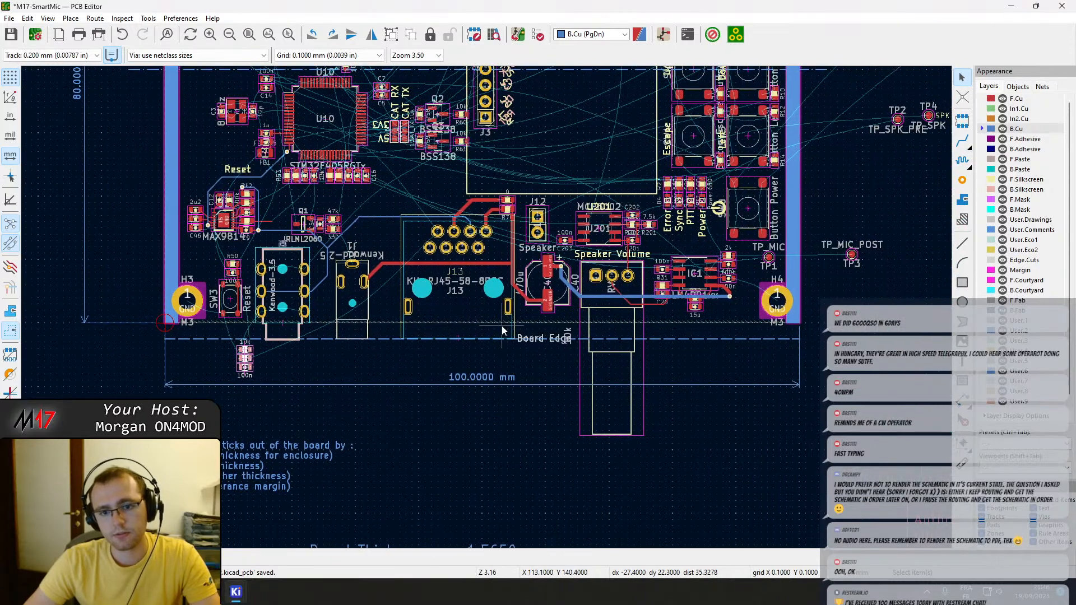
scroll(490, 302, up, 4)
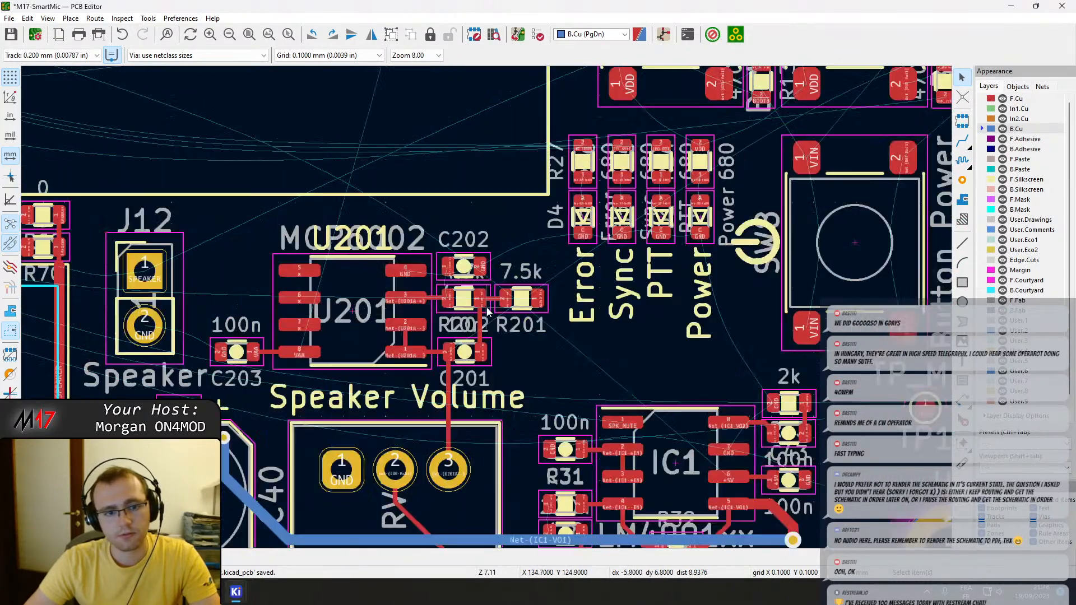
click(554, 319)
key(m)
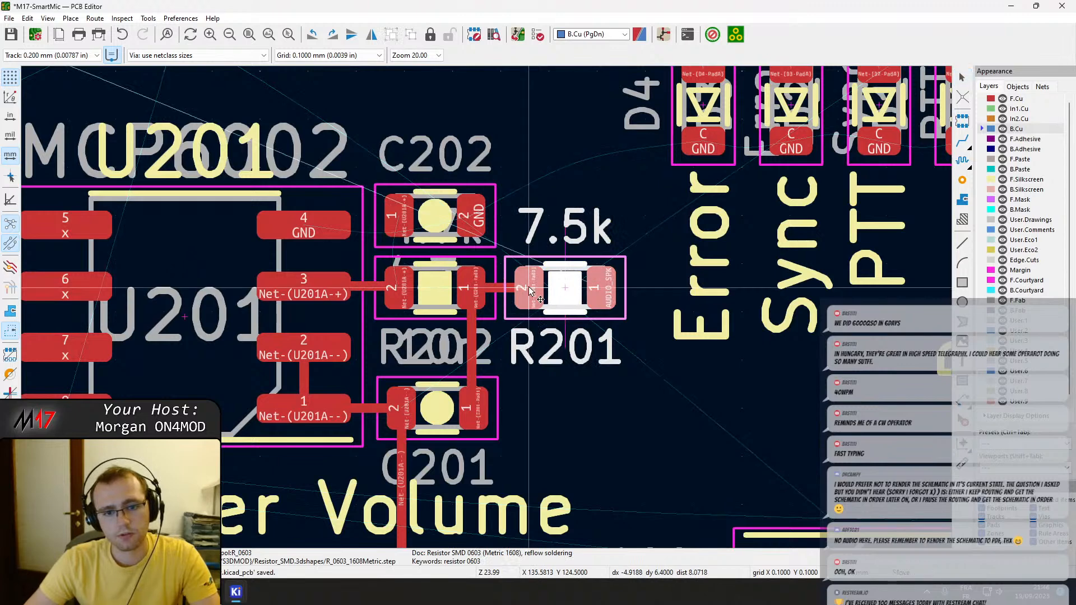
key(r)
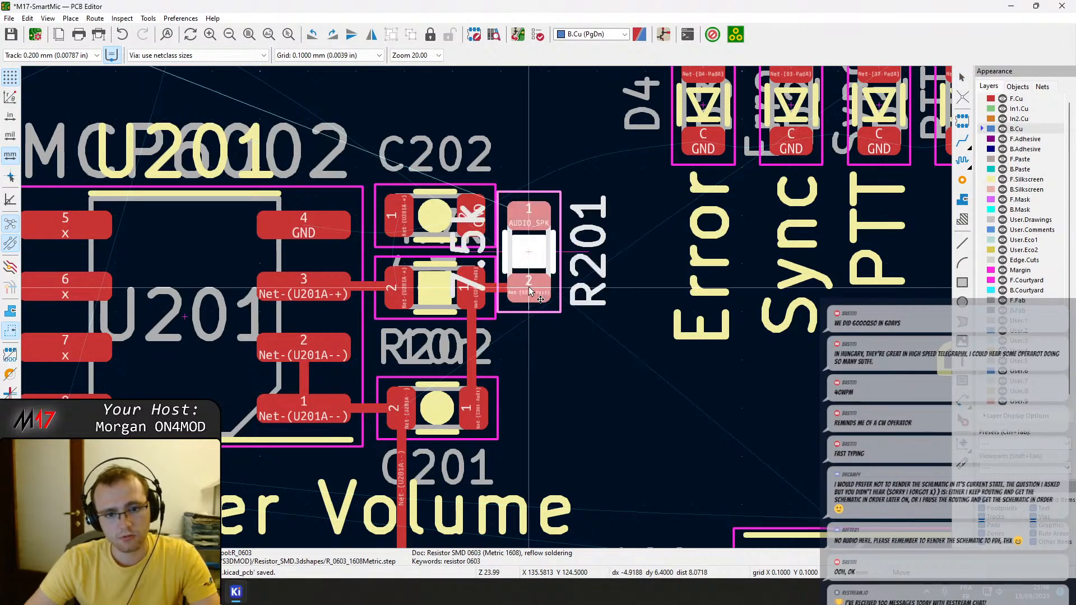
key(r)
key(r)
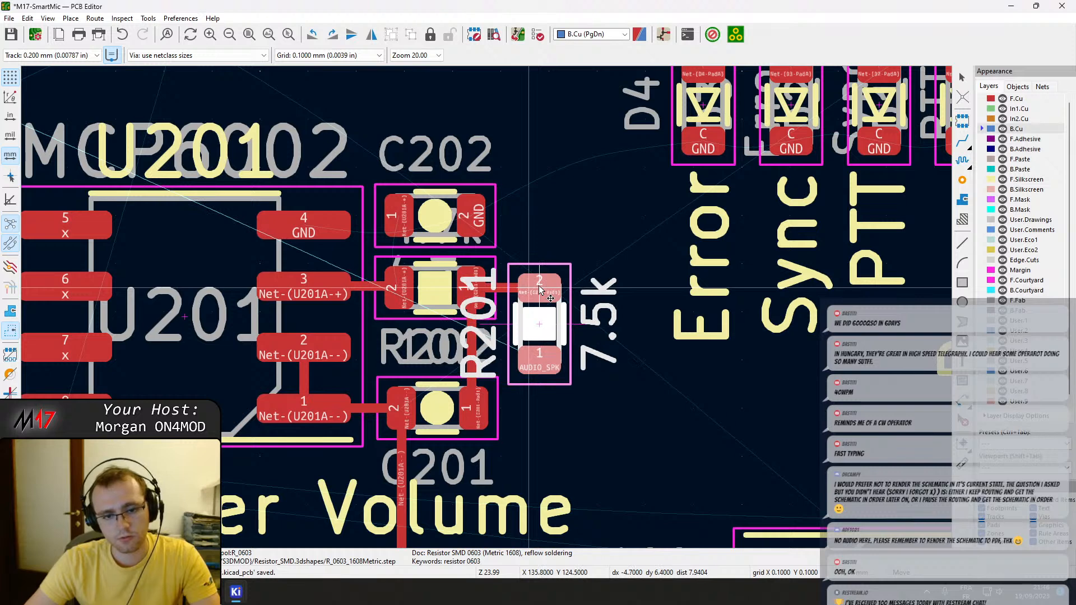
click(539, 290)
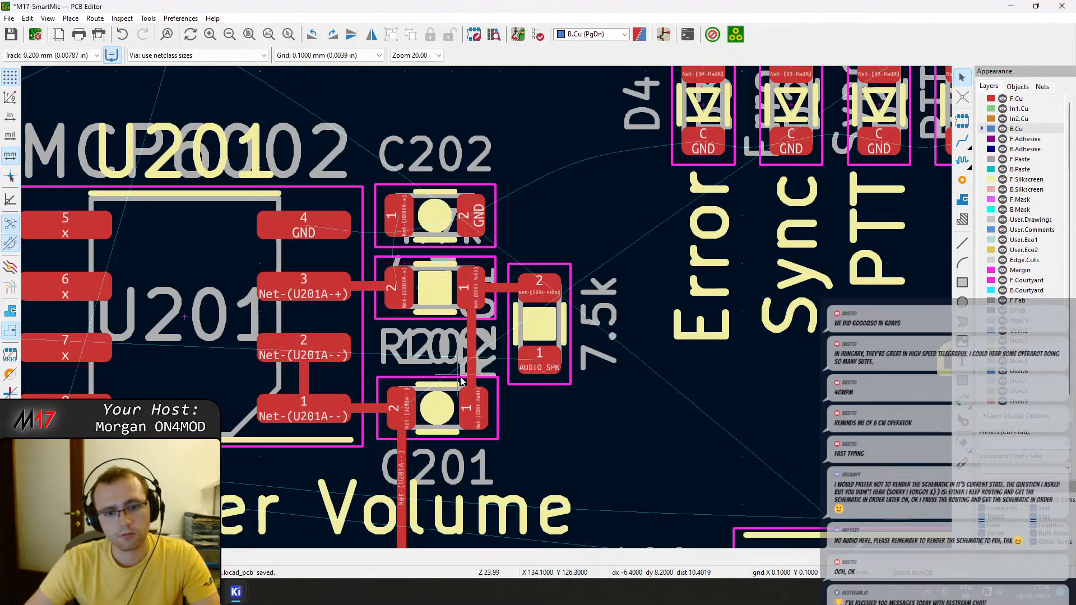
Check where the net at R201 leads with a trial F.Cu track, and abandon it.
scroll(535, 373, down, 2)
key(x)
scroll(487, 303, down, 3)
scroll(486, 303, up, 4)
key(Escape)
Rotate R201 by 180° so that its two pads swap ends.
click(487, 257)
key(r)
key(r)
click(487, 260)
key(Escape)
Move R201 up until its pad 2 sits at the end of the track beside R202, and save the board.
scroll(488, 261, up, 4)
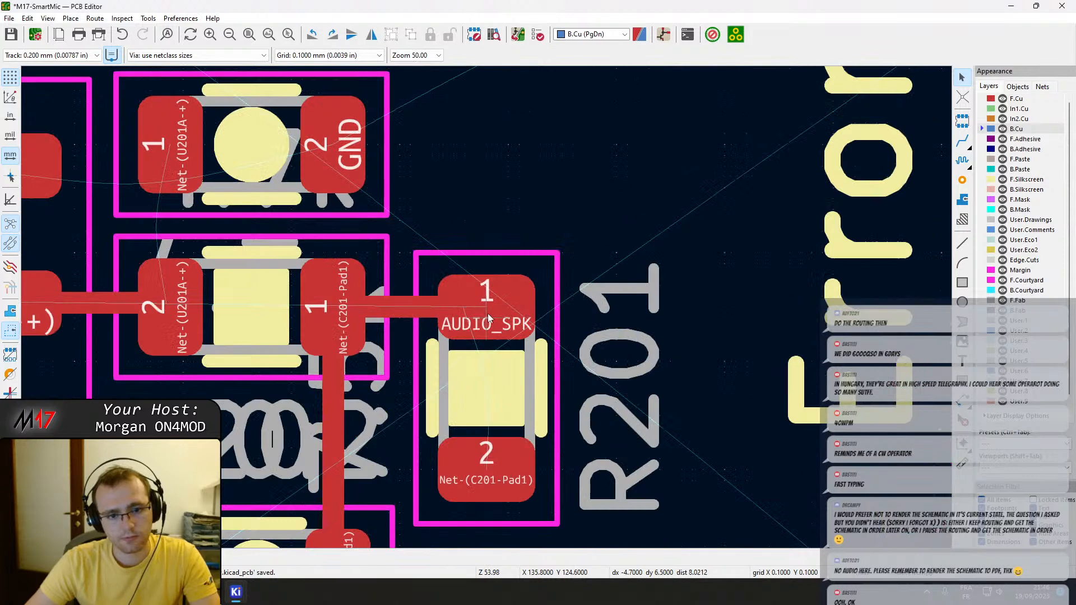
click(488, 313)
click(493, 445)
drag(489, 472, 480, 315)
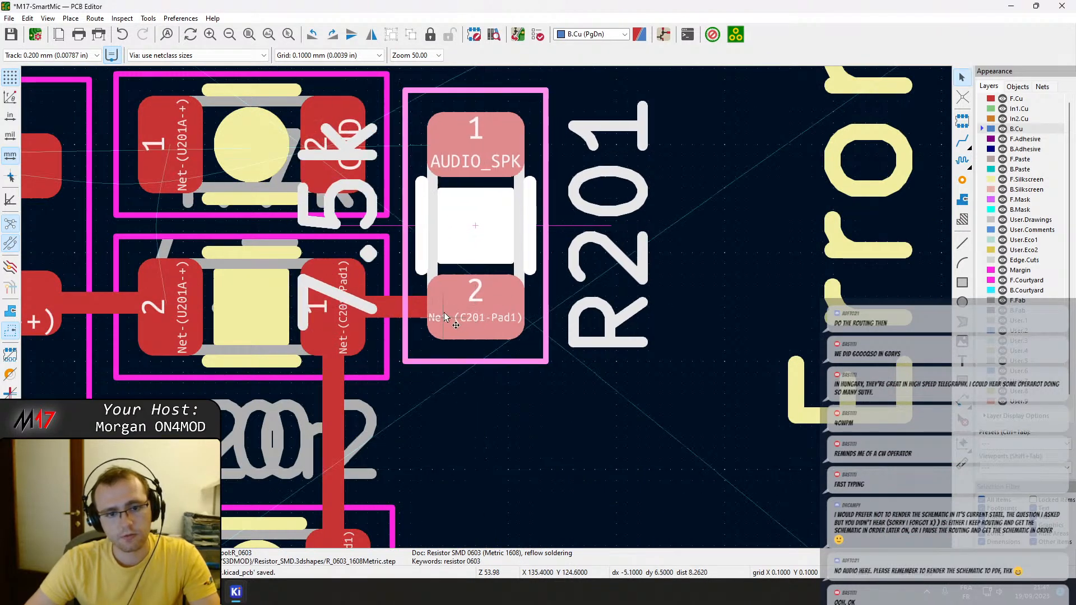
scroll(486, 349, down, 4)
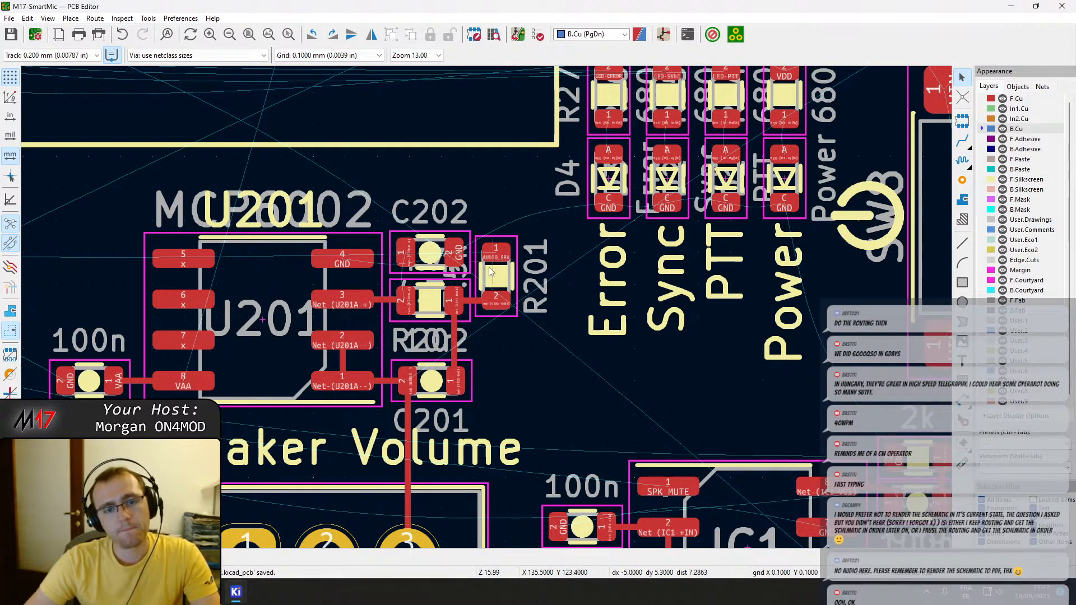
scroll(496, 264, down, 2)
scroll(491, 315, down, 2)
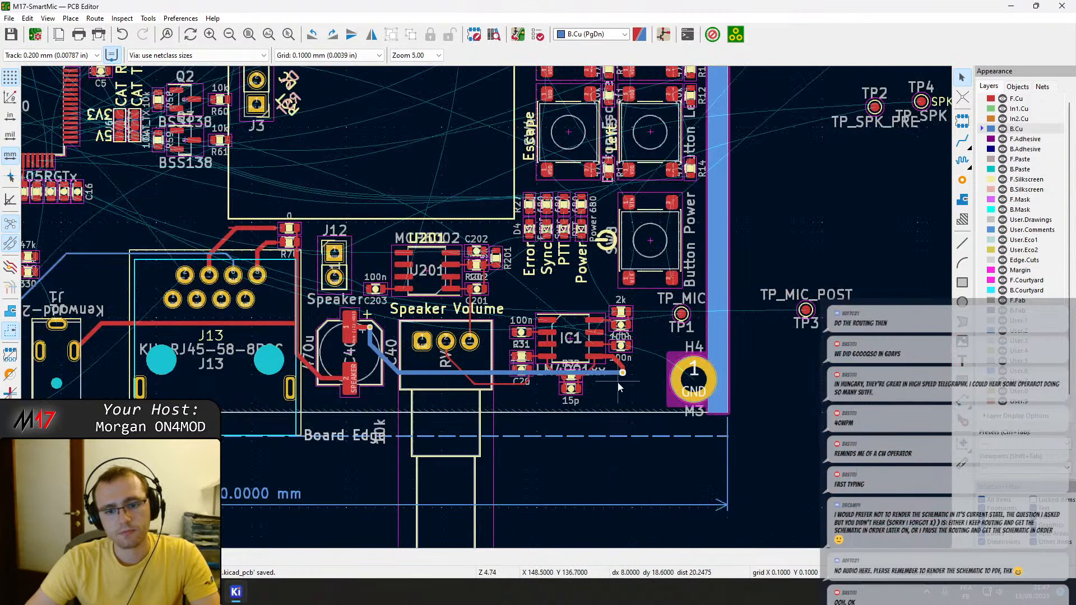
drag(640, 402, 438, 298)
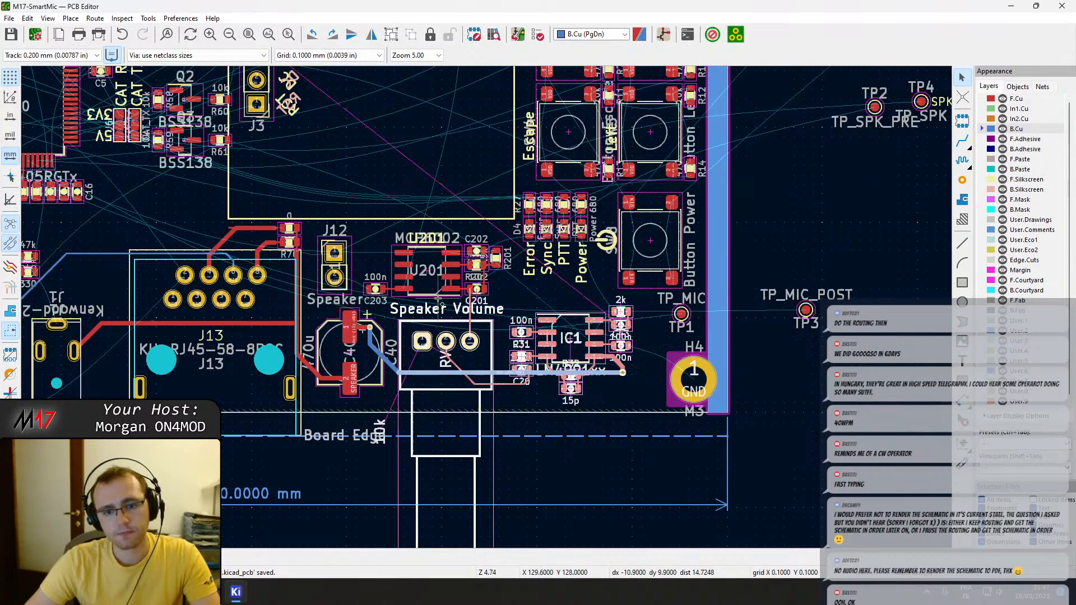
shift+drag(505, 314, 393, 243)
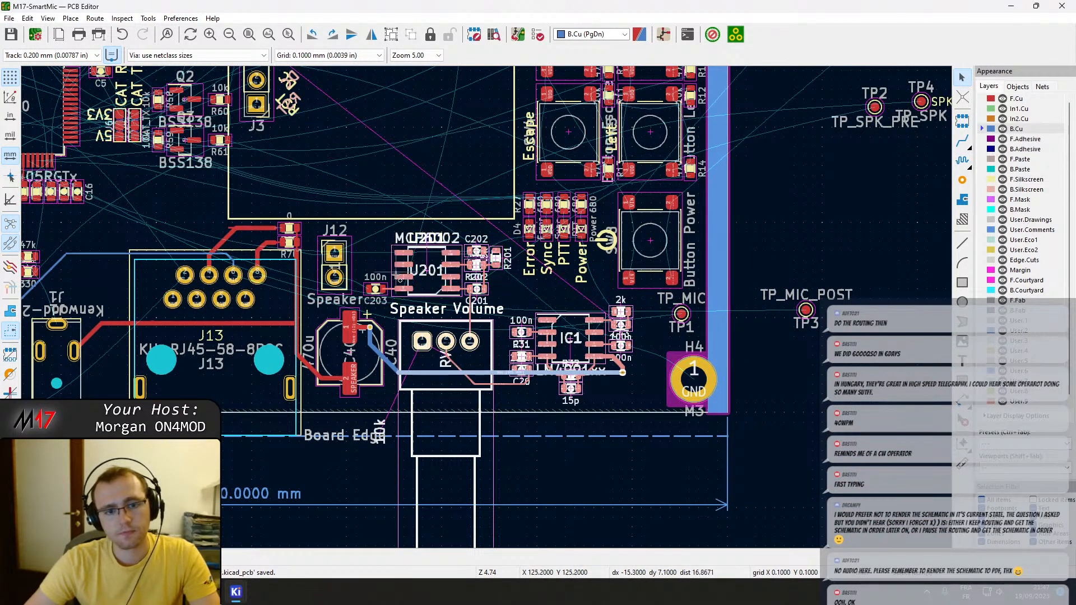
shift+drag(402, 386, 174, 203)
middle_drag(233, 317, 429, 334)
key(Escape)
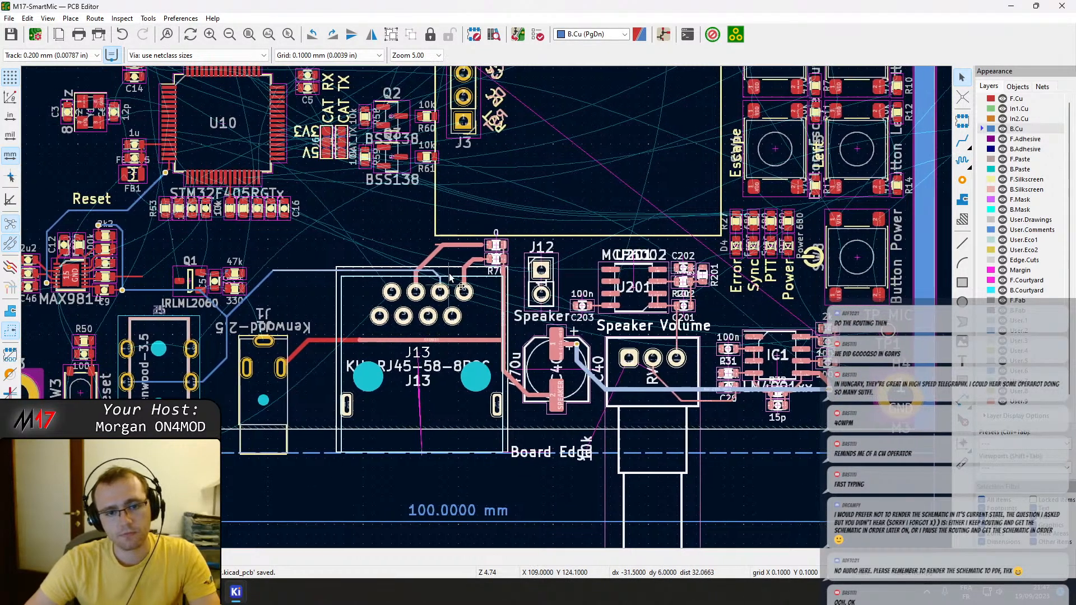
Delete the short stub at the bend of the wide F.Cu track above J13 and route the track's end to the upper 0-ohm resistor's pad 2.
scroll(444, 247, up, 5)
click(376, 229)
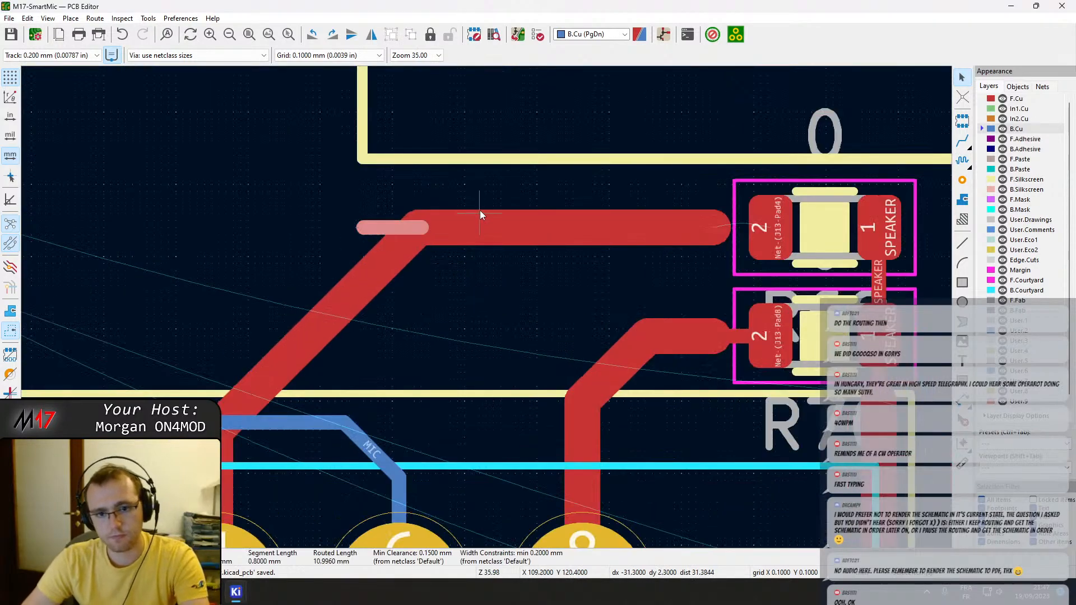
key(Delete)
key(x)
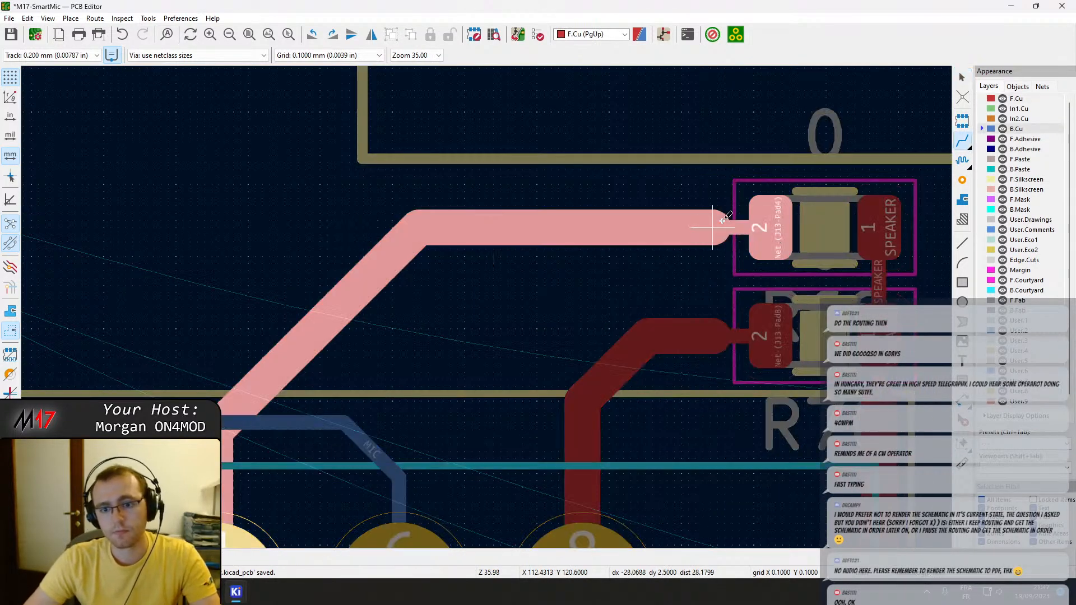
click(712, 227)
key(Escape)
scroll(443, 292, down, 6)
middle_drag(509, 328, 496, 295)
drag(700, 347, 574, 286)
drag(631, 346, 441, 248)
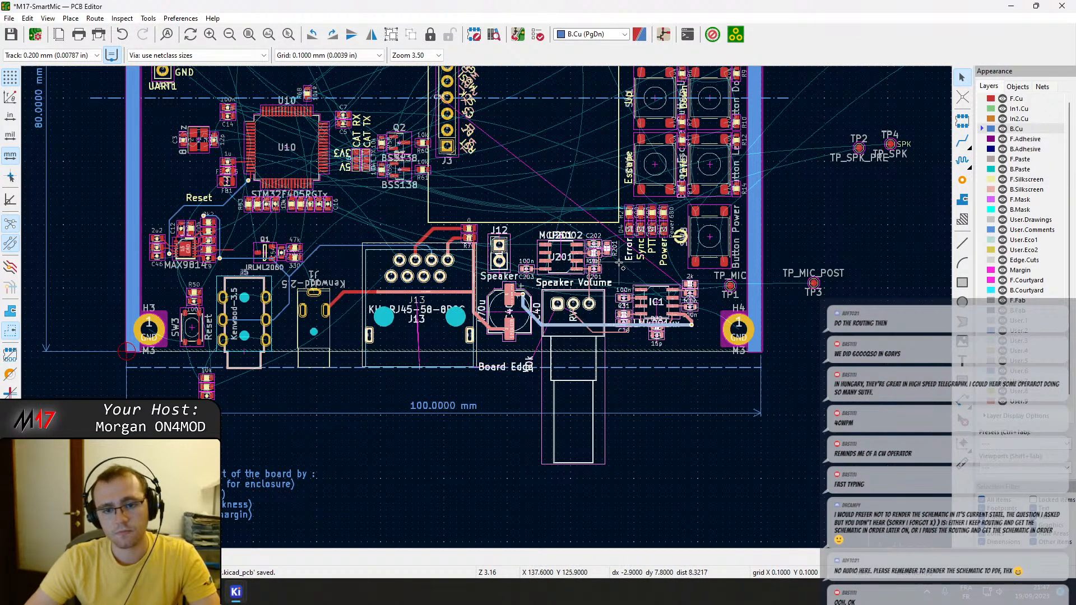
drag(613, 274, 373, 226)
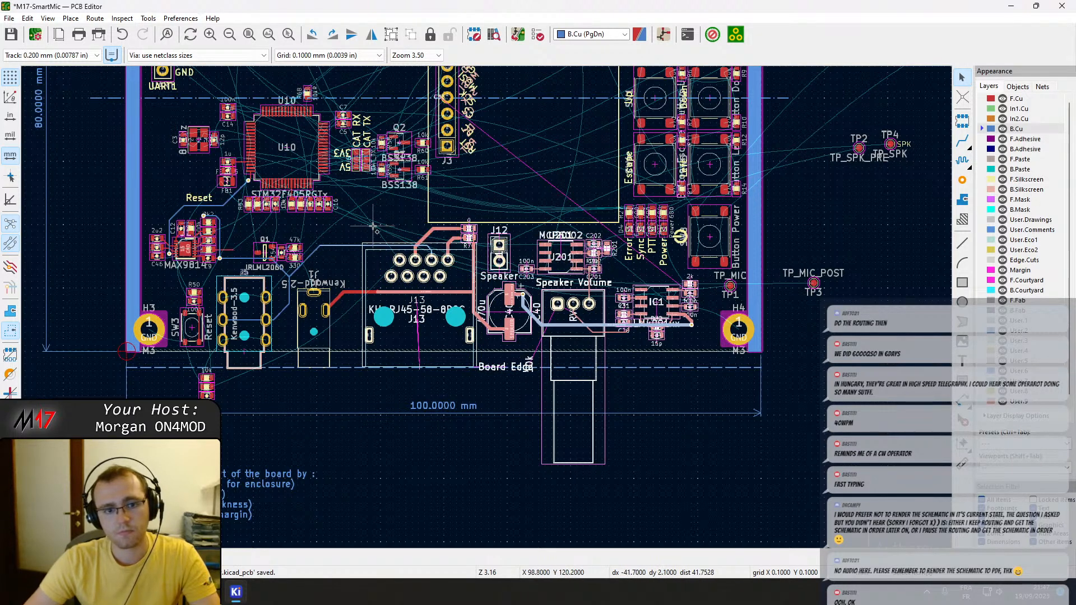
drag(283, 236, 586, 338)
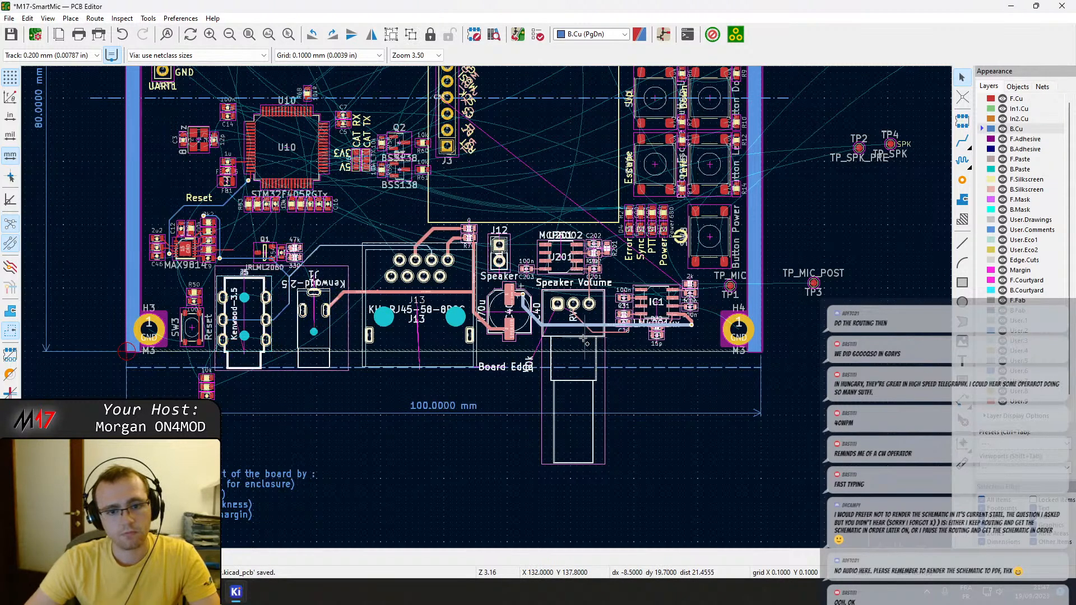
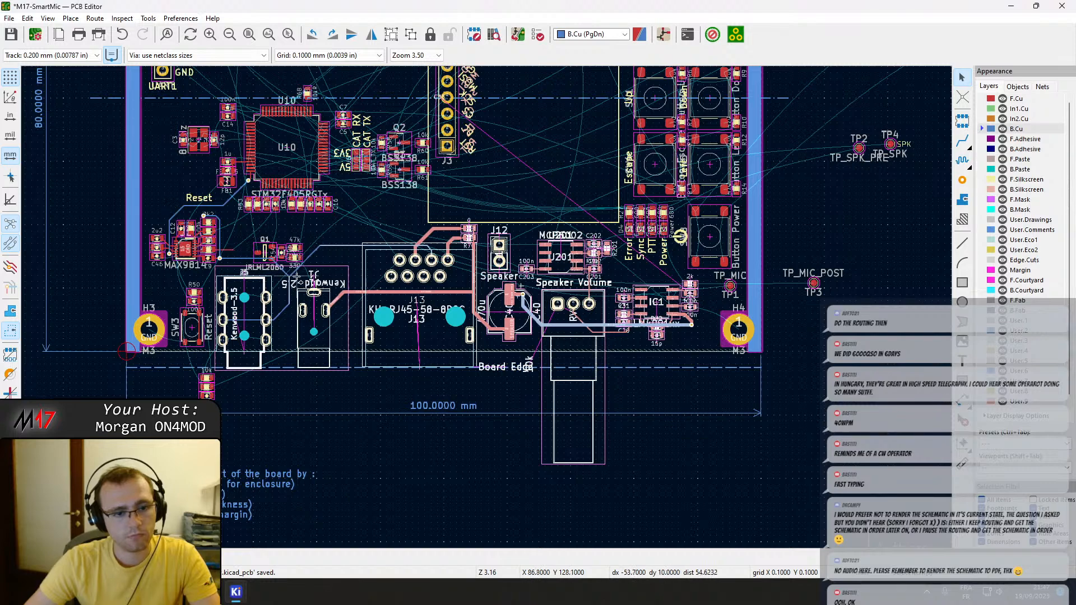
Move J5, J1, J13, J12 and the speaker volume section together slightly right along the board's lower edge, with their tracks.
shift+scroll(292, 274, up, 3)
shift+scroll(287, 278, down, 4)
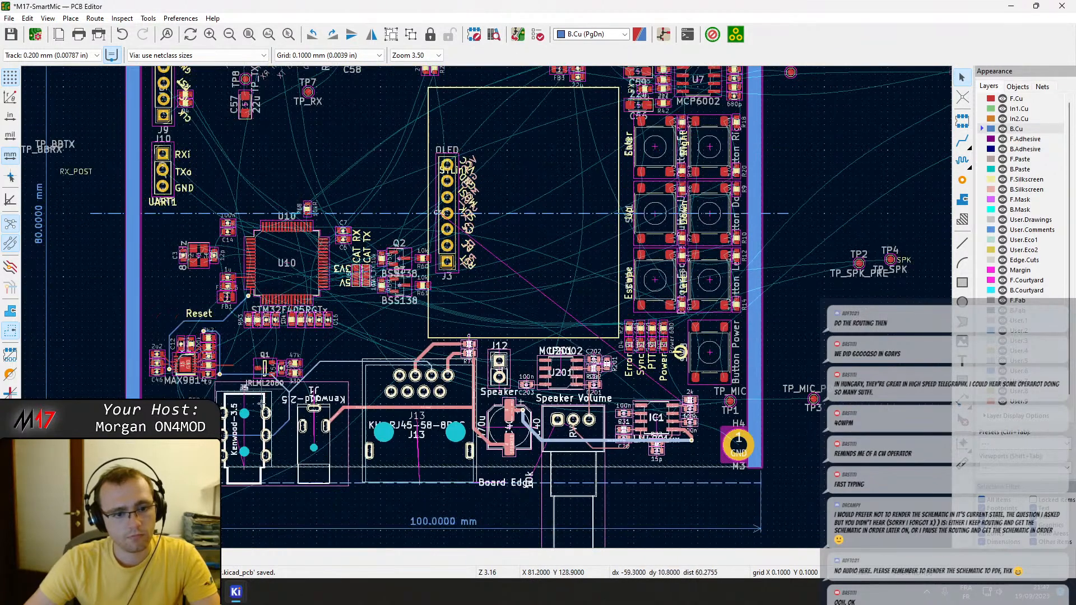
scroll(382, 261, up, 2)
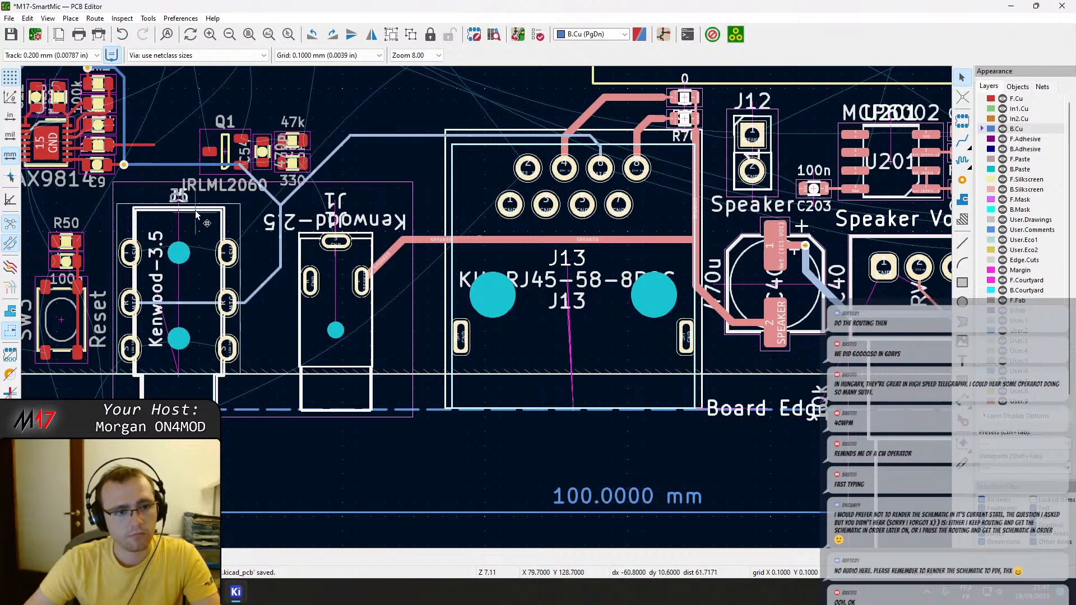
middle_drag(194, 249, 314, 256)
scroll(452, 308, down, 4)
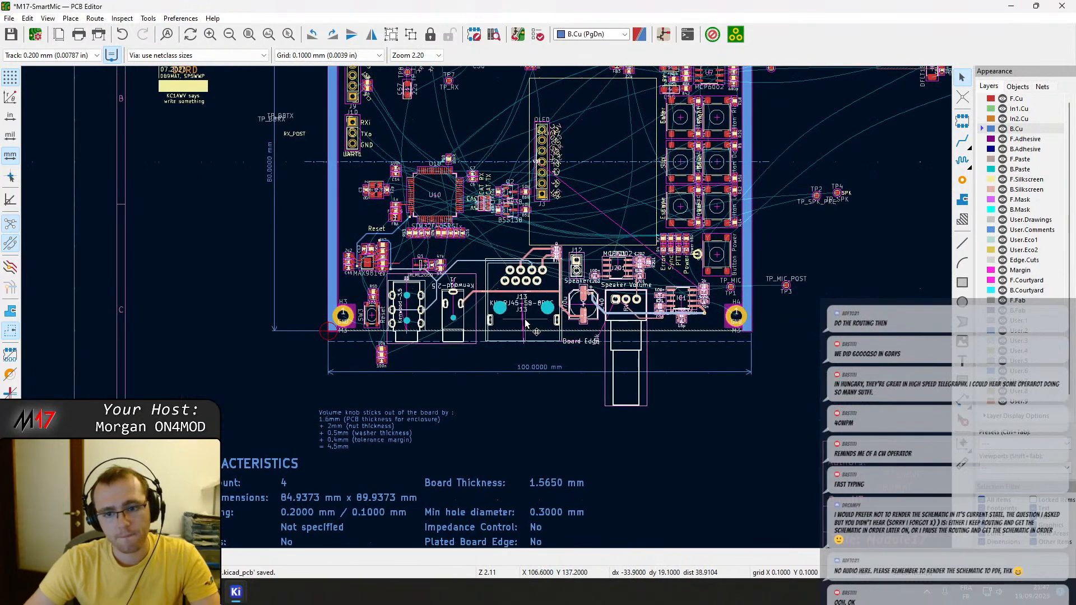
key(m)
key(Right)
key(Right)
key(Right)
key(Right)
key(Right)
key(Right)
key(Right)
key(Right)
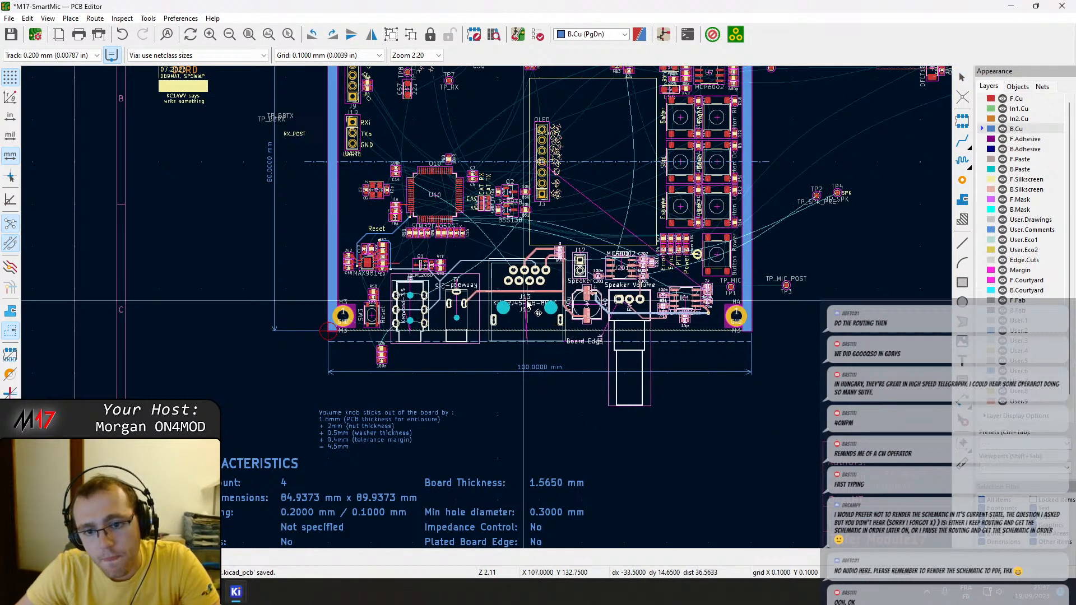
key(Right)
key(Right)
key(Right)
key(Right)
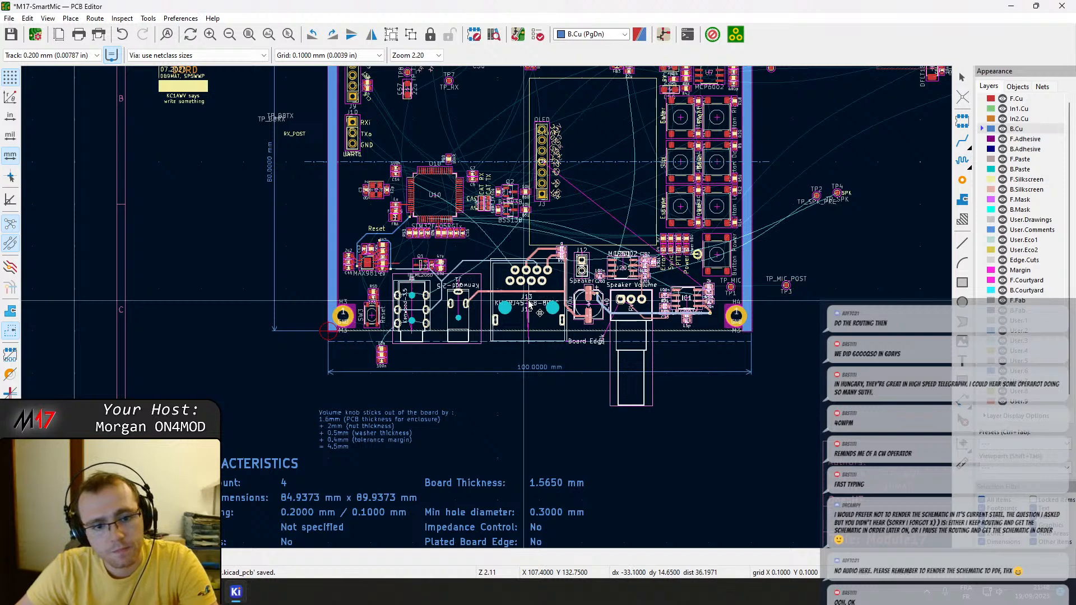
click(527, 300)
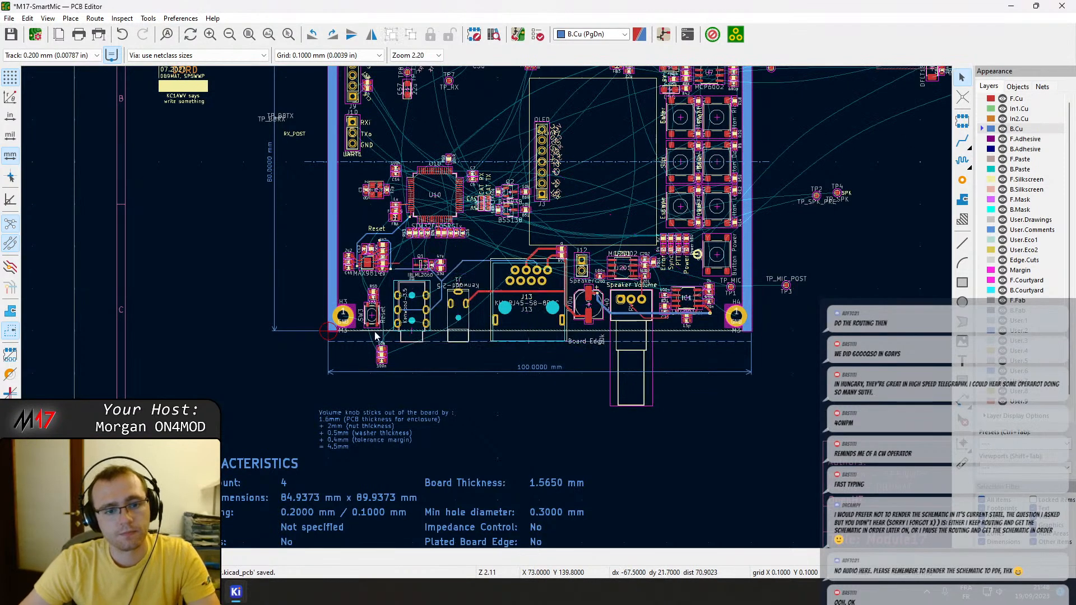
scroll(366, 331, up, 6)
click(502, 245)
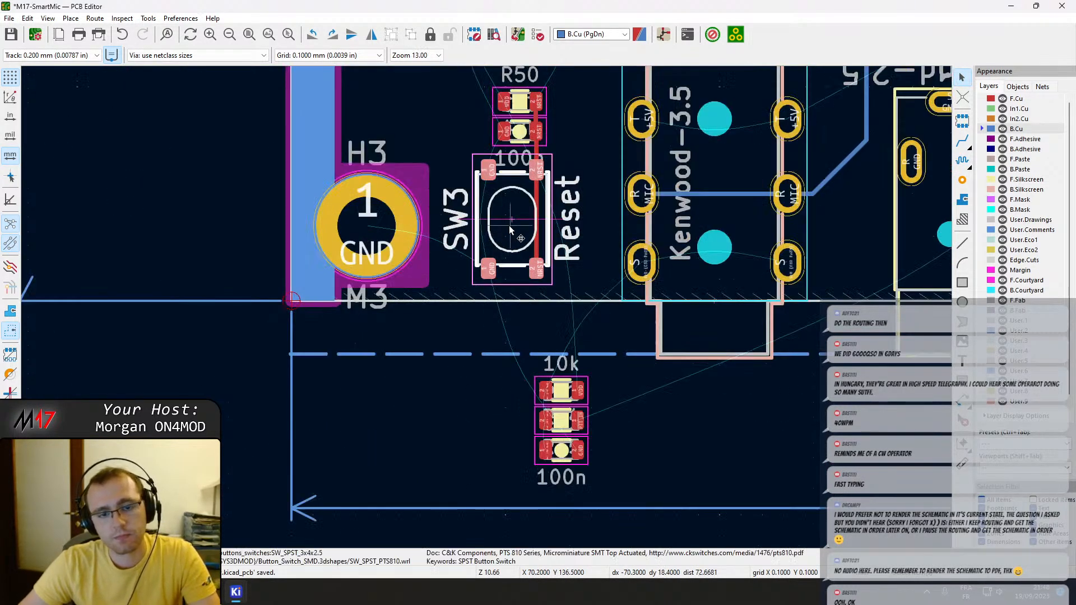
drag(509, 228, 501, 224)
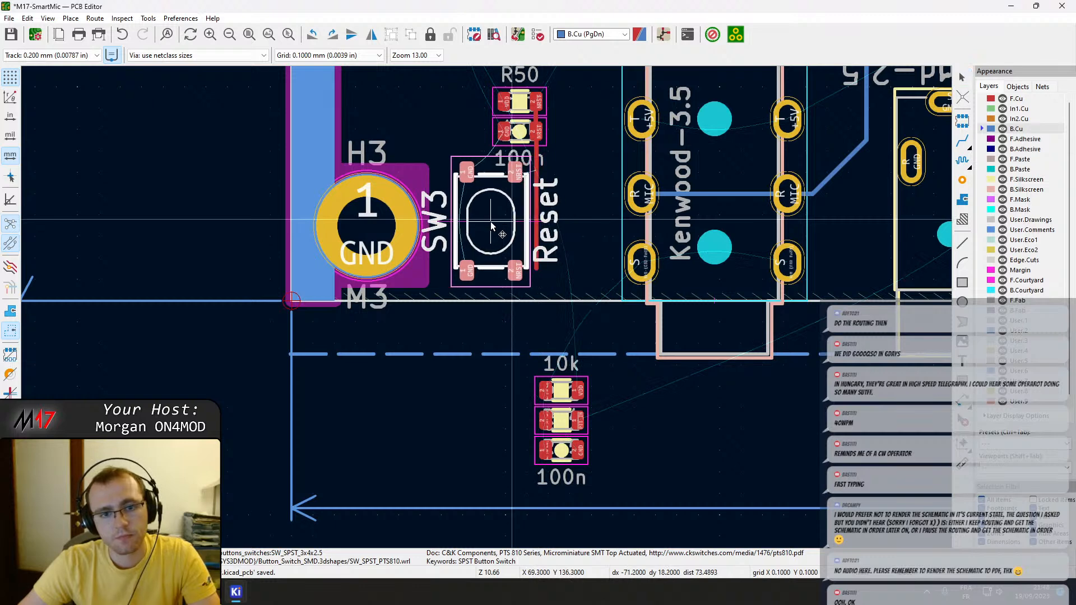
key(Escape)
key(Escape)
Move SW3 together with R50, the 100n capacitor and their NRST track left, closer to mounting hole H3.
drag(571, 283, 470, 95)
key(m)
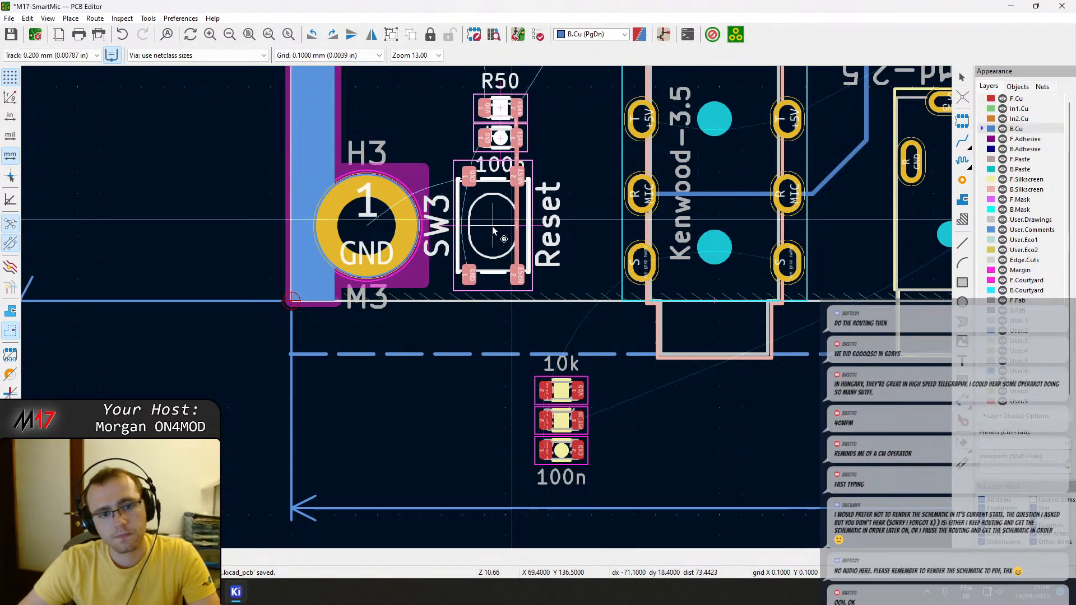
click(492, 227)
drag(604, 468, 530, 381)
drag(569, 432, 562, 238)
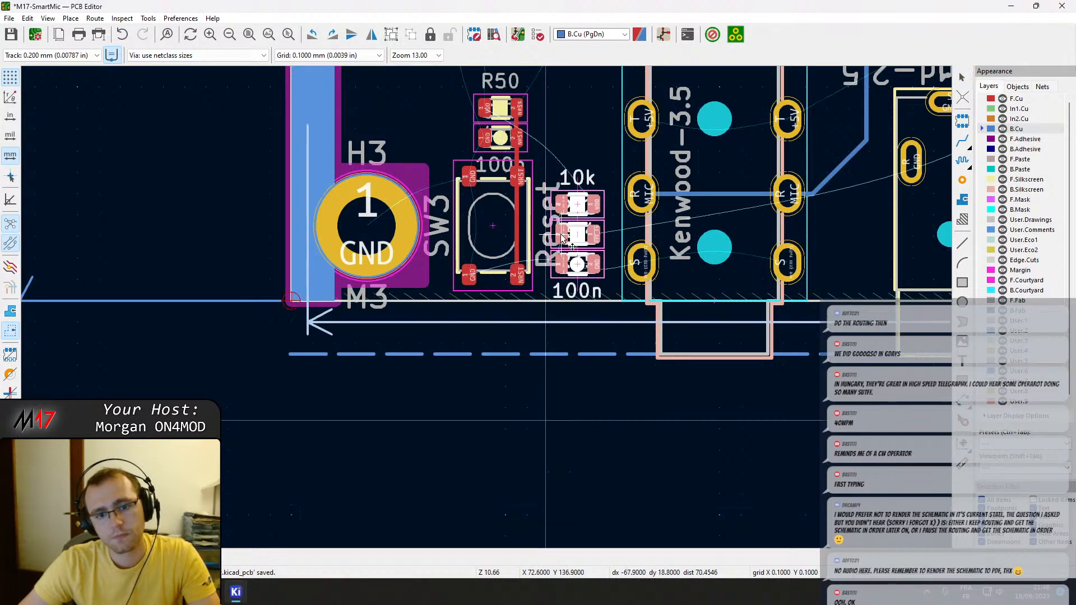
key(Escape)
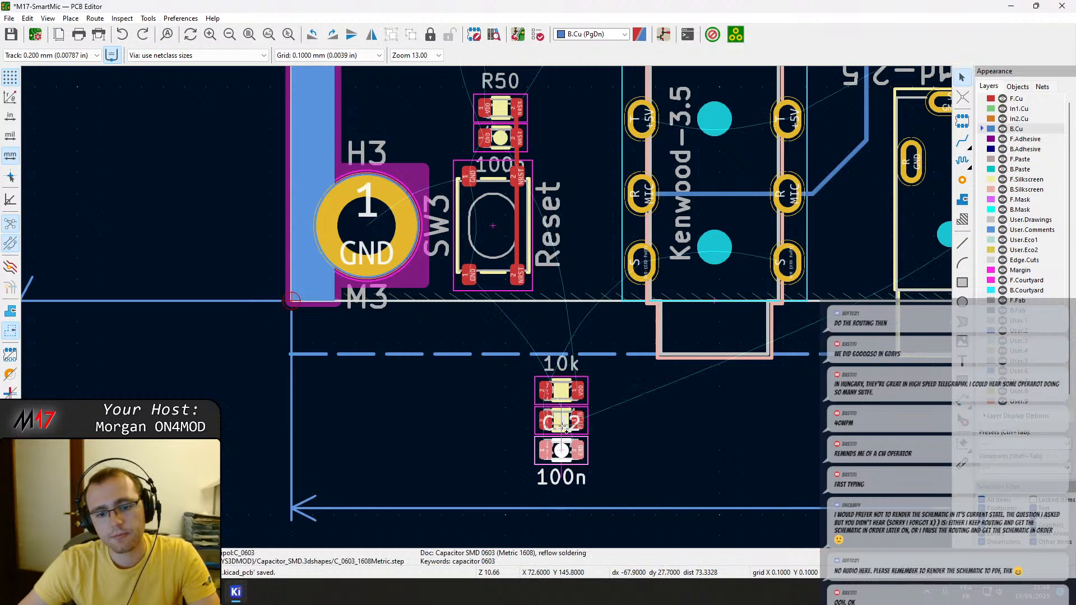
Move the 10k, 2k2 and 100n parts from below the board to between SW3 and J5, and rotate C32 by 180°.
drag(564, 395, 594, 208)
scroll(457, 397, up, 3)
click(456, 397)
key(r)
key(r)
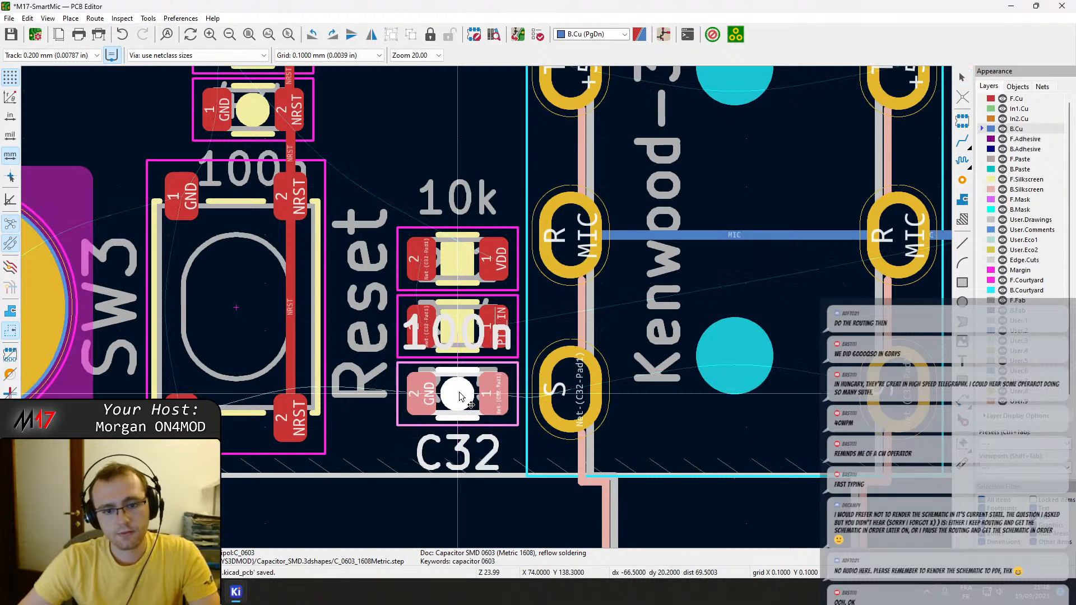
Route an F.Cu track from C32's pad 1 to the adjacent S pad of J5.
key(x)
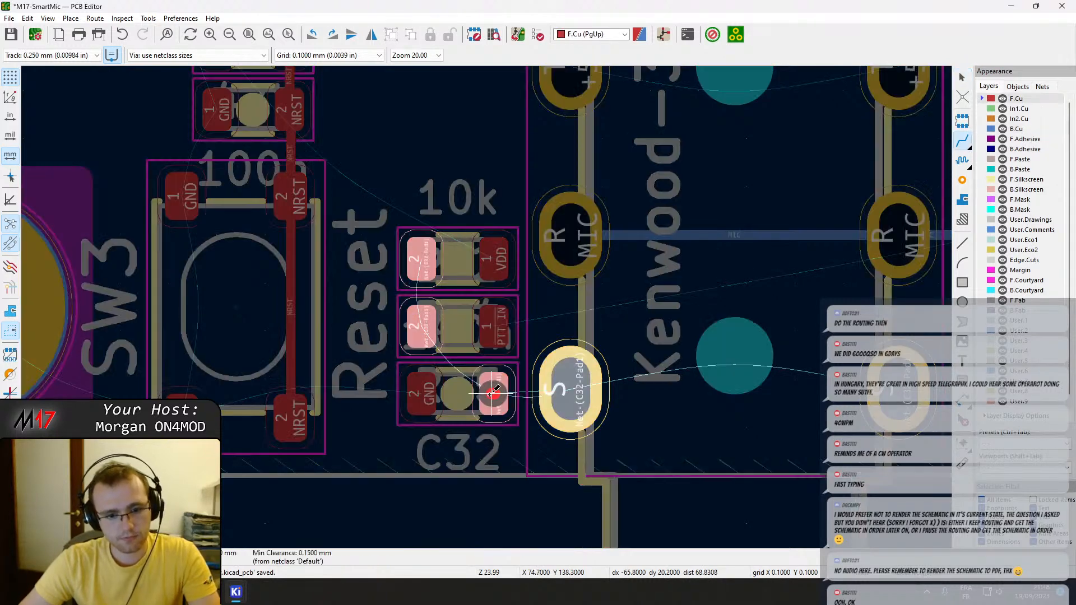
key(Page_Down)
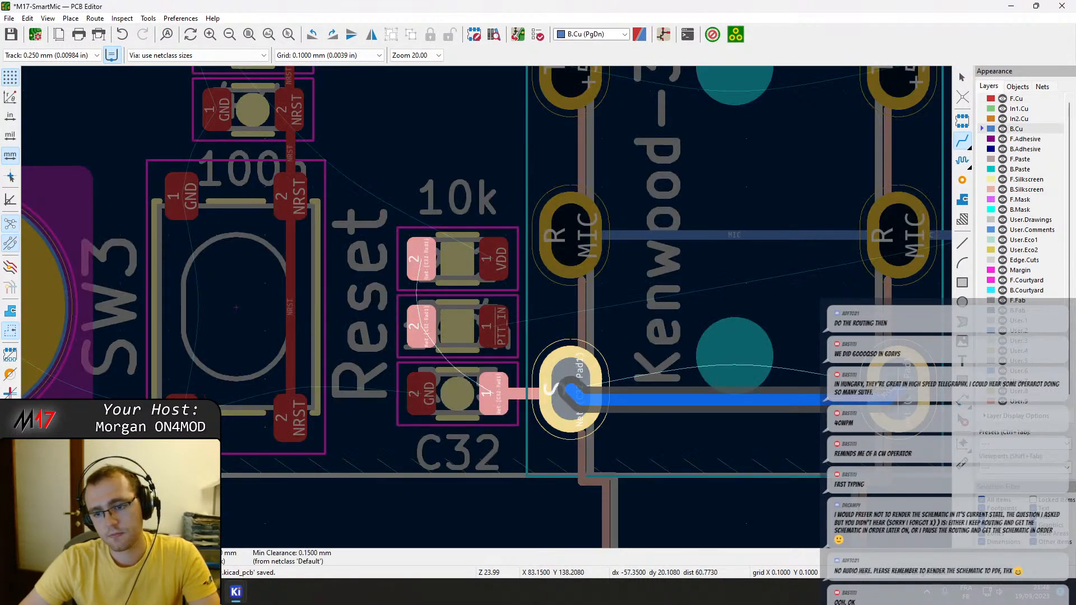
key(Escape)
key(Escape)
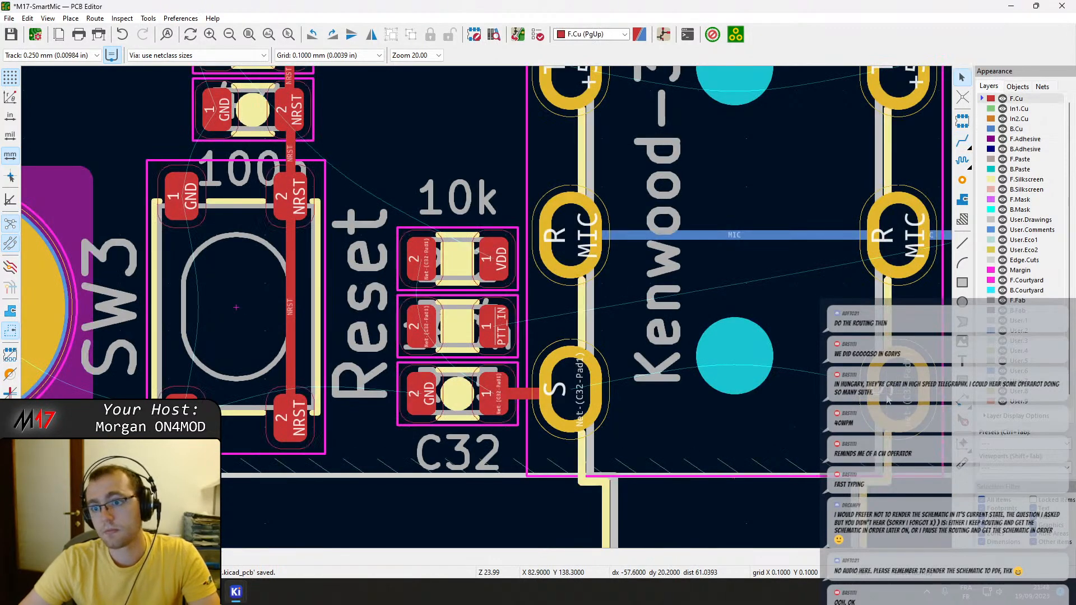
Route an F.Cu track between J5's two S pads and shift its straight section down, away from the locating hole.
key(x)
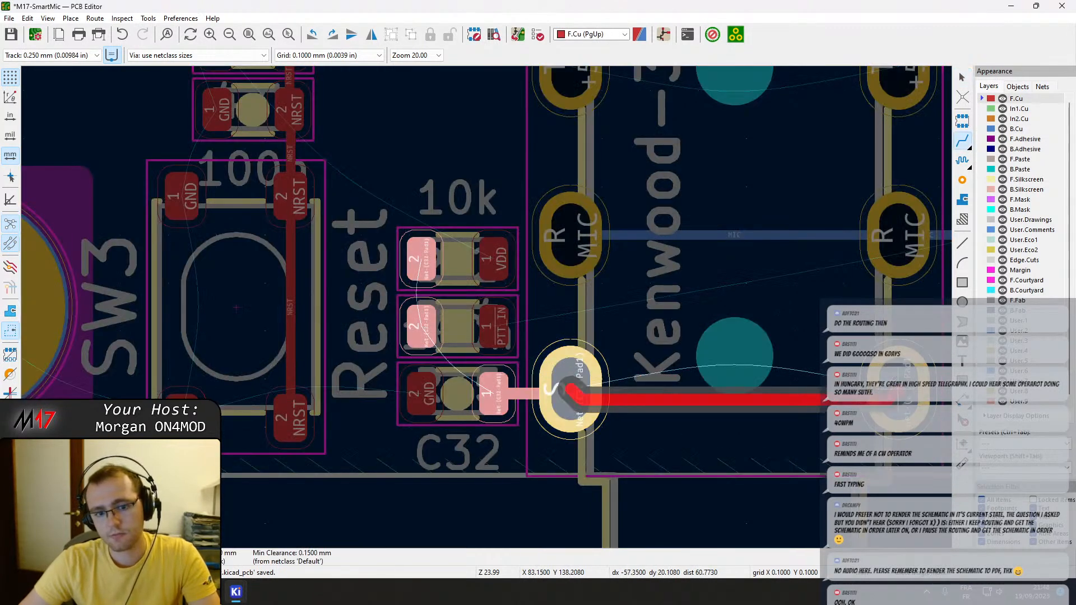
click(898, 391)
key(Escape)
click(659, 406)
key(d)
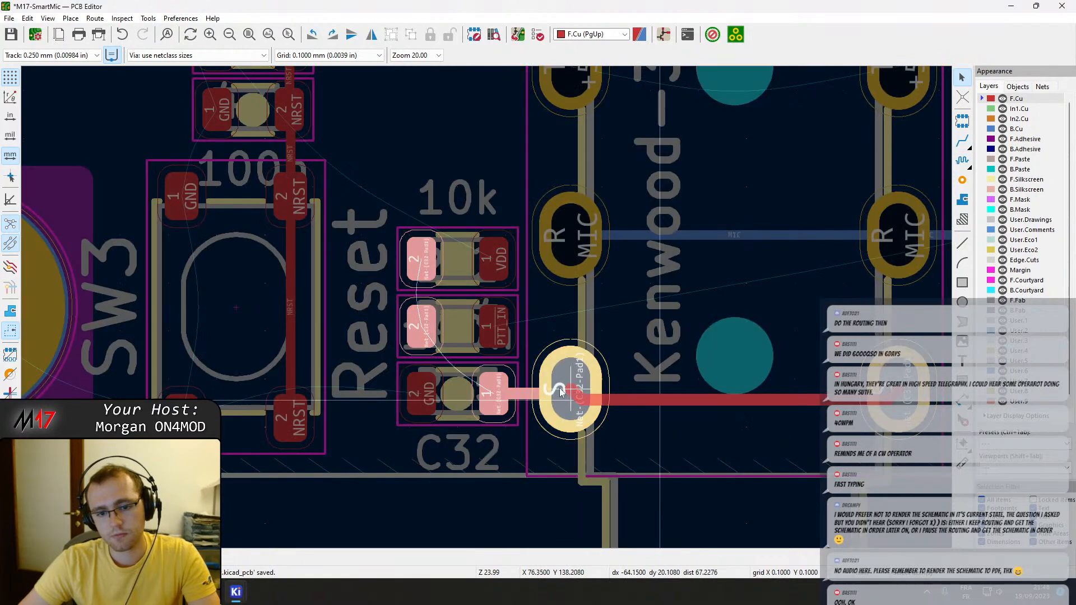
click(598, 383)
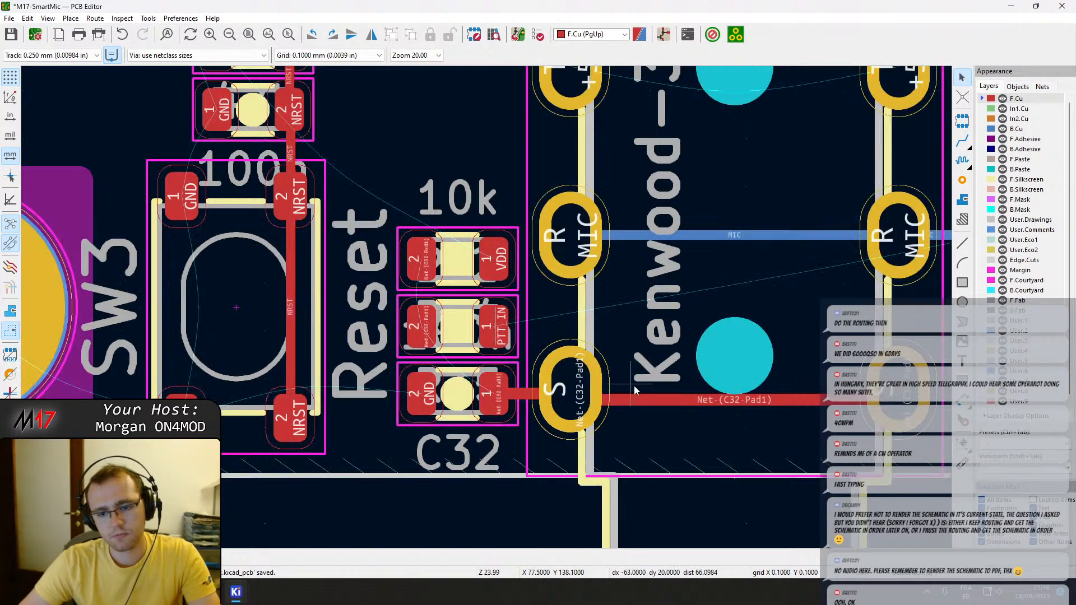
click(726, 402)
key(d)
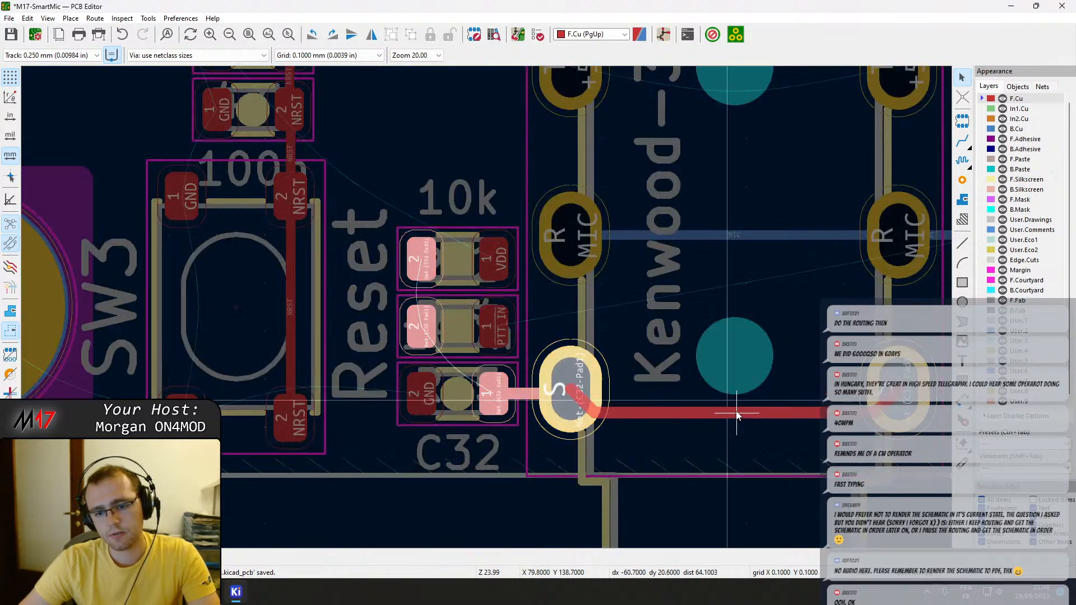
click(737, 415)
Check where the PTT_IN net at R35 leads with a trial F.Cu track, and abandon it.
scroll(733, 354, down, 2)
middle_drag(365, 333, 419, 336)
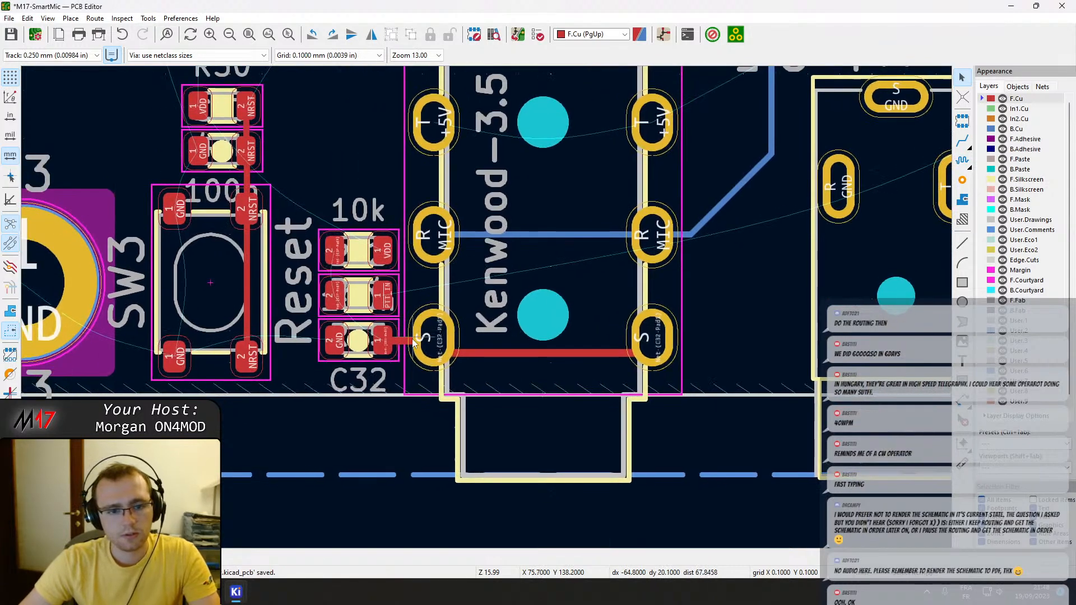
key(x)
scroll(492, 303, down, 4)
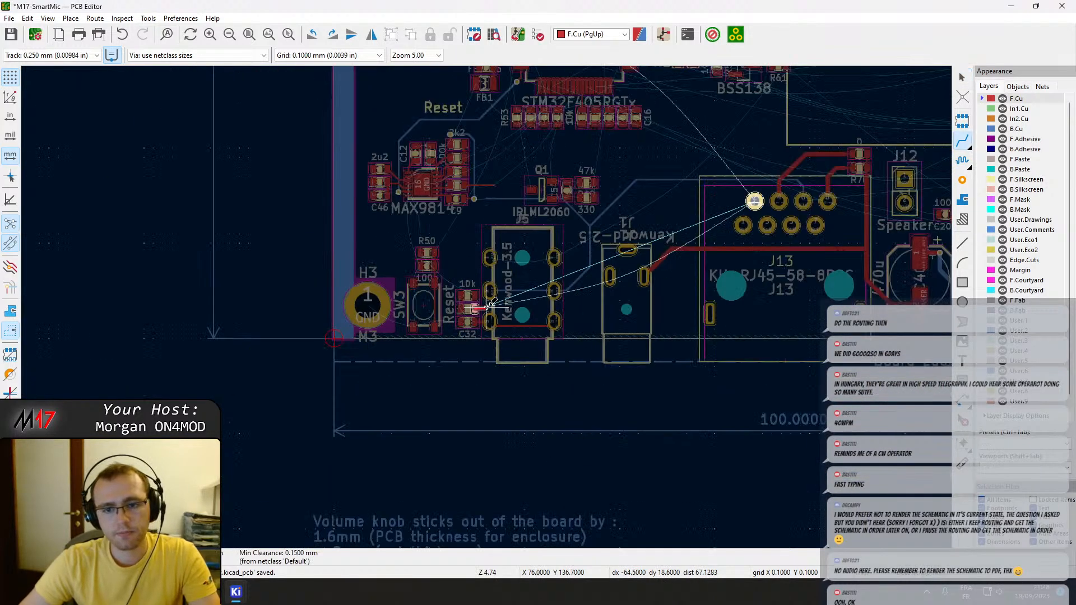
scroll(492, 303, up, 4)
scroll(487, 306, up, 4)
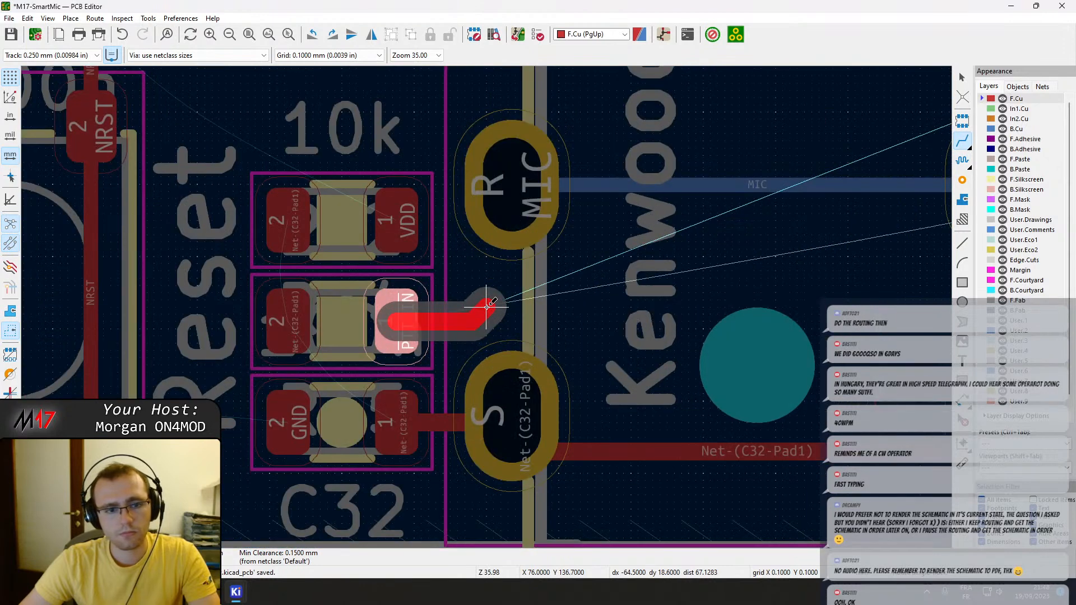
key(Escape)
key(Escape)
Move R35 out of the way, rotate R34 by 180° and place it directly above C32.
click(356, 336)
drag(355, 334, 314, 119)
click(341, 243)
key(r)
key(r)
drag(340, 244, 346, 325)
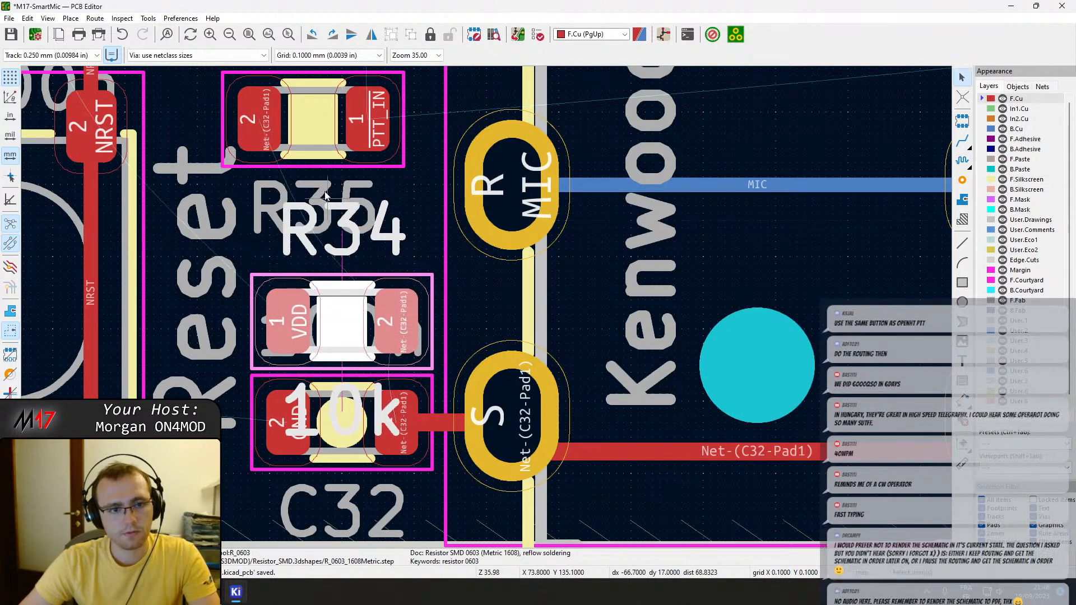
Place R35 directly above R34 and rotate it by 180° so its pad 2 faces J5.
click(311, 146)
drag(311, 145, 338, 226)
key(r)
key(r)
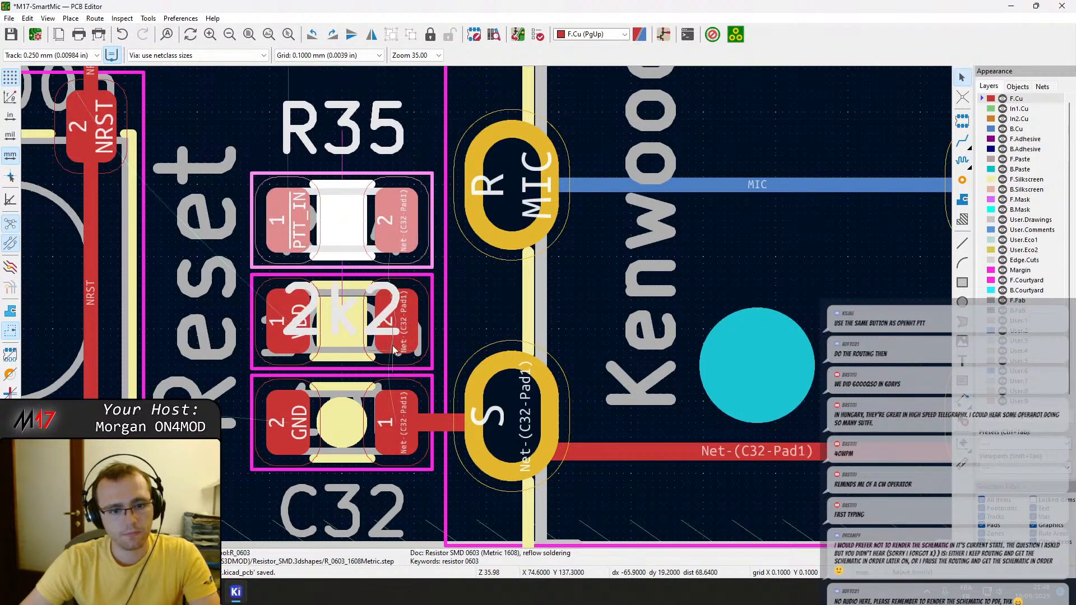
Route a straight F.Cu track joining C32's pad 1 with pad 2 of R34 and pad 2 of R35.
key(x)
click(399, 328)
click(398, 419)
click(399, 314)
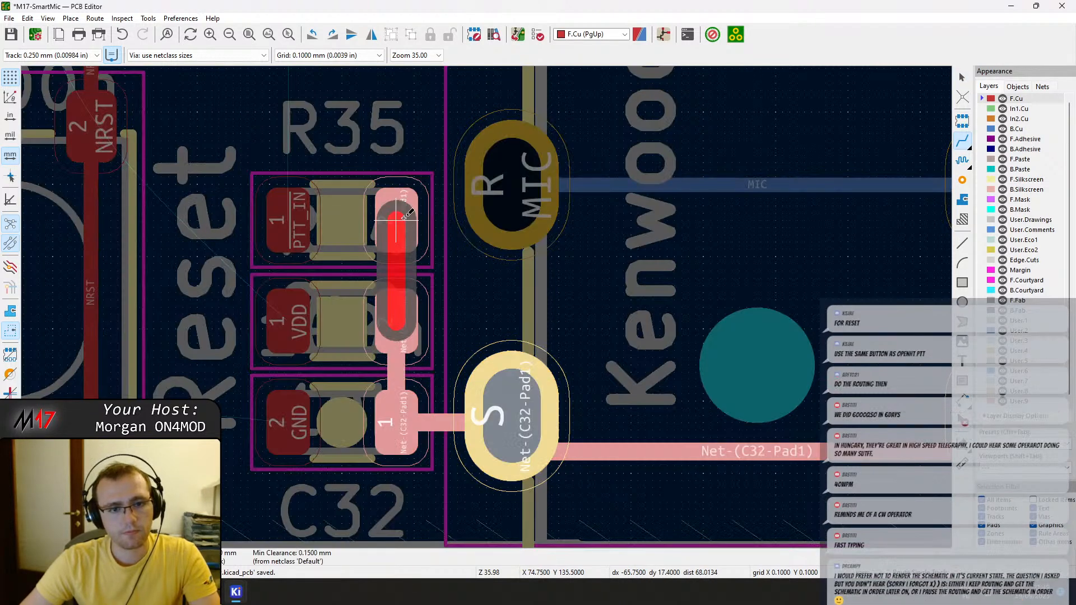
click(404, 218)
Route a vertical F.Cu stub from R35's PTT_IN pad up to just above R50, and save the board.
scroll(404, 219, down, 4)
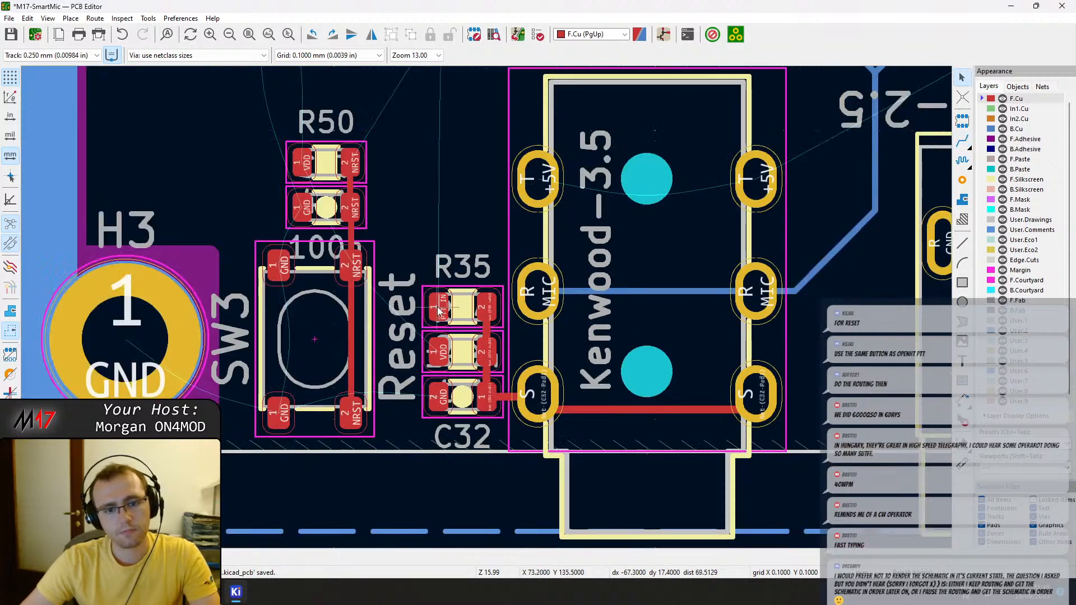
click(438, 306)
scroll(438, 306, down, 4)
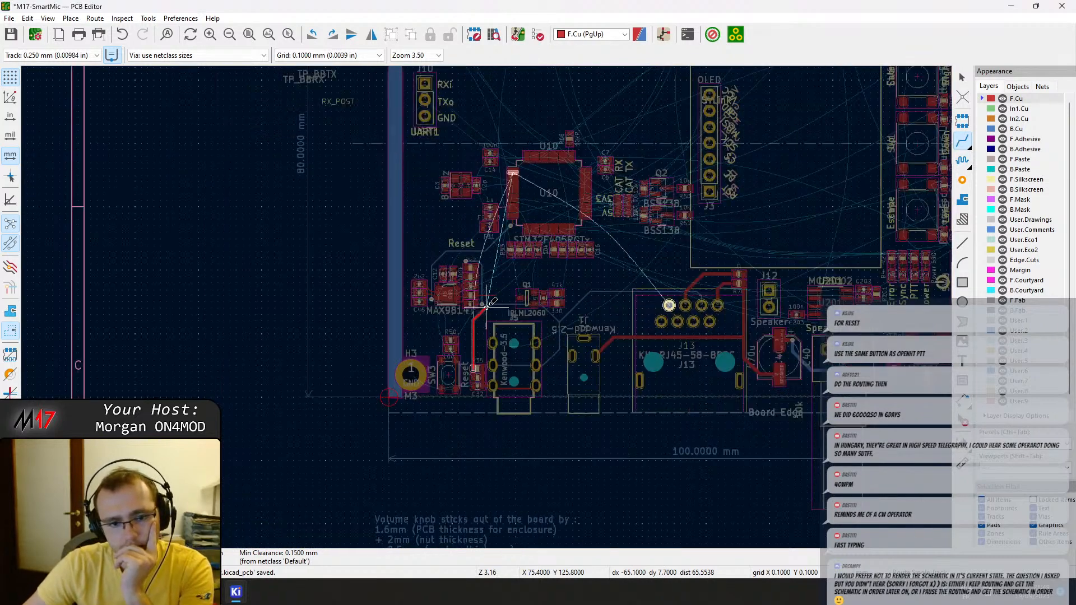
scroll(488, 305, up, 3)
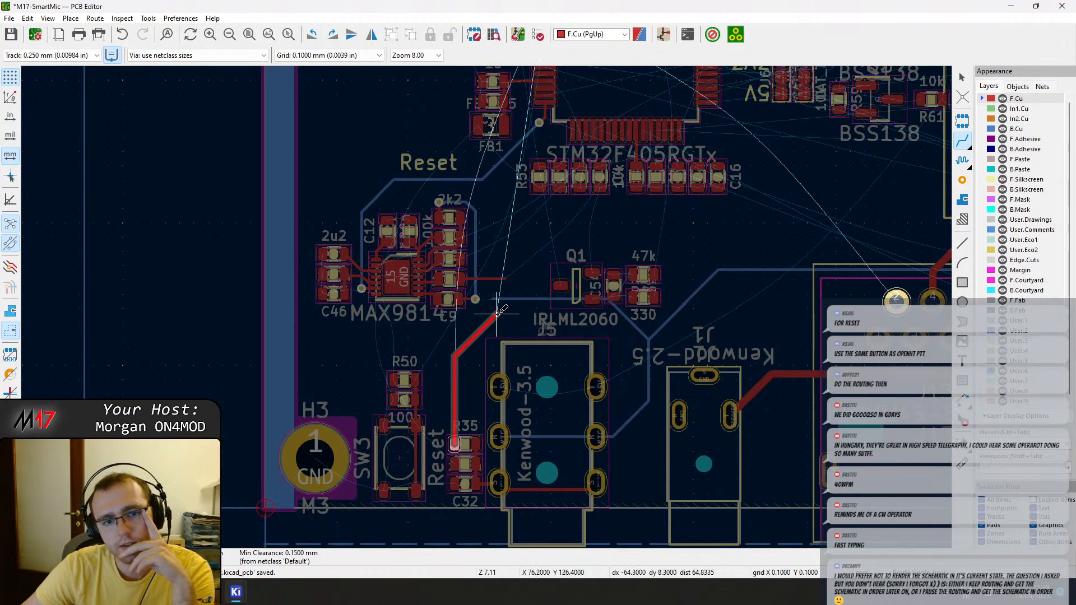
key(Escape)
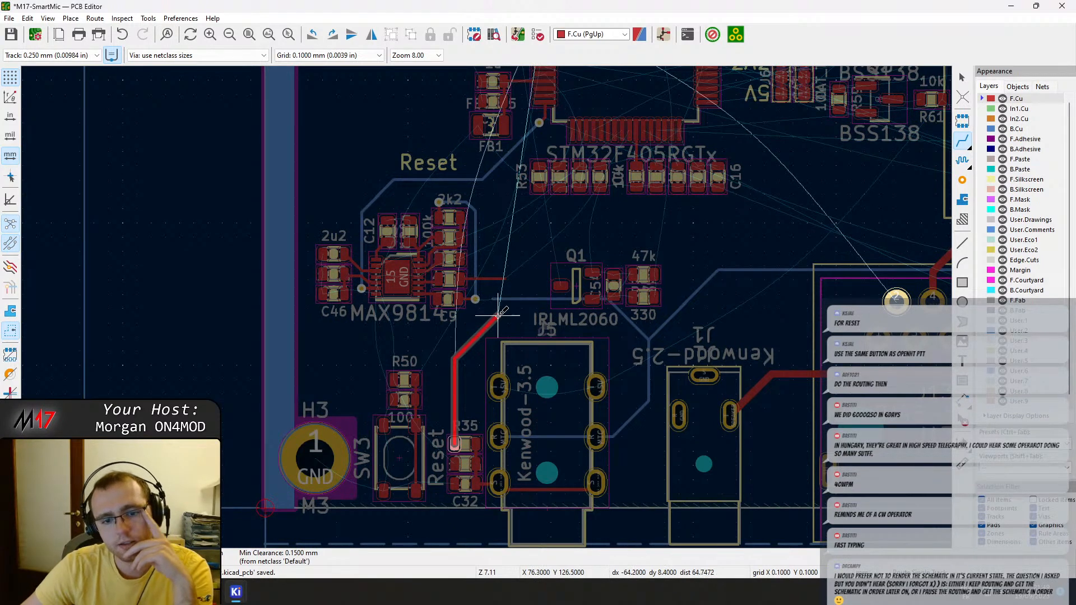
key(ctrl+s)
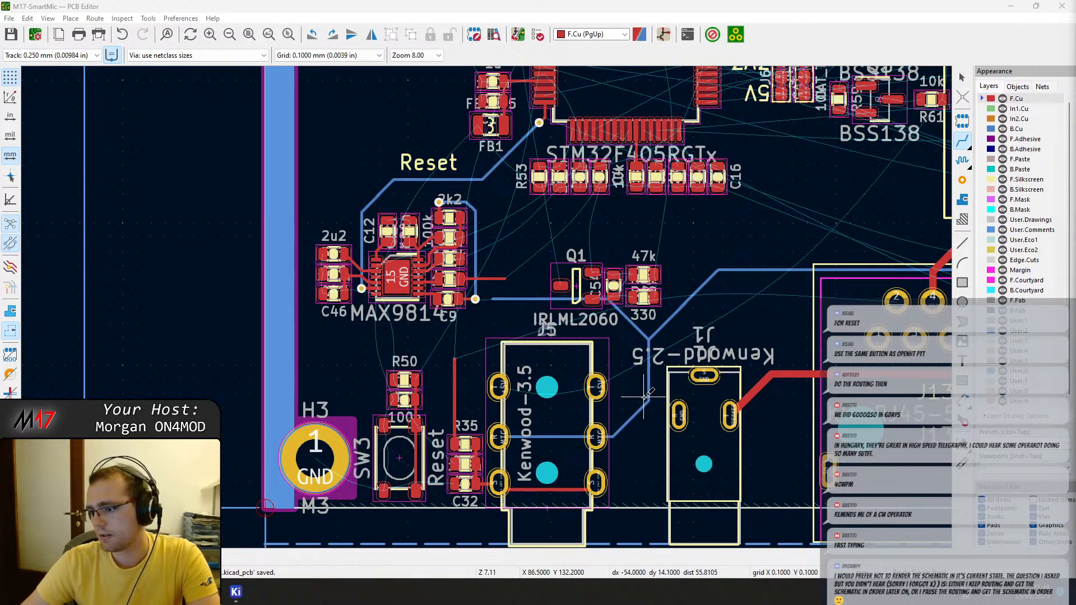
Look over the whole board, switch to the Schematic Editor and trace the PTT_IN net between J5 and J13 on the connectors sheet.
scroll(645, 395, down, 5)
middle_drag(548, 255, 528, 370)
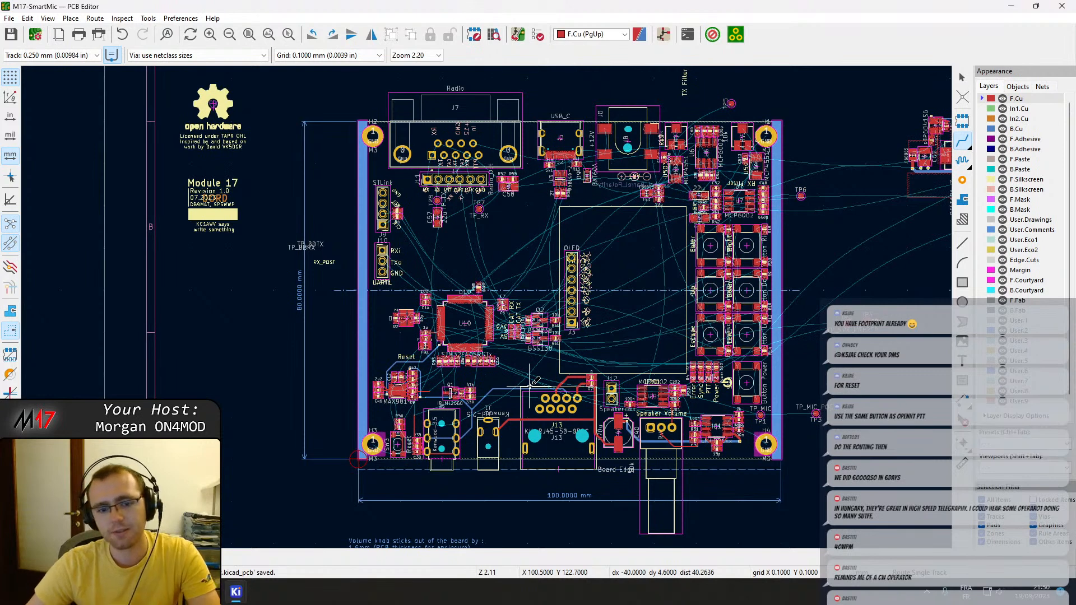
middle_drag(638, 302, 610, 290)
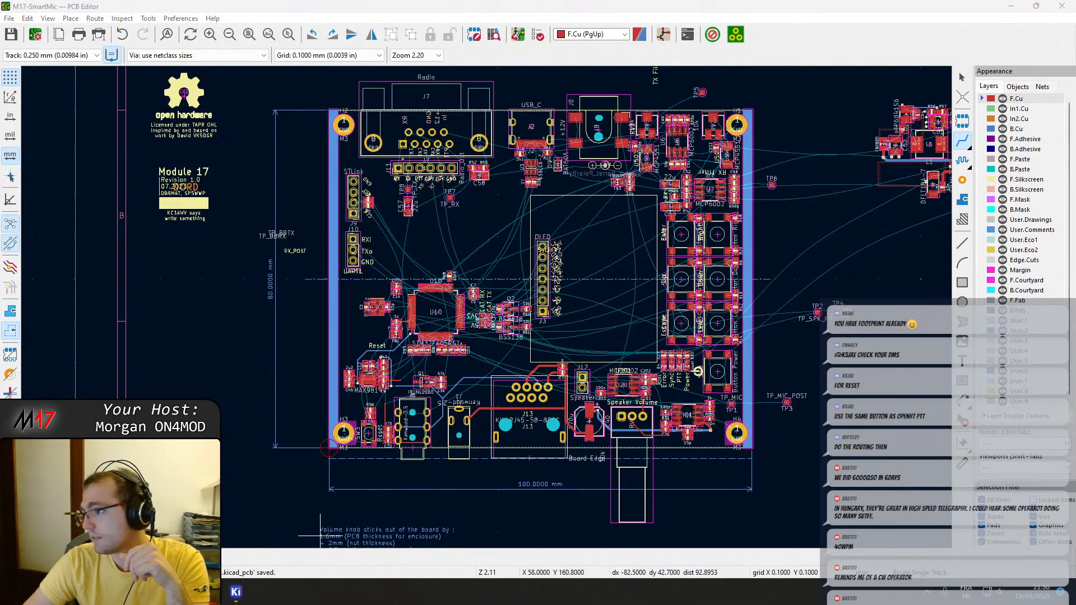
drag(1075, 141, 588, 1)
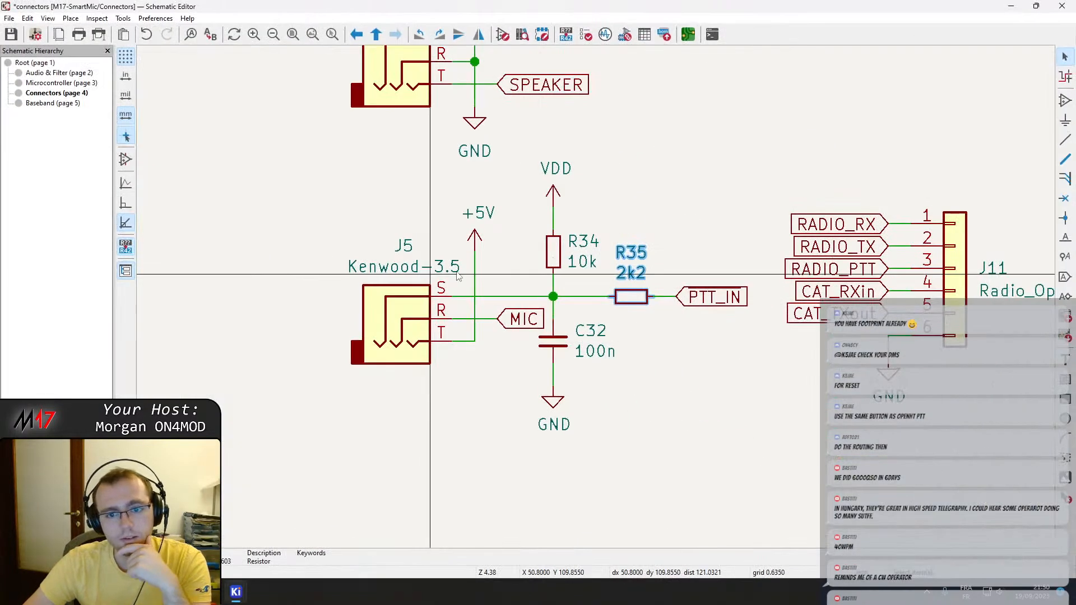
click(713, 297)
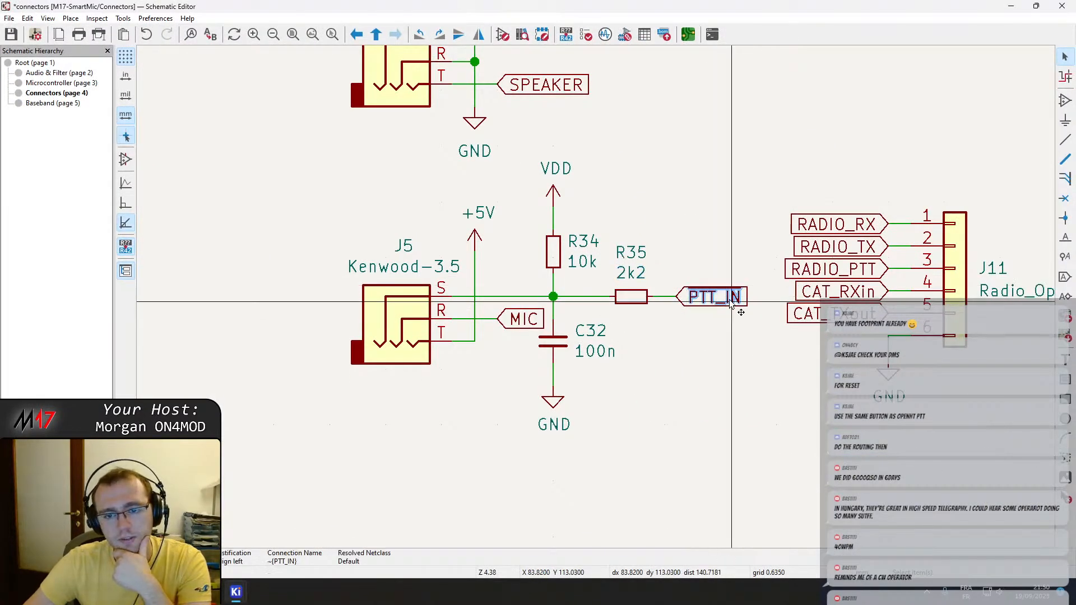
scroll(443, 288, down, 3)
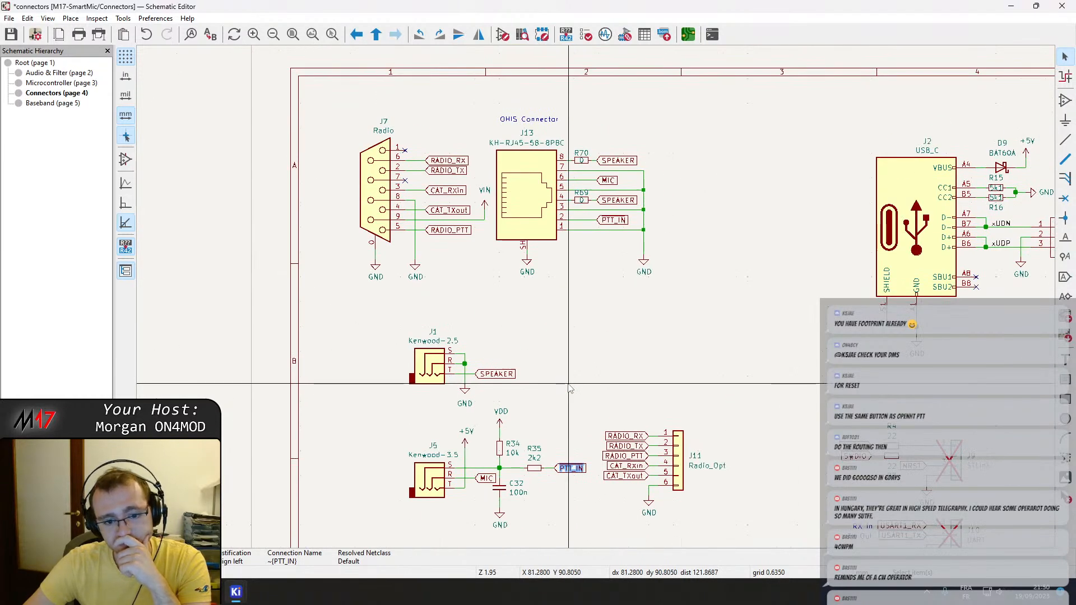
Copy the name from J13's PTT_IN global label and search the current sheet for all occurrences of PTT_IN.
click(612, 219)
double_click(613, 220)
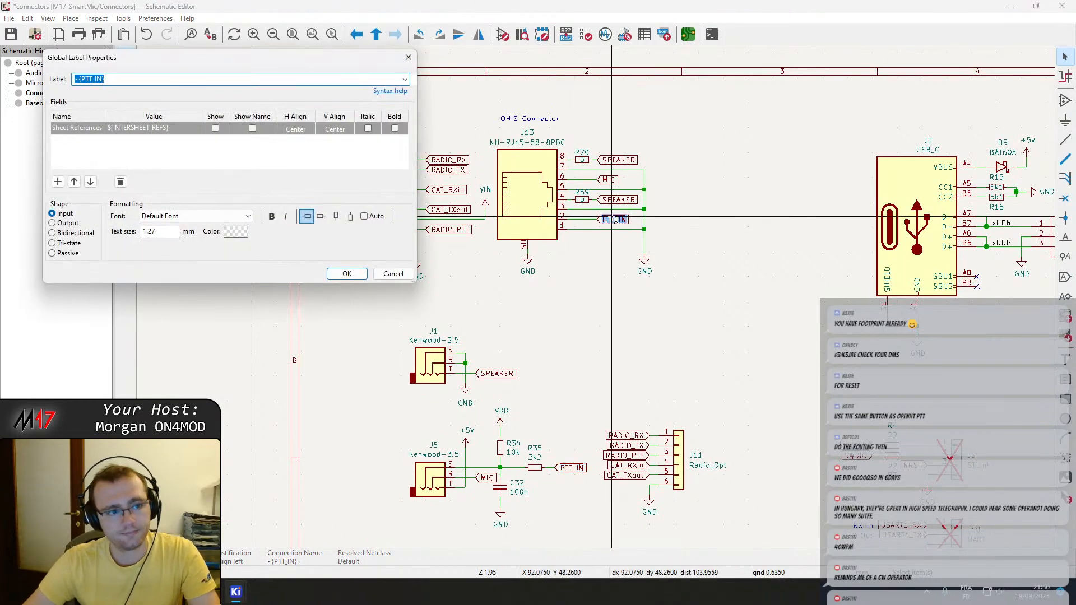
drag(106, 79, 77, 79)
click(103, 79)
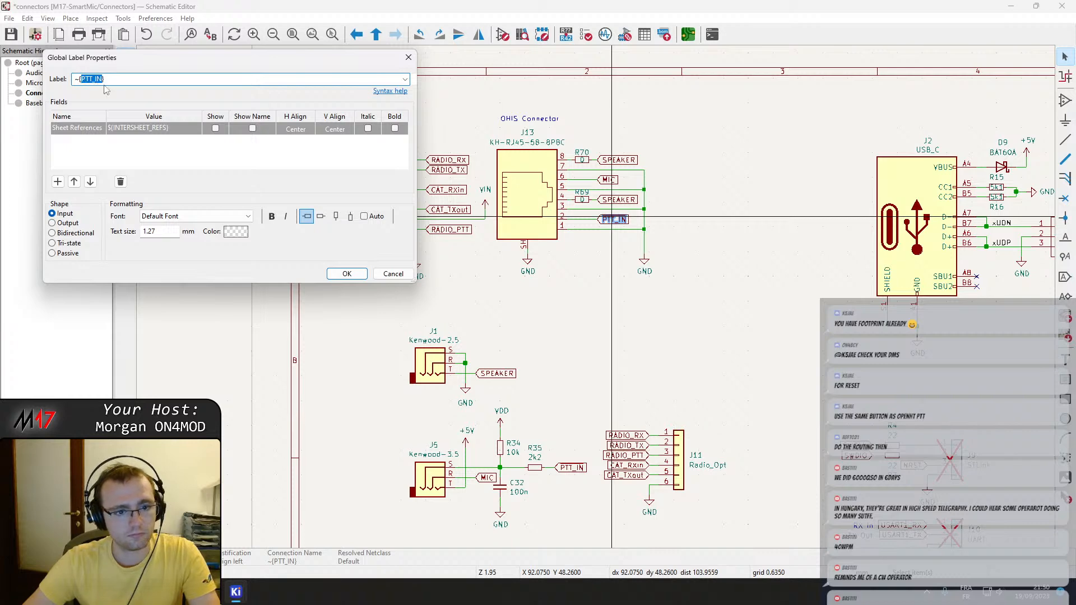
key(ctrl+c)
key(Escape)
key(ctrl+f)
key(ctrl+v)
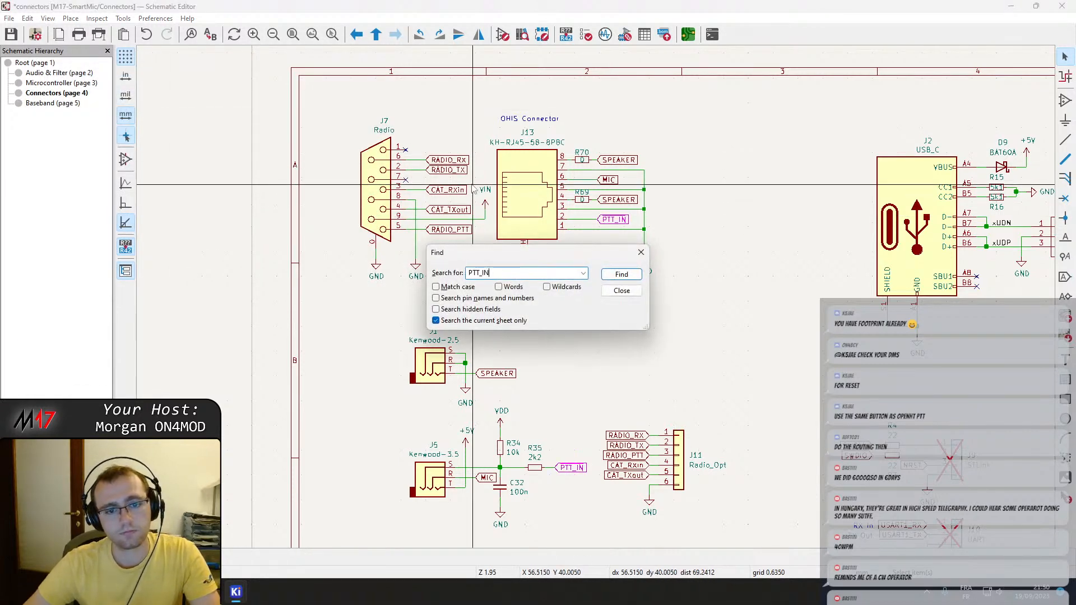
key(Return)
key(Return)
key(Return)
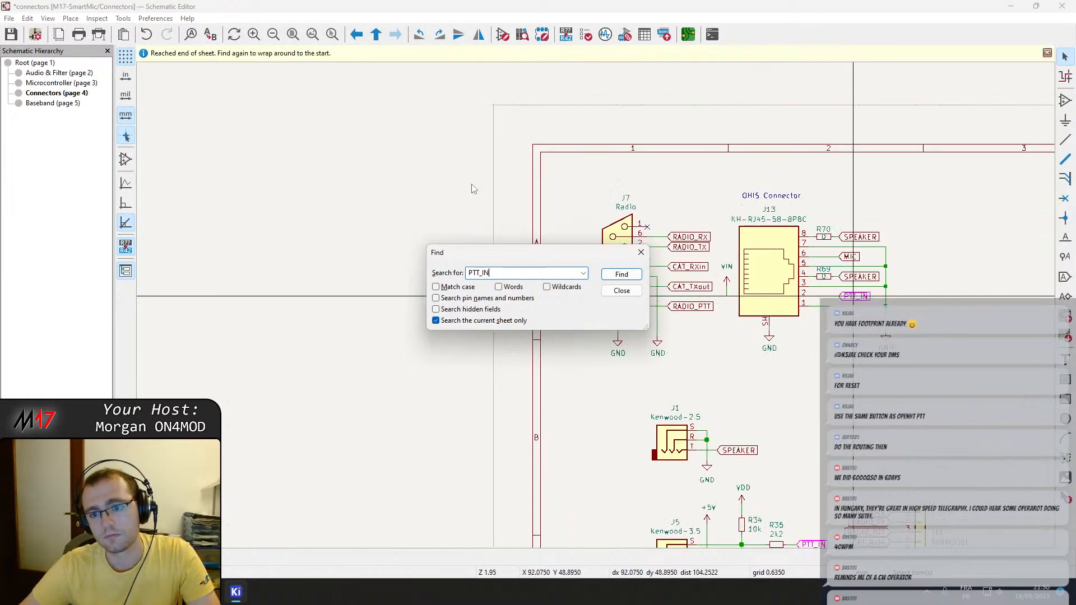
key(Escape)
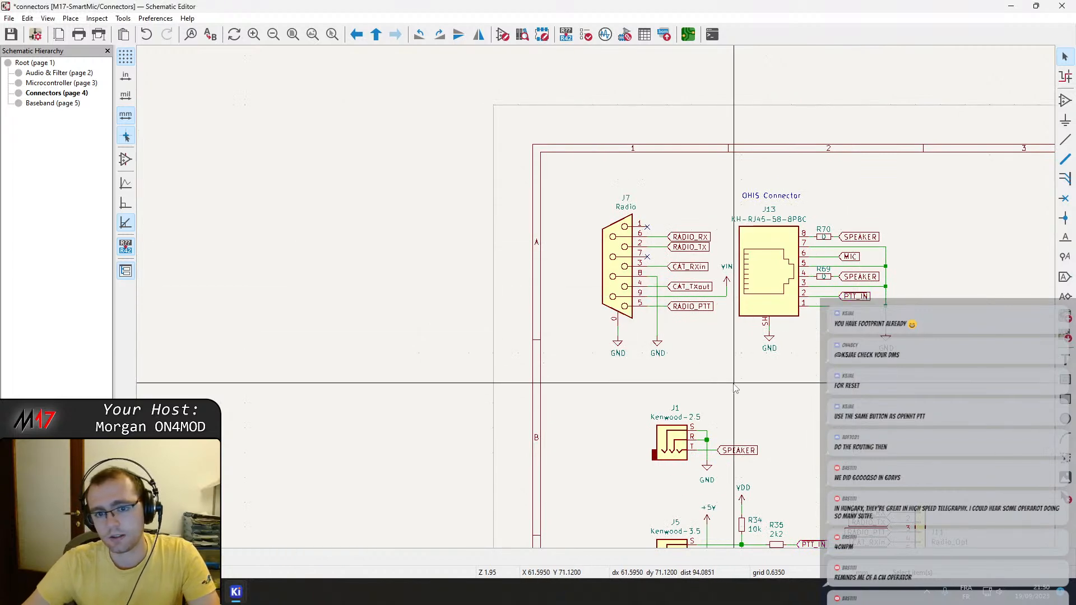
Leave the connectors sheet for the root sheet and open the Microcontroller sheet.
scroll(730, 386, down, 4)
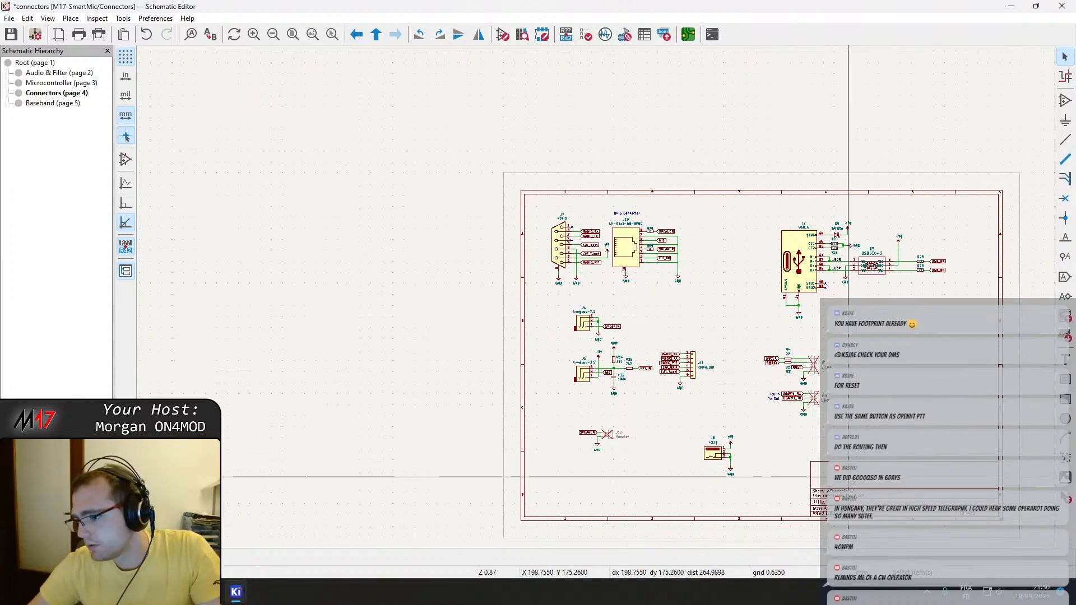
right_click(655, 416)
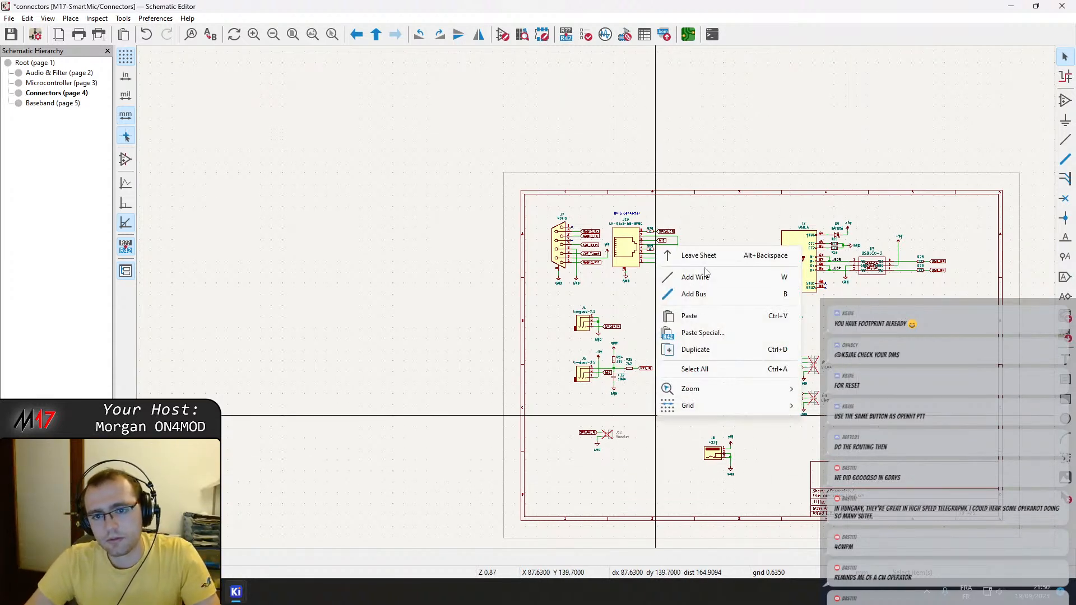
click(696, 255)
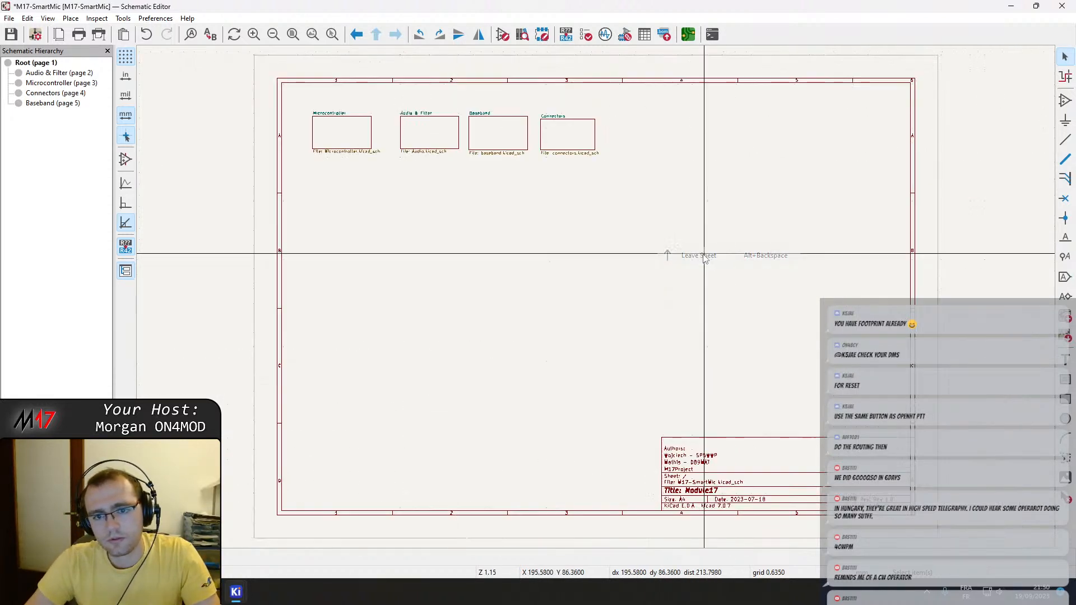
double_click(353, 132)
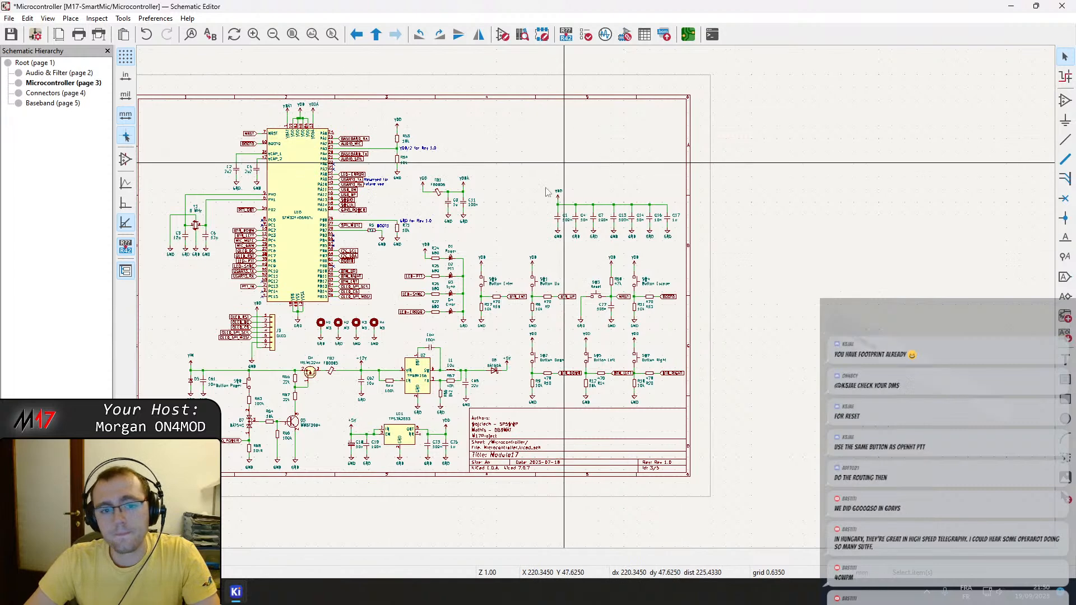
Switch to the PCB Editor, rotate C203 by 90° and place its VAA pad level with pin 8 of U201.
mouse_move(235, 599)
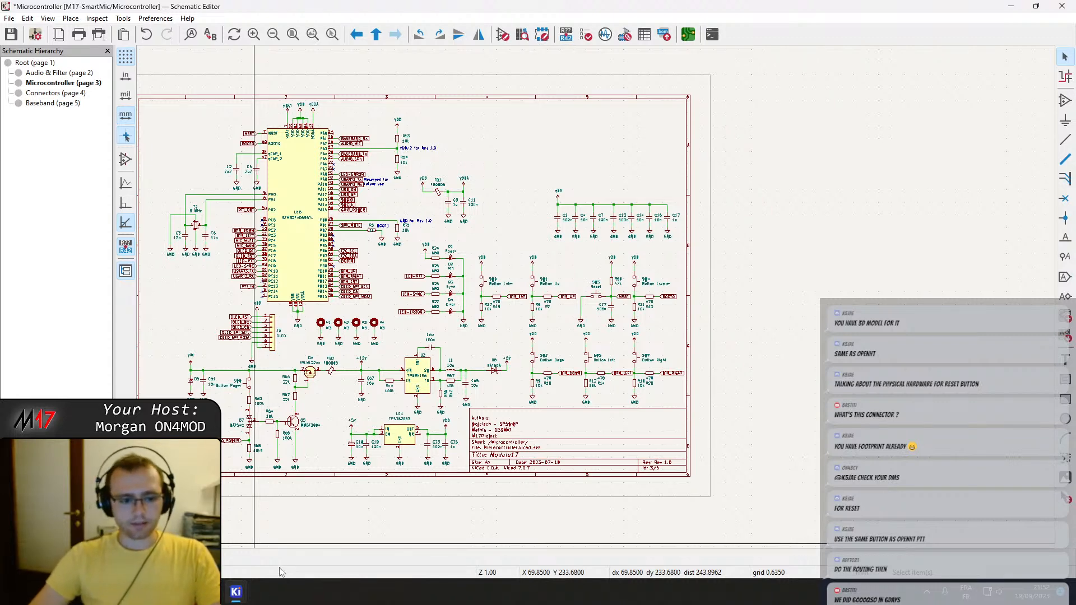
click(236, 592)
click(265, 530)
scroll(406, 436, up, 4)
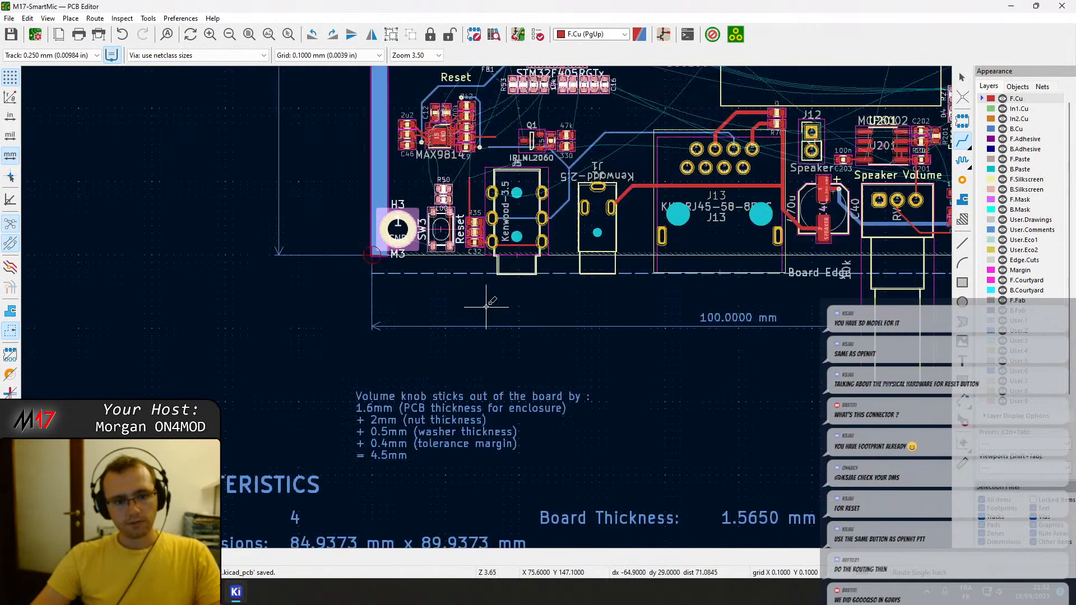
scroll(487, 280, down, 3)
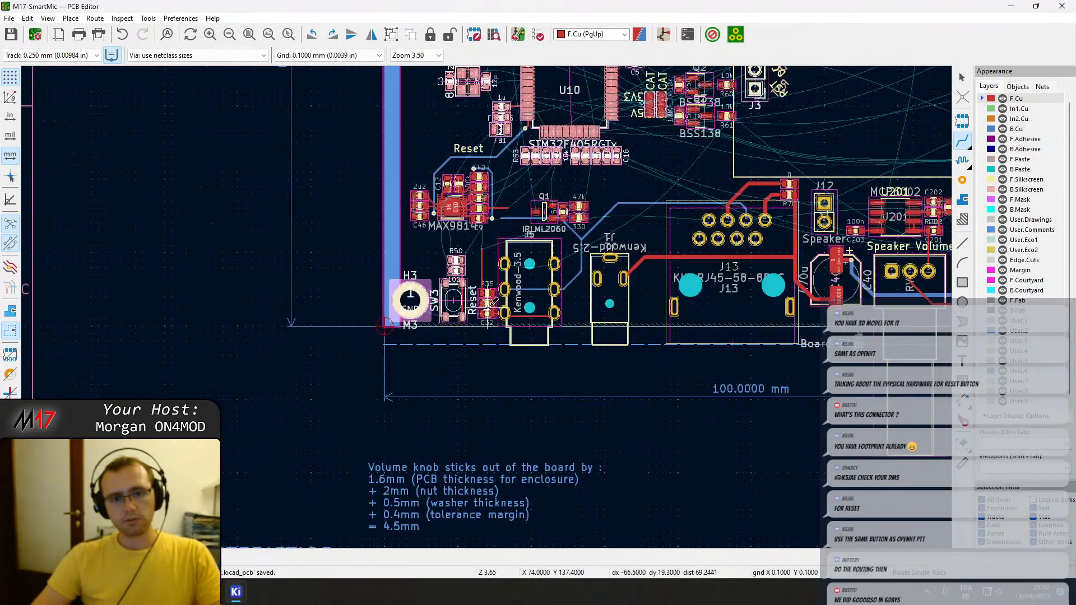
middle_drag(487, 316, 228, 349)
scroll(451, 283, up, 5)
middle_drag(723, 264, 468, 311)
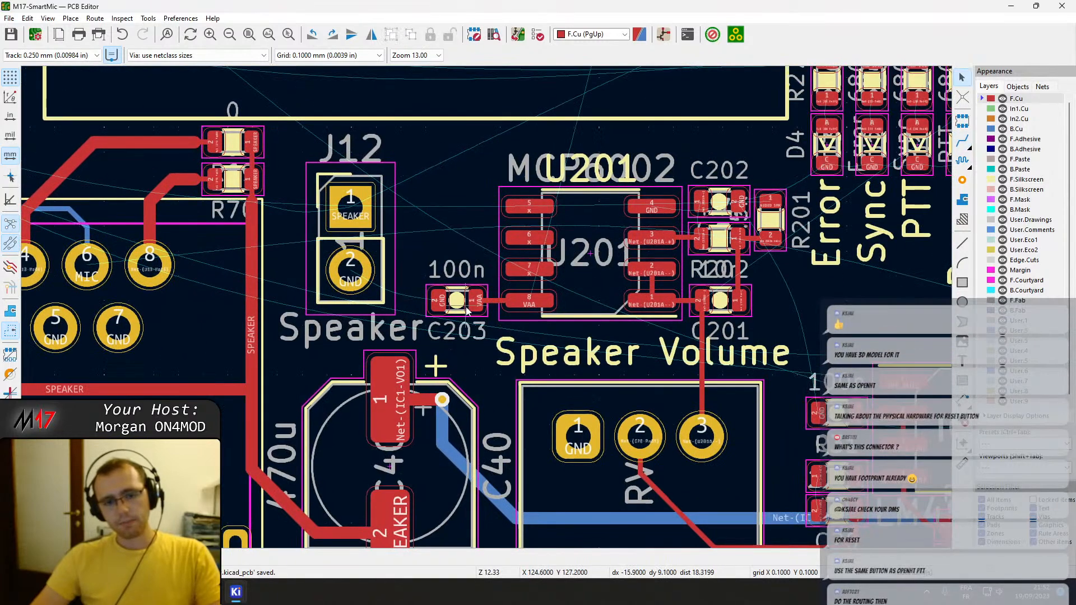
click(459, 300)
key(m)
key(r)
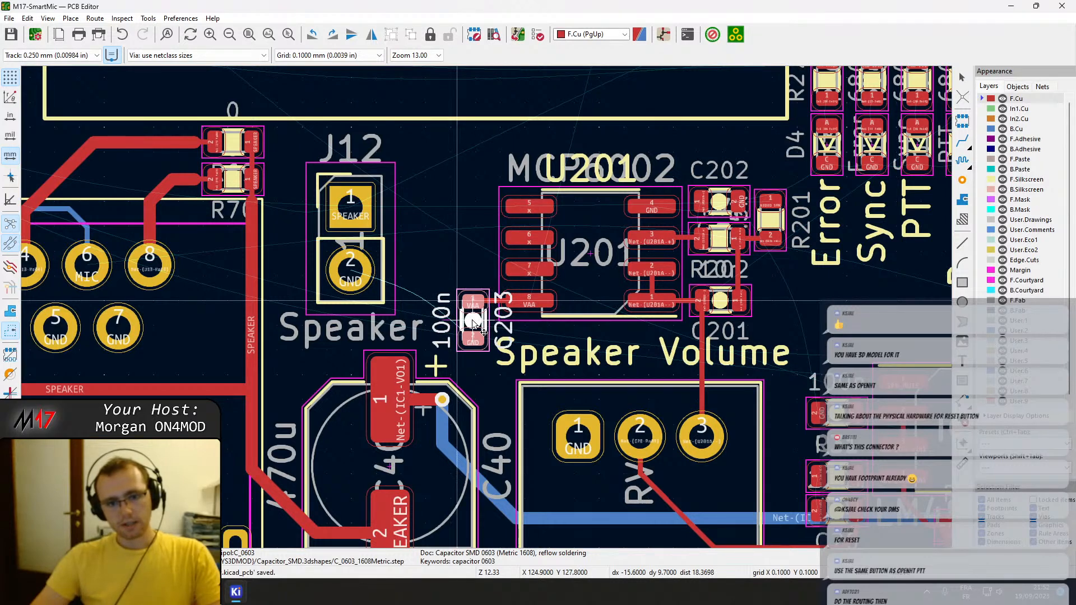
scroll(473, 322, up, 4)
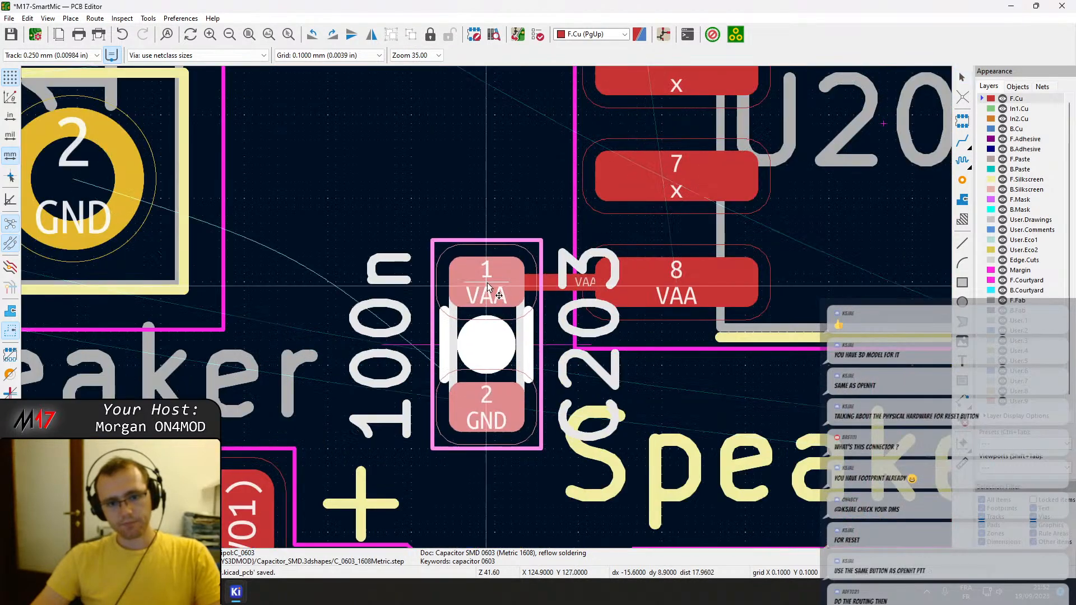
click(487, 286)
scroll(516, 297, down, 4)
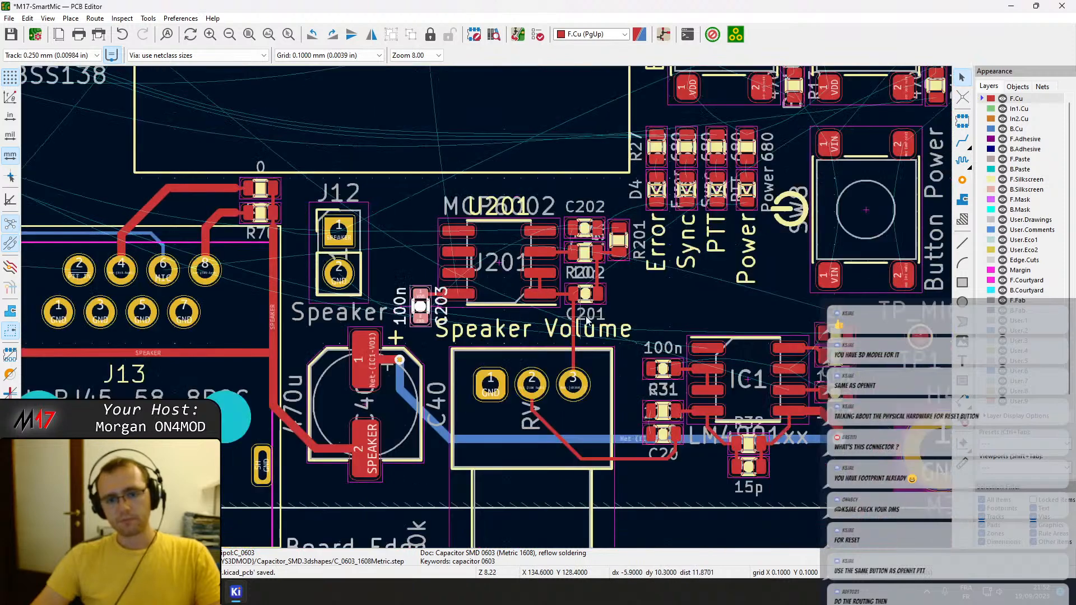
Shift U201 together with C201, C202, C203, R201 and R202 slightly left toward J12.
drag(647, 331, 395, 187)
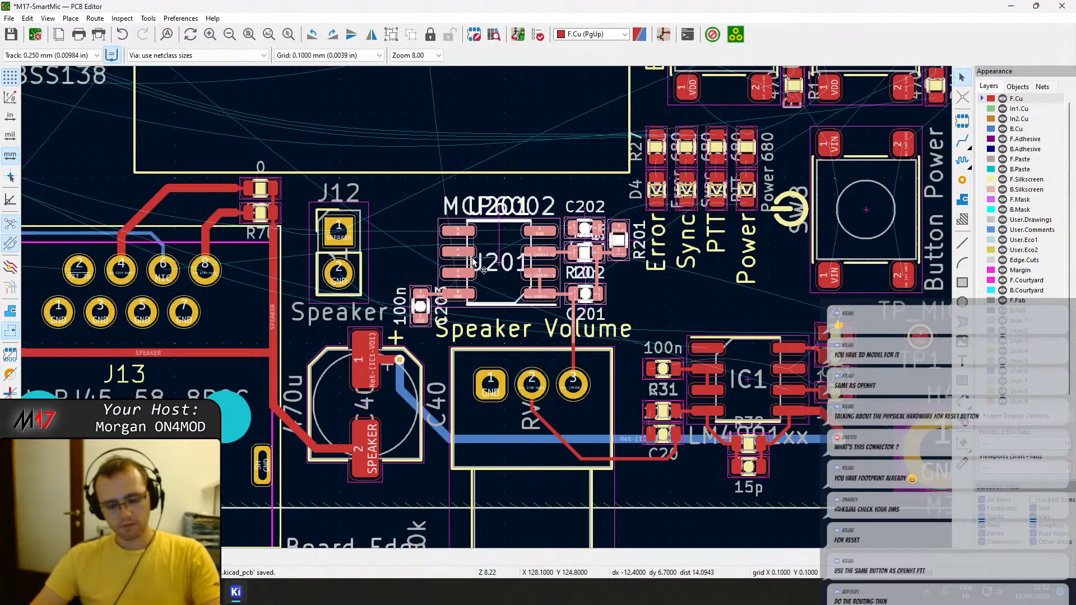
drag(458, 250, 442, 252)
click(392, 199)
Turn C203 by 180° about its VAA pad so the GND pad sits above and VAA stays level with U201's pin 8.
scroll(391, 200, up, 2)
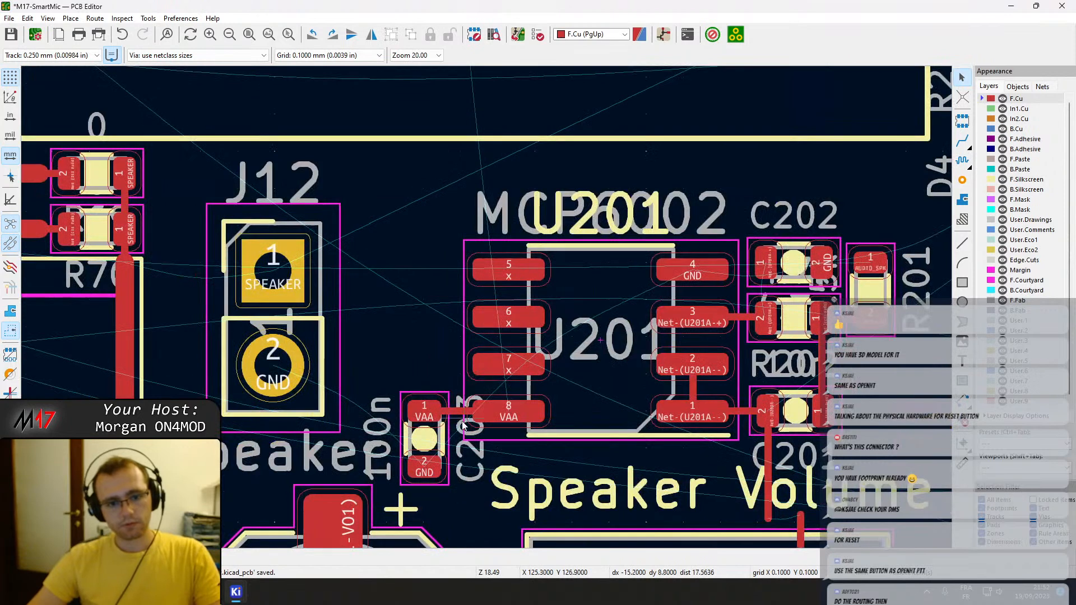
click(425, 415)
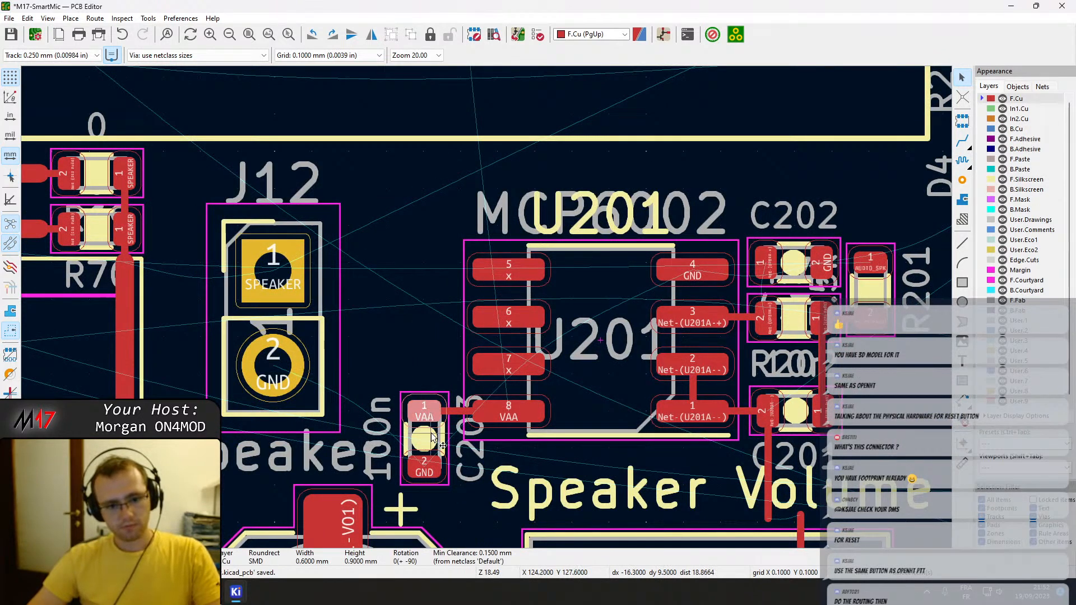
click(433, 438)
key(r)
click(429, 417)
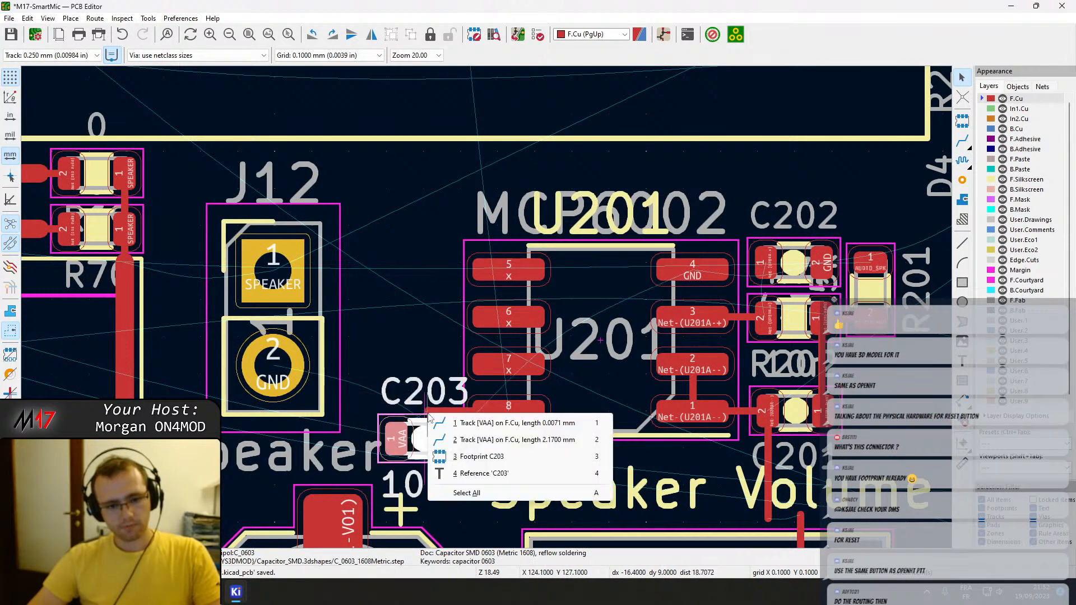
click(424, 433)
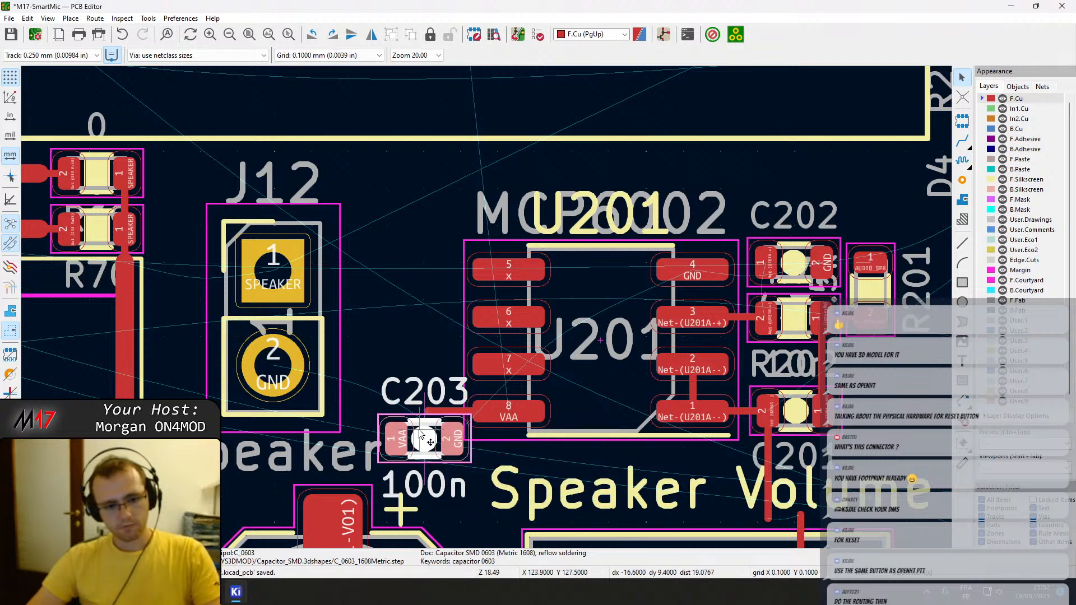
key(r)
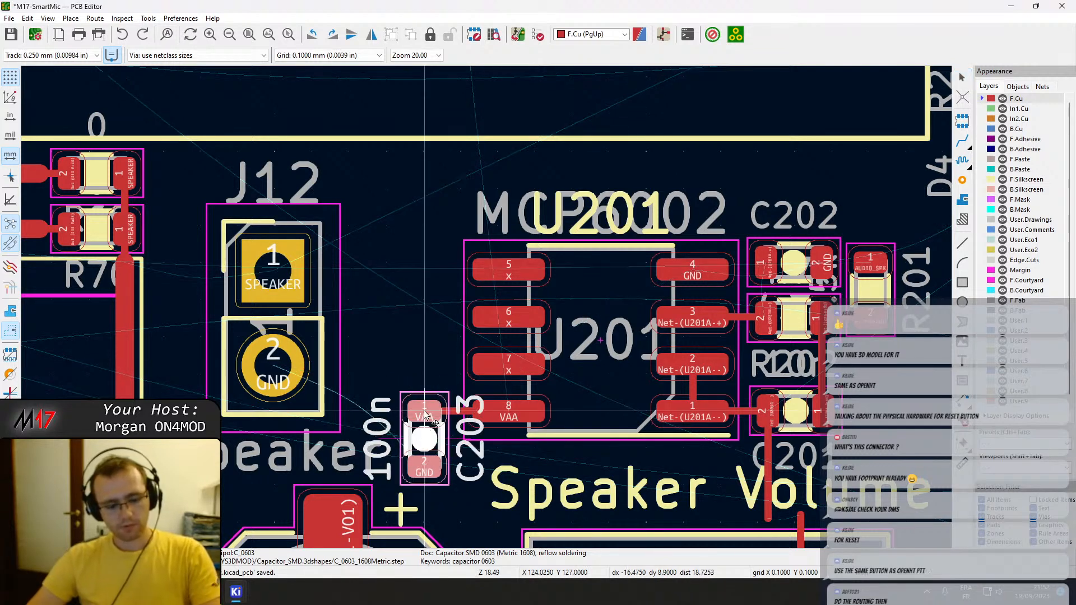
key(r)
key(r)
click(425, 413)
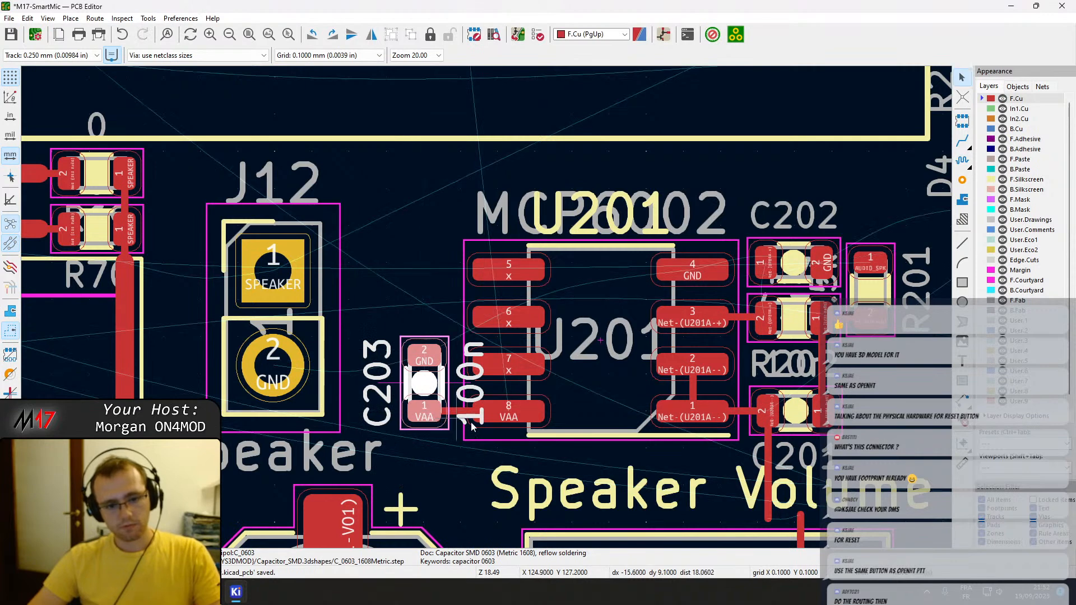
key(Escape)
Reroute the F.Cu track between pin 3 of the volume potentiometer and pad 2 of C201, and save the board.
middle_drag(560, 430, 402, 411)
middle_drag(420, 470, 317, 370)
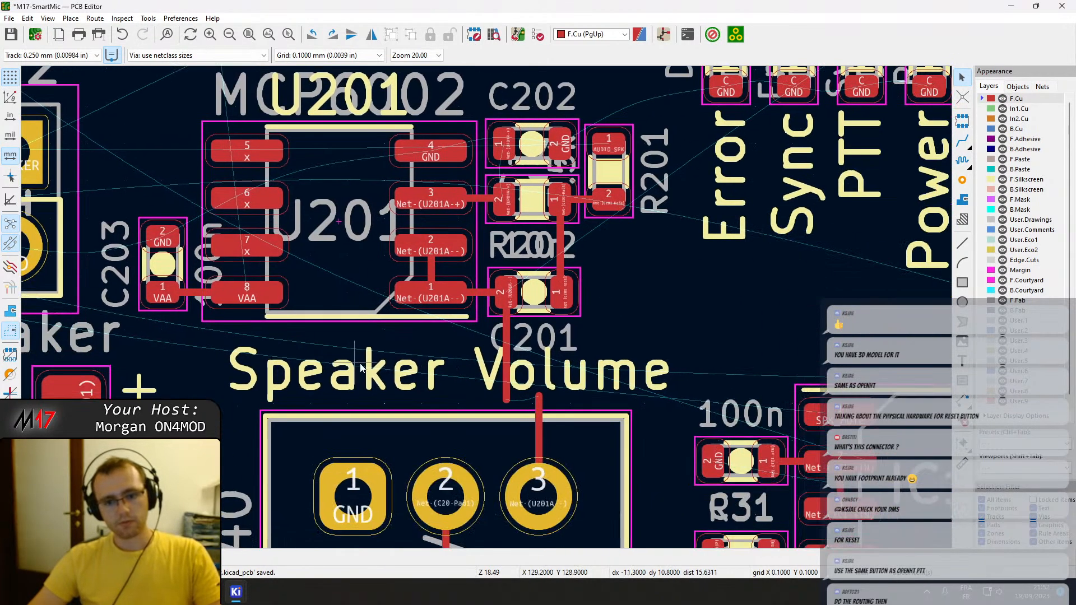
key(x)
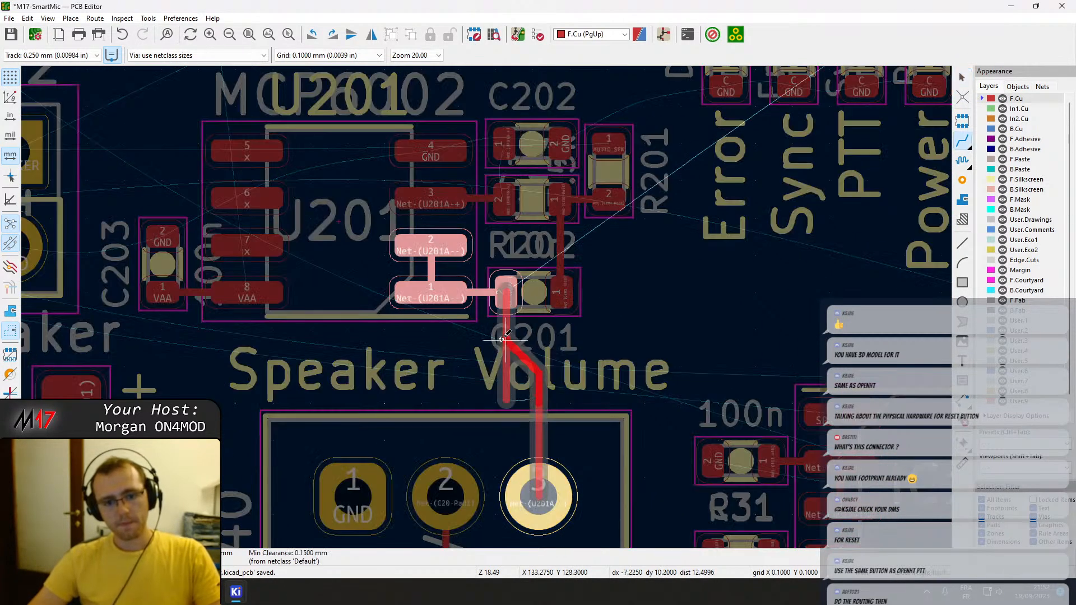
click(502, 339)
scroll(486, 306, down, 2)
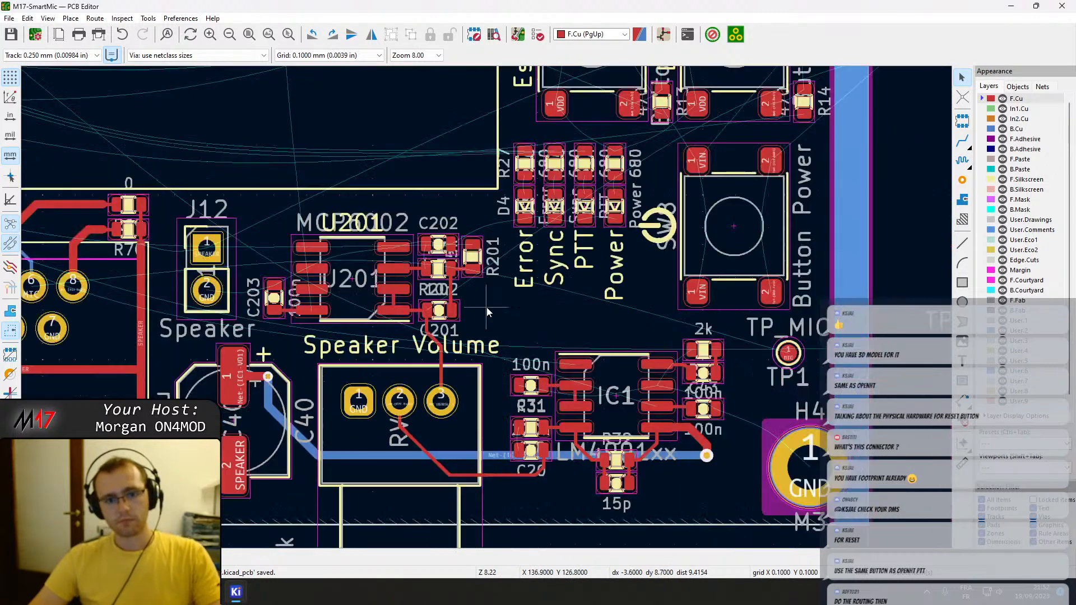
scroll(486, 306, down, 2)
middle_drag(678, 503, 651, 448)
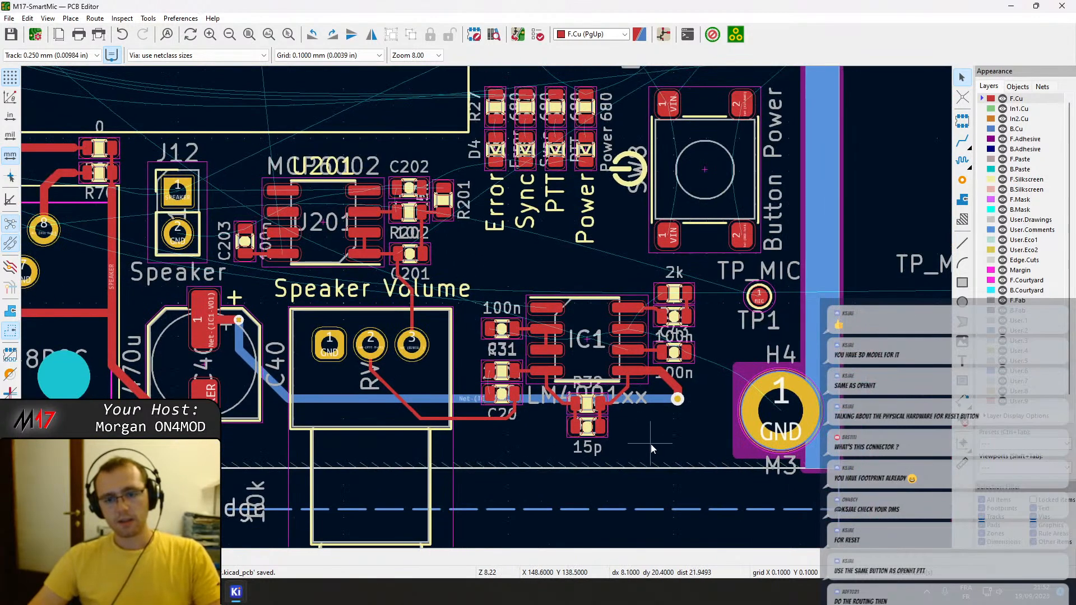
Select the volume potentiometer, the IC1 and U201 circuits, J12, C40 and J13 together with their tracks.
drag(695, 453, 308, 283)
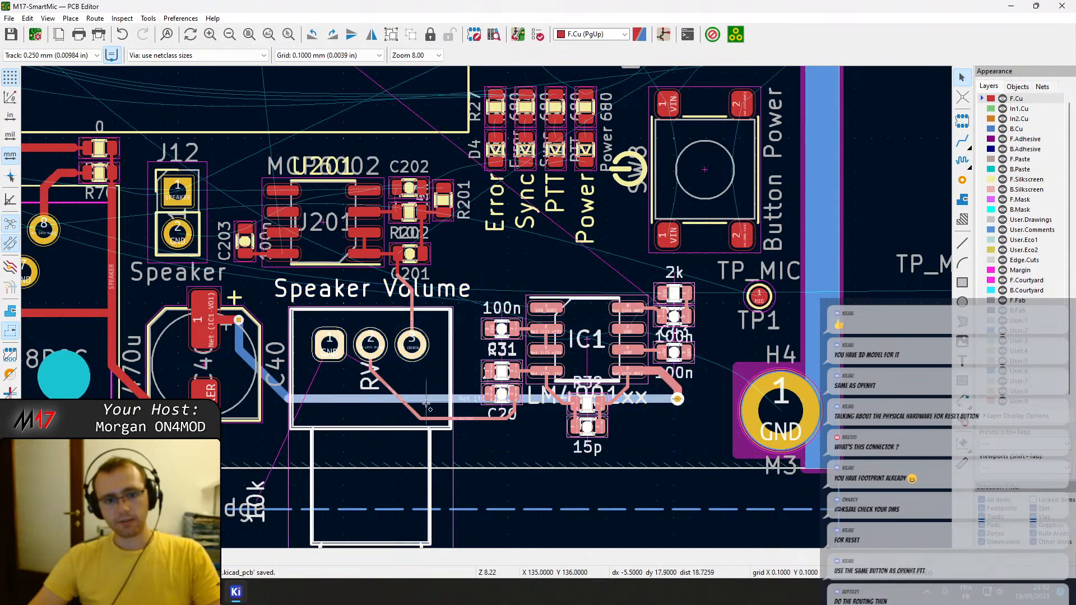
shift+drag(497, 468, 286, 259)
middle_drag(246, 276, 478, 271)
drag(485, 431, 261, 137)
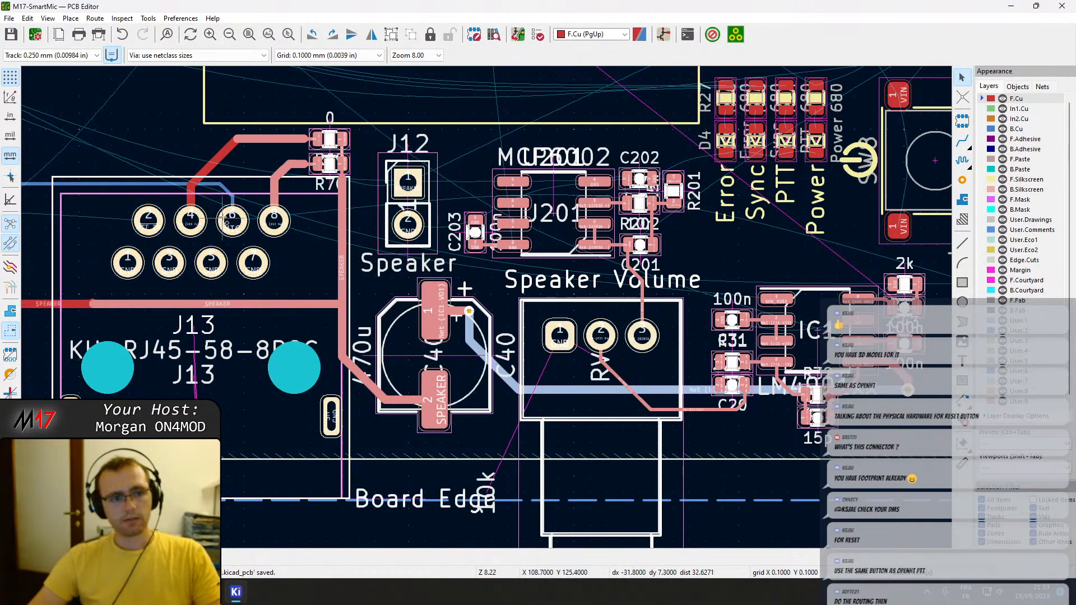
drag(301, 269, 145, 137)
Add J1, J5, R34, R35, C32 and their tracks to the selection, leaving out the 47k and 330 resistors beside Q1.
middle_drag(122, 259, 469, 309)
click(373, 386)
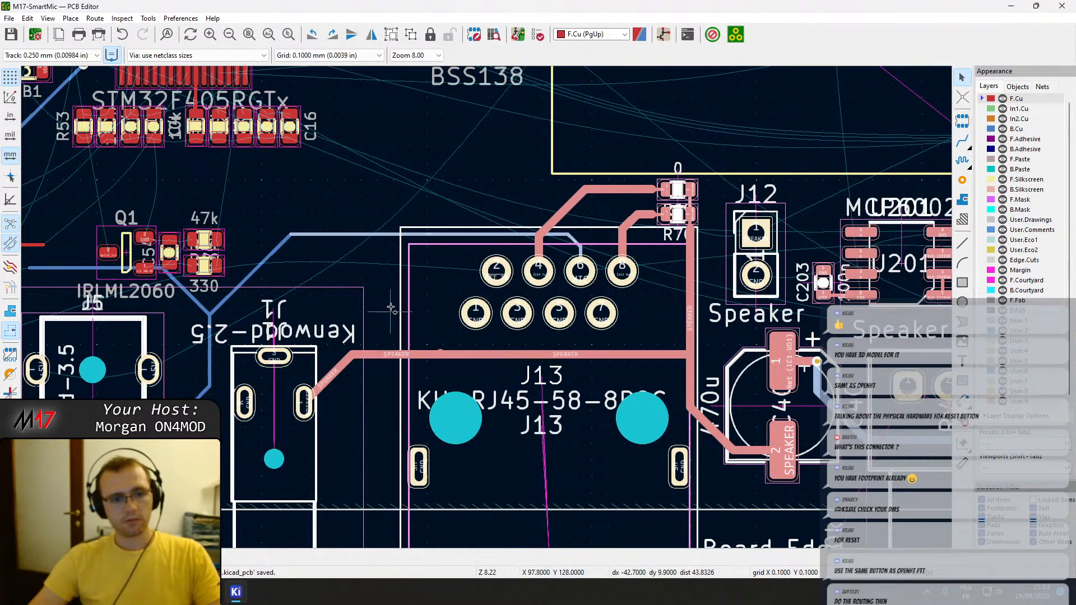
shift+drag(278, 272, 215, 243)
shift+drag(265, 416, 121, 290)
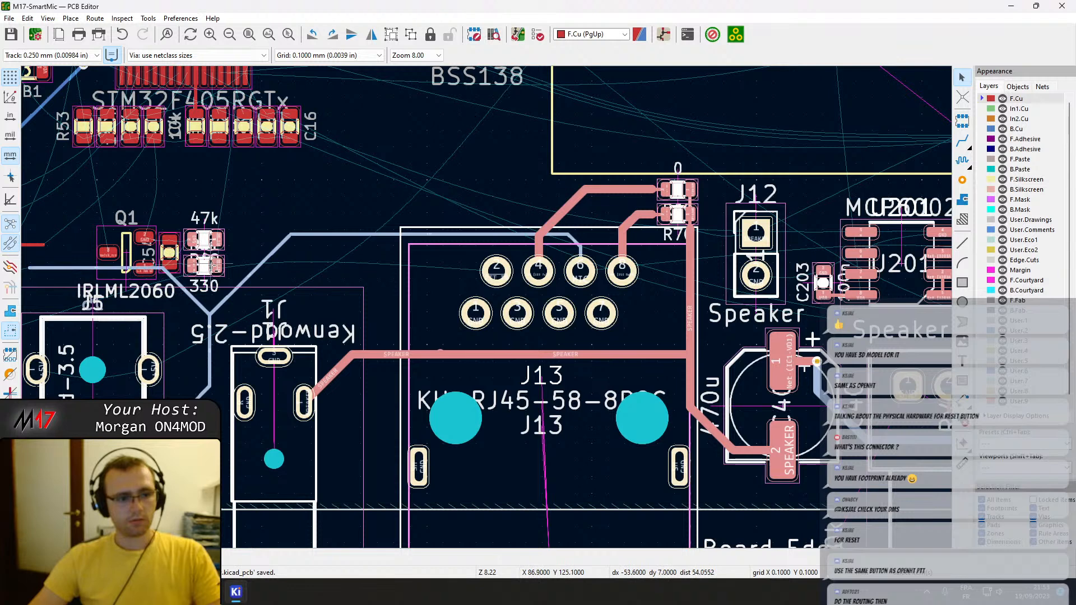
shift+drag(221, 273, 191, 223)
middle_drag(162, 349, 434, 269)
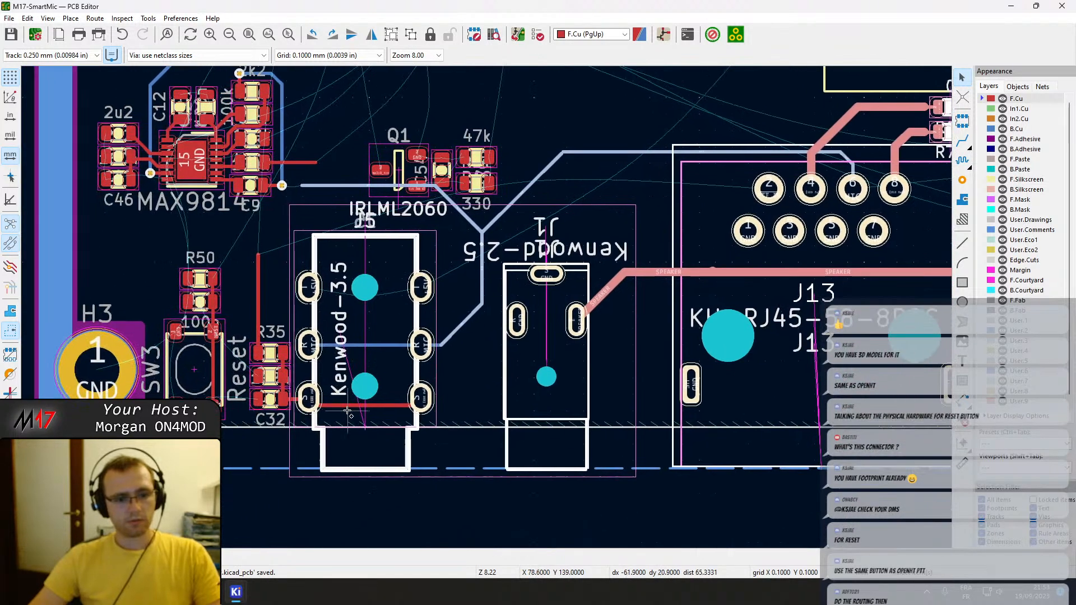
drag(359, 421, 250, 249)
Shift the selected connectors, speaker circuit and their tracks slightly along the board edge toward H4, and save the board.
scroll(479, 301, down, 4)
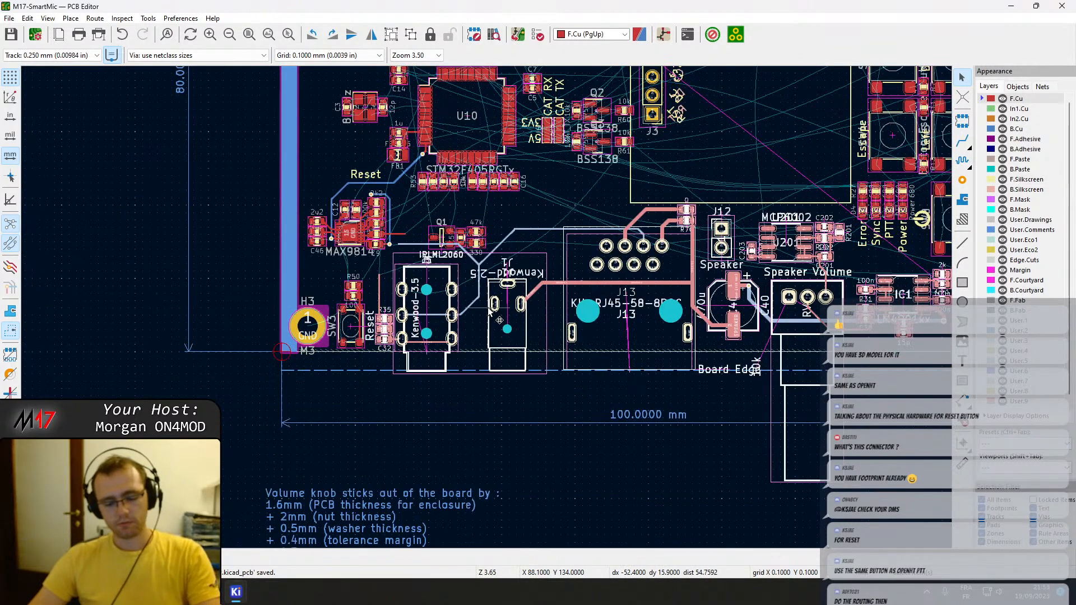
drag(479, 297, 483, 301)
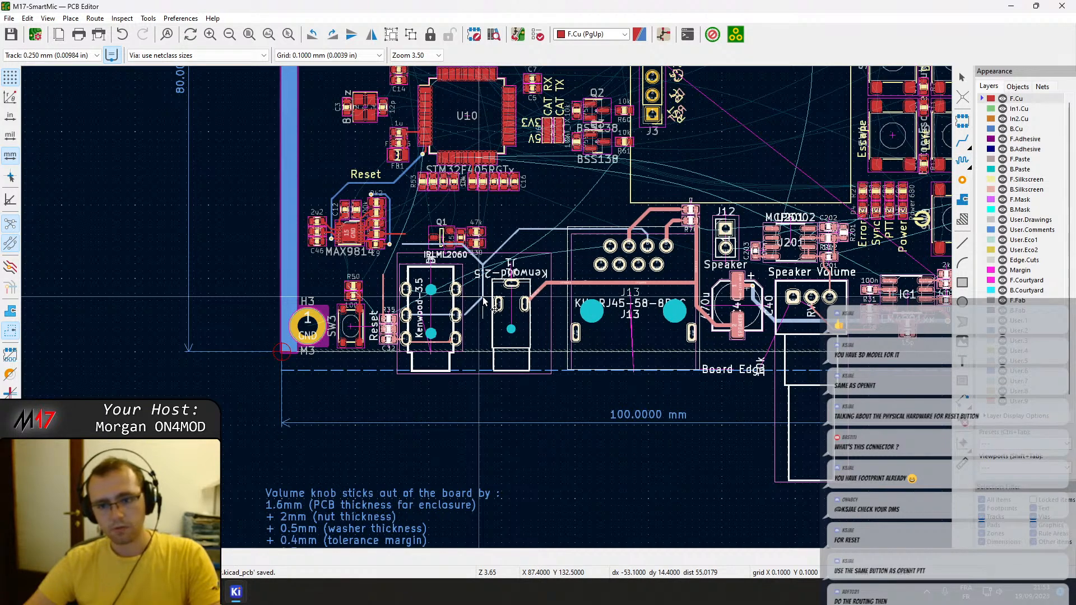
drag(483, 301, 486, 301)
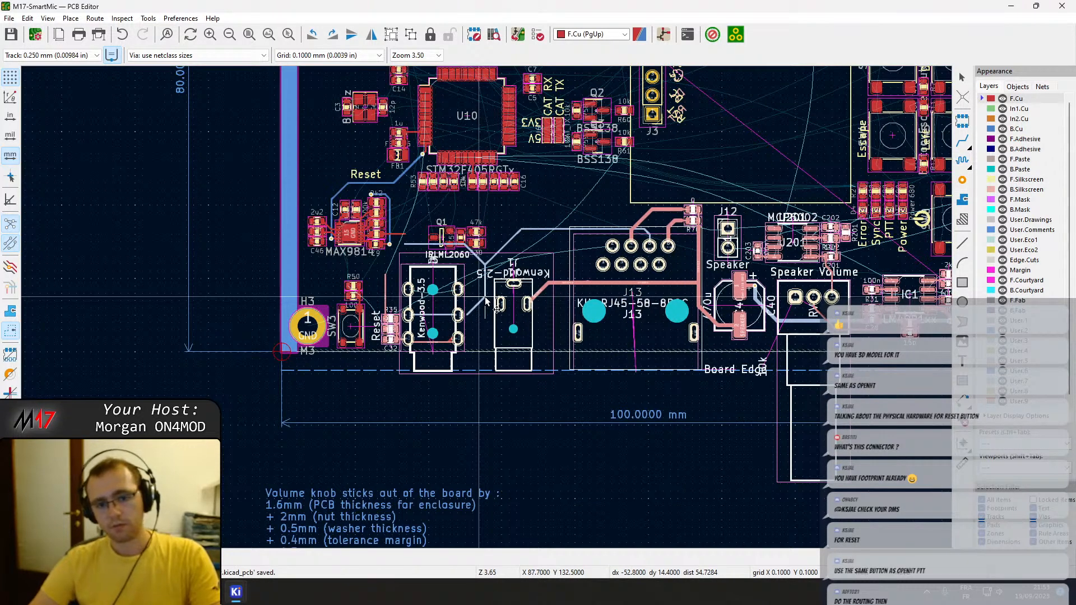
drag(486, 301, 486, 301)
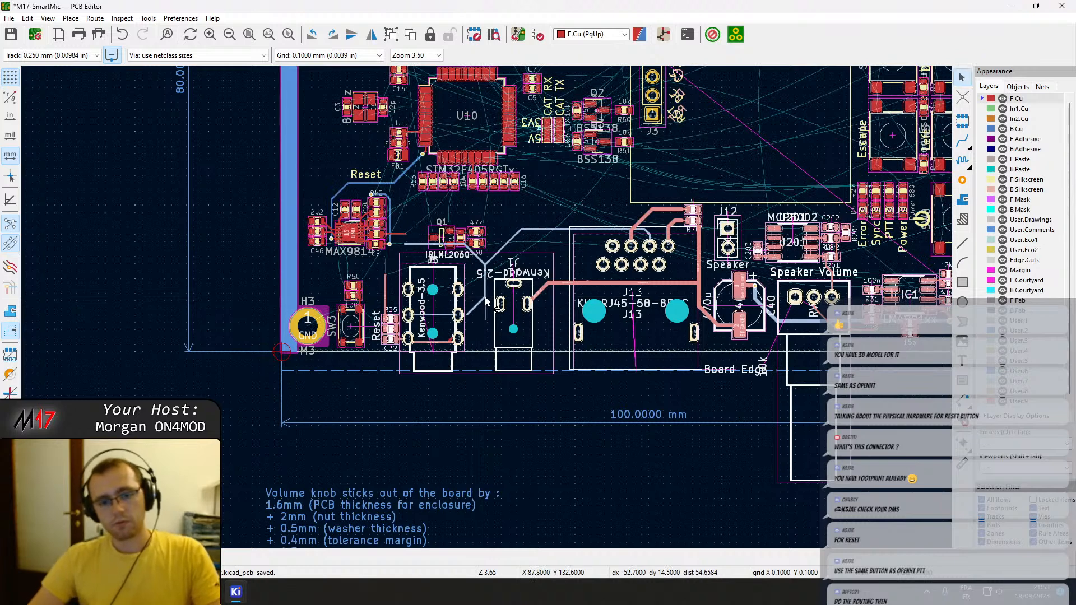
key(Escape)
middle_drag(763, 350, 538, 355)
key(ctrl+s)
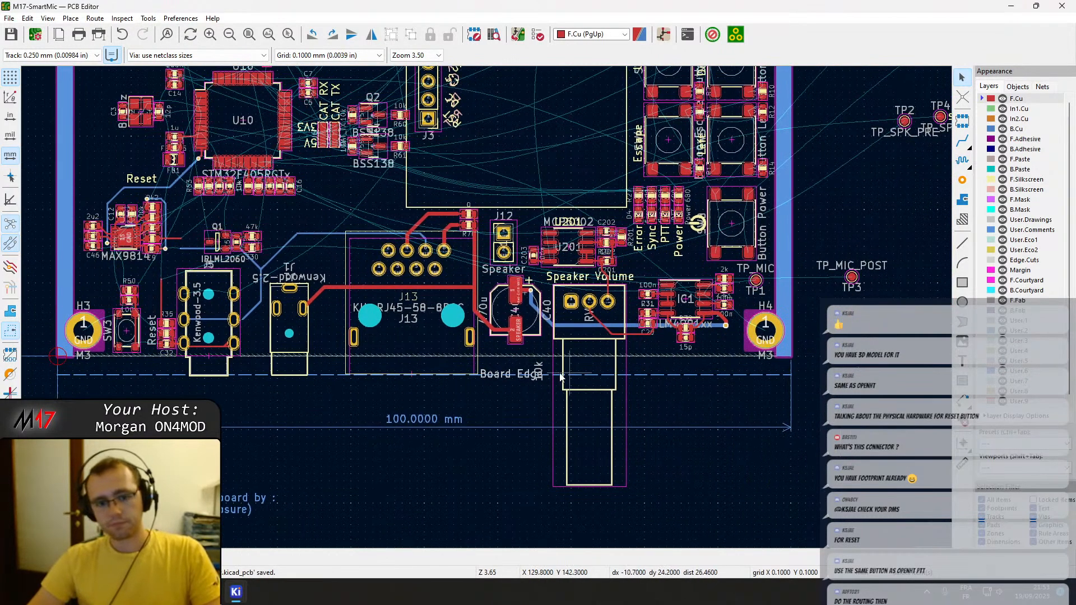
Examine how the front edges of J1 and J13 line up with the dashed Board Edge line.
scroll(535, 359, up, 5)
middle_drag(217, 392, 730, 317)
middle_drag(414, 320, 864, 267)
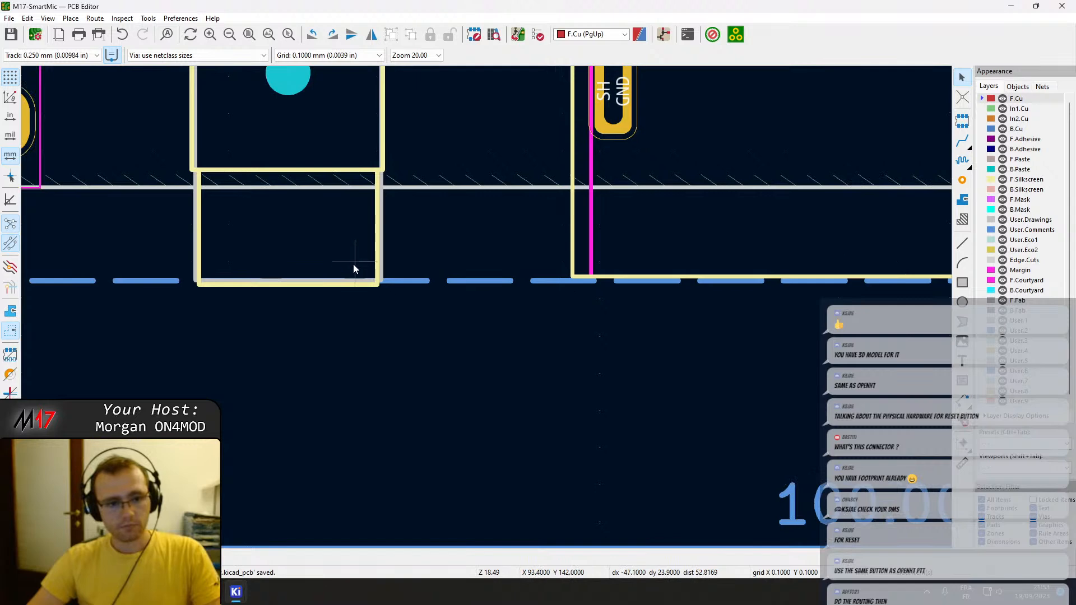
scroll(353, 264, up, 3)
scroll(573, 378, down, 2)
middle_drag(799, 362, 553, 302)
middle_drag(701, 313, 126, 299)
middle_drag(866, 283, 288, 268)
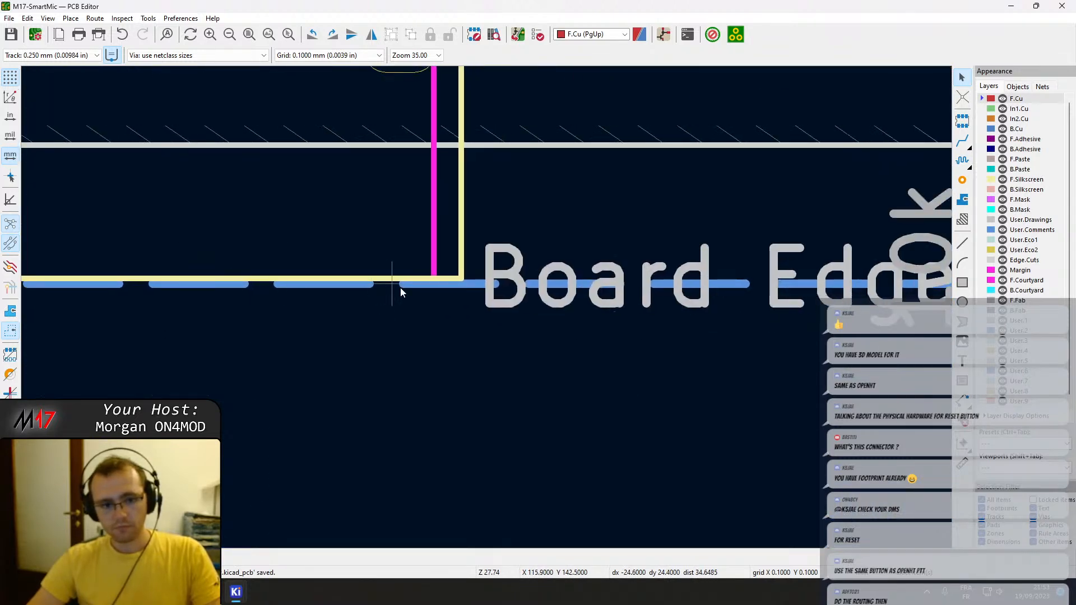
Hide the F.Silkscreen layer and move J13 outward 0.1 mm so its courtyard front lies on the dashed Board Edge line.
click(1003, 179)
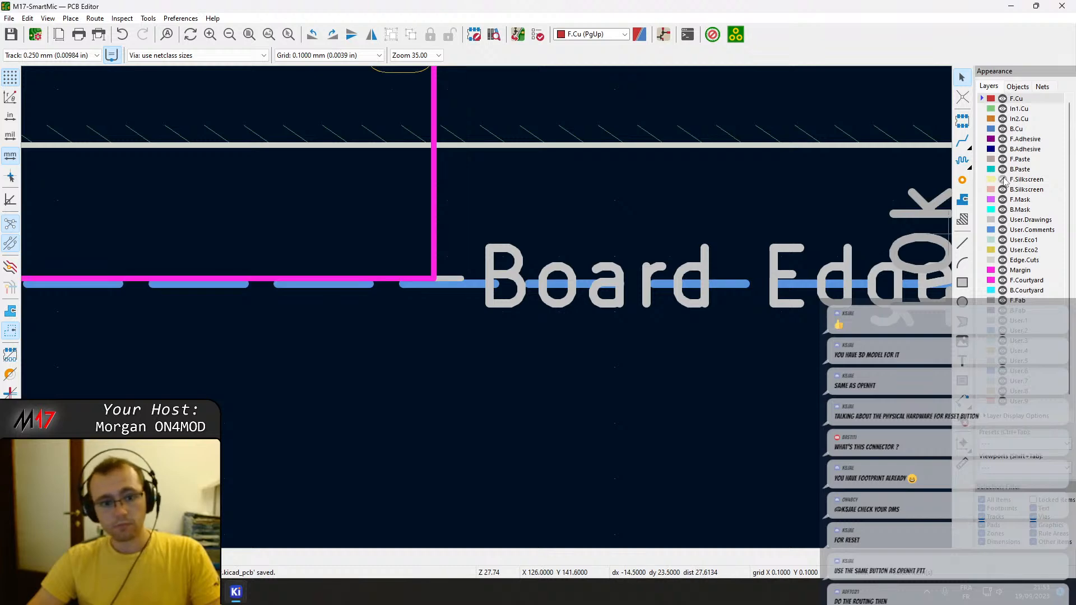
scroll(96, 256, down, 2)
middle_drag(97, 256, 683, 289)
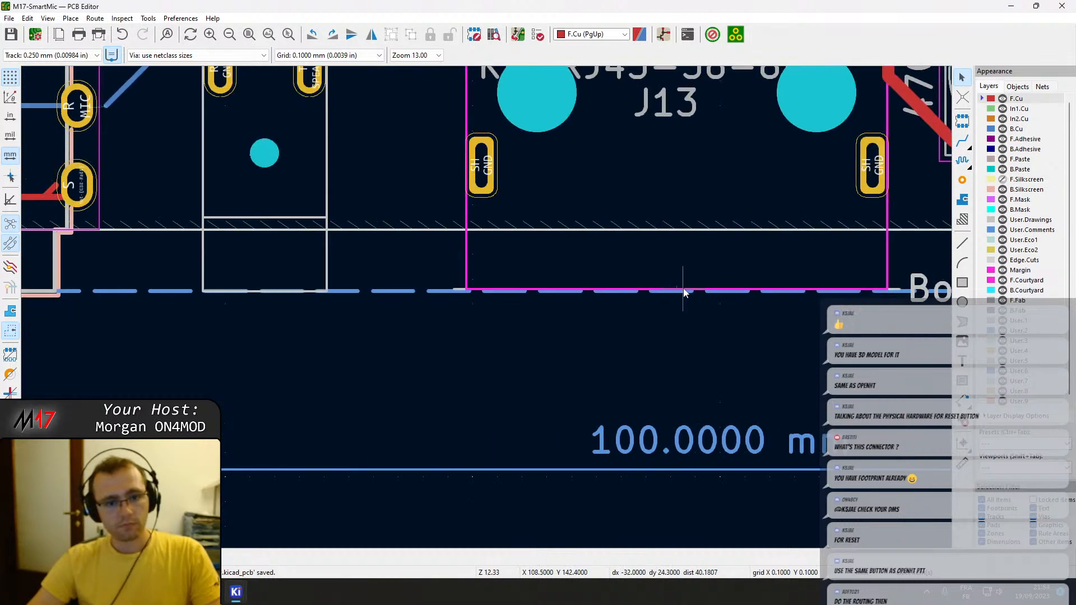
click(634, 197)
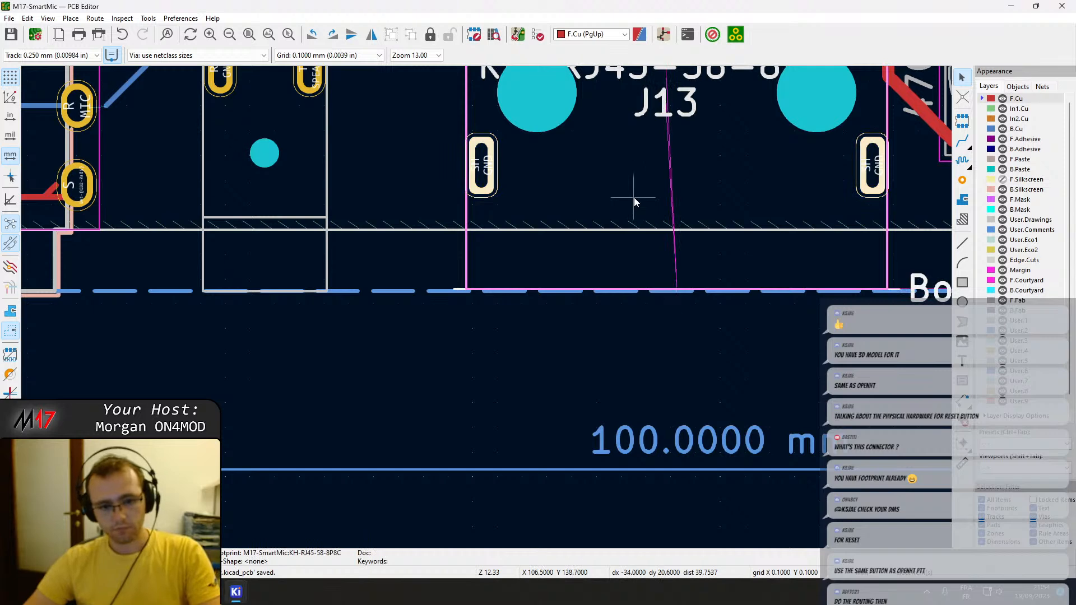
click(676, 292)
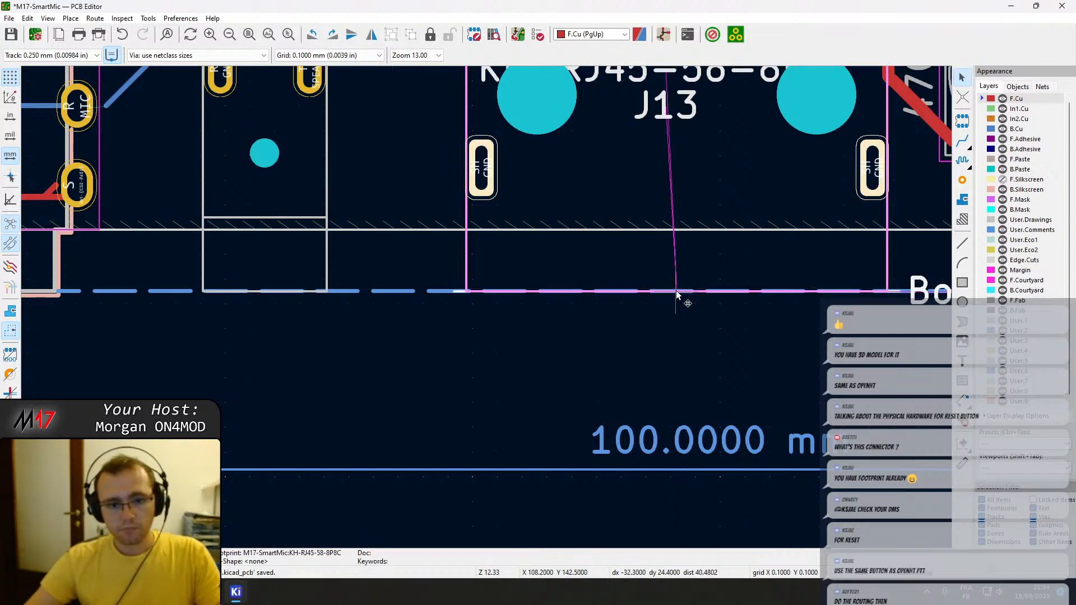
Examine J13's alignment, its pins and the SPEAKER track crossing it, and save the board.
scroll(676, 305, up, 3)
middle_drag(198, 241, 875, 207)
scroll(462, 347, down, 2)
mouse_move(304, 319)
middle_down()
mouse_move(715, 290)
mouse_move(300, 315)
mouse_move(764, 312)
middle_up()
scroll(764, 312, down, 4)
middle_drag(924, 176, 485, 312)
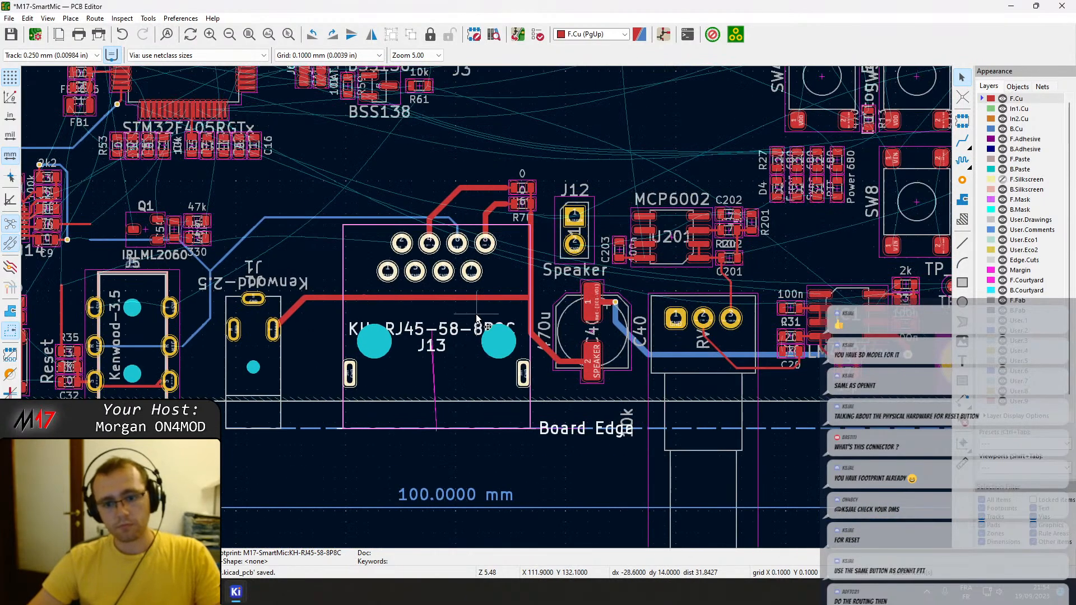
scroll(505, 280, up, 4)
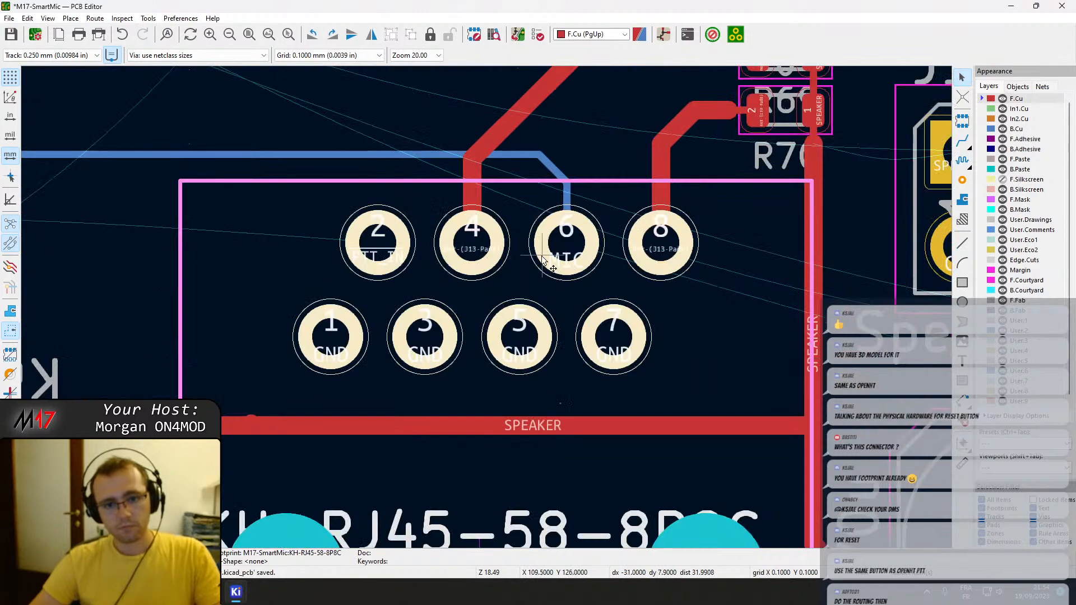
scroll(441, 301, down, 2)
scroll(564, 284, up, 3)
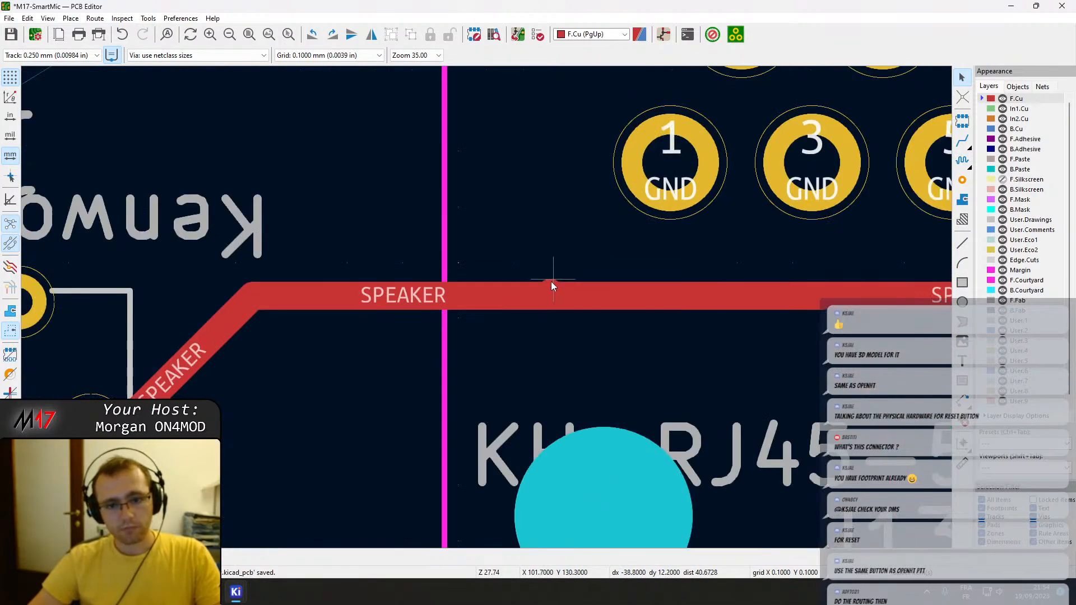
scroll(485, 307, down, 6)
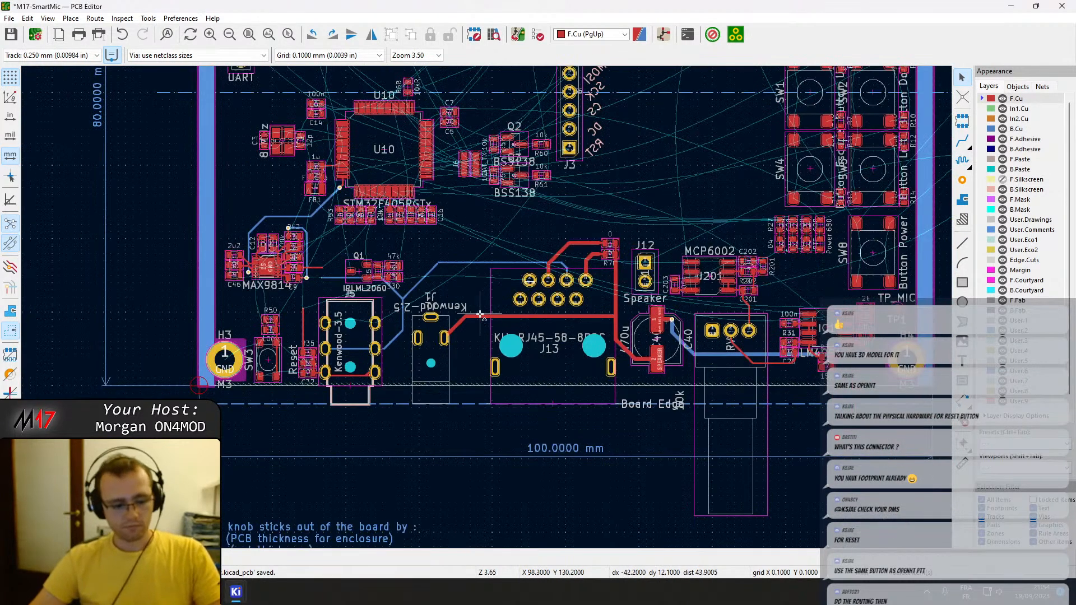
key(ctrl+s)
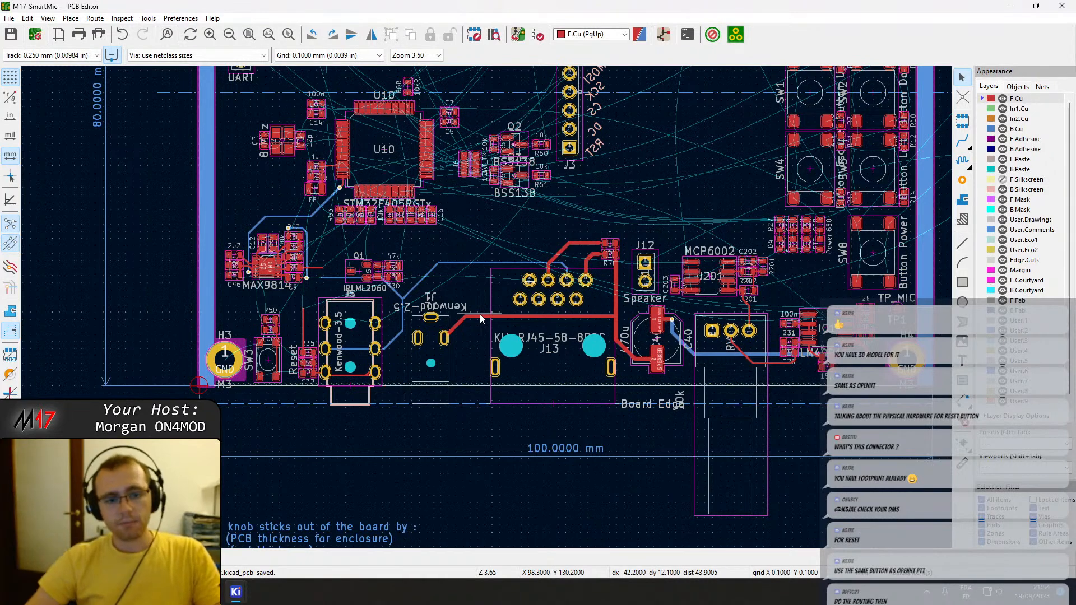
scroll(481, 318, up, 2)
click(363, 418)
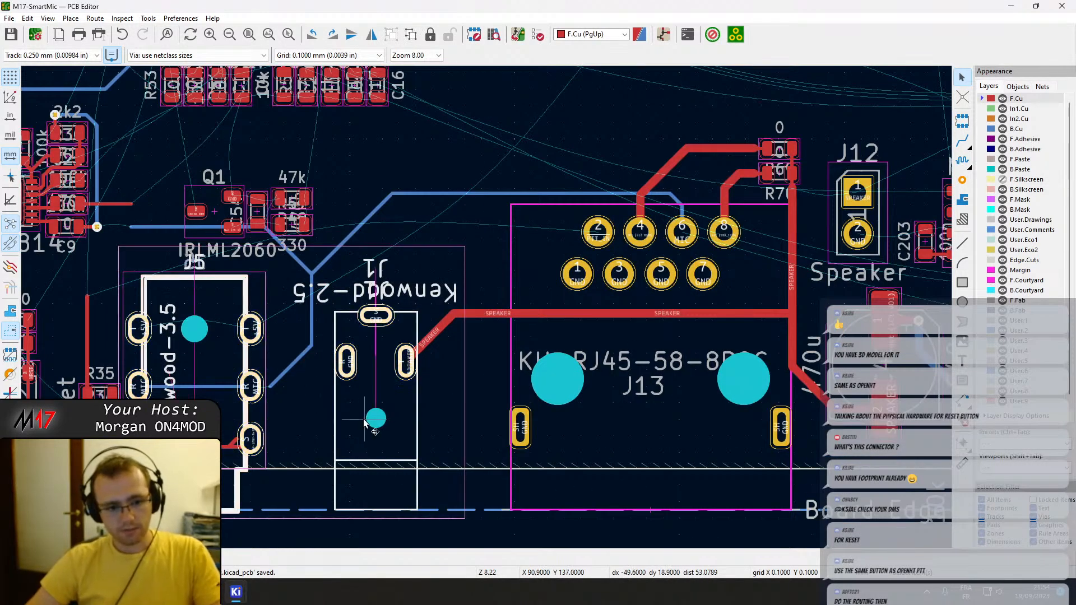
key(m)
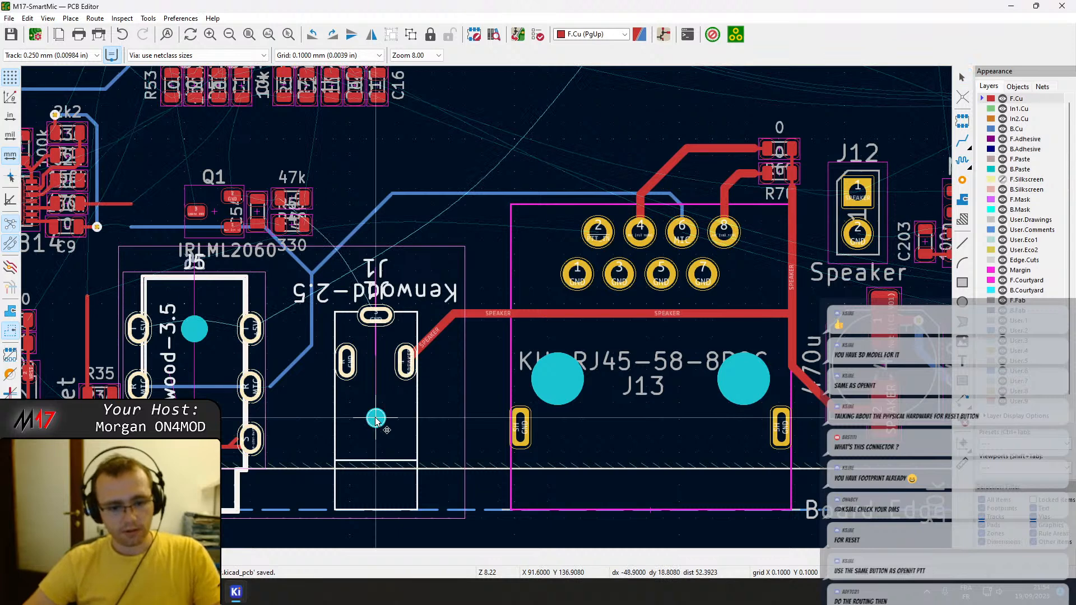
key(Escape)
key(m)
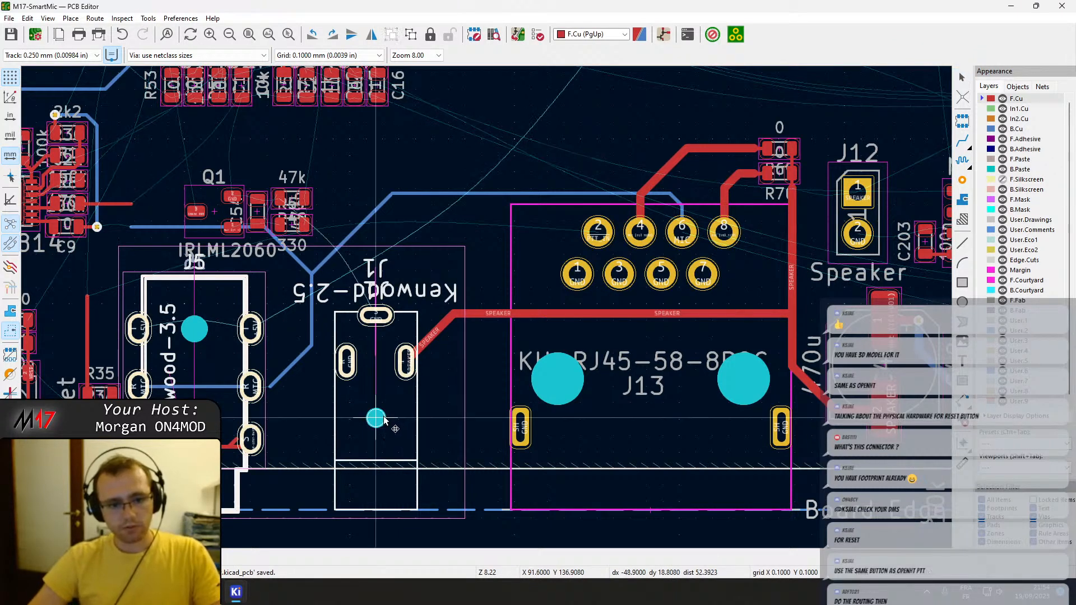
click(377, 418)
key(Escape)
Delete the diagonal SPEAKER track segment at J1 and the diagonal B.Cu MIC track segment at J5.
click(424, 340)
key(Delete)
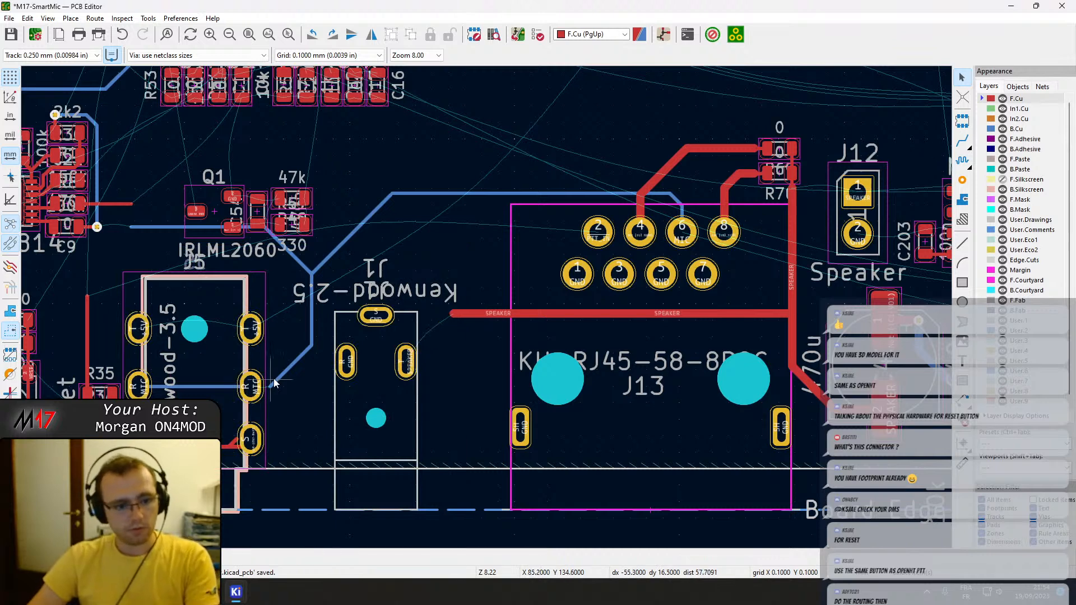
key(Delete)
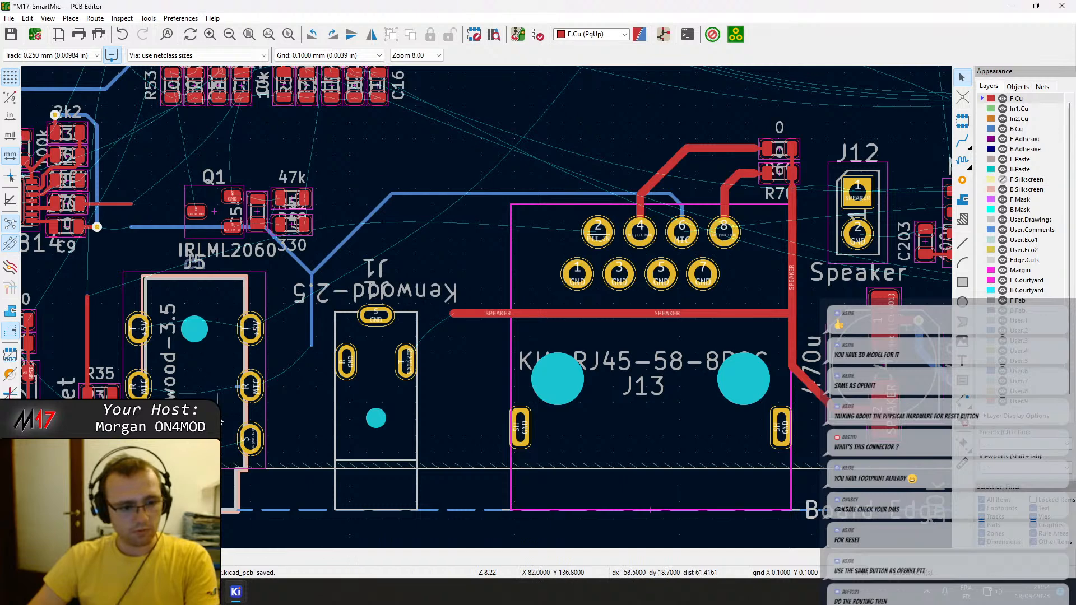
click(376, 418)
key(m)
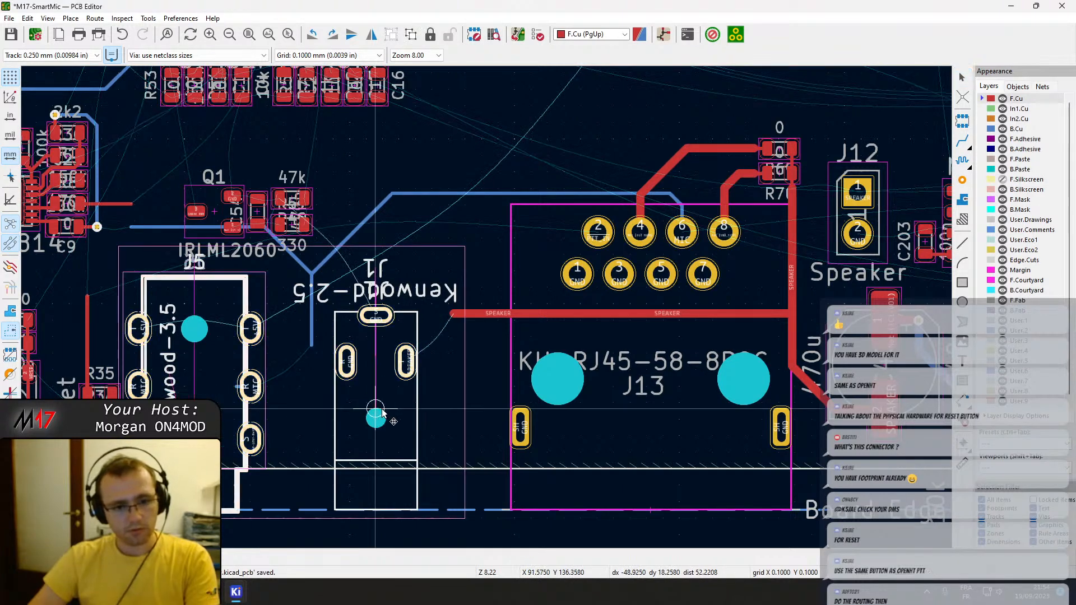
key(Escape)
key(m)
key(Escape)
key(Escape)
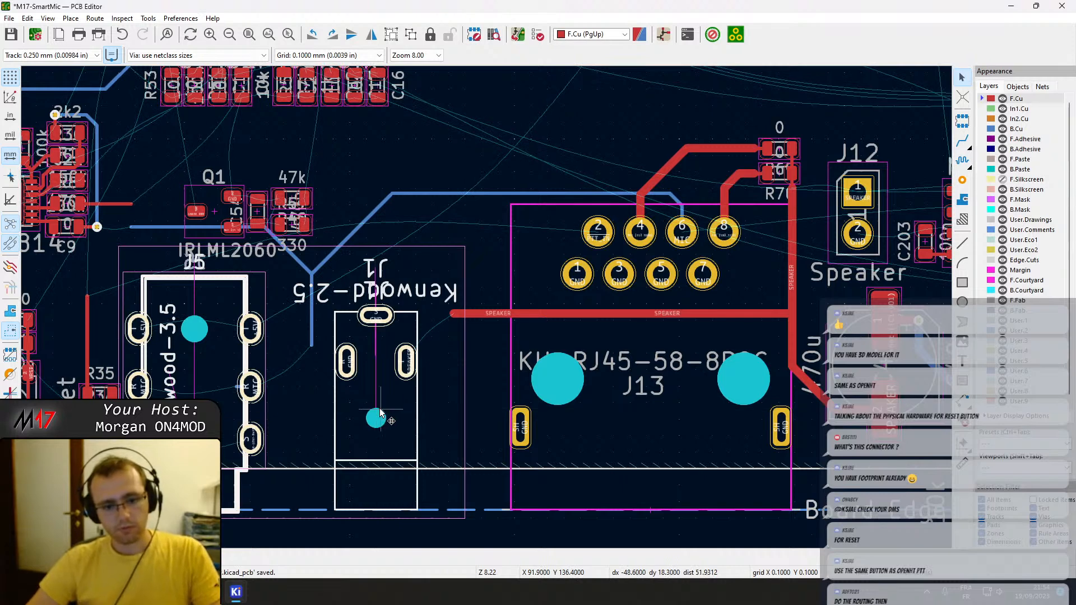
right_click(377, 414)
mouse_move(448, 398)
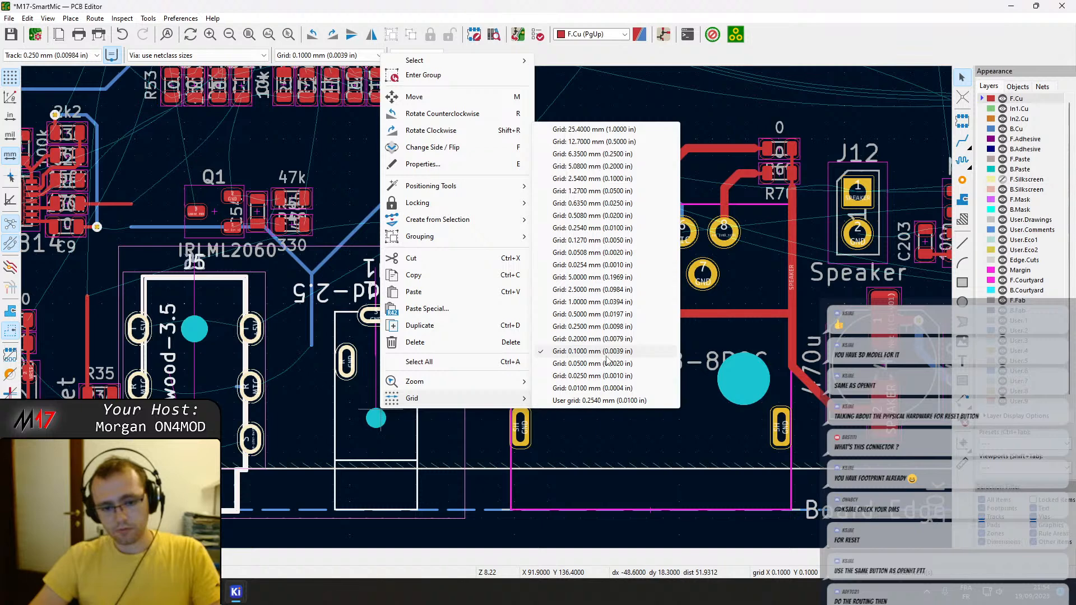
key(Escape)
key(ctrl+s)
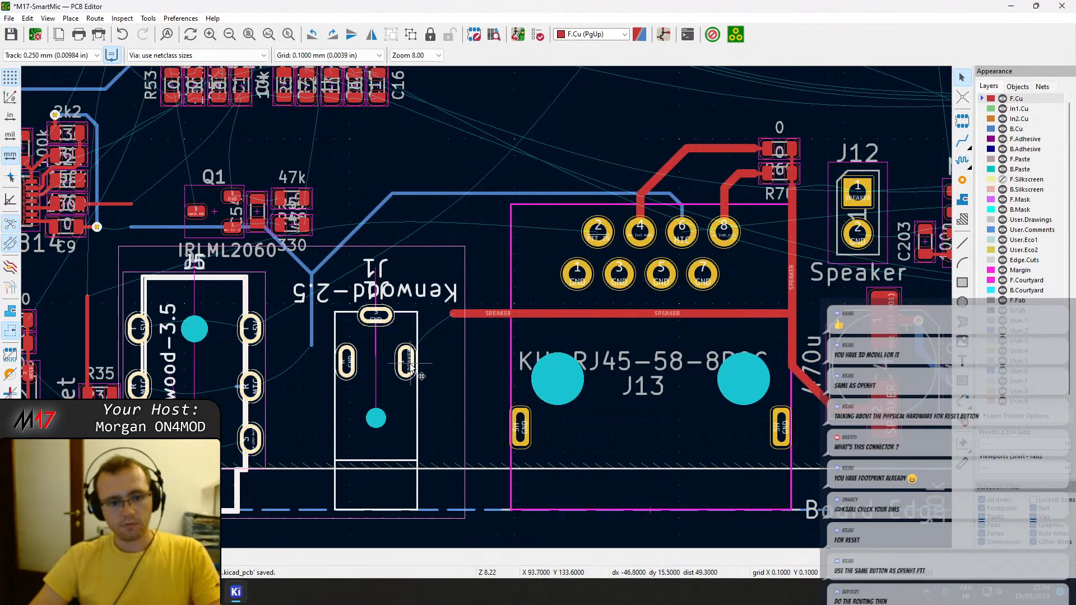
Move J1 and J5 together 1.3 mm along the board edge toward J13.
key(m)
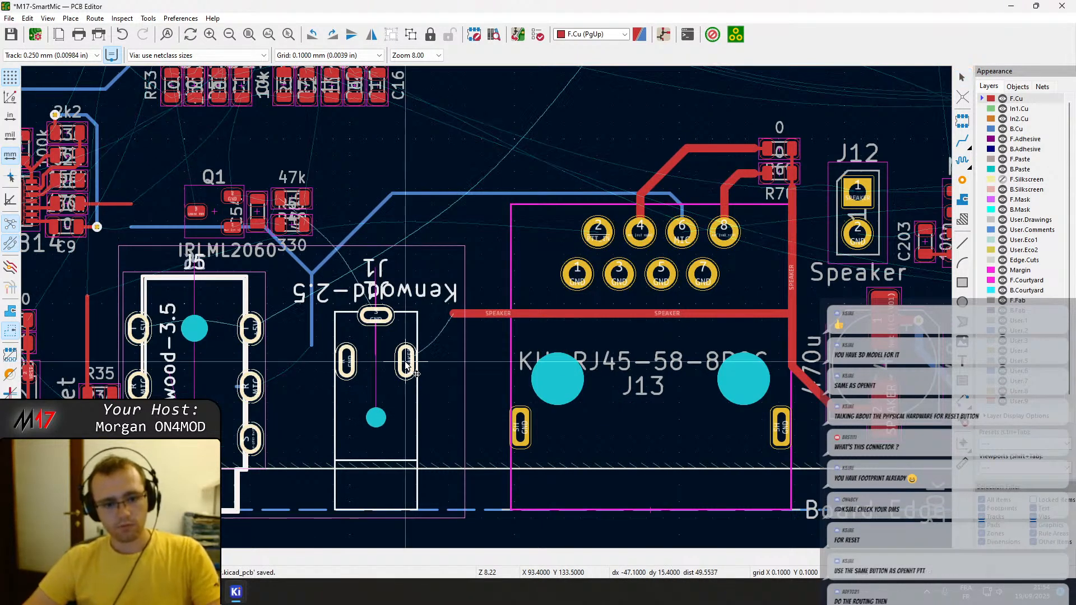
key(Right)
key(Right)
key(Right)
key(Right)
key(Right)
key(Right)
key(Right)
key(Right)
key(Right)
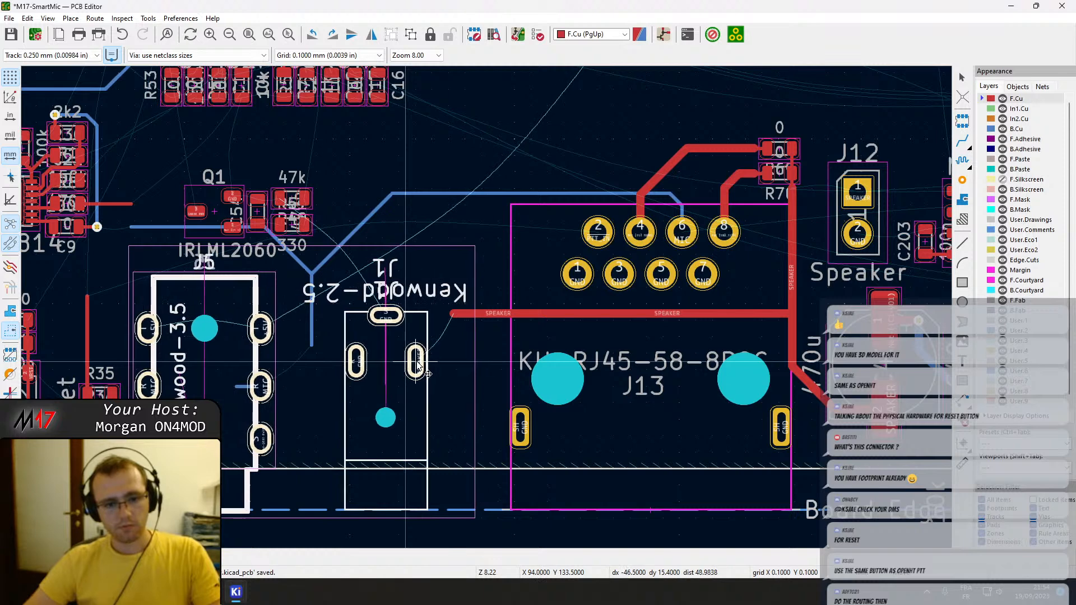
key(Right)
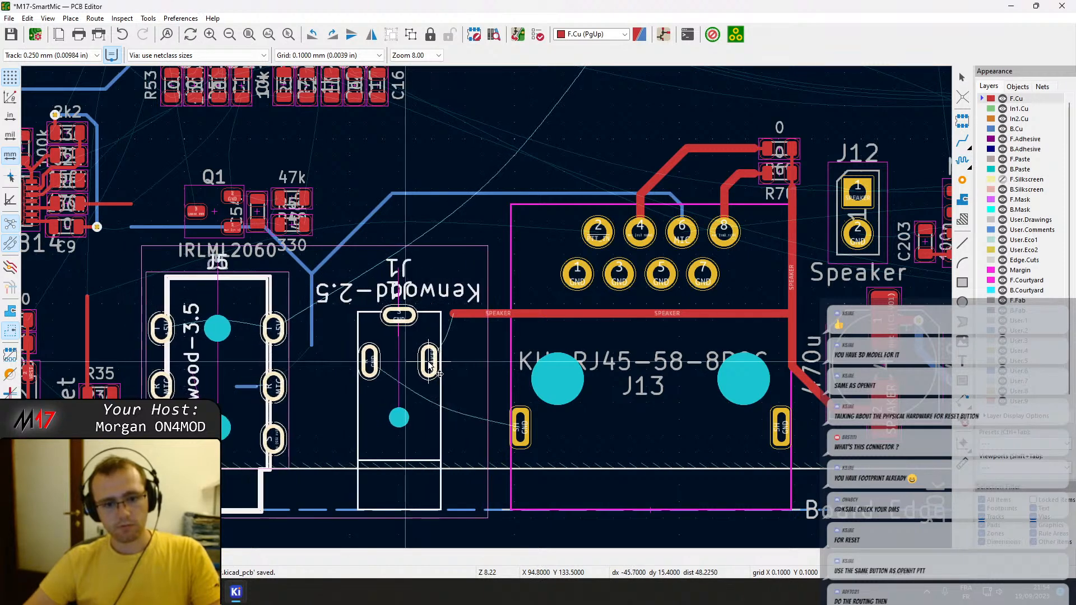
key(Right)
key(Right)
key(Right)
key(Right)
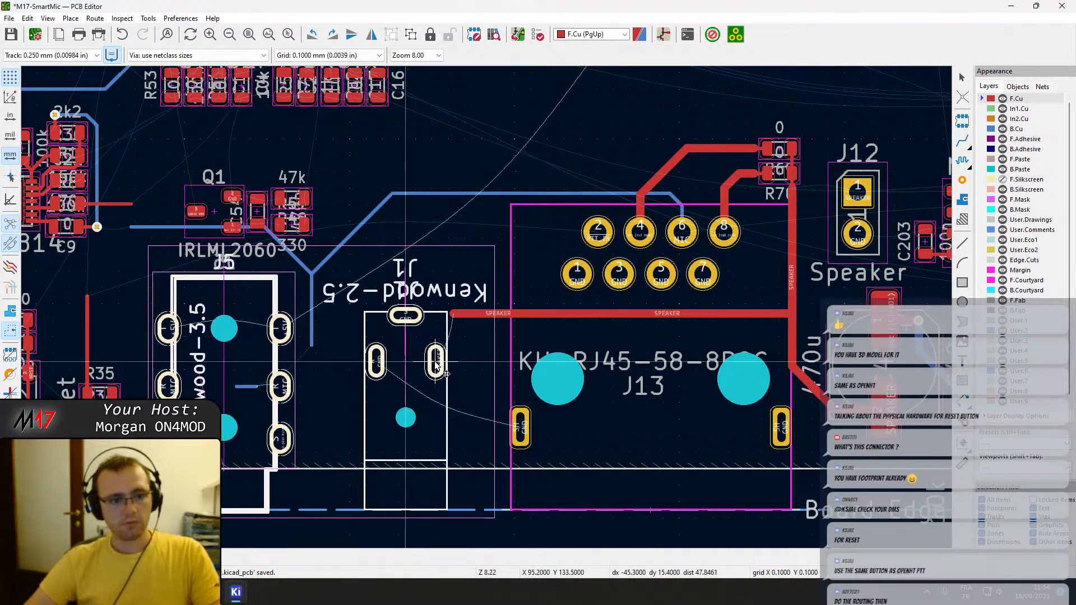
key(Left)
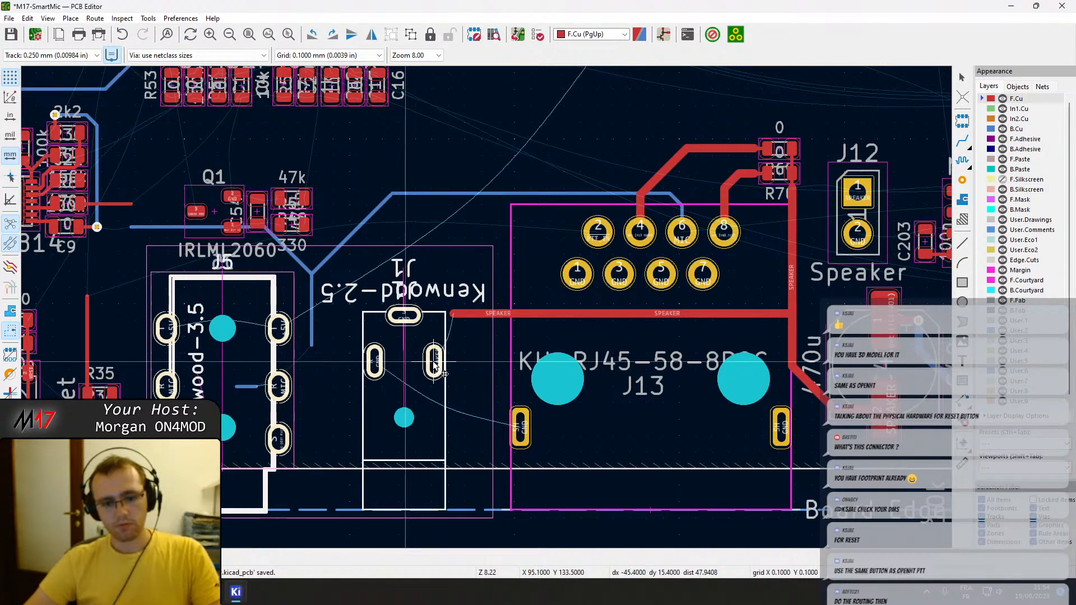
key(Left)
key(Left)
key(Left)
key(Left)
key(Left)
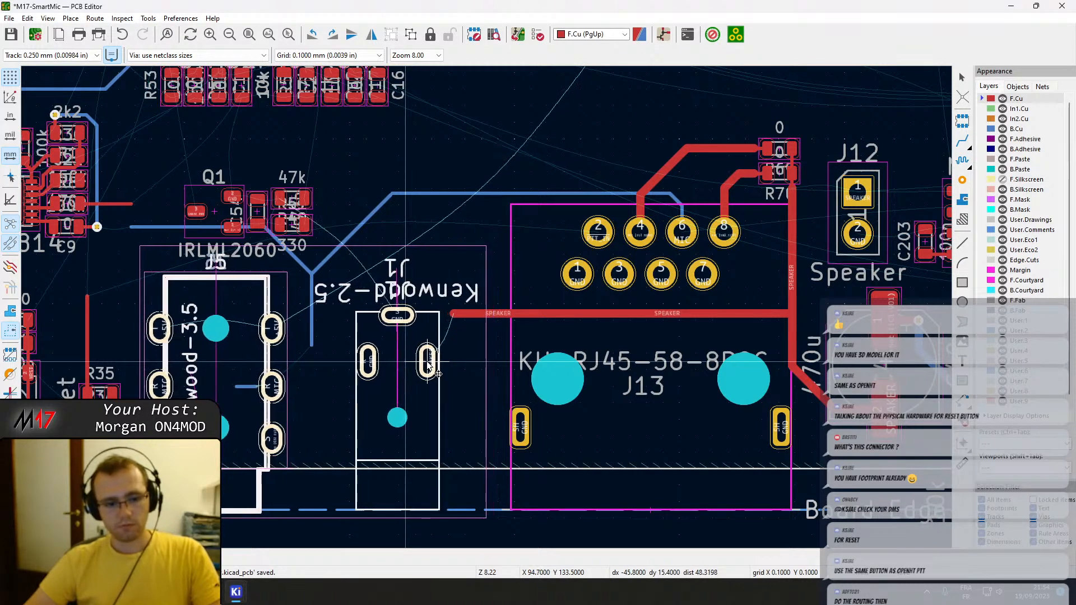
click(426, 365)
key(Escape)
Delete the short leftover end of the C32 track beside J5's S pad.
scroll(426, 365, down, 1)
middle_drag(275, 366, 357, 373)
scroll(357, 372, up, 2)
click(539, 309)
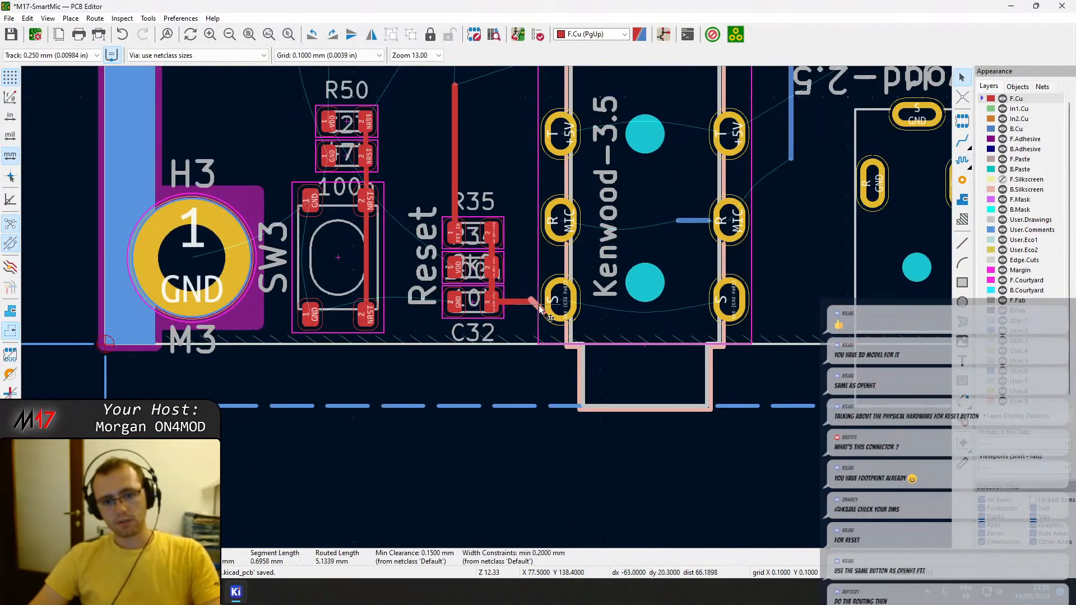
key(Delete)
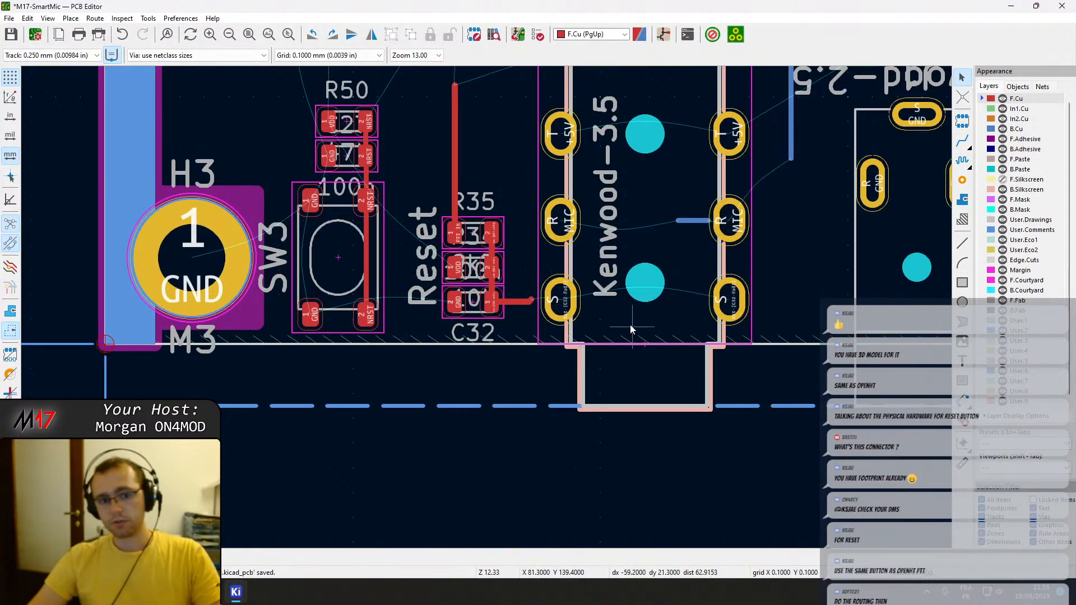
click(533, 300)
key(Delete)
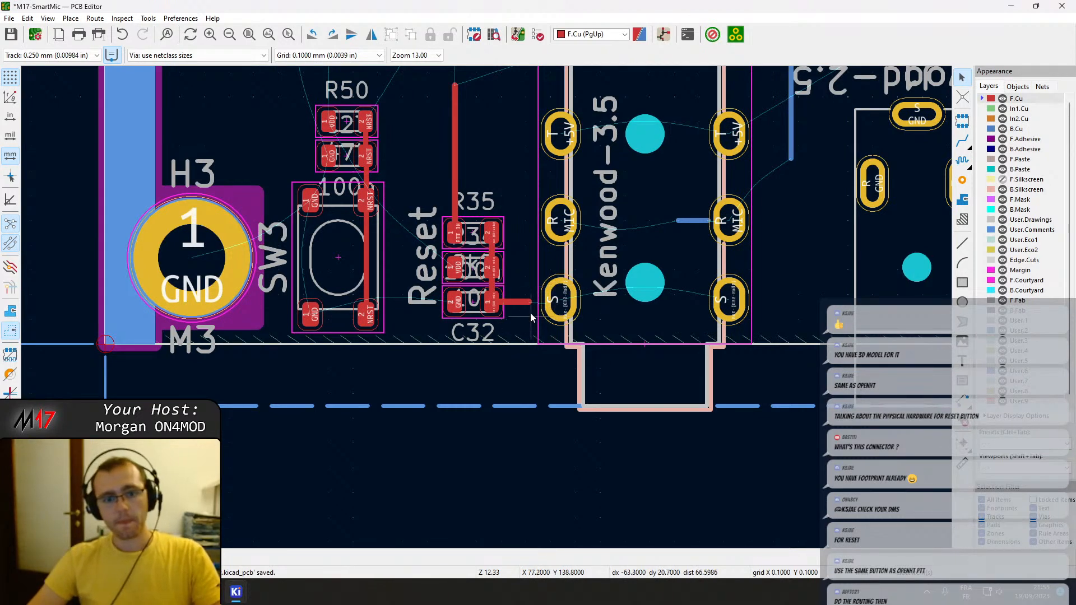
Route an F.Cu track from the end of the C32 pad 1 stub to J5's S pad.
key(x)
click(563, 301)
key(Escape)
scroll(526, 307, up, 2)
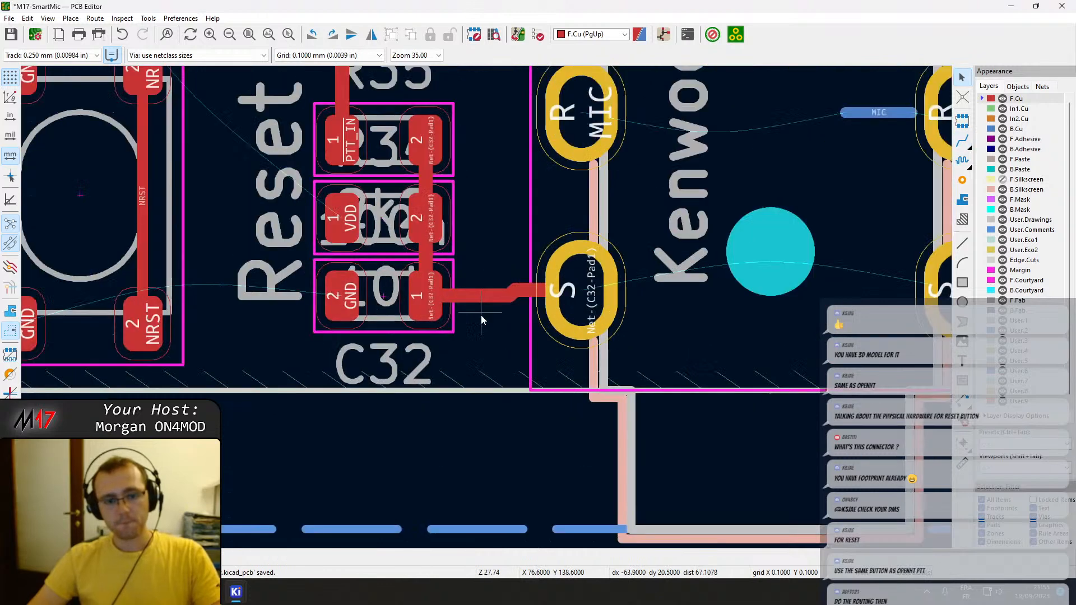
Try moving C32 0.2 mm away from the board edge and routing its pad 1 to J5's S pad.
click(423, 303)
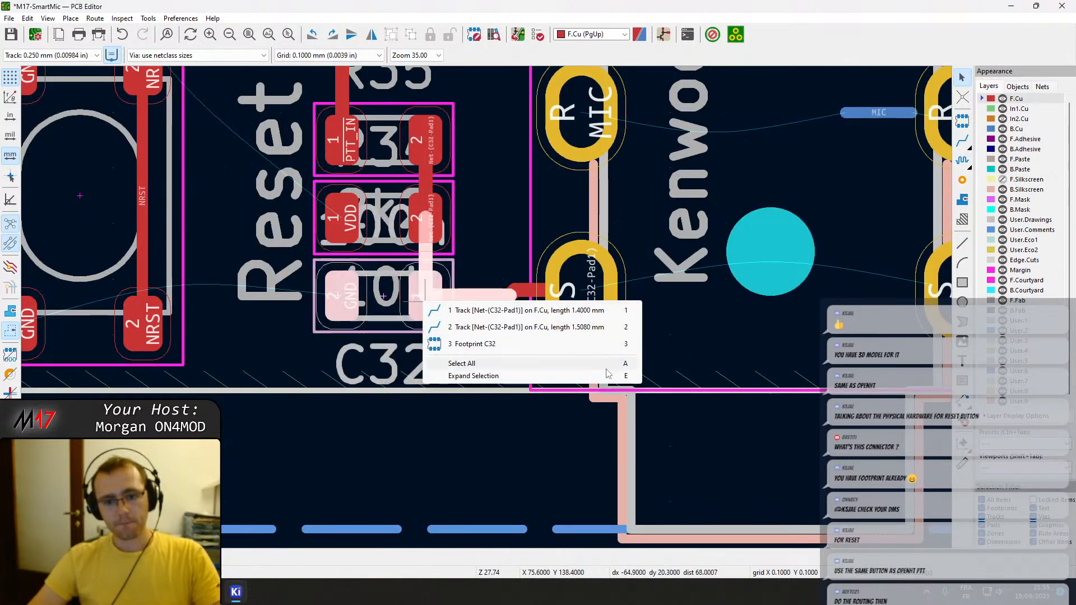
click(338, 303)
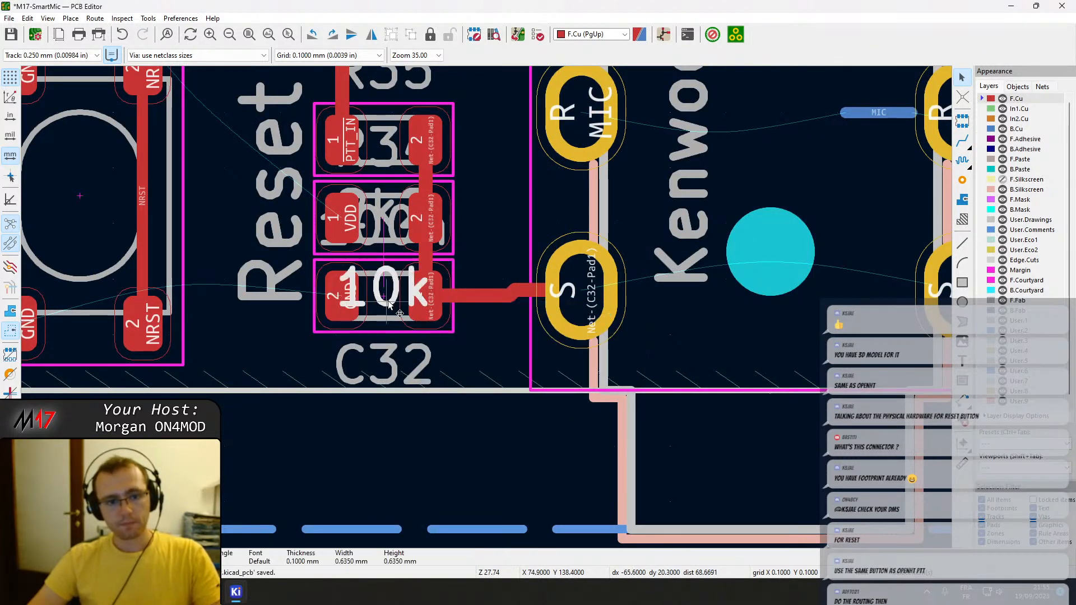
click(383, 313)
drag(428, 304, 427, 290)
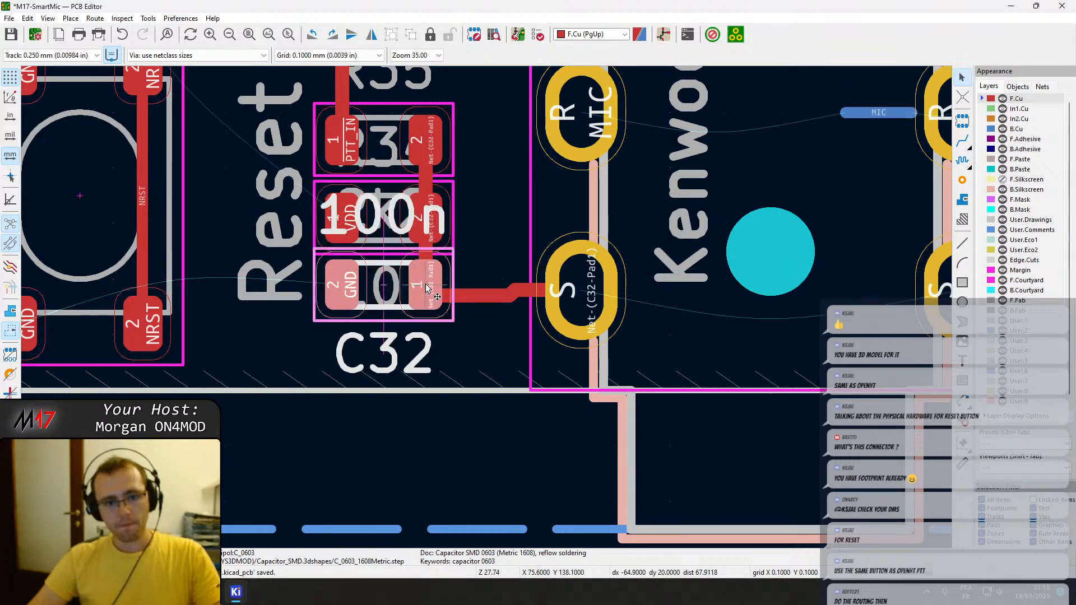
key(x)
click(549, 288)
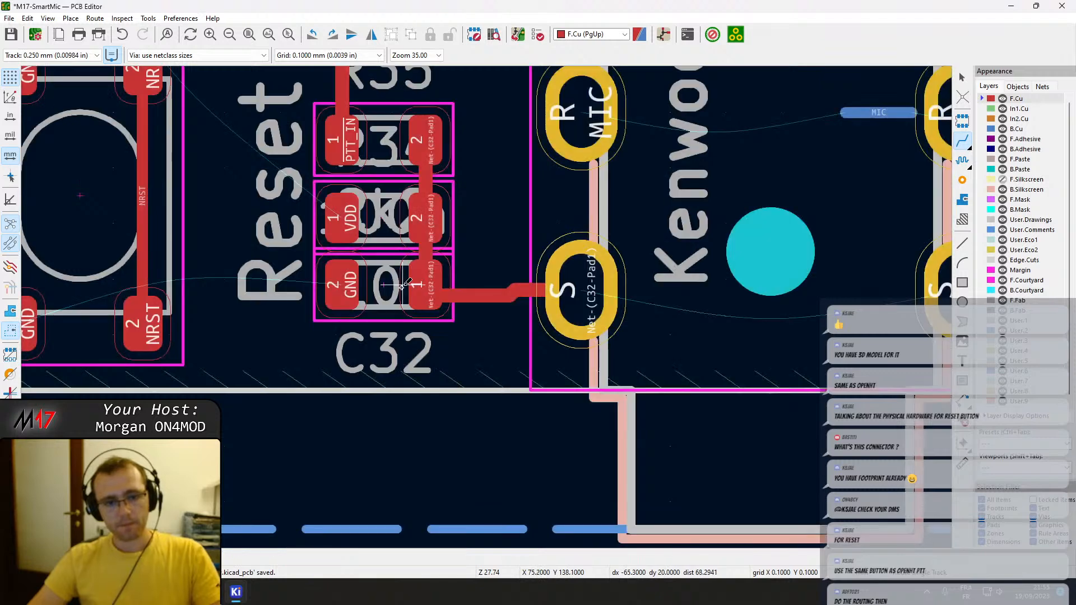
click(406, 296)
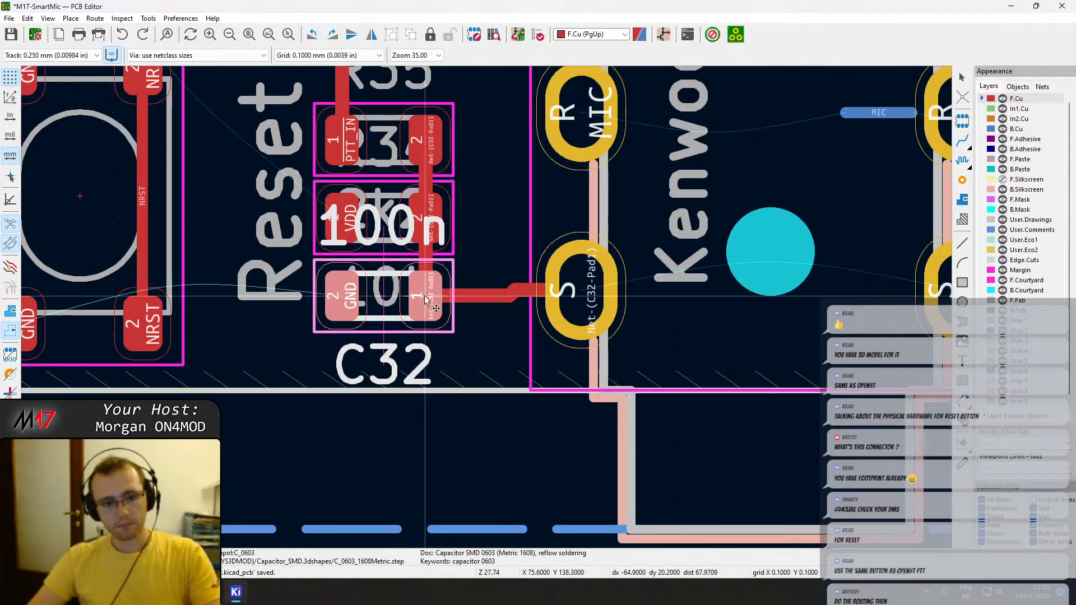
Move C32 0.1 mm away from the board edge into line with J5's S pad and try a straight track between them.
drag(429, 298, 424, 290)
click(424, 290)
key(x)
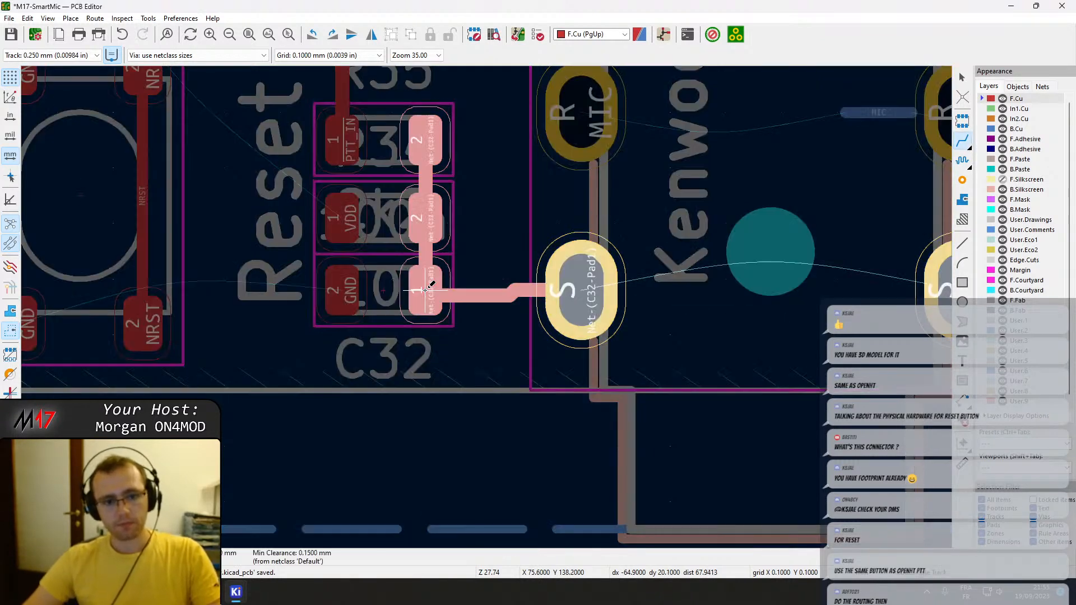
click(566, 283)
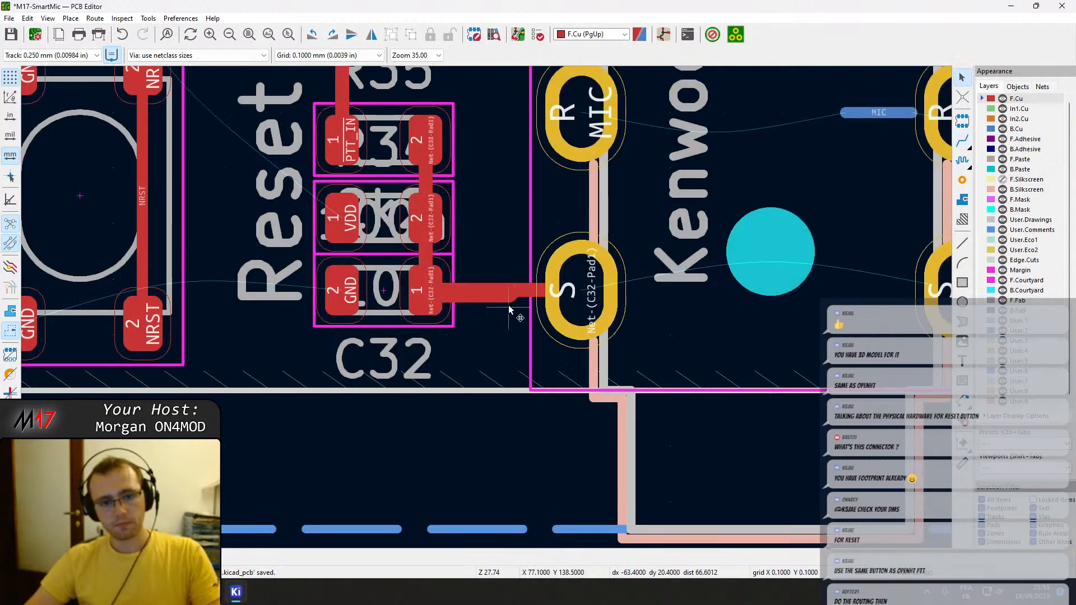
Replace the jogged F.Cu track between C32 pad 1 and J5's S pad with a straight one.
click(507, 293)
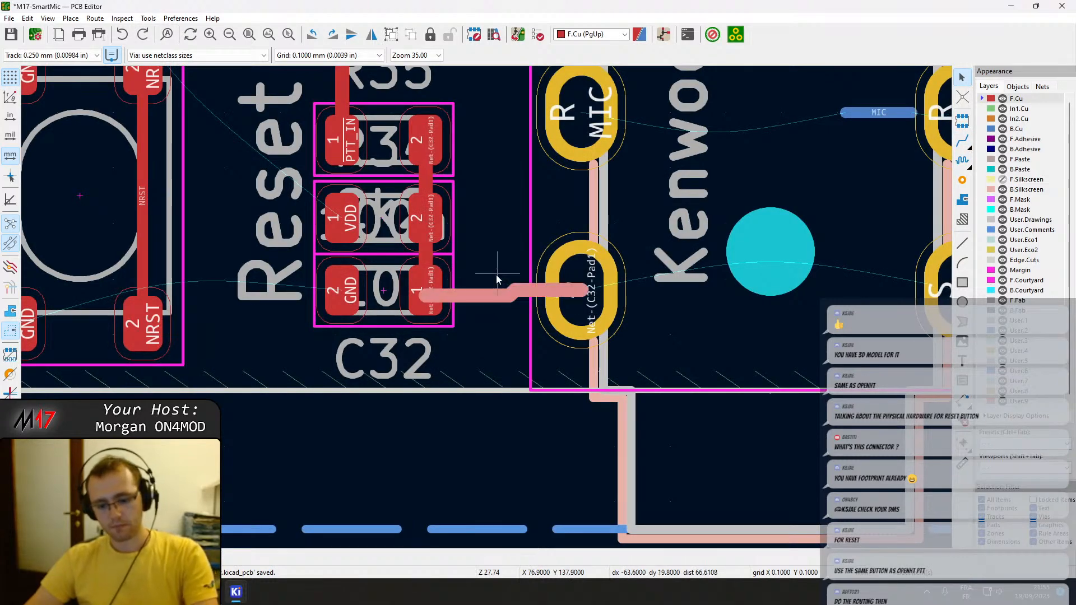
key(Delete)
key(x)
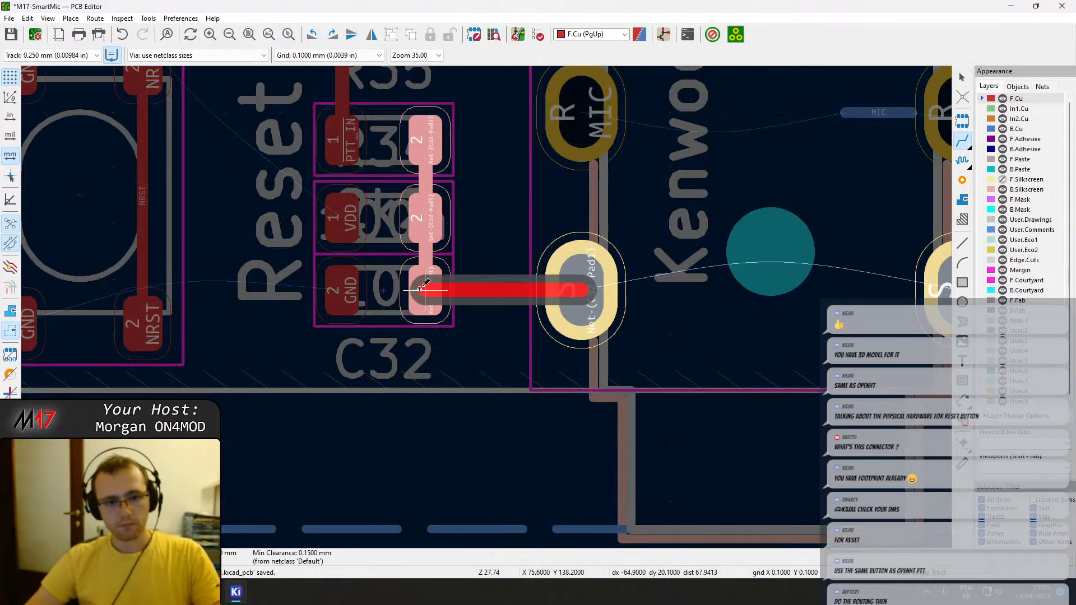
click(420, 289)
key(Escape)
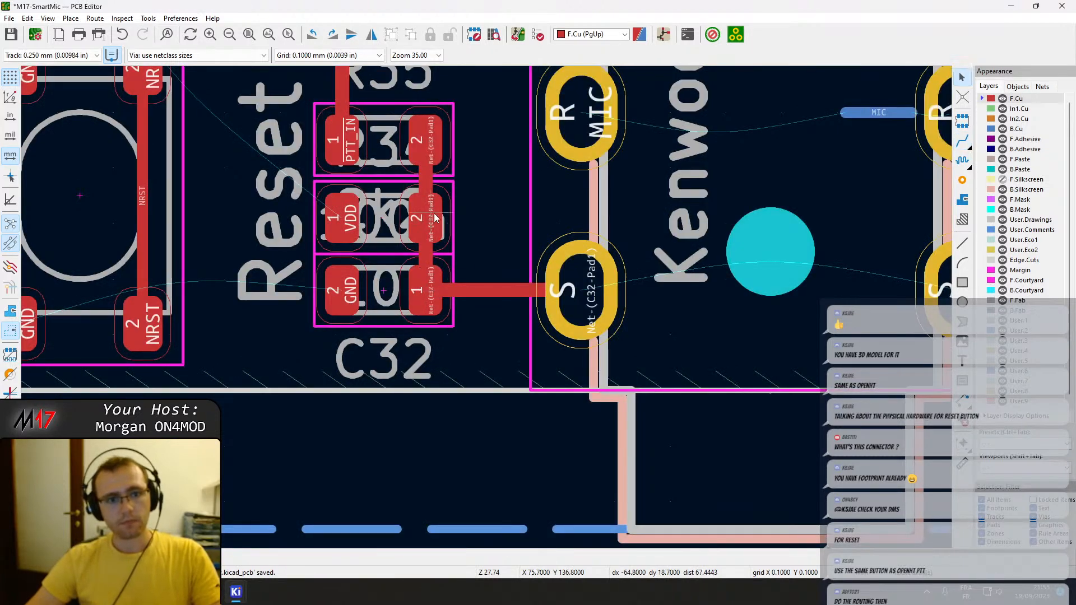
Move R34 and R35 each 0.1 mm away from C32 to restore the row spacing, and save the board.
click(393, 217)
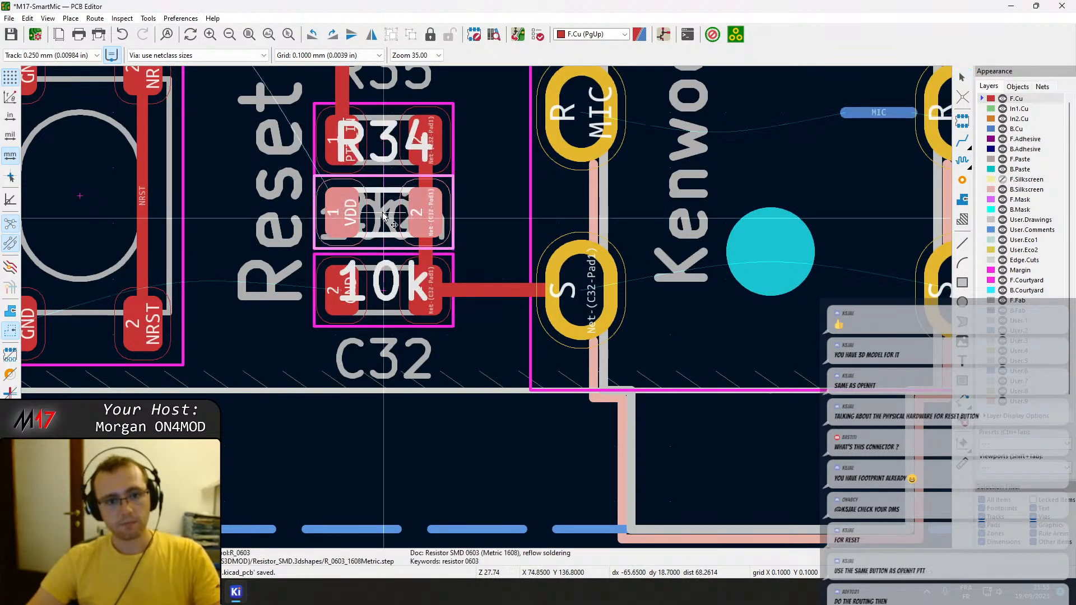
click(373, 144)
drag(372, 143, 373, 136)
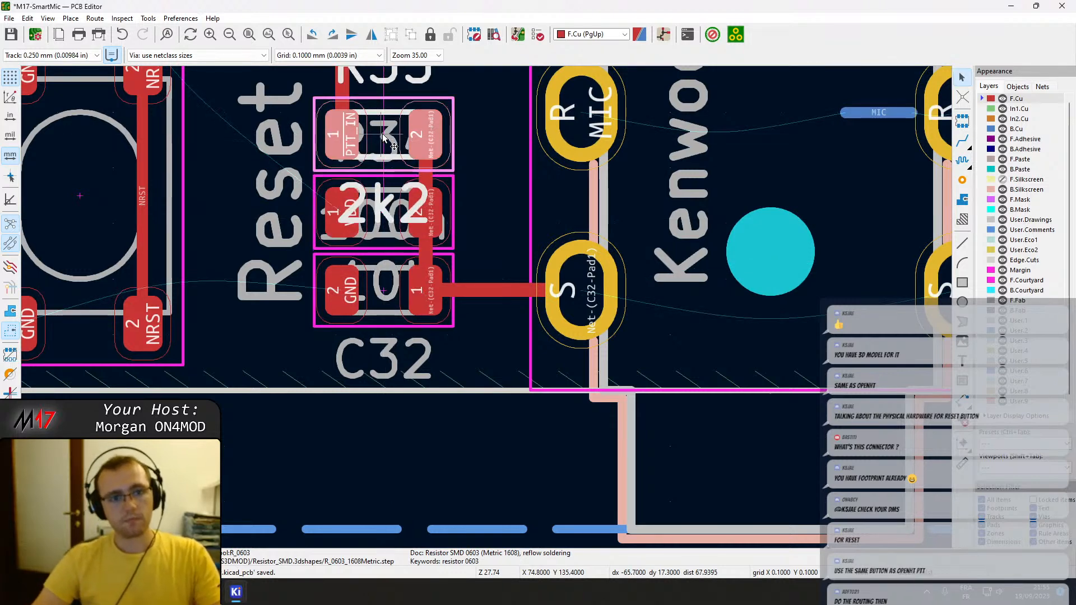
key(Escape)
key(ctrl+s)
Move C32, R34 and R35 with the tracks joining them about 0.8 mm toward J5.
scroll(458, 166, down, 2)
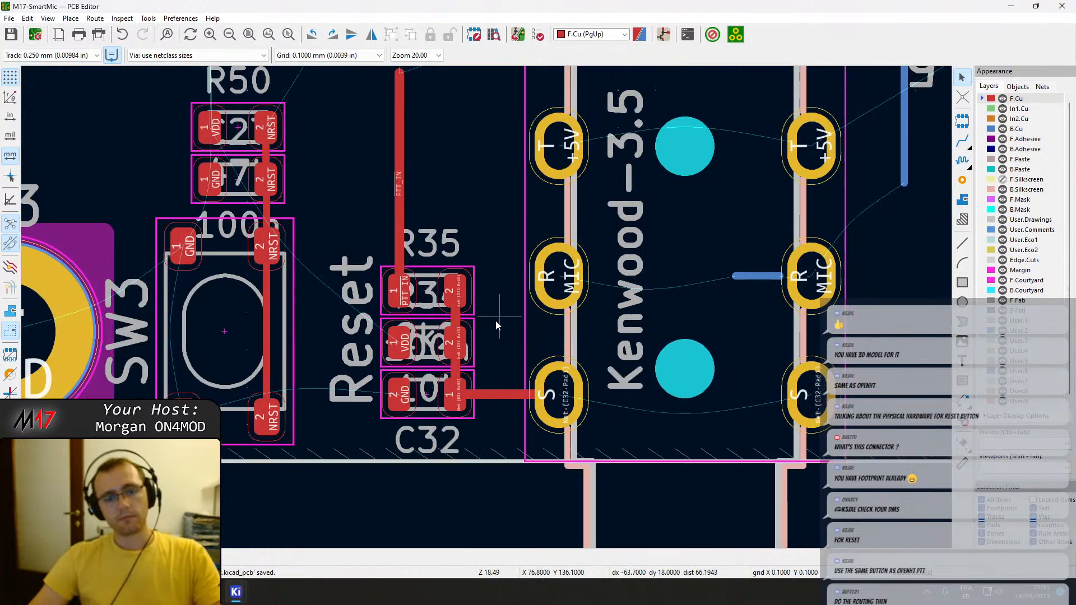
middle_drag(501, 318, 330, 314)
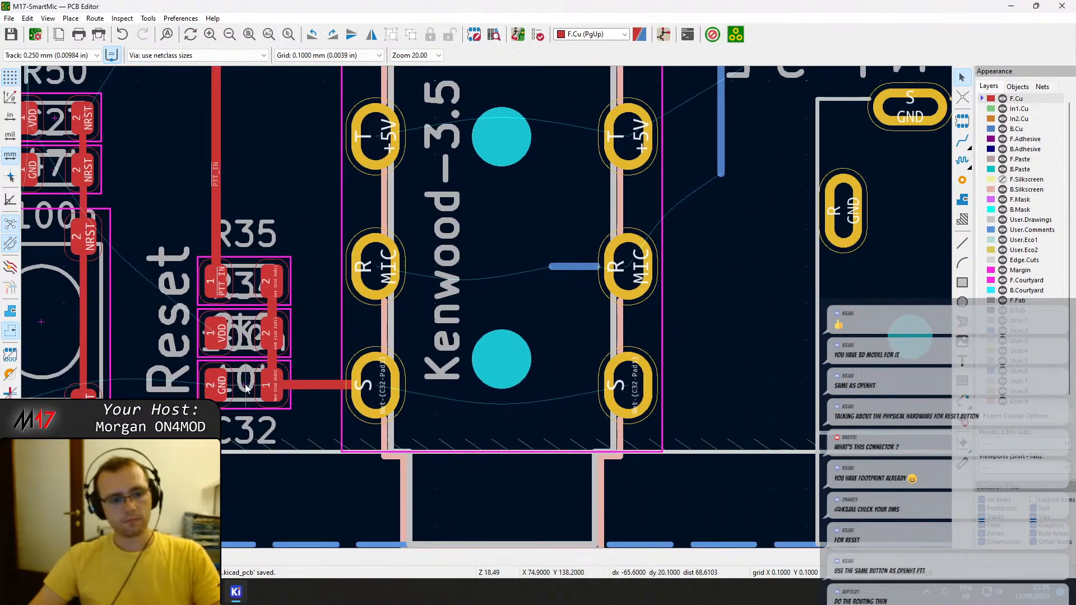
click(278, 377)
shift+click(242, 330)
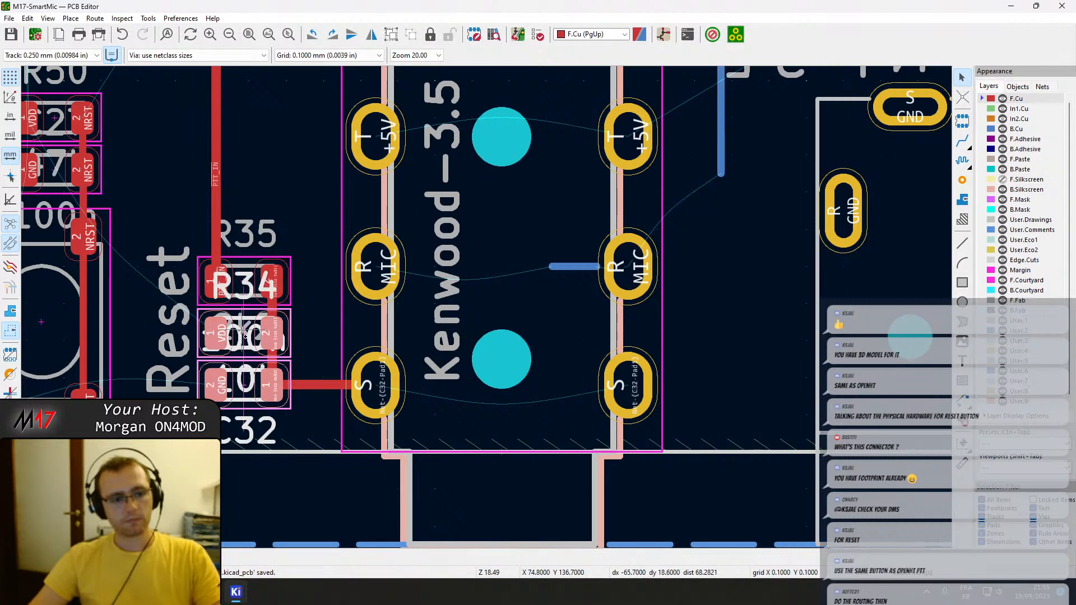
shift+click(238, 289)
drag(238, 289, 267, 284)
key(Escape)
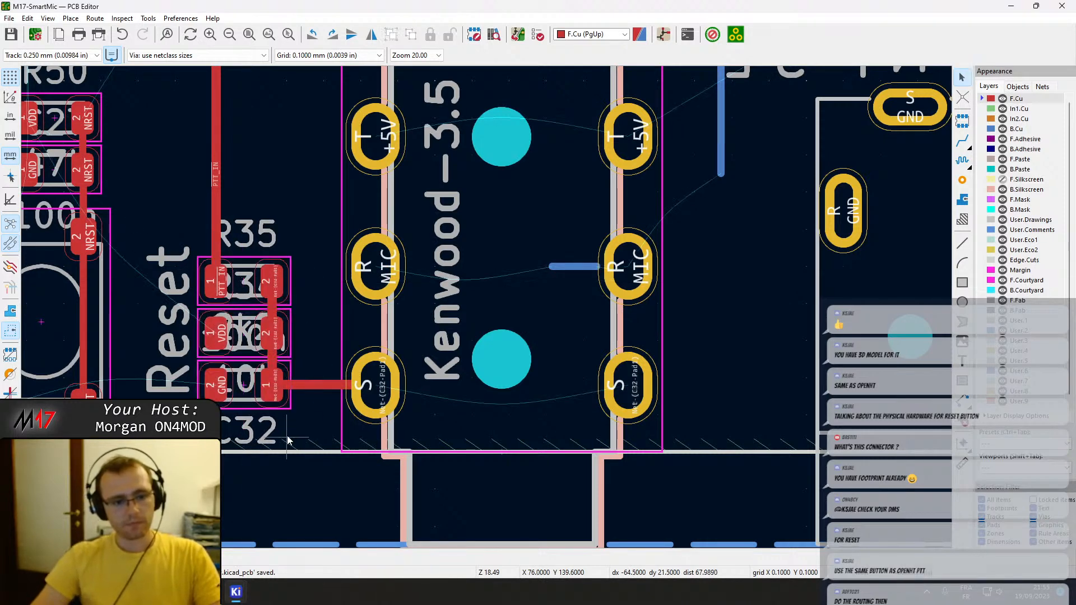
drag(282, 430, 307, 429)
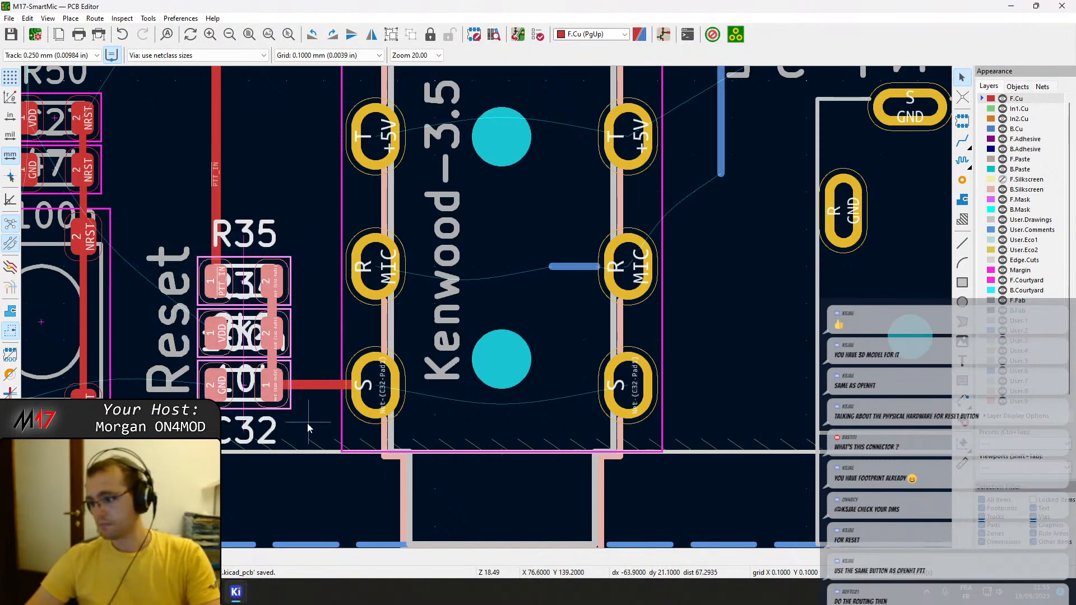
key(m)
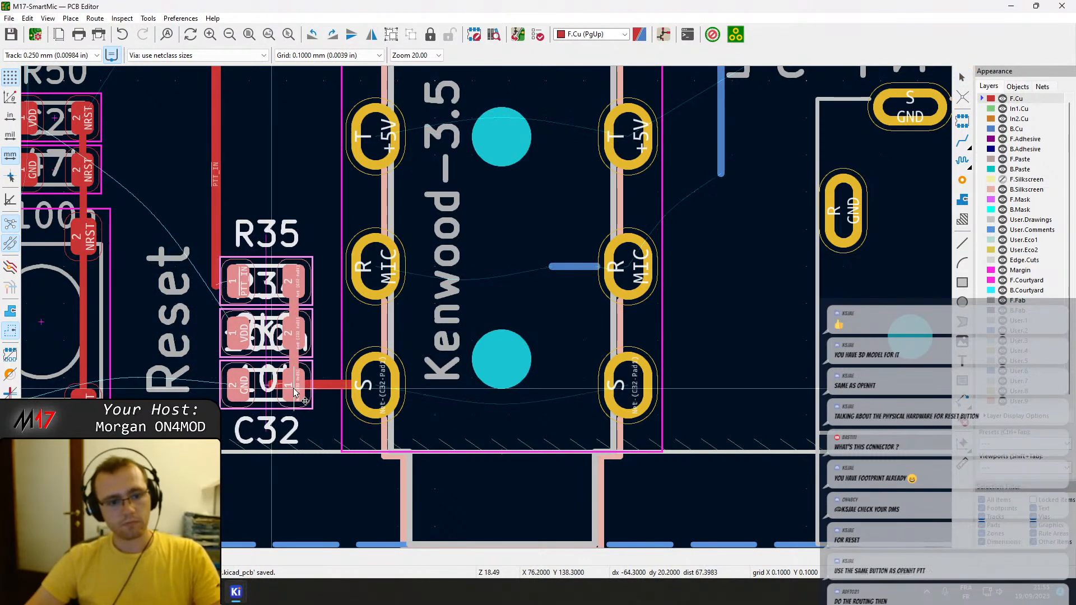
click(301, 389)
Shorten the overhanging end of the J5 S-pad track so it ends at the centre of C32 pad 1.
scroll(301, 389, up, 3)
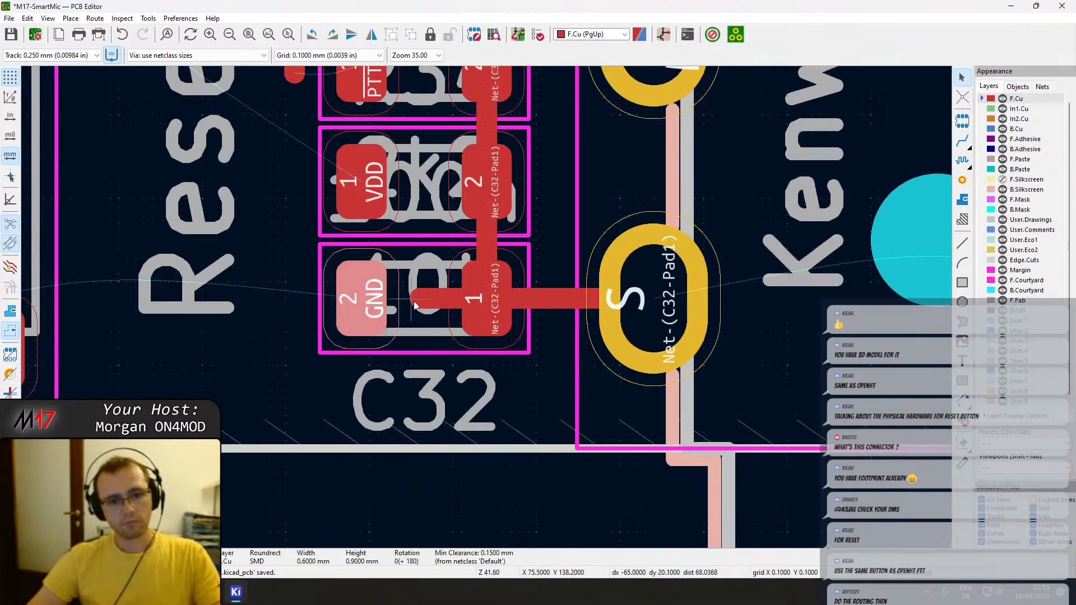
click(414, 301)
click(442, 313)
key(d)
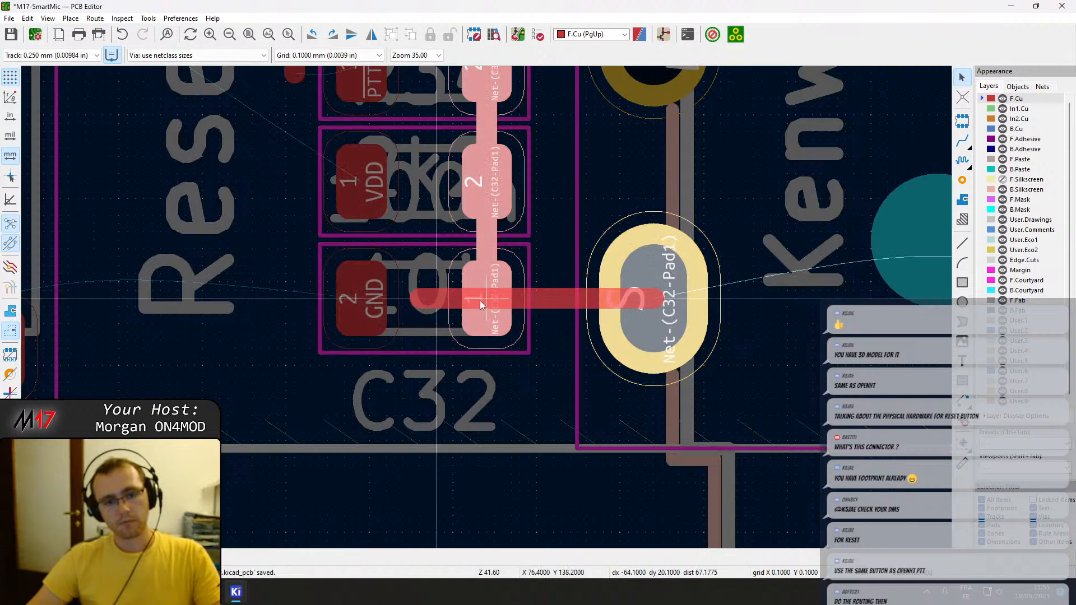
click(480, 300)
click(440, 302)
key(d)
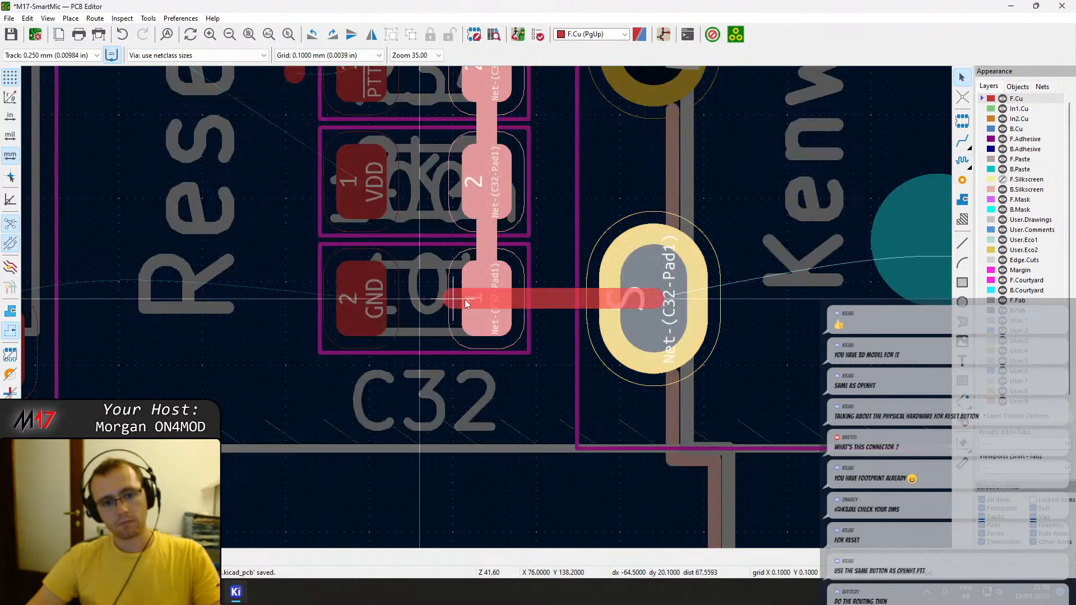
click(486, 305)
Shift the lower part of the PTT_IN track to meet R35 pad 1, with a diagonal jog to its upper part.
scroll(485, 305, down, 2)
middle_drag(467, 227, 462, 354)
click(357, 277)
key(d)
click(486, 206)
key(x)
key(Escape)
click(485, 205)
key(Escape)
click(484, 205)
key(Escape)
key(Escape)
click(486, 204)
drag(486, 205, 401, 282)
Delete the upper vertical and diagonal segments of the PTT_IN track above R35.
scroll(420, 232, down, 2)
middle_drag(479, 298, 472, 310)
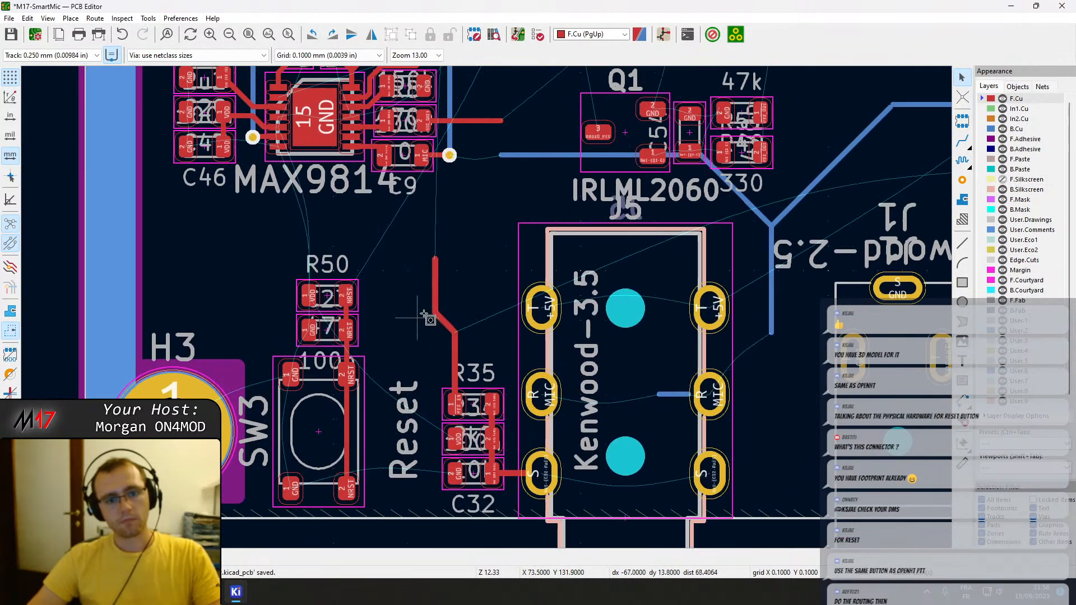
drag(459, 303, 408, 326)
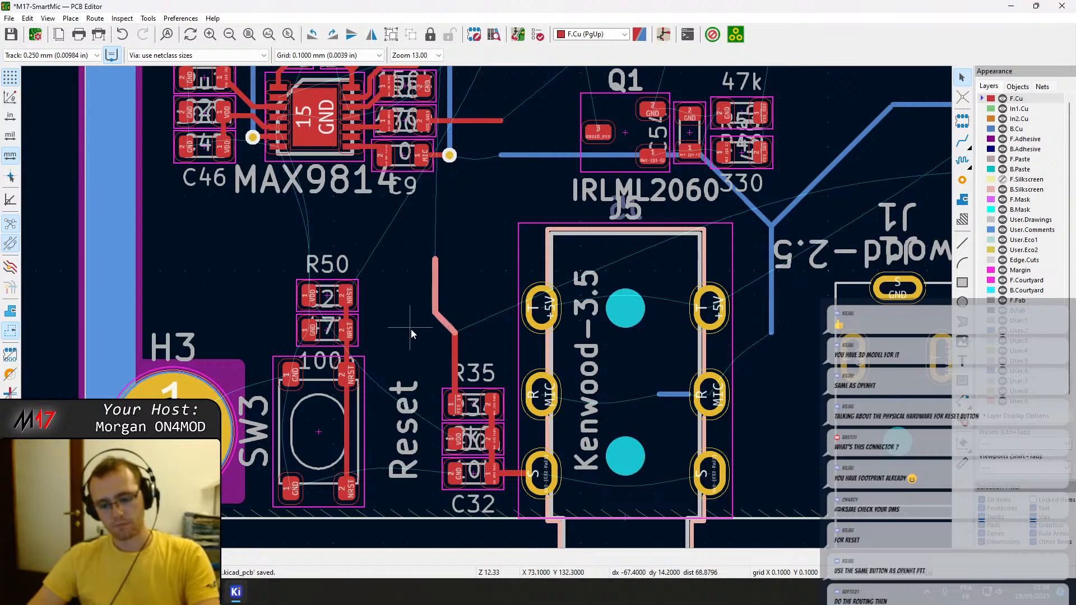
key(Delete)
Rotate reset switch SW3 by 90° and move it about 1 mm toward the board edge and 1 mm toward J5.
click(319, 438)
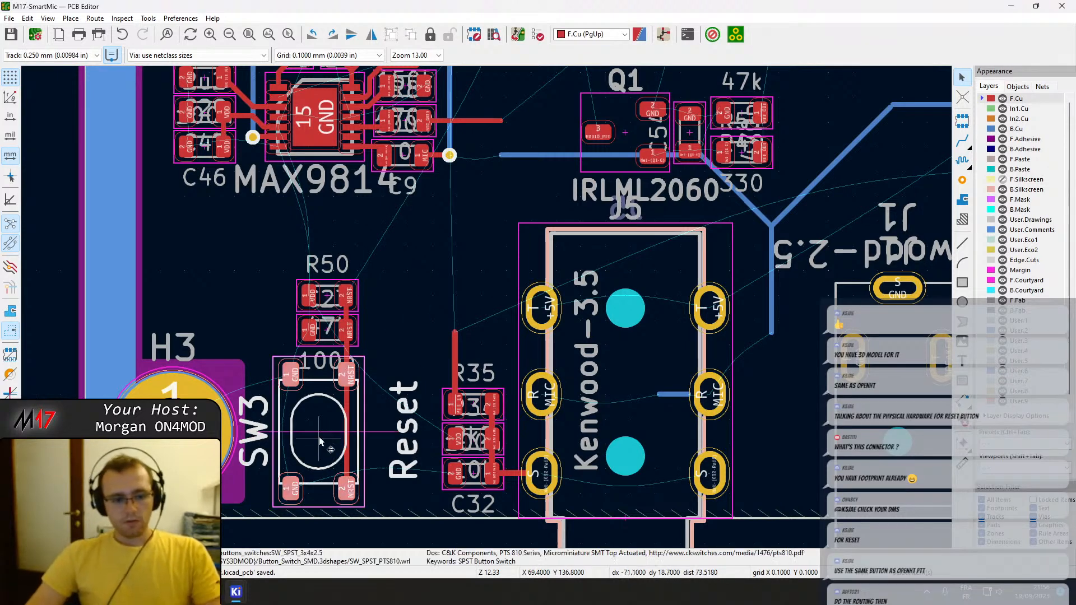
key(r)
drag(320, 434, 352, 461)
click(348, 456)
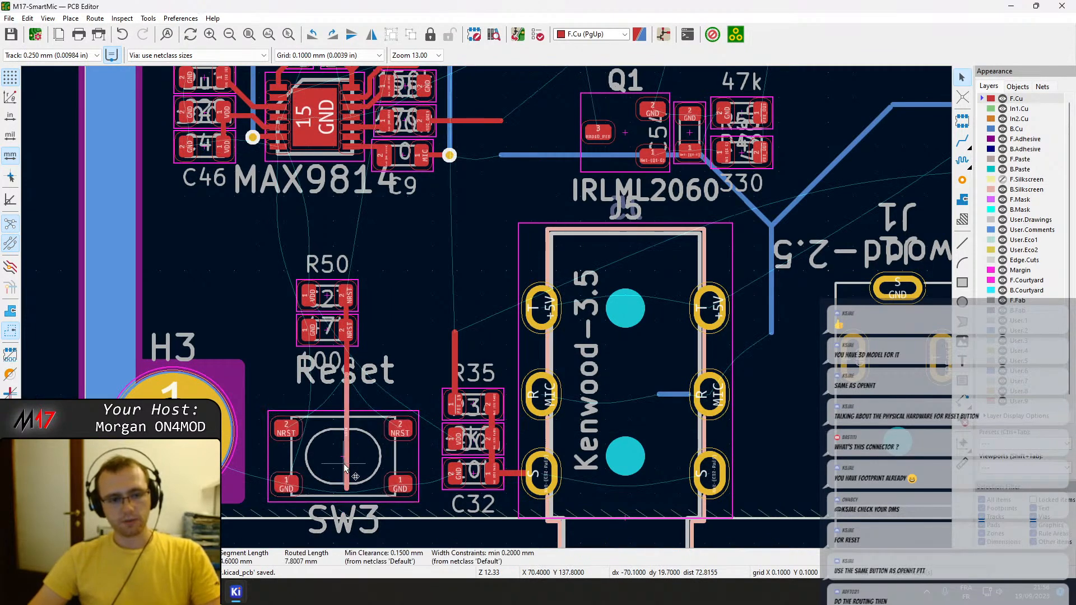
click(356, 363)
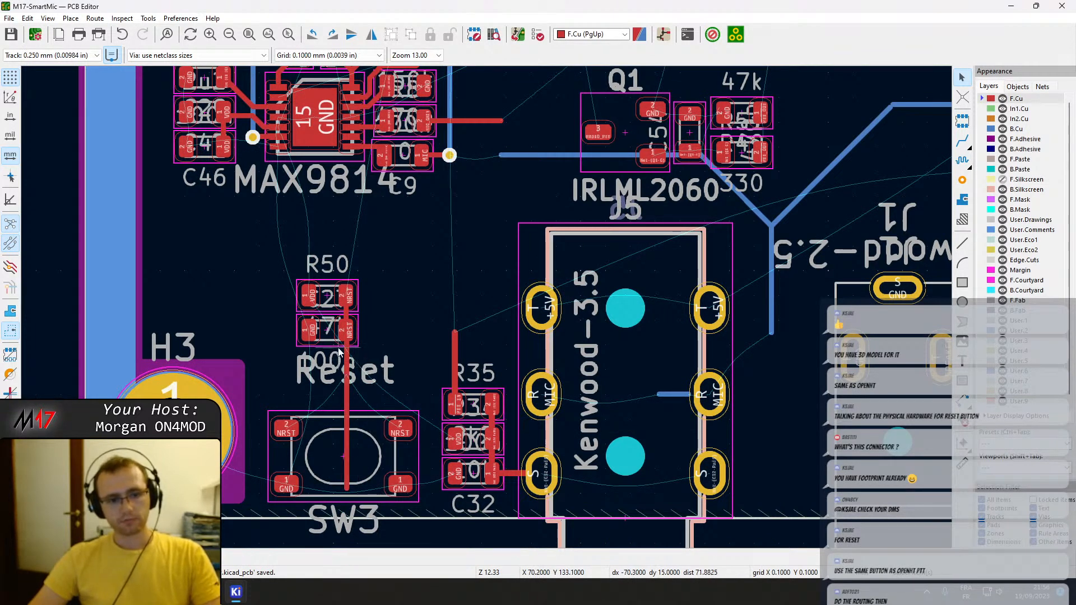
Delete the short leftover B.Cu MIC track segment inside J5's outline.
scroll(383, 419, down, 2)
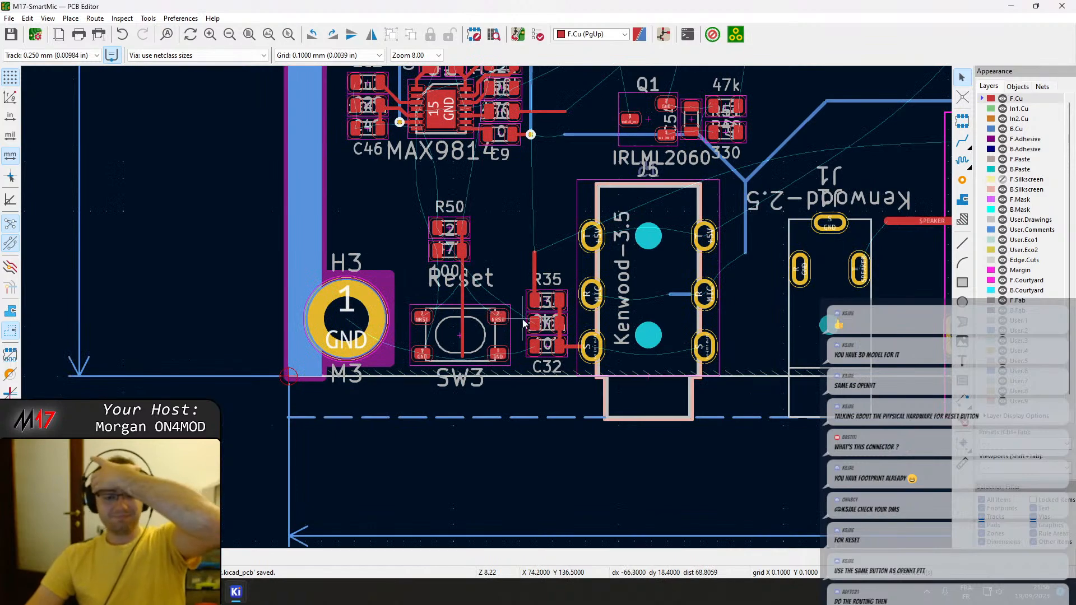
middle_drag(596, 289, 445, 456)
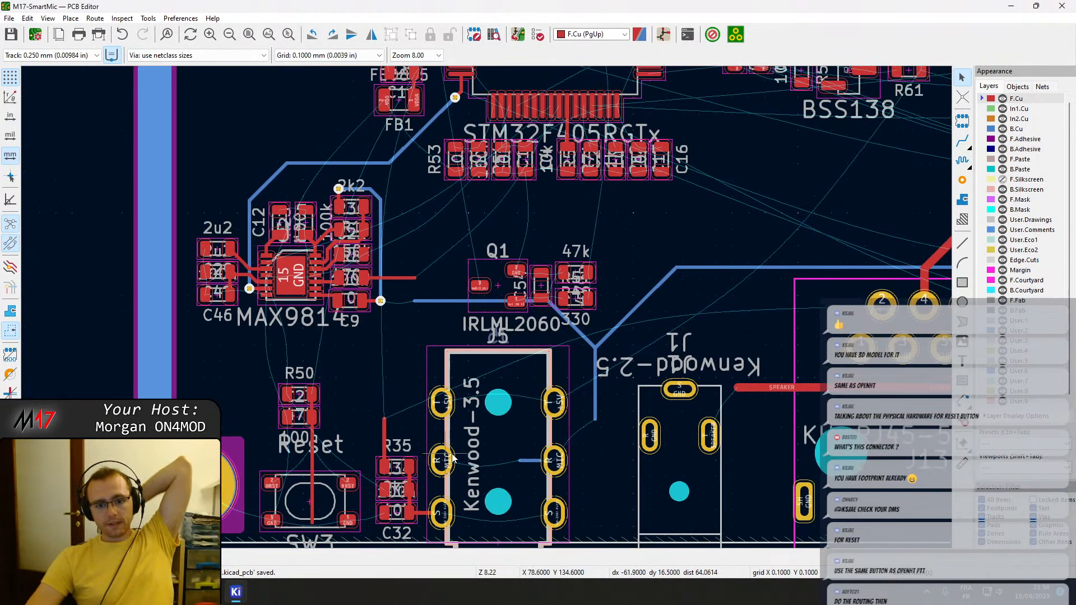
middle_drag(613, 408, 550, 401)
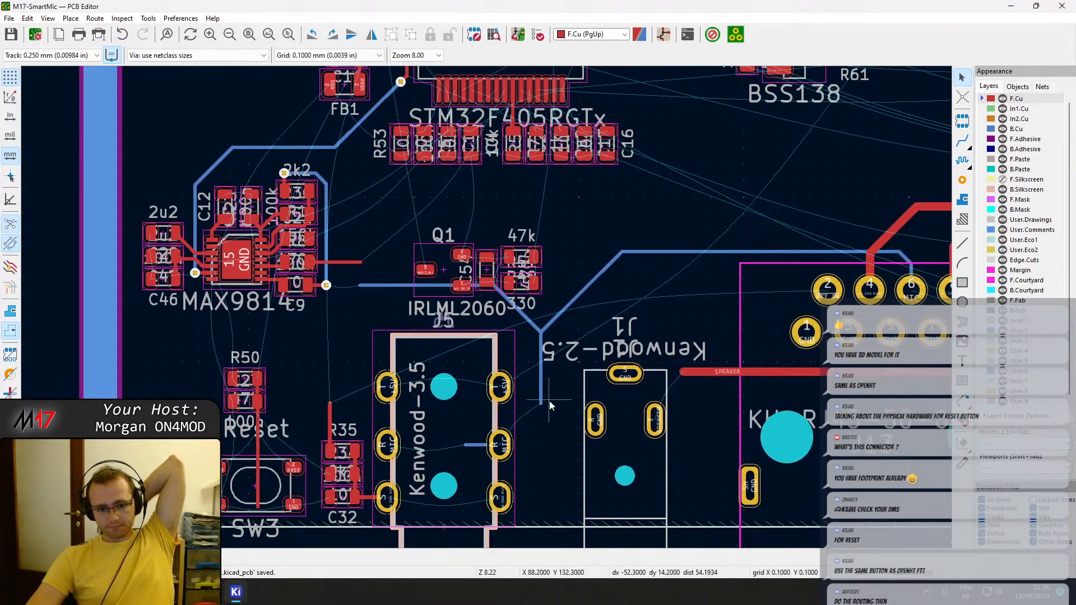
scroll(538, 404, up, 2)
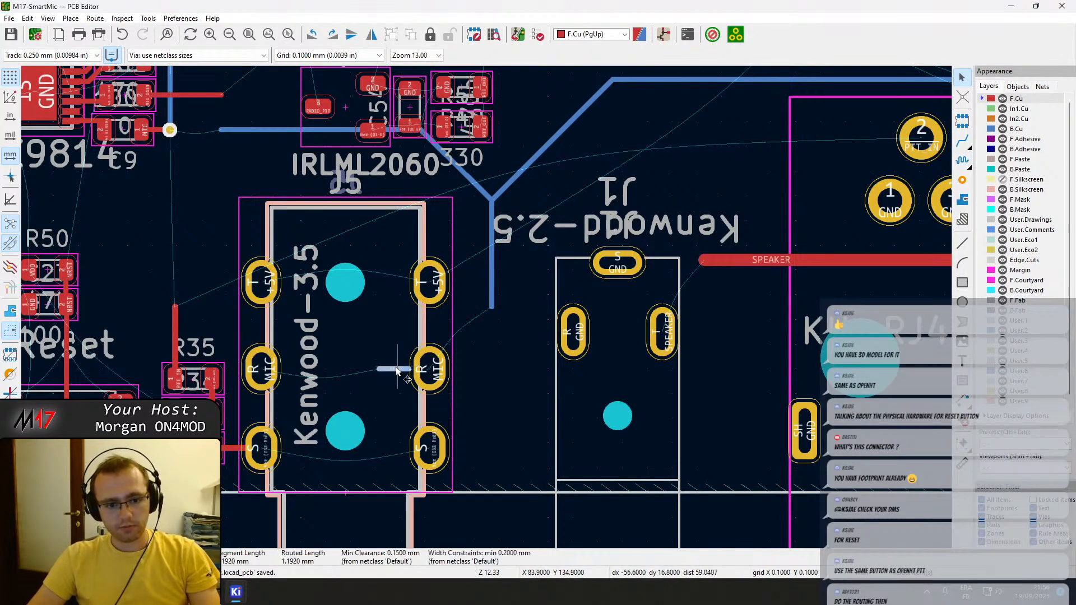
key(Delete)
Route a B.Cu track from the loose end of the vertical MIC track beside J5 to J5's nearer R pad.
key(x)
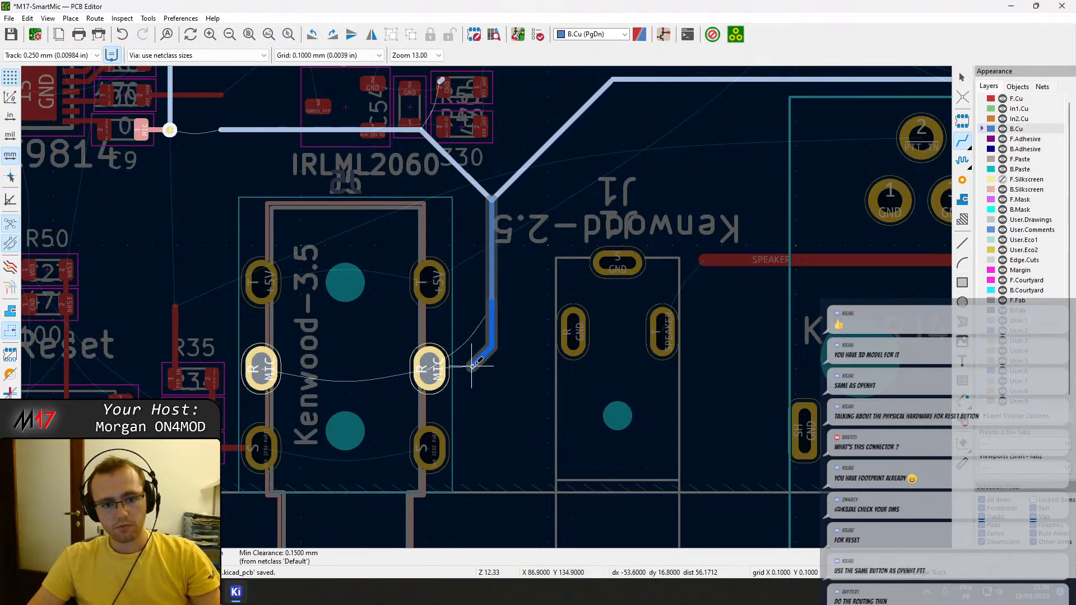
click(430, 368)
click(430, 369)
key(Escape)
Connect J5's two R (MIC) pads with a straight B.Cu track.
key(Page_Down)
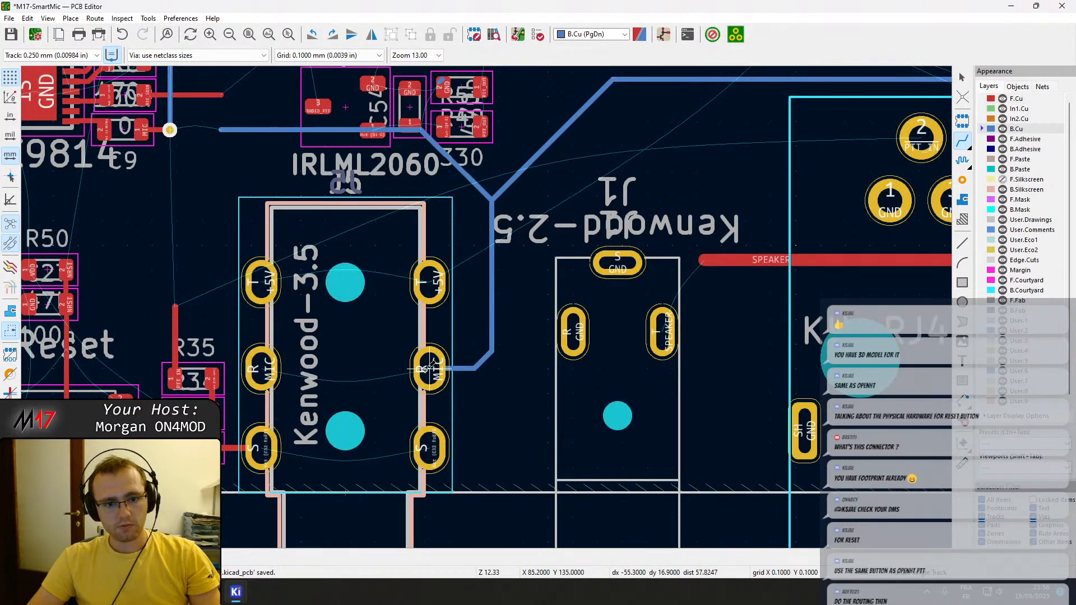
click(430, 369)
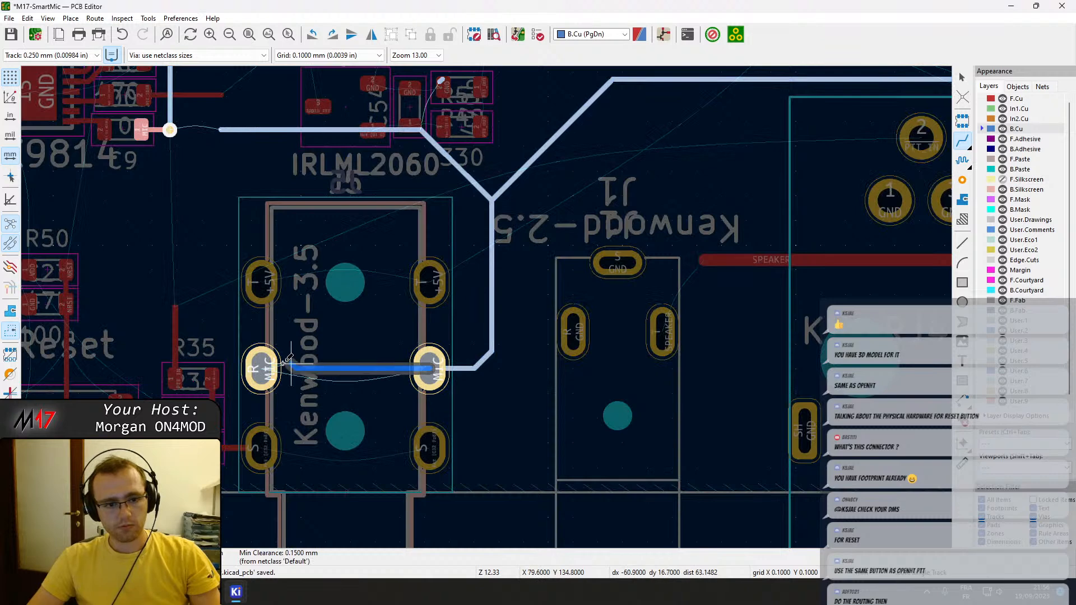
click(261, 368)
Connect J5's two S pads with an F.Cu track passing between the mounting hole and the board edge.
key(Page_Up)
click(430, 448)
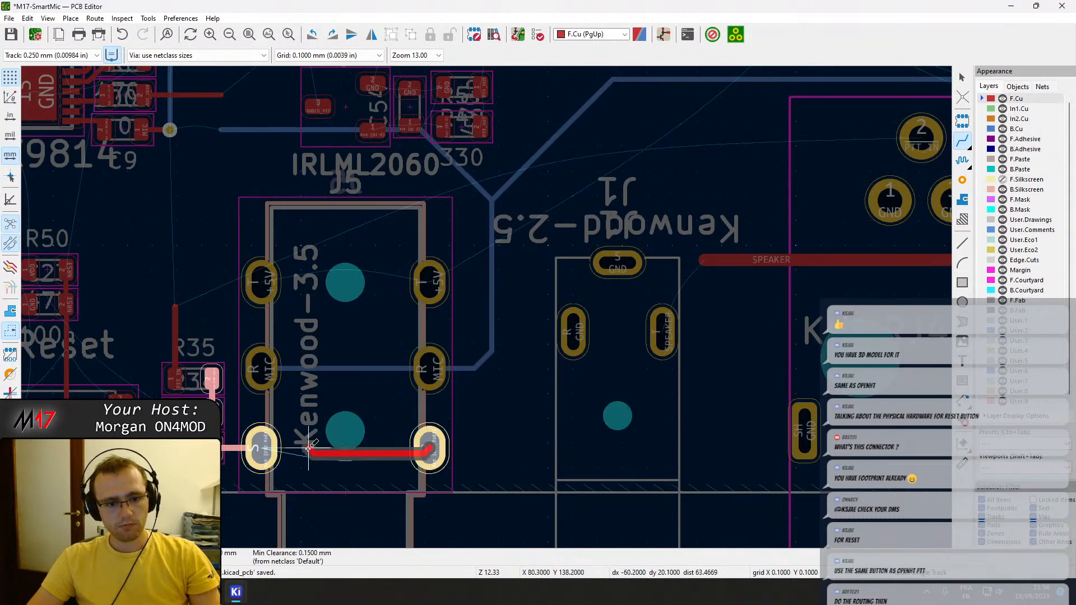
click(263, 448)
scroll(344, 452, up, 4)
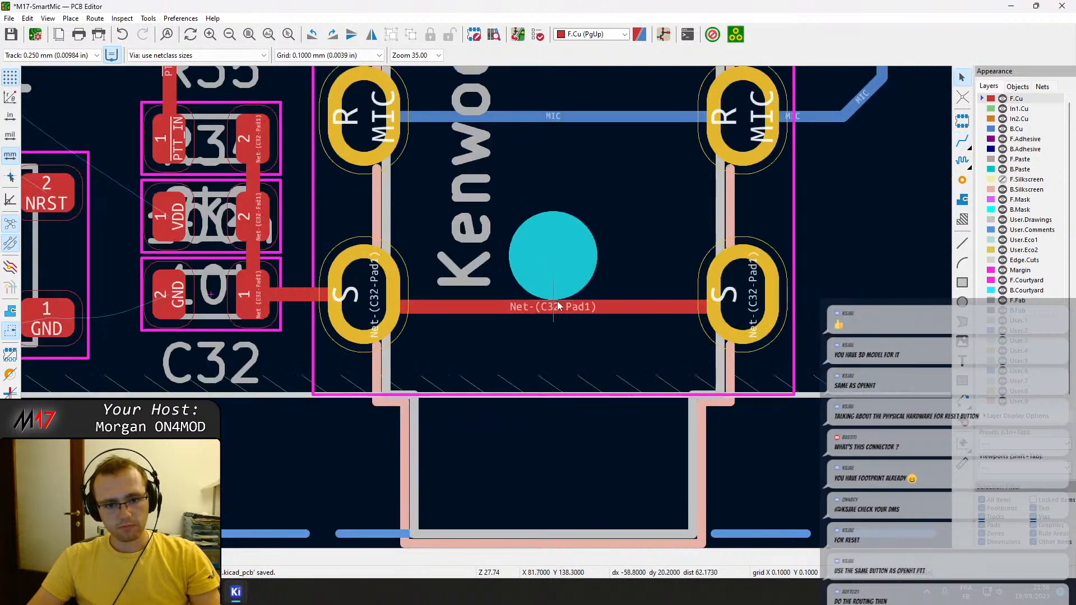
Shift the F.Cu track between J5's two S pads slightly further from the mounting hole and save the board.
drag(552, 307, 553, 319)
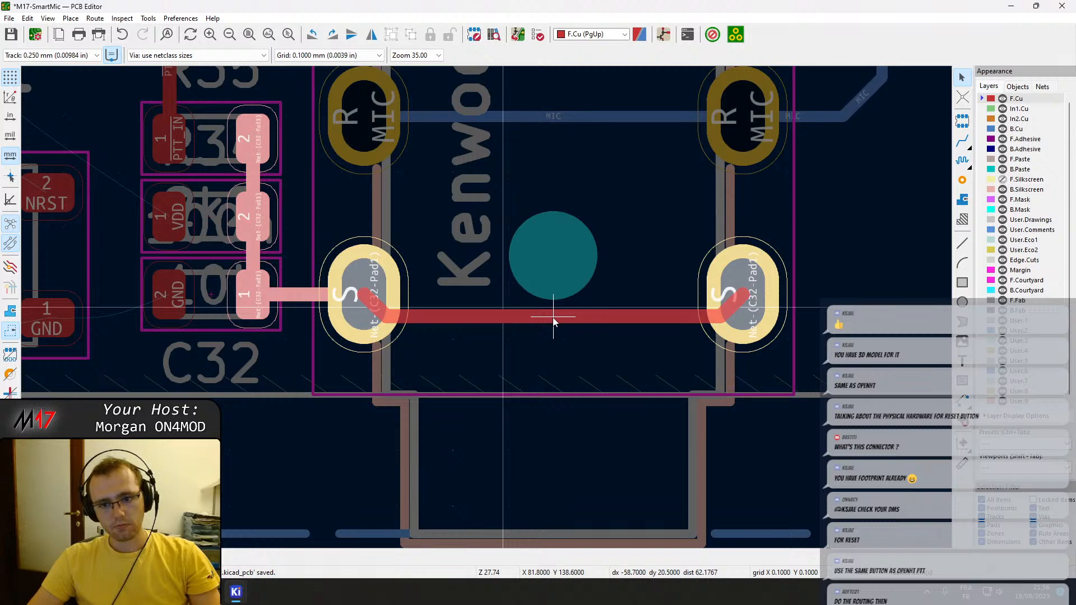
drag(554, 322, 553, 322)
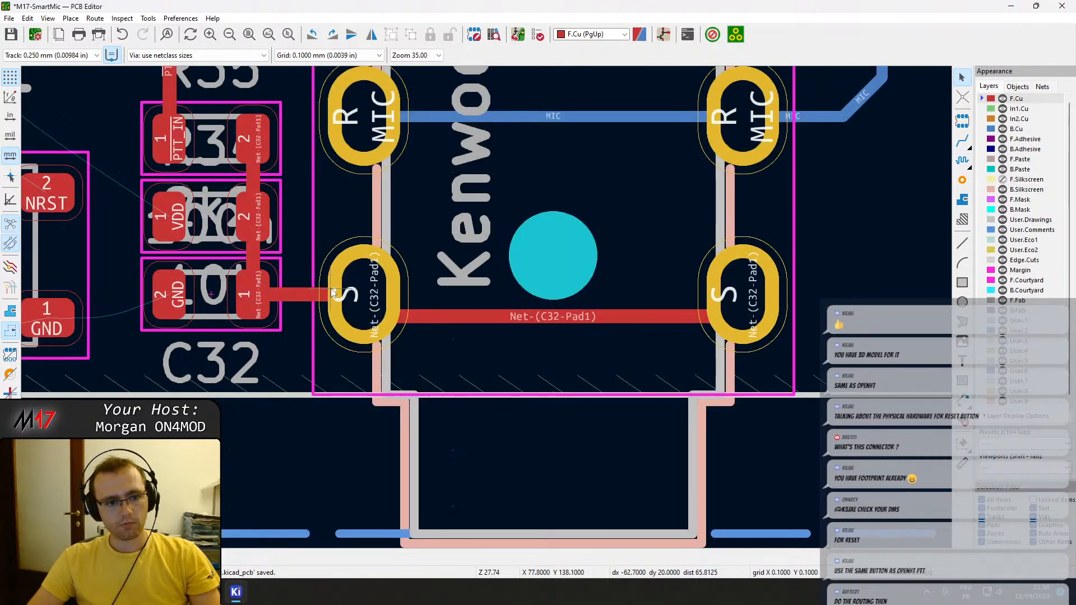
key(ctrl+s)
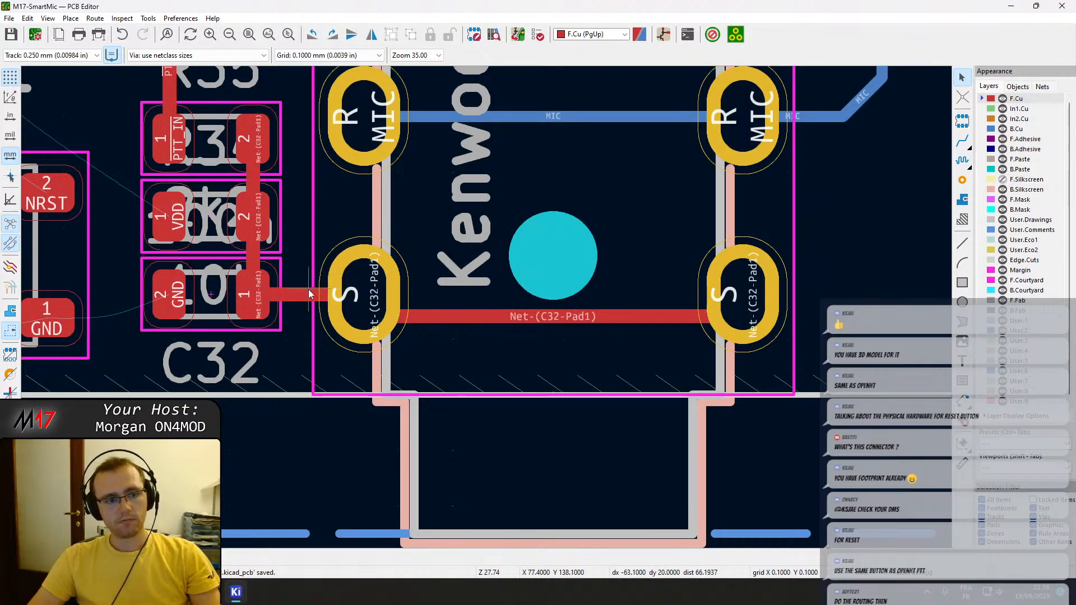
Delete the vertical F.Cu track segment crossing the reset switch SW3 below the Reset label.
scroll(586, 256, down, 4)
middle_drag(458, 182, 492, 309)
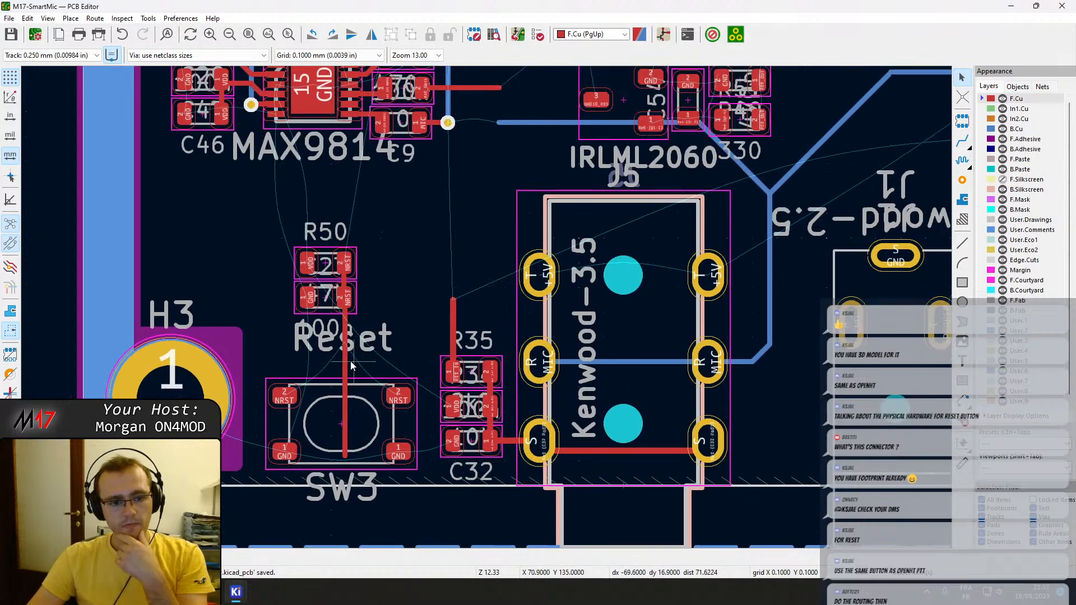
click(347, 415)
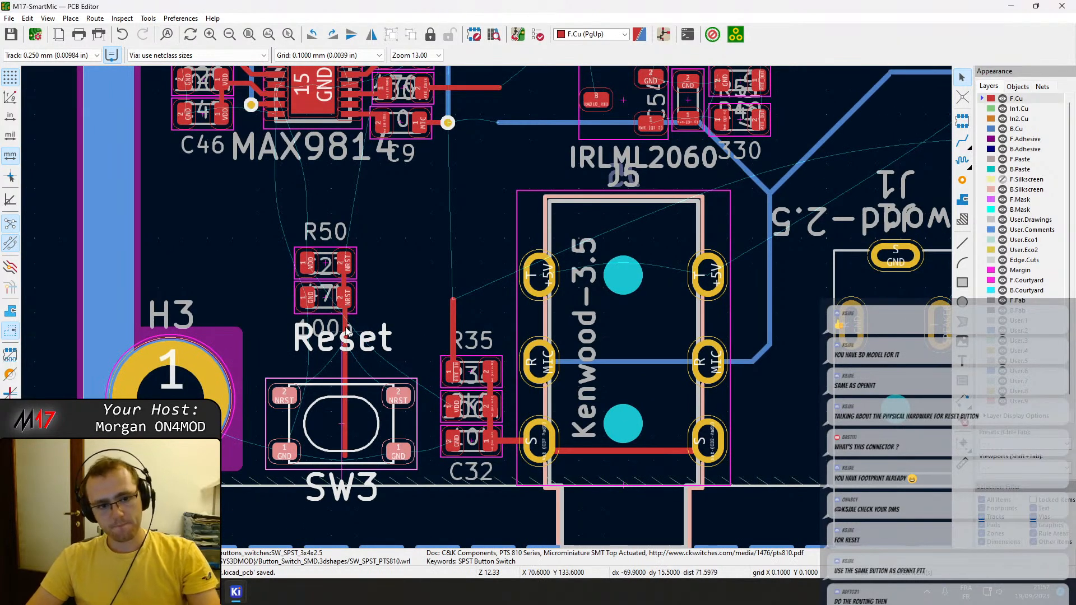
click(347, 364)
click(345, 367)
key(Delete)
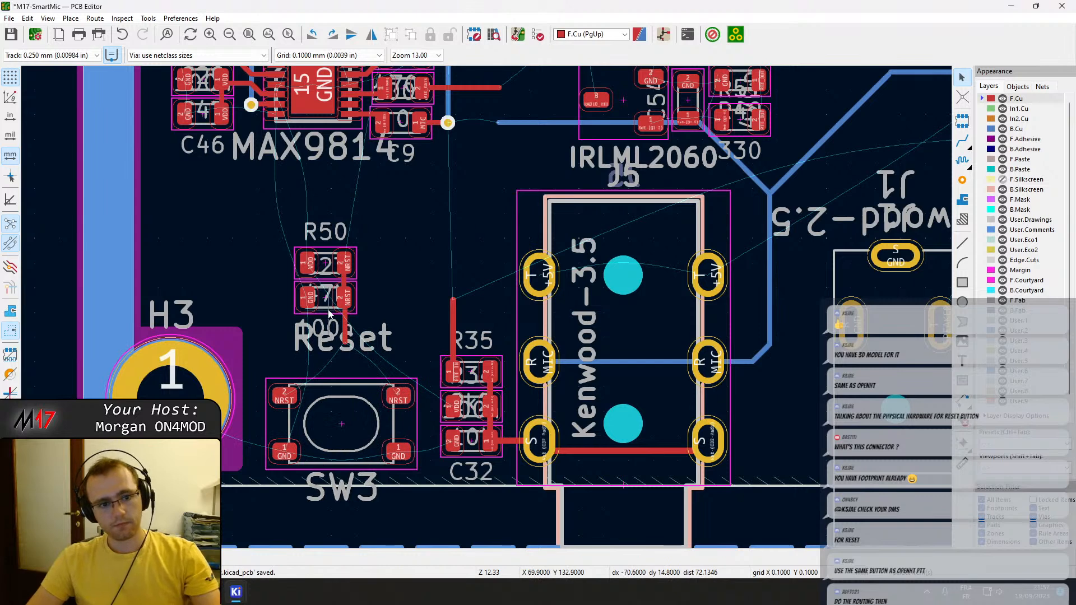
Move R50, C27 and their NRST track so the track's lower end lands on SW3's NRST pad nearest R35.
click(329, 310)
drag(360, 345, 277, 236)
drag(331, 305, 379, 349)
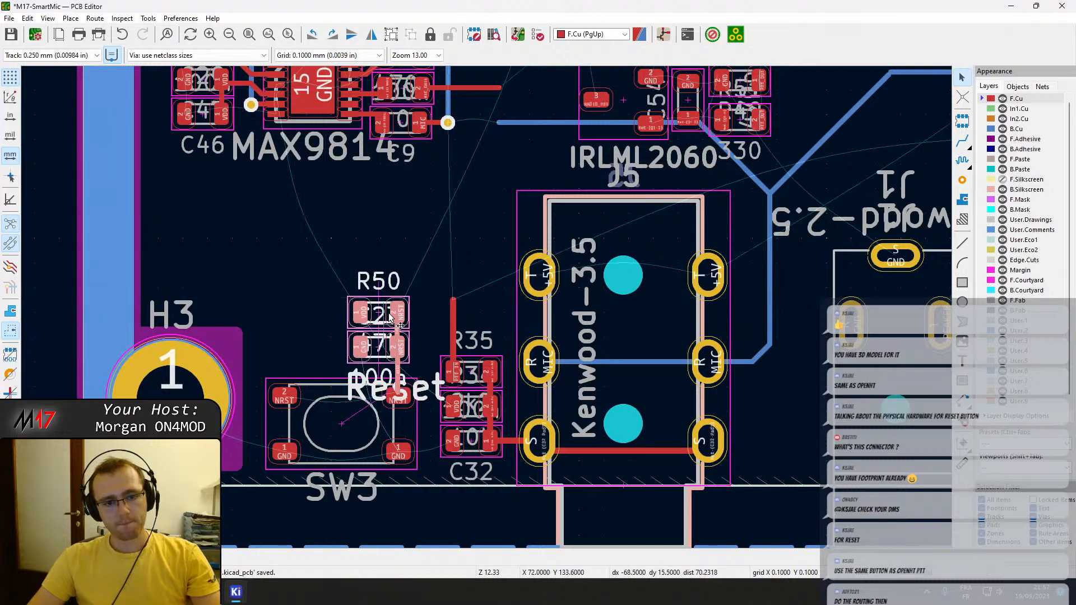
click(406, 285)
Move the MAX9814 amplifier with its surrounding passives, vias and tracks down to just above R50.
scroll(486, 319, down, 3)
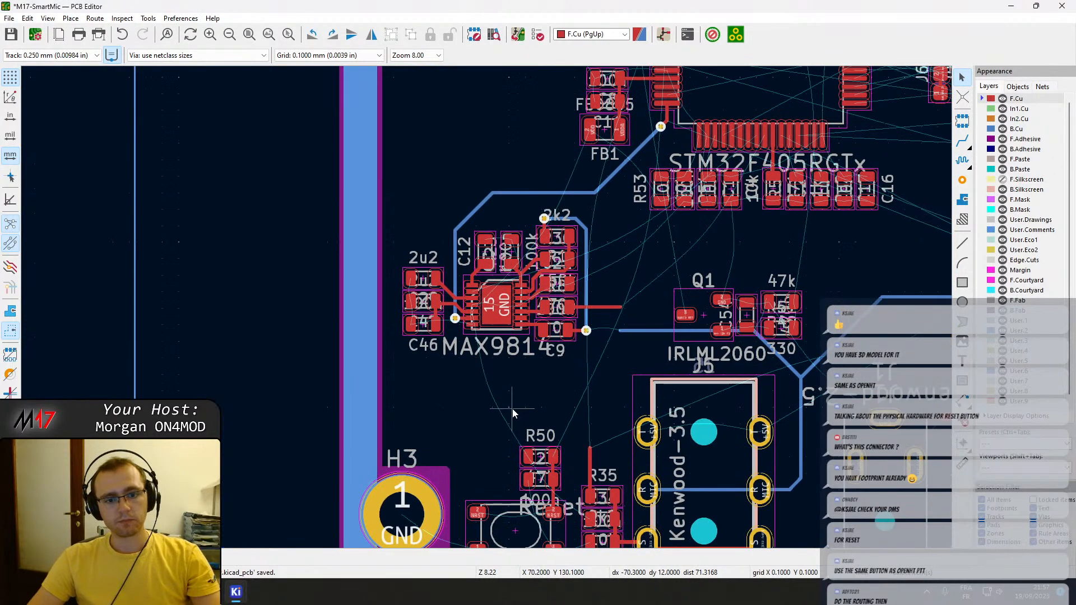
scroll(541, 341, up, 5)
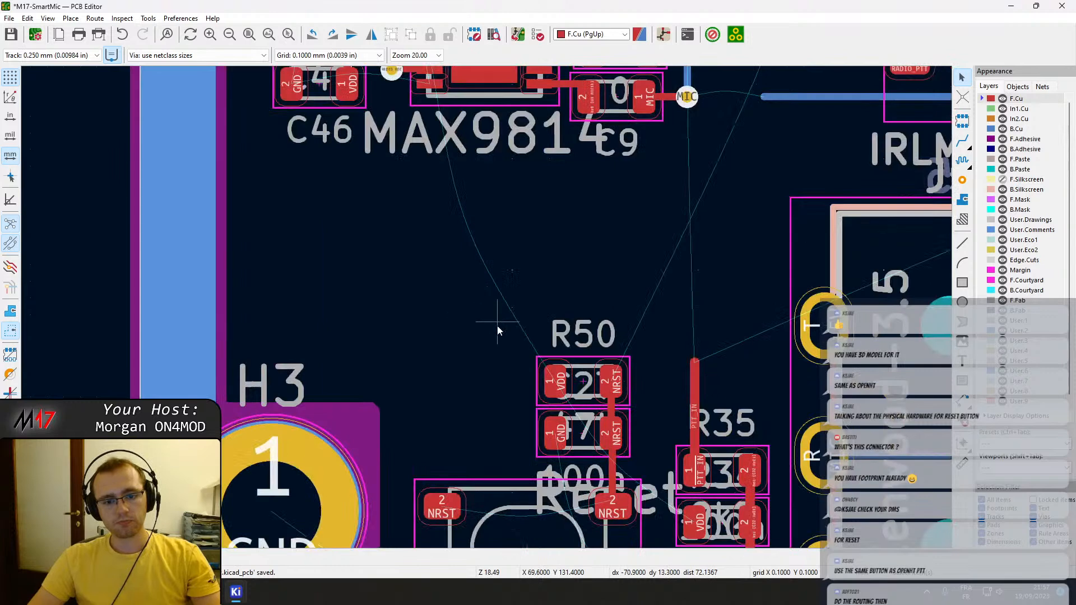
click(573, 336)
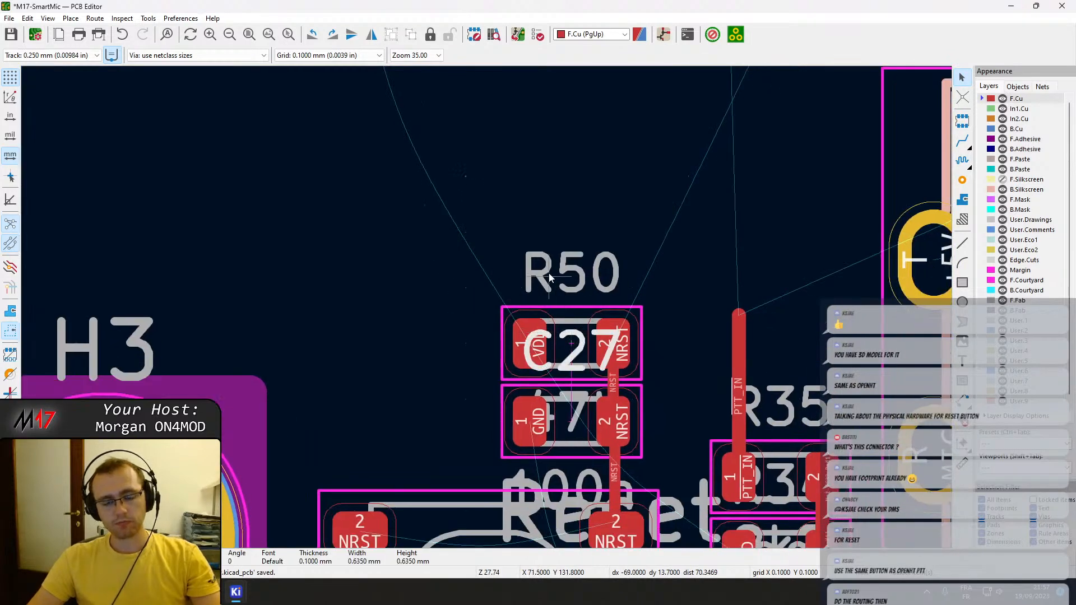
scroll(552, 282, down, 5)
drag(524, 361, 325, 183)
drag(418, 309, 420, 368)
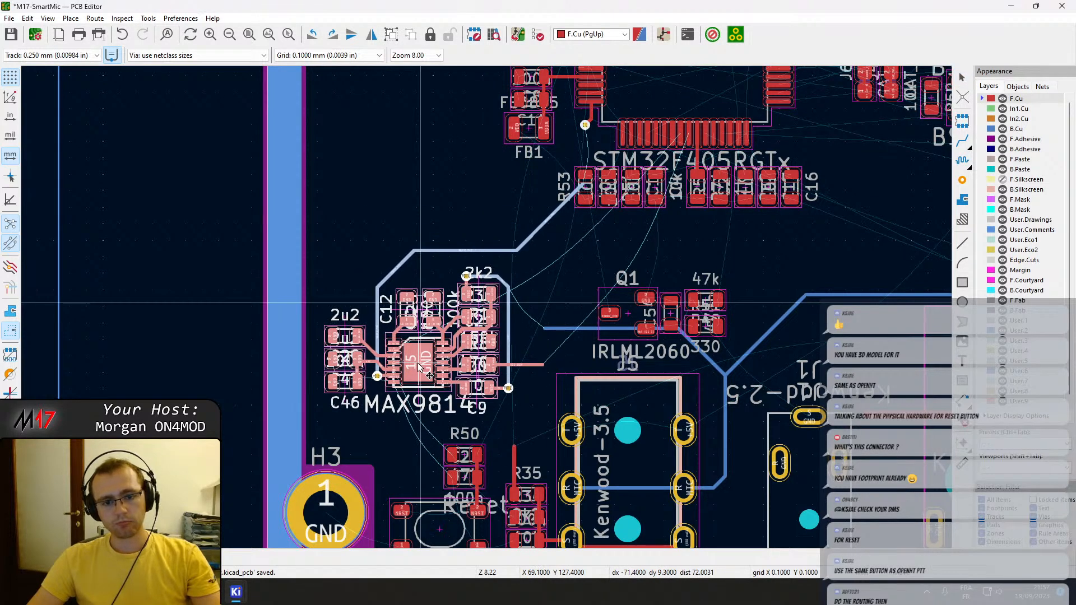
click(418, 364)
key(Escape)
Move microcontroller U10 with its surrounding passives, crystal, J6 and the Q2/Q3 BSS138 circuits slightly down towards the MAX9814 area.
middle_drag(608, 308, 382, 229)
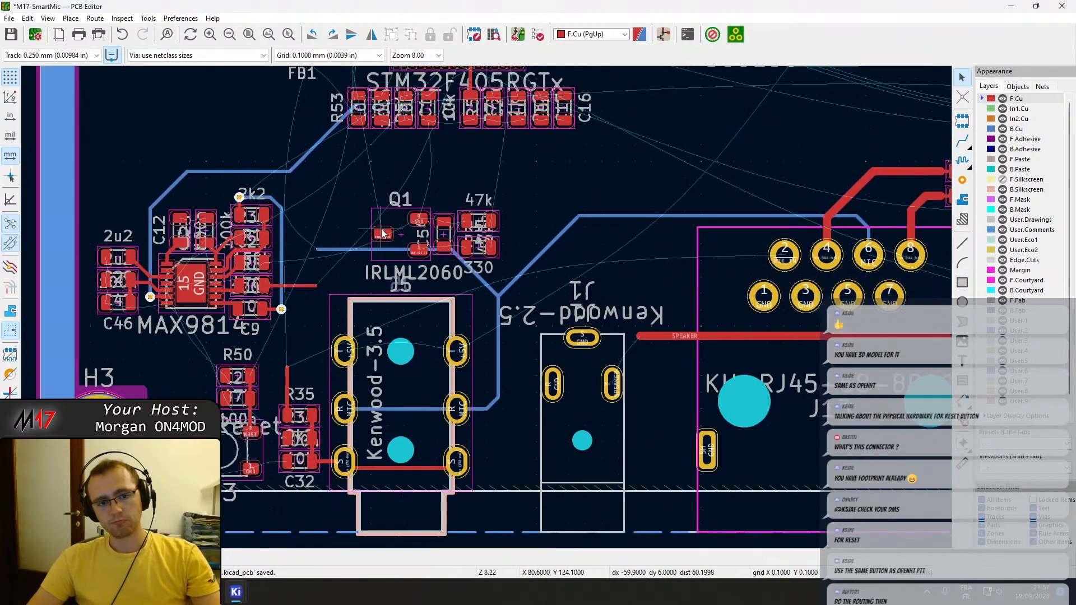
scroll(371, 227, down, 5)
scroll(564, 294, up, 3)
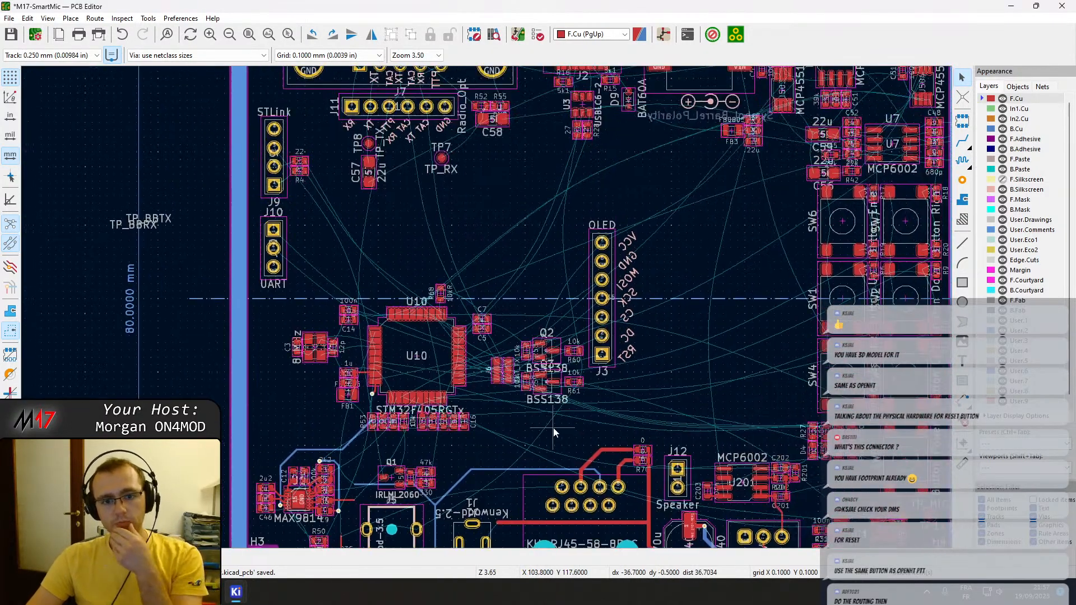
scroll(473, 429, up, 3)
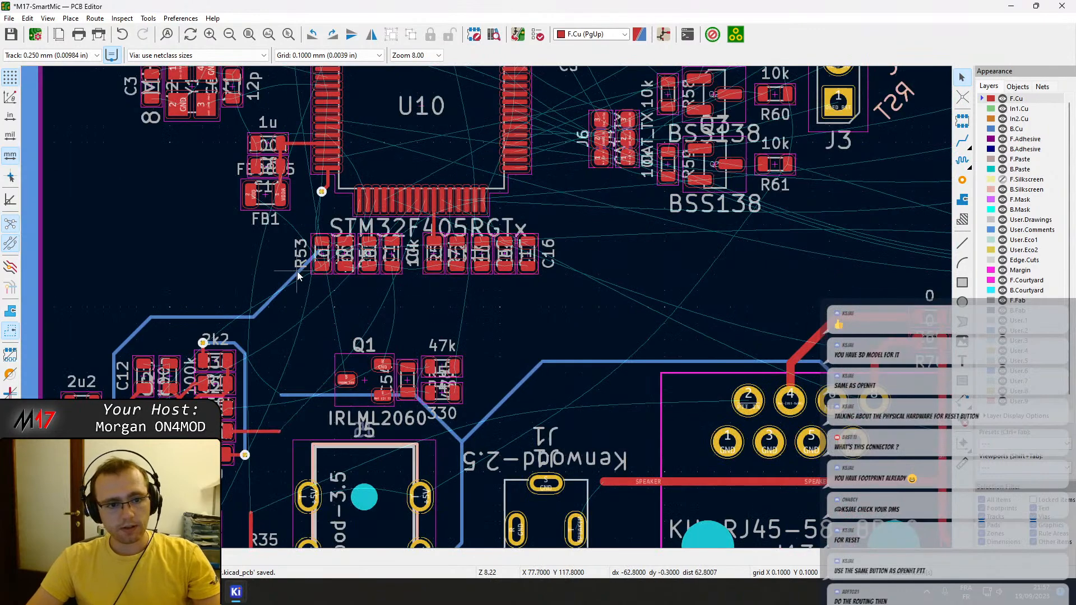
scroll(298, 275, up, 5)
scroll(616, 297, down, 2)
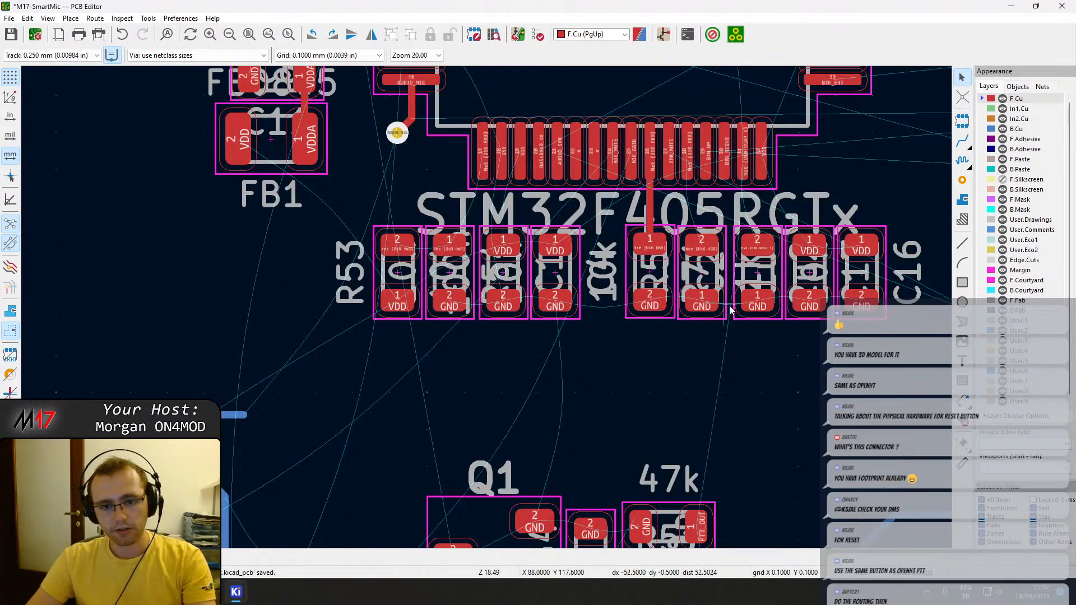
scroll(723, 307, down, 4)
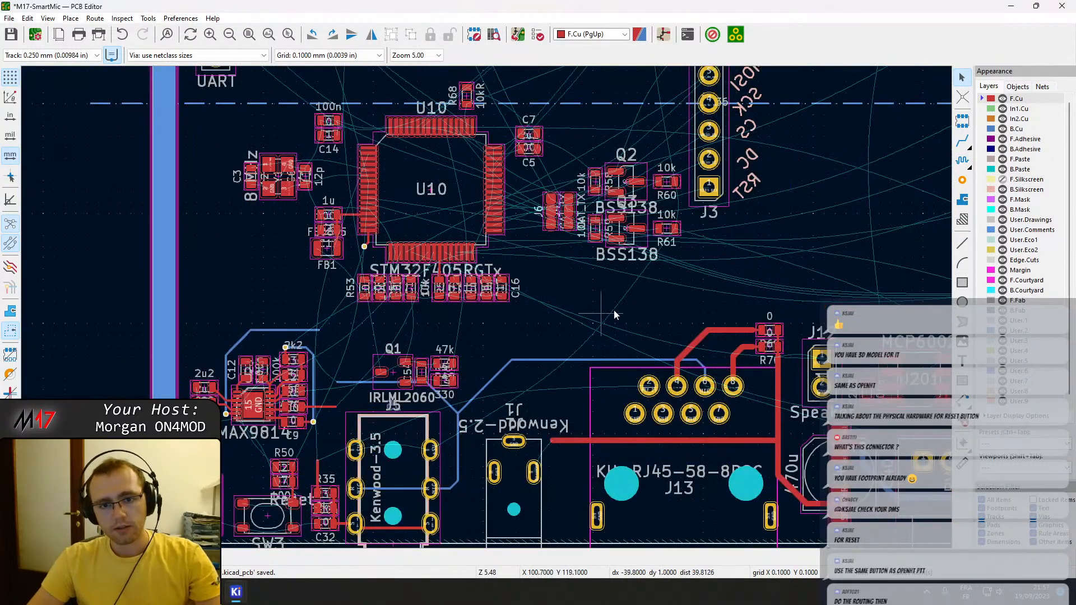
drag(675, 303, 238, 88)
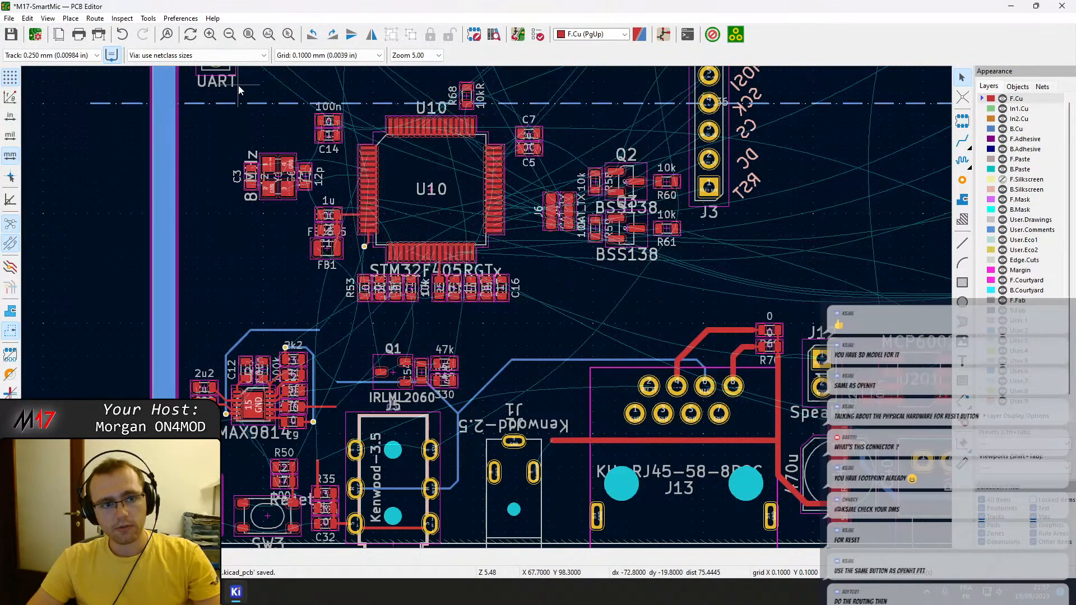
drag(225, 69, 684, 324)
drag(419, 204, 425, 226)
middle_drag(446, 218, 427, 436)
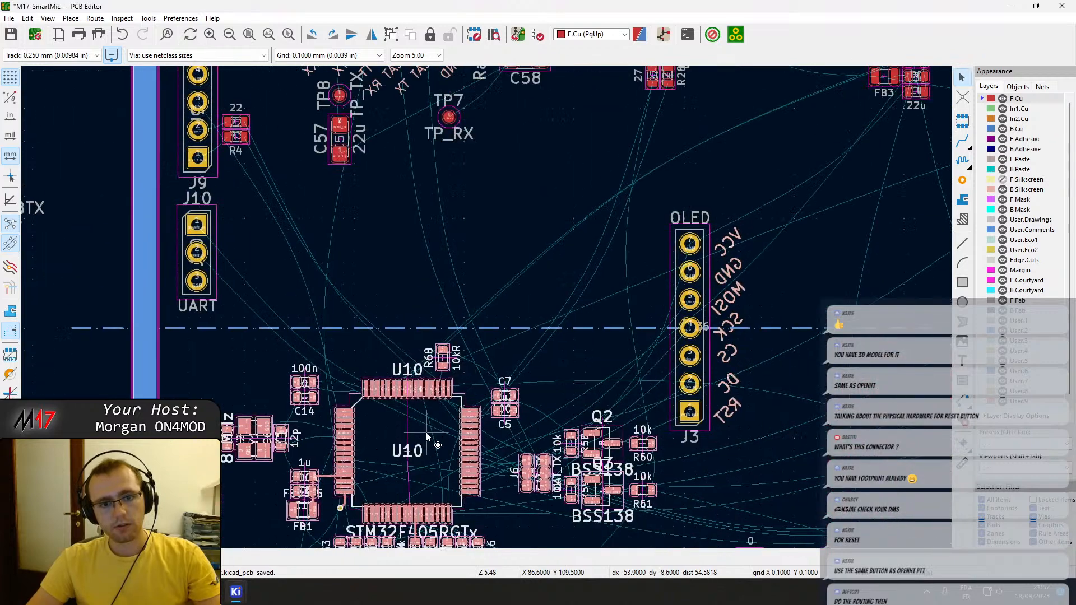
Check the footprint properties of the 22u capacitor C57 near TP8.
scroll(500, 273, down, 3)
scroll(510, 262, up, 5)
drag(482, 269, 368, 276)
double_click(494, 358)
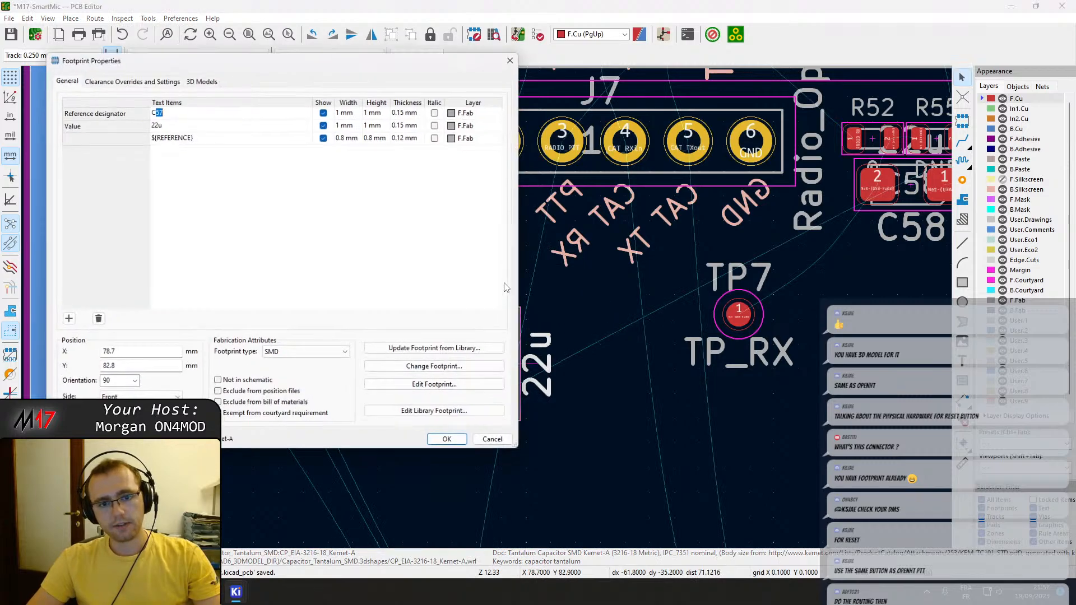
key(Escape)
Make the F.Silkscreen layer visible.
scroll(487, 296, down, 5)
middle_drag(638, 281, 370, 217)
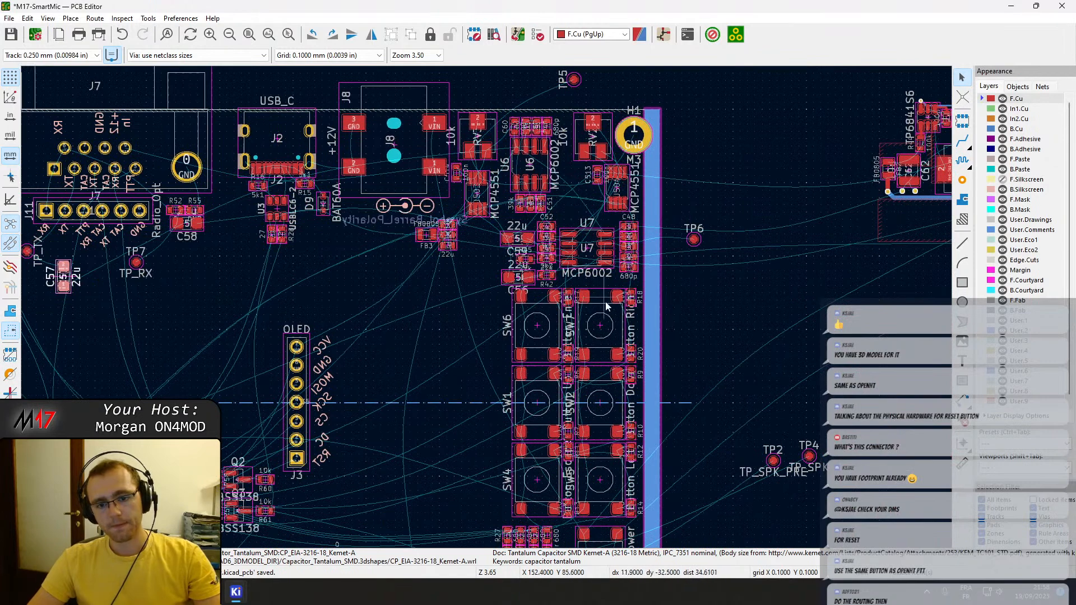
scroll(604, 301, down, 2)
middle_drag(397, 388, 524, 310)
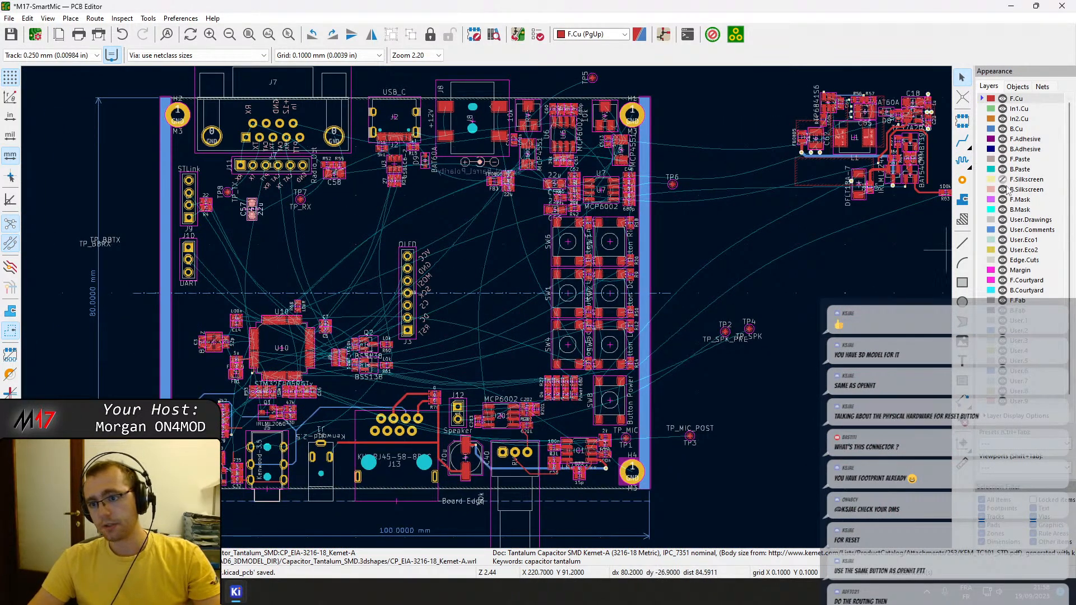
click(1003, 179)
Rotate capacitor C57 to horizontal and place it just below the TX label of header J11.
scroll(282, 234, up, 2)
scroll(487, 308, up, 3)
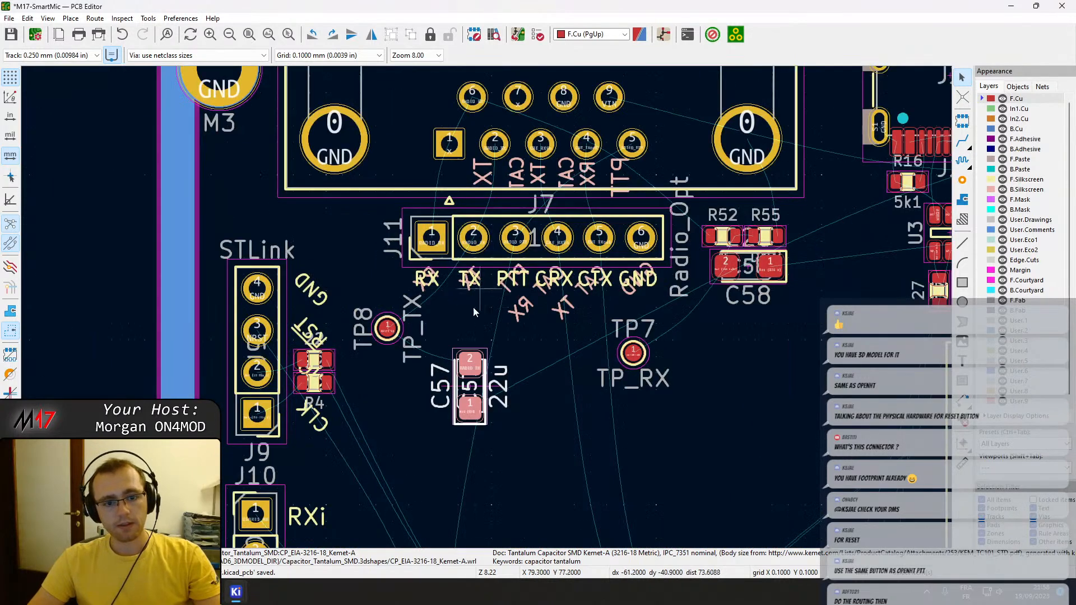
key(r)
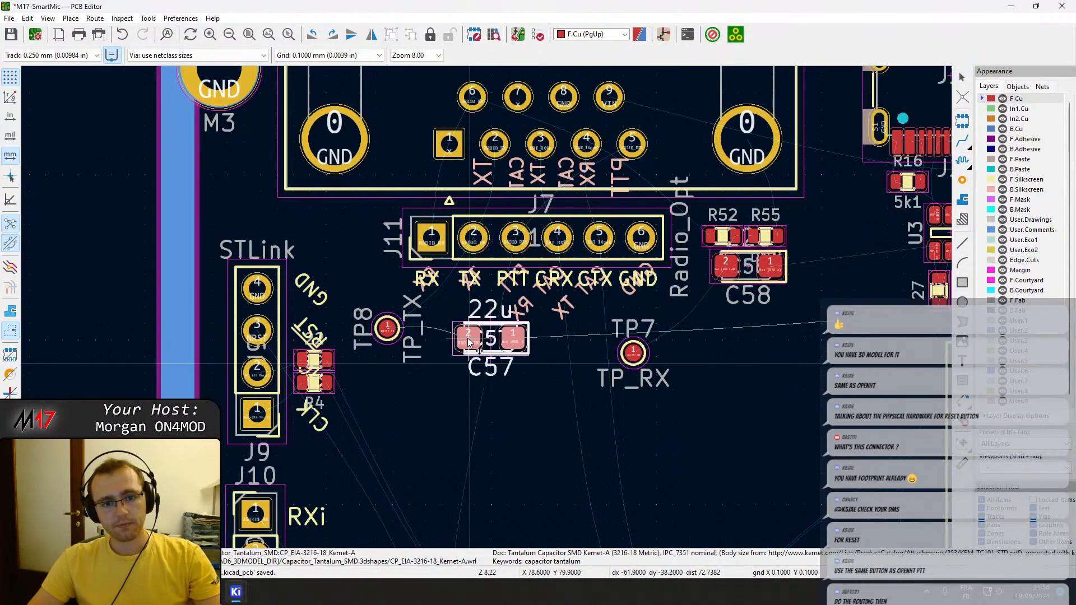
click(498, 323)
key(x)
click(451, 315)
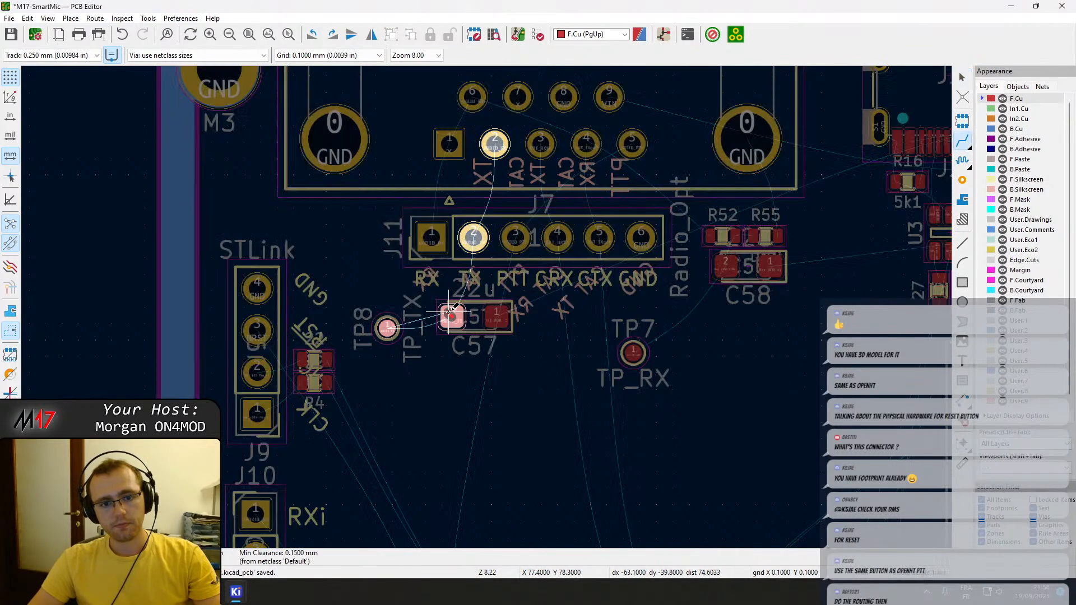
scroll(445, 265, up, 3)
scroll(486, 306, down, 5)
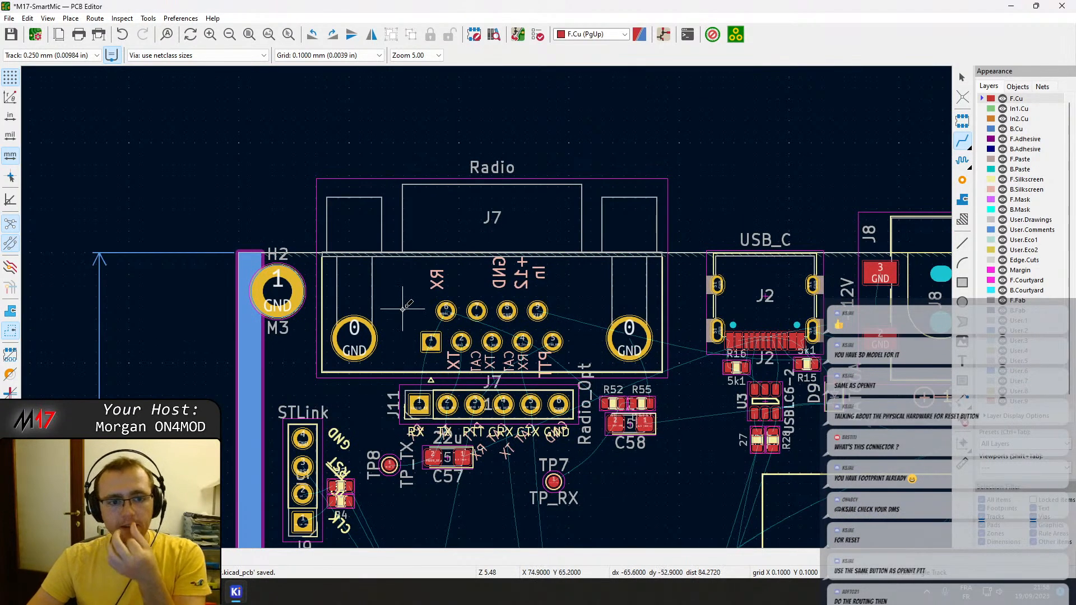
Examine how the radio connector J7, the USB_C connector J2 and the barrel jack J8 sit at the board edge.
scroll(372, 273, up, 4)
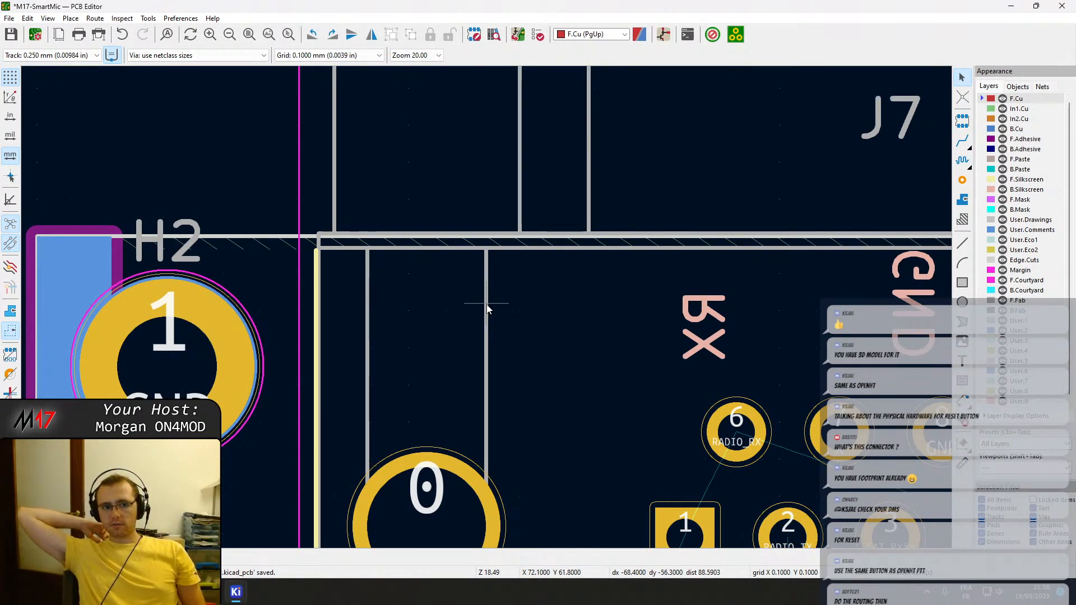
scroll(486, 307, down, 4)
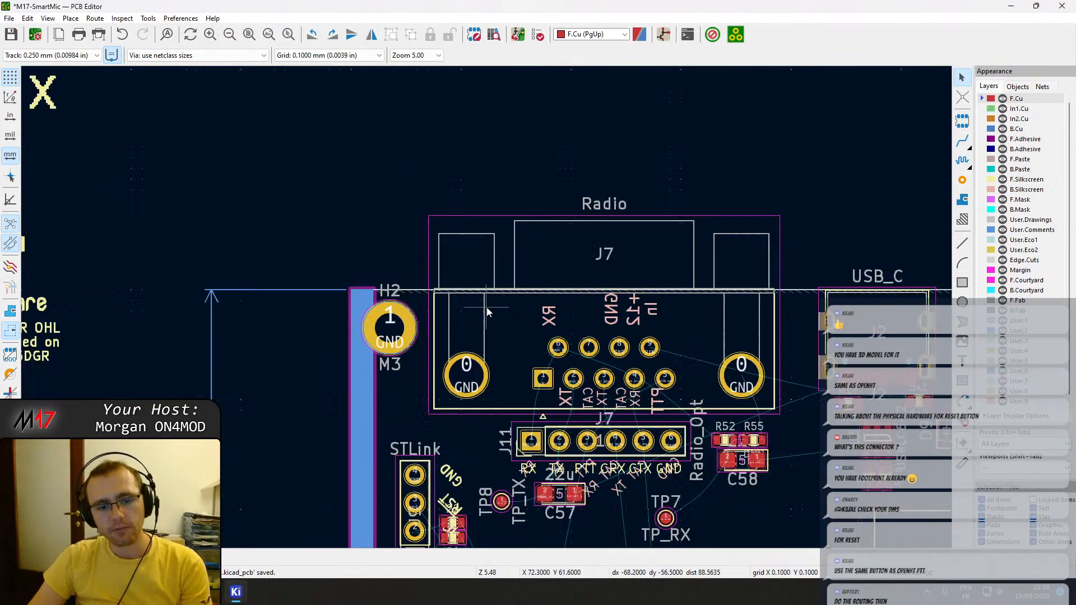
middle_drag(660, 317, 412, 299)
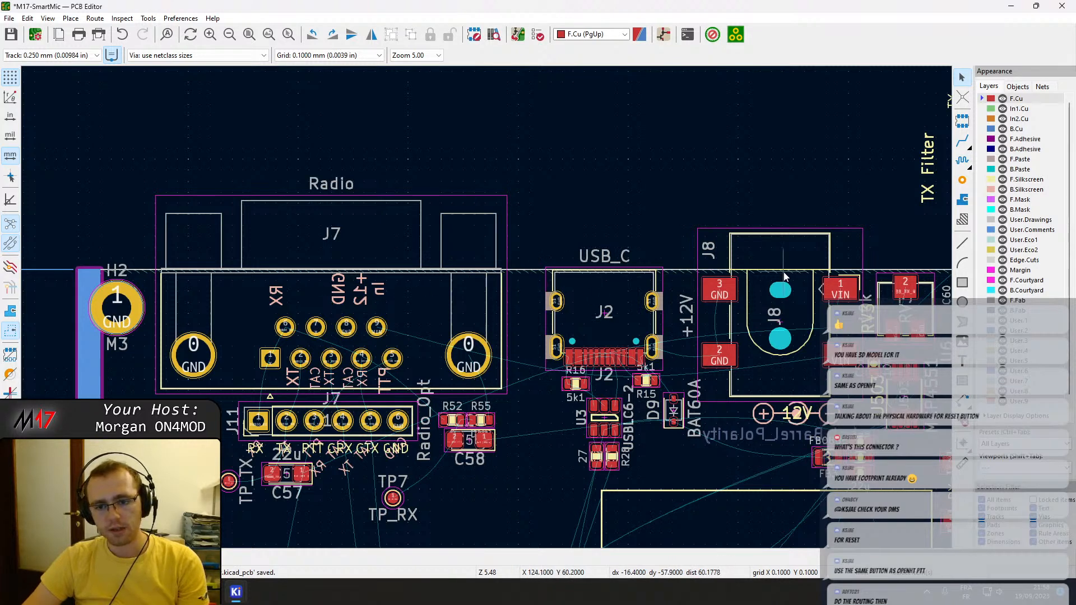
middle_drag(833, 264, 712, 267)
scroll(712, 269, up, 5)
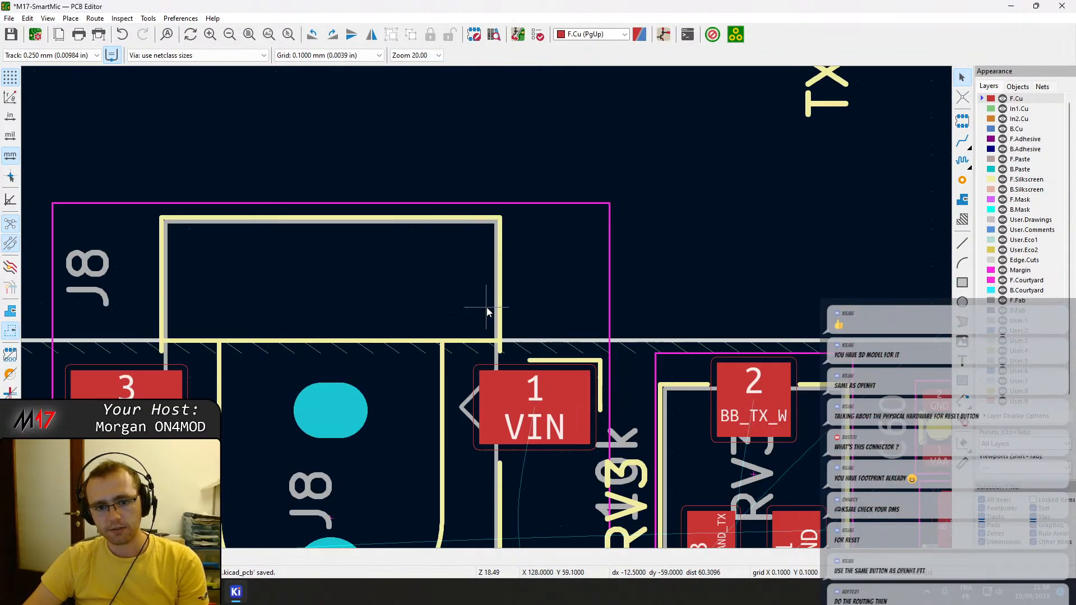
scroll(481, 314, down, 1)
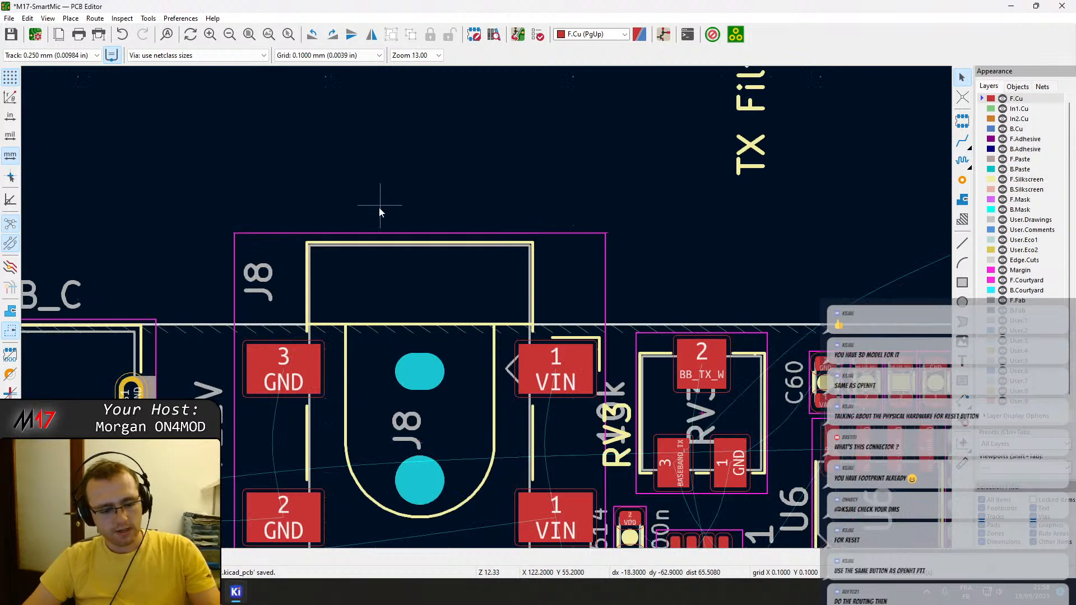
Open the 3D view of the board and inspect the radio connector J7, USB-C and 12V jack along the board edge.
key(alt+3)
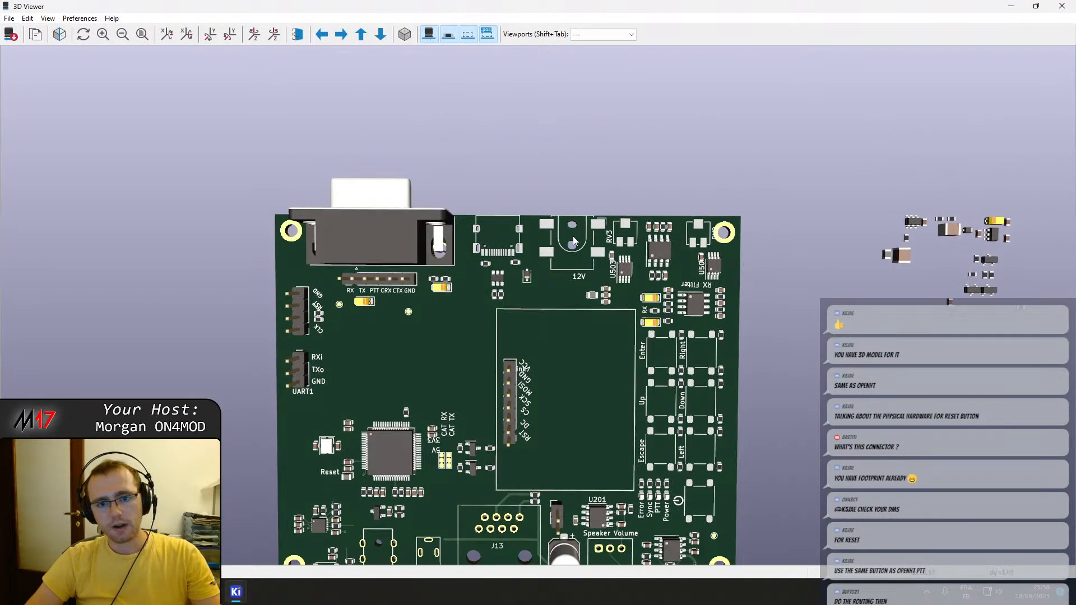
scroll(574, 215, up, 3)
scroll(600, 150, up, 2)
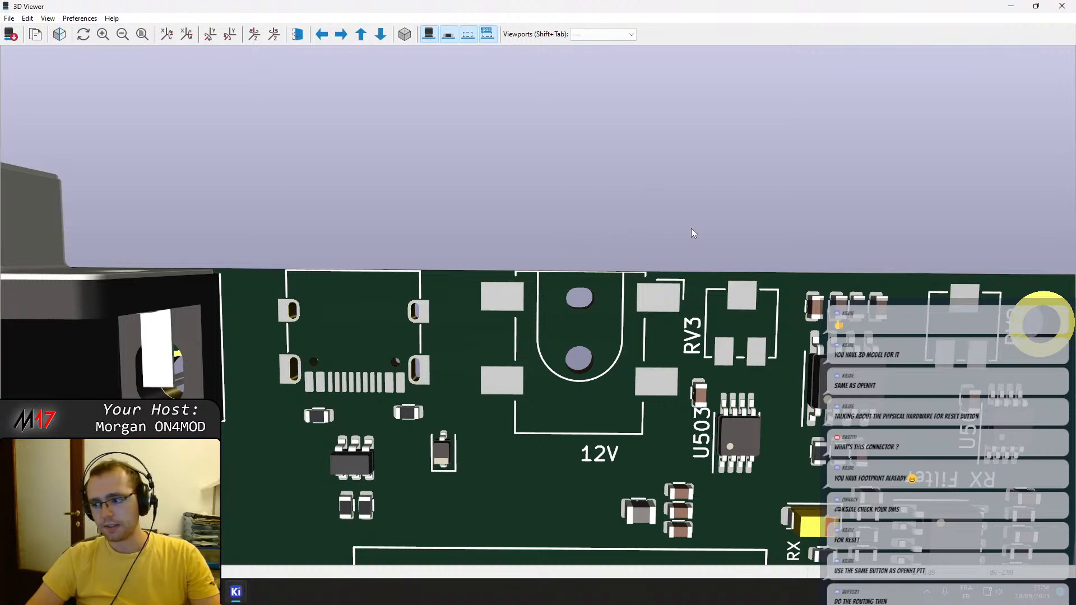
middle_drag(358, 317, 680, 242)
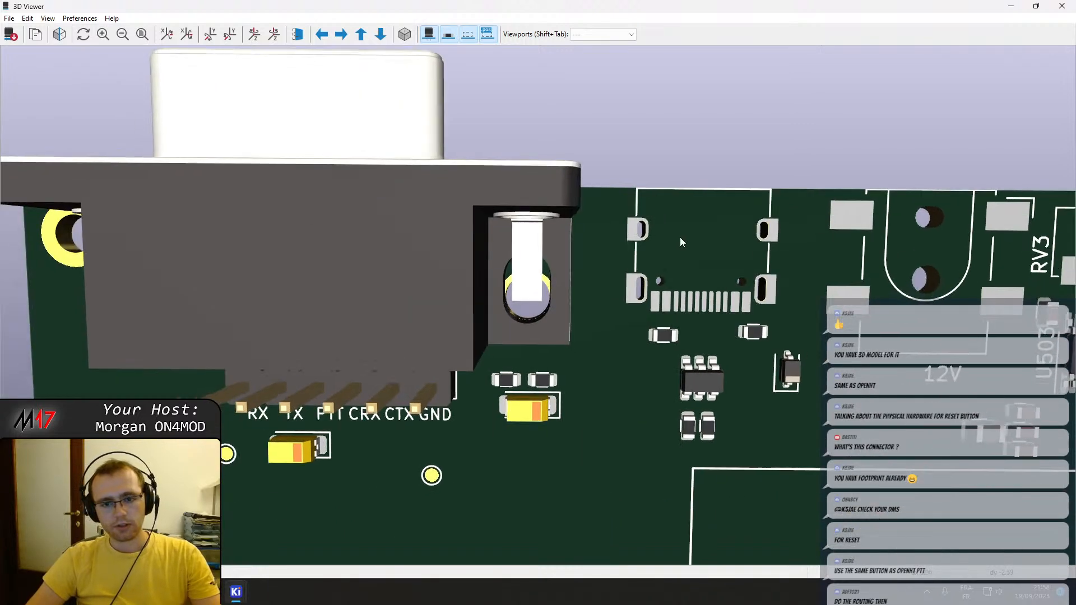
scroll(690, 236, down, 5)
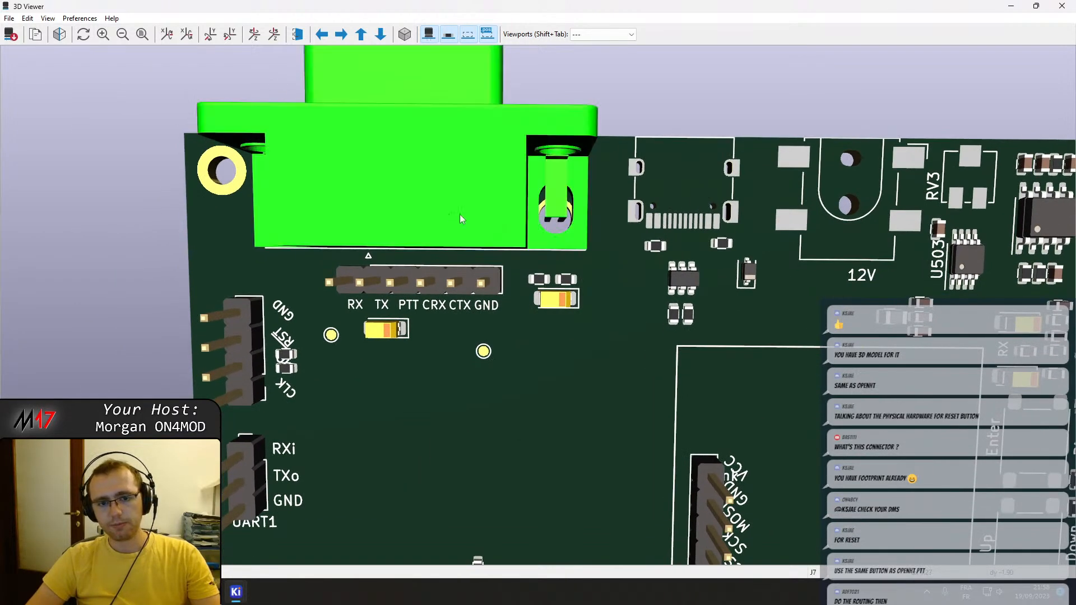
drag(474, 193, 556, 374)
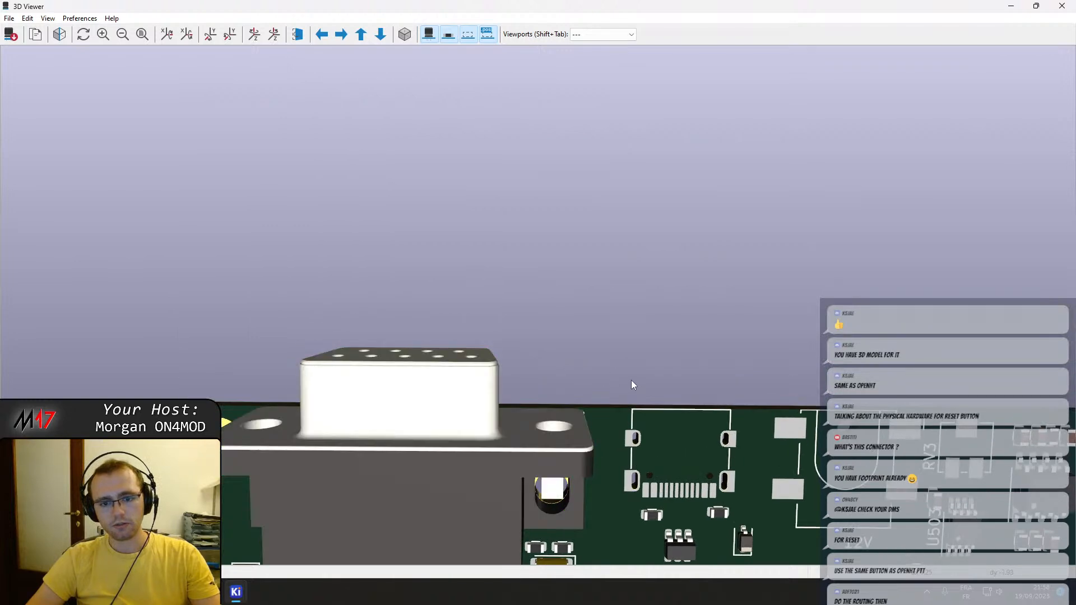
Inspect the board and its edge connectors from several angles in 3D, and return to the PCB layout at the USB_C connector.
drag(649, 415, 796, 229)
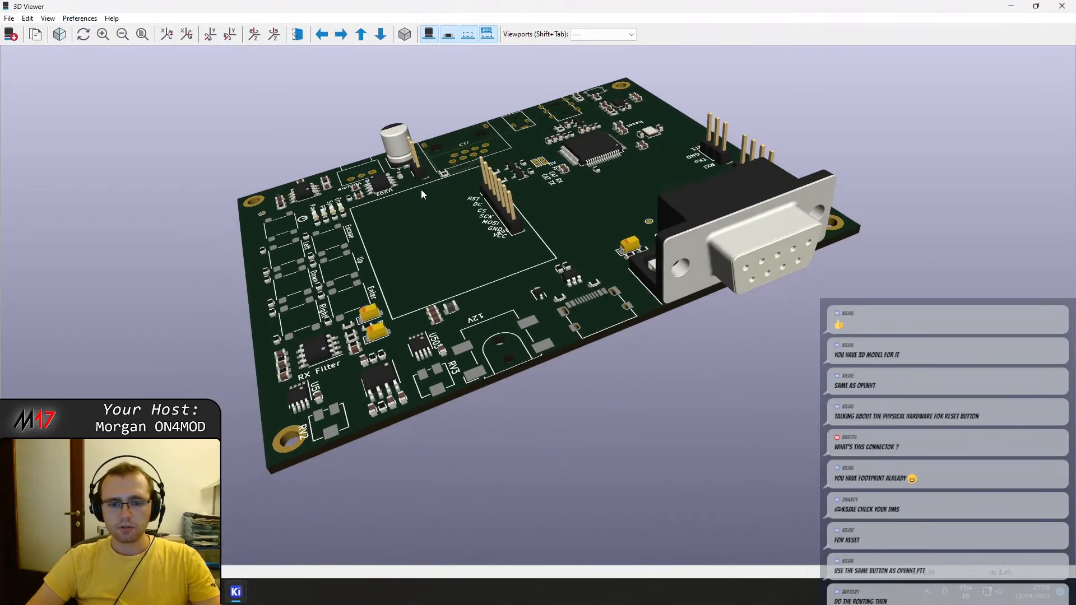
scroll(600, 315, up, 2)
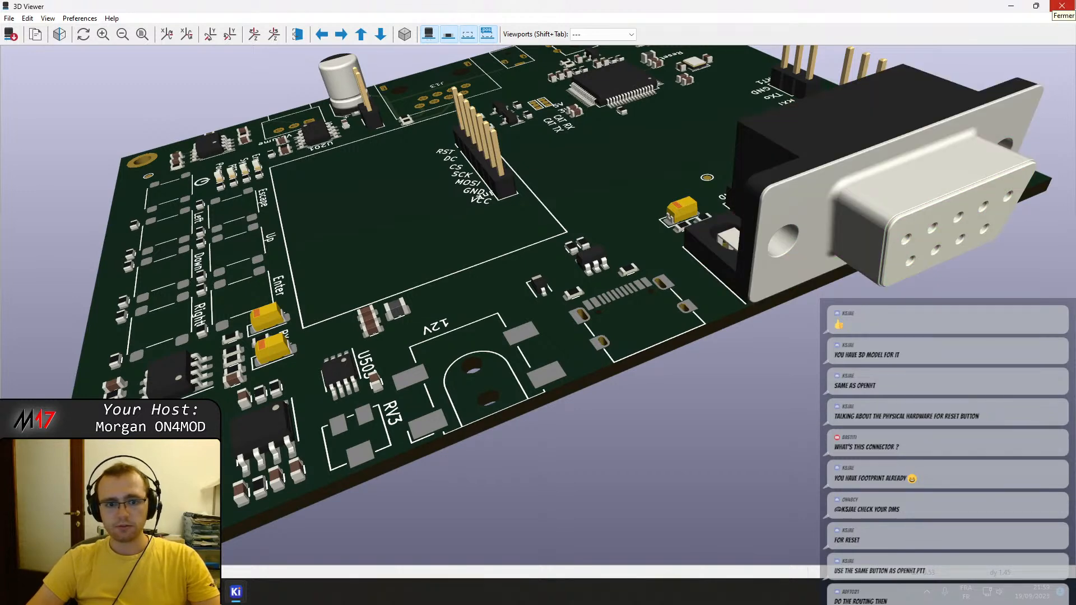
click(1062, 6)
middle_drag(487, 403, 838, 293)
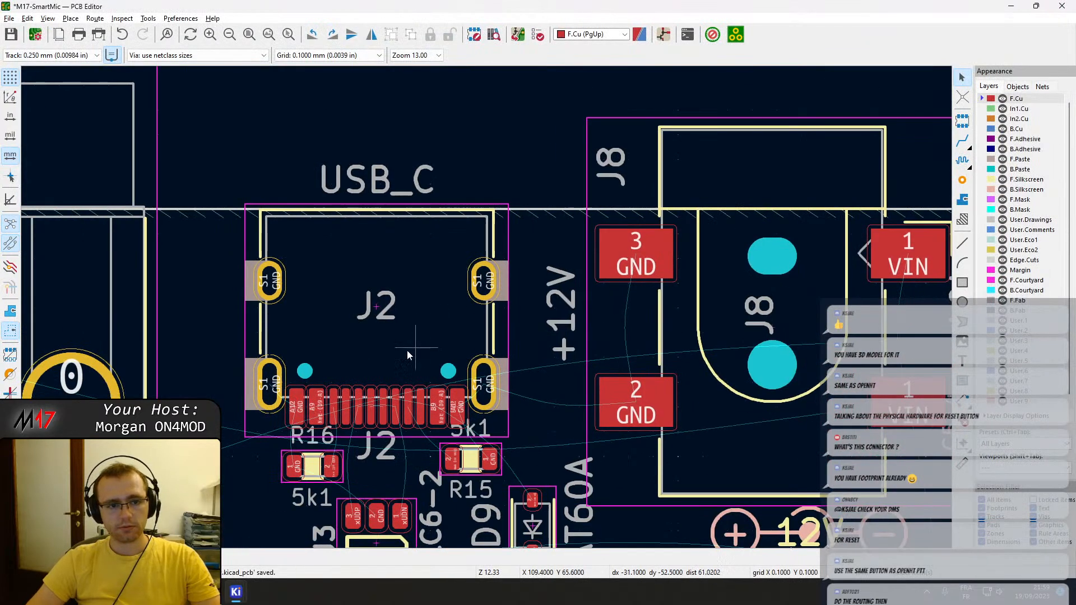
Move the USB_C connector J2 about 1.6 mm outward toward the board edge, keeping its horizontal alignment.
click(389, 355)
drag(377, 325, 376, 290)
scroll(492, 212, up, 4)
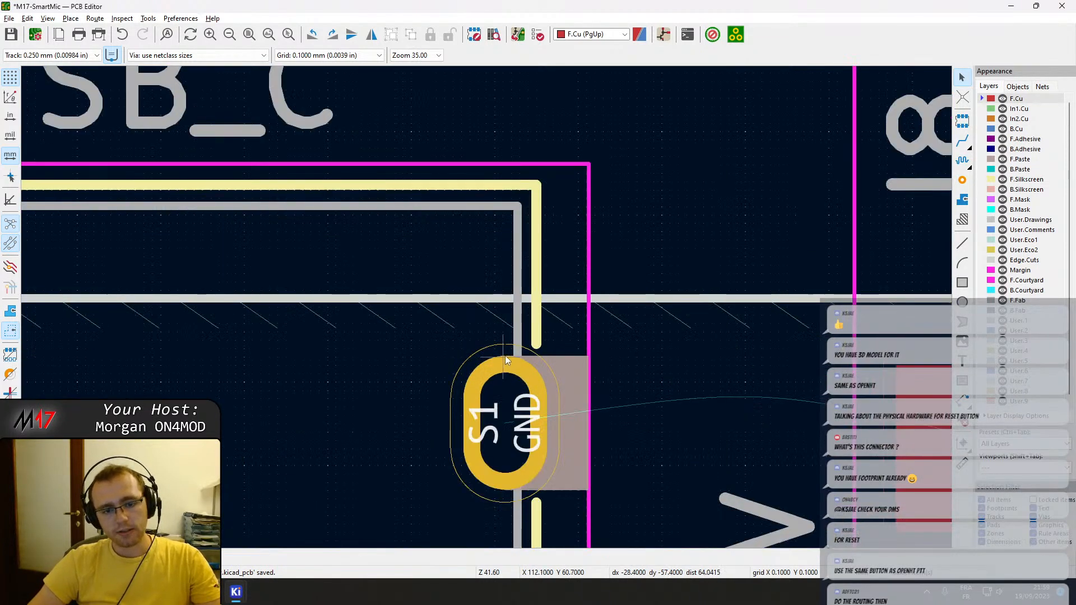
key(space)
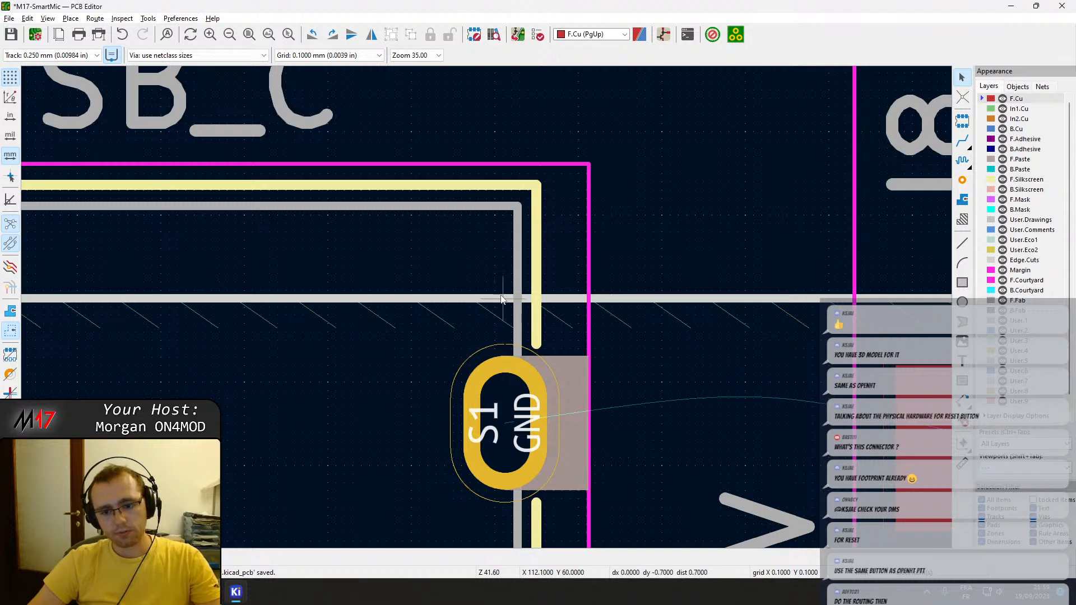
click(505, 425)
key(Escape)
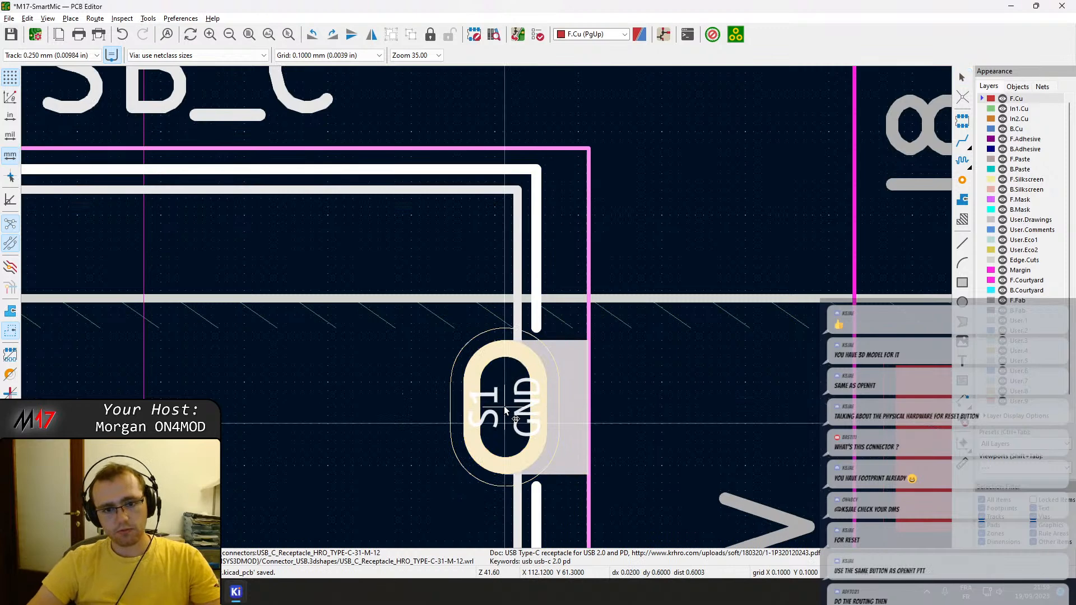
Check J2's mounting slots against the board edge and shift J2 back inward about 0.3 mm, leaving the slots about 1.0 mm from the edge.
scroll(504, 406, down, 3)
scroll(335, 269, down, 3)
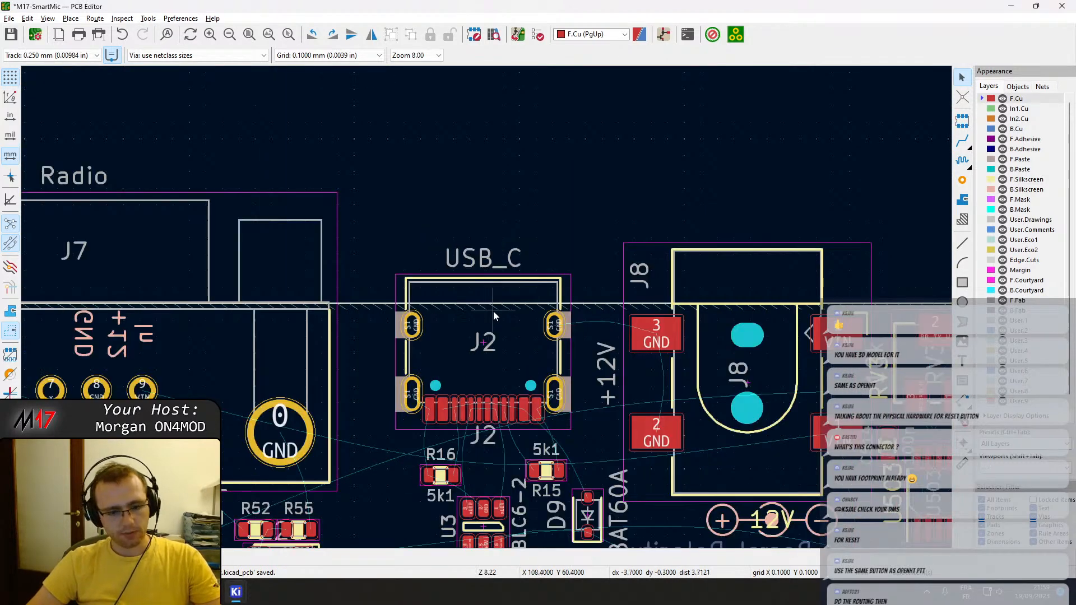
scroll(492, 311, up, 3)
scroll(486, 312, up, 3)
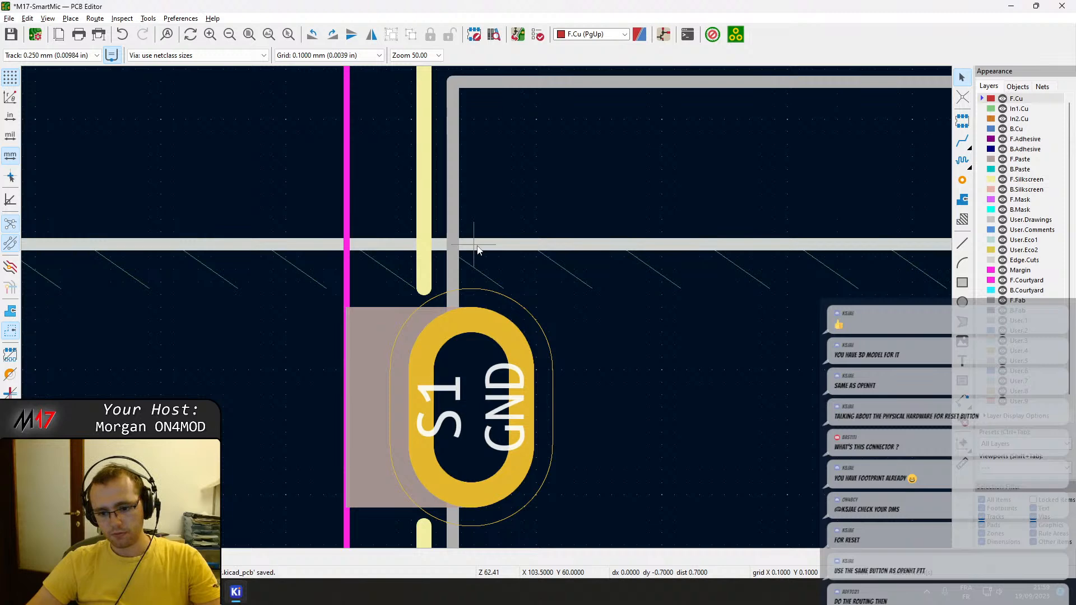
scroll(477, 250, down, 2)
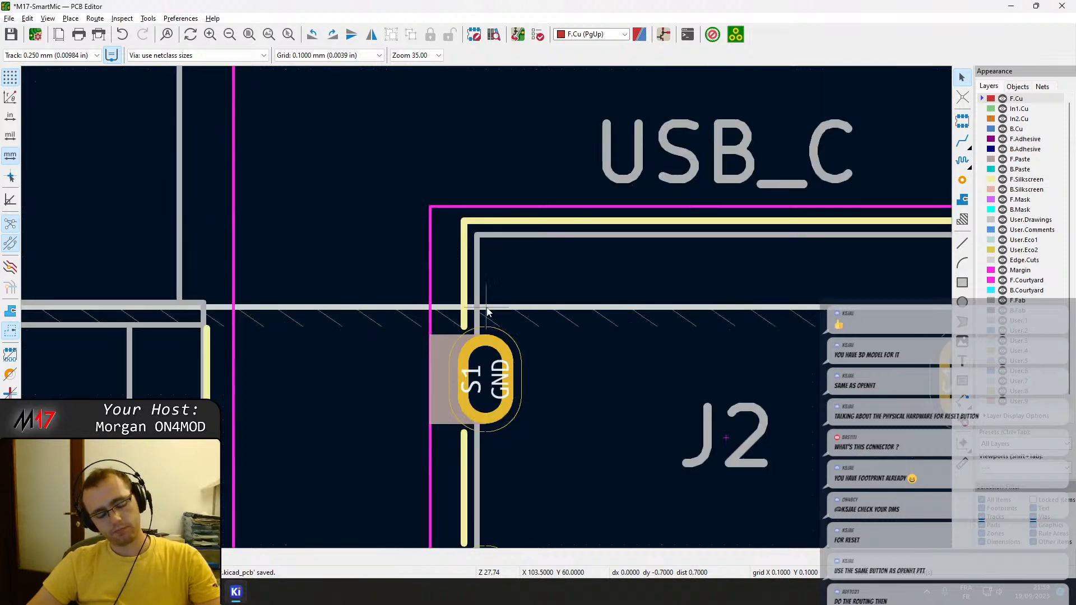
scroll(487, 311, down, 2)
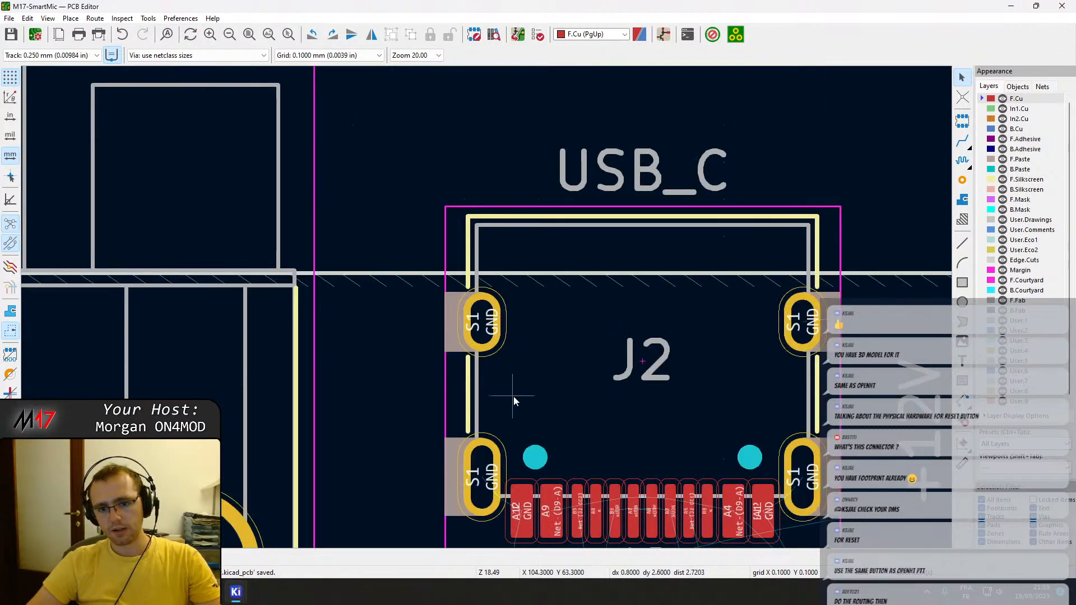
click(657, 385)
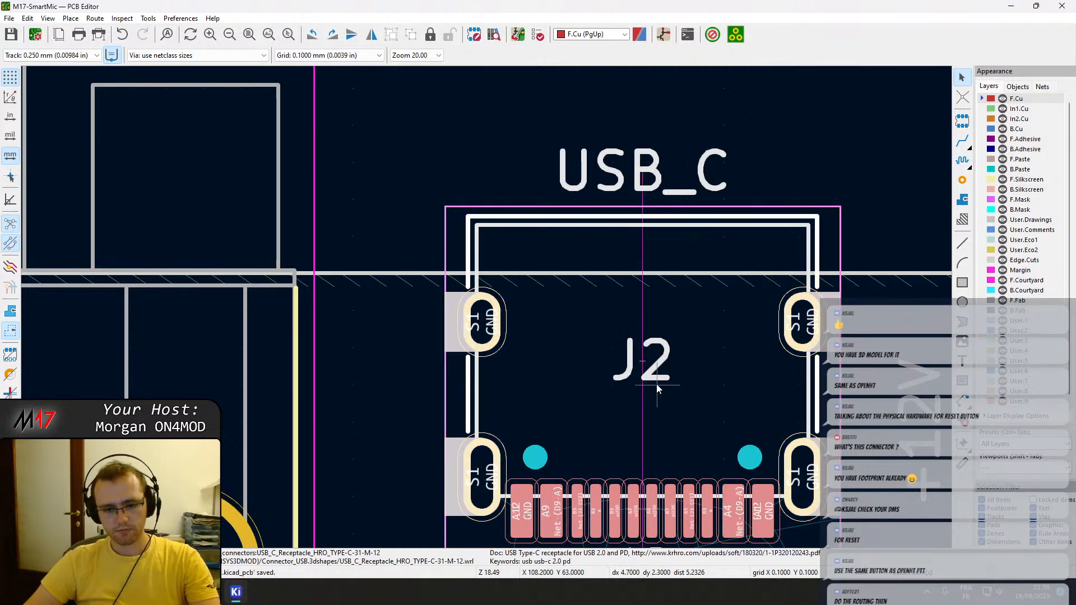
click(642, 393)
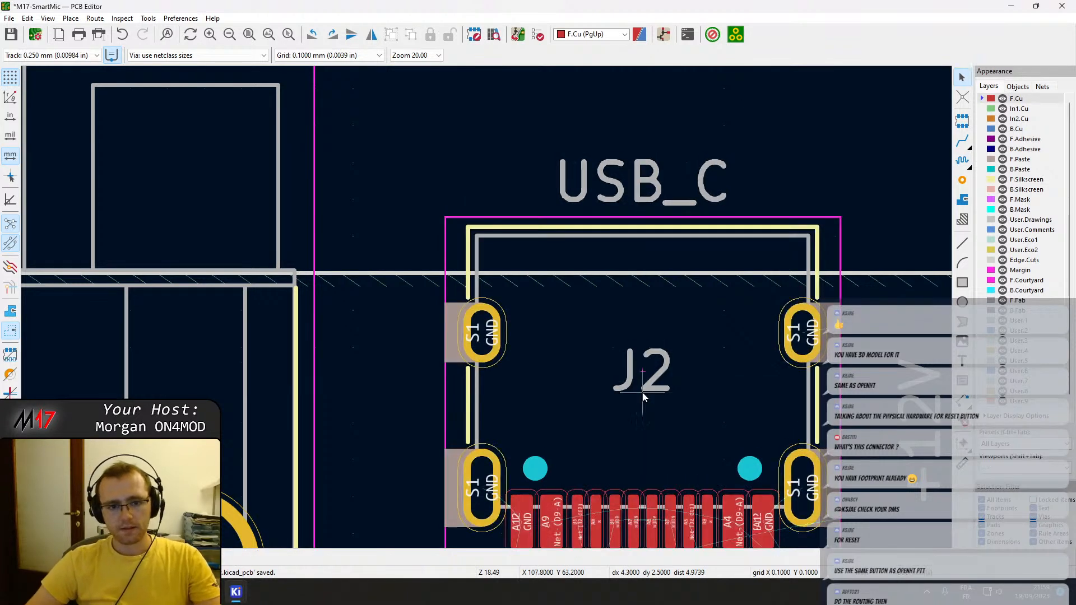
scroll(482, 311, up, 3)
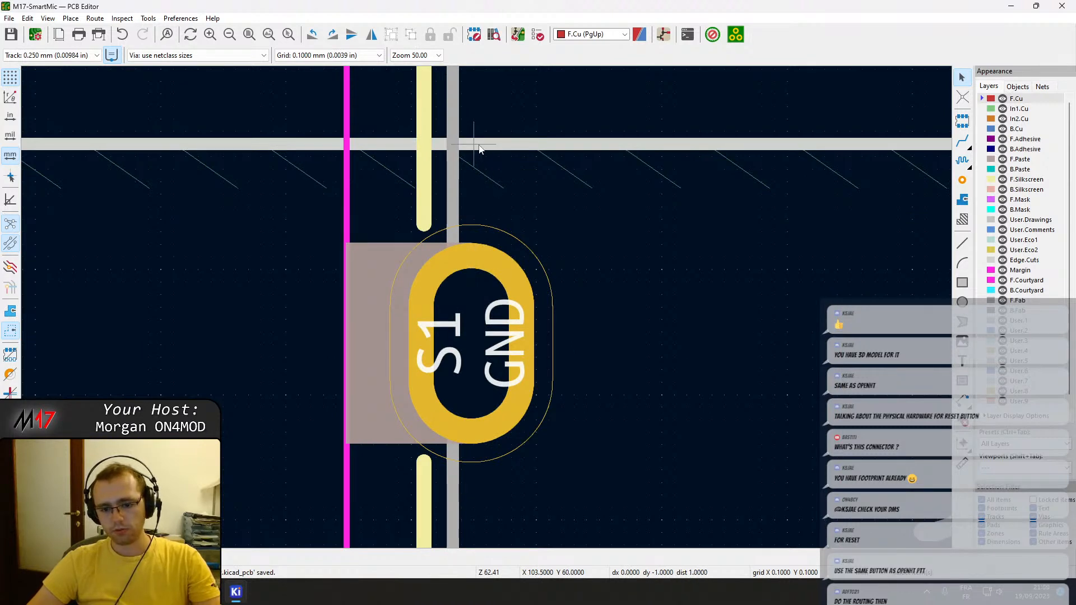
scroll(576, 272, down, 1)
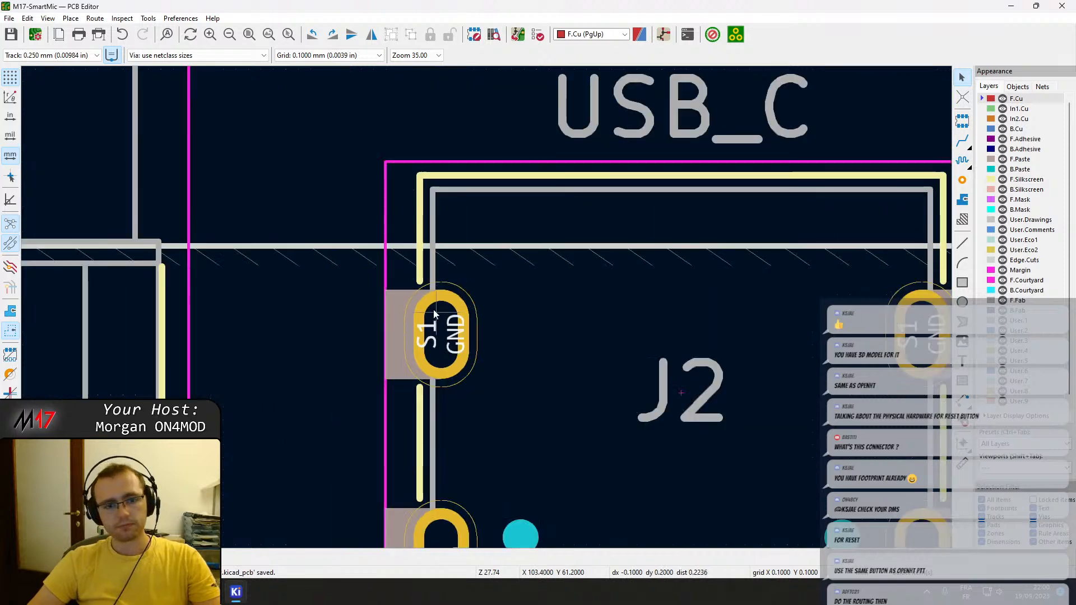
scroll(438, 315, down, 3)
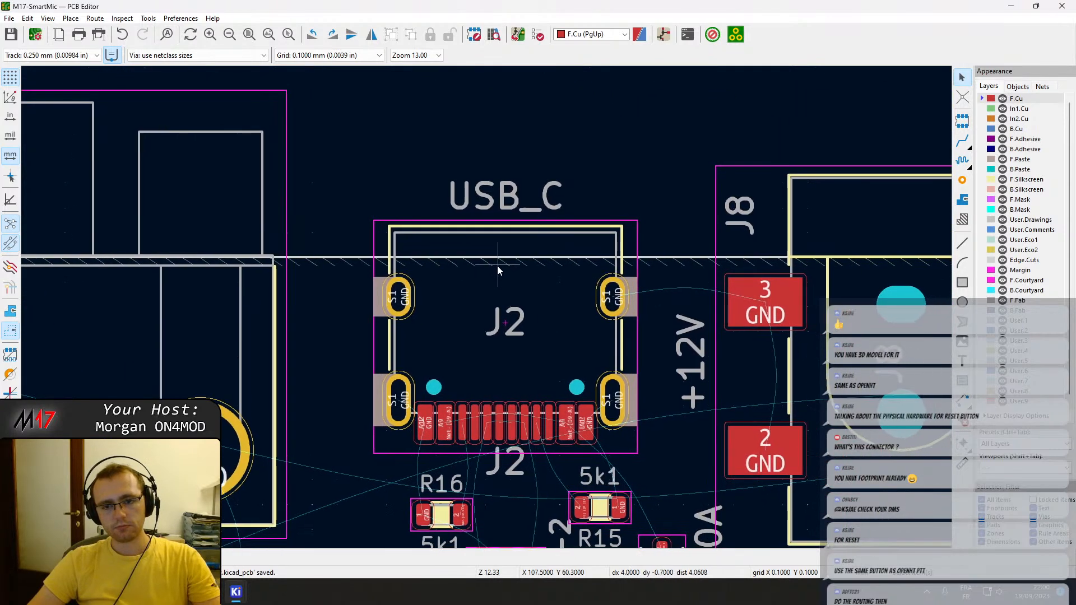
Move the radio connector J7 outward about 0.9 mm in grid increments so its flange sits past the board edge.
middle_drag(498, 268, 634, 217)
middle_drag(277, 325, 436, 330)
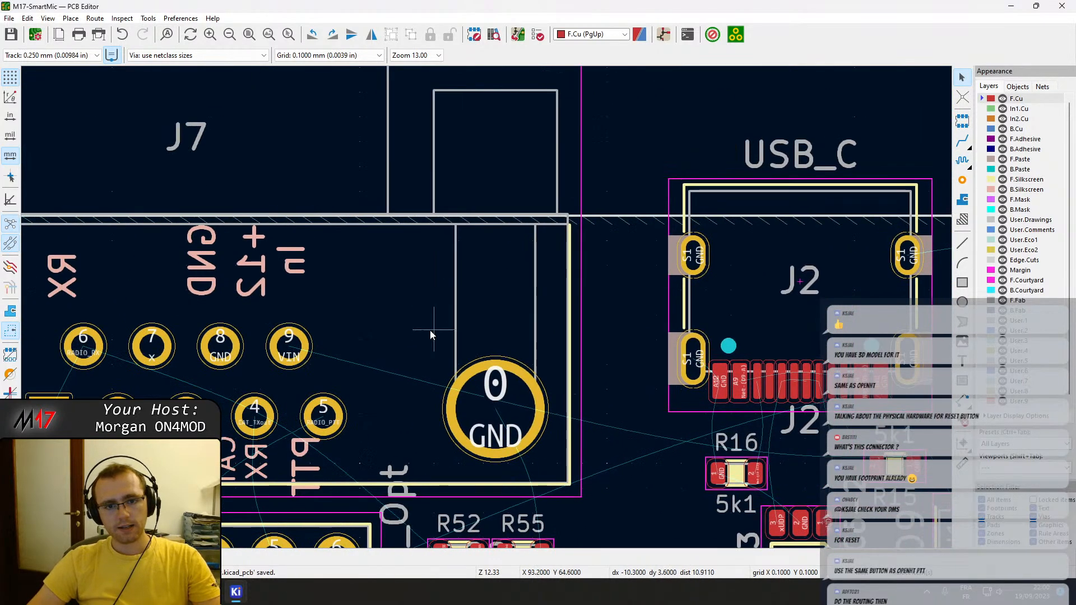
click(435, 331)
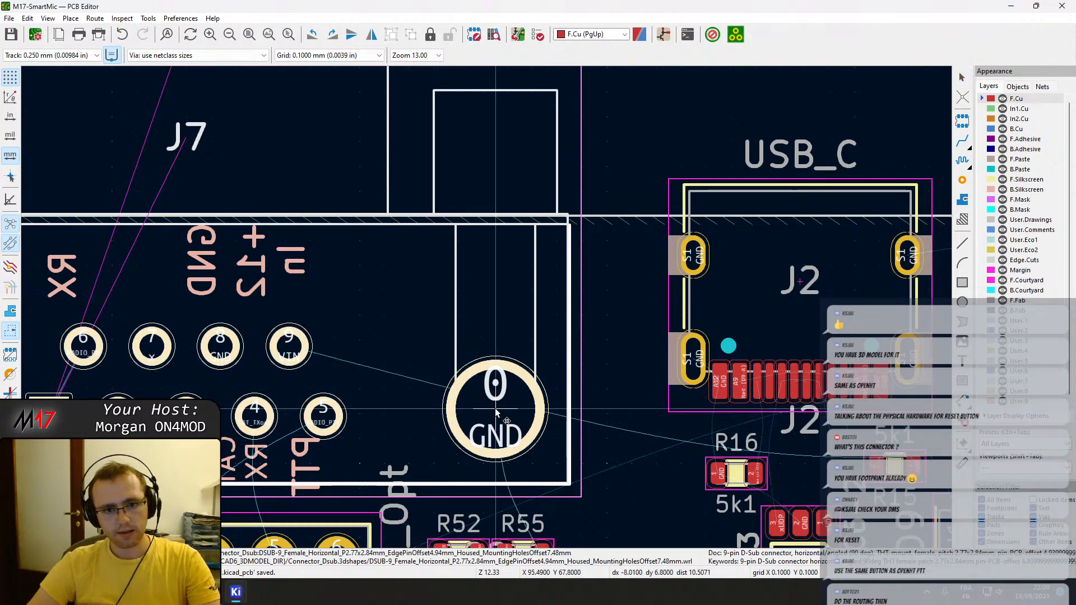
key(Up)
key(Up)
key(Up)
key(Up)
key(Up)
key(Up)
key(Up)
key(Up)
key(Up)
key(Up)
key(Up)
key(Up)
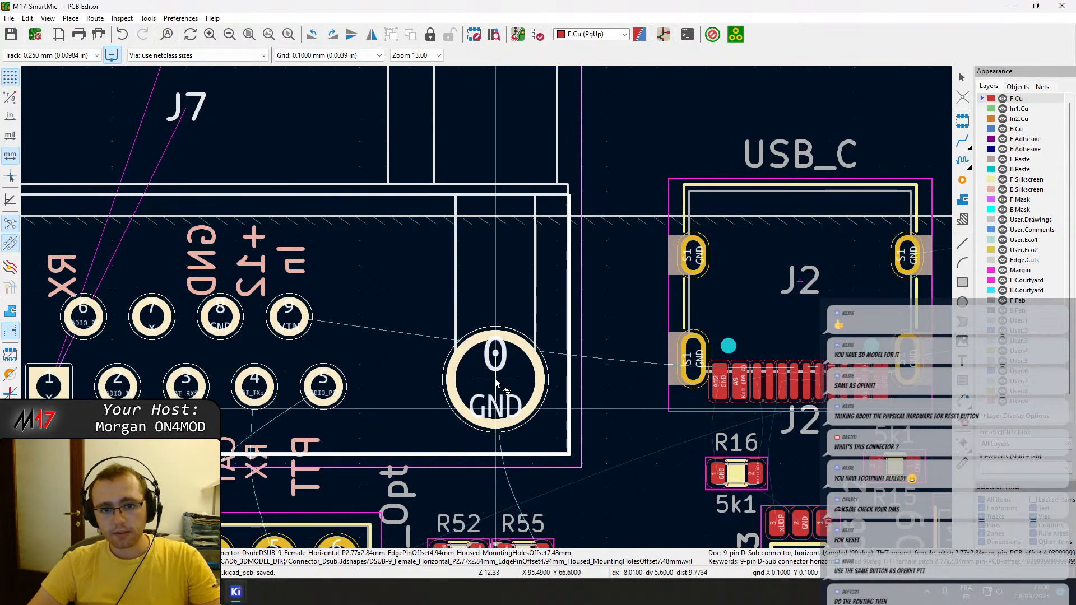
key(Down)
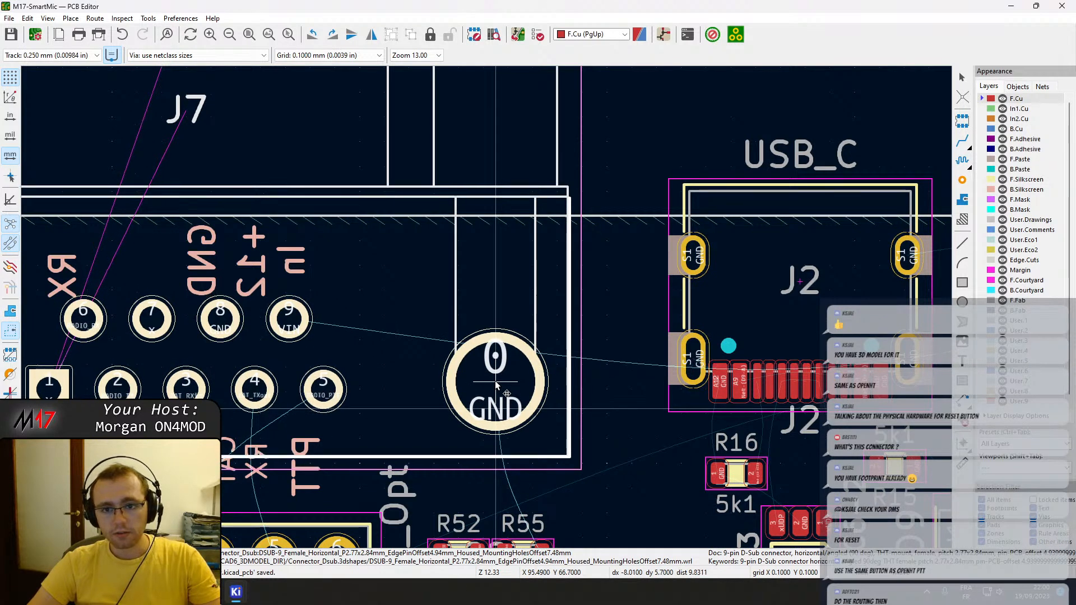
key(Down)
key(Down)
click(496, 385)
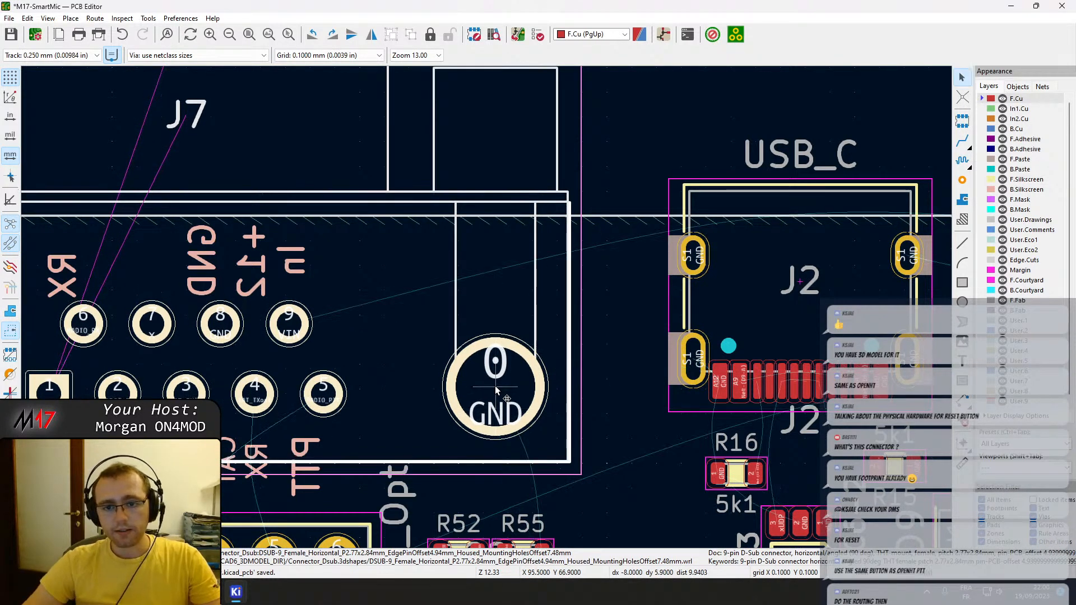
Check the J7 flange against the board edge, fine-tune J7's position and save the board.
scroll(603, 276, up, 2)
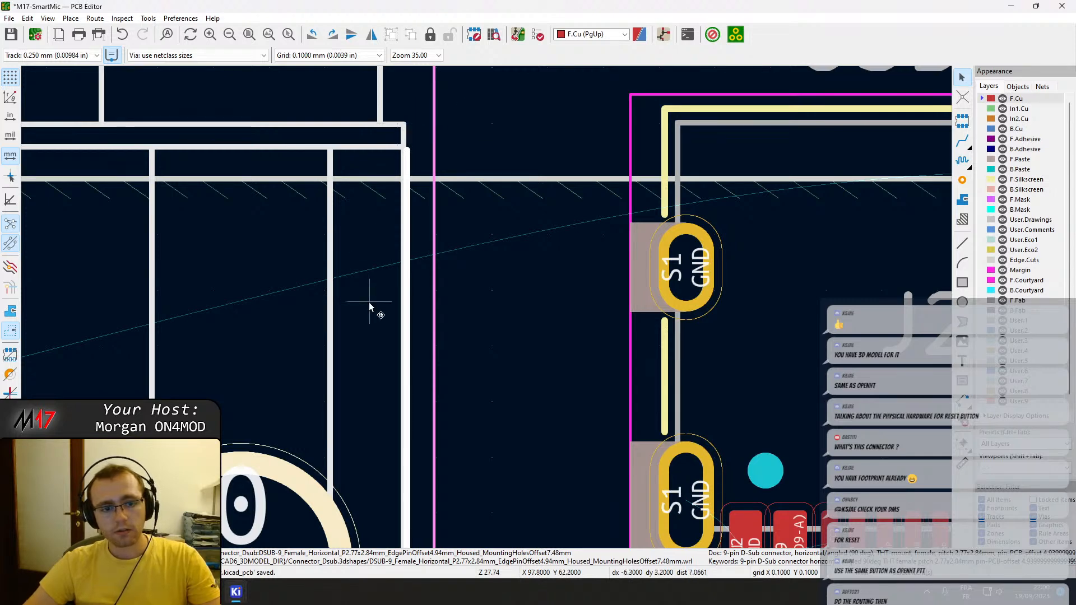
scroll(369, 301, down, 5)
key(m)
click(449, 383)
key(ctrl+s)
scroll(487, 307, down, 4)
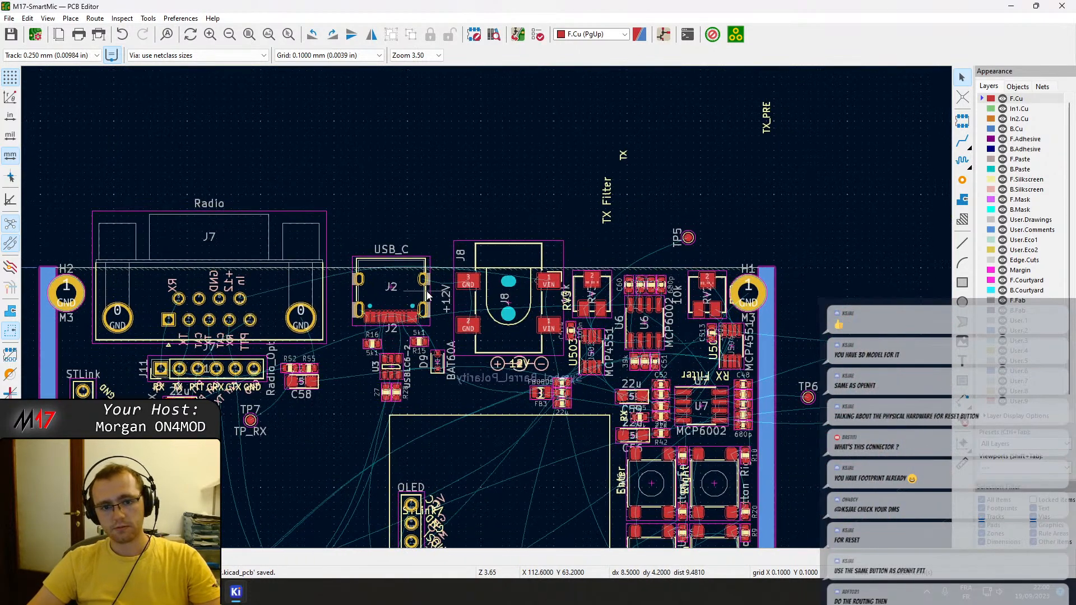
Move the 12V barrel jack J8 inward about 1.3 mm so its front overhangs the board edge about 2 mm, and save the board.
middle_drag(427, 291, 564, 252)
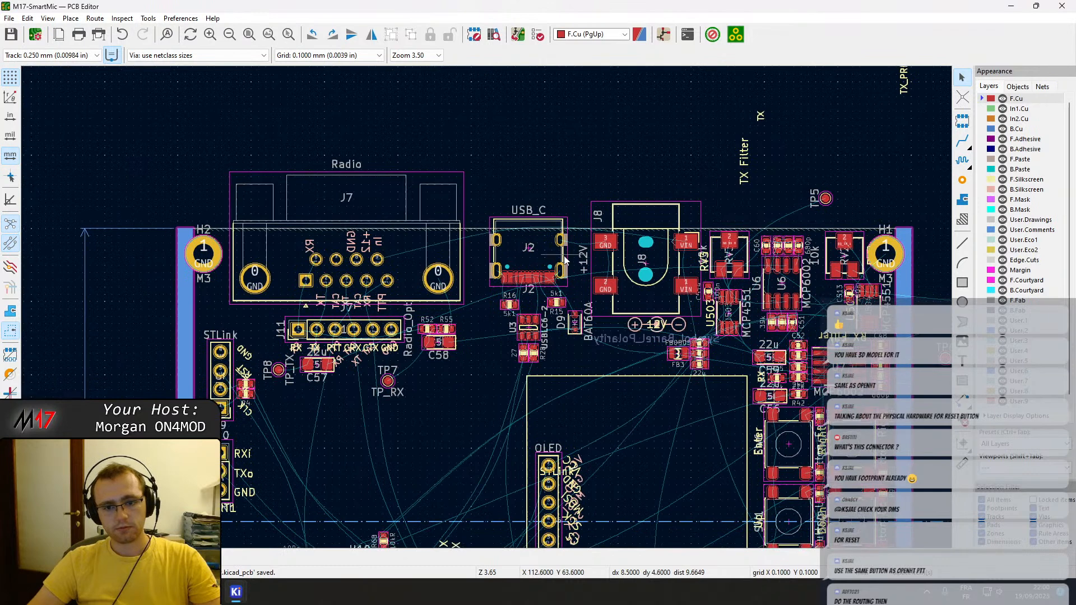
scroll(486, 307, up, 3)
click(471, 311)
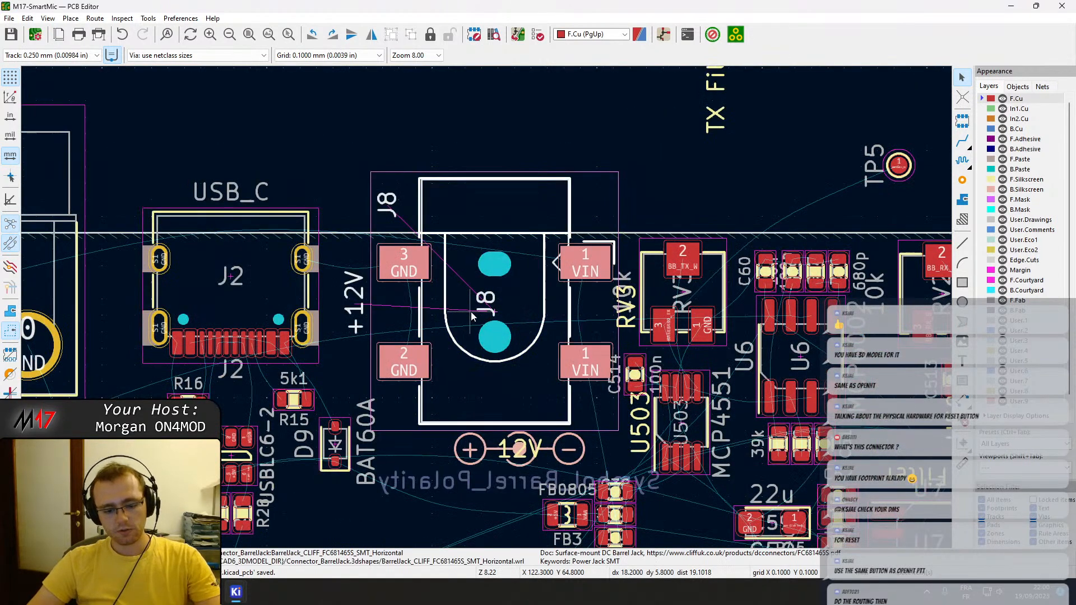
drag(494, 314, 494, 336)
scroll(394, 208, up, 3)
scroll(491, 310, down, 1)
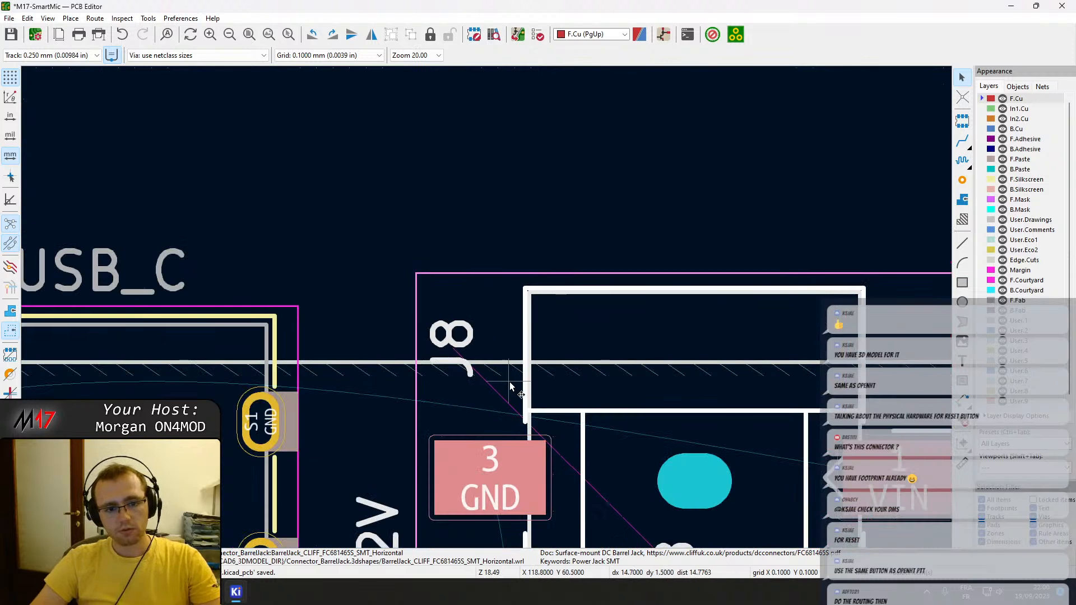
scroll(493, 483, down, 1)
middle_drag(494, 223, 503, 223)
key(Escape)
key(ctrl+s)
Compare how far barrel jack J8 overhangs the board edge with the overhang of the connectors on the opposite edge.
scroll(511, 247, down, 3)
scroll(495, 306, up, 4)
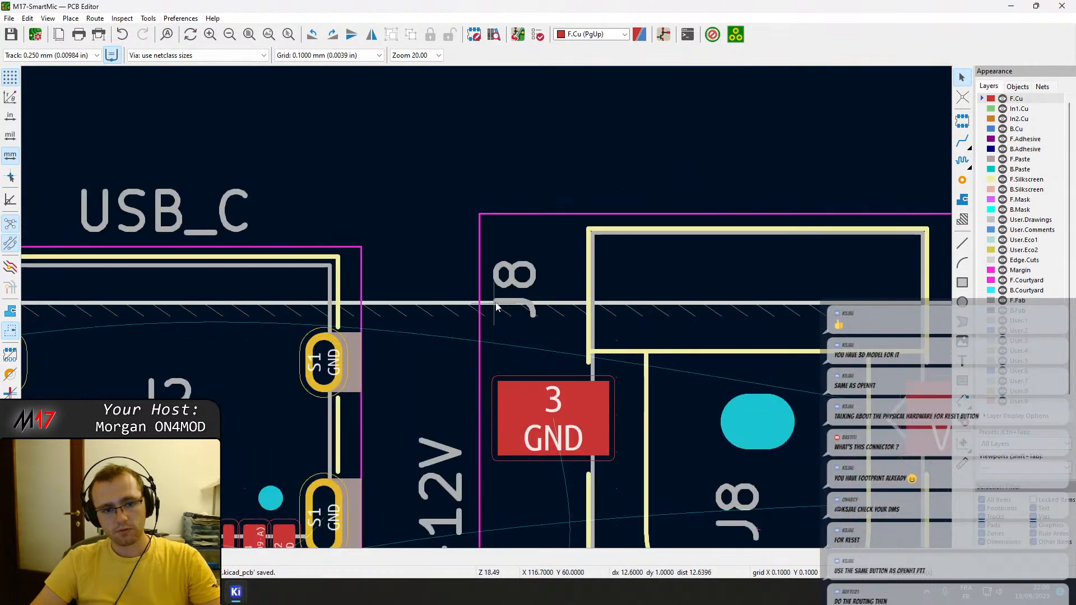
scroll(577, 293, down, 2)
scroll(487, 355, up, 2)
scroll(498, 381, down, 4)
scroll(519, 371, up, 2)
scroll(519, 371, down, 2)
scroll(483, 307, up, 4)
scroll(482, 297, down, 2)
scroll(462, 311, up, 6)
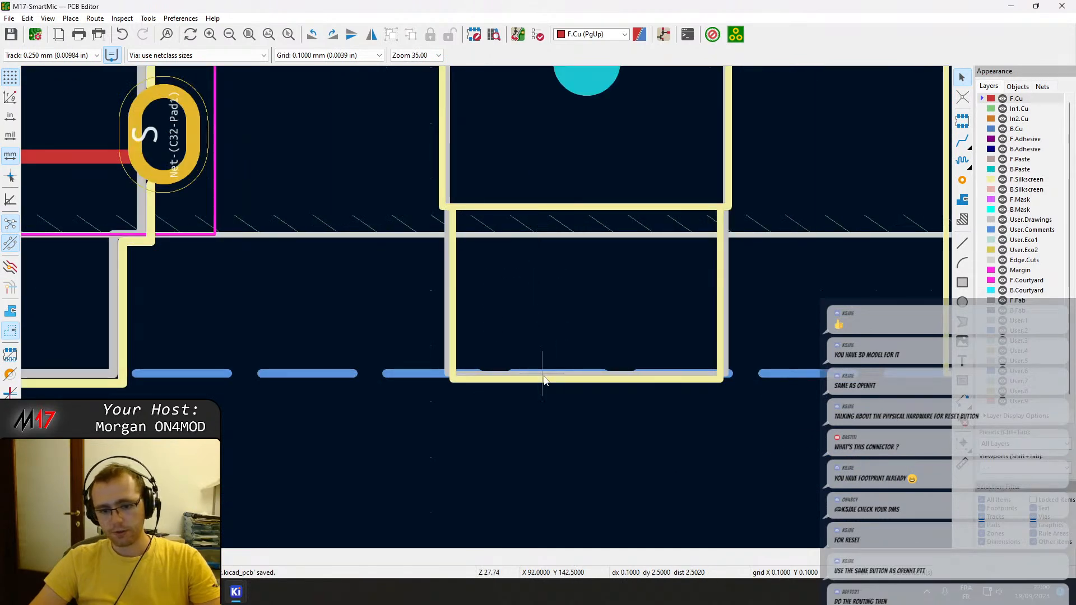
scroll(537, 379, down, 11)
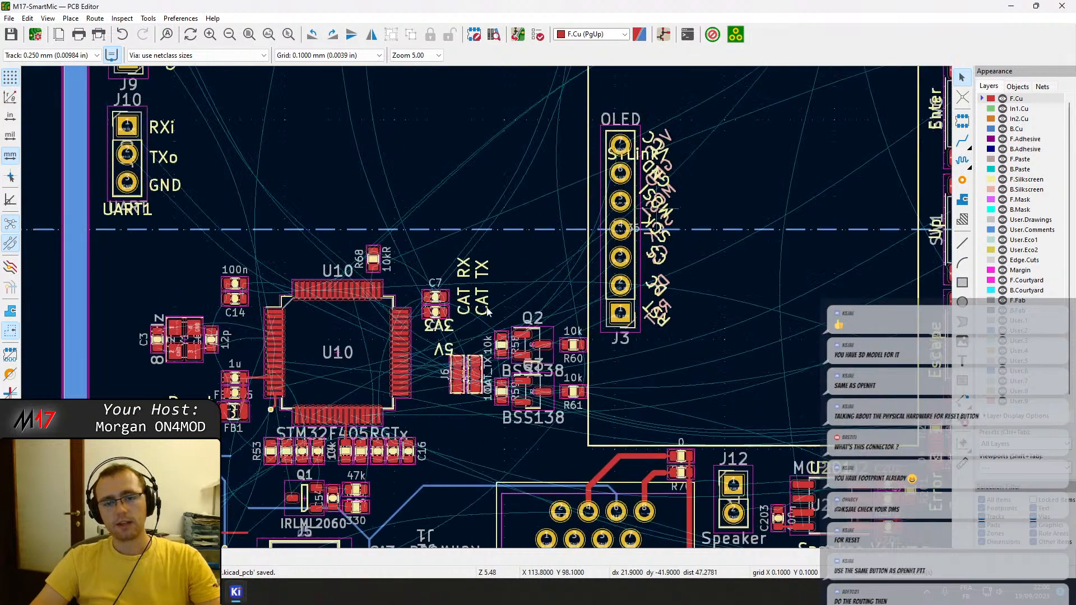
scroll(487, 307, up, 14)
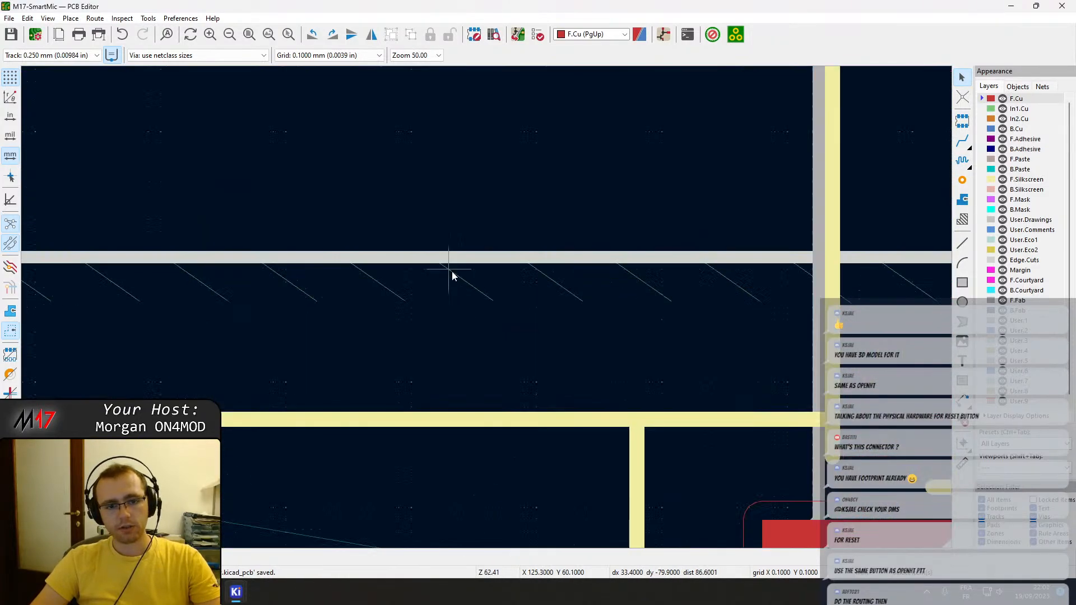
scroll(486, 274, down, 3)
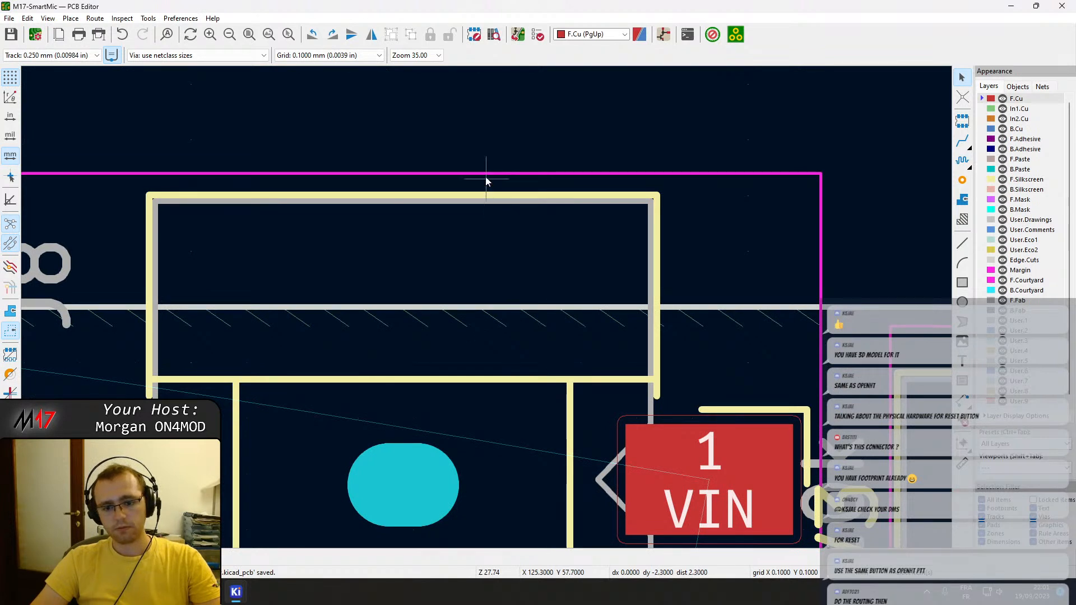
Move barrel jack J8 outward about 0.6 mm in total so its front overhangs the board edge by about 2.5 mm.
click(467, 253)
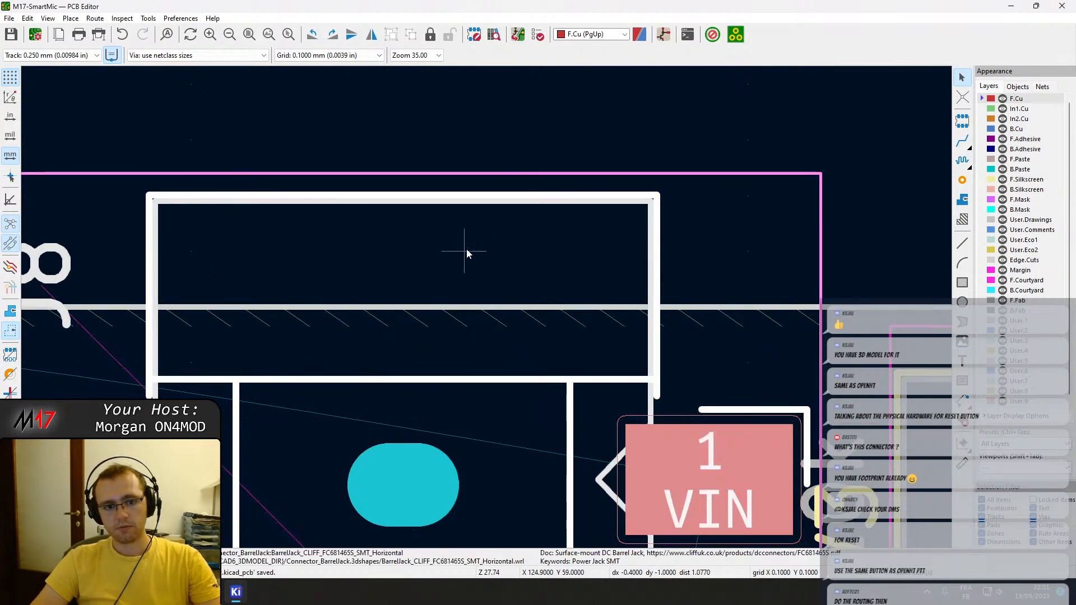
key(m)
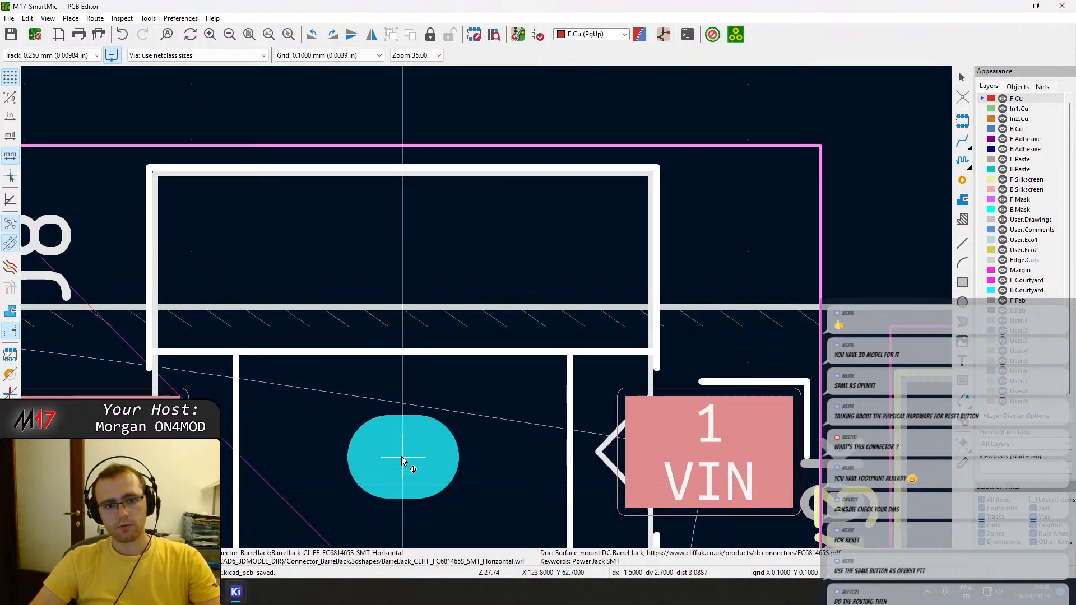
click(402, 460)
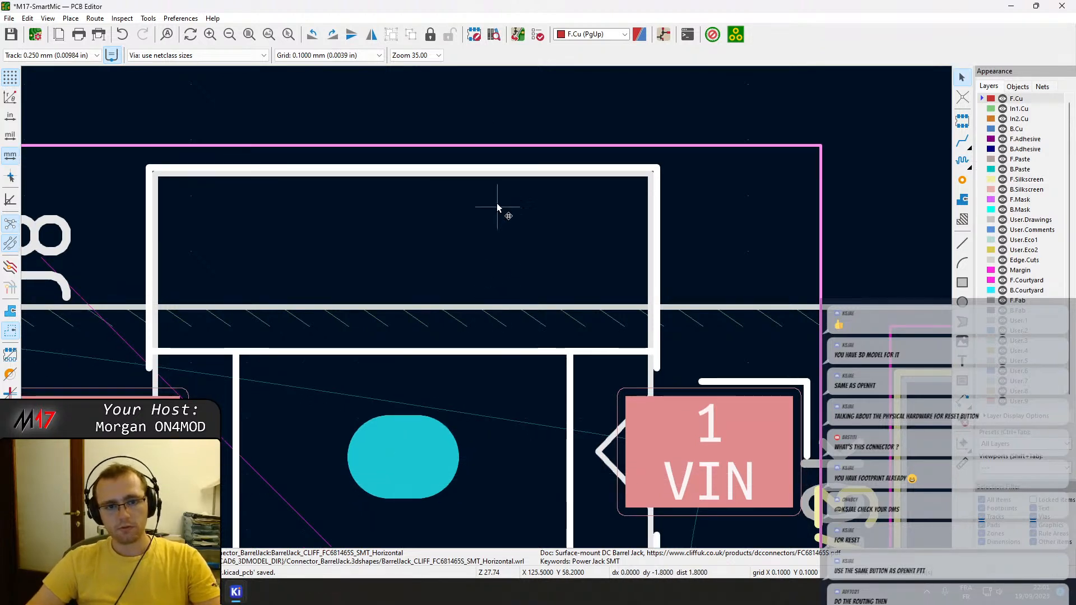
key(Escape)
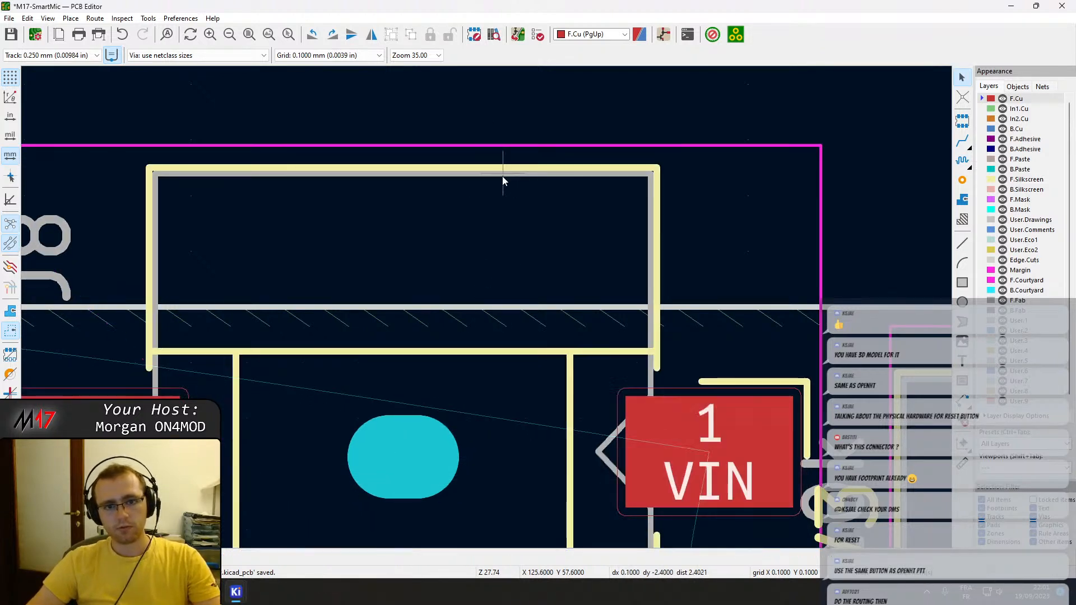
click(473, 418)
key(m)
click(402, 452)
key(Escape)
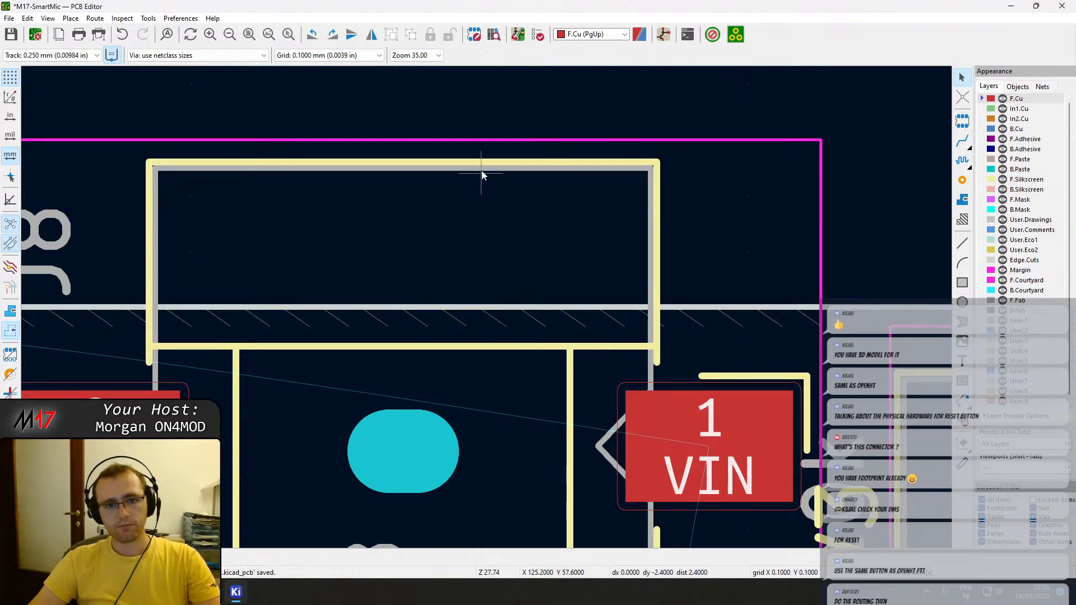
Move the D-sub connector J7 outward about 0.6 mm over the board edge.
scroll(482, 174, down, 5)
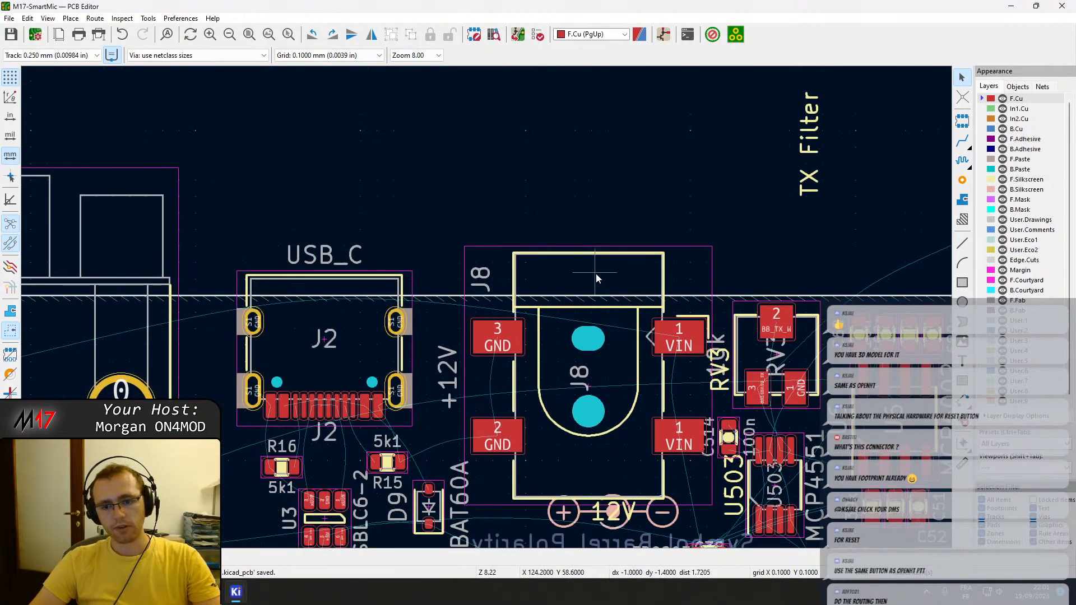
middle_drag(307, 325, 755, 259)
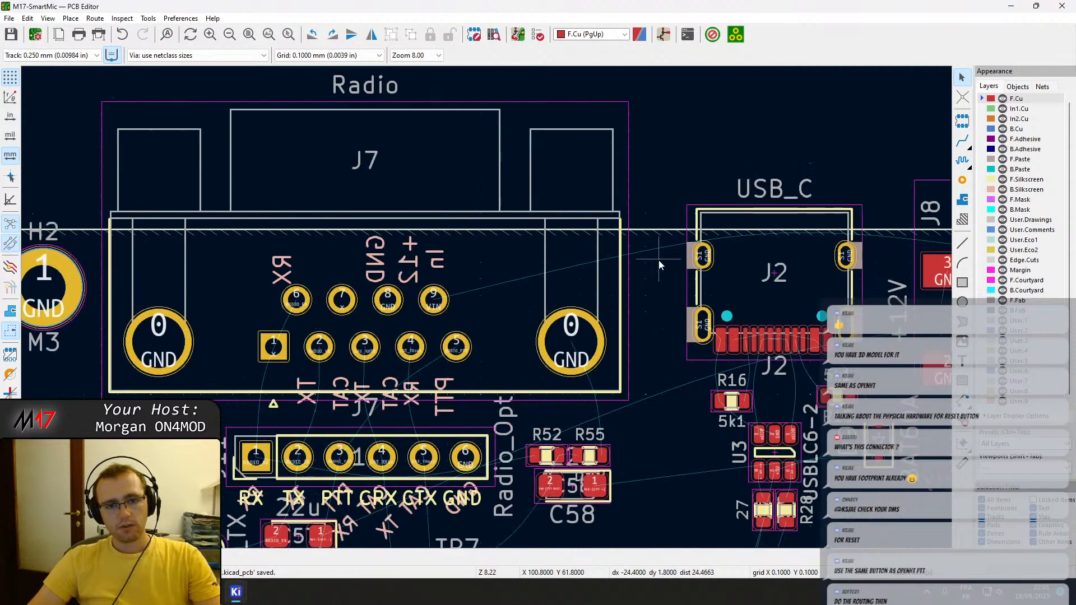
click(487, 297)
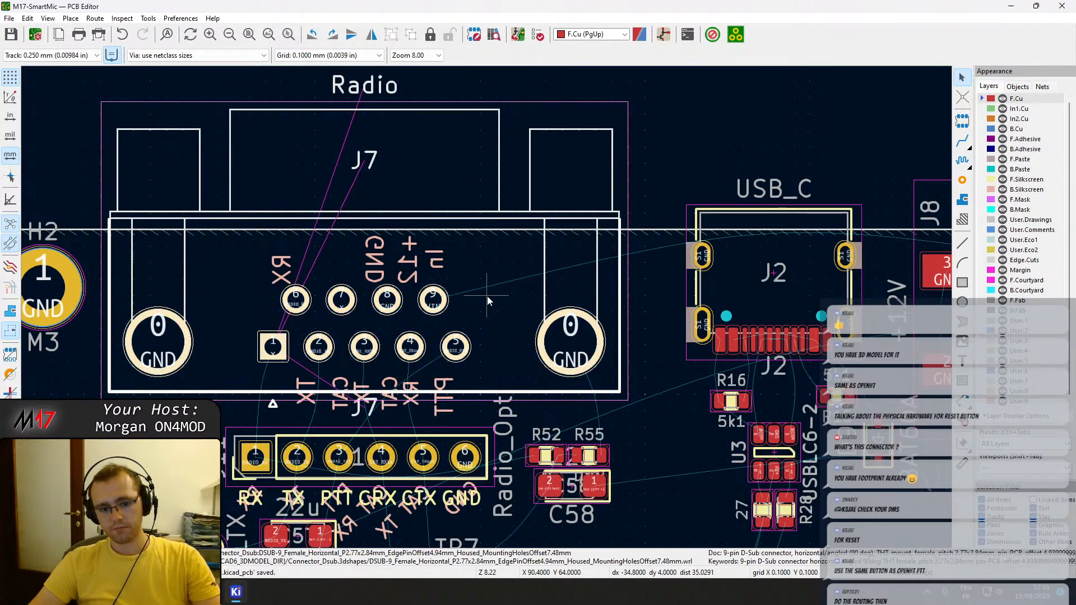
click(432, 290)
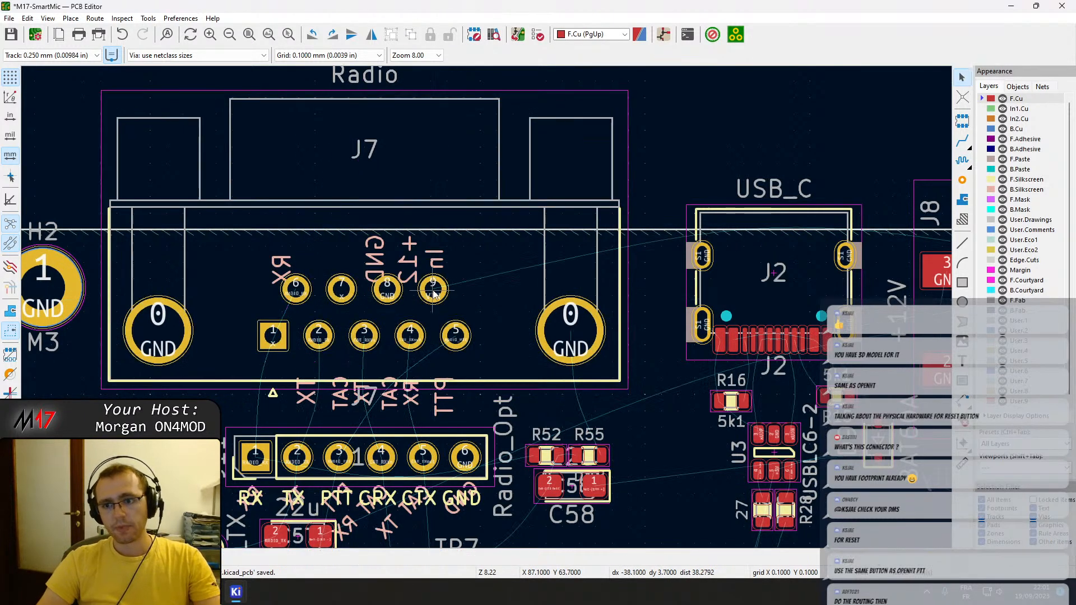
Draw a straight line about 103.1 mm long, parallel to the connector edge and 2.5 mm outside it, from H1's board corner past H2.
scroll(690, 287, down, 4)
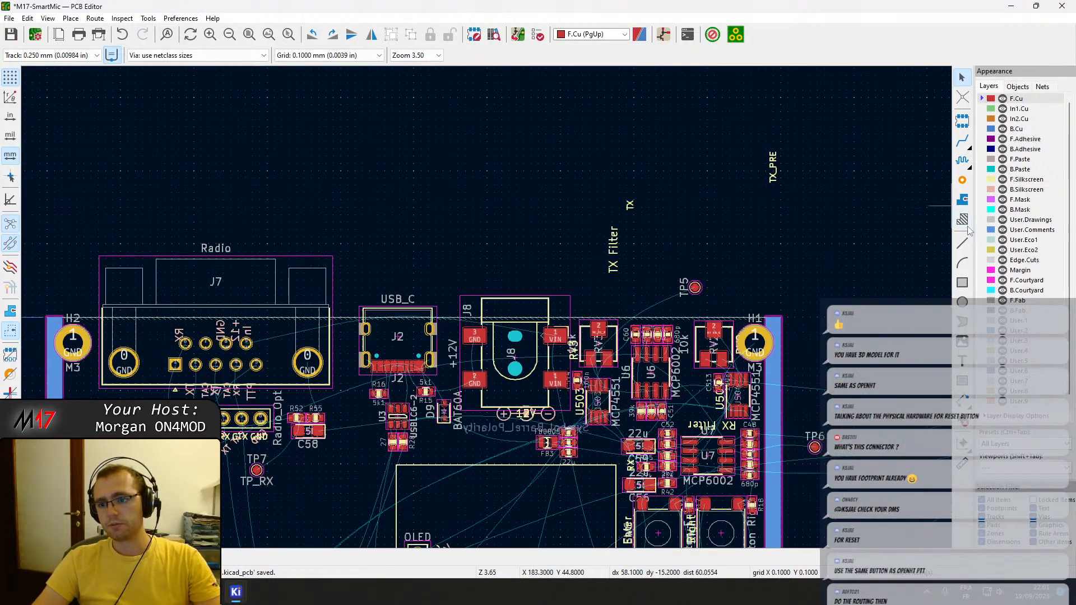
click(962, 246)
scroll(763, 318, up, 10)
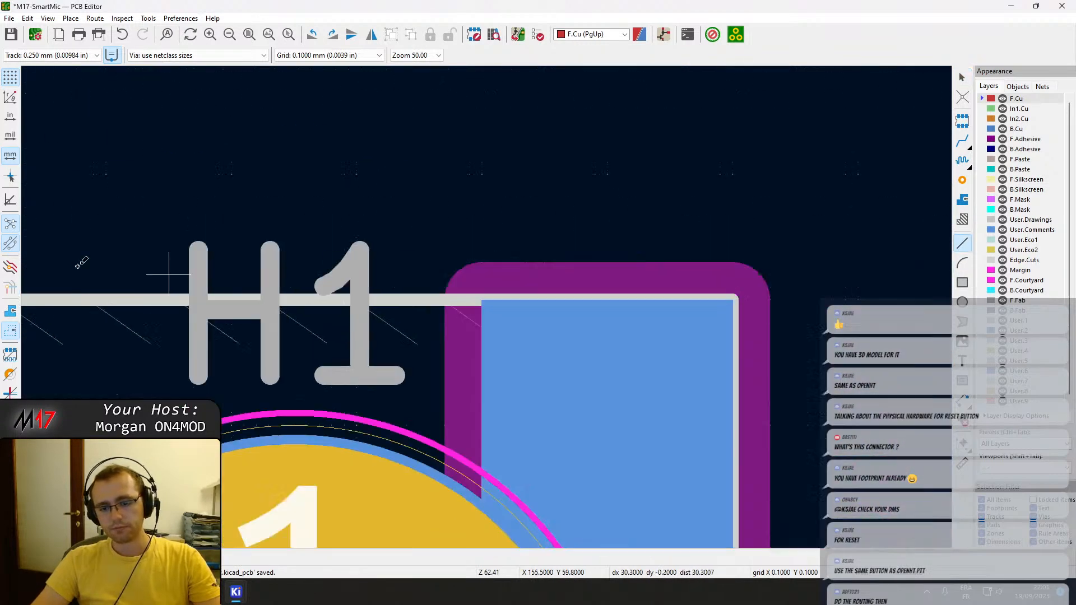
click(613, 289)
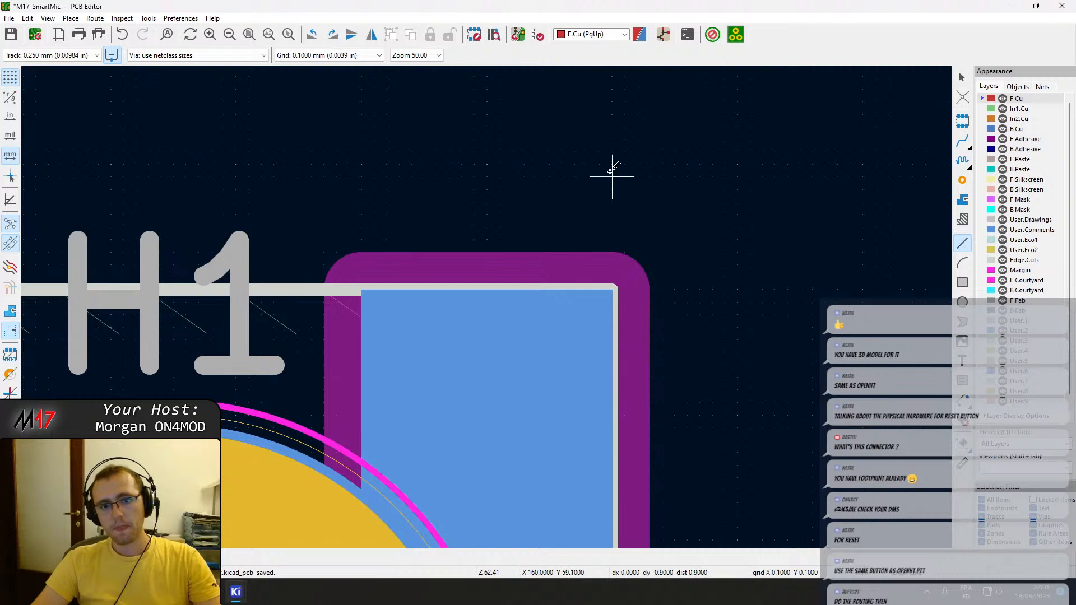
key(Up)
key(Up)
key(Up)
key(Up)
key(Up)
key(Up)
key(Up)
key(Up)
key(Up)
key(Up)
key(Up)
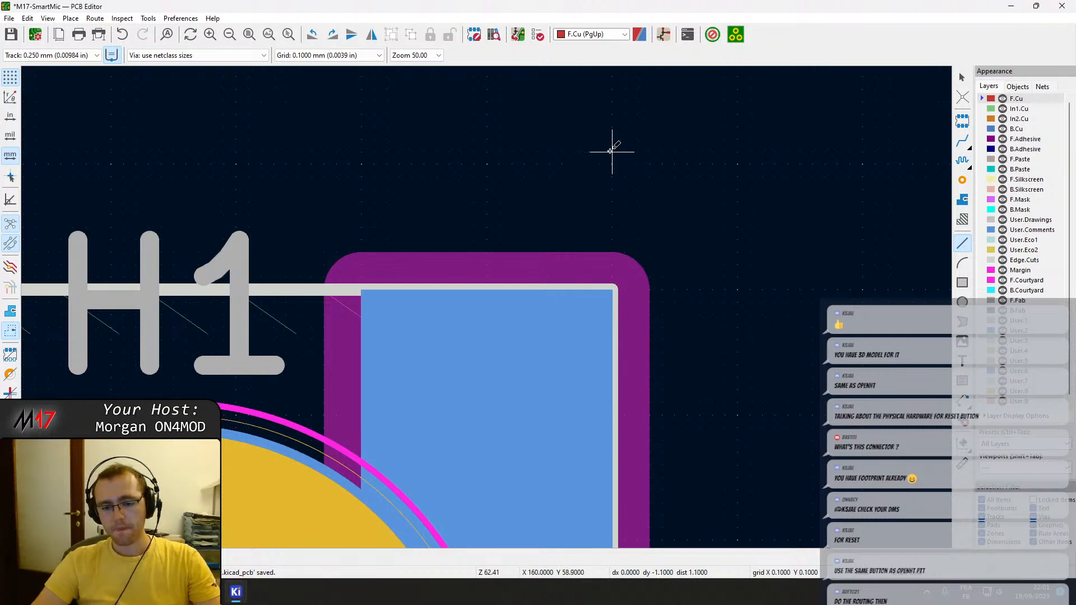
click(489, 219)
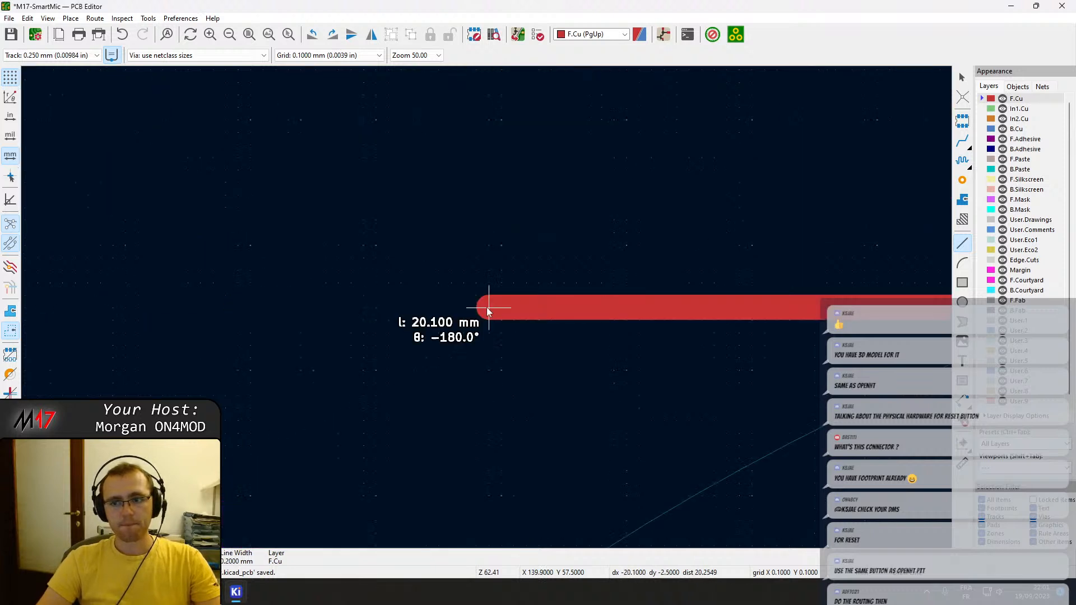
key(ctrl+Left)
key(ctrl+Left)
key(ctrl+Left)
key(ctrl+Left)
key(ctrl+Left)
key(ctrl+Left)
key(ctrl+Left)
key(ctrl+Left)
key(ctrl+Left)
key(ctrl+Left)
key(ctrl+Left)
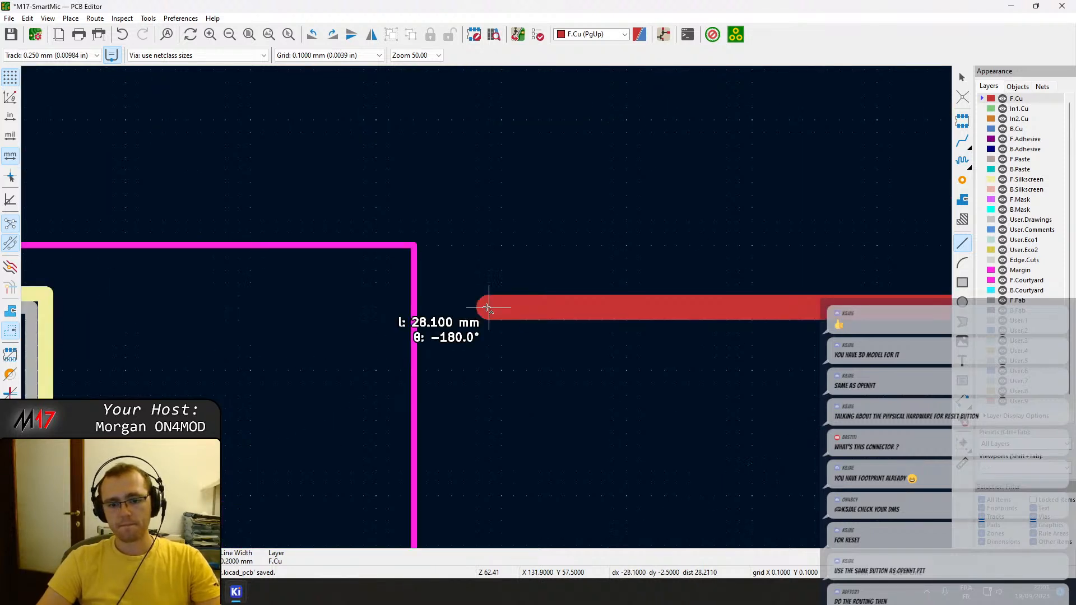
key(ctrl+Left)
key(ctrl+Left)
key(ctrl+Left)
key(ctrl+Left)
key(ctrl+Left)
key(ctrl+Left)
key(ctrl+Left)
key(ctrl+Left)
key(ctrl+Left)
key(ctrl+Left)
key(ctrl+Left)
key(ctrl+Left)
key(ctrl+Left)
key(ctrl+Left)
key(ctrl+Left)
key(ctrl+Left)
key(ctrl+Left)
key(ctrl+Left)
key(ctrl+Left)
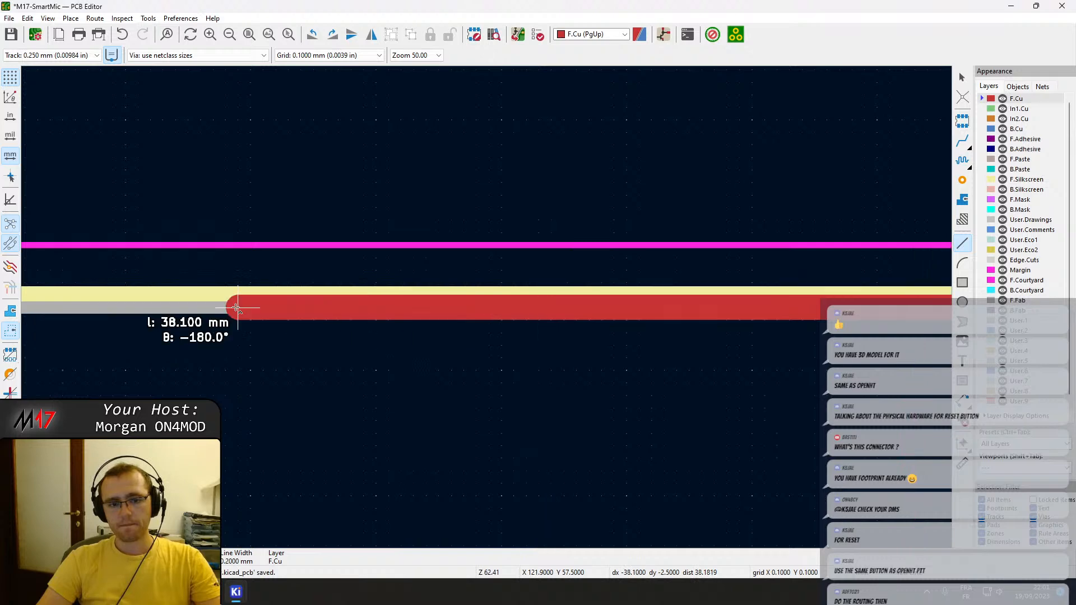
key(ctrl+Left)
key(ctrl+Left)
key(ctrl+Left)
key(ctrl+Left)
key(ctrl+Left)
key(ctrl+Left)
key(ctrl+Left)
key(ctrl+Left)
key(ctrl+Left)
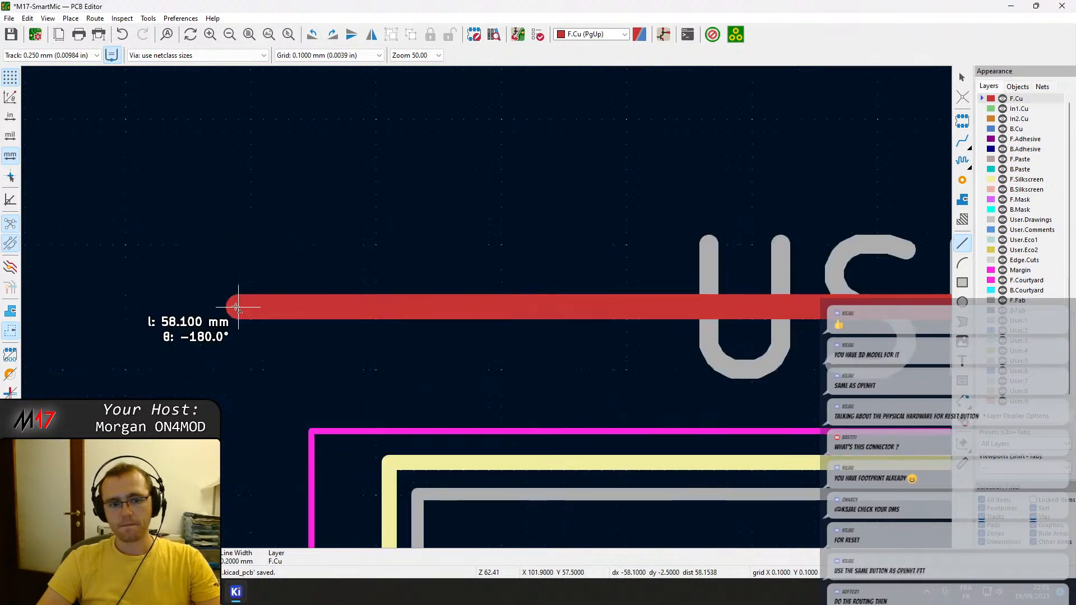
key(ctrl+Left)
key(ctrl+Left)
key(ctrl+Left)
key(ctrl+Left)
key(ctrl+Left)
key(ctrl+Left)
key(ctrl+Left)
key(ctrl+Left)
key(ctrl+Left)
key(ctrl+Left)
key(ctrl+Left)
key(ctrl+Left)
key(ctrl+Left)
key(ctrl+Left)
key(ctrl+Left)
key(ctrl+Left)
key(ctrl+Left)
key(ctrl+Left)
key(ctrl+Left)
key(ctrl+Left)
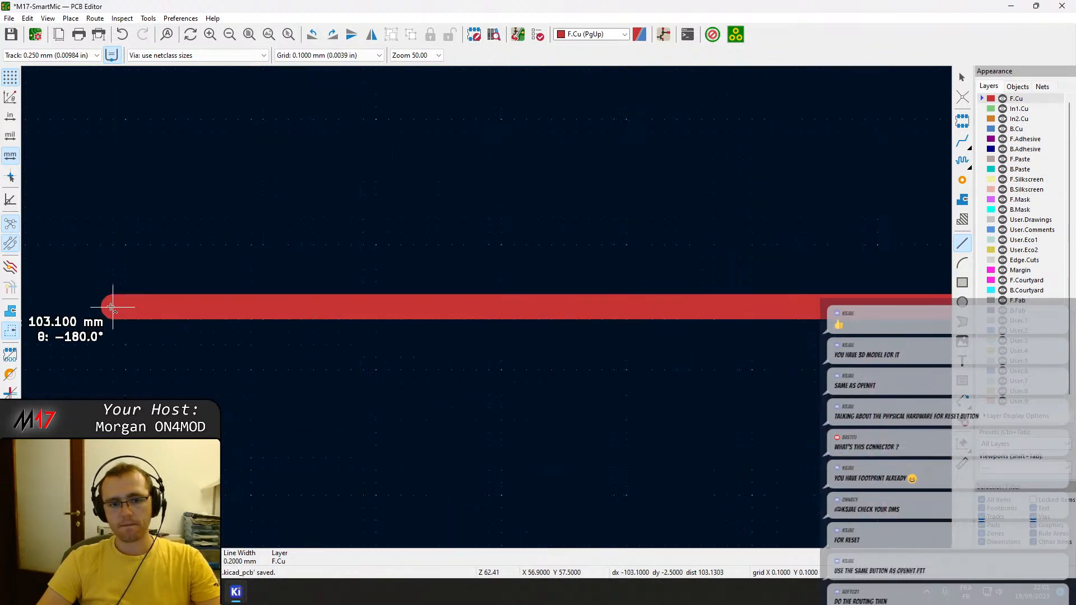
scroll(104, 297, down, 5)
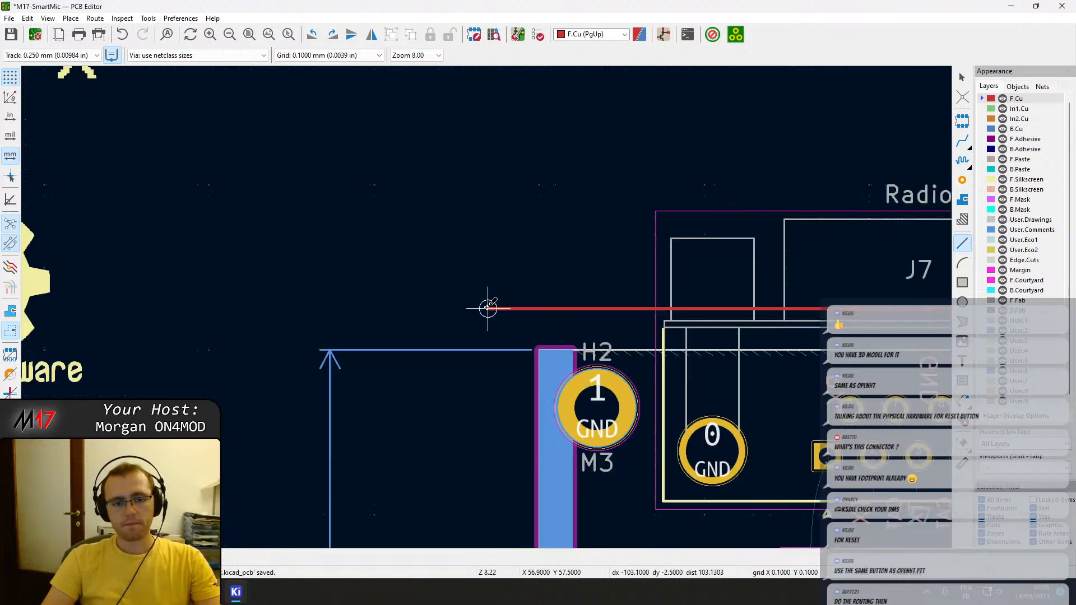
Change the new line's layer to User.Comments and its line style to Dashed.
double_click(514, 308)
click(410, 321)
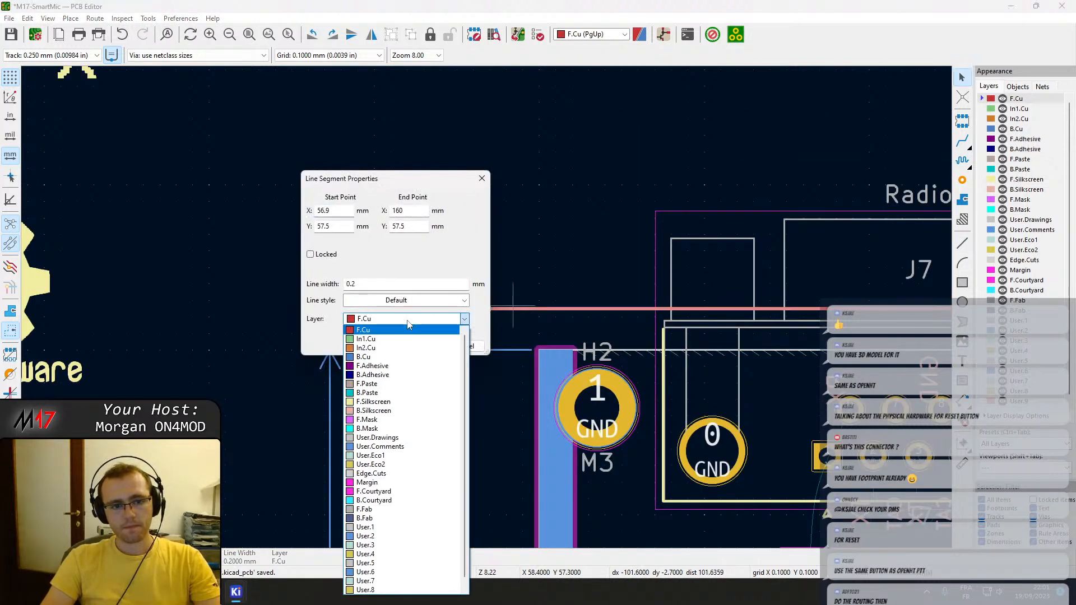
click(395, 446)
click(388, 303)
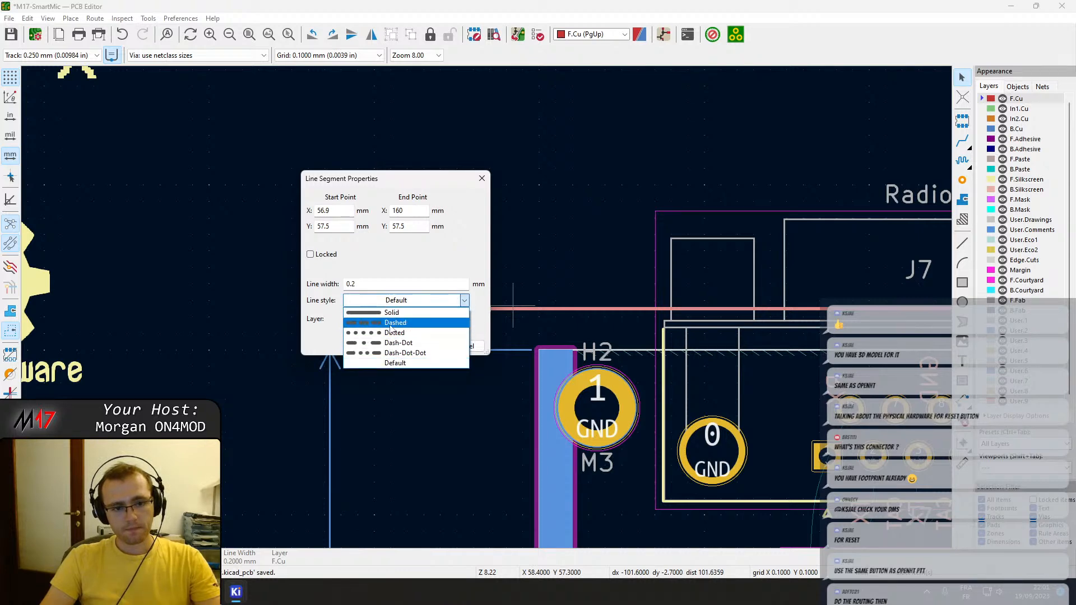
click(390, 323)
click(421, 346)
Examine the dashed line along the connector edge and compare it with J7's flange.
scroll(505, 336, down, 5)
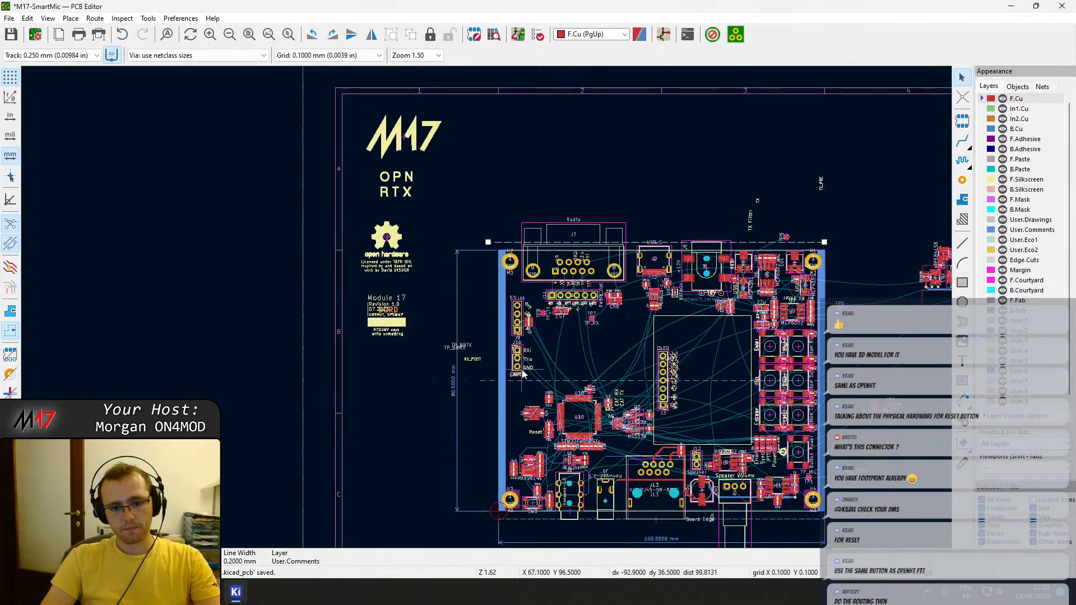
scroll(486, 312, up, 5)
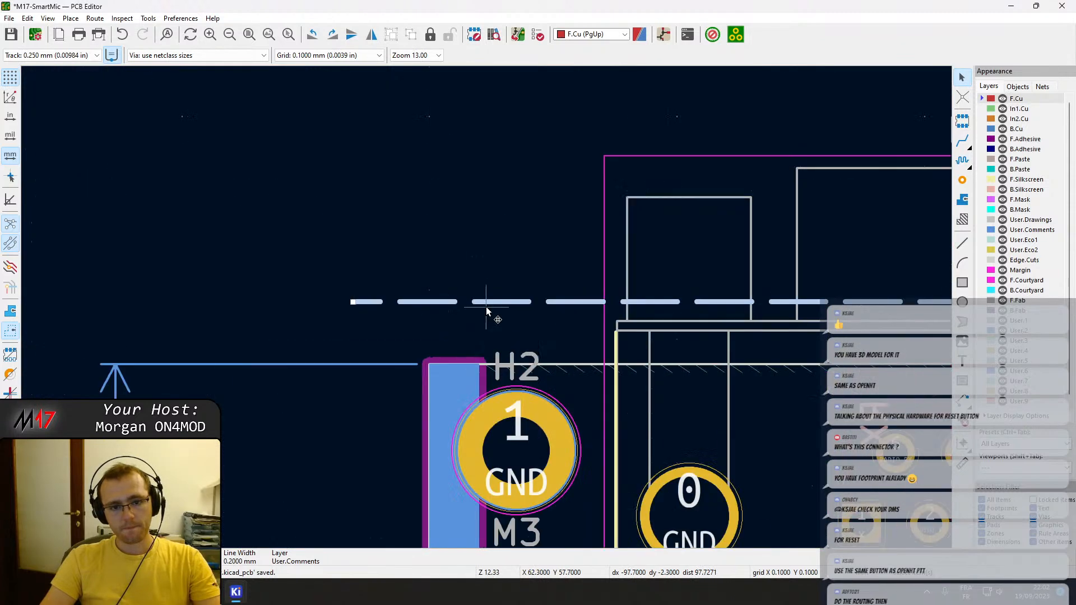
middle_drag(669, 322, 557, 290)
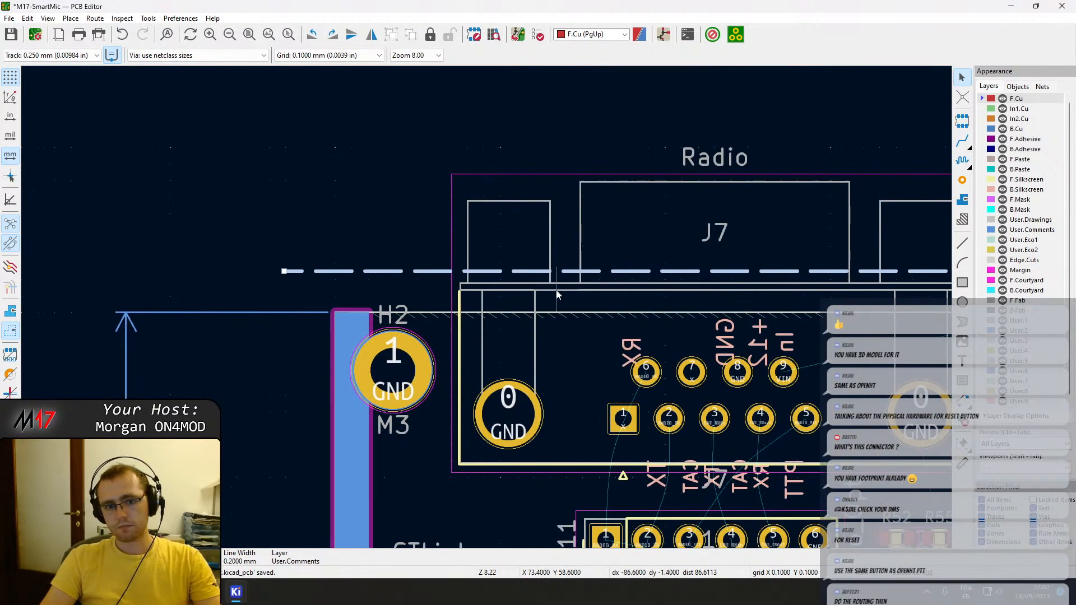
click(428, 282)
click(438, 273)
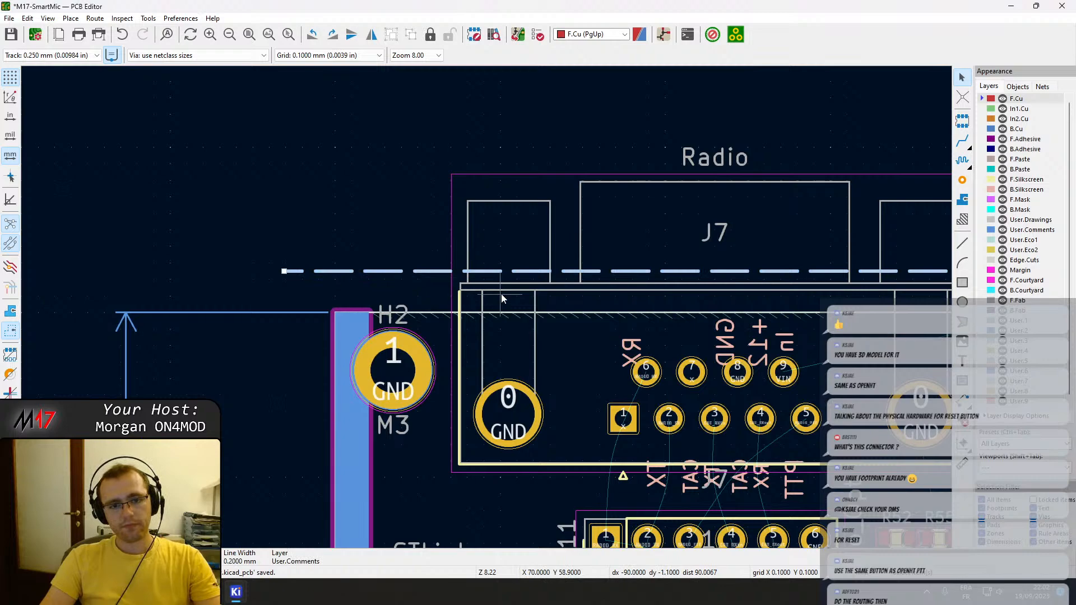
scroll(501, 294, down, 5)
middle_drag(503, 352, 502, 309)
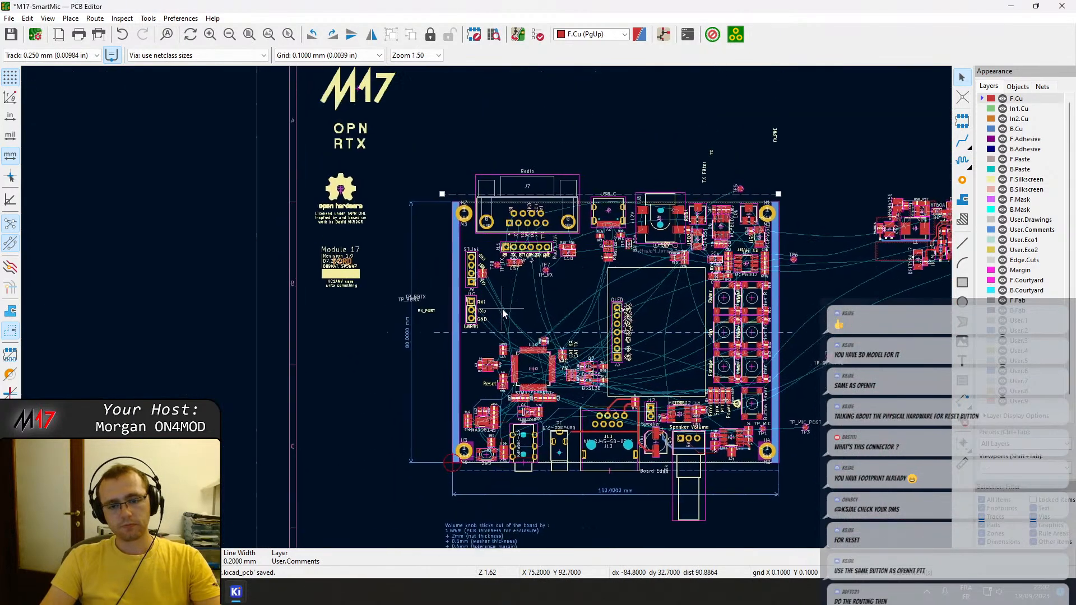
scroll(487, 236, up, 5)
scroll(504, 250, up, 4)
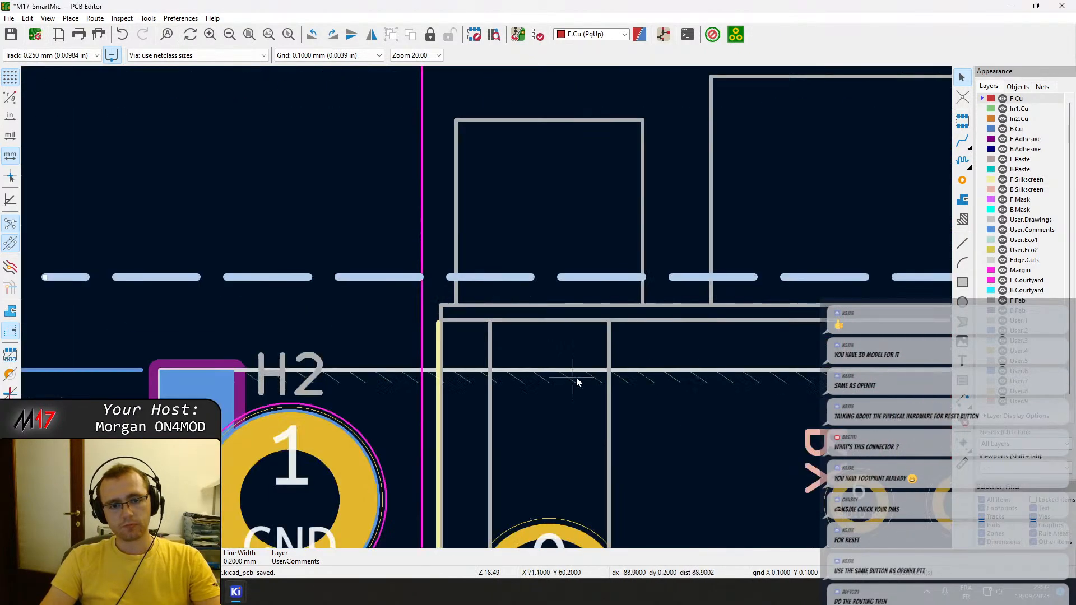
click(598, 324)
drag(601, 305, 591, 376)
key(ctrl+z)
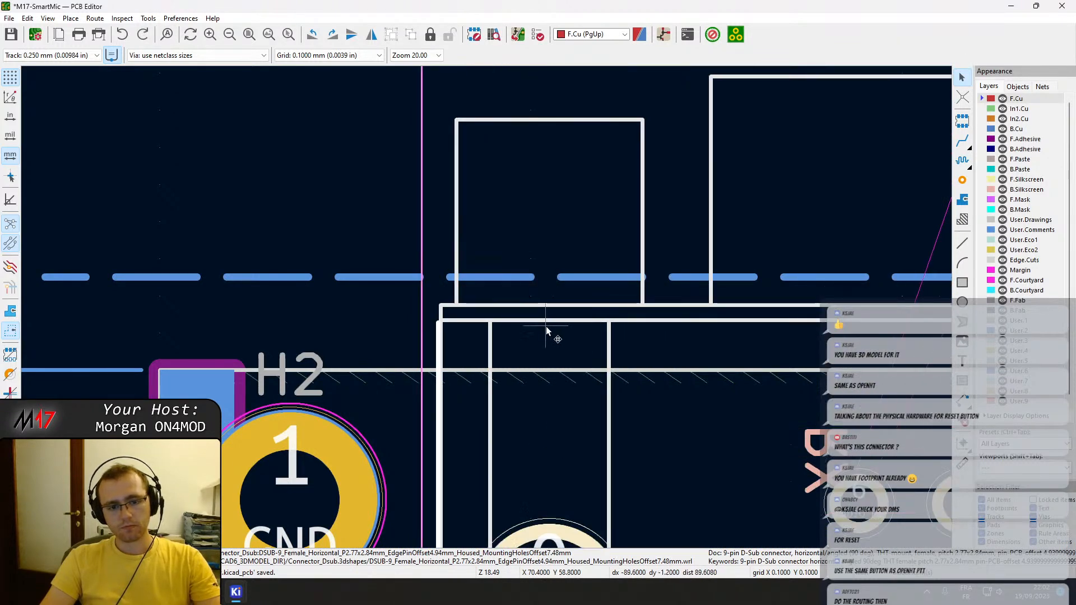
Move J7 outward about 0.7 mm so its flange lines up with the dashed line, and save the board.
scroll(542, 359, down, 1)
drag(479, 455, 479, 438)
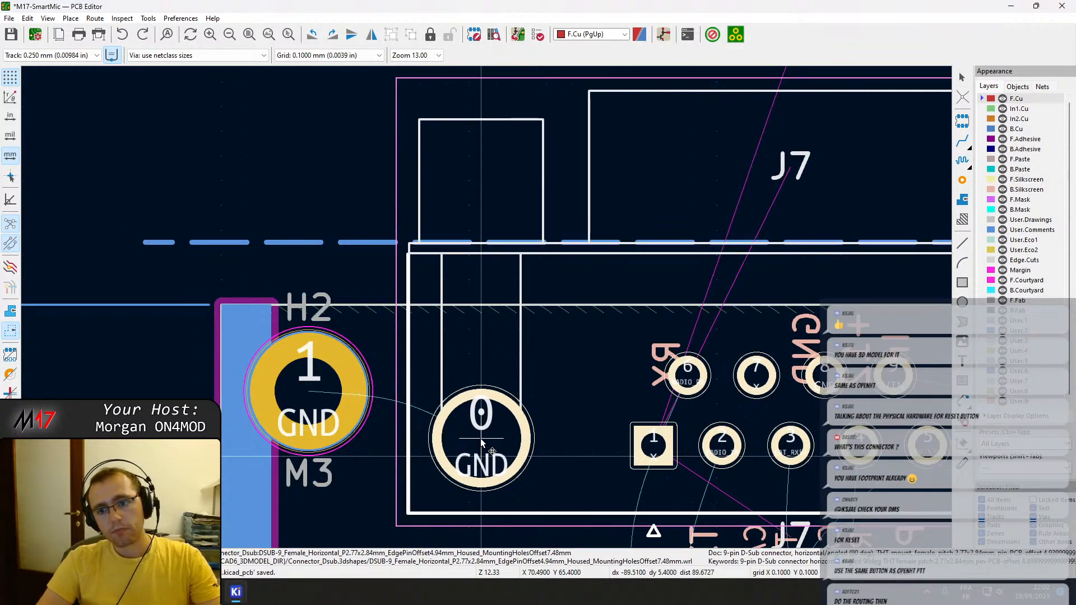
scroll(480, 439, down, 3)
middle_drag(662, 302, 296, 273)
key(ctrl+s)
key(Escape)
Move the Radio_Opt pin header J11 about 0.6 mm closer to connector J7.
scroll(486, 308, down, 2)
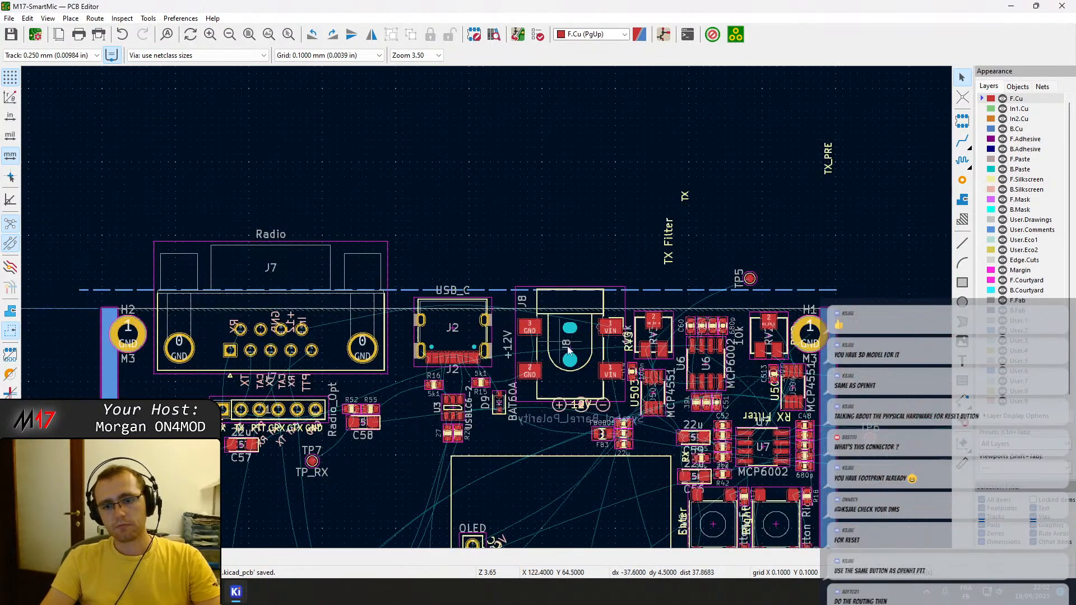
scroll(271, 409, up, 3)
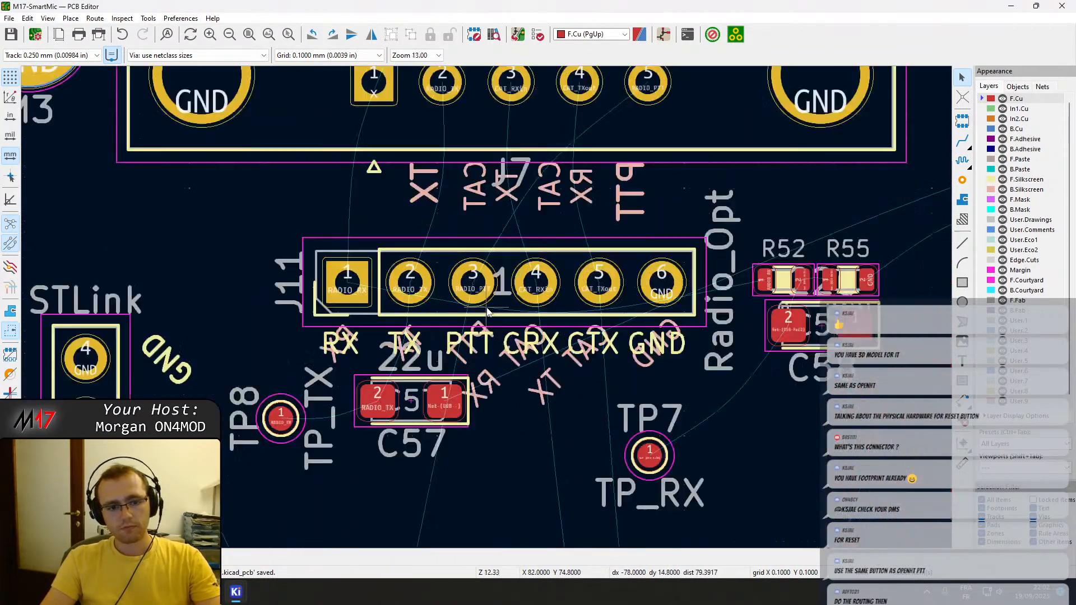
click(442, 262)
key(m)
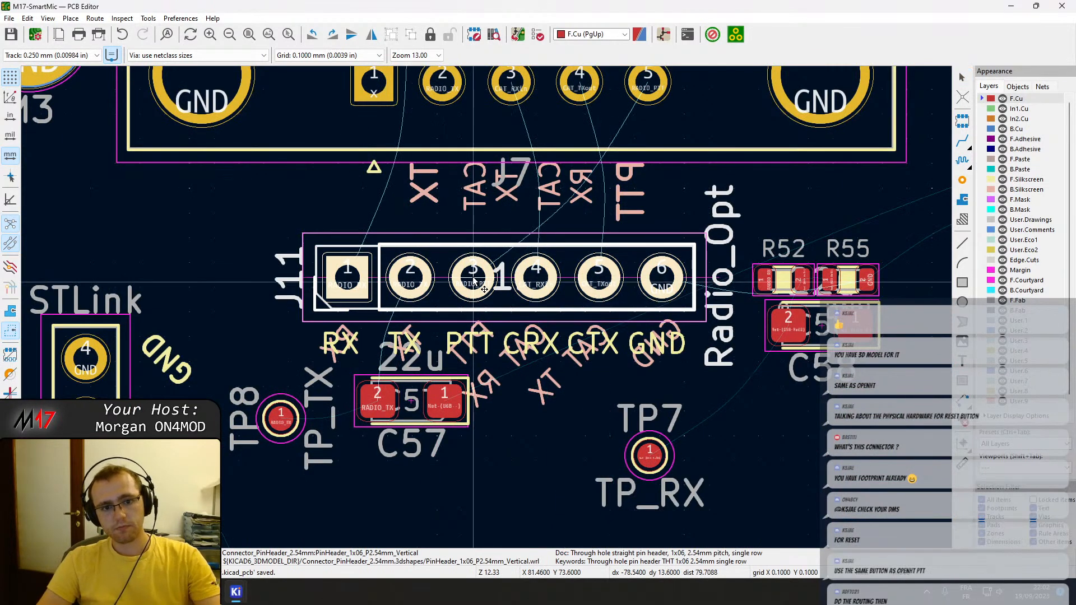
click(473, 275)
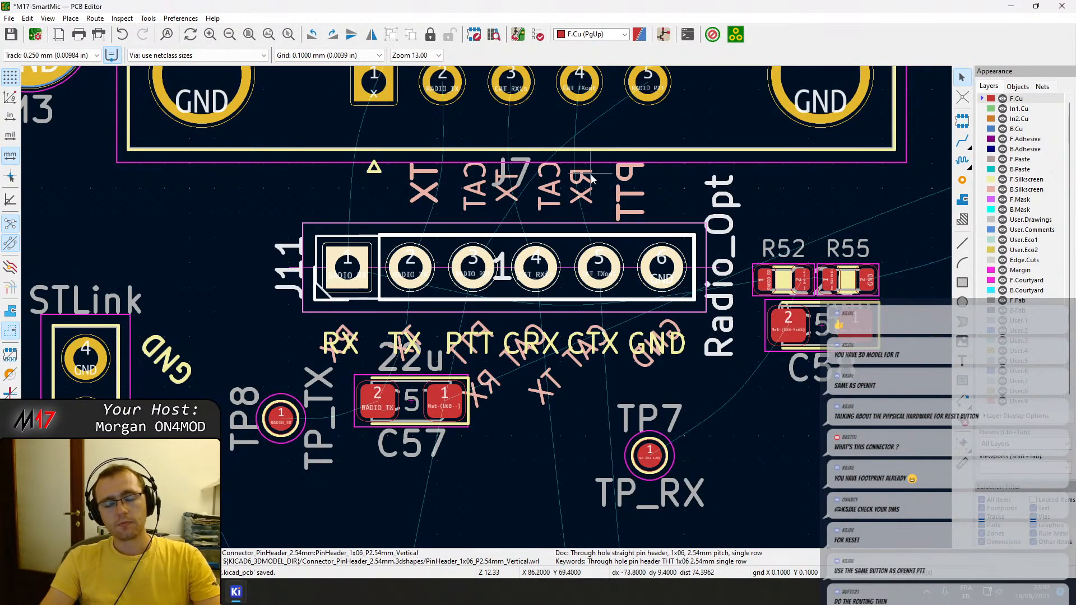
Hide the F.Silkscreen layer and move the mirrored "+12 In" label about 3.6 mm sideways, beside pad 9 of J7.
middle_drag(654, 98, 670, 409)
click(1004, 180)
drag(678, 514, 371, 280)
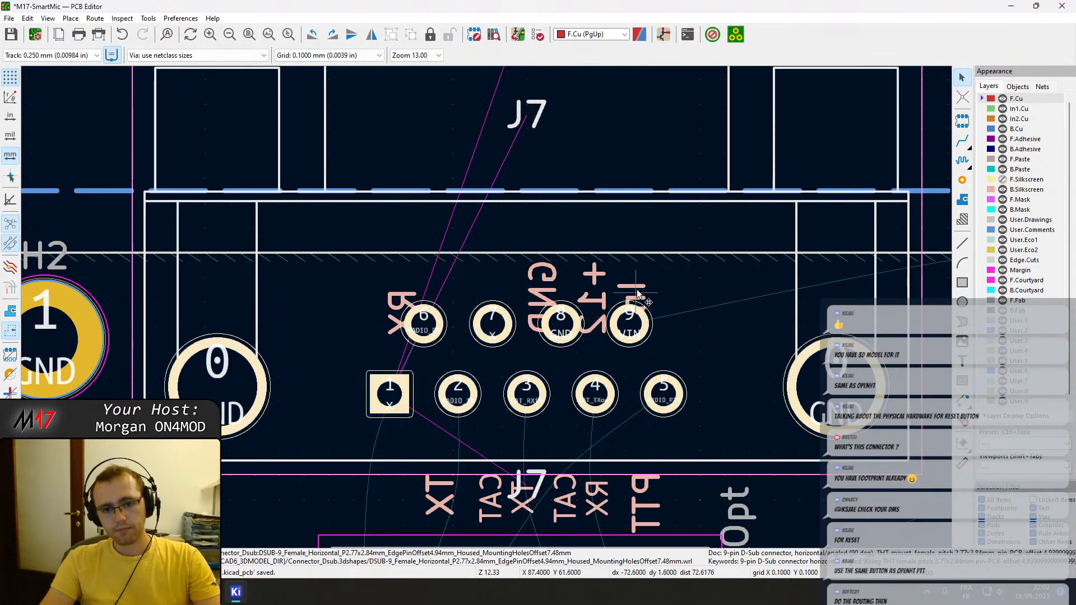
double_click(637, 296)
key(Escape)
double_click(638, 299)
key(Escape)
key(m)
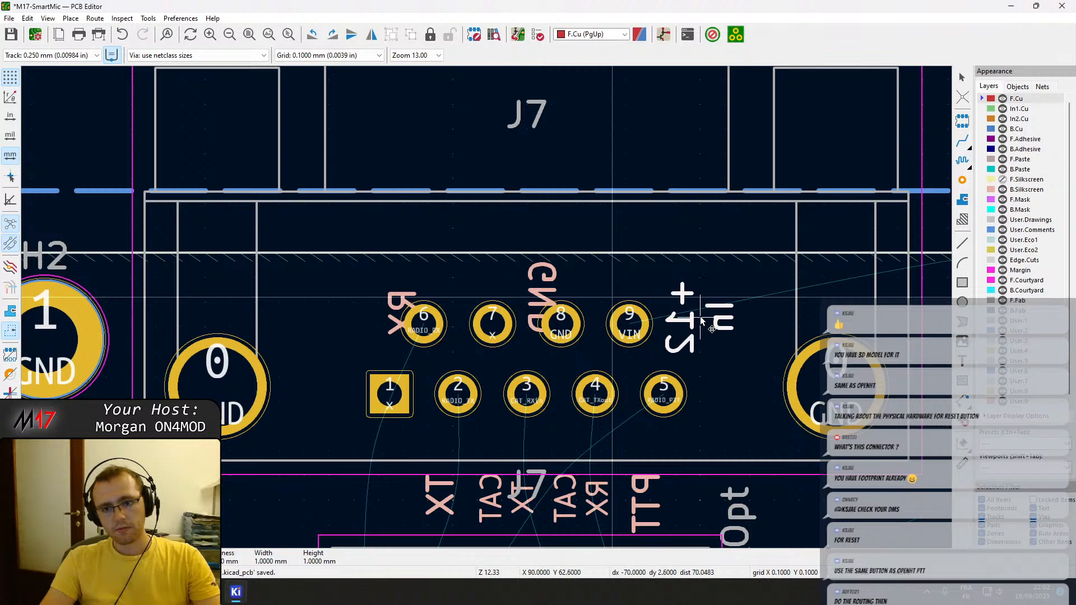
click(701, 318)
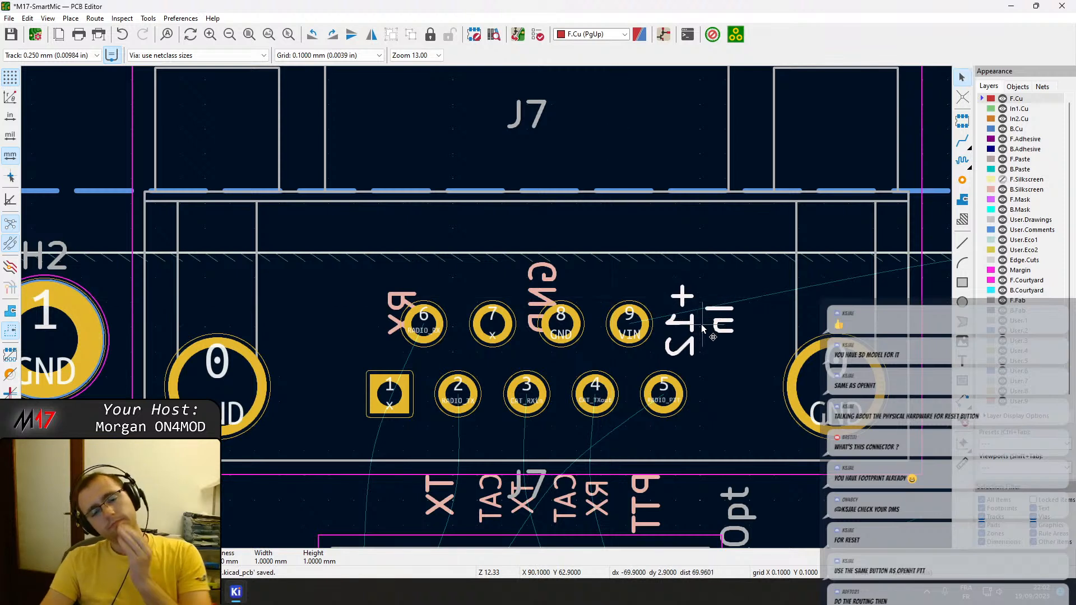
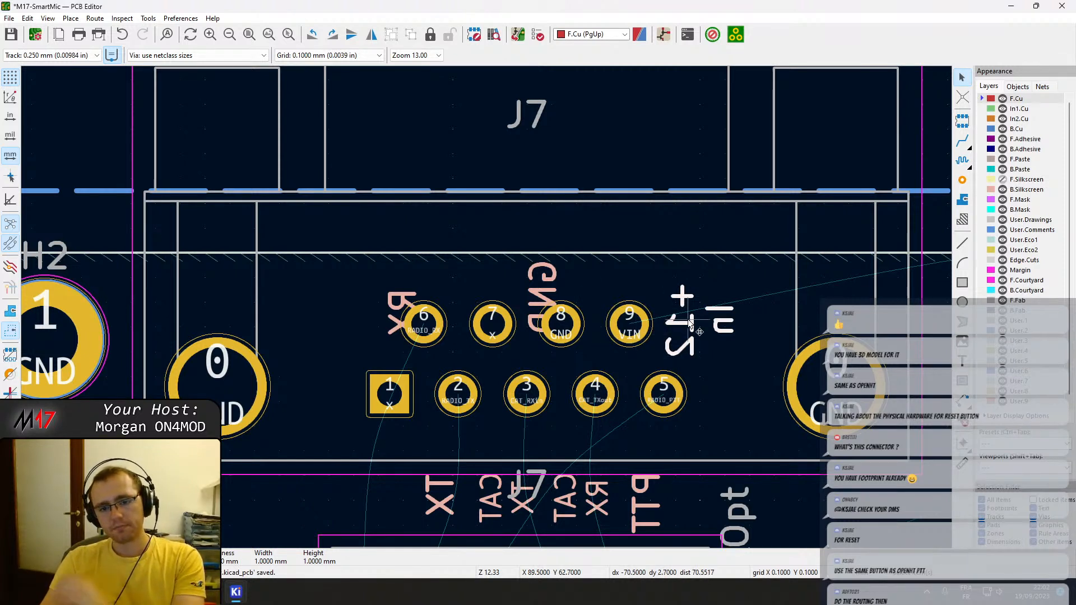
Rotate the mirrored GND label at J7 to horizontal and place it above pad 8.
click(546, 301)
drag(545, 301, 563, 284)
key(r)
key(r)
key(r)
click(563, 285)
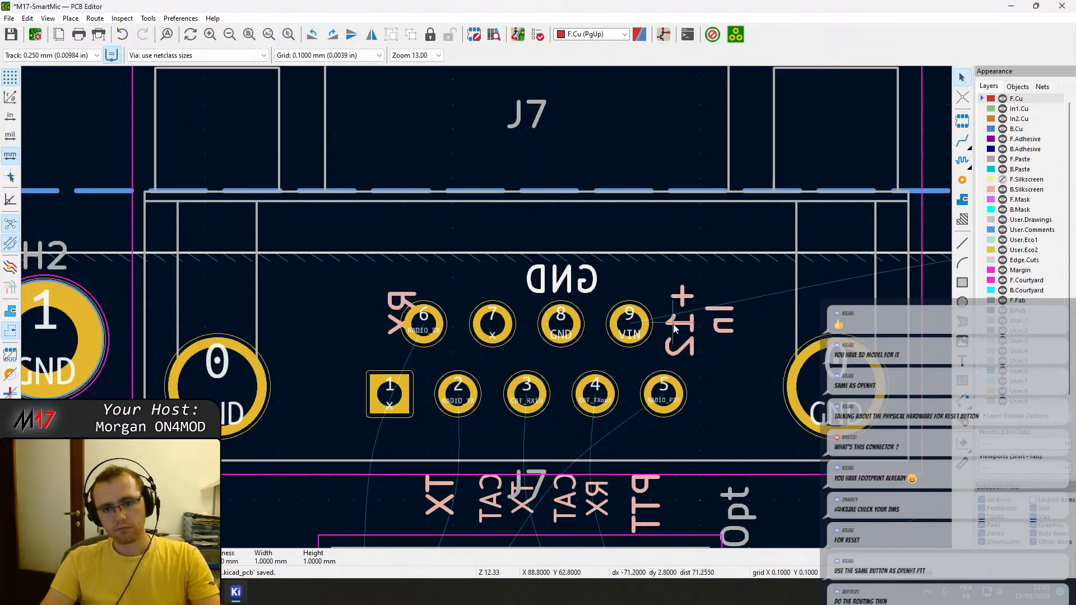
Rotate the mirrored "+12 In" label to horizontal and place it beside pad 9 of J7.
click(683, 329)
key(Escape)
click(727, 332)
drag(728, 333, 689, 300)
key(r)
key(r)
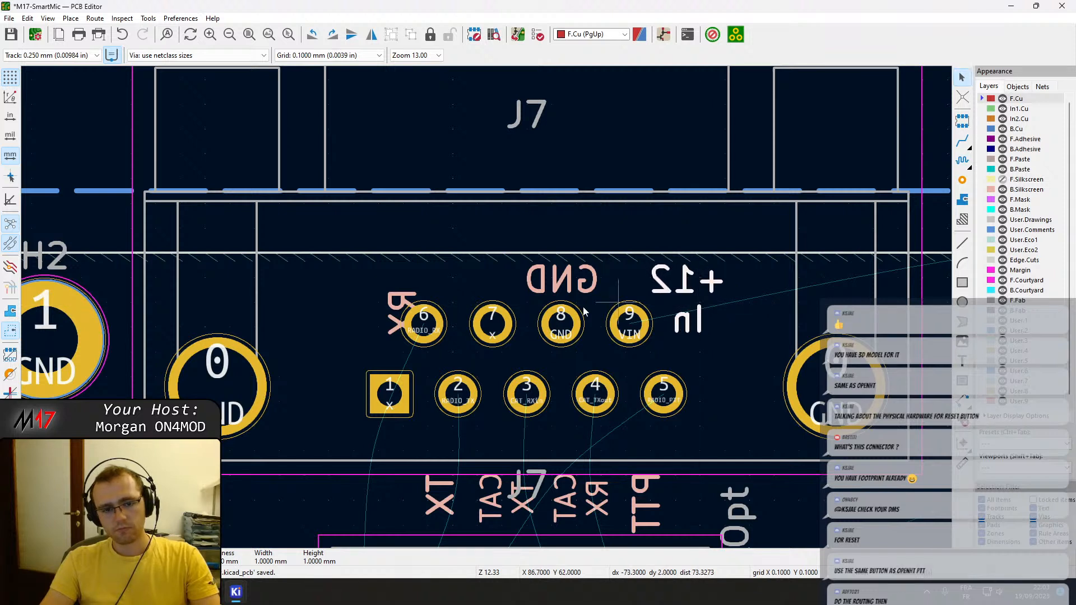
Rotate the mirrored RX label at J7 to horizontal and place it above pad 6.
click(393, 299)
drag(393, 300, 413, 305)
key(e)
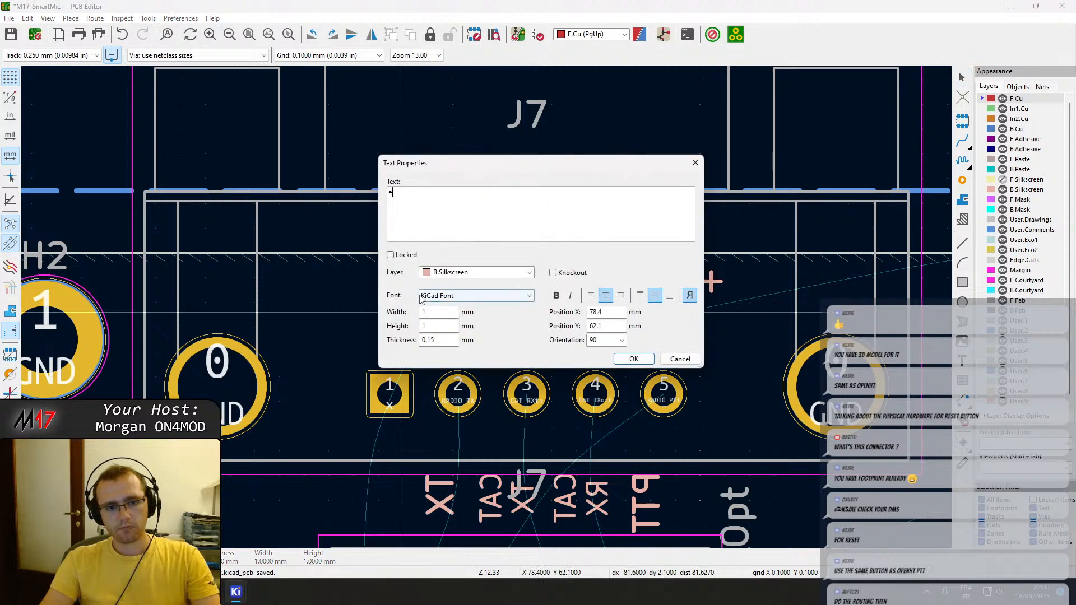
key(Escape)
key(r)
drag(413, 305, 425, 283)
key(r)
Rotate the mirrored PTT label to horizontal and place it just below pad 5 of J7.
key(r)
middle_drag(465, 369, 448, 282)
click(627, 422)
drag(627, 419, 647, 355)
Rotate the mirrored "CAT RX" label to horizontal and place it below pad 4 of J7.
key(r)
key(r)
key(r)
click(590, 413)
drag(590, 414, 580, 367)
key(r)
key(r)
Rotate the mirrored "CAT TX" label to horizontal and place it below pad 3 of J7.
click(501, 420)
click(503, 423)
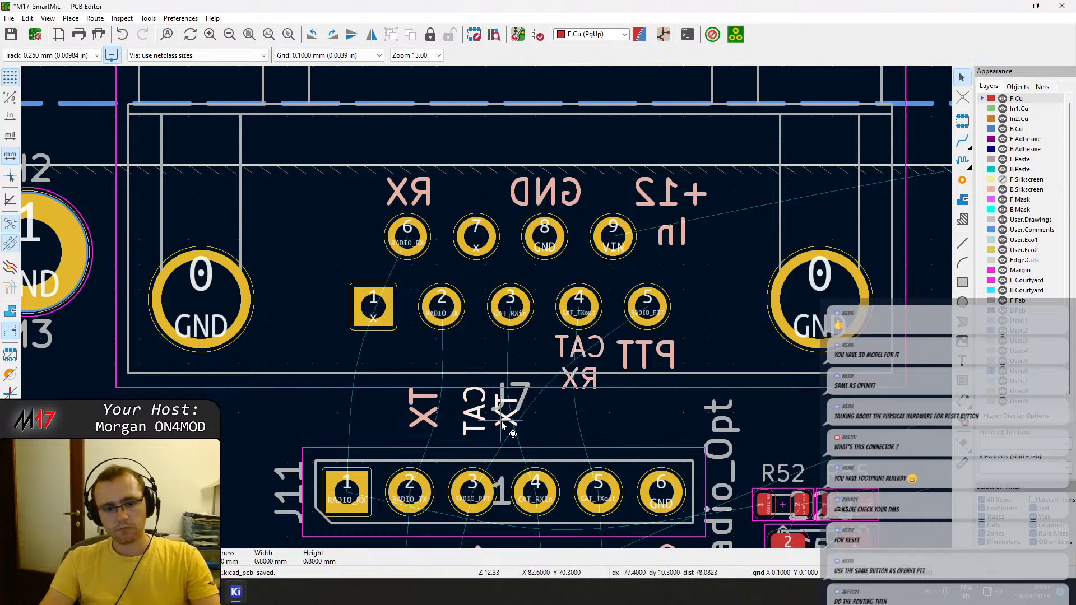
drag(495, 421, 510, 365)
key(r)
key(r)
key(r)
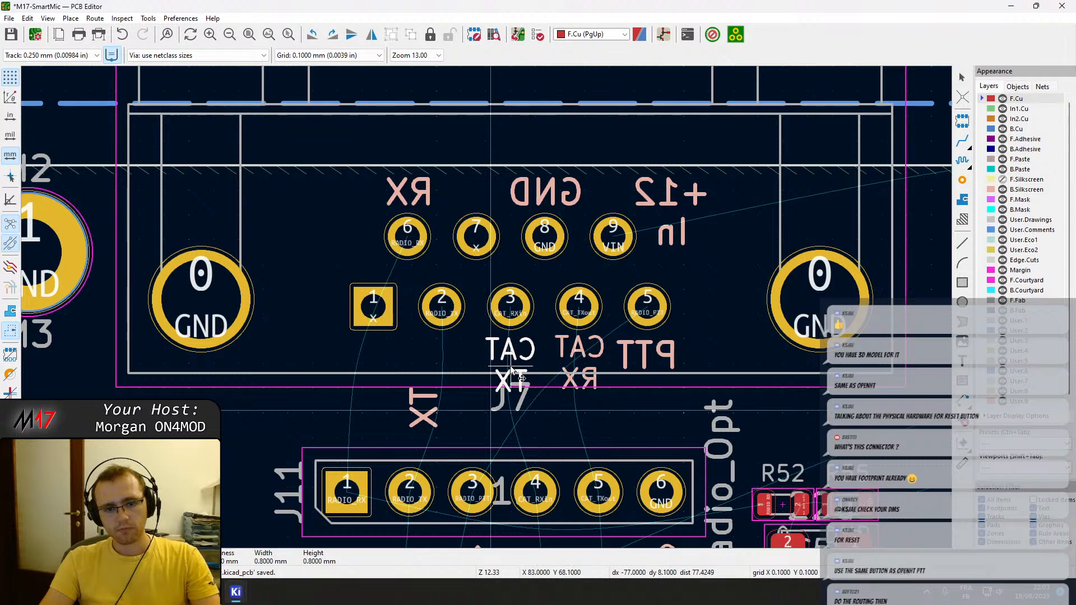
click(510, 366)
Rotate the mirrored TX label to horizontal, place it below pad 2 of J7, and save the board.
click(414, 406)
key(m)
key(r)
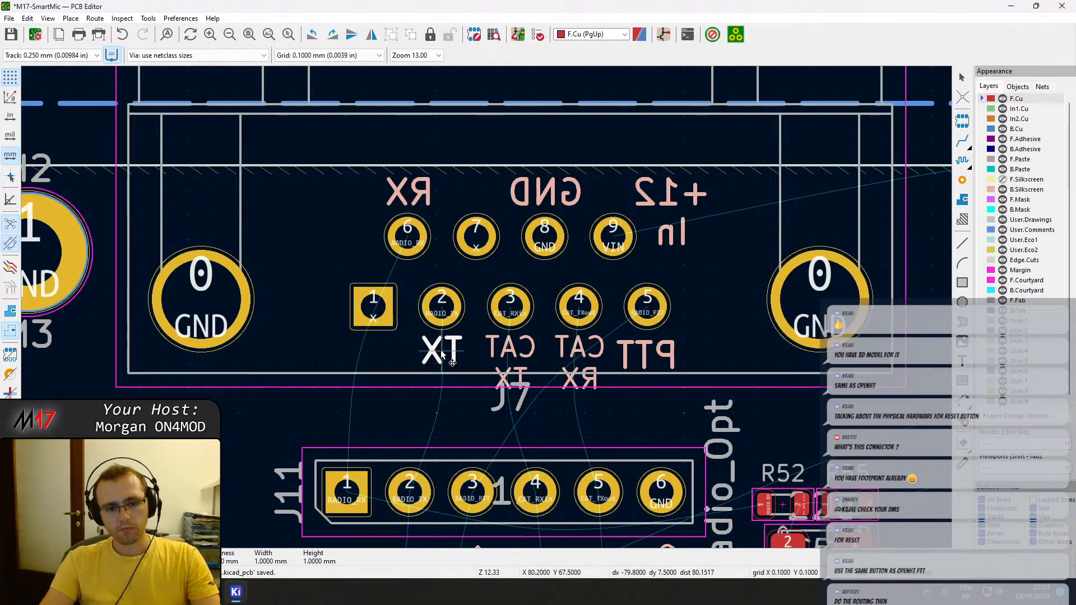
click(441, 352)
scroll(442, 382, down, 1)
key(ctrl+s)
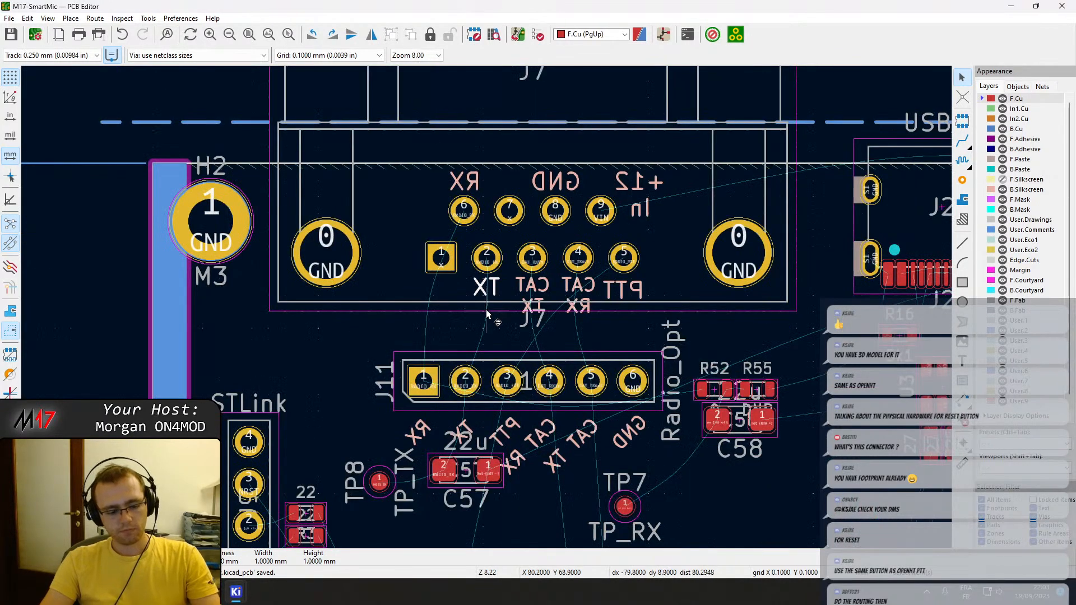
Examine the back-side silkscreen labels around J7 and J11 in the 3D view.
key(alt+3)
drag(620, 281, 556, 227)
scroll(556, 227, up, 6)
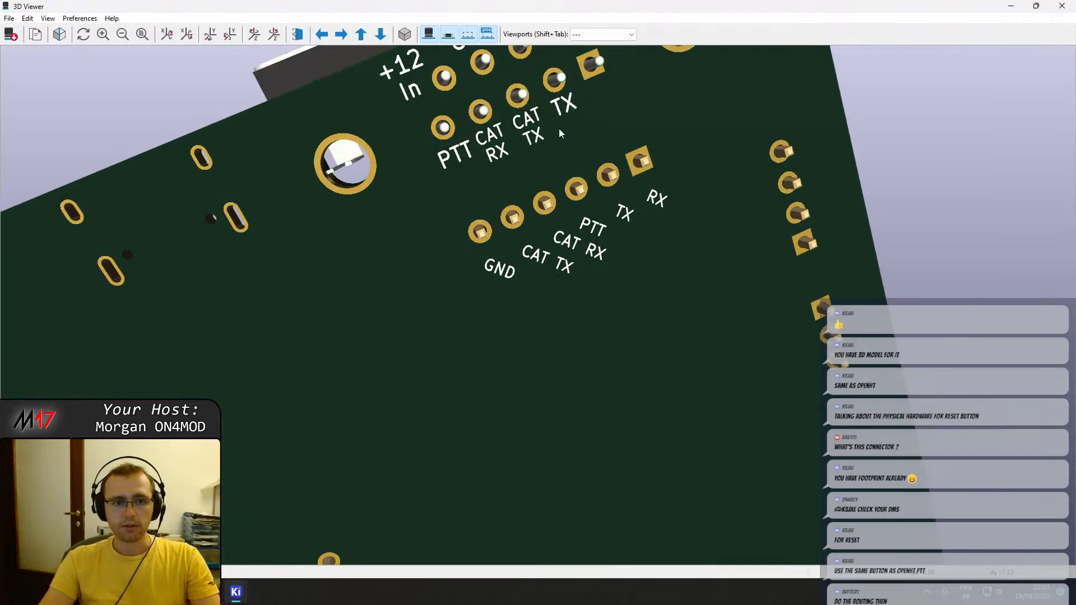
scroll(560, 207, up, 1)
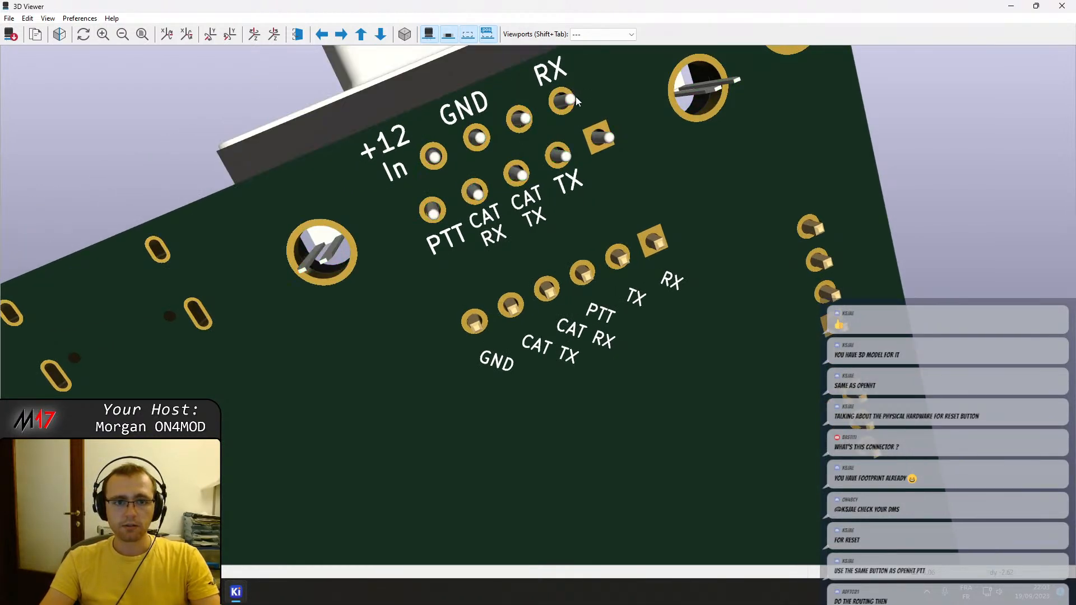
middle_drag(511, 132, 515, 187)
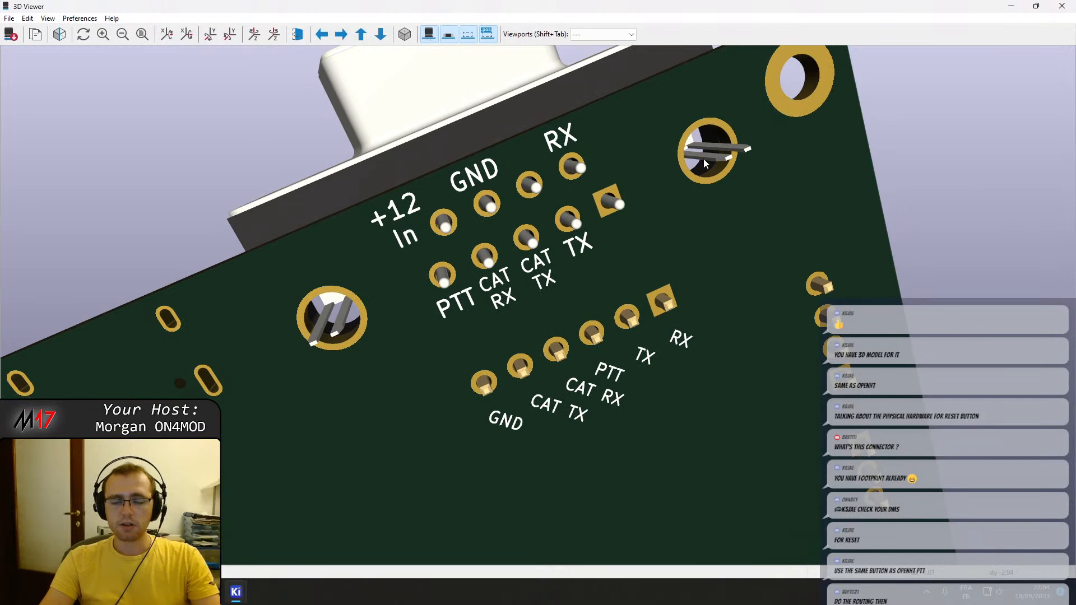
scroll(464, 342, down, 3)
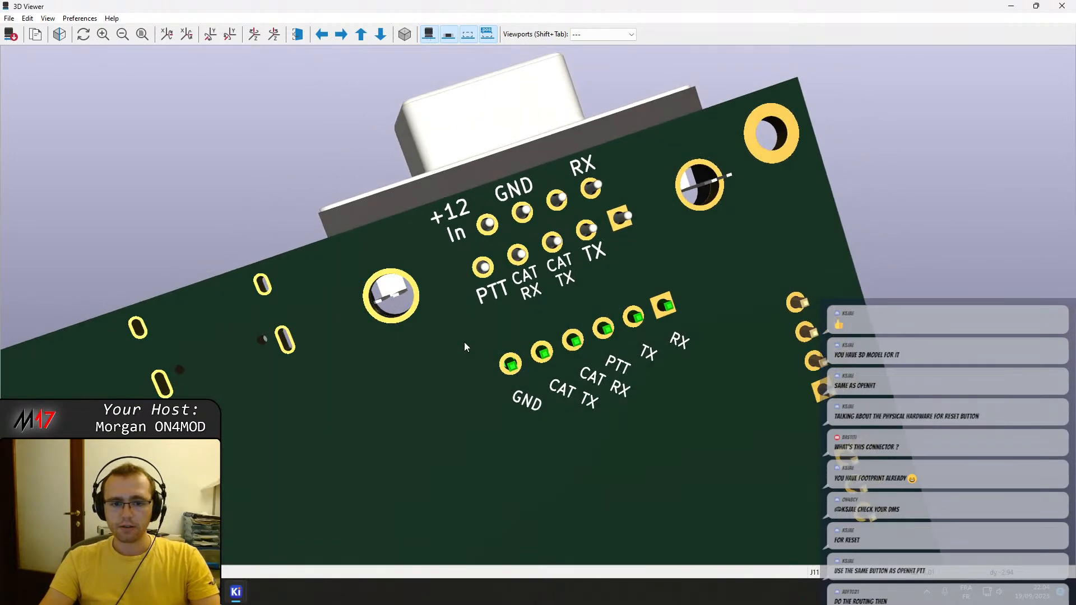
scroll(474, 348, up, 2)
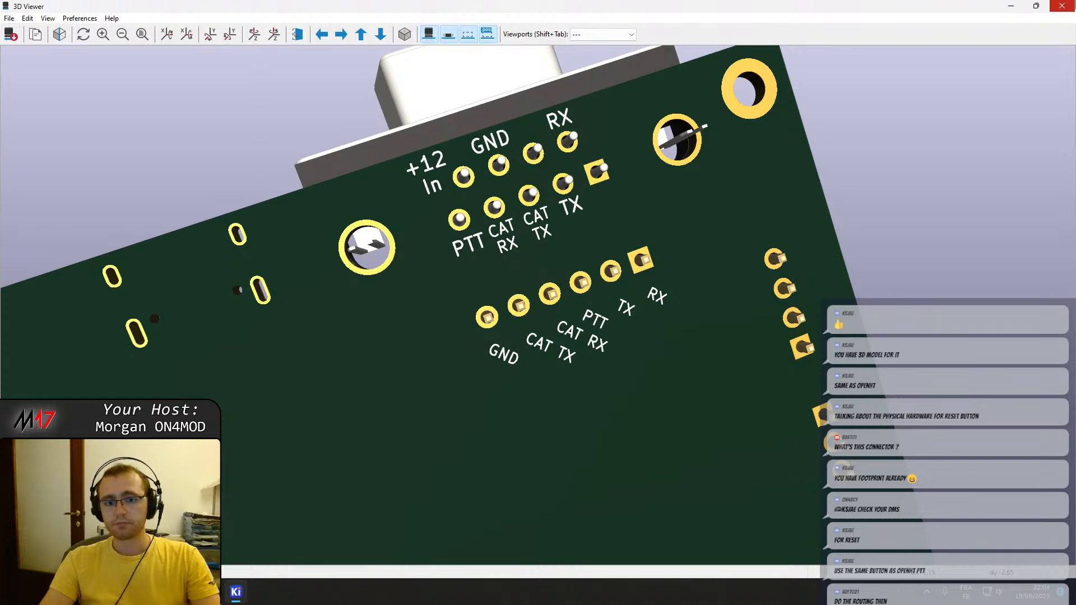
click(1073, 5)
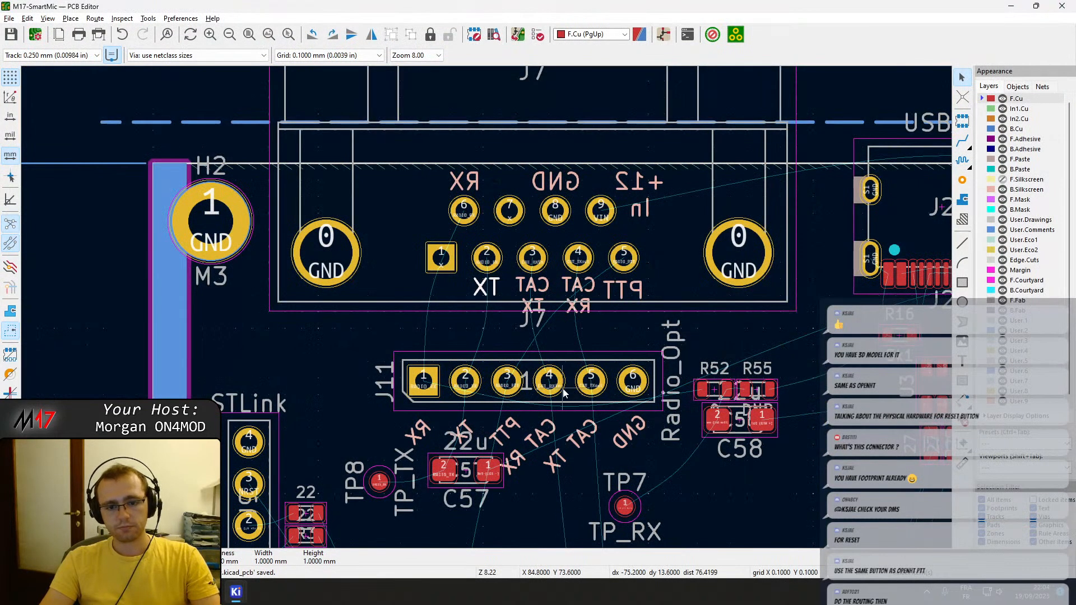
Move the Radio_Opt pin header J11 about 1.1 mm closer to connector J7.
click(566, 389)
key(m)
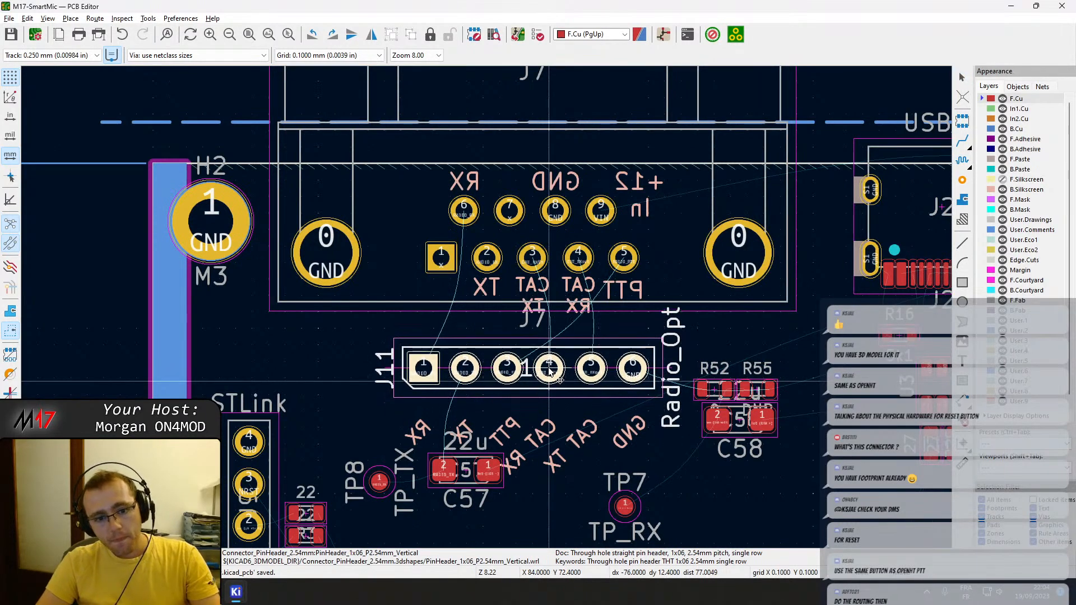
click(551, 365)
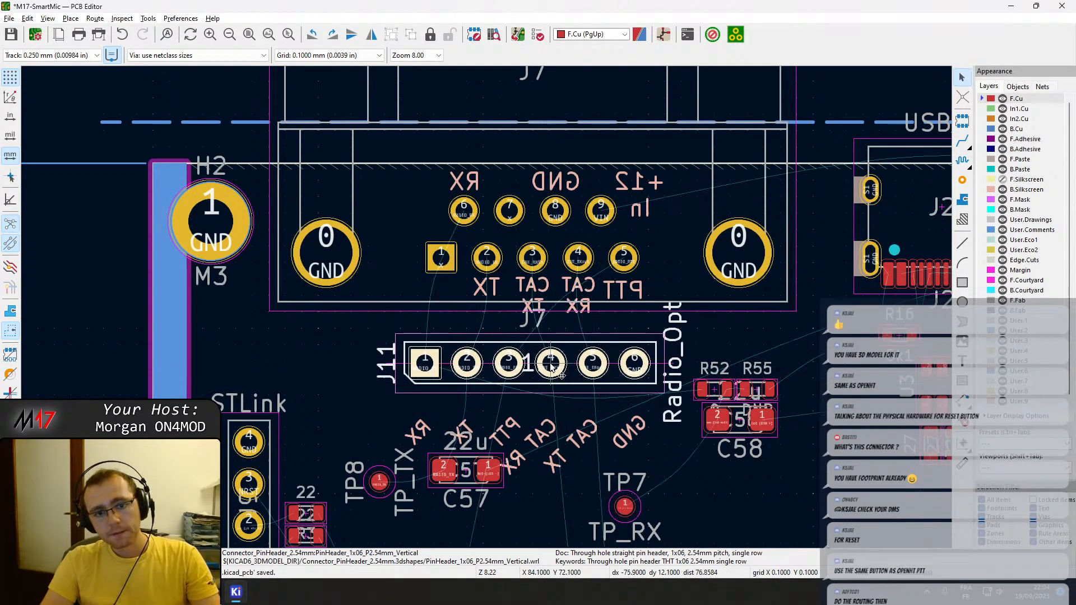
Try to give J11 the Y position of J7, 65.7 mm, and undo the change.
double_click(516, 149)
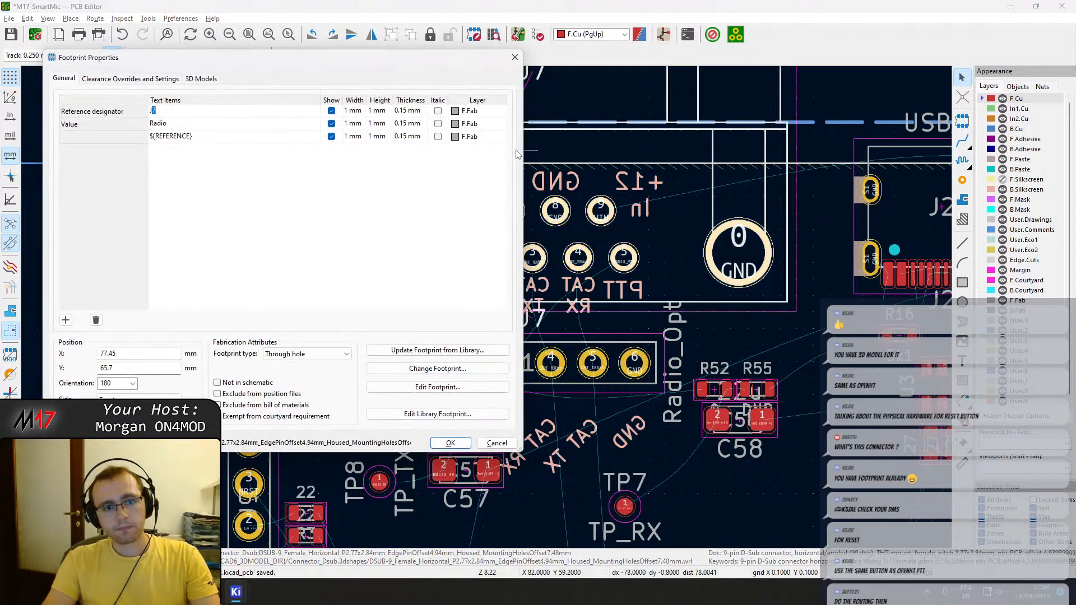
drag(120, 373, 51, 371)
key(ctrl+c)
key(Escape)
double_click(568, 371)
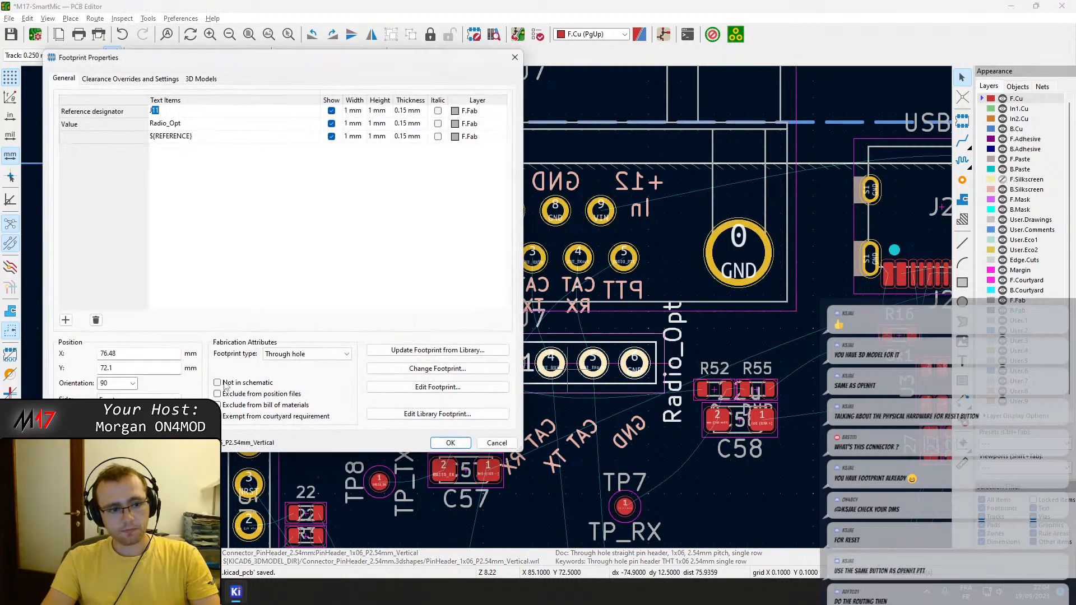
drag(178, 368, 4, 368)
key(ctrl+v)
key(Return)
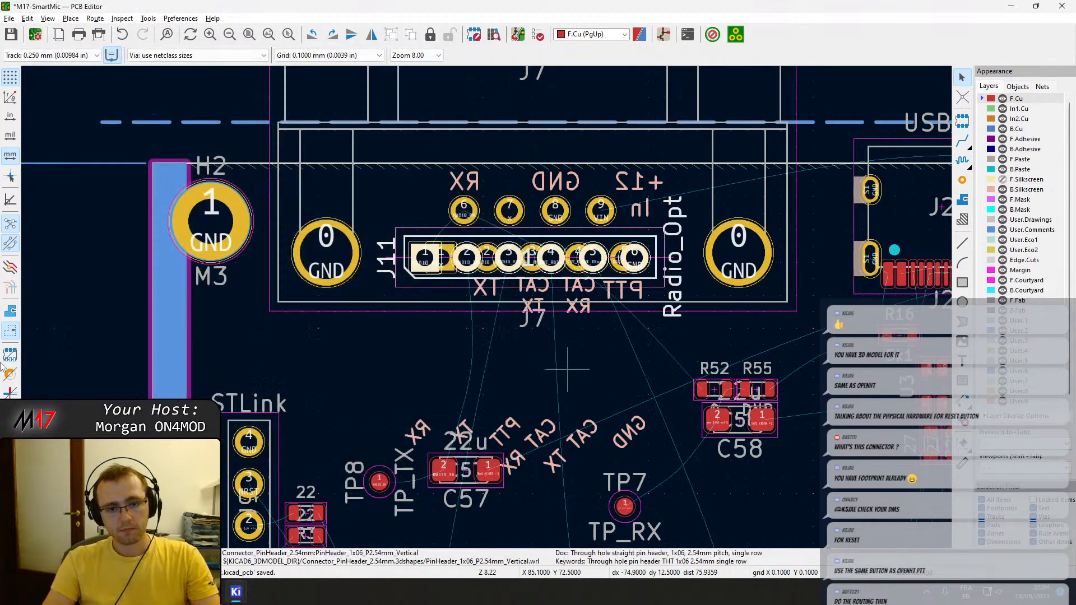
key(ctrl+z)
Set J11's X position to 77.45 mm, matching the X position of J7.
click(403, 262)
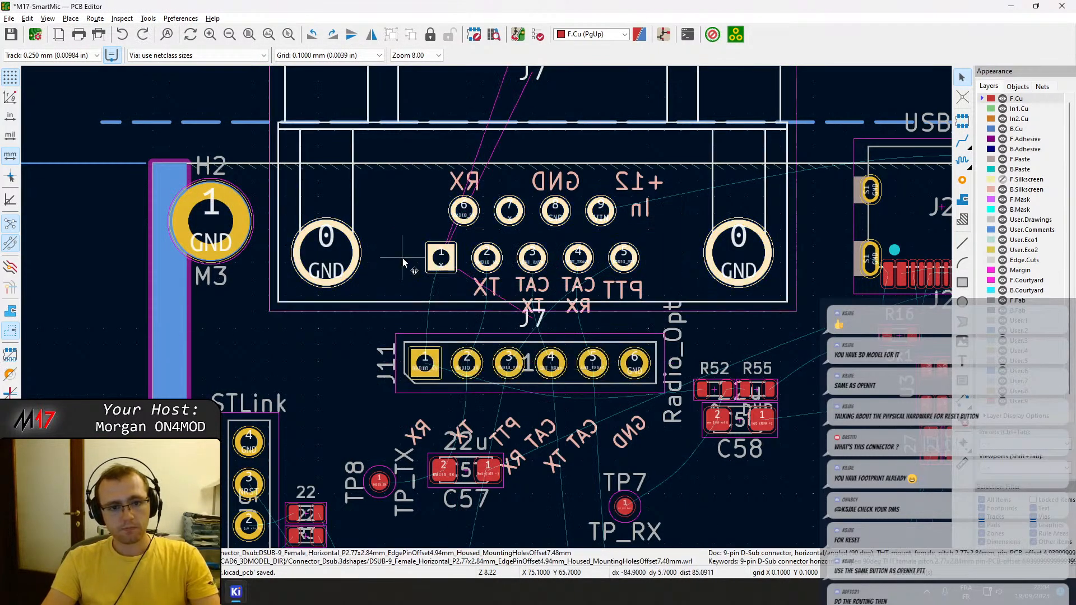
double_click(404, 263)
key(Escape)
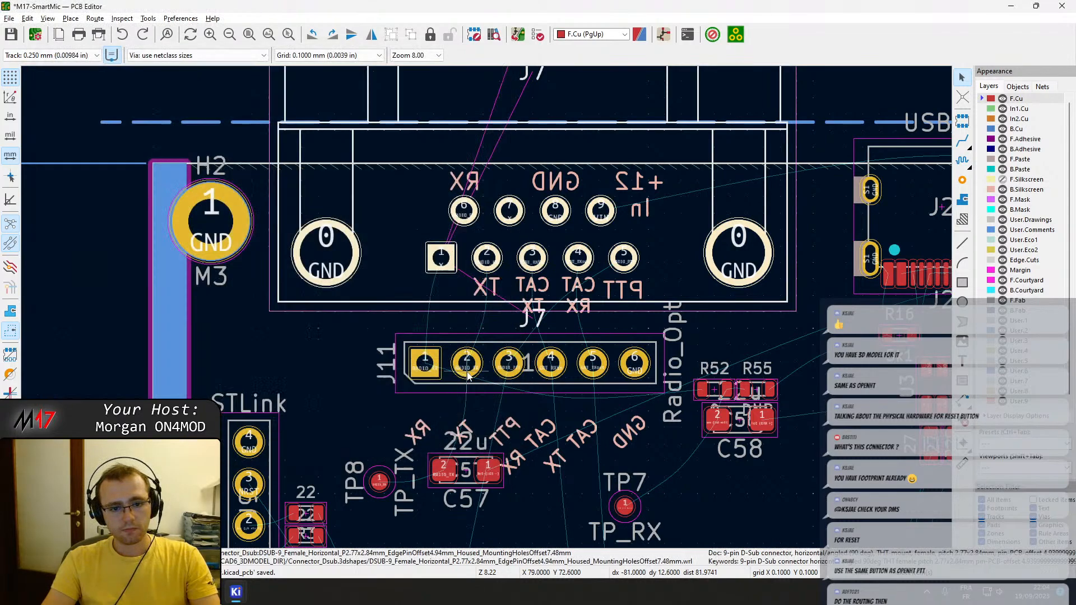
double_click(443, 379)
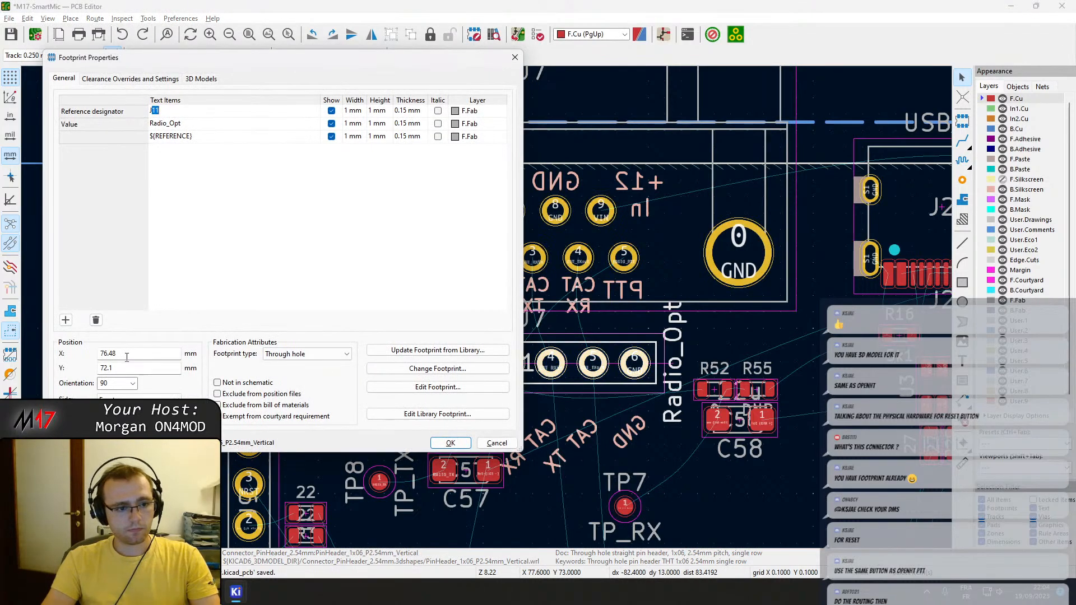
click(127, 356)
text(77)
key(Return)
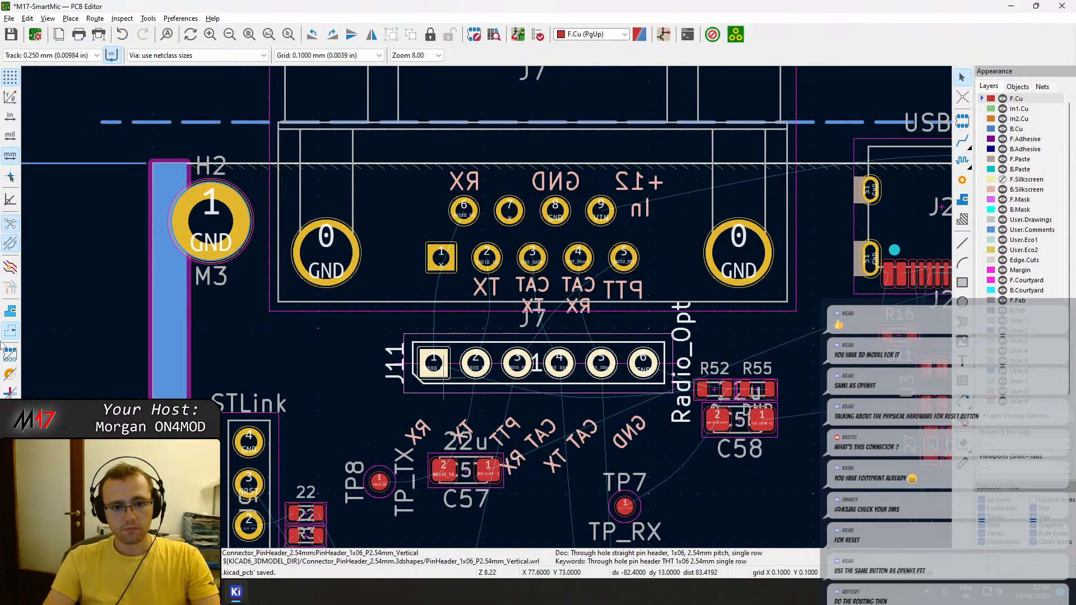
key(e)
click(142, 352)
text(.45)
key(Return)
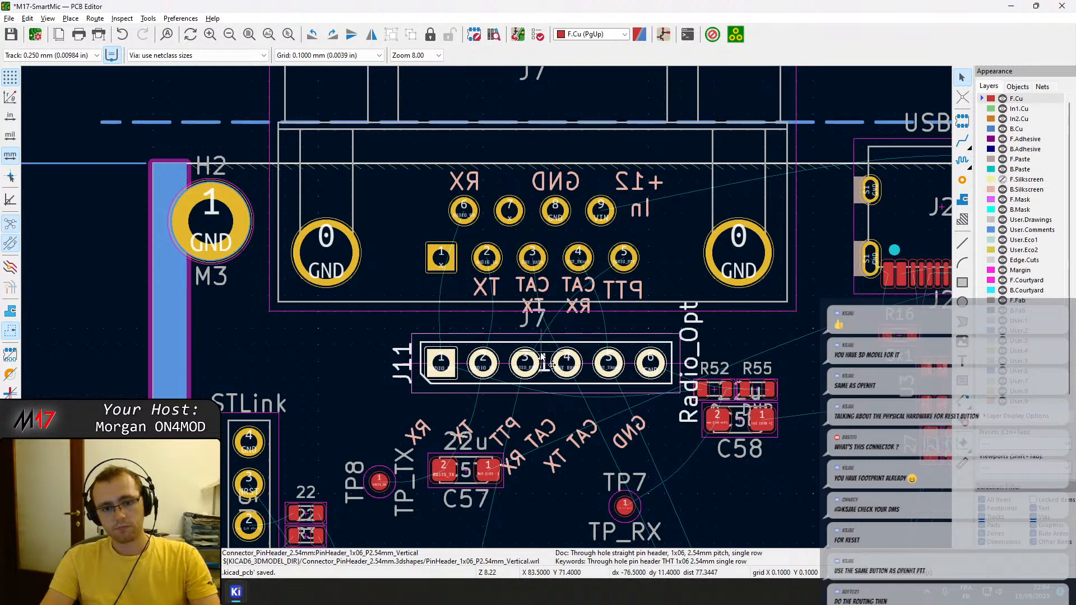
Move J11 about 0.4 mm closer to J7 and save the board.
key(m)
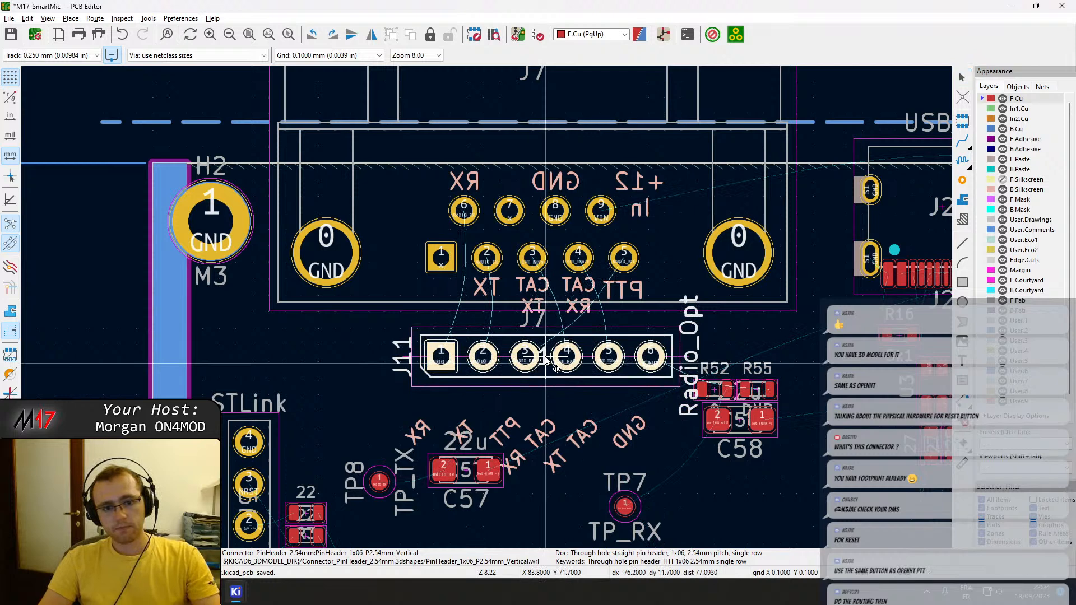
click(545, 359)
key(ctrl+s)
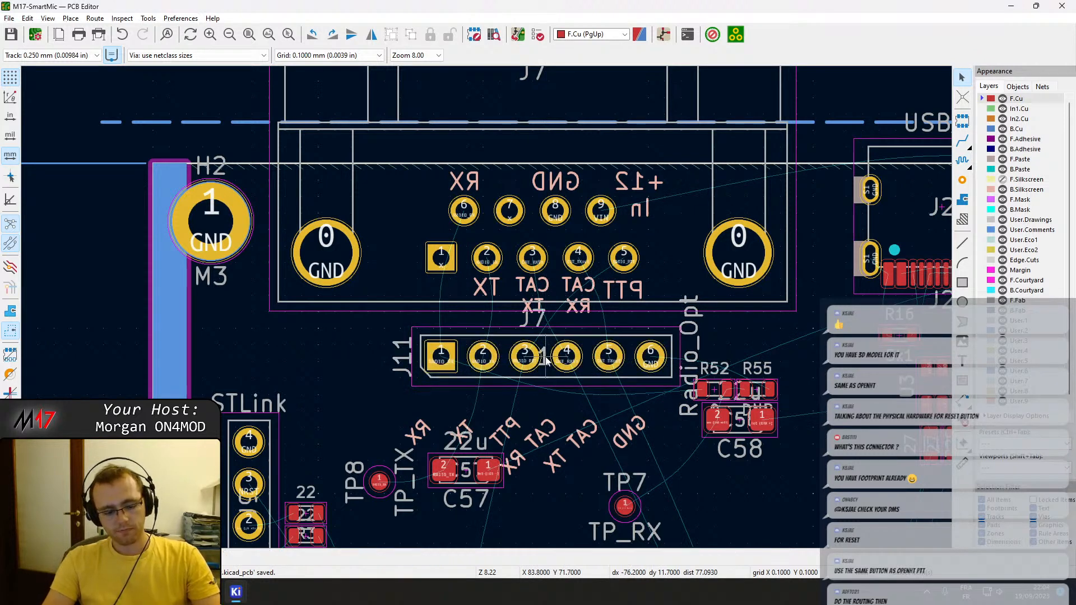
Move the slanted RX, TX and PTT labels to just below pins 1, 2 and 3 of J11.
click(418, 432)
key(m)
click(440, 398)
click(480, 402)
click(505, 432)
key(m)
click(522, 402)
Move the slanted "CAT RX", "CAT TX" and GND labels to just below pins 4, 5 and 6 of J11.
click(529, 449)
key(m)
click(554, 408)
click(575, 447)
key(m)
click(598, 403)
click(644, 416)
key(m)
click(644, 403)
Check the repositioned J11 labels on the back of the board in the 3D view.
key(alt+3)
scroll(528, 287, up, 3)
drag(528, 286, 13, 389)
drag(483, 262, 315, 299)
middle_drag(554, 122, 561, 290)
scroll(544, 195, up, 4)
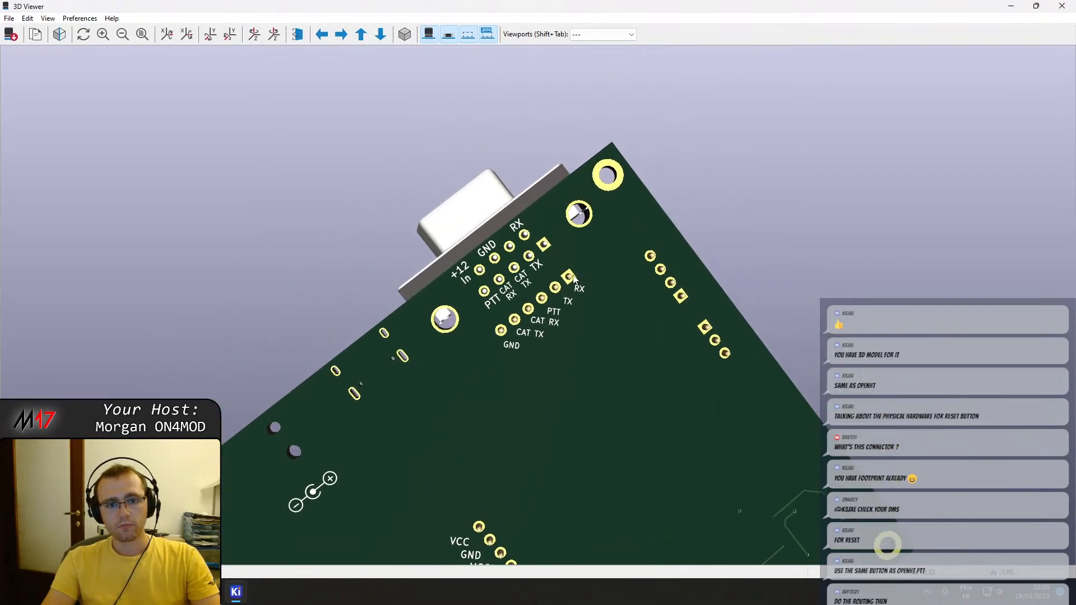
click(1055, 5)
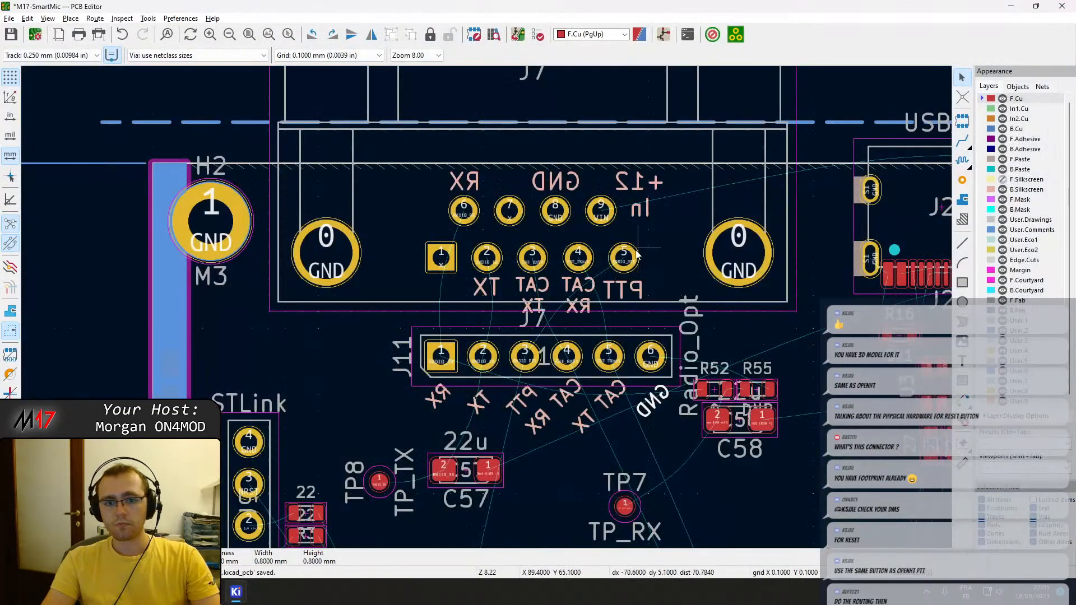
Nudge the mirrored "+12 In" and GND labels at J7 about 0.1 mm away from the board edge.
click(643, 189)
click(640, 189)
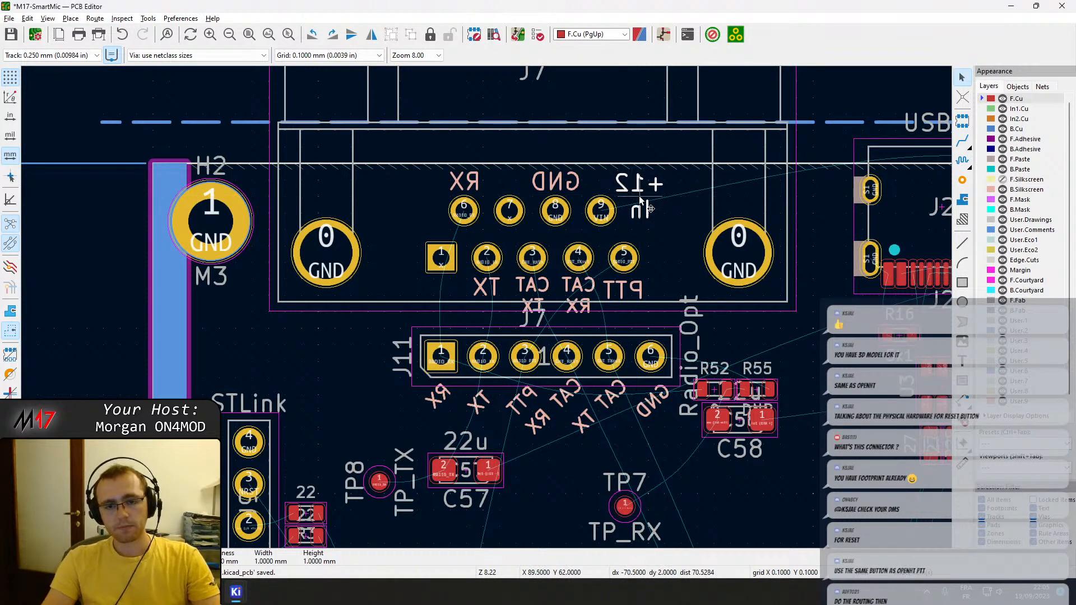
scroll(639, 196, up, 3)
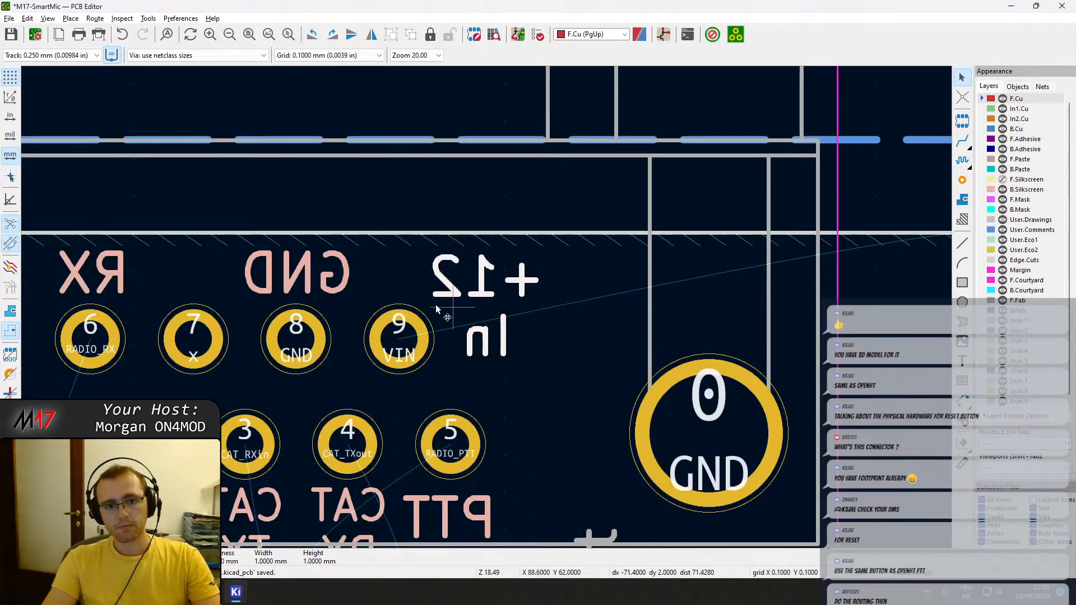
click(297, 283)
middle_drag(297, 283, 433, 275)
click(235, 273)
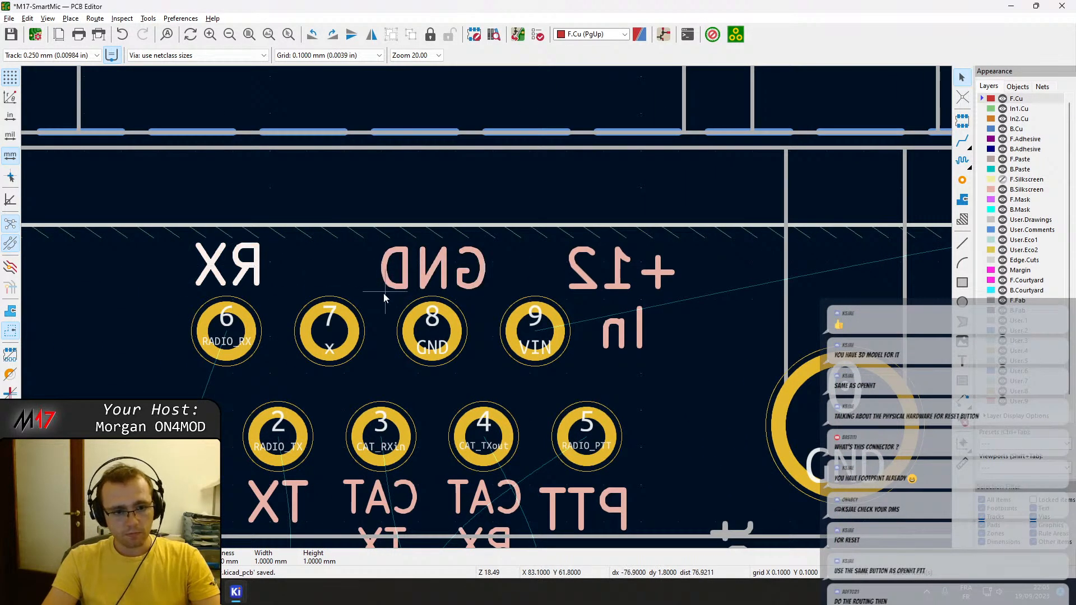
Nudge the mirrored RX label about 0.1 mm toward pad 6 of J7, level with GND, and save the board.
key(space)
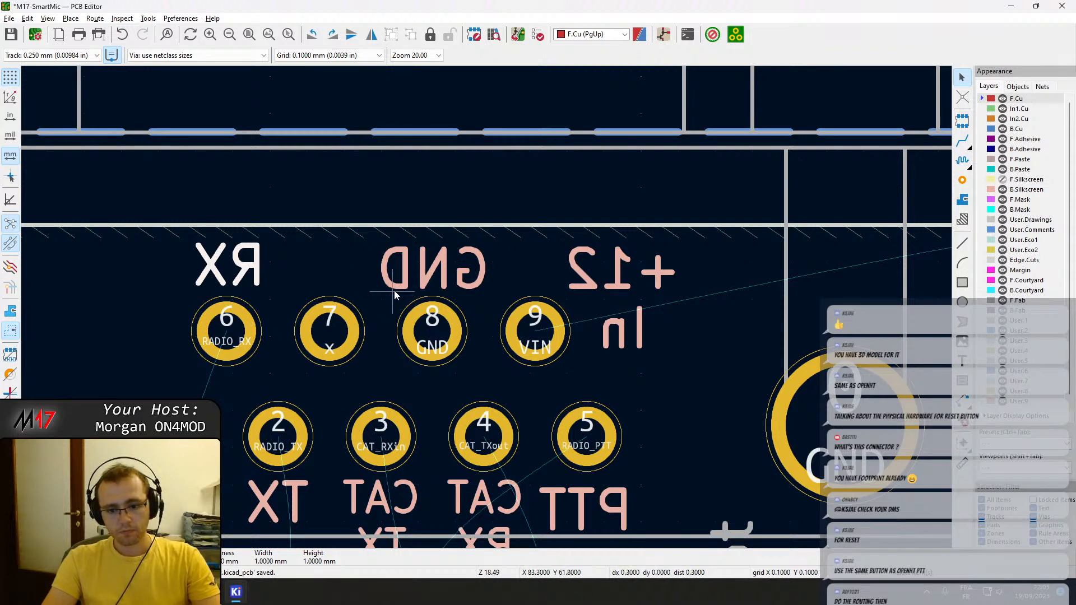
mouse_move(229, 266)
mouse_down()
mouse_move(198, 267)
mouse_move(243, 270)
mouse_move(228, 272)
mouse_up()
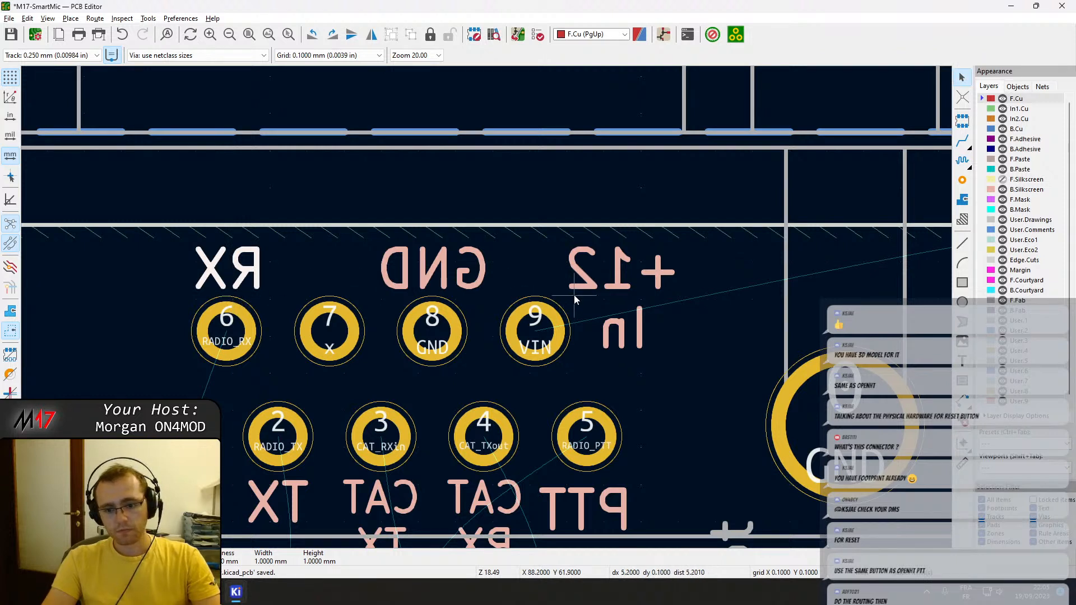
key(ctrl+s)
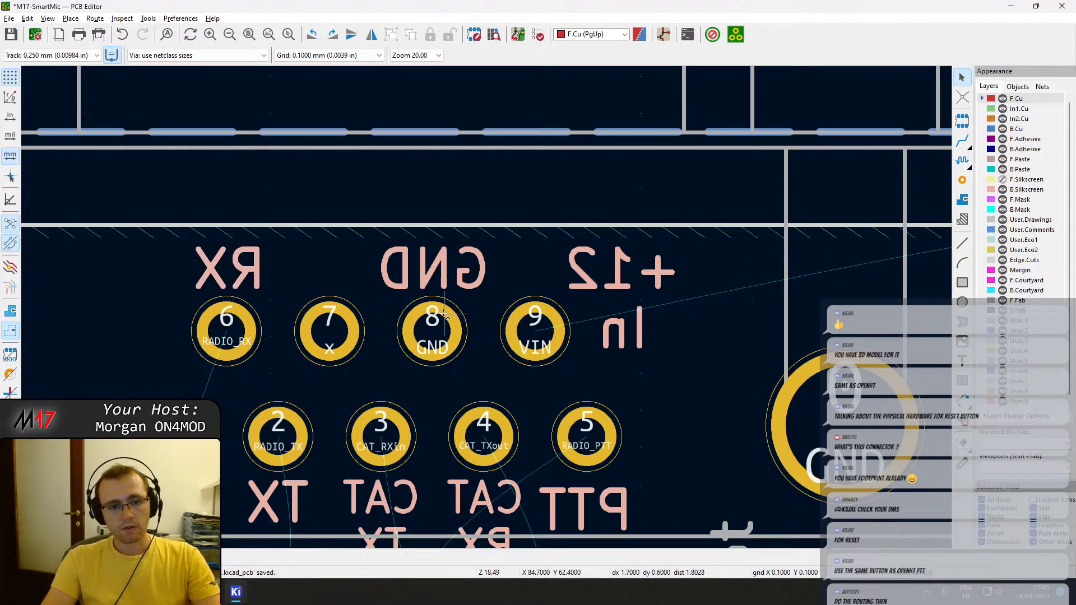
click(245, 271)
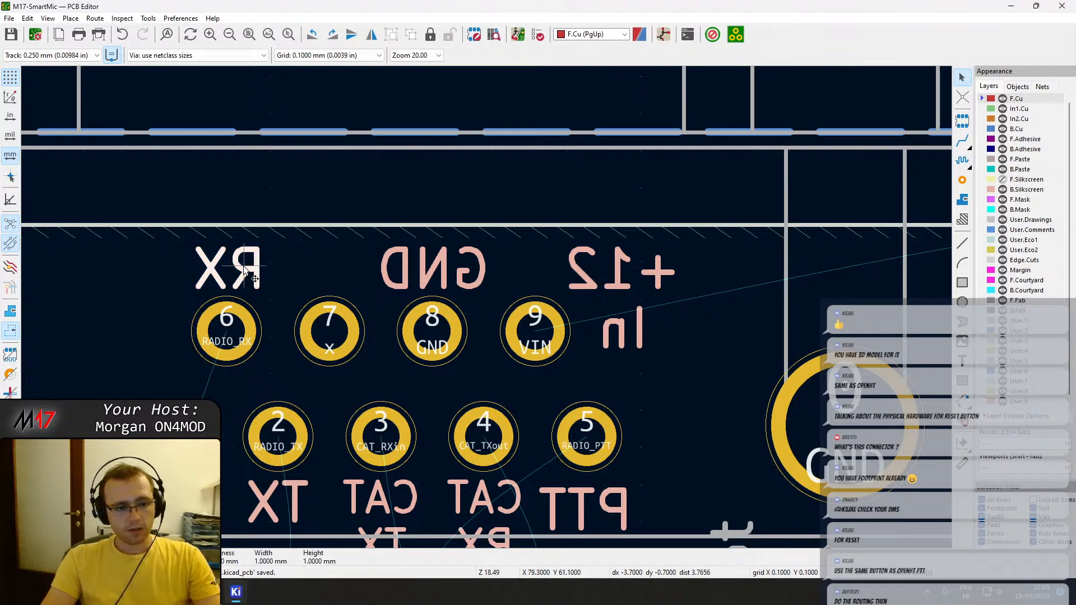
click(435, 270)
click(418, 372)
scroll(449, 342, down, 3)
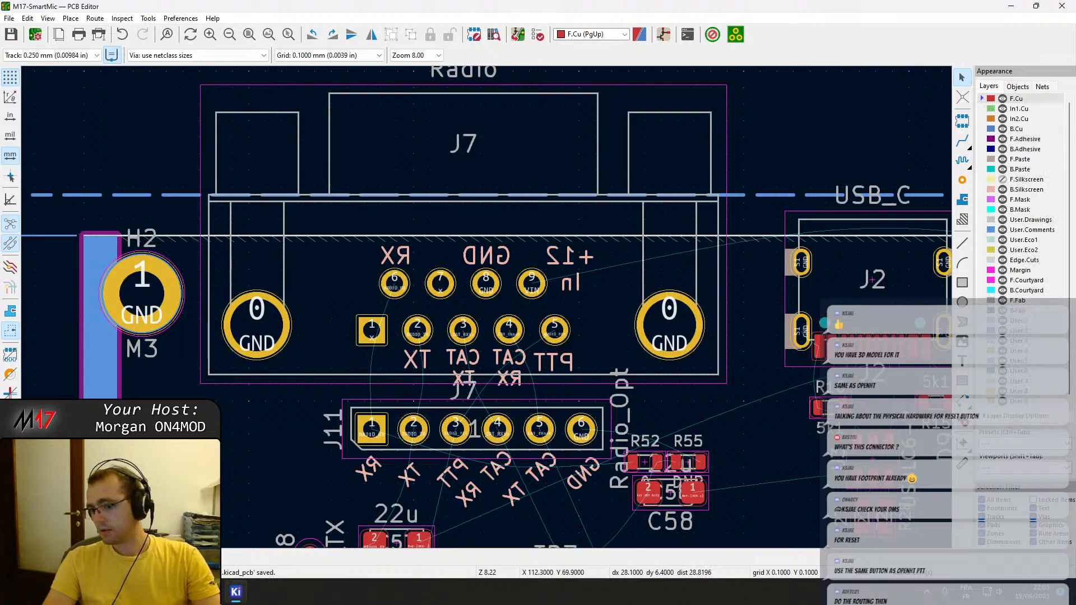
Nudge the mirrored PTT label at J7 about 0.1 mm toward pad 5, level with TX, and save the board.
middle_drag(744, 354, 634, 308)
scroll(560, 325, down, 2)
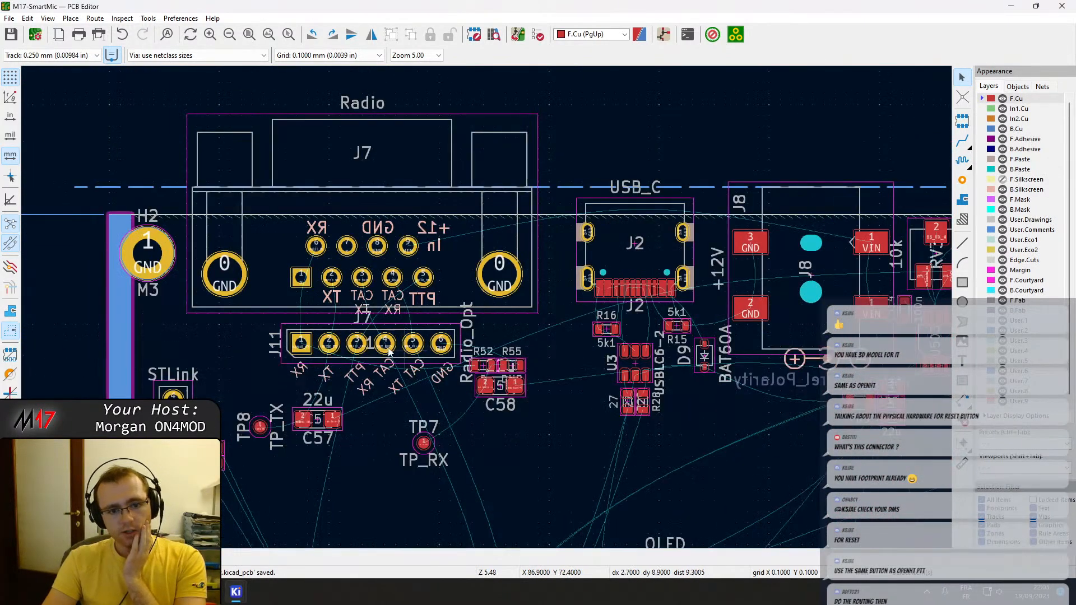
scroll(543, 305, up, 5)
click(674, 304)
click(663, 306)
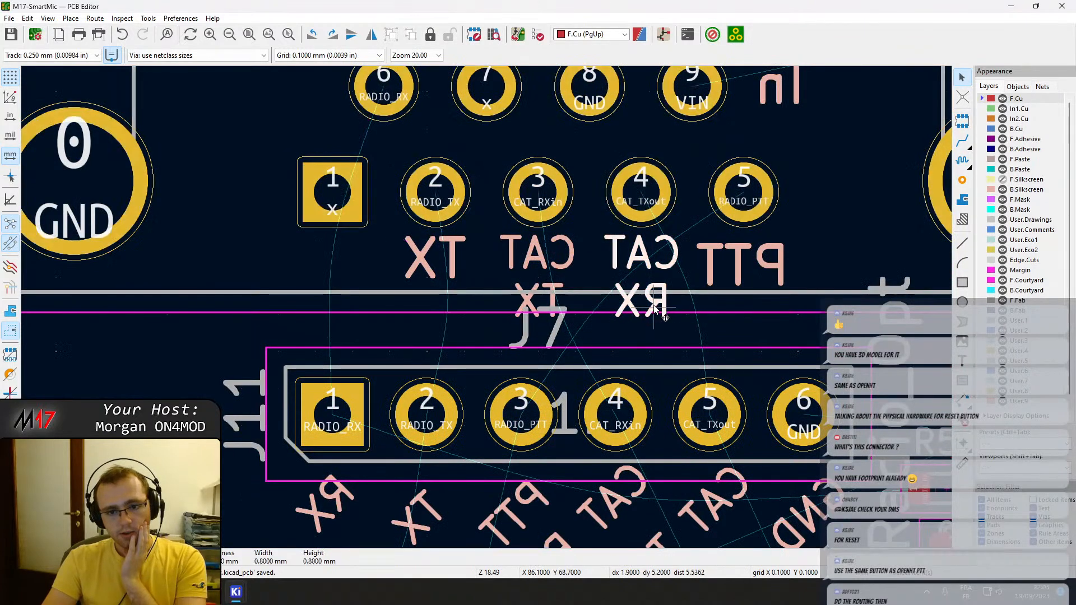
click(733, 257)
key(m)
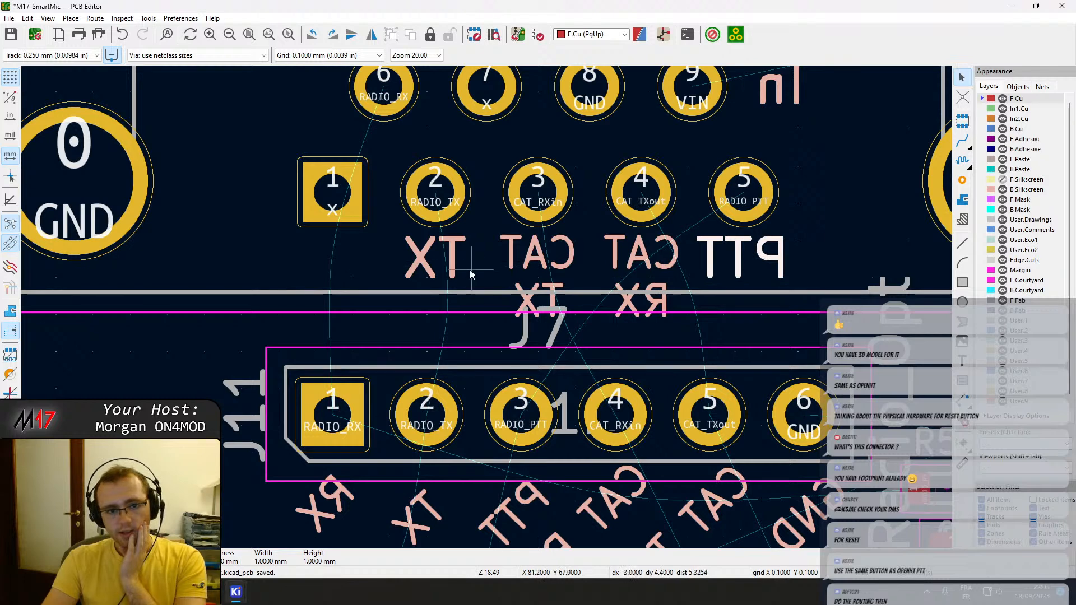
scroll(689, 309, down, 1)
key(Escape)
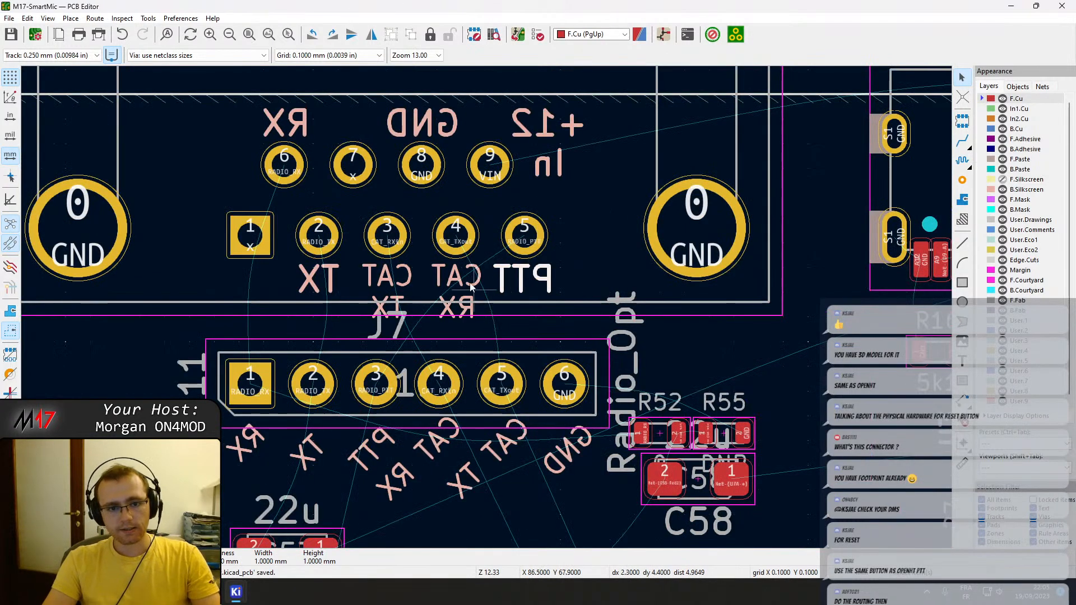
Make the F.Silkscreen layer visible again.
click(456, 275)
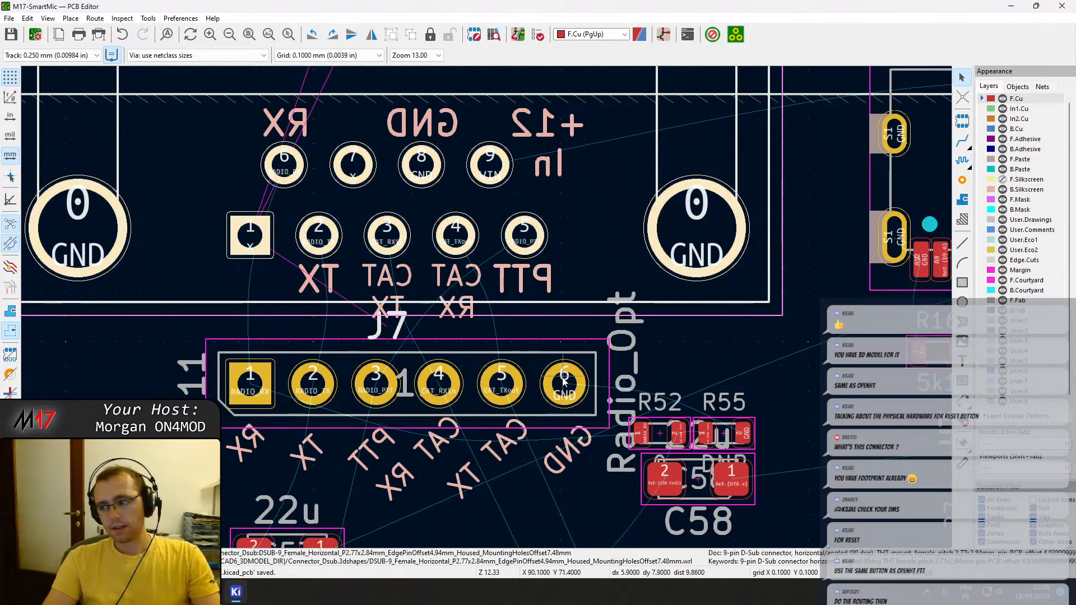
scroll(541, 365, down, 5)
middle_drag(461, 372, 498, 275)
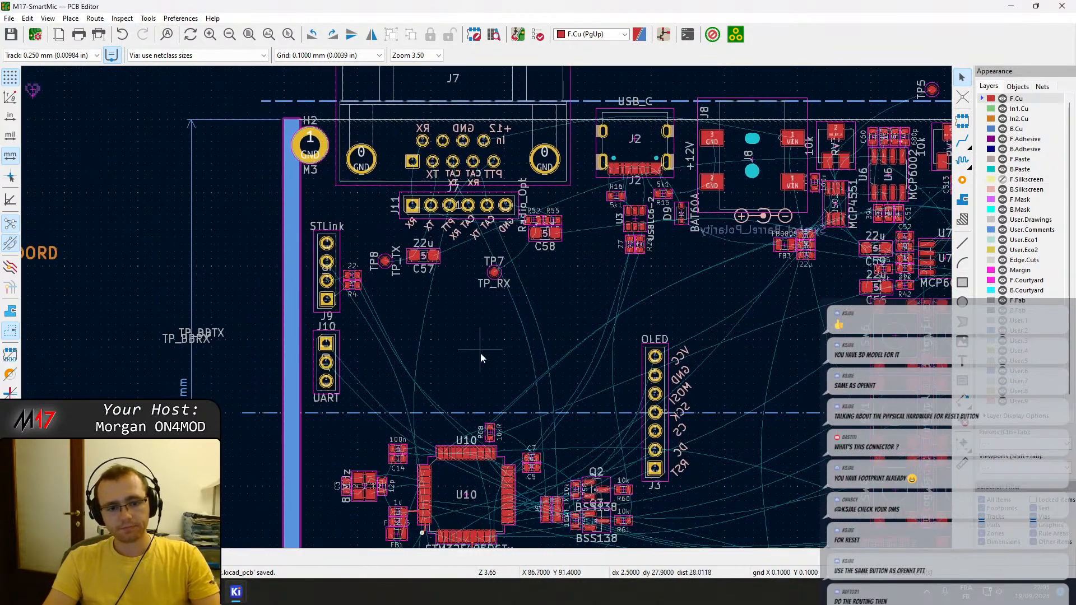
middle_drag(581, 368, 566, 318)
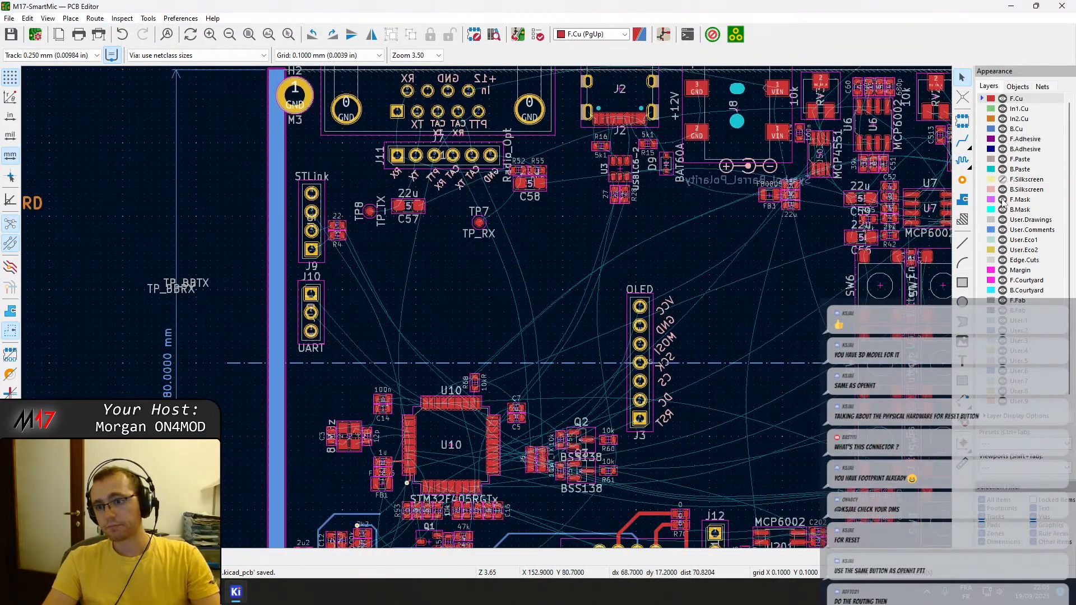
scroll(394, 294, up, 2)
scroll(330, 331, down, 2)
middle_drag(462, 376, 495, 291)
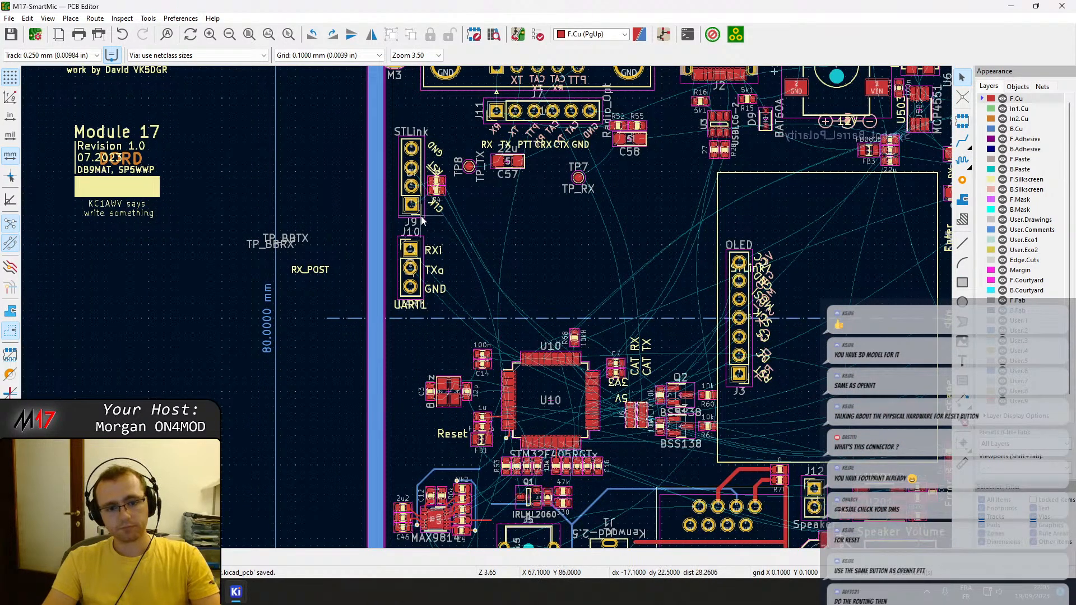
Move test points TP7 and TP8 off the board, beyond its left edge near the Open Hardware logo.
middle_drag(478, 287, 519, 388)
drag(470, 328, 104, 245)
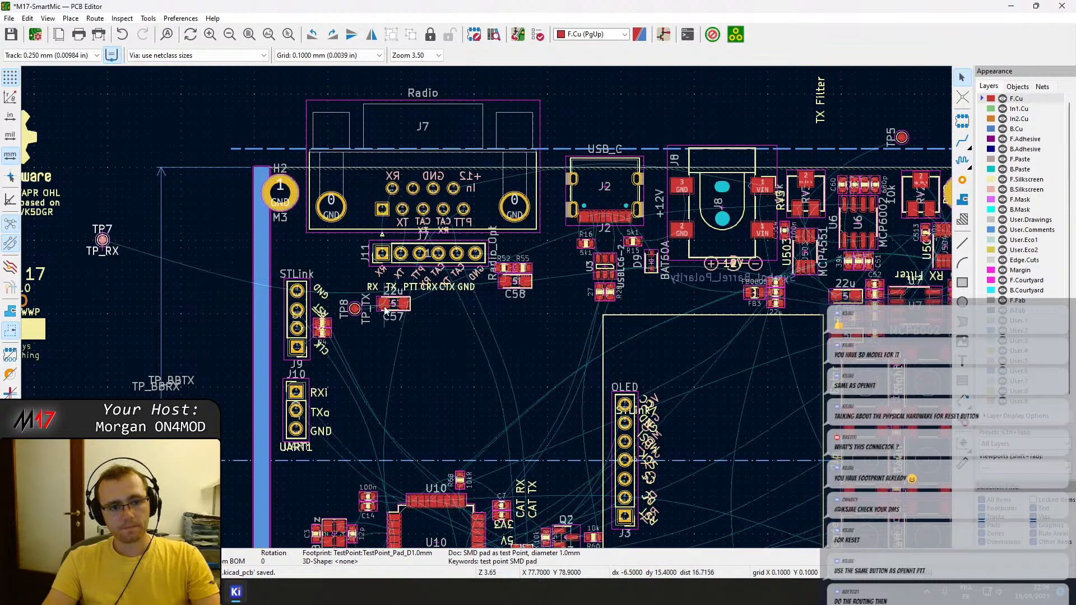
drag(353, 310, 100, 280)
Try the off-board component block with inductor L1 on the board beside the STLink header, and return it outside the right board edge.
scroll(232, 303, down, 2)
middle_drag(845, 380, 410, 434)
drag(682, 246, 948, 396)
drag(767, 317, 187, 421)
drag(255, 361, 252, 371)
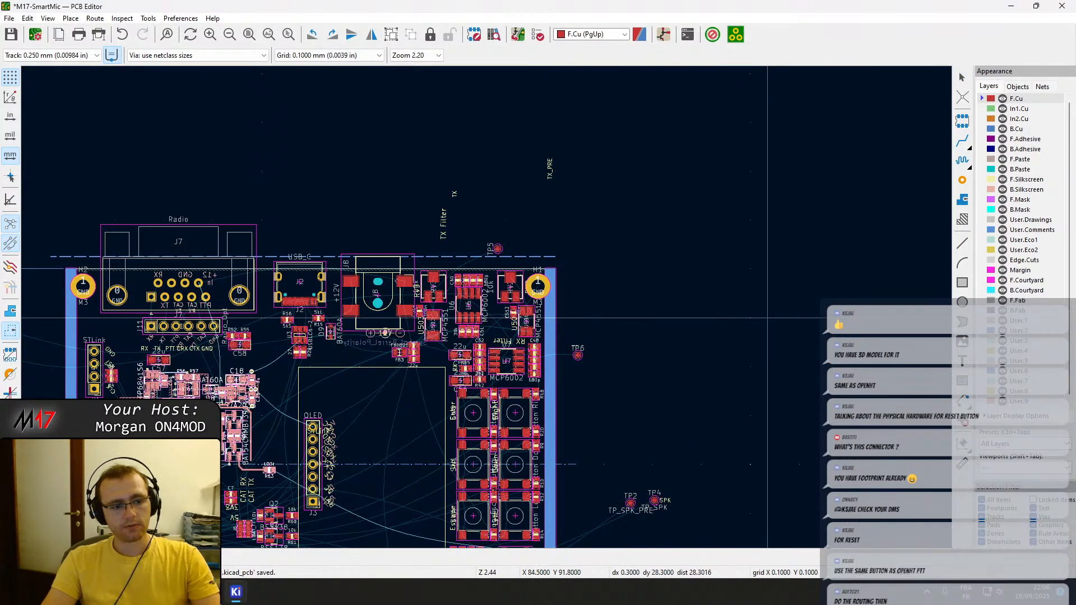
drag(186, 425, 748, 351)
middle_drag(289, 399, 484, 276)
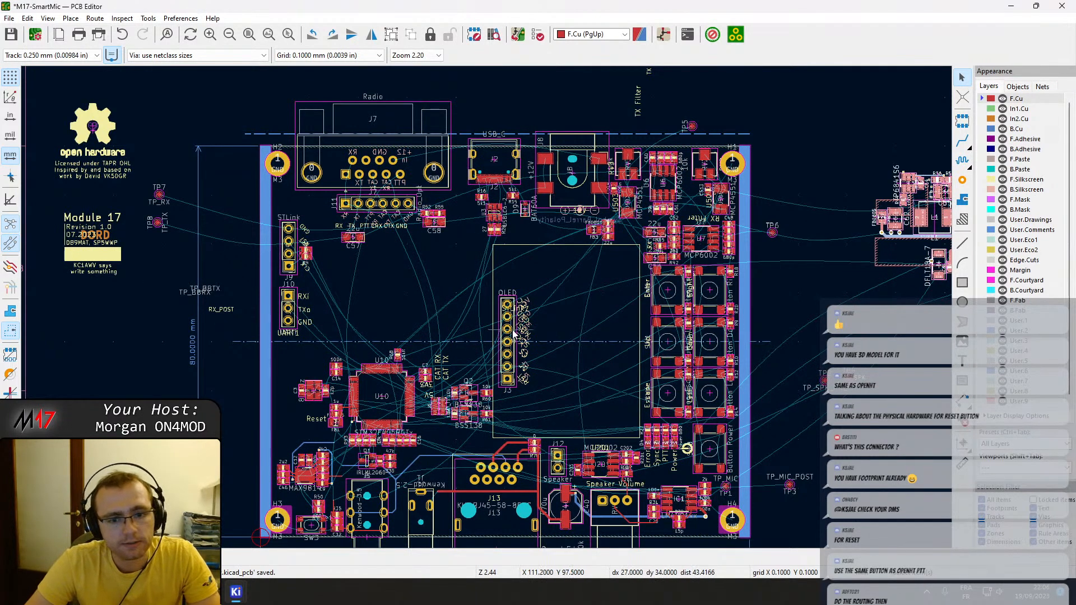
Move the four status LEDs, their 680 ohm resistors and labels about 0.9 mm away from the Escape button and 0.1 mm toward the Power button.
scroll(487, 313, down, 5)
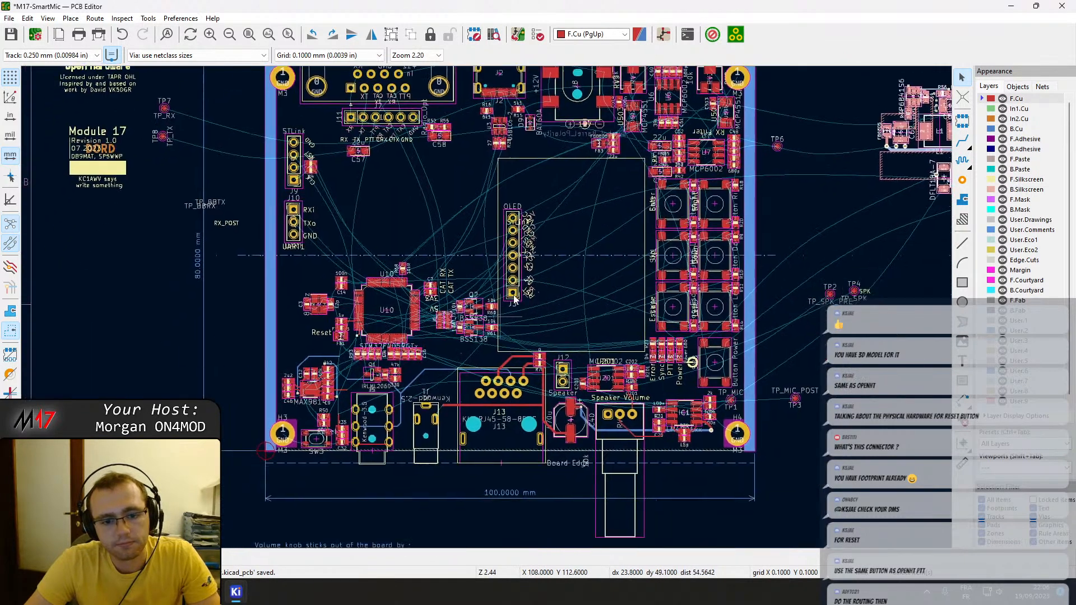
middle_drag(527, 297, 586, 294)
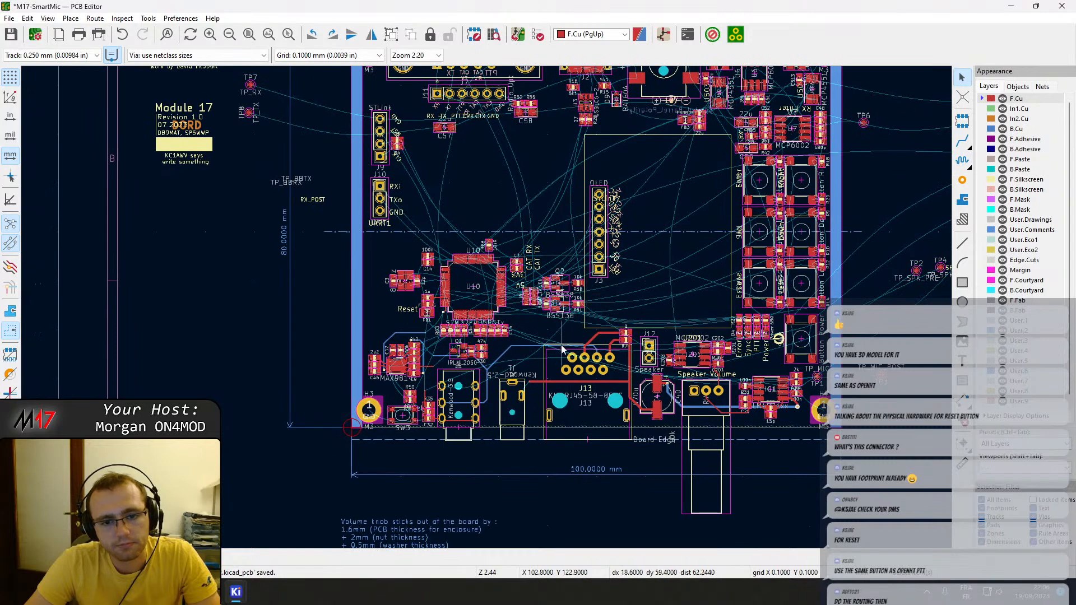
middle_drag(655, 208, 631, 285)
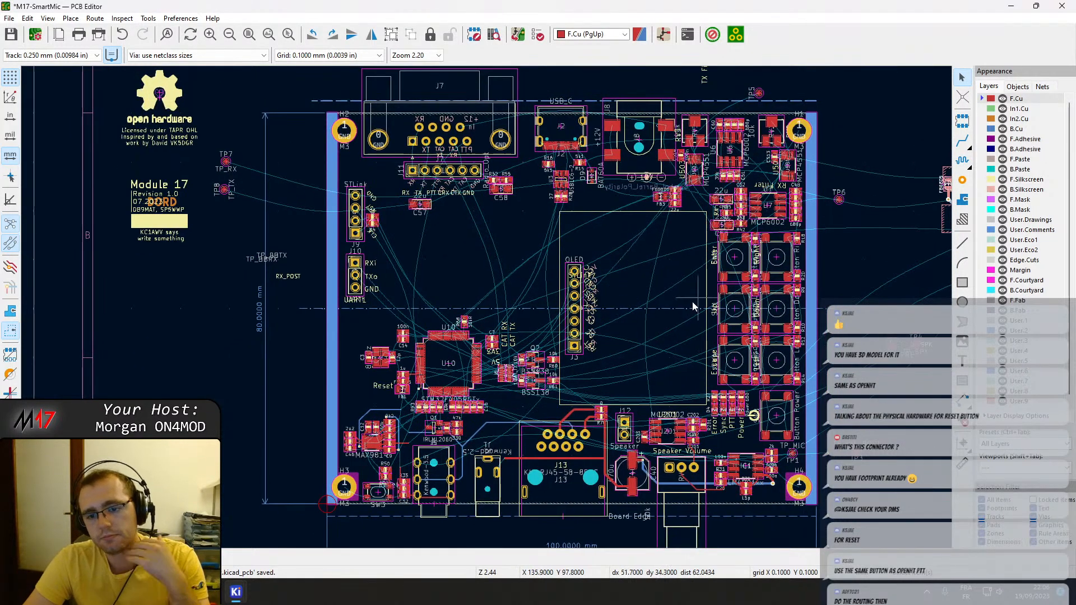
scroll(684, 352, up, 2)
scroll(482, 311, up, 2)
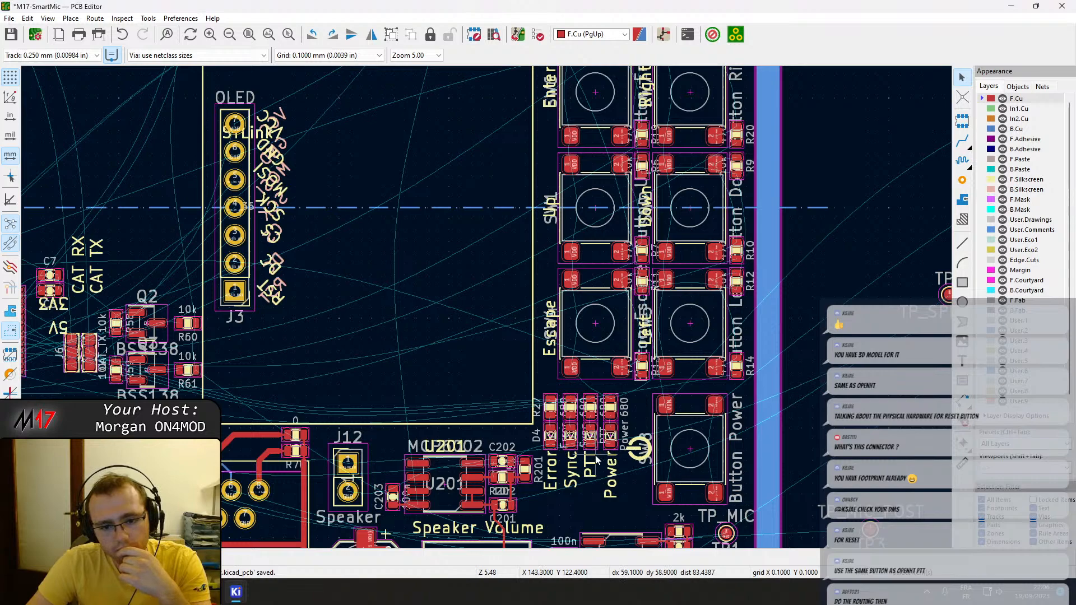
scroll(596, 455, down, 1)
middle_drag(486, 309, 498, 295)
scroll(498, 295, up, 2)
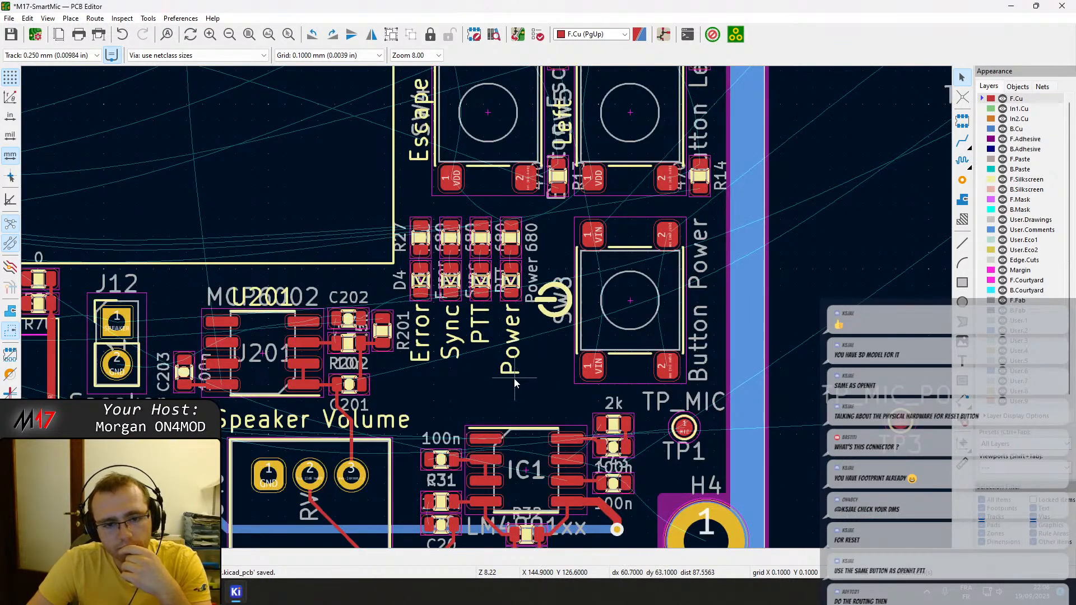
drag(514, 380, 421, 231)
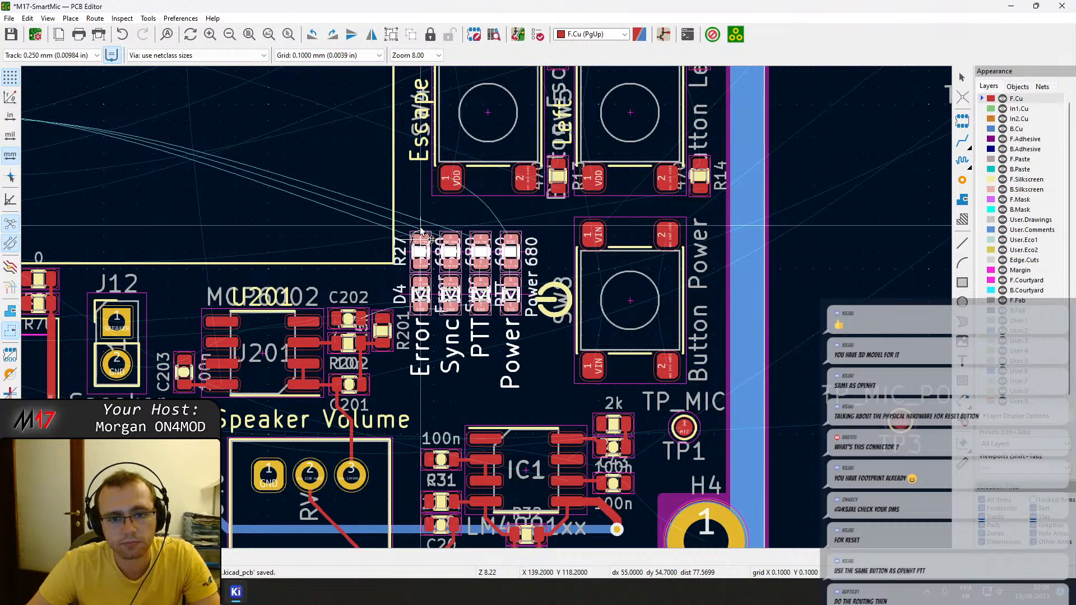
drag(420, 228, 422, 228)
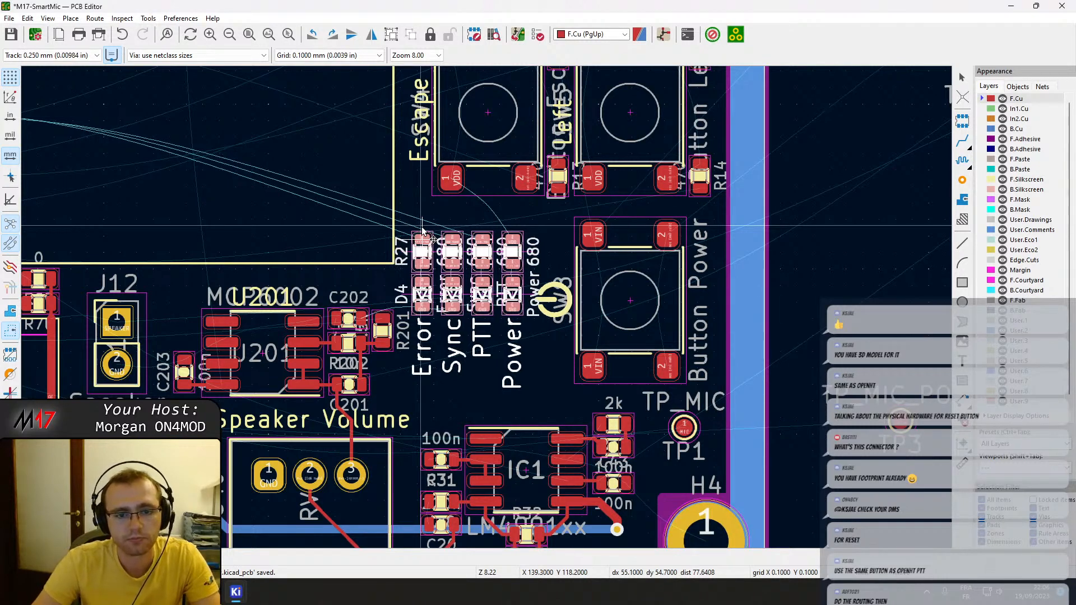
click(422, 228)
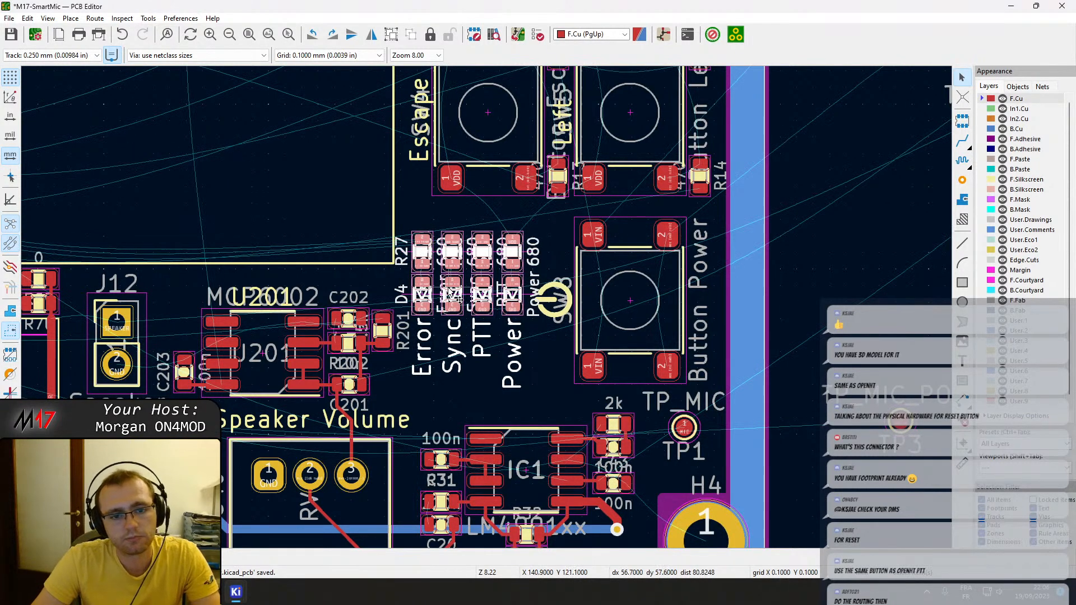
Set the track width to 0.5 mm.
middle_drag(459, 298, 501, 301)
key(w)
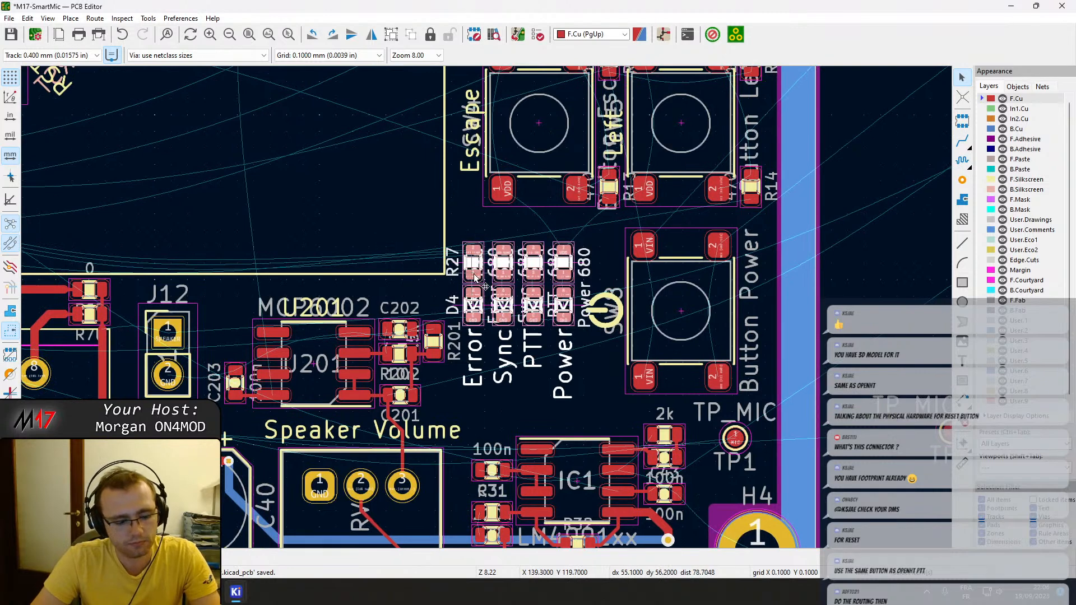
key(Escape)
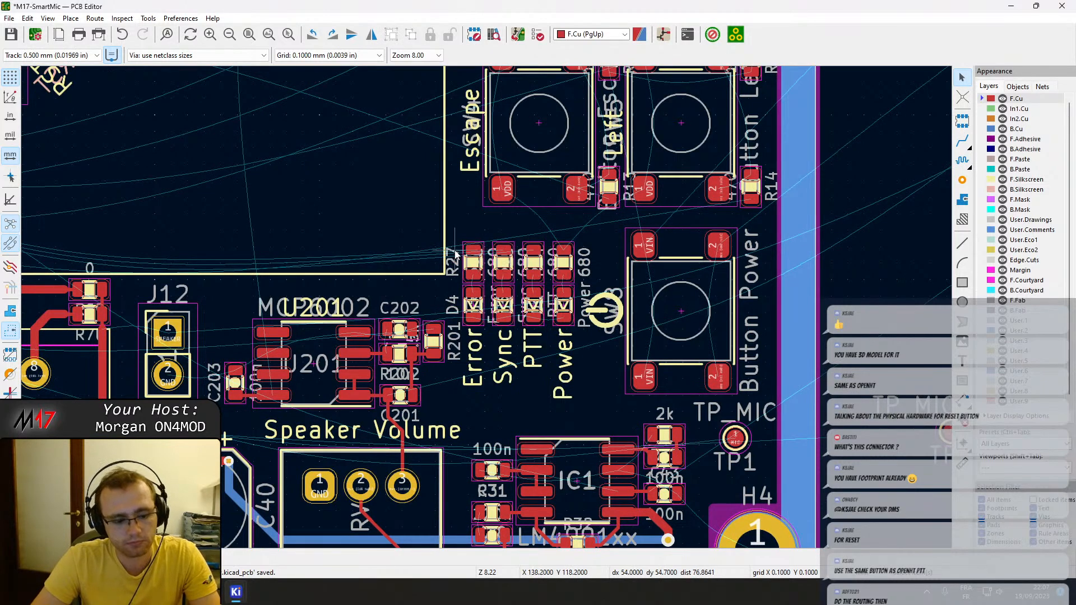
Try routing front-copper tracks from the status LED resistors toward U10.
key(x)
scroll(389, 248, down, 5)
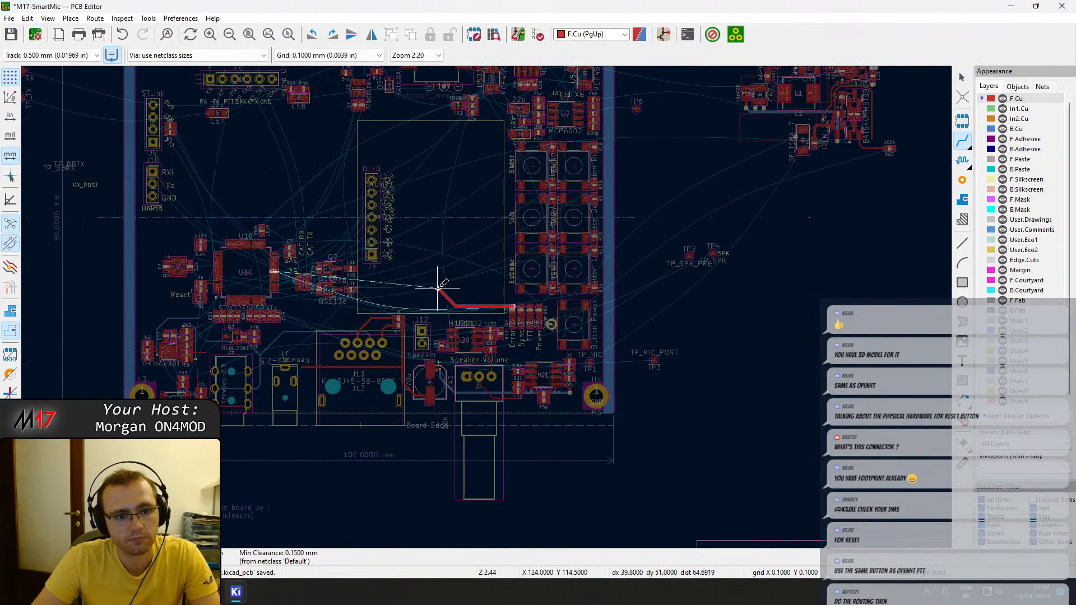
key(Escape)
key(Escape)
key(x)
key(Escape)
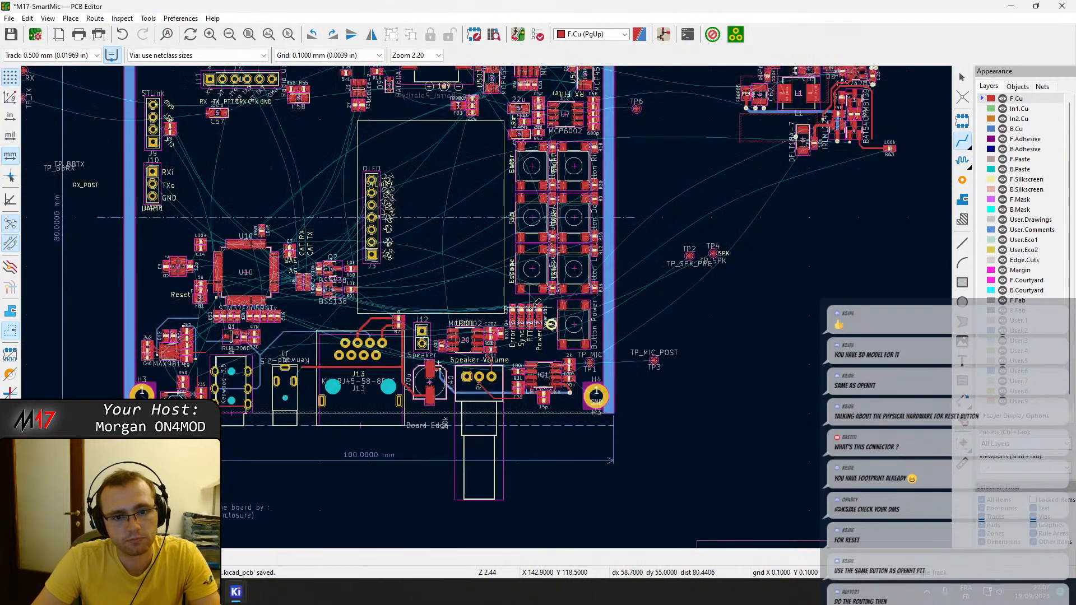
click(533, 308)
key(Escape)
key(x)
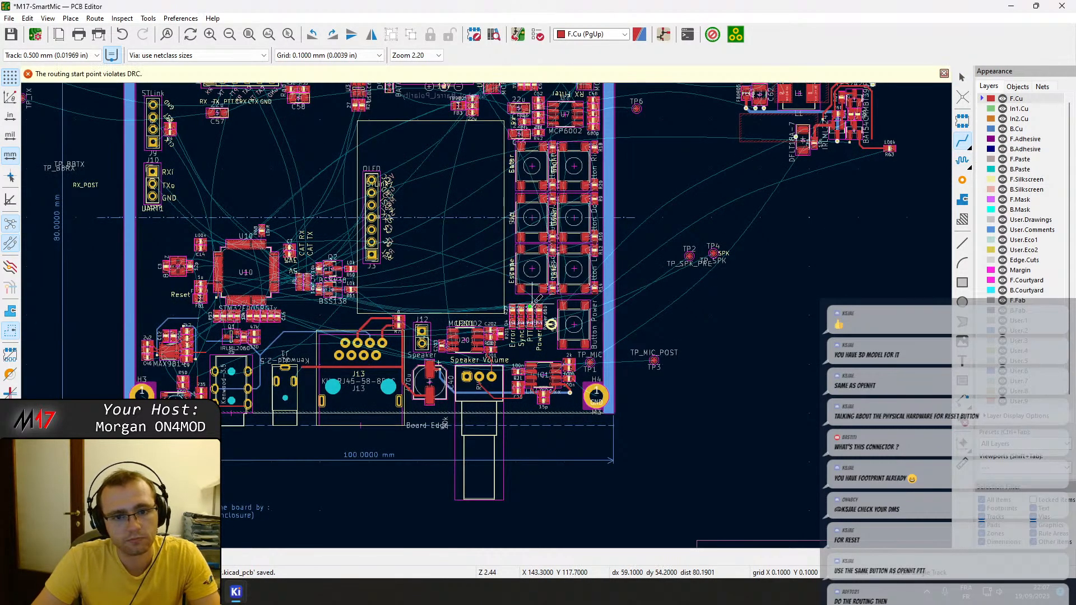
key(Escape)
Try another track from the status LED group, abandon it, and save the board.
scroll(487, 321, up, 3)
key(x)
scroll(508, 325, down, 3)
key(Escape)
scroll(530, 340, up, 3)
key(Escape)
scroll(482, 314, down, 5)
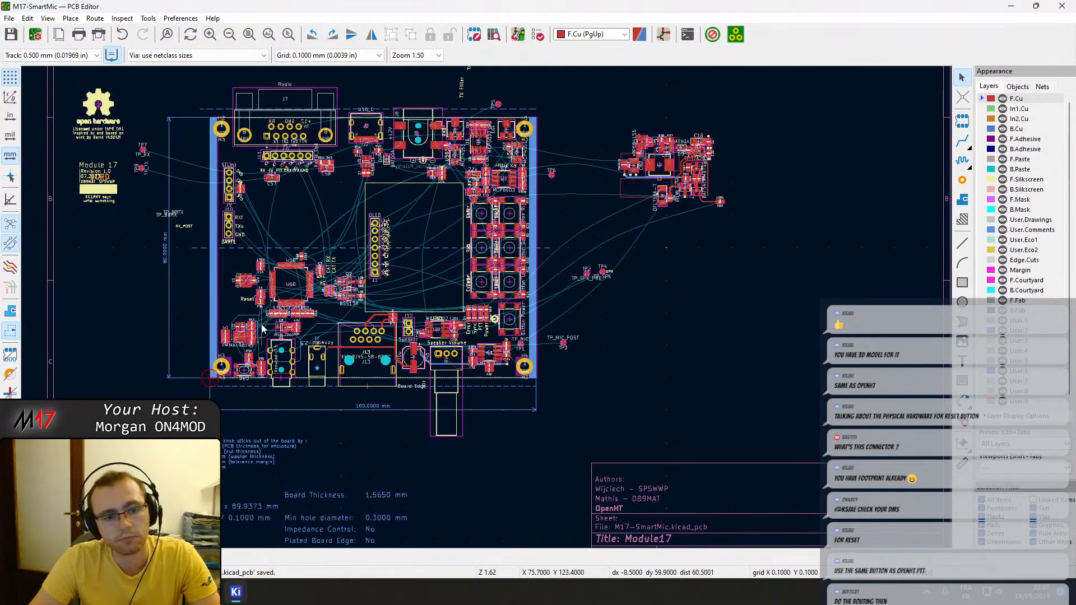
Extend the open B.Cu track end near Q1 to the vertical MIC track beside the MAX9814 resistors.
scroll(269, 325, up, 5)
middle_drag(532, 266, 557, 288)
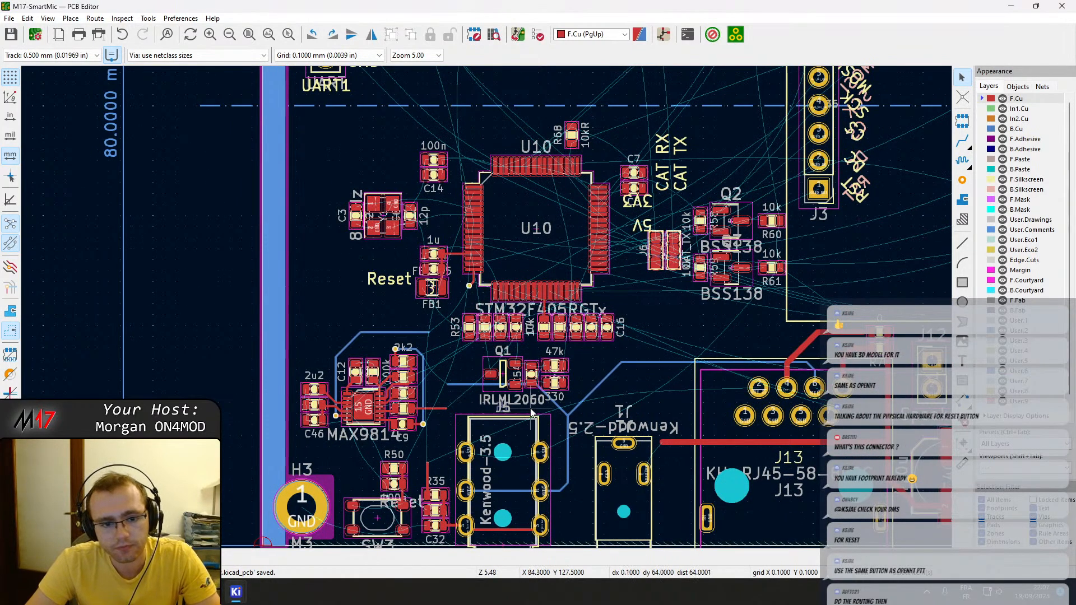
scroll(483, 378, up, 5)
middle_drag(376, 304, 416, 296)
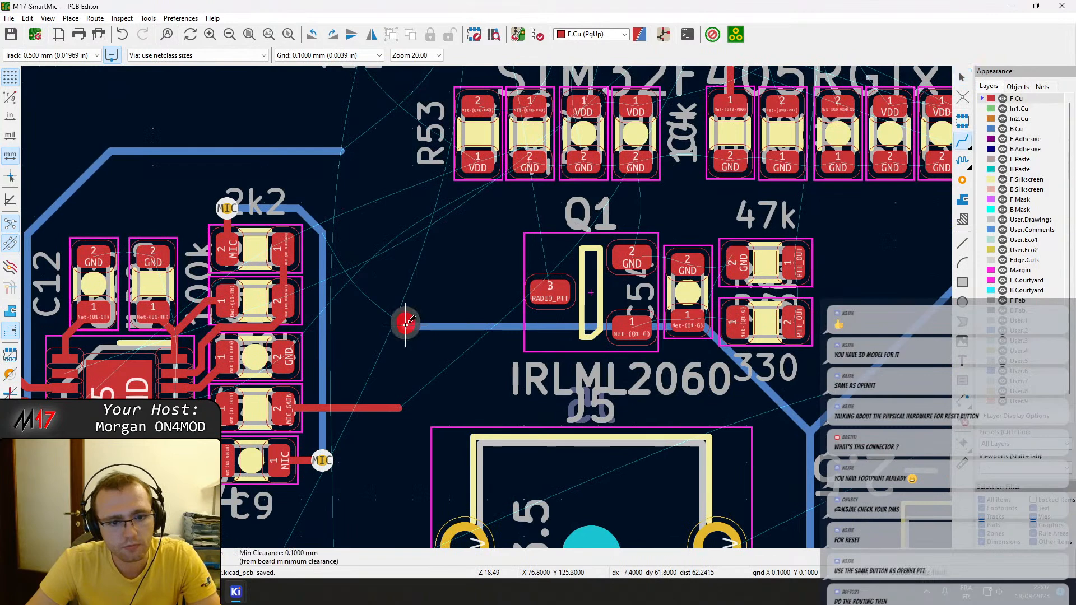
key(x)
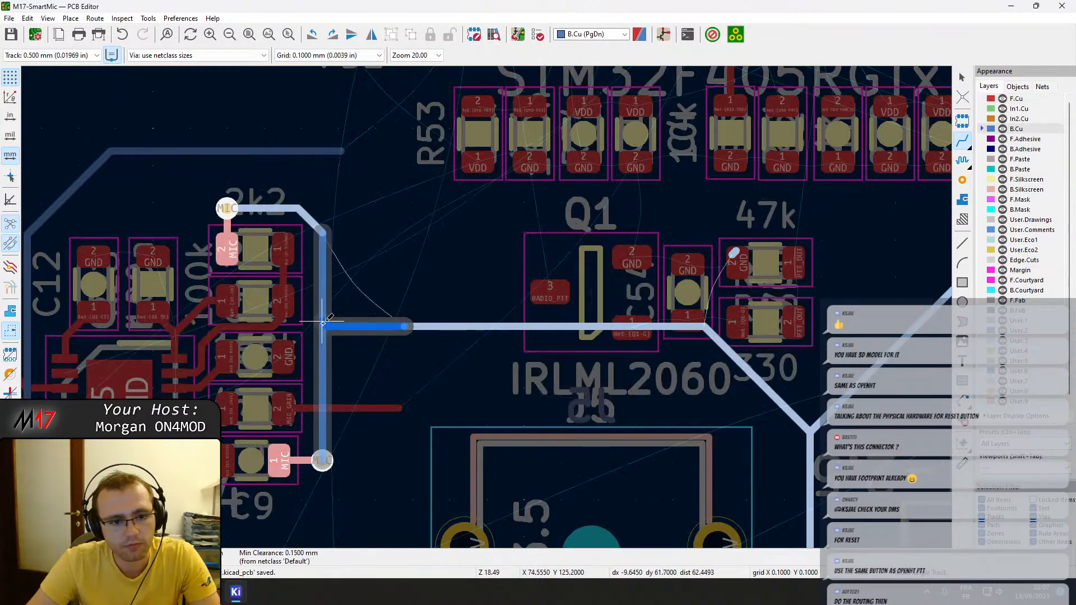
key(Escape)
Check the short track segment at the new MIC junction and save the board.
scroll(325, 326, up, 3)
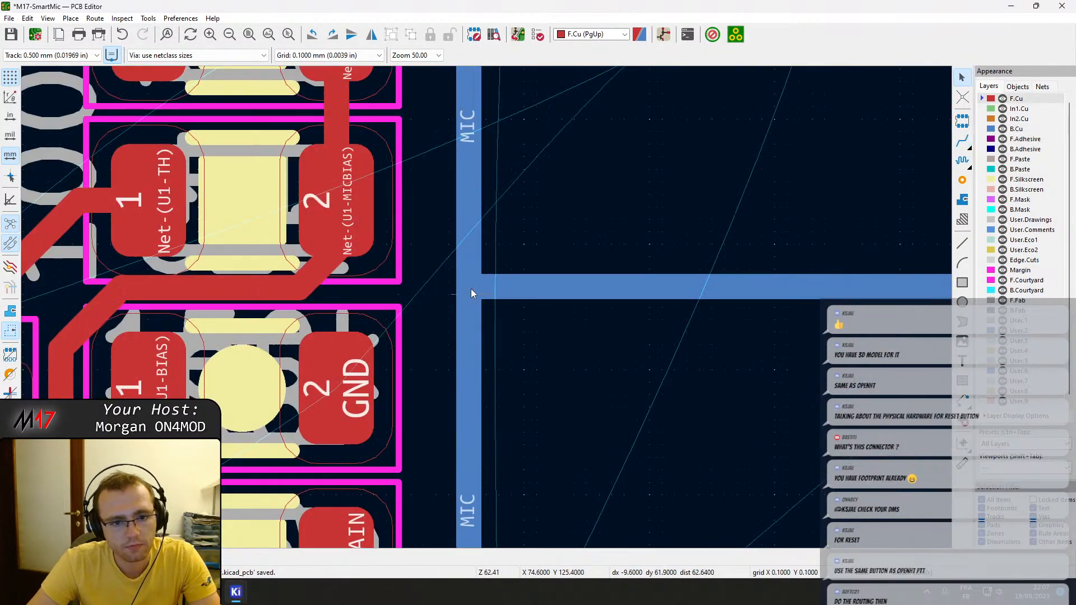
click(472, 285)
click(473, 288)
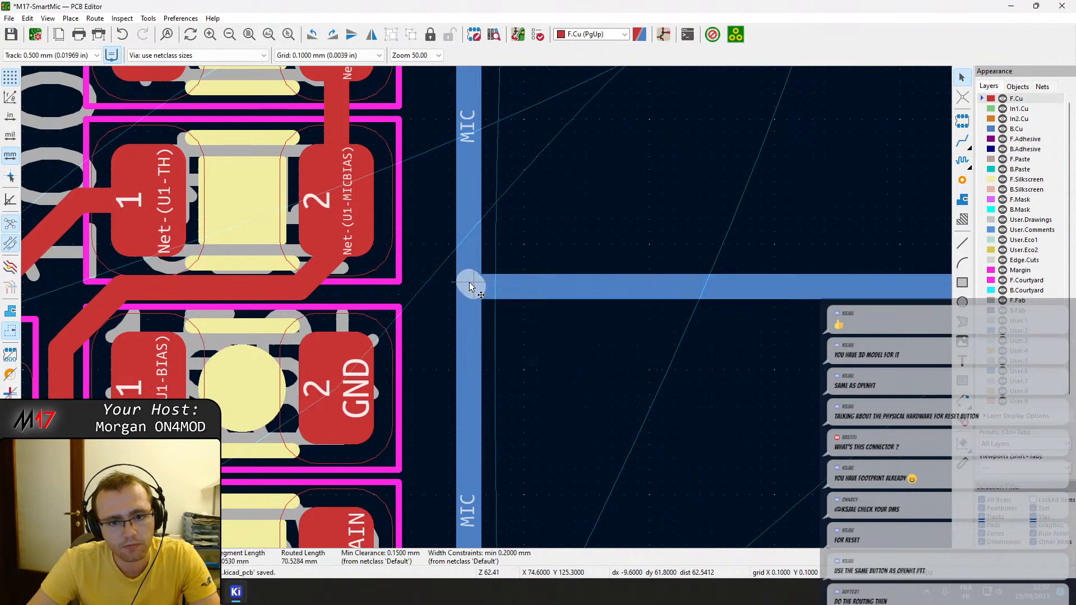
key(Escape)
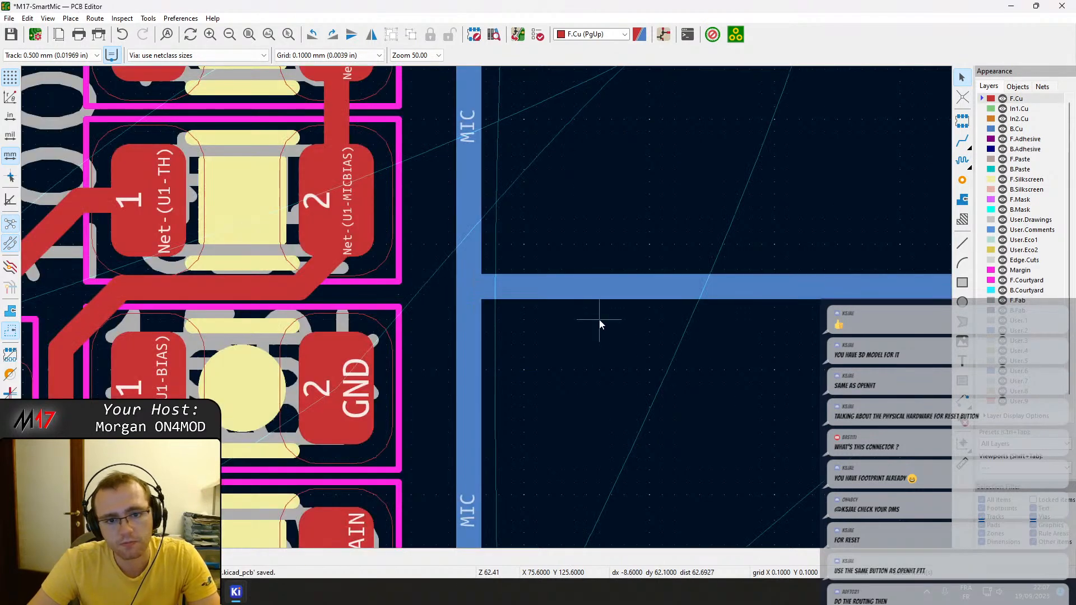
scroll(560, 314, down, 3)
scroll(486, 307, down, 2)
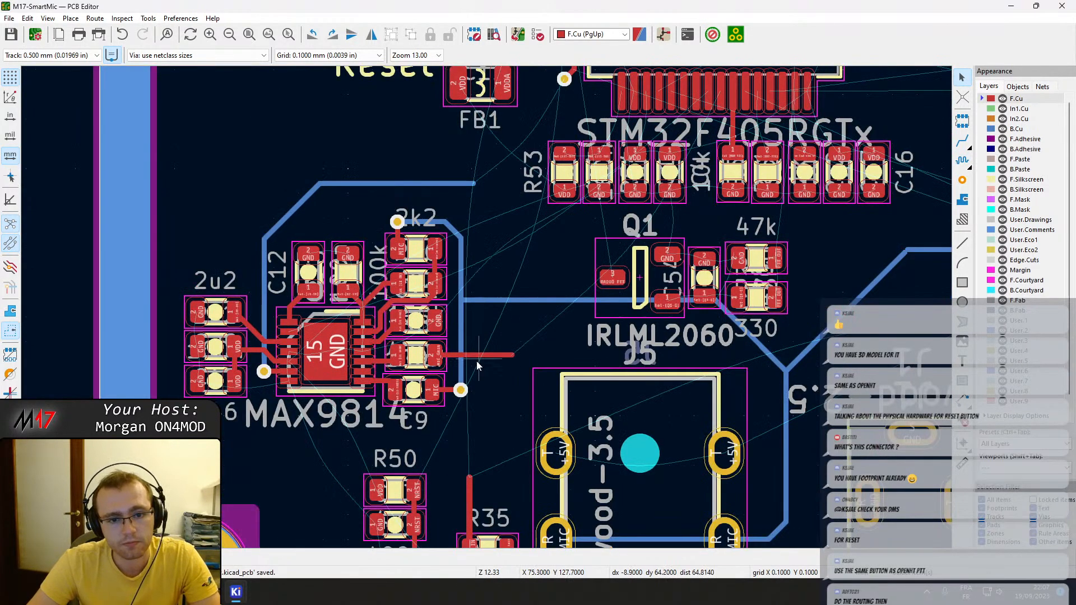
Try continuing the MIC_GAIN track stub beside the MAX9814 toward U10 on F.Cu.
key(x)
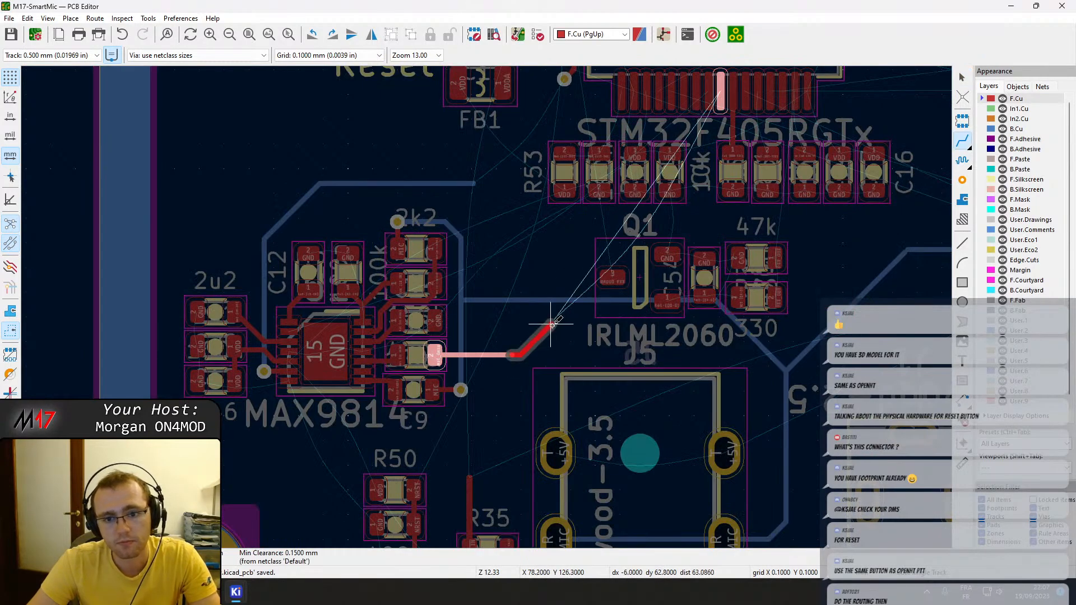
key(Escape)
scroll(549, 324, down, 2)
scroll(486, 307, down, 2)
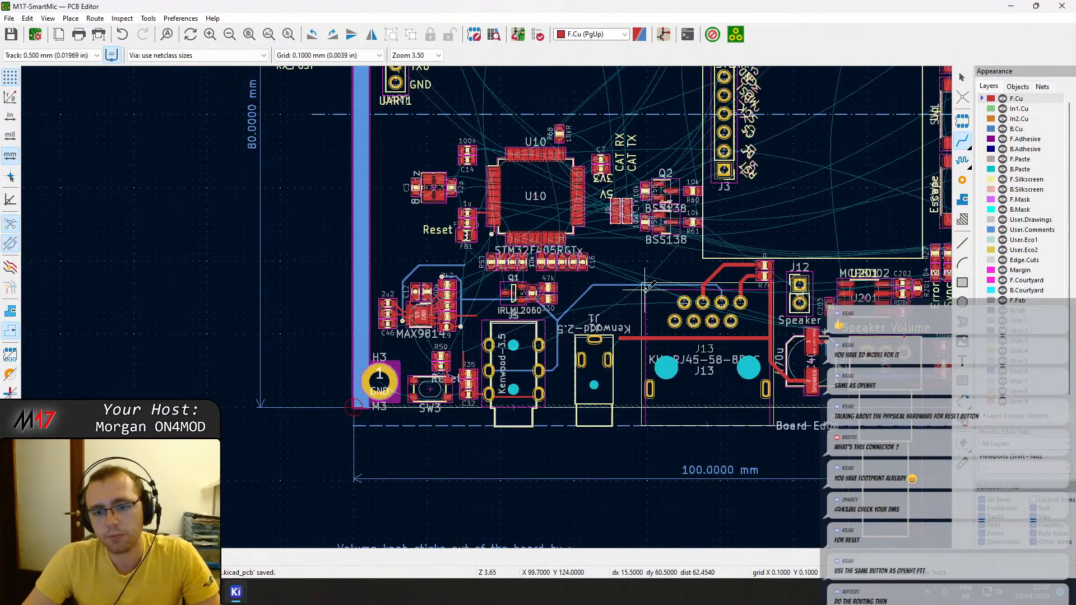
scroll(406, 293, up, 1)
scroll(487, 310, down, 2)
middle_drag(494, 376, 560, 233)
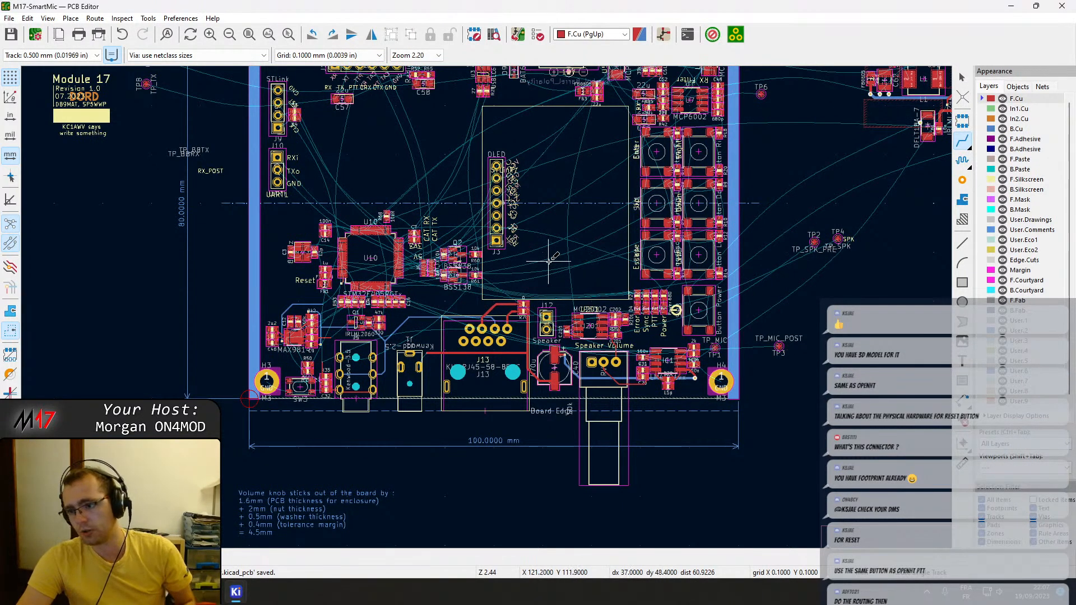
Examine component placement and the remaining unrouted connections across the whole board, from the speaker circuit to U10 and the upper connectors.
scroll(587, 381, up, 3)
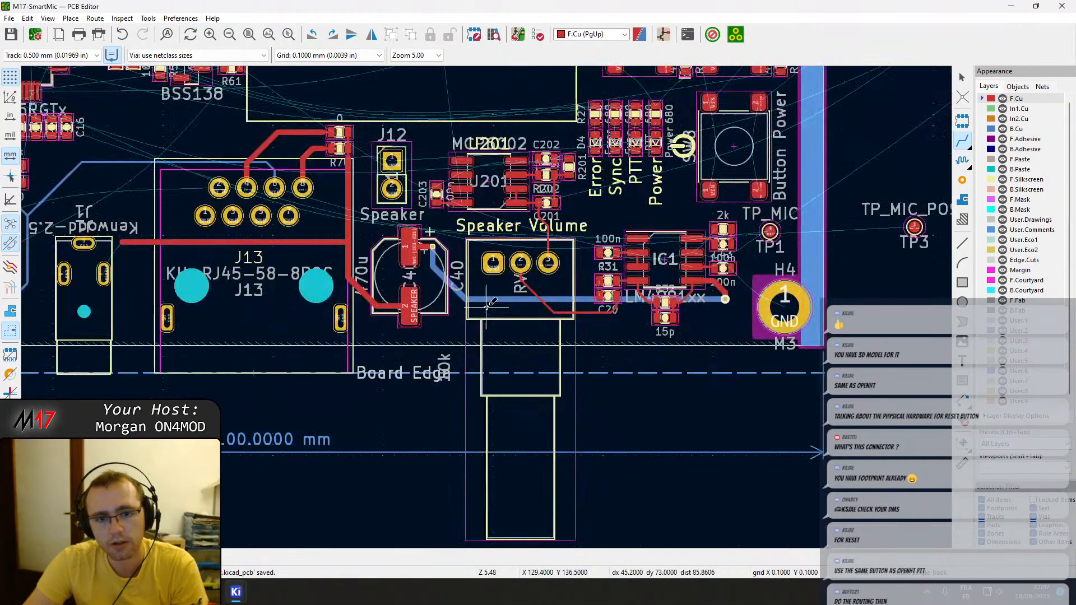
middle_drag(482, 238, 619, 278)
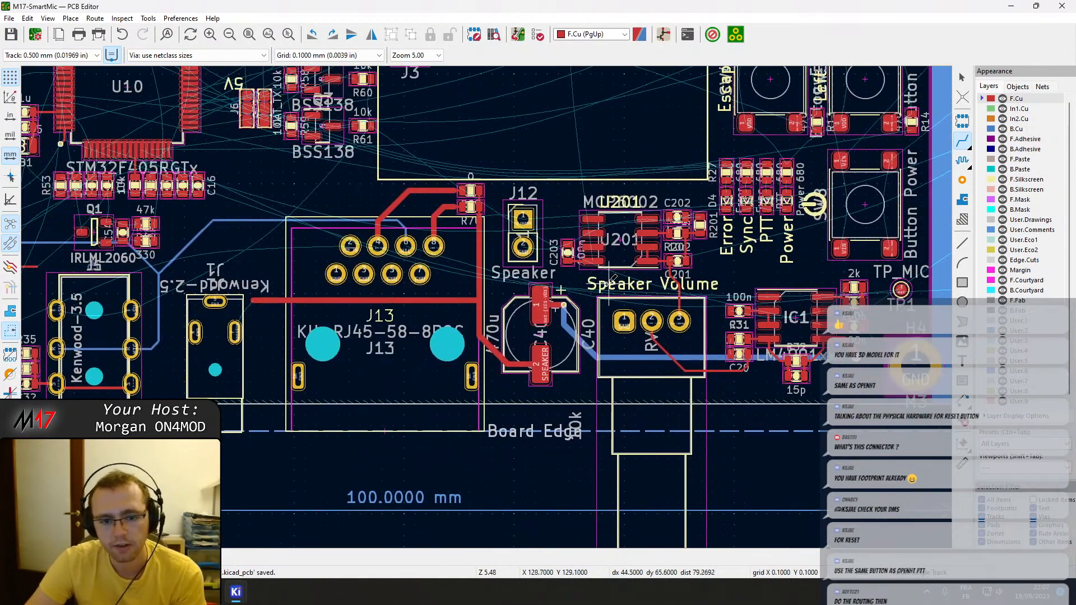
middle_drag(540, 306, 784, 359)
scroll(611, 237, down, 1)
middle_drag(533, 310, 438, 312)
middle_drag(297, 249, 479, 418)
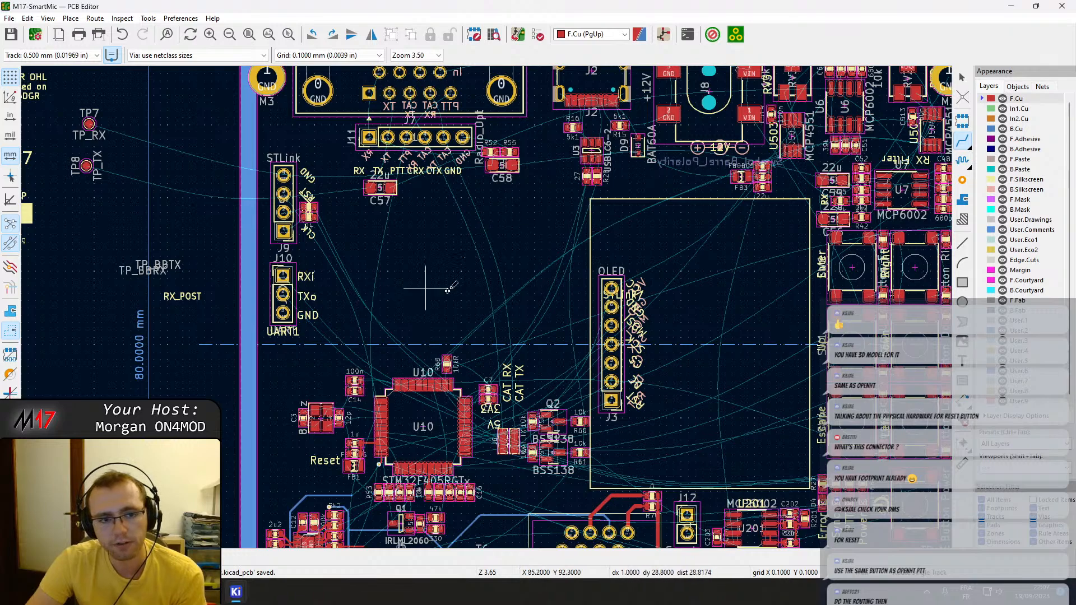
middle_drag(425, 380, 506, 193)
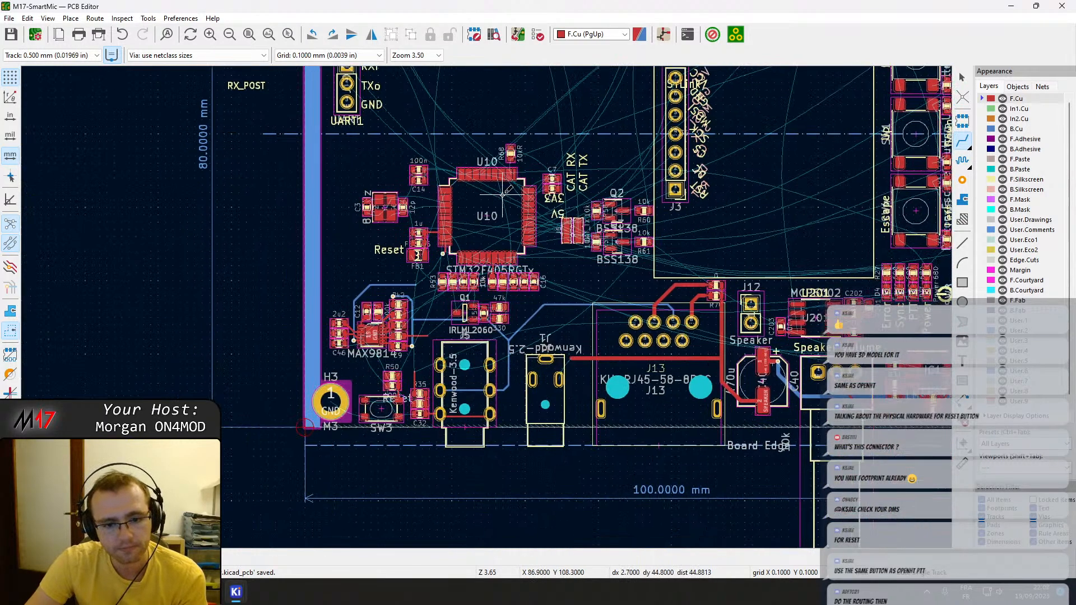
middle_drag(597, 213, 381, 221)
middle_drag(436, 189, 471, 261)
middle_drag(480, 199, 473, 383)
scroll(494, 326, down, 4)
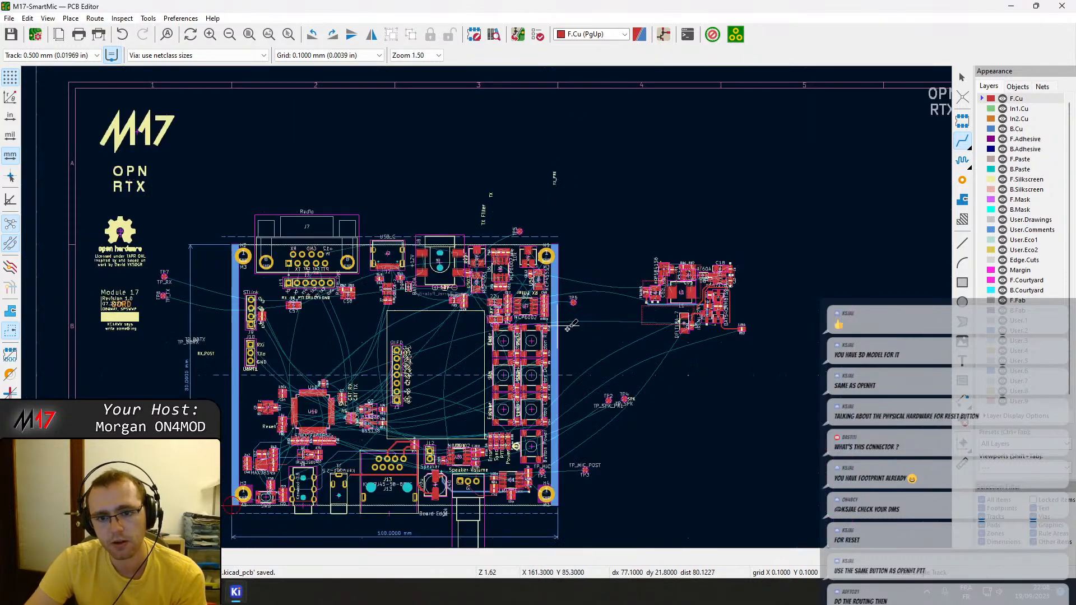
middle_drag(630, 262, 782, 236)
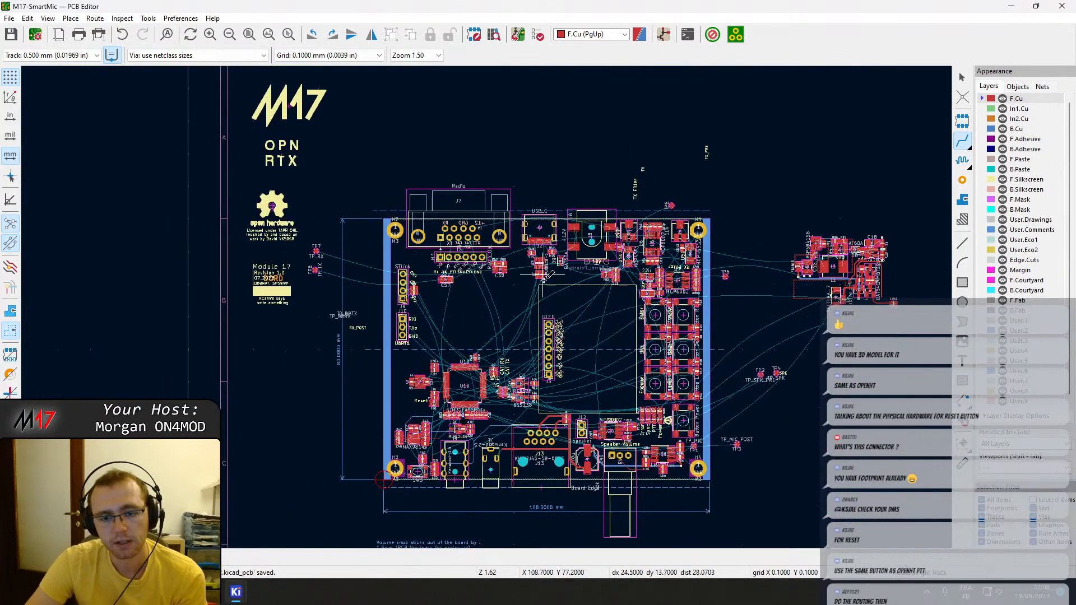
scroll(541, 261, up, 2)
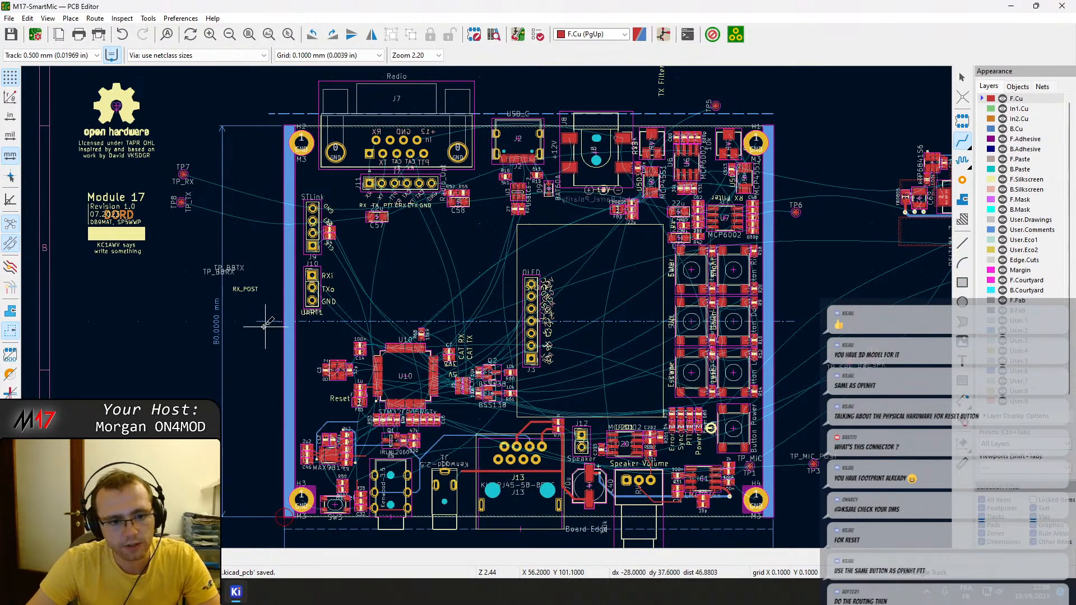
middle_drag(398, 446, 439, 289)
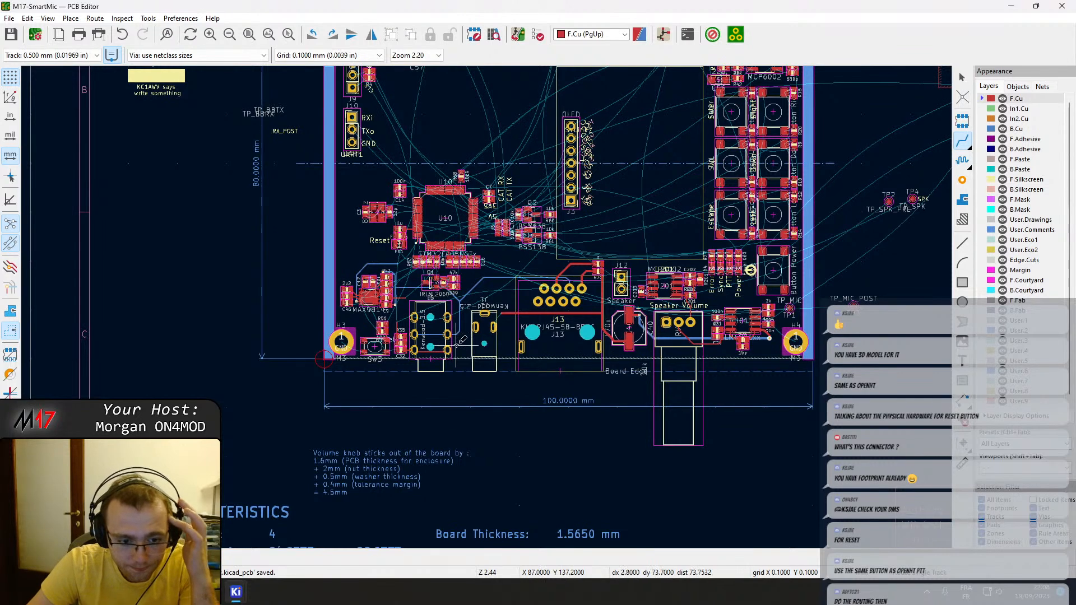
Leave track routing, move the volume knob clearance note beneath the speaker volume potentiometer, and save the board.
click(427, 460)
key(Escape)
key(Escape)
click(365, 457)
key(m)
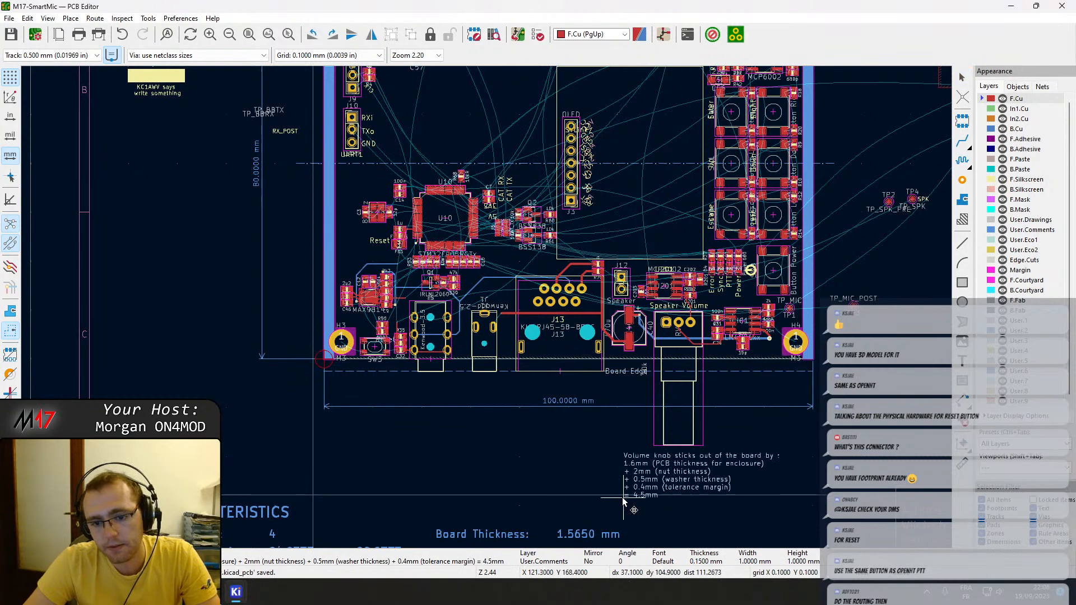
click(610, 511)
key(ctrl+s)
Switch to GitKraken and review the unstaged files on the rev_1.0 branch of Module_17.
middle_drag(441, 324, 484, 424)
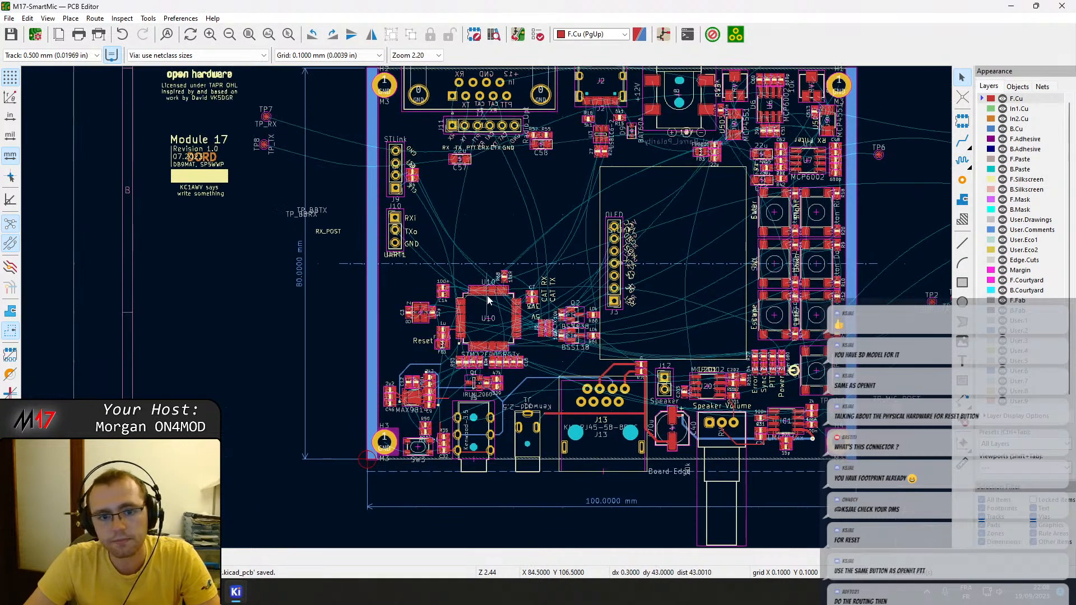
scroll(482, 307, down, 3)
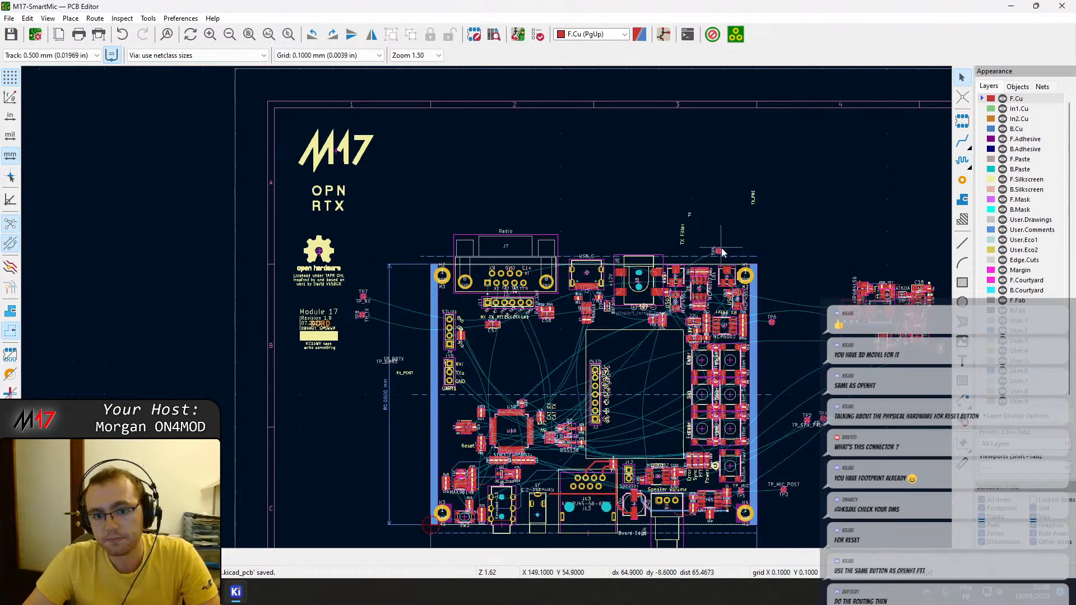
scroll(672, 316, down, 4)
middle_drag(495, 353, 545, 332)
key(super)
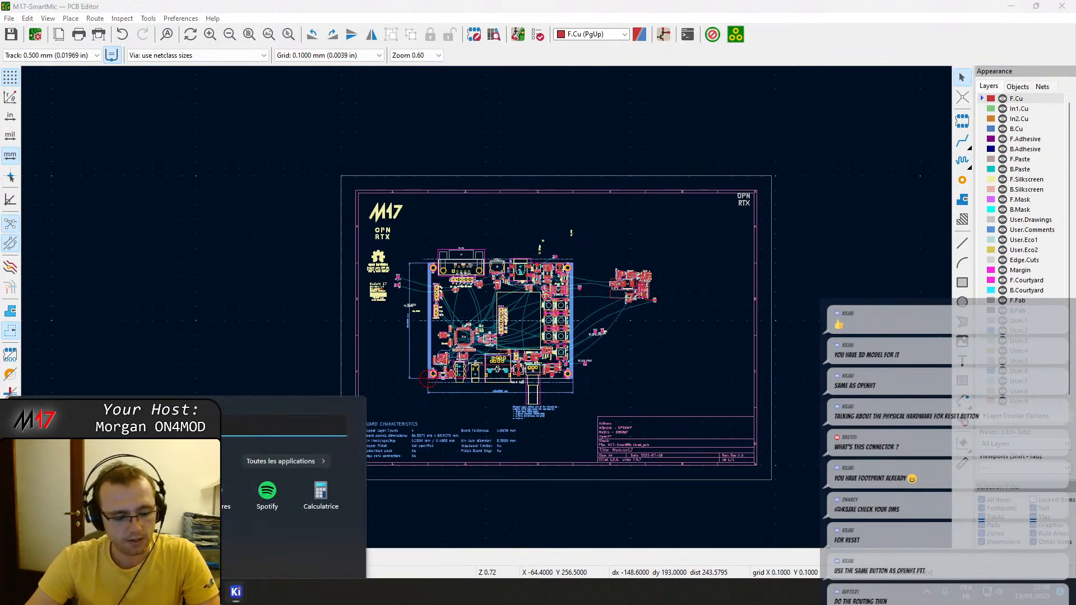
text(gitKraken)
key(Return)
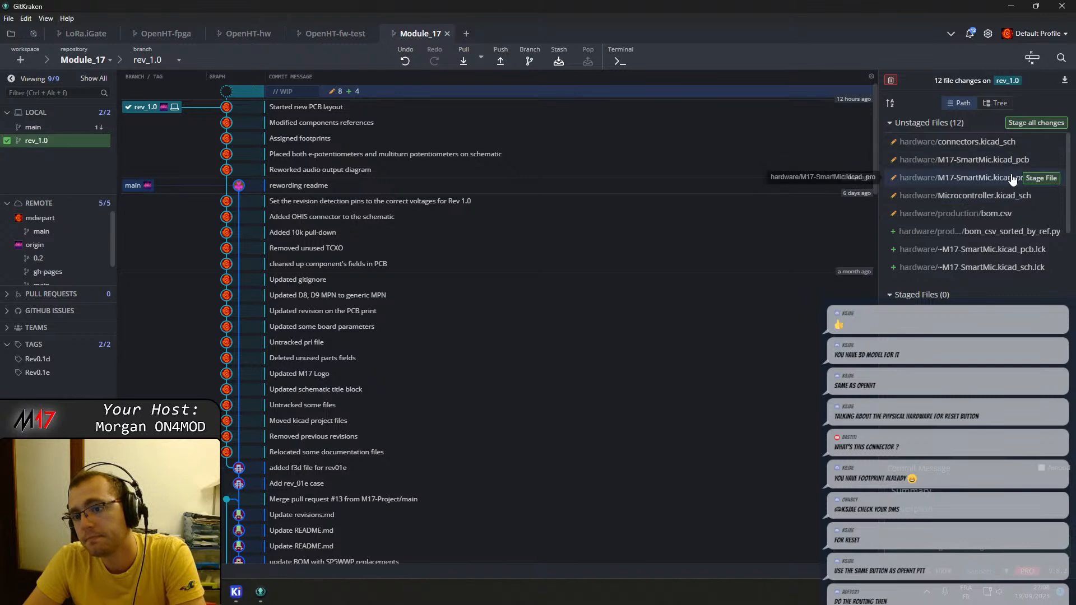
scroll(1034, 213, down, 2)
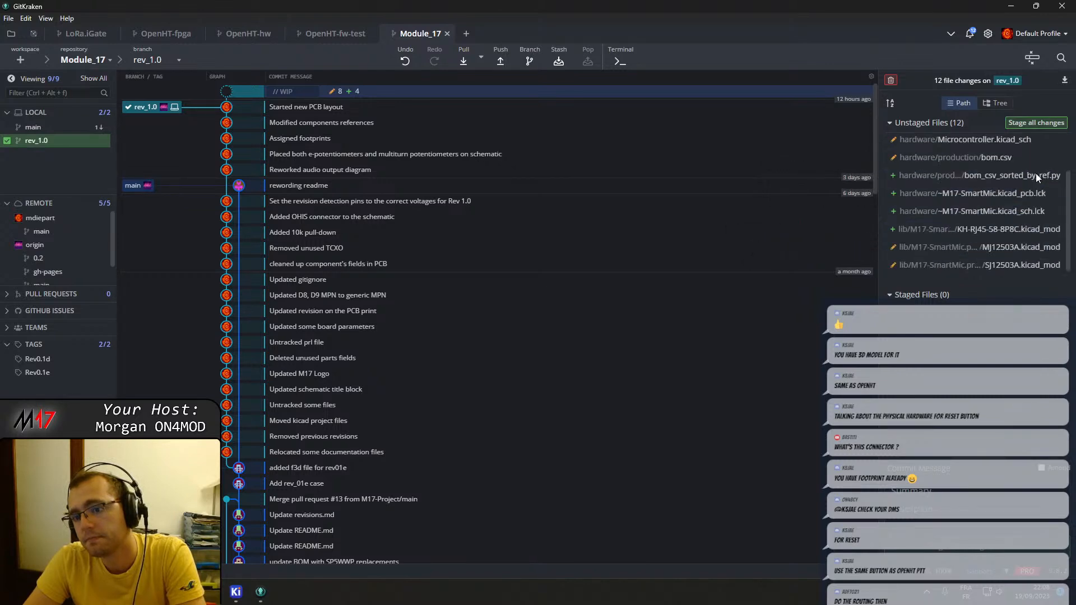
Switch to the open Microcontroller schematic in KiCad, save it, and close the Schematic Editor.
click(236, 591)
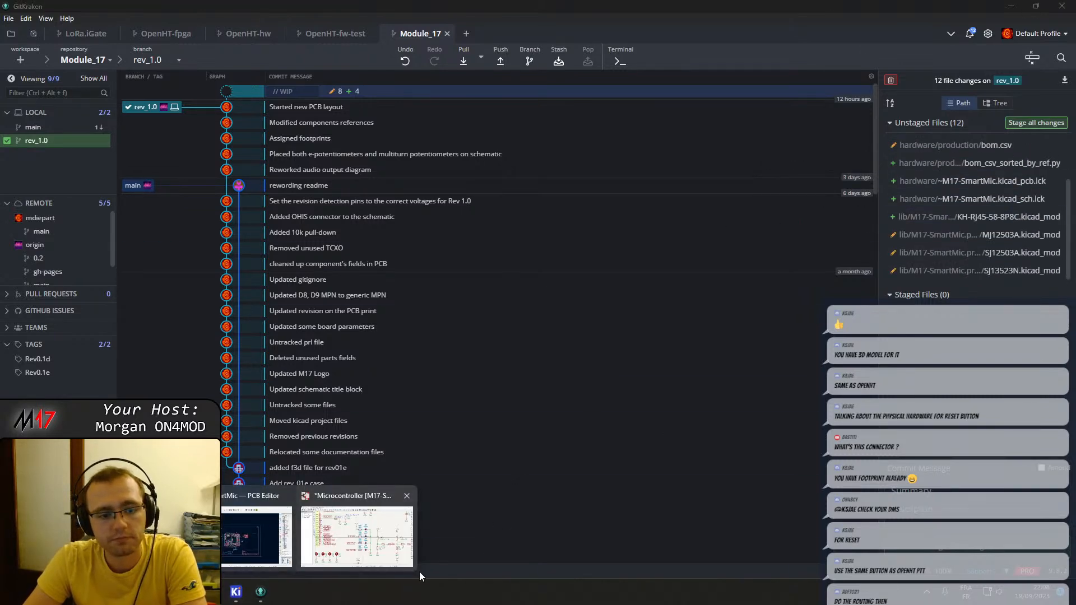
click(367, 537)
key(ctrl+s)
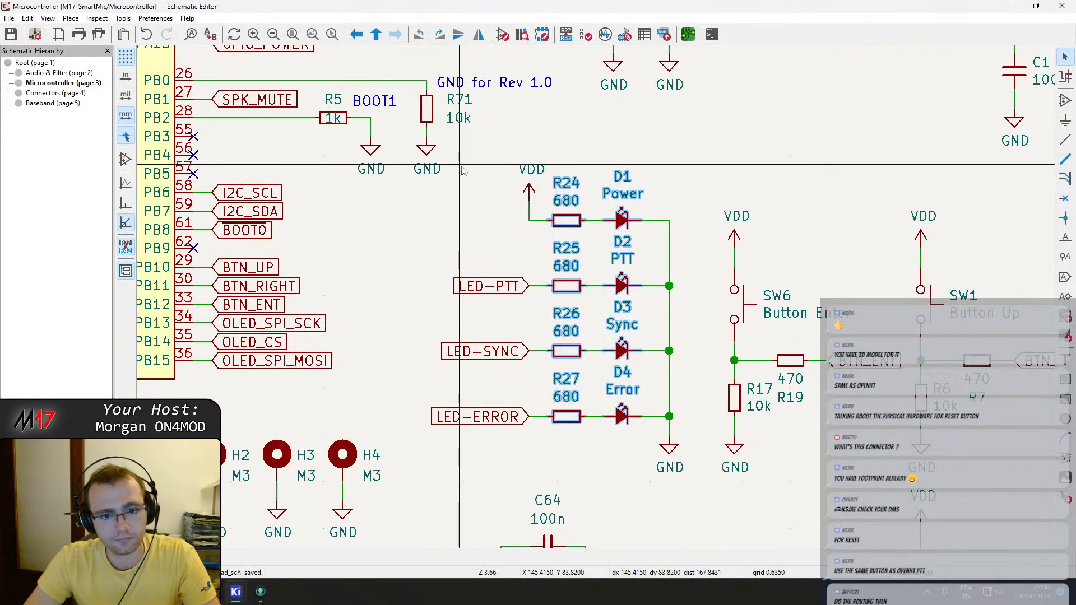
click(1061, 6)
Close the M17-SmartMic PCB Editor and the remaining KiCad window, returning to GitKraken.
mouse_move(236, 592)
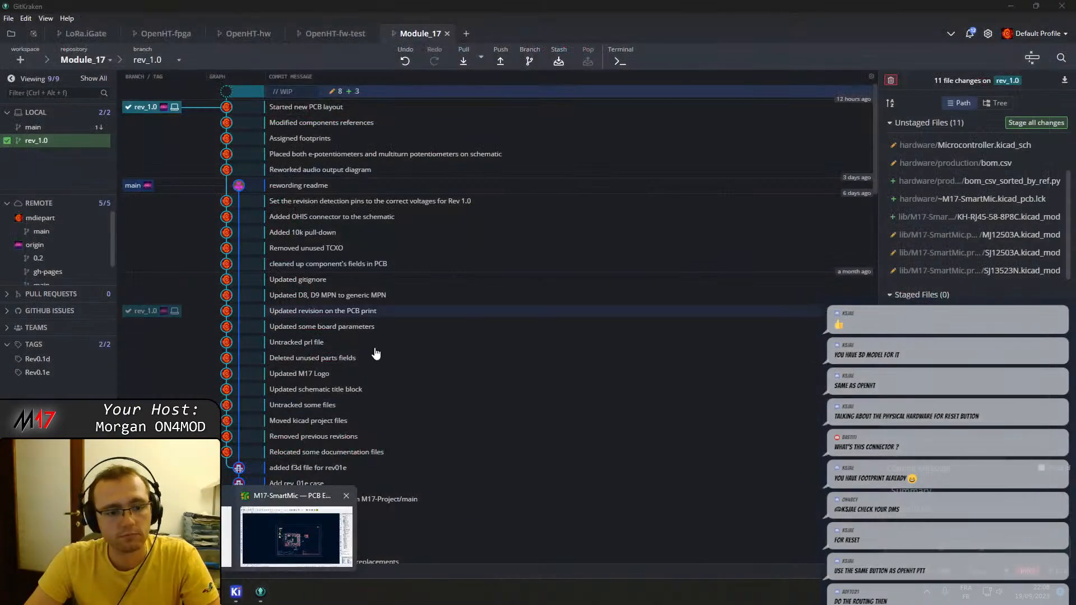
click(294, 545)
click(236, 592)
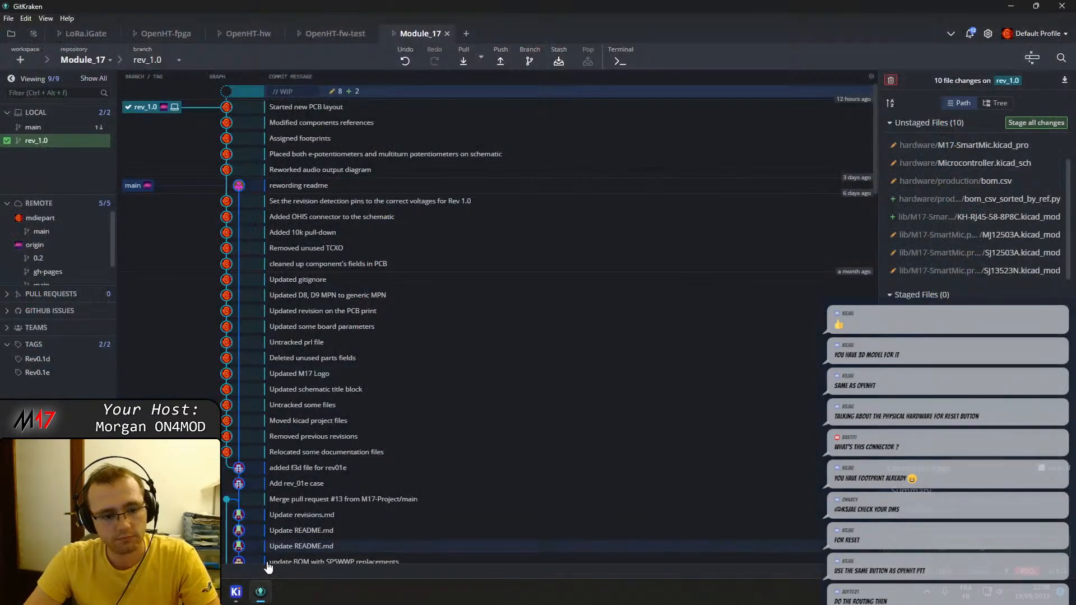
click(236, 591)
click(1062, 6)
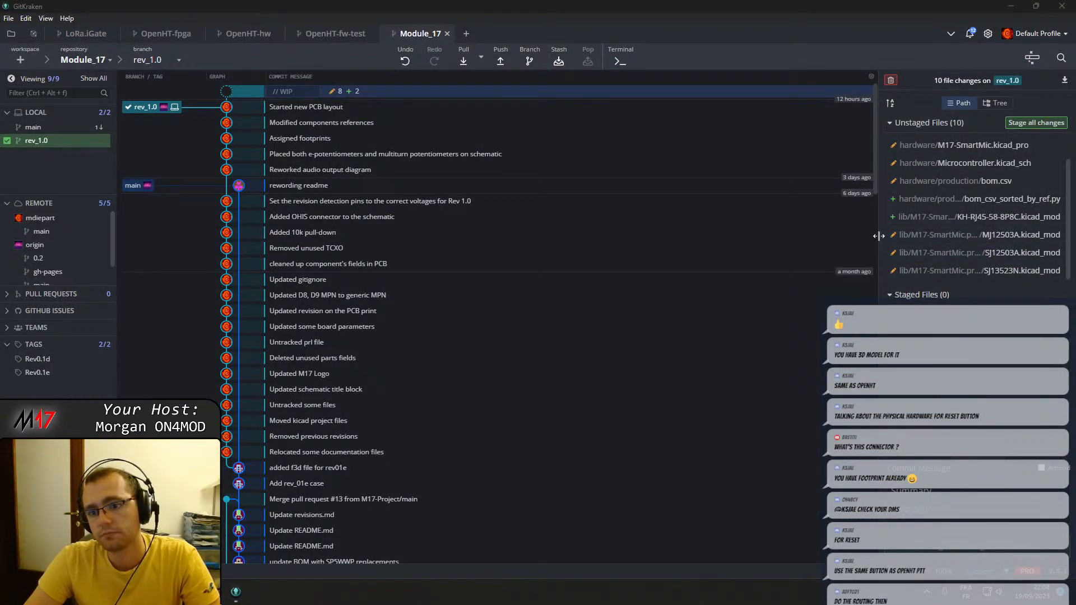
Widen the changed-files area to read the full paths, then check and stage KH-RJ45-58-8P8C.kicad_mod.
drag(879, 225, 805, 224)
click(963, 218)
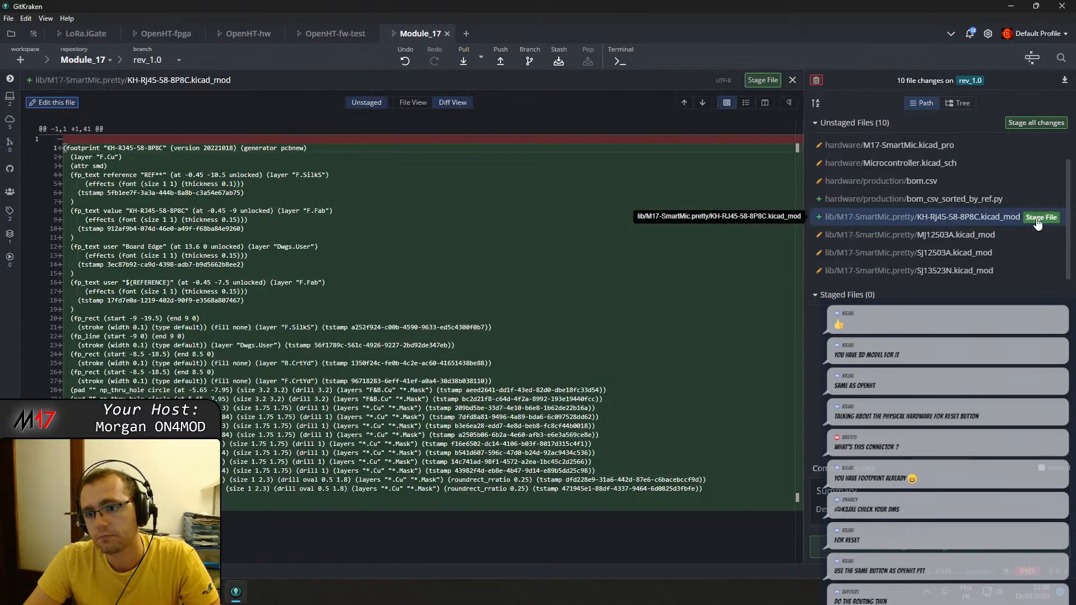
click(1034, 218)
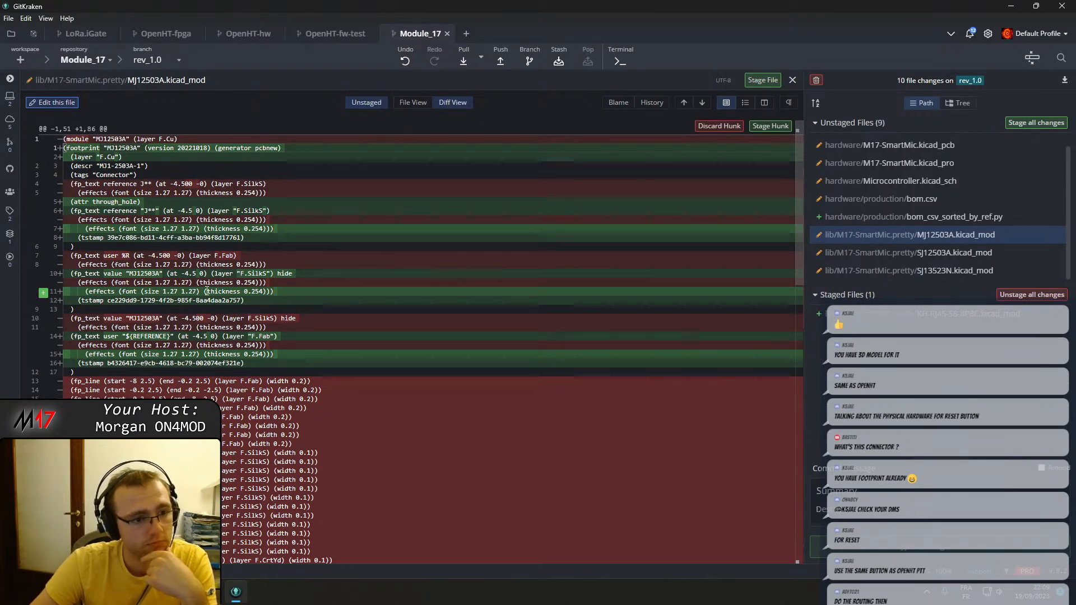
Review the MJ12503A footprint's changes and stage MJ12503A.kicad_mod, SJ12503A.kicad_mod and SJ13523N.kicad_mod.
scroll(207, 292, down, 15)
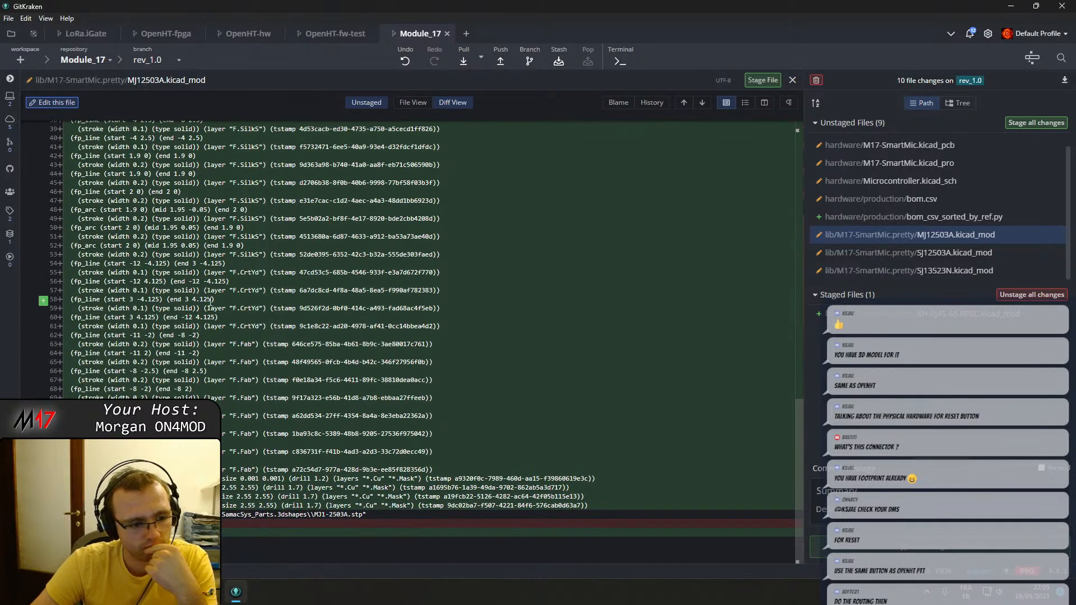
click(952, 271)
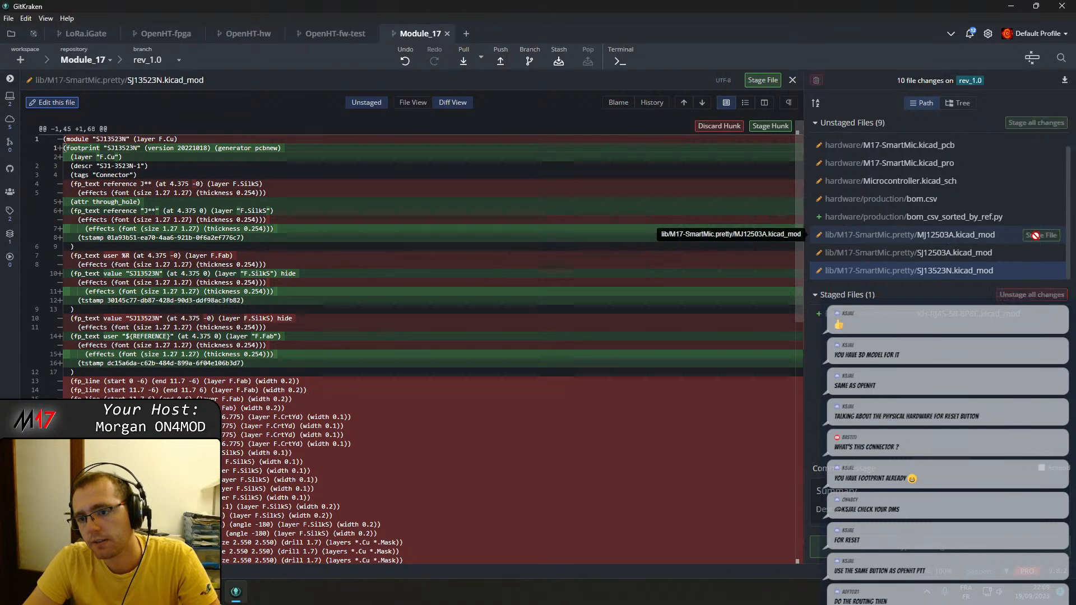
click(1041, 235)
click(1041, 250)
click(1041, 249)
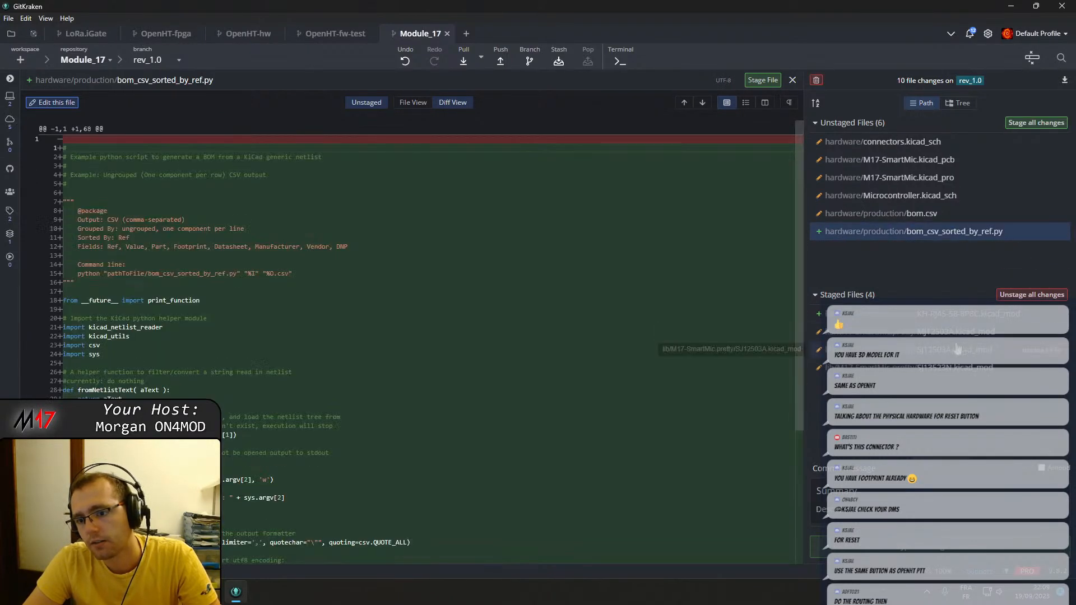
Review the diffs of the staged SJ12503A, SJ13523N and KH-RJ45-58-8P8C footprints and of the unstaged M17-SmartMic.kicad_pro.
click(953, 349)
click(950, 371)
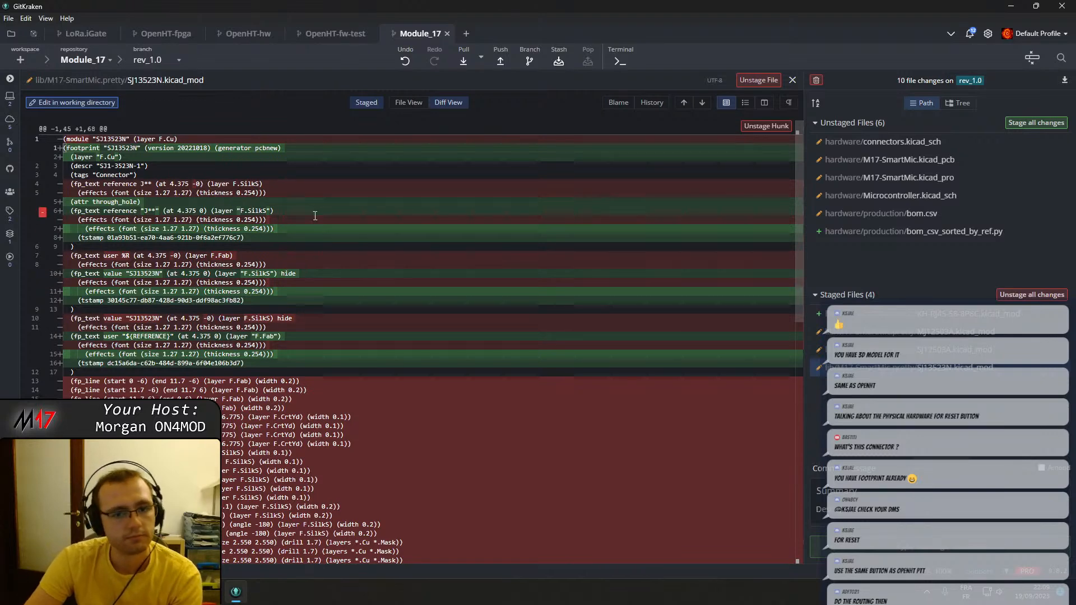
click(925, 313)
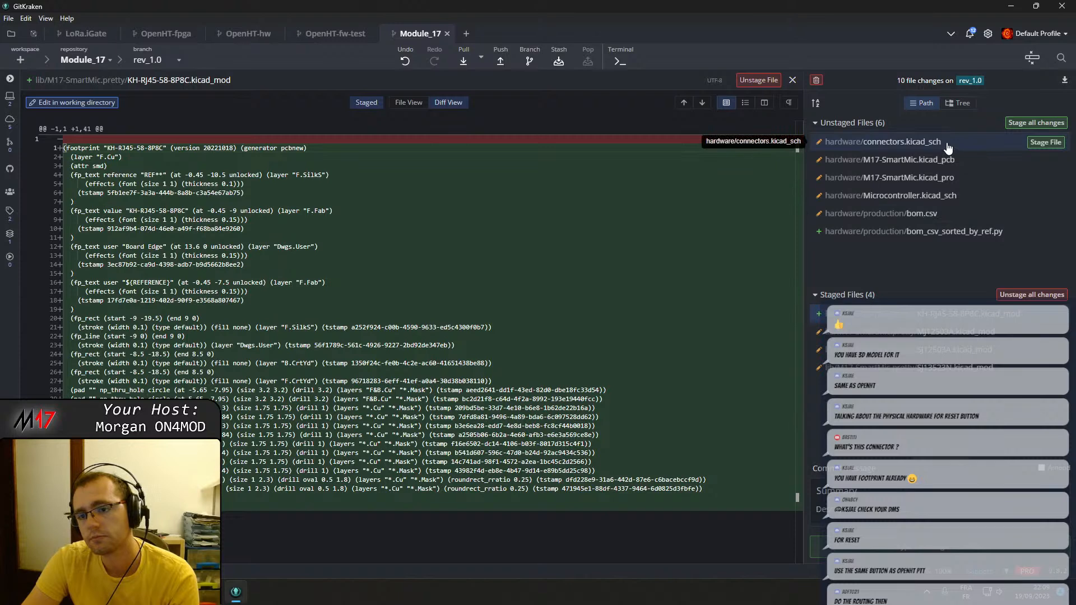
click(953, 178)
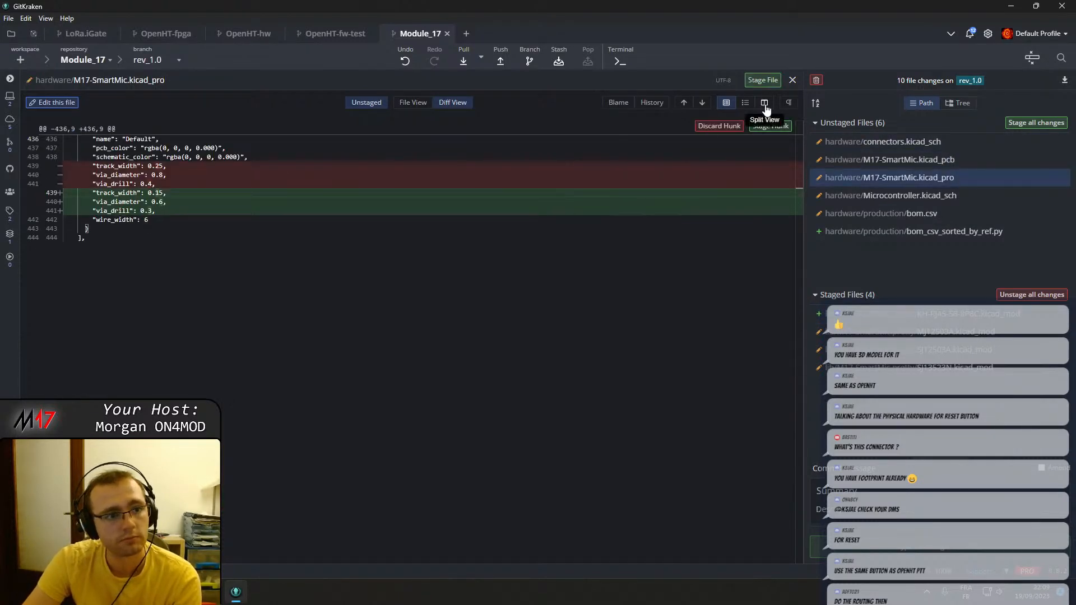
click(793, 80)
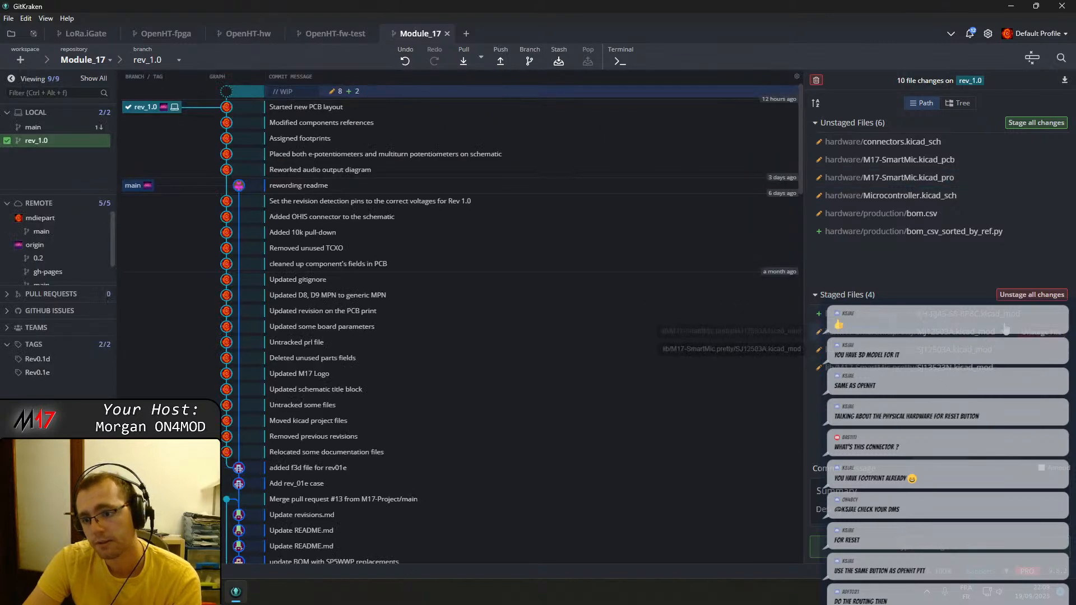
Unstage KH-RJ45-58-8P8C.kicad_mod and all the other staged footprint files.
click(976, 318)
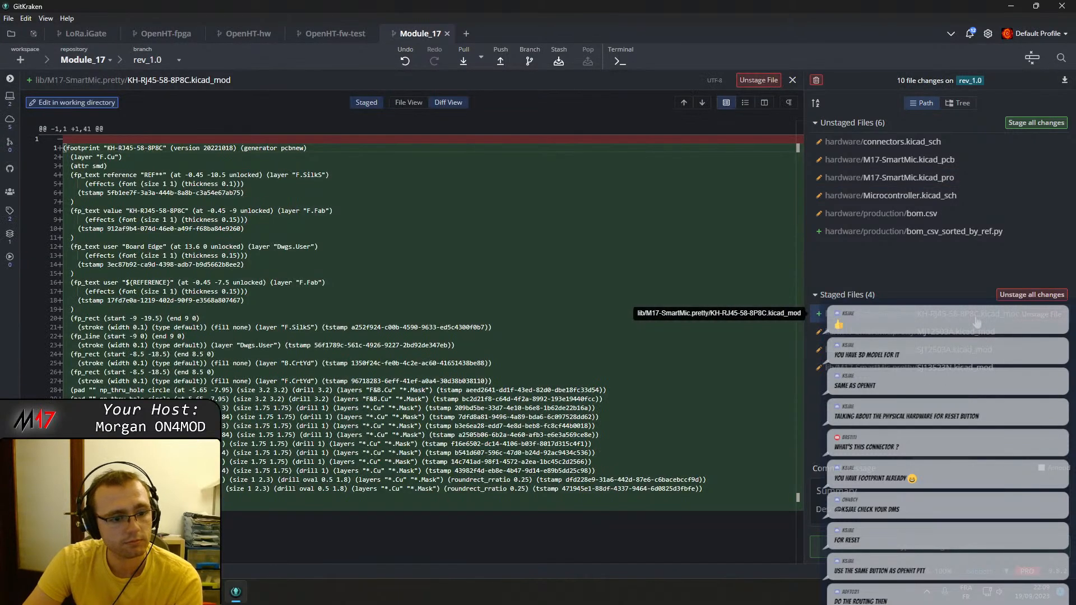
click(1036, 318)
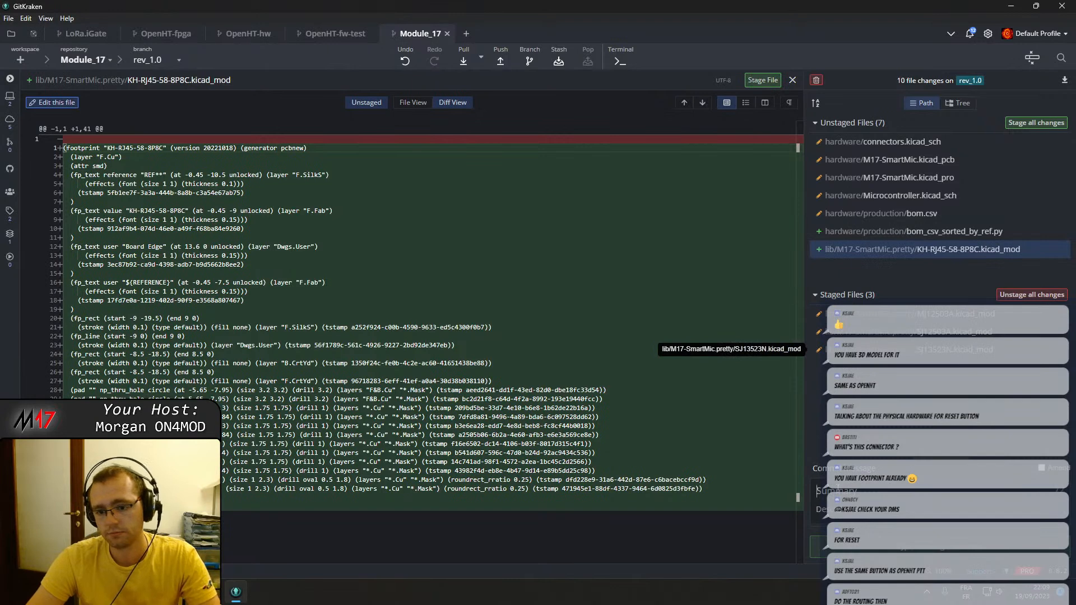
click(1032, 296)
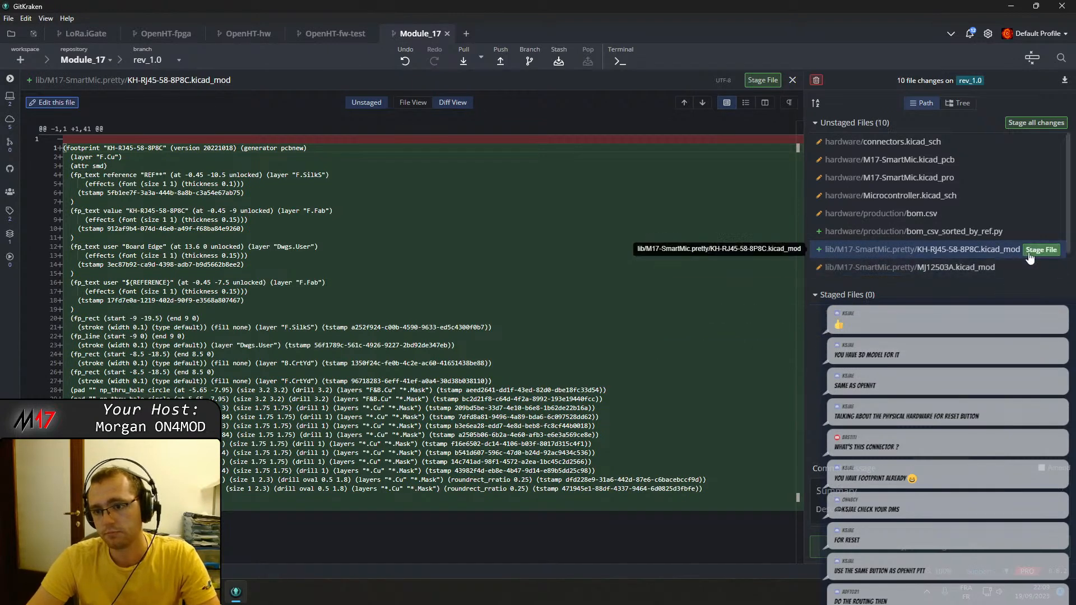
Stage KH-RJ45-58-8P8C.kicad_mod and commit it with the summary "Added KH-RJ45-58-8P8C RJ45 connector".
click(1032, 252)
click(823, 487)
text(Adde)
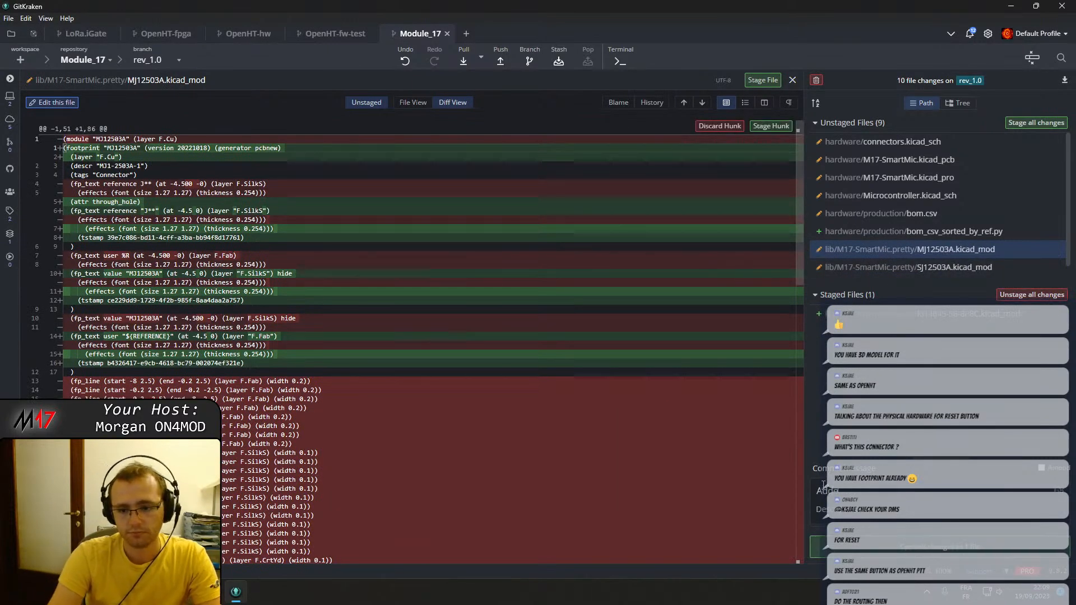
text(d Ki)
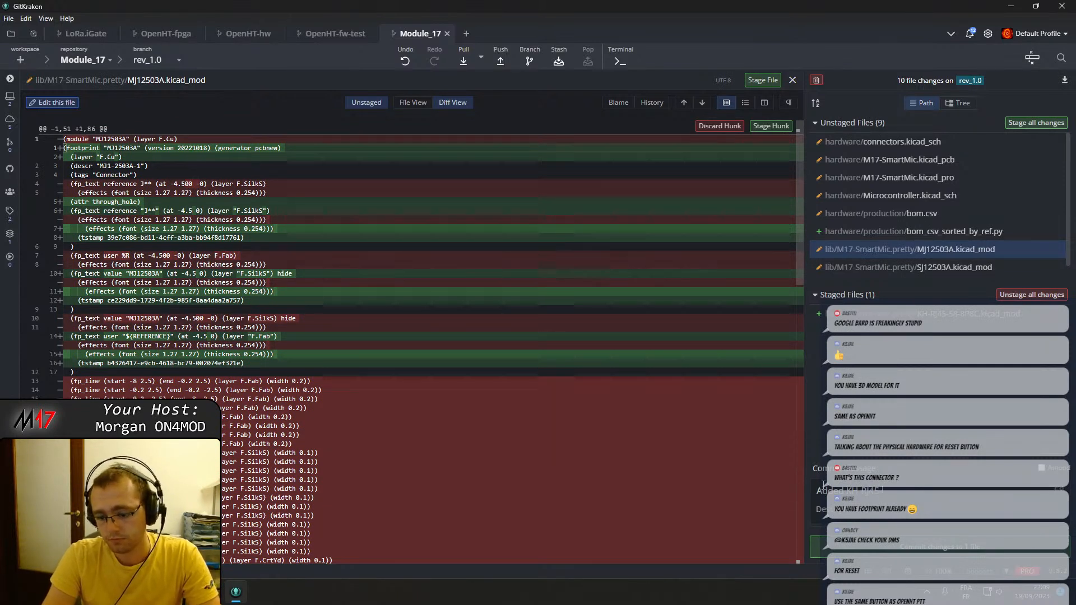
text(8-8P8C)
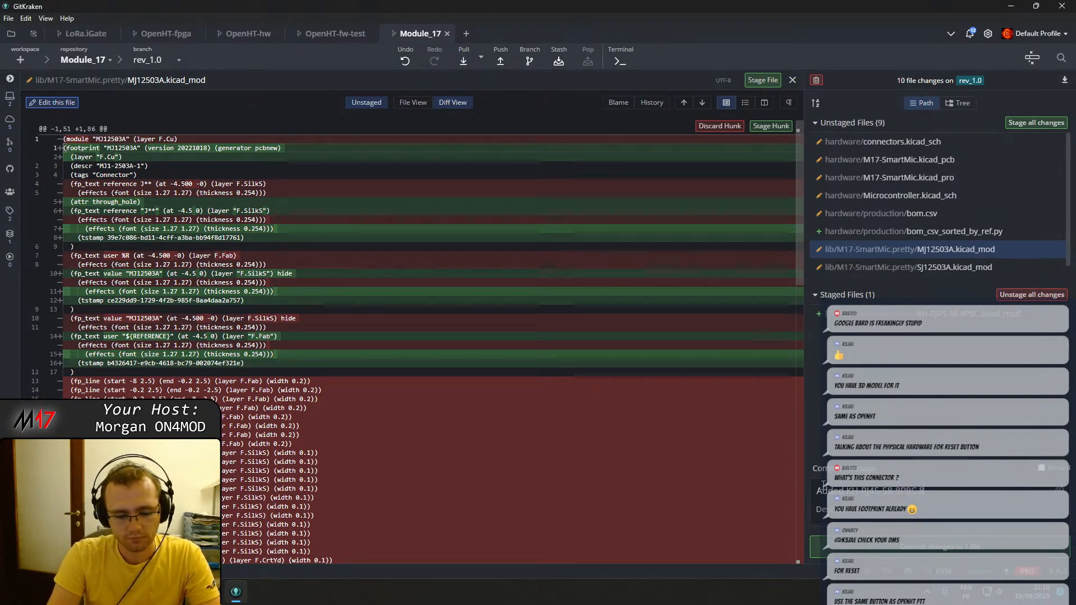
text(8c c)
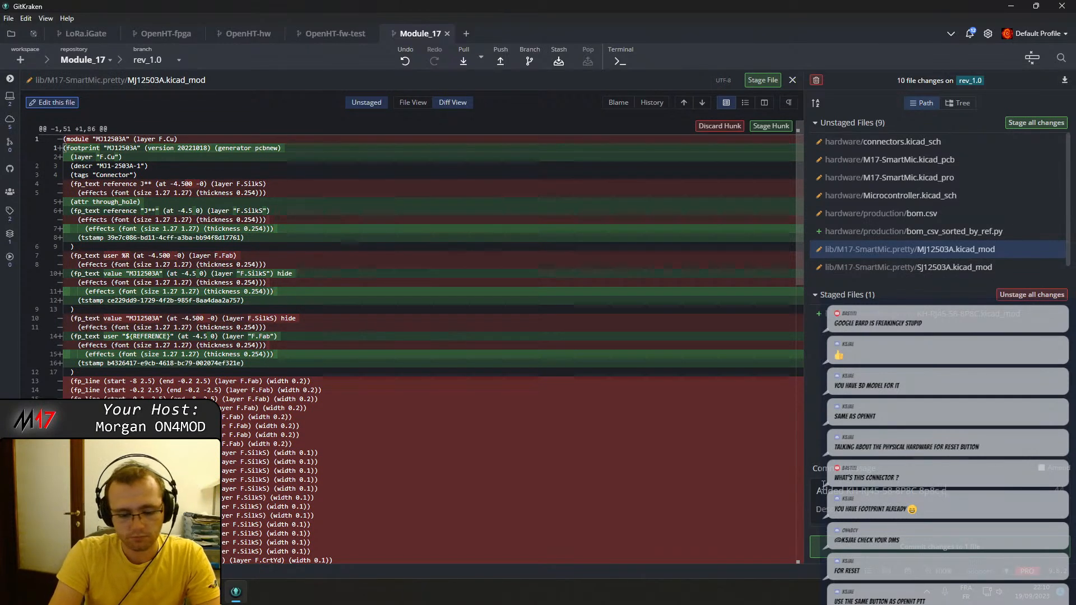
text(oo)
key(BackSpace)
key(BackSpace)
key(BackSpace)
text(RJ45 connector)
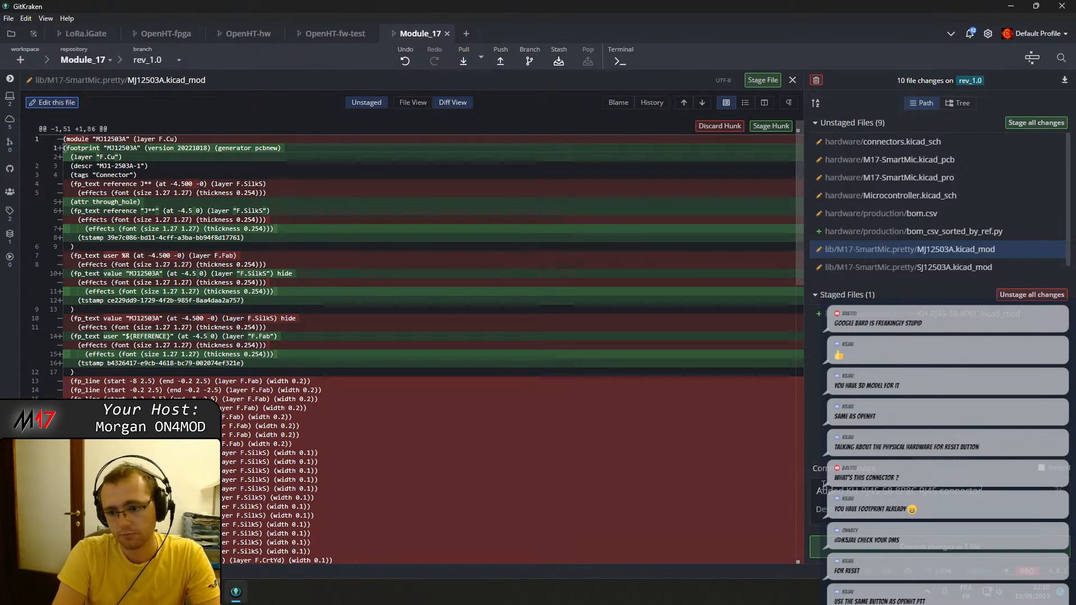
click(947, 548)
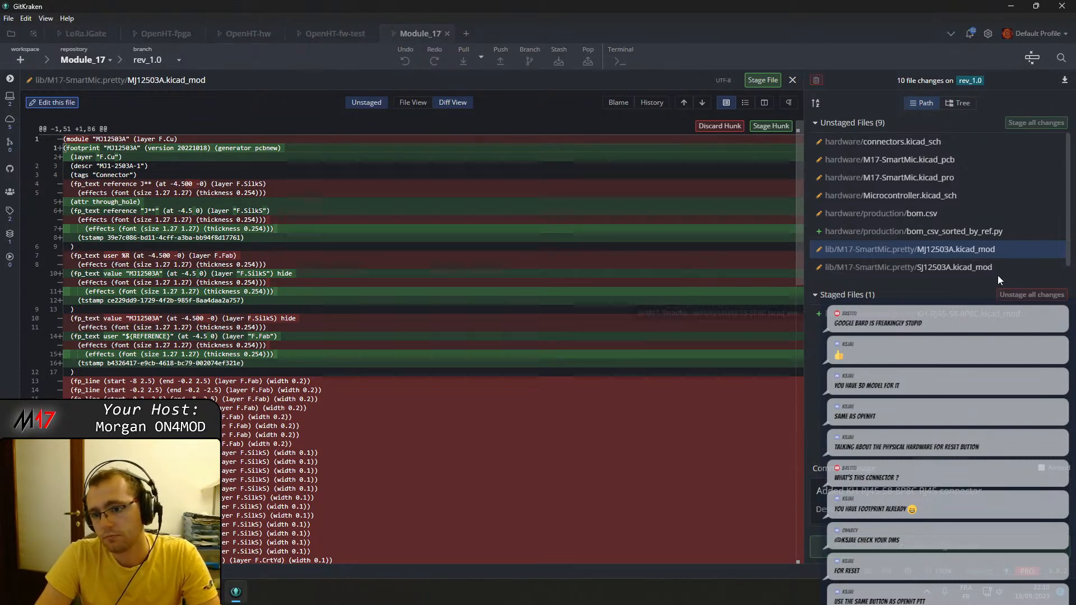
Stage the MJ12503A, SJ12503A and SJ13523N footprint files.
click(1046, 250)
click(1046, 268)
click(1045, 251)
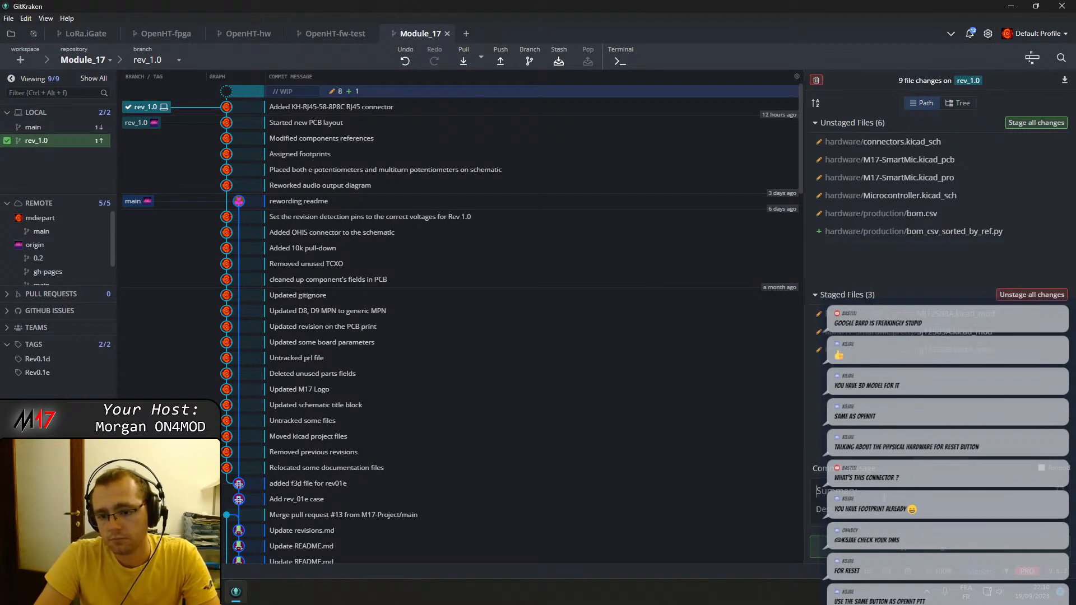
text(Updated various)
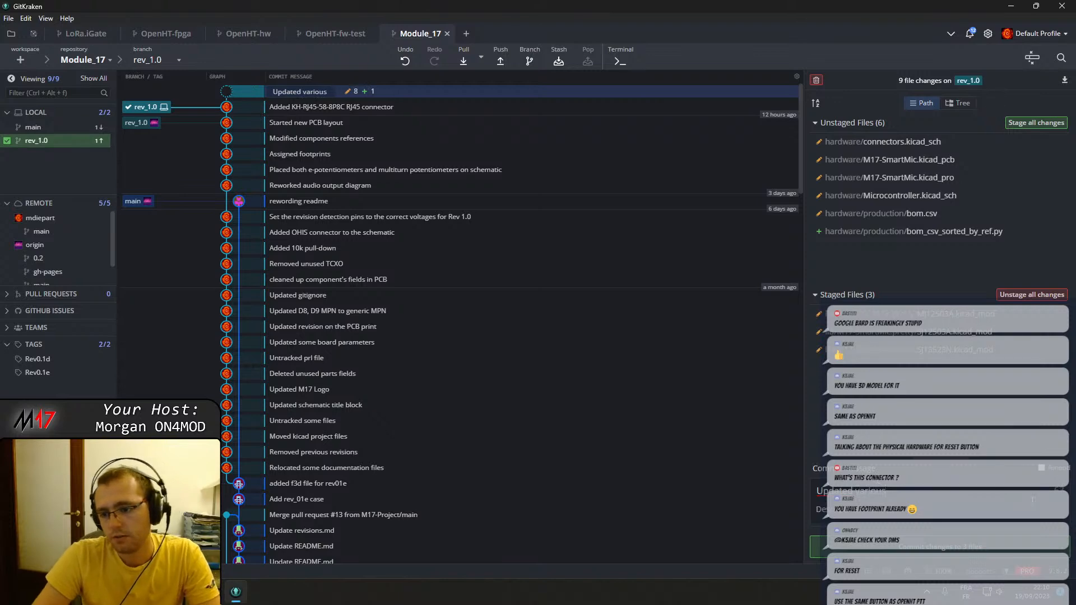
Review the diff of the staged MJ12503A.kicad_mod footprint down to its end.
click(889, 319)
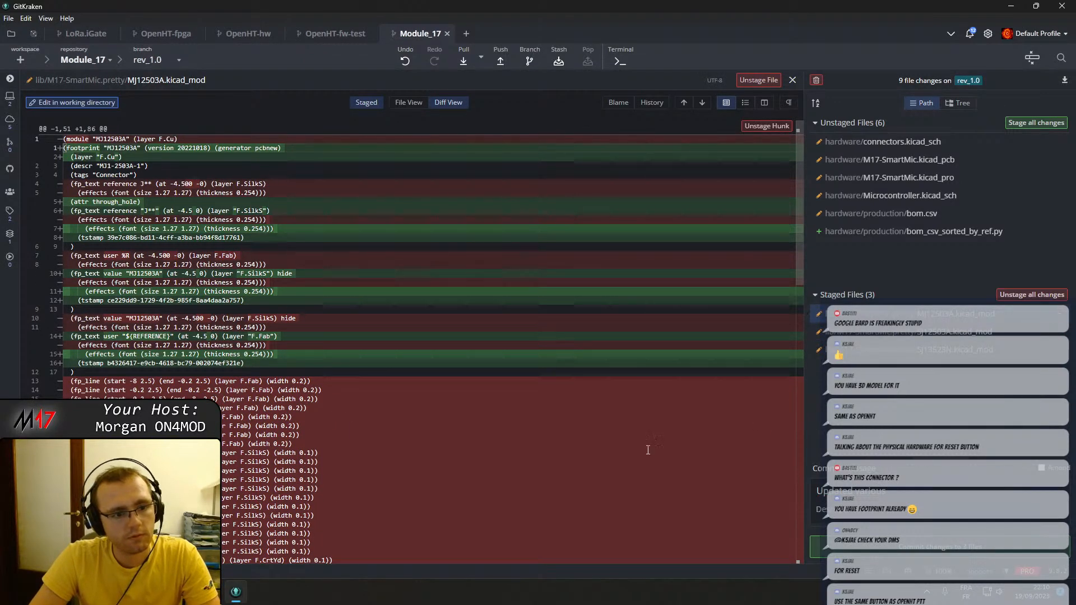
scroll(624, 452, down, 5)
scroll(627, 449, down, 10)
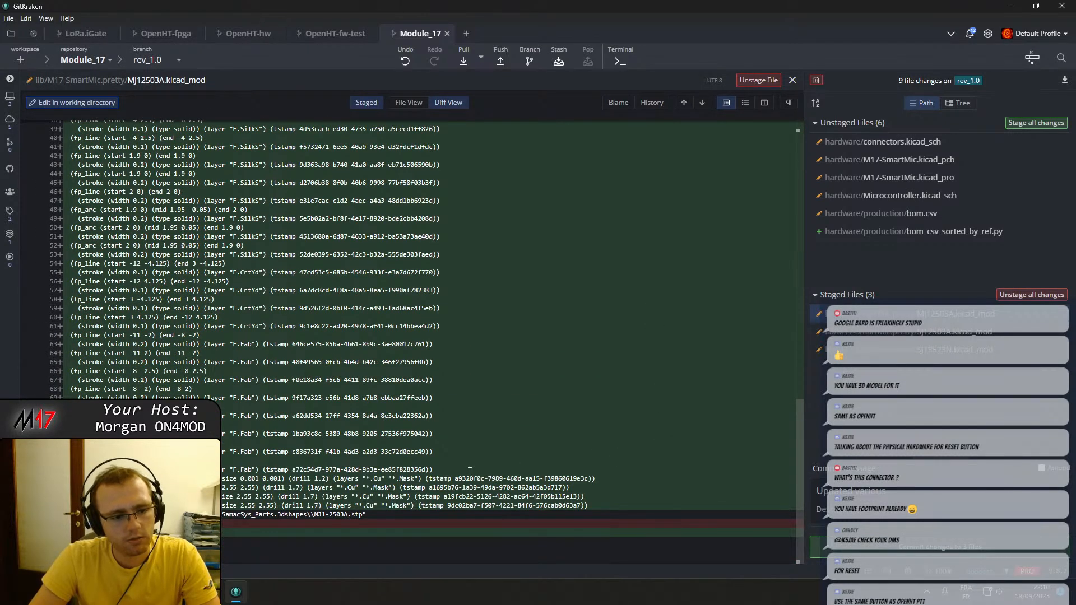
click(1037, 327)
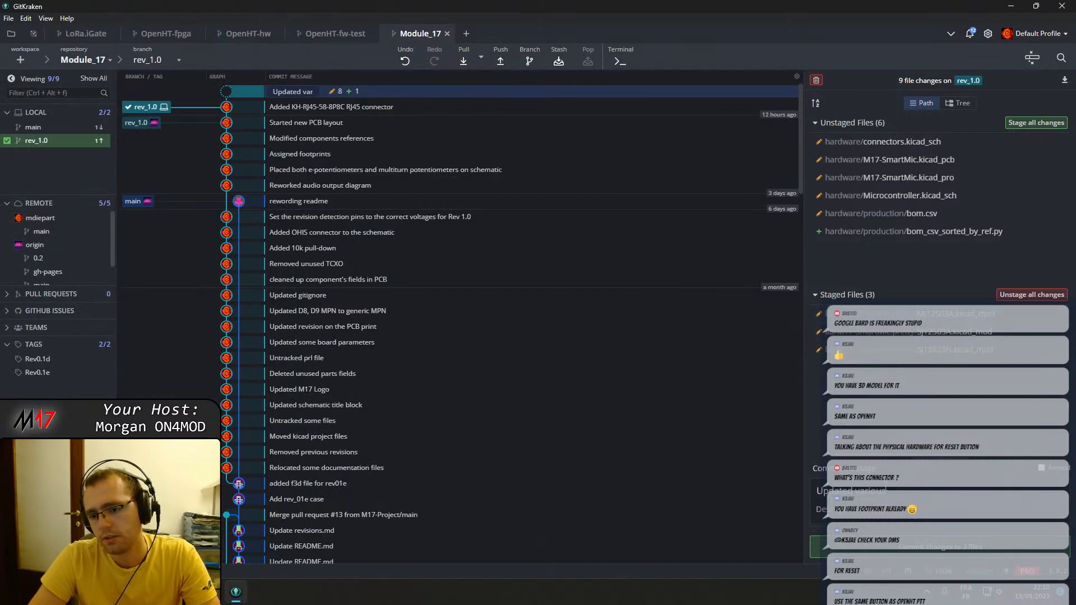
key(BackSpace)
key(BackSpace)
key(BackSpace)
key(BackSpace)
key(BackSpace)
key(BackSpace)
key(BackSpace)
key(BackSpace)
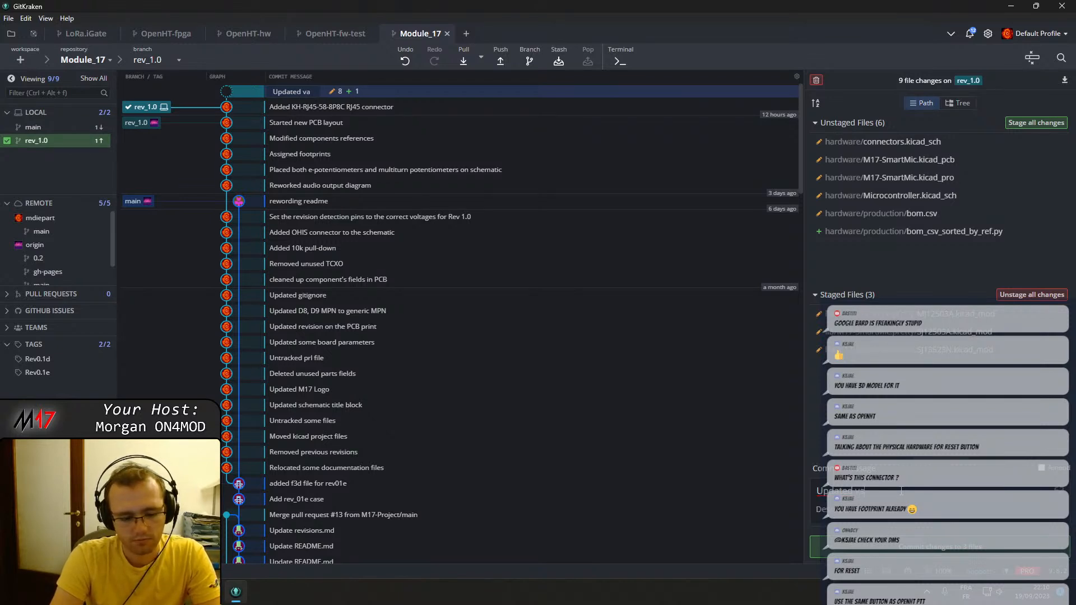
key(ctrl+a)
text(min)
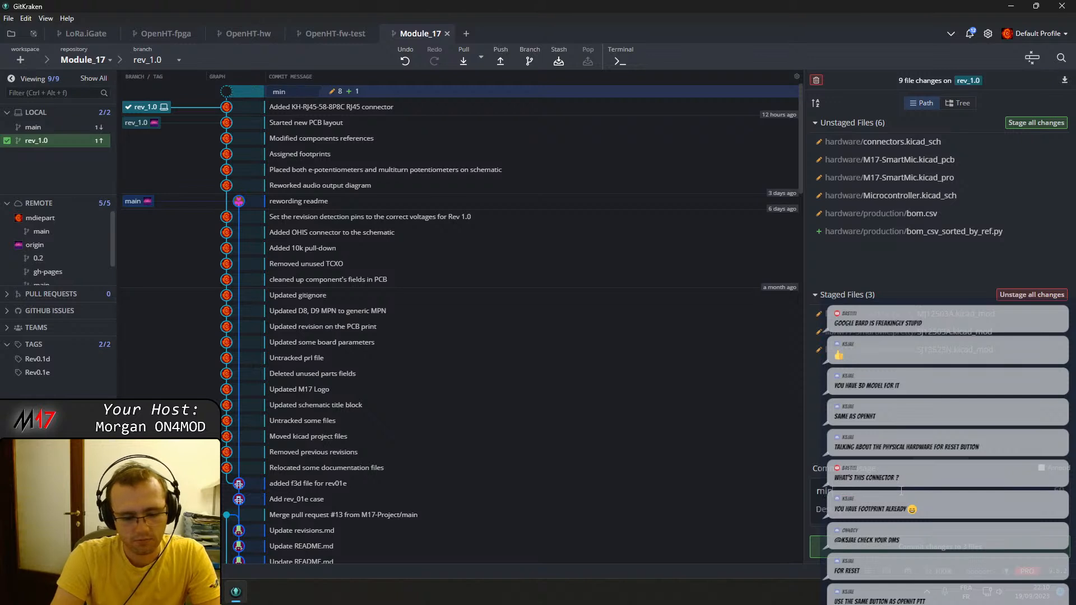
key(BackSpace)
key(BackSpace)
key(BackSpace)
Check the staged SJ12503A footprint's diff and commit the three staged footprints with the summary "Updated older footprint's format".
text(Updated older com)
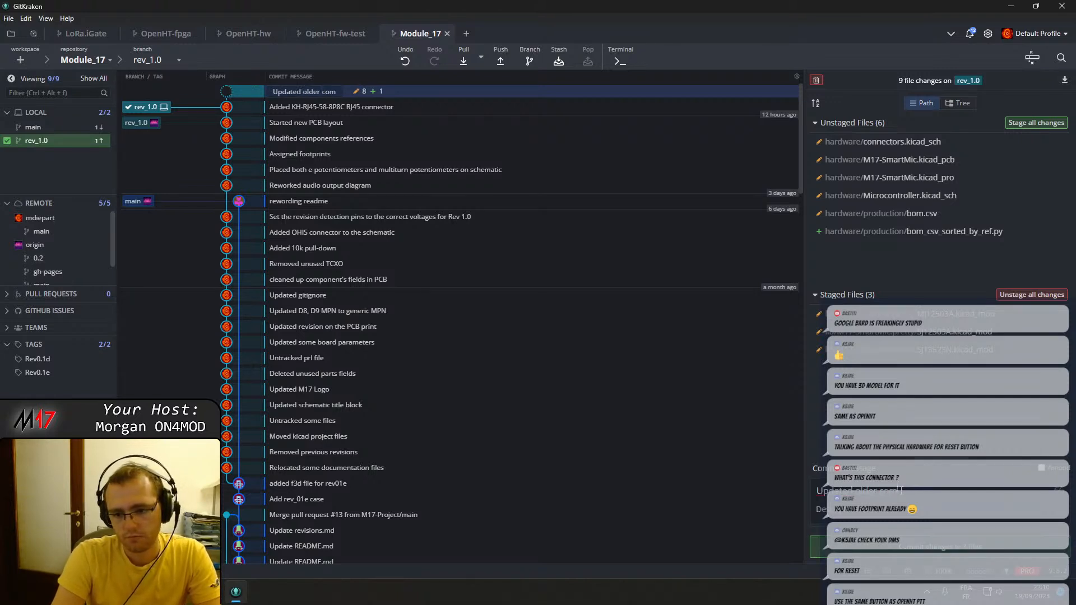
key(BackSpace)
key(BackSpace)
key(BackSpace)
key(BackSpace)
key(BackSpace)
key(BackSpace)
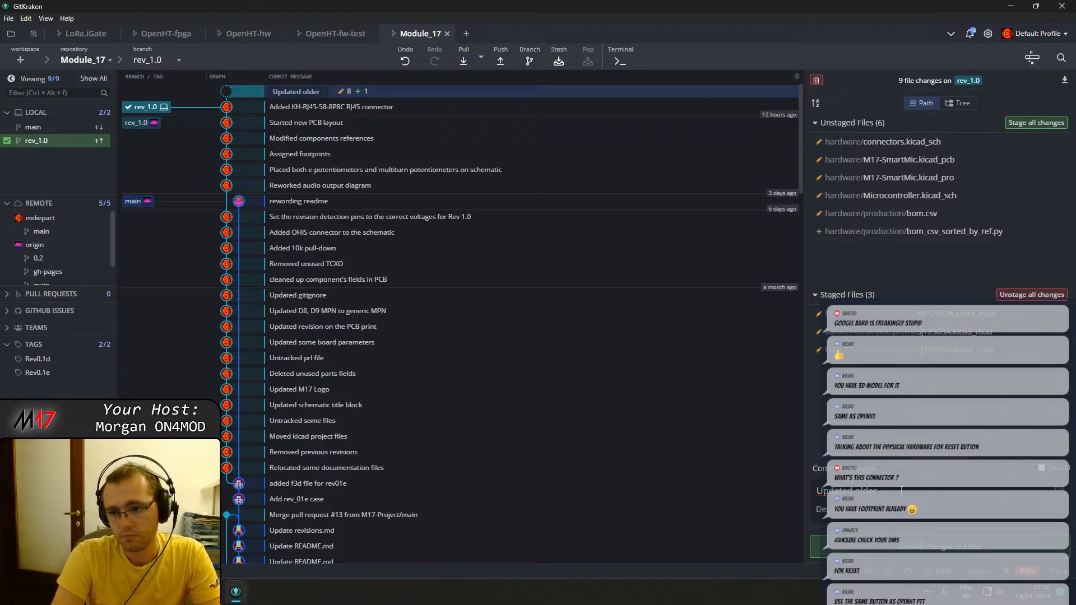
click(851, 335)
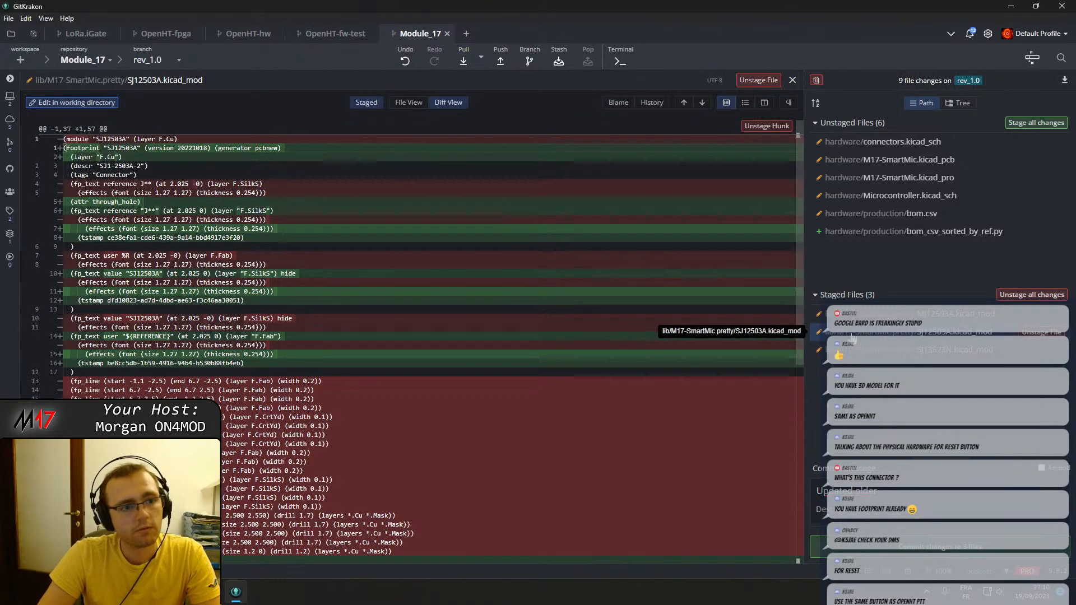
scroll(246, 255, down, 13)
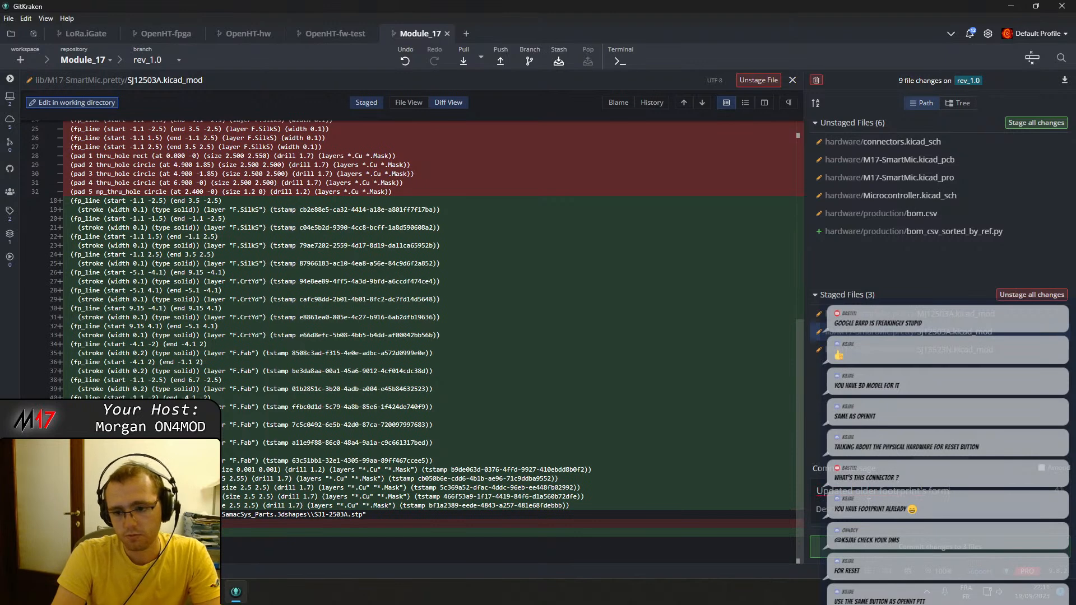
click(939, 546)
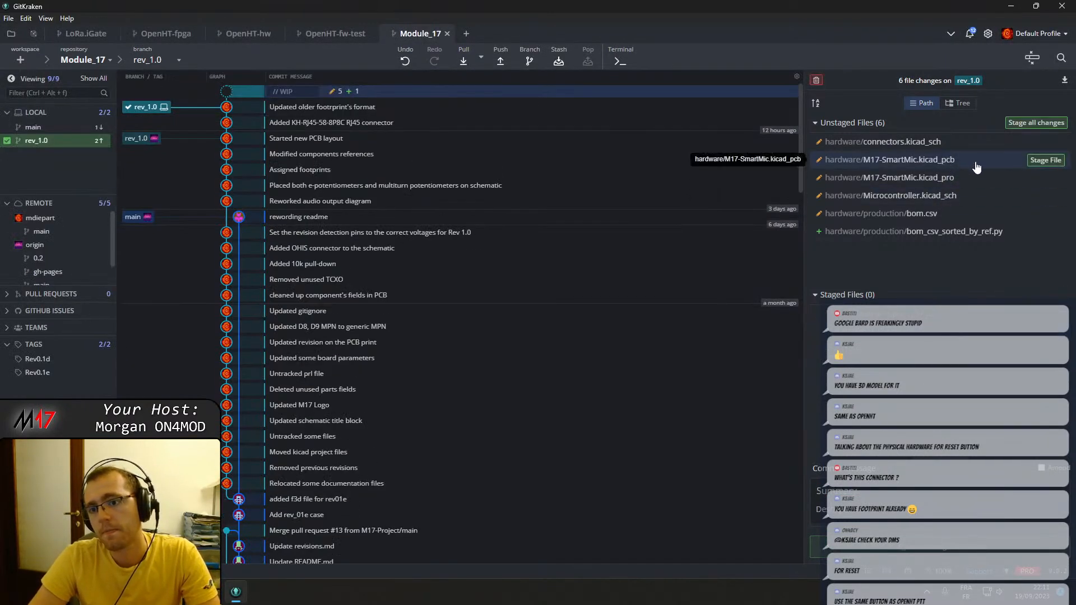
Review the changes in connectors.kicad_sch, then stage and commit that file with the summary "Picked 8P8C reference".
click(953, 144)
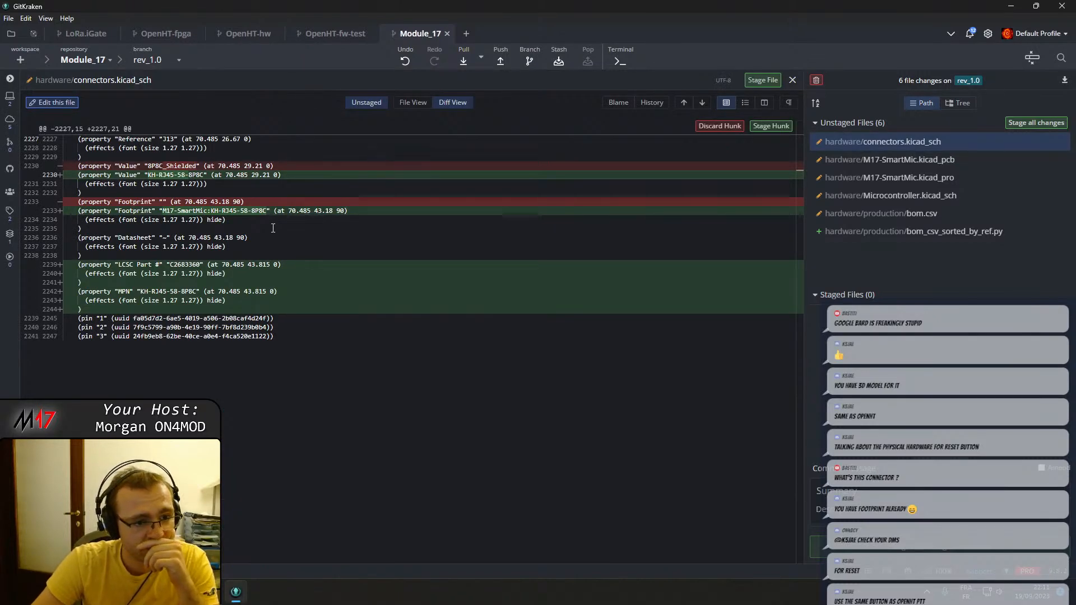
click(1041, 142)
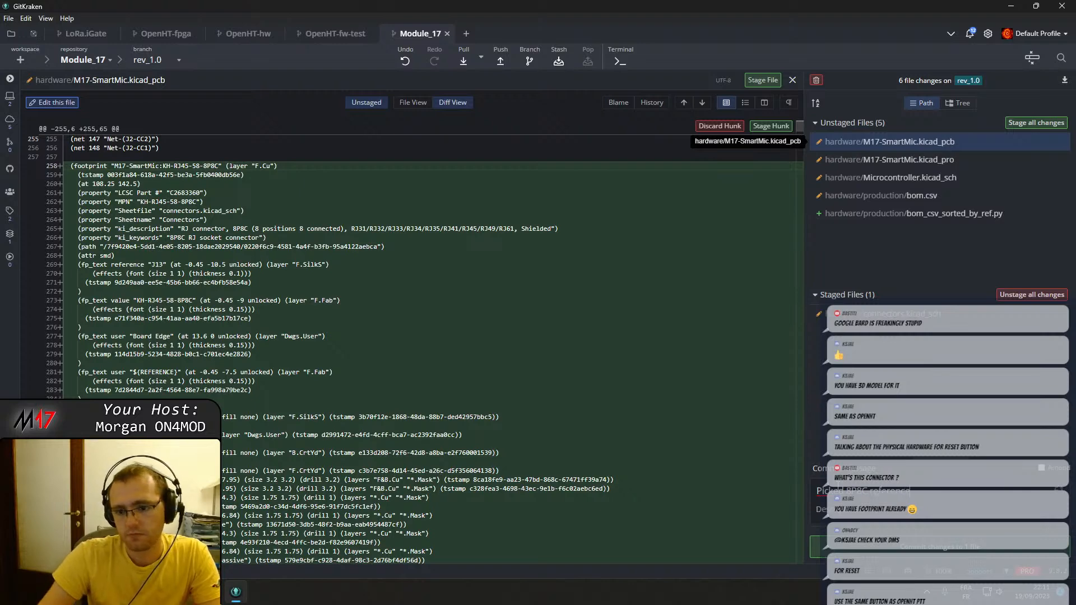
click(1038, 142)
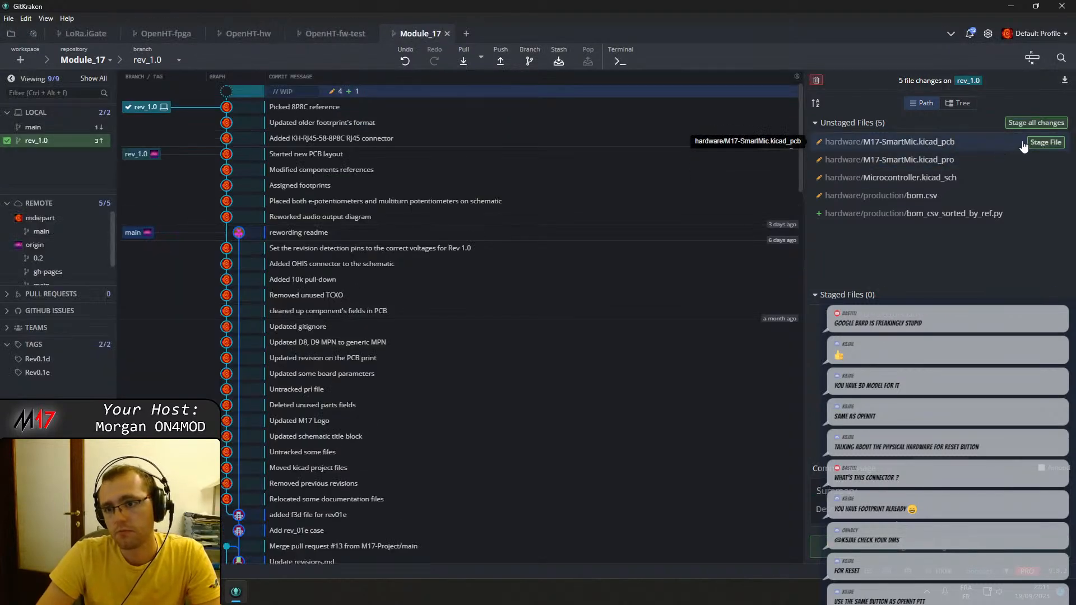
Stage M17-SmartMic.kicad_pcb, M17-SmartMic.kicad_pro and Microcontroller.kicad_sch, leaving the two production files unstaged.
click(1038, 143)
click(1042, 143)
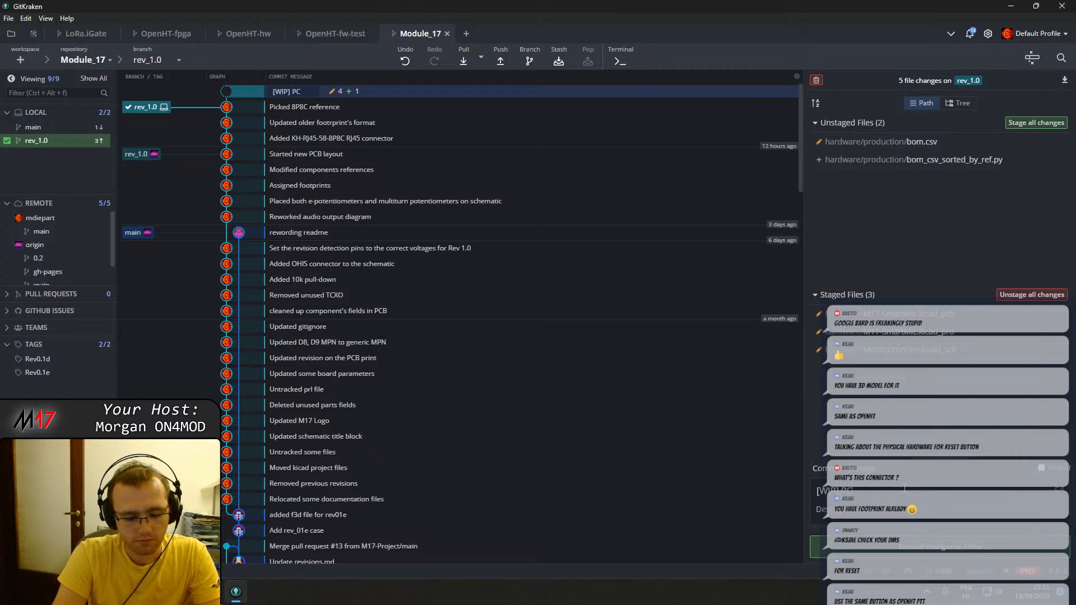
Commit the staged board, project and schematic files with the summary "[WIP] PCB layout and routing" and push the rev_1.0 branch.
text(lay)
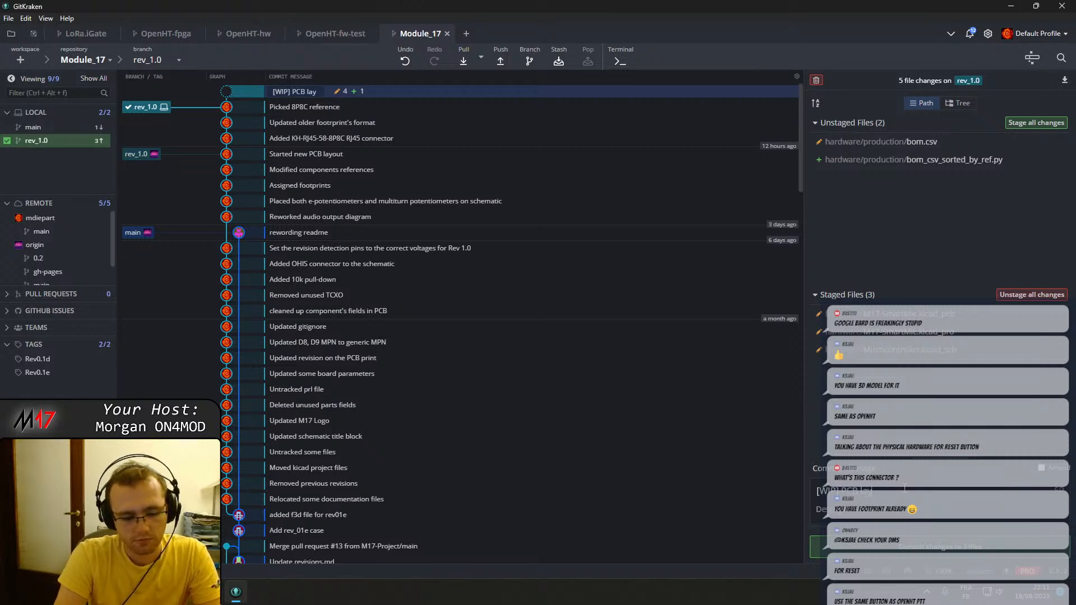
text(out and routing)
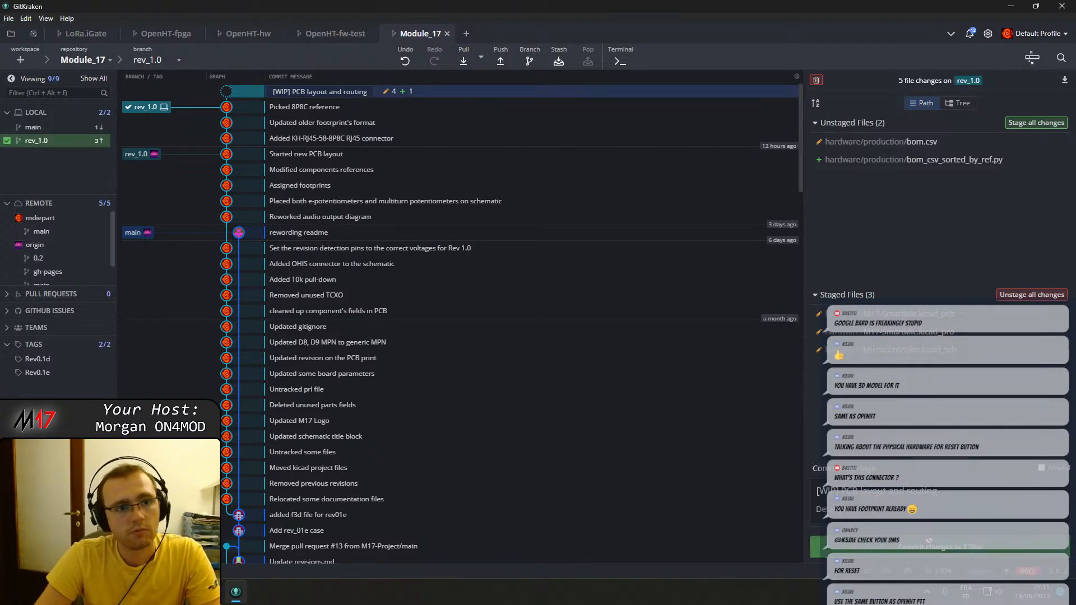
click(930, 546)
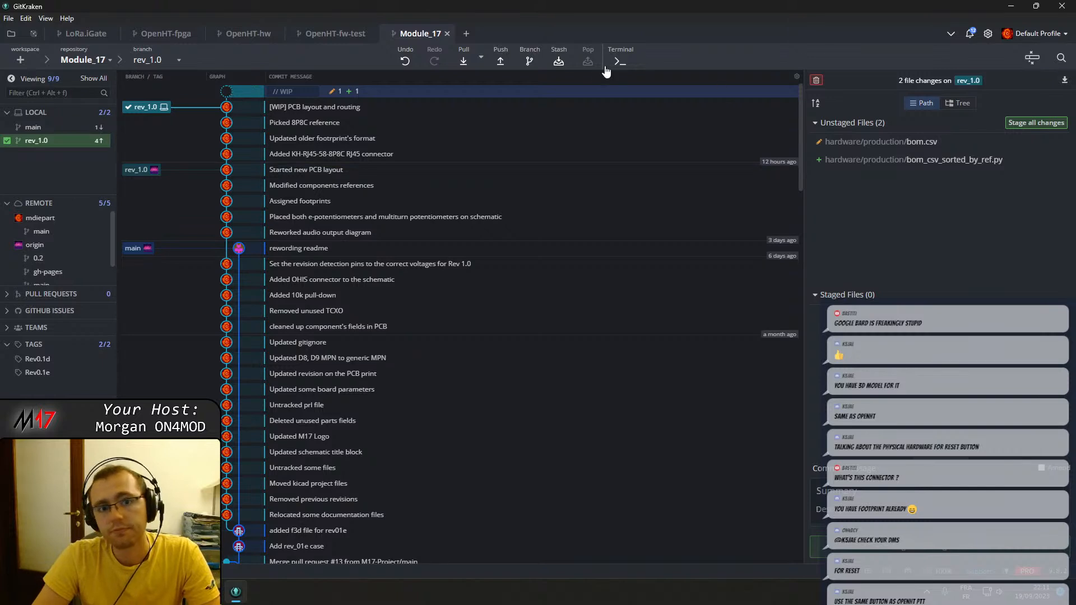
click(500, 65)
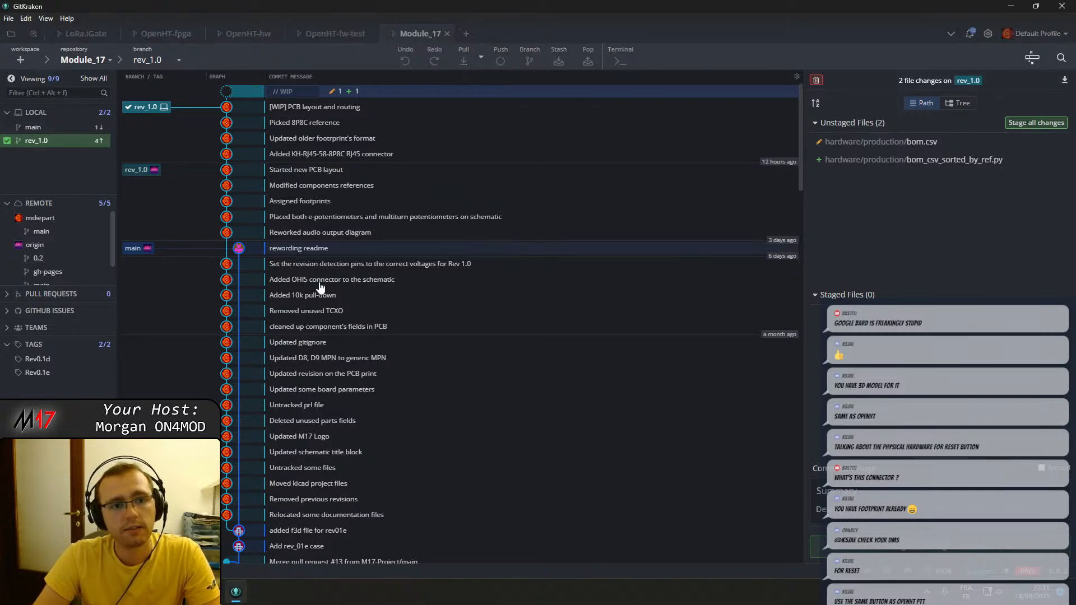